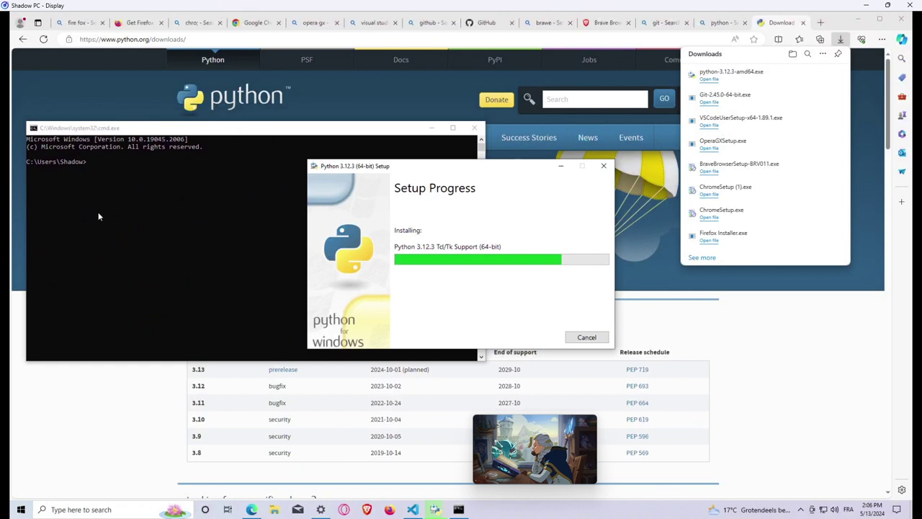
Close the unused command prompt and bring the Python installer forward.
left_click(99, 216)
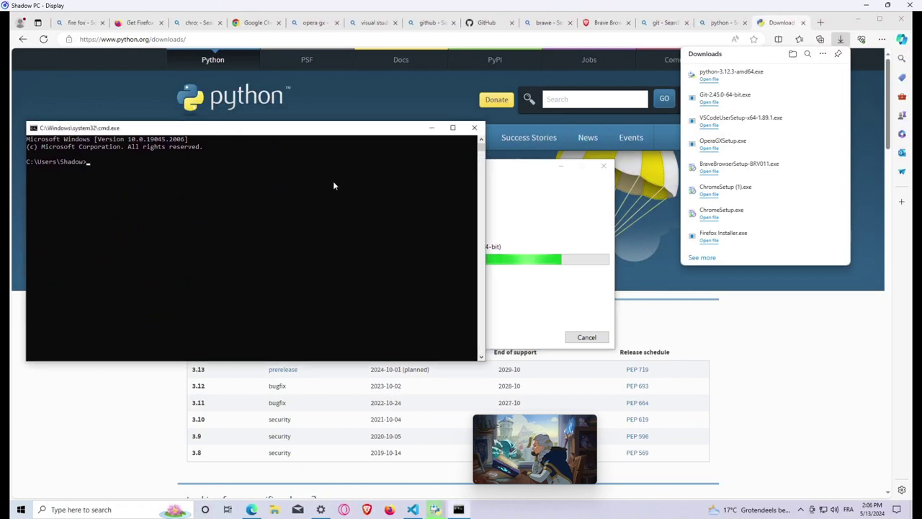
left_click(552, 191)
left_click(480, 136)
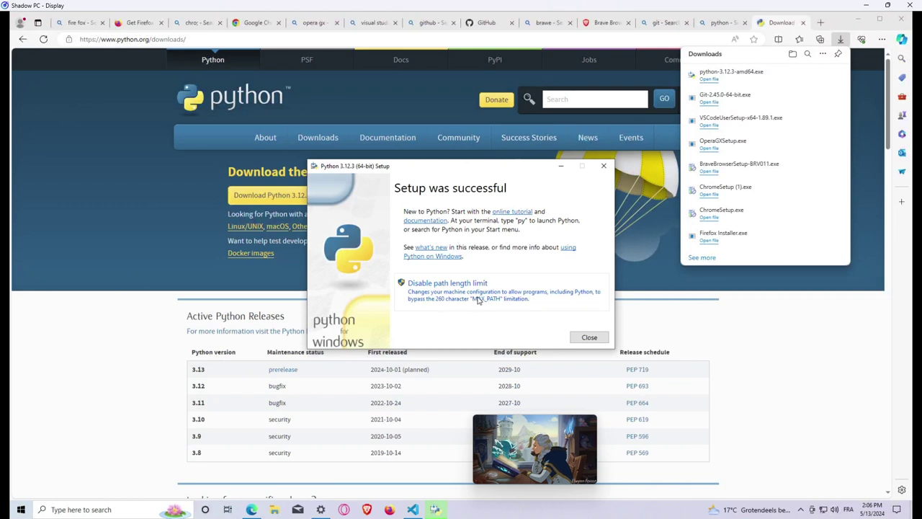
Disable the 260-character path length limit, approve the UAC prompt, and close the installer.
left_click(477, 299)
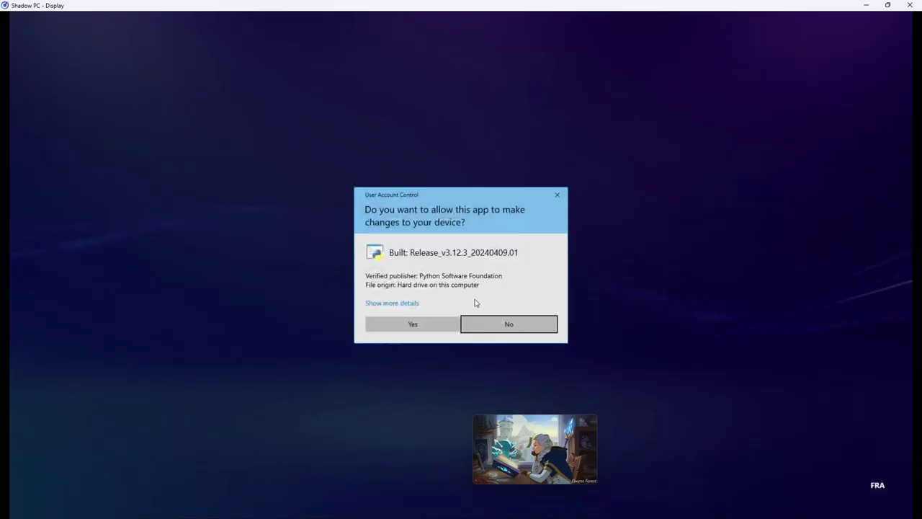
left_click(446, 321)
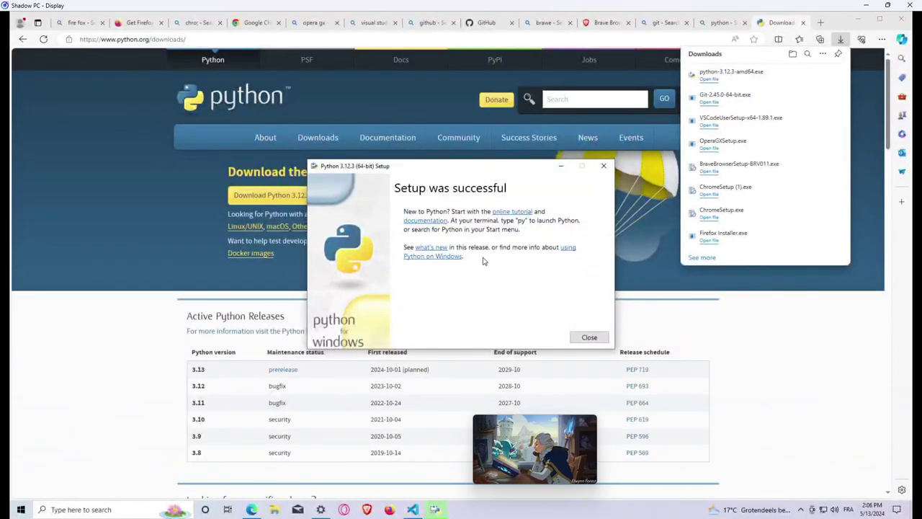
left_click(587, 338)
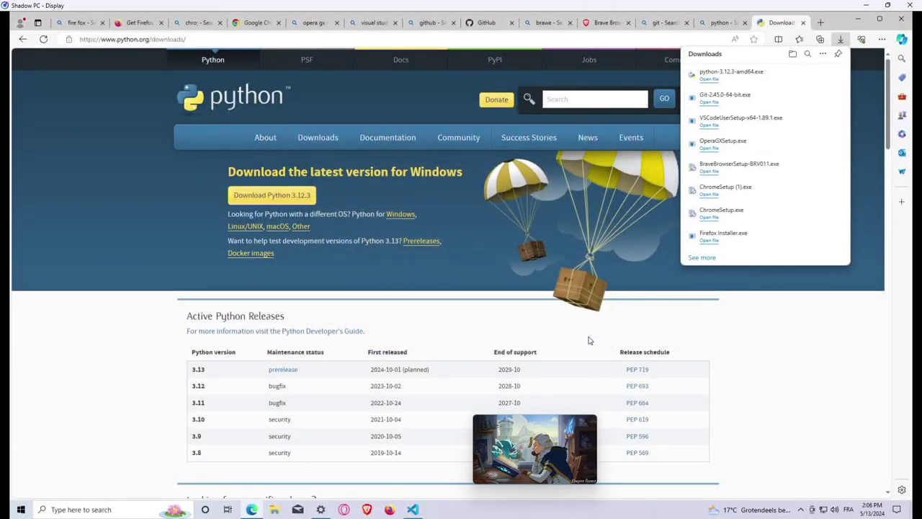
left_click(784, 316)
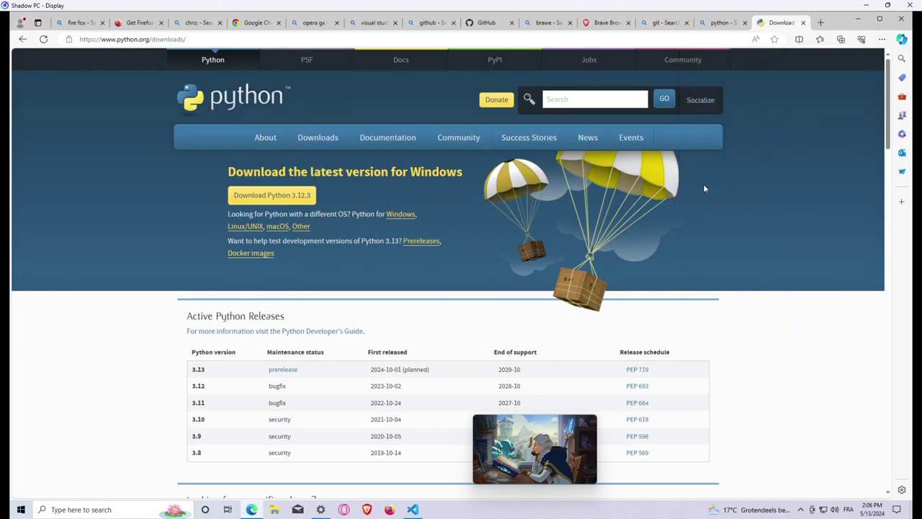
Close all six Edge tabs with Ctrl+W, then select all of the UDP script.
key("ctrl+w")
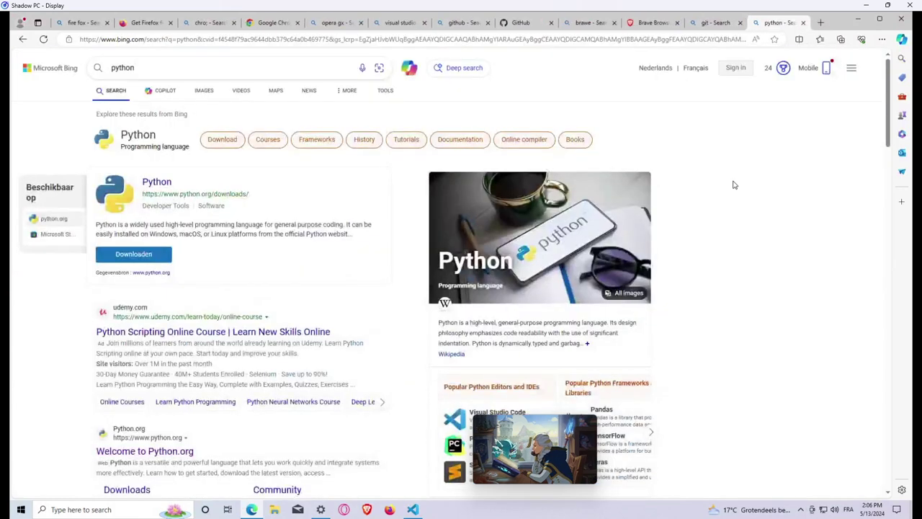
key("ctrl+w")
key("ctrl+w")
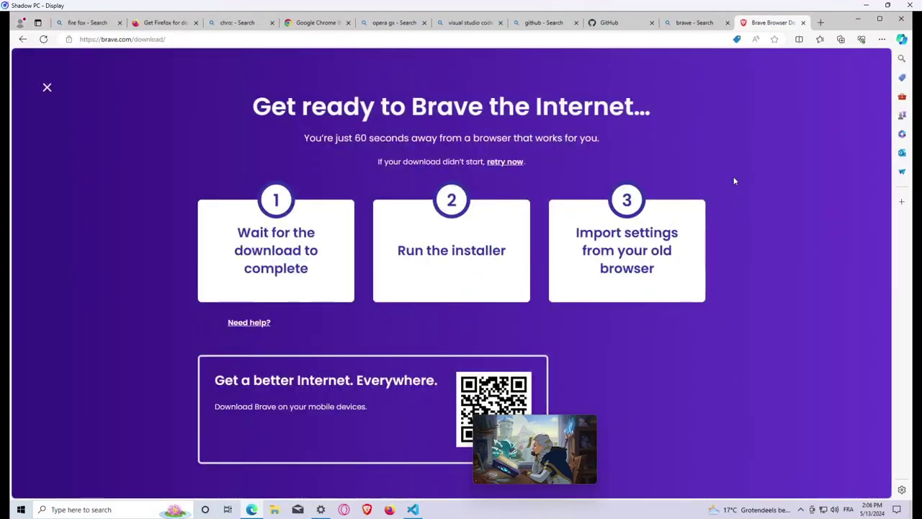
key("ctrl+w")
key("ctrl+w")
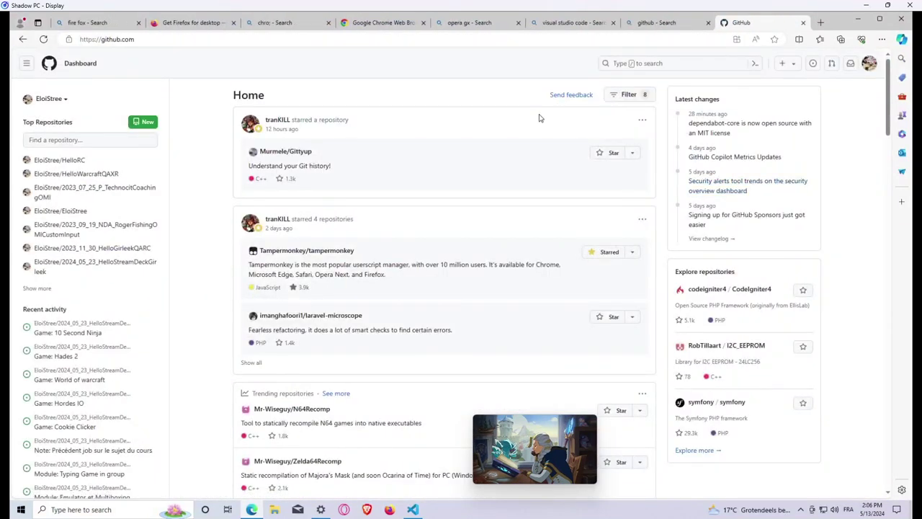
key("ctrl+w")
key("ctrl+w")
key("ctrl+w")
key("ctrl+w")
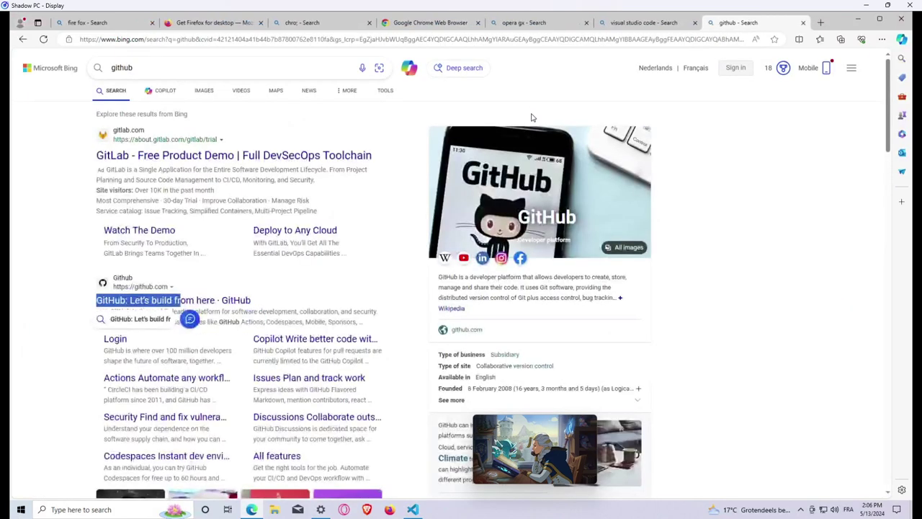
key("ctrl+w")
key("ctrl+w")
key("ctrl+w")
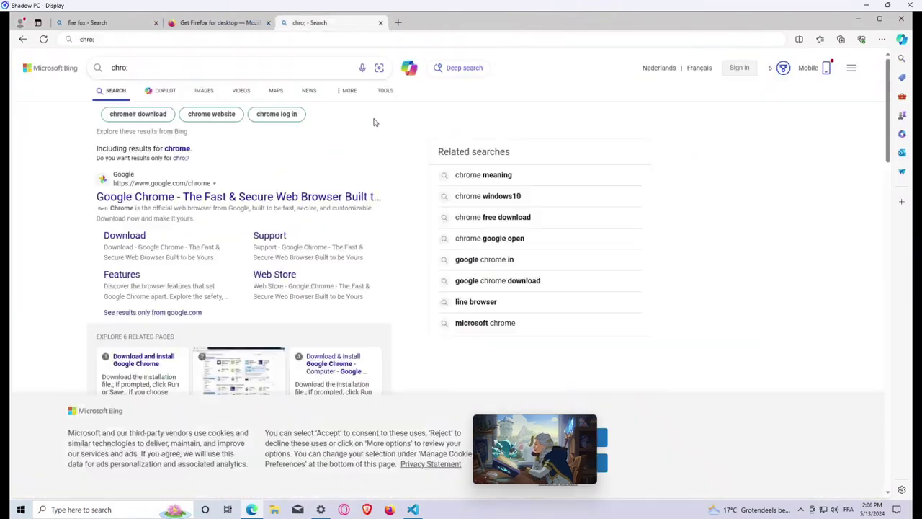
key("ctrl+w")
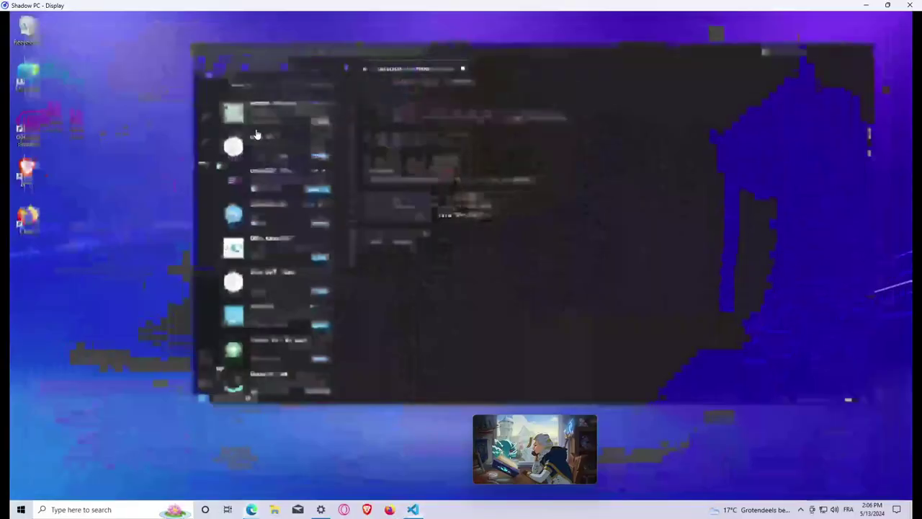
key("ctrl+a")
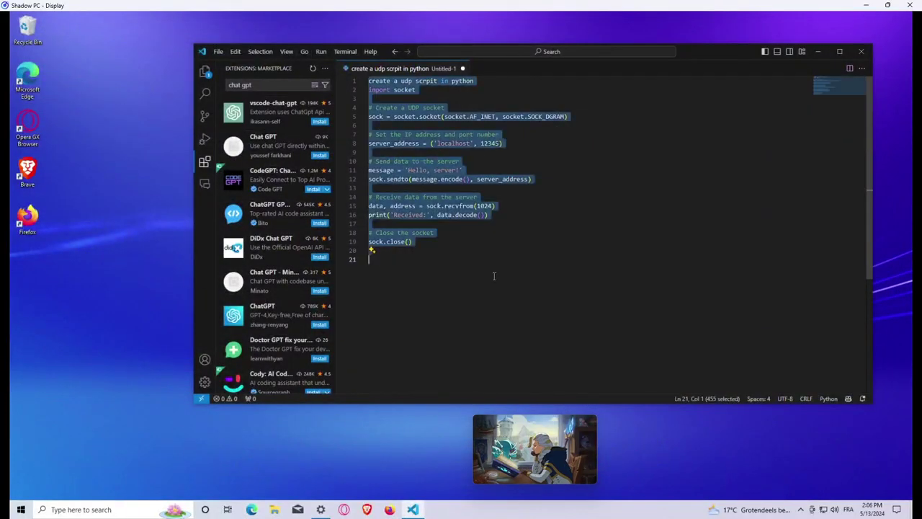
Replace the code with print("Hello Shadow") and save as Bonjour.py in a new Desktop 'Python' folder.
key("BackSpace")
type("p")
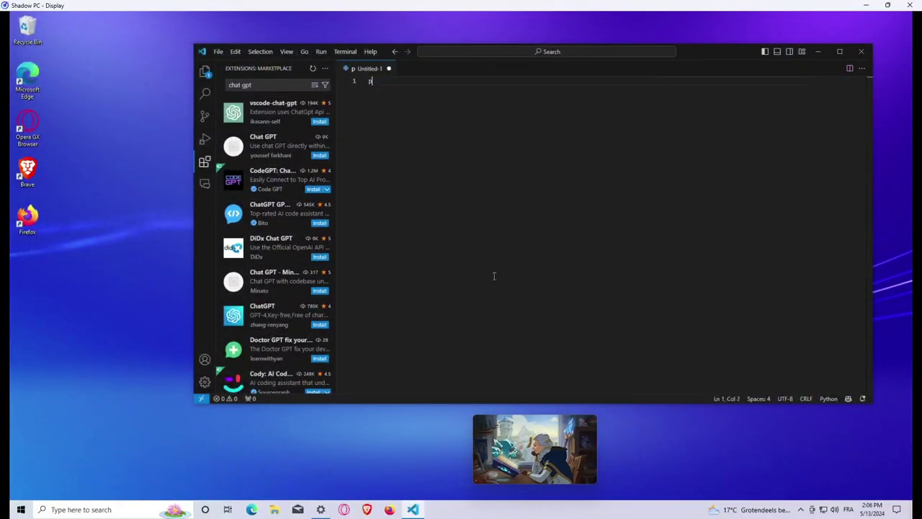
type("rint(\"Hello Shad")
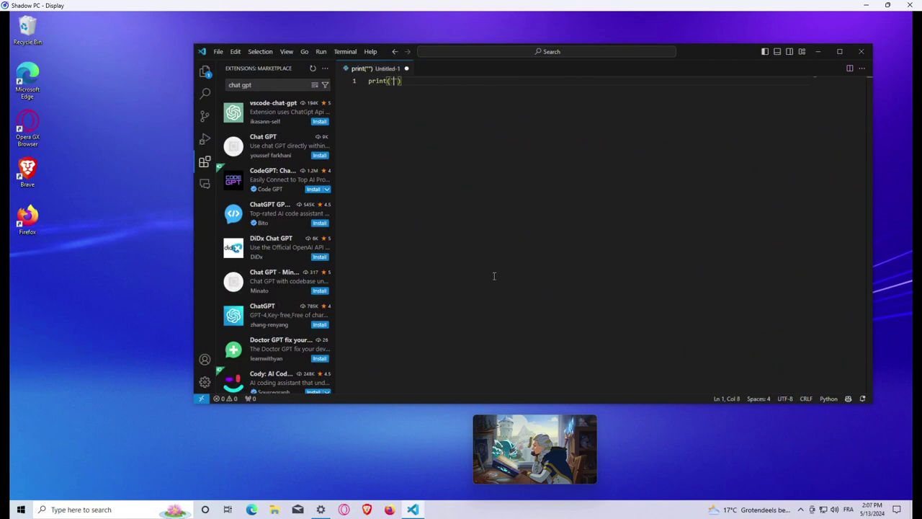
type("ow")
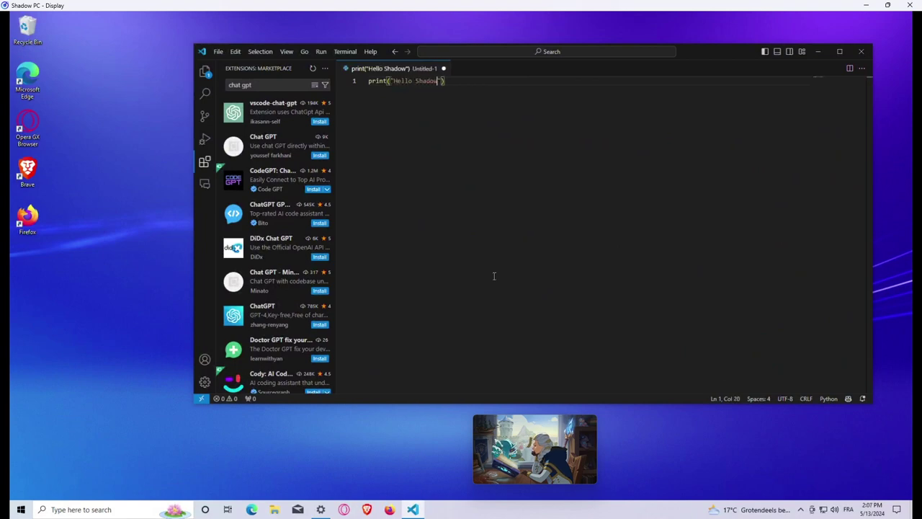
key("ctrl+s")
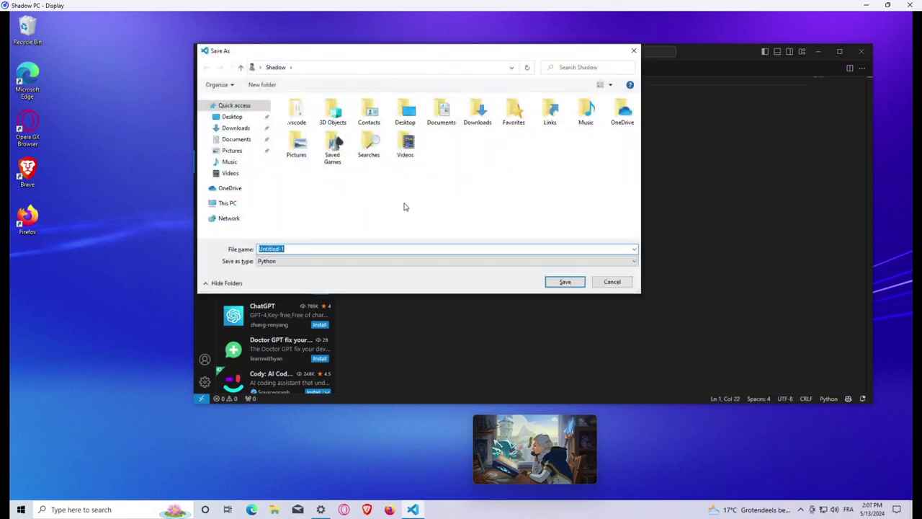
left_click(232, 117)
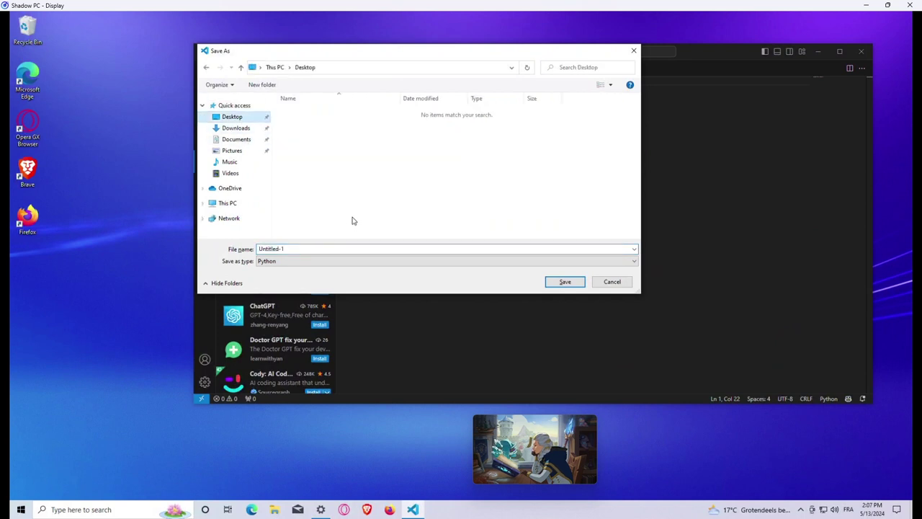
left_click(271, 85)
type("P")
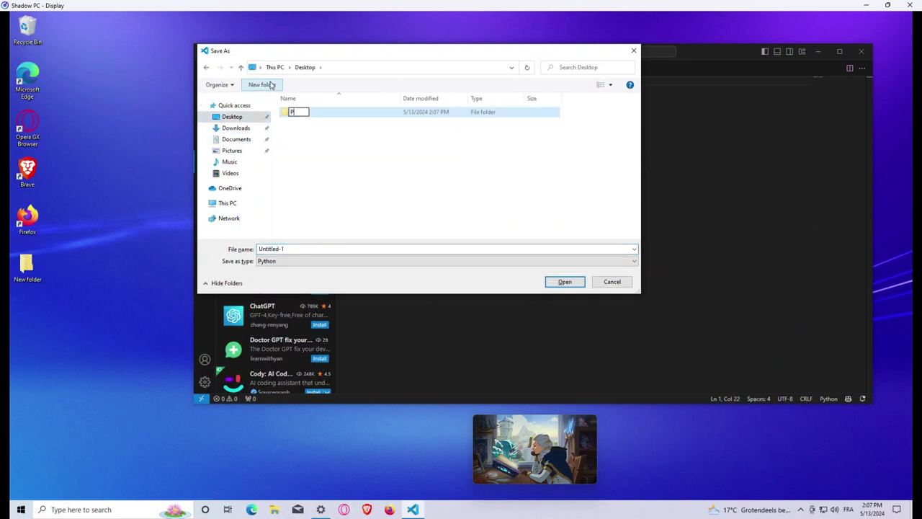
type("ython")
key("Return")
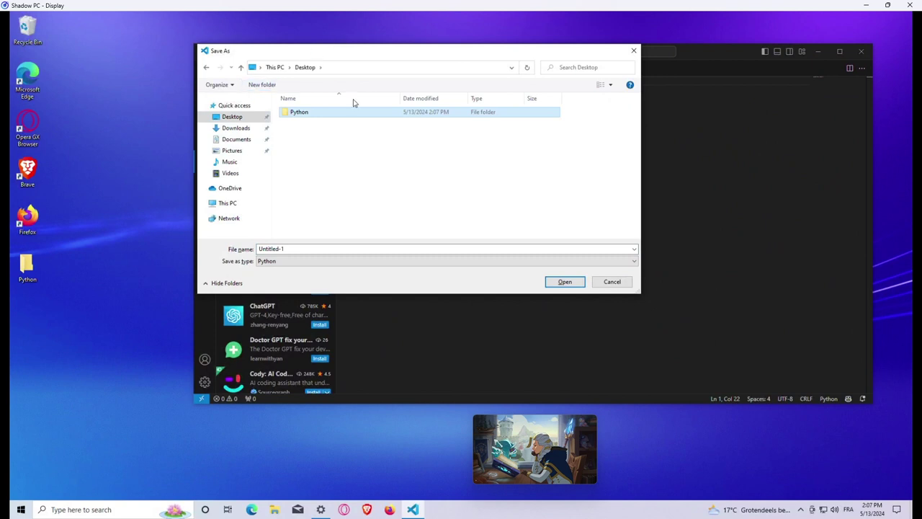
double_click(360, 115)
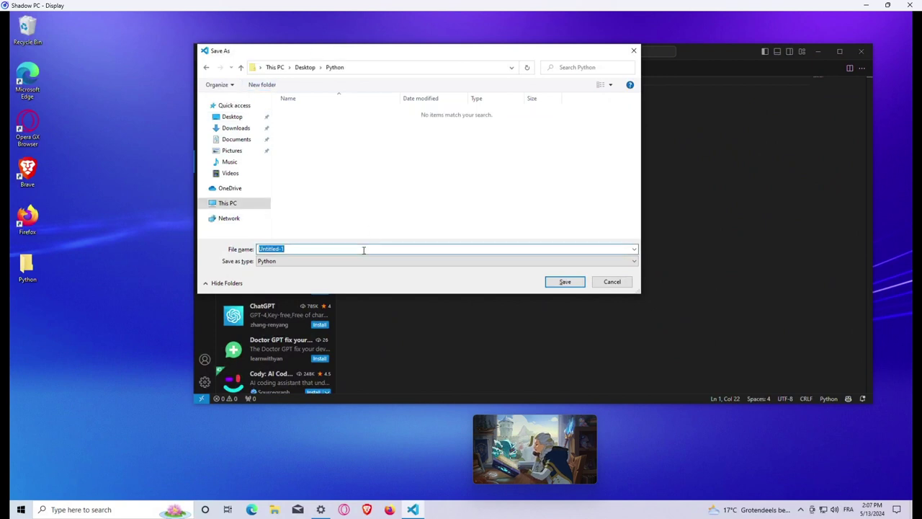
type("Bonjour")
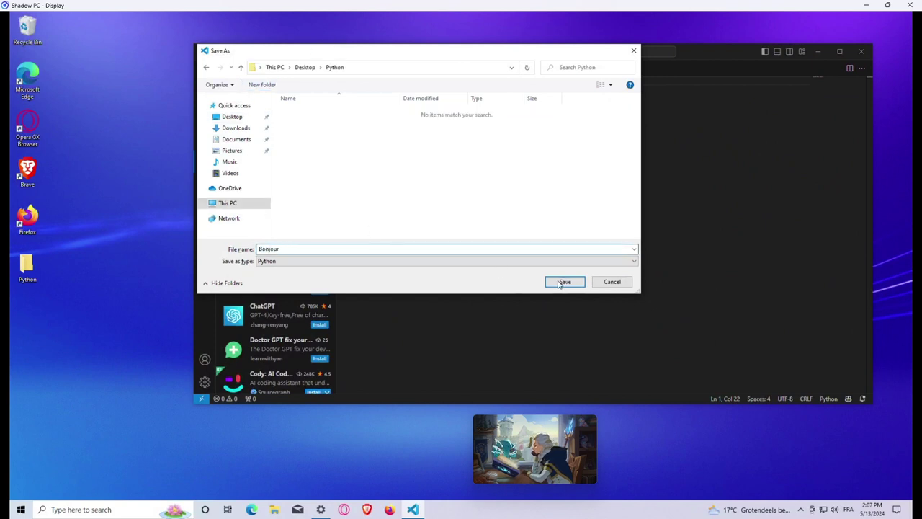
left_click(561, 281)
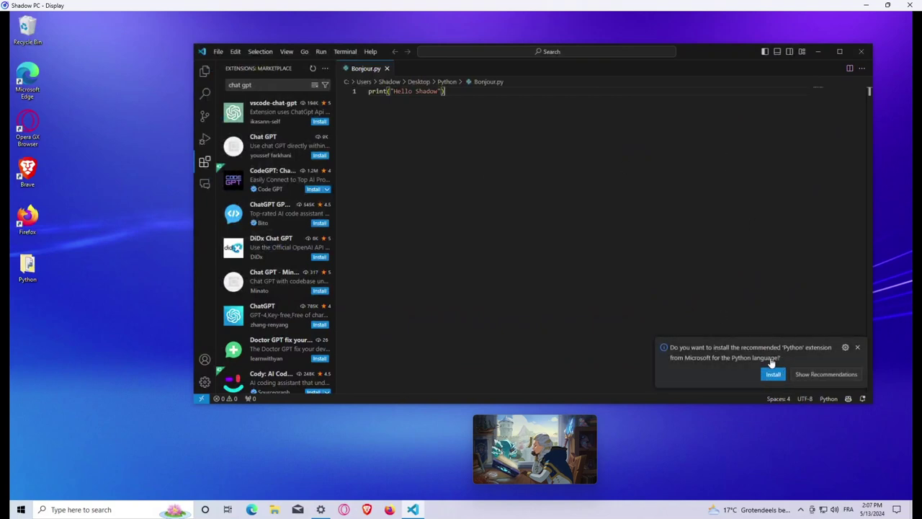
Dismiss the extension toast and open a command prompt in the Desktop Python folder.
left_click(857, 347)
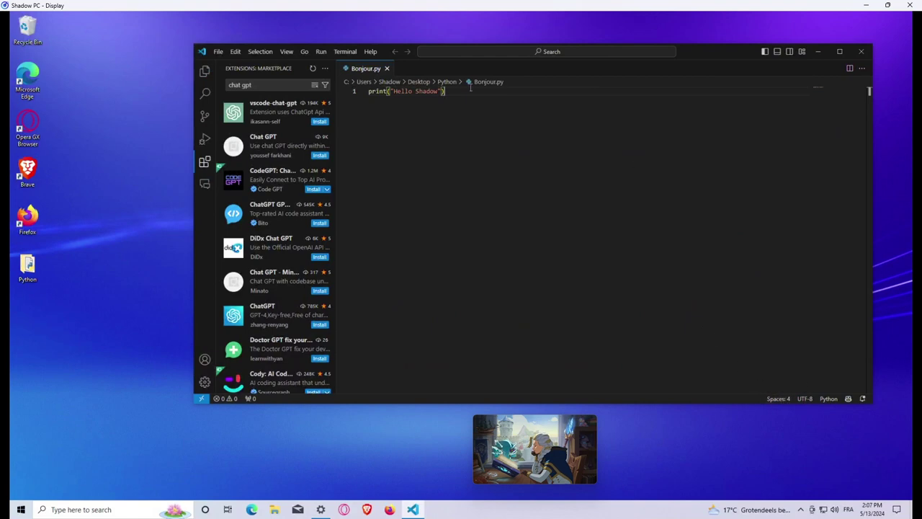
double_click(29, 266)
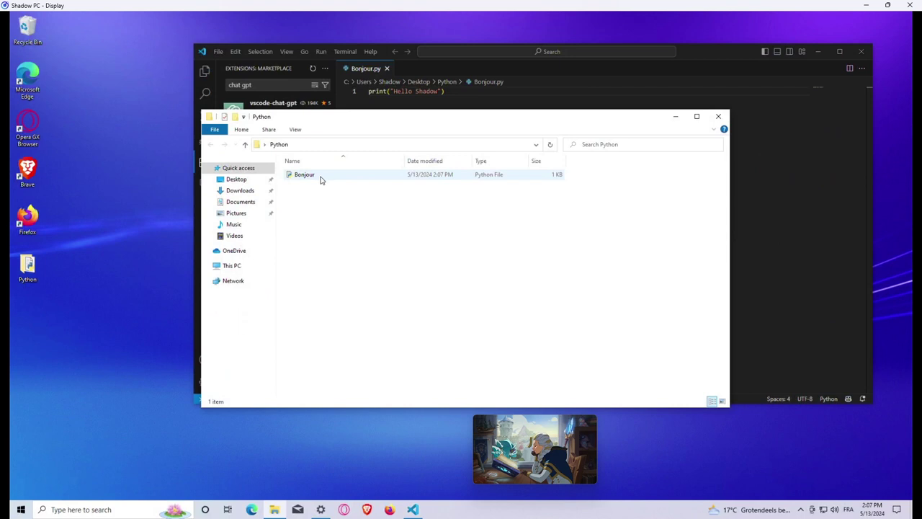
left_click(377, 145)
type("cmd")
key("Return")
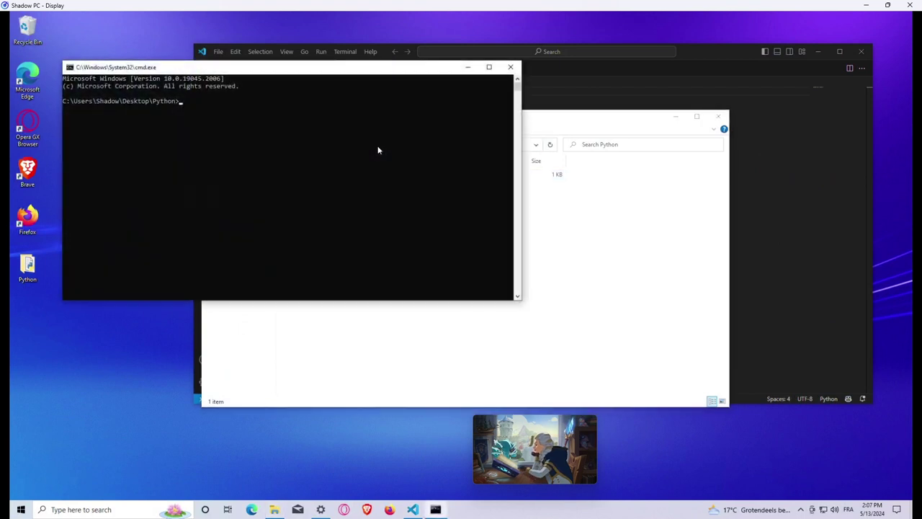
Run 'python Bonjour.py', check it prints Hello Shadow, and close the prompt.
type("p")
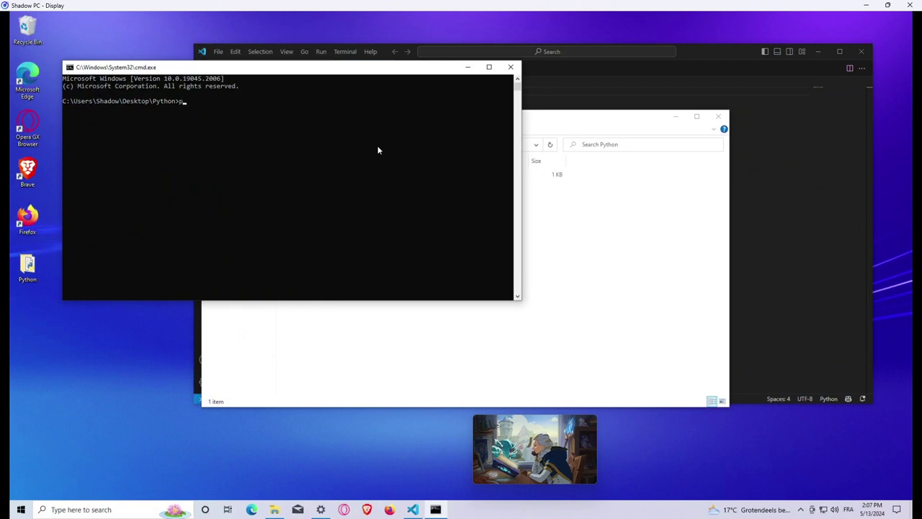
type("ython Bonjour.py")
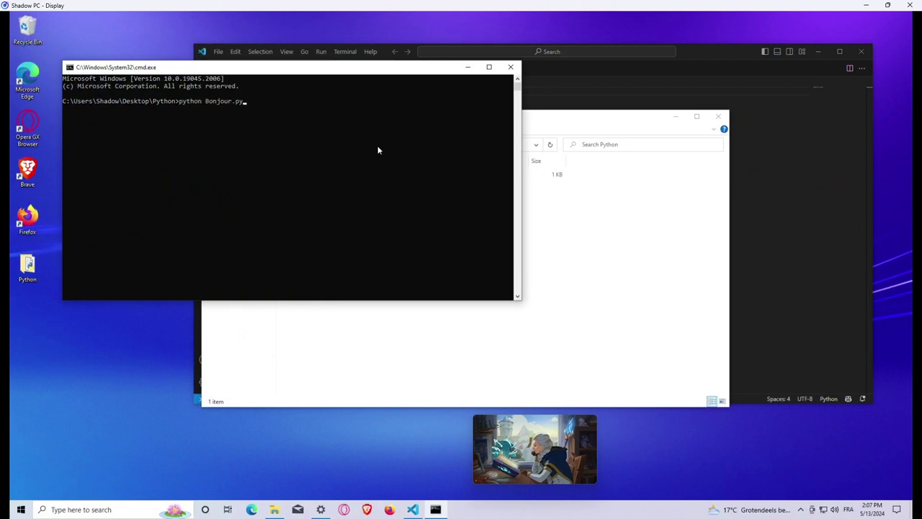
key("Return")
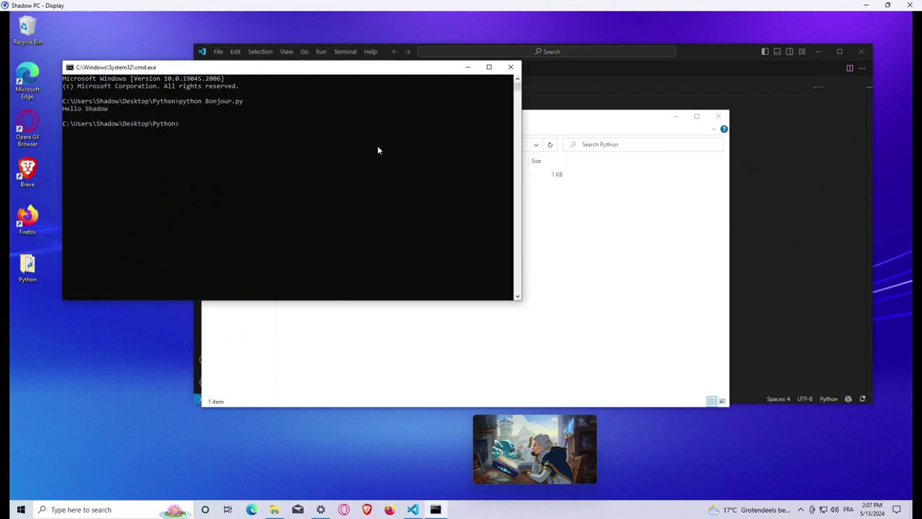
left_click(584, 83)
left_click(176, 162)
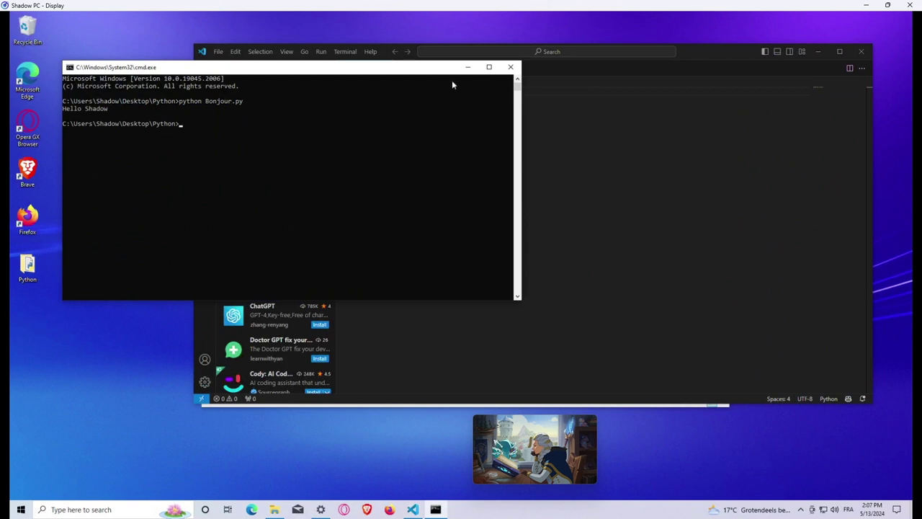
left_click_drag(436, 74, 442, 248)
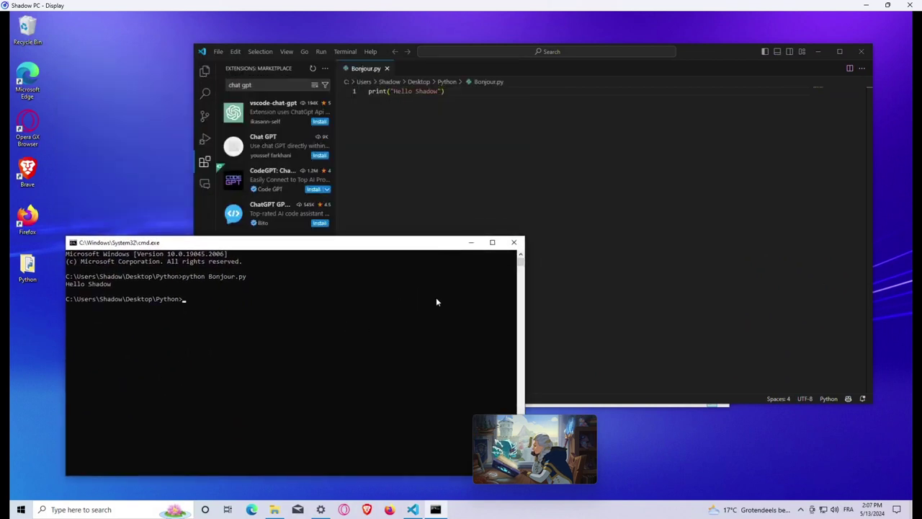
left_click(514, 243)
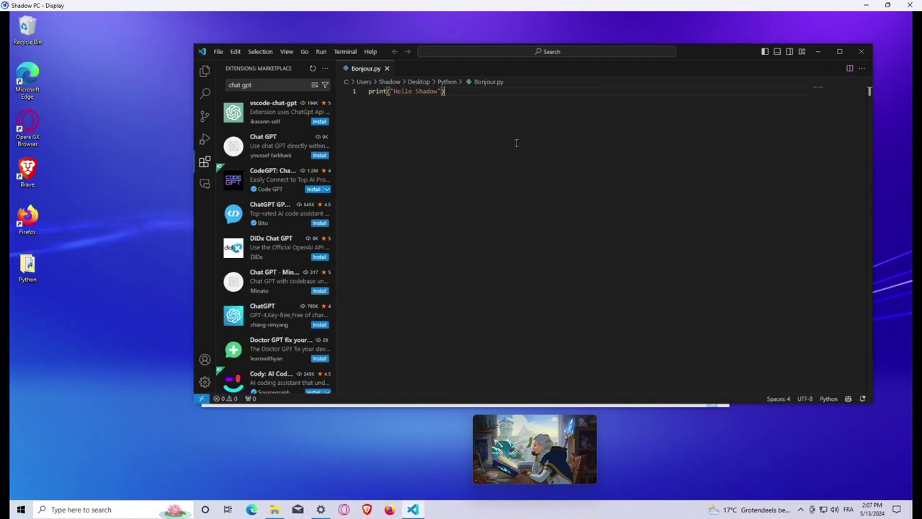
Open Bonjour from the Desktop Python folder with Python, then close the folder window.
double_click(30, 268)
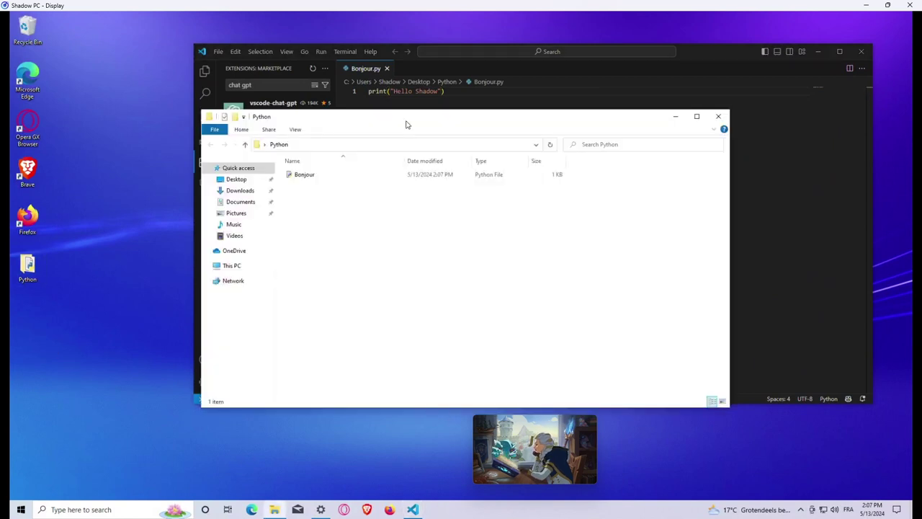
left_click_drag(405, 121, 225, 216)
double_click(159, 271)
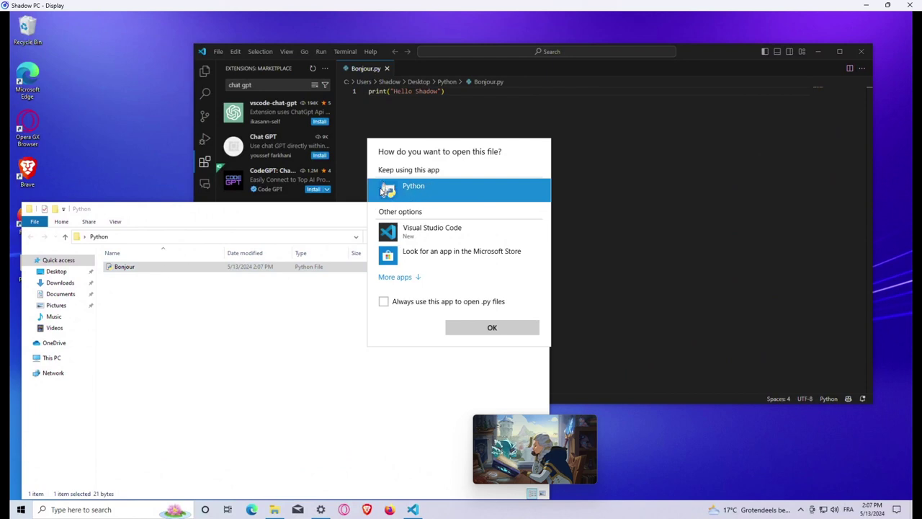
left_click(481, 328)
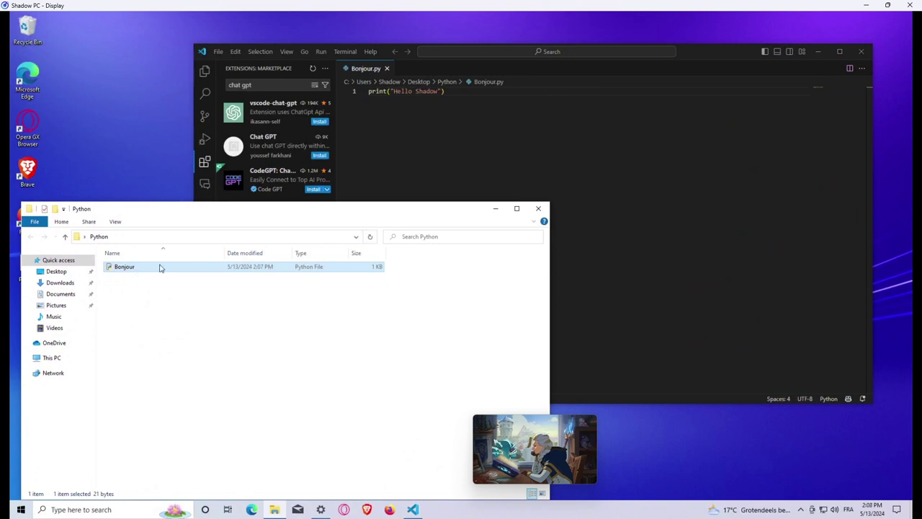
left_click(538, 209)
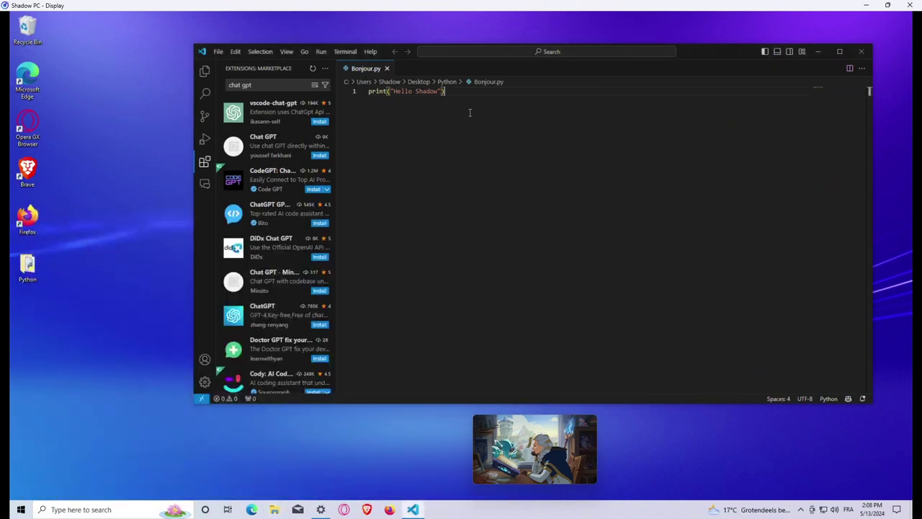
Search extensions for 'python', install Microsoft's Python extension, and return to Bonjour.py.
left_click(259, 85)
key("ctrl+a")
type("python")
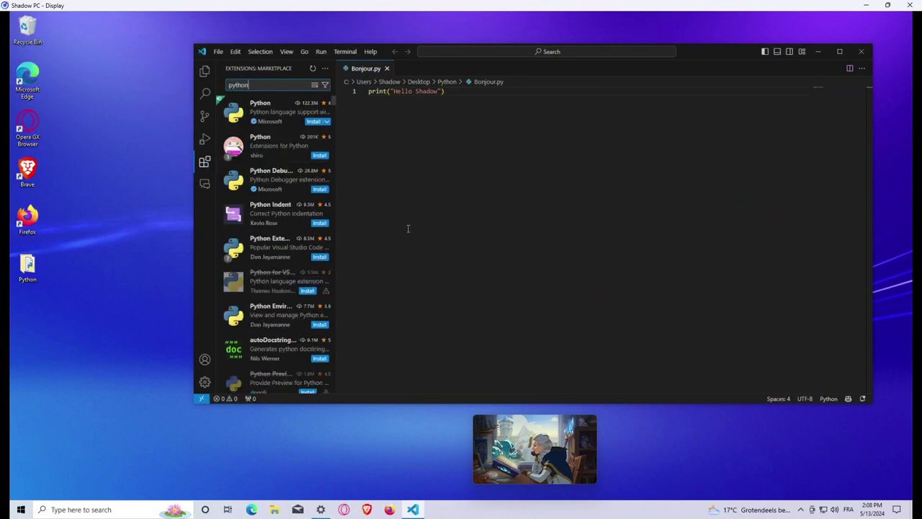
left_click(317, 121)
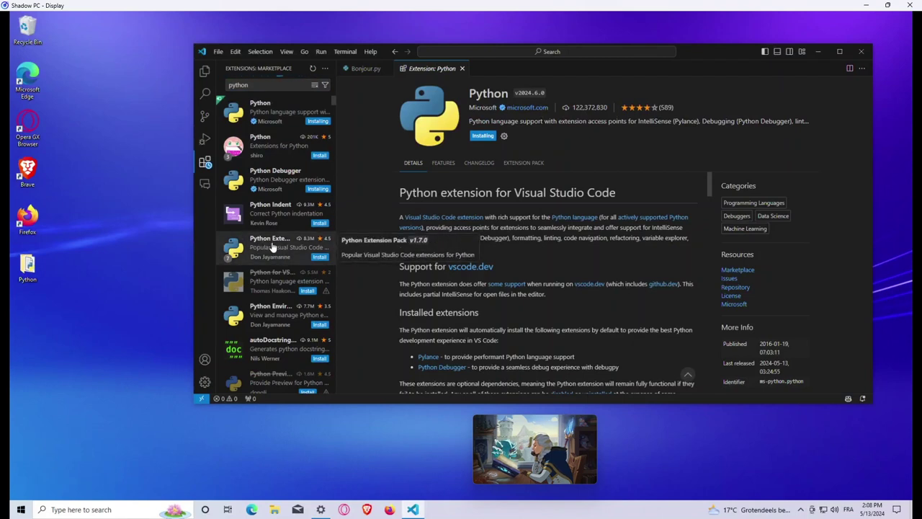
scroll(272, 248, "down", 1)
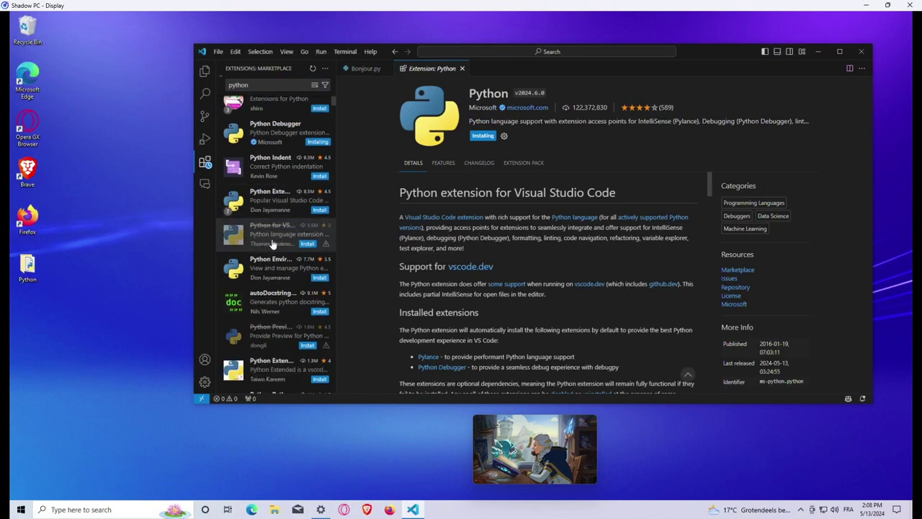
scroll(278, 247, "down", 1)
scroll(277, 247, "down", 1)
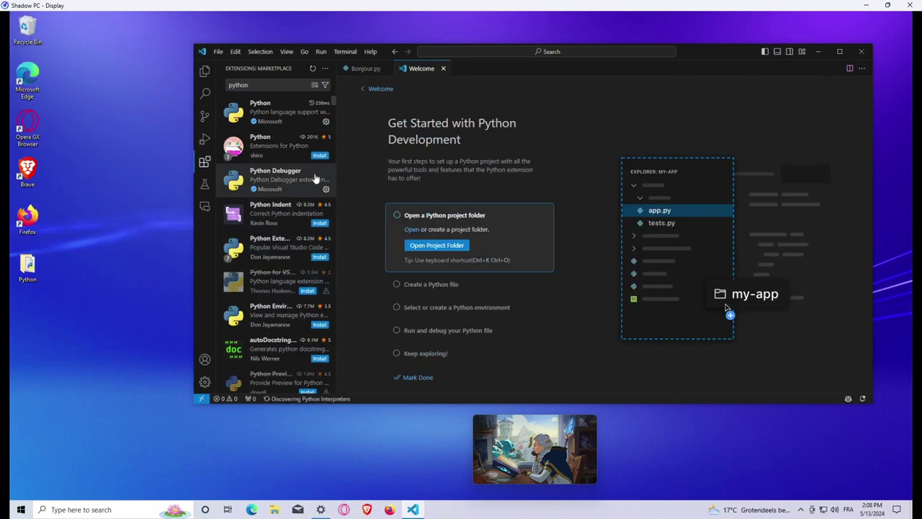
left_click(288, 113)
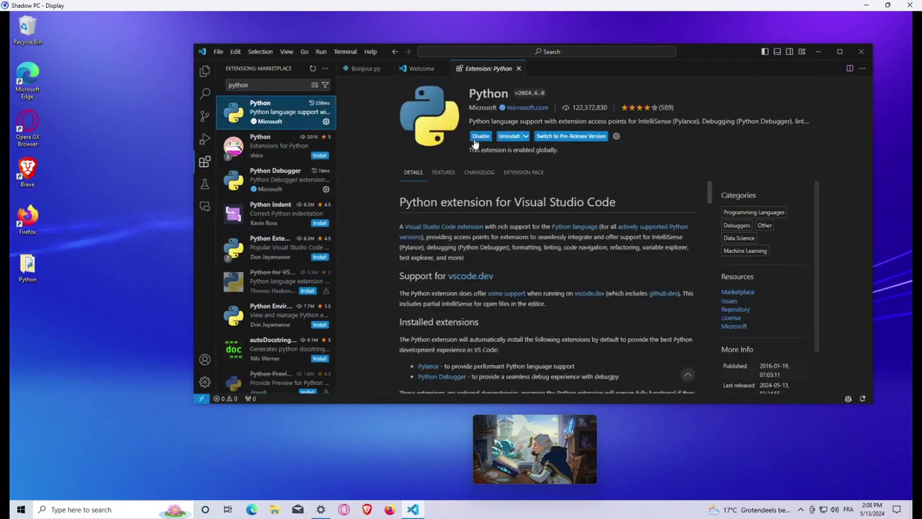
left_click(365, 68)
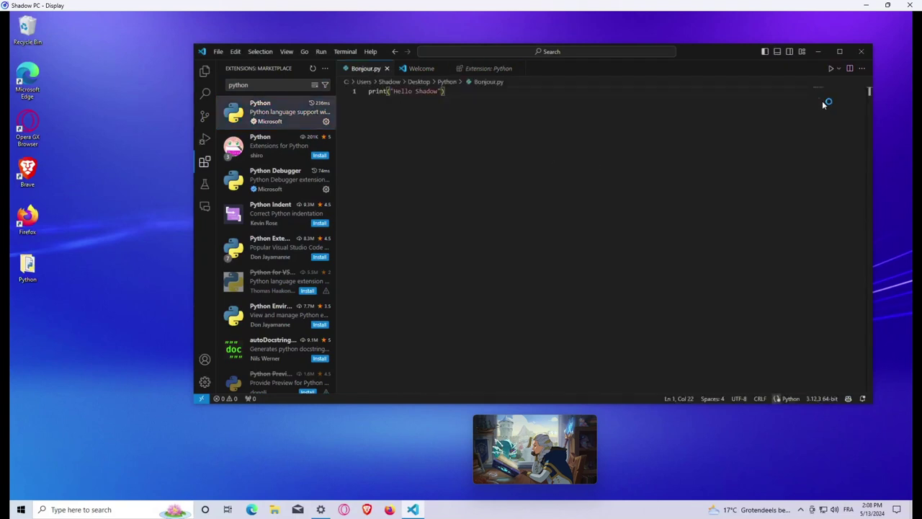
Run Bonjour.py twice with Run Python File, killing the terminal after each run.
left_click(831, 69)
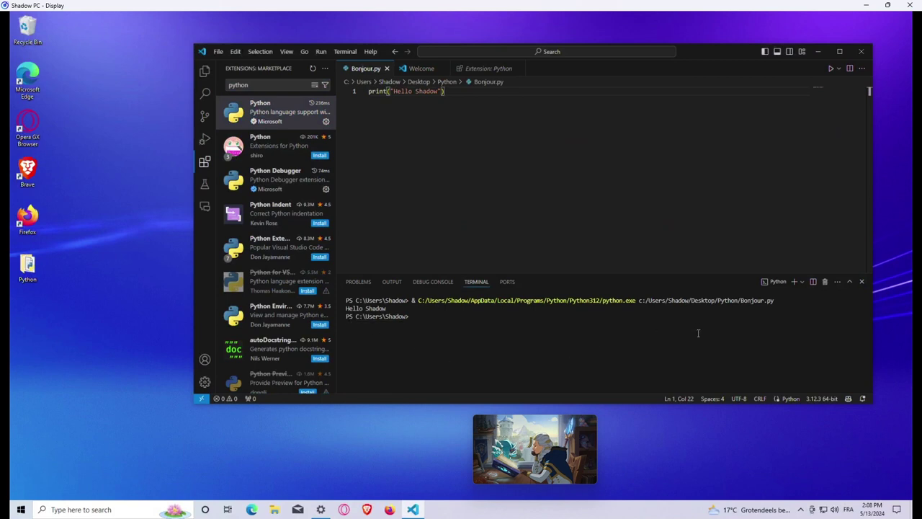
left_click(825, 282)
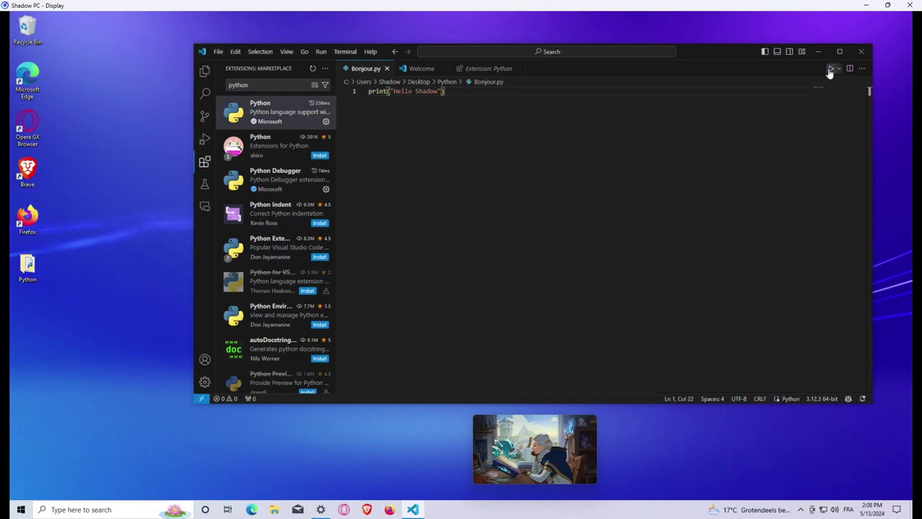
left_click(829, 70)
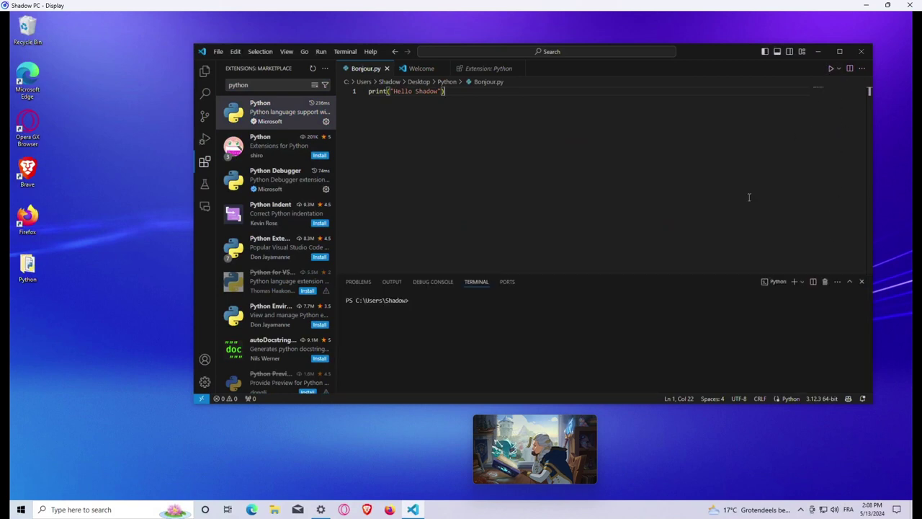
left_click(825, 283)
Add two blank lines above the print line and start typing 'for'.
key("ctrl+Home")
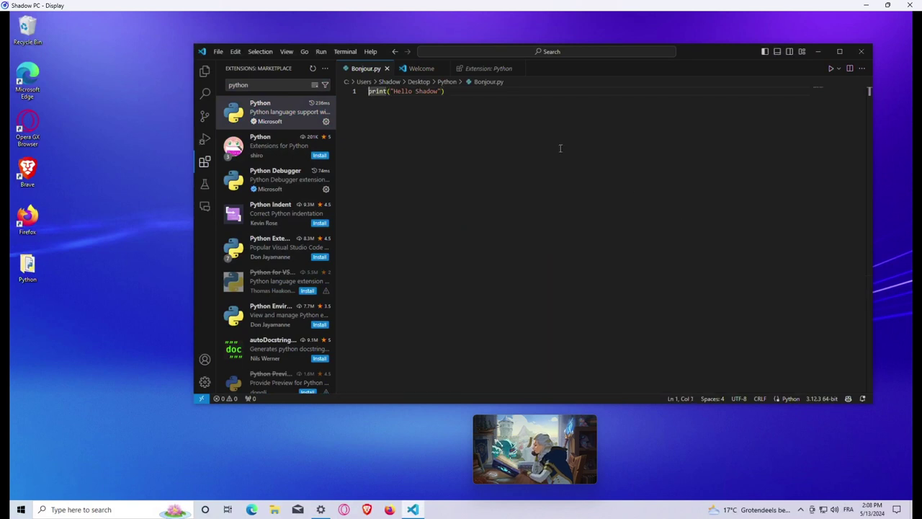
key("Return")
key("Return")
key("Up")
key("Up")
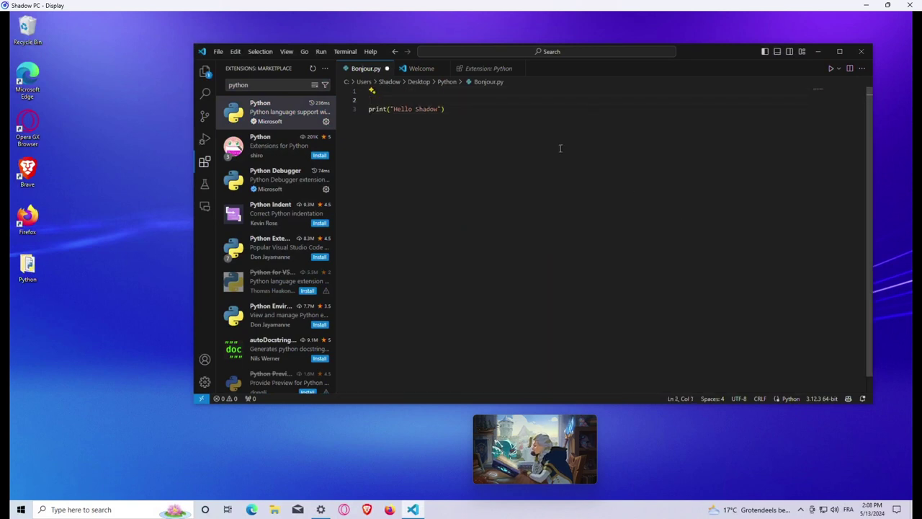
type("for")
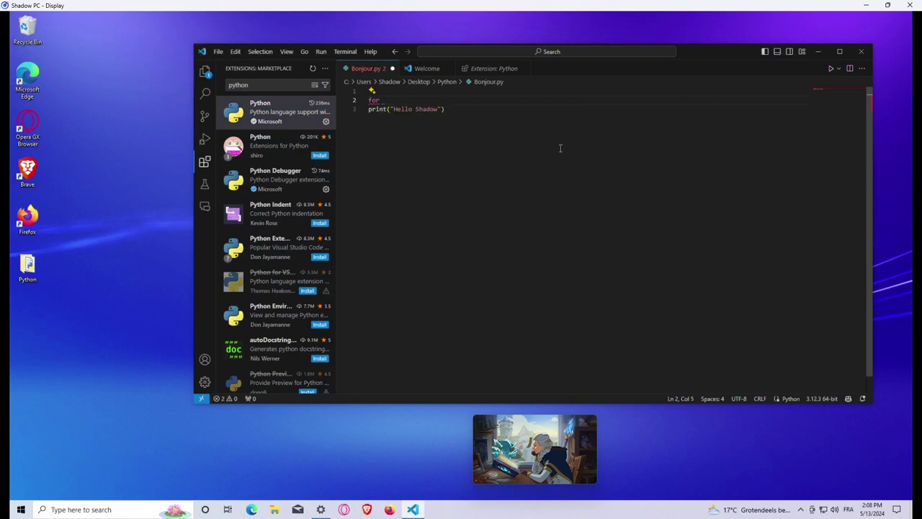
Remove the typed 'for' and indent the print line beneath the empty line 2.
key("BackSpace")
key("BackSpace")
key("BackSpace")
key("BackSpace")
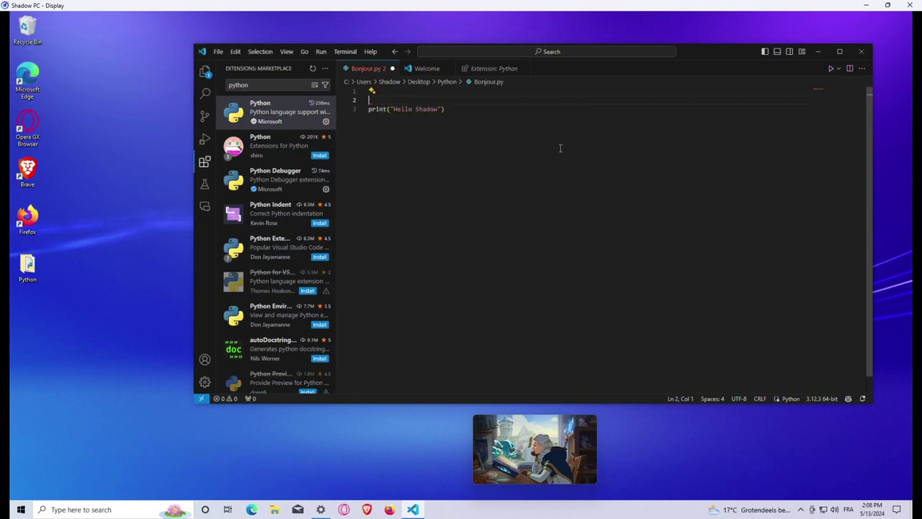
key("Down")
key("Tab")
key("Up")
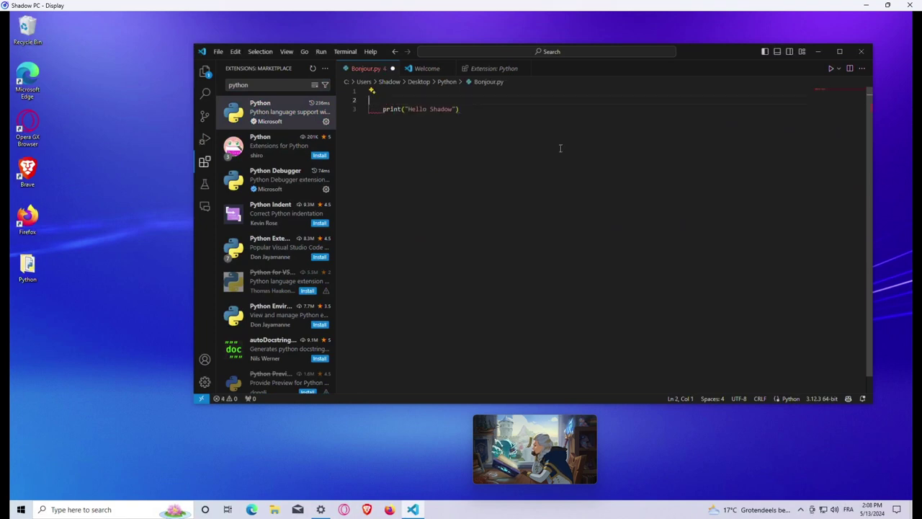
Ask Copilot inline chat for 'Loop 4-10 time' around the print line.
key("ctrl+i")
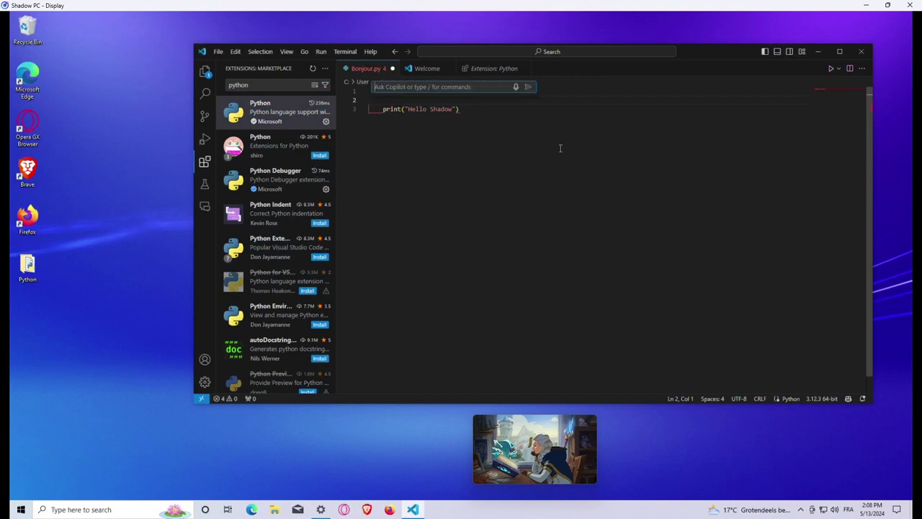
type("make a for th")
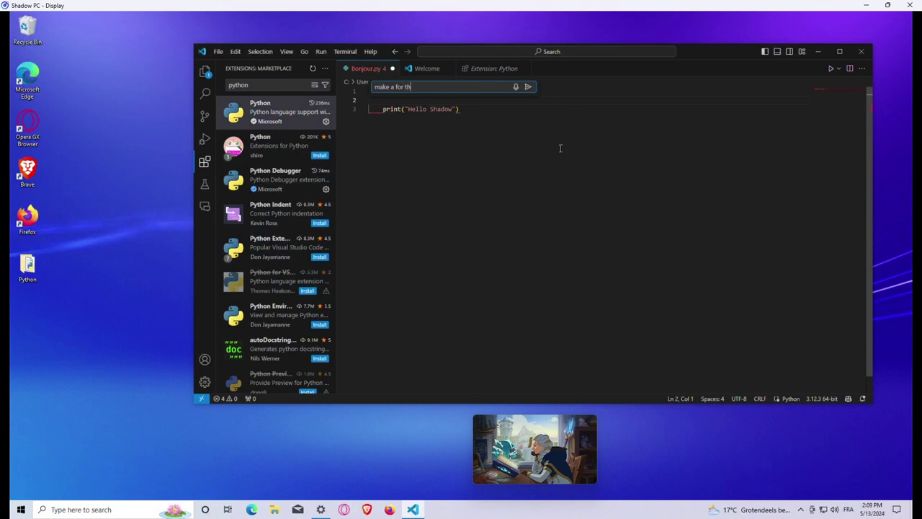
type("at")
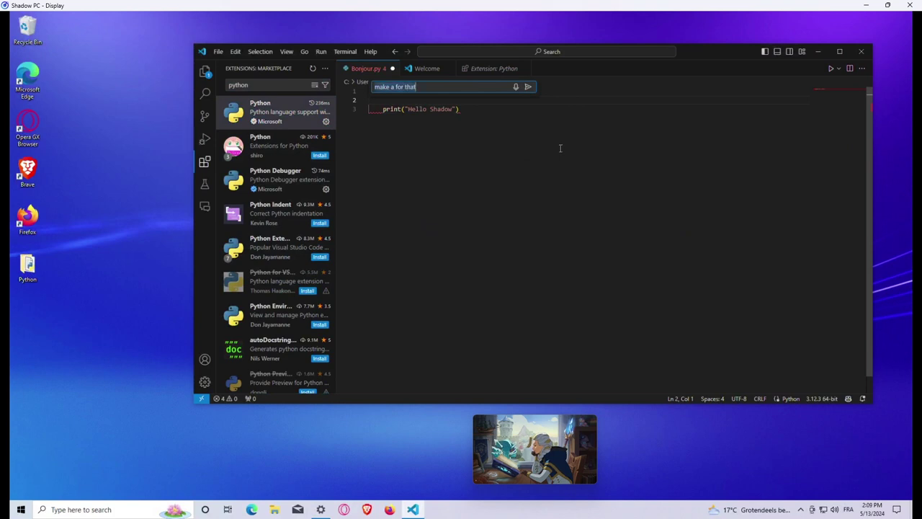
key("ctrl+a")
type("Loop")
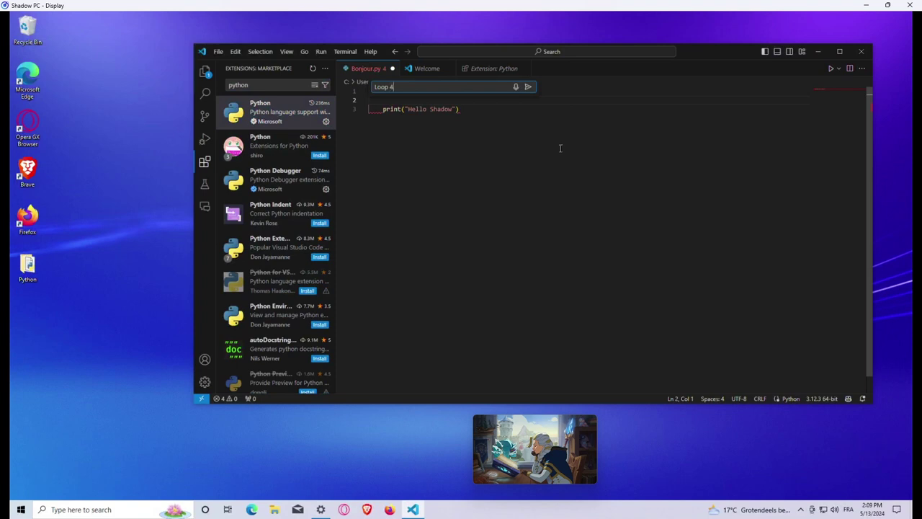
type(" 4-10 time")
key("Return")
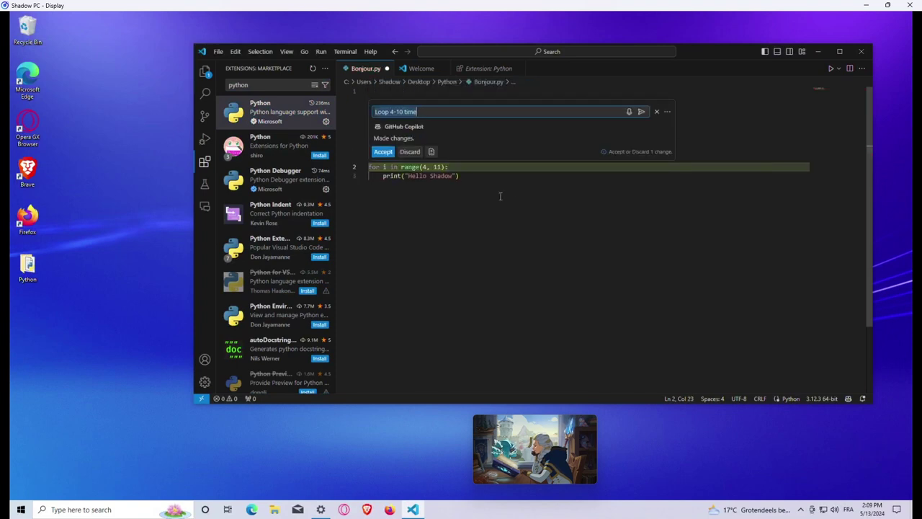
Accept Copilot's for i in range(4, 11) loop, add blank lines above it, and save.
left_click(384, 152)
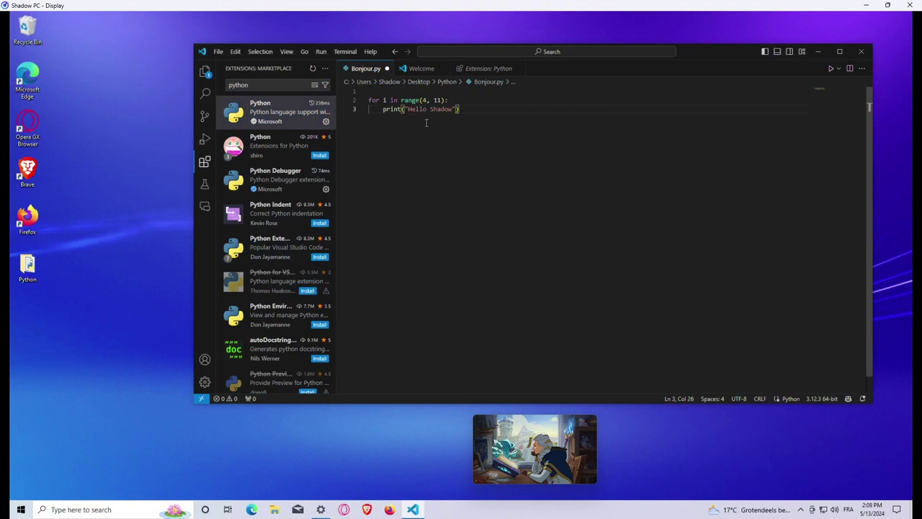
left_click(410, 91)
key("Return")
key("Return")
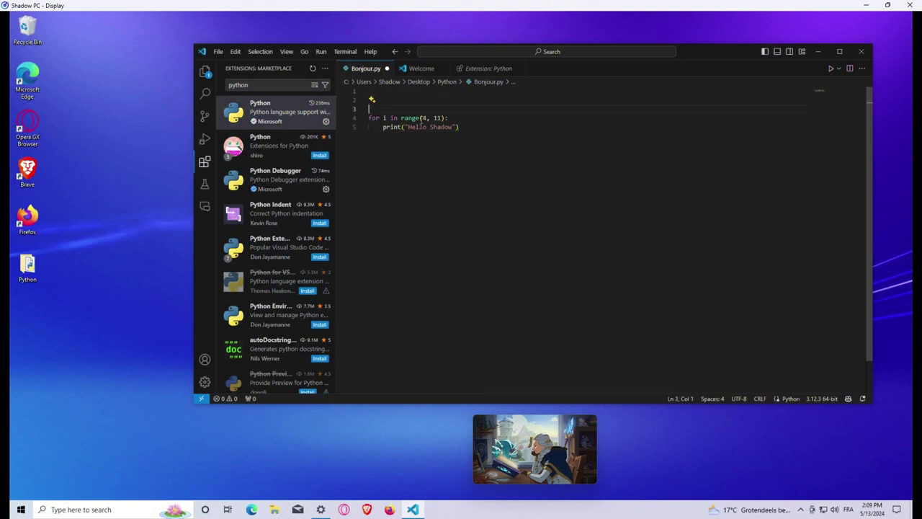
left_click(466, 129)
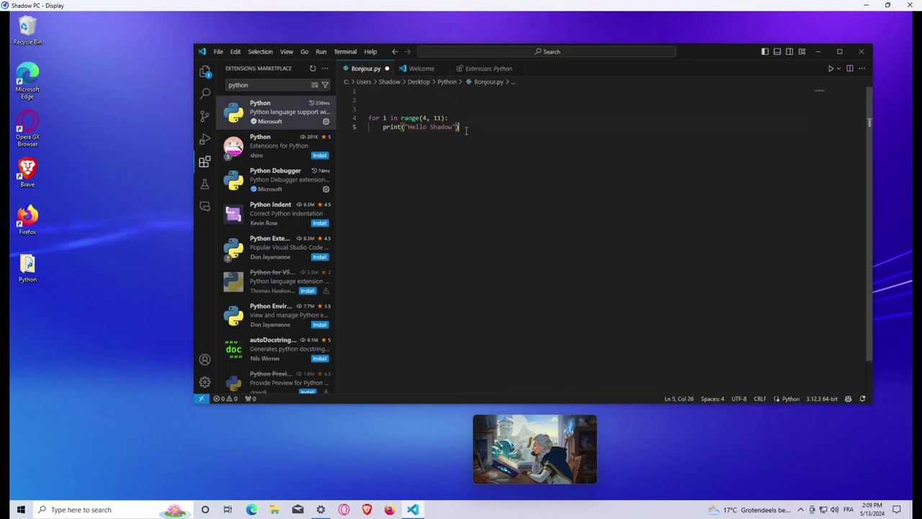
key("ctrl+s")
Change the print to "Hello Shadow "+ i, save, and run Bonjour.py.
left_click(383, 118)
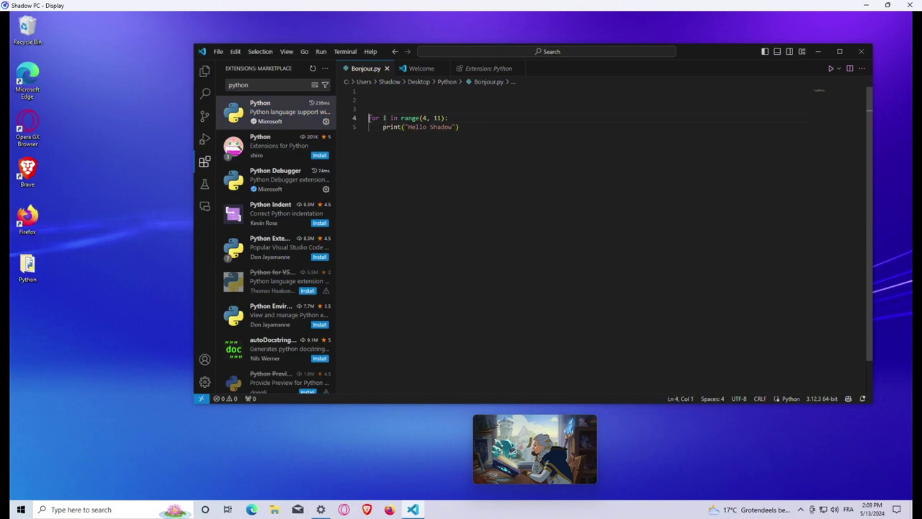
left_click_drag(384, 119, 387, 118)
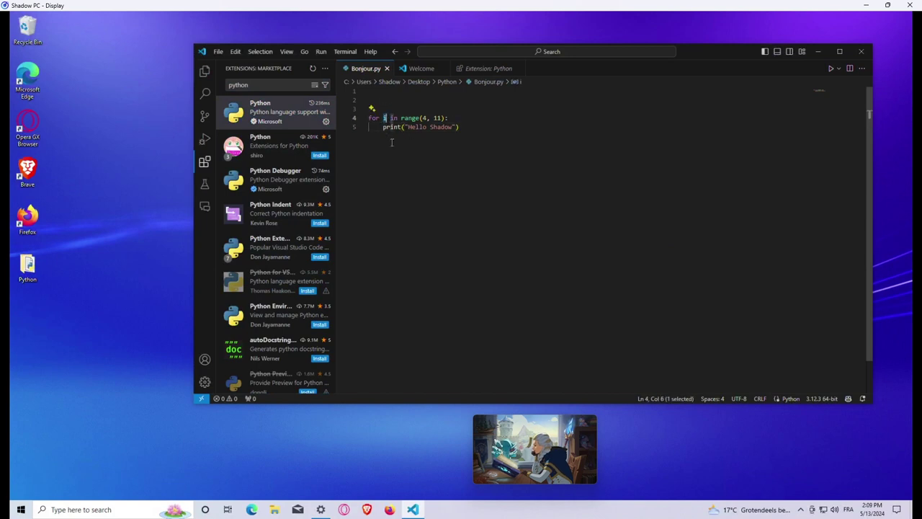
left_click(413, 117)
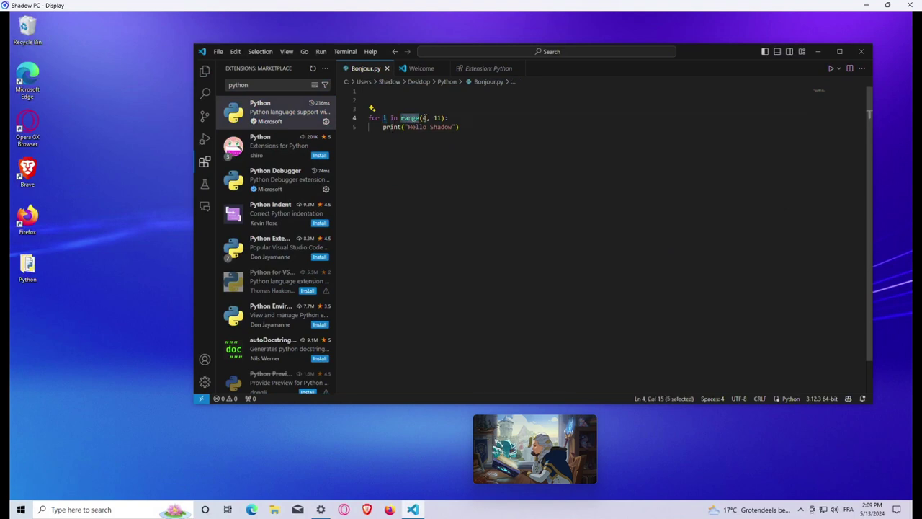
left_click(433, 118)
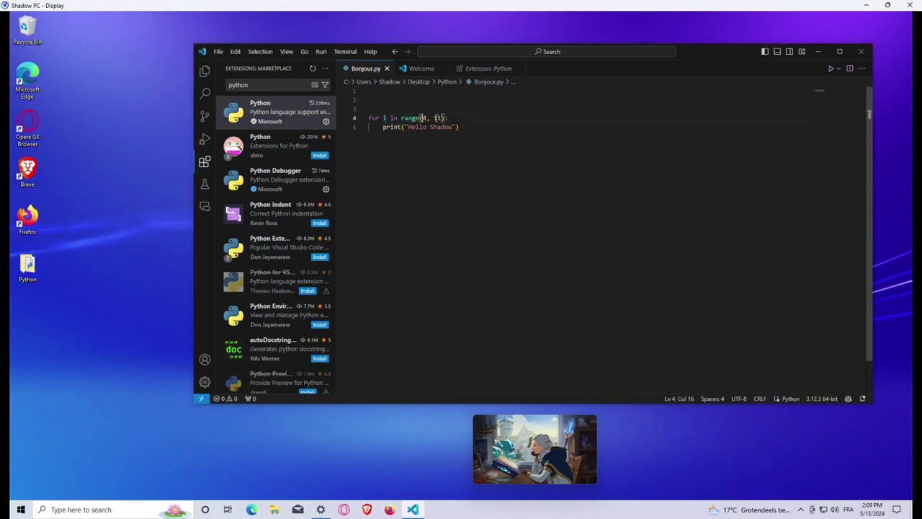
left_click(460, 127)
type("\"")
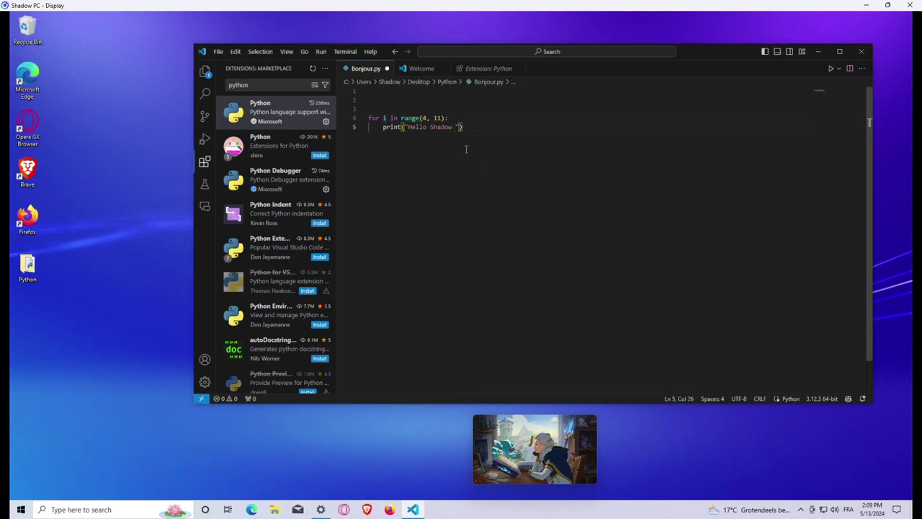
type("+ i")
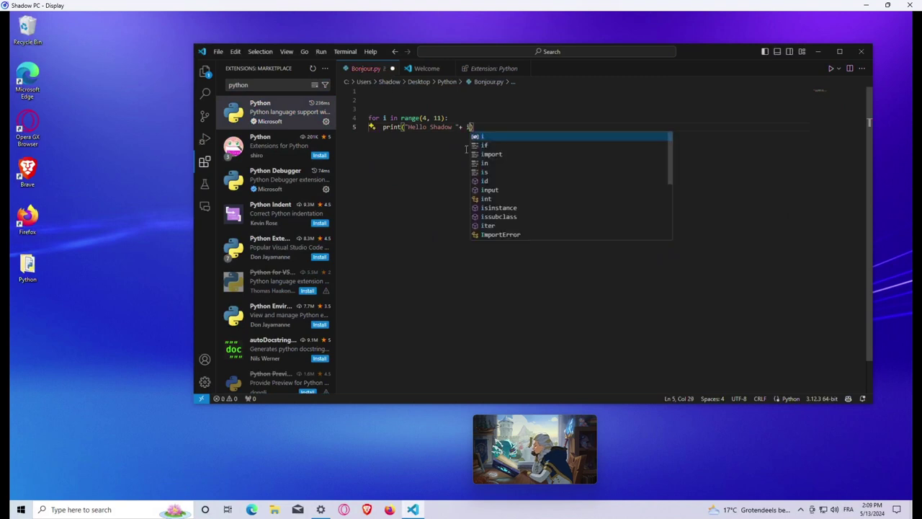
type(")")
key("ctrl+s")
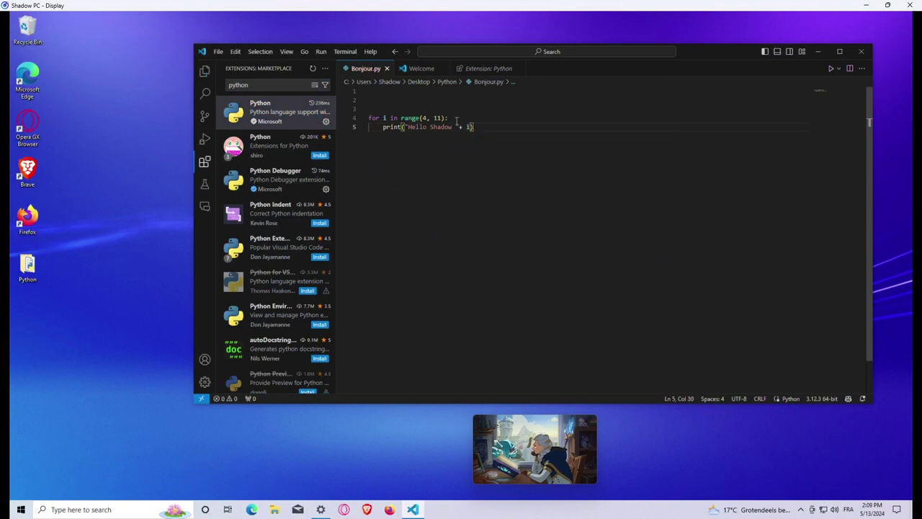
left_click(831, 68)
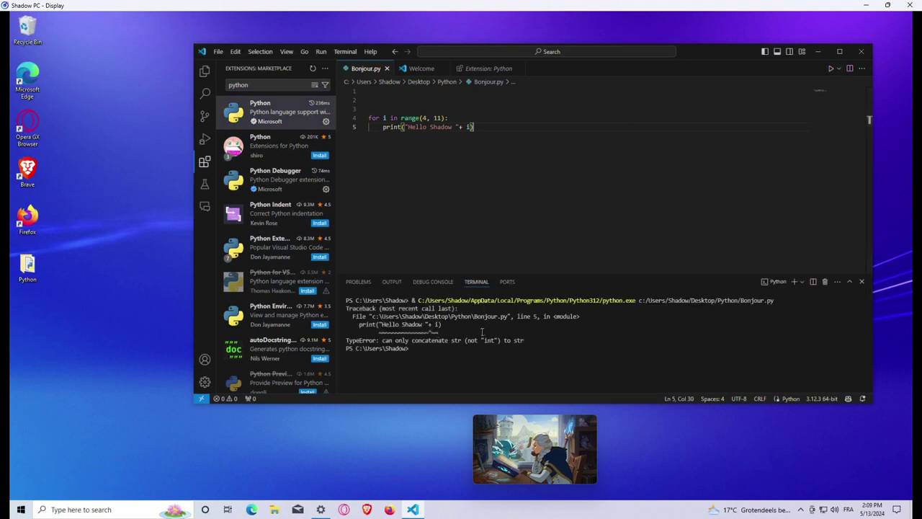
Wrap i in str() on the print line, save, and rerun Bonjour.py.
left_click(466, 127)
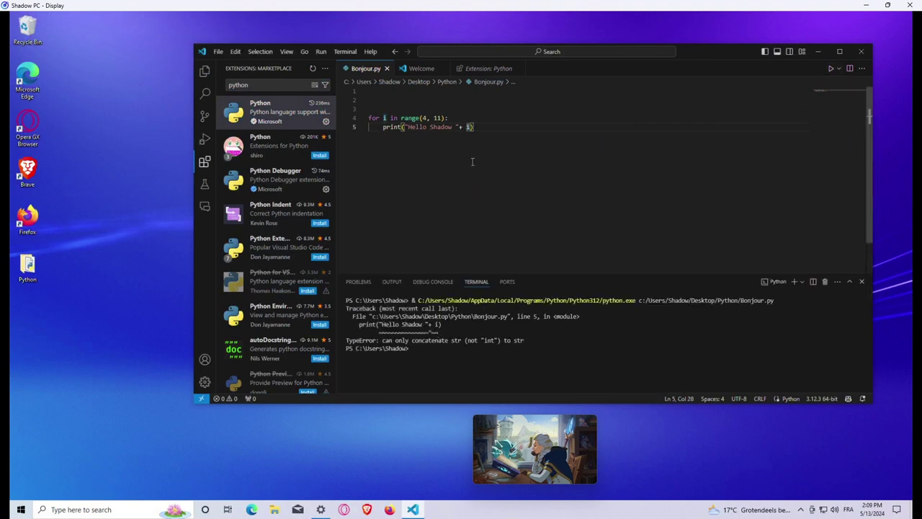
type("str(")
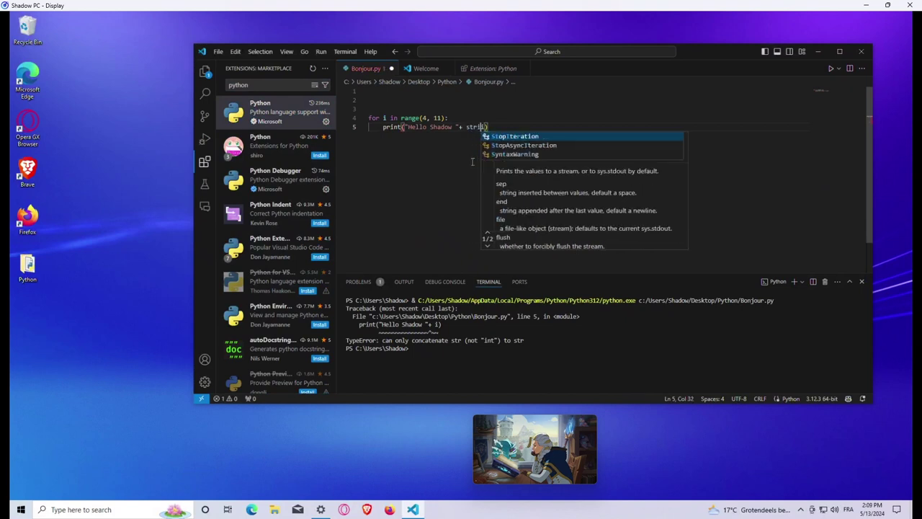
key("Right")
key("Right")
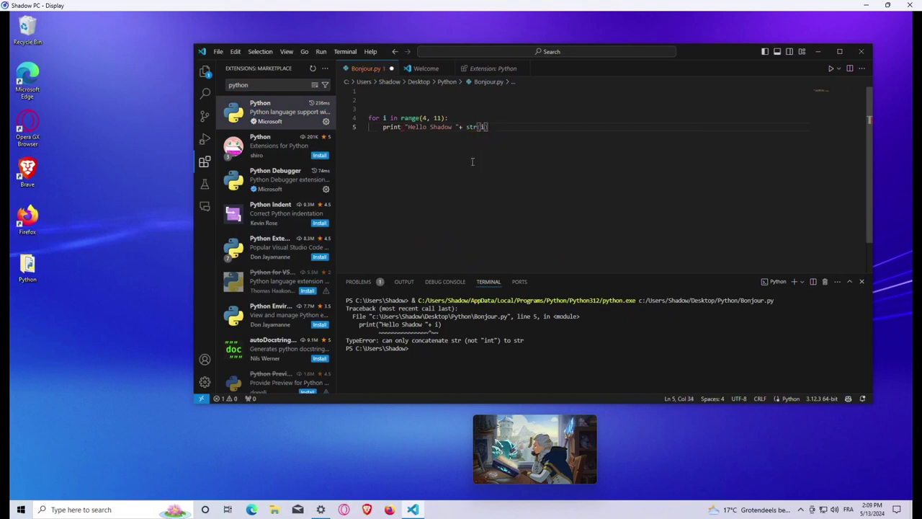
type(")")
key("ctrl+s")
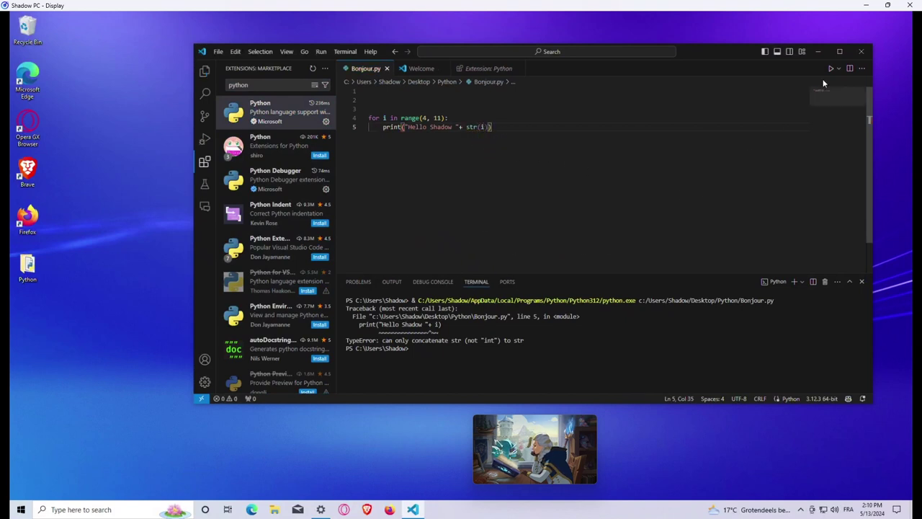
left_click(830, 69)
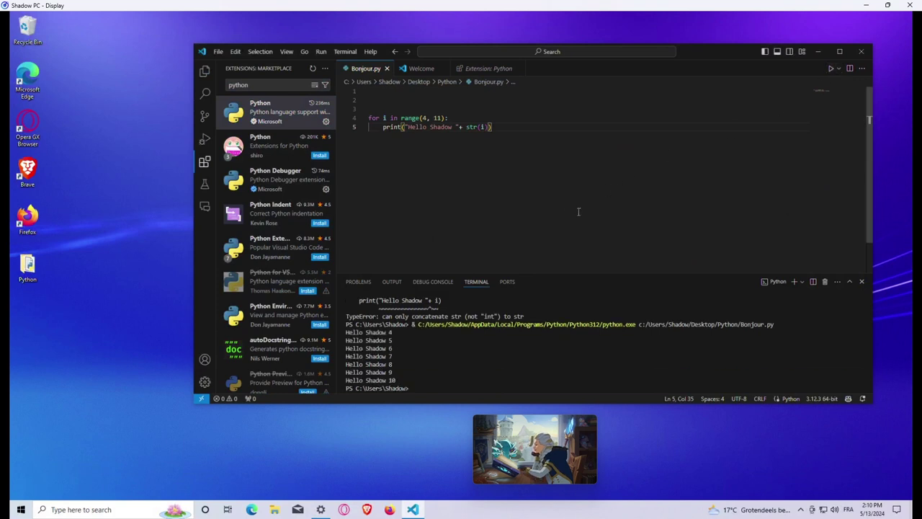
Turn line 5 into f"Hello Shadow {i}", replacing the + str(i) concatenation, and save Bonjour.py.
double_click(483, 127)
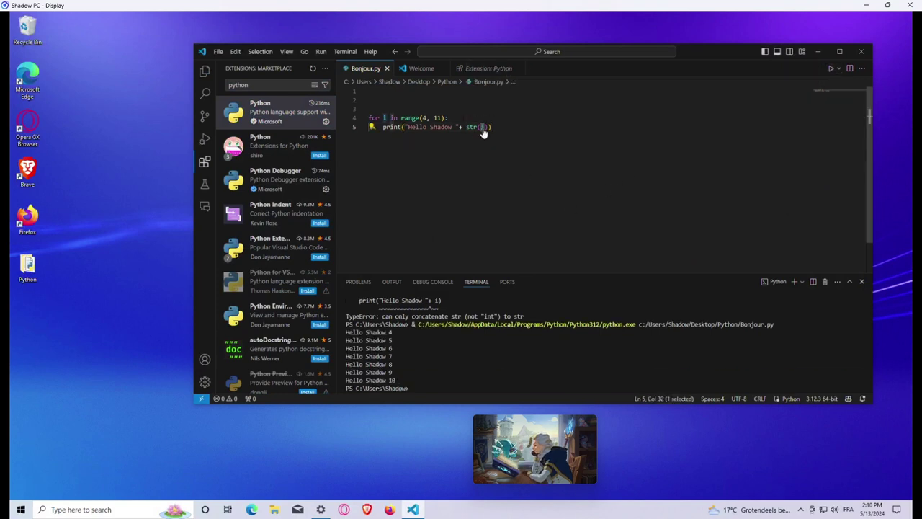
left_click(405, 126)
type("f")
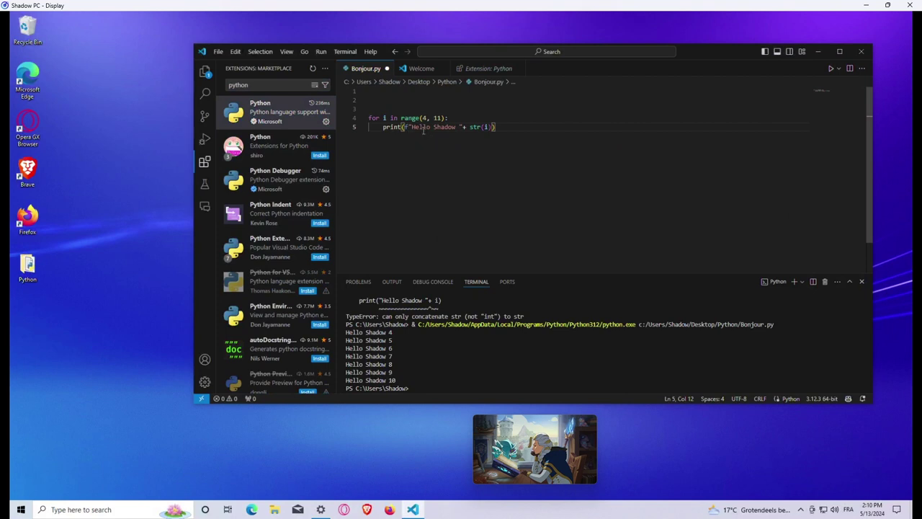
left_click(455, 127)
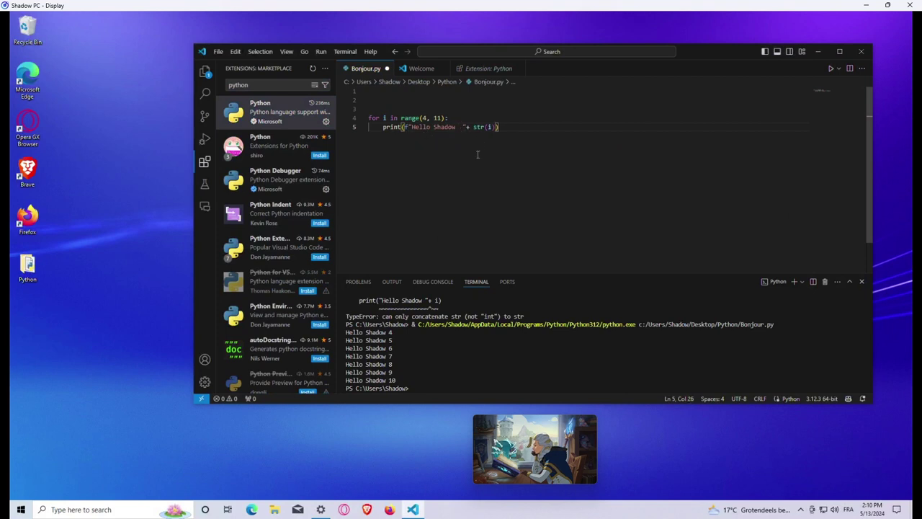
type("{}")
key("Right")
key("Left")
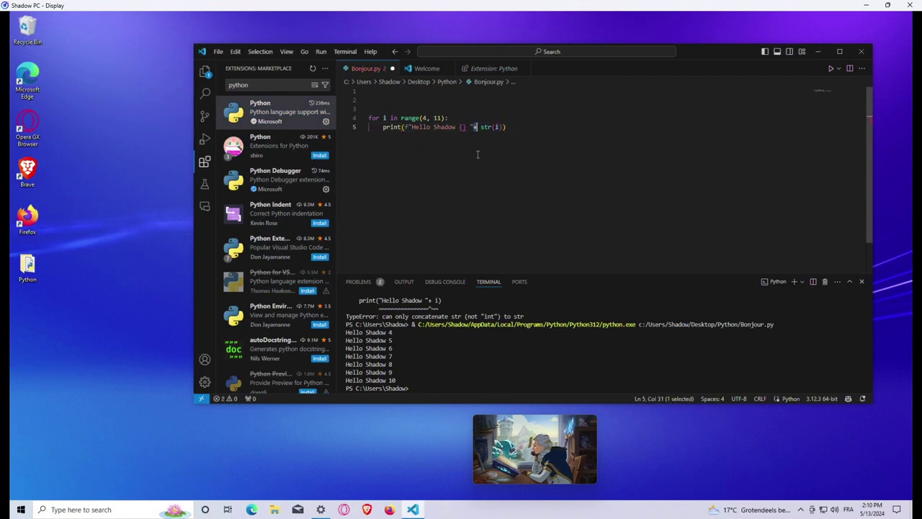
key("shift+End")
key("shift+Left")
key("BackSpace")
key("Left")
key("Left")
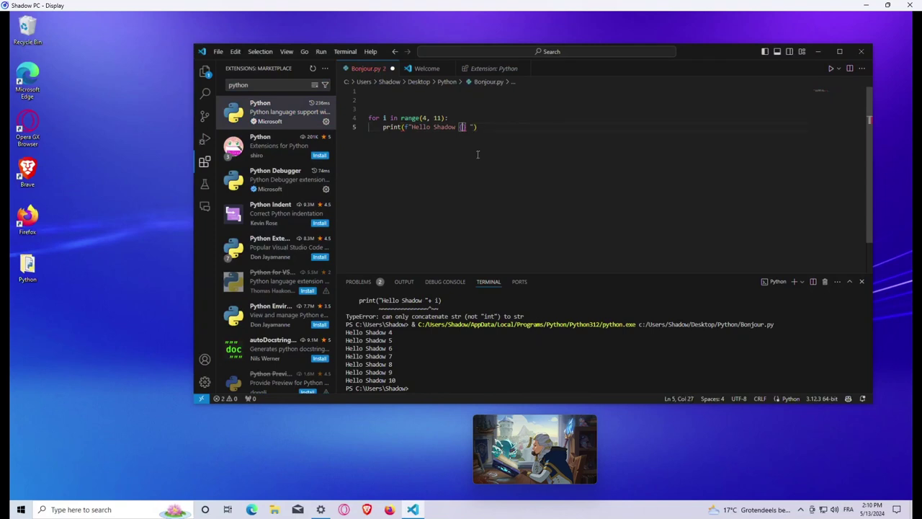
type("i")
key("Right")
key("Right")
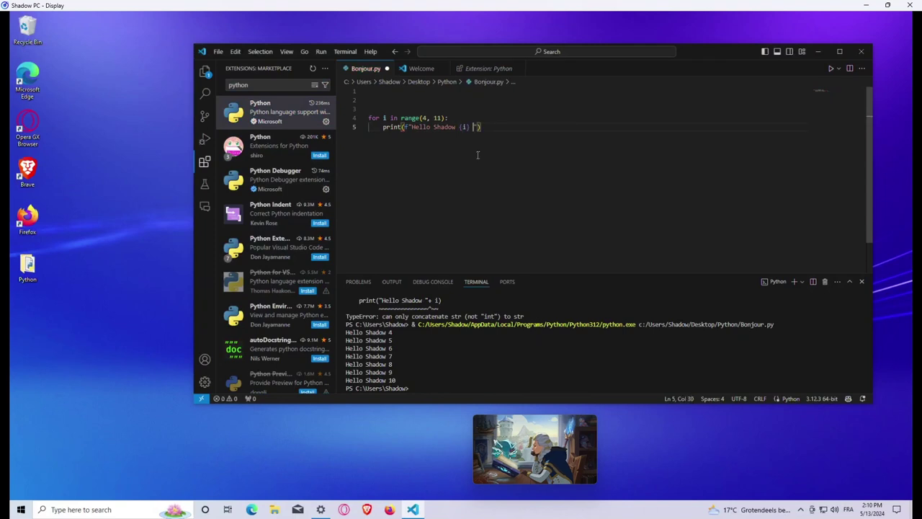
key("ctrl+s")
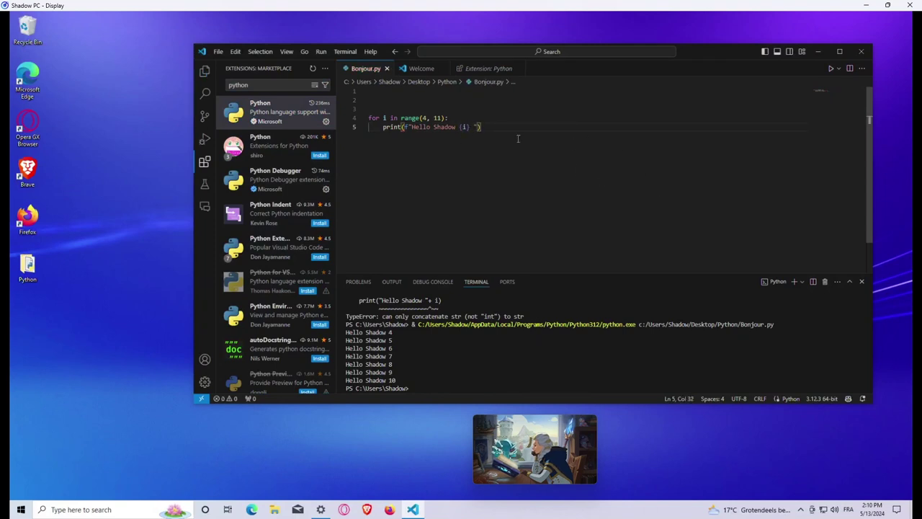
Add ' !' after {i}, save, then close the old terminal and rerun Bonjour.py.
key("Left")
key("Left")
key("Left")
type("]")
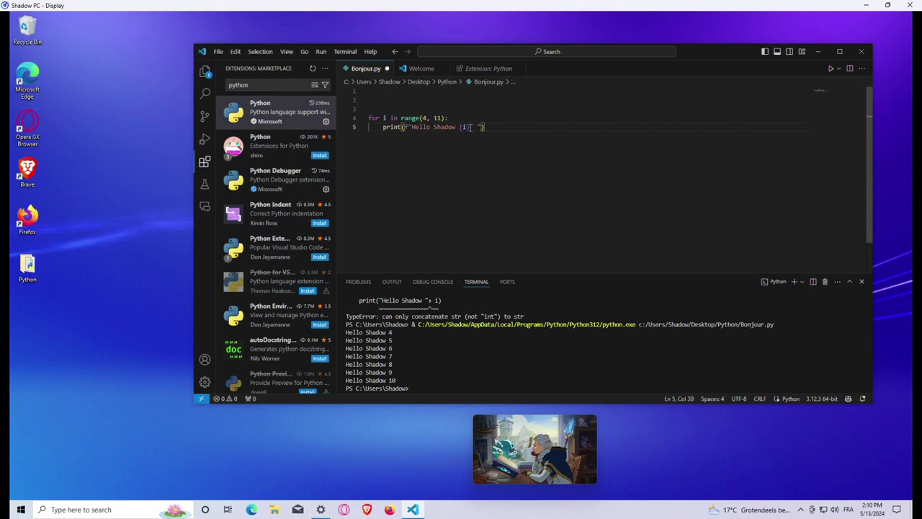
key("BackSpace")
type("!")
key("End")
key("ctrl+s")
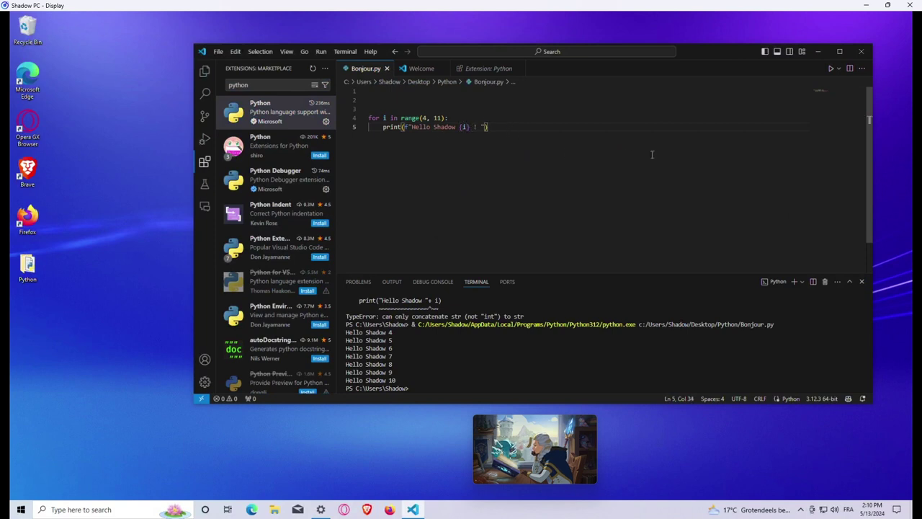
left_click(823, 281)
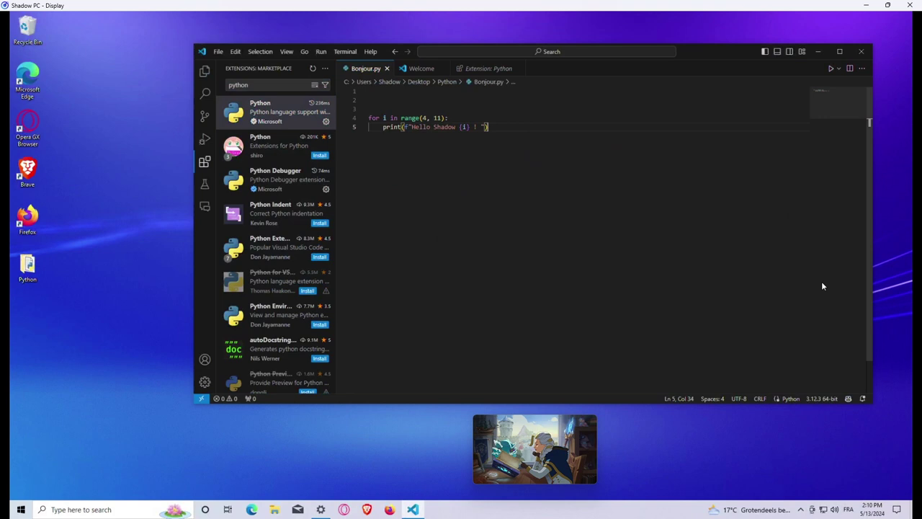
left_click(829, 69)
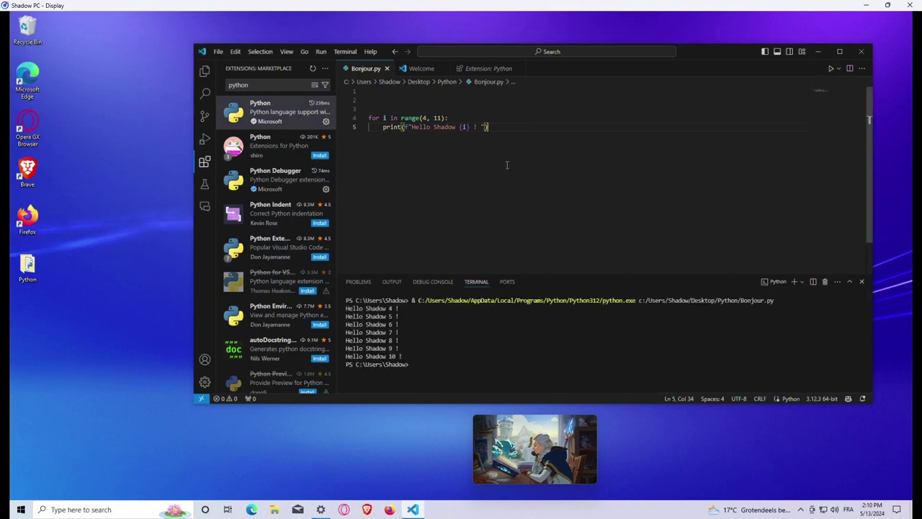
Delete the empty lines 2–3 above the loop, save, and minimize VS Code.
left_click(409, 100)
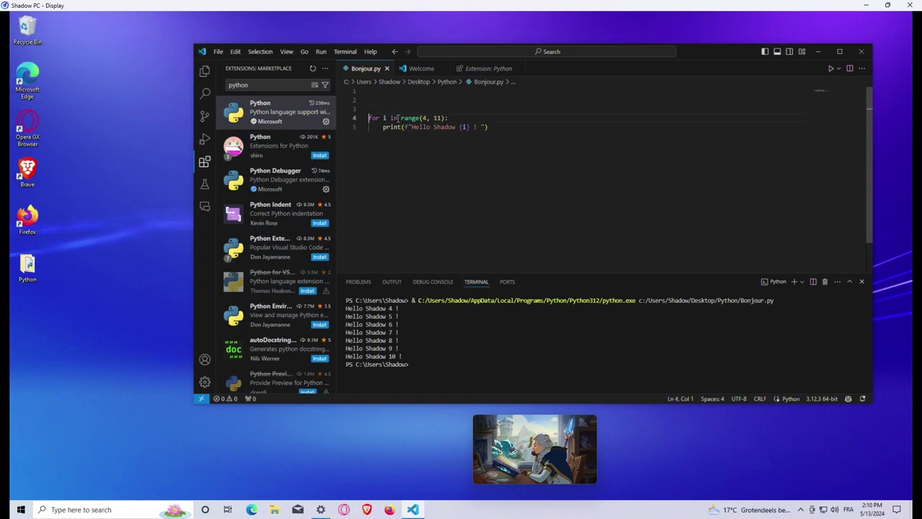
key("Delete")
key("Delete")
left_click(380, 148)
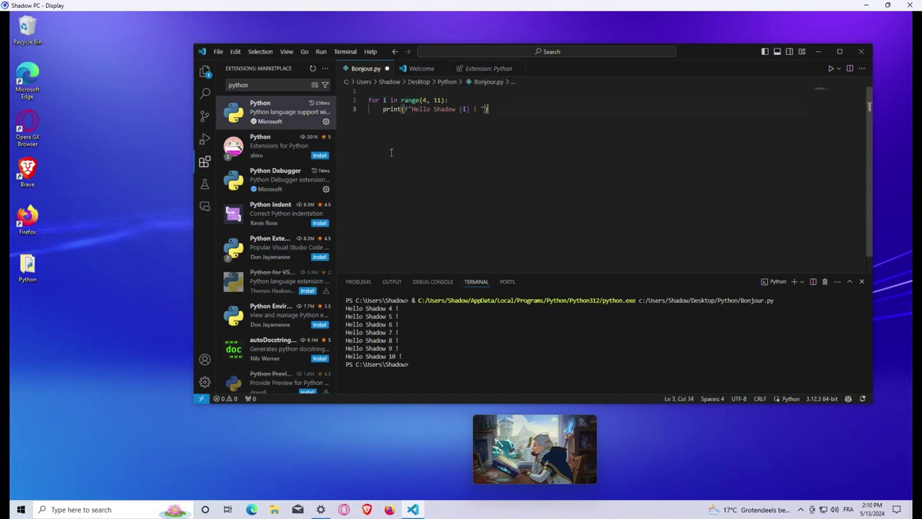
key("ctrl+s")
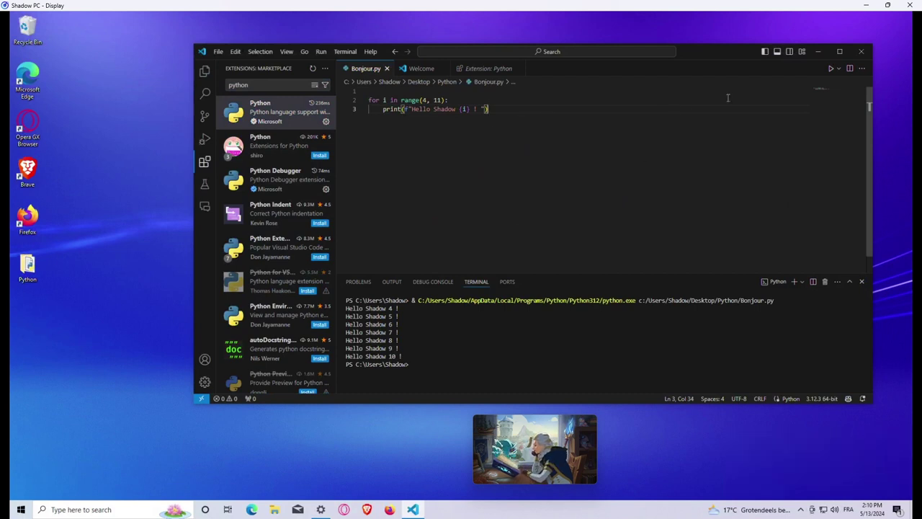
left_click(818, 51)
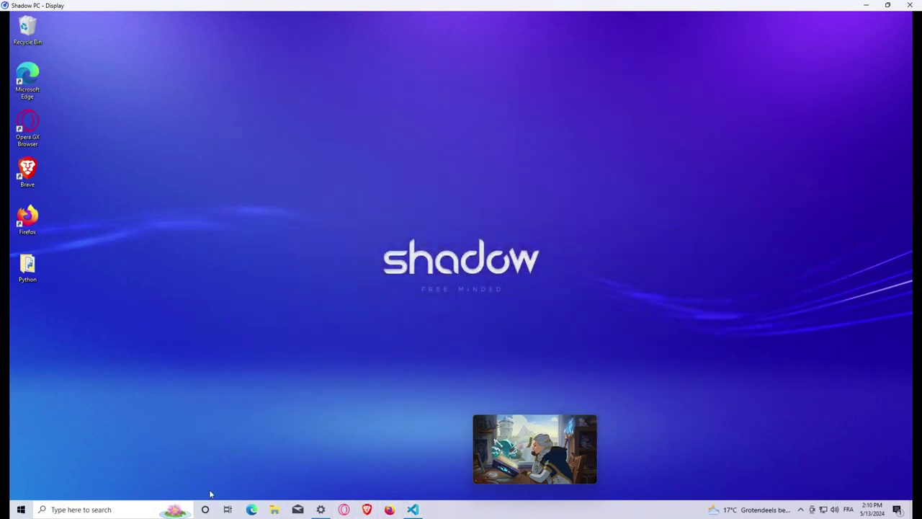
In Brave, search 'world of warcraft', open the official site and maximise the window.
left_click(369, 509)
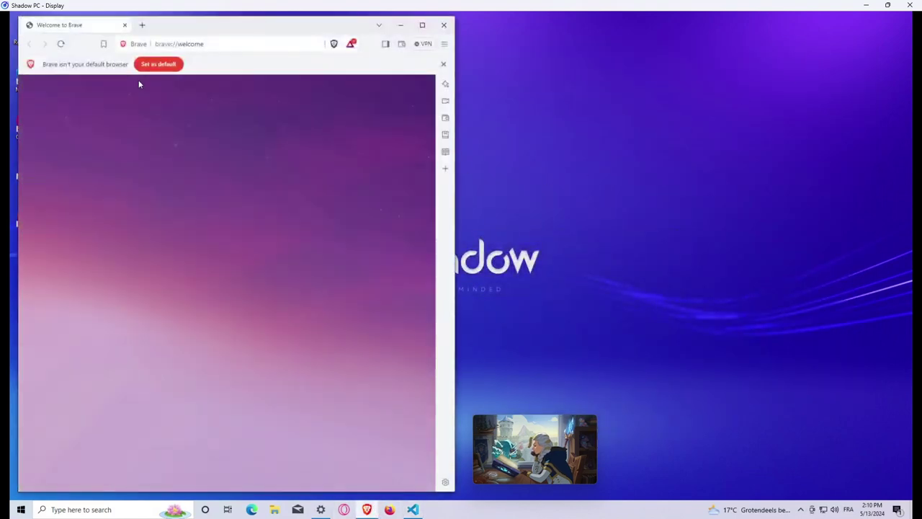
left_click(188, 45)
type("worl")
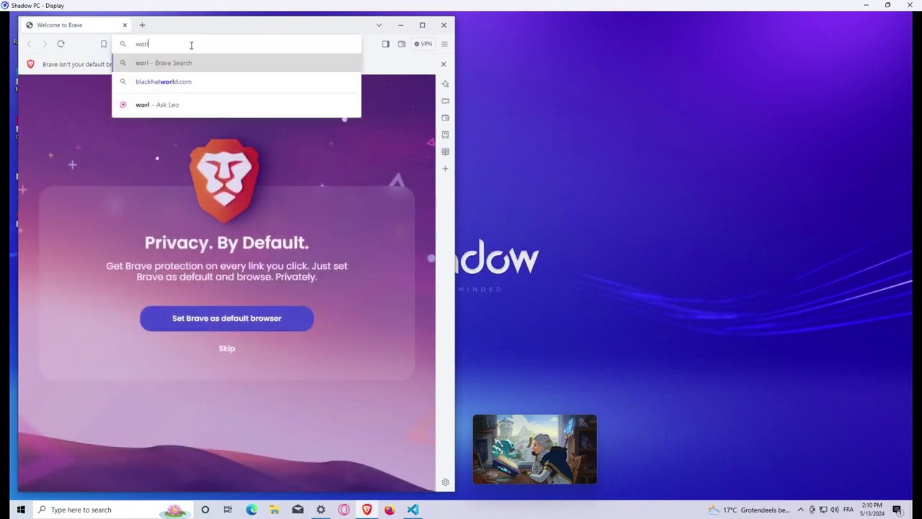
type("d")
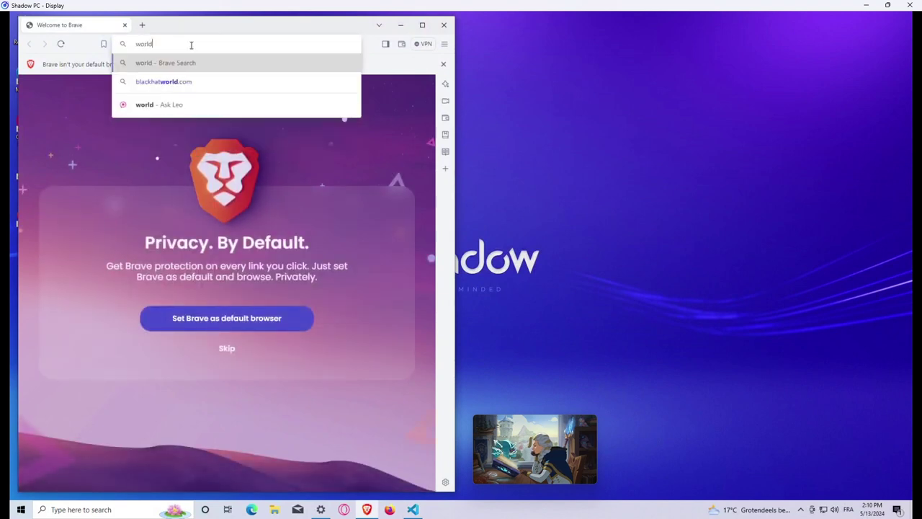
type(" of warcraft")
key("Return")
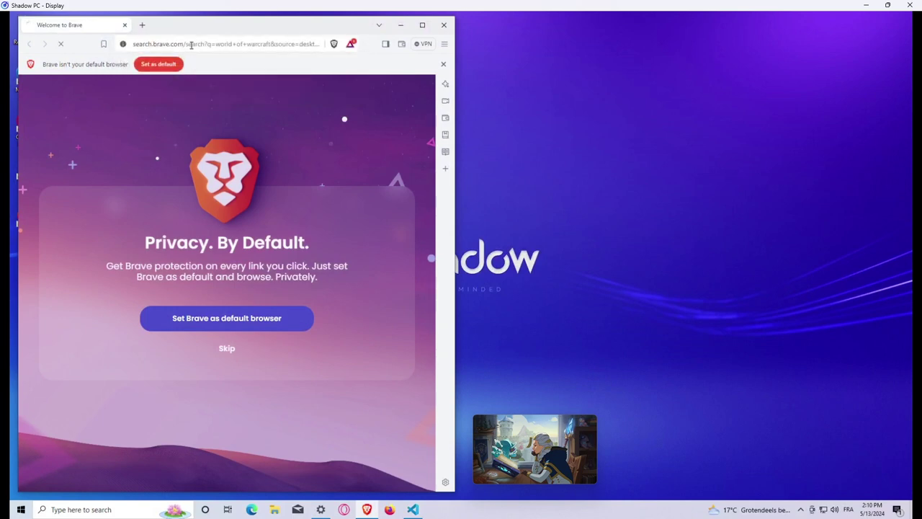
left_click_drag(181, 26, 314, 32)
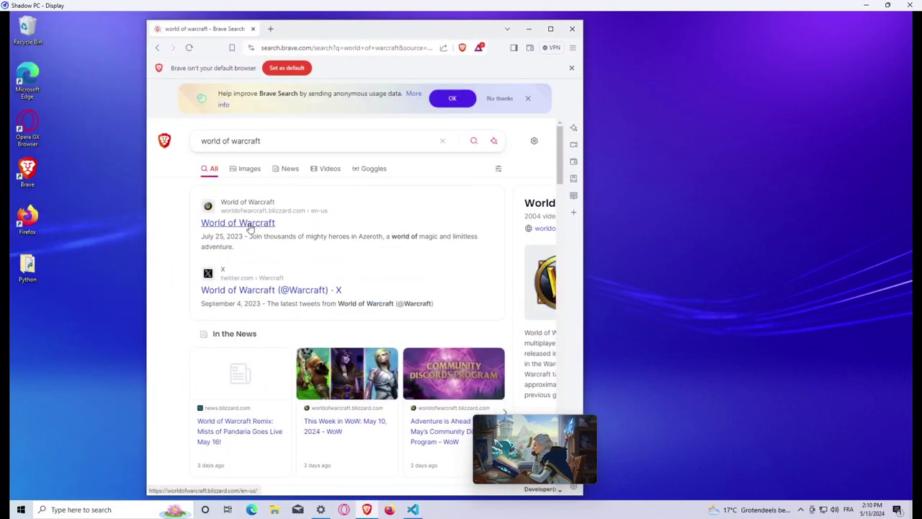
left_click(249, 225)
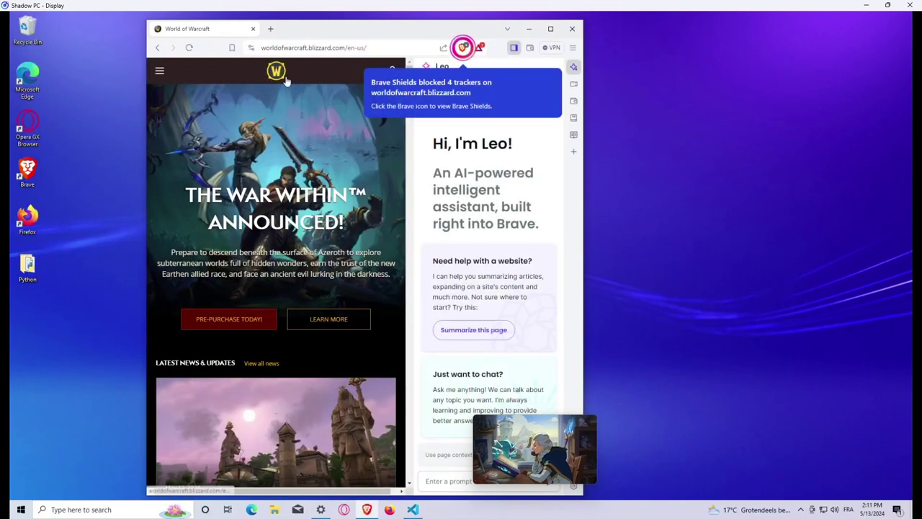
left_click(550, 29)
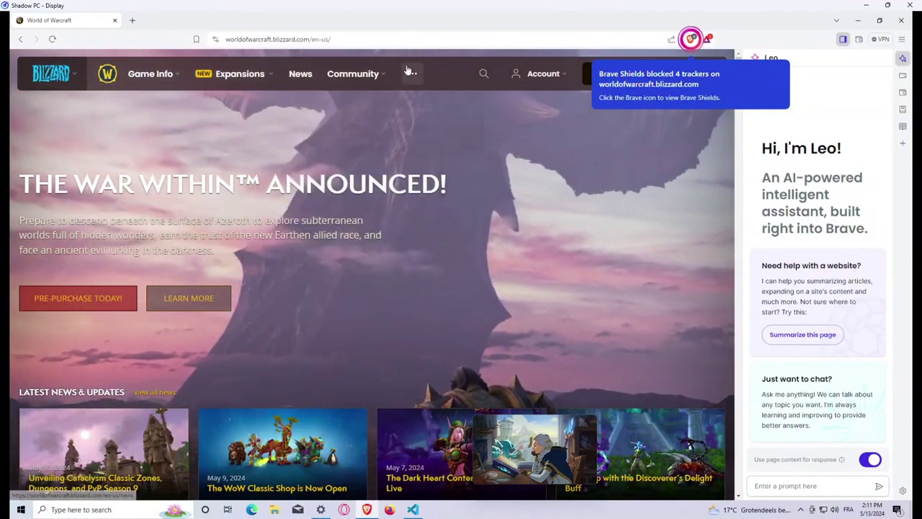
Go to the Battle.net desktop app page and save the Windows installer.
mouse_move(412, 75)
mouse_move(533, 74)
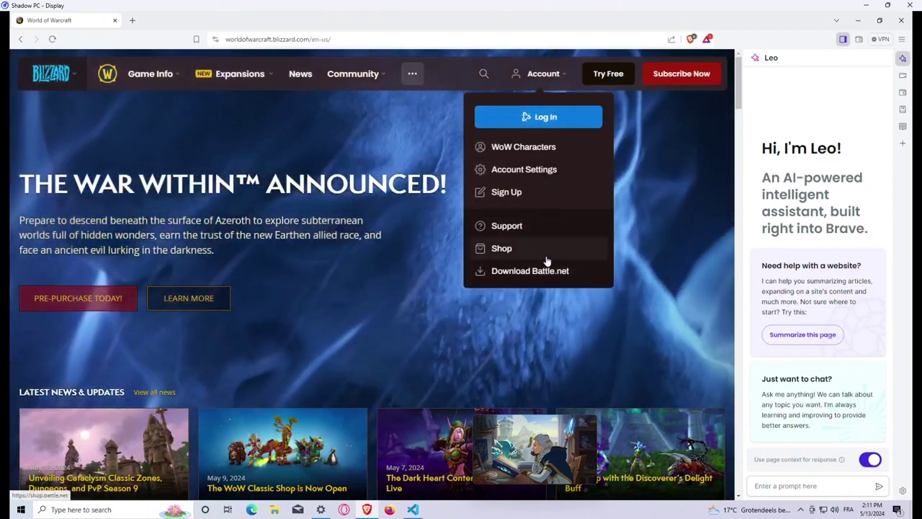
left_click(547, 270)
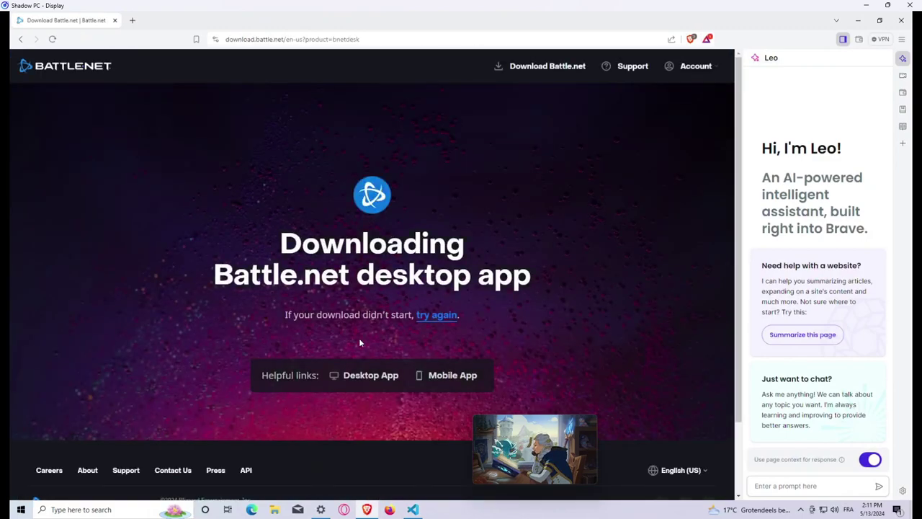
left_click(397, 382)
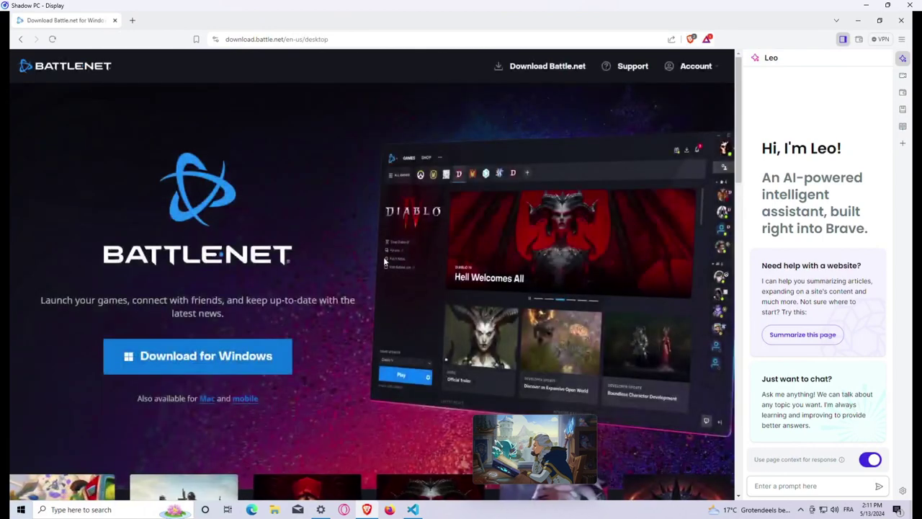
left_click(220, 357)
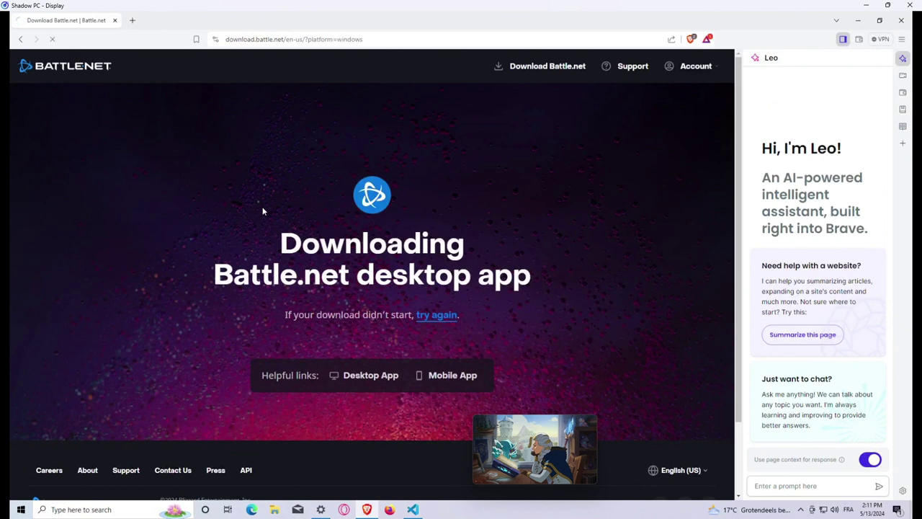
left_click(389, 249)
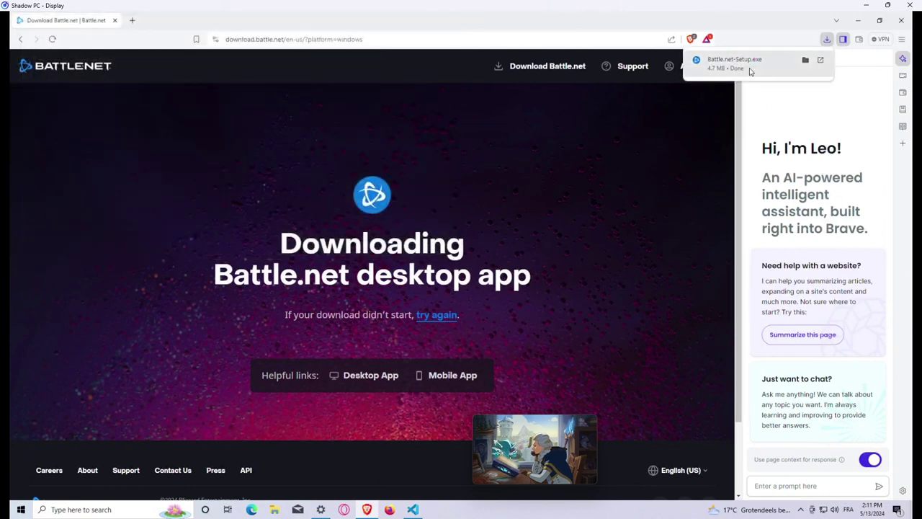
Launch Battle.net-Setup.exe, choose English (US), continue, and approve the UAC prompt.
left_click(734, 63)
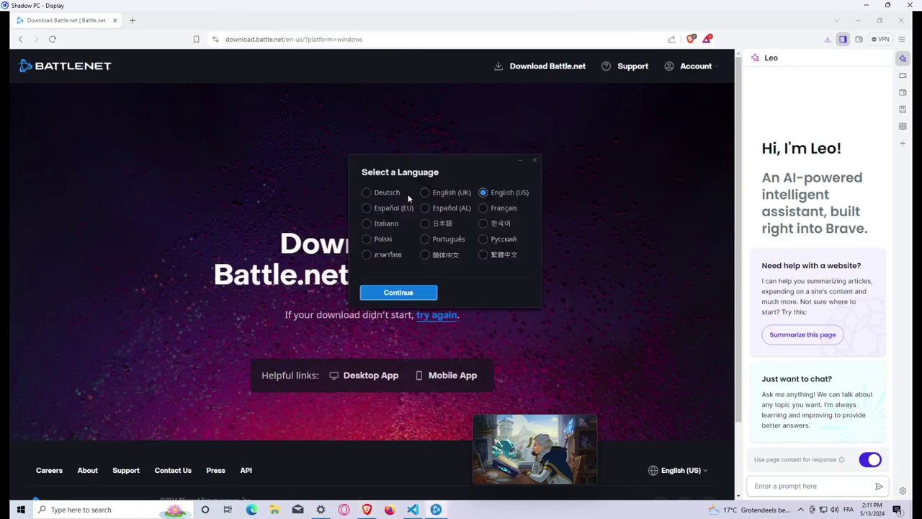
left_click(454, 192)
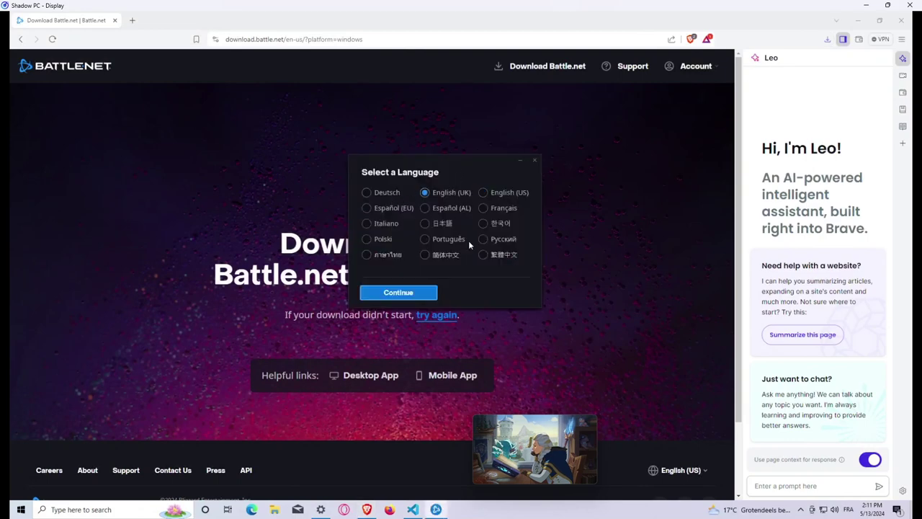
left_click(505, 192)
left_click(420, 297)
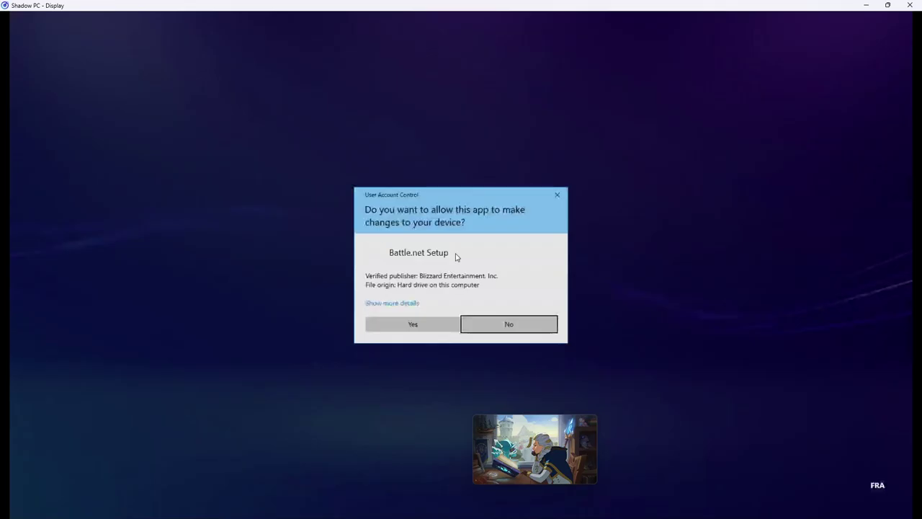
left_click(430, 328)
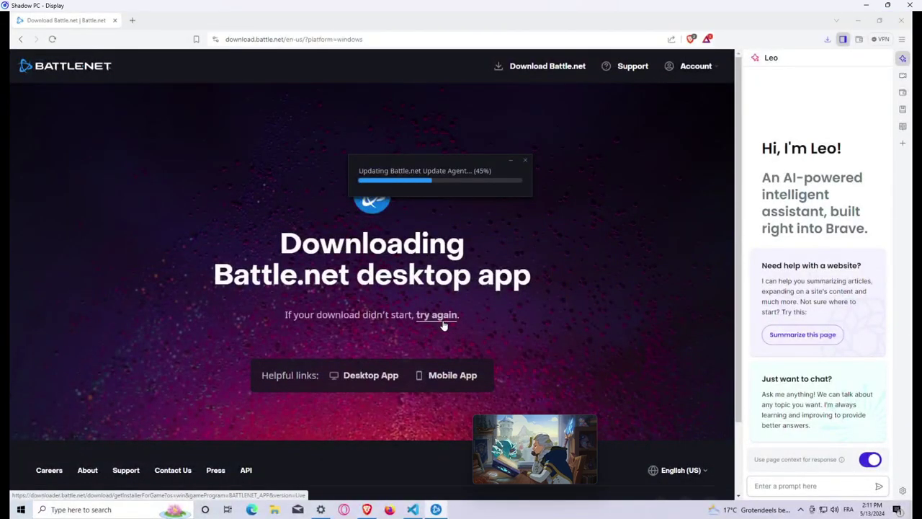
left_click(444, 323)
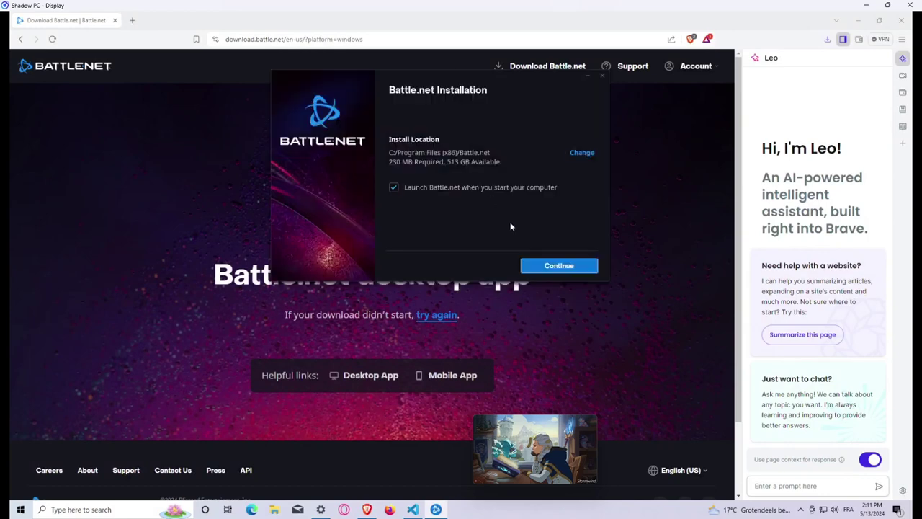
Install Battle.net in the default location, leave the login field empty, move the window aside, return to Brave.
left_click(547, 264)
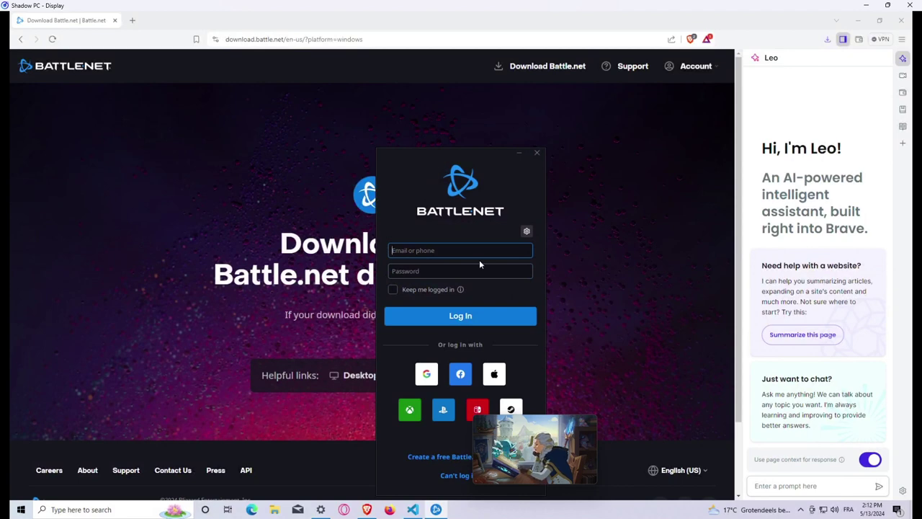
type("ba")
type("tt")
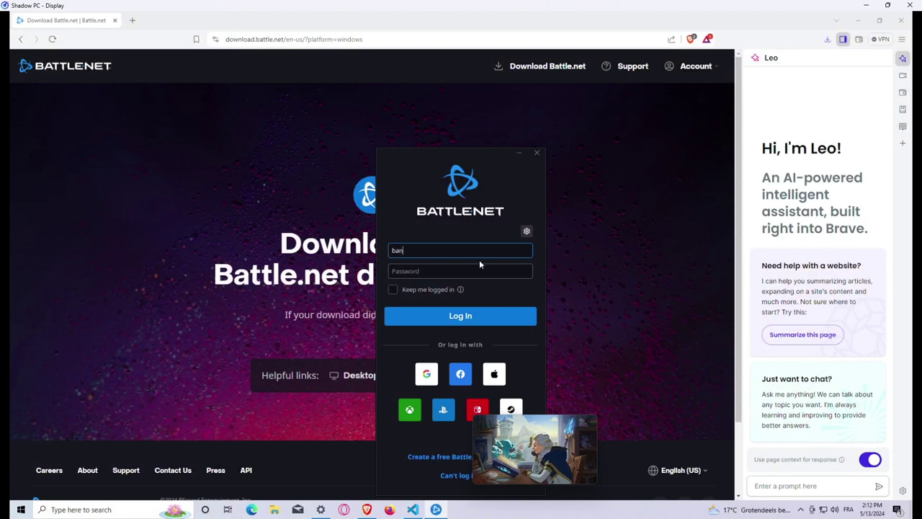
key("BackSpace")
key("BackSpace")
key("BackSpace")
key("BackSpace")
type("bannabel")
key("BackSpace")
key("BackSpace")
key("BackSpace")
key("BackSpace")
key("BackSpace")
key("BackSpace")
key("BackSpace")
key("BackSpace")
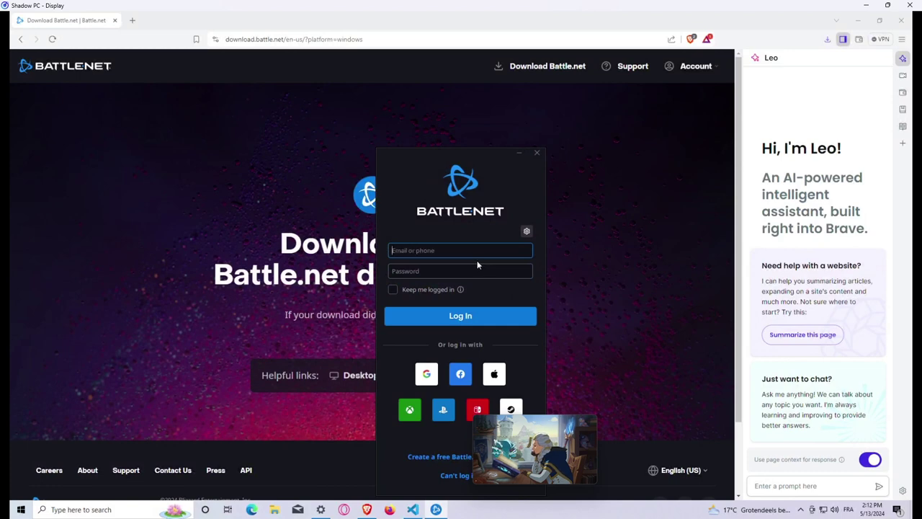
left_click_drag(485, 155, 381, 93)
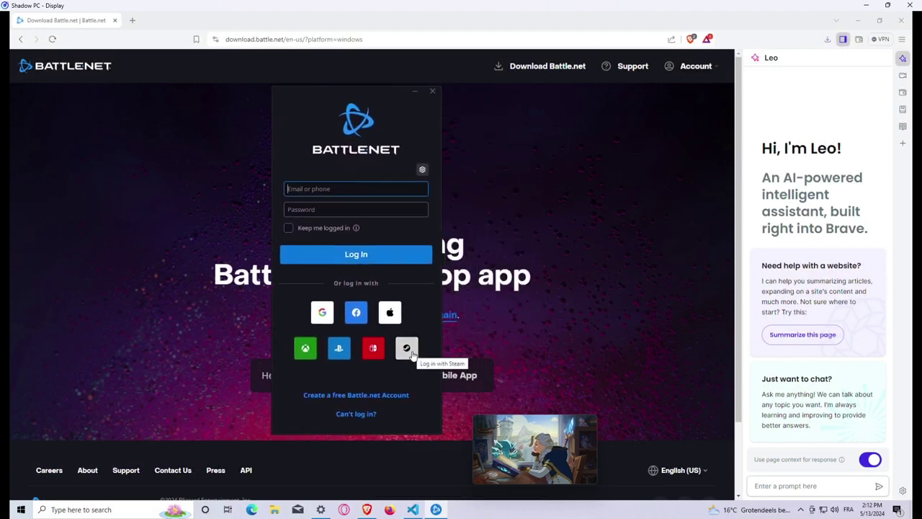
left_click(367, 509)
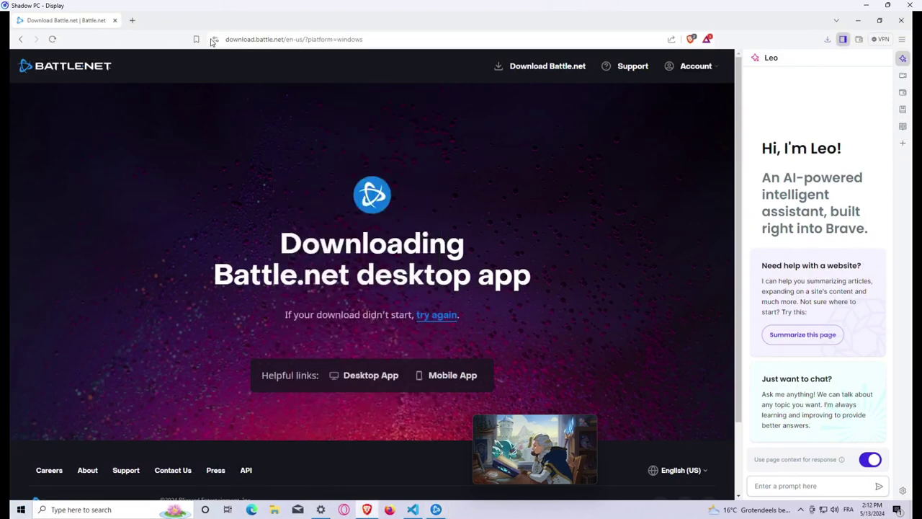
Search 'steam', open store.steampowered.com's About page, and save SteamSetup.exe to Downloads.
left_click(239, 38)
type("stea")
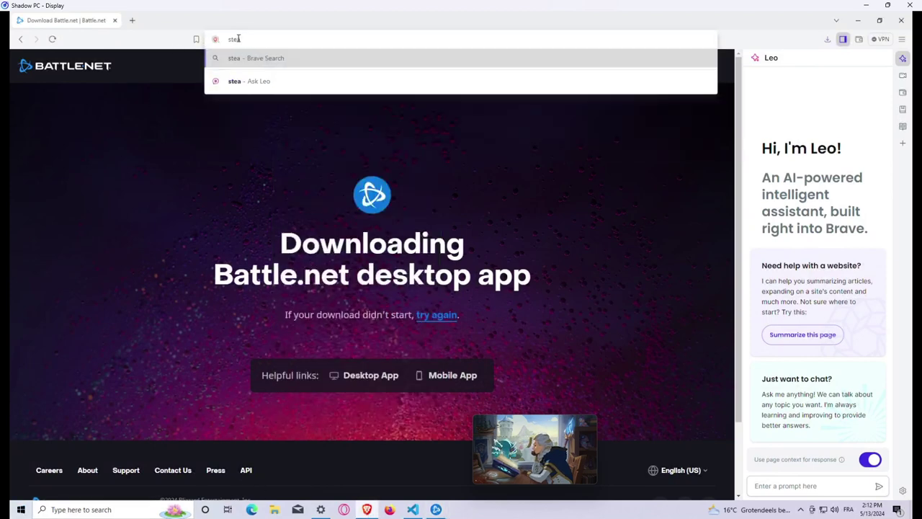
key("BackSpace")
key("BackSpace")
key("BackSpace")
key("BackSpace")
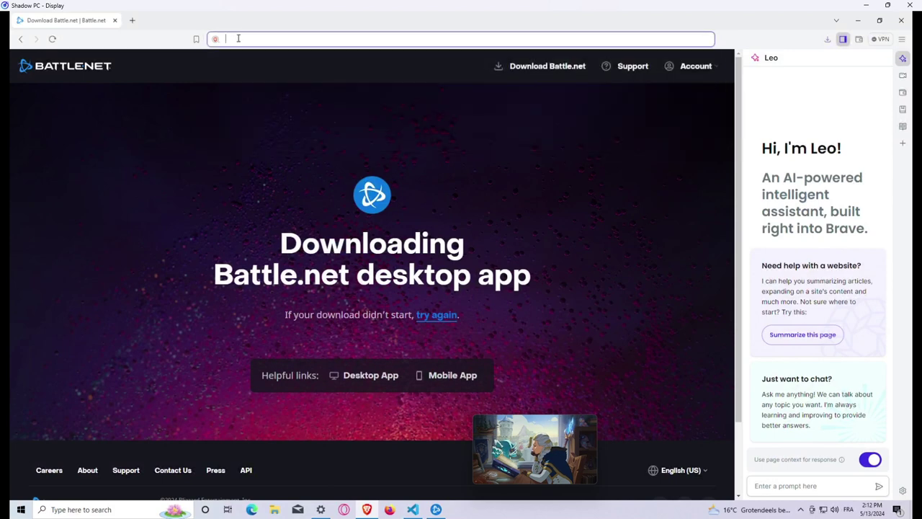
type("steam")
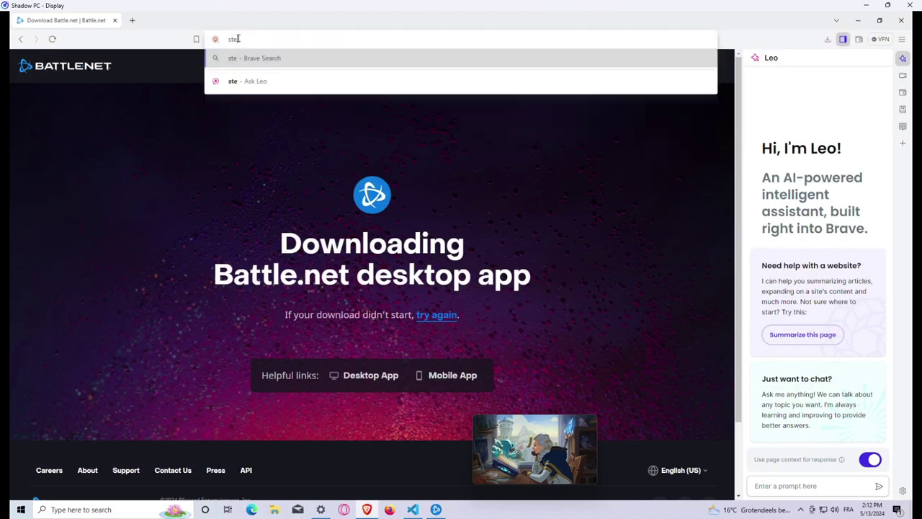
key("Return")
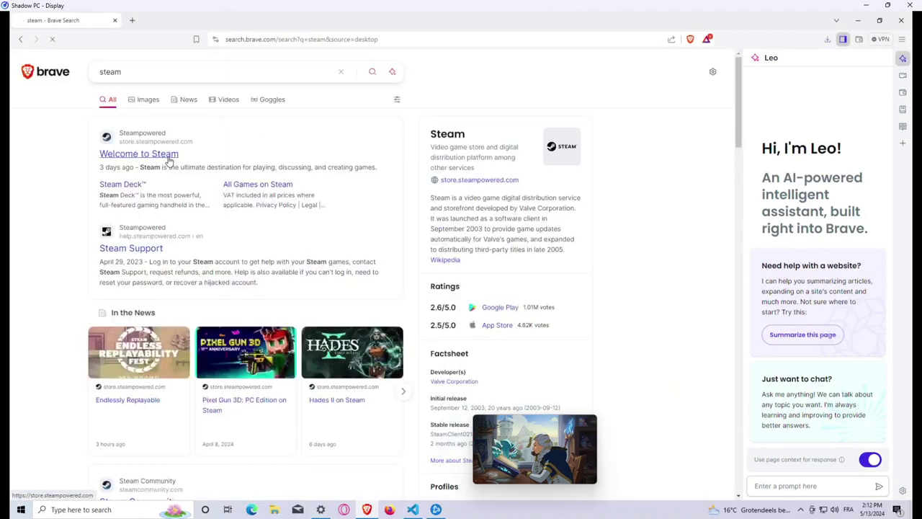
left_click(170, 157)
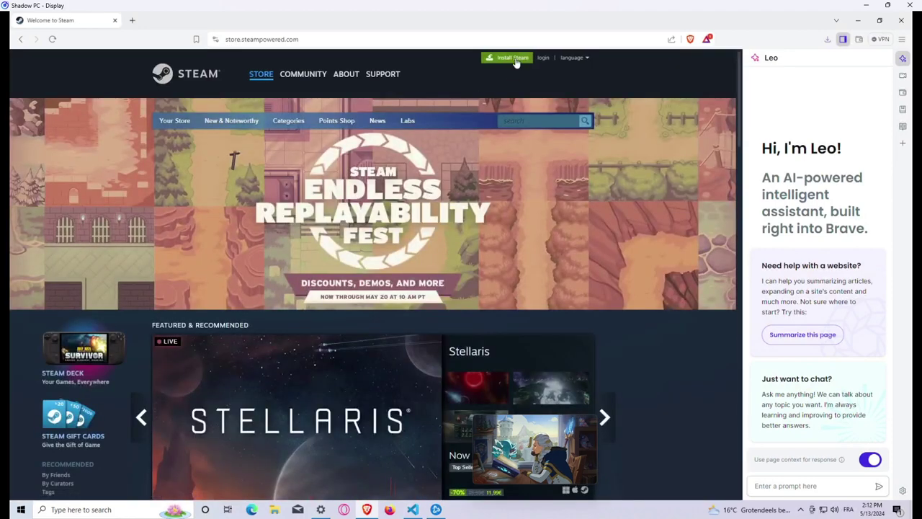
left_click(345, 73)
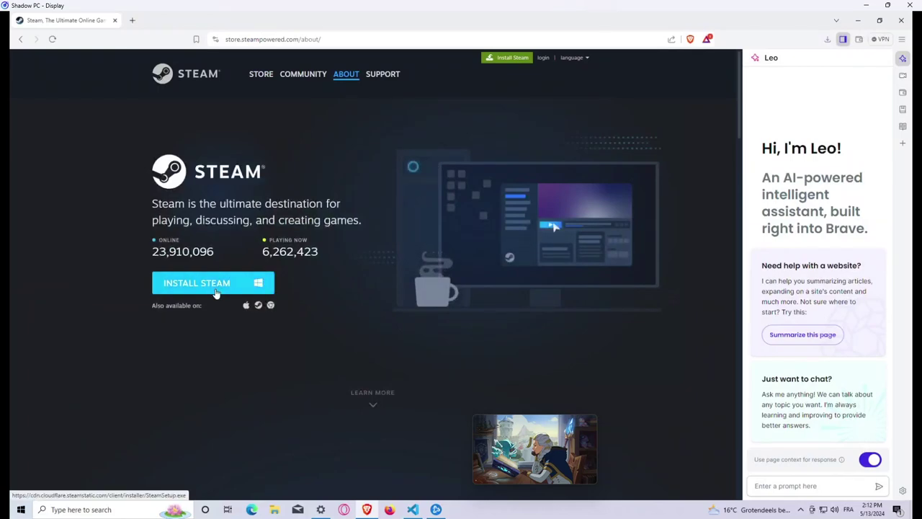
left_click(216, 288)
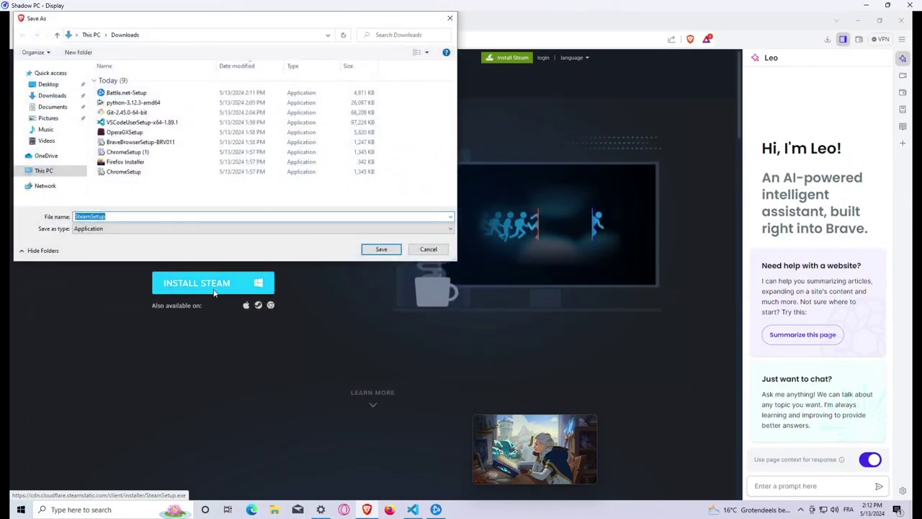
left_click(371, 249)
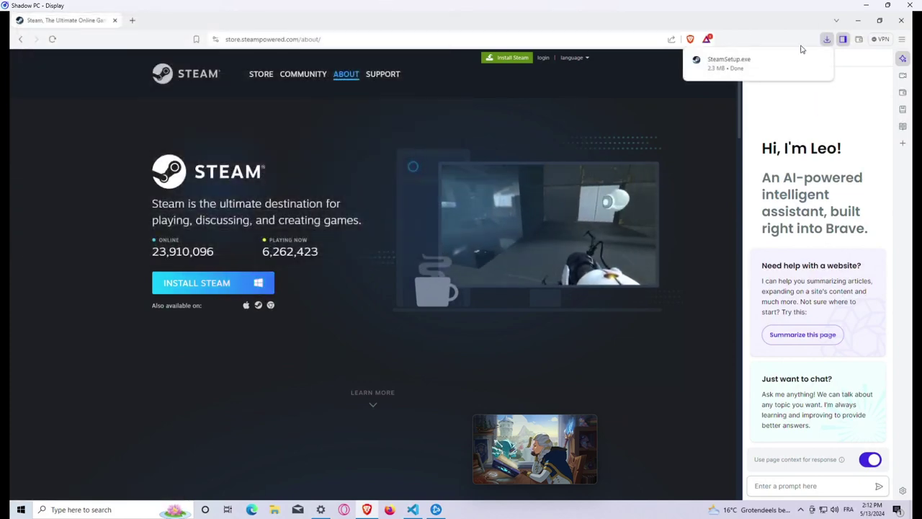
left_click(826, 40)
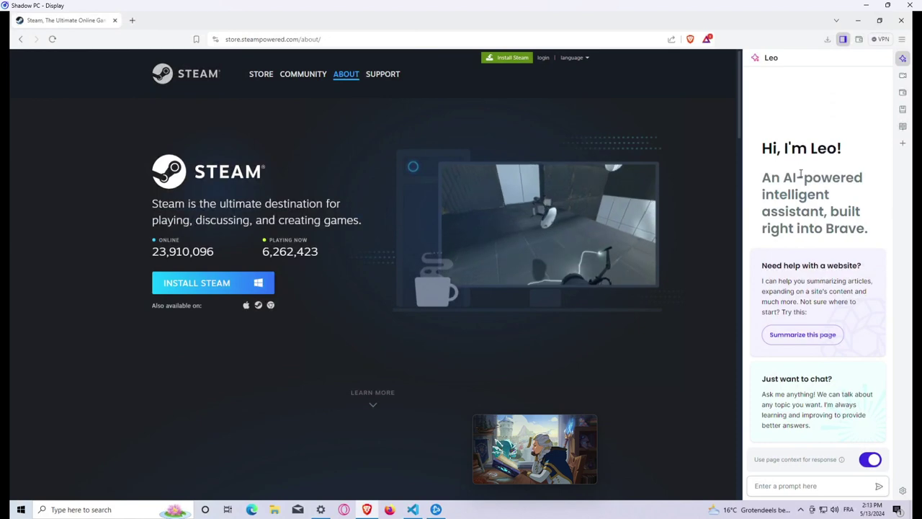
In a new tab, search 'unity hub' and open Unity's download page.
left_click(132, 20)
type("uni")
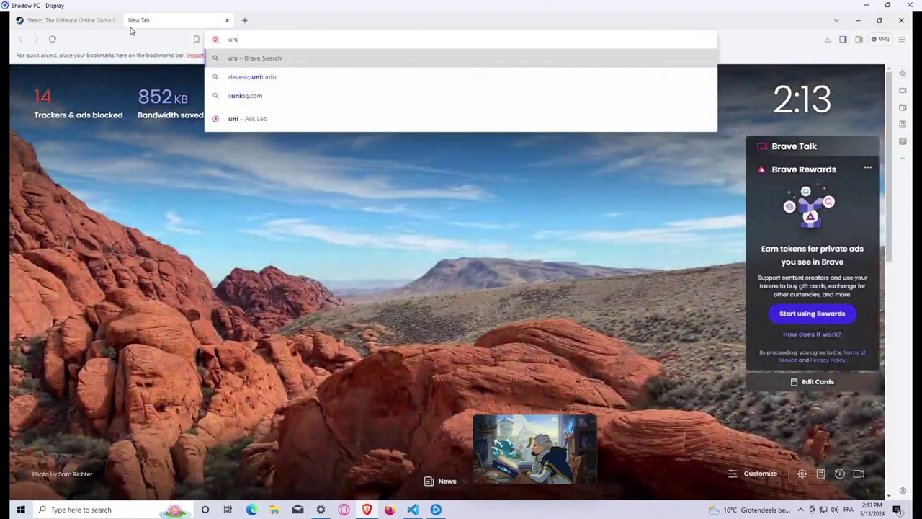
type("ty")
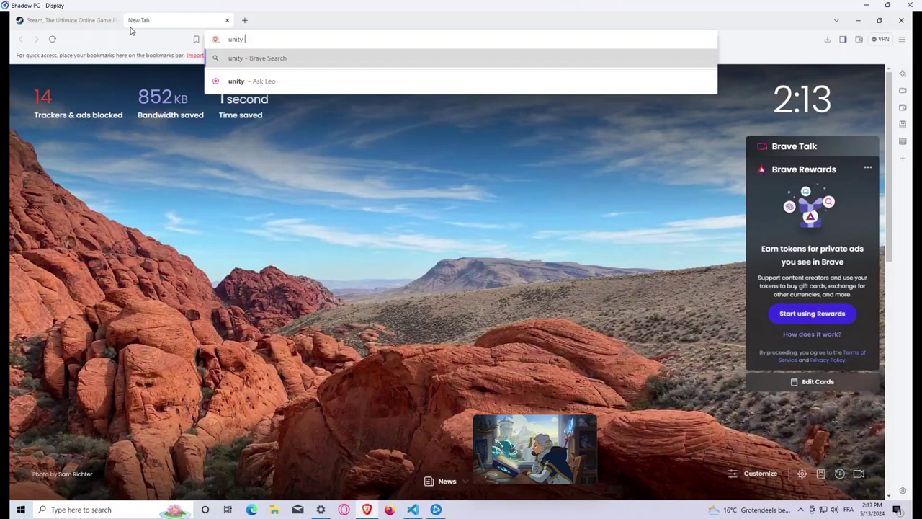
type(" hub")
key("Return")
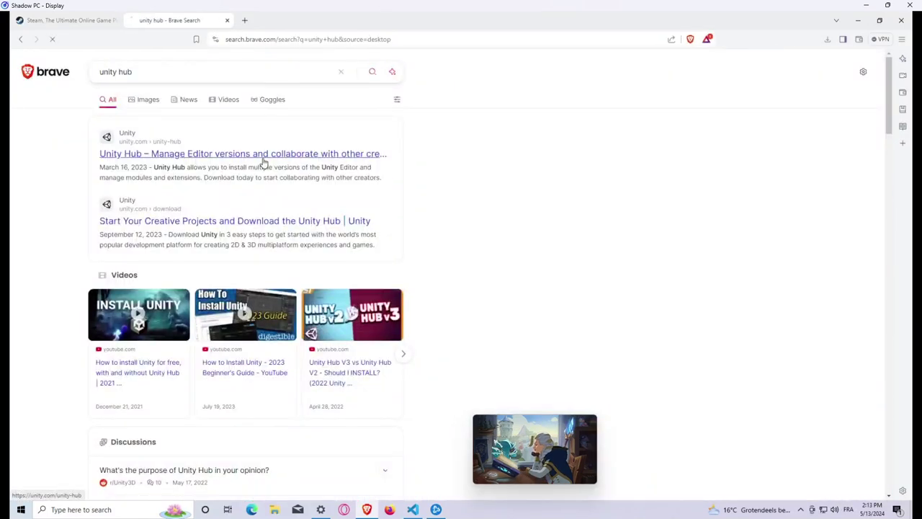
left_click(263, 159)
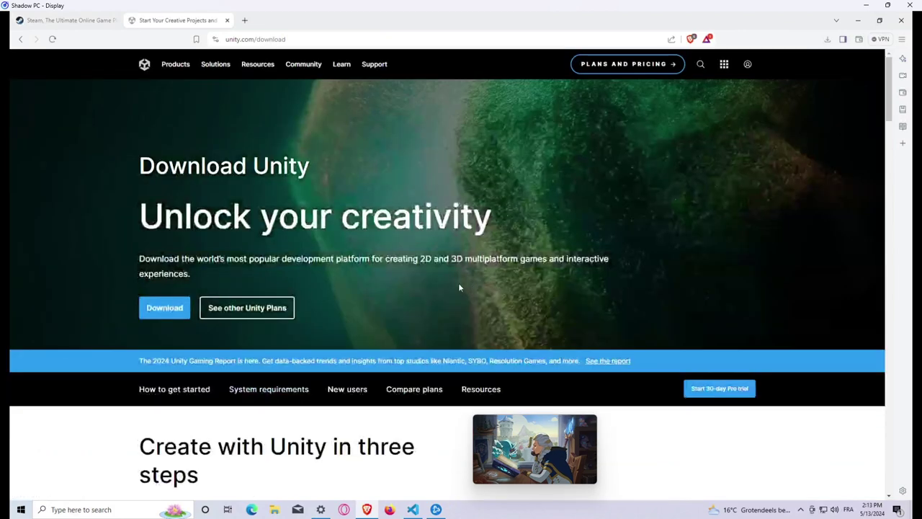
Scroll down to the 'Create with Unity in three steps' Unity Hub download cards.
scroll(180, 314, "down", 5)
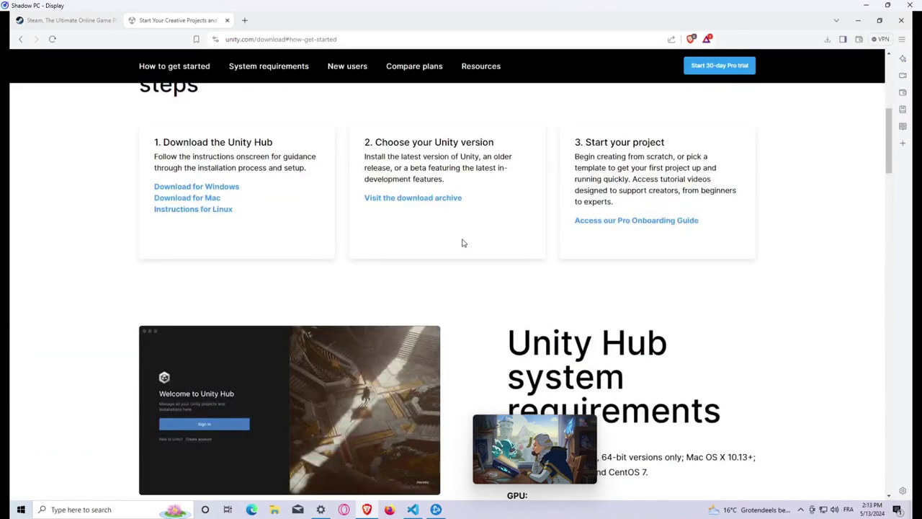
scroll(479, 235, "down", 5)
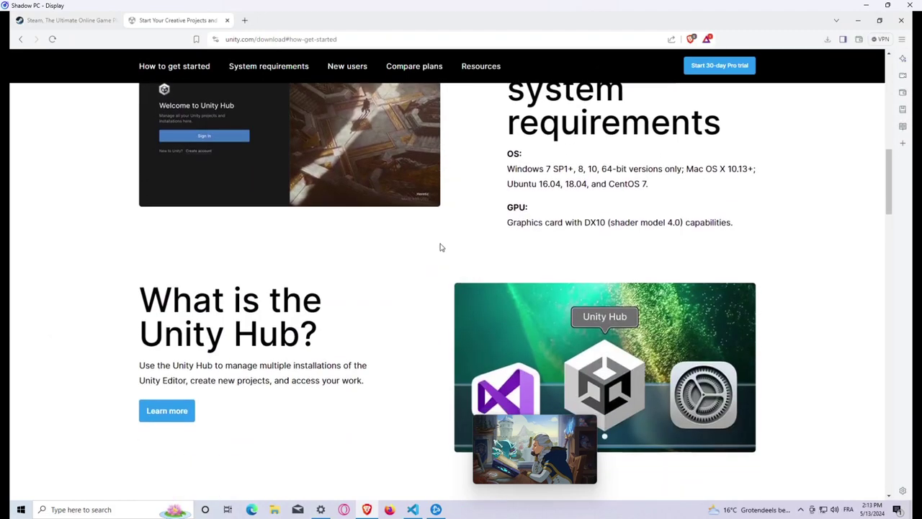
scroll(548, 204, "down", 12)
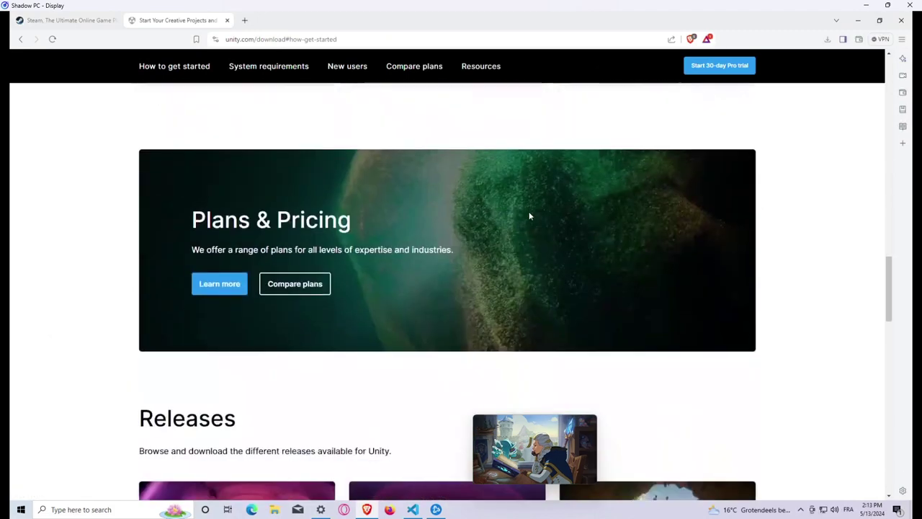
scroll(306, 246, "down", 10)
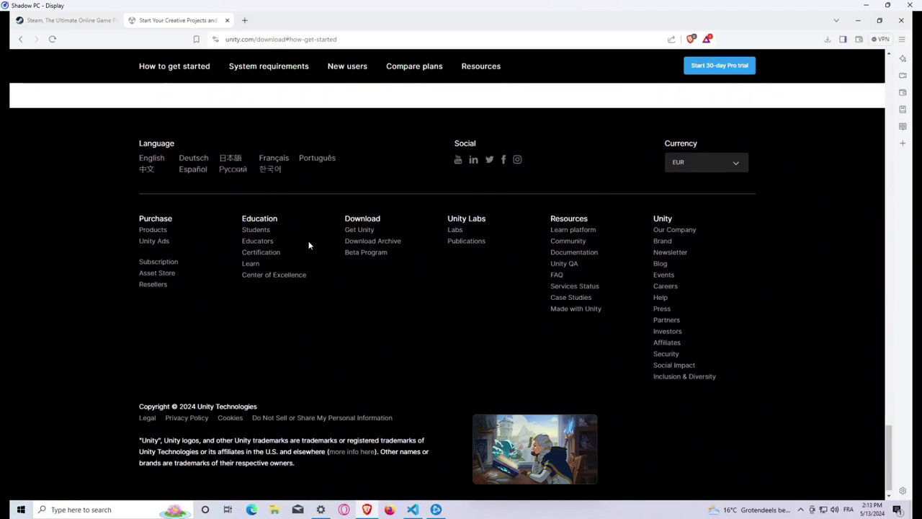
scroll(308, 243, "up", 4)
scroll(310, 246, "up", 15)
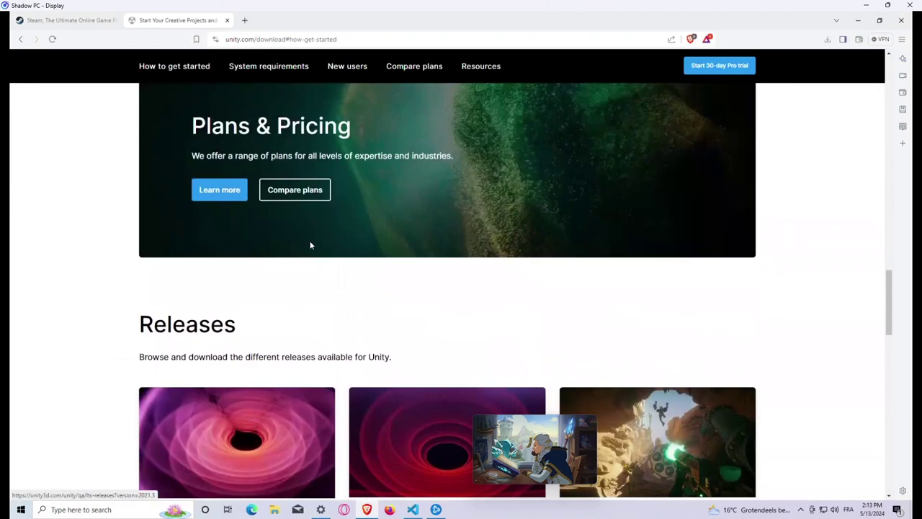
scroll(311, 246, "up", 3)
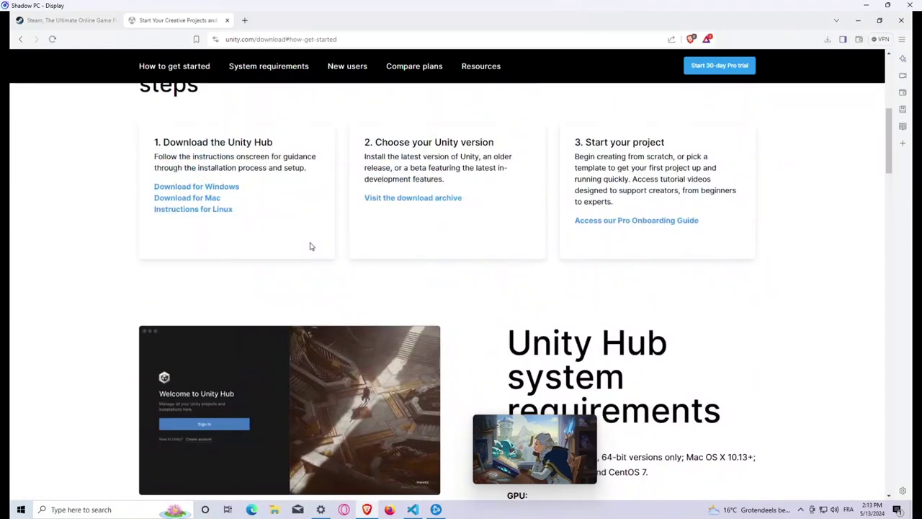
scroll(310, 247, "up", 3)
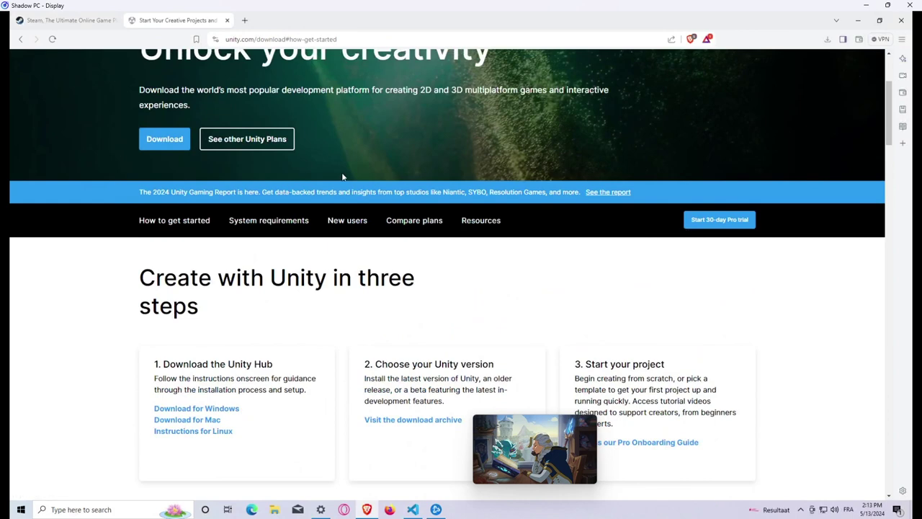
scroll(303, 178, "down", 3)
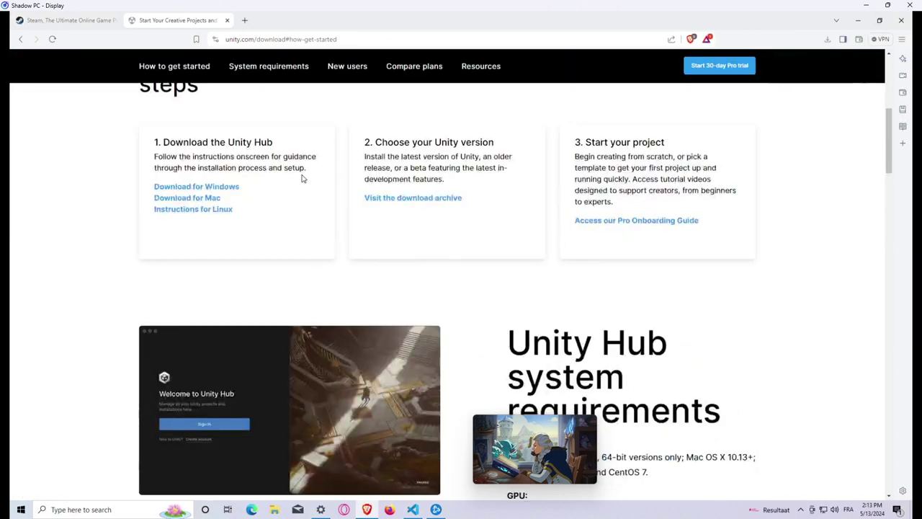
Download and save UnityHubSetup.exe for Windows, launch it, and allow it to make changes.
left_click(194, 188)
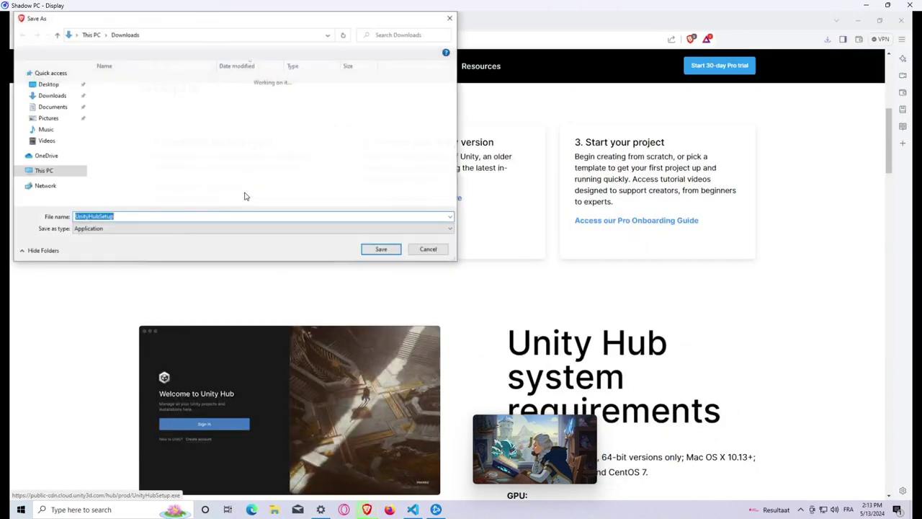
left_click(380, 249)
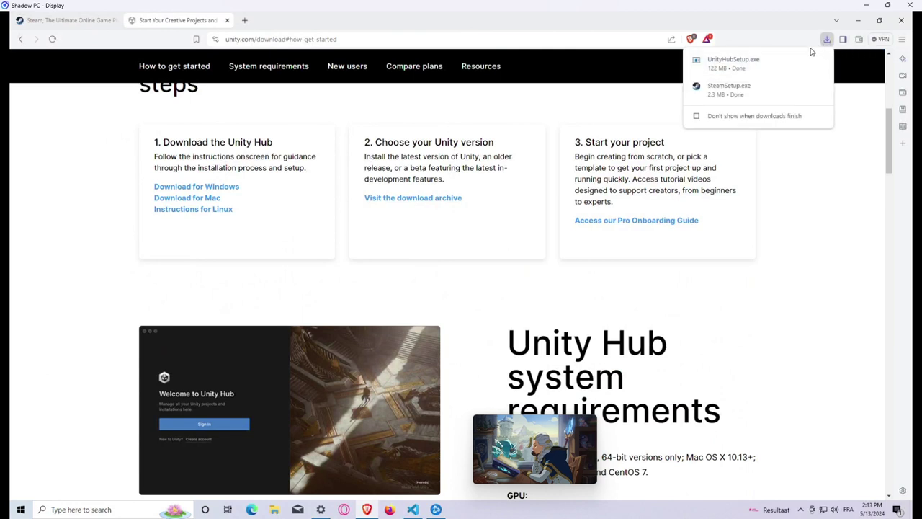
left_click(767, 64)
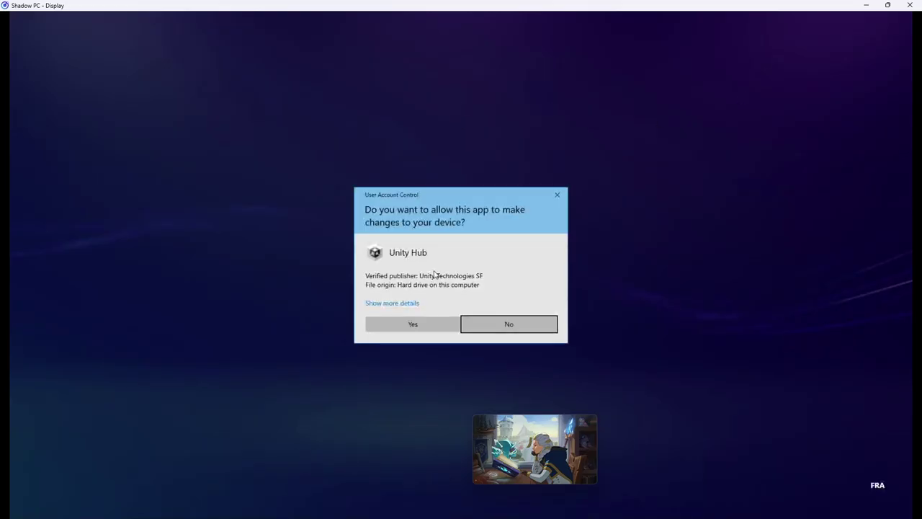
left_click(425, 324)
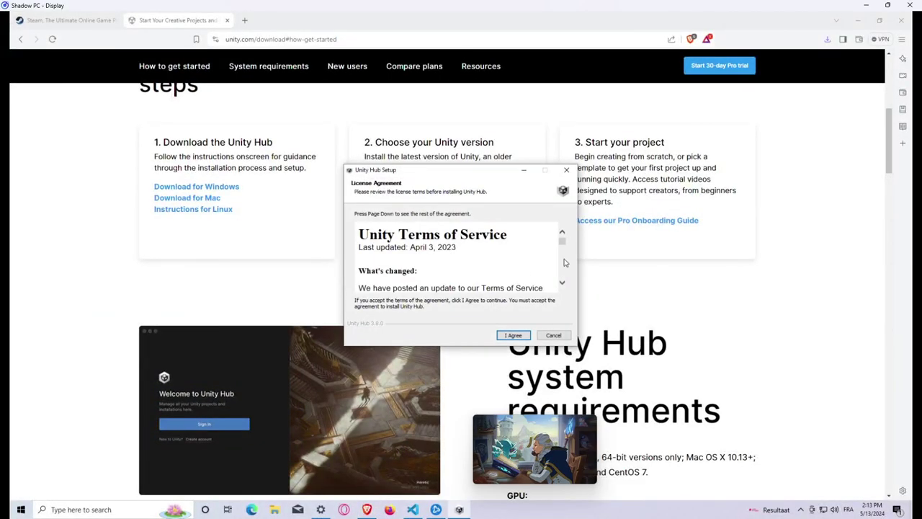
Accept the Unity terms, install Unity Hub in C:\Program Files\Unity Hub, then run SteamSetup.exe from downloads.
scroll(564, 243, "down", 10)
left_click(511, 335)
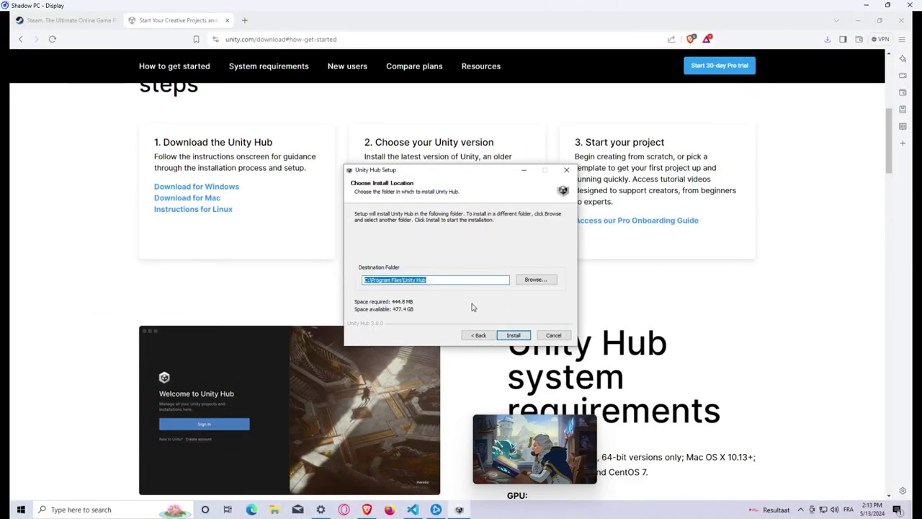
left_click(508, 336)
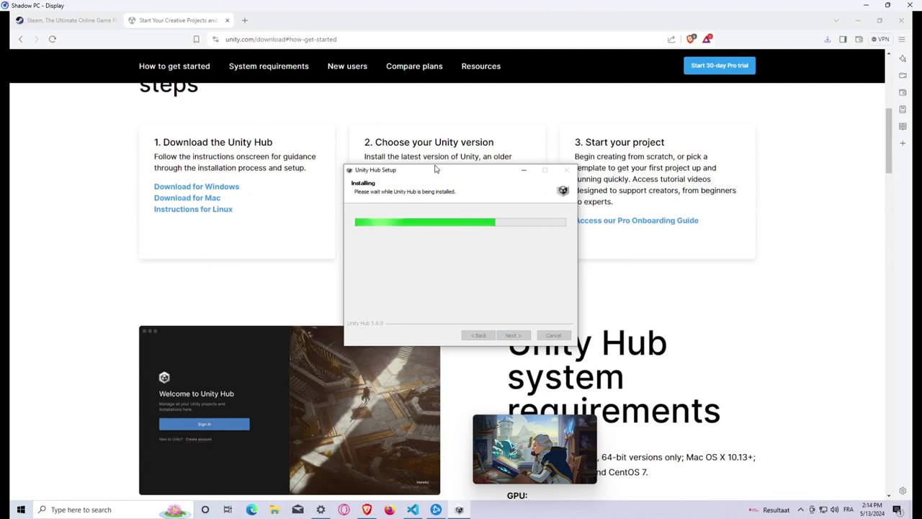
left_click_drag(483, 181, 475, 201)
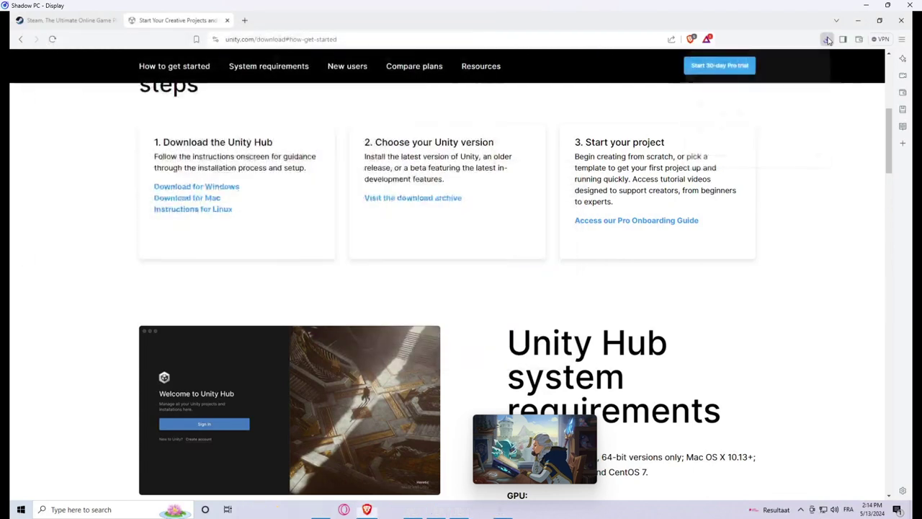
left_click(827, 41)
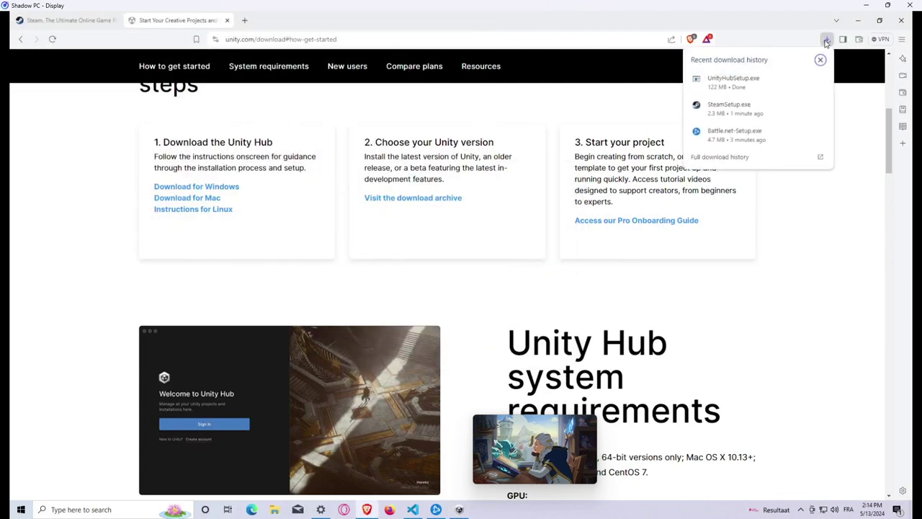
left_click(756, 116)
Install Steam with default language and folder, let it update, then open the Library.
left_click(427, 326)
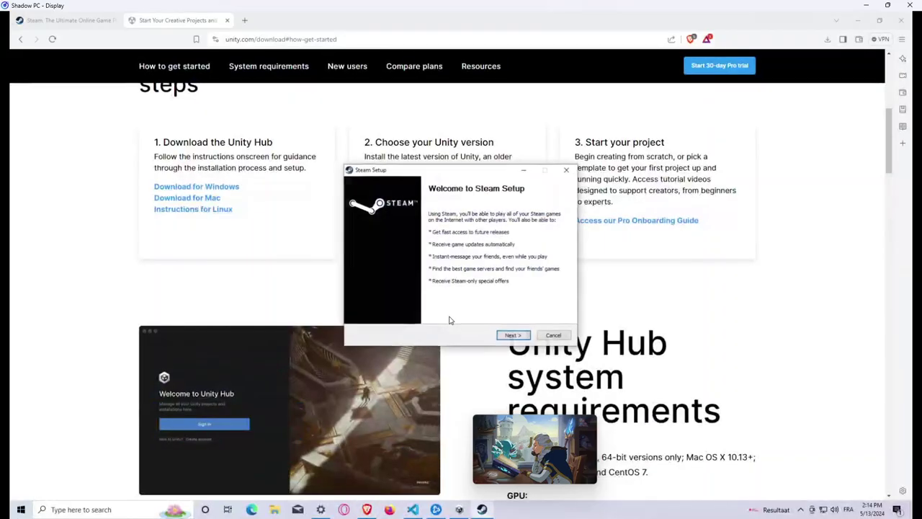
left_click(516, 336)
left_click(516, 336)
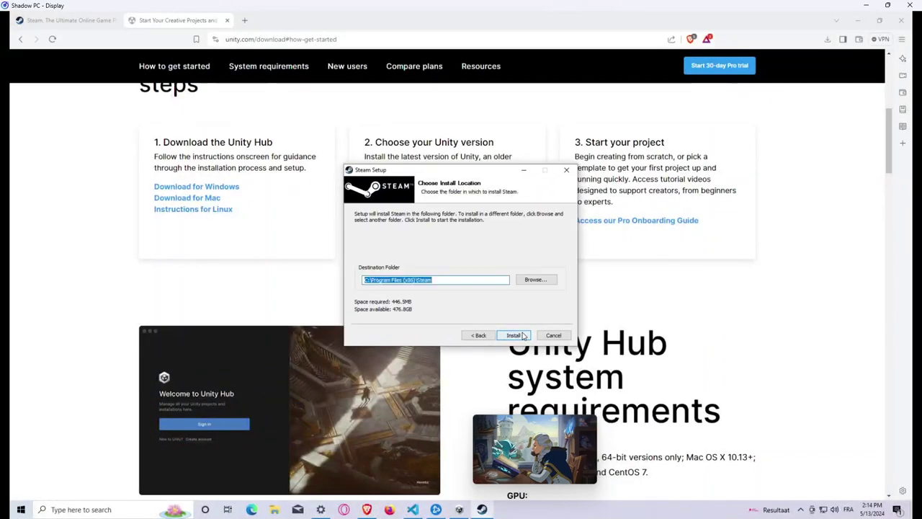
left_click(516, 335)
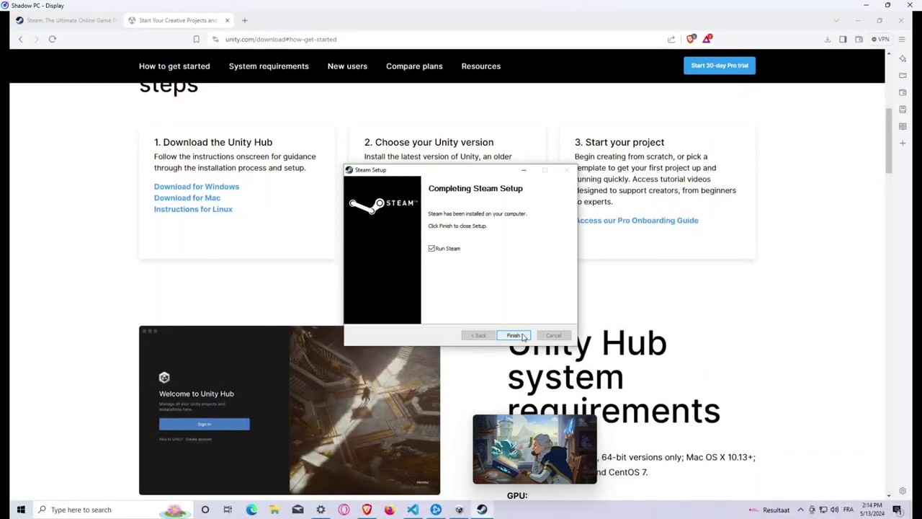
left_click(513, 336)
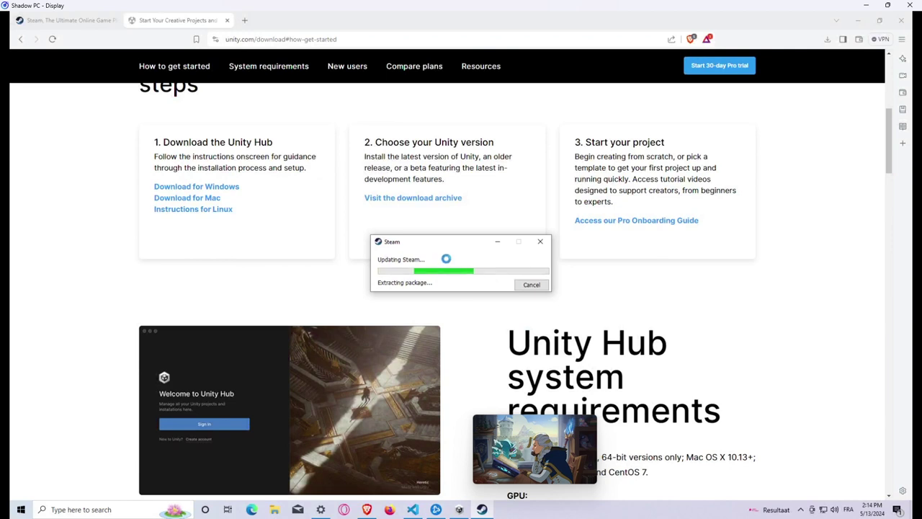
left_click_drag(438, 248, 461, 234)
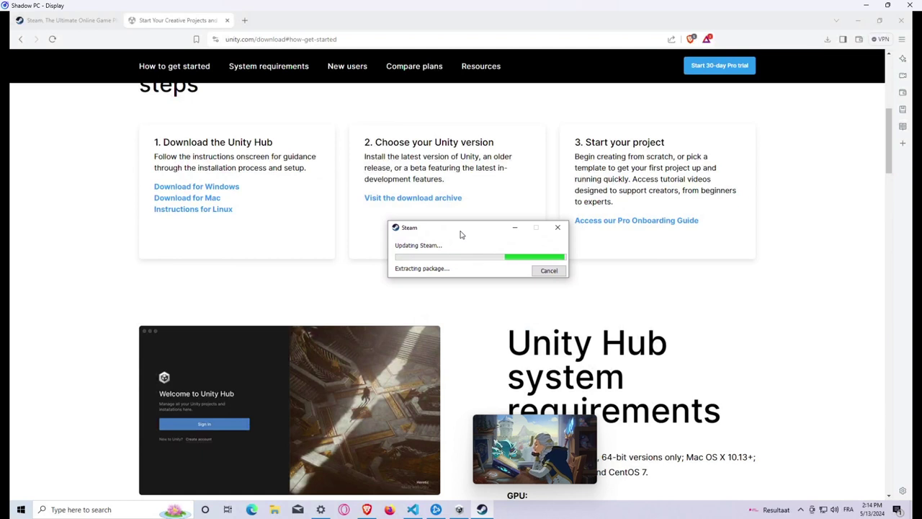
left_click_drag(461, 234, 391, 224)
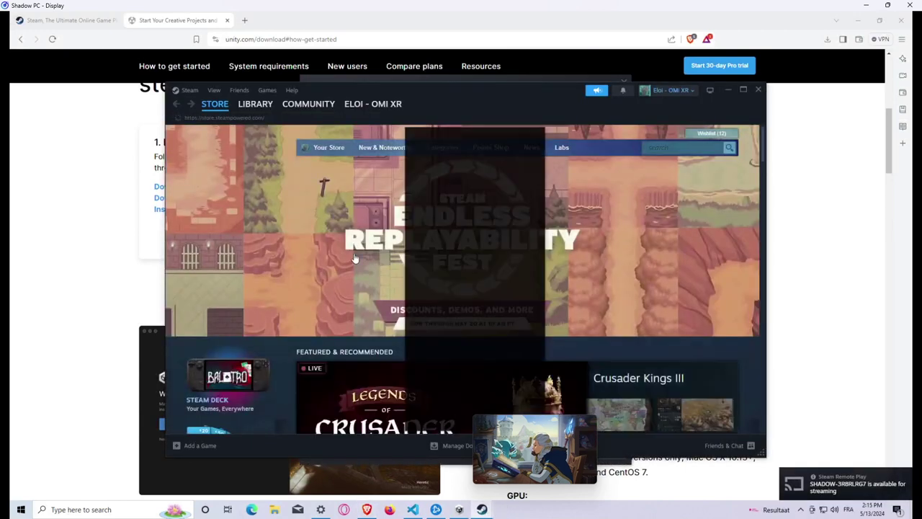
left_click(266, 105)
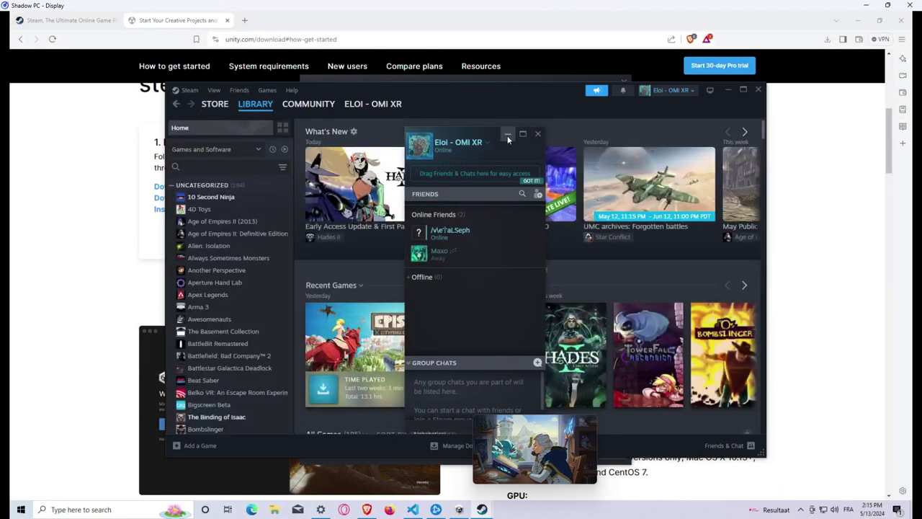
Hide the friends list and install 10 Second Ninja locally on Local Drive (C:).
left_click(508, 135)
left_click(238, 197)
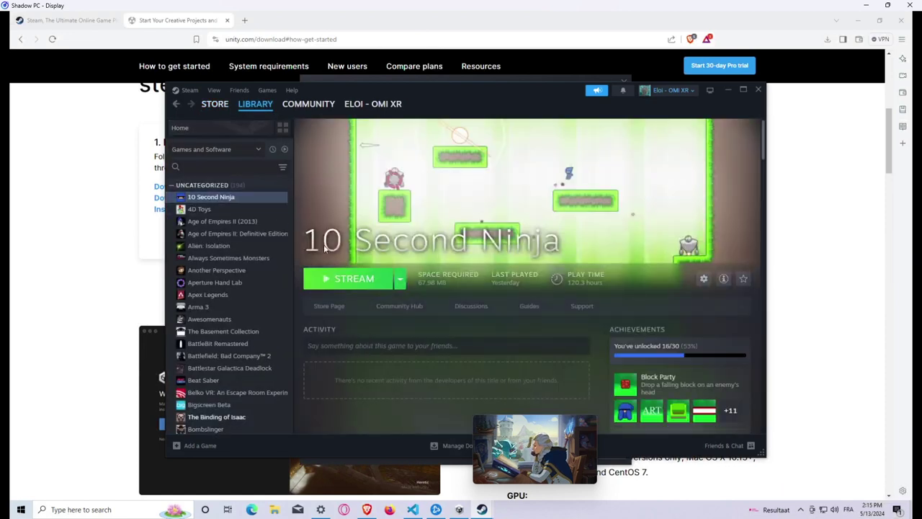
left_click(400, 279)
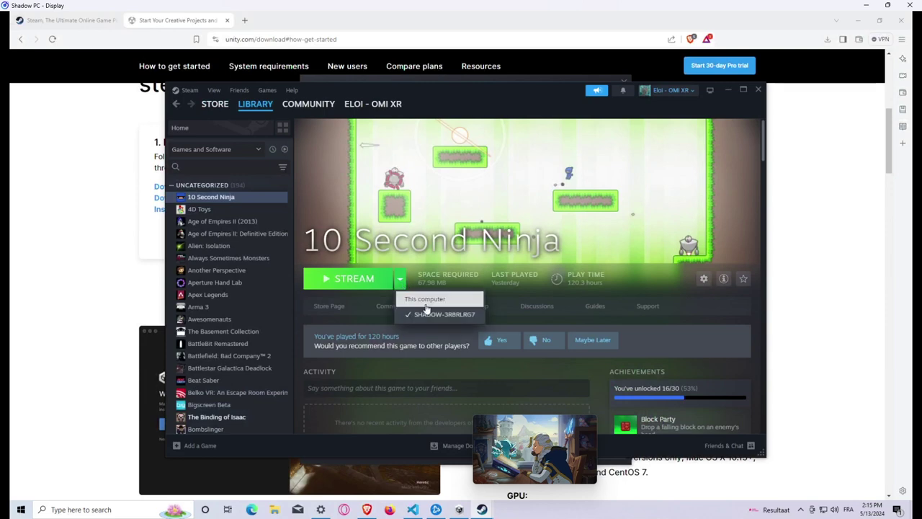
left_click(425, 303)
left_click(364, 283)
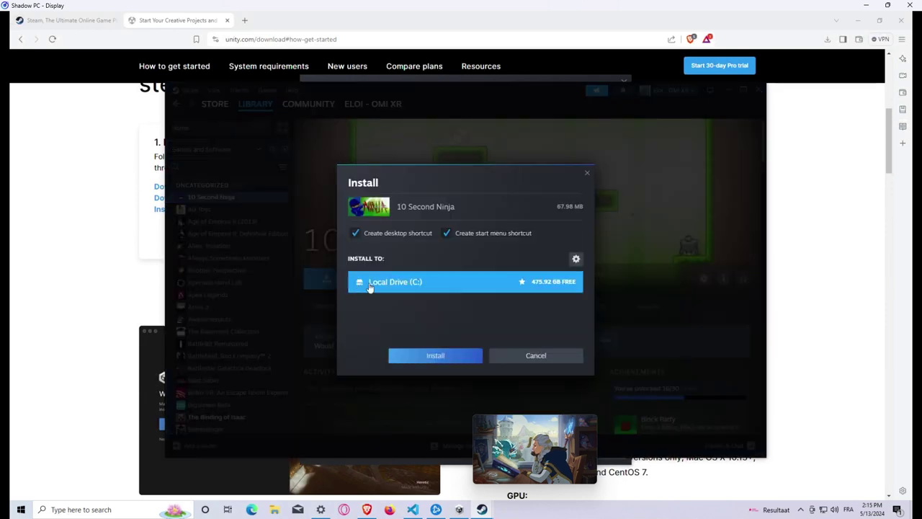
left_click(438, 354)
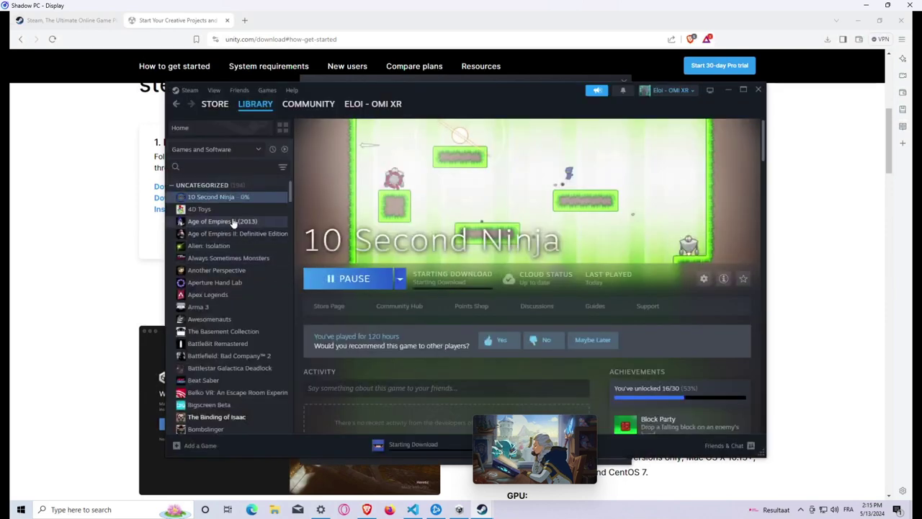
Install The Binding of Isaac to run on this computer, on drive C.
scroll(245, 241, "down", 3)
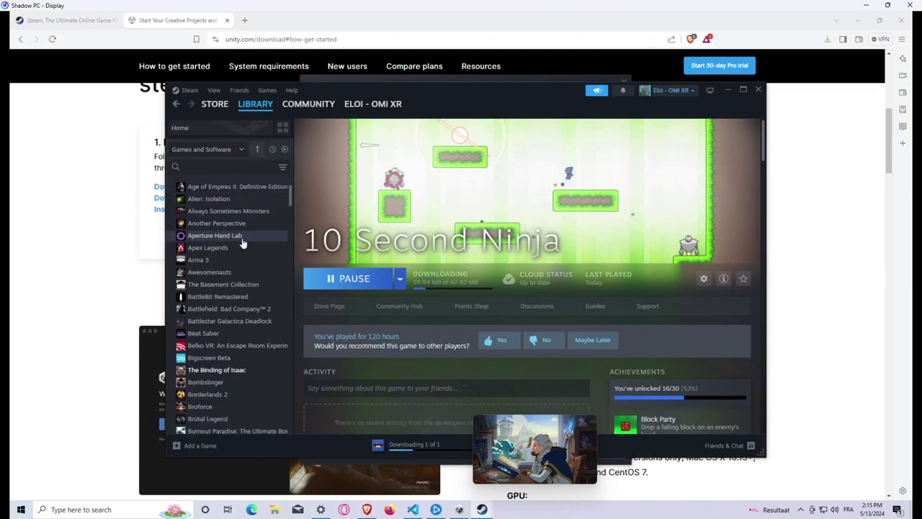
scroll(227, 301, "down", 2)
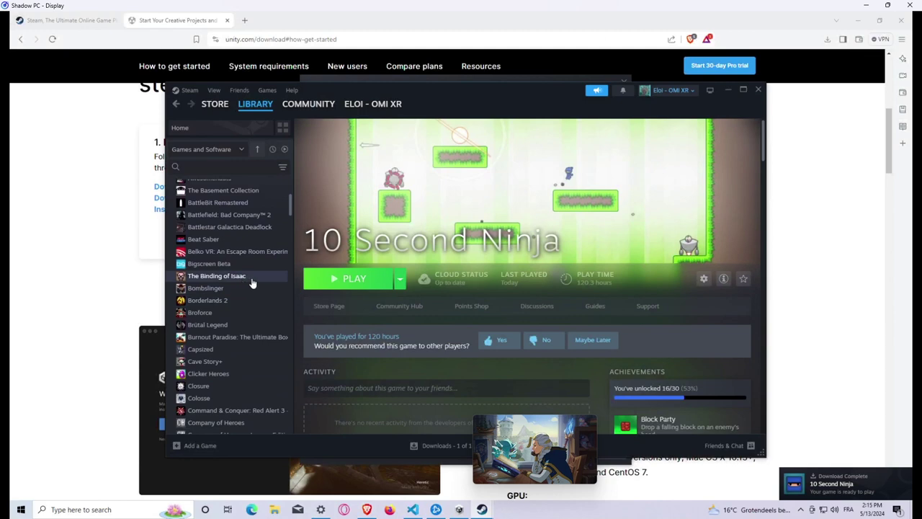
left_click(251, 280)
left_click(401, 285)
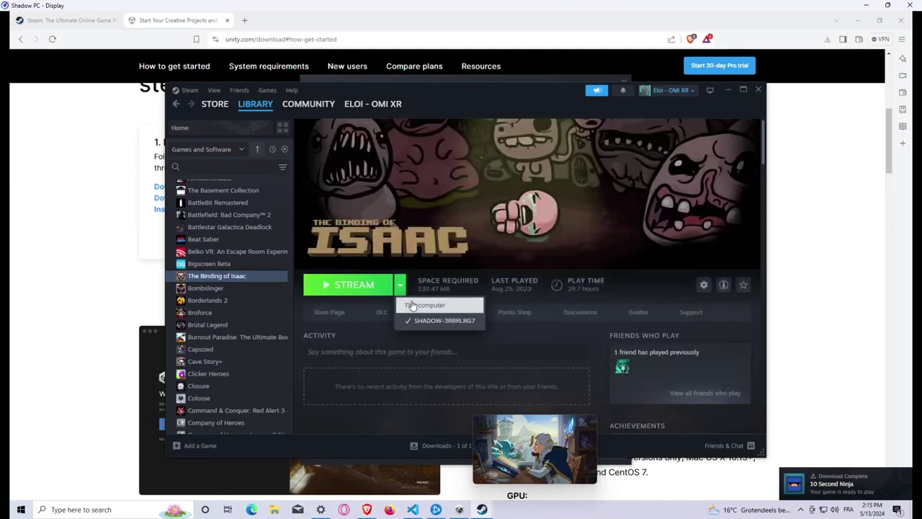
left_click(414, 306)
left_click(358, 288)
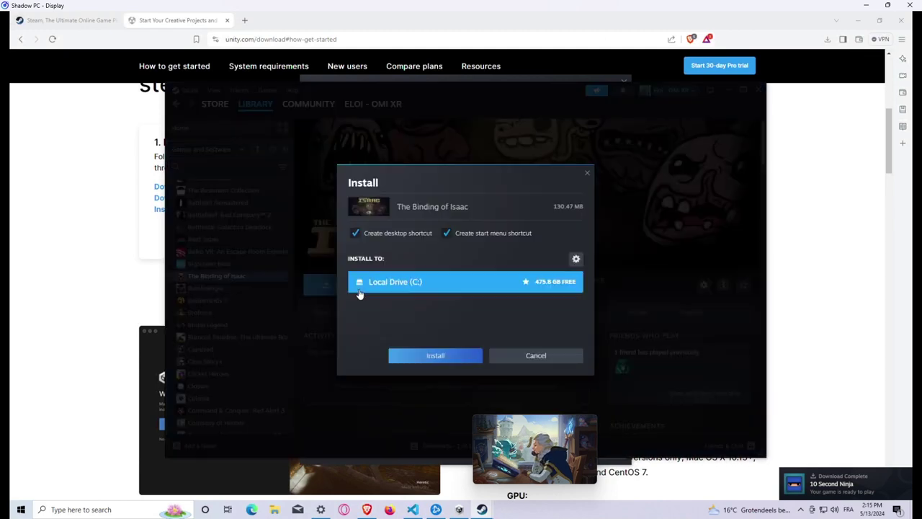
left_click(415, 352)
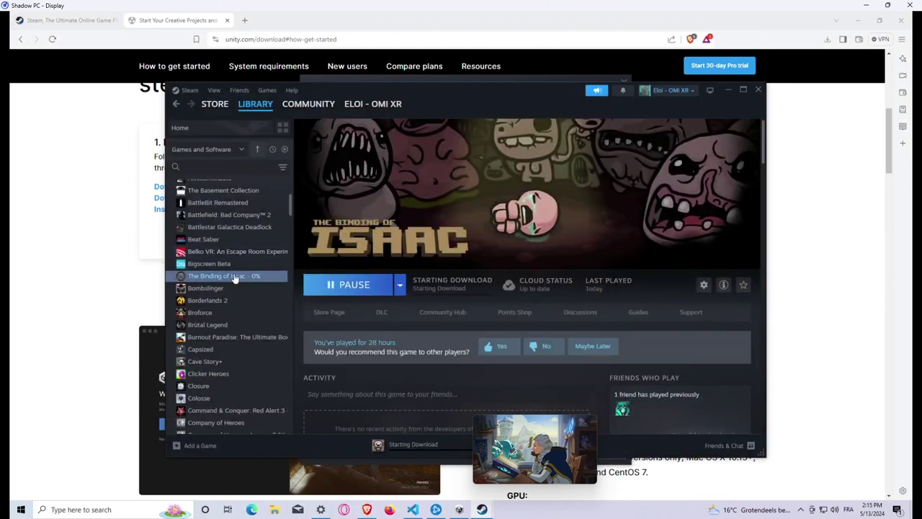
Install Bombslinger on Local Drive (C:) and scroll down the game list.
scroll(234, 278, "down", 1)
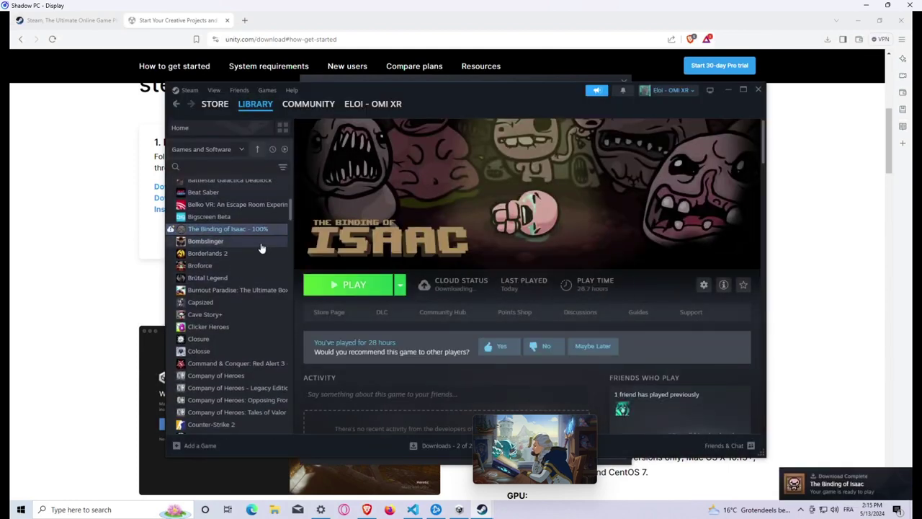
left_click(261, 243)
left_click(372, 286)
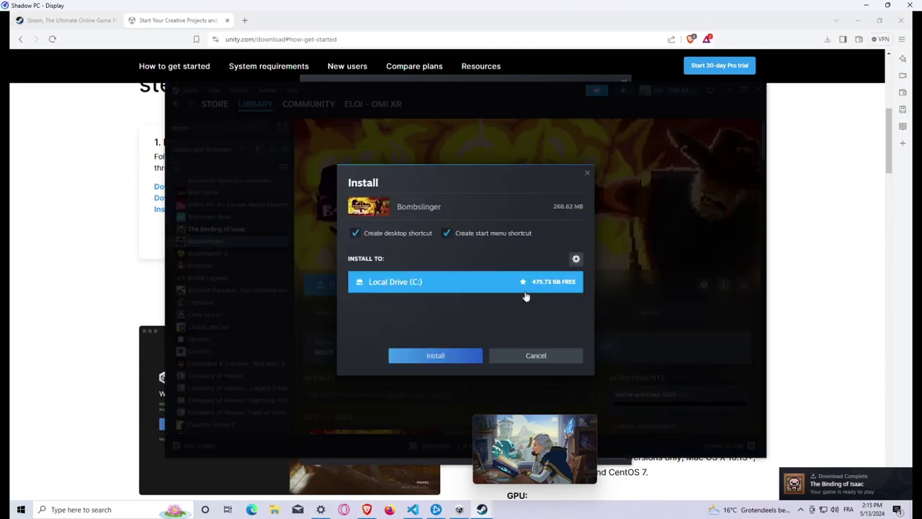
left_click(455, 354)
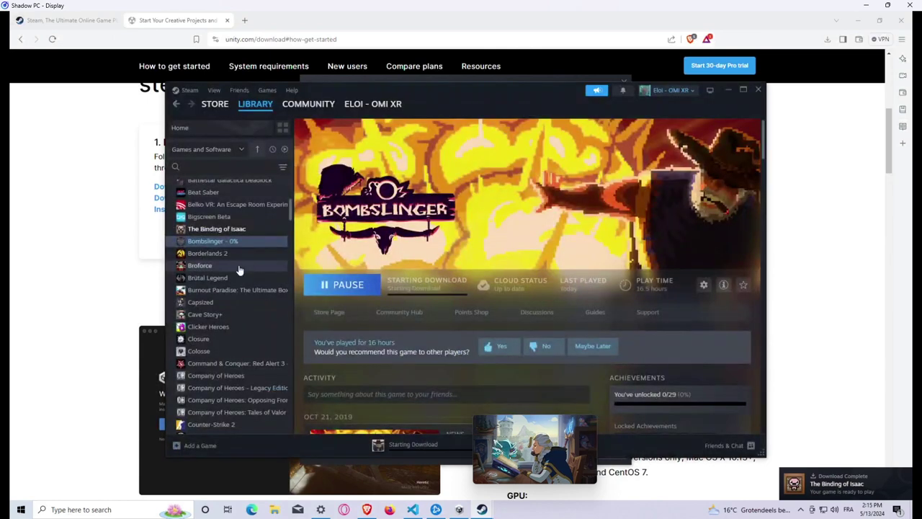
scroll(233, 295, "down", 3)
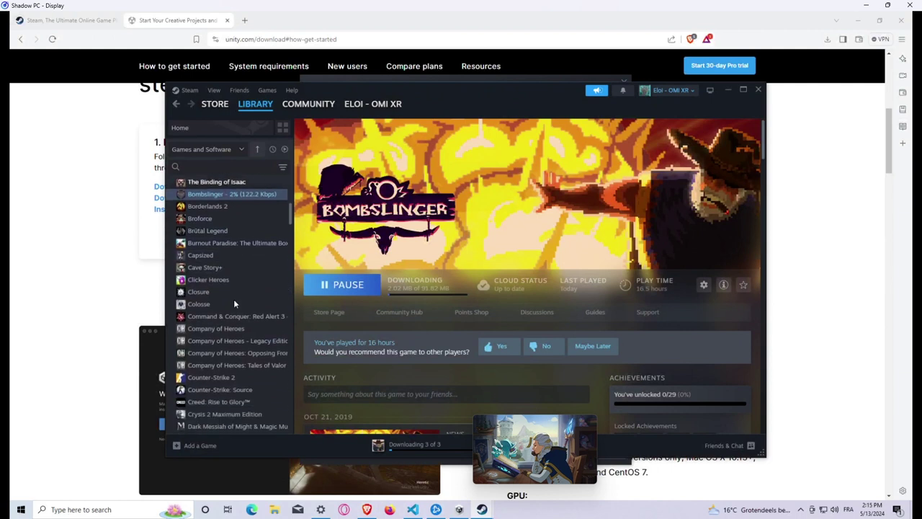
scroll(236, 302, "down", 2)
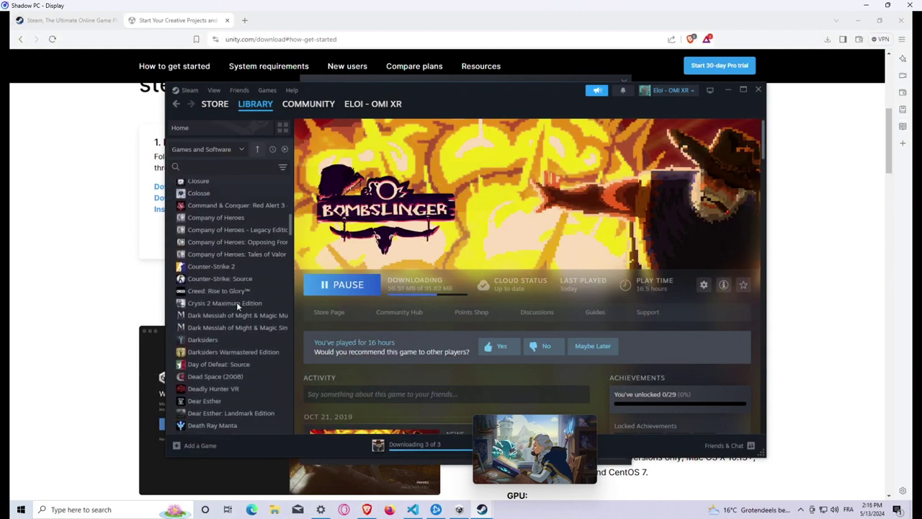
scroll(237, 302, "down", 2)
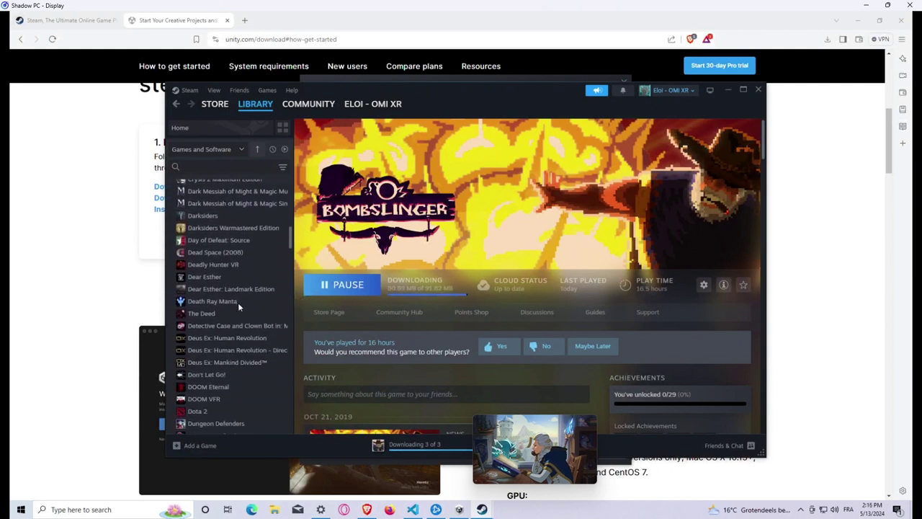
scroll(235, 309, "down", 2)
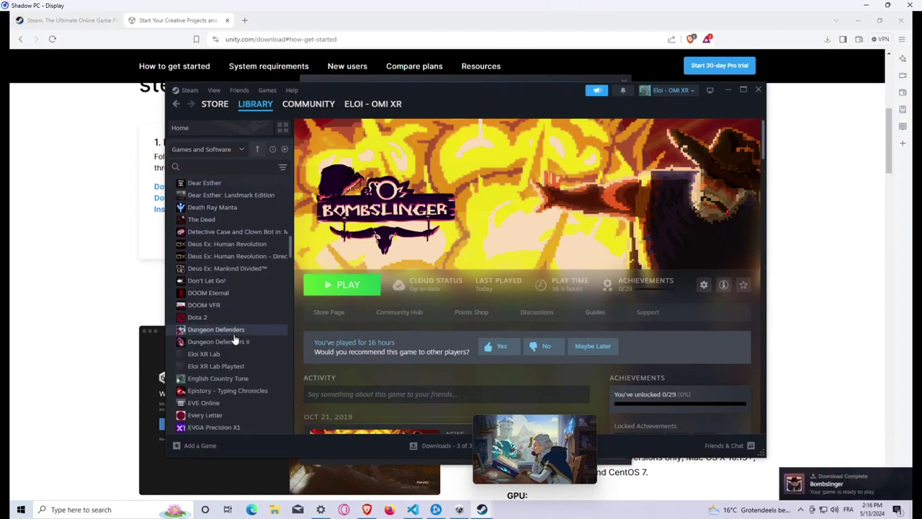
scroll(232, 311, "down", 5)
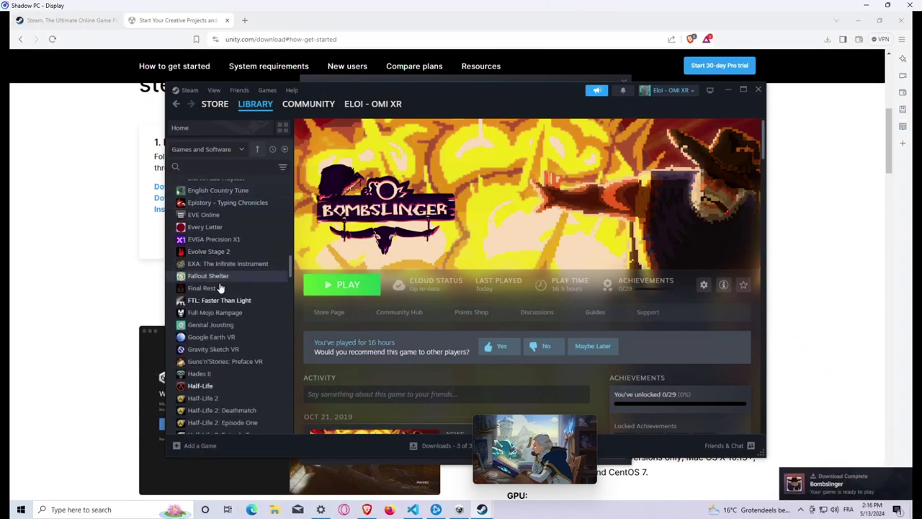
Install Hades II and Hollow Knight from the Library on drive C.
left_click(230, 375)
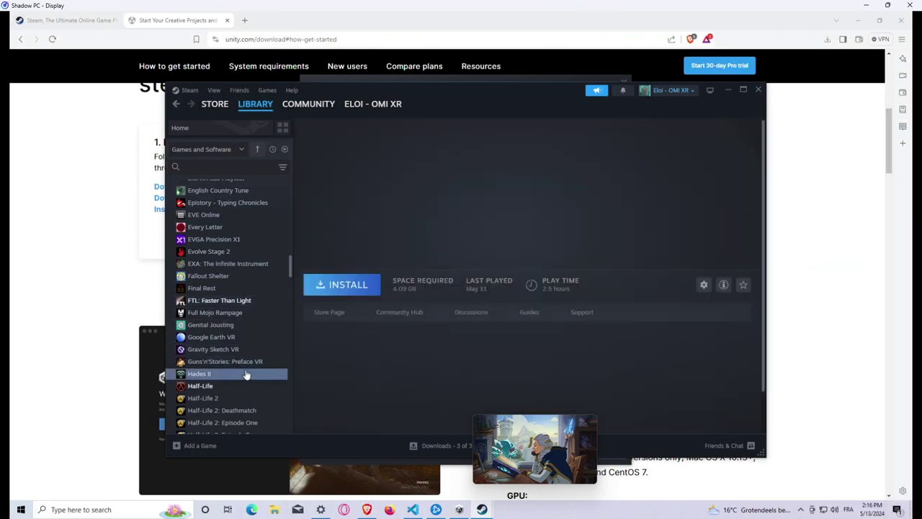
left_click(356, 284)
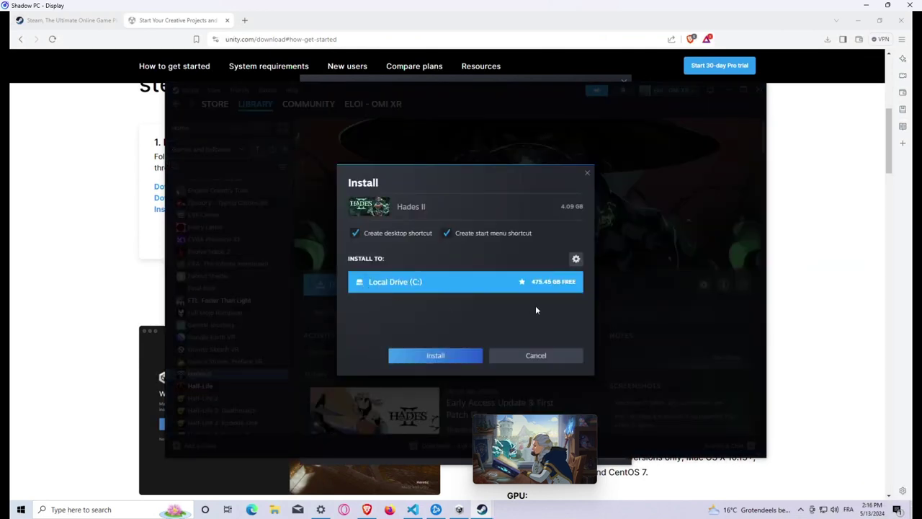
left_click(435, 355)
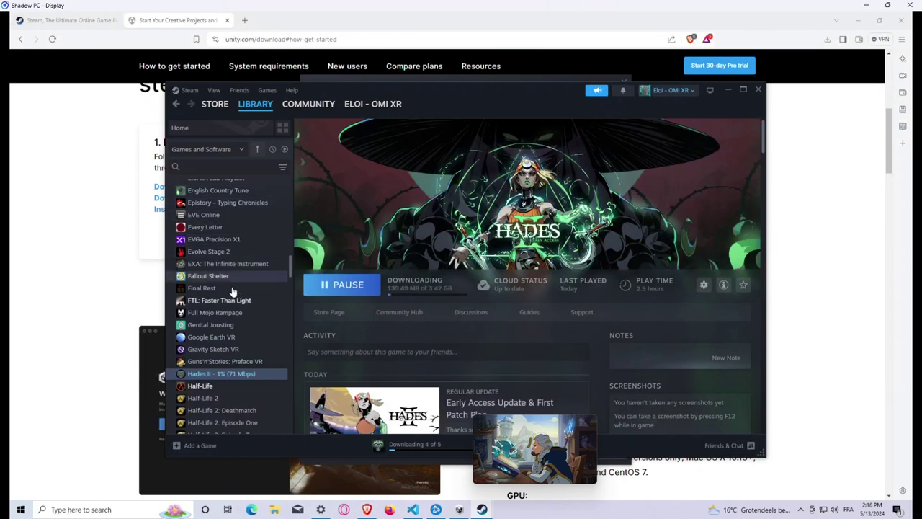
scroll(232, 337, "down", 3)
scroll(233, 340, "down", 2)
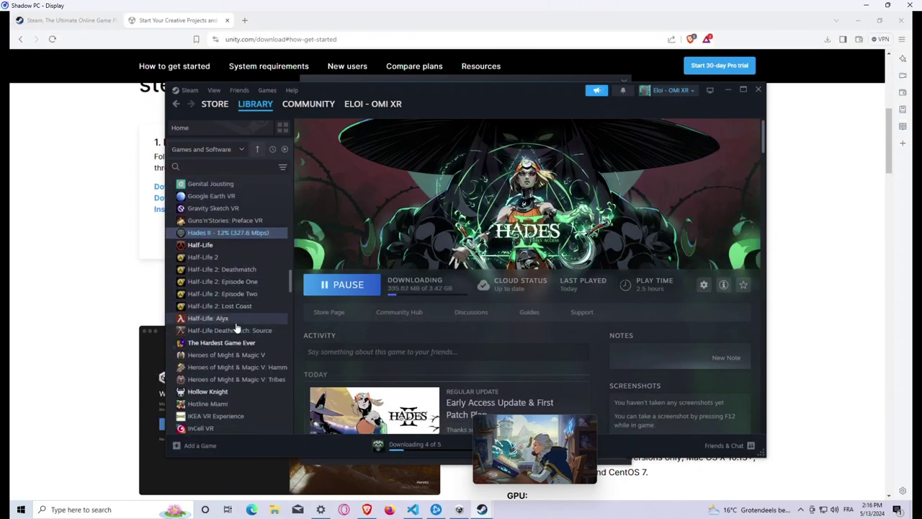
scroll(239, 349, "down", 2)
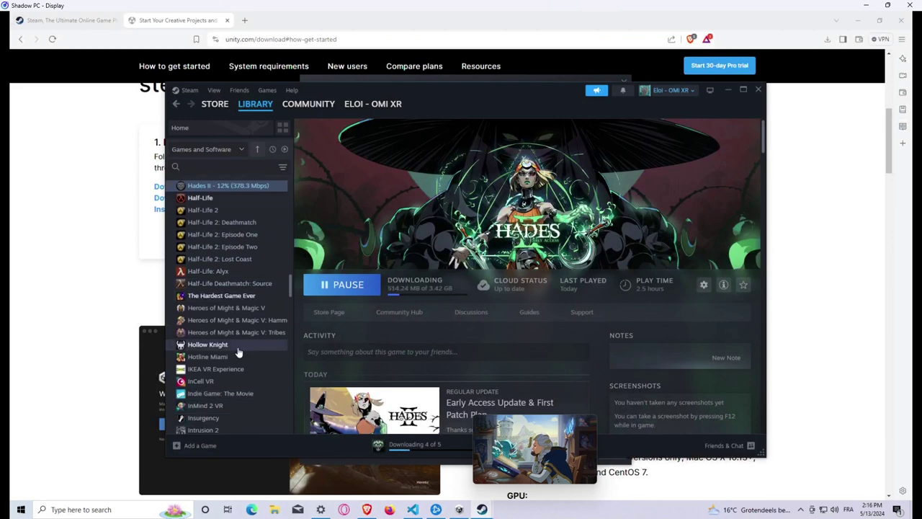
left_click(237, 348)
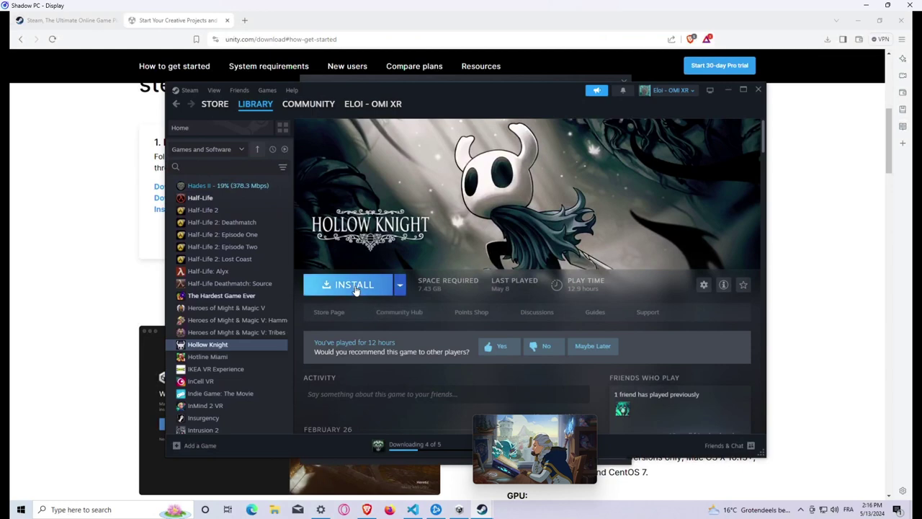
left_click(354, 288)
left_click(429, 356)
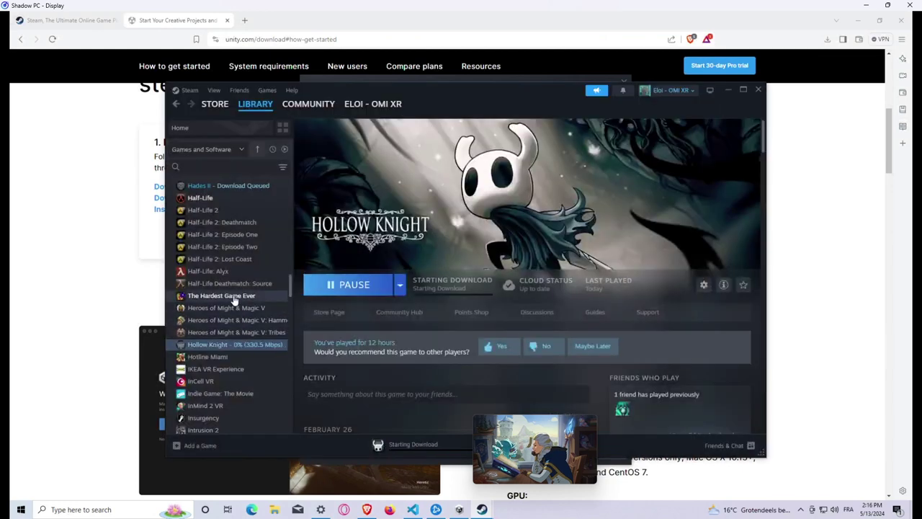
Install The Hardest Game Ever on drive C and scroll down the library list.
left_click(256, 297)
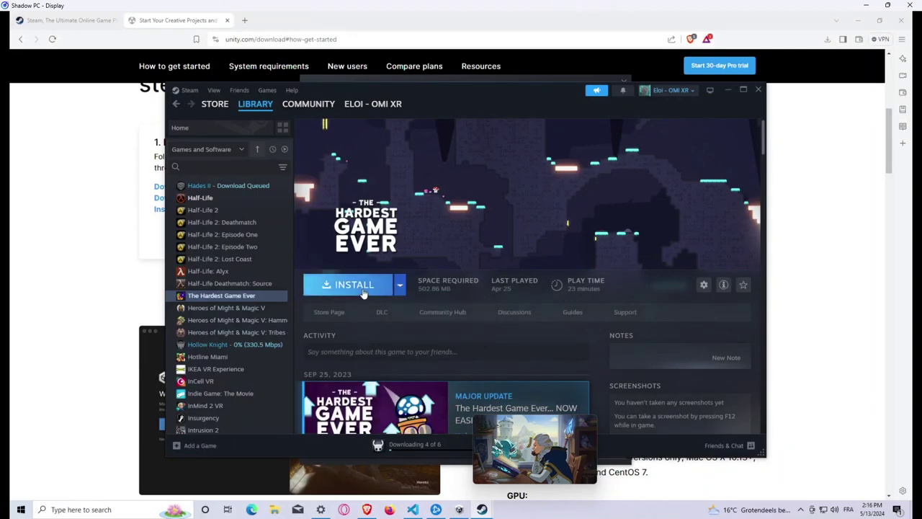
left_click(361, 286)
left_click(425, 355)
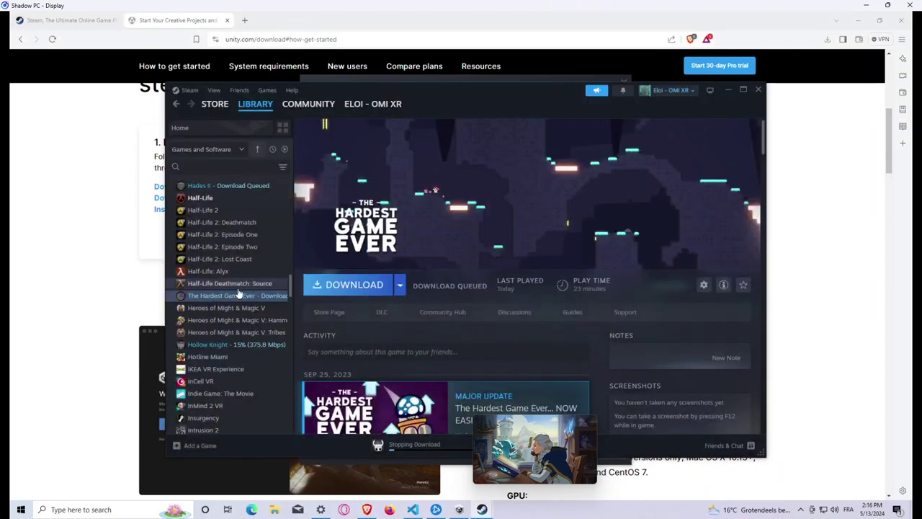
scroll(219, 302, "down", 3)
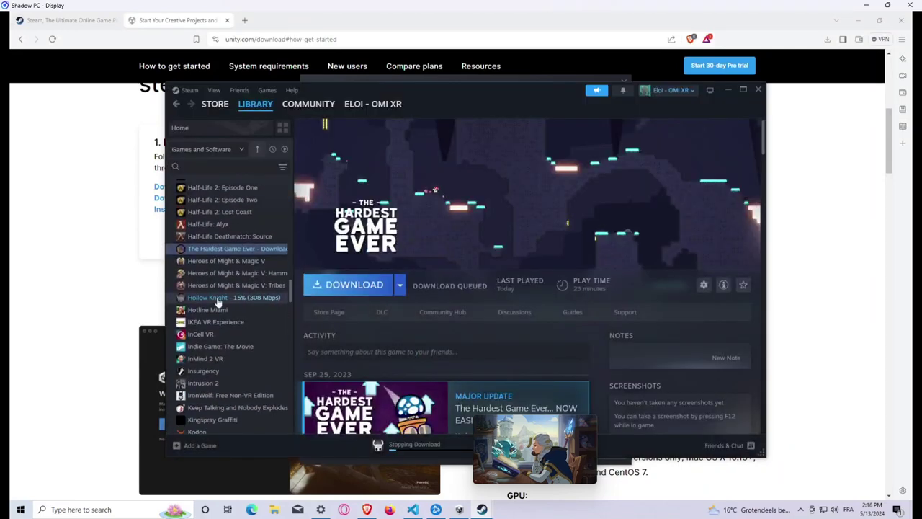
scroll(234, 303, "down", 3)
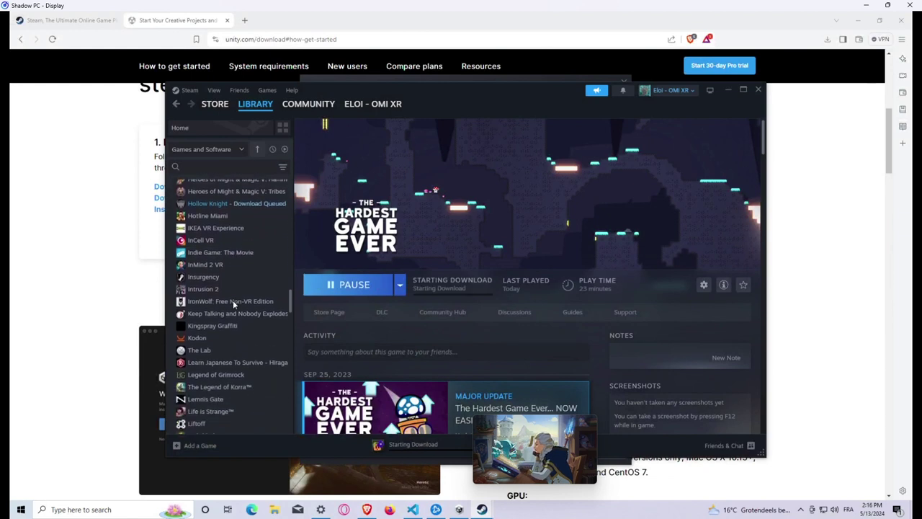
scroll(234, 305, "down", 2)
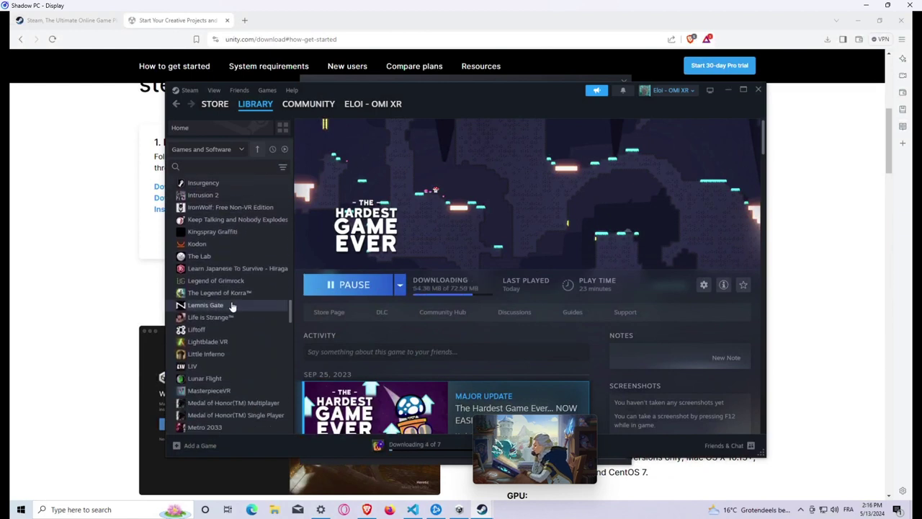
scroll(231, 303, "down", 2)
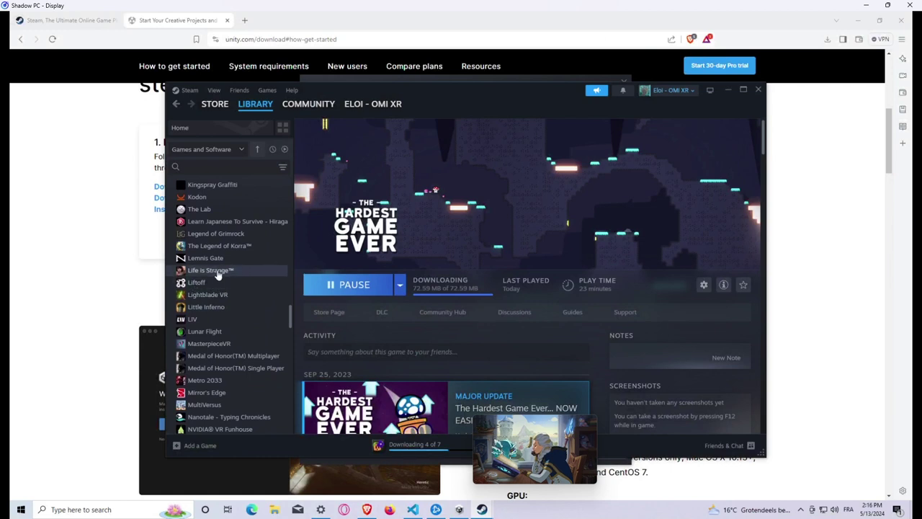
scroll(207, 288, "down", 2)
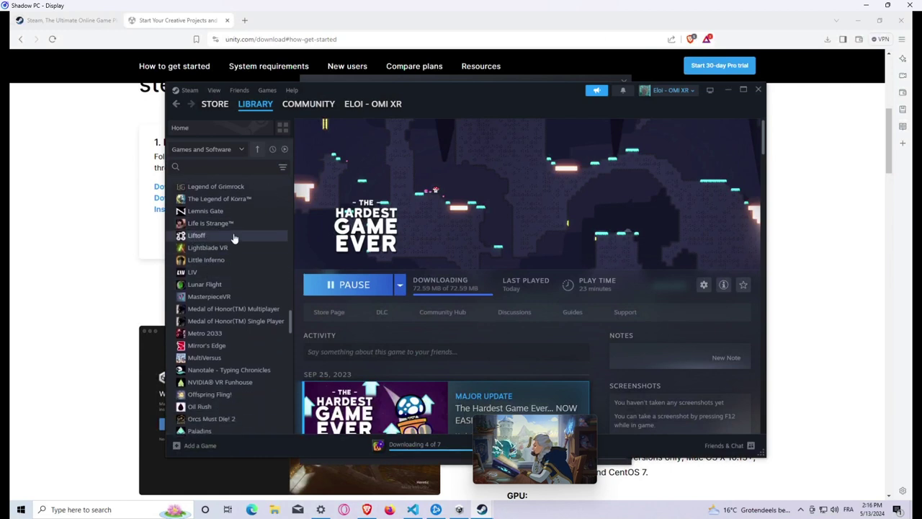
scroll(251, 338, "down", 2)
Queue Nanotale for installation from its library page.
left_click(267, 324)
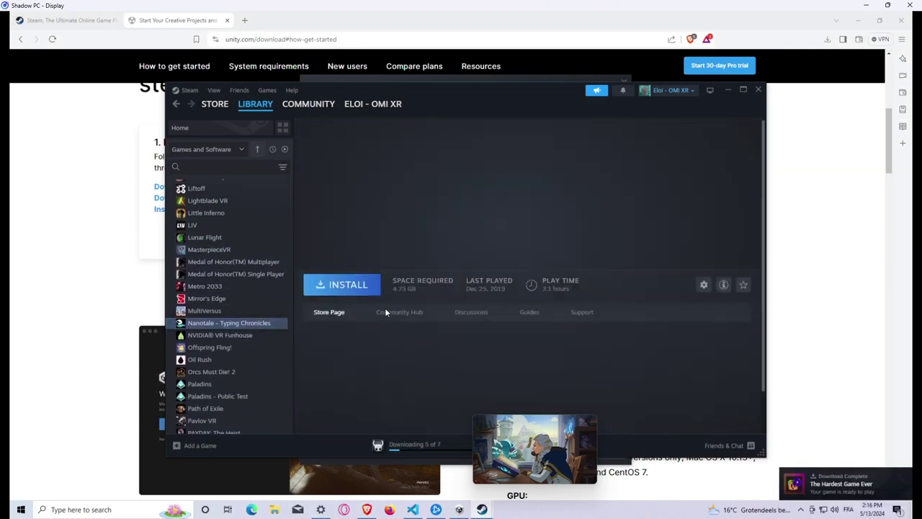
left_click(376, 286)
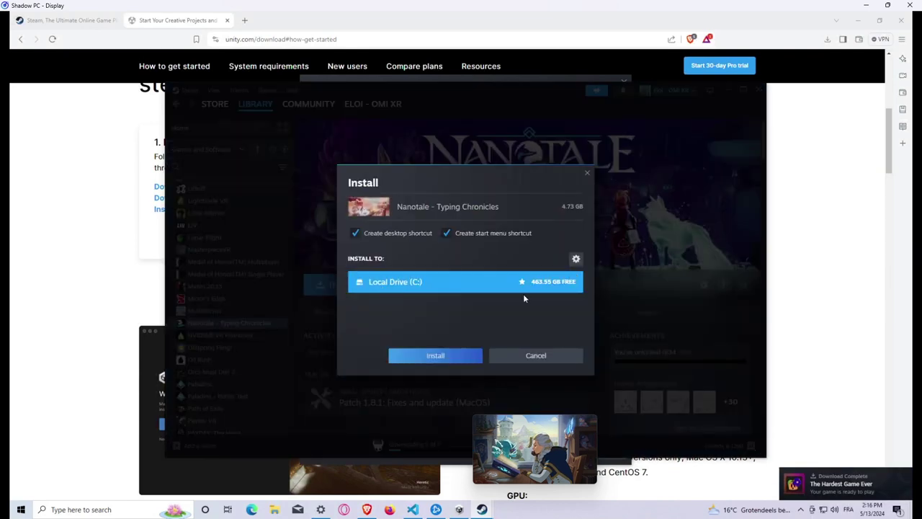
left_click(463, 356)
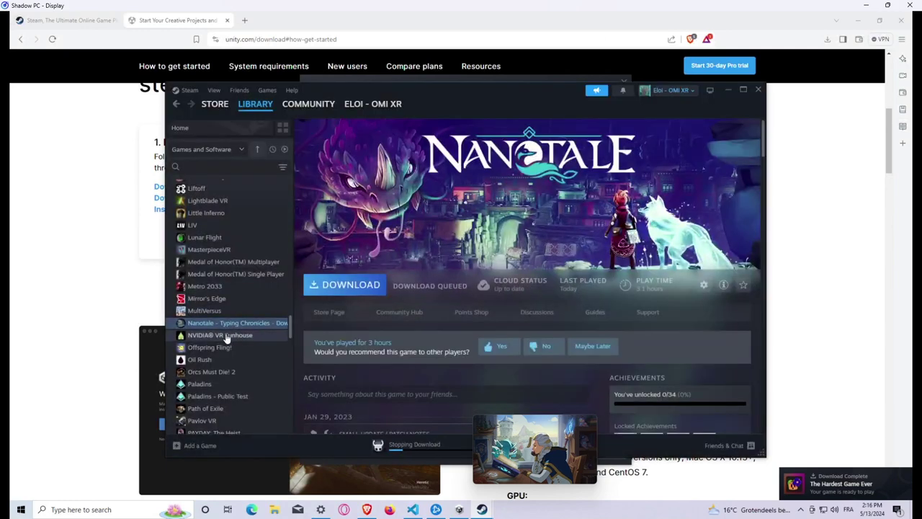
Scroll down the library and queue Stealth Bastard Deluxe for installation.
scroll(248, 344, "down", 2)
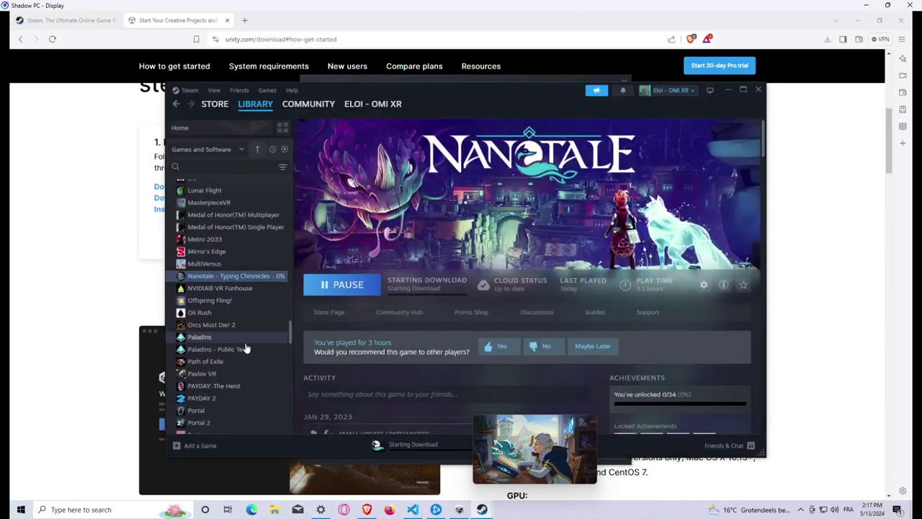
scroll(241, 329, "down", 2)
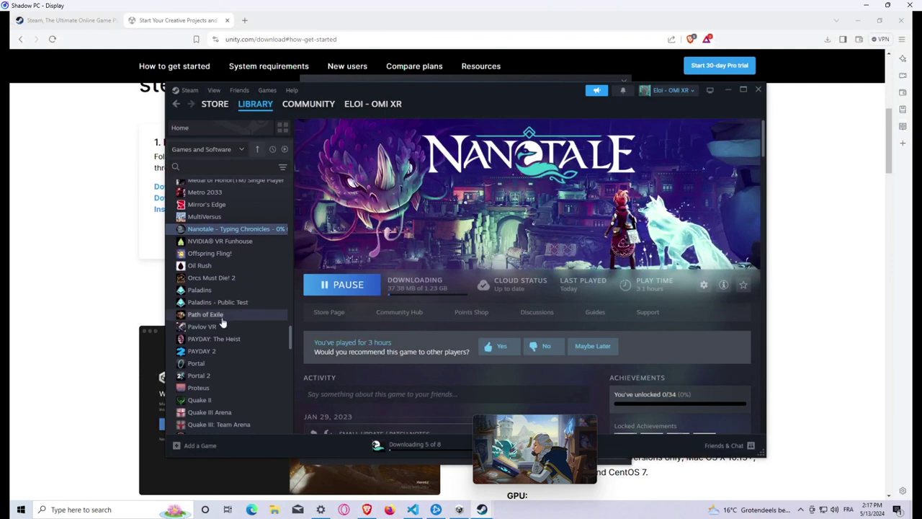
scroll(233, 356, "down", 3)
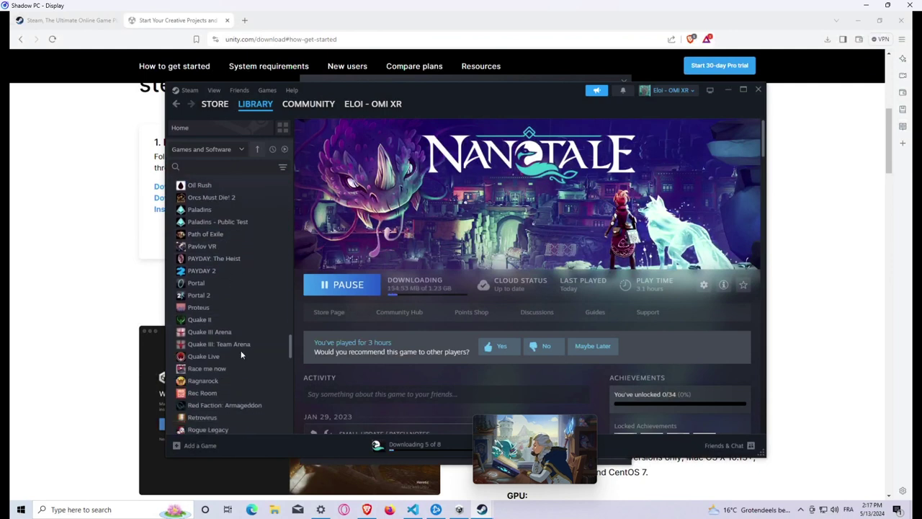
scroll(241, 355, "down", 3)
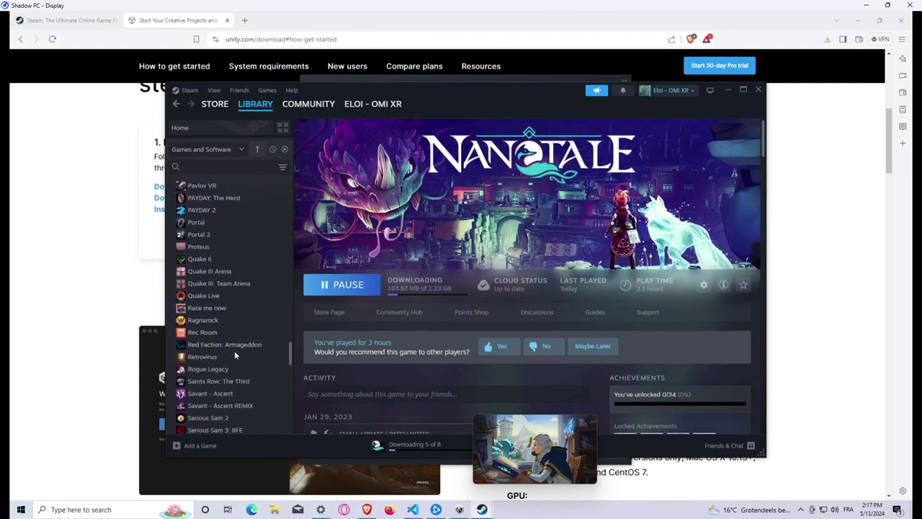
scroll(232, 352, "down", 8)
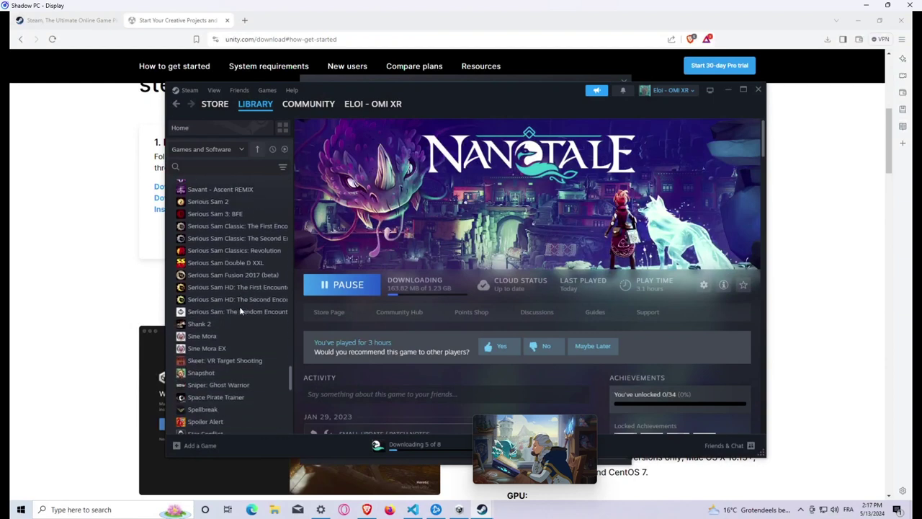
scroll(239, 306, "down", 4)
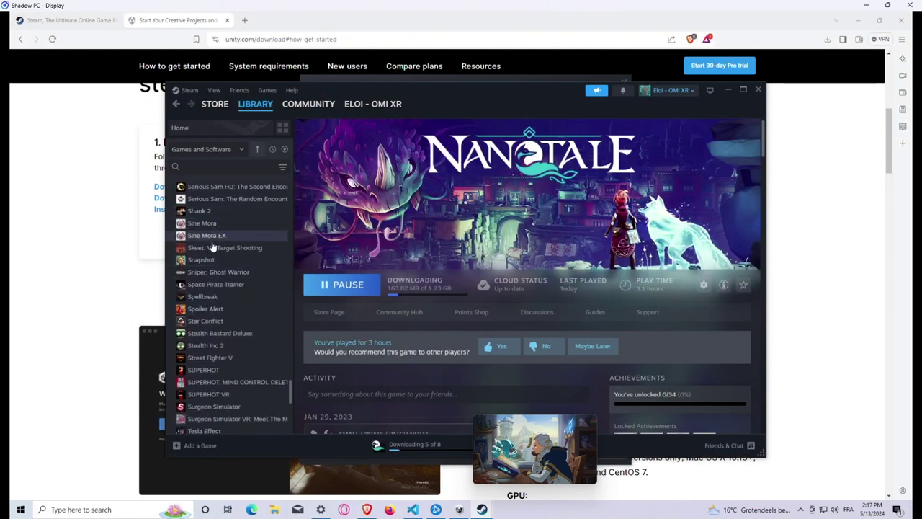
left_click(240, 337)
left_click(349, 290)
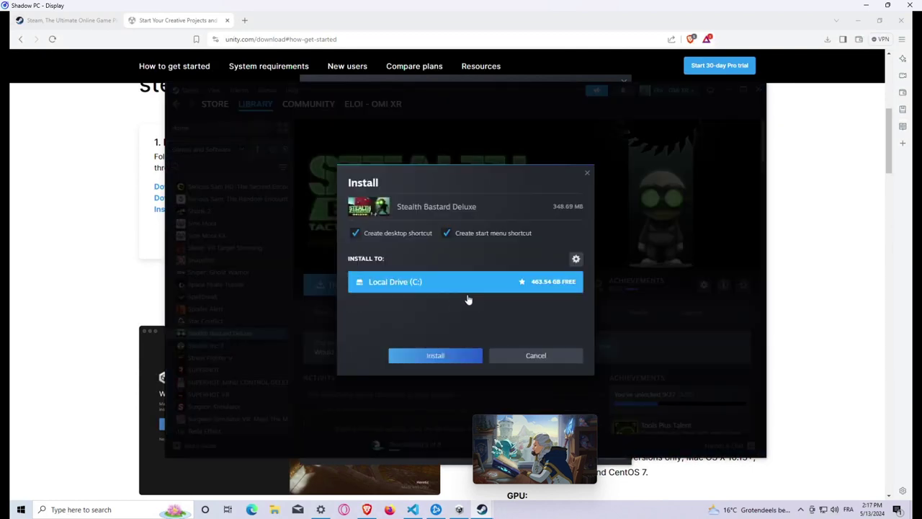
left_click(464, 352)
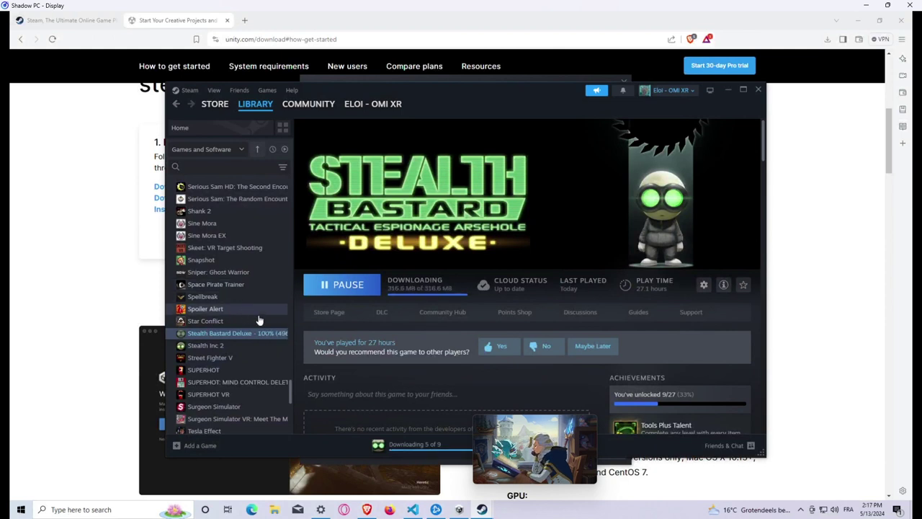
Queue TowerFall Ascension for installation, then scroll the game list back to the top.
scroll(255, 339, "down", 3)
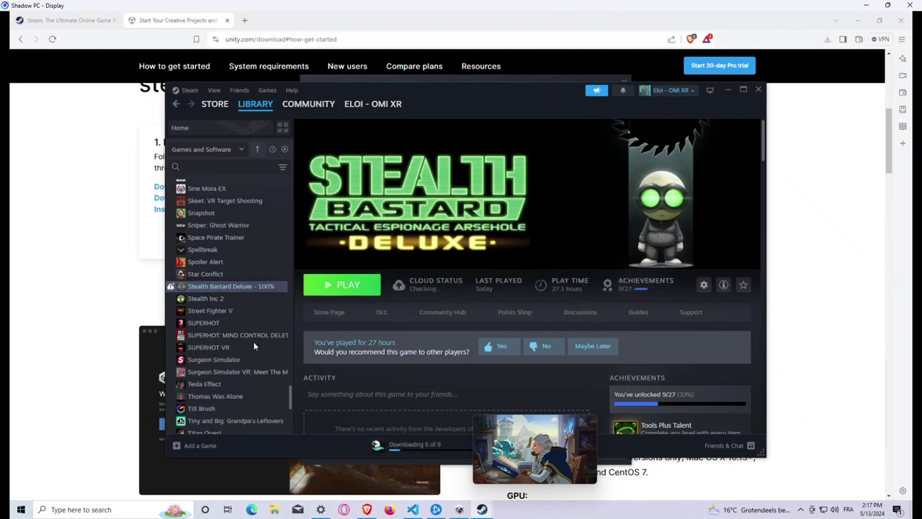
scroll(255, 339, "down", 3)
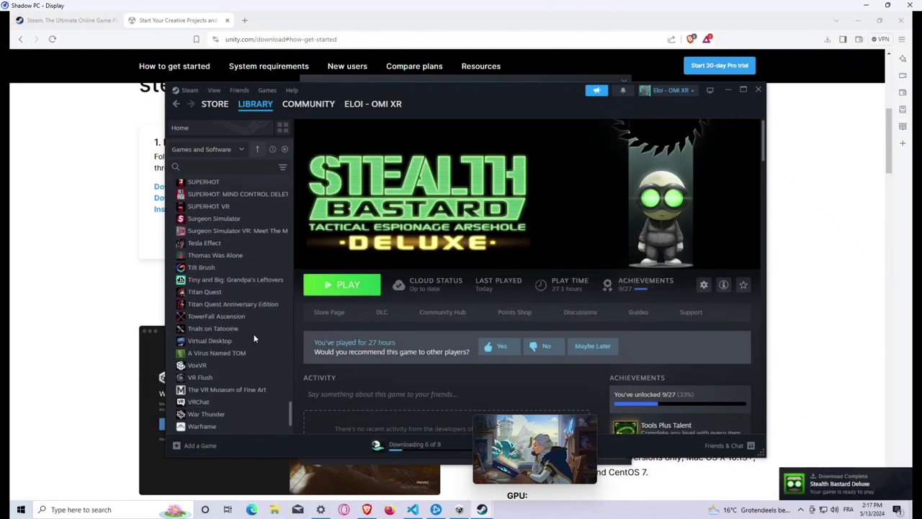
left_click(243, 319)
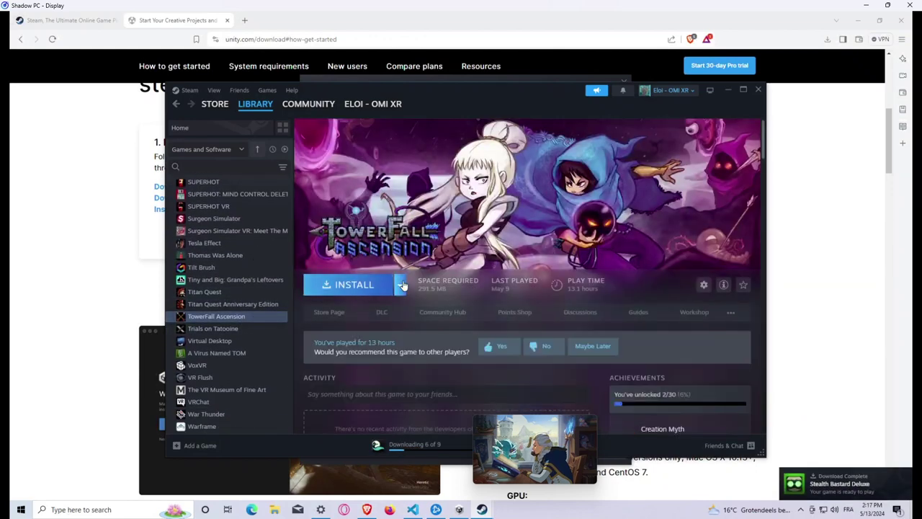
left_click(389, 285)
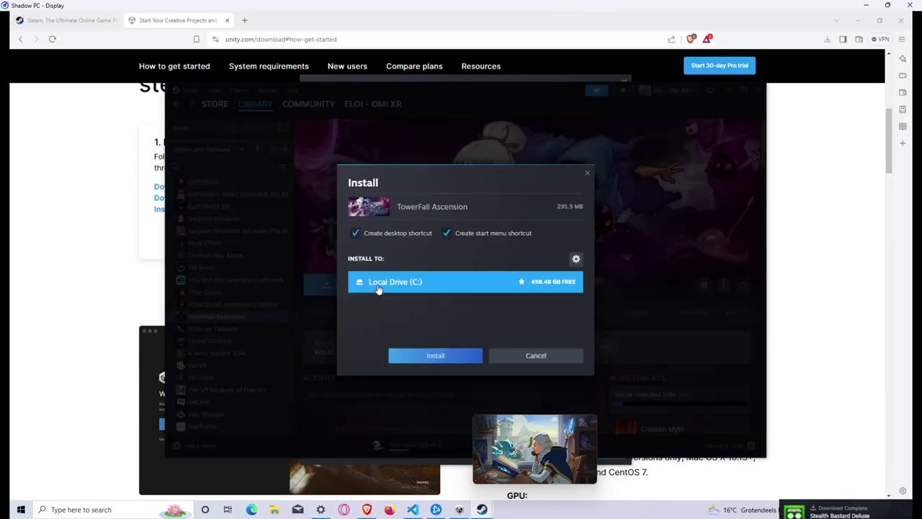
left_click(470, 354)
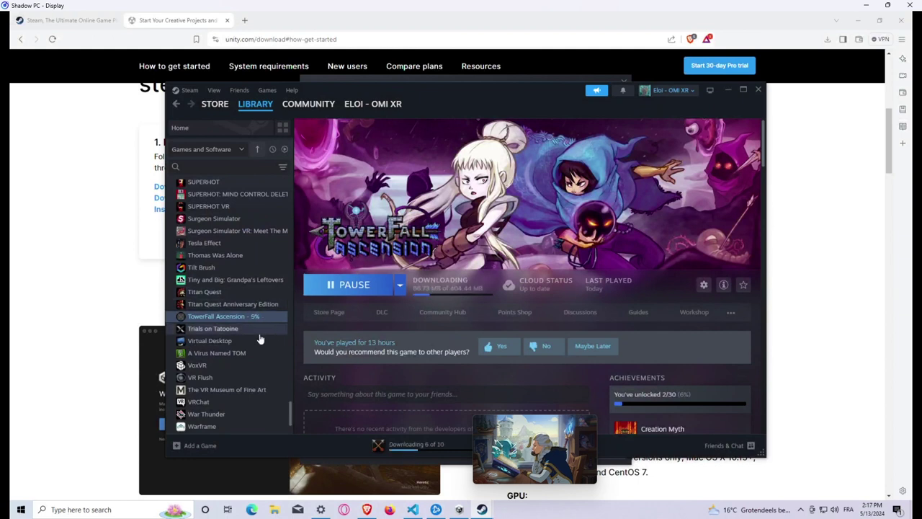
scroll(260, 339, "down", 1)
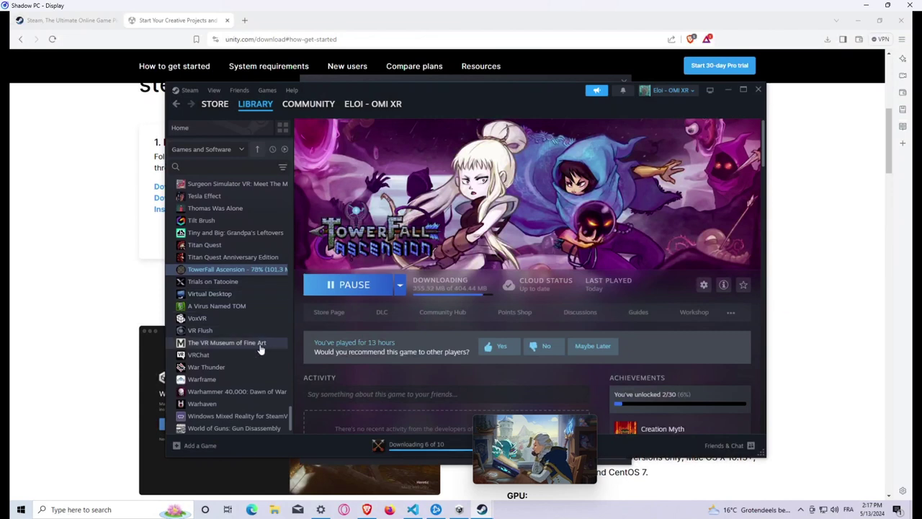
scroll(256, 345, "down", 1)
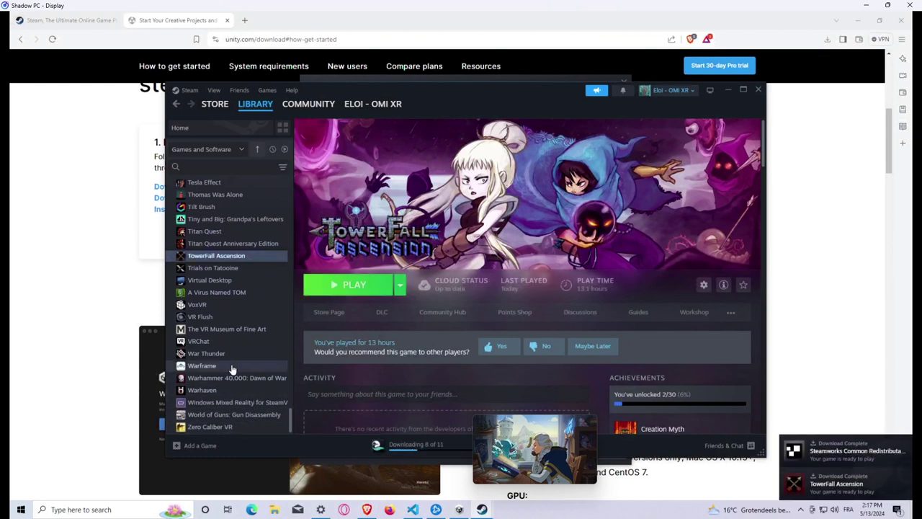
scroll(239, 363, "up", 15)
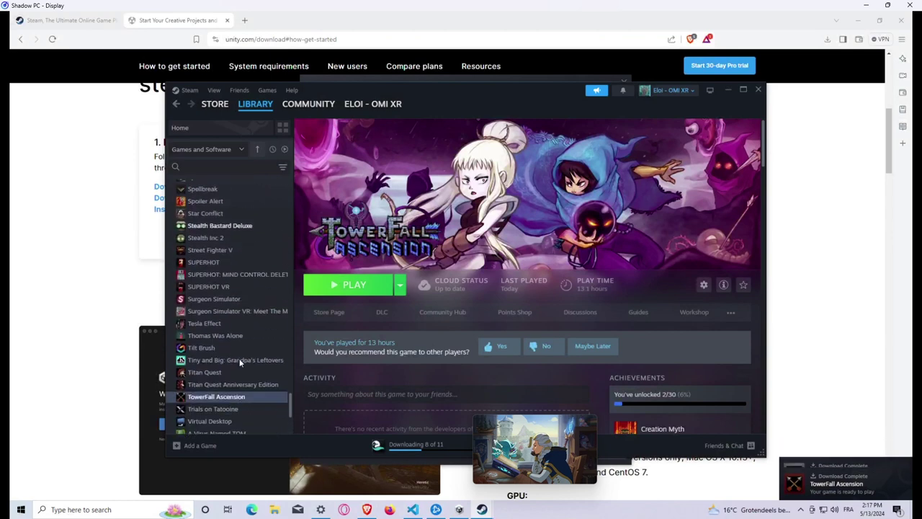
scroll(275, 272, "up", 20)
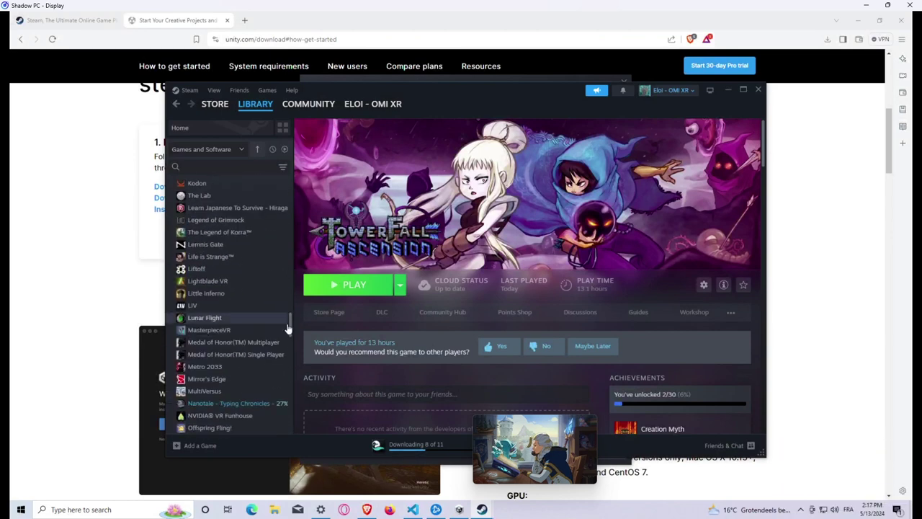
scroll(288, 327, "up", 5)
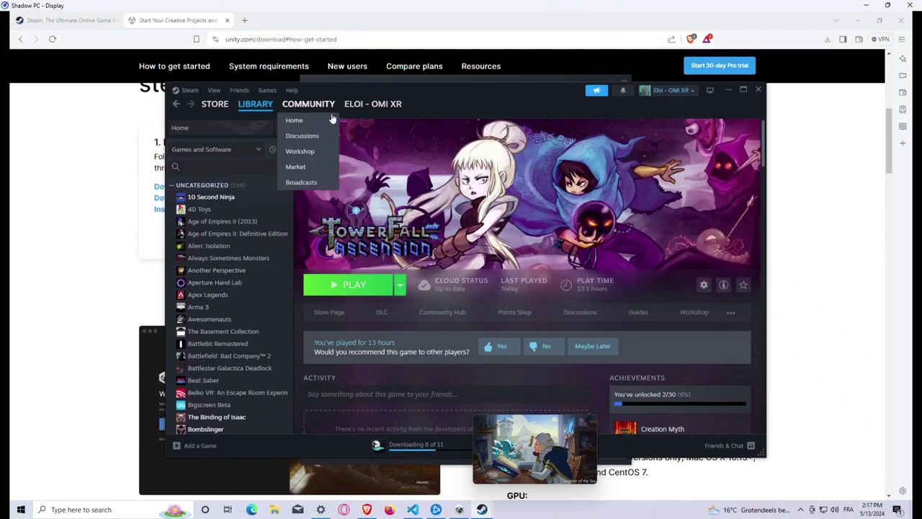
Search 'steam vr', open the SteamVR store page, and save SteamSetup to Downloads.
left_click(245, 22)
left_click(246, 22)
type("steam")
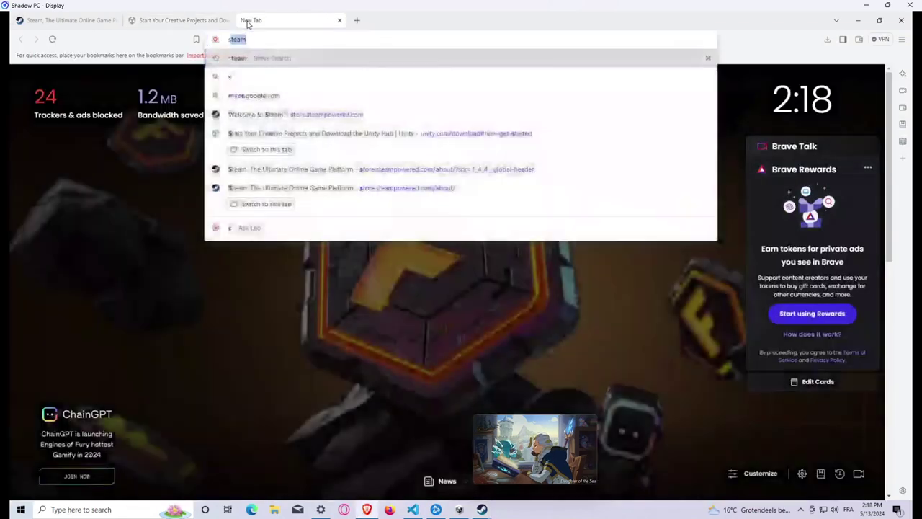
type(" vr")
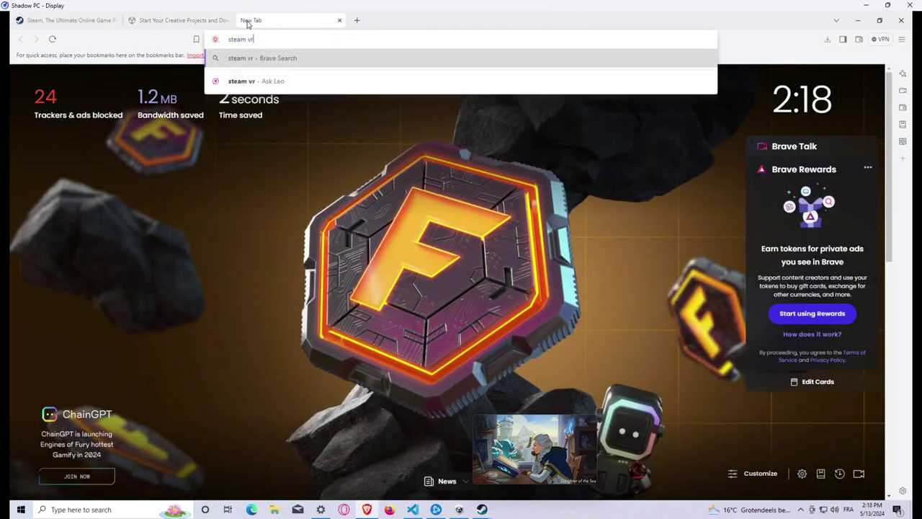
key("Return")
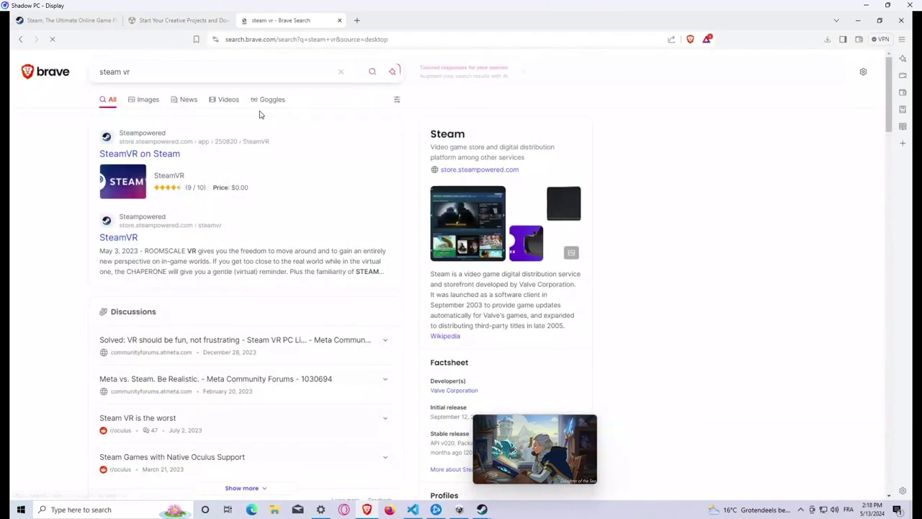
left_click(162, 155)
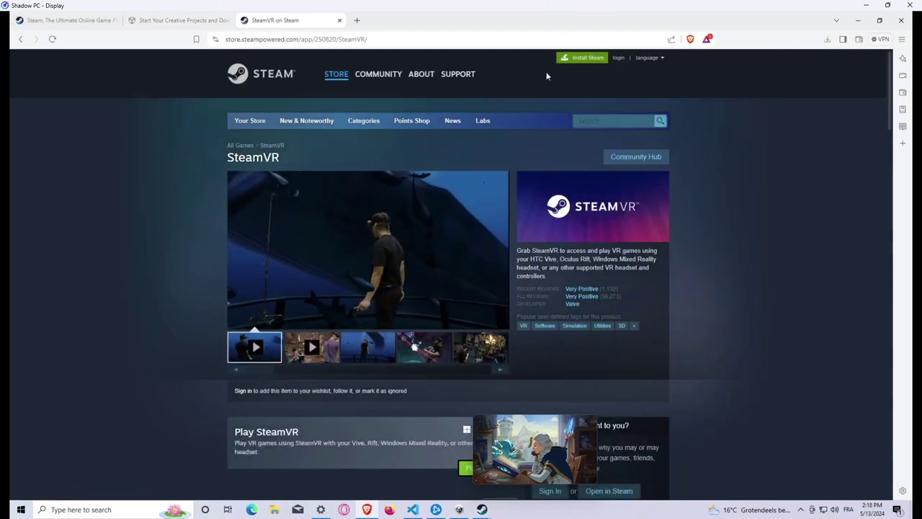
left_click(588, 61)
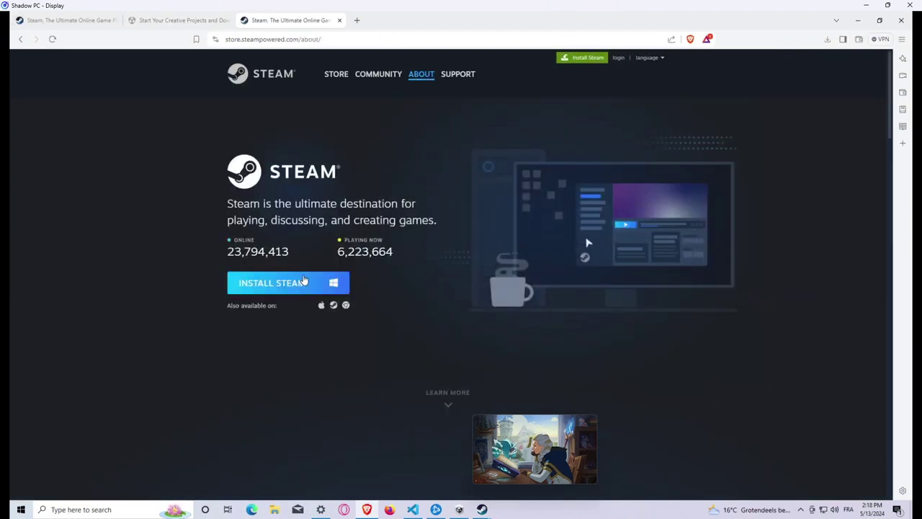
left_click(285, 283)
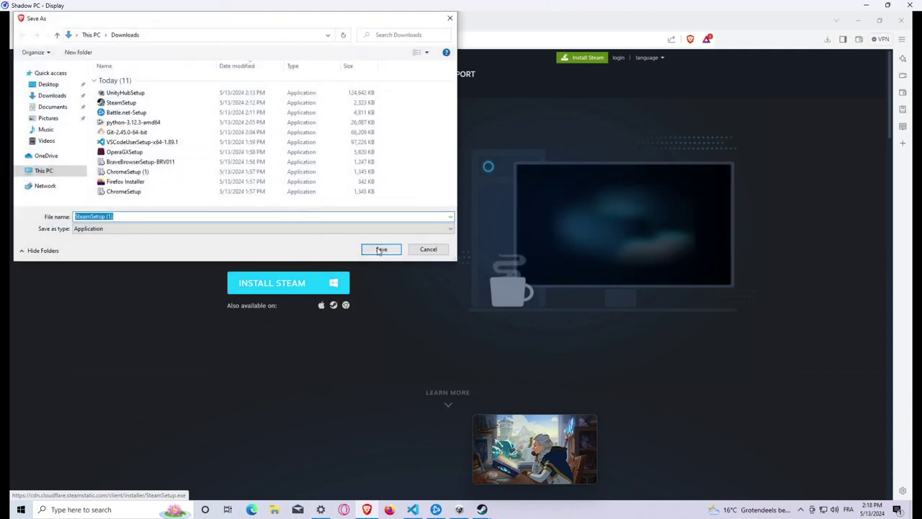
left_click(381, 249)
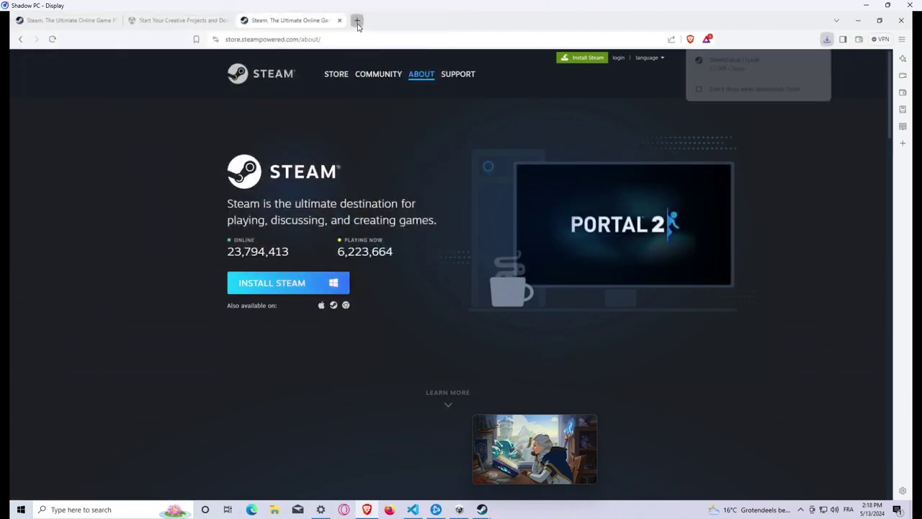
Search 'oculus setup' and open the Oculus app download pages on oculus.com/setup.
left_click(356, 21)
type("oculus setu")
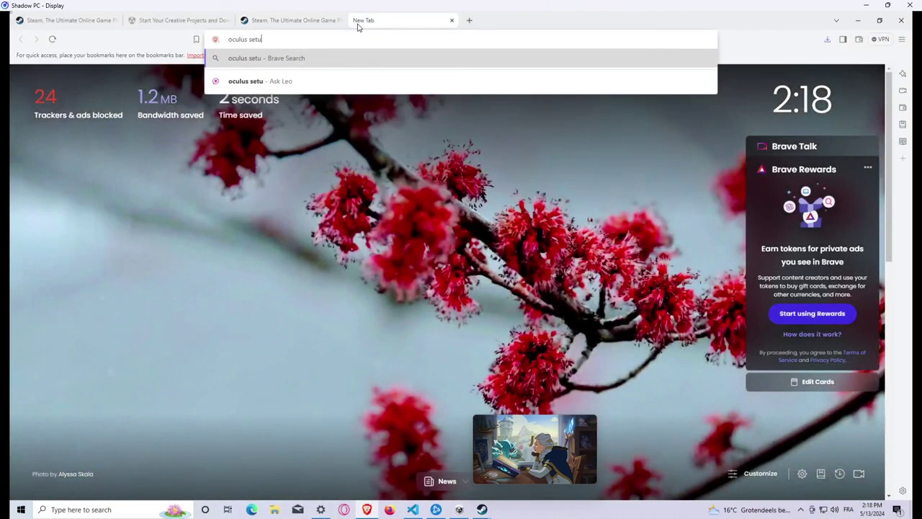
type("p")
key("Return")
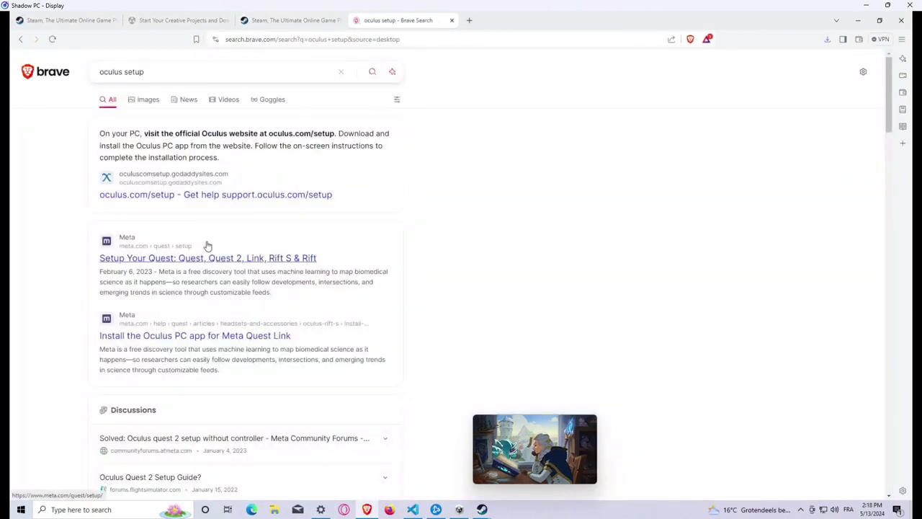
left_click(235, 202)
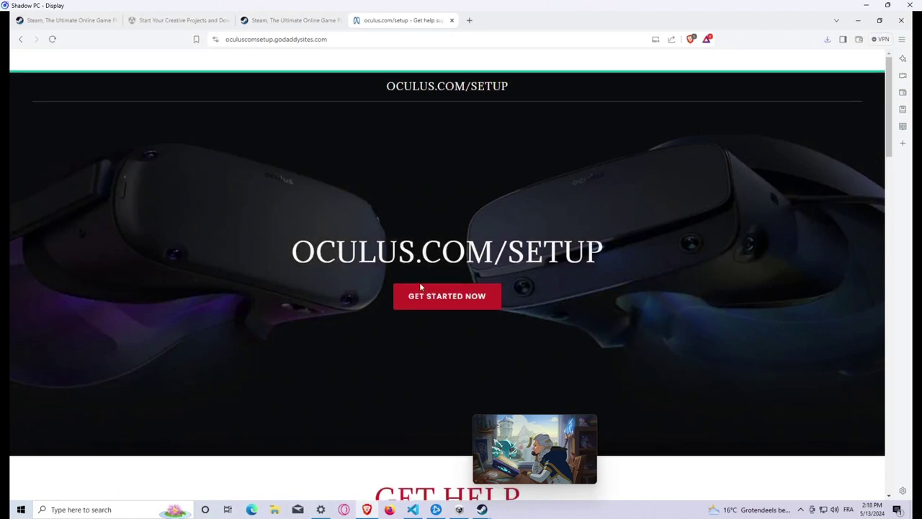
left_click(434, 302)
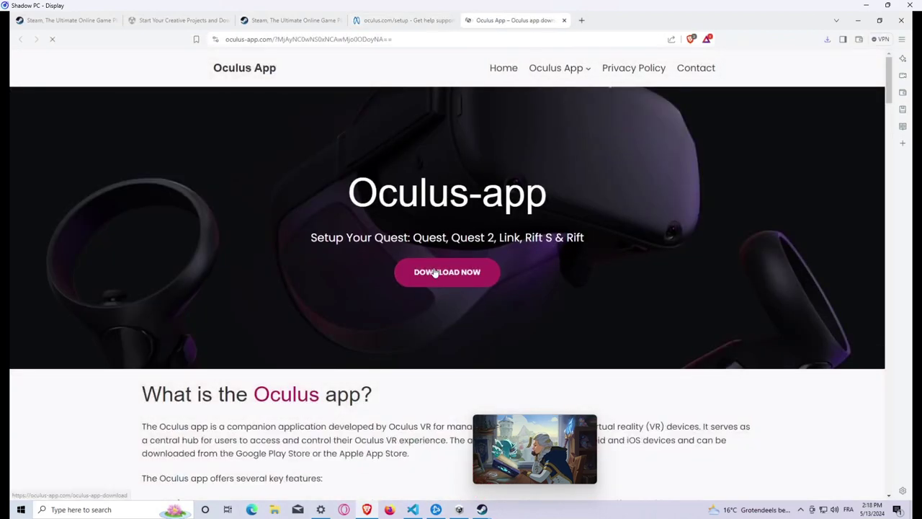
left_click(435, 273)
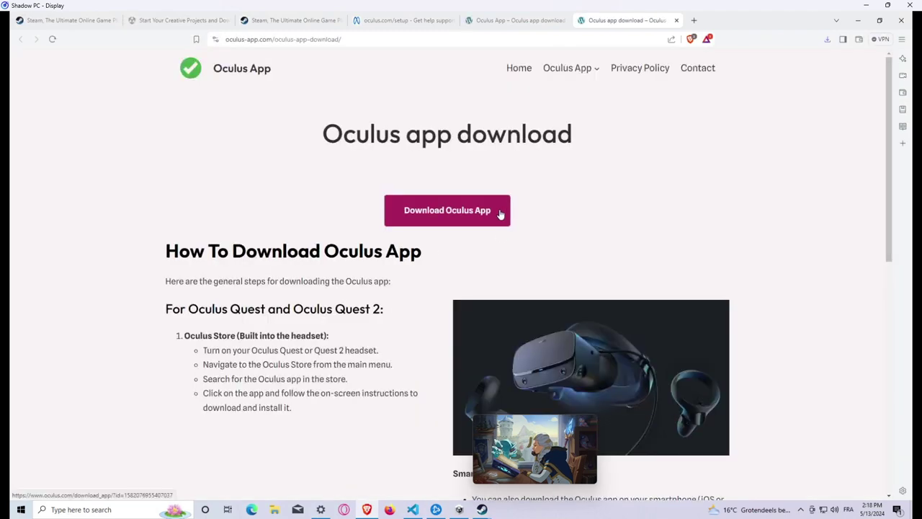
Close the two Oculus app tabs and clear the address bar for a new search.
left_click(676, 20)
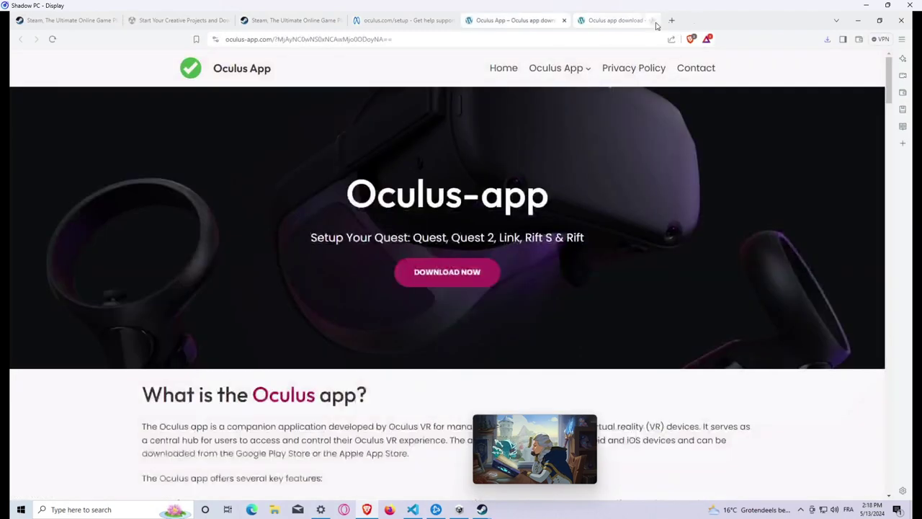
left_click(565, 20)
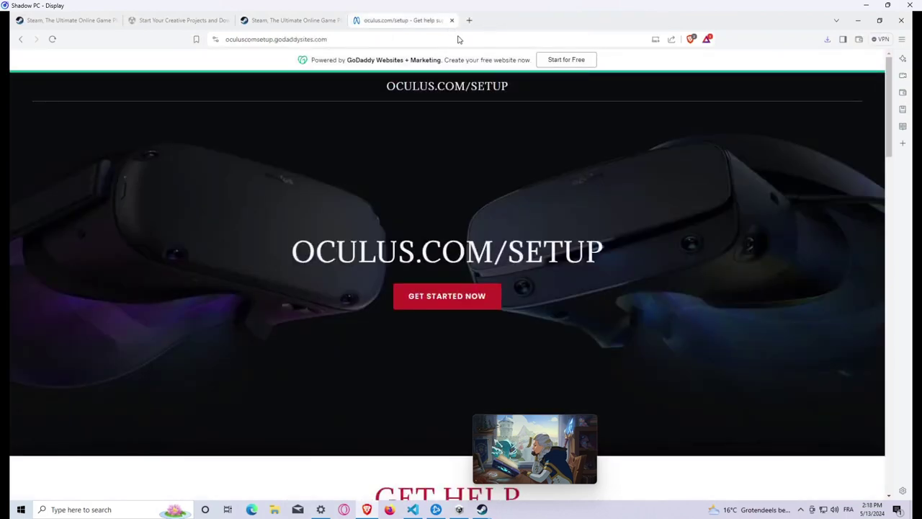
left_click(446, 40)
Search 'oculus stup' and accept all cookies on the Meta Device Setup docs page.
type("oculus stup")
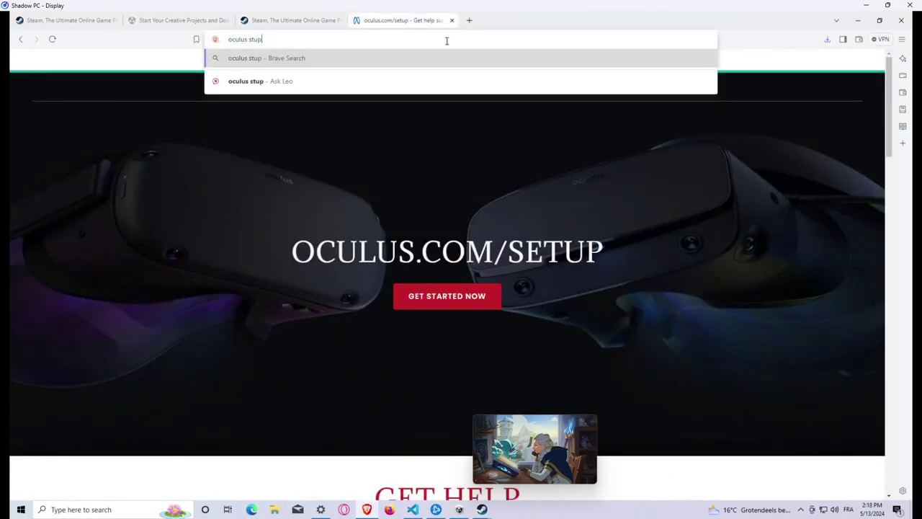
key("Return")
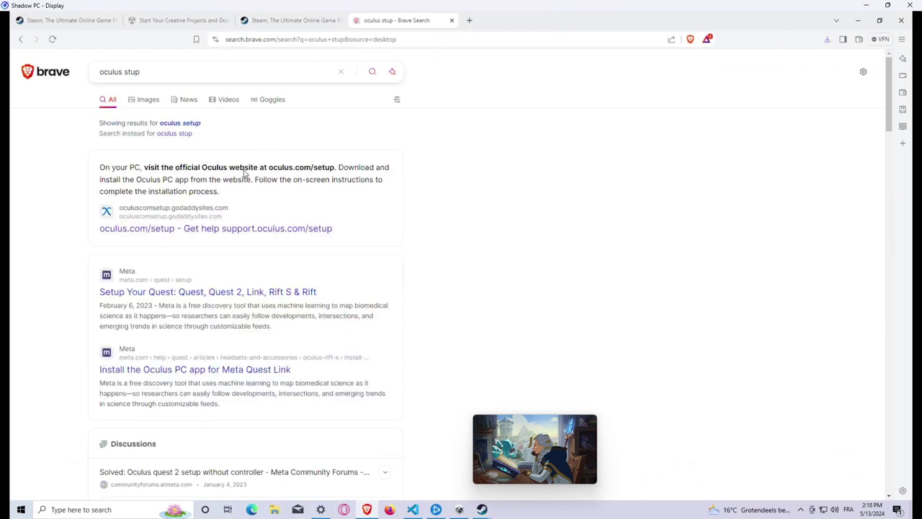
scroll(185, 313, "down", 5)
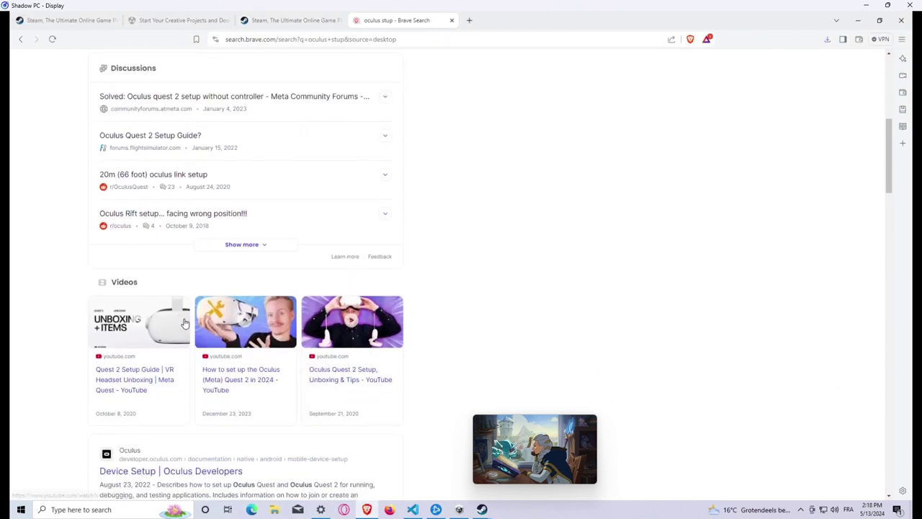
scroll(186, 324, "down", 2)
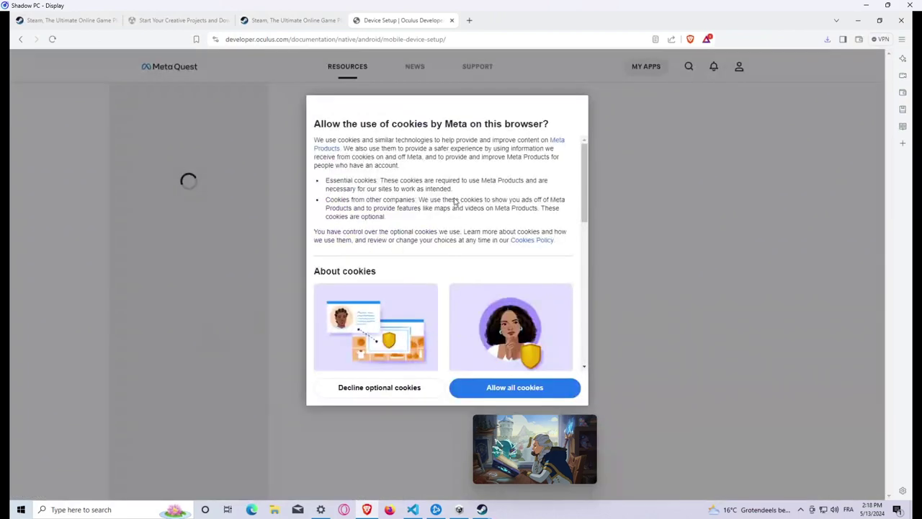
left_click(534, 396)
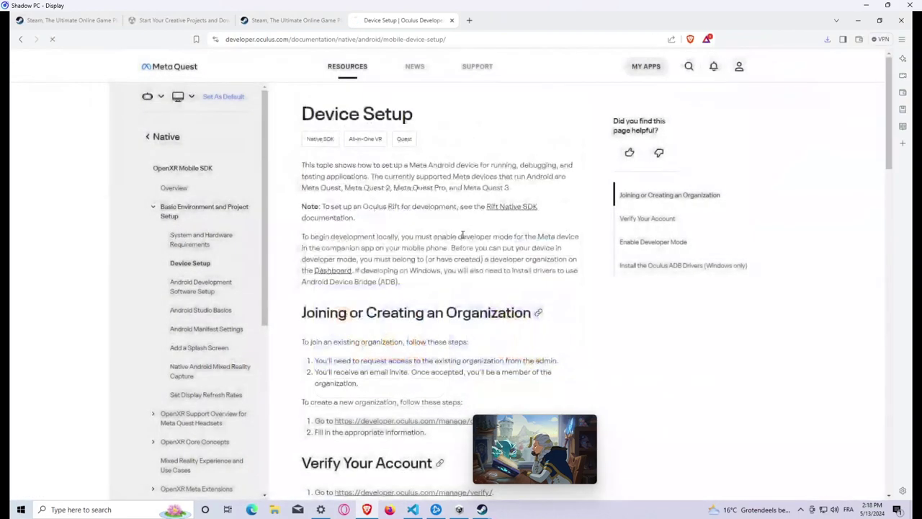
Scroll through the Device Setup guide and open a fresh blank tab.
scroll(453, 245, "down", 6)
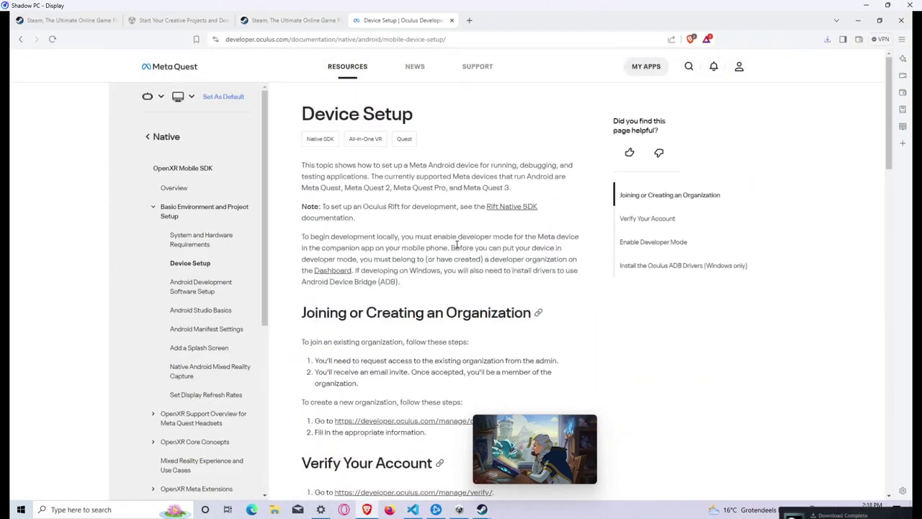
scroll(453, 245, "down", 5)
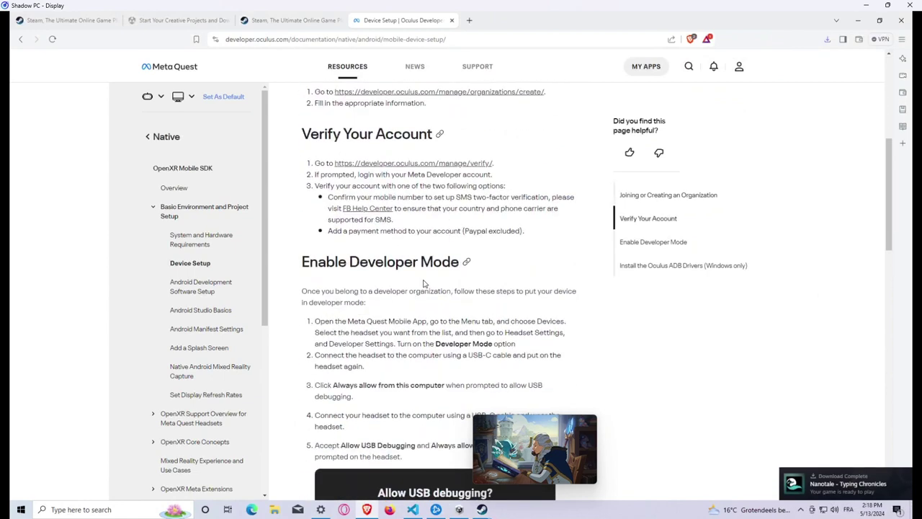
scroll(453, 194, "down", 2)
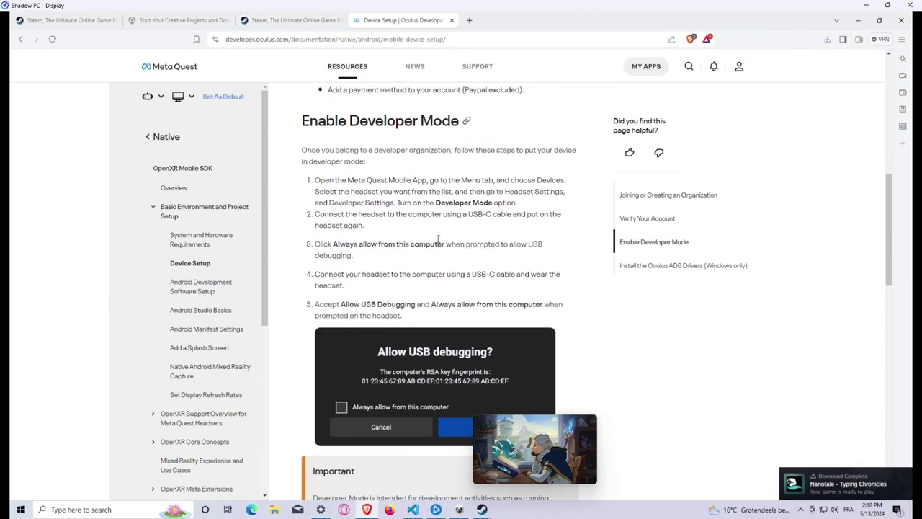
scroll(439, 239, "down", 3)
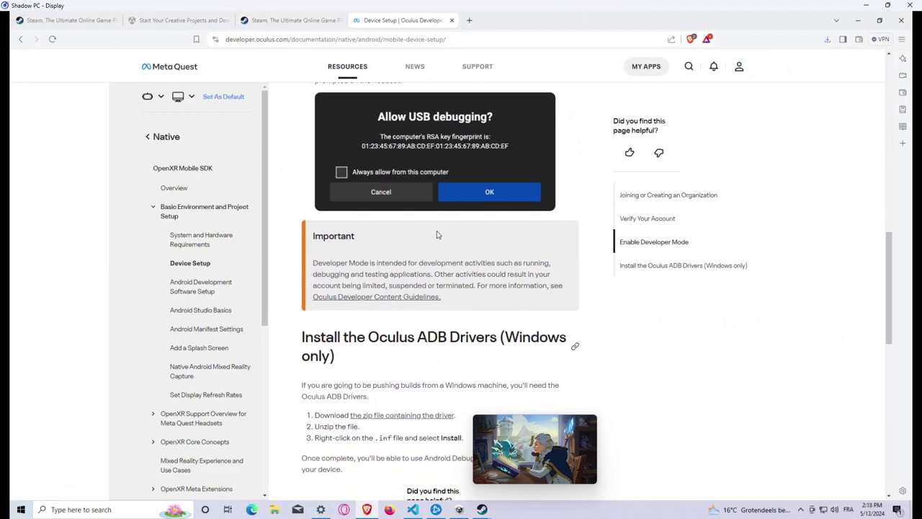
scroll(441, 234, "down", 3)
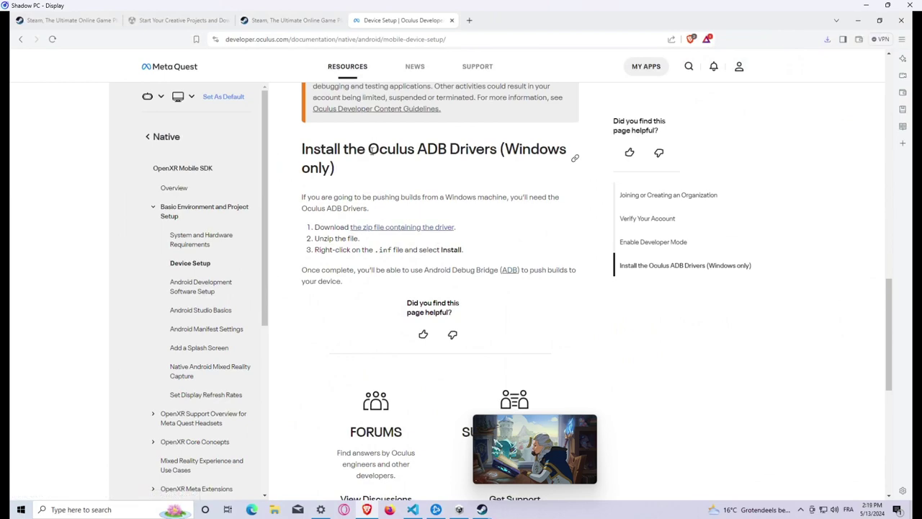
scroll(372, 149, "up", 2)
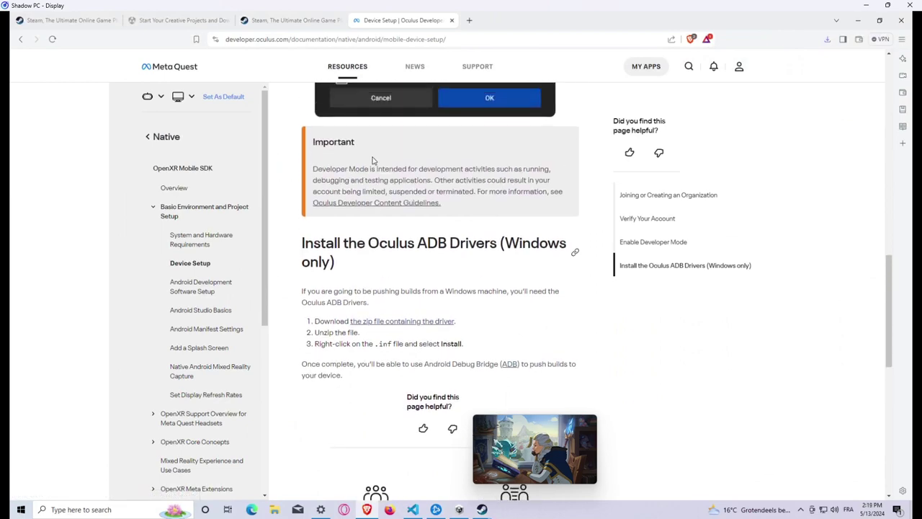
left_click(469, 21)
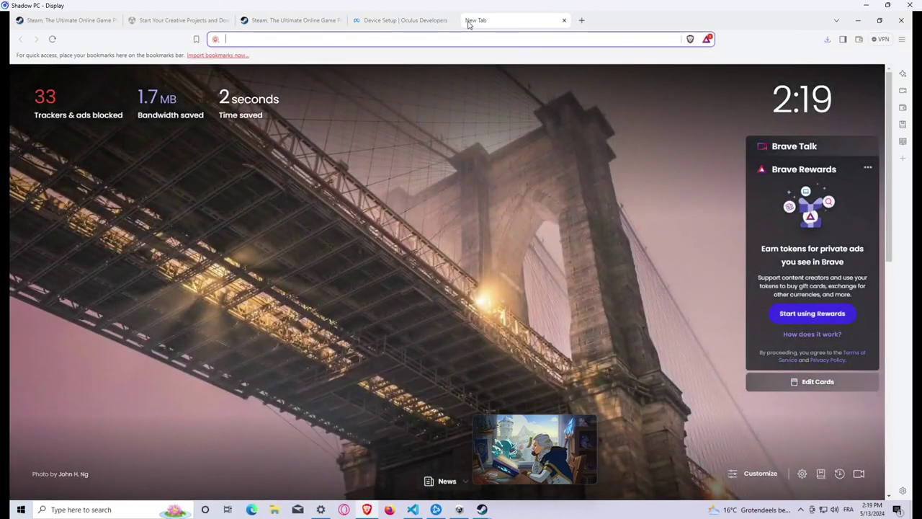
Search 'oculus setup ins' and open the Oculus Rift setup result.
type("oculu")
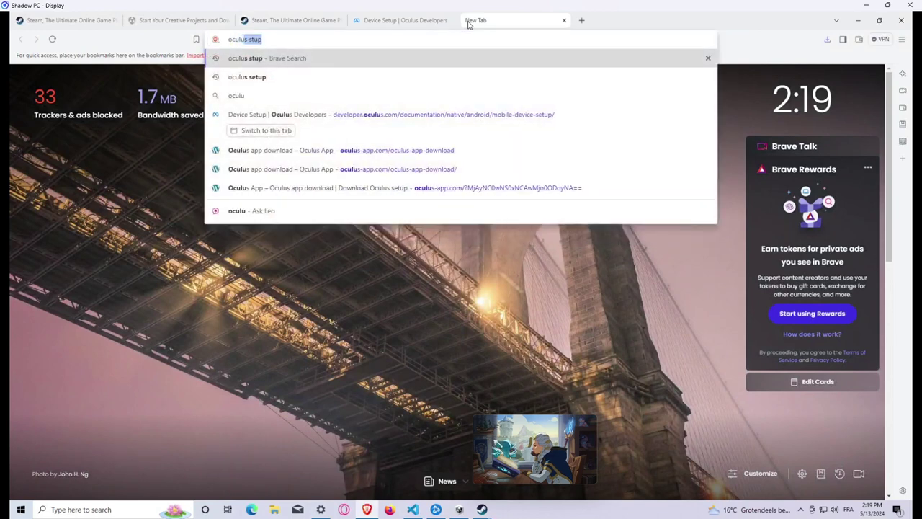
type("s setup install download")
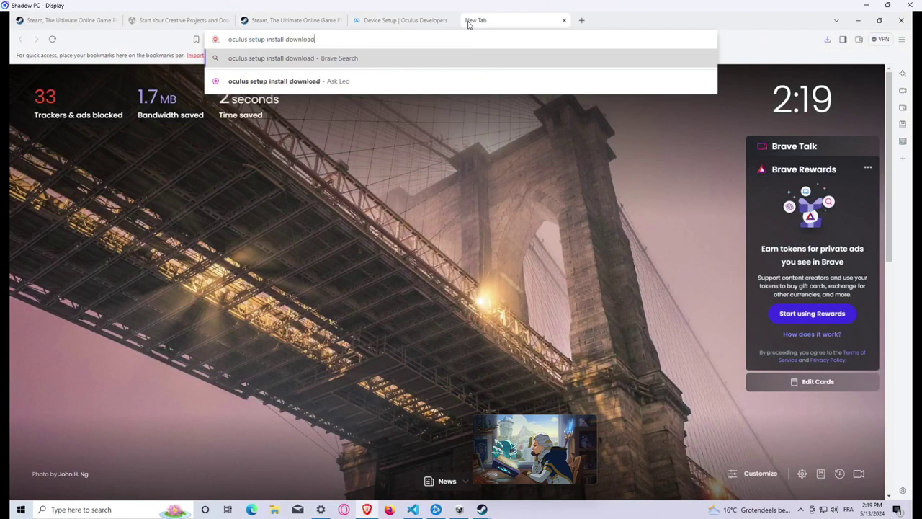
key("Return")
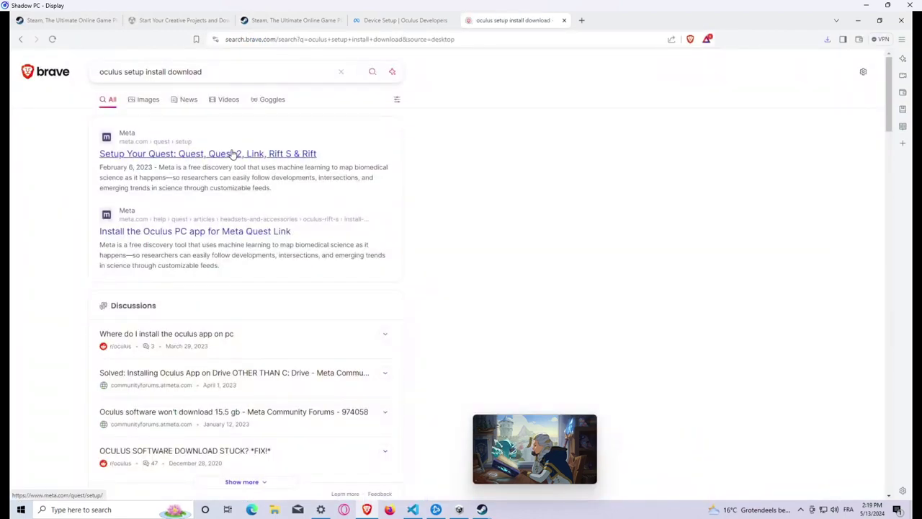
scroll(233, 154, "down", 6)
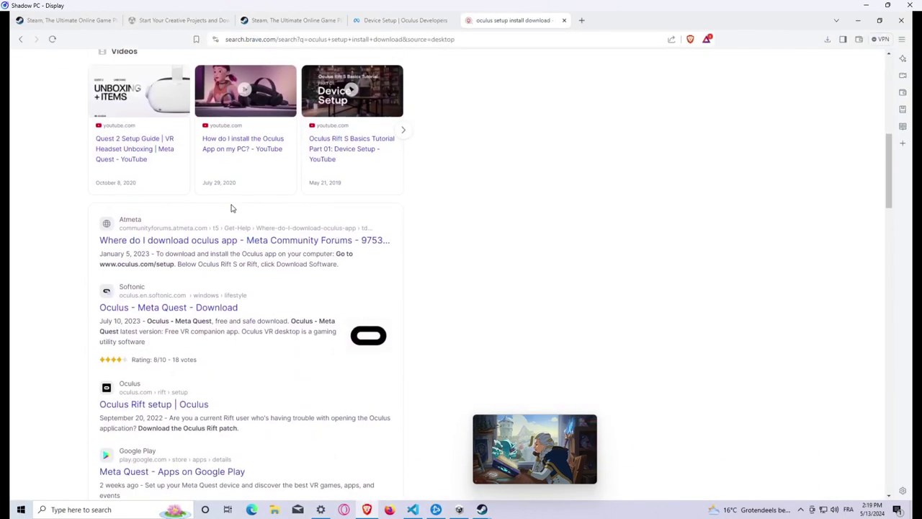
scroll(230, 286, "down", 1)
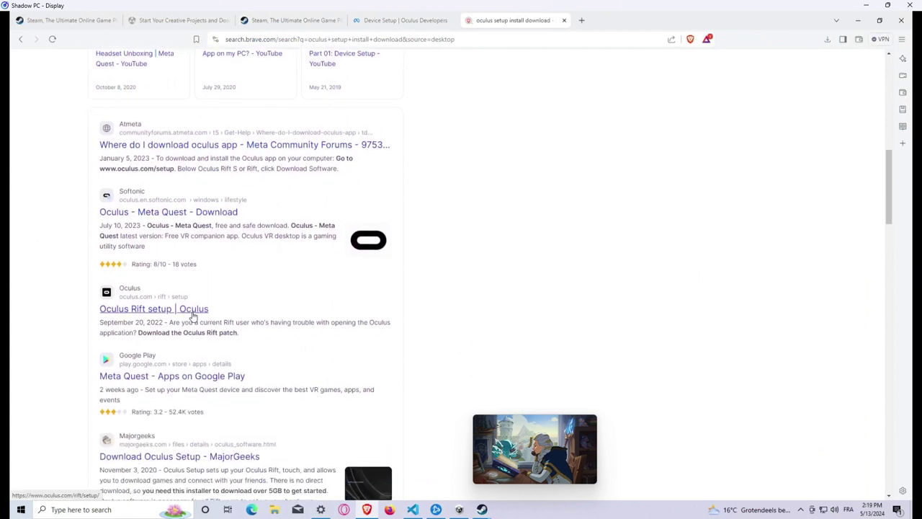
left_click(193, 316)
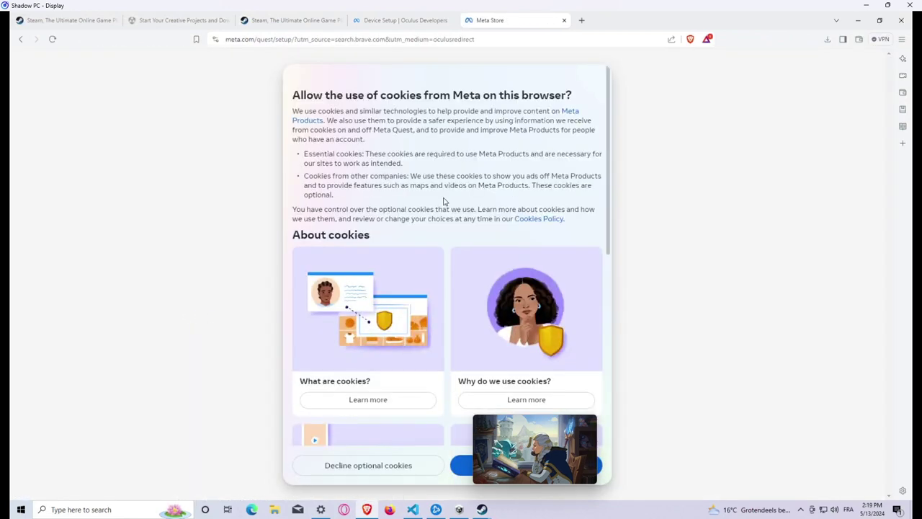
Dismiss the Meta cookie consent prompt and minimize Brave to reveal the desktop.
scroll(440, 238, "down", 4)
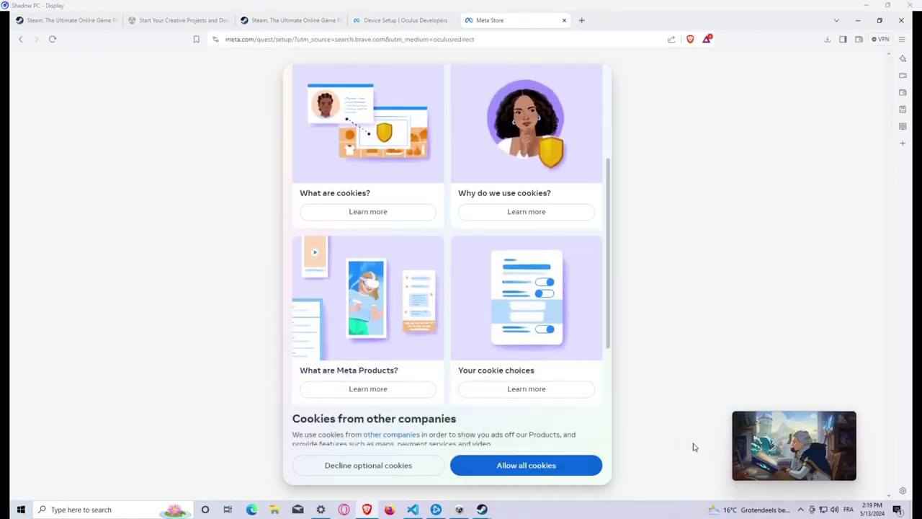
left_click(547, 459)
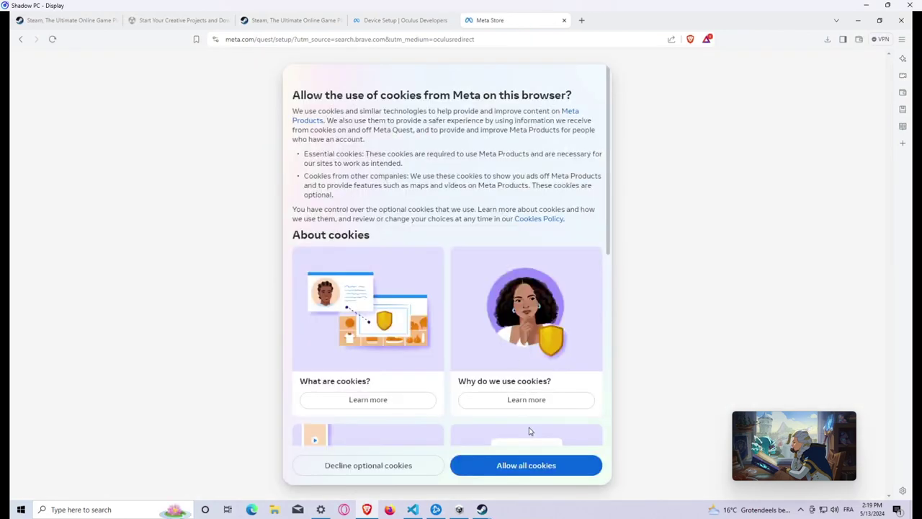
left_click(533, 463)
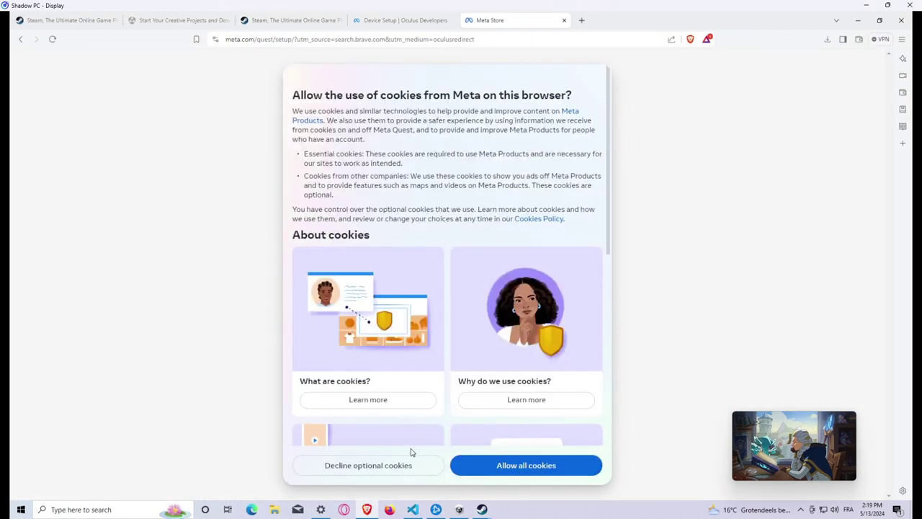
scroll(531, 300, "down", 4)
left_click(541, 470)
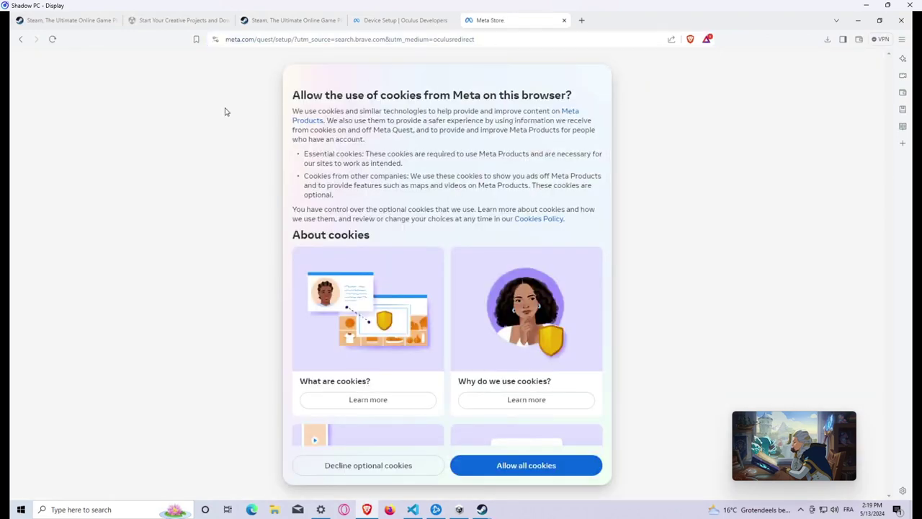
left_click(371, 509)
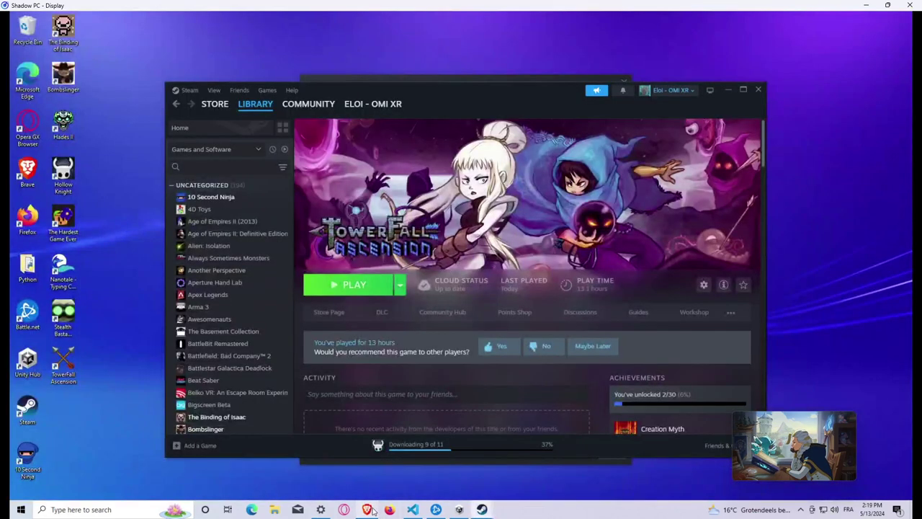
Open meta.com/quest/setup in Firefox and accept all its cookies.
left_click(371, 509)
left_click(389, 509)
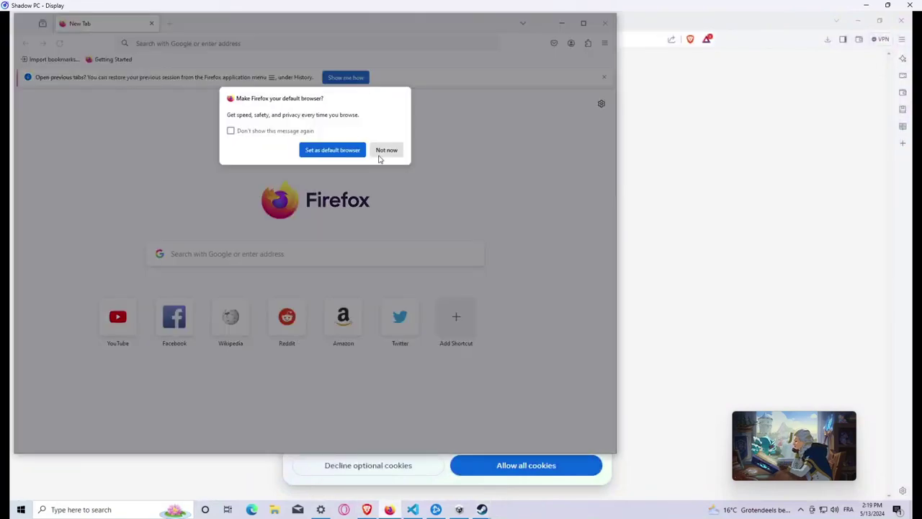
left_click(380, 154)
type("https://www.meta.com/quest/setup/")
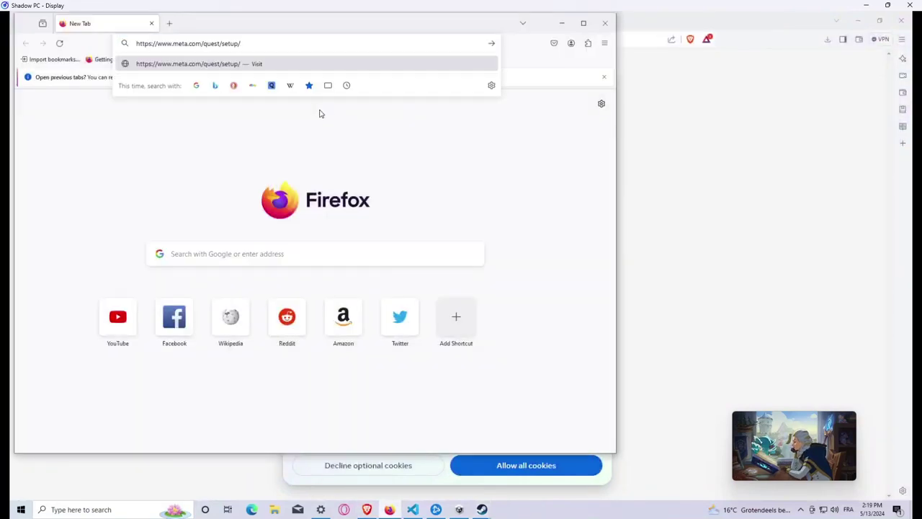
key("Return")
scroll(348, 282, "down", 2)
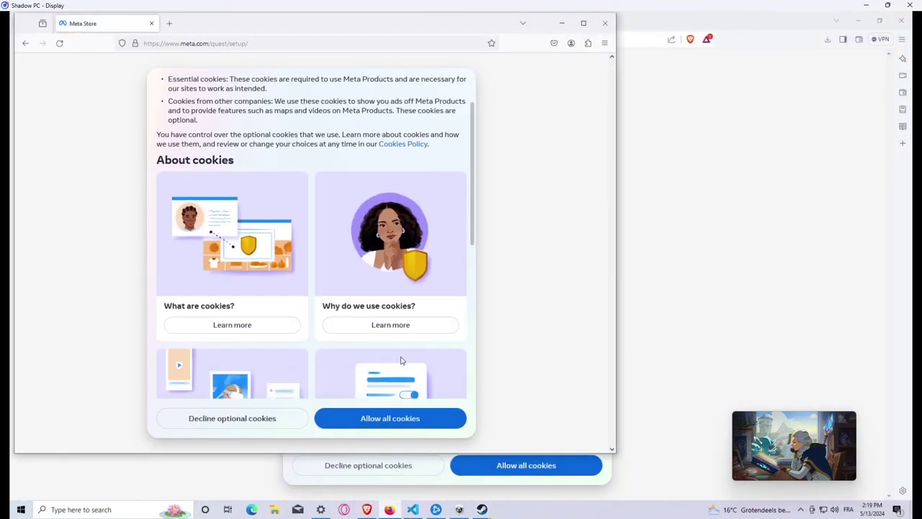
left_click(416, 425)
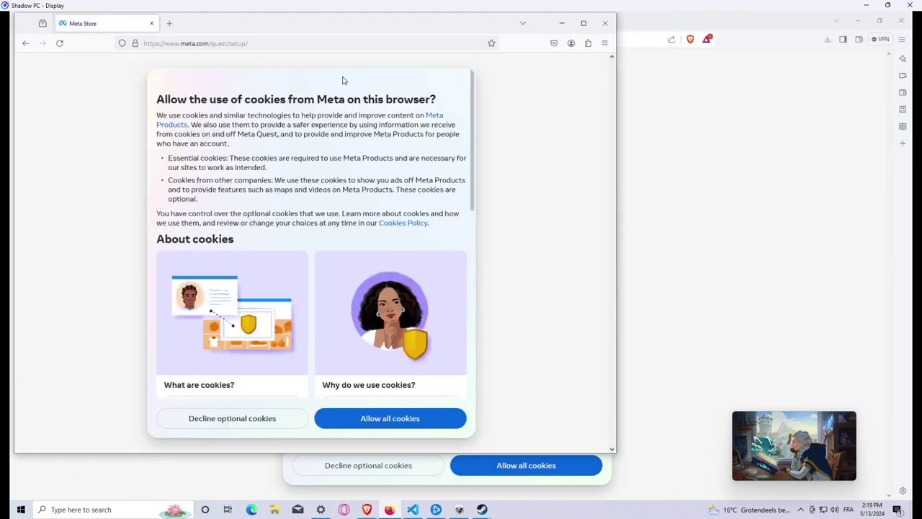
Close Firefox and decline optional cookies on the Meta page in Brave.
left_click(586, 23)
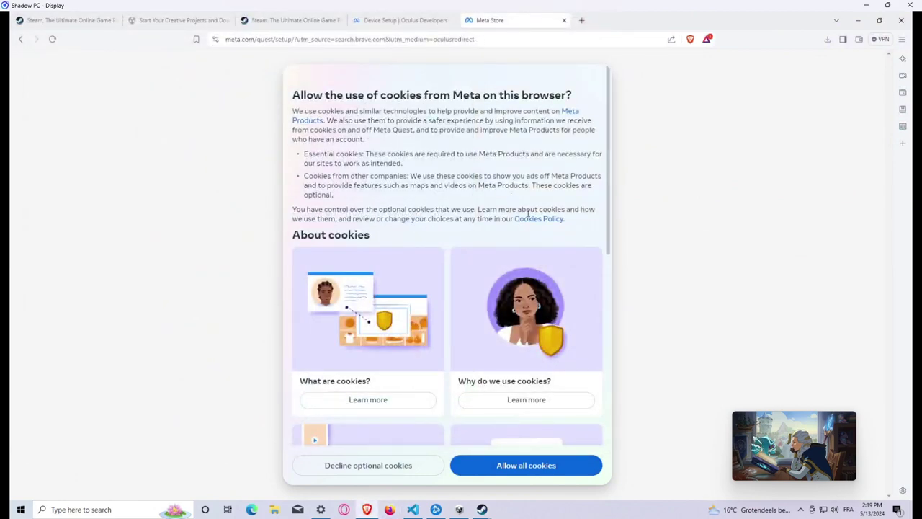
scroll(527, 213, "down", 5)
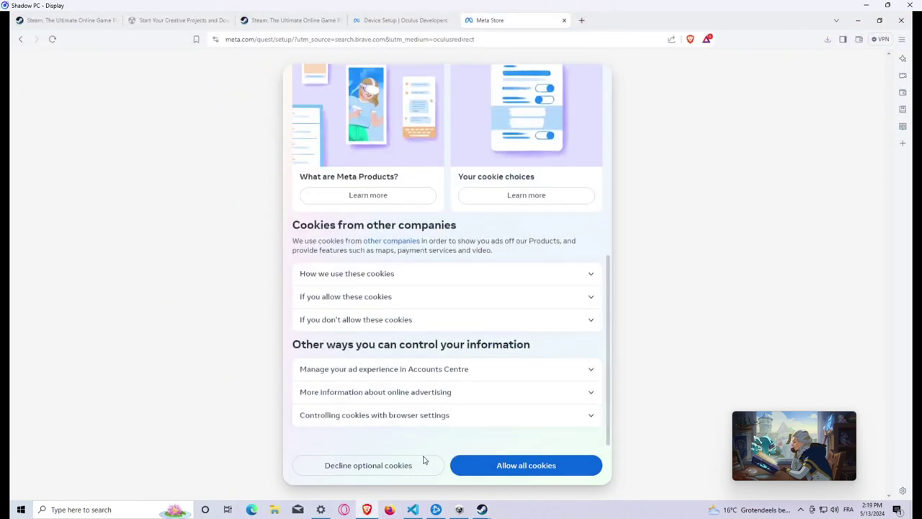
left_click(424, 458)
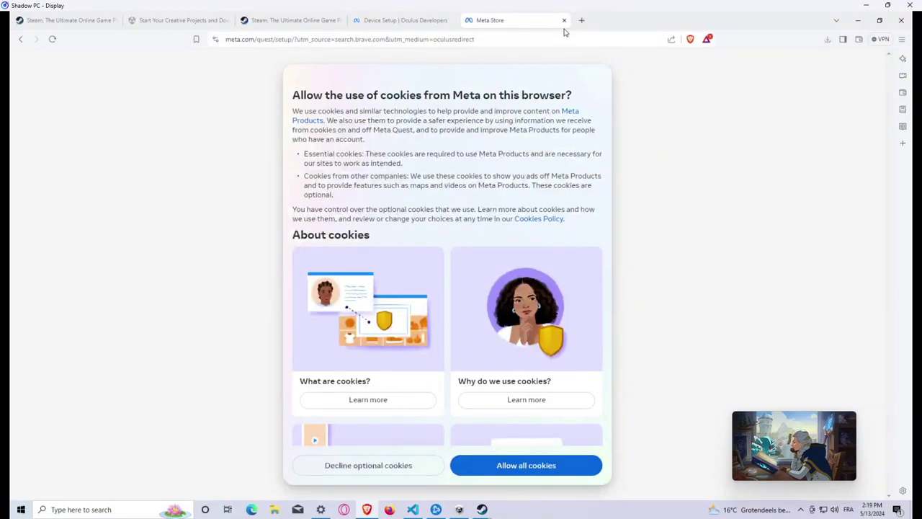
Close the Meta tabs and run the downloaded Steam installer, refusing its permission request.
left_click(564, 21)
left_click(454, 21)
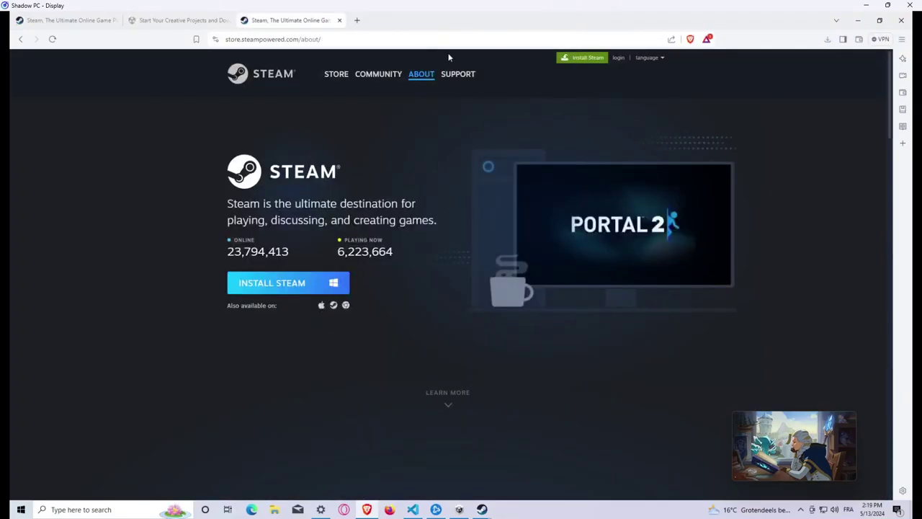
left_click(827, 39)
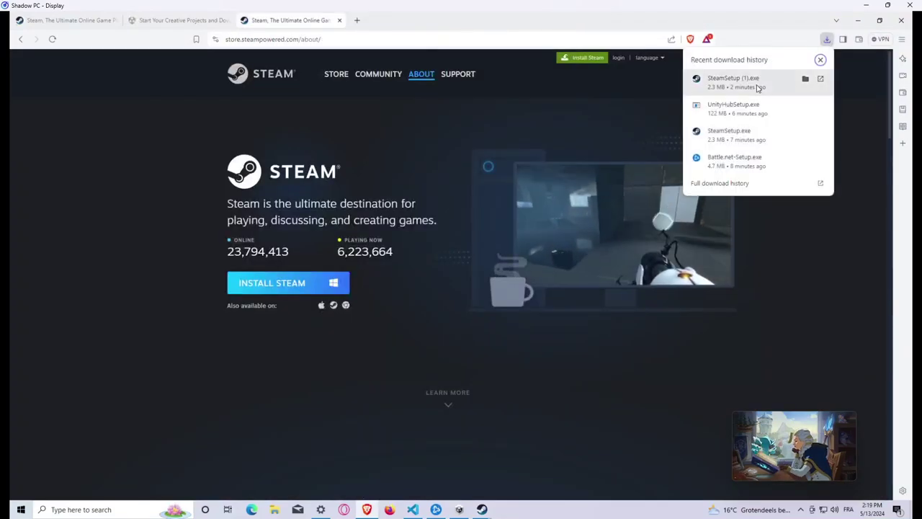
left_click(757, 87)
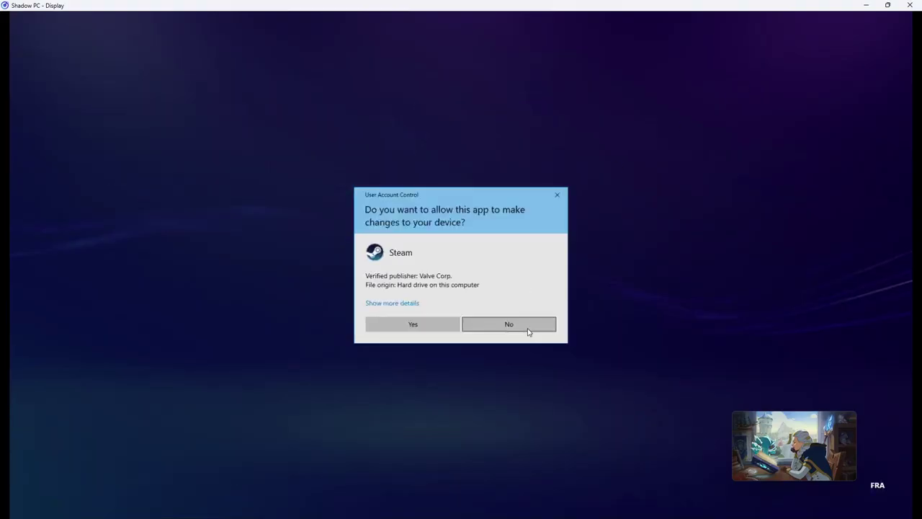
left_click(508, 323)
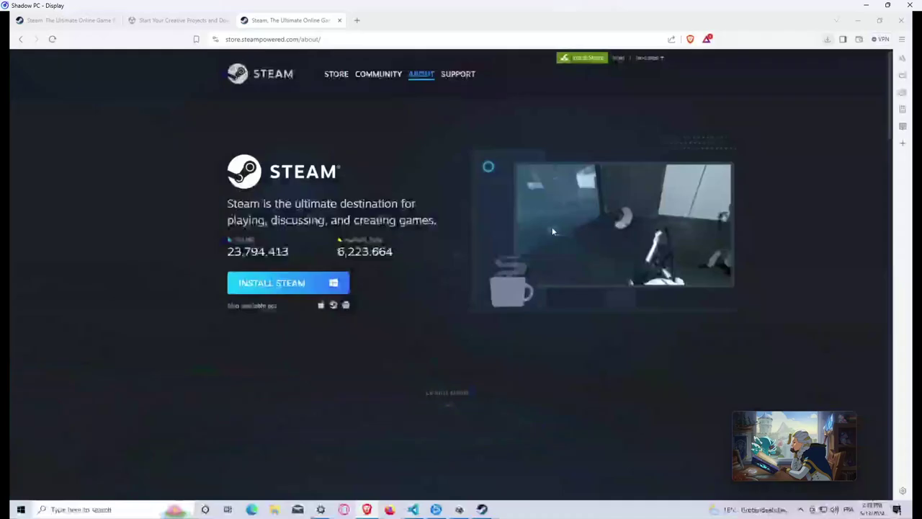
left_click(827, 38)
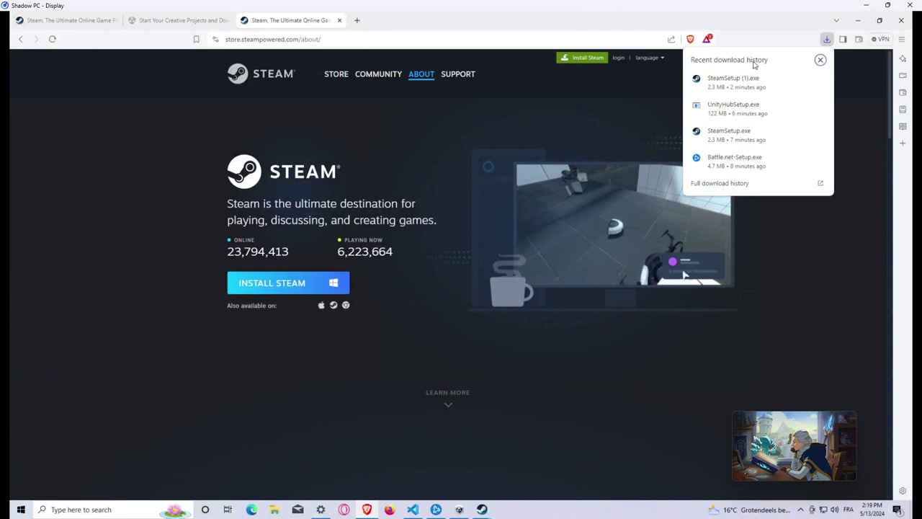
In Steam, find SteamVR via 'stea', install it, then search the library for 'steam link'.
key("alt+Tab")
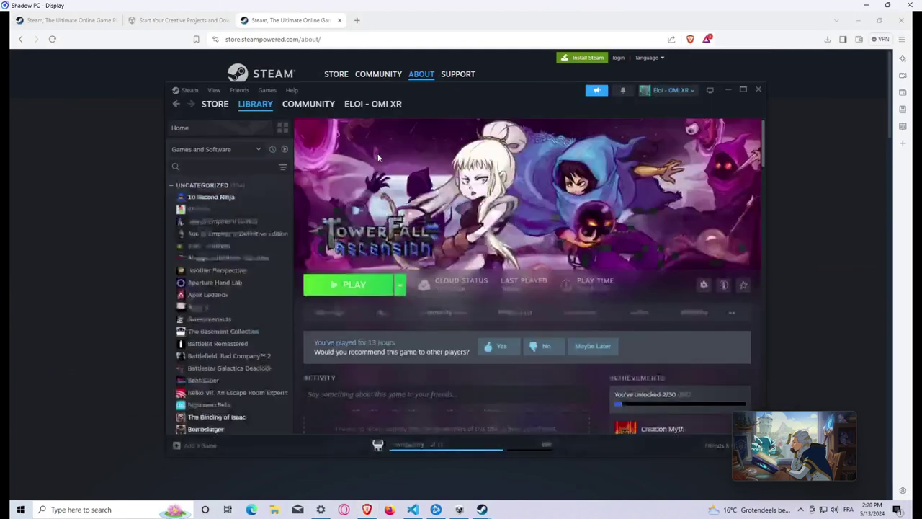
left_click(217, 166)
type("stea")
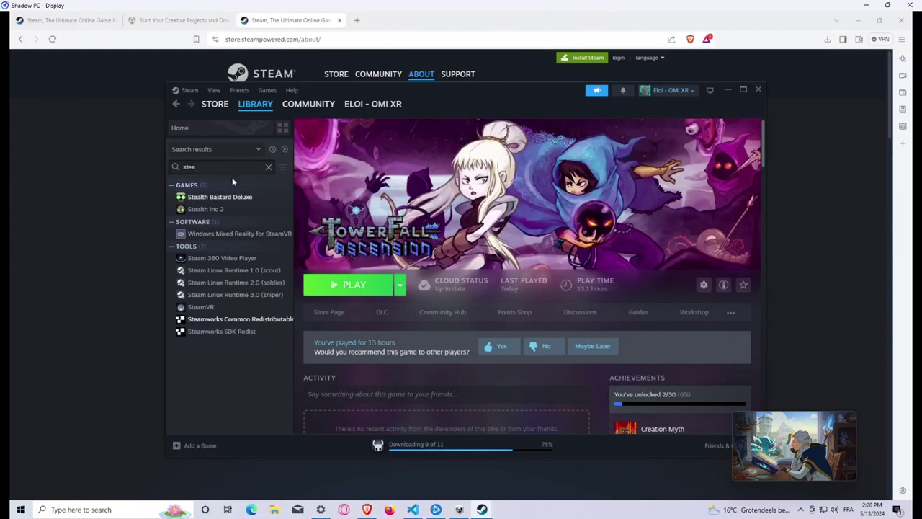
left_click(201, 306)
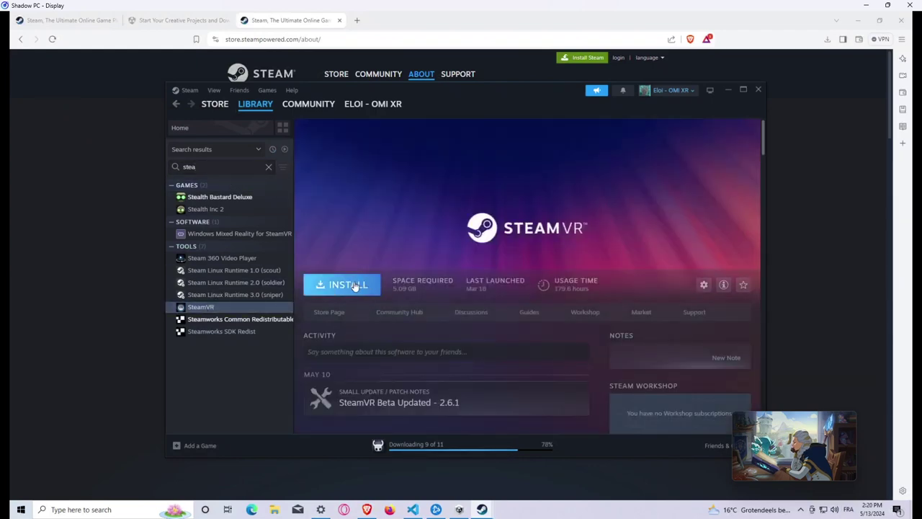
left_click(351, 285)
left_click(454, 350)
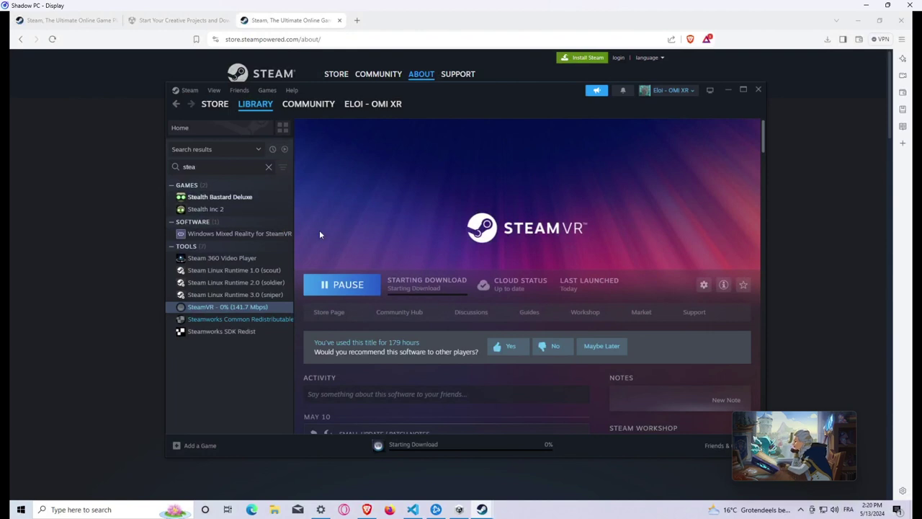
mouse_move(215, 112)
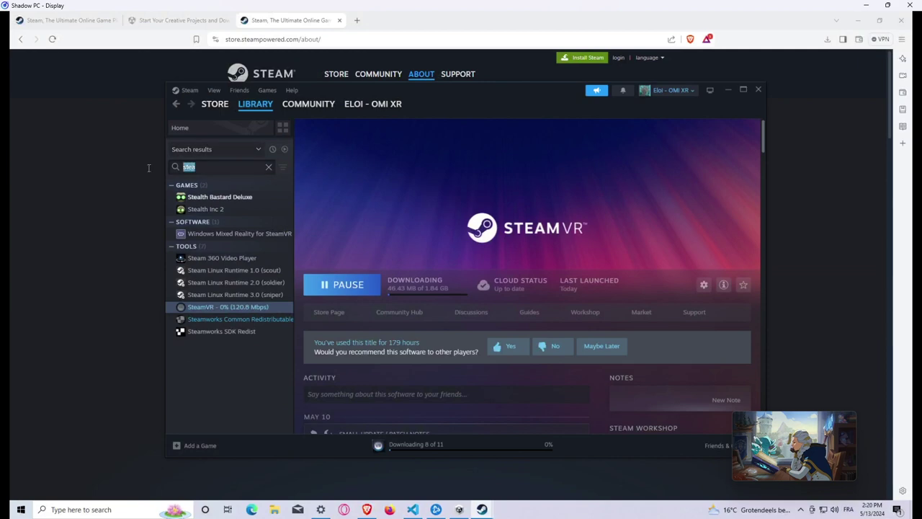
type("steam link")
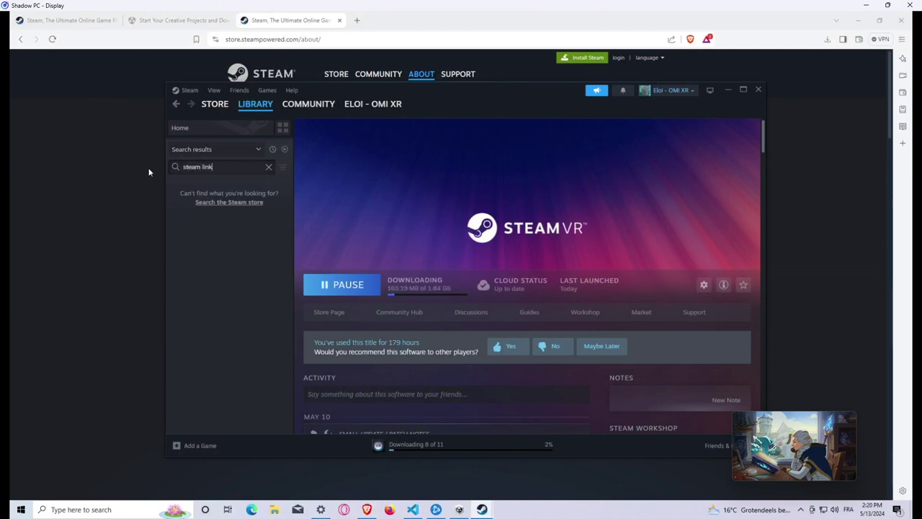
Search the web for 'steam link' and open the Steam Link store page.
left_click(357, 20)
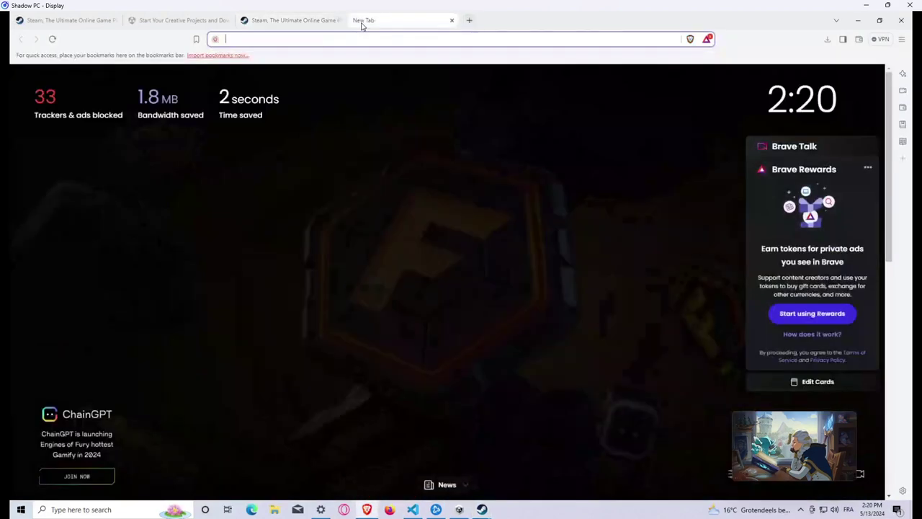
type("steam link")
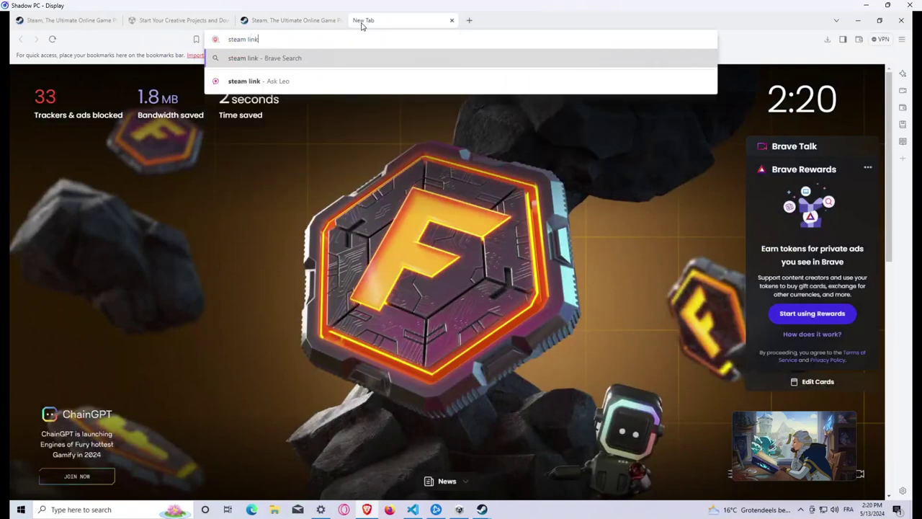
key("Return")
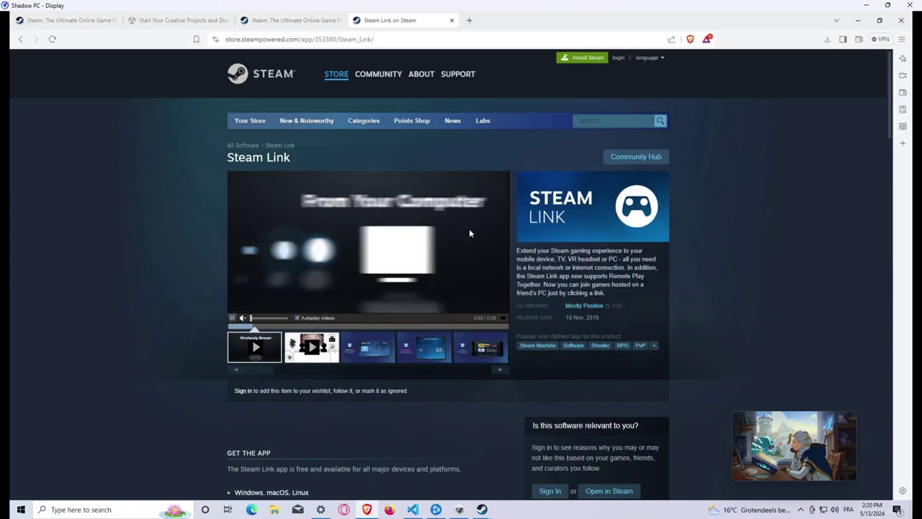
scroll(417, 240, "down", 3)
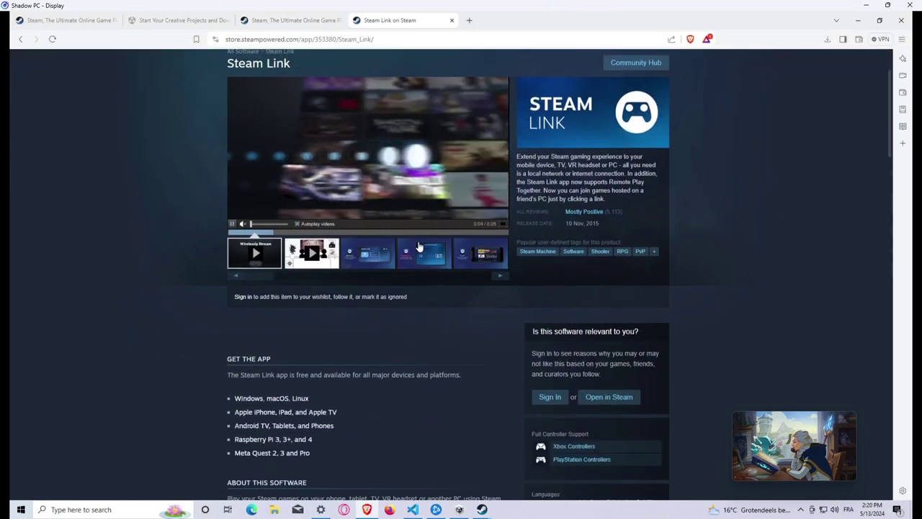
scroll(414, 301, "down", 5)
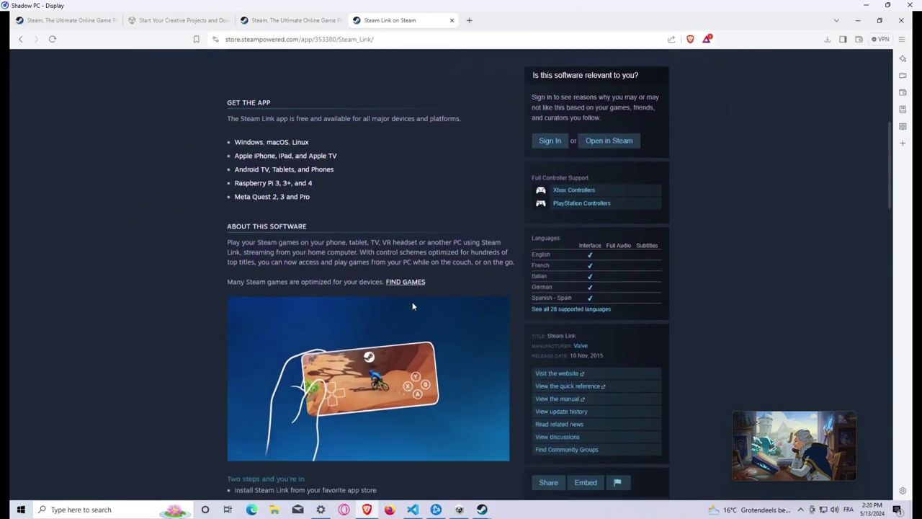
scroll(414, 302, "up", 8)
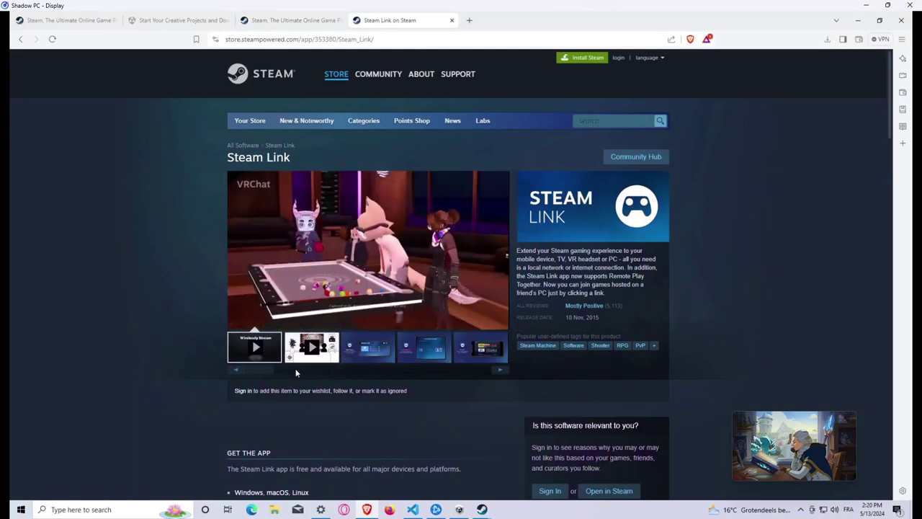
left_click_drag(294, 160, 229, 158)
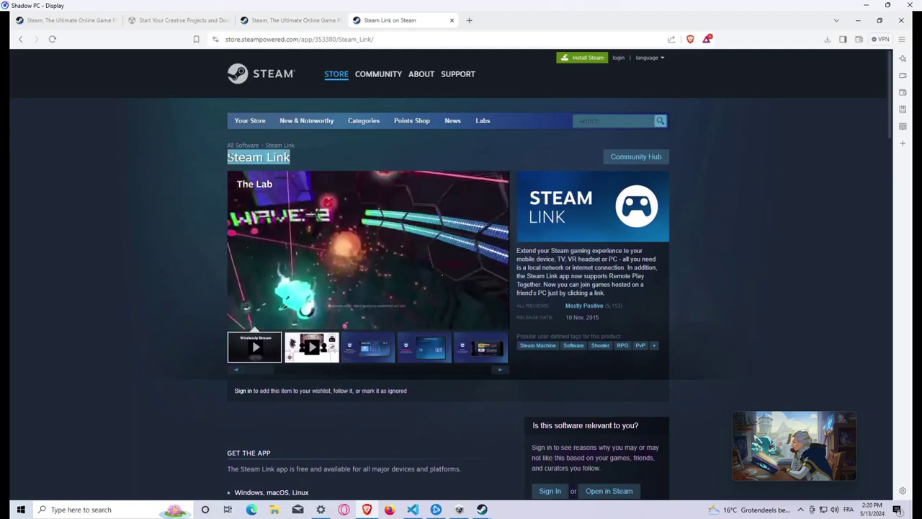
Sign in to the Steam store and return to the Steam Link page.
left_click(243, 391)
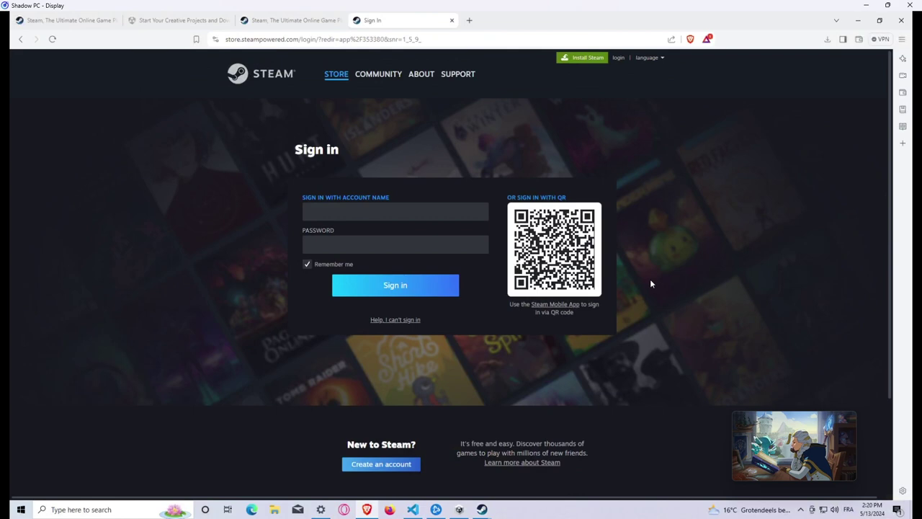
left_click(387, 510)
left_click(465, 455)
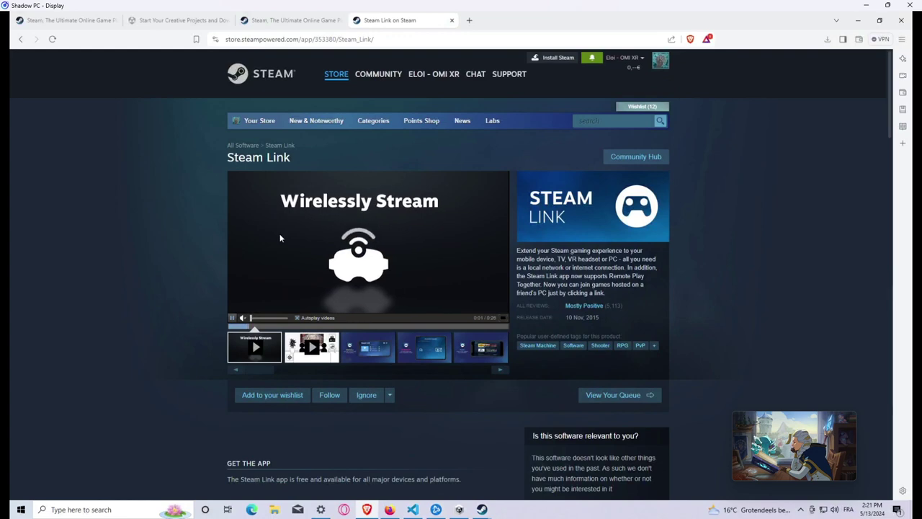
scroll(223, 297, "down", 2)
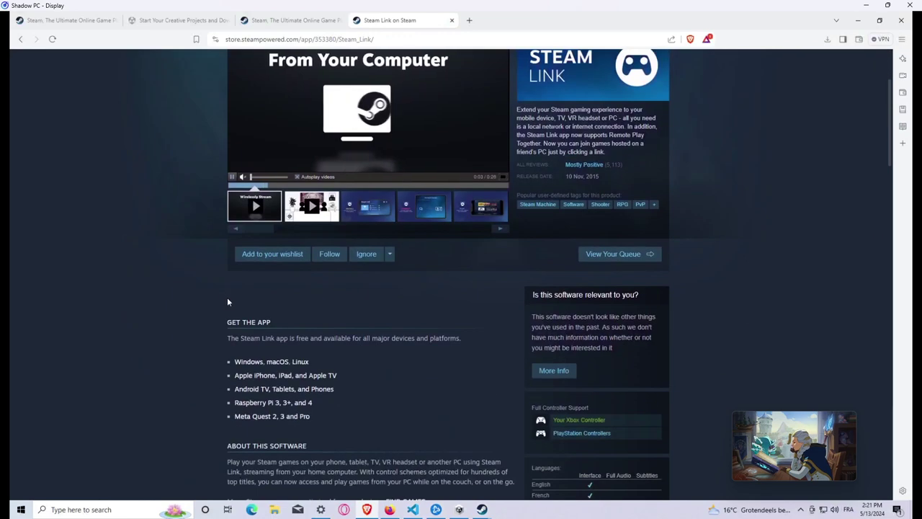
scroll(447, 329, "down", 1)
scroll(447, 334, "up", 3)
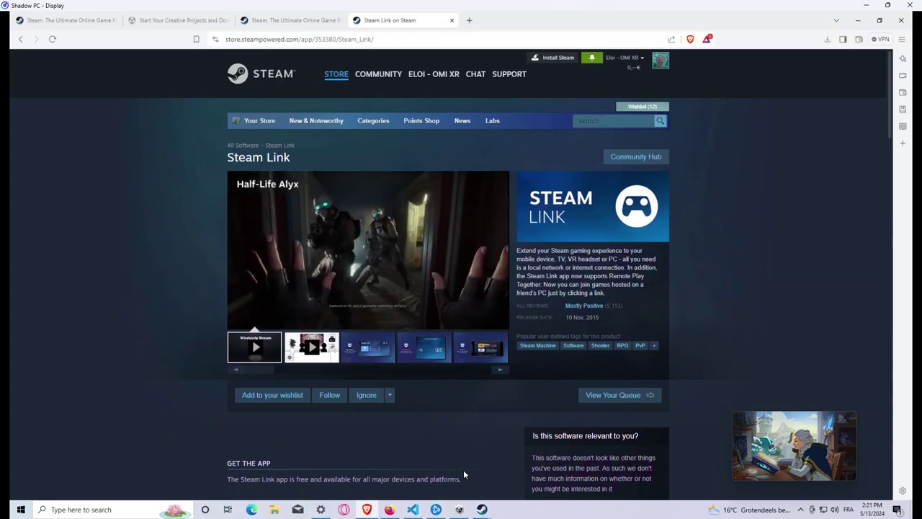
In the Steam client store, search 'steam link' and open the Steam Link page.
mouse_move(481, 509)
left_click(425, 441)
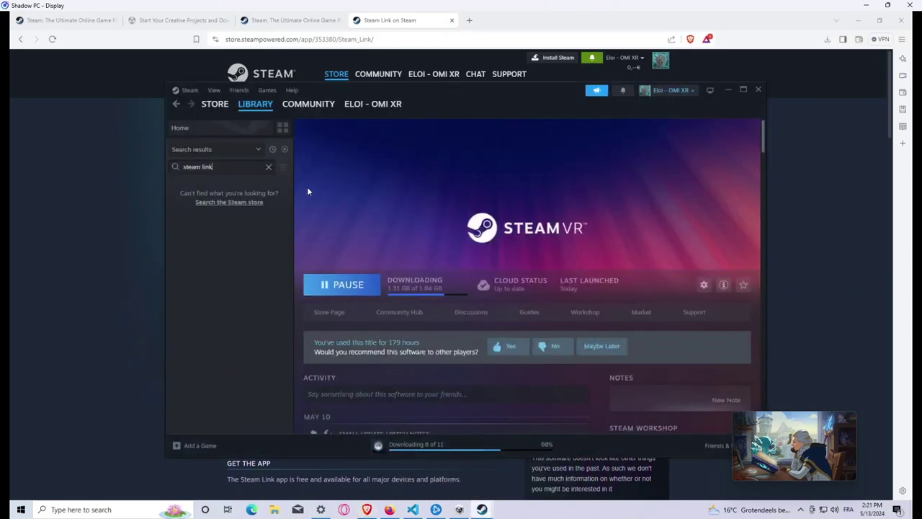
left_click(214, 104)
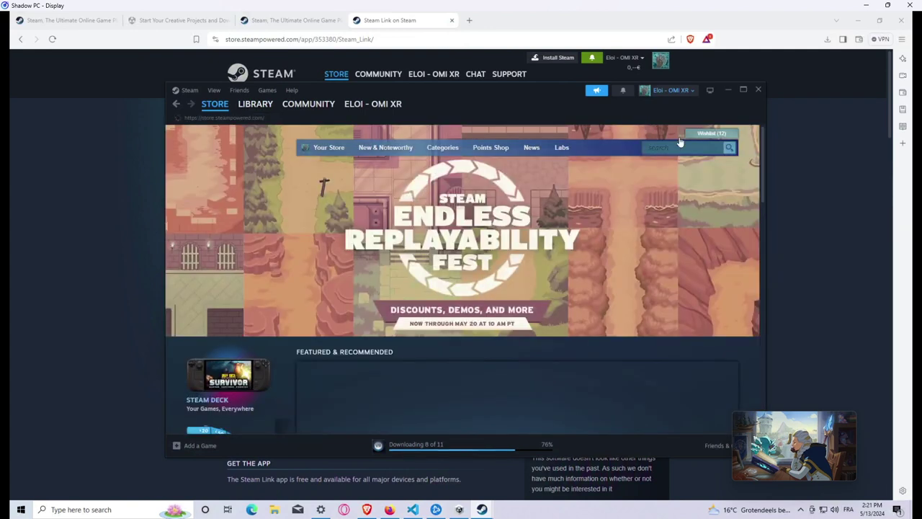
left_click(680, 147)
type("steam link")
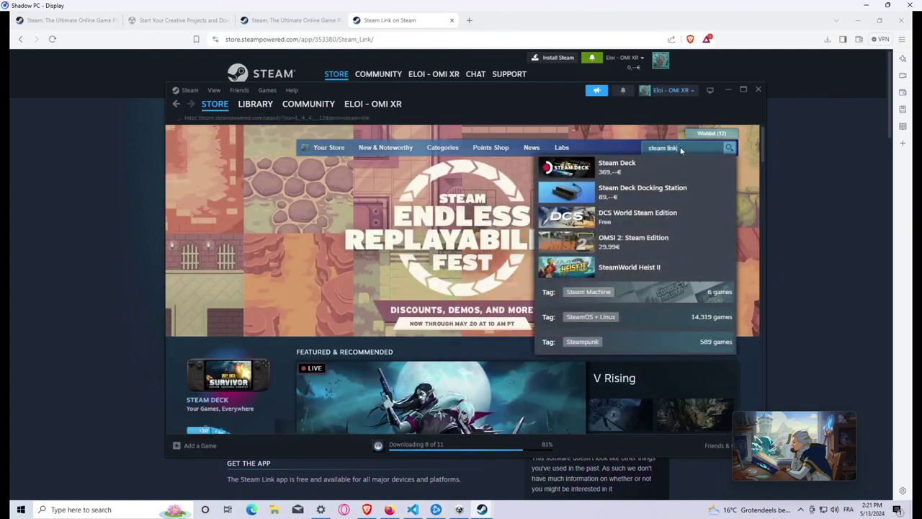
key("Return")
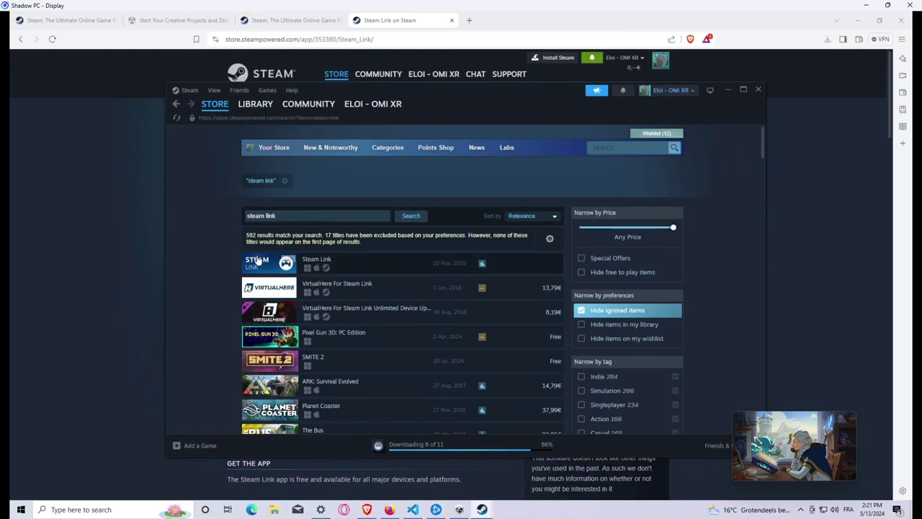
left_click(457, 258)
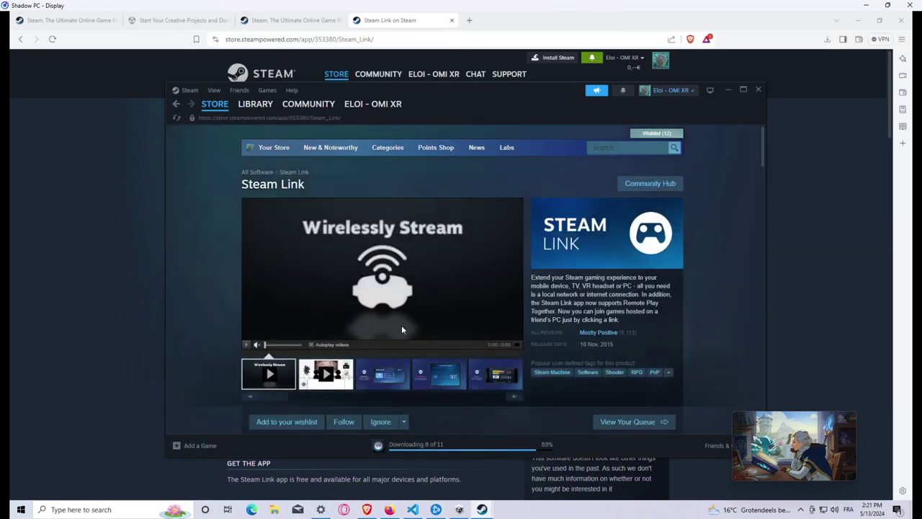
Browse and reload the Steam Link store page, then return to the library.
scroll(400, 325, "down", 3)
scroll(420, 331, "up", 2)
scroll(453, 312, "up", 1)
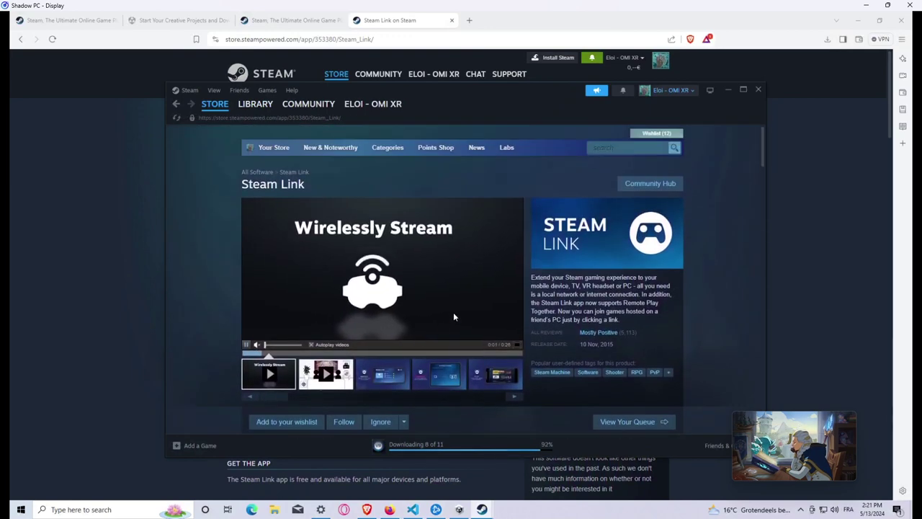
scroll(365, 290, "down", 5)
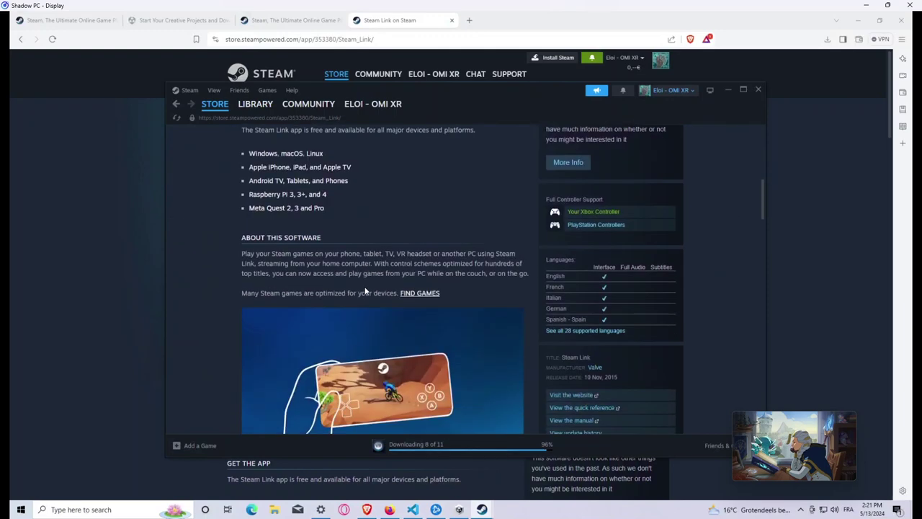
scroll(365, 290, "down", 9)
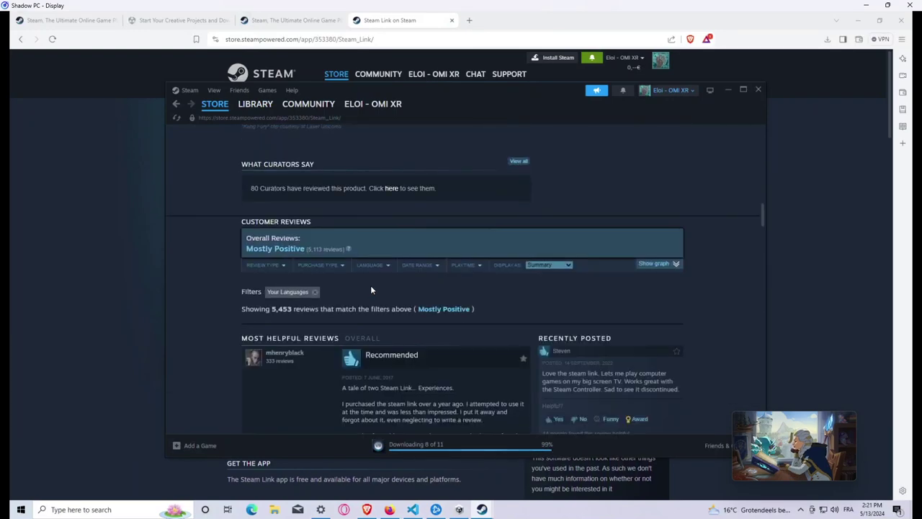
scroll(371, 290, "up", 12)
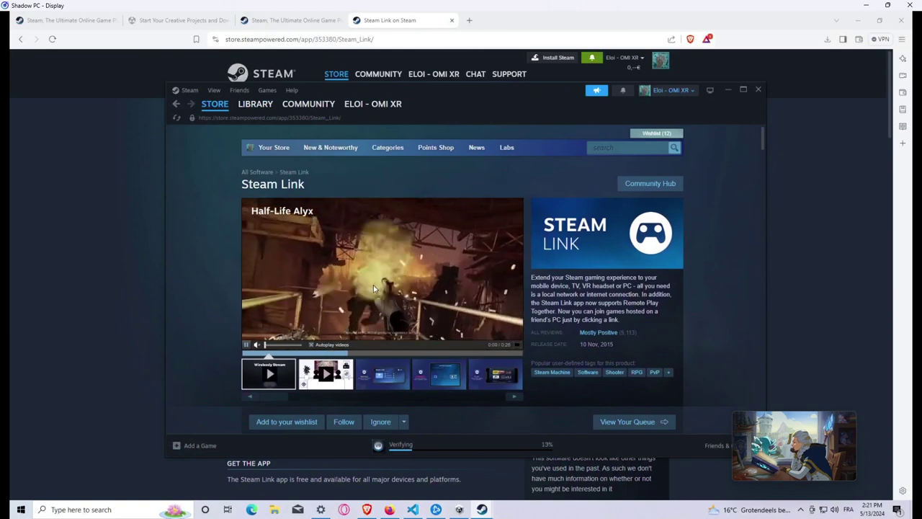
scroll(373, 285, "down", 1)
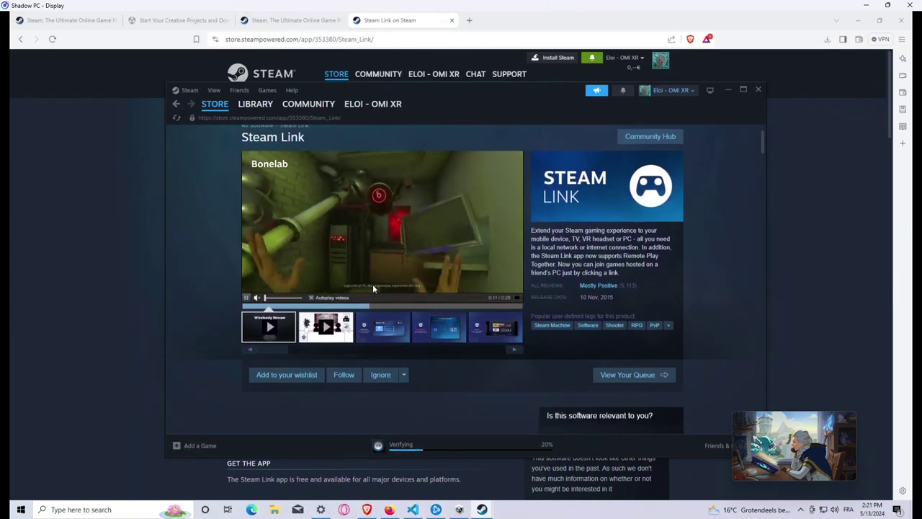
scroll(360, 244, "up", 1)
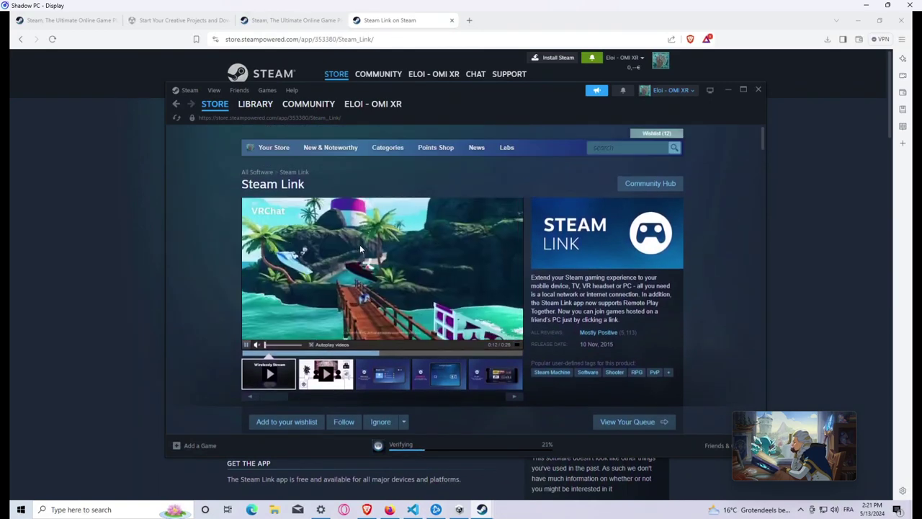
left_click(293, 176)
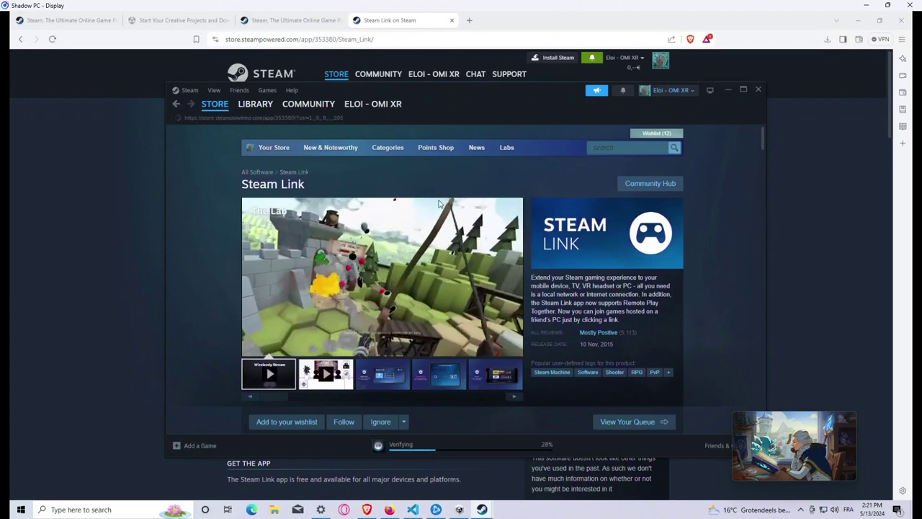
scroll(532, 203, "down", 9)
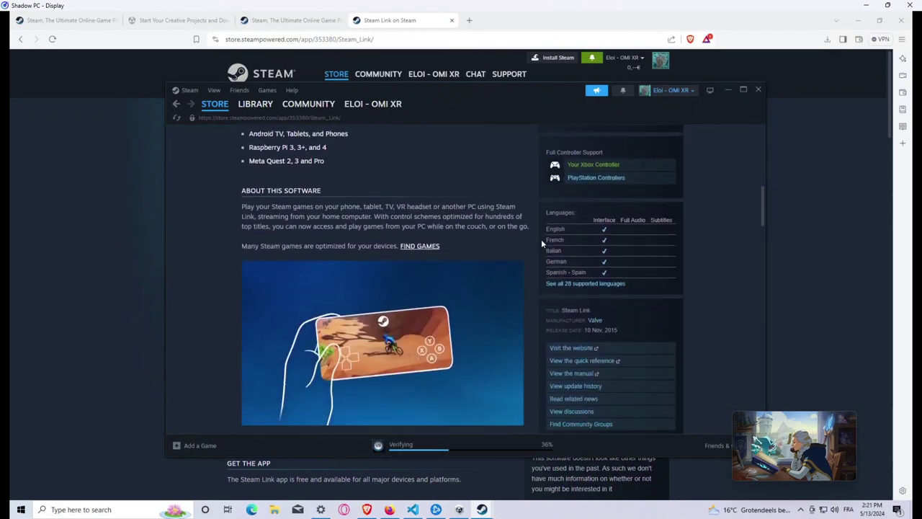
scroll(541, 242, "down", 15)
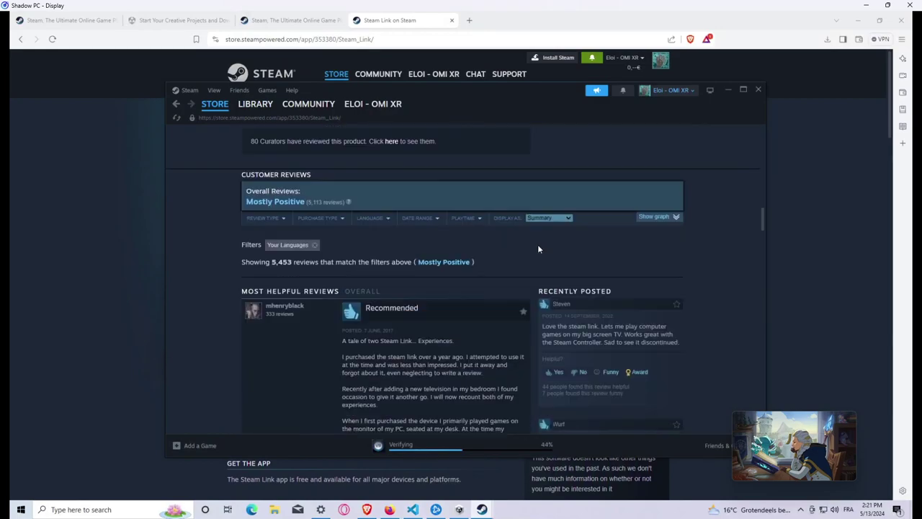
scroll(537, 248, "down", 5)
scroll(537, 246, "up", 10)
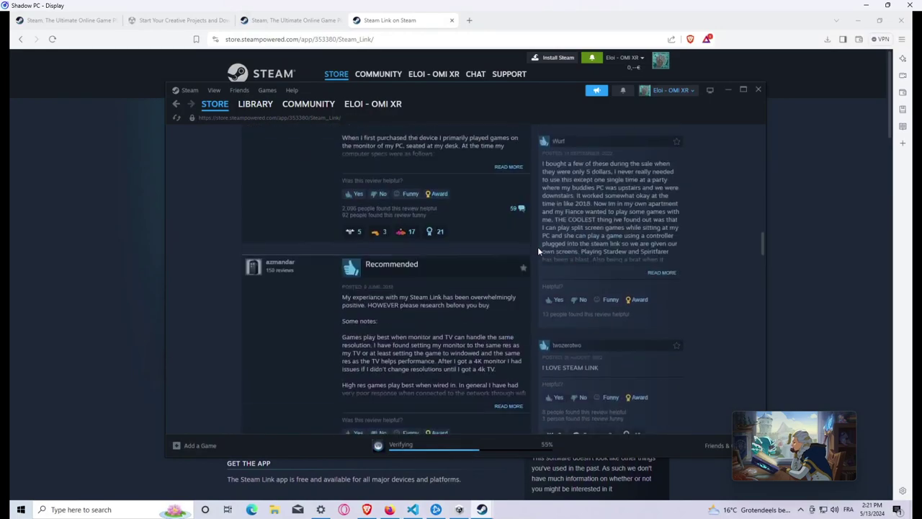
scroll(535, 250, "up", 20)
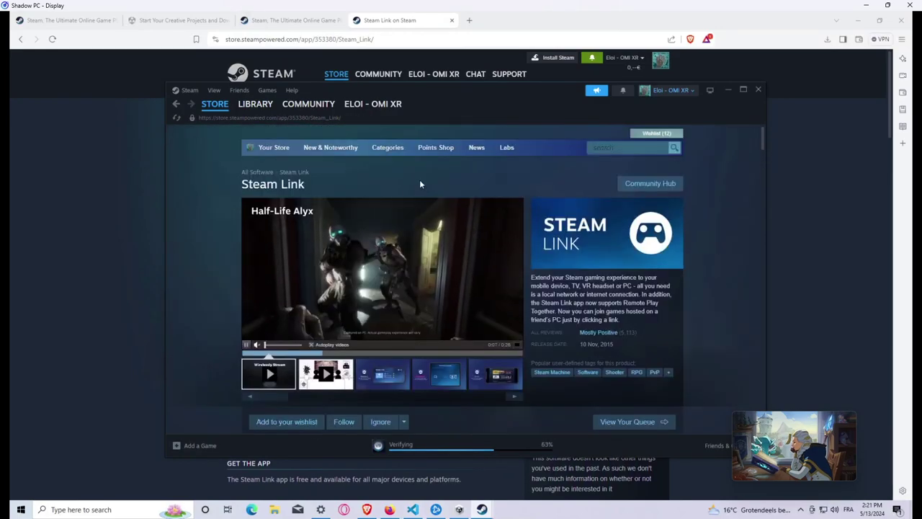
left_click(256, 105)
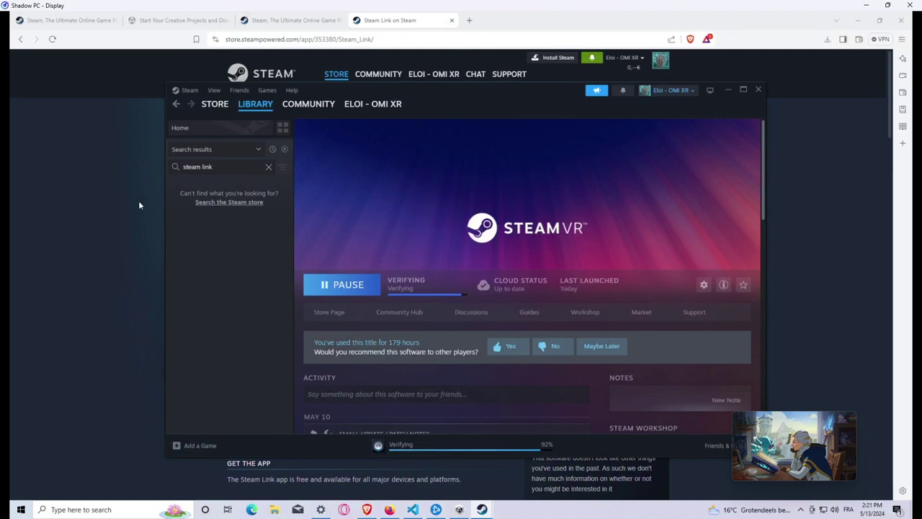
Bring the Opera GX window forward and switch to the Hello RC (HeRC) Miro board tab.
key("alt+Tab")
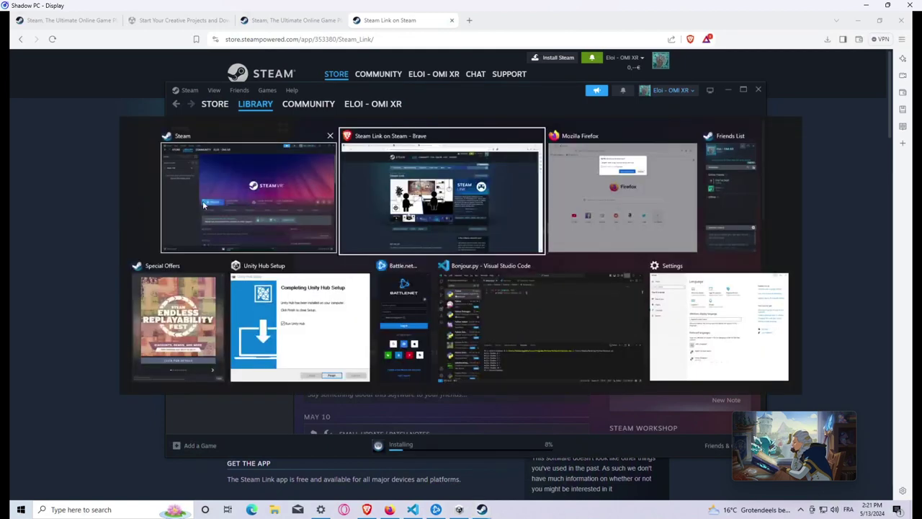
key("super")
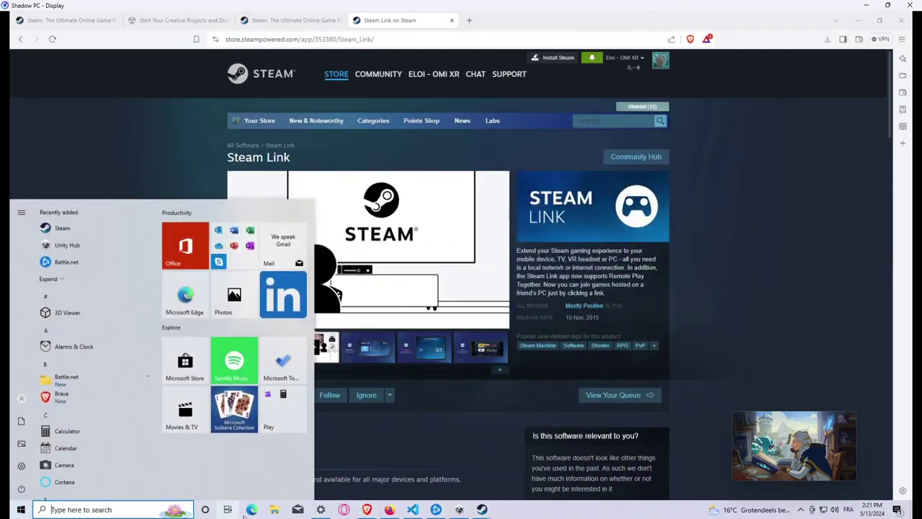
mouse_move(21, 398)
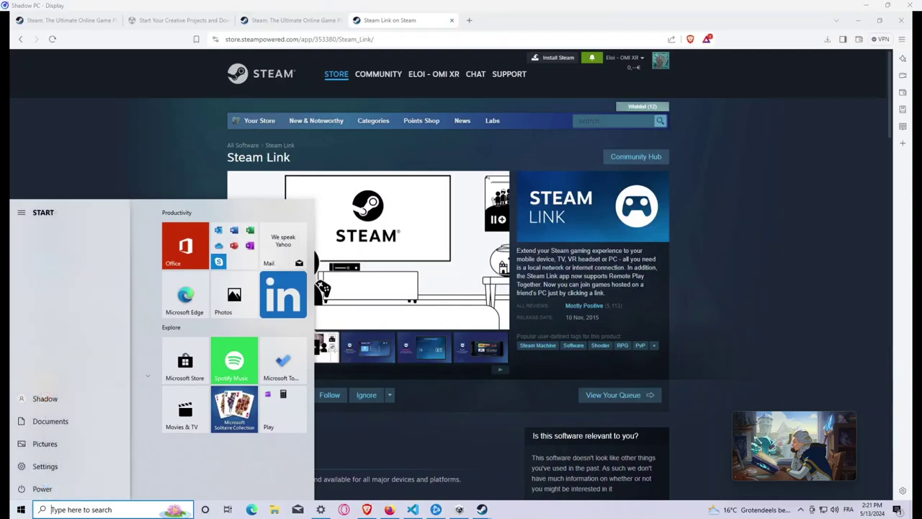
key("alt+Tab")
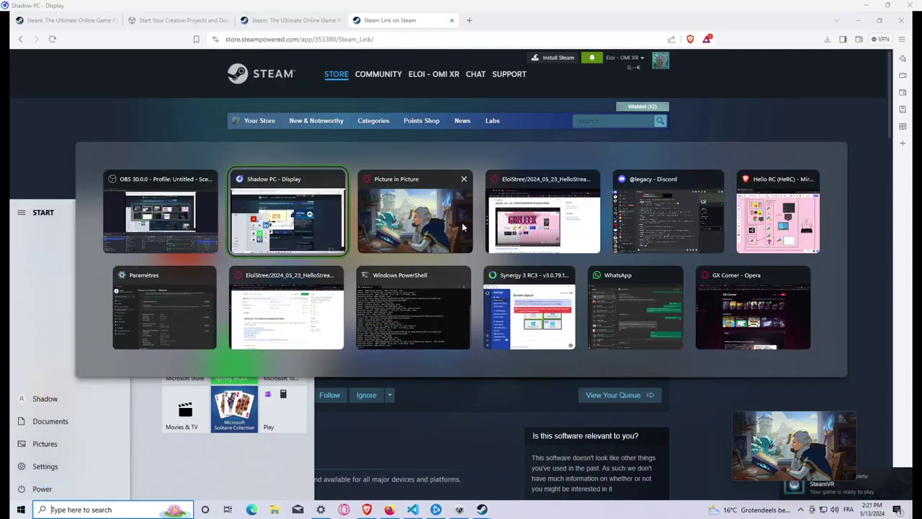
left_click(551, 216)
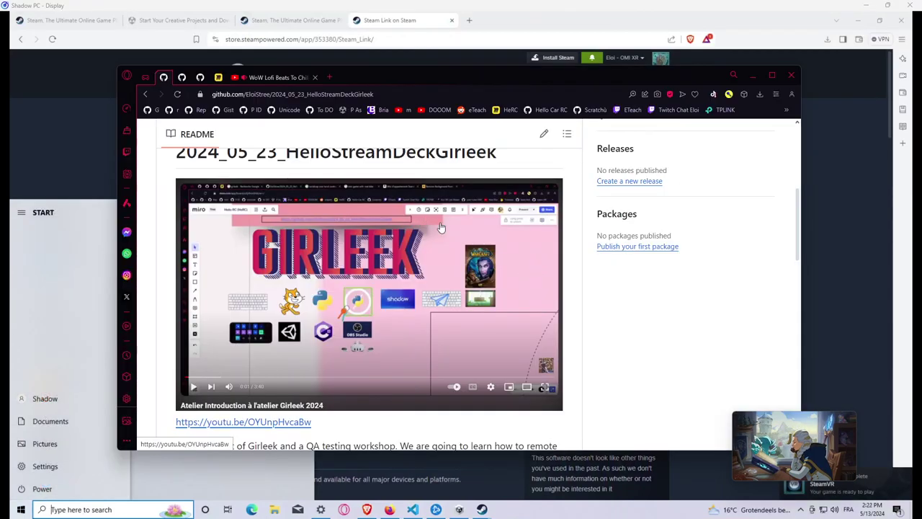
key("ctrl+Tab")
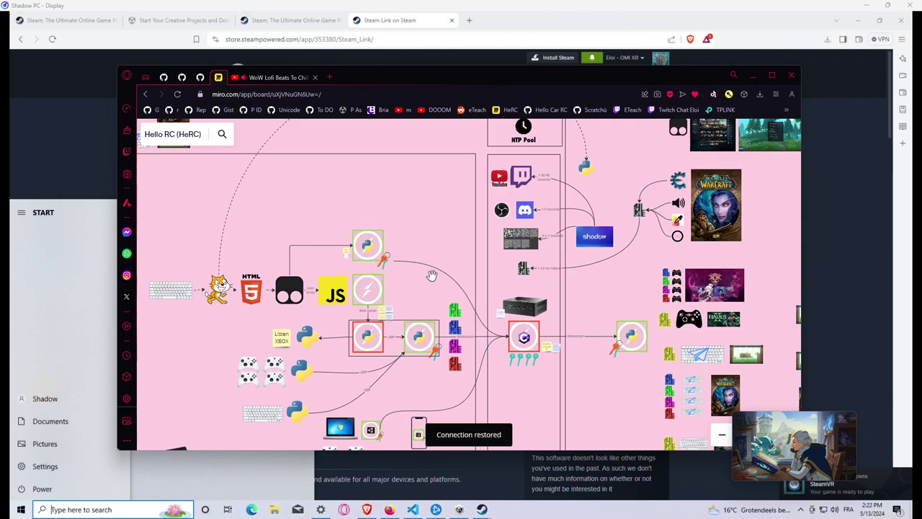
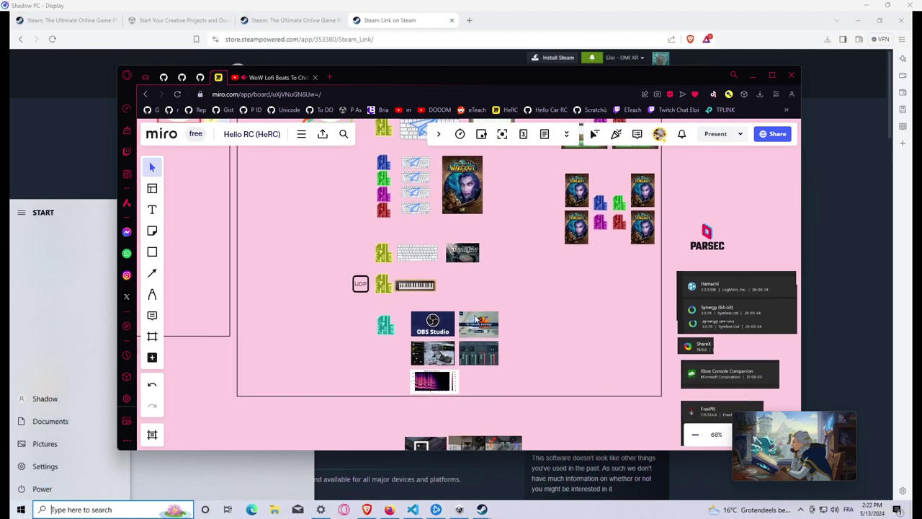
Look over the OBS Studio images on the Hello RC board, then bring up the window switcher.
left_click_drag(304, 290, 321, 304)
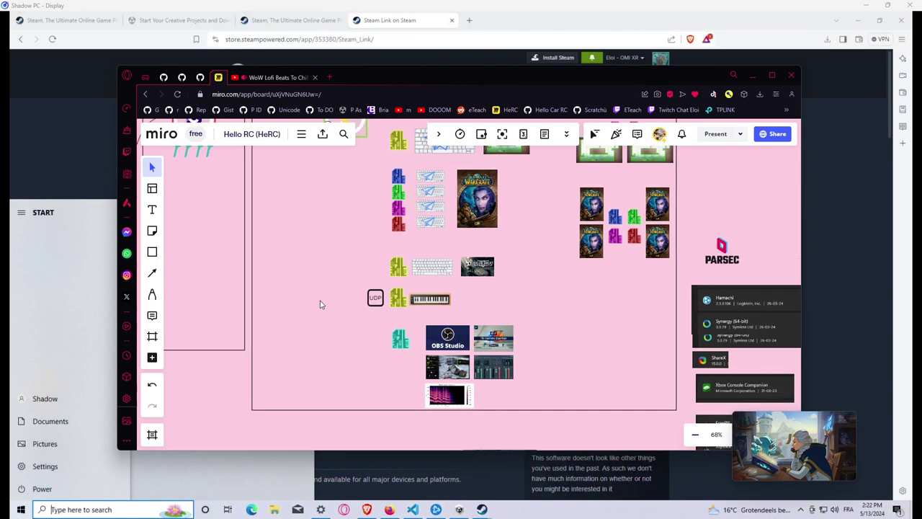
scroll(446, 372, "up", 10)
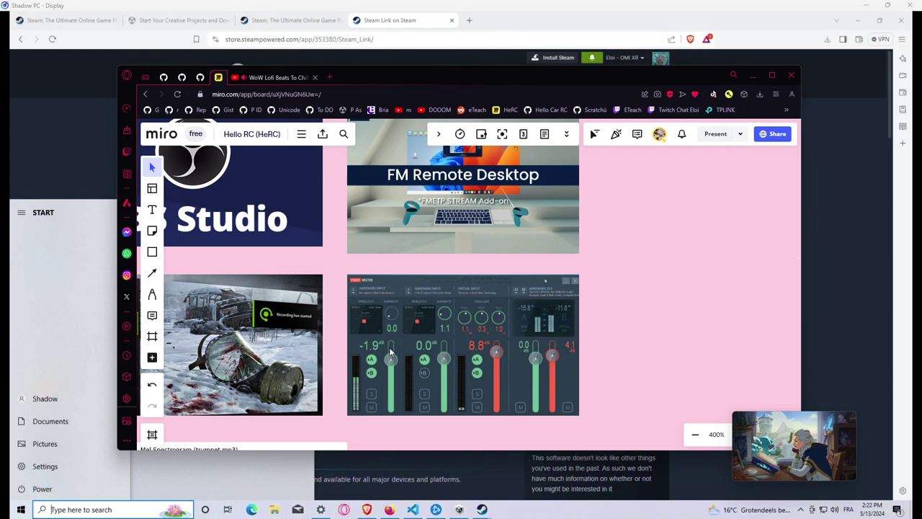
scroll(391, 351, "down", 8)
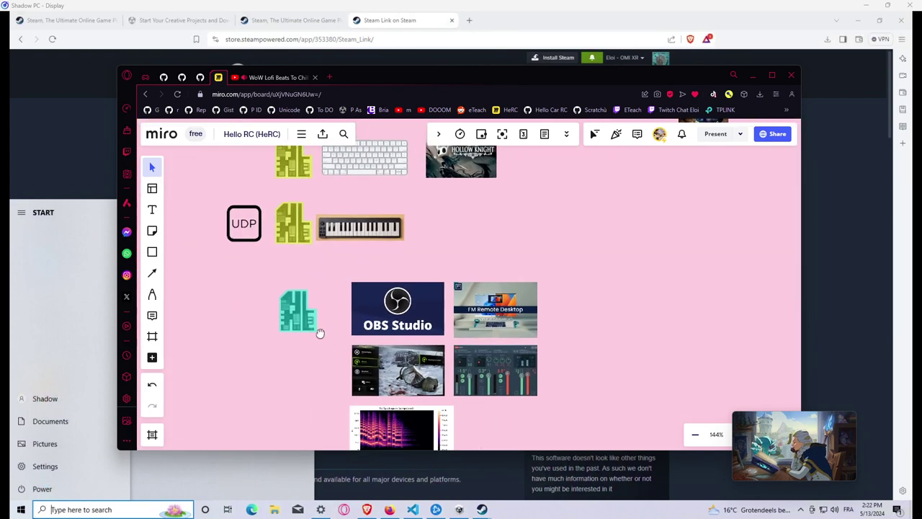
scroll(326, 328, "right", 2)
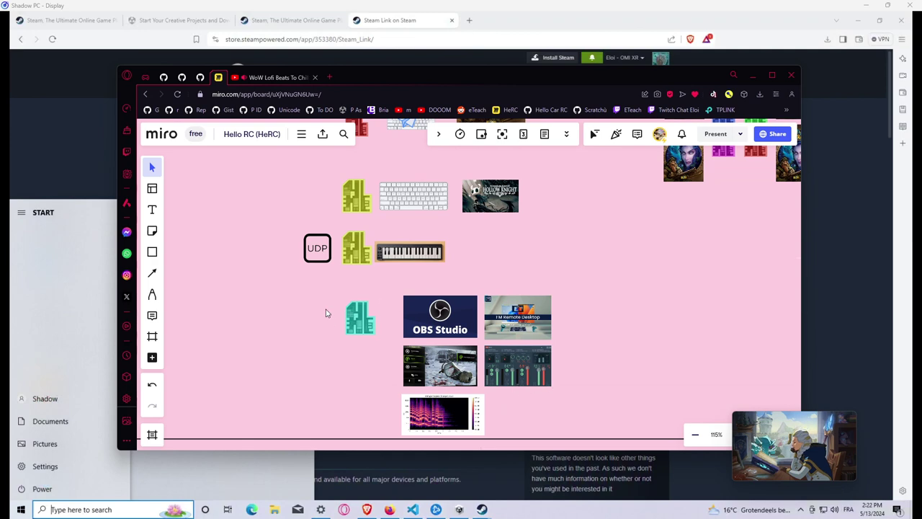
key("alt+Tab")
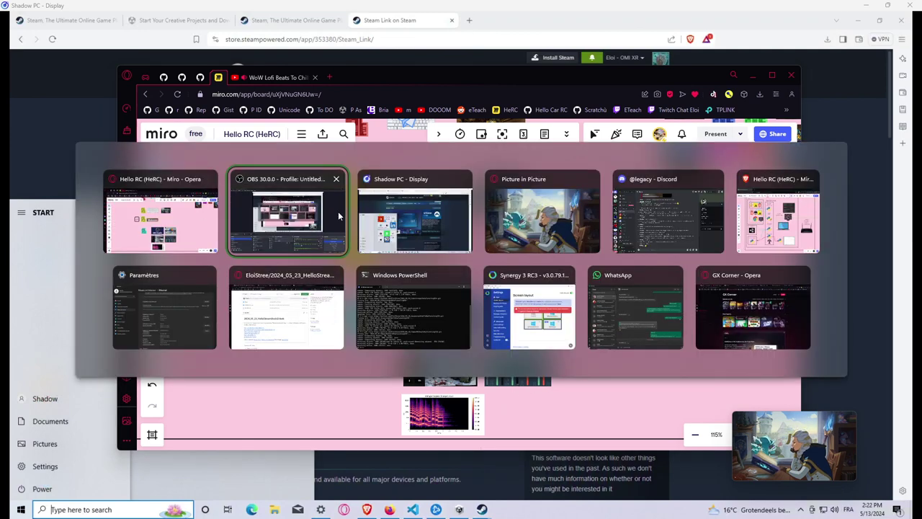
Search 'obs' in Brave, save the OBS Studio Windows installer from obsproject.com, and launch it.
left_click(416, 209)
left_click(347, 39)
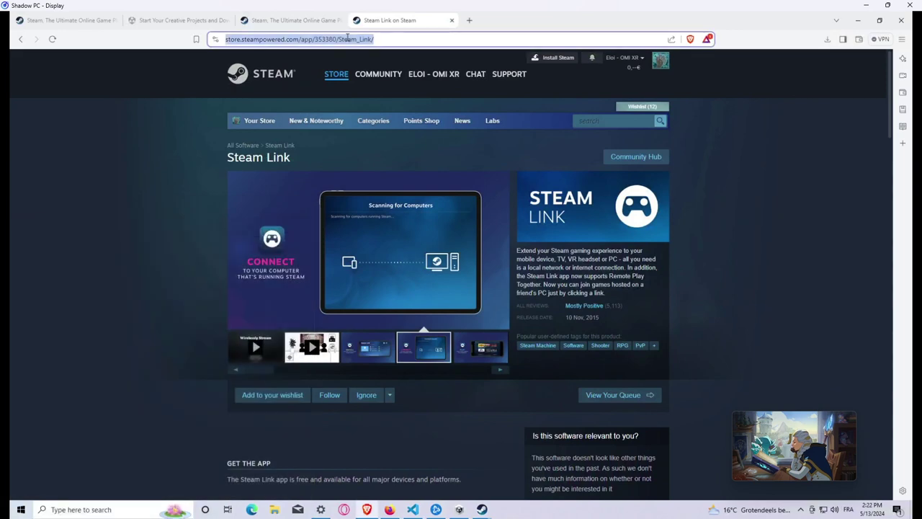
type("obs")
key("Return")
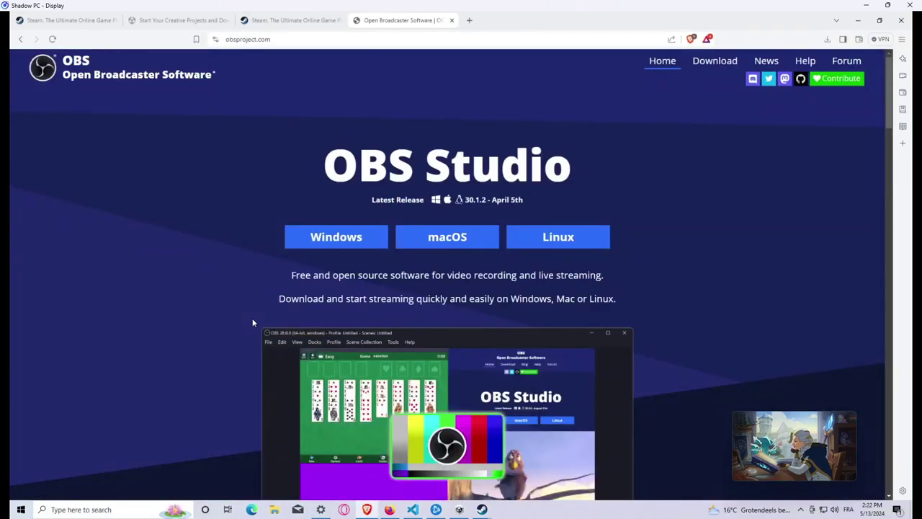
left_click(375, 238)
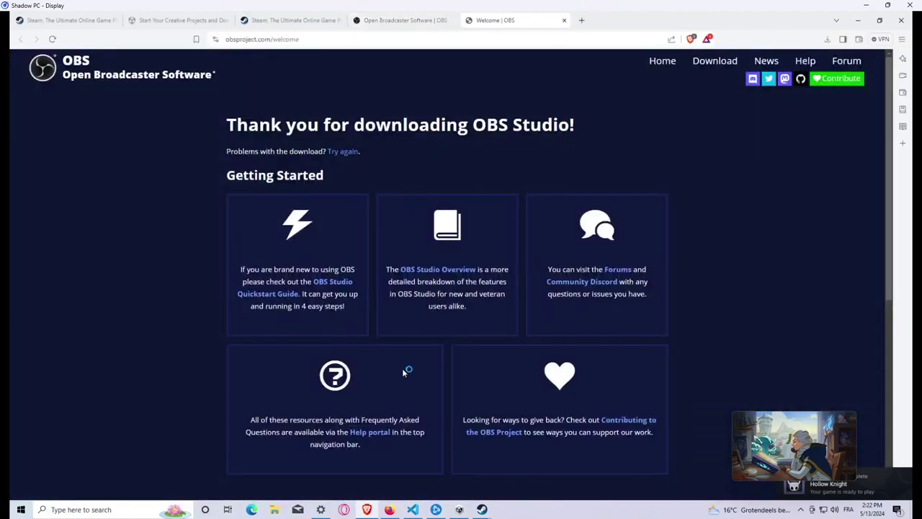
left_click(387, 249)
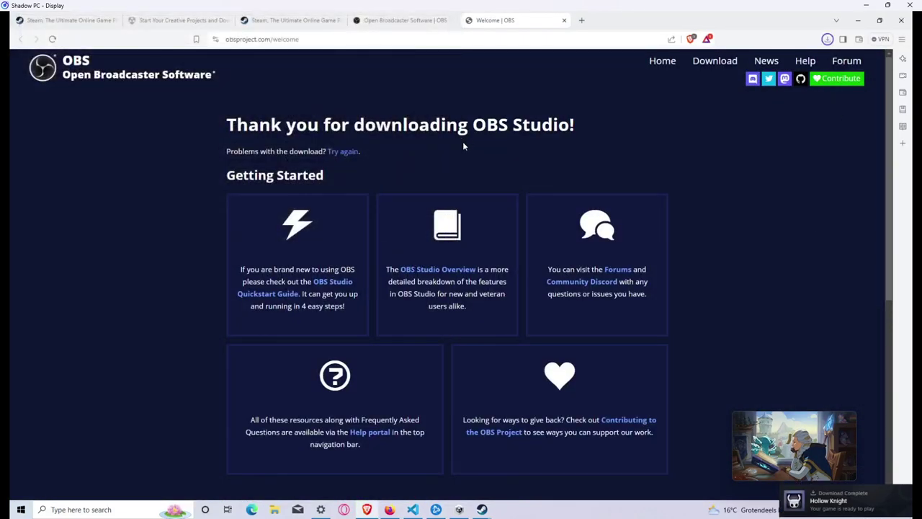
left_click(719, 68)
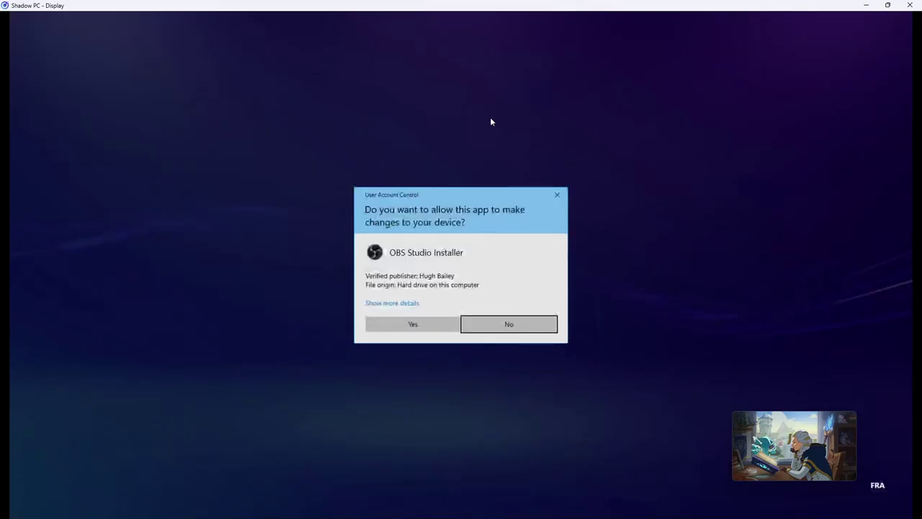
Approve the OBS Studio 30.1.2 installer, accept its licence and start installing, then switch to Opera GX.
left_click(435, 324)
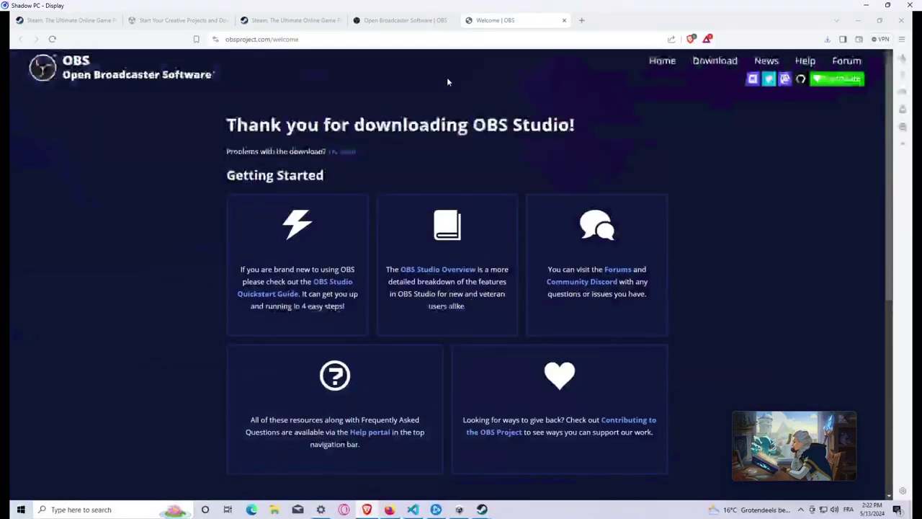
left_click(514, 336)
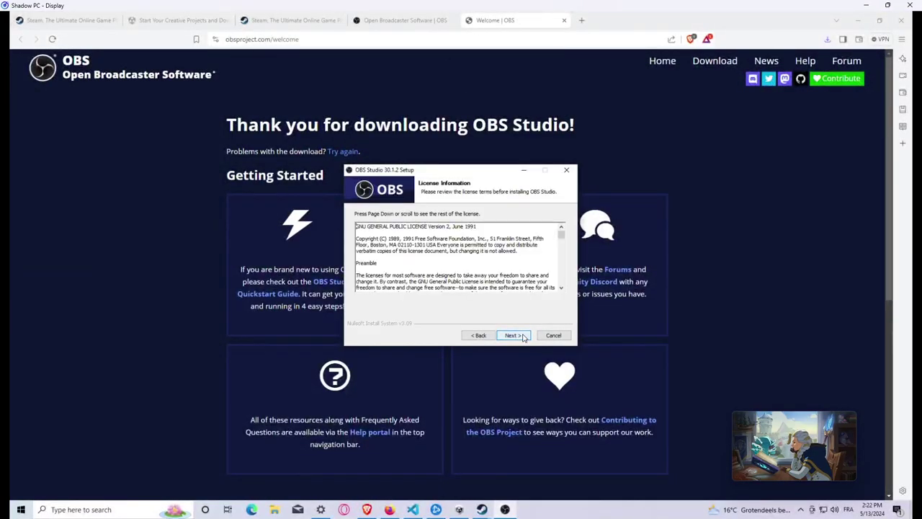
left_click(516, 337)
left_click(517, 337)
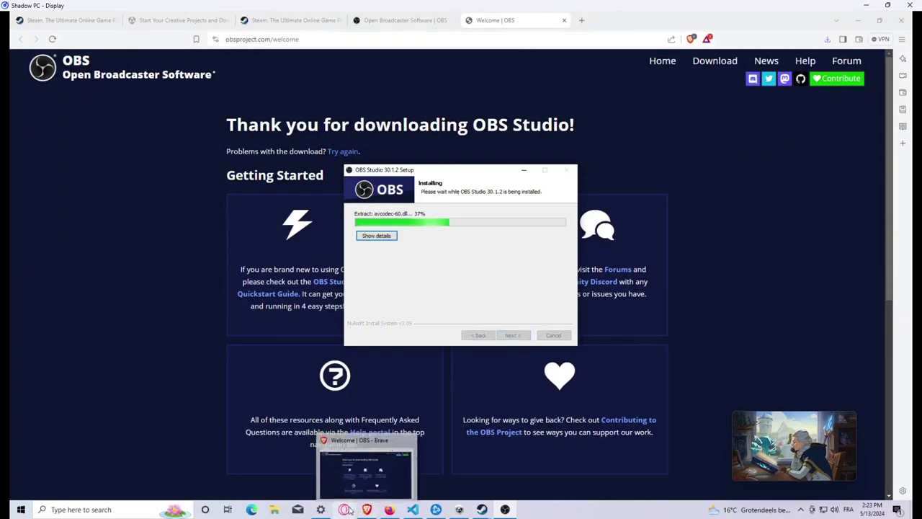
left_click(345, 509)
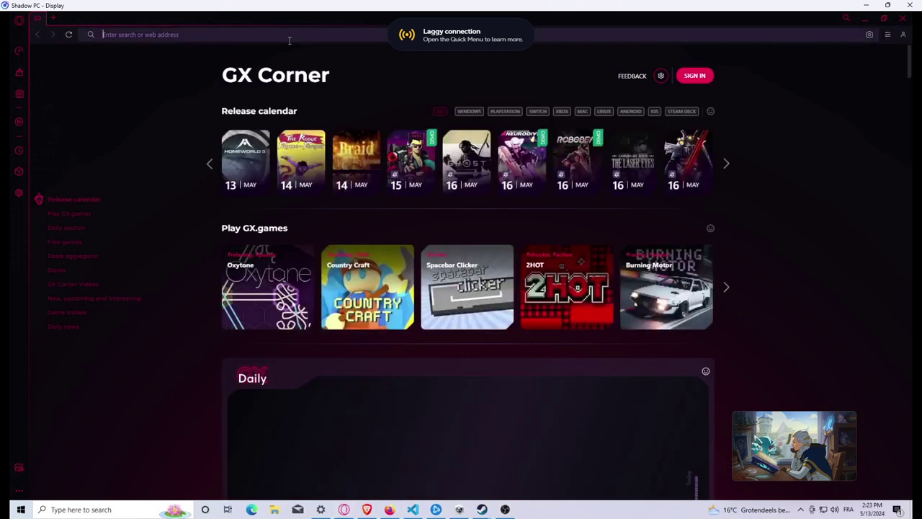
Search for tampermonkey, open tampermonkey.net, and go to its Opera add-ons store page.
type("tampermonkey")
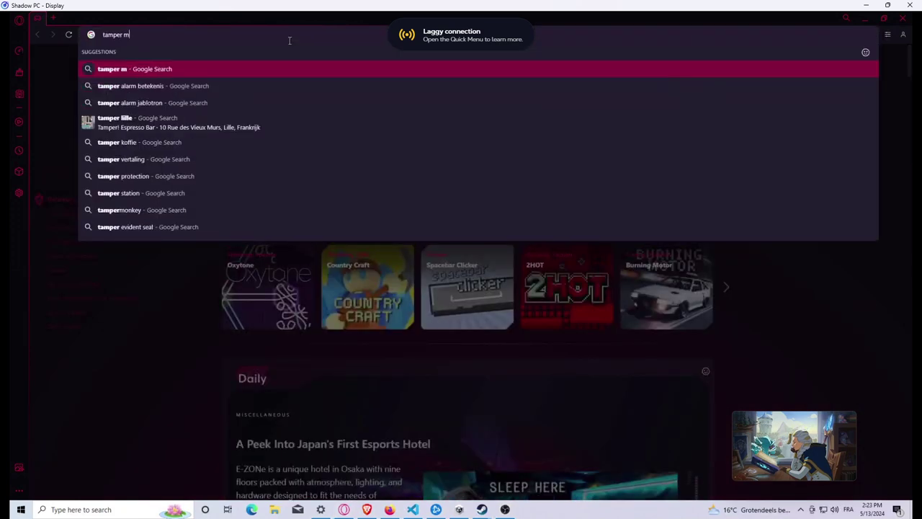
key("Return")
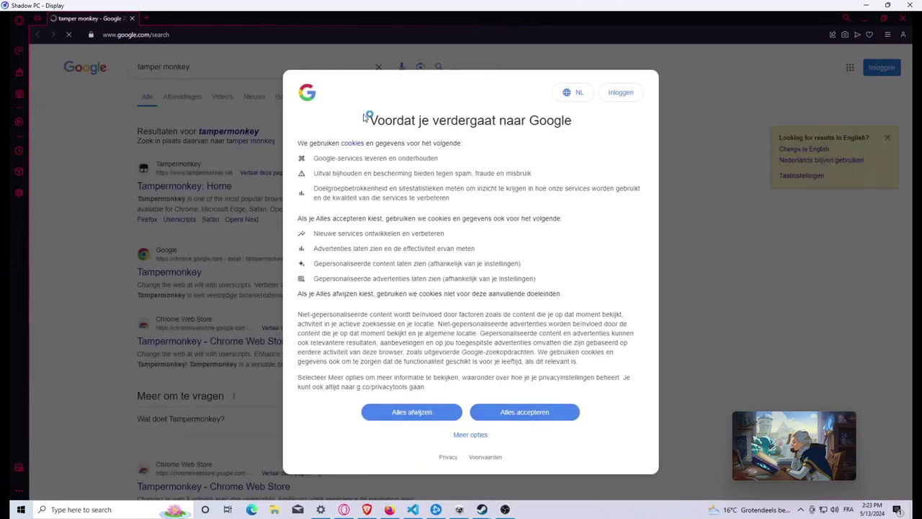
left_click(529, 415)
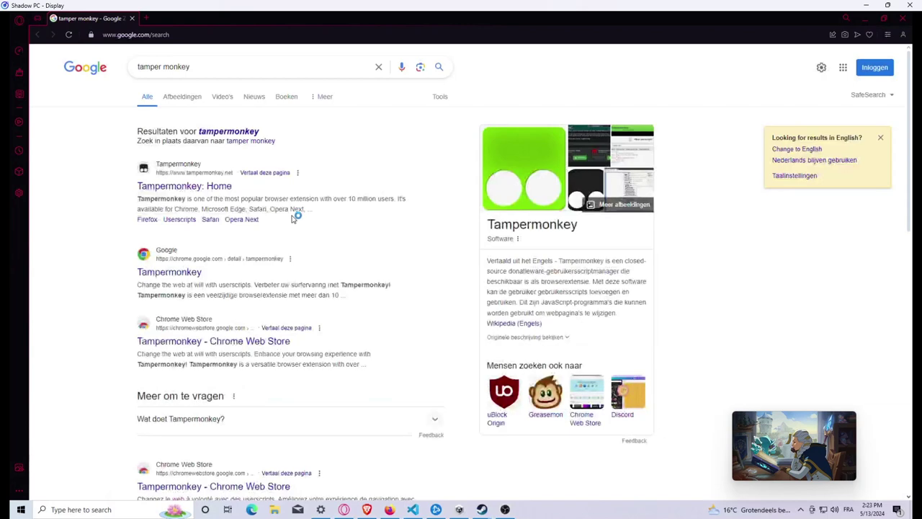
left_click(202, 186)
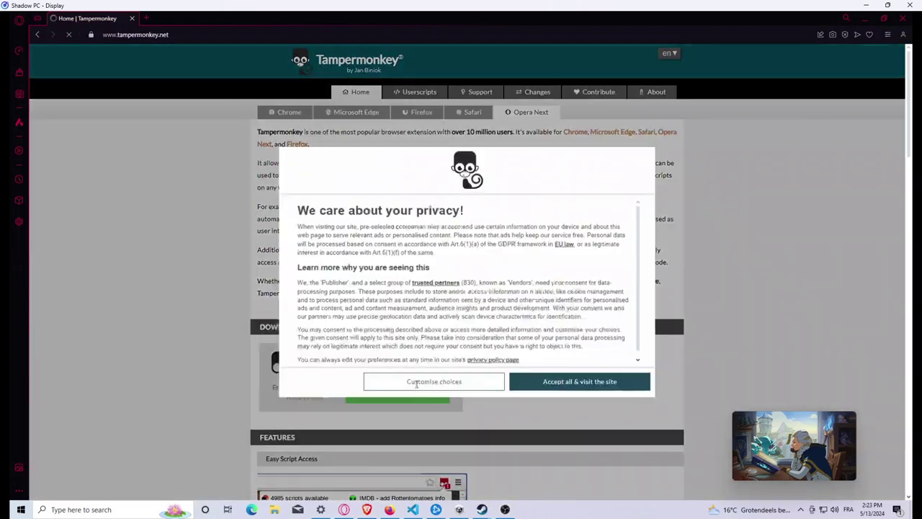
left_click(568, 386)
scroll(407, 346, "down", 2)
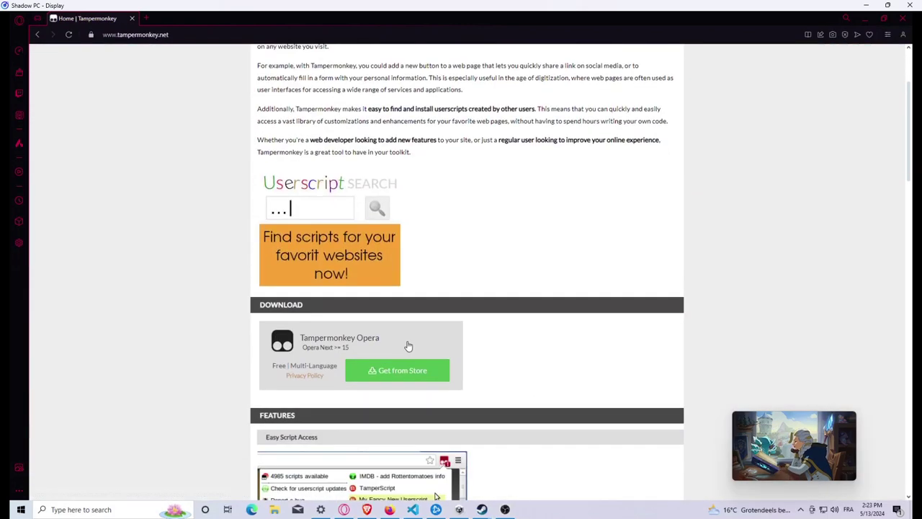
scroll(440, 393, "down", 1)
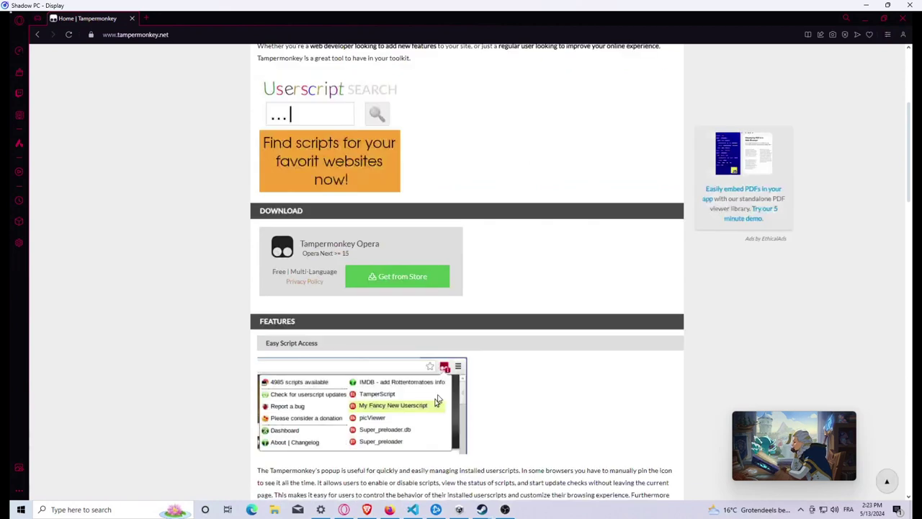
left_click(374, 280)
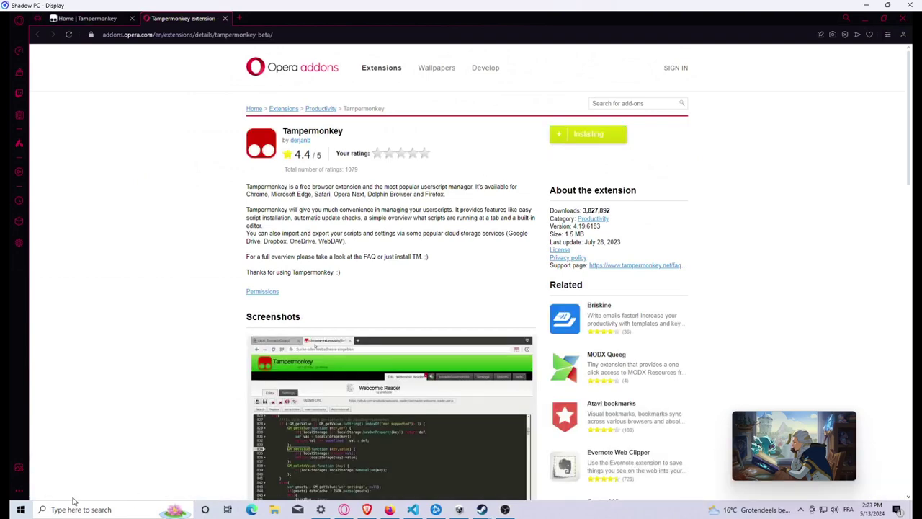
Search Windows for 'chrome', retyping and correcting the search term several times.
key("super")
type("ch")
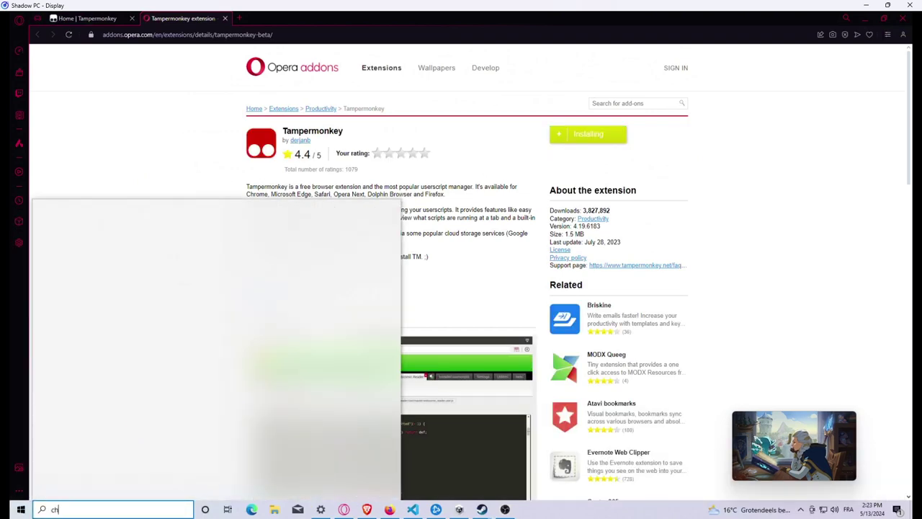
type("romeeeeeeeeeeeeeee")
key("BackSpace")
key("BackSpace")
key("BackSpace")
key("BackSpace")
key("BackSpace")
key("BackSpace")
key("BackSpace")
key("BackSpace")
key("BackSpace")
key("BackSpace")
key("BackSpace")
key("BackSpace")
key("BackSpace")
key("BackSpace")
key("BackSpace")
key("BackSpace")
key("BackSpace")
key("BackSpace")
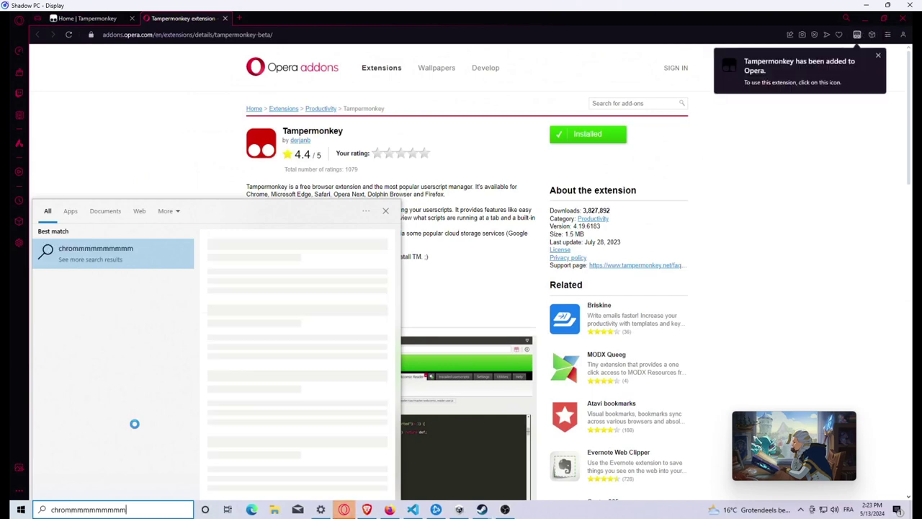
key("BackSpace")
key("BackSpace")
type("chr")
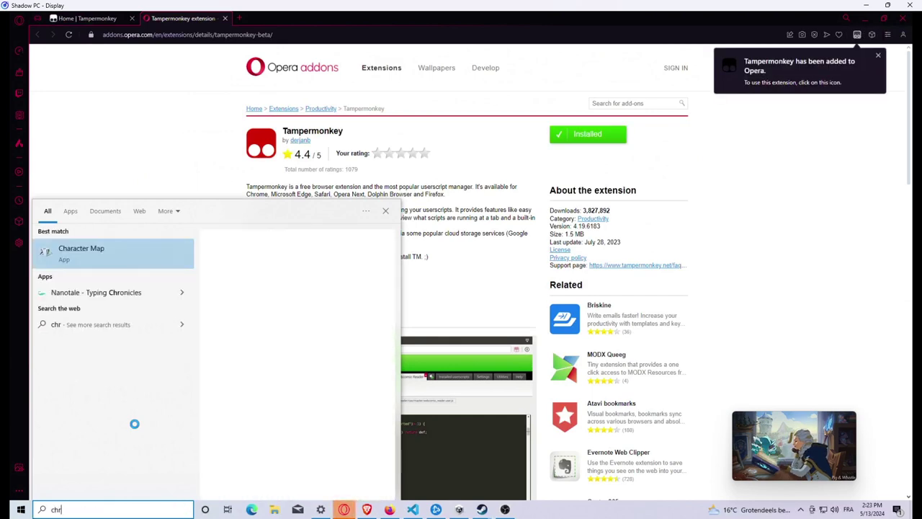
type("ome")
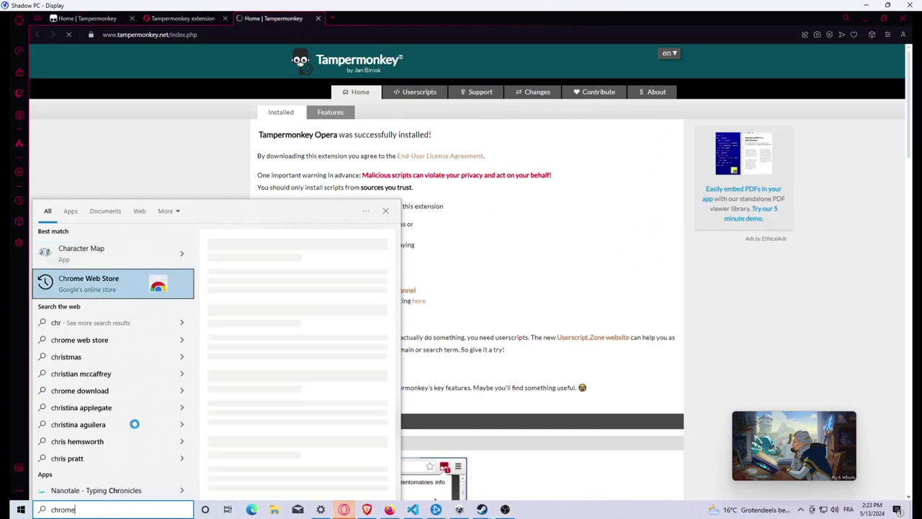
key("BackSpace")
key("BackSpace")
key("BackSpace")
key("BackSpace")
key("BackSpace")
key("BackSpace")
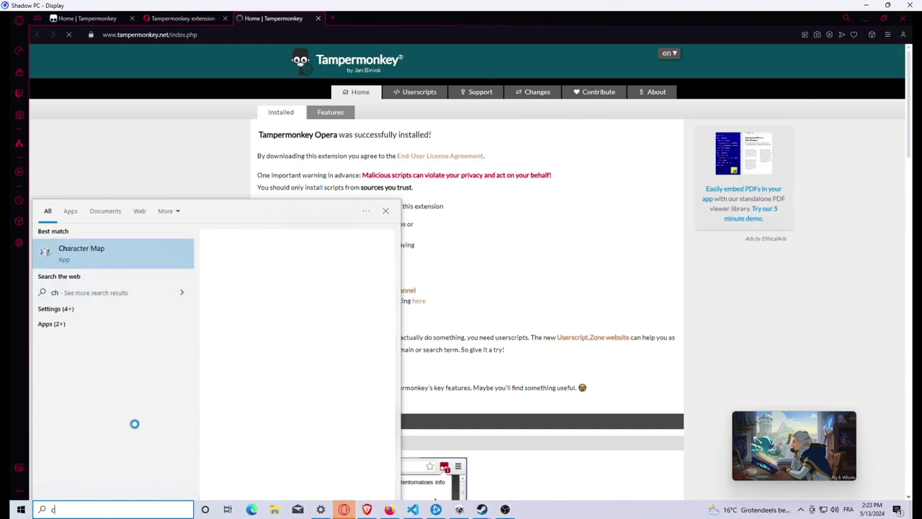
type("cho")
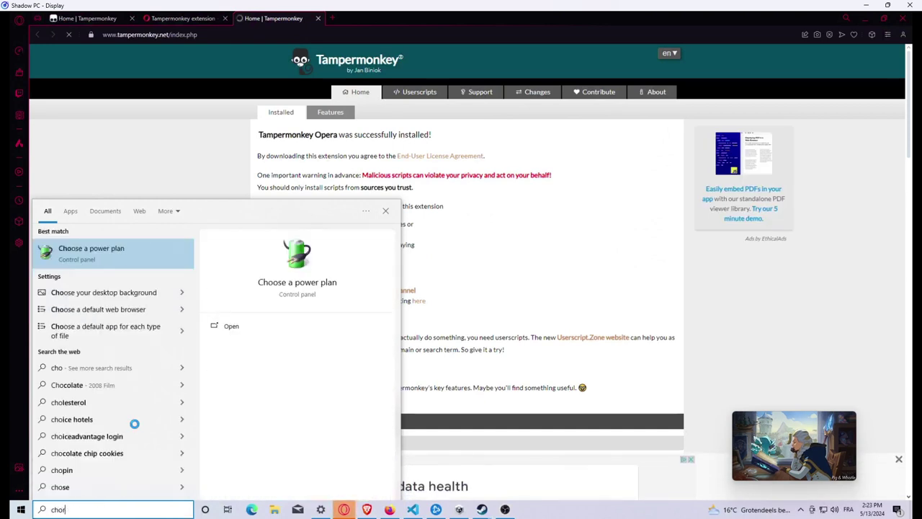
key("BackSpace")
type("rom")
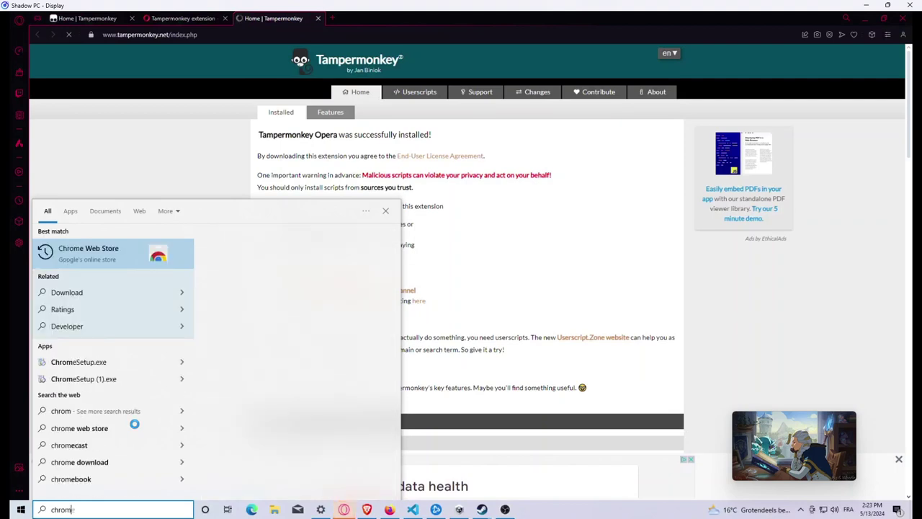
key("BackSpace")
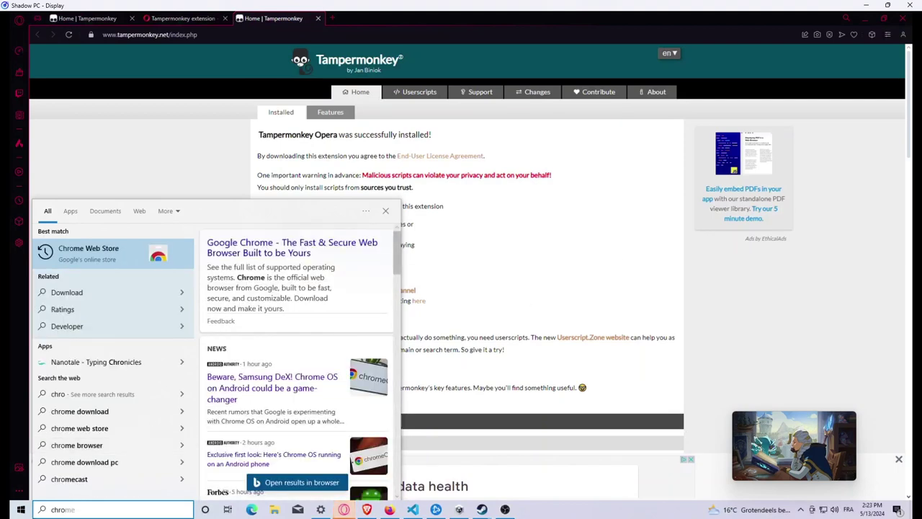
Close the Windows search, check Opera GX's extensions list, and bring up the window switcher.
left_click(860, 34)
left_click(829, 34)
left_click(869, 41)
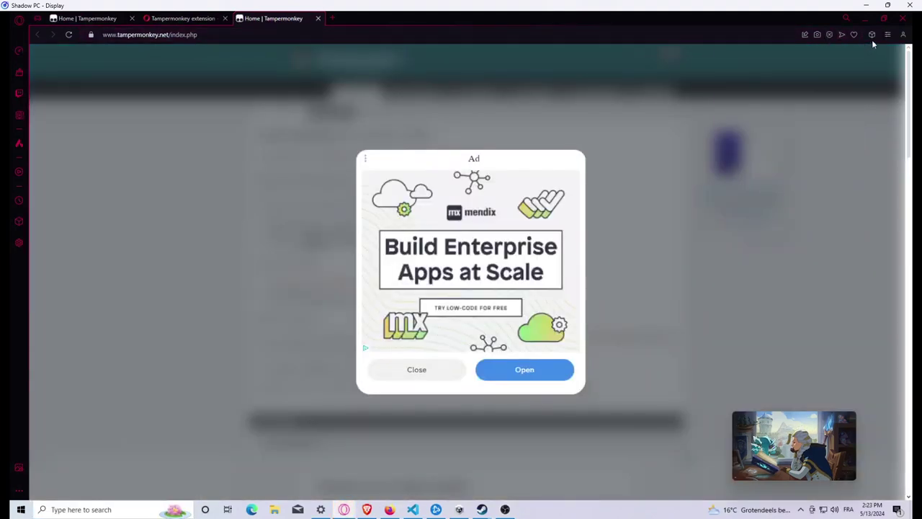
left_click(872, 36)
key("alt+Tab")
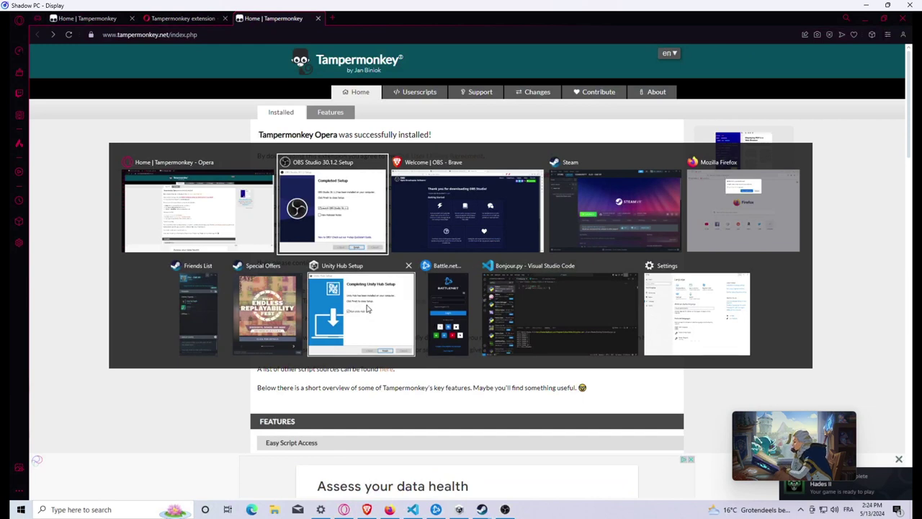
Search 'chrome' in Opera GX and open the Chrome Web Store extensions page.
left_click(366, 308)
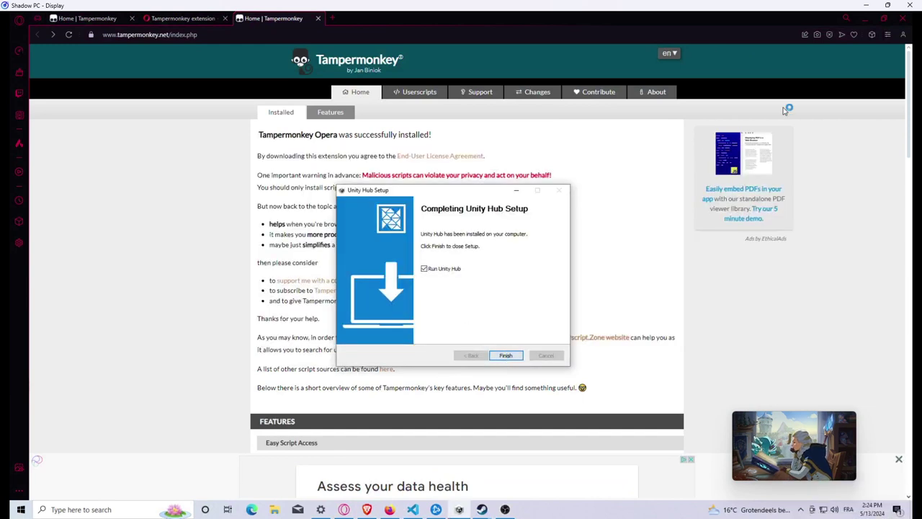
left_click(872, 35)
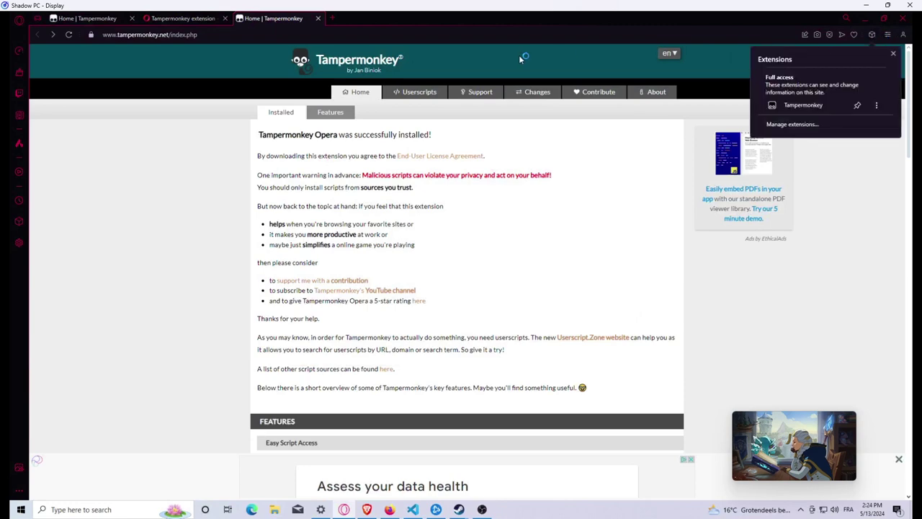
left_click(430, 36)
type("chrome")
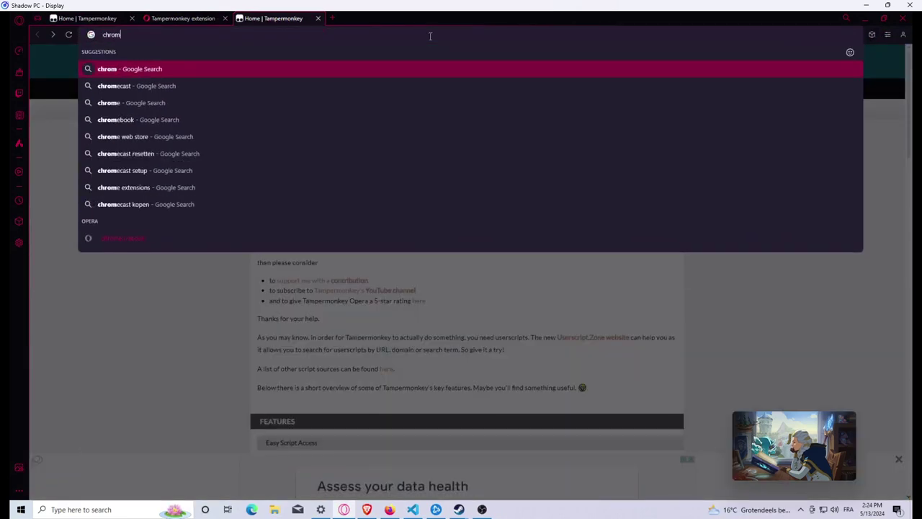
key("Return")
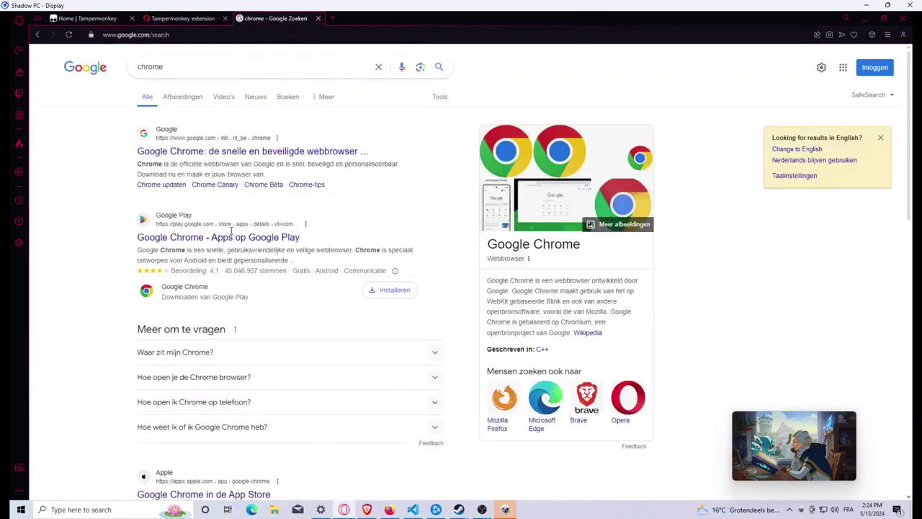
scroll(228, 254, "down", 2)
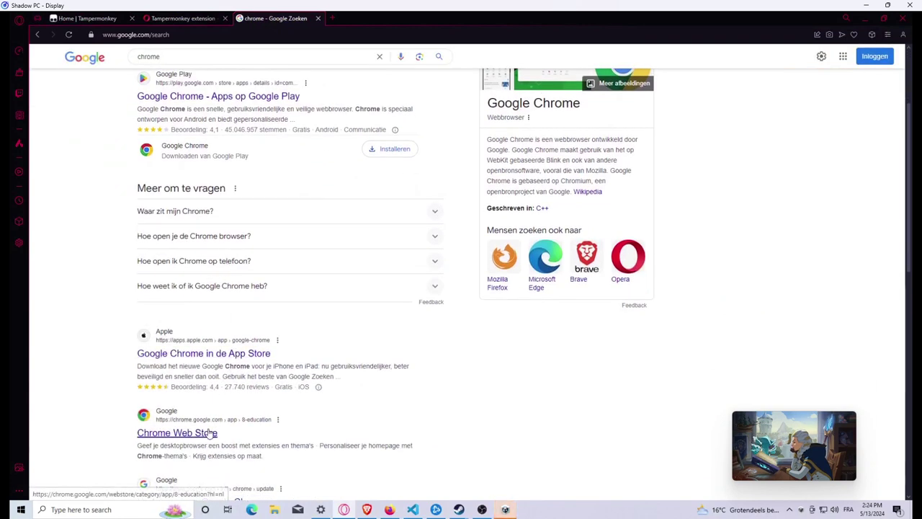
left_click(177, 432)
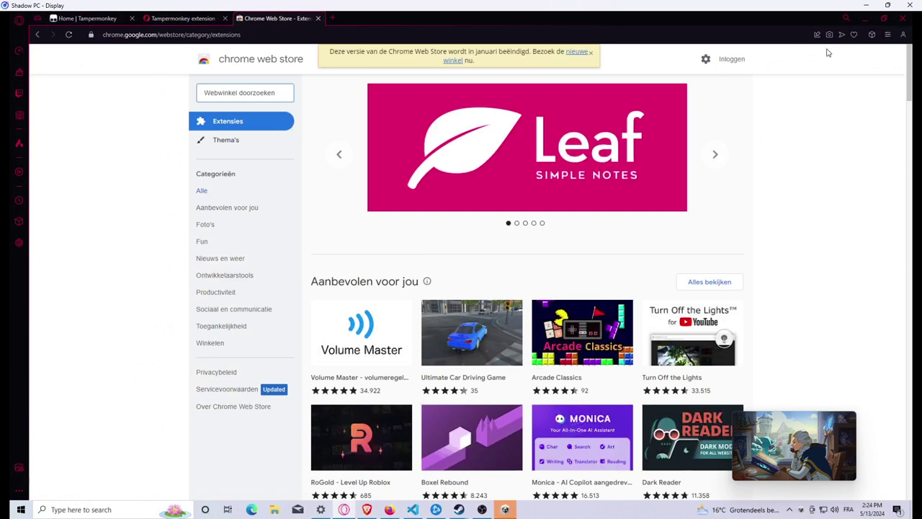
Restore down Opera GX and bring up Microsoft Edge on a new tab.
left_click(880, 19)
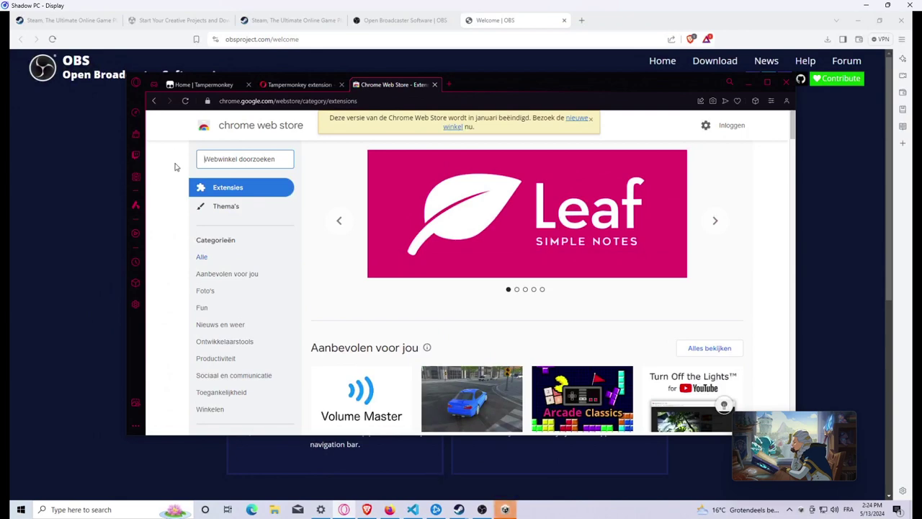
left_click(84, 163)
key("alt+Tab")
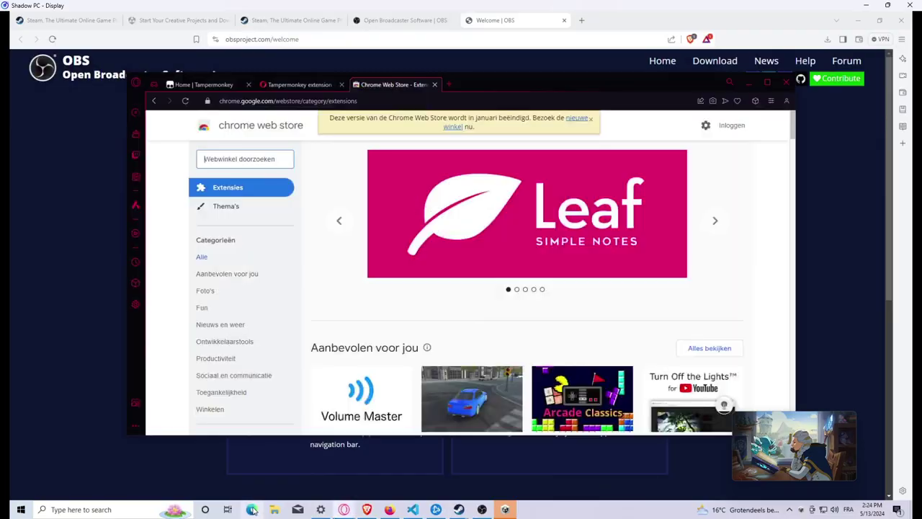
left_click(251, 509)
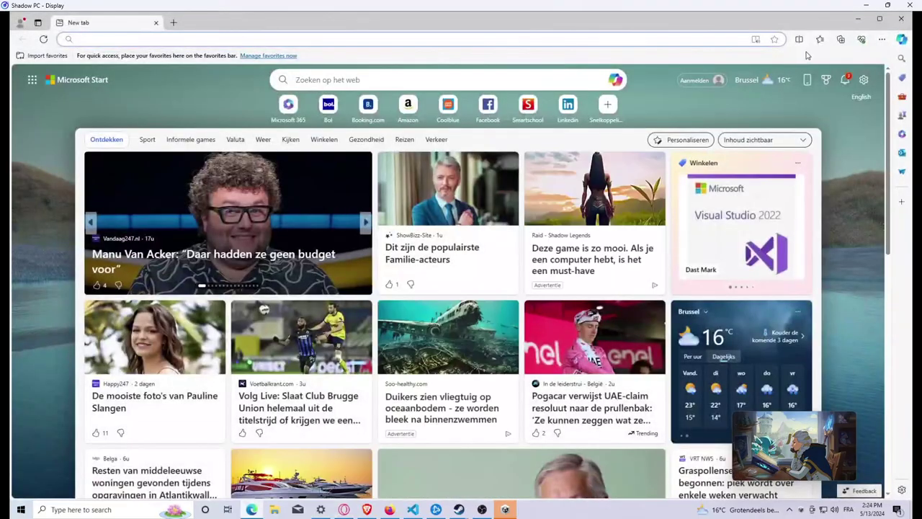
Launch ChromeSetup (1).exe from Edge's downloads list and approve its permission prompt.
left_click(880, 40)
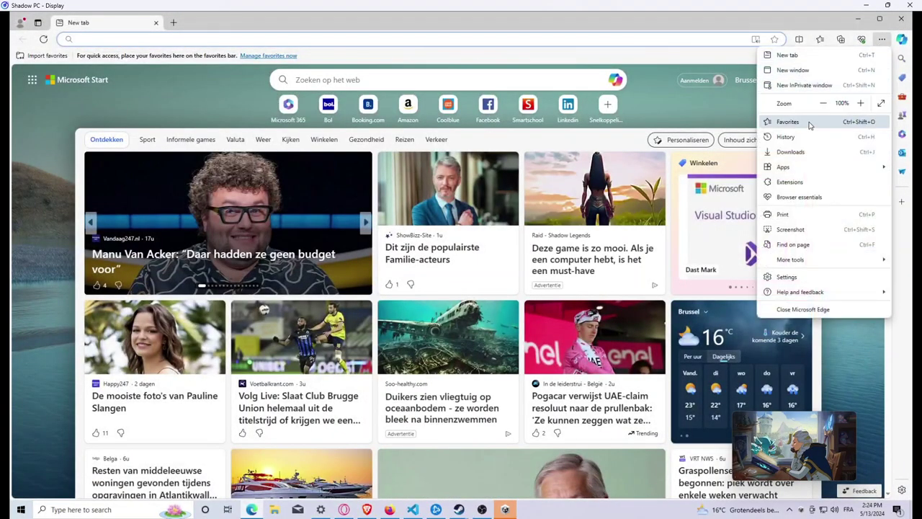
left_click(799, 151)
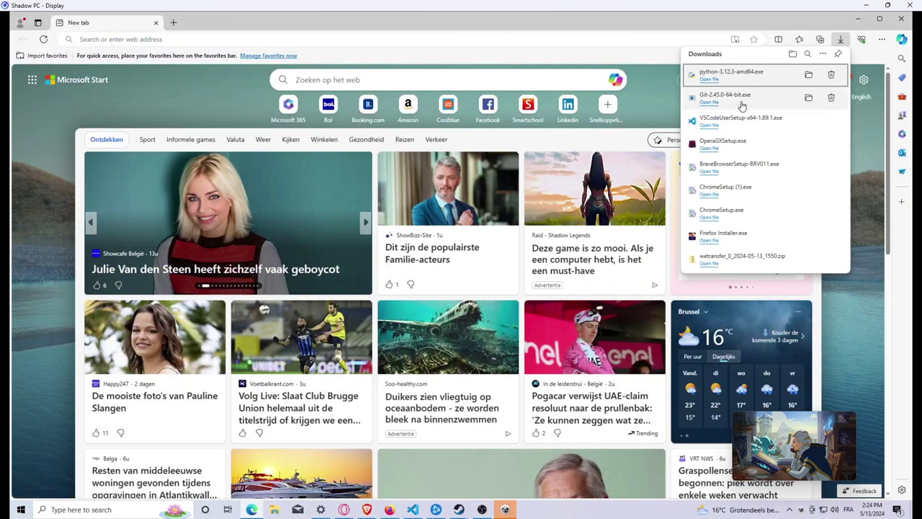
left_click(710, 195)
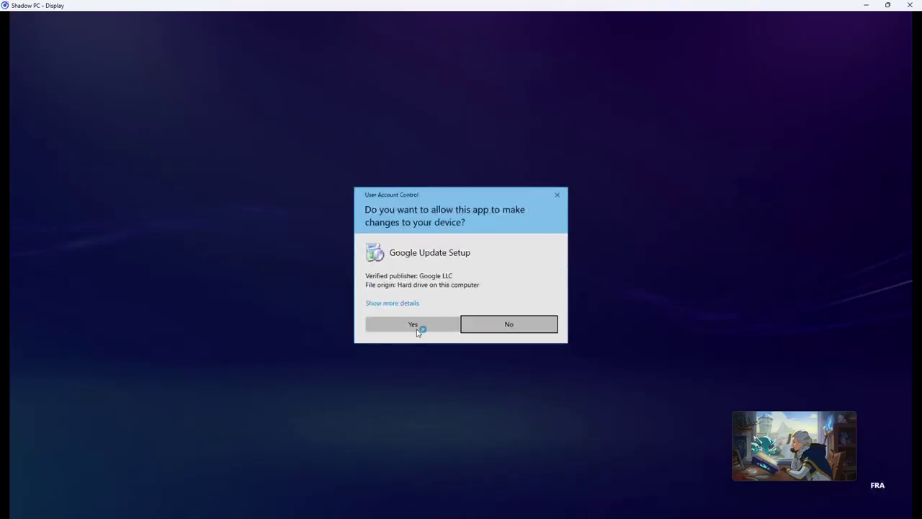
left_click(413, 324)
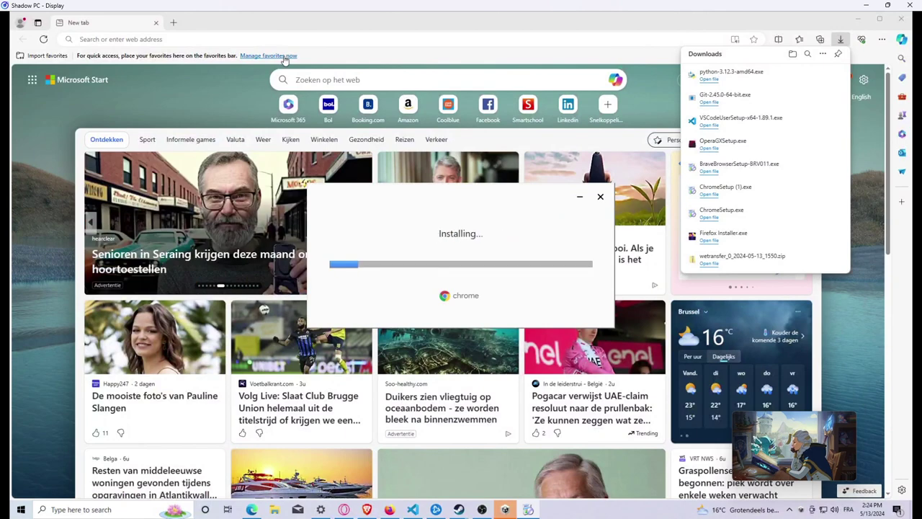
Search Bing for 'win rar', open win-rar.com's download page, and accept its cookies.
left_click(174, 23)
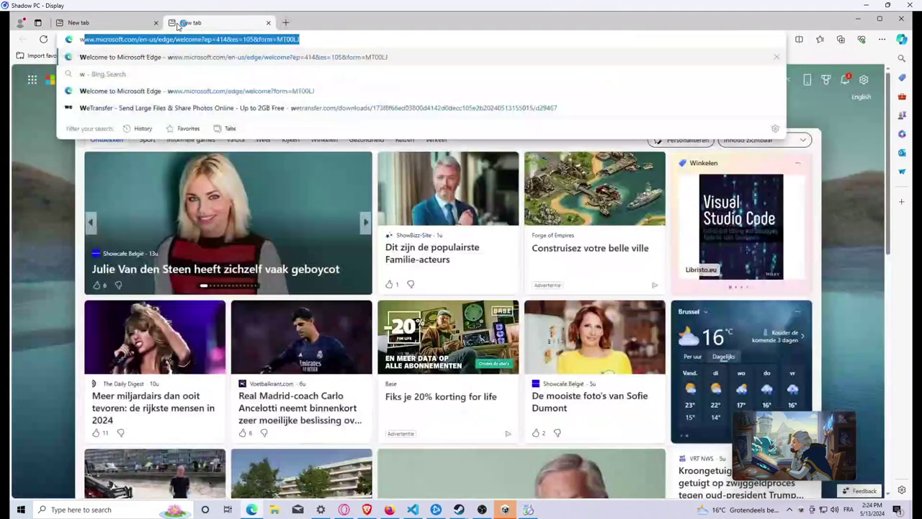
type("win rar")
key("Return")
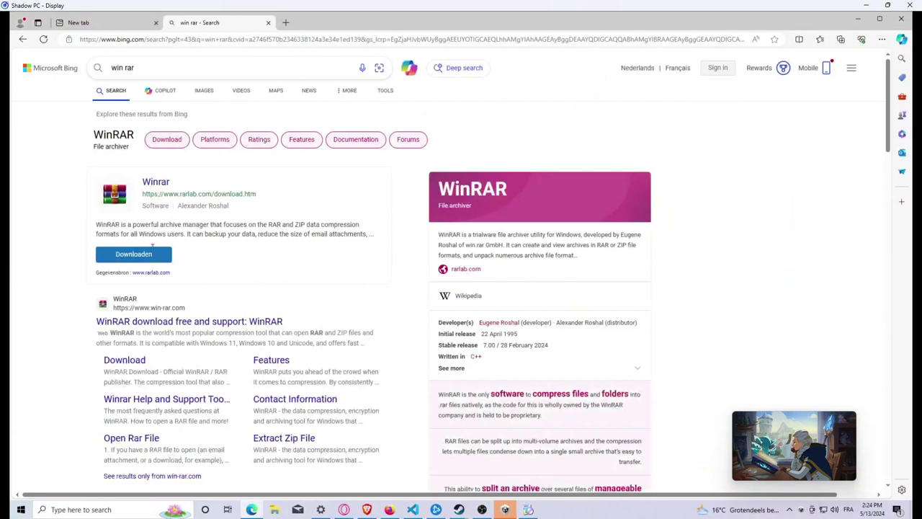
left_click(157, 322)
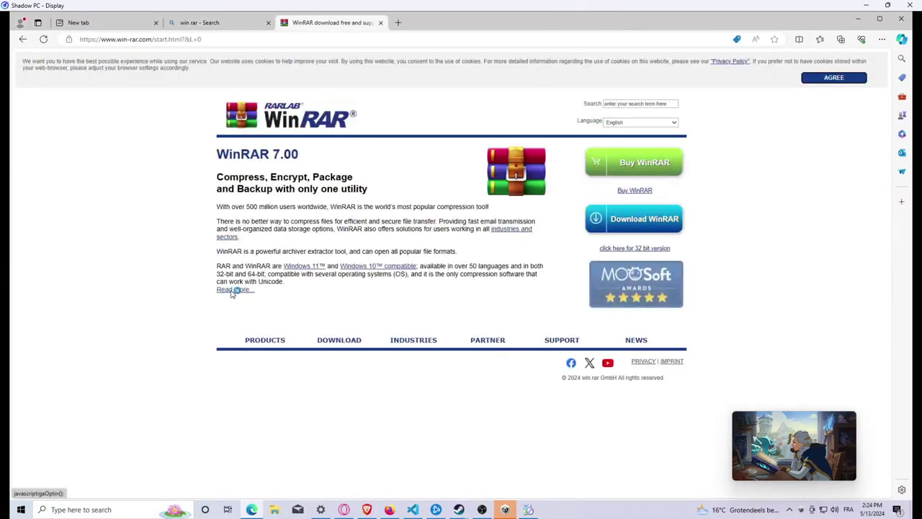
left_click(626, 219)
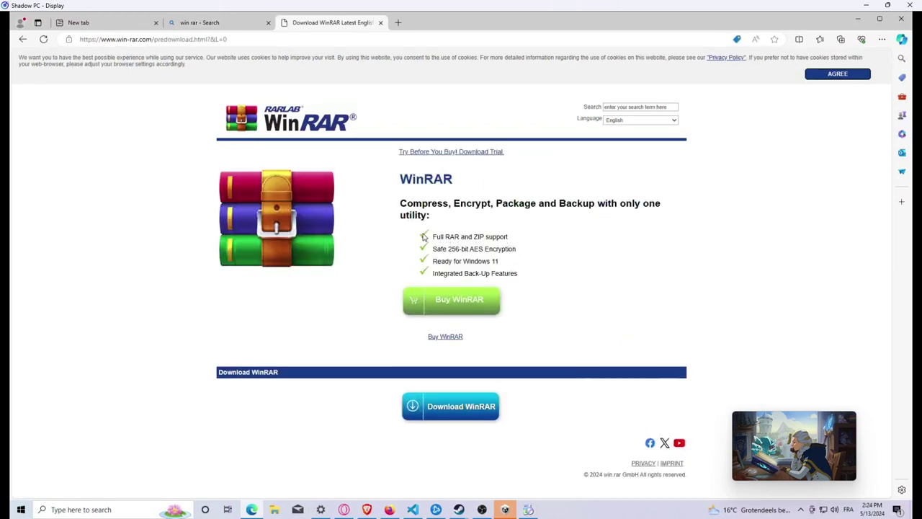
left_click(456, 408)
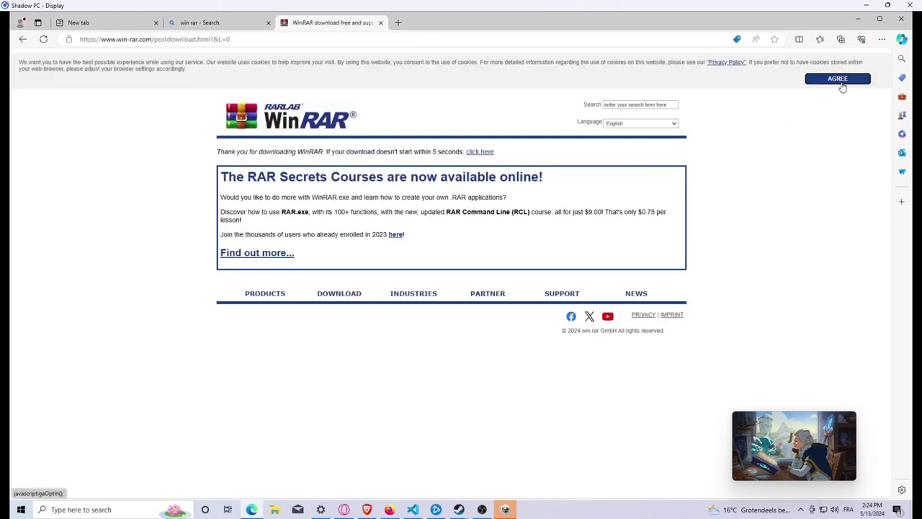
left_click(837, 79)
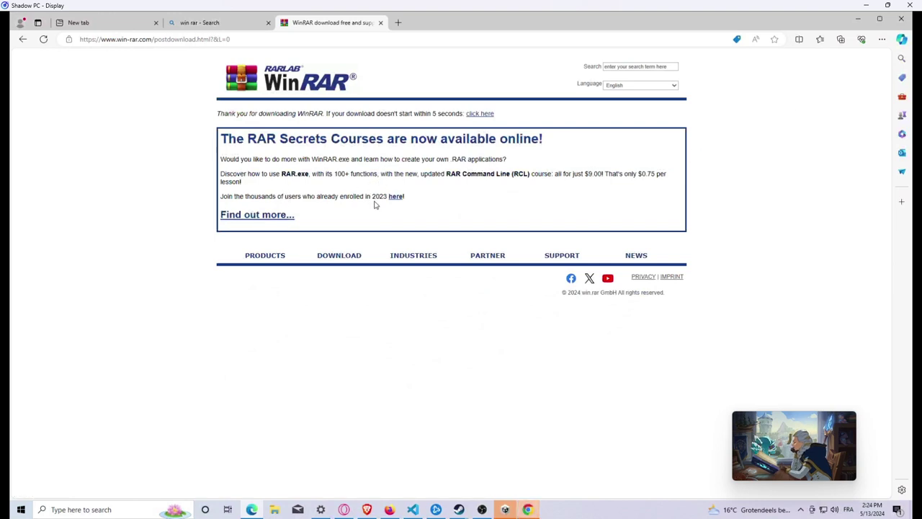
Check Edge's downloads, then download WinRAR 7.00 English 64 bit from the full download list.
left_click(881, 39)
left_click(791, 152)
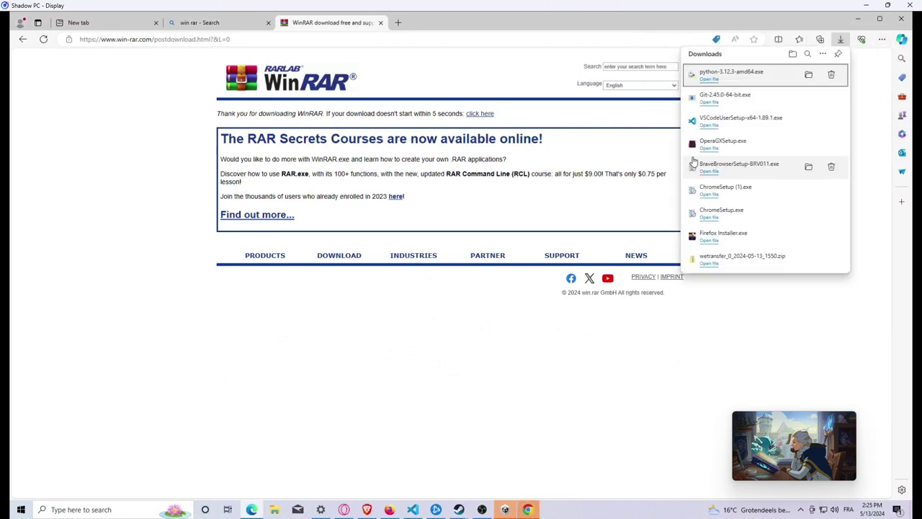
left_click(322, 159)
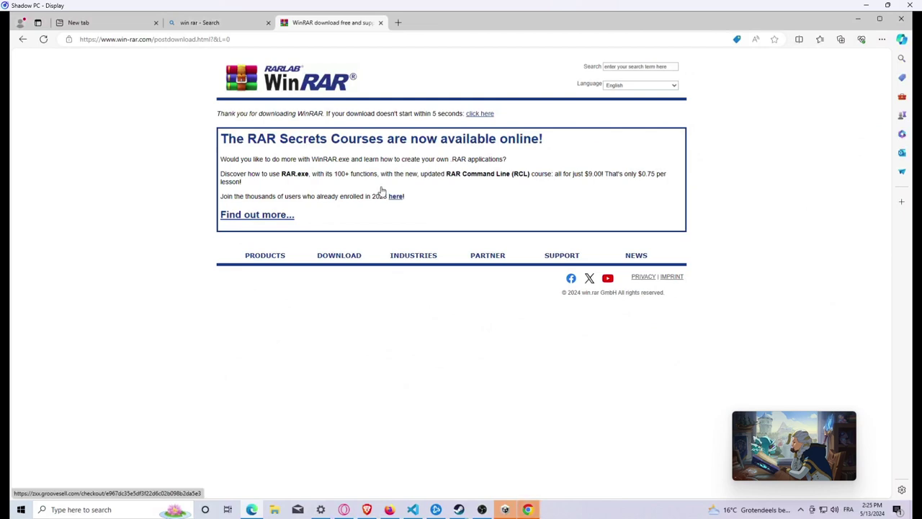
left_click(351, 254)
scroll(281, 208, "down", 3)
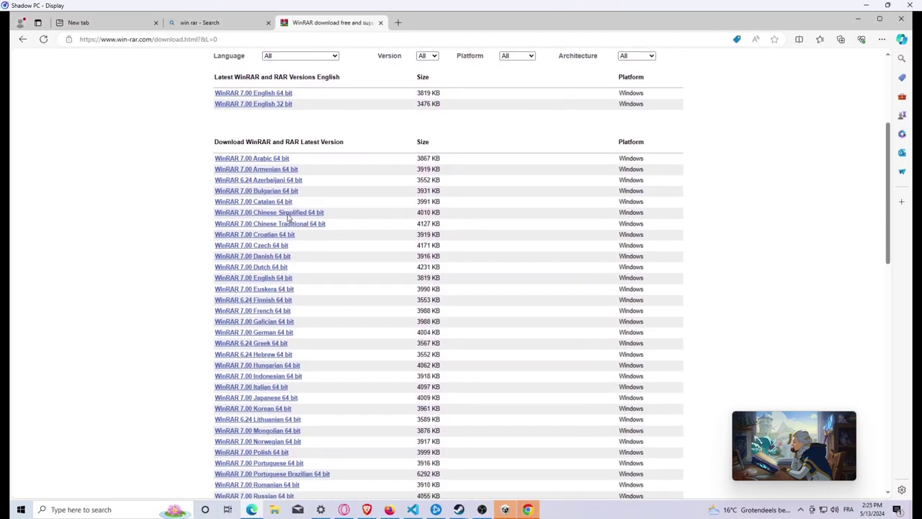
scroll(281, 208, "up", 1)
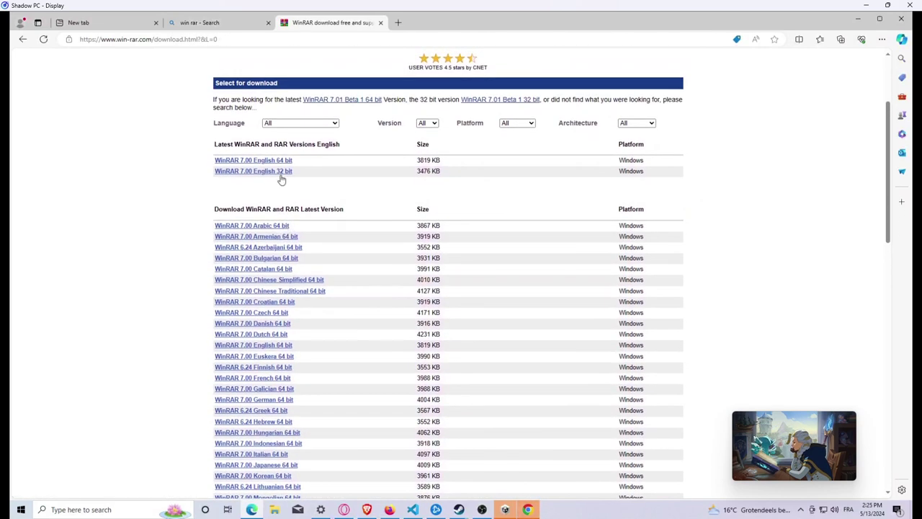
left_click(275, 162)
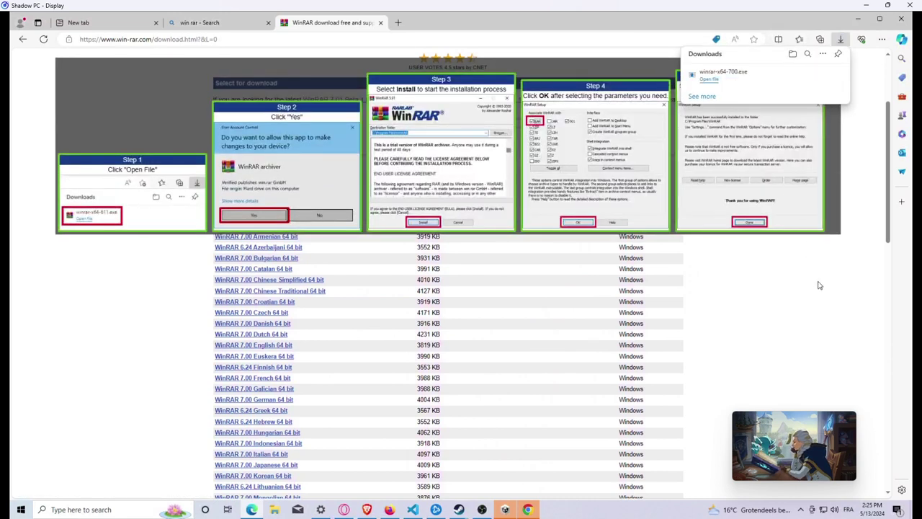
Bring up the new Chrome window, skip sign-in, and skip setting Chrome as default browser.
left_click(881, 40)
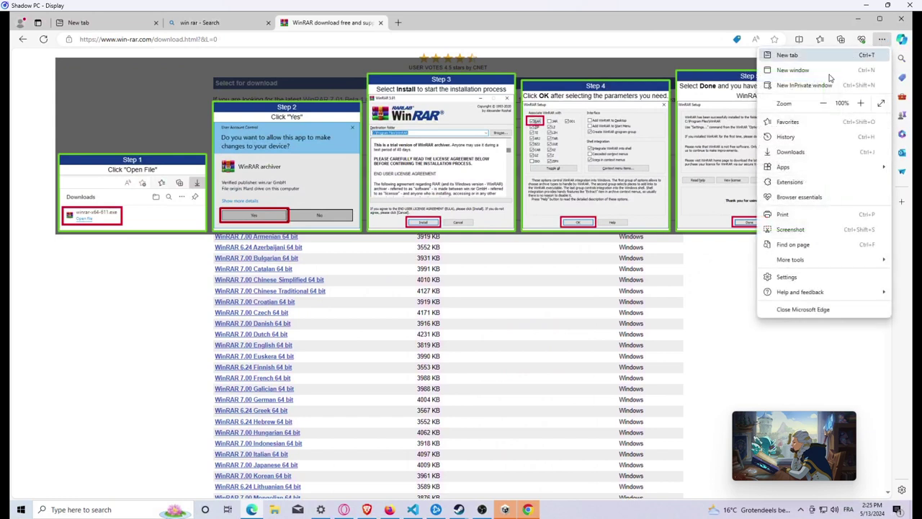
left_click(798, 152)
left_click(527, 509)
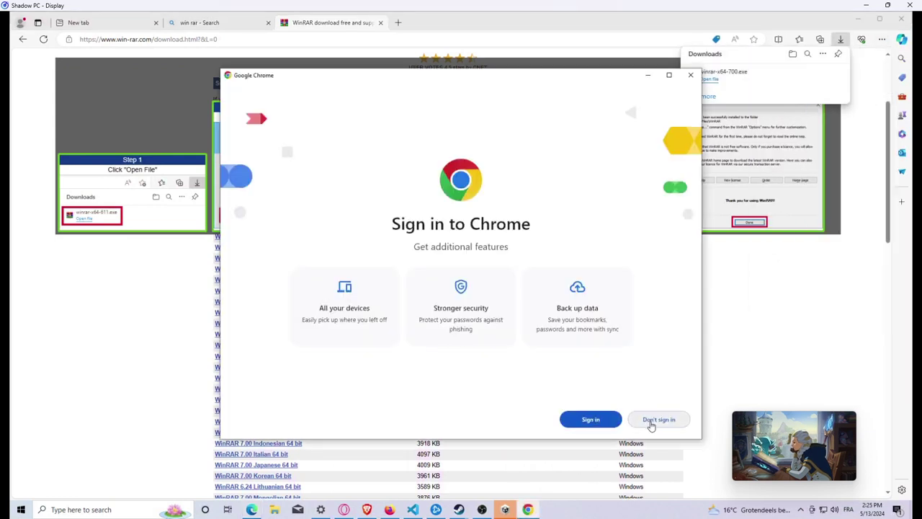
left_click(651, 421)
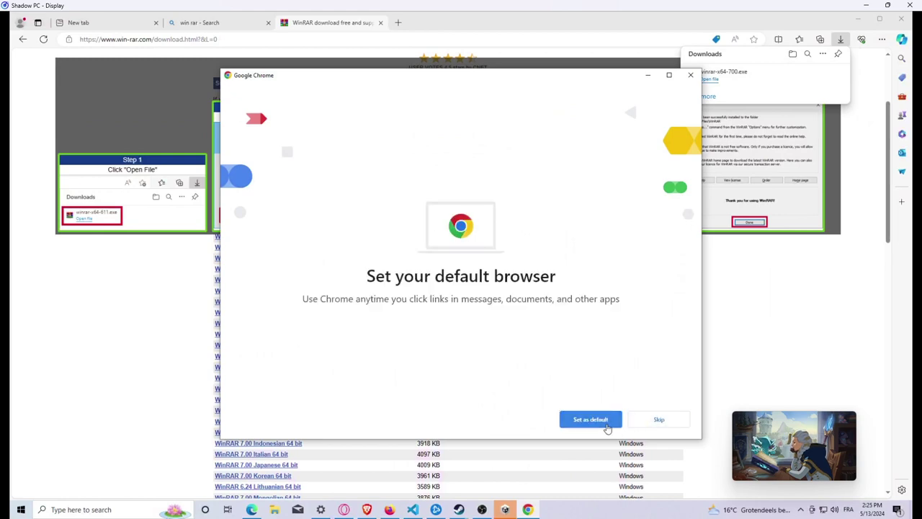
left_click(656, 424)
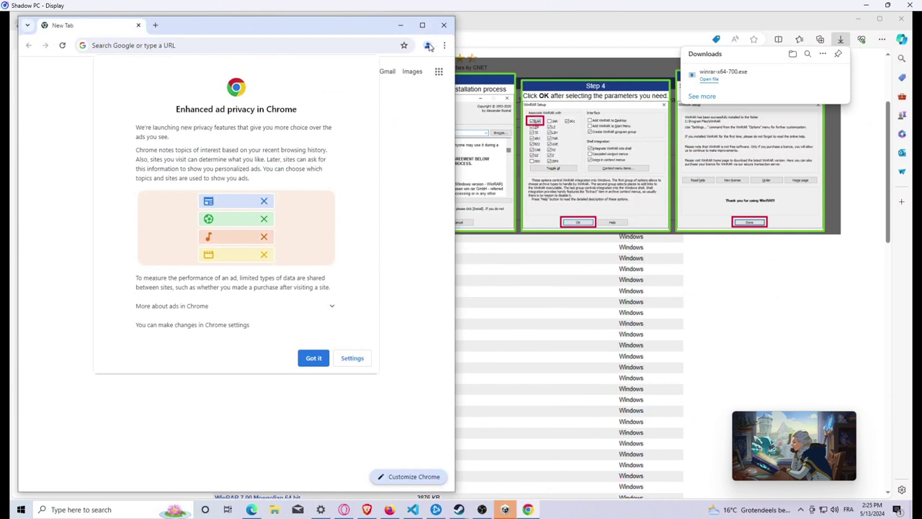
Run winrar-x64-700.exe and install WinRAR 7.00 with its default settings.
left_click(710, 76)
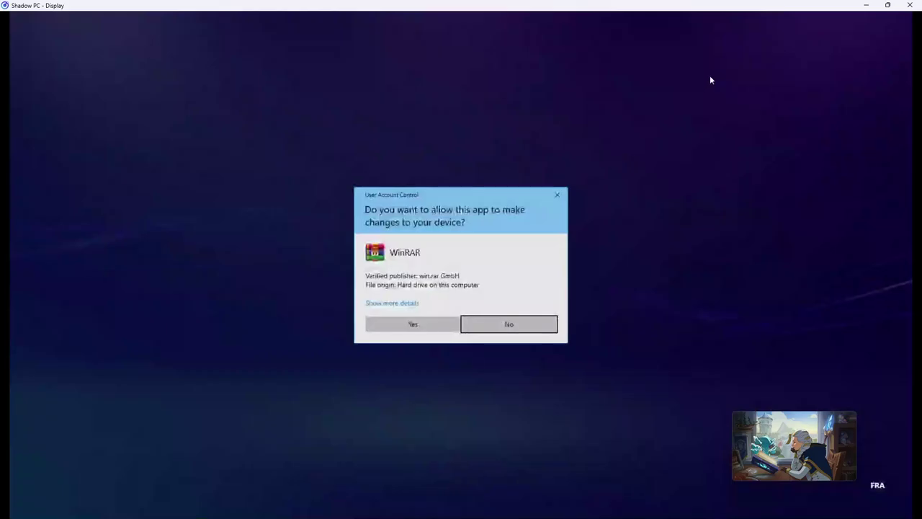
left_click(413, 323)
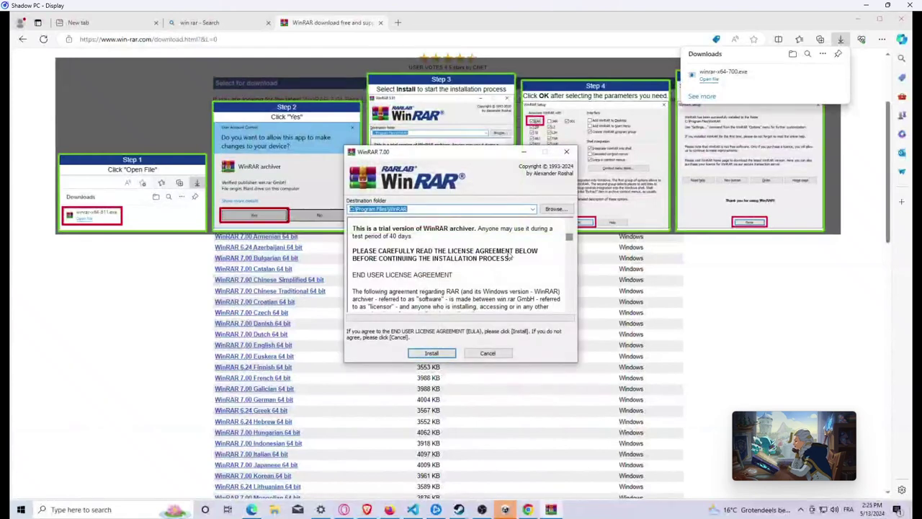
left_click(441, 355)
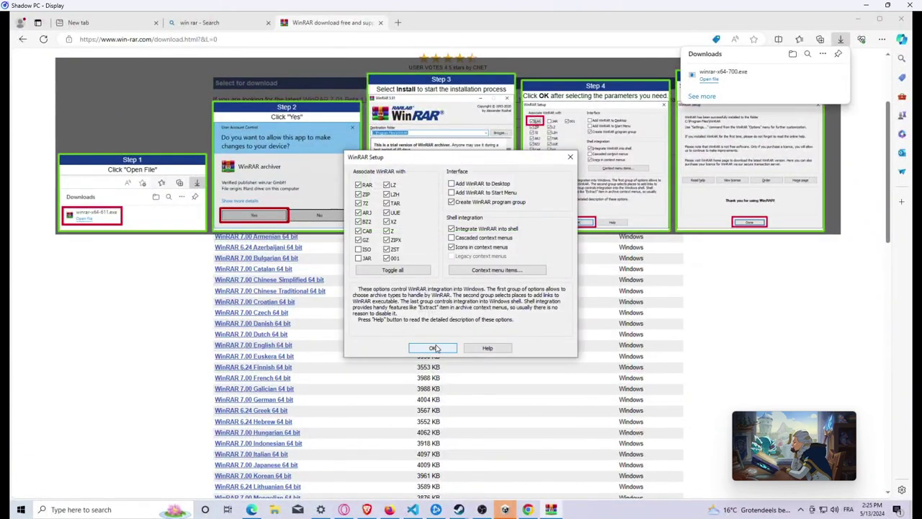
left_click(434, 348)
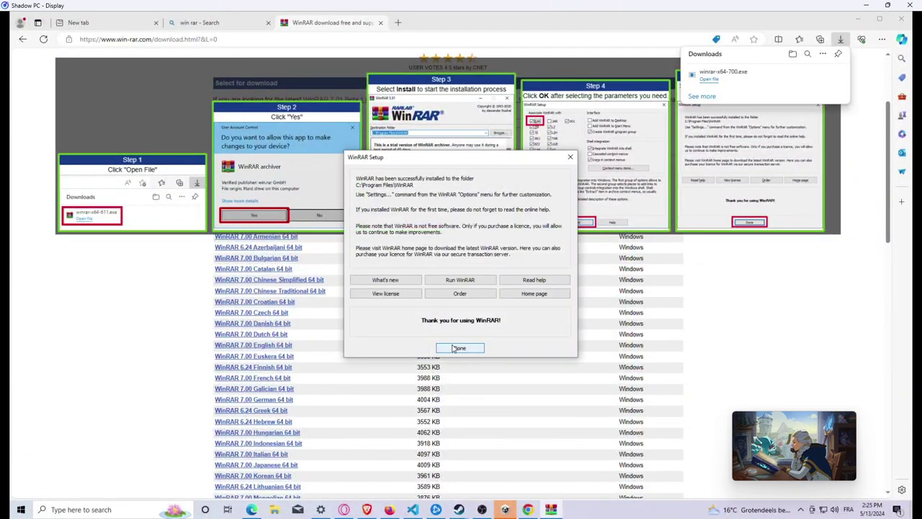
left_click(459, 348)
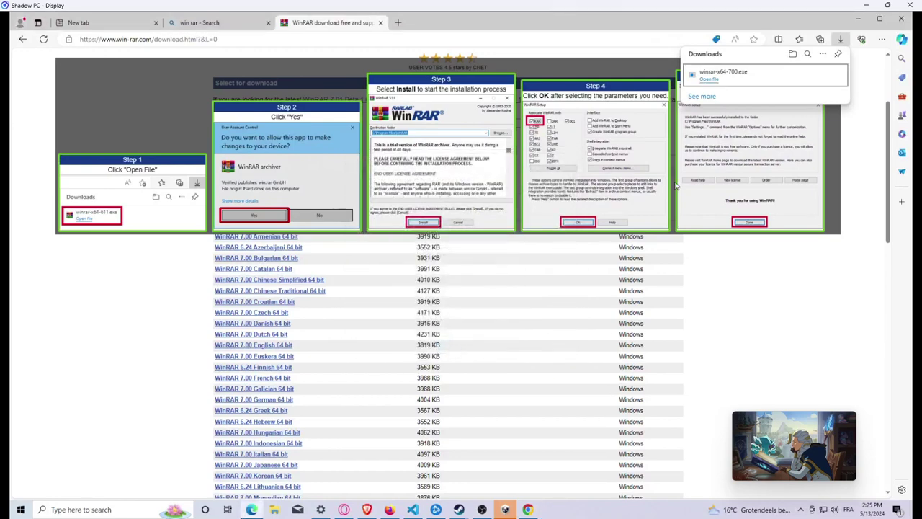
Close the downloads list and the WinRAR download tab, then switch to Chrome.
left_click(840, 38)
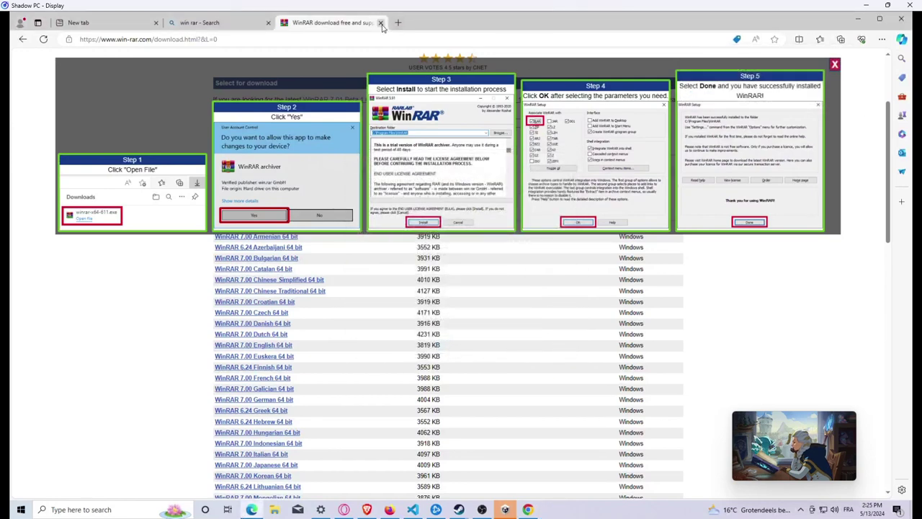
left_click(381, 23)
key("alt+Tab")
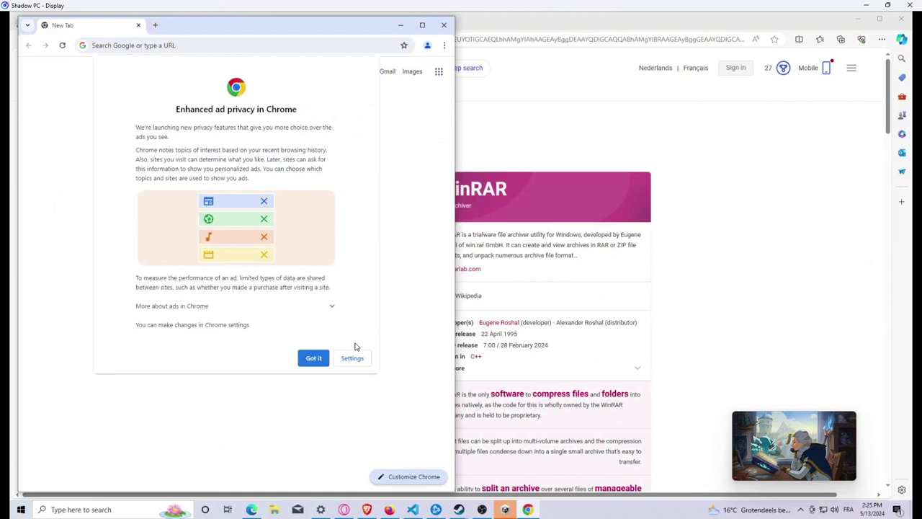
Dismiss the ad privacy notice, then close Google Chrome and relaunch it from Windows search.
left_click(313, 357)
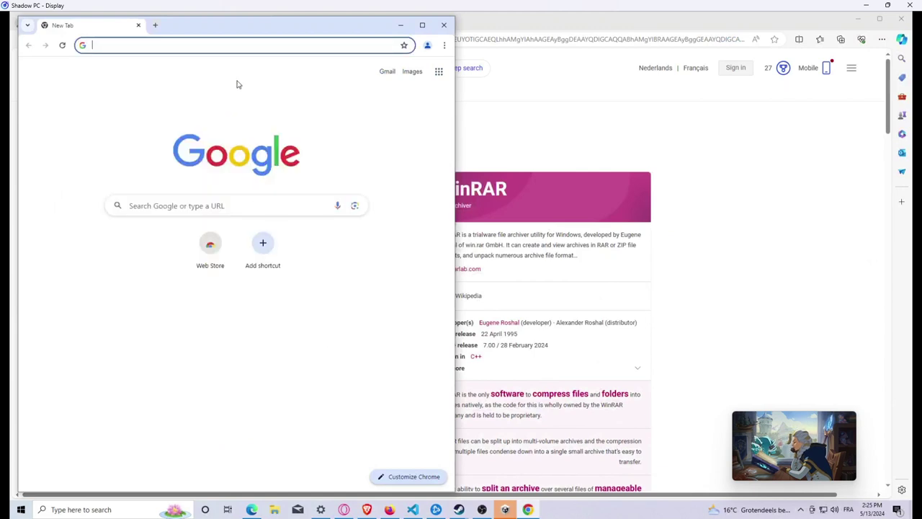
left_click_drag(238, 39, 394, 41)
left_click(601, 25)
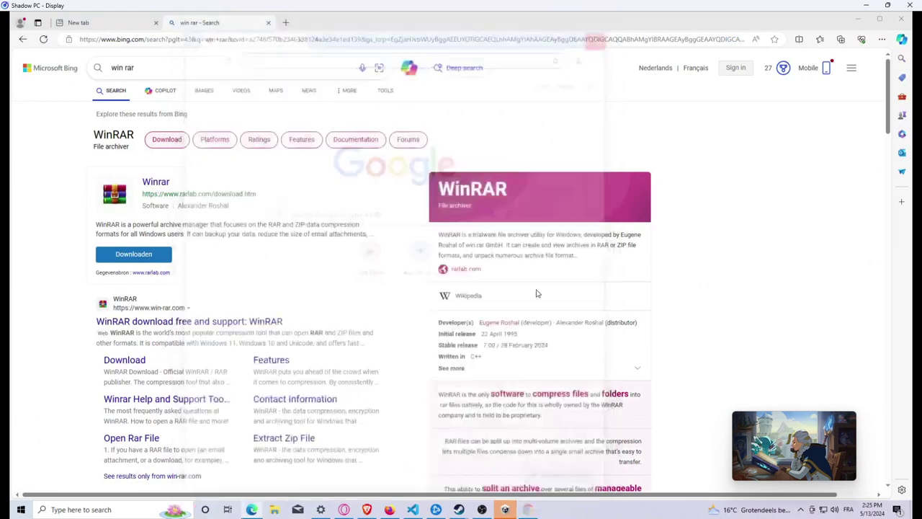
left_click(22, 510)
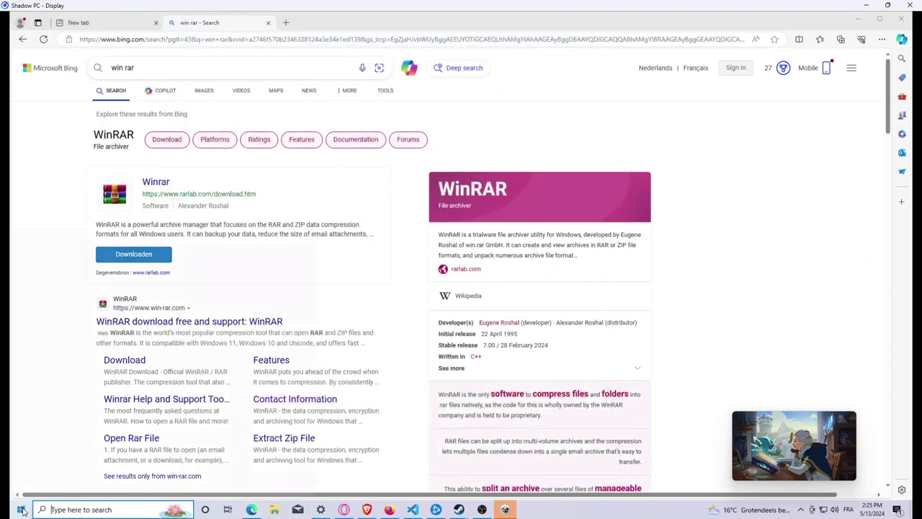
type("chro")
key("Return")
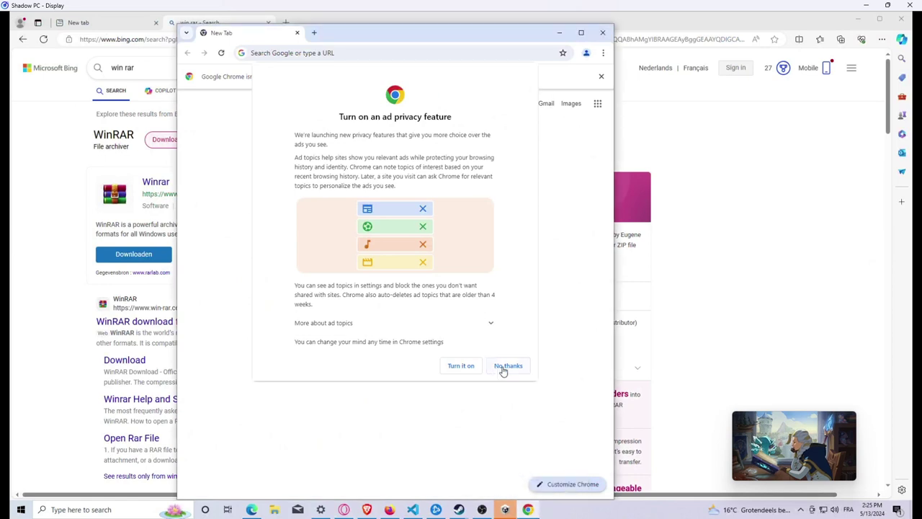
Clear the ad privacy prompts and Google-search 'tamper monkey', accepting the cookies.
left_click(461, 366)
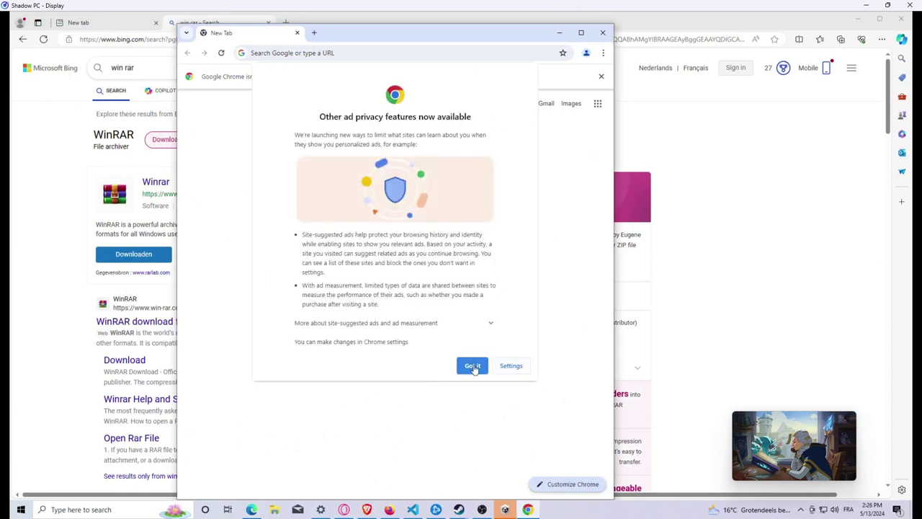
left_click(470, 366)
left_click(373, 57)
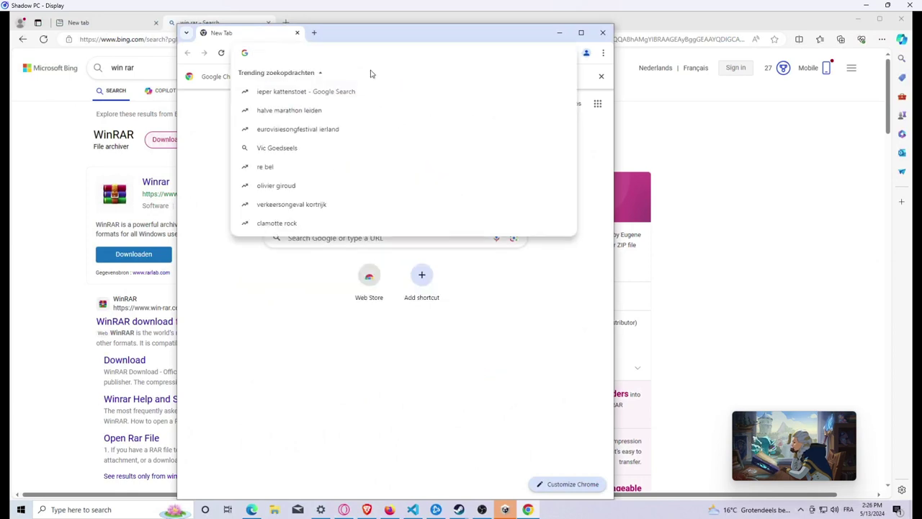
type("r monkey")
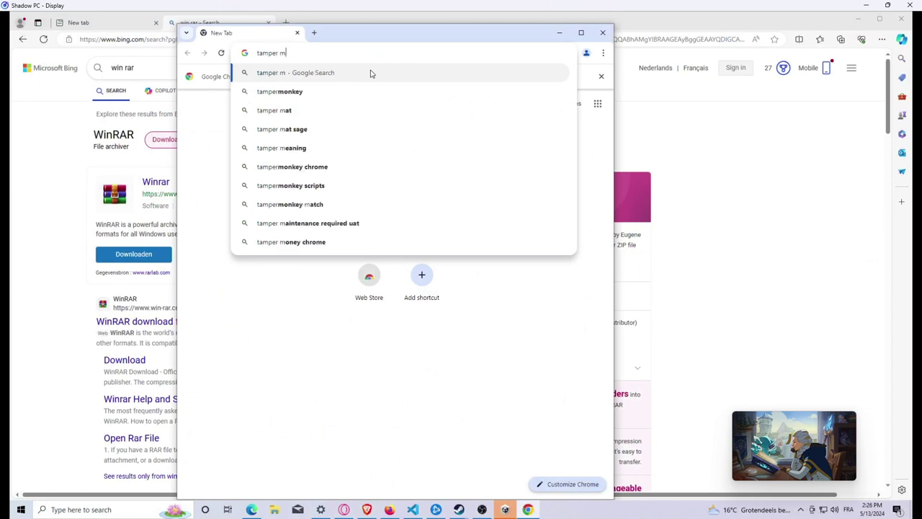
key("Return")
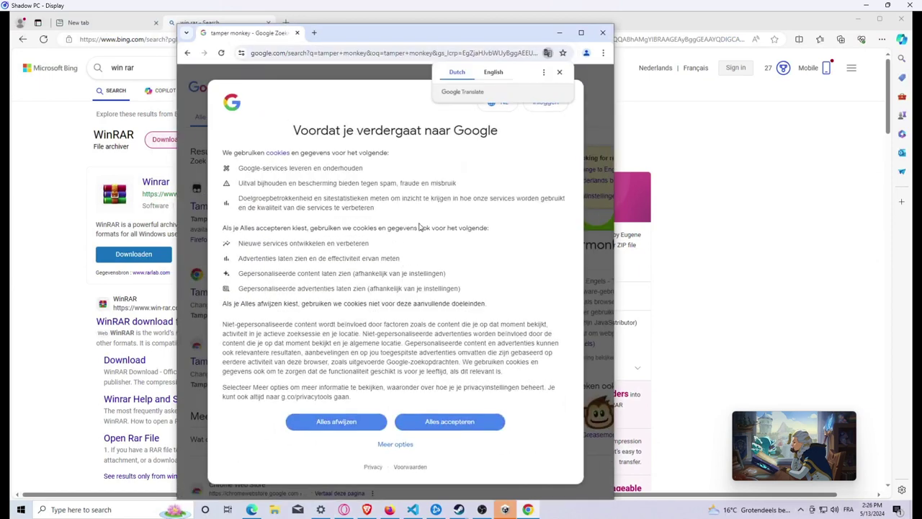
left_click(448, 421)
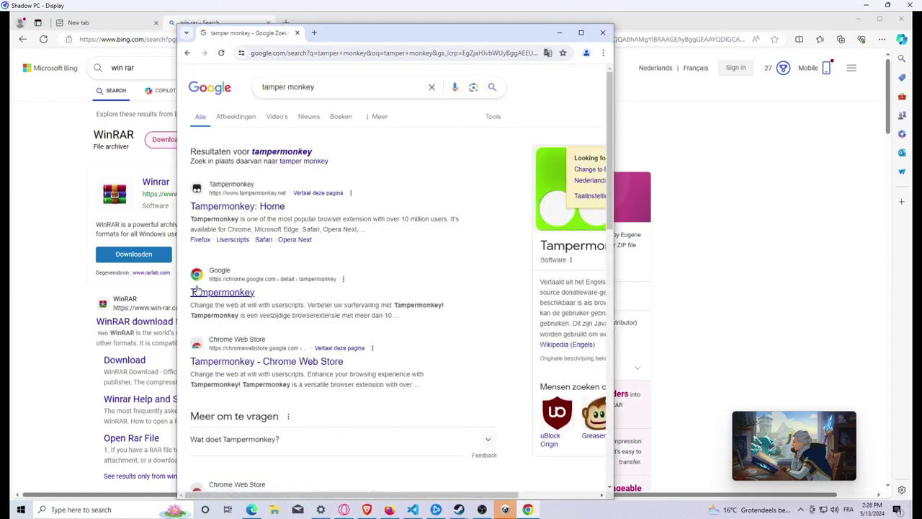
Open the Tampermonkey Chrome Web Store listing and widen the browser window.
left_click(230, 291)
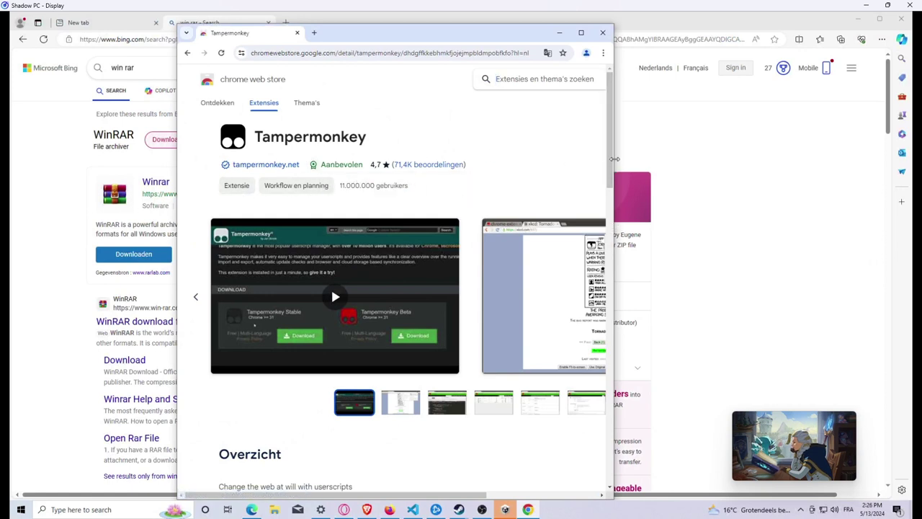
left_click_drag(616, 158, 840, 159)
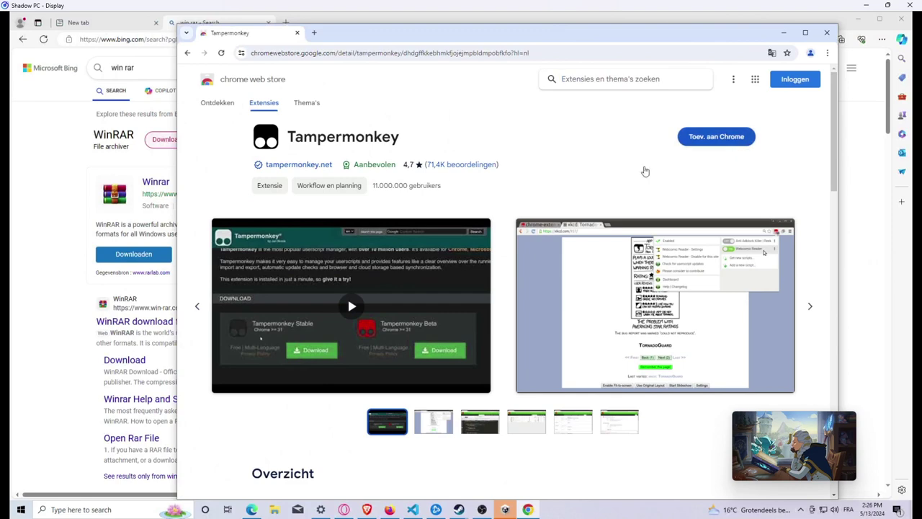
scroll(443, 251, "down", 2)
scroll(444, 273, "up", 2)
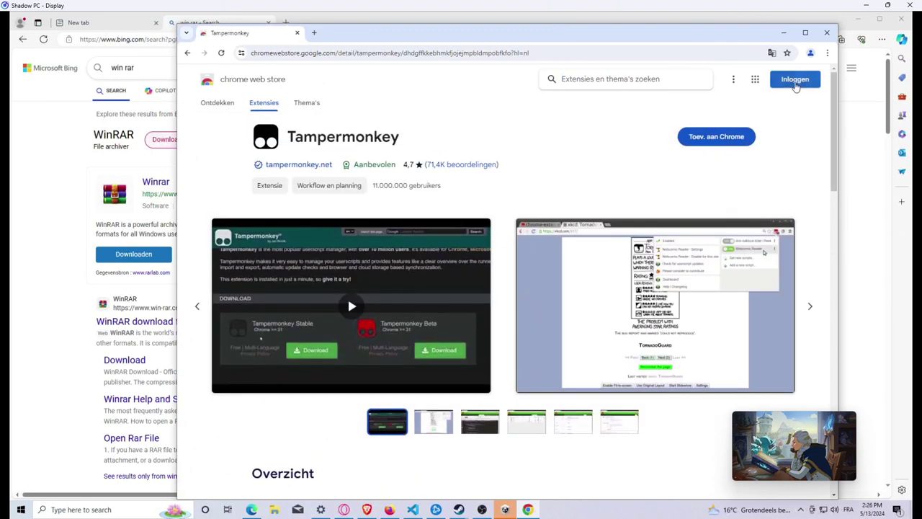
Start Google sign-in from the Web Store and submit the account's e-mail address.
left_click(792, 80)
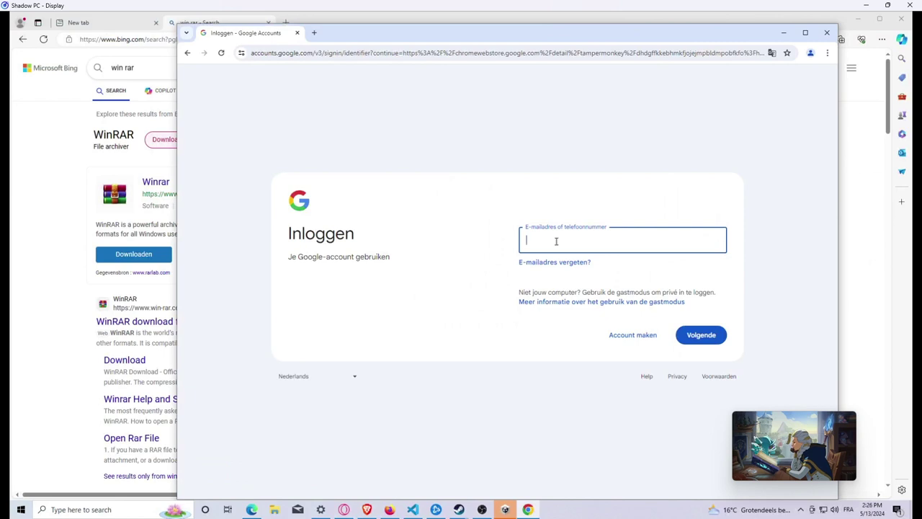
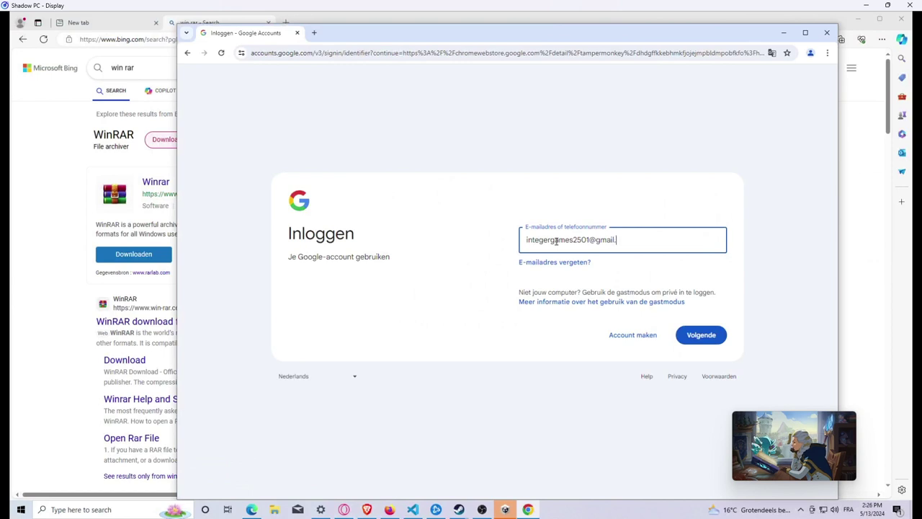
key("Return")
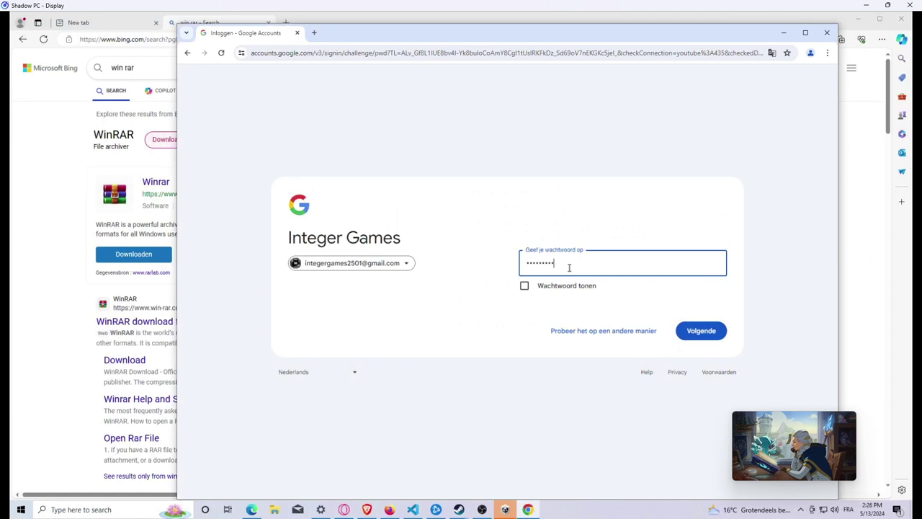
Enter the account password, then clear it and submit a re-entered password.
key("Return")
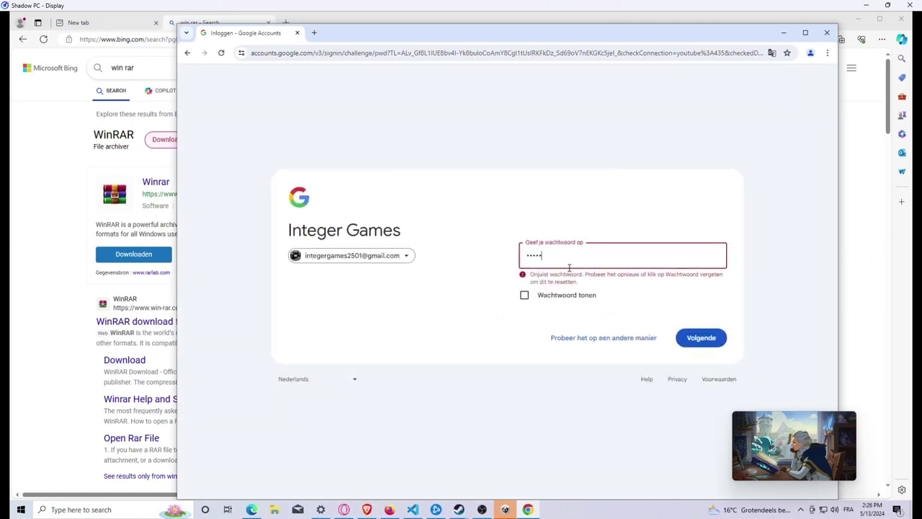
key("ctrl+a")
key("BackSpace")
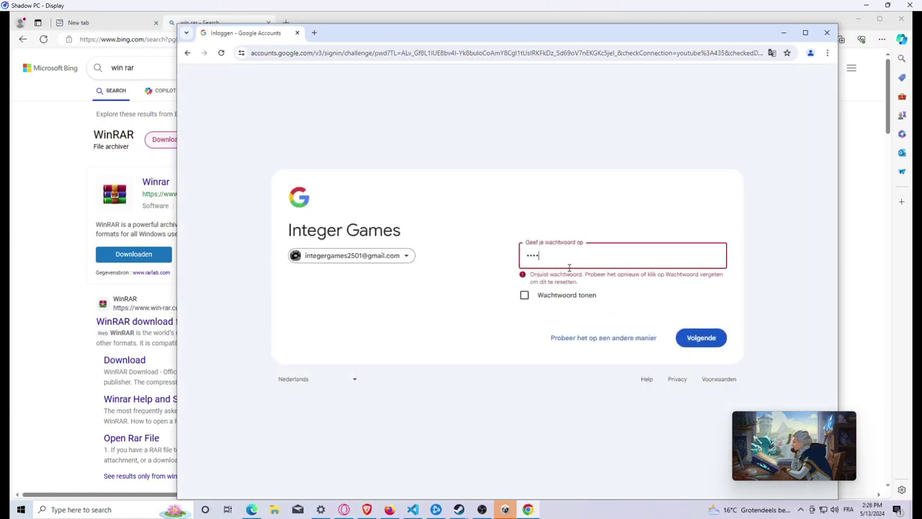
key("Return")
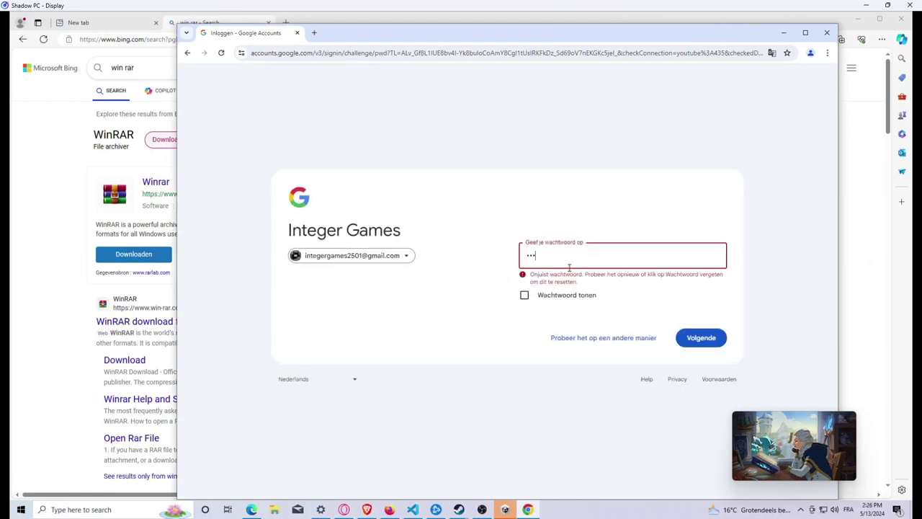
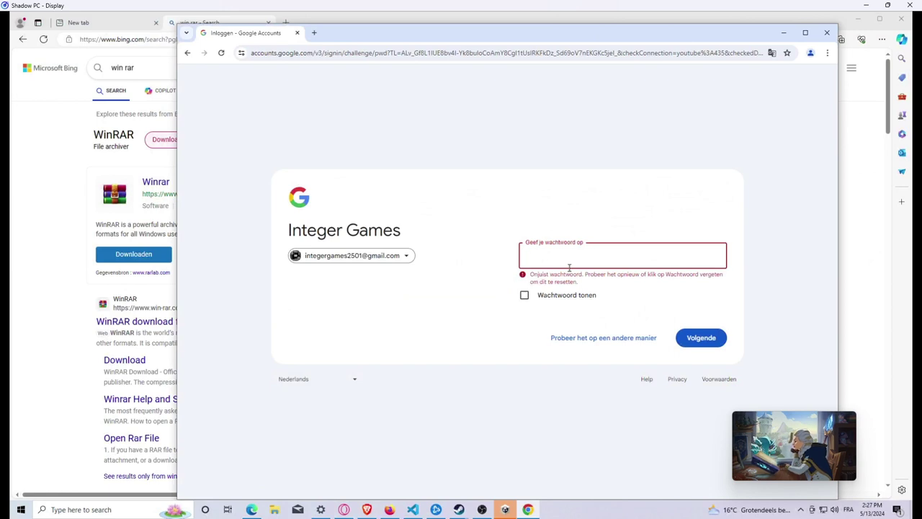
Return to the Tampermonkey Web Store page and start the Google sign-in with Inloggen.
left_click(443, 278)
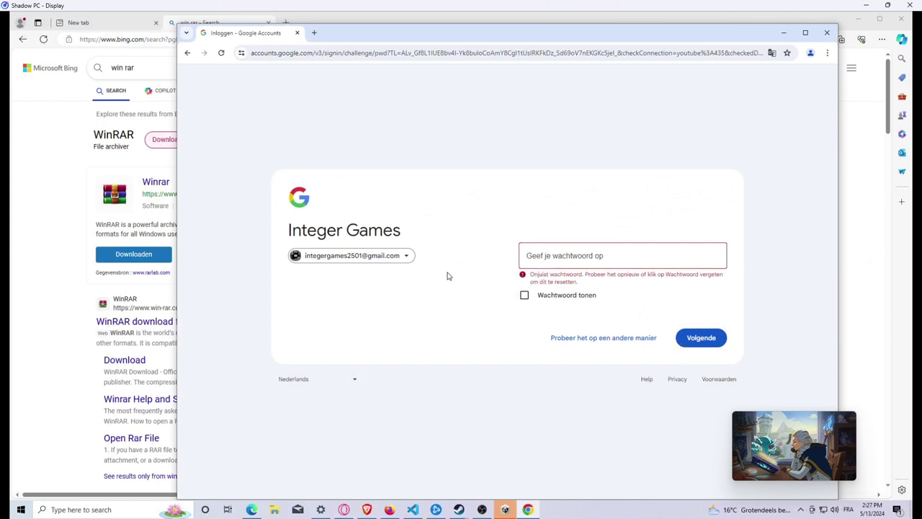
left_click(187, 55)
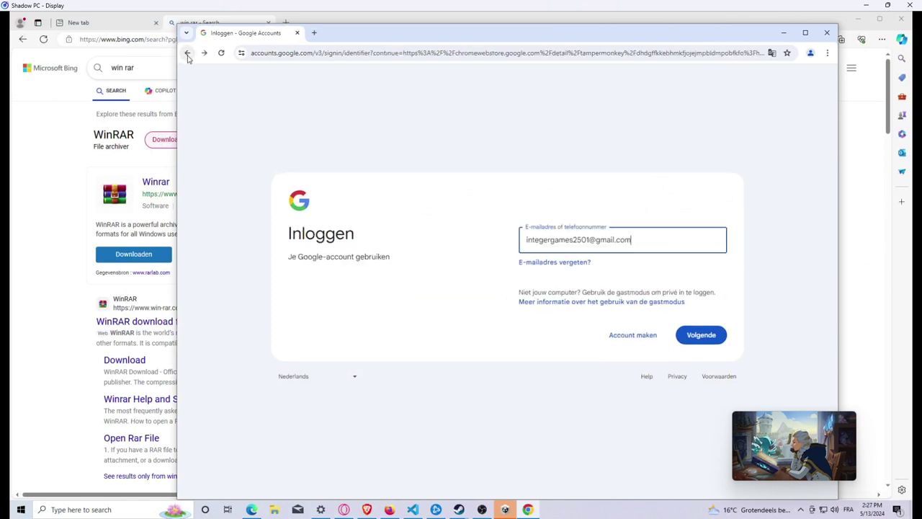
left_click(188, 57)
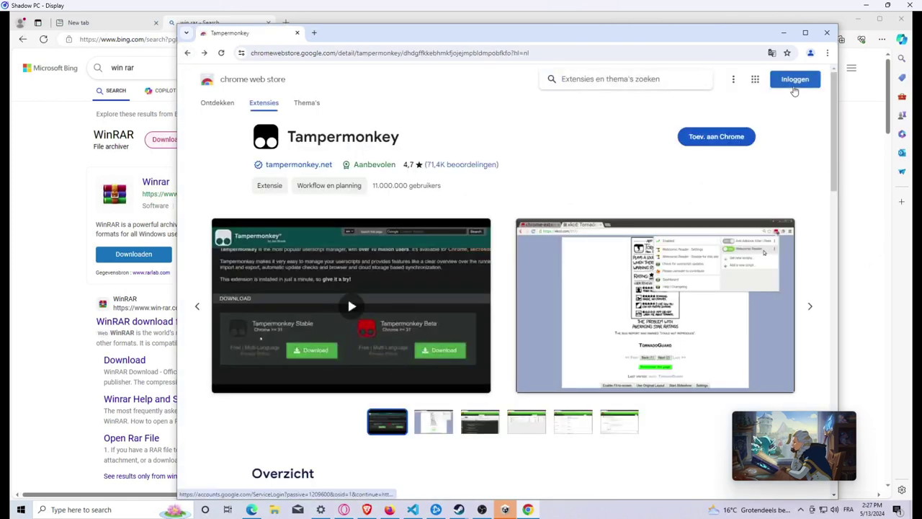
left_click(790, 84)
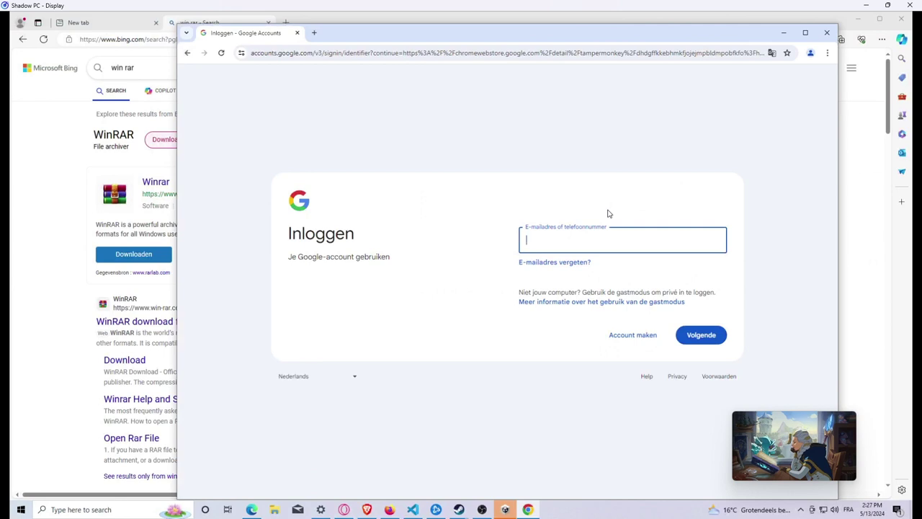
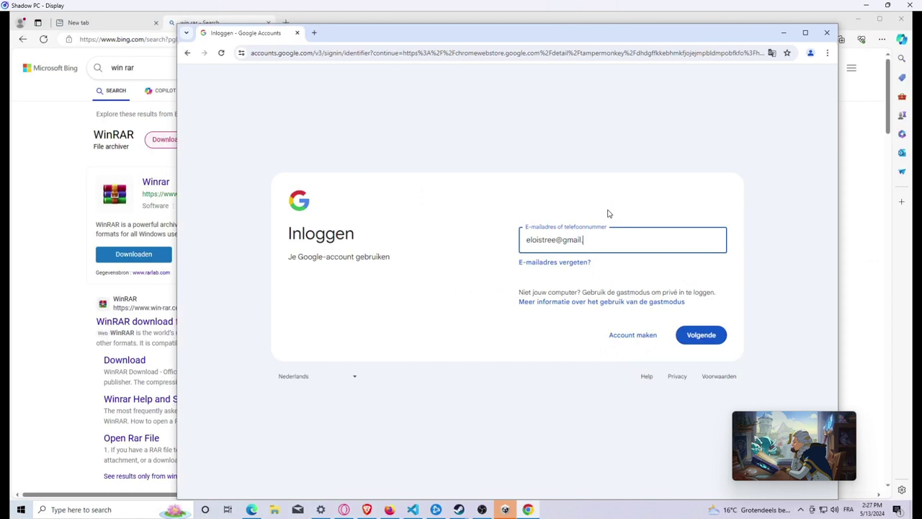
Enter the Google account e-mail and password to complete the sign-in.
key("Return")
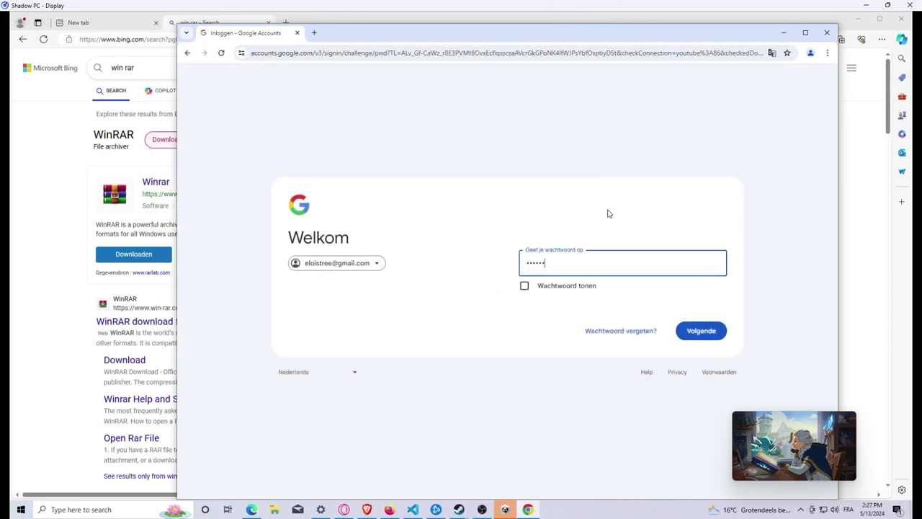
key("Return")
type("•••")
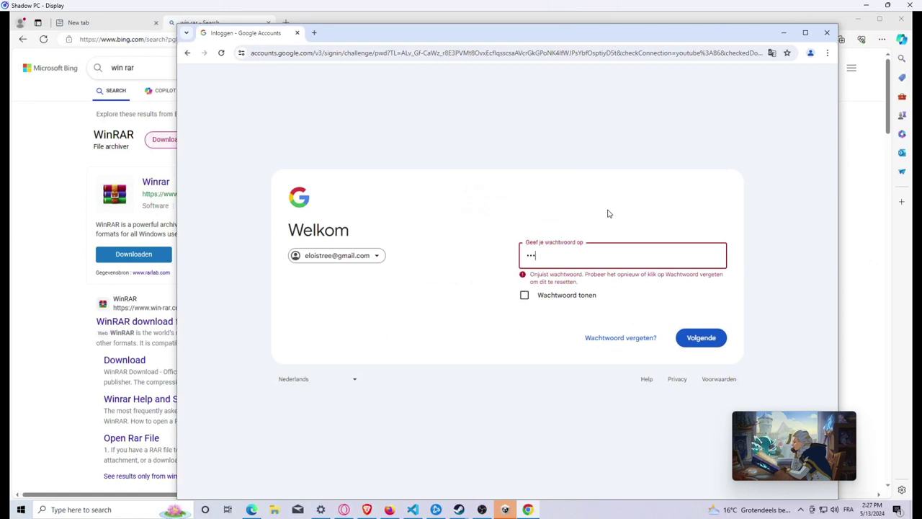
type("••••")
key("Return")
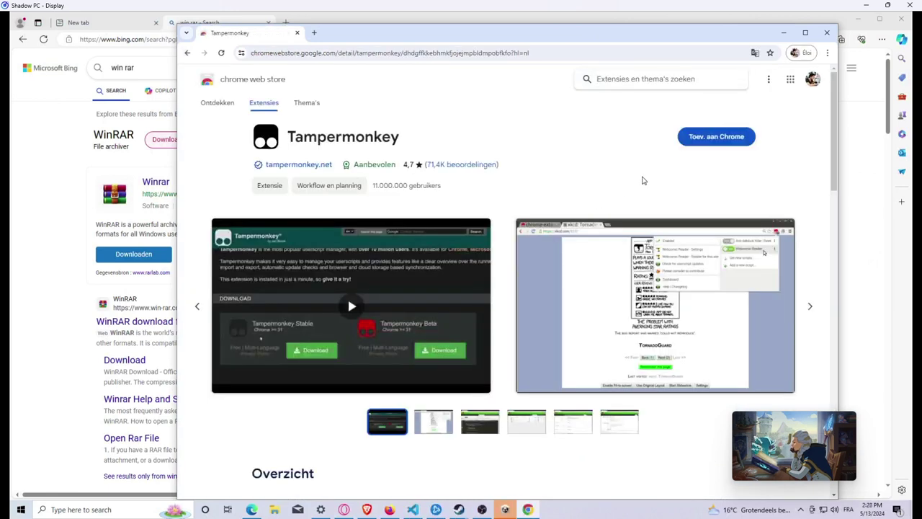
Add Tampermonkey to Chrome, accept the site's privacy consent, and check the extensions list.
left_click(706, 139)
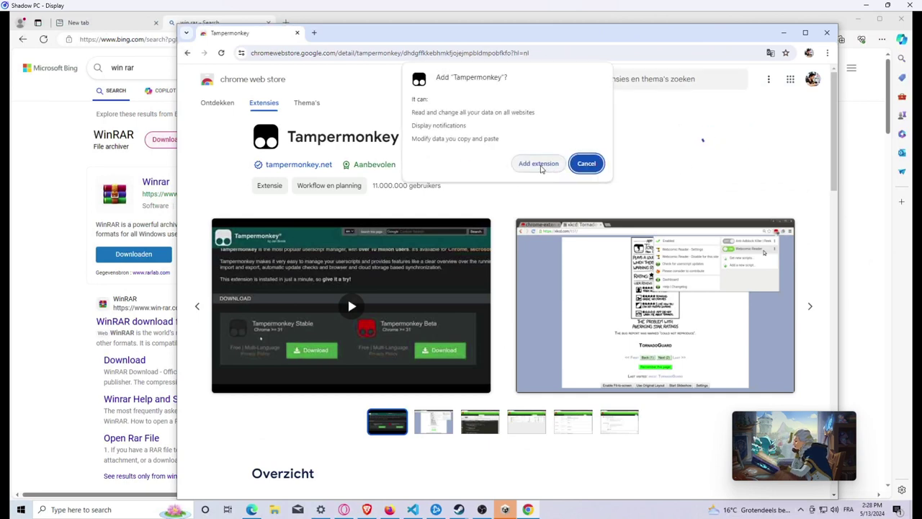
left_click(540, 167)
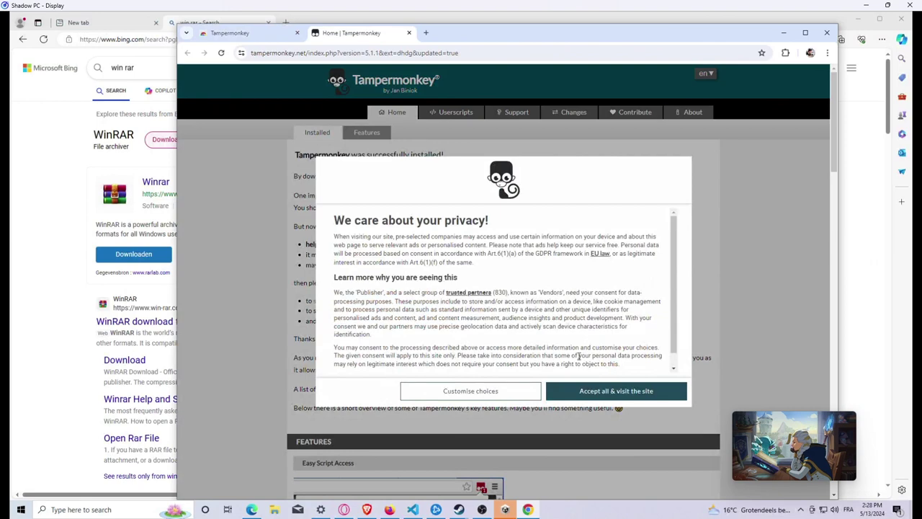
left_click(594, 390)
left_click(785, 53)
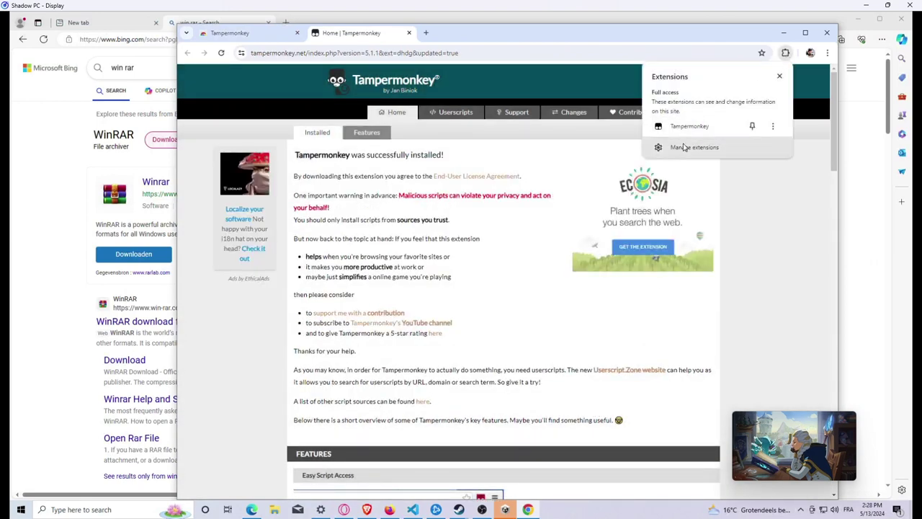
left_click(755, 249)
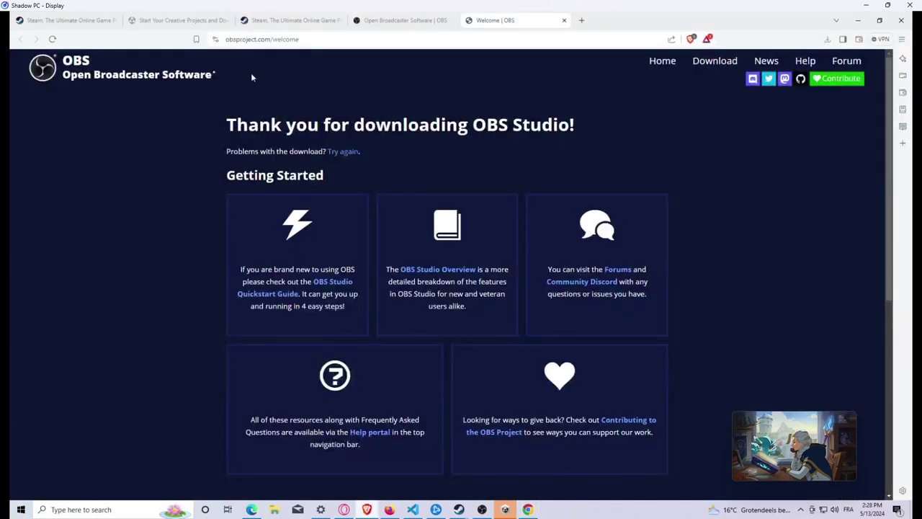
Search 'tamper monkey' and open Tampermonkey's extension store page from tampermonkey.net.
left_click(405, 41)
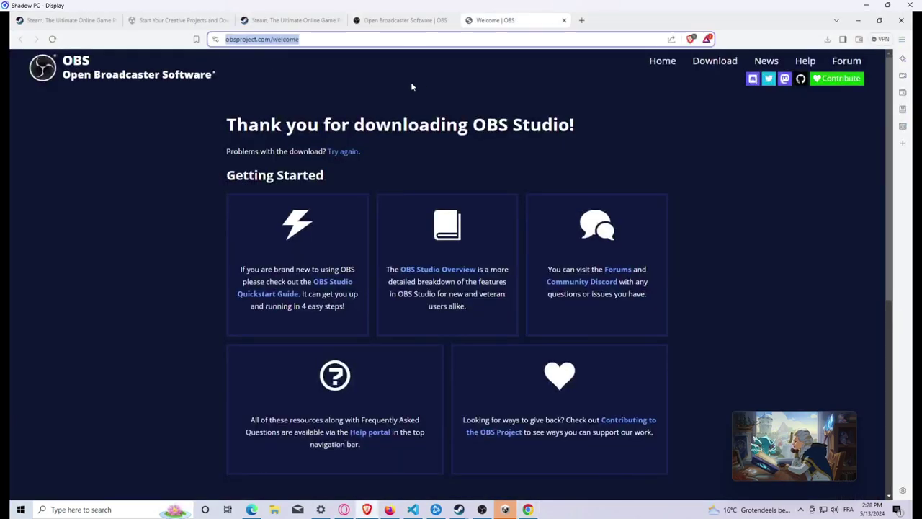
type("tamper monkey")
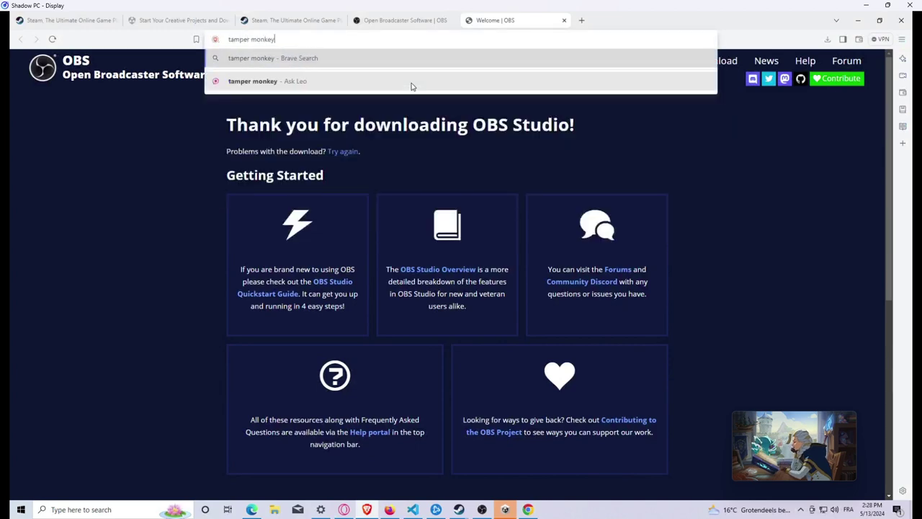
key("Return")
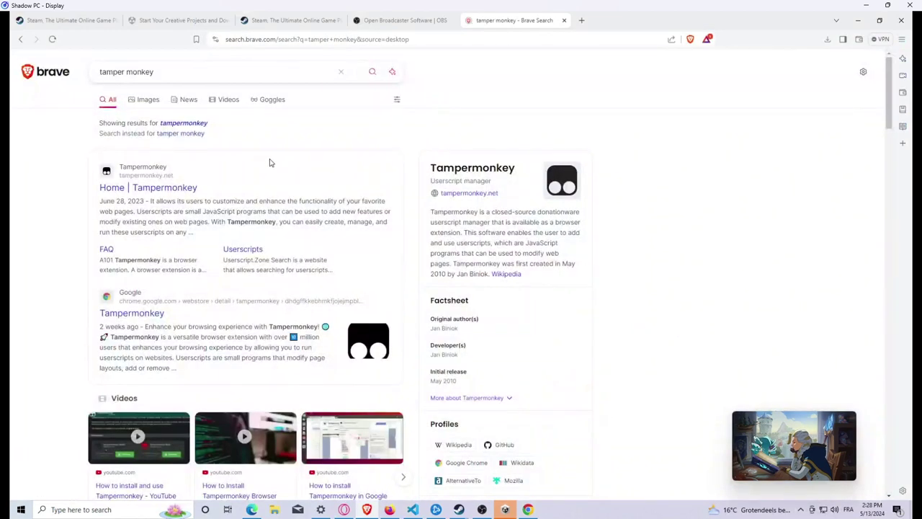
left_click(173, 189)
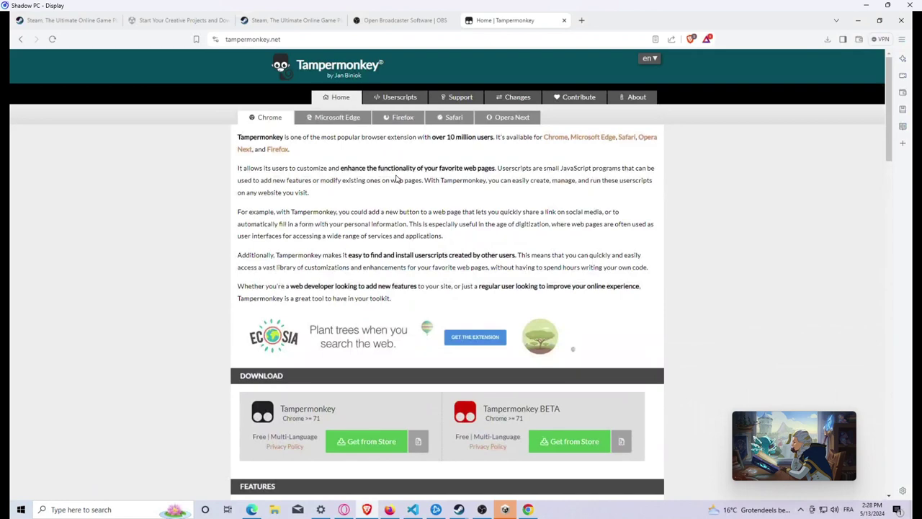
scroll(430, 230, "down", 2)
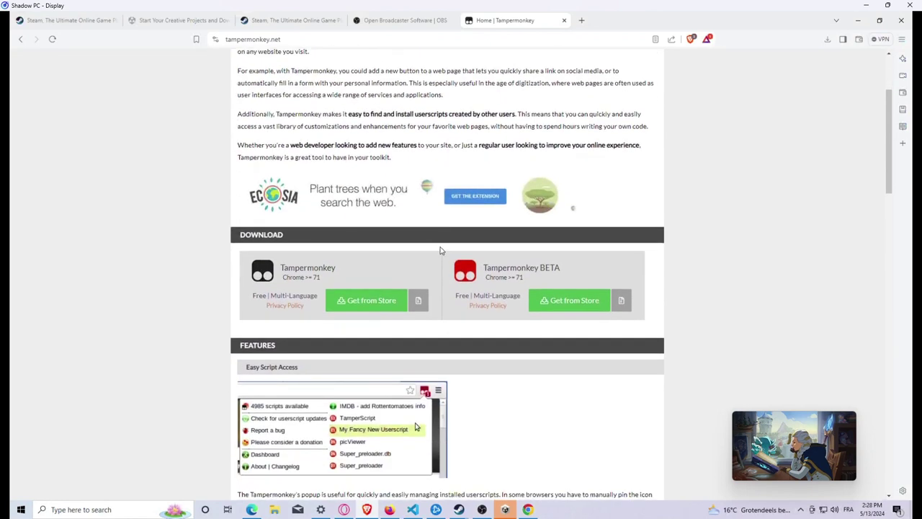
left_click(379, 300)
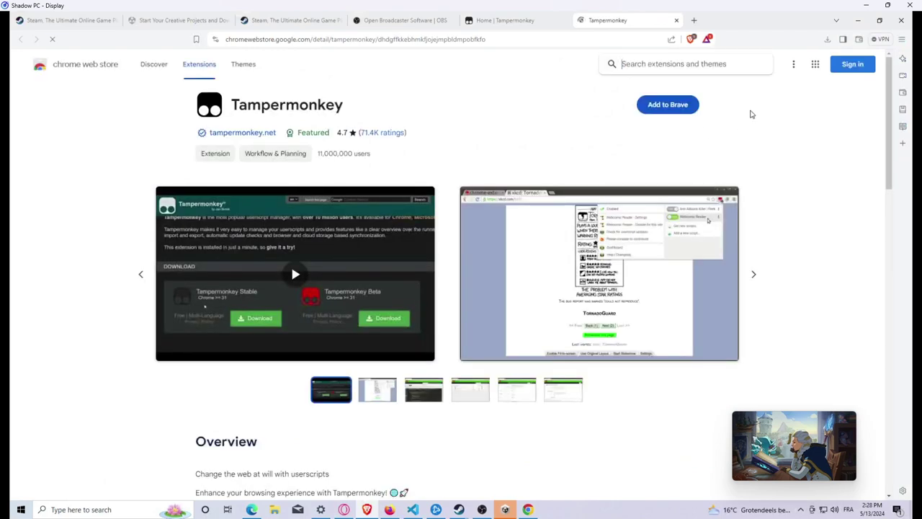
Add Tampermonkey to Brave and open its Dashboard from the extensions menu.
left_click(667, 106)
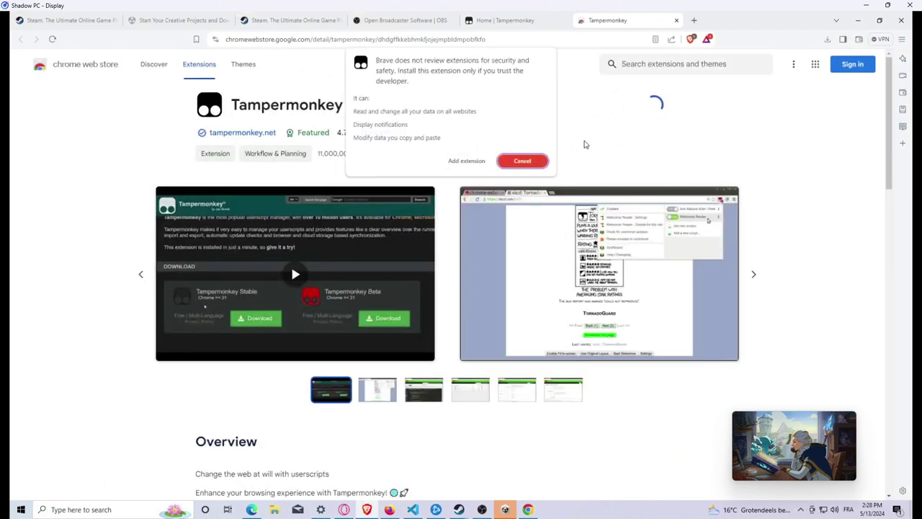
left_click(484, 163)
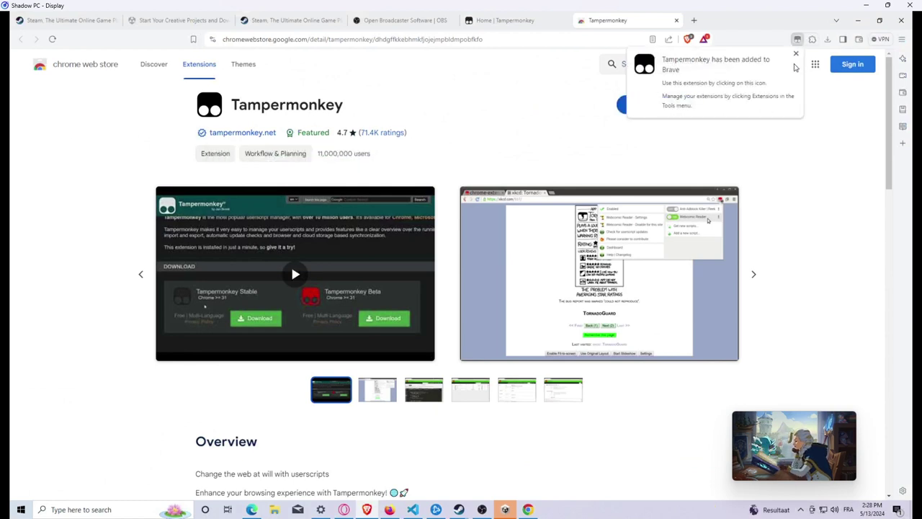
left_click(796, 53)
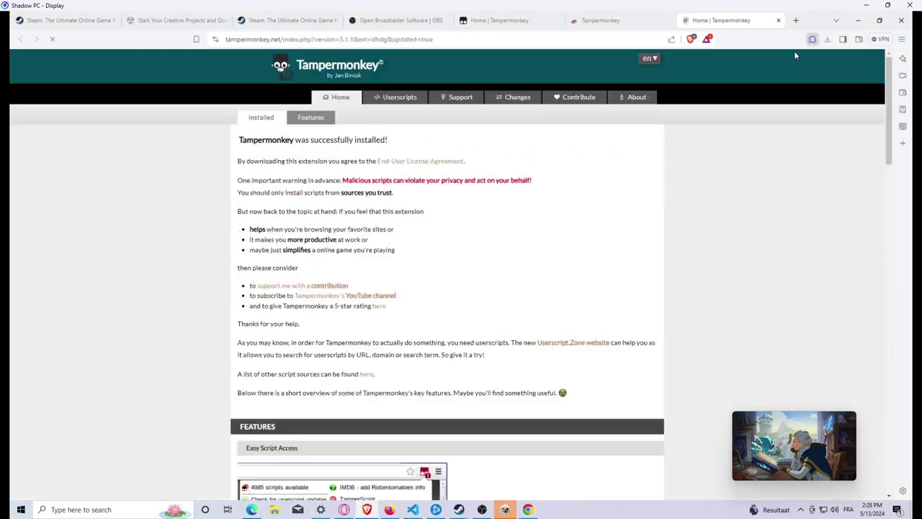
left_click(828, 39)
left_click(812, 39)
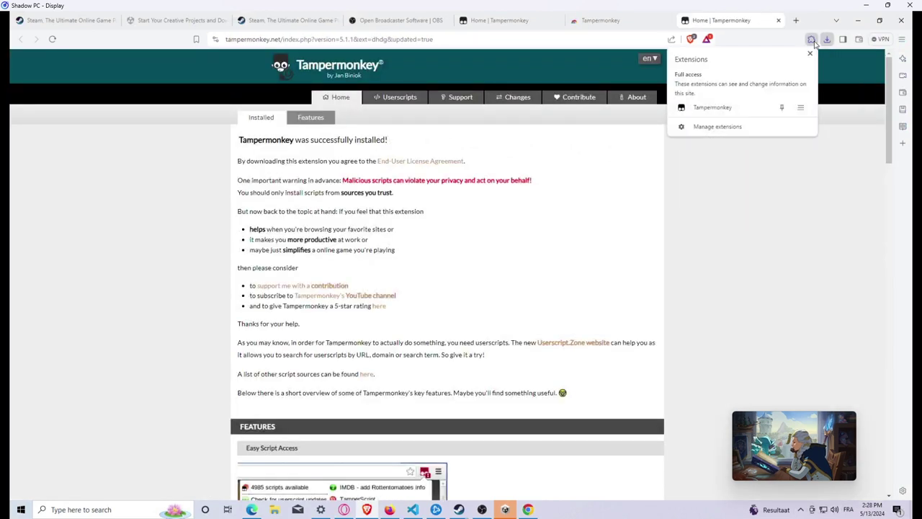
left_click(749, 106)
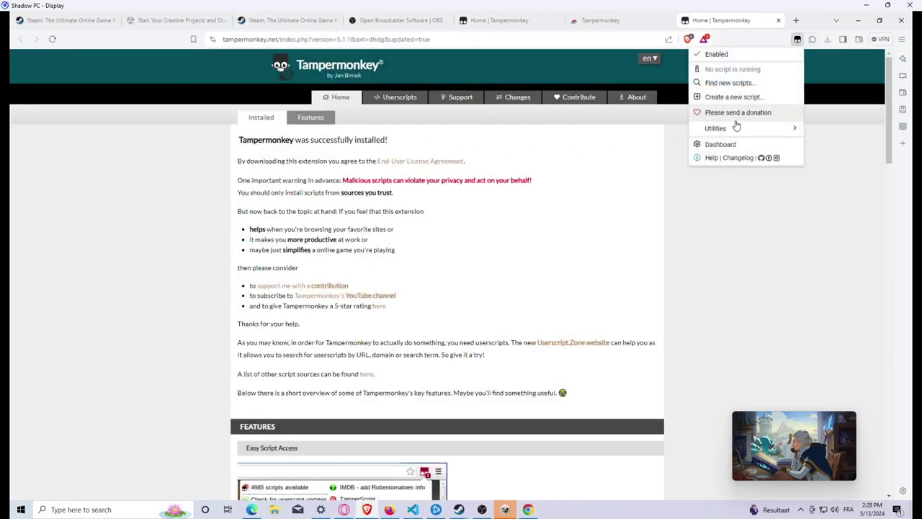
left_click(720, 144)
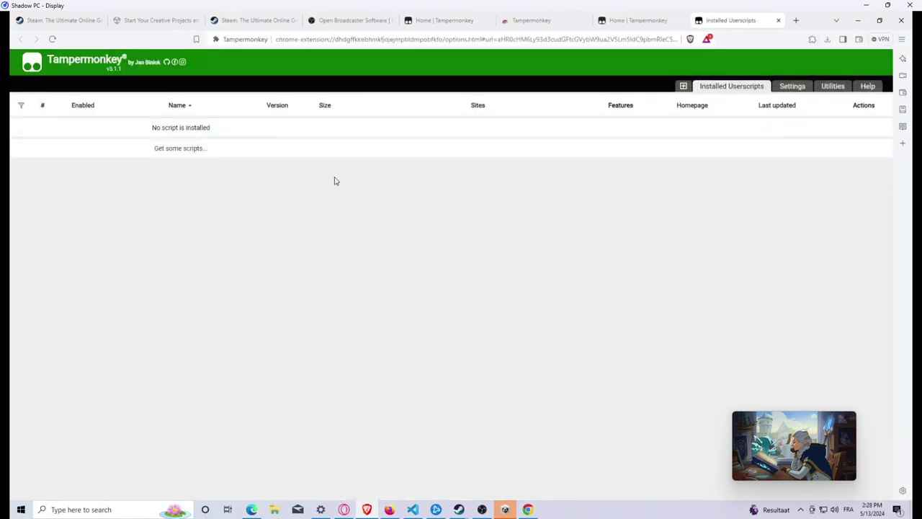
left_click(682, 87)
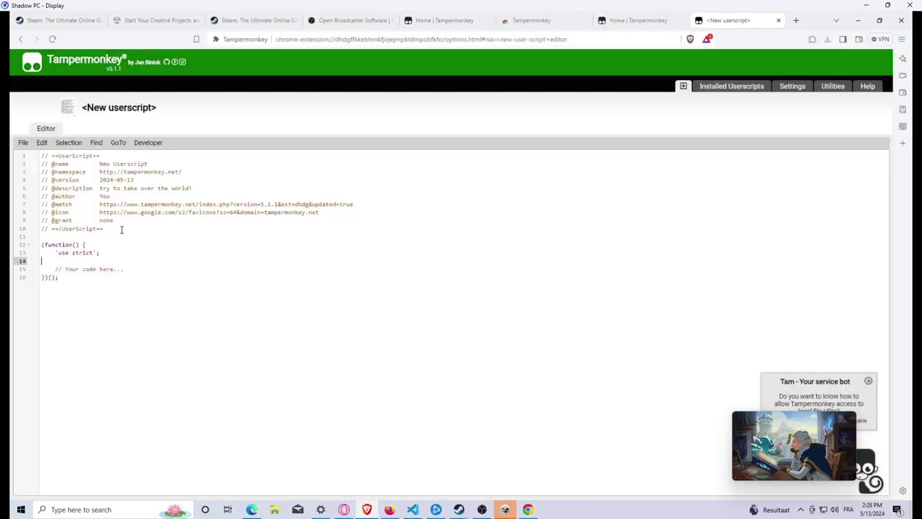
left_click_drag(98, 204, 366, 206)
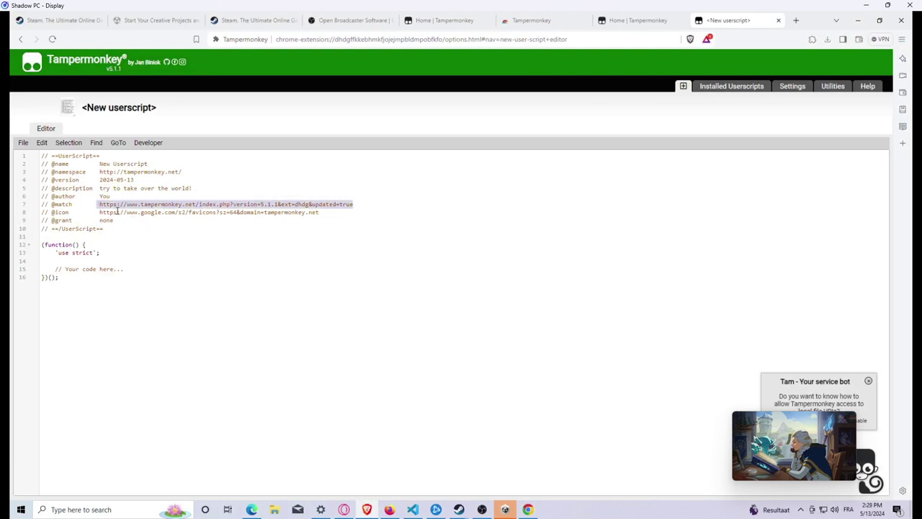
left_click(92, 205)
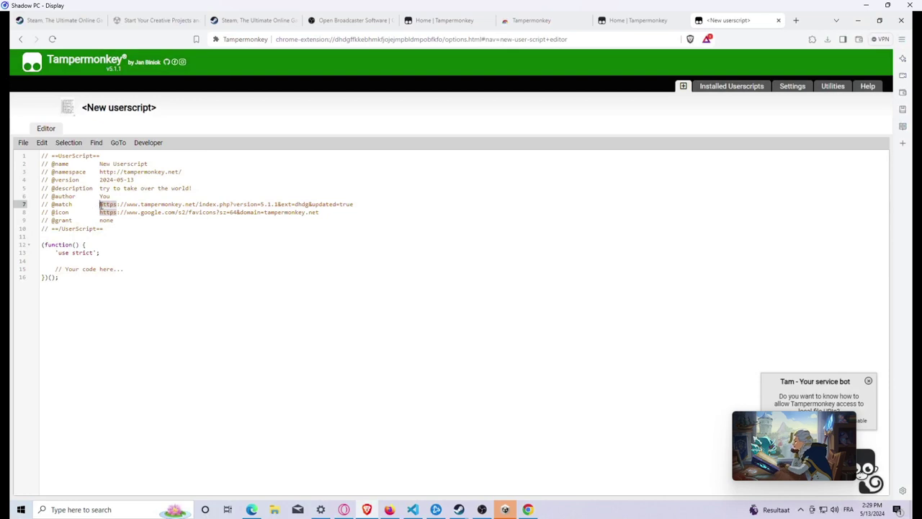
left_click_drag(99, 205, 366, 202)
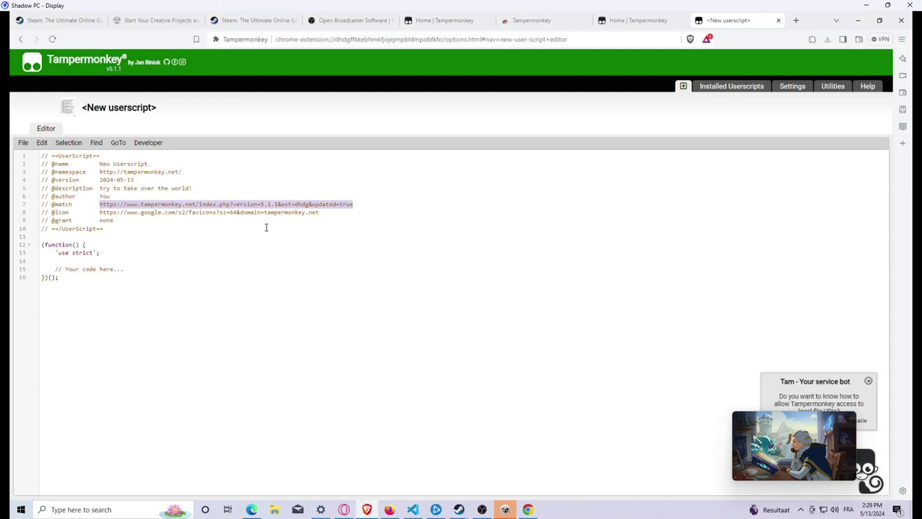
left_click(202, 268)
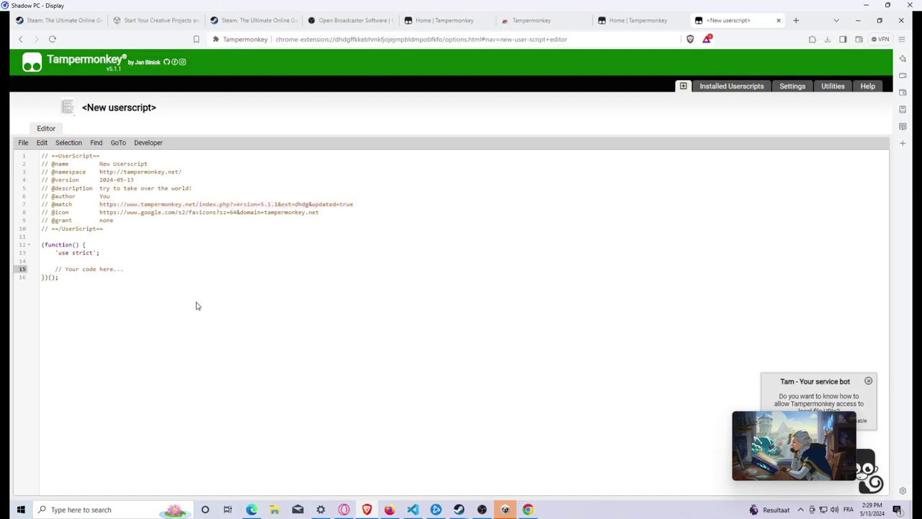
left_click(306, 254)
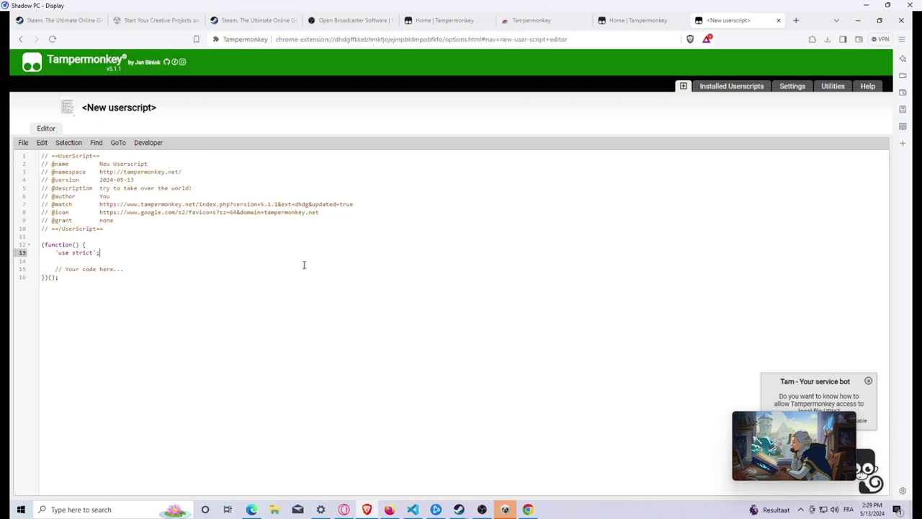
left_click(336, 264)
key("ctrl+w")
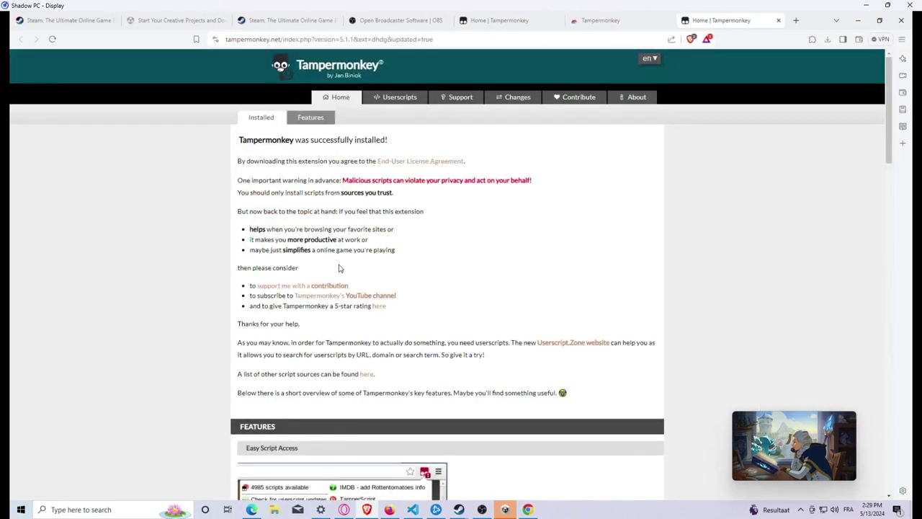
Start the Unity Hub sign-in and choose Brave to open the Unity ID page.
left_click(506, 510)
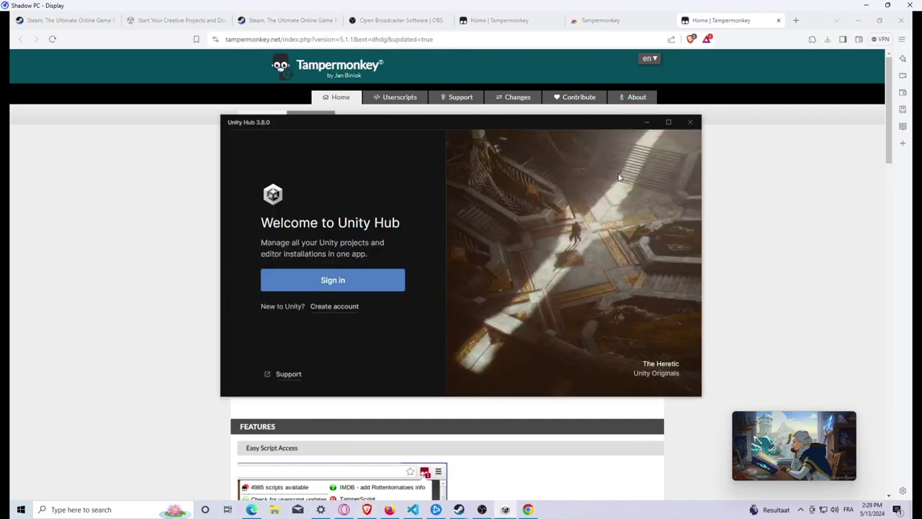
left_click(393, 278)
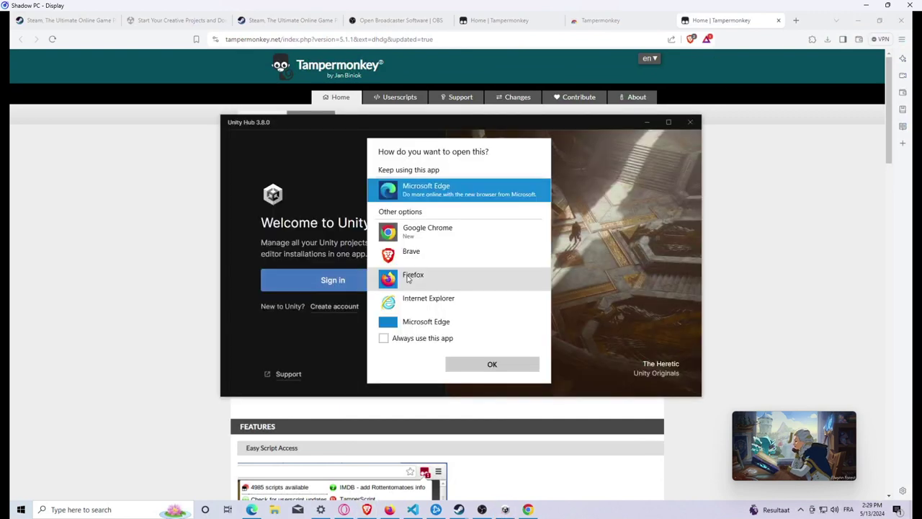
left_click(332, 208)
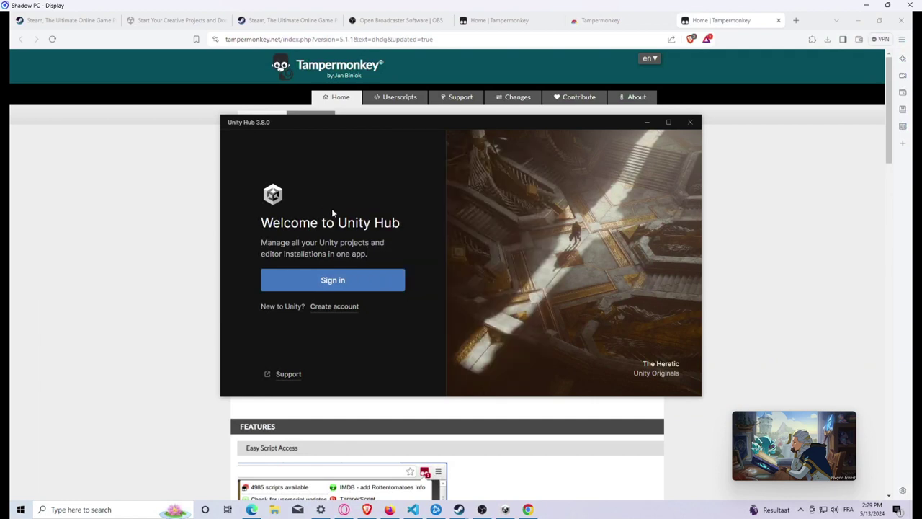
left_click(347, 286)
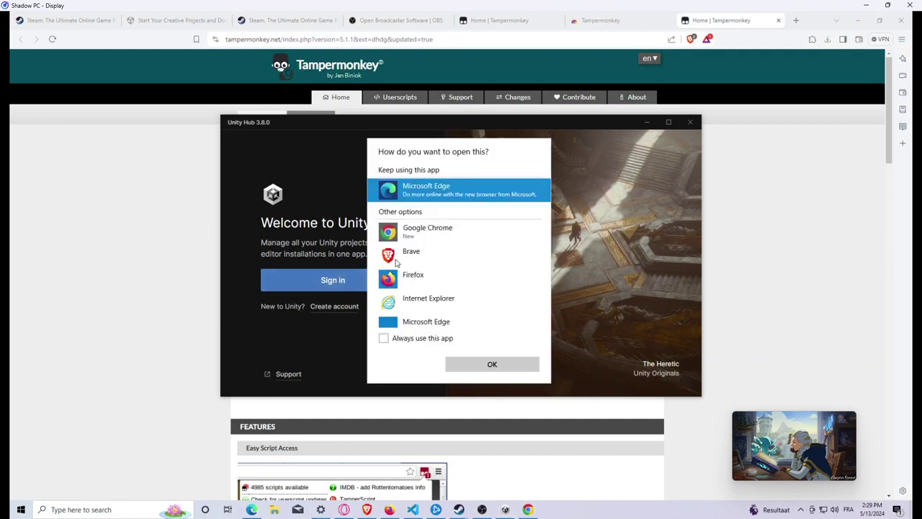
left_click(440, 253)
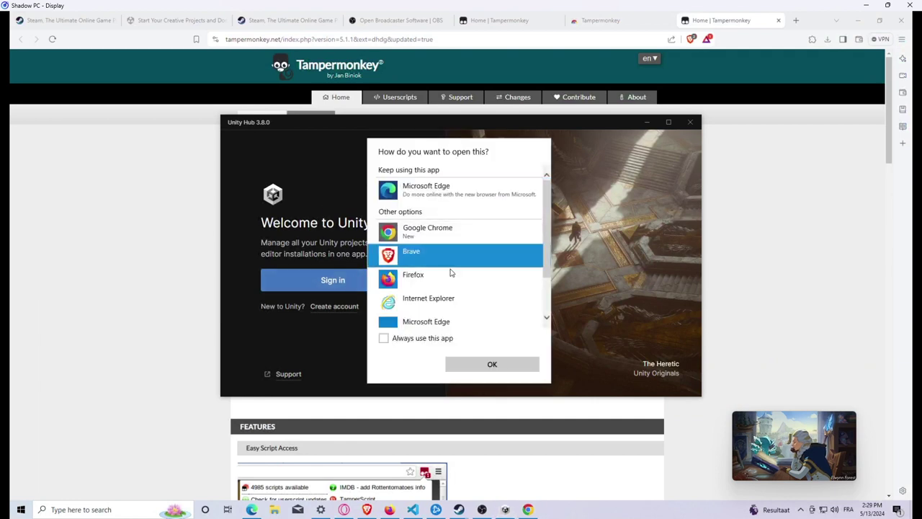
left_click(488, 363)
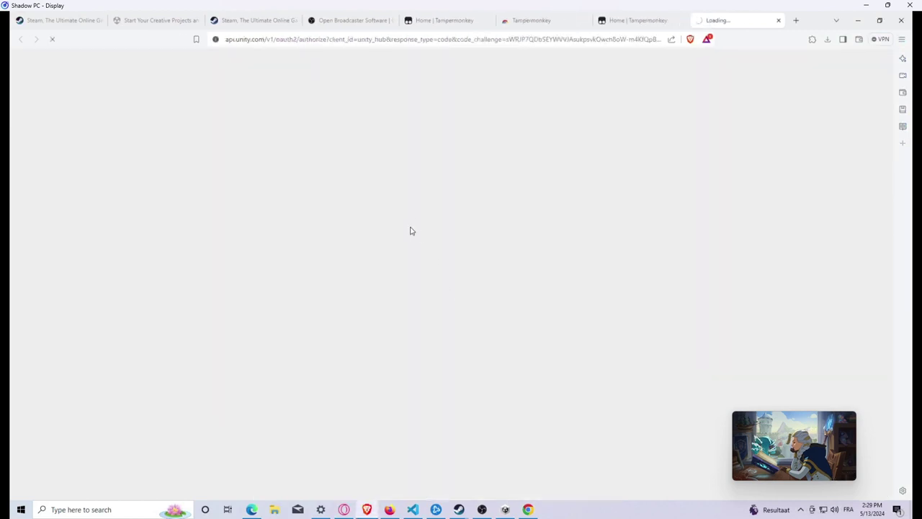
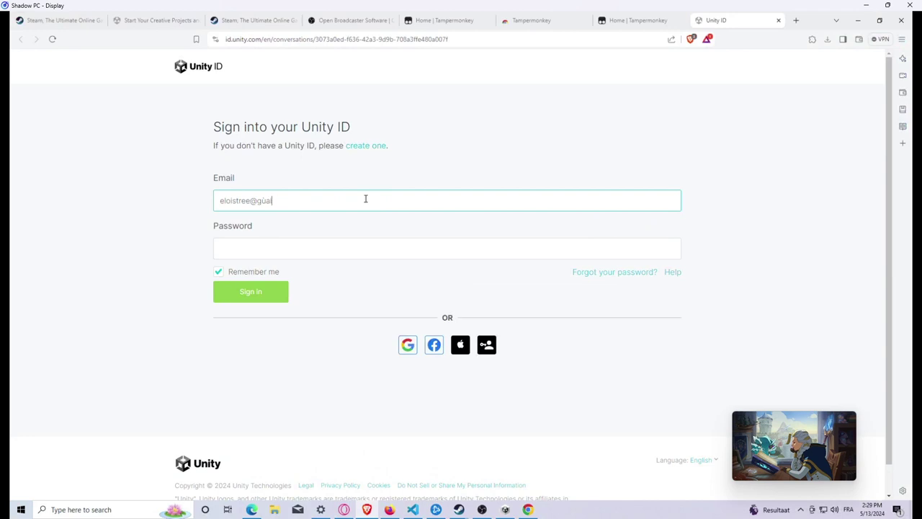
Enter the Unity ID account e-mail and password and submit the form.
key("Tab")
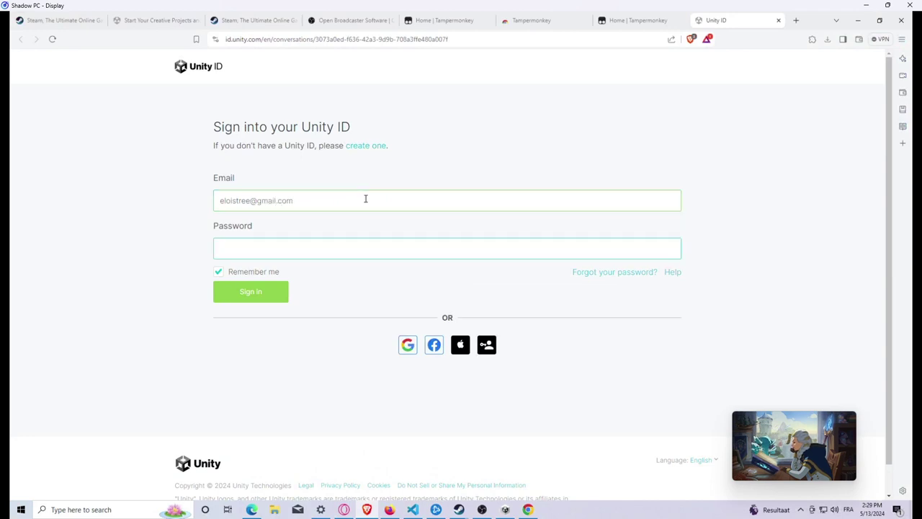
type("********")
key("Return")
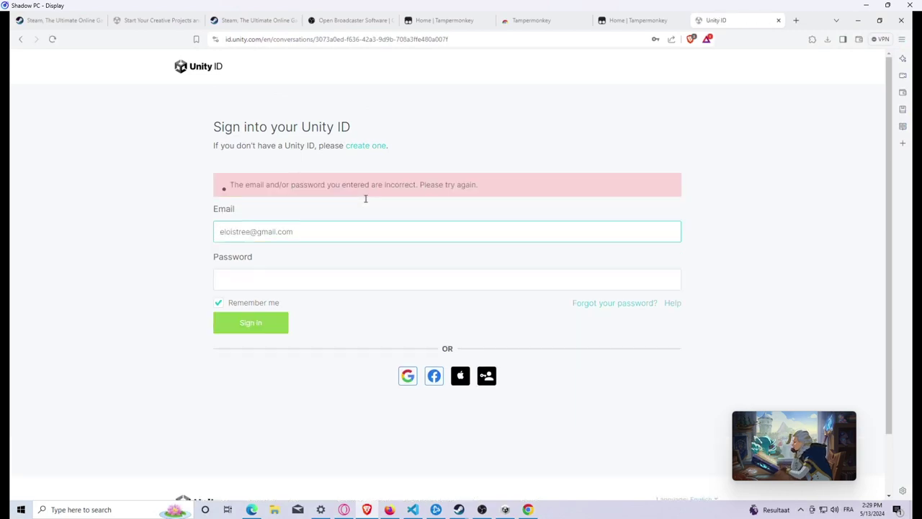
Retry the sign-in several times with different passwords until one is accepted.
key("Tab")
type("*********")
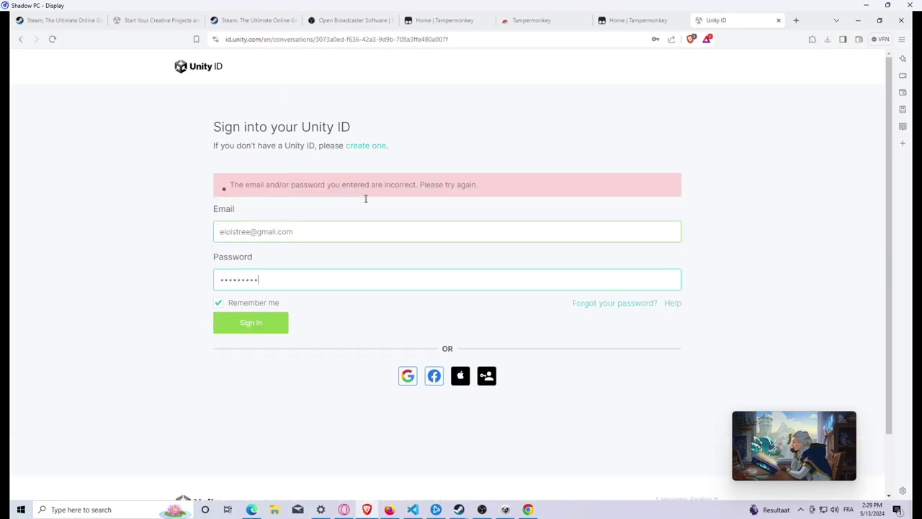
key("Return")
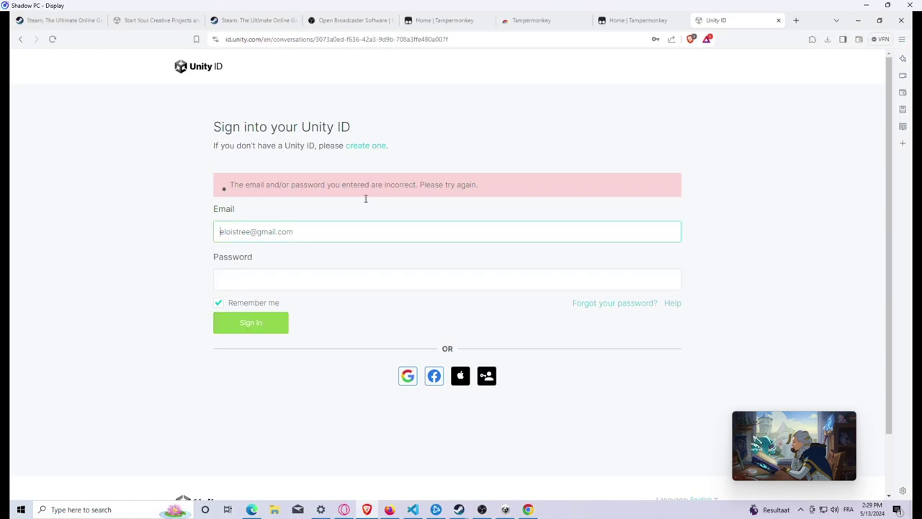
key("Tab")
type("*********")
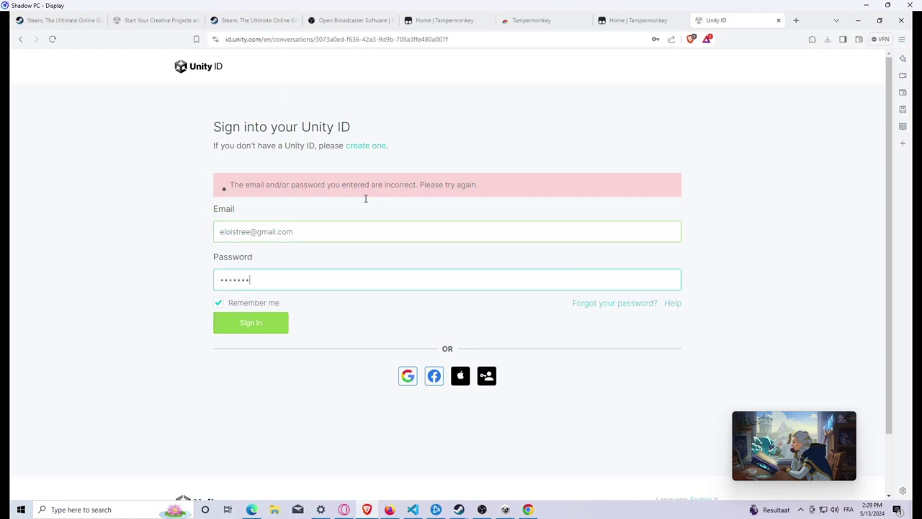
type("**")
key("Return")
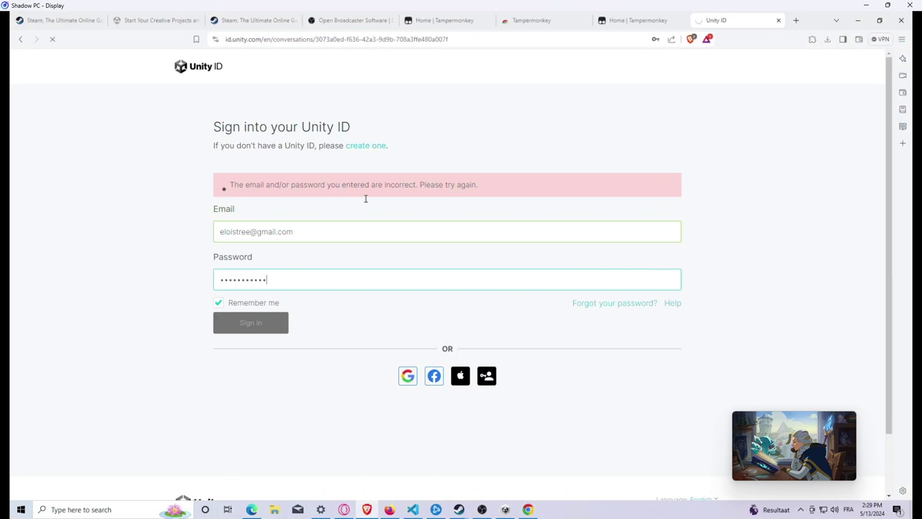
key("Tab")
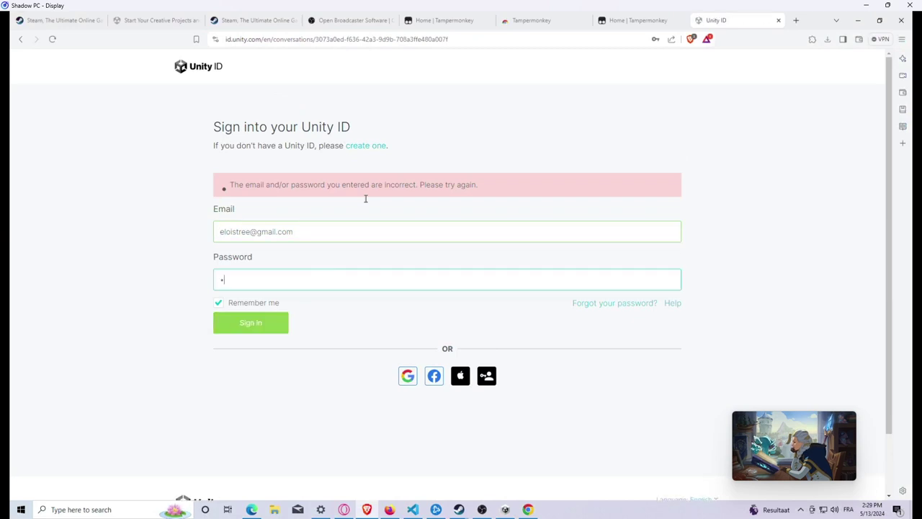
type("***********")
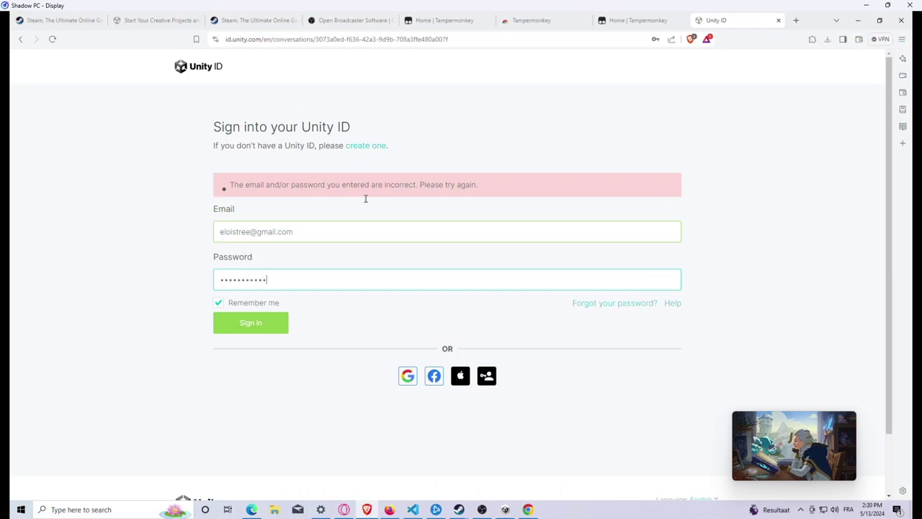
key("Return")
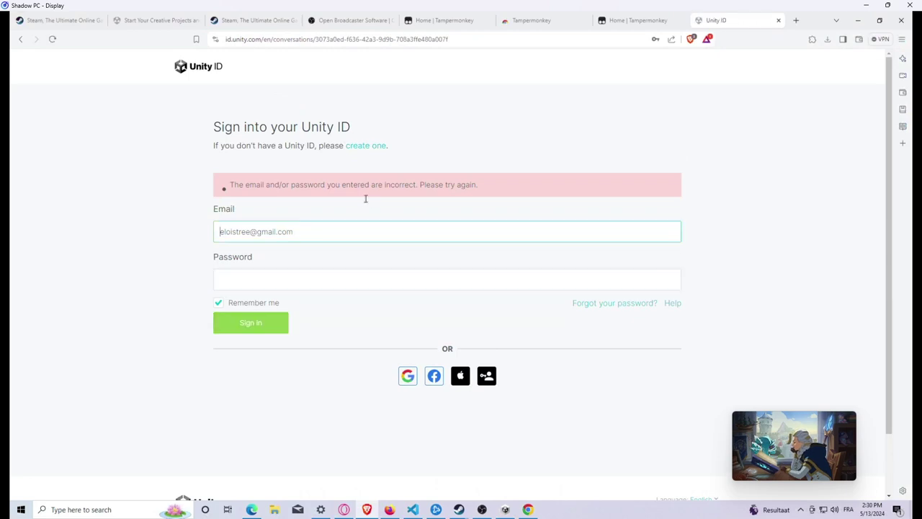
key("Tab")
type("*******")
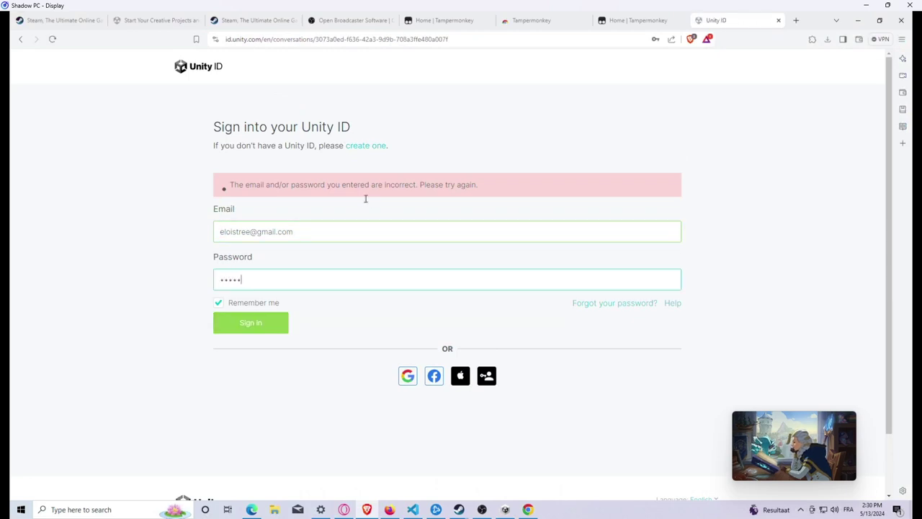
type("*")
key("Return")
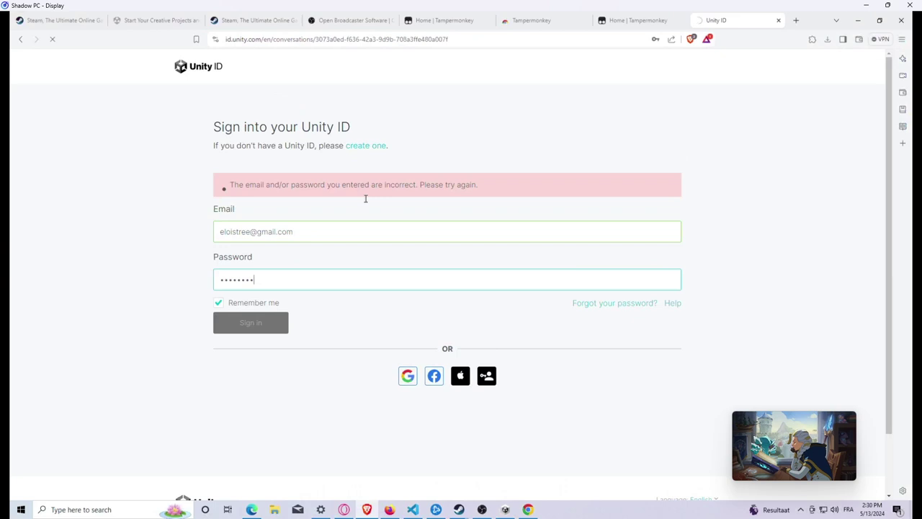
key("Tab")
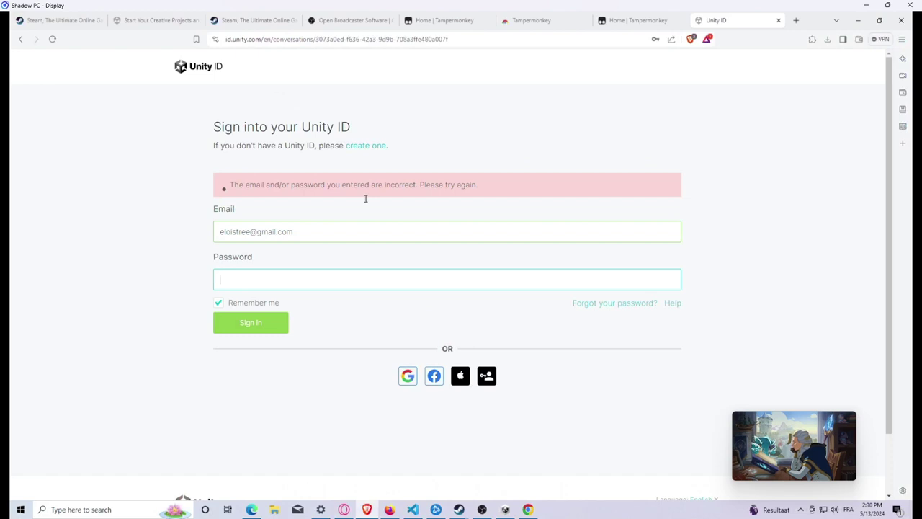
type("••••••••")
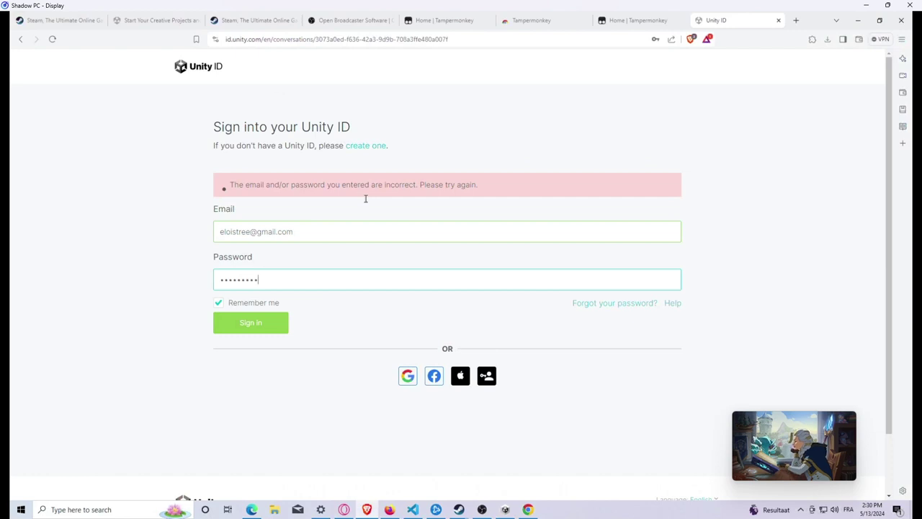
key("Return")
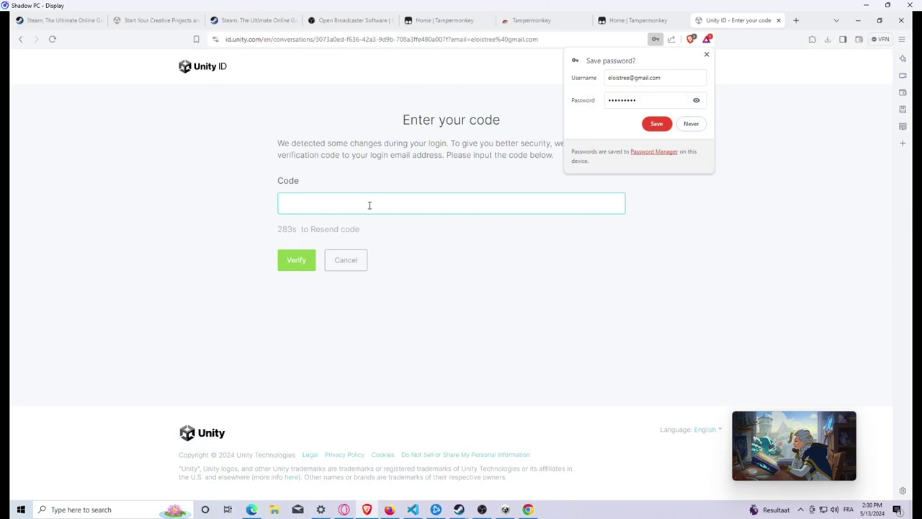
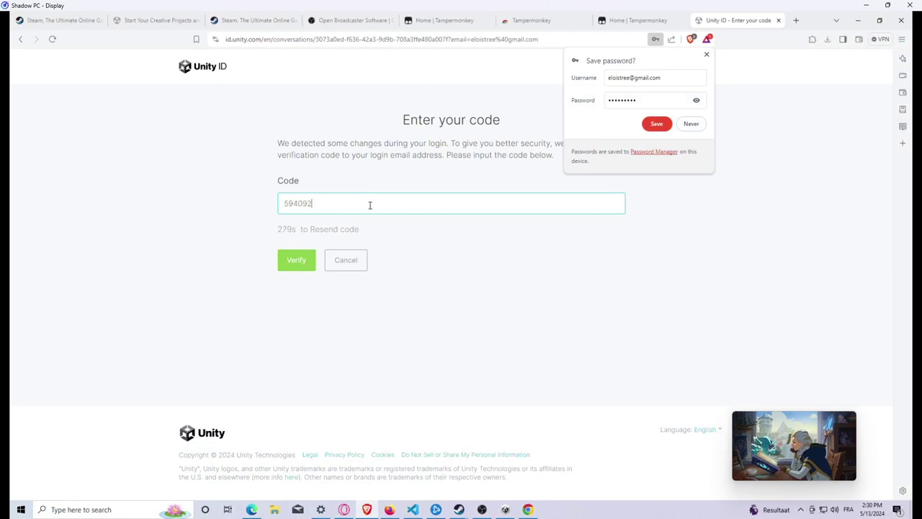
Verify with the emailed code, save the login, and always allow opening Unity Hub.
left_click(311, 261)
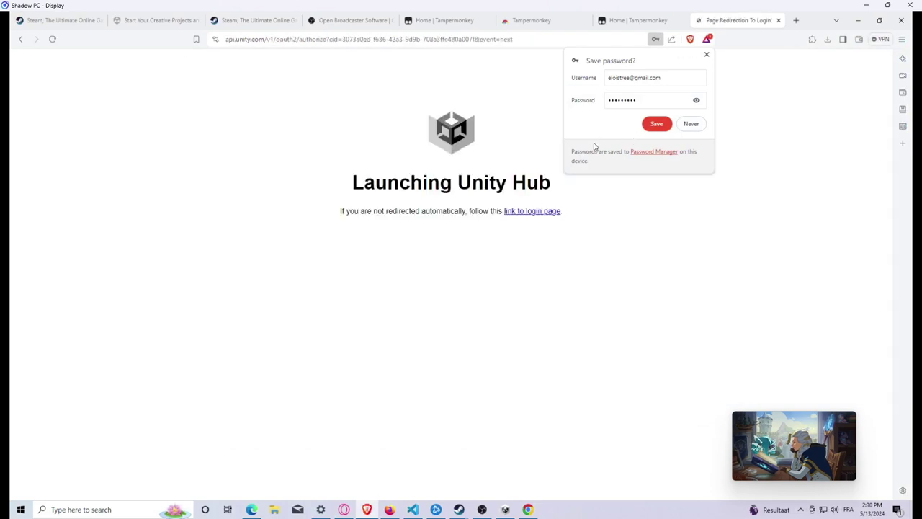
left_click(662, 124)
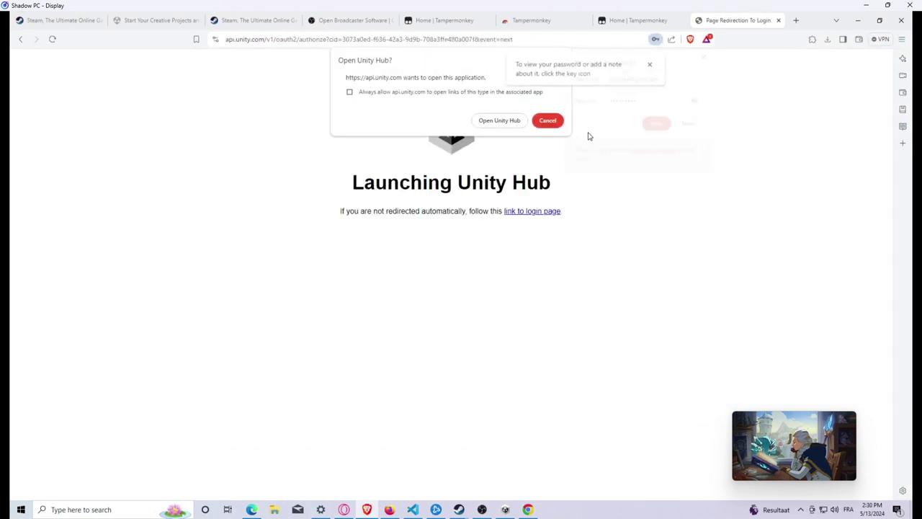
left_click(349, 91)
left_click(500, 121)
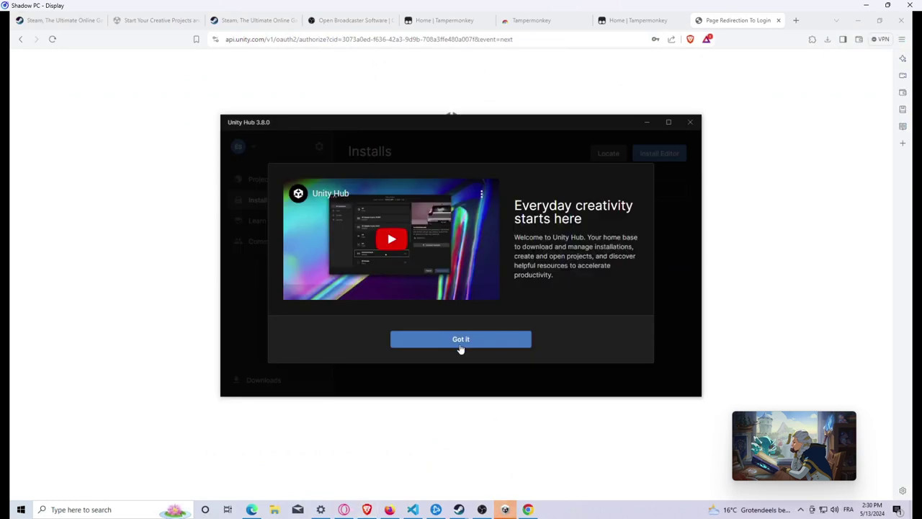
Dismiss the welcome and install recommended Unity 2022.3.28f1 LTS, agreeing to the Personal license.
left_click(481, 344)
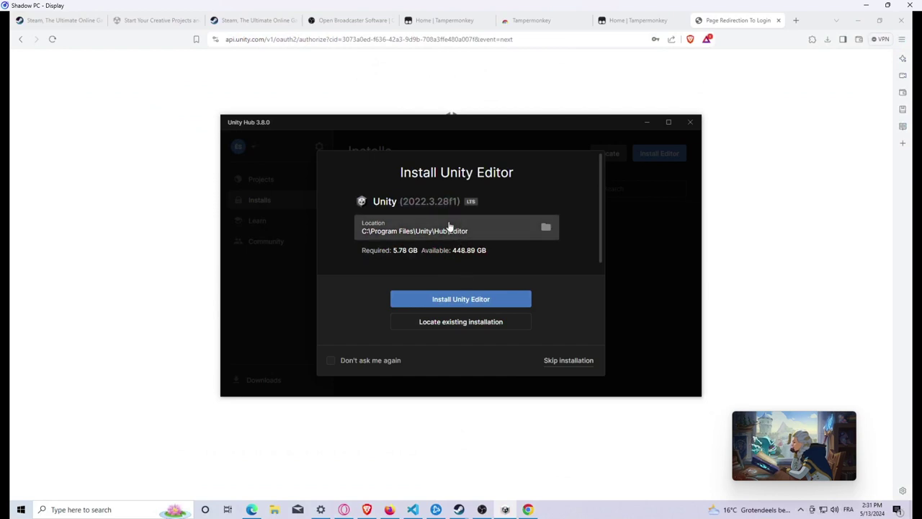
left_click(485, 300)
left_click(533, 331)
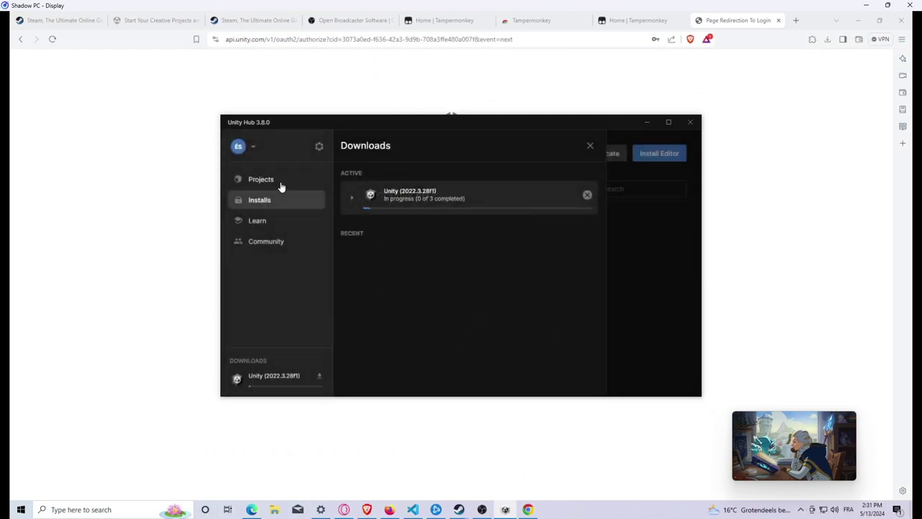
Browse the Pre-release, Archive and Official editor release lists.
left_click(590, 146)
left_click(660, 157)
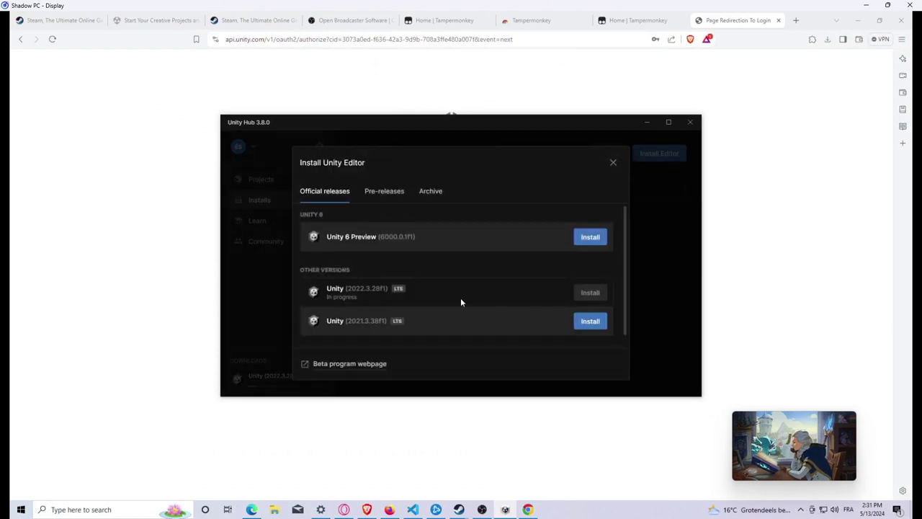
left_click(390, 191)
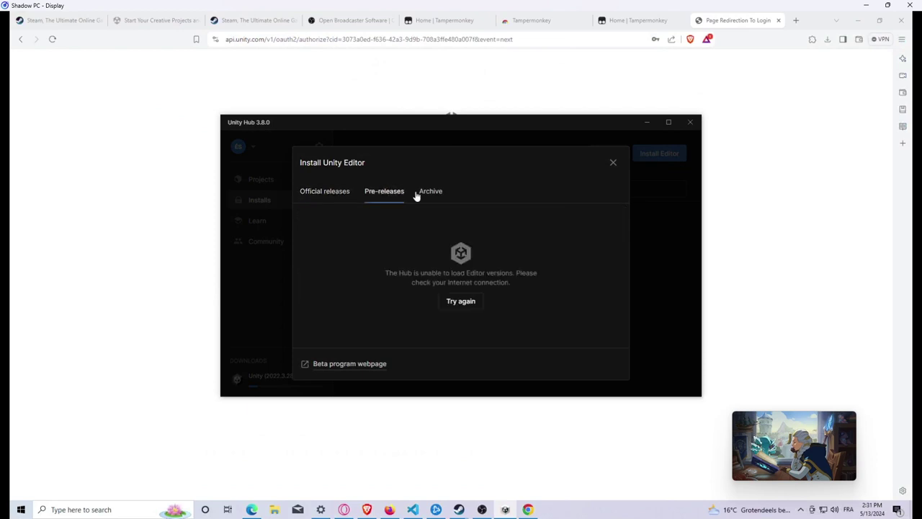
left_click(425, 192)
left_click(344, 191)
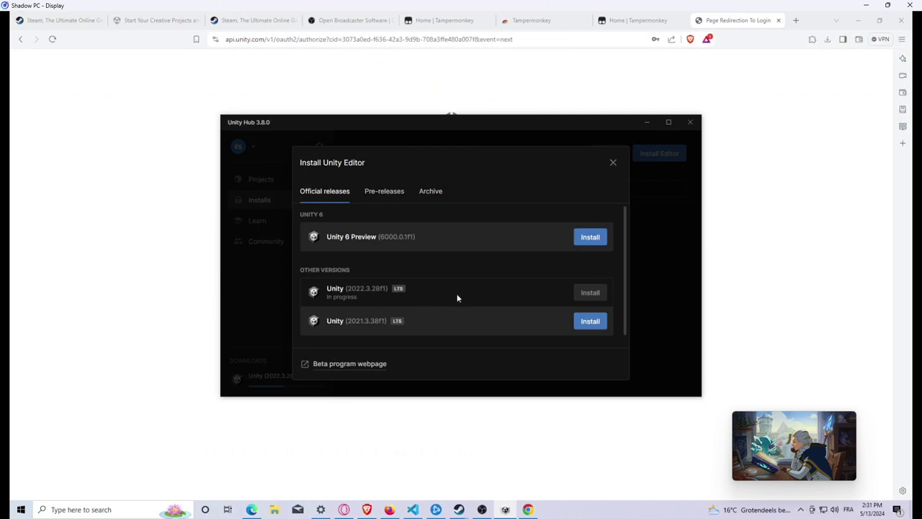
Open the Downloads panel and expand the 2022.3.28f1 entry to see its components.
left_click(614, 163)
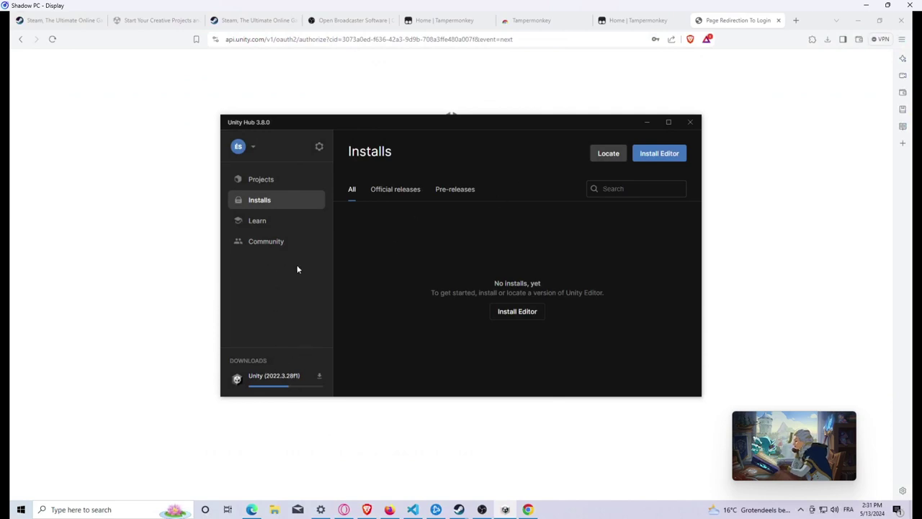
left_click(303, 387)
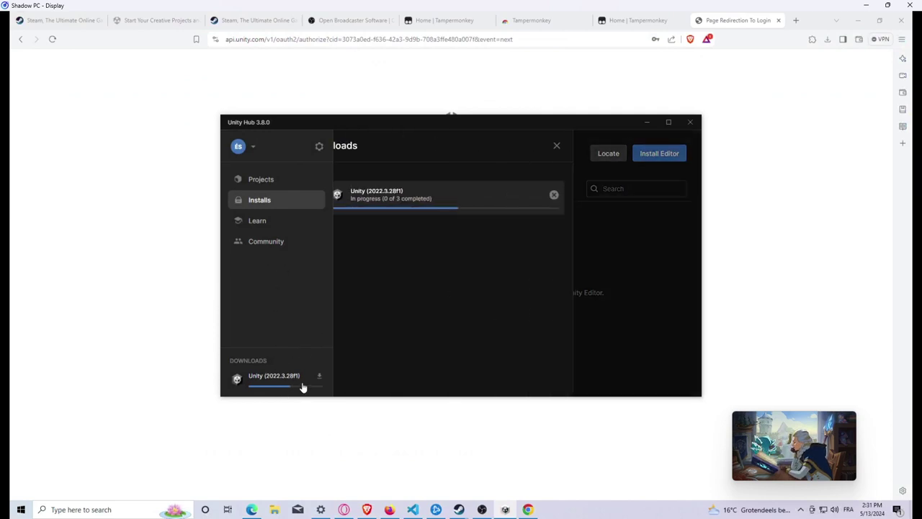
left_click(425, 199)
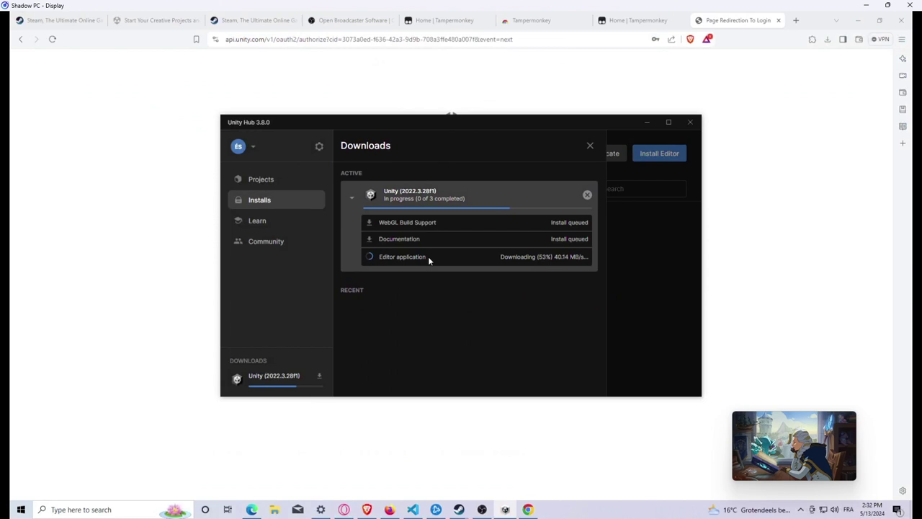
Cancel the Unity 2022.3.28f1 download and close the Downloads panel.
left_click(587, 195)
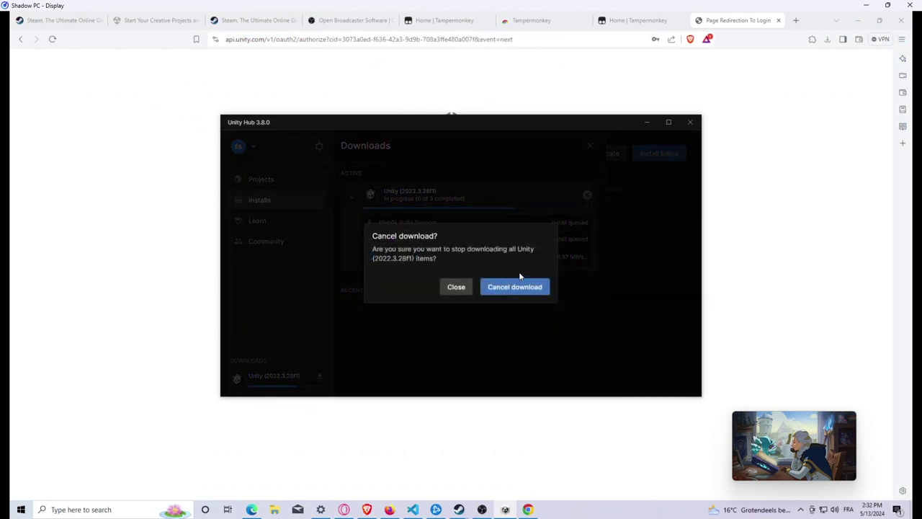
left_click(514, 286)
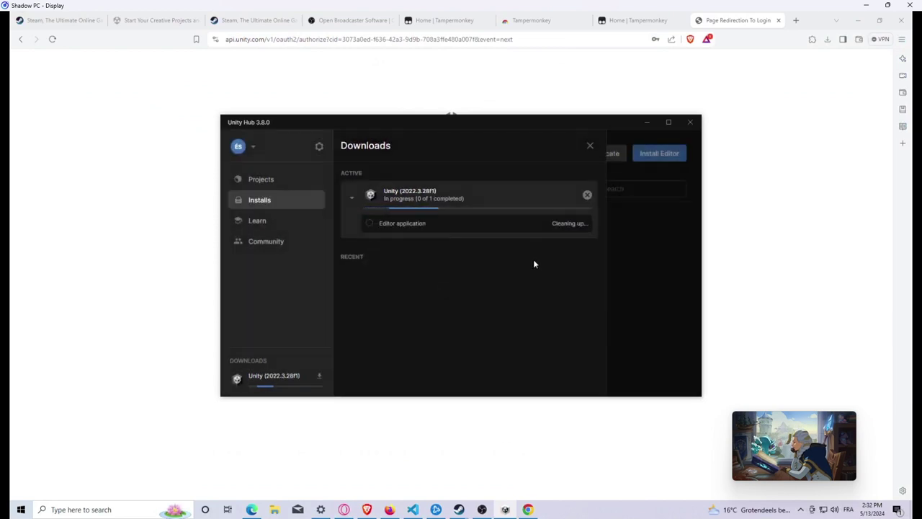
left_click(590, 146)
Confirm the cancellation in Downloads and bring up the installable editor versions list.
left_click(640, 155)
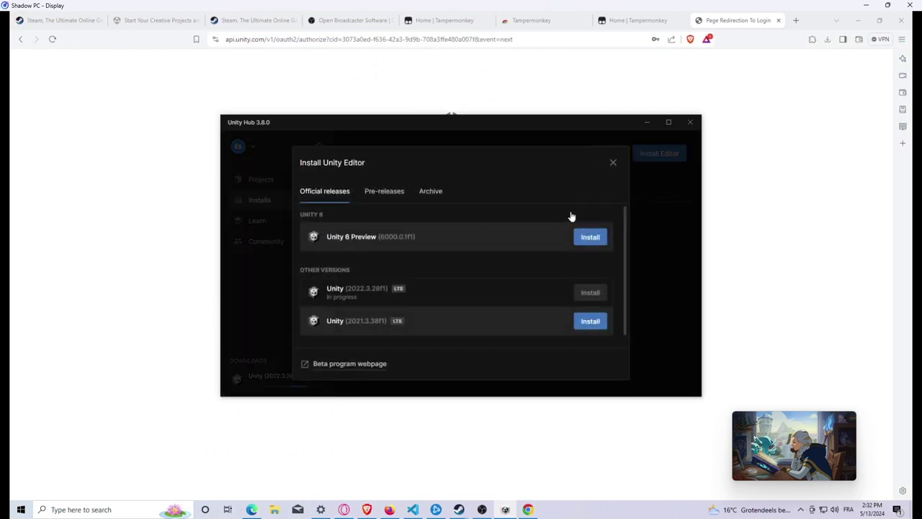
left_click(613, 162)
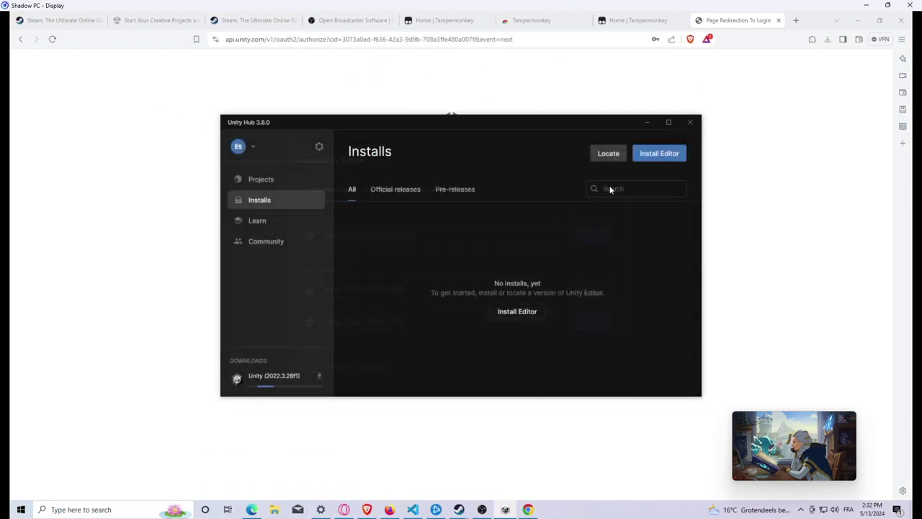
left_click(291, 386)
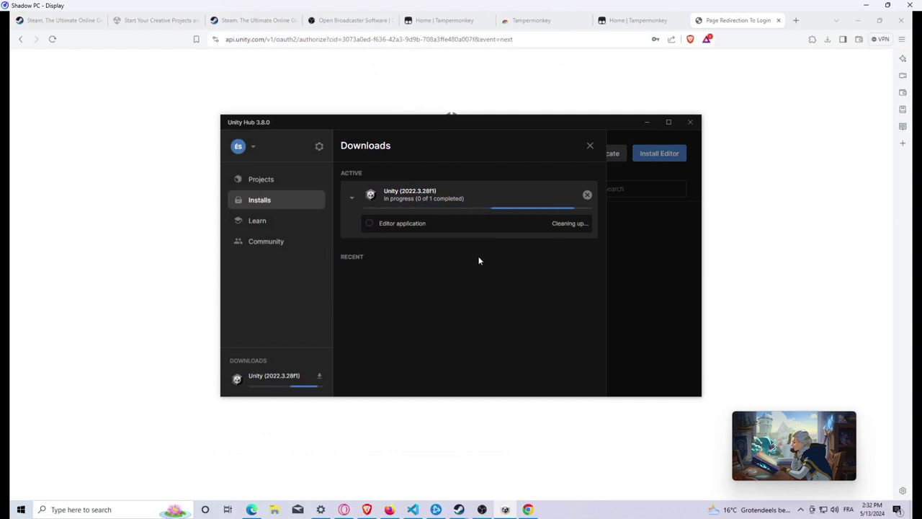
left_click(644, 238)
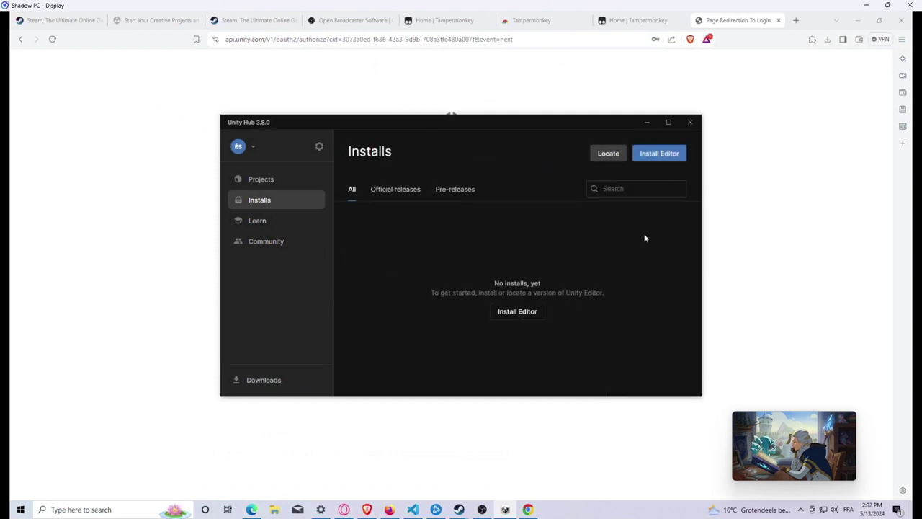
left_click(658, 155)
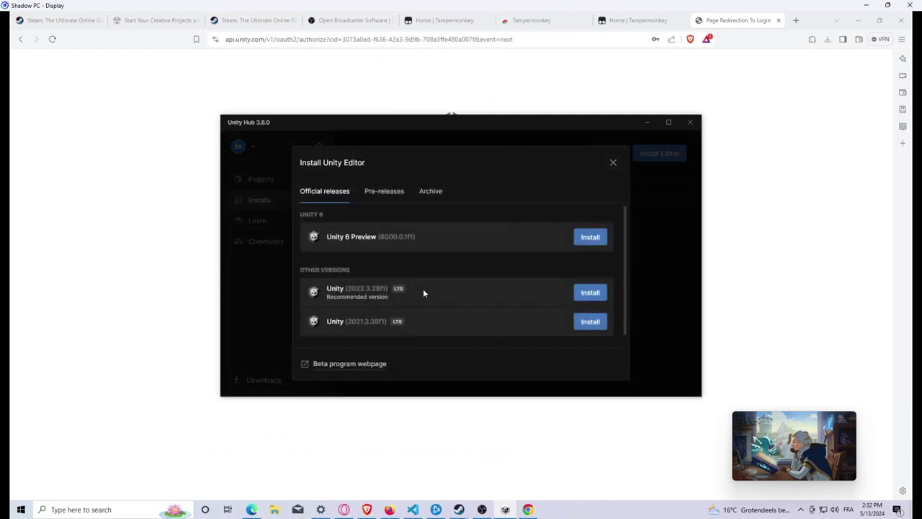
Install 2022.3.28f1 with Android, WebGL, Windows IL2CPP and Dedicated Server build support ticked.
left_click(583, 294)
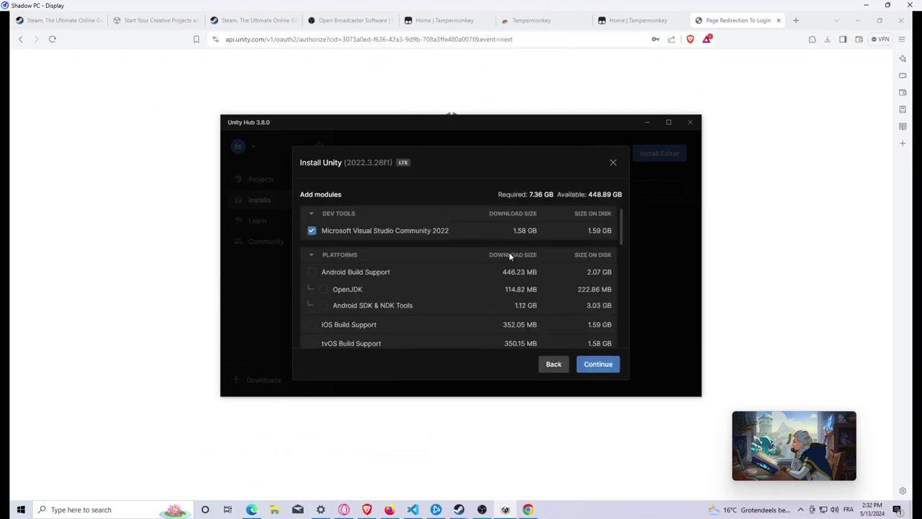
left_click(311, 272)
scroll(345, 296, "down", 1)
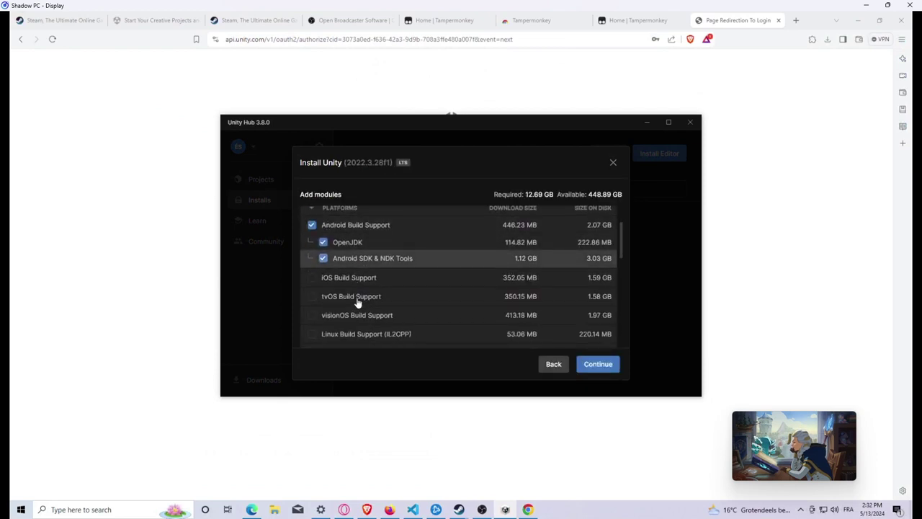
scroll(352, 286, "down", 1)
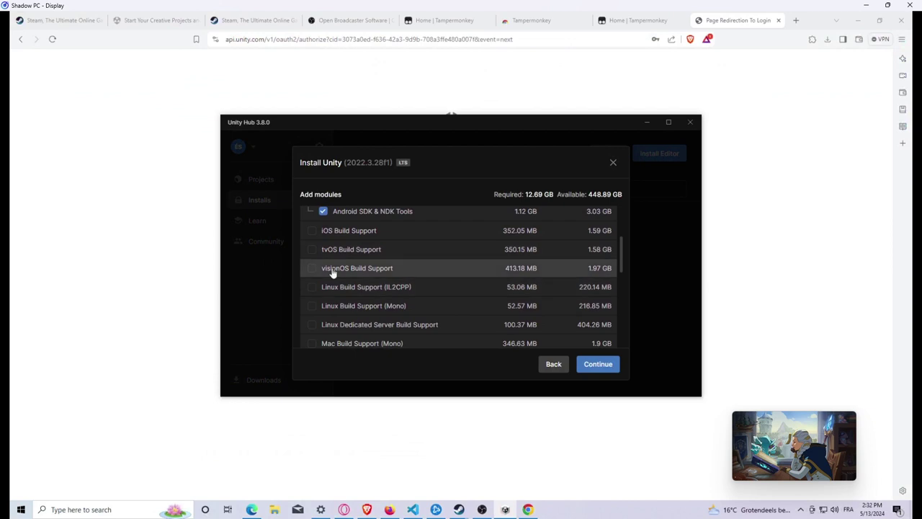
scroll(327, 288, "down", 2)
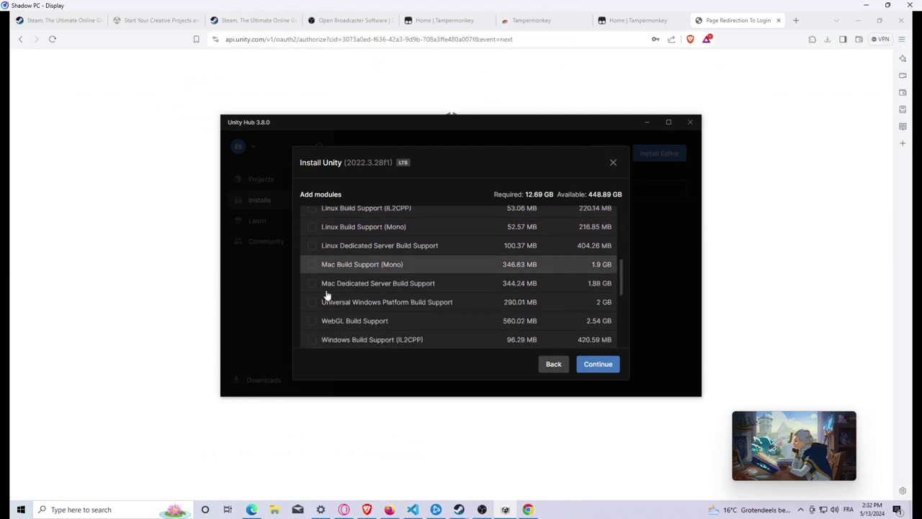
scroll(321, 281, "down", 1)
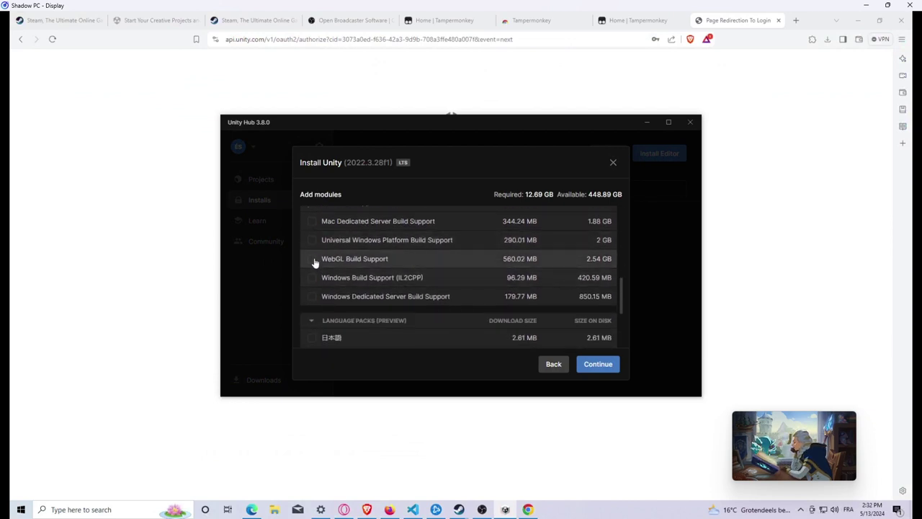
left_click(313, 260)
left_click(312, 278)
left_click(312, 296)
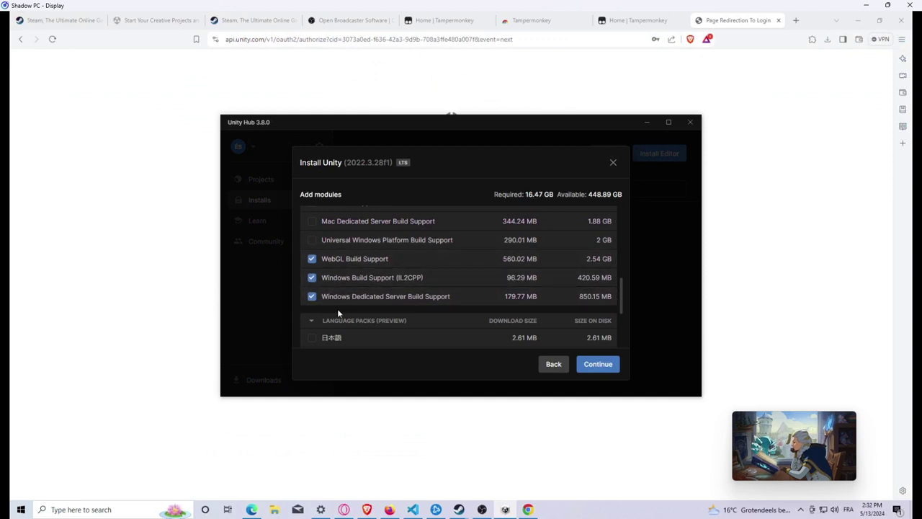
scroll(414, 284, "down", 3)
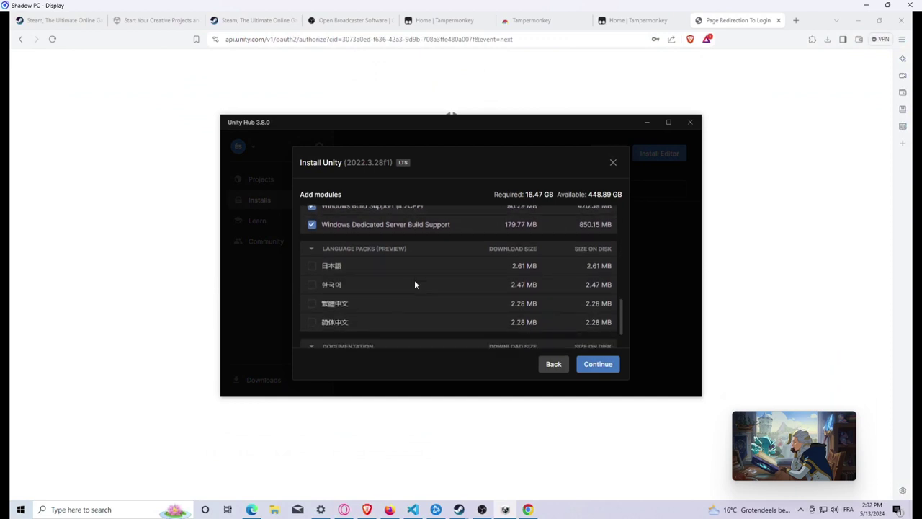
Accept the Visual Studio and Android SDK licenses and start the installation.
left_click(598, 364)
left_click(580, 317)
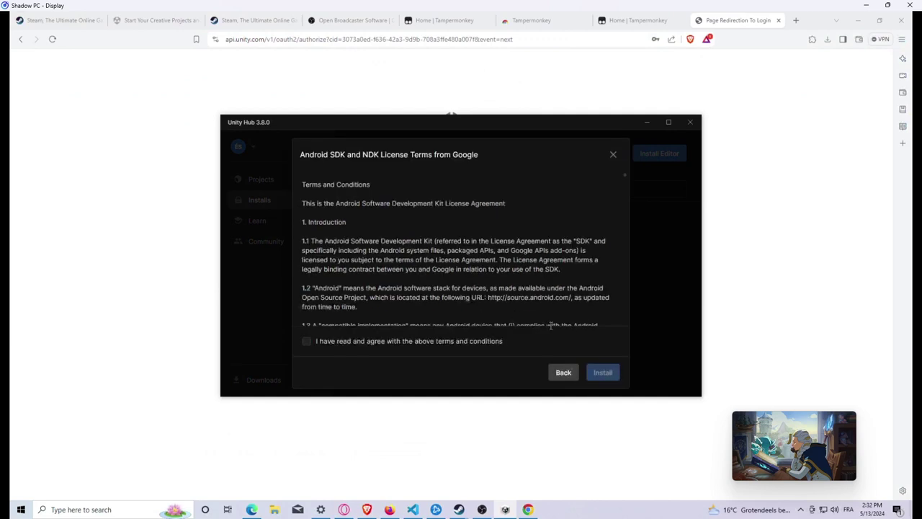
left_click(499, 345)
left_click(606, 373)
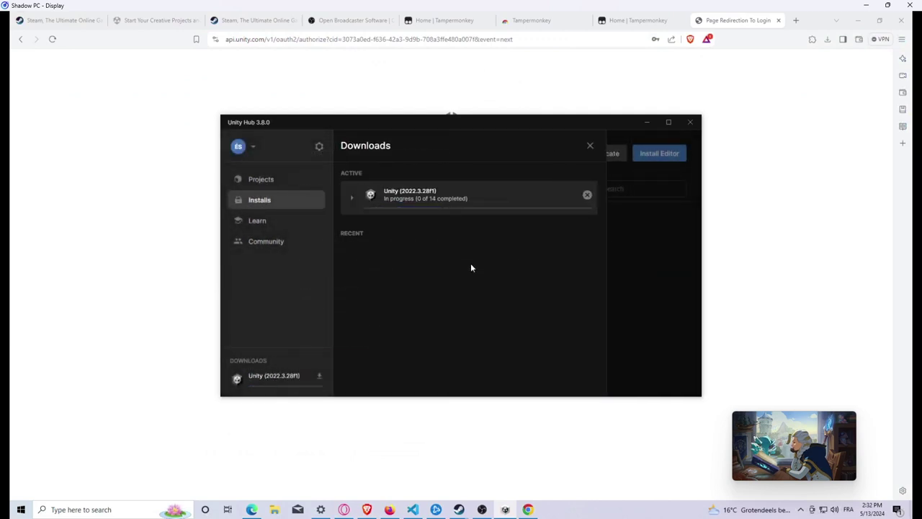
Expand the download to review its 14 components, including Windows IL2CPP.
left_click(392, 196)
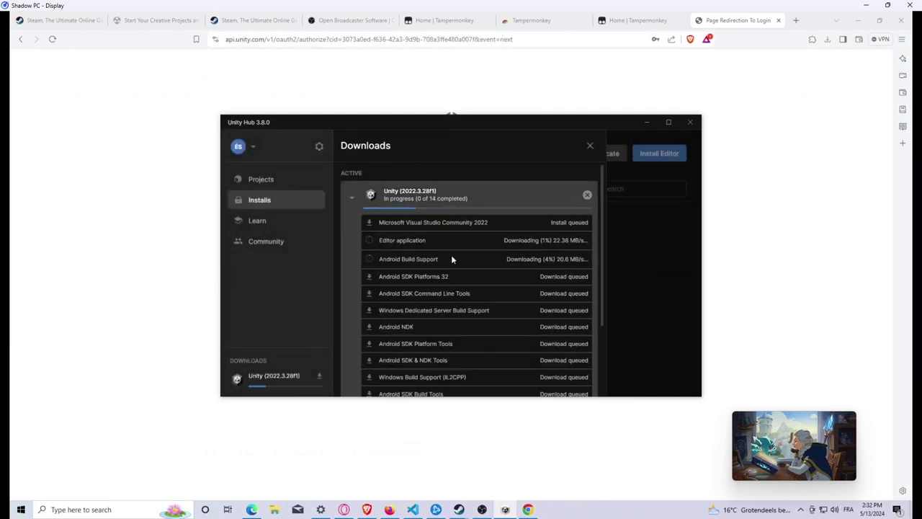
scroll(448, 271, "down", 3)
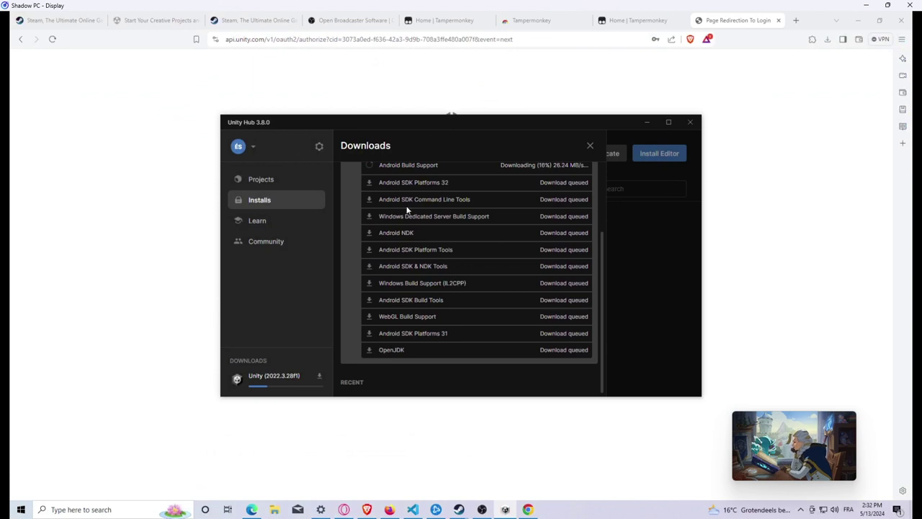
scroll(431, 211, "up", 2)
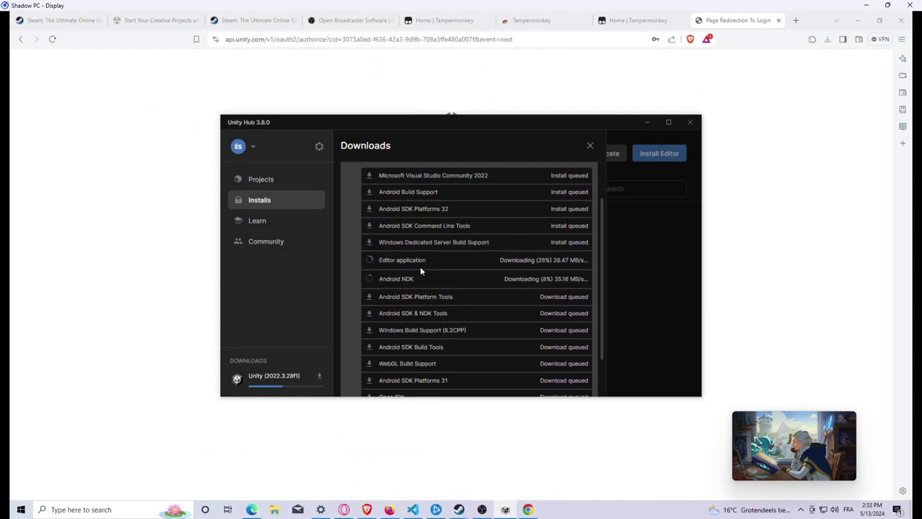
scroll(422, 280, "down", 1)
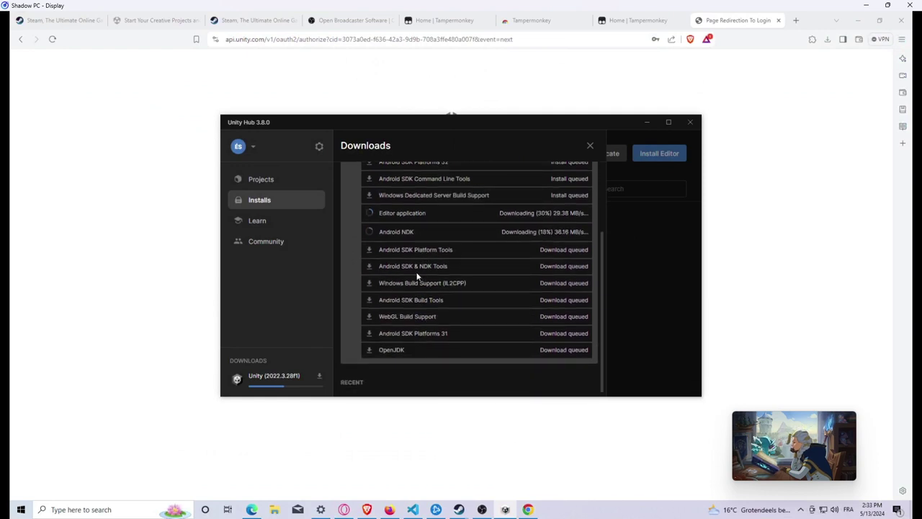
mouse_move(445, 283)
left_mouse_down()
mouse_move(469, 284)
mouse_move(444, 284)
left_mouse_up()
left_click(465, 283)
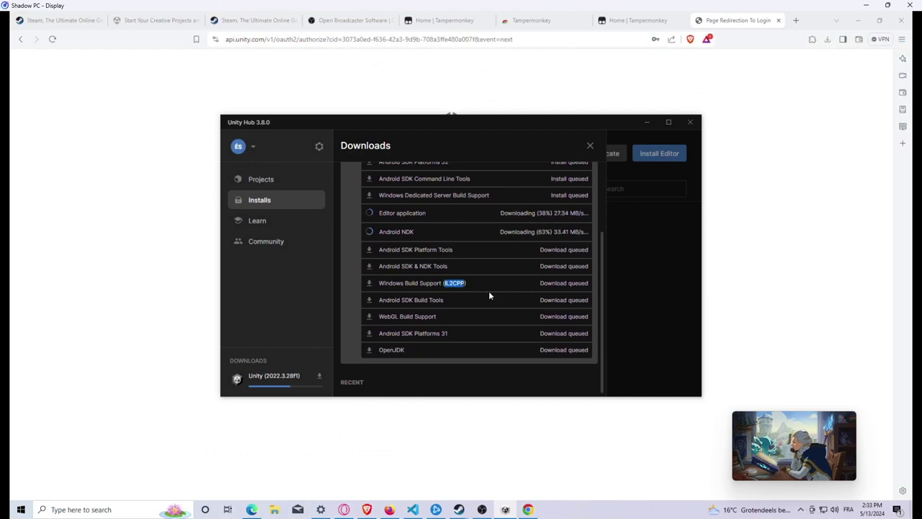
Reopen the Downloads panel and wait until every 2022.3.28f1 component shows Install queued.
left_click(613, 291)
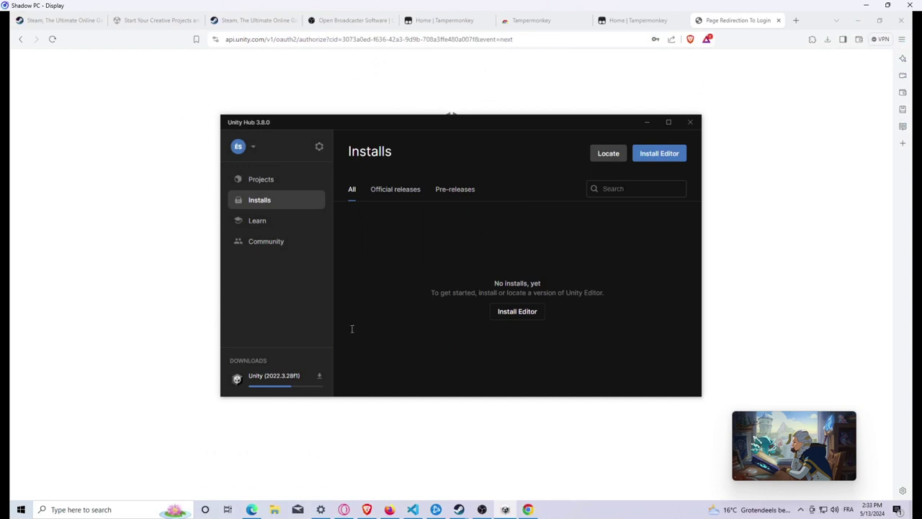
left_click(289, 376)
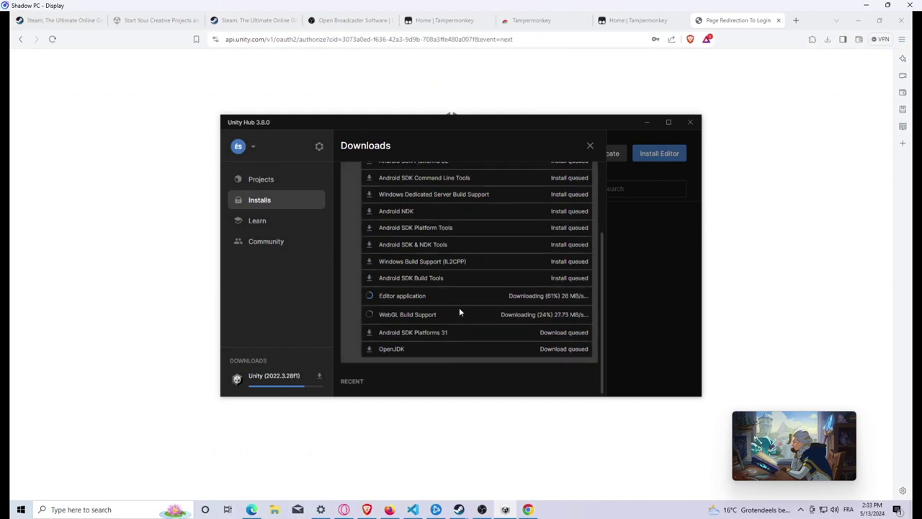
scroll(442, 320, "up", 1)
scroll(432, 331, "down", 1)
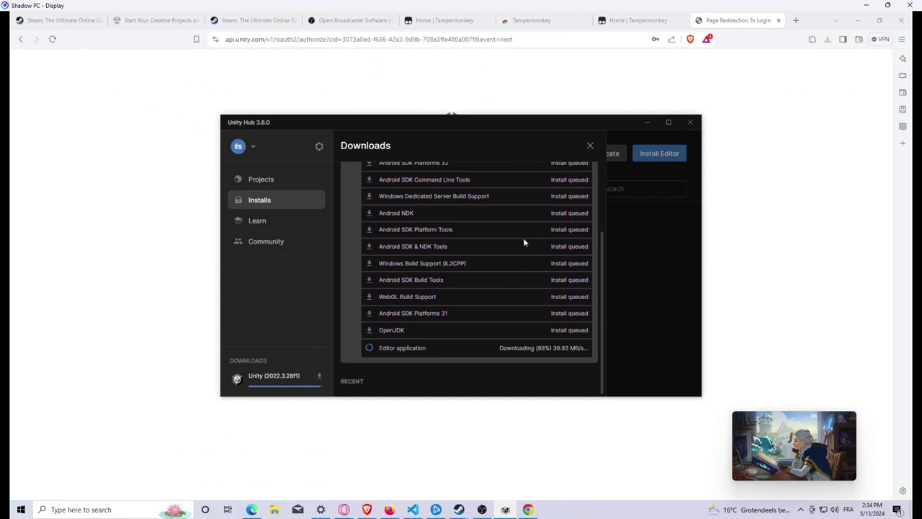
scroll(523, 237, "up", 5)
scroll(523, 237, "down", 5)
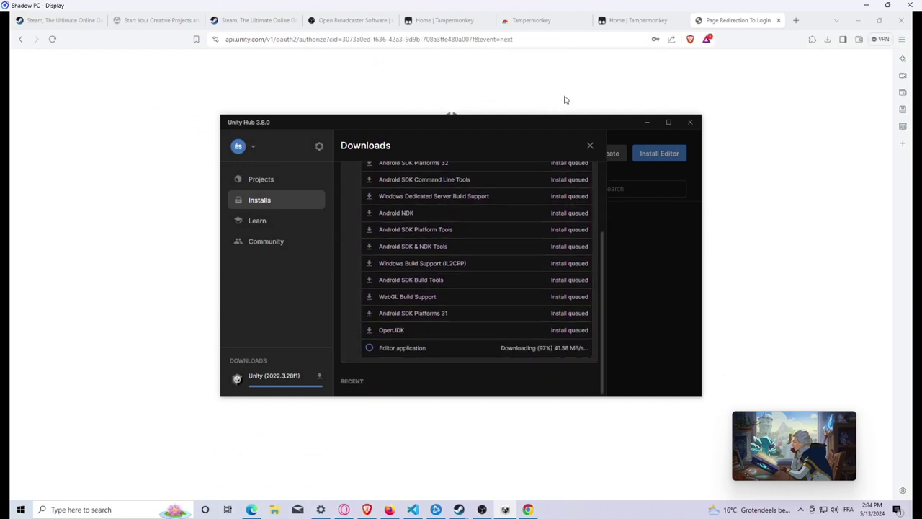
Approve the admin prompt, dismiss the New project editor prompt, and watch the 2022.3.28f1 Editor installing.
left_click(589, 146)
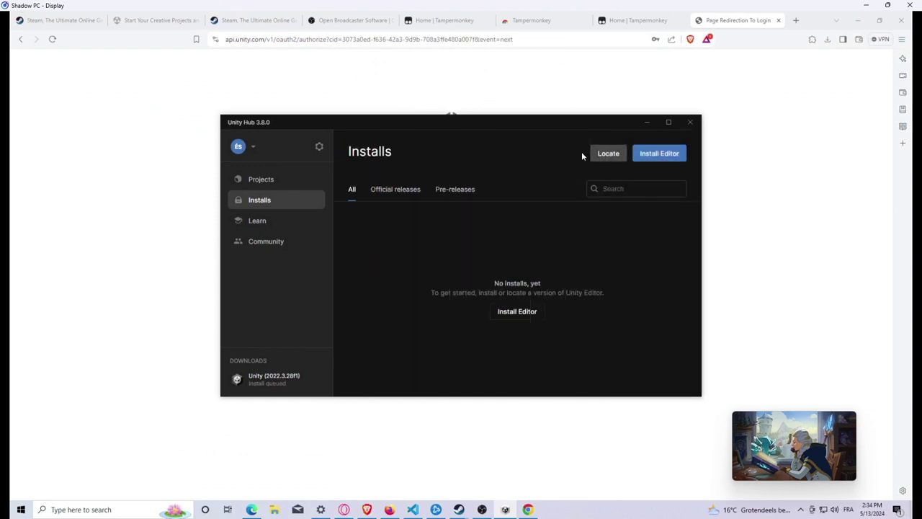
left_click(317, 180)
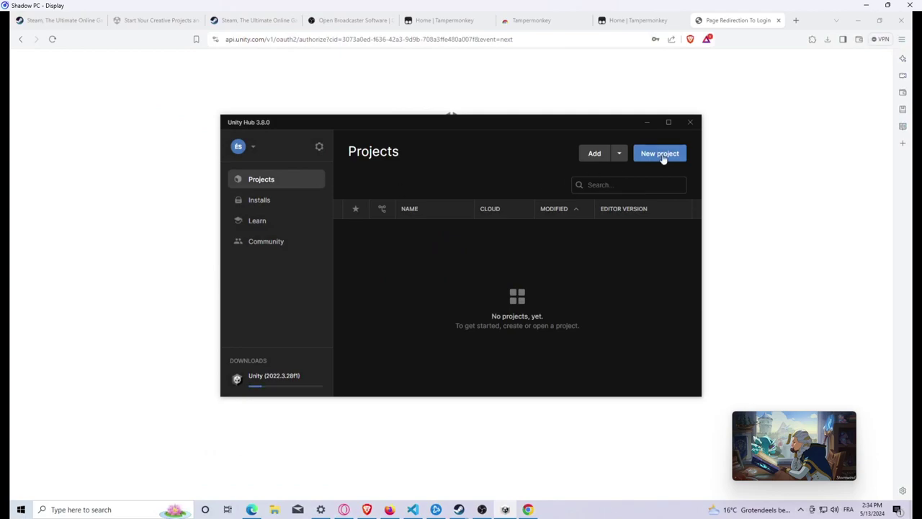
left_click(661, 154)
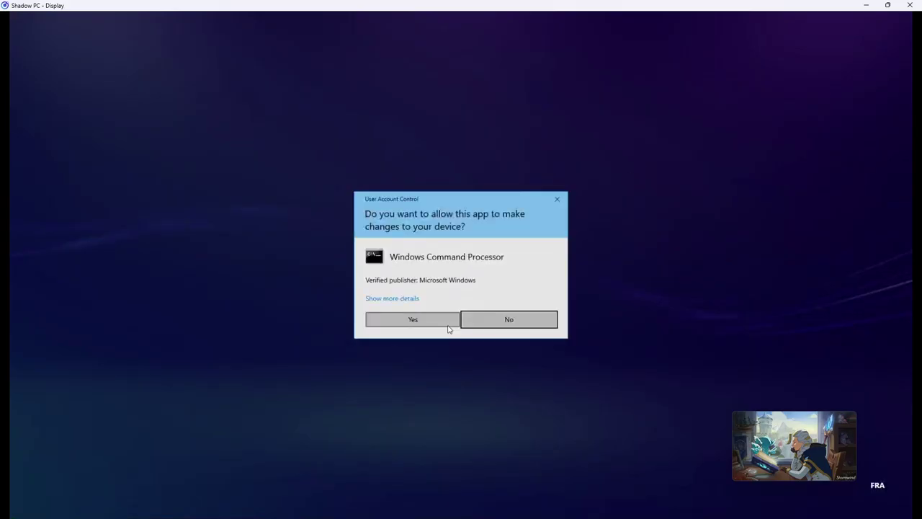
left_click(448, 319)
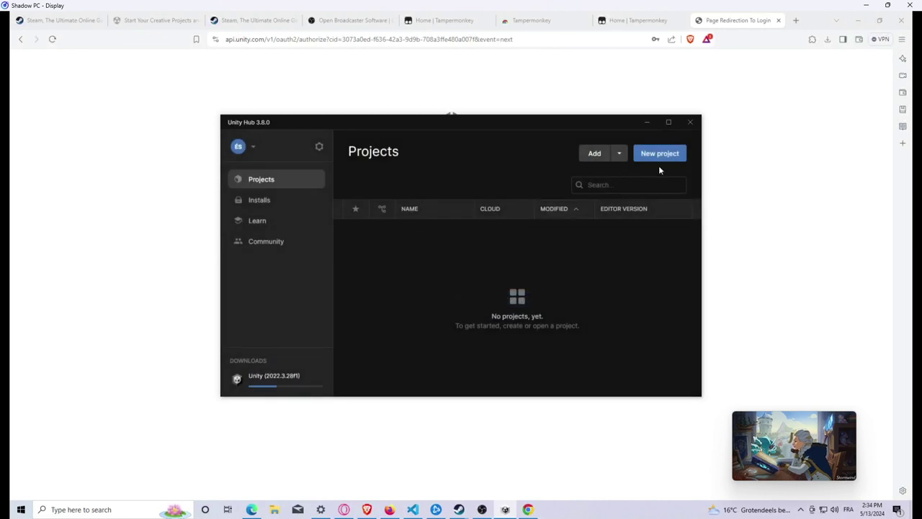
left_click(657, 161)
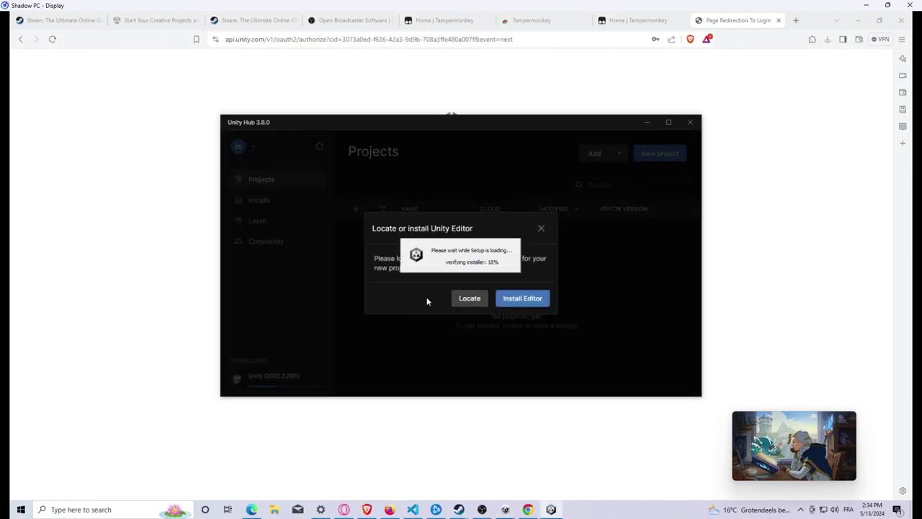
left_click(542, 229)
left_click(276, 377)
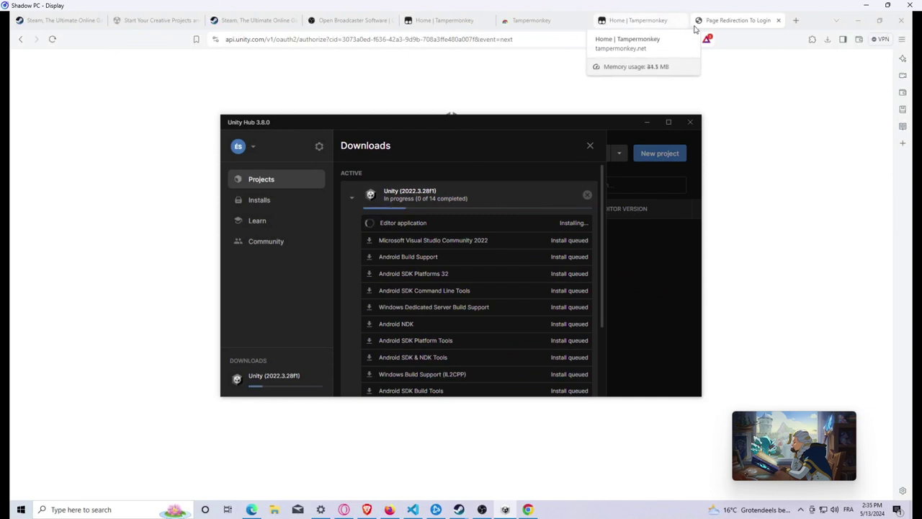
Finish the OBS 30.1.2 installer with Launch OBS Studio checked.
left_click(505, 509)
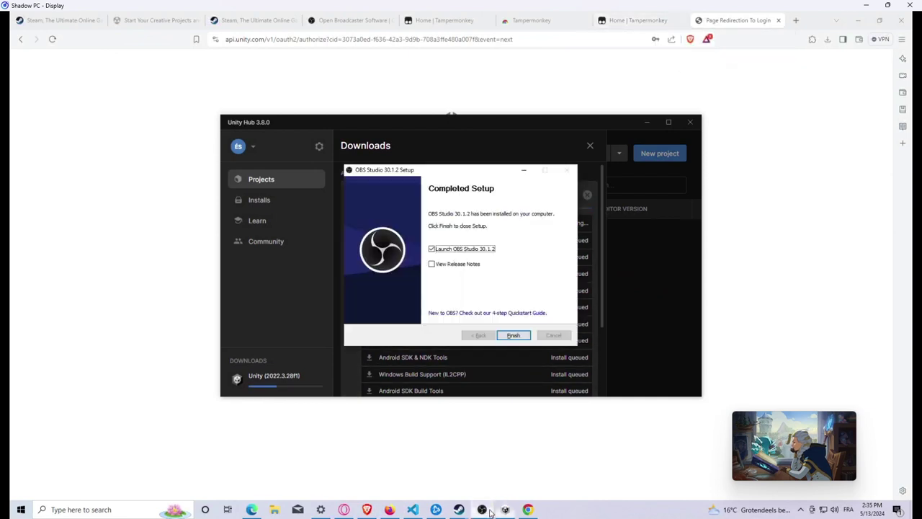
left_click_drag(465, 178, 232, 98)
left_click(281, 266)
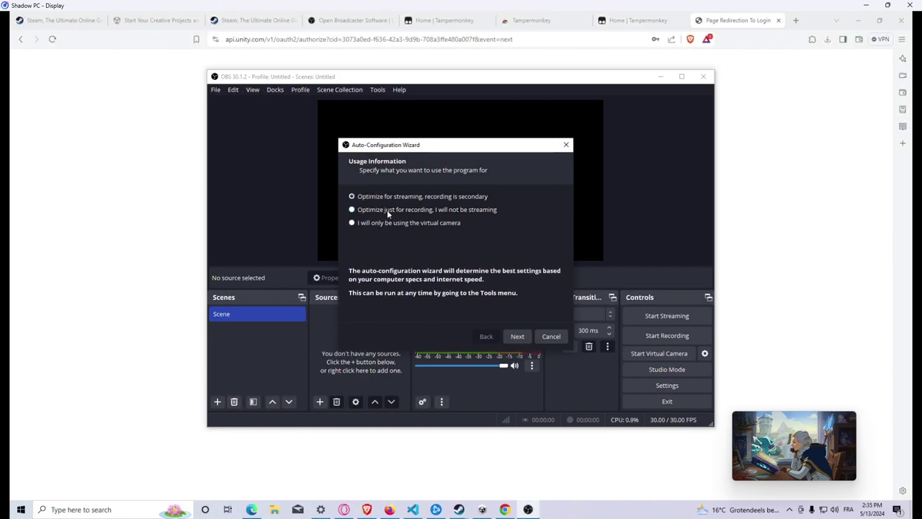
Choose 'Optimize just for recording' in the Auto-Configuration Wizard and apply the recommended settings.
left_click(438, 209)
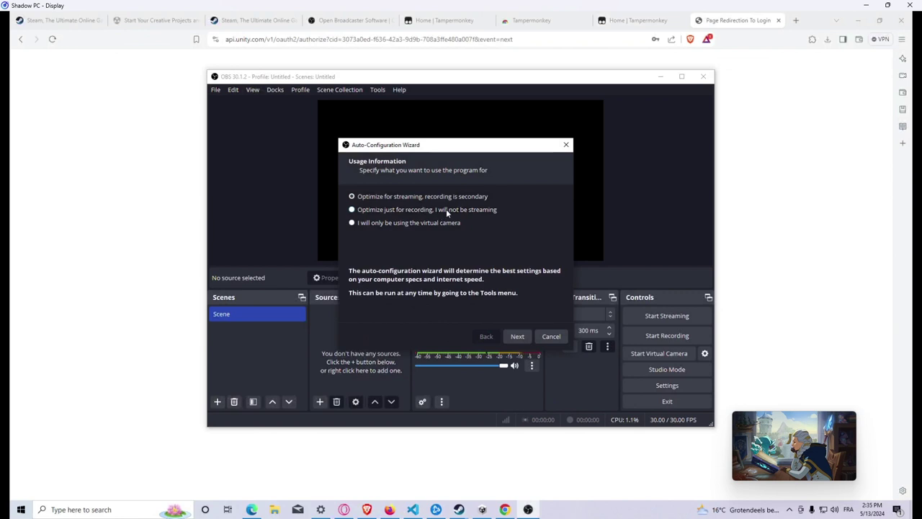
left_click(519, 336)
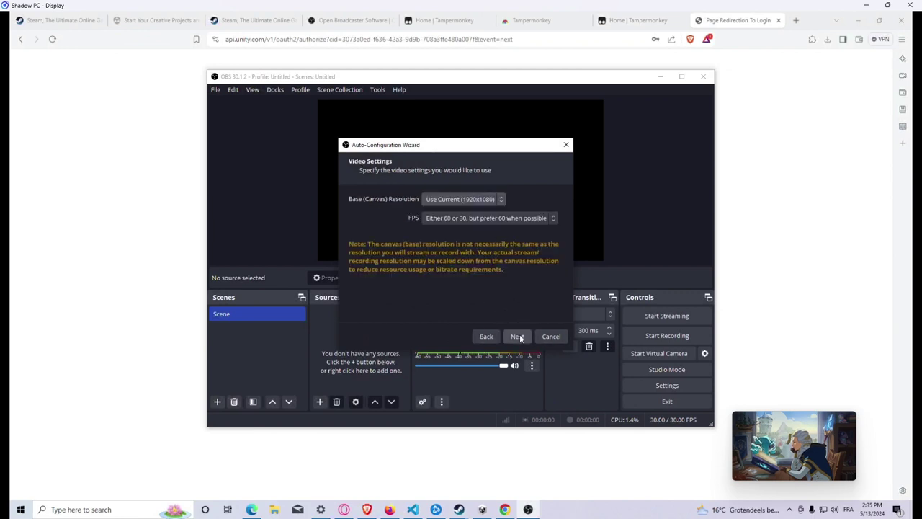
left_click(518, 337)
left_click(513, 336)
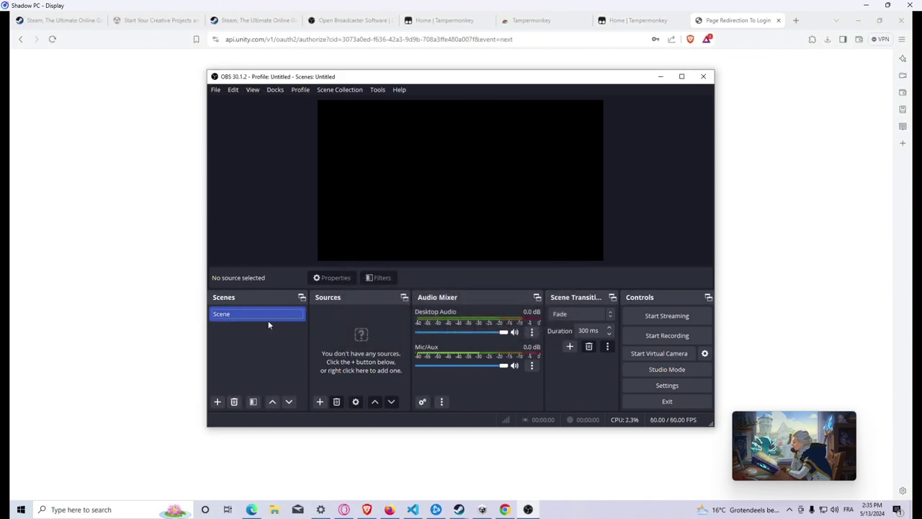
Create a 'Desktop' scene with a default Display Capture source of the primary monitor.
left_click(217, 402)
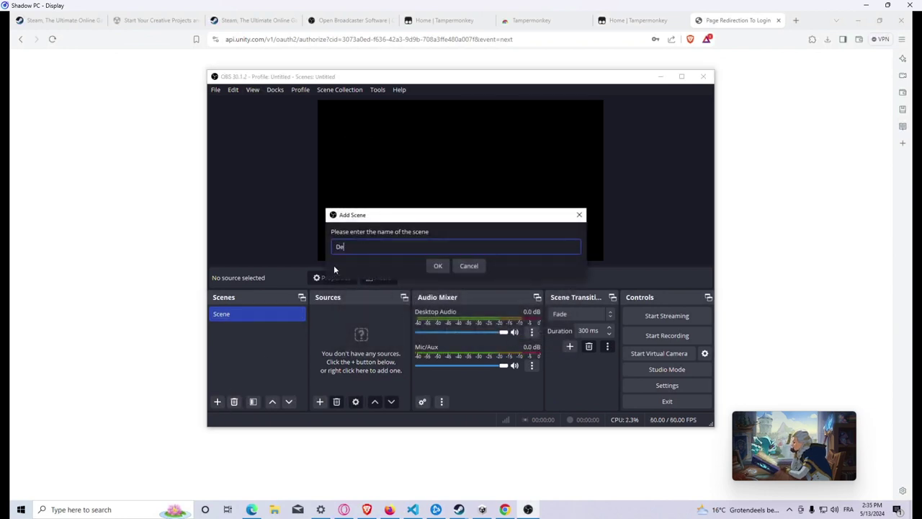
type("Desktop")
key("Return")
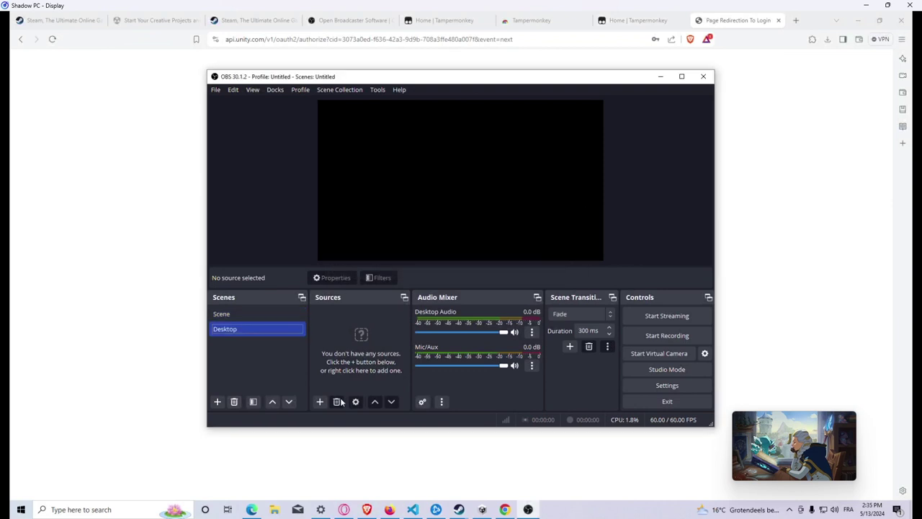
left_click(320, 401)
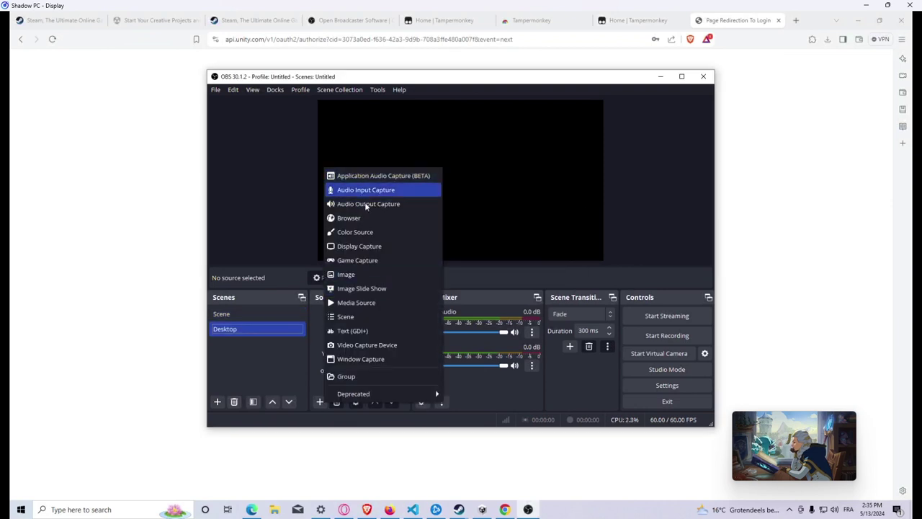
left_click(378, 247)
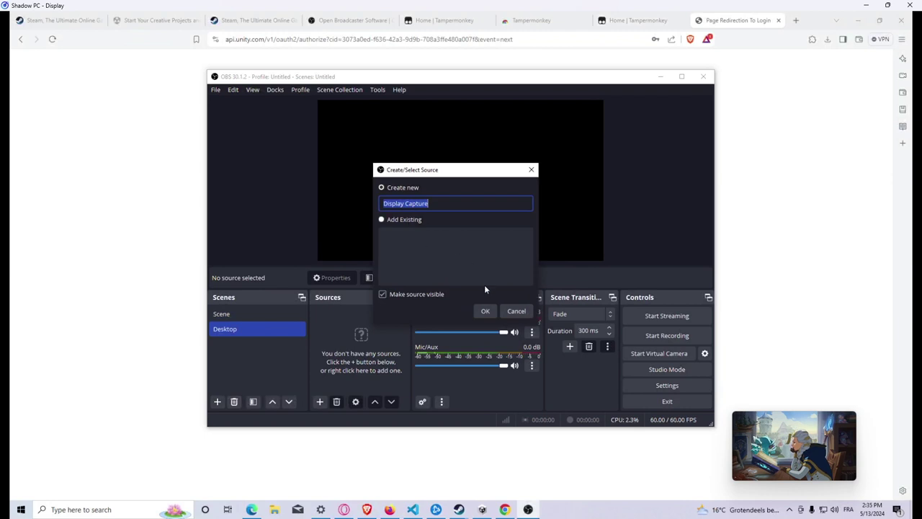
left_click(486, 311)
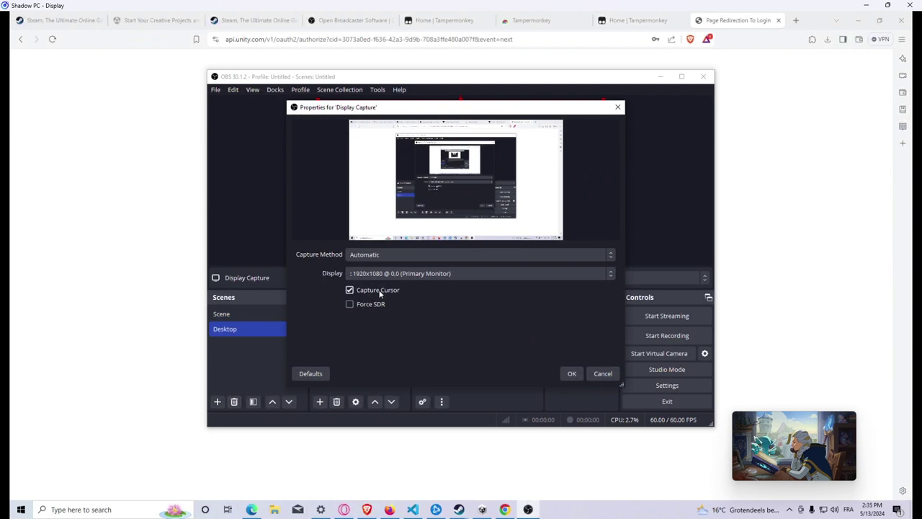
left_click(571, 374)
Add a 'Ninja' scene, then remove it again.
left_click(218, 401)
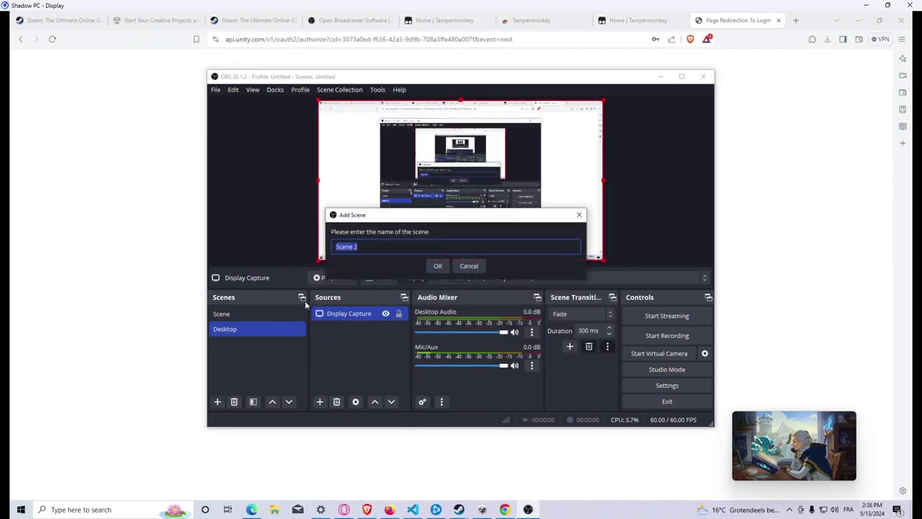
type("Nina")
key("BackSpace")
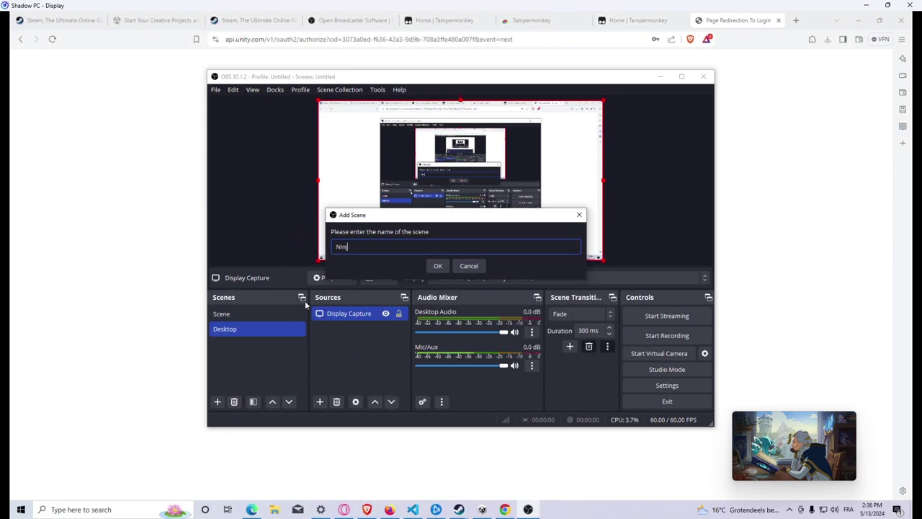
type("ja")
key("Return")
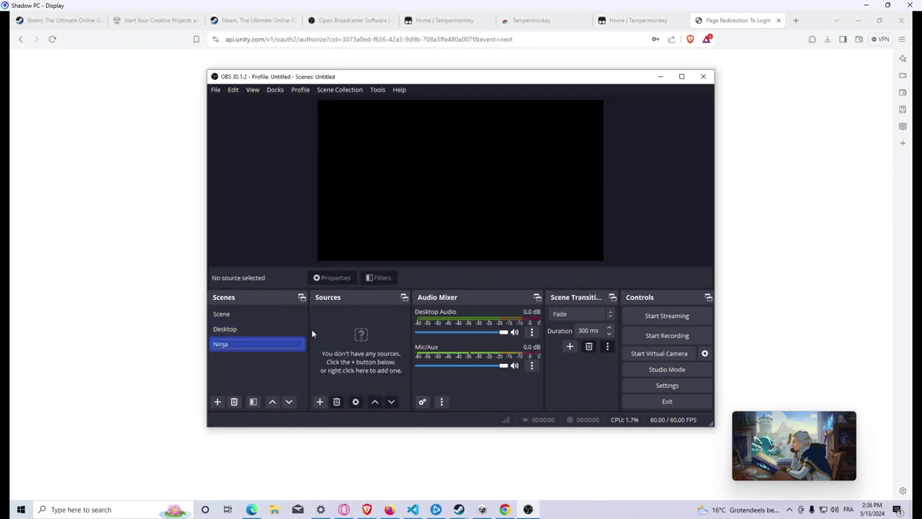
left_click(233, 402)
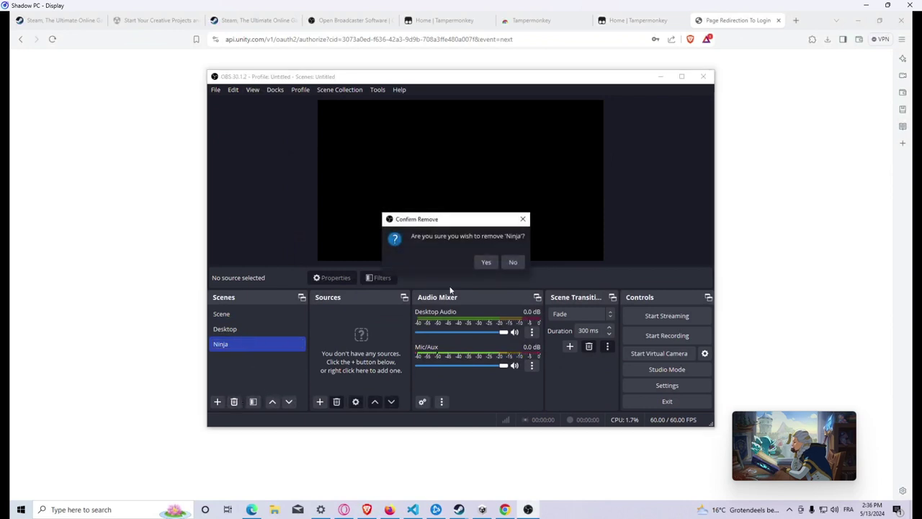
key("Return")
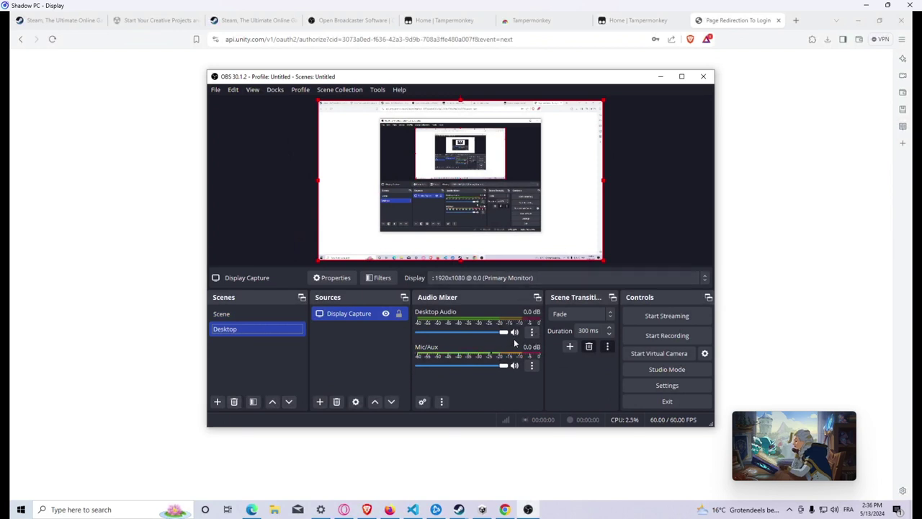
key("super")
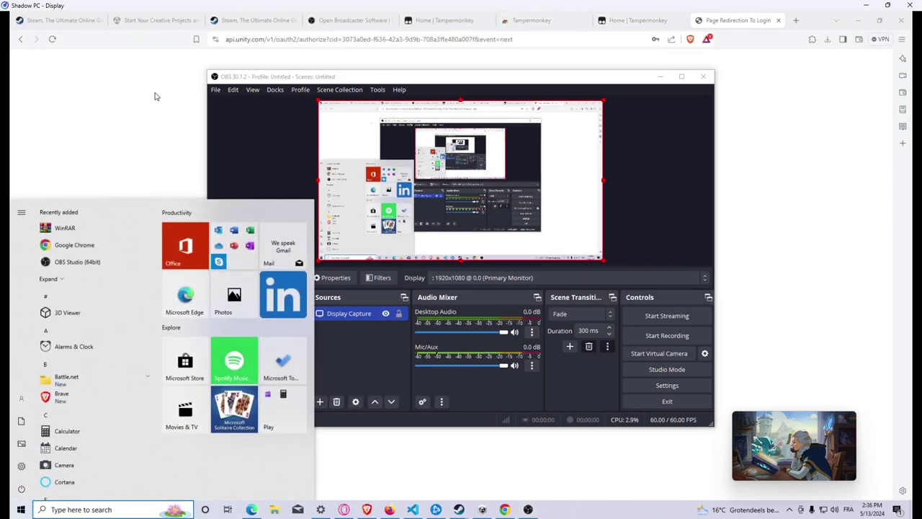
Look over the Miro board's OBS and audio mixer tiles, then switch back to the browser.
left_click(165, 114)
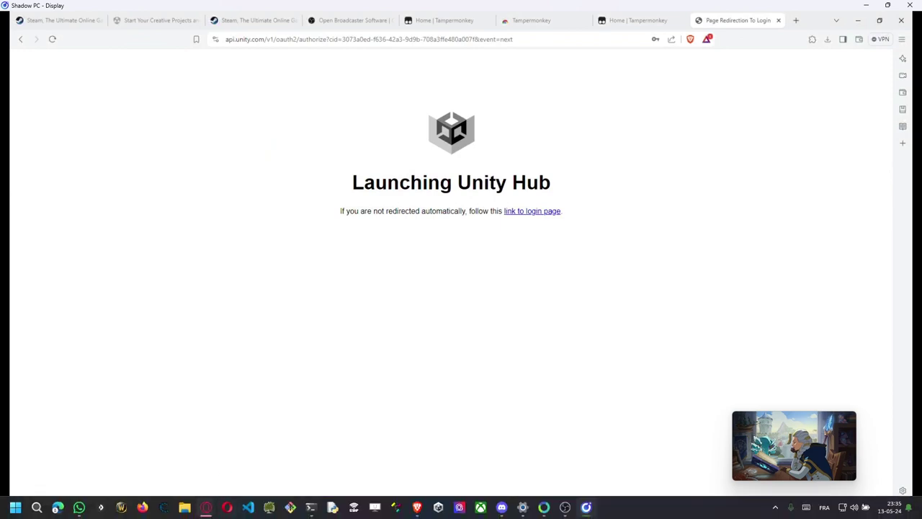
left_click(416, 451)
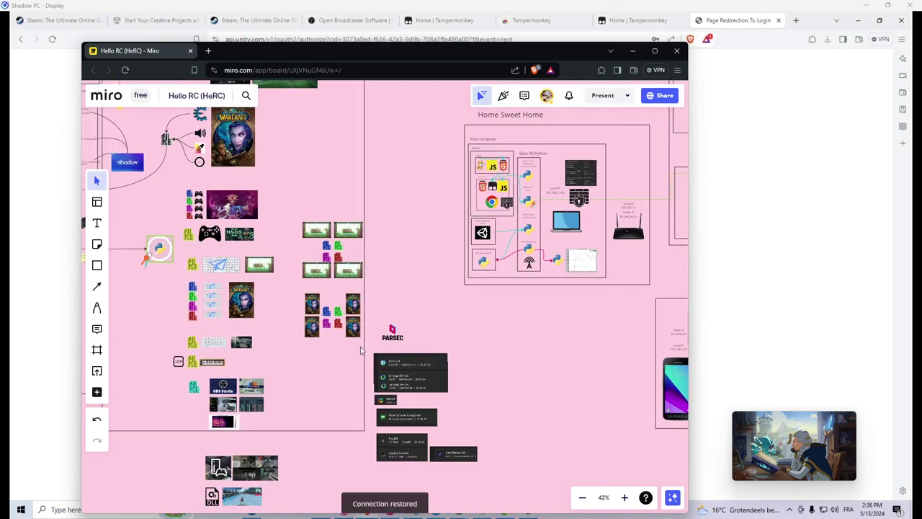
scroll(409, 362, "up", 10)
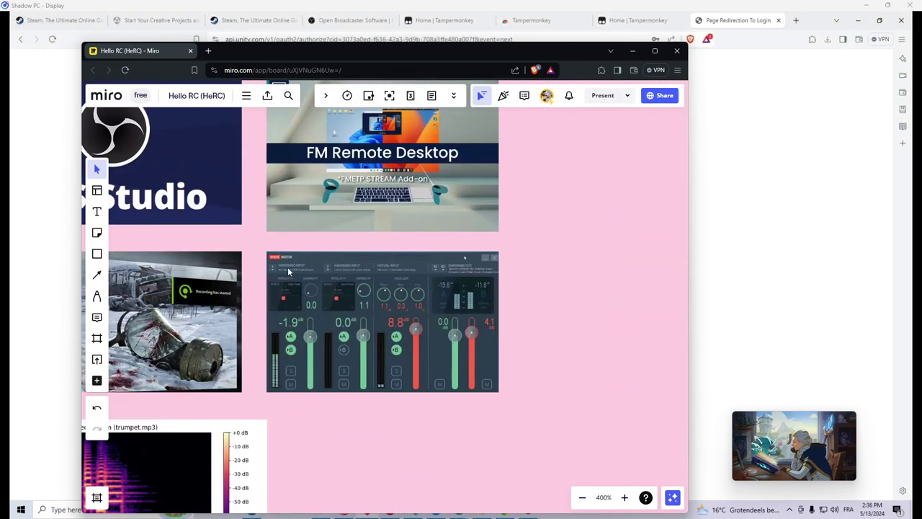
key("alt+Tab")
key("alt+Tab")
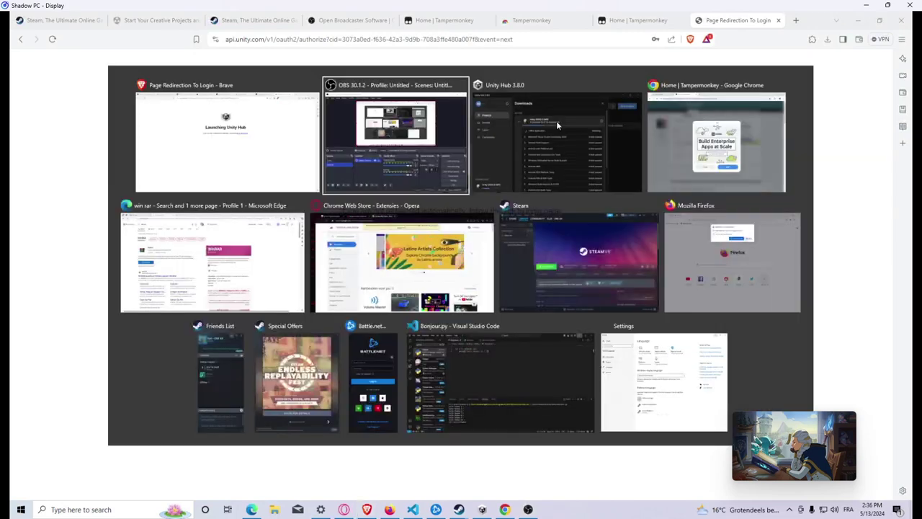
key("alt+Tab")
In a new tab, search the web for 'voice meter'.
left_click(796, 21)
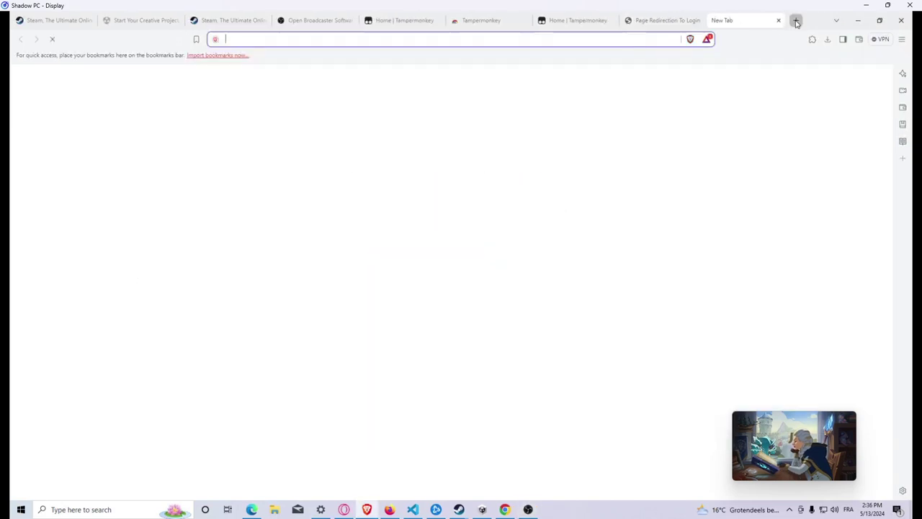
type("boice")
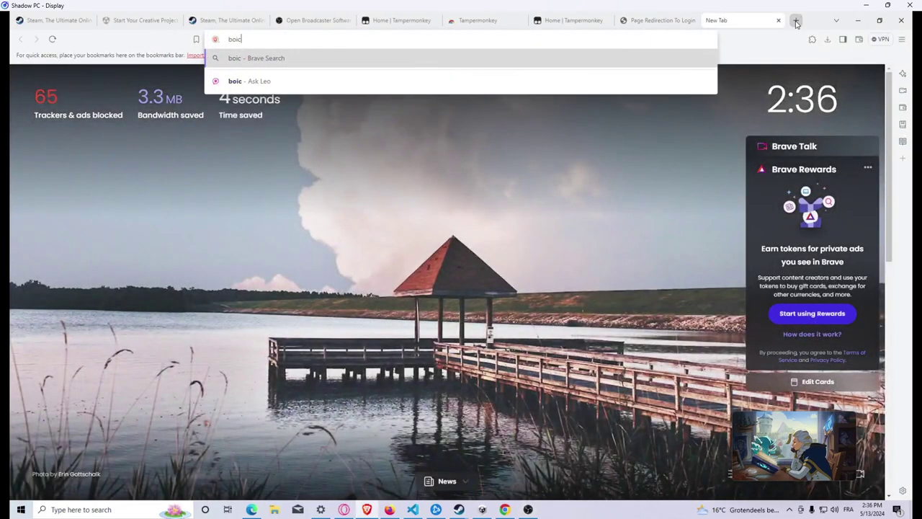
key("BackSpace")
key("BackSpace")
key("BackSpace")
key("BackSpace")
type("voice me")
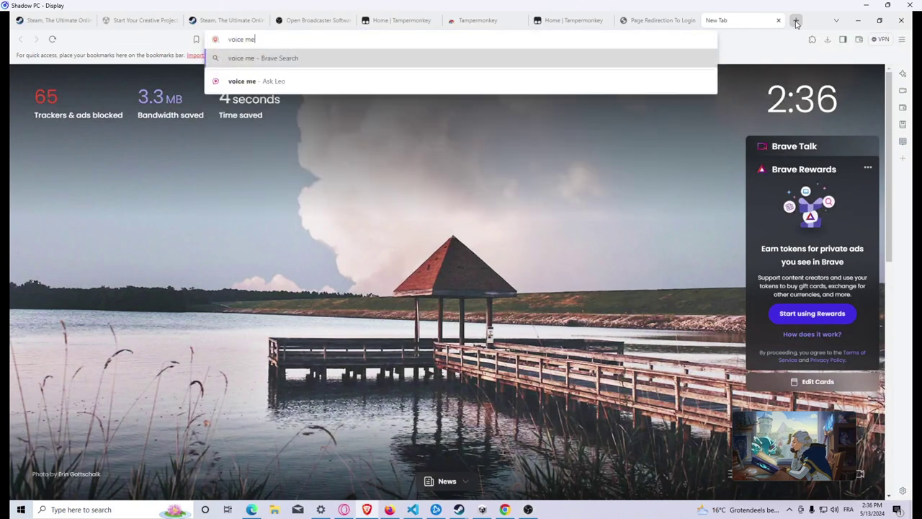
type("ter")
key("Return")
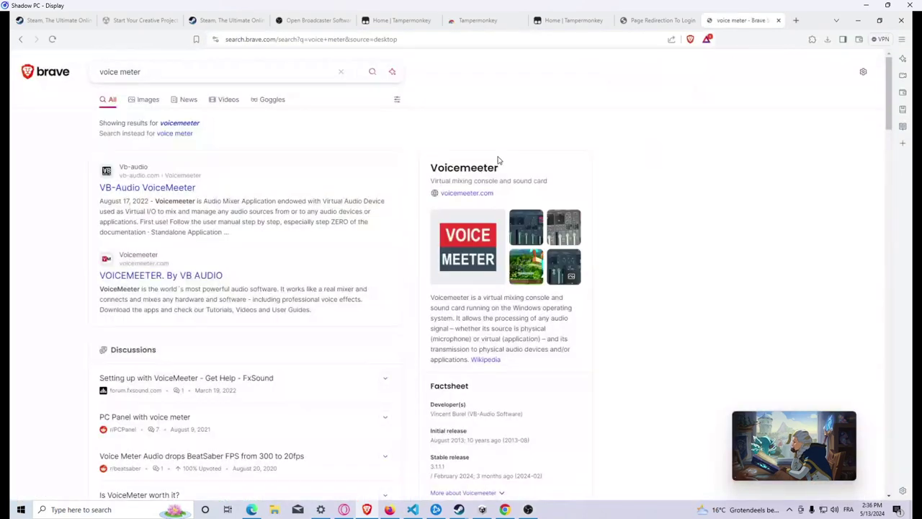
scroll(162, 288, "down", 7)
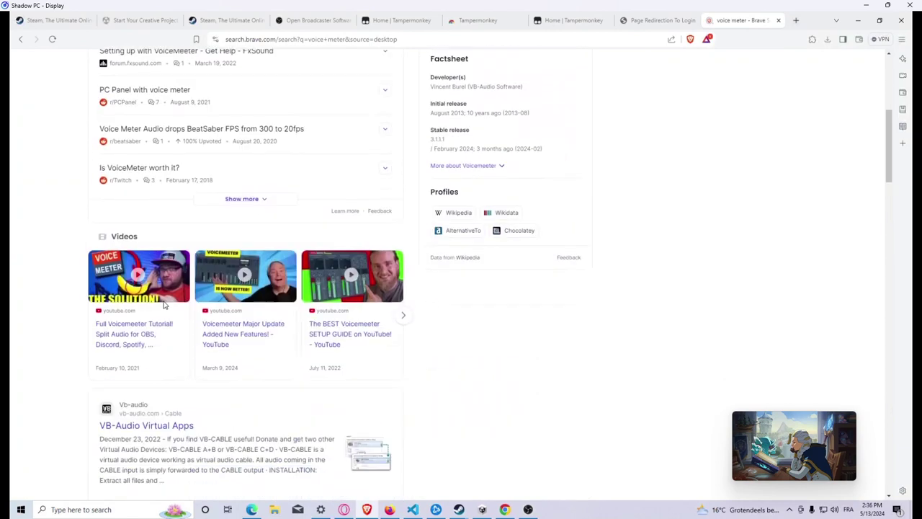
scroll(163, 324, "down", 4)
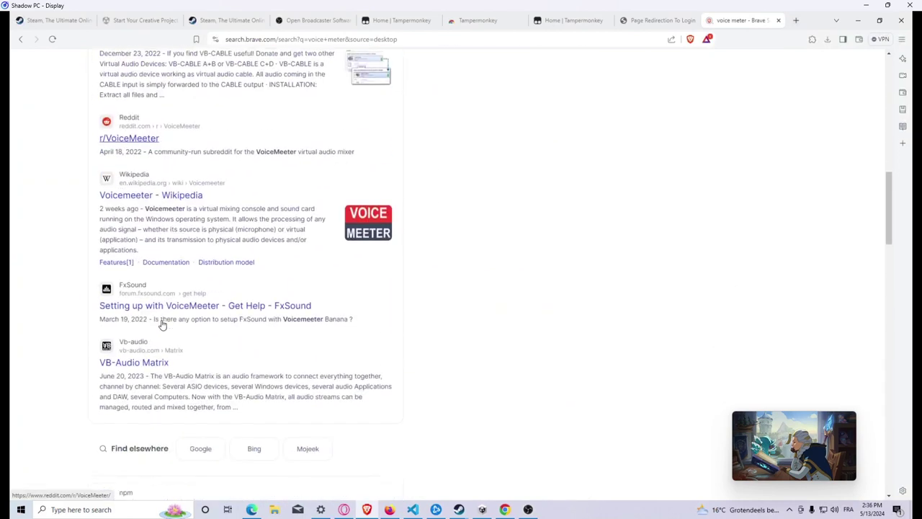
scroll(175, 249, "up", 2)
scroll(173, 260, "up", 10)
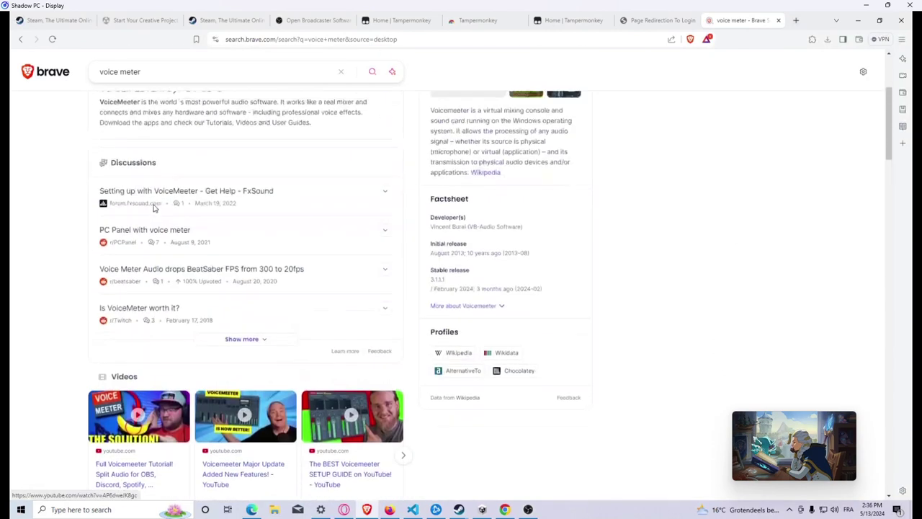
Correct the query to 'voicemeeter' and open the VB-Audio VoiceMeeter result.
left_click(120, 71)
type("e")
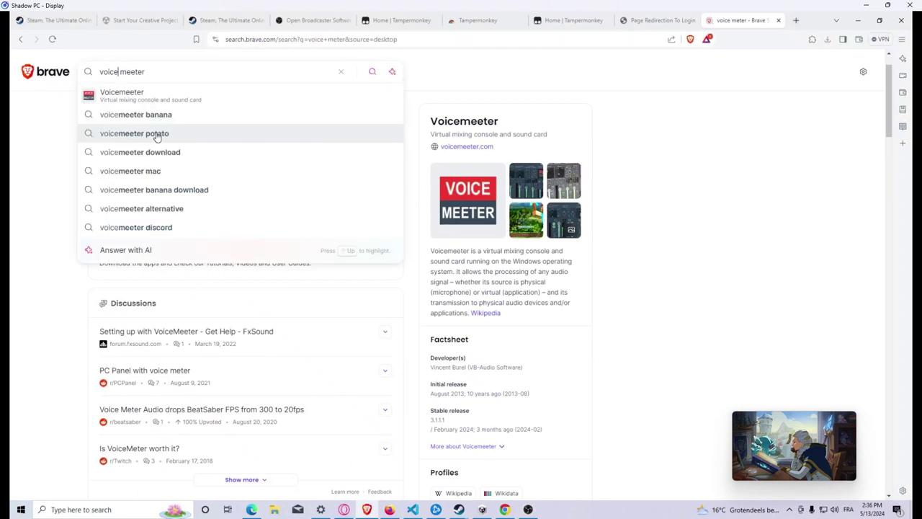
type("e")
key("Return")
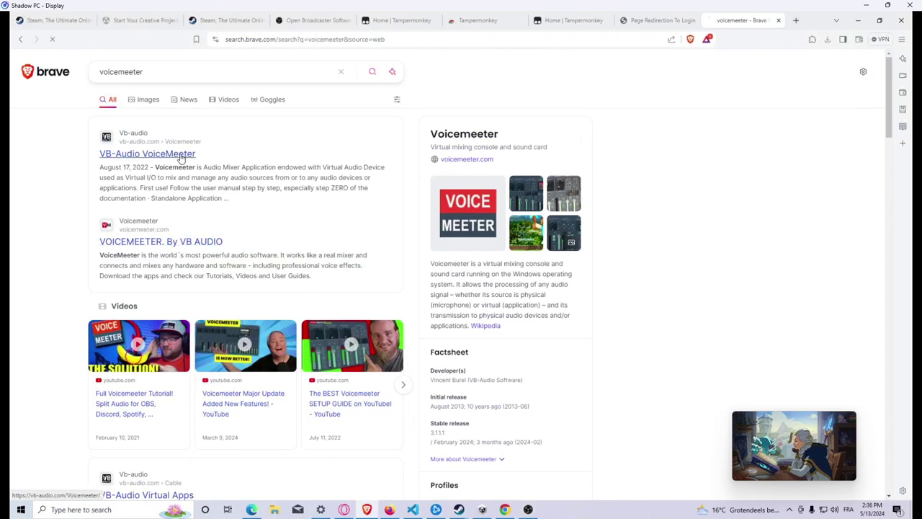
left_click(181, 157)
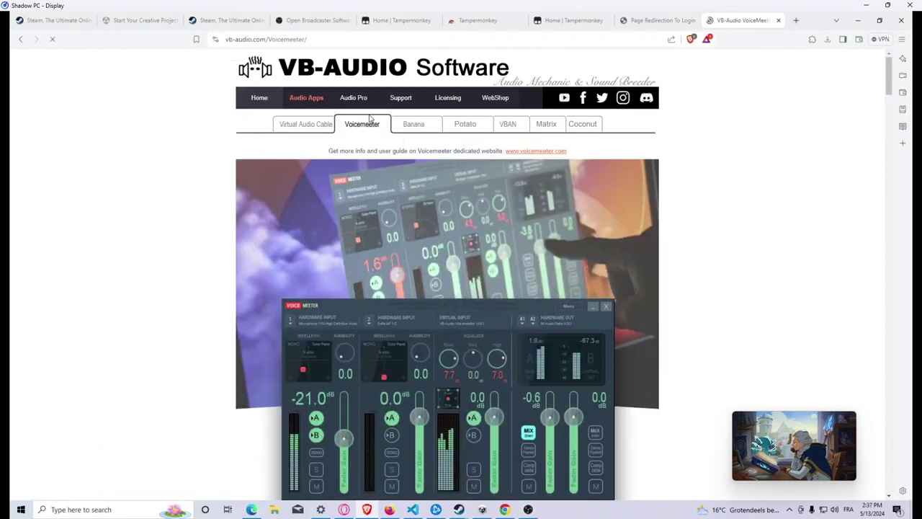
Download the Windows VB-CABLE driver zip from the Virtual Audio Cable page into Downloads.
left_click(314, 127)
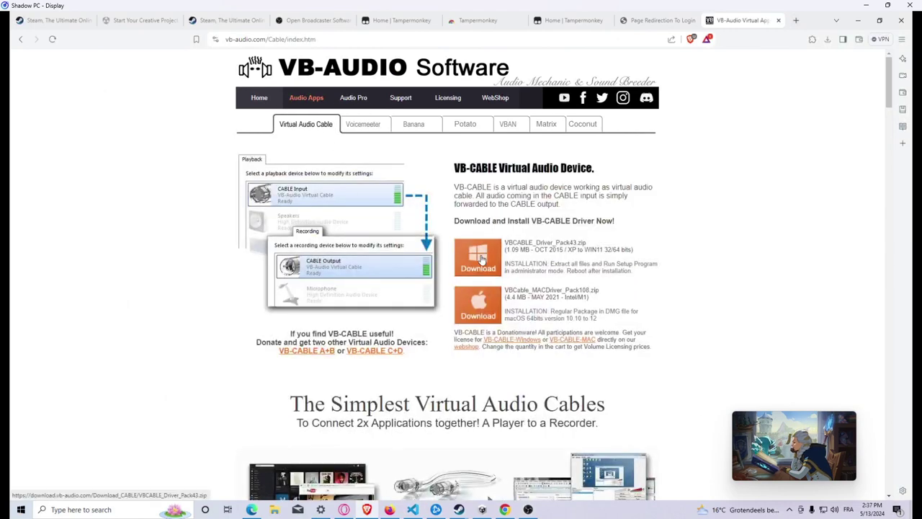
left_click(480, 259)
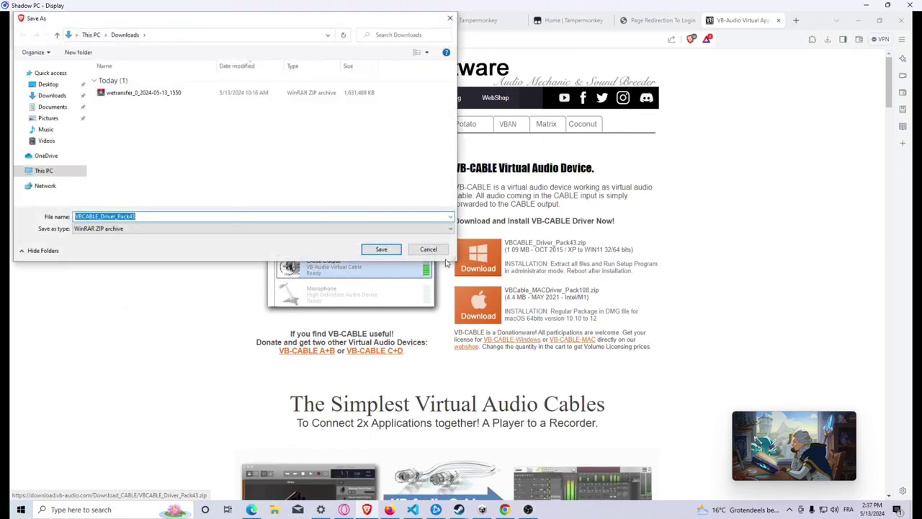
left_click(381, 249)
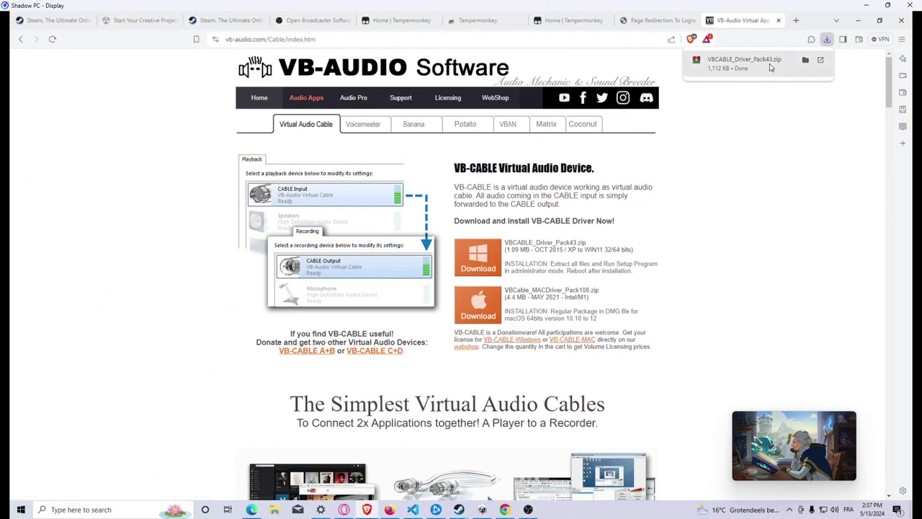
Inspect VBCABLE_Driver_Pack43.zip in WinRAR, then show it in the Downloads folder.
left_click(812, 66)
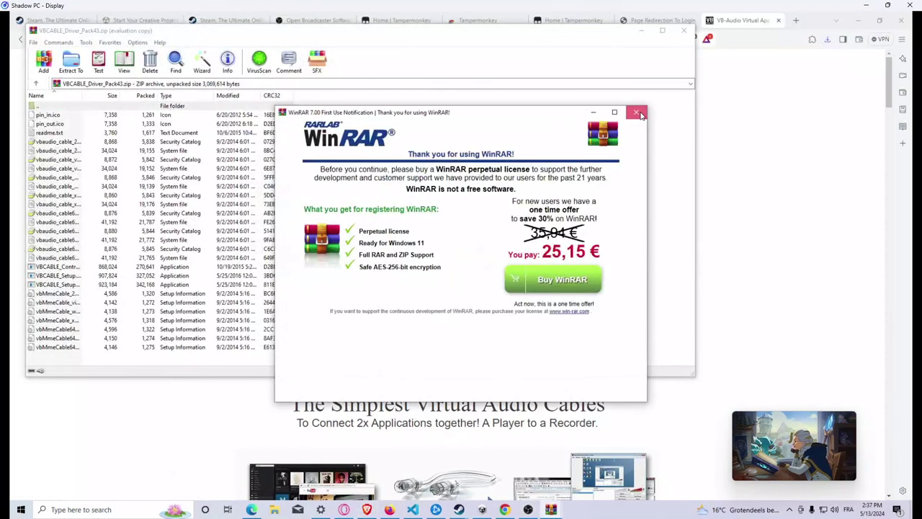
left_click(778, 101)
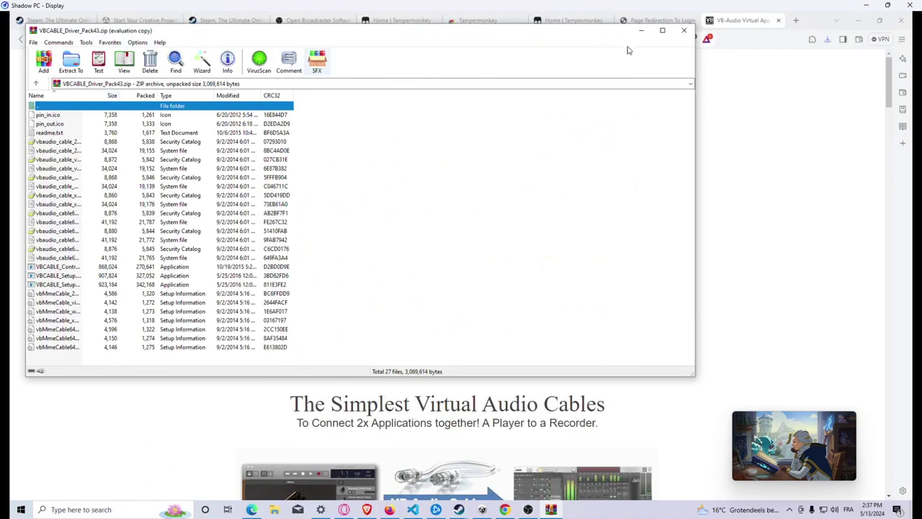
left_click(684, 31)
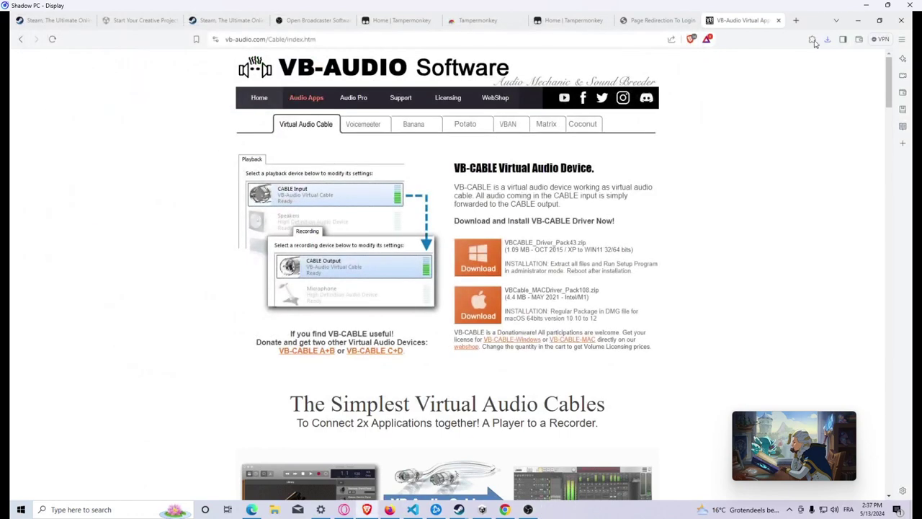
left_click(827, 39)
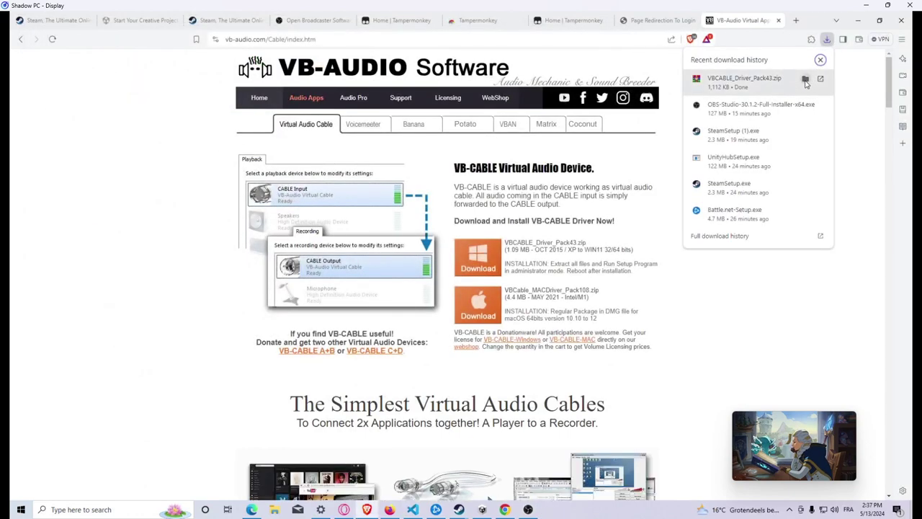
left_click(805, 81)
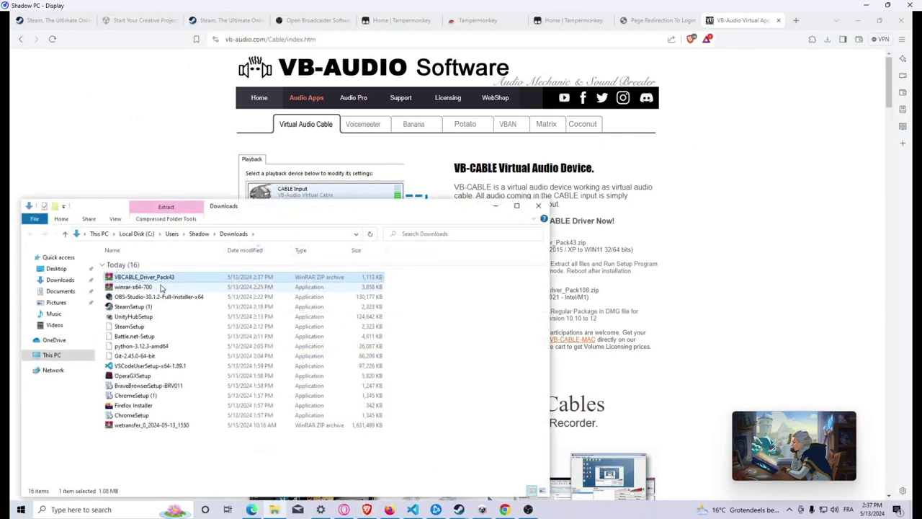
right_click(167, 280)
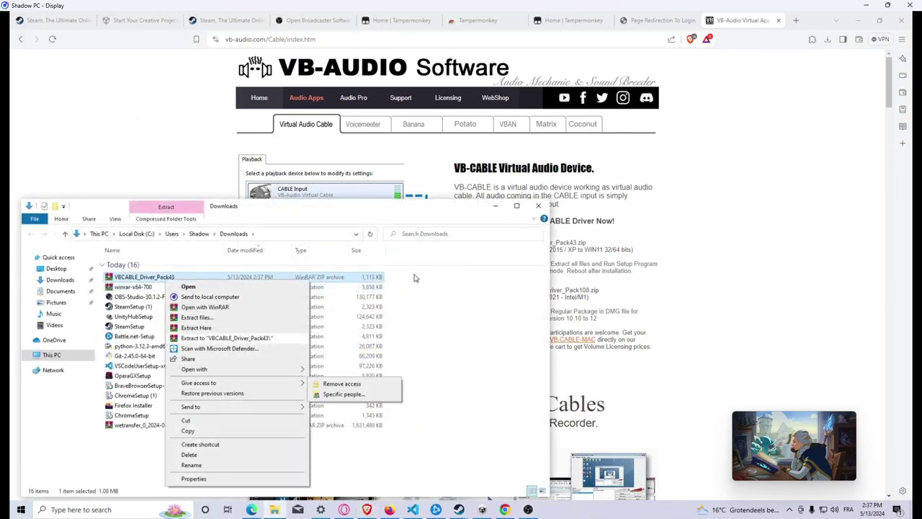
left_click(644, 186)
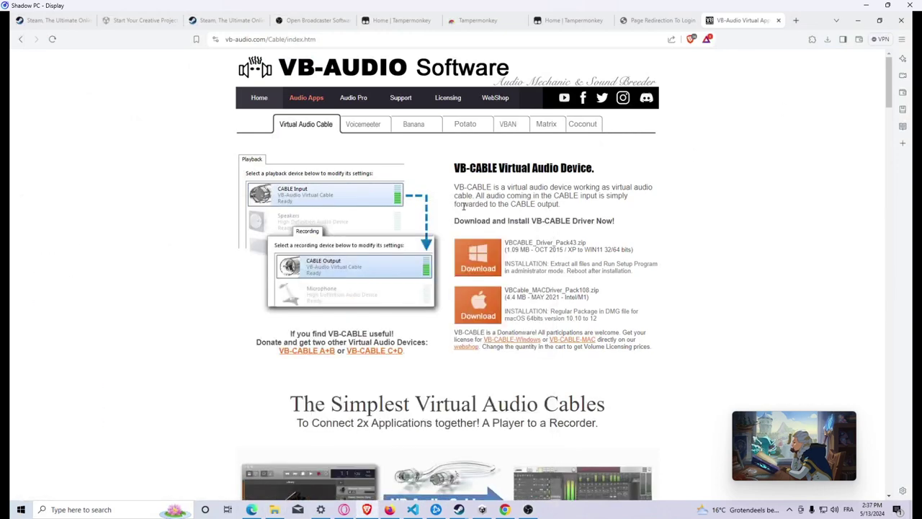
Save the Voicemeeter download as VBCABLE_Driver_Pack43.zip, replacing the existing driver zip.
left_click(367, 127)
scroll(371, 214, "down", 5)
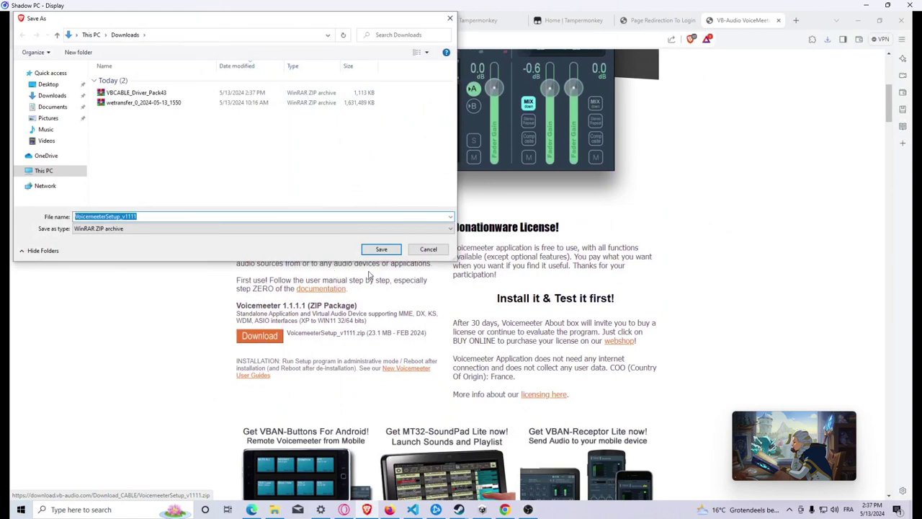
left_click(175, 92)
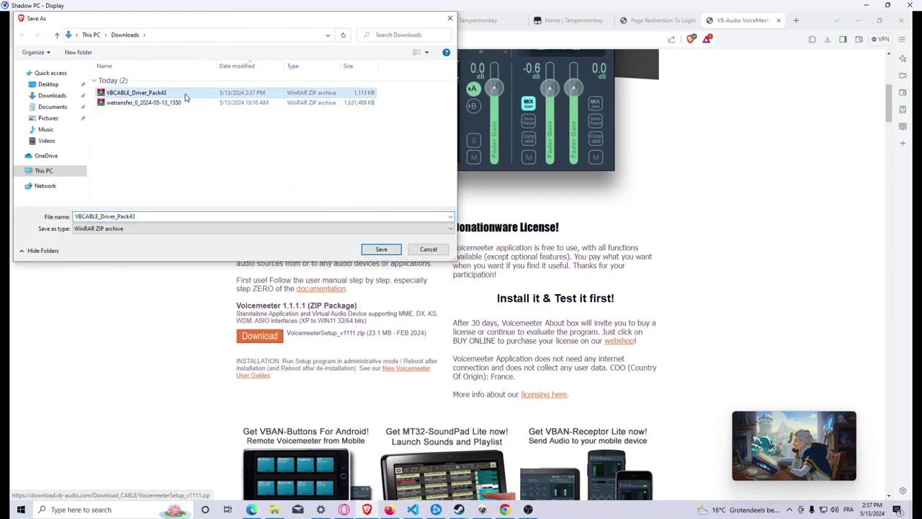
key("Delete")
left_click(380, 248)
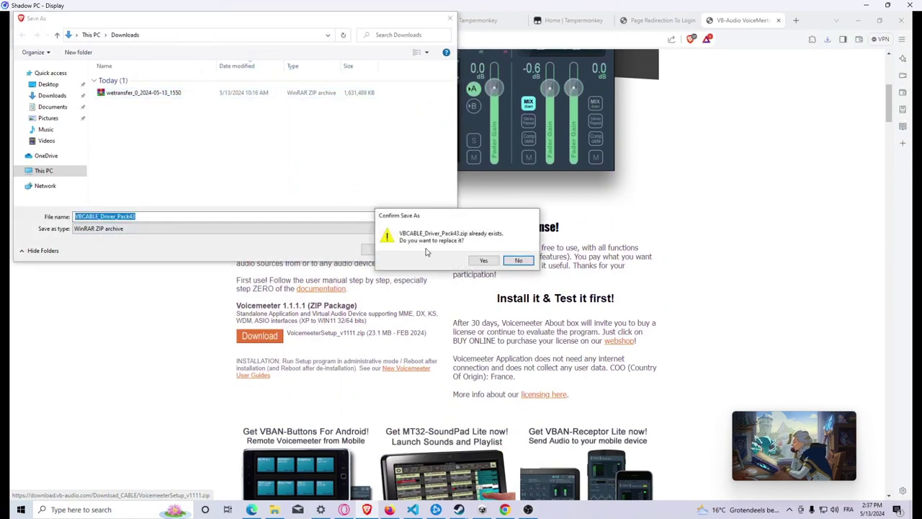
left_click(485, 262)
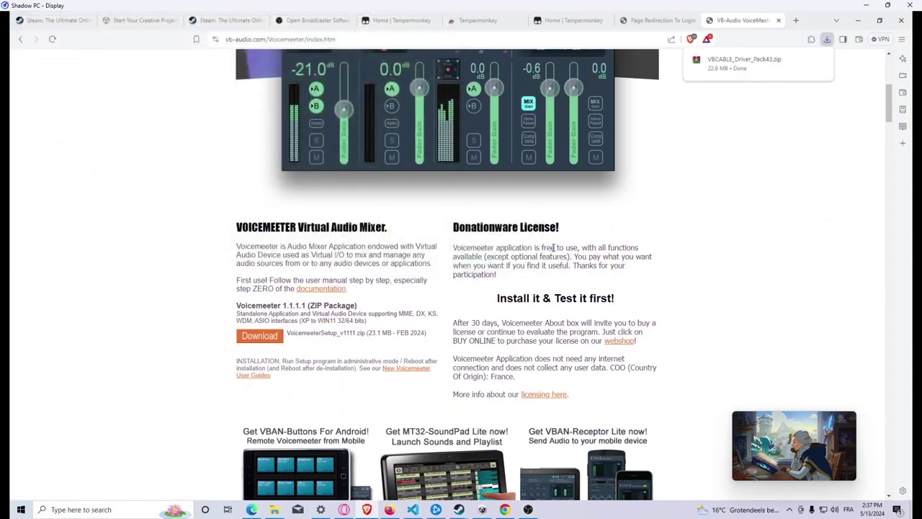
scroll(648, 188, "down", 2)
scroll(734, 115, "up", 3)
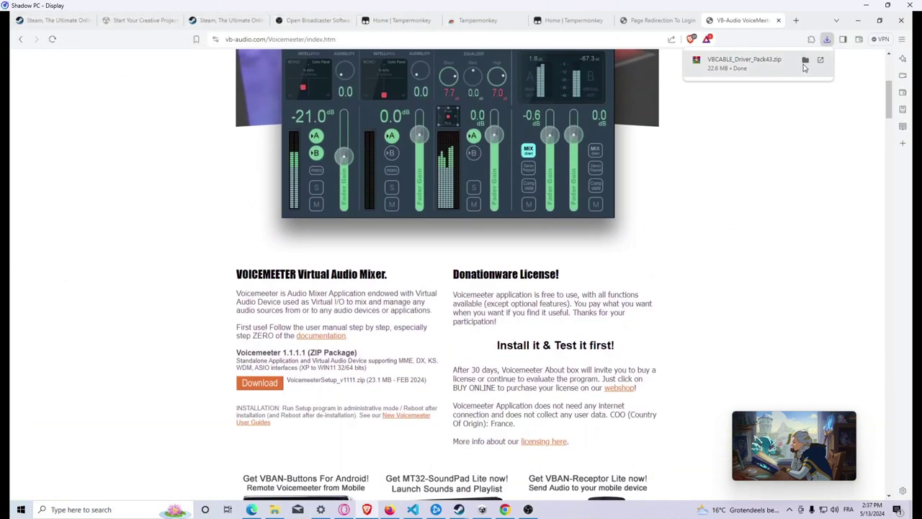
Show the finished downloads in the Downloads folder from Brave's download history.
left_click(805, 61)
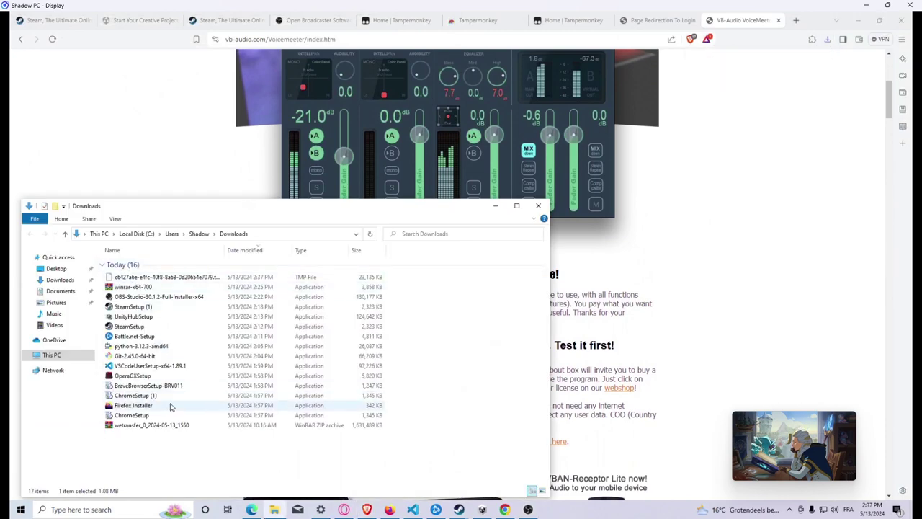
left_click(152, 288)
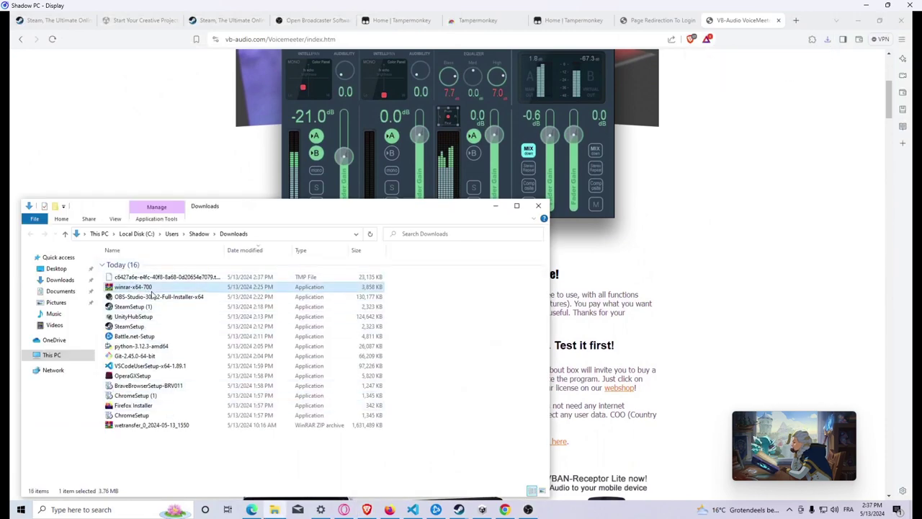
left_click(657, 298)
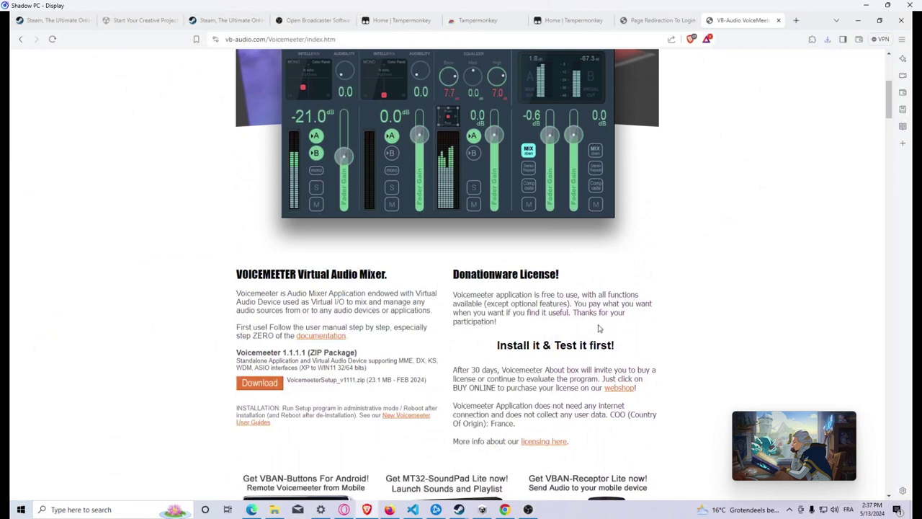
left_click(826, 40)
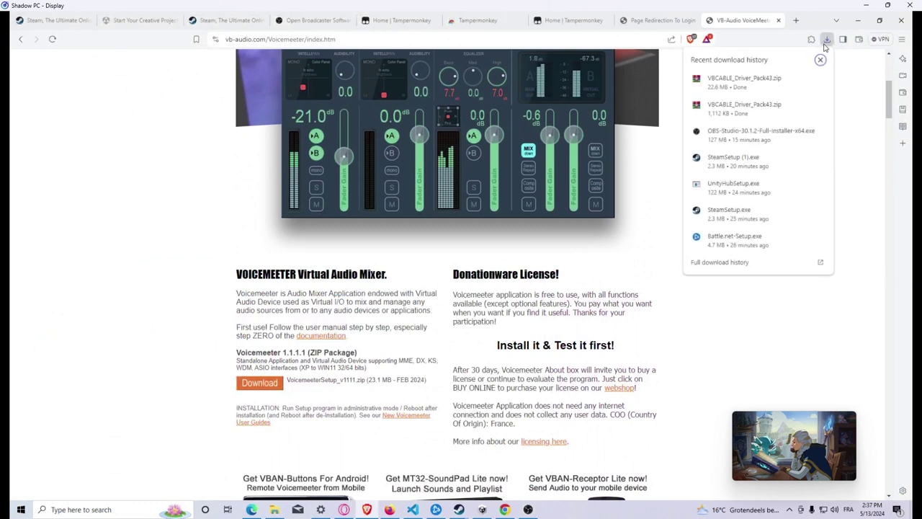
left_click(805, 79)
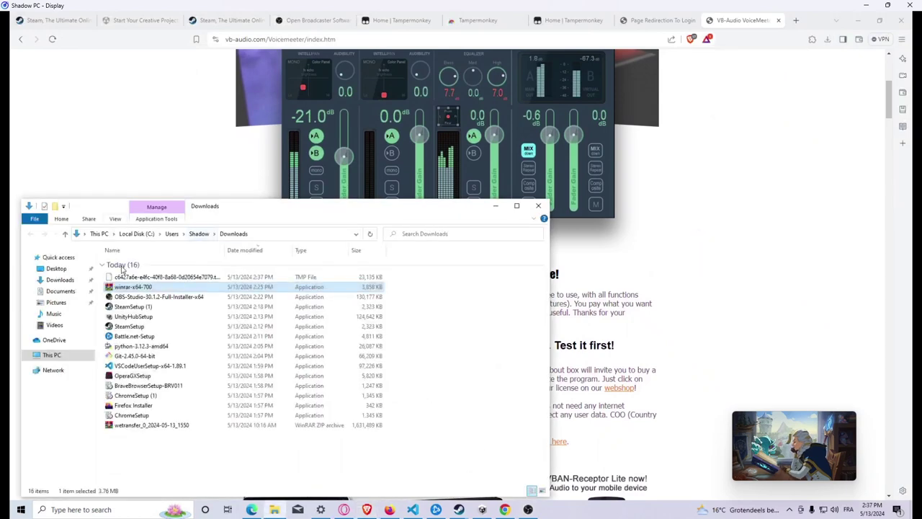
left_click(675, 206)
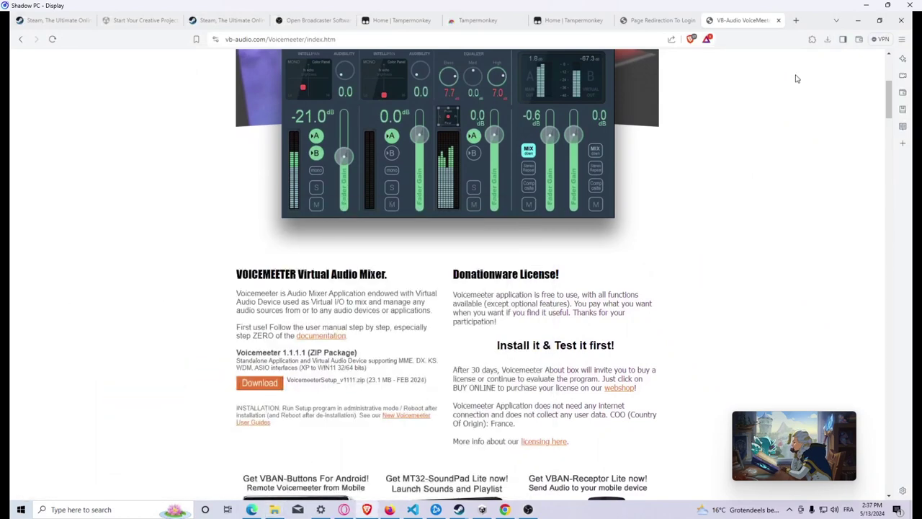
left_click(827, 39)
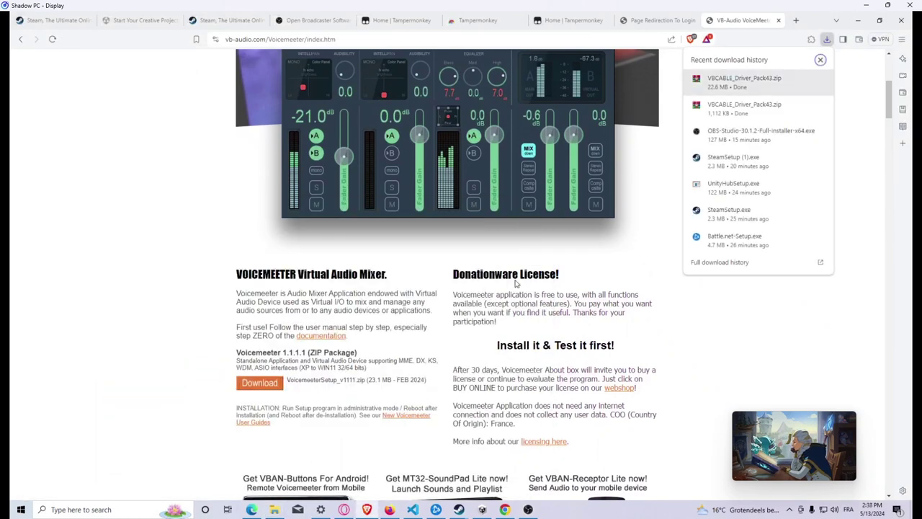
Extract VBCABLE_Driver_Pack43.zip into its own folder, abandoning the pending Voicemeeter save.
left_click(245, 385)
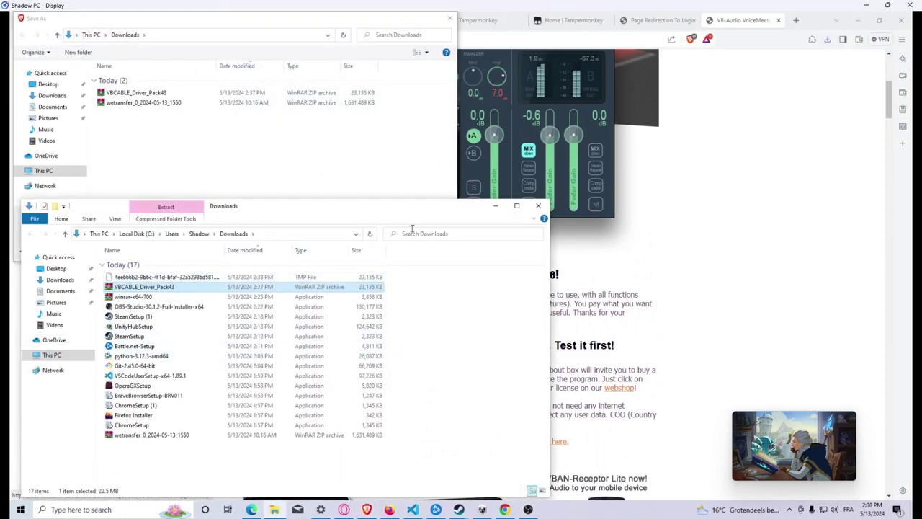
left_click_drag(441, 214, 566, 183)
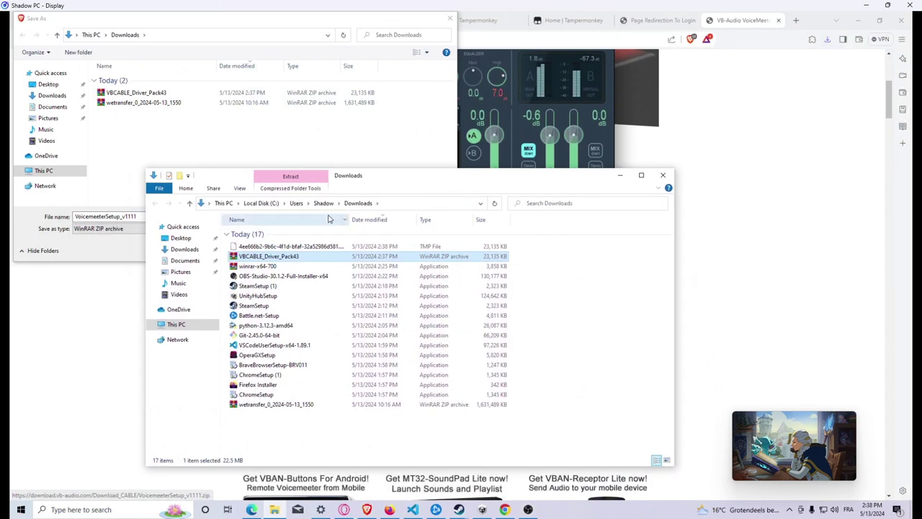
left_click(325, 204)
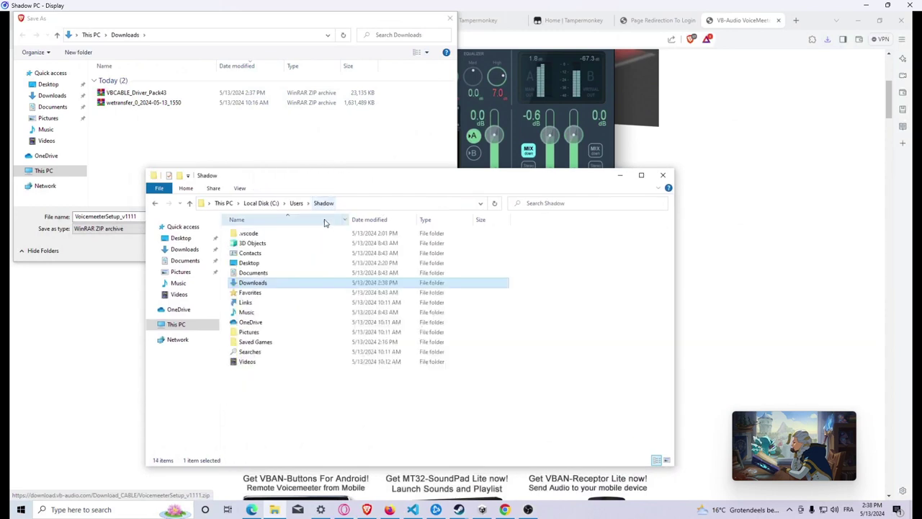
left_click(282, 268)
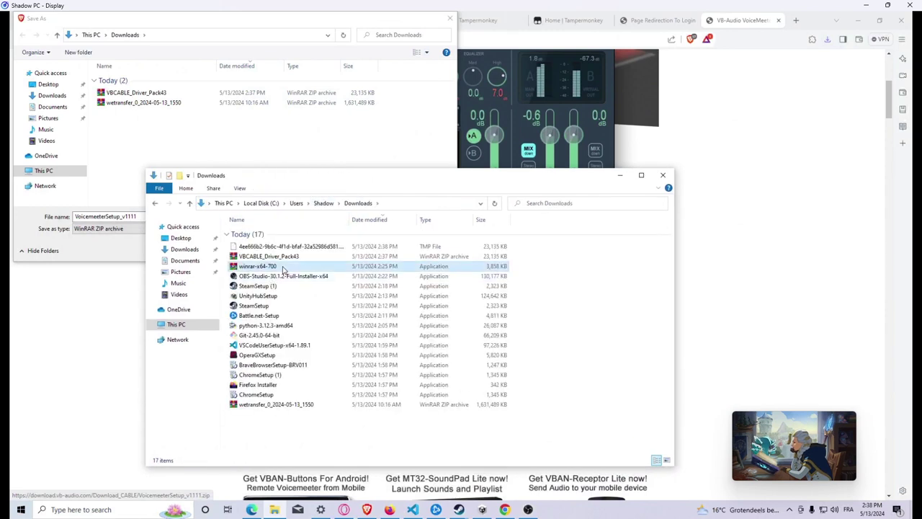
left_click(279, 258)
right_click(278, 260)
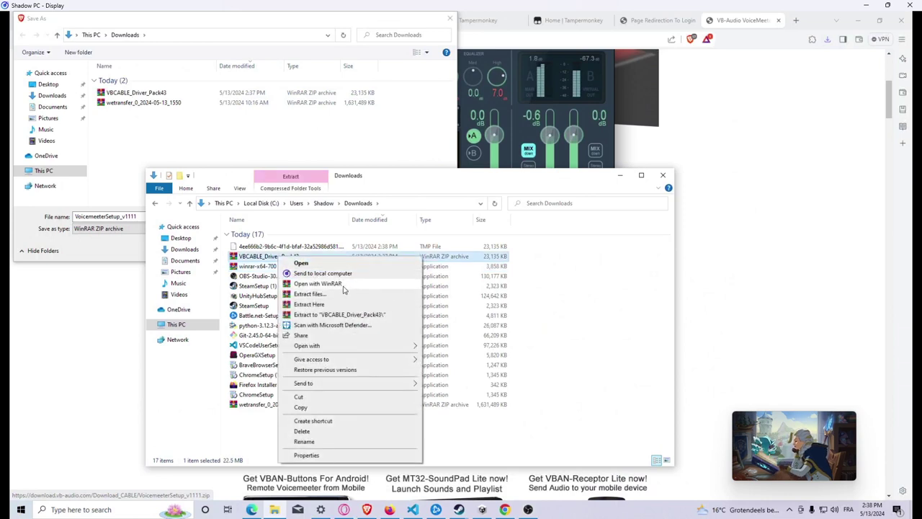
mouse_move(361, 347)
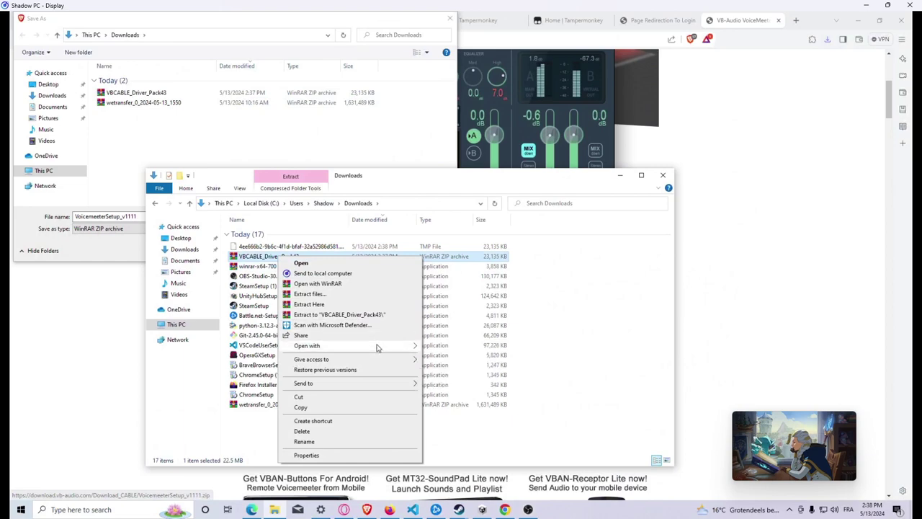
left_click(335, 315)
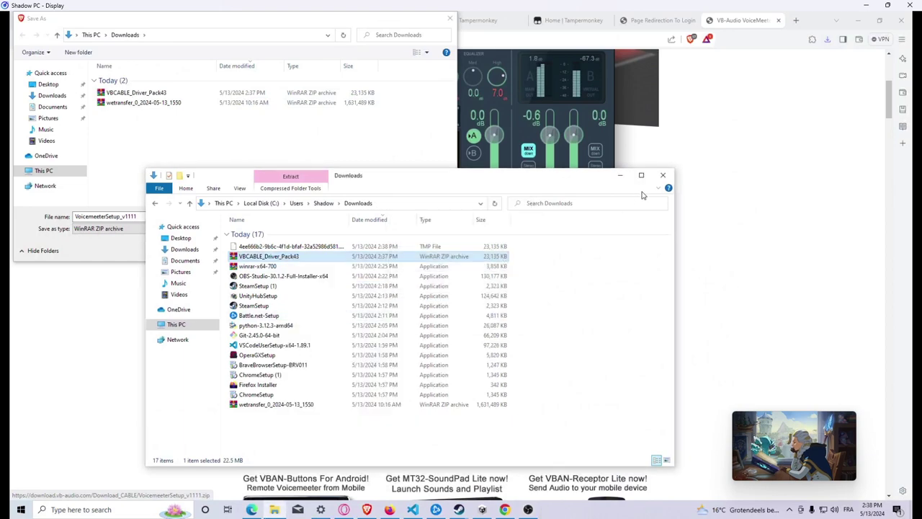
left_click(663, 175)
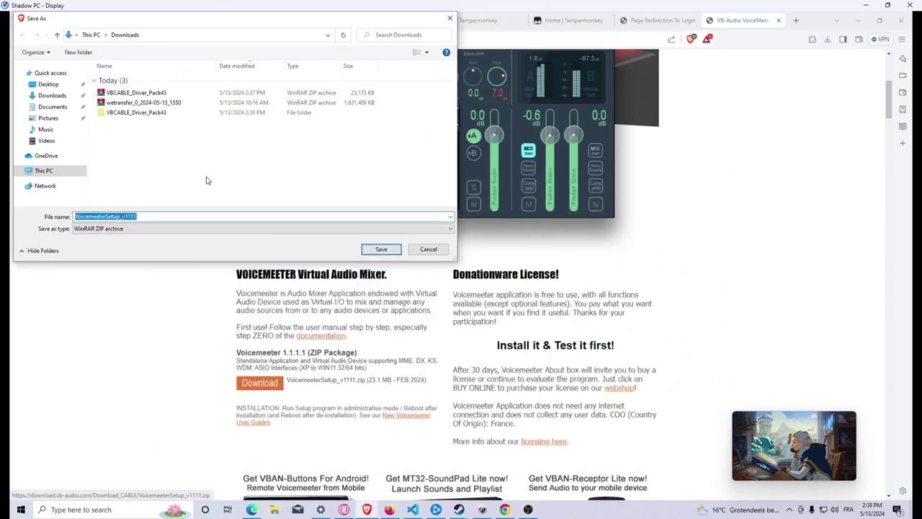
double_click(136, 112)
left_click(450, 18)
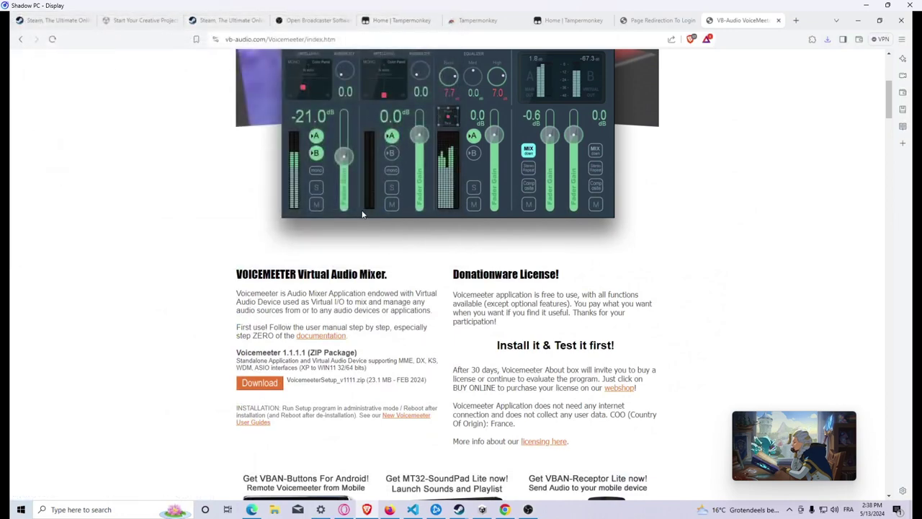
In File Explorer, open Downloads > VBCABLE_Driver_Pack43 and run voicemeetersetup.
key("alt+Tab")
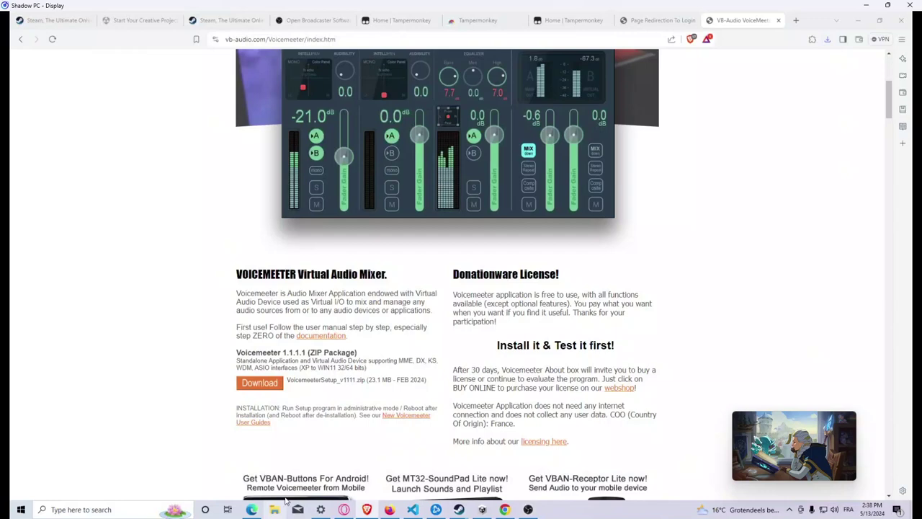
left_click(274, 509)
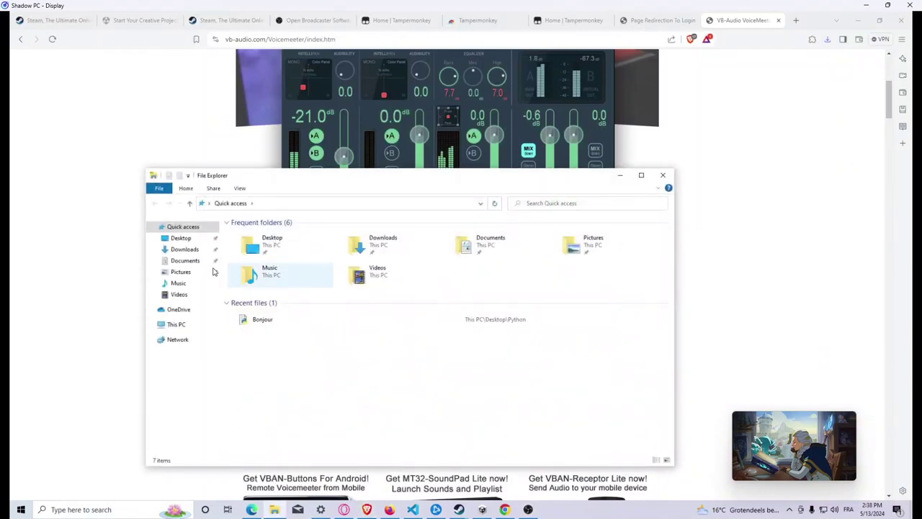
left_click(193, 251)
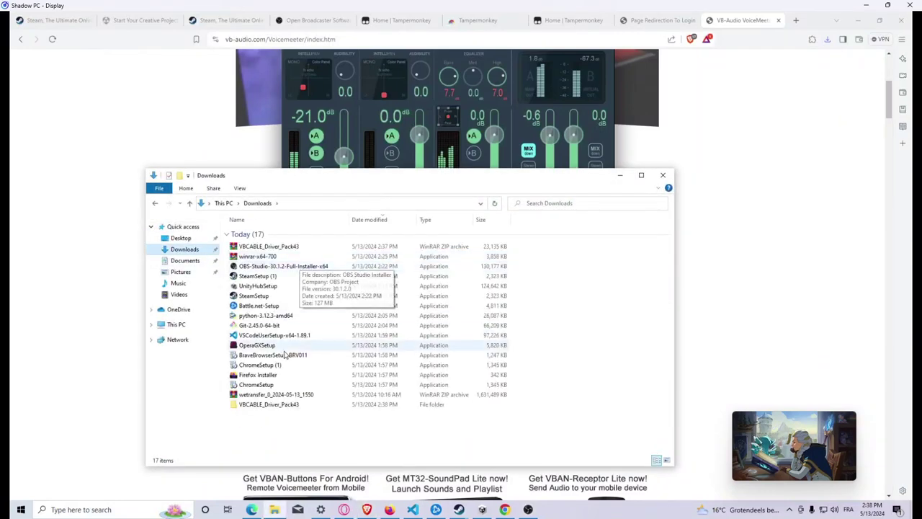
left_click(286, 405)
double_click(286, 406)
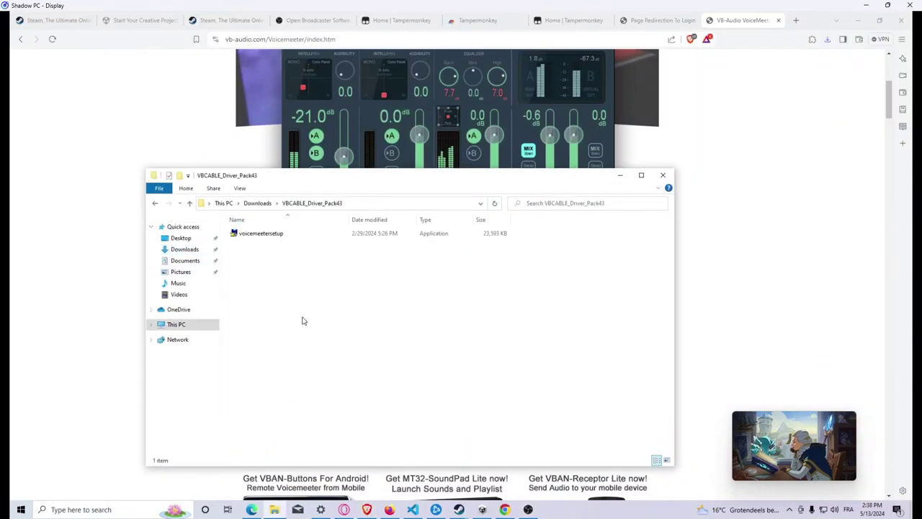
double_click(284, 235)
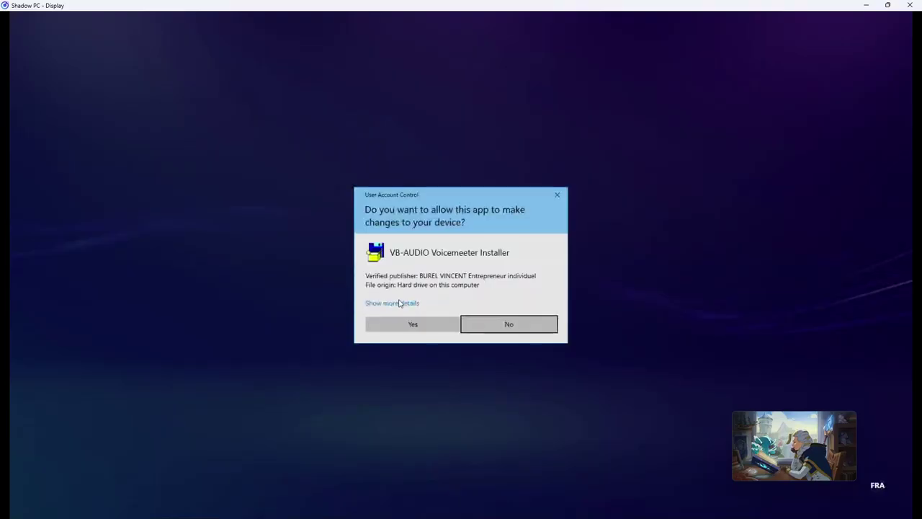
Approve the Voicemeeter installer's admin prompt and start the installation.
left_click(436, 323)
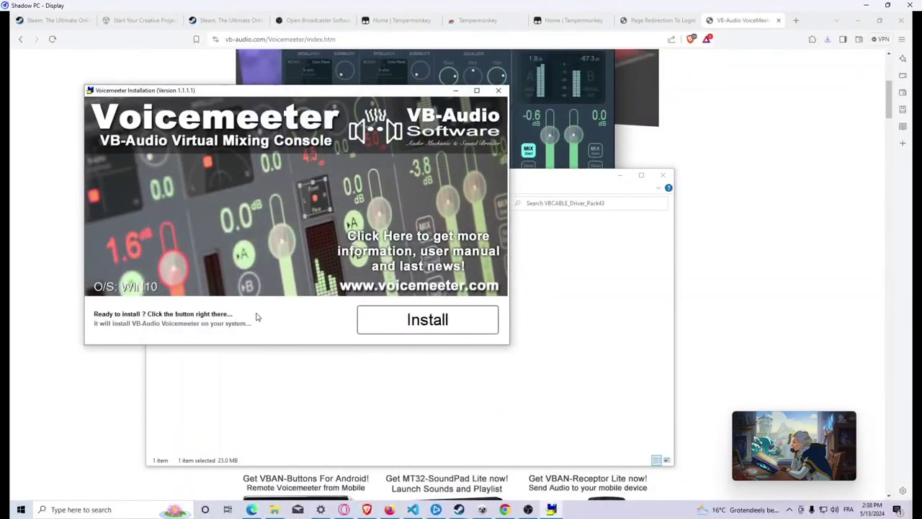
left_click(371, 317)
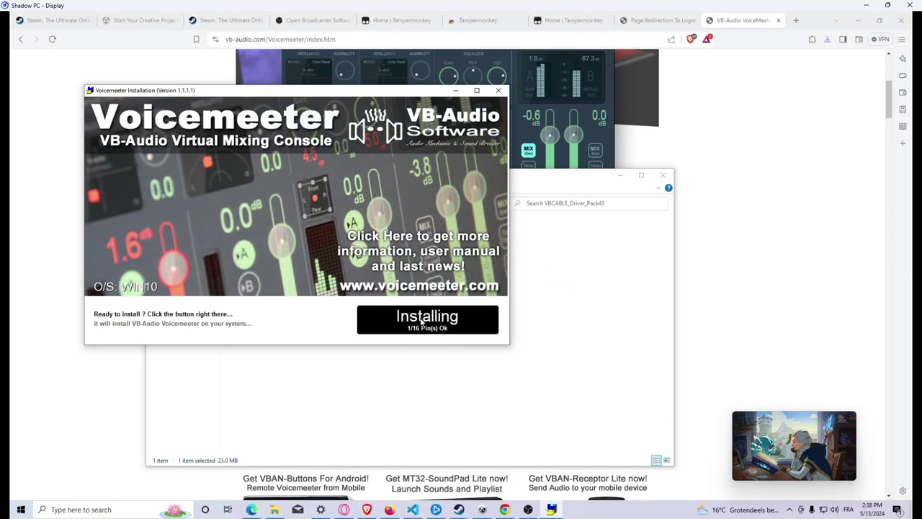
left_click_drag(374, 99, 343, 74)
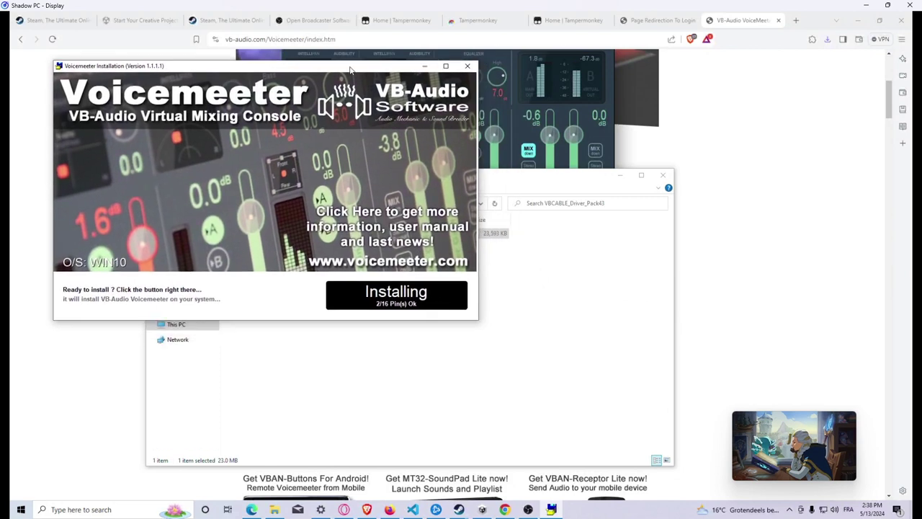
Close the VBCABLE folder, the leftover VB-Audio and Unity Hub tabs, and the extra Tampermonkey window.
left_click(662, 175)
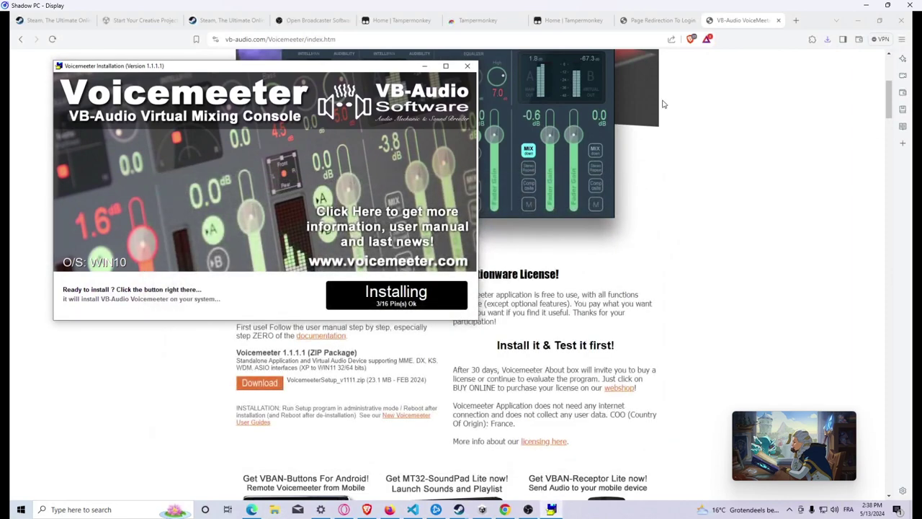
left_click(779, 22)
left_click(775, 23)
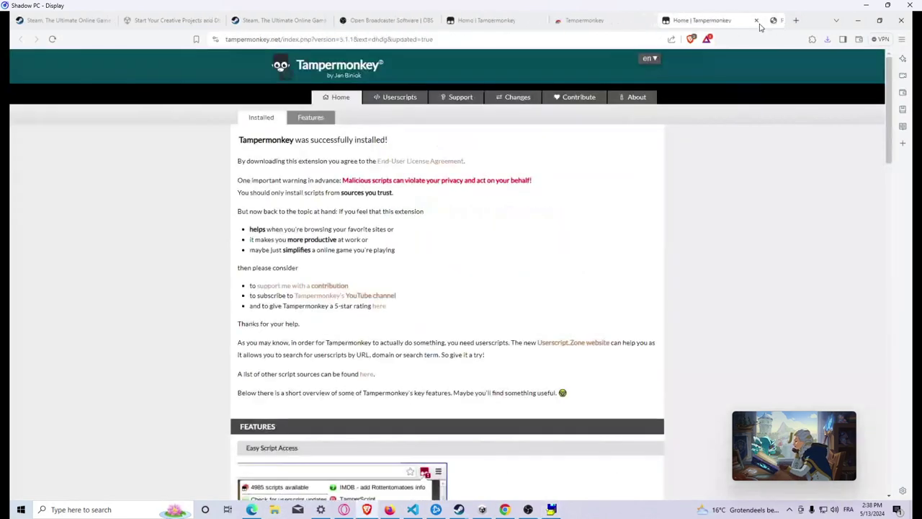
left_click_drag(738, 11, 746, 145)
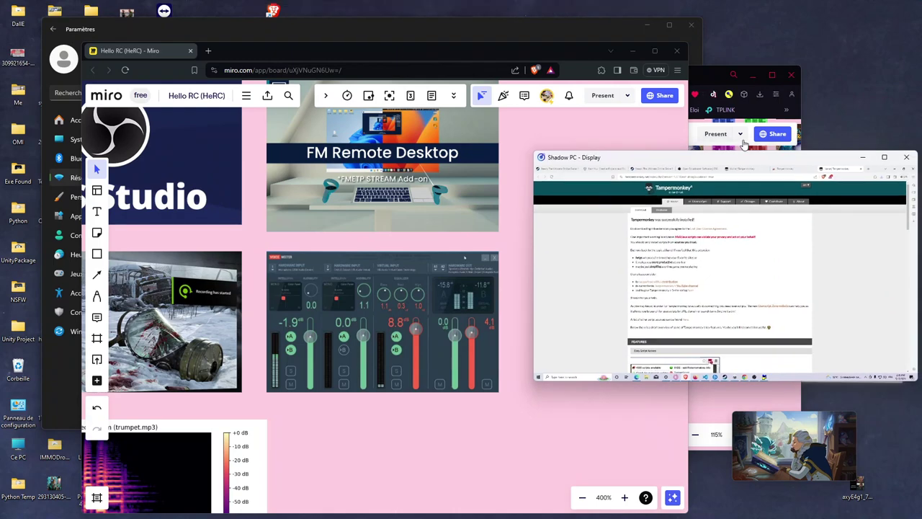
left_click(884, 157)
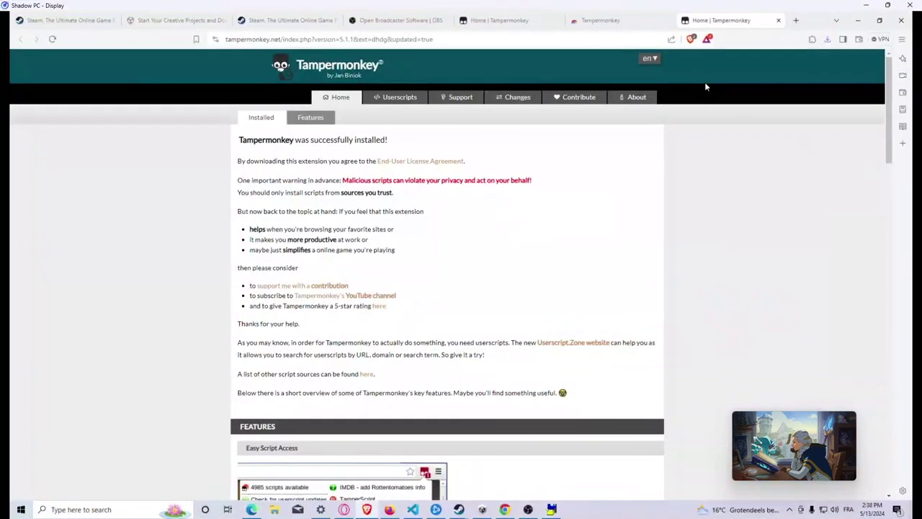
mouse_move(728, 26)
left_mouse_down()
mouse_move(735, 157)
mouse_move(731, 17)
left_mouse_up()
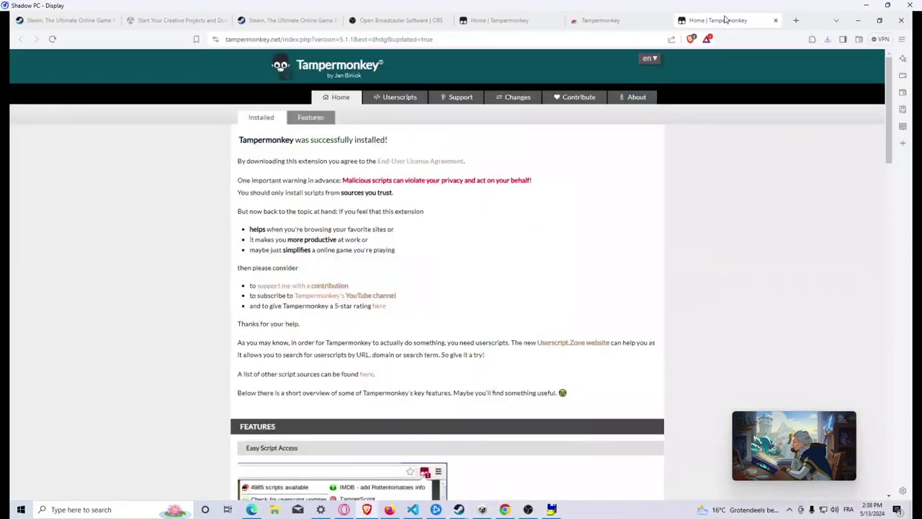
left_click_drag(811, 19, 569, 107)
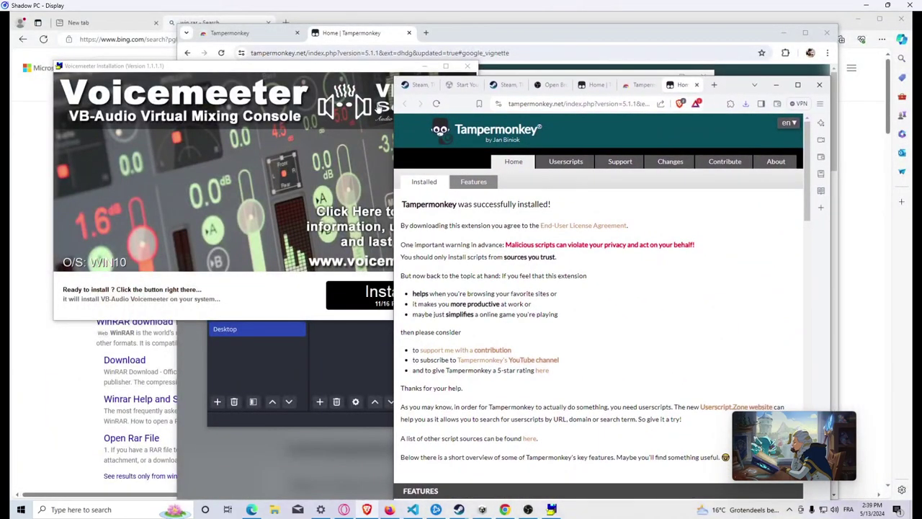
left_click(826, 33)
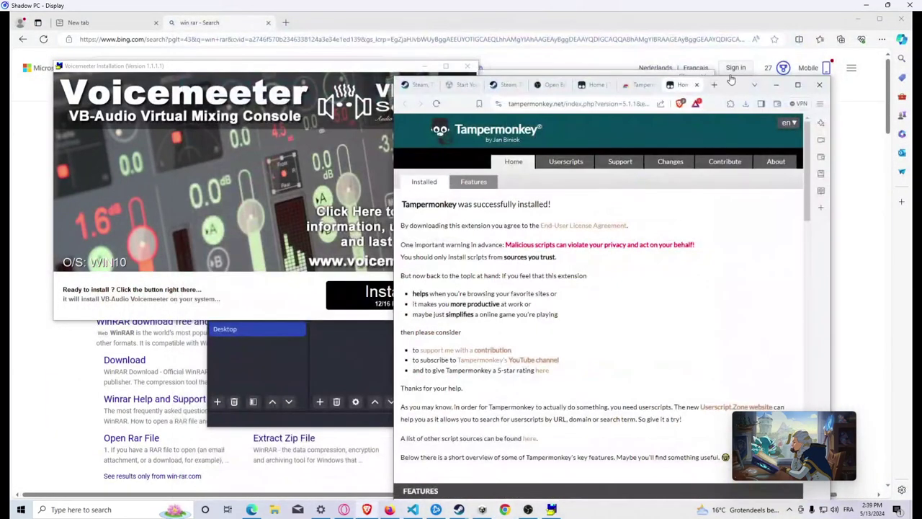
Close the remaining Bing search tabs and bring OBS Studio forward, moving it left.
left_click(268, 23)
left_click(268, 23)
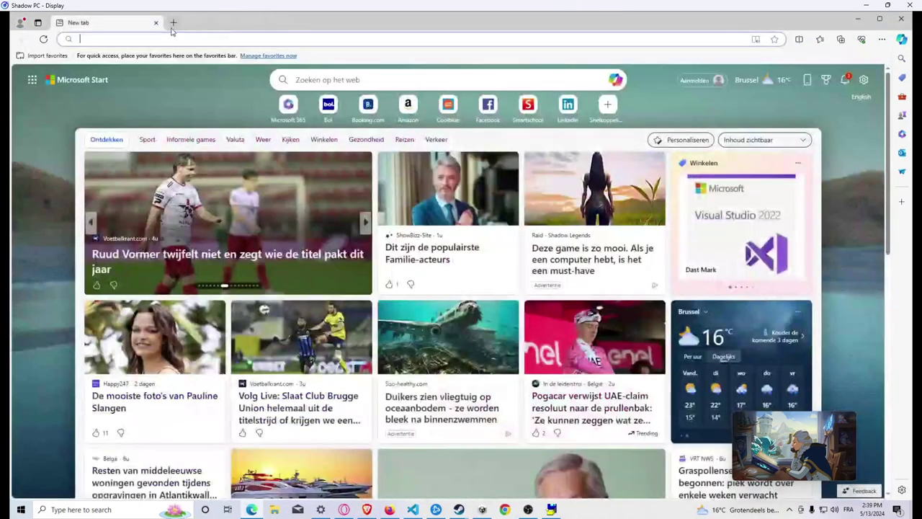
left_click(155, 22)
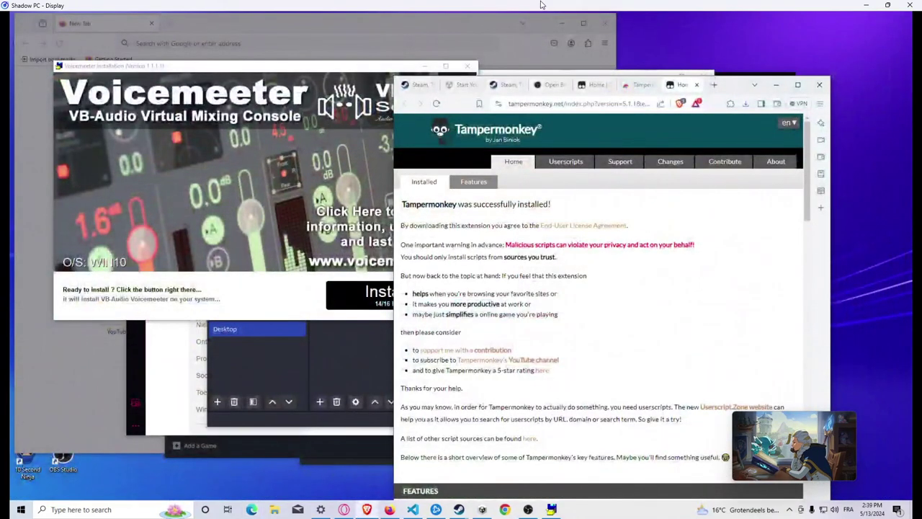
left_click(301, 369)
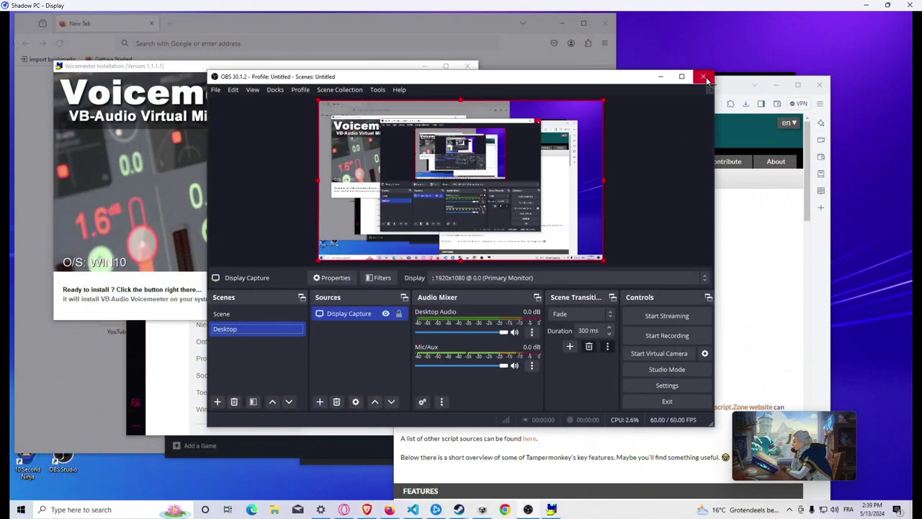
left_click_drag(619, 85, 519, 124)
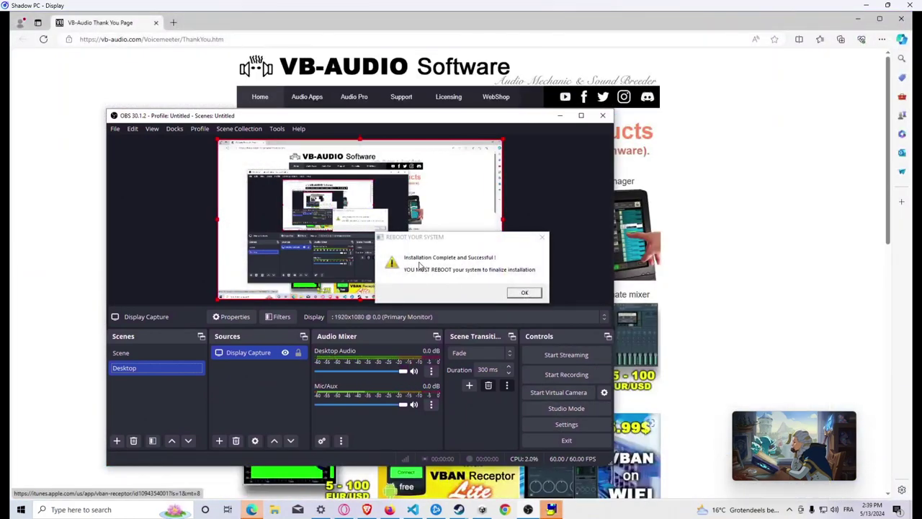
Acknowledge the Voicemeeter reboot notice and close OBS Studio.
left_click(525, 292)
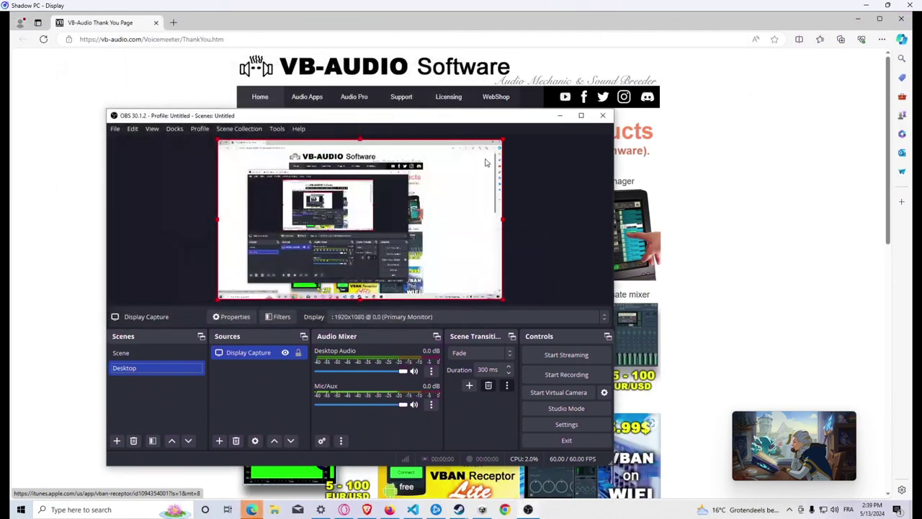
left_click(603, 116)
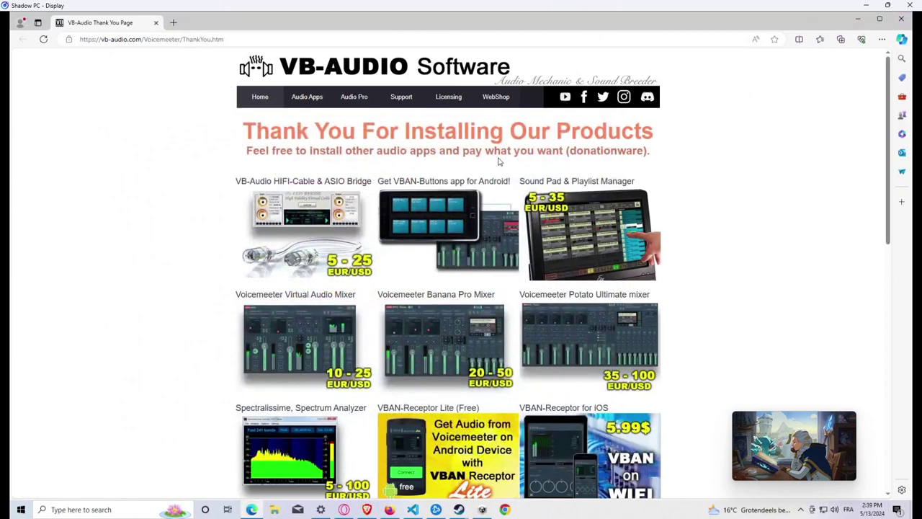
scroll(430, 180, "down", 2)
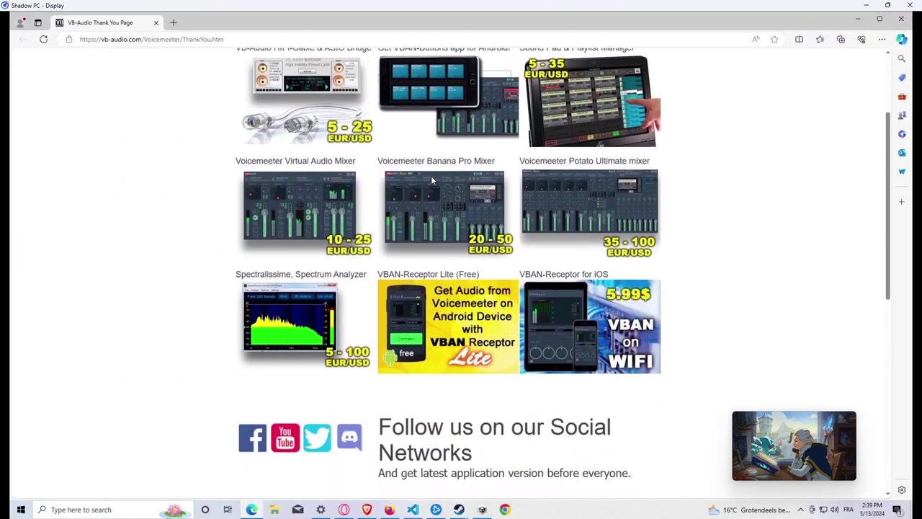
scroll(490, 180, "up", 2)
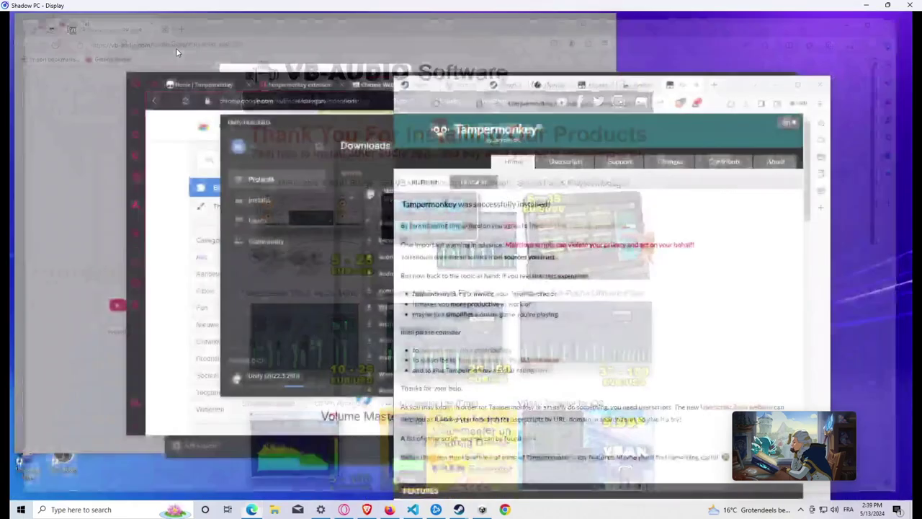
Close the VB-Audio thank-you page and the leftover Tampermonkey, OBS, Steam and Unity browser tabs.
left_click(156, 22)
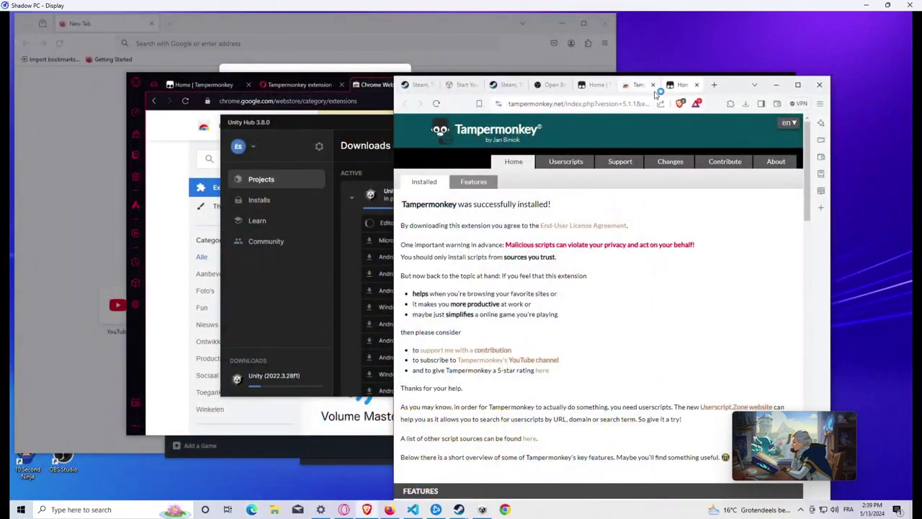
left_click(696, 86)
left_click(697, 86)
left_click(697, 86)
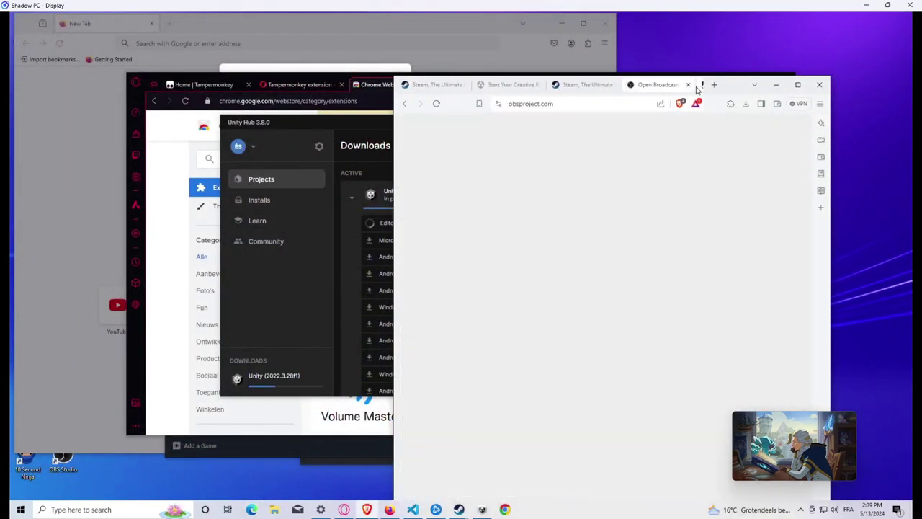
left_click(696, 87)
left_click(696, 86)
left_click(681, 85)
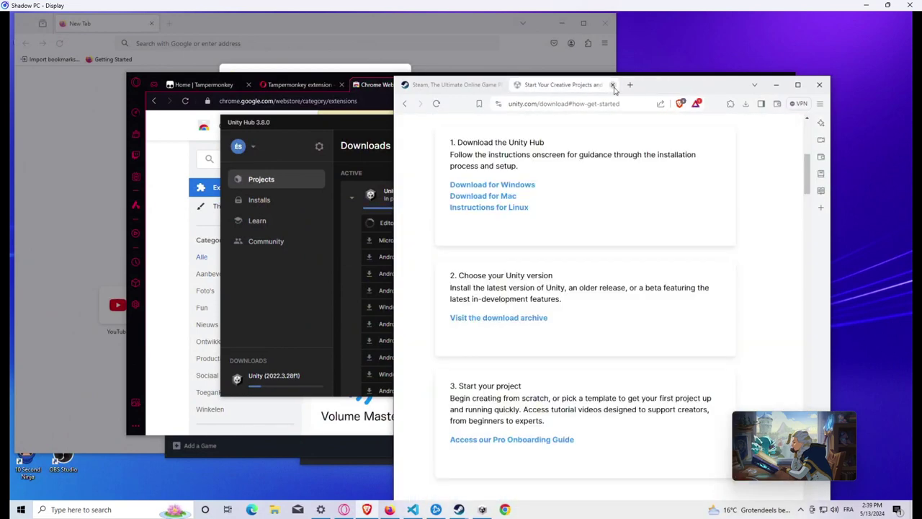
left_click(612, 85)
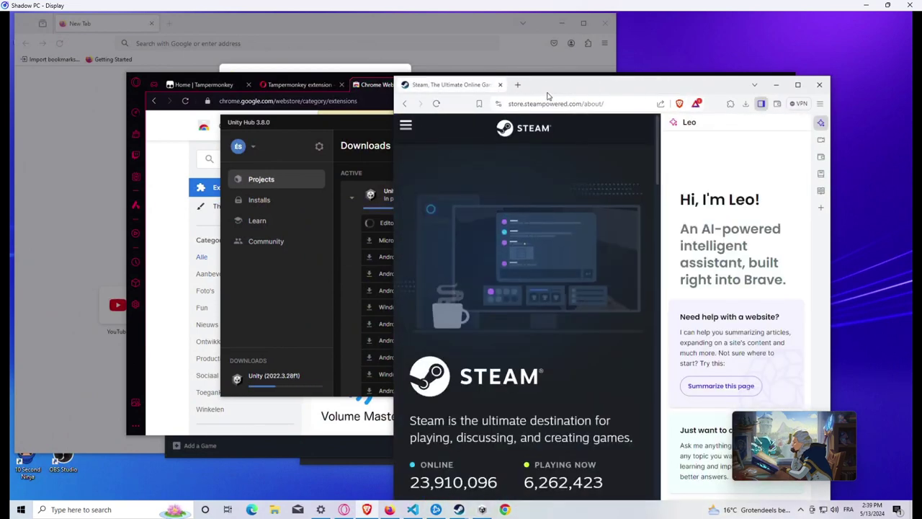
left_click(500, 85)
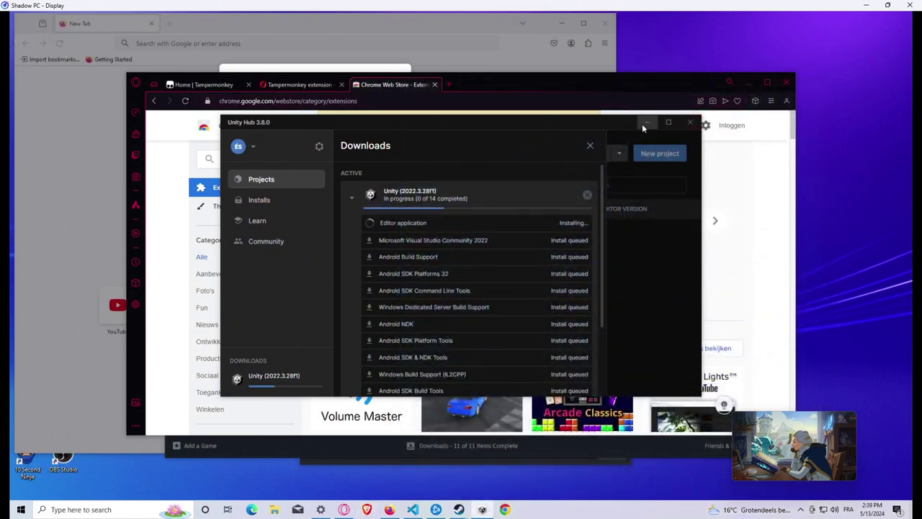
Close the Chrome Web Store and Tampermonkey tabs and Opera GX, declining the default-browser prompts.
left_click_drag(602, 131, 517, 258)
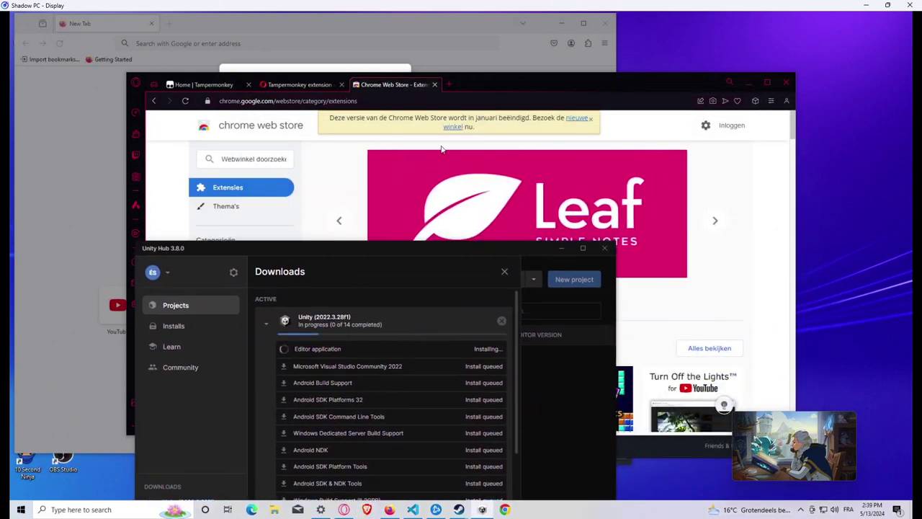
left_click(436, 85)
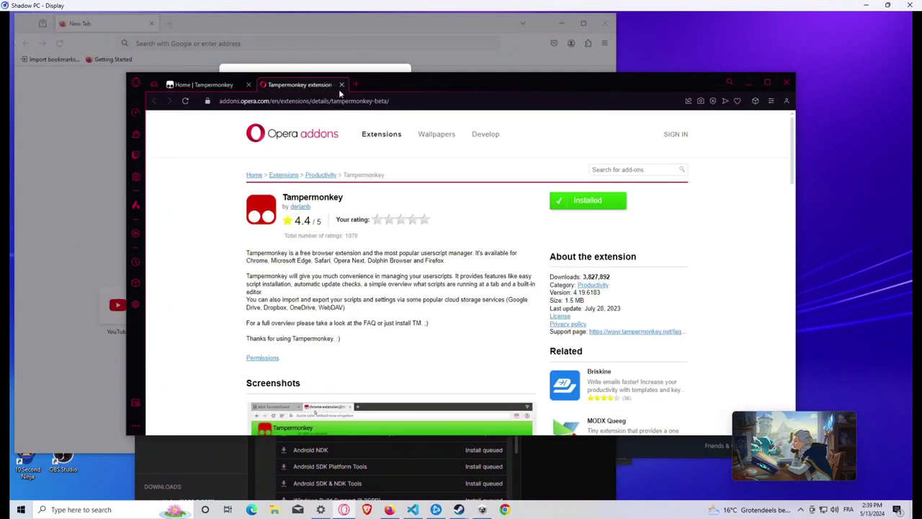
left_click(340, 86)
left_click(249, 85)
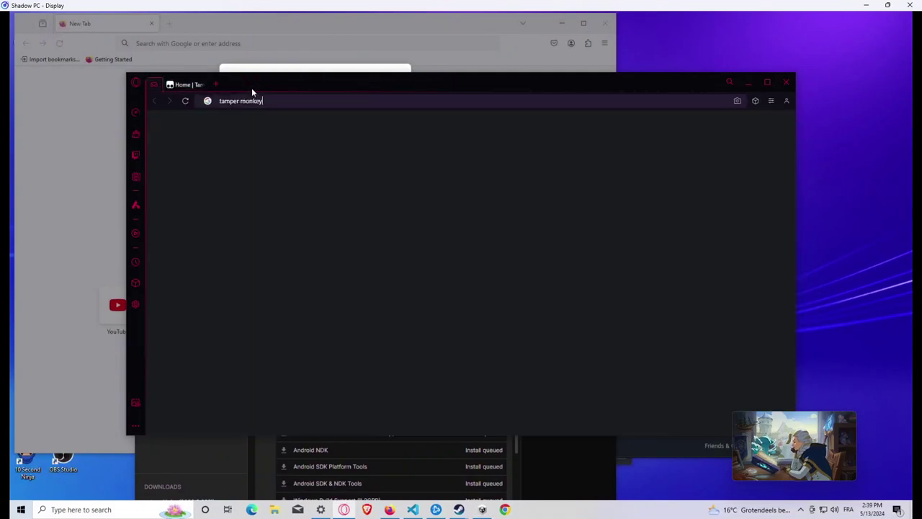
left_click(786, 81)
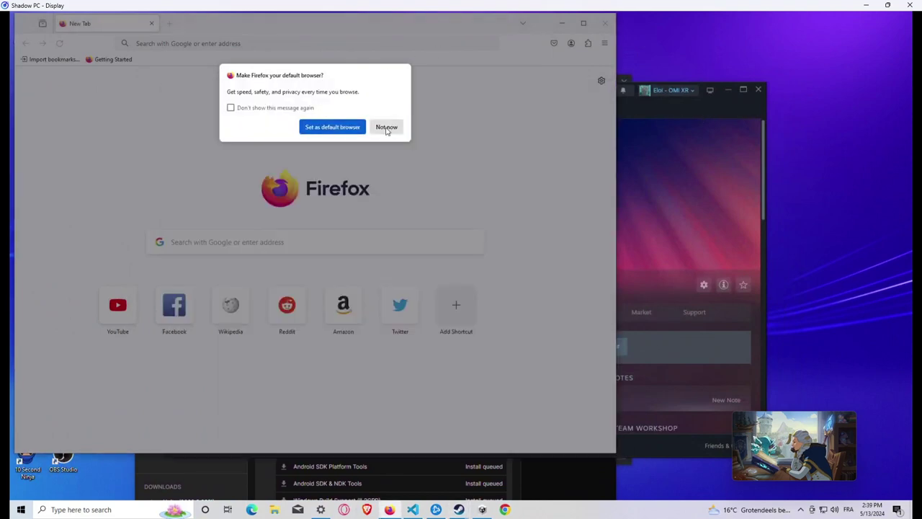
left_click(387, 129)
left_click(606, 23)
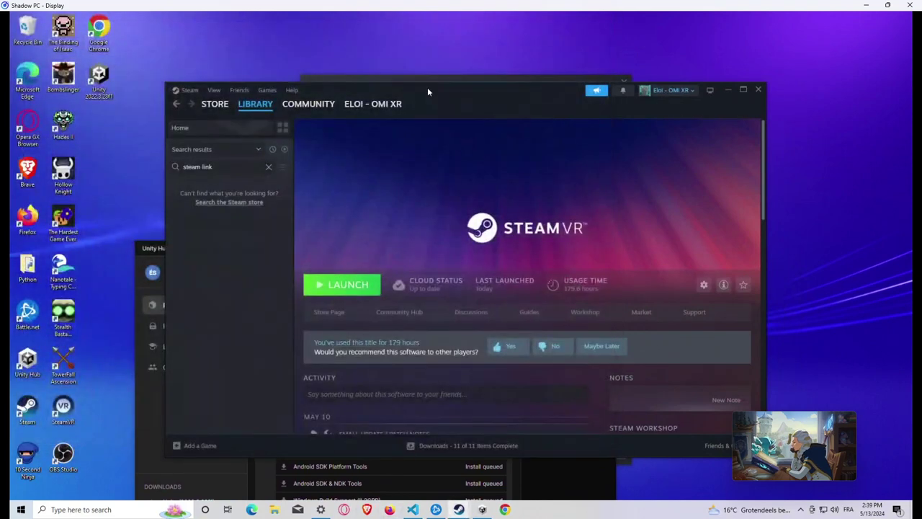
Close Steam's sale popup and arrange Battle.net at the top-right with Steam beside it.
left_click_drag(427, 87, 541, 157)
left_click(542, 80)
left_click(624, 82)
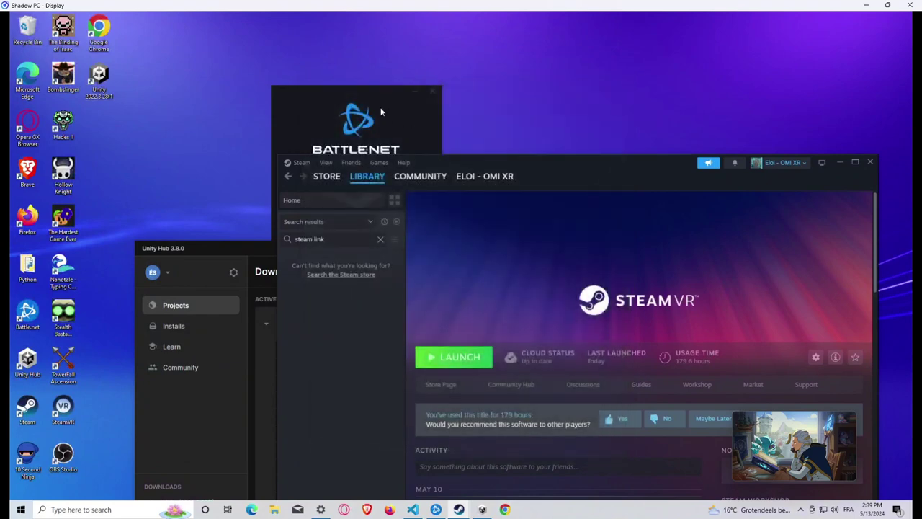
left_click_drag(385, 106, 849, 46)
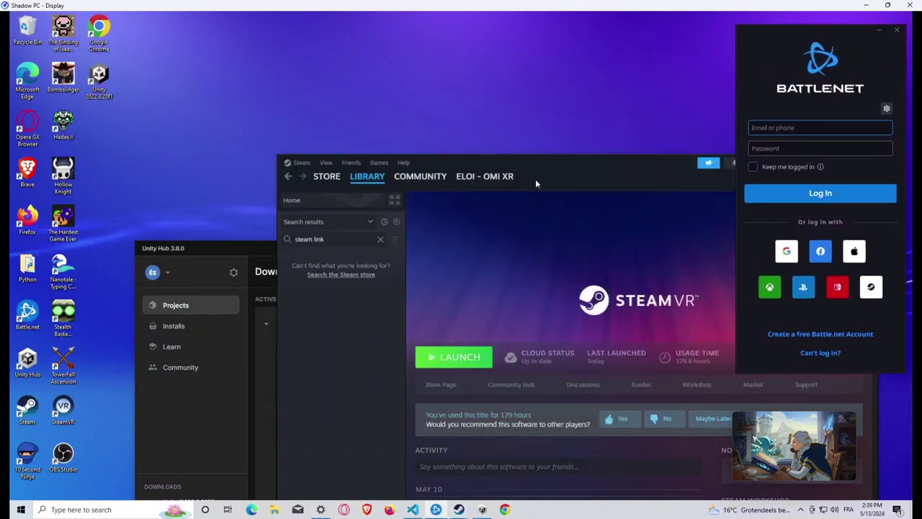
left_click_drag(535, 183, 461, 85)
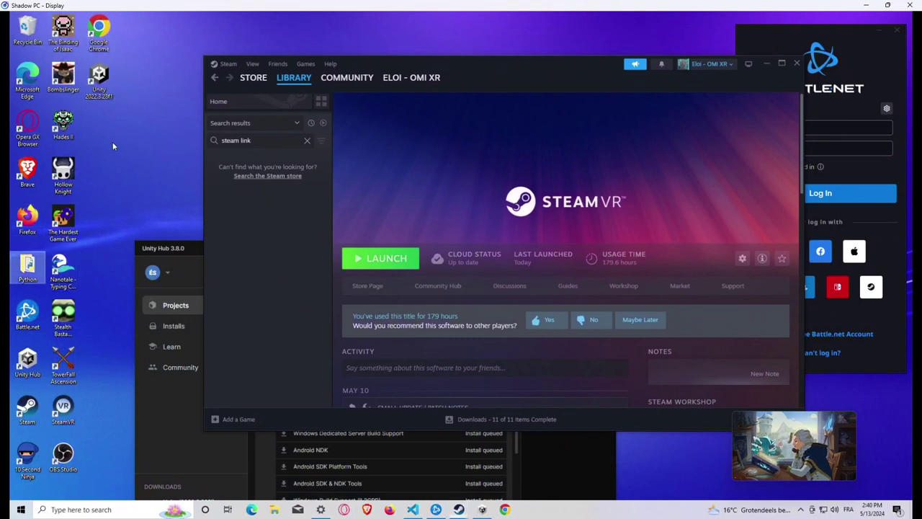
left_click(274, 509)
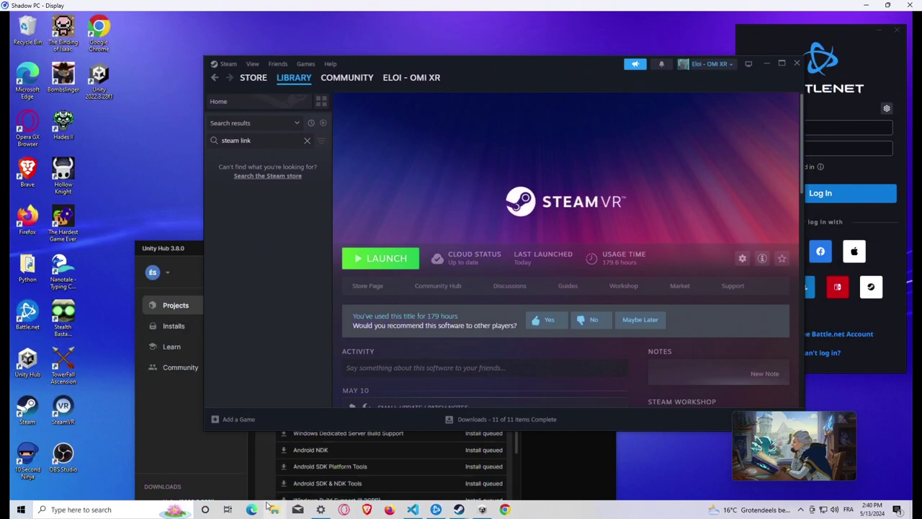
In Downloads, extract the wetransfer_0_2024-05-13_1550 archive in place and into its own folder.
left_click(270, 244)
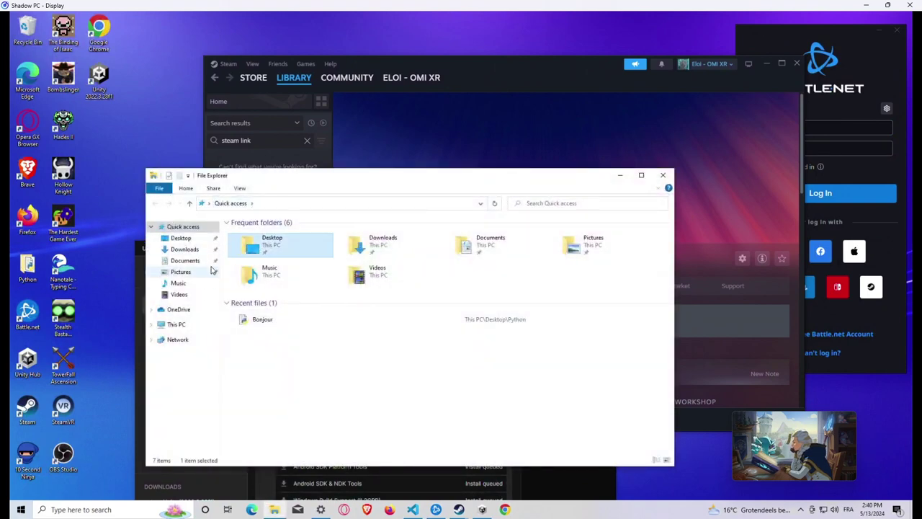
left_click(180, 295)
left_click(184, 249)
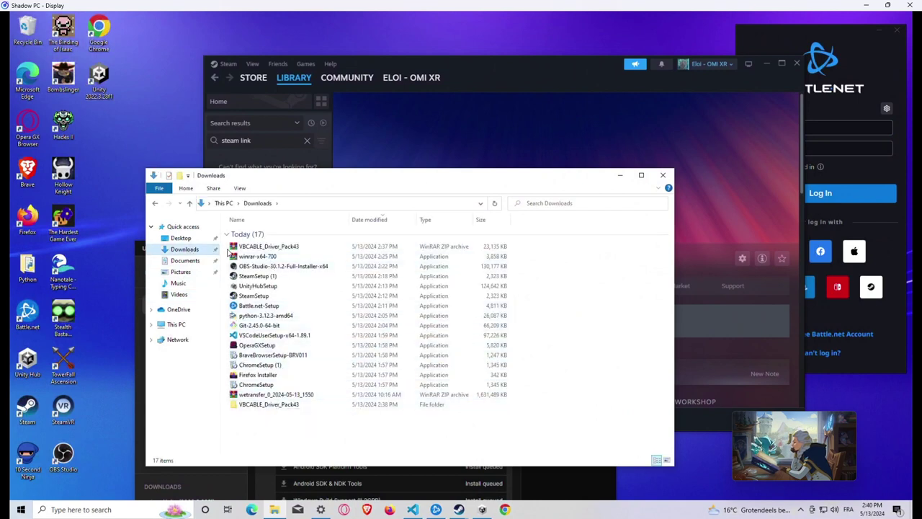
left_click(274, 396)
right_click(275, 396)
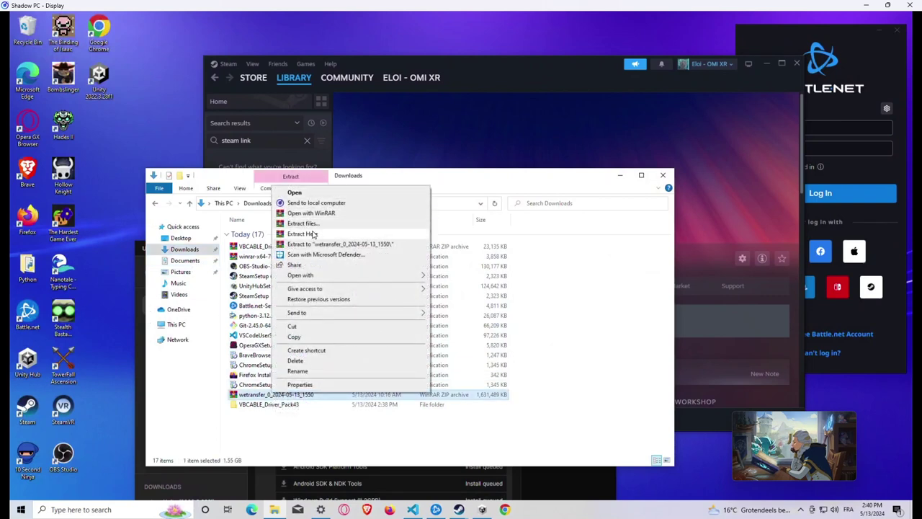
left_click(335, 234)
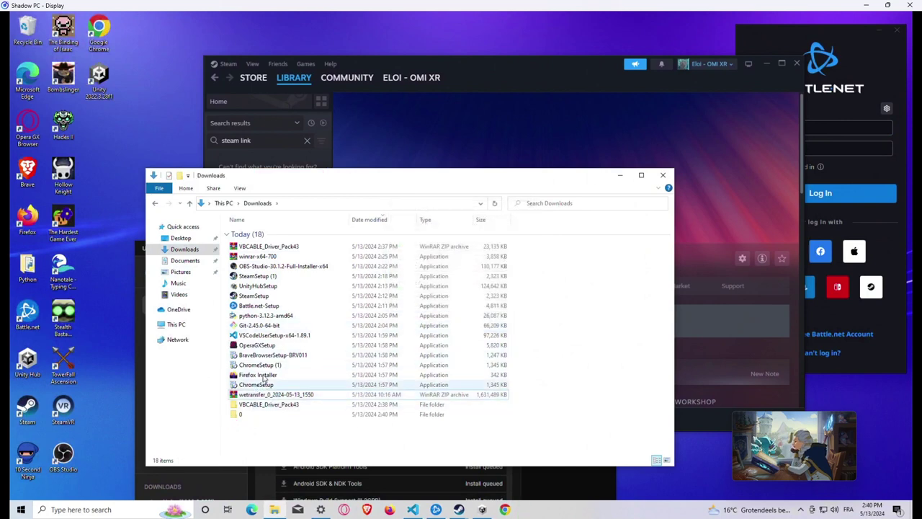
right_click(268, 394)
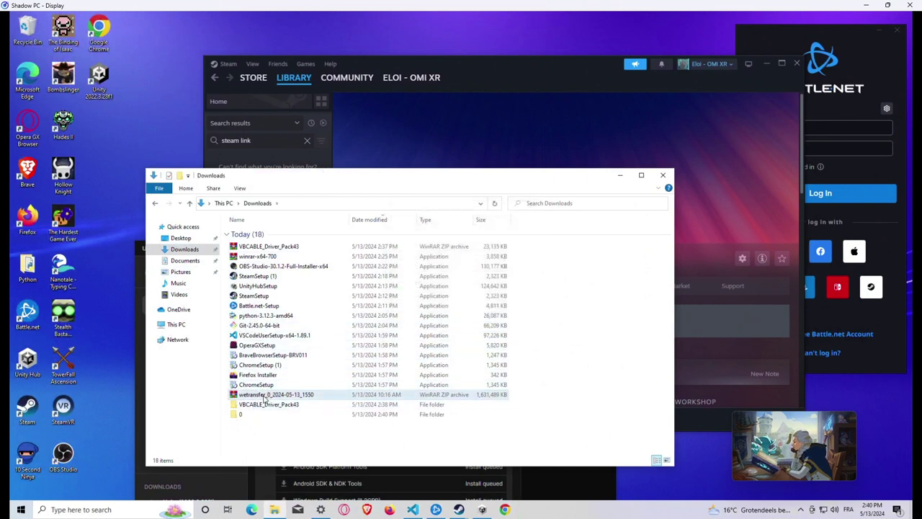
left_click(325, 246)
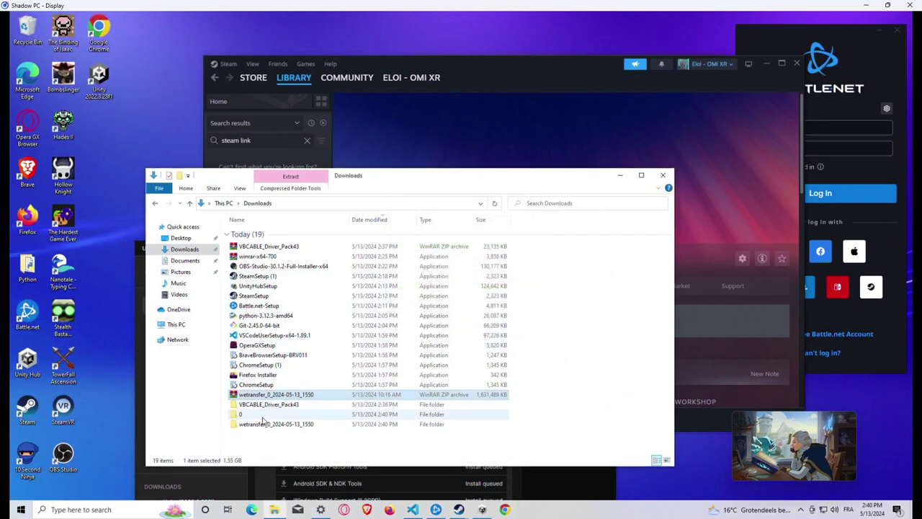
Move folder 0 from the extracted wetransfer folder onto the desktop.
double_click(276, 423)
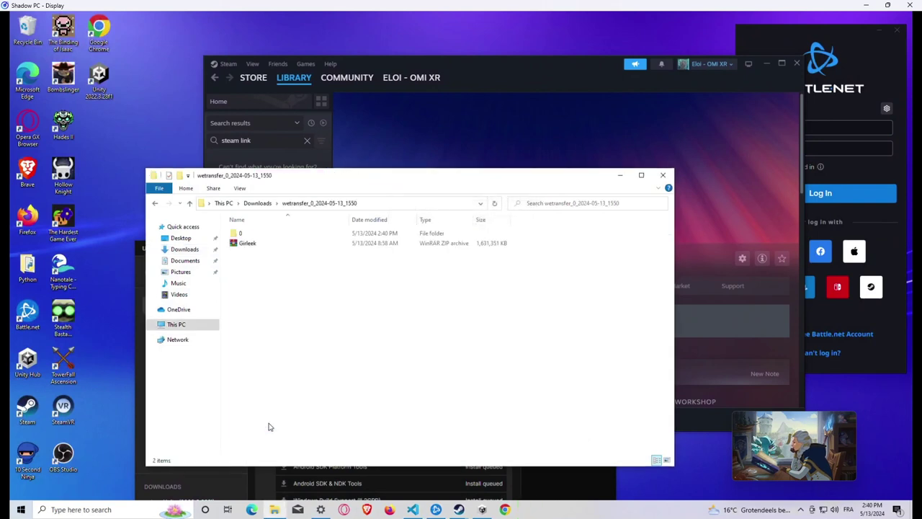
double_click(257, 234)
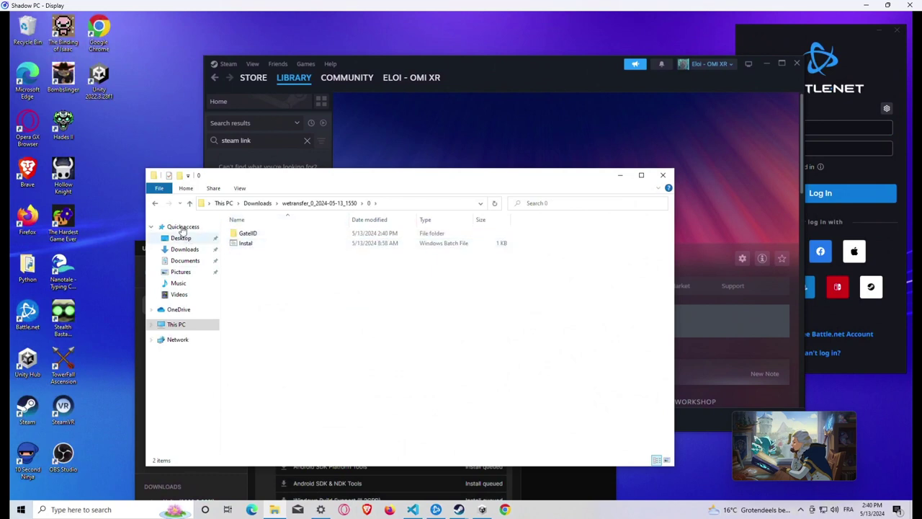
left_click(155, 203)
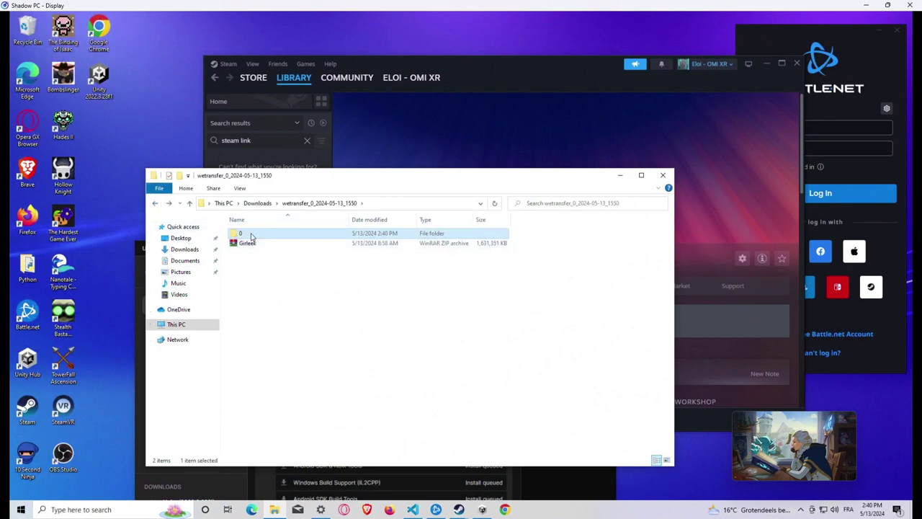
left_click_drag(204, 33, 166, 74)
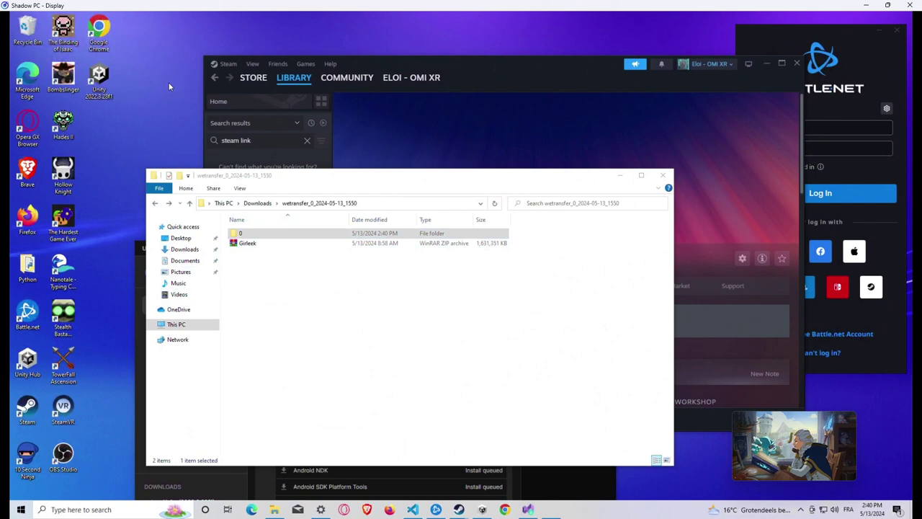
key("ctrl+v")
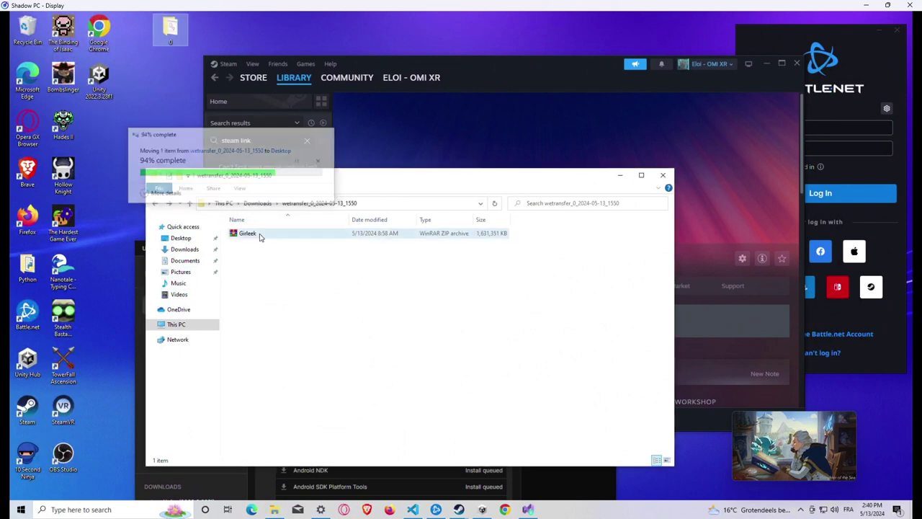
Extract the Girleek archive into its own folder and open folder 0 from the desktop.
left_click(260, 236)
right_click(260, 237)
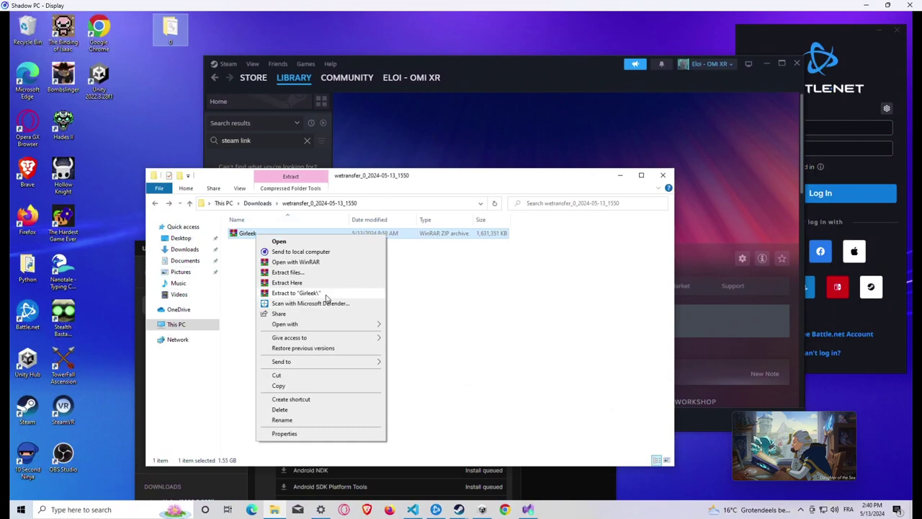
left_click(328, 293)
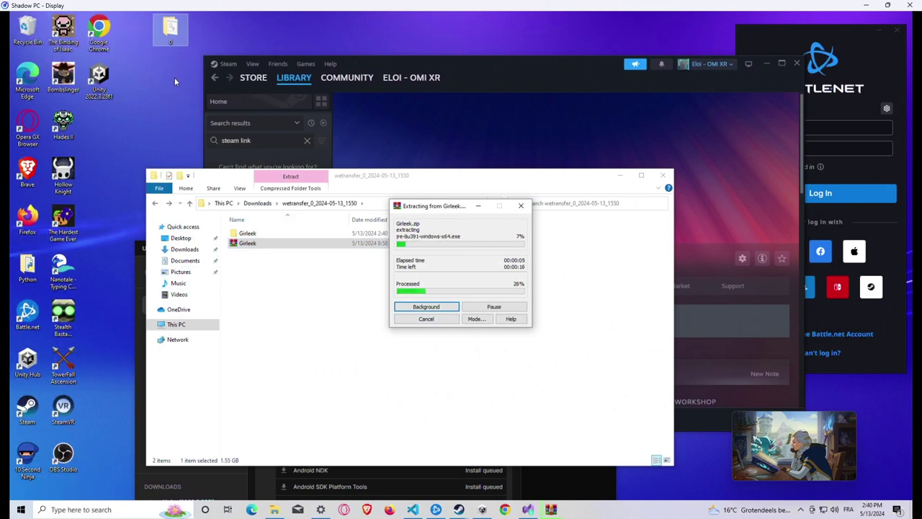
double_click(170, 28)
left_click_drag(453, 191, 367, 85)
Run the Instal batch file using SmartScreen's Run anyway, then open the GateIID folder.
left_click(180, 146)
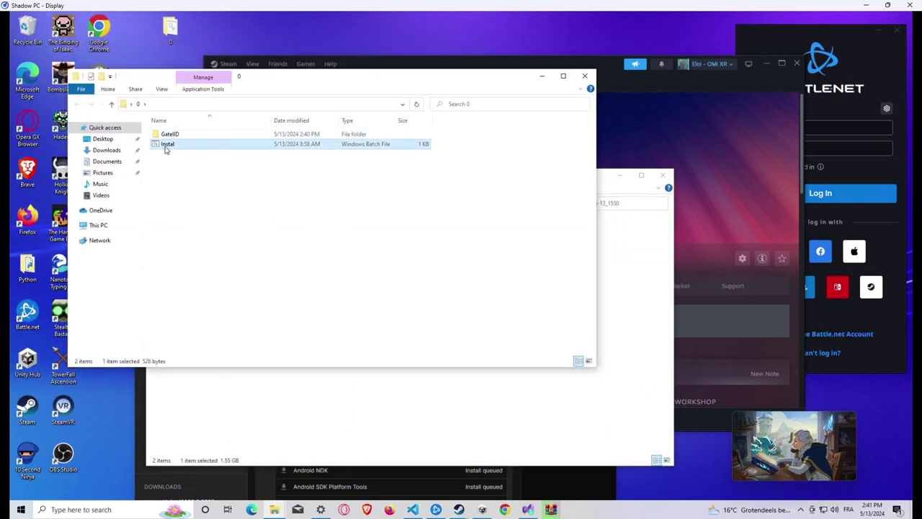
double_click(182, 148)
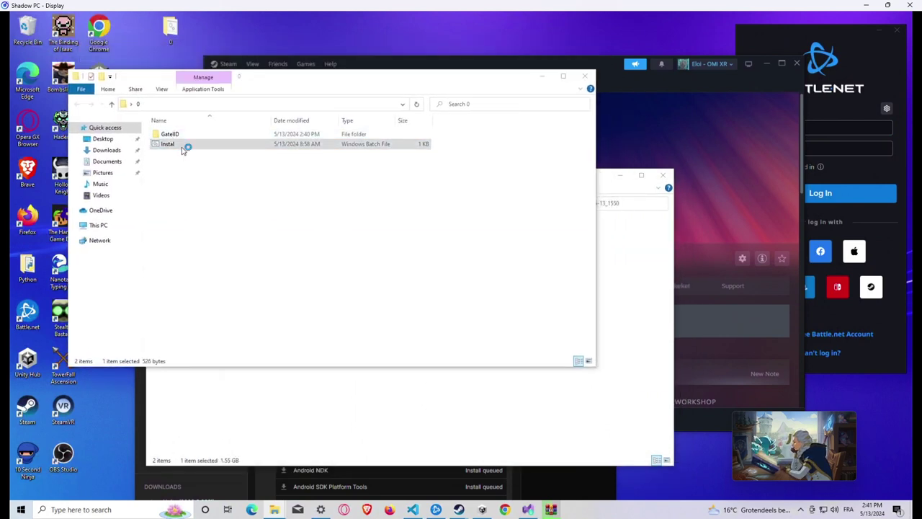
left_click(359, 190)
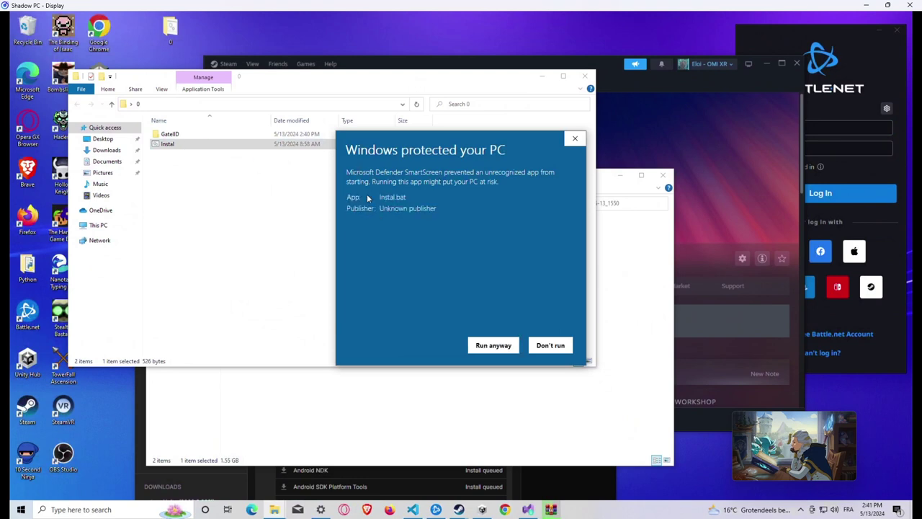
left_click(493, 345)
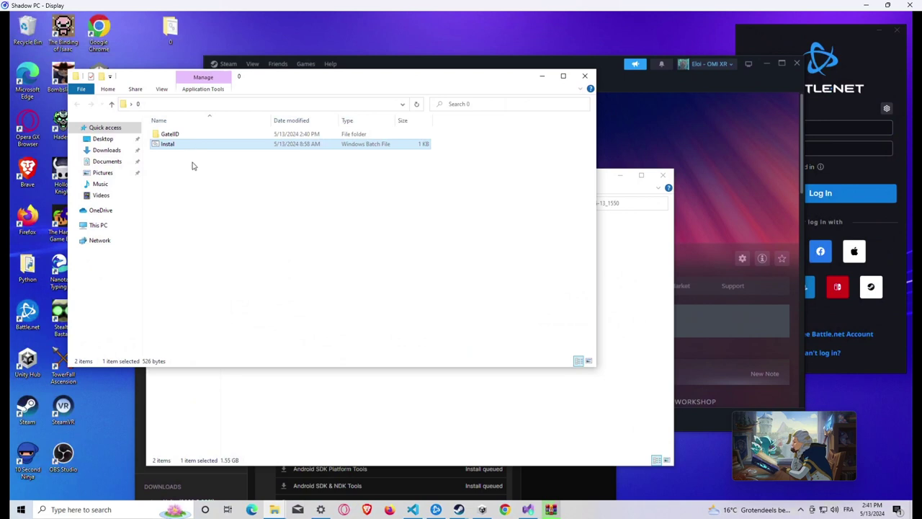
double_click(183, 137)
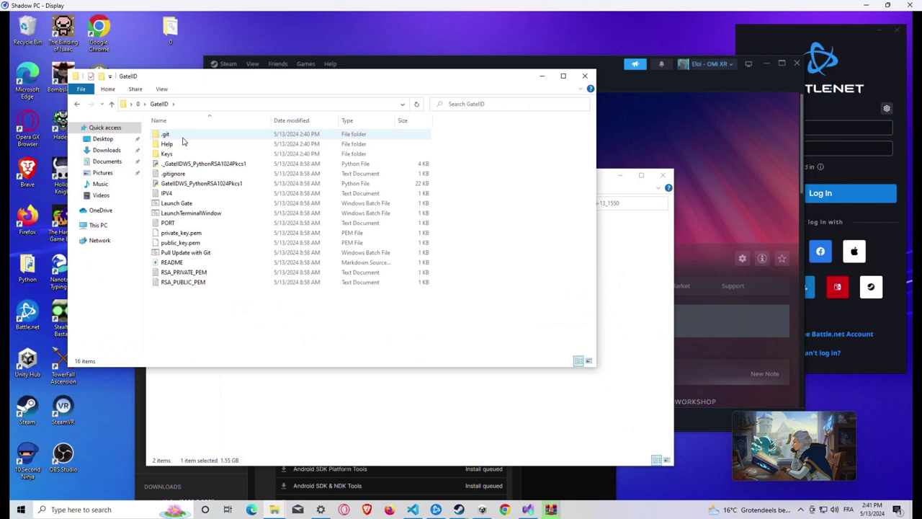
left_click(76, 104)
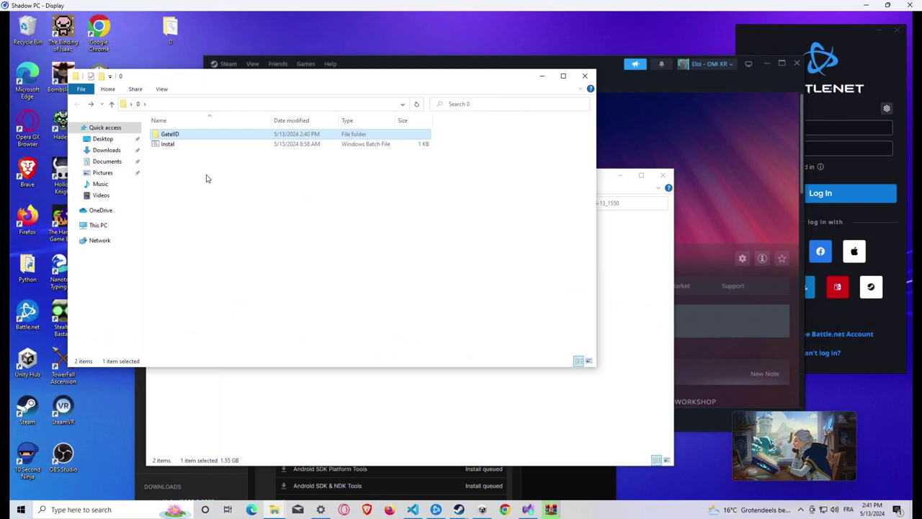
double_click(183, 135)
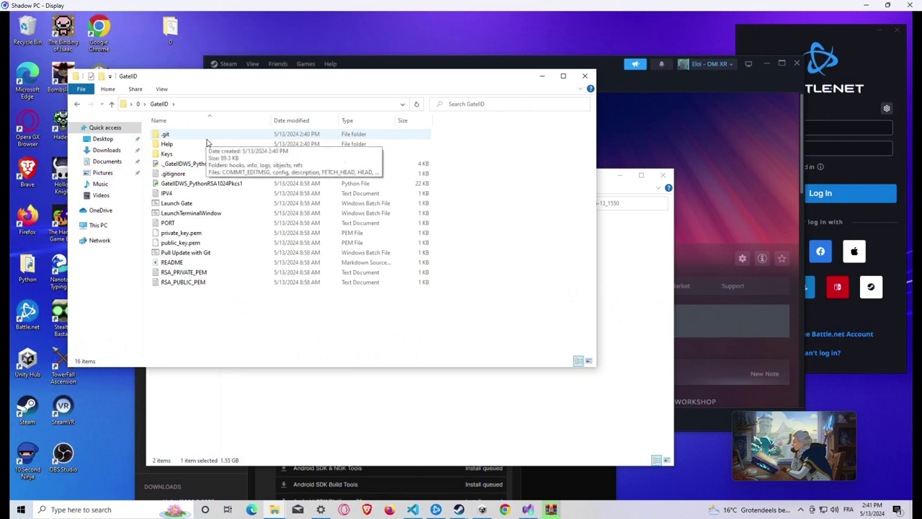
Run Launch Gate past the SmartScreen warning.
double_click(206, 204)
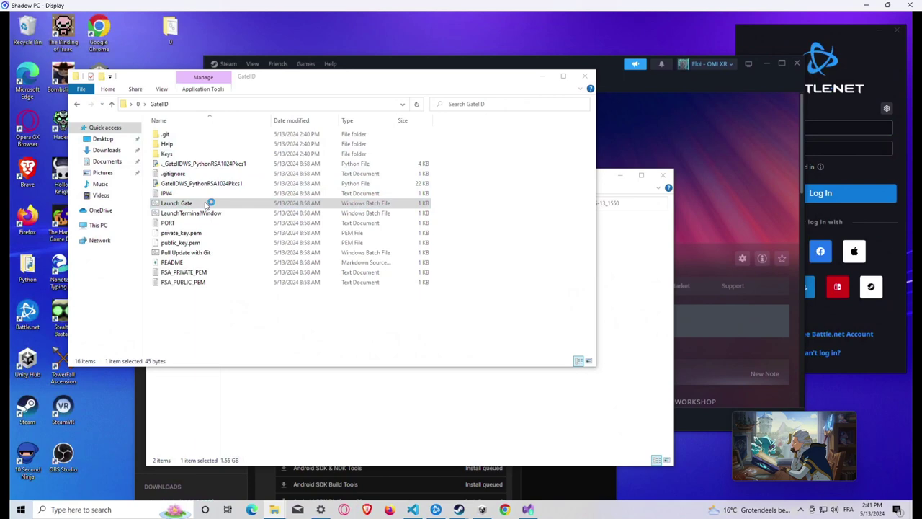
left_click(363, 200)
left_click(505, 347)
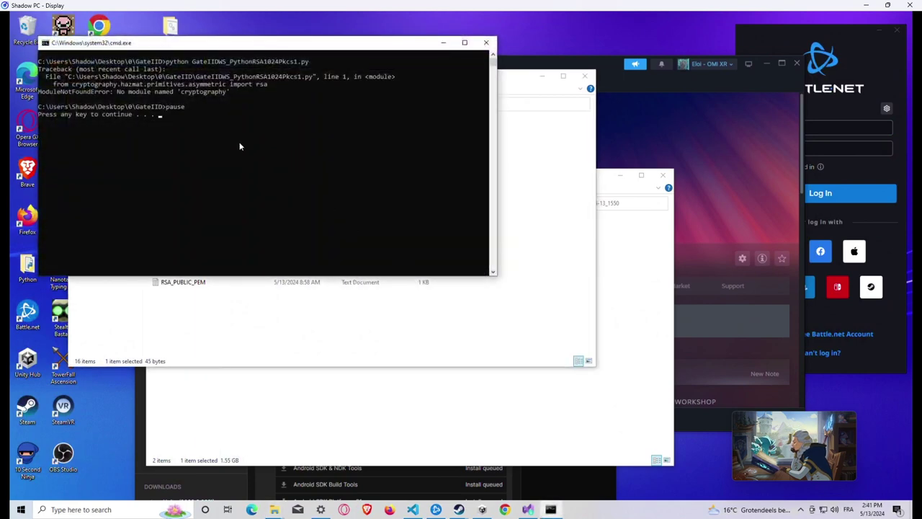
Close the extra File Explorer, clear Steam and Battle.net, move Unity Hub aside, and refocus the script window.
left_click(663, 175)
left_click(658, 181)
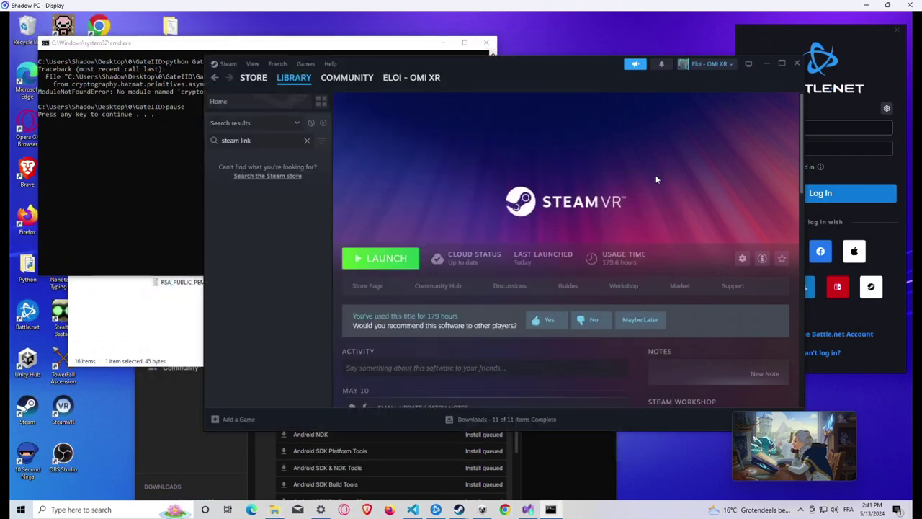
left_click(797, 64)
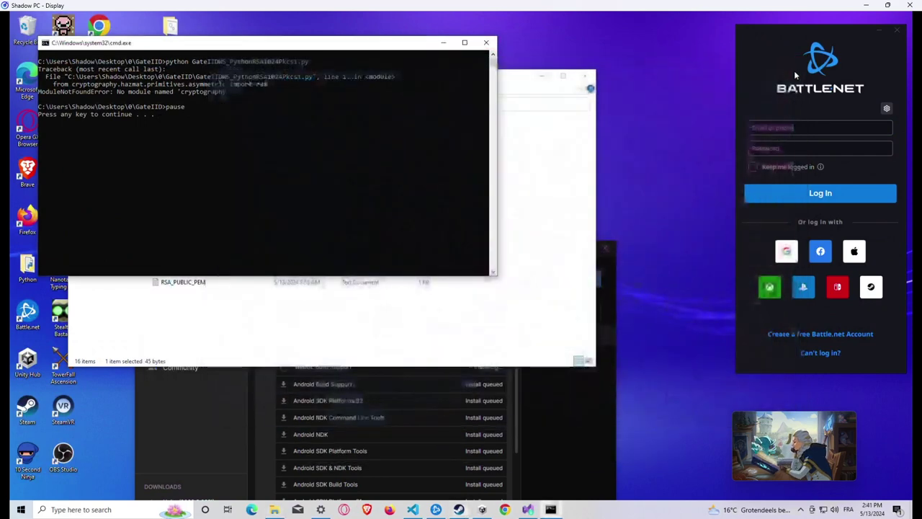
left_click(877, 31)
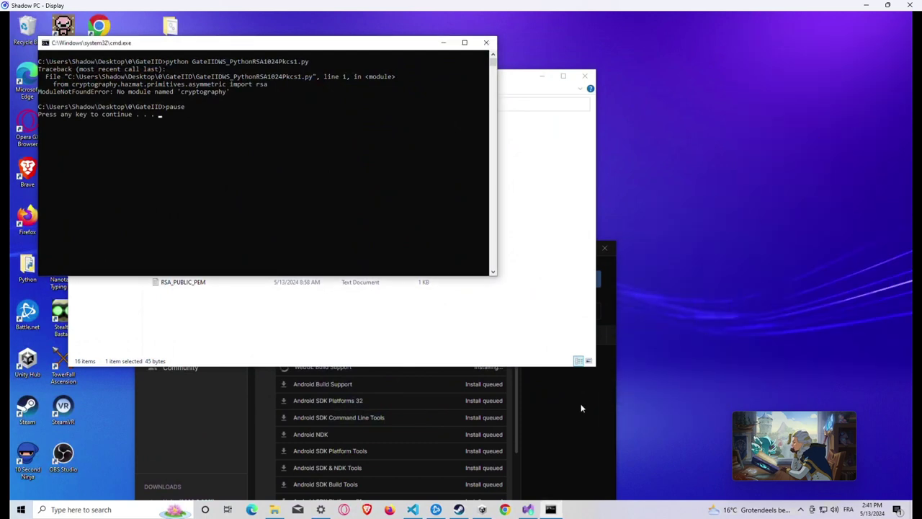
left_click(581, 408)
left_click_drag(489, 253, 764, 214)
left_click(245, 198)
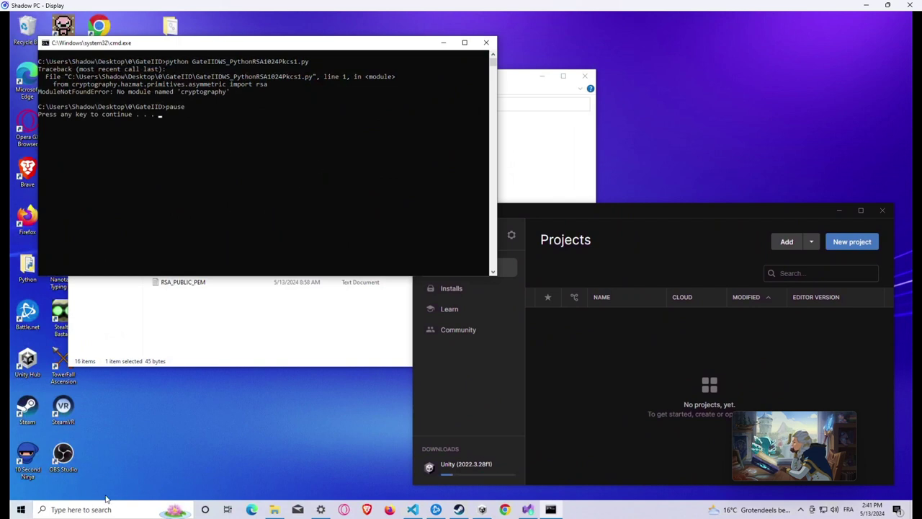
Open a new Command Prompt, run 'pip install cryptography', and close the errored script window.
key("super+r")
type("cmd")
key("Return")
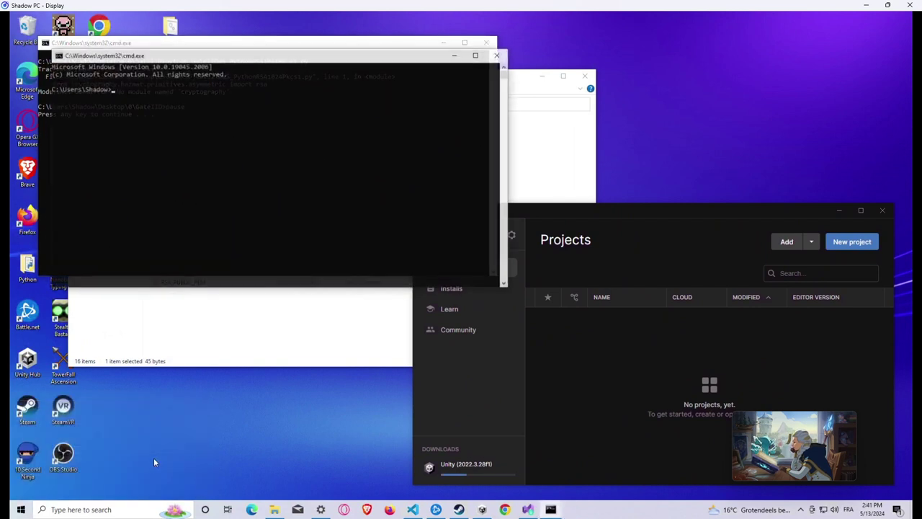
left_click_drag(244, 62, 336, 268)
left_click(282, 325)
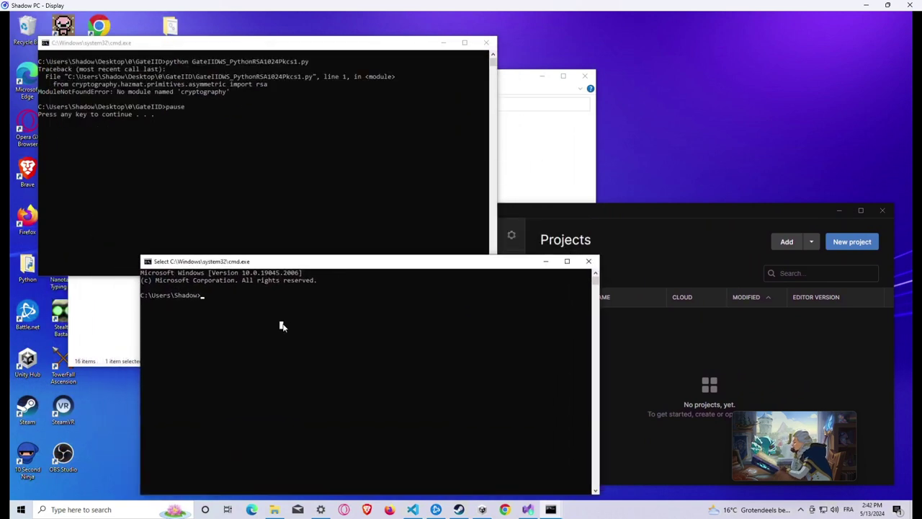
type("pip install cryptography")
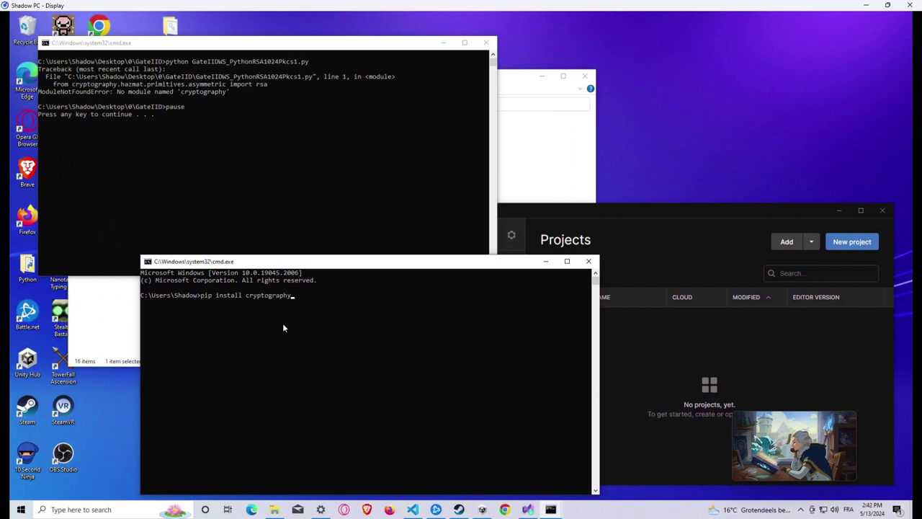
key("Return")
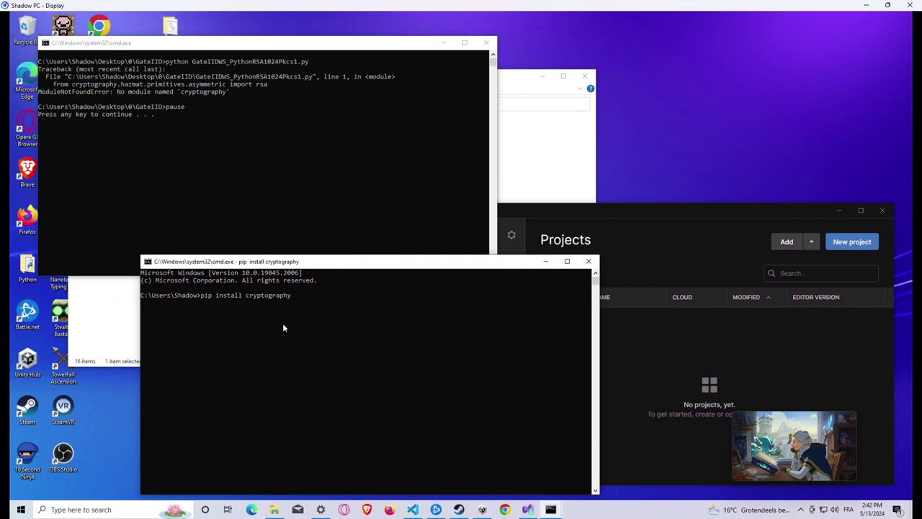
left_click_drag(352, 266, 600, 85)
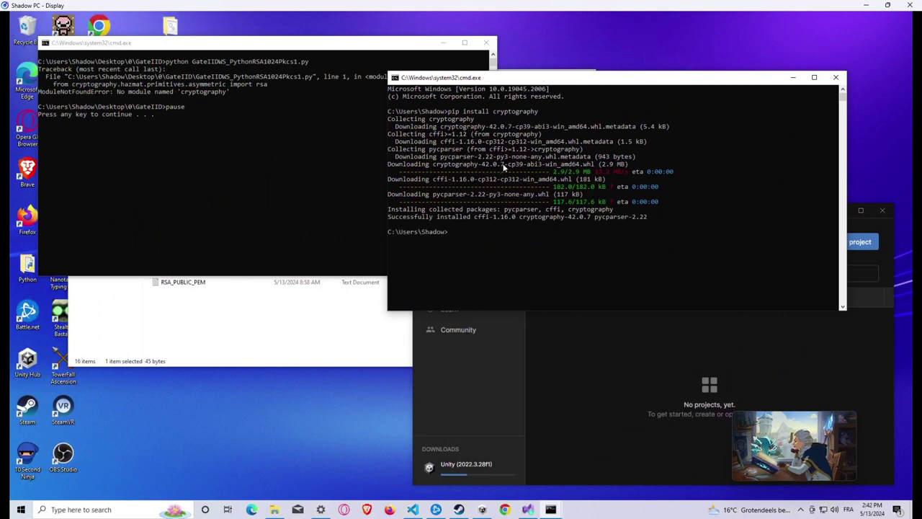
left_click(487, 44)
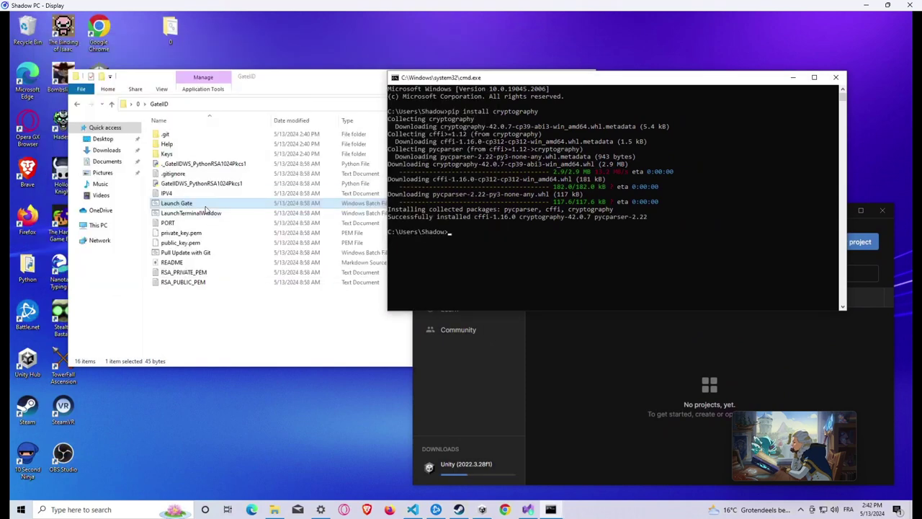
Relaunch Launch Gate, run 'pip install websockets', and close the websockets error window.
double_click(202, 204)
left_click(606, 210)
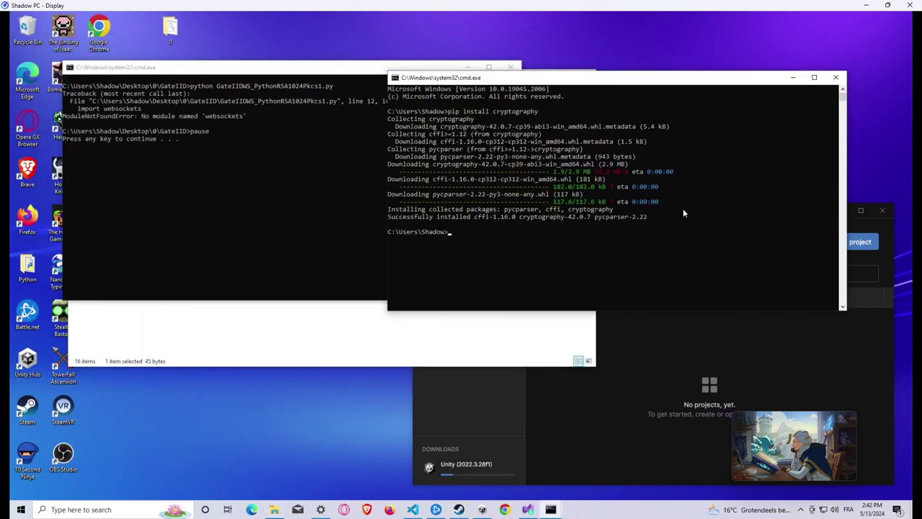
type("pip instal")
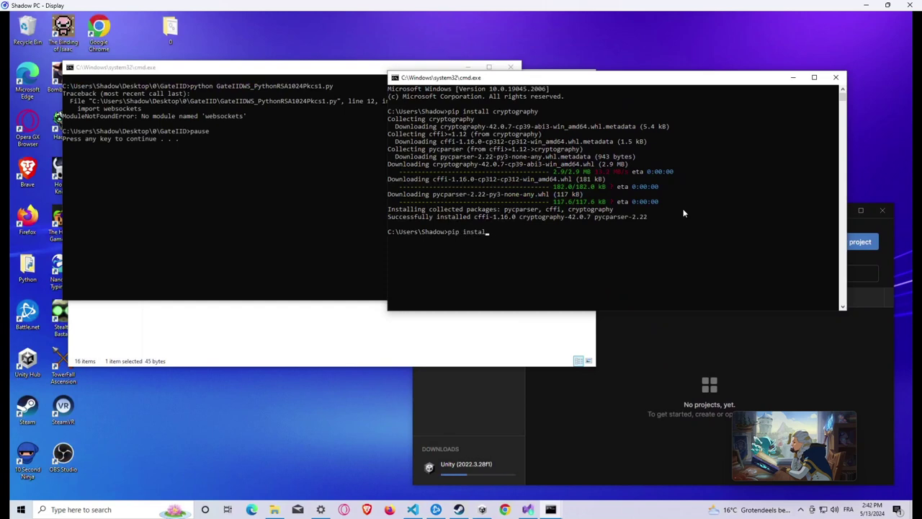
type("l webs")
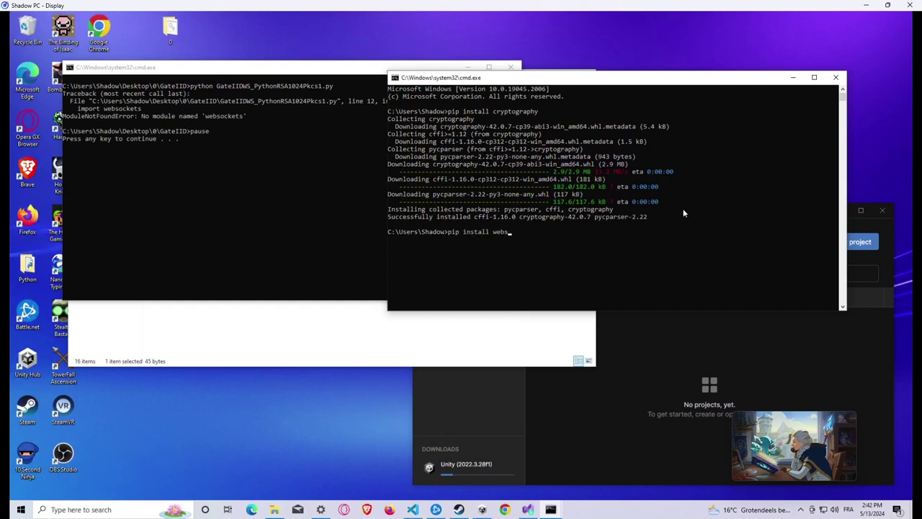
type("ockets")
key("Return")
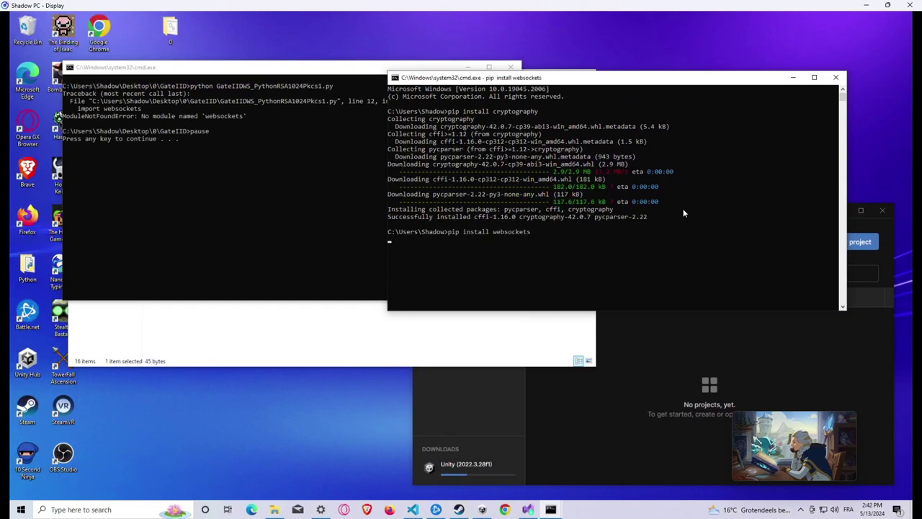
left_click(278, 174)
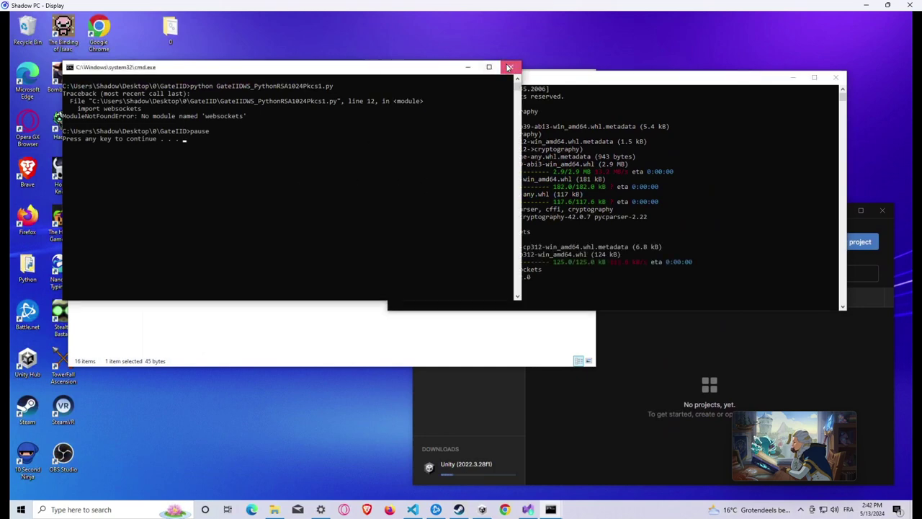
left_click(508, 67)
Relaunch Launch Gate, install ntplib with pip, and close the ntplib error window.
double_click(231, 204)
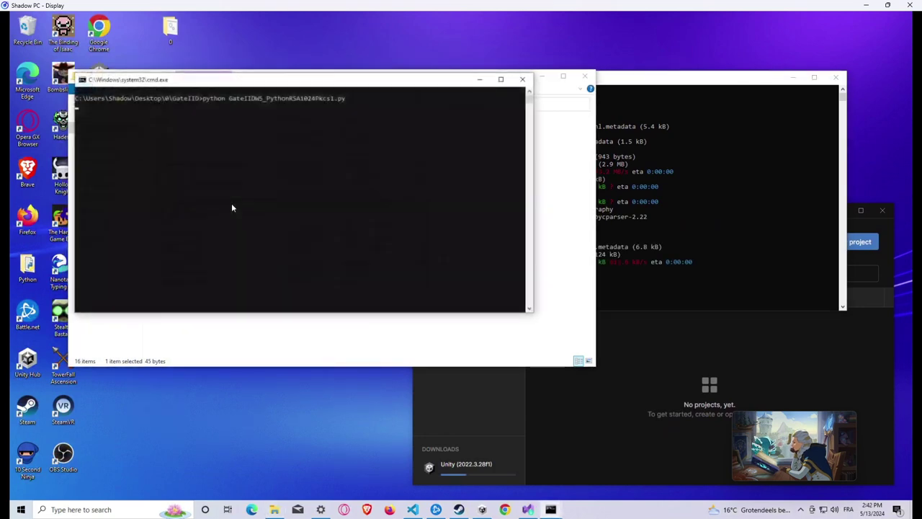
left_click(693, 214)
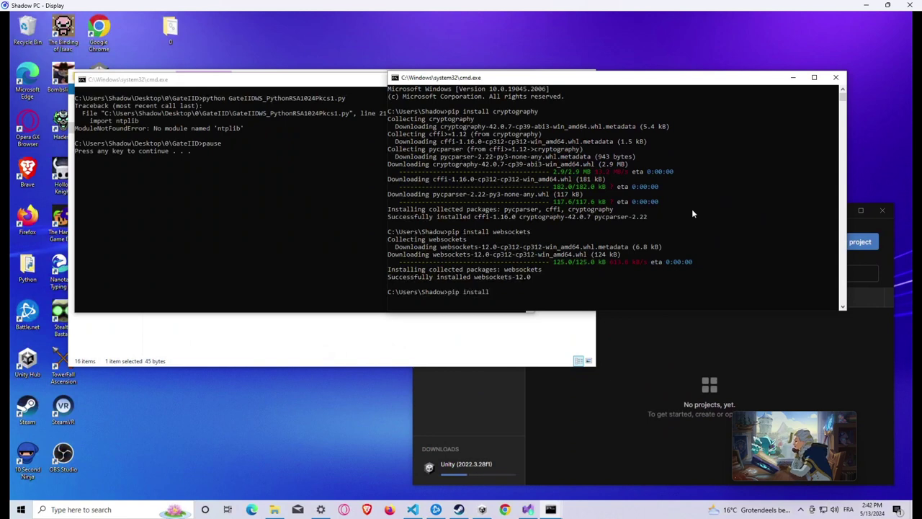
key("Return")
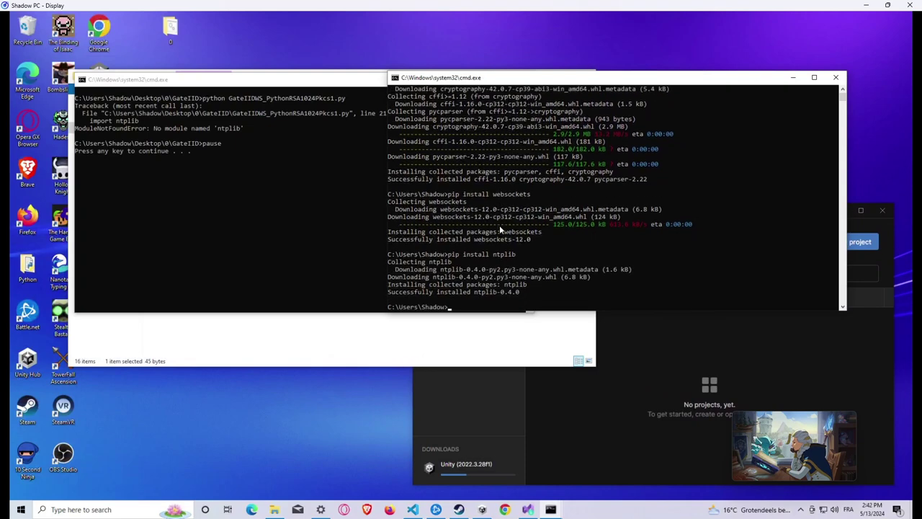
left_click(330, 201)
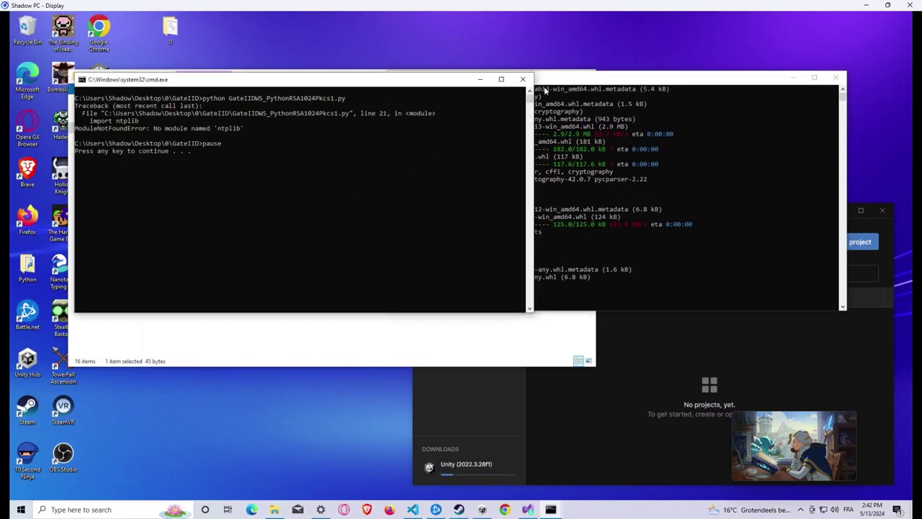
left_click(522, 79)
Relaunch Launch Gate, run 'pip install requests', and close the requests error window.
double_click(227, 206)
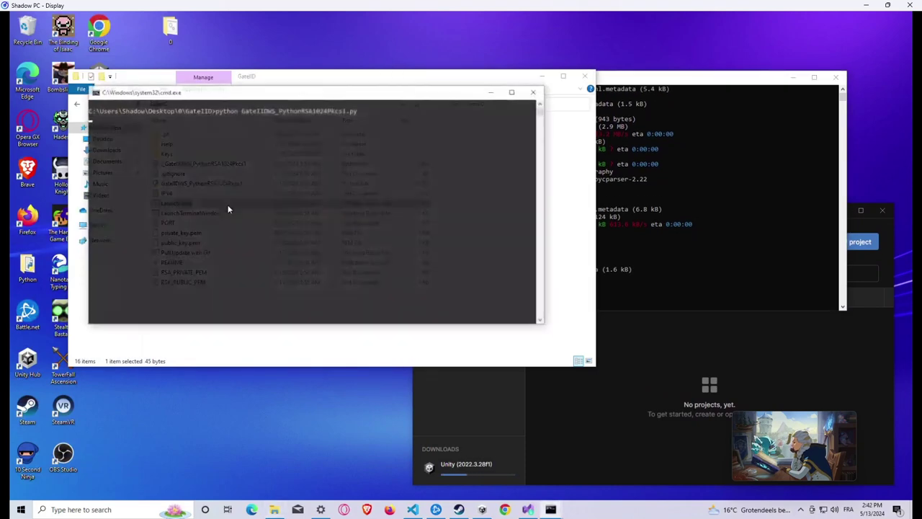
left_click(661, 231)
type("pi")
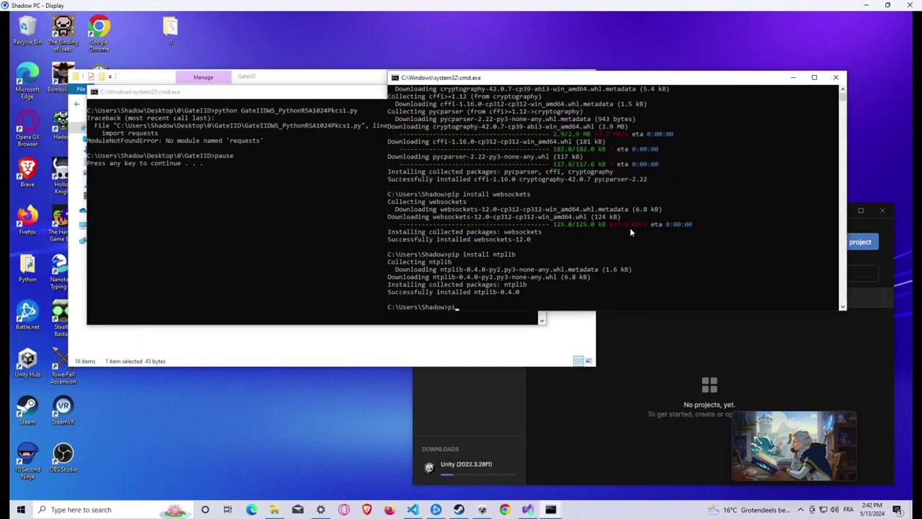
type("p install requests")
key("Return")
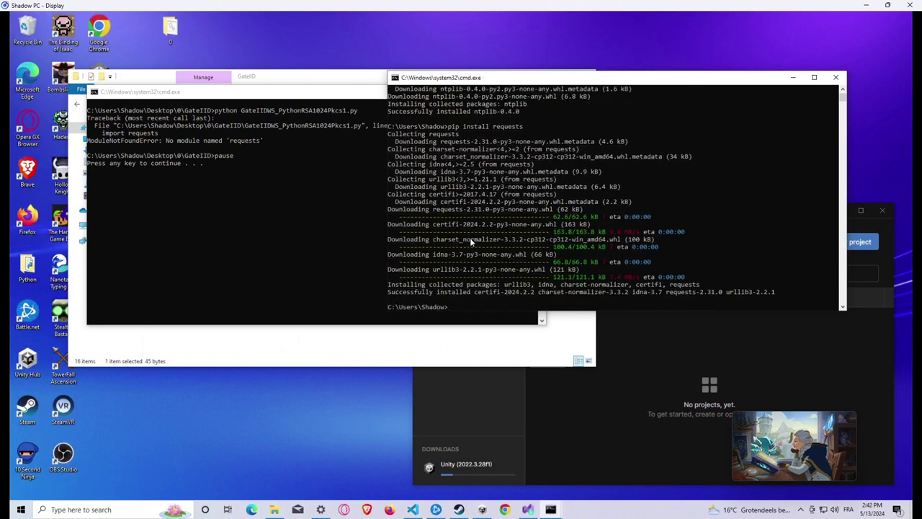
left_click(368, 230)
left_click(535, 91)
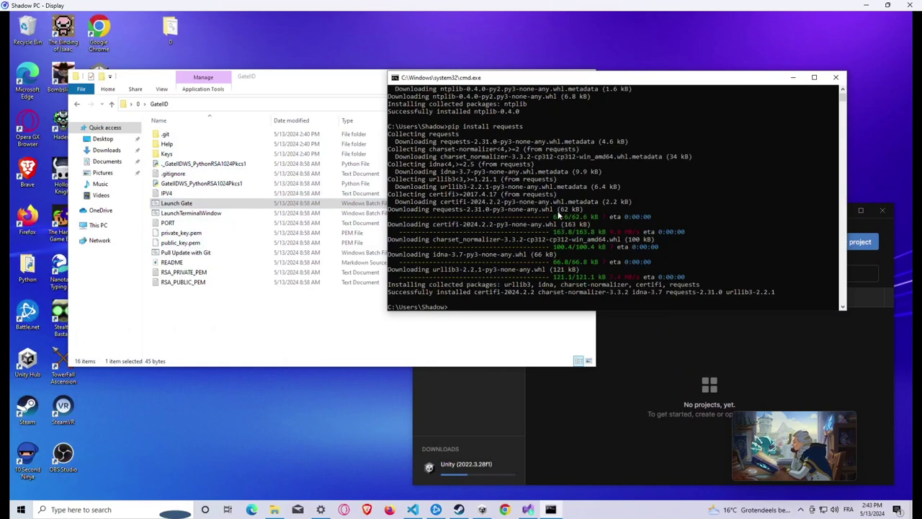
Relaunch Launch Gate and allow Python through the firewall on private and public networks.
double_click(256, 204)
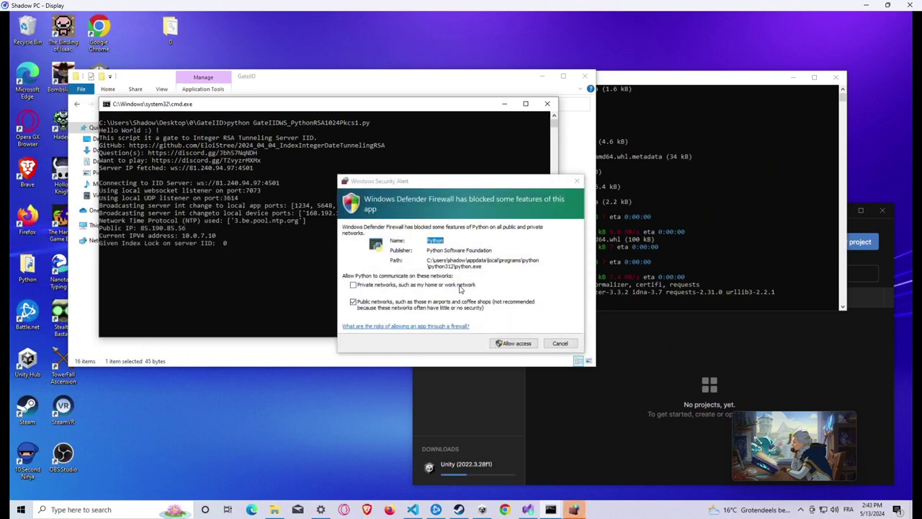
left_click(458, 285)
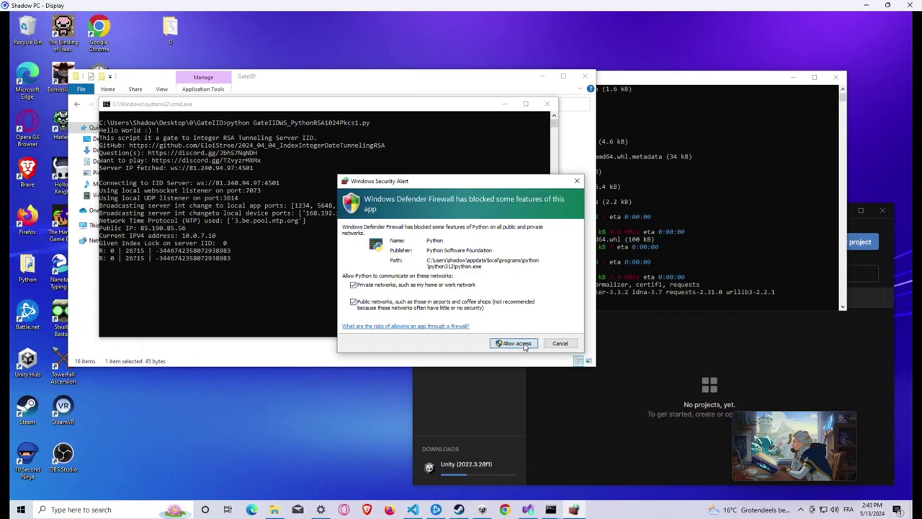
left_click(513, 344)
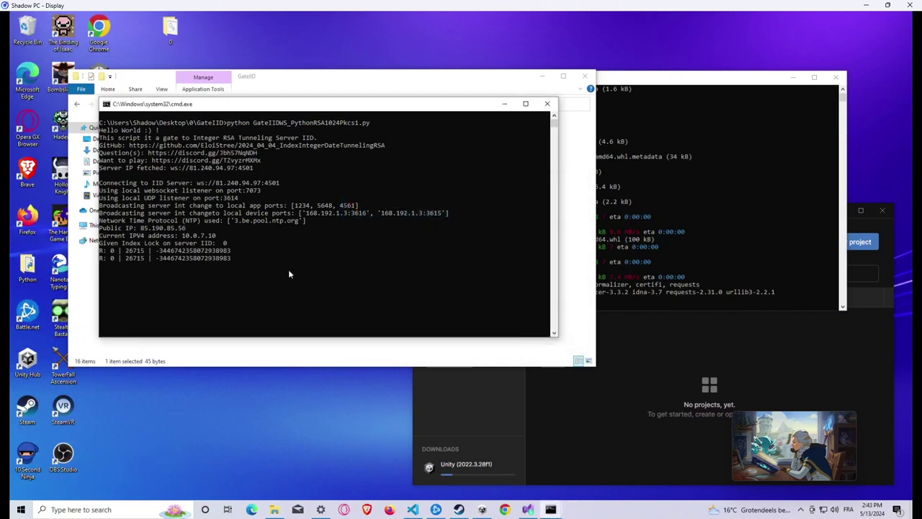
Select and copy the server IID value 0 and the Index Lock line in the output.
left_click_drag(225, 243, 245, 249)
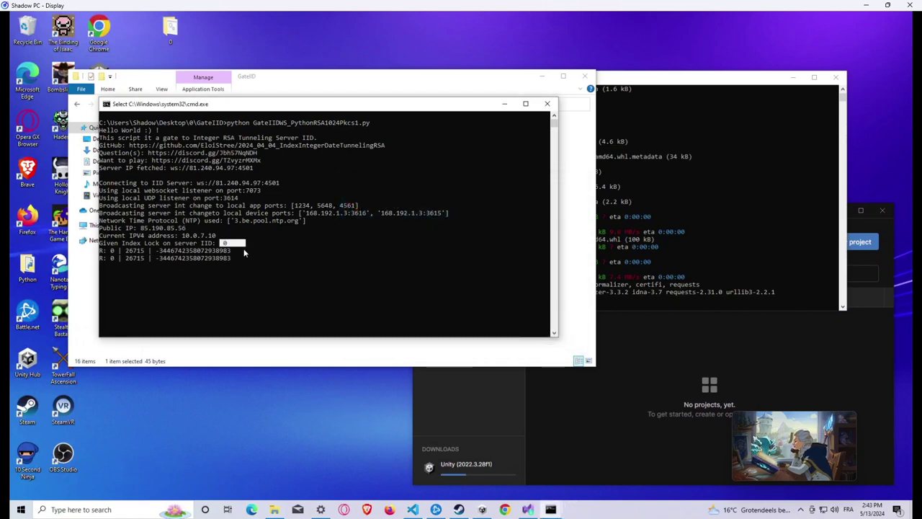
left_click_drag(183, 244, 238, 246)
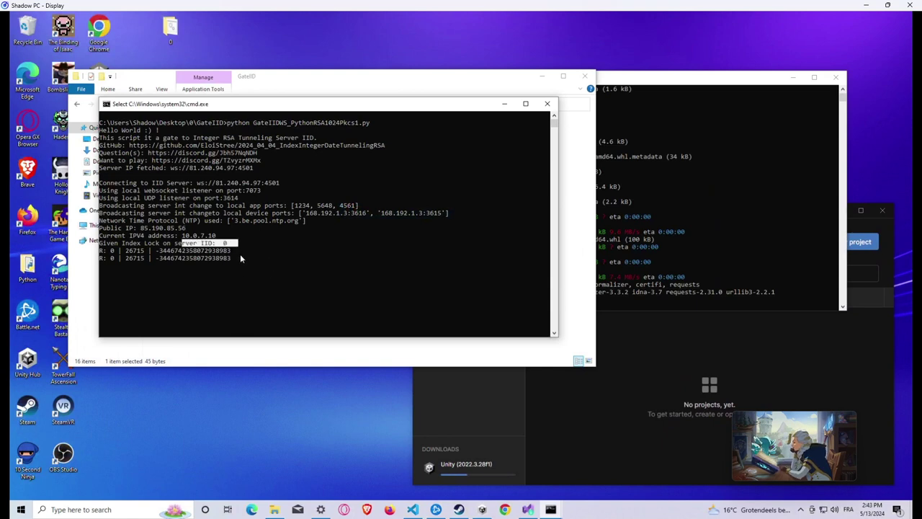
right_click(260, 258)
left_click(259, 257)
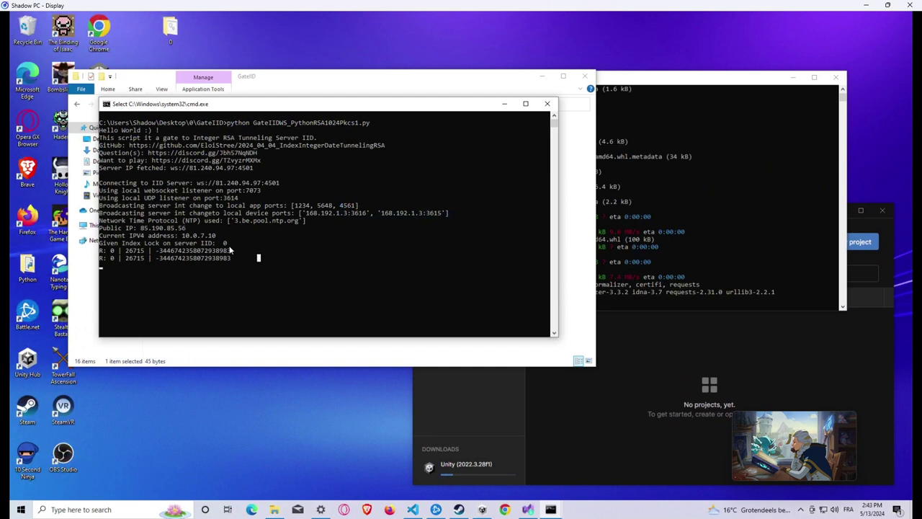
left_click_drag(231, 245, 79, 245)
left_click(216, 244)
left_click_drag(217, 244, 226, 249)
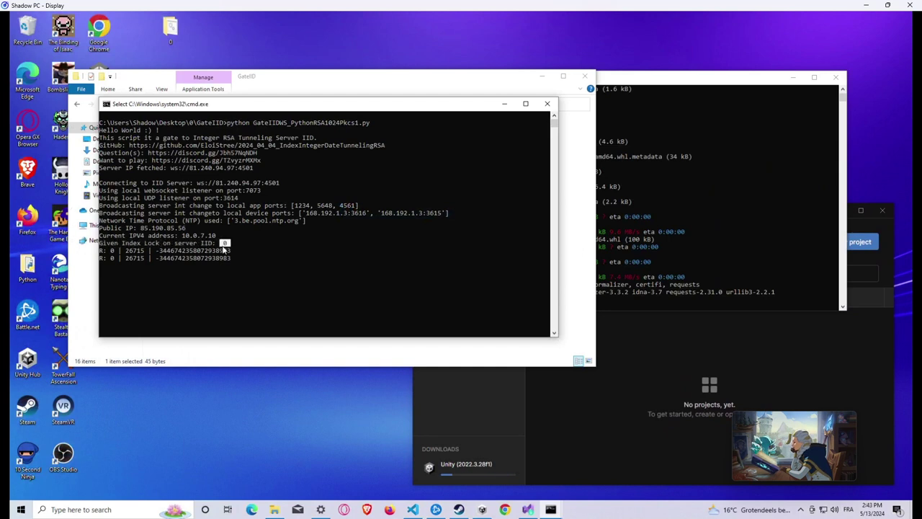
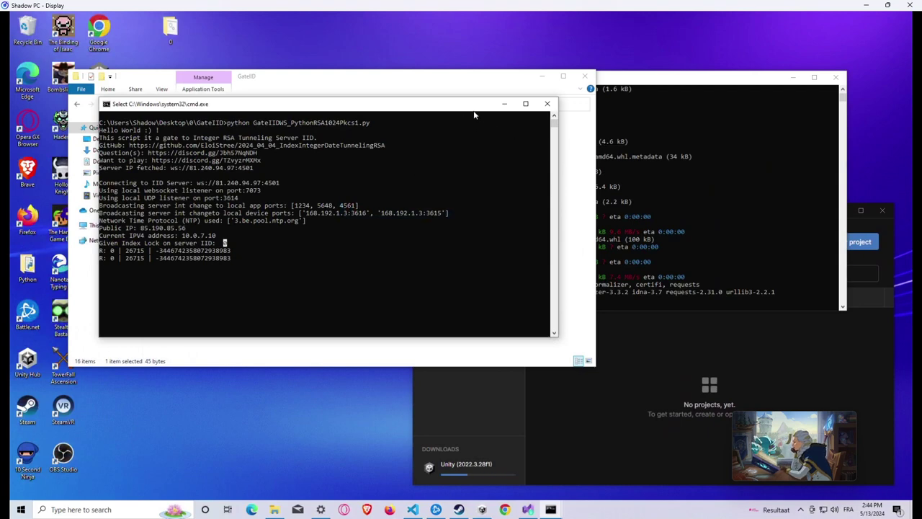
Move the GateIID console so the folder's file list shows above it.
left_click_drag(474, 115, 446, 219)
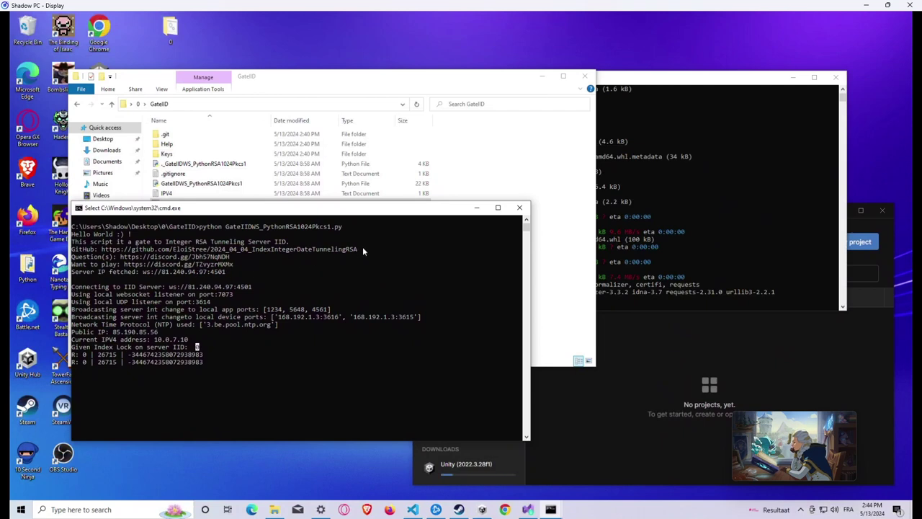
left_click_drag(362, 247, 113, 252)
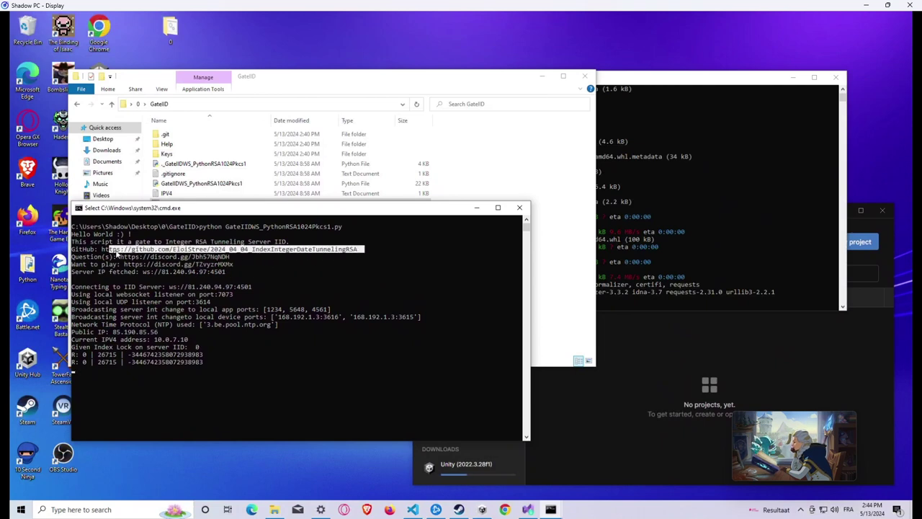
left_click(248, 273)
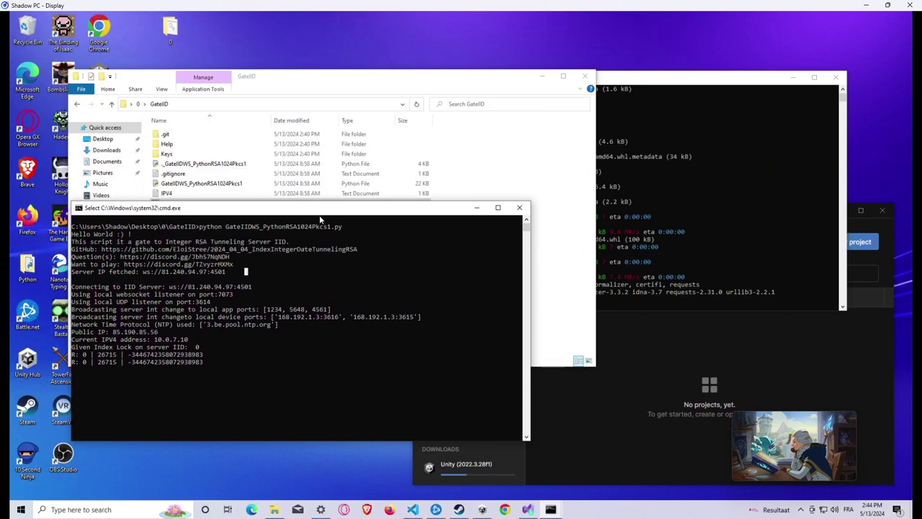
left_click_drag(317, 208, 311, 180)
Delete all code in Bonjour.py and start a Copilot prompt for a UDP integer-pushing script.
left_click(412, 509)
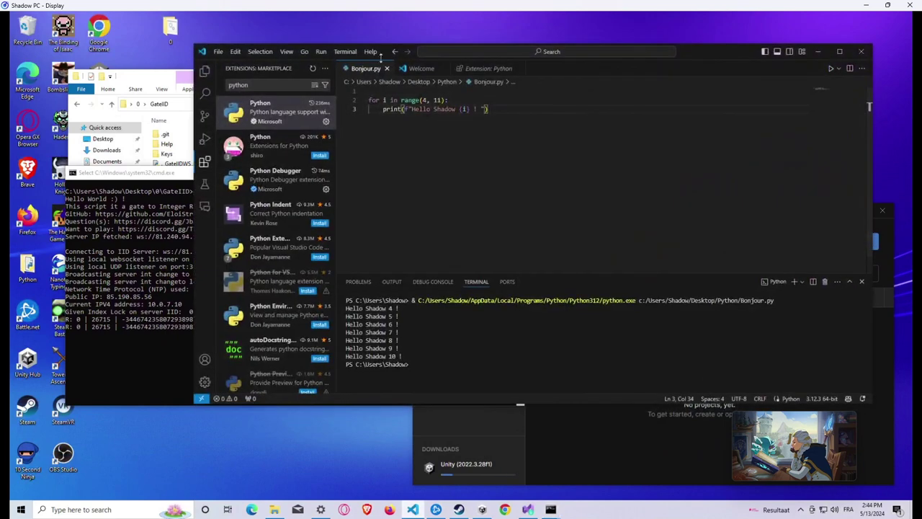
key("ctrl+a")
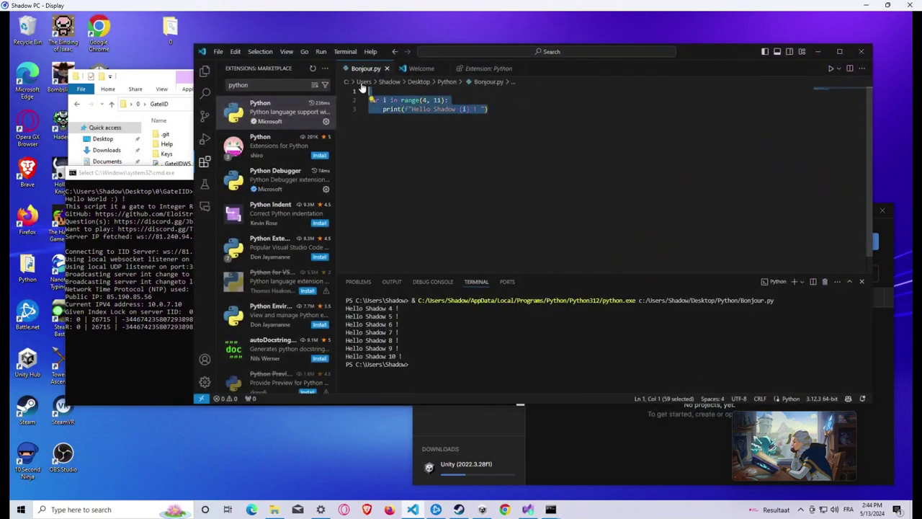
key("BackSpace")
key("ctrl+i")
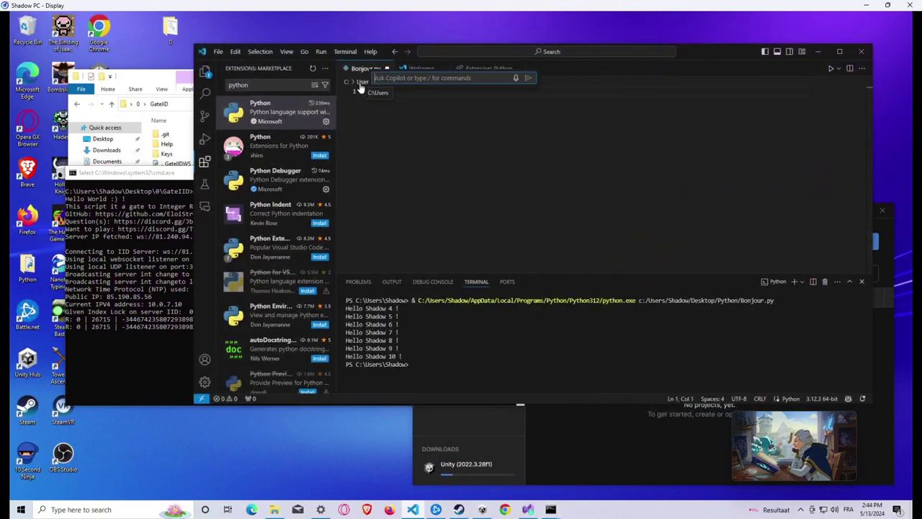
type("create a udp s")
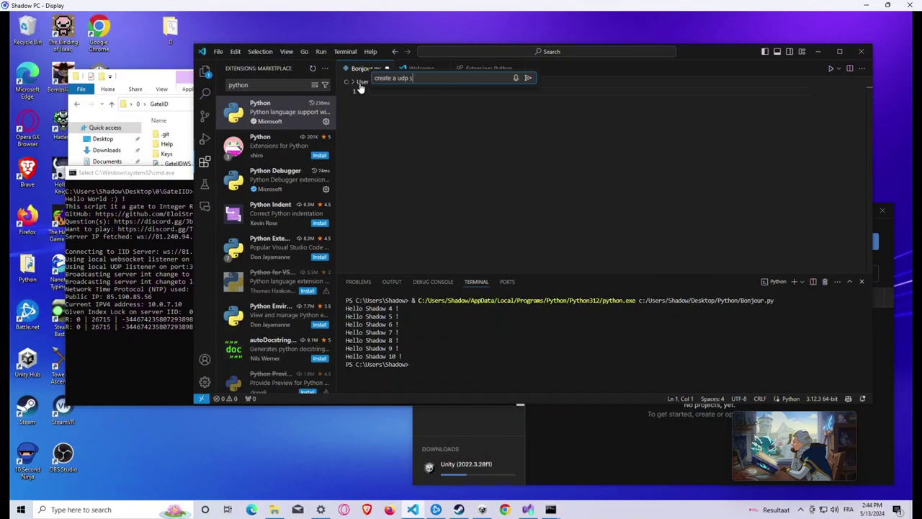
type("crept in p")
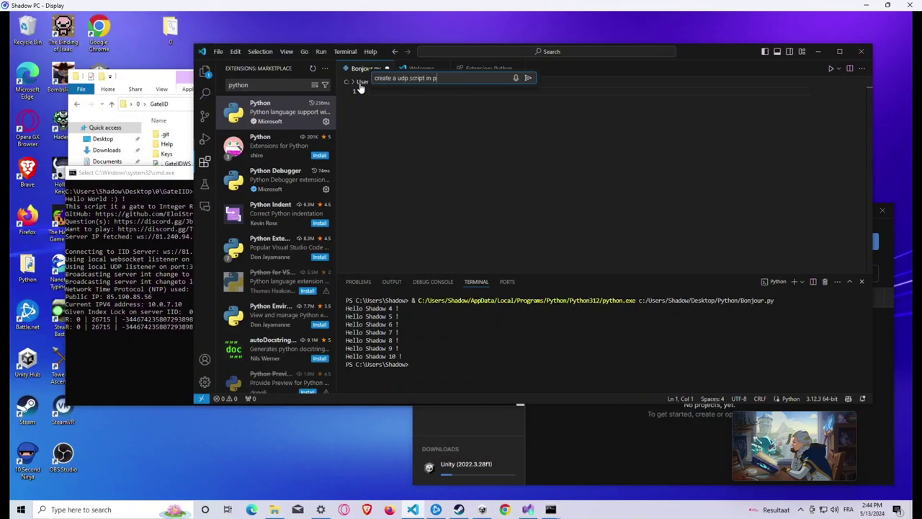
type("ython that push")
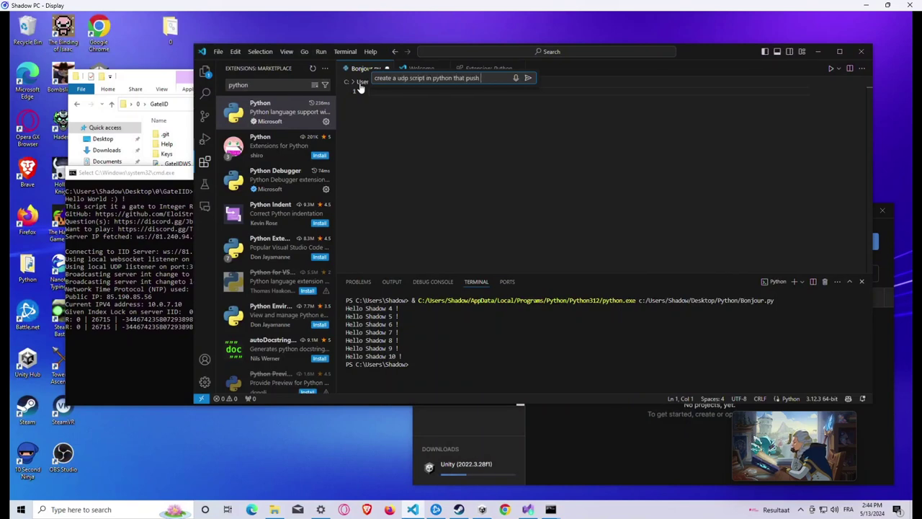
type(" intege")
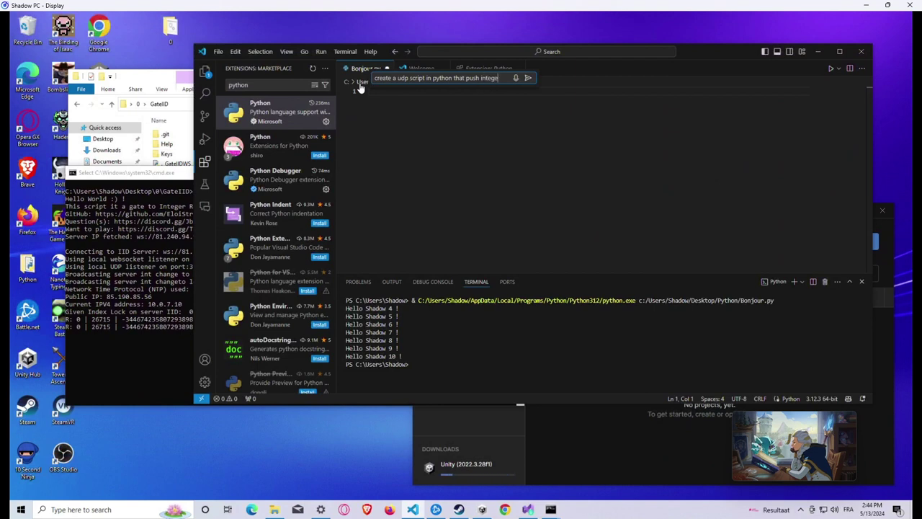
type("r bytes on th")
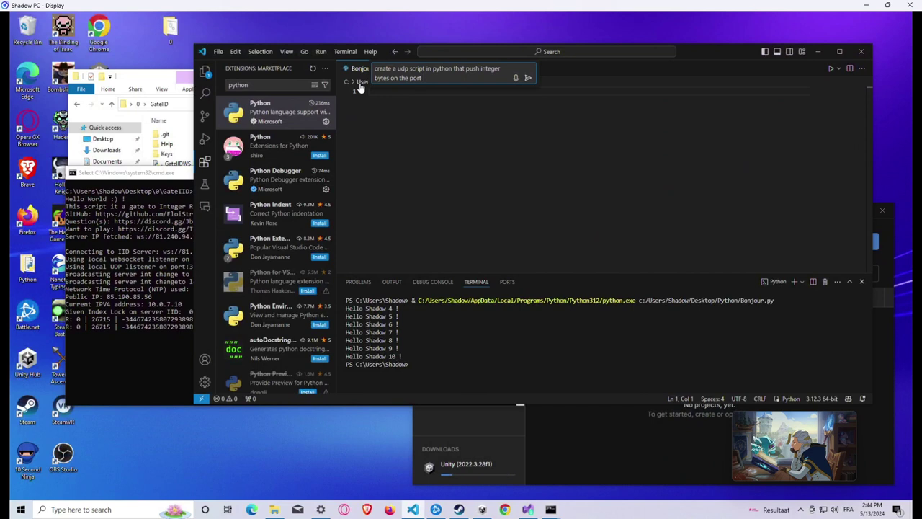
type("e port")
Check the gate's UDP listener port 3614 in the console, then return to VS Code.
left_click(173, 229)
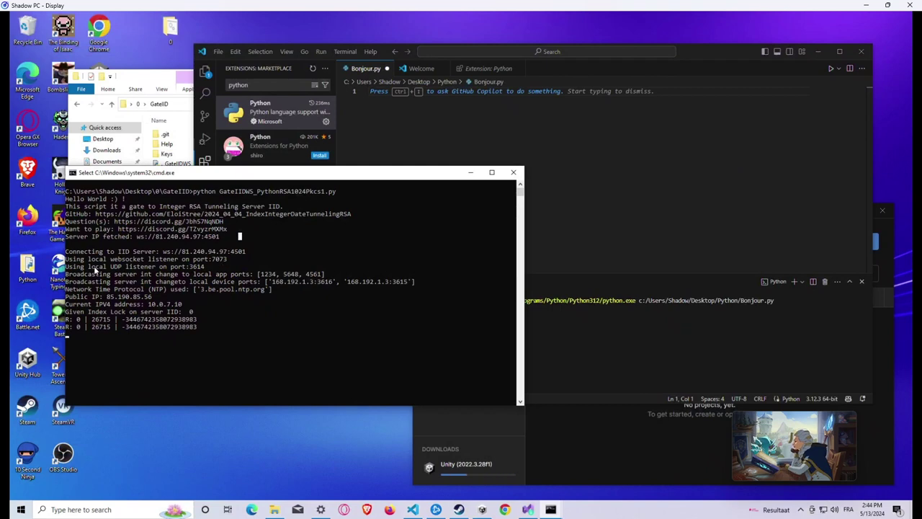
double_click(200, 267)
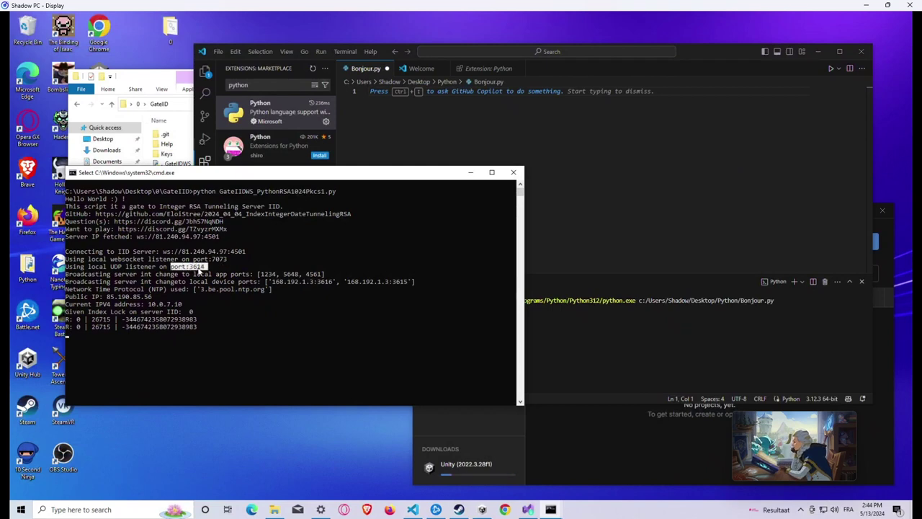
left_click(203, 267)
key("Escape")
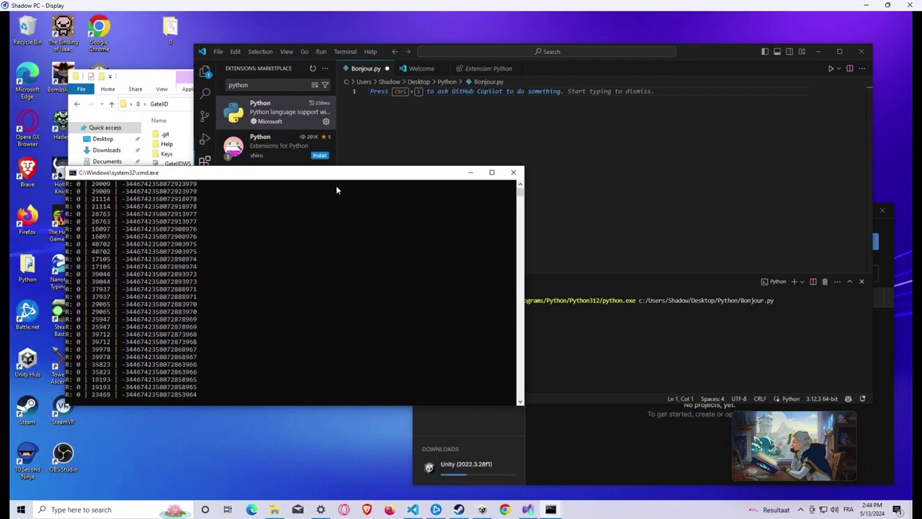
key("alt+Tab")
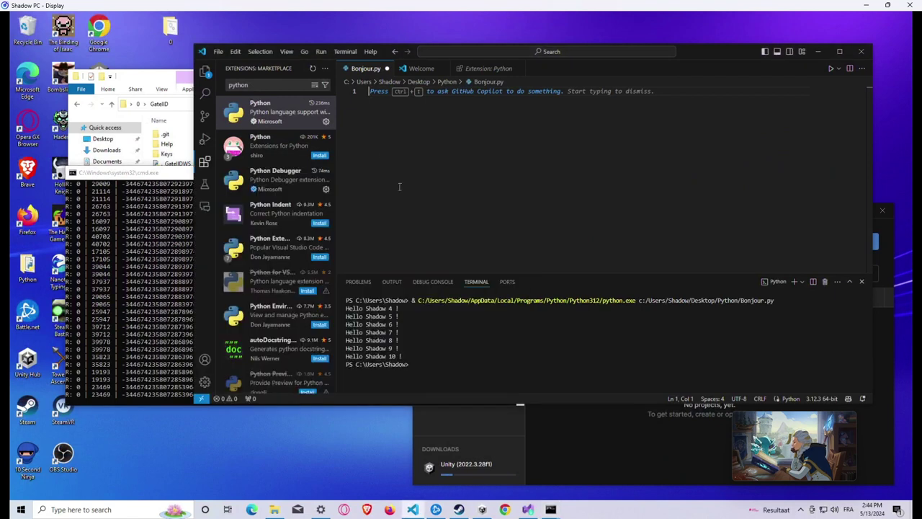
Ask Copilot inline chat for a Python script pushing a UDP byte of an integer on port 3614.
key("ctrl+i")
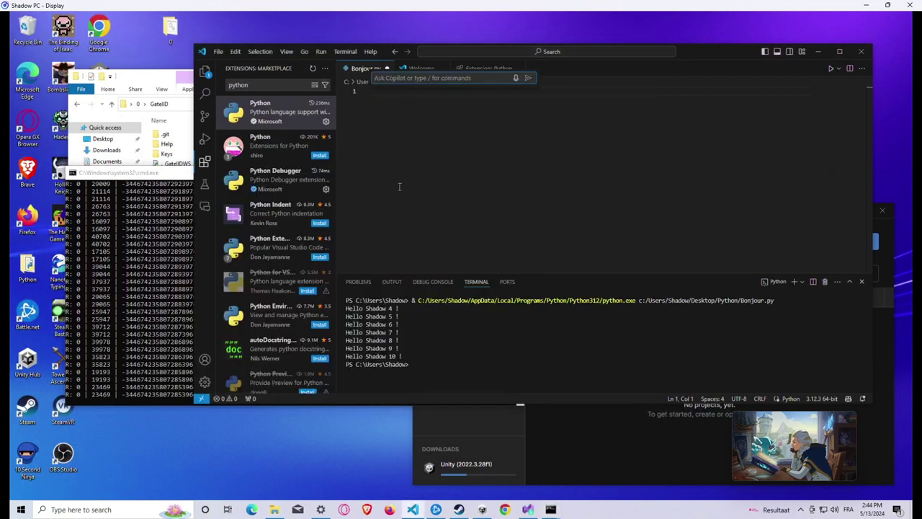
type("pytho")
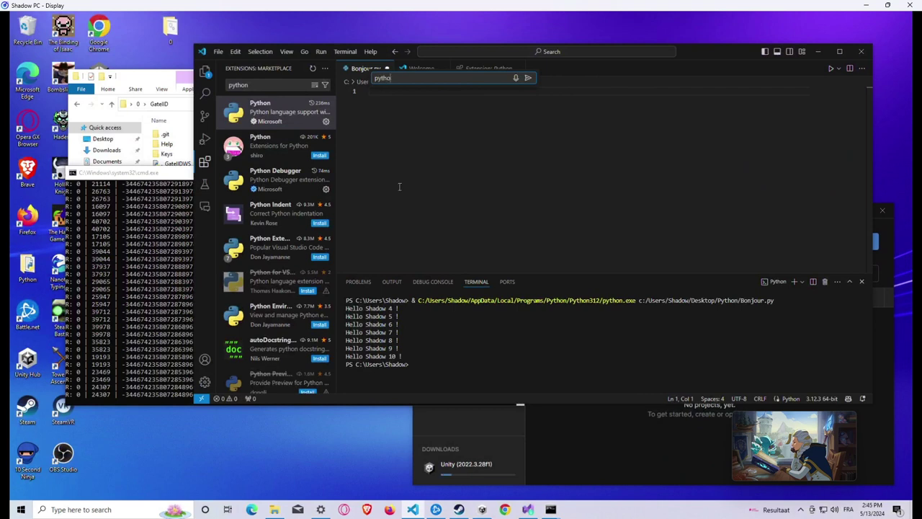
type("n script that push ")
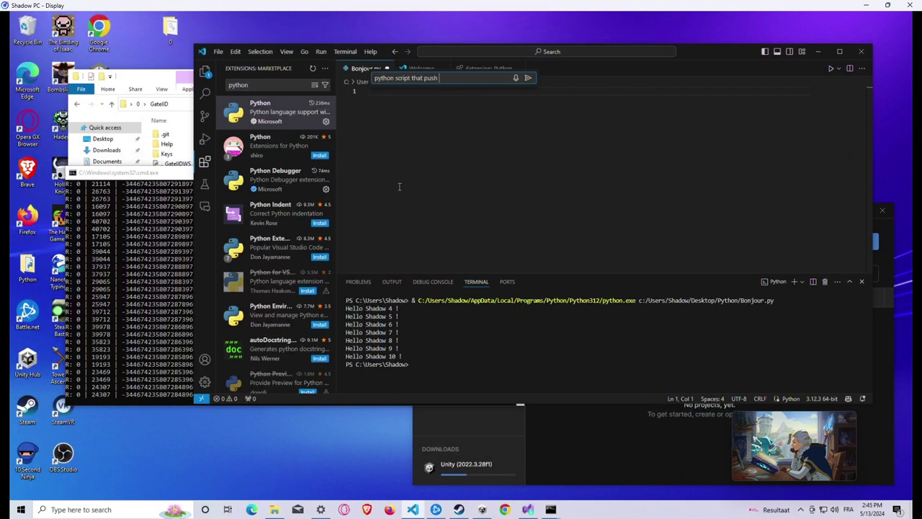
type("udp byte")
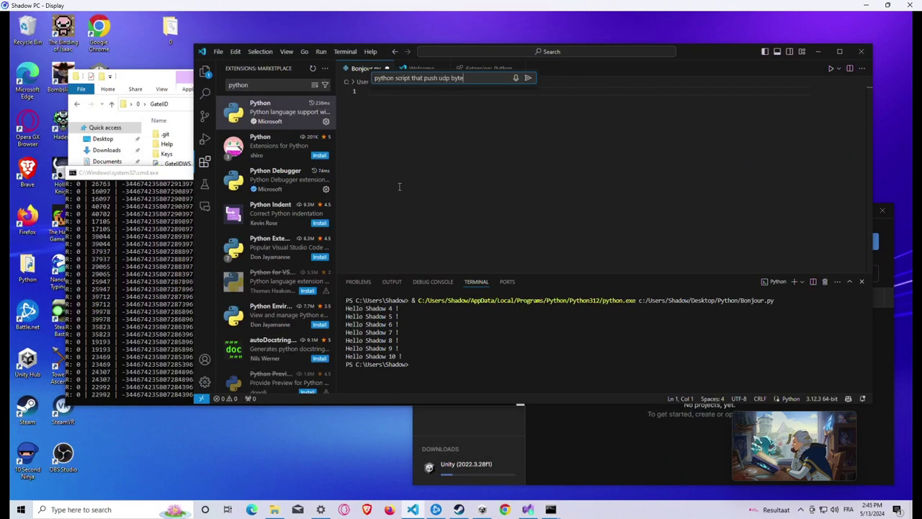
type(" of a intege")
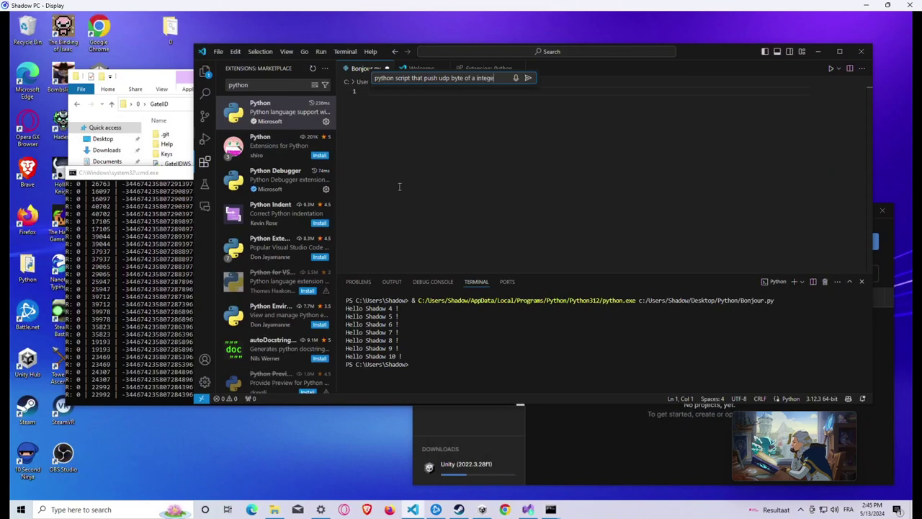
type("r on the por")
key("BackSpace")
key("BackSpace")
key("BackSpace")
key("BackSpace")
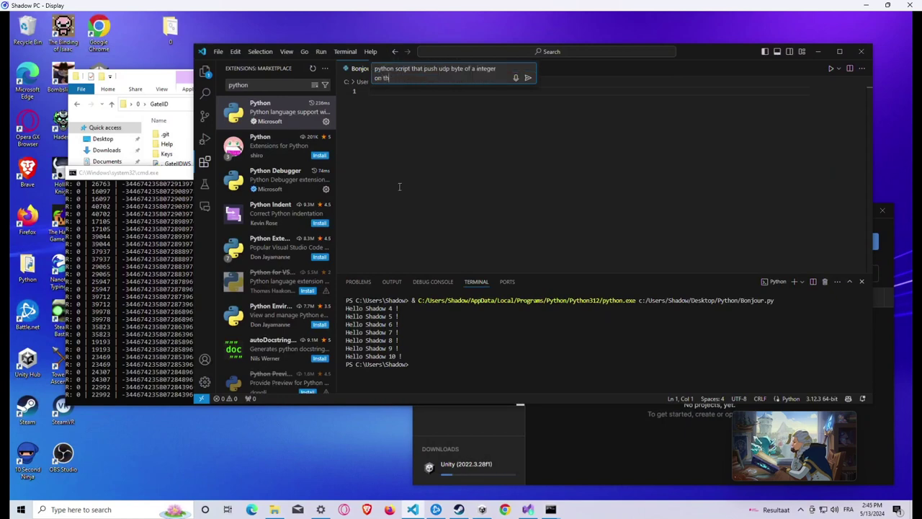
type("e port 3614")
key("Return")
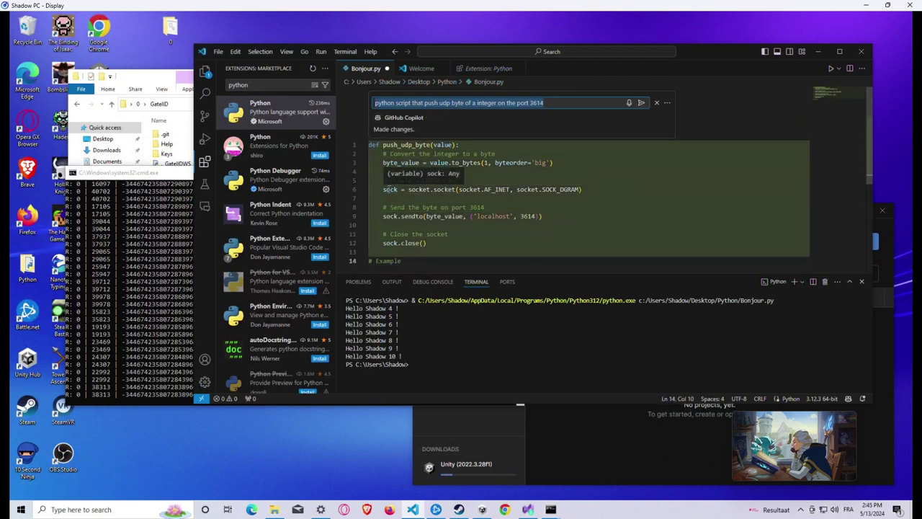
left_click(383, 143)
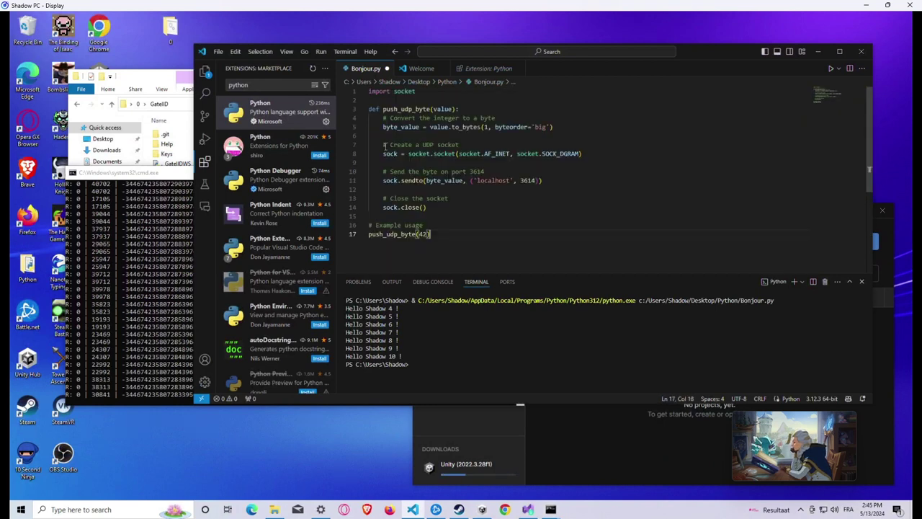
double_click(541, 126)
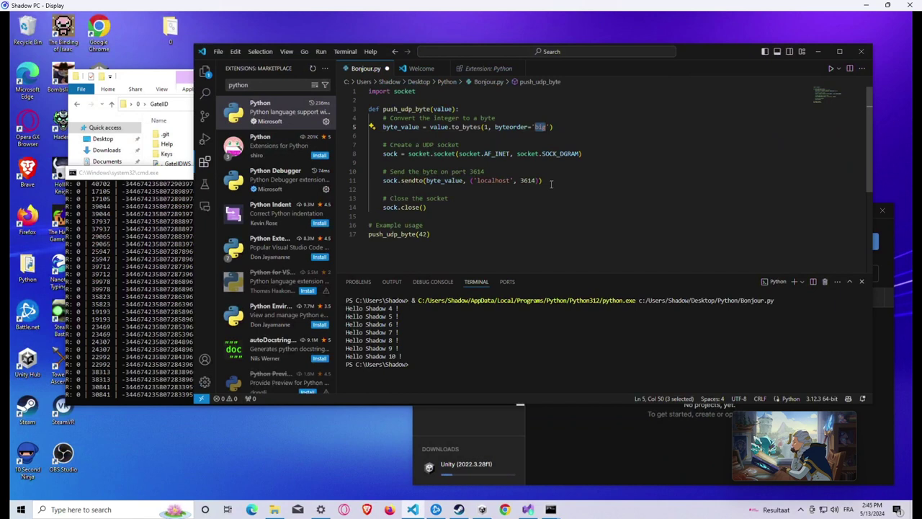
type("little")
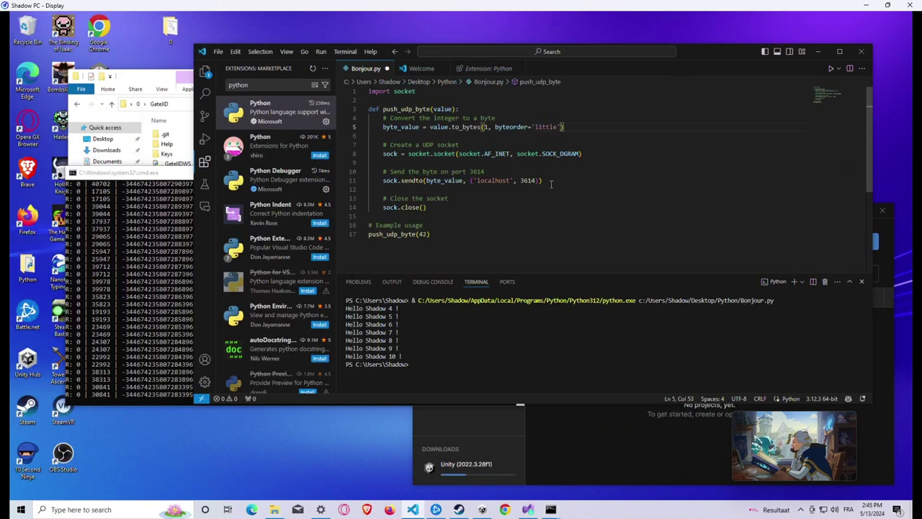
left_click(558, 139)
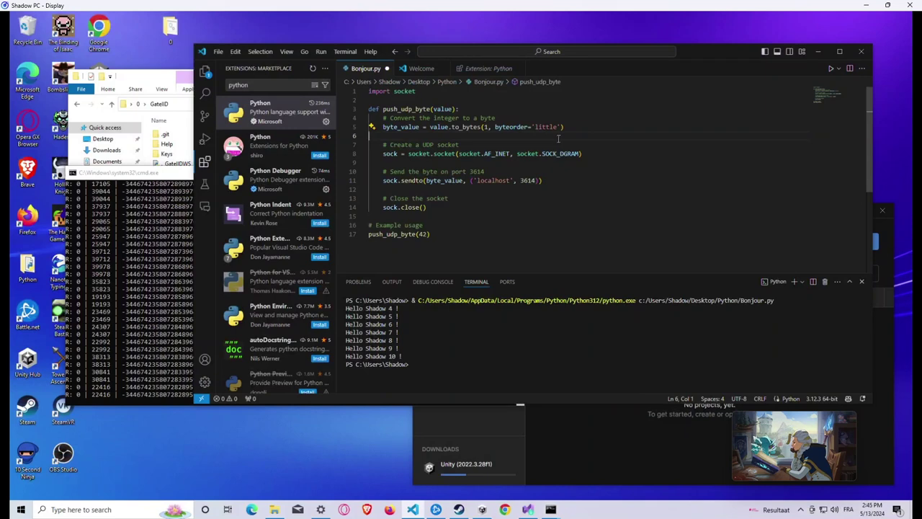
key("ctrl+s")
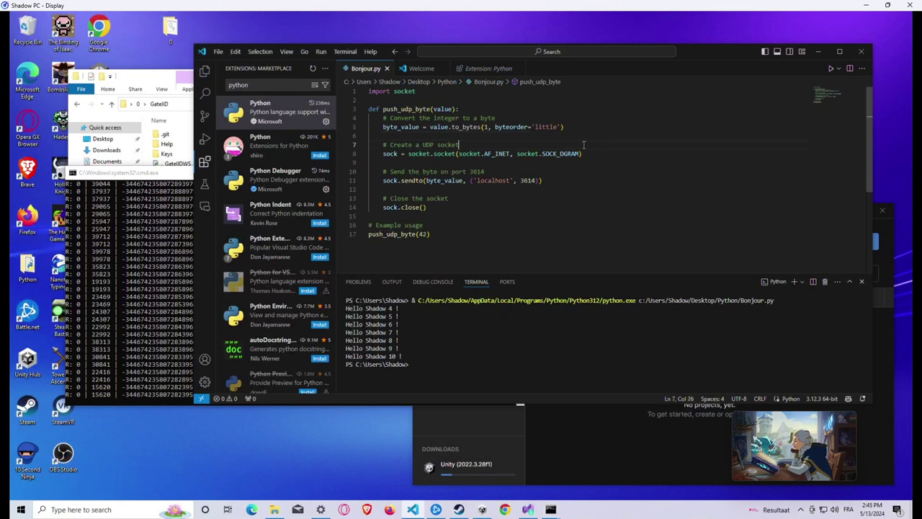
left_click(459, 144)
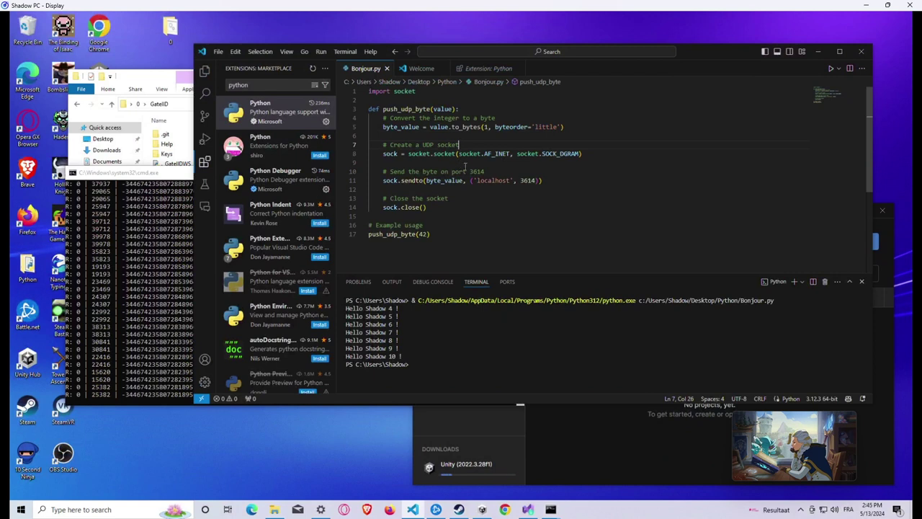
double_click(494, 180)
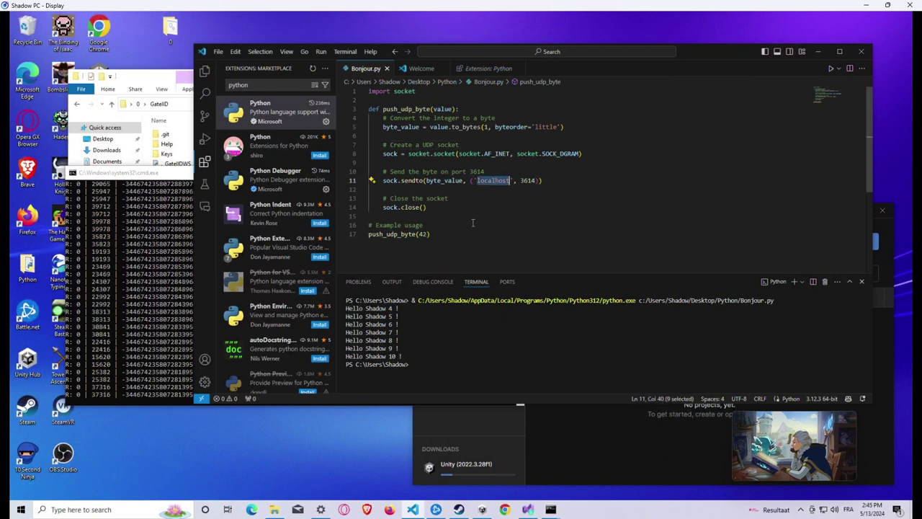
left_click(430, 234)
left_click(368, 236, "shift")
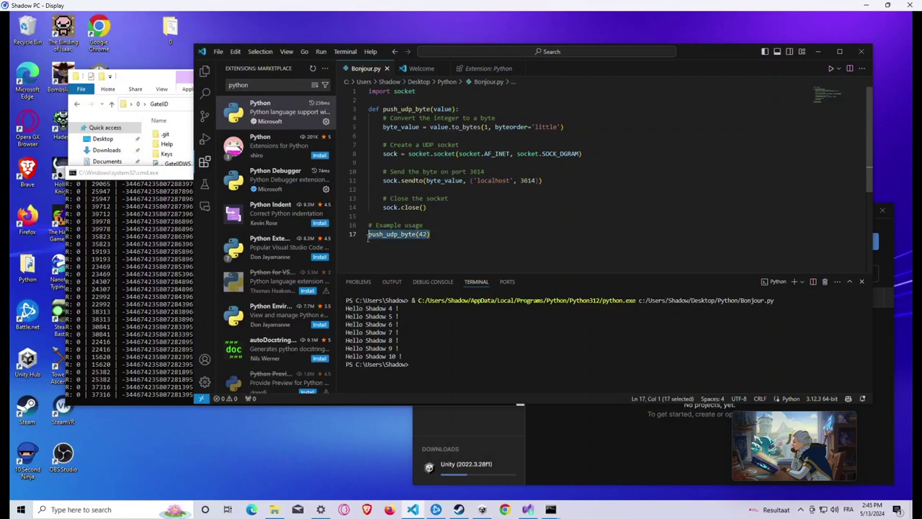
left_click(366, 236)
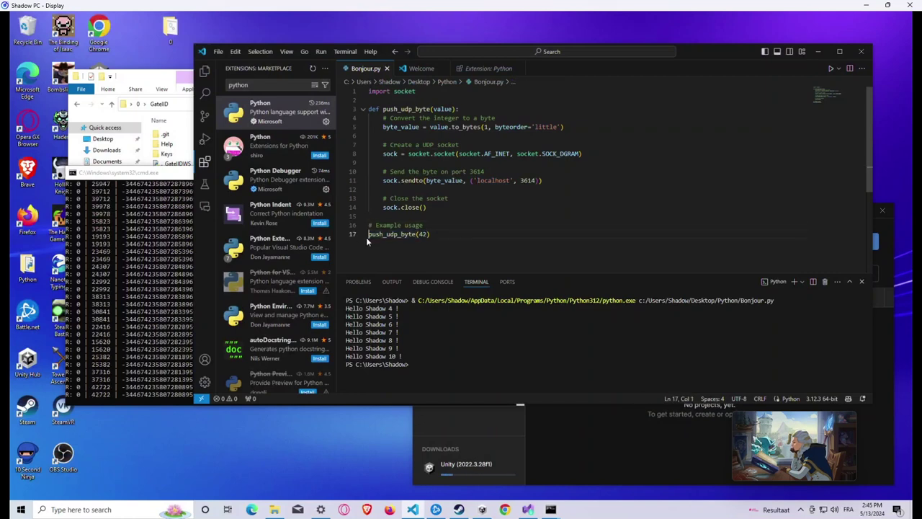
Wrap the push_udp_byte(42) call in a while True loop.
key("Return")
key("Up")
type("while")
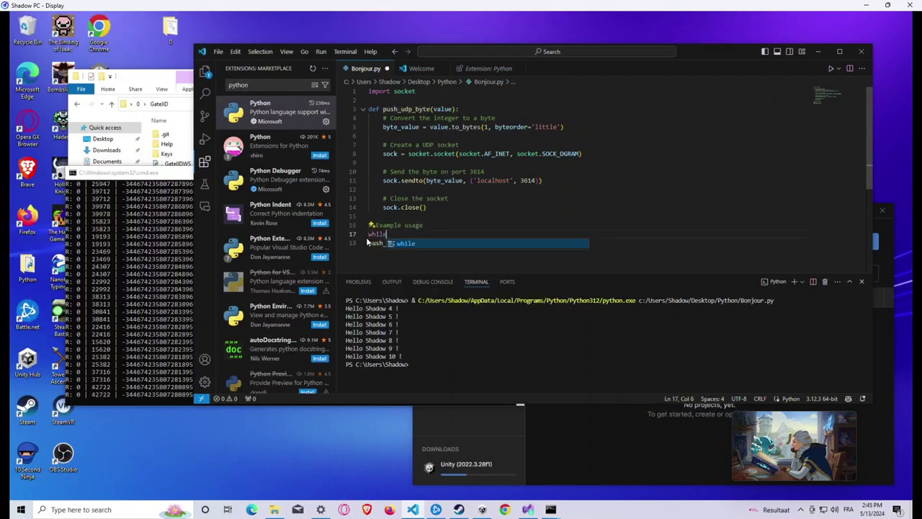
type(" True:")
left_click(367, 242)
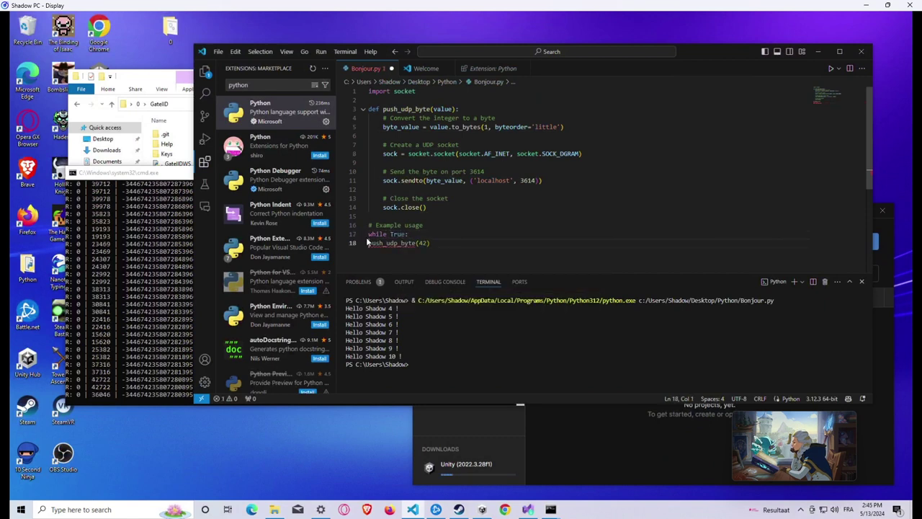
key("Tab")
Add an 'import Tim' line below import socket.
left_click(436, 95)
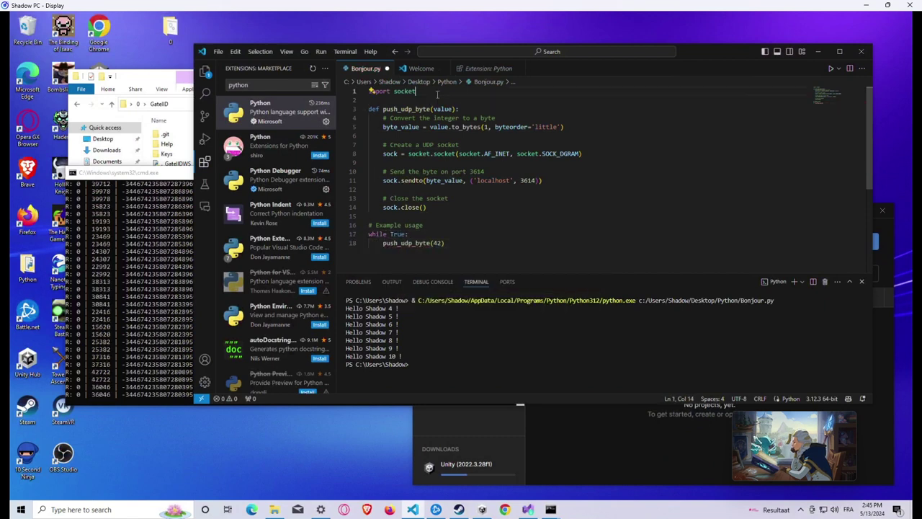
key("Return")
type("import Time")
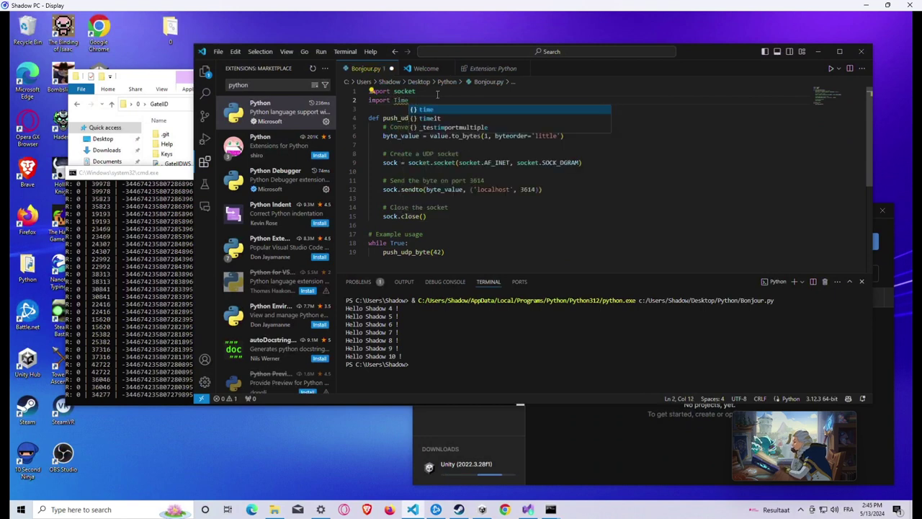
left_click(437, 94)
Add time.sleep(1) after the push_udp_byte(42) call inside the loop.
scroll(454, 219, "down", 1)
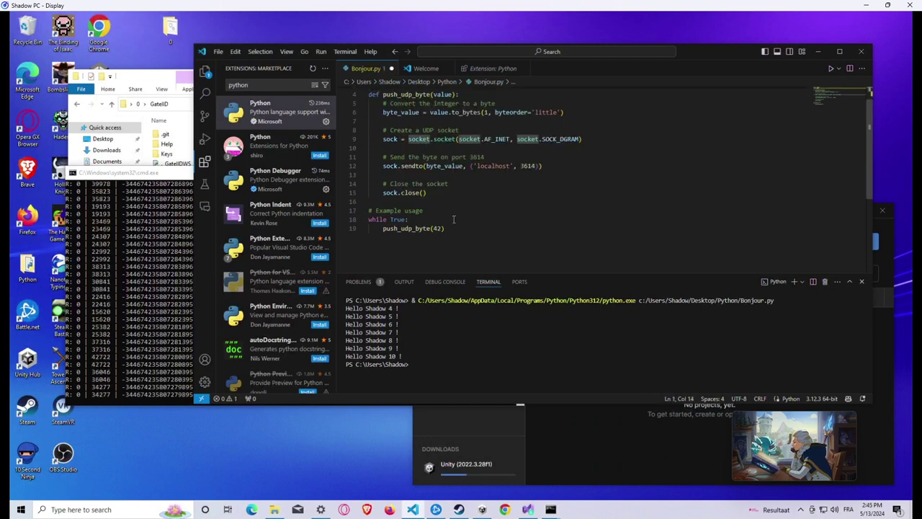
left_click(462, 227)
key("Return")
type("sleep")
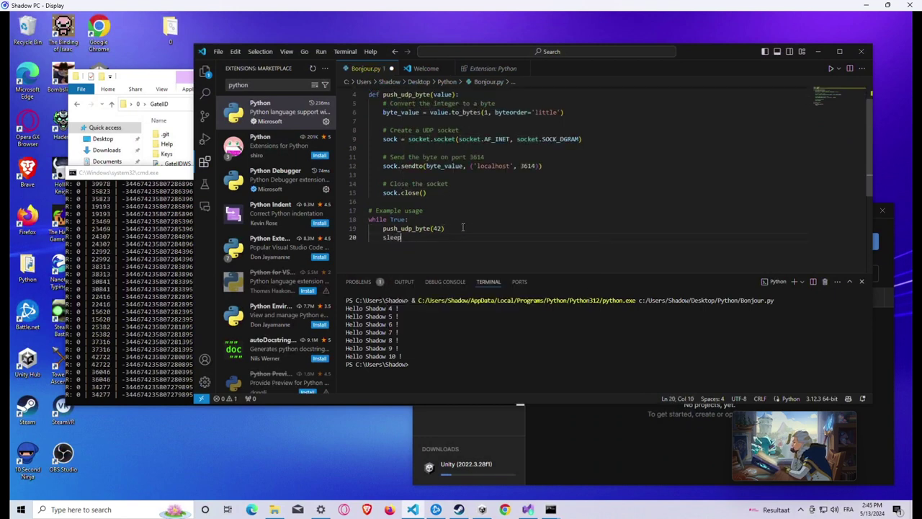
key("BackSpace")
key("BackSpace")
key("BackSpace")
key("BackSpace")
key("BackSpace")
type("time.l")
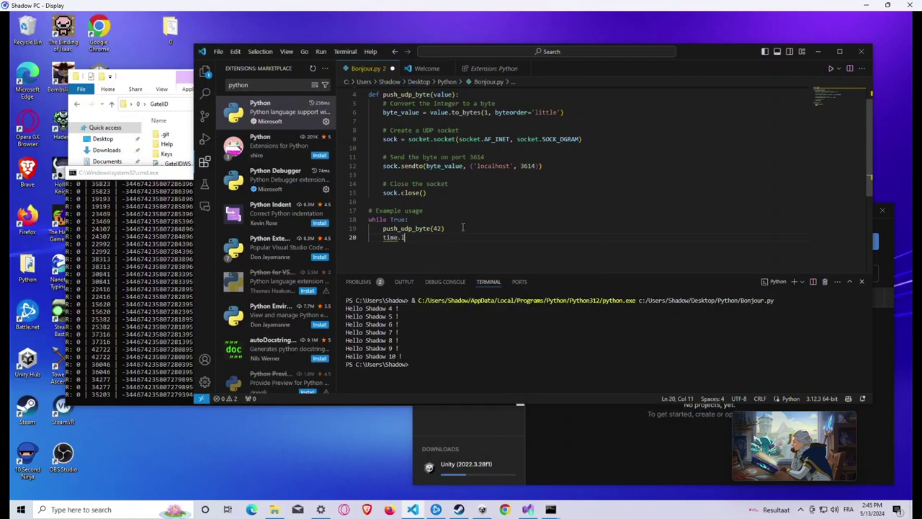
key("BackSpace")
type("sle")
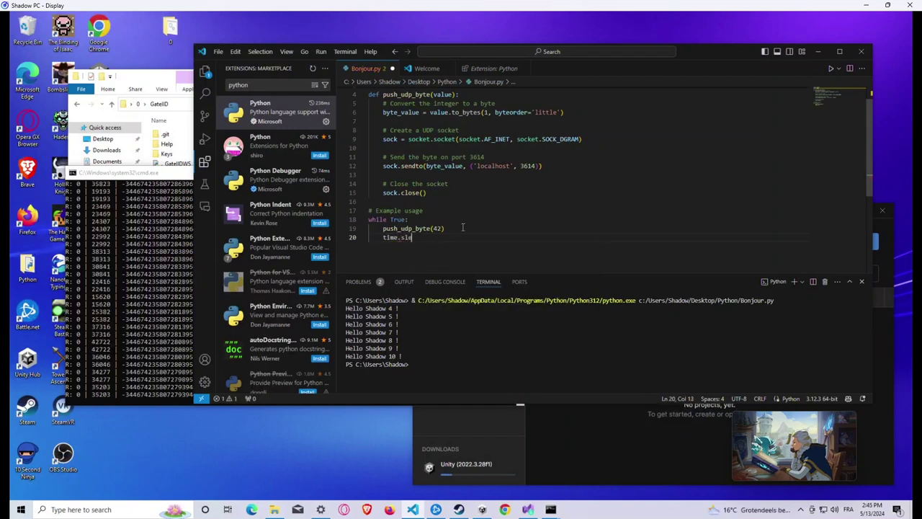
type("ep(1")
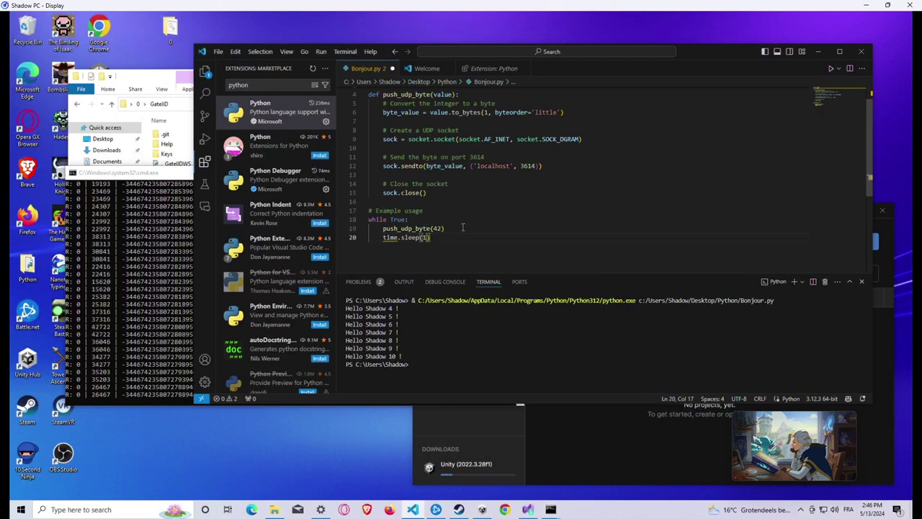
Close the terminal panel.
scroll(463, 229, "up", 1)
scroll(461, 236, "down", 1)
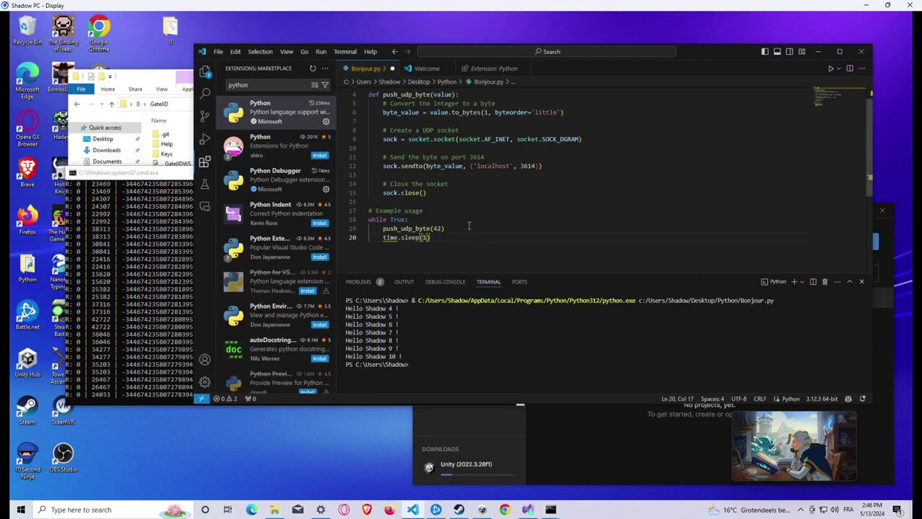
left_click(825, 282)
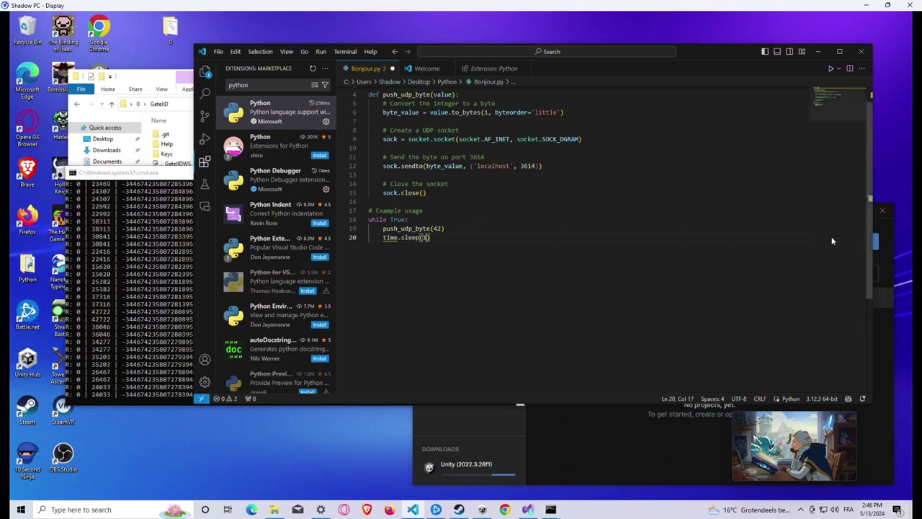
Run Bonjour.py, then try 'pip install time' in Command Prompt and move the console aside.
left_click(831, 69)
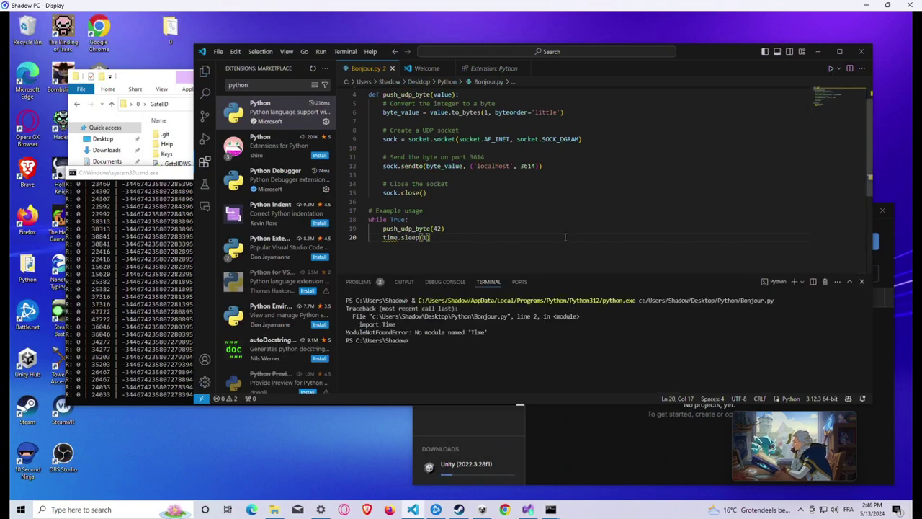
key("alt+Tab")
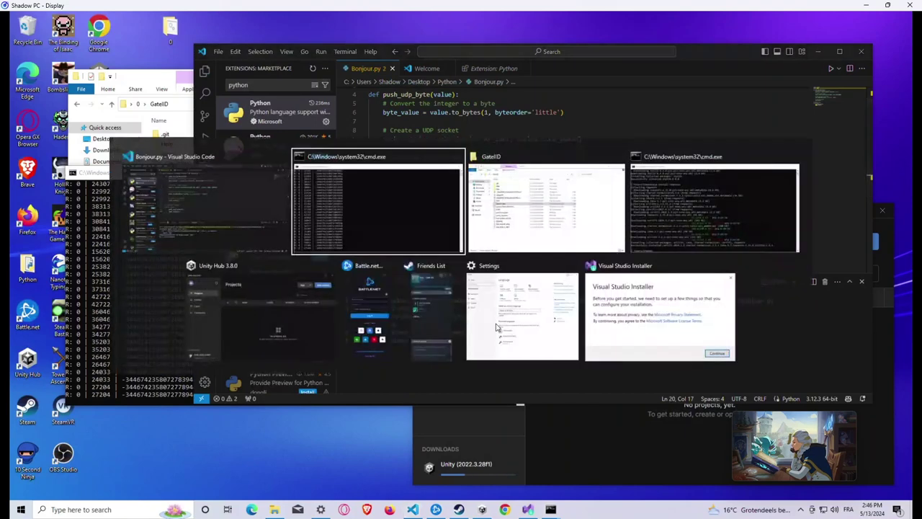
key("alt+Tab")
key("alt+Tab")
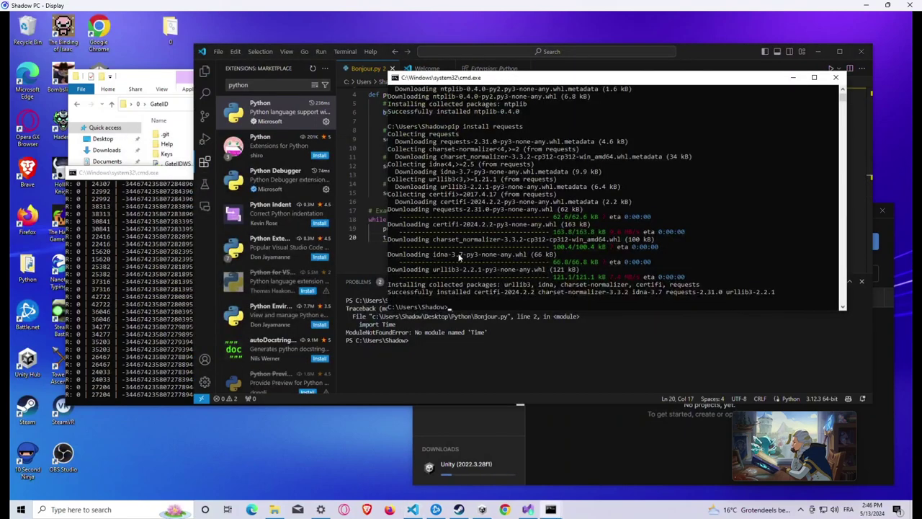
type("inpip instal")
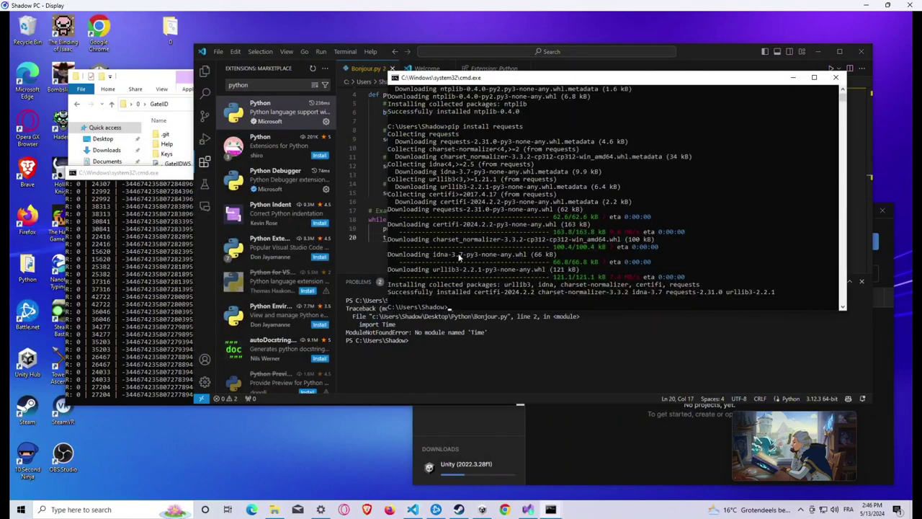
type("l time")
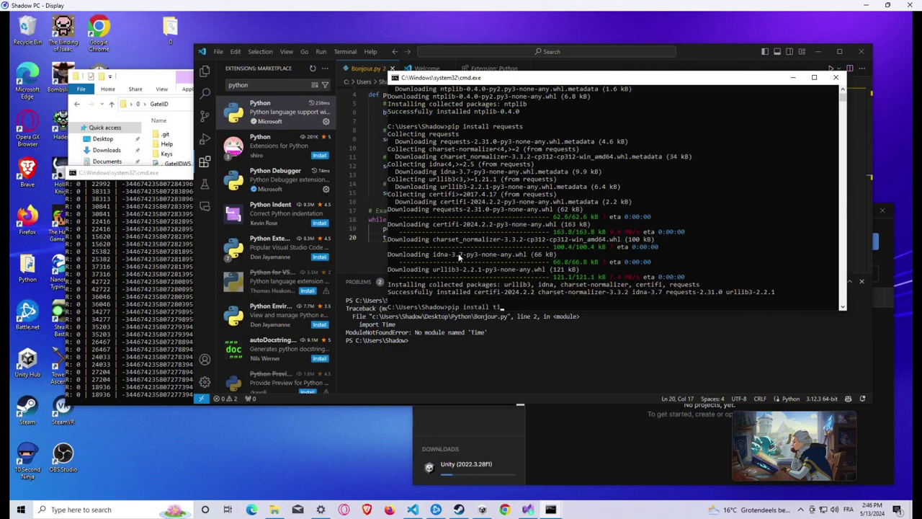
key("Return")
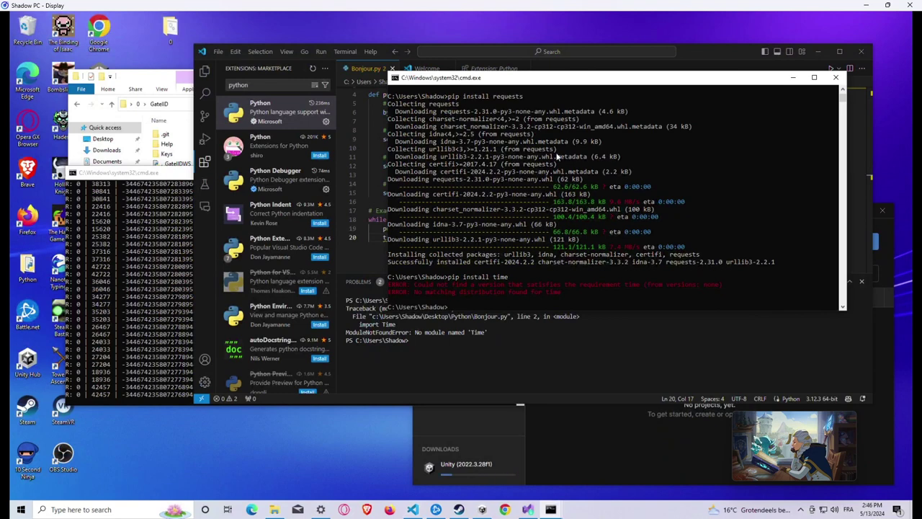
left_click_drag(652, 82, 640, 412)
scroll(478, 224, "up", 1)
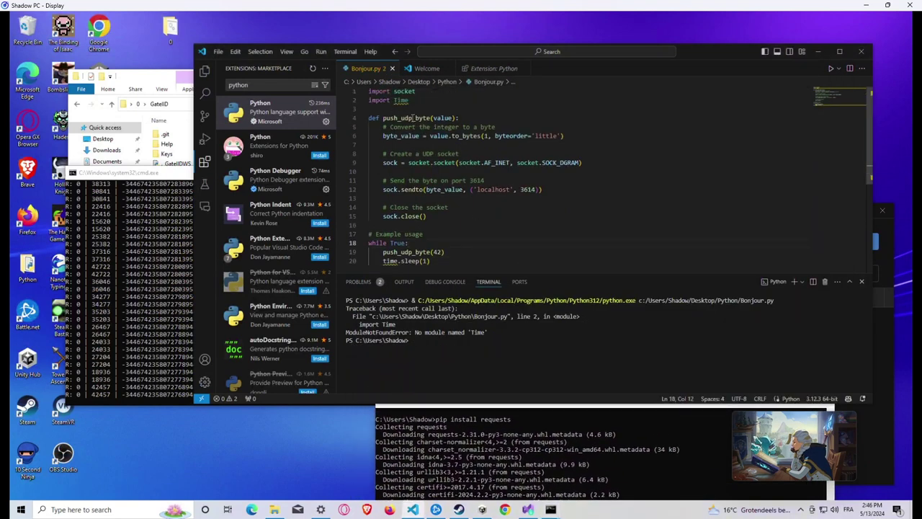
Change 'import Time' to 'import time' and rerun Bonjour.py.
left_click(397, 100)
key("BackSpace")
type("t")
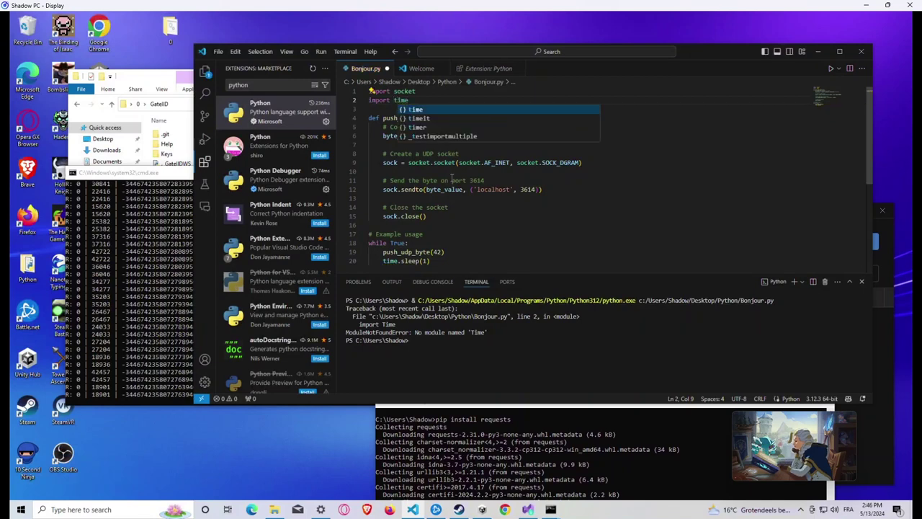
left_click(447, 242)
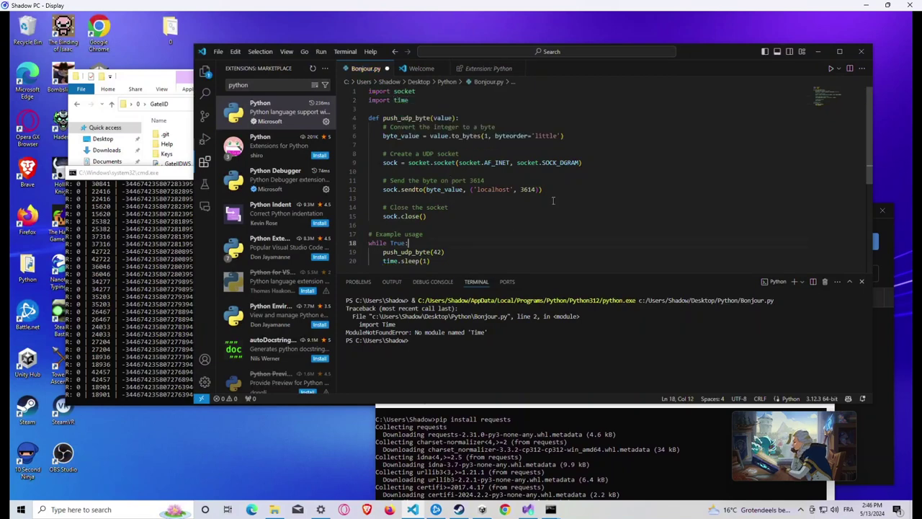
left_click(830, 69)
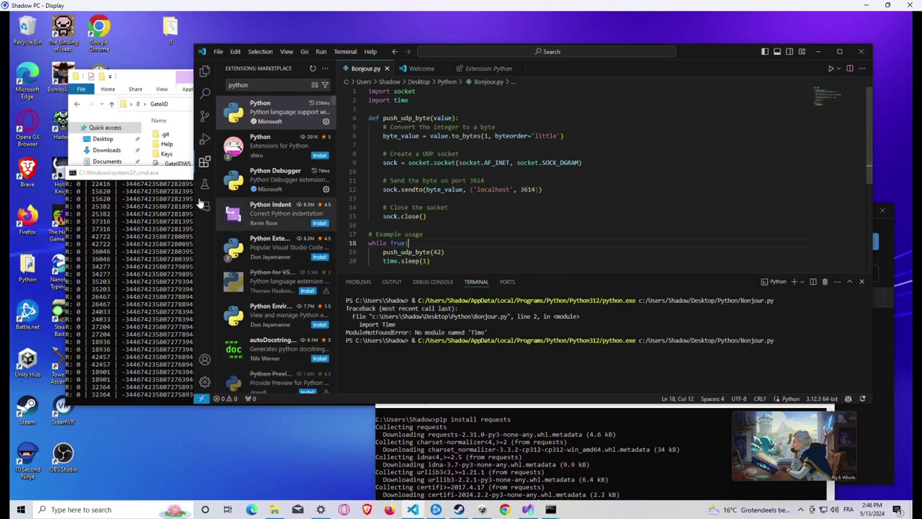
Resize the console beside the editor, then close it and bring up the GateIID folder.
left_click_drag(156, 176, 132, 157)
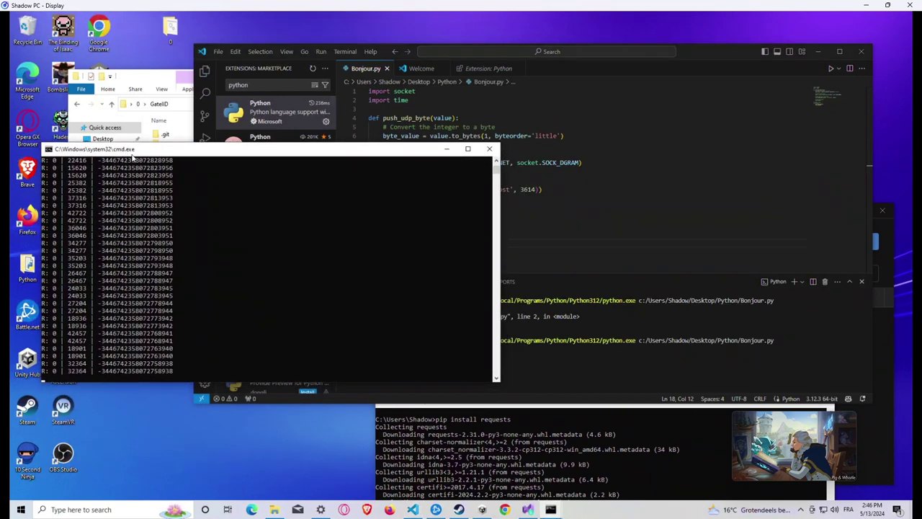
left_click_drag(504, 271, 220, 285)
left_click(504, 253)
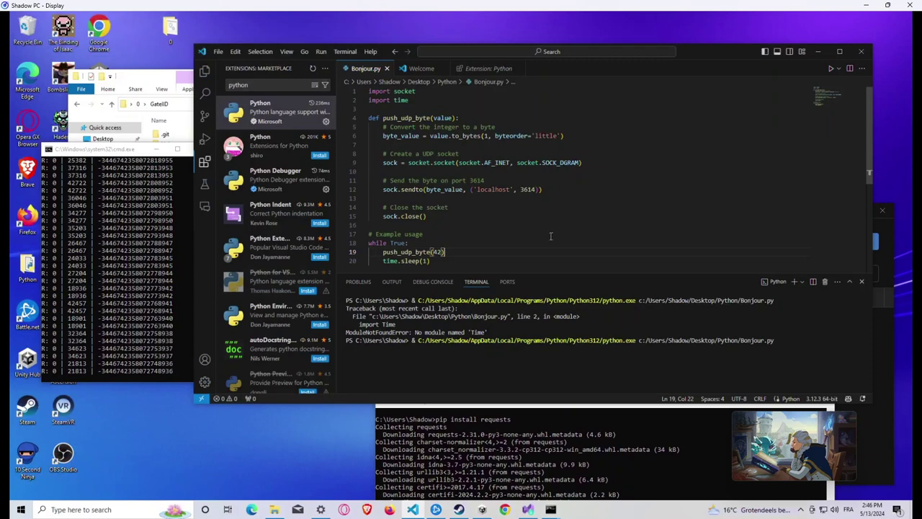
left_click(184, 249)
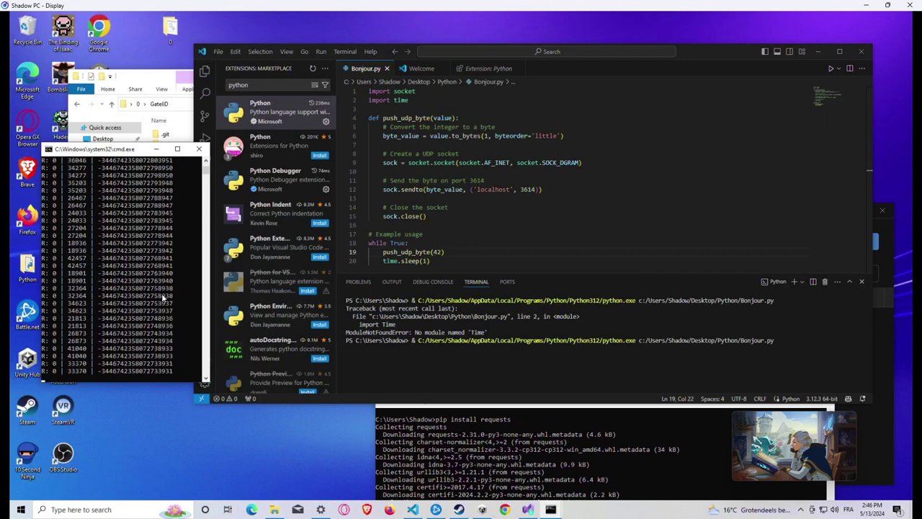
left_click(198, 149)
left_click(159, 100)
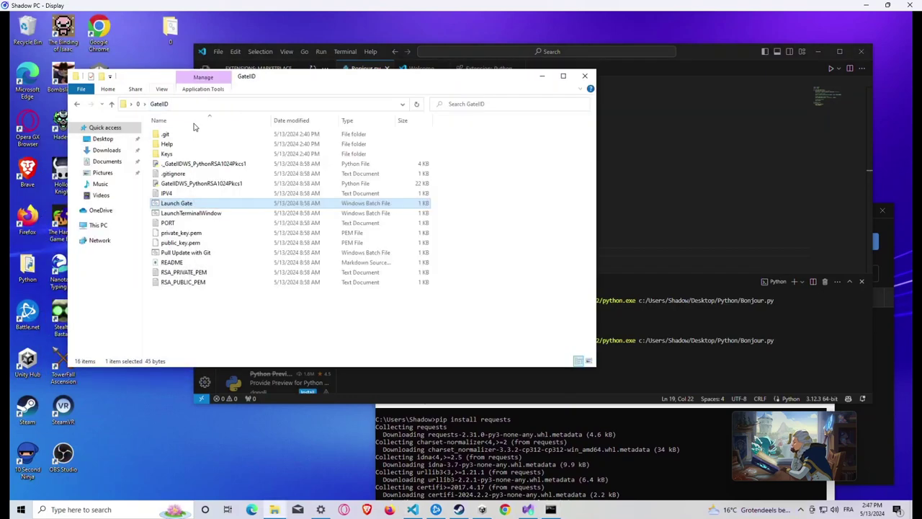
Open GateIIDWS_PythonRSA1024Pkcs1.py in Visual Studio Code, trusting its folder.
right_click(185, 185)
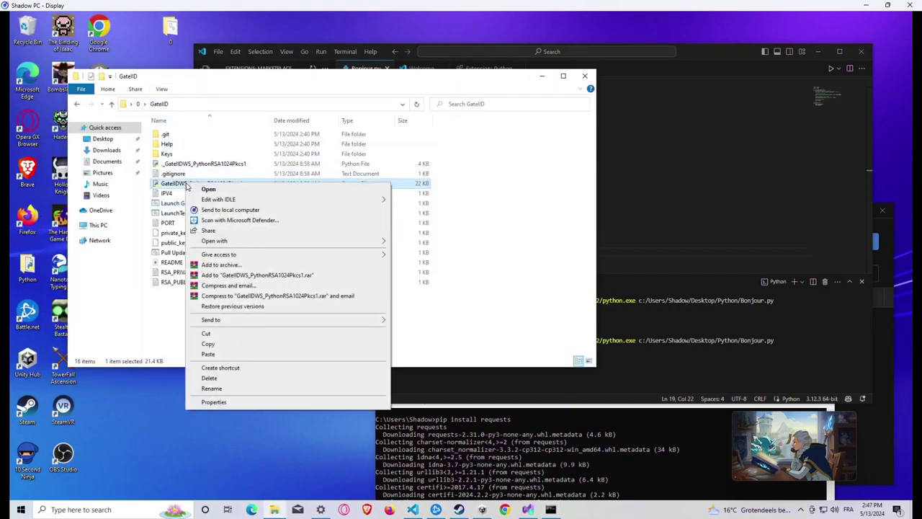
mouse_move(337, 237)
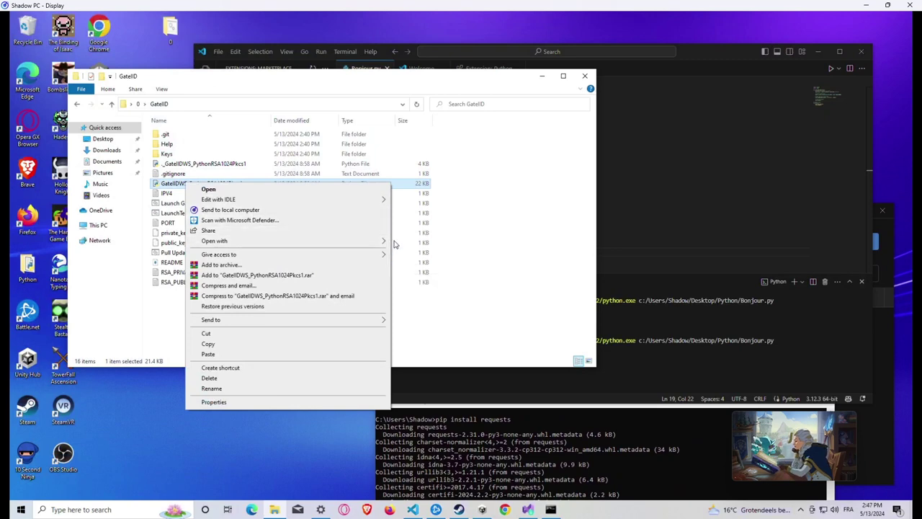
left_click(425, 252)
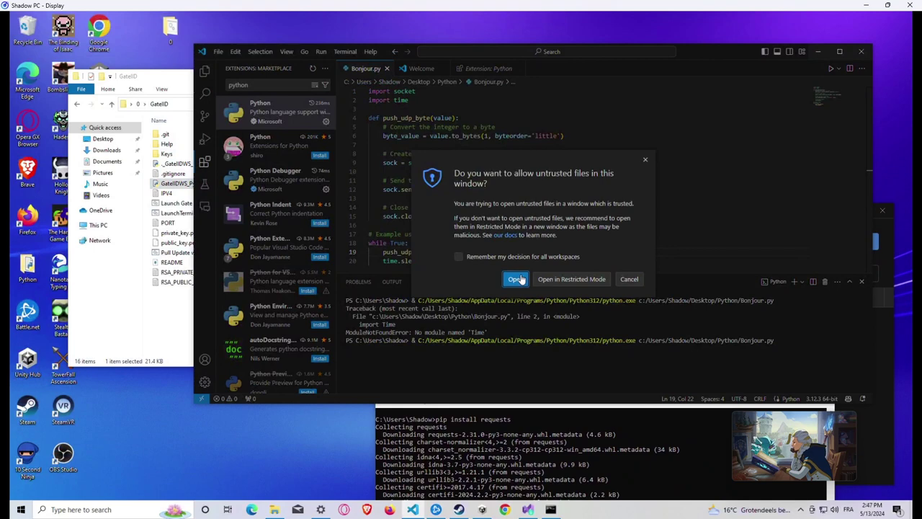
left_click(520, 280)
Change use_random_push from True to False and save the script.
left_click(477, 190)
scroll(475, 194, "down", 20)
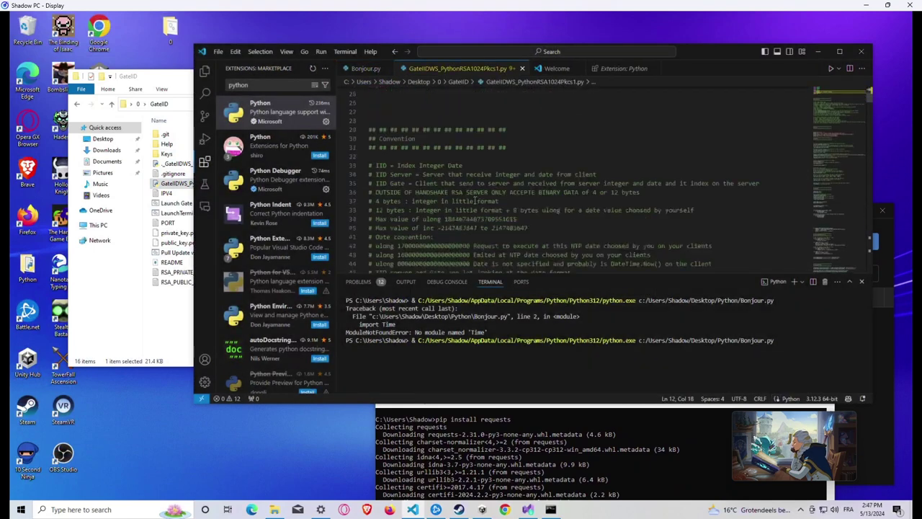
scroll(473, 201, "down", 9)
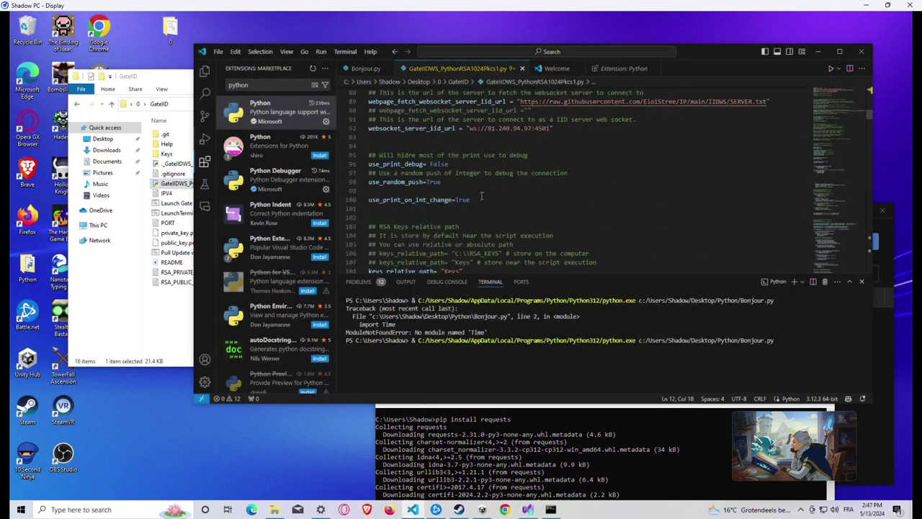
left_click_drag(447, 181, 430, 182)
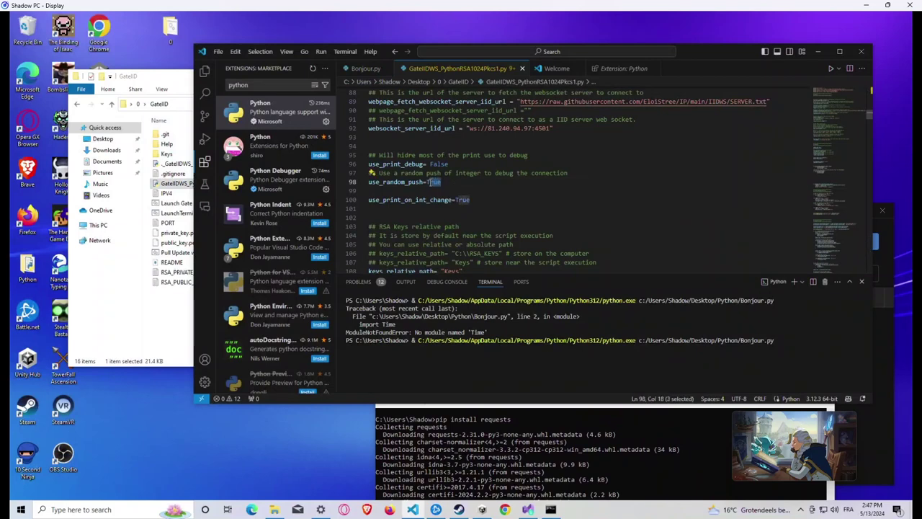
key("BackSpace")
key("BackSpace")
type("false")
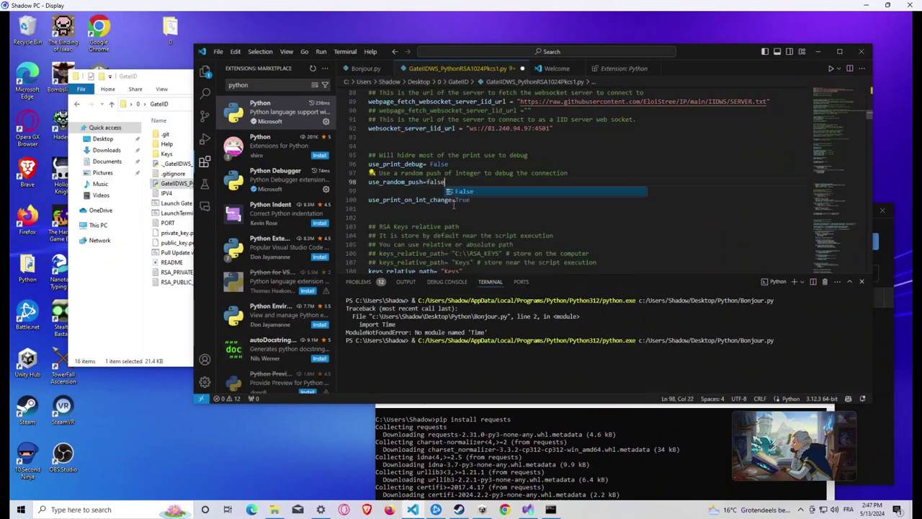
key("Escape")
key("Down")
key("ctrl+s")
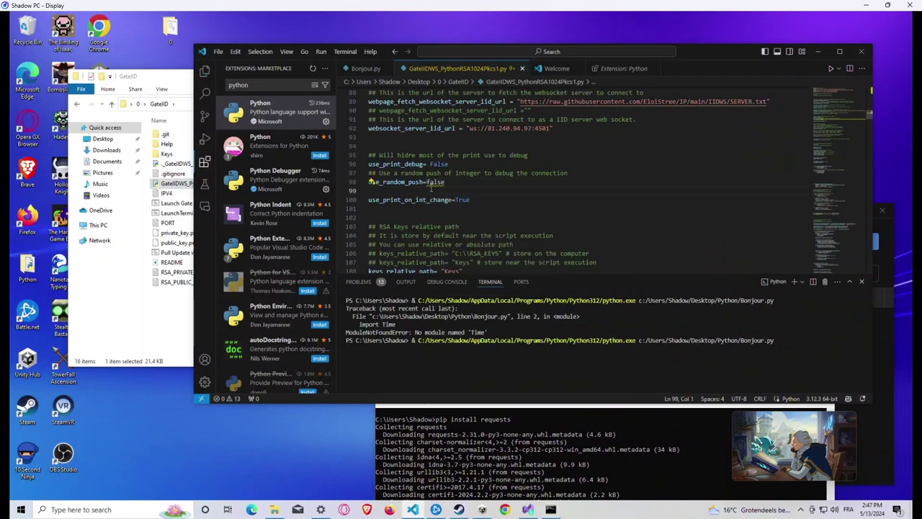
left_click(431, 182)
key("BackSpace")
type("F")
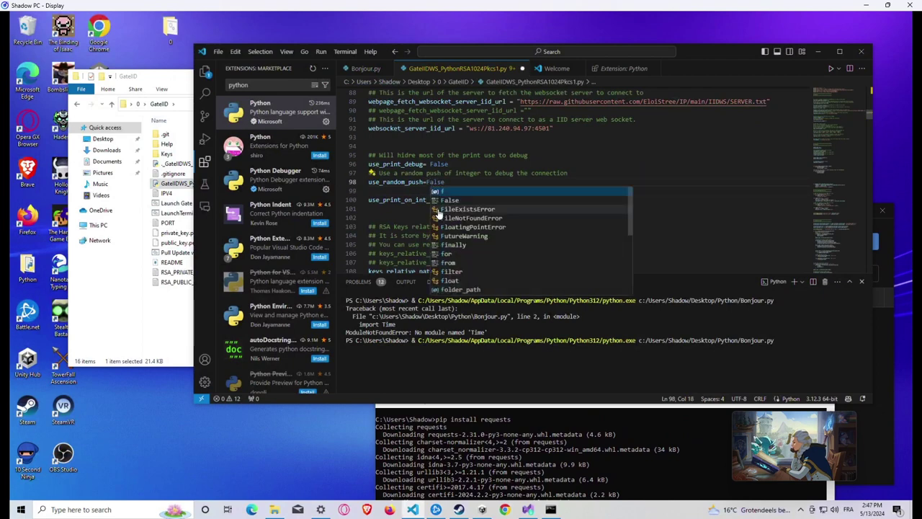
left_click(656, 153)
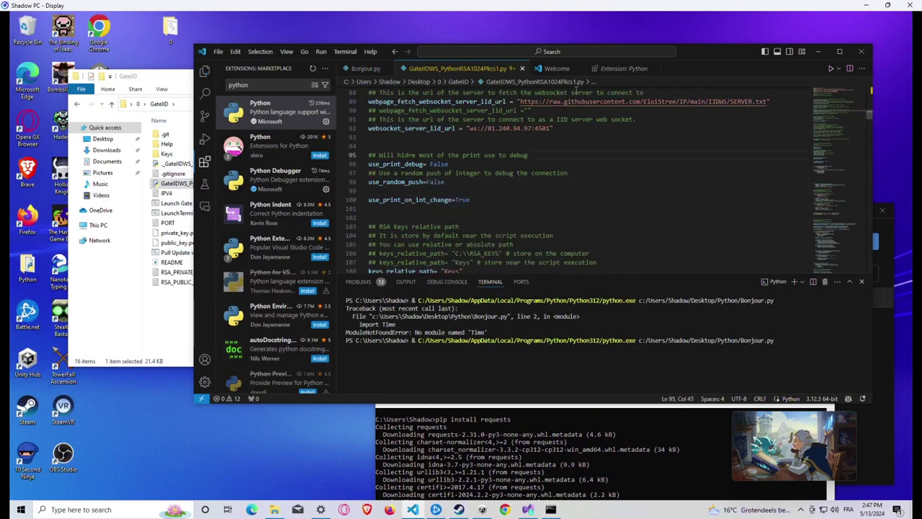
Close the gate script and go to the GateIID folder's address bar.
left_click(522, 68)
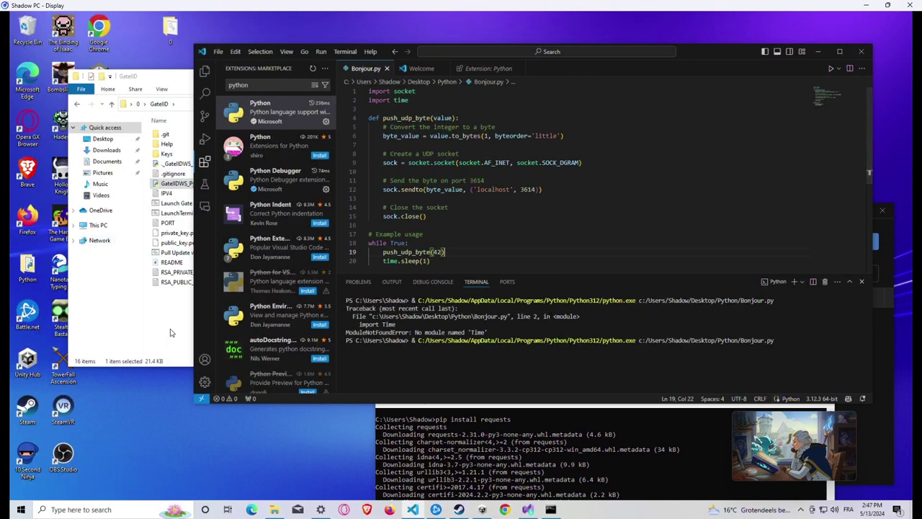
left_click(170, 324)
left_click(282, 105)
left_click(283, 106)
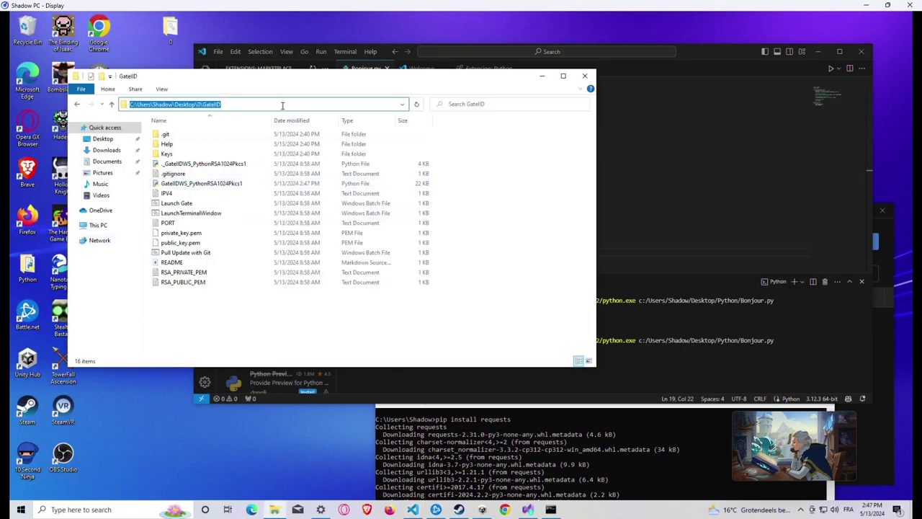
Launch the gate script via the Launch Gate batch file, then return to VS Code.
type("mc")
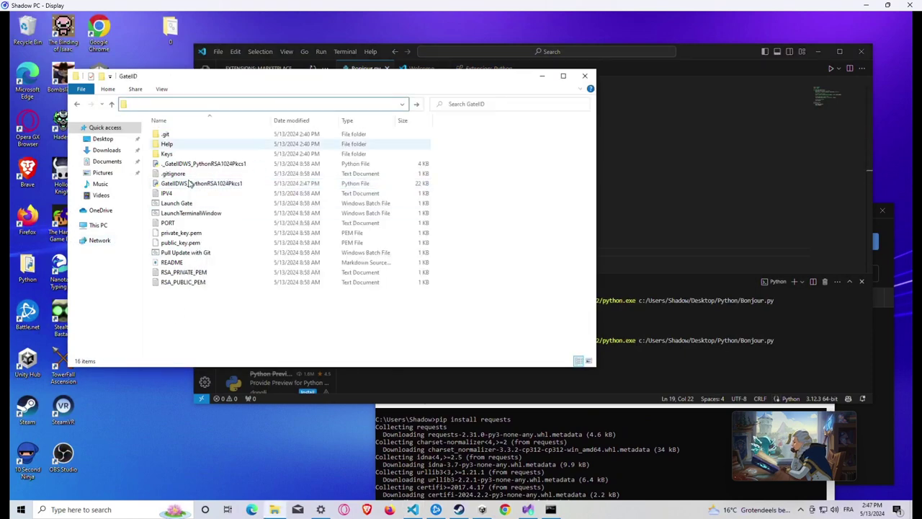
double_click(184, 203)
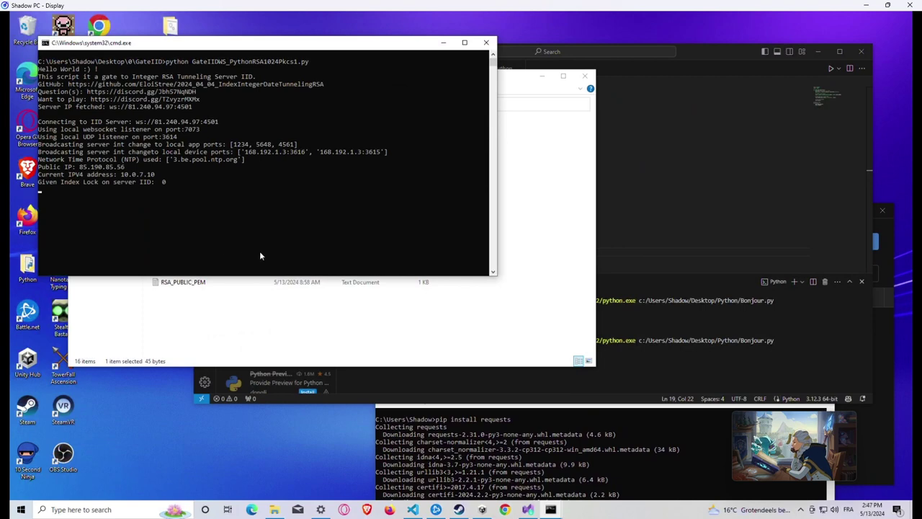
left_click(663, 303)
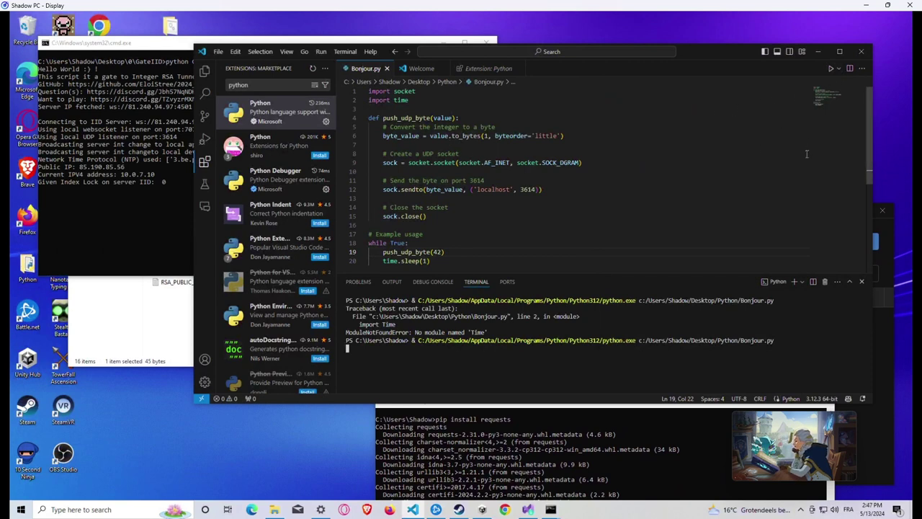
Rerun Bonjour.py in a fresh terminal and compare its port 3614 with the gate console.
left_click(825, 282)
left_click(832, 68)
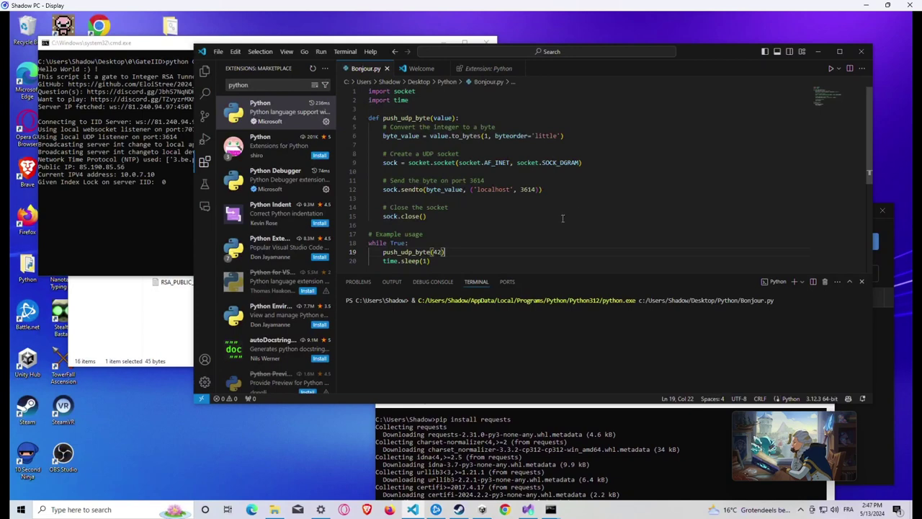
scroll(558, 220, "down", 1)
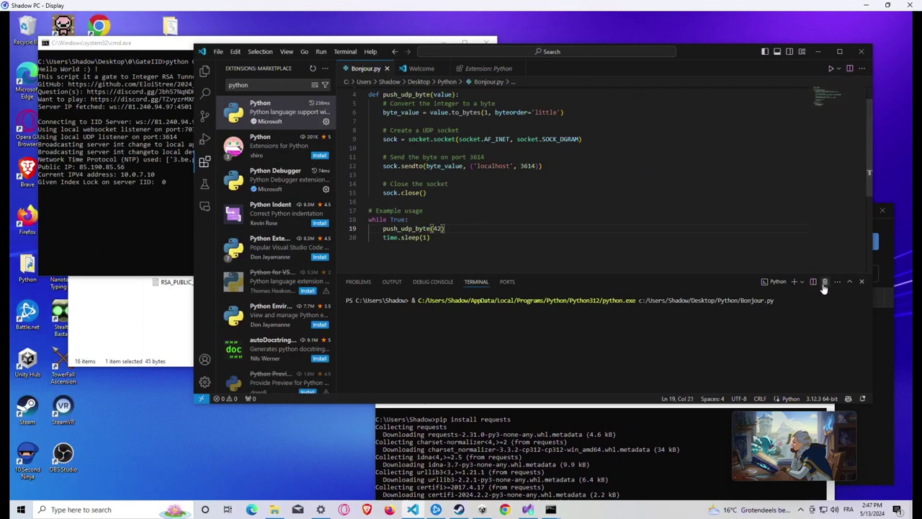
left_click(178, 209)
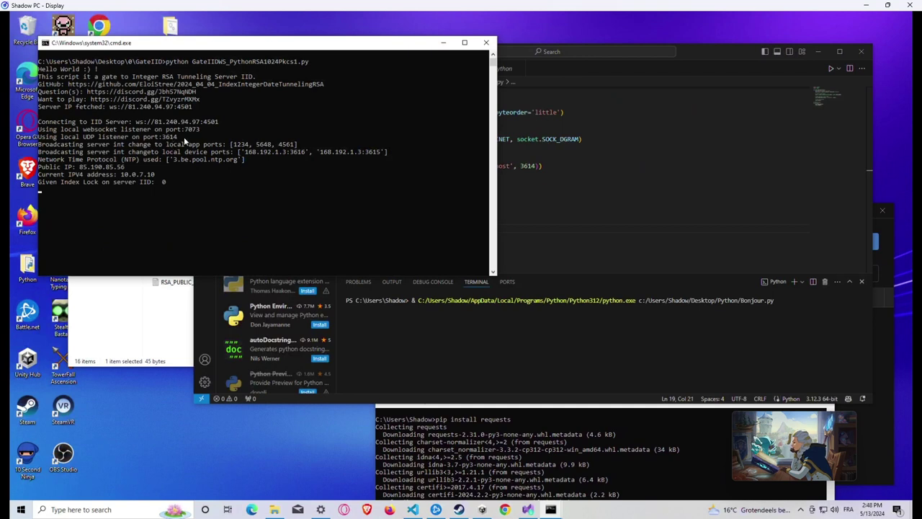
left_click(574, 208)
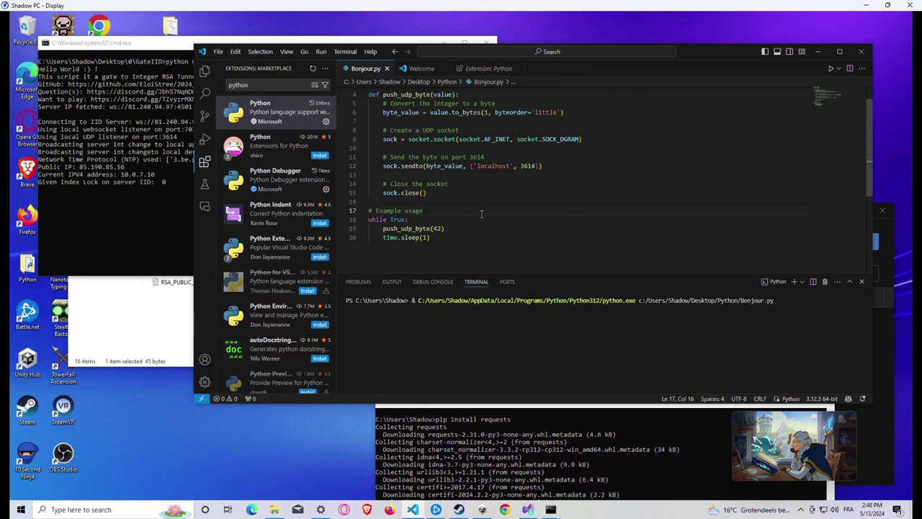
scroll(481, 213, "up", 1)
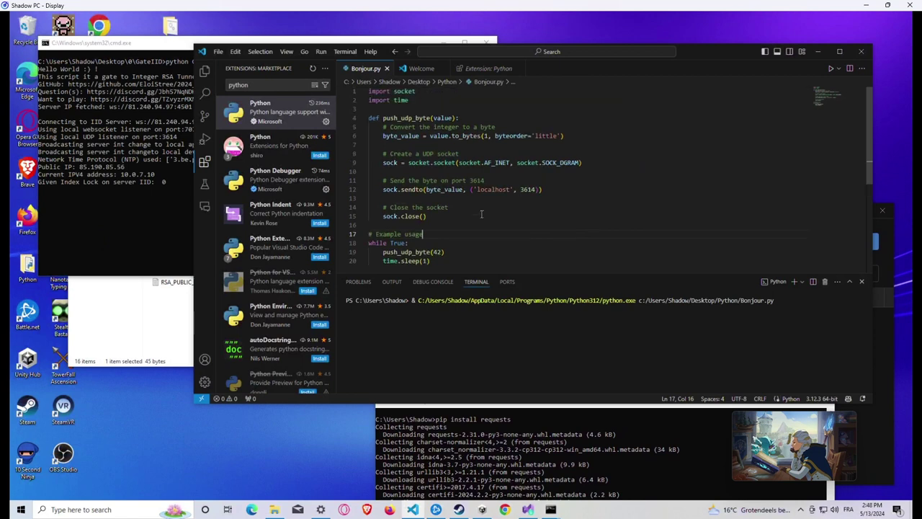
double_click(549, 137)
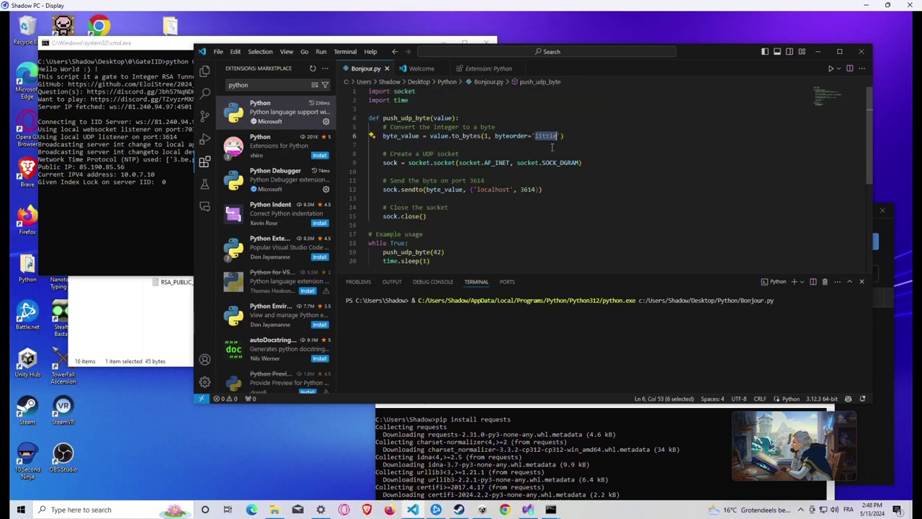
left_click(591, 180)
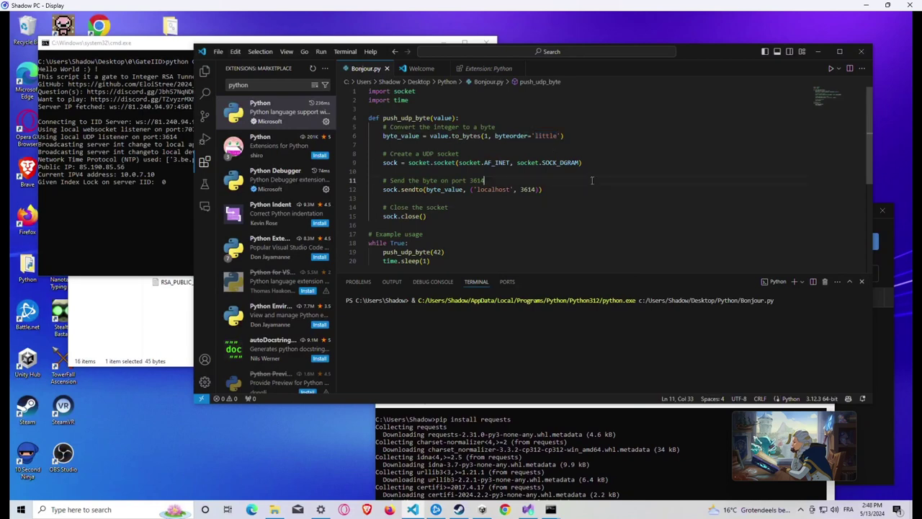
Copy the GitHub URL from the gate console and open a new Brave window.
left_click(173, 158)
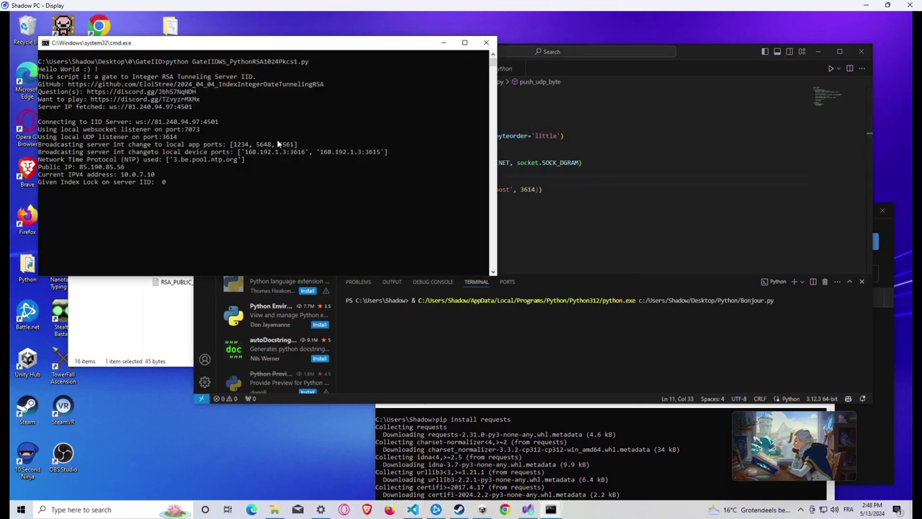
left_click(315, 69)
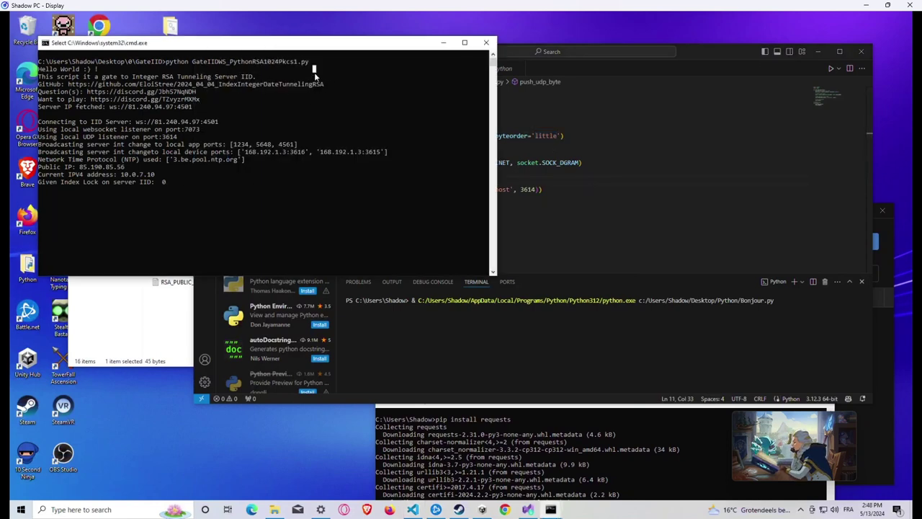
left_click_drag(298, 83, 68, 92)
key("ctrl+c")
key("alt+Tab")
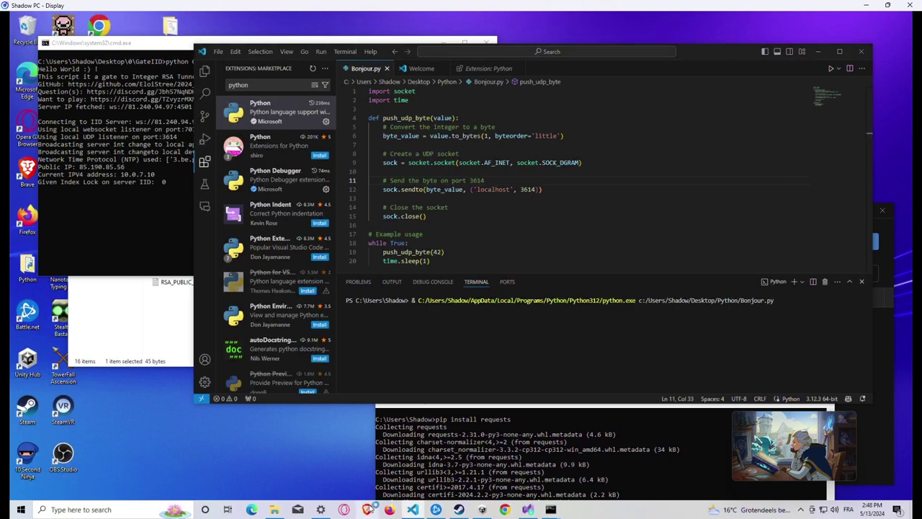
left_click(367, 509)
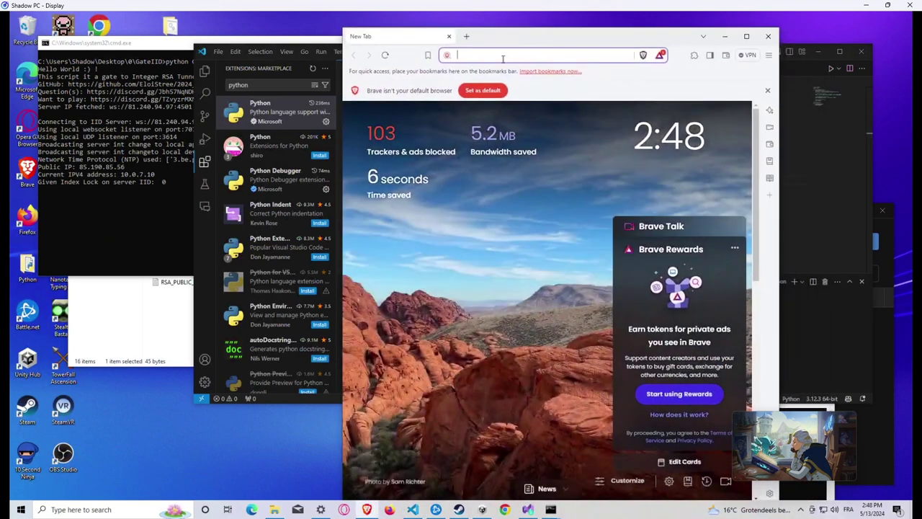
Open ClientsSample/Python/ReadKeyboardAsScratchInput.py in the repository and copy its raw code.
key("ctrl+v")
key("Return")
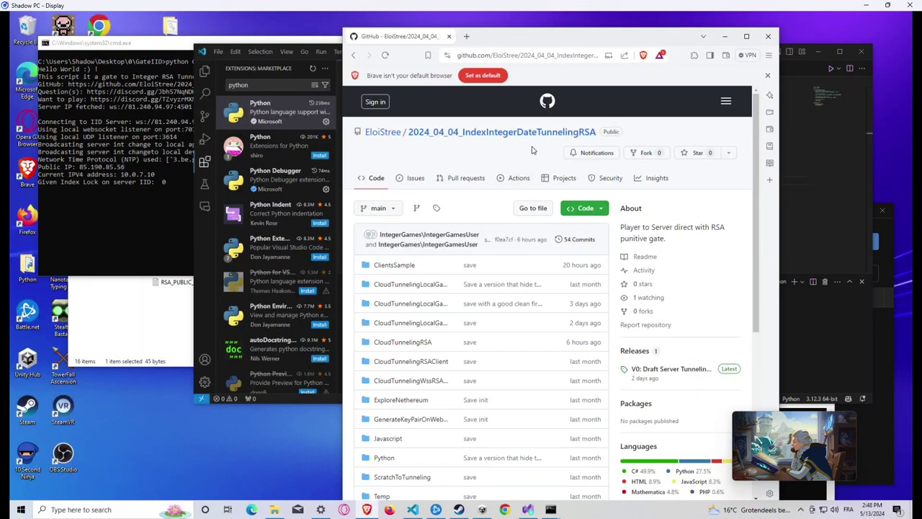
left_click(394, 265)
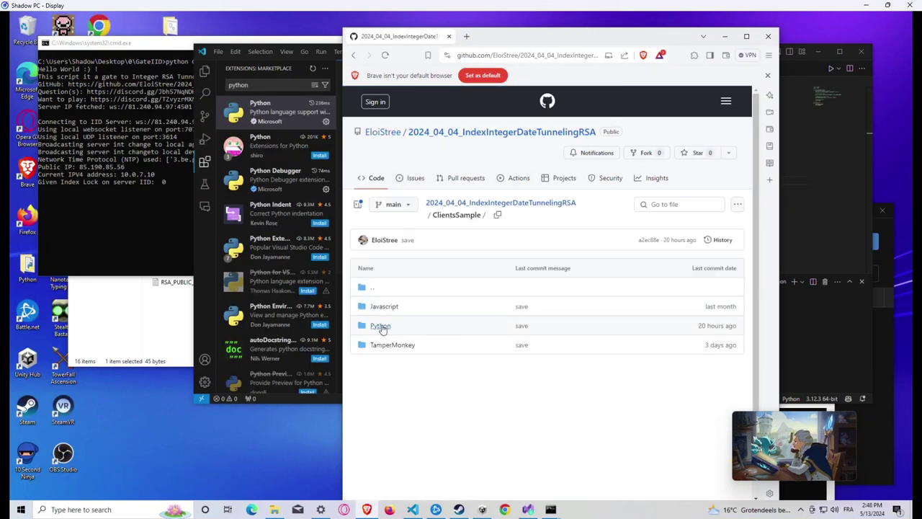
left_click(380, 326)
scroll(462, 314, "down", 2)
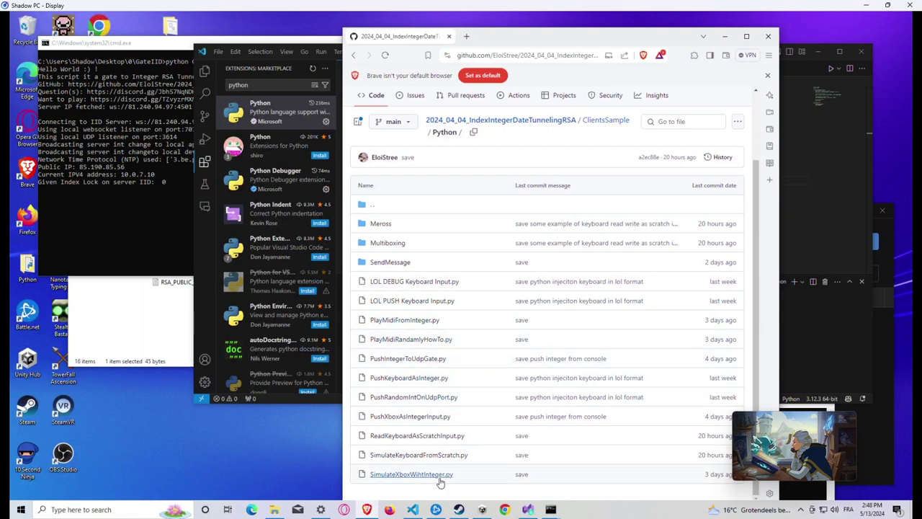
left_click(431, 437)
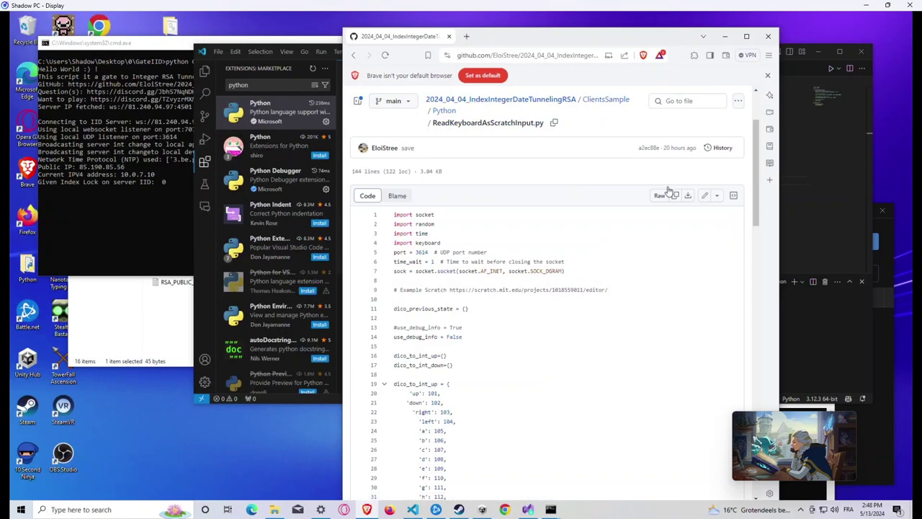
left_click(678, 200)
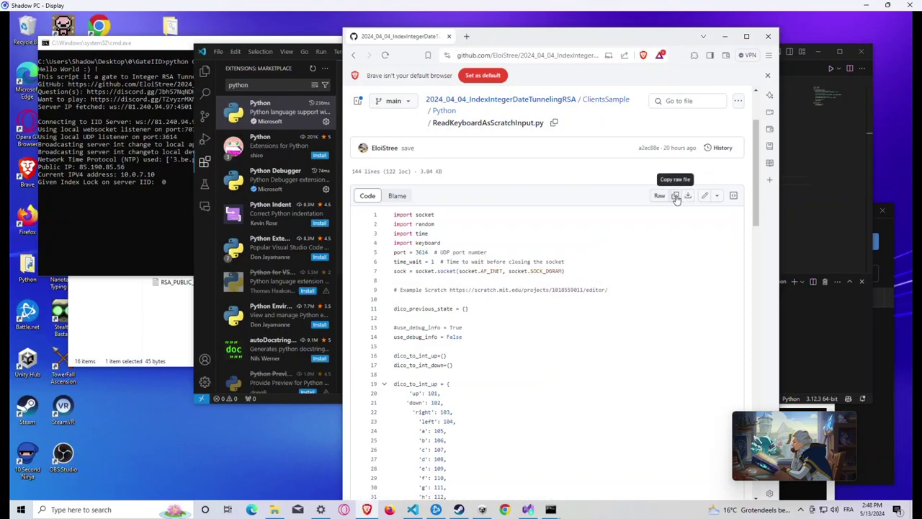
Replace all of Bonjour.py's contents with the copied code.
key("alt+Tab")
key("ctrl+a")
key("ctrl+v")
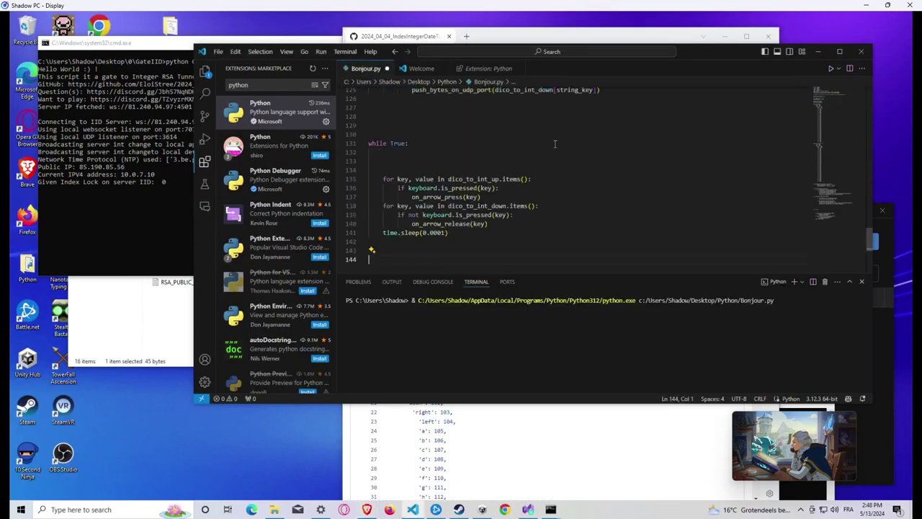
Scroll Bonjour.py back to the top and switch to the Command Prompt showing the pip output.
scroll(591, 151, "up", 8)
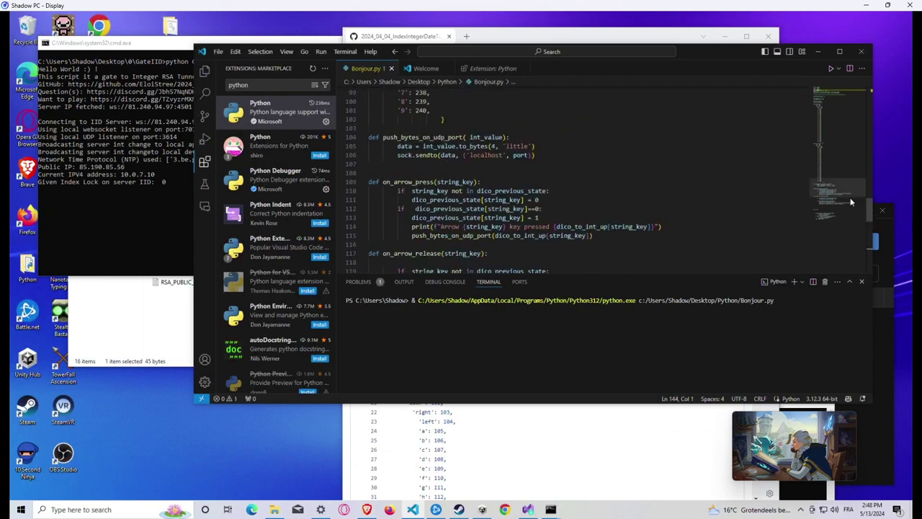
left_click_drag(876, 214, 873, 88)
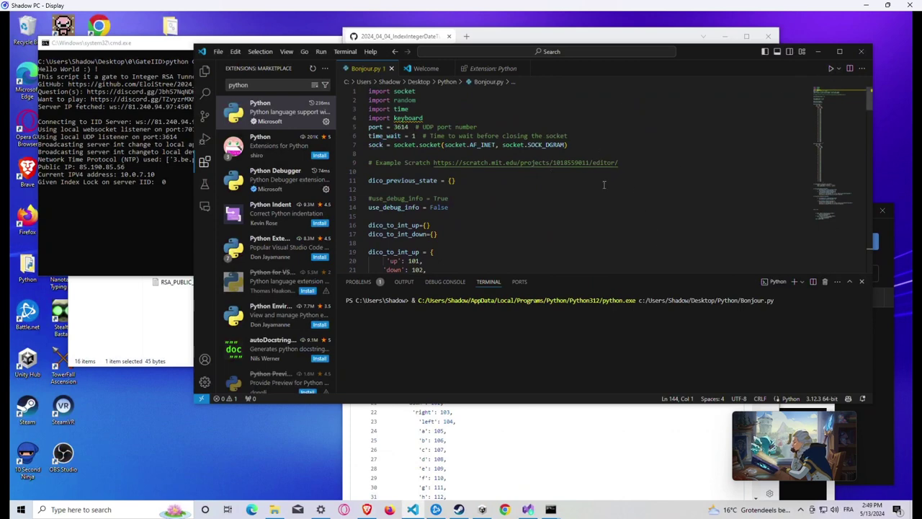
key("alt+Tab")
key("alt+Tab")
key("alt+Tab")
key("alt+Tab")
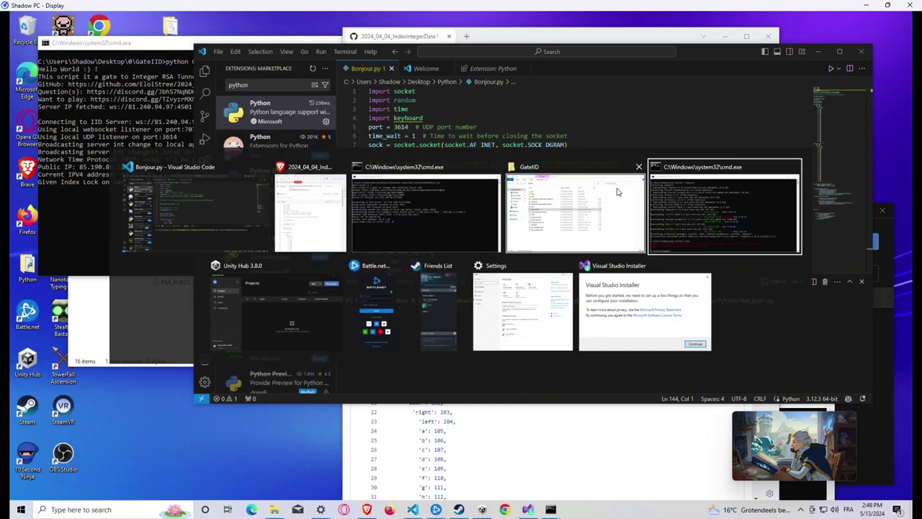
left_click_drag(623, 398, 598, 182)
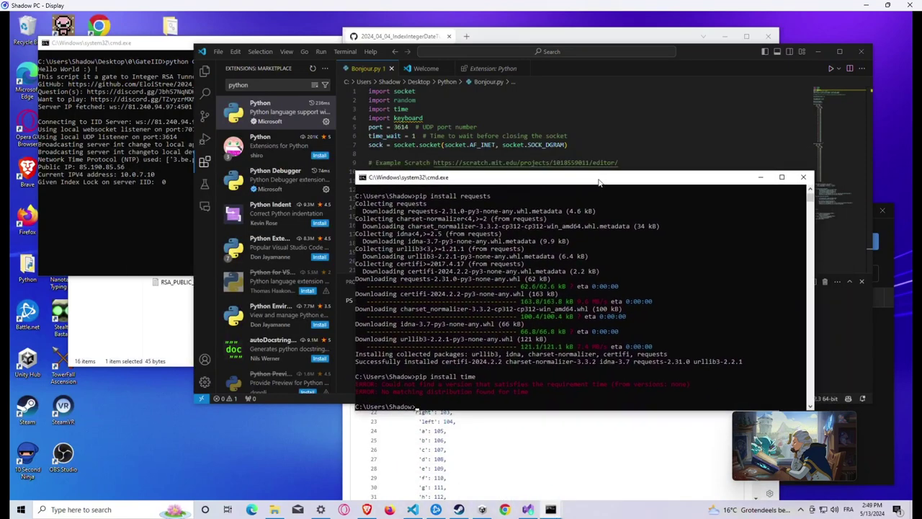
Run pip install keyboard to install keyboard-0.13.5, then return to Visual Studio Code.
type("pip inst")
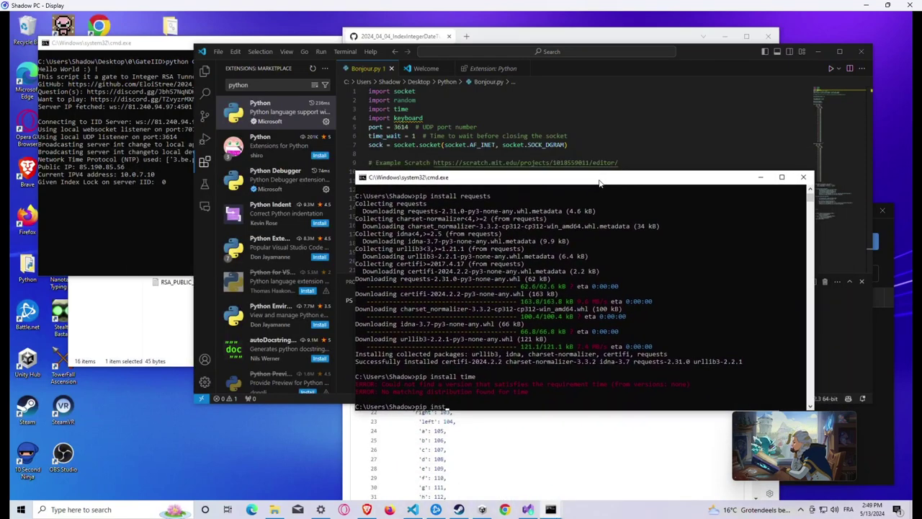
type("all keyboard")
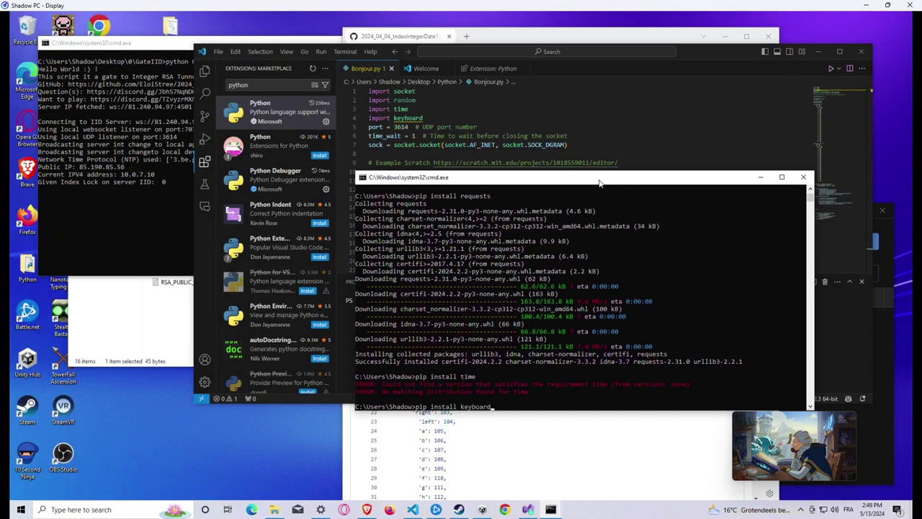
key("Return")
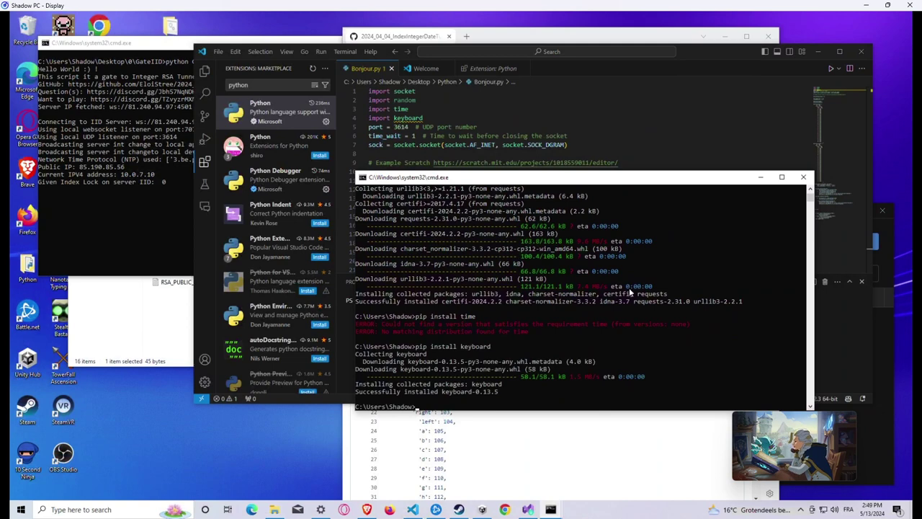
left_click_drag(707, 183, 389, 272)
left_click(515, 207)
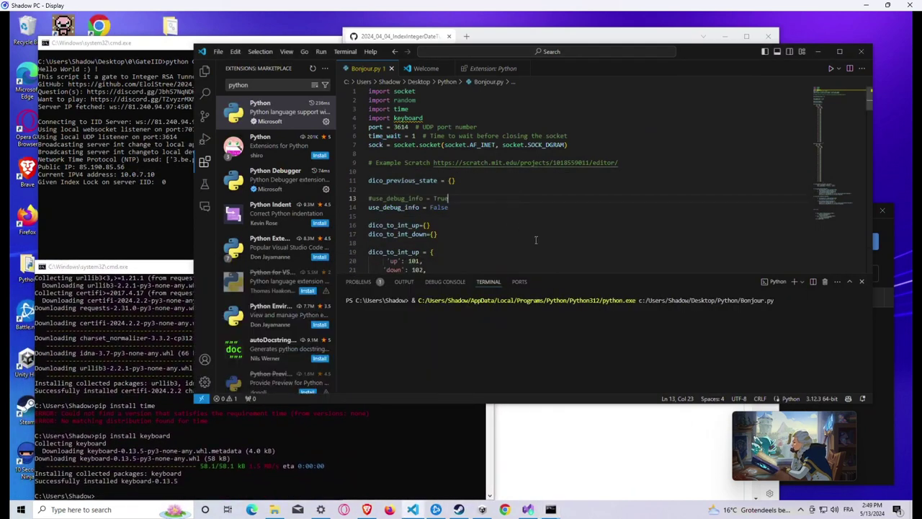
Kill the old terminal, rerun Bonjour.py and send test key presses (a, q, w, z, e, r).
left_click(825, 282)
key("a")
key("q")
key("w")
key("z")
key("e")
key("r")
key("r")
key("q")
key("a")
key("w")
key("z")
key("e")
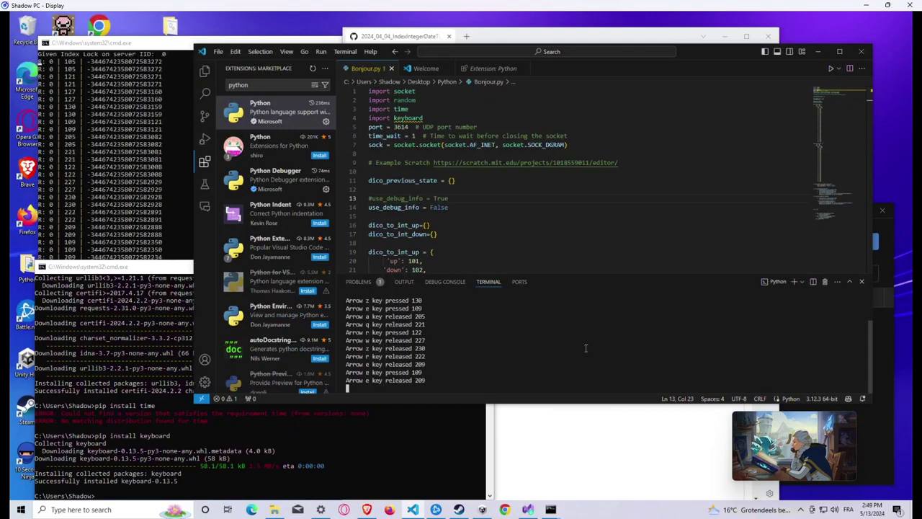
key("e")
key("w")
key("z")
key("r")
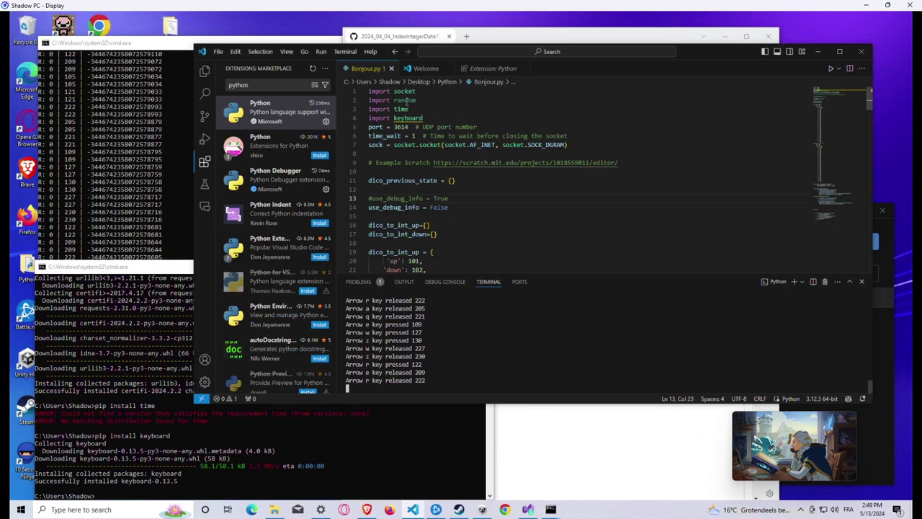
Inspect port 3614, the keyboard import, sock, the sendto call, to_bytes and 'little' in the code.
double_click(408, 127)
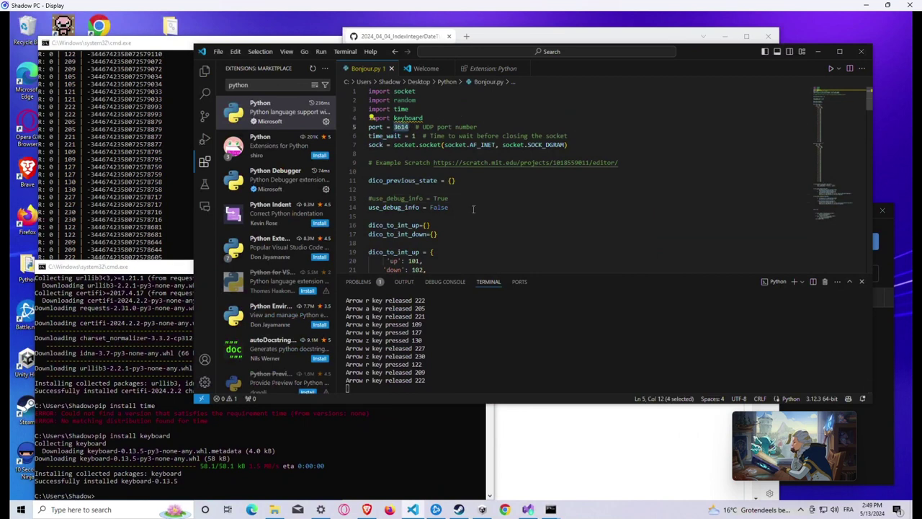
double_click(408, 118)
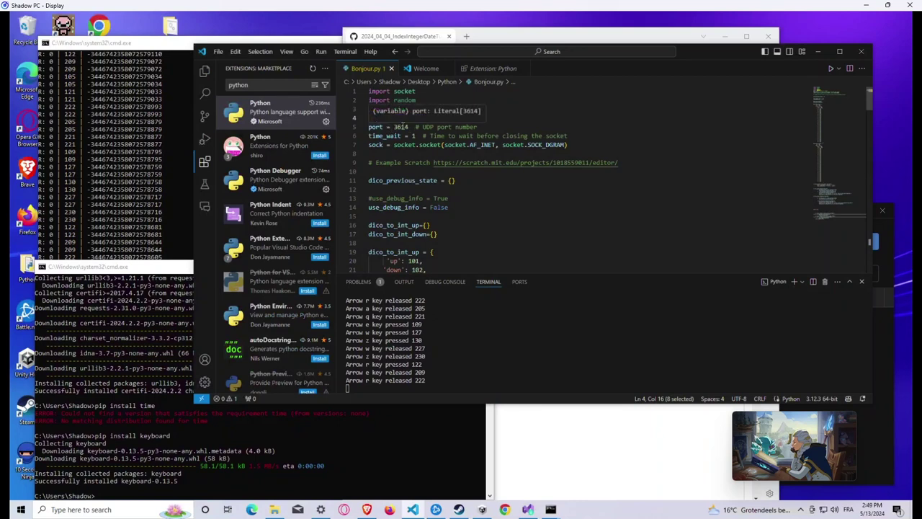
double_click(375, 145)
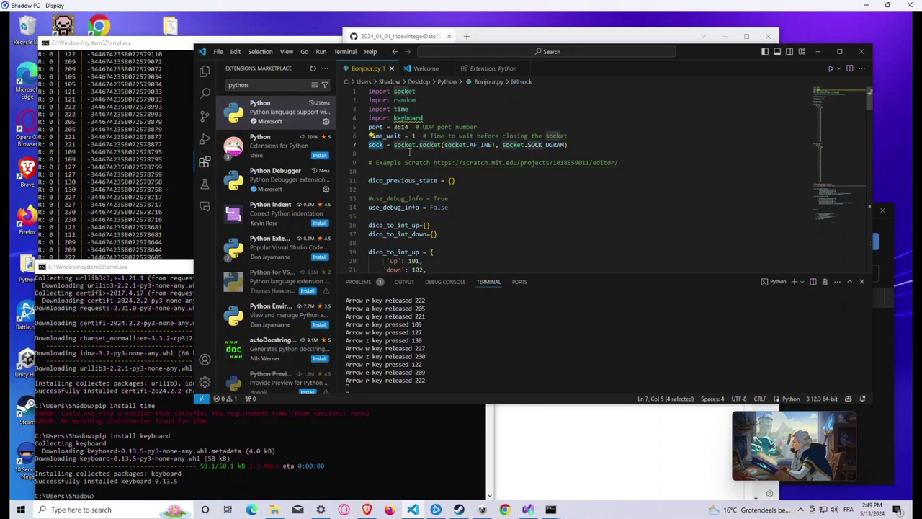
scroll(450, 167, "down", 6)
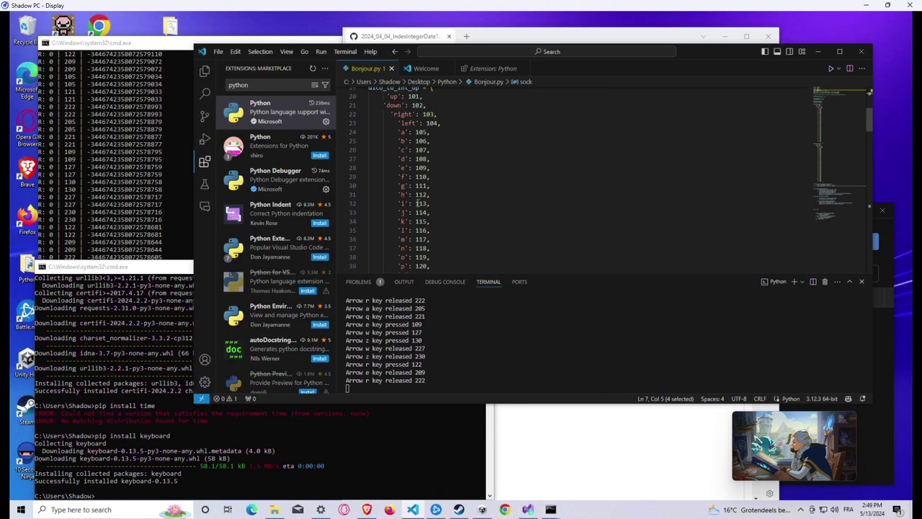
scroll(424, 204, "down", 20)
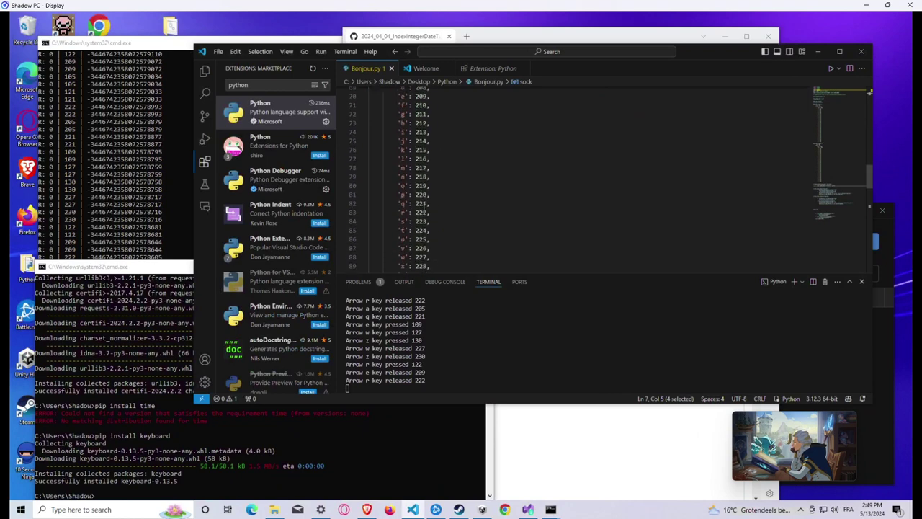
scroll(423, 206, "down", 3)
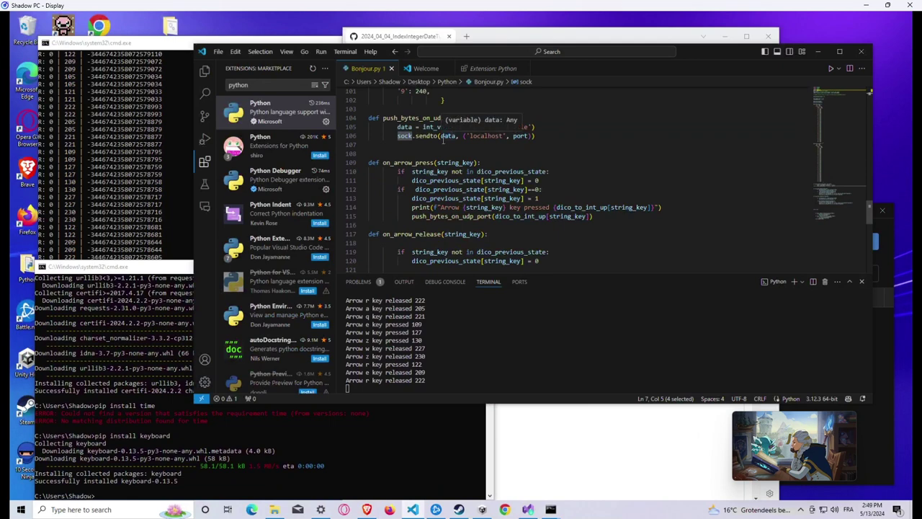
left_click(436, 136)
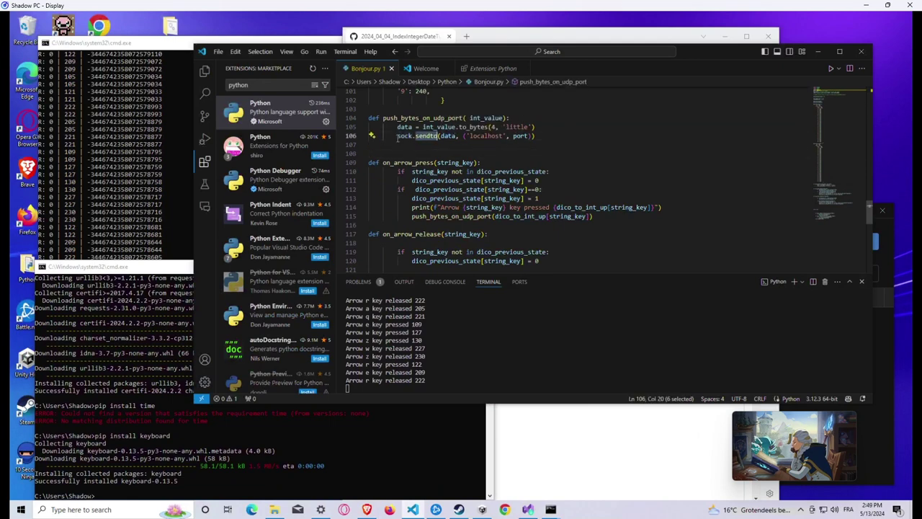
key("Home")
key("ctrl+shift+Right")
double_click(492, 126)
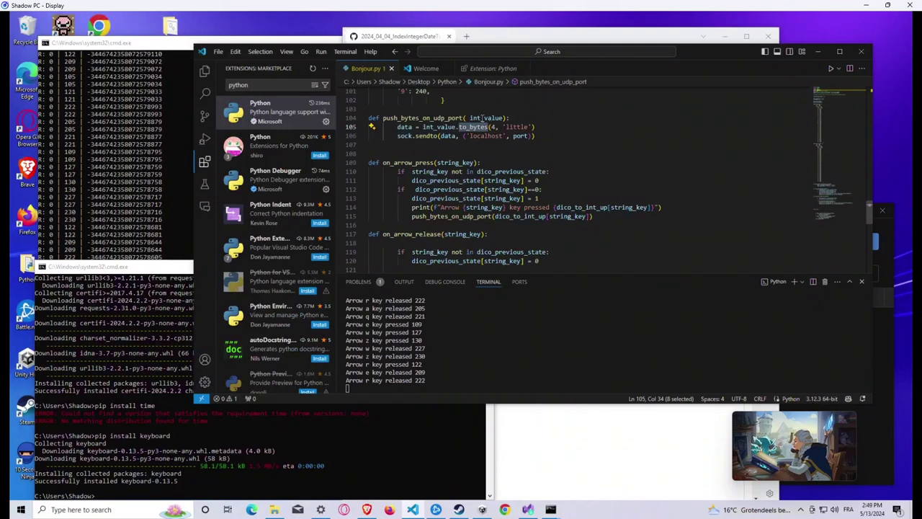
double_click(517, 127)
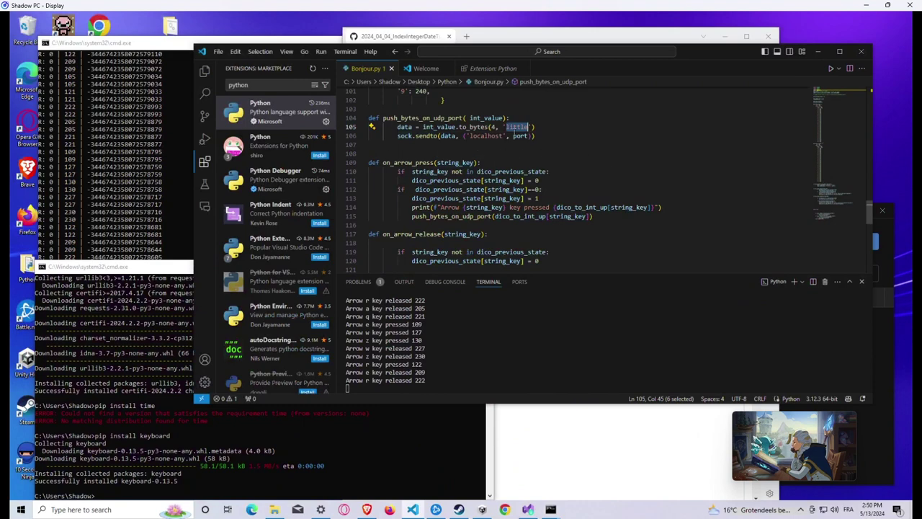
scroll(542, 137, "down", 9)
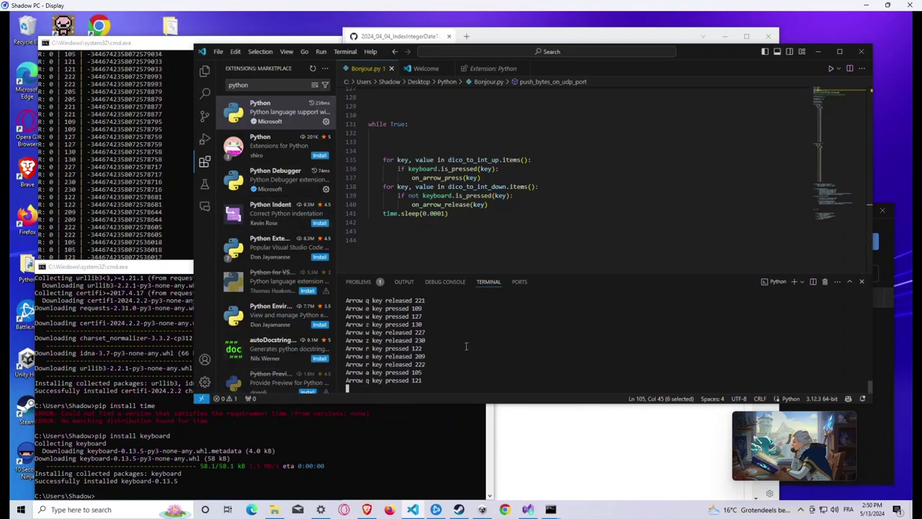
Send more test key presses, including arrow keys and e, a, q, r, w, z, to the server.
key("Left")
key("Up")
key("Left")
key("e")
key("Up")
key("a")
key("q")
key("Right")
key("r")
key("w")
key("z")
key("Left")
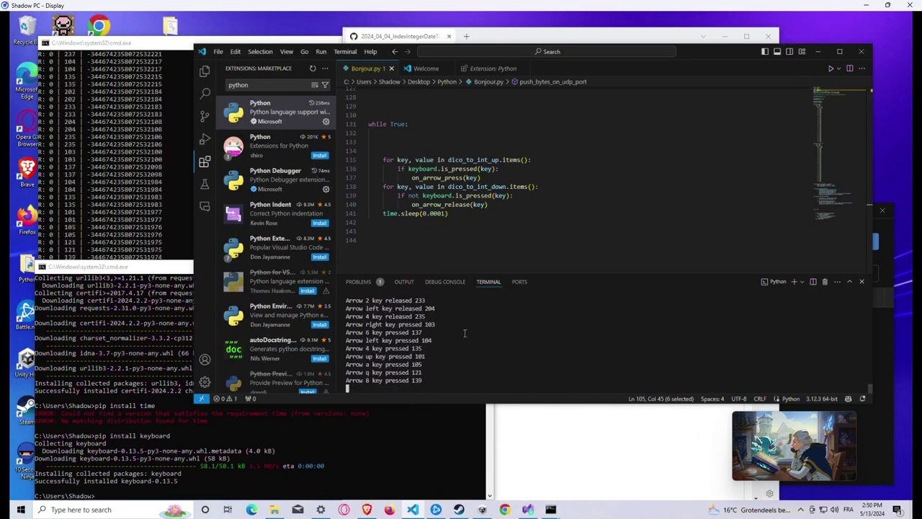
key("Right")
Check the received byte values in the server console, then bring up the GitHub script page in Brave.
left_click(107, 243)
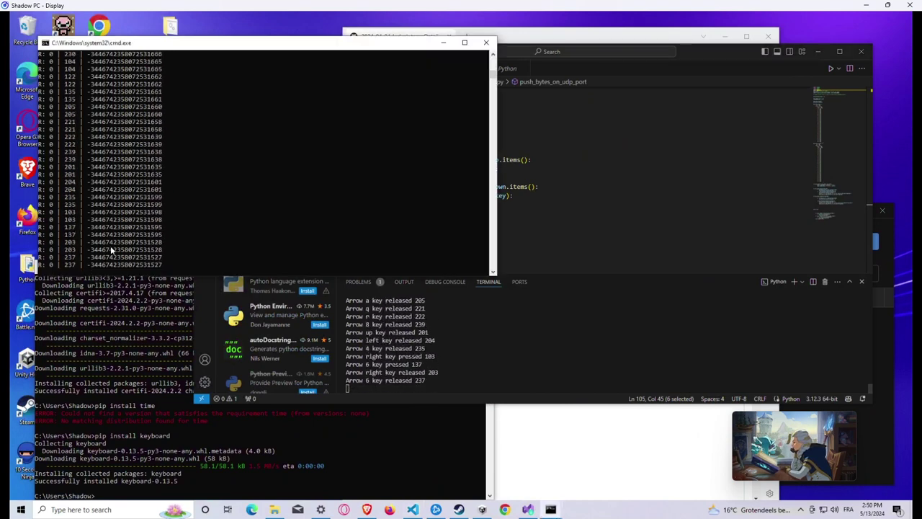
left_click_drag(168, 236, 32, 232)
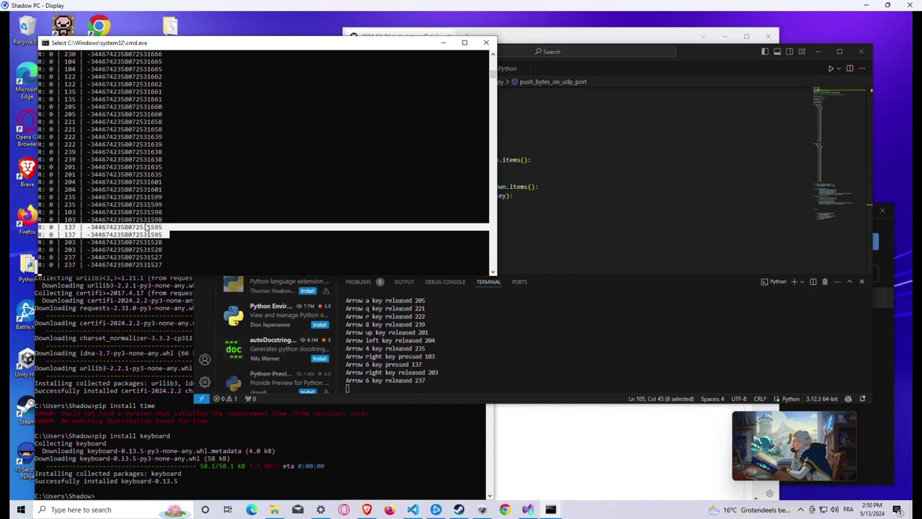
left_click(157, 219)
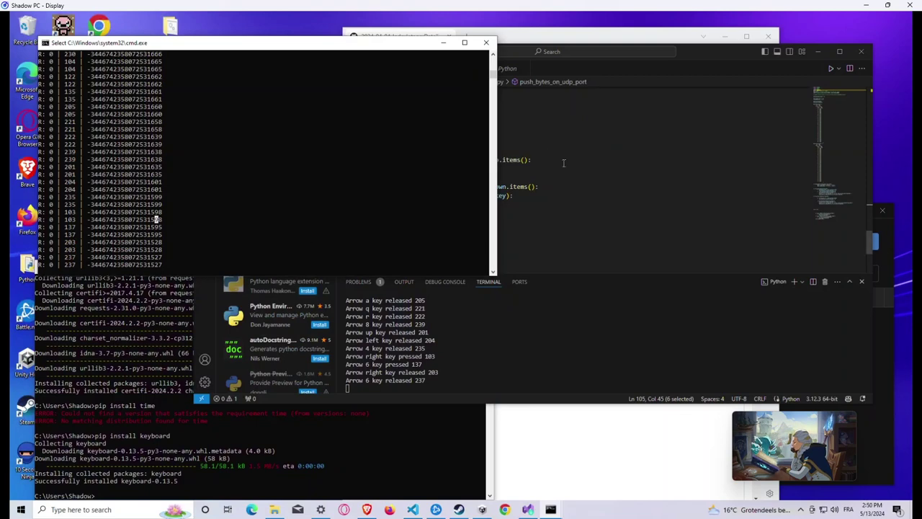
left_click(600, 196)
left_click(546, 36)
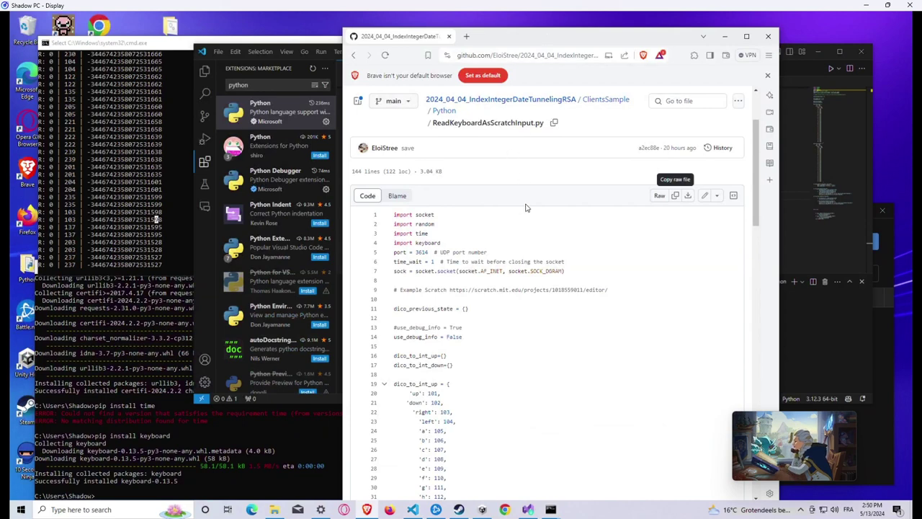
Copy the repository's HTTPS clone URL from its GitHub main page.
left_click(550, 101)
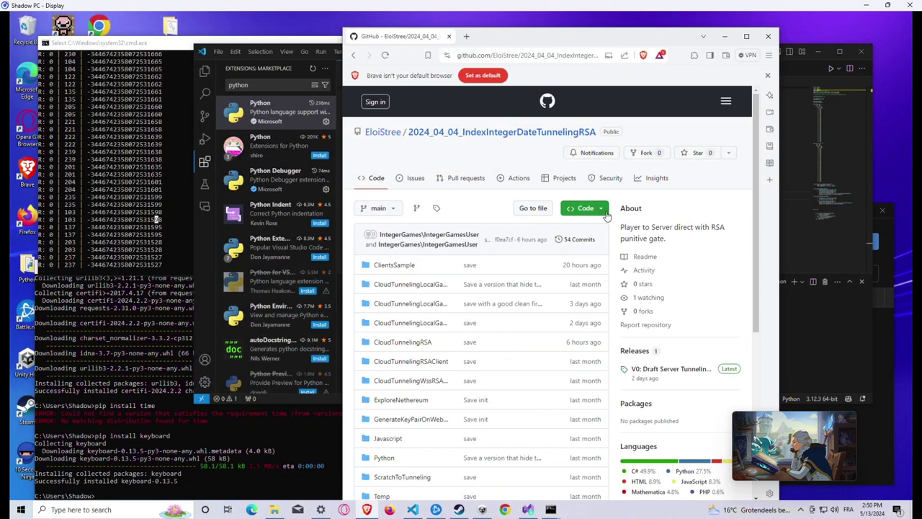
left_click(601, 214)
left_click(593, 272)
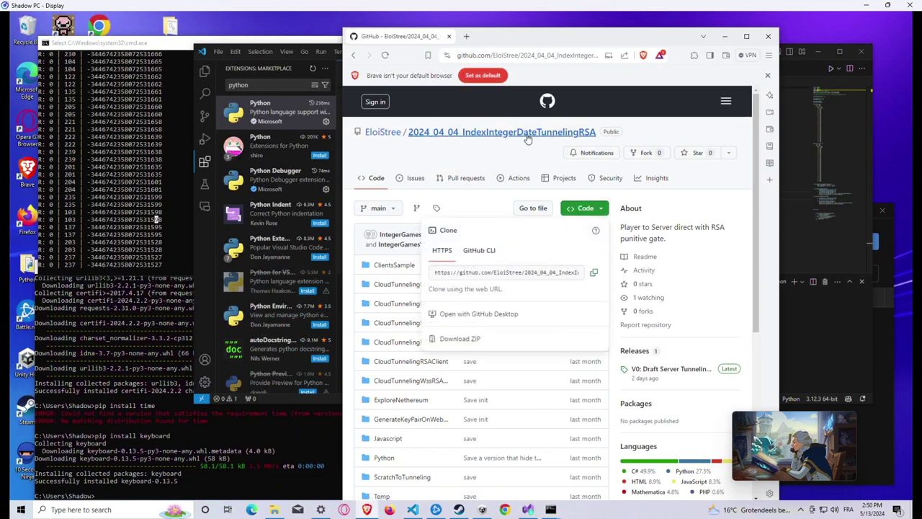
Create a New folder on the desktop and open it in File Explorer.
right_click(298, 22)
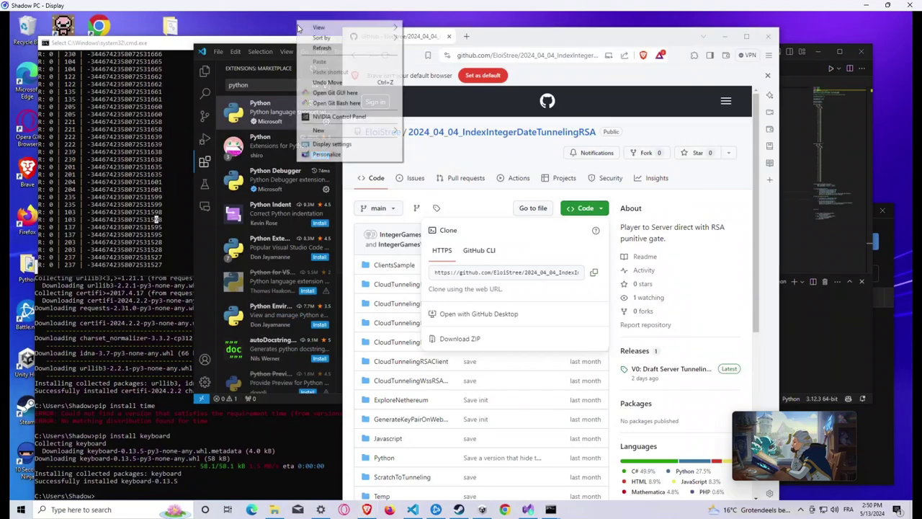
mouse_move(346, 134)
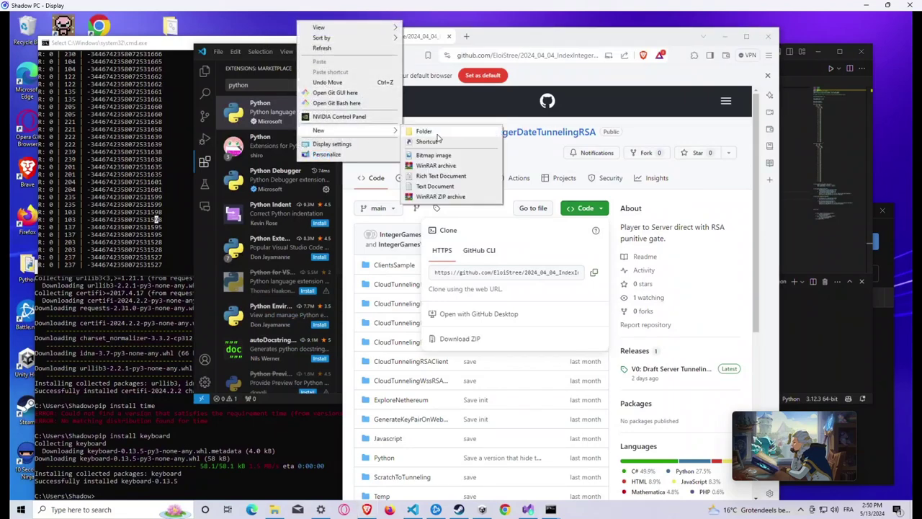
left_click(436, 134)
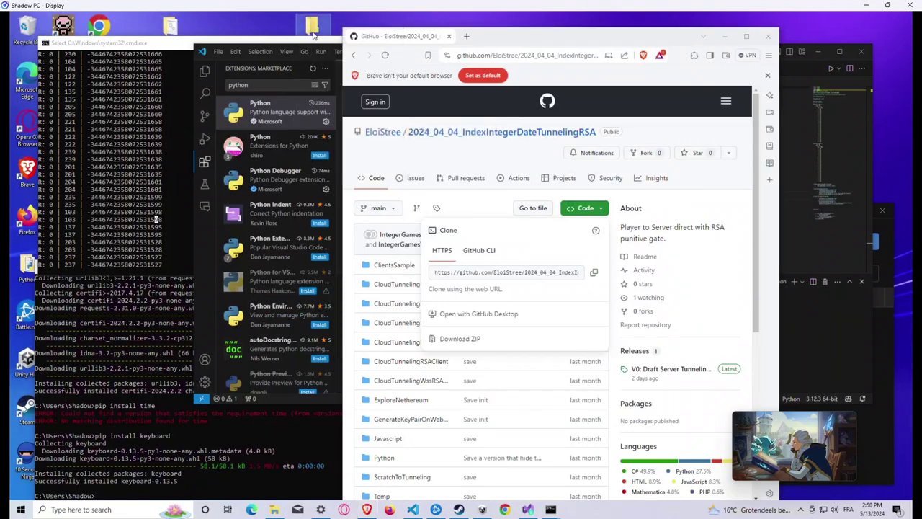
double_click(313, 28)
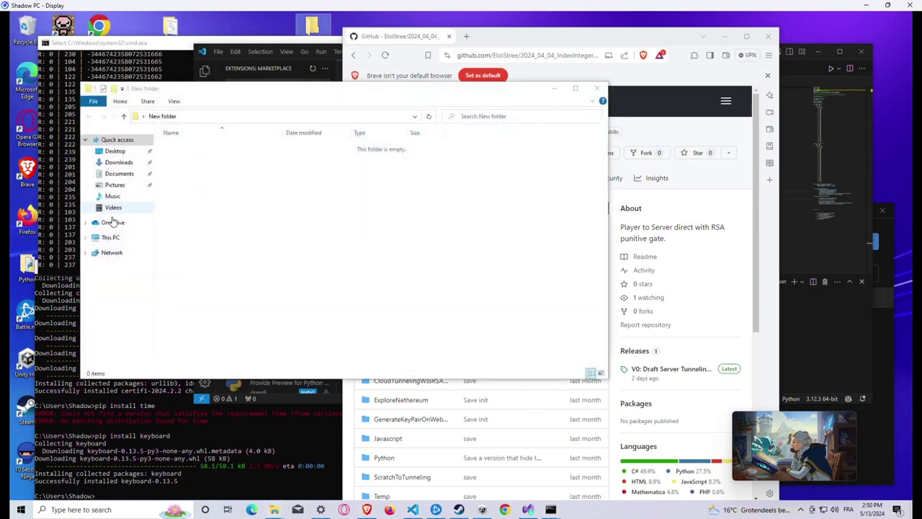
Create the folder 'IID WS RSA SERVER' in Local Disk (C:), open it and select its address bar.
left_click(114, 238)
double_click(209, 245)
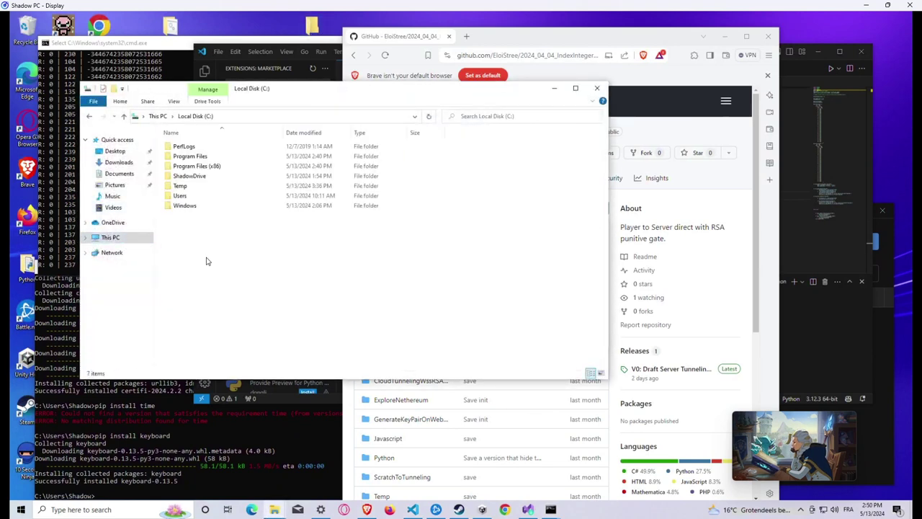
key("ctrl+shift+n")
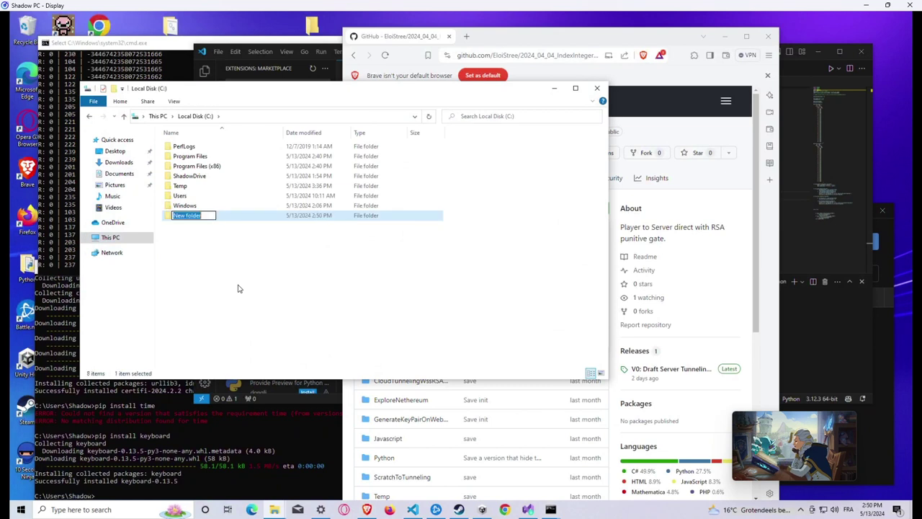
type("IID W")
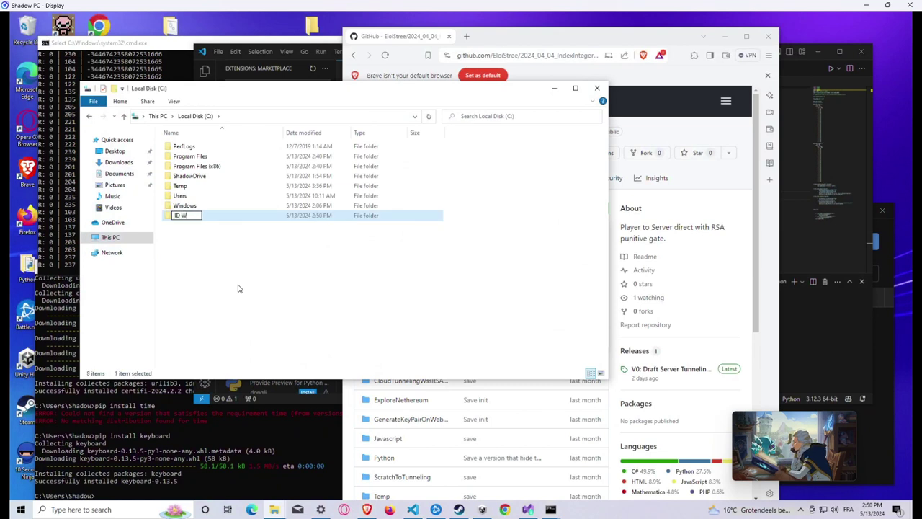
type("S RSA TUNN")
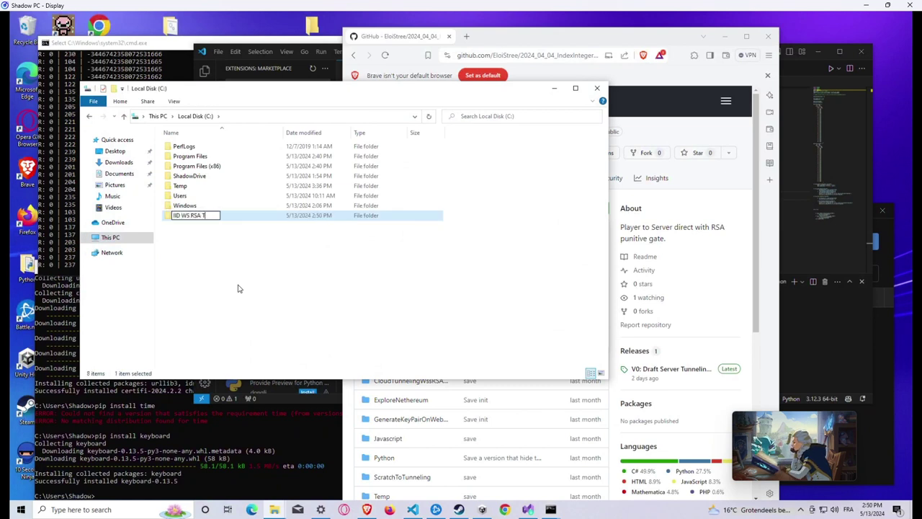
key("BackSpace")
key("BackSpace")
key("BackSpace")
key("BackSpace")
type("SERVER")
key("Return")
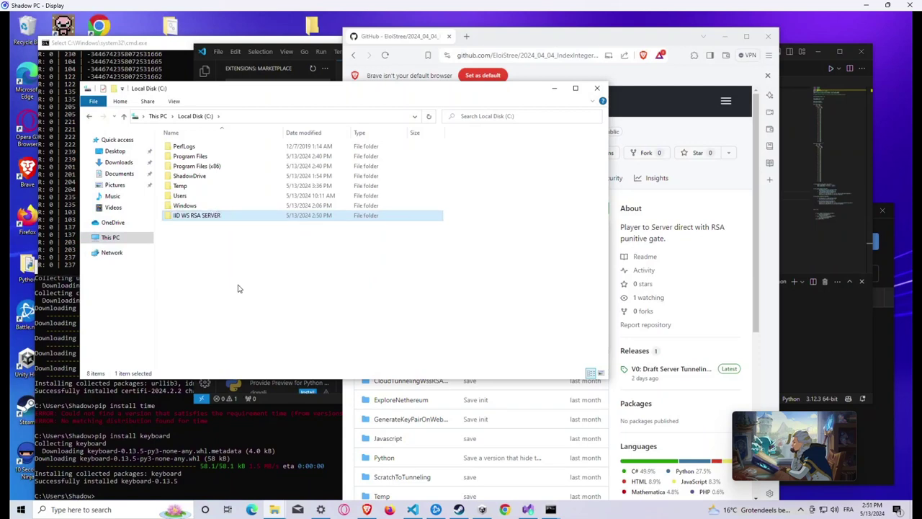
double_click(213, 216)
left_click(292, 117)
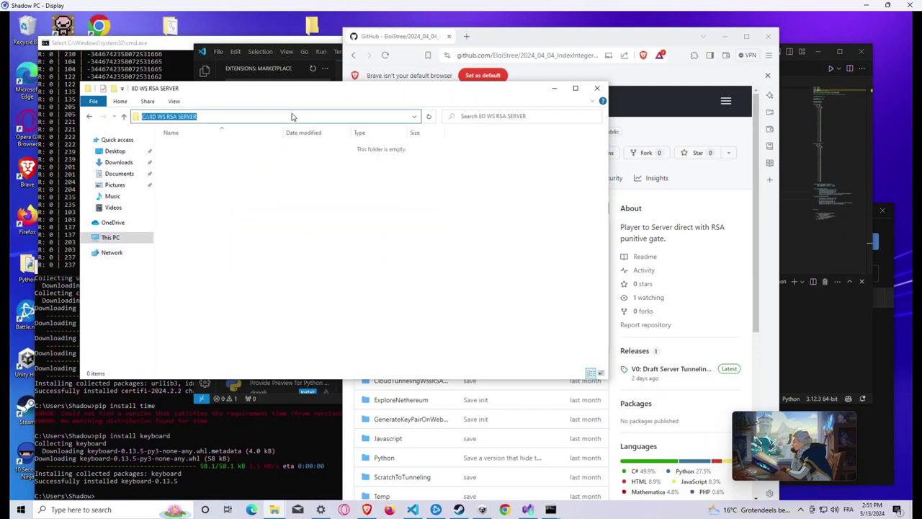
Open cmd in the folder and git clone the pasted repository URL into '.', then return to Explorer.
type("cmd")
key("Return")
type("git ")
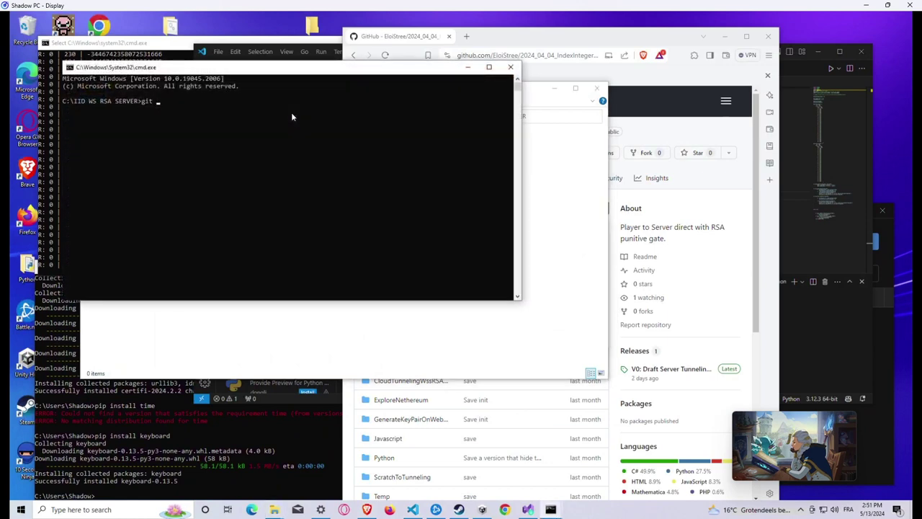
type("clone")
key("ctrl+v")
key("Return")
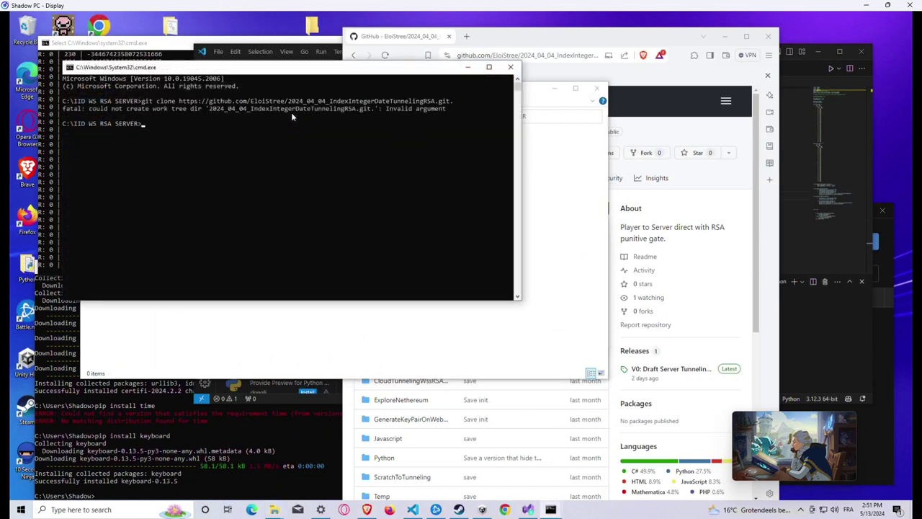
key("Up")
key("Left")
key("Return")
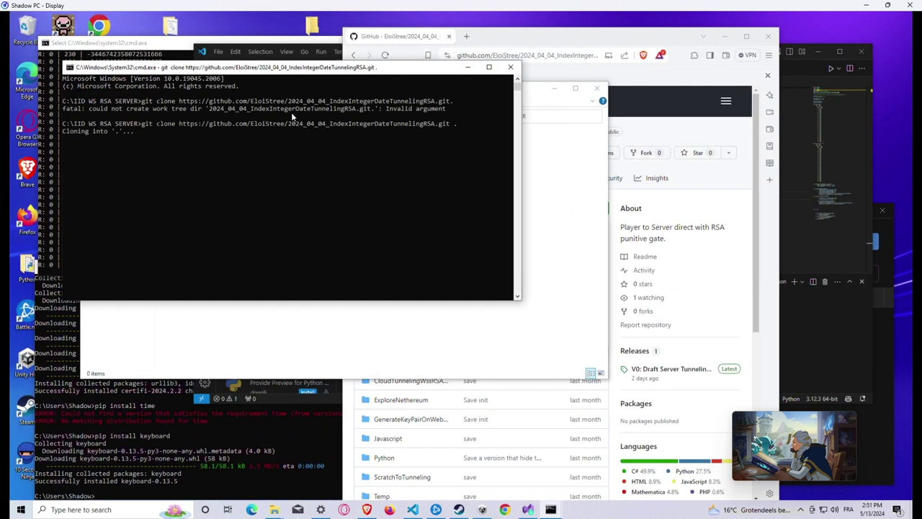
left_click(303, 303)
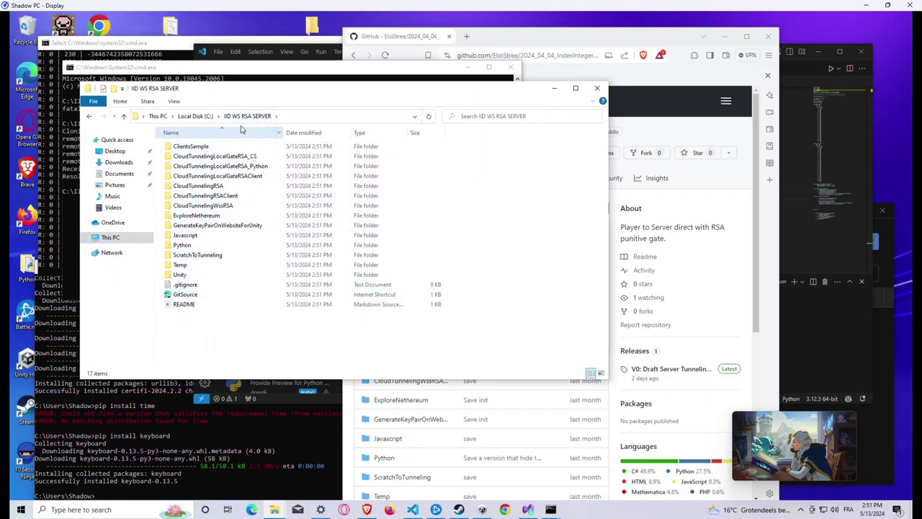
Open ClientsSample\Python and drag SimulateKeyboardFromScratch.py into Visual Studio Code.
double_click(228, 146)
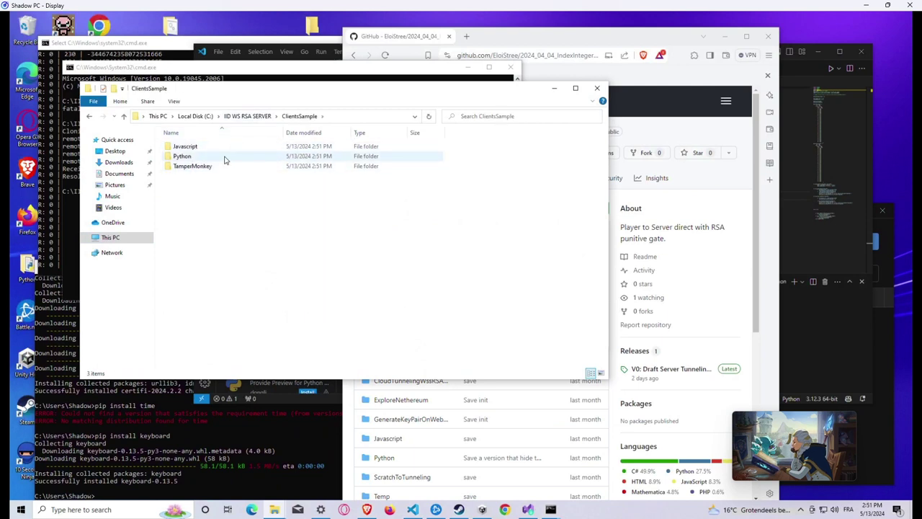
double_click(227, 157)
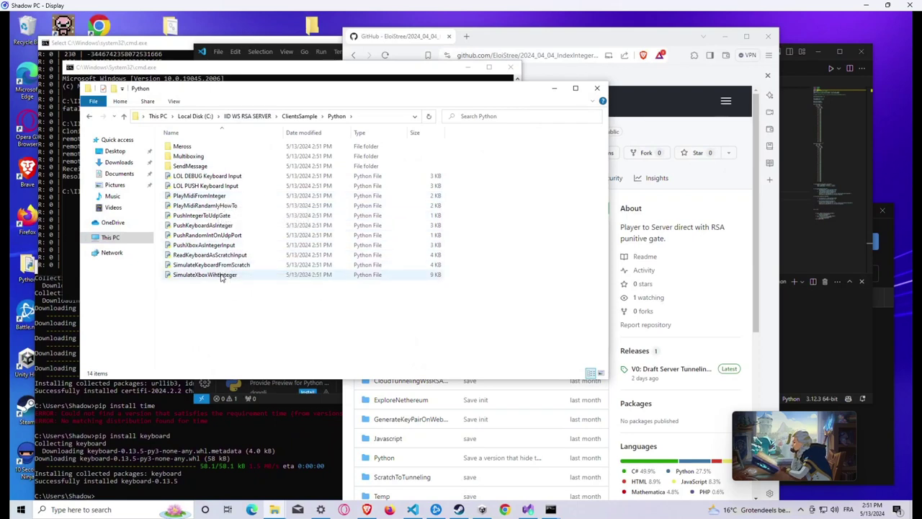
left_click(229, 265)
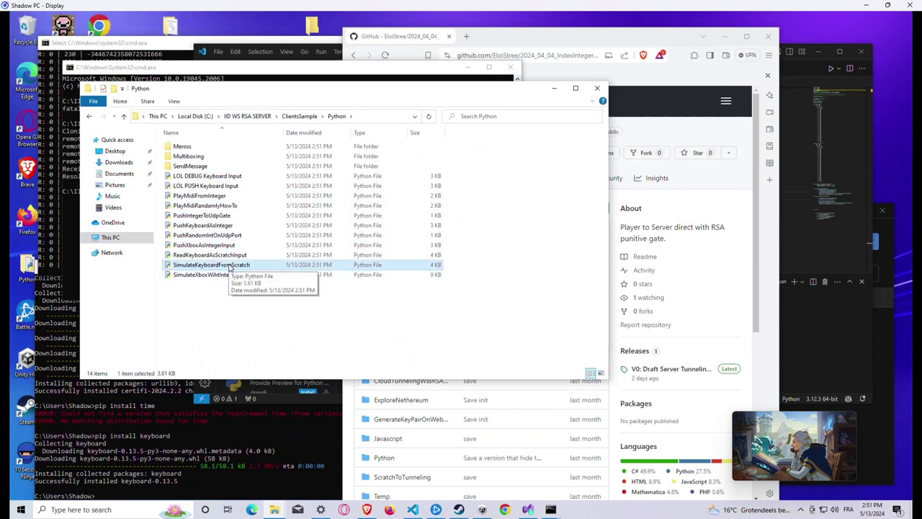
left_click_drag(229, 265, 605, 62)
key("alt+Tab")
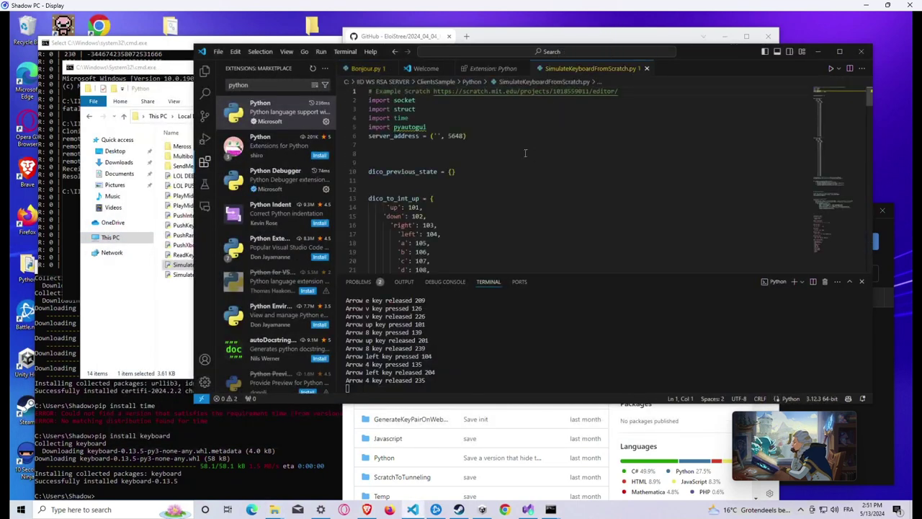
Move down to the end of the receive loop on line 130 and add a blank line after it.
left_click(512, 149)
key("Down")
scroll(470, 154, "down", 15)
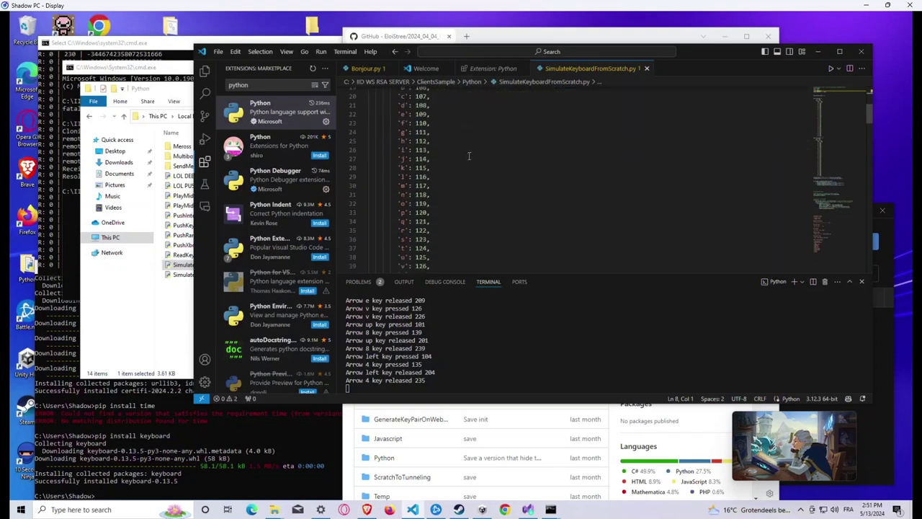
scroll(469, 154, "down", 15)
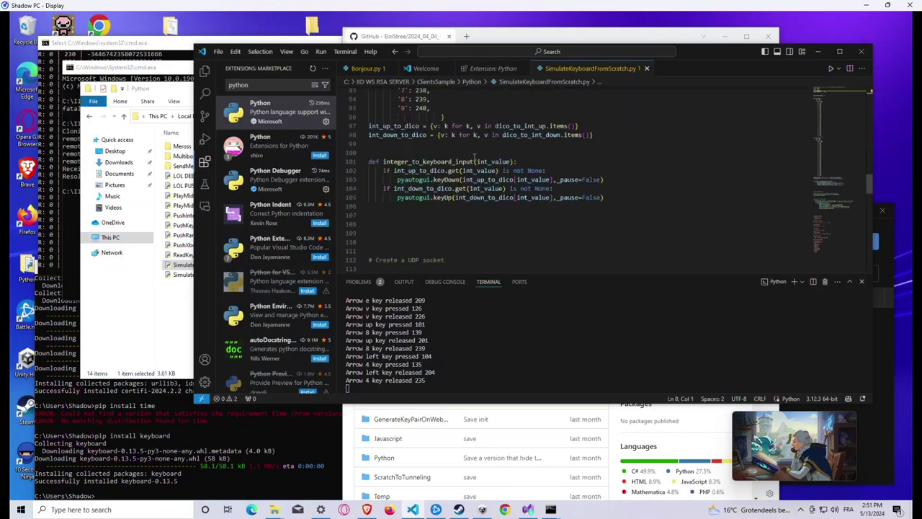
scroll(474, 157, "down", 8)
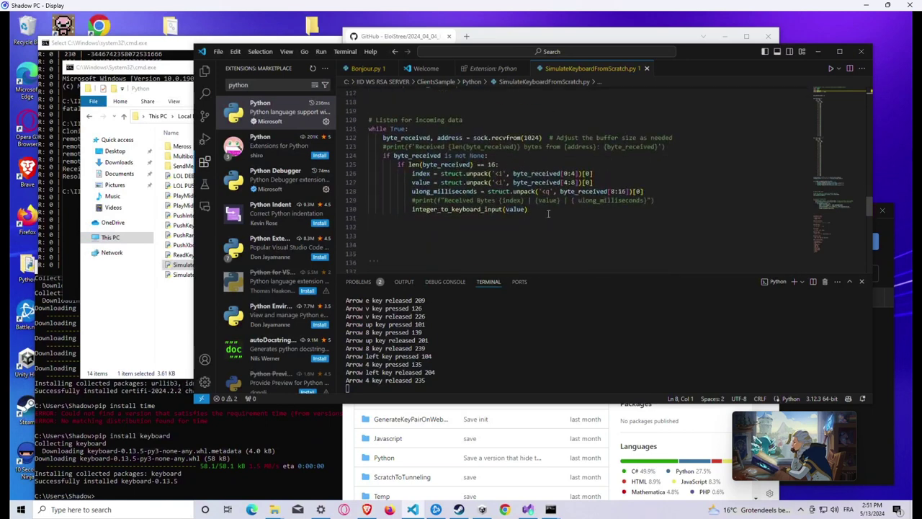
left_click(549, 212)
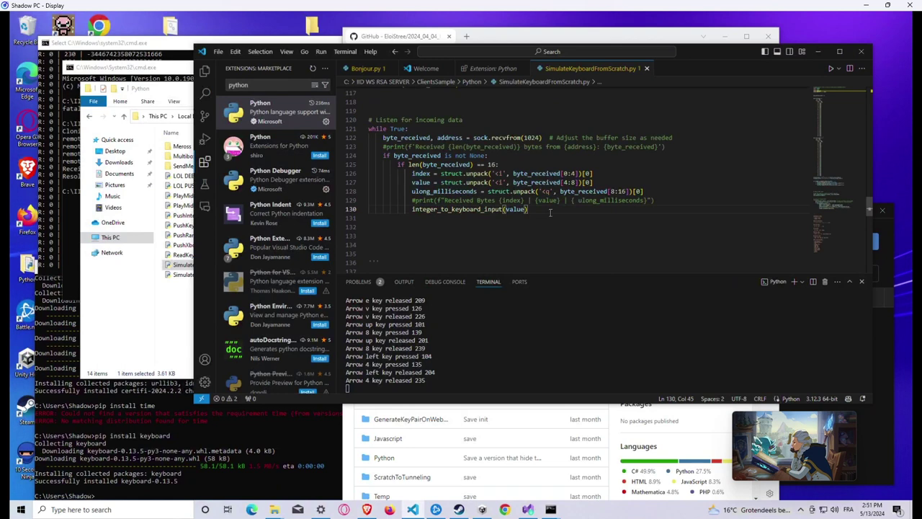
key("Return")
key("Return")
key("BackSpace")
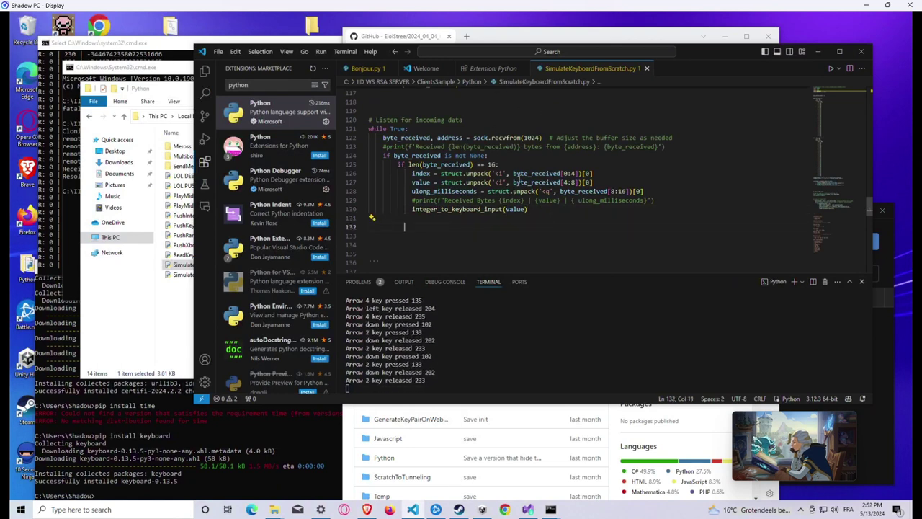
scroll(514, 174, "down", 4)
scroll(500, 207, "up", 4)
Uncomment the received-data print on line 129 and delete the integer_to_keyboard_input(value) call.
left_click(415, 201)
key("BackSpace")
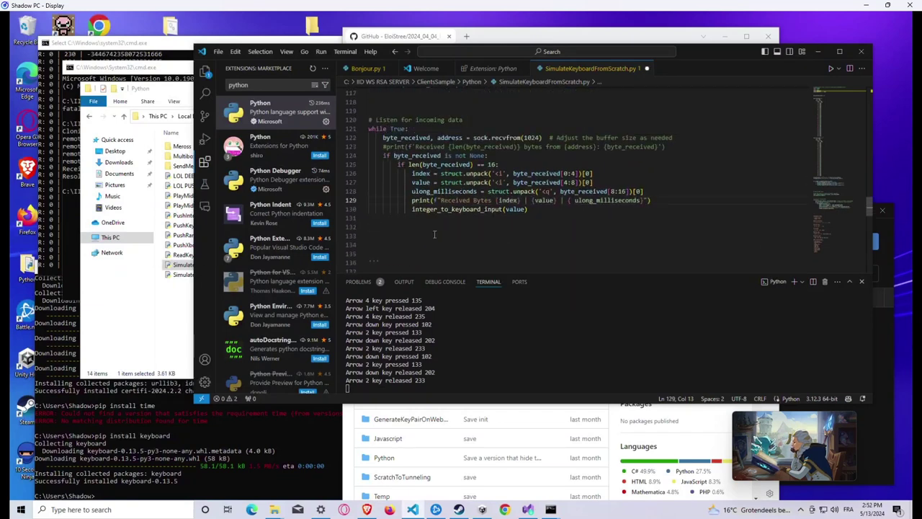
key("Down")
key("ctrl+shift+Right")
key("ctrl+shift+Right")
key("BackSpace")
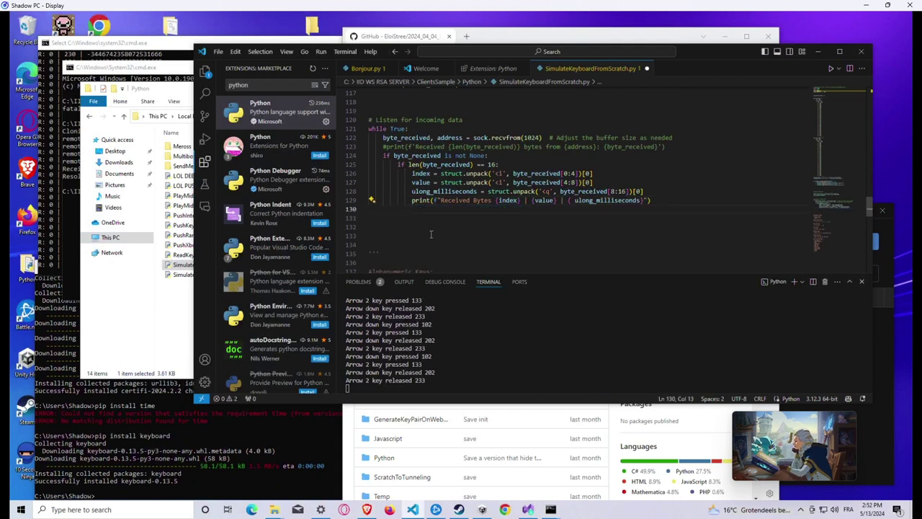
Highlight recvfrom, index, value and ulong_milliseconds to trace their uses.
double_click(516, 137)
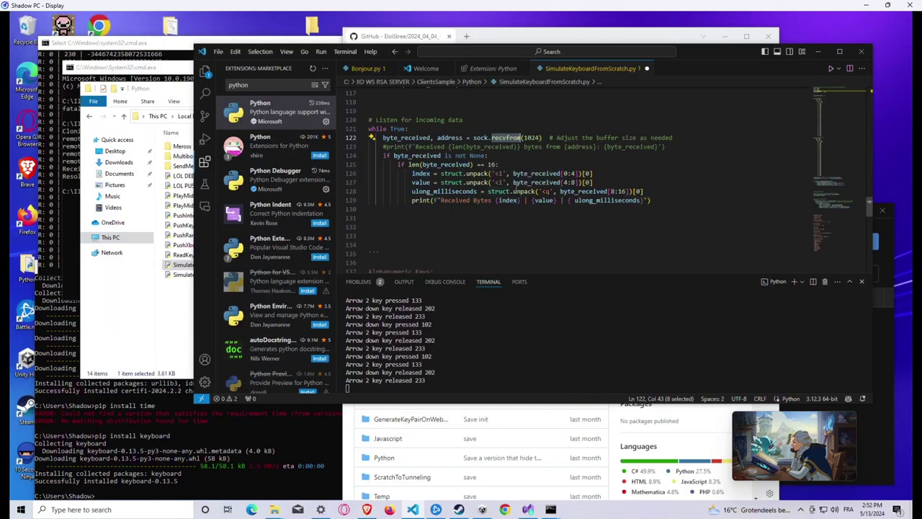
left_click(508, 200)
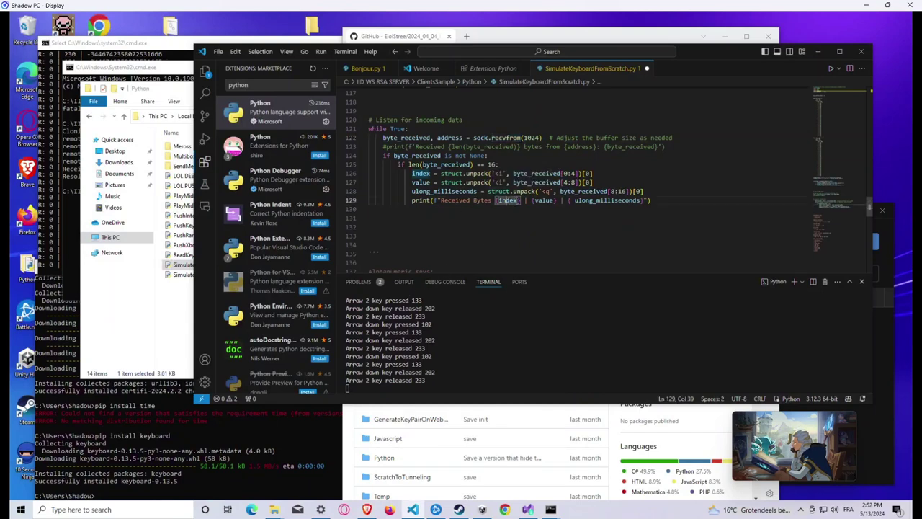
left_click(545, 200)
double_click(545, 200)
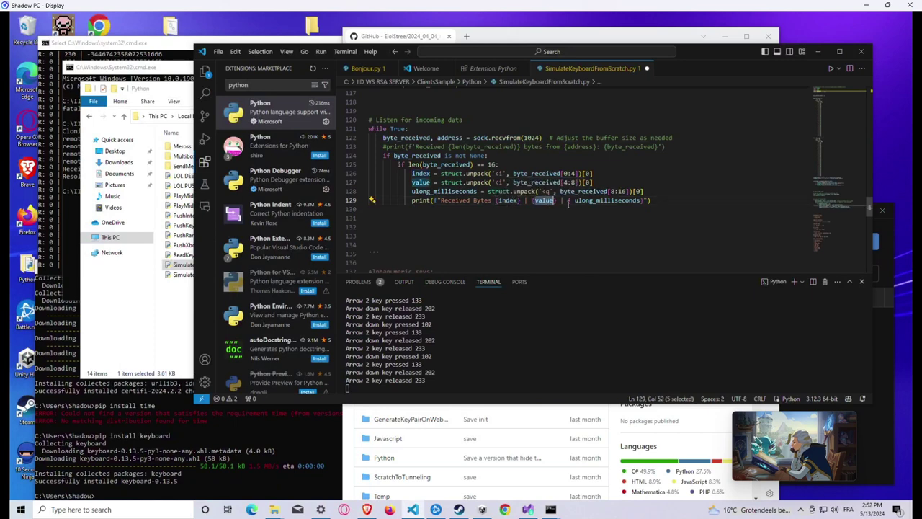
double_click(605, 200)
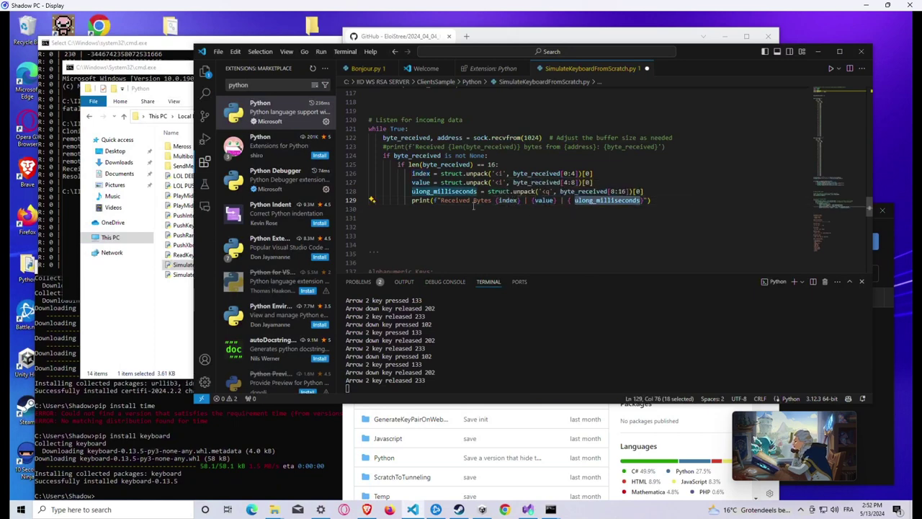
key("Down")
key("Down")
key("Down")
scroll(445, 161, "down", 4)
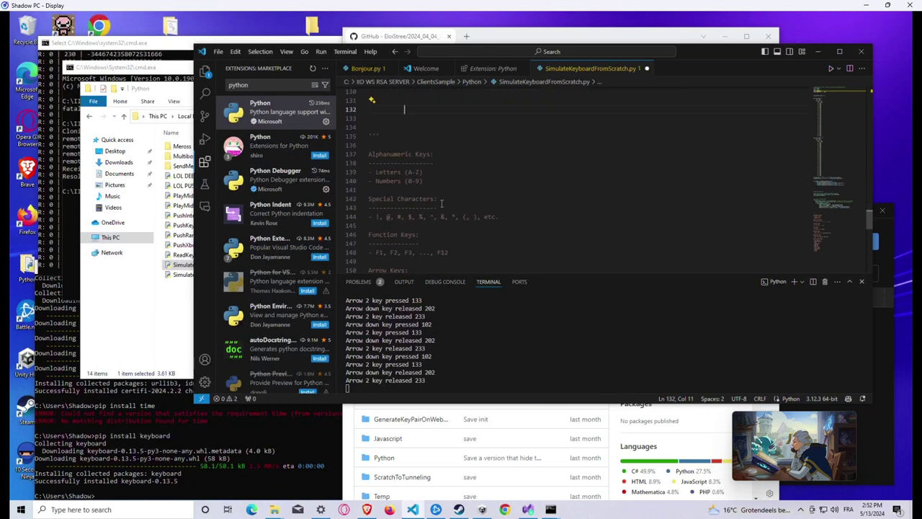
scroll(445, 161, "up", 3)
scroll(445, 161, "up", 5)
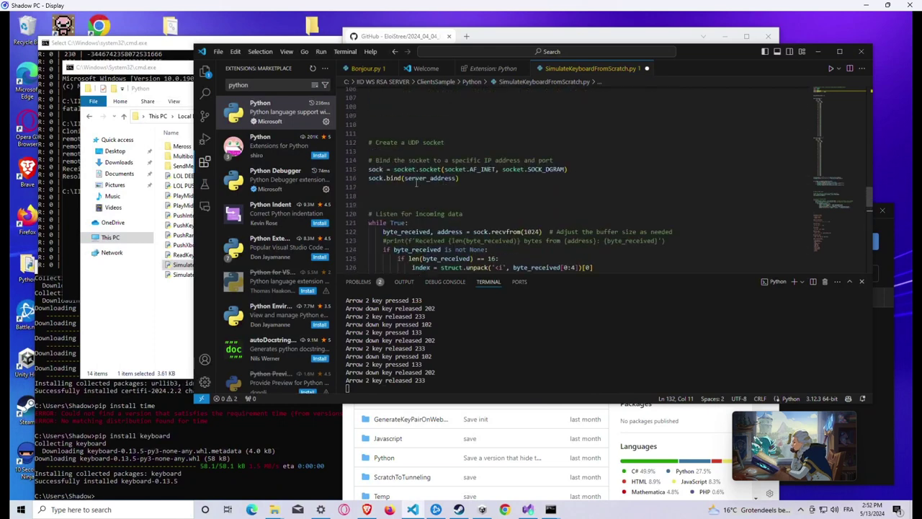
scroll(444, 212, "up", 3)
Select the keyboard-input function and mapping dictionaries, extending the selection up to line 9.
left_click_drag(371, 186, 446, 90)
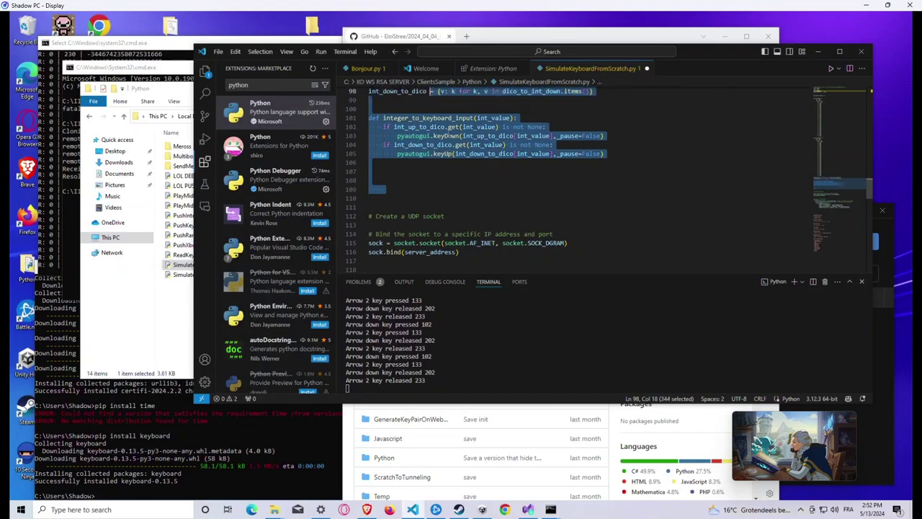
scroll(448, 153, "up", 8)
scroll(451, 152, "up", 20)
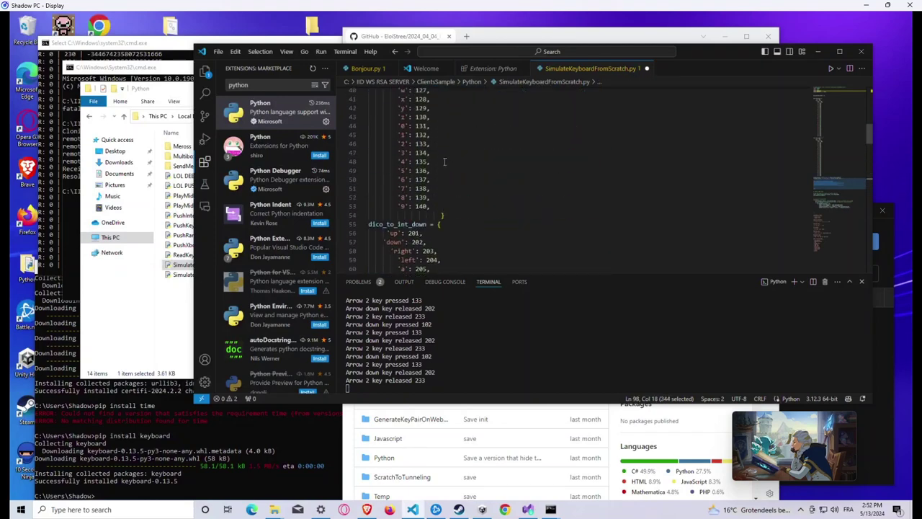
scroll(445, 162, "up", 1)
left_click(424, 158, "shift")
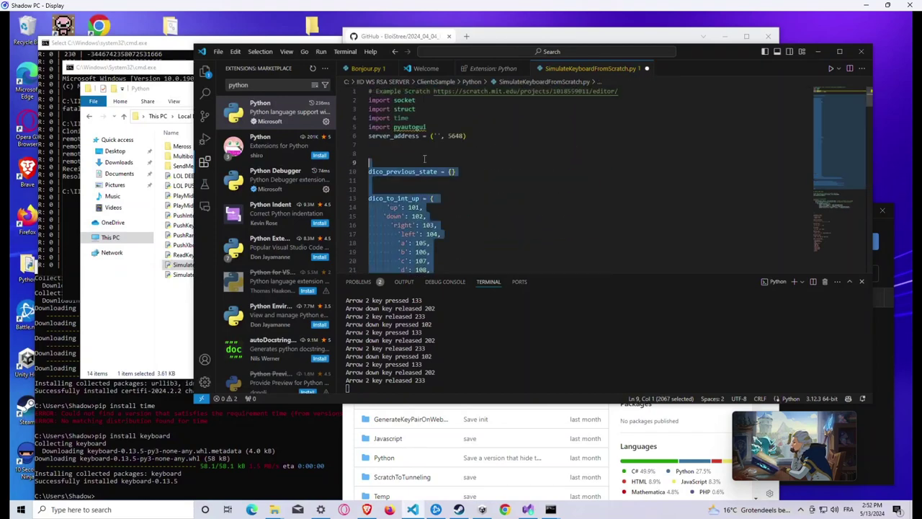
Delete the selected mapping block, then undo back to the saved original and open the File menu.
key("Delete")
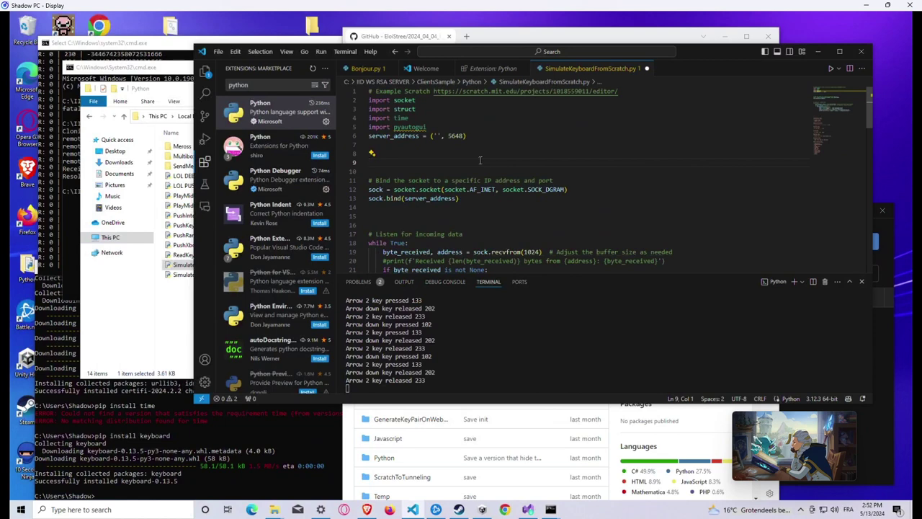
key("ctrl+a")
key("Escape")
key("ctrl+z")
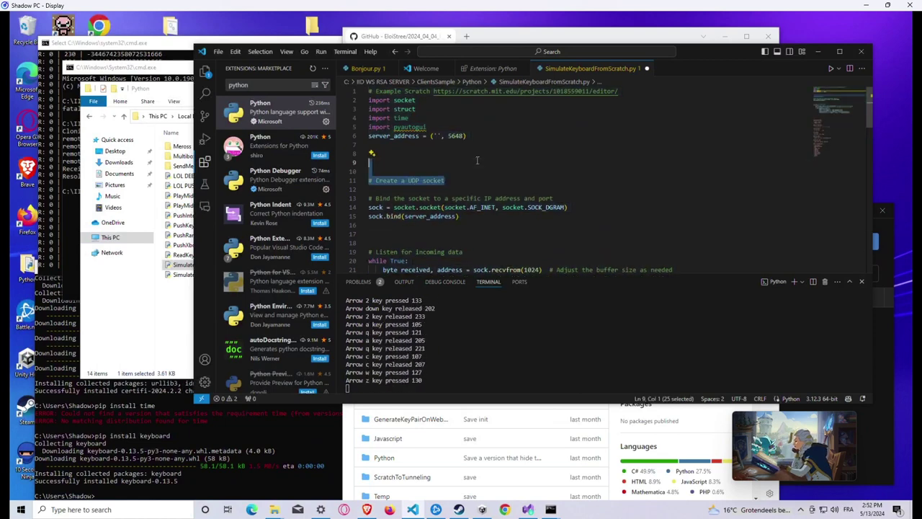
key("ctrl+z")
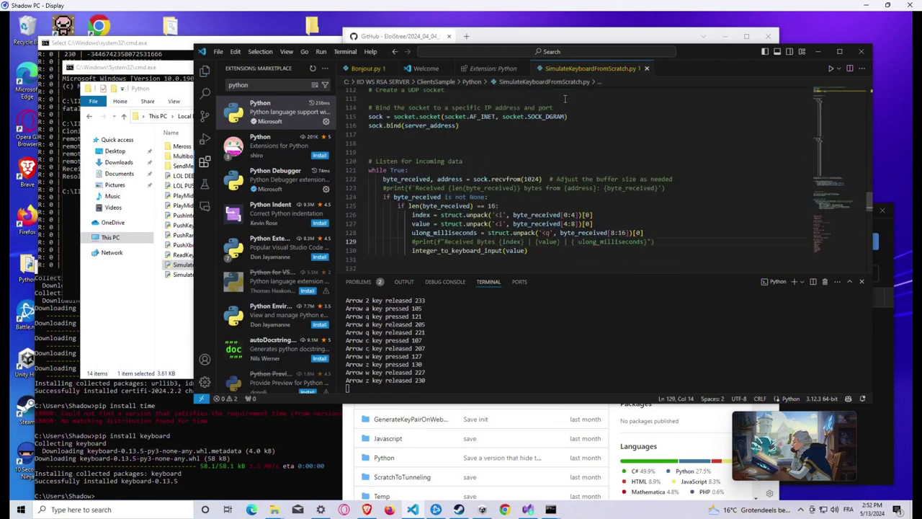
left_click(217, 52)
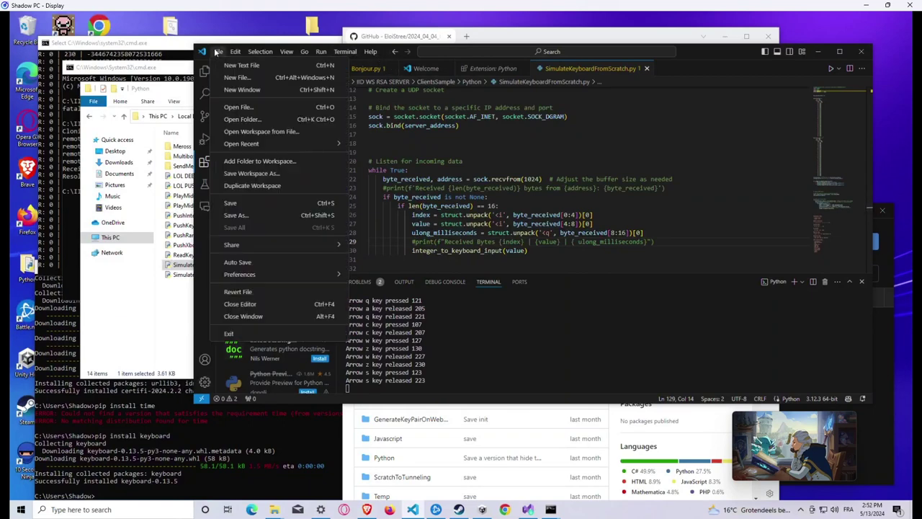
Save a copy of the script as ListenToIDWSServer.py, correcting a typo in the name.
left_click(544, 179)
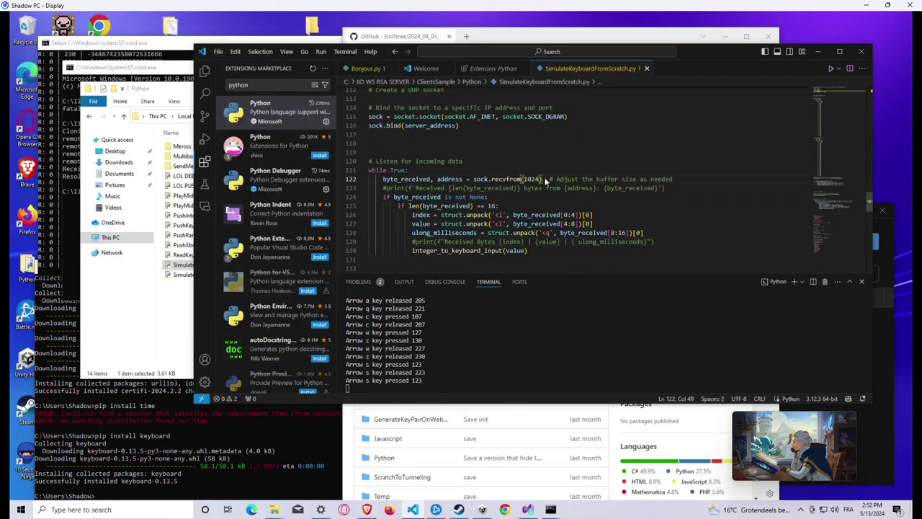
key("ctrl+shift+s")
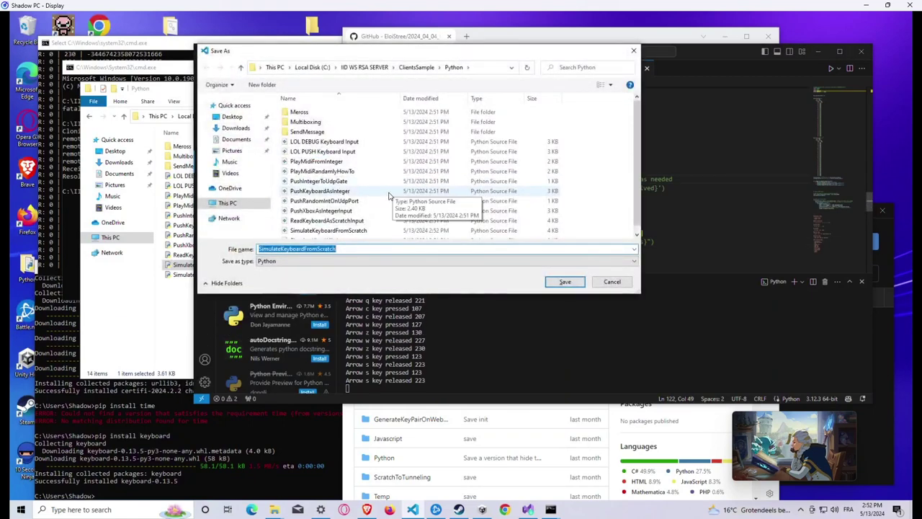
type("List")
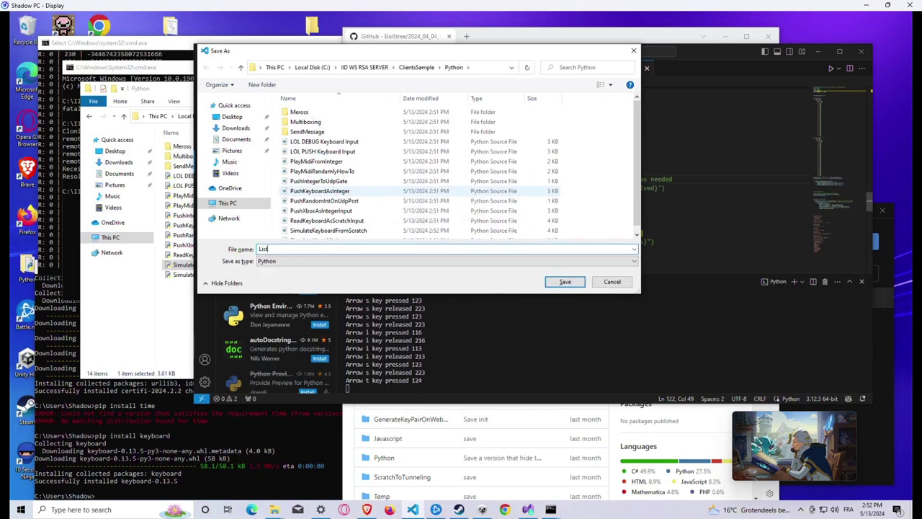
type("enToIDSE")
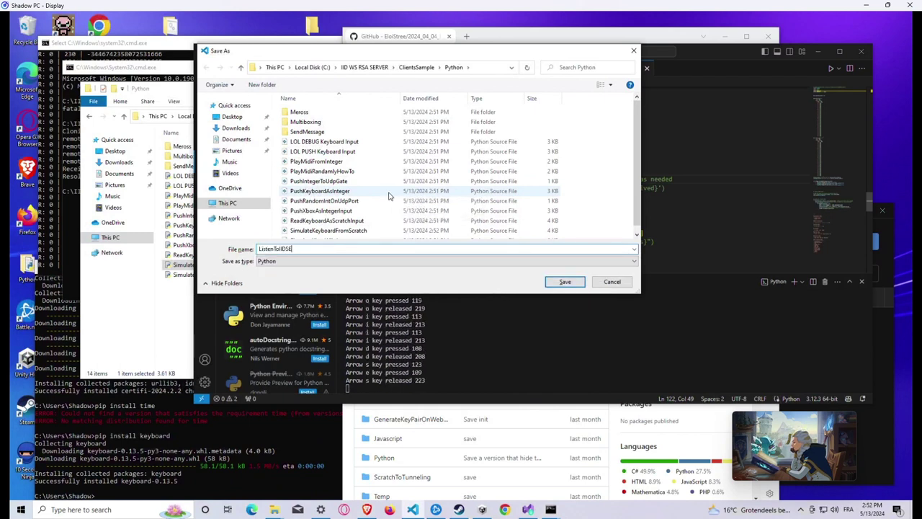
type("RVER")
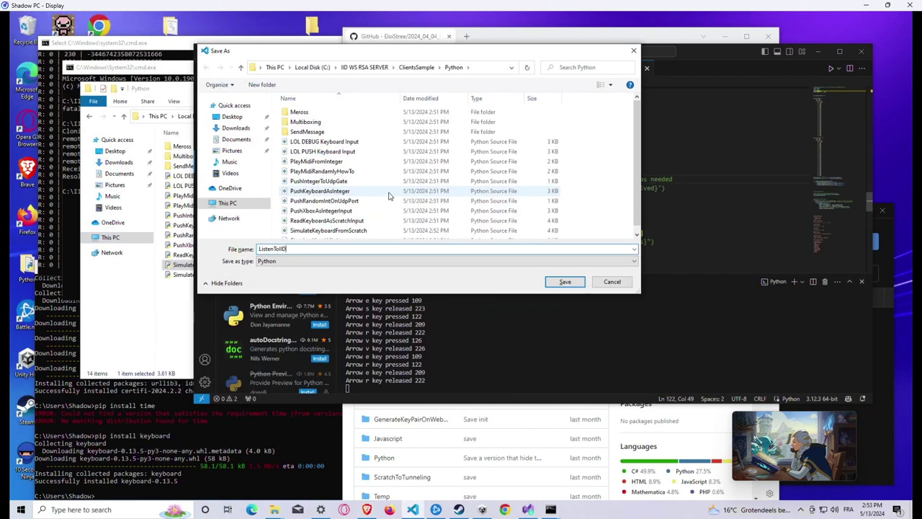
type("ID")
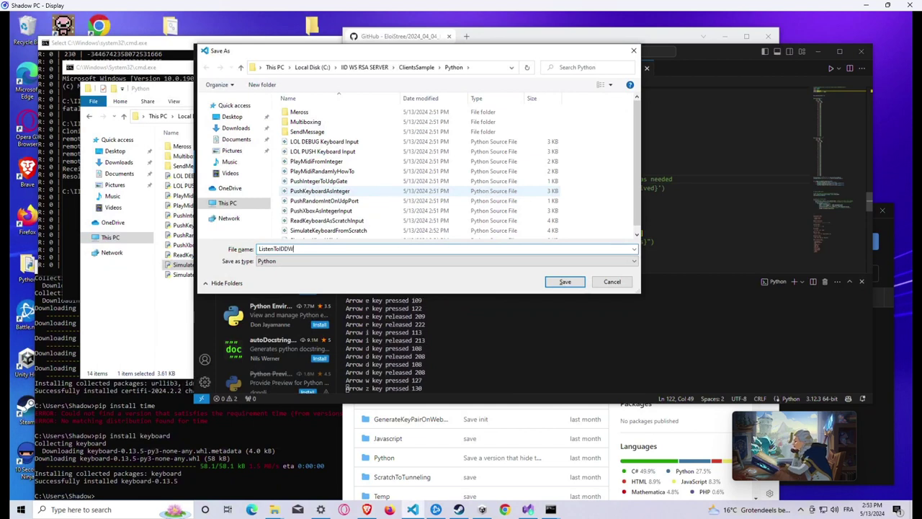
key("BackSpace")
key("BackSpace")
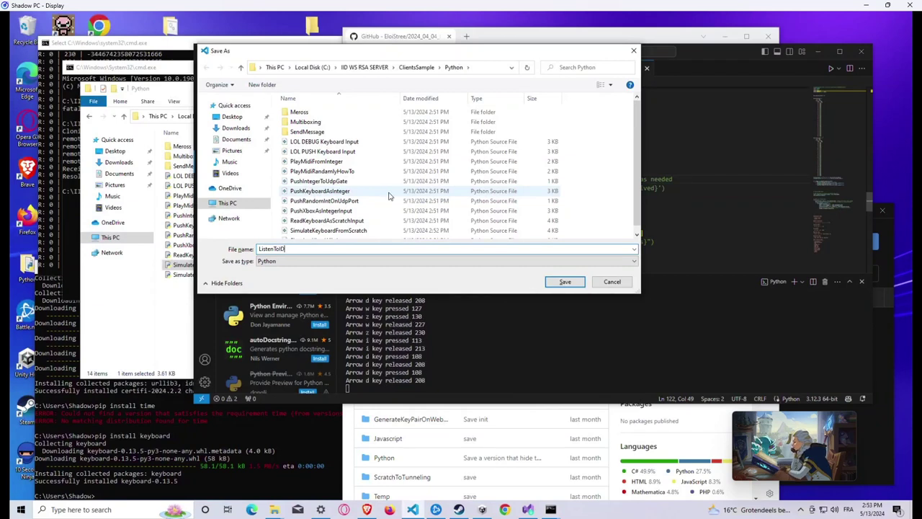
type("IDWS")
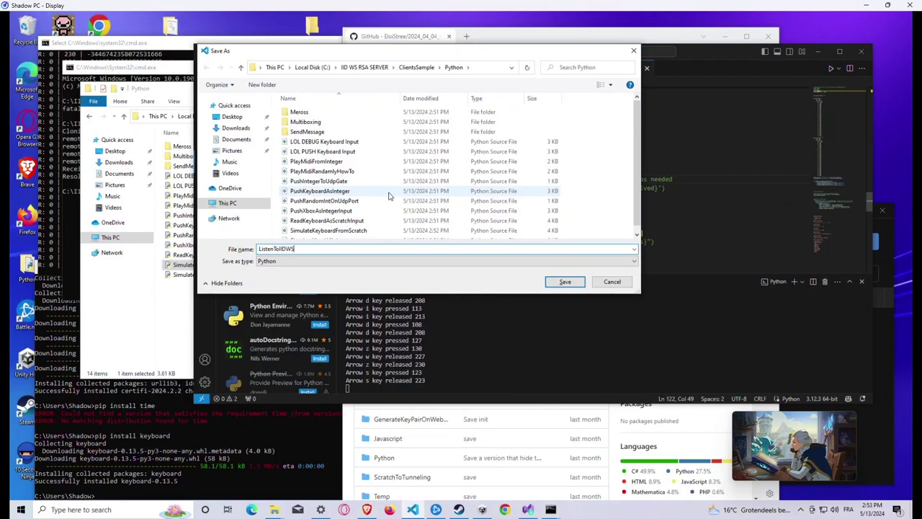
type("Server")
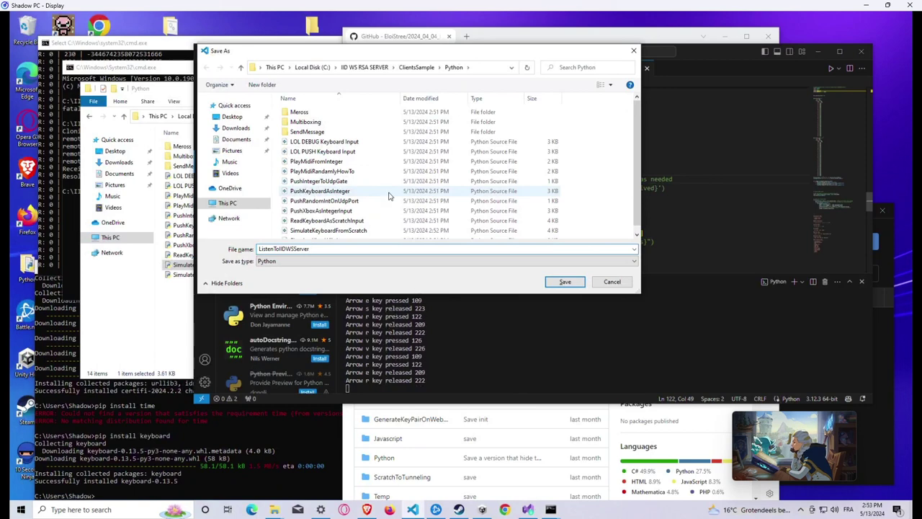
key("Return")
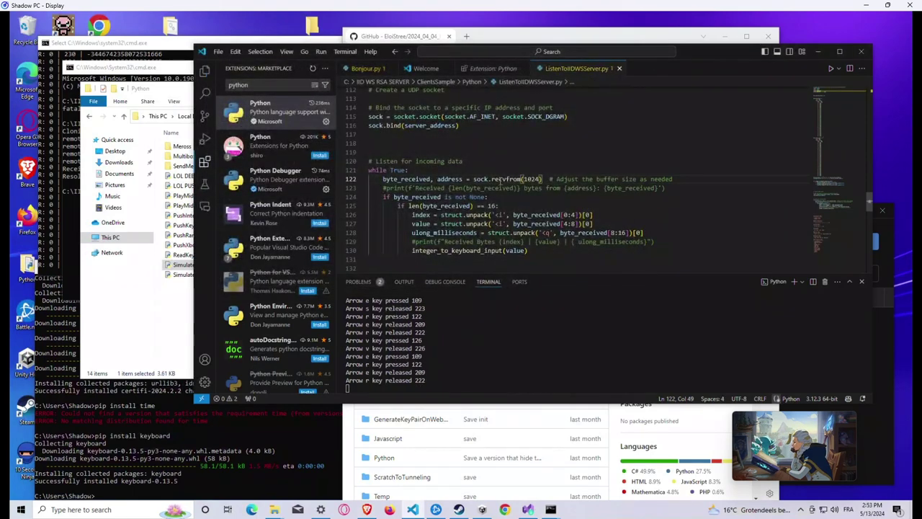
Confirm the save, then undo an accidental paste to restore the original code.
left_click(497, 189)
key("ctrl+a")
key("ctrl+v")
scroll(482, 185, "up", 5)
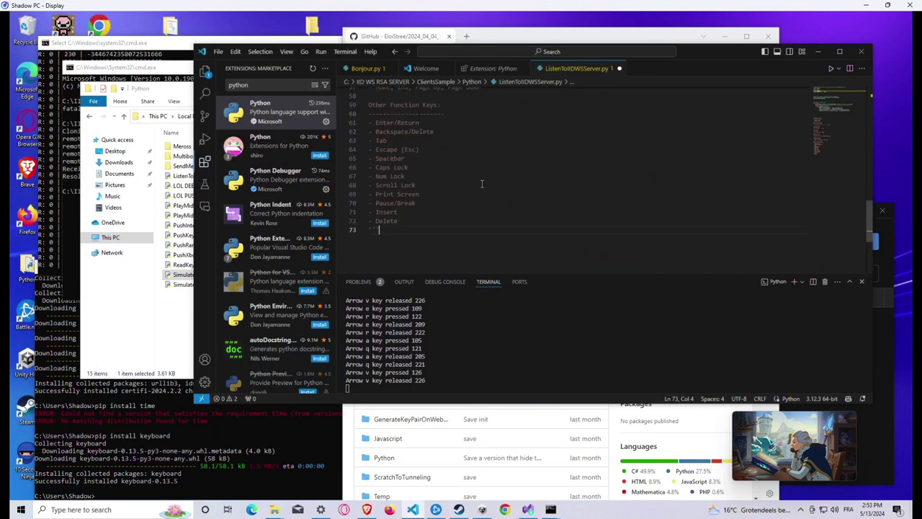
key("ctrl+z")
key("ctrl+y")
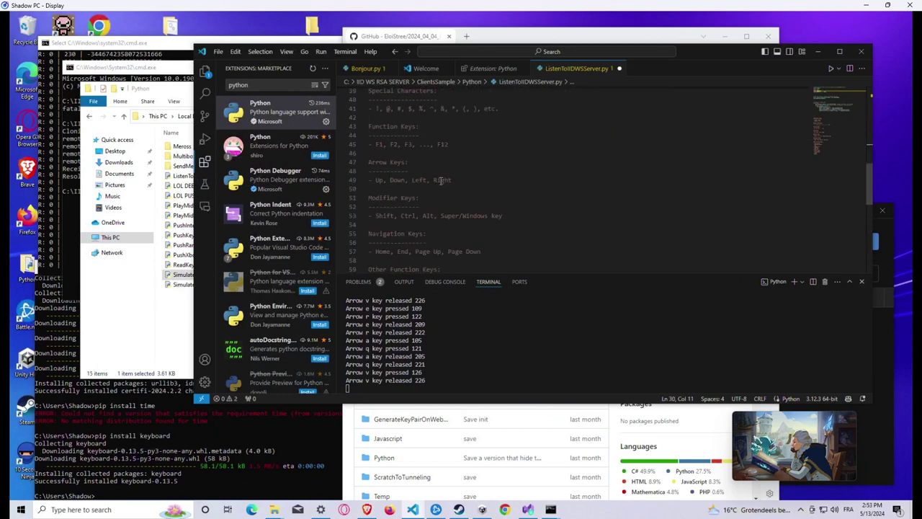
scroll(437, 205, "down", 5)
key("ctrl+a")
key("ctrl+z")
scroll(445, 213, "up", 10)
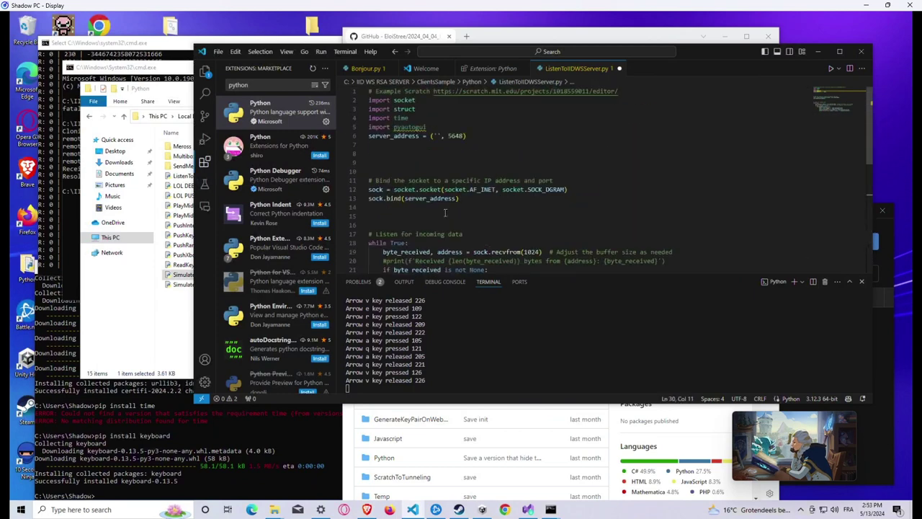
Delete the import pyautogui line.
left_click_drag(437, 126, 448, 121)
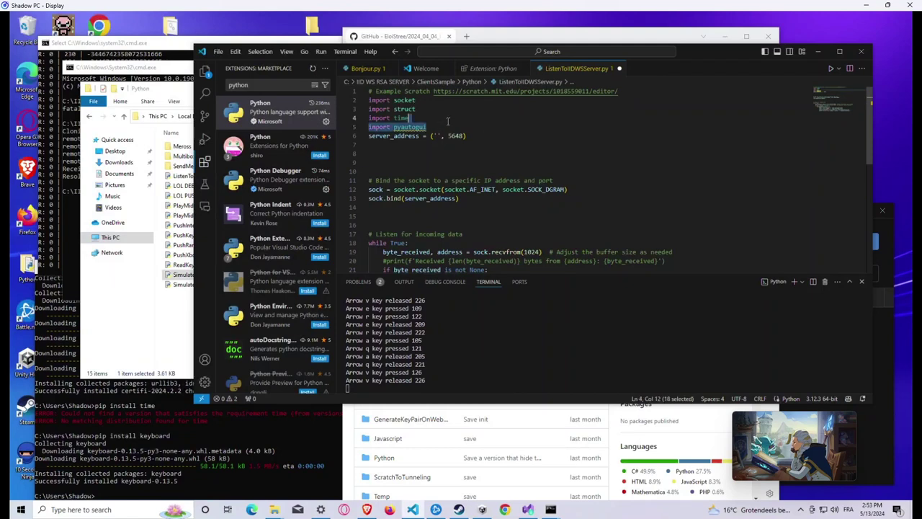
key("BackSpace")
key("Escape")
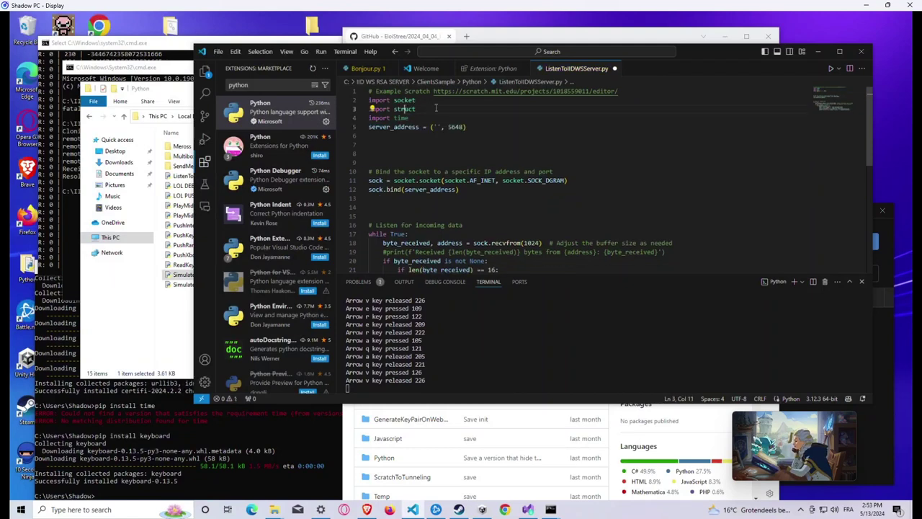
Review the socket, struct and time imports and the server_address host string.
key("Up")
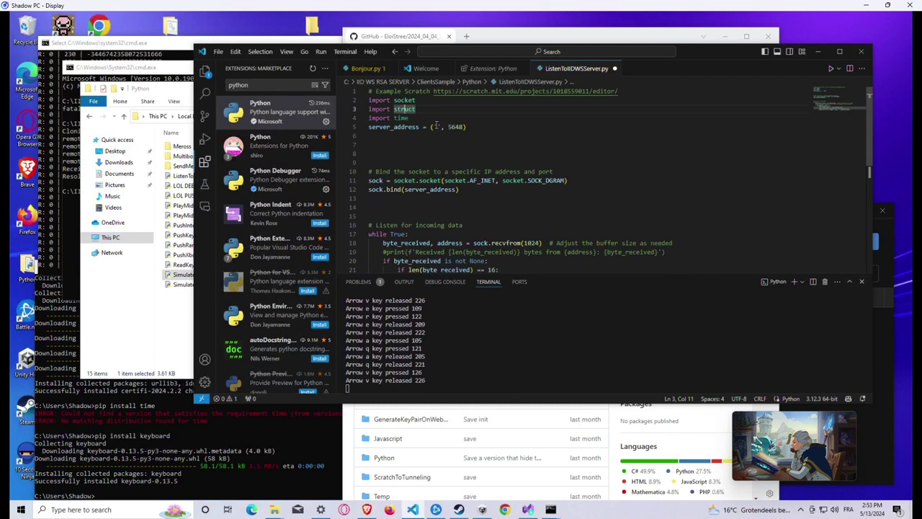
key("Up")
key("ctrl+d")
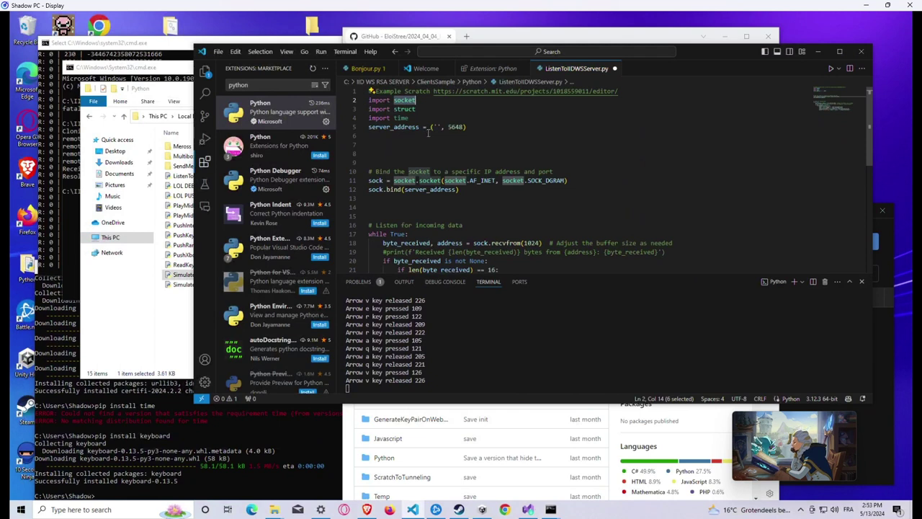
left_click(406, 118)
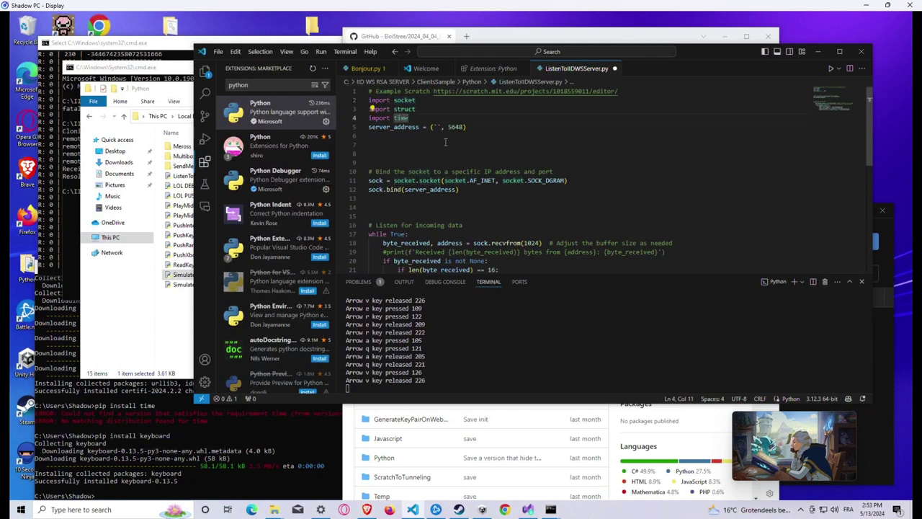
key("Down")
key("ctrl+d")
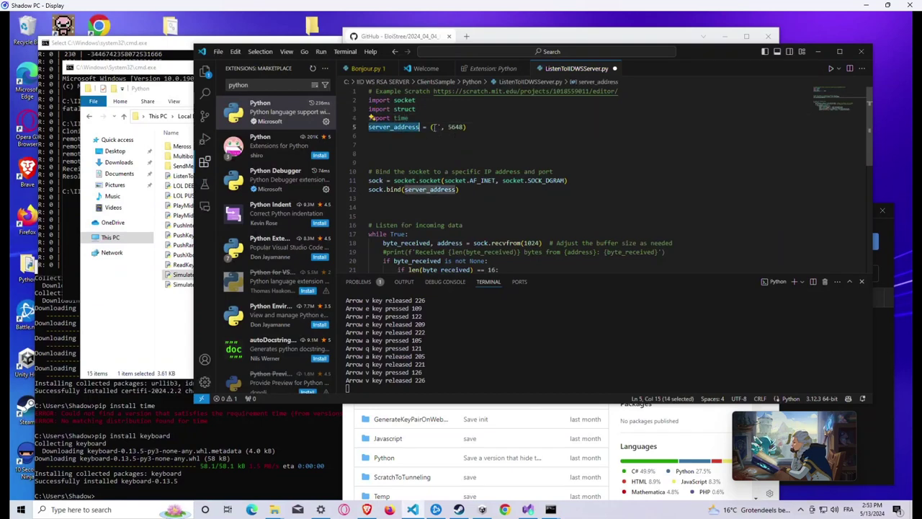
left_click_drag(434, 127, 465, 129)
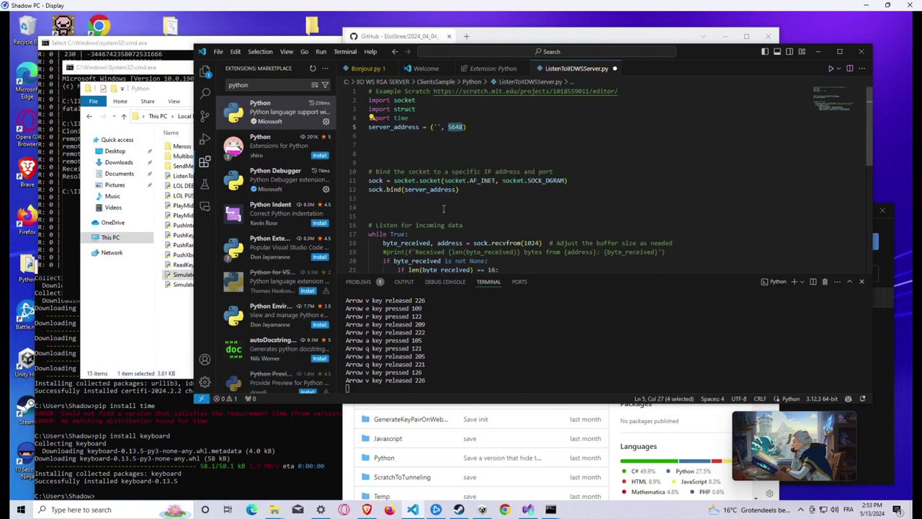
scroll(464, 196, "down", 4)
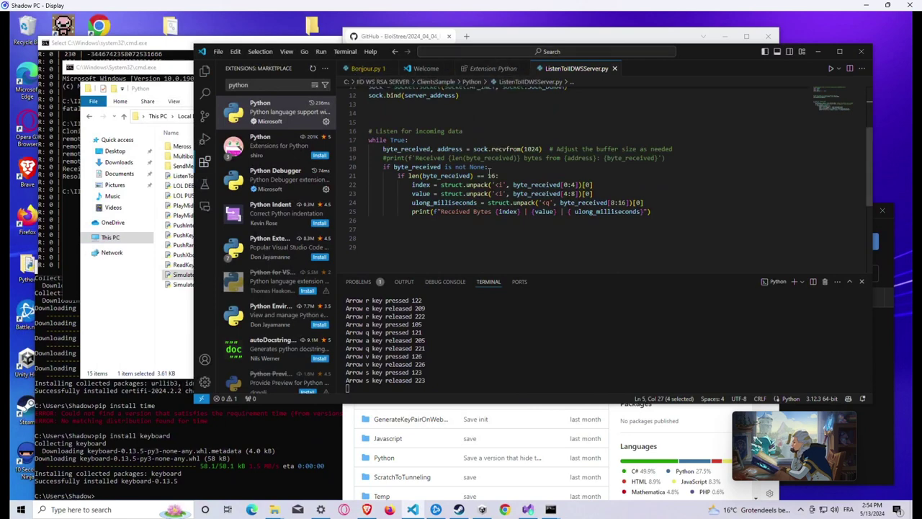
Close the ListenToIIDWSServer.py, Bonjour.py and Extension: Python tabs, then move the editor window down-right.
left_click(186, 274)
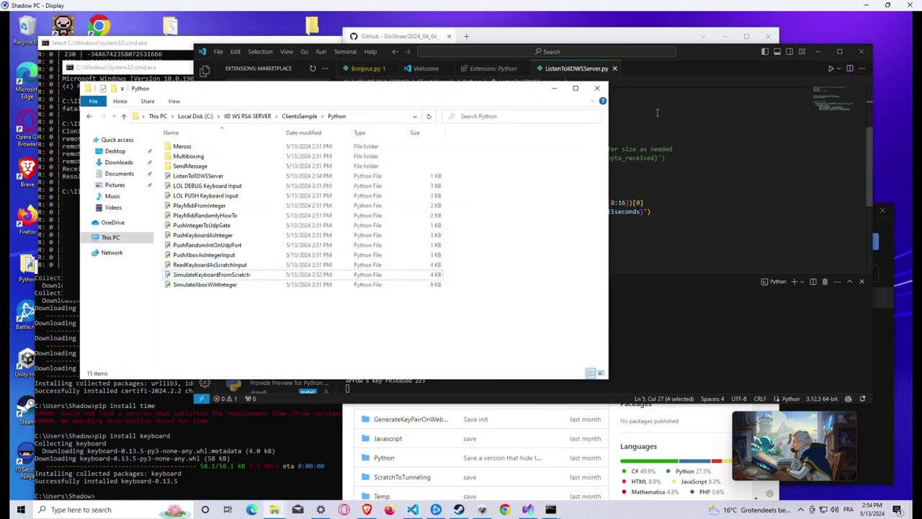
left_click(614, 68)
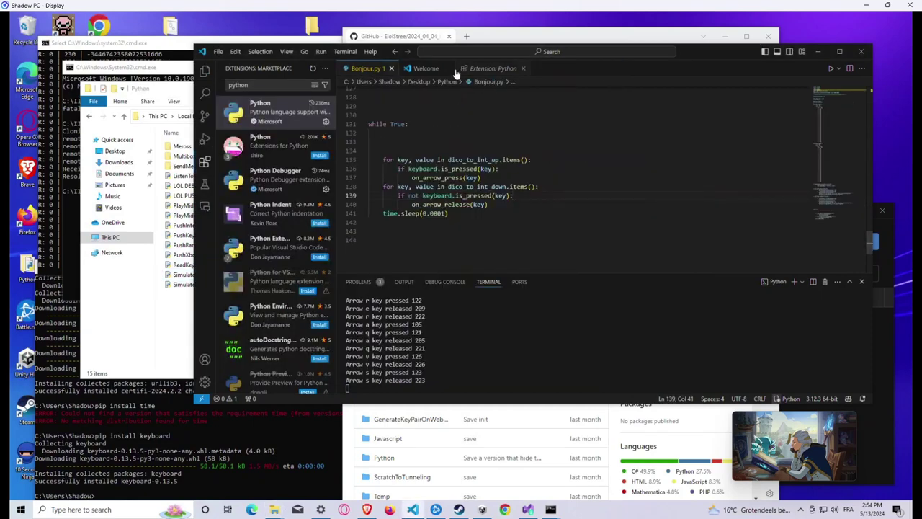
left_click(391, 69)
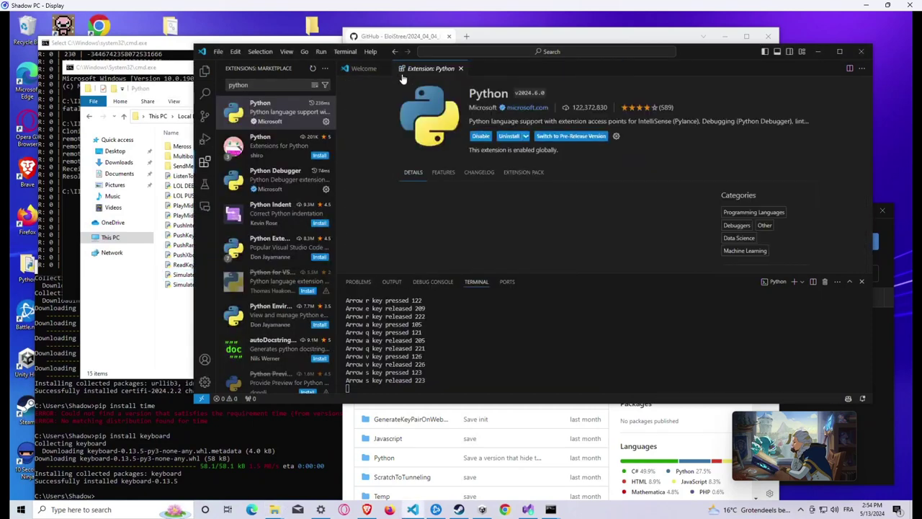
left_click(461, 68)
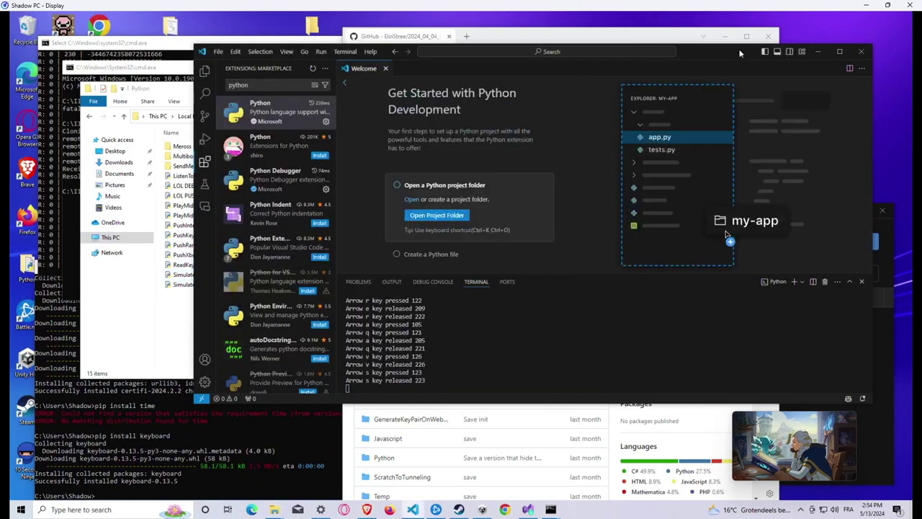
left_click_drag(820, 52, 671, 464)
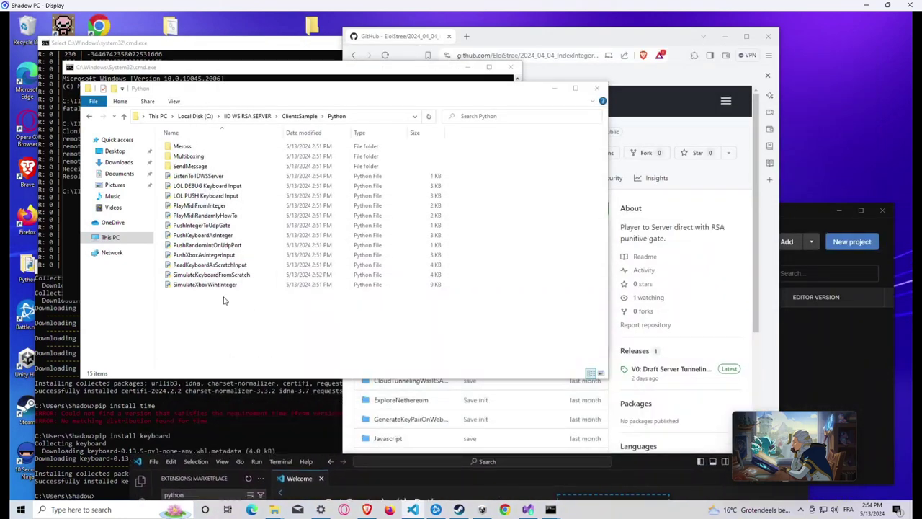
Open ListenToIIDWSServer in the editor and run it with Python in a console.
double_click(216, 177)
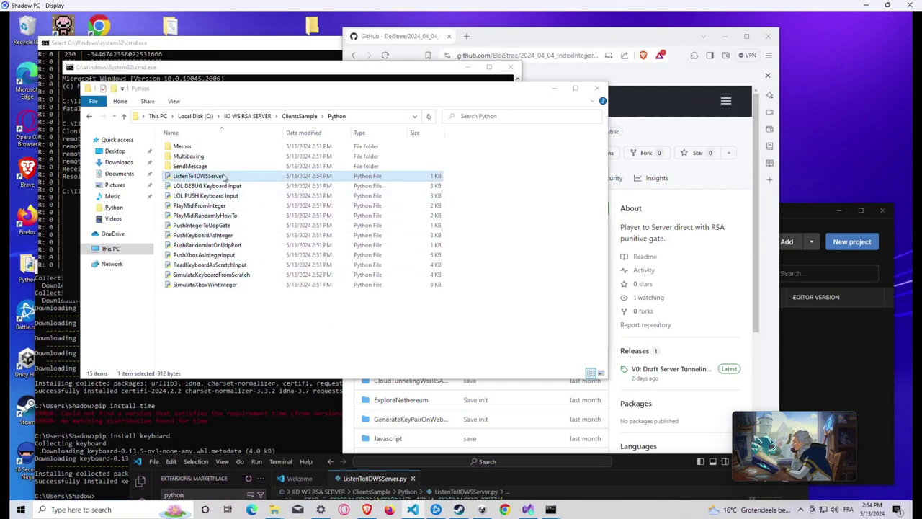
right_click(225, 178)
mouse_move(313, 223)
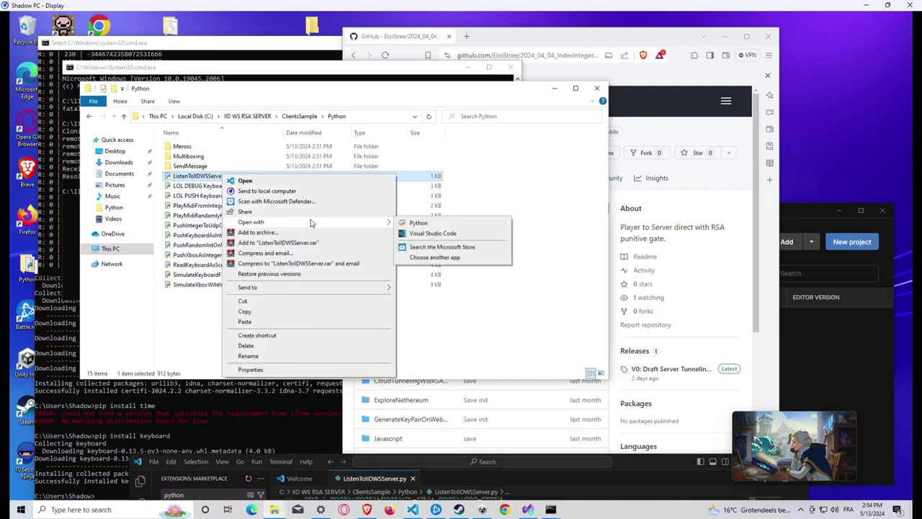
left_click(419, 223)
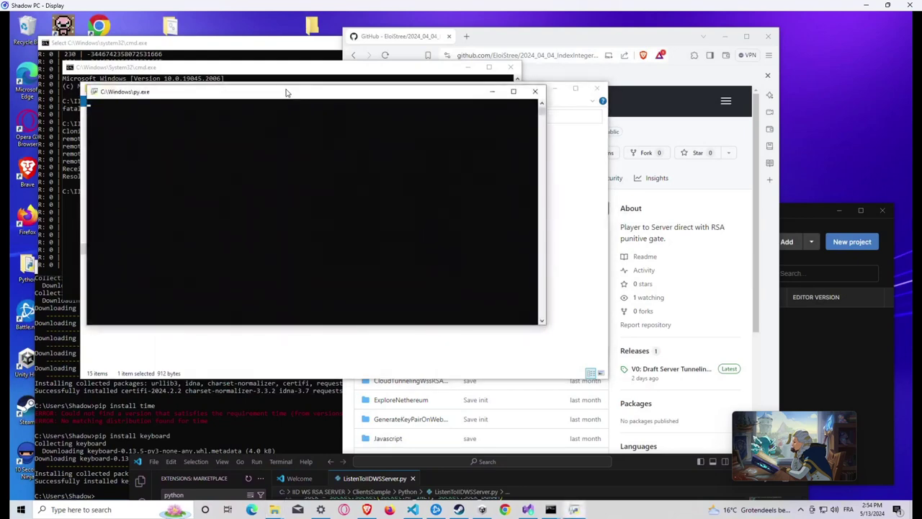
left_click_drag(268, 96, 584, 145)
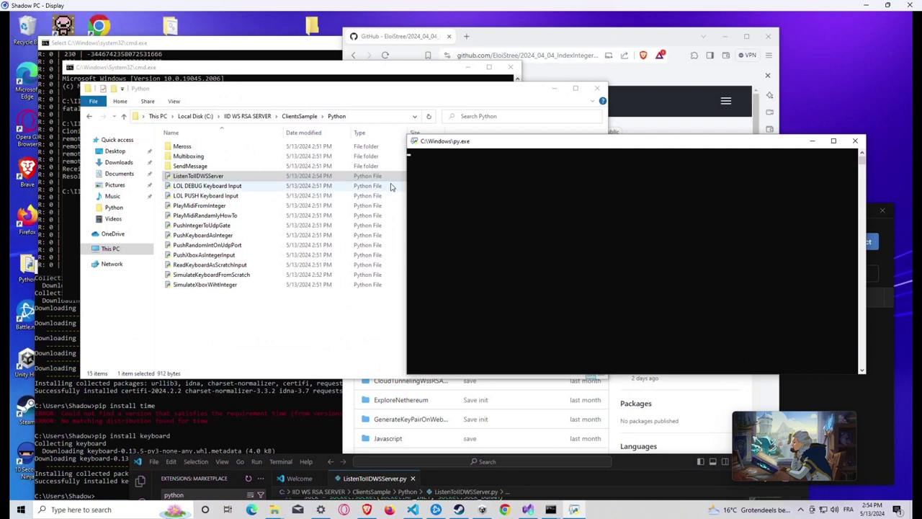
Run SimulateKeyboardFromScratch with Python via Open with.
left_click(215, 276)
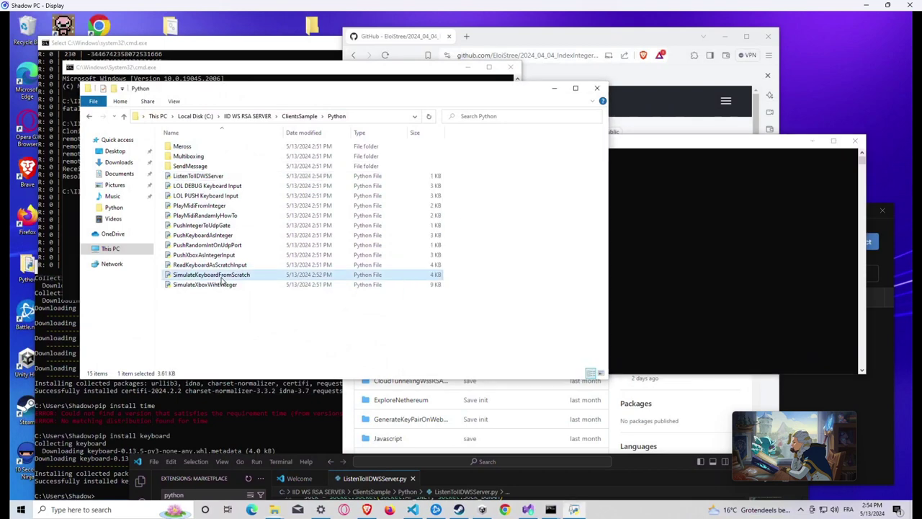
right_click(216, 279)
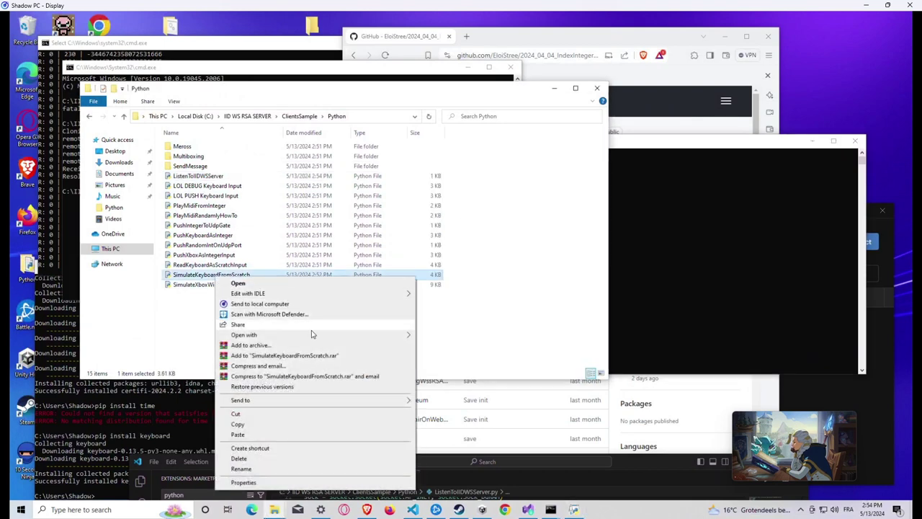
mouse_move(341, 340)
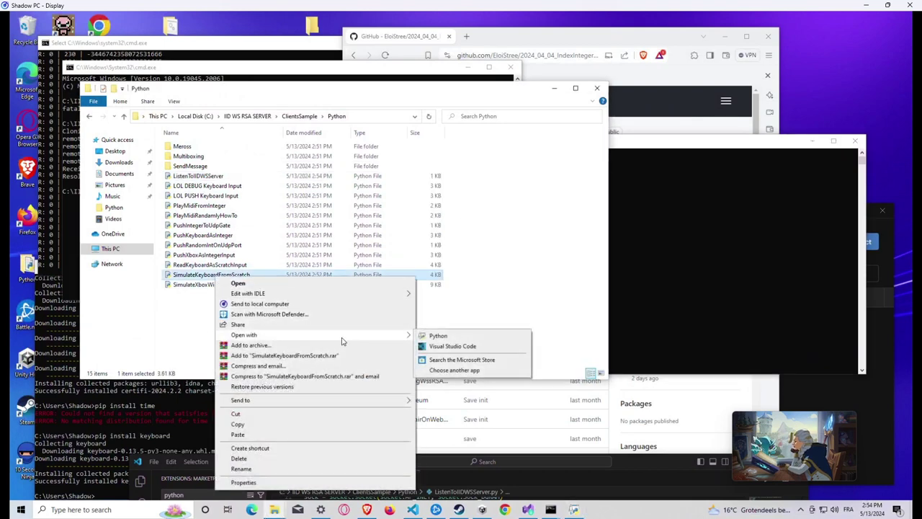
left_click(437, 337)
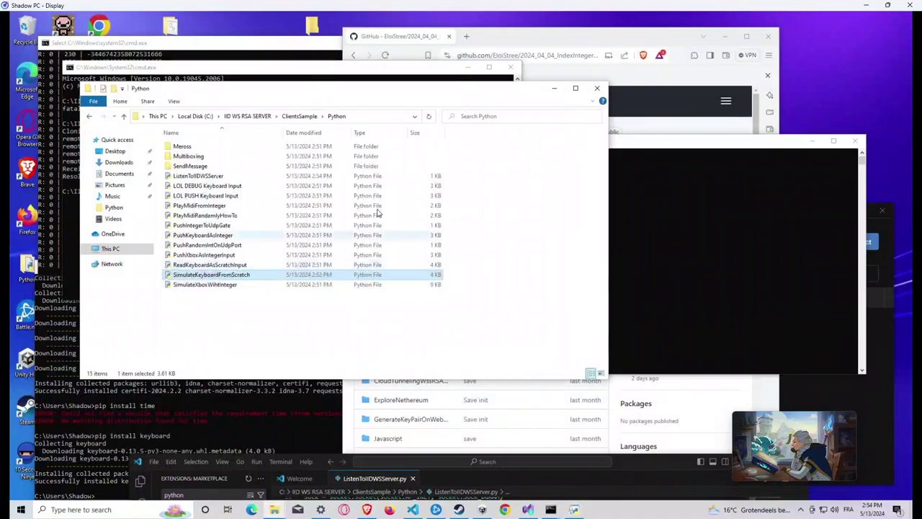
right_click(241, 279)
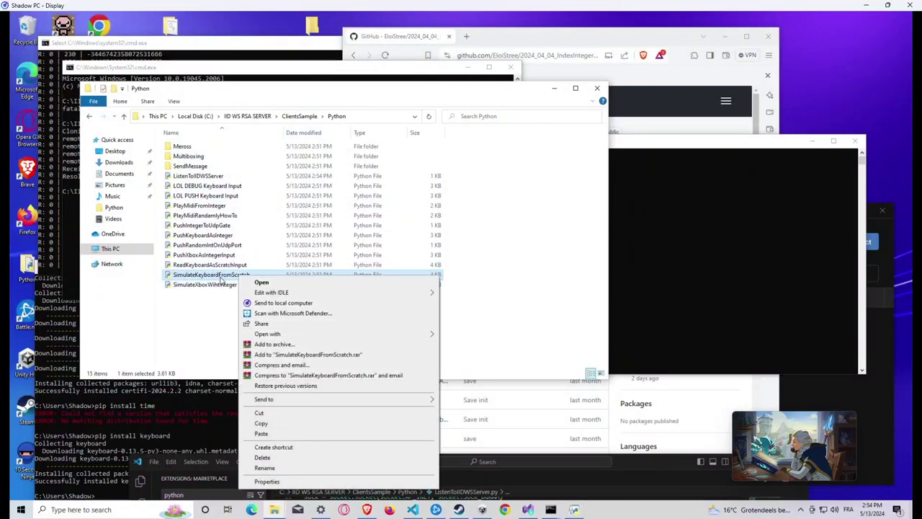
left_click(219, 281)
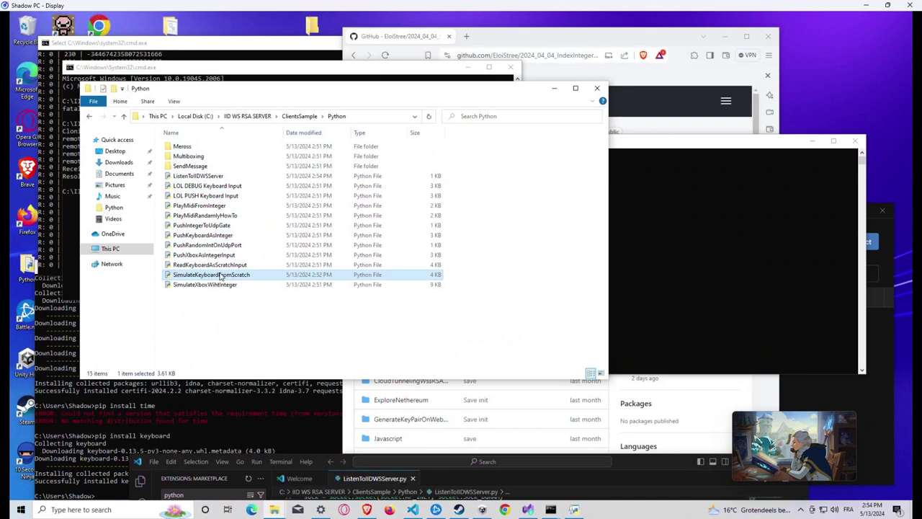
left_click(221, 277)
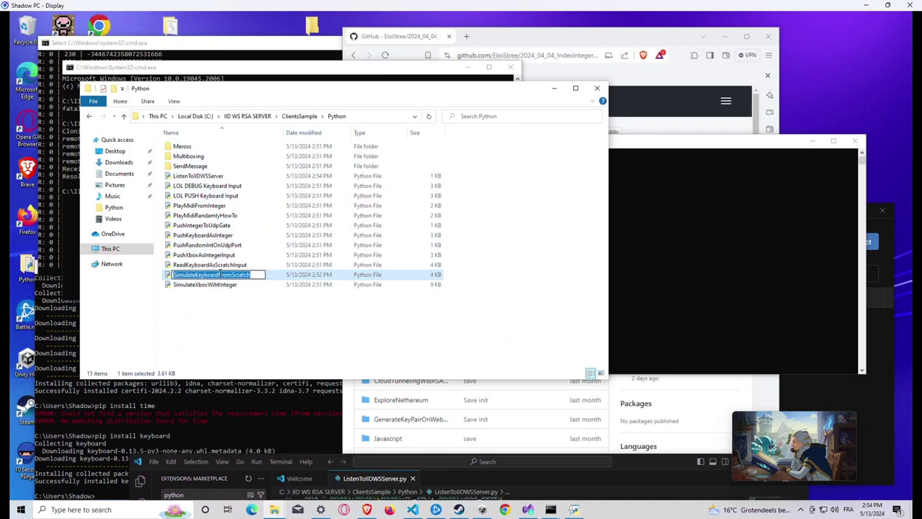
Open cmd in the Python folder and run python SimulateKeyboardFromScratch.py, which reports No module named 'pyautogui'.
left_click(380, 116)
type("cmd")
key("Return")
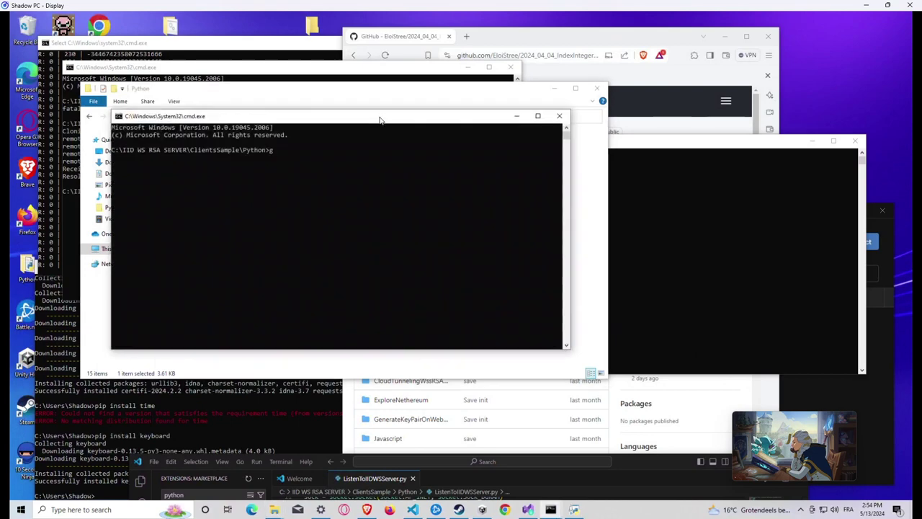
type("git")
type("ython SimulateKeyboardFromScratch")
key("Return")
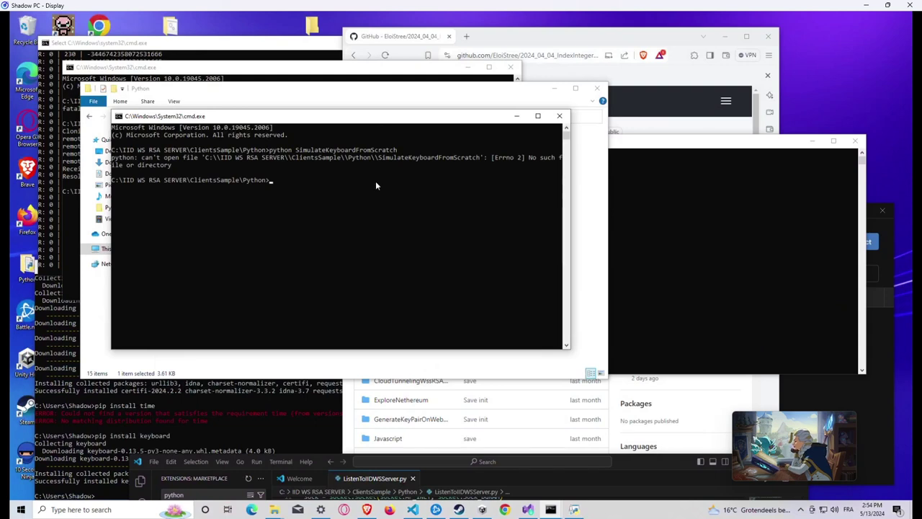
key("Up")
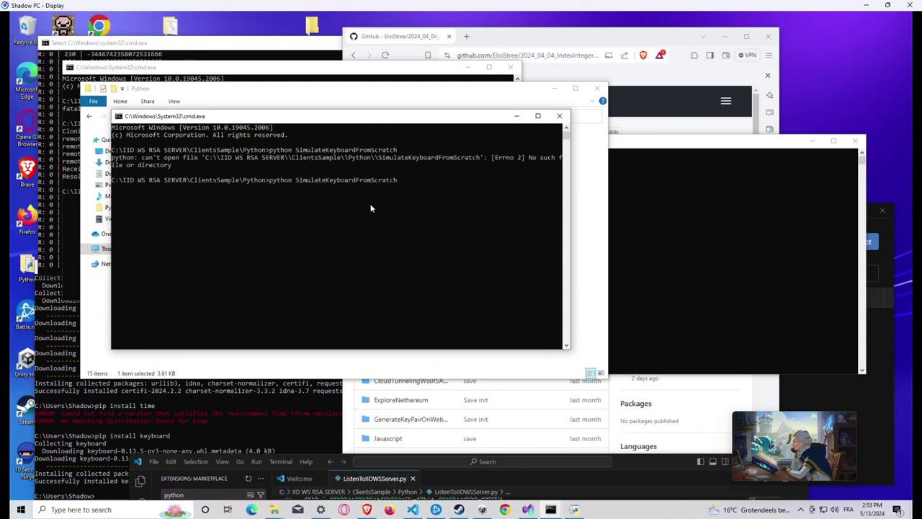
type(".py")
key("Return")
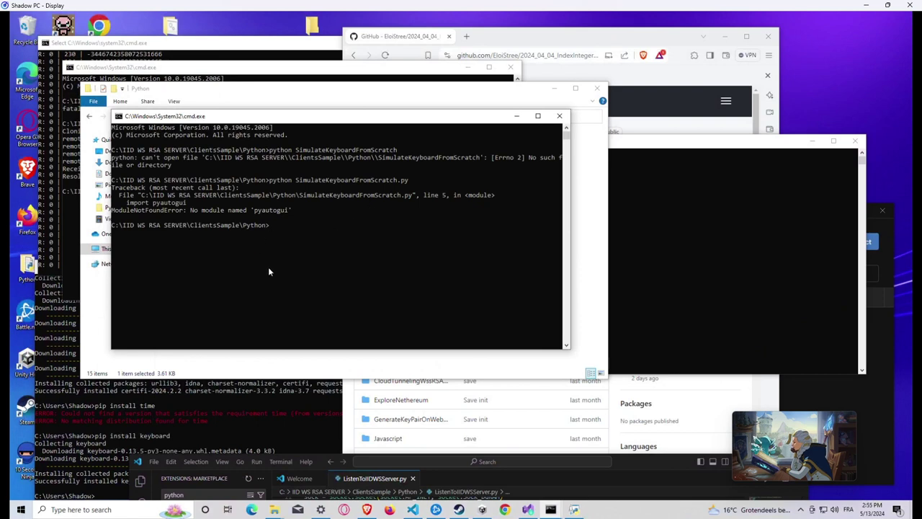
Run pip install pyautogui in the other console.
left_click(198, 412)
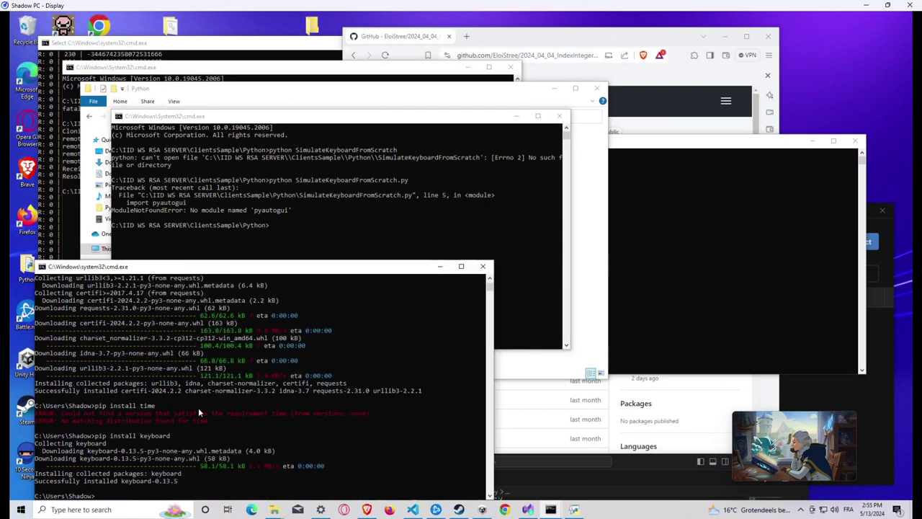
type("pi")
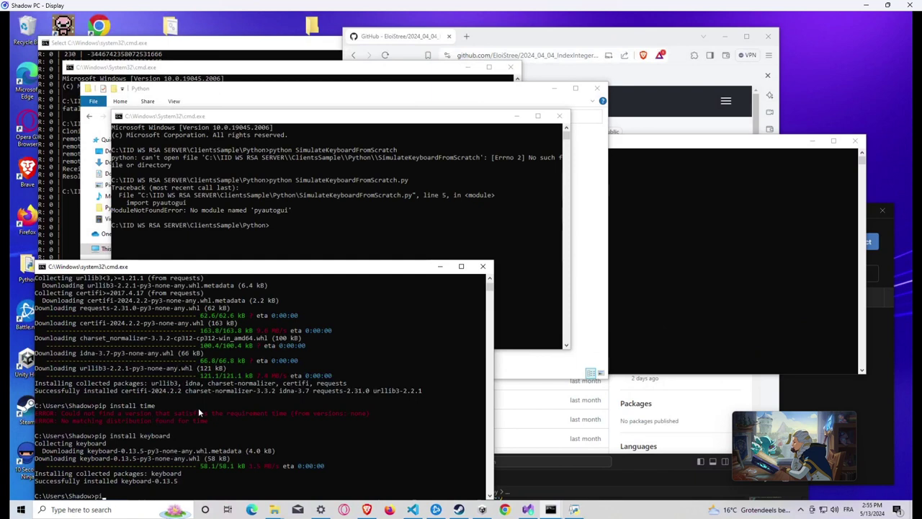
type("p install py")
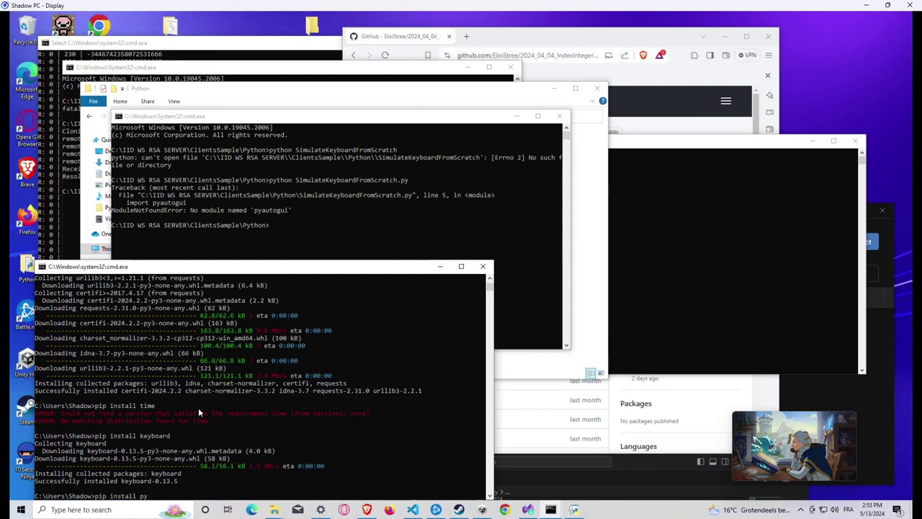
type("autogui")
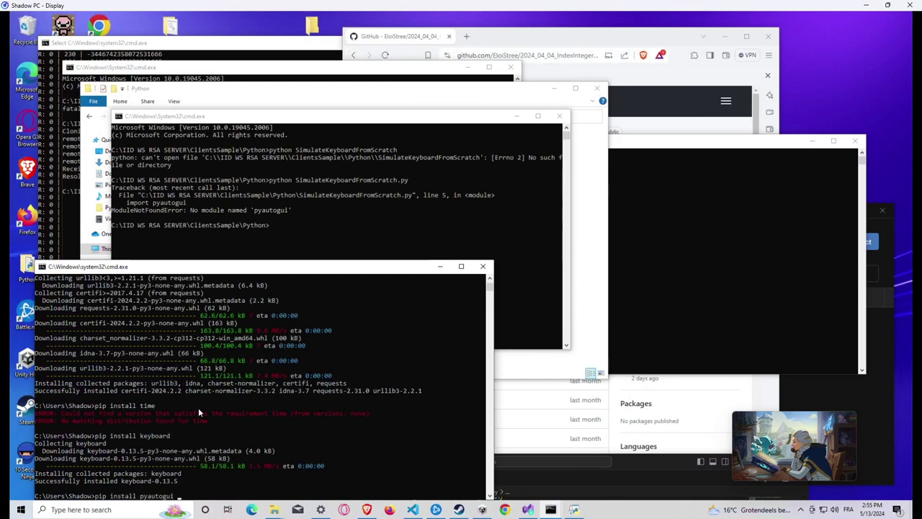
key("Return")
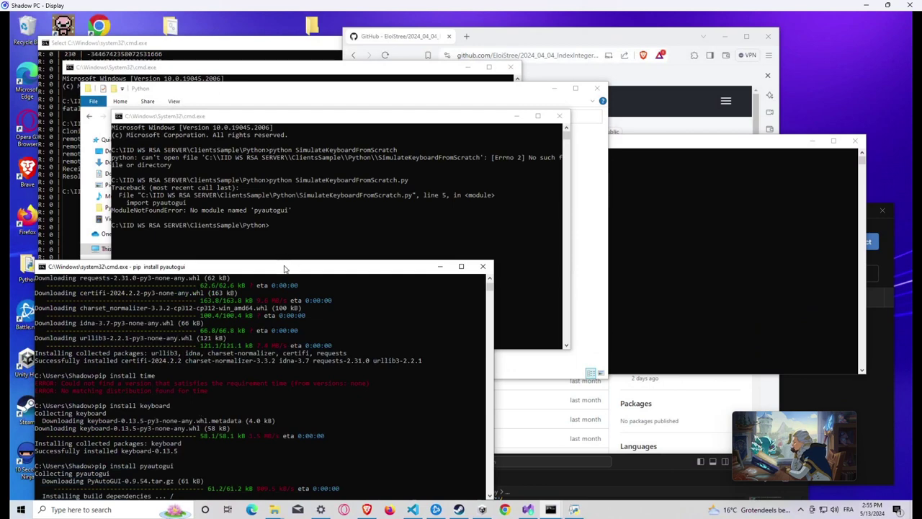
left_click_drag(285, 268, 279, 260)
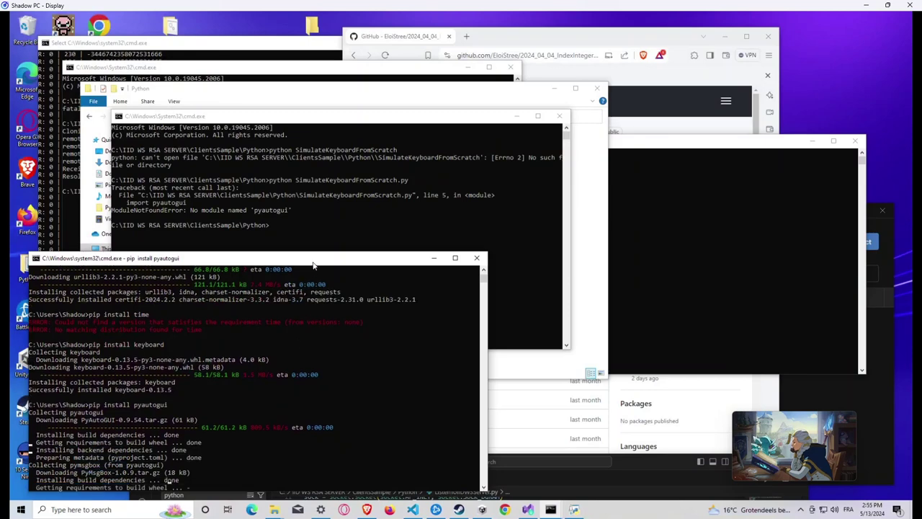
left_click_drag(313, 267, 305, 271)
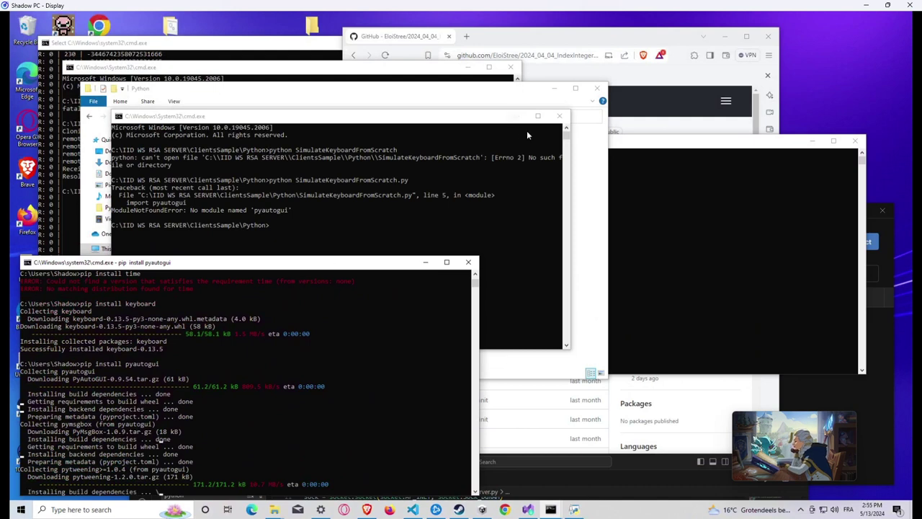
left_click(434, 185)
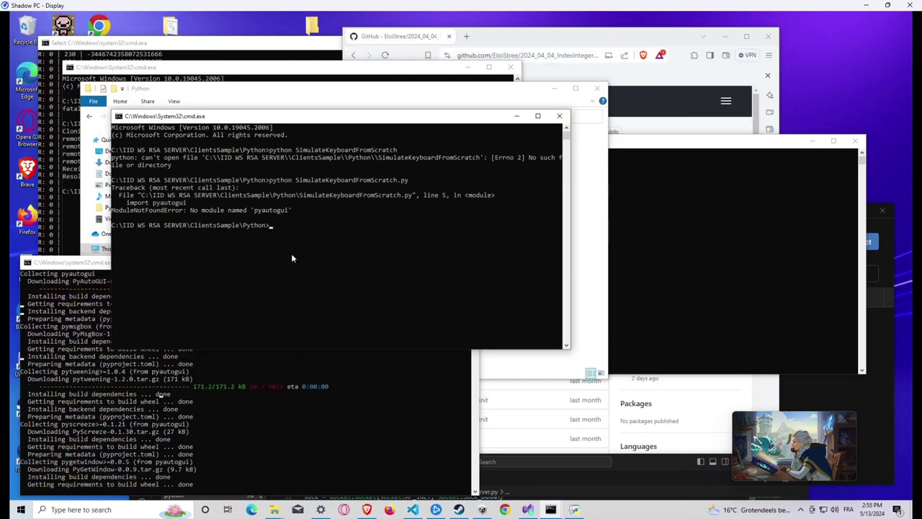
Open a new Brave tab, then the calendar flyout, then the Windows Start menu.
left_click(467, 37)
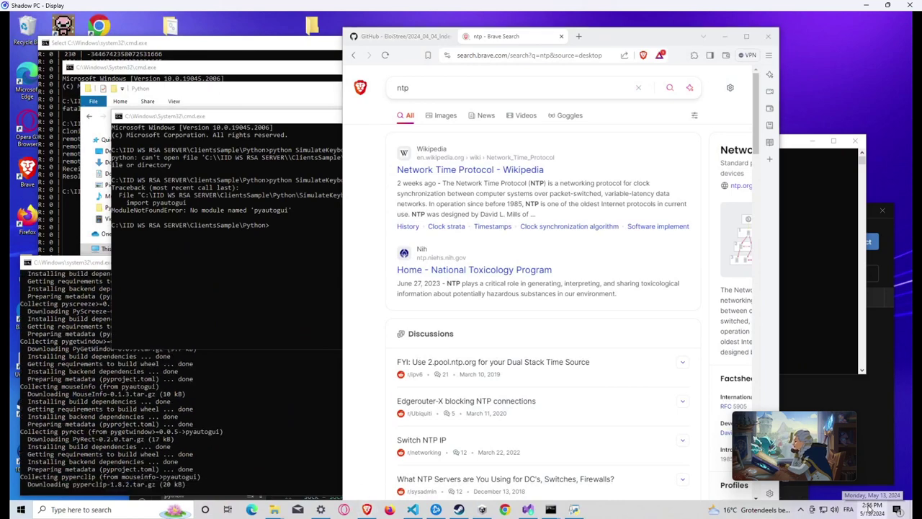
left_click(869, 506)
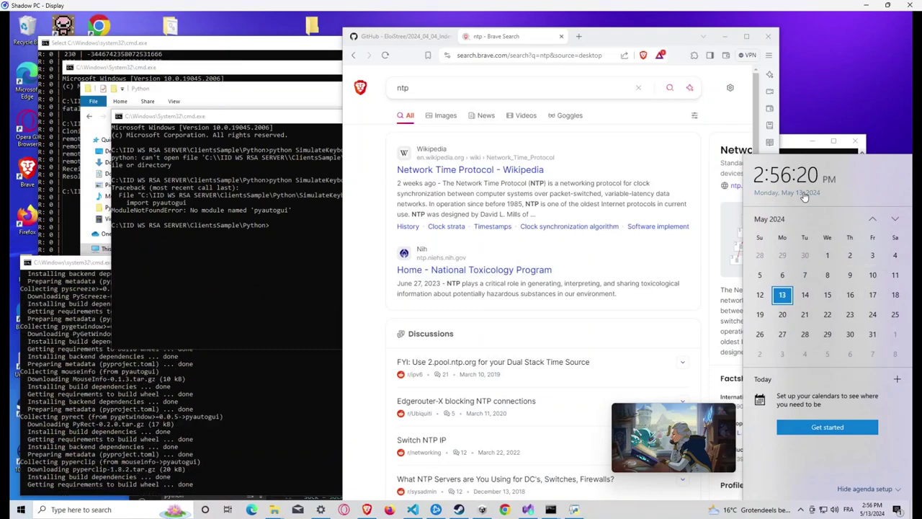
left_click(23, 507)
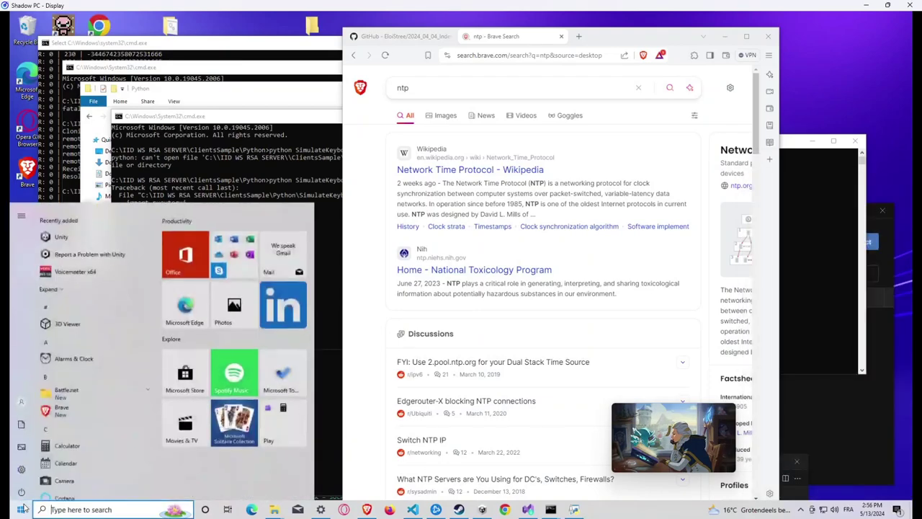
Choose (UTC+01:00) Brussels, Copenhagen, Madrid, Paris in Date & time, enable automatic time zone, and close Settings.
type("time")
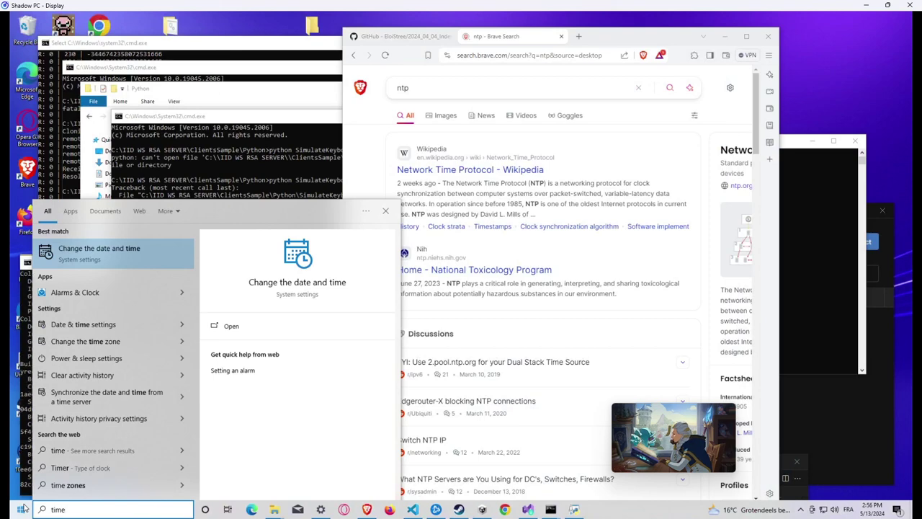
key("Down")
key("Down")
key("Return")
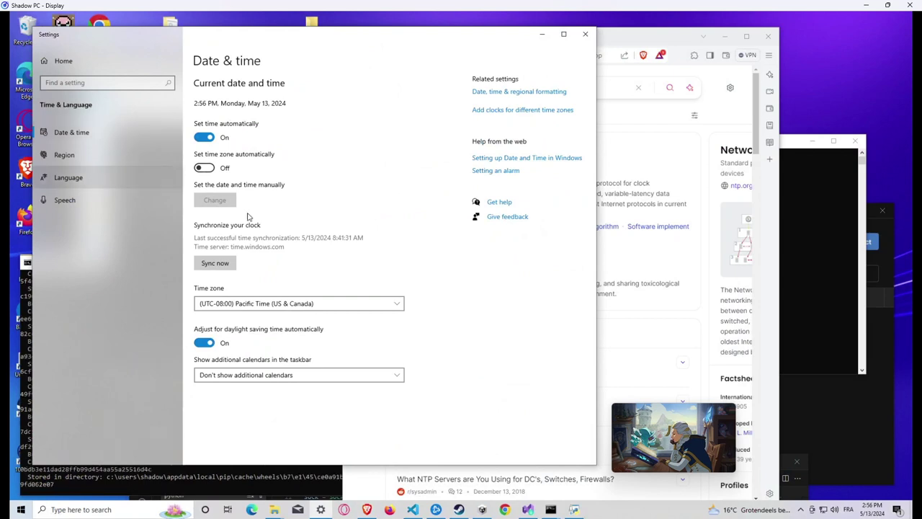
left_click(310, 303)
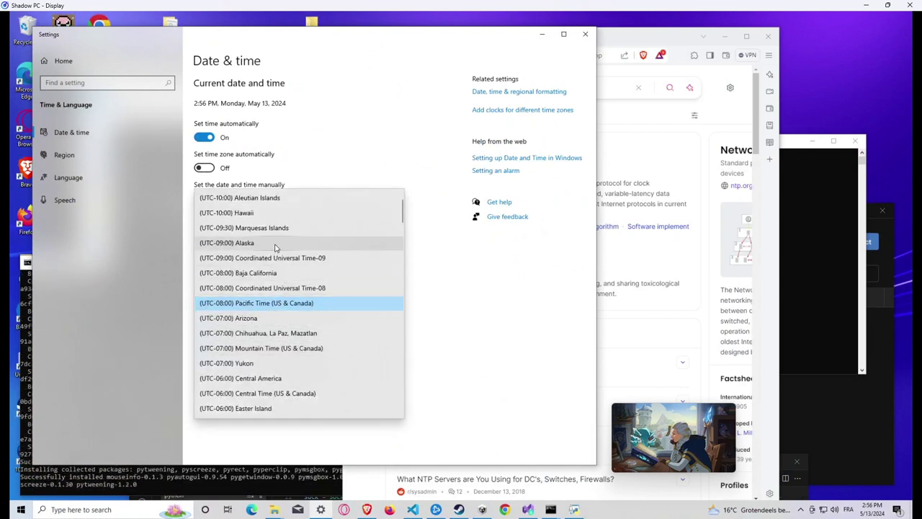
scroll(261, 228, "up", 1)
scroll(262, 228, "down", 15)
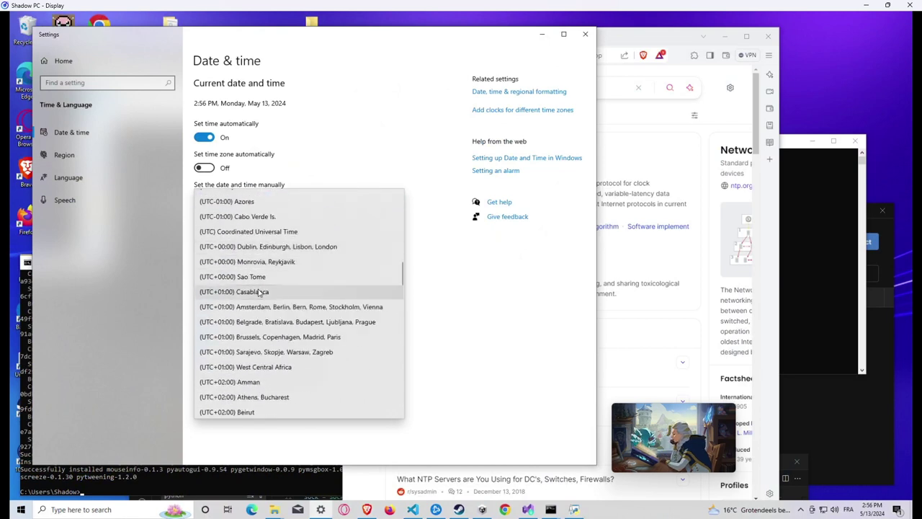
left_click(267, 336)
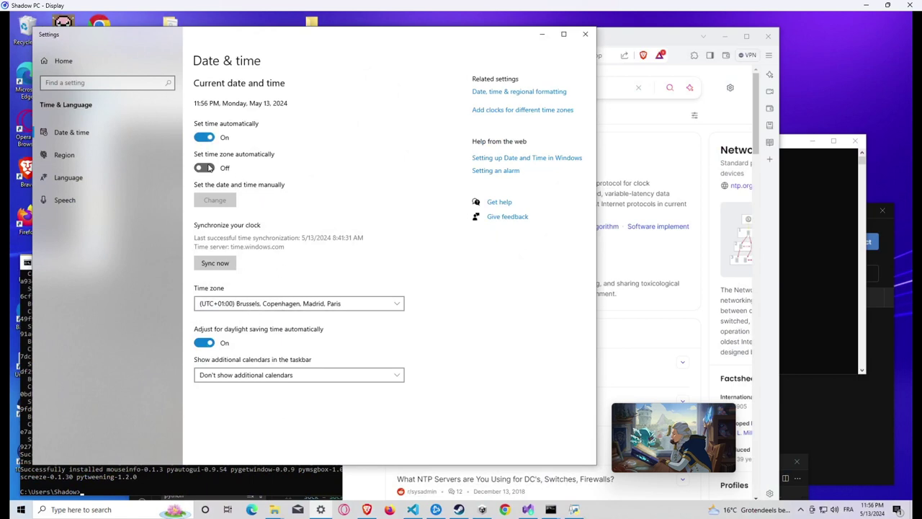
left_click(214, 167)
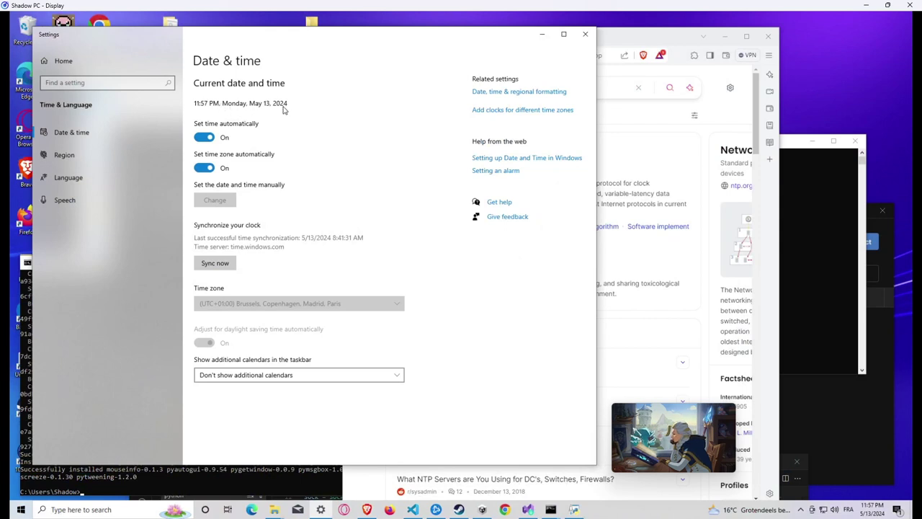
left_click(585, 34)
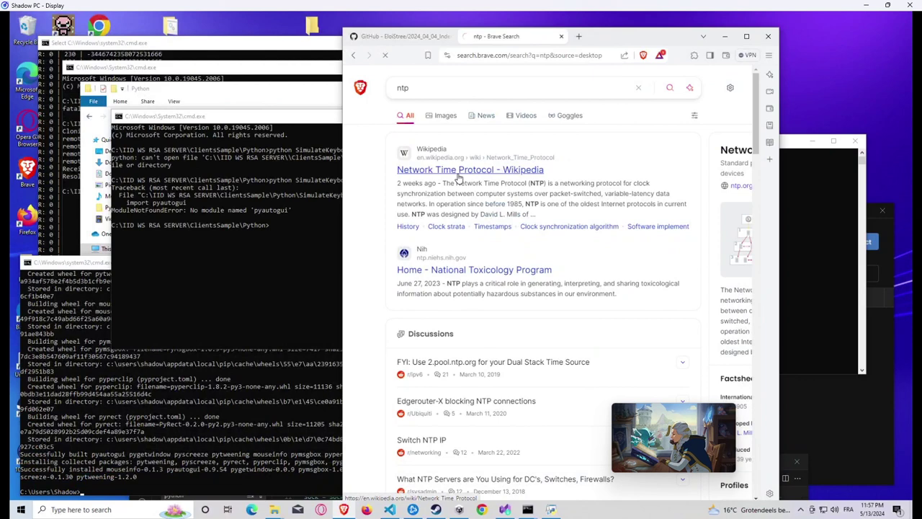
Scroll through the Network Time Protocol Wikipedia article, then close its tab.
scroll(608, 267, "down", 3)
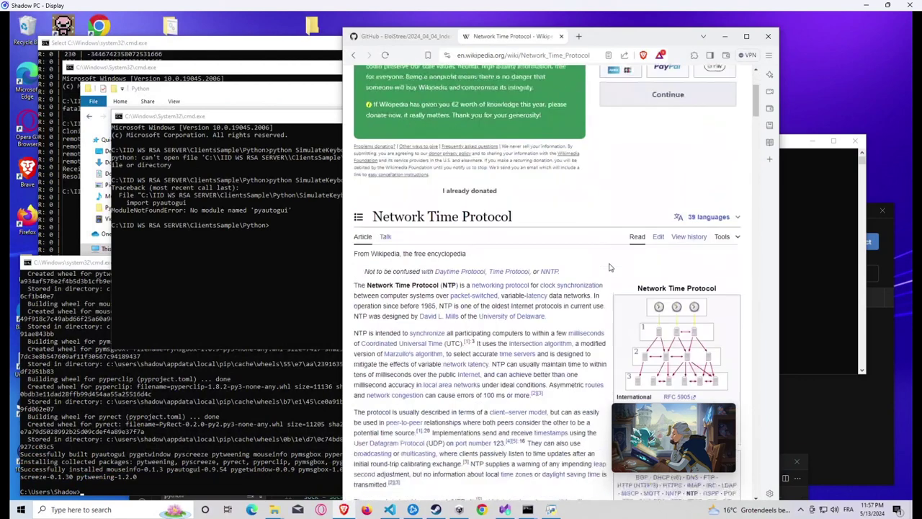
scroll(609, 267, "down", 1)
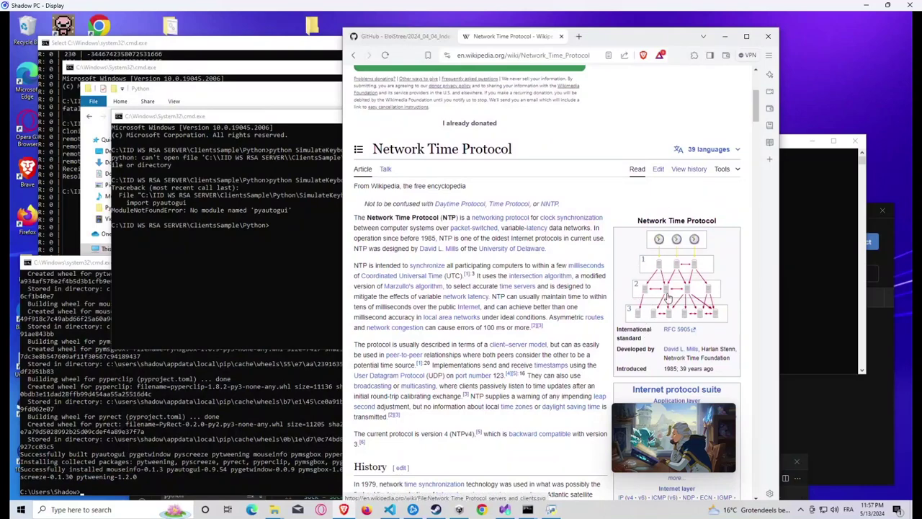
left_click(561, 36)
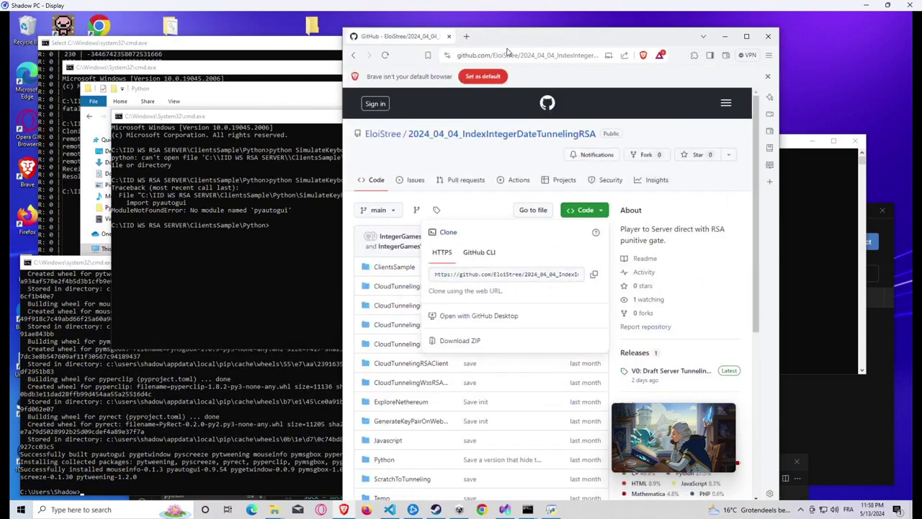
Close both command windows and run SimulateKeyboardFromScratch with Python from File Explorer.
left_click(498, 168)
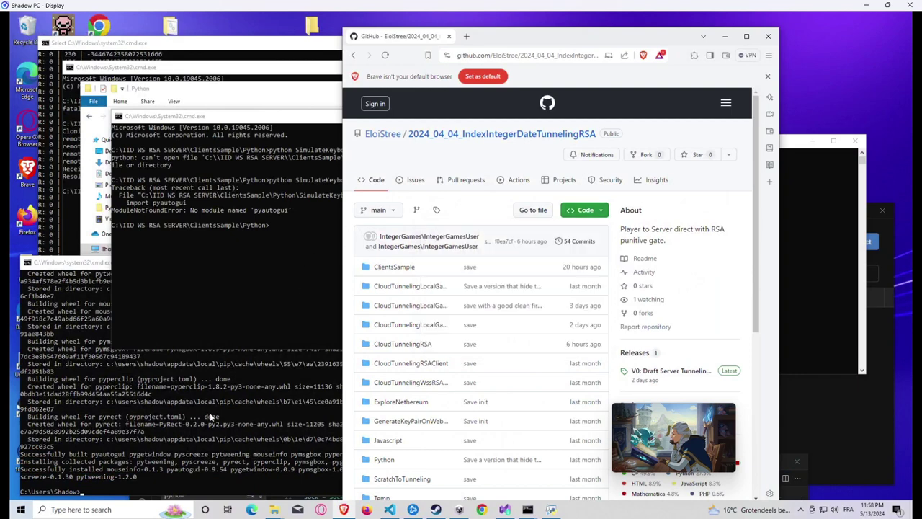
left_click(210, 412)
left_click(469, 262)
key("alt+Tab")
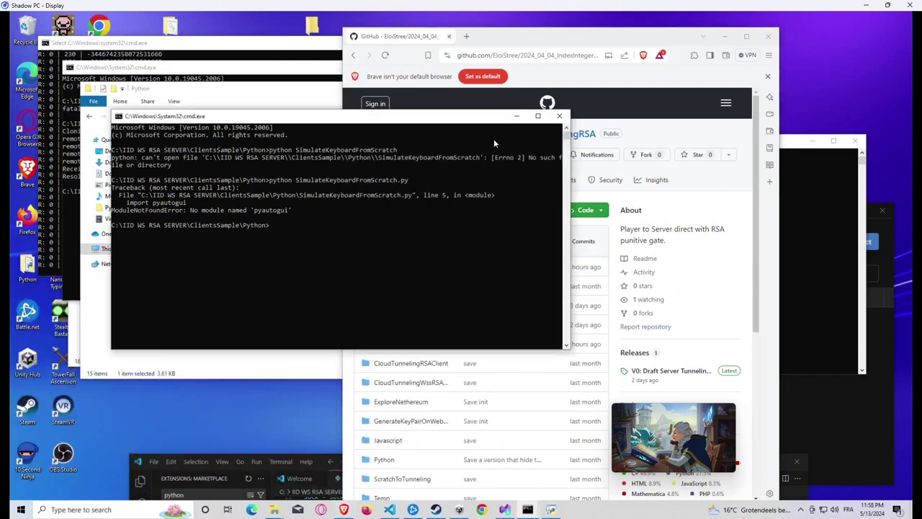
left_click(559, 115)
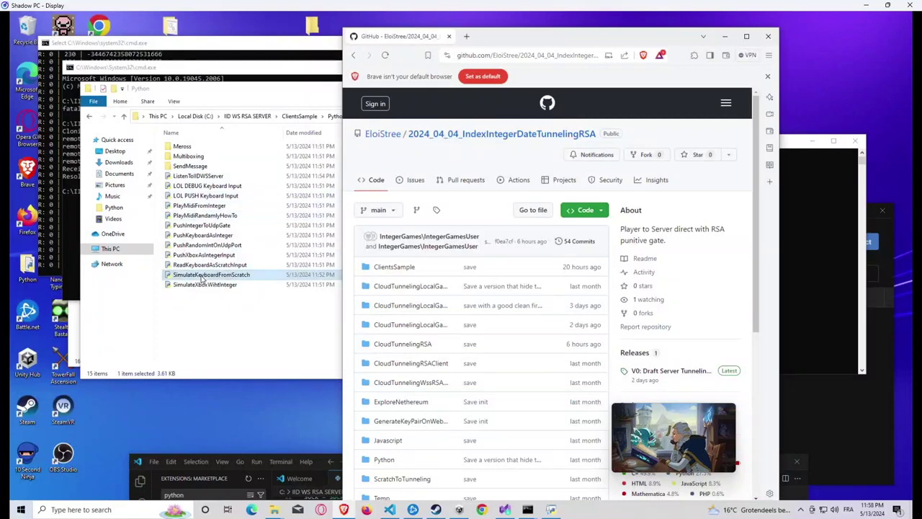
right_click(202, 278)
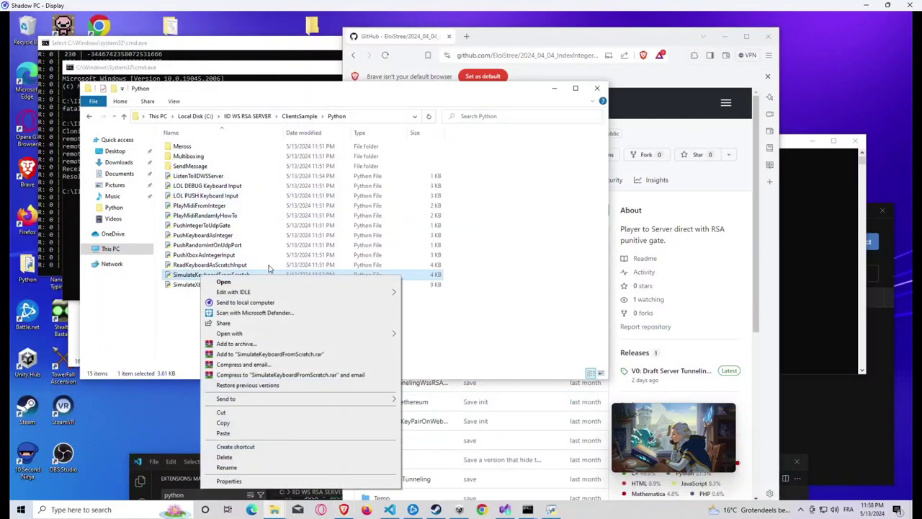
mouse_move(354, 333)
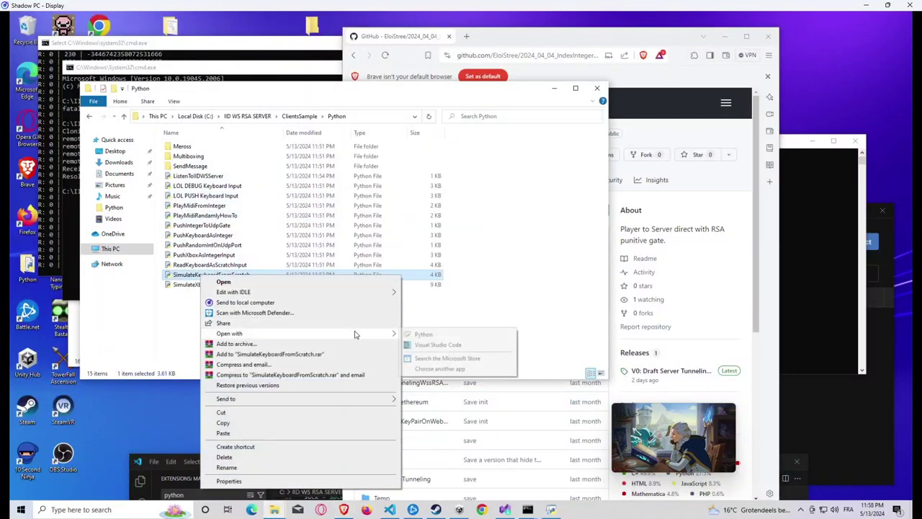
left_click(423, 334)
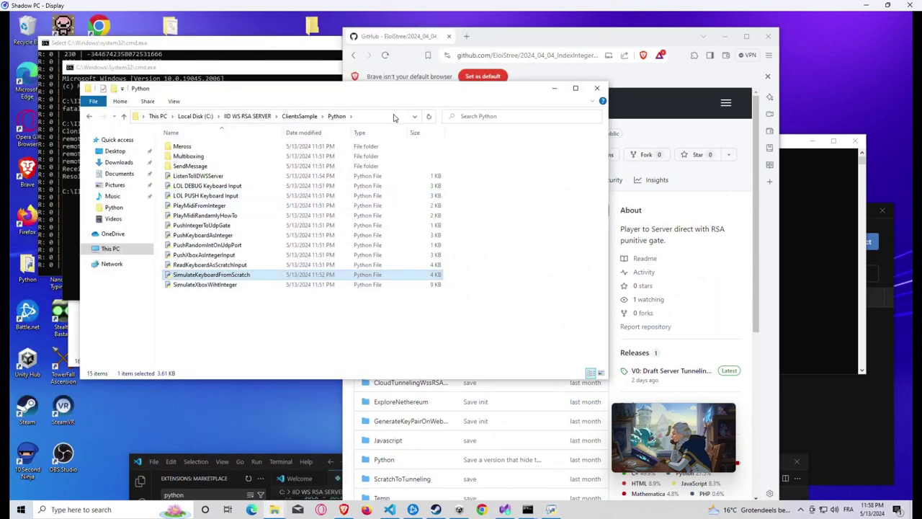
Run python SimulateKeyboardFromScratch.py in a folder console; it fails with WinError 10048. Then close the console.
left_click(394, 115)
key("Return")
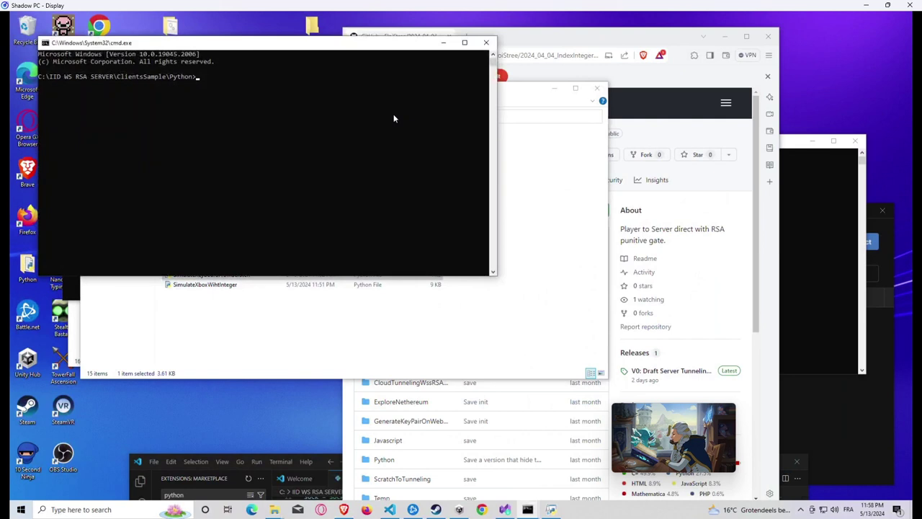
type("python PushKeyboardAsInteger.py")
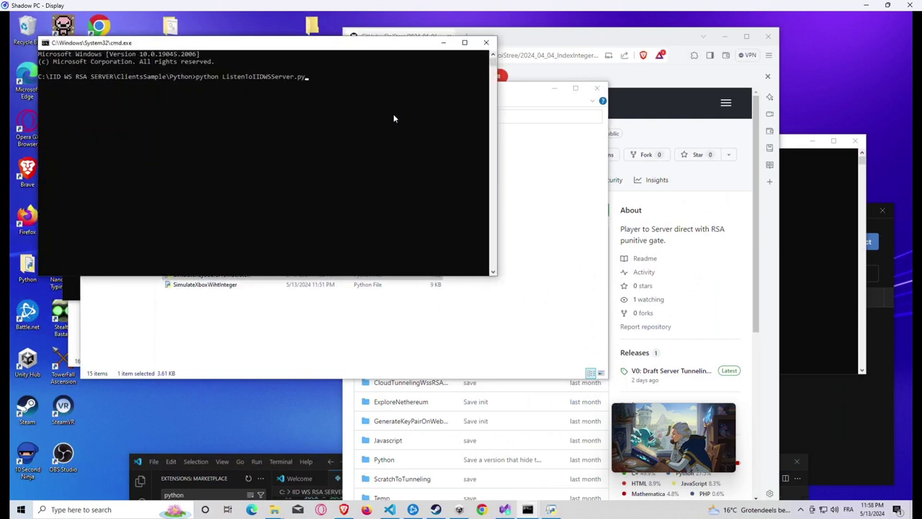
key("Tab")
key("Tab")
key("Tab")
key("Tab")
key("Tab")
key("Tab")
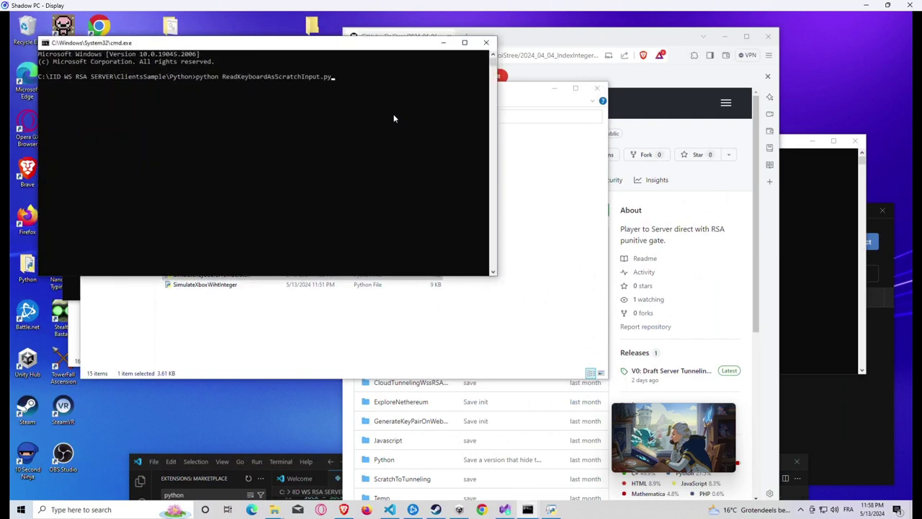
key("Return")
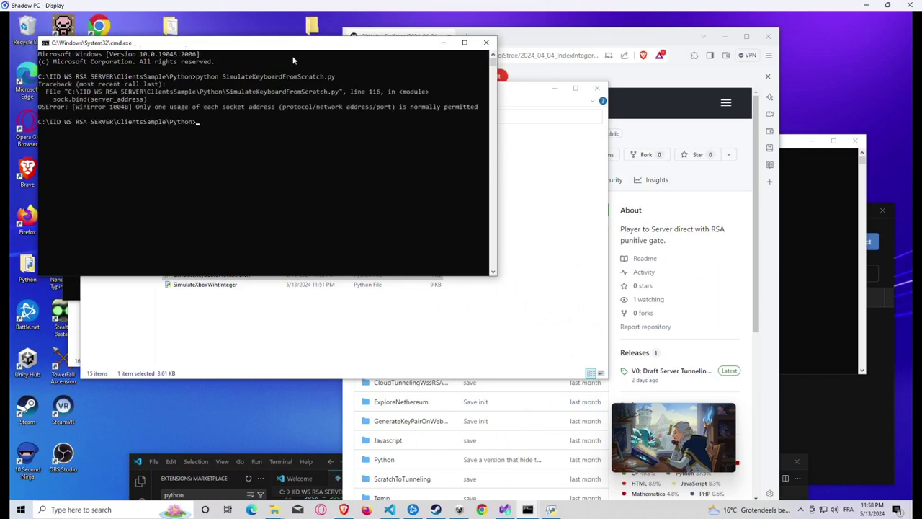
left_click_drag(281, 52, 310, 275)
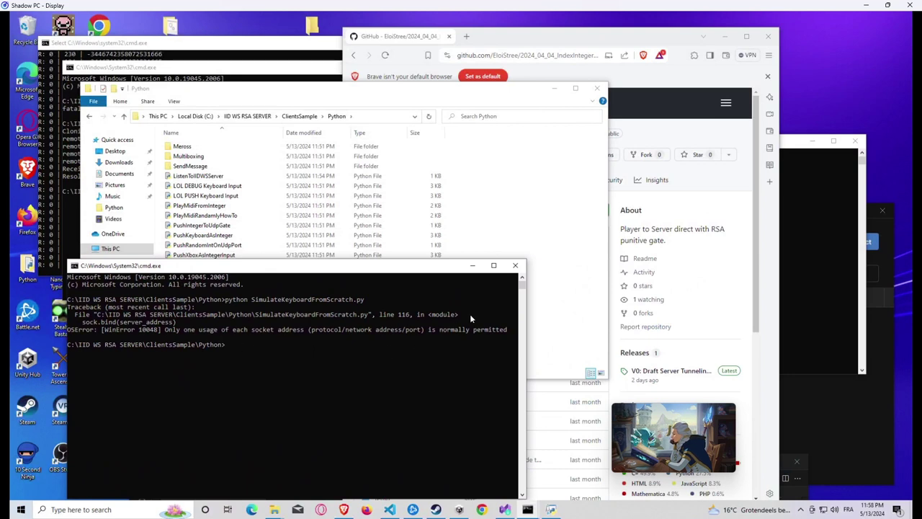
left_click(515, 266)
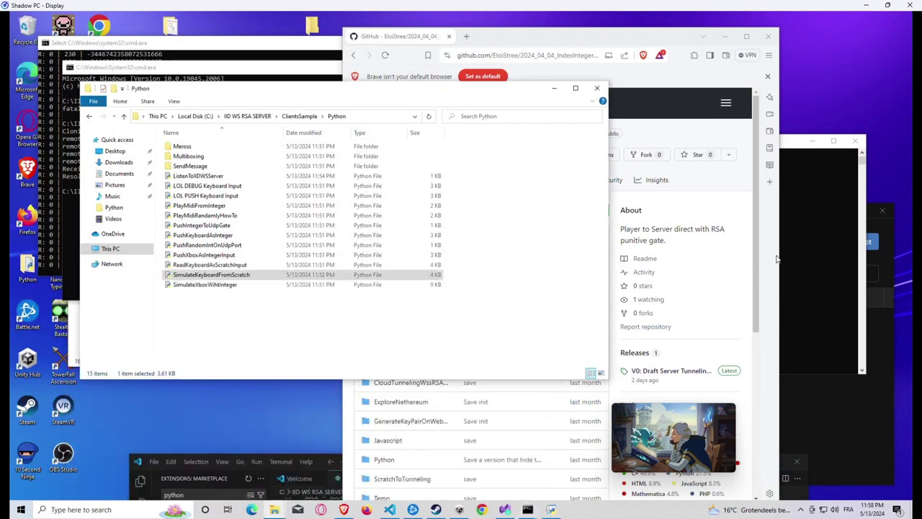
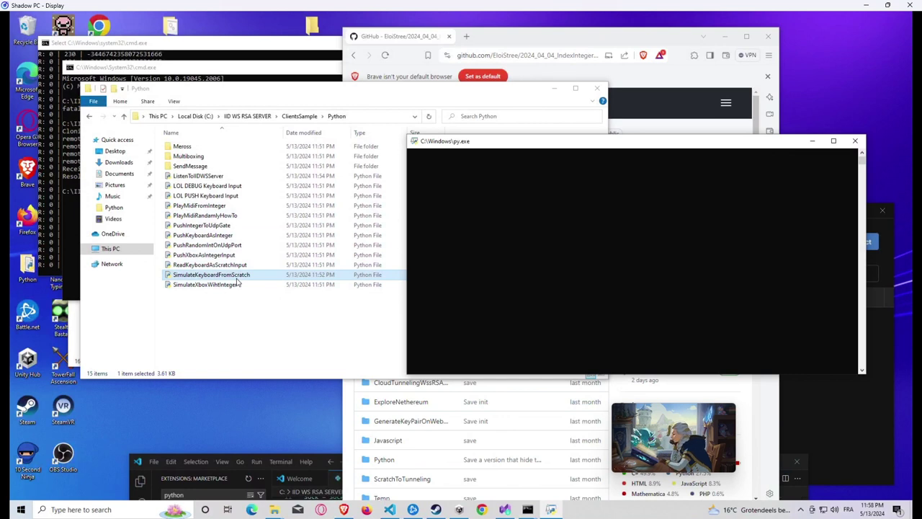
Close the py.exe console window.
left_click(856, 140)
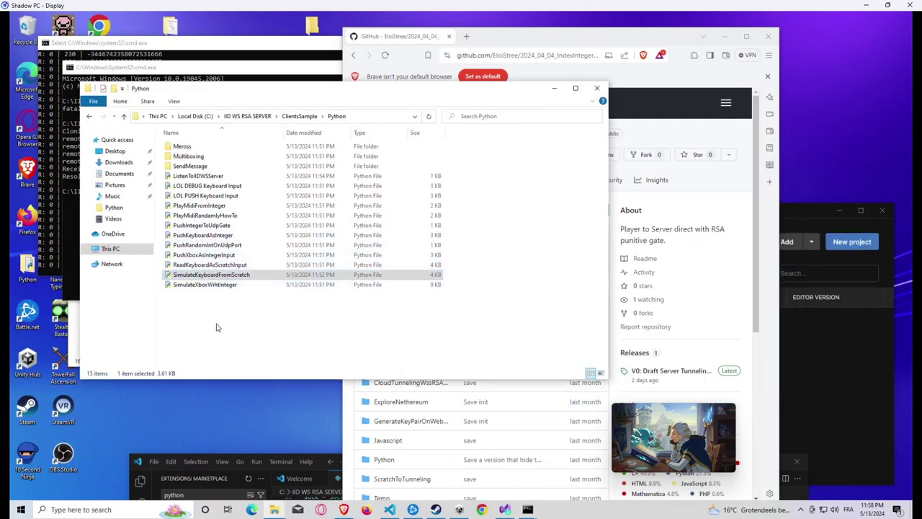
right_click(228, 278)
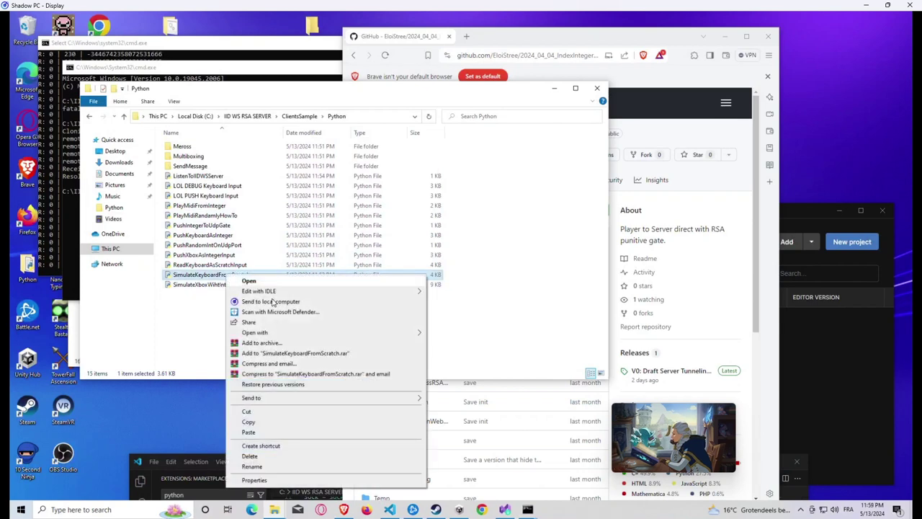
mouse_move(332, 335)
left_click(468, 309)
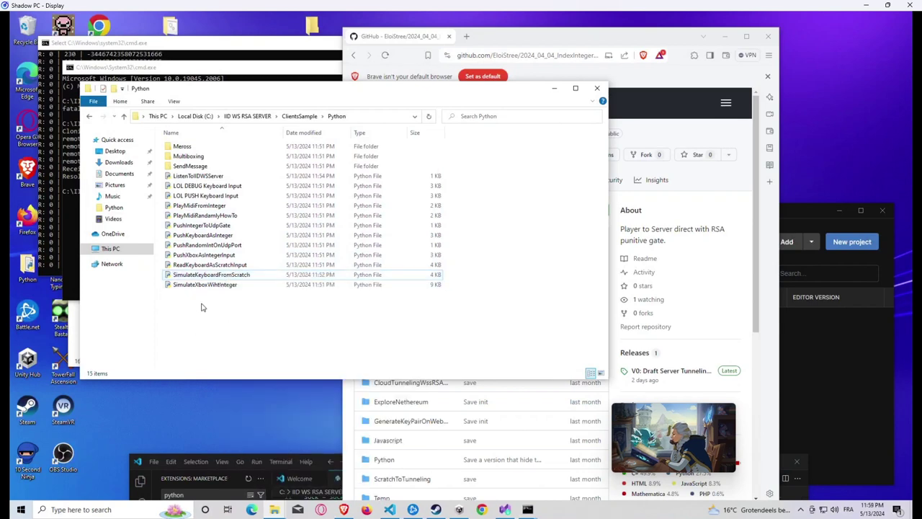
Open a command prompt at the Python folder with cmd and close the old git clone console.
left_click(383, 116)
type("cmd")
key("Return")
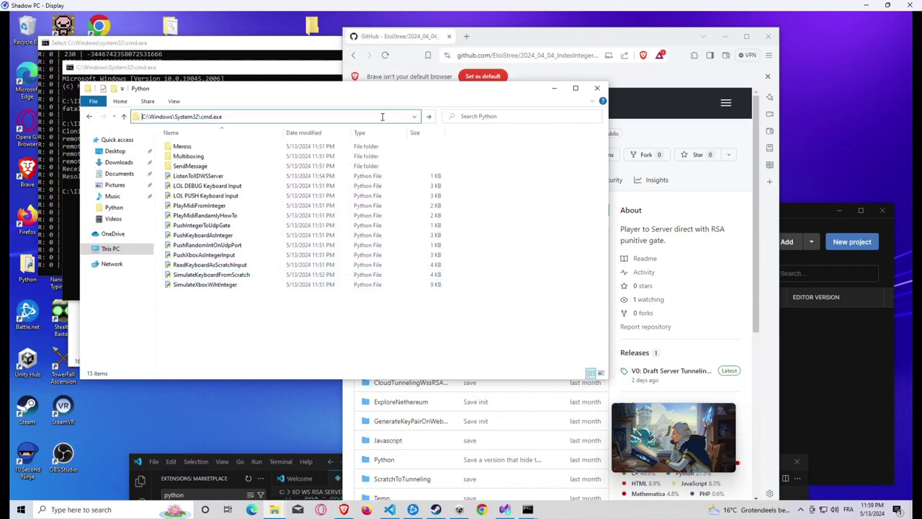
left_click_drag(342, 108, 539, 156)
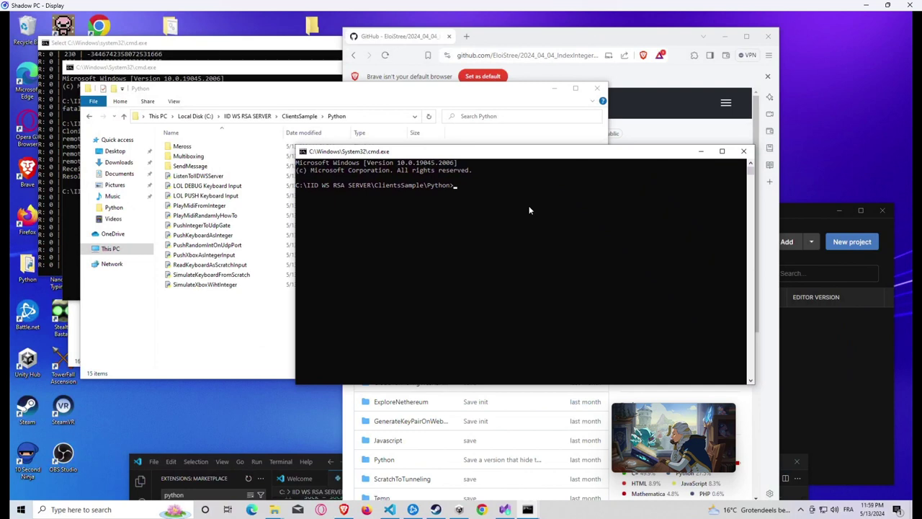
left_click(265, 74)
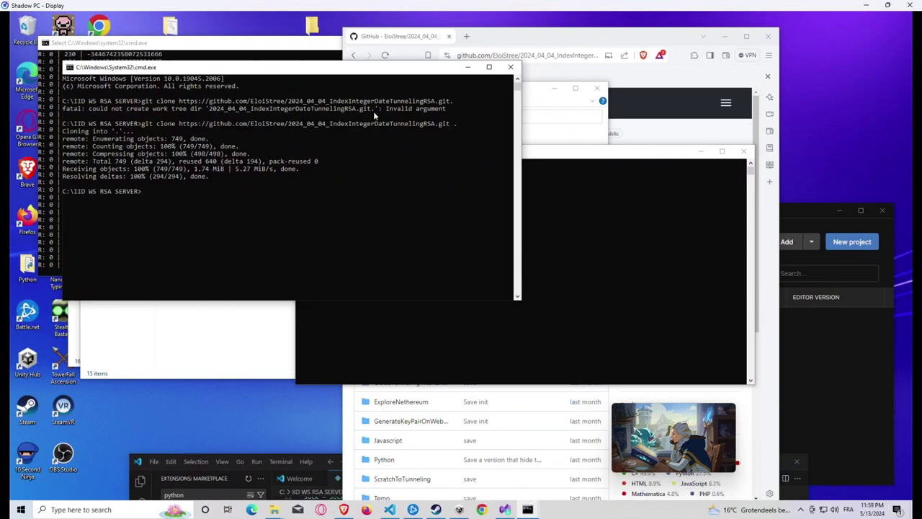
left_click(510, 67)
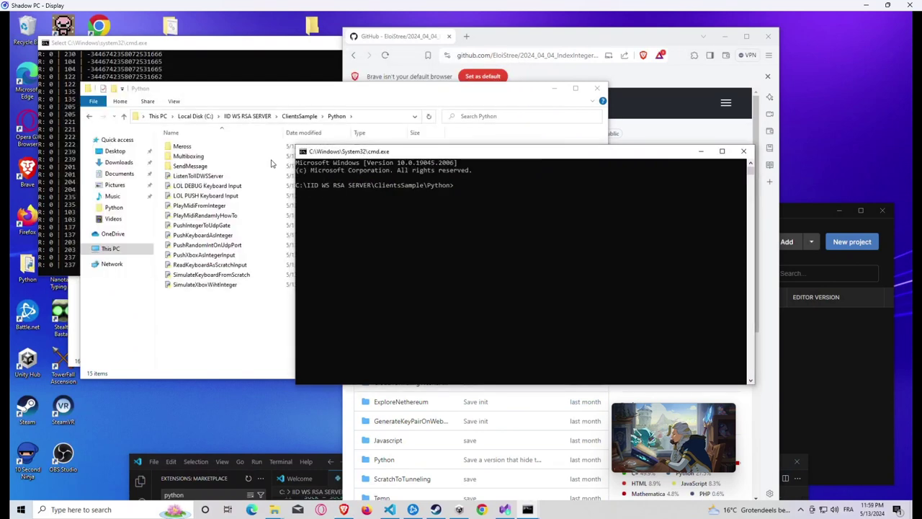
Open ListenToIIDWSServer.py in Visual Studio Code.
left_click(209, 177)
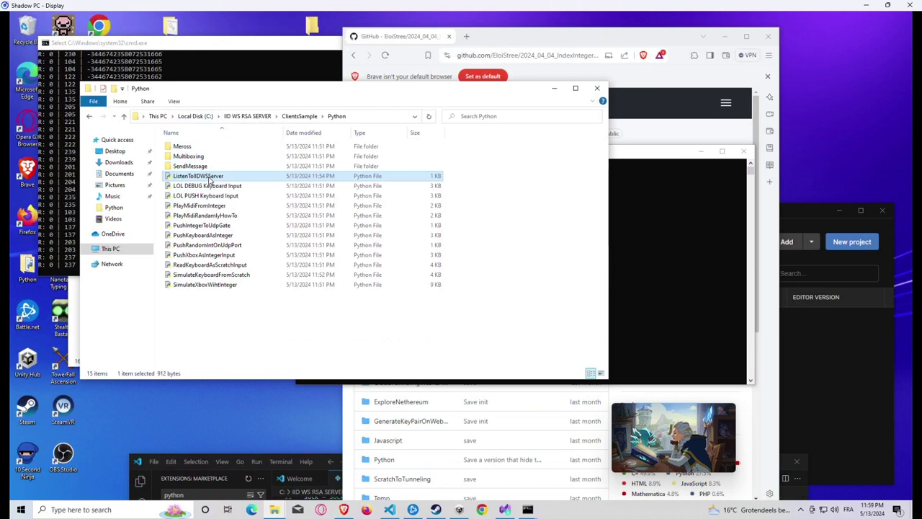
right_click(206, 177)
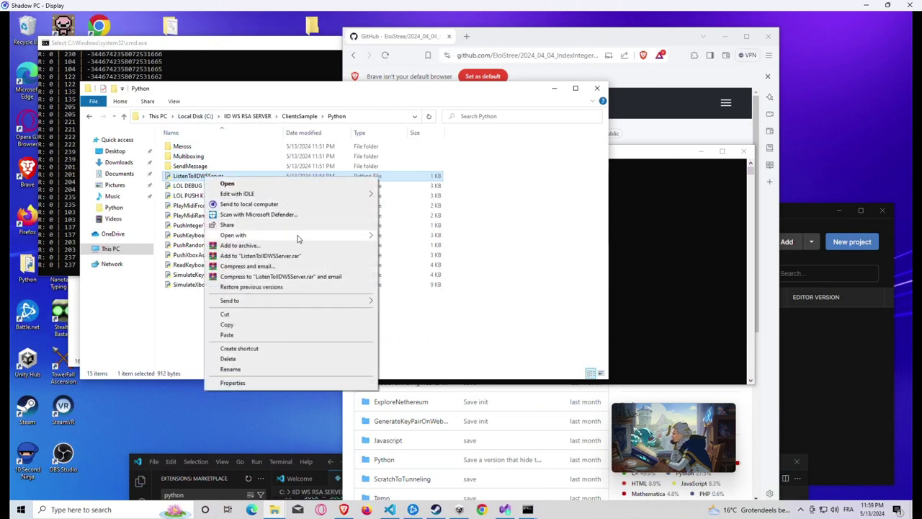
mouse_move(298, 239)
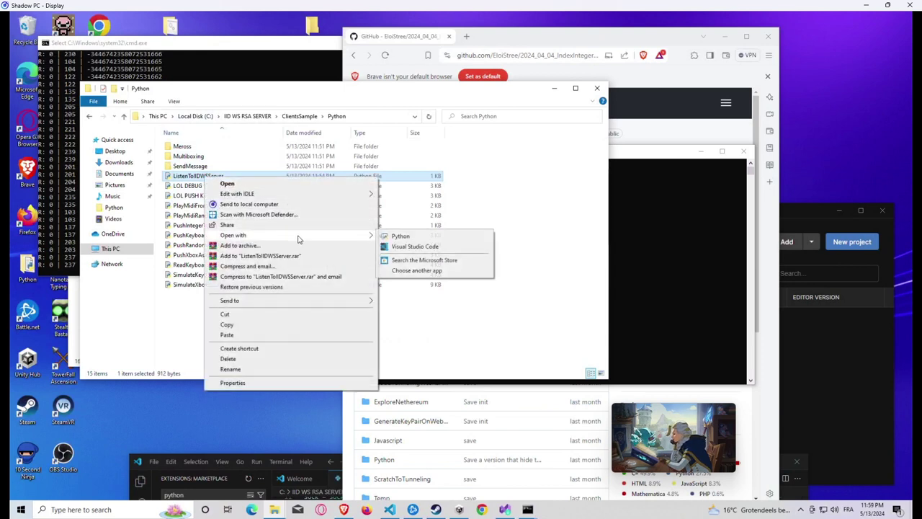
left_click(407, 245)
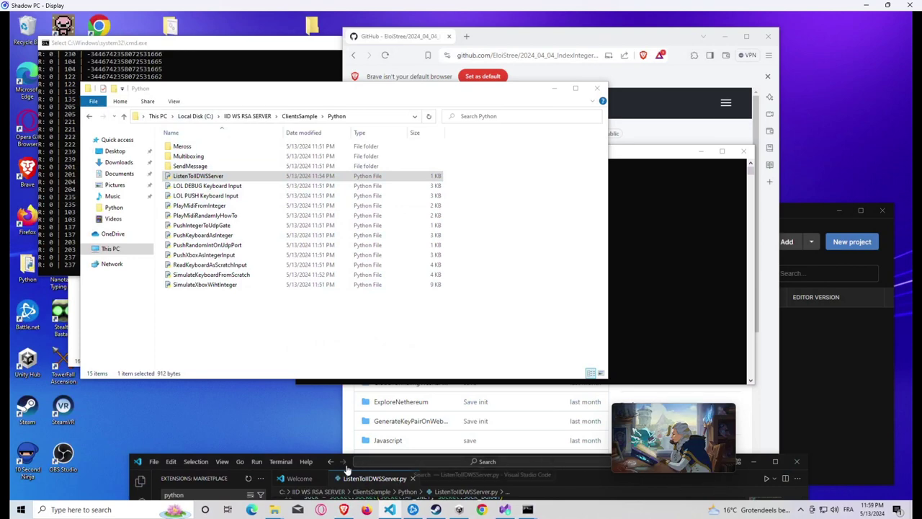
Change the server port on line 5 to 5649, save, and close the Python-folder command prompt.
left_click_drag(321, 468, 312, 114)
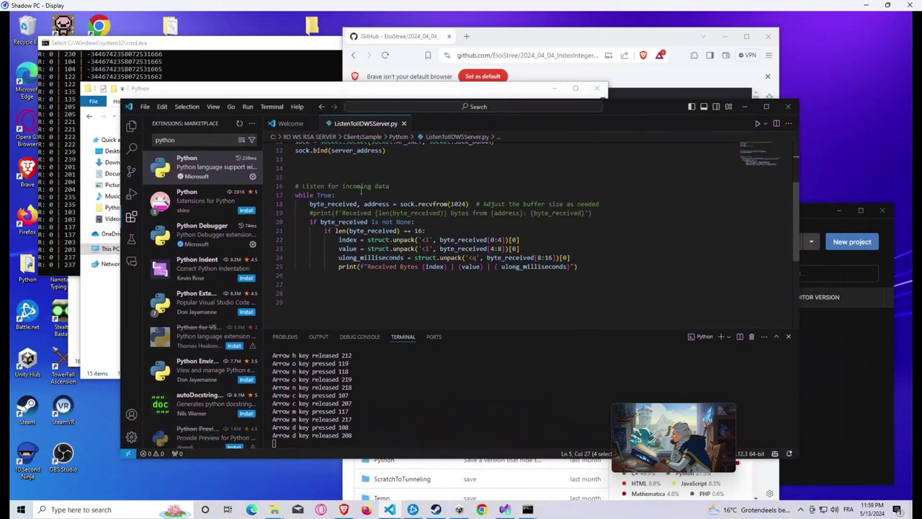
scroll(386, 181, "up", 4)
key("shift+Down")
left_click(385, 181)
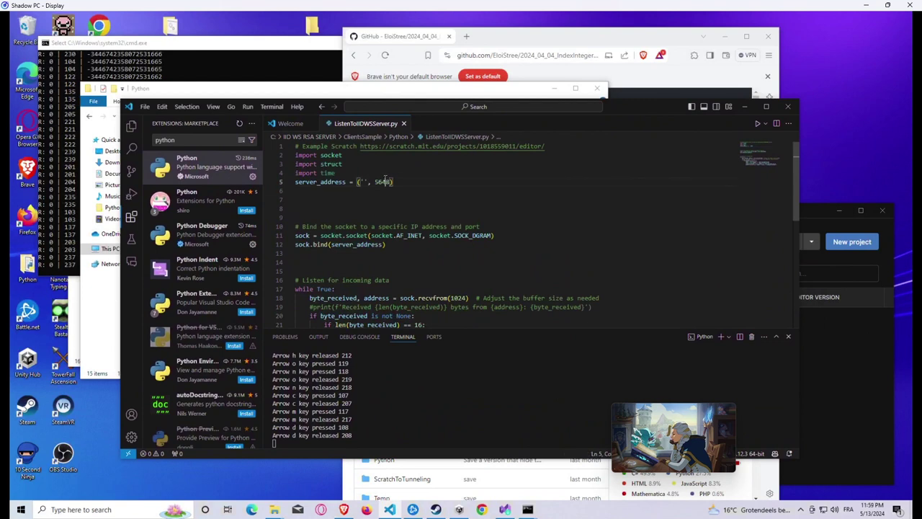
key("BackSpace")
type("9")
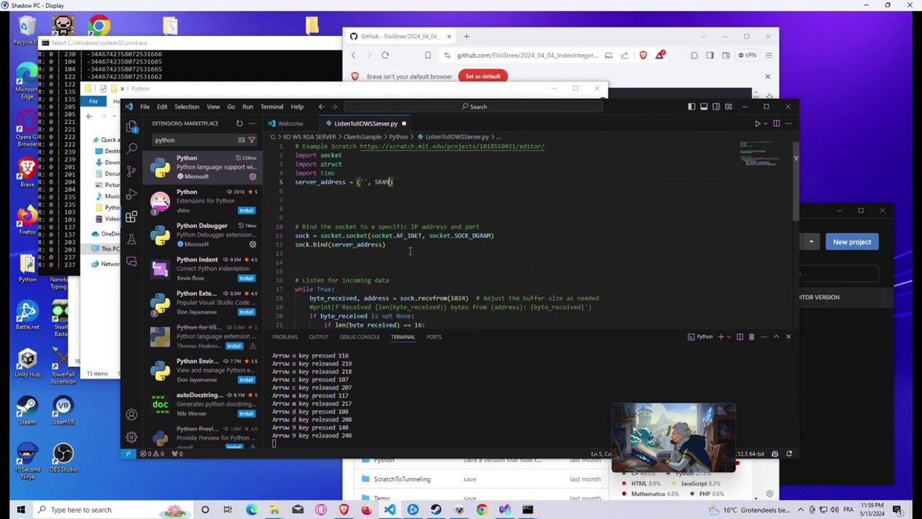
left_click(415, 254)
key("ctrl+s")
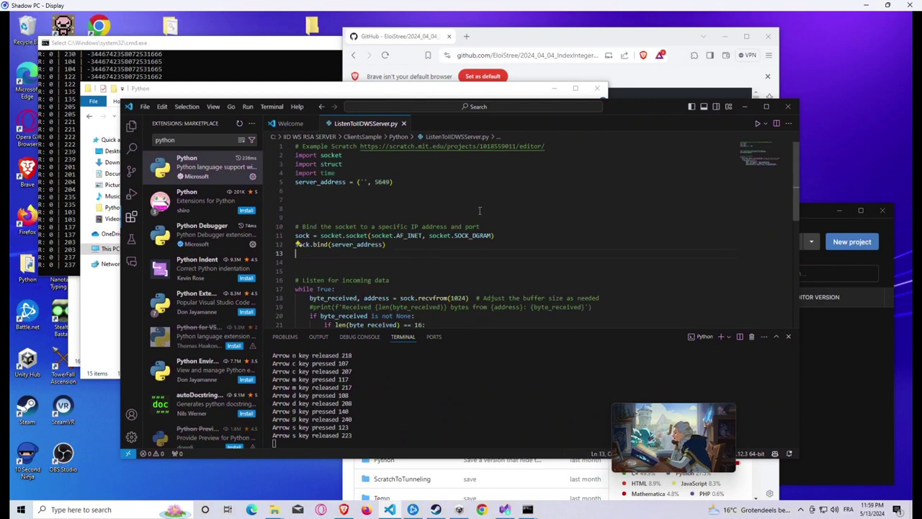
key("super+Down")
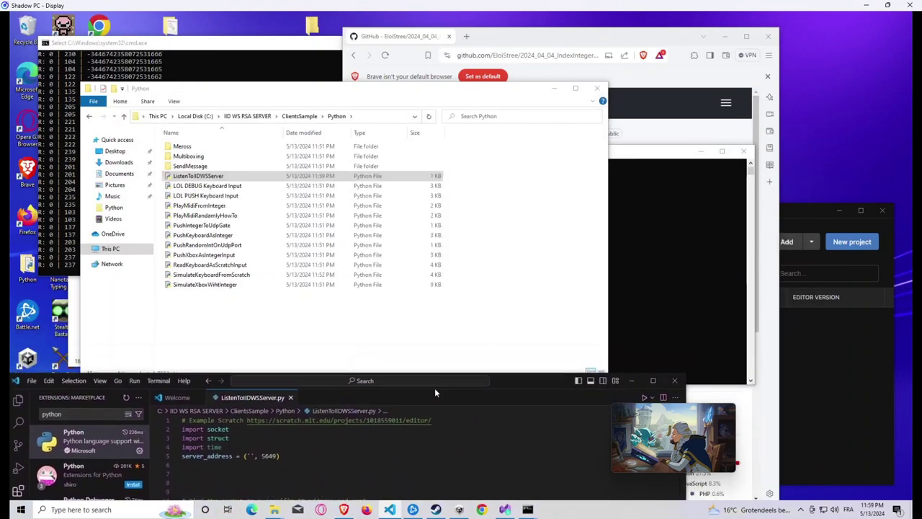
left_click(663, 238)
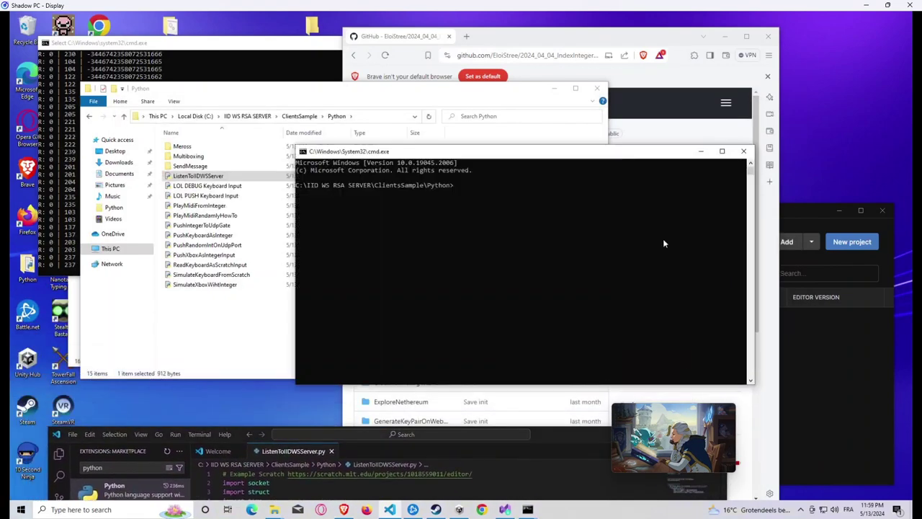
left_click(744, 153)
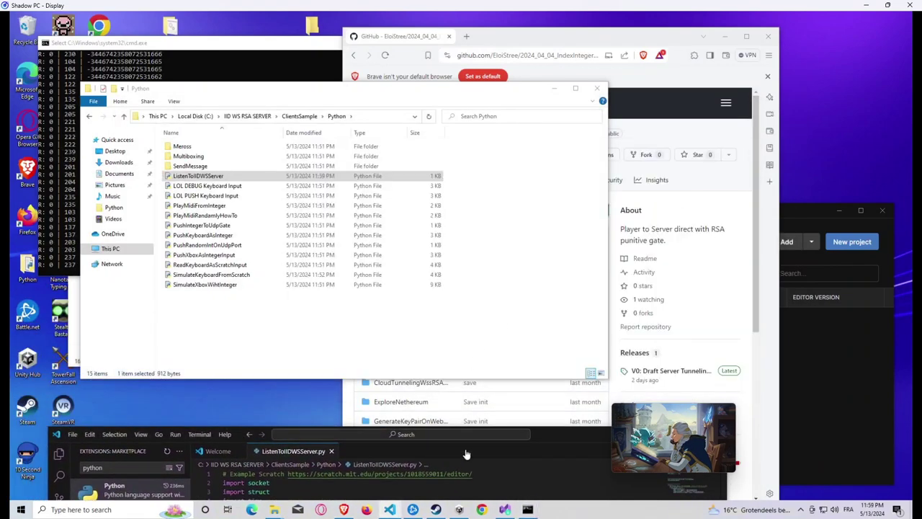
Add print("Hello IID WS RSA Debug integer") on line 15 and save the file.
left_click_drag(553, 427, 593, 138)
scroll(475, 273, "down", 3)
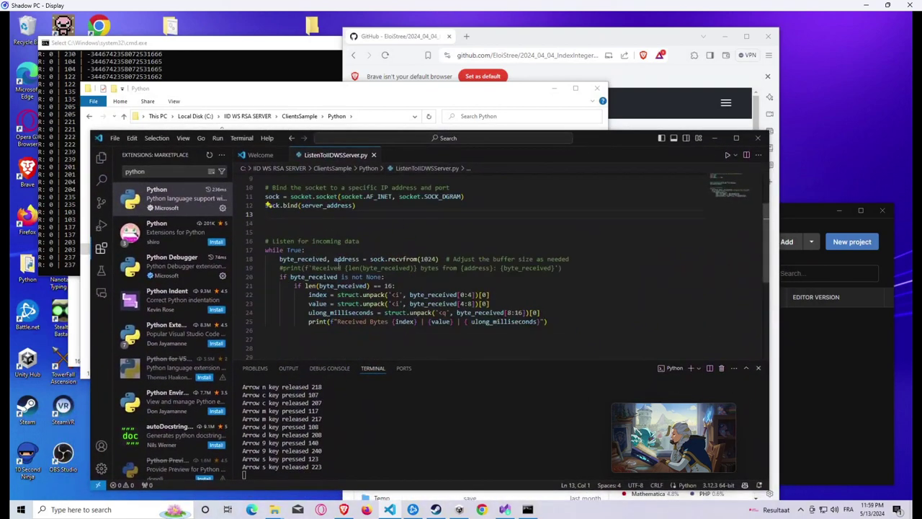
left_click(288, 229)
type("print(\"")
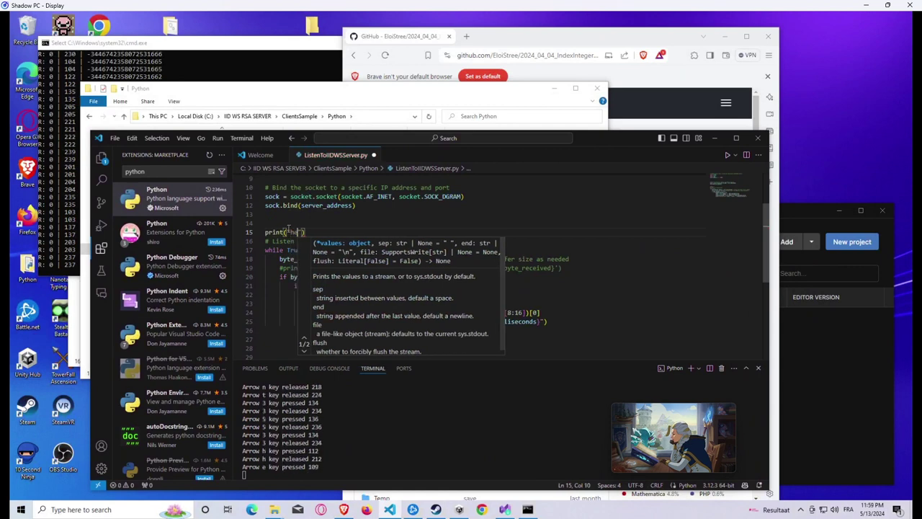
type("Hello ID")
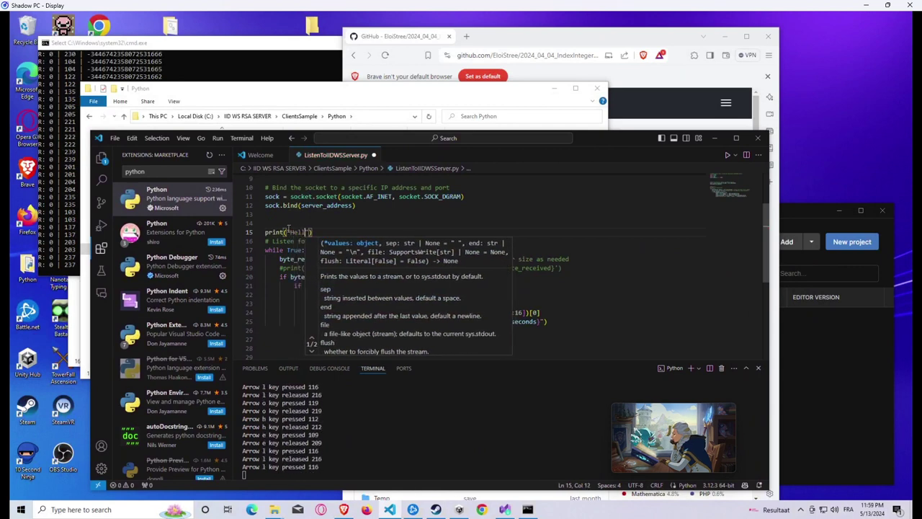
type("D WS RSA PI")
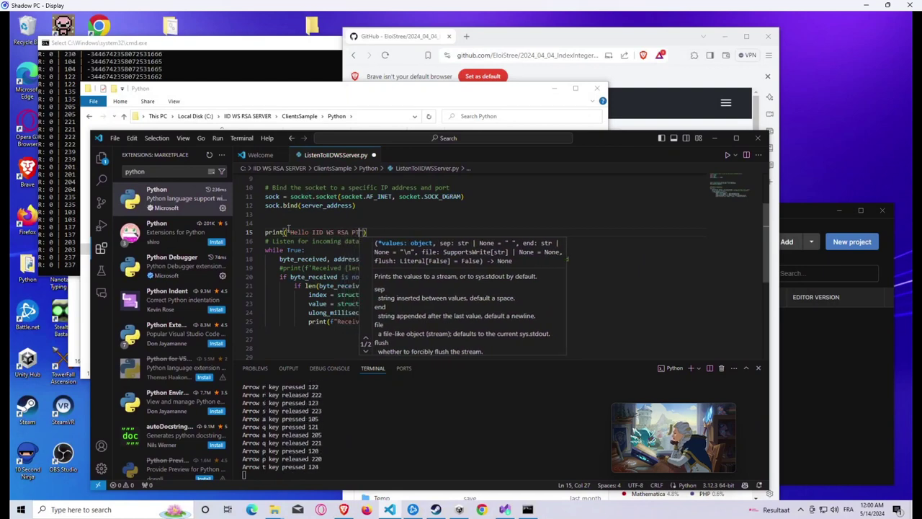
type(" Debug intge")
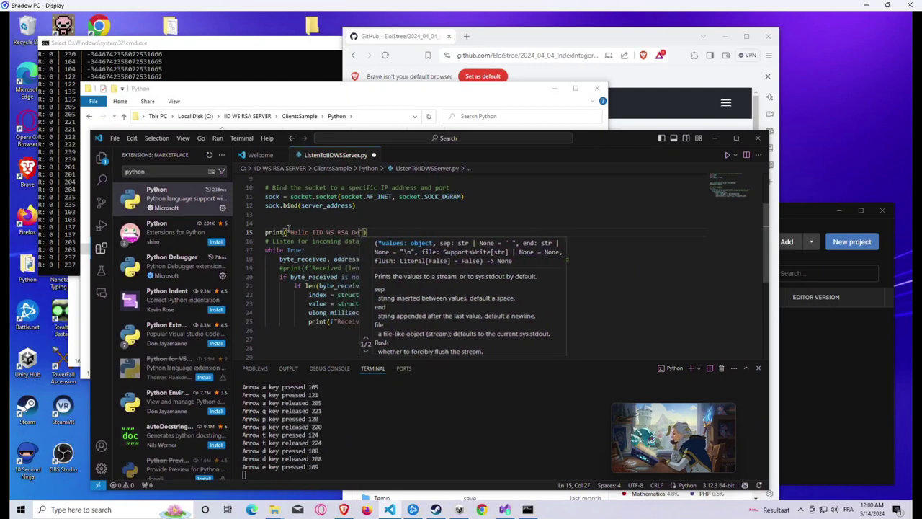
key("BackSpace")
key("BackSpace")
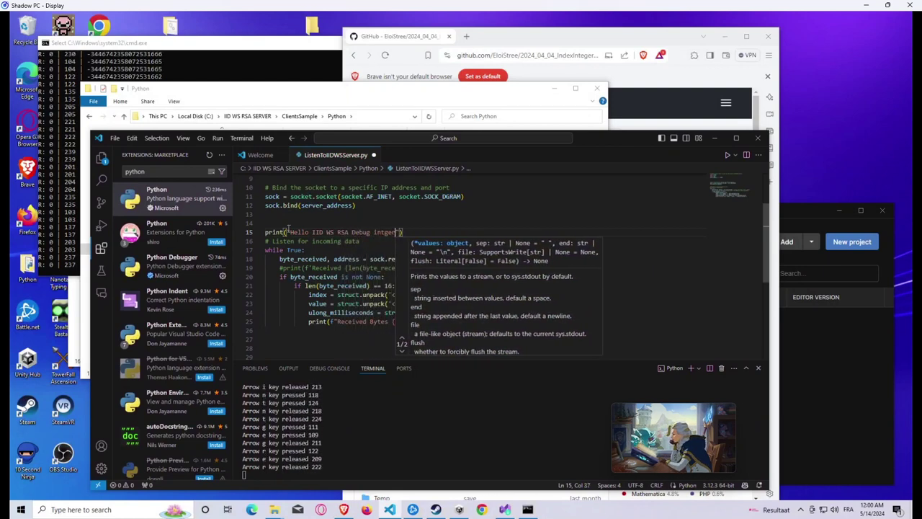
type("eger")
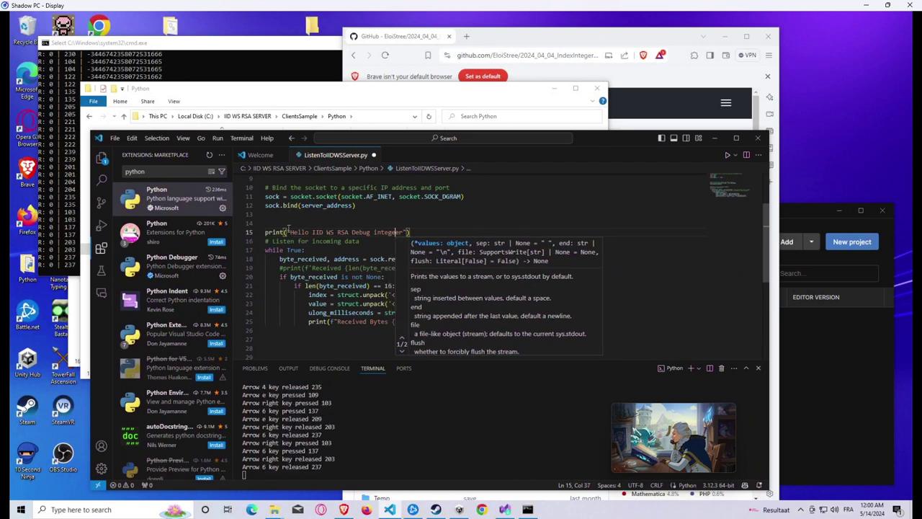
key("End")
key("ctrl+s")
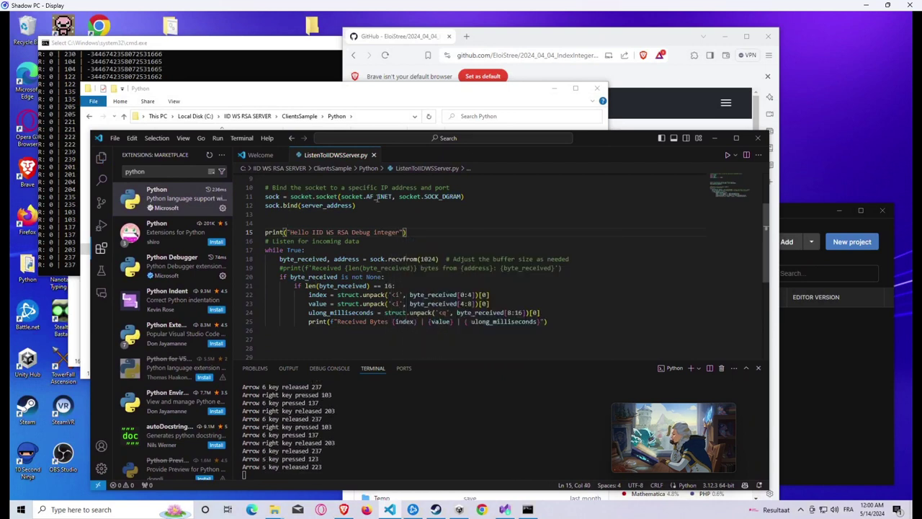
Stop the running program, close the terminal, and move the editor aside.
left_click(519, 194)
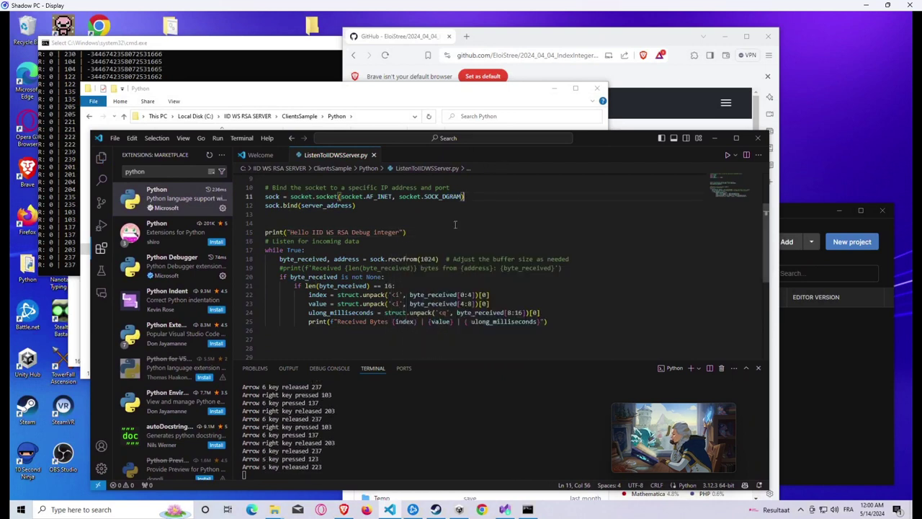
left_click(719, 368)
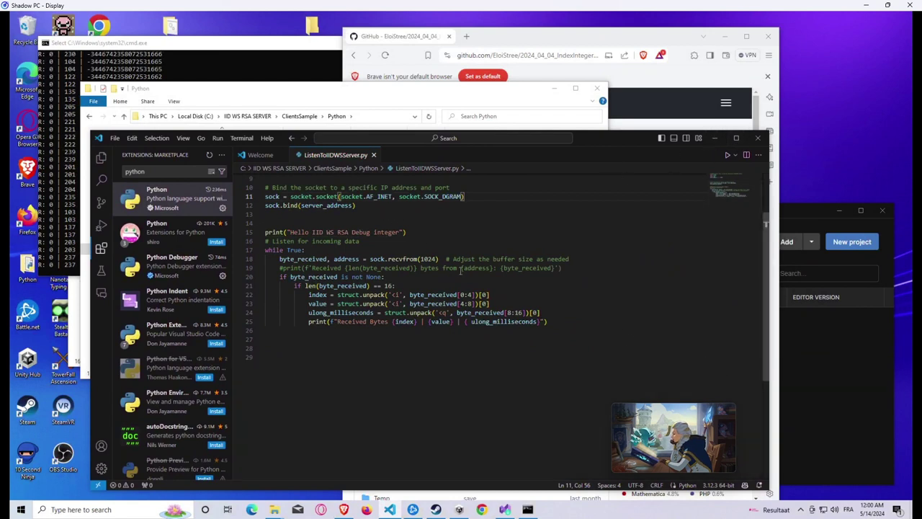
scroll(432, 329, "up", 3)
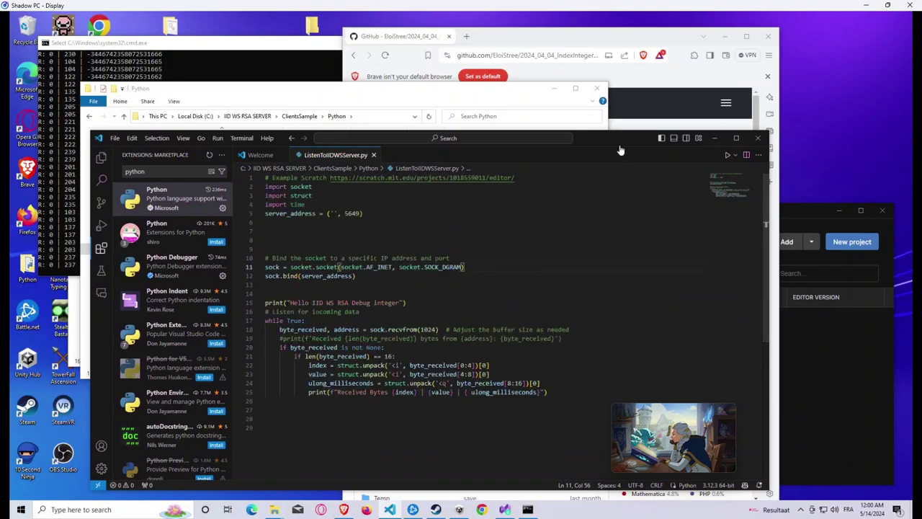
left_click_drag(624, 137, 527, 498)
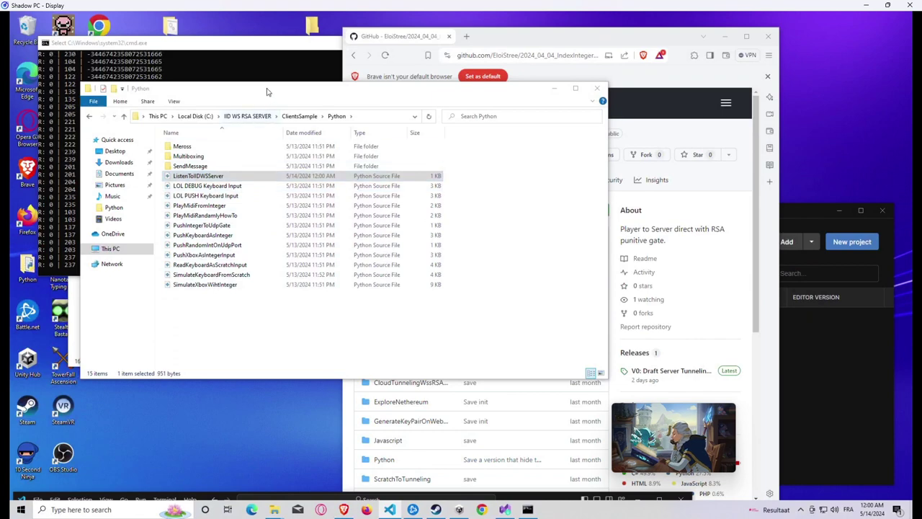
Open the PORT file from the GateIID folder in Notepad.
left_click_drag(267, 90, 458, 106)
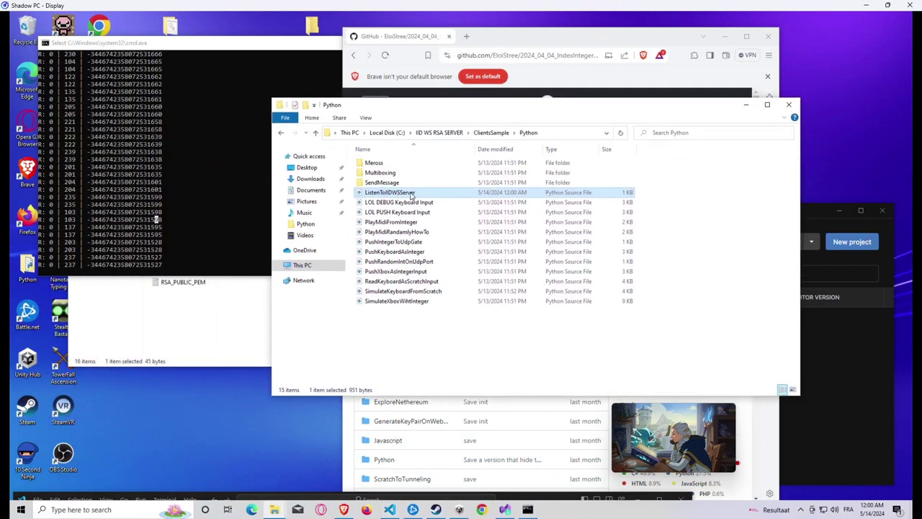
left_click(439, 132)
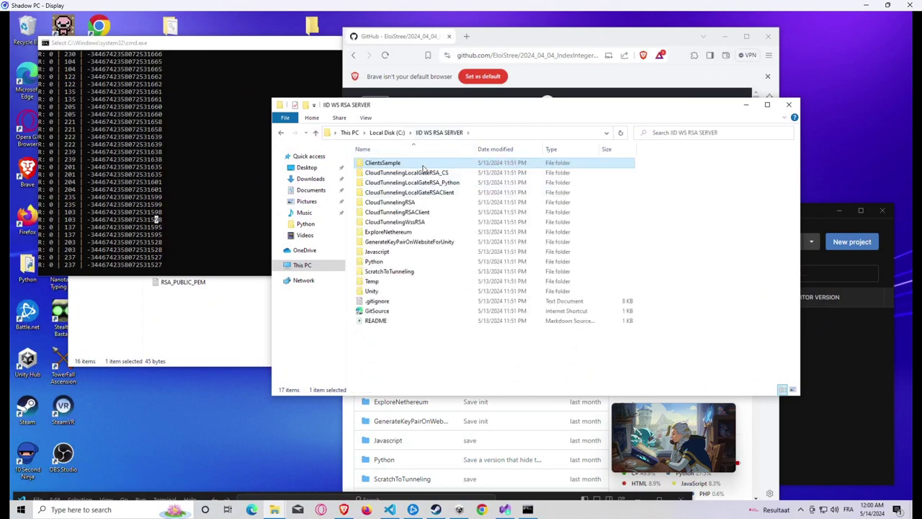
left_click_drag(551, 123, 489, 229)
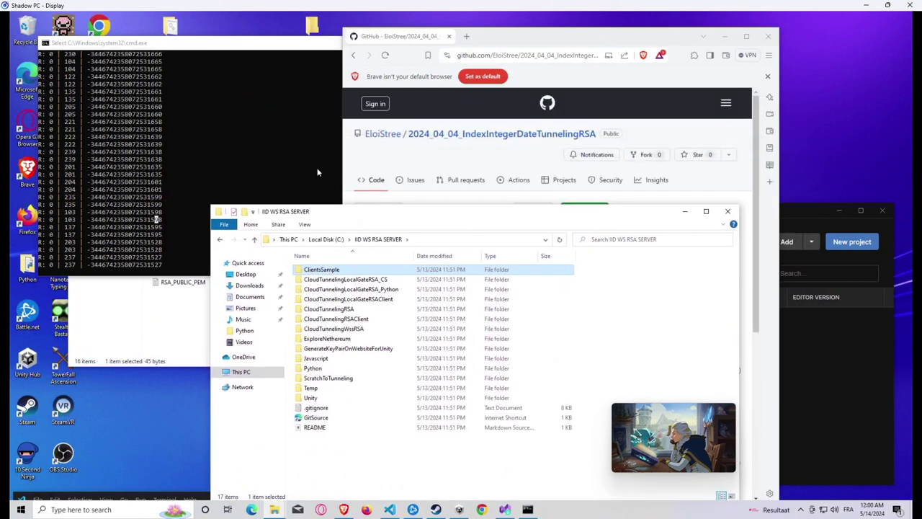
left_click_drag(252, 44, 262, 232)
left_click(180, 144)
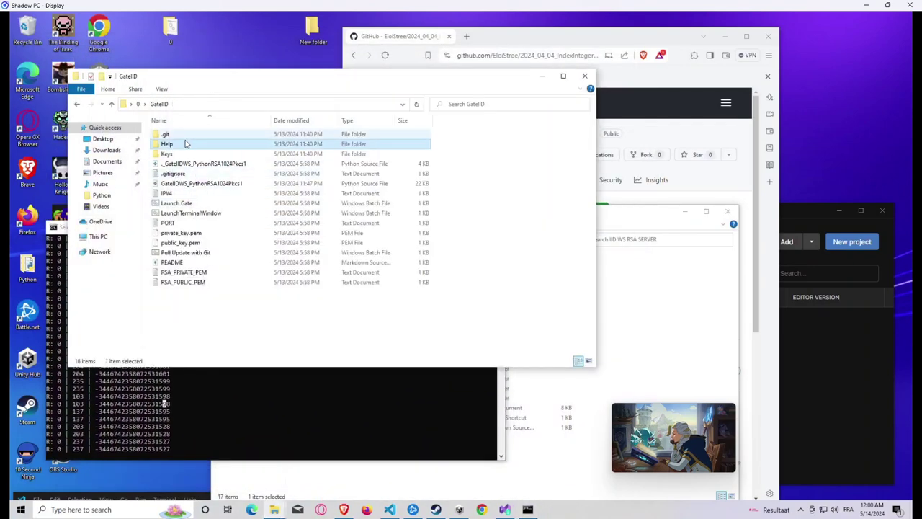
double_click(186, 225)
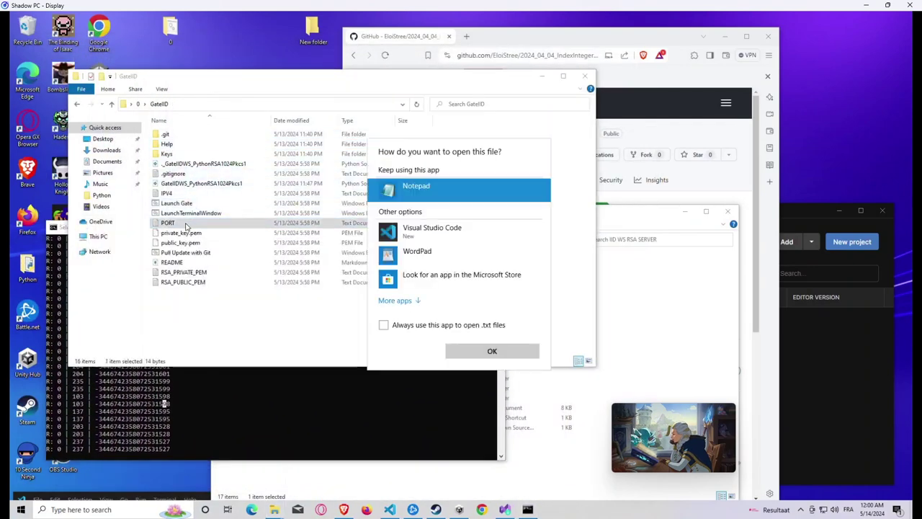
left_click(492, 350)
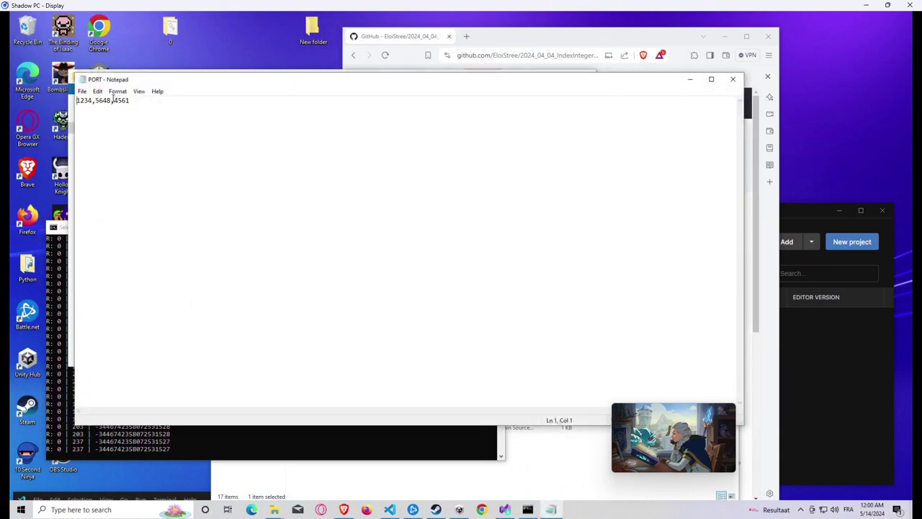
Append ports 5649 and 7000–7005 to the PORT list by copying existing entries.
left_click_drag(113, 100, 91, 100)
key("ctrl+c")
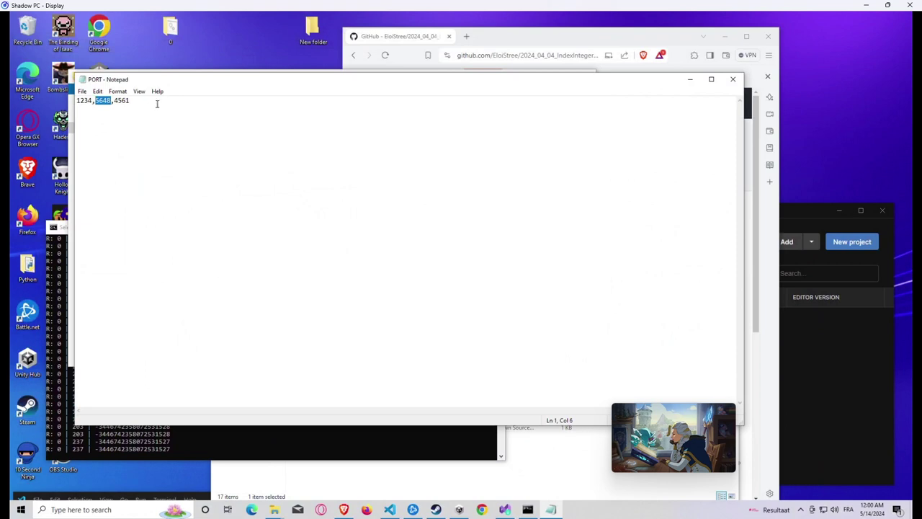
left_click(156, 103)
key("ctrl+v")
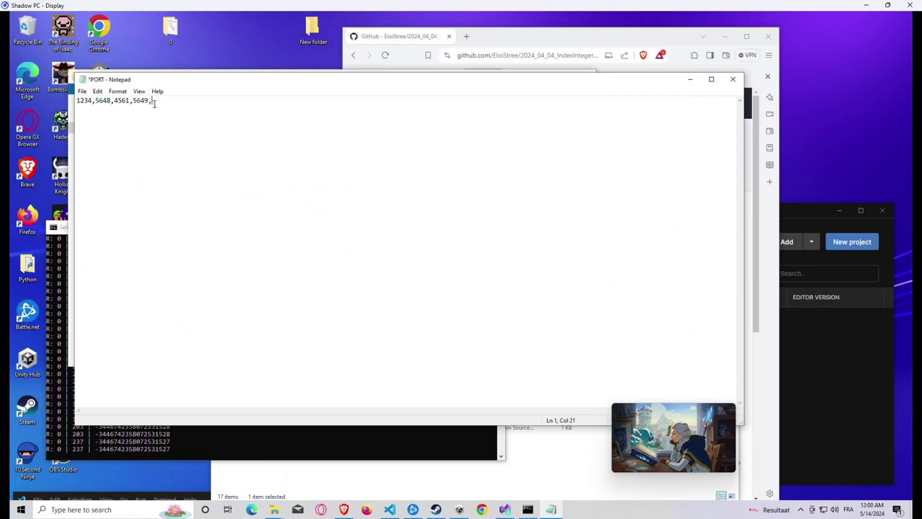
type("7000")
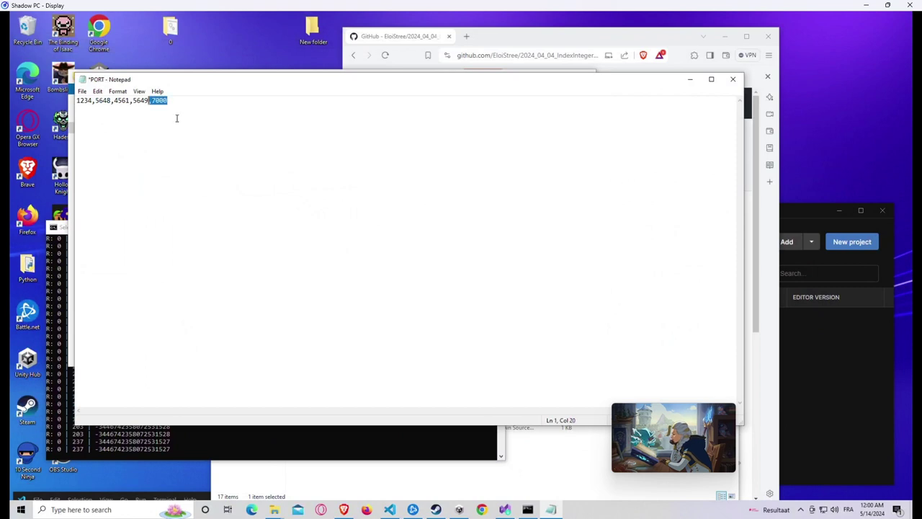
left_click(177, 118)
type(",7000")
type("1")
type(",7000")
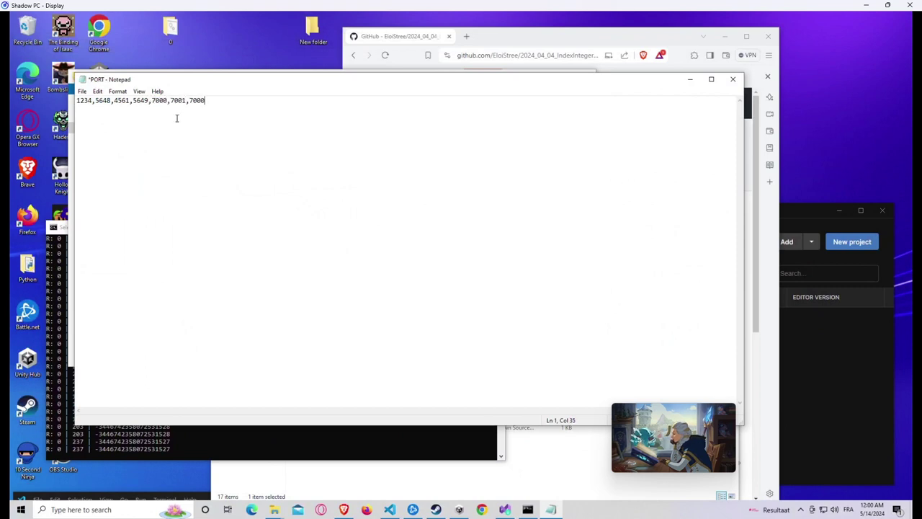
type(",7000")
type(",7000")
type(",7000")
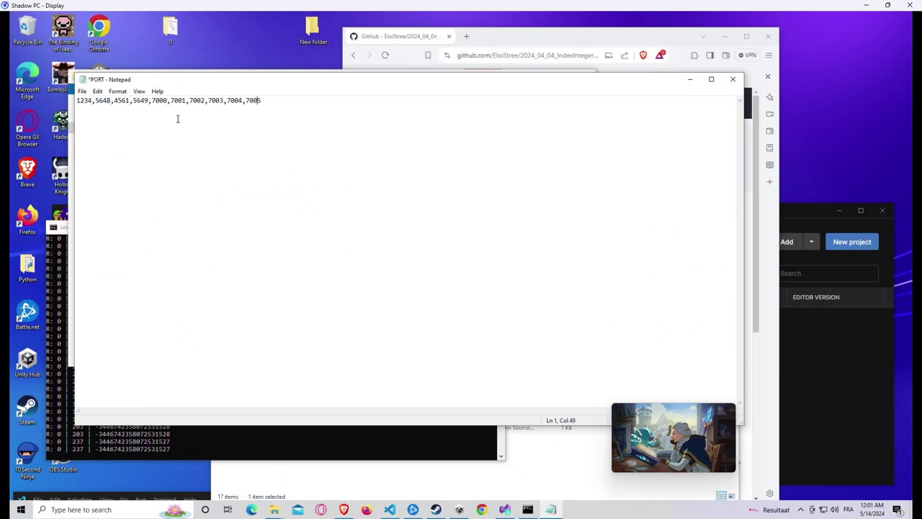
key("alt+Tab")
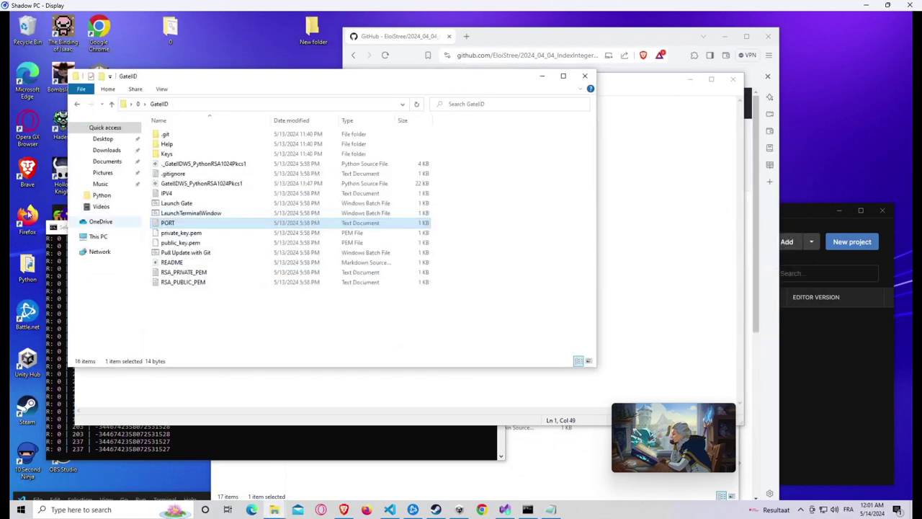
In Miro, change the PORT 7001 label by the gamepads to 7006.
key("alt+Tab")
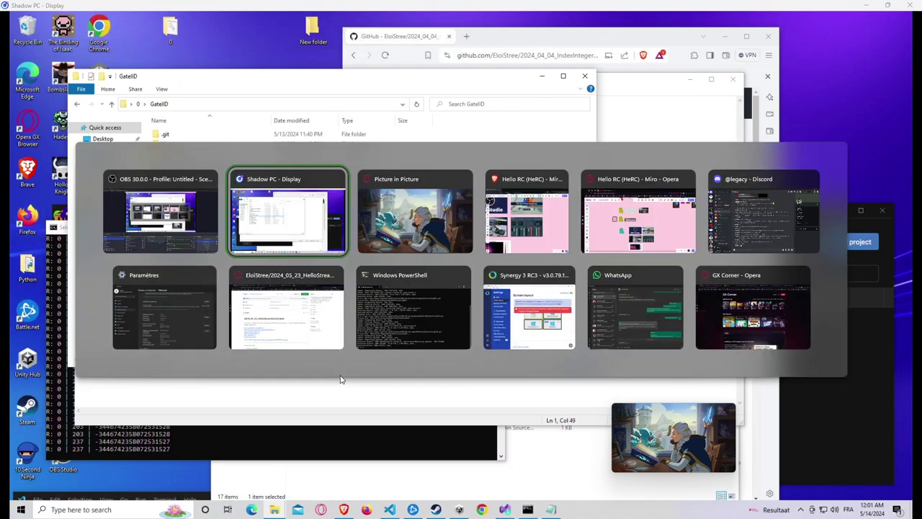
left_click(620, 216)
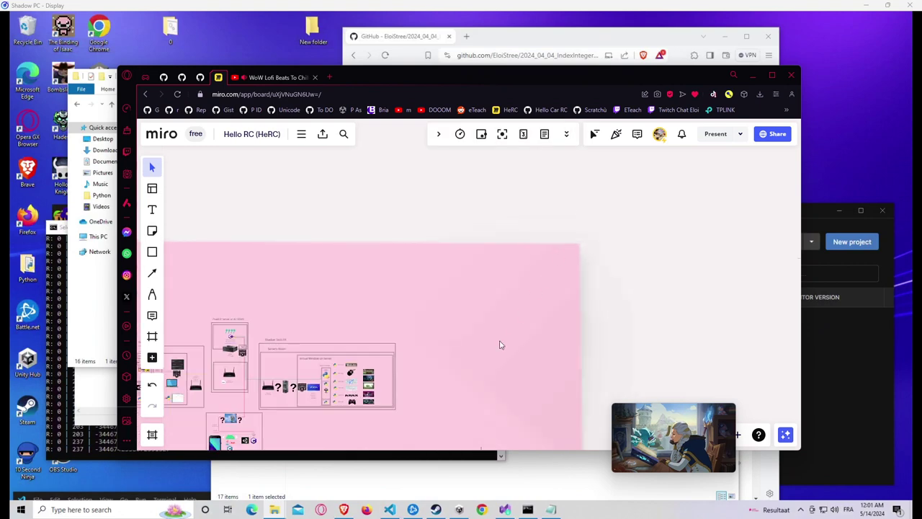
scroll(453, 313, "up", 6)
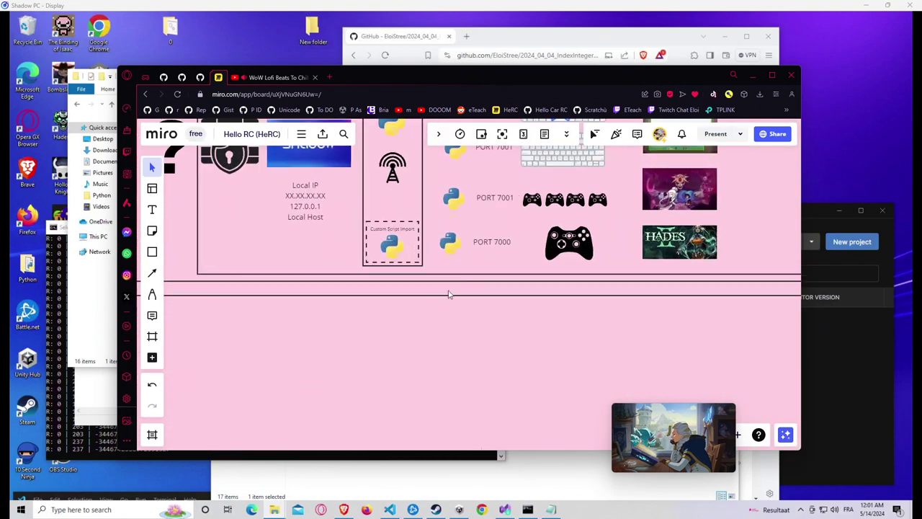
scroll(448, 294, "up", 3)
scroll(536, 334, "up", 3)
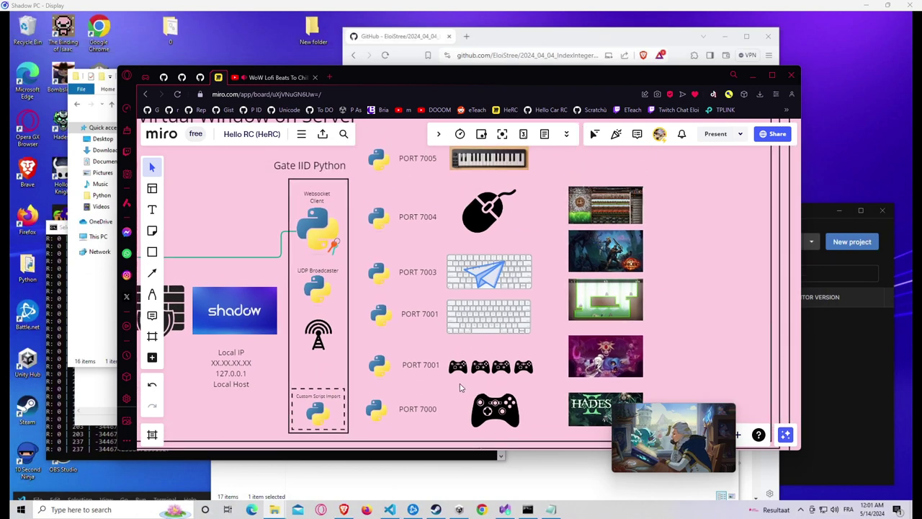
scroll(444, 365, "up", 3)
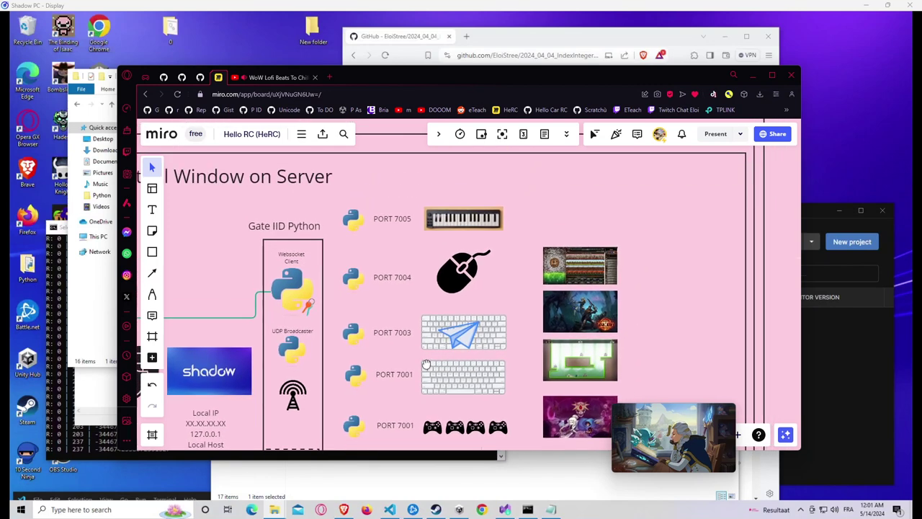
left_click(426, 396)
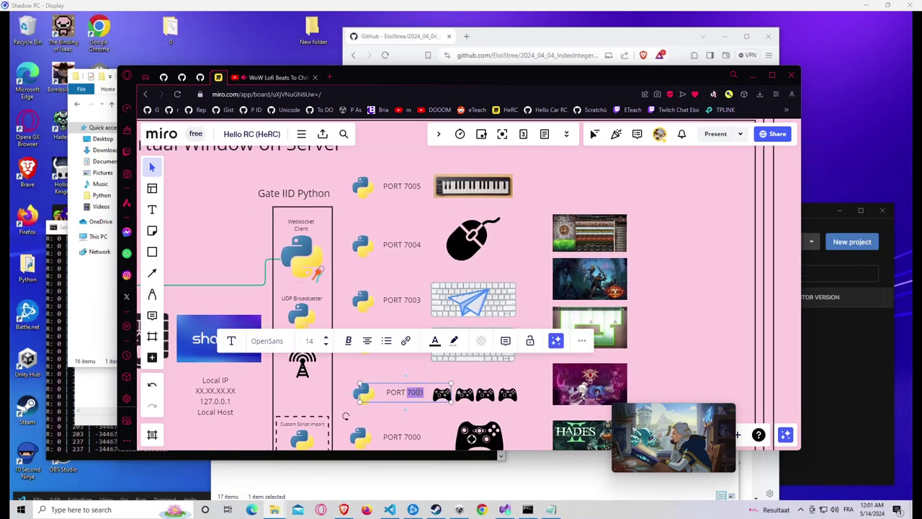
key("BackSpace")
type("6")
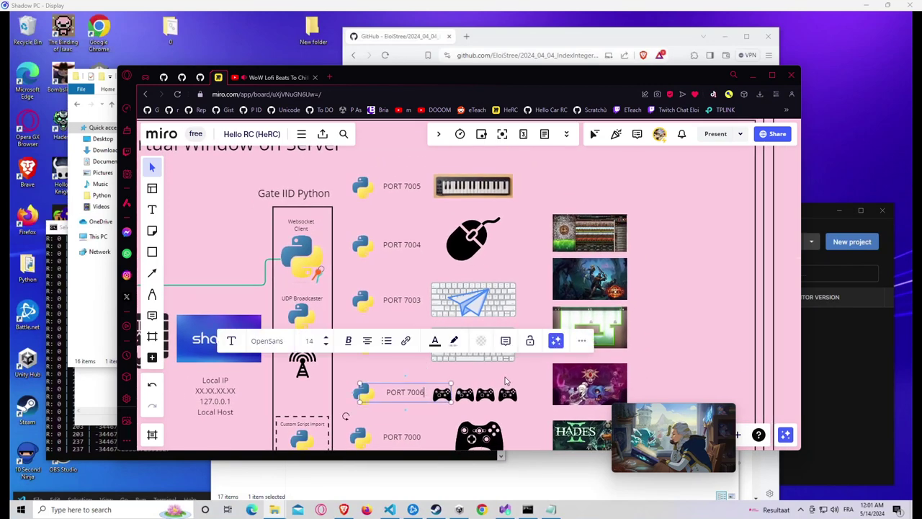
left_click(506, 372)
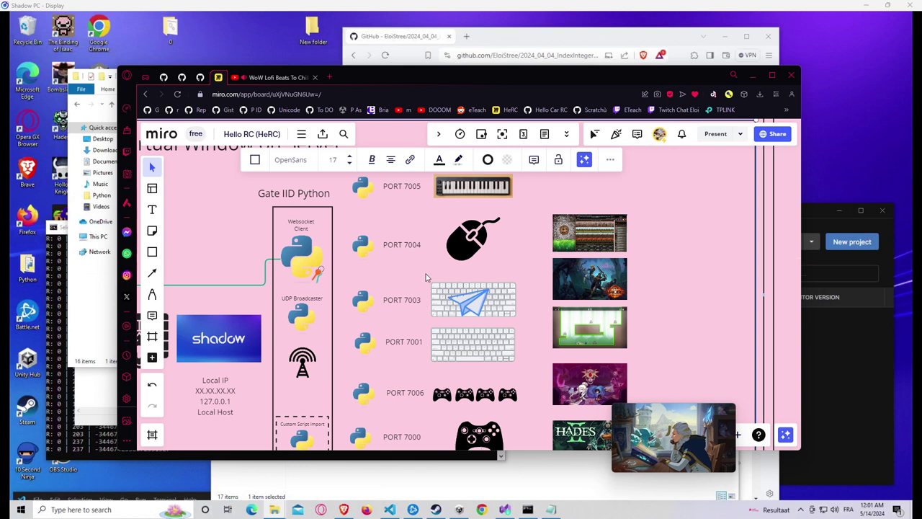
Correct the port labels so the keyboard's entry reads PORT 7002.
left_click(427, 390)
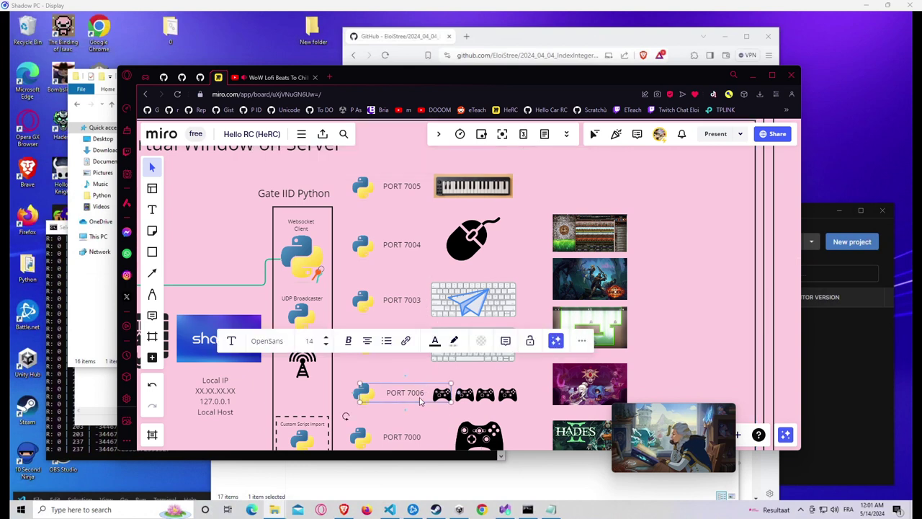
double_click(420, 395)
left_click(422, 393)
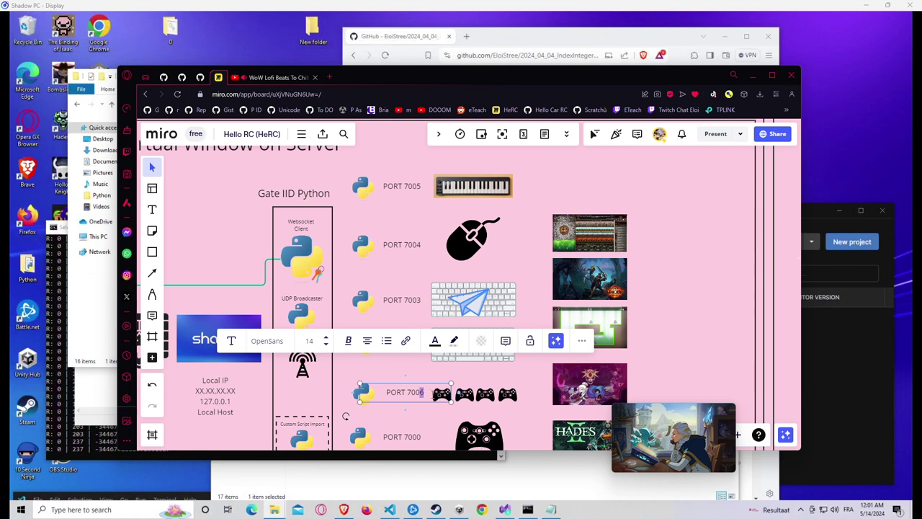
type("1")
left_click(422, 303)
left_click(425, 344)
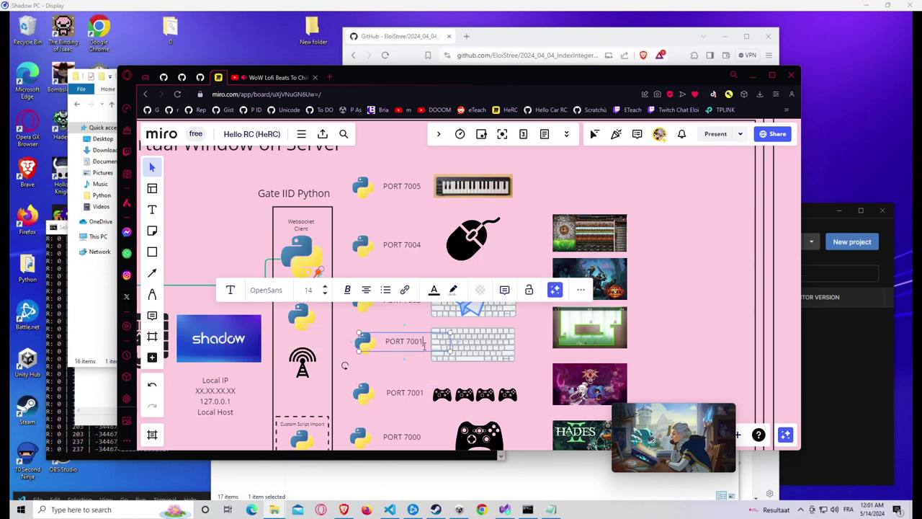
type("2")
left_click(468, 367)
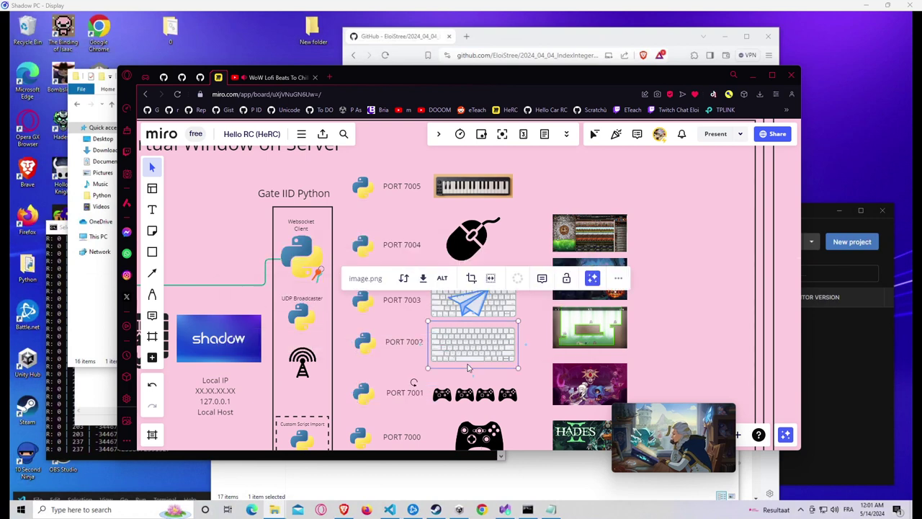
left_click(721, 319)
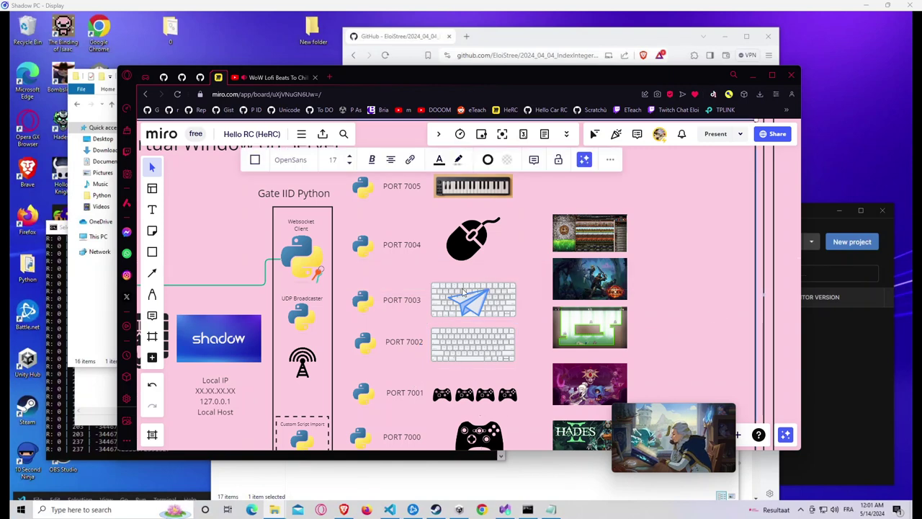
scroll(465, 303, "up", 2)
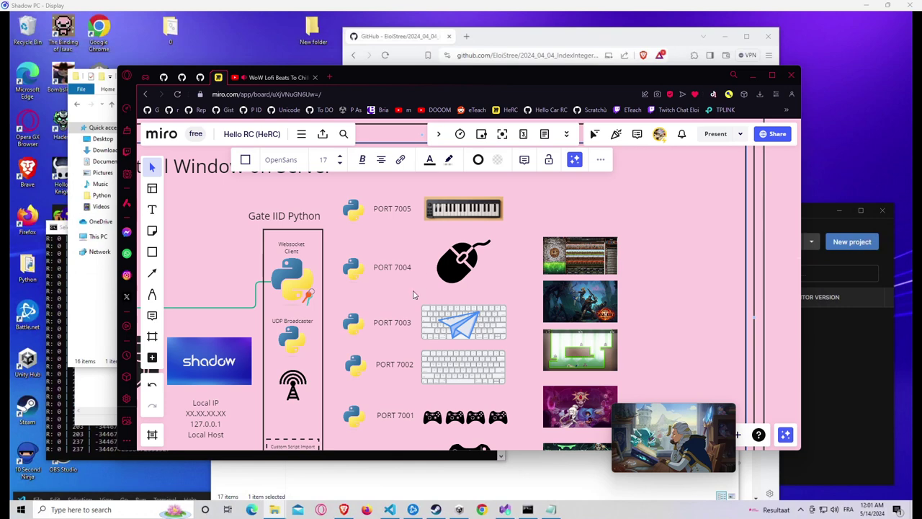
scroll(414, 294, "down", 3)
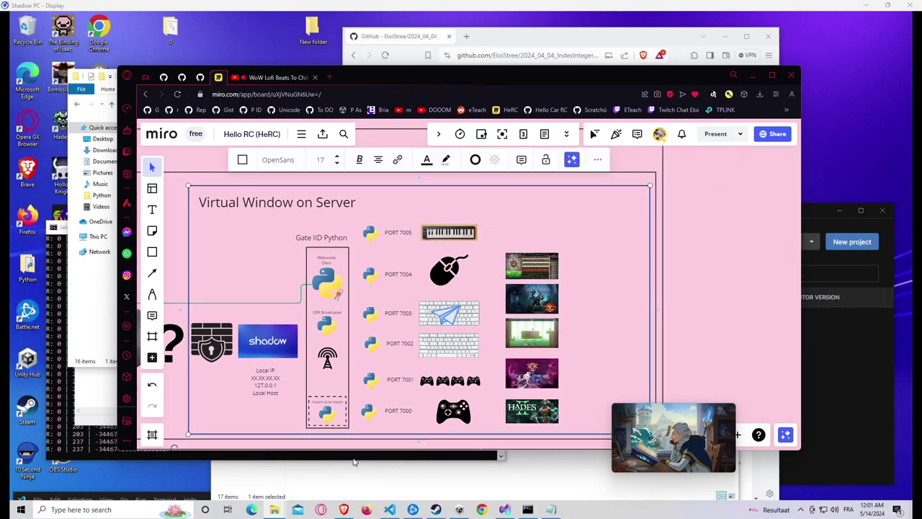
key("super+Down")
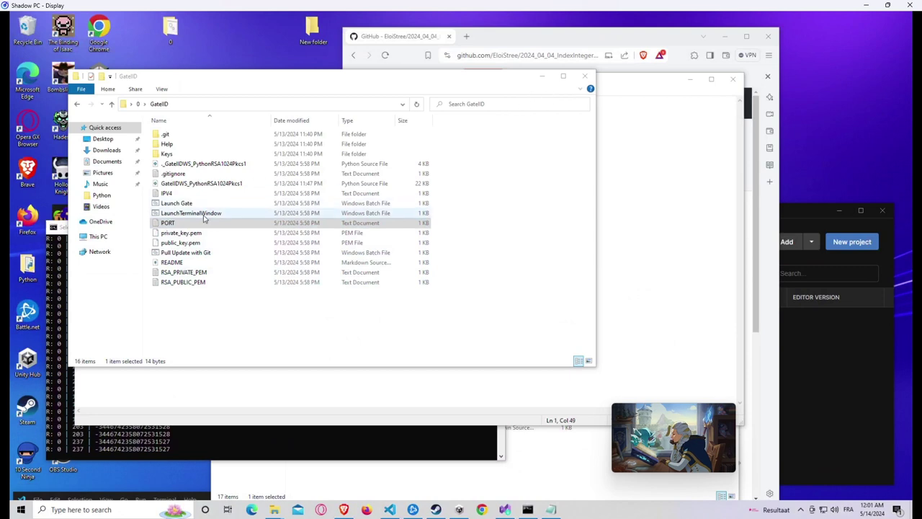
Save the PORT file in Notepad and close it.
left_click(266, 389)
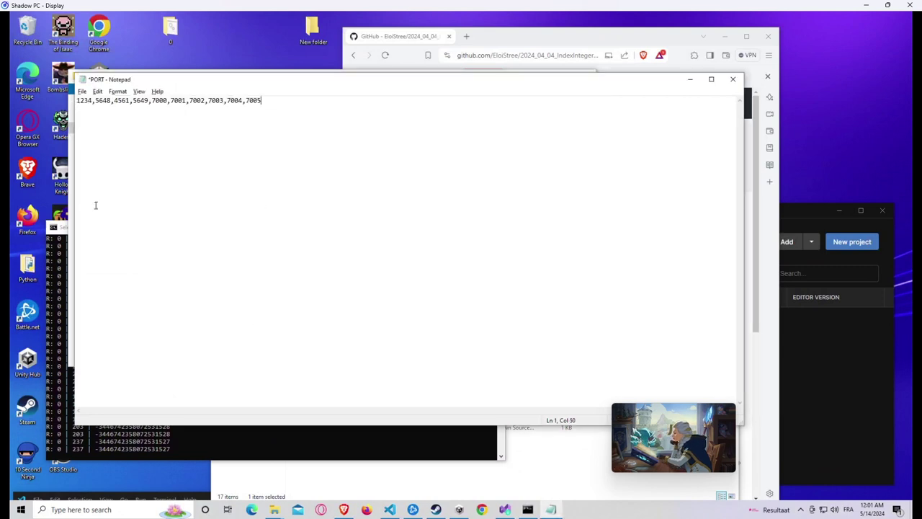
key("ctrl+s")
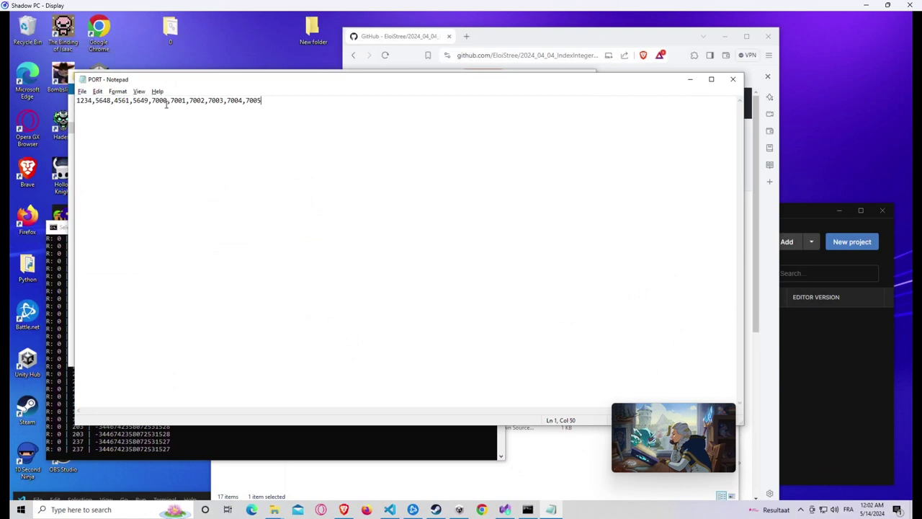
left_click(733, 79)
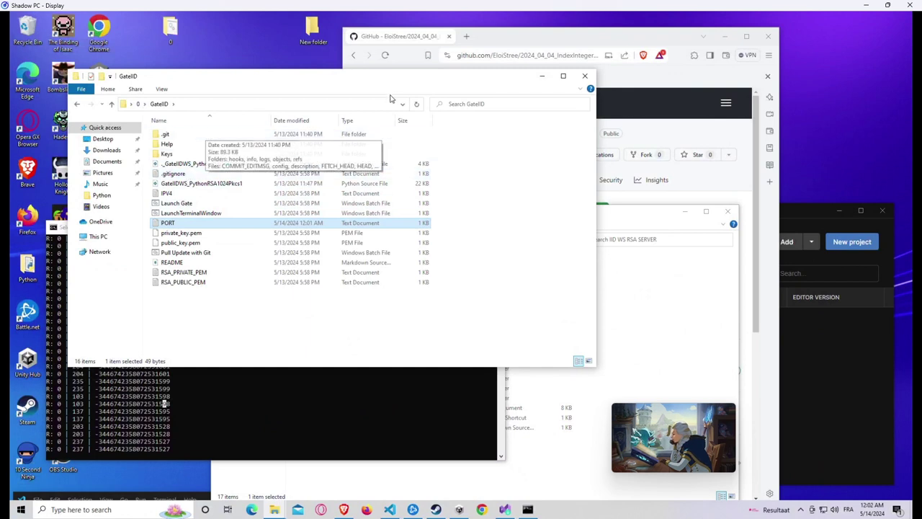
Close the old console and run the Launch Gate script.
left_click(388, 417)
left_click(495, 226)
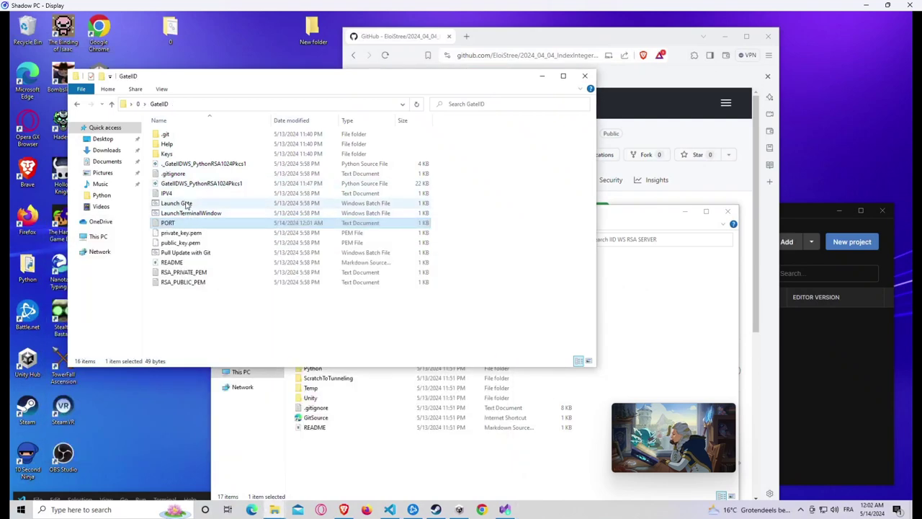
double_click(185, 201)
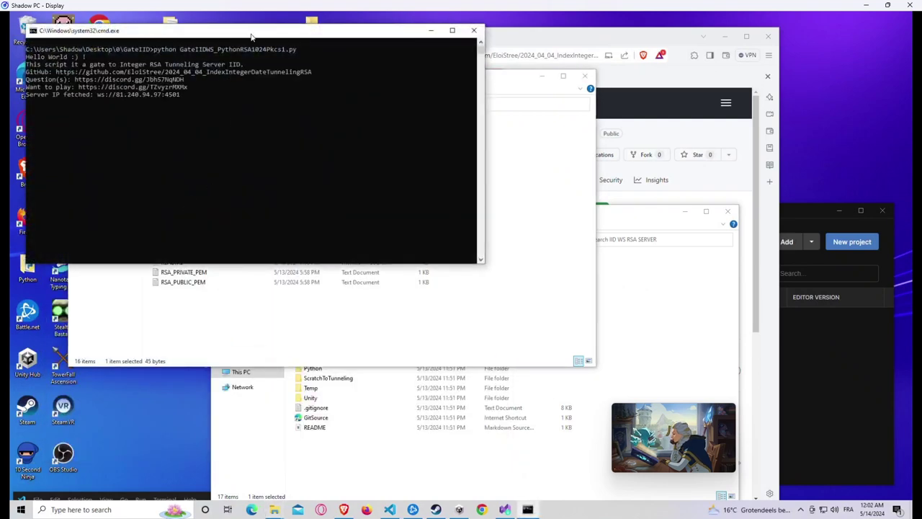
left_click_drag(251, 36, 243, 30)
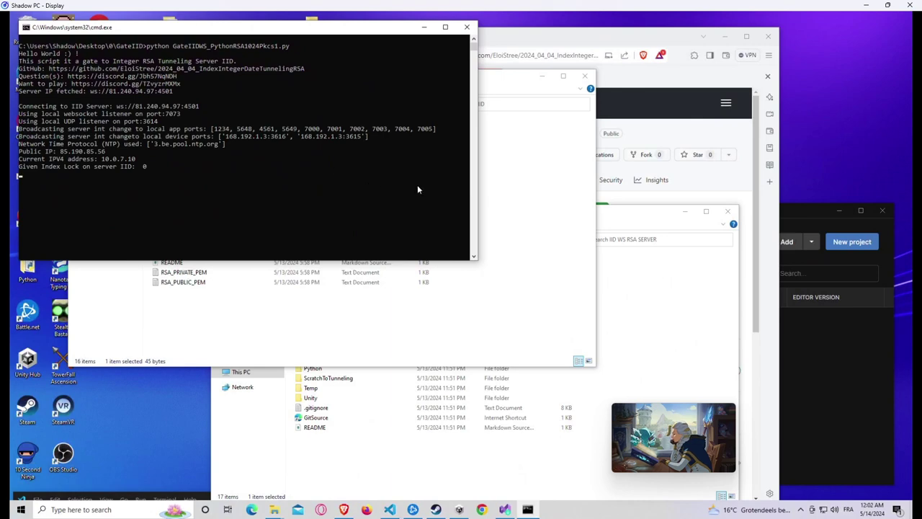
Close the PEM-key, Local Disk (C:) and GitHub windows, and center Unity Hub.
left_click(584, 76)
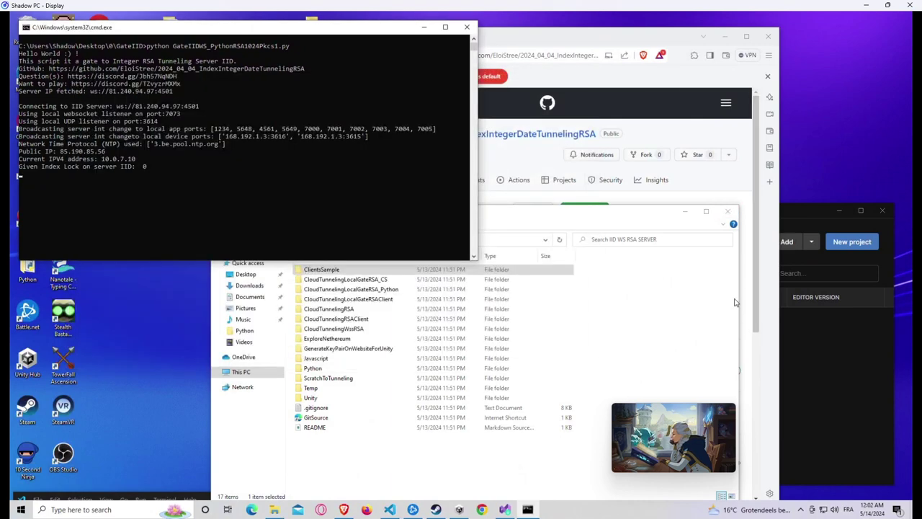
left_click(373, 472)
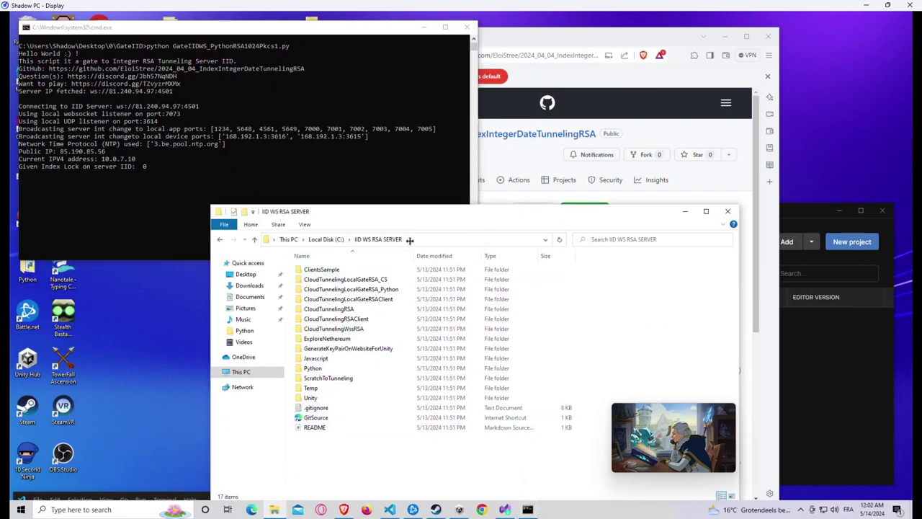
left_click(326, 239)
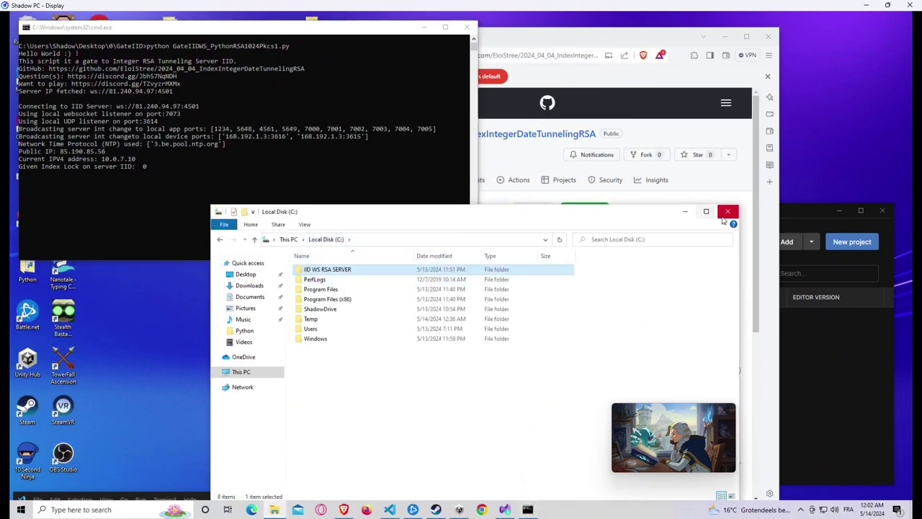
left_click(728, 211)
left_click(733, 43)
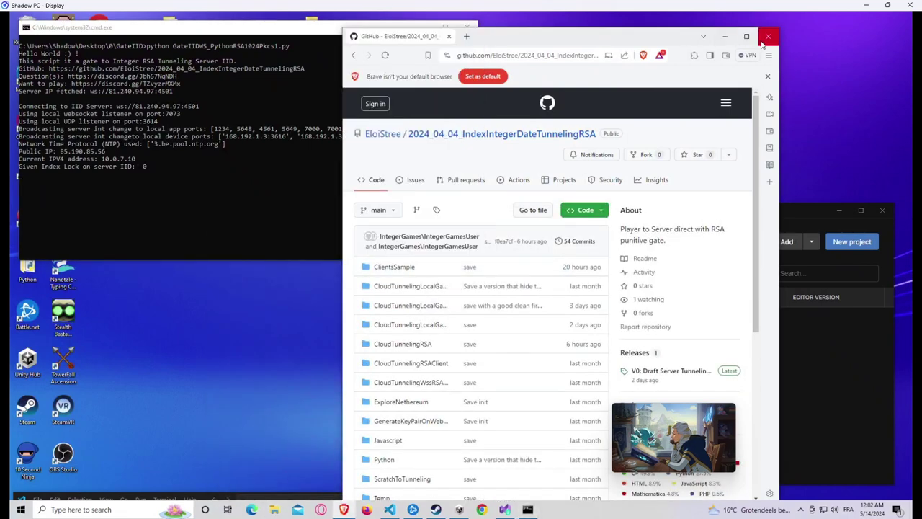
left_click(765, 42)
left_click_drag(723, 207, 365, 193)
Check the Unity 2022.3.28f1 download and continue the Visual Studio Installer setup, moving cmd top-right.
left_click(103, 442)
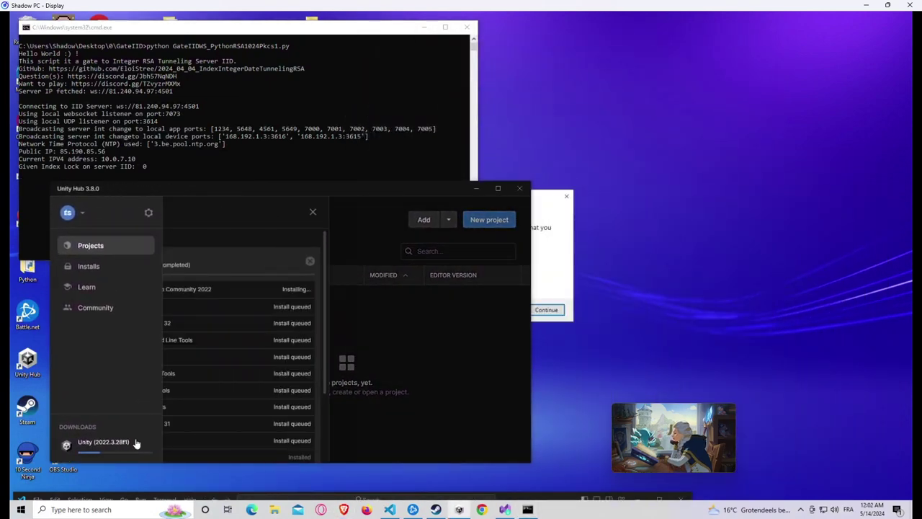
scroll(306, 323, "down", 3)
scroll(309, 323, "up", 3)
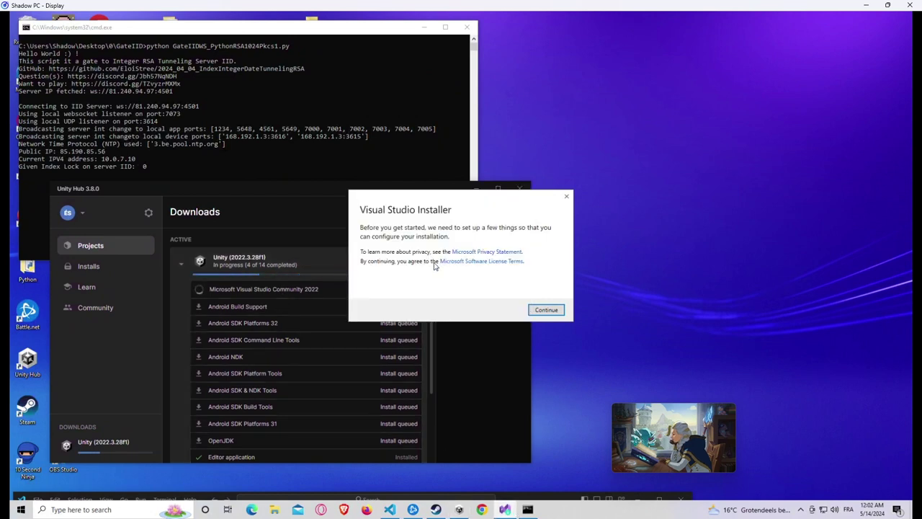
left_click(547, 310)
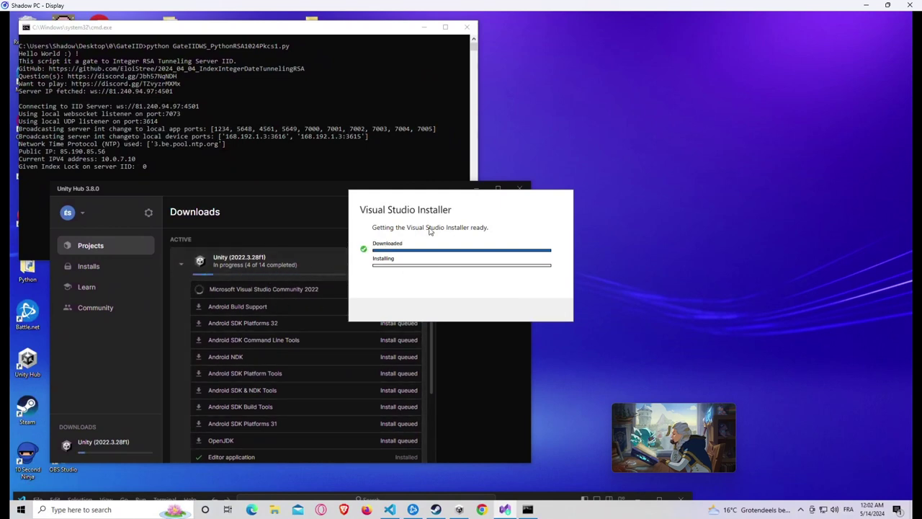
left_click_drag(486, 201, 207, 297)
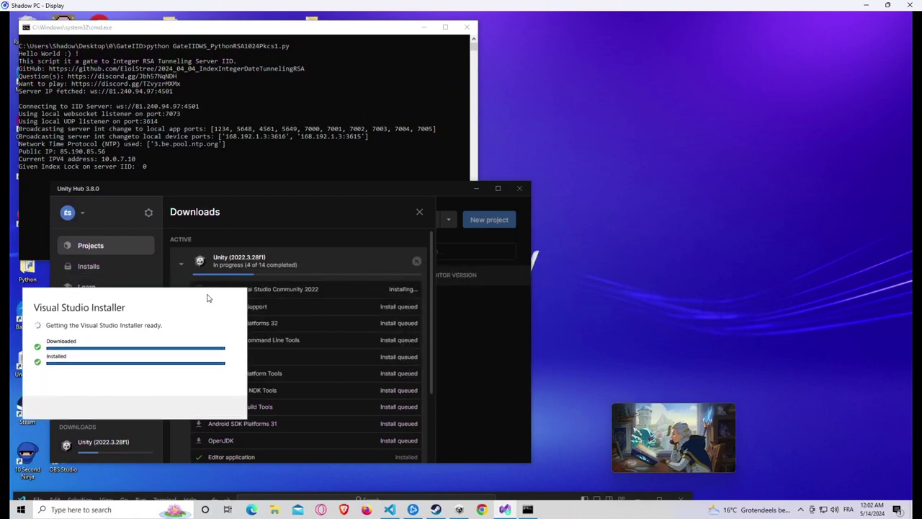
left_click_drag(319, 38, 735, 42)
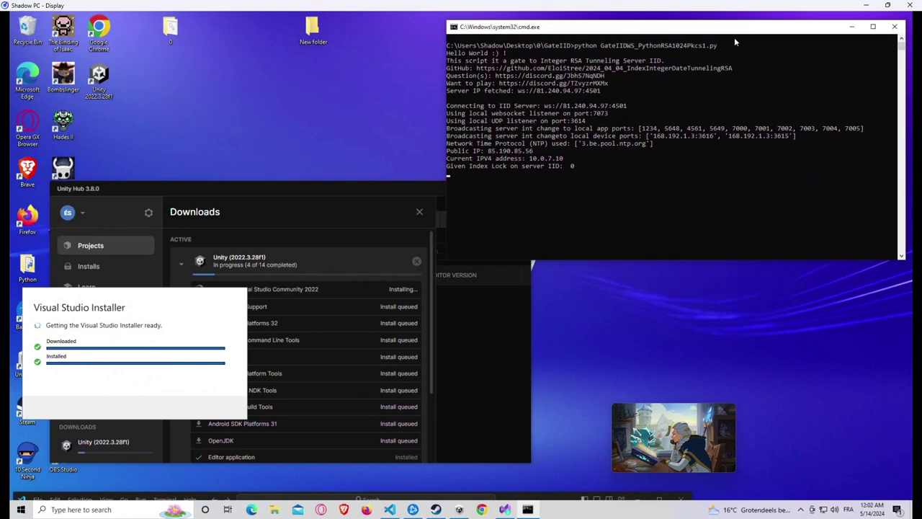
left_click_drag(446, 95, 607, 95)
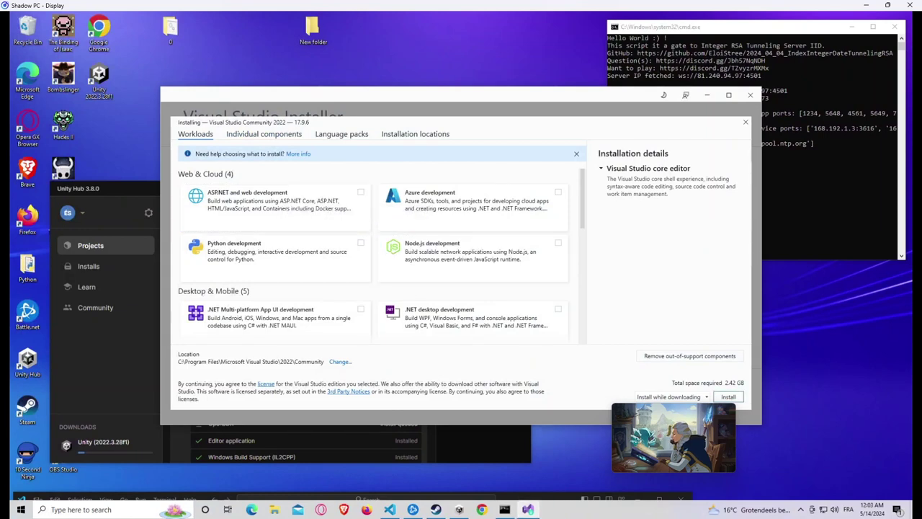
Select the .NET desktop development and Game development with Unity workloads.
left_click(425, 318)
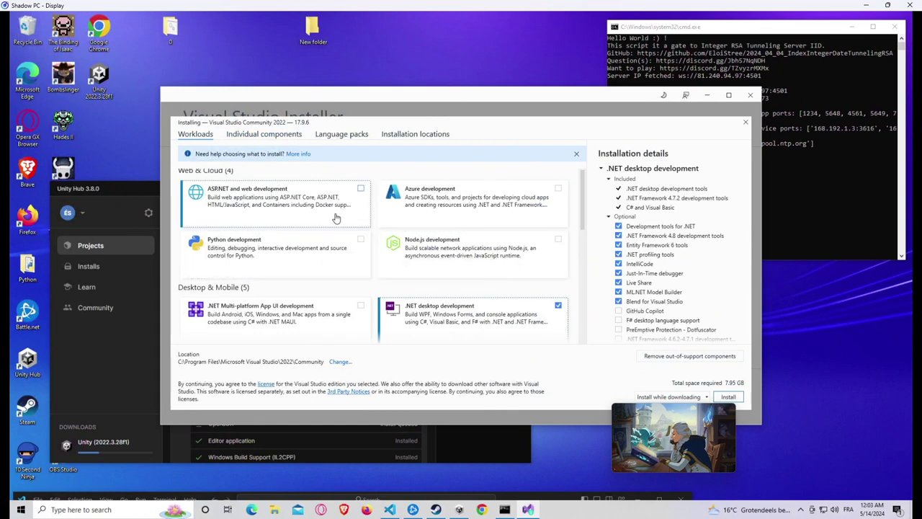
scroll(343, 221, "down", 4)
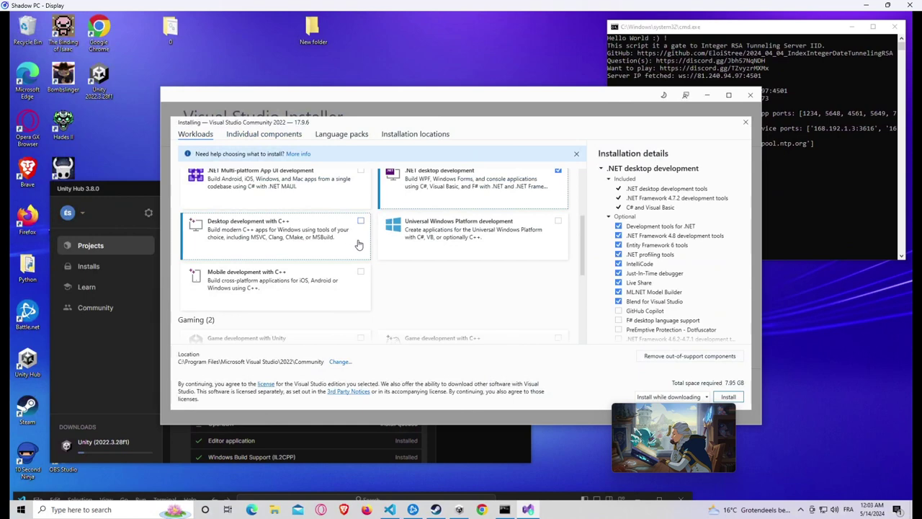
scroll(412, 259, "down", 4)
left_click(348, 224)
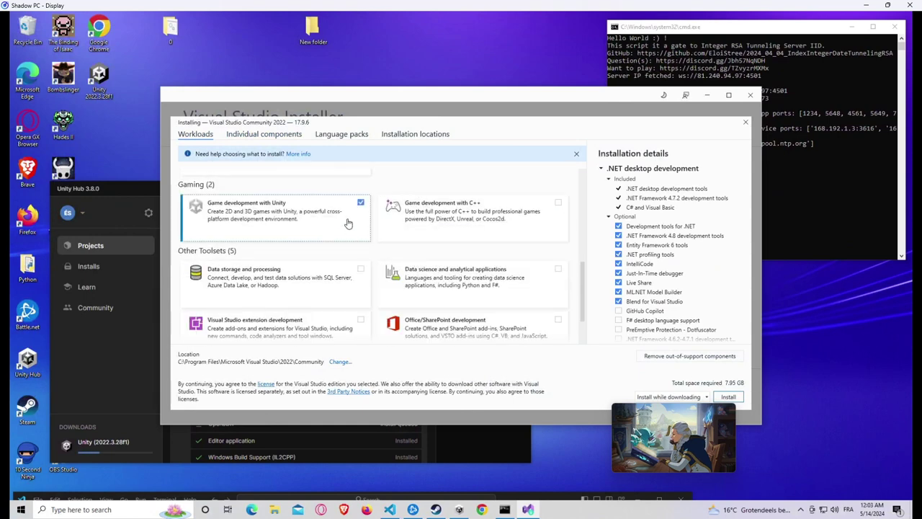
Include GitHub Copilot and start installing Visual Studio Community 2022.
scroll(430, 288, "down", 1)
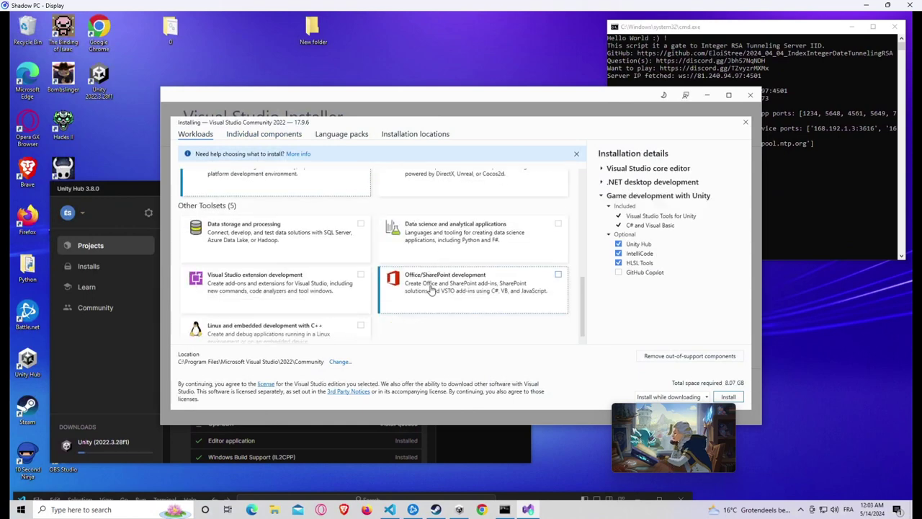
scroll(354, 274, "down", 1)
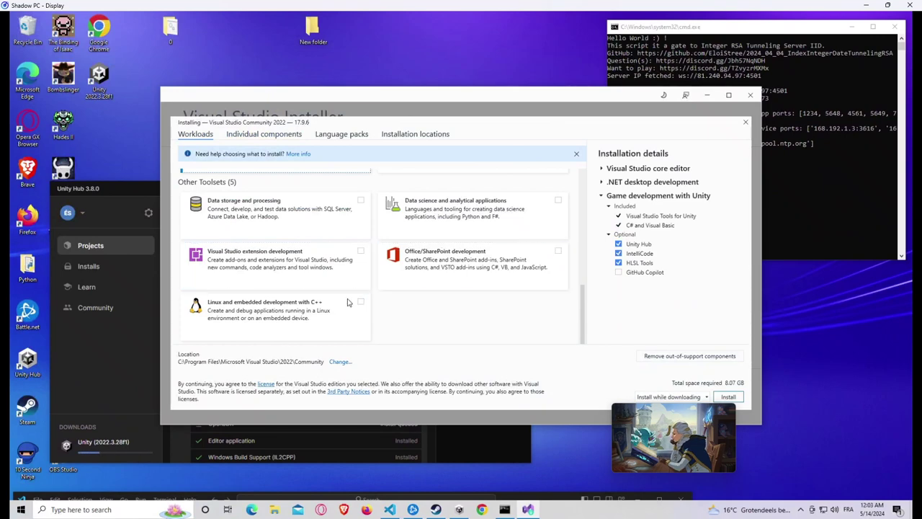
scroll(340, 298, "up", 5)
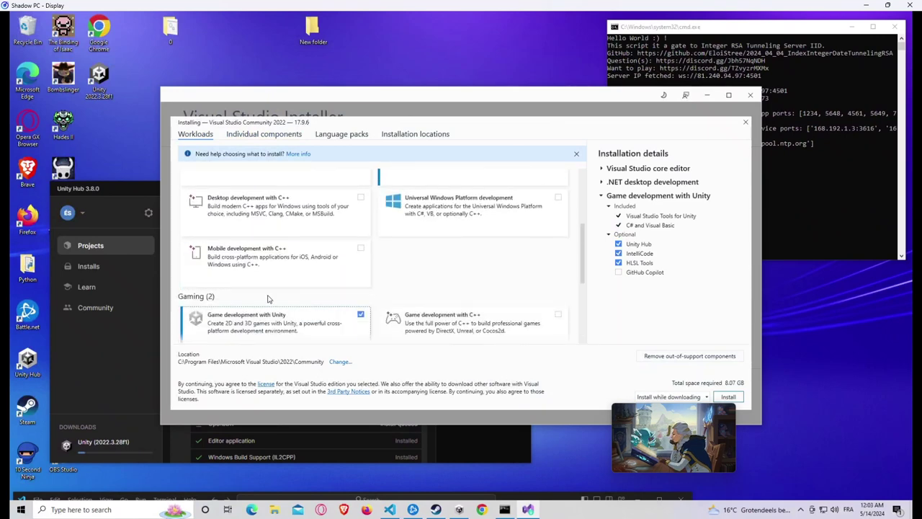
scroll(362, 301, "up", 1)
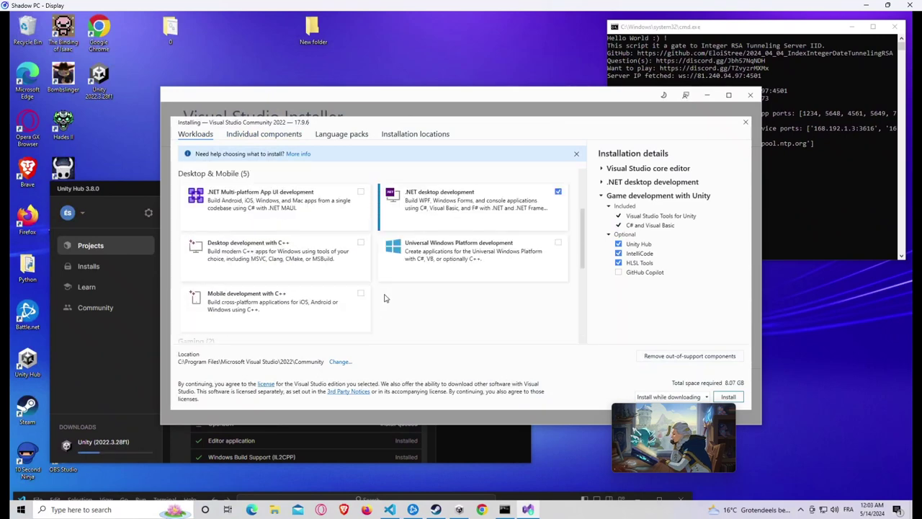
scroll(389, 298, "up", 3)
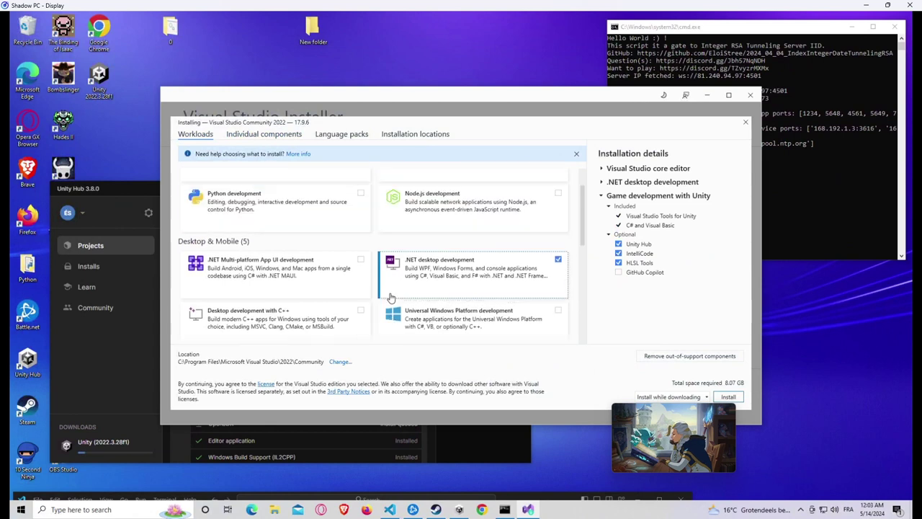
scroll(389, 297, "up", 1)
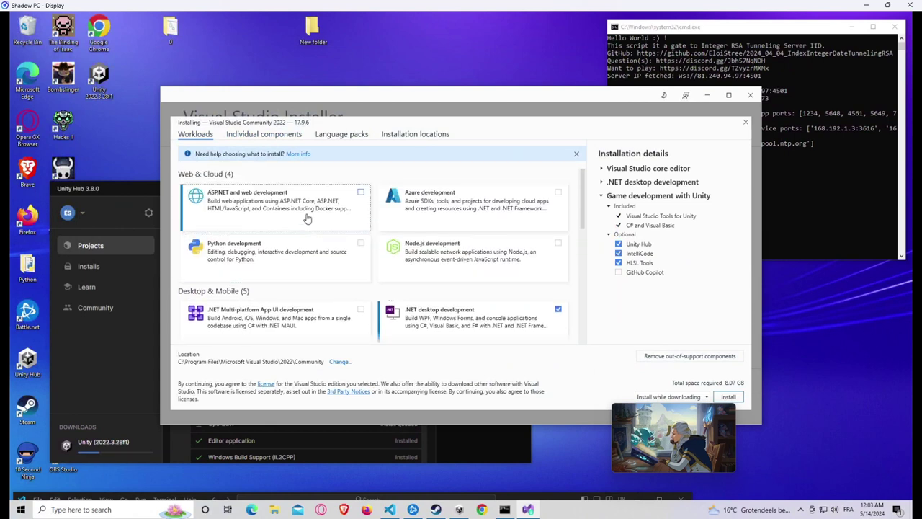
left_click(618, 272)
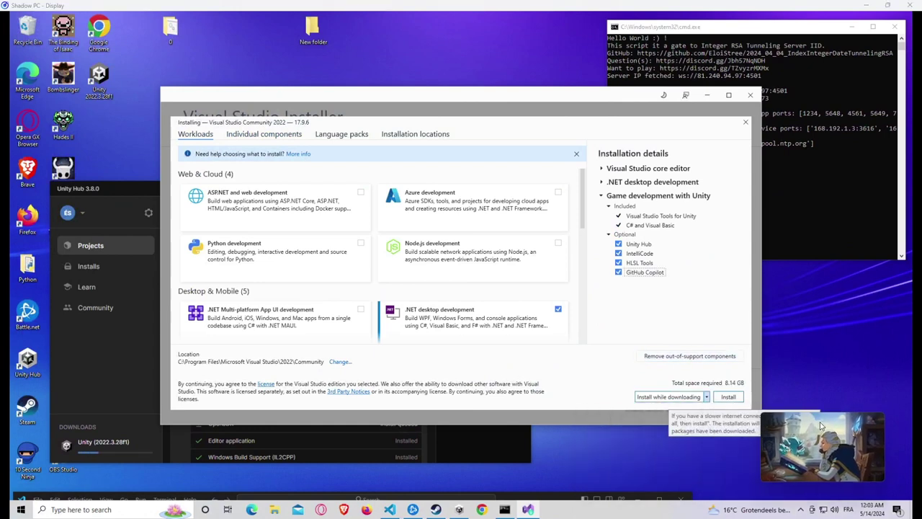
left_click(729, 397)
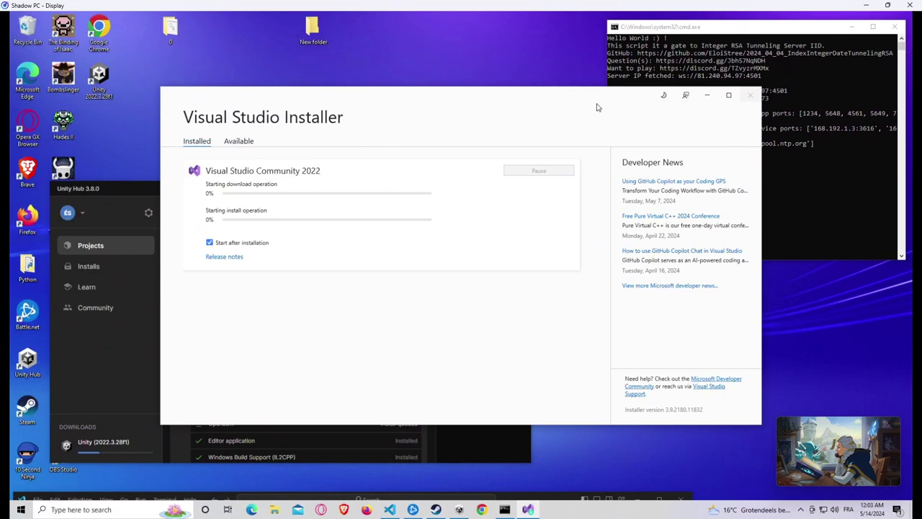
left_click_drag(596, 106, 531, 364)
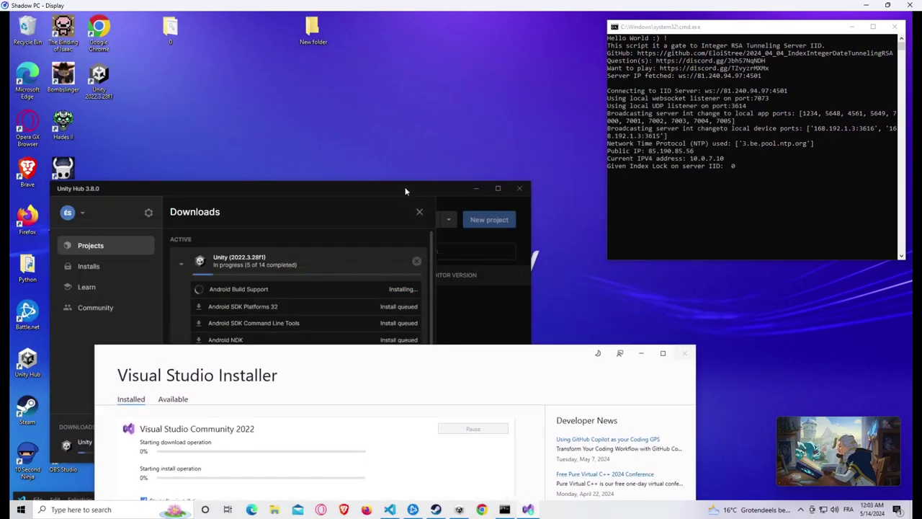
Browse File Explorer to C:\IID WS RSA SERVER\ClientsSample\Python.
left_click_drag(405, 190, 475, 397)
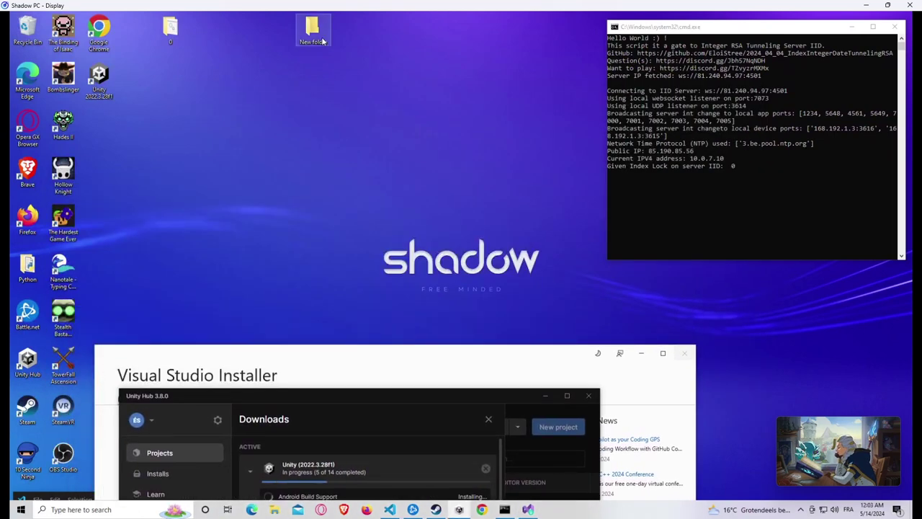
double_click(321, 41)
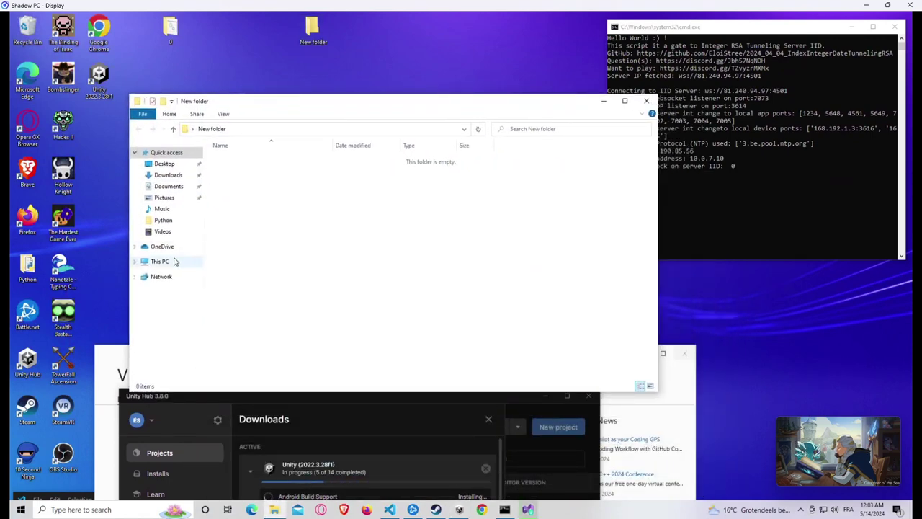
left_click(173, 262)
double_click(263, 256)
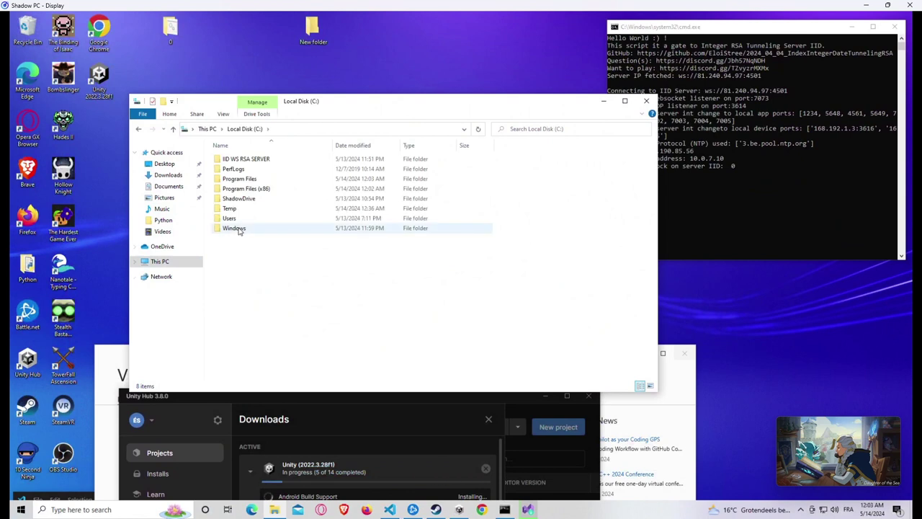
double_click(256, 160)
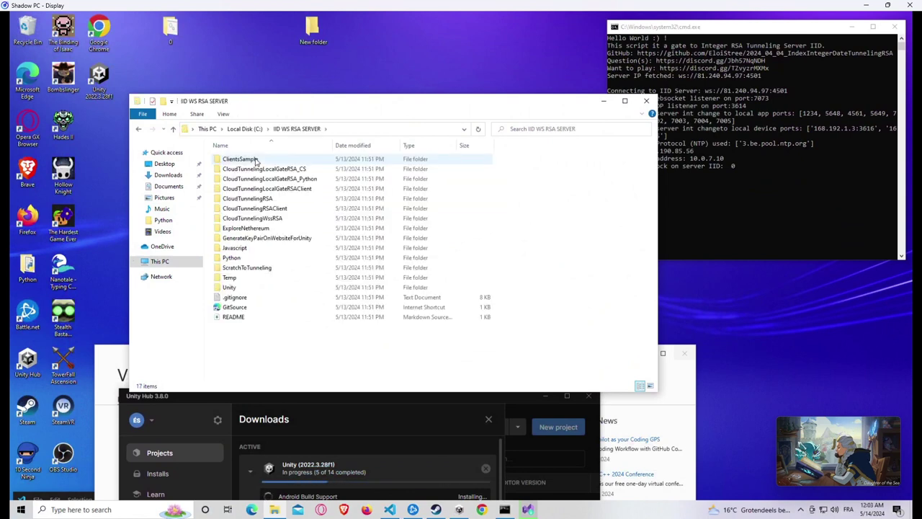
double_click(243, 159)
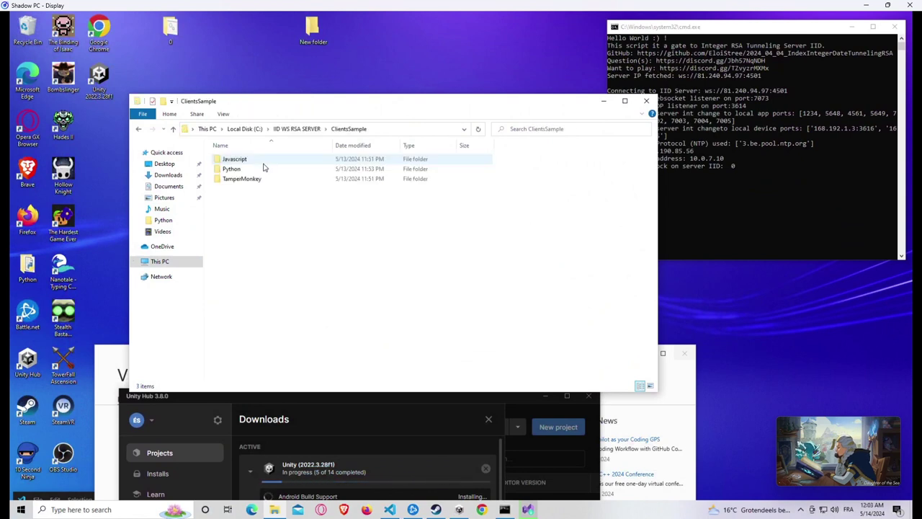
double_click(247, 169)
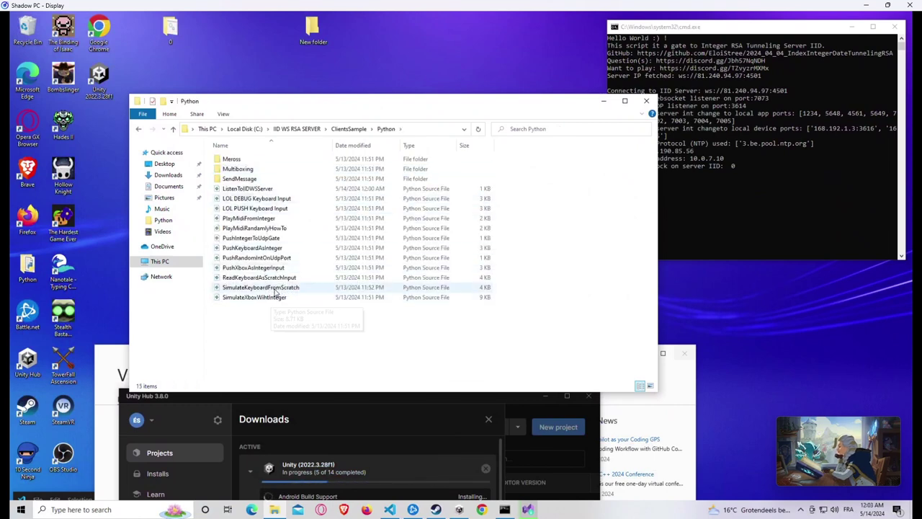
Select the SimulateKeyboardFromScratch script and make the folder path editable.
left_click(282, 291)
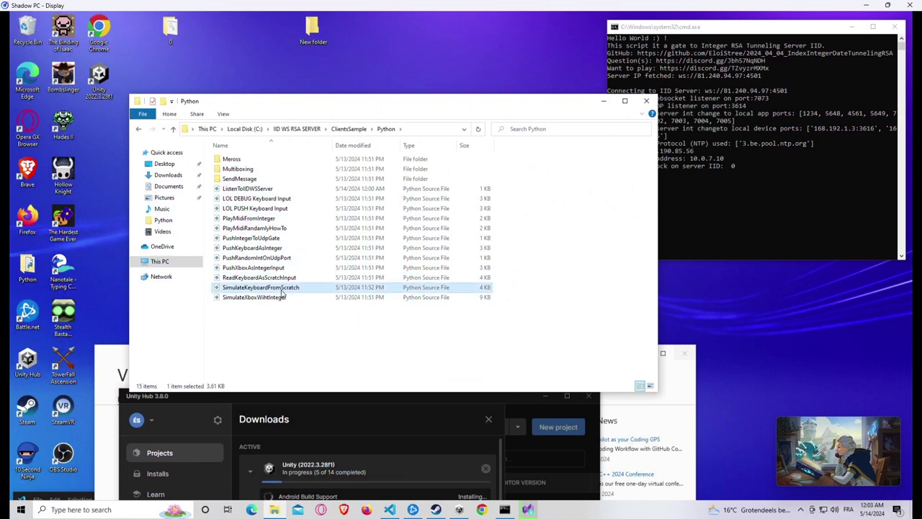
double_click(267, 288)
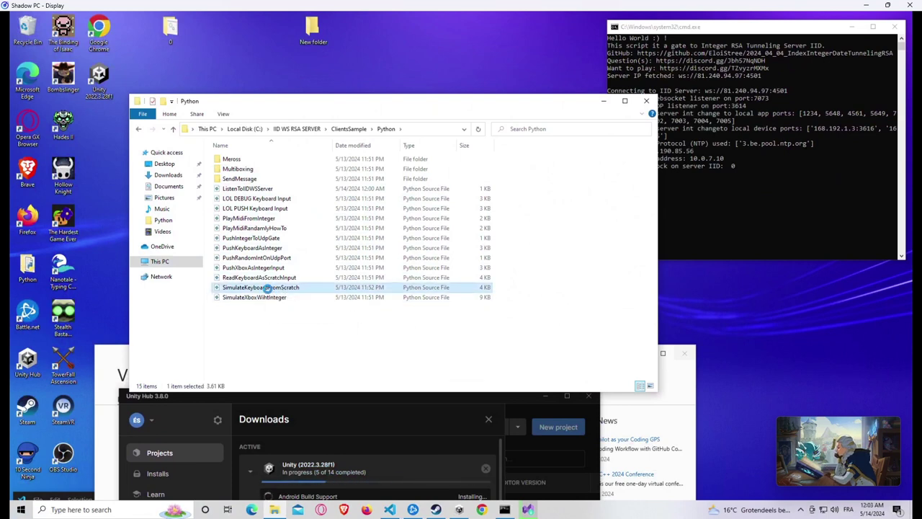
right_click(266, 288)
left_click(429, 126)
left_click(417, 129)
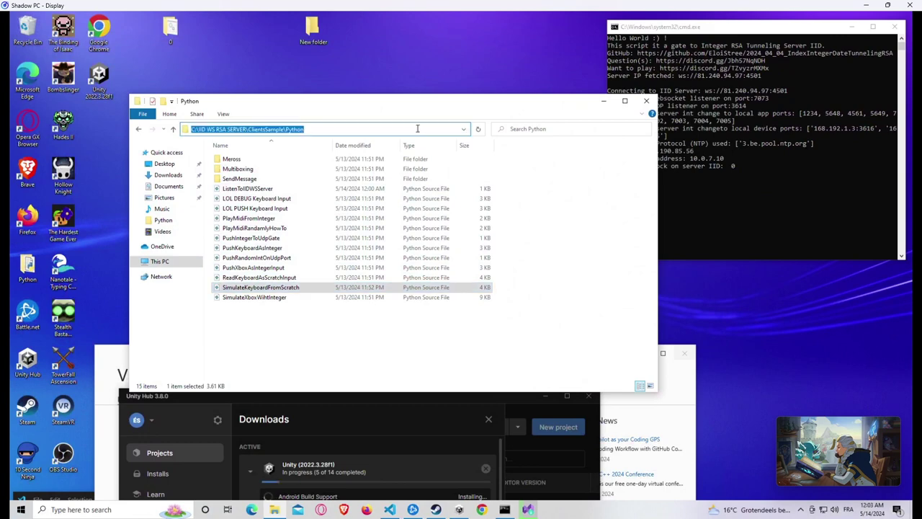
Open cmd in the Python folder and run python SimulateKeyboardFromScratch.py.
type("cmd.exe")
key("Return")
type("python")
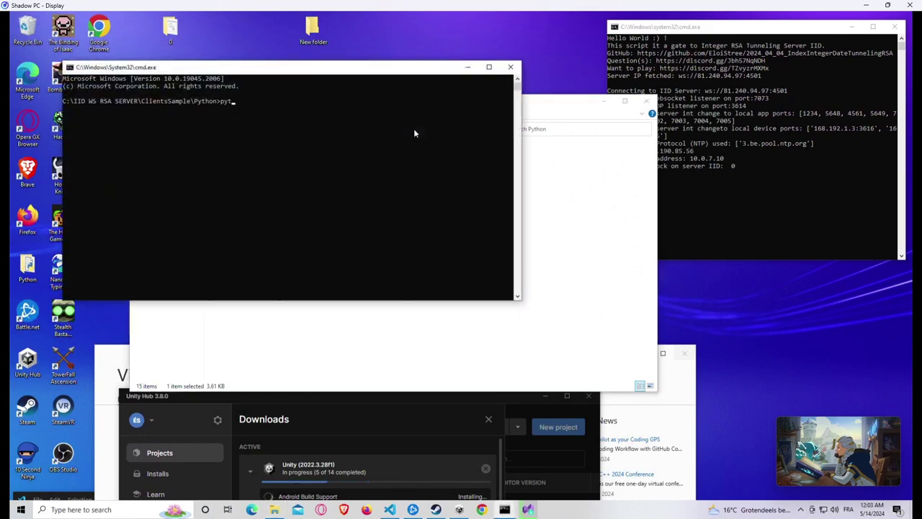
key("Tab")
key("Tab")
key("Tab")
key("Tab")
key("Tab")
key("Tab")
key("Tab")
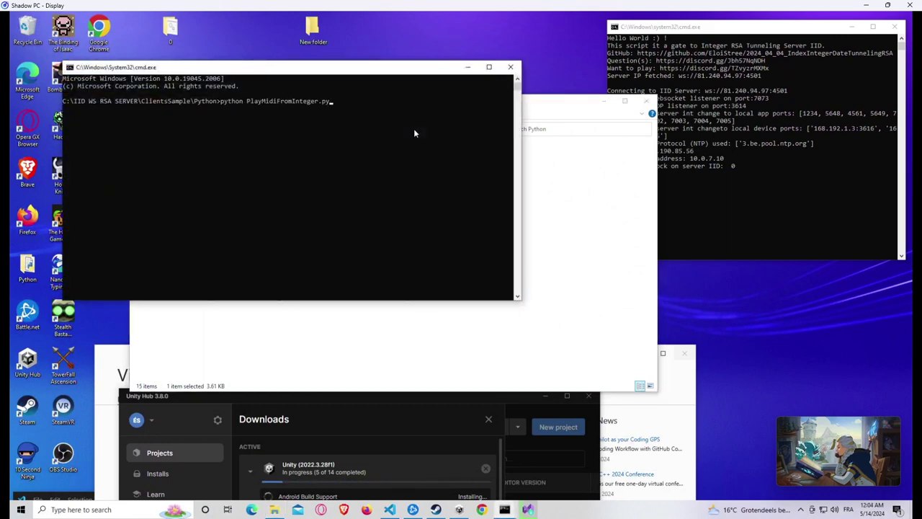
key("Tab")
key("Tab")
key("Tab")
key("Tab")
key("Tab")
key("Tab")
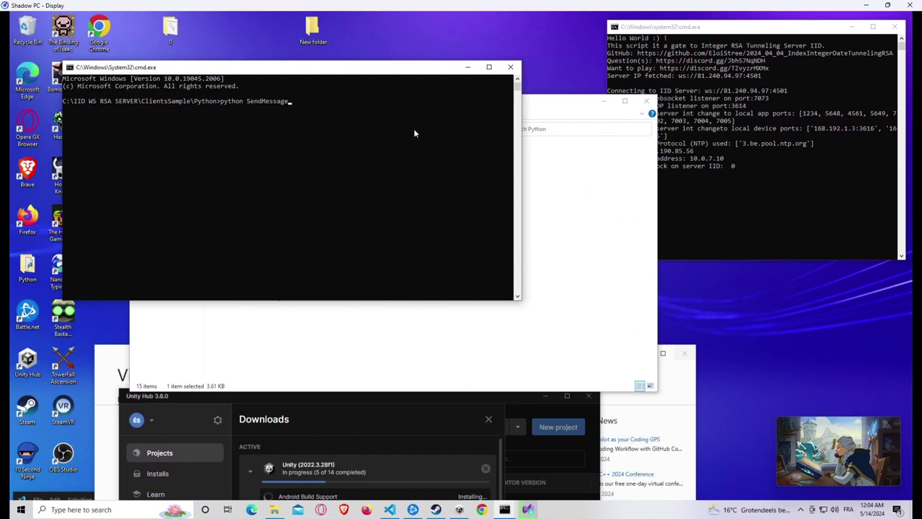
key("Return")
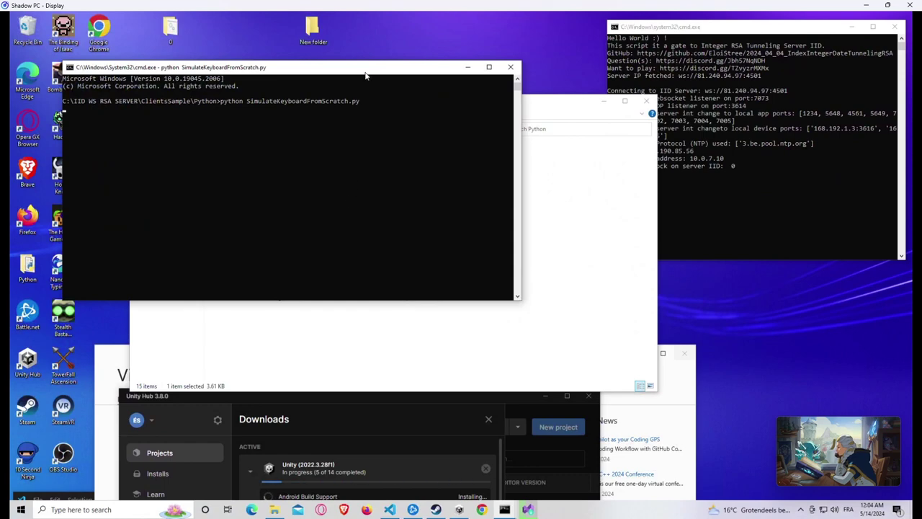
left_click_drag(366, 75, 712, 165)
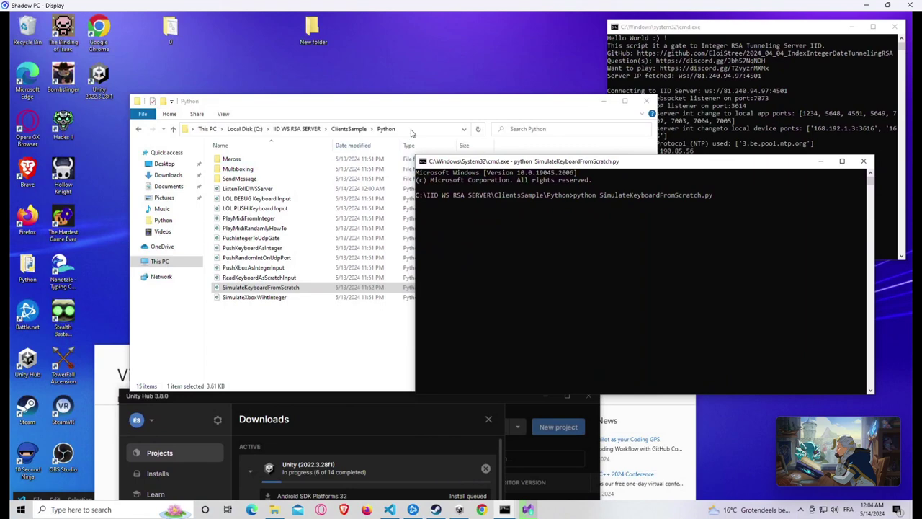
Open a command prompt in the Python folder and run ReadKeyboardAsScratchInput.py.
left_click(411, 132)
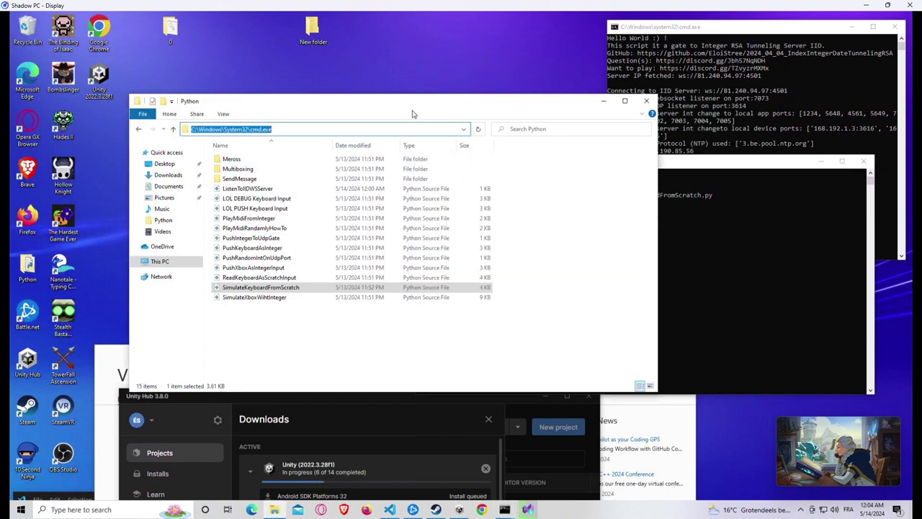
left_click_drag(411, 111, 351, 56)
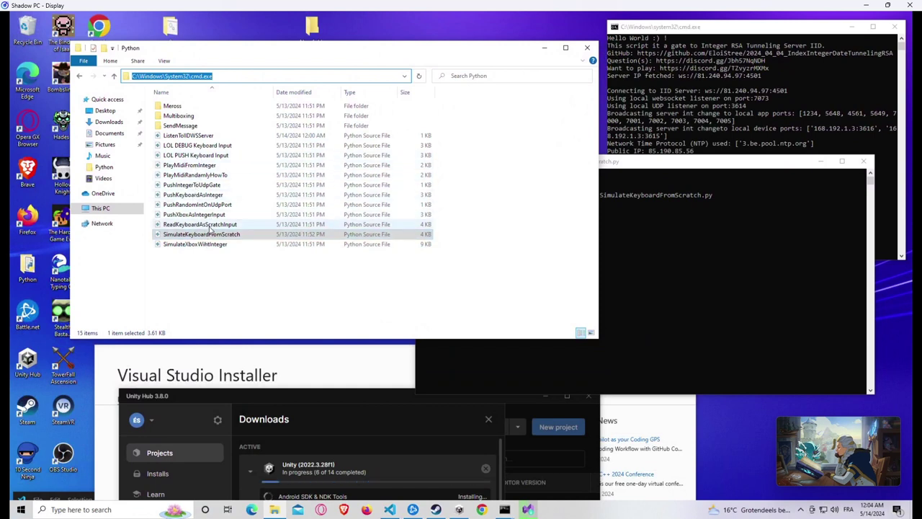
left_click(193, 137)
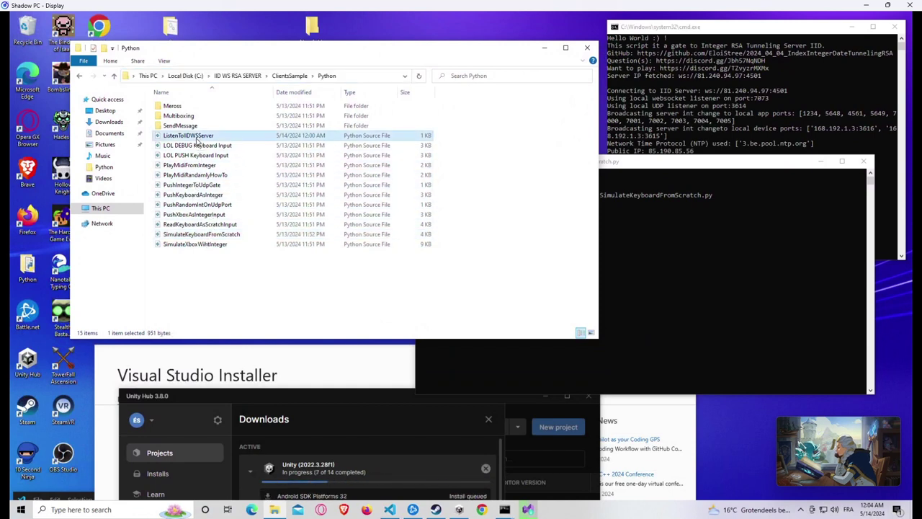
left_click(207, 225)
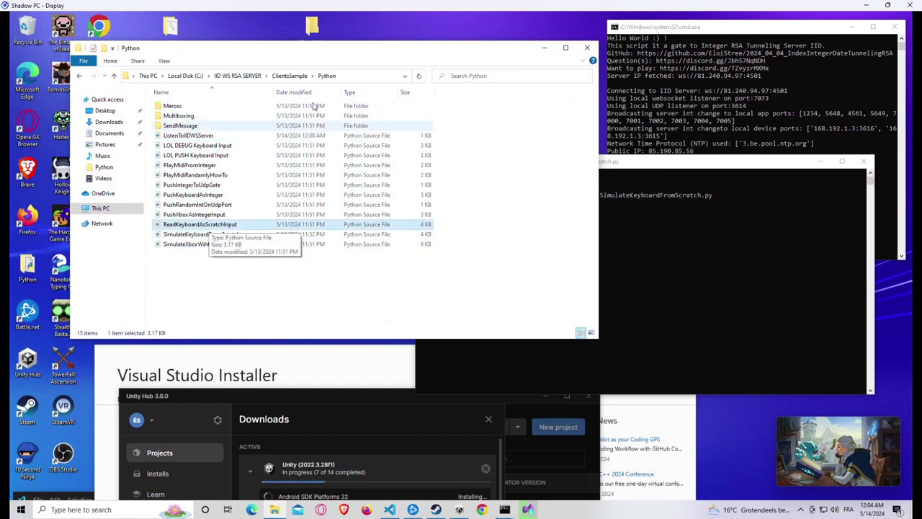
left_click(343, 76)
type("c")
left_click(343, 86)
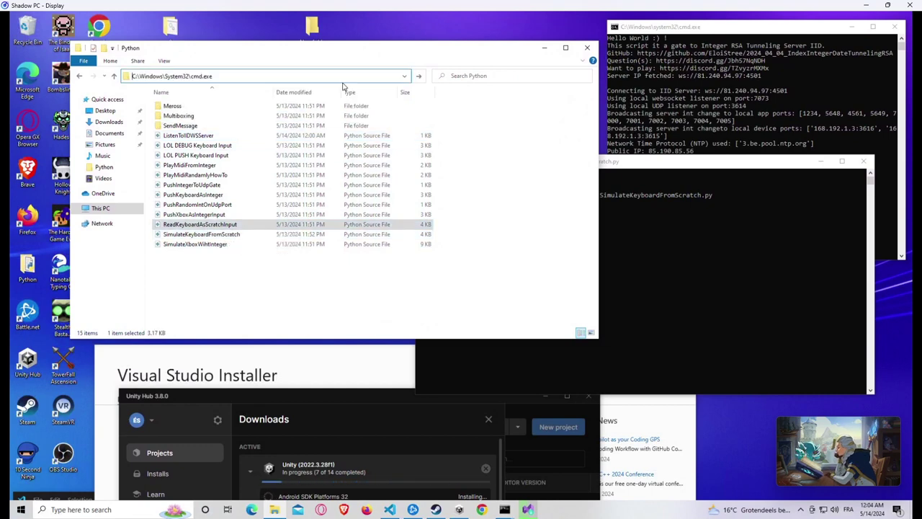
type("p")
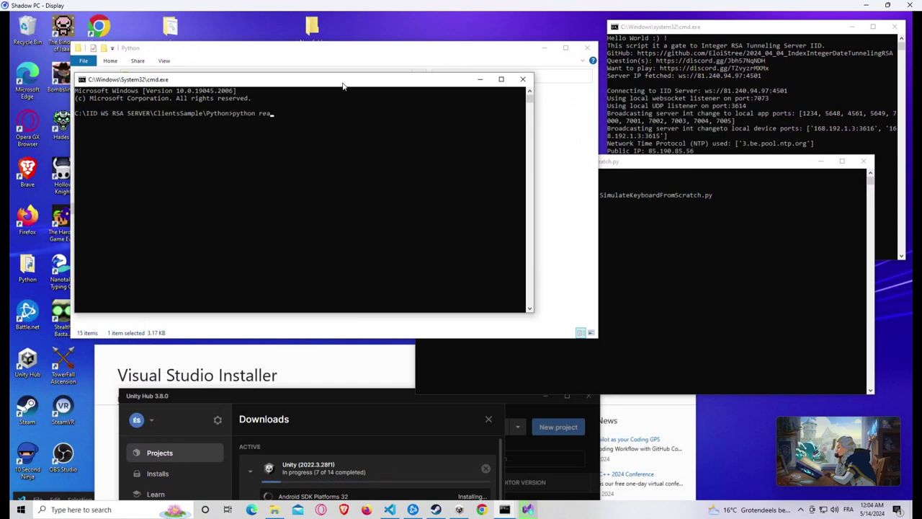
type("ython rea")
key("Tab")
key("Return")
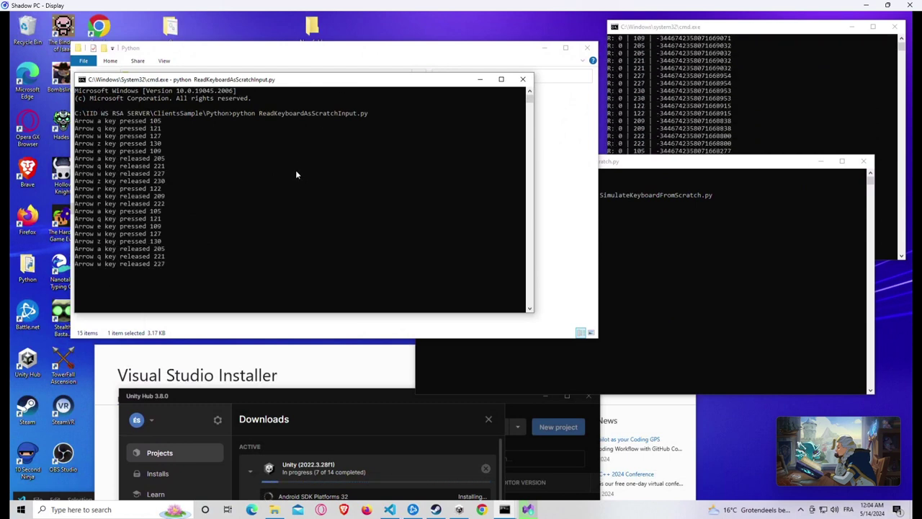
Type test keys 'nnnoootteeeeeaaaqqzwwzzeeerrr' into the Start search so the reader logs them.
left_click(734, 91)
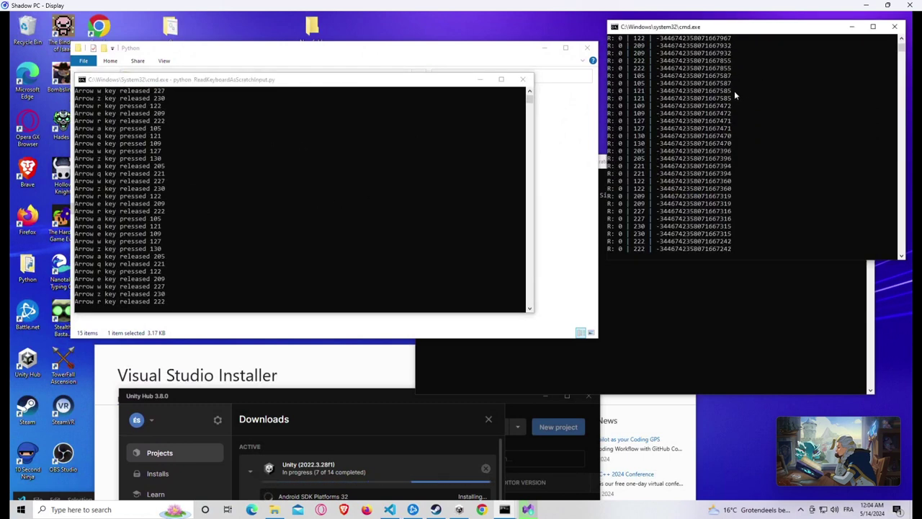
left_click(717, 325)
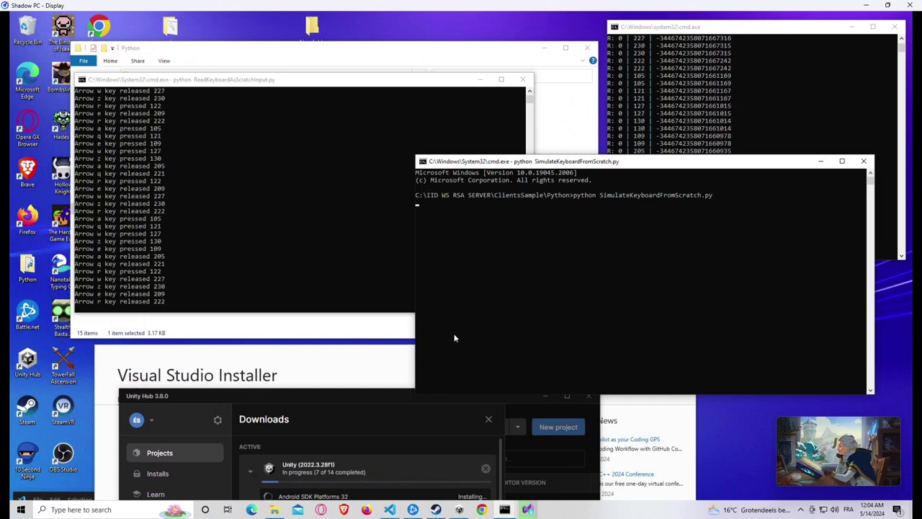
left_click(28, 506)
type("nnnooo")
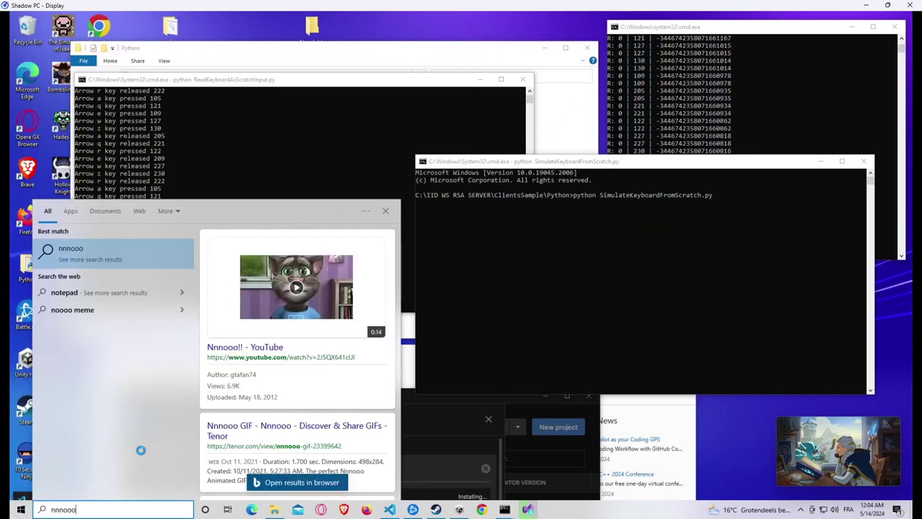
type("tteeeee")
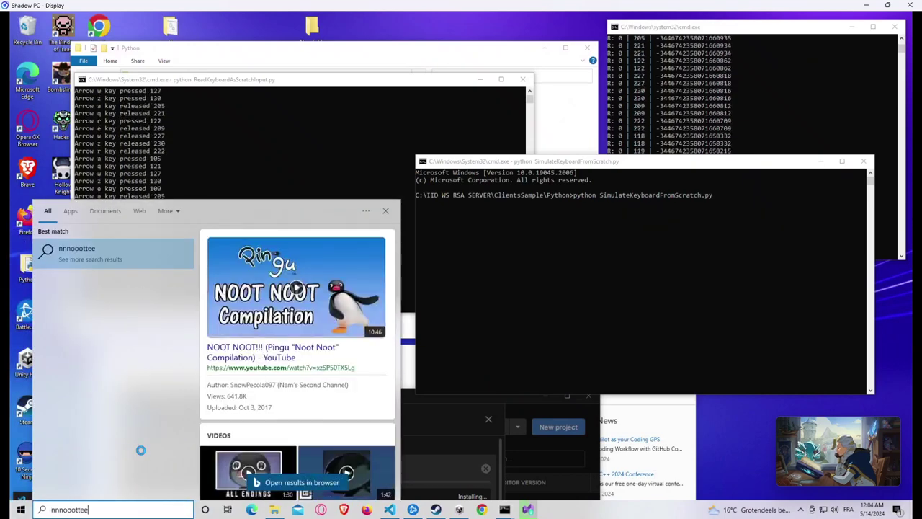
type("aaaqqzwwzzeeerrr")
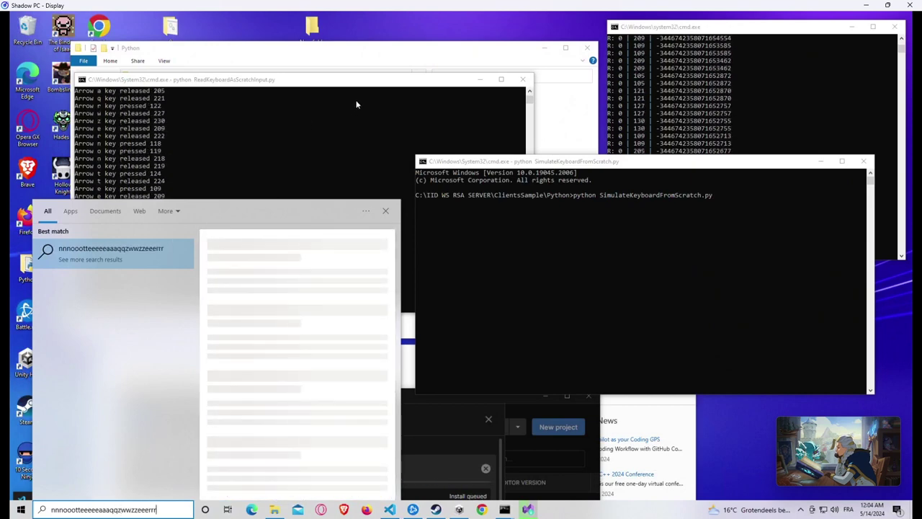
left_click(389, 210)
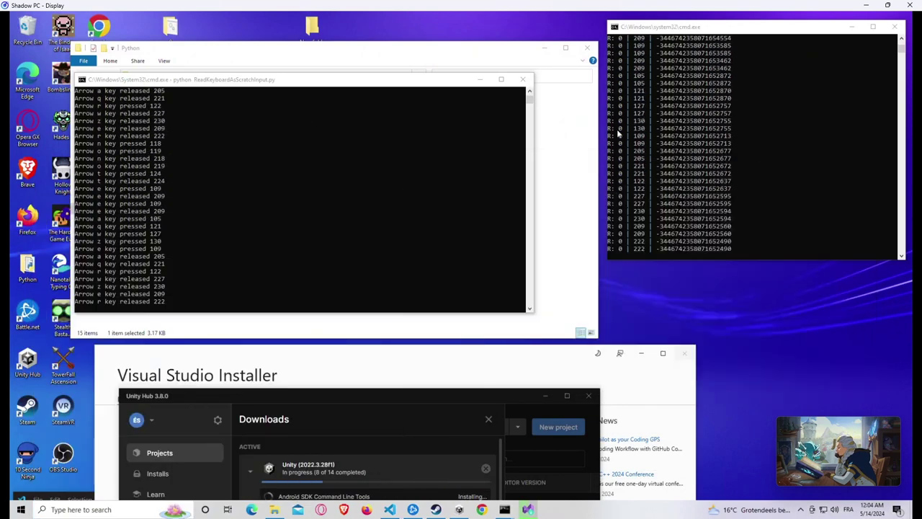
left_click_drag(382, 81, 345, 215)
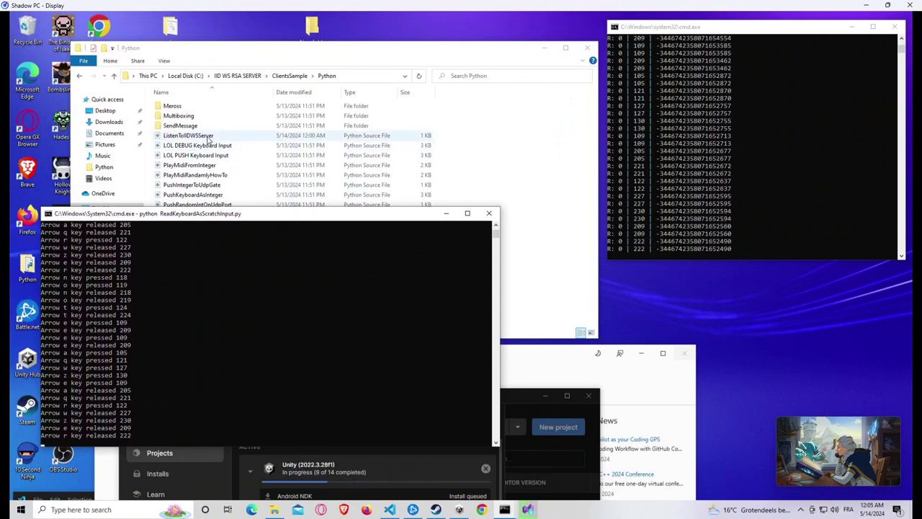
Open a second command prompt in the Python folder and run ListenToIIDWSServer.py.
left_click(360, 79)
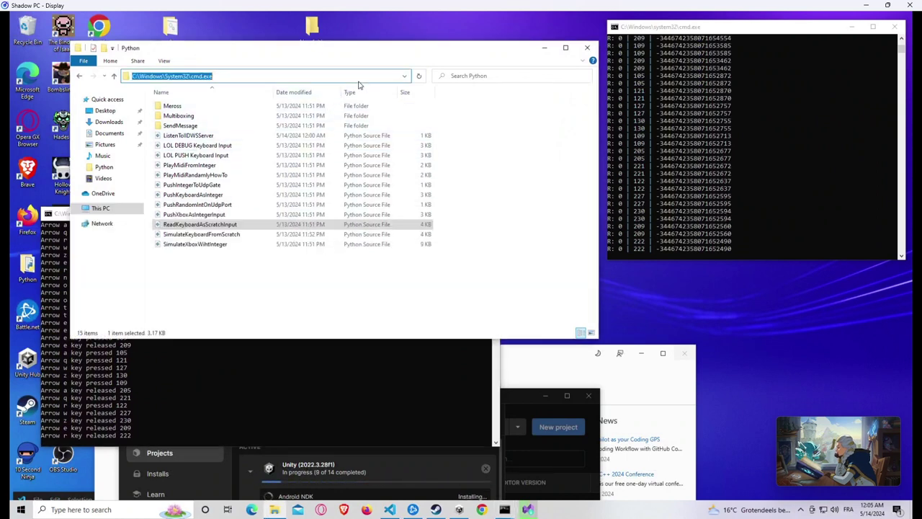
type("cmd")
key("Return")
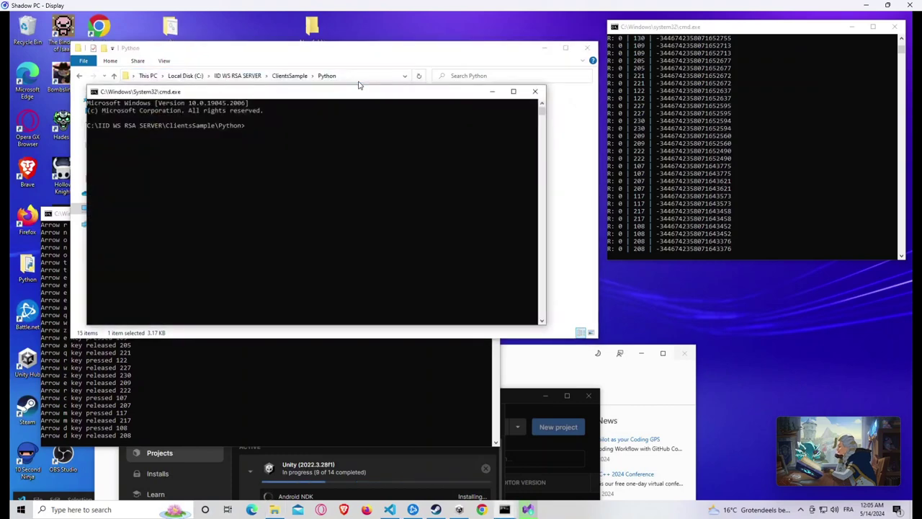
left_click_drag(360, 92, 539, 240)
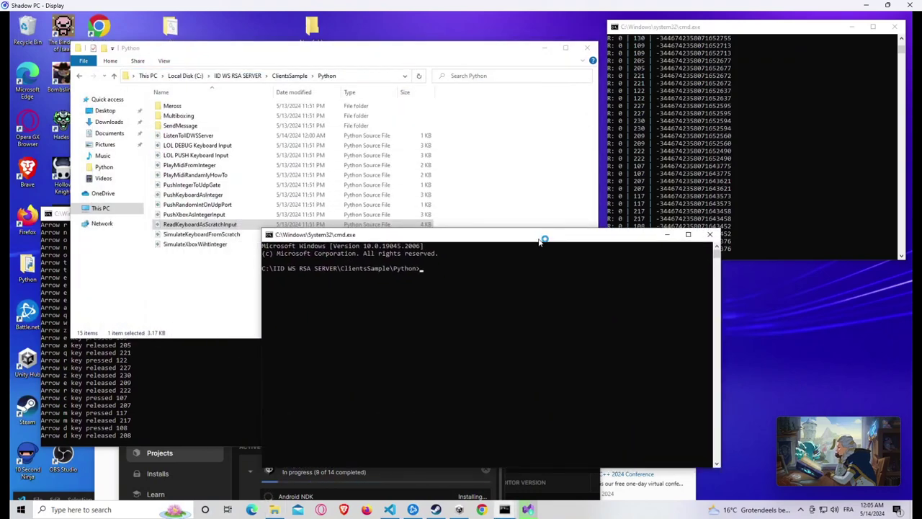
type("python list")
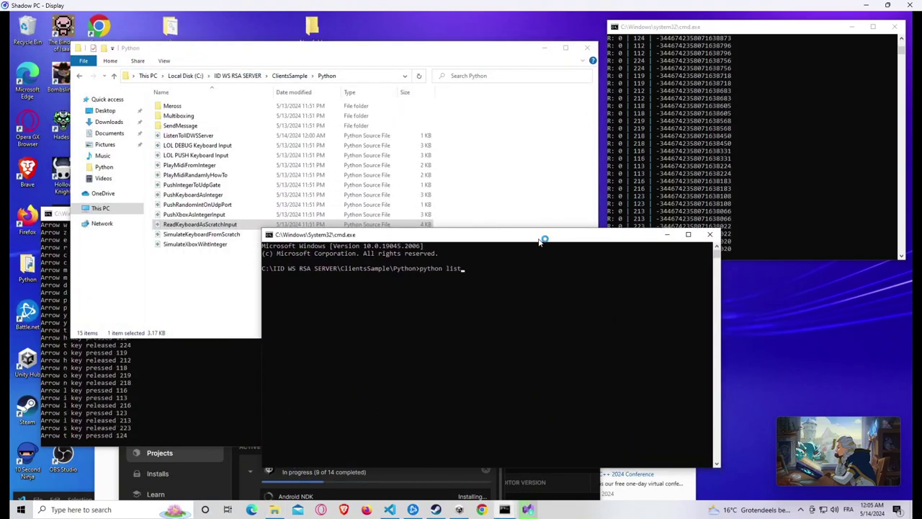
type("entoiid")
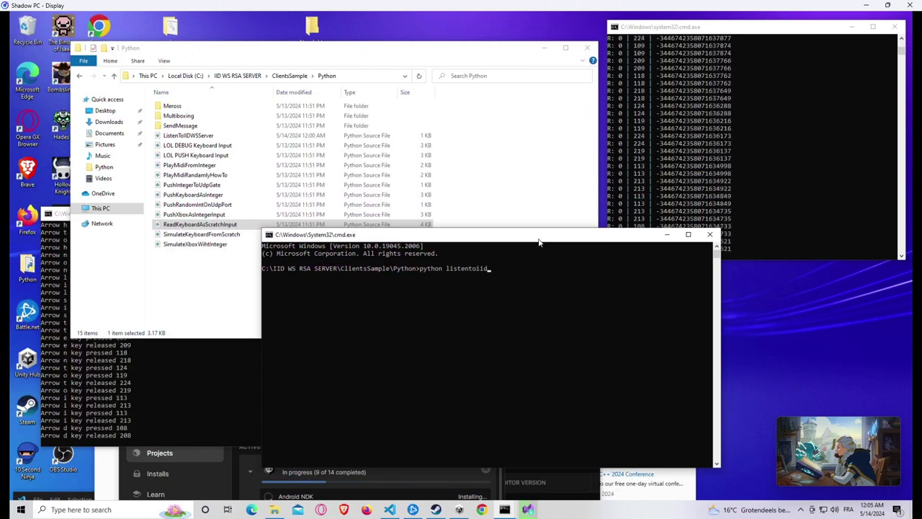
key("Return")
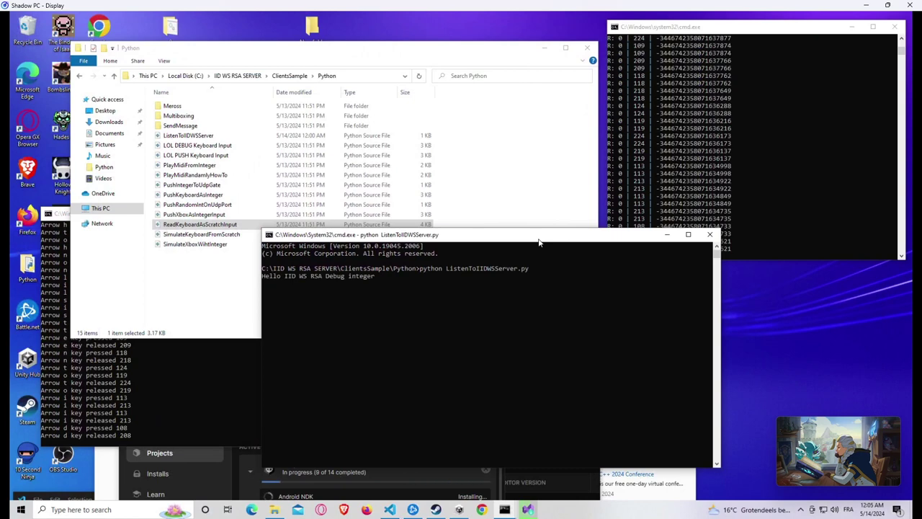
Press test keys a, q, w, z, e, r for the listener and the key-reading console.
key("a")
key("q")
key("w")
key("z")
key("e")
key("r")
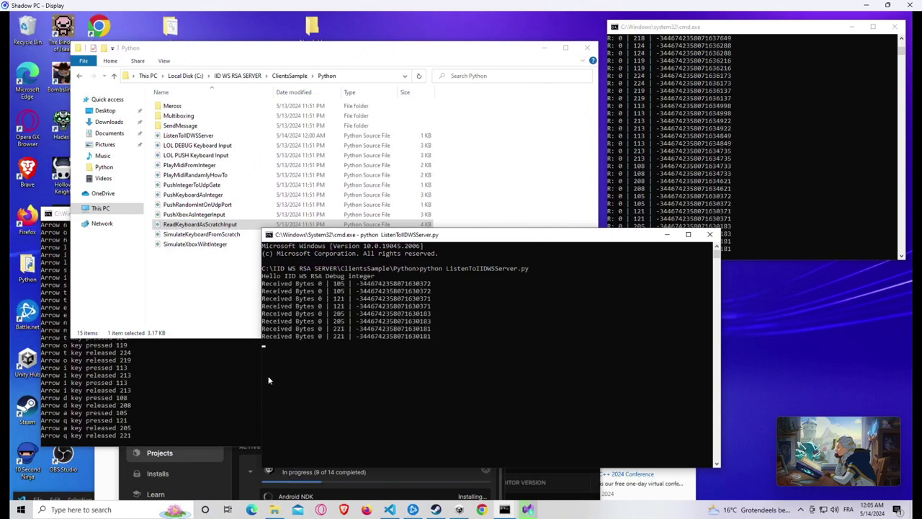
left_click(143, 376)
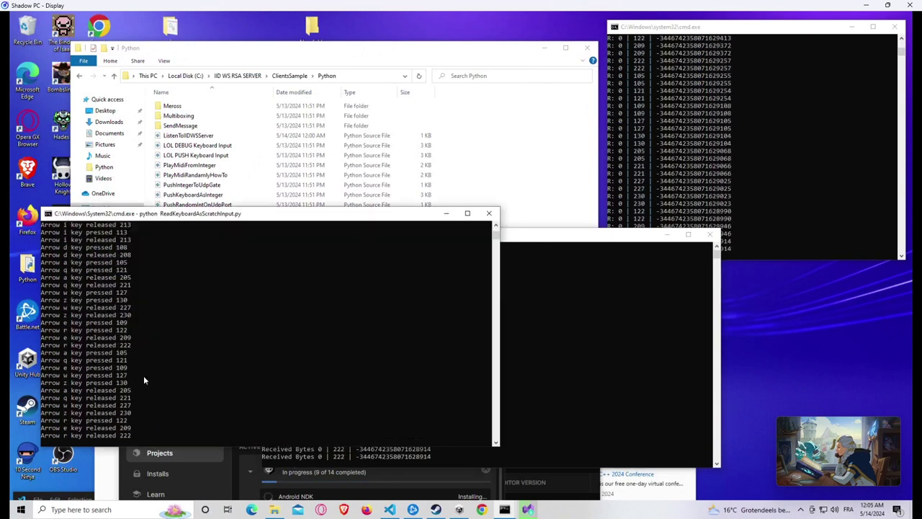
key("a")
key("q")
key("w")
key("z")
key("e")
key("r")
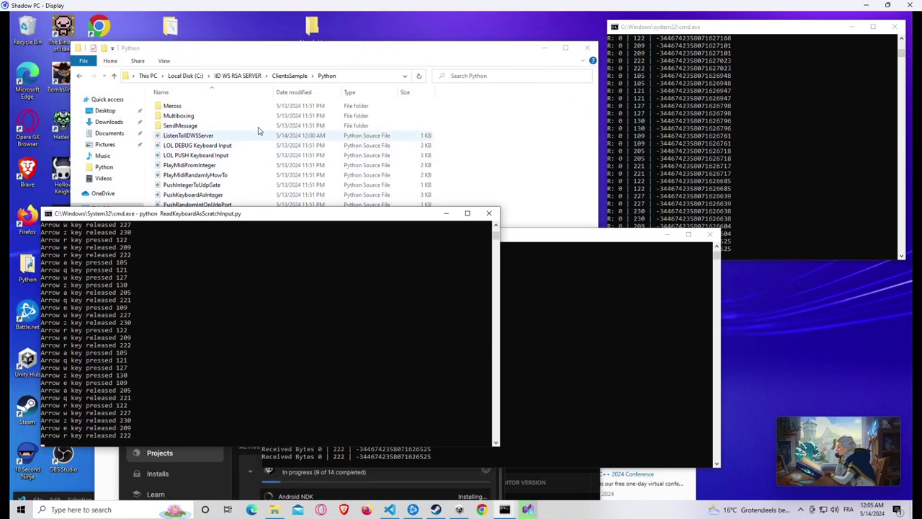
Reposition the gate server and listener consoles and mark the log lines for codes 205 and 221.
left_click(713, 154)
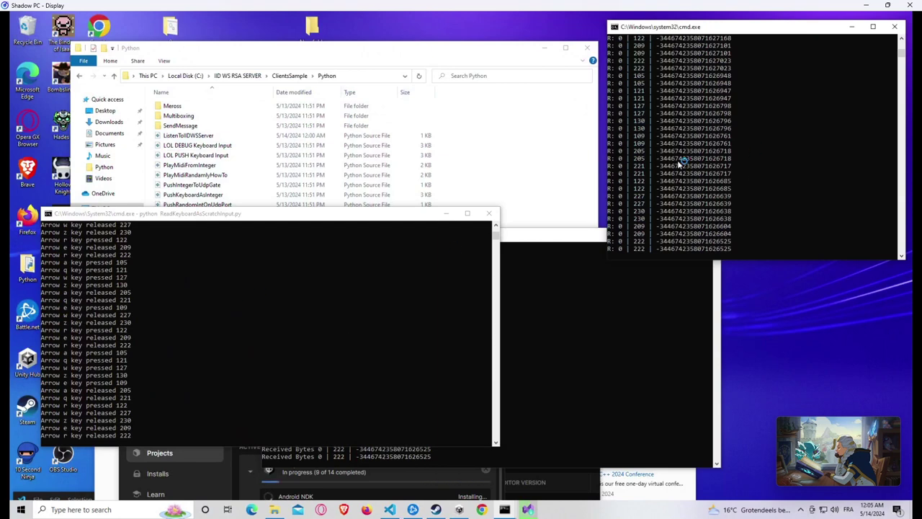
left_click_drag(699, 29, 670, 34)
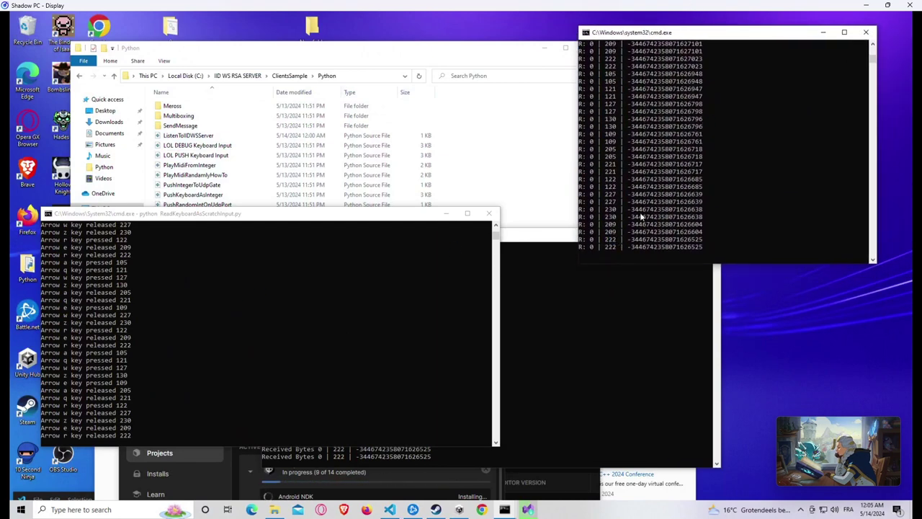
left_click_drag(581, 157, 709, 165)
left_click(644, 295)
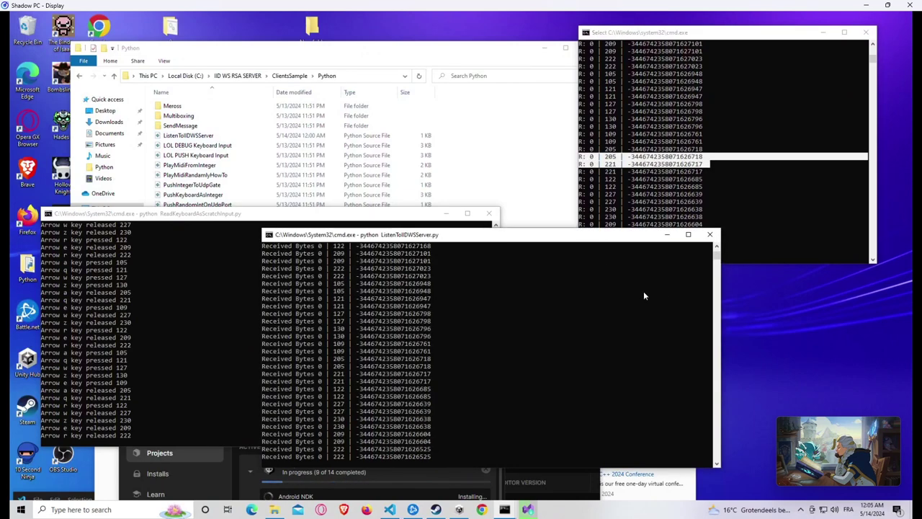
left_click_drag(585, 247, 691, 258)
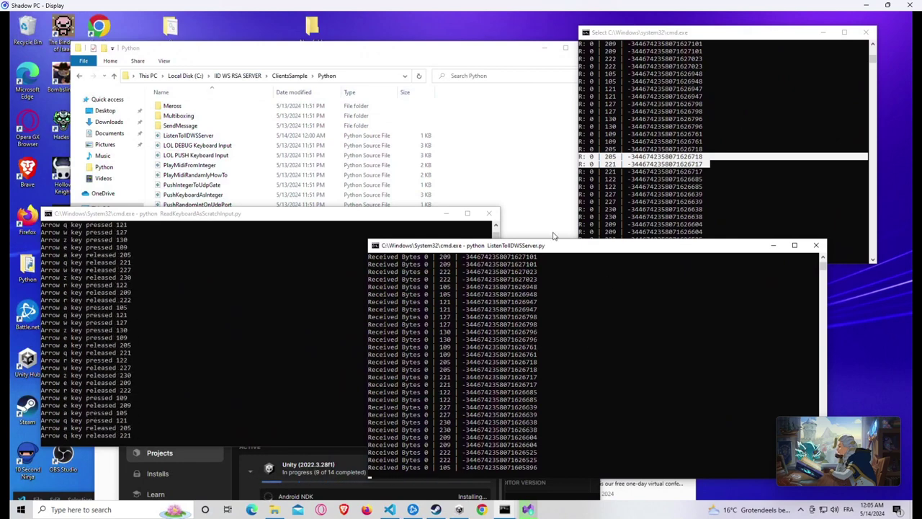
left_click_drag(670, 247, 652, 199)
scroll(617, 286, "down", 10)
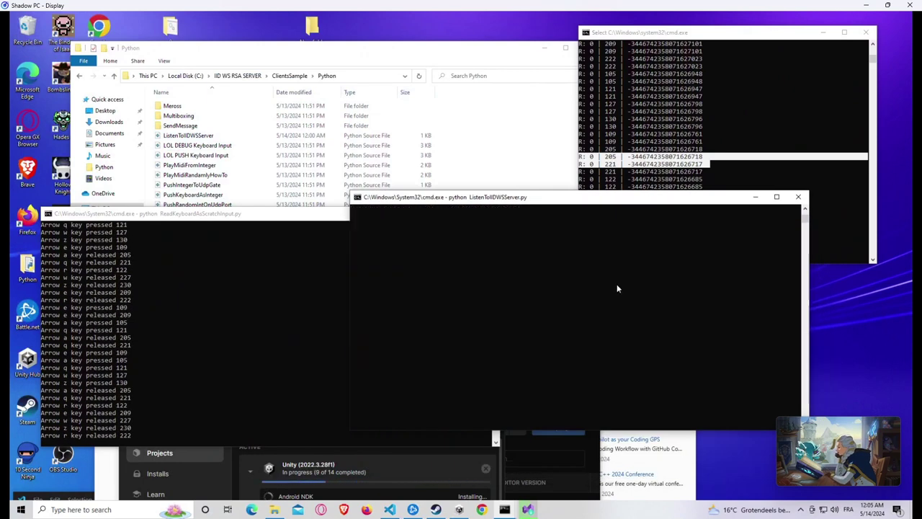
Resume the paused receiver console and compare output across the three consoles.
left_click(675, 149)
left_click(267, 314)
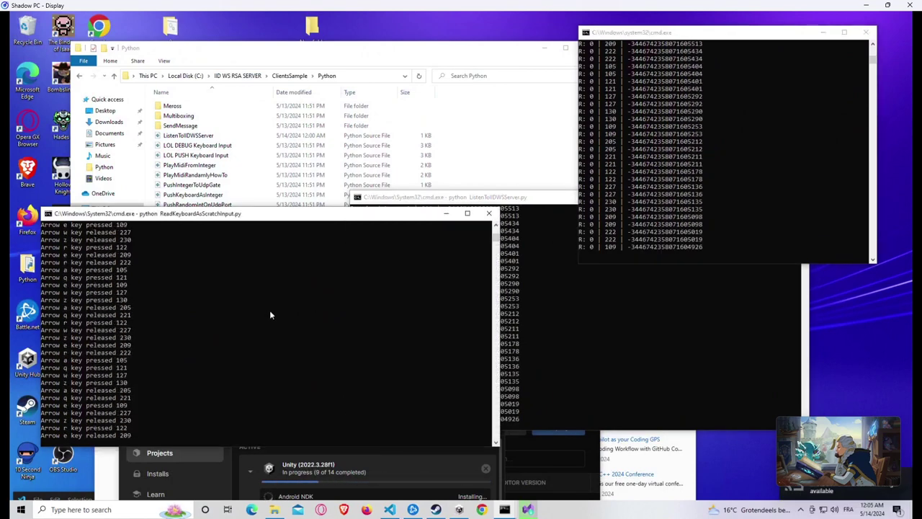
left_click(663, 256)
left_click(611, 315)
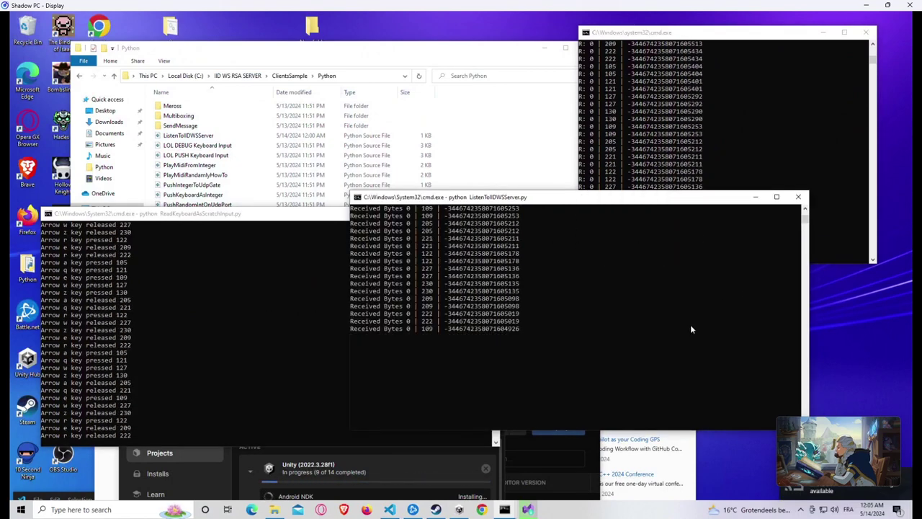
left_click(728, 139)
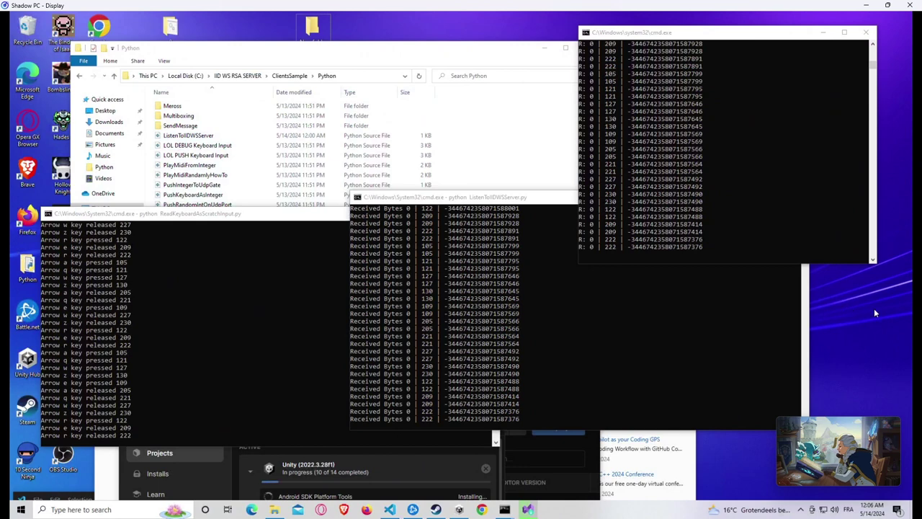
left_click(641, 377)
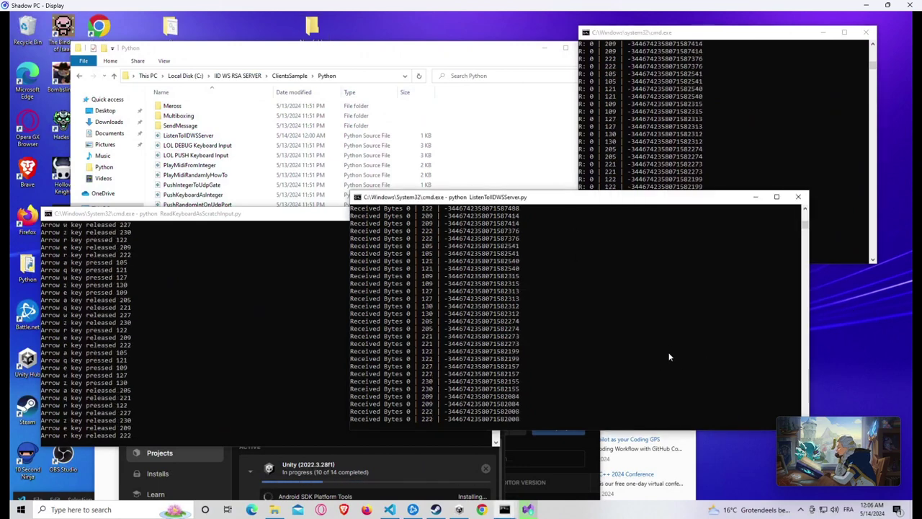
left_click(260, 324)
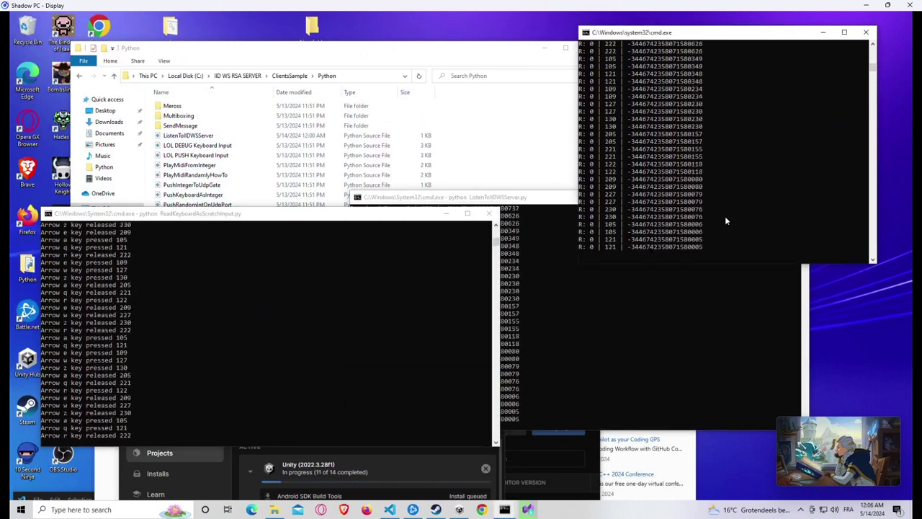
left_click(736, 255)
left_click(828, 253)
left_click(742, 327)
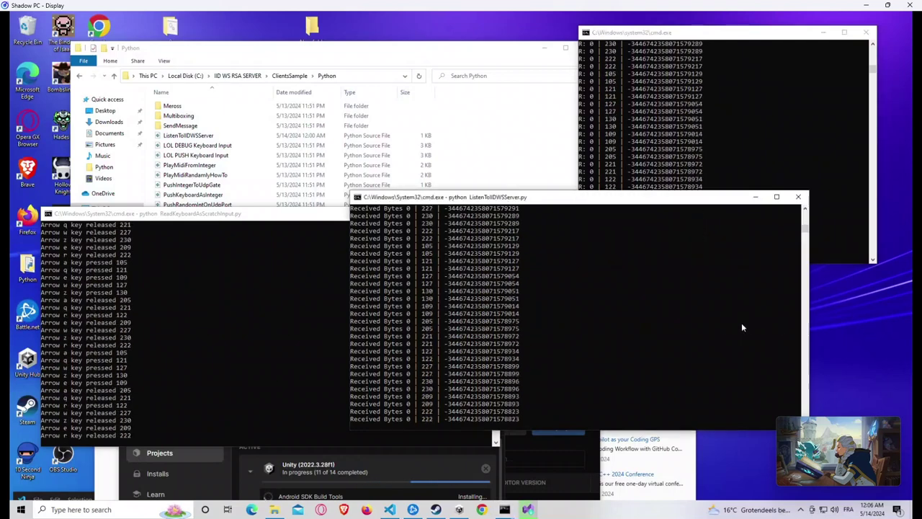
left_click(286, 246)
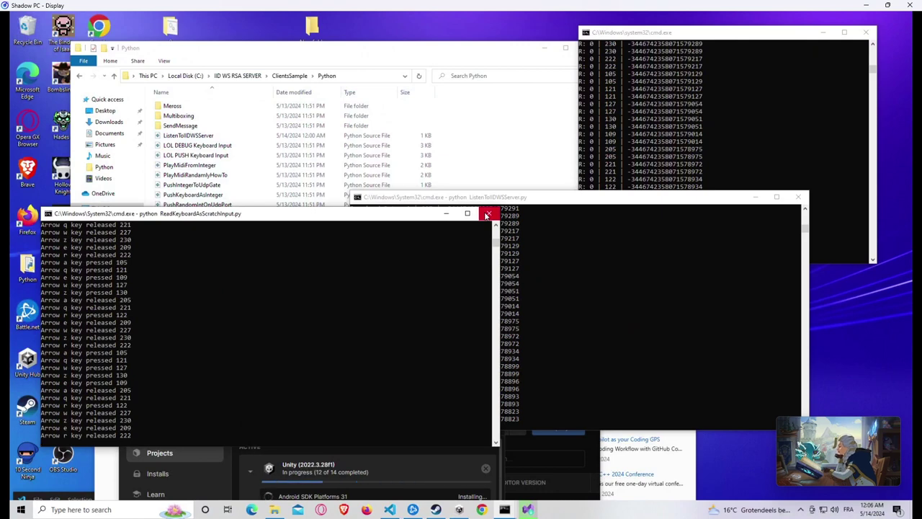
Close the ReadKeyboardAsScratchInput console and dock the ListenToIIDWSServer and receiver consoles at the right edge.
left_click(487, 215)
left_click_drag(446, 197, 540, 261)
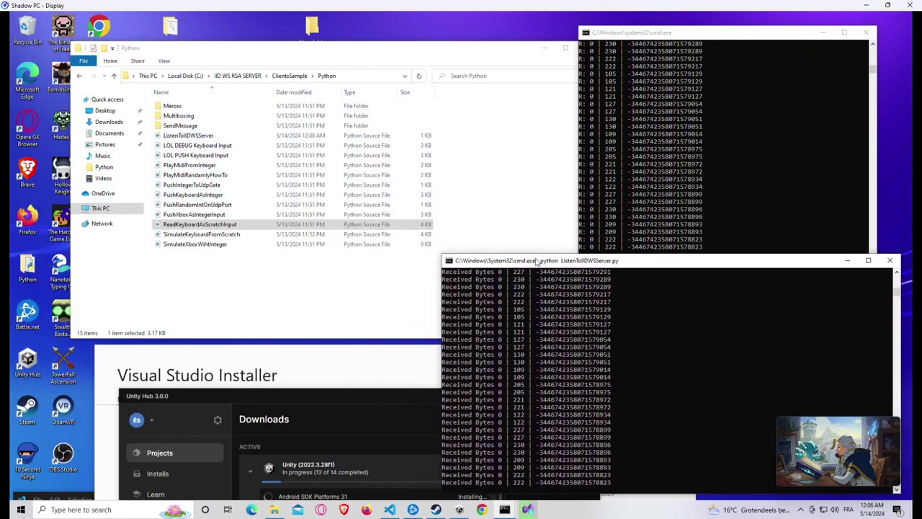
left_click_drag(444, 254, 632, 263)
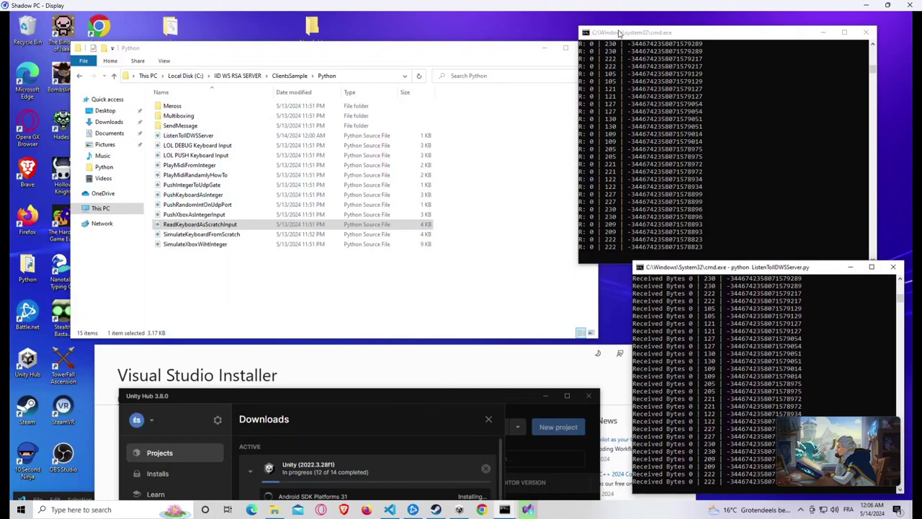
left_click_drag(591, 33, 623, 23)
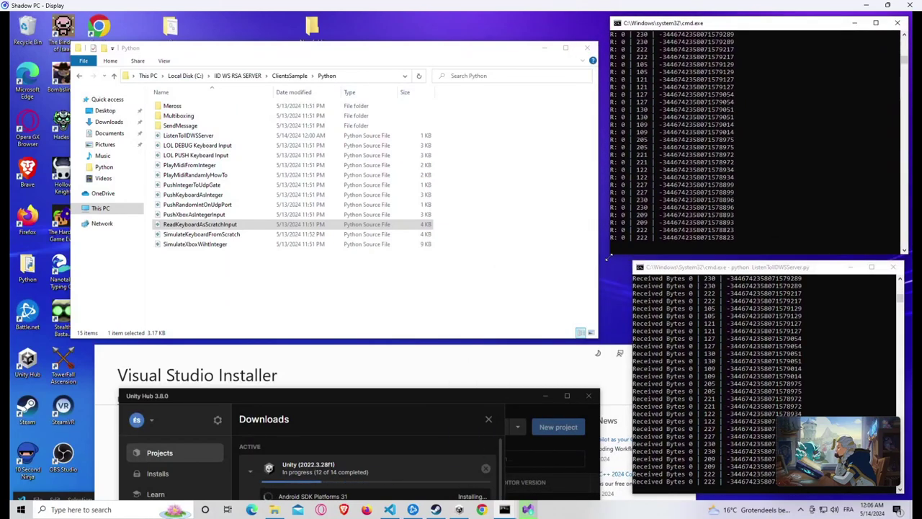
left_click_drag(609, 255, 632, 256)
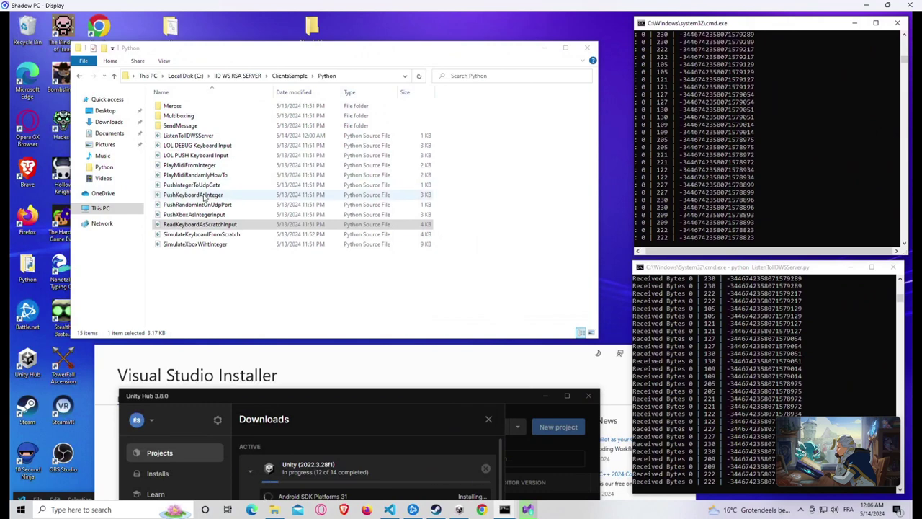
left_click_drag(387, 55, 378, 52)
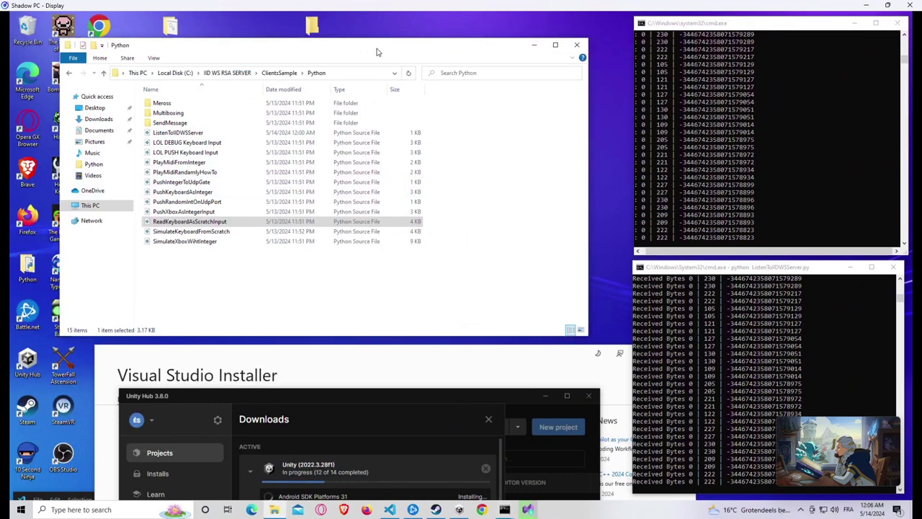
From the owner's GitHub repositories, open JavascriptHtmlToRsaTunnelingIID and TamperMonkeyToRsaTunnelingIID in new tabs.
mouse_move(342, 510)
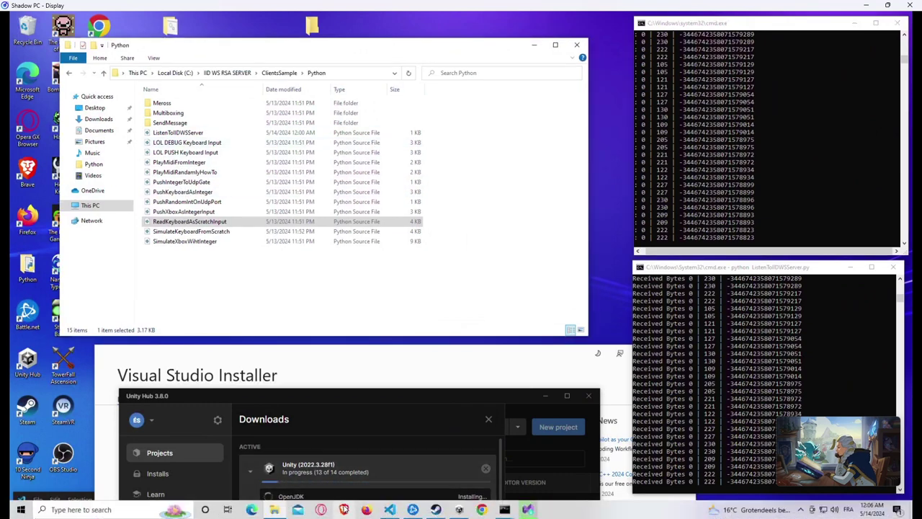
left_click(344, 510)
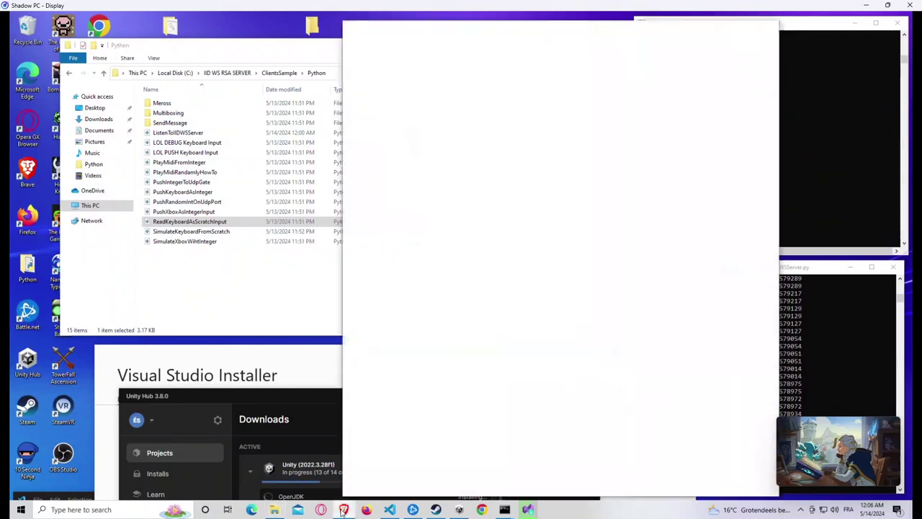
left_click_drag(501, 31, 256, 38)
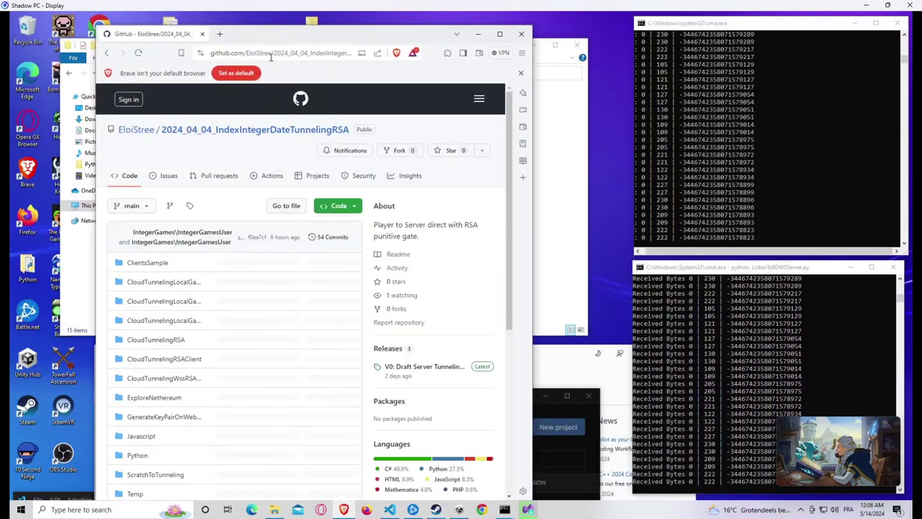
left_click(241, 52)
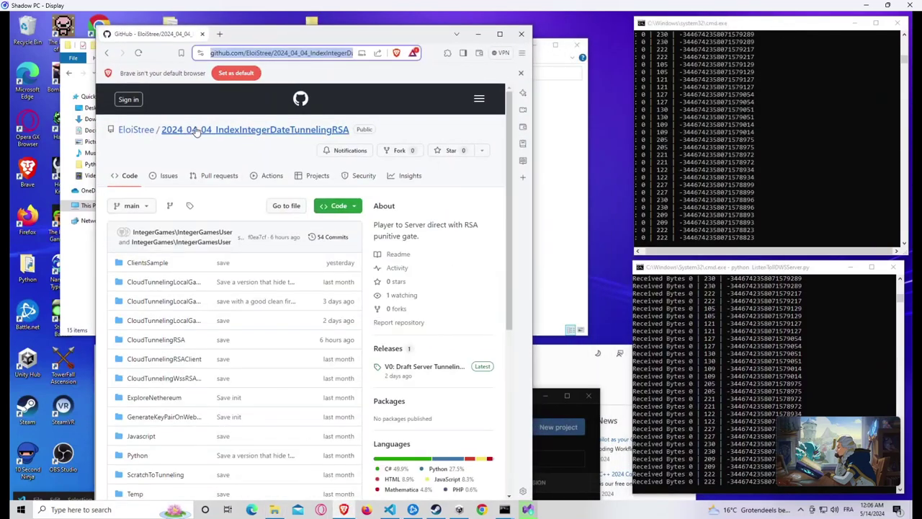
left_click(144, 129)
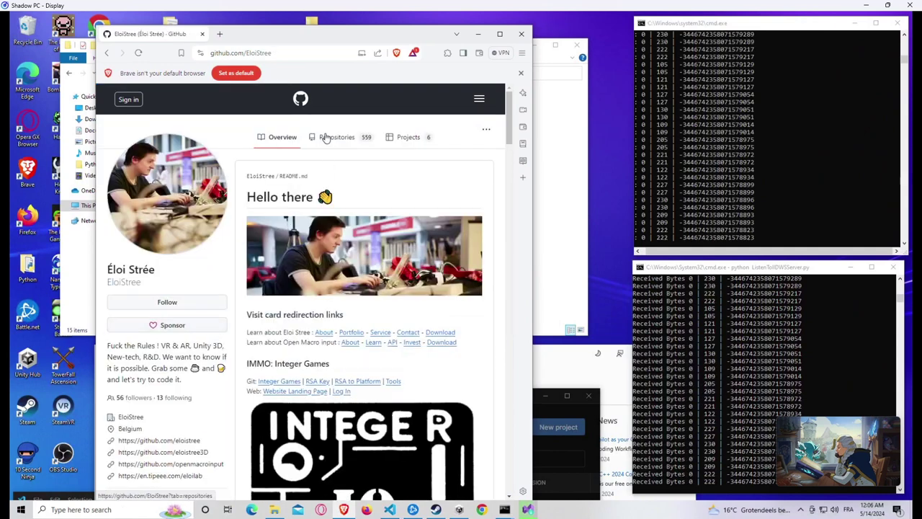
left_click(326, 137)
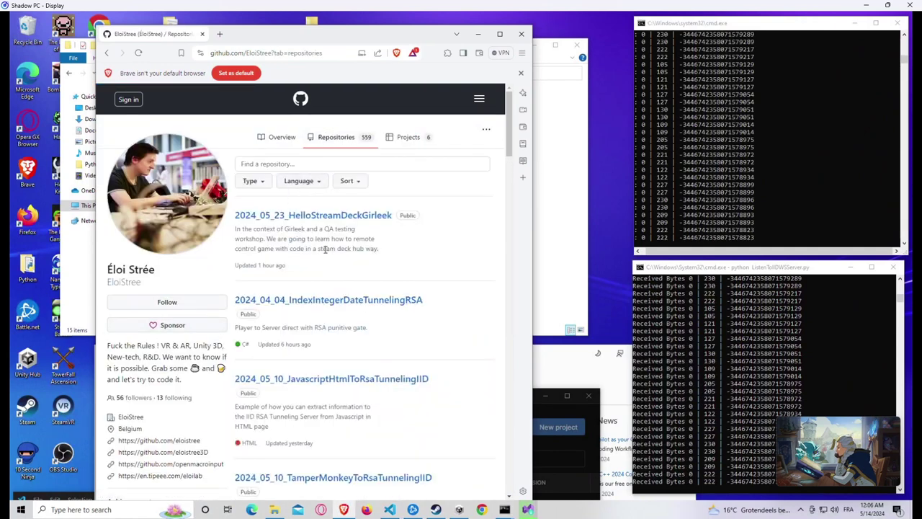
scroll(325, 263, "down", 2)
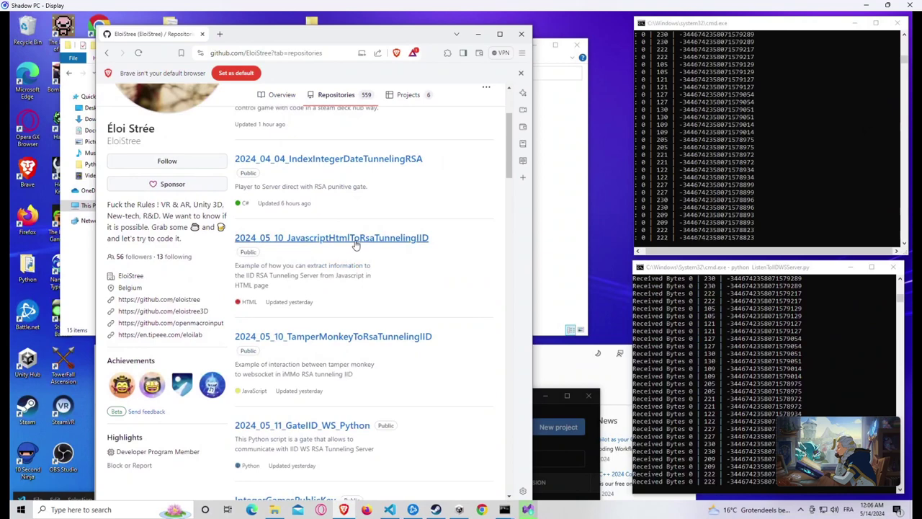
middle_click(354, 241)
middle_click(341, 334)
Copy the HTTPS clone URL of the JavascriptHtmlToRsaTunnelingIID repository.
key("ctrl+Tab")
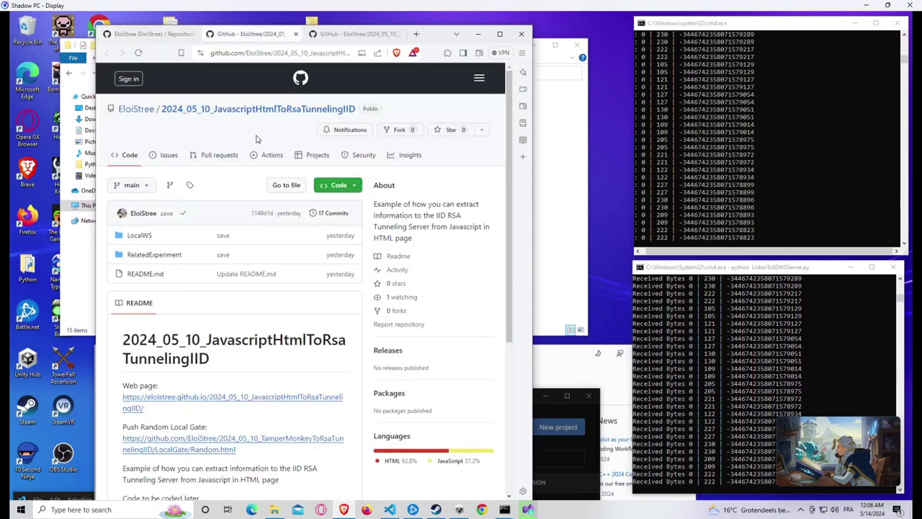
left_click(339, 186)
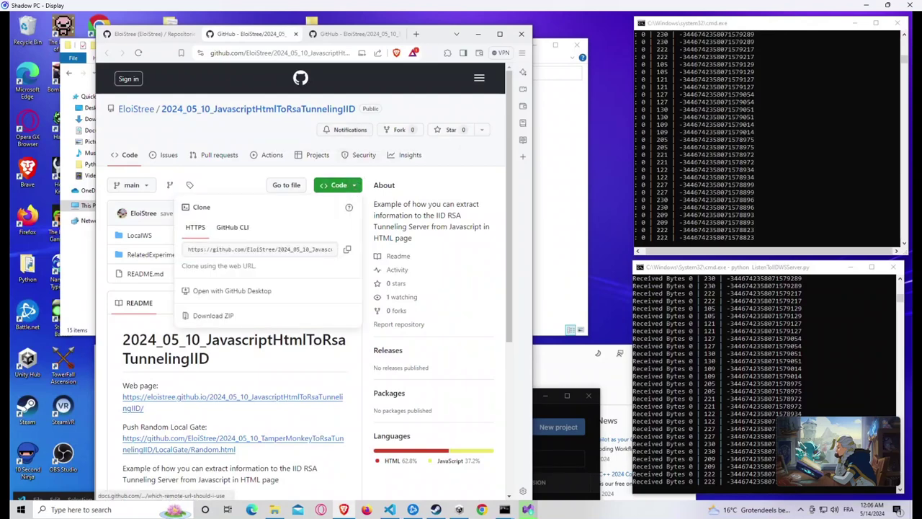
left_click(348, 249)
left_click(555, 230)
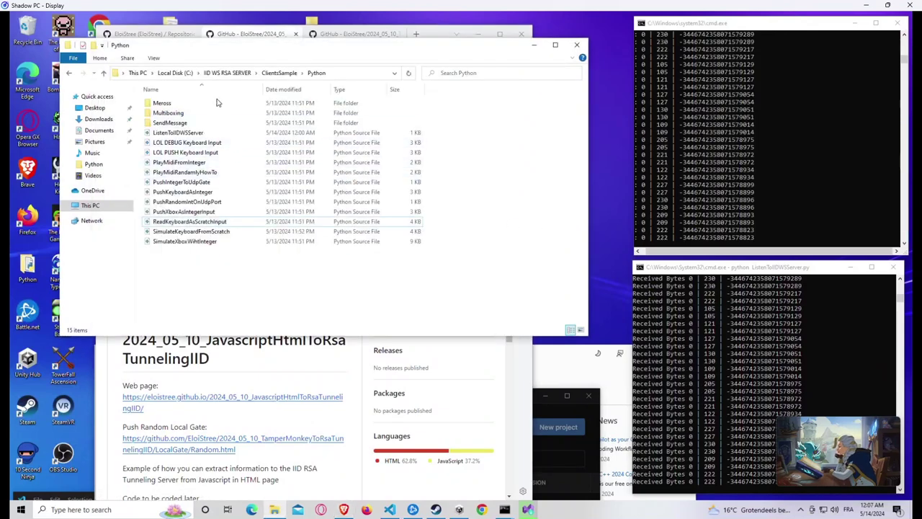
Create a '4G Key' folder at the root of Local Disk (C:) and open cmd inside it.
left_click(181, 75)
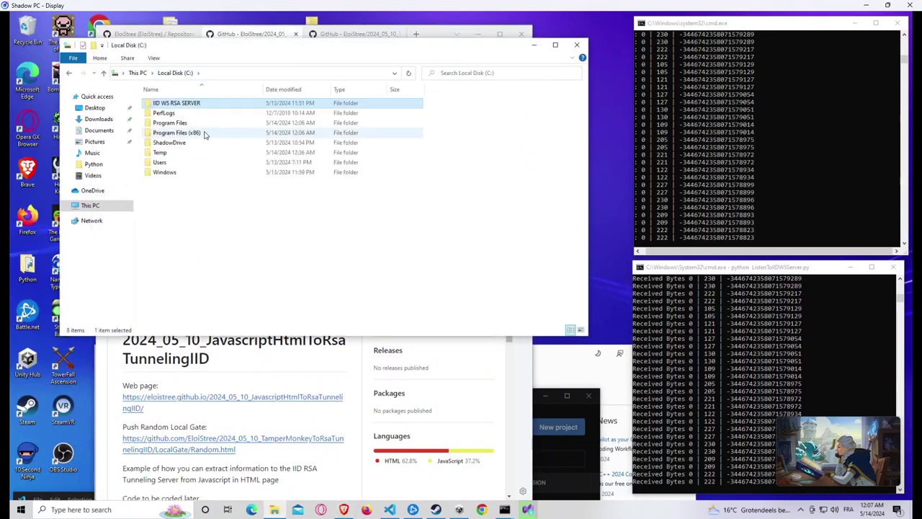
key("ctrl+shift+n")
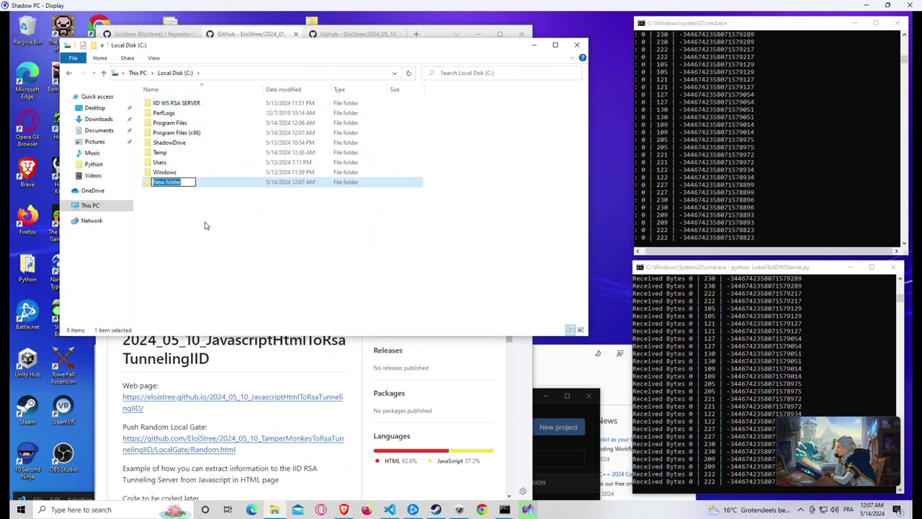
type("4G K")
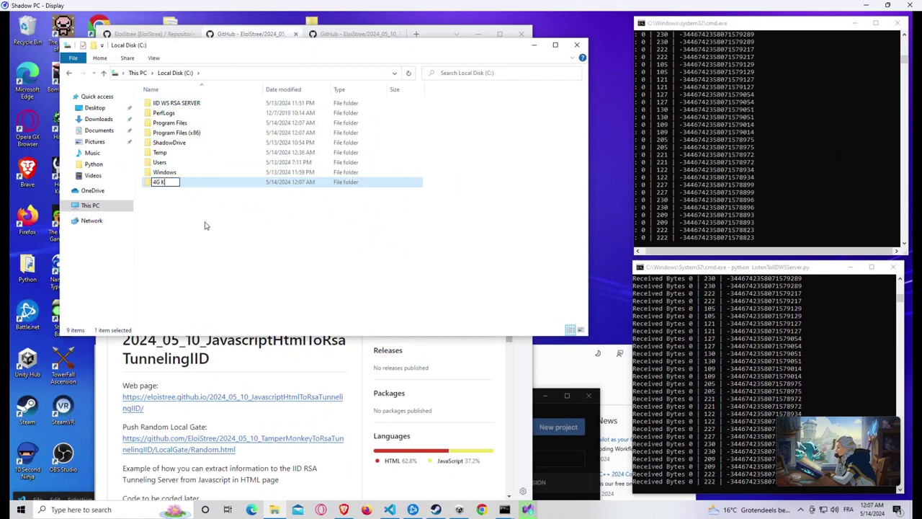
type("ey")
key("Return")
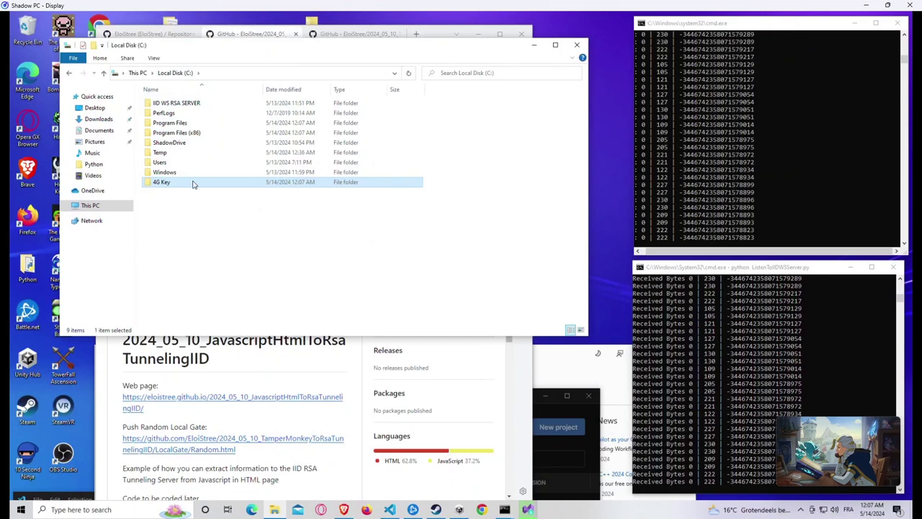
double_click(161, 182)
left_click(271, 77)
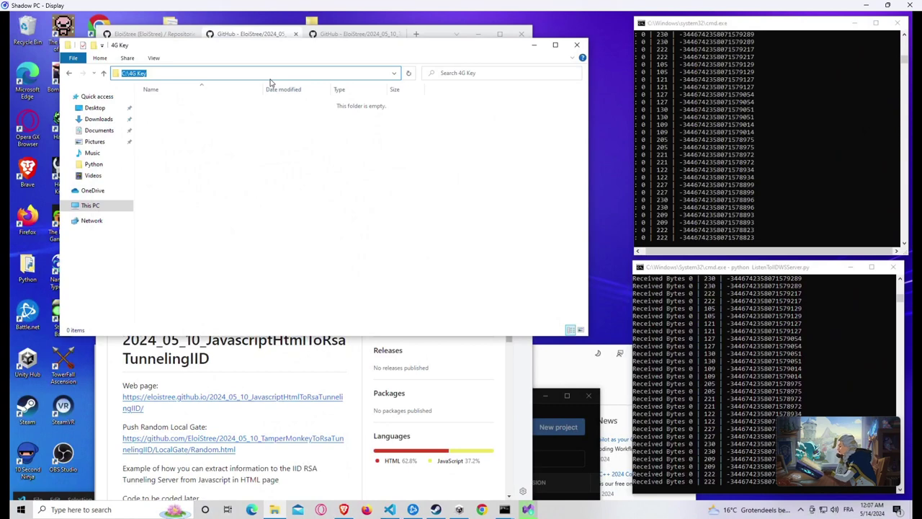
type("cmd")
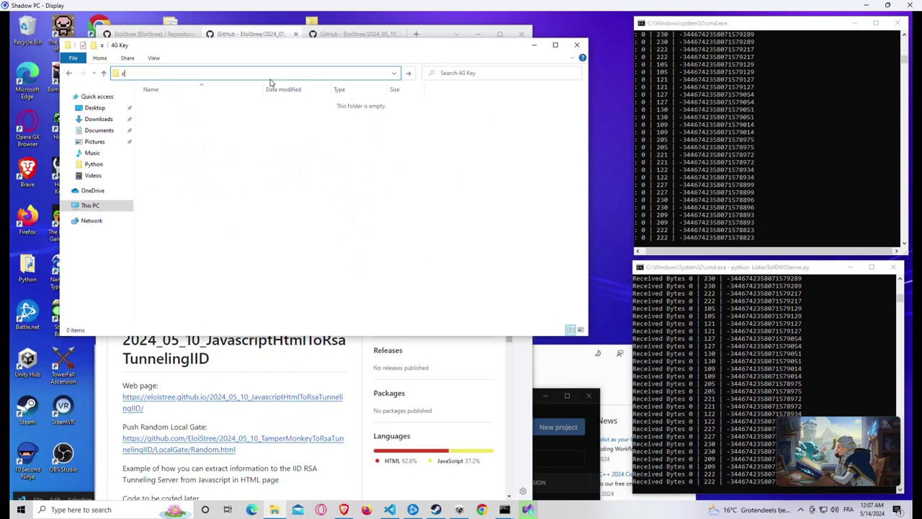
key("Return")
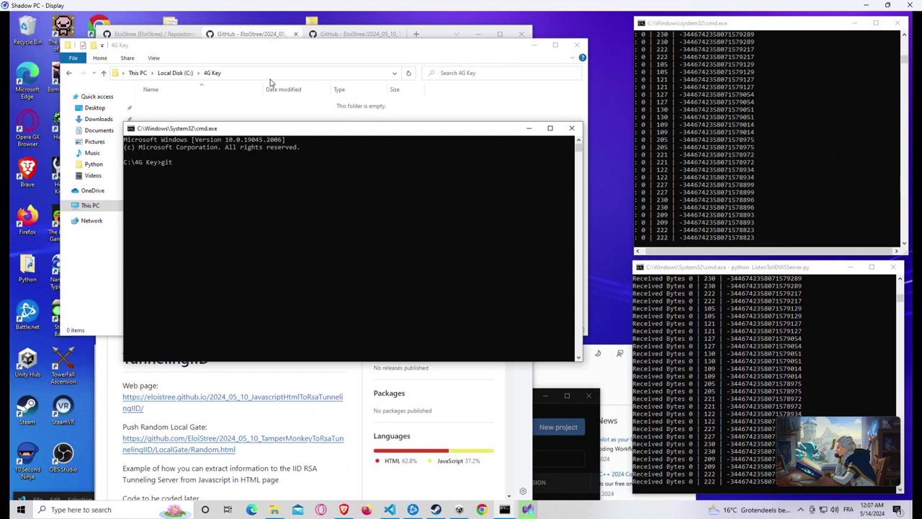
Clone the JavascriptHtmlToRsaTunnelingIID repository into 4G Key with git clone.
type("git clone")
key("ctrl+v")
key("Return")
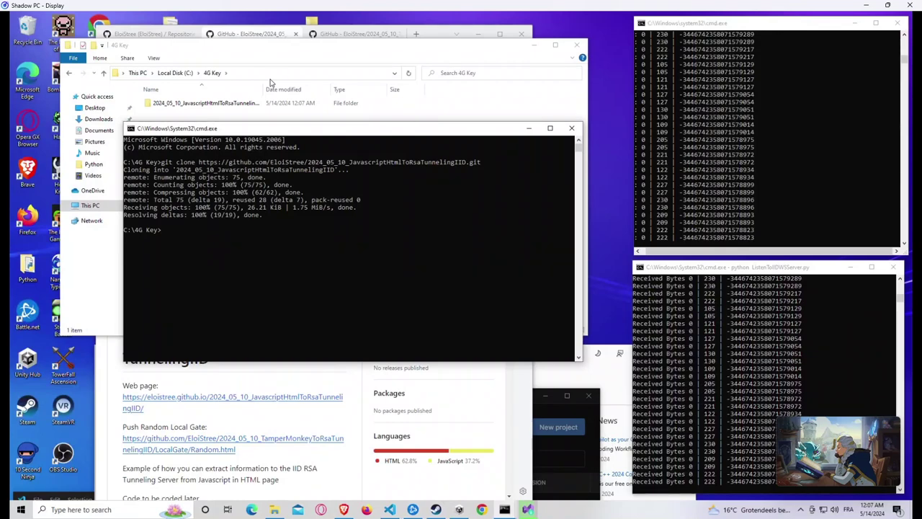
Copy the TamperMonkeyToRsaTunnelingIID clone URL and run git clone with it.
key("alt+Tab")
key("Tab")
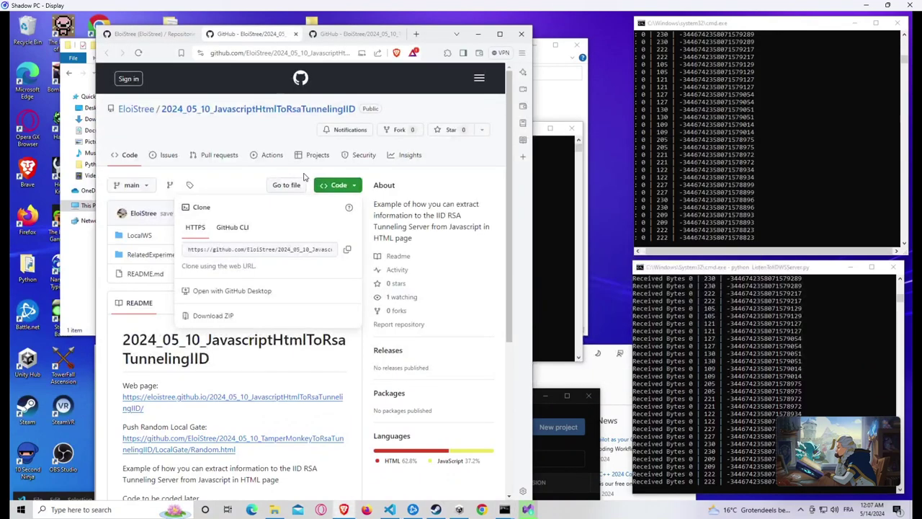
left_click(339, 36)
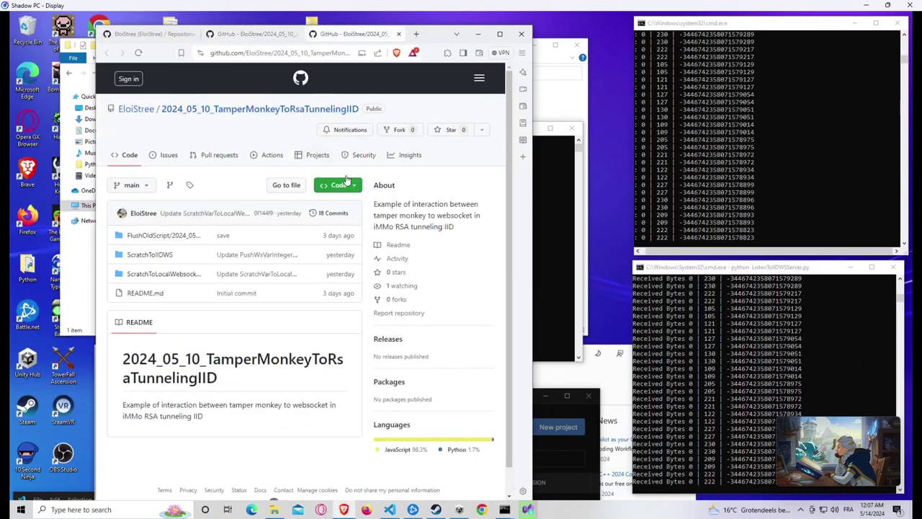
left_click(344, 186)
left_click(348, 250)
key("alt+Tab")
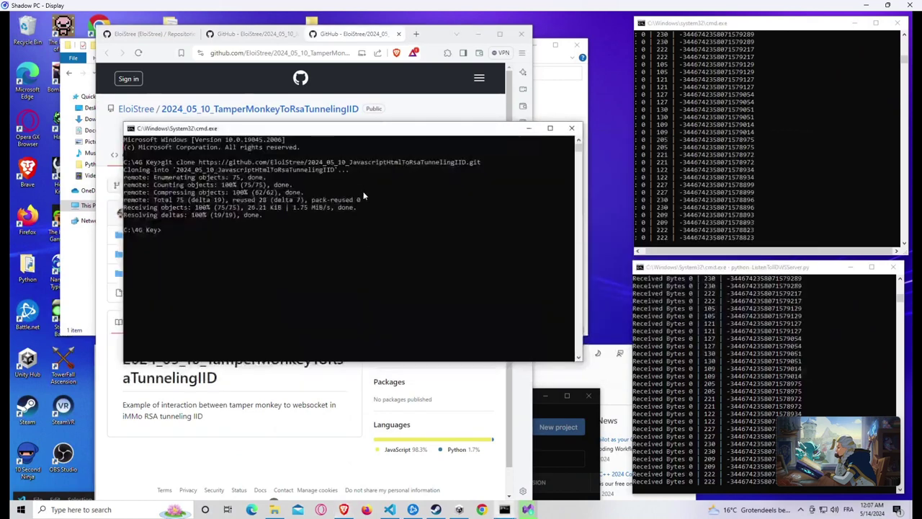
key("alt+Tab")
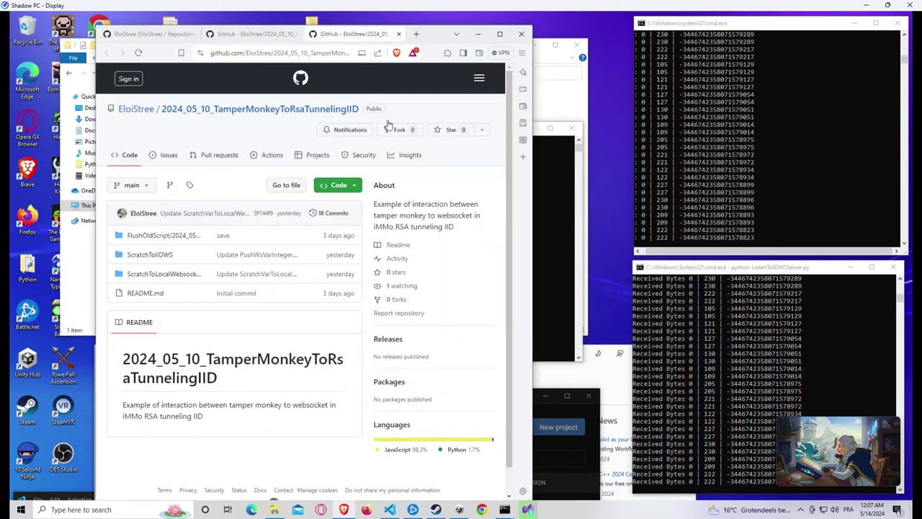
left_click(537, 174)
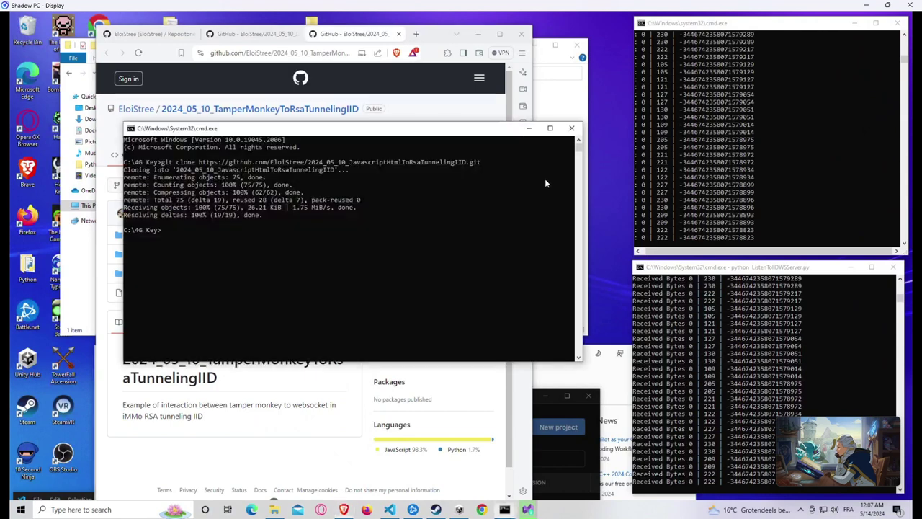
type("git clone")
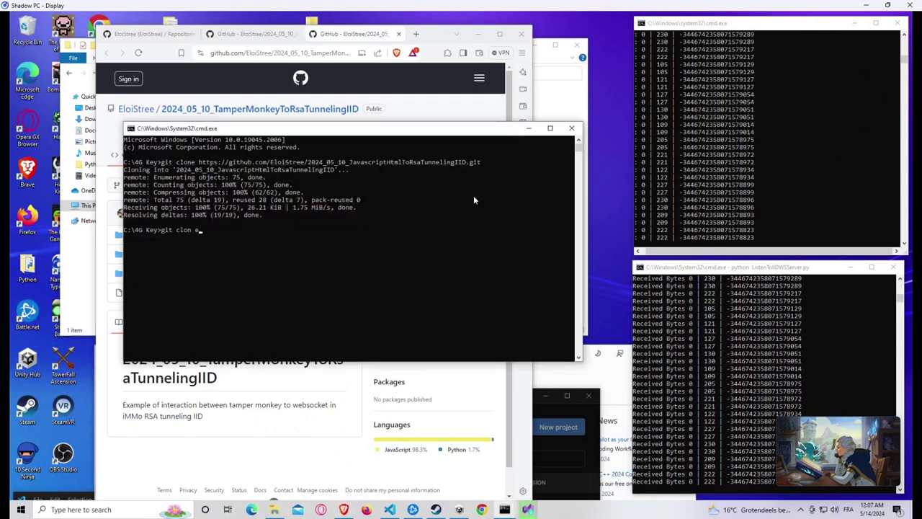
key("ctrl+v")
key("BackSpace")
key("BackSpace")
key("BackSpace")
key("BackSpace")
key("BackSpace")
key("BackSpace")
key("BackSpace")
key("BackSpace")
key("BackSpace")
key("BackSpace")
key("BackSpace")
key("Escape")
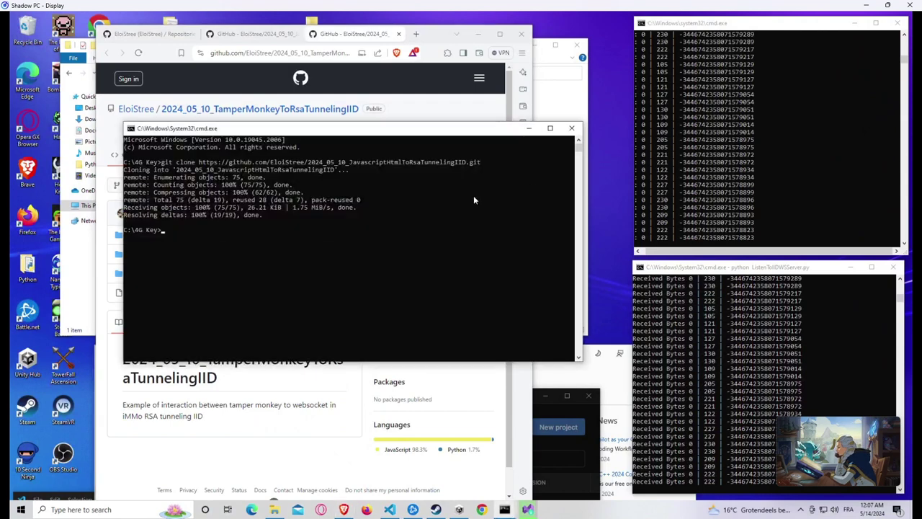
type("git clone")
key("ctrl+v")
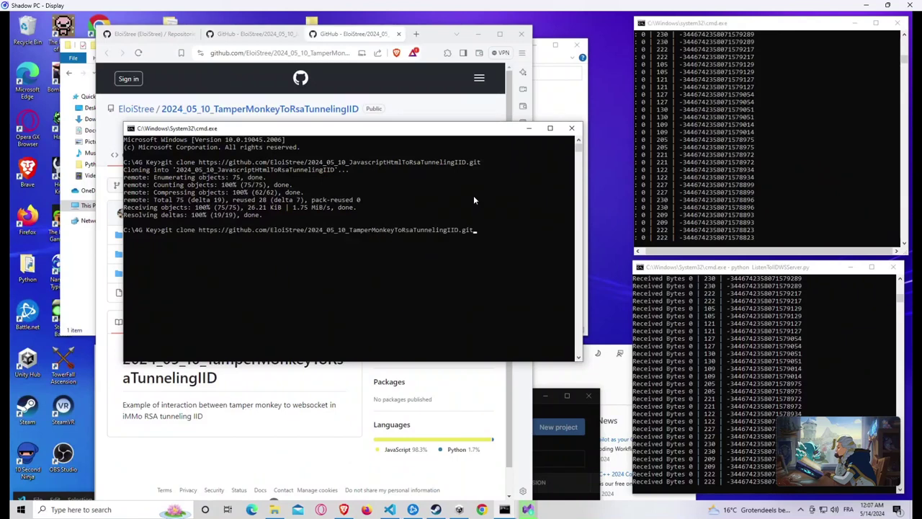
key("Return")
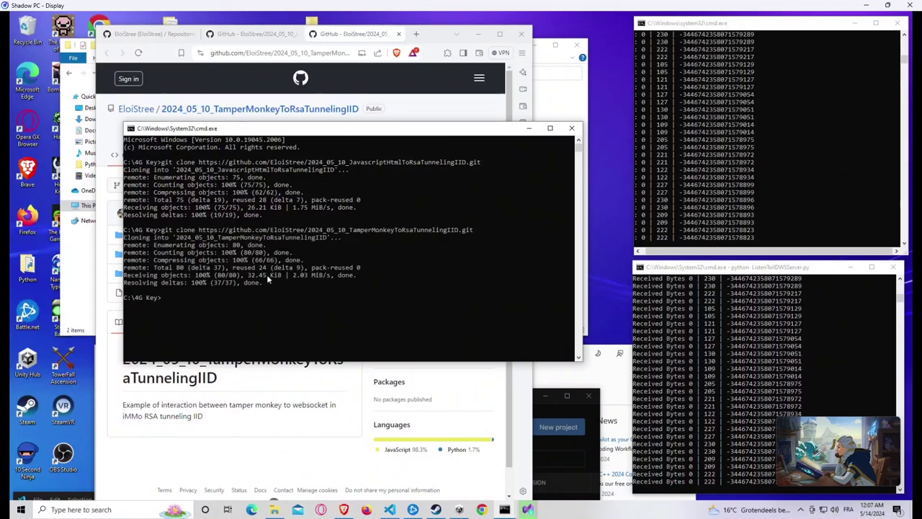
Close the command prompt and both GitHub repository tabs, then minimize Brave.
left_click(571, 129)
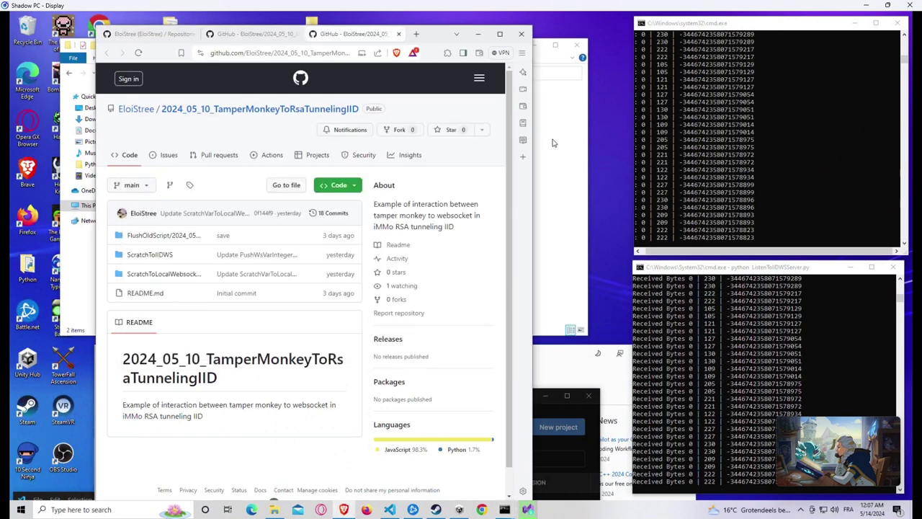
left_click(397, 34)
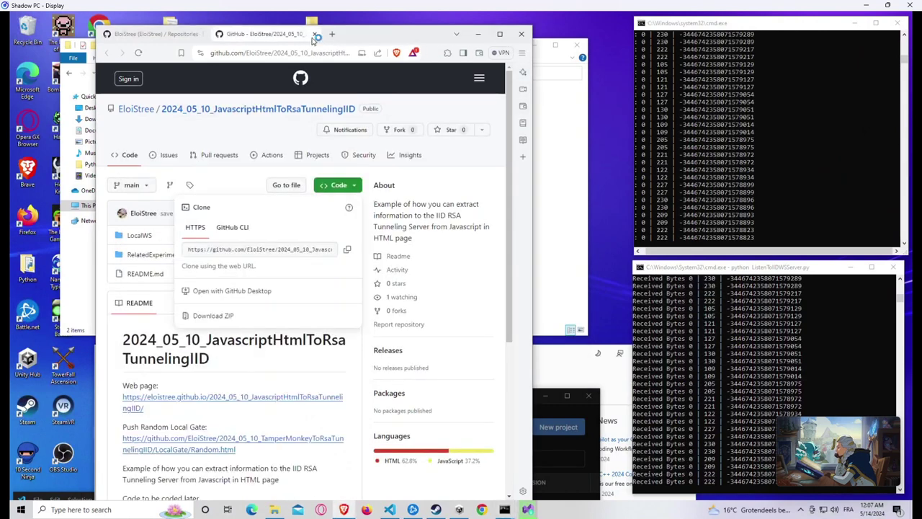
left_click(316, 36)
left_click(477, 34)
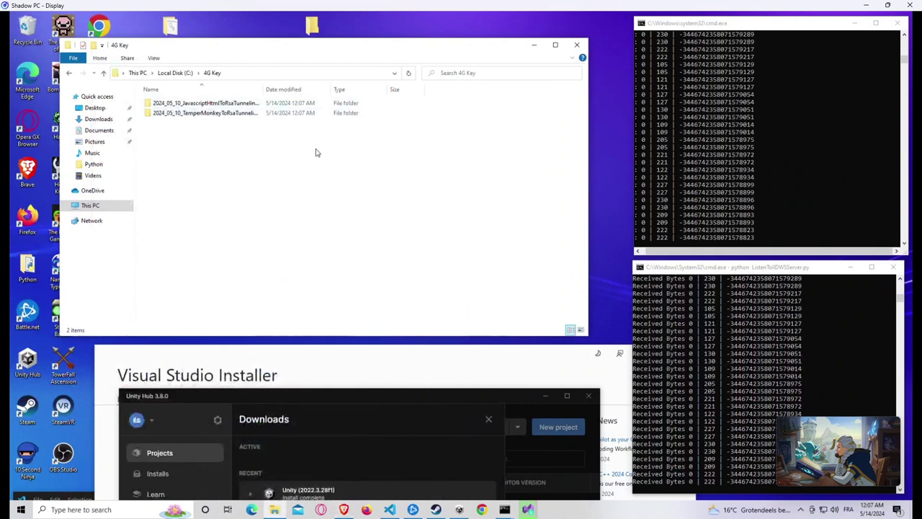
Open TamperMonkeyToRsaTunnelingIID > ScratchToLocalWebsocket and widen the Name column.
left_click(217, 115)
double_click(217, 116)
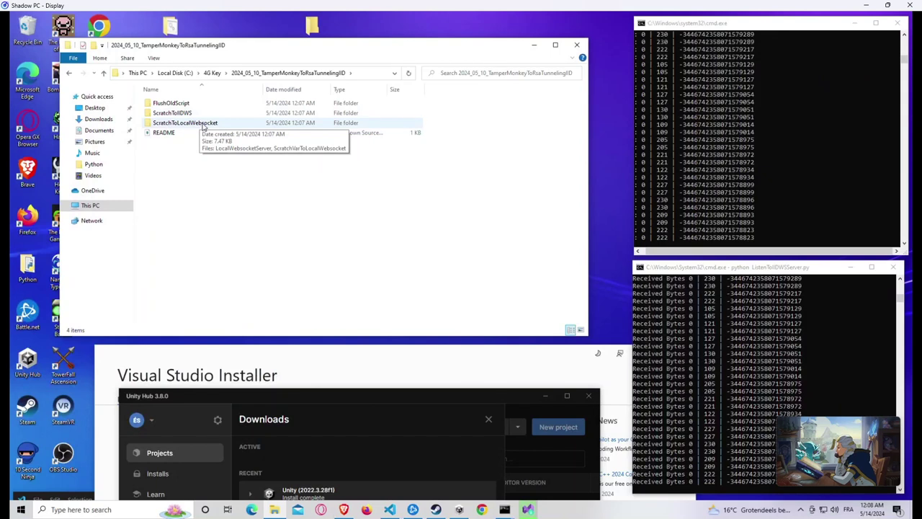
double_click(203, 125)
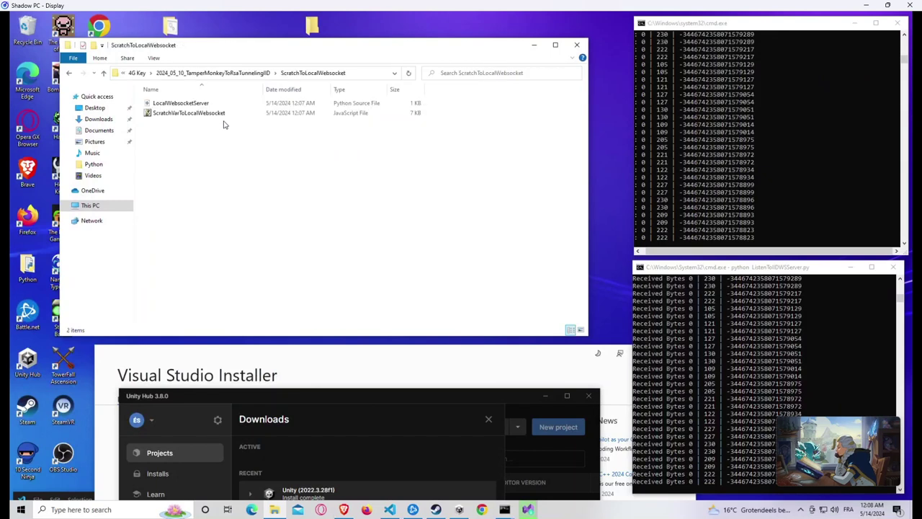
left_click(203, 115)
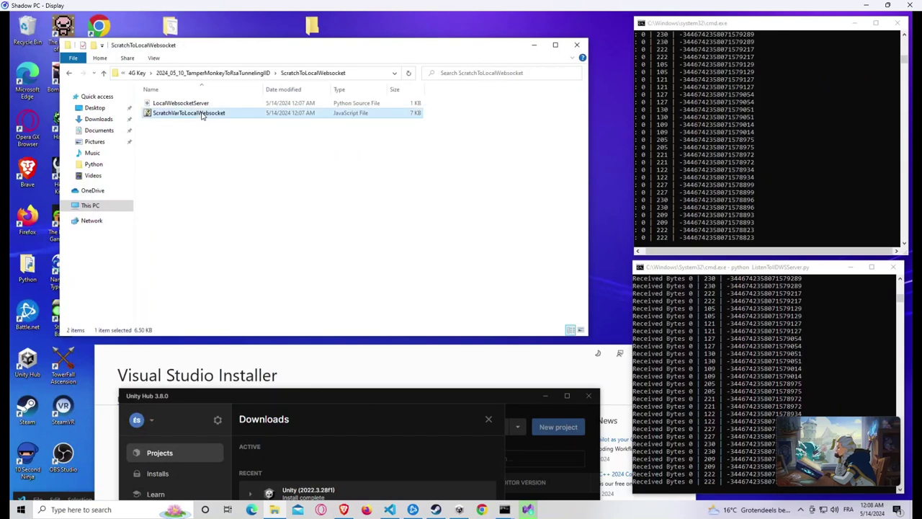
left_click(241, 103)
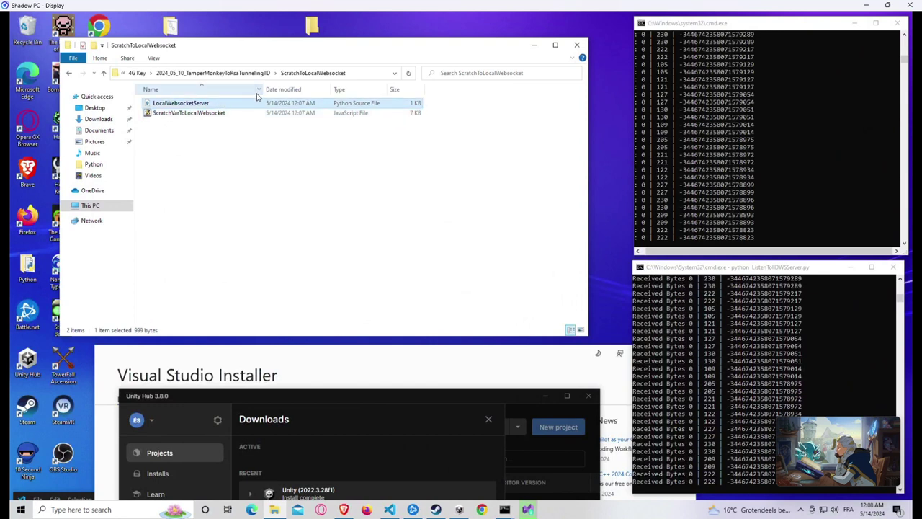
left_click_drag(261, 90, 284, 89)
Turn on hidden items and file name extensions in the folder view.
right_click(207, 57)
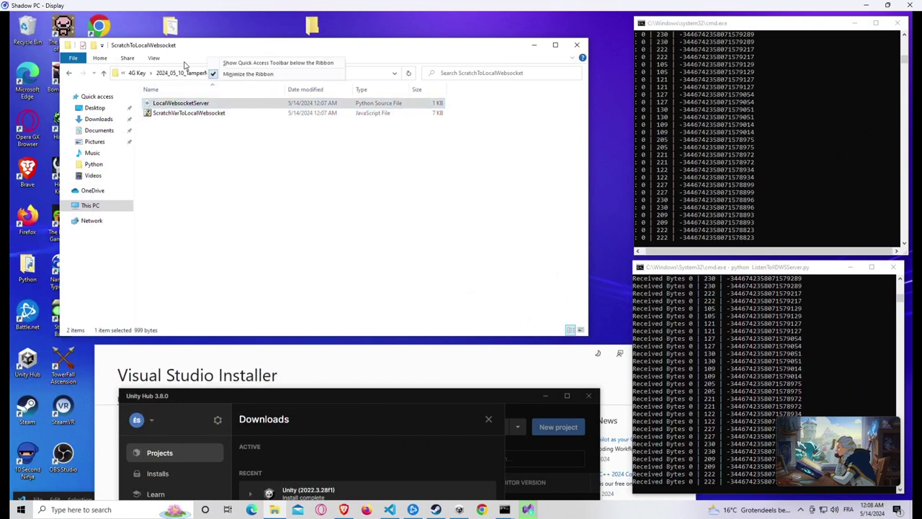
key("Escape")
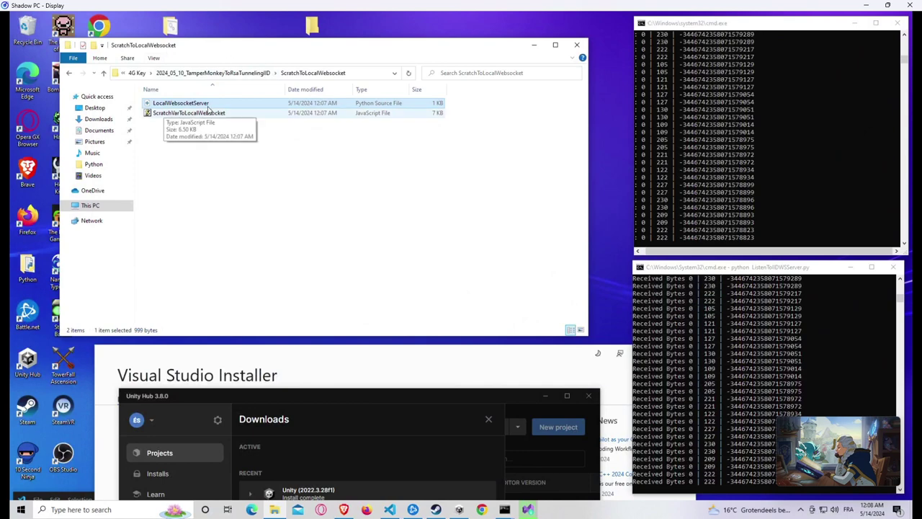
left_click(153, 58)
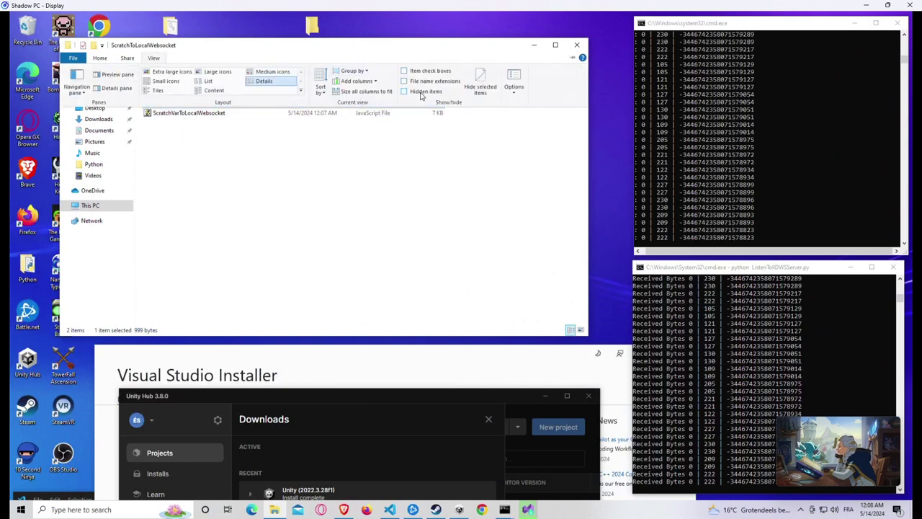
left_click(422, 92)
left_click(161, 60)
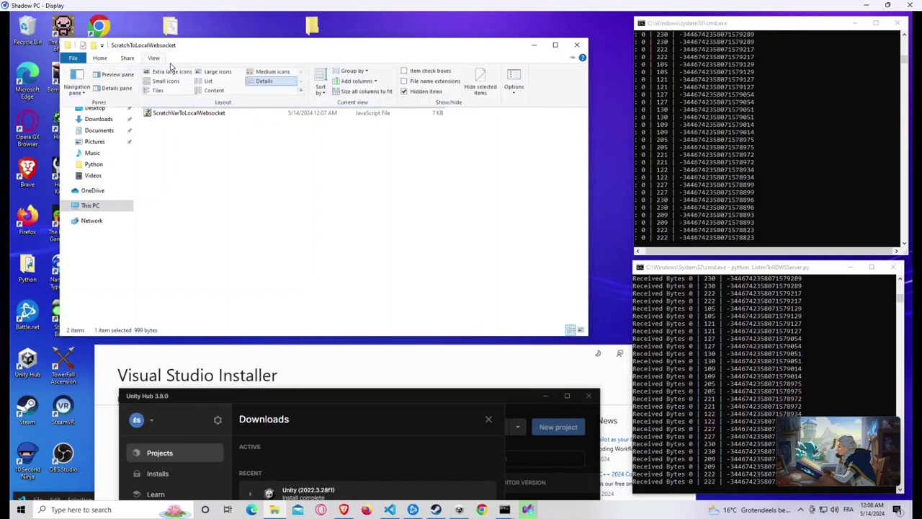
left_click(438, 82)
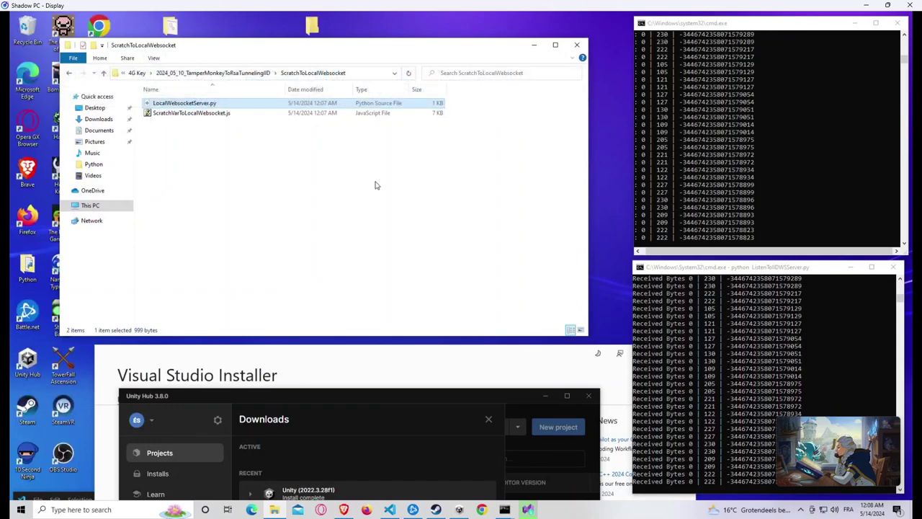
Choose another app to open ScratchVarToLocalWebsocket.js with.
left_click(226, 113)
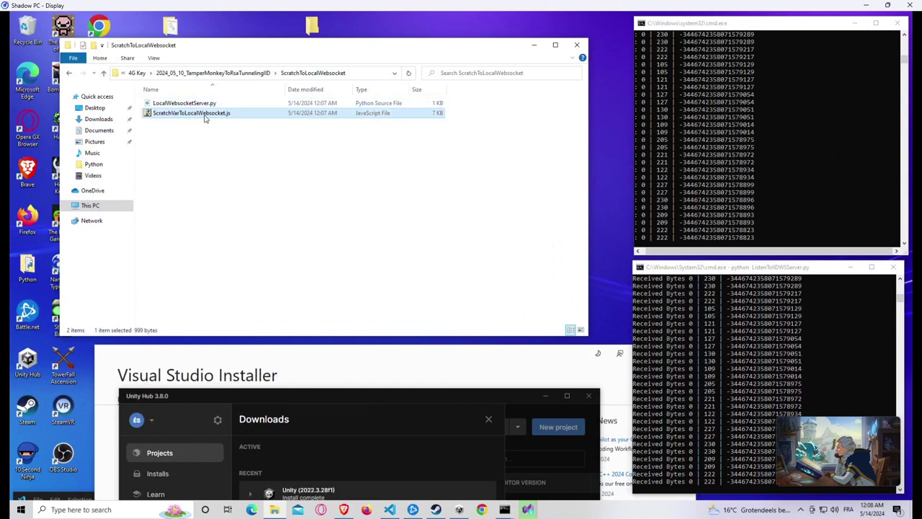
right_click(237, 117)
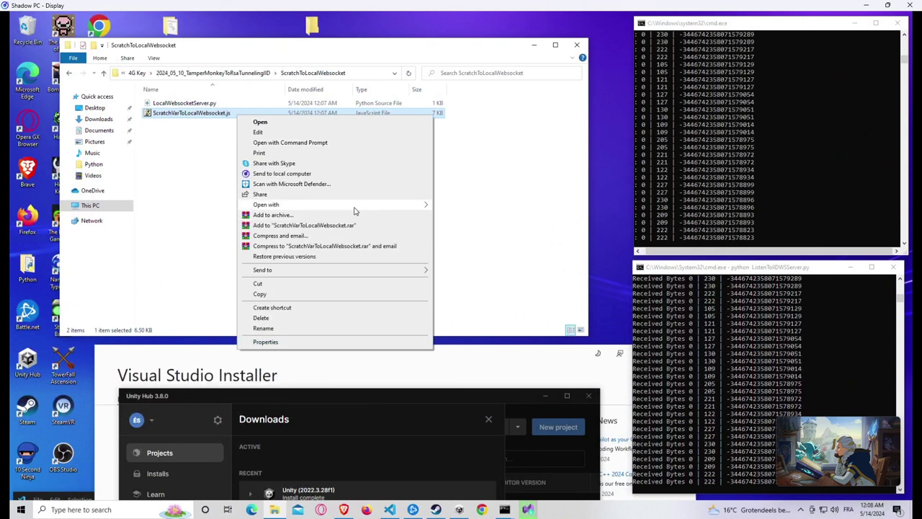
mouse_move(355, 206)
left_click(466, 246)
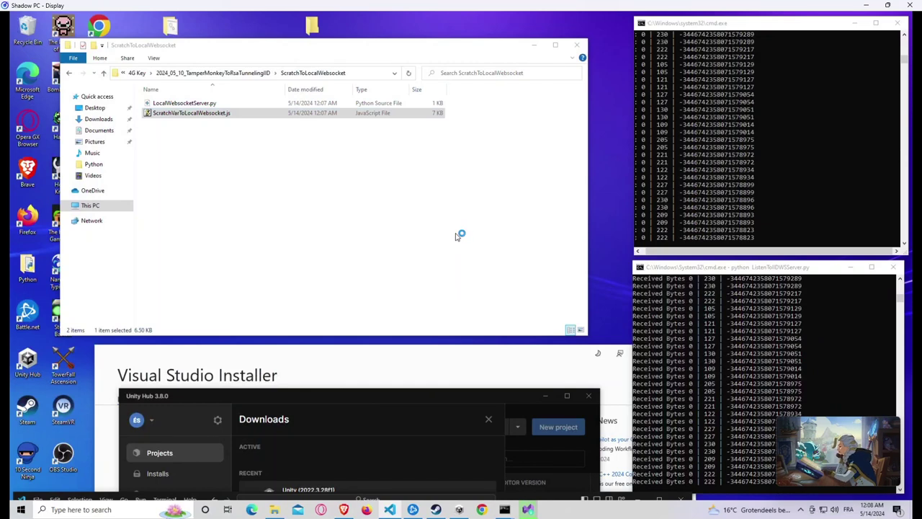
right_click(241, 115)
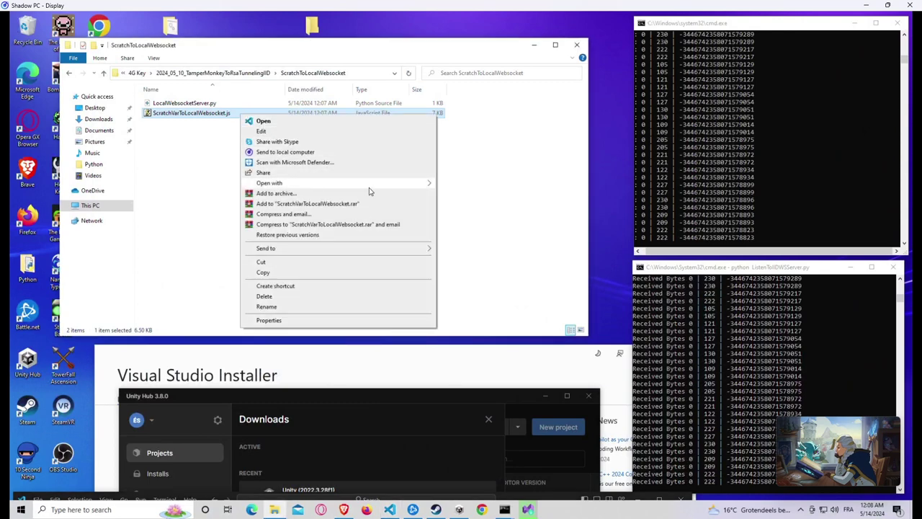
mouse_move(369, 184)
left_click(461, 251)
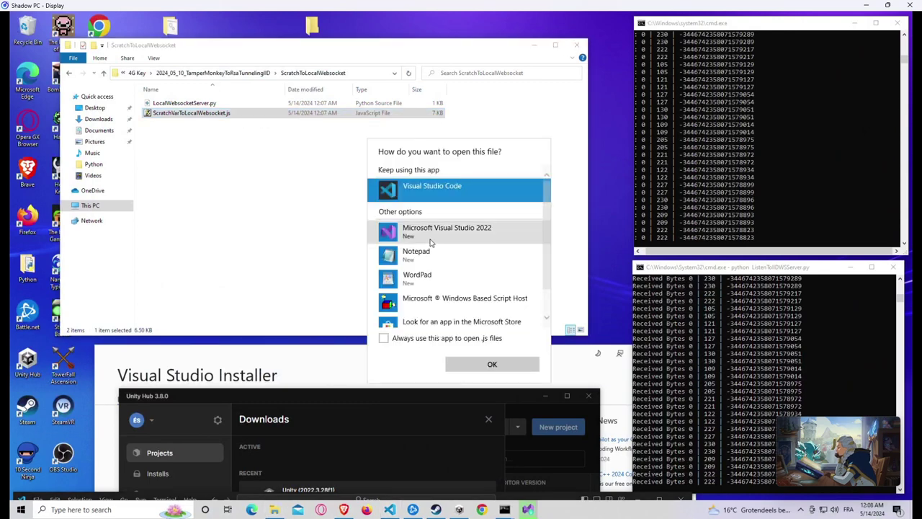
left_click(493, 365)
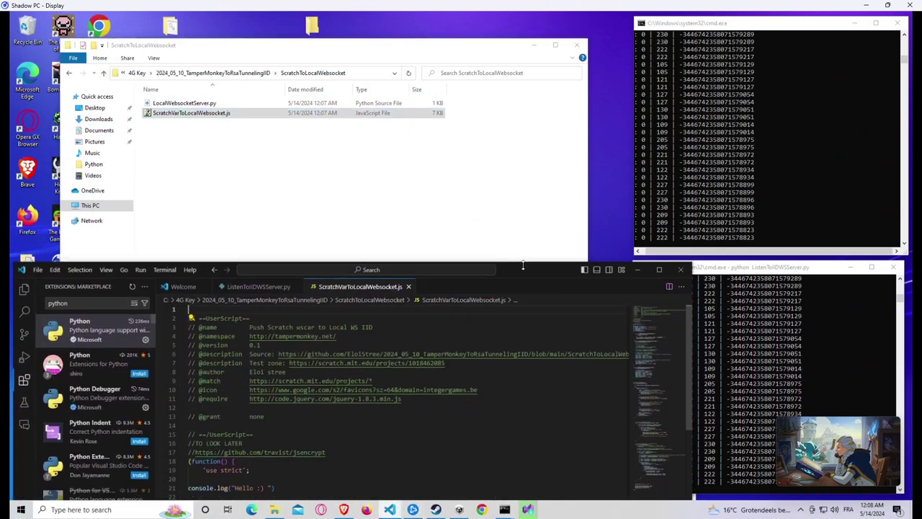
left_click_drag(520, 262, 561, 45)
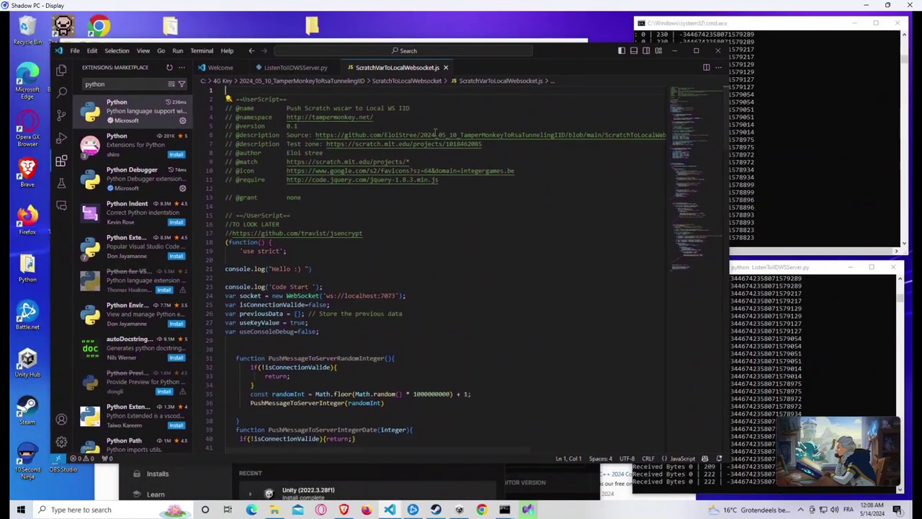
left_click_drag(242, 99, 383, 234)
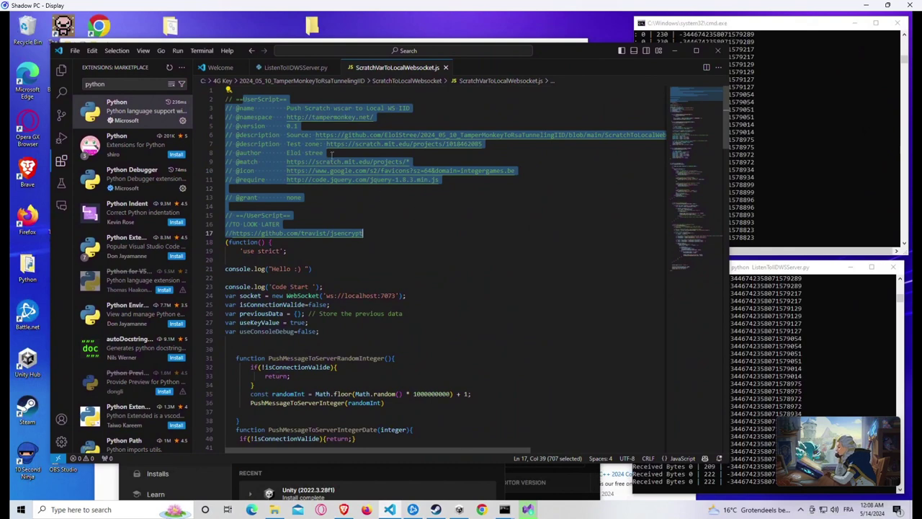
key("Up")
key("Up")
key("Up")
key("Up")
left_click_drag(287, 108, 353, 109)
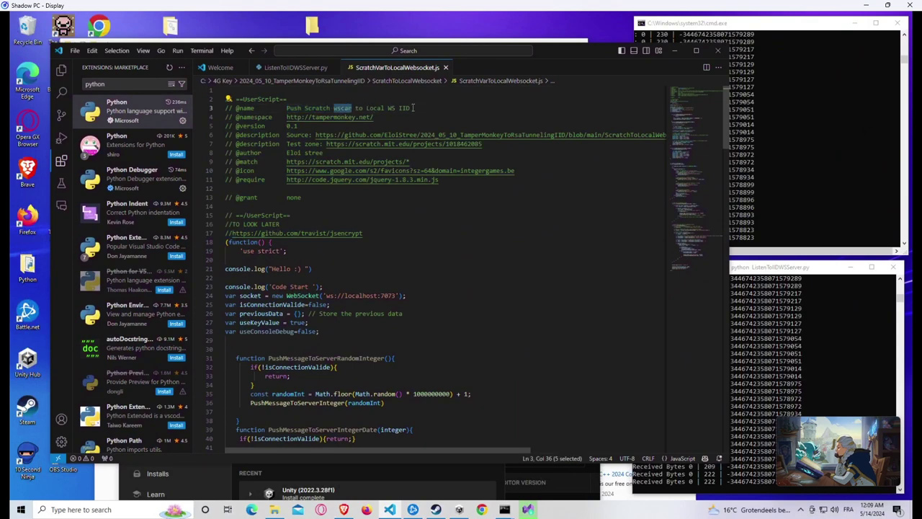
left_click(413, 108)
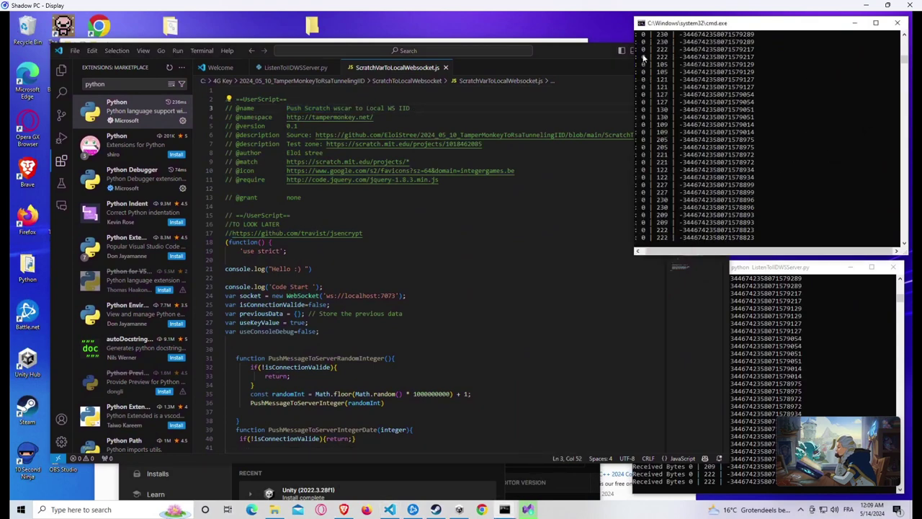
Scroll past 'use strict' to the WebSocket declaration on line 24.
left_click(381, 246)
scroll(381, 245, "down", 3)
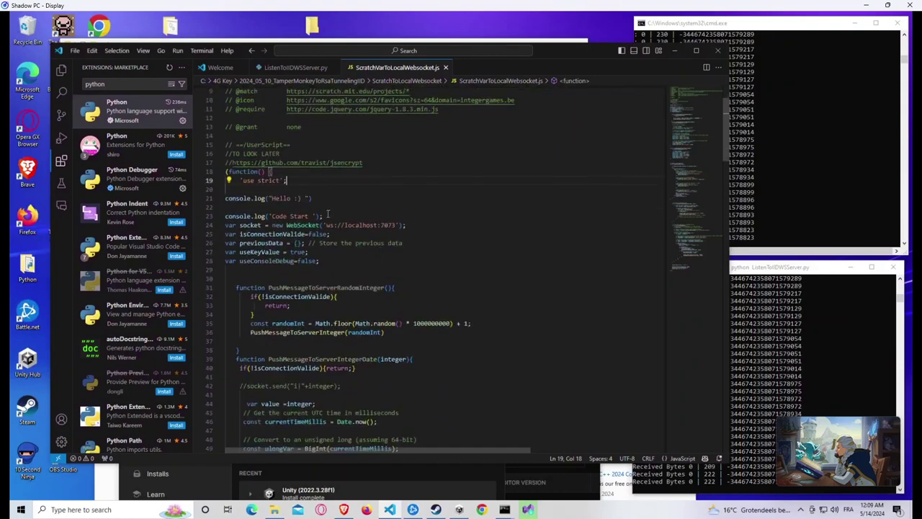
scroll(328, 218, "down", 1)
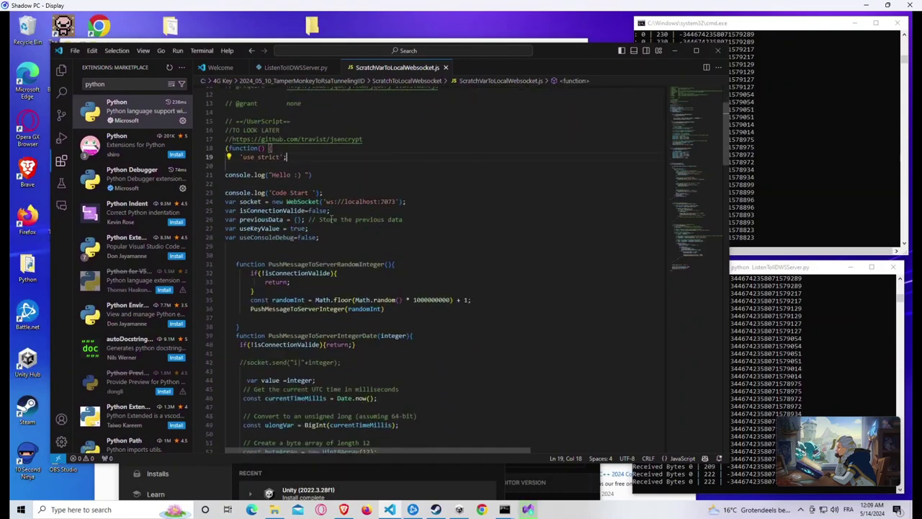
left_click_drag(287, 203, 320, 203)
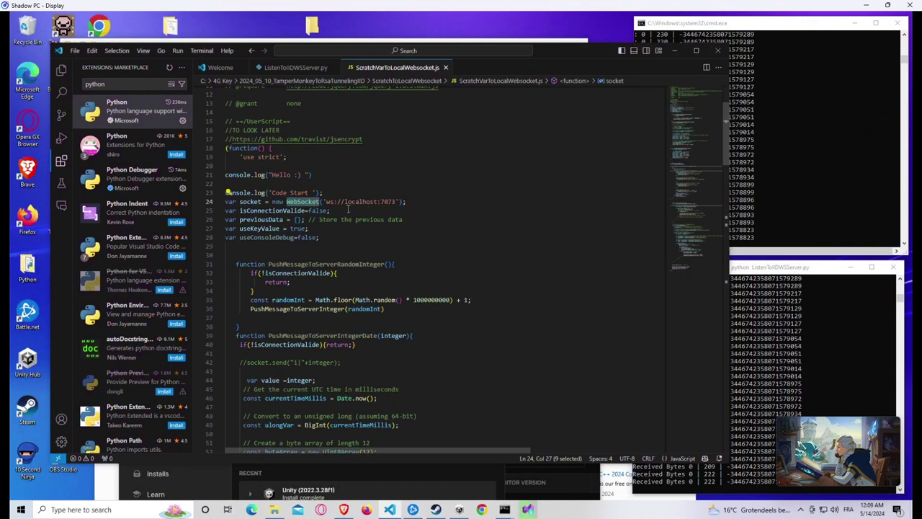
double_click(362, 203)
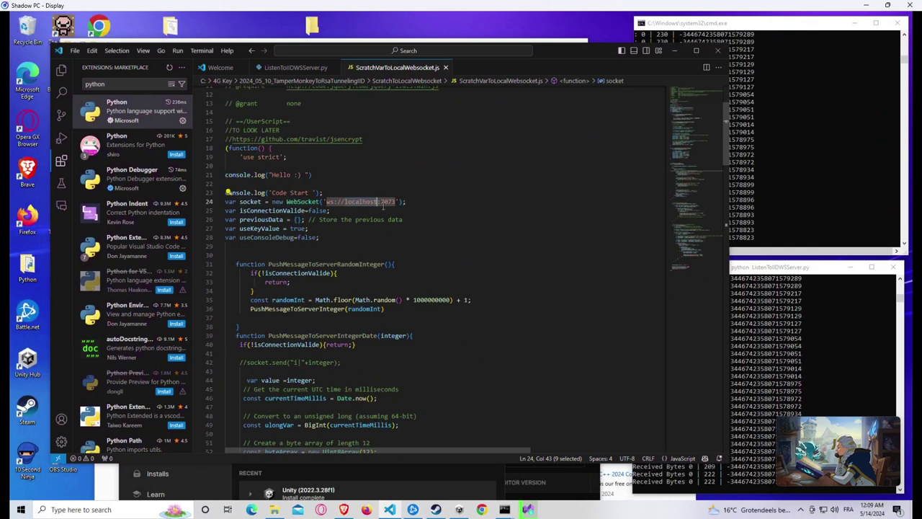
key("ctrl+shift+Right")
left_click(809, 156)
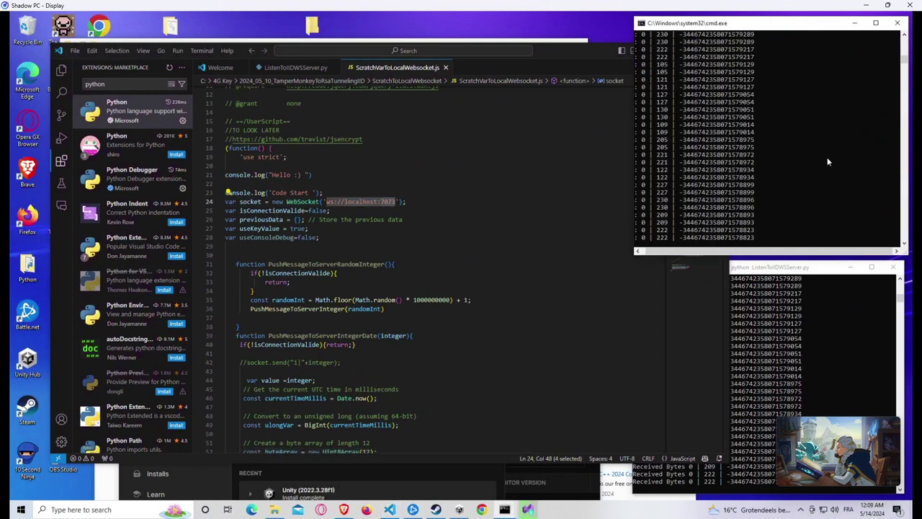
scroll(904, 60, "up", 15)
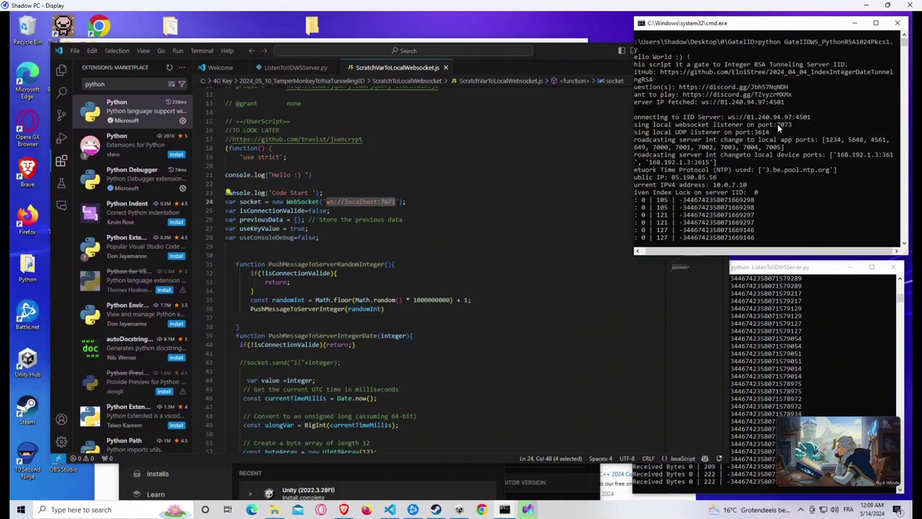
left_click_drag(777, 124, 798, 128)
left_click(385, 197)
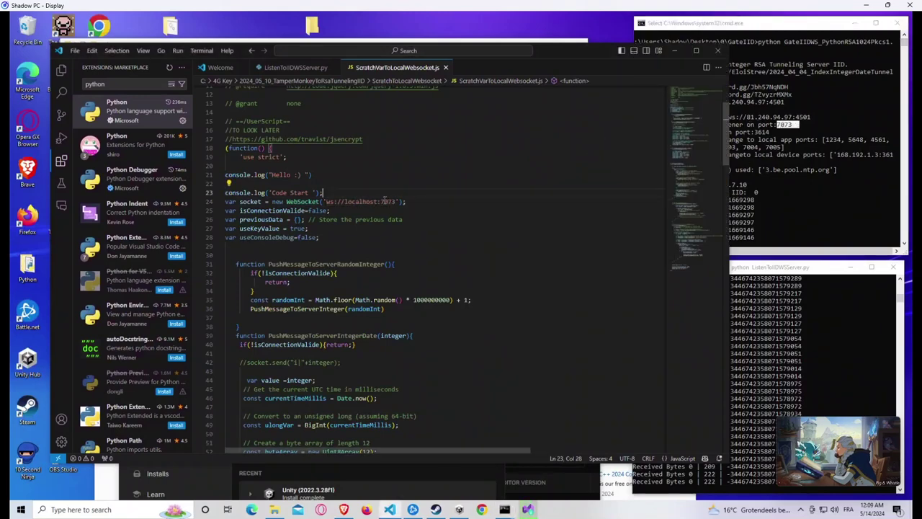
scroll(298, 219, "down", 3)
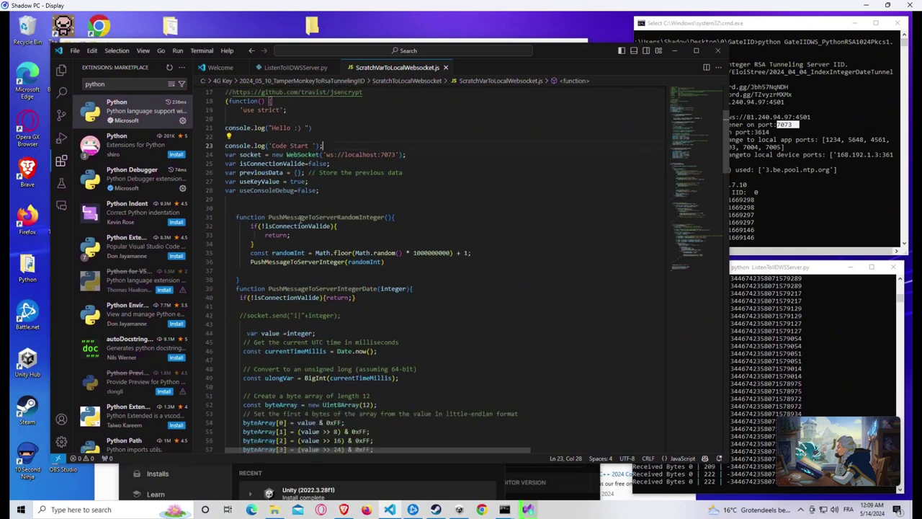
scroll(305, 272, "down", 2)
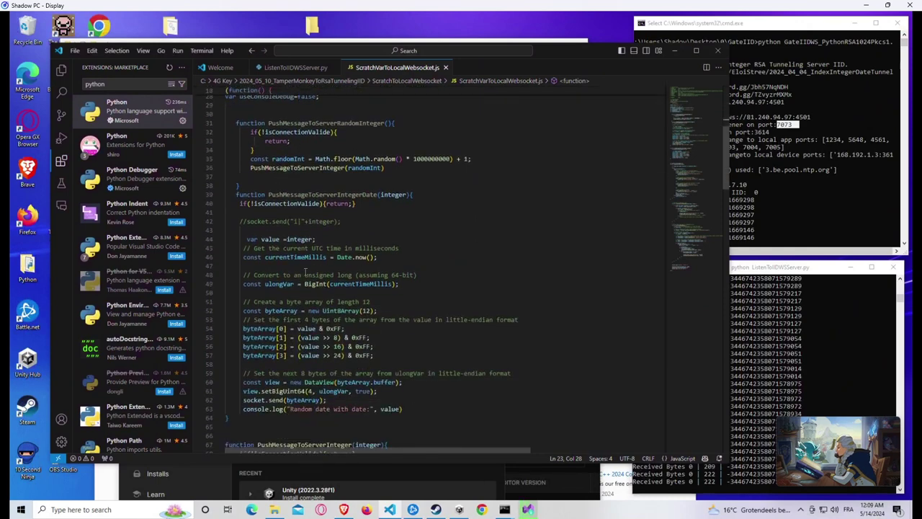
double_click(315, 194)
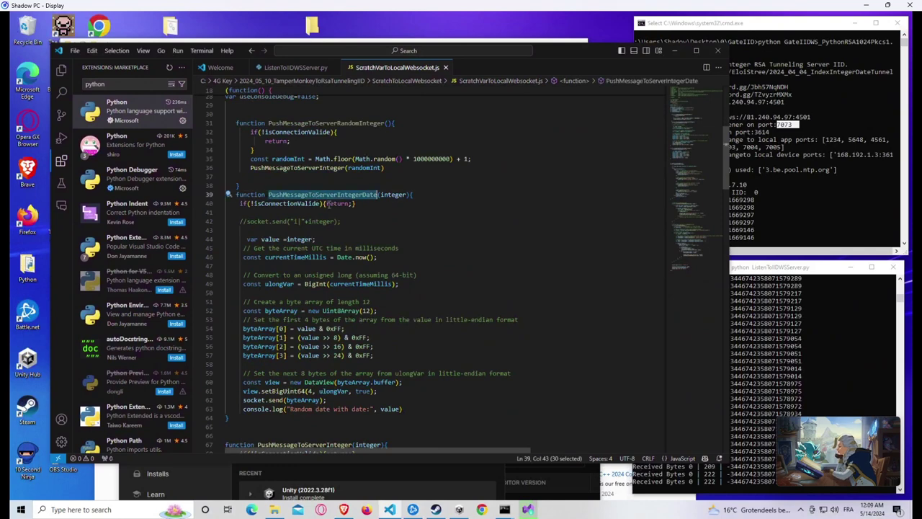
scroll(326, 289, "down", 2)
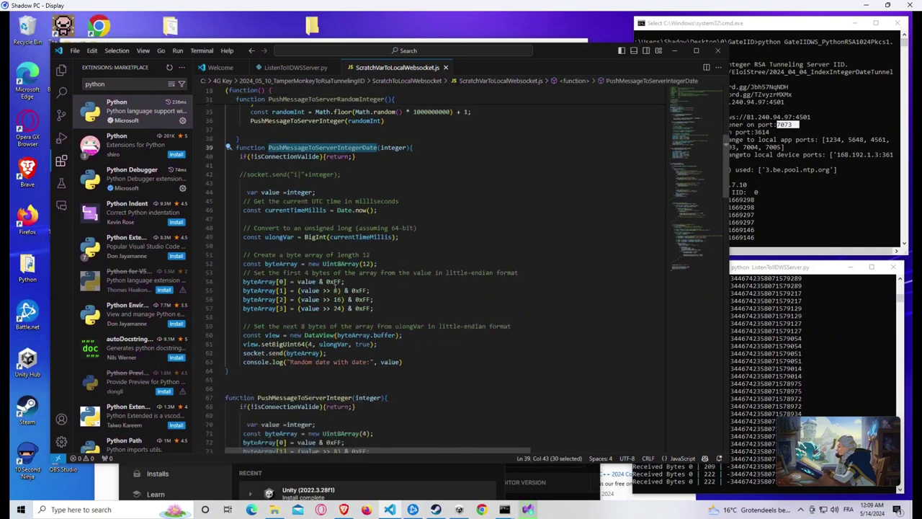
double_click(263, 290)
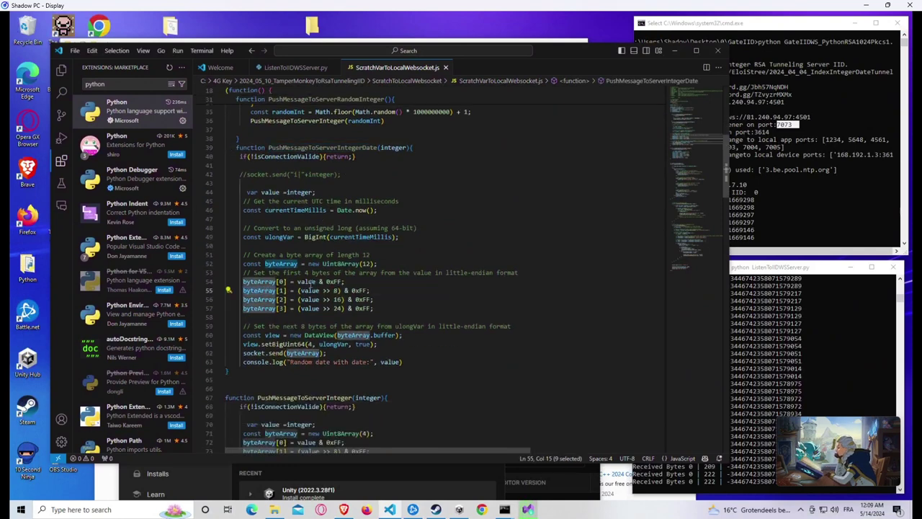
scroll(357, 324, "down", 2)
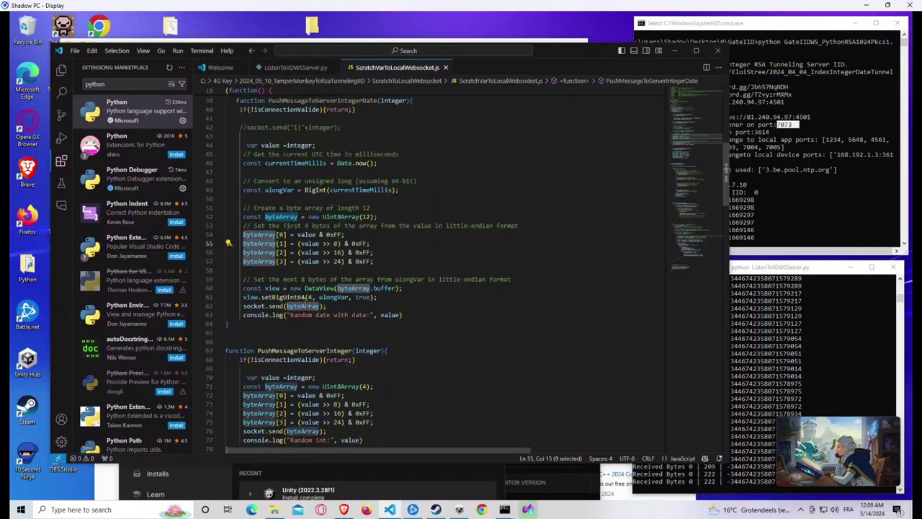
scroll(313, 298, "down", 3)
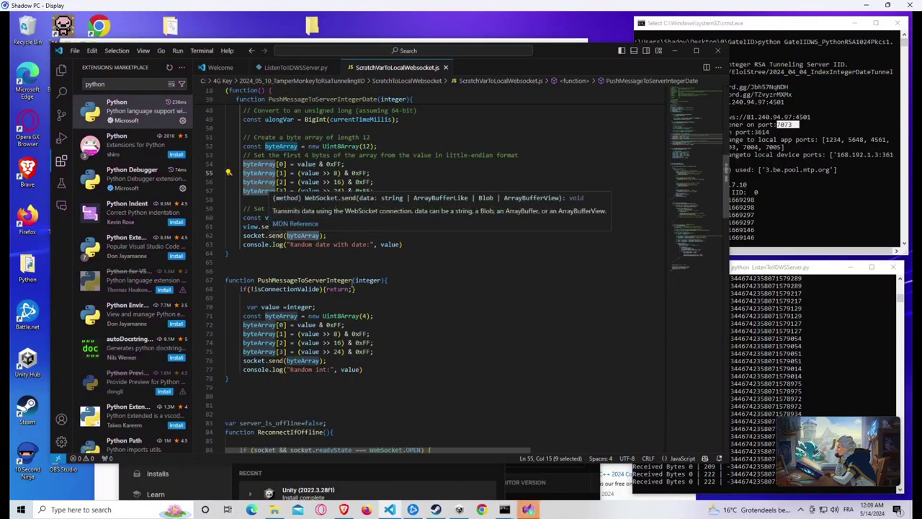
scroll(349, 285, "down", 2)
scroll(352, 284, "down", 9)
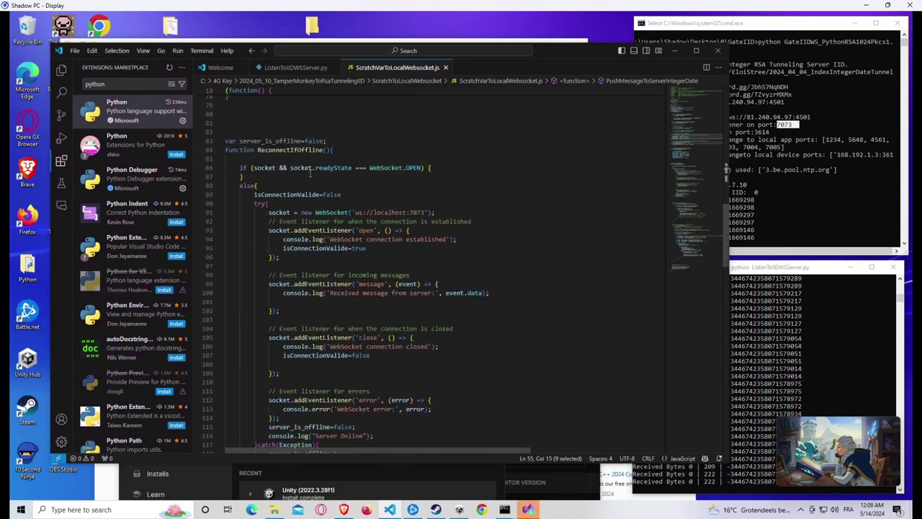
Review the userscript's wsvar prefix checks, the dataString variable and the contextmenu and monitor_label_ci1ok class lookups.
scroll(310, 170, "down", 4)
scroll(310, 171, "down", 10)
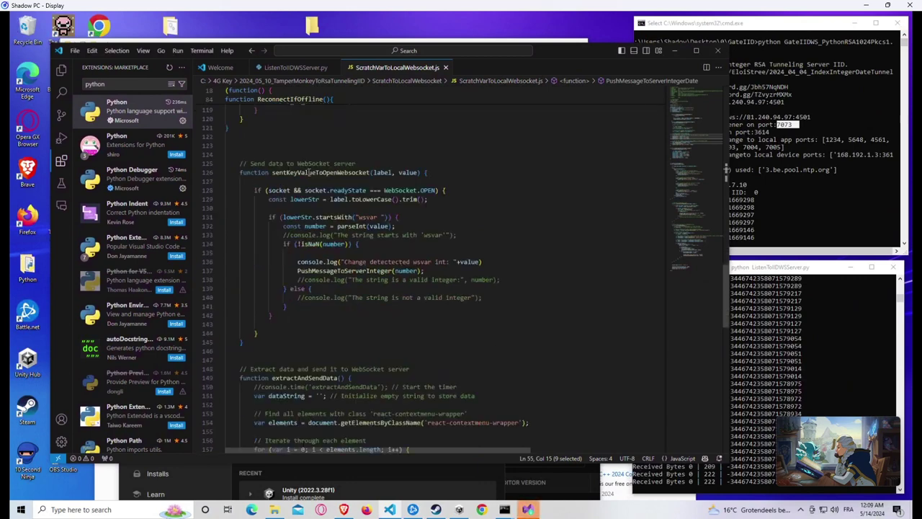
double_click(368, 217)
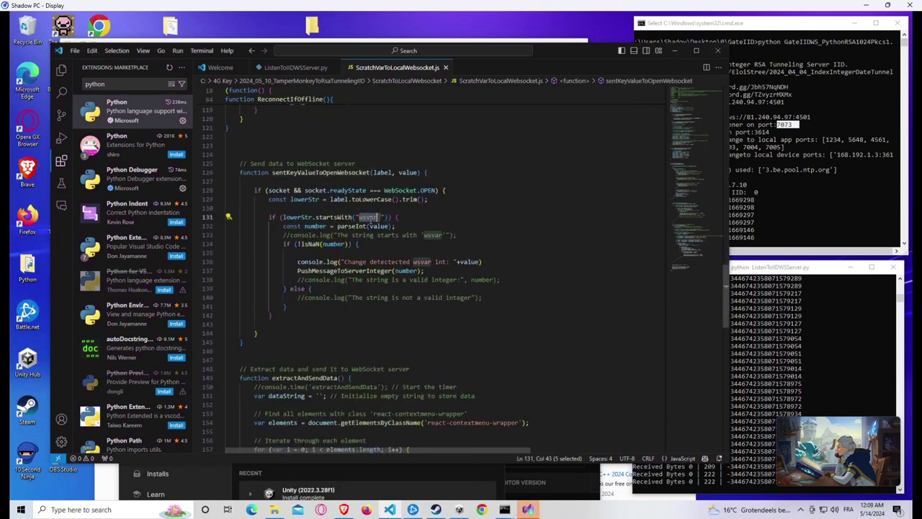
scroll(370, 220, "down", 6)
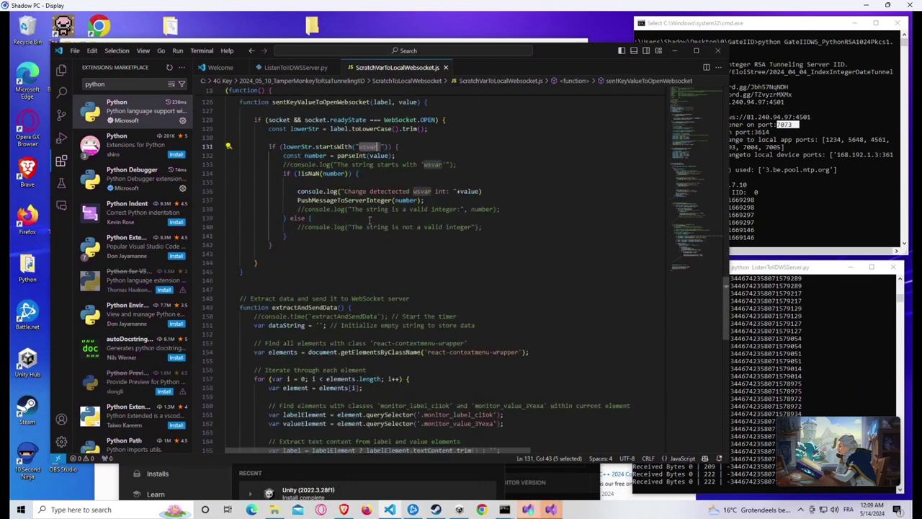
scroll(370, 220, "down", 3)
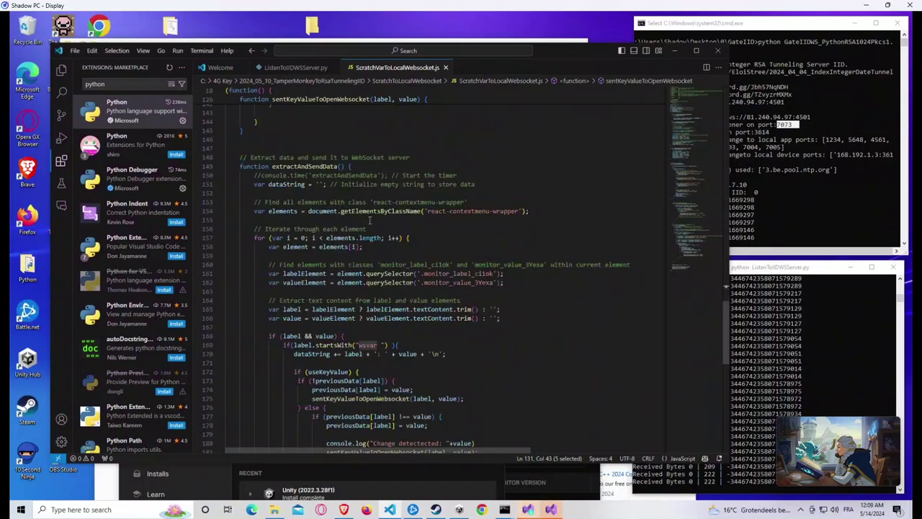
double_click(292, 186)
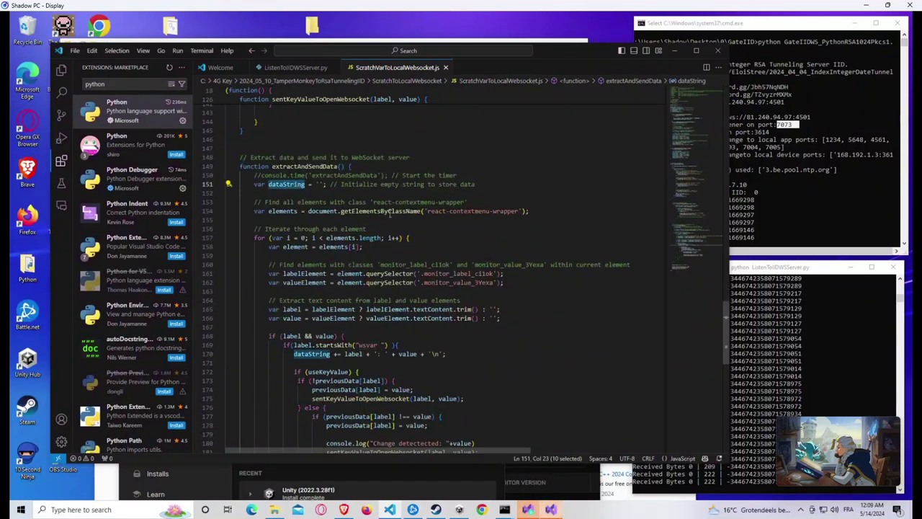
double_click(469, 211)
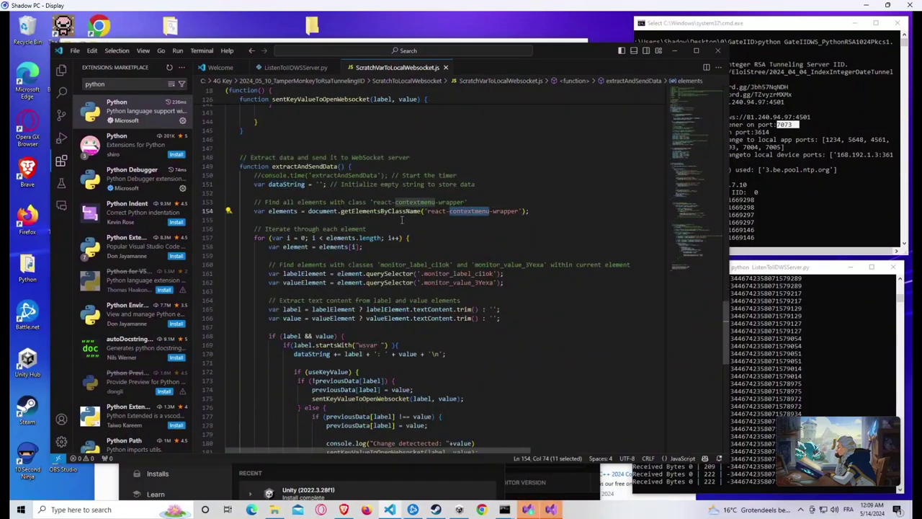
left_click_drag(530, 211, 300, 211)
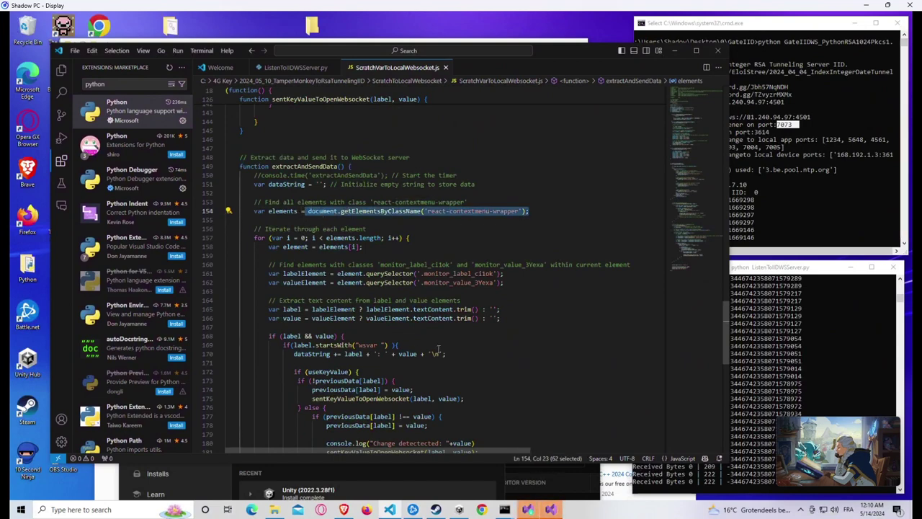
double_click(458, 274)
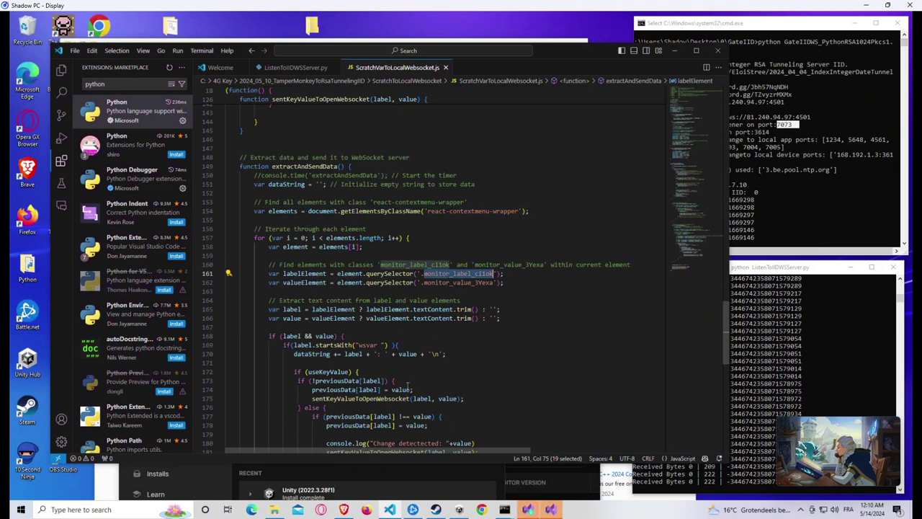
scroll(381, 339, "down", 4)
double_click(369, 251)
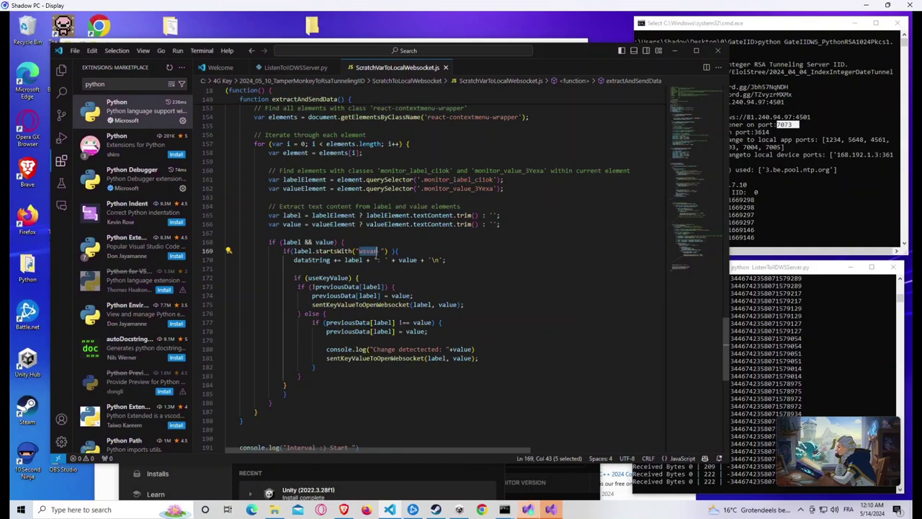
Copy the entire userscript and minimize Visual Studio Code.
scroll(400, 351, "up", 20)
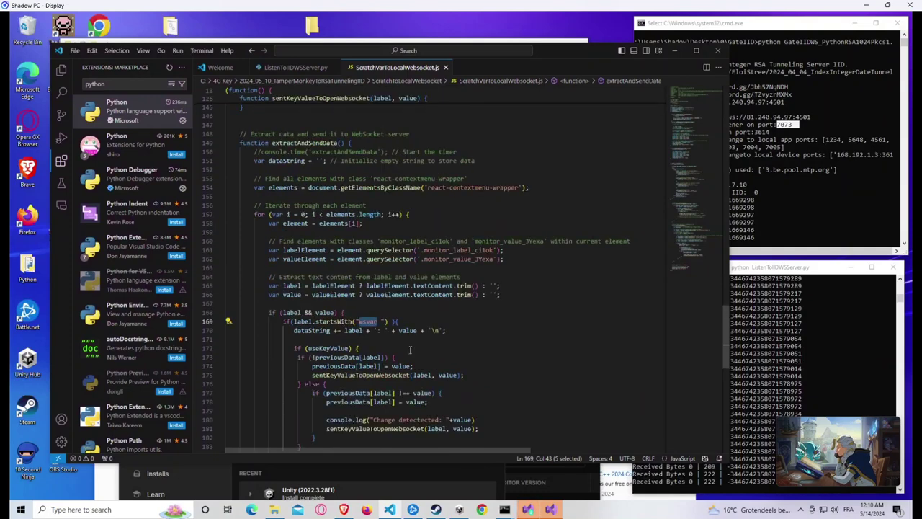
scroll(306, 191, "up", 11)
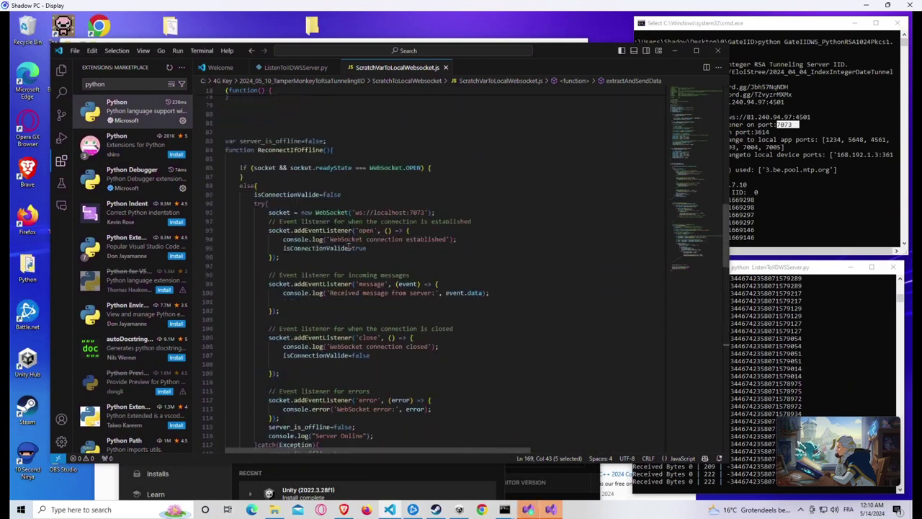
scroll(295, 234, "up", 4)
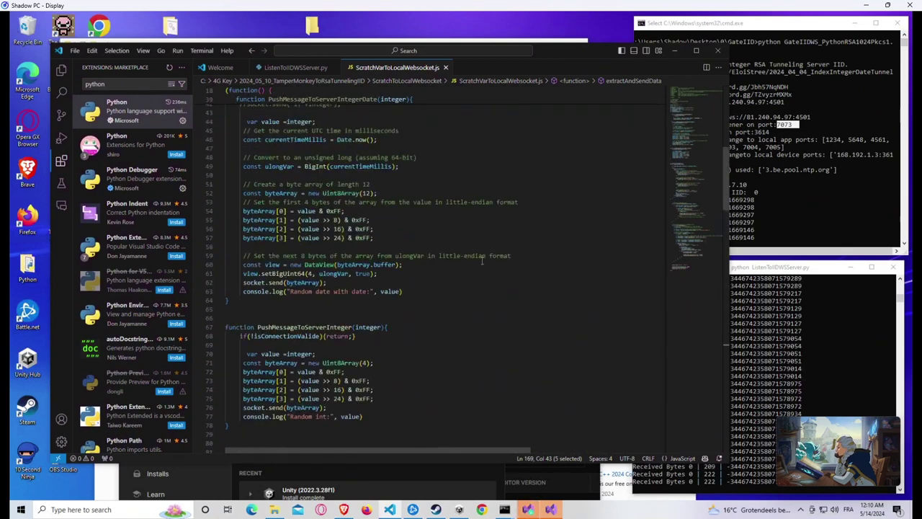
left_click(411, 263)
key("ctrl+a")
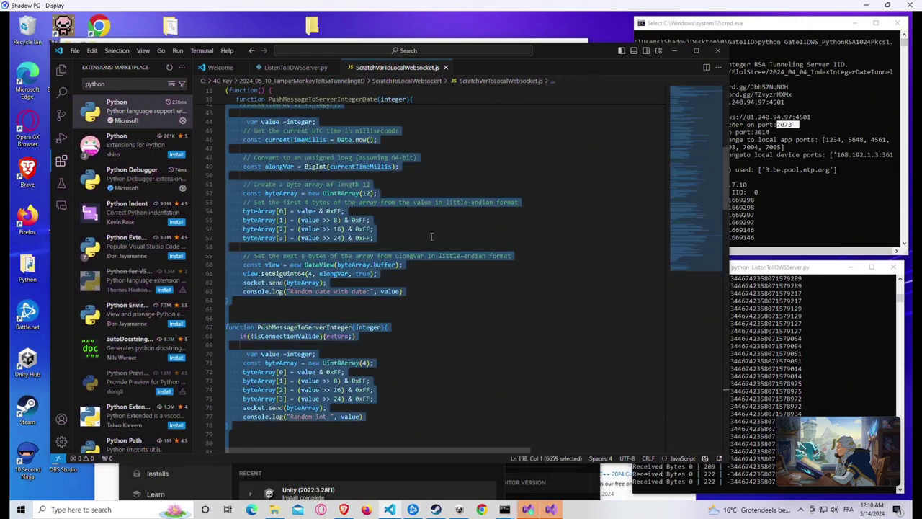
left_click(673, 51)
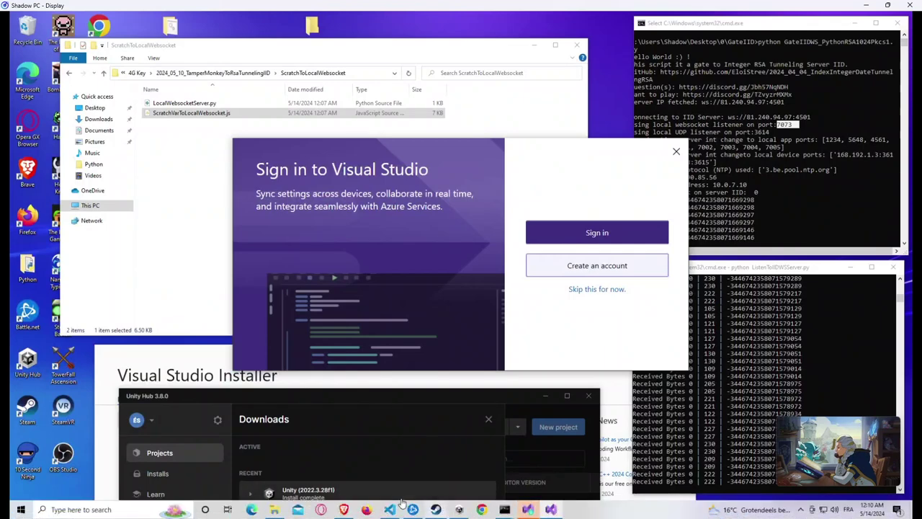
Open the Tampermonkey dashboard from the extensions menu in Opera GX.
left_click(322, 509)
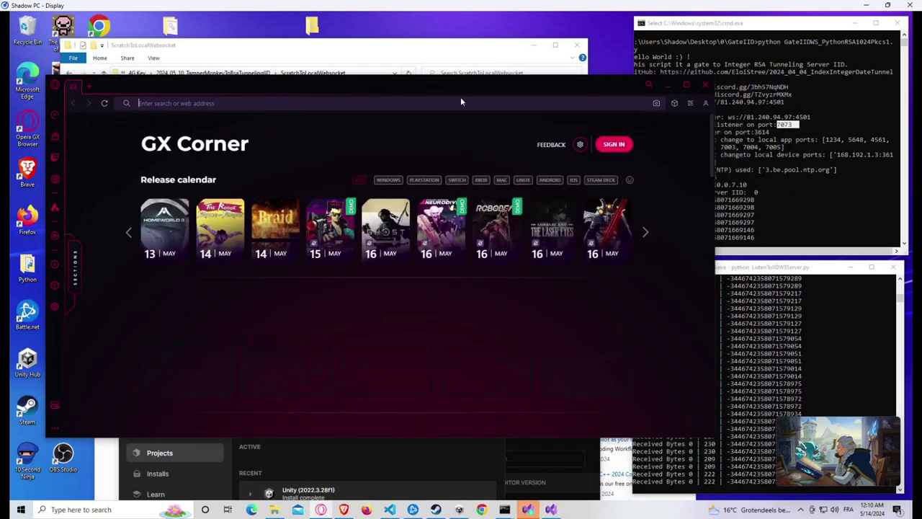
left_click(656, 104)
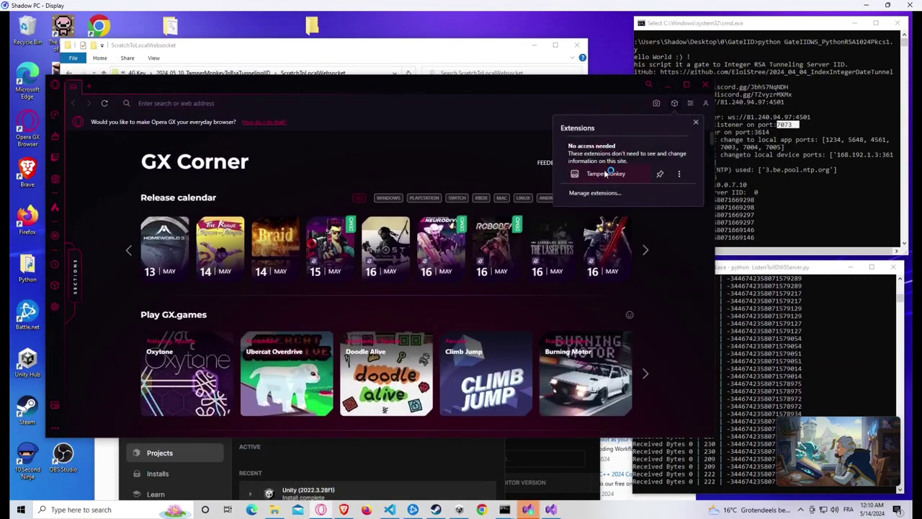
left_click(674, 103)
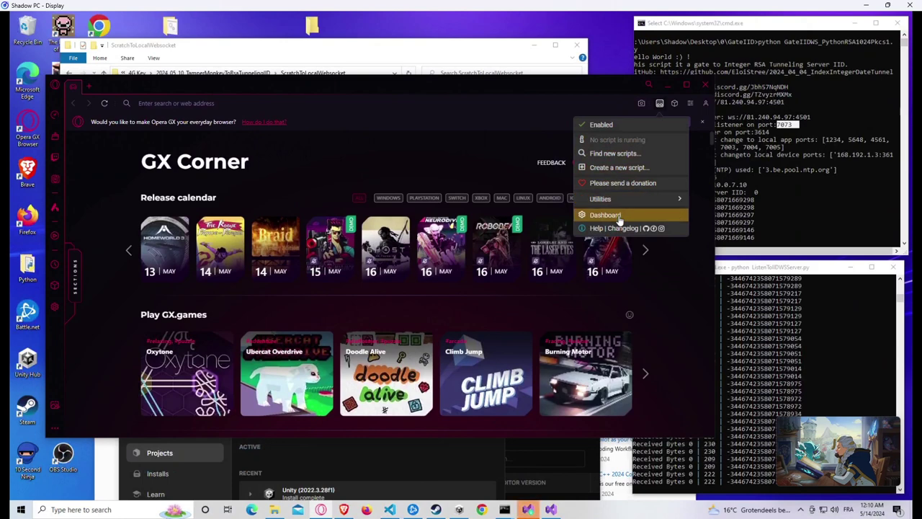
left_click(605, 214)
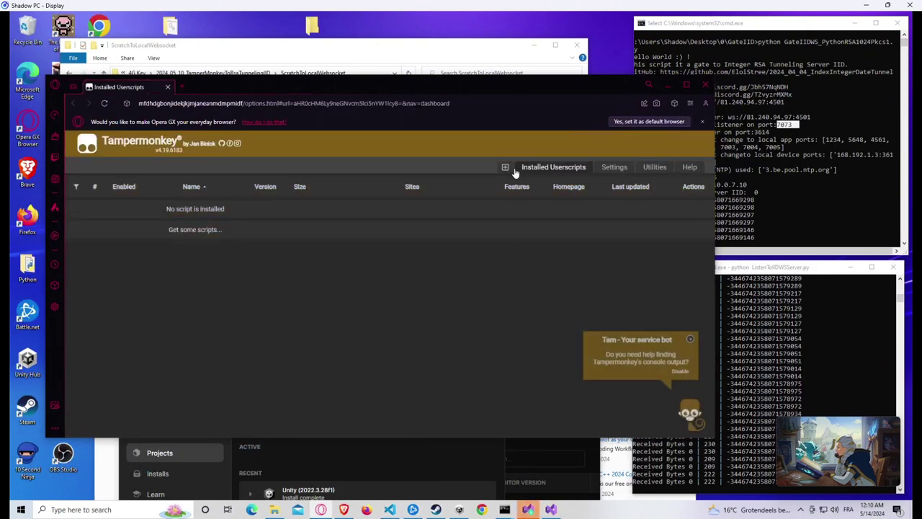
Create a new userscript, replace its template with the copied code, and save it.
left_click(505, 168)
left_click(306, 301)
key("ctrl+a")
key("ctrl+v")
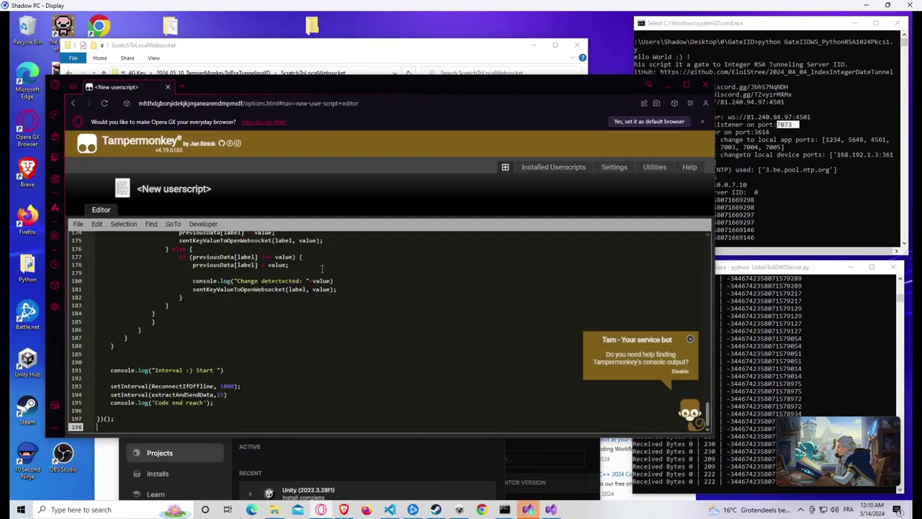
key("ctrl+s")
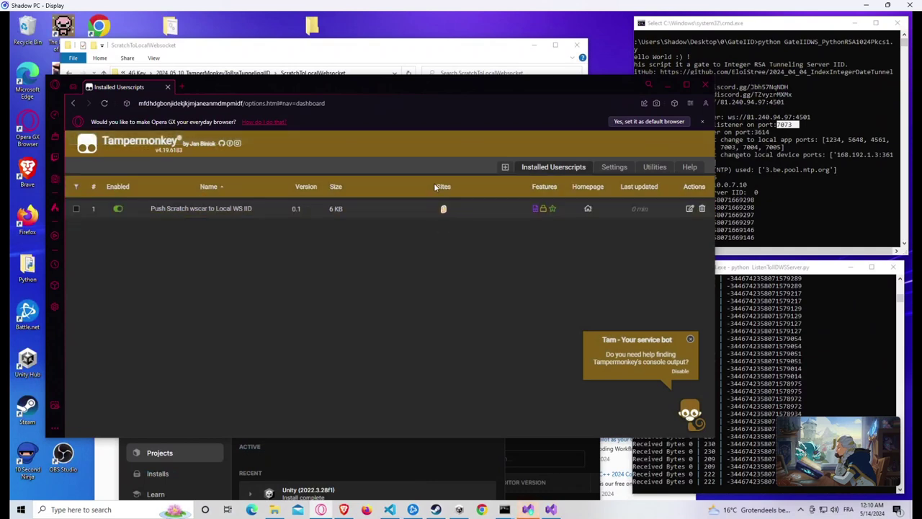
Open the Push Scratch wscar to Local WS IID userscript in the editor.
left_click(196, 214)
scroll(277, 311, "down", 20)
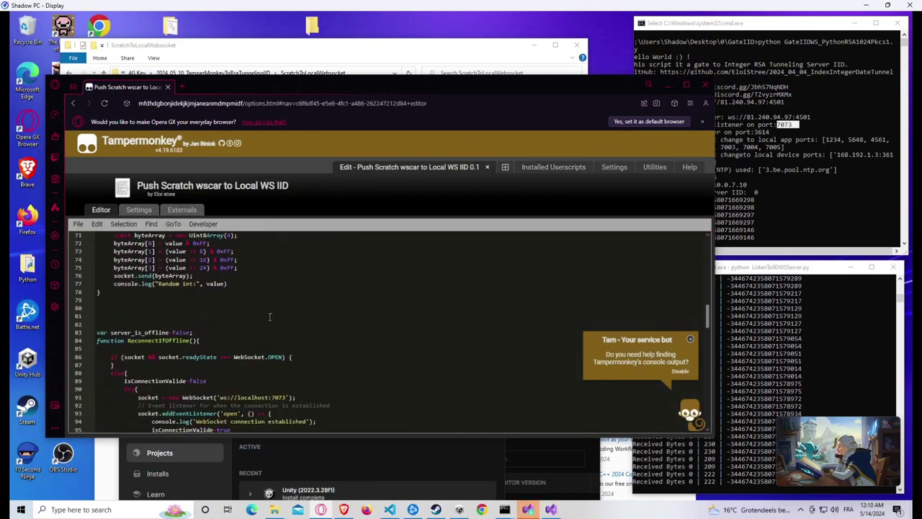
scroll(277, 312, "up", 8)
Open a new tab and select the test-zone project URL on line 7 of the script.
key("ctrl+t")
type("scra")
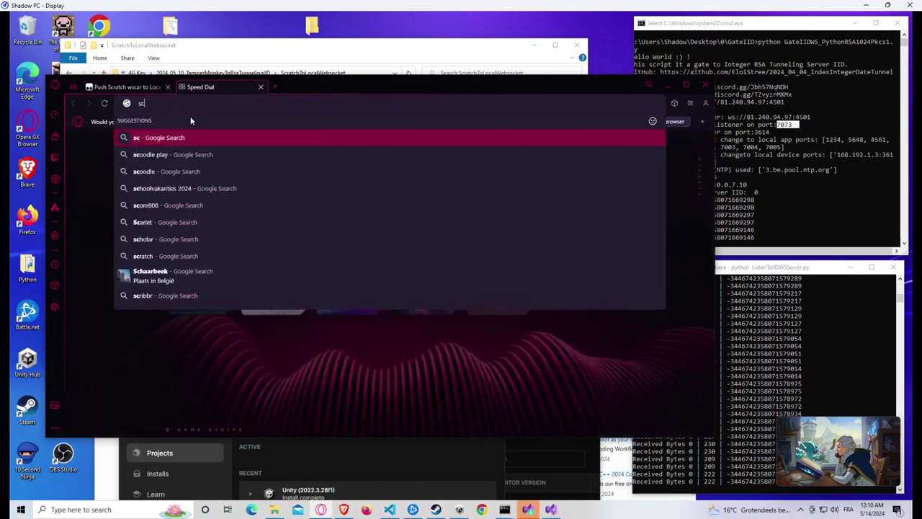
left_click(141, 87)
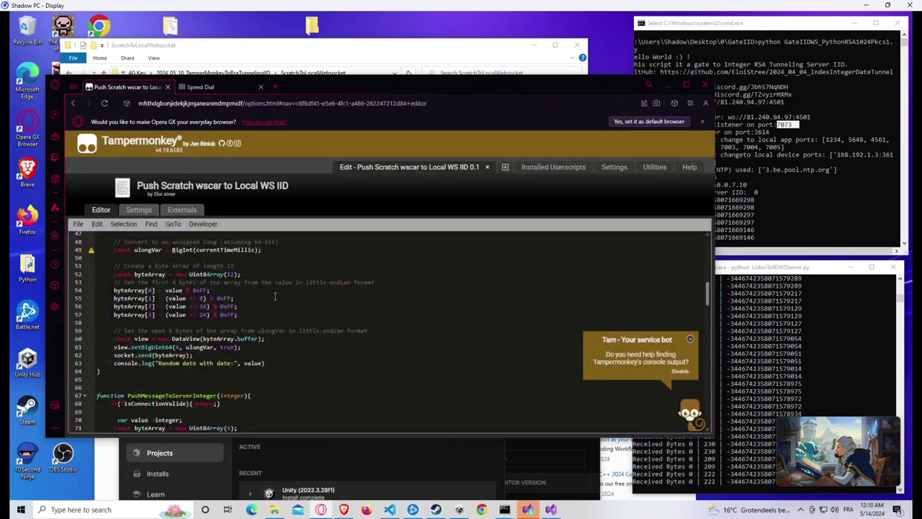
scroll(265, 320, "up", 10)
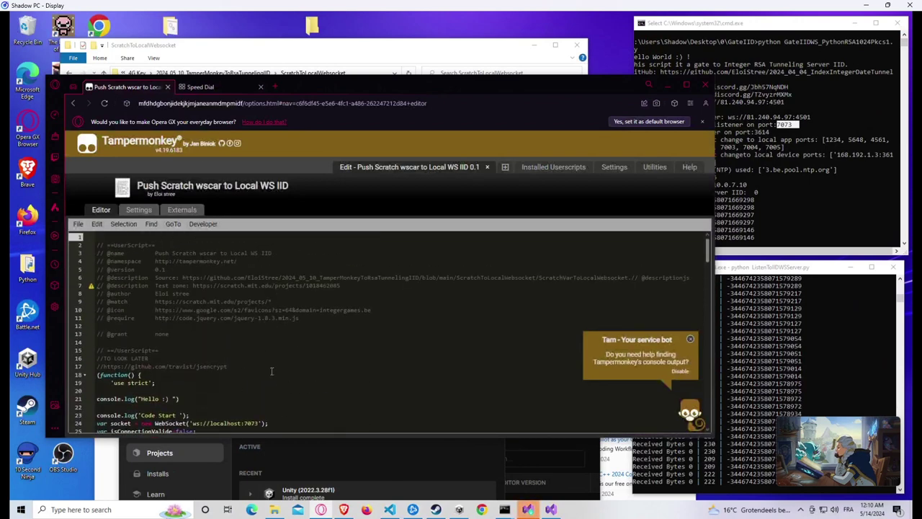
left_click_drag(343, 286, 193, 285)
key("ctrl+c")
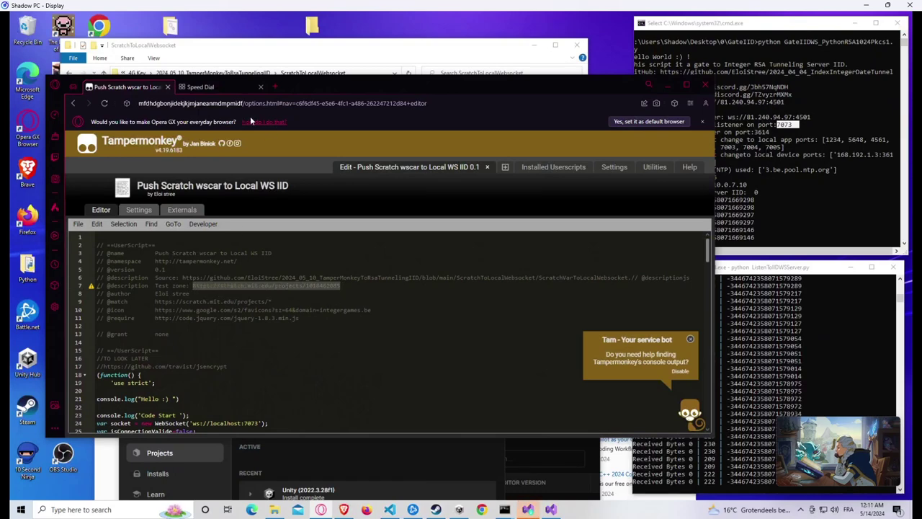
Paste the test-zone URL into the new tab to load the IID SD RSA: Gameboy project.
left_click(202, 88)
left_click(222, 103)
key("ctrl+v")
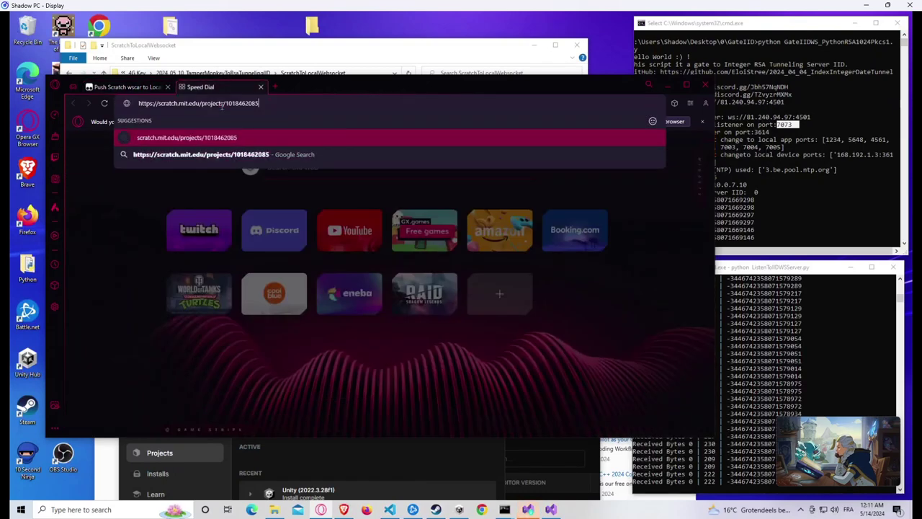
key("Return")
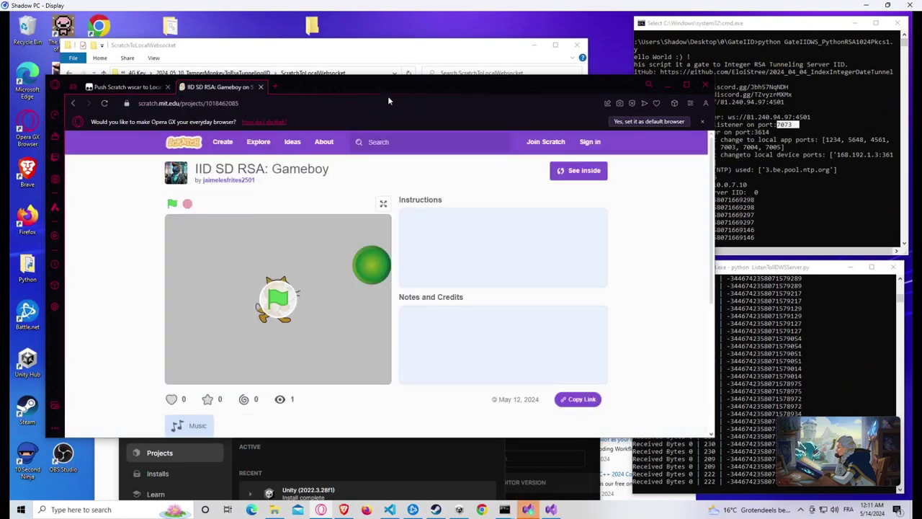
Start the Scratch project with the green flag and bring up the page's context menu.
left_click_drag(387, 101, 368, 76)
left_click(280, 258)
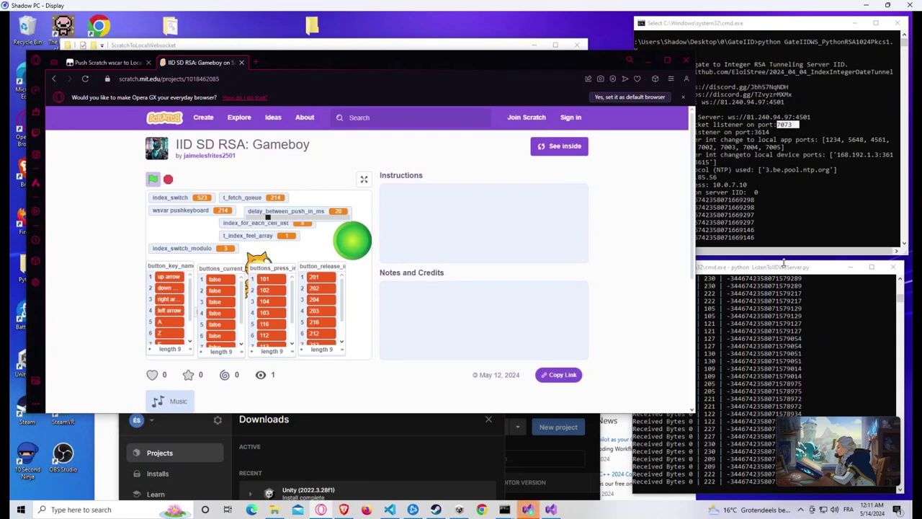
left_click(513, 81)
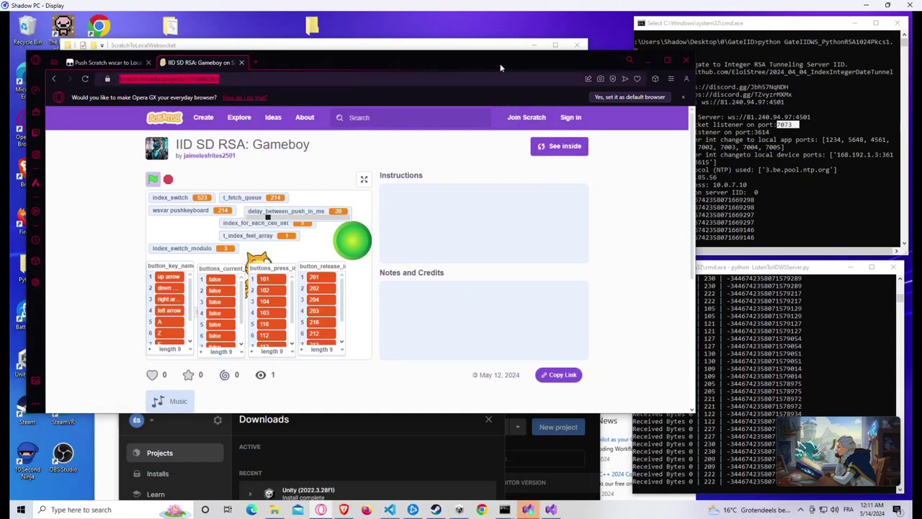
left_click_drag(498, 61, 491, 56)
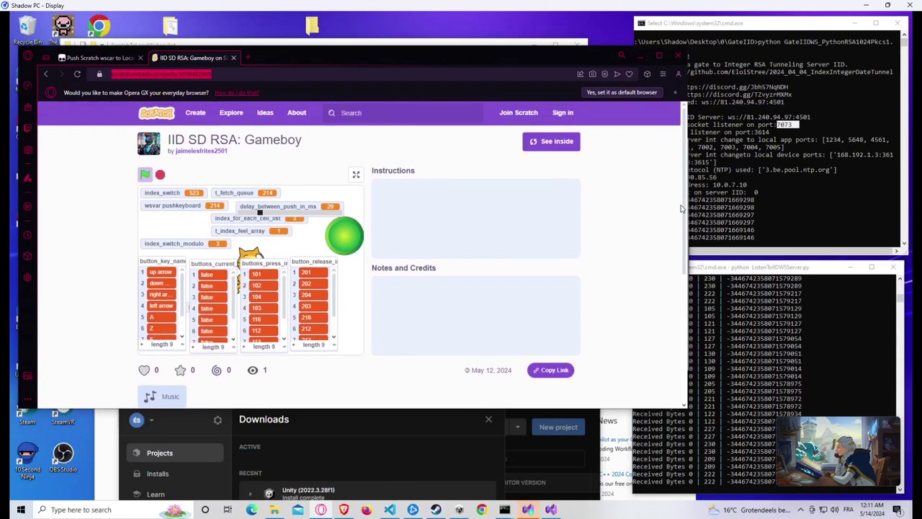
right_click(628, 199)
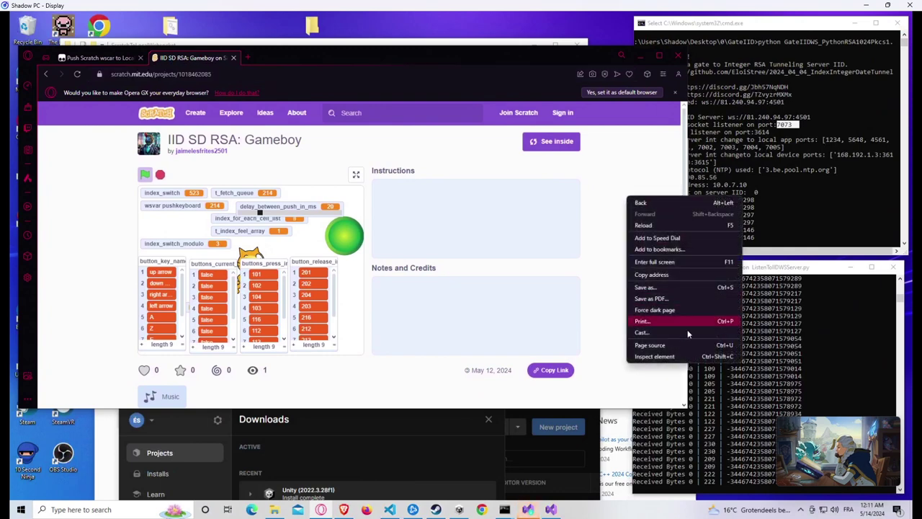
Inspect the page and view the console's Change detected wsvar int logs for 213 and 214.
left_click(685, 356)
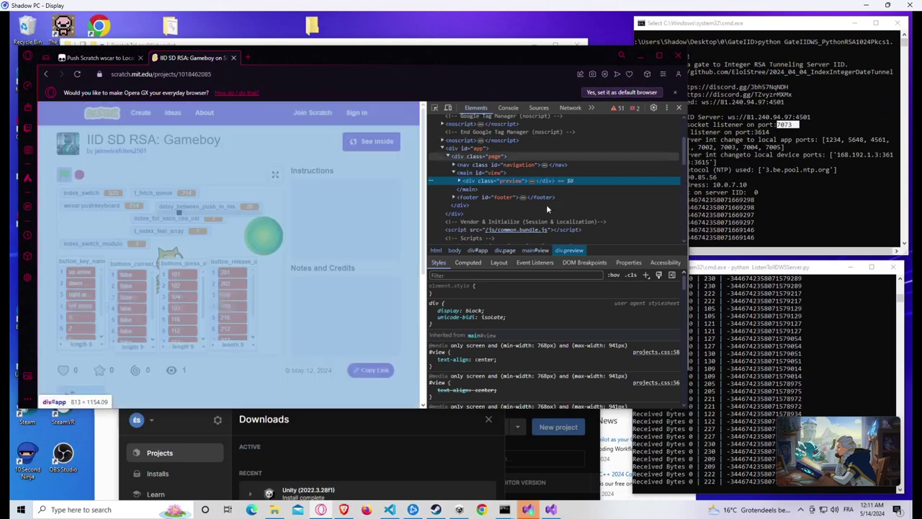
left_click(508, 108)
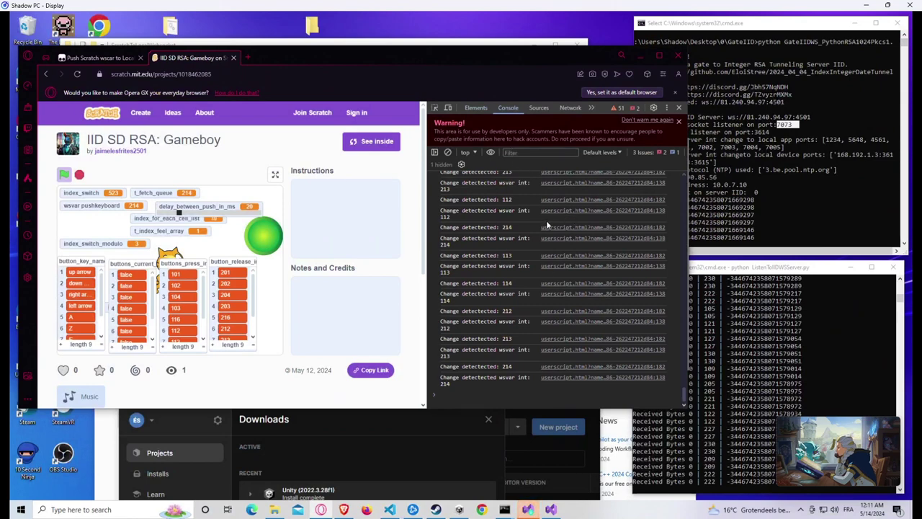
left_click(516, 384)
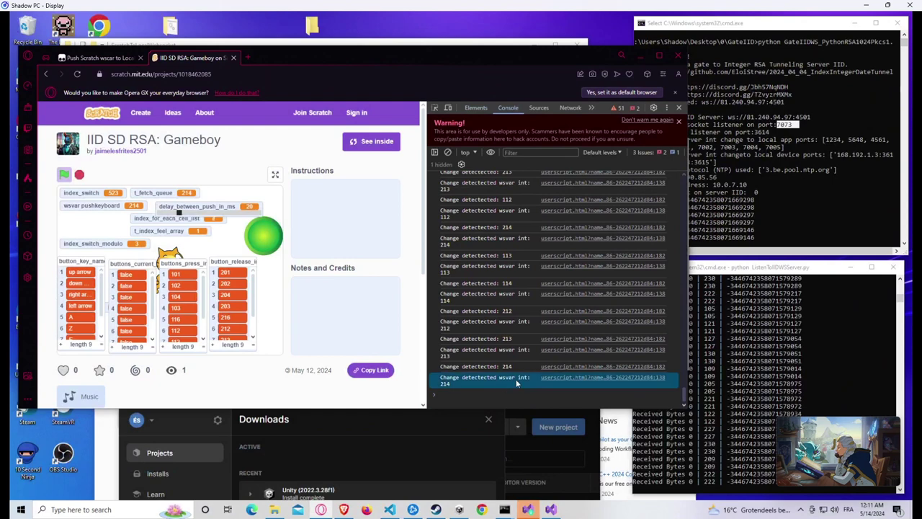
left_click(489, 340)
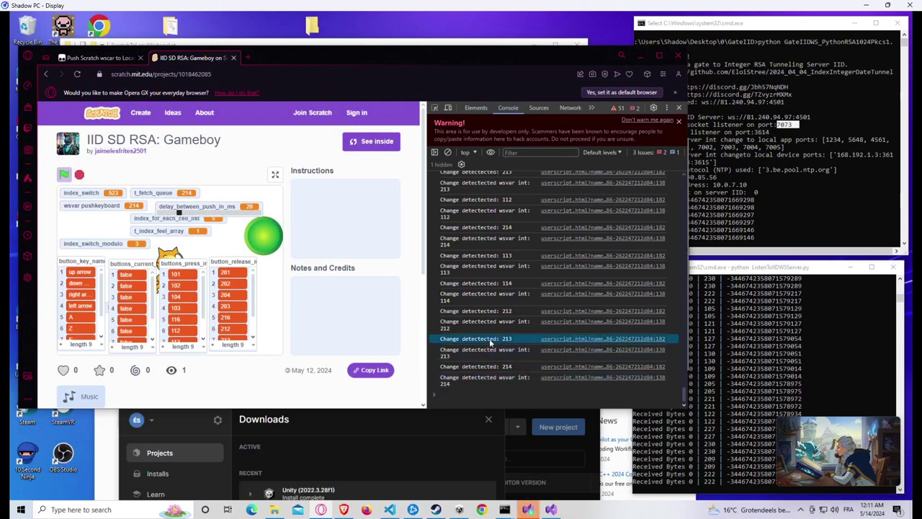
Widen the gate and listener command windows.
left_click(772, 195)
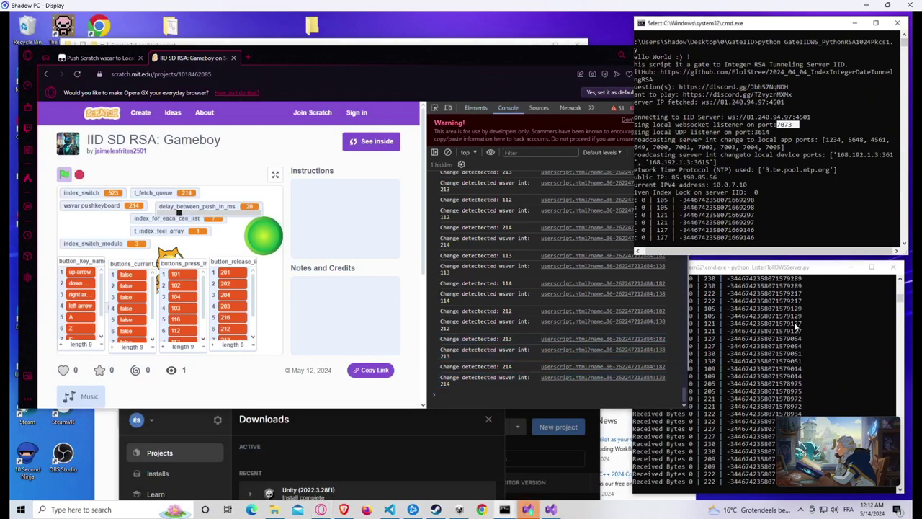
left_click_drag(634, 149, 559, 147)
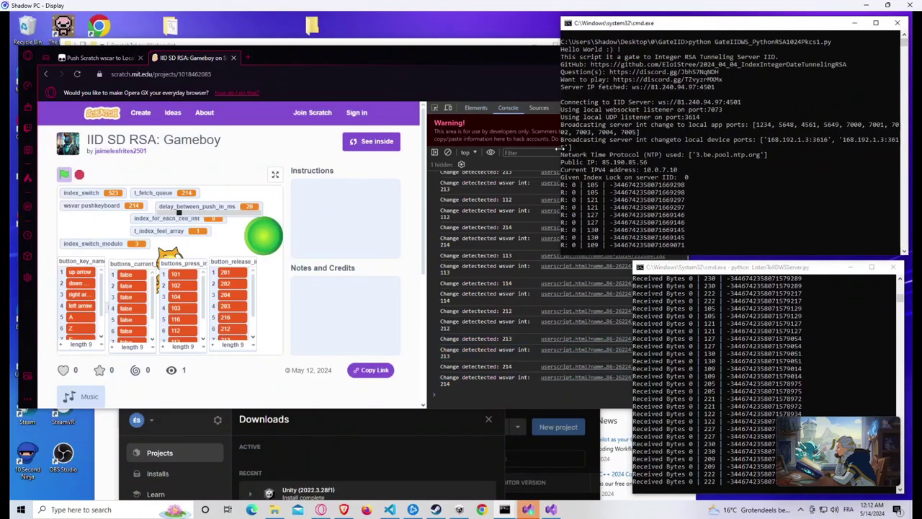
left_click_drag(631, 326, 596, 326)
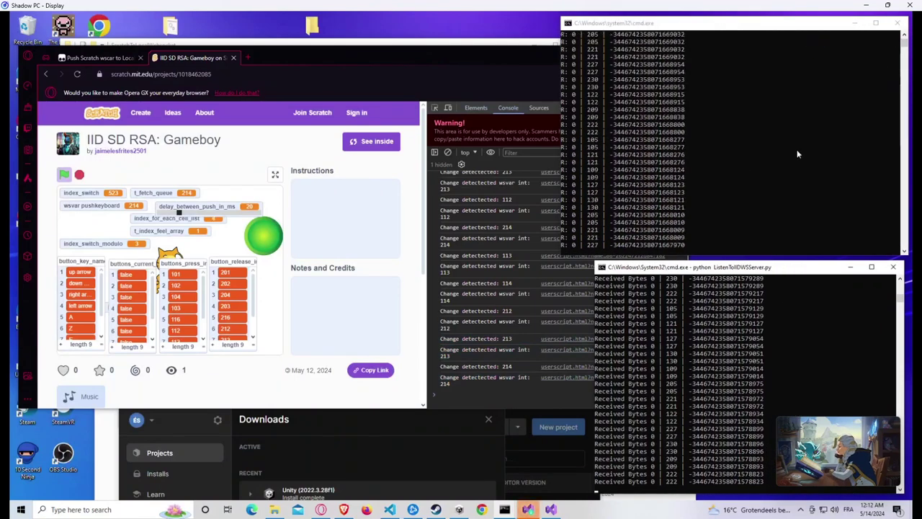
left_click_drag(904, 144, 903, 62)
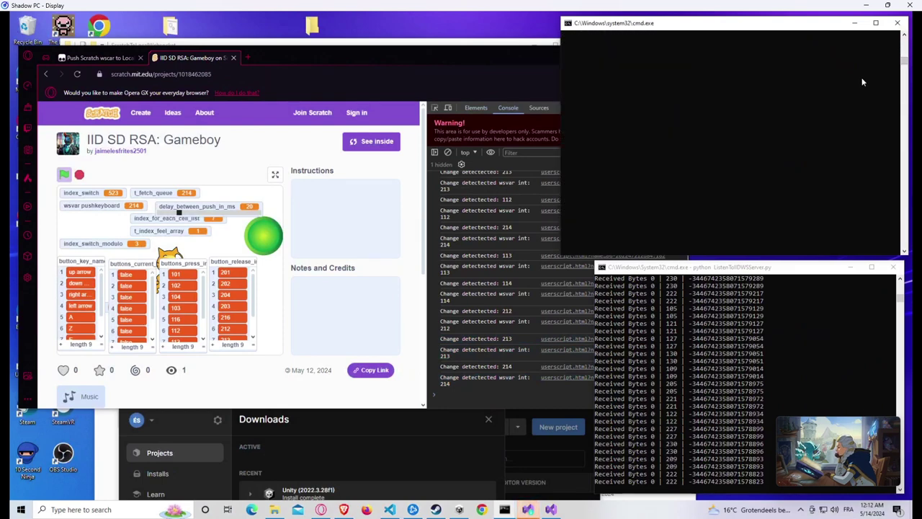
scroll(847, 89, "up", 4)
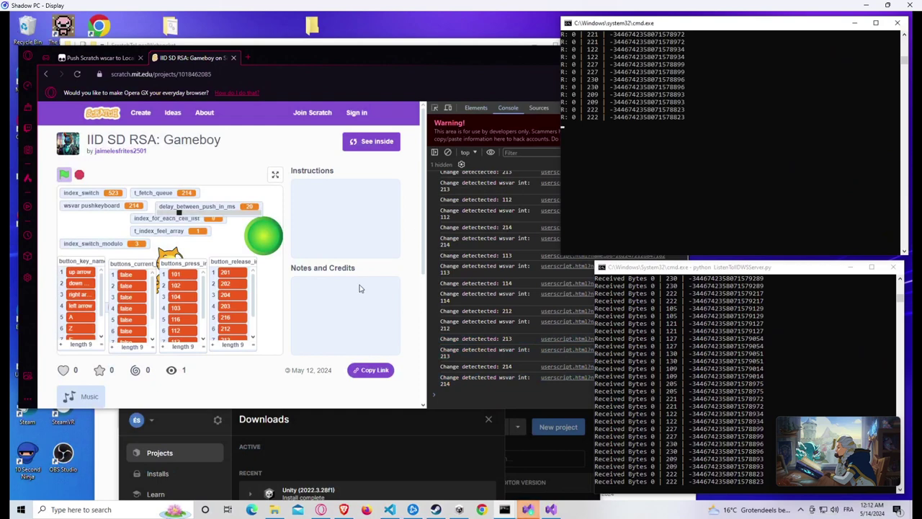
Narrow the browser, dismiss the default-browser prompt, and go back to the userscript editor tab.
left_click(290, 374)
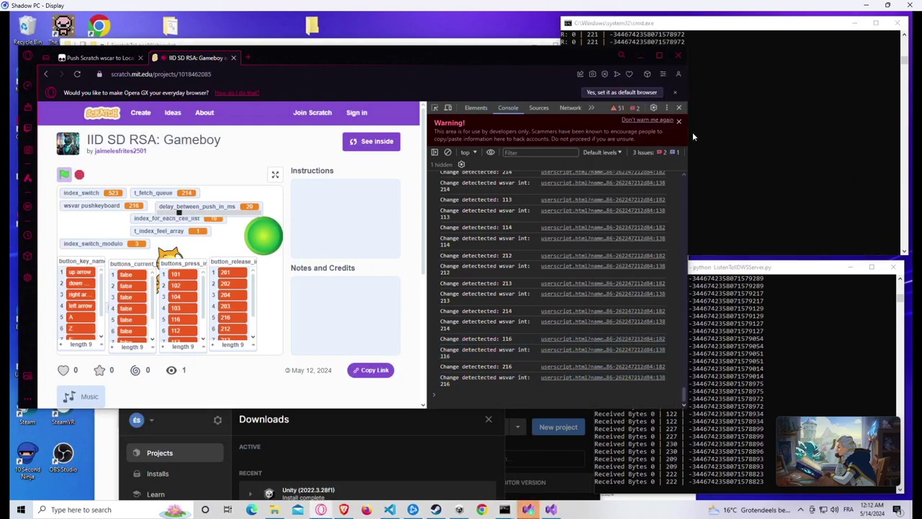
left_click_drag(688, 134, 543, 133)
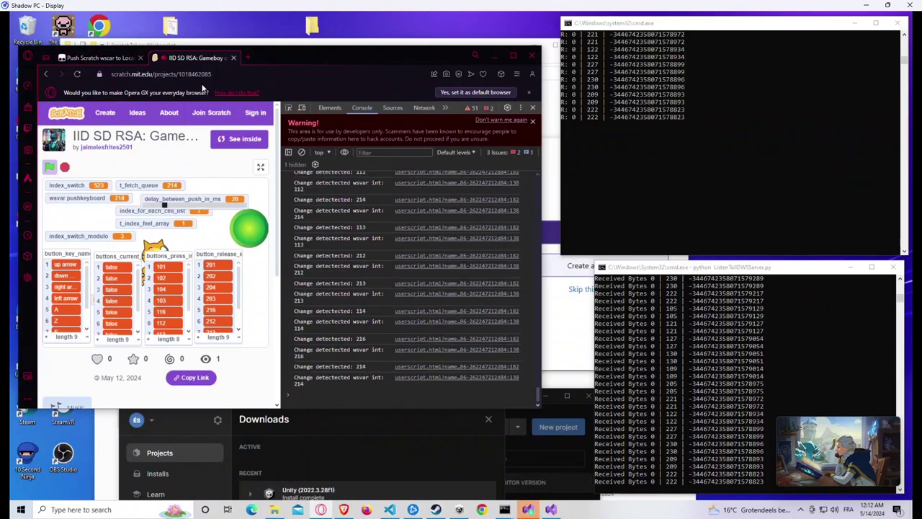
left_click(457, 93)
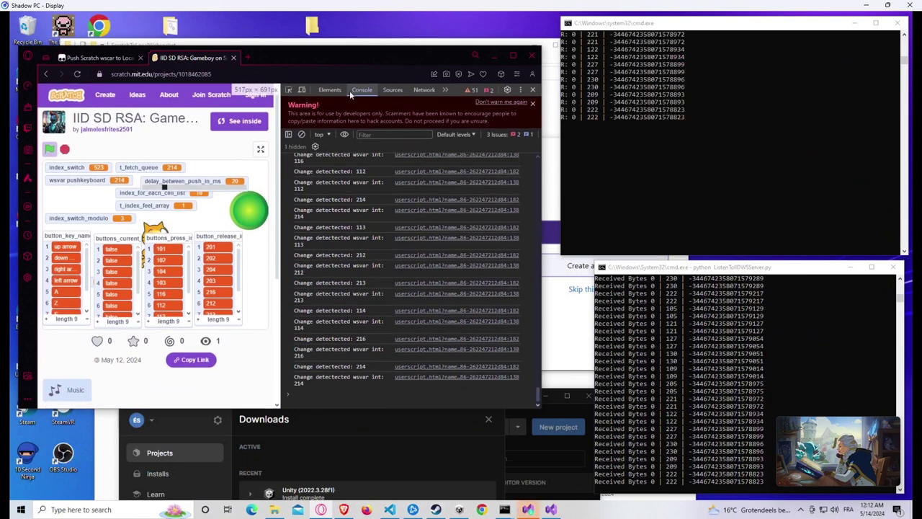
left_click(122, 58)
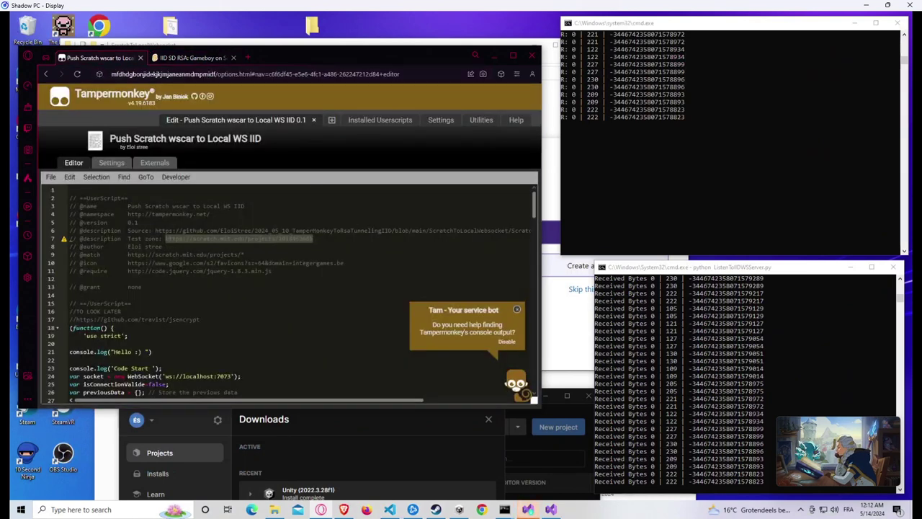
scroll(321, 257, "down", 20)
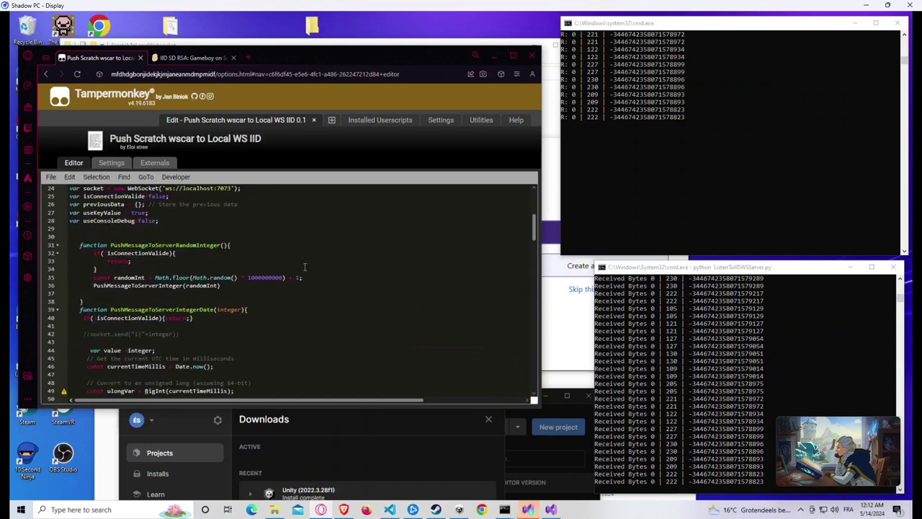
scroll(277, 288, "down", 20)
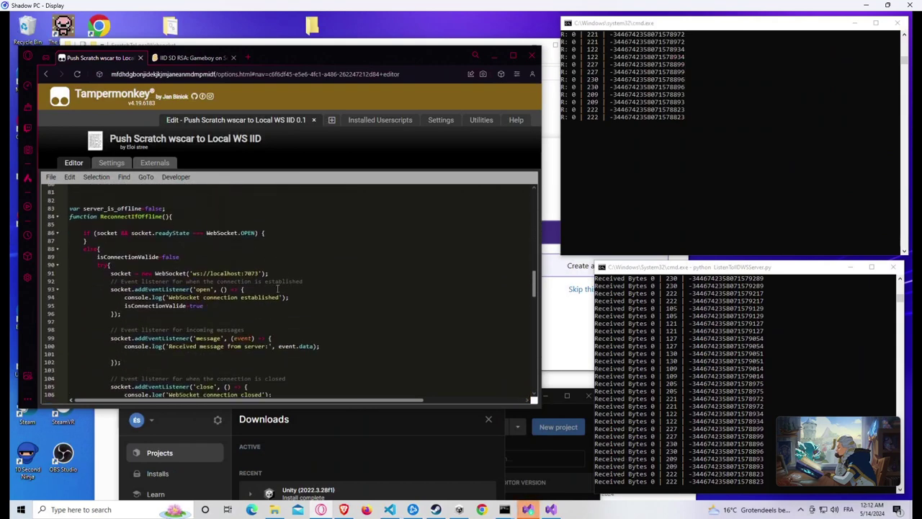
scroll(277, 288, "up", 4)
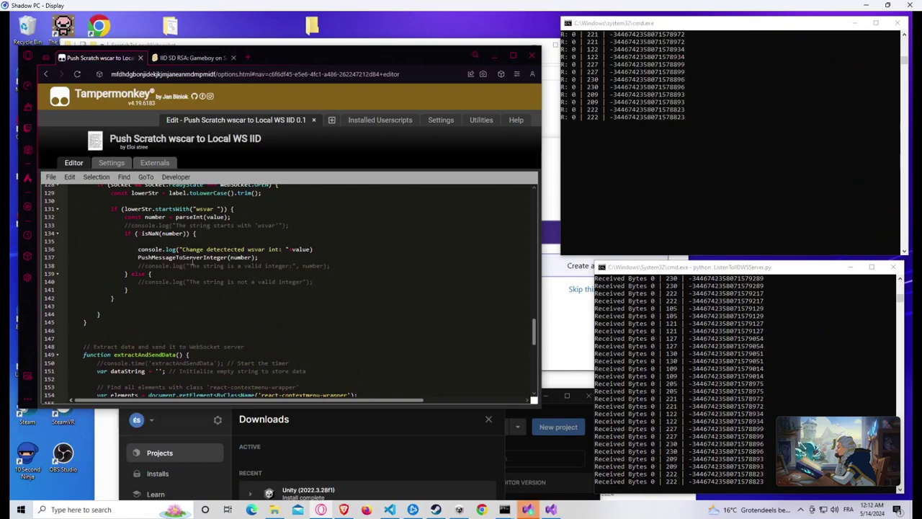
double_click(206, 257)
scroll(227, 269, "down", 6)
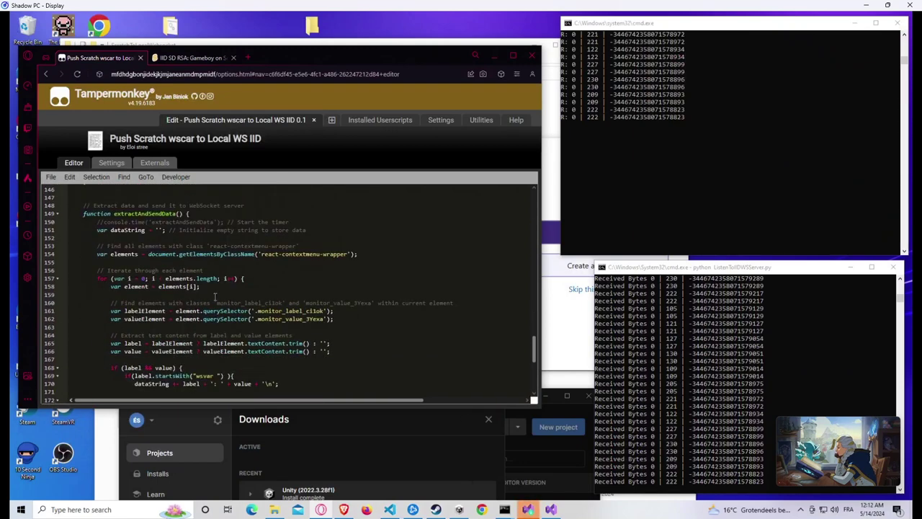
scroll(225, 293, "up", 12)
scroll(223, 289, "up", 20)
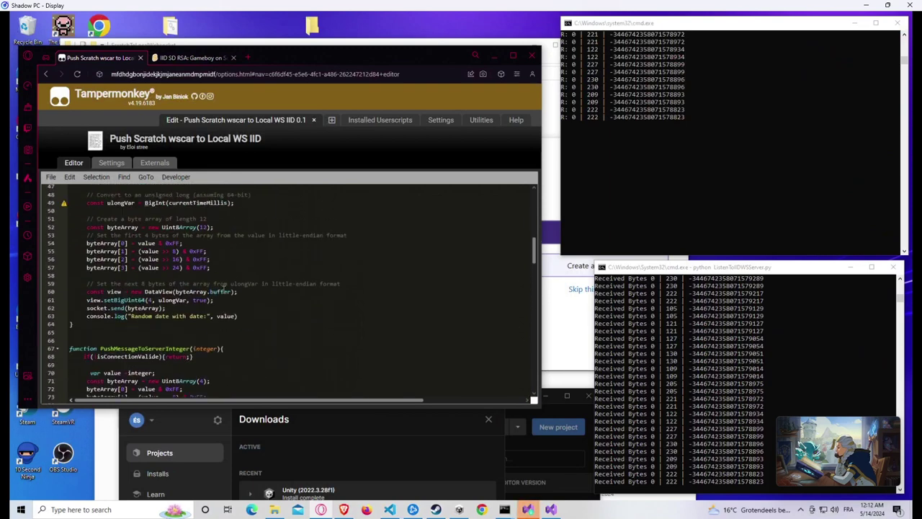
scroll(236, 291, "down", 6)
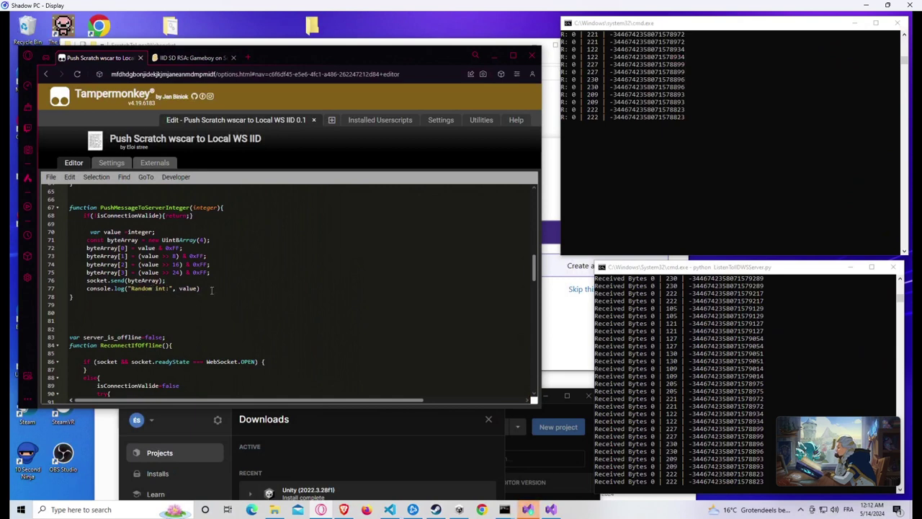
scroll(212, 290, "up", 2)
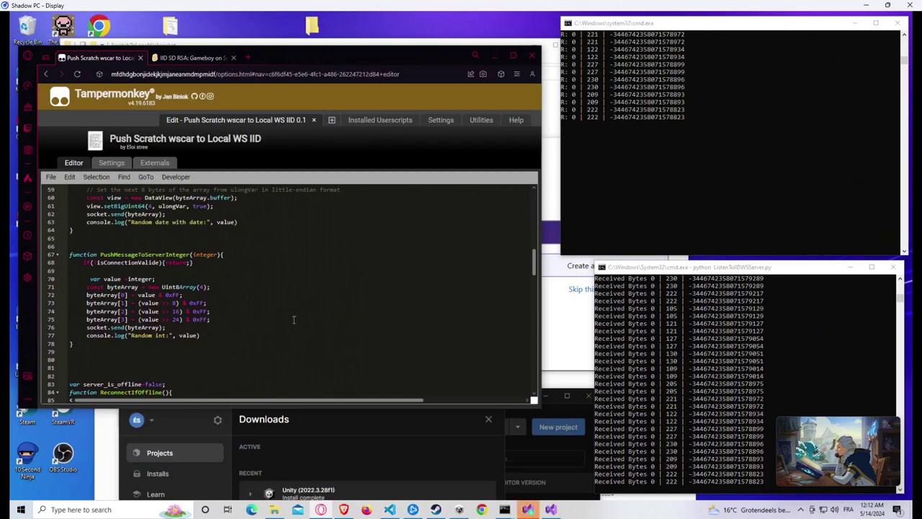
key("alt+tab")
key("Escape")
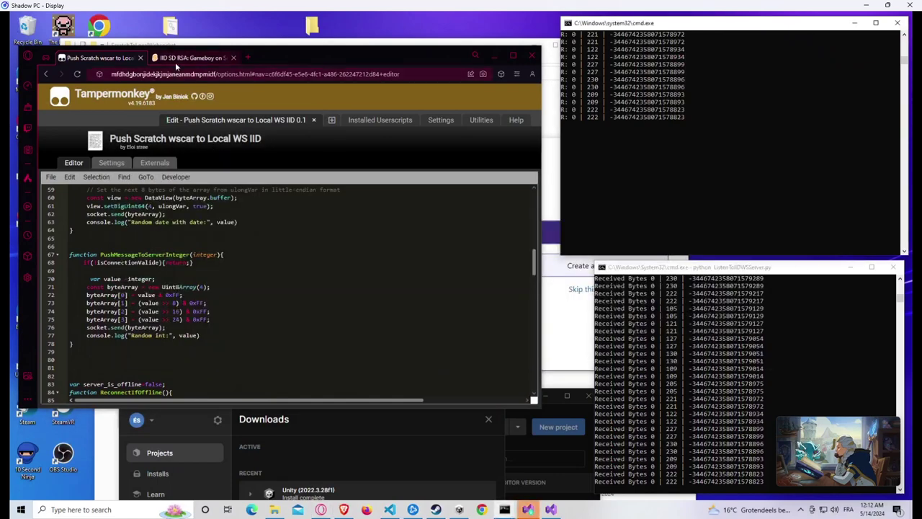
left_click(217, 62)
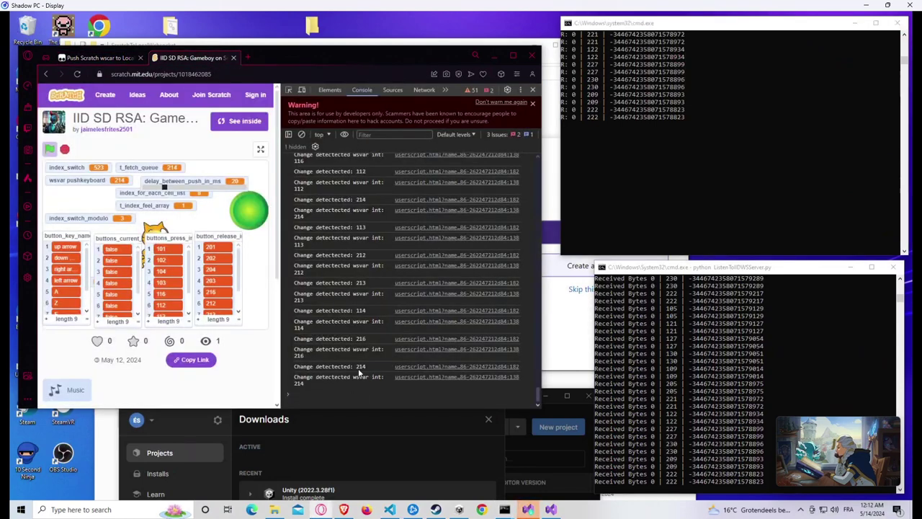
left_click(405, 377)
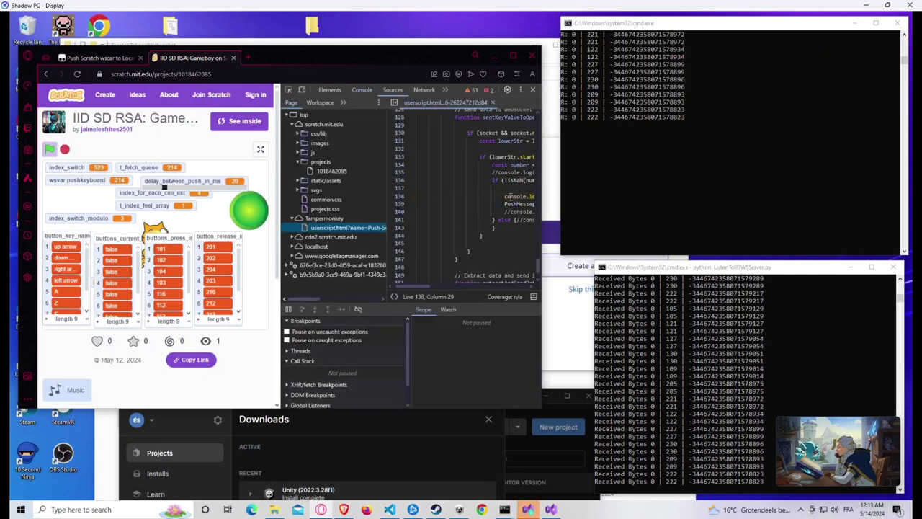
left_click(106, 59)
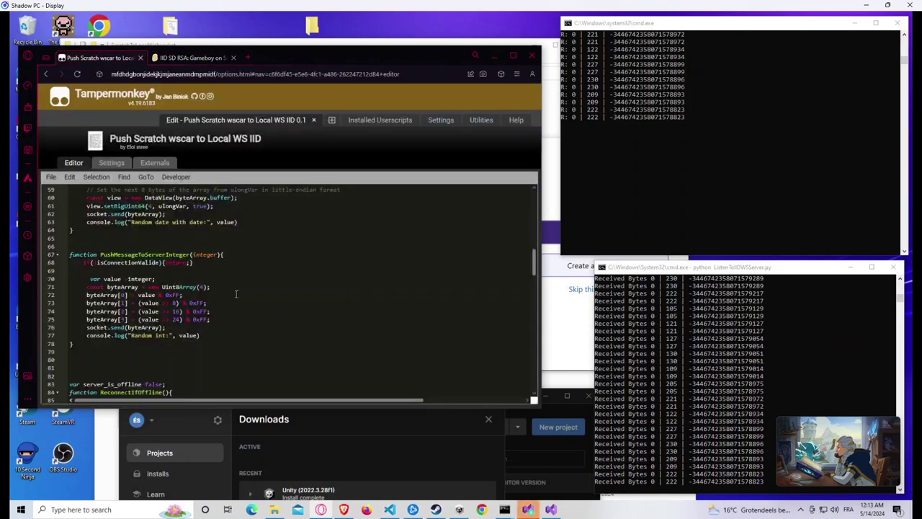
scroll(225, 297, "down", 10)
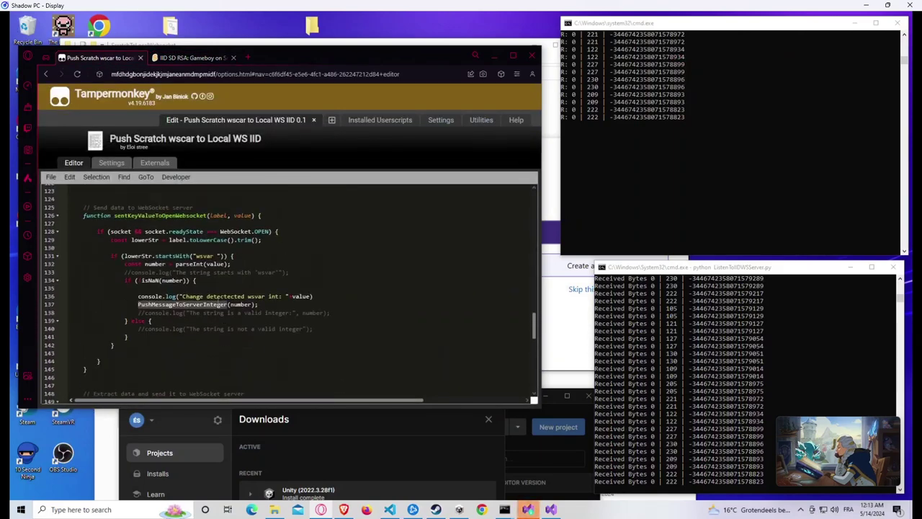
double_click(201, 306)
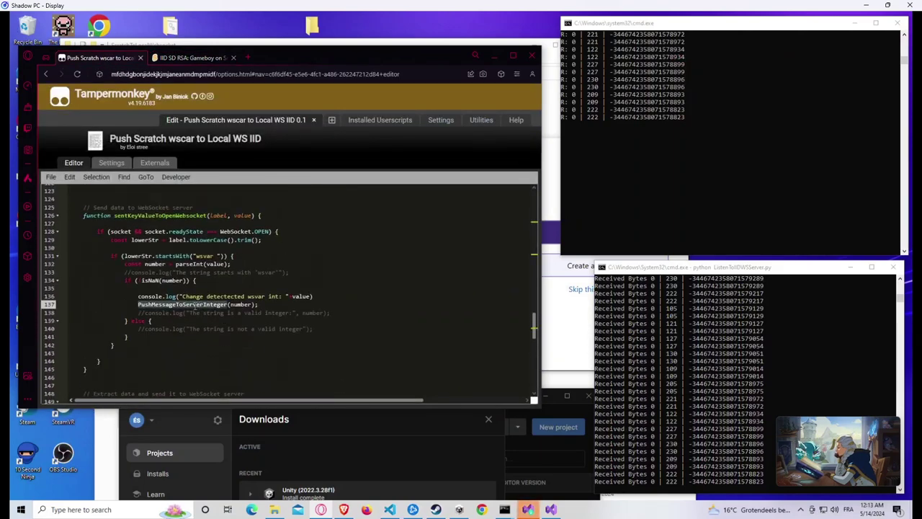
right_click(201, 306)
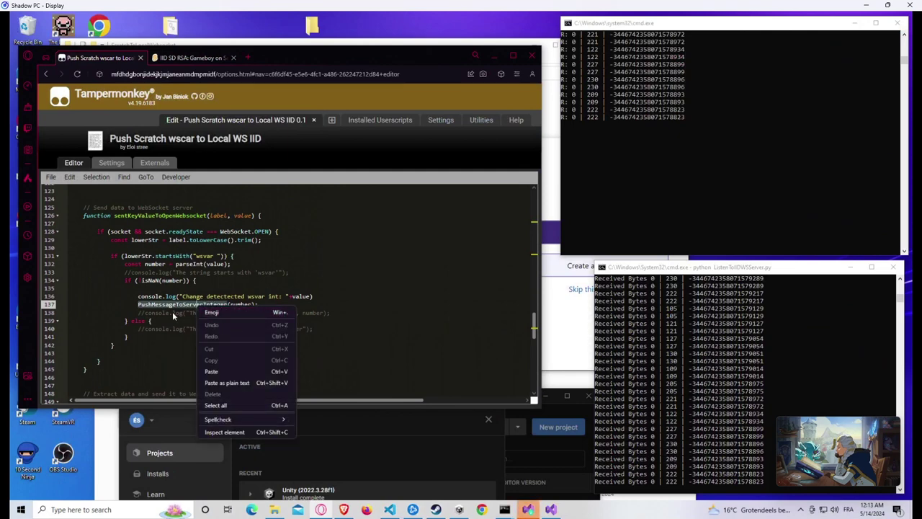
left_click(172, 312)
left_click(188, 309)
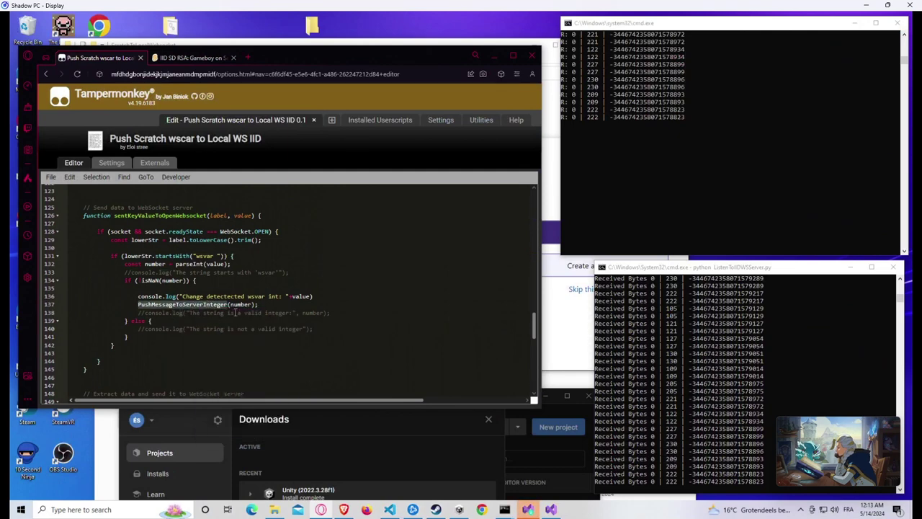
scroll(235, 312, "up", 10)
scroll(235, 312, "up", 5)
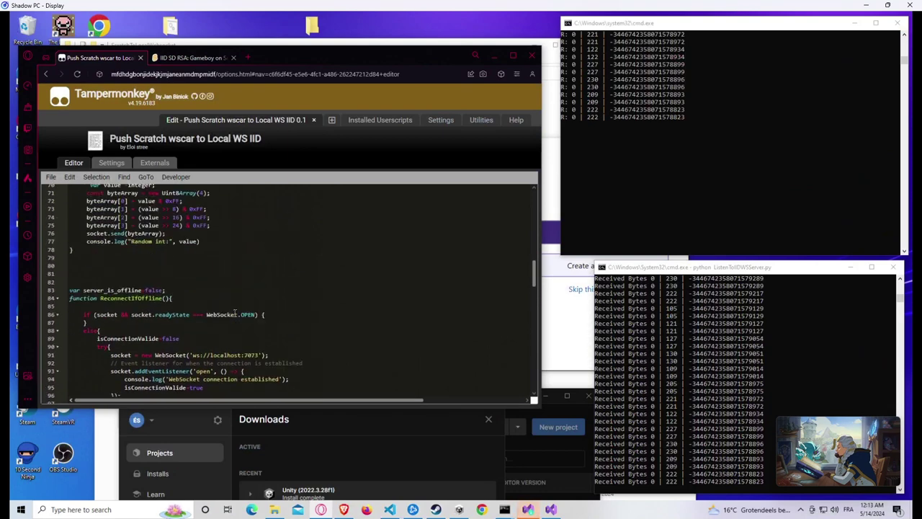
scroll(234, 312, "up", 5)
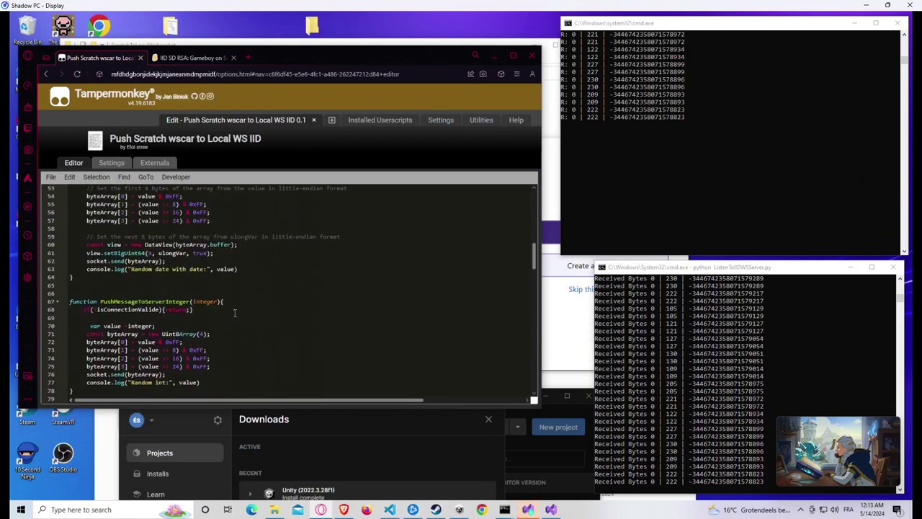
scroll(235, 311, "up", 5)
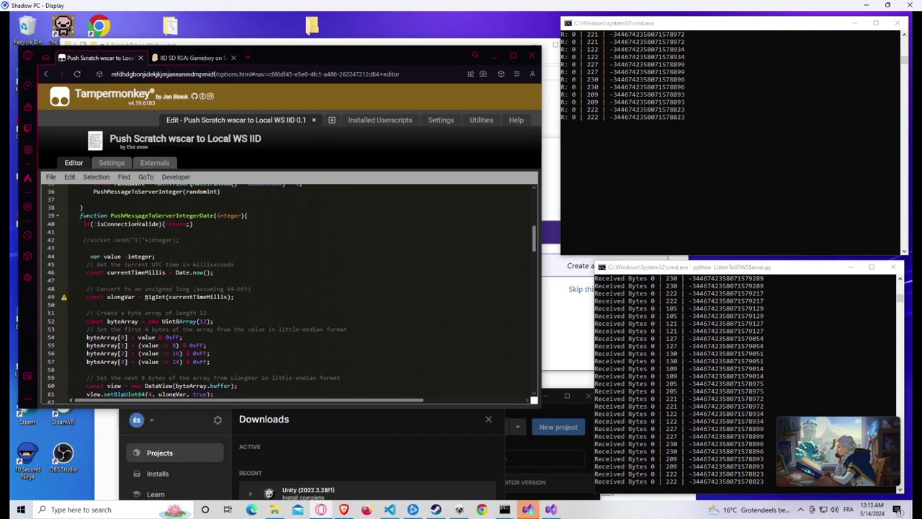
double_click(140, 224)
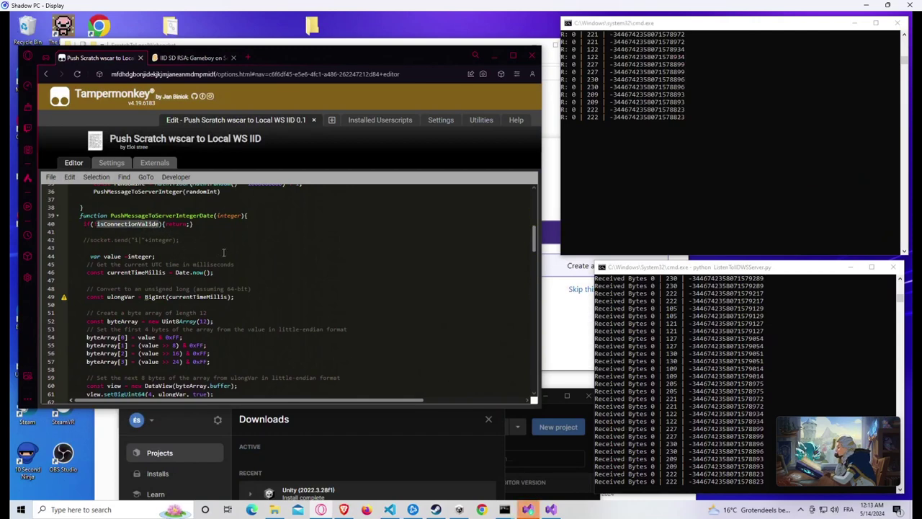
scroll(224, 252, "up", 2)
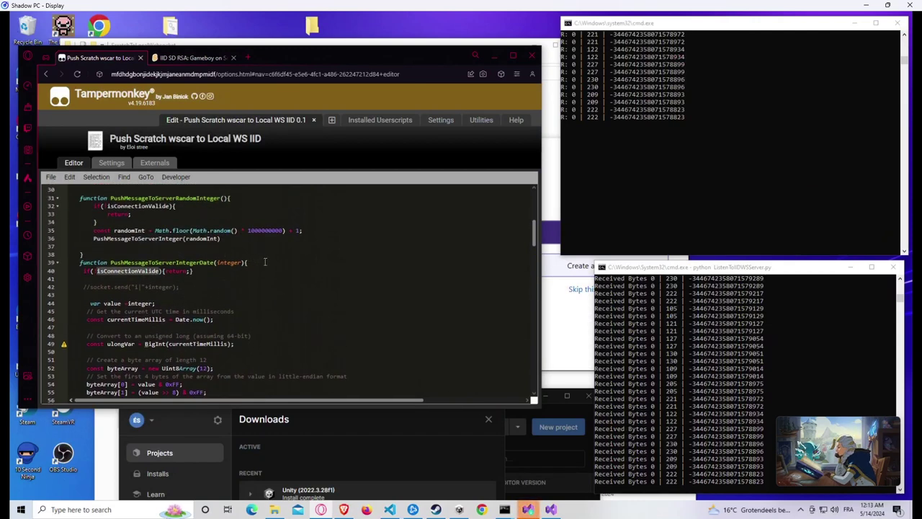
scroll(265, 263, "up", 4)
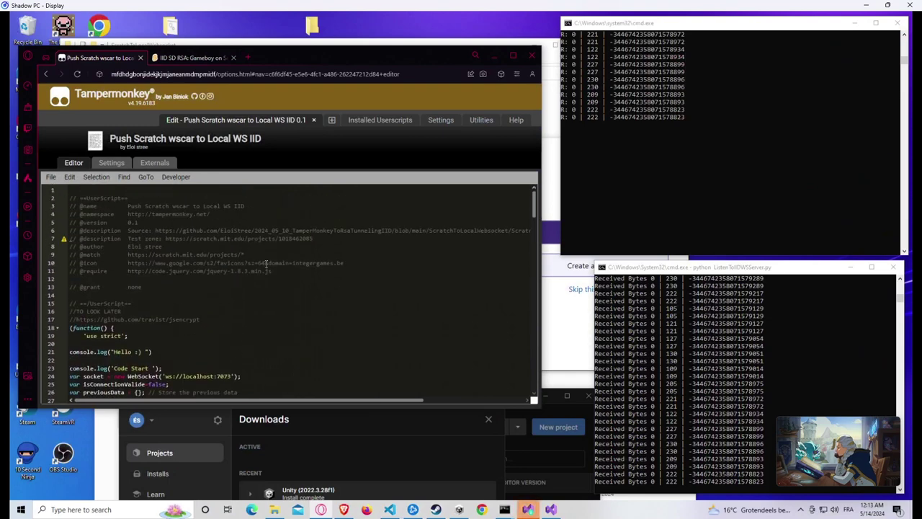
scroll(265, 265, "down", 1)
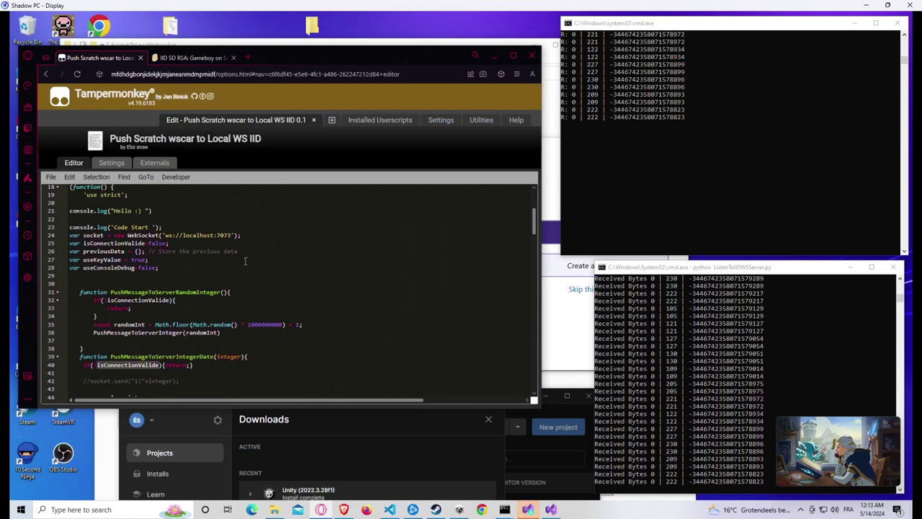
left_click(744, 187)
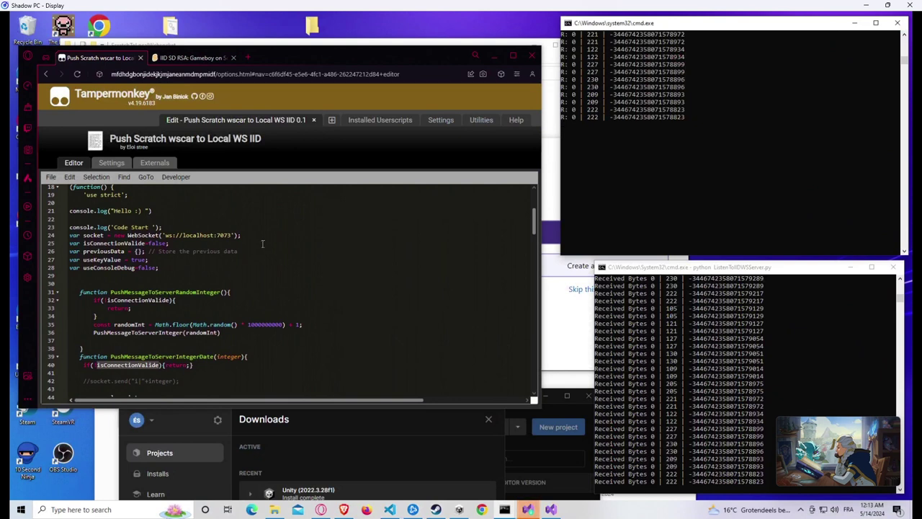
scroll(259, 244, "down", 4)
Split the if(!isConnectionValide) line so the return sits on its own line with an empty line above.
left_click(256, 265)
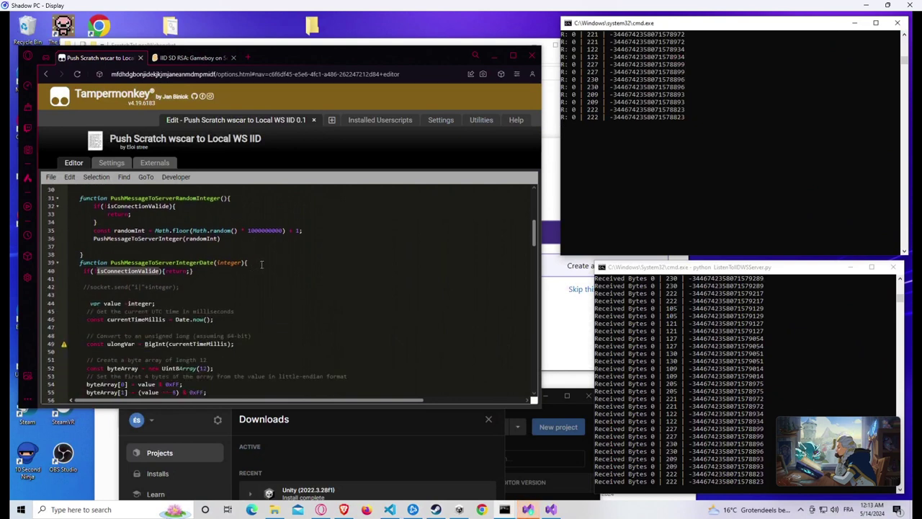
key("Return")
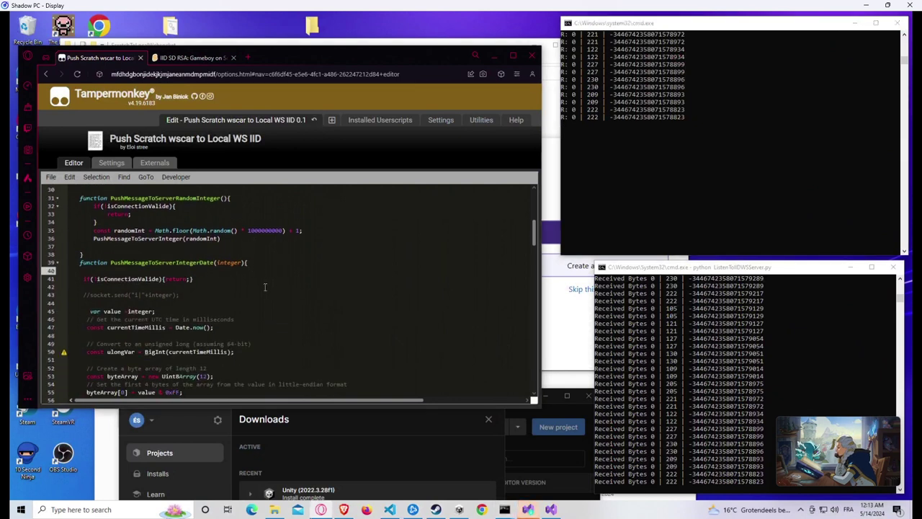
key("Down")
key("End")
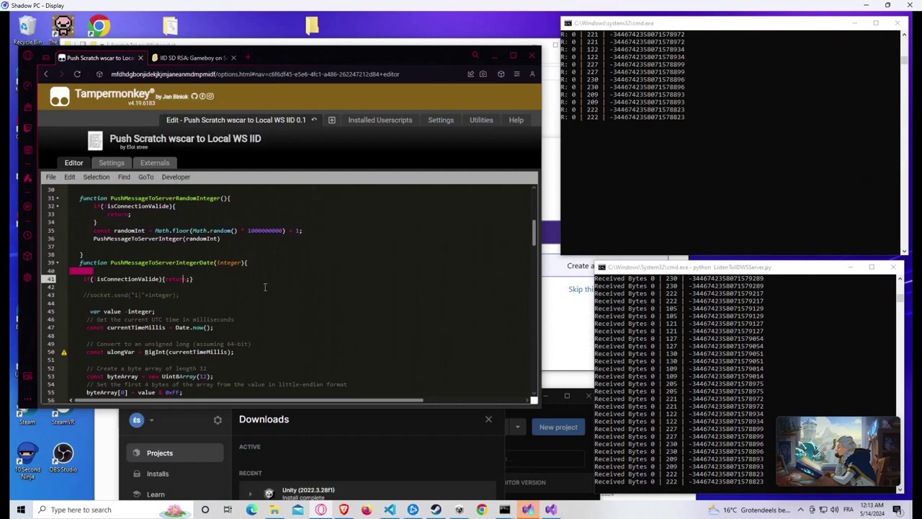
key("ctrl+shift+Left")
key("Left")
key("Return")
key("Return")
key("Up")
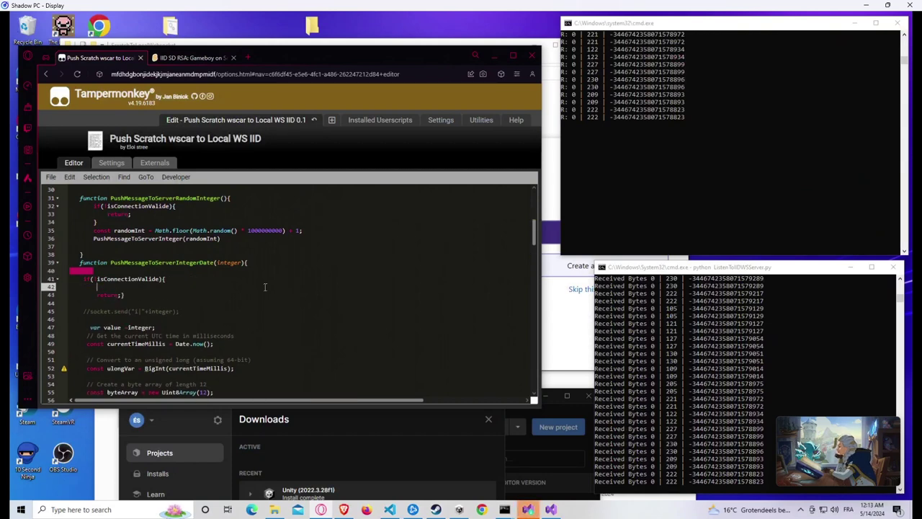
Add console.log("Not valide connection ") before the return and save the userscript.
type("console.")
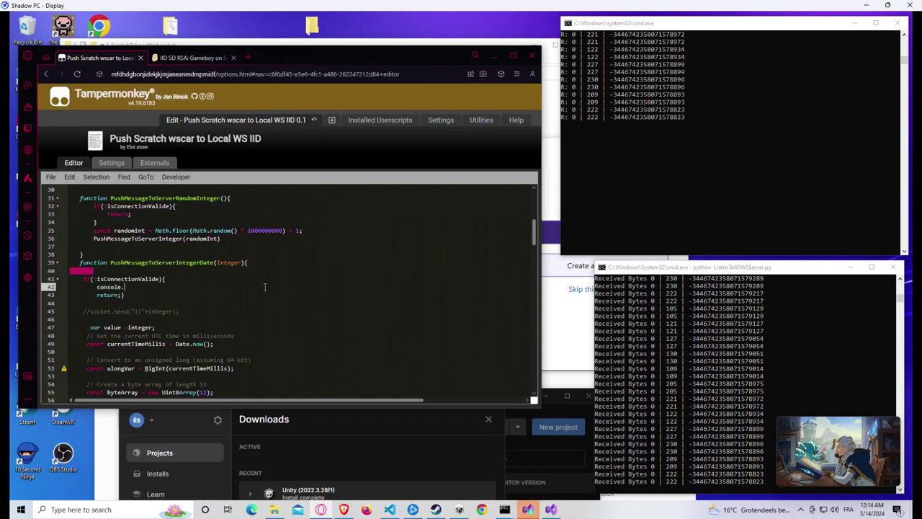
type("log(\"N")
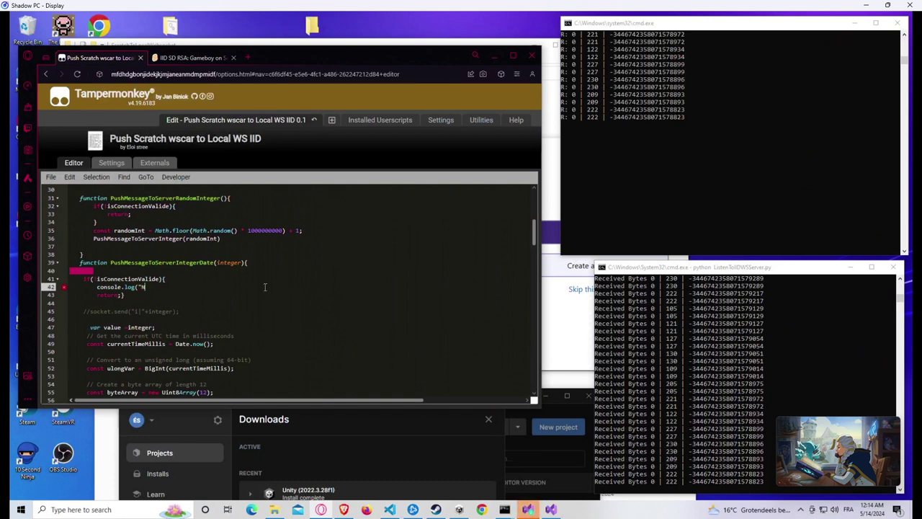
type("ot valide connection ")
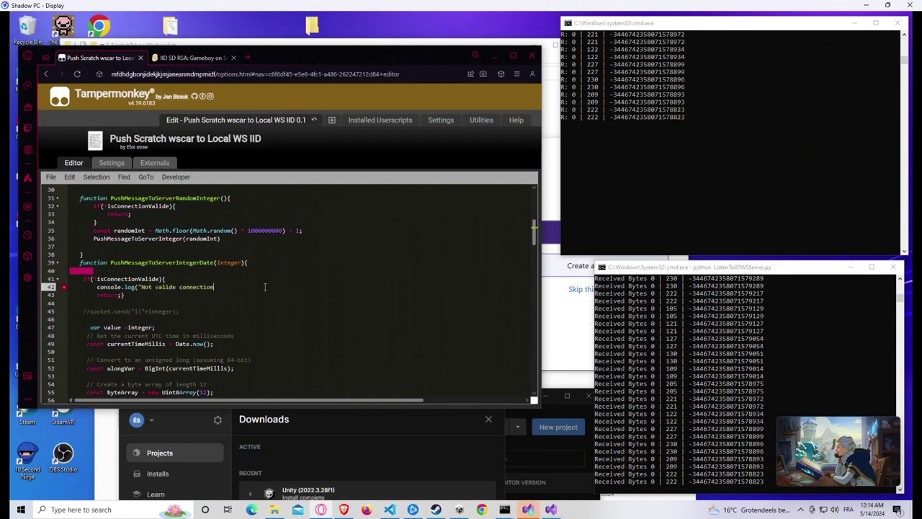
type("\"")
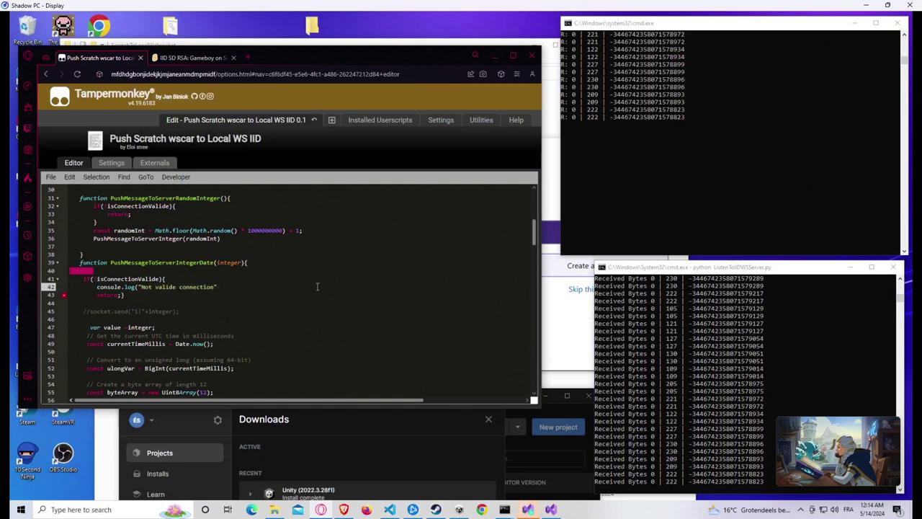
key("ctrl+s")
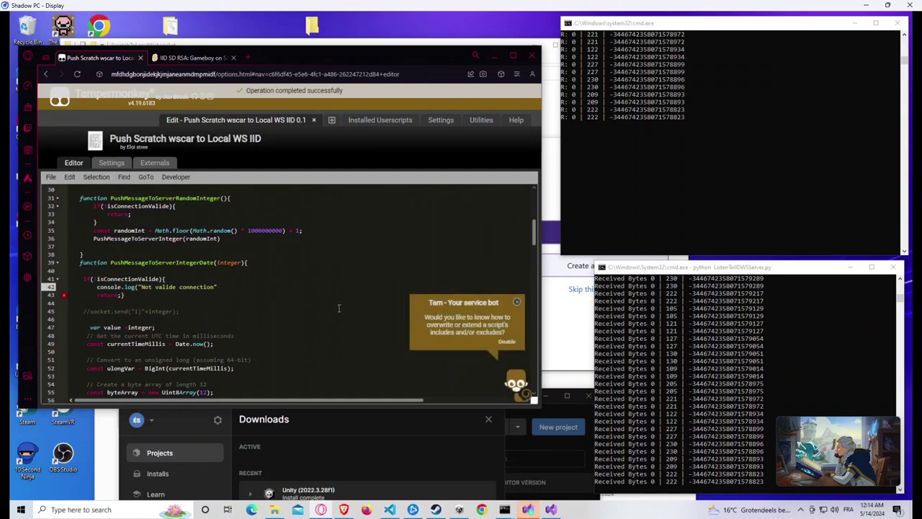
type(")")
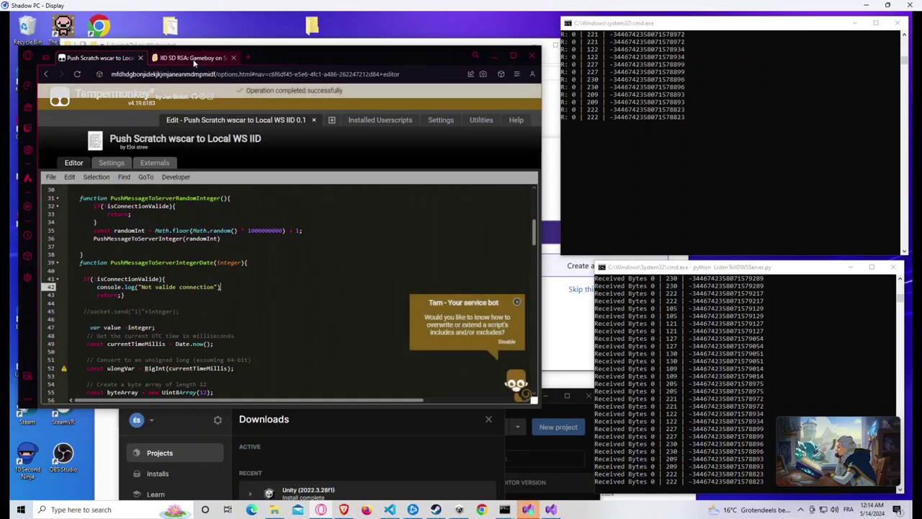
left_click(193, 57)
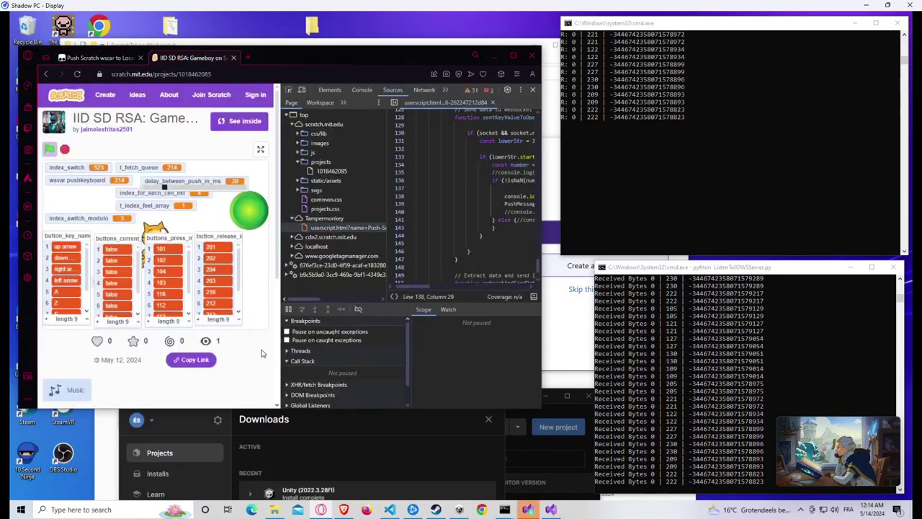
Reload the Gameboy project page with F5 and run it again with the green flag.
key("F5")
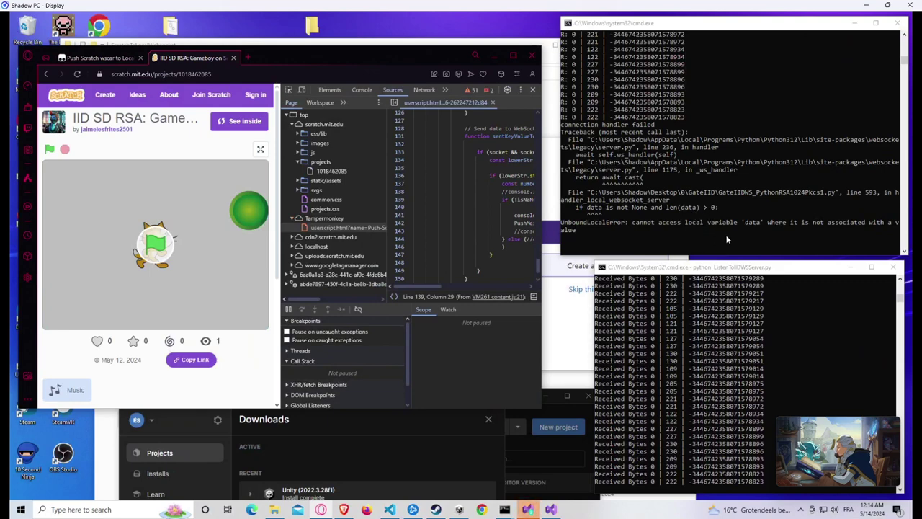
left_click(149, 252)
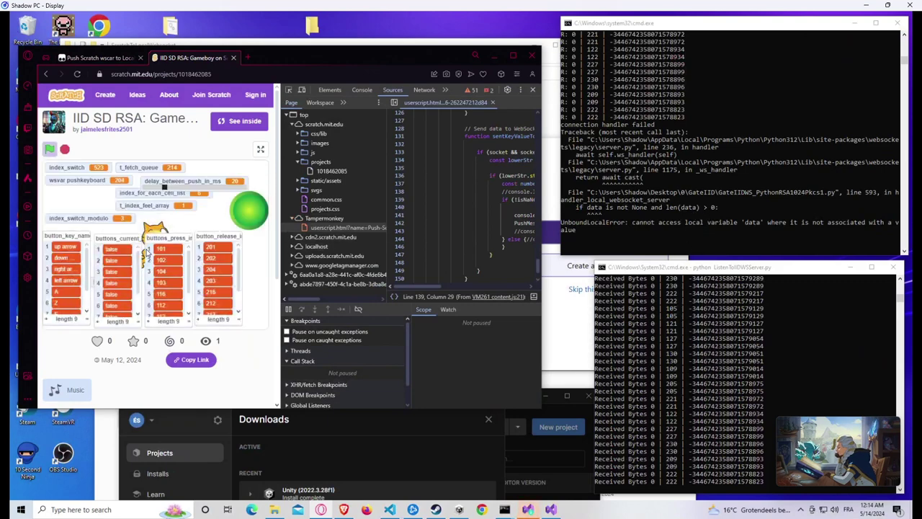
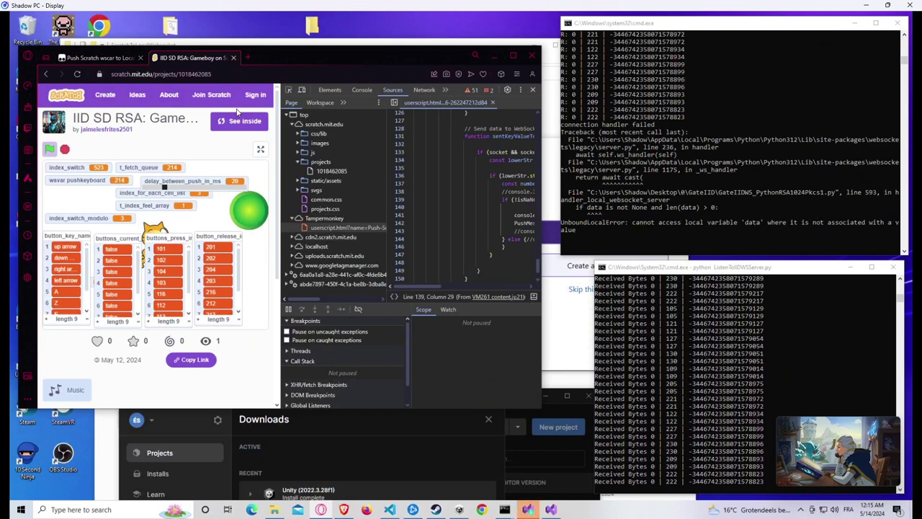
Scroll through the Push Scratch wscar to Local WS IID userscript in the Tampermonkey editor.
left_click(115, 57)
scroll(306, 265, "down", 10)
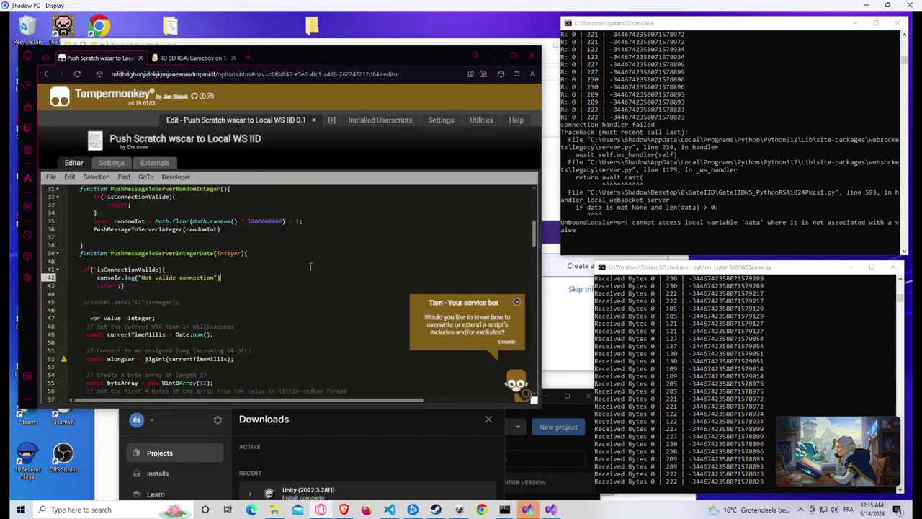
scroll(306, 265, "down", 8)
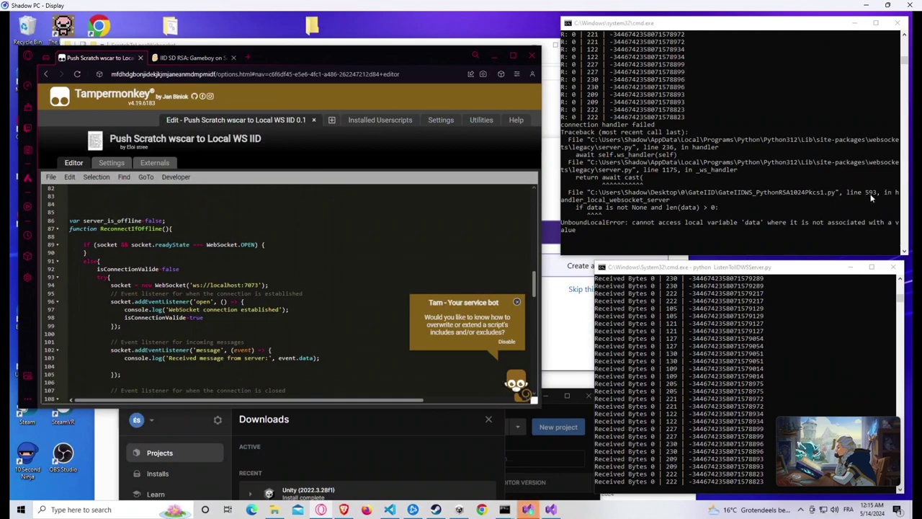
scroll(317, 302, "down", 20)
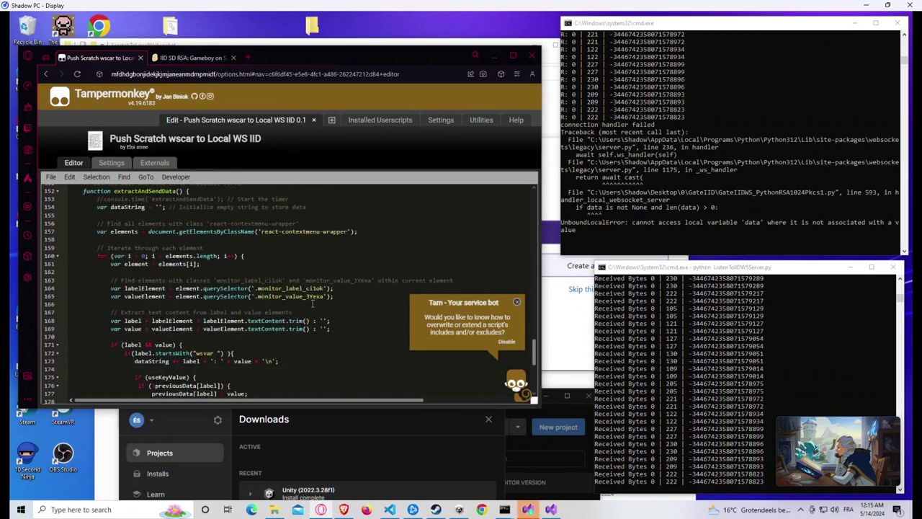
Dismiss the service-bot tip and bring the ScratchToLocalWebsocket folder window forward.
left_click(517, 302)
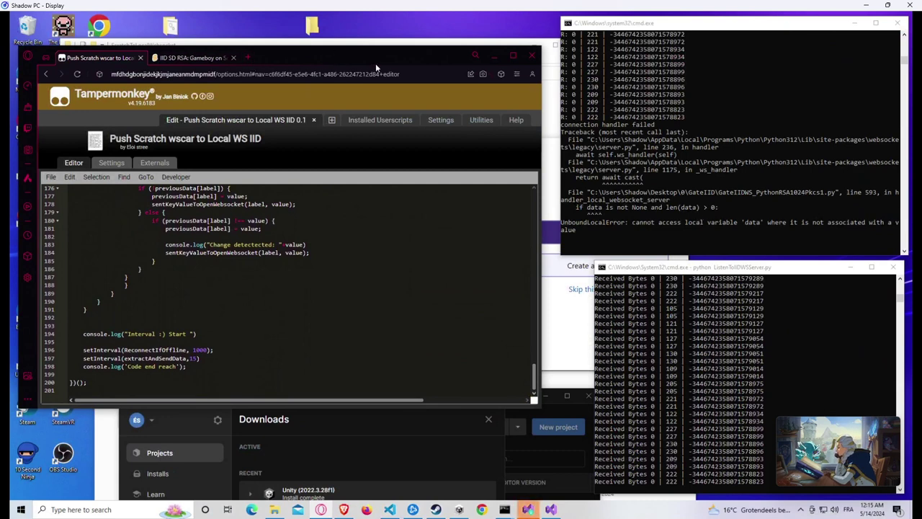
left_click_drag(343, 55, 367, 128)
left_click(309, 59)
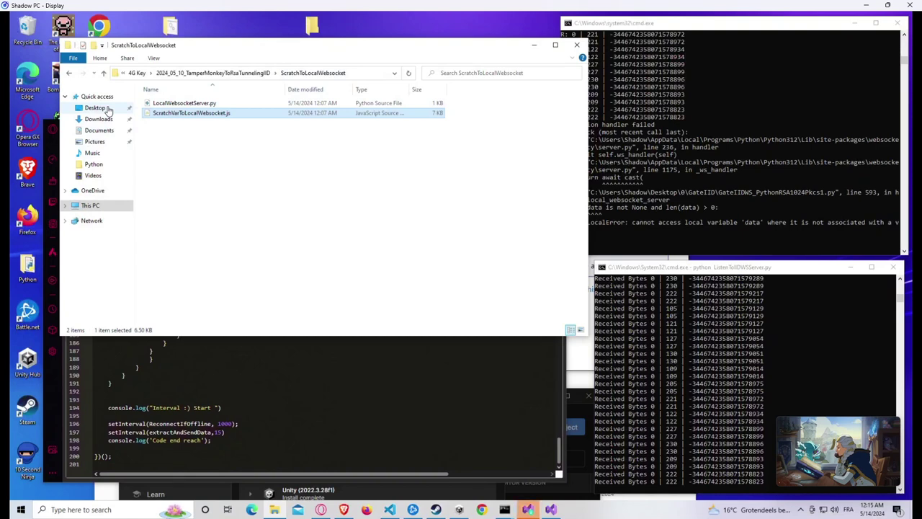
Navigate to Desktop > 0 > GateIID and launch cmd from the address bar.
left_click(108, 110)
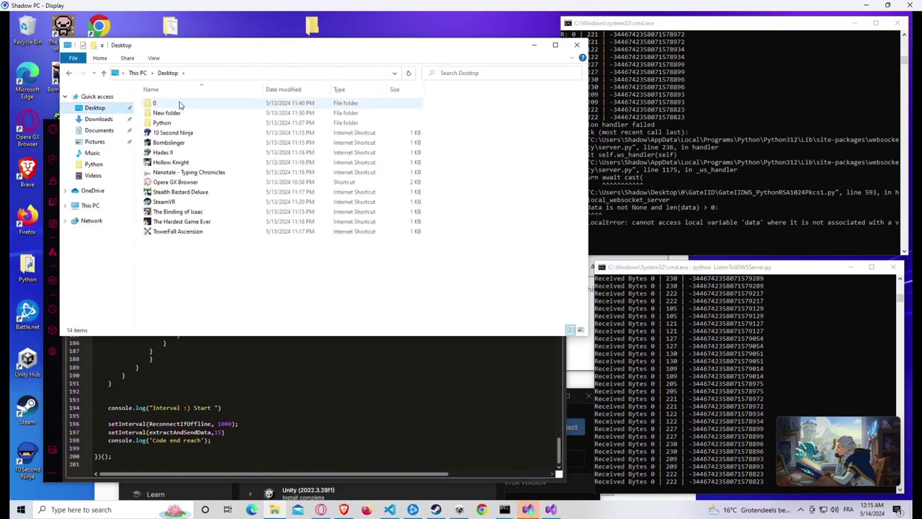
double_click(172, 104)
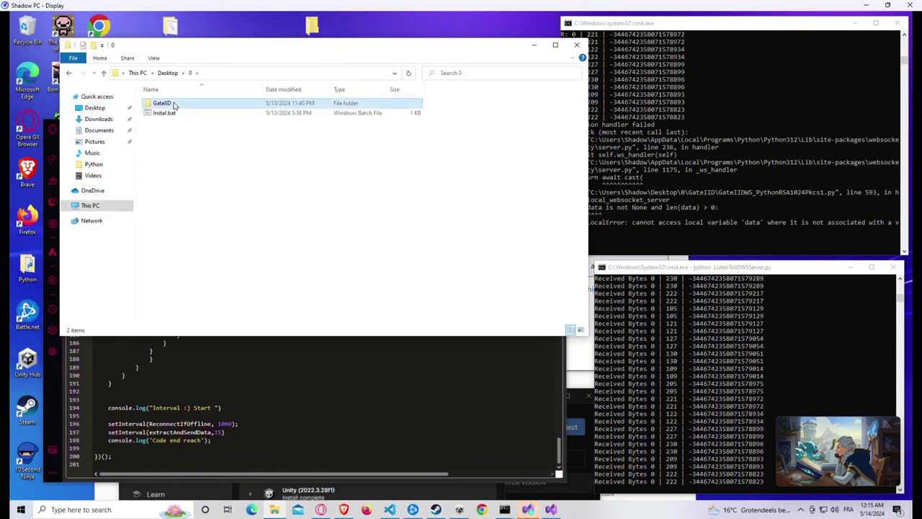
double_click(177, 105)
left_click(276, 75)
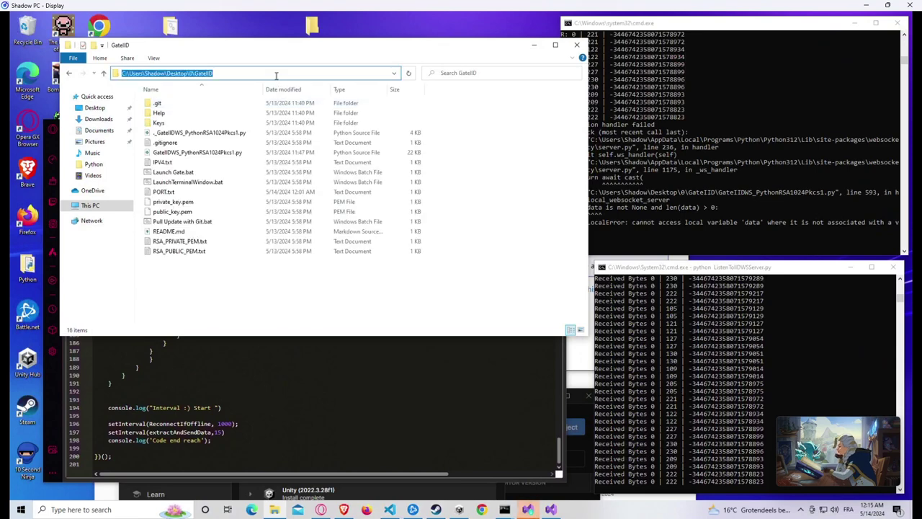
type("cmd")
key("Return")
Check the repository status with git status and stage everything with git add.
type("git status")
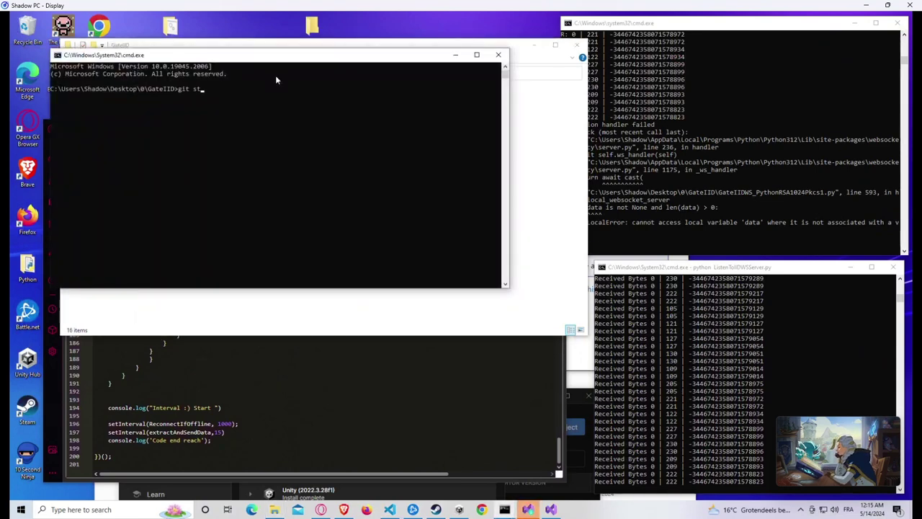
key("Return")
type("git add .")
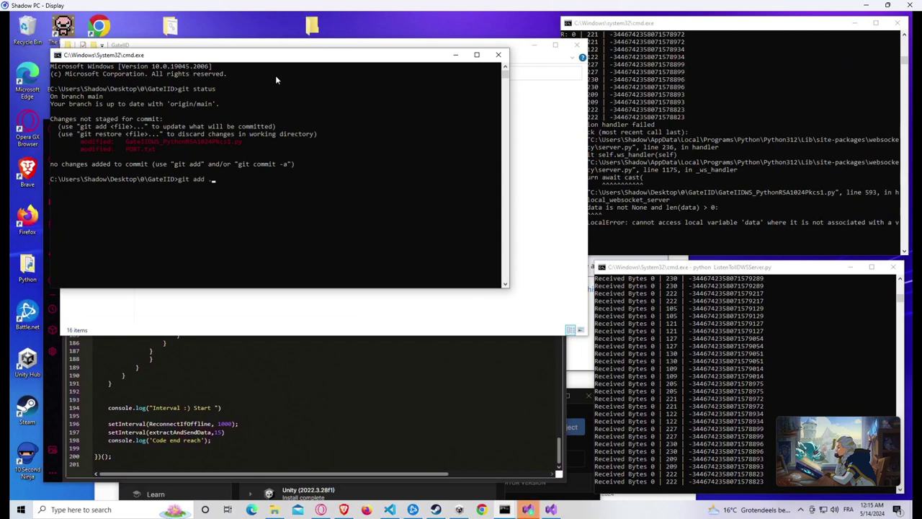
key("Return")
Commit with message "add port for the exercice of girleek", then select the suggested user.email line.
type("git commit )")
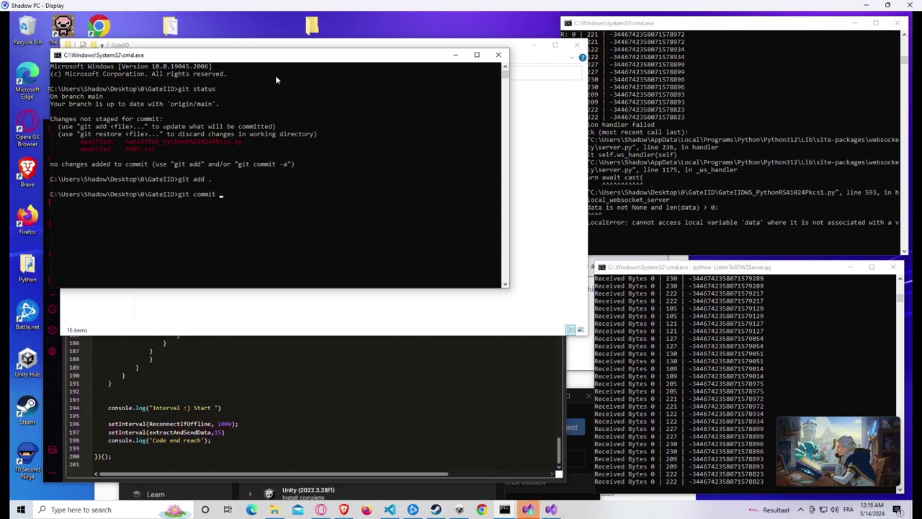
key("BackSpace")
type("-m \"add port for the")
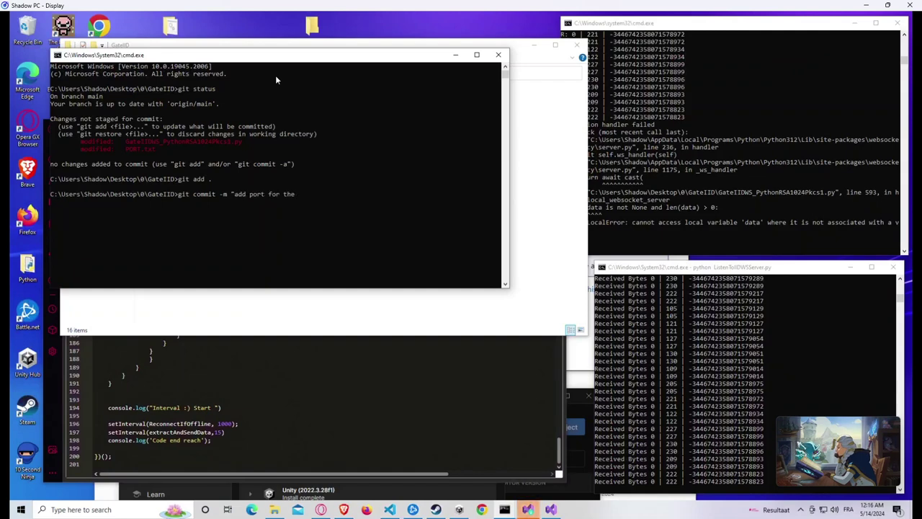
type("xer")
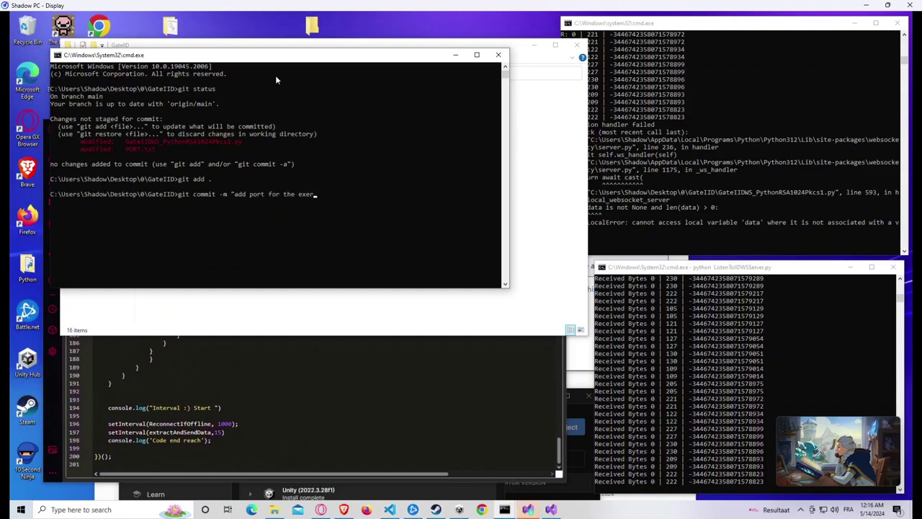
type("cice of girl")
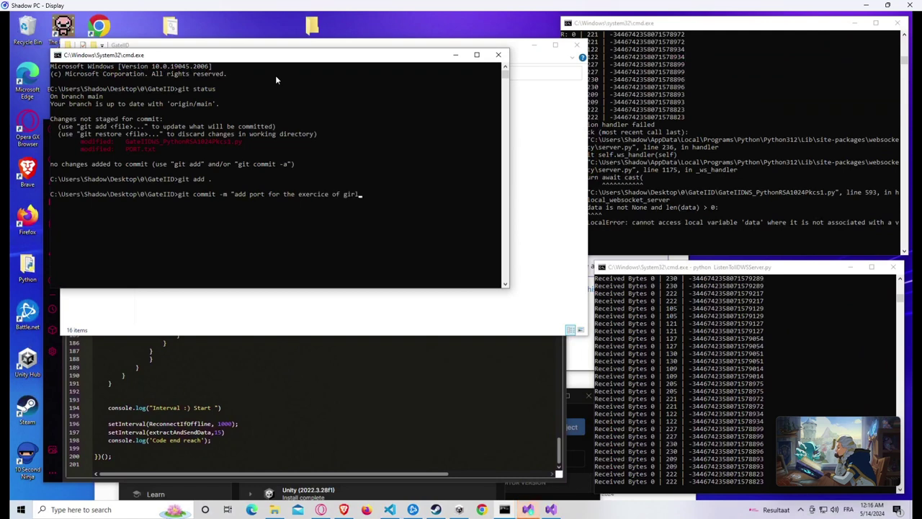
type("eek")
key("Return")
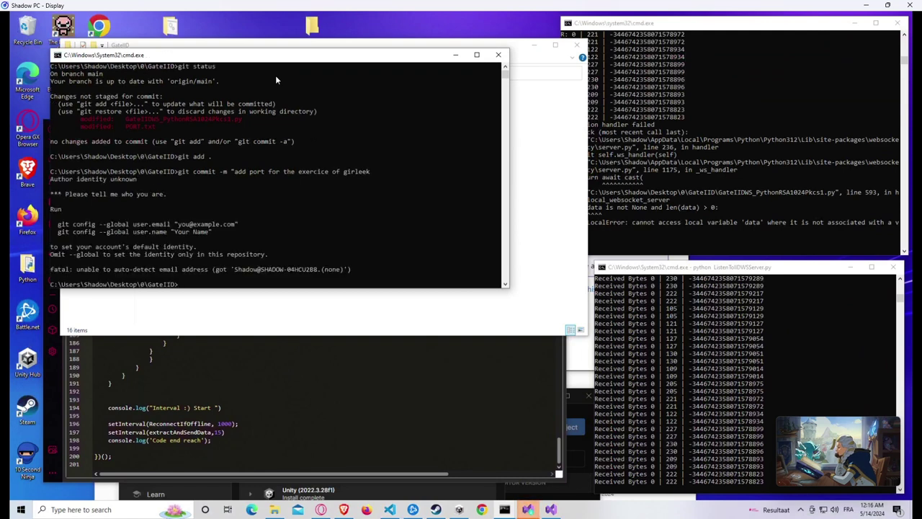
key("Up")
type("\"")
key("Return")
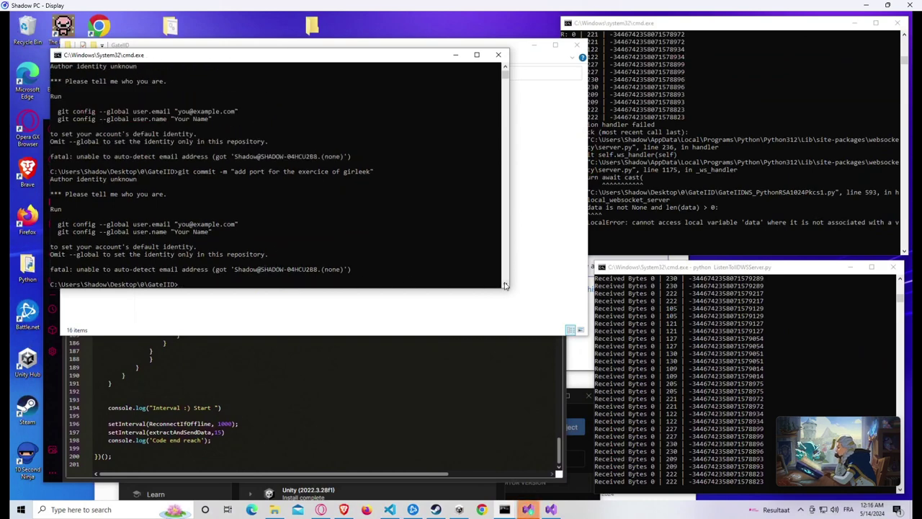
left_click_drag(510, 288, 547, 288)
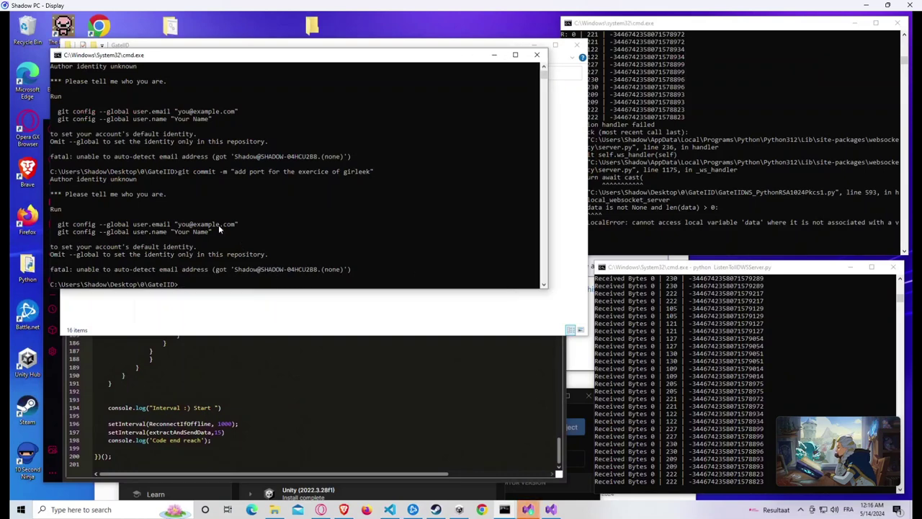
left_click_drag(242, 222, 54, 224)
key("super+c")
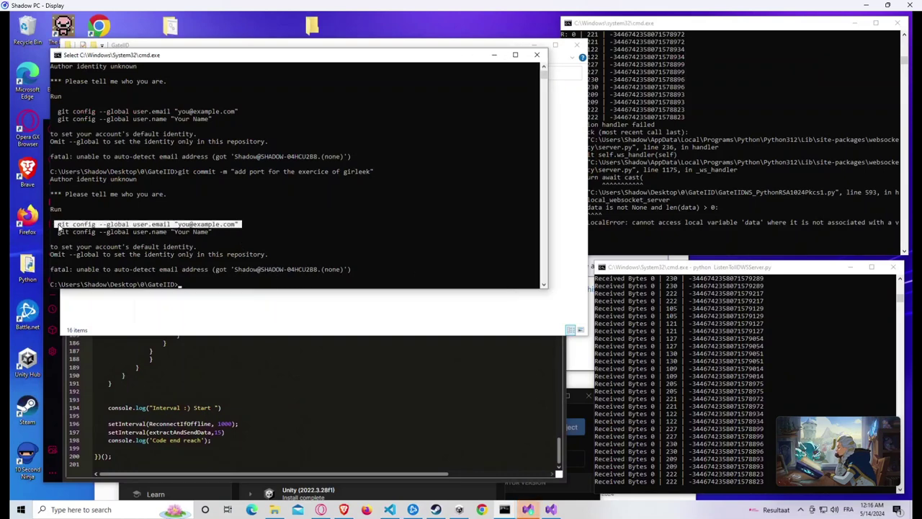
Set the global git user.email to the account's e-mail address.
right_click(133, 247)
right_click(201, 255)
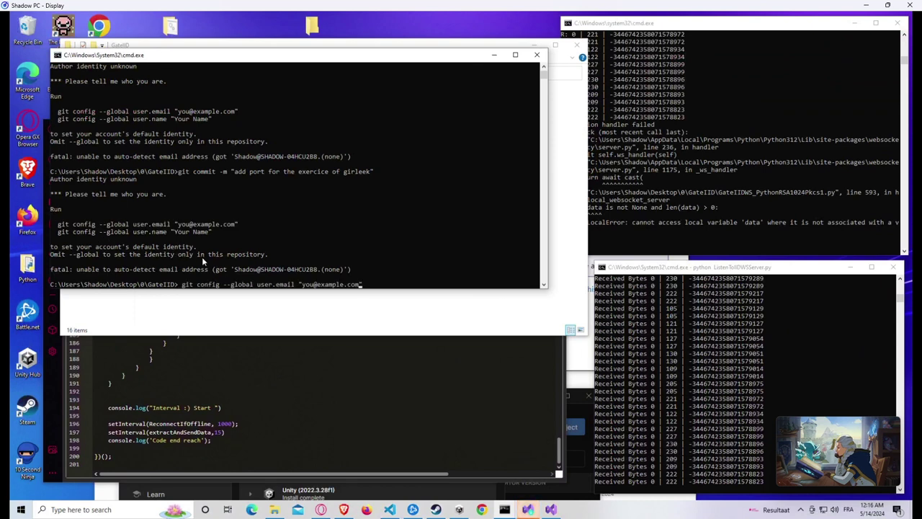
key("BackSpace")
key("BackSpace")
key("BackSpace")
key("BackSpace")
key("BackSpace")
key("BackSpace")
key("BackSpace")
key("BackSpace")
key("BackSpace")
key("BackSpace")
key("BackSpace")
key("BackSpace")
key("BackSpace")
key("BackSpace")
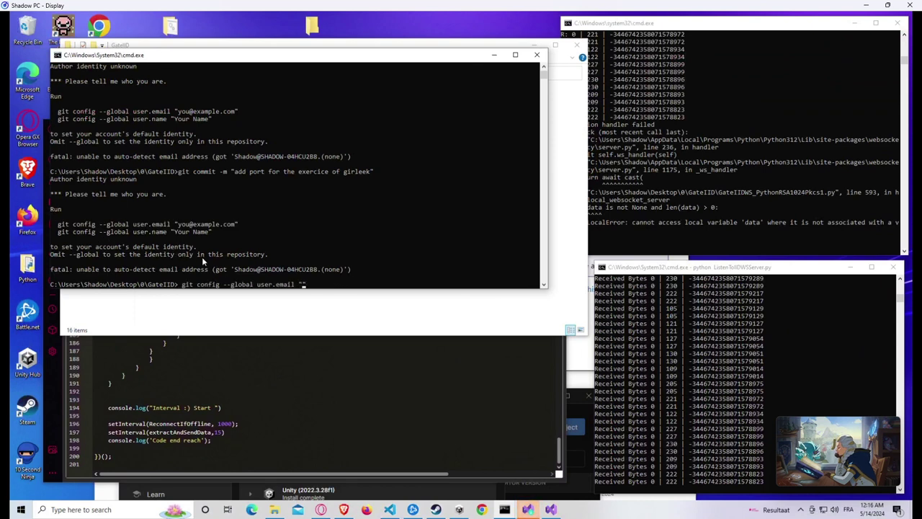
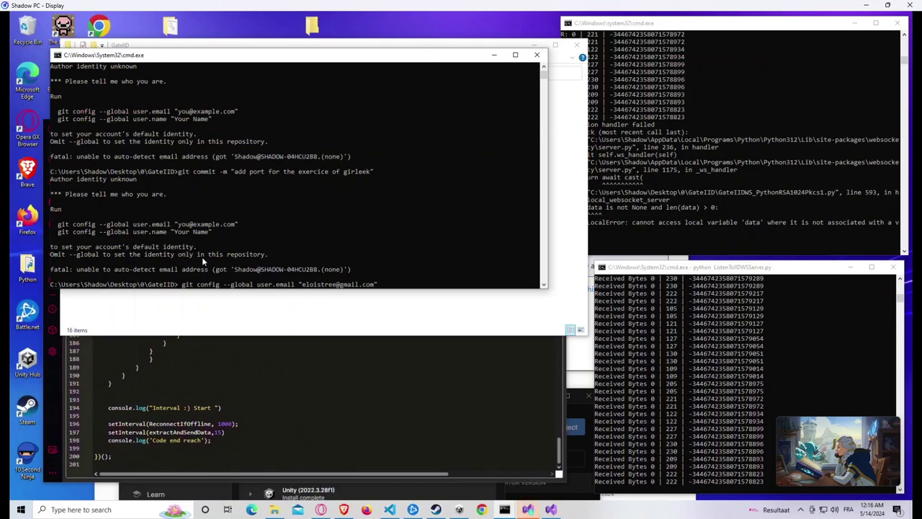
key("Return")
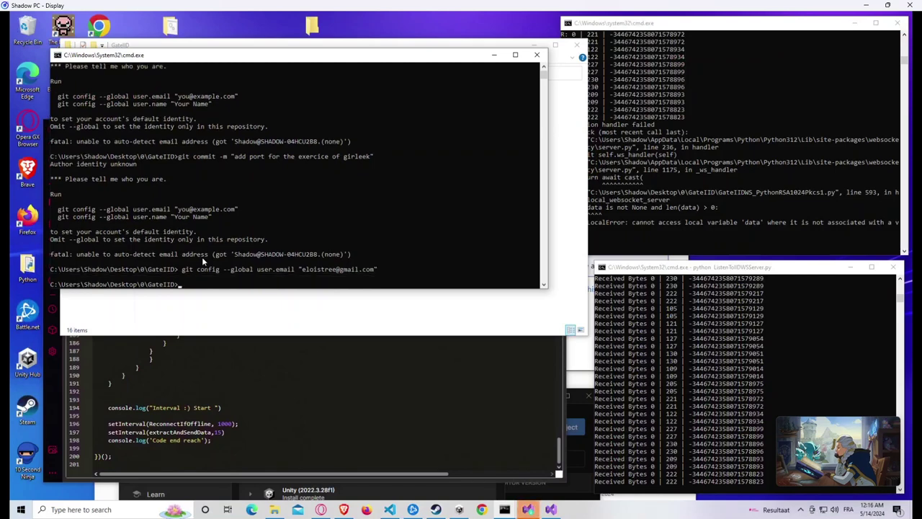
Set the global git user.name to the user's full name.
left_click_drag(213, 218, 51, 217)
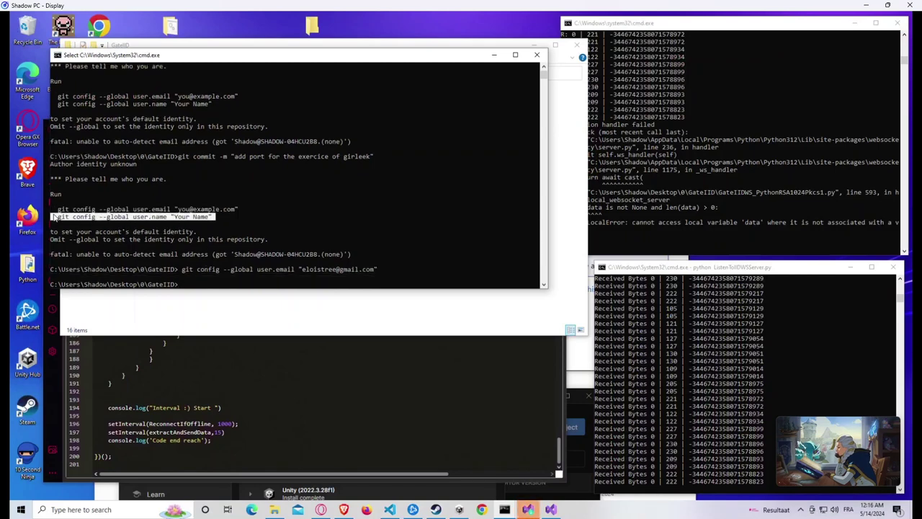
right_click(179, 262)
right_click(221, 286)
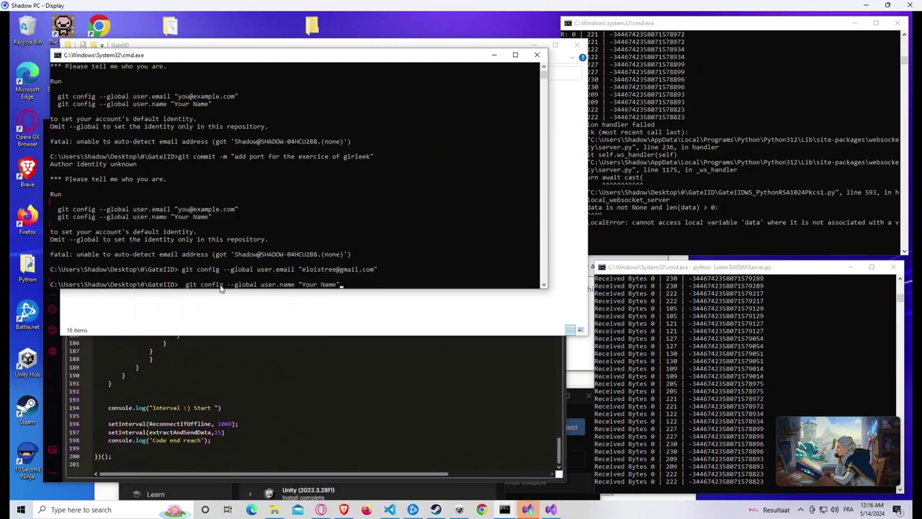
key("BackSpace")
key("BackSpace")
key("BackSpace")
key("BackSpace")
key("BackSpace")
key("BackSpace")
key("BackSpace")
key("BackSpace")
key("BackSpace")
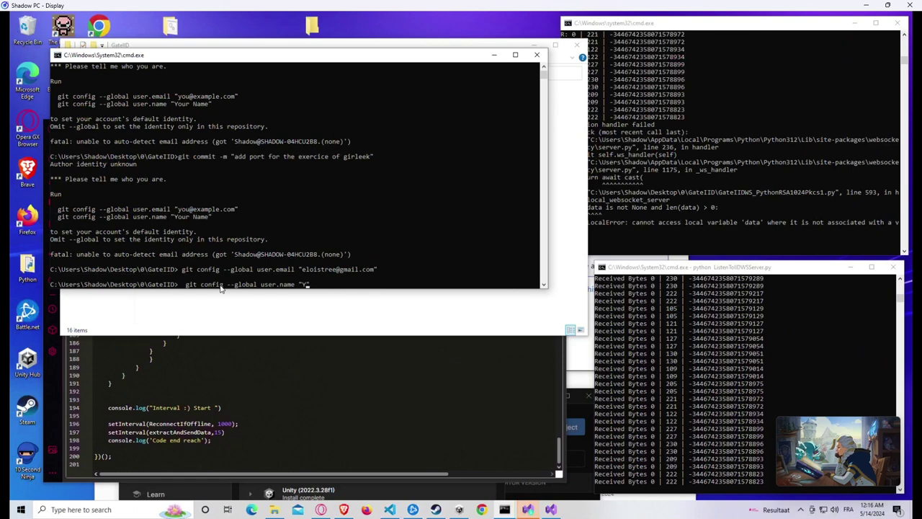
key("BackSpace")
key("BackSpace")
key("BackSpace")
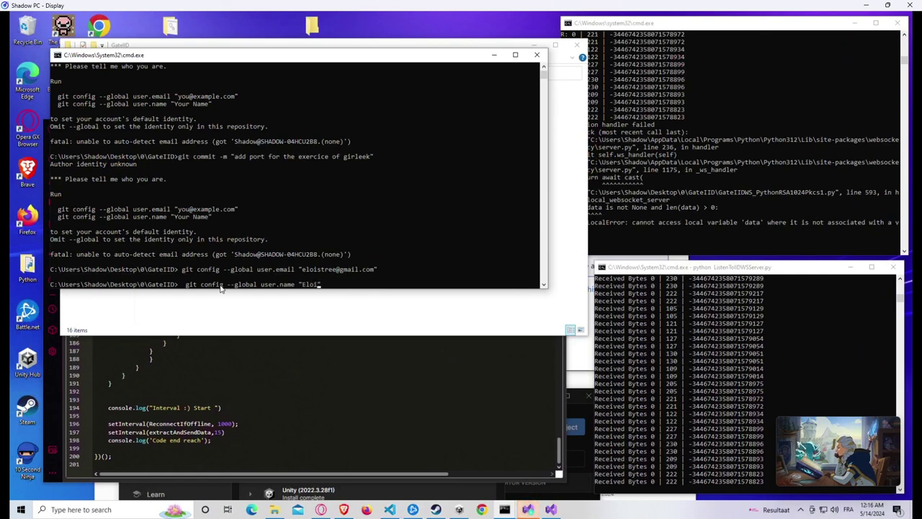
type("Eloi Stree\"")
key("Return")
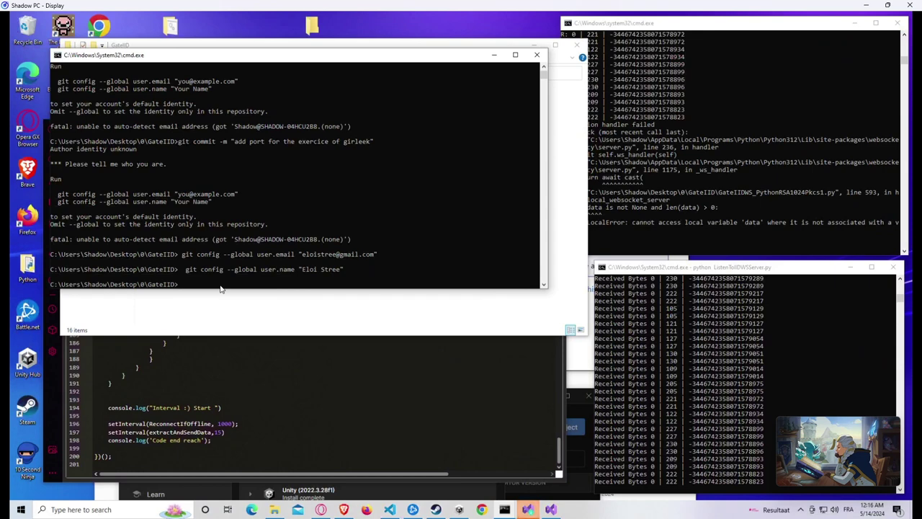
Check status, stage all changes and commit them with the message "save".
type("git status")
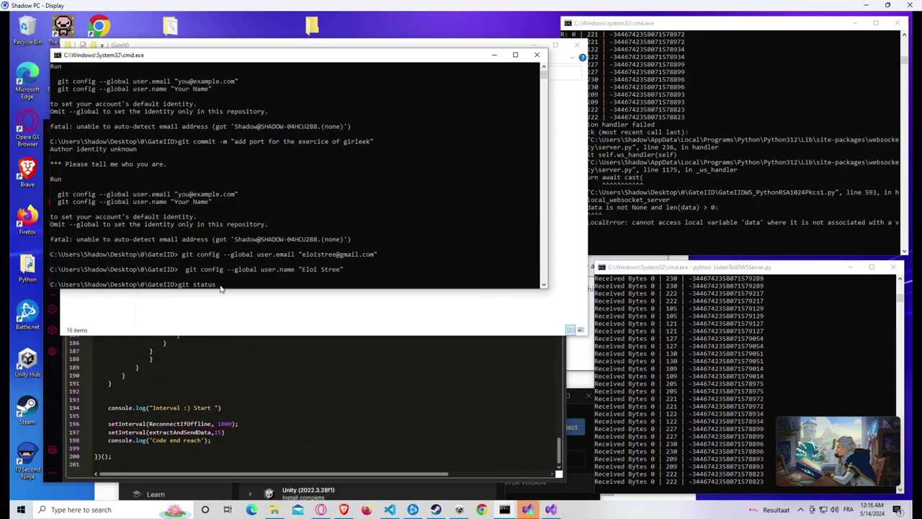
key("Return")
type("git add .")
key("Return")
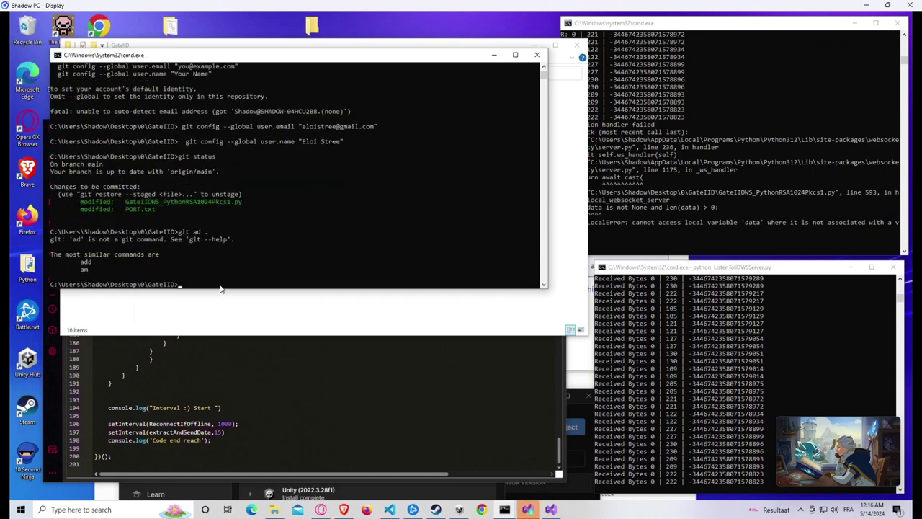
type("git add .")
key("Return")
type("git commit -m \"save")
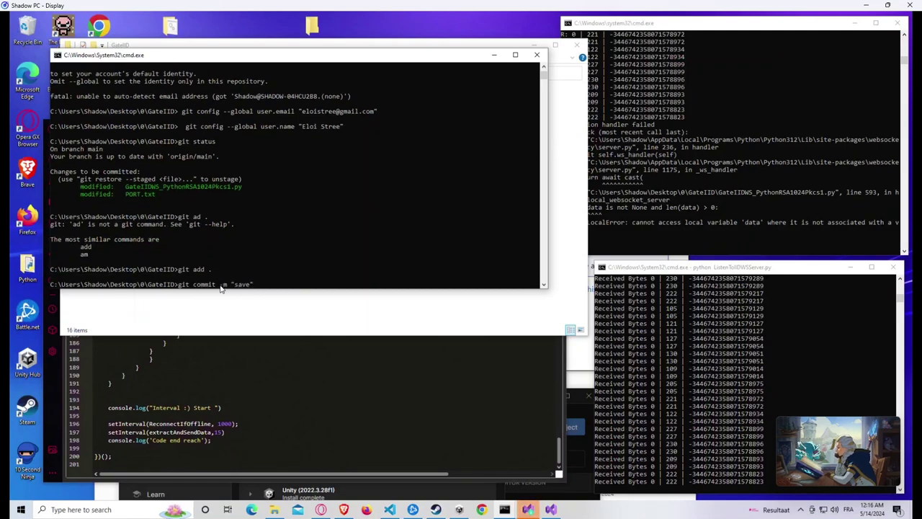
key("Return")
Run git pull, then git push to send the commit to GitHub.
type("git pull")
key("Return")
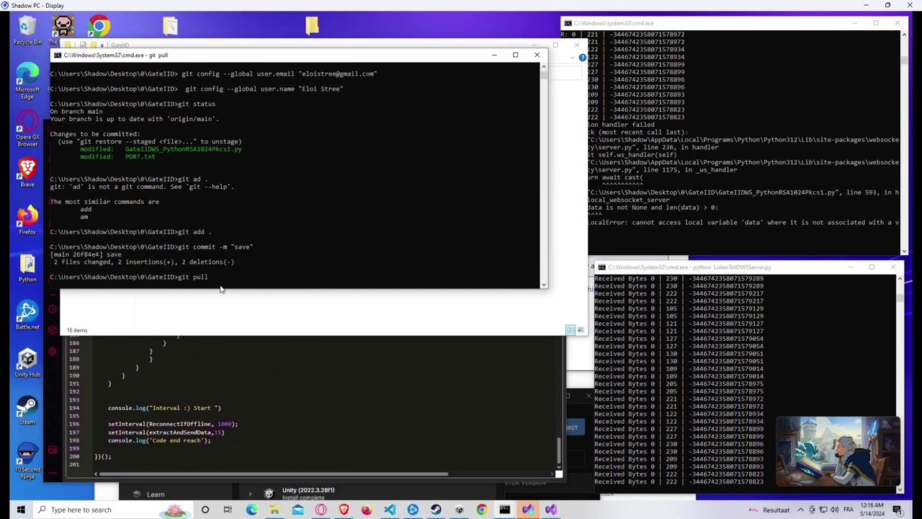
type("gi")
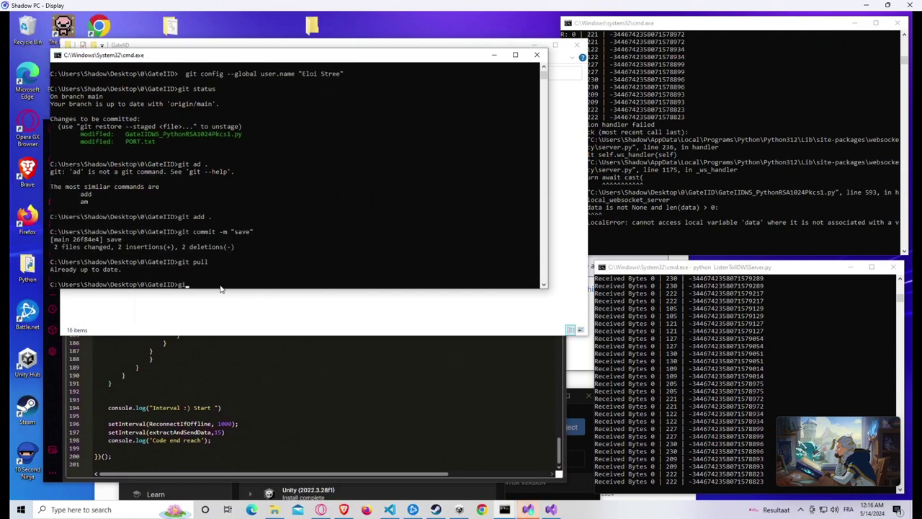
type("t push")
key("Return")
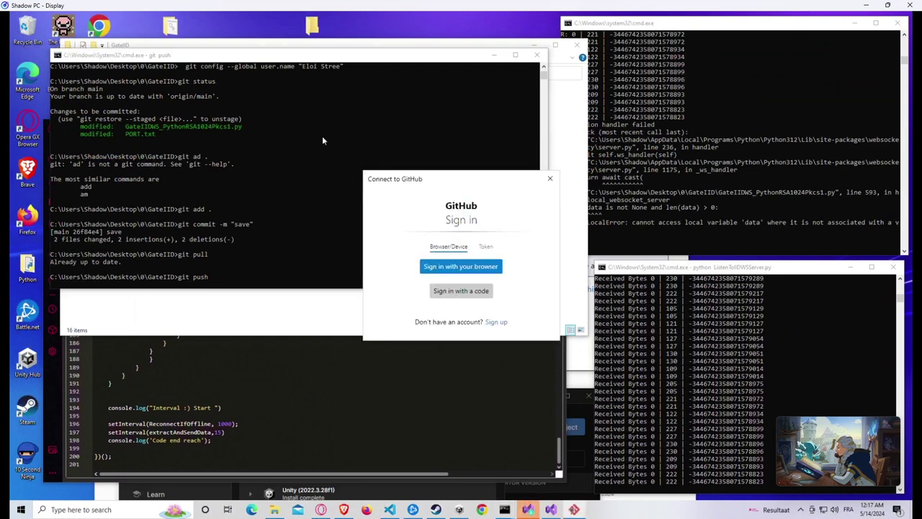
Authenticate the push in the browser with GitHub credentials and the two-factor code.
left_click(464, 266)
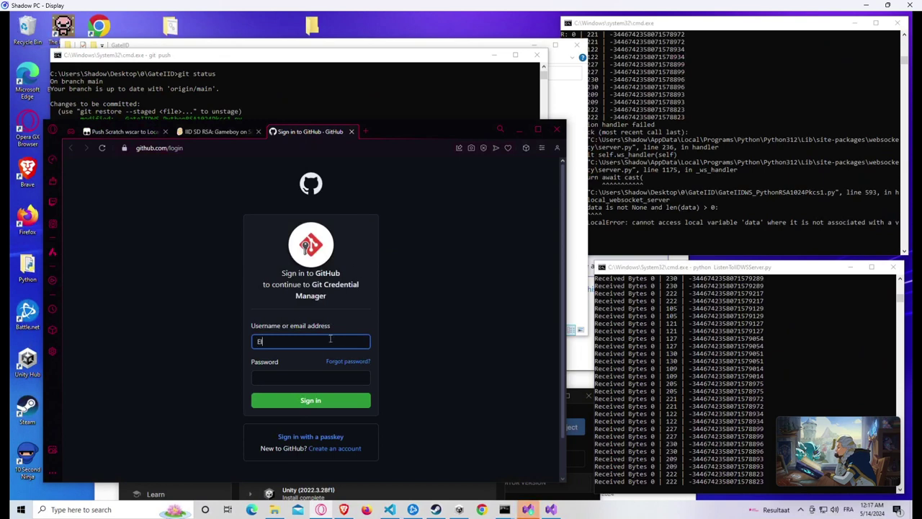
key("Tab")
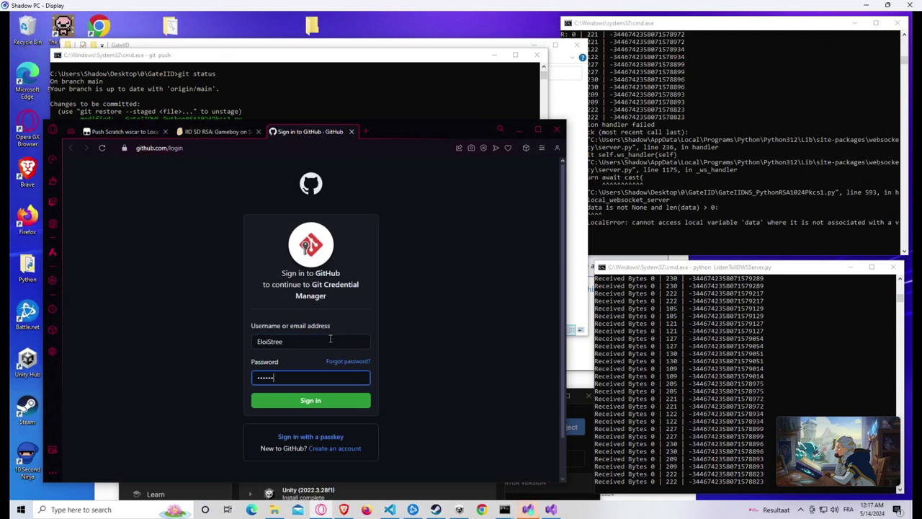
key("Return")
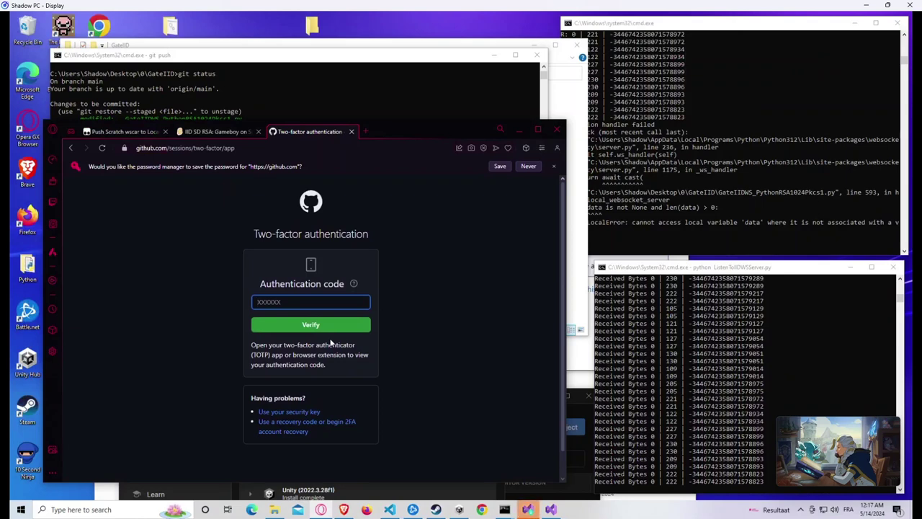
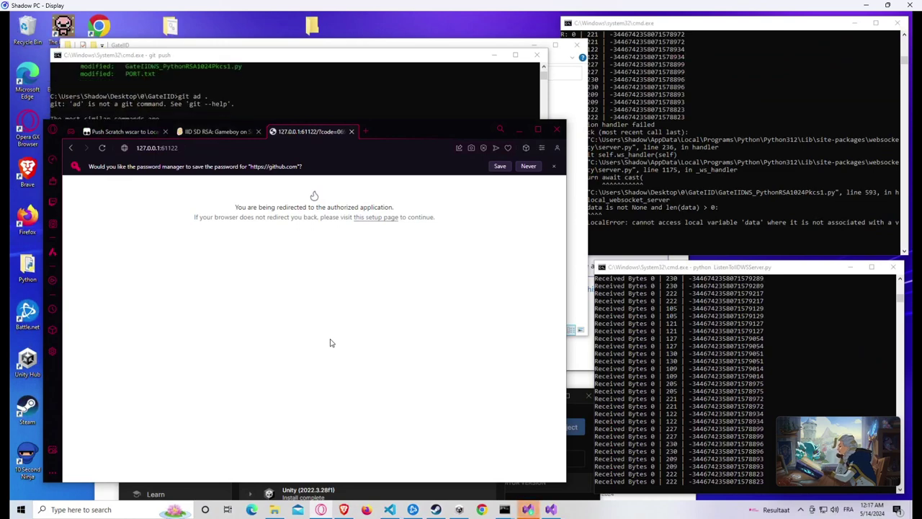
left_click(499, 166)
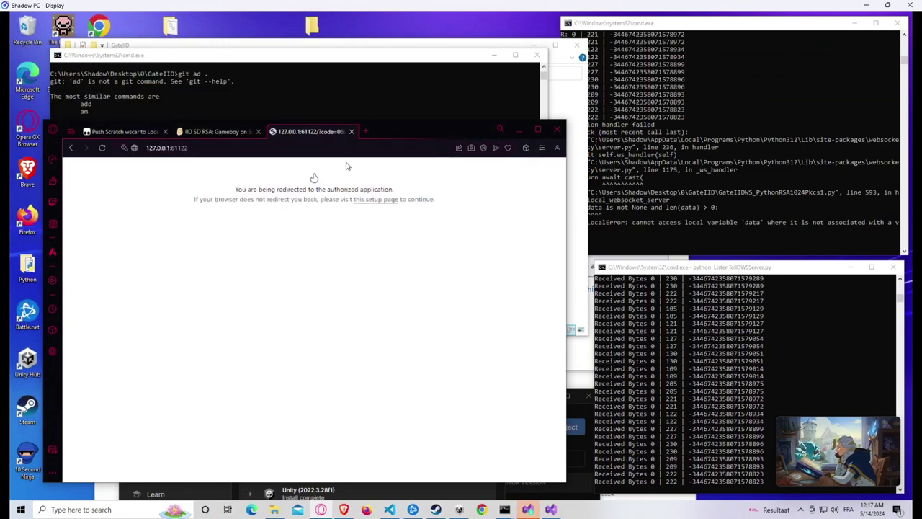
left_click(351, 131)
left_click(314, 108)
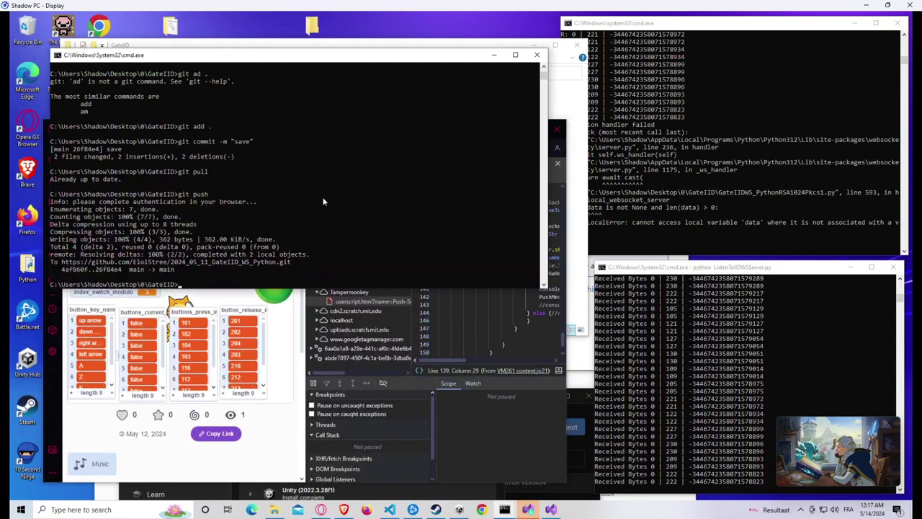
Run the mistyped "git pul" command, then close the git console window.
type("git pu")
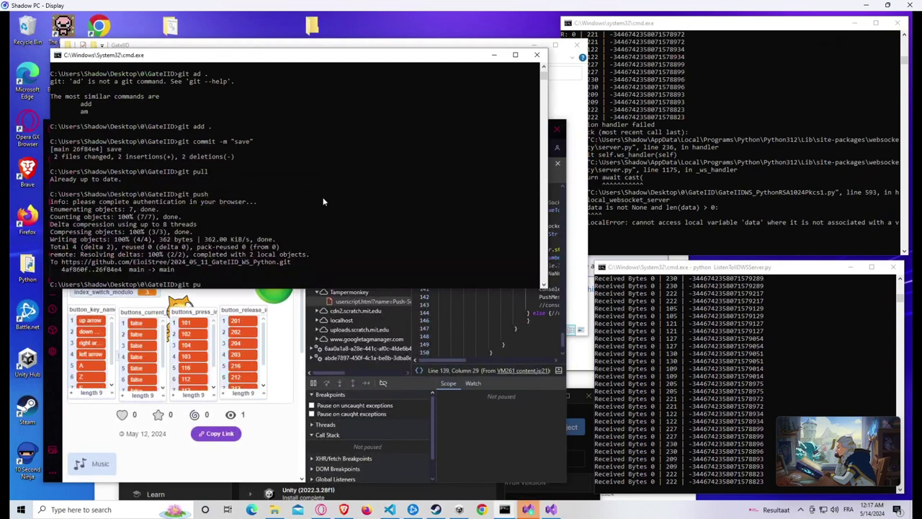
type("l")
key("Return")
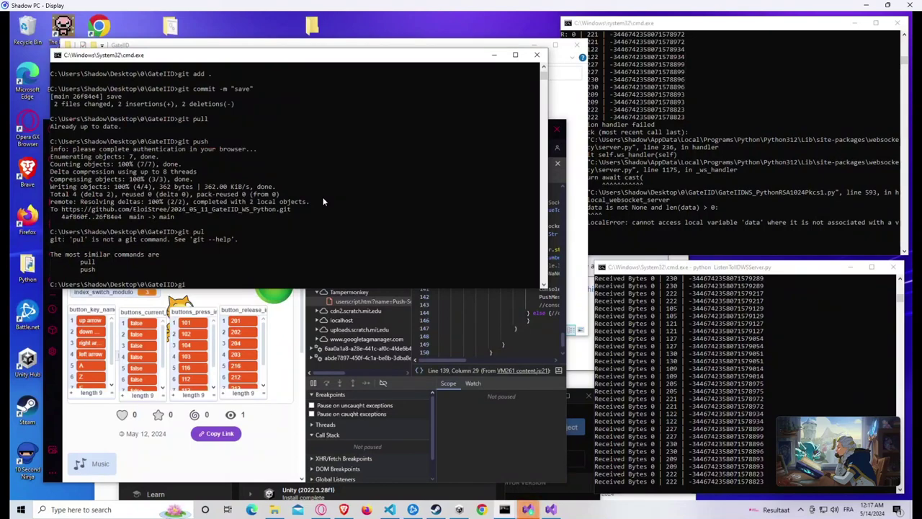
type("gi")
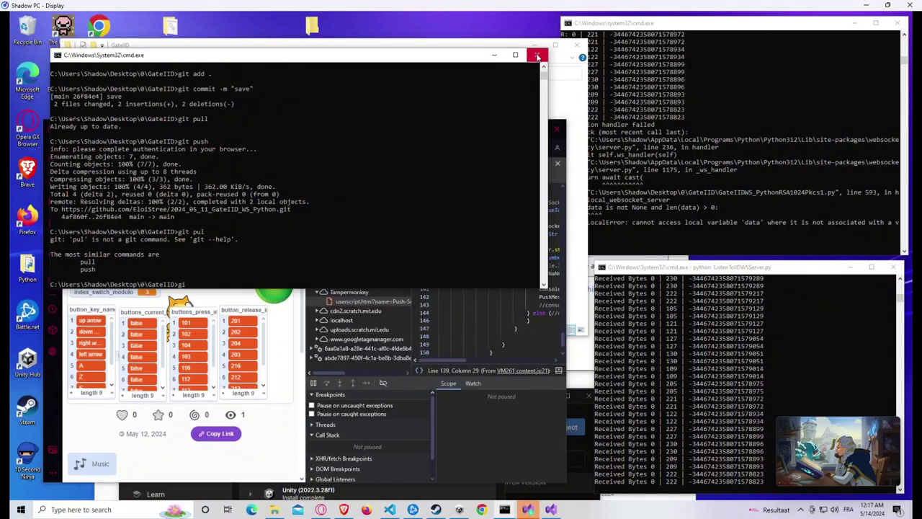
left_click(537, 55)
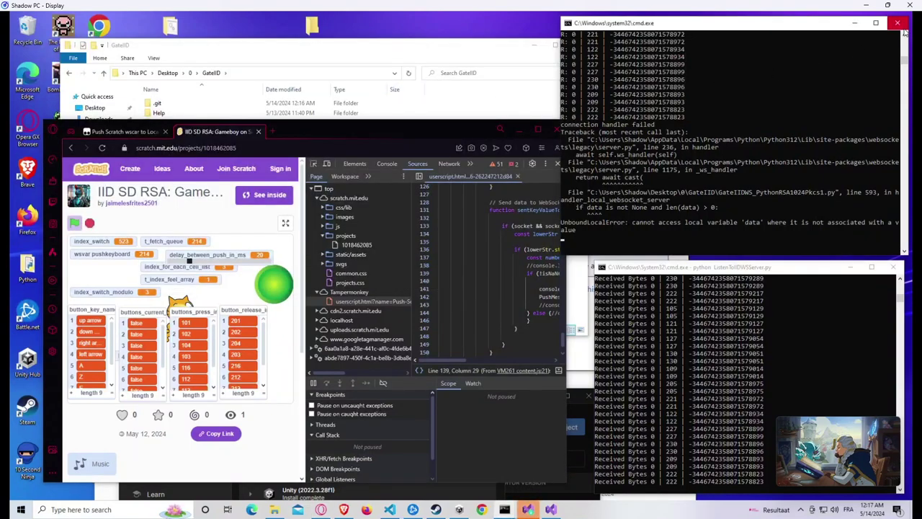
Close the old traceback console and run Launch Gate.bat from the GateIID folder.
left_click(897, 23)
left_click(329, 61)
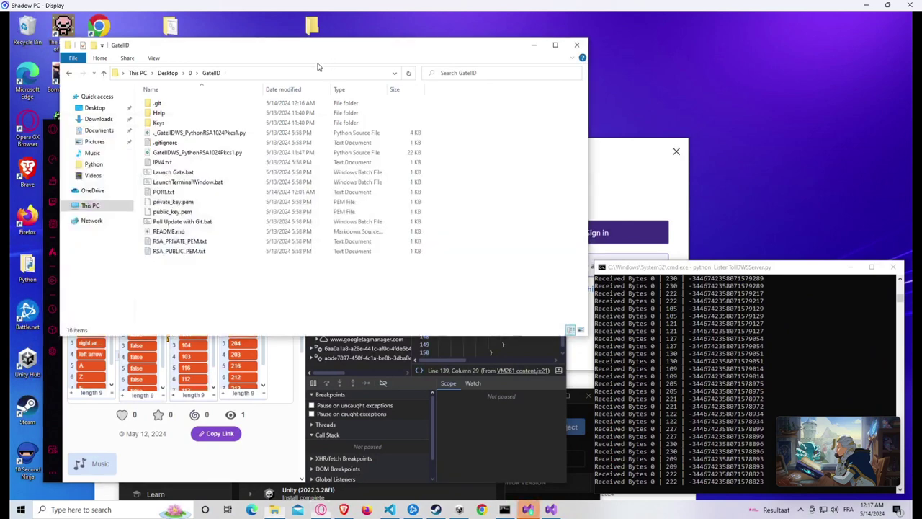
double_click(172, 172)
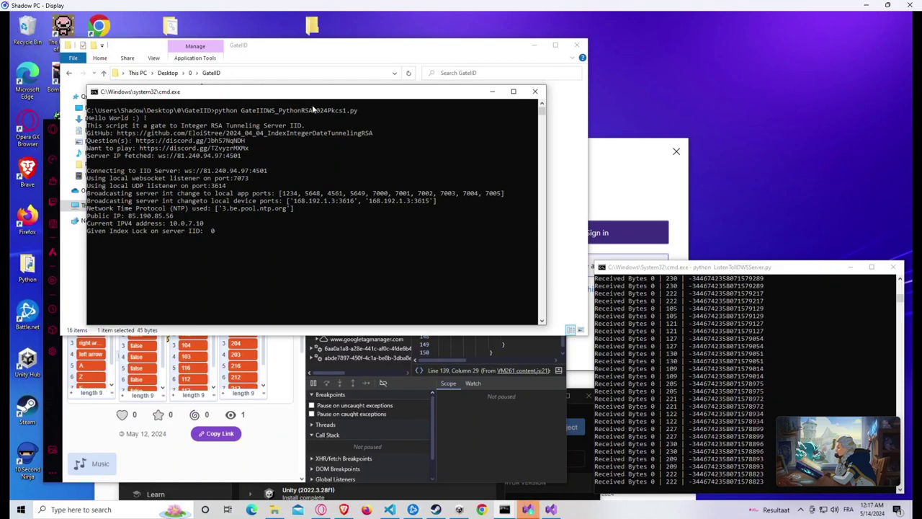
Reposition the gateway console and reload the Scratch project page with F5.
left_click_drag(320, 95, 675, 33)
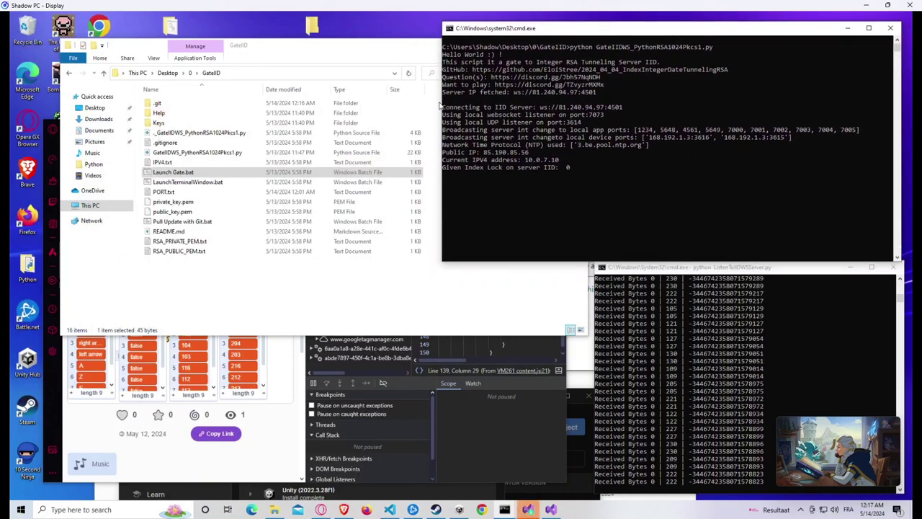
left_click_drag(436, 109, 594, 109)
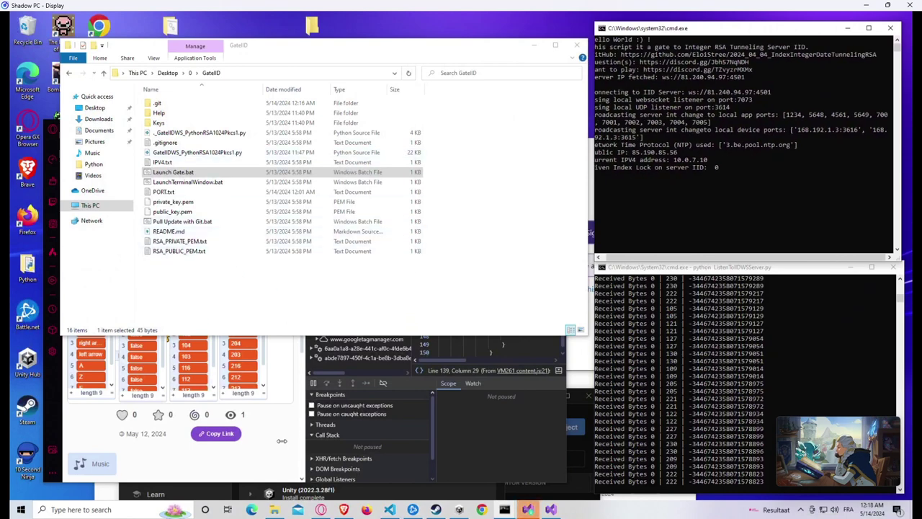
left_click(278, 447)
key("F5")
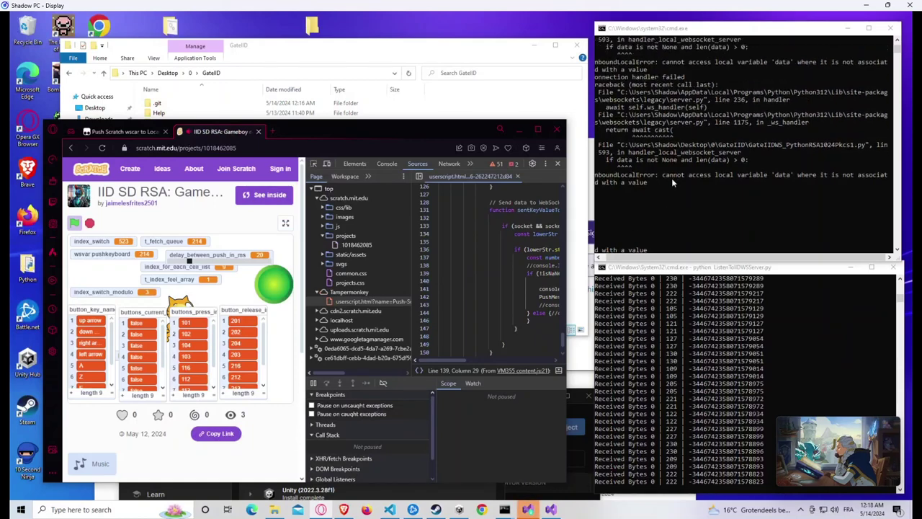
Widen the gateway console to read its UnboundLocalError tracebacks, then return to VS Code.
left_click(682, 186)
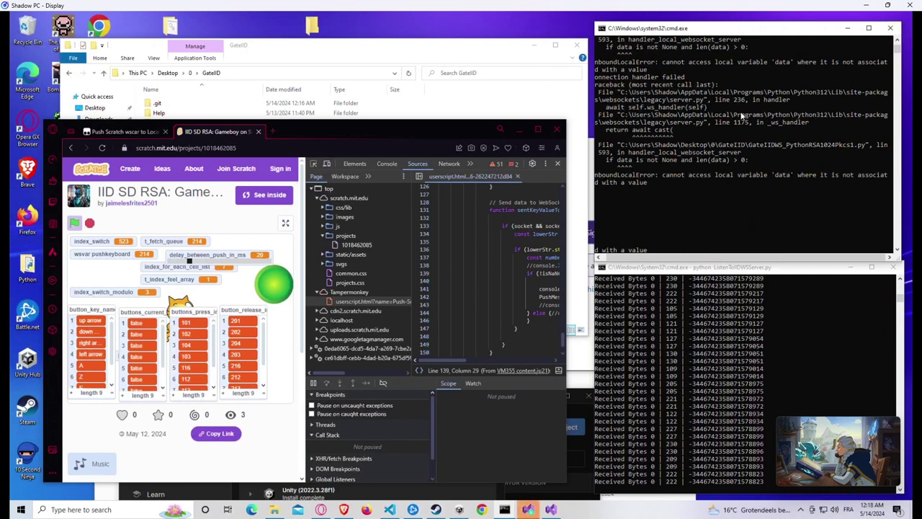
left_click_drag(594, 110, 318, 127)
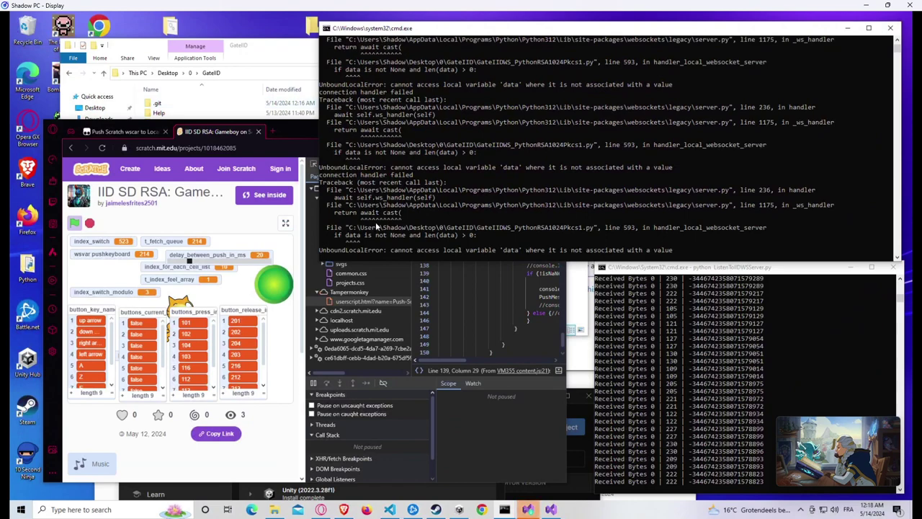
left_click(390, 509)
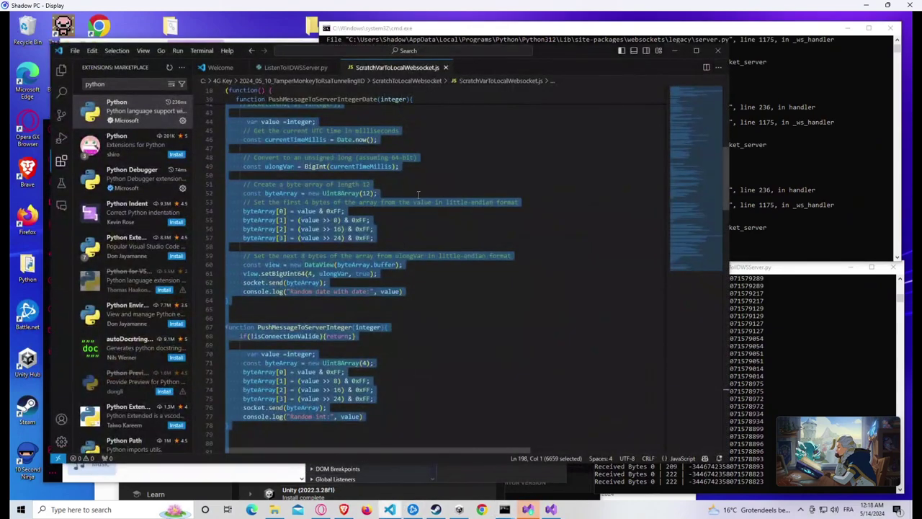
Close the ScratchVarToLocalWebsocket.js and ListenToIIDWSServer.py tabs and rearrange the windows.
left_click(445, 67)
left_click(334, 67)
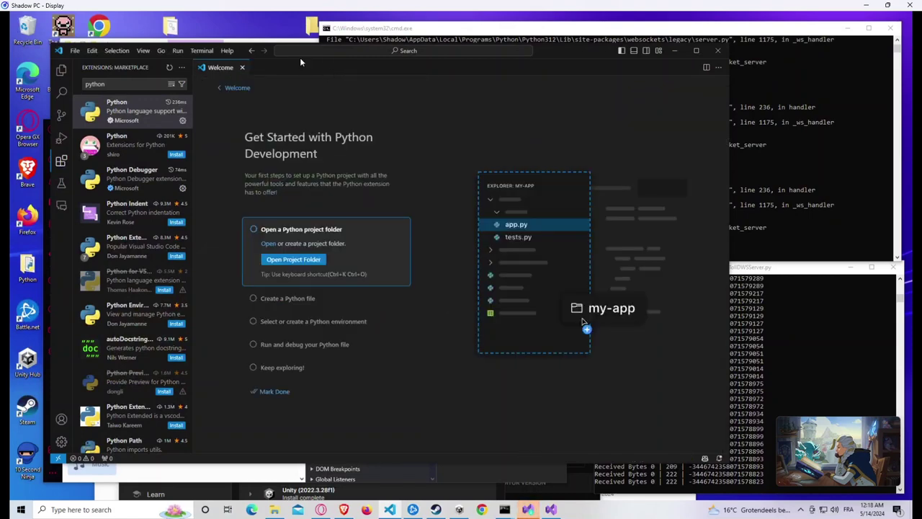
left_click_drag(553, 55, 573, 115)
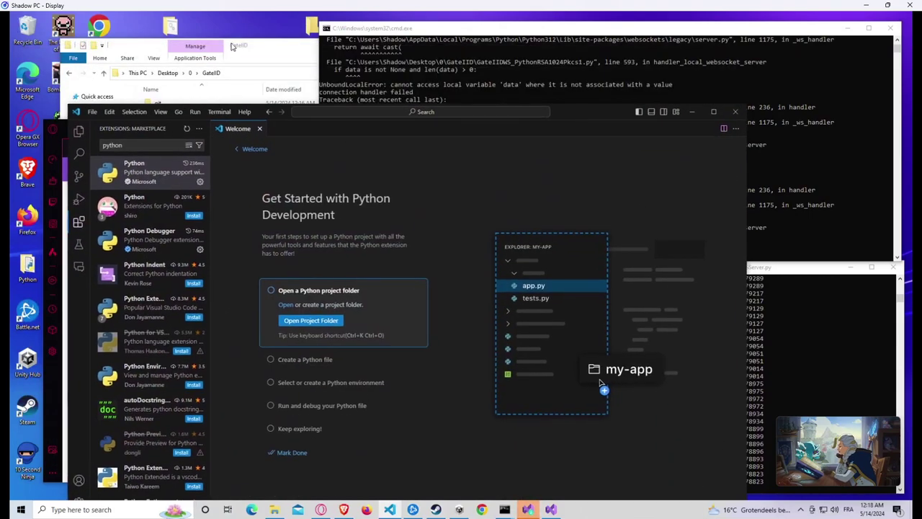
left_click(180, 108)
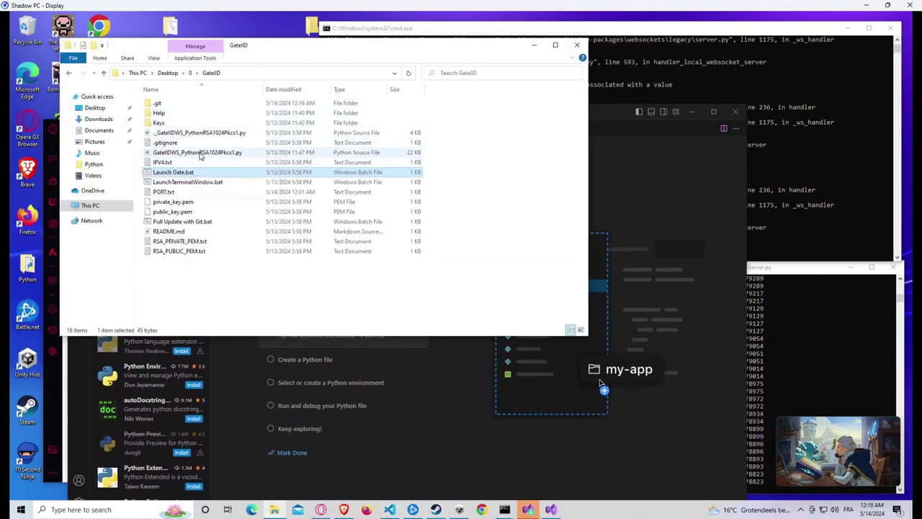
left_click_drag(177, 172, 346, 151)
key("alt+Tab")
Scroll GateIIDWS_PythonRSA1024Pkcs1.py to the RSA key generation and PEM-saving code.
scroll(360, 240, "down", 20)
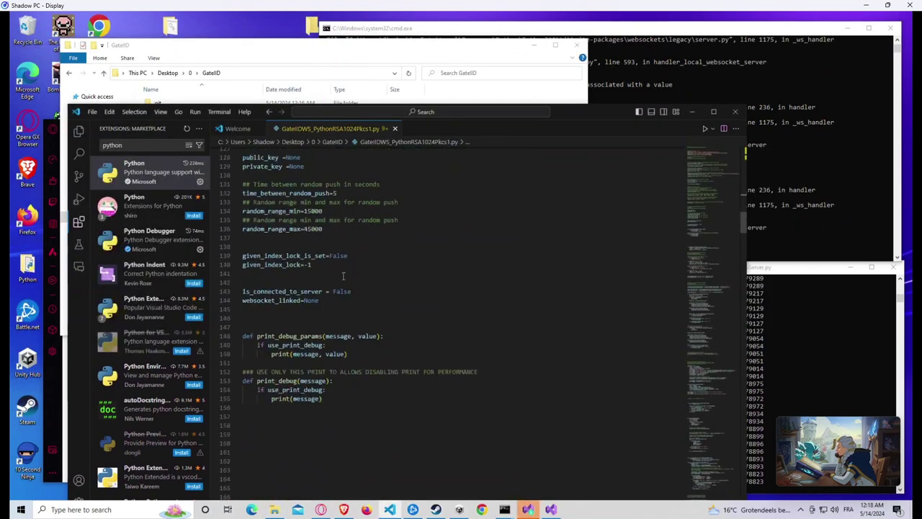
scroll(342, 276, "down", 12)
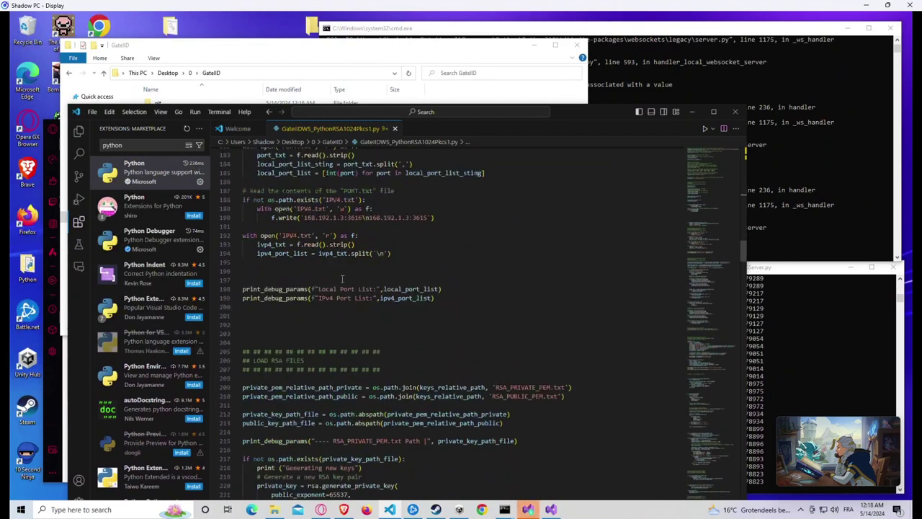
scroll(344, 279, "down", 4)
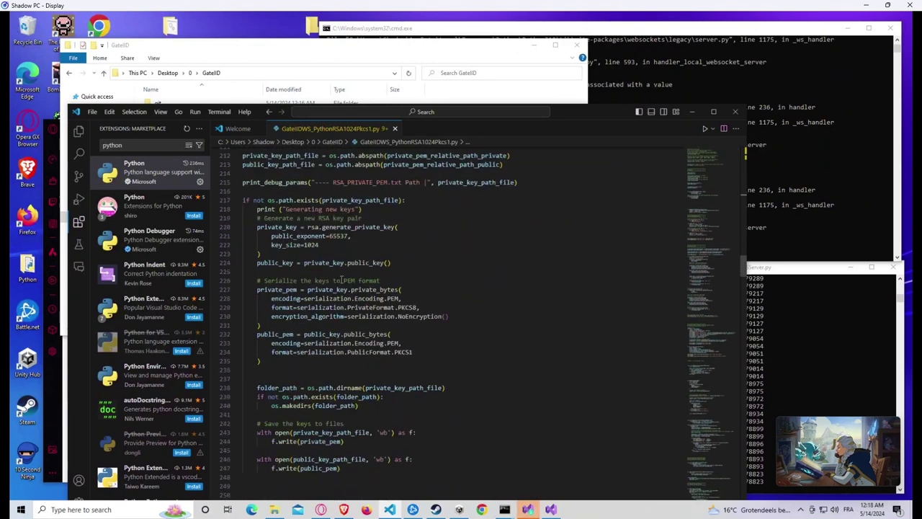
scroll(343, 279, "down", 8)
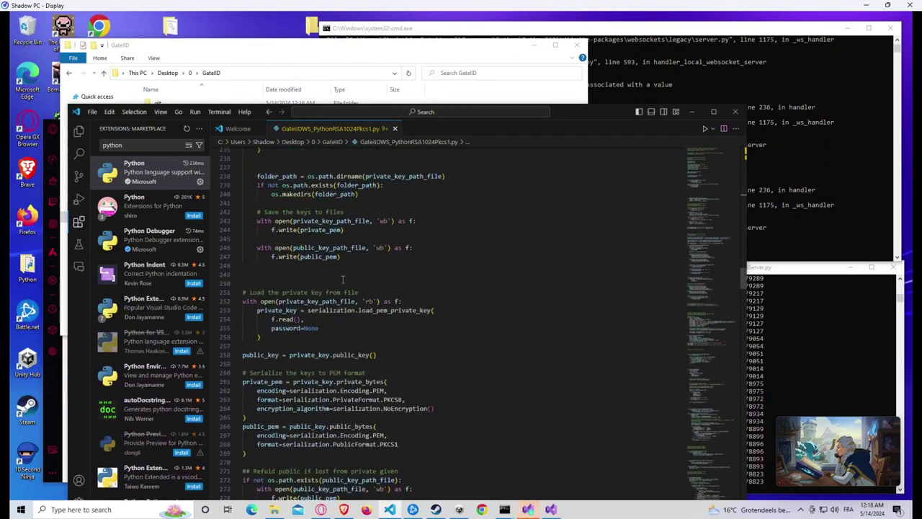
left_click(807, 193)
left_click(591, 353)
scroll(441, 386, "down", 8)
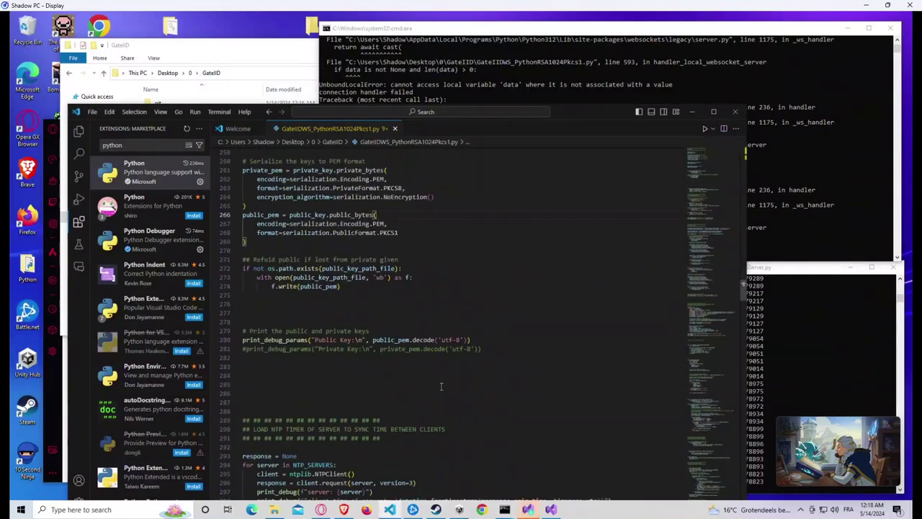
scroll(441, 389, "up", 11)
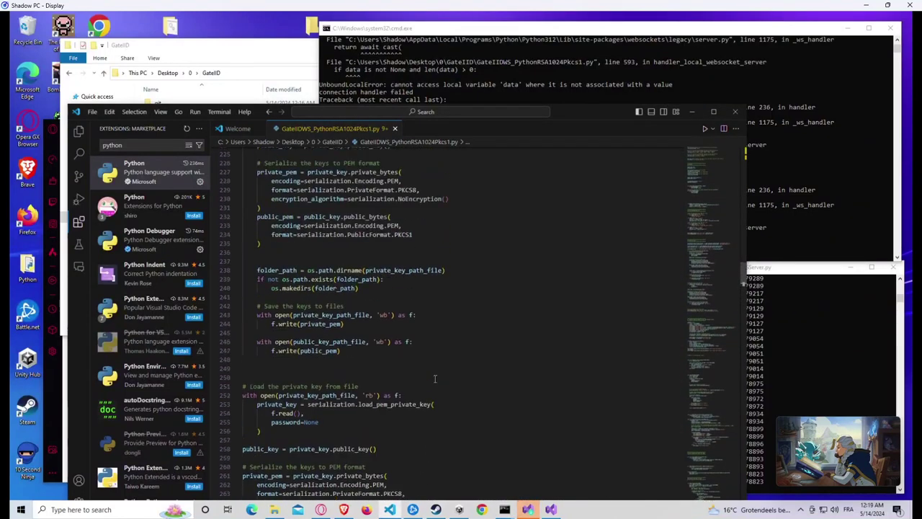
scroll(372, 304, "up", 1)
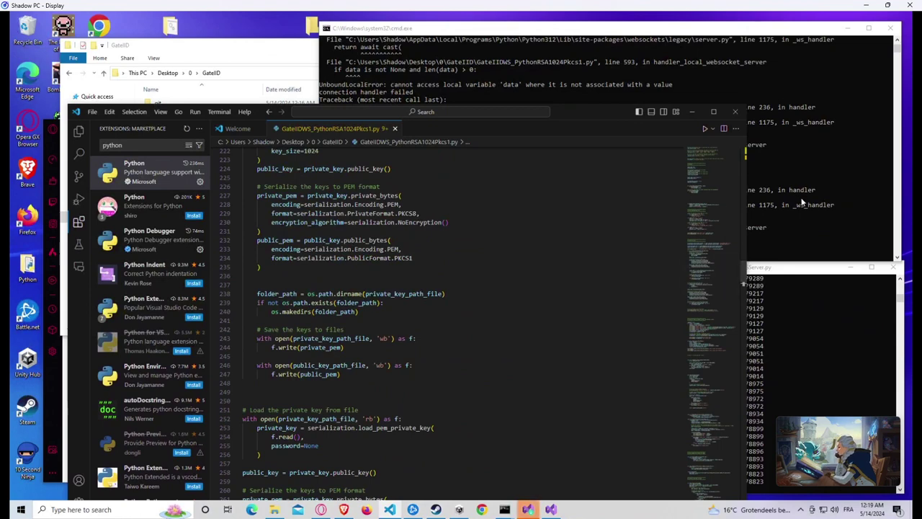
Copy the UnboundLocalError message from the gateway console.
left_click(749, 144)
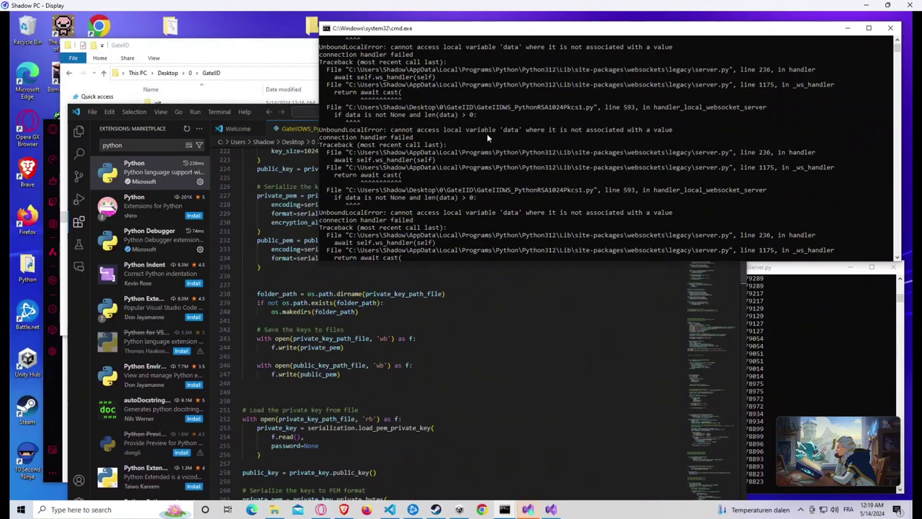
left_click_drag(402, 130, 521, 140)
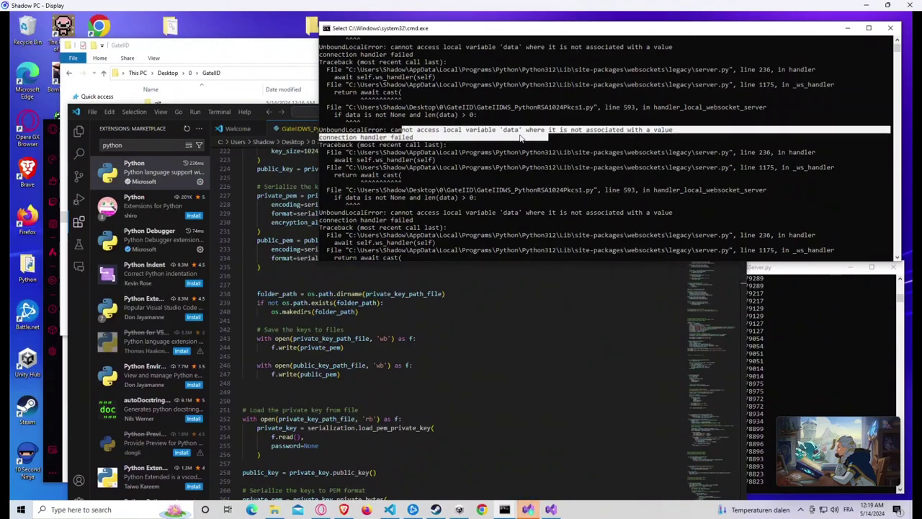
left_click(520, 140)
left_click(509, 306)
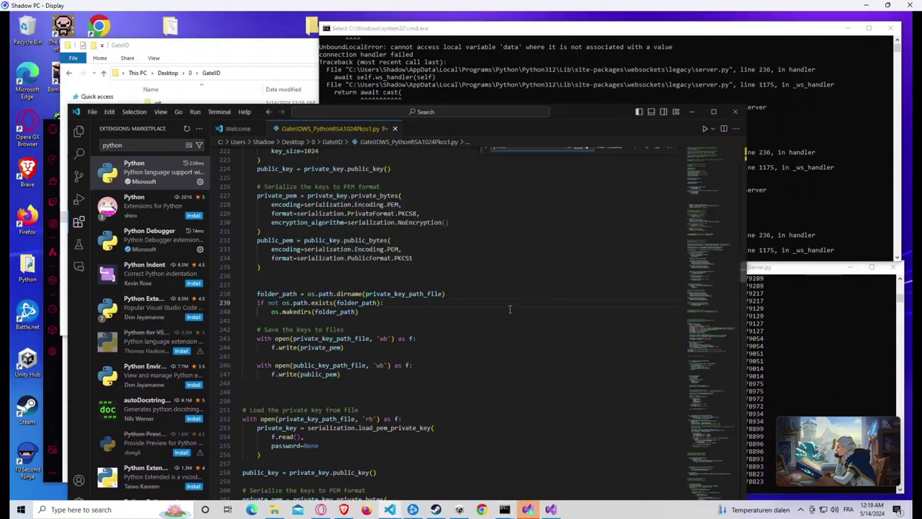
Search the script for "data" and jump through the first matches.
key("ctrl+f")
type("data")
key("Return")
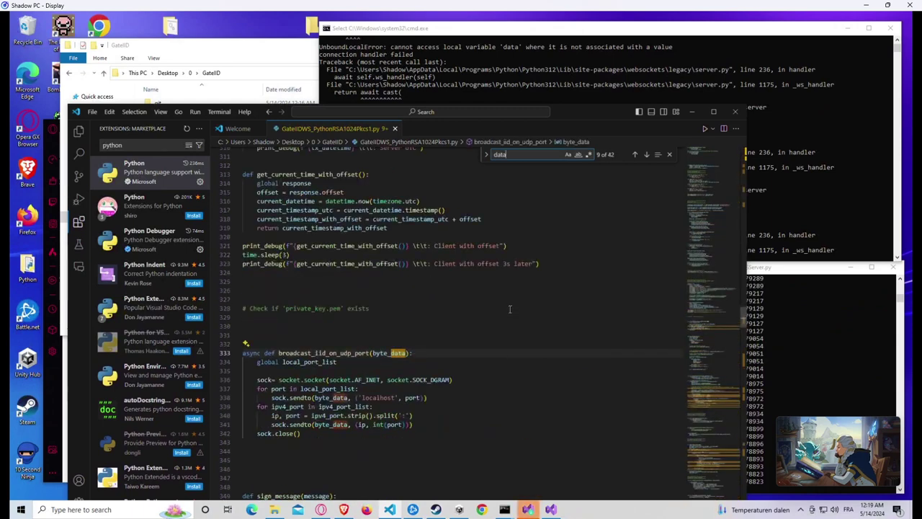
key("Return")
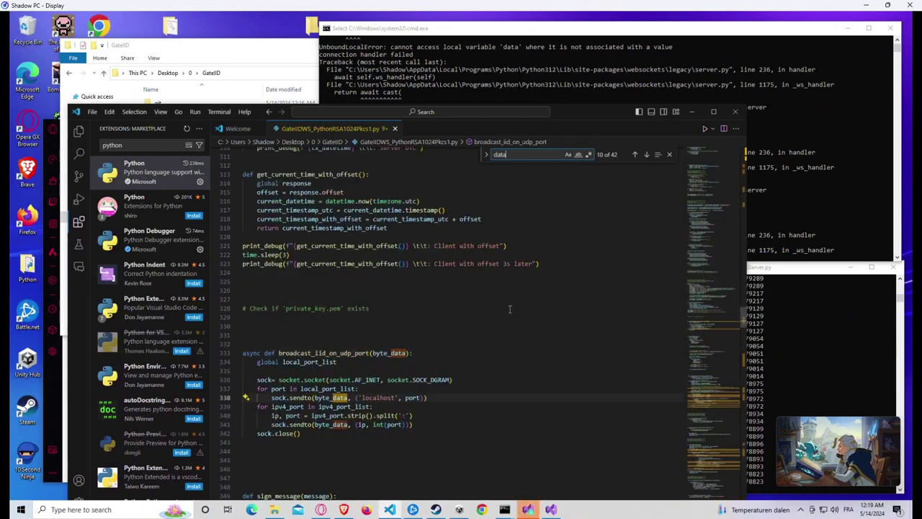
key("Return")
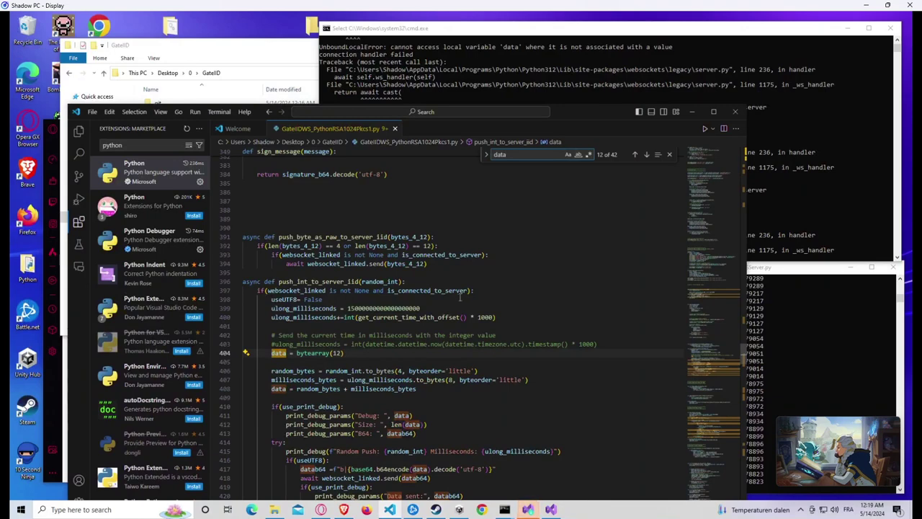
type("00000000000000000")
Step through the remaining "data" matches until reaching loop_thread_listen_udp.
scroll(452, 306, "down", 2)
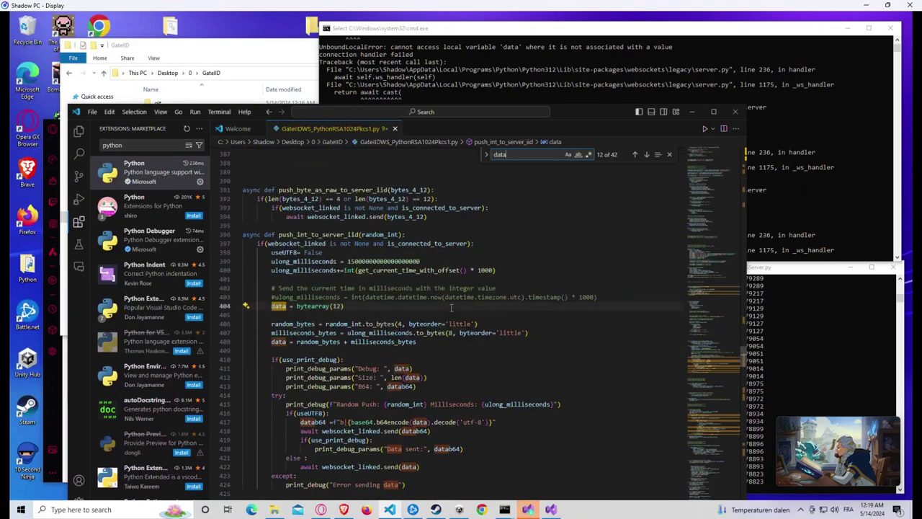
scroll(455, 310, "down", 1)
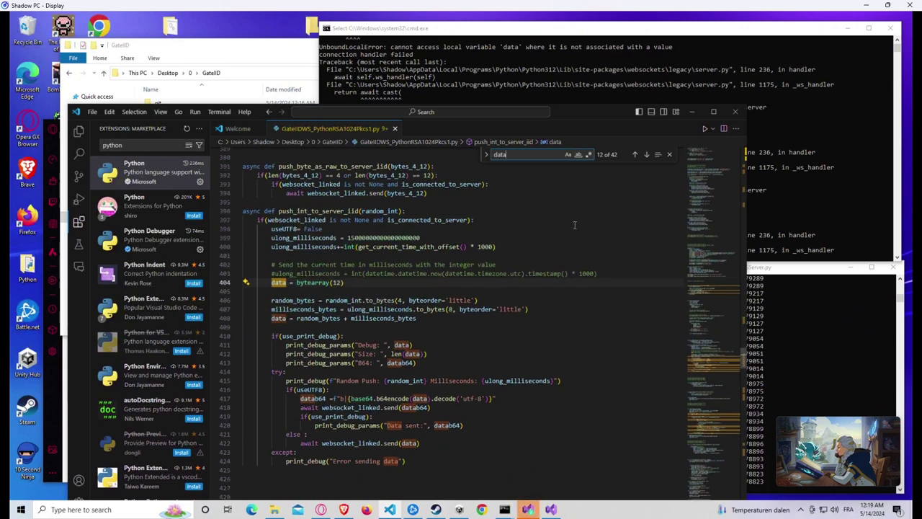
left_click(646, 154)
left_click(646, 154)
left_click(646, 155)
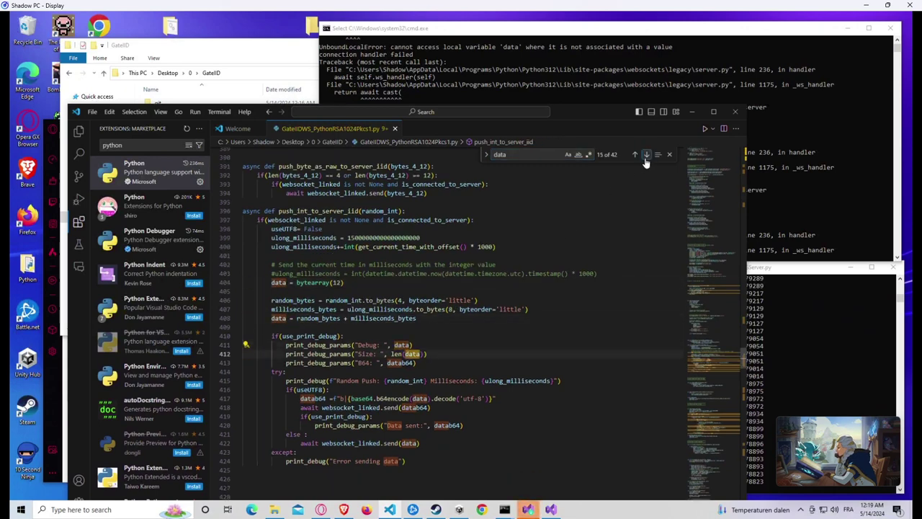
left_click(646, 155)
left_click(646, 154)
left_click(646, 154)
left_click(646, 155)
left_click(646, 154)
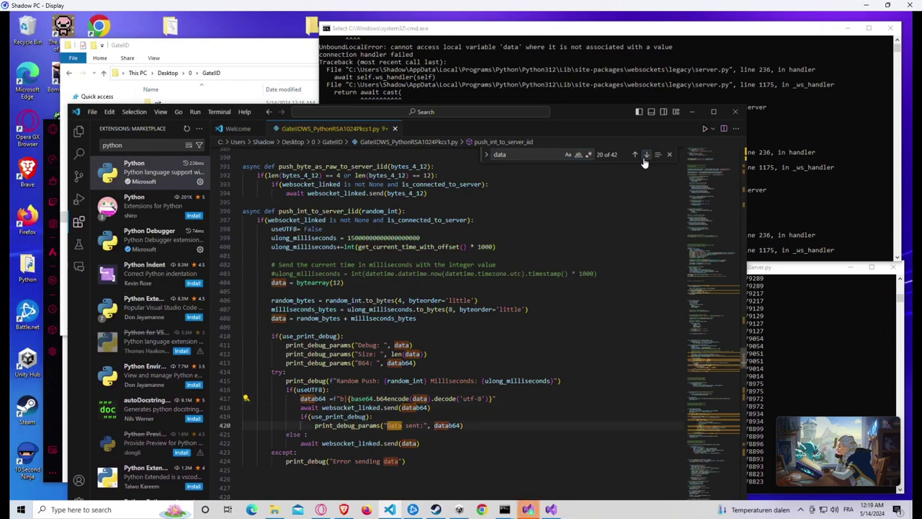
left_click(646, 154)
left_click(646, 154)
left_click(646, 155)
left_click(646, 154)
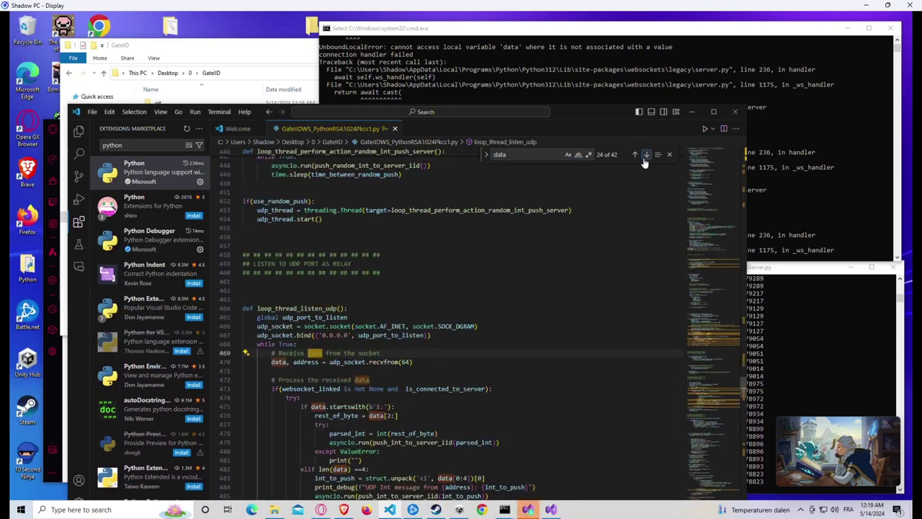
Inspect the received data variable and insert a new line after the recvfrom call.
scroll(436, 303, "down", 4)
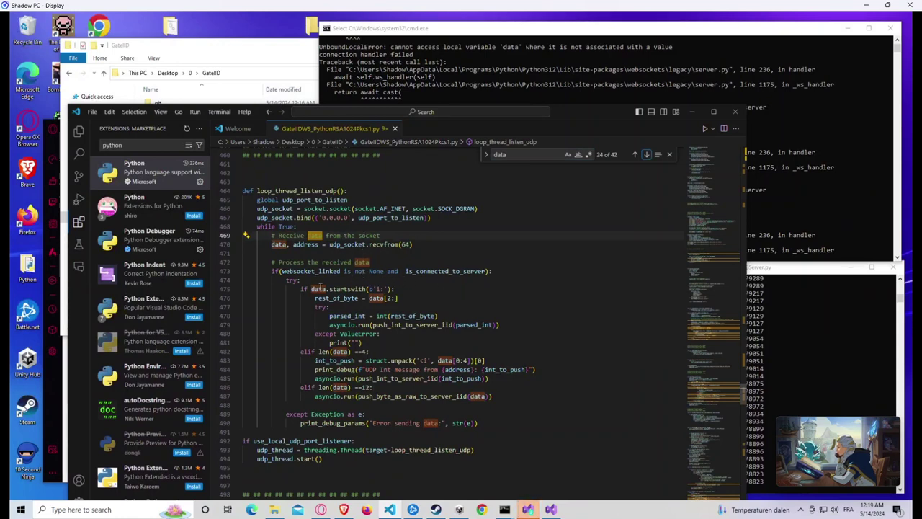
left_click(325, 289)
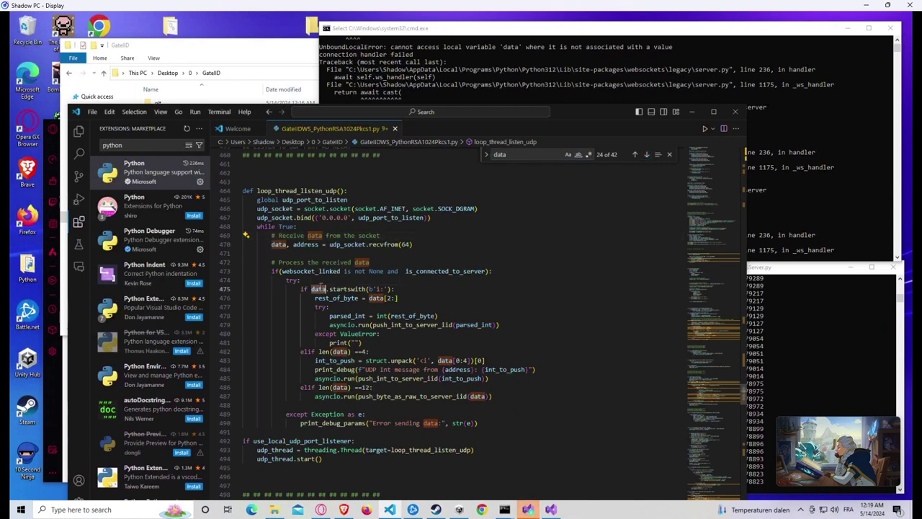
left_click(367, 254)
key("Tab")
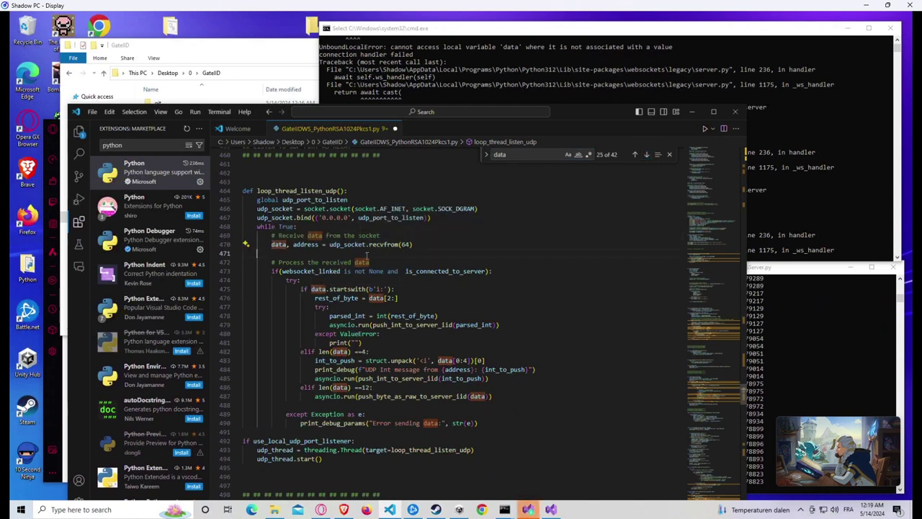
Ask the inline Copilot for an 'if data no null' check, then discard its proposed change.
key("Return")
key("Return")
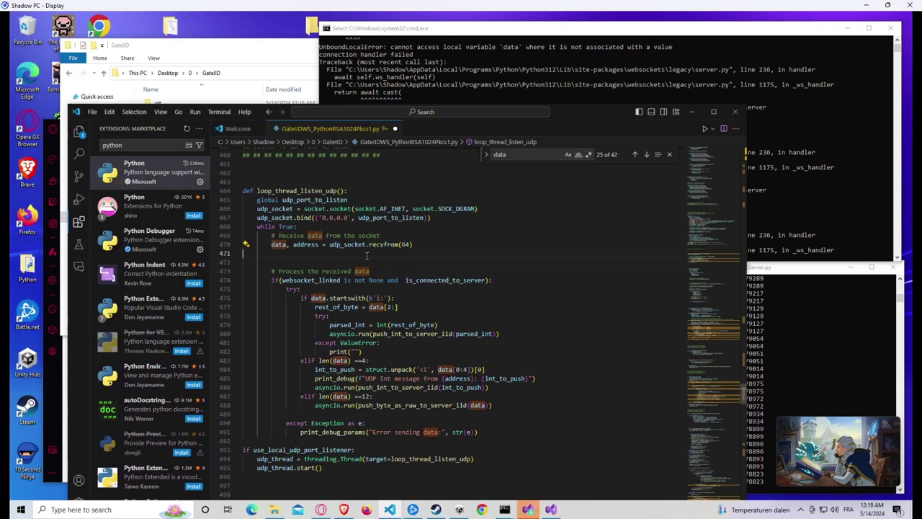
key("ctrl+i")
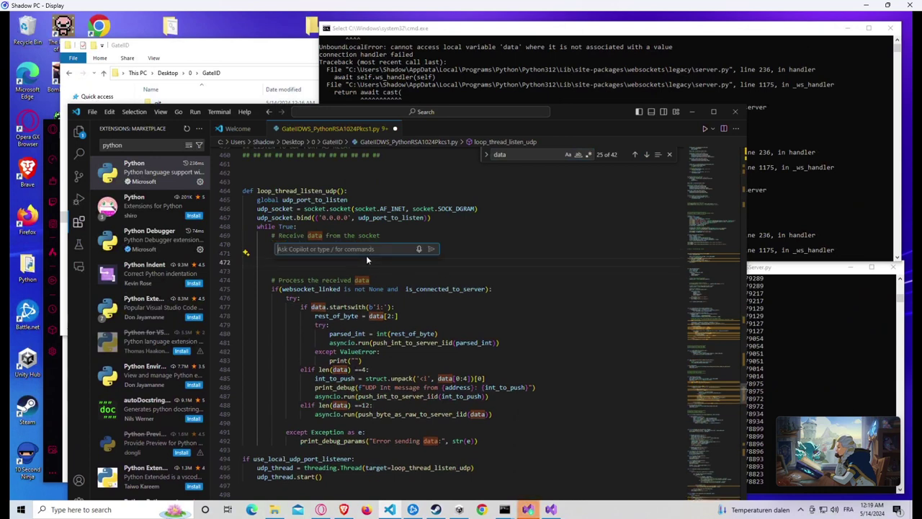
type("if")
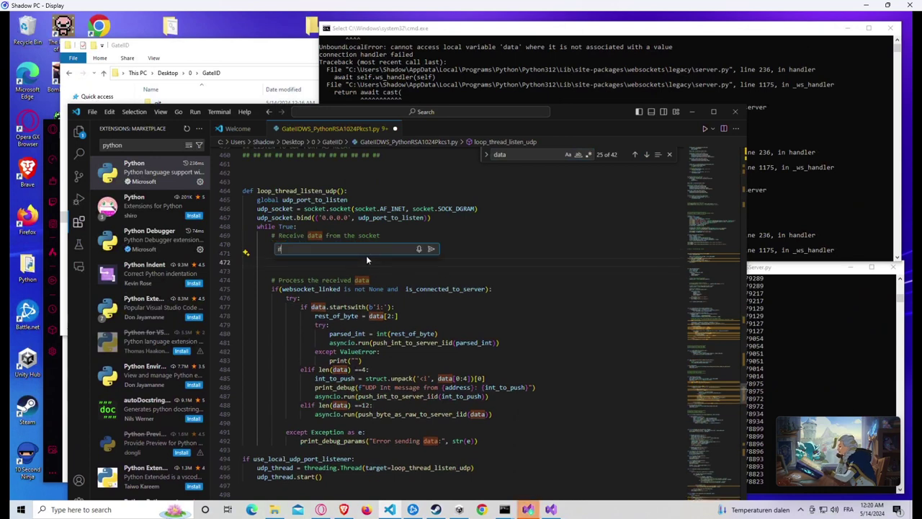
type(" data no null")
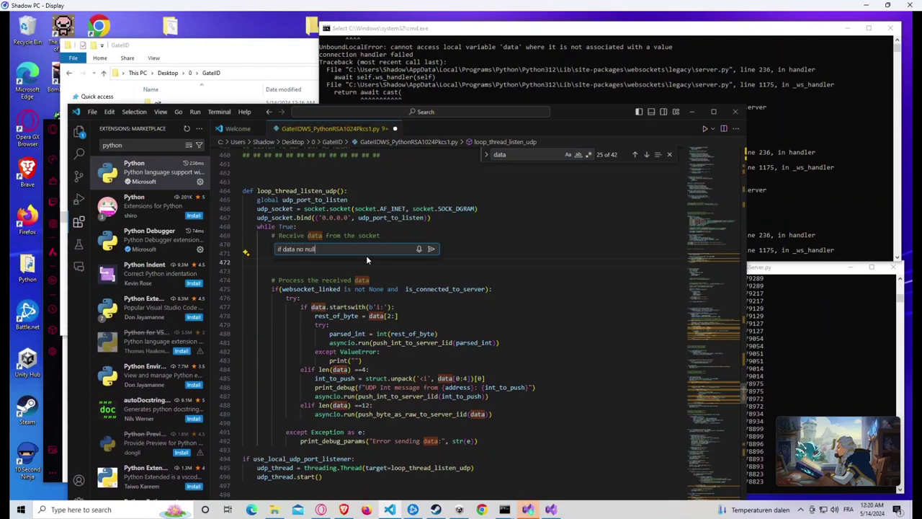
key("Return")
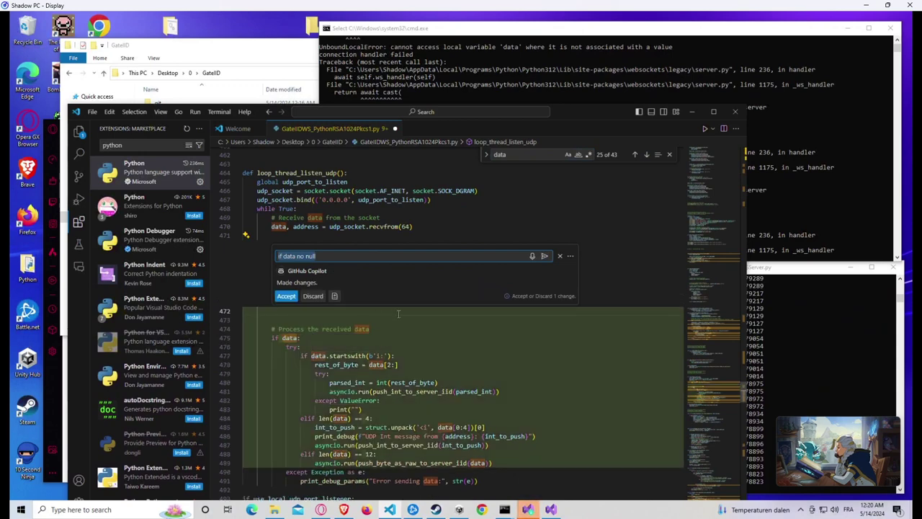
scroll(397, 313, "down", 1)
scroll(383, 344, "down", 1)
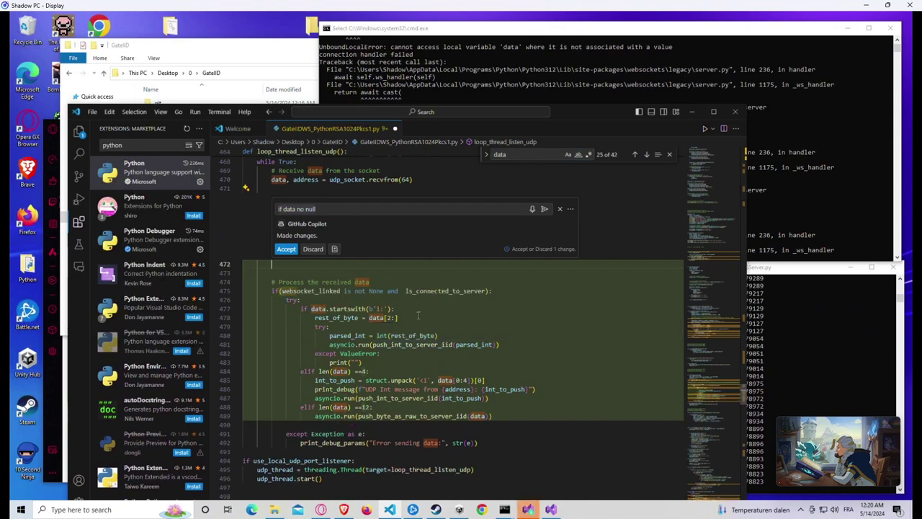
key("Escape")
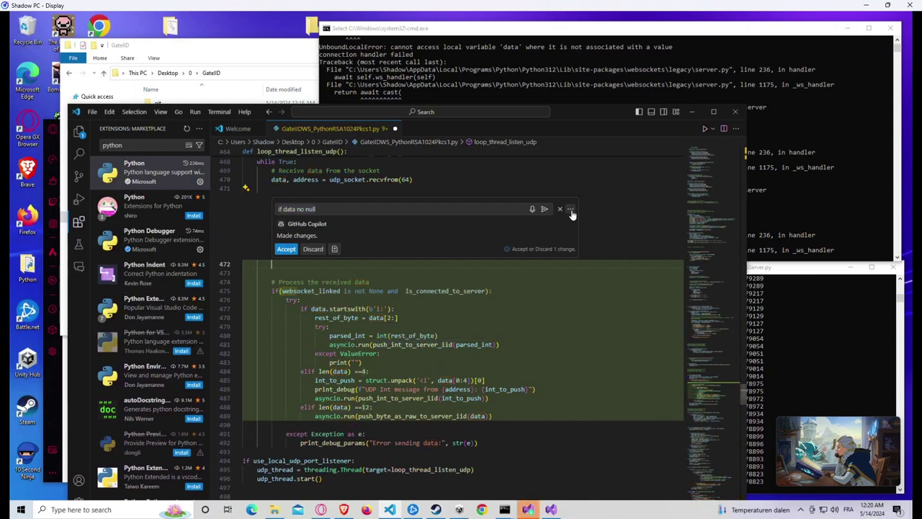
left_click(559, 208)
Ask Copilot to 'check if data is defined' instead, then discard its suggested rewrite.
type("if(data ")
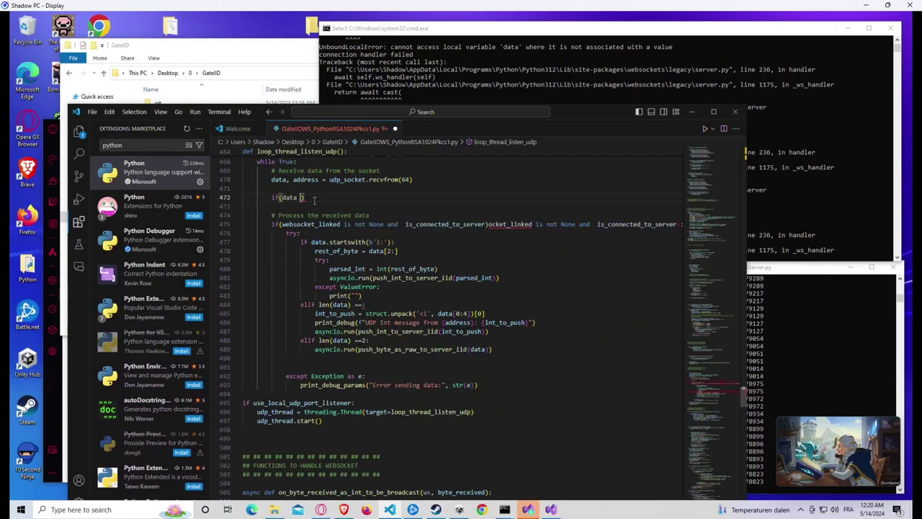
type("def")
key("BackSpace")
key("BackSpace")
key("BackSpace")
key("BackSpace")
key("BackSpace")
key("BackSpace")
key("BackSpace")
key("BackSpace")
key("BackSpace")
key("BackSpace")
key("BackSpace")
key("BackSpace")
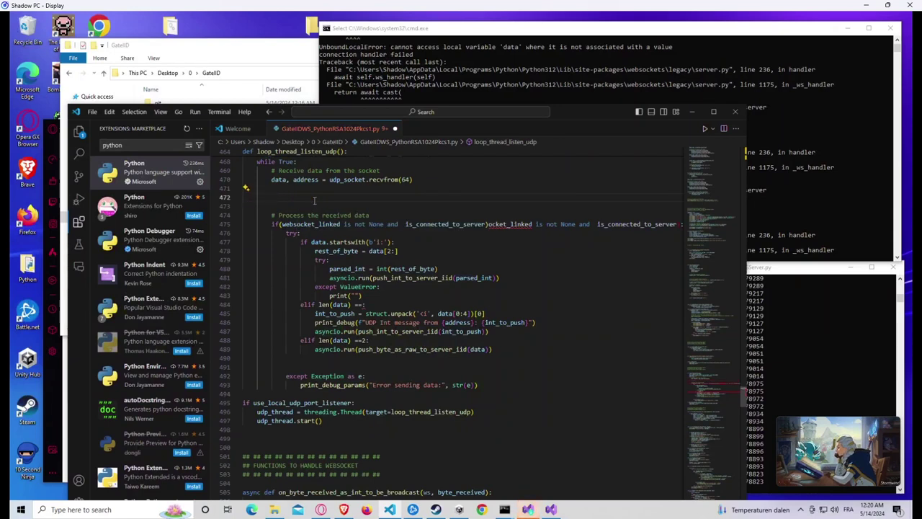
key("ctrl+i")
type("check if")
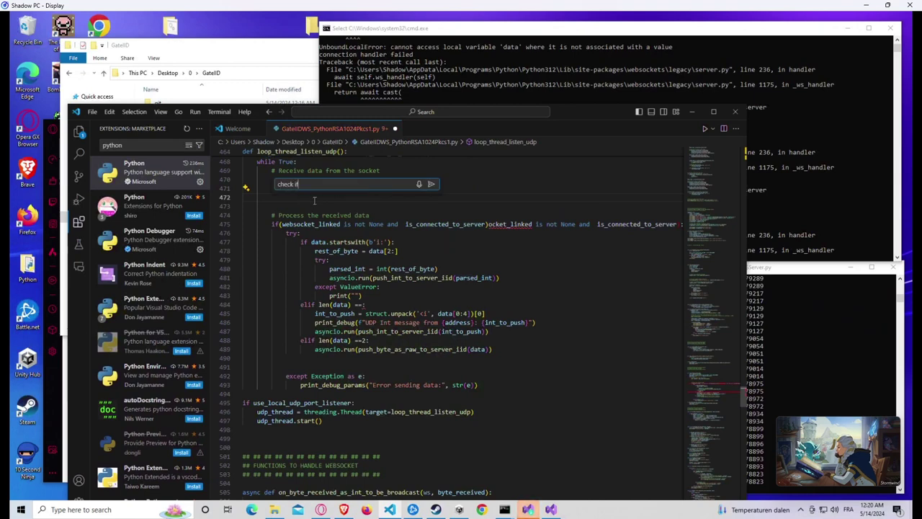
type(" data is defined")
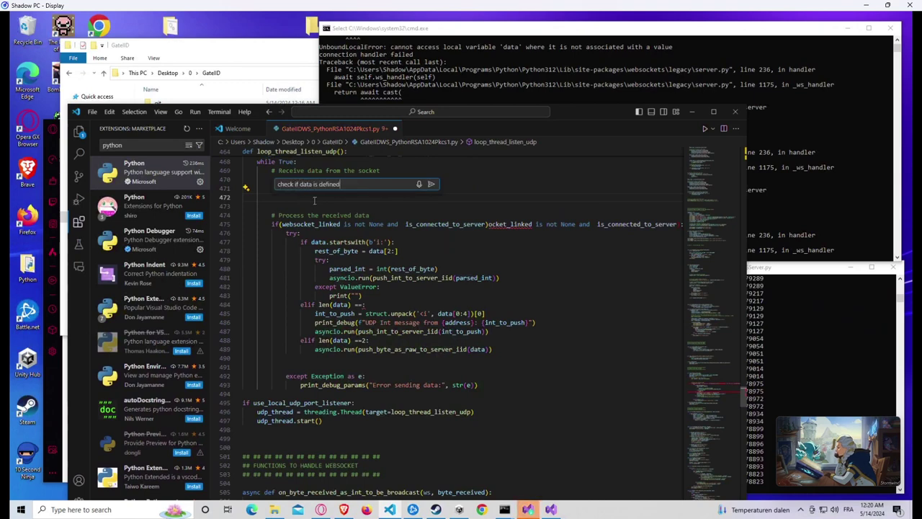
key("Return")
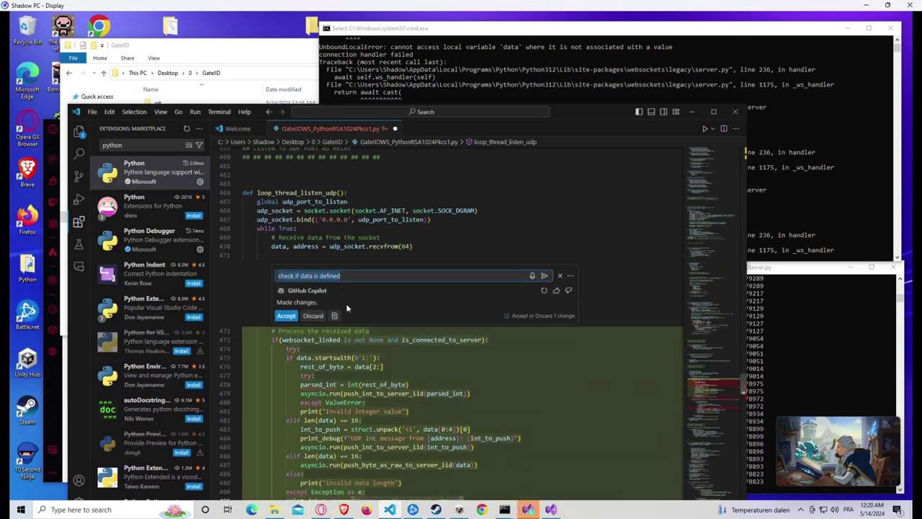
left_click(473, 253)
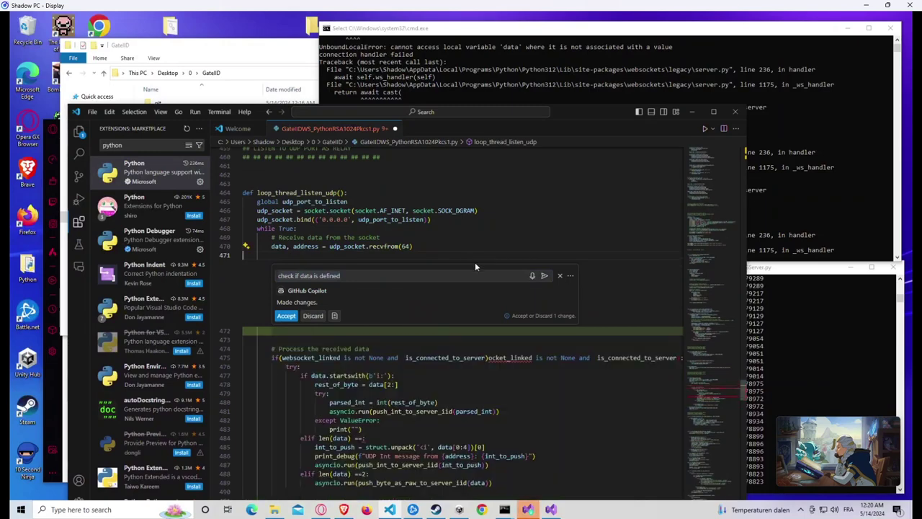
left_click(560, 276)
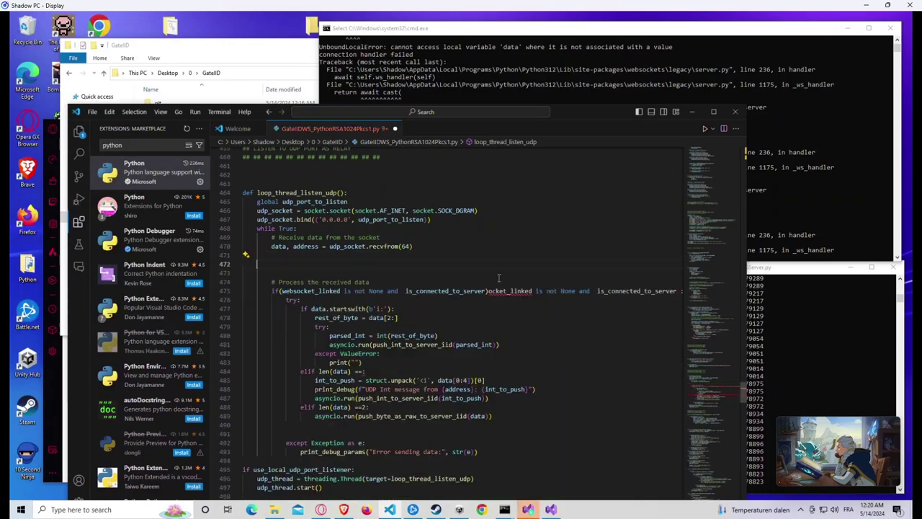
Add a data initialisation line below the function header, remove an extra blank line, and save.
left_click(373, 193)
key("Return")
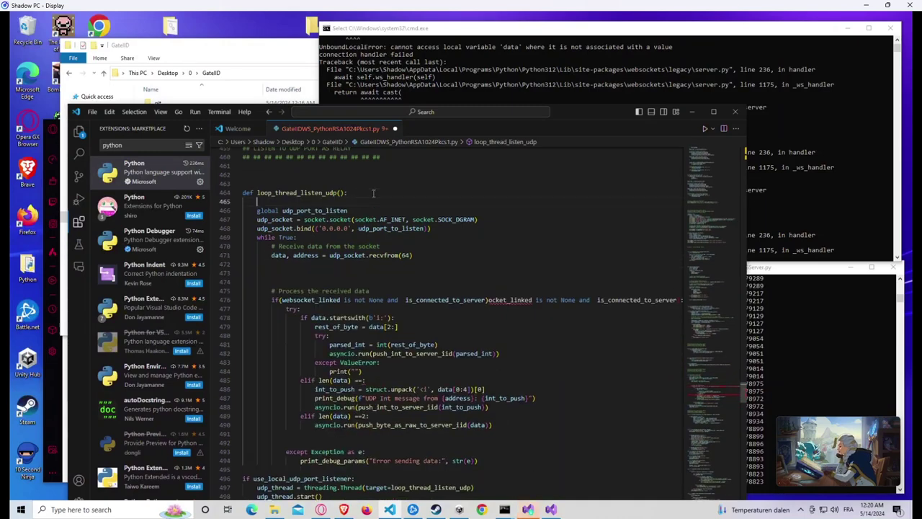
type("data")
key("Escape")
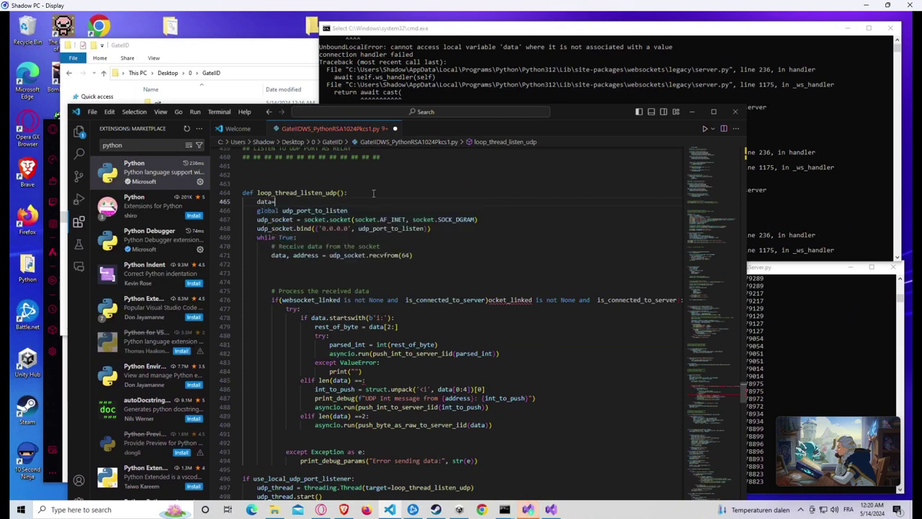
type("=null")
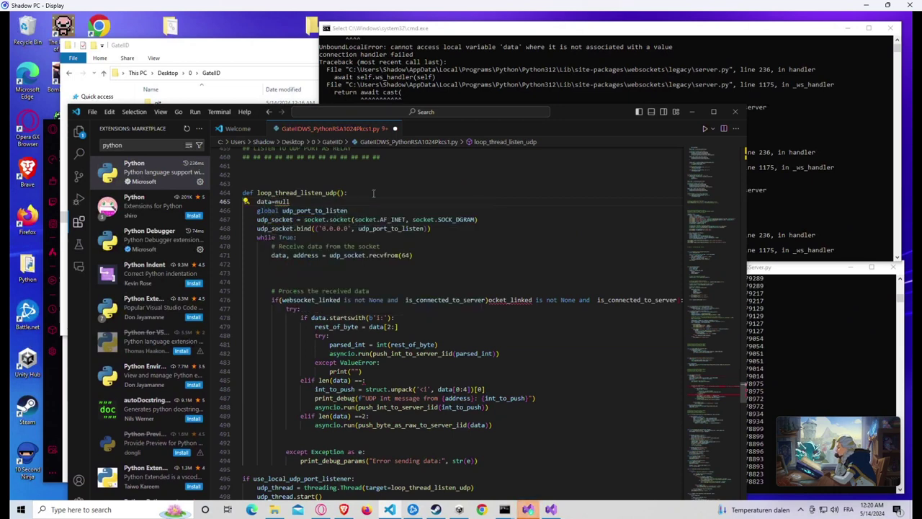
key("BackSpace")
key("BackSpace")
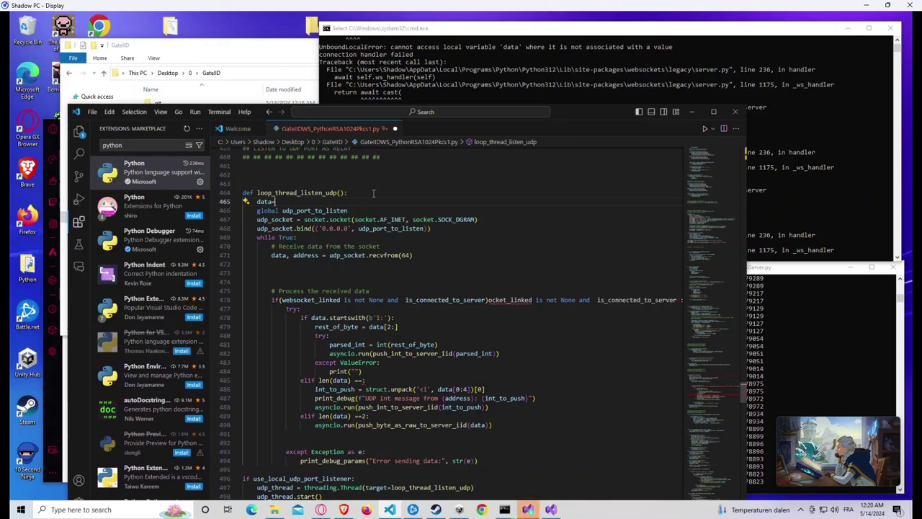
key("Down")
key("End")
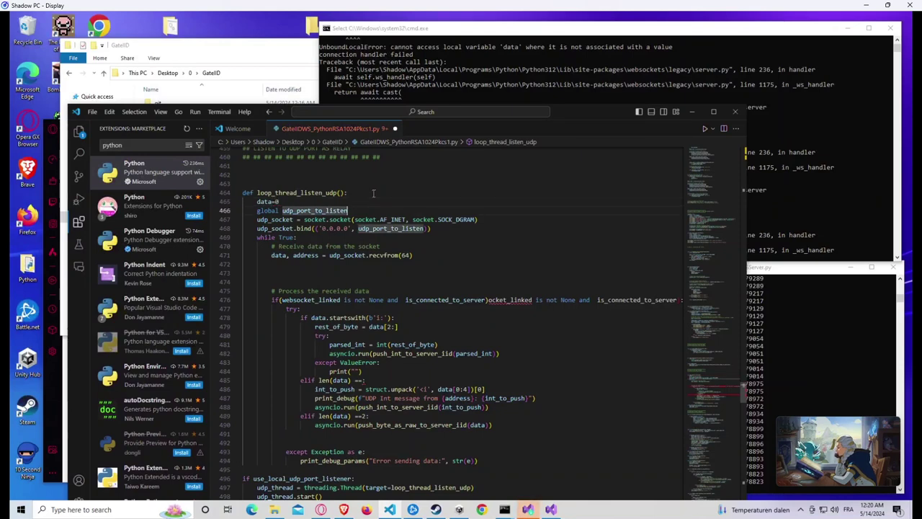
left_click(332, 282)
key("BackSpace")
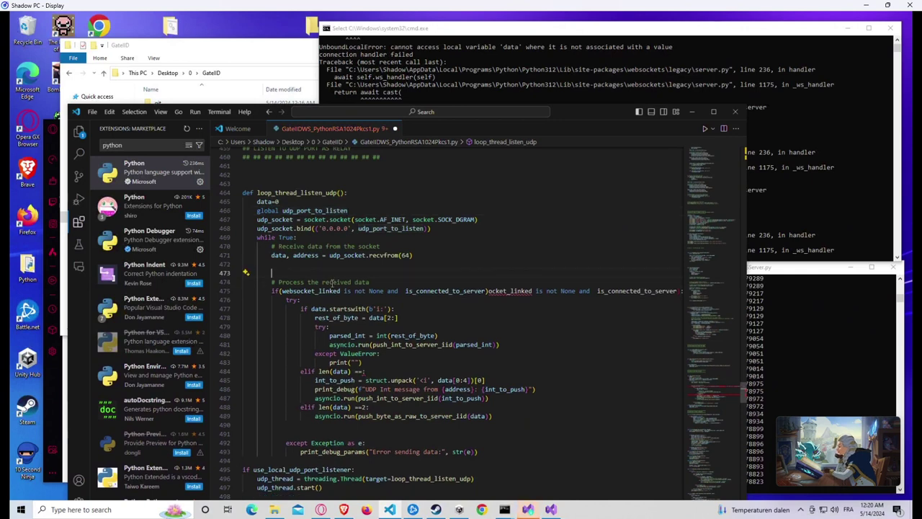
left_click(332, 282)
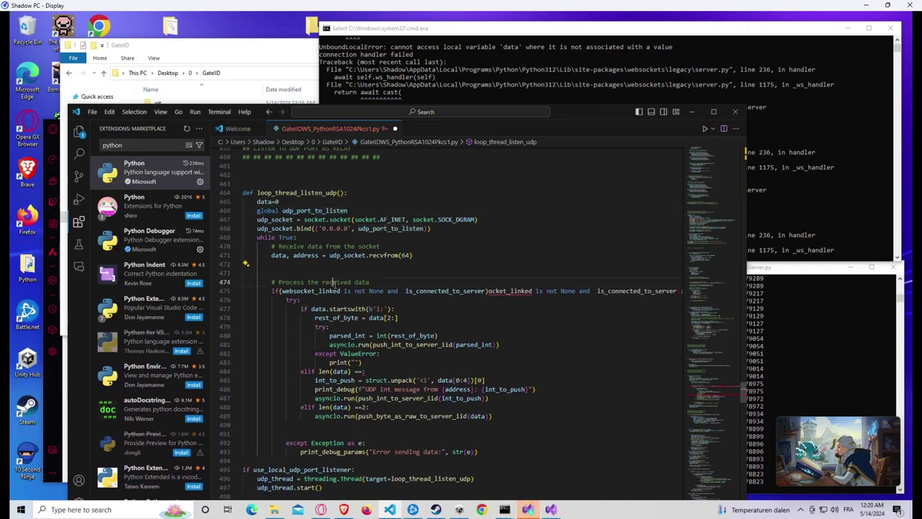
key("ctrl+s")
Add address="" on a new line below data=0 and save.
left_click(316, 204)
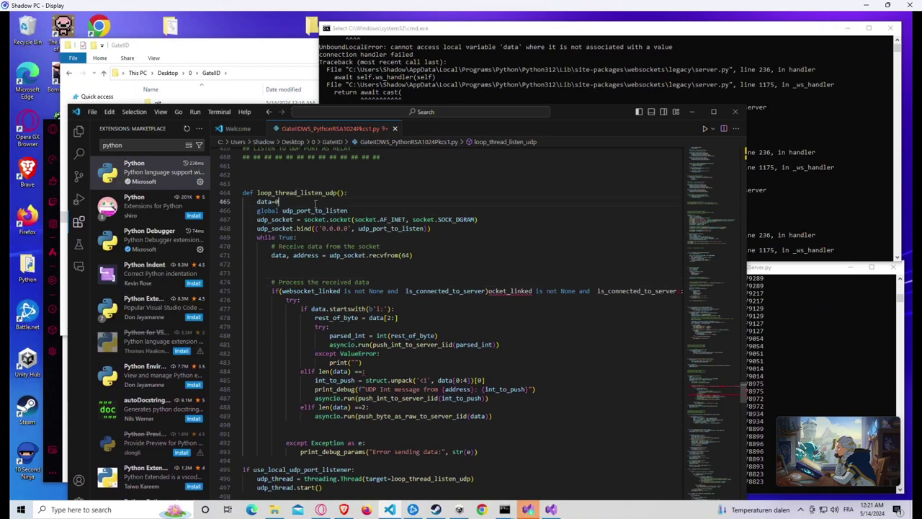
key("Return")
type("address")
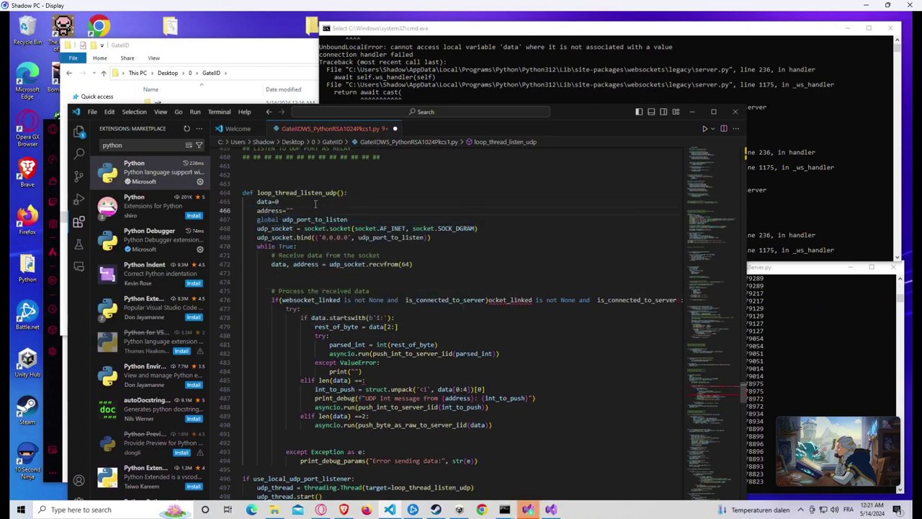
type("=\"\"")
left_click(290, 290)
key("ctrl+s")
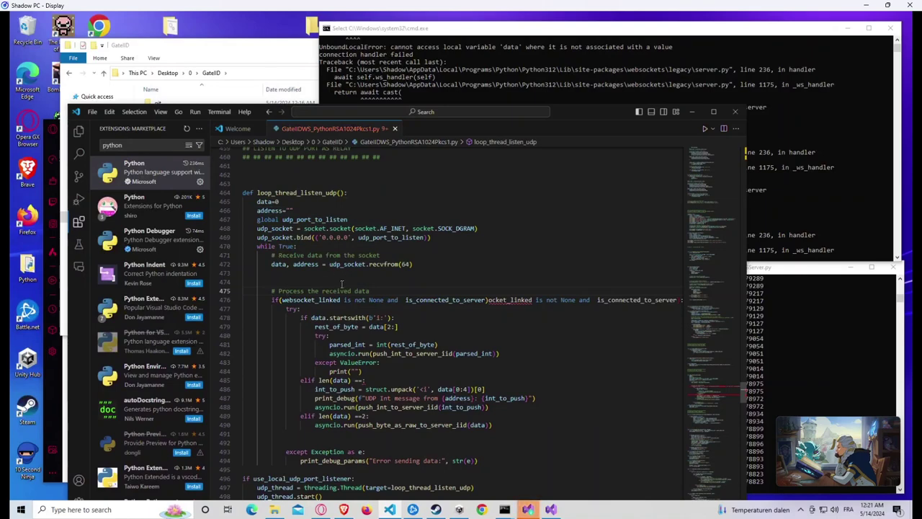
scroll(342, 284, "up", 2)
scroll(344, 283, "up", 2)
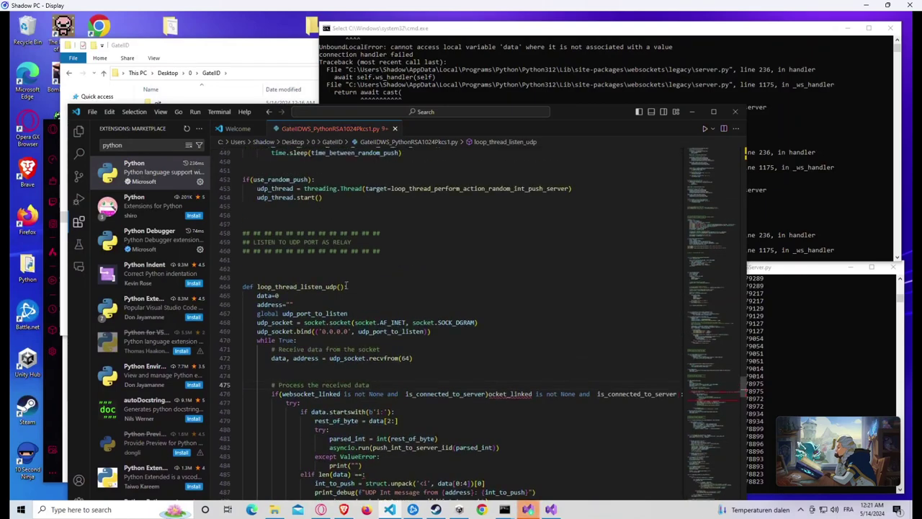
scroll(345, 283, "down", 2)
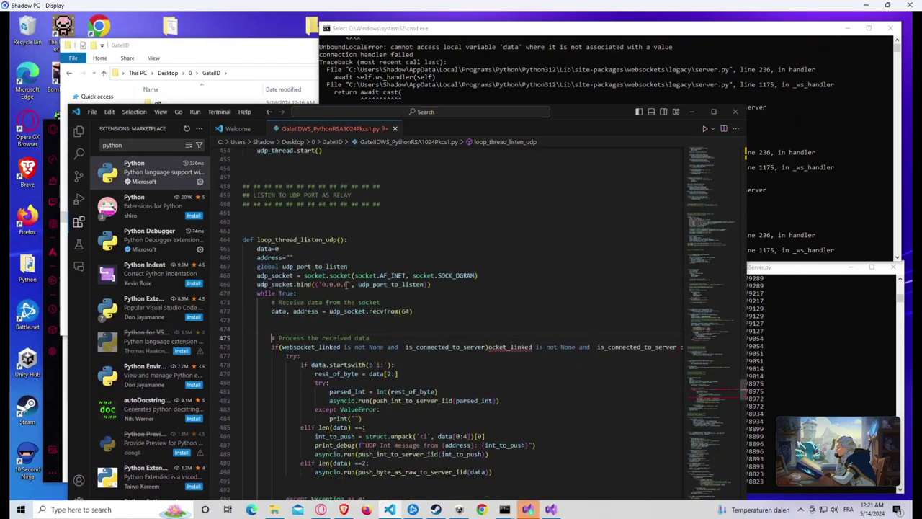
Undo and redo the initialisation edits, restoring data=0 below the global udp_port_to_listen declaration.
double_click(513, 346)
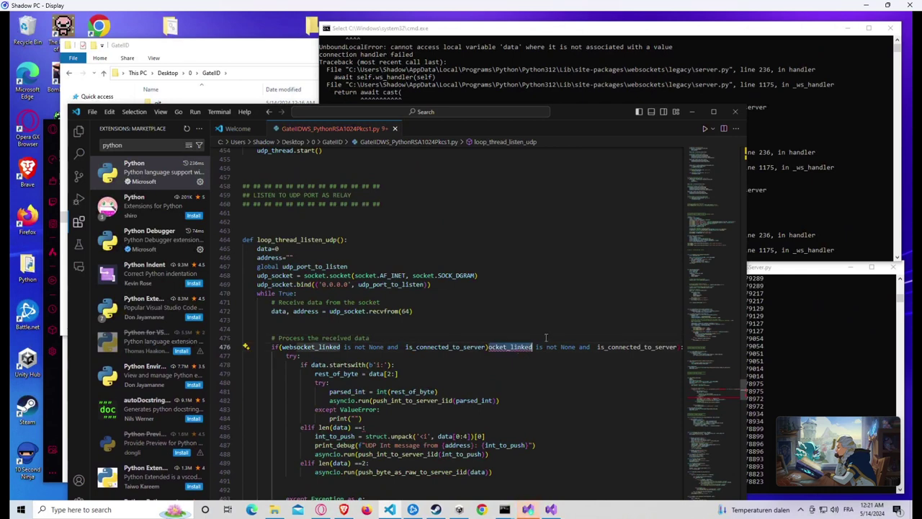
key("Up")
key("Up")
key("Up")
key("Up")
key("Up")
key("Up")
key("Up")
key("Up")
key("Up")
key("Up")
key("BackSpace")
key("BackSpace")
key("BackSpace")
key("BackSpace")
key("BackSpace")
key("BackSpace")
key("BackSpace")
key("BackSpace")
key("BackSpace")
key("BackSpace")
key("BackSpace")
key("BackSpace")
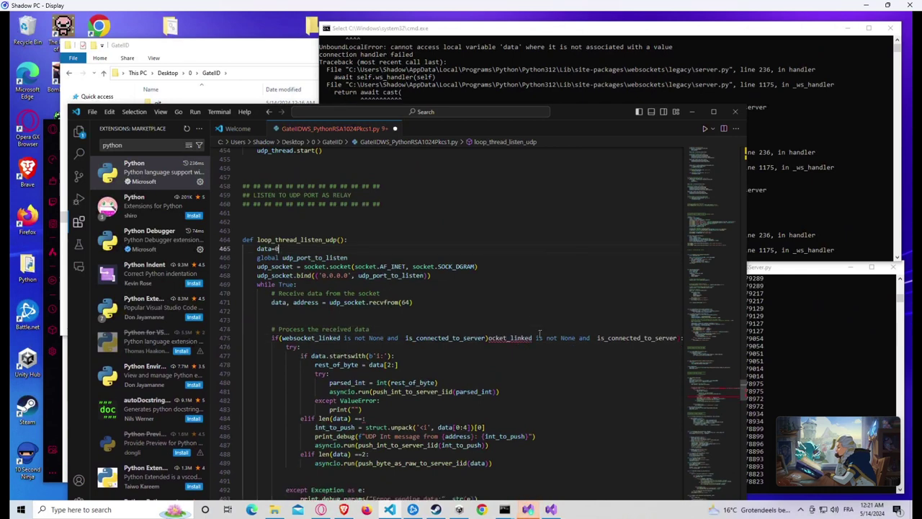
key("BackSpace")
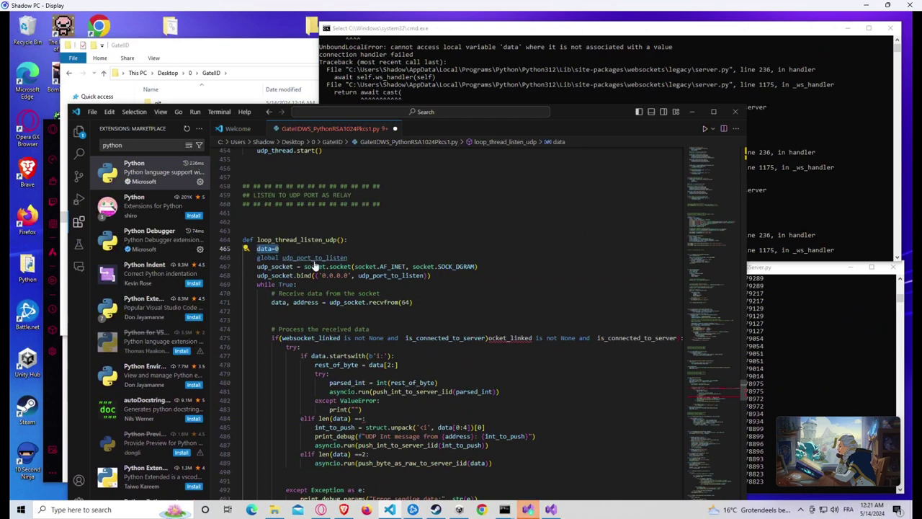
key("BackSpace")
key("BackSpace")
key("BackSpace")
key("BackSpace")
key("BackSpace")
key("BackSpace")
left_click(536, 313)
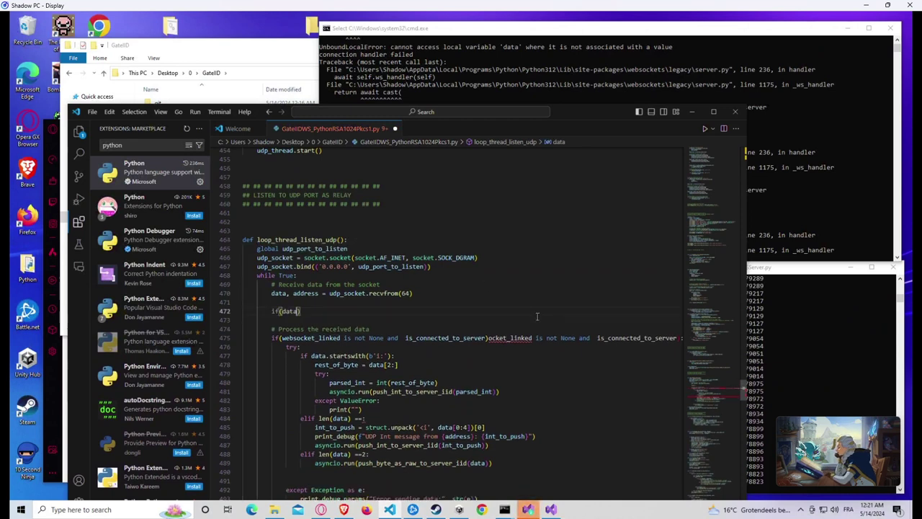
key("BackSpace")
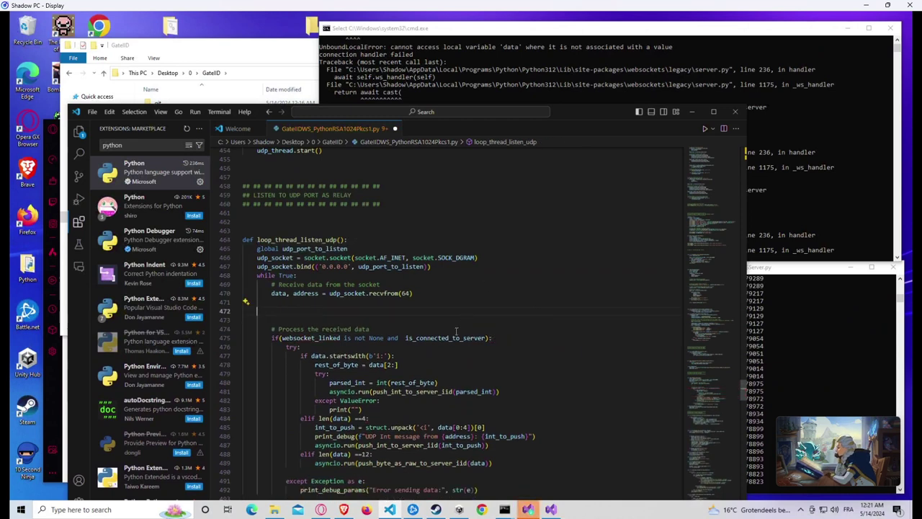
left_click(366, 245)
key("ctrl+z")
key("ctrl+z")
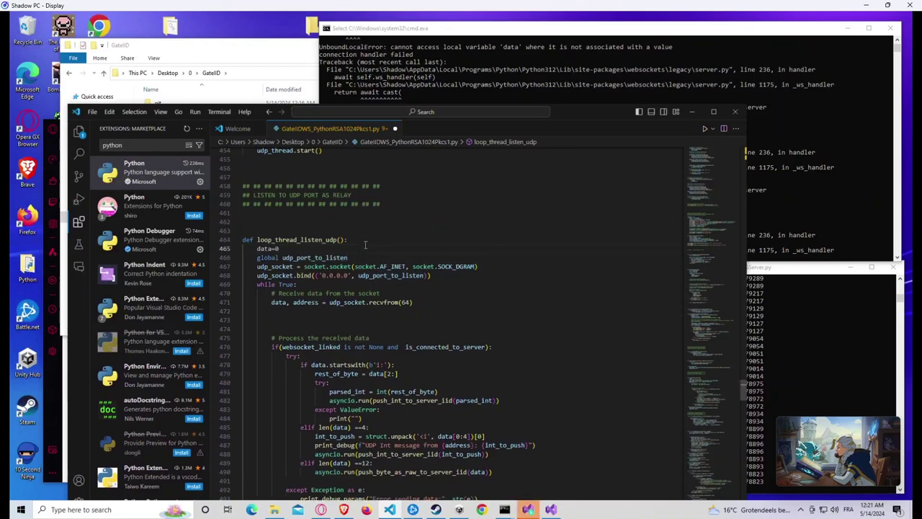
key("ctrl+y")
key("ctrl+y")
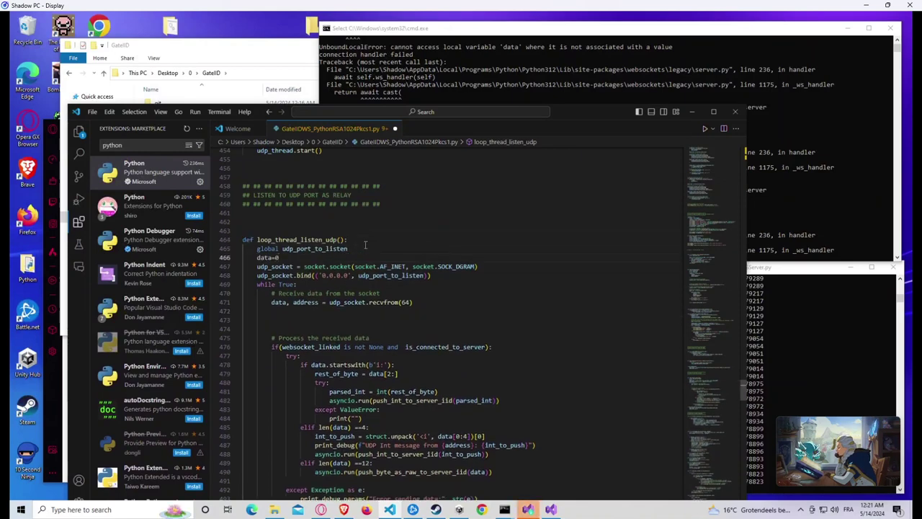
Re-add the address initialisation below data=0, save, and minimise VS Code.
key("Return")
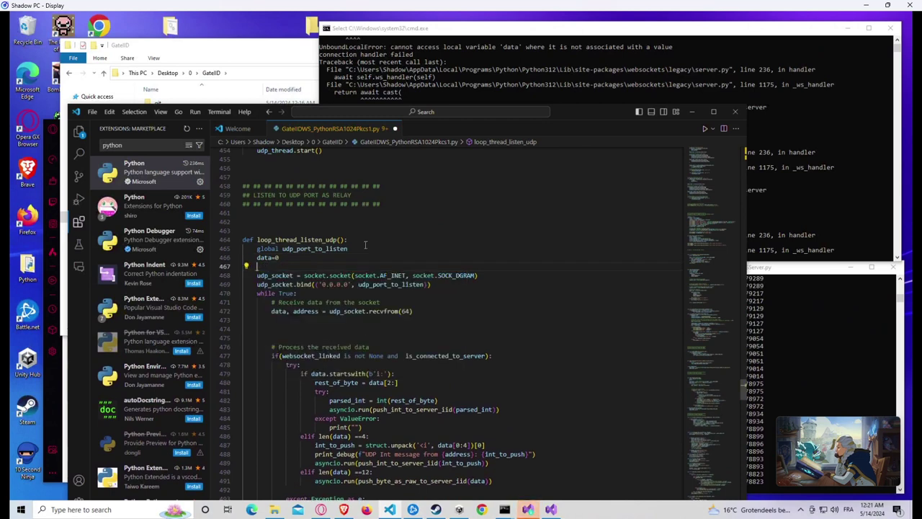
type("address=")
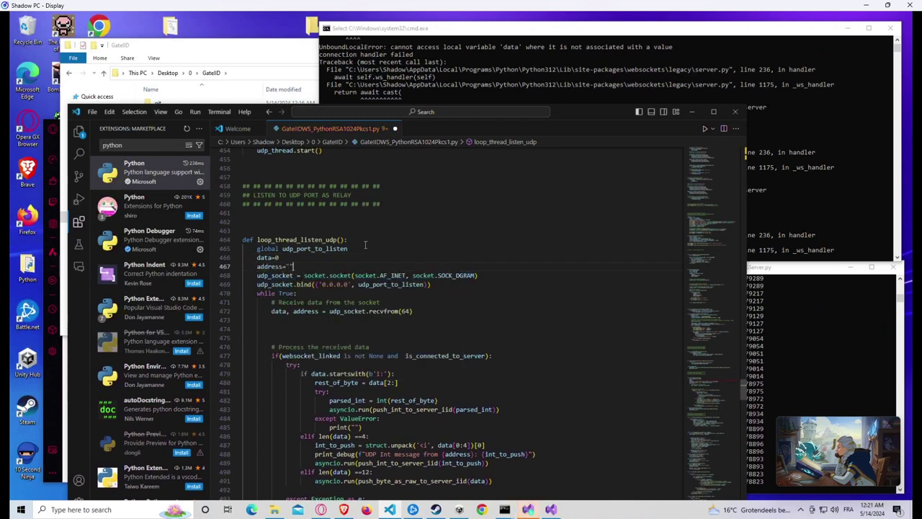
key("ctrl+s")
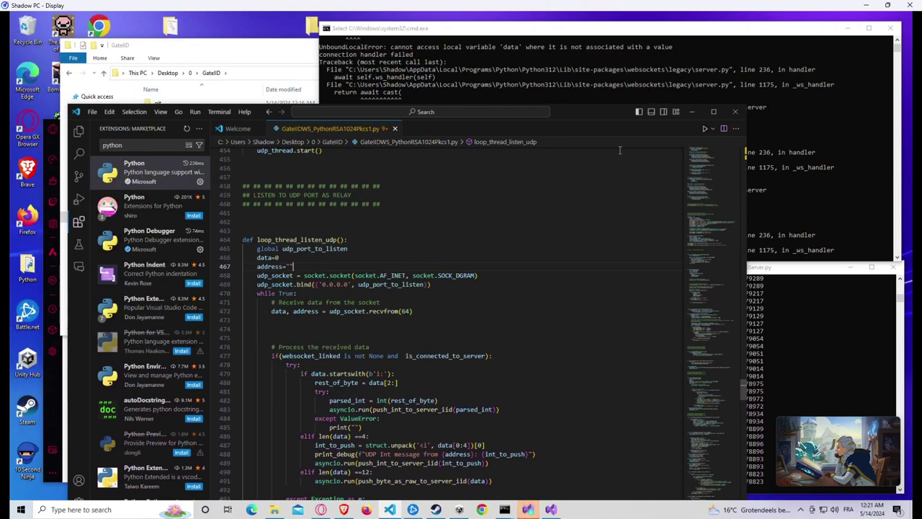
left_click(892, 29)
left_click(690, 113)
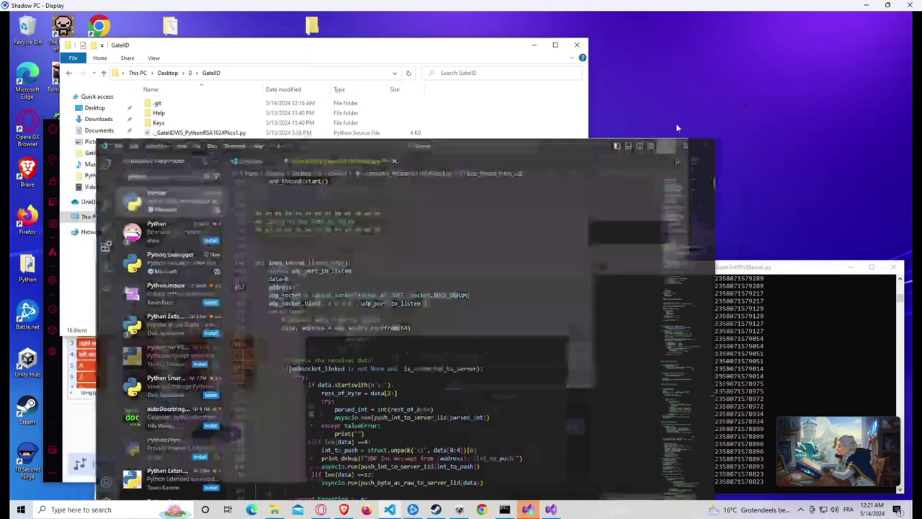
Launch the gate script from the GateID folder and move its console to the top right.
double_click(245, 156)
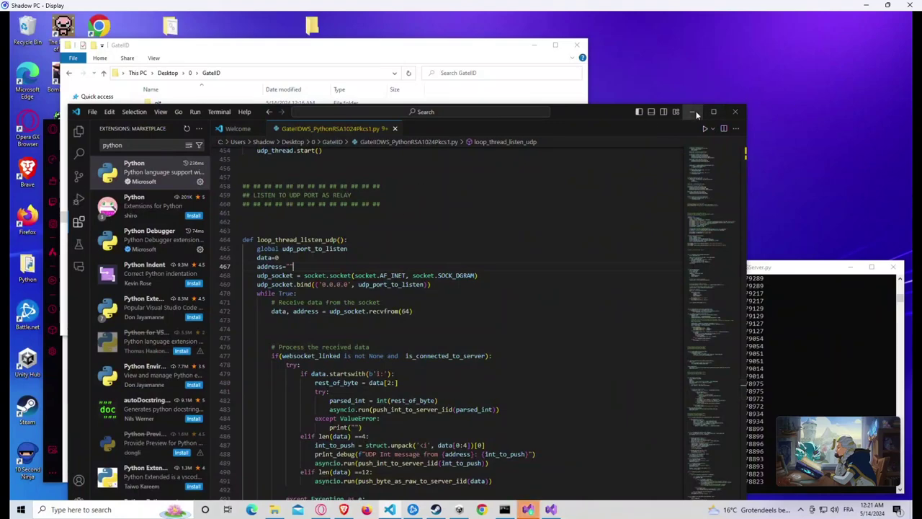
left_click(694, 113)
right_click(202, 160)
double_click(185, 173)
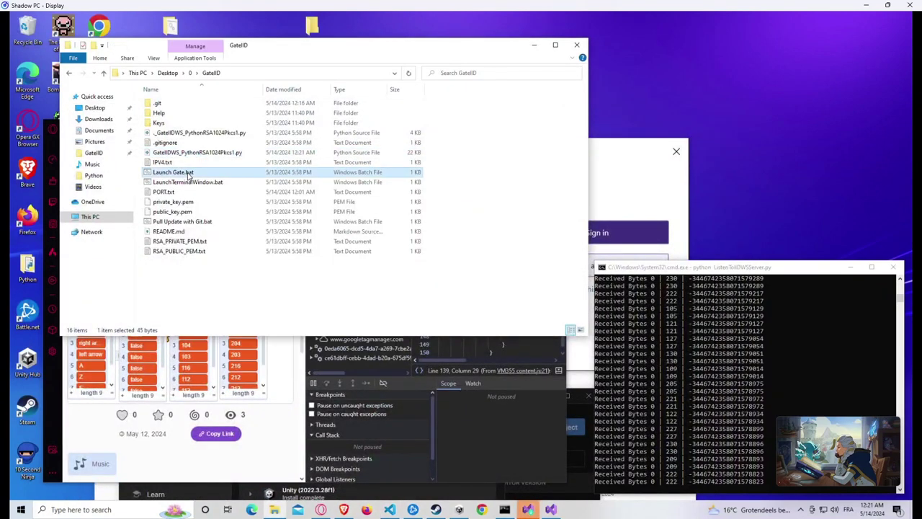
left_click_drag(312, 125, 612, 51)
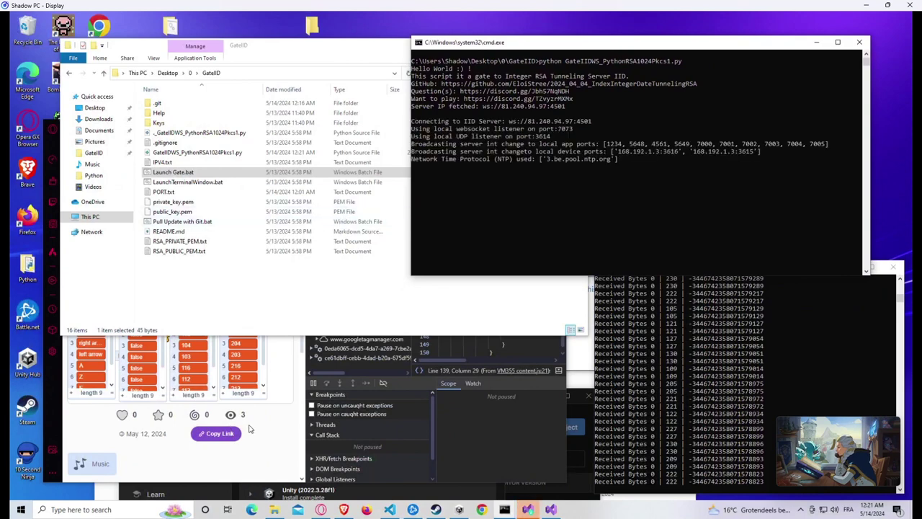
Narrow and reposition the browser and gate console so both consoles are visible.
left_click(248, 427)
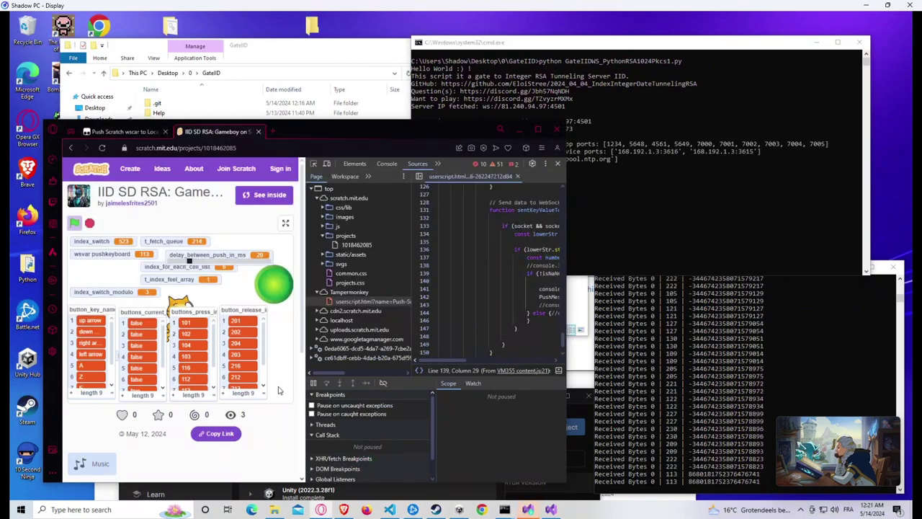
left_click(573, 183)
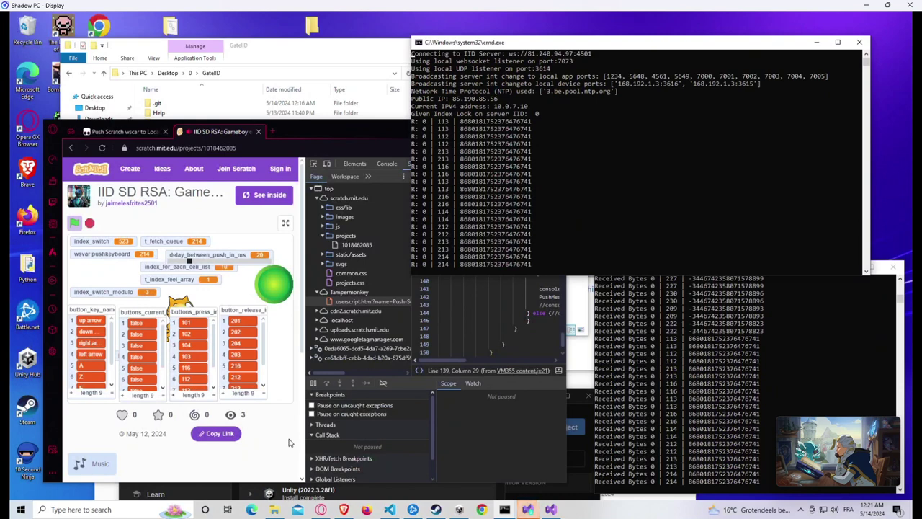
left_click(549, 285)
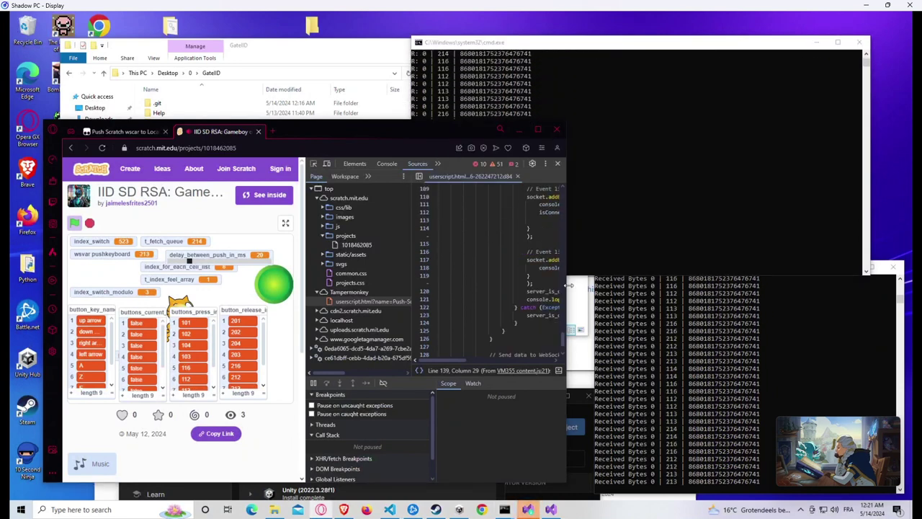
left_click_drag(567, 287, 675, 284)
left_click_drag(637, 50, 670, 37)
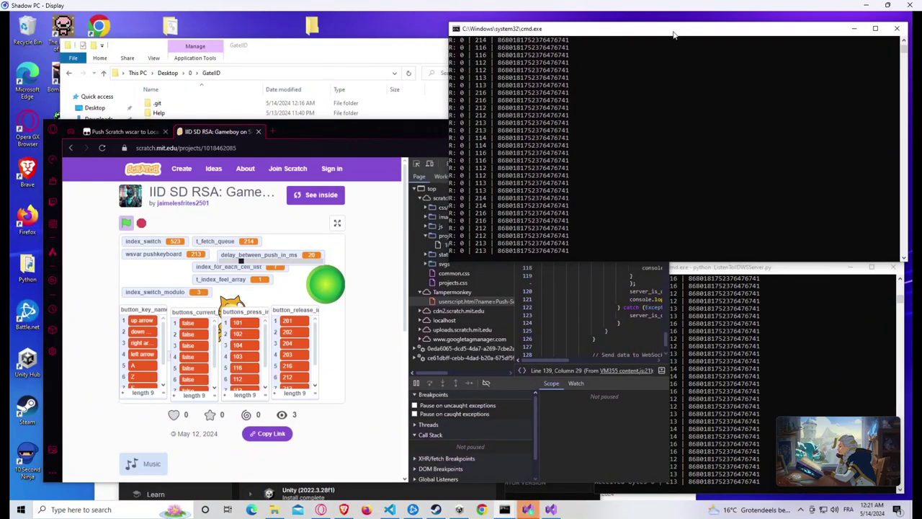
left_click_drag(445, 85, 587, 85)
left_click(580, 179)
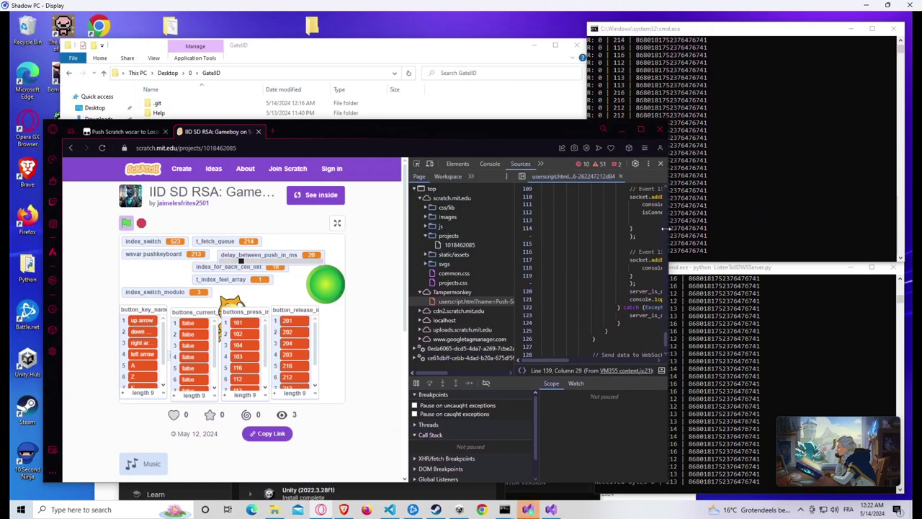
left_click_drag(668, 229, 582, 229)
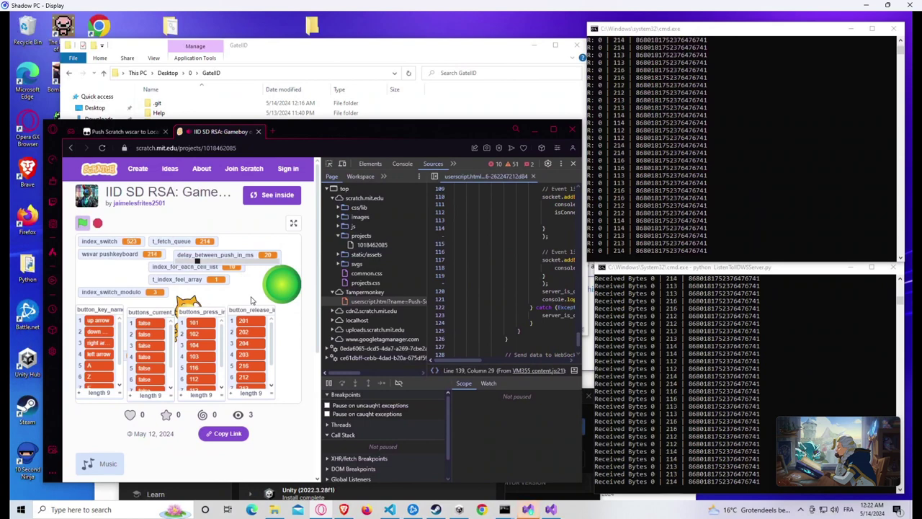
Open the IID SD RSA: Gameboy code editor, maximise the browser, pan the scripts, and widen DevTools.
left_click(262, 196)
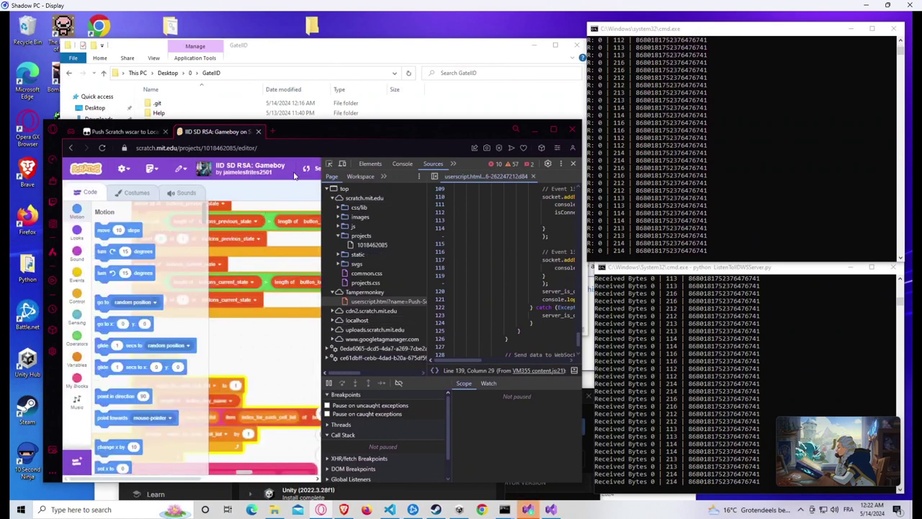
left_click(552, 129)
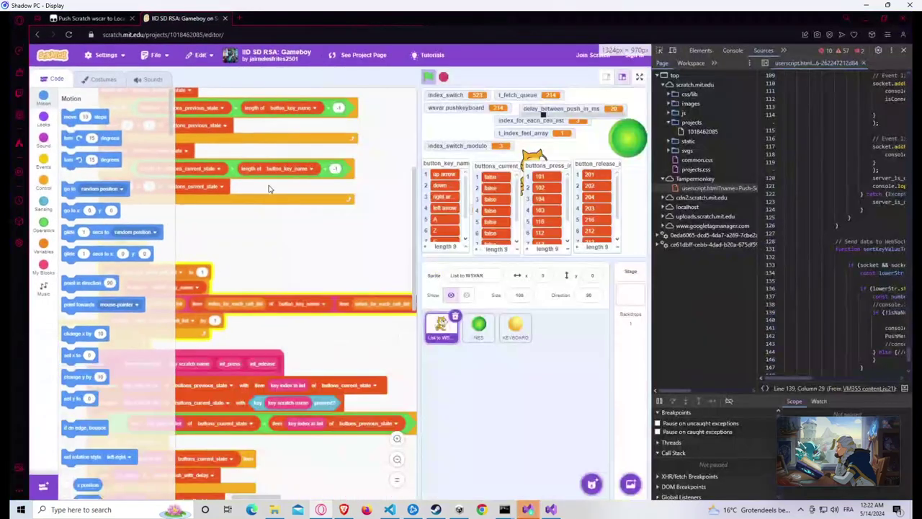
scroll(333, 308, "down", 5)
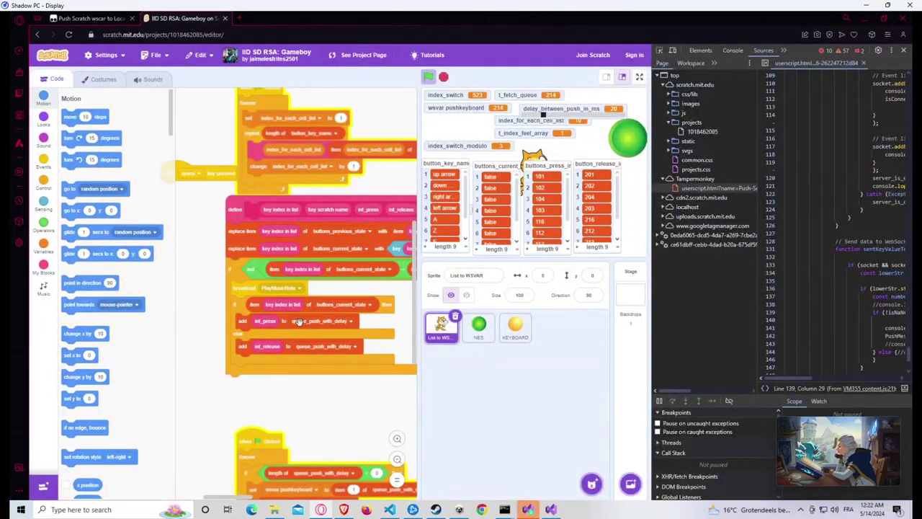
left_click_drag(236, 310, 257, 333)
left_click_drag(213, 124, 53, 278)
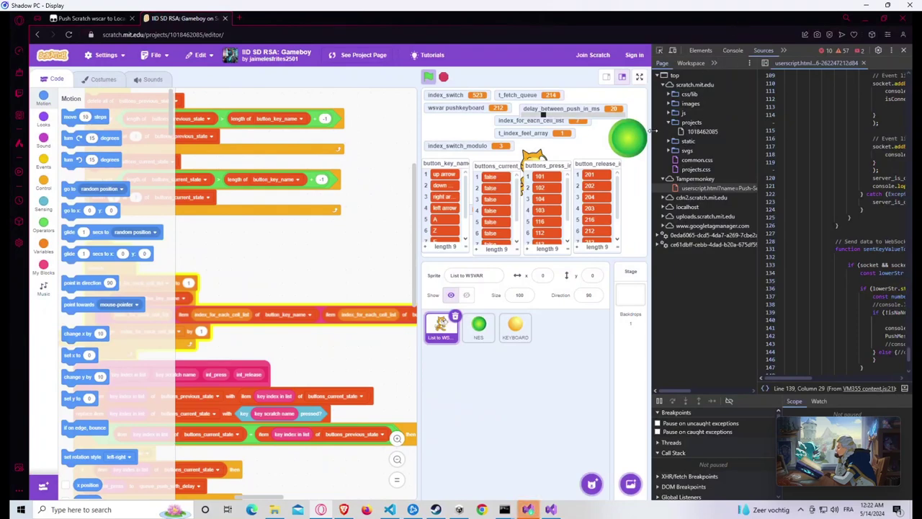
left_click_drag(652, 131, 441, 130)
left_click(872, 34)
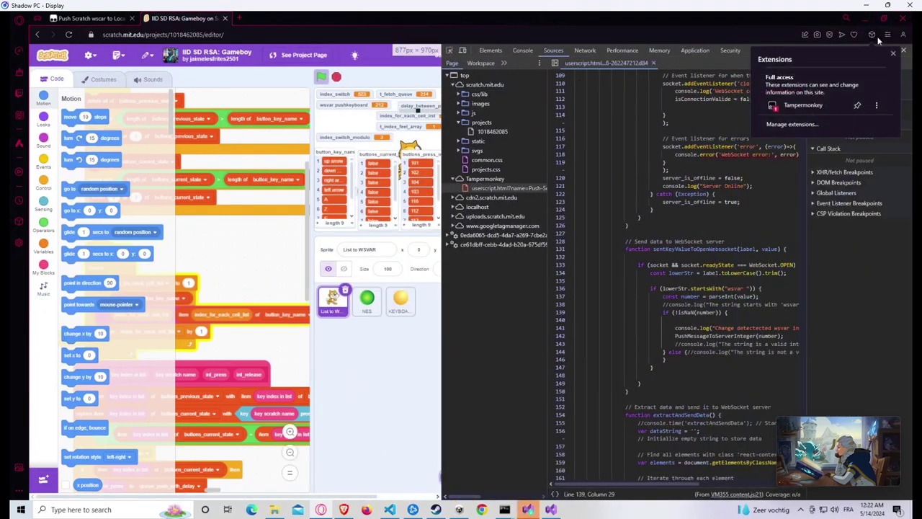
Inspect the page near the stage to open the DevTools Elements panel.
left_click(664, 163)
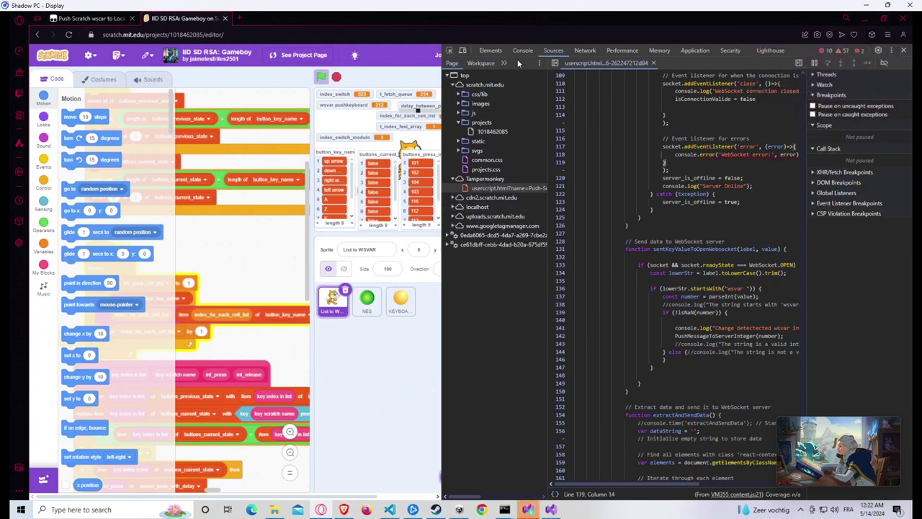
right_click(265, 151)
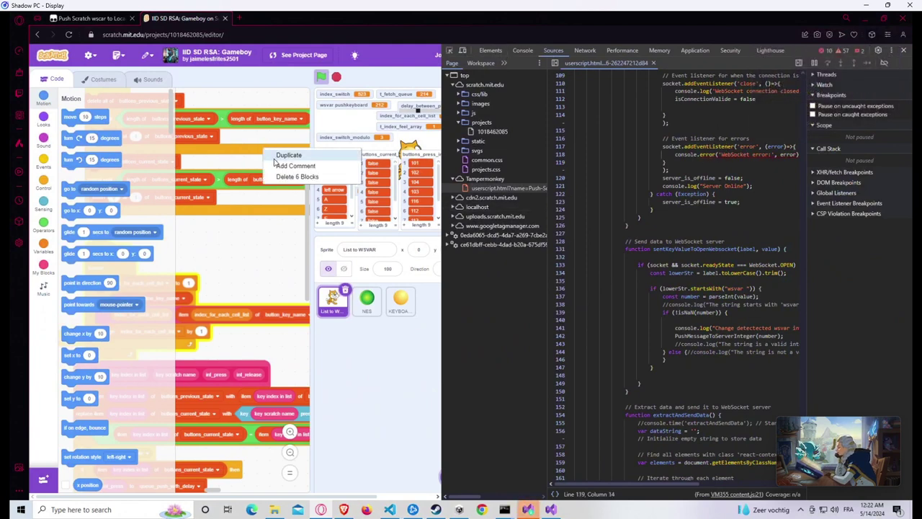
right_click(269, 82)
right_click(387, 50)
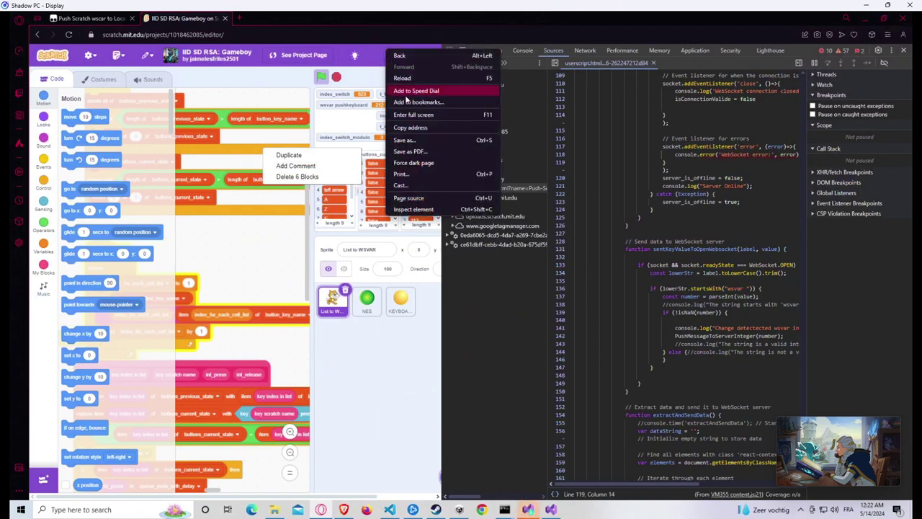
left_click(425, 209)
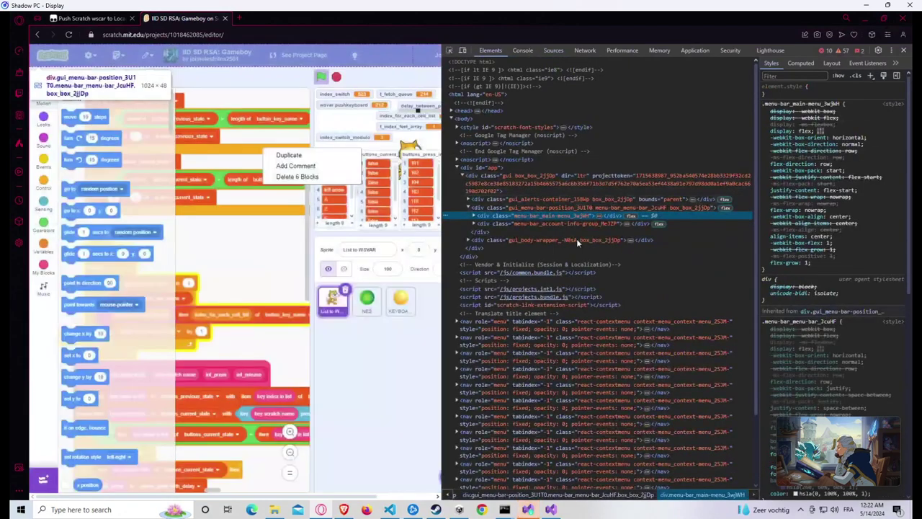
left_click(586, 319)
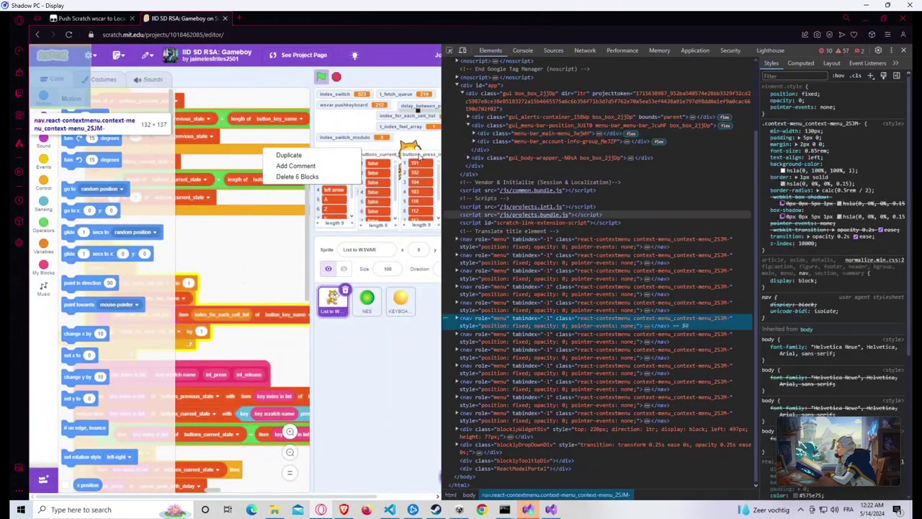
Pick the wsvar pushkeyboard monitor and select its monitor_value element showing 212.
key("ctrl+shift+c")
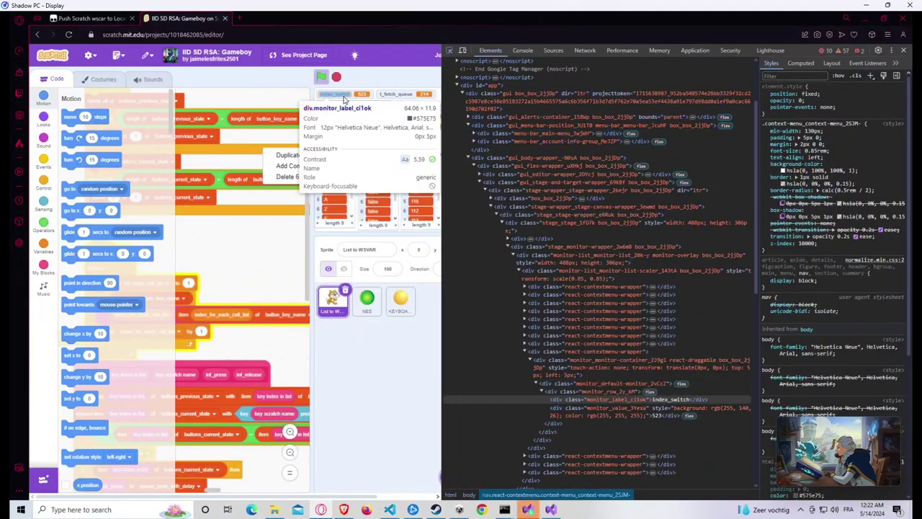
left_click(345, 99)
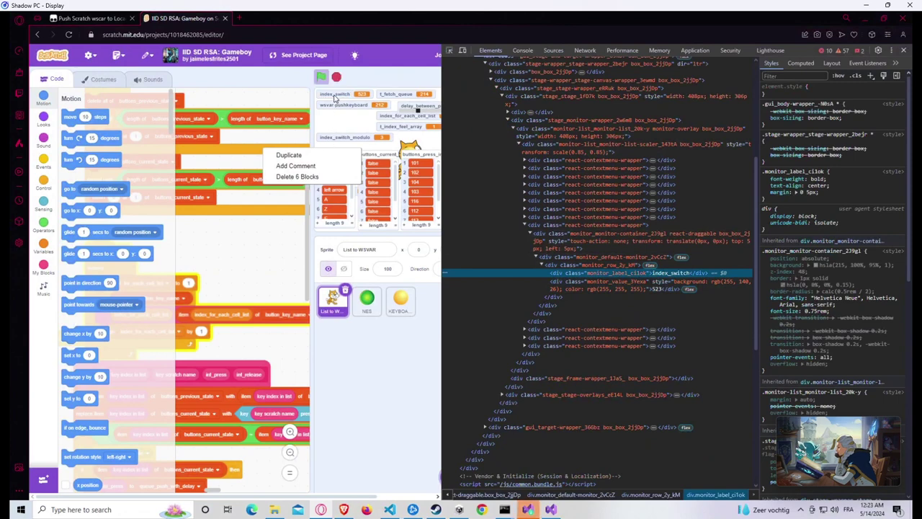
left_click(450, 51)
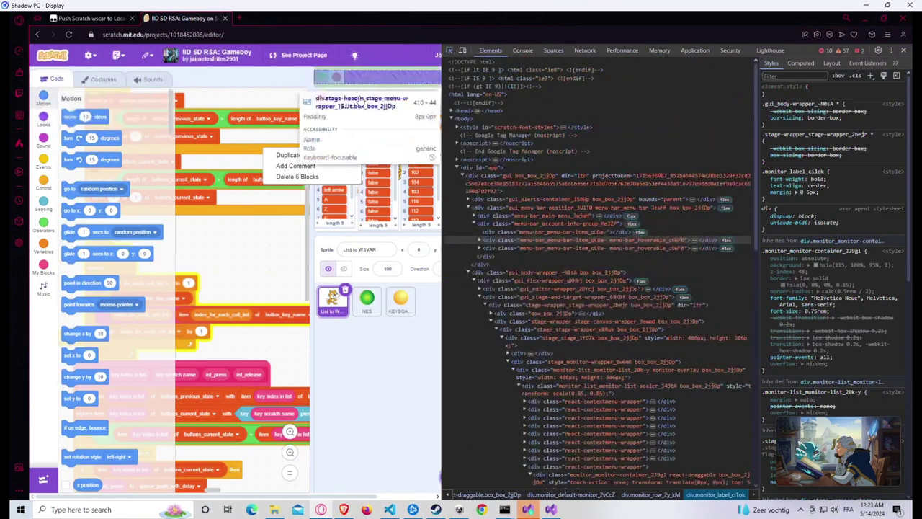
left_click(337, 111)
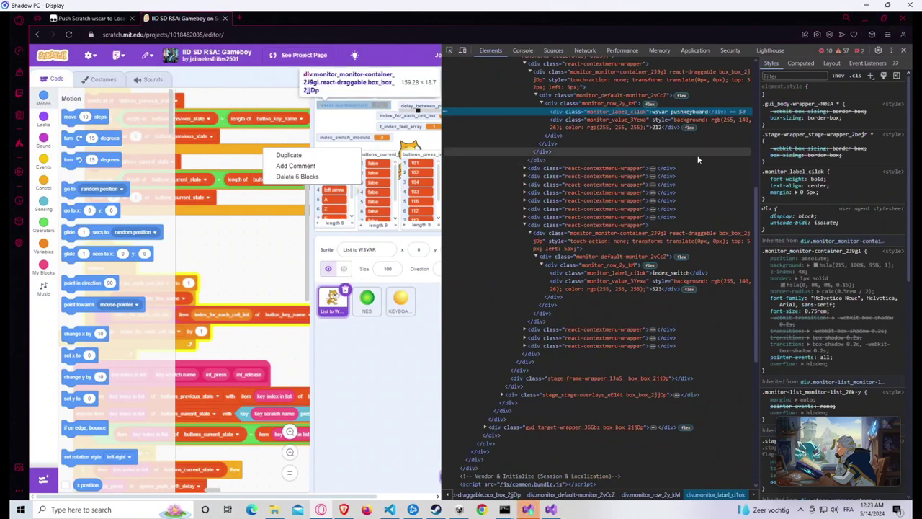
scroll(666, 132, "up", 3)
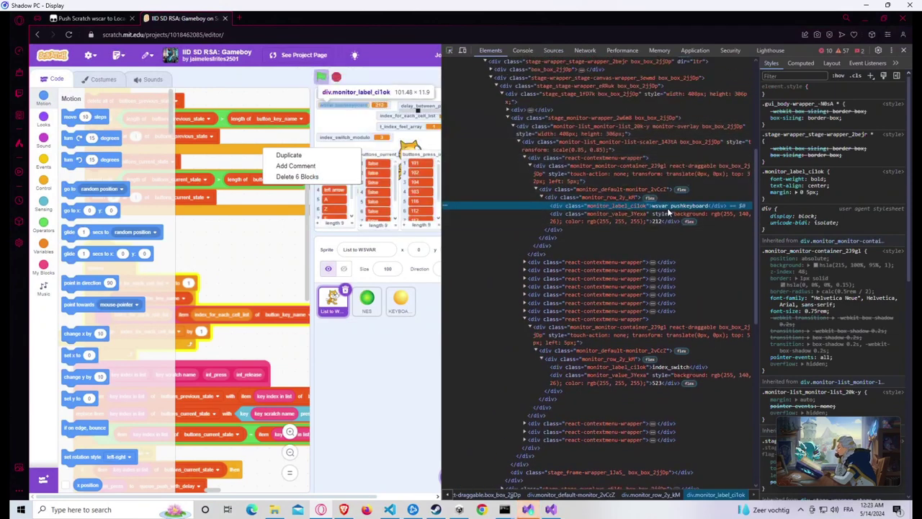
left_click(657, 222)
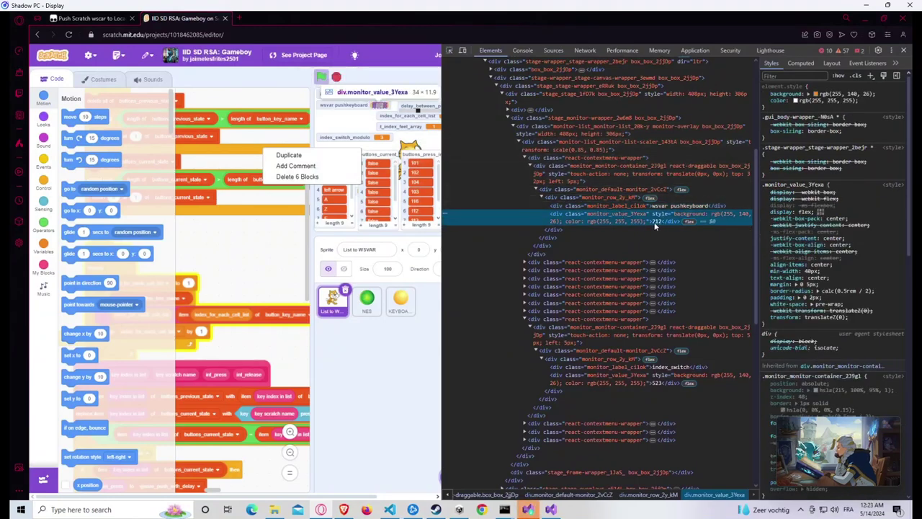
Open the Tampermonkey dashboard from the browser's Extensions menu.
left_click(870, 34)
left_click(816, 105)
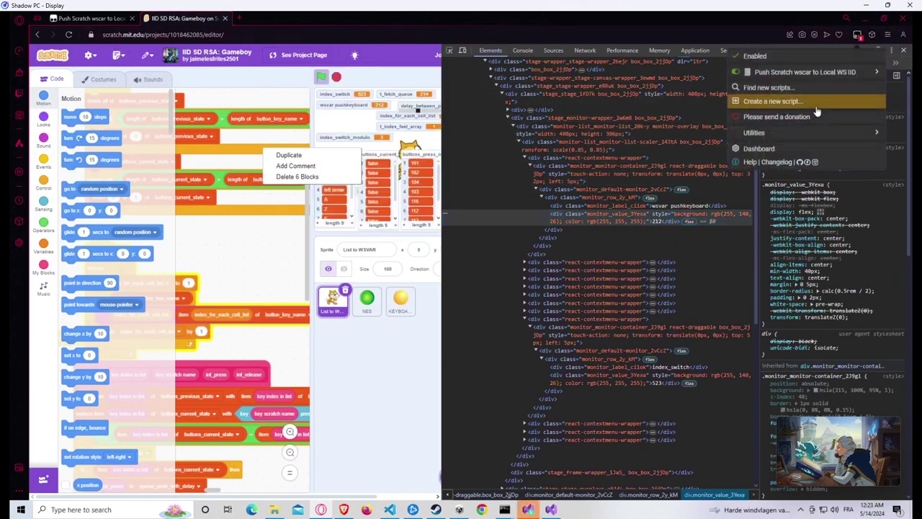
left_click(785, 146)
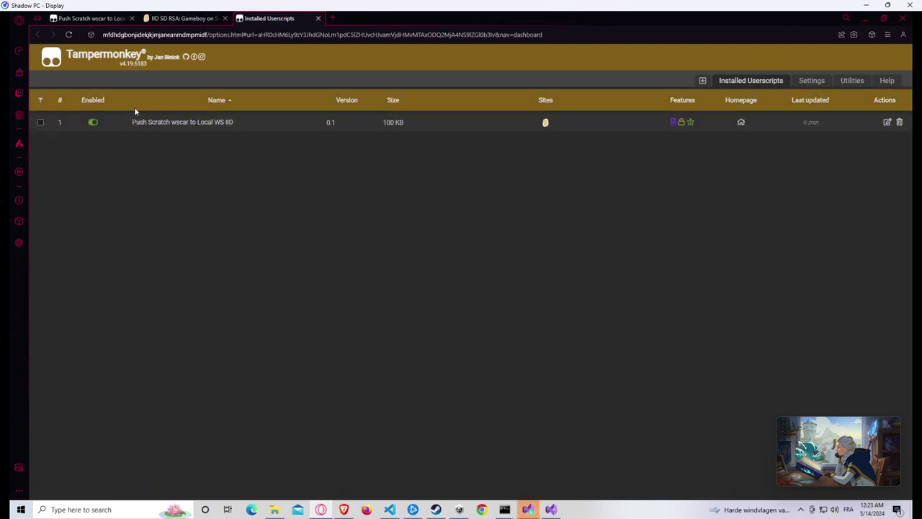
Open the Push Scratch wscar to Local WS IID script and review its localhost websocket variables.
double_click(182, 128)
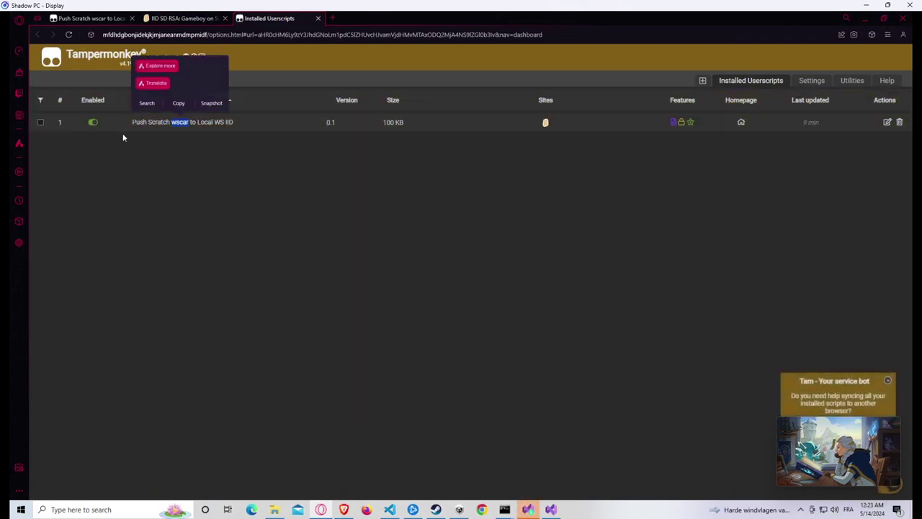
left_click(220, 122)
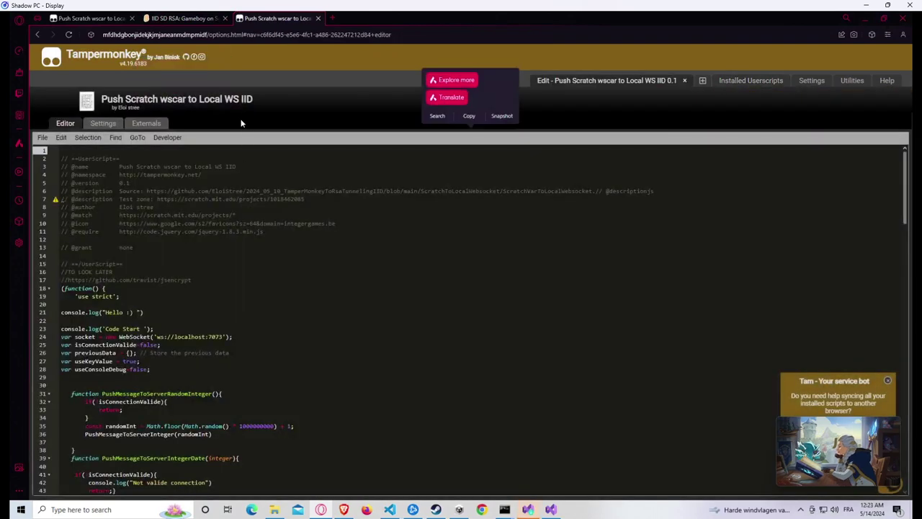
left_click(279, 273)
scroll(266, 277, "down", 3)
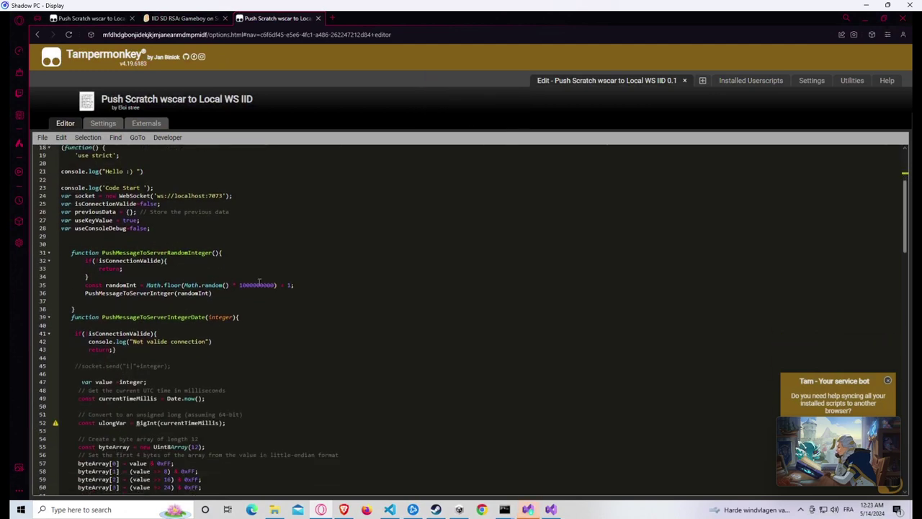
double_click(187, 197)
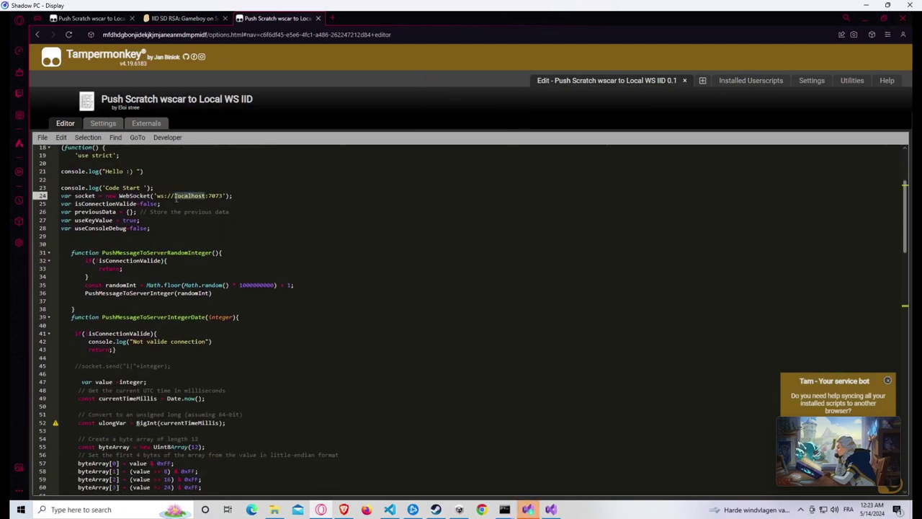
double_click(125, 204)
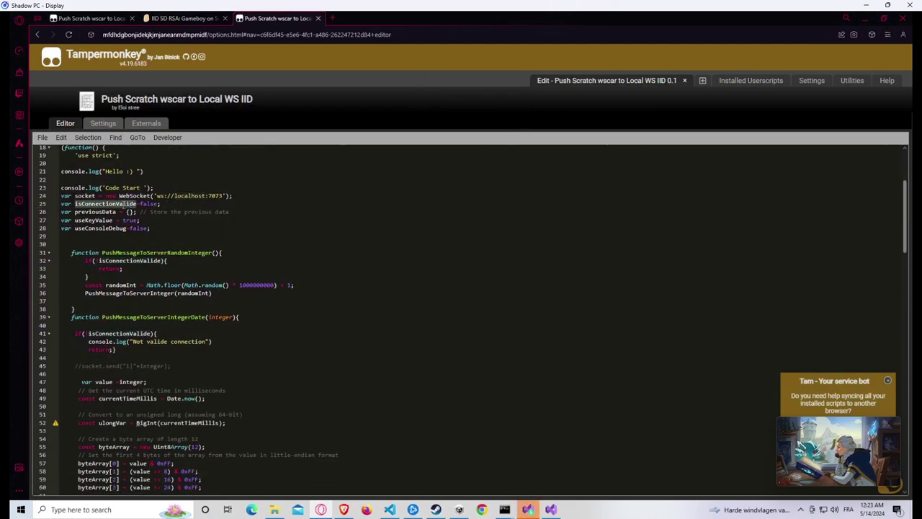
double_click(92, 212)
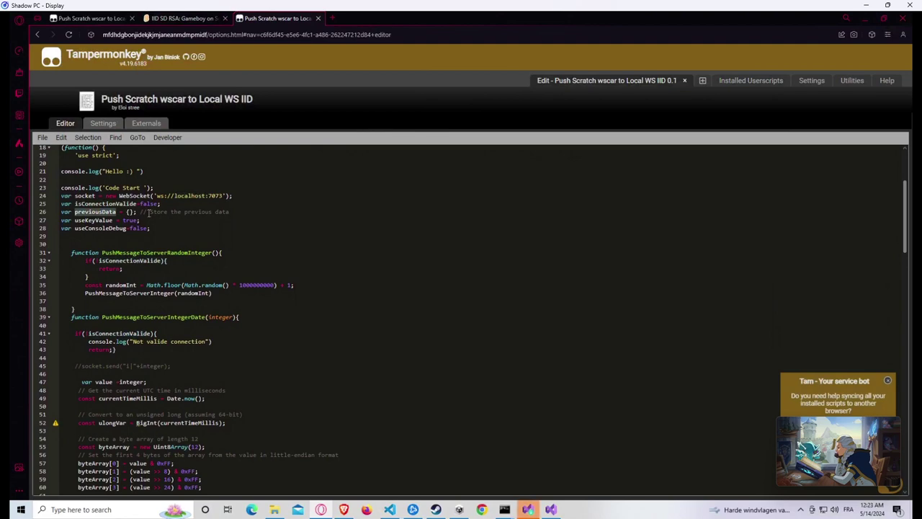
scroll(149, 215, "down", 8)
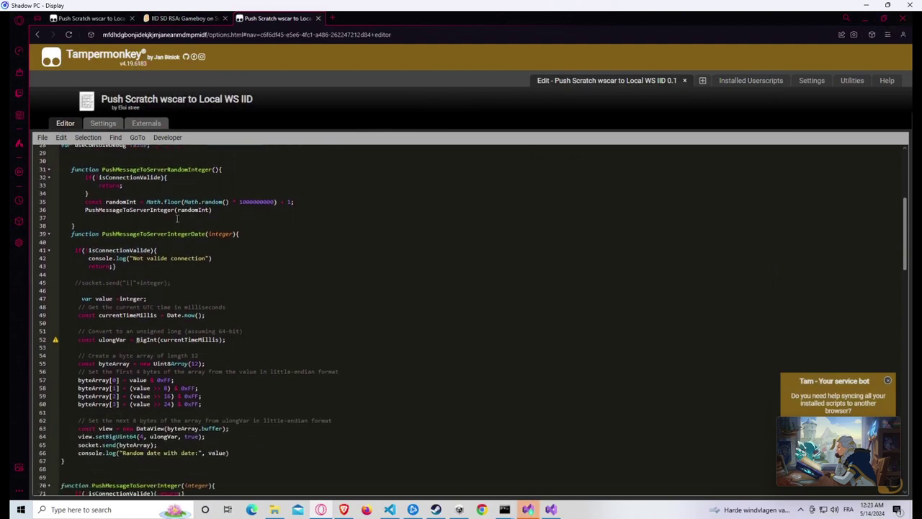
scroll(183, 218, "down", 20)
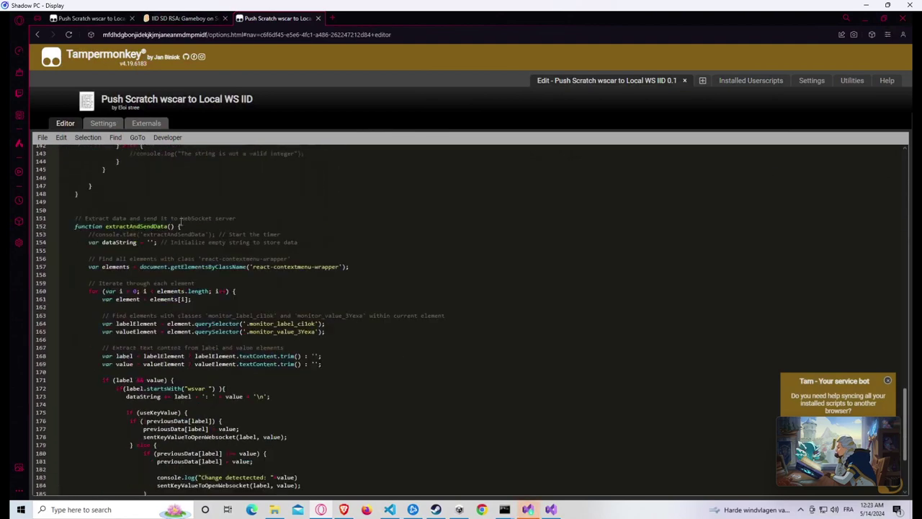
scroll(183, 230, "down", 4)
scroll(189, 238, "up", 2)
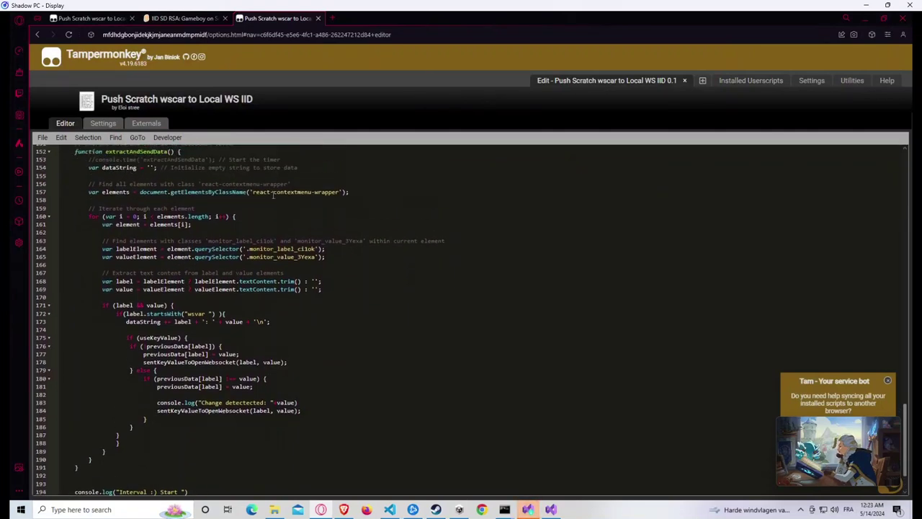
Review the monitor_label_ci1ok and monitor_value_3Yexa selectors, then return to the Scratch tab.
left_click_drag(254, 193, 338, 194)
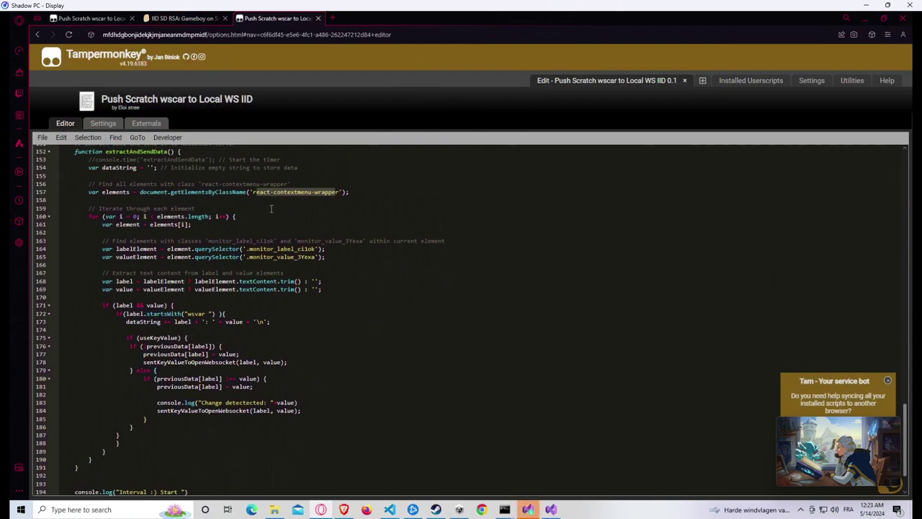
left_click(271, 209)
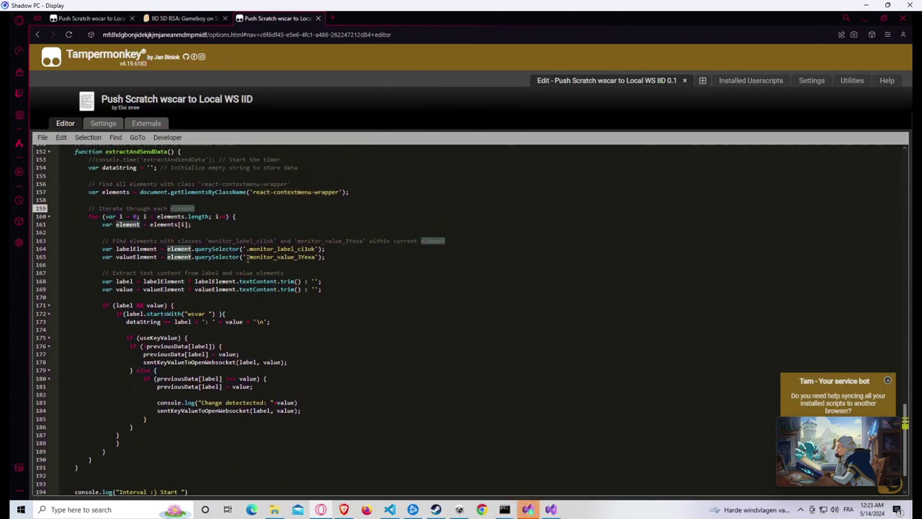
double_click(271, 248)
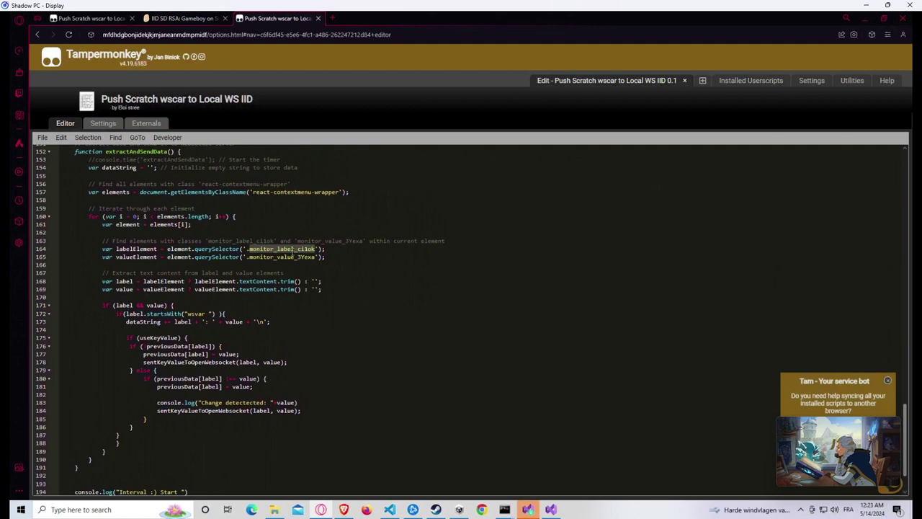
double_click(295, 257)
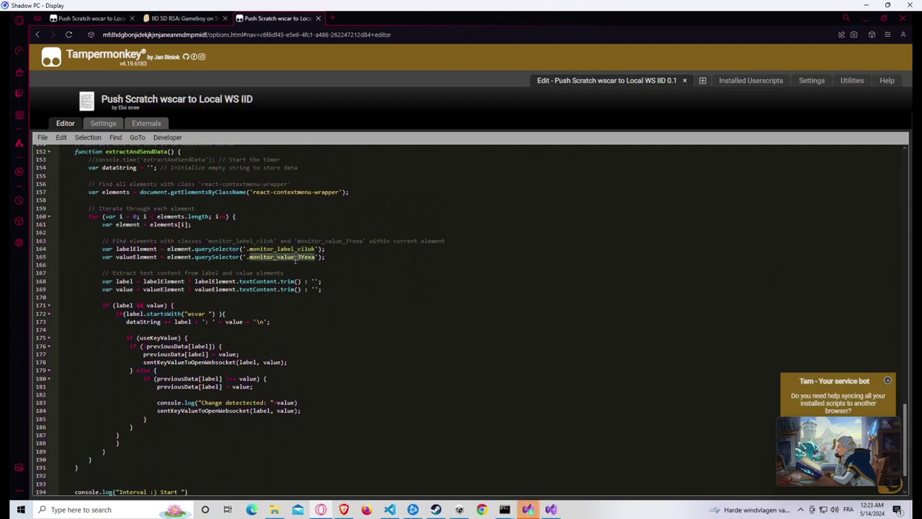
scroll(333, 306, "down", 2)
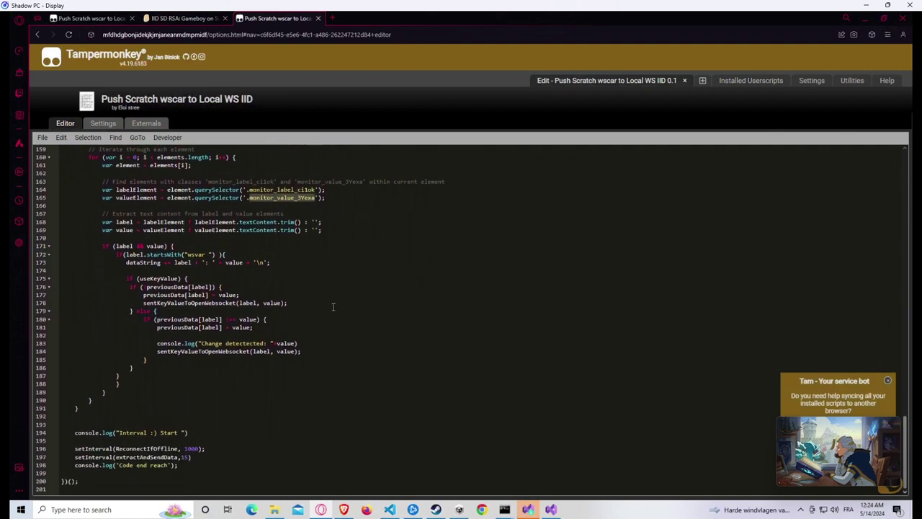
scroll(333, 307, "up", 20)
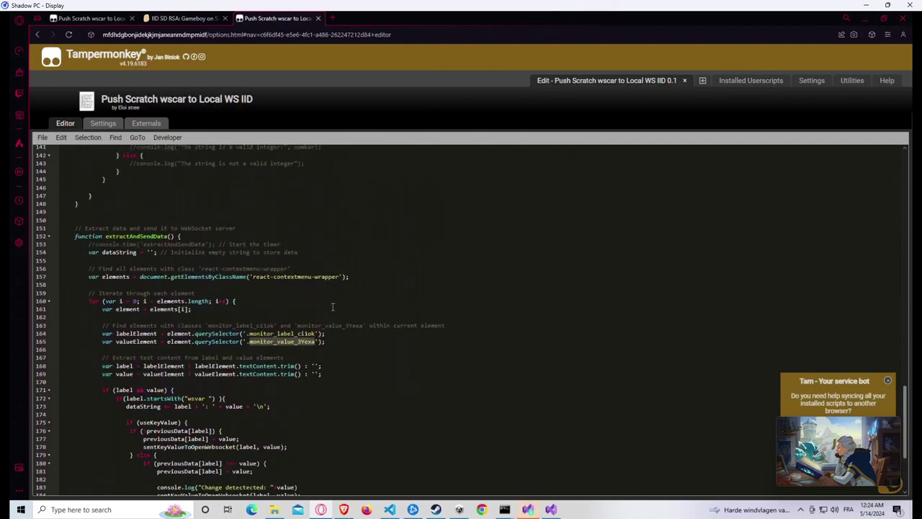
scroll(332, 306, "up", 20)
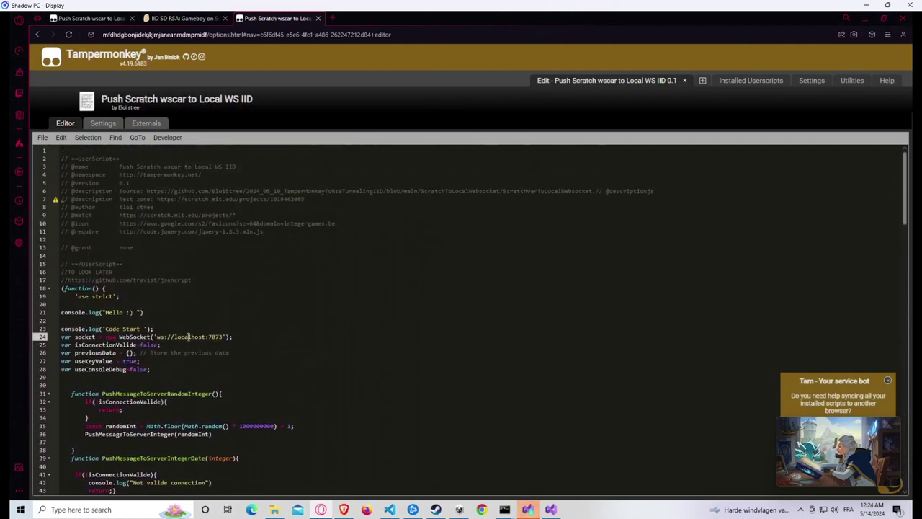
double_click(188, 336)
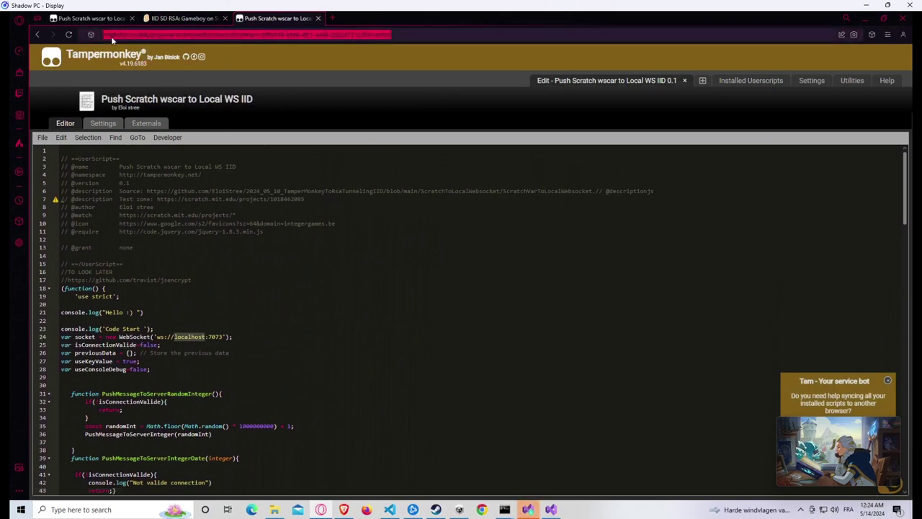
left_click(205, 19)
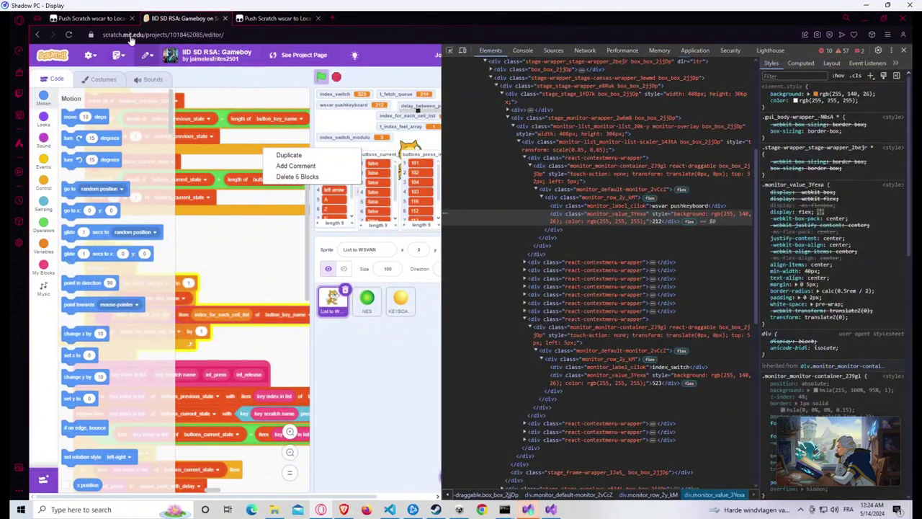
Close Opera from the Tampermonkey tab, leaving the Scratch page and quitting all tabs.
left_click(102, 19)
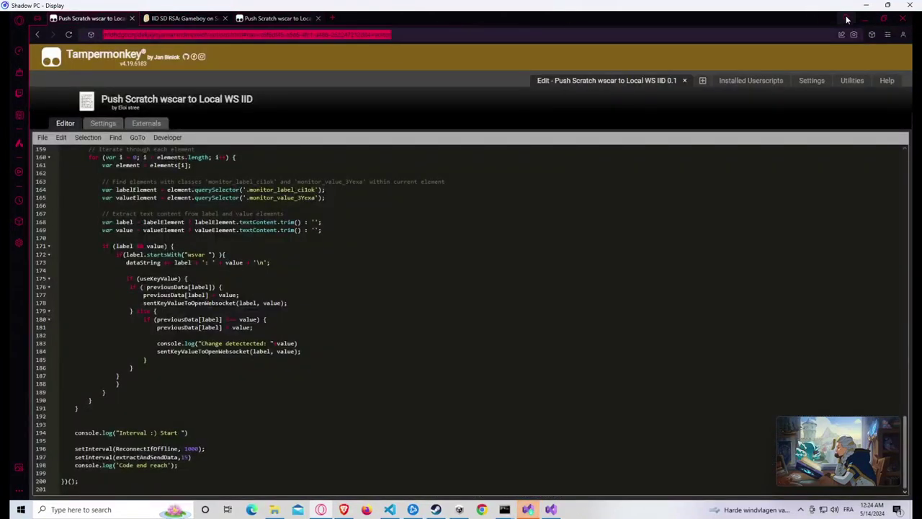
key("ctrl+Tab")
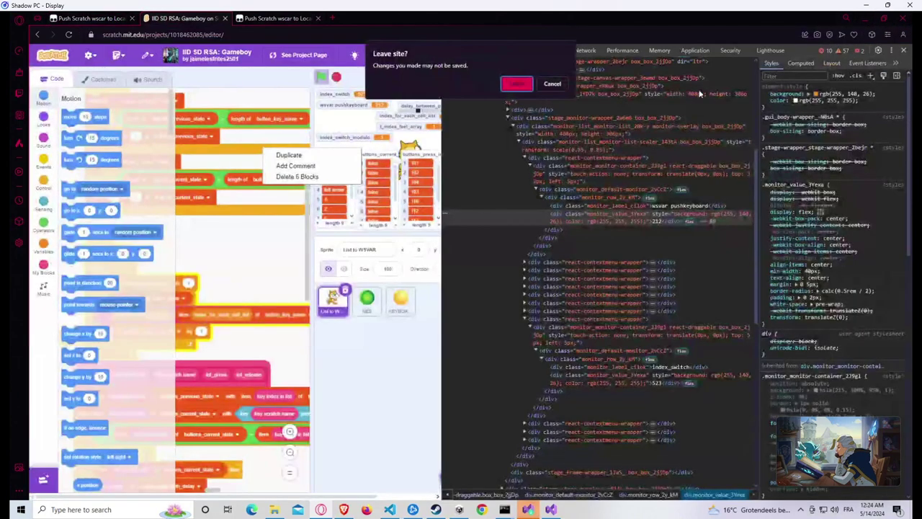
left_click(517, 85)
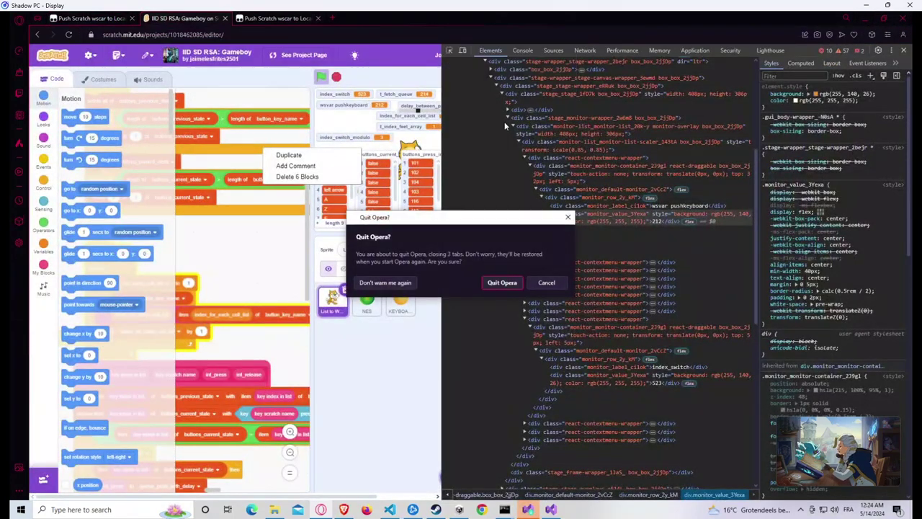
left_click(502, 283)
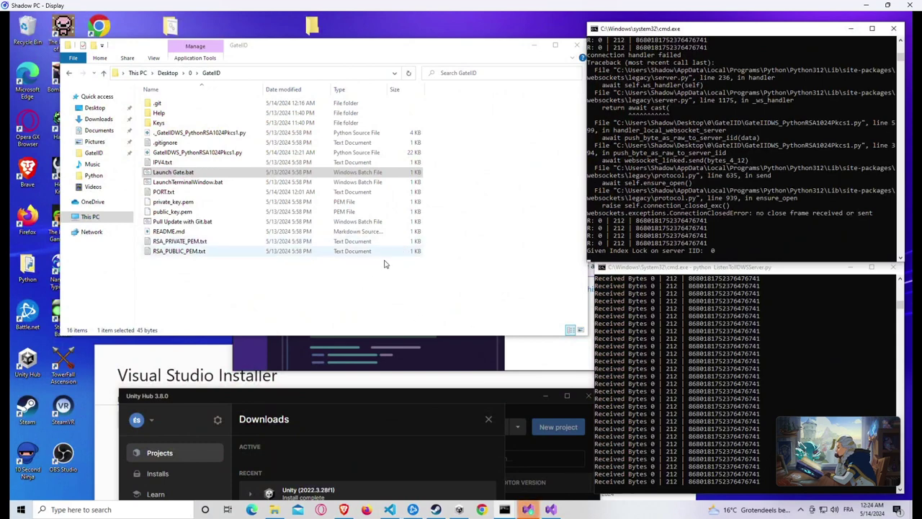
Bring the GateID File Explorer window forward and browse to Local Disk (C:).
key("alt+Tab")
left_click(315, 240)
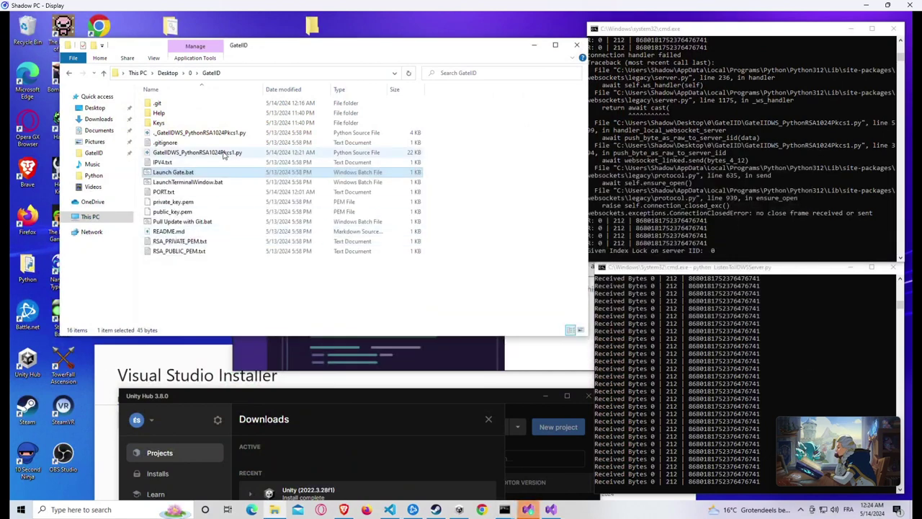
left_click(170, 123)
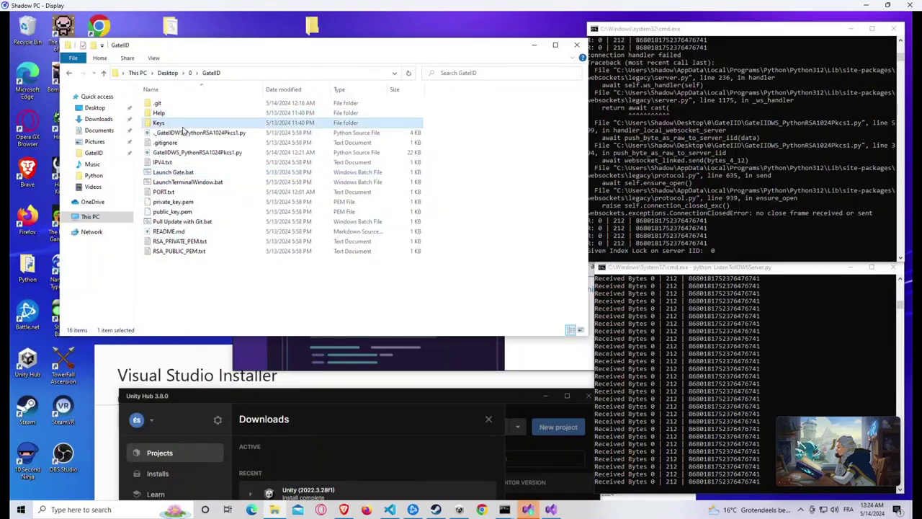
left_click(106, 220)
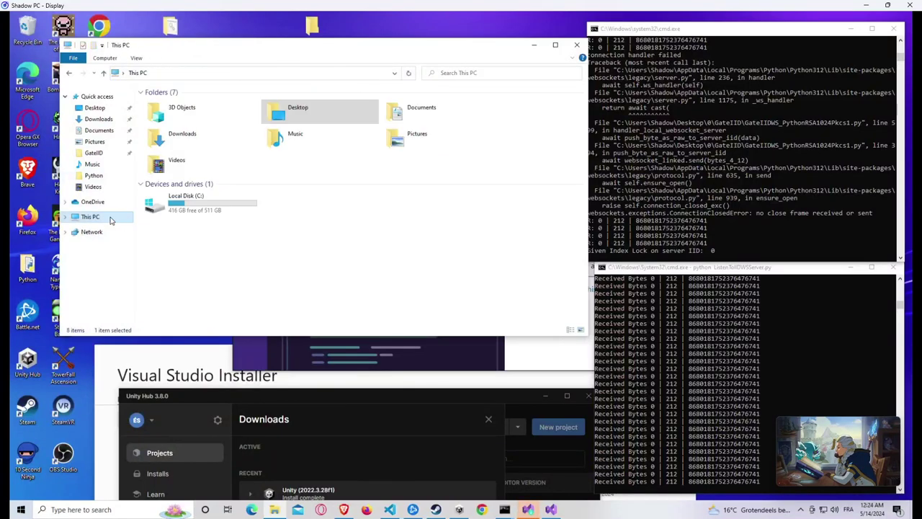
double_click(215, 206)
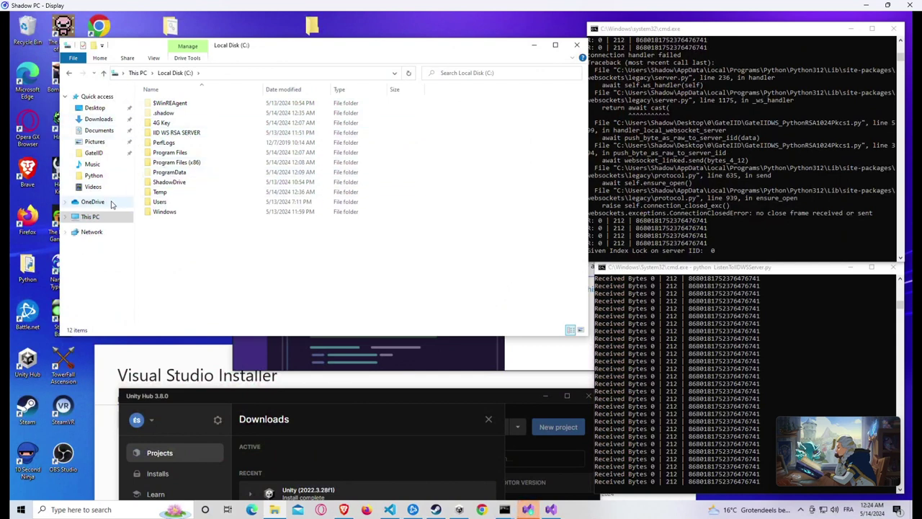
Edit the 4G Key folder's name, ending with the leading 'IID' removed.
left_click(183, 124)
left_click(183, 124)
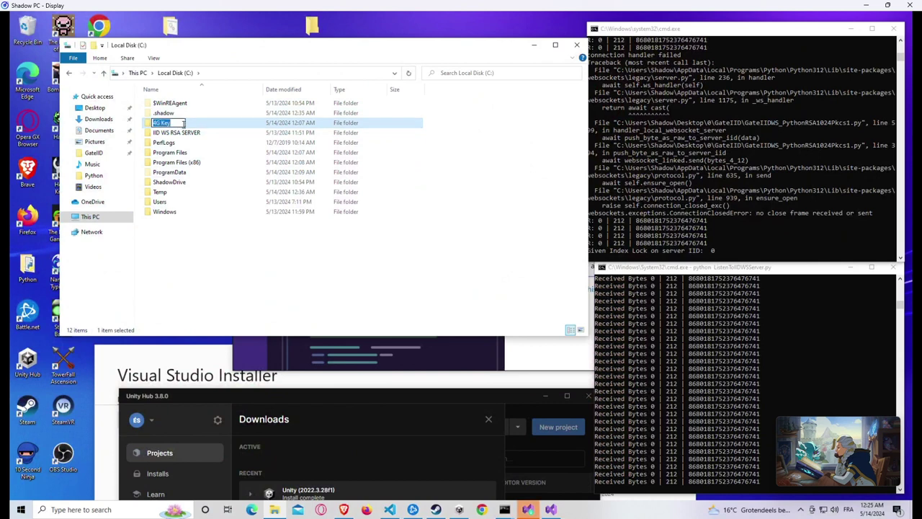
left_click(183, 123)
key("Home")
type("IID")
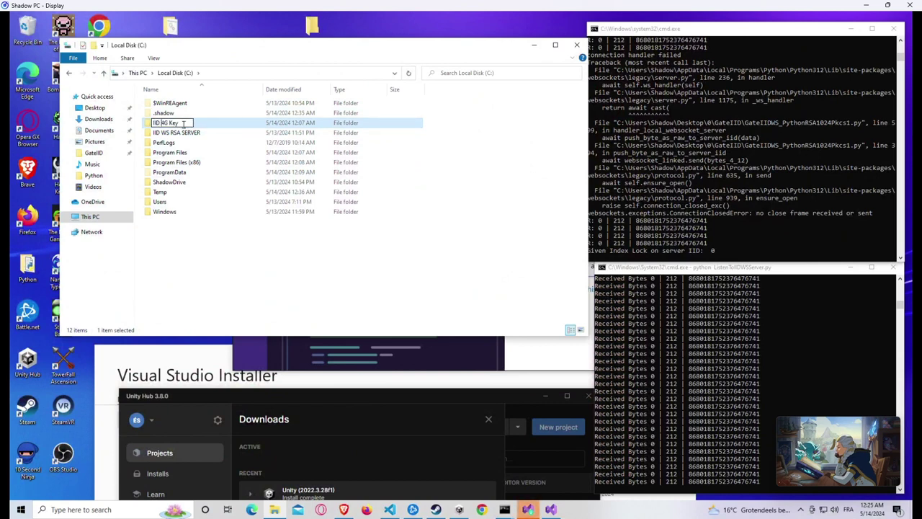
key("Return")
left_click(183, 124)
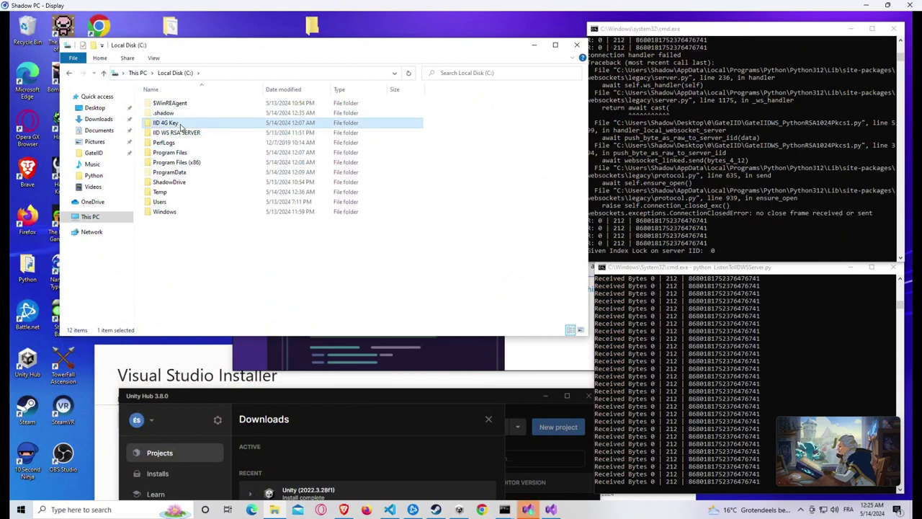
left_click(183, 123)
type("G")
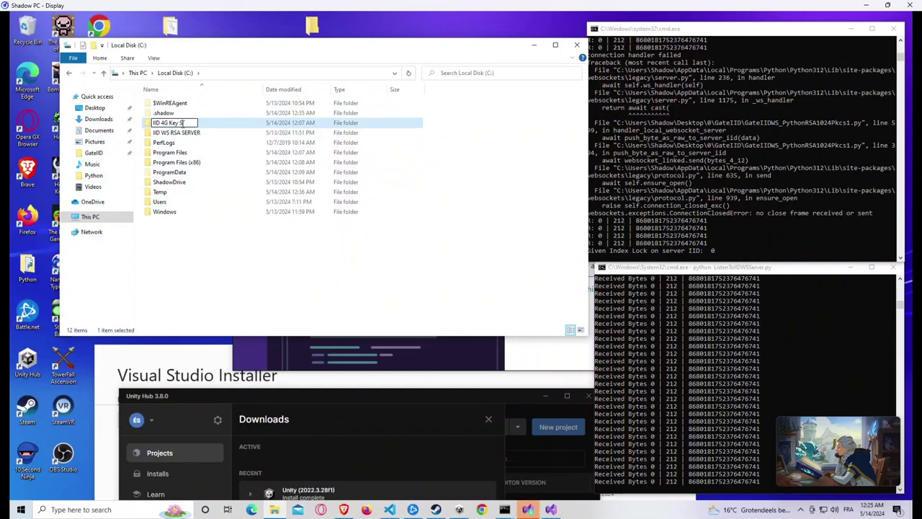
type("re")
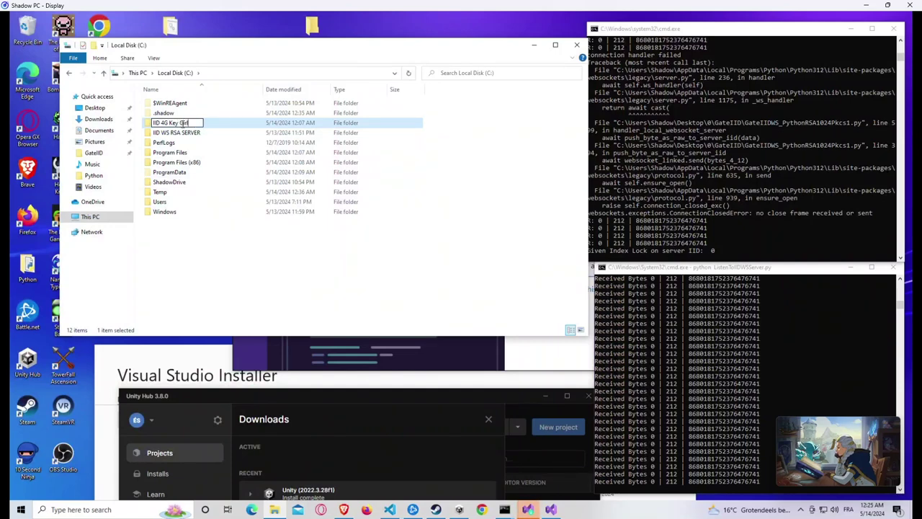
type("en")
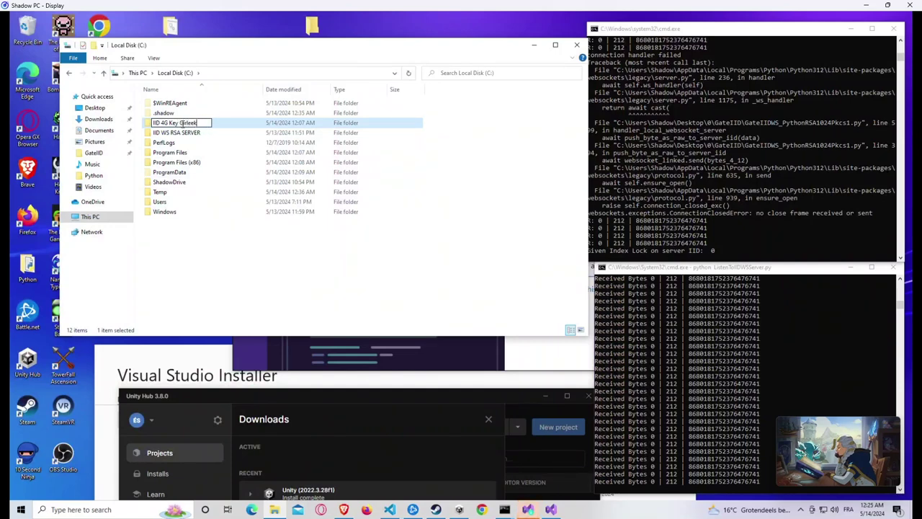
type(" IID")
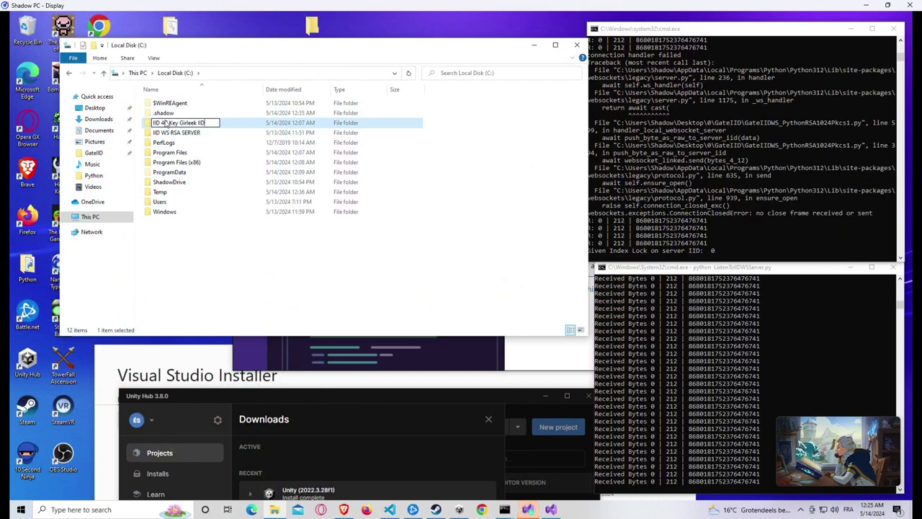
left_click_drag(166, 124, 136, 121)
key("BackSpace")
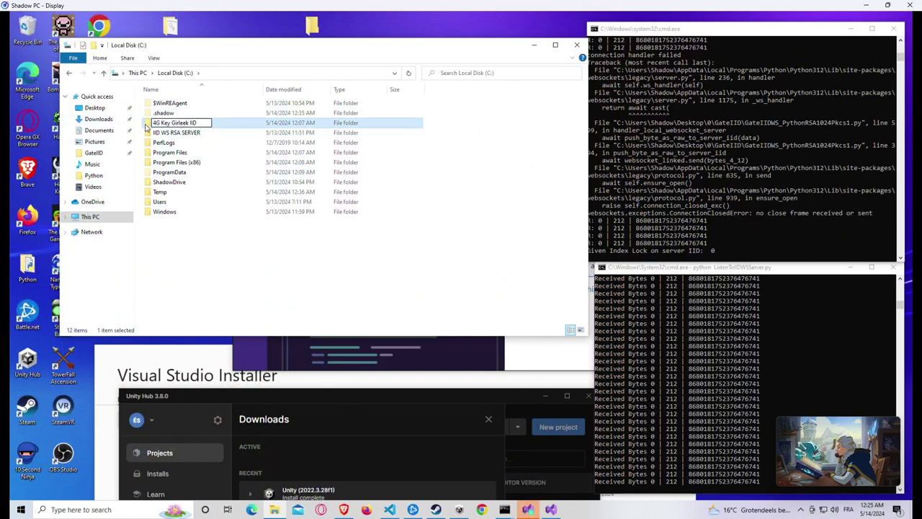
key("Return")
Open PushWsVarIntegerToIIDWS.js from 2024_05_10_TamperMonkeyToRsaTunnelingIID > ScratchToIIDWS in VS Code.
double_click(205, 125)
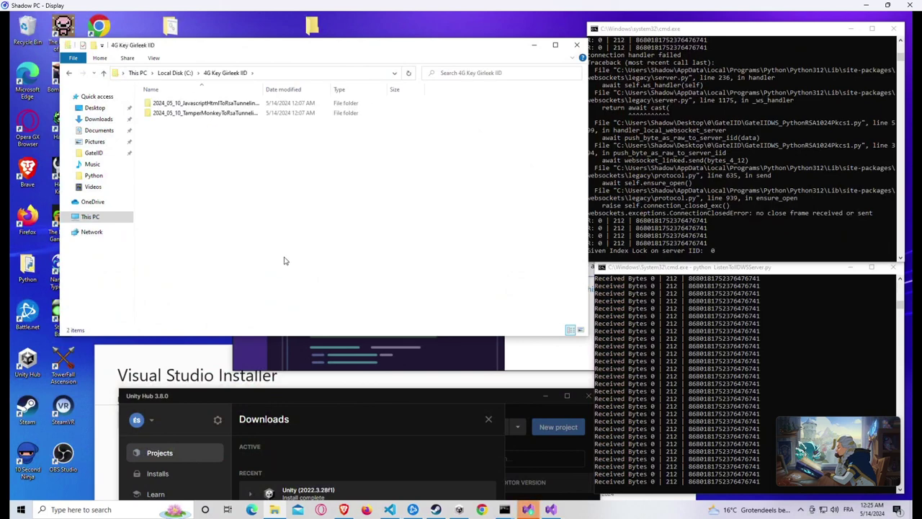
double_click(225, 114)
left_click(214, 136)
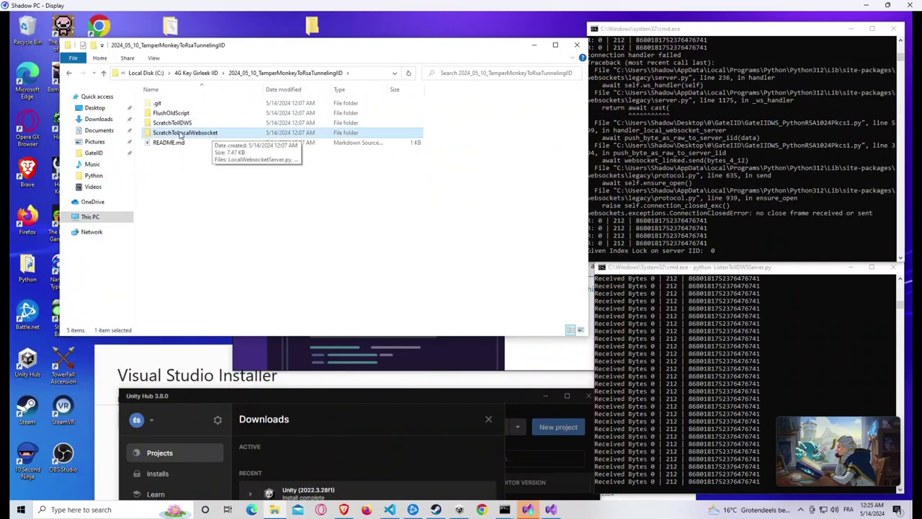
left_click(180, 126)
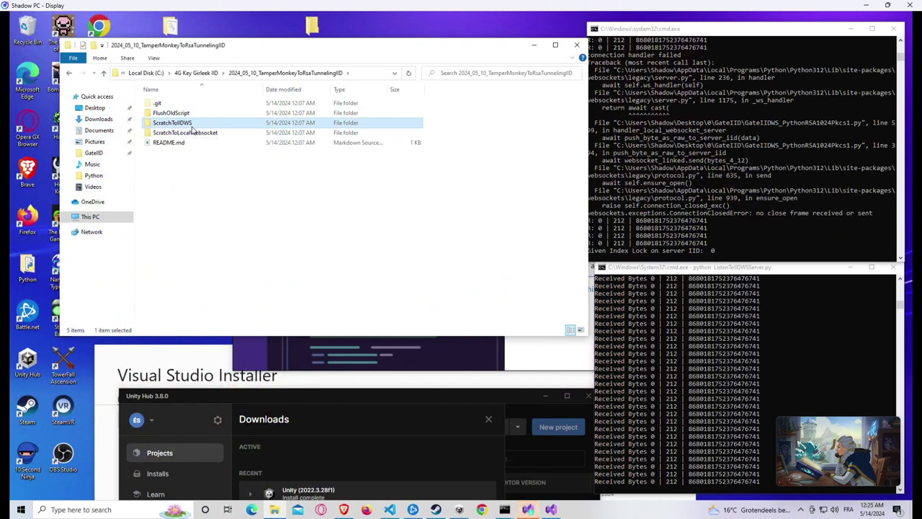
double_click(191, 126)
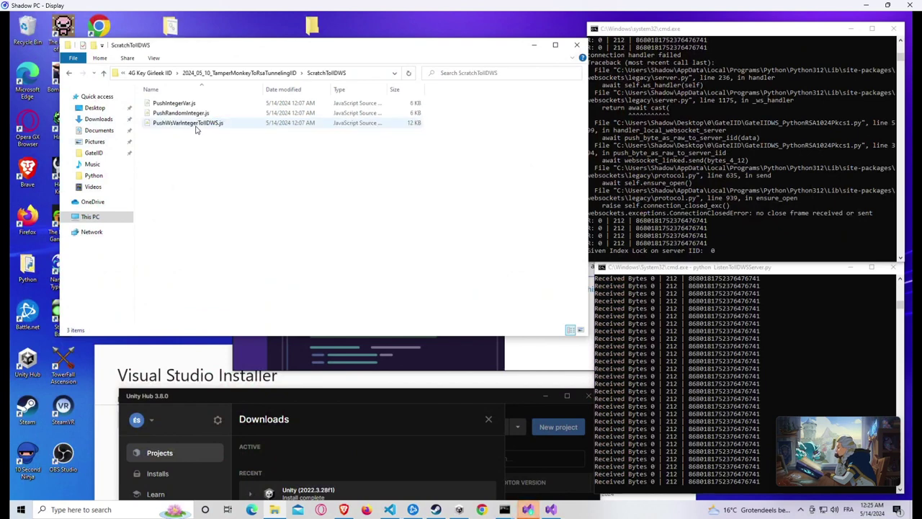
left_click(190, 128)
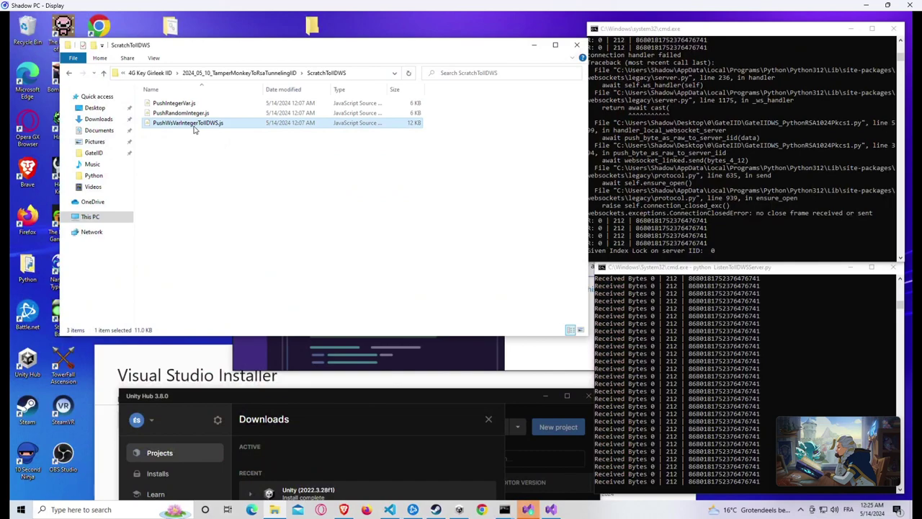
double_click(191, 124)
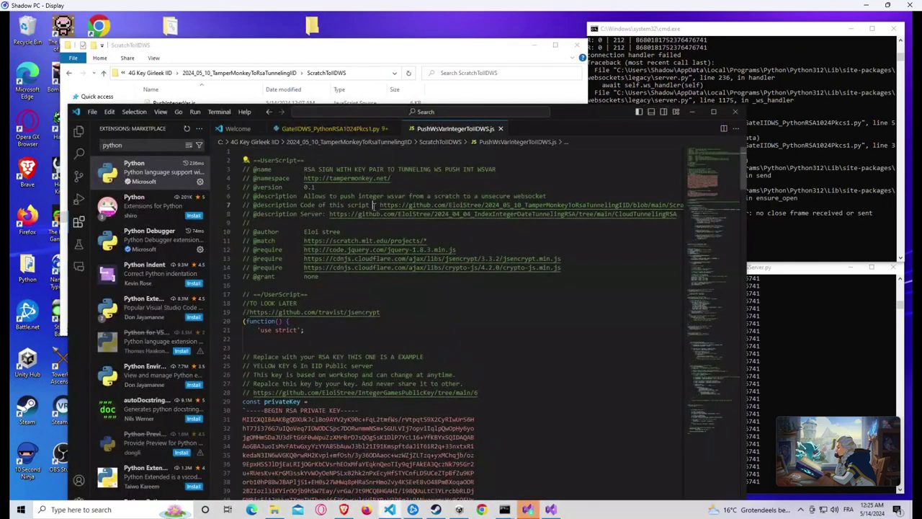
Maximize the VS Code window and highlight the RSA private key block for review.
left_click(712, 113)
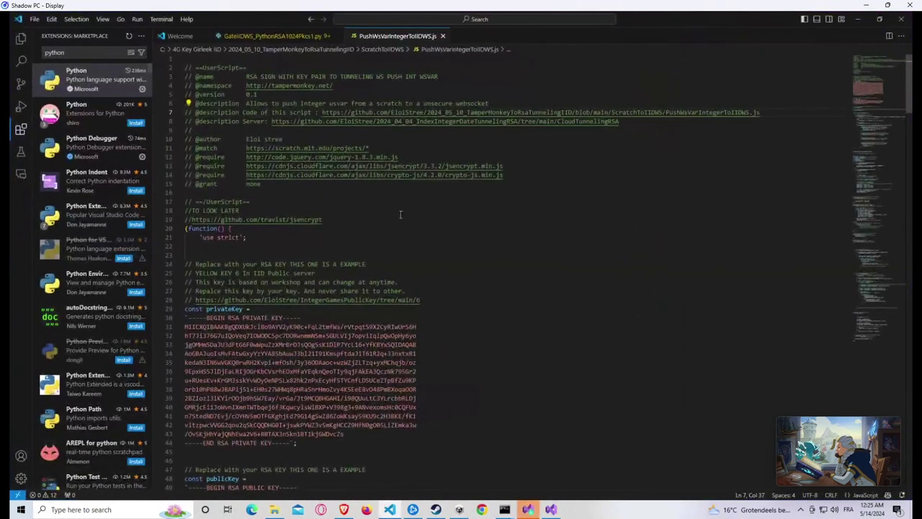
left_click_drag(296, 443, 184, 318)
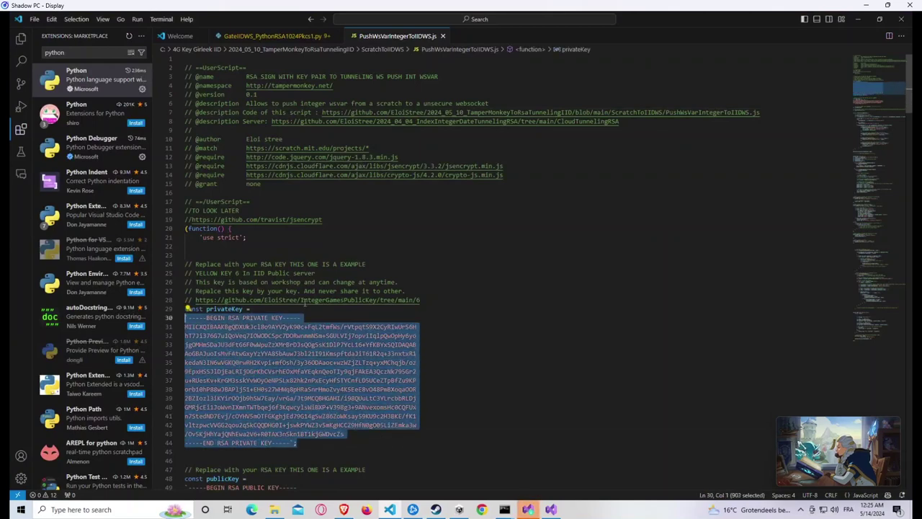
scroll(324, 346, "down", 2)
left_click(411, 325)
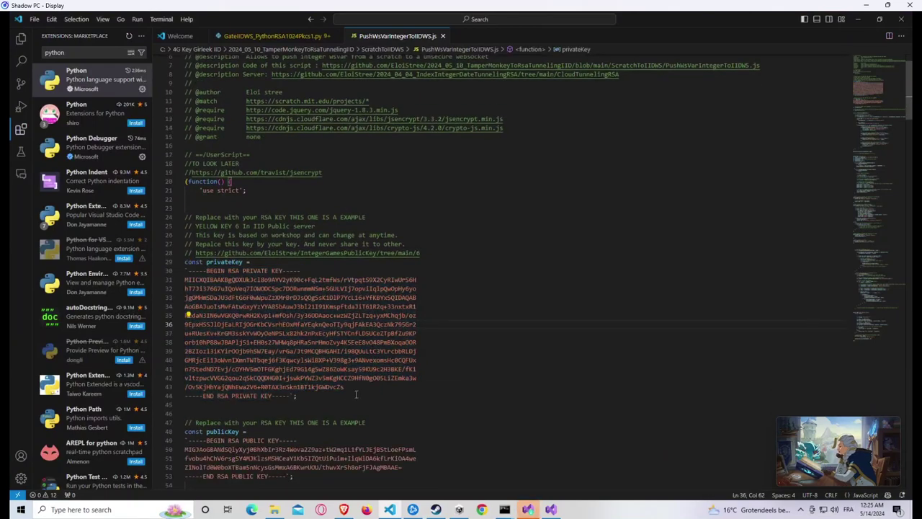
left_click_drag(355, 394, 184, 271)
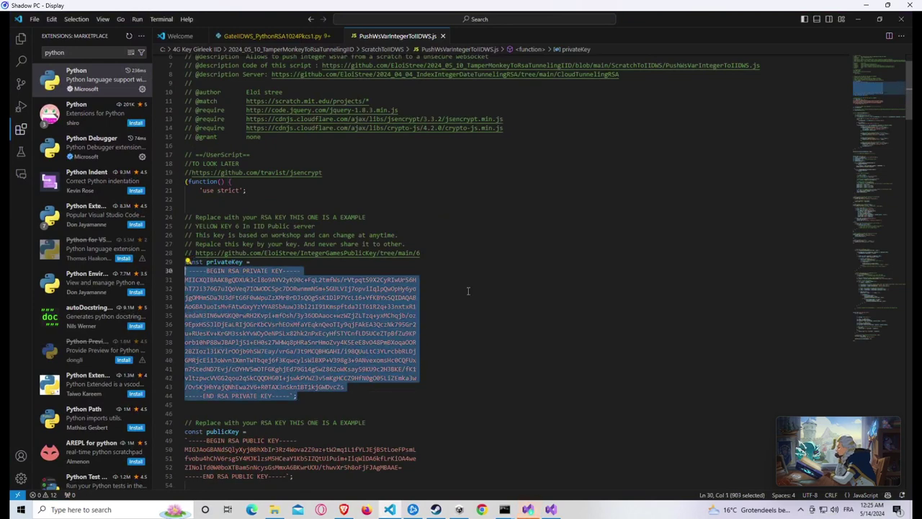
left_click(467, 244)
Highlight the public key block with its comment, then glance at the command prompt log.
scroll(470, 244, "up", 2)
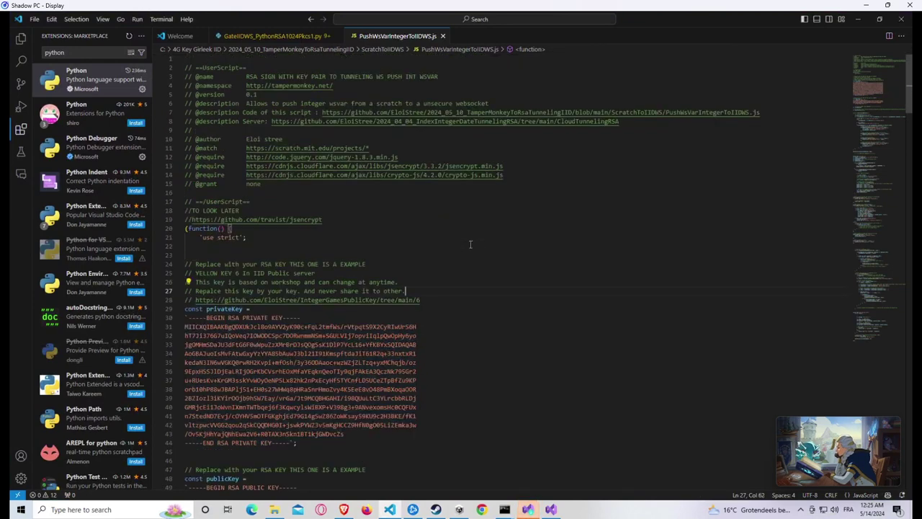
scroll(470, 244, "down", 3)
scroll(470, 244, "down", 3)
left_click(189, 391)
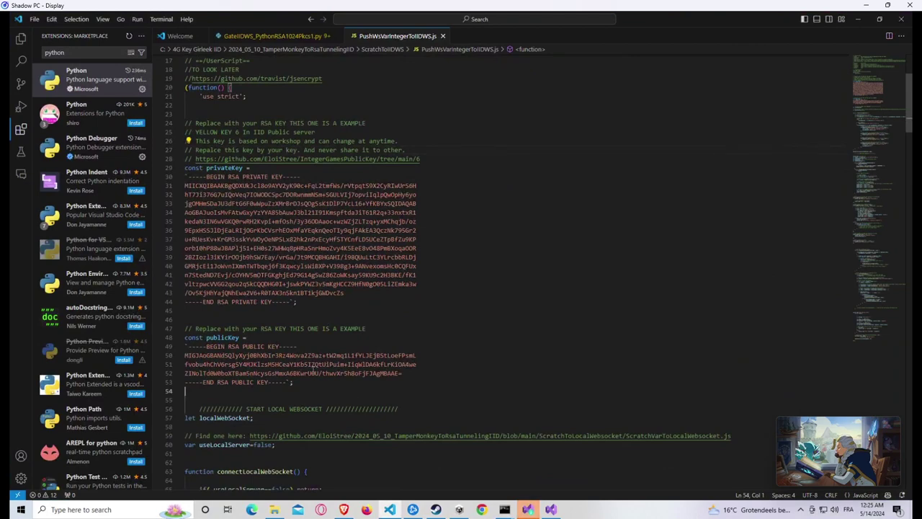
left_click_drag(189, 390, 185, 333)
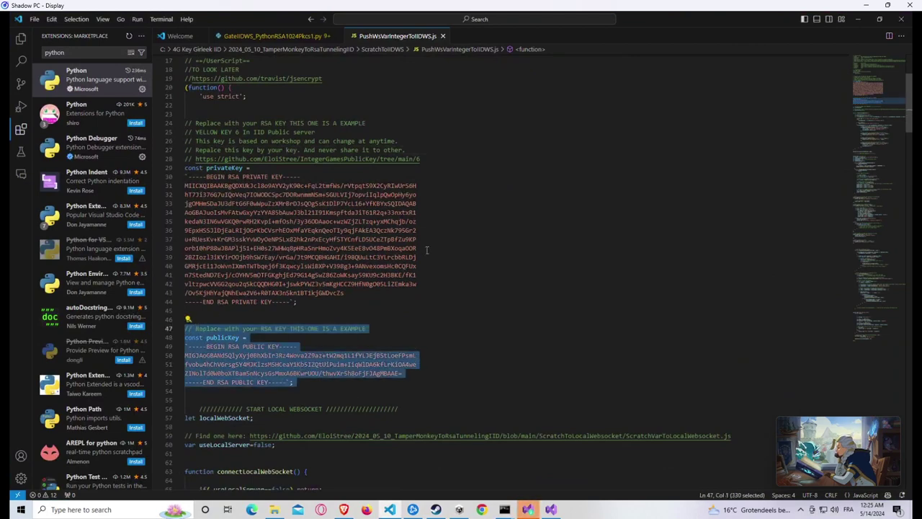
key("alt+Tab")
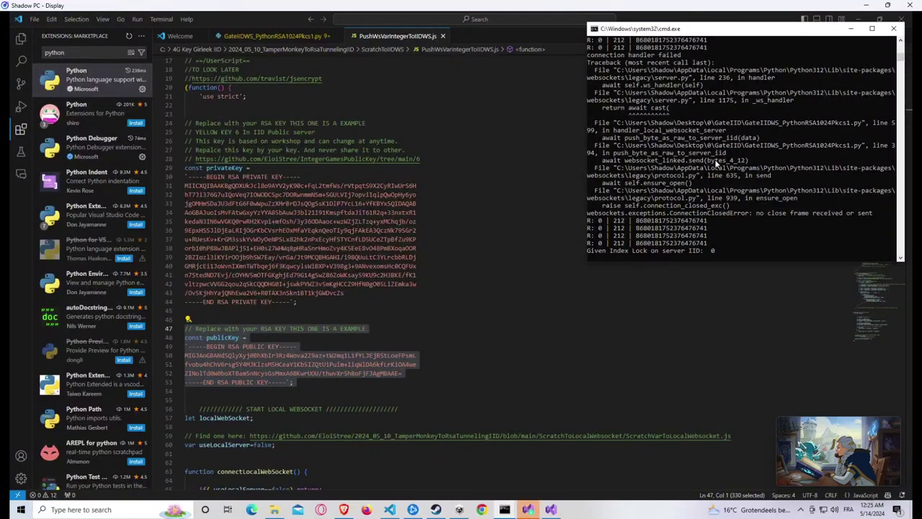
left_click(531, 183)
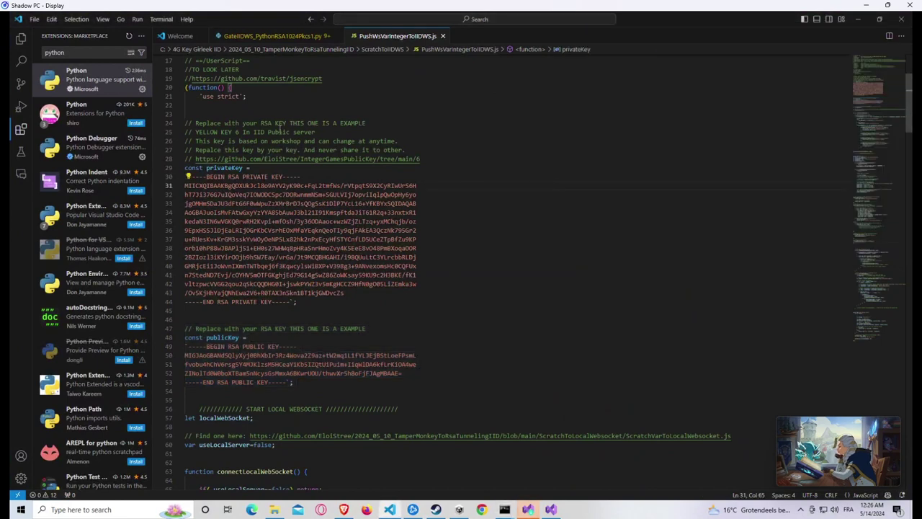
scroll(297, 237, "down", 8)
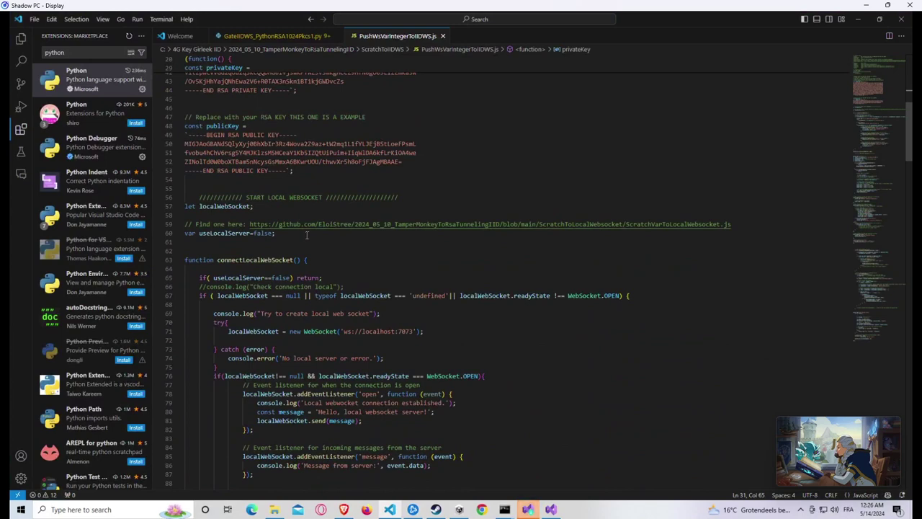
scroll(317, 244, "down", 3)
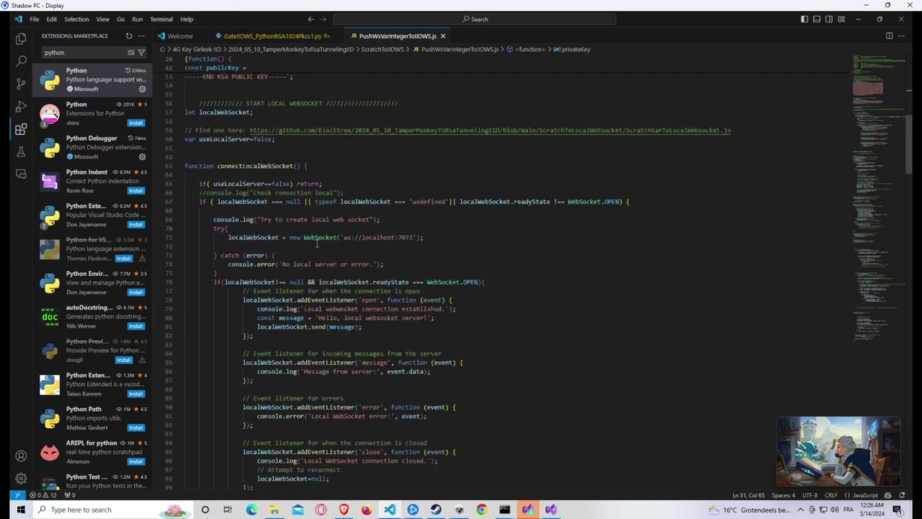
scroll(317, 243, "up", 1)
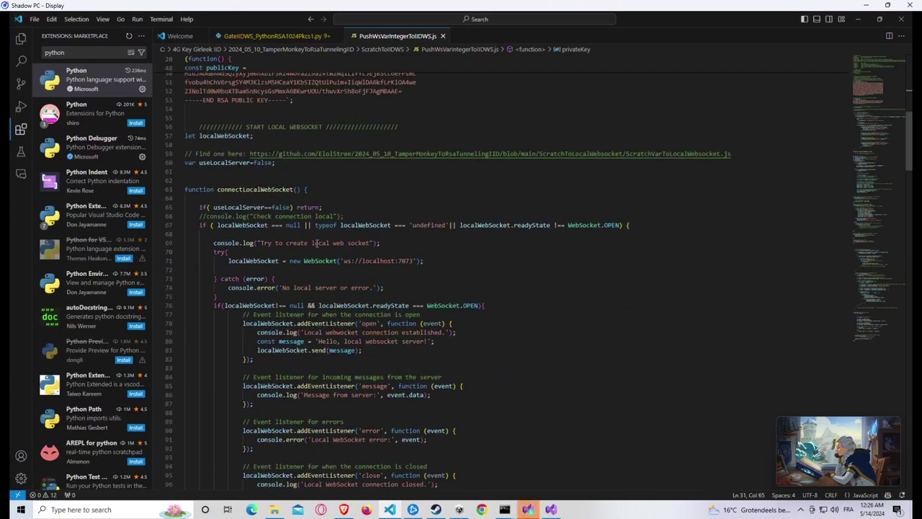
scroll(315, 242, "down", 12)
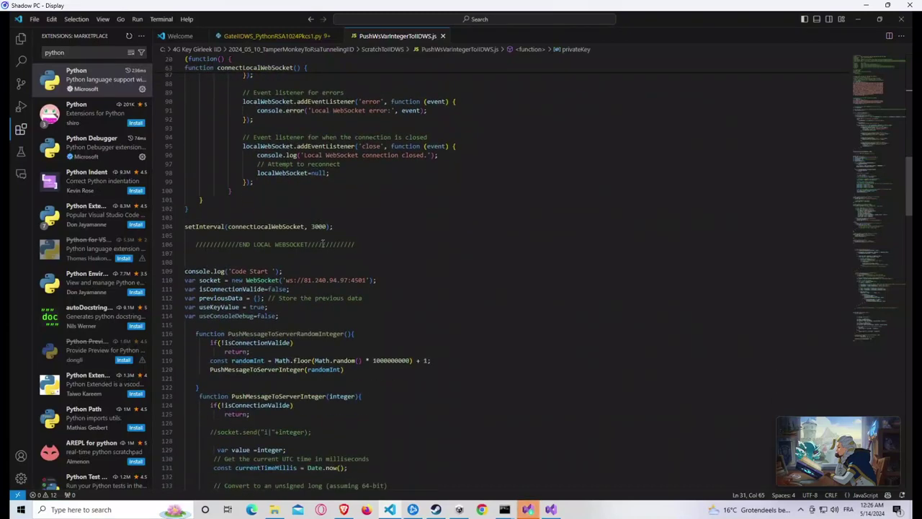
scroll(322, 243, "up", 5)
scroll(331, 248, "down", 4)
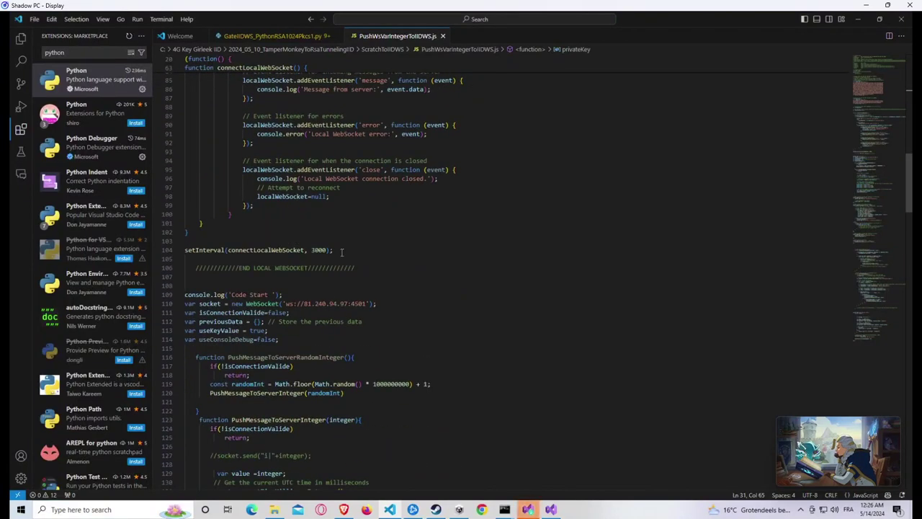
scroll(357, 252, "down", 3)
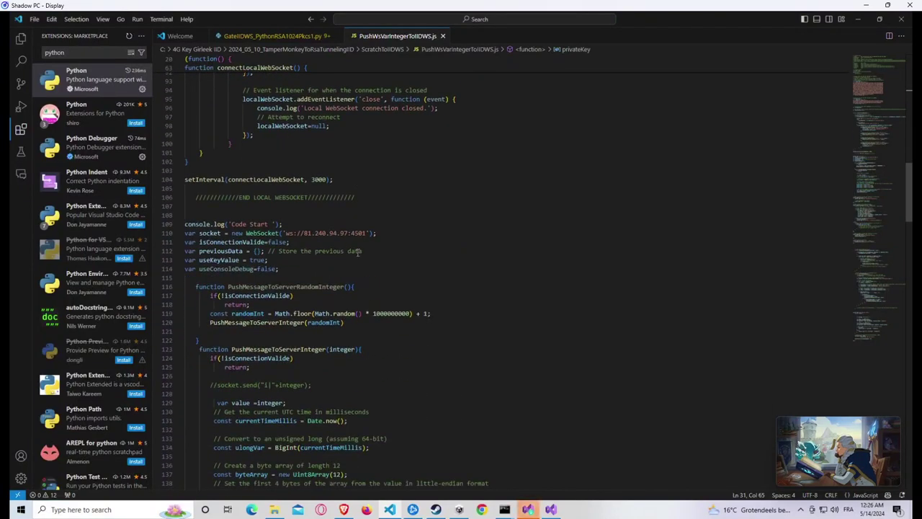
scroll(339, 234, "down", 1)
double_click(268, 209)
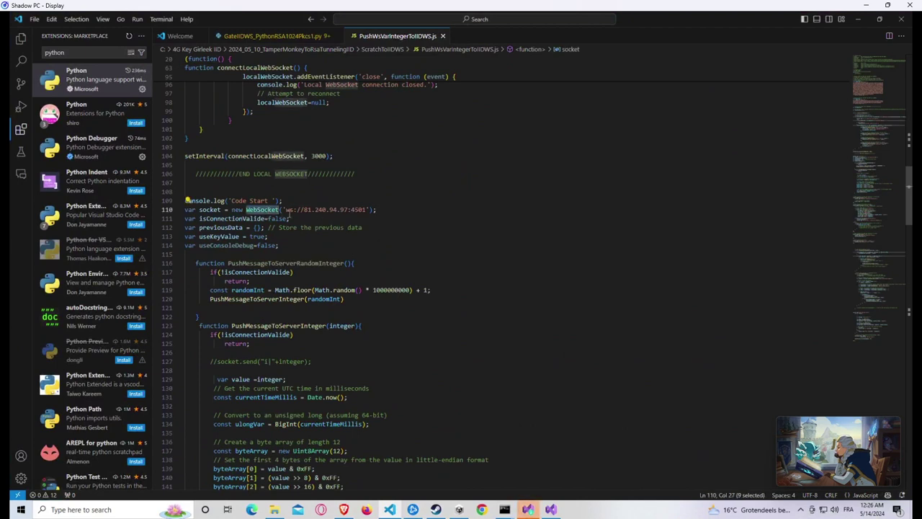
left_click_drag(287, 209, 314, 210)
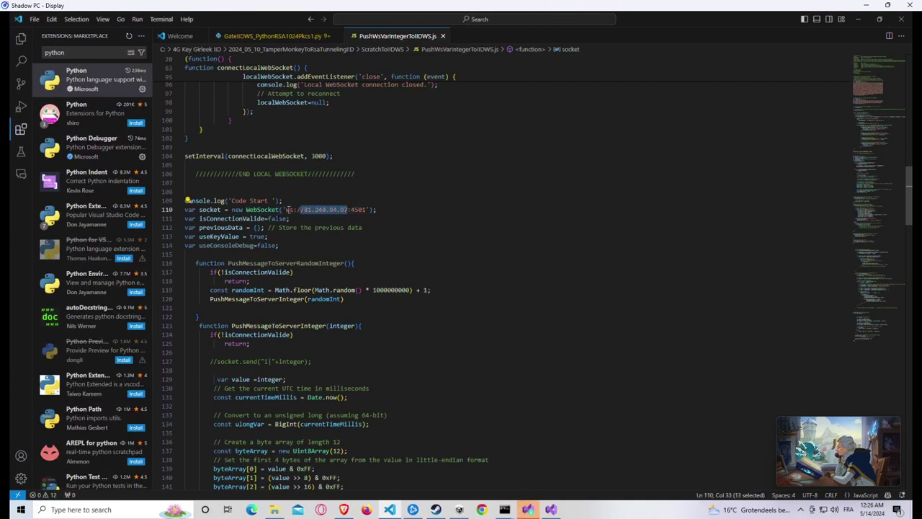
double_click(287, 209)
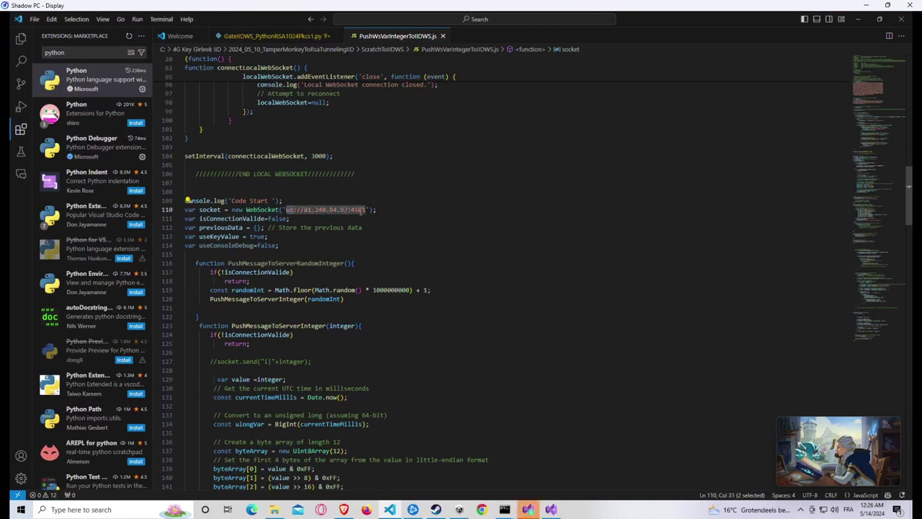
left_click_drag(360, 209, 363, 211)
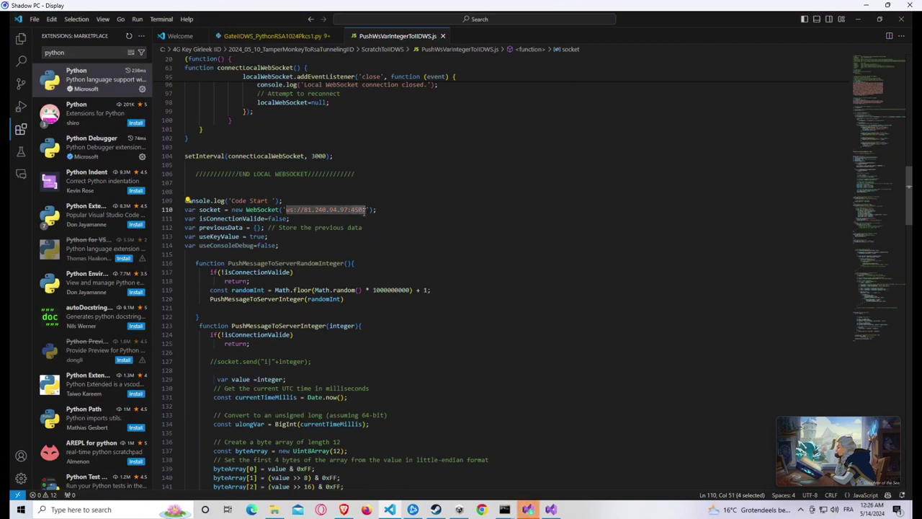
left_click(398, 211)
scroll(293, 227, "down", 2)
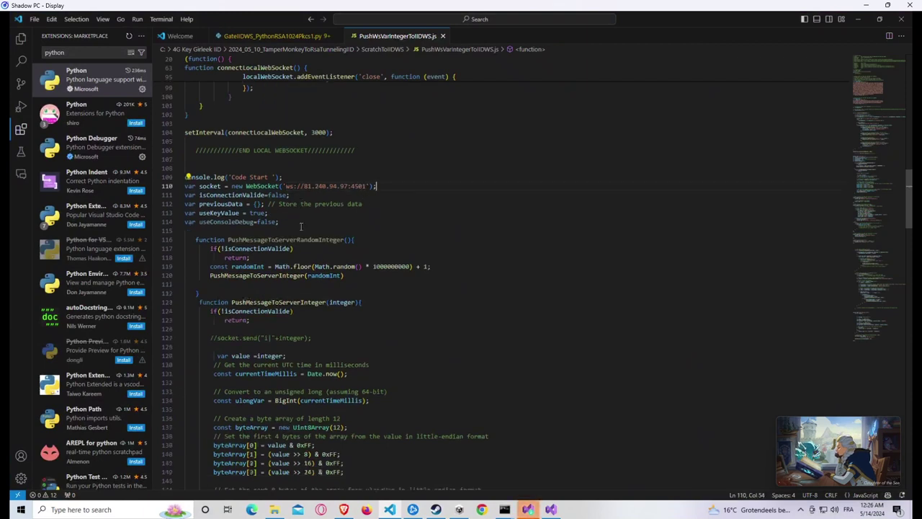
left_click_drag(275, 209, 331, 296)
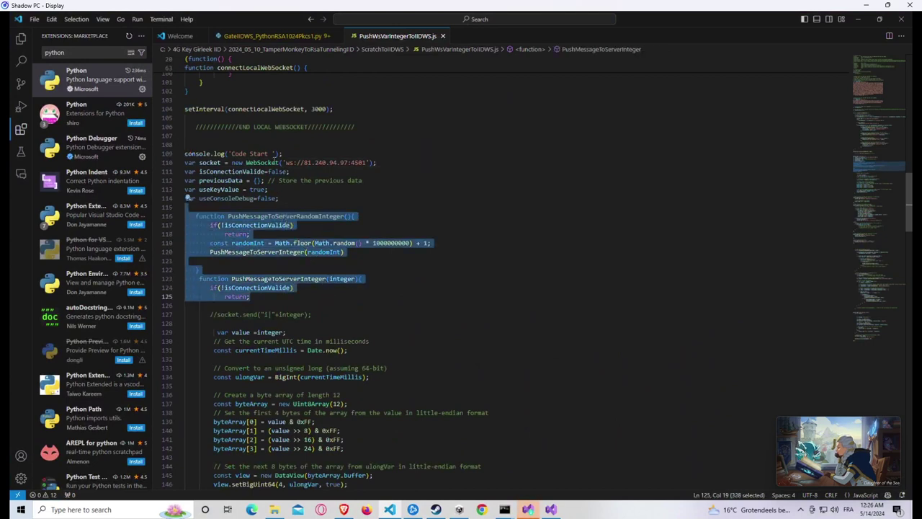
double_click(263, 163)
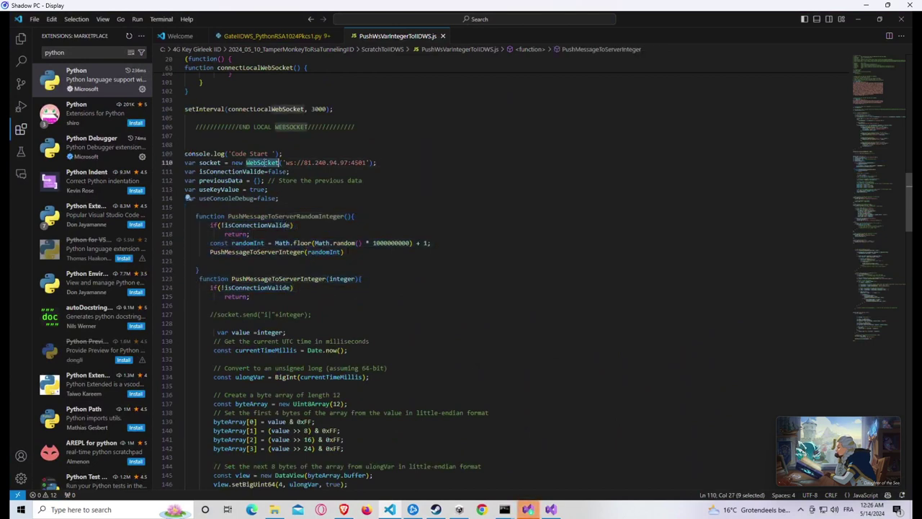
double_click(297, 216)
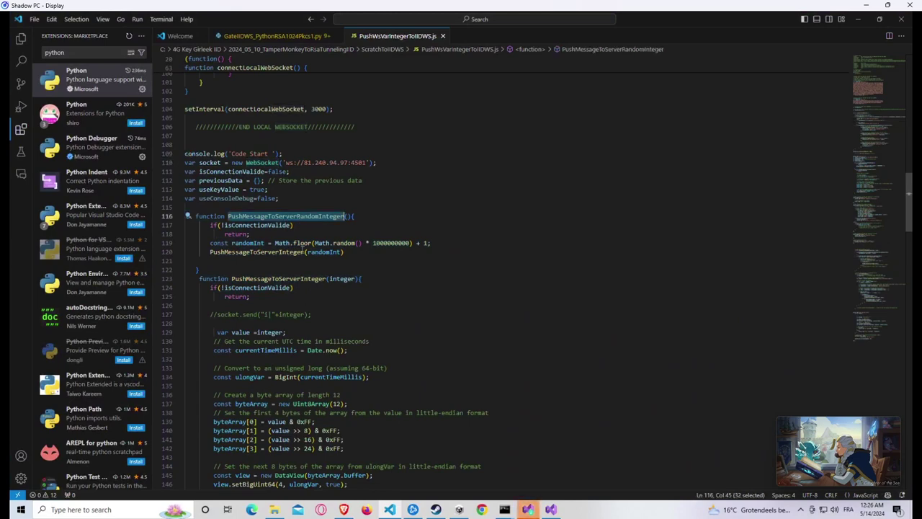
double_click(282, 278)
scroll(281, 278, "down", 7)
scroll(282, 278, "down", 4)
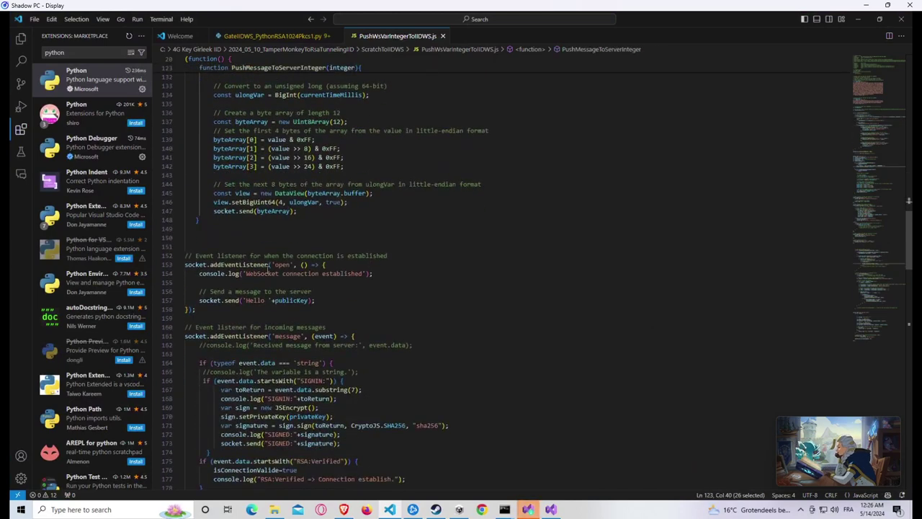
left_click(282, 278)
scroll(282, 278, "down", 2)
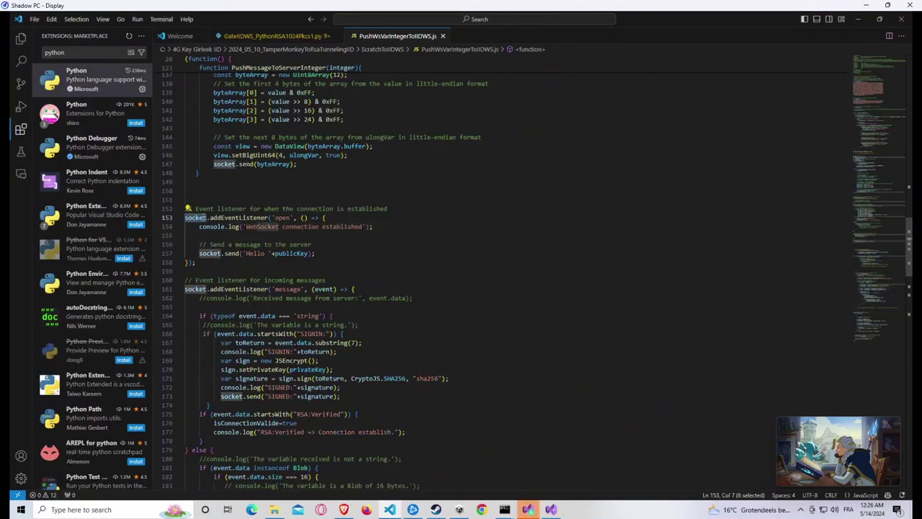
double_click(268, 217)
double_click(283, 217)
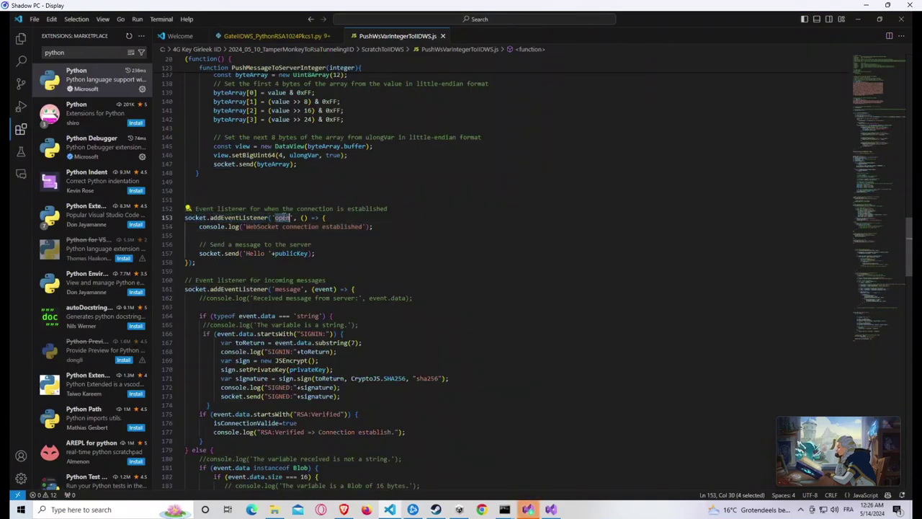
scroll(259, 244, "down", 2)
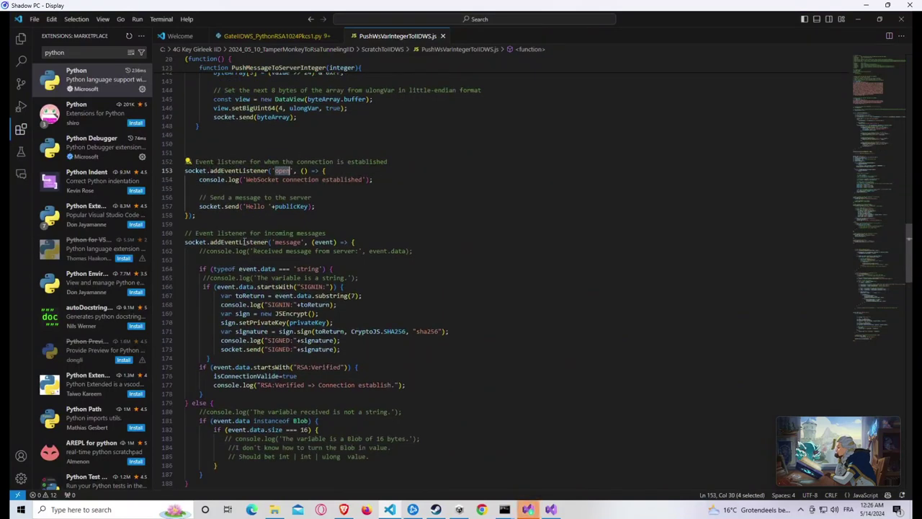
double_click(277, 242)
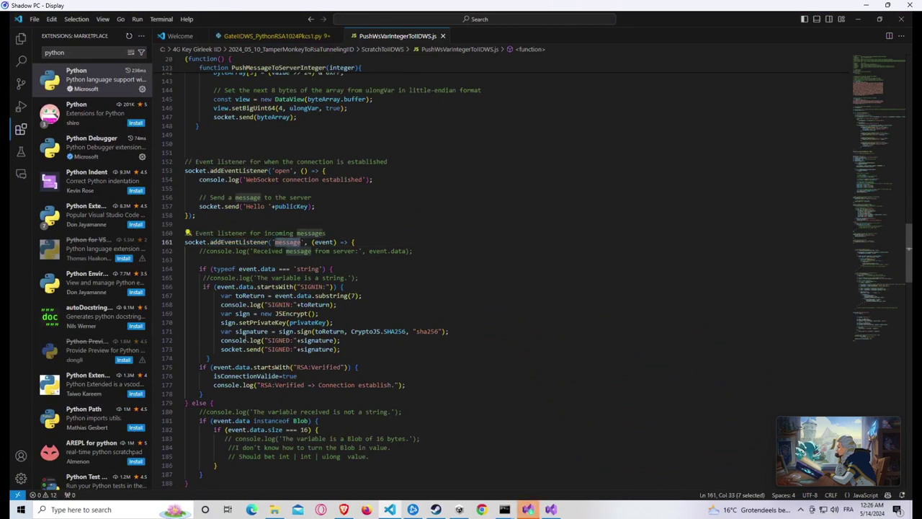
left_click(333, 214)
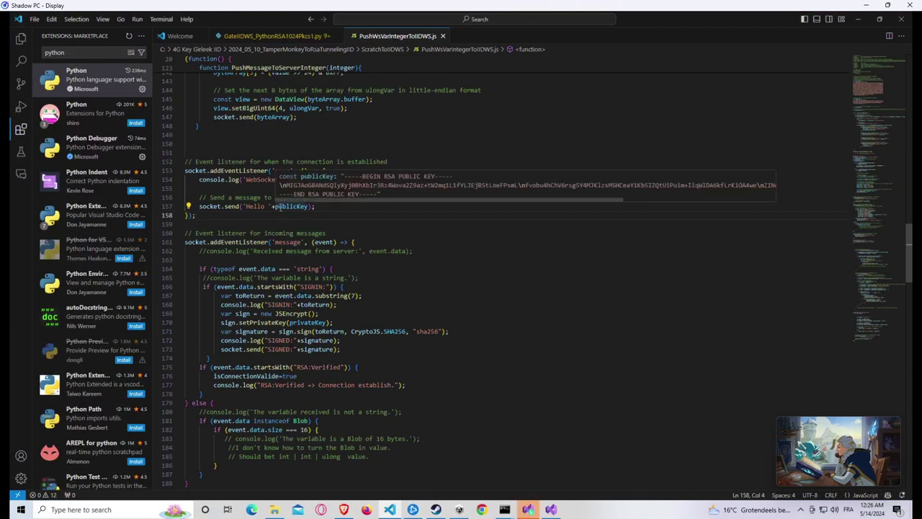
double_click(255, 206)
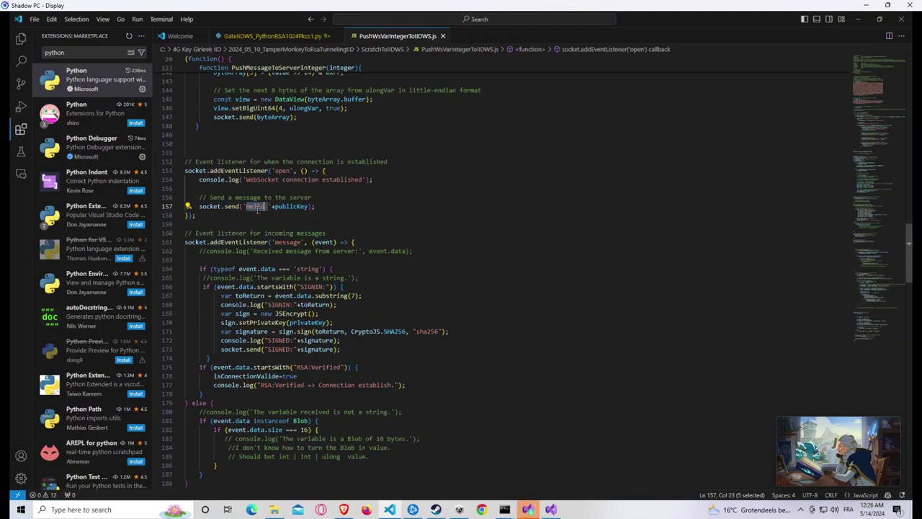
key("Right")
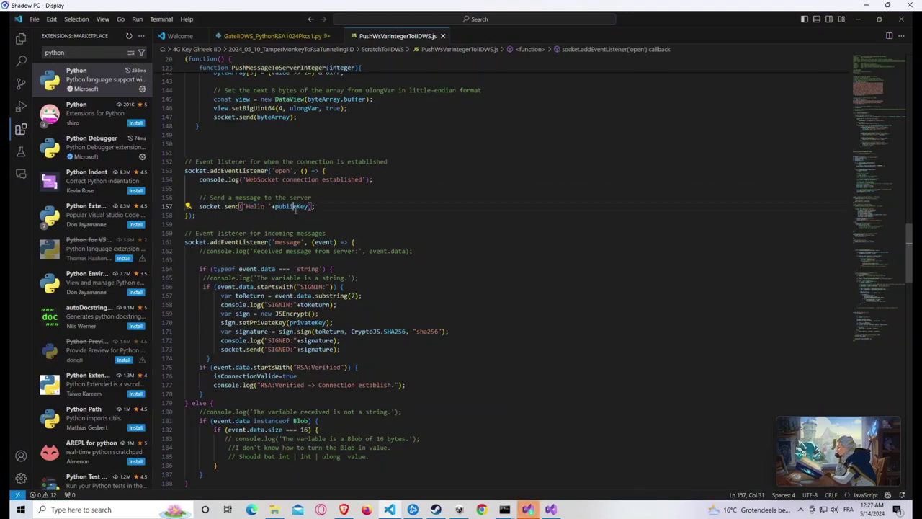
double_click(291, 206)
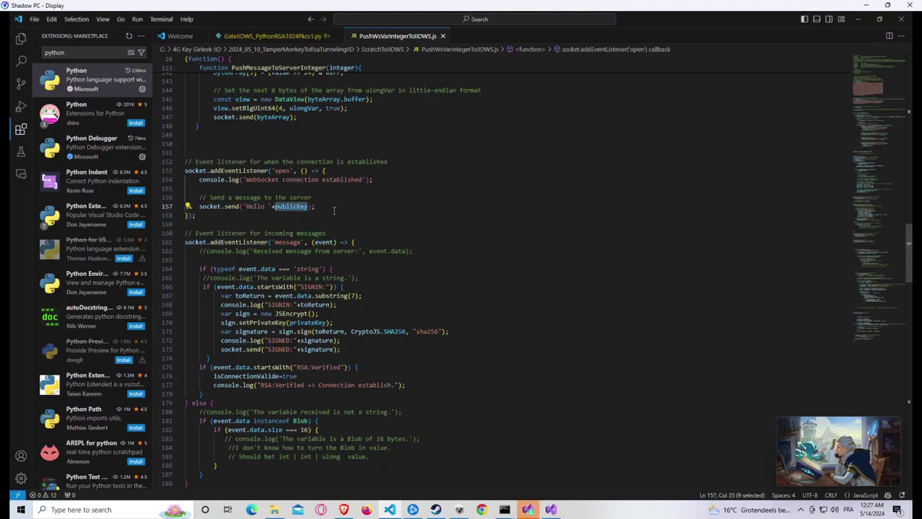
left_click(291, 207)
double_click(291, 206)
left_click(326, 215)
scroll(305, 190, "down", 3)
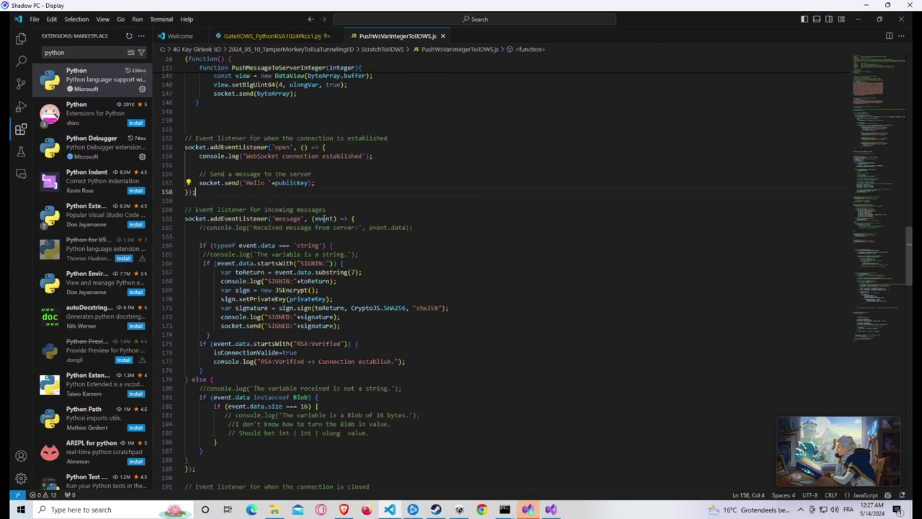
double_click(295, 171)
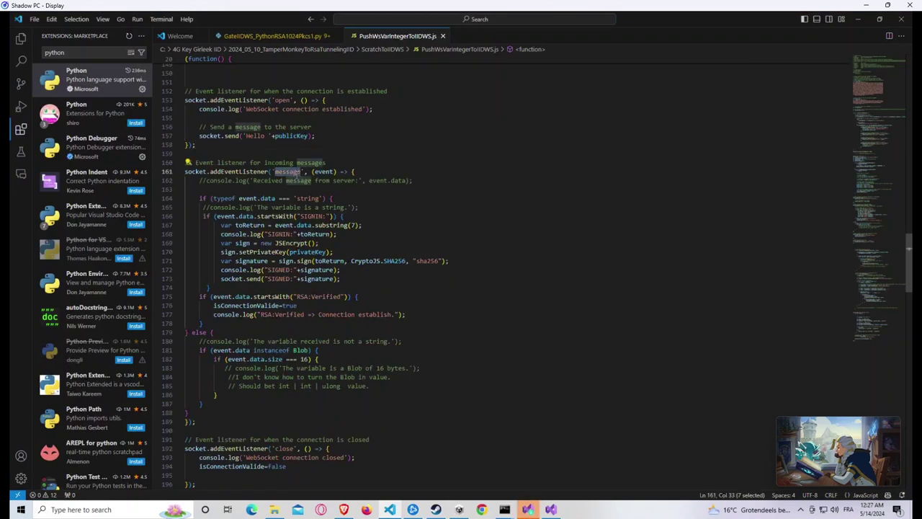
left_click(311, 216)
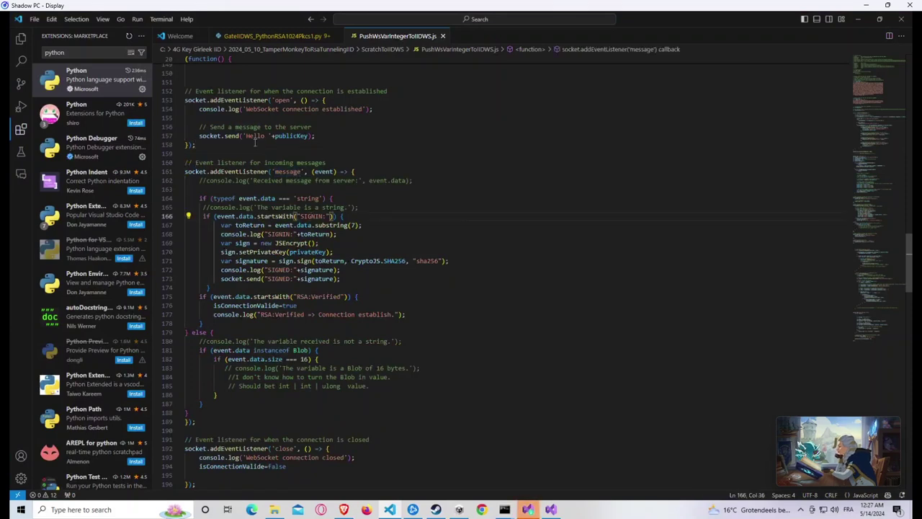
double_click(314, 216)
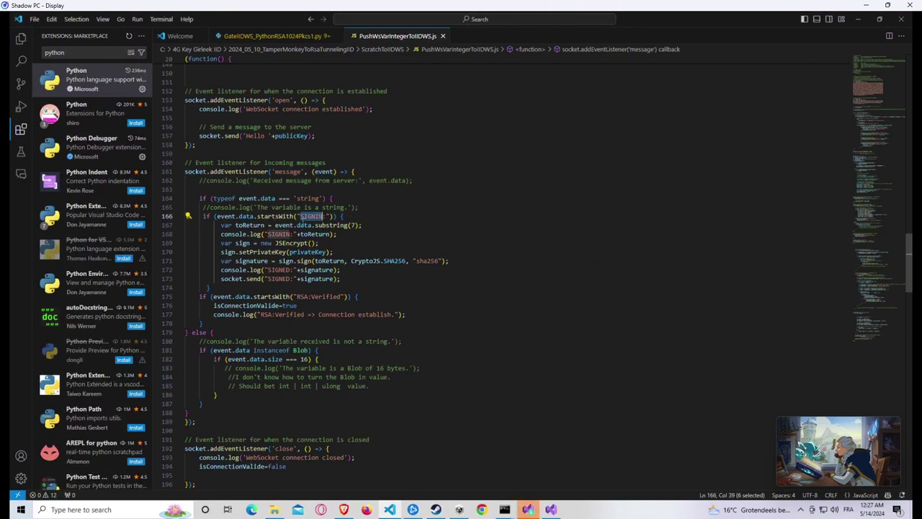
left_click_drag(363, 225, 224, 225)
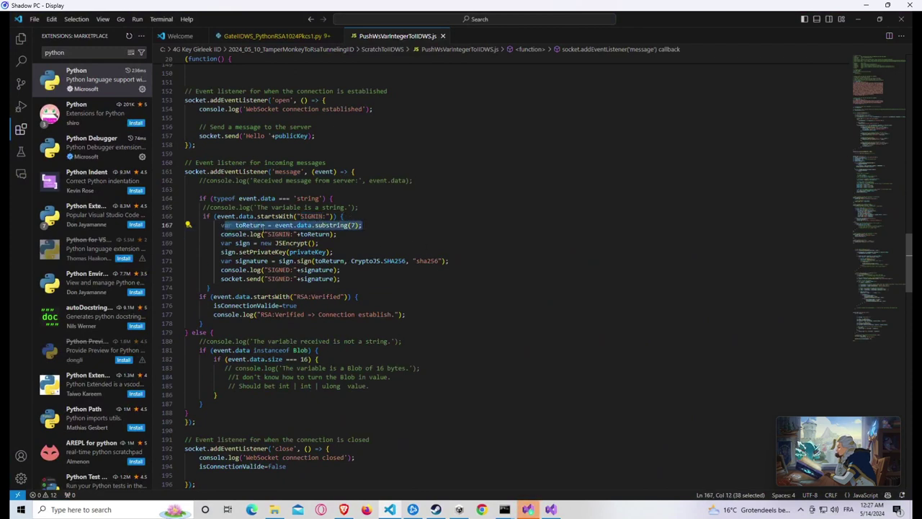
left_click(390, 226)
scroll(390, 225, "down", 1)
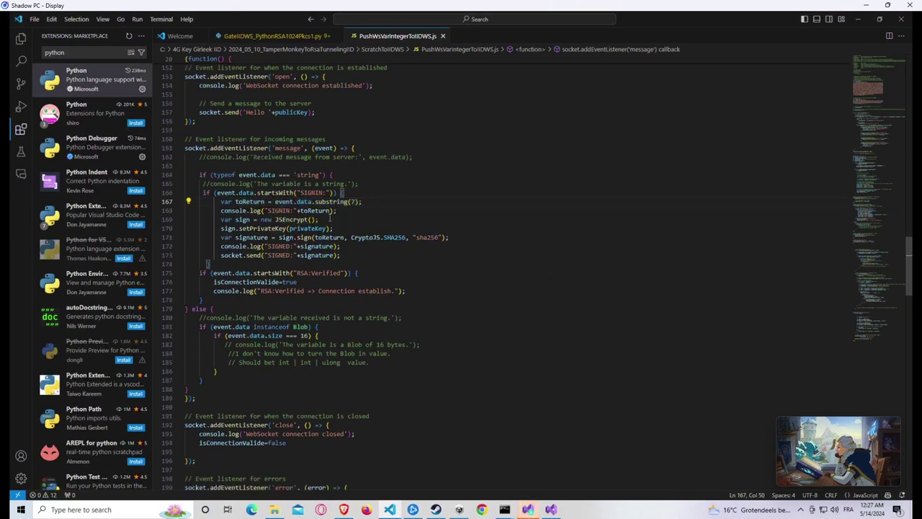
left_click(282, 210)
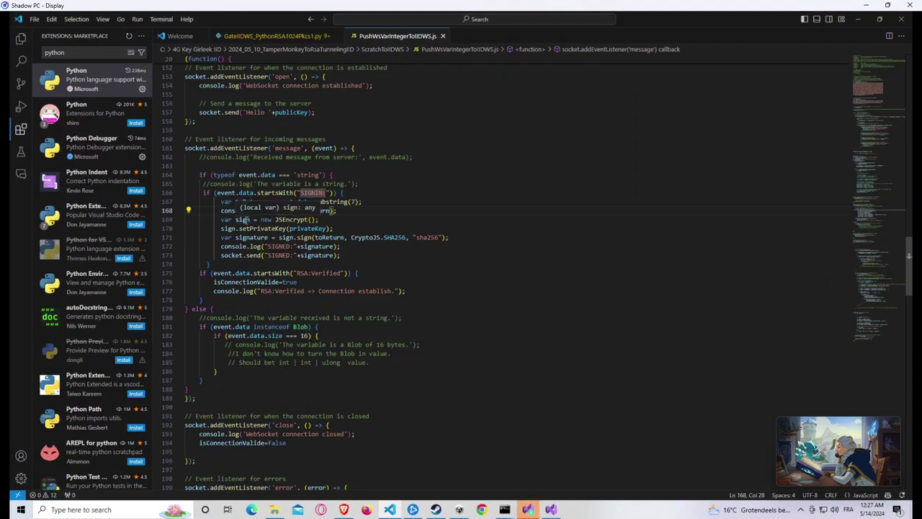
left_click_drag(274, 218, 292, 219)
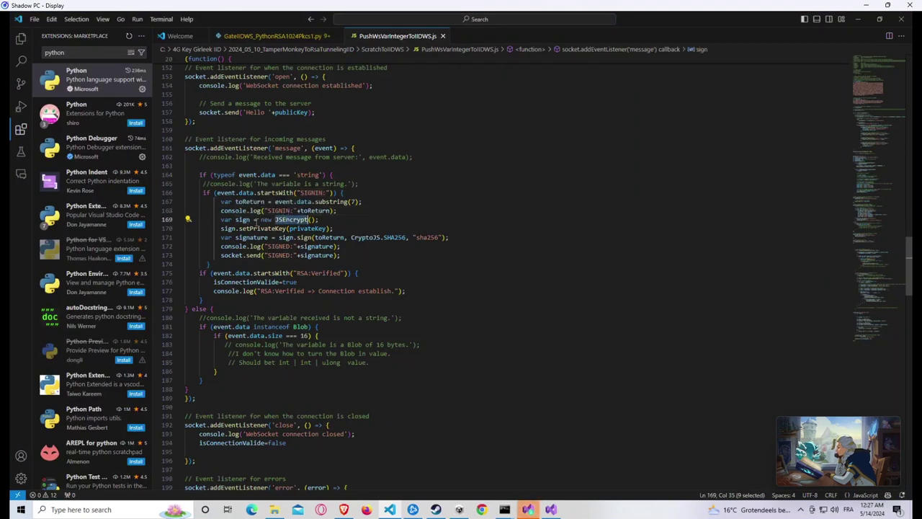
double_click(244, 219)
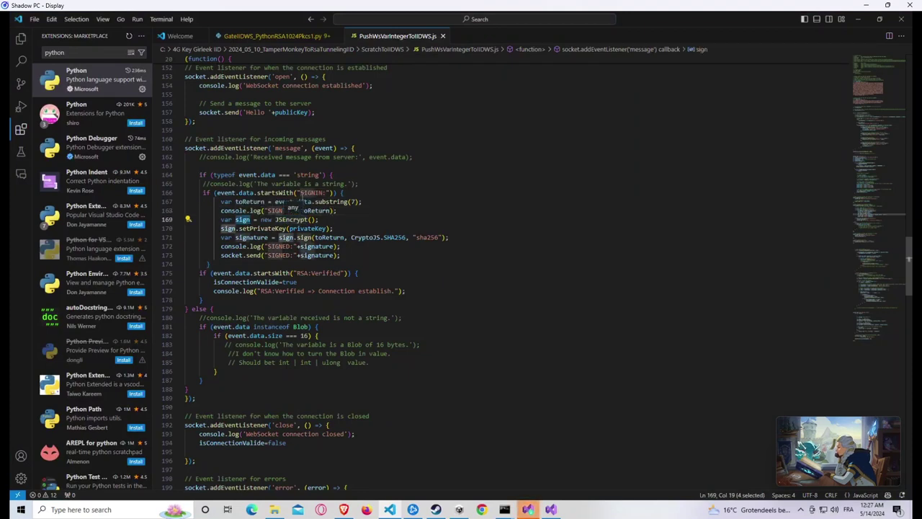
left_click(293, 219)
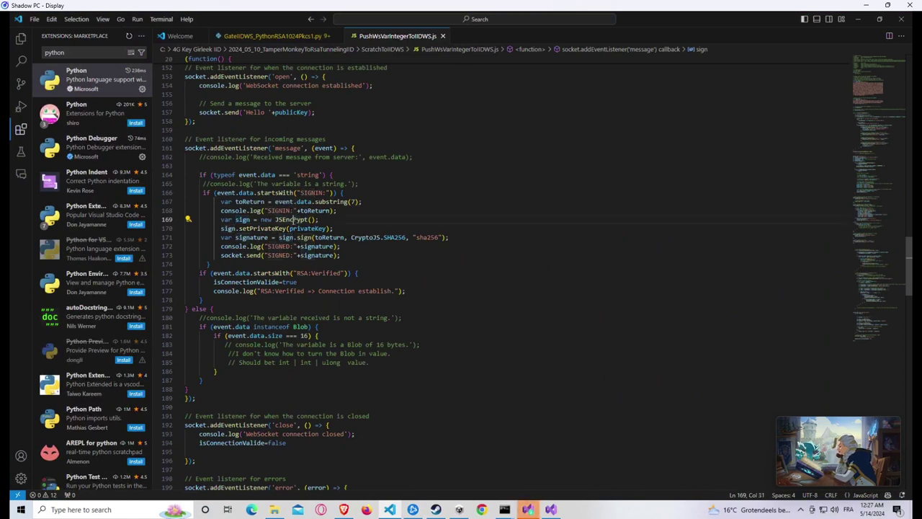
left_click_drag(310, 219, 260, 220)
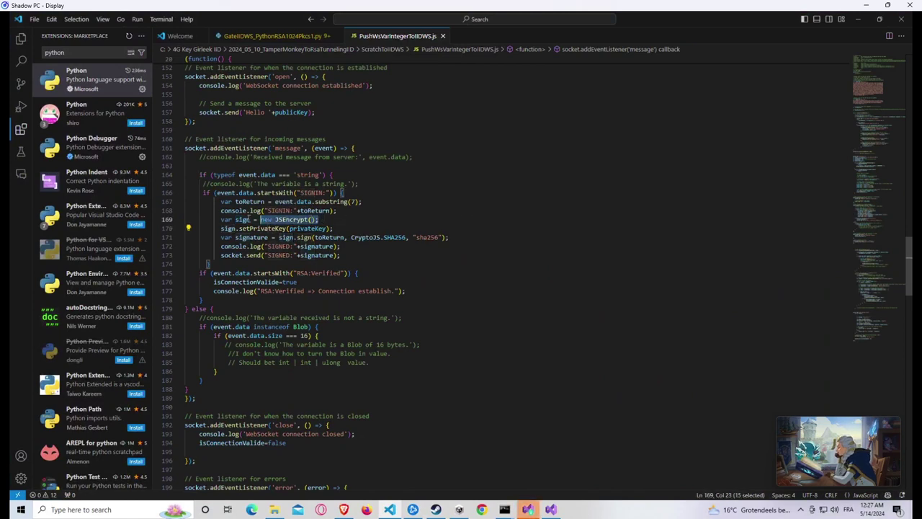
double_click(259, 229)
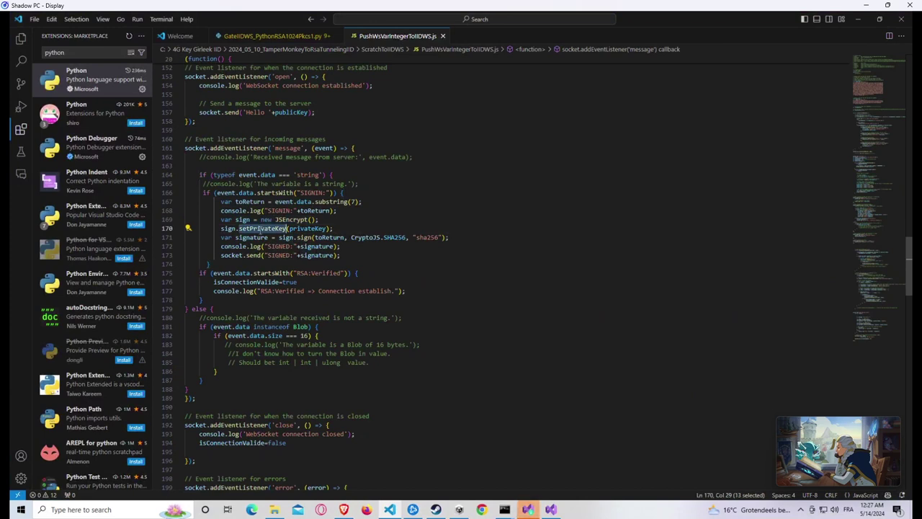
double_click(305, 237)
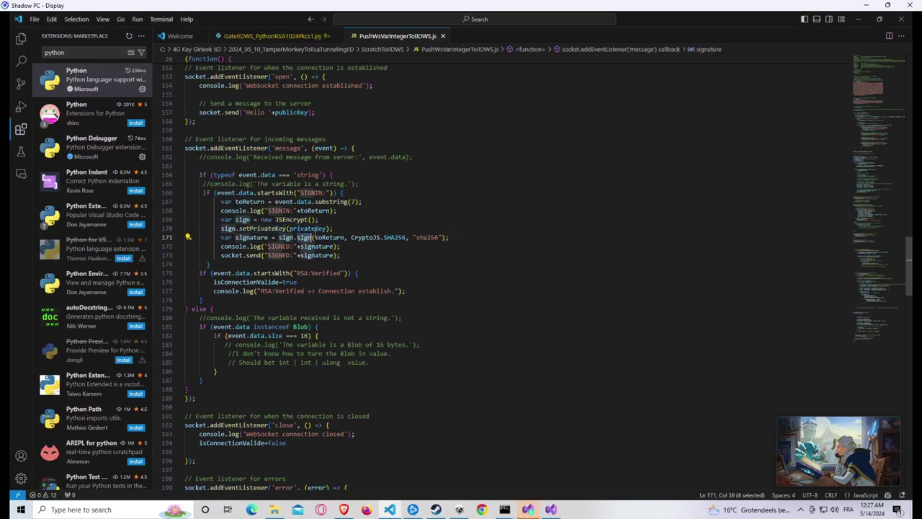
double_click(312, 228)
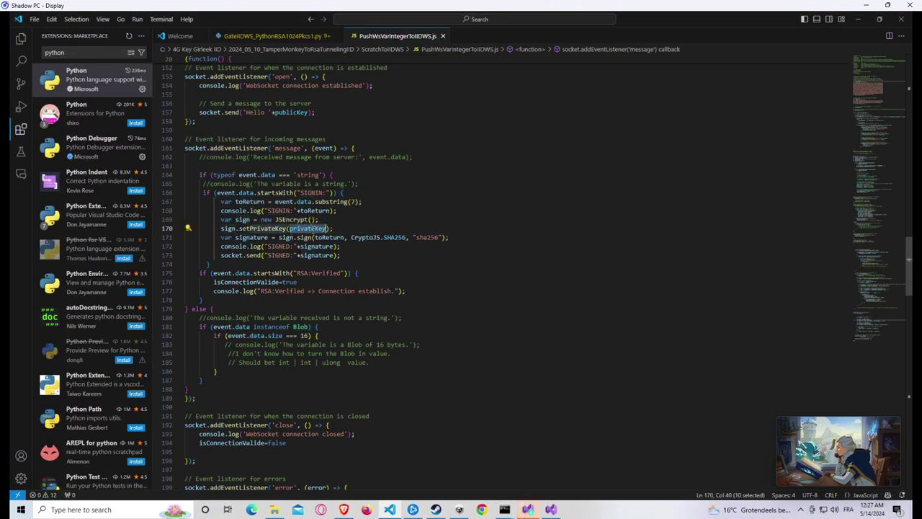
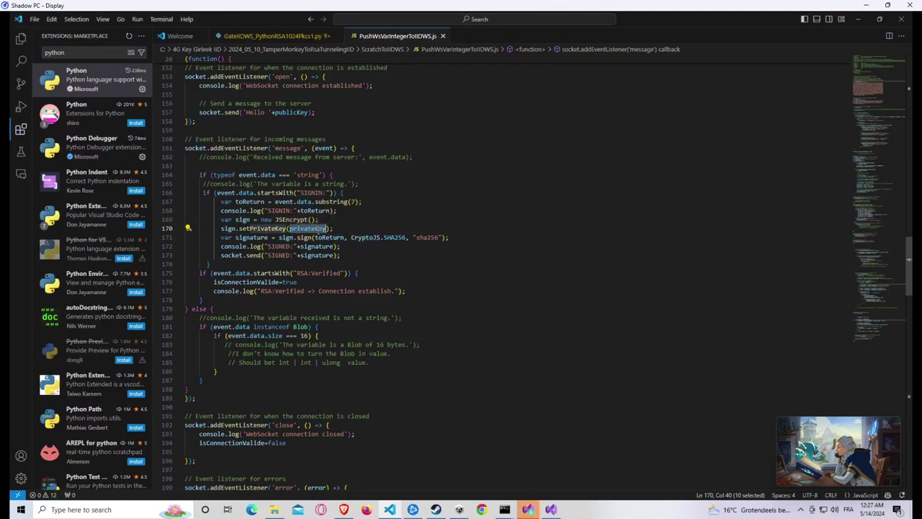
Inspect the signed toReturn value, its hashing arguments and the RSA:Verified check.
left_click(303, 238)
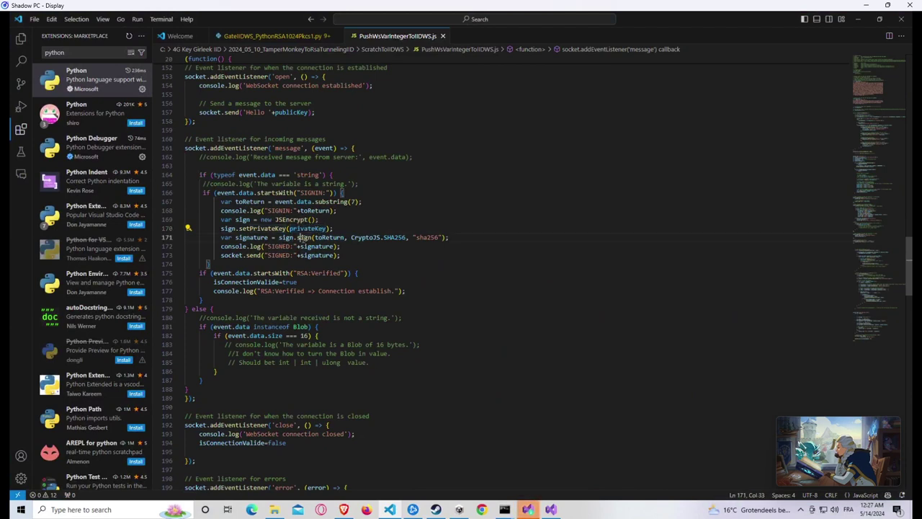
double_click(329, 237)
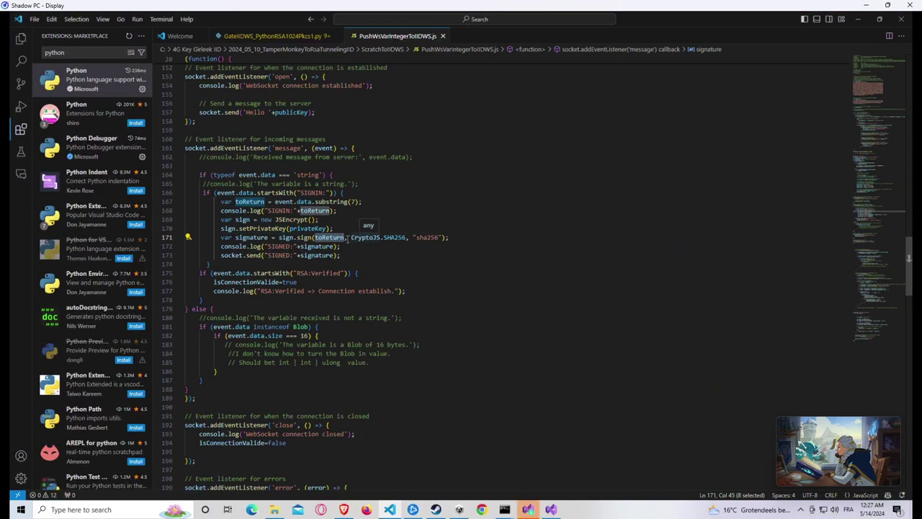
left_click_drag(350, 237, 445, 236)
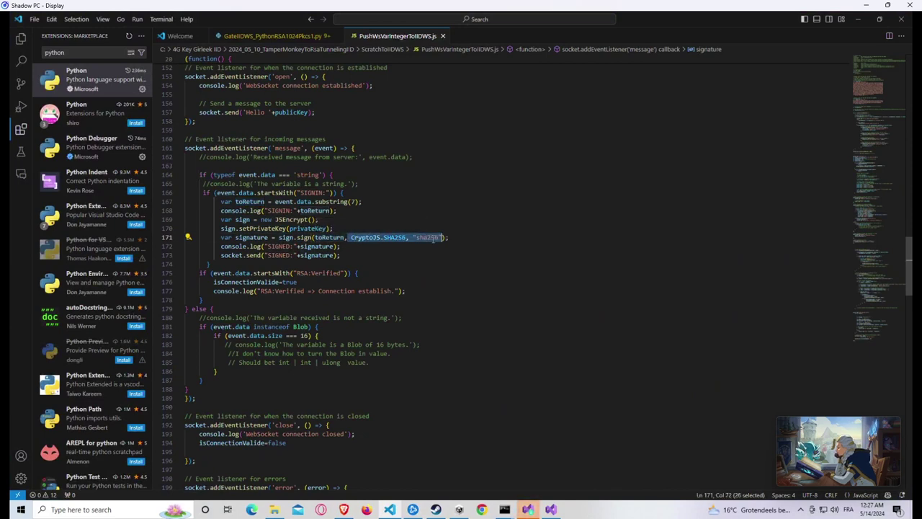
left_click(462, 240)
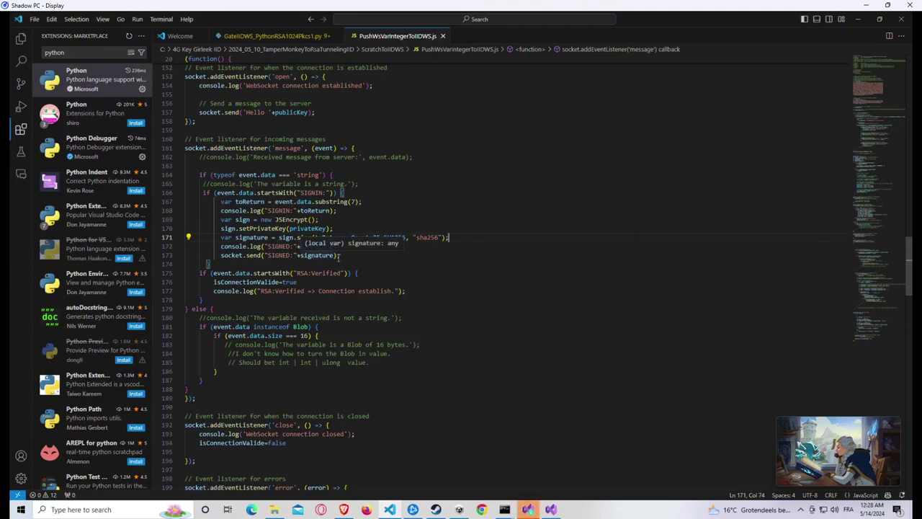
left_click(350, 257)
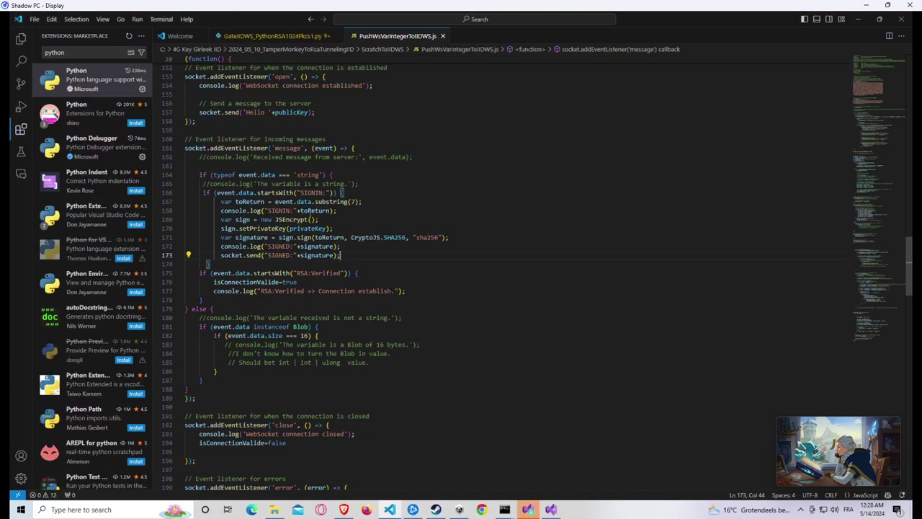
left_click(326, 273)
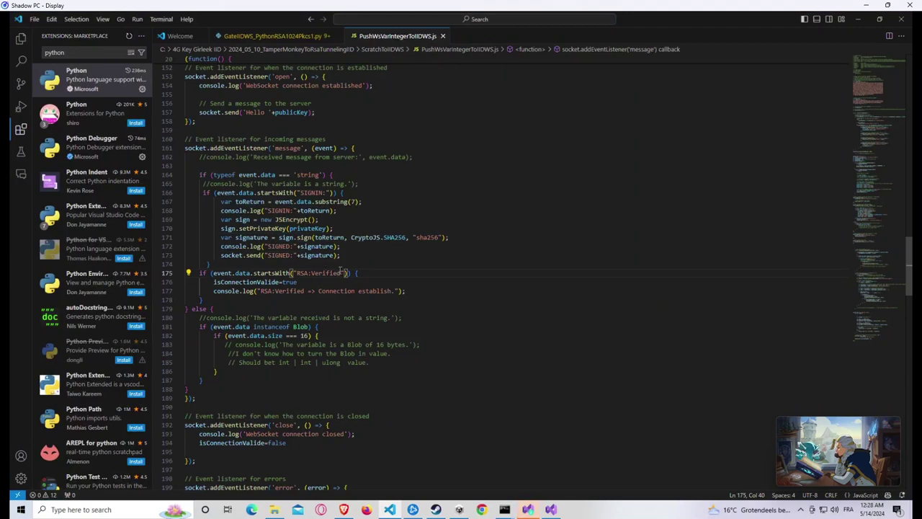
left_click_drag(326, 273, 368, 272)
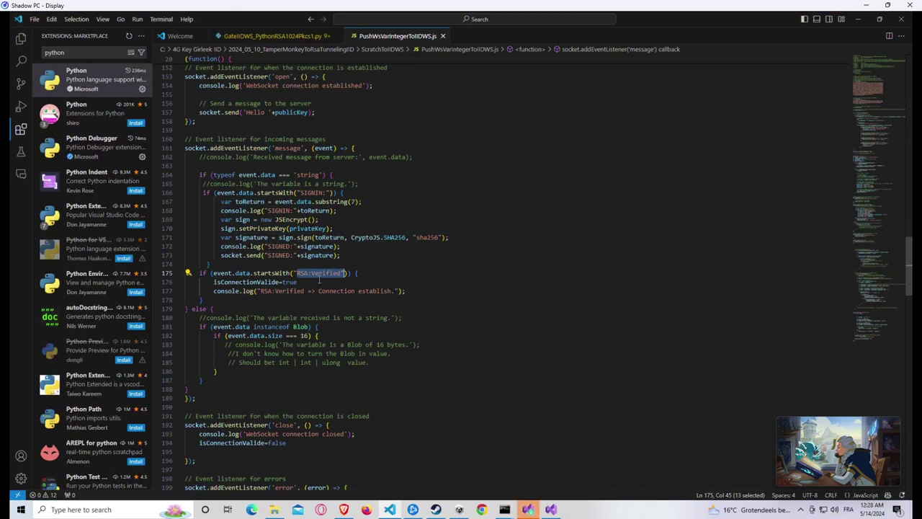
Review the close and error event handlers and the Hello greeting sent on connect.
scroll(300, 347, "down", 1)
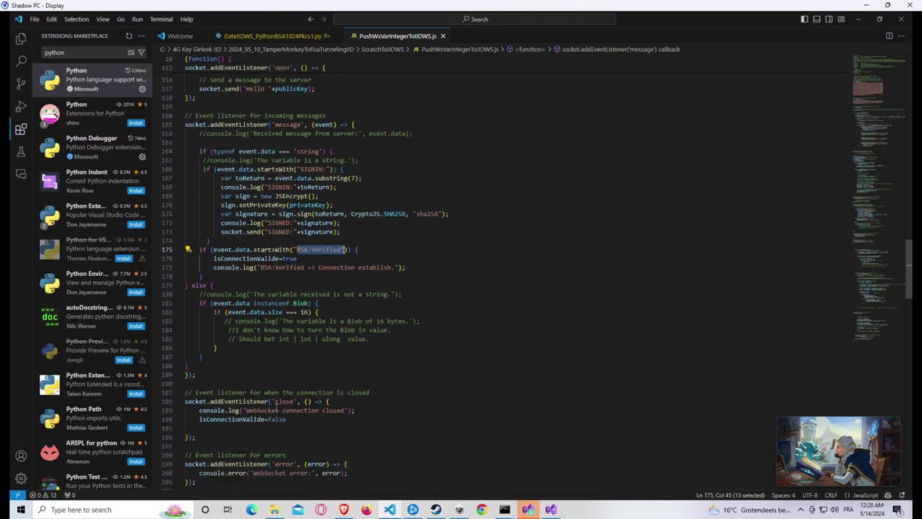
scroll(296, 338, "down", 3)
double_click(285, 330)
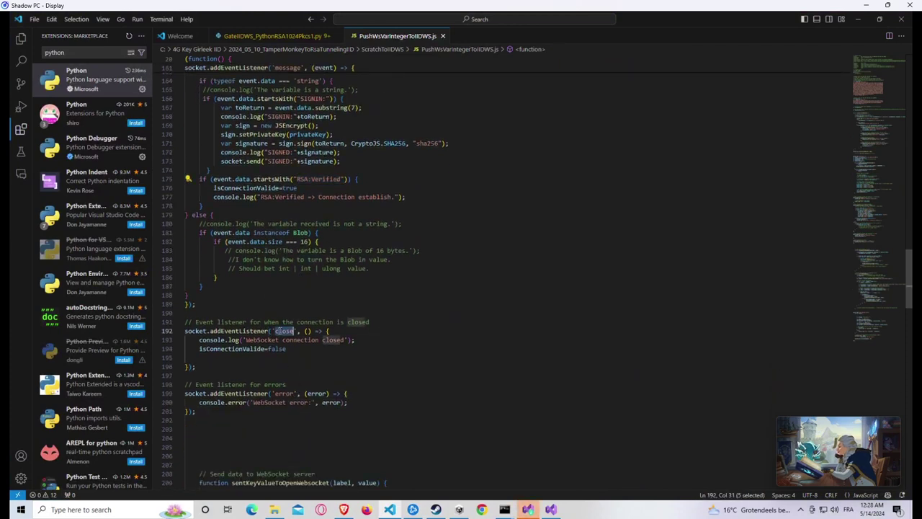
double_click(285, 393)
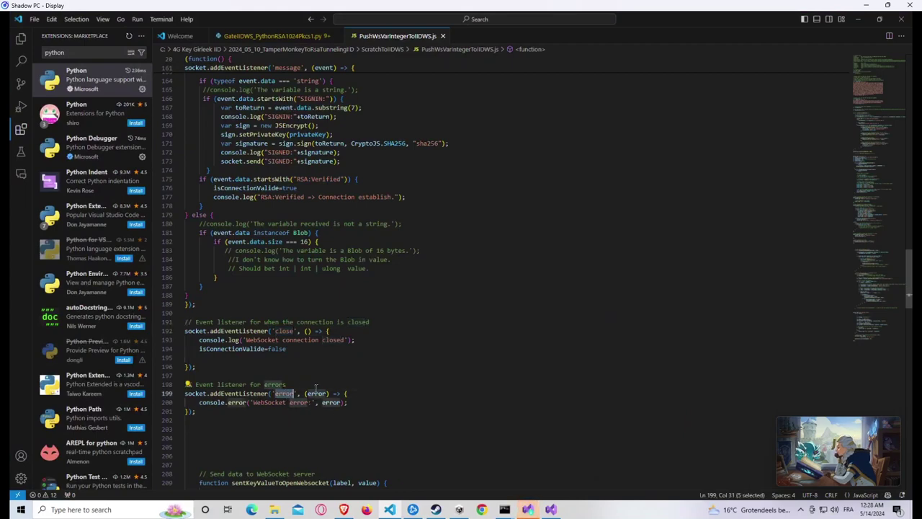
scroll(310, 369, "up", 4)
scroll(309, 367, "up", 2)
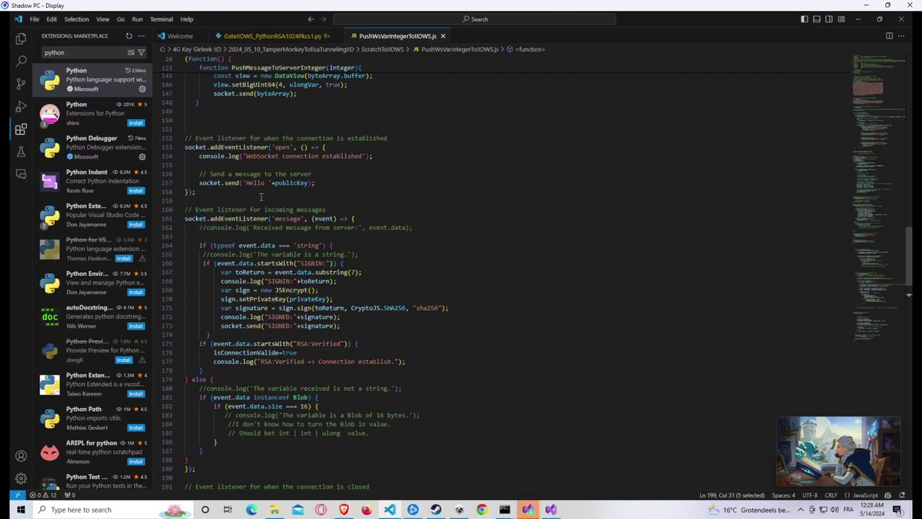
scroll(302, 200, "up", 1)
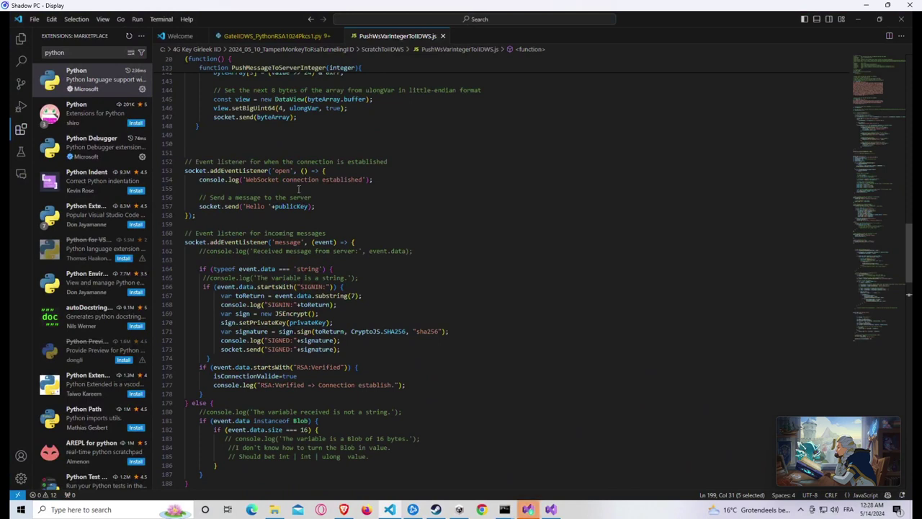
double_click(257, 206)
scroll(278, 195, "down", 3)
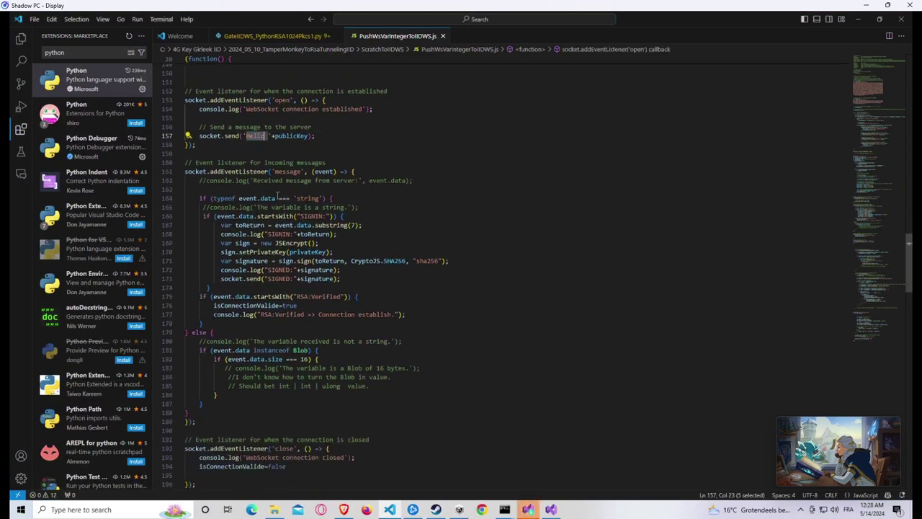
left_click(277, 225)
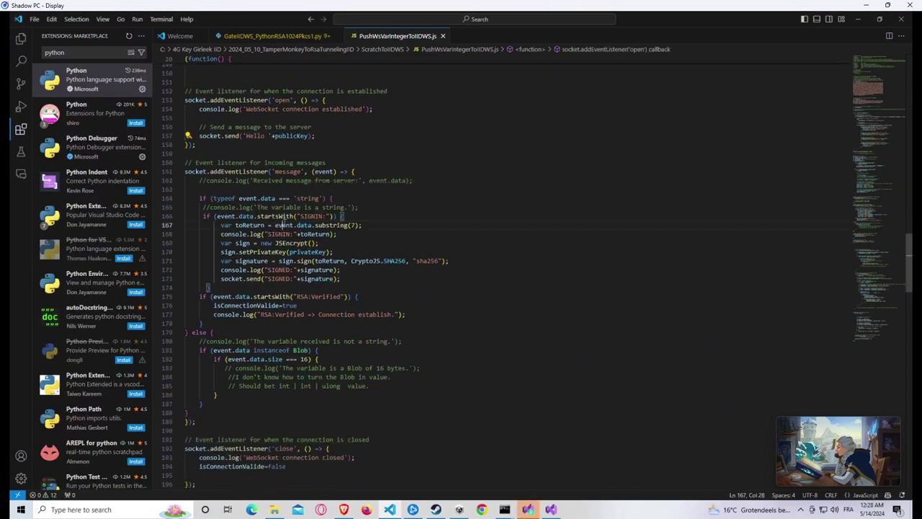
Locate the monitor_value_3Yexa and monitor_label_c1iok class names in the script.
scroll(294, 247, "down", 2)
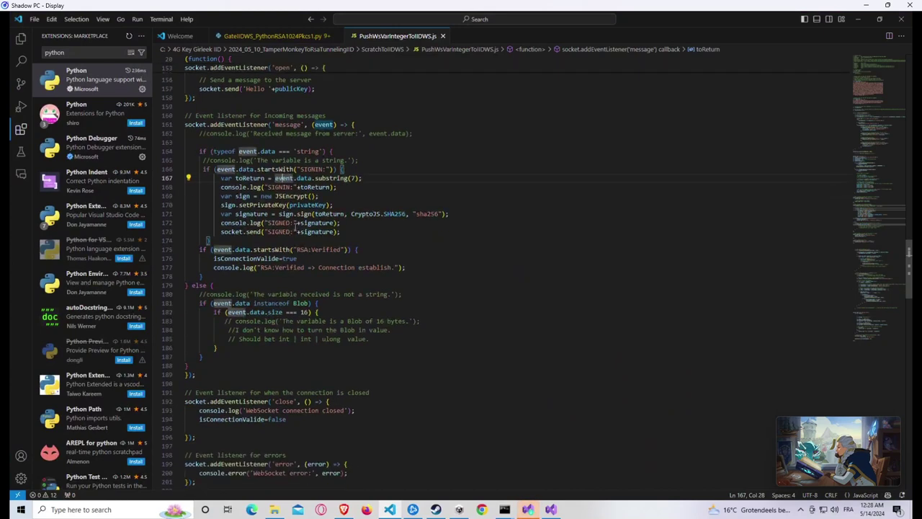
scroll(306, 247, "down", 2)
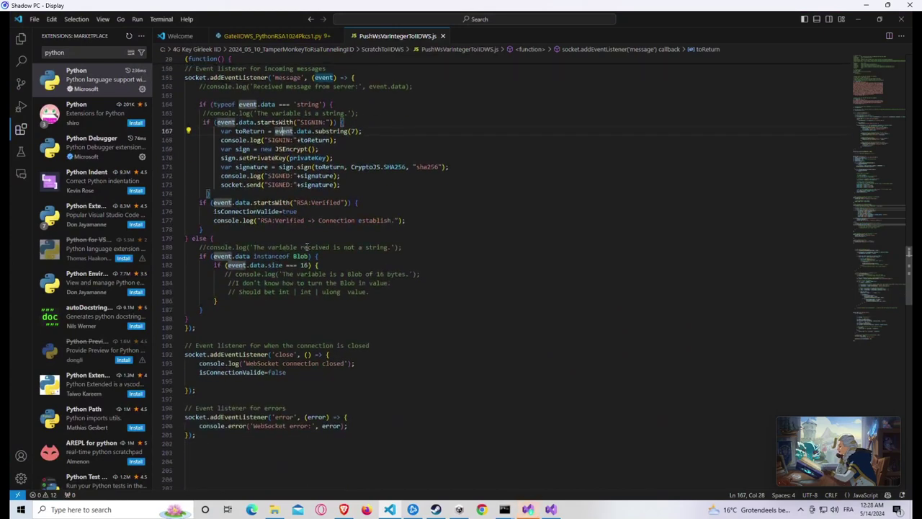
scroll(310, 338, "down", 2)
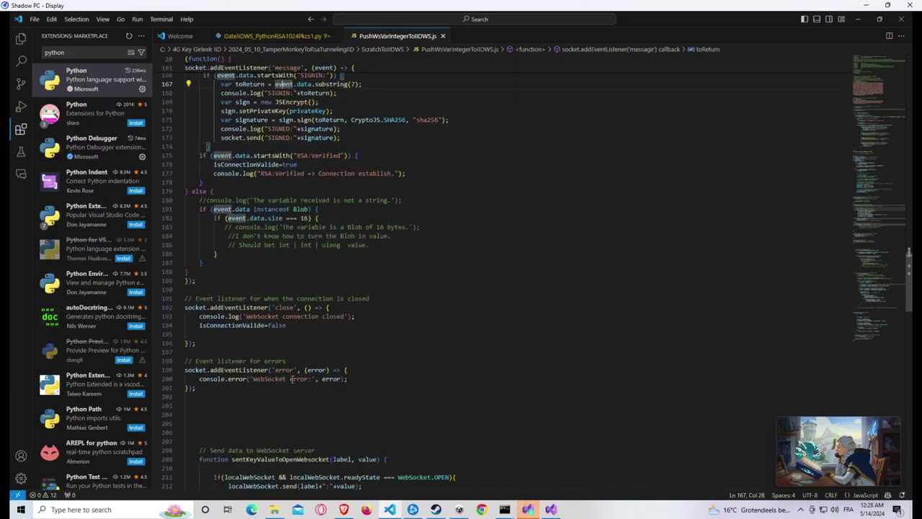
scroll(306, 295, "up", 2)
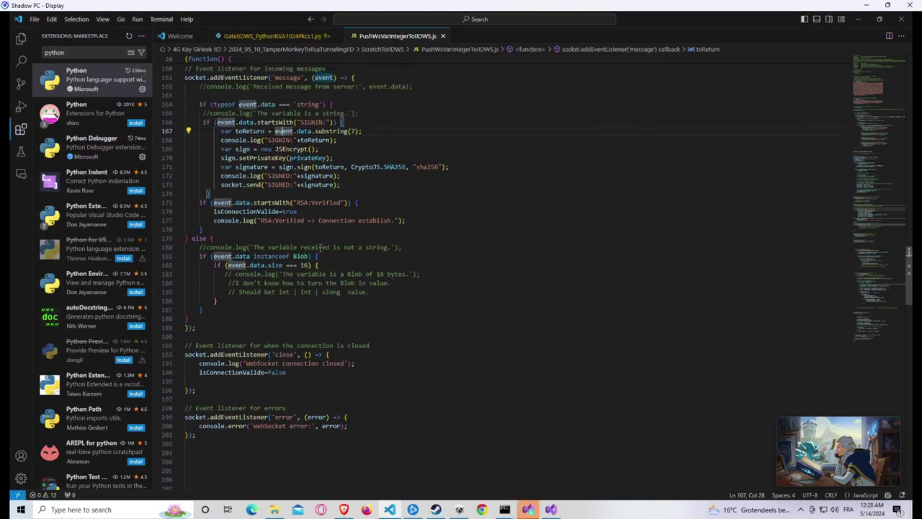
scroll(323, 230, "up", 3)
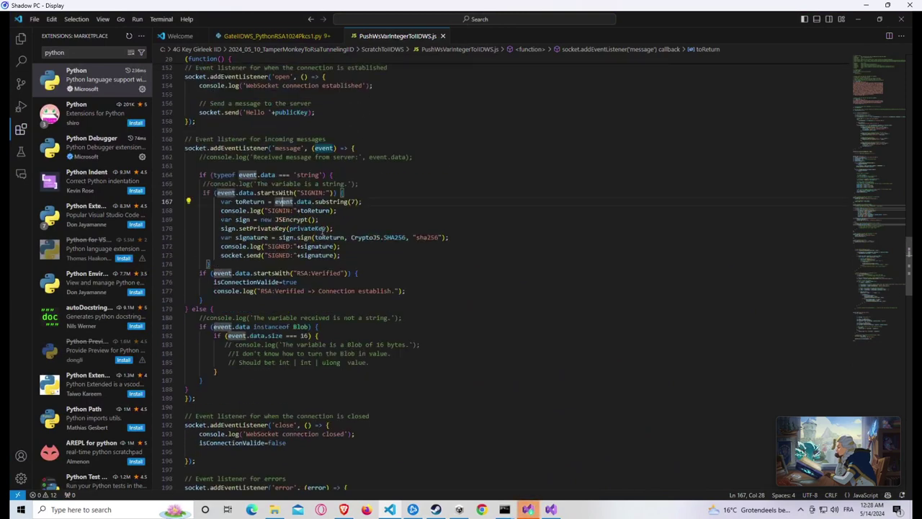
scroll(322, 229, "up", 2)
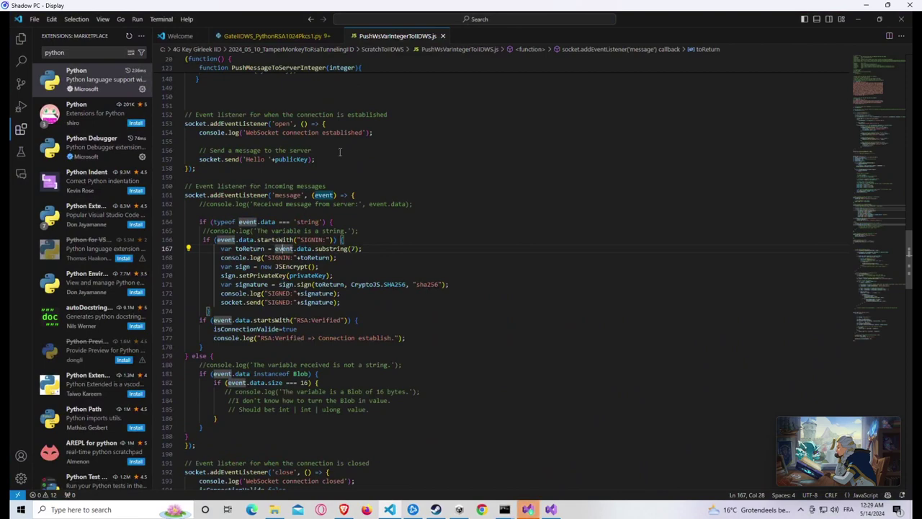
scroll(297, 162, "up", 8)
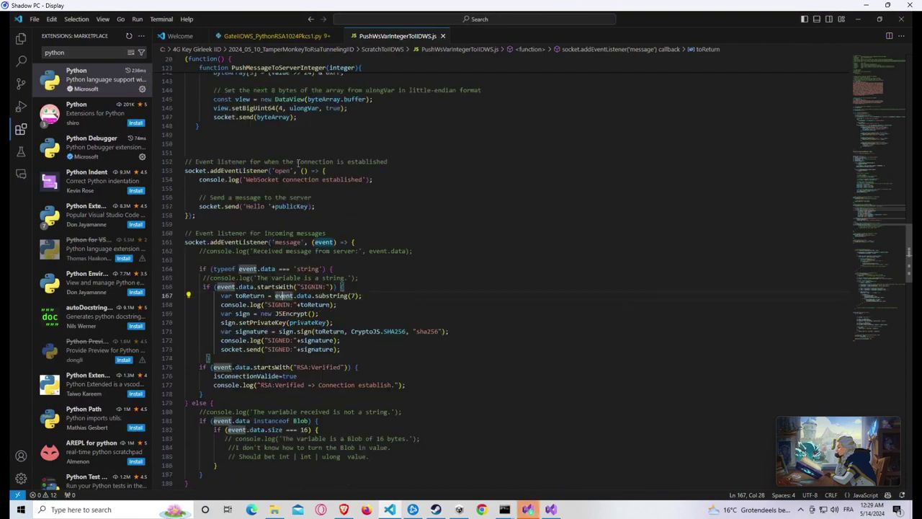
scroll(298, 165, "down", 20)
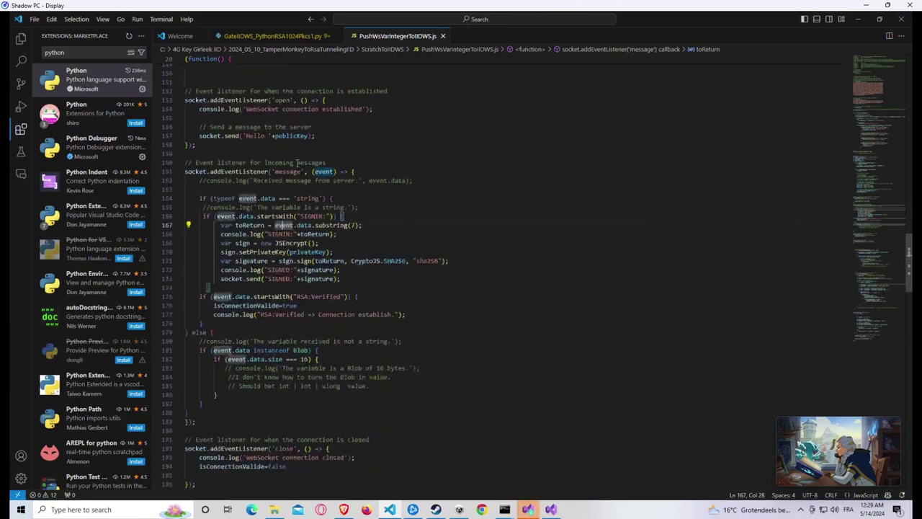
scroll(295, 182, "down", 2)
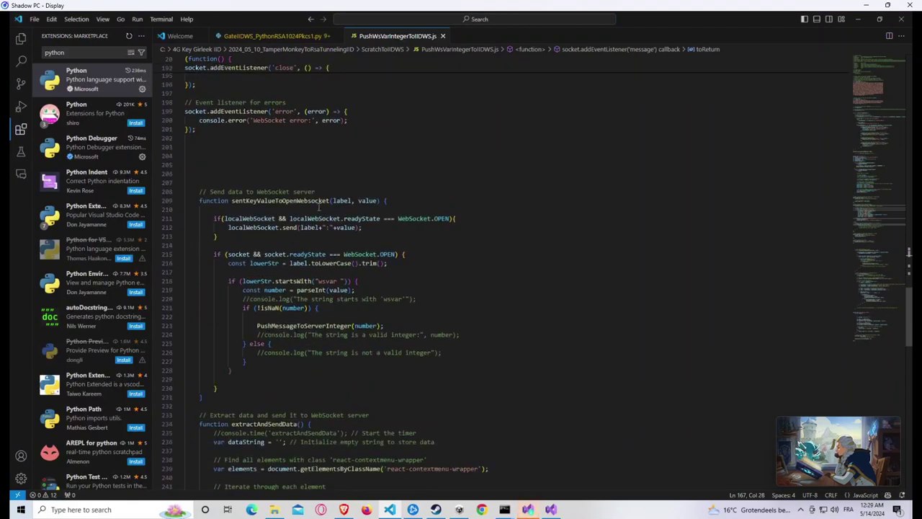
scroll(320, 206, "down", 9)
double_click(414, 329)
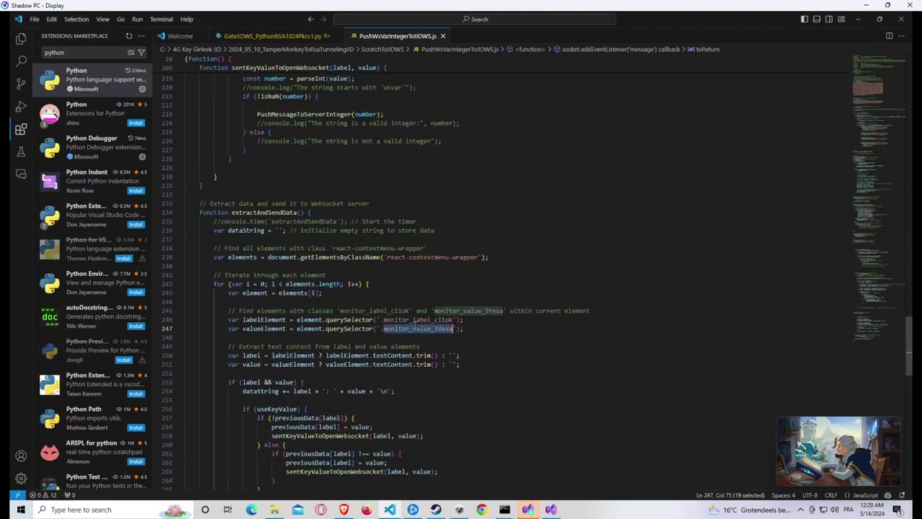
double_click(418, 319)
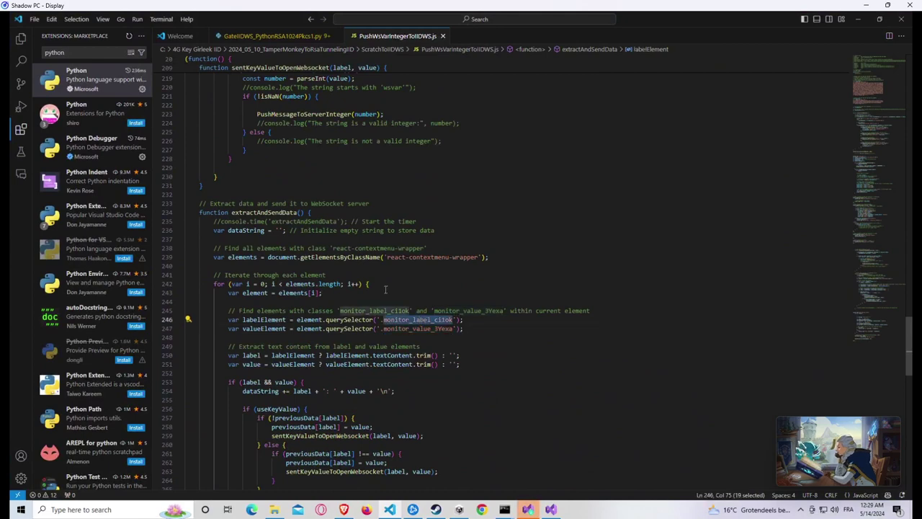
Check the WebSocket server address on line 110, then scroll back to line 1.
scroll(385, 289, "down", 3)
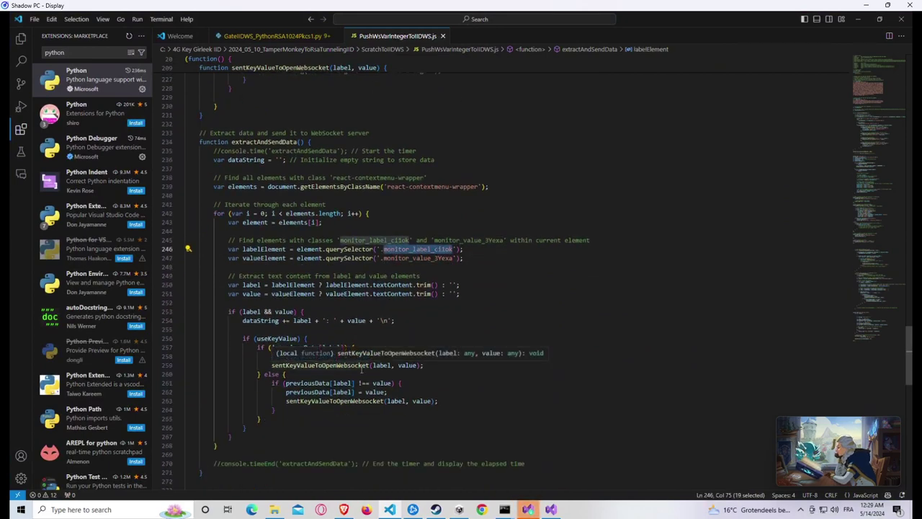
scroll(355, 367, "down", 4)
scroll(352, 337, "down", 4)
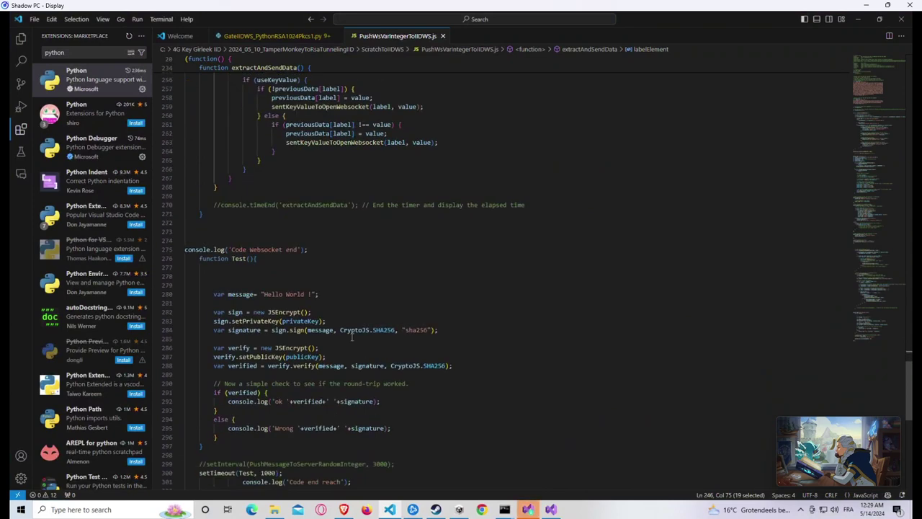
scroll(342, 295, "up", 10)
scroll(342, 295, "up", 20)
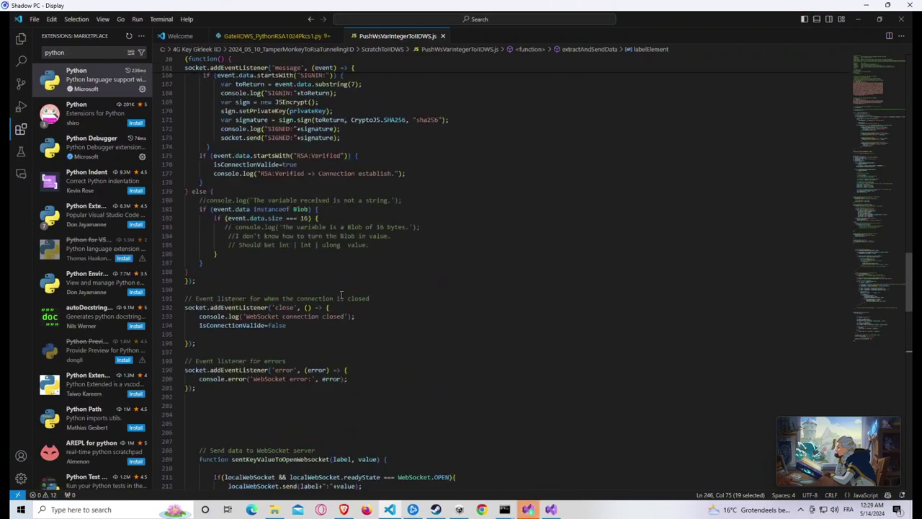
scroll(342, 294, "up", 12)
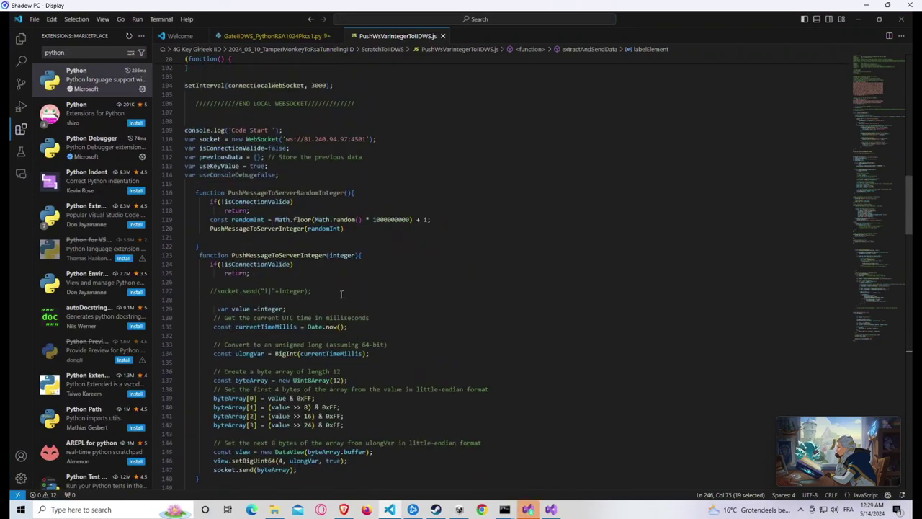
left_click_drag(286, 257, 326, 257)
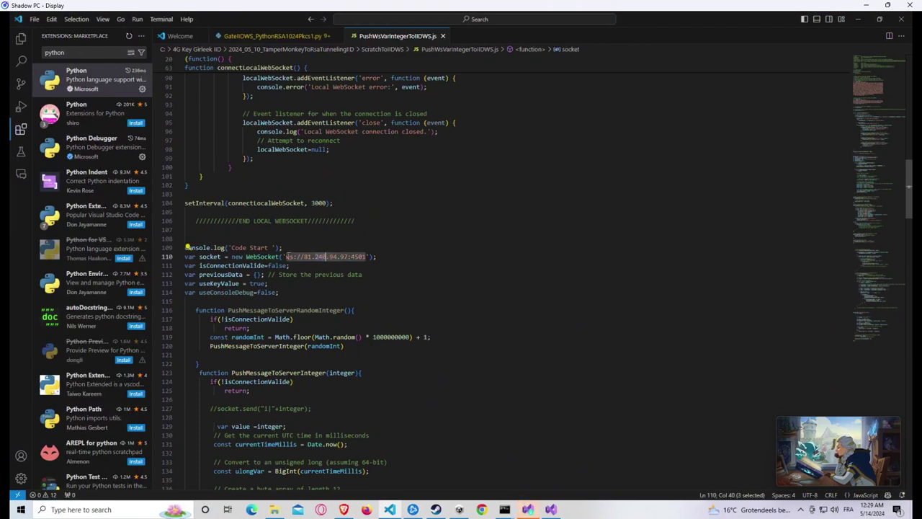
left_click(307, 247)
scroll(335, 249, "up", 5)
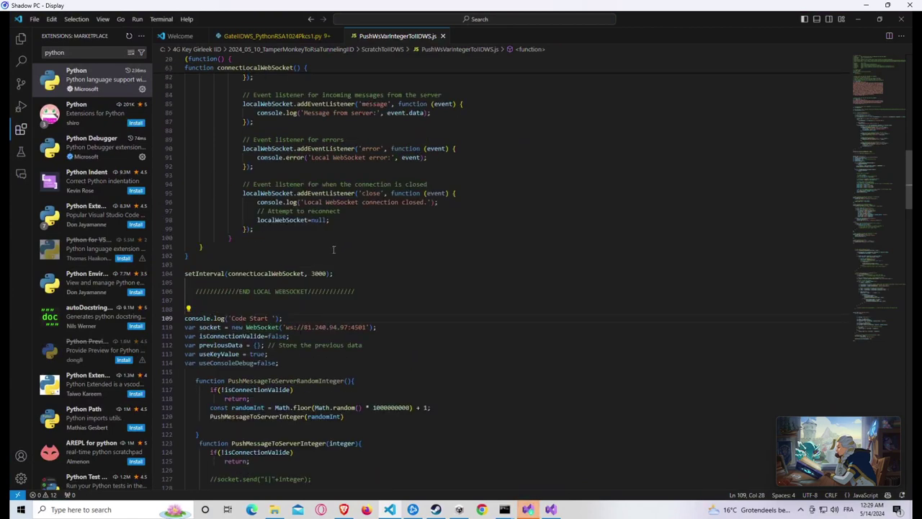
scroll(344, 255, "up", 5)
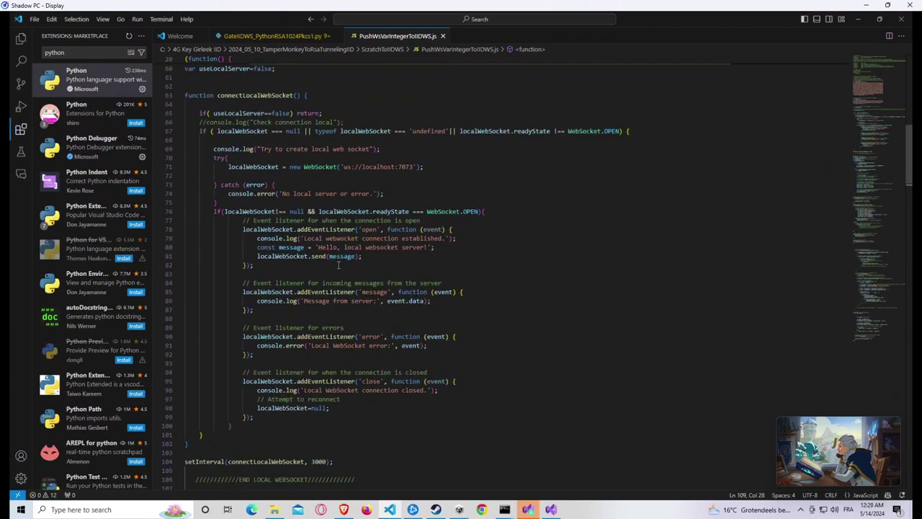
scroll(339, 264, "up", 3)
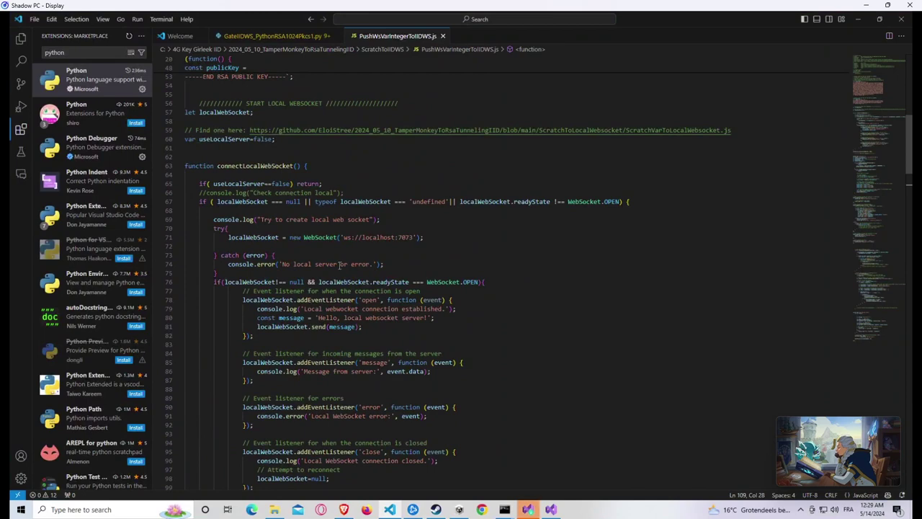
scroll(340, 264, "up", 15)
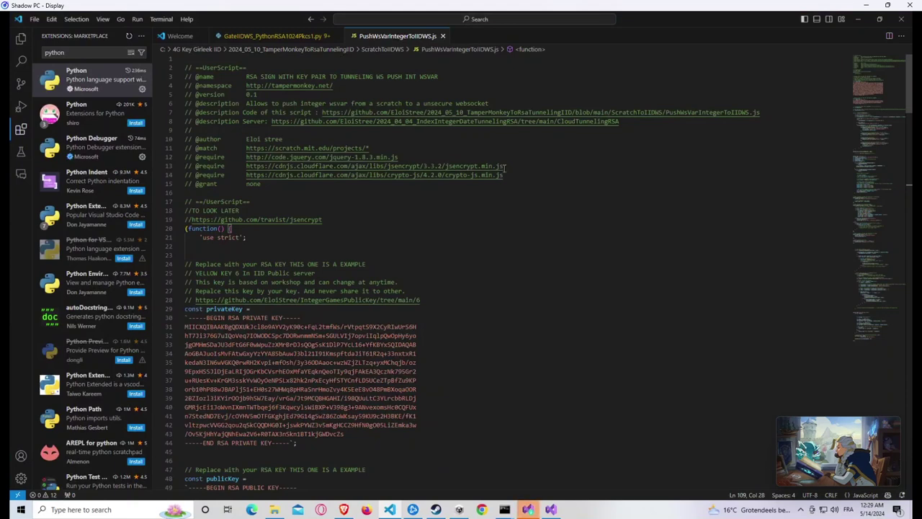
left_click_drag(511, 175, 183, 160)
left_click(231, 174)
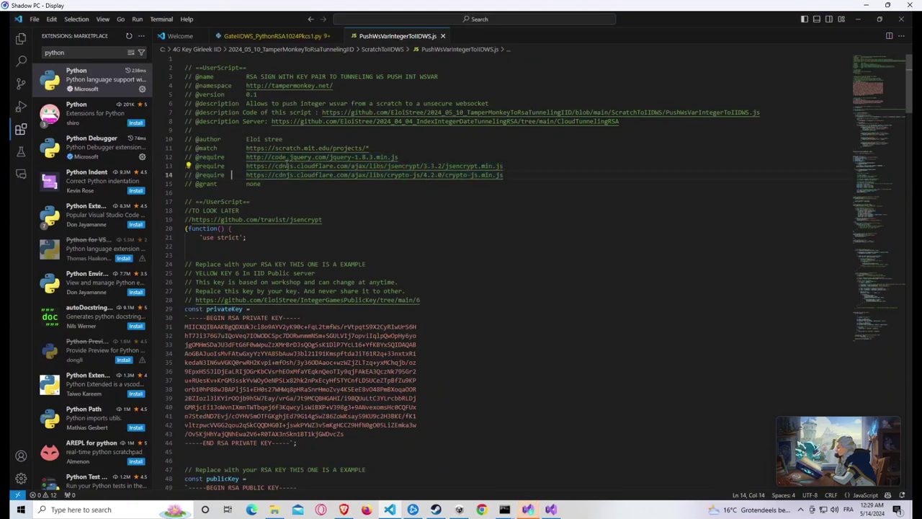
double_click(332, 157)
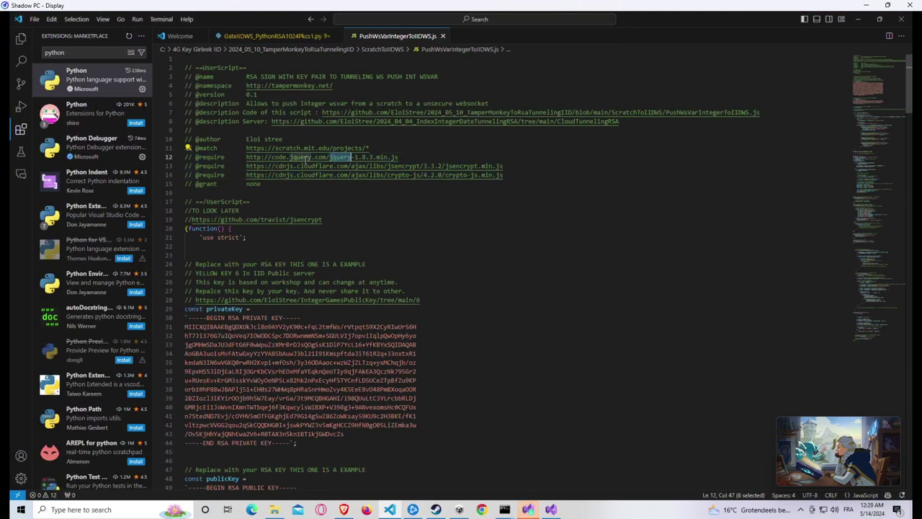
double_click(301, 157)
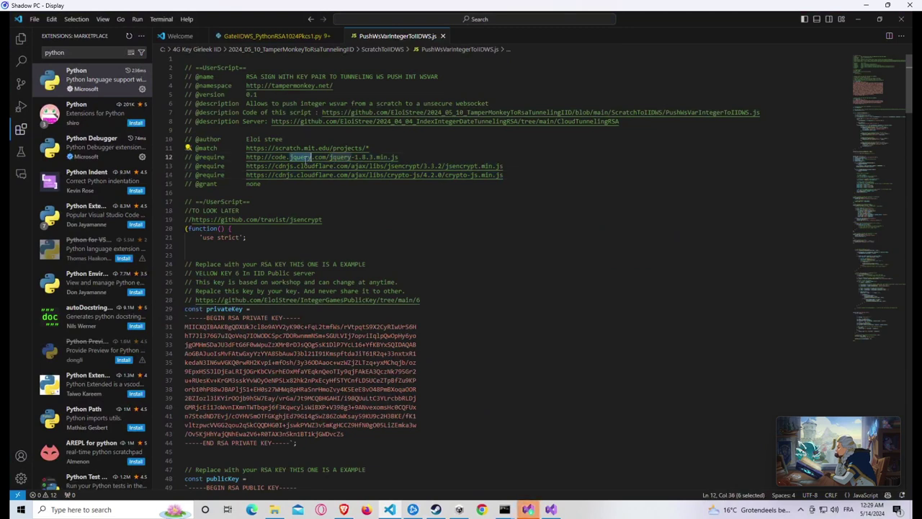
double_click(315, 175)
double_click(398, 175)
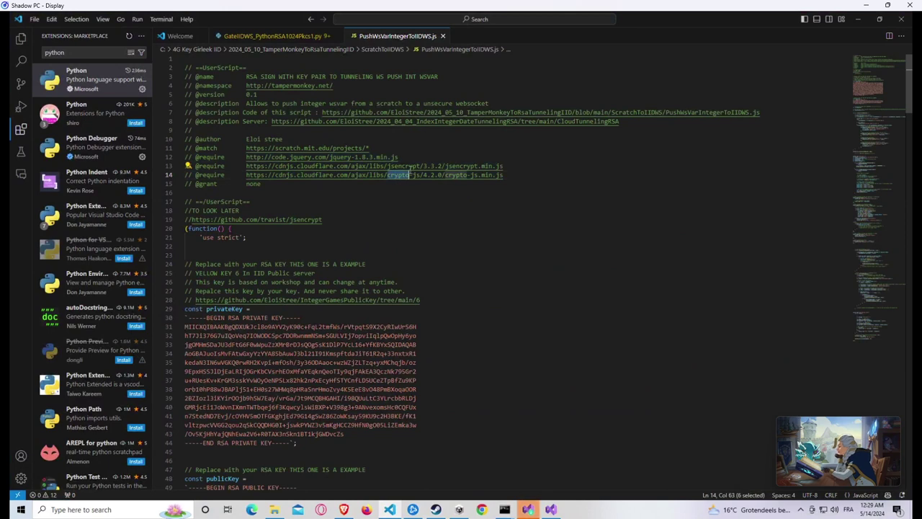
double_click(404, 166)
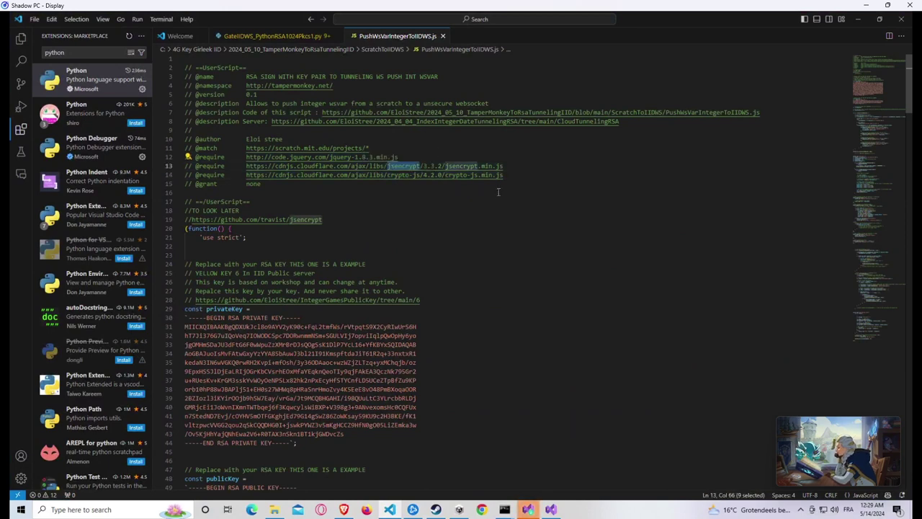
Select the entire userscript with Ctrl+A and minimize Visual Studio Code.
left_click_drag(512, 180, 247, 175)
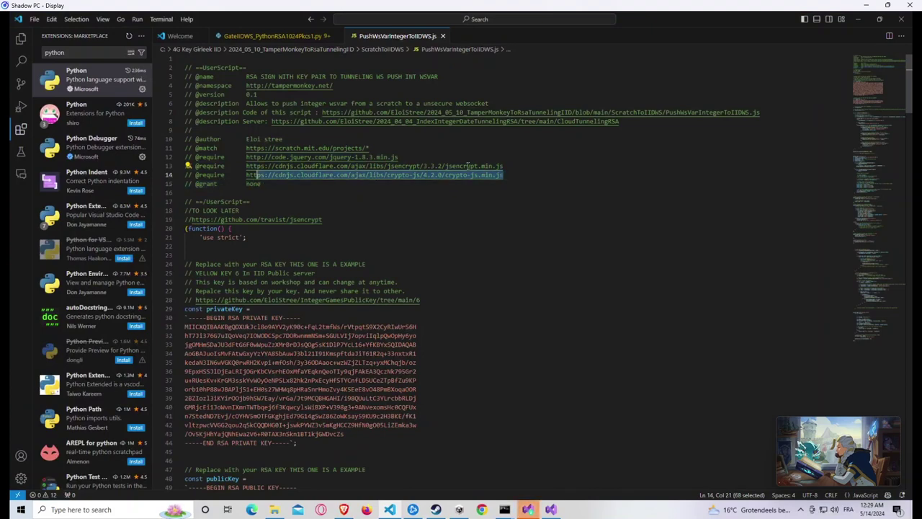
left_click(433, 175)
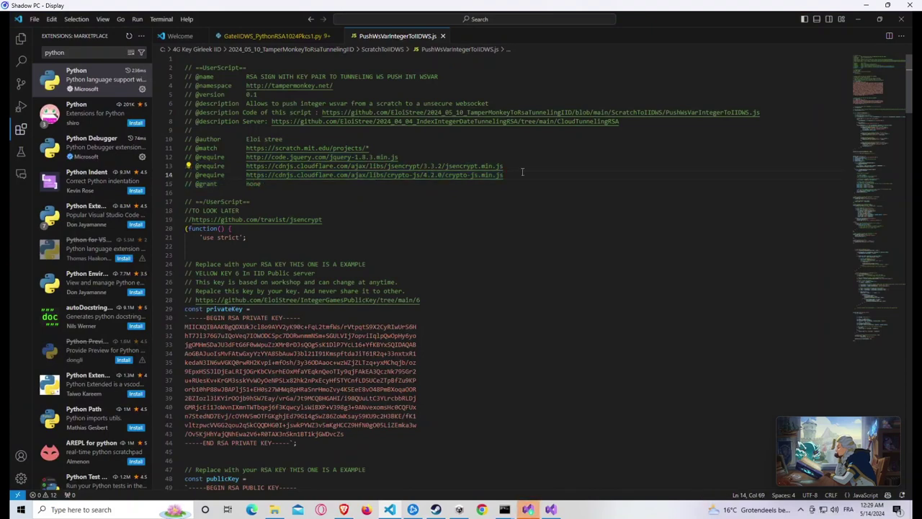
key("ctrl+a")
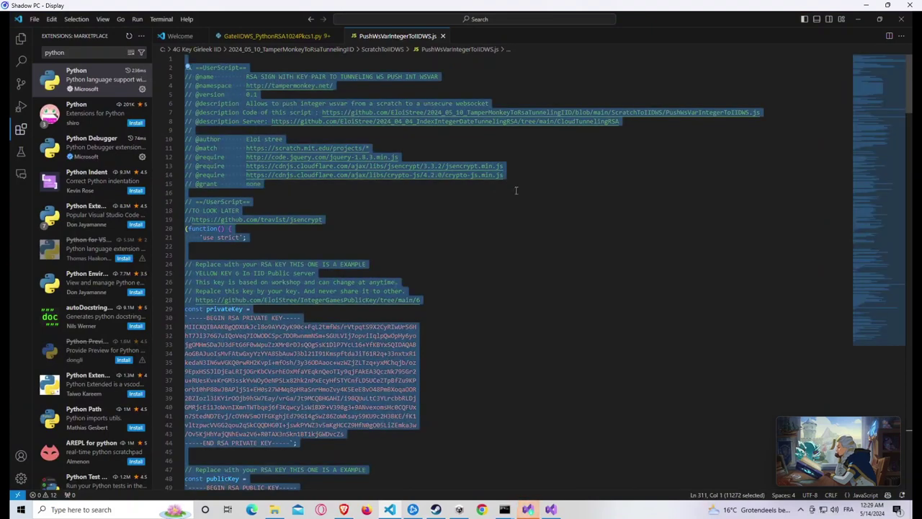
left_click(857, 18)
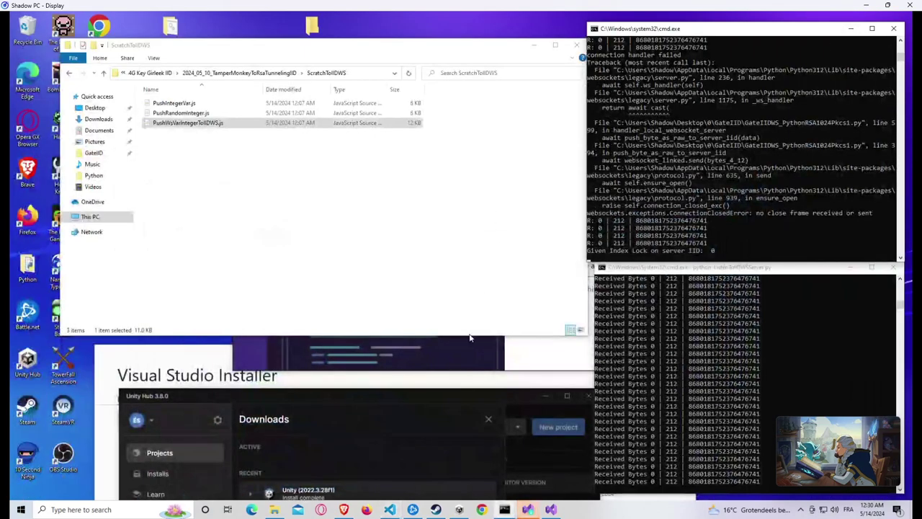
Bring Brave forward maximized and start a new userscript from the Tampermonkey dashboard.
left_click(344, 509)
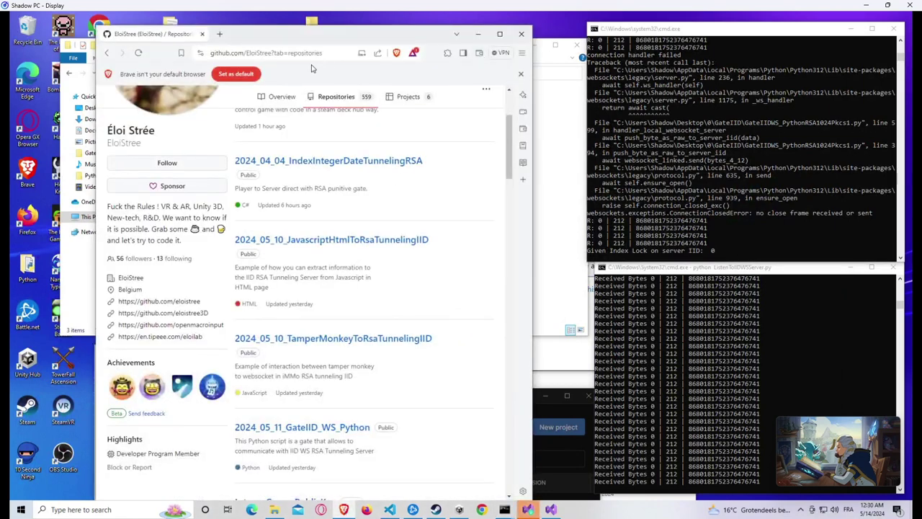
left_click(499, 34)
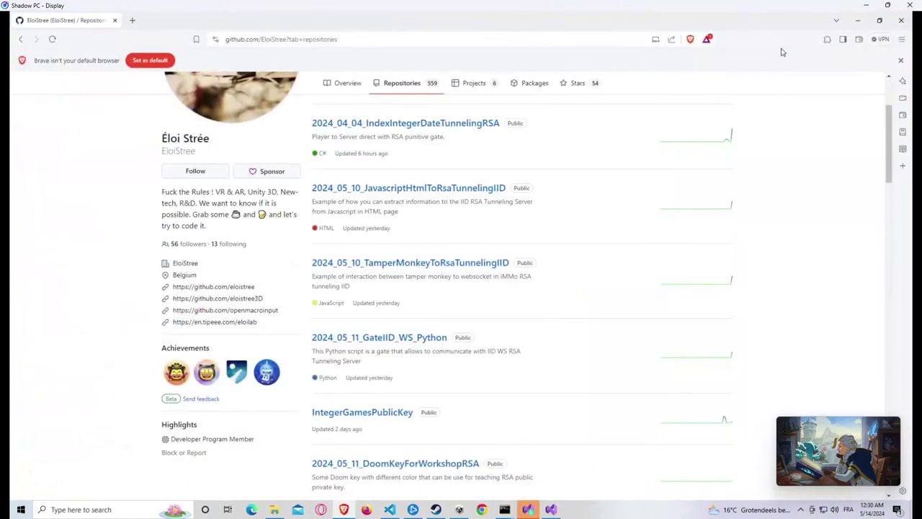
left_click(829, 40)
left_click(745, 113)
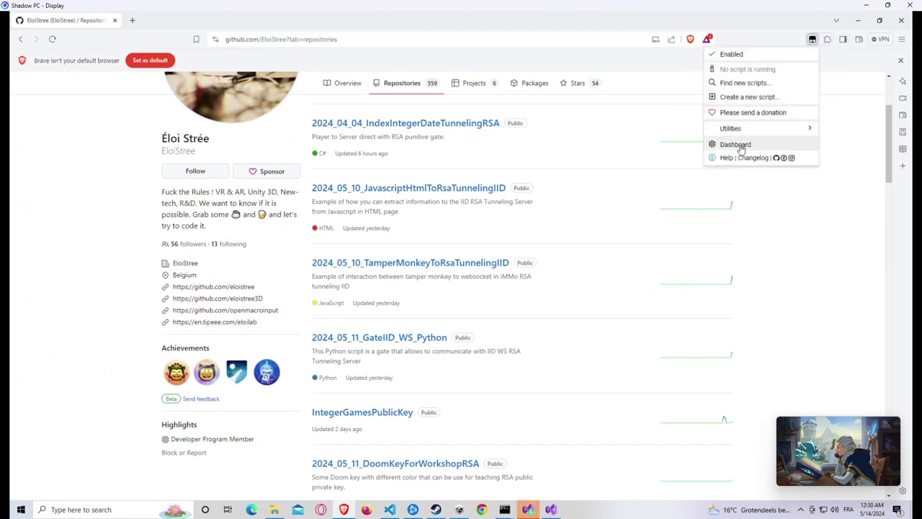
left_click(734, 144)
left_click(685, 88)
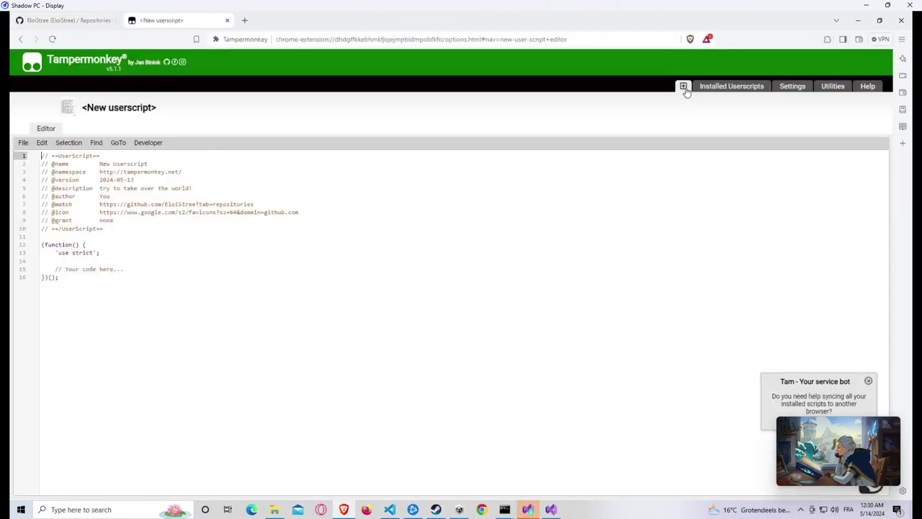
Replace the template code with the copied userscript and save it.
left_click(319, 248)
key("ctrl+a")
key("ctrl+v")
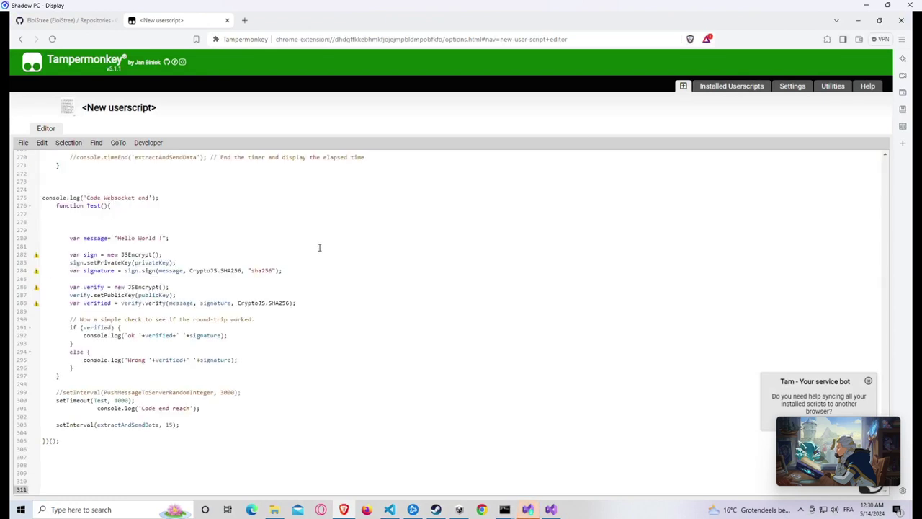
key("ctrl+s")
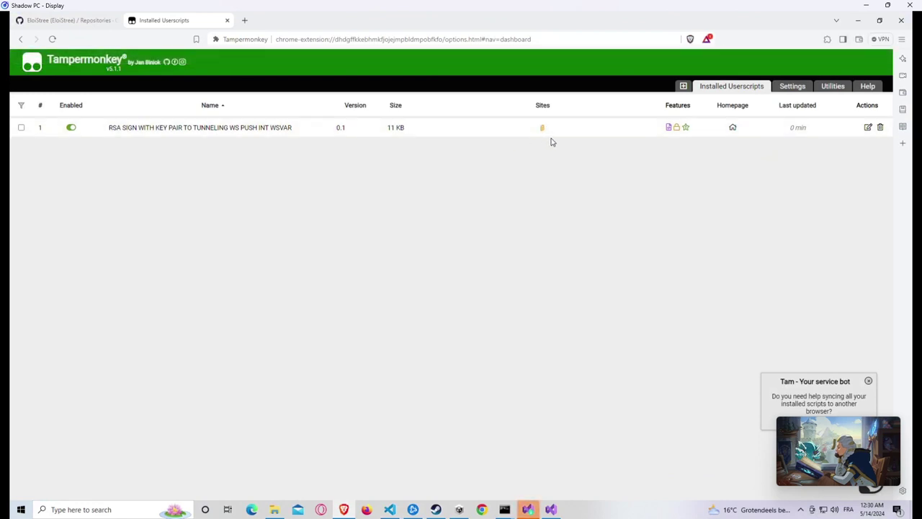
Open a blank new browser tab and return to the Installed Userscripts list.
left_click(244, 20)
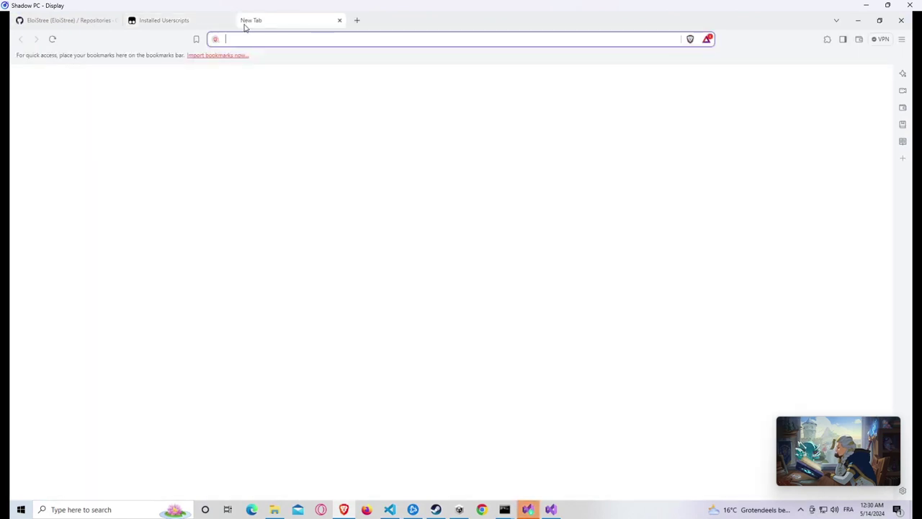
type("sca")
left_click(182, 20)
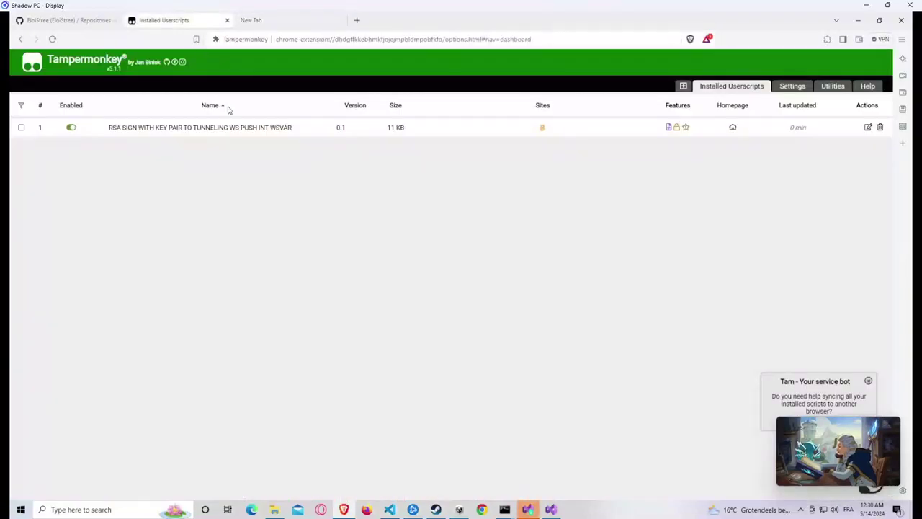
Switch back to Visual Studio Code with PushWsVarIntegerToIIDWS.js in front.
key("alt+Tab")
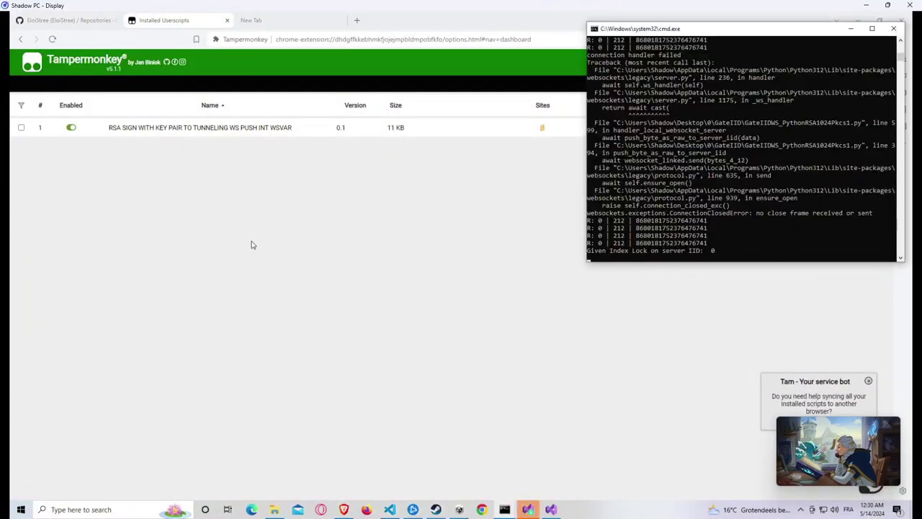
key("alt+Tab")
key("Tab")
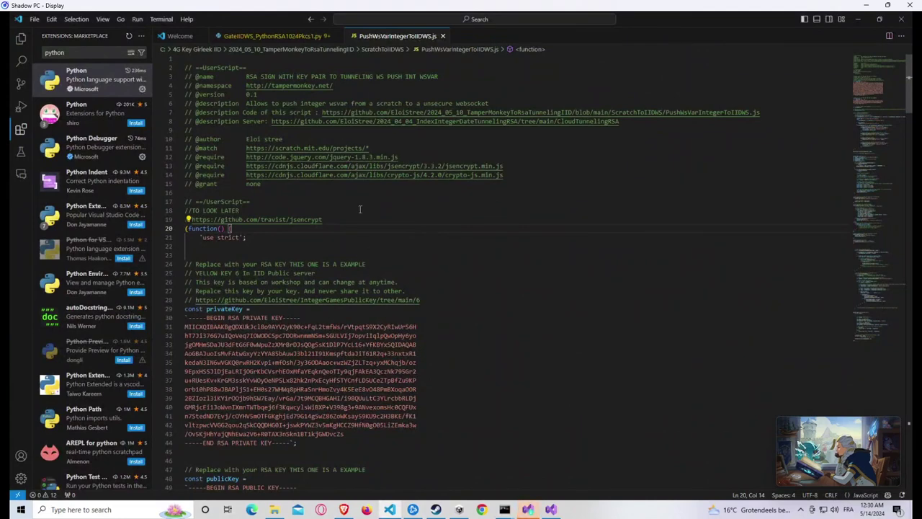
left_click(287, 37)
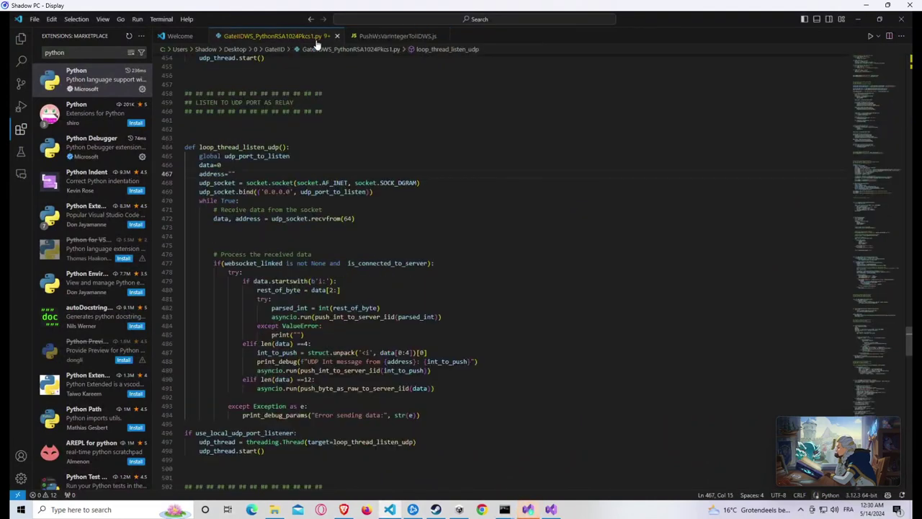
left_click(397, 36)
key("alt+Tab")
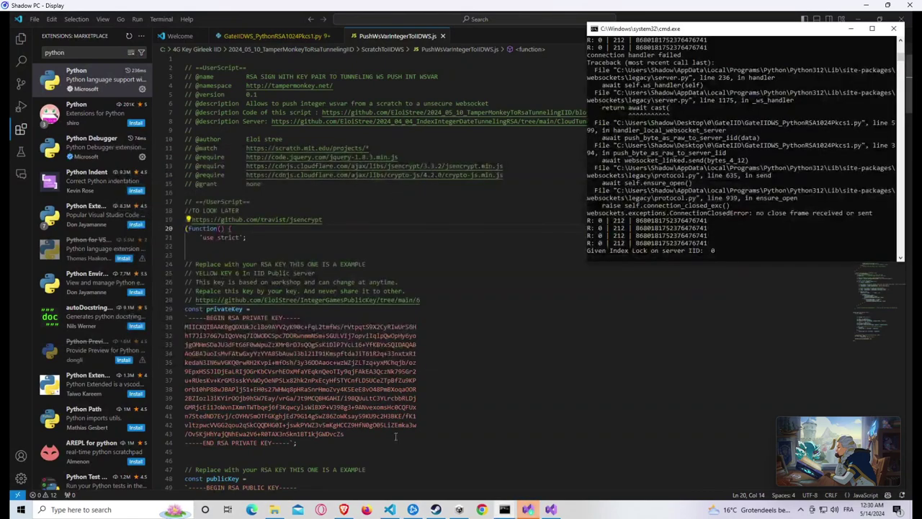
left_click(395, 436)
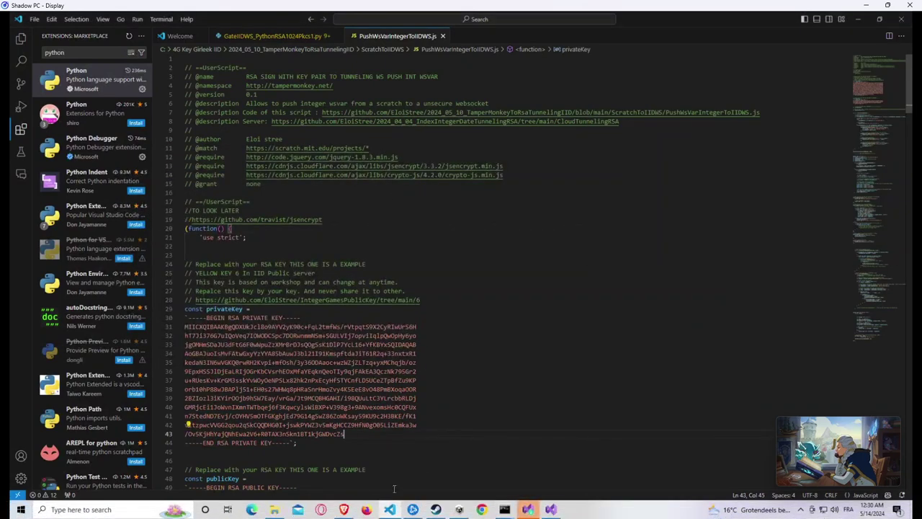
In the other browser, look through its tabs and select the Scratch project's address.
left_click(344, 509)
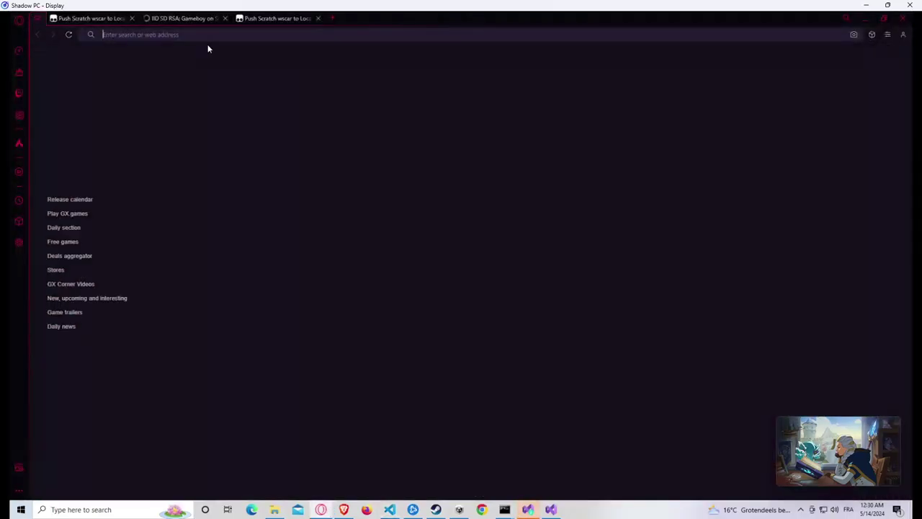
left_click(196, 19)
left_click(256, 22)
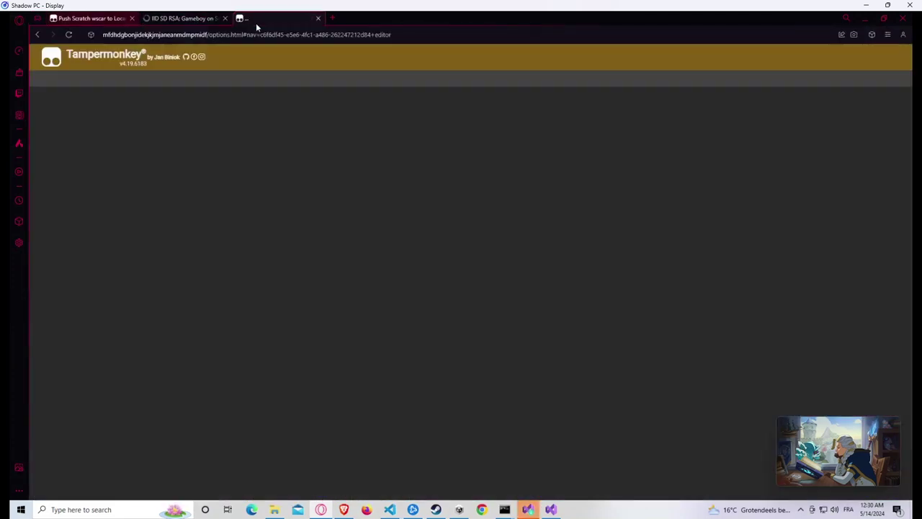
left_click(196, 20)
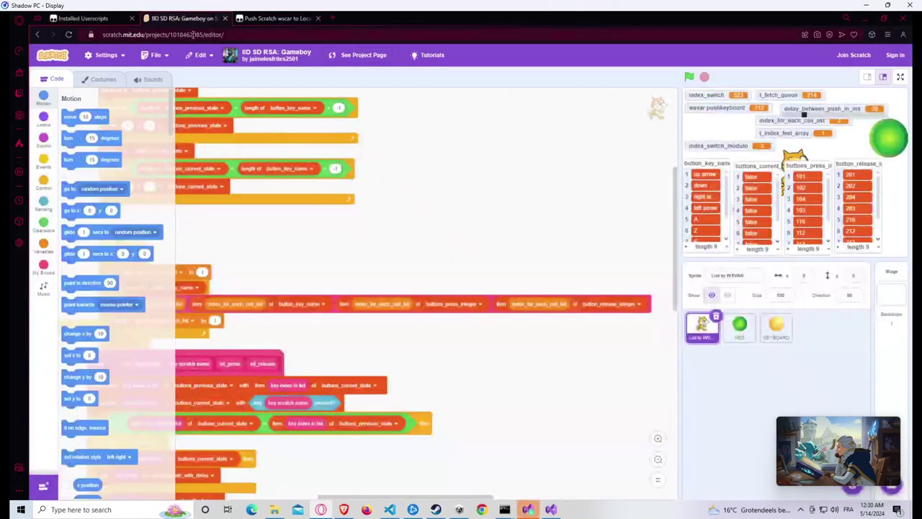
left_click(193, 35)
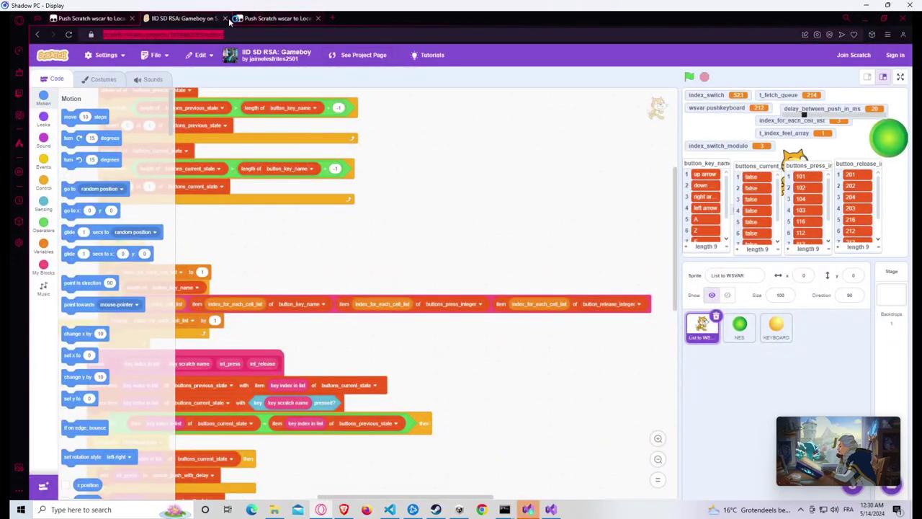
Quit Opera and bring the Tampermonkey dashboard window to the front.
left_click(903, 18)
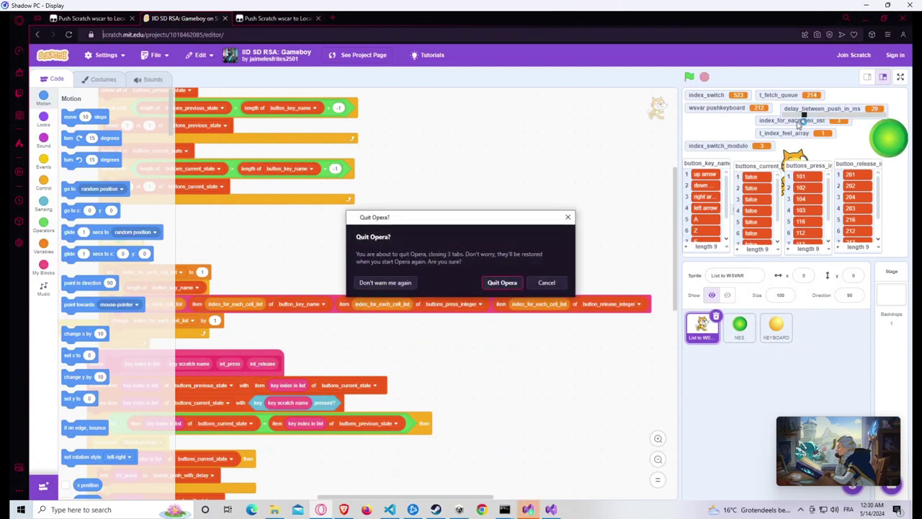
left_click(502, 283)
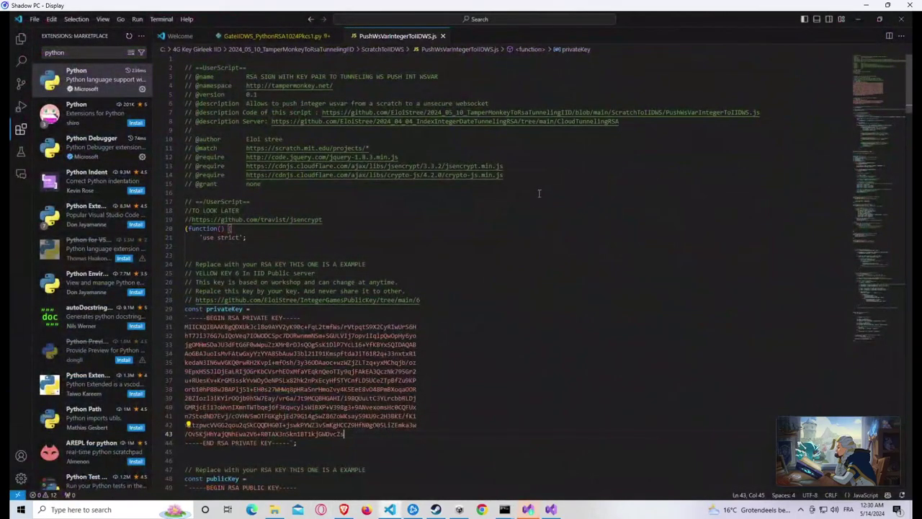
key("alt+Tab")
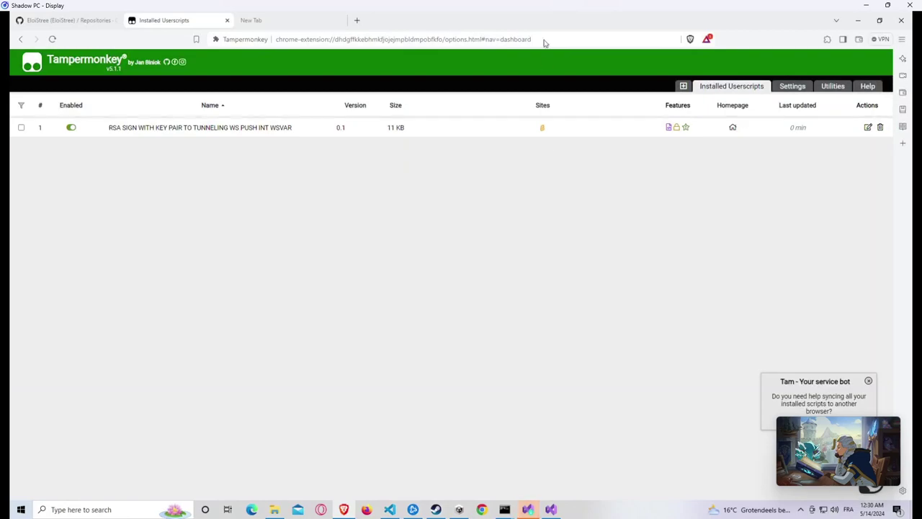
Re-maximize the remote desktop window and drag the browser left into a smaller window.
double_click(572, 13)
left_click_drag(562, 100, 353, 101)
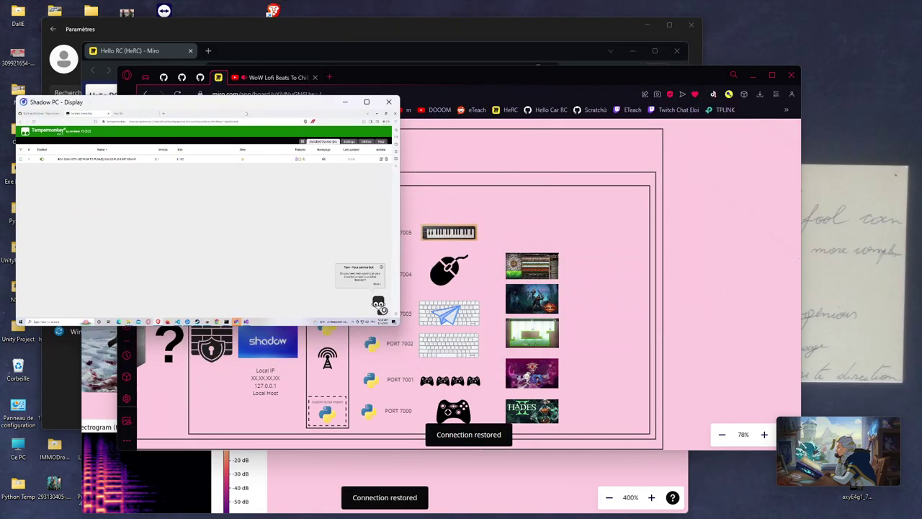
double_click(354, 102)
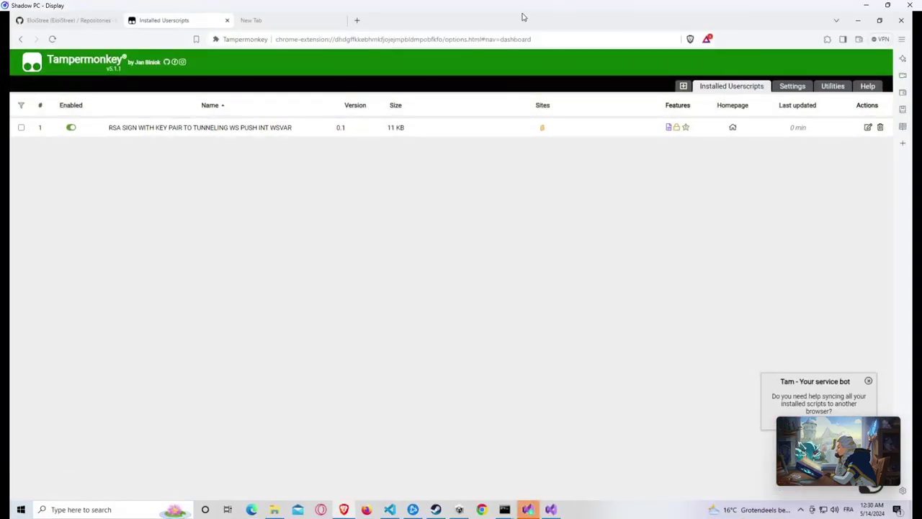
left_click_drag(557, 27, 234, 35)
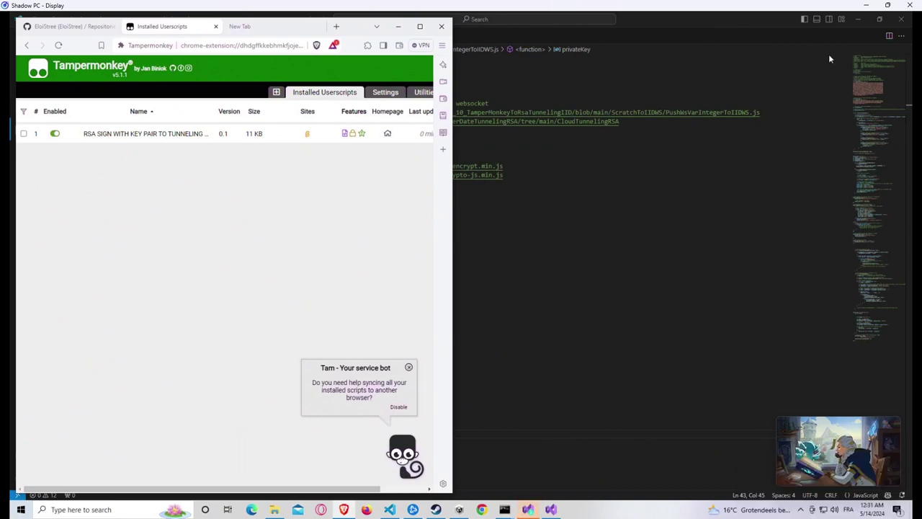
Load the pasted Scratch project editor address in the new tab, trimming the stray 'sca' prefix.
left_click(858, 18)
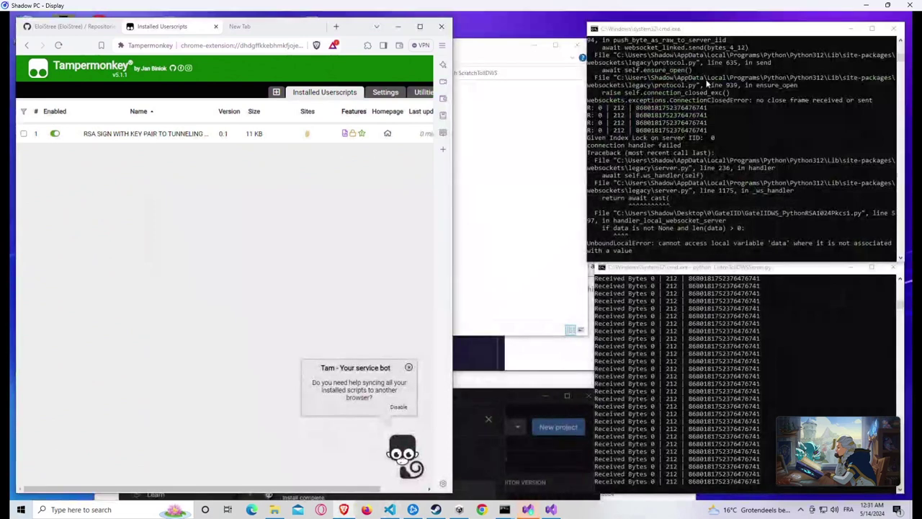
left_click_drag(688, 31, 590, 37)
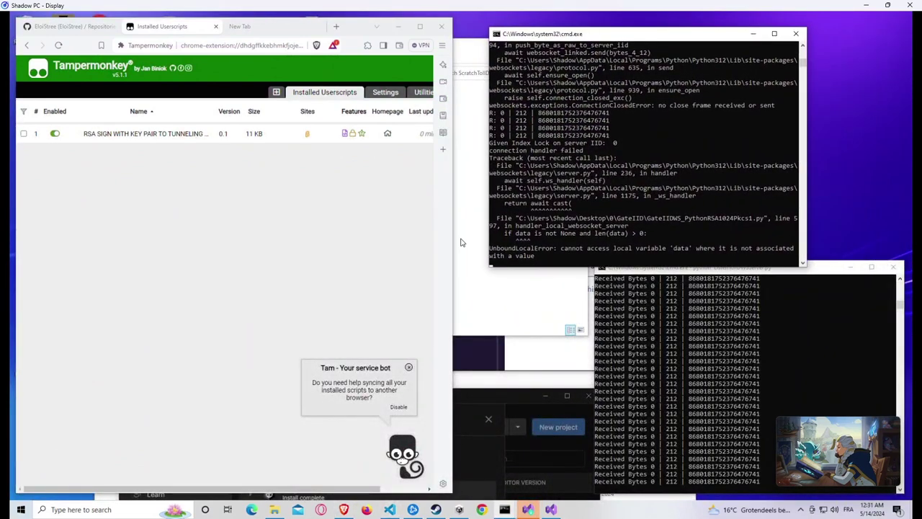
left_click(215, 261)
left_click(245, 26)
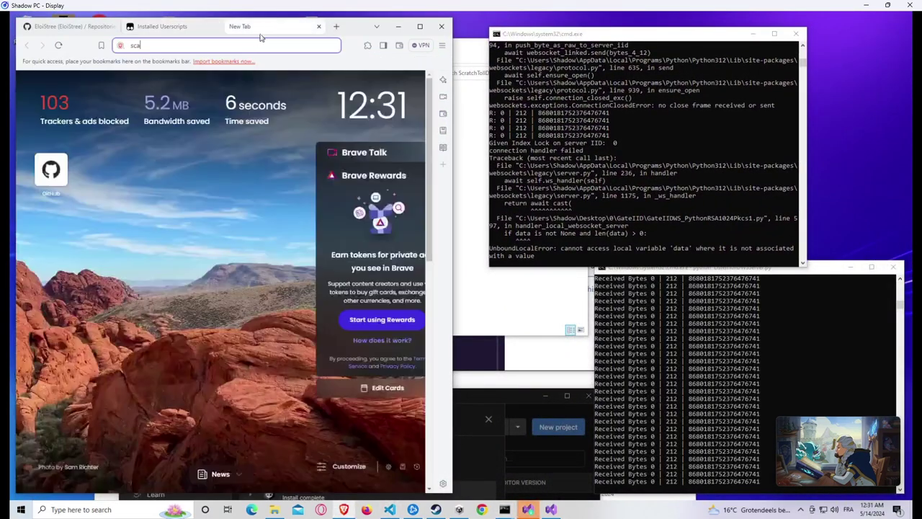
key("ctrl+v")
key("Home")
key("Delete")
key("Delete")
key("Delete")
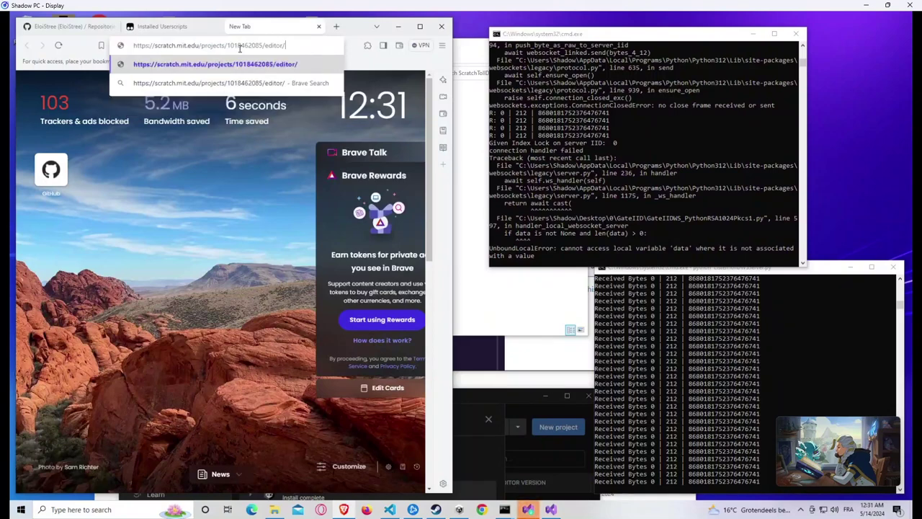
key("Return")
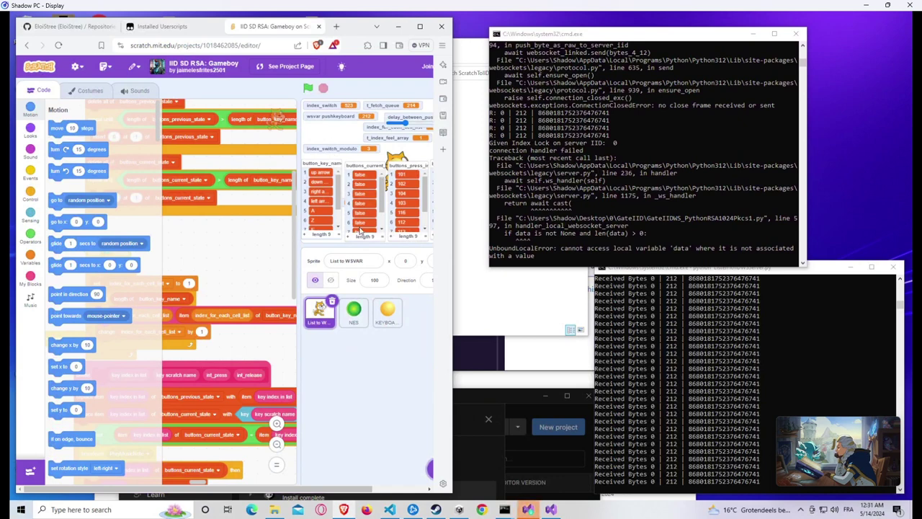
Widen the browser, run the project's scripts, and close the gate error console.
left_click_drag(454, 363, 532, 361)
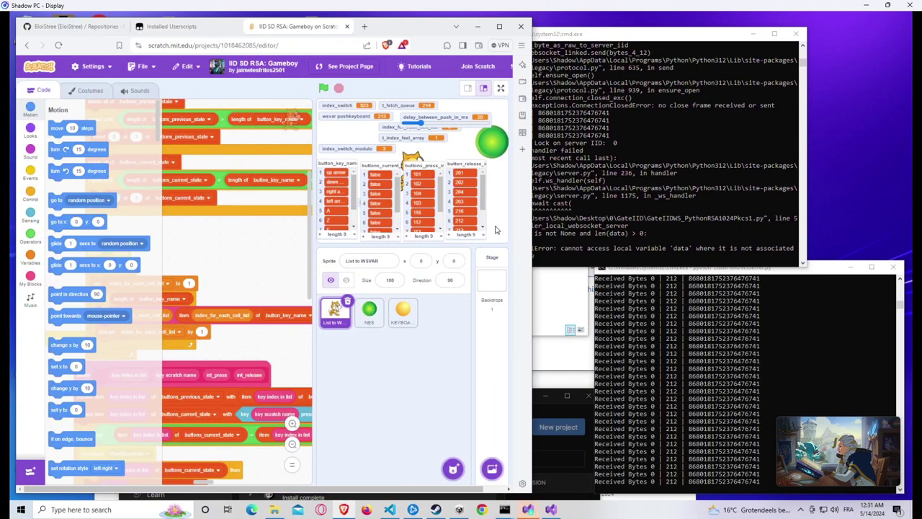
left_click(323, 87)
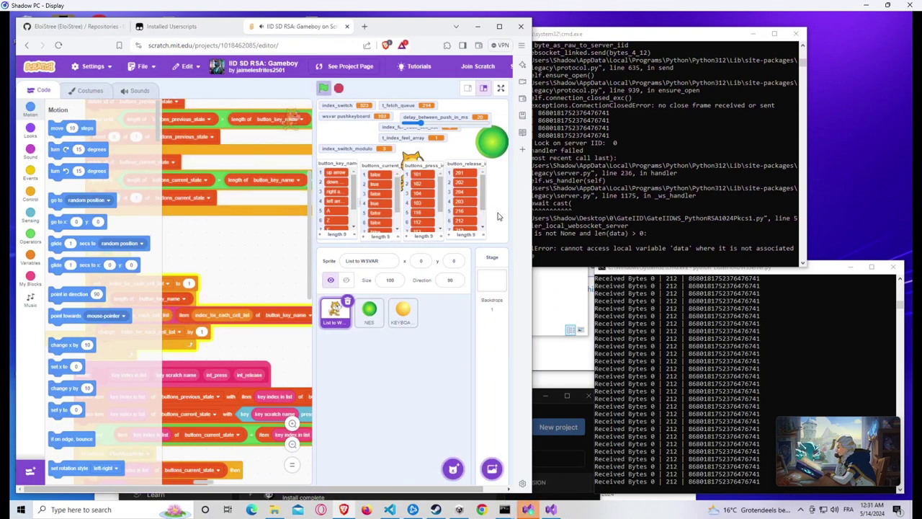
left_click(598, 215)
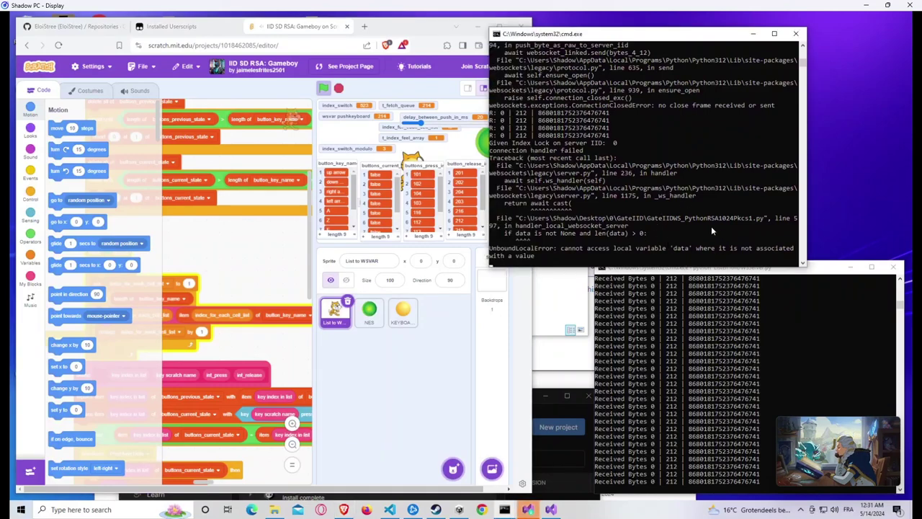
left_click(796, 33)
left_click(555, 79)
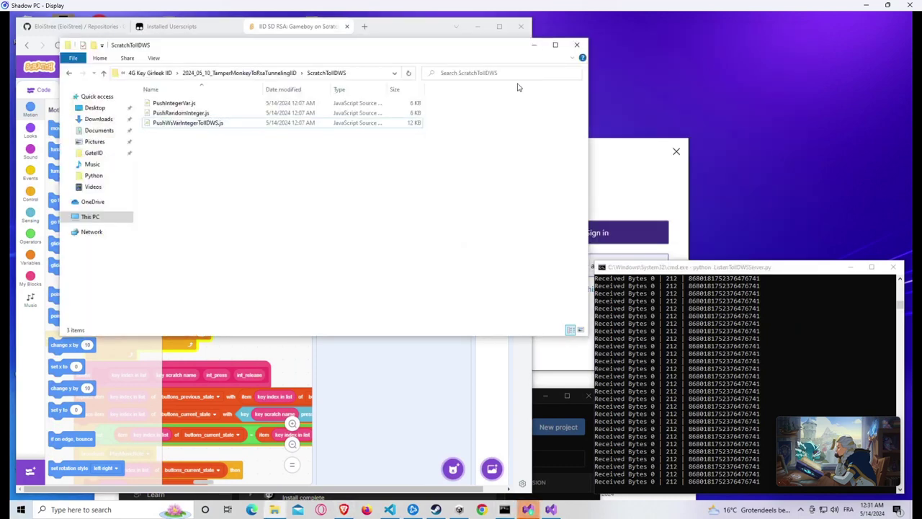
Run Launch Gate.bat from Desktop > 0 > GateIID and park its console narrowed at the top right.
left_click_drag(453, 39, 749, 46)
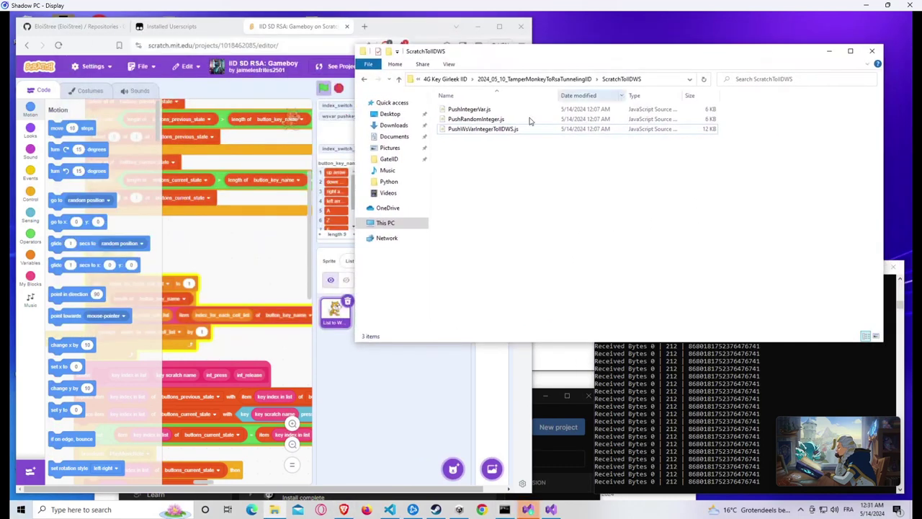
left_click(389, 114)
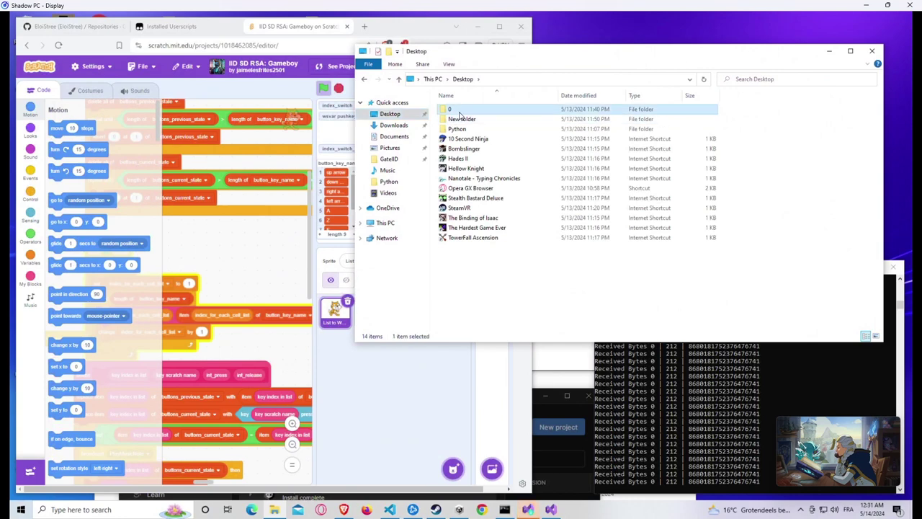
double_click(459, 111)
double_click(459, 110)
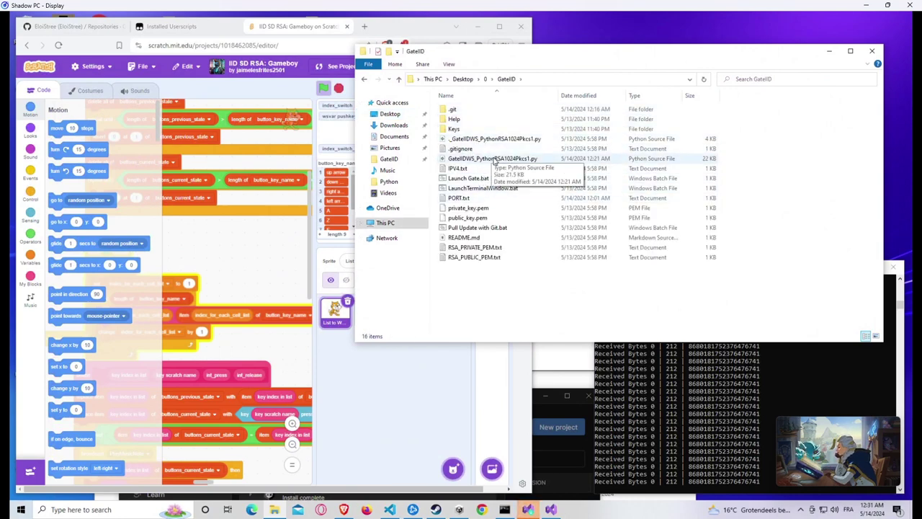
double_click(474, 178)
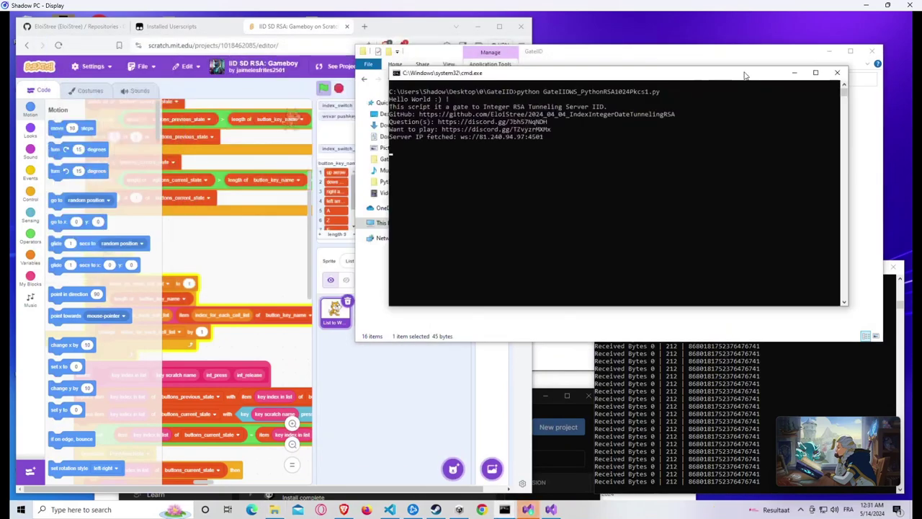
left_click_drag(746, 75, 803, 30)
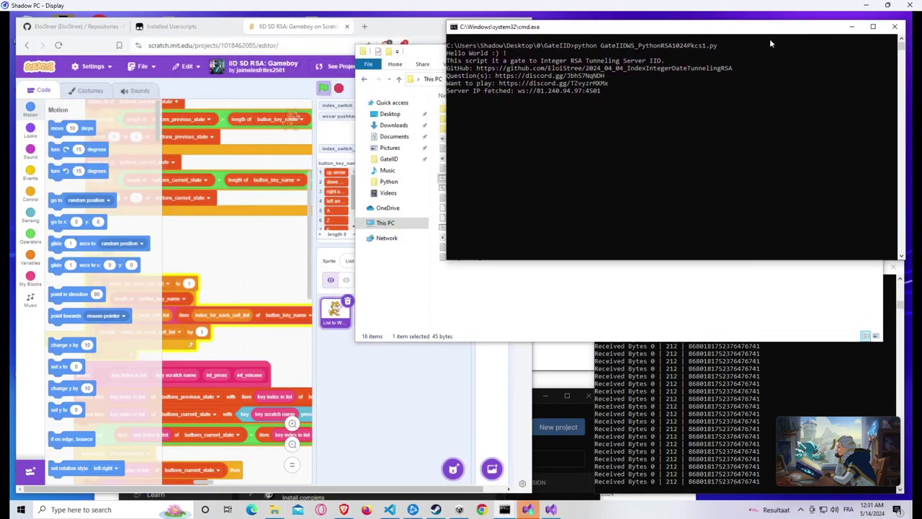
left_click_drag(443, 154, 547, 155)
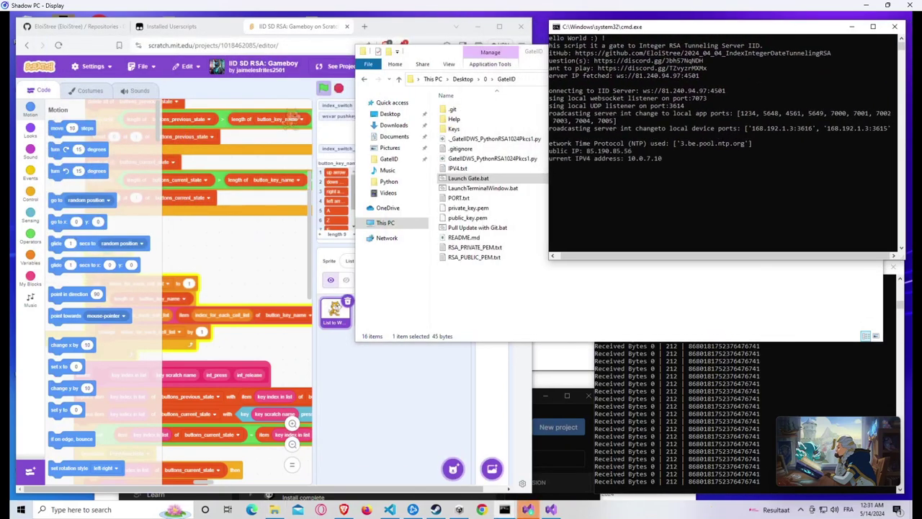
left_click(541, 294)
Minimize the GateIID folder, select the Scratch Stage and maximize the browser.
left_click(829, 50)
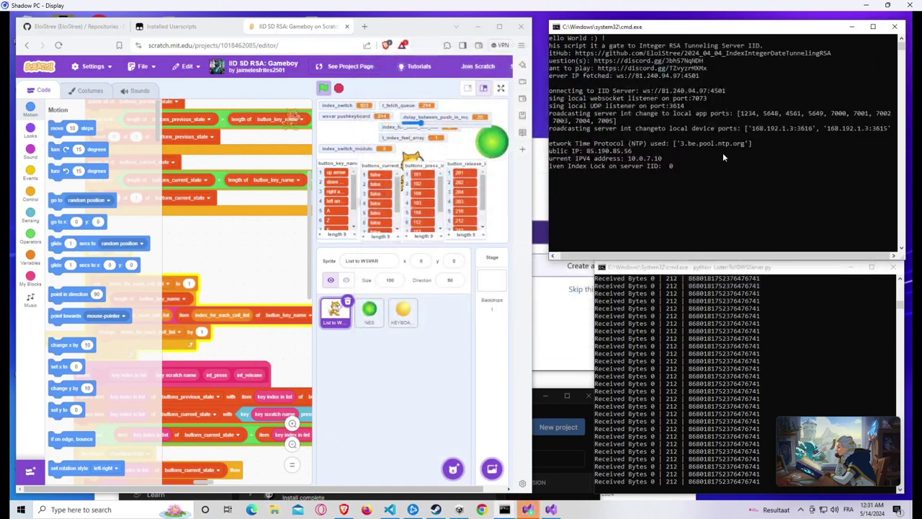
left_click(493, 320)
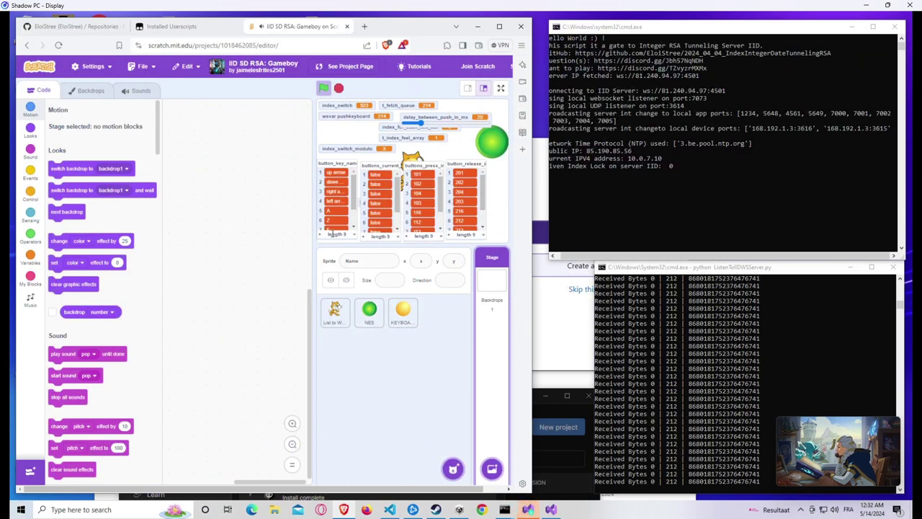
right_click(428, 28)
left_click(455, 75)
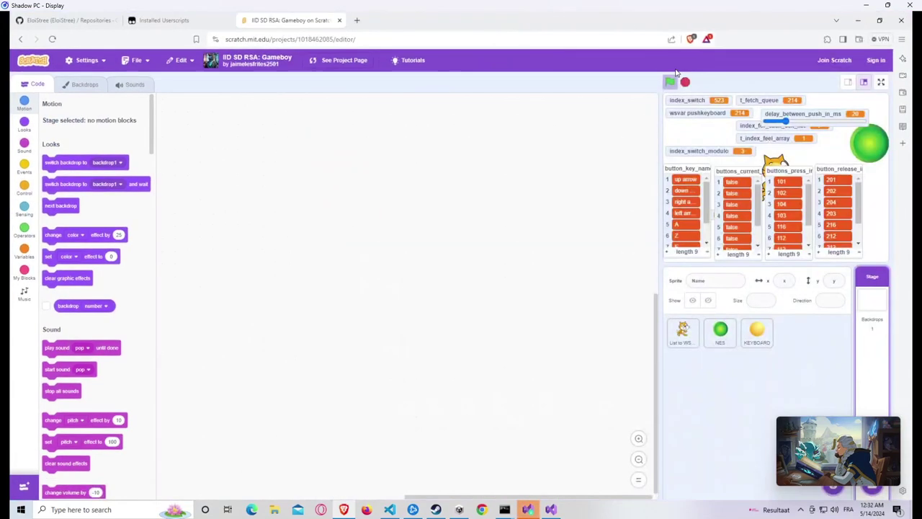
right_click(644, 22)
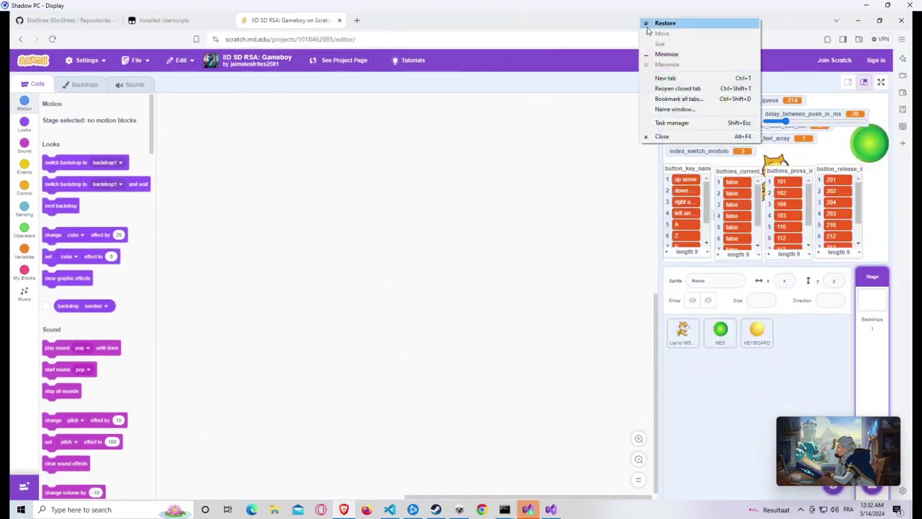
left_click(827, 39)
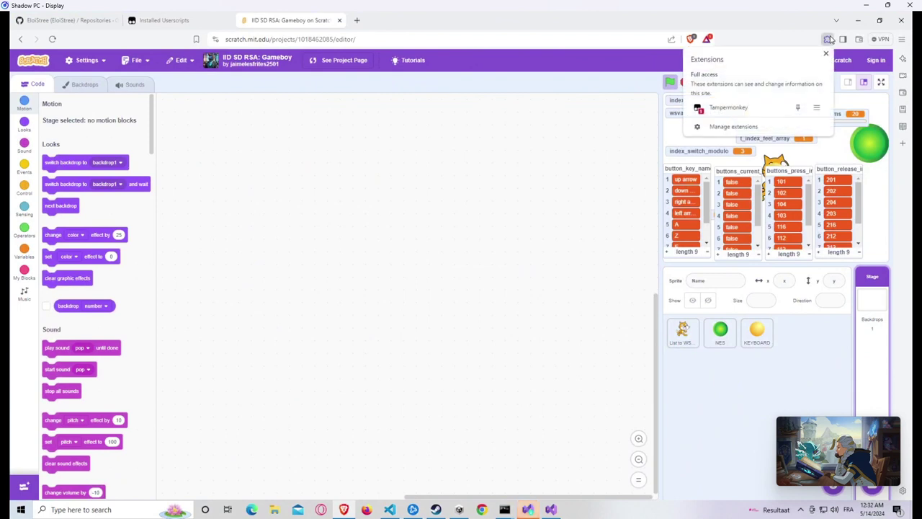
Browse the browser menu and Leo side panel, then open developer tools with F12.
left_click(901, 39)
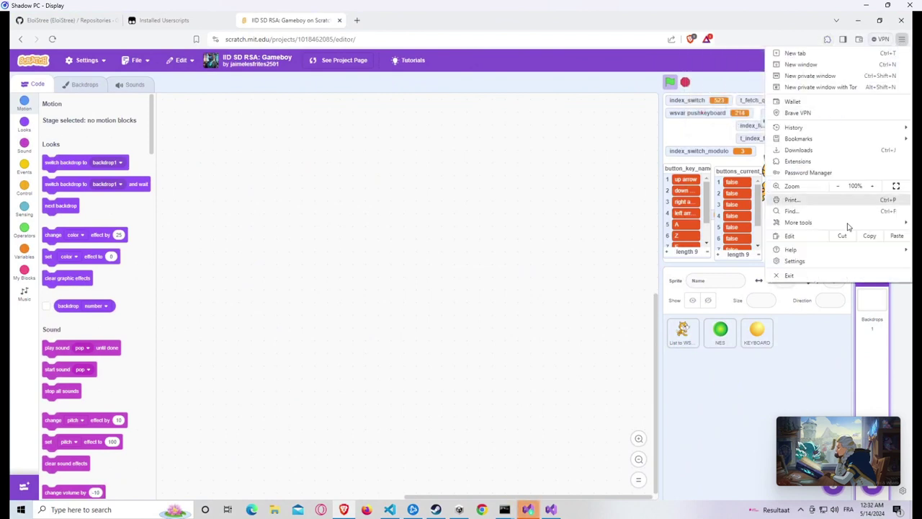
left_click(827, 41)
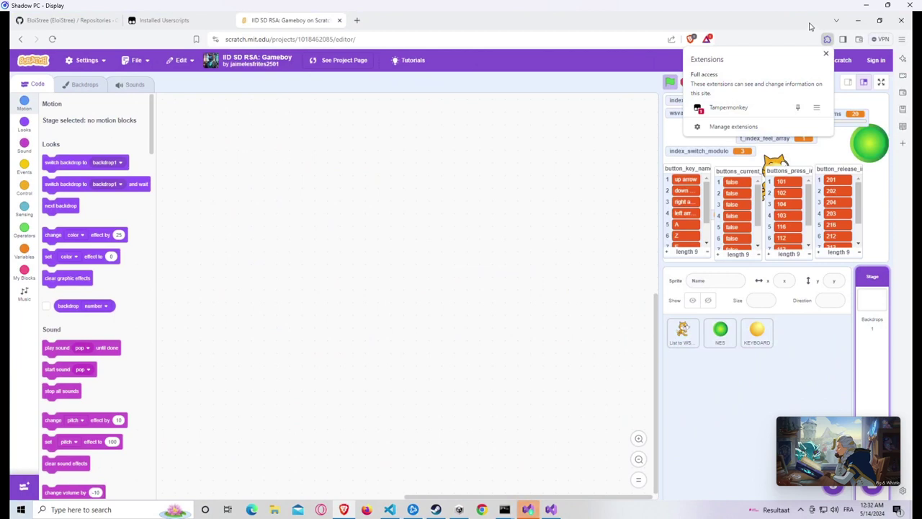
left_click(901, 39)
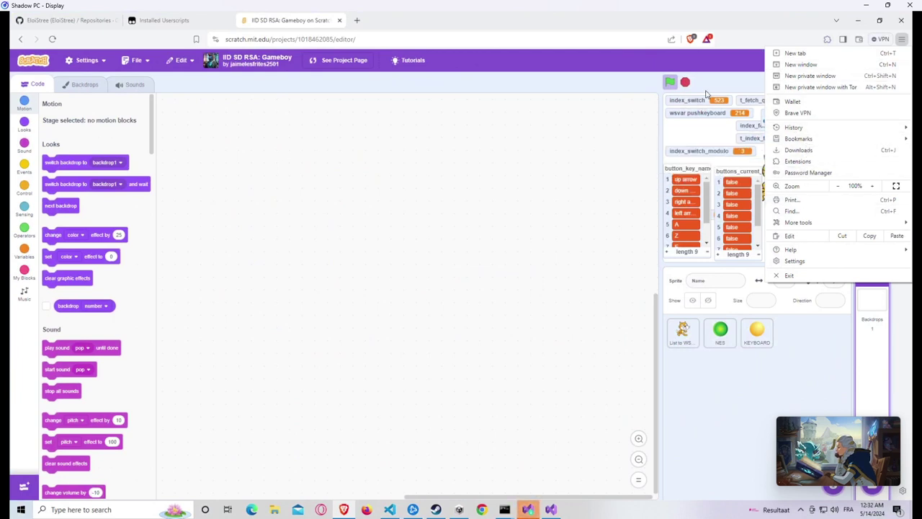
left_click(667, 45)
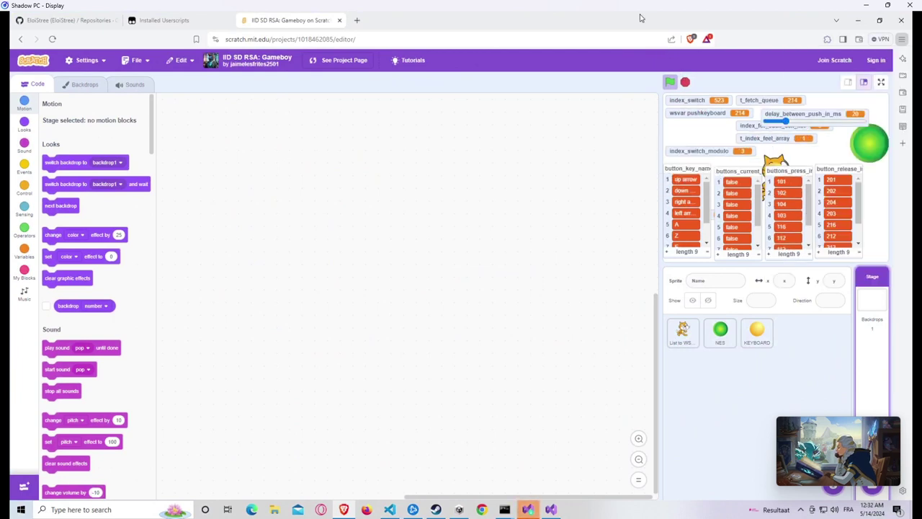
left_click(903, 144)
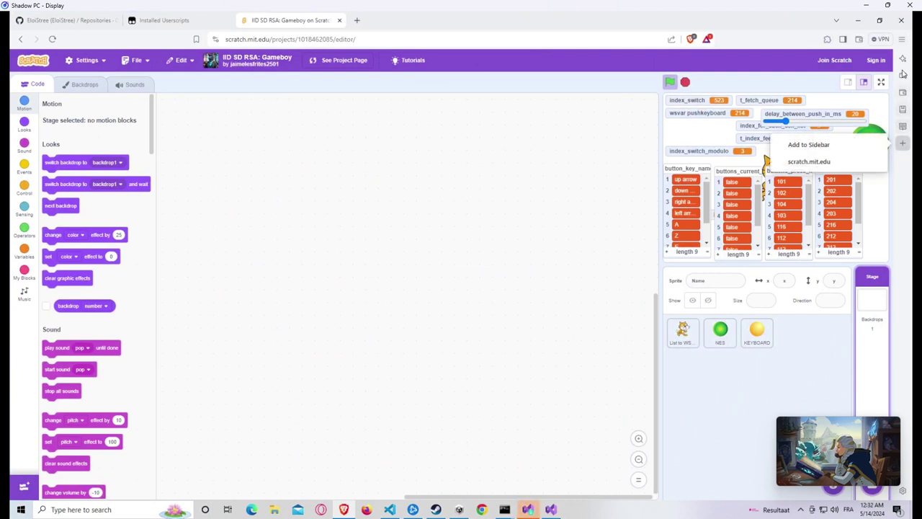
left_click(843, 40)
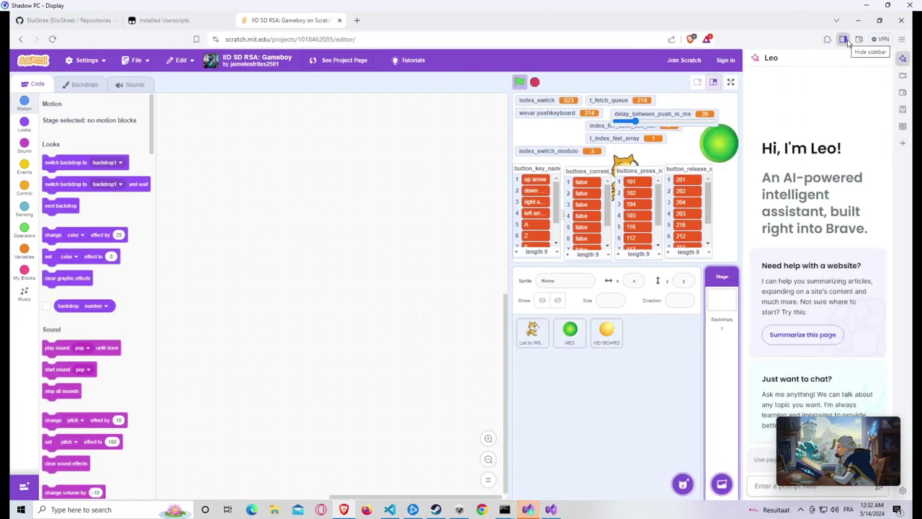
left_click(859, 42)
left_click(901, 39)
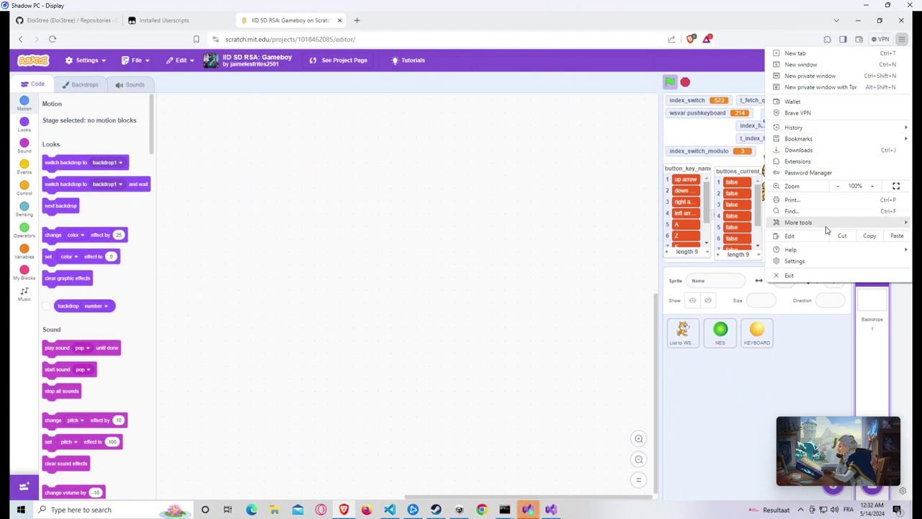
mouse_move(826, 226)
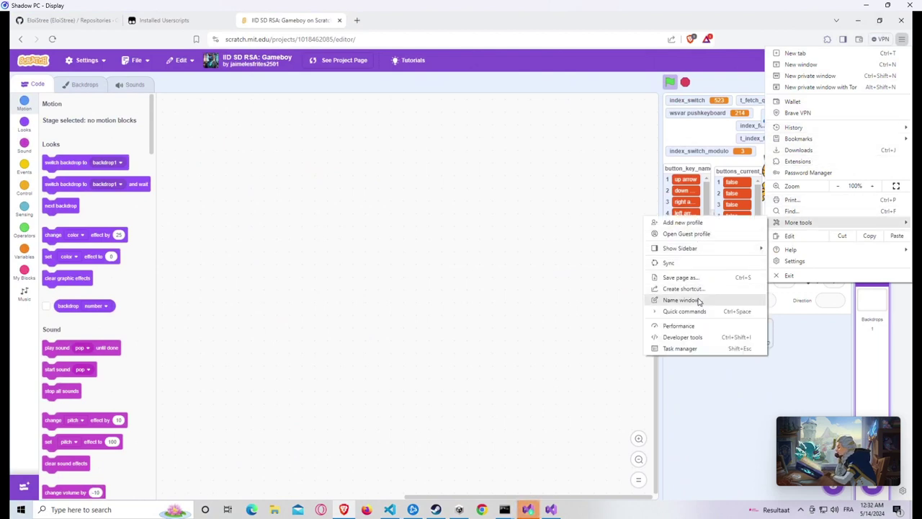
key("F12")
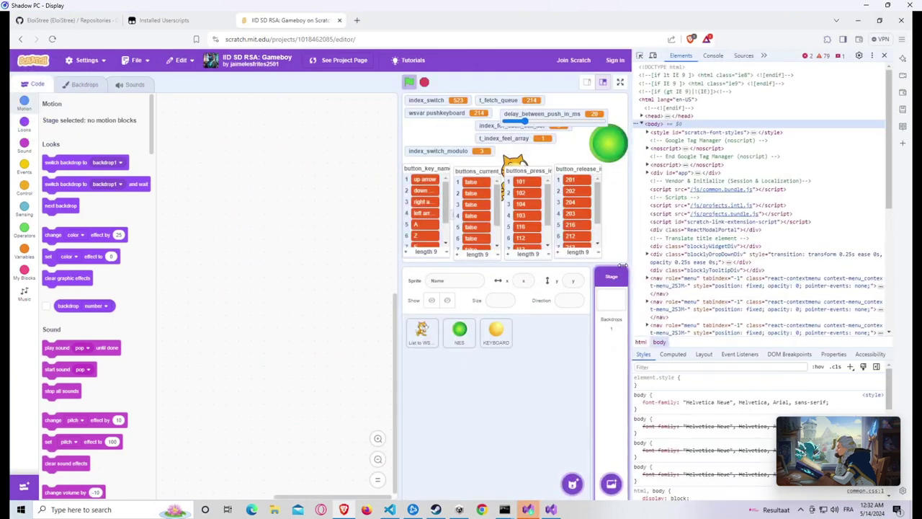
Show the Mixed Content WebSocket error in the Console and open scratch.mit.edu's site information.
left_click_drag(636, 270, 496, 270)
left_click(577, 57)
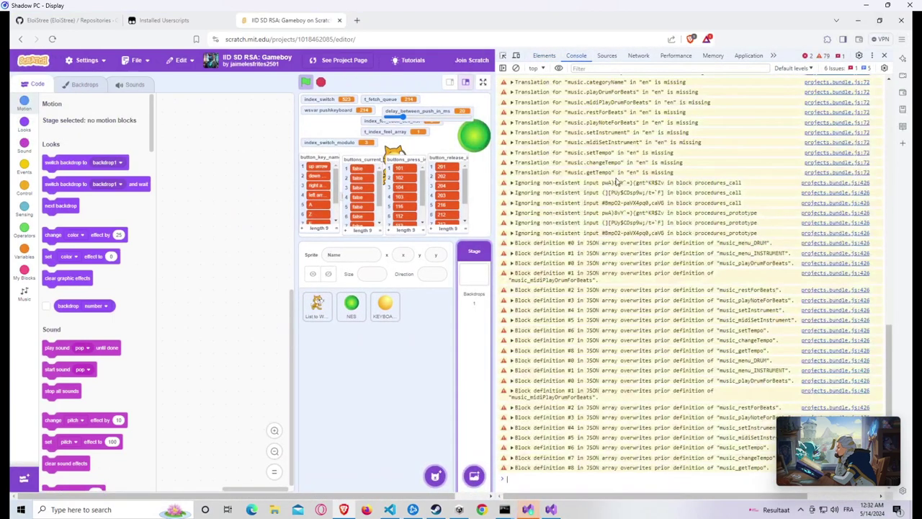
scroll(627, 207, "up", 10)
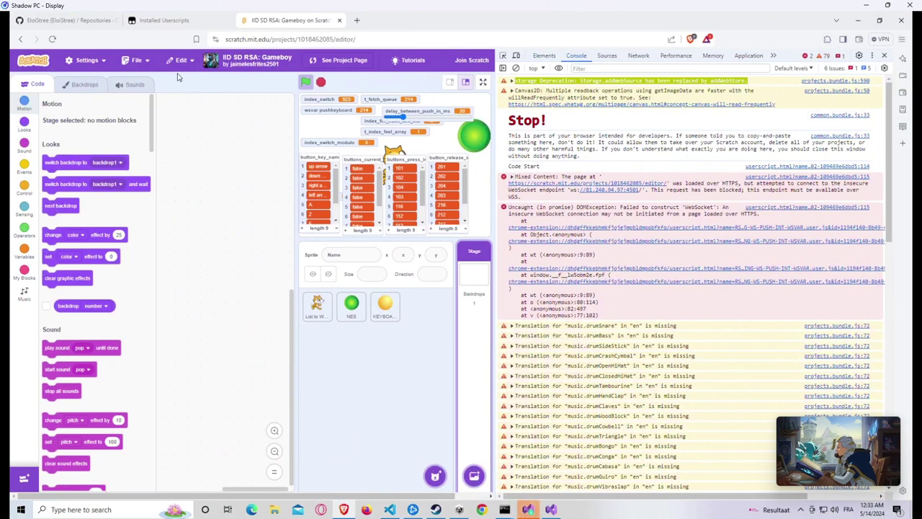
left_click(235, 40)
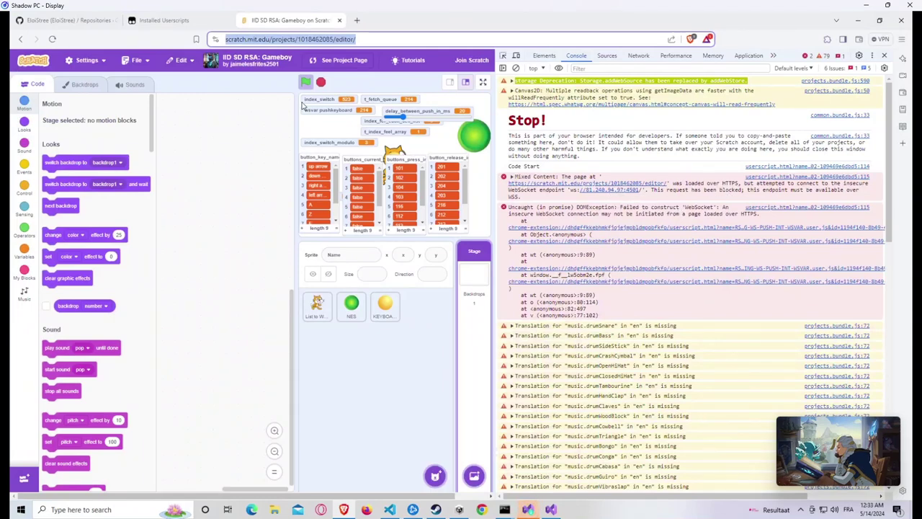
left_click(215, 39)
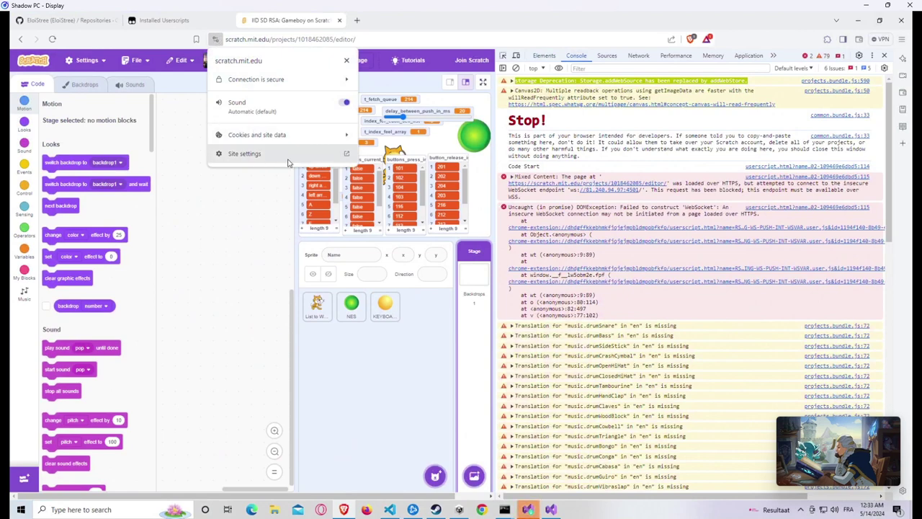
Set Insecure content to Allow in scratch.mit.edu's site settings, then close the Settings tab.
left_click(261, 157)
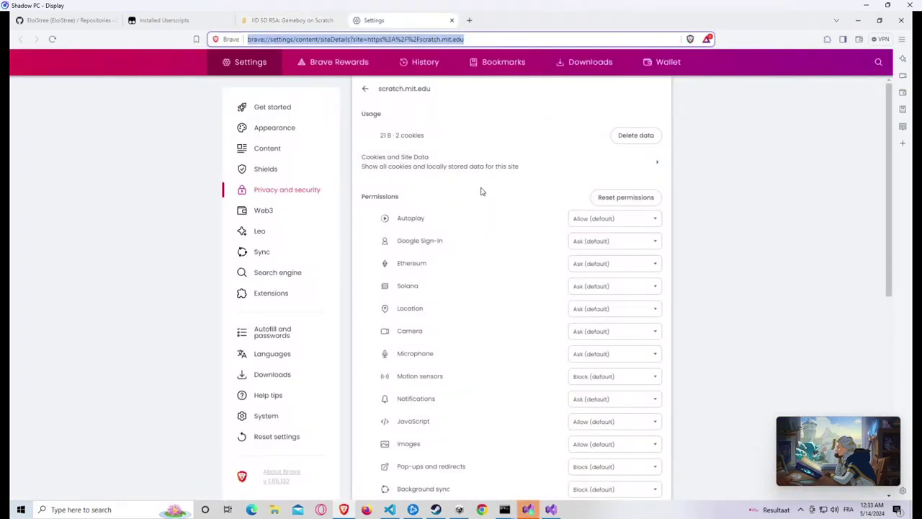
scroll(483, 209, "down", 5)
scroll(485, 211, "down", 2)
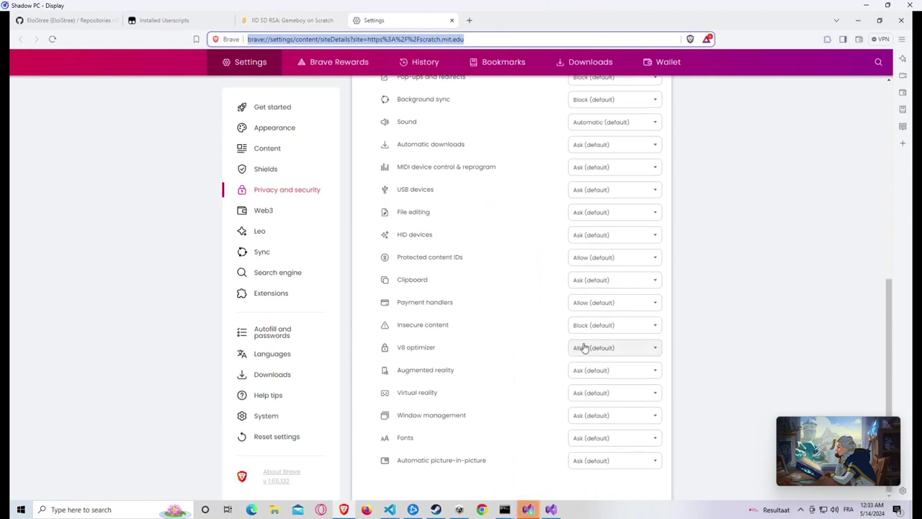
left_click(608, 326)
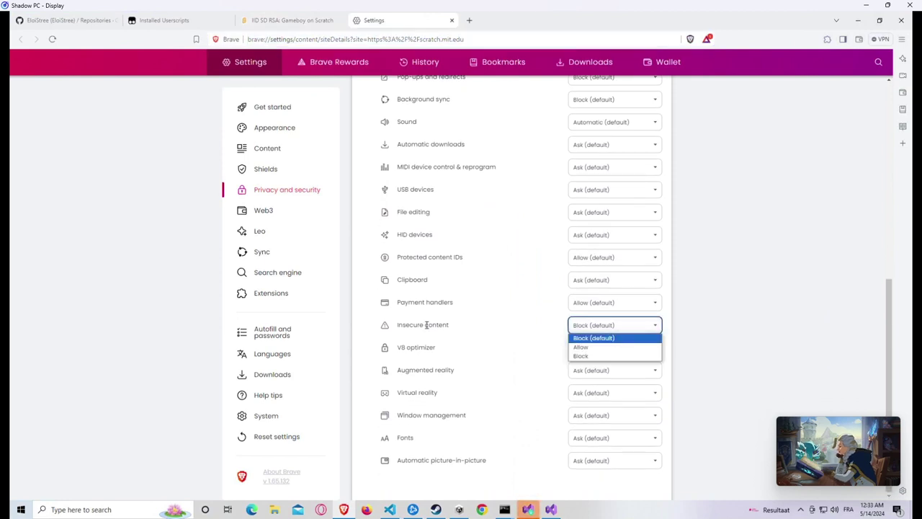
left_click(599, 347)
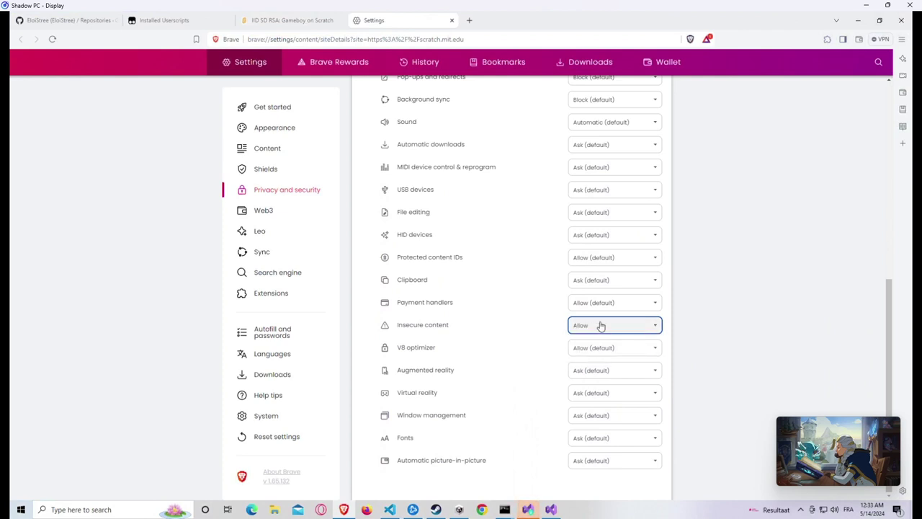
left_click(452, 20)
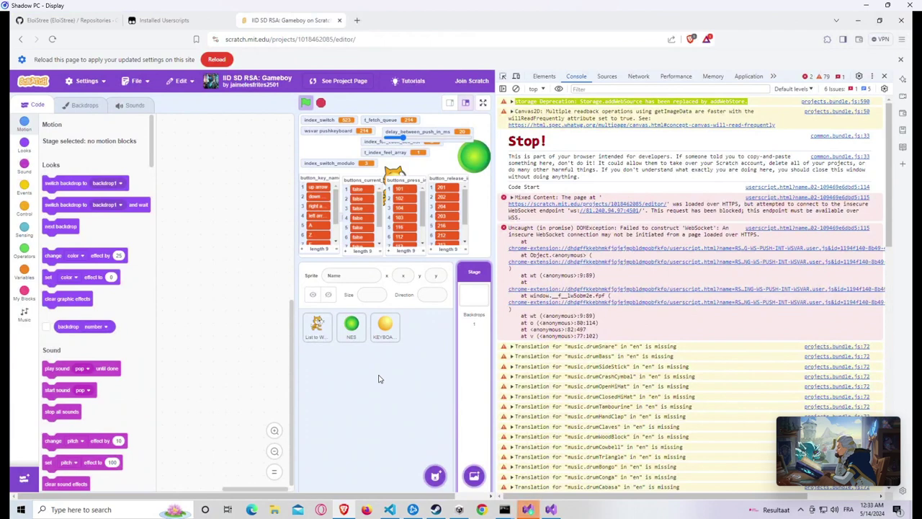
Reload Scratch with F5 and inspect the SIGNIN and SIGNED values in the console log.
key("F5")
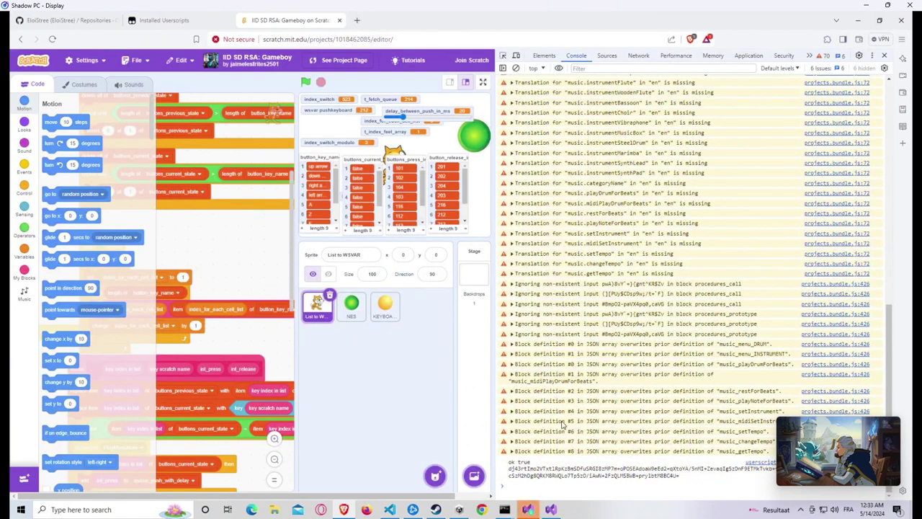
scroll(562, 425, "up", 10)
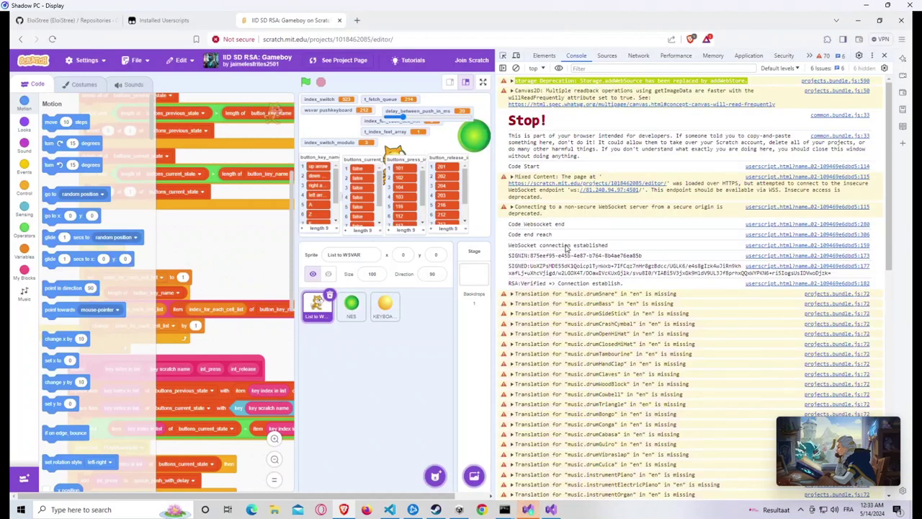
left_click_drag(532, 256, 646, 260)
left_click_drag(531, 266, 831, 275)
left_click(543, 288)
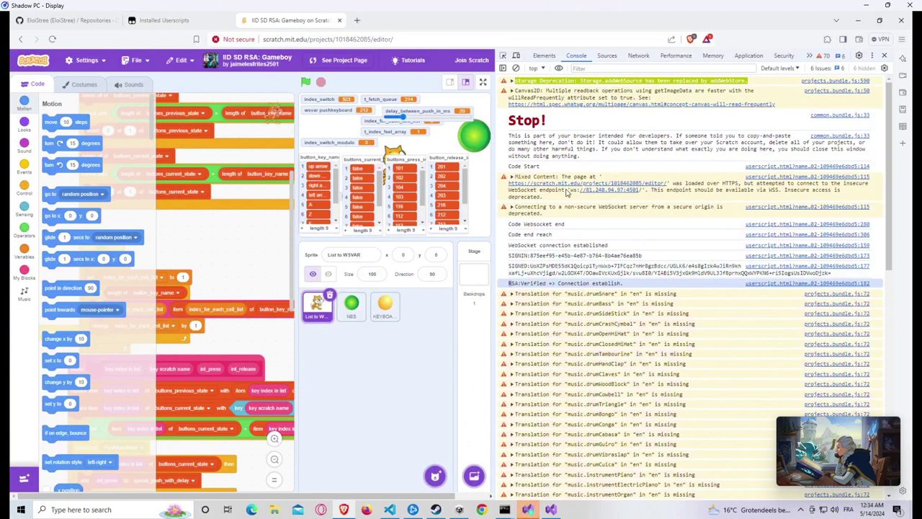
scroll(591, 220, "down", 6)
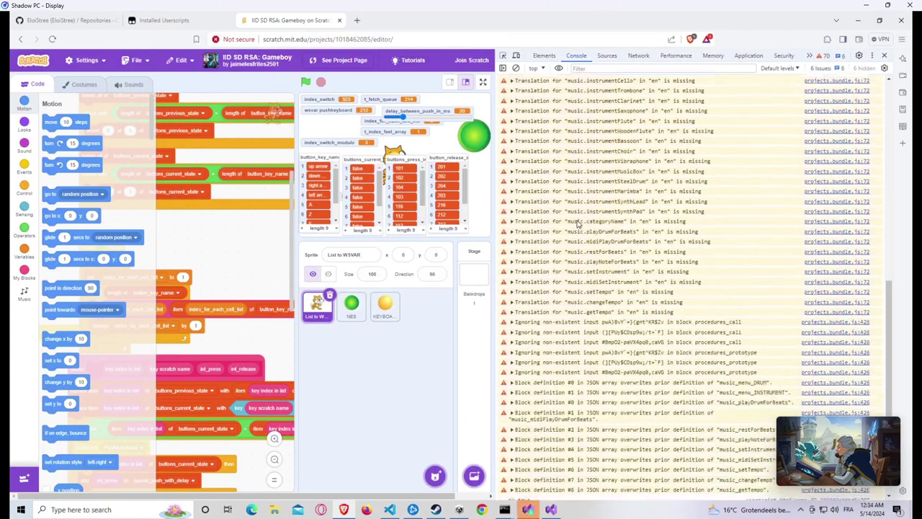
Close the developer tools and re-maximize the remote desktop window.
left_click(885, 55)
left_click_drag(753, 10, 330, 134)
left_click(467, 131)
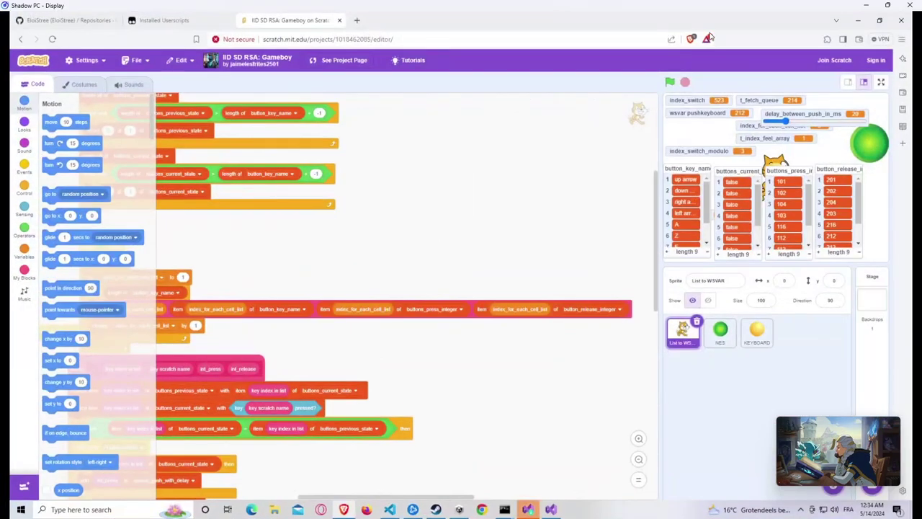
Shrink the browser to reveal the terminals, run the project with the green flag, and view the extensions list.
left_click_drag(797, 26, 425, 36)
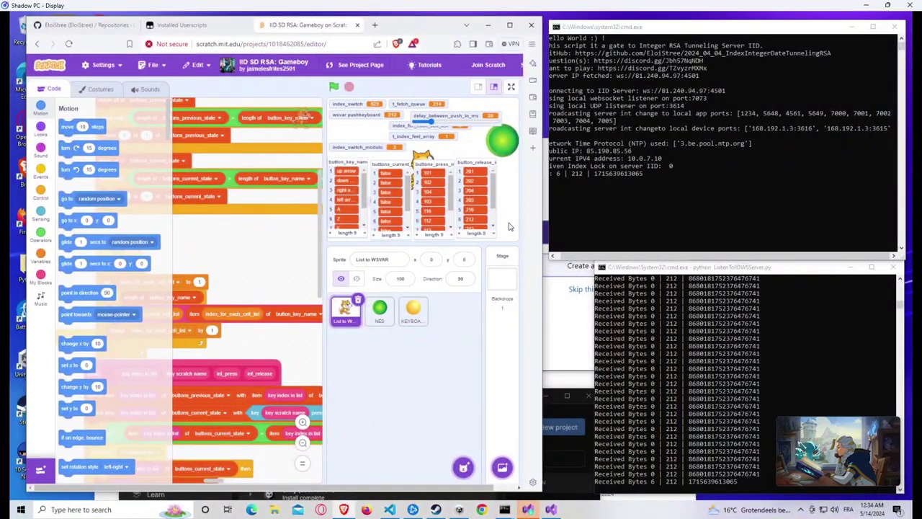
left_click(334, 86)
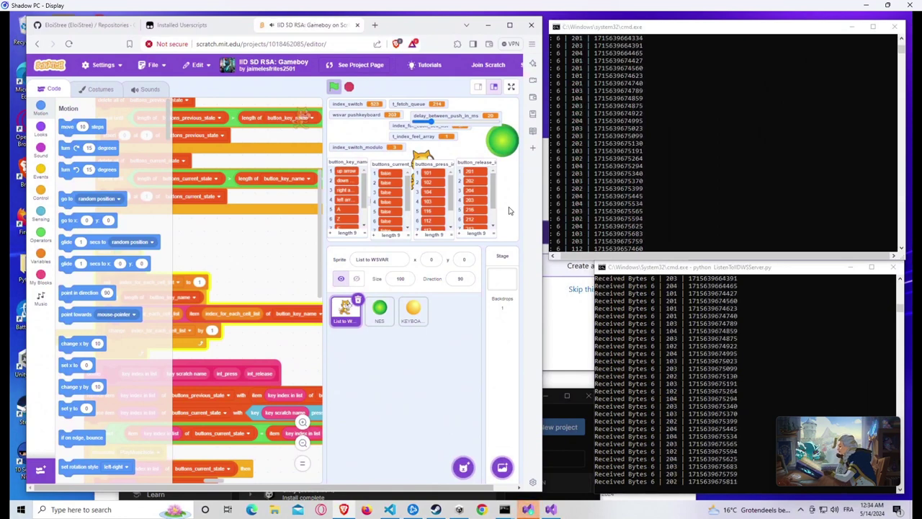
left_click(458, 45)
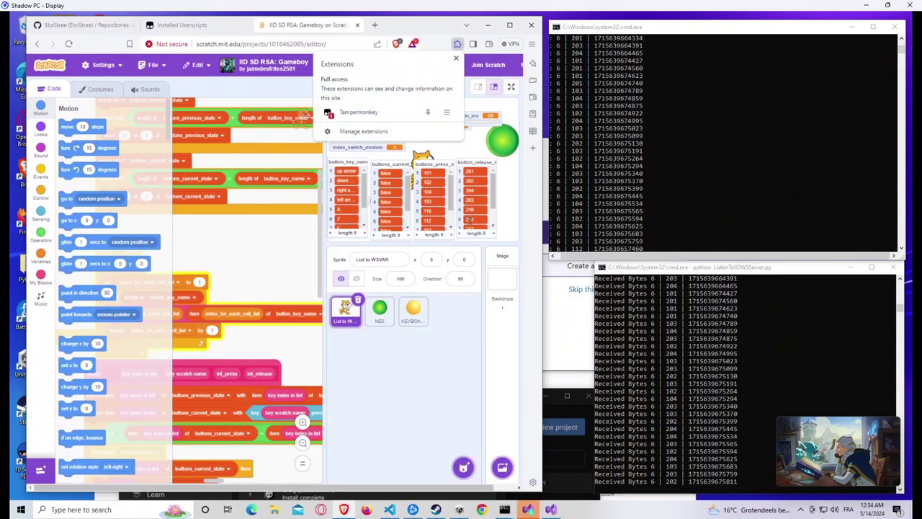
left_click(502, 226)
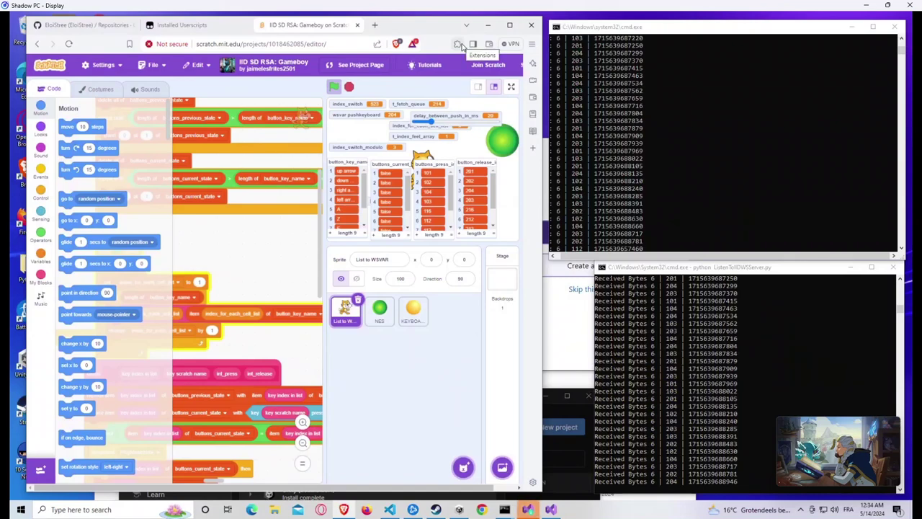
left_click(459, 44)
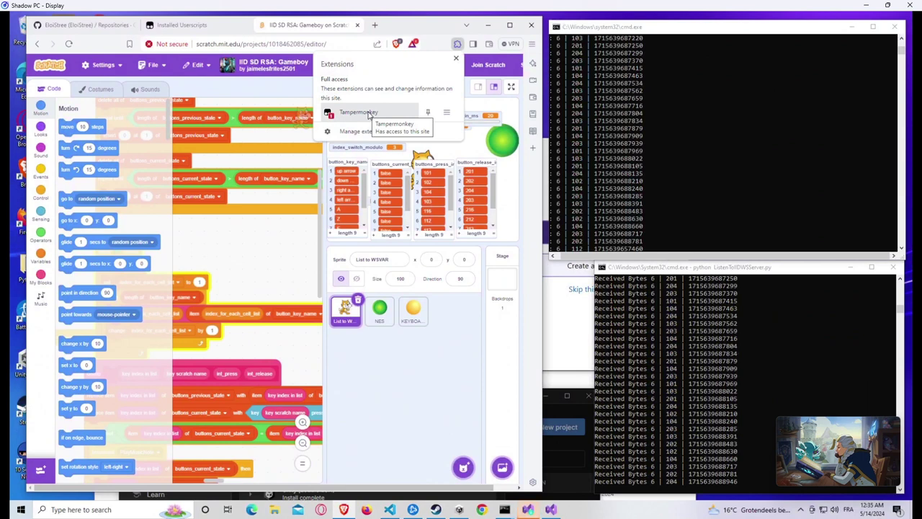
Open the RSA SIGN userscript for editing from the Tampermonkey dashboard.
left_click(374, 112)
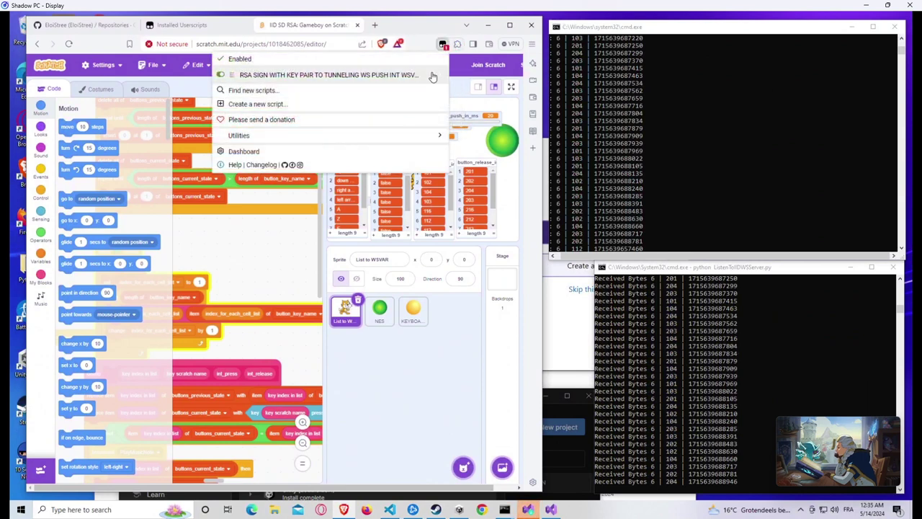
left_click(308, 151)
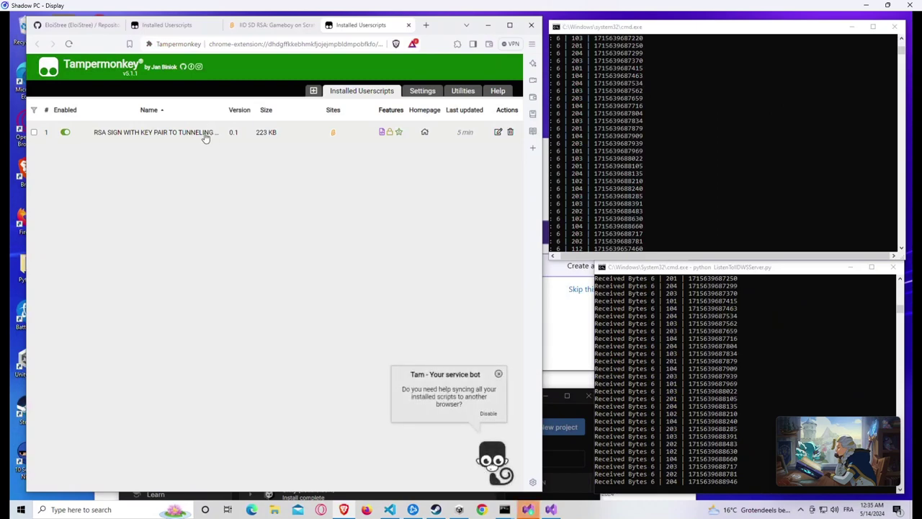
left_click(206, 134)
scroll(187, 267, "down", 3)
Select and inspect the embedded private key block, then switch to Visual Studio Code.
left_click_drag(165, 321, 63, 211)
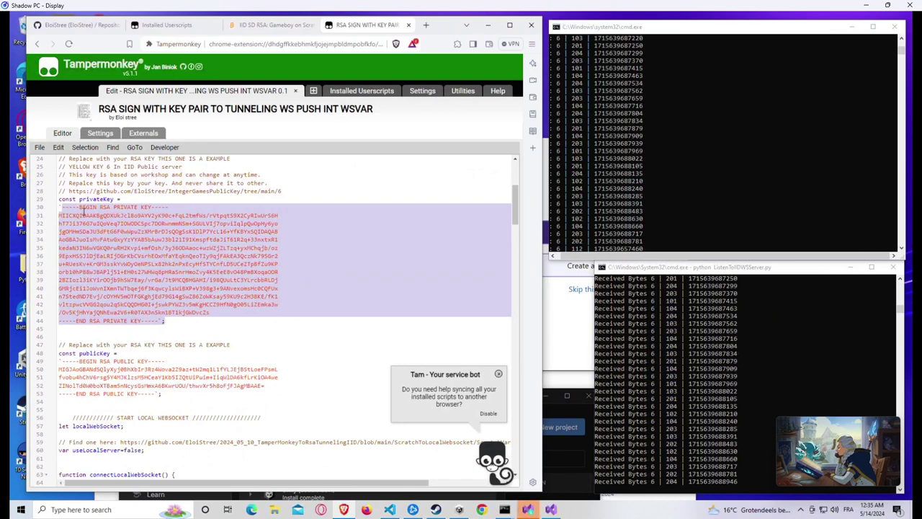
double_click(220, 232)
left_click_drag(225, 312, 66, 206)
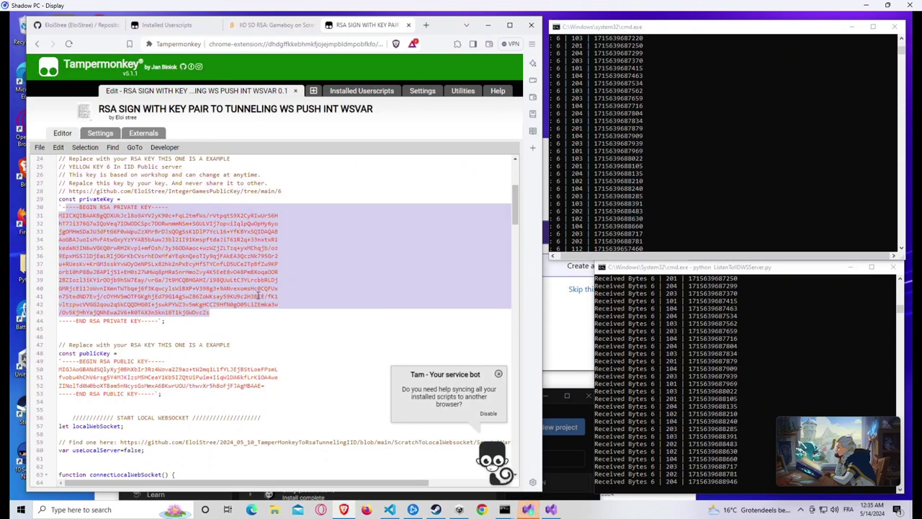
left_click(275, 296)
left_click_drag(248, 320, 40, 195)
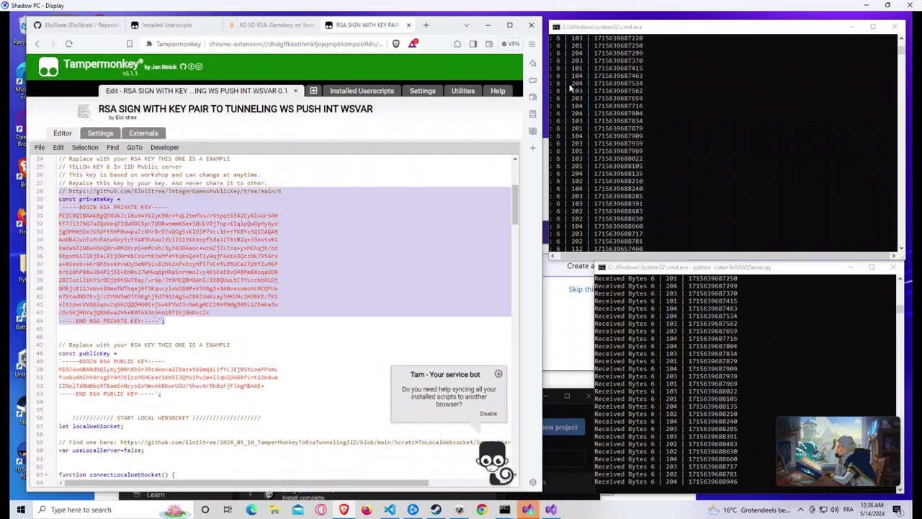
left_click(307, 184)
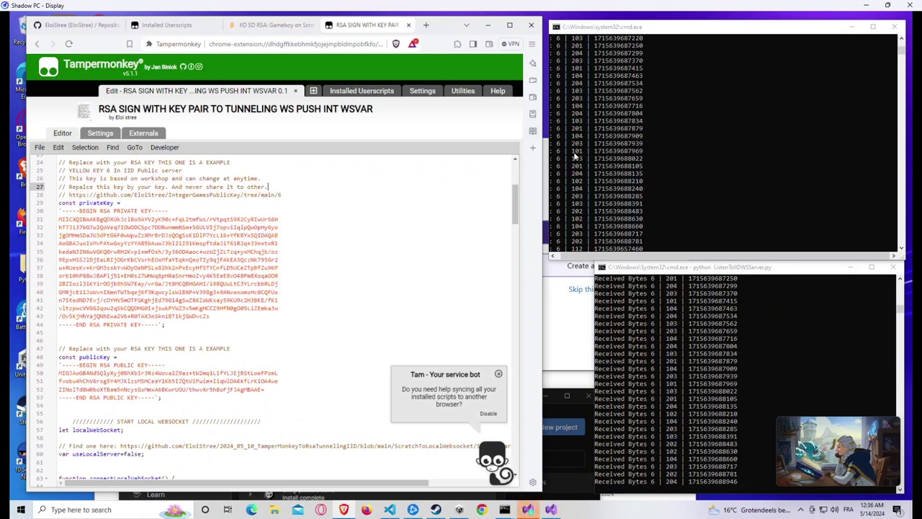
double_click(365, 217)
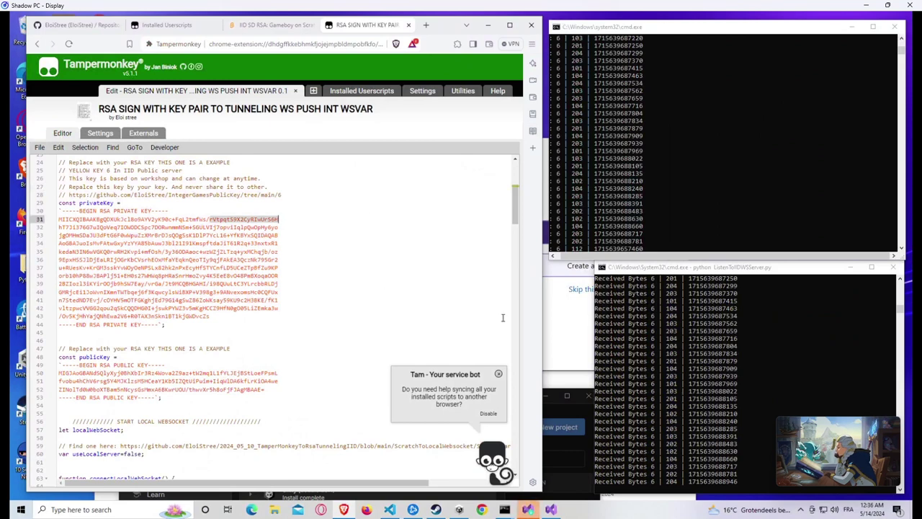
key("alt+Tab")
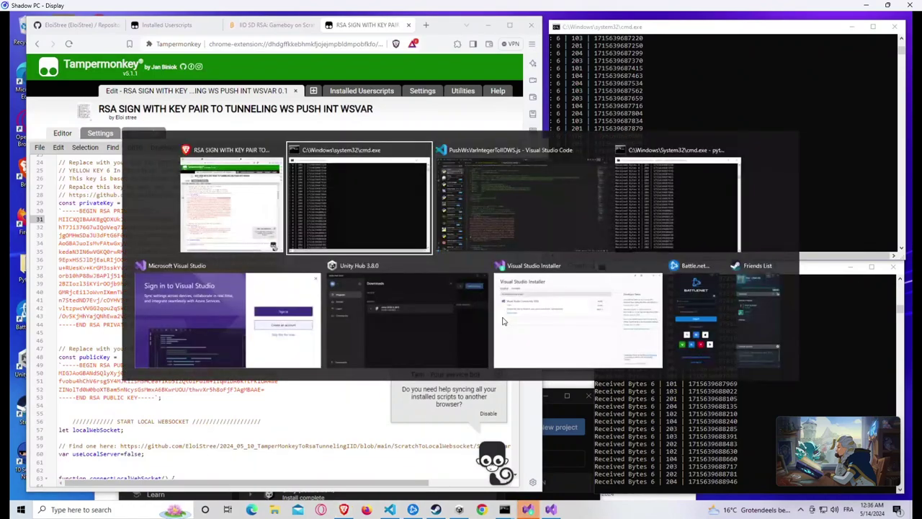
left_click(562, 230)
Reveal the Python gate script in File Explorer, browse GateIID's Keys subfolder, and close the window.
right_click(287, 37)
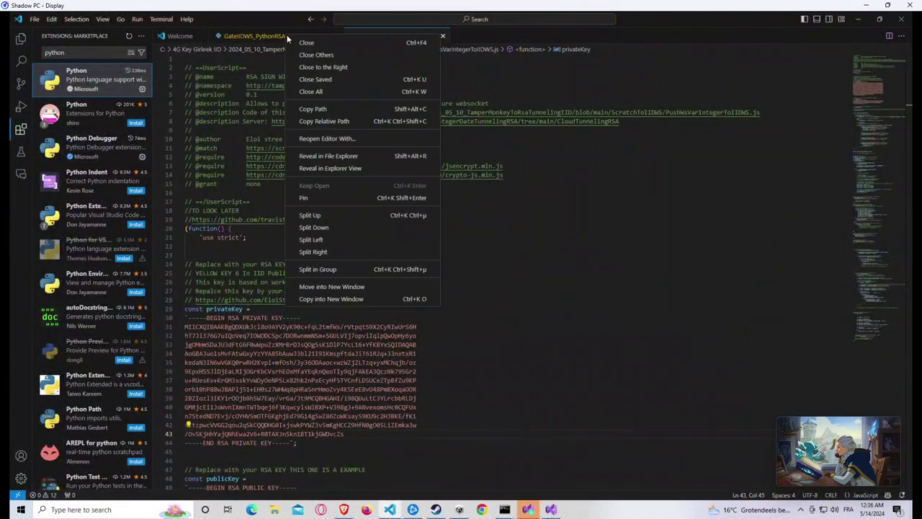
left_click(339, 156)
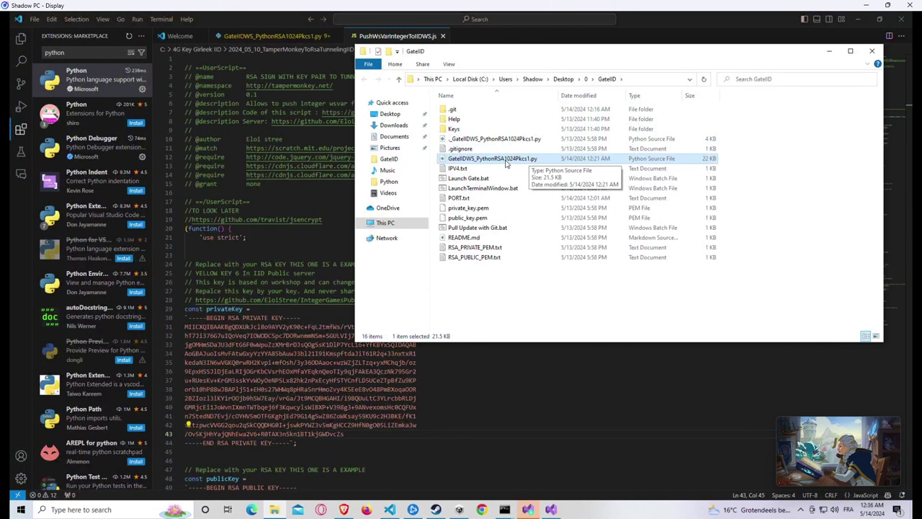
double_click(506, 129)
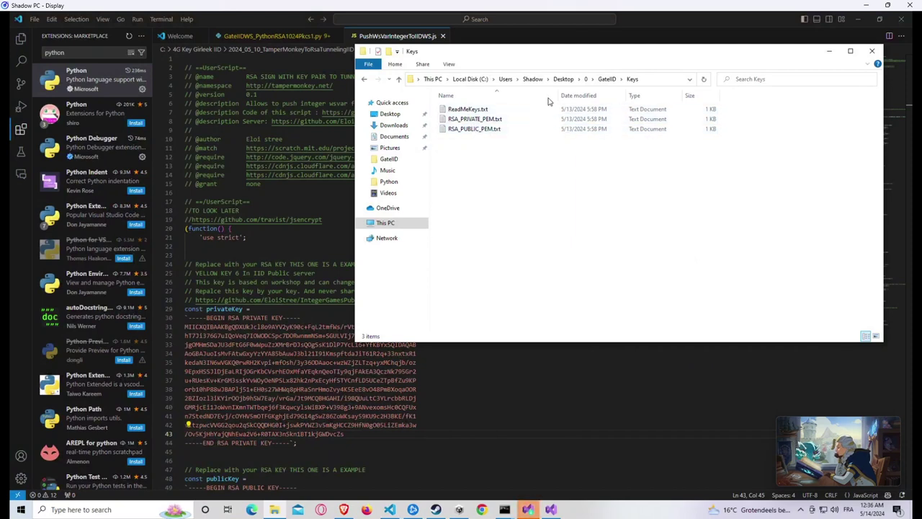
left_click(606, 78)
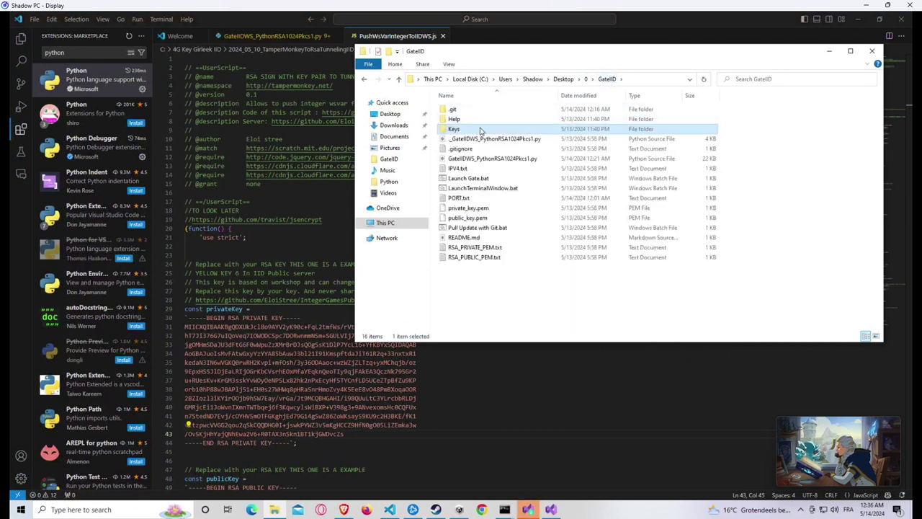
double_click(481, 130)
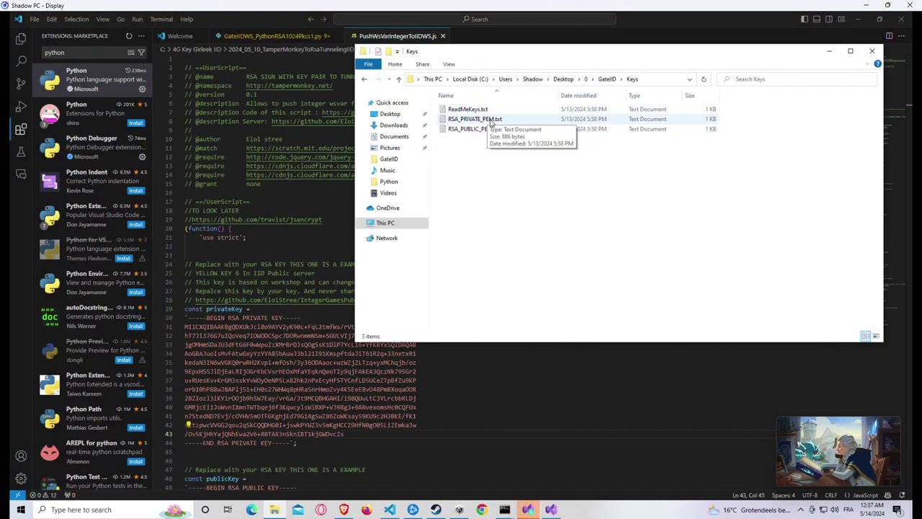
left_click(602, 79)
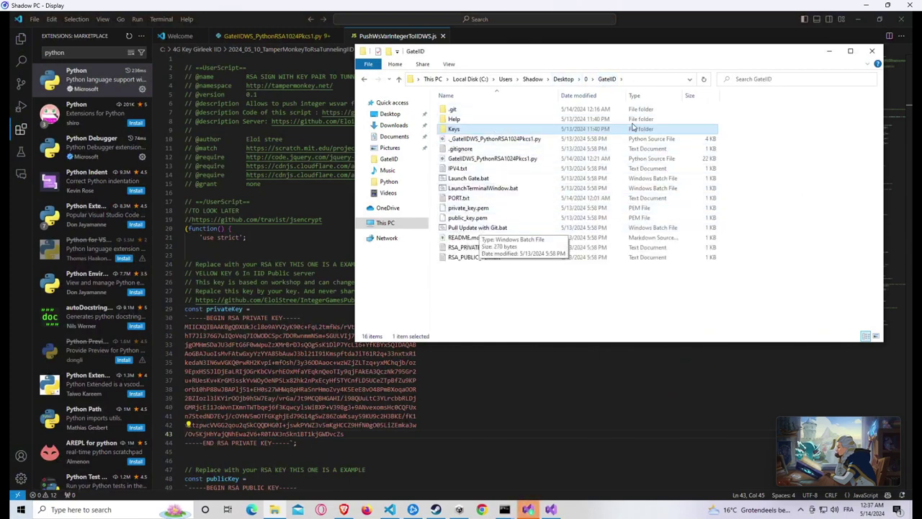
left_click(872, 50)
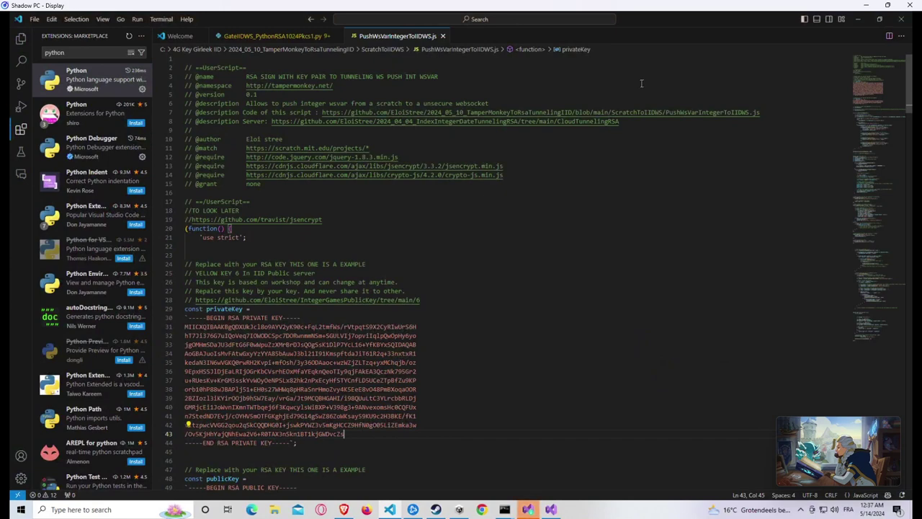
Dismiss the rating prompt and resume the Shadow PC remote session with START NOW.
left_click(906, 5)
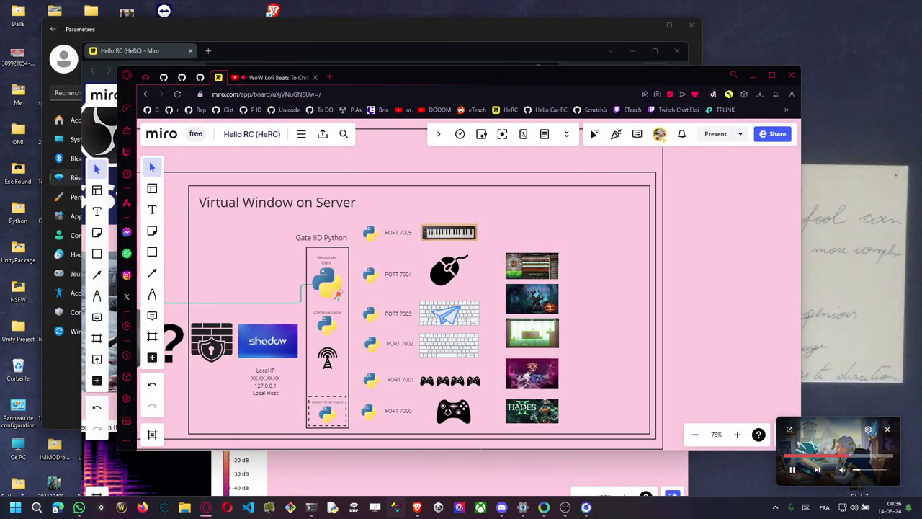
left_click(585, 513)
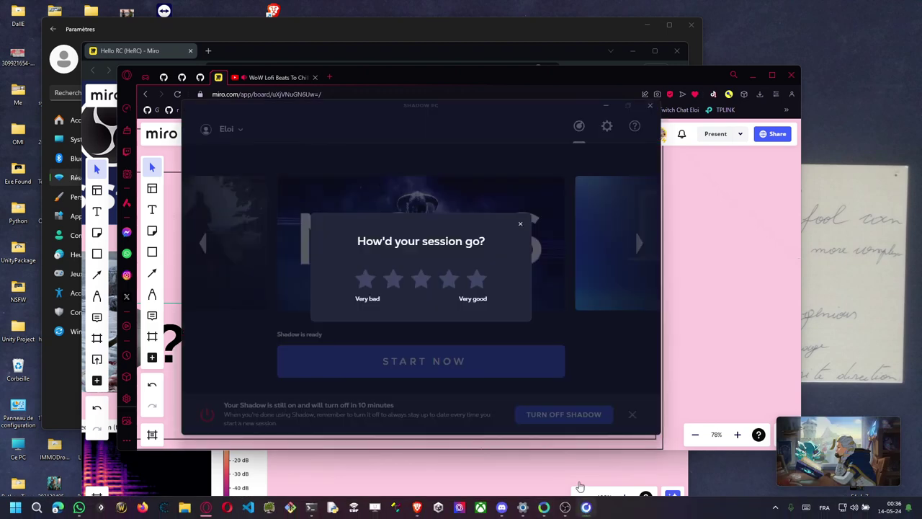
left_click(520, 229)
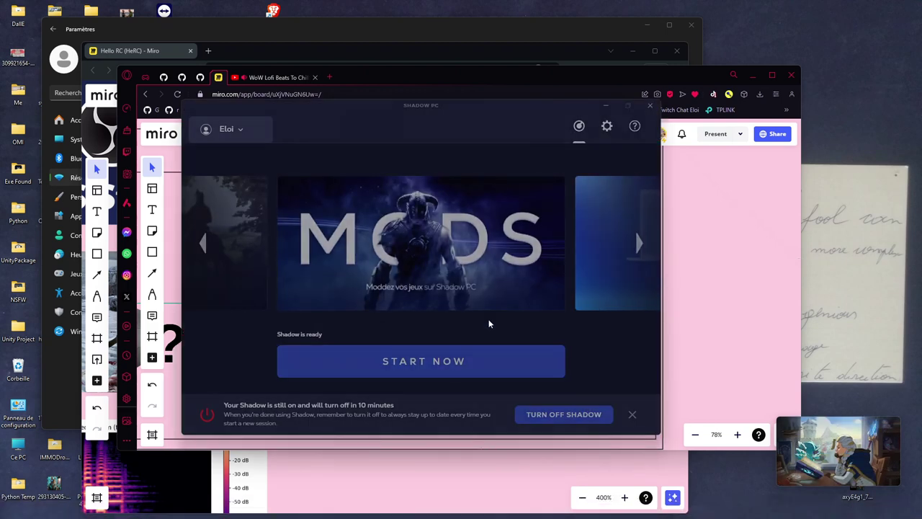
left_click(497, 356)
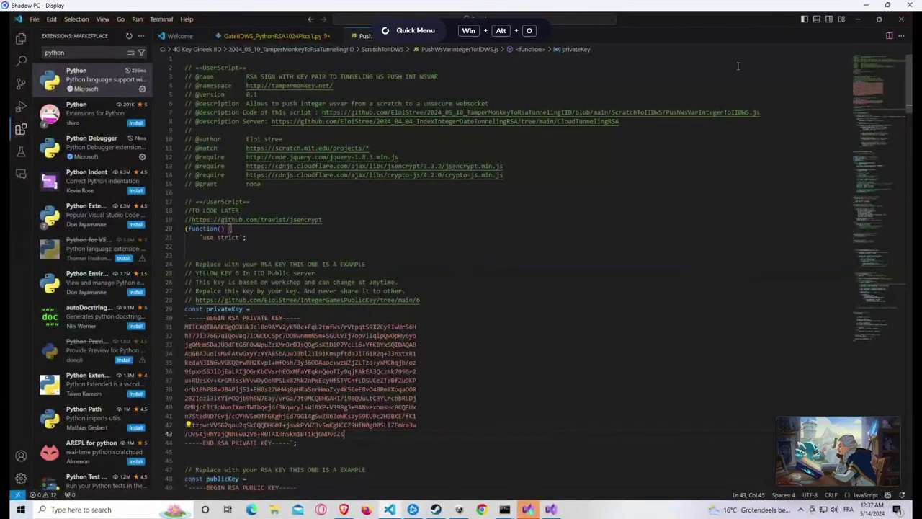
Minimize VS Code and open a new Brave tab.
left_click(879, 19)
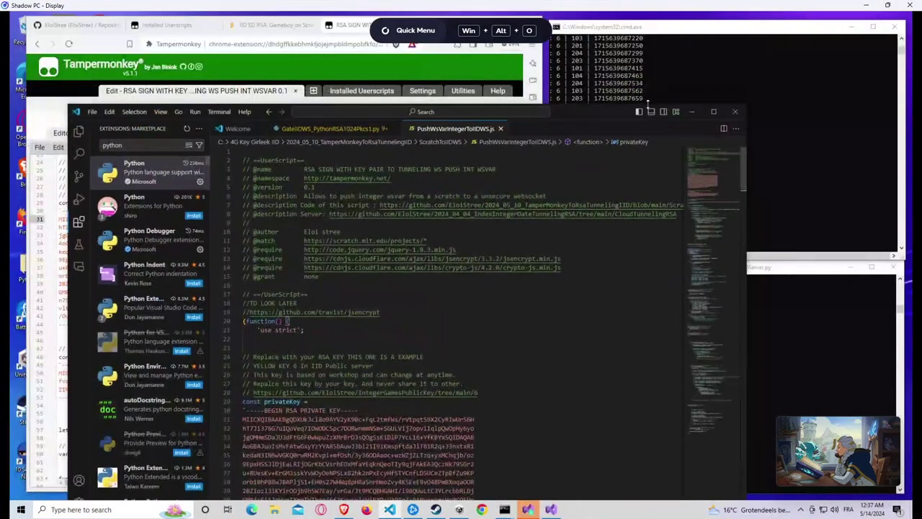
left_click(684, 112)
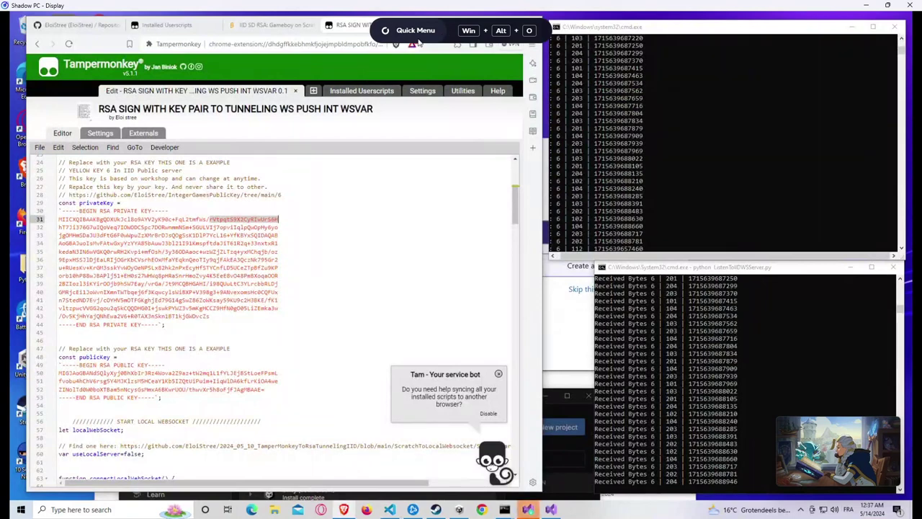
left_click(426, 26)
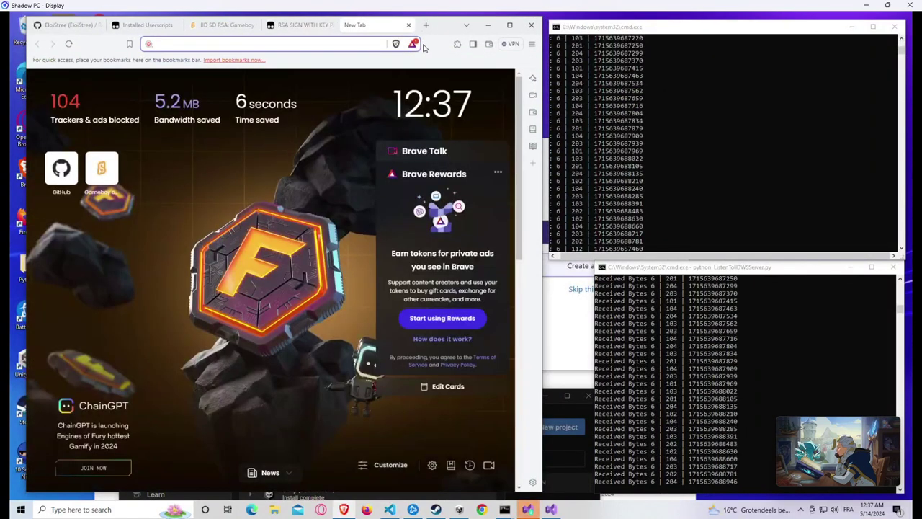
Load GitHub, filter the owner's repositories for 'wow', and open 2023_12_26_WowBottingFromPython.
type("gith")
key("Return")
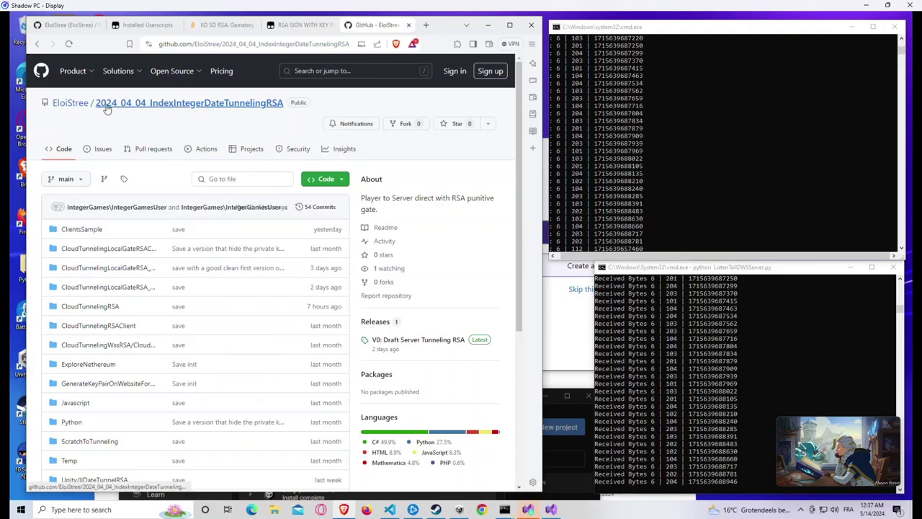
left_click(71, 103)
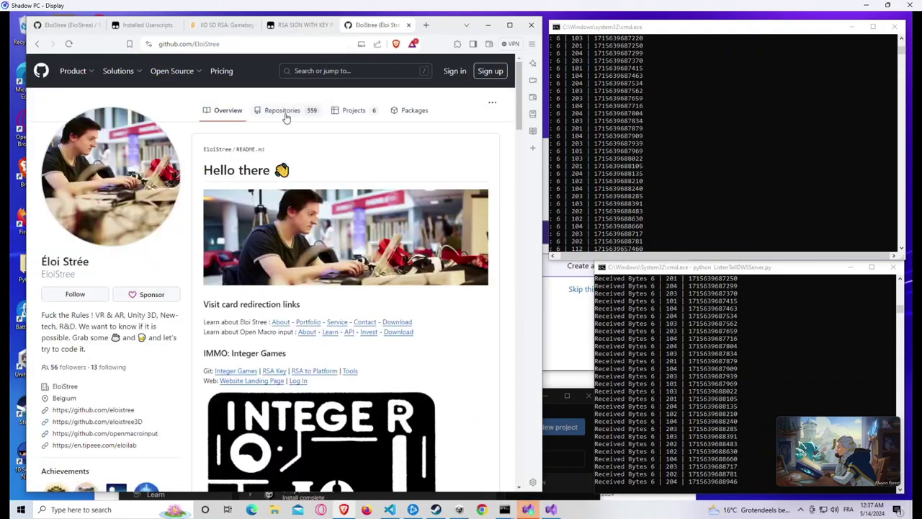
left_click(285, 112)
left_click(263, 138)
type("wow python")
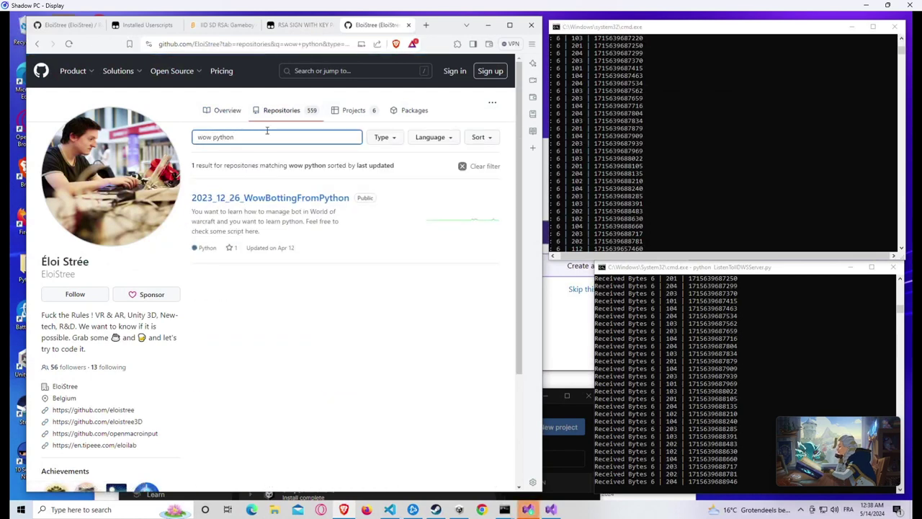
left_click(321, 198)
scroll(216, 311, "down", 2)
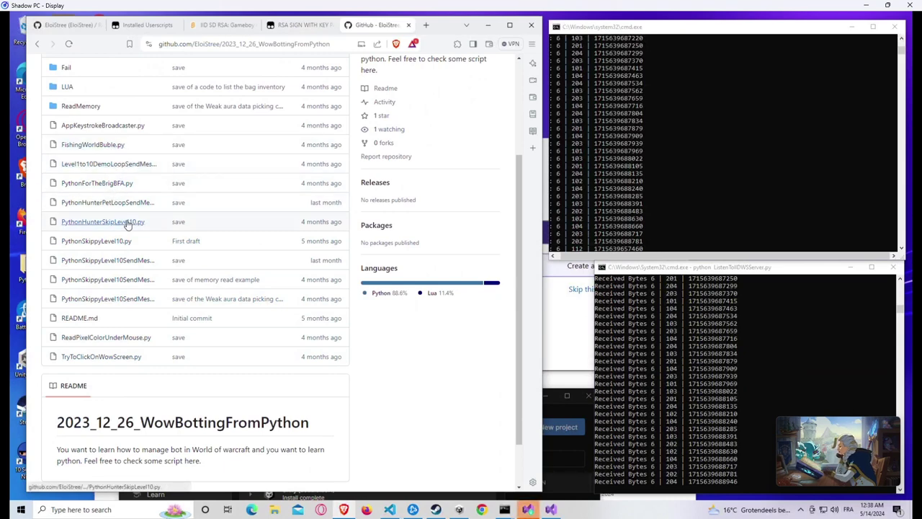
scroll(126, 225, "up", 2)
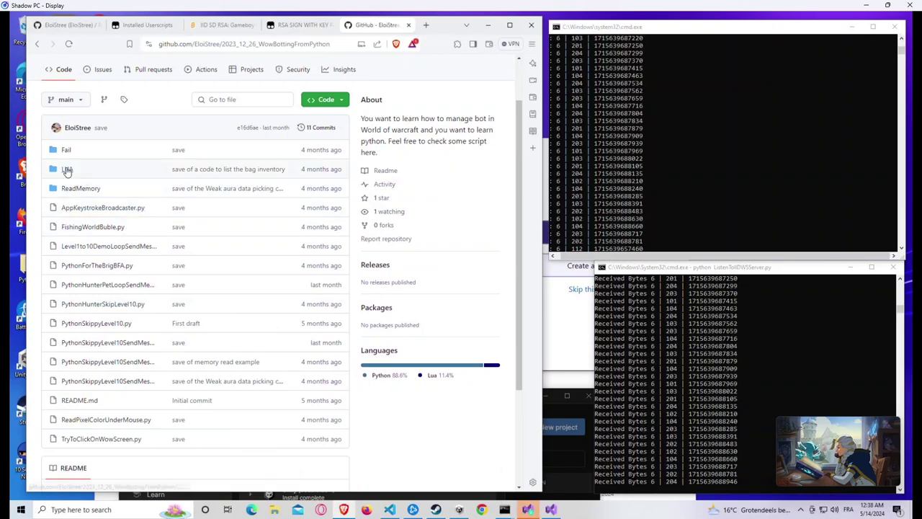
Browse the ReadMemory and SendReceivePosition folders, then return to the repository's top level.
left_click(97, 190)
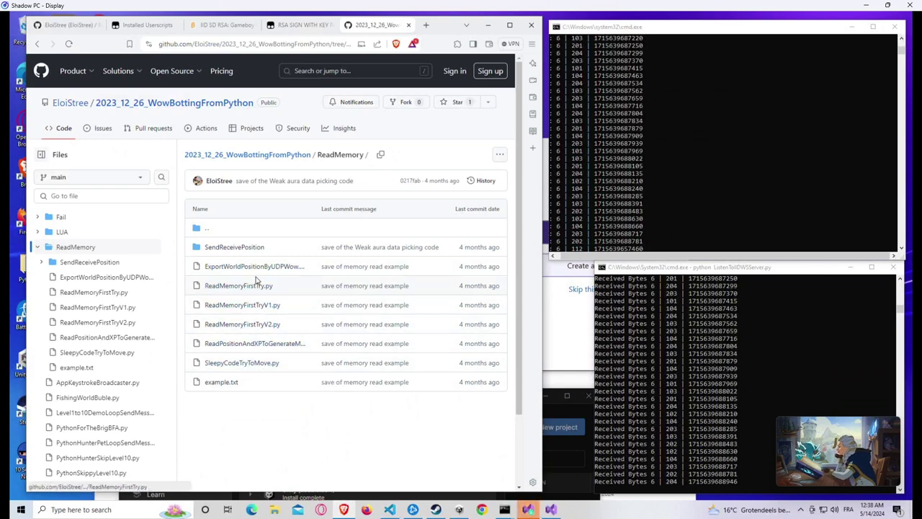
left_click(252, 249)
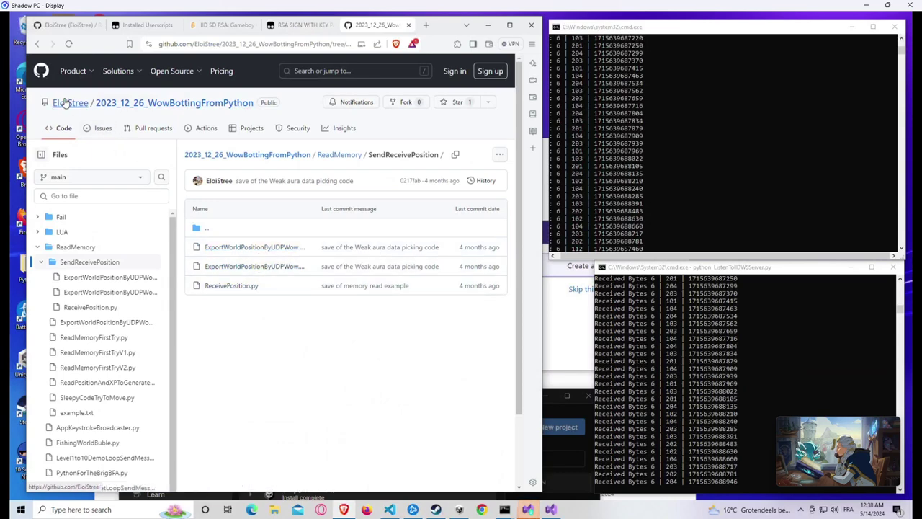
left_click(37, 45)
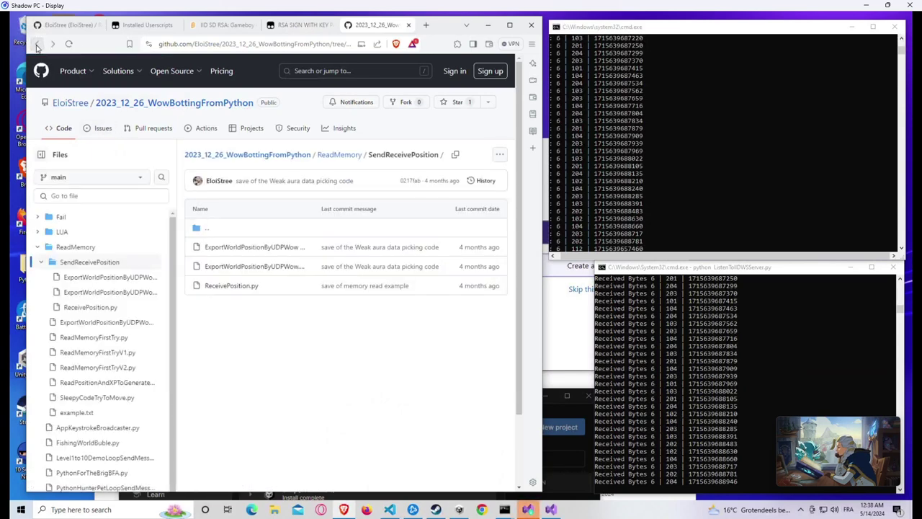
left_click(325, 158)
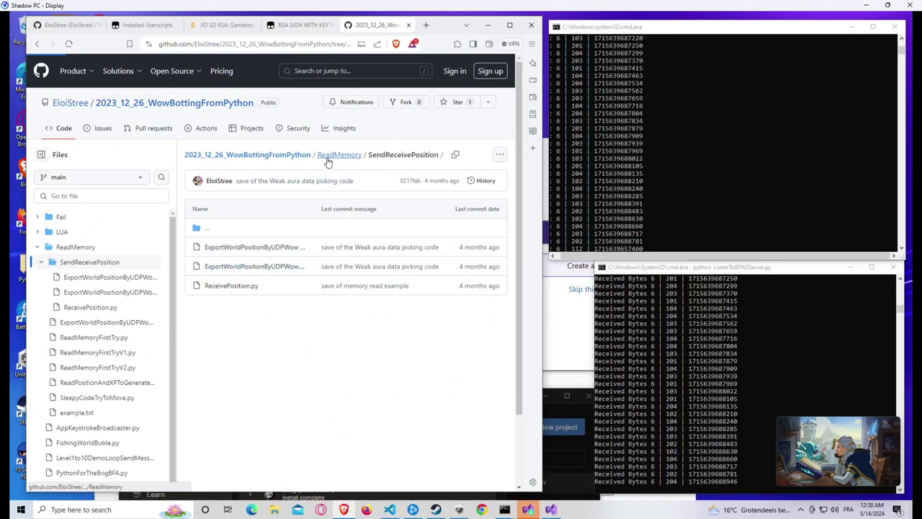
left_click(291, 160)
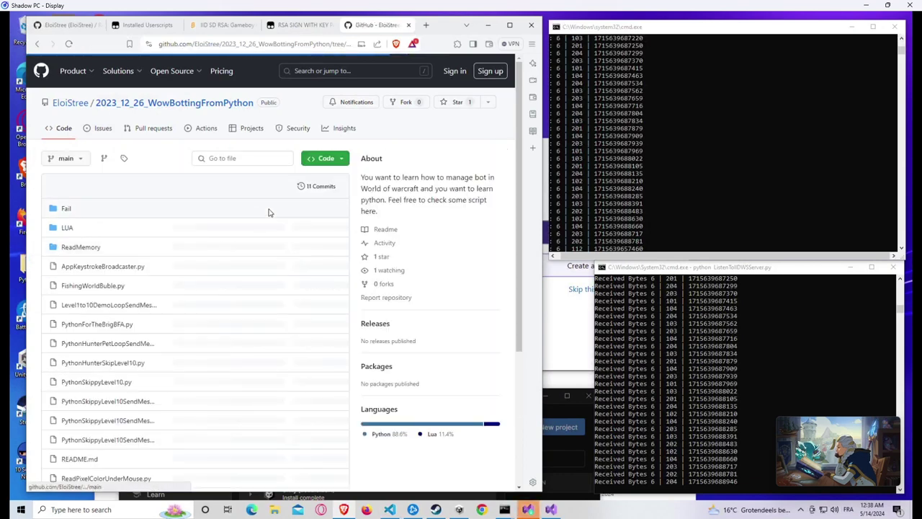
View LUA/WeakAuraImport/2024_01_16_DataPicking.txt, then show the root's Code clone options.
left_click(67, 229)
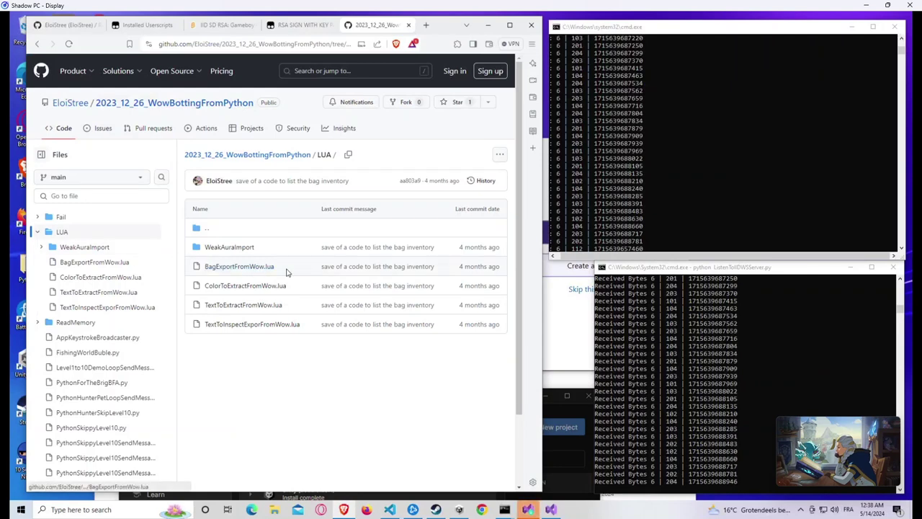
left_click(232, 248)
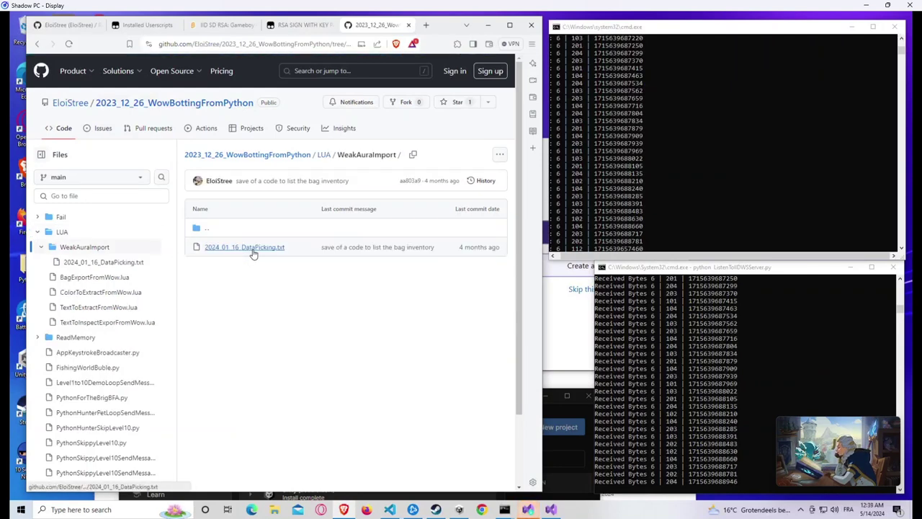
left_click(253, 249)
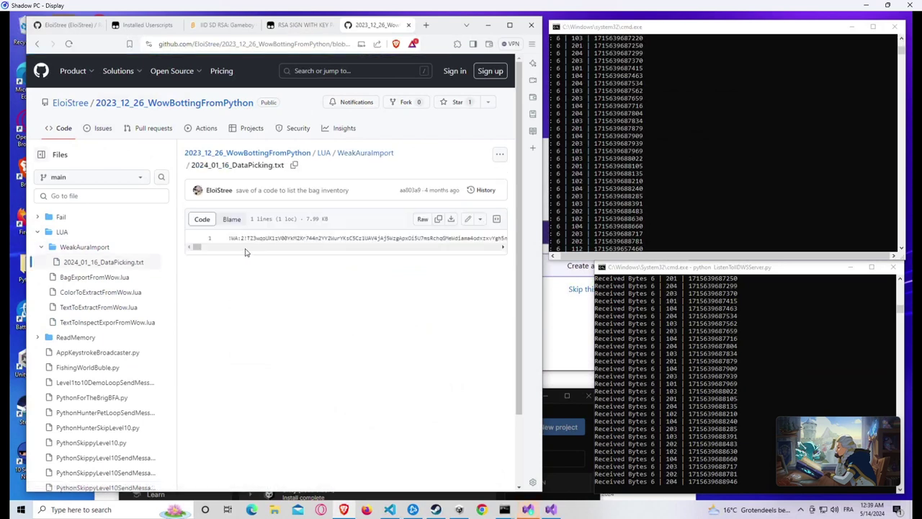
left_click_drag(228, 238, 634, 224)
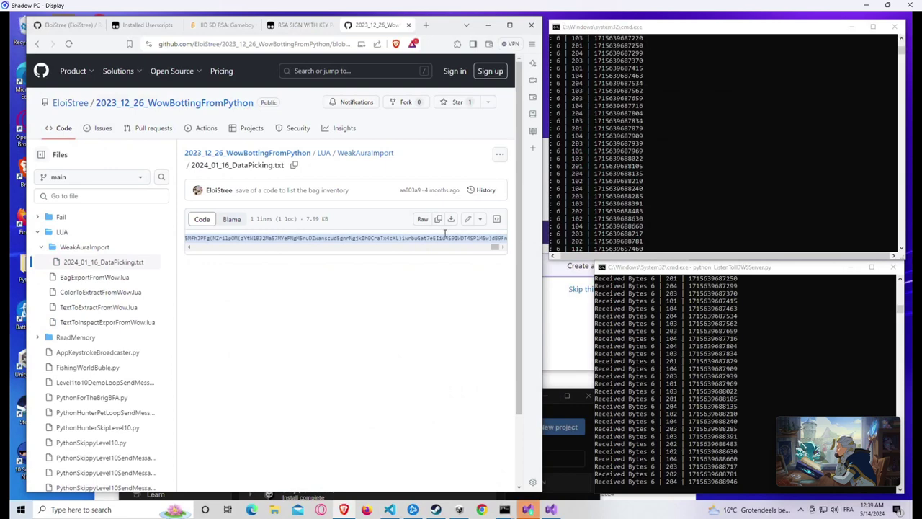
left_click(247, 152)
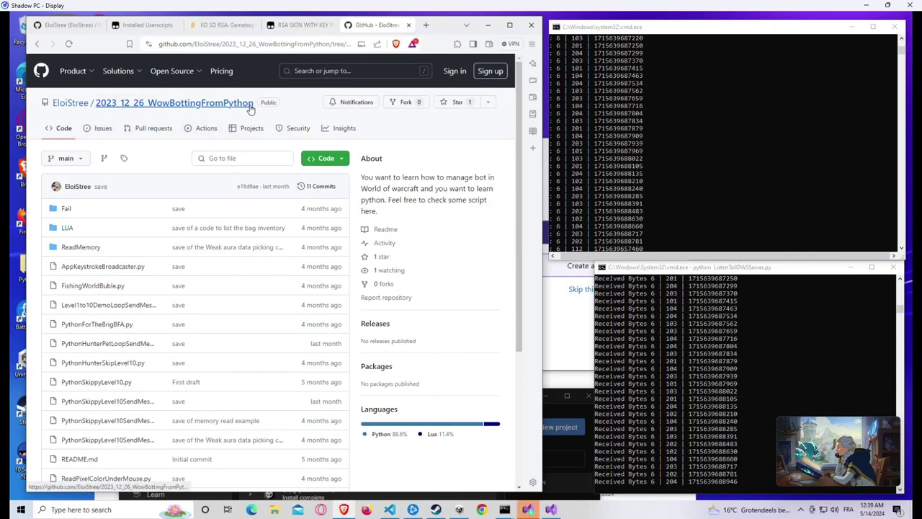
left_click(333, 159)
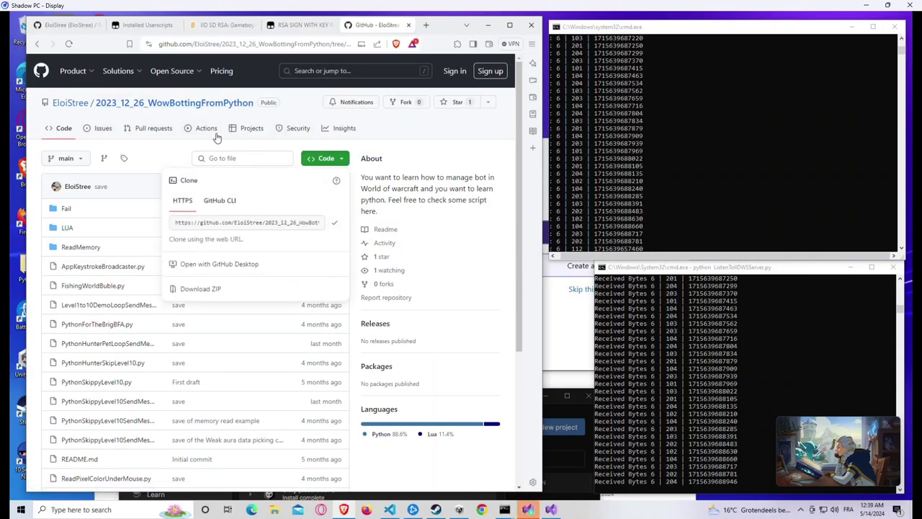
Browse to Local Disk (C:) and create a desktop shortcut to the 4G Key Girleek IID folder.
key("alt+Tab")
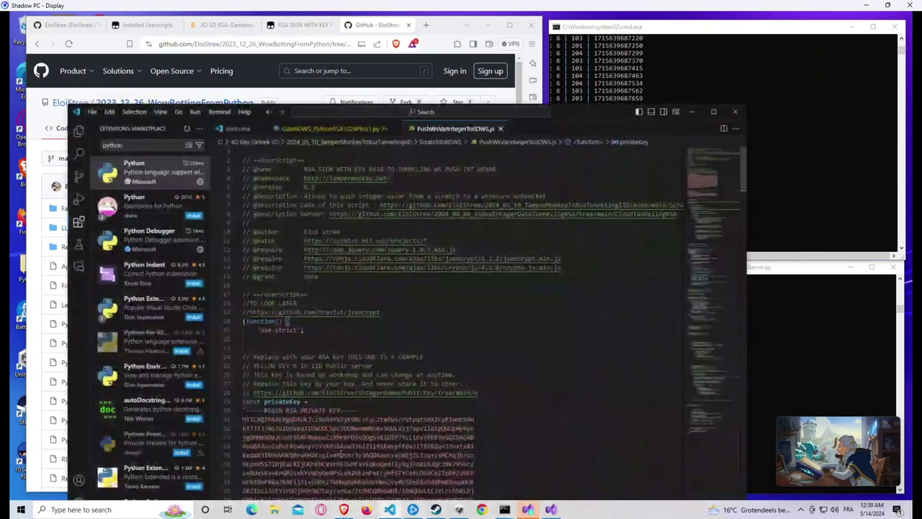
key("alt+Tab")
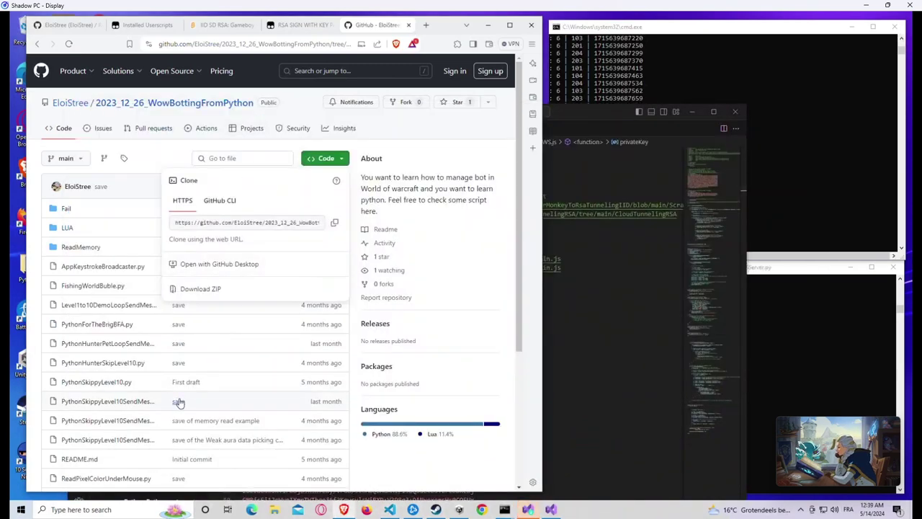
left_click(273, 509)
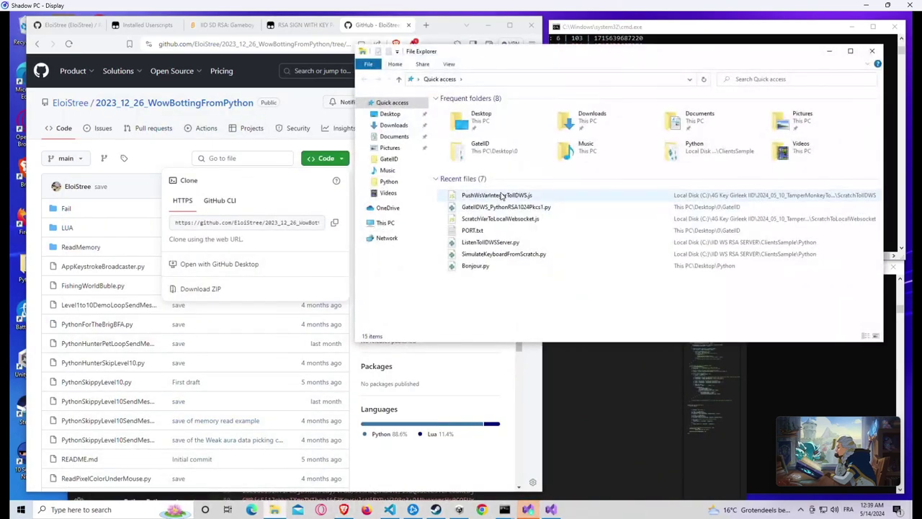
left_click(405, 224)
double_click(487, 208)
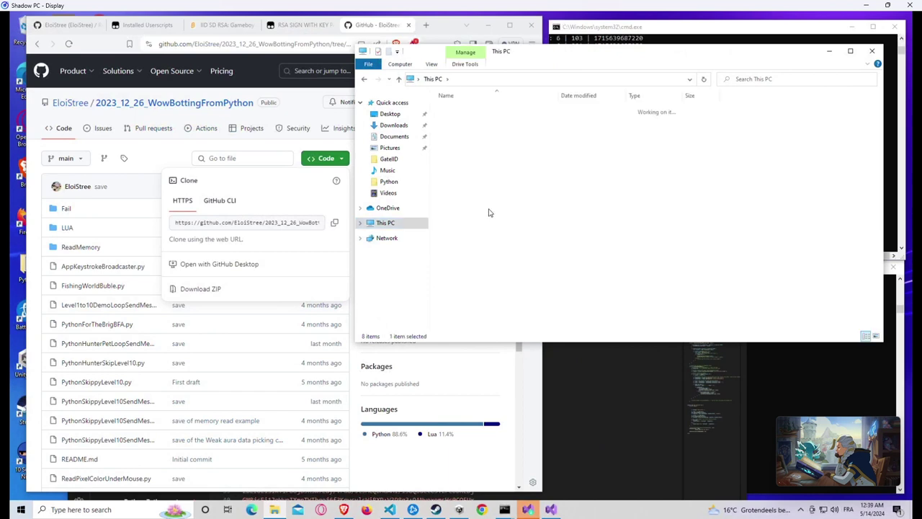
right_click(463, 133)
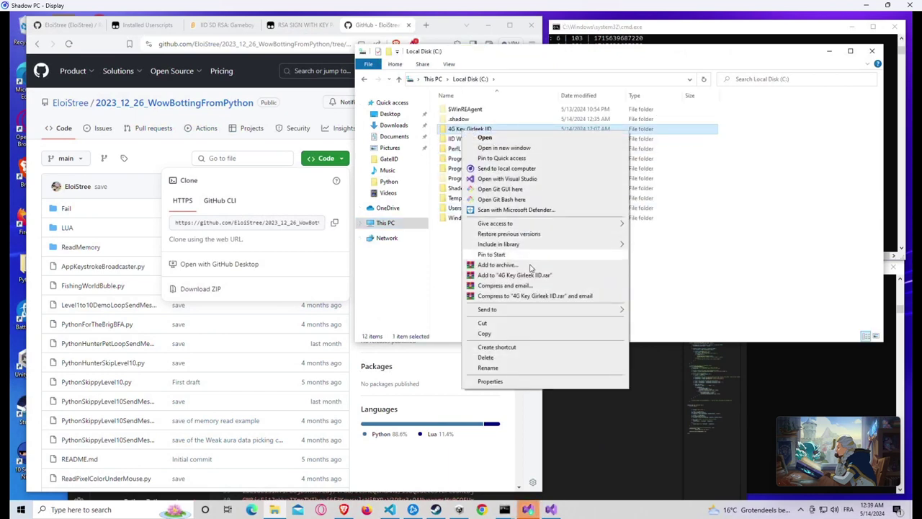
mouse_move(608, 309)
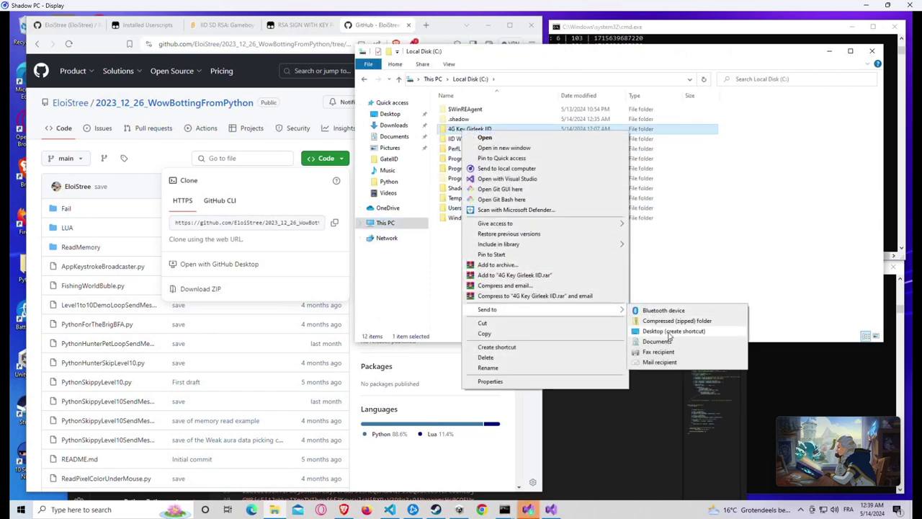
left_click(673, 341)
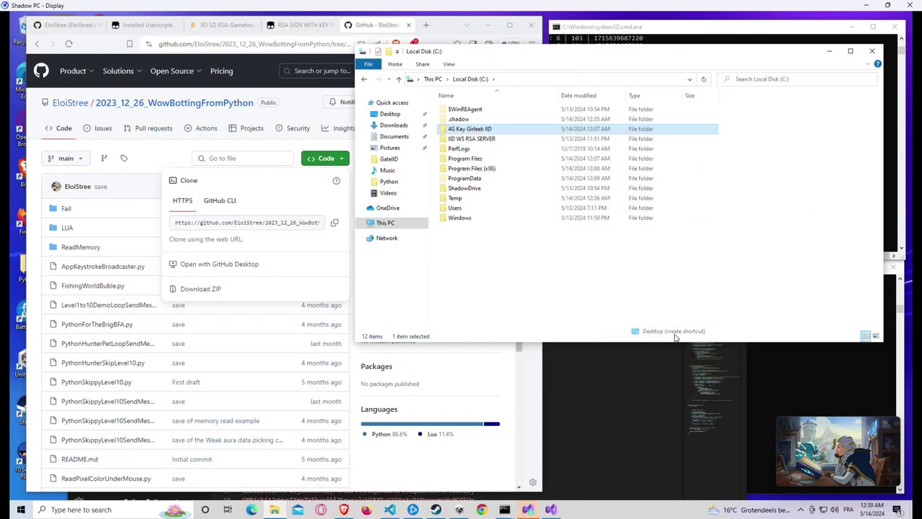
Create a new folder named Extra inside 4G Key Girleek IID and open it.
double_click(478, 129)
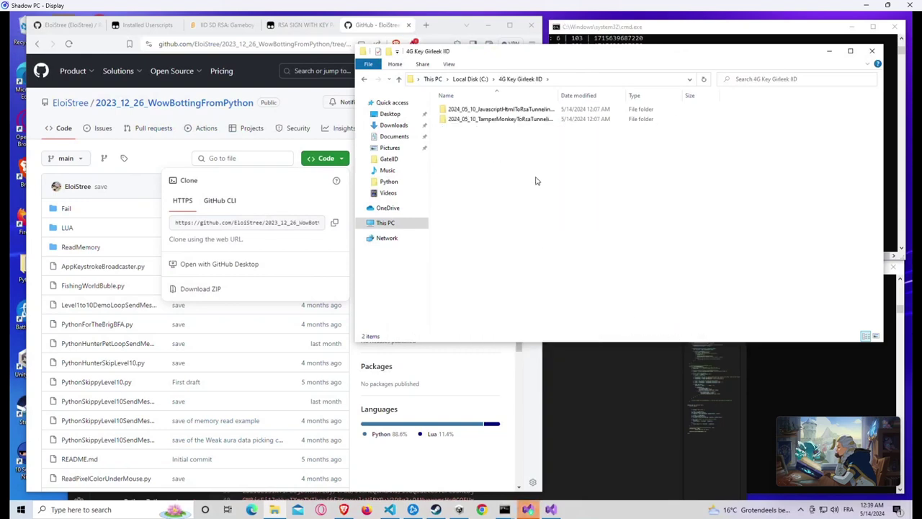
key("ctrl+shift+n")
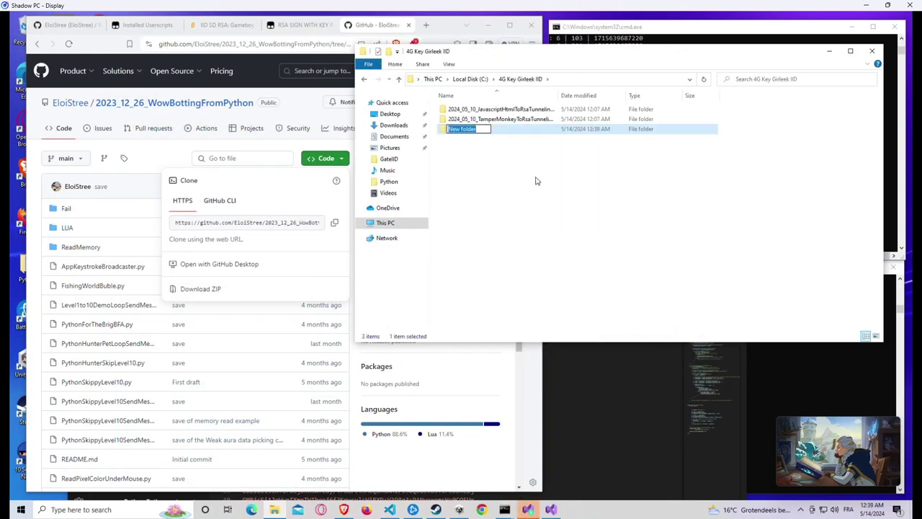
type("Extra")
key("Return")
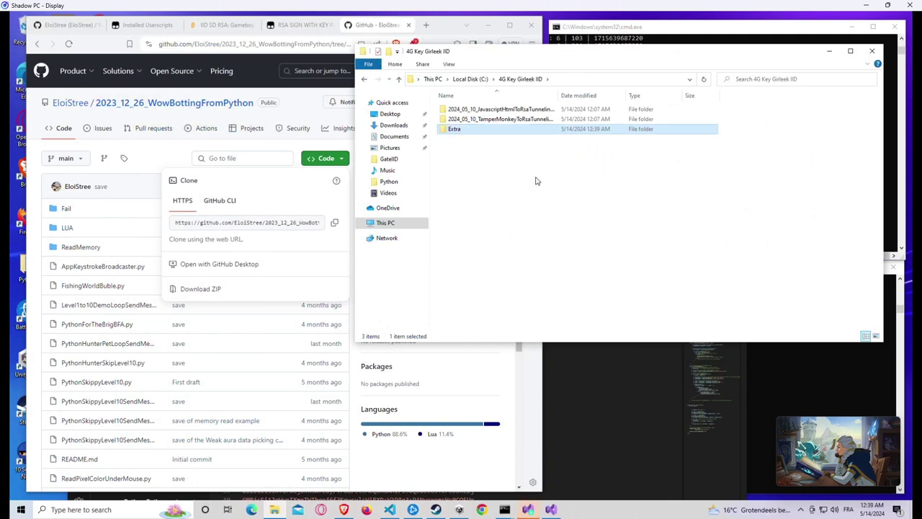
double_click(464, 128)
left_click(585, 80)
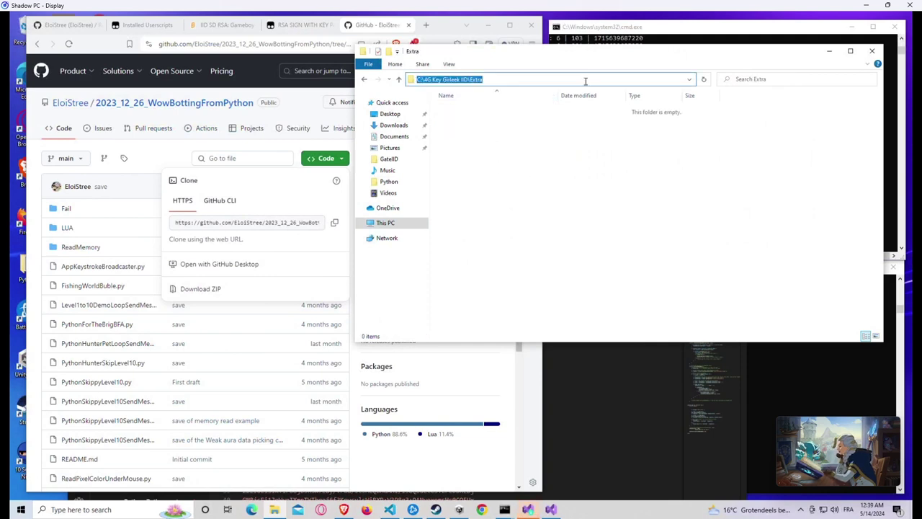
Clone 2023_12_26_WowBottingFromPython into Extra with git clone from a command prompt.
type("cmd")
key("Return")
type("gi")
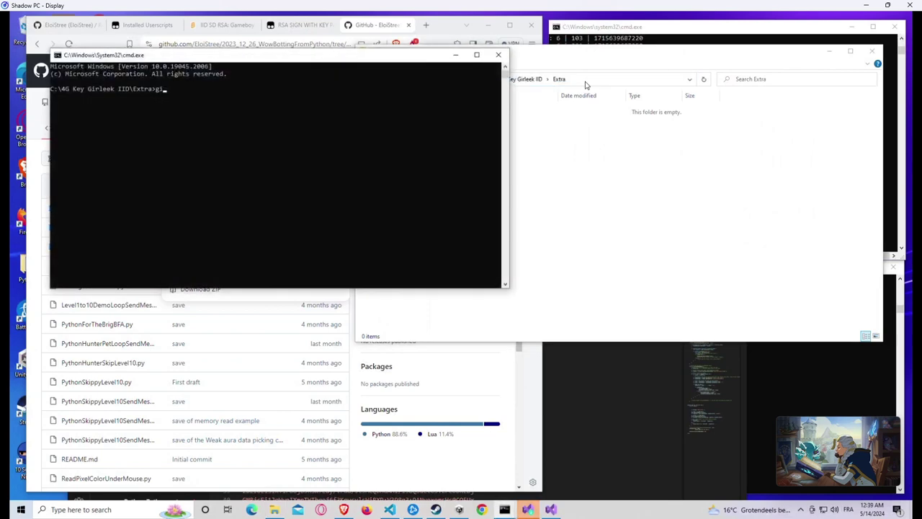
type("t clon e")
type("https://github.com/EloiStree/2023_12_26_WowBottingFromPython.git")
key("Return")
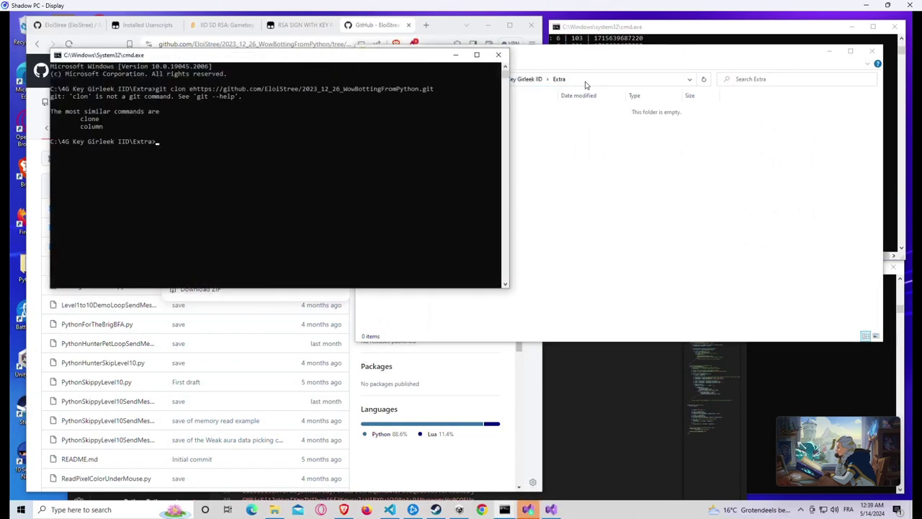
type("git clone")
type("https://github.com/EloiStree/2023_12_26_WowBottingFromPython.git")
key("Return")
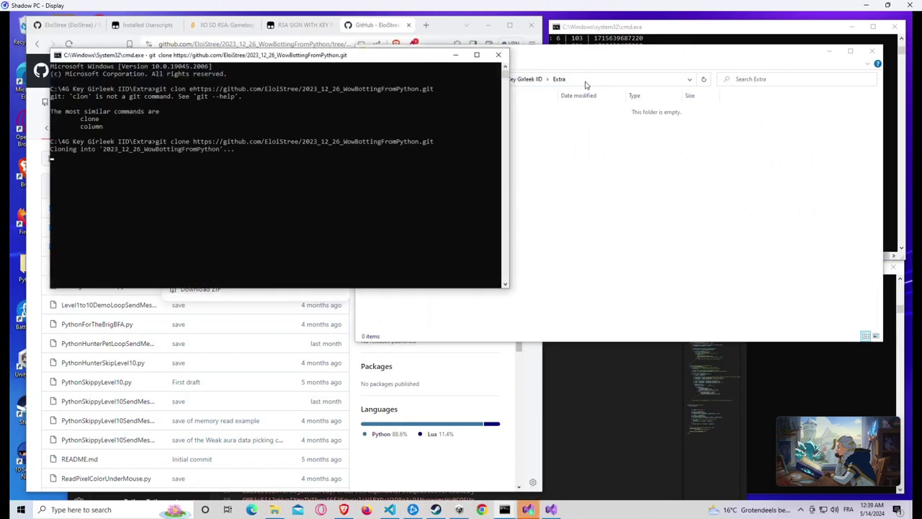
left_click(564, 199)
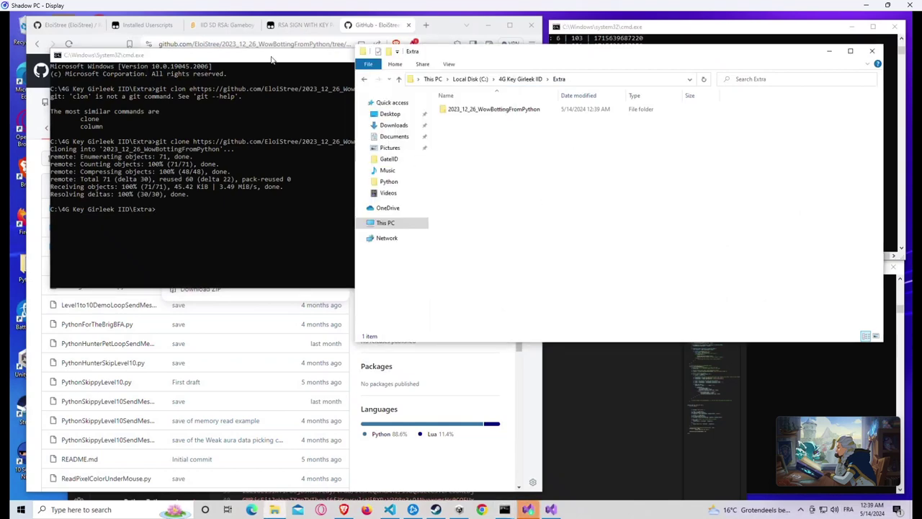
left_click(432, 108)
left_click(502, 55)
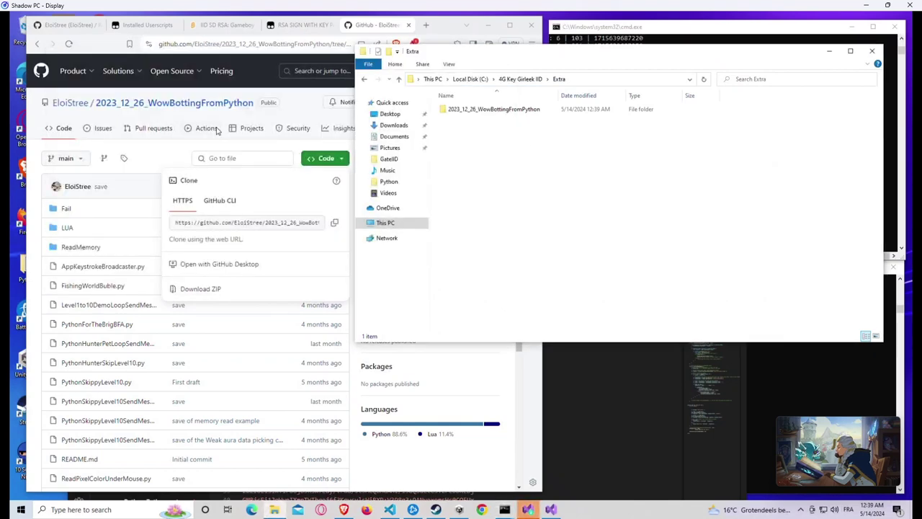
Find the 2024_03_02_PythonAntiAfk repository on GitHub and copy its HTTPS clone URL.
left_click(265, 160)
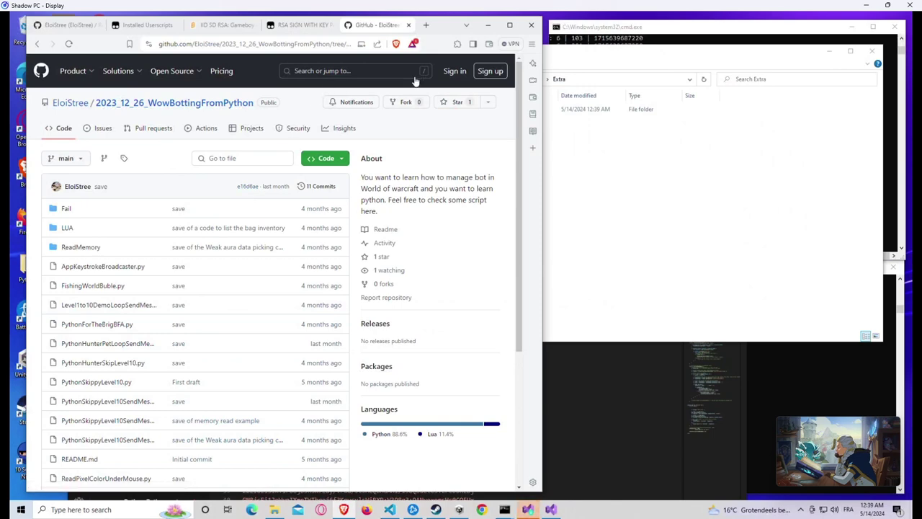
left_click(72, 103)
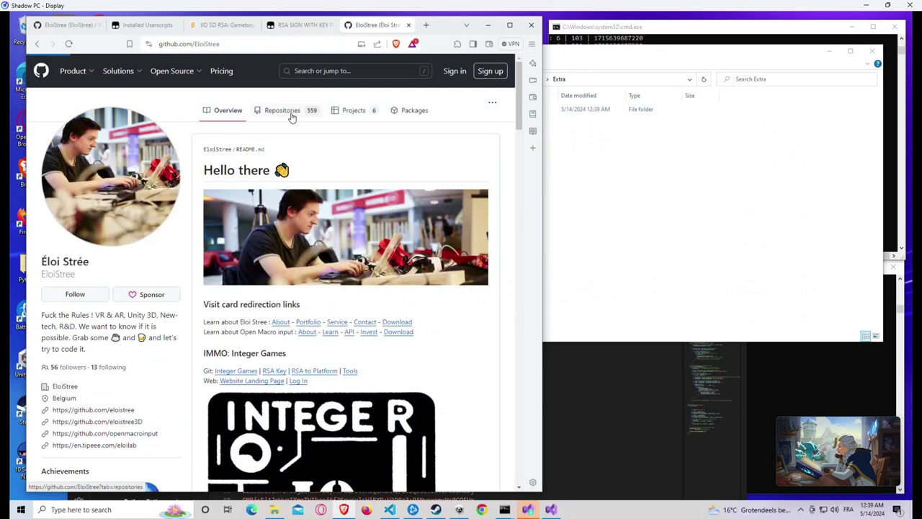
left_click(289, 115)
left_click(259, 135)
type("afk")
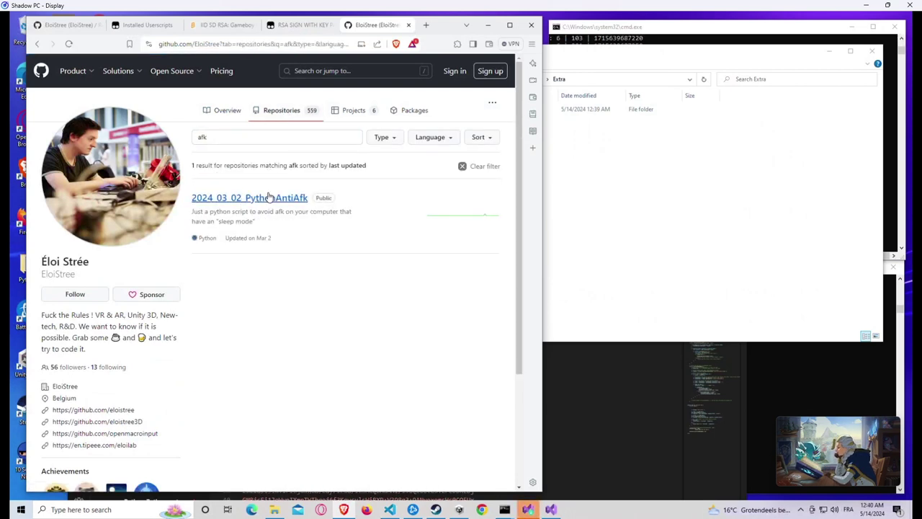
left_click(268, 198)
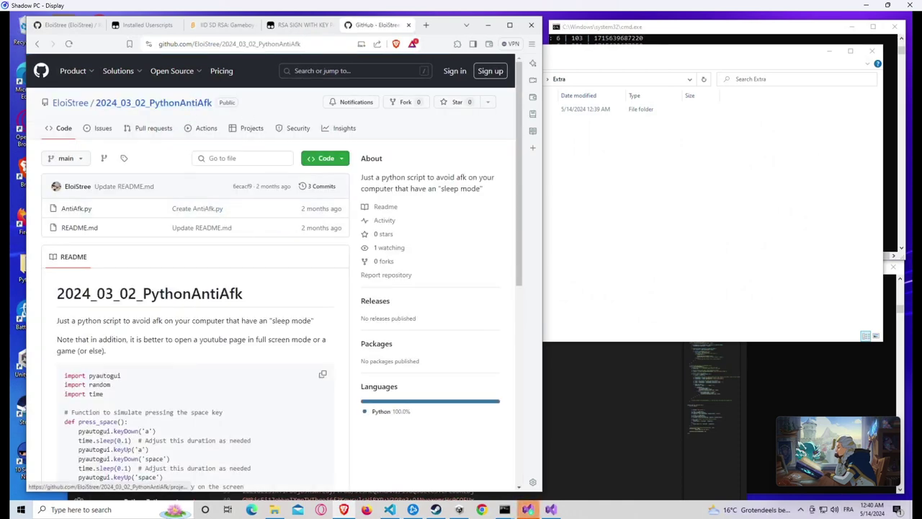
left_click(325, 158)
left_click(338, 223)
Clone 2024_03_02_PythonAntiAfk into the Extra folder with git clone, then close the prompt.
left_click(648, 181)
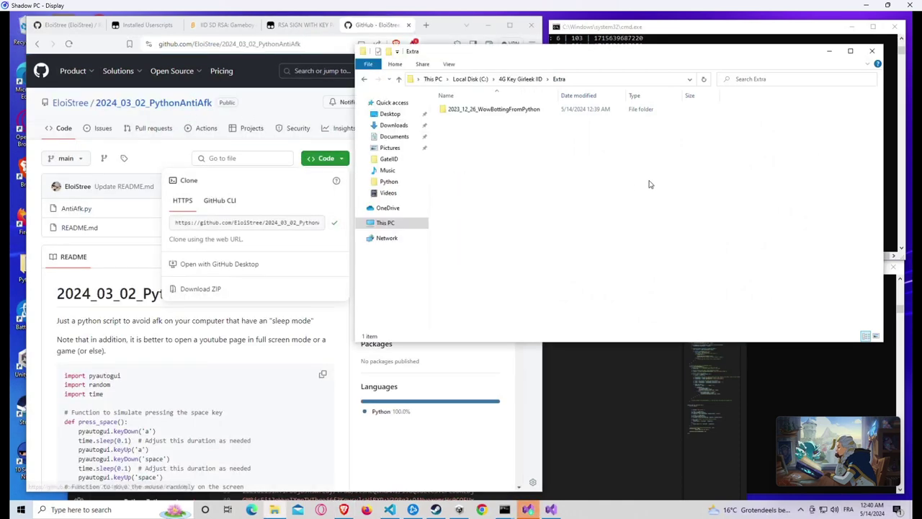
left_click(598, 81)
type("cmd")
key("Return")
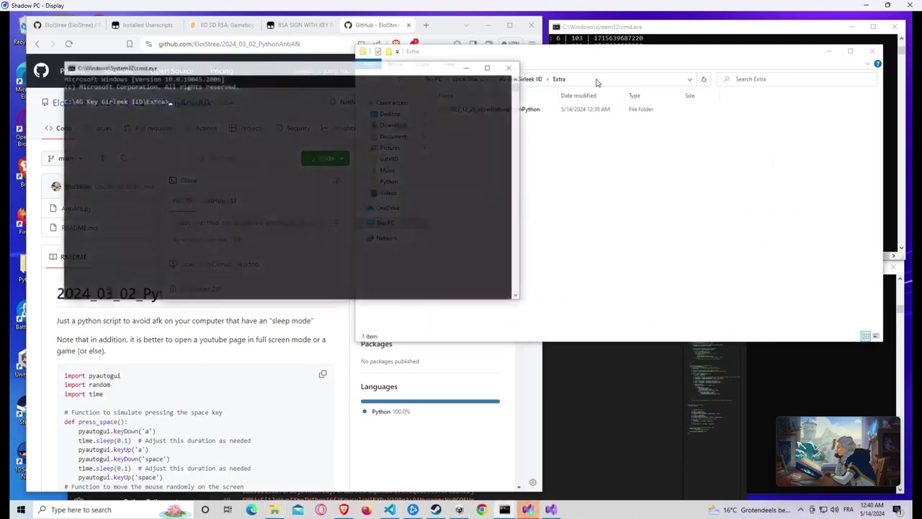
type("git clon e")
key("ctrl+v")
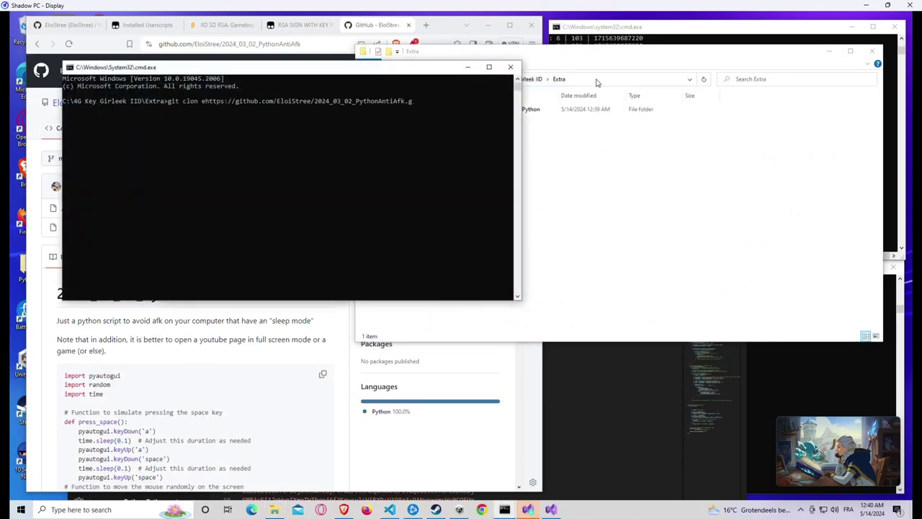
key("BackSpace")
key("BackSpace")
key("BackSpace")
key("BackSpace")
key("BackSpace")
key("BackSpace")
key("BackSpace")
key("BackSpace")
key("BackSpace")
key("BackSpace")
key("BackSpace")
key("BackSpace")
key("BackSpace")
key("BackSpace")
key("BackSpace")
key("BackSpace")
key("BackSpace")
key("BackSpace")
key("BackSpace")
key("BackSpace")
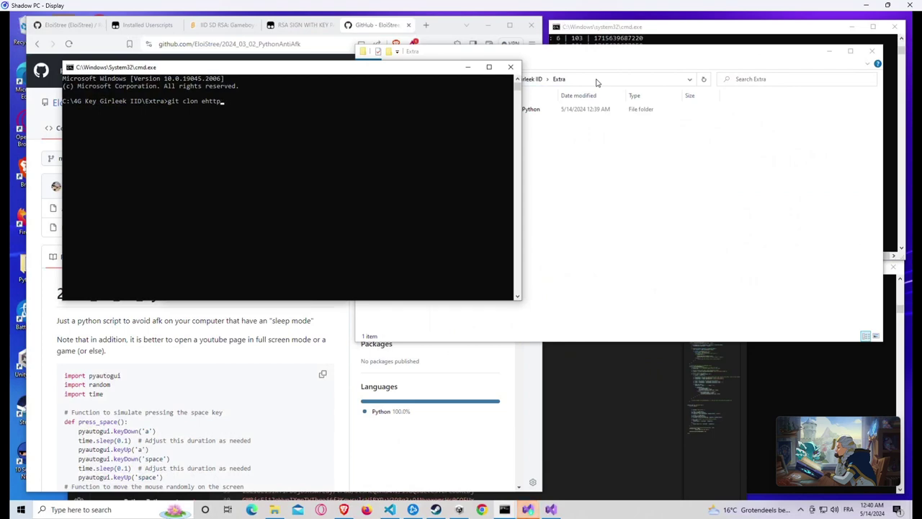
type("e")
key("ctrl+v")
key("Return")
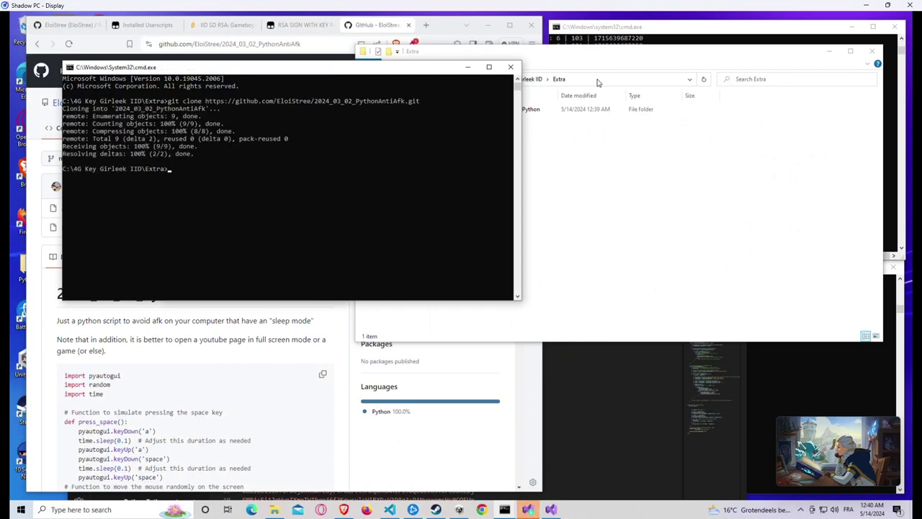
left_click(510, 67)
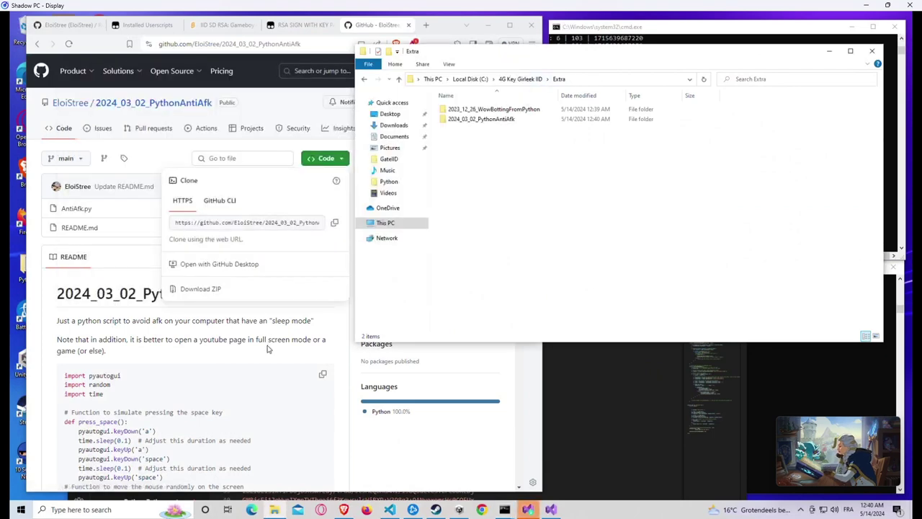
left_click(182, 334)
scroll(121, 291, "down", 2)
Review the pyautogui, random and time imports in the AntiAfk code.
double_click(117, 282)
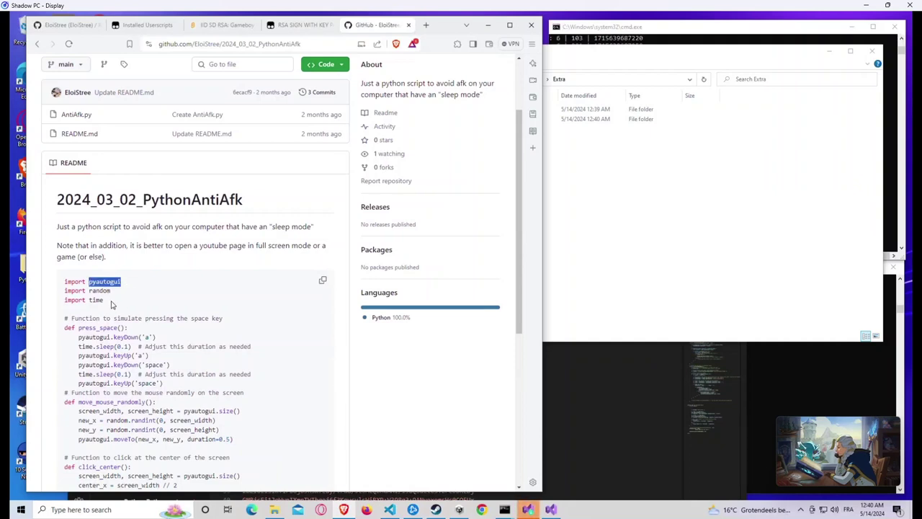
double_click(100, 290)
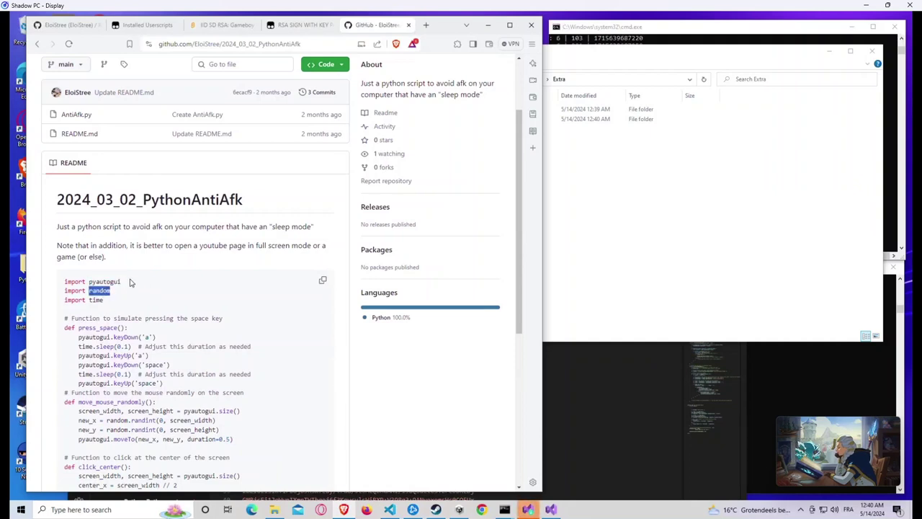
scroll(130, 283, "down", 2)
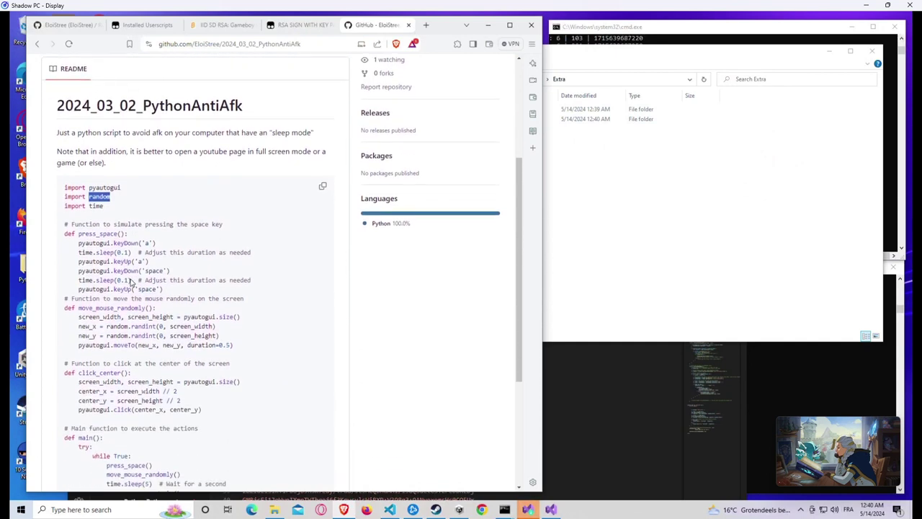
double_click(96, 206)
scroll(136, 190, "down", 3)
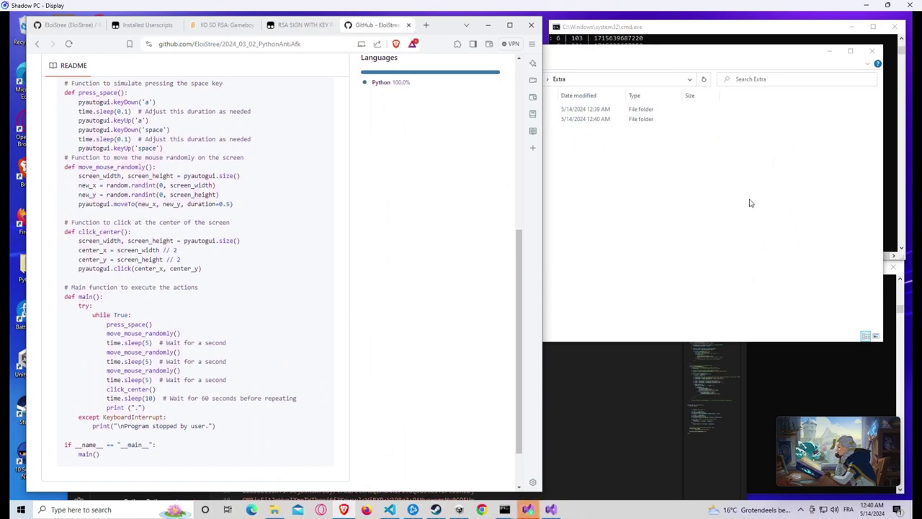
Copy AntiAfk.py from the 2024_03_02_PythonAntiAfk folder onto the Desktop.
double_click(508, 119)
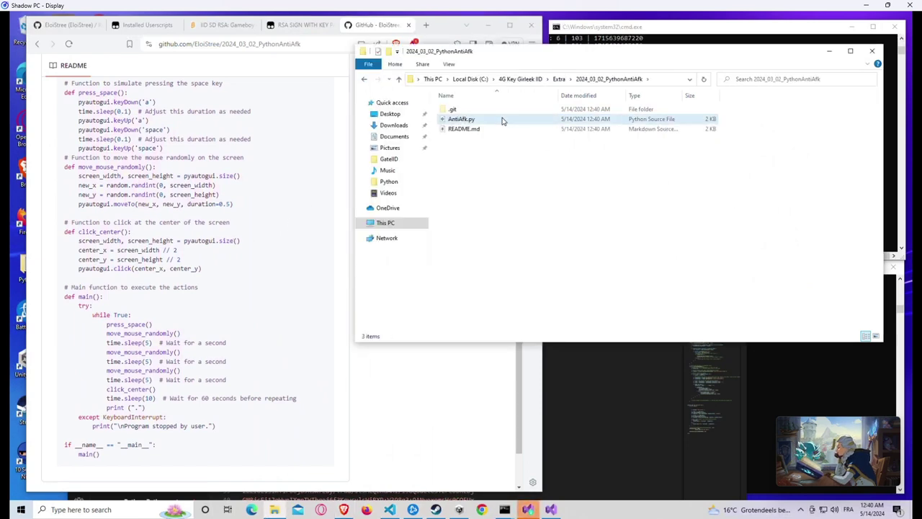
left_click(503, 120)
key("ctrl+c")
left_click(391, 114)
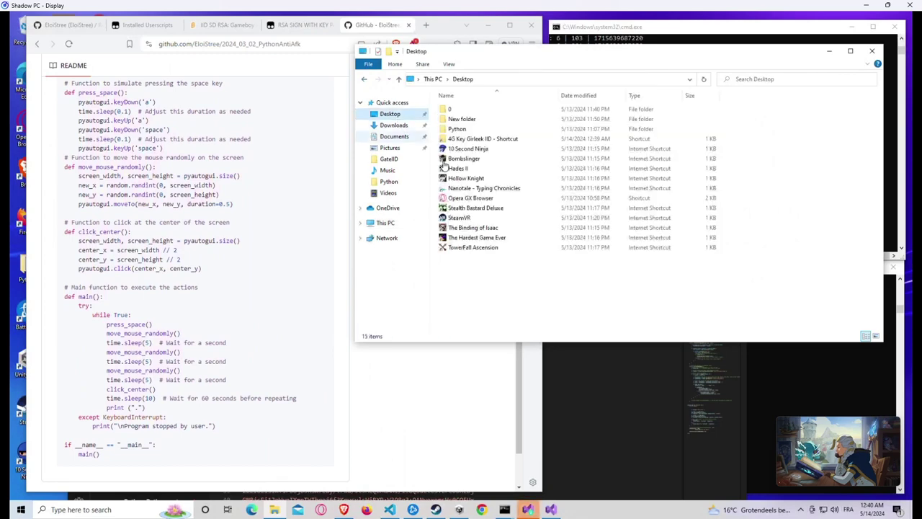
key("ctrl+v")
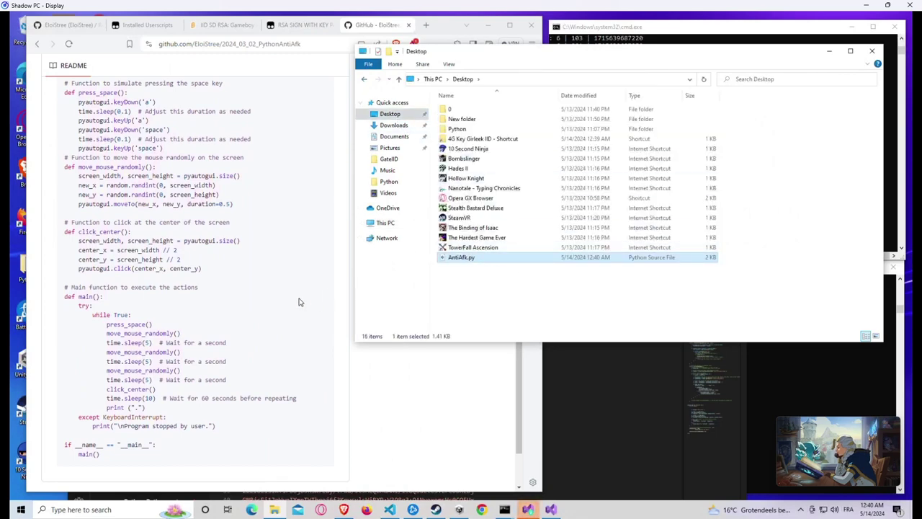
Return to the GitHub repository page and follow the owner's username to their profile.
left_click(298, 303)
scroll(240, 157, "up", 4)
scroll(244, 160, "up", 2)
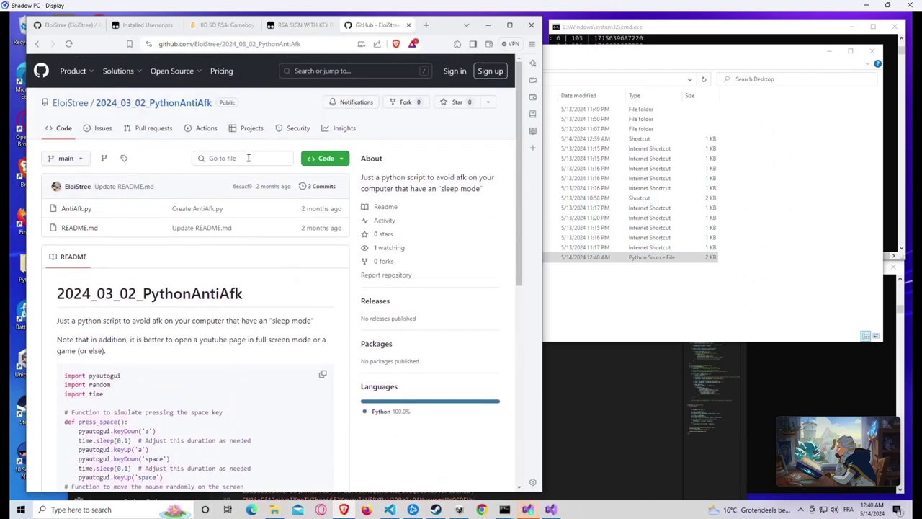
left_click(79, 104)
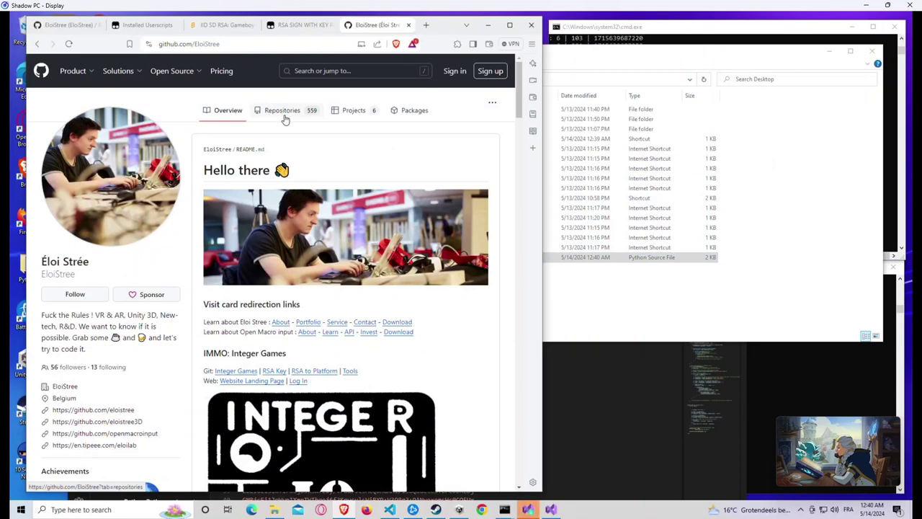
Close the Visual Studio Installer and launch Visual Studio.
left_click(533, 505)
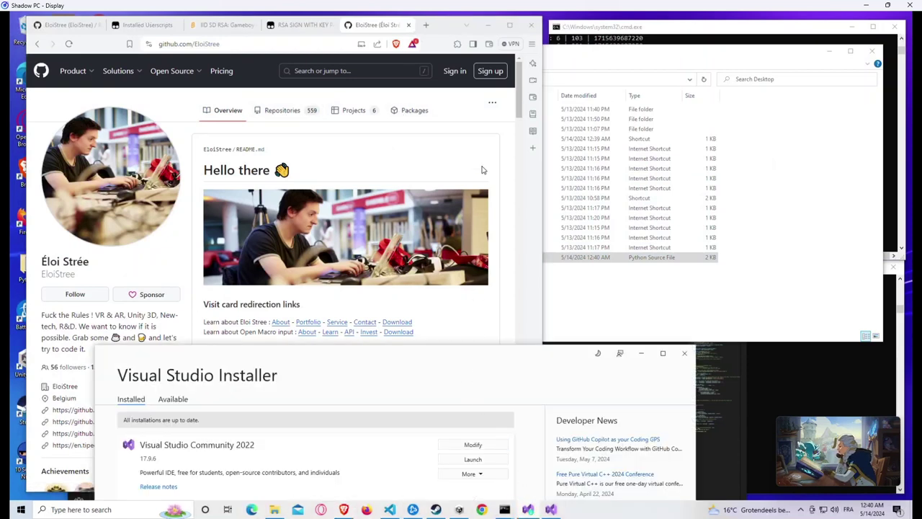
left_click_drag(521, 357, 548, 83)
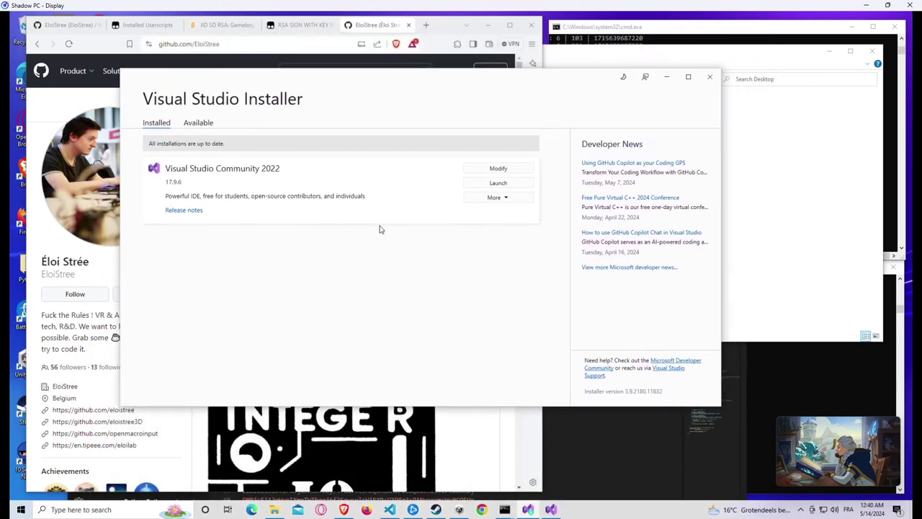
left_click(710, 76)
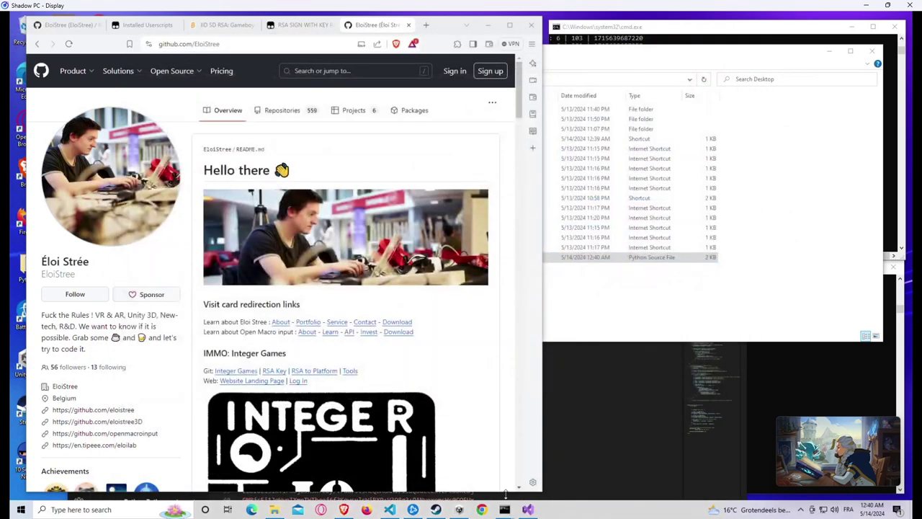
left_click(529, 509)
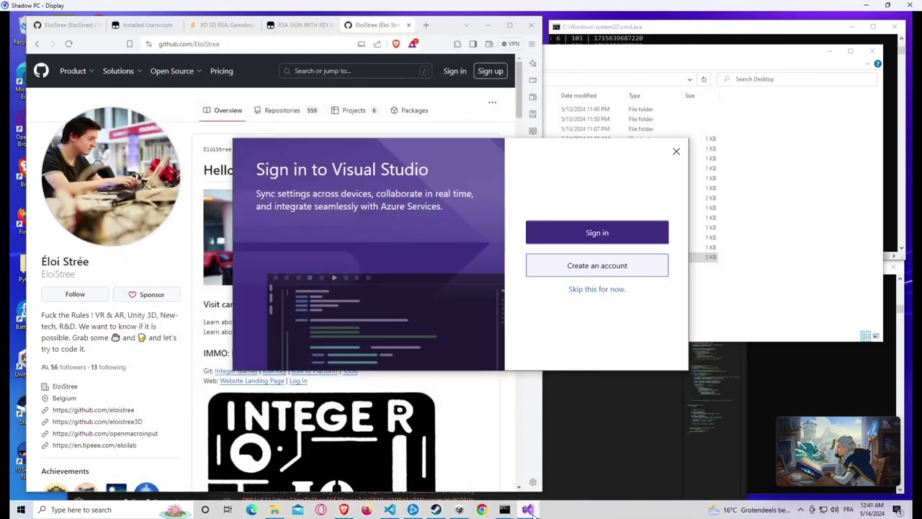
Start Visual Studio sign-in and enter the Microsoft account's Gmail e-mail address.
left_click(625, 232)
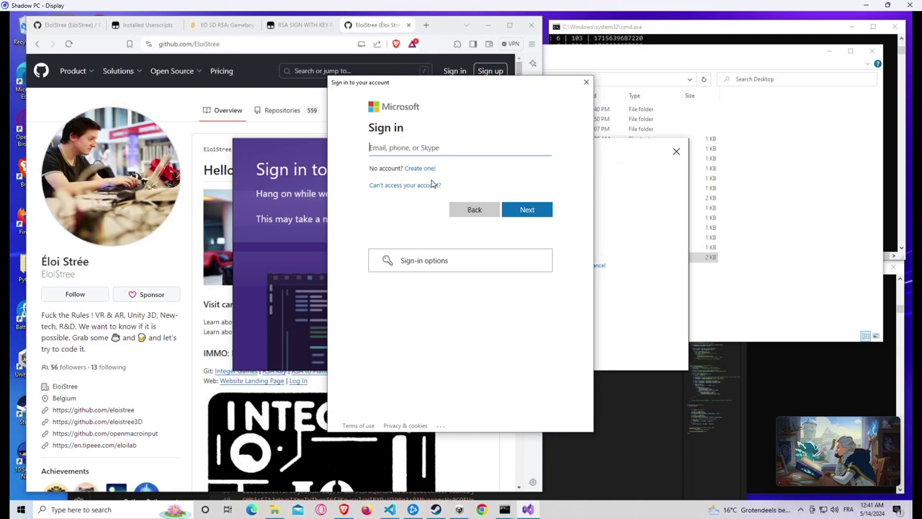
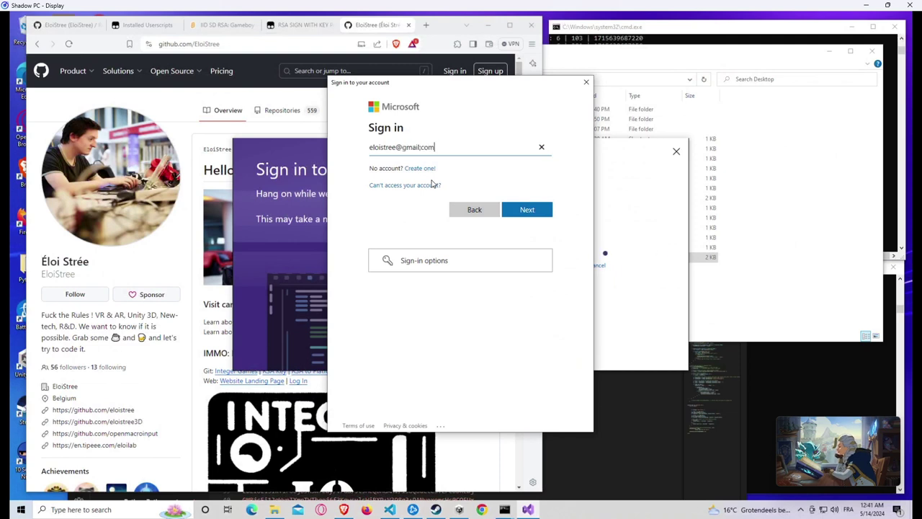
key("Return")
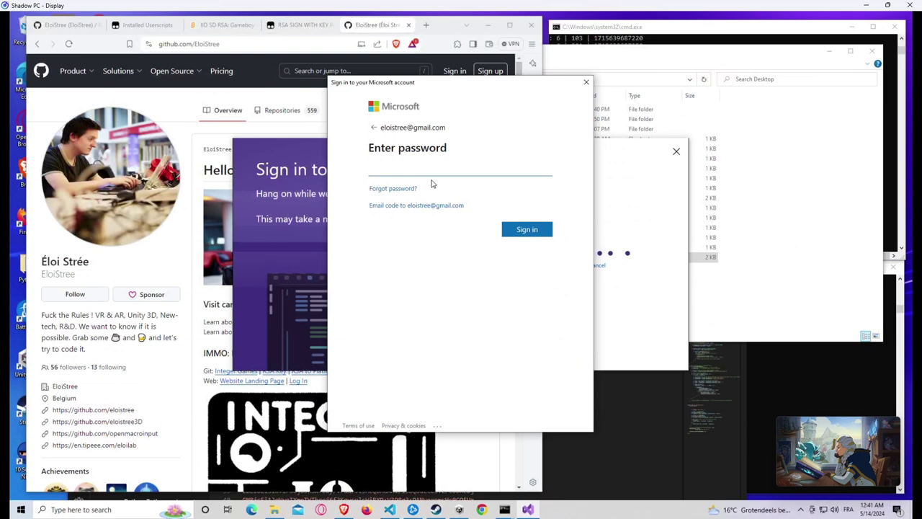
Enter the account password, re-entering it after the first attempt is rejected.
type("••")
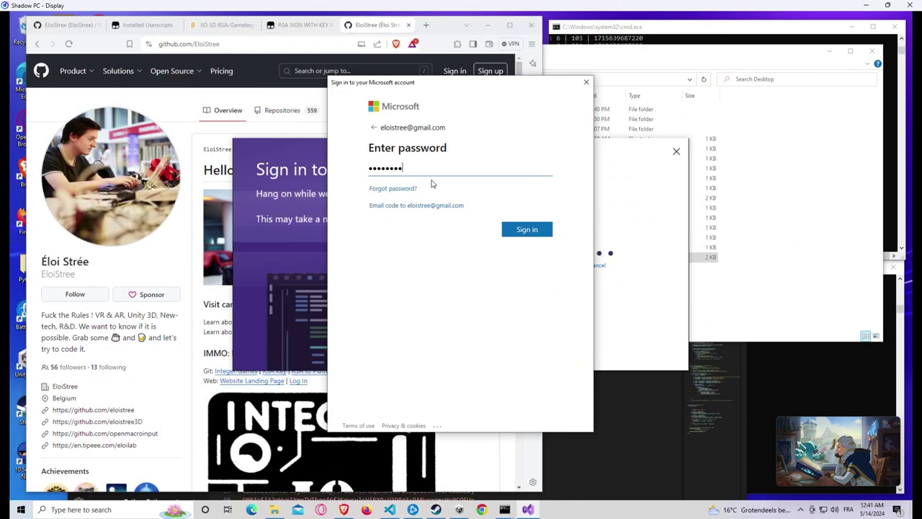
type("••••••")
key("Return")
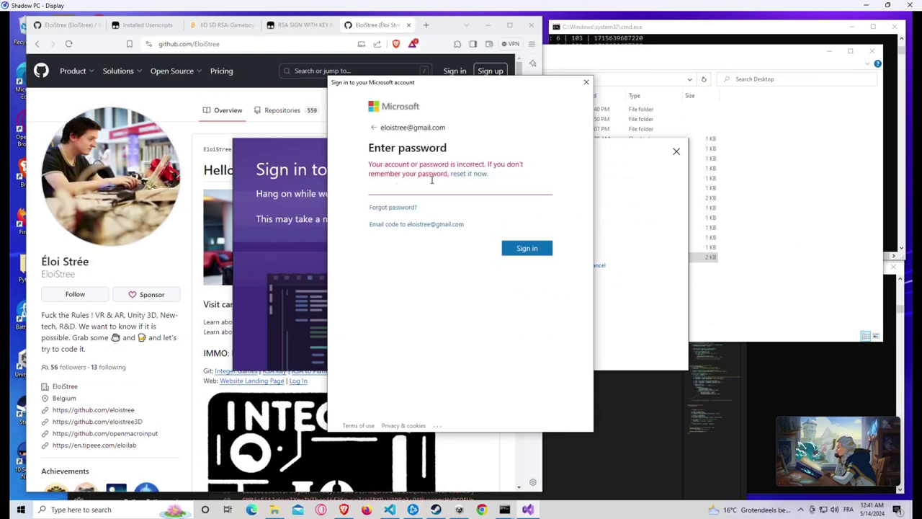
type("•••")
key("Return")
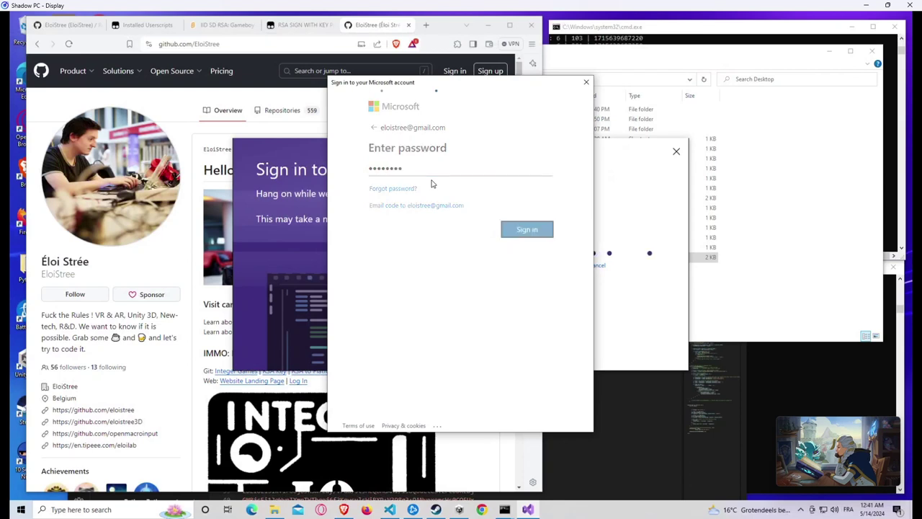
type("••")
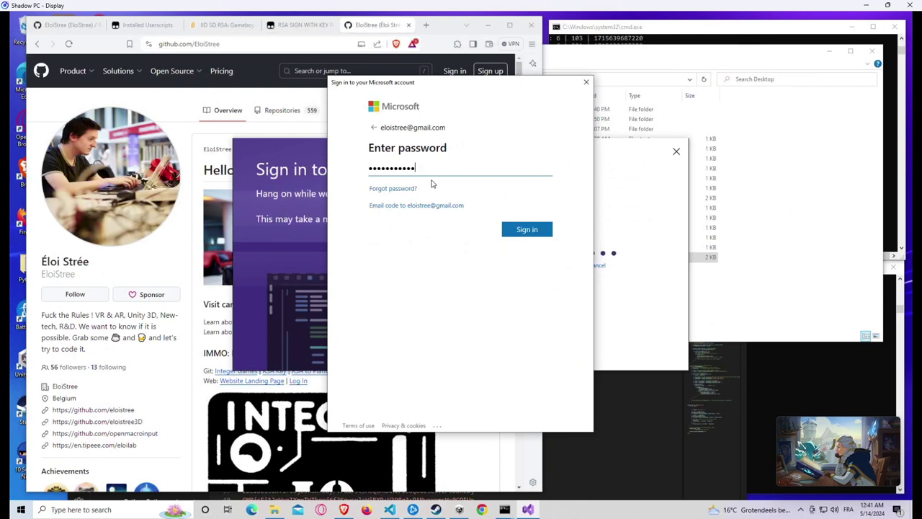
type("•••••••••")
key("Return")
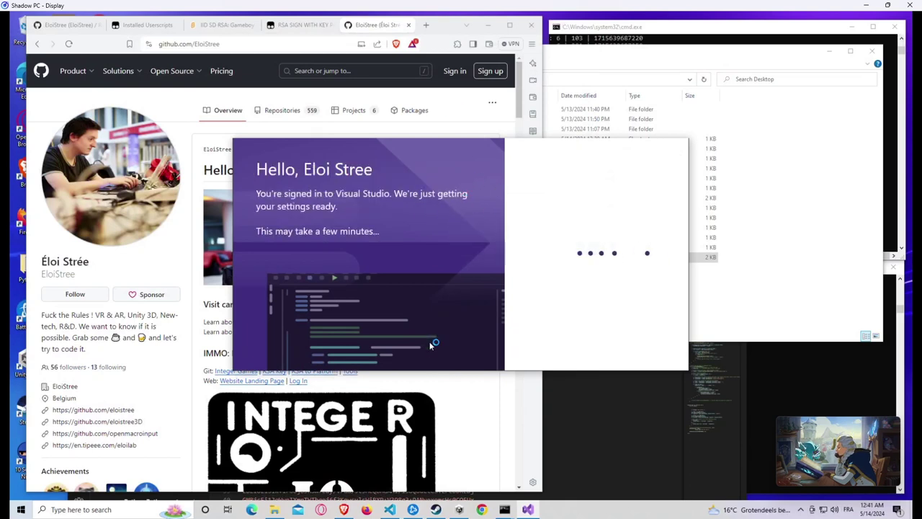
Close the PushWsVarIntegerToIIDWS.js, GateIIDWS_PythonRSA1024Pkcs1.py and Python walkthrough tabs.
left_click(394, 510)
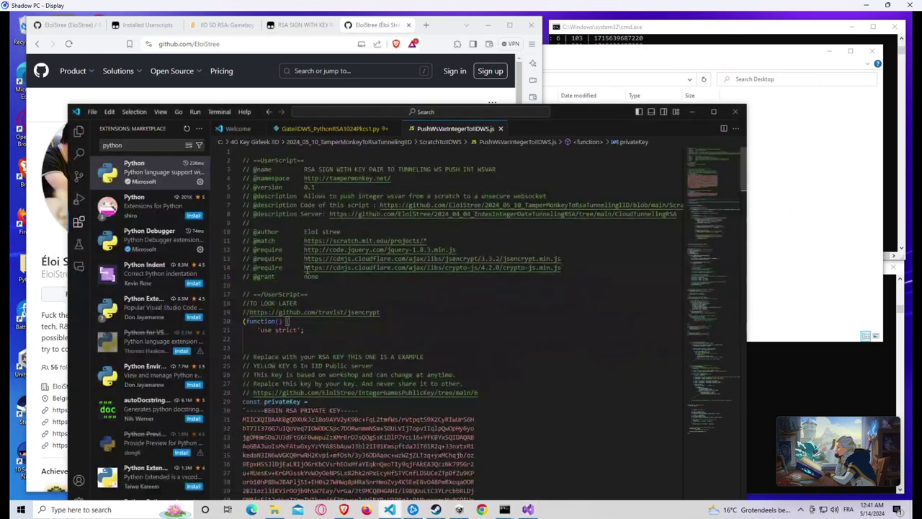
left_click(500, 129)
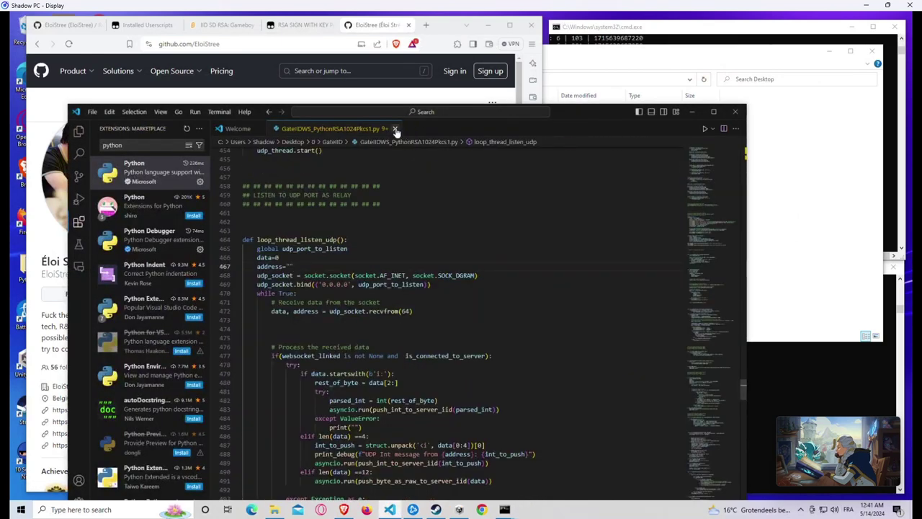
left_click(394, 128)
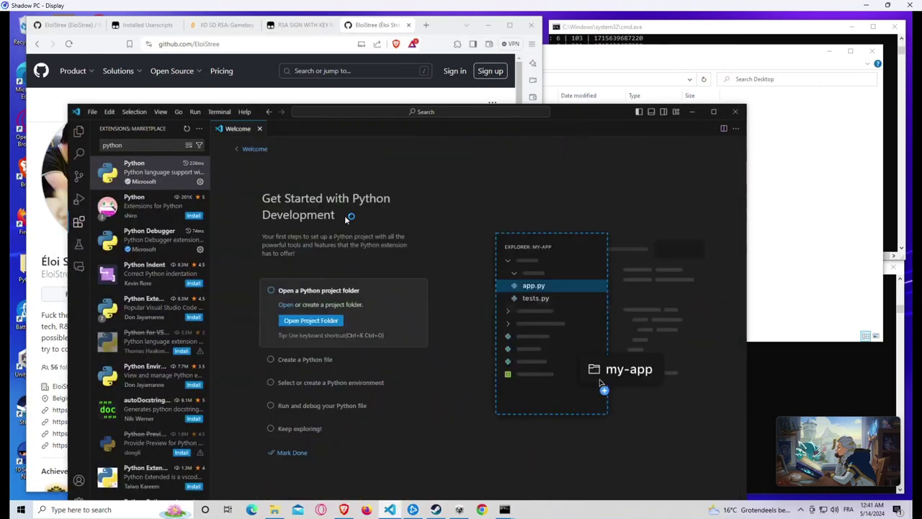
left_click(261, 129)
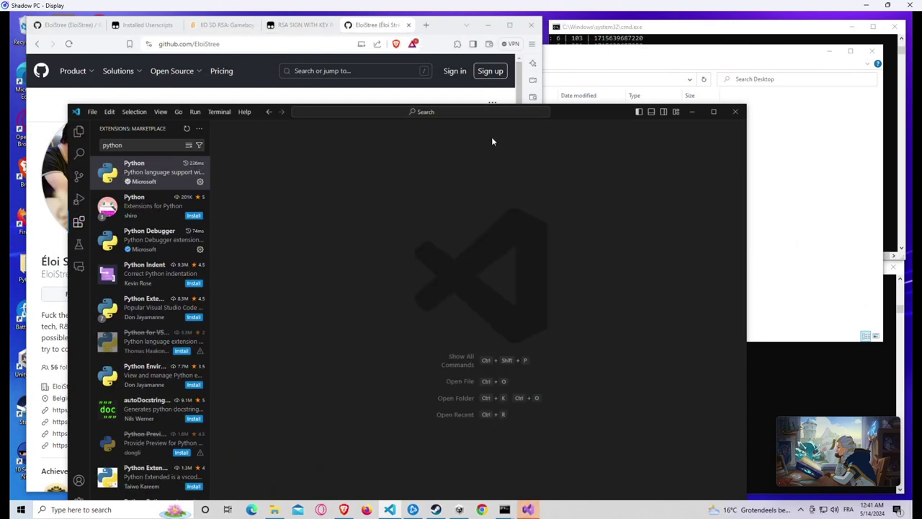
Check the full list under File > Open Recent > More..., dismiss it, and quit VS Code.
left_click(95, 111)
mouse_move(103, 113)
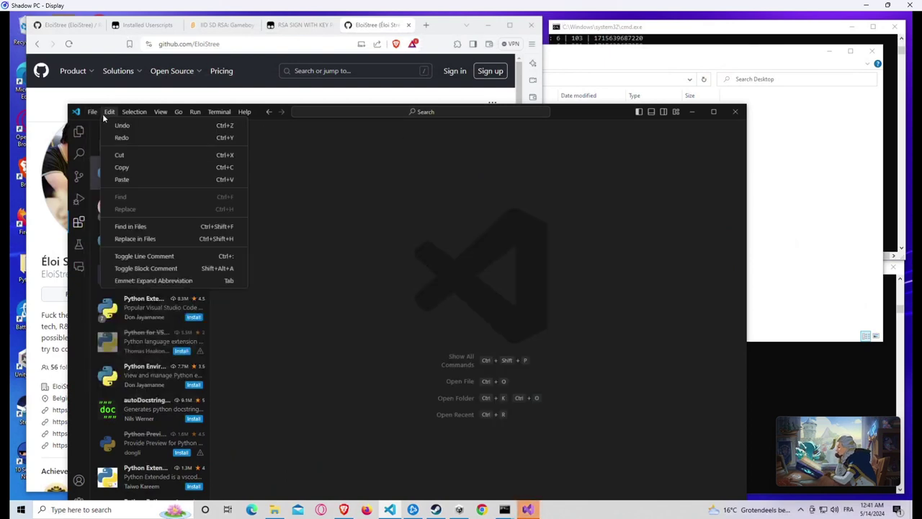
mouse_move(155, 207)
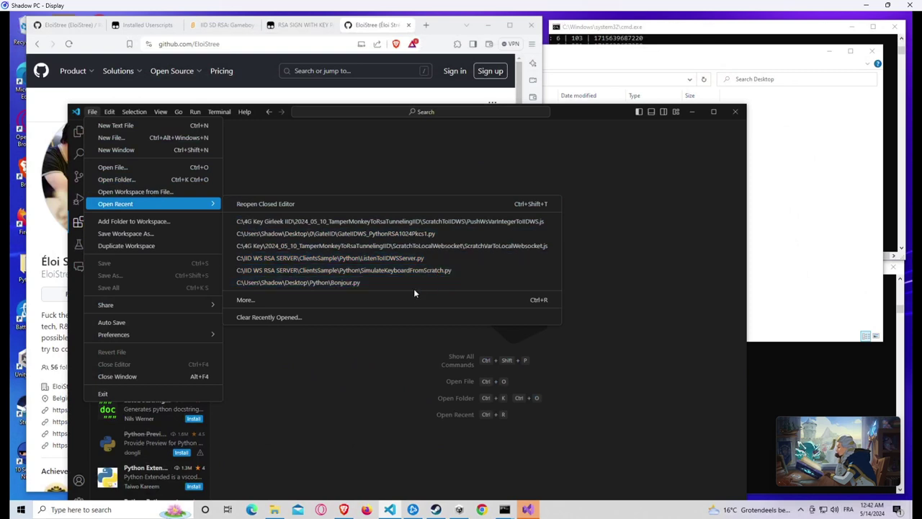
left_click(308, 302)
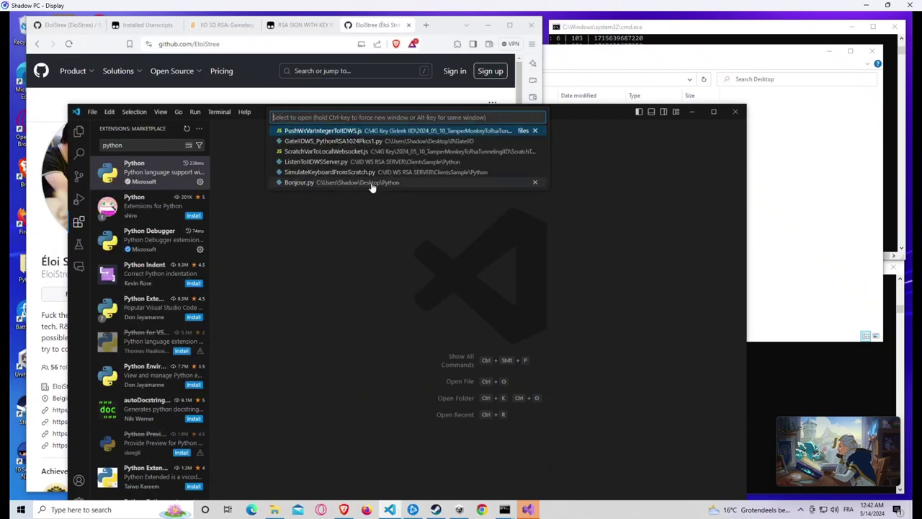
key("Escape")
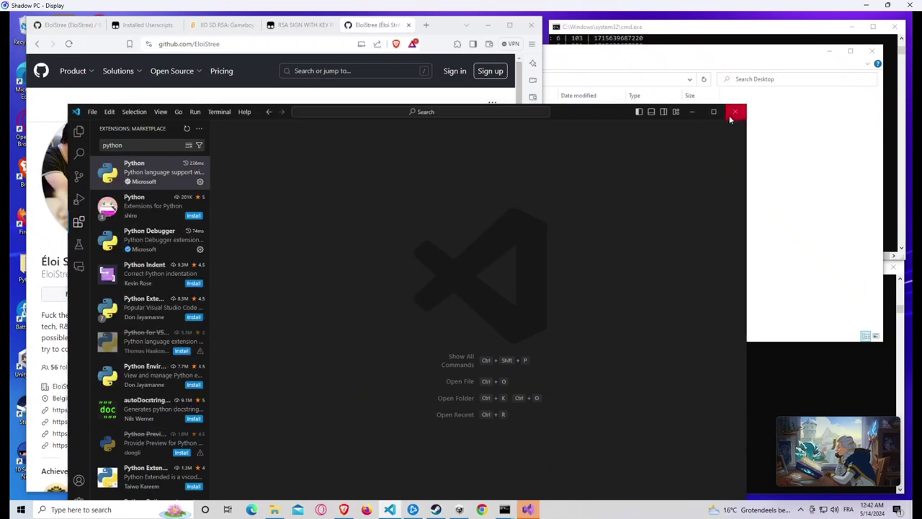
left_click(735, 111)
Close the server log console and the other cmd.exe window.
left_click(673, 418)
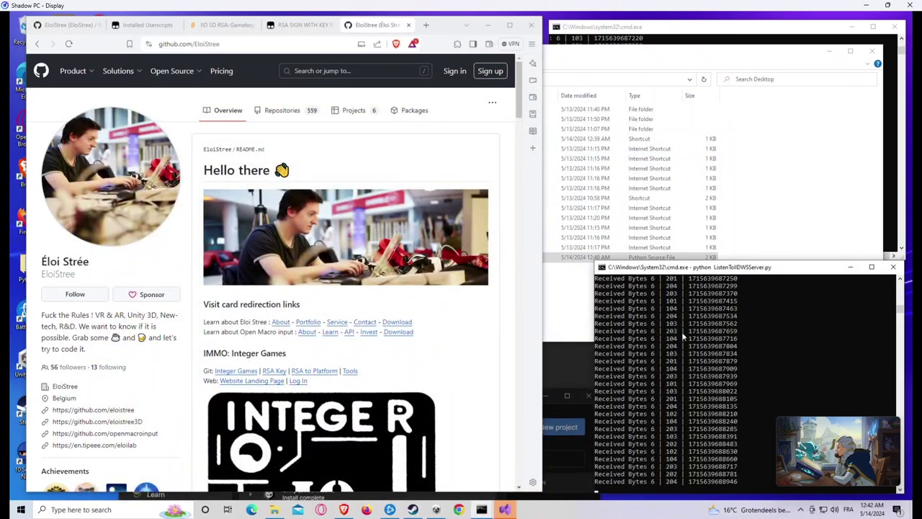
left_click(894, 267)
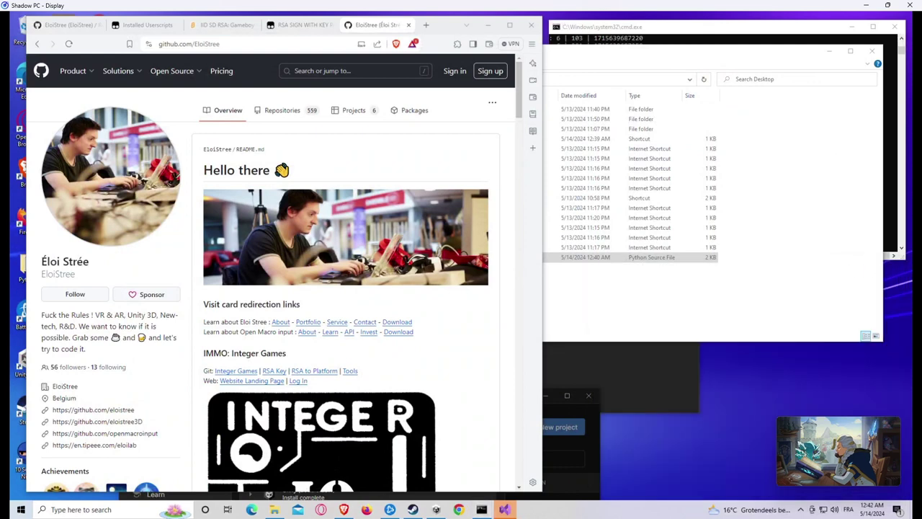
left_click(670, 36)
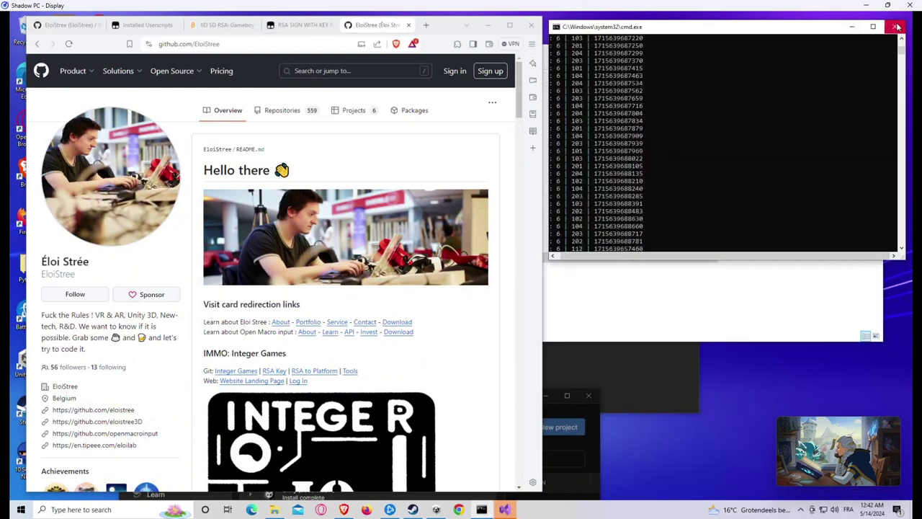
left_click(894, 27)
Bring the Desktop folder window forward, nudge it up-right, and narrow it.
left_click(650, 62)
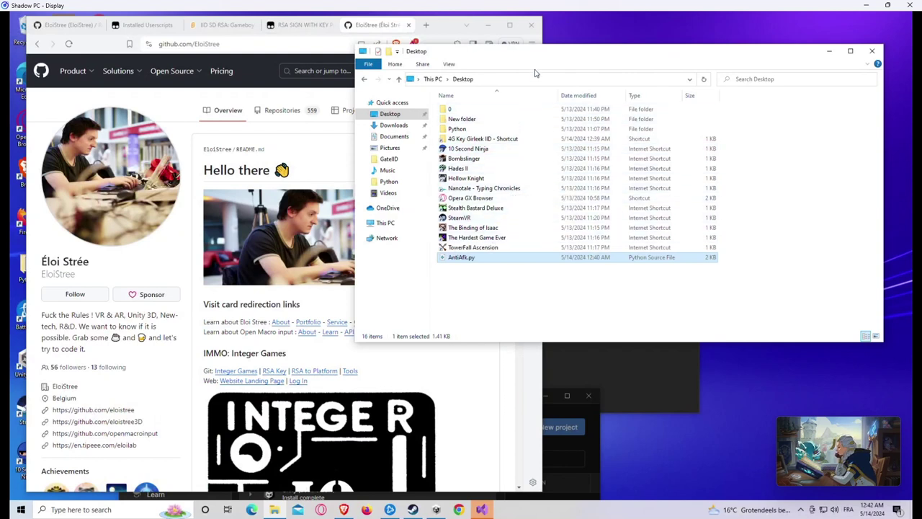
left_click_drag(544, 54, 566, 35)
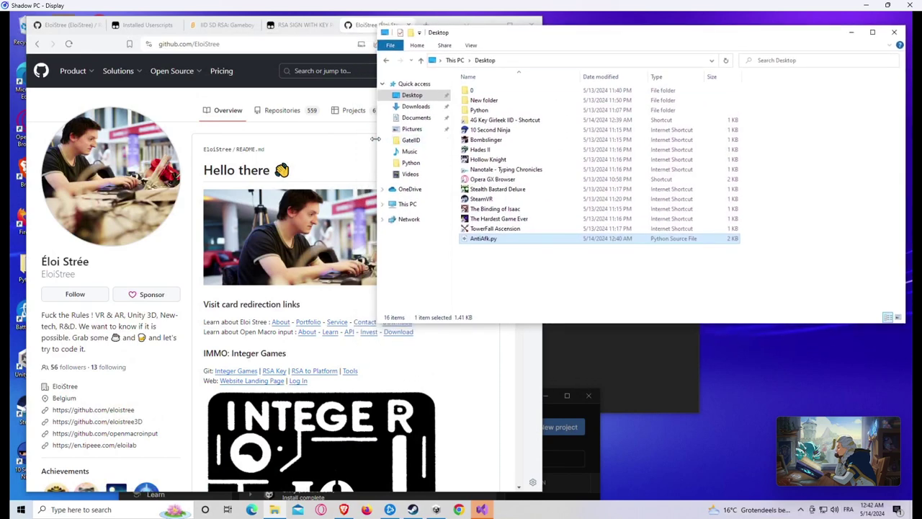
left_click_drag(384, 139, 550, 139)
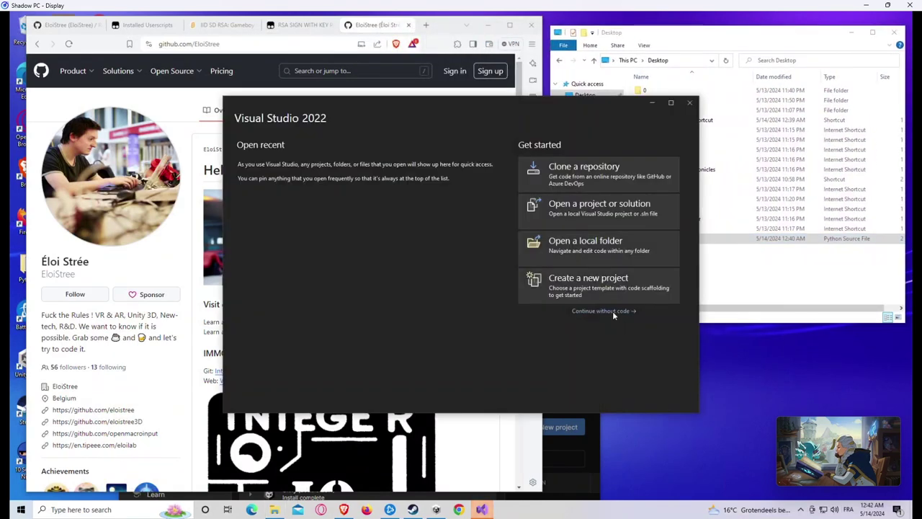
Close the Visual Studio start window, check Unity Hub's installed editors, then begin a new project.
left_click(690, 102)
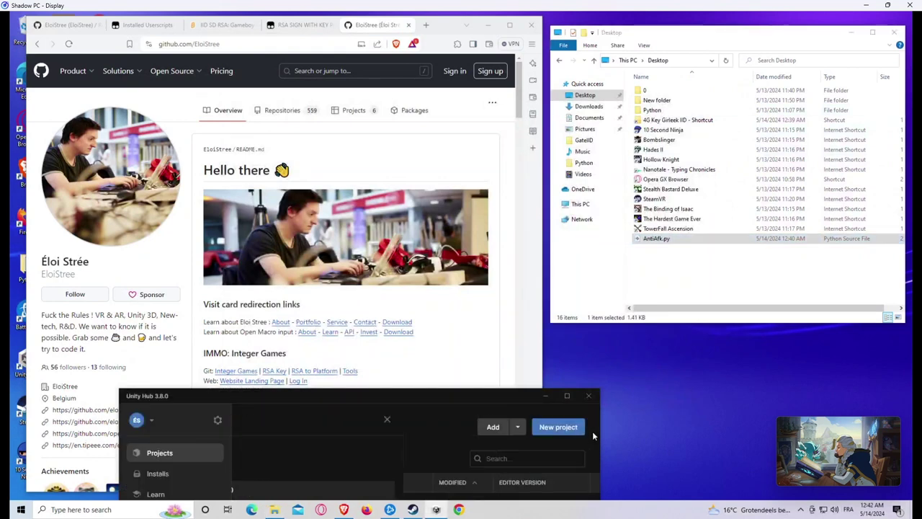
left_click_drag(481, 403, 574, 121)
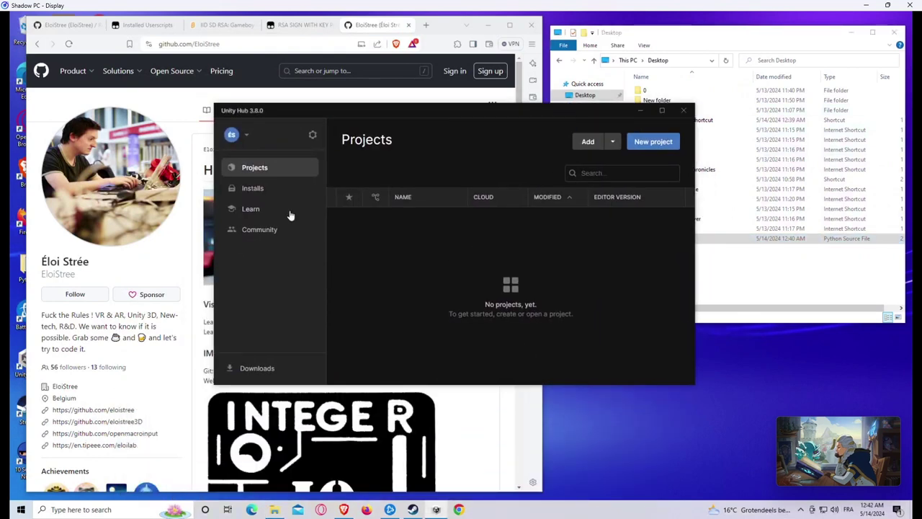
left_click(273, 189)
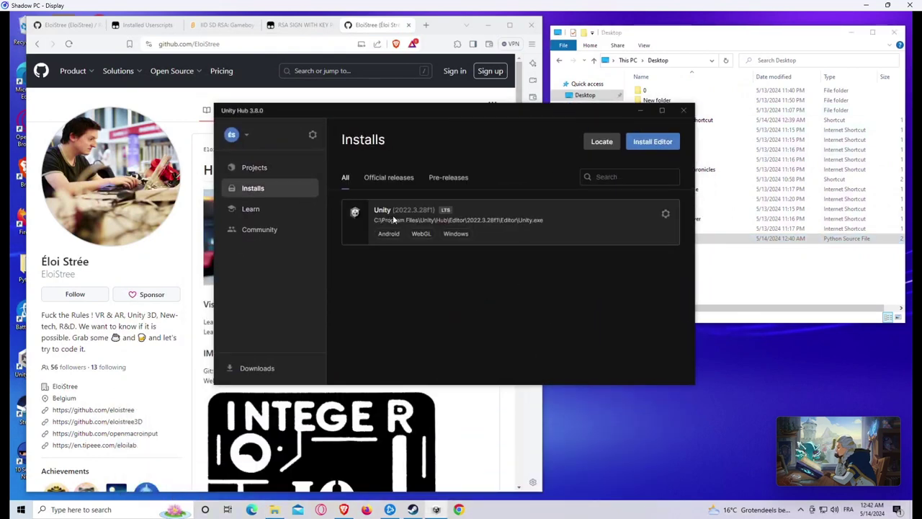
left_click(258, 168)
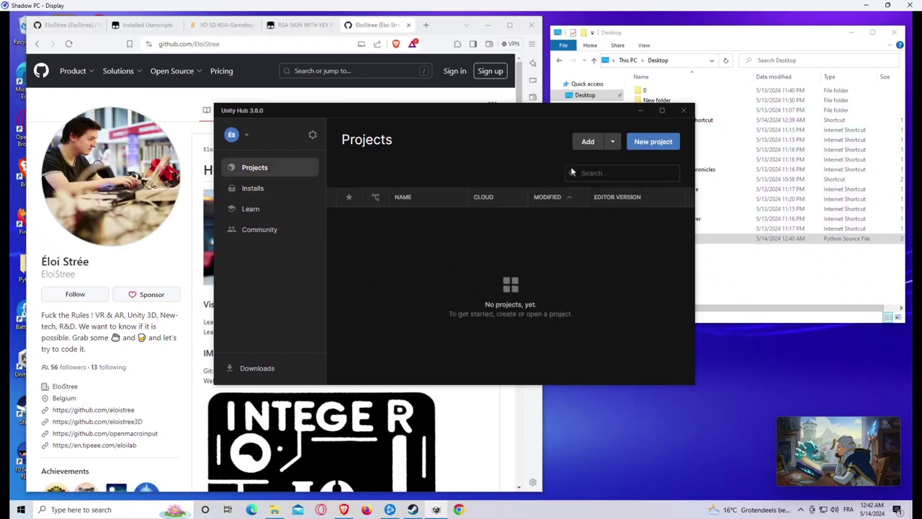
left_click(651, 143)
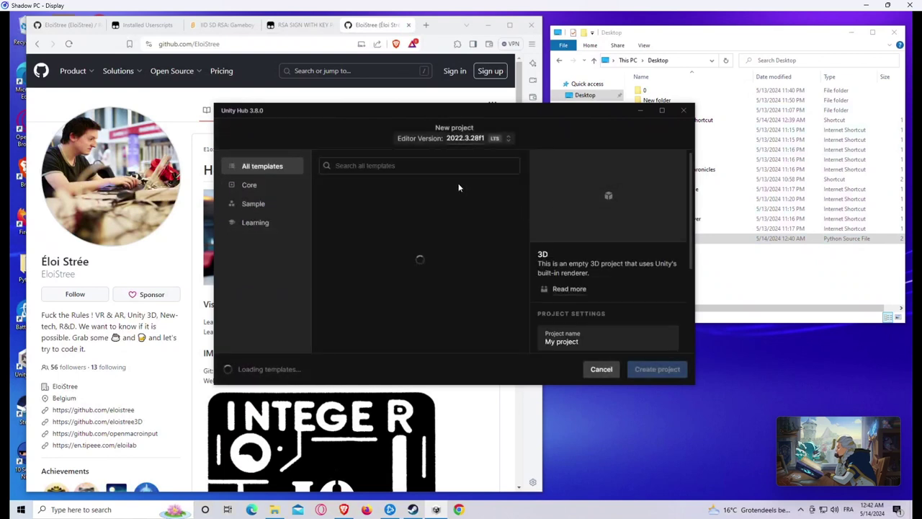
Browse the Learning, Sample and Core template categories, previewing Universal 3D and 3D (Built-In).
left_click(255, 222)
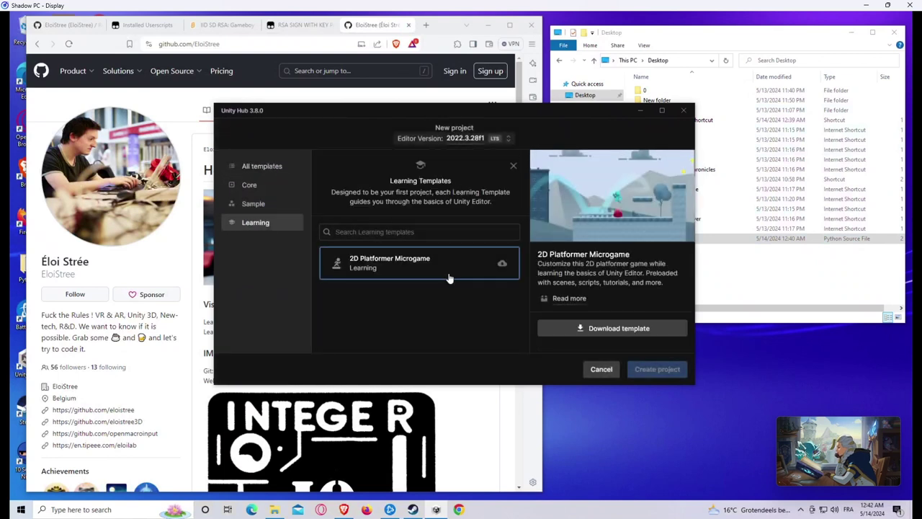
left_click(513, 168)
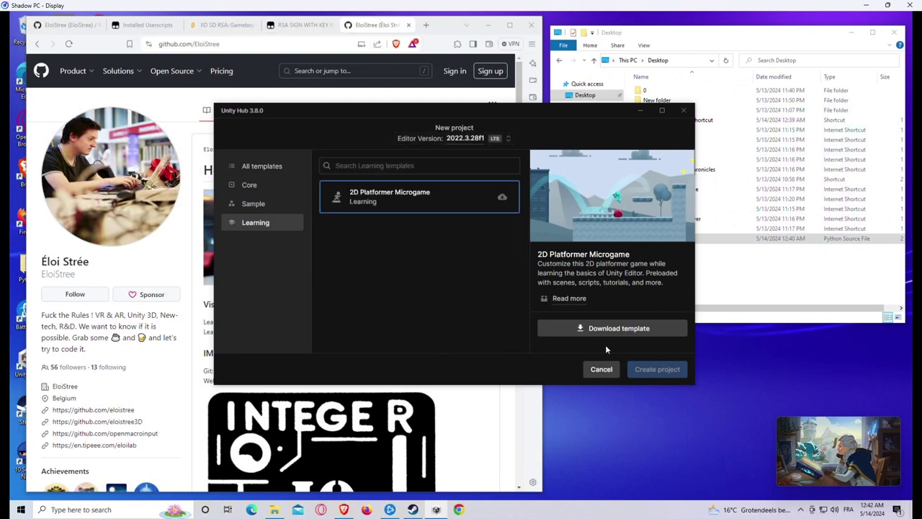
left_click(282, 204)
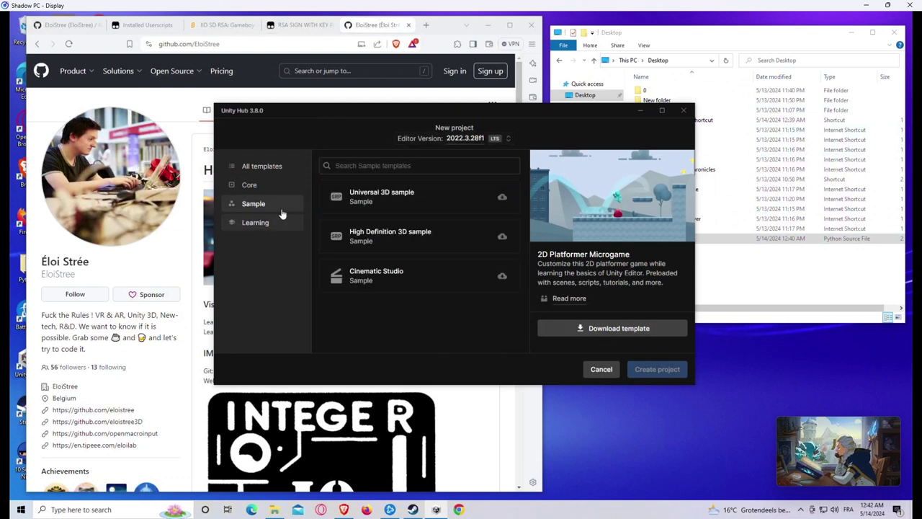
left_click(419, 212)
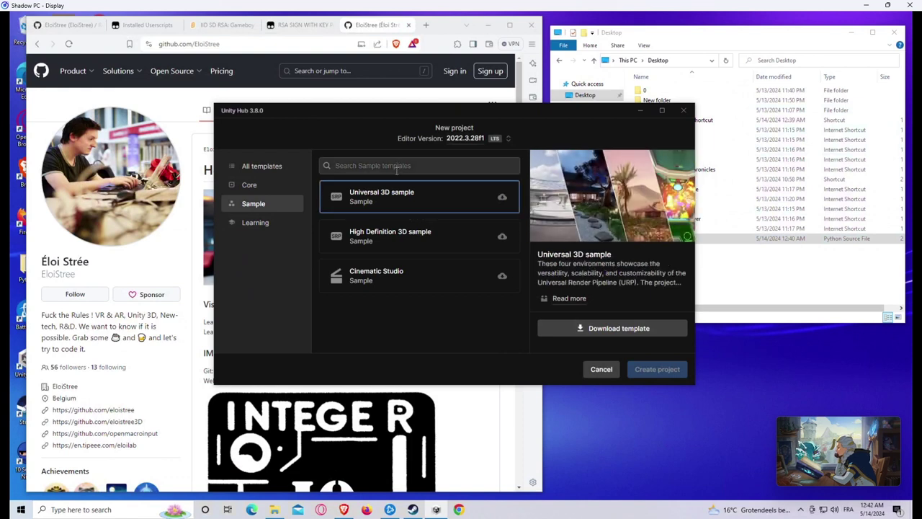
left_click(292, 187)
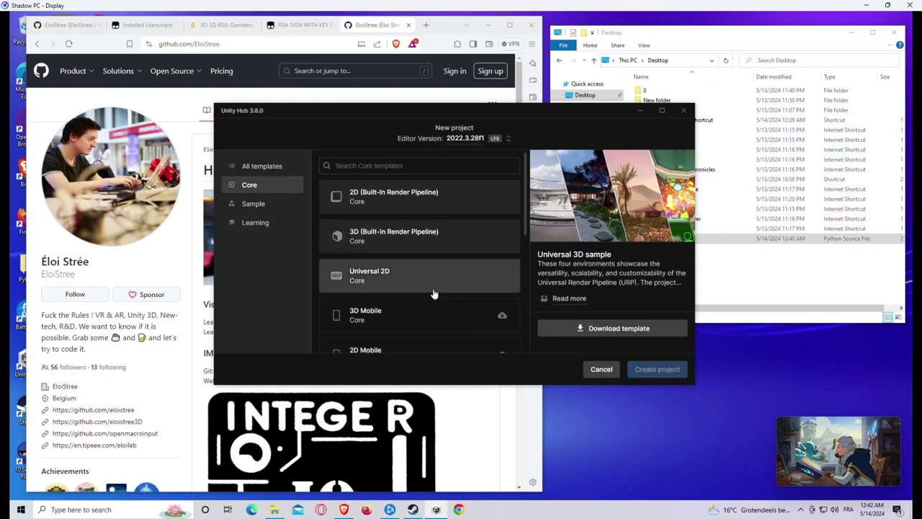
left_click(469, 242)
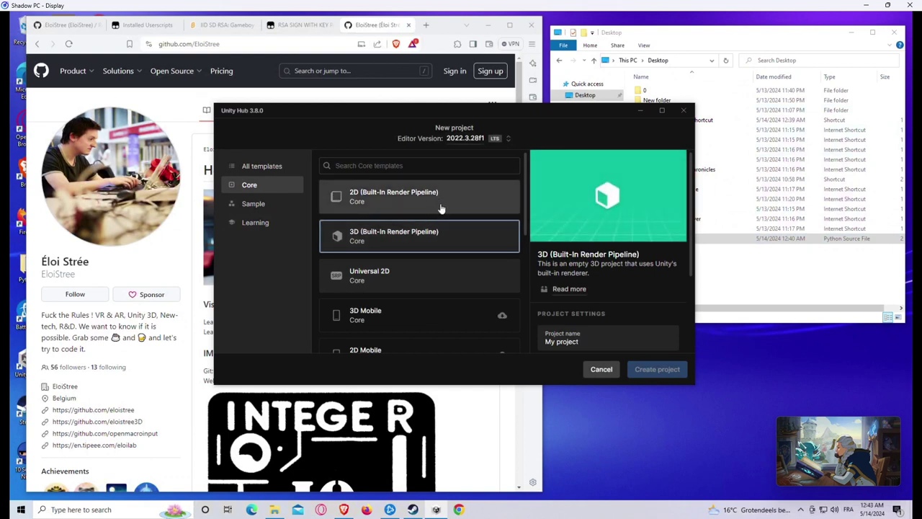
Select the Universal 3D core template and download it.
scroll(463, 260, "down", 1)
scroll(463, 260, "down", 2)
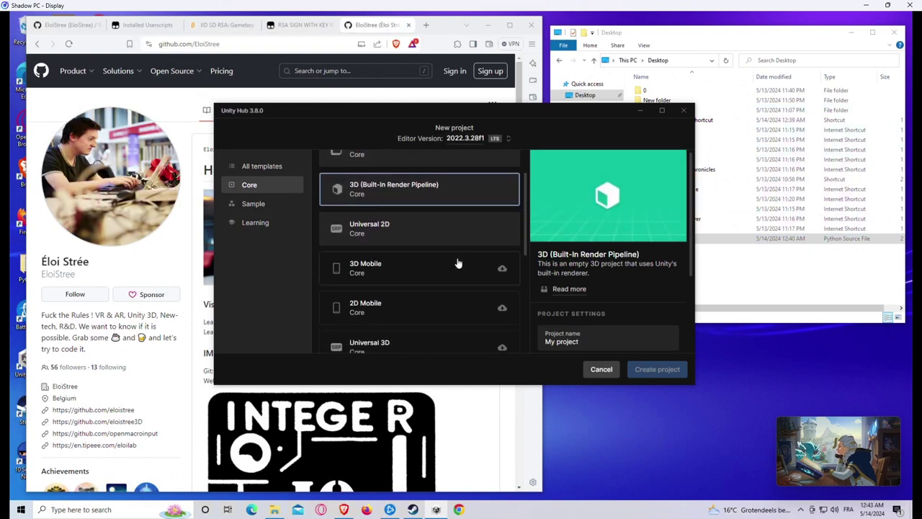
scroll(486, 286, "down", 3)
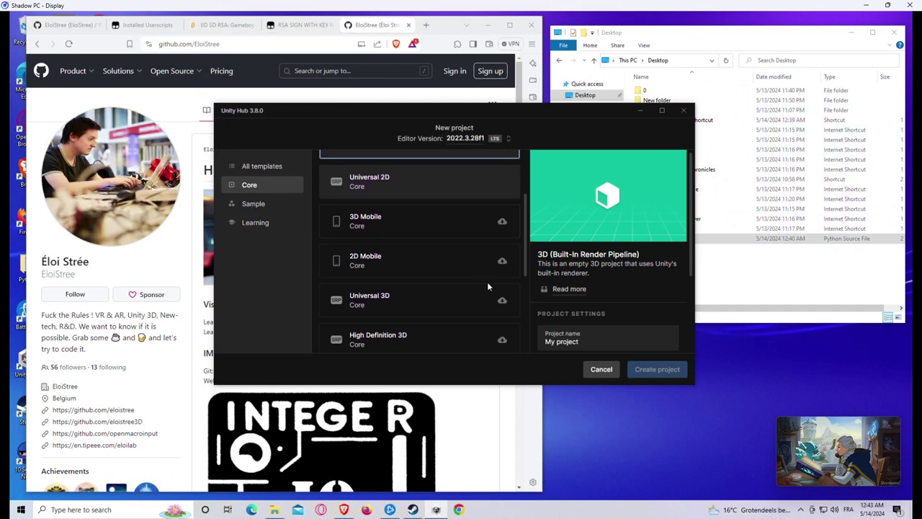
scroll(481, 290, "up", 1)
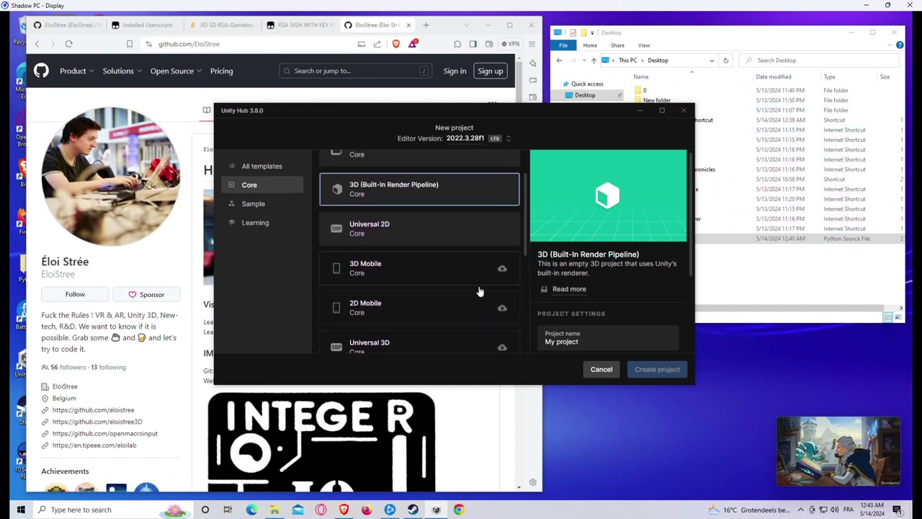
scroll(478, 285, "down", 2)
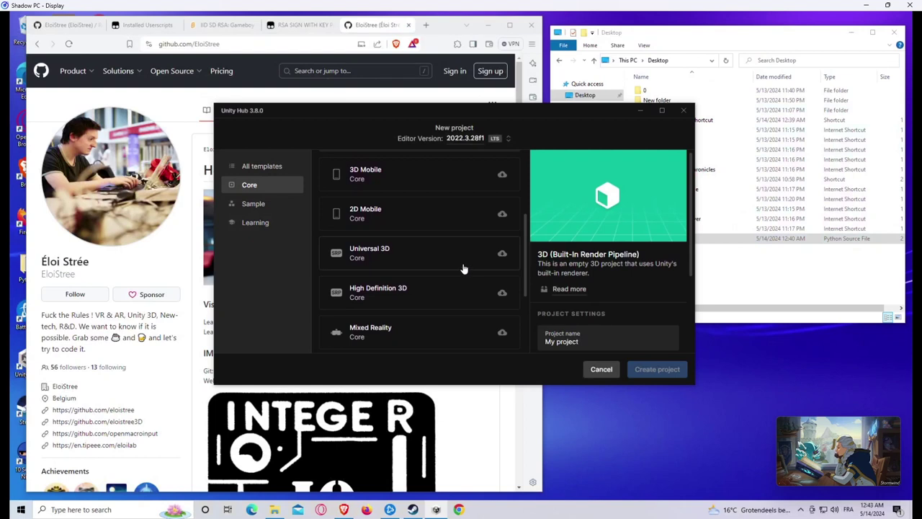
left_click(464, 269)
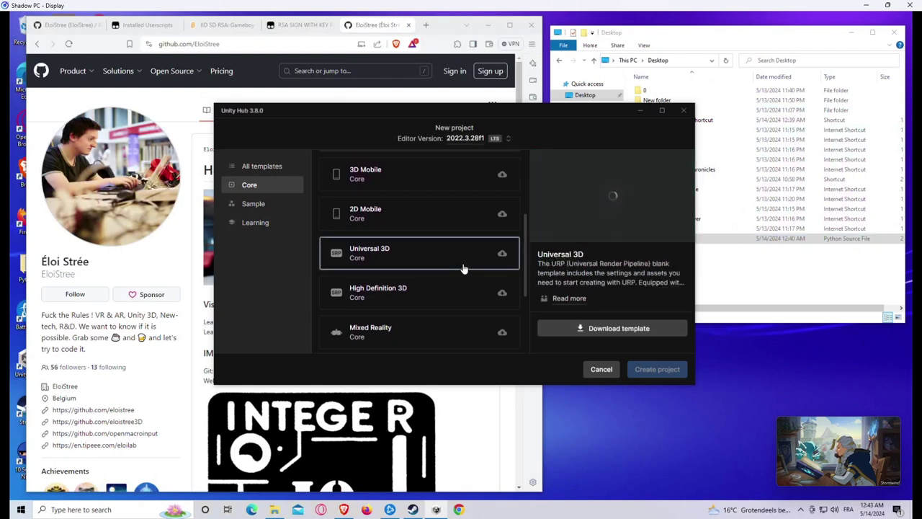
left_click(638, 328)
Start downloading the Mixed Reality template, then reselect Universal 3D and focus the project name field.
scroll(475, 288, "down", 1)
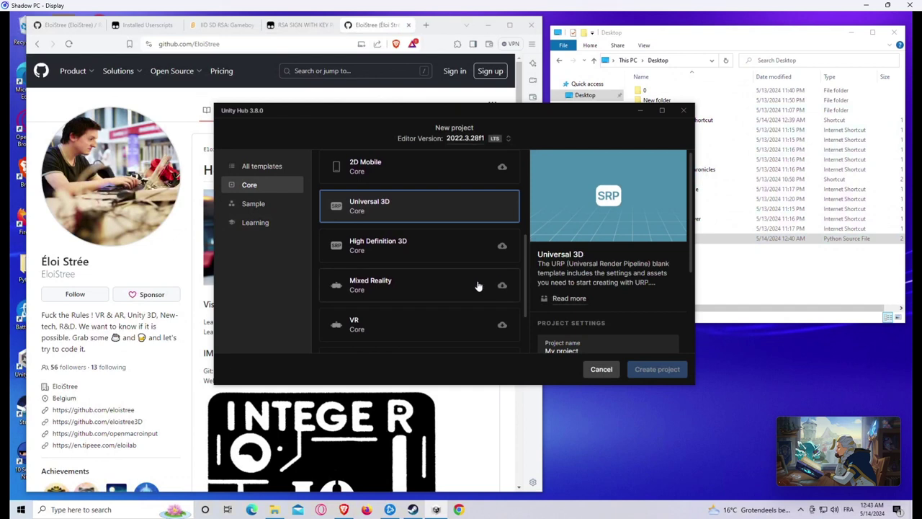
scroll(477, 286, "up", 3)
scroll(477, 285, "up", 1)
scroll(478, 286, "down", 3)
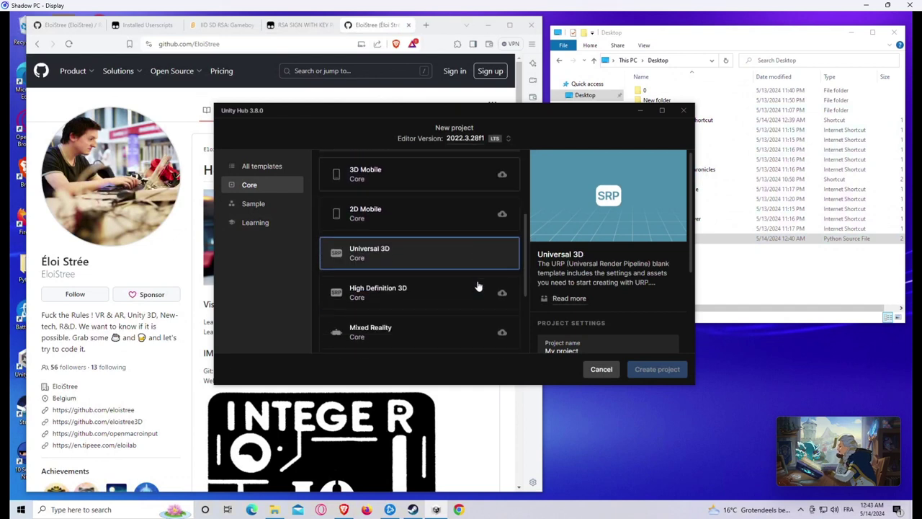
scroll(487, 293, "down", 1)
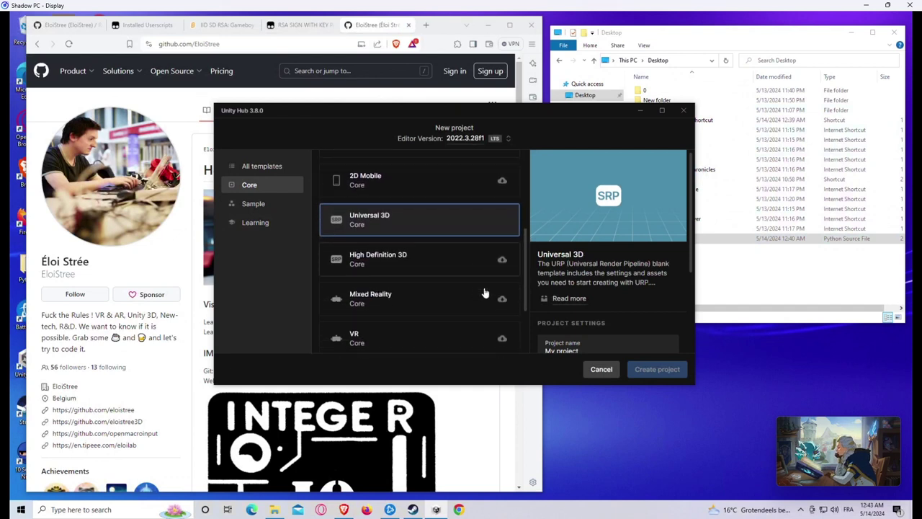
left_click(447, 292)
left_click(609, 328)
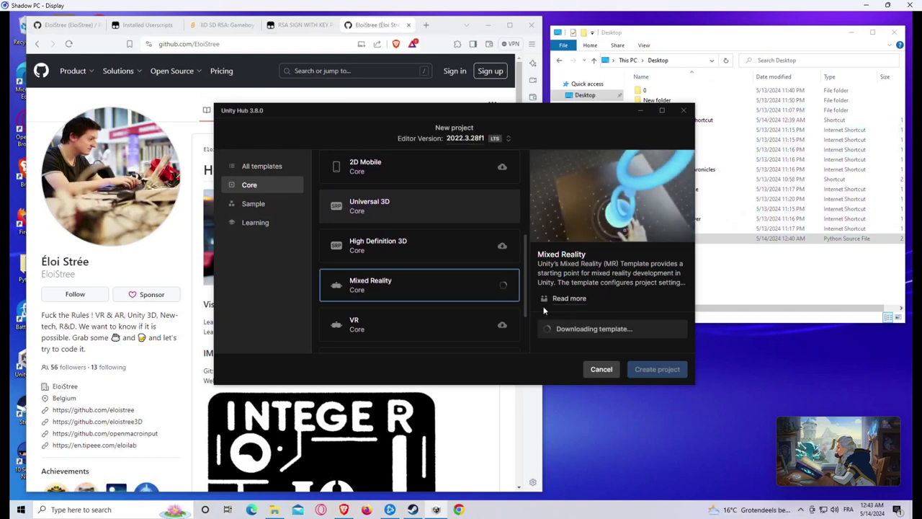
scroll(451, 252, "up", 1)
left_click(451, 252)
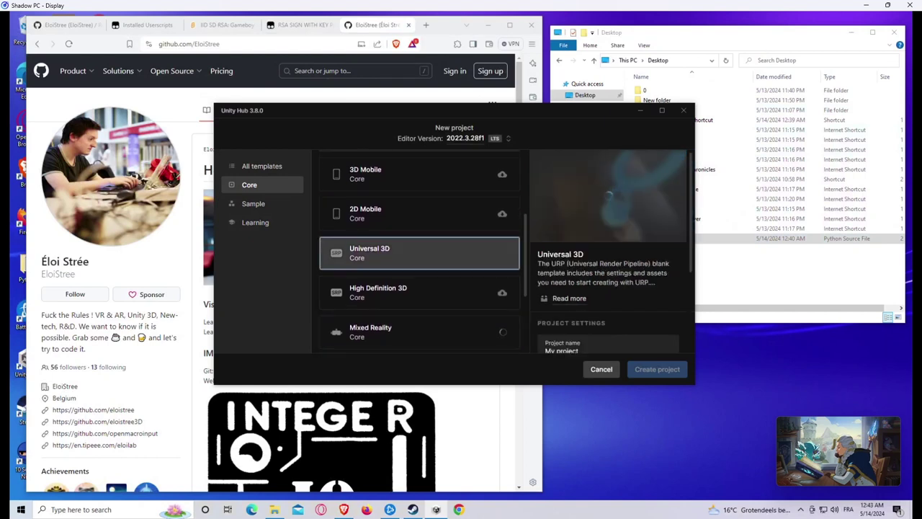
scroll(571, 323, "down", 2)
left_click(577, 257)
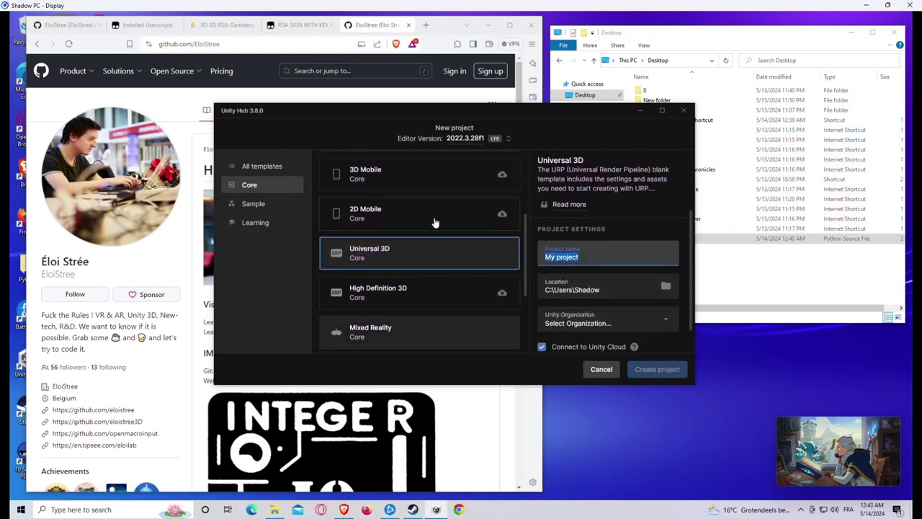
Name the project HelloGirleekOnShadow and browse the save location to Local Disk (C:).
type("HelloGirleekOnShadow")
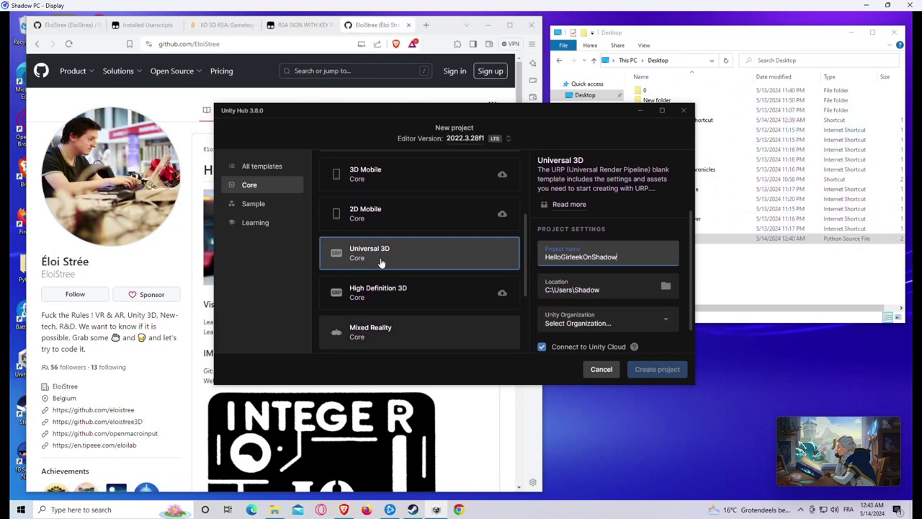
left_click(666, 286)
left_click(253, 177)
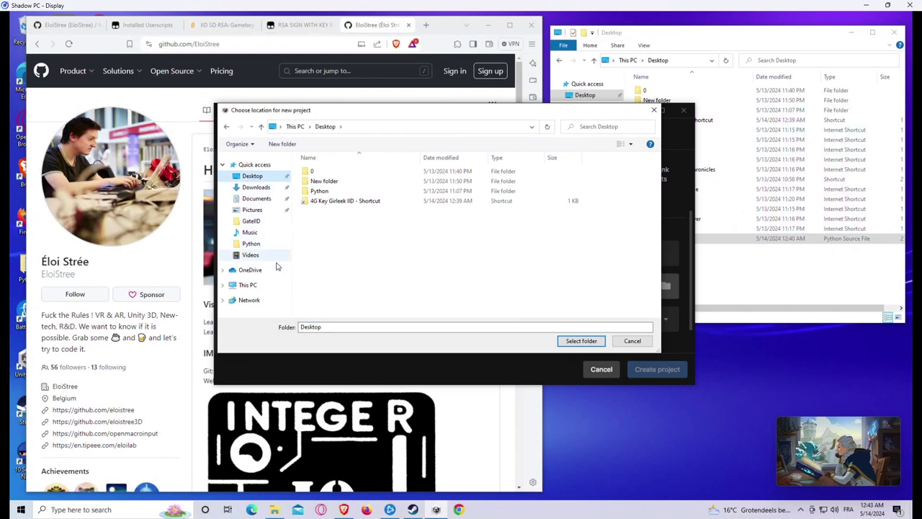
left_click(261, 286)
double_click(368, 283)
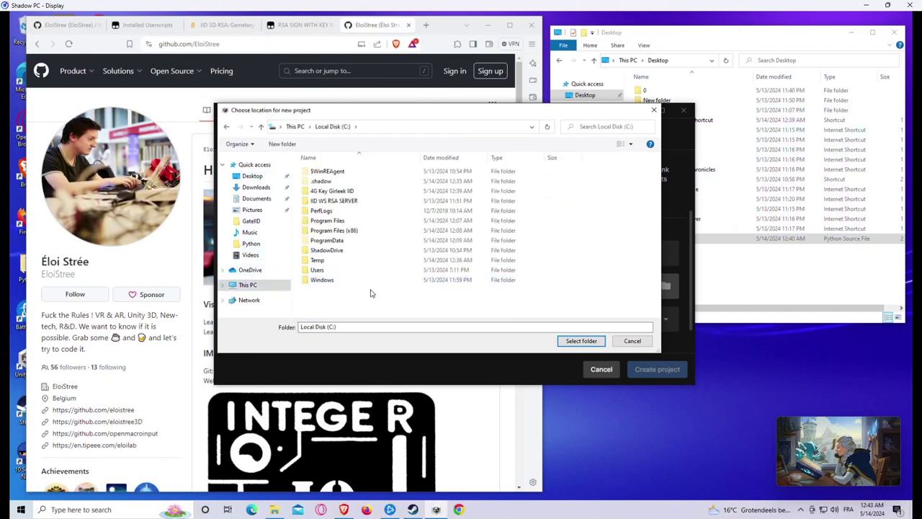
Create a new Unity folder on C: and use it as the project location.
key("ctrl+shift+n")
type("U")
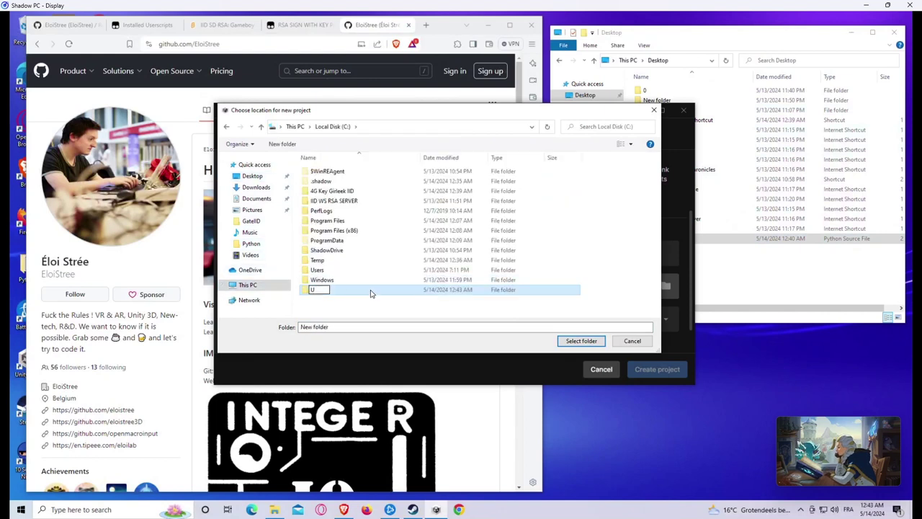
type("nity")
key("Return")
double_click(371, 291)
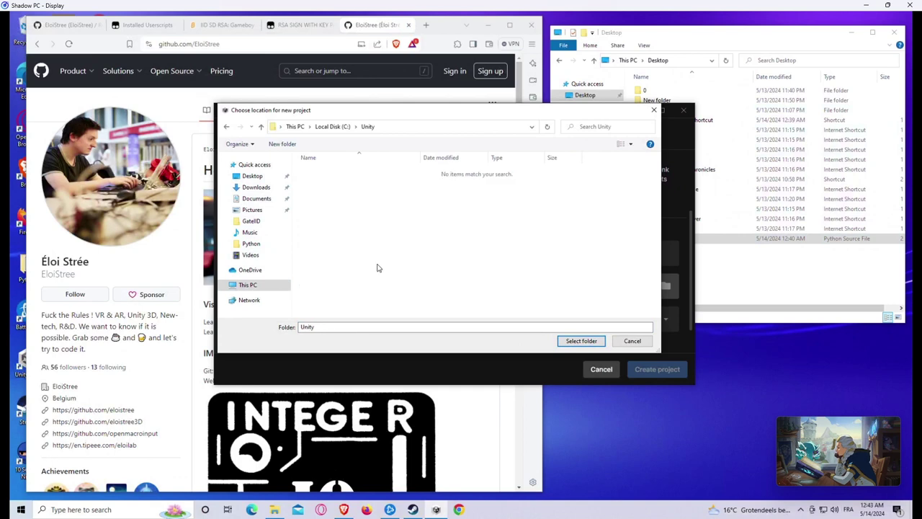
left_click(576, 343)
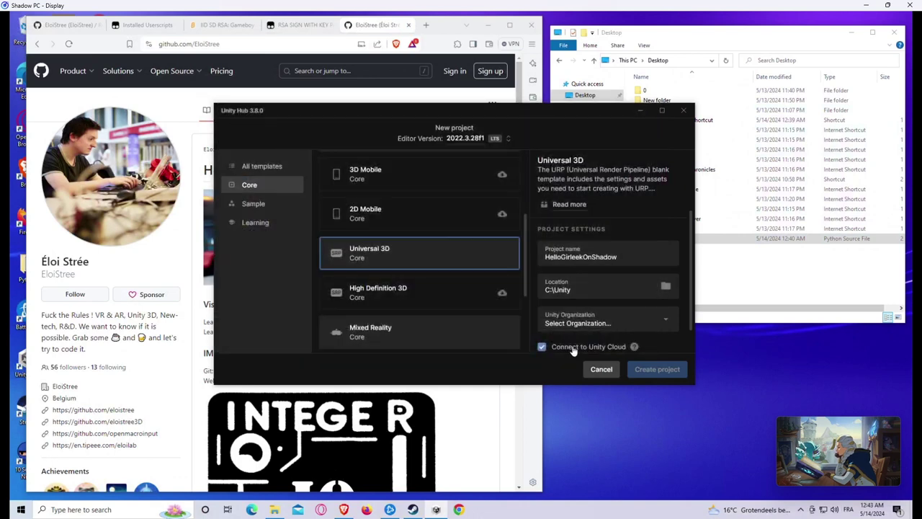
Pick an organization for the project and create it.
left_click(609, 311)
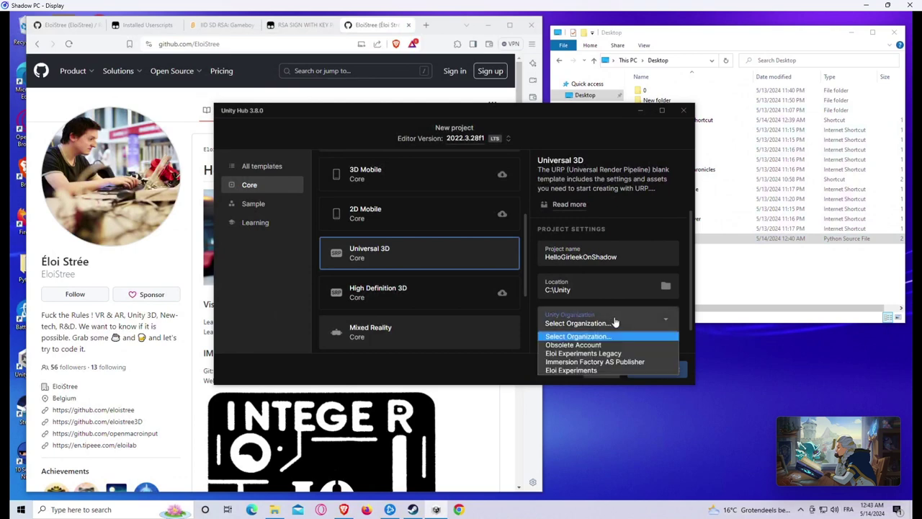
left_click(603, 339)
scroll(605, 321, "down", 1)
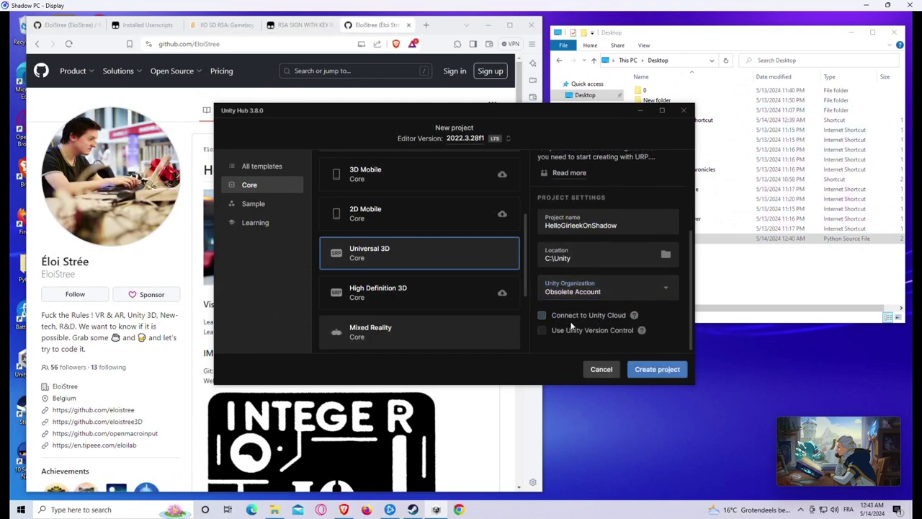
left_click(654, 370)
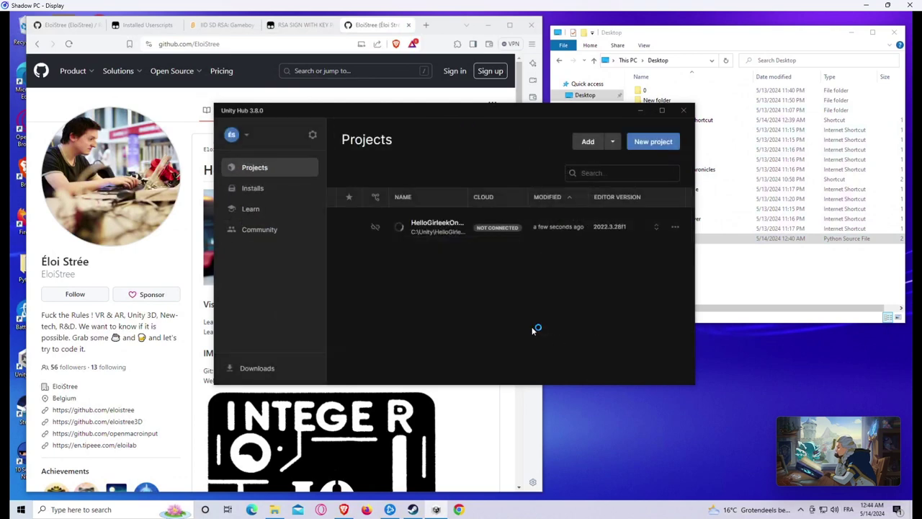
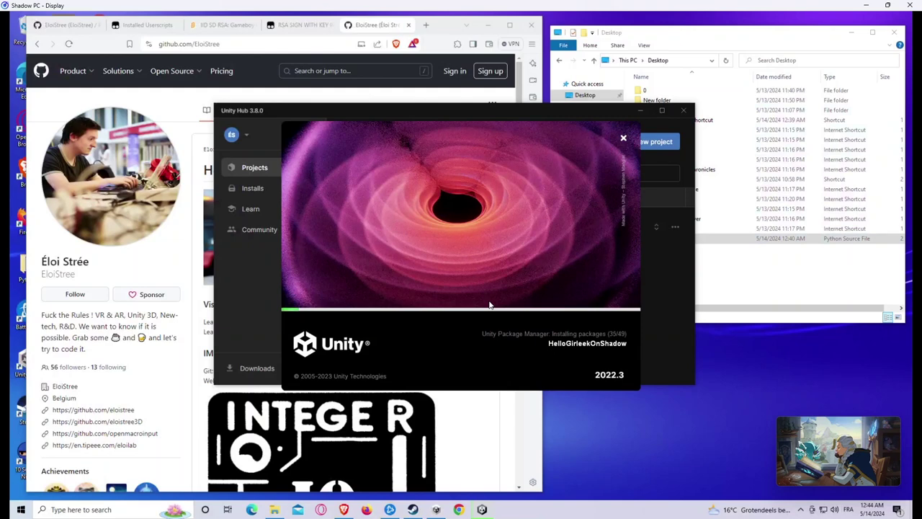
Enter the query 'how to click on panel' in a new Brave tab, then bring up the Start menu.
left_click(427, 26)
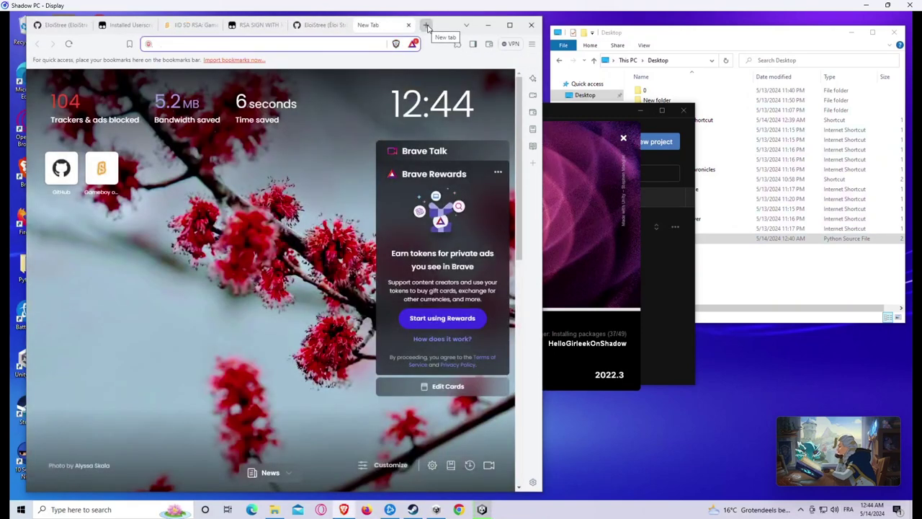
type("how to ")
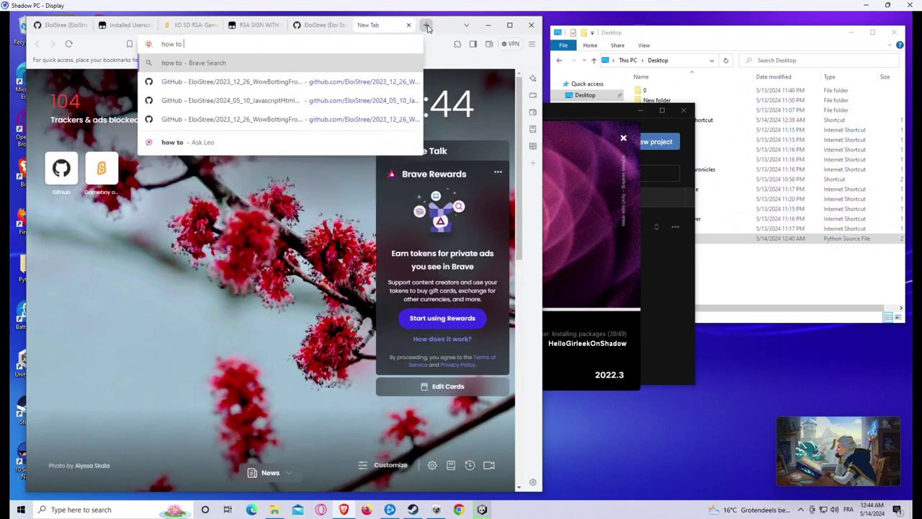
type("click")
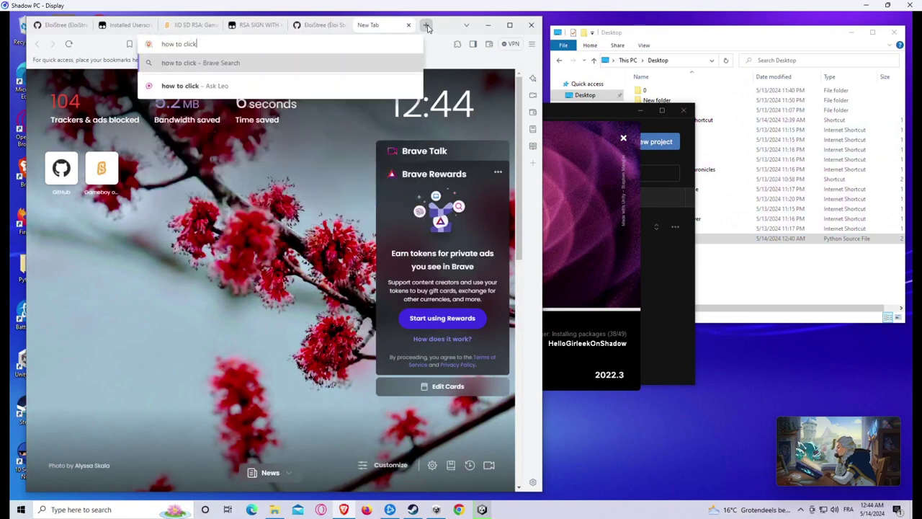
type(" on panel")
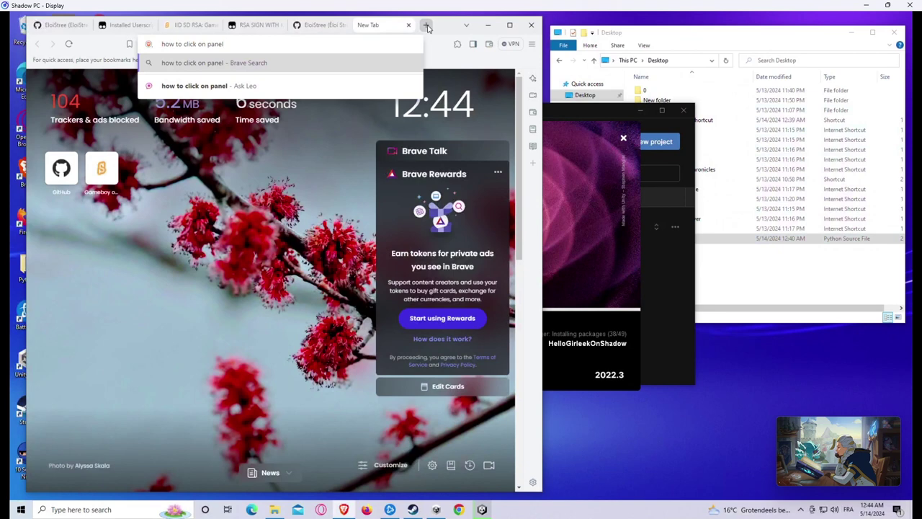
left_click(21, 509)
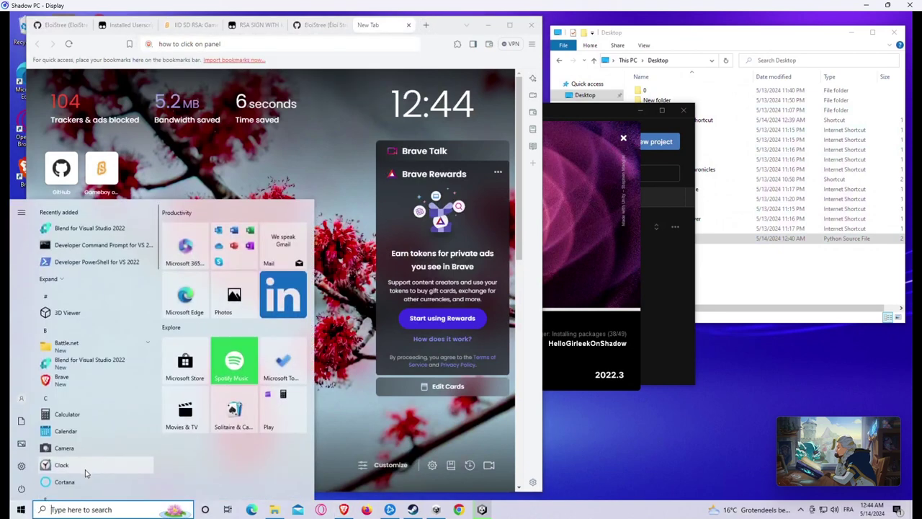
Launch Visual Studio Code and create a new untitled text file.
type("visual")
key("Return")
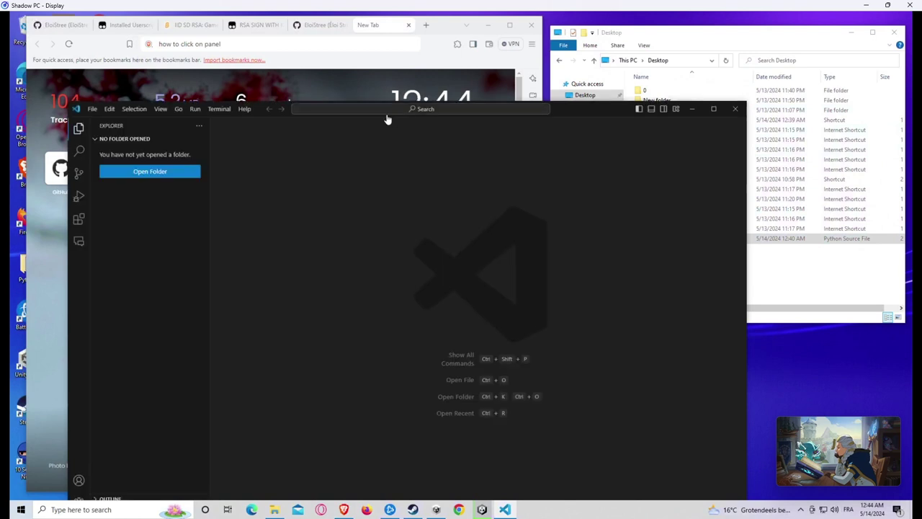
left_click(109, 109)
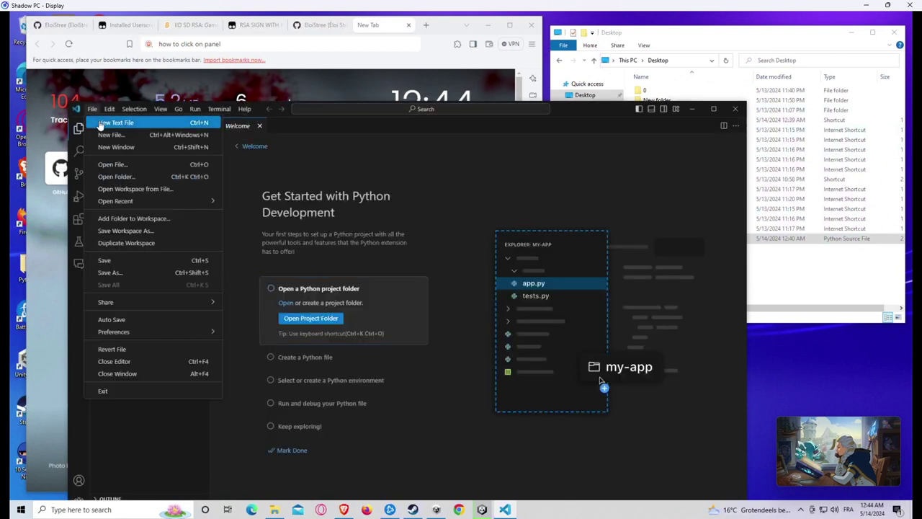
left_click(102, 123)
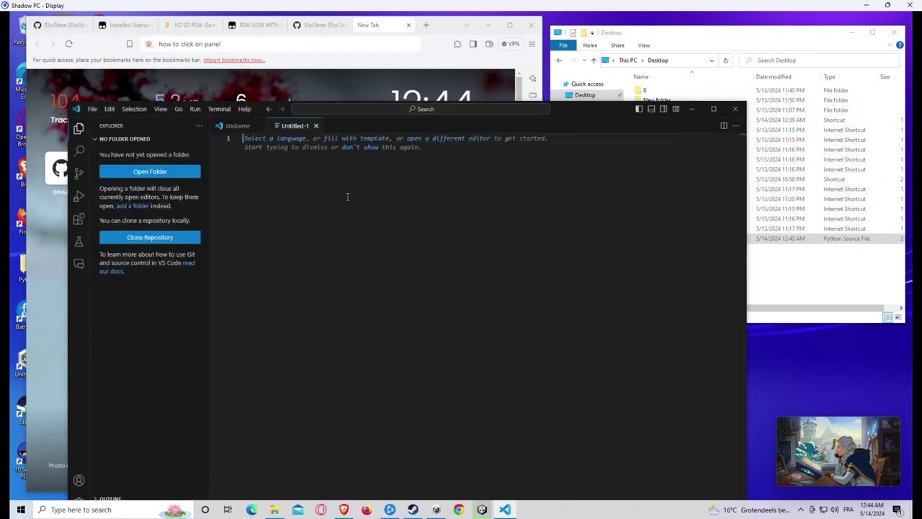
Ask Copilot inline chat for a Unity C# script that detects clicks on a UI panel.
type("in")
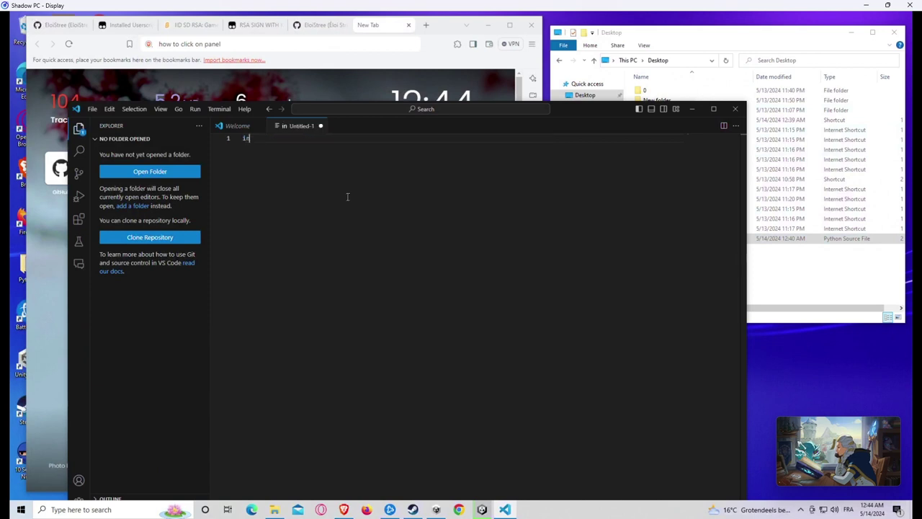
key("BackSpace")
key("BackSpace")
key("ctrl+i")
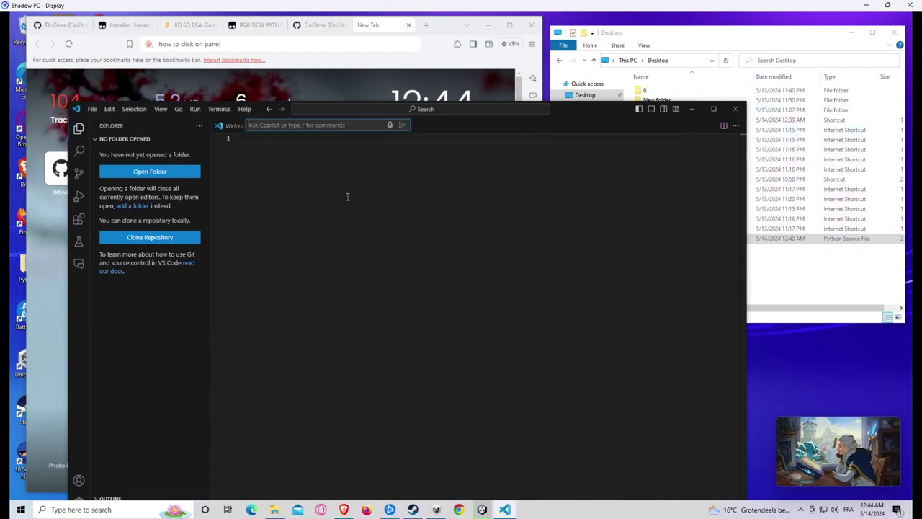
type("create c#")
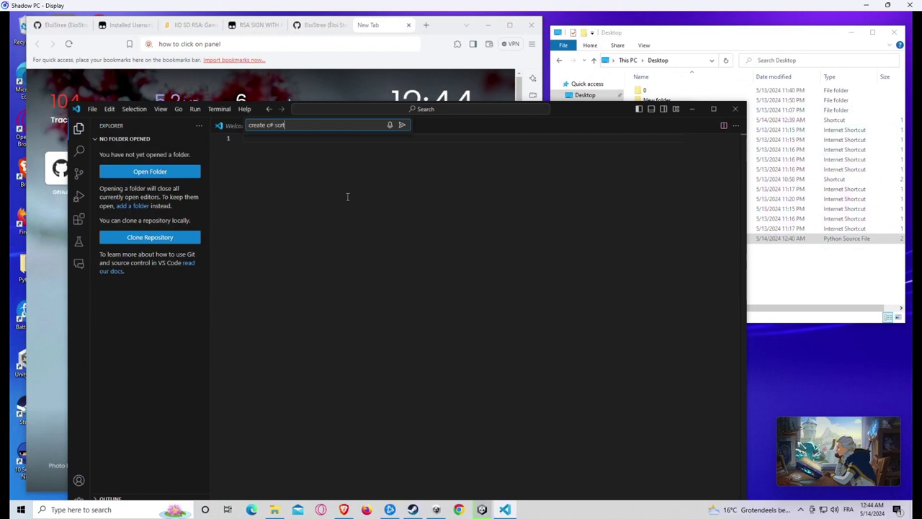
type(" scrt")
key("BackSpace")
type("ip in")
type("t i nuni")
type("ty that detect if a")
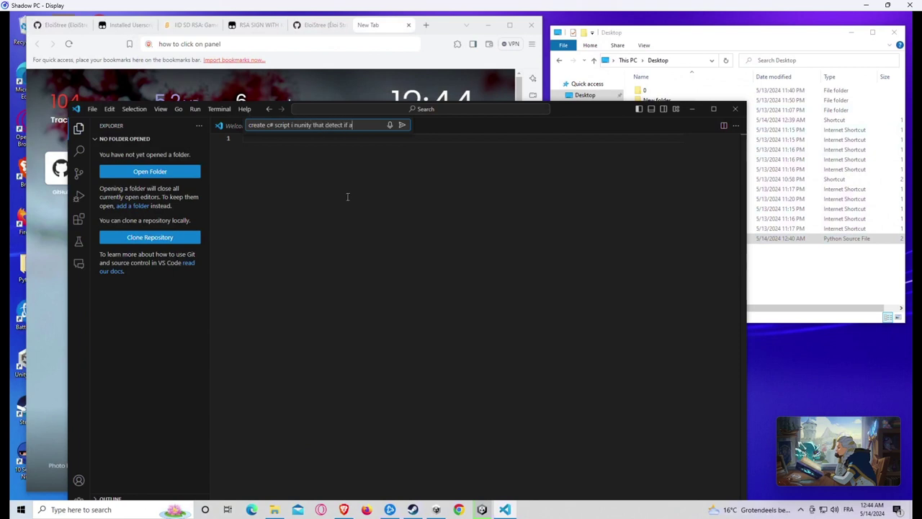
type(" click happen")
key("BackSpace")
key("BackSpace")
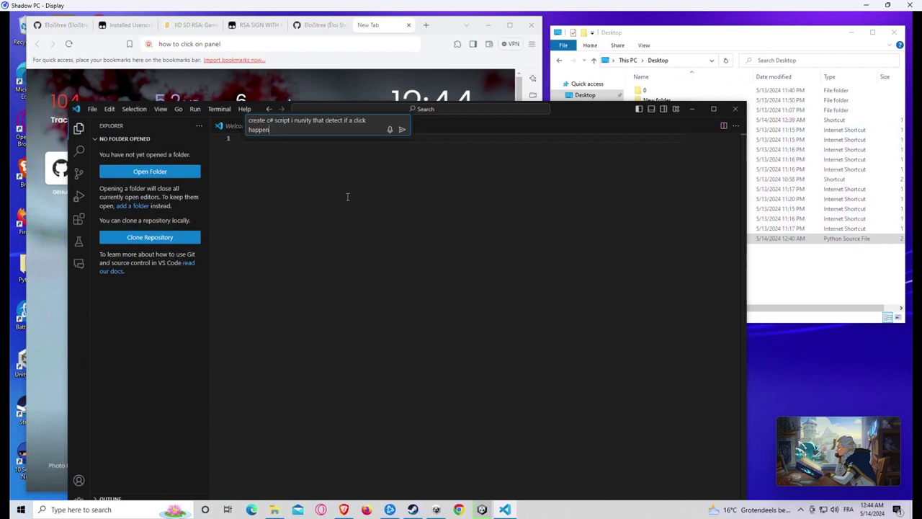
type("on a panel ui")
key("Return")
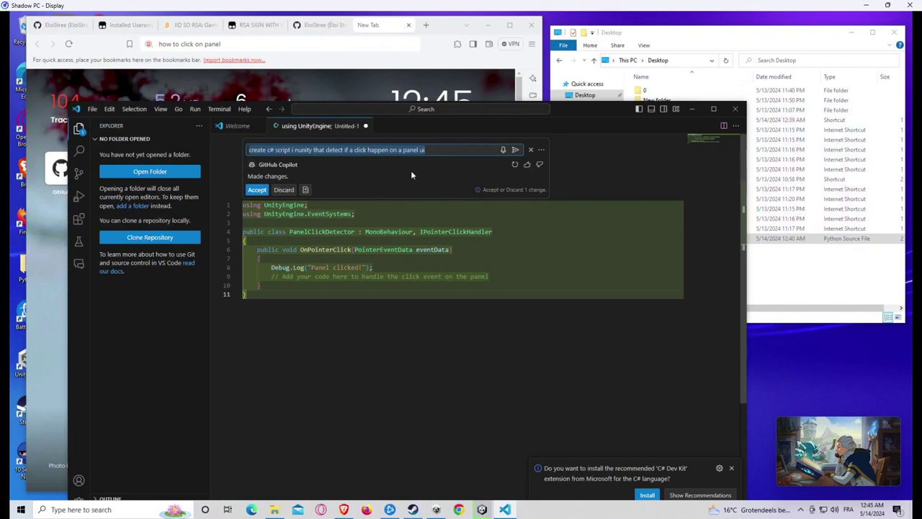
Extend the Copilot prompt to also detect release, and accept the generated PanelClickDetector script.
left_click(440, 154)
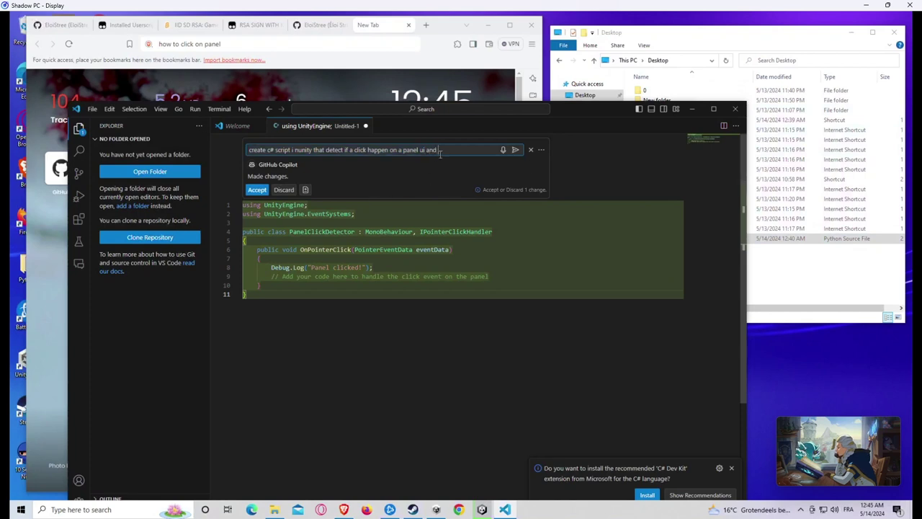
type("and release")
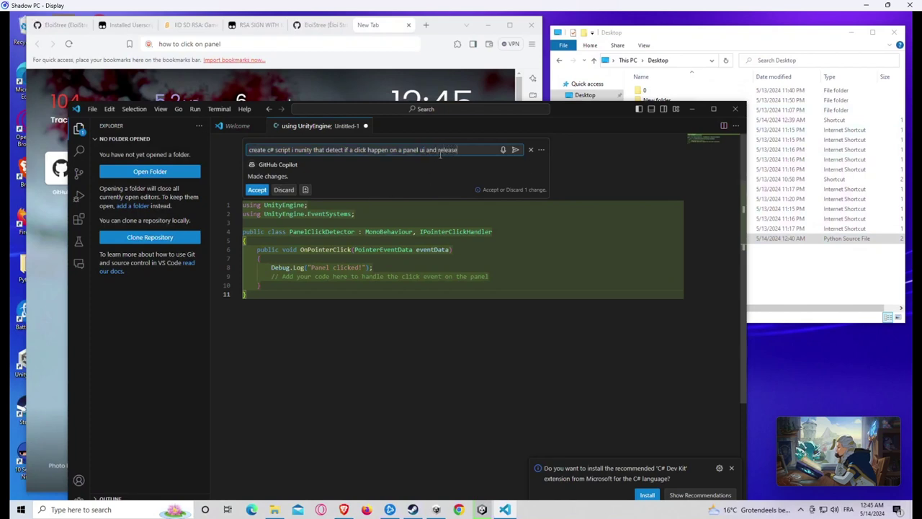
type("d")
key("Return")
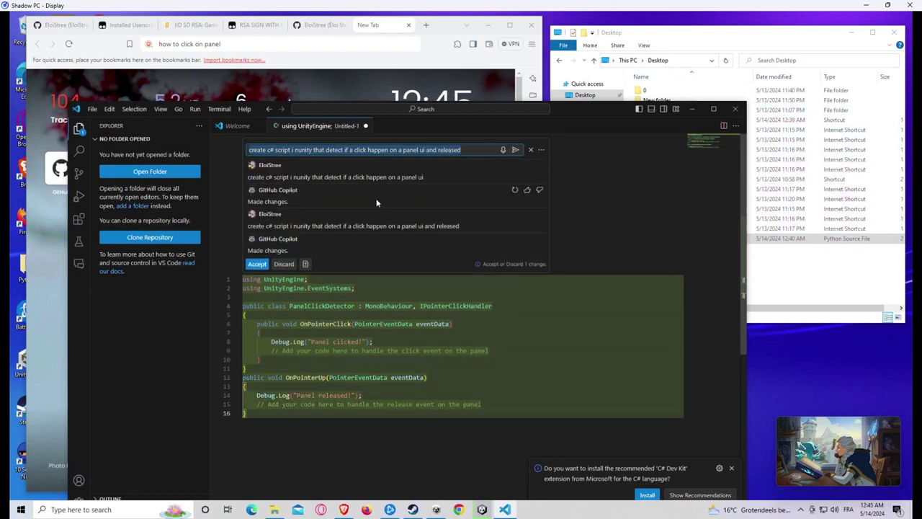
left_click(260, 264)
Inspect the generated script's release handling and its IPointerClickHandler interface.
double_click(410, 265)
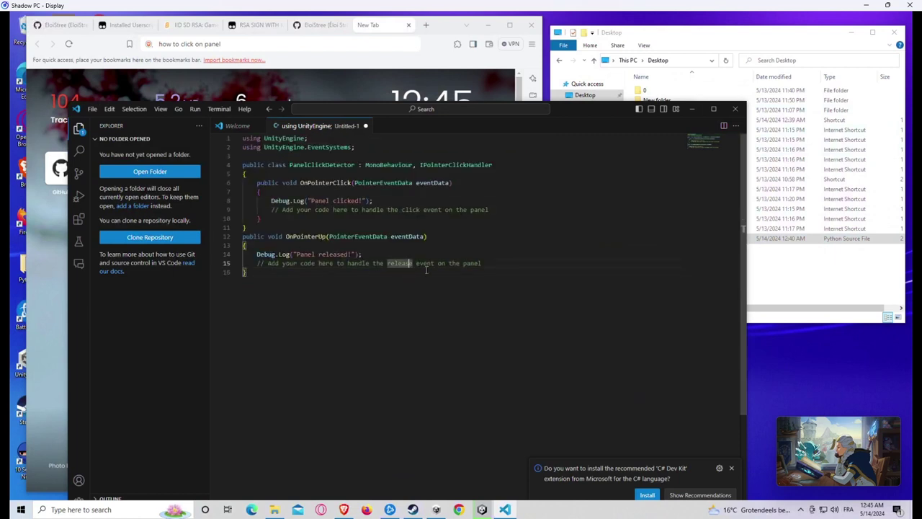
left_click(453, 165)
double_click(453, 164)
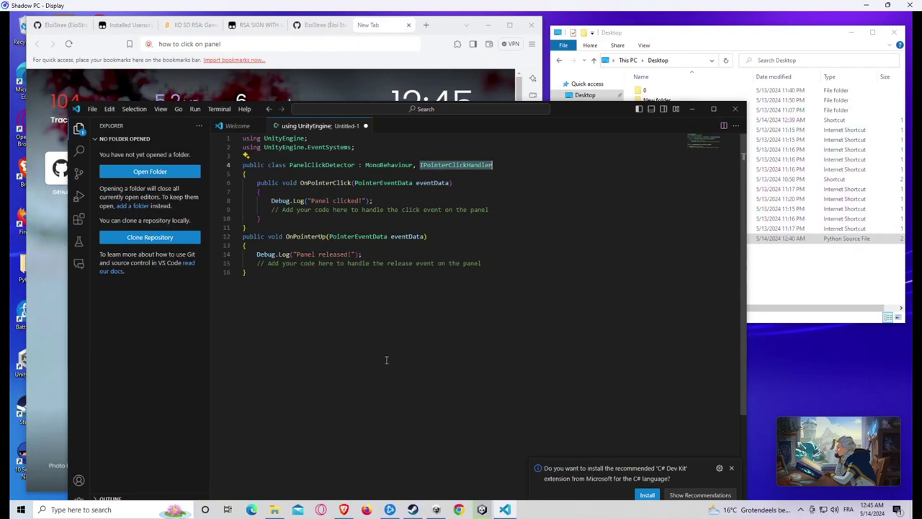
left_click(525, 204)
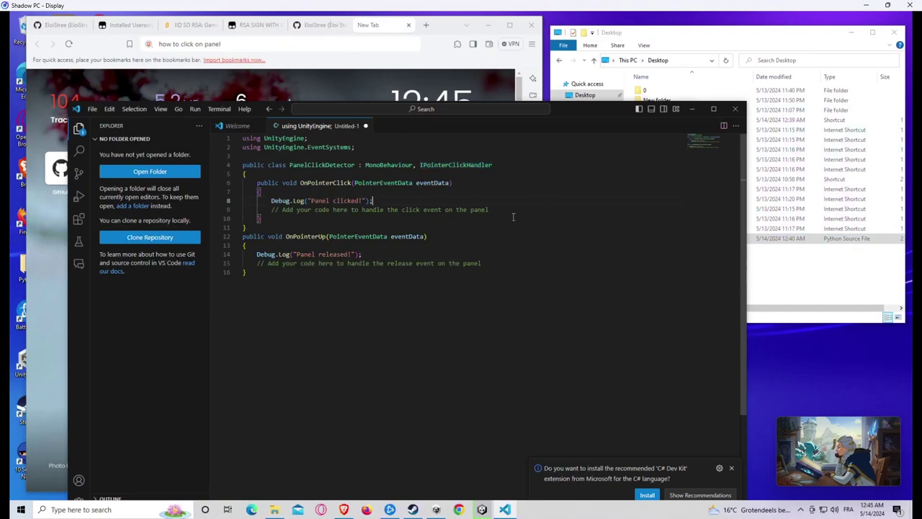
left_click(92, 109)
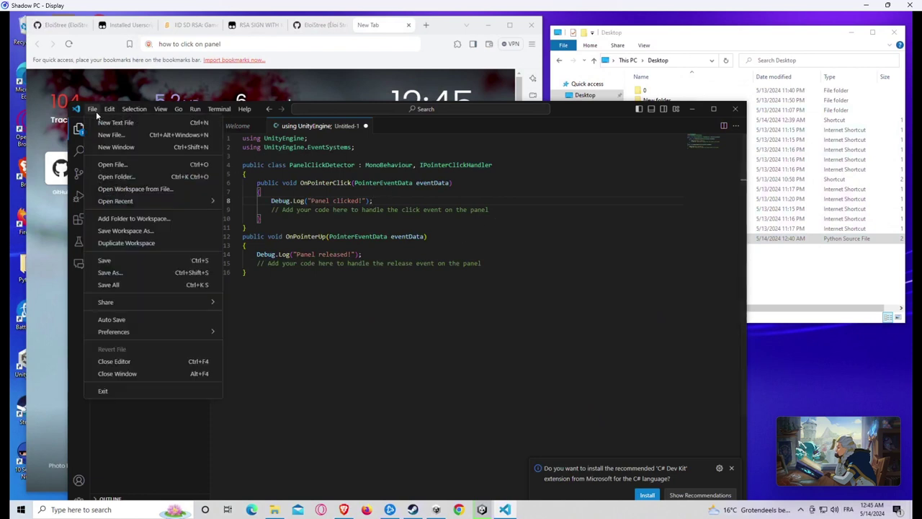
left_click(101, 121)
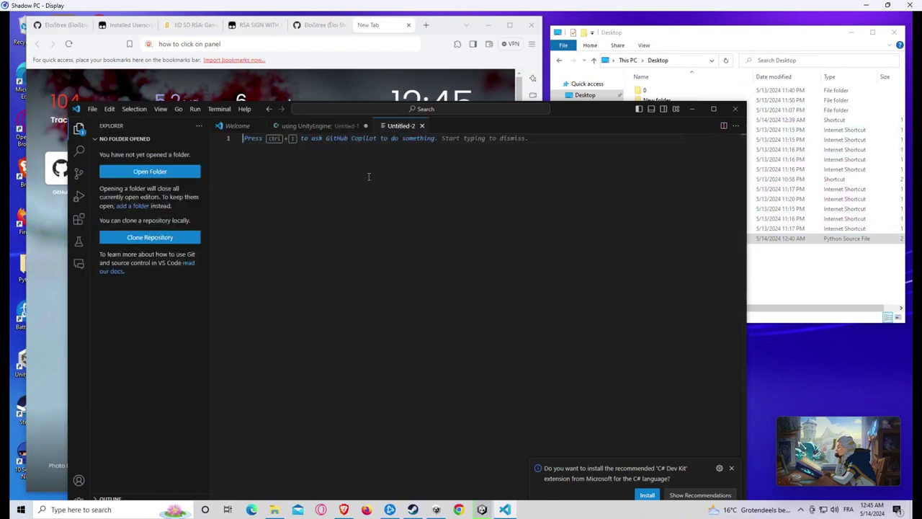
key("ctrl+i")
type("detect if")
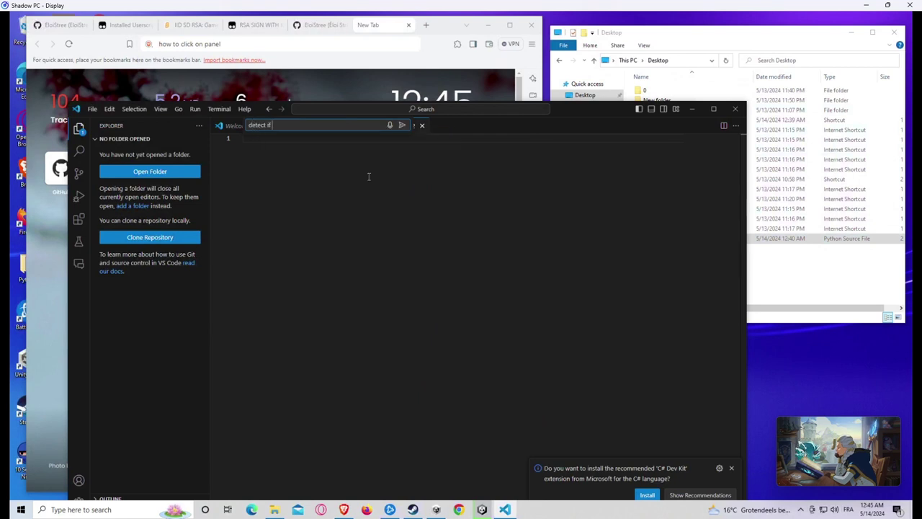
type(" player in unity")
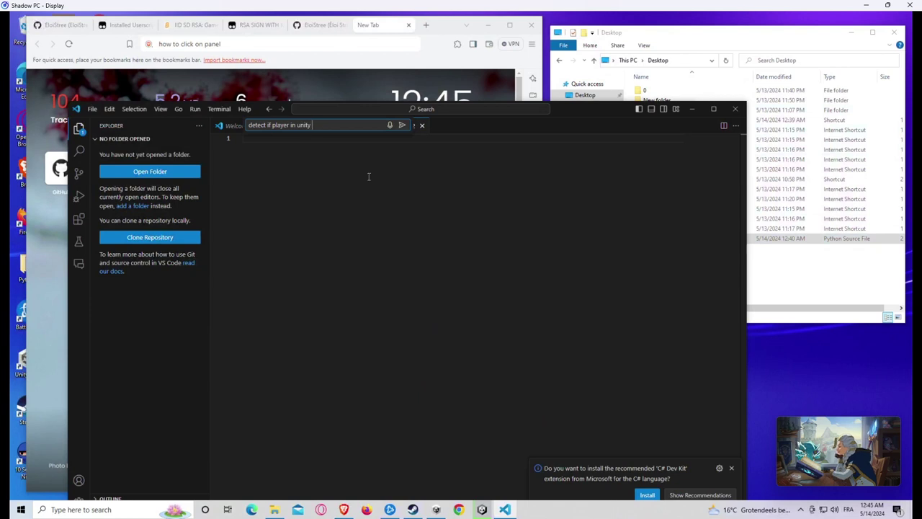
type(" press")
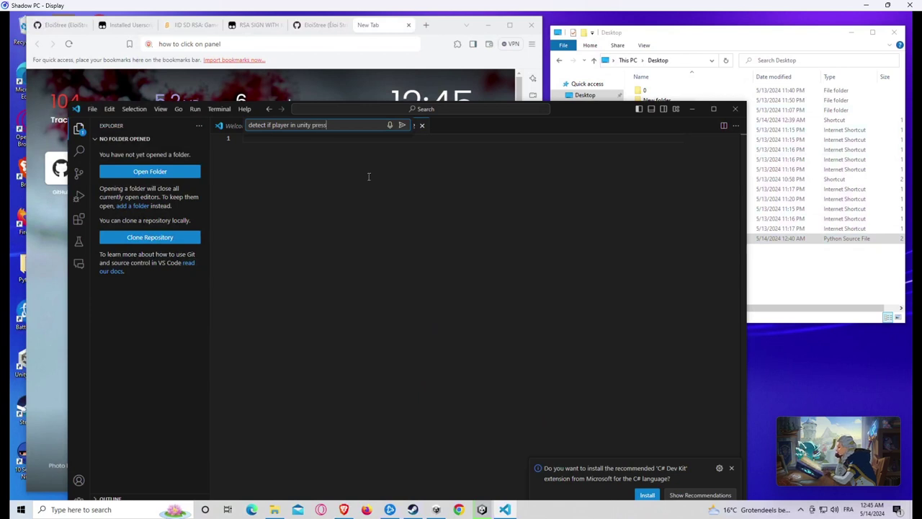
type(" and release on")
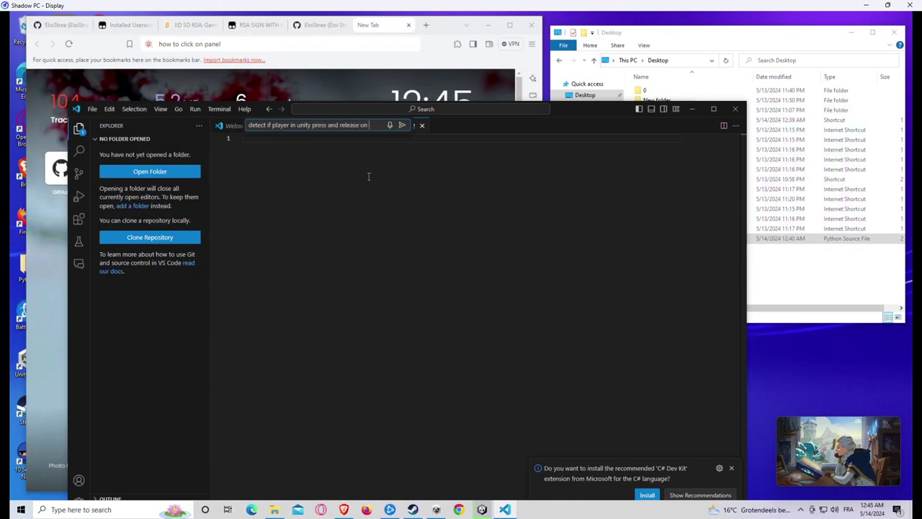
type(" 3D object")
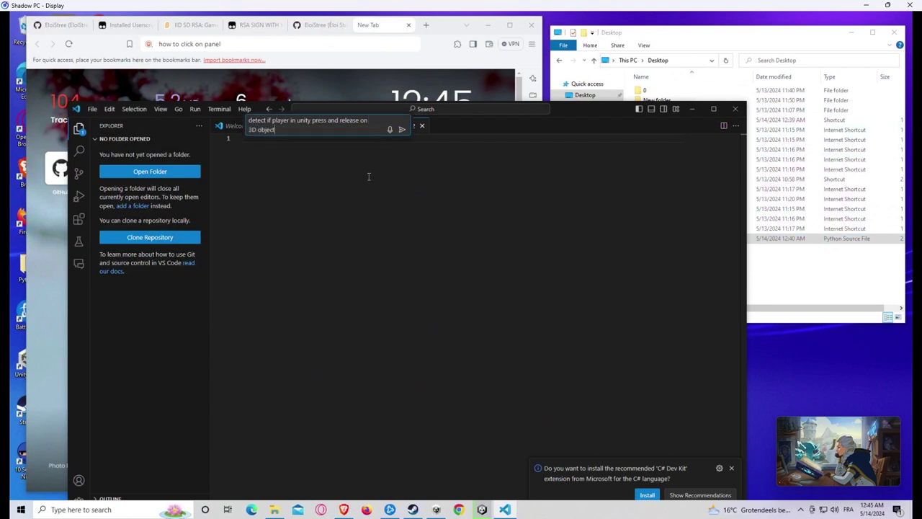
key("Return")
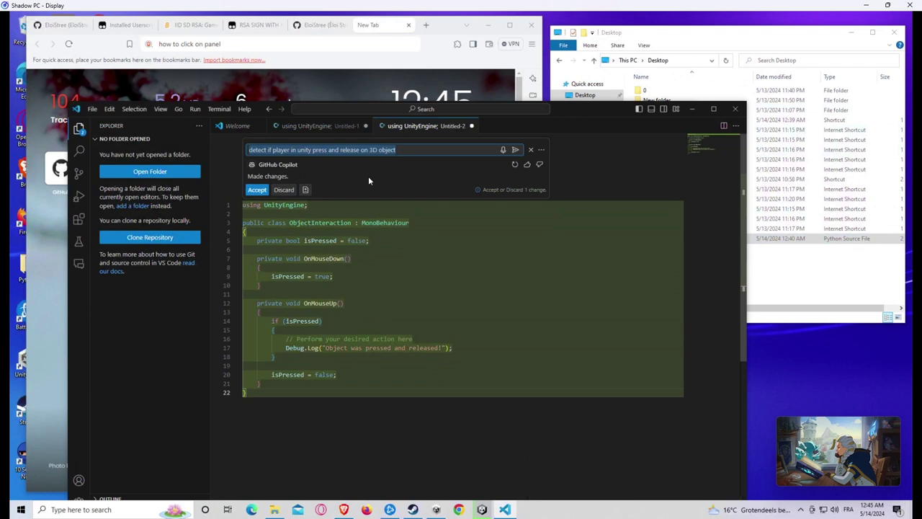
left_click(390, 319)
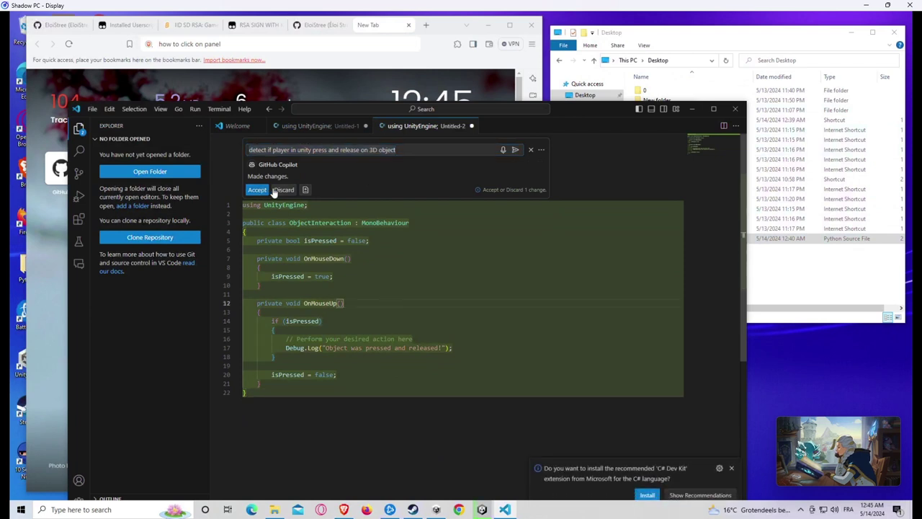
left_click(257, 189)
left_click(380, 202)
key("alt+Tab")
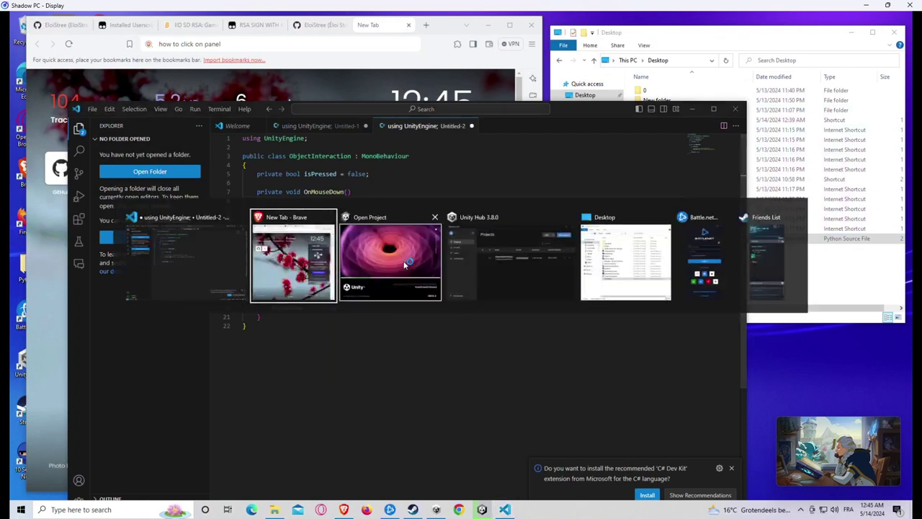
key("Escape")
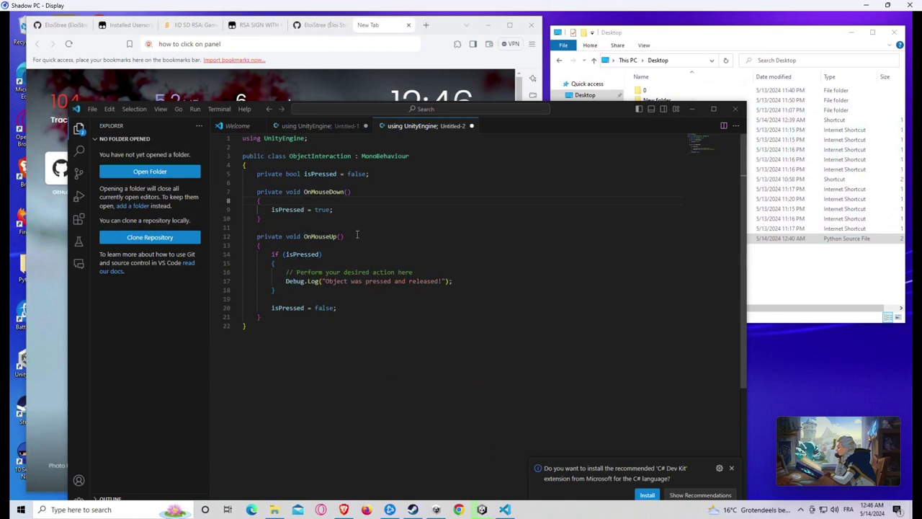
Bring up Opera GX and go to the suggested GitHub address in a new tab.
left_click(344, 509)
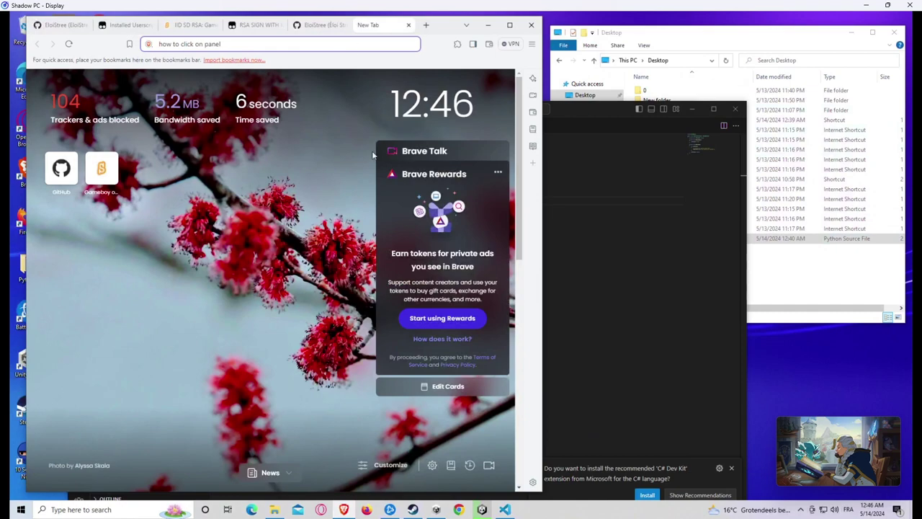
left_click(367, 509)
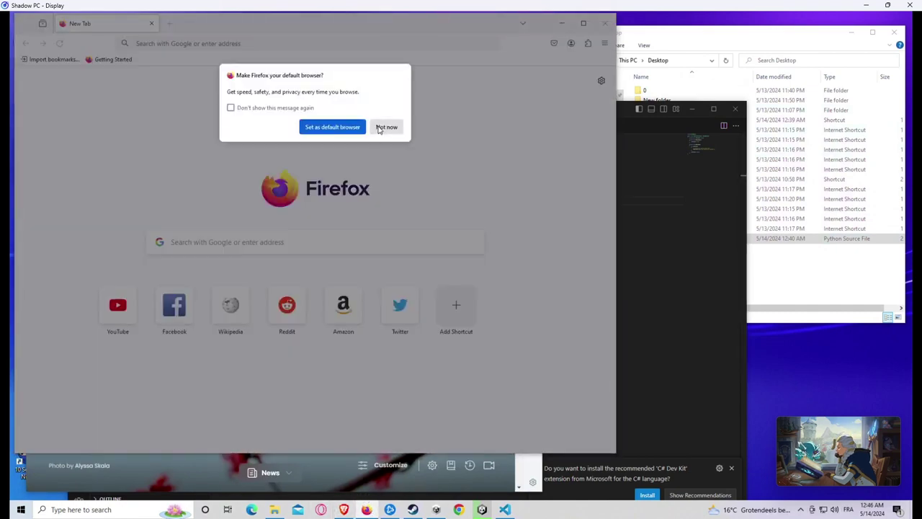
left_click(385, 126)
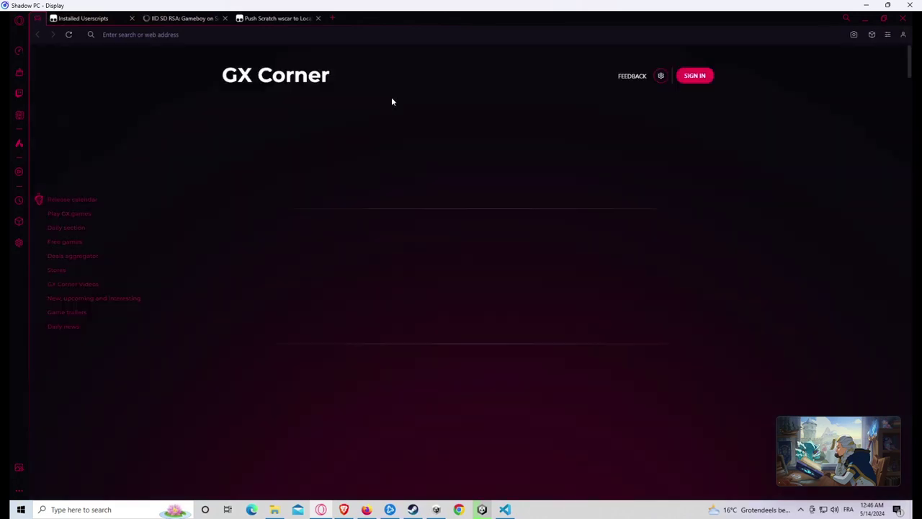
left_click(333, 18)
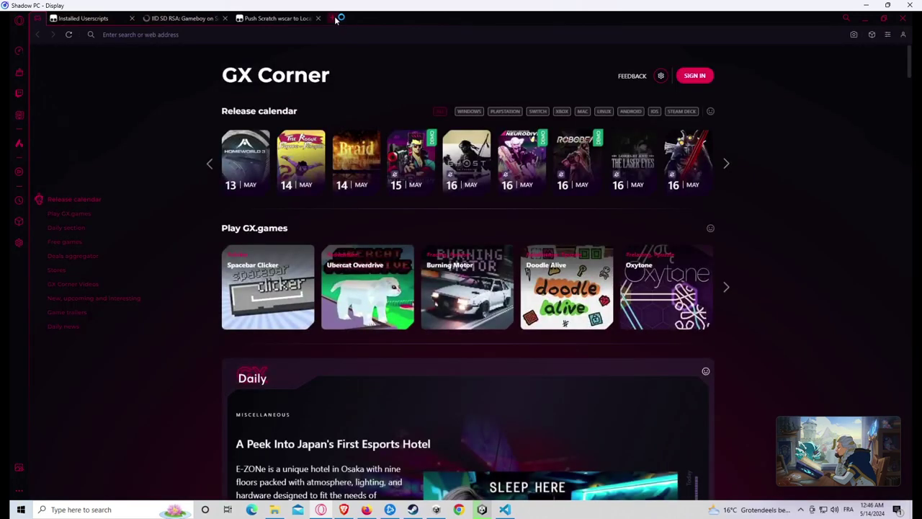
type("gith")
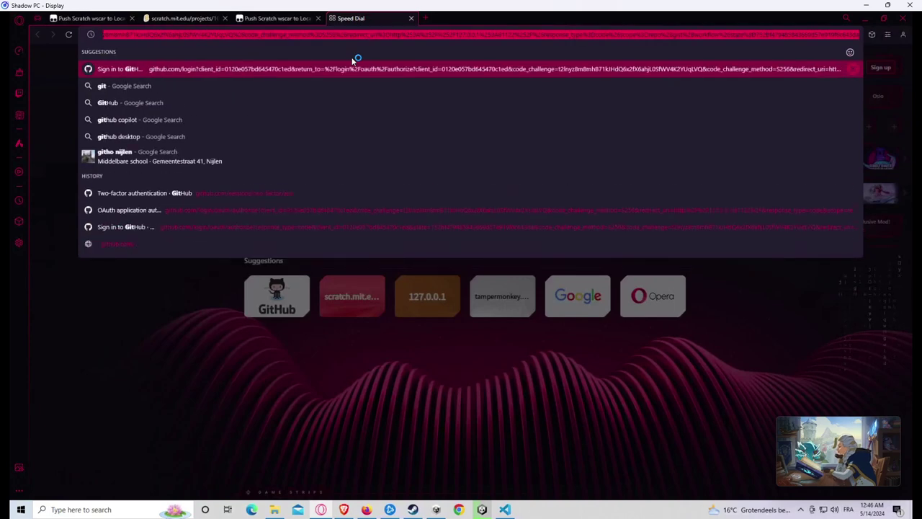
key("BackSpace")
left_click(411, 19)
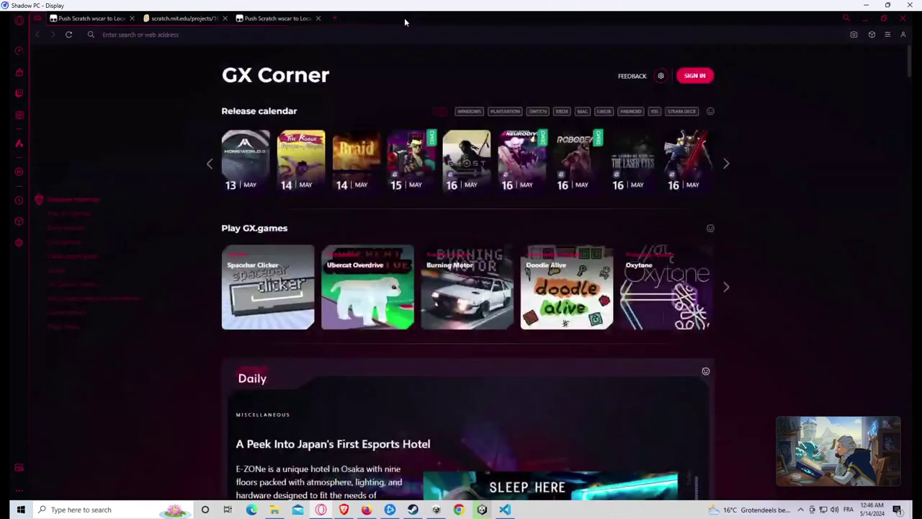
left_click(332, 18)
type("gith")
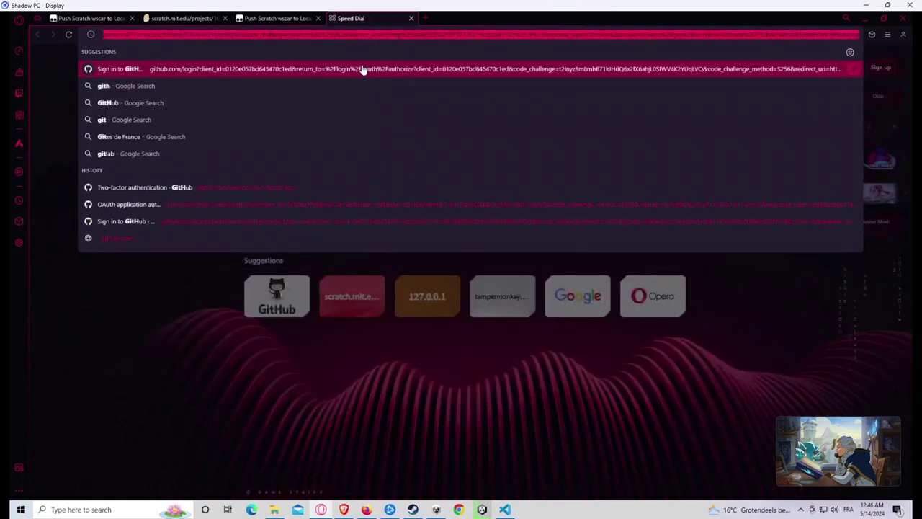
key("Return")
Close the extra tabs left over from typing the GitHub address.
left_click(425, 17)
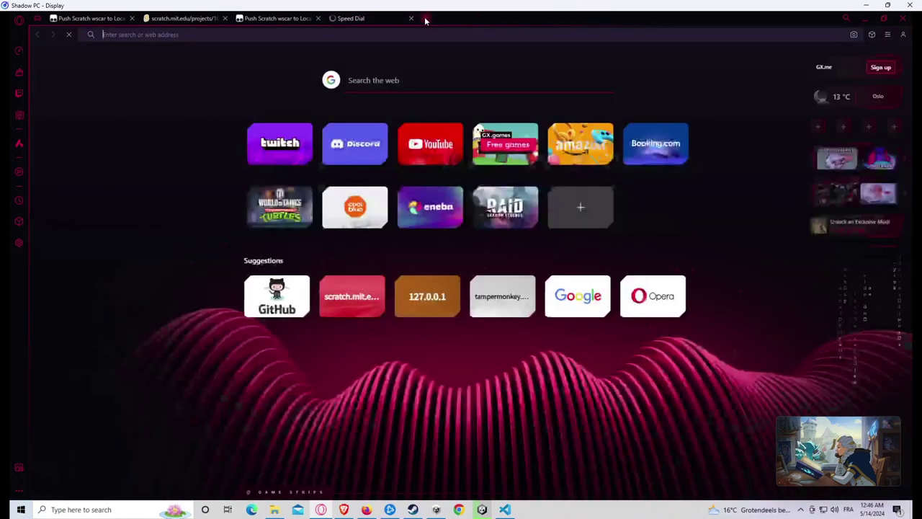
type("gith")
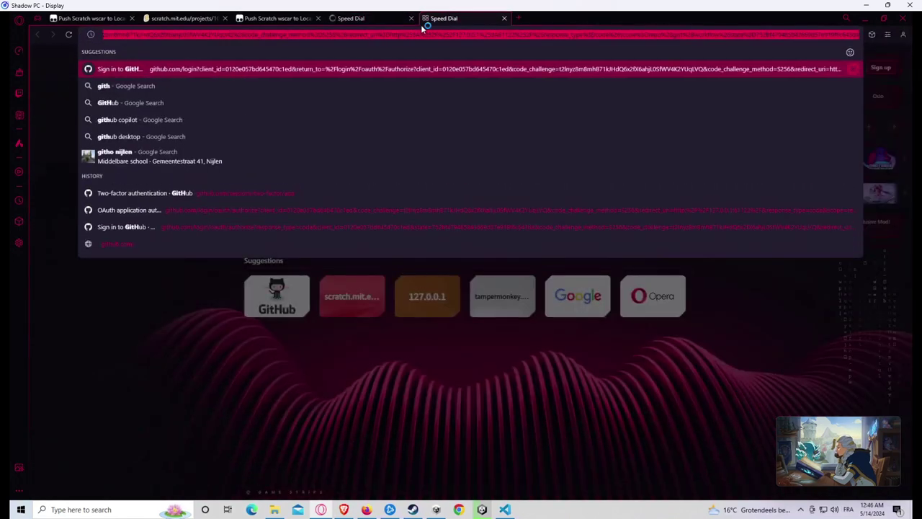
key("Escape")
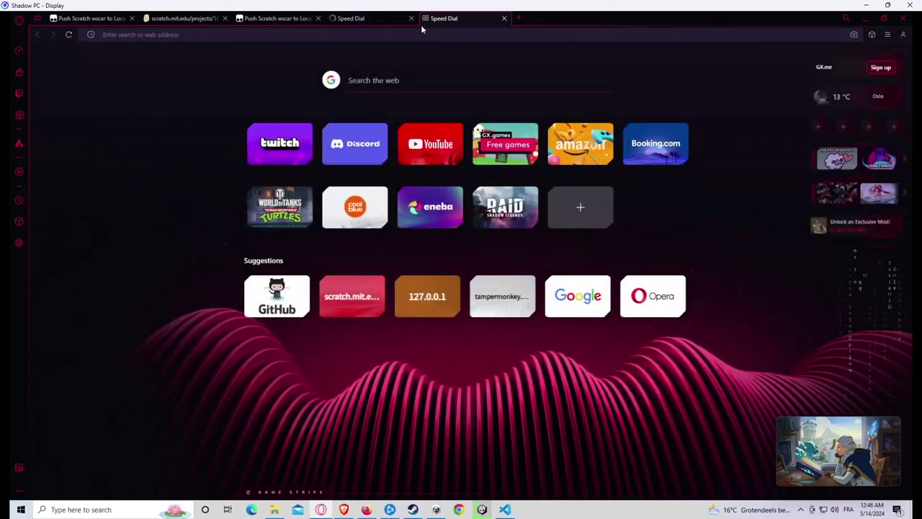
type("githu")
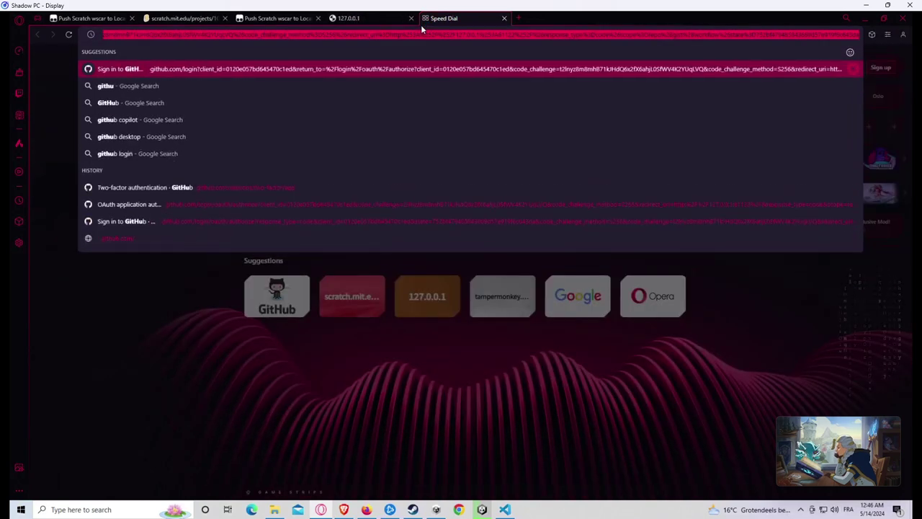
key("Escape")
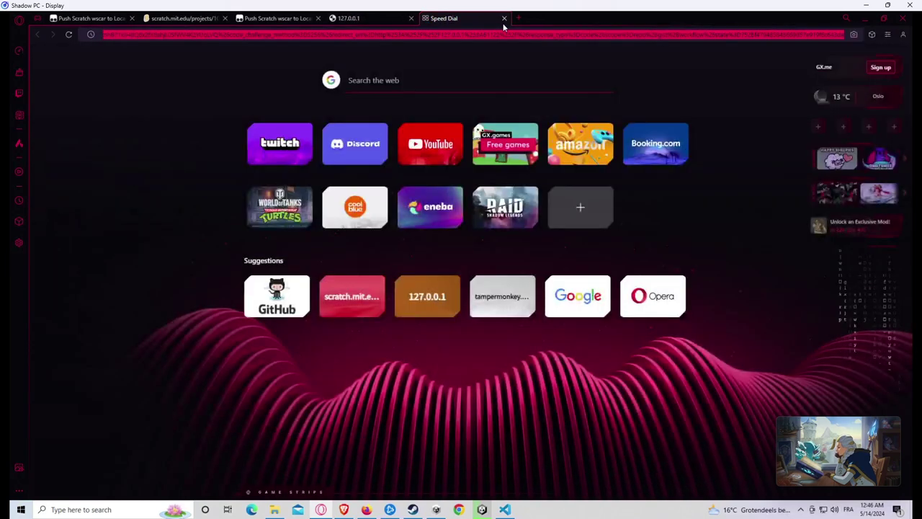
left_click(504, 18)
key("ctrl+w")
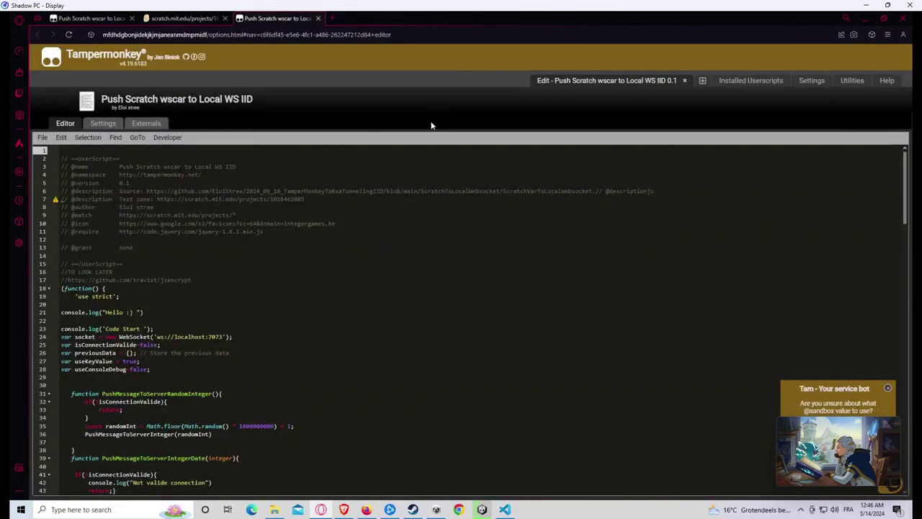
key("ctrl+w")
key("ctrl+w")
key("ctrl+w")
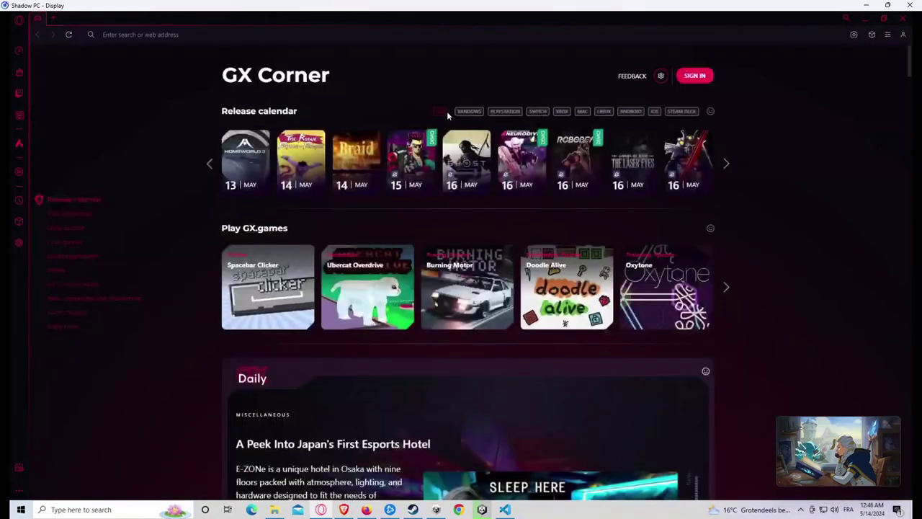
Search the web for 'github', go to the GitHub home page, and choose New repository.
left_click(238, 31)
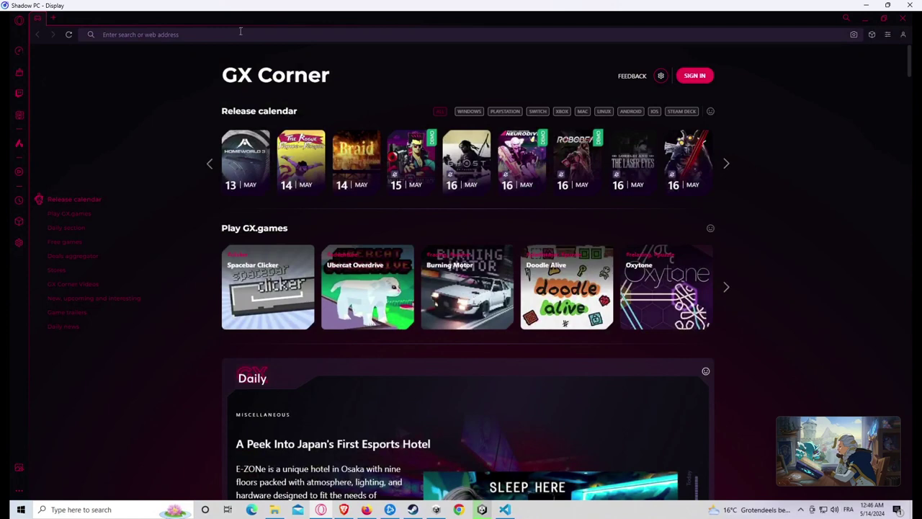
type("githu")
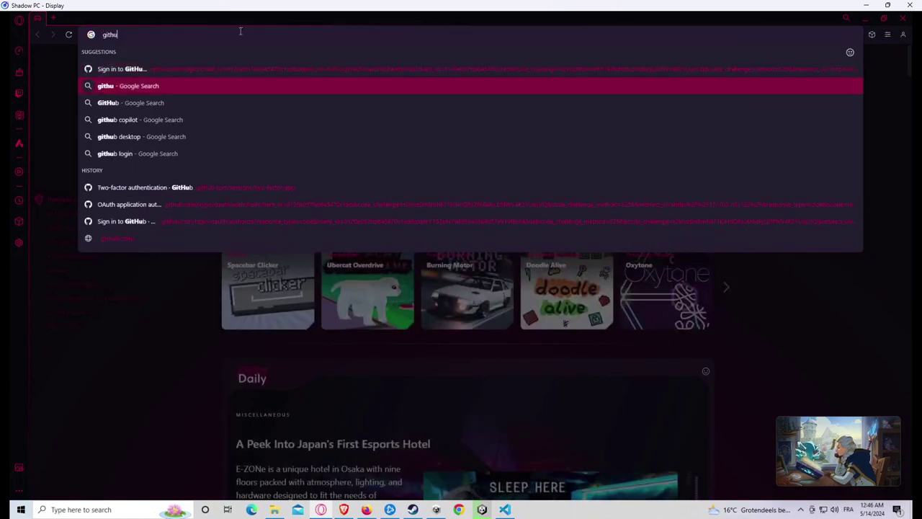
type("b")
key("Return")
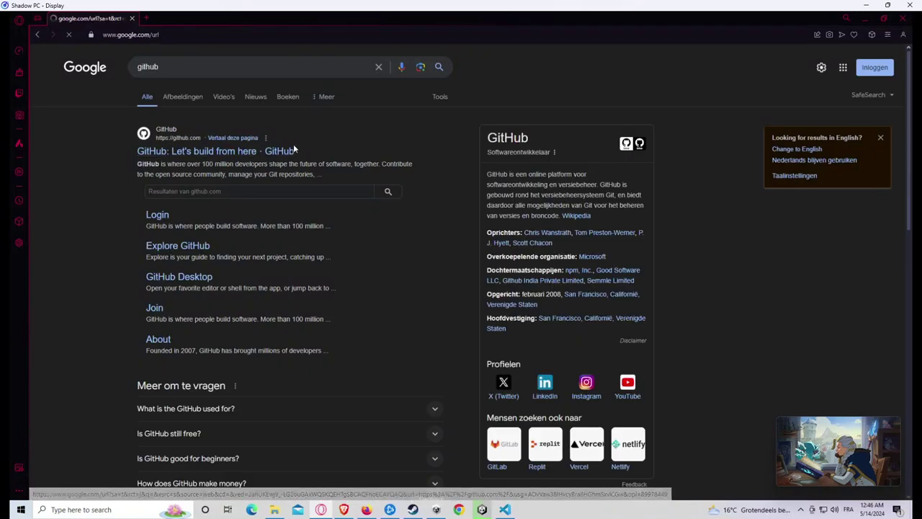
left_click(292, 150)
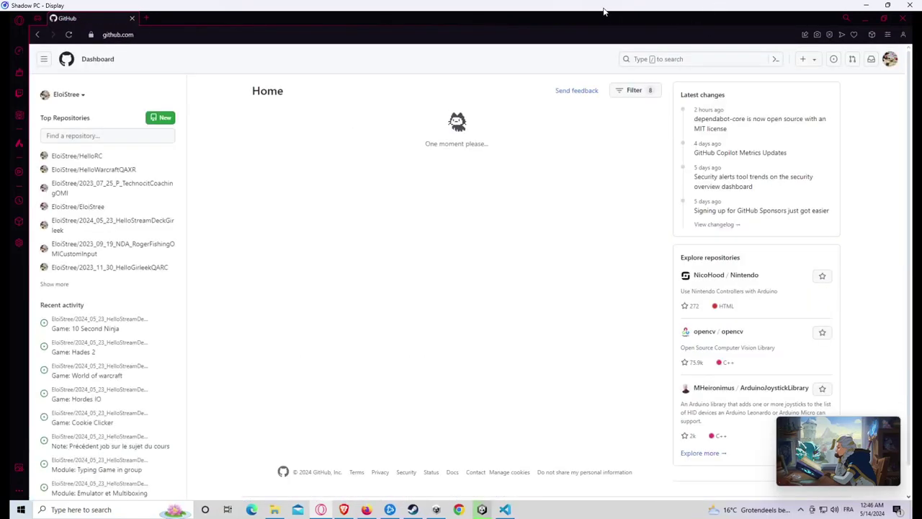
left_click(805, 59)
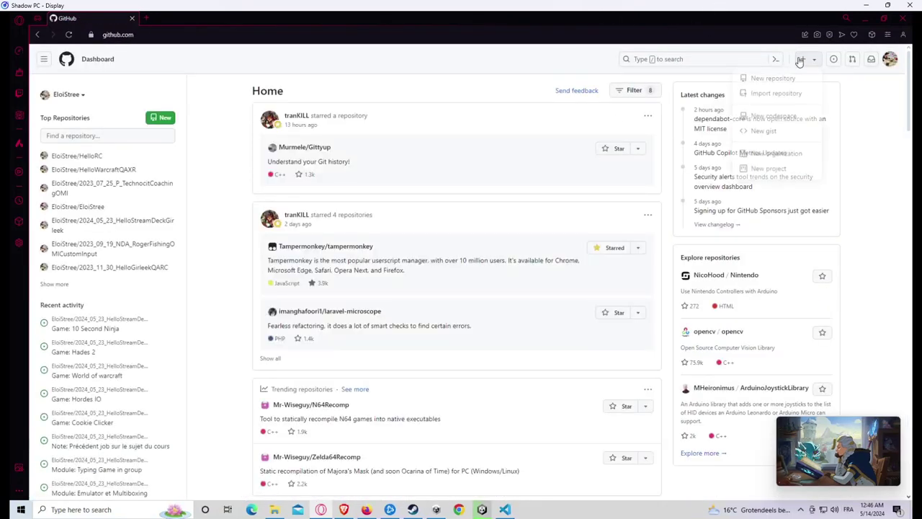
left_click(791, 77)
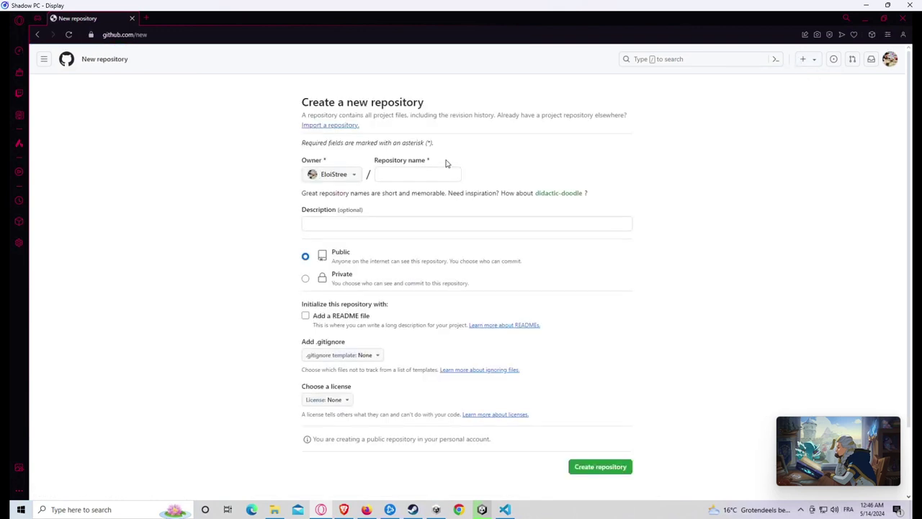
Create repository 2024_05_12_HelloGirleekOnShadow with the Unity Stream Deck description and a README.
left_click(424, 172)
type("202")
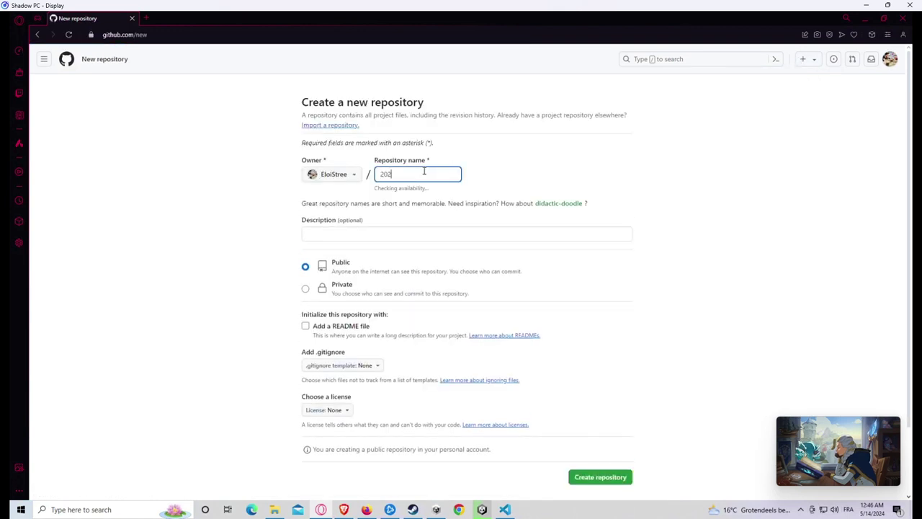
type("4_05")
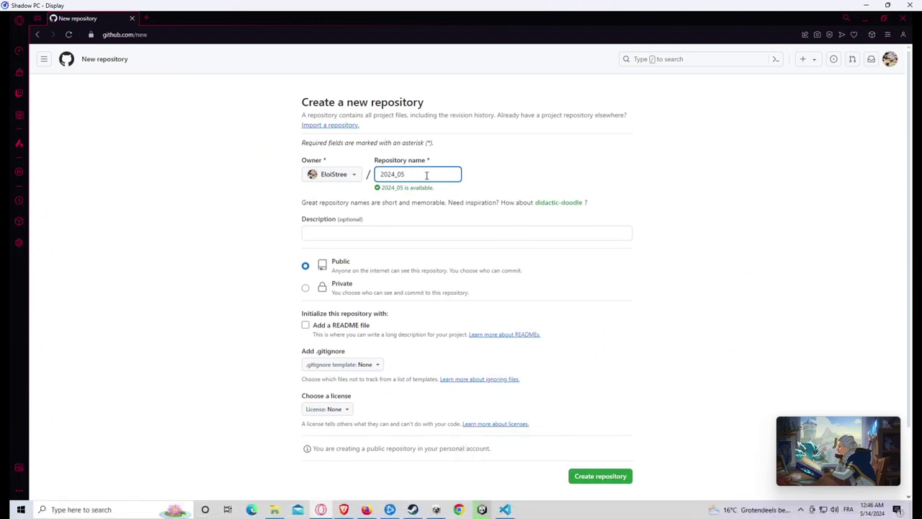
type("_")
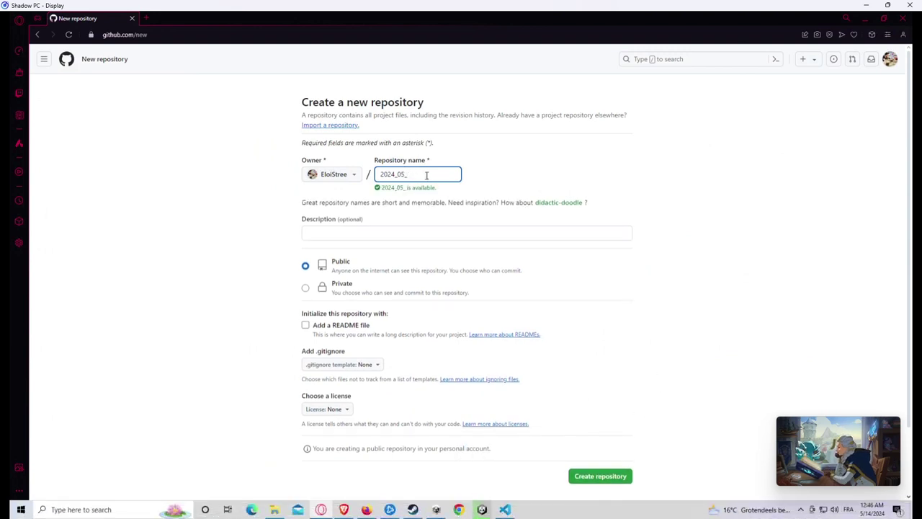
type("12_G")
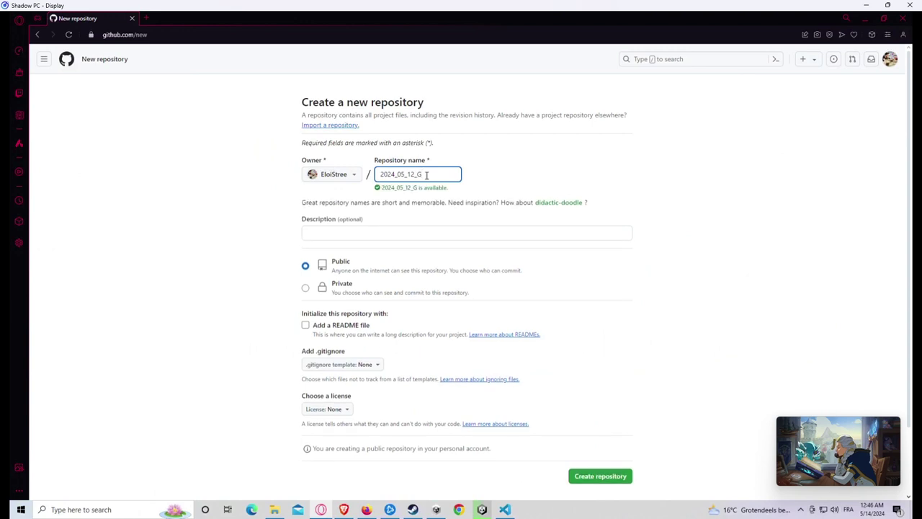
key("BackSpace")
type("He")
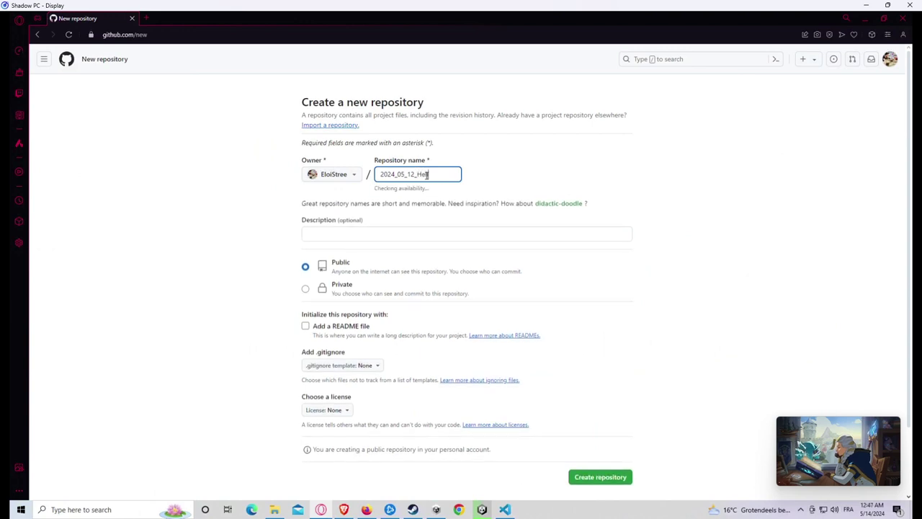
type("lloGirlGeekO")
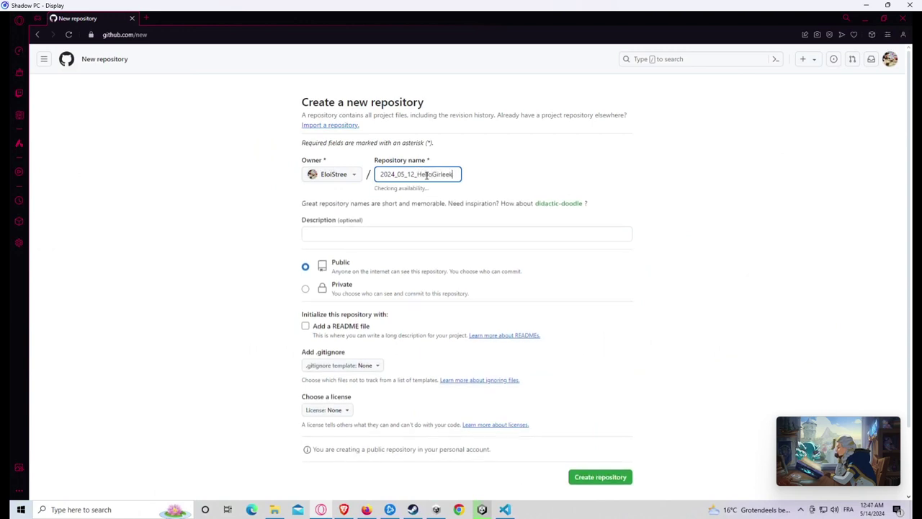
type("nShadow")
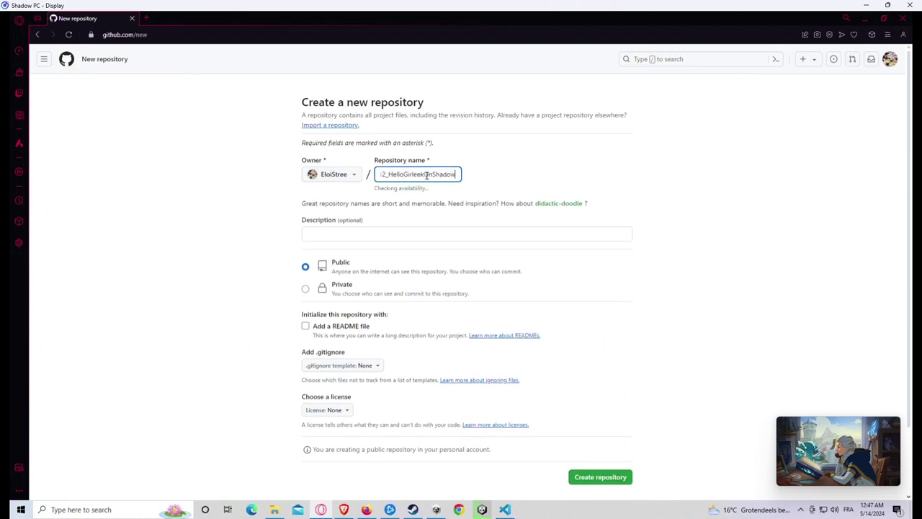
left_click(425, 229)
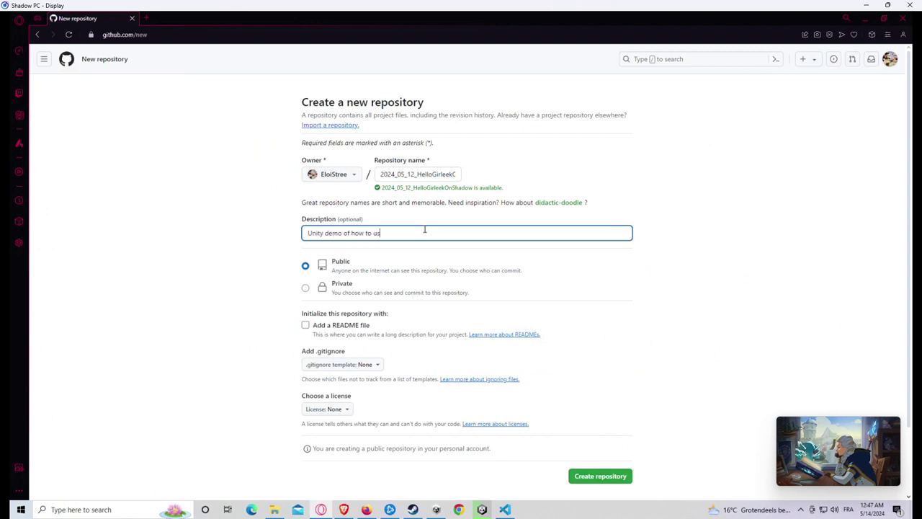
key("BackSpace")
key("BackSpace")
key("BackSpace")
key("BackSpace")
key("BackSpace")
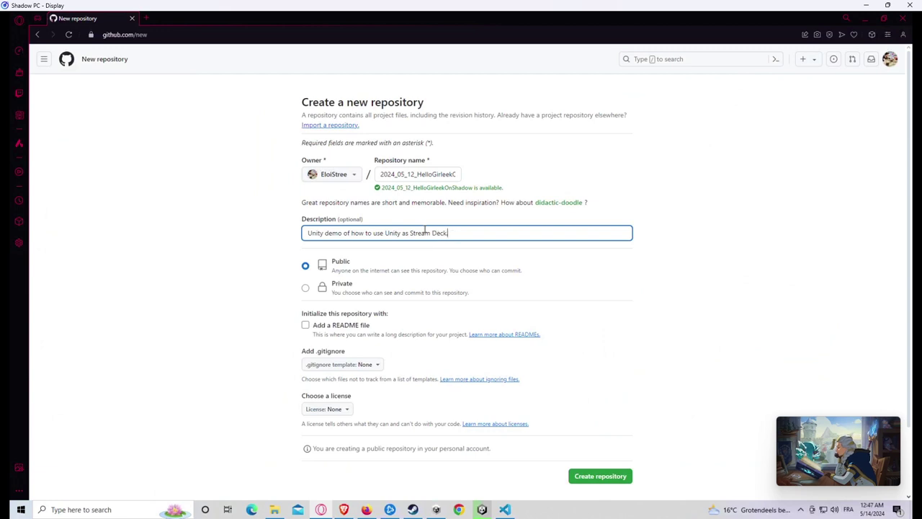
left_click(333, 324)
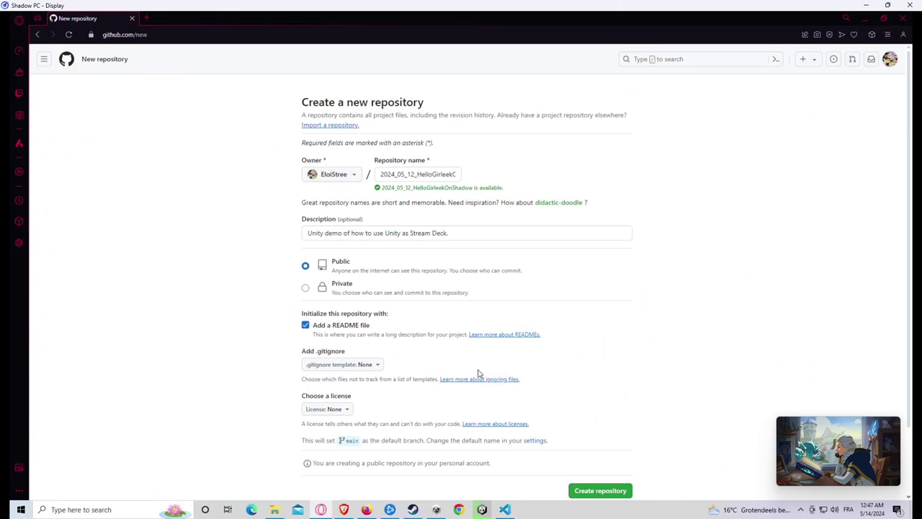
left_click(600, 490)
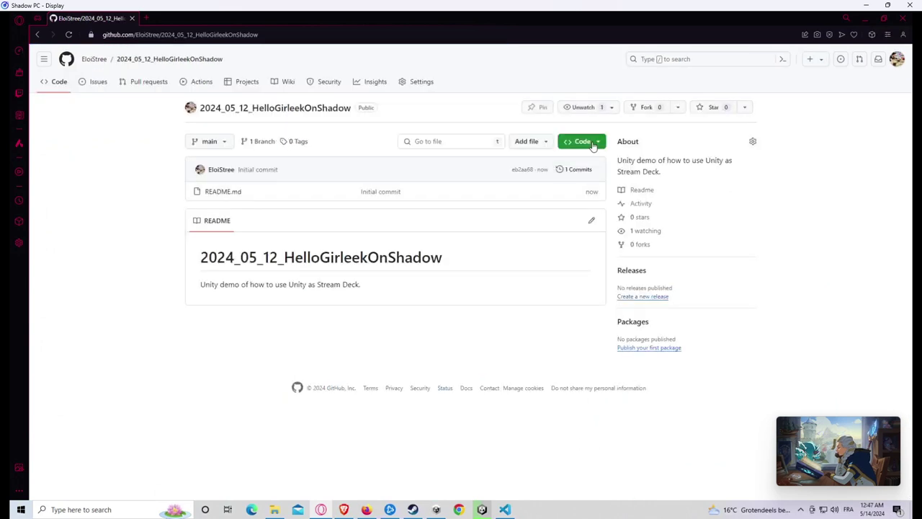
Copy the repository's HTTPS clone URL and open the Unity project's folder from Unity Hub.
left_click(593, 142)
left_click(591, 224)
key("alt+Tab")
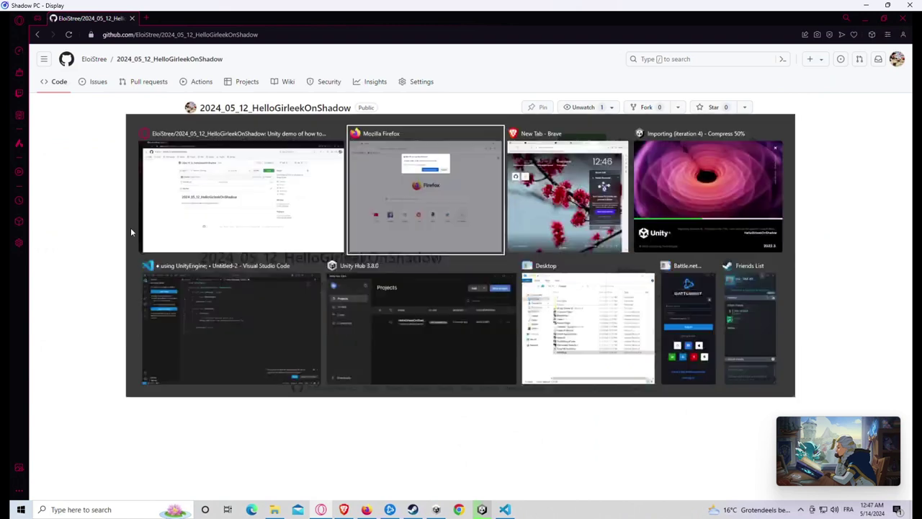
left_click(333, 320)
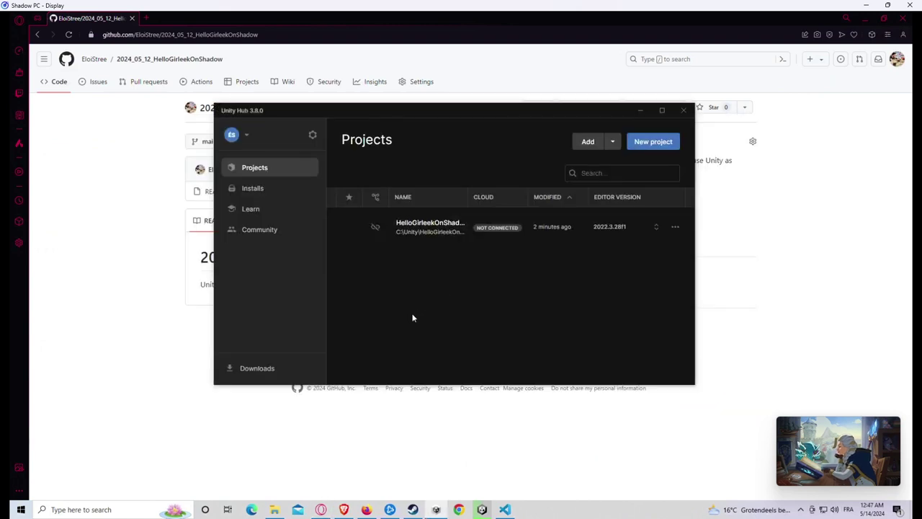
left_click(675, 227)
left_click(607, 240)
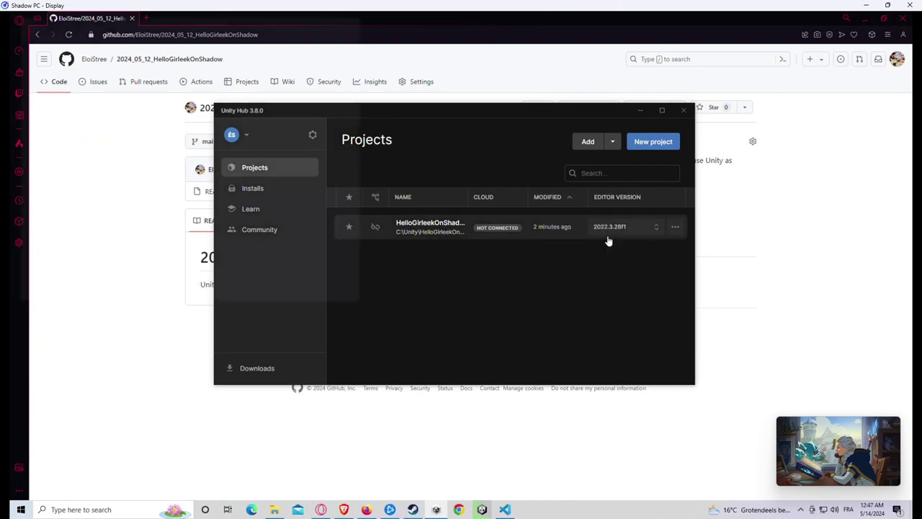
Run git clone with the pasted URL from a Command Prompt in C:\Unity.
left_click(159, 48)
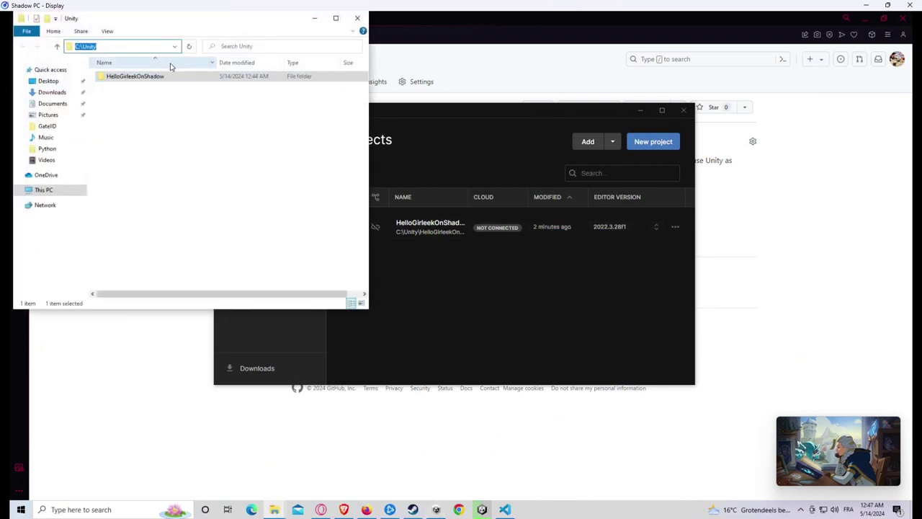
type("cmd")
key("Return")
type("git")
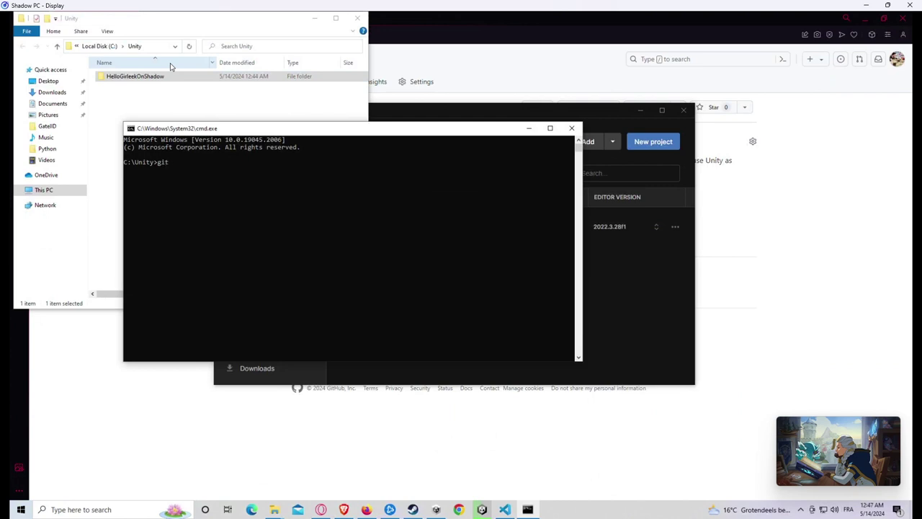
type(" clone")
key("ctrl+v")
key("Return")
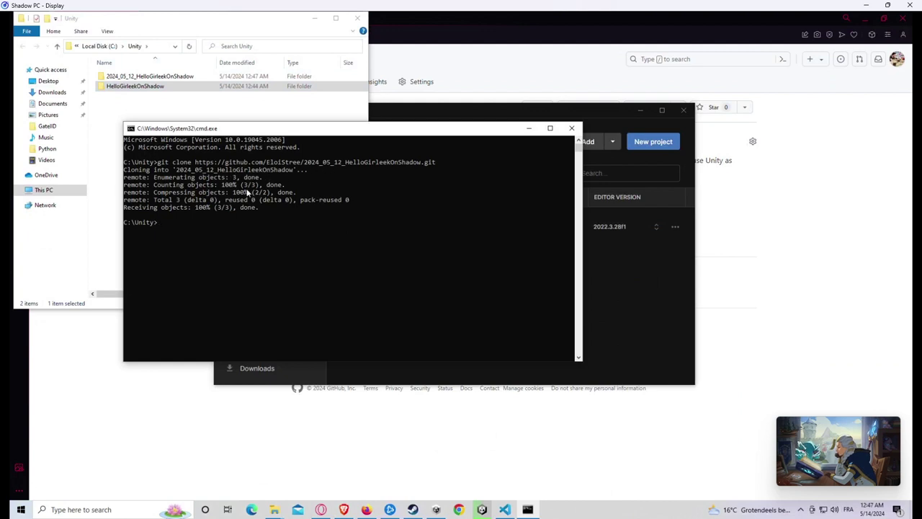
left_click(243, 117)
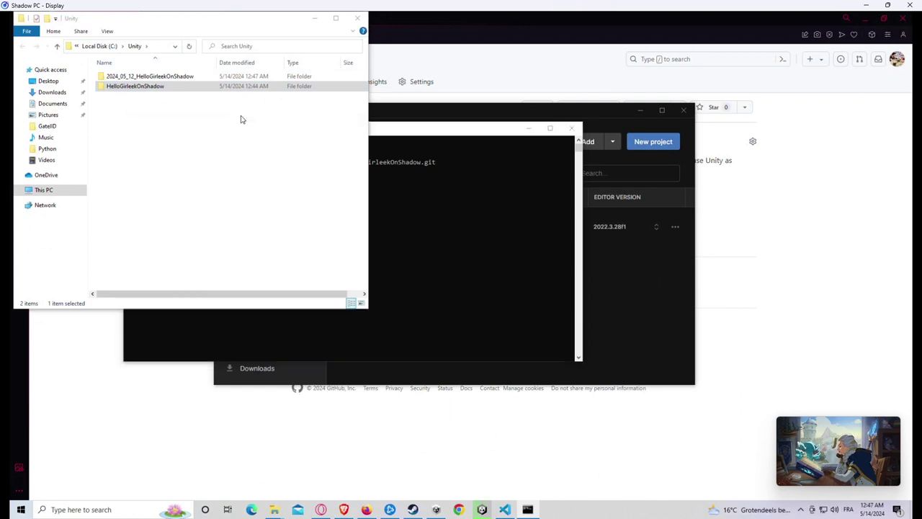
Move the cloned .git folder and README.md into the HelloGirleekOnShadow project folder.
double_click(170, 77)
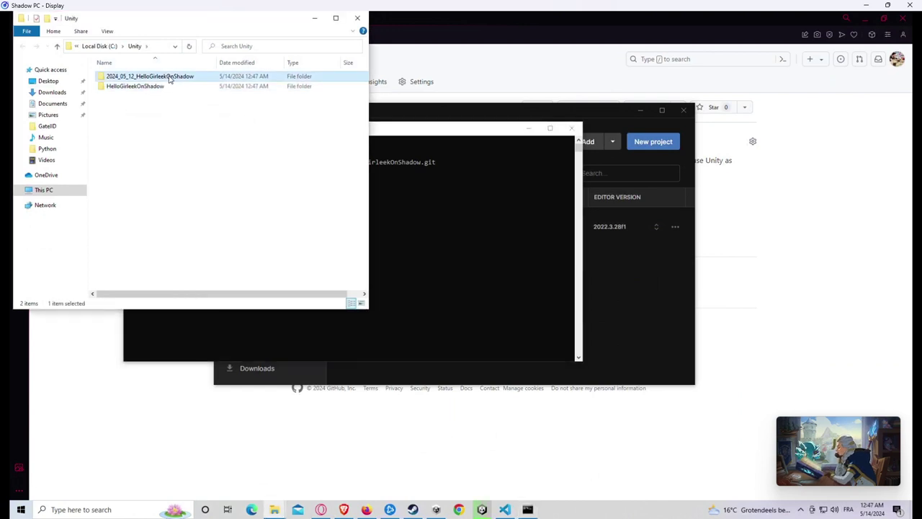
left_click(107, 31)
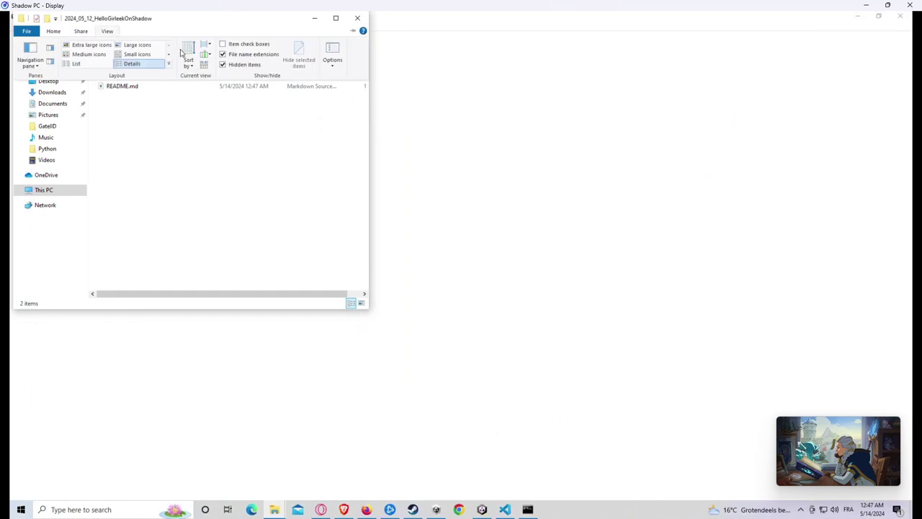
left_click(176, 112)
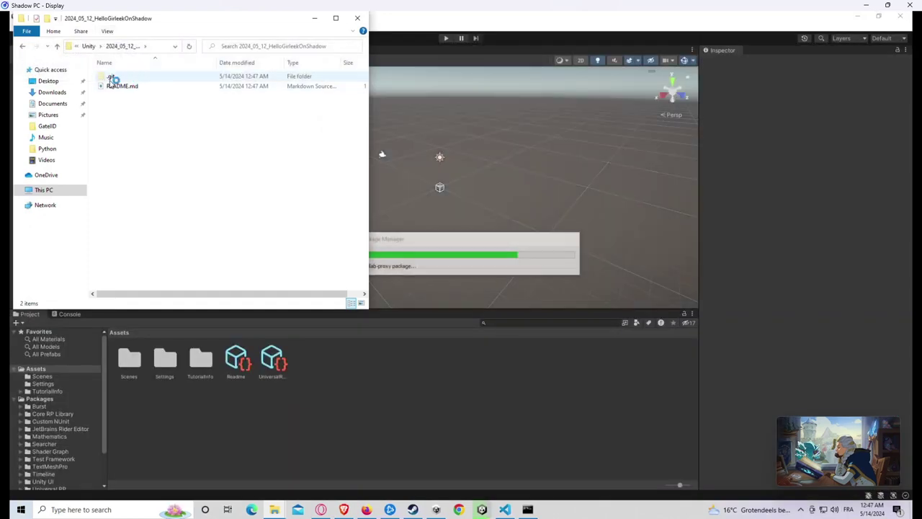
left_click(124, 78)
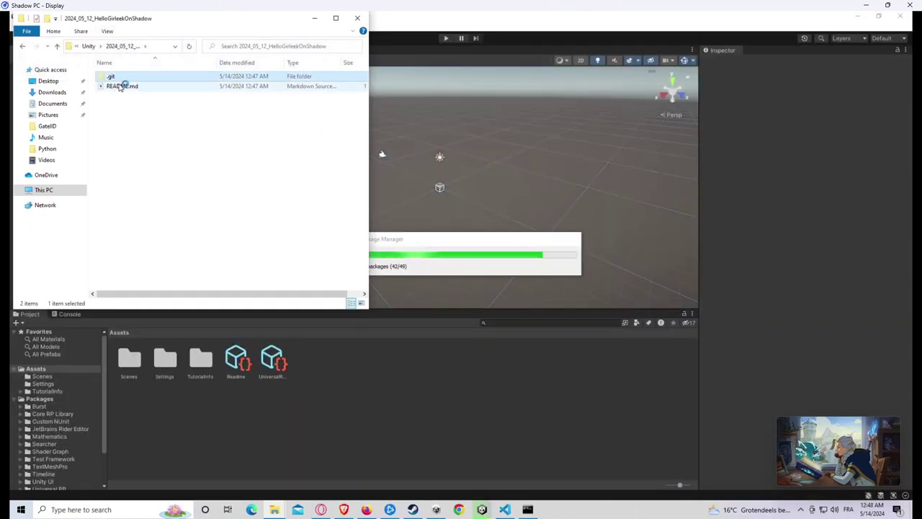
left_click(148, 86, "shift")
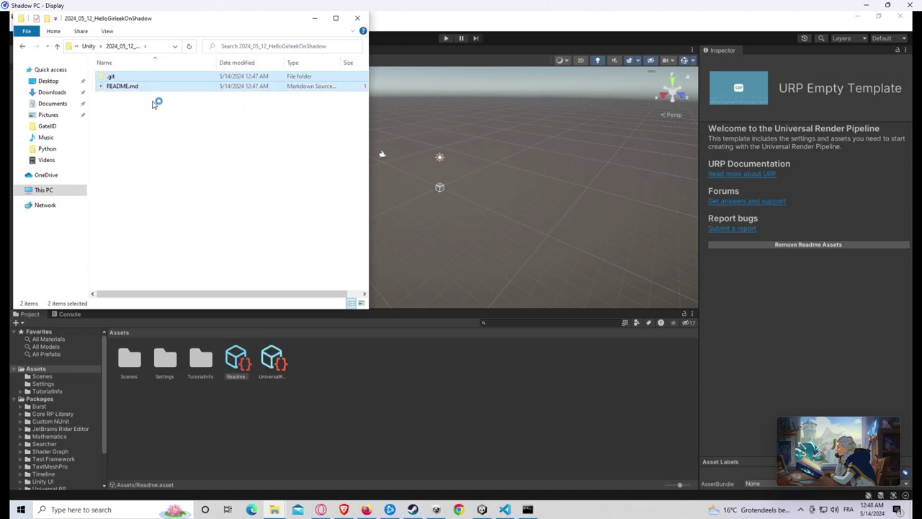
left_click(88, 46)
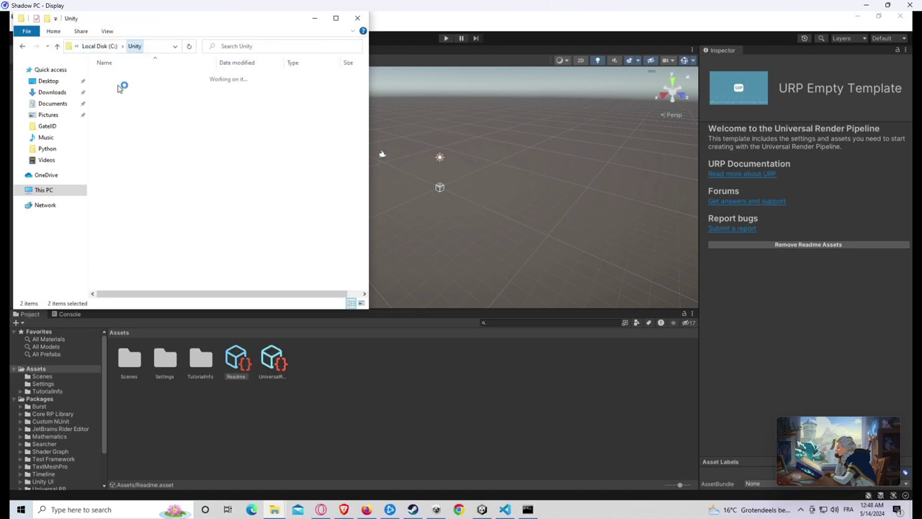
double_click(158, 87)
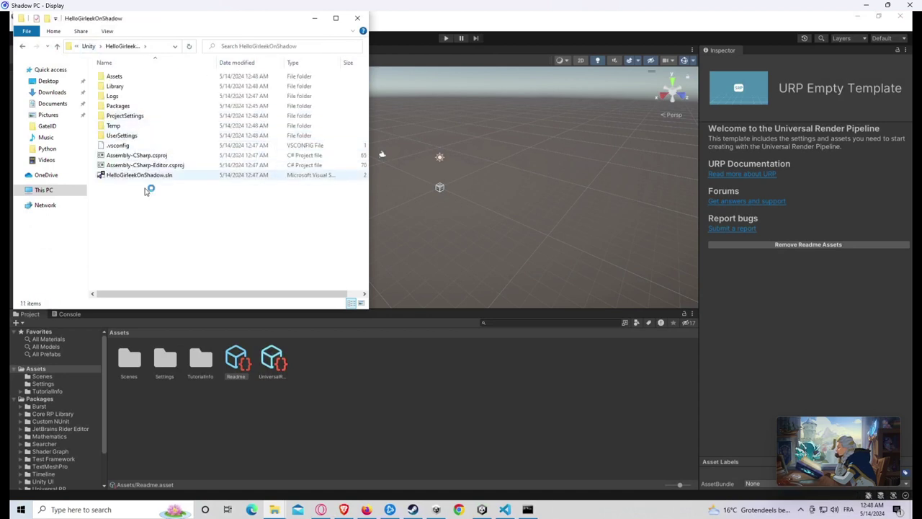
key("ctrl+v")
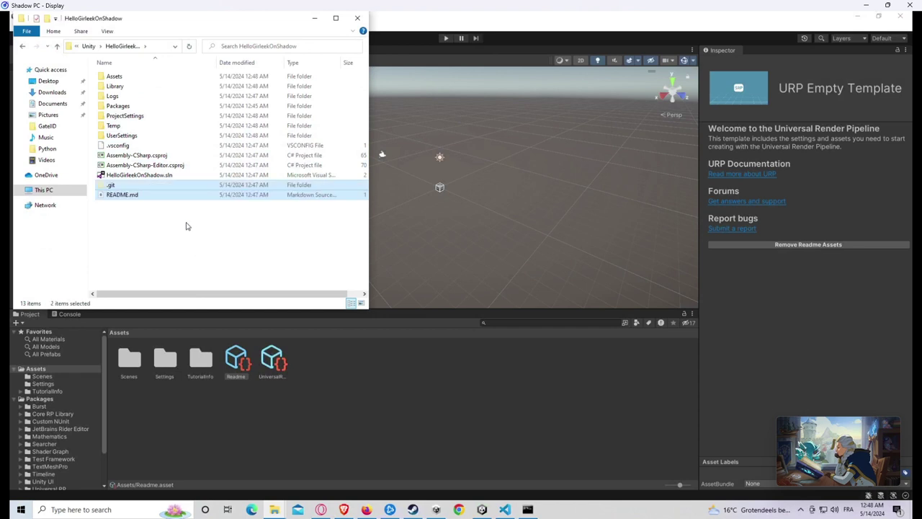
left_click(180, 227)
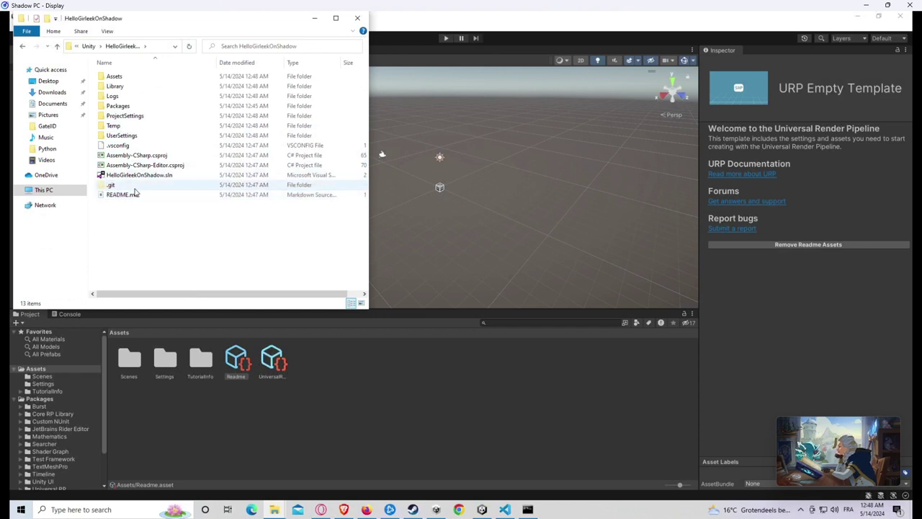
Look inside the project's Logs and Temp folders, then return to the browser.
double_click(113, 96)
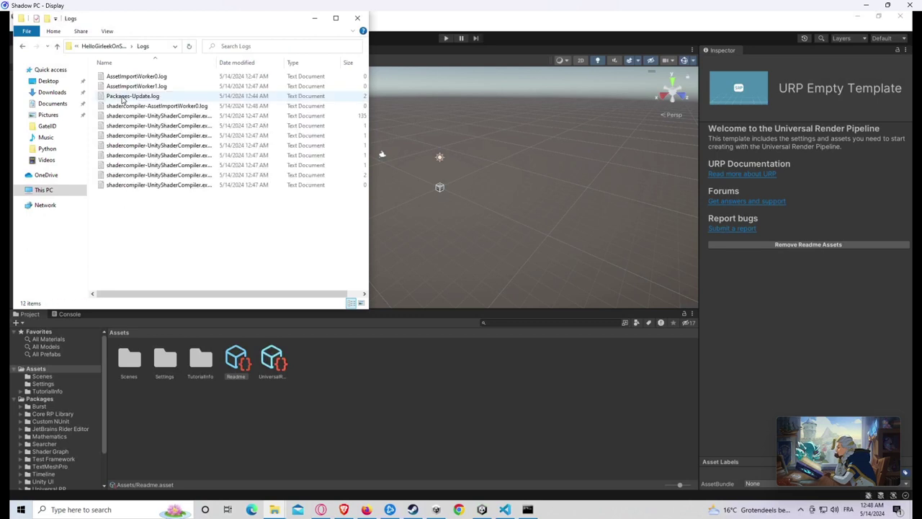
left_click(22, 46)
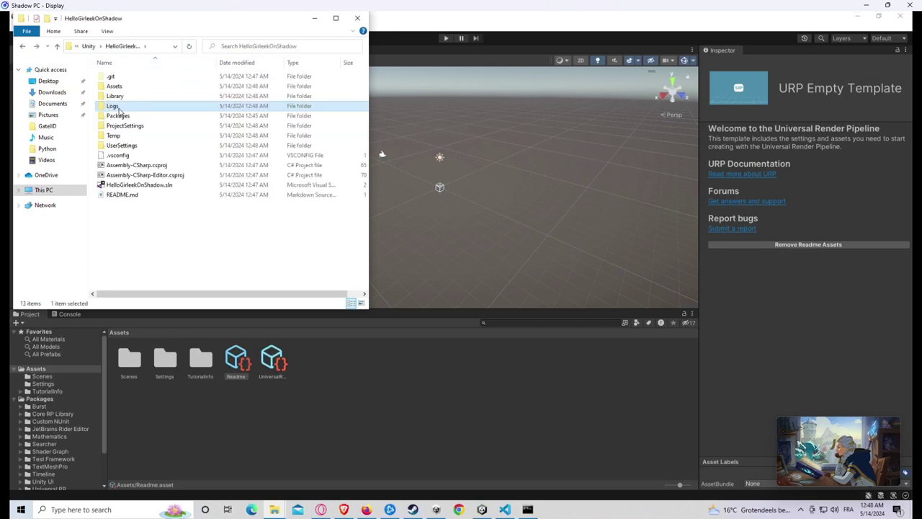
double_click(123, 126)
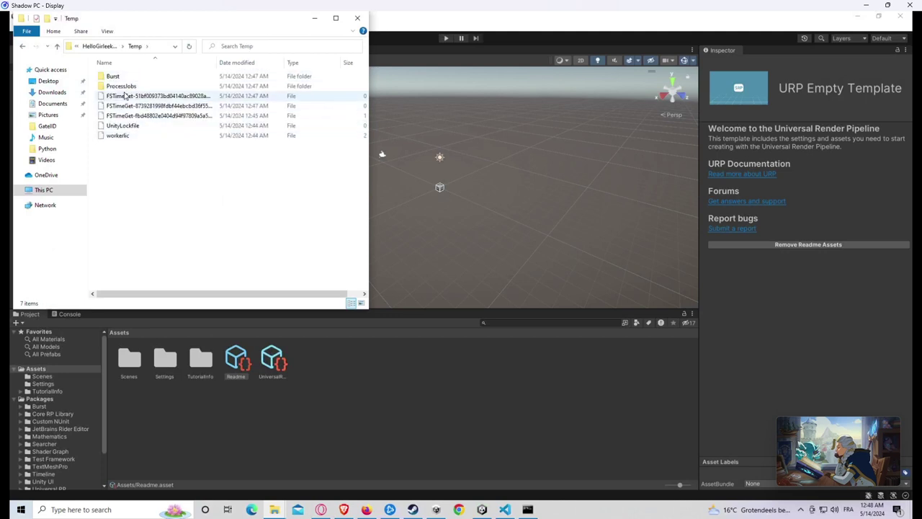
left_click(22, 46)
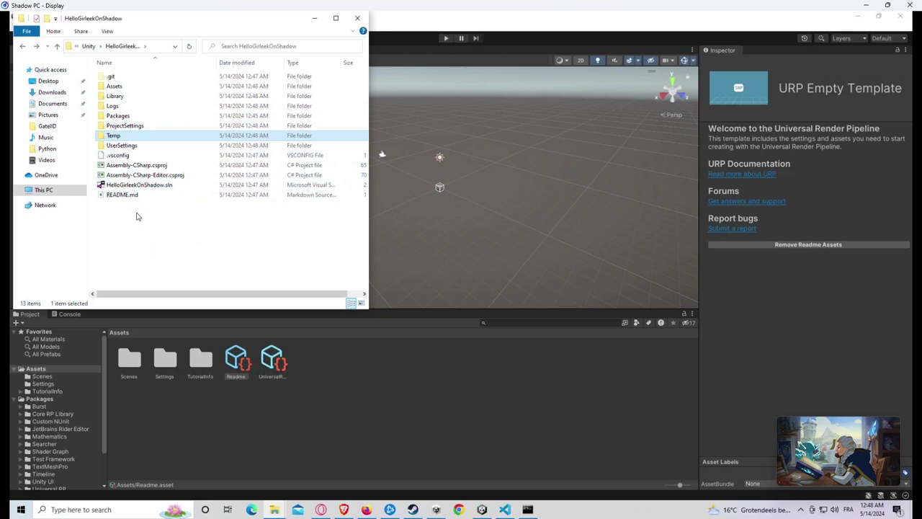
key("alt+Tab")
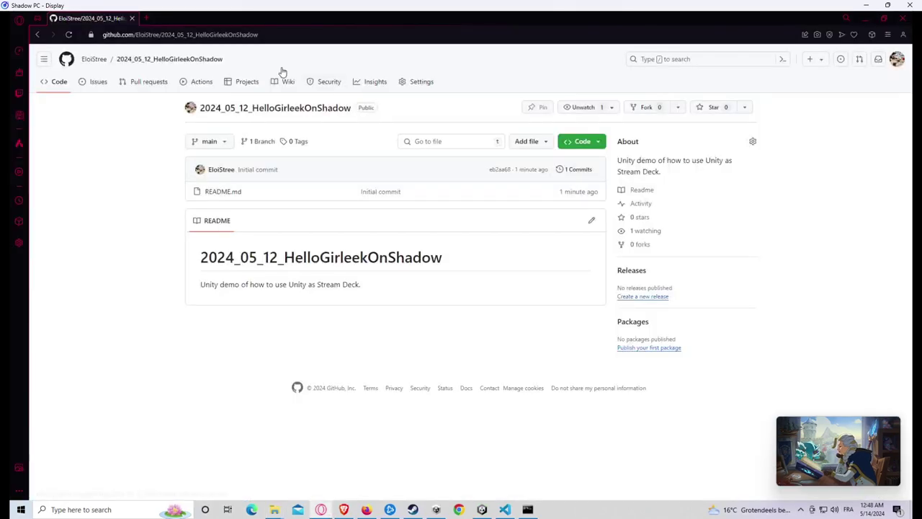
Go to gitignore.io in a new browser tab.
left_click(147, 19)
type("git")
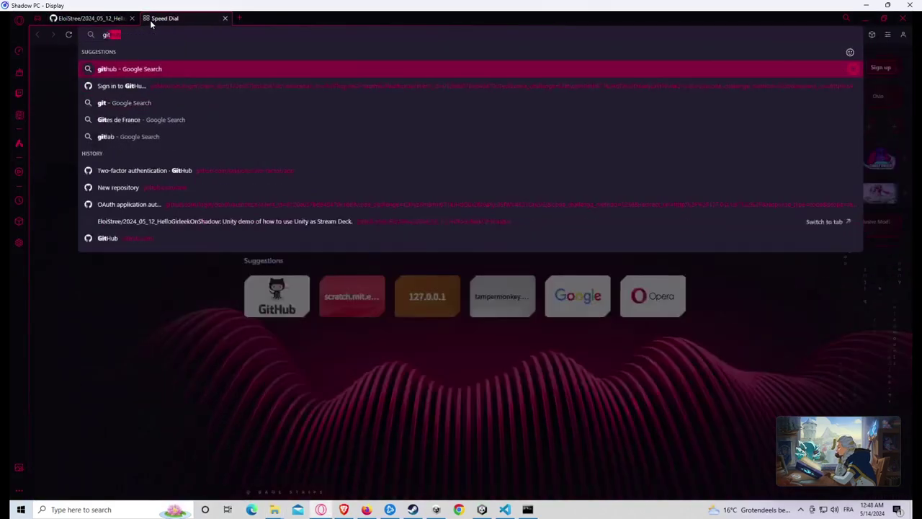
type("hub")
key("BackSpace")
key("BackSpace")
key("BackSpace")
key("BackSpace")
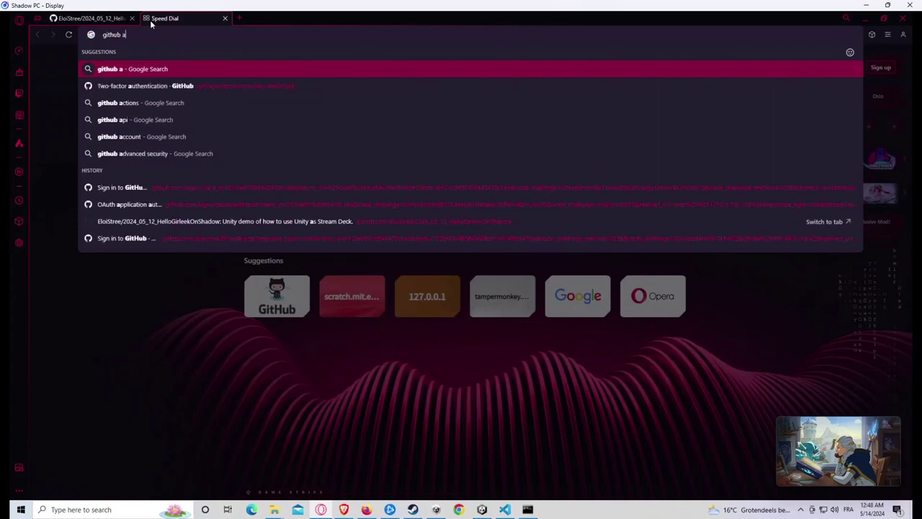
type("ignore.")
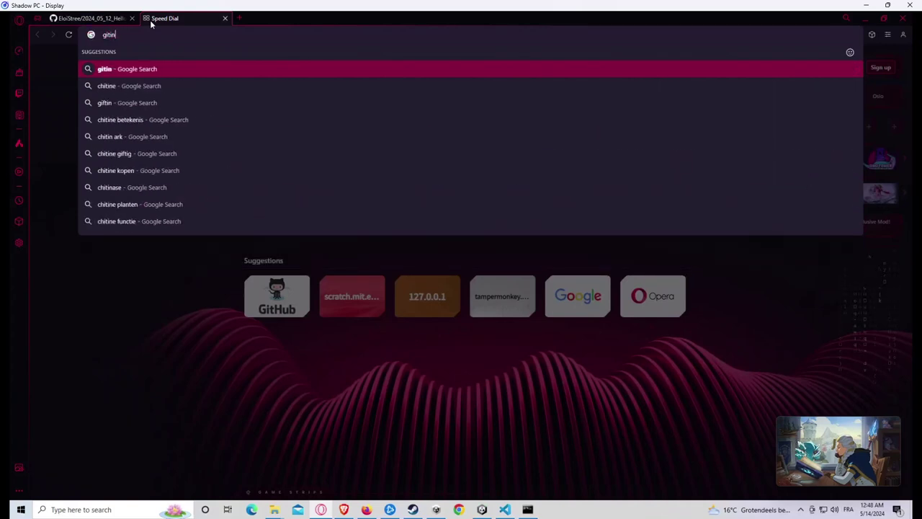
type("io")
key("Return")
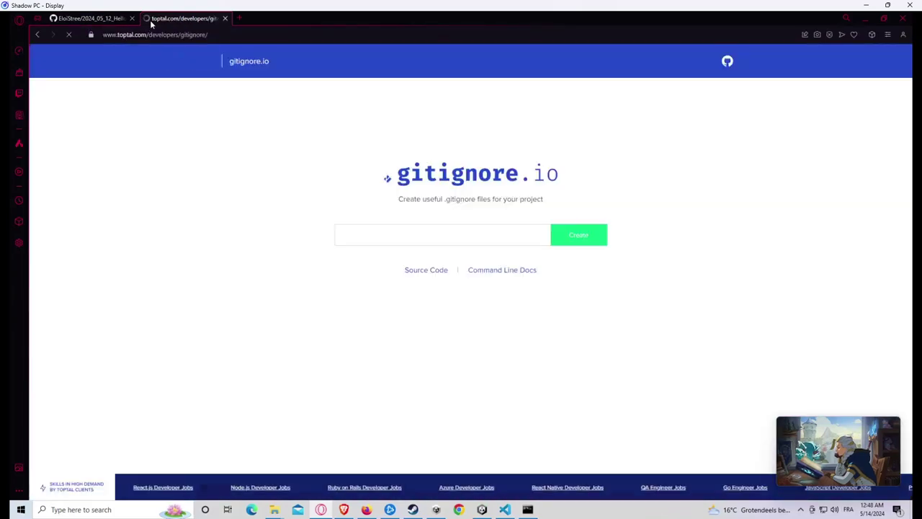
Generate the Unity .gitignore template and select all of its text.
left_click(418, 235)
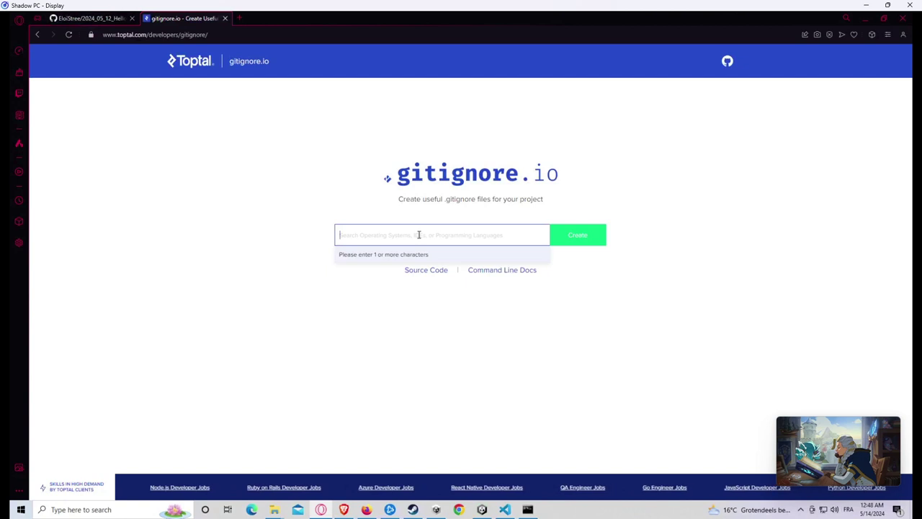
type("unity")
key("Return")
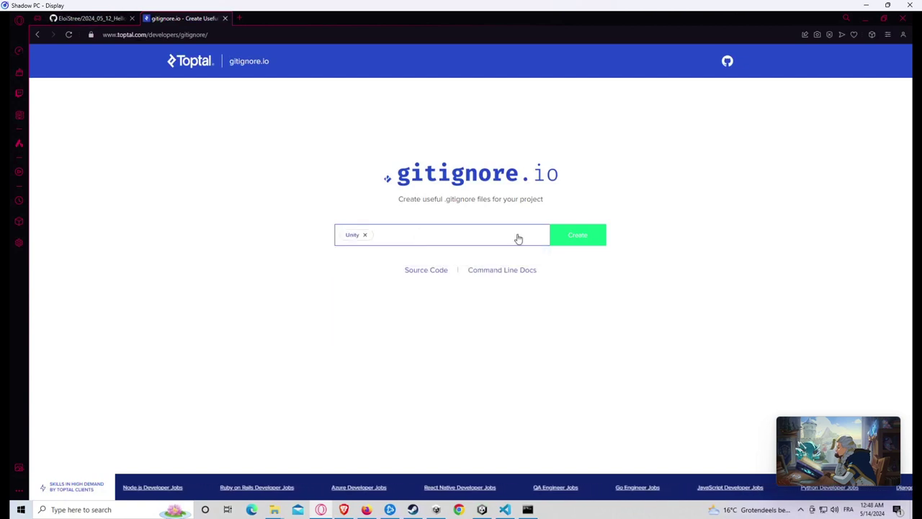
left_click(574, 236)
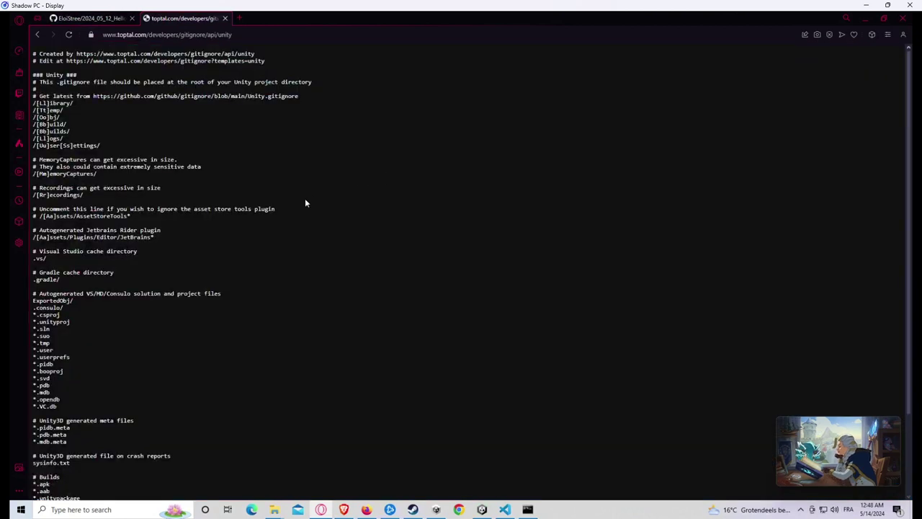
key("ctrl+a")
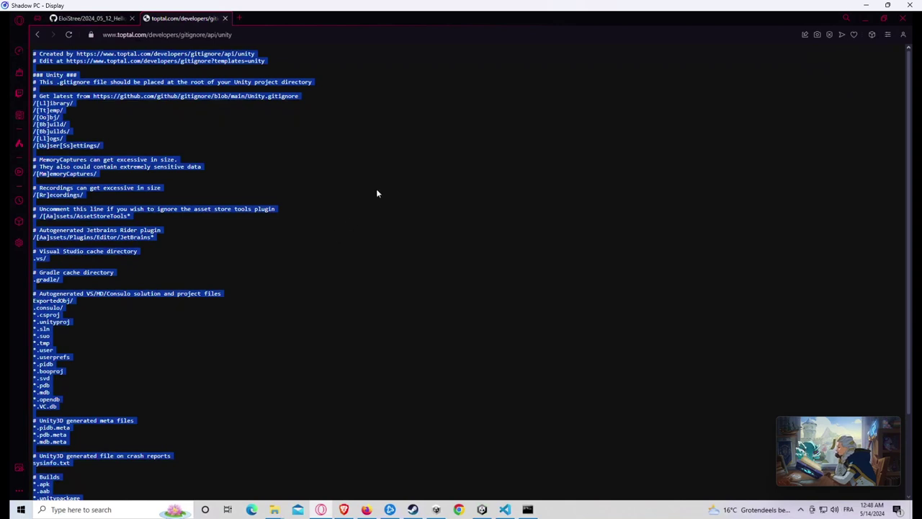
key("alt+Tab")
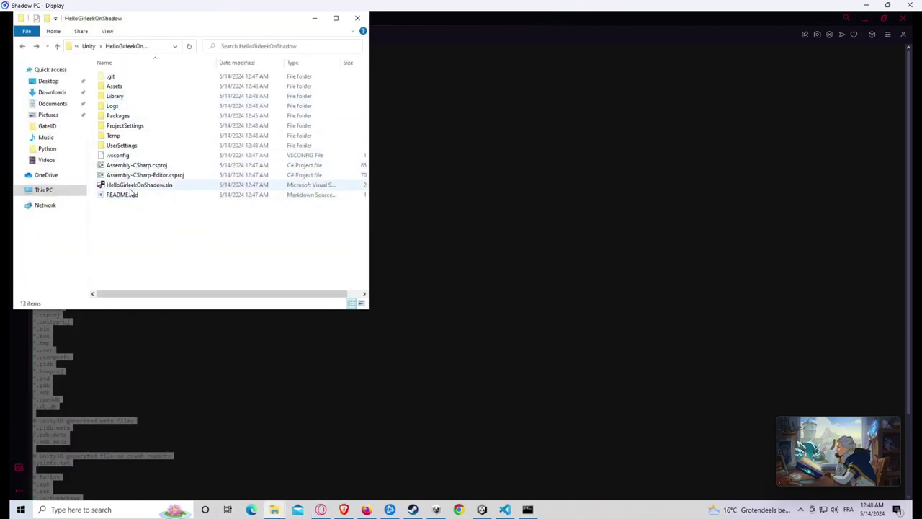
Create a new text document renamed to .gitignore without the .txt extension, and edit it in Notepad.
right_click(128, 224)
mouse_move(221, 369)
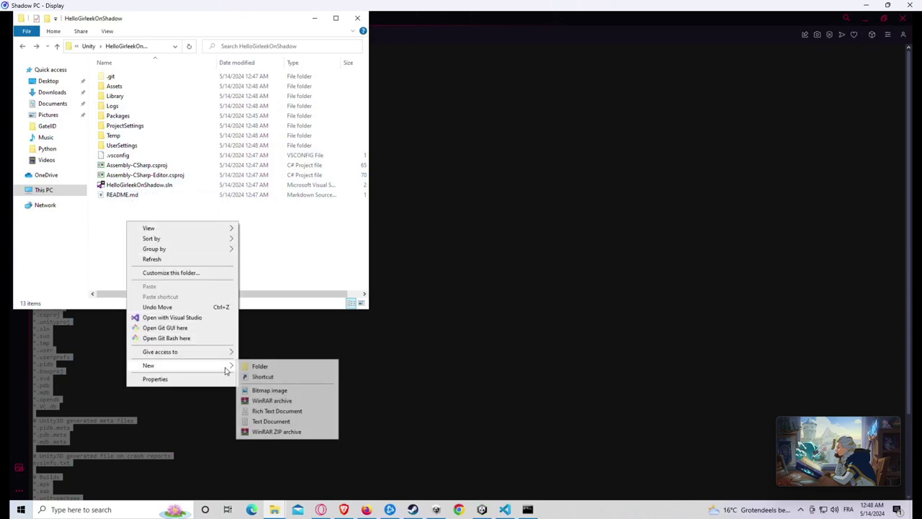
left_click(277, 420)
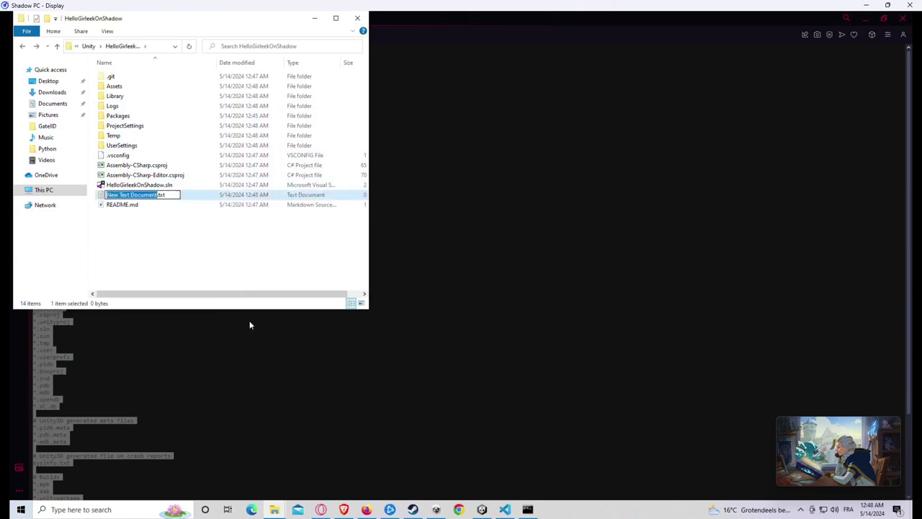
type(".gitignore")
key("Return")
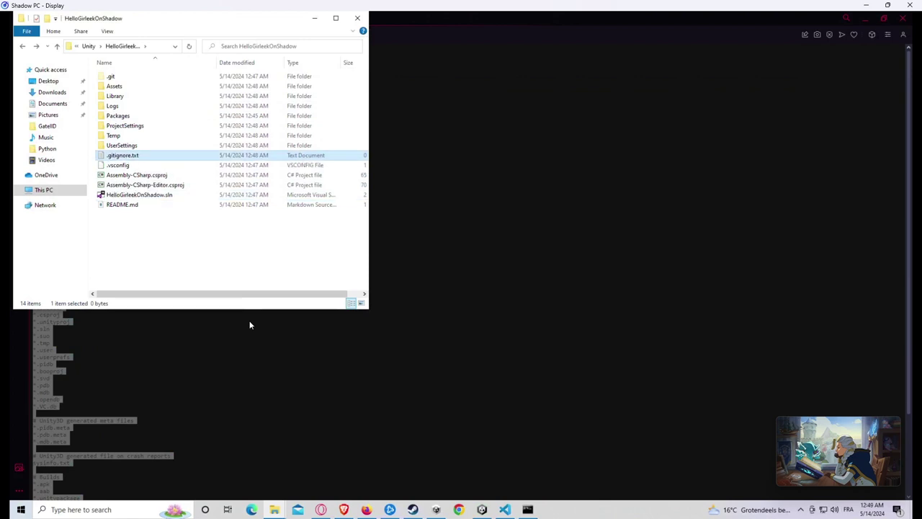
left_click(133, 157)
double_click(144, 156)
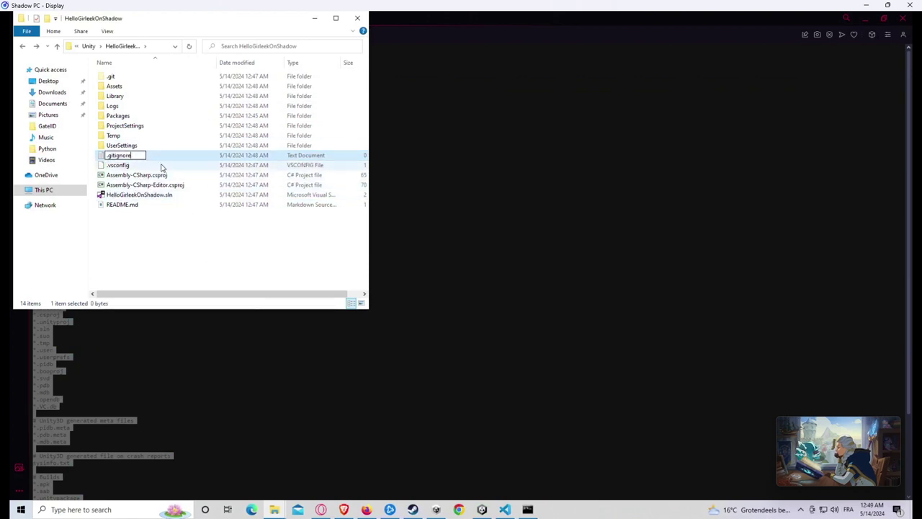
key("Return")
left_click(513, 270)
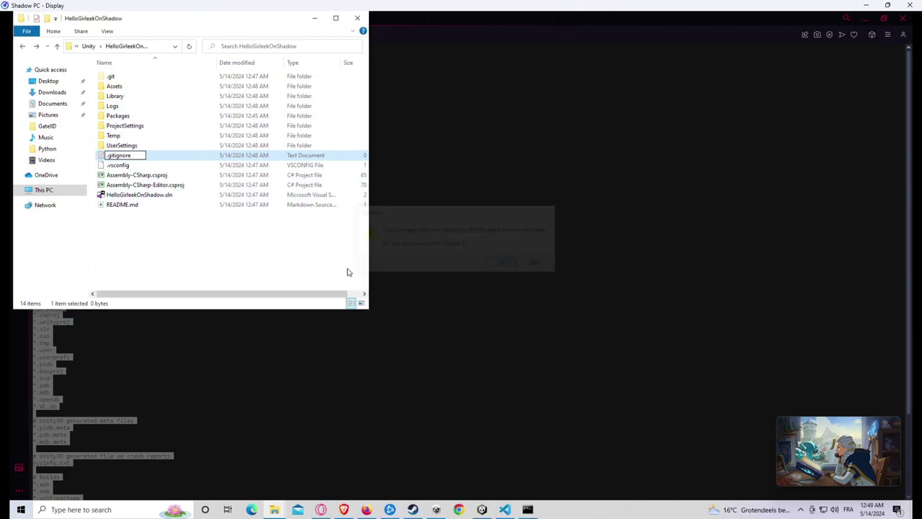
right_click(121, 156)
left_click(170, 184)
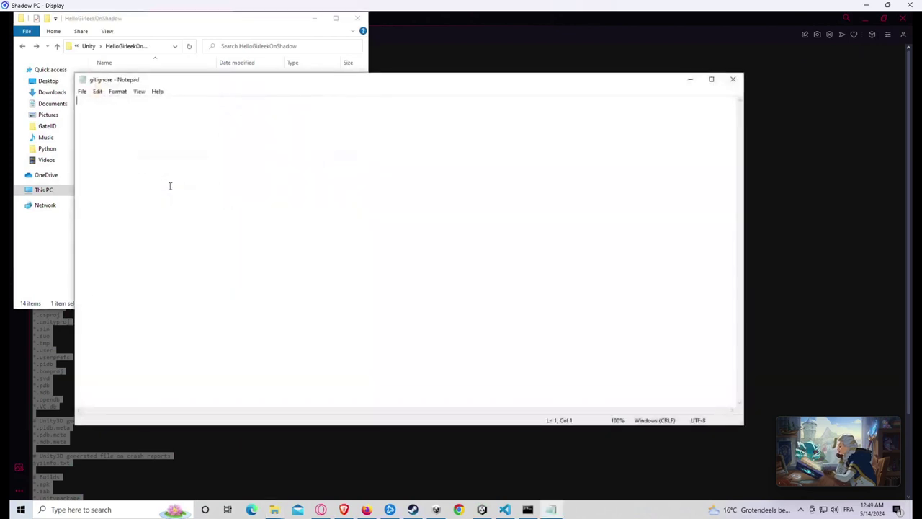
Paste the Unity template into .gitignore, save it, and reopen it to verify the contents.
key("ctrl+v")
scroll(248, 216, "up", 13)
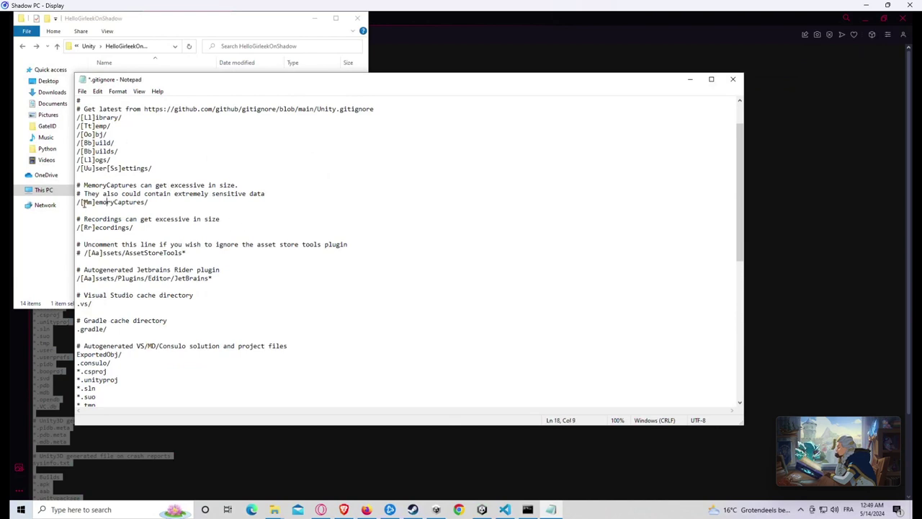
scroll(135, 250, "down", 2)
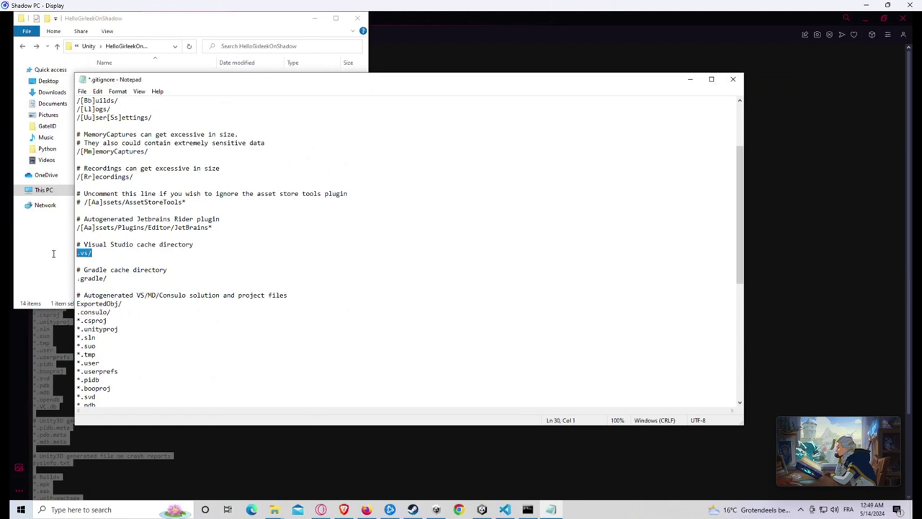
scroll(129, 267, "down", 3)
left_click_drag(151, 339, 129, 286)
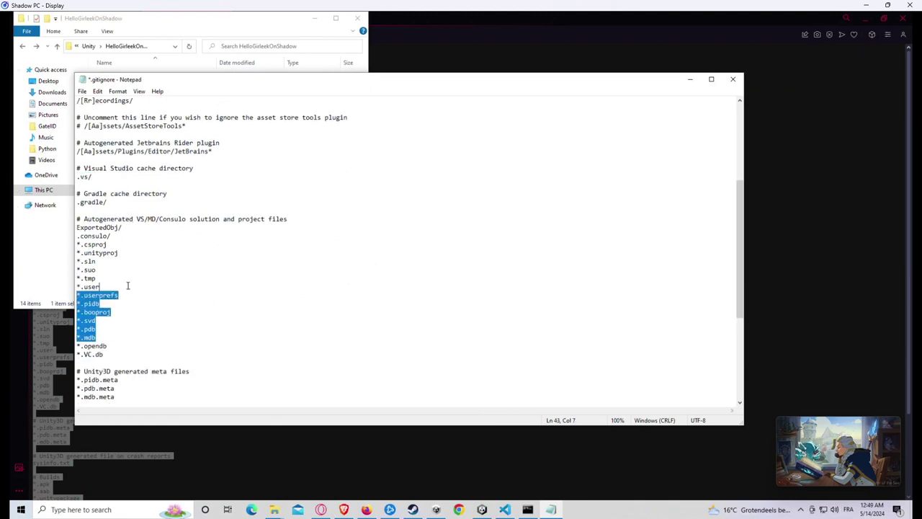
left_click(92, 262)
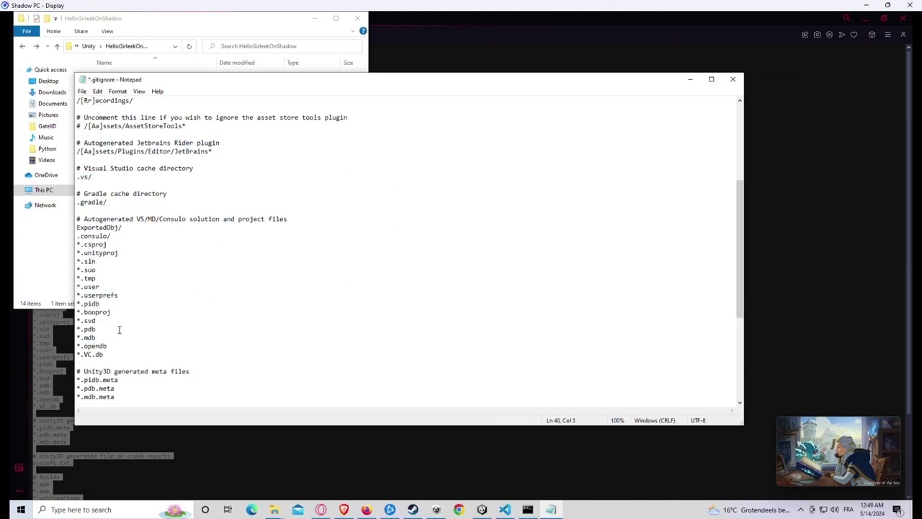
scroll(127, 312, "down", 6)
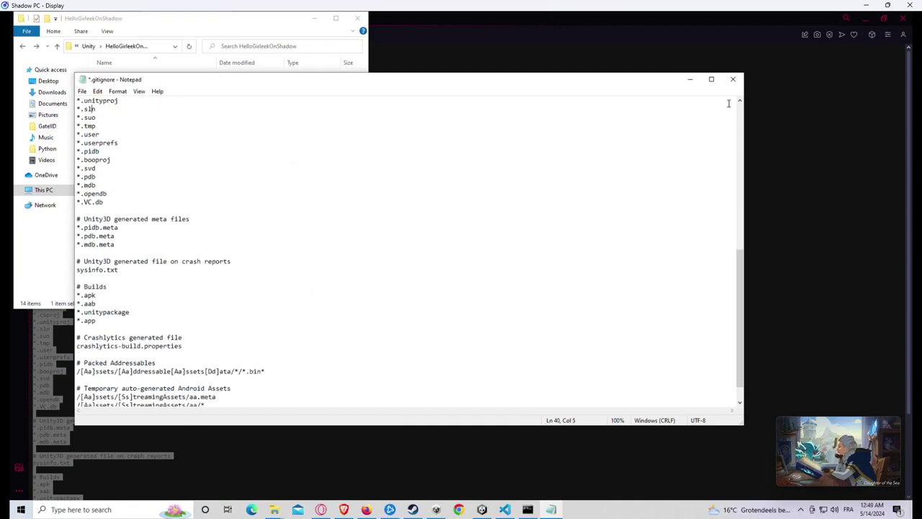
left_click(733, 79)
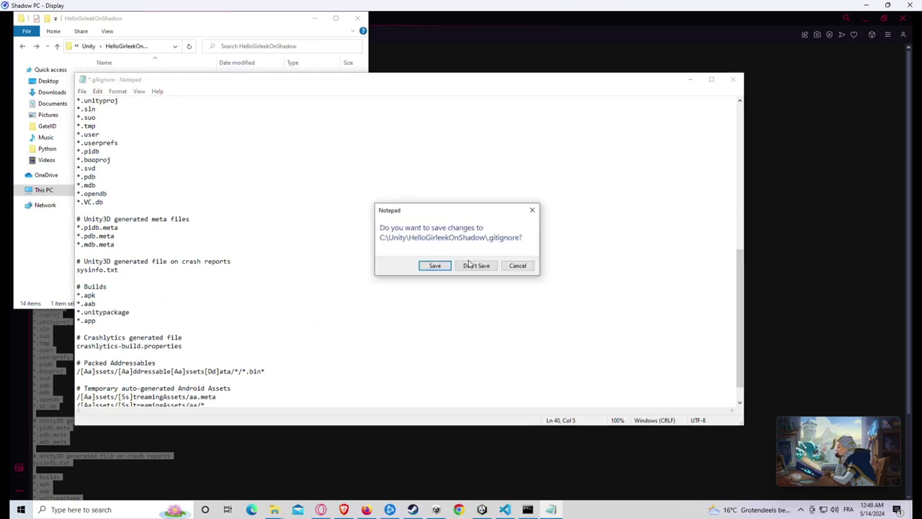
left_click(475, 265)
double_click(128, 156)
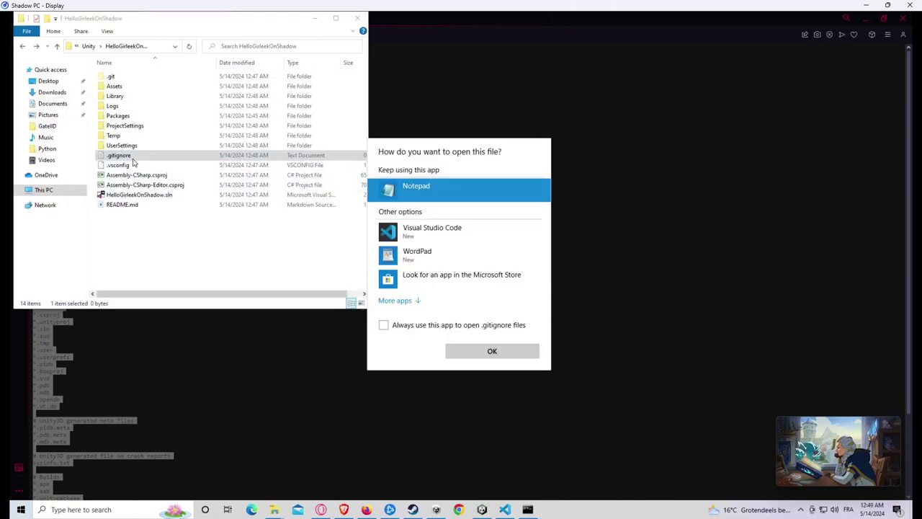
left_click(488, 353)
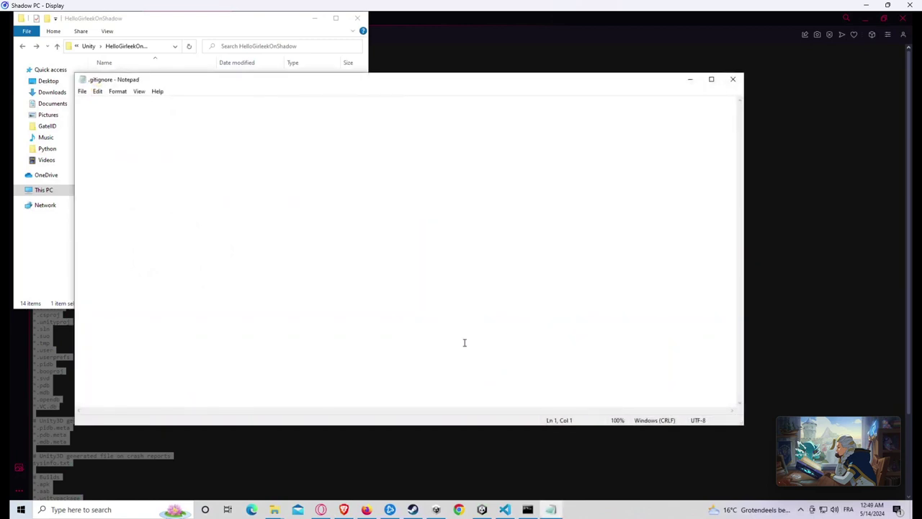
left_click(732, 79)
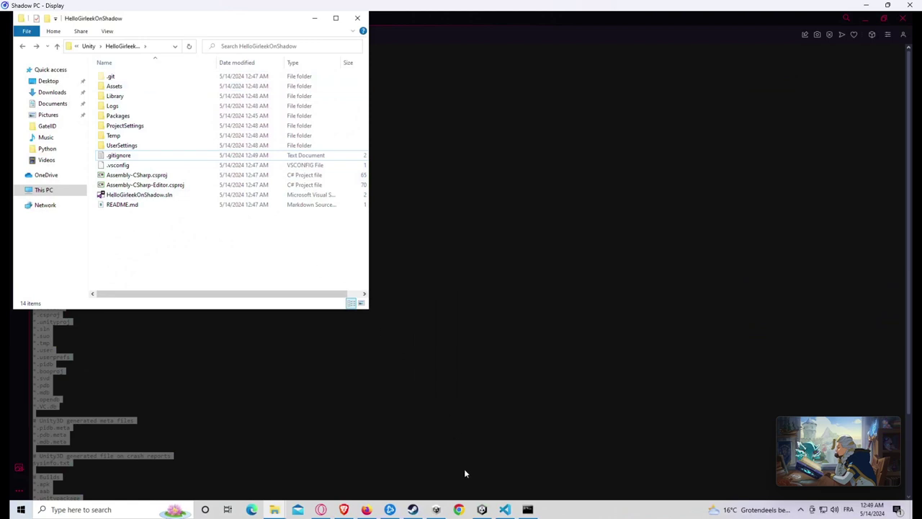
Switch to the Unity editor and back to the project folder's address bar.
key("alt+Tab")
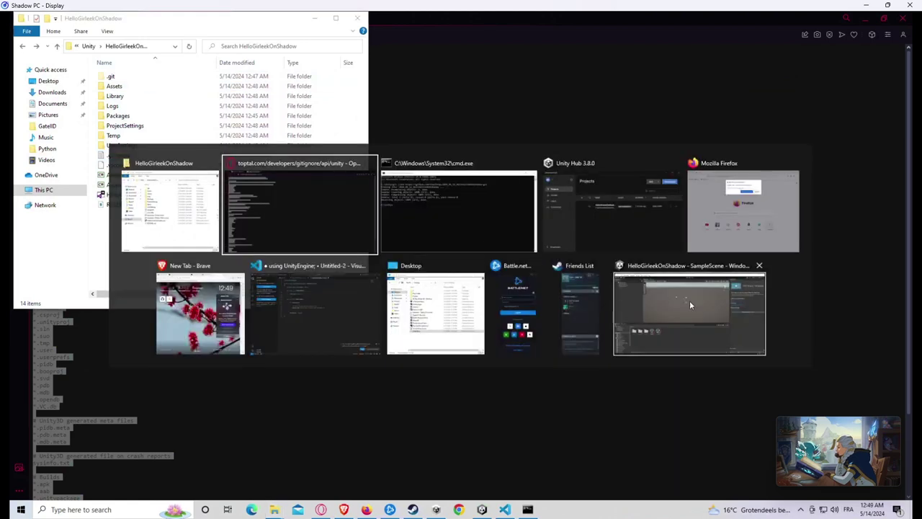
left_click(689, 302)
key("alt+Tab")
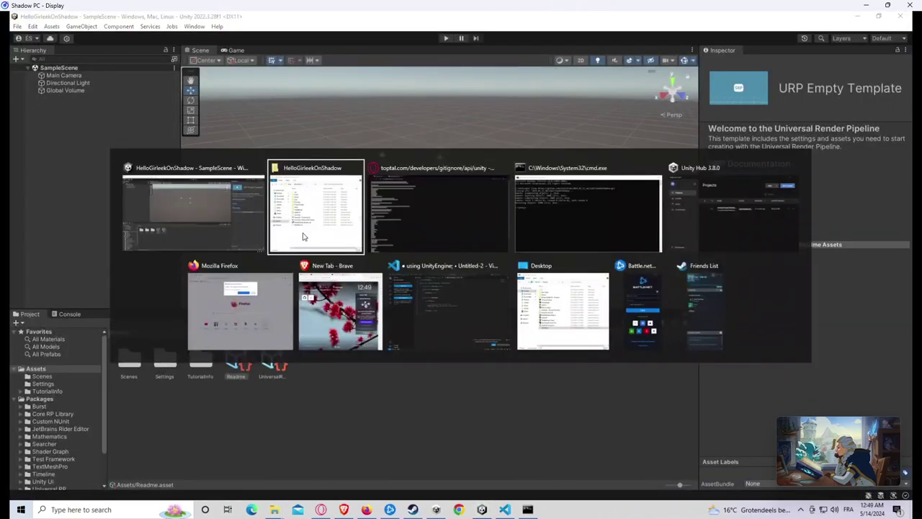
left_click(302, 237)
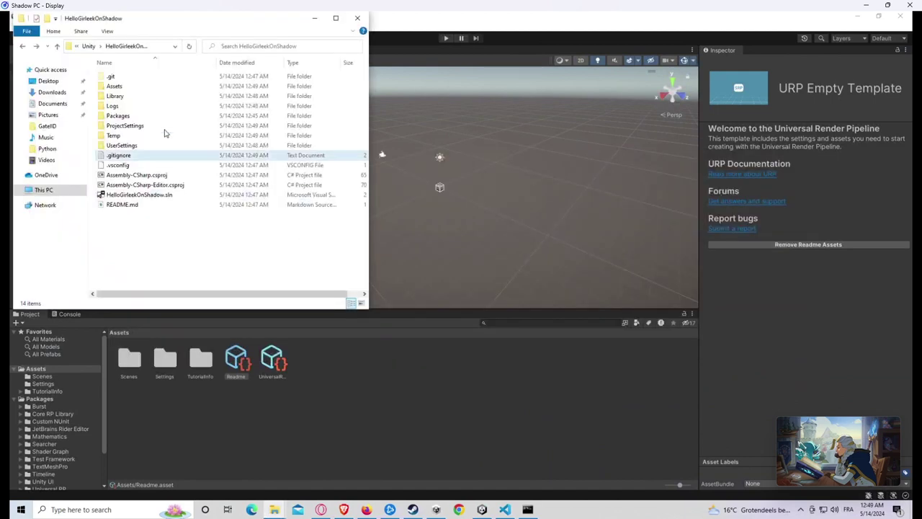
left_click(160, 46)
Open a Command Prompt in the project folder, check git status and stage the files.
type("cmd")
key("Return")
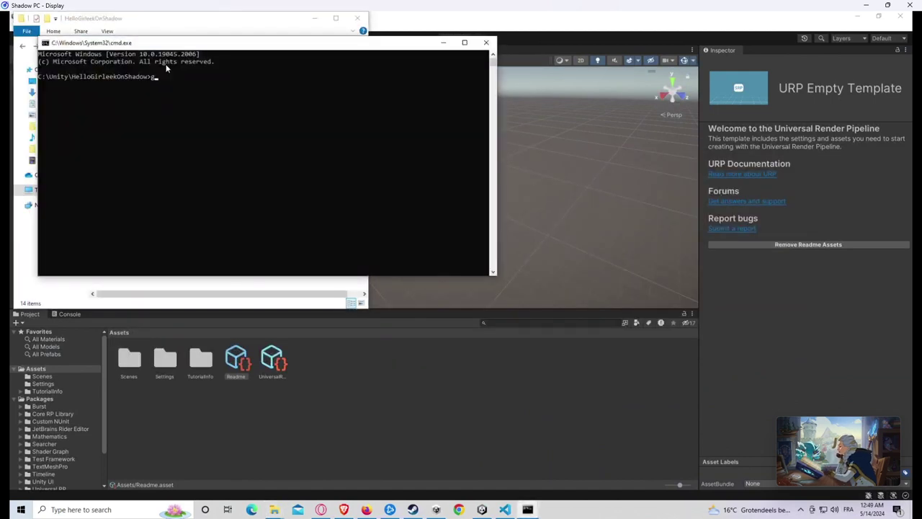
type("git status")
key("Return")
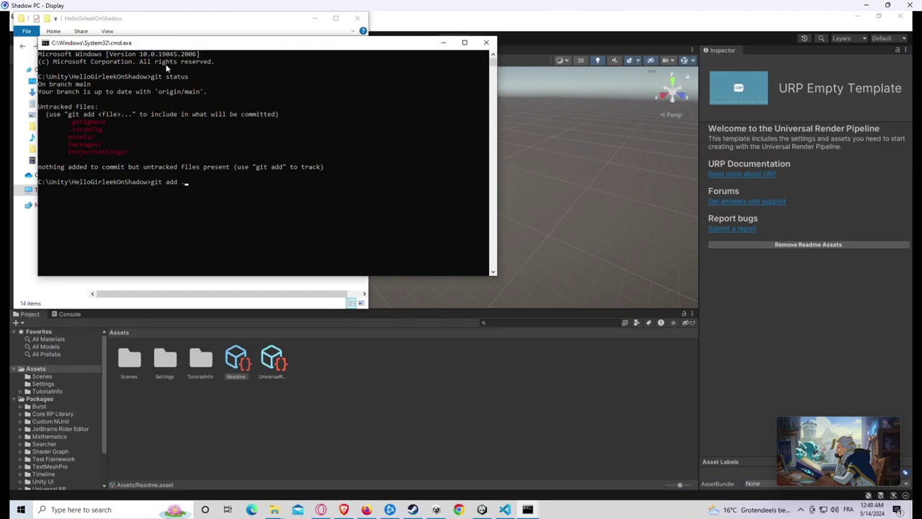
key("Return")
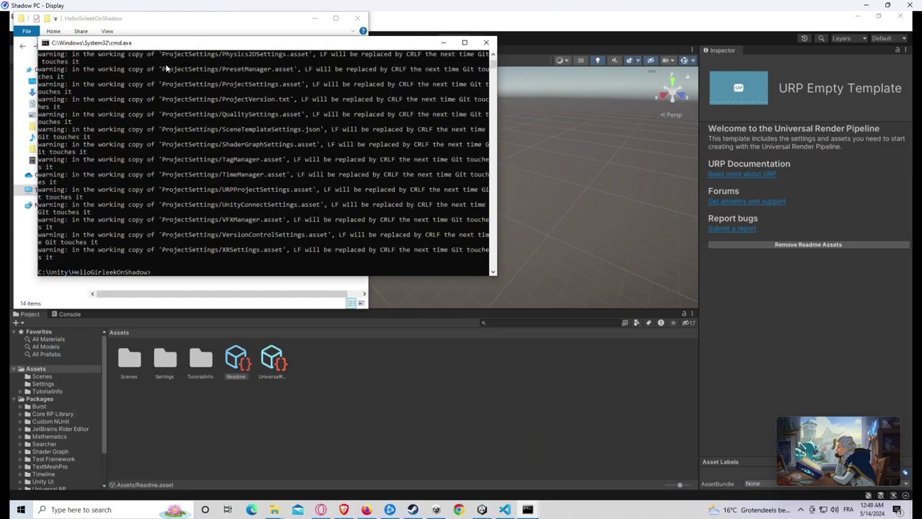
scroll(175, 88, "up", 15)
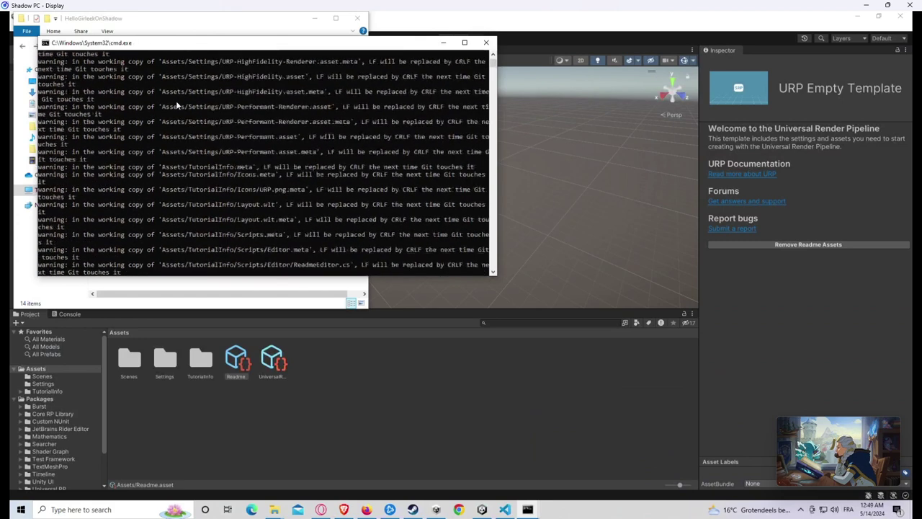
scroll(210, 128, "up", 5)
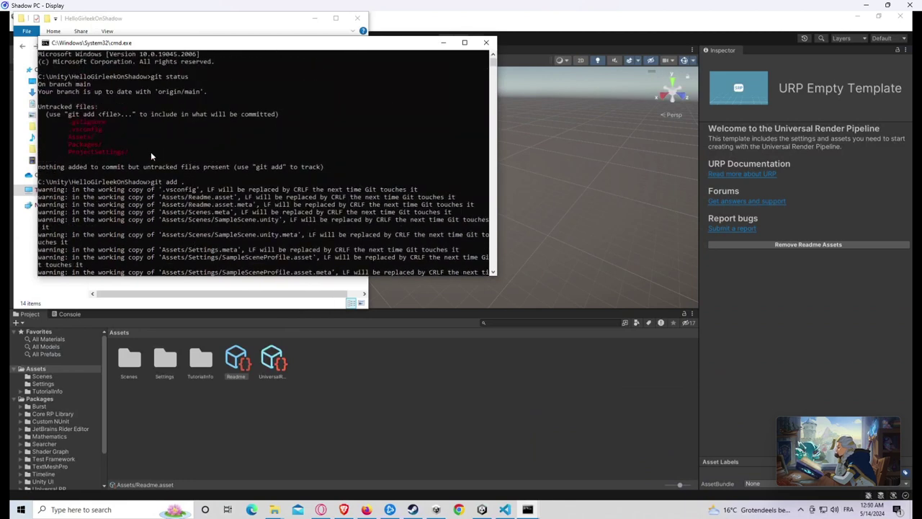
scroll(166, 170, "down", 20)
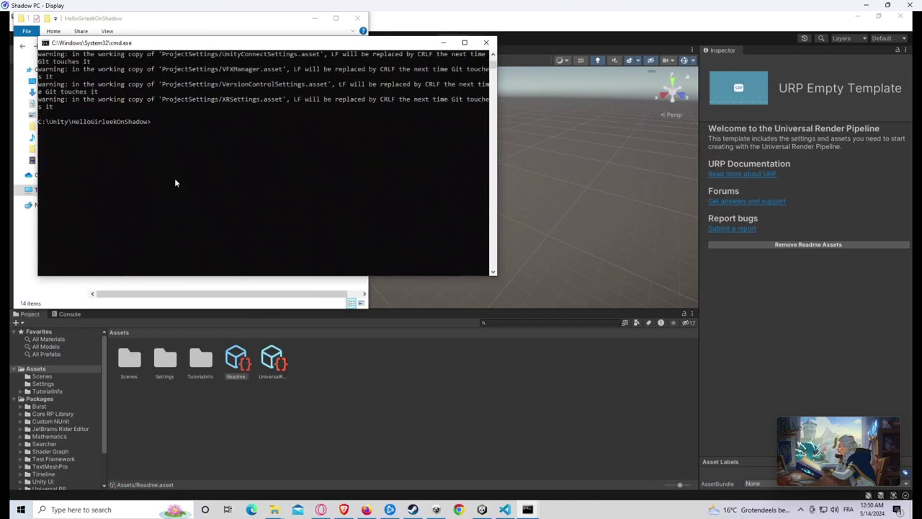
Commit with message "Project initial", then run git pull and git push.
type("git commit")
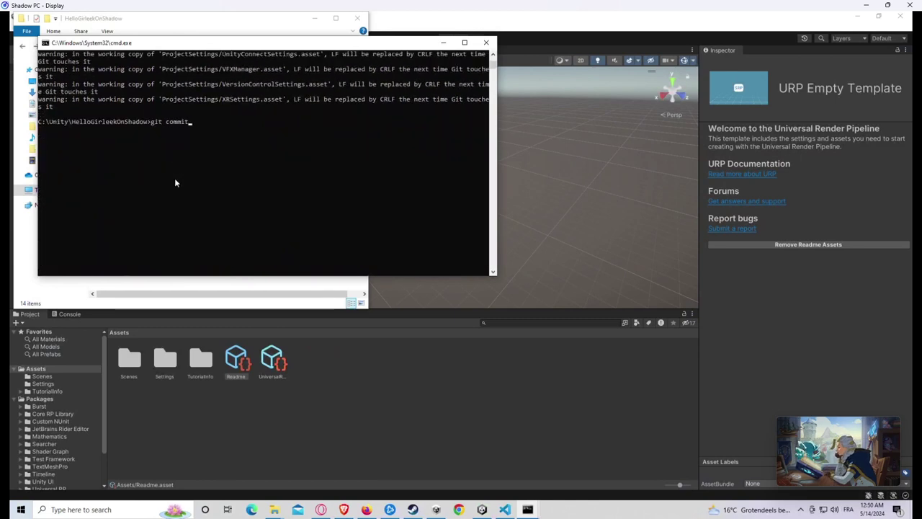
type(" -m")
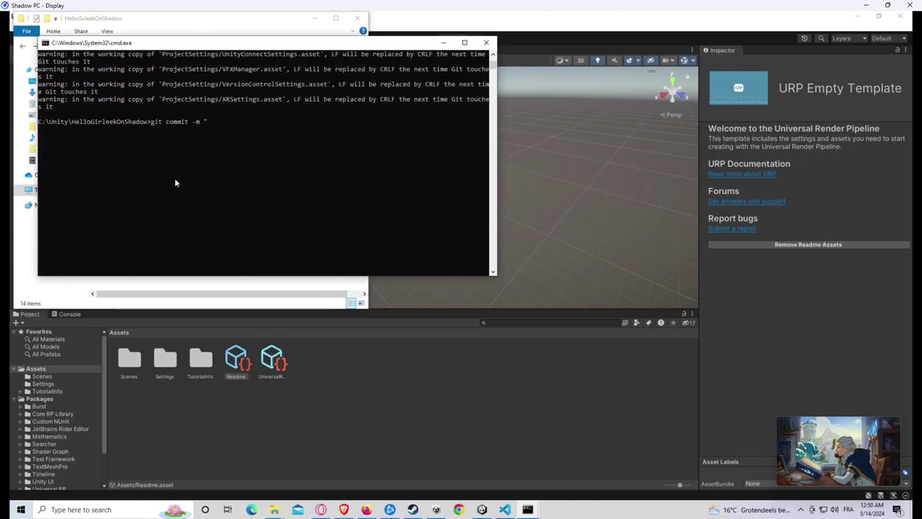
type(" \"")
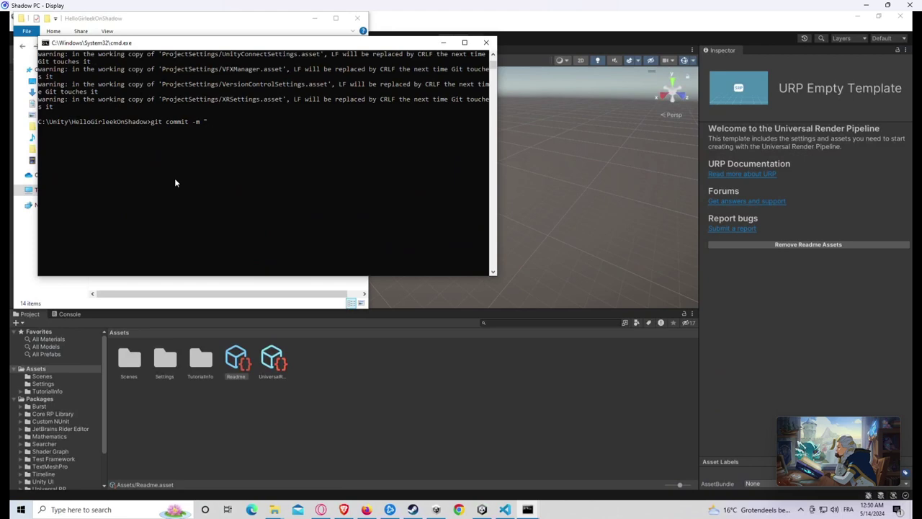
type("Project initia")
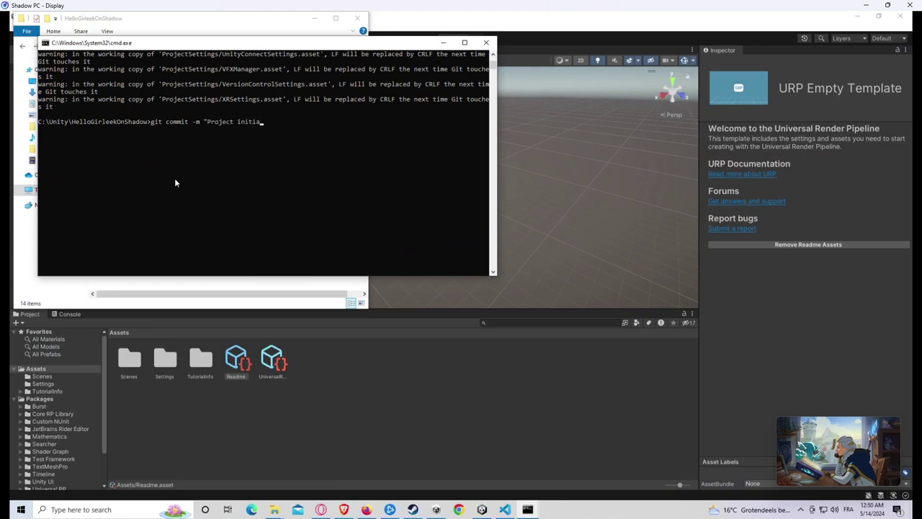
type("l\"")
key("Return")
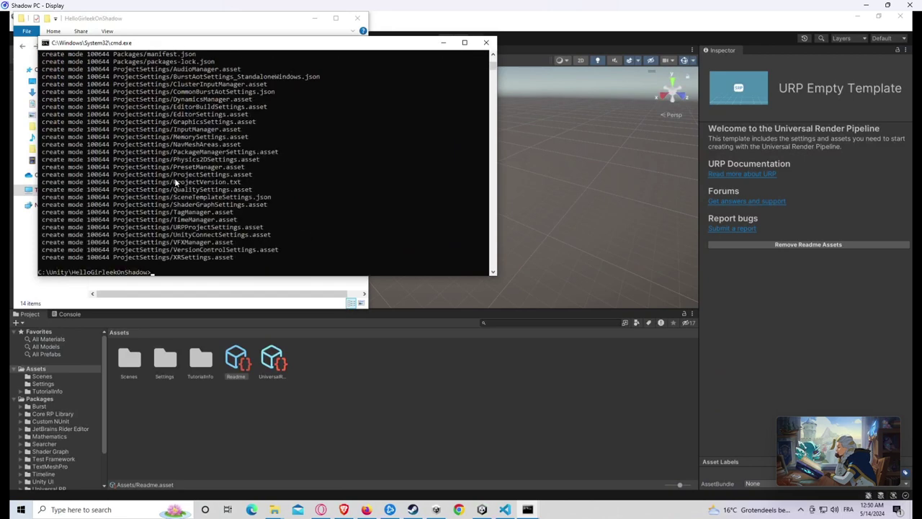
type("git")
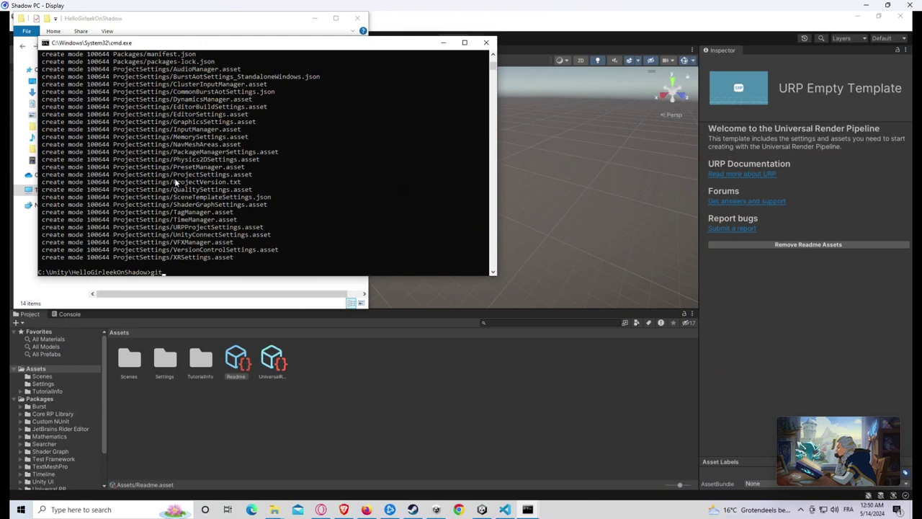
type(" pull")
key("Return")
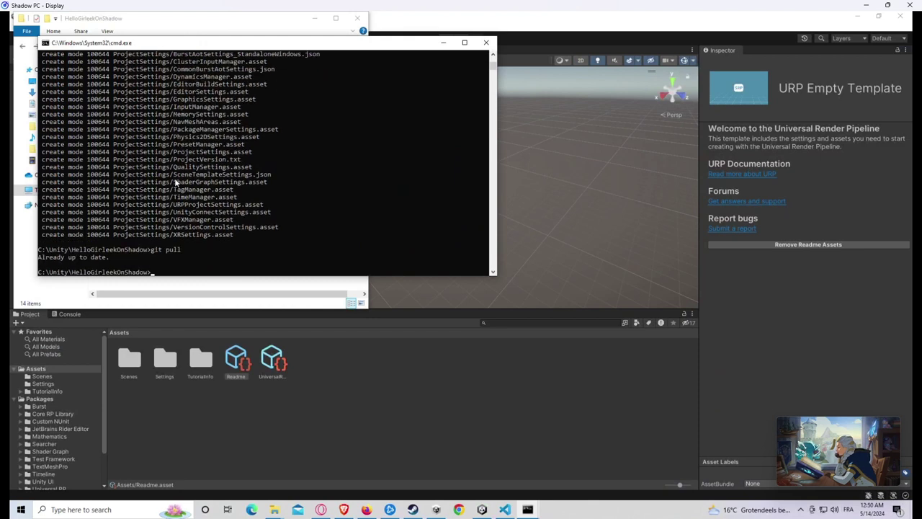
type("git push")
key("Return")
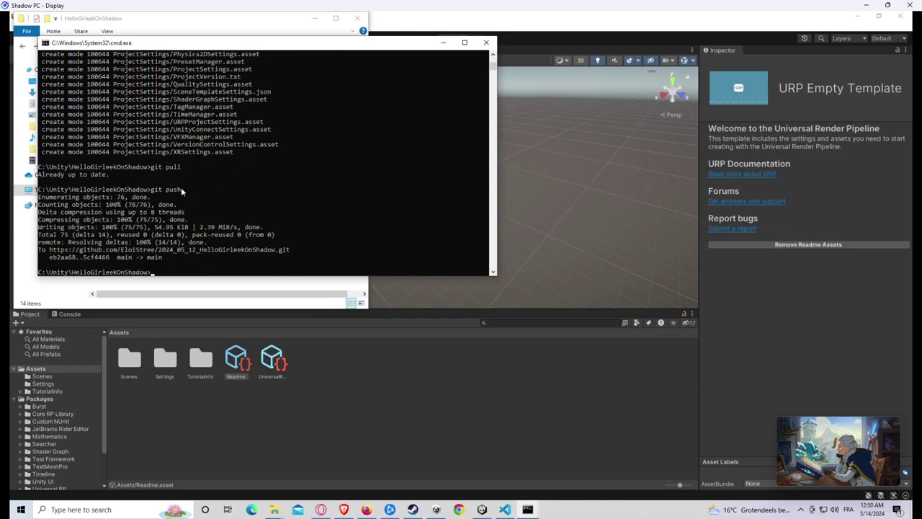
key("alt+Tab")
key("alt+Tab")
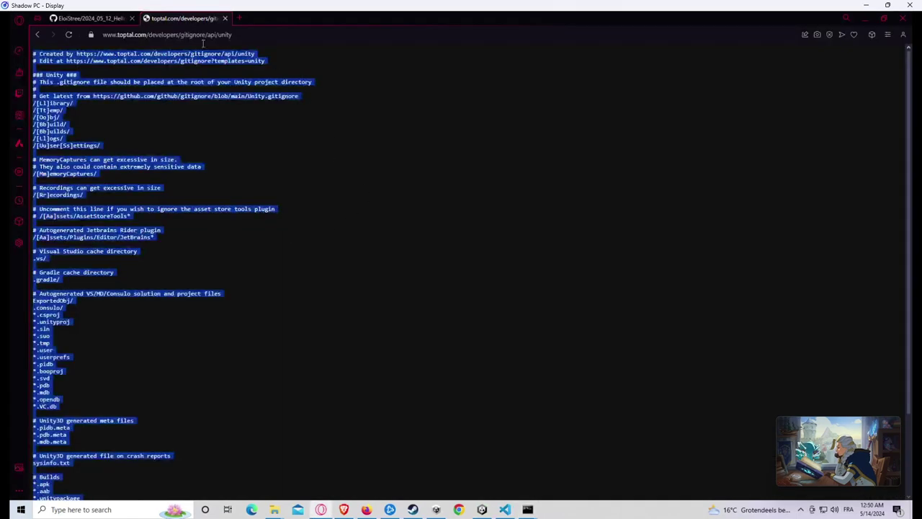
Reload the GitHub repository page to confirm the pushed Assets, Packages and ProjectSettings folders.
left_click(90, 18)
left_click(307, 37)
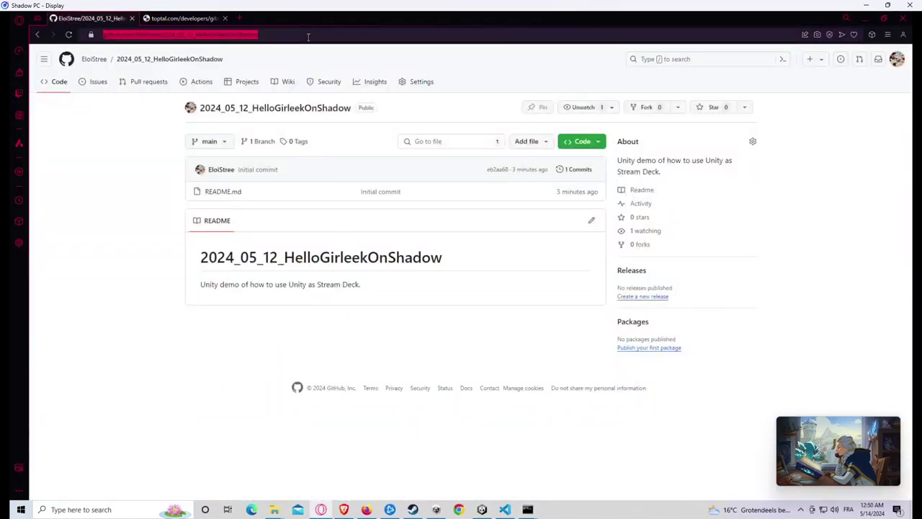
key("Return")
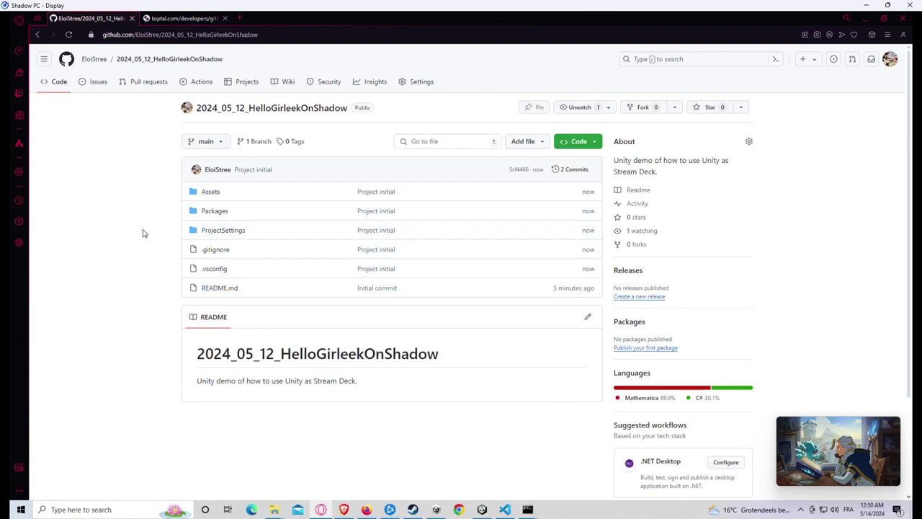
key("alt+Tab")
key("alt+Tab")
key("alt+Tab")
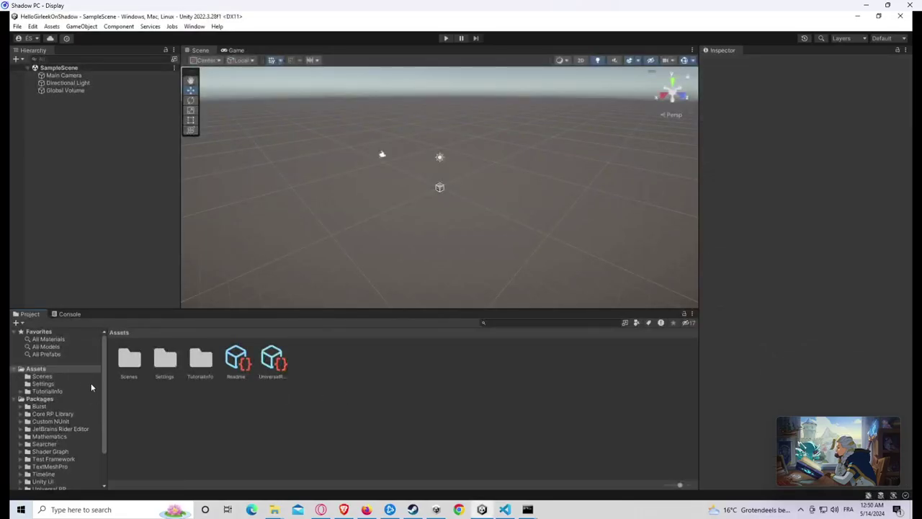
Create a folder named 00_Girleek under Assets and open it.
right_click(67, 377)
right_click(41, 369)
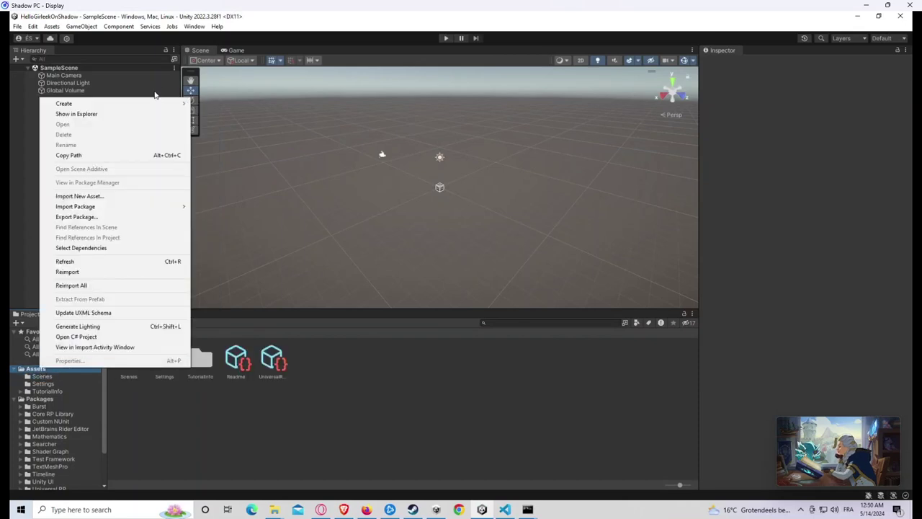
mouse_move(154, 105)
left_click(231, 31)
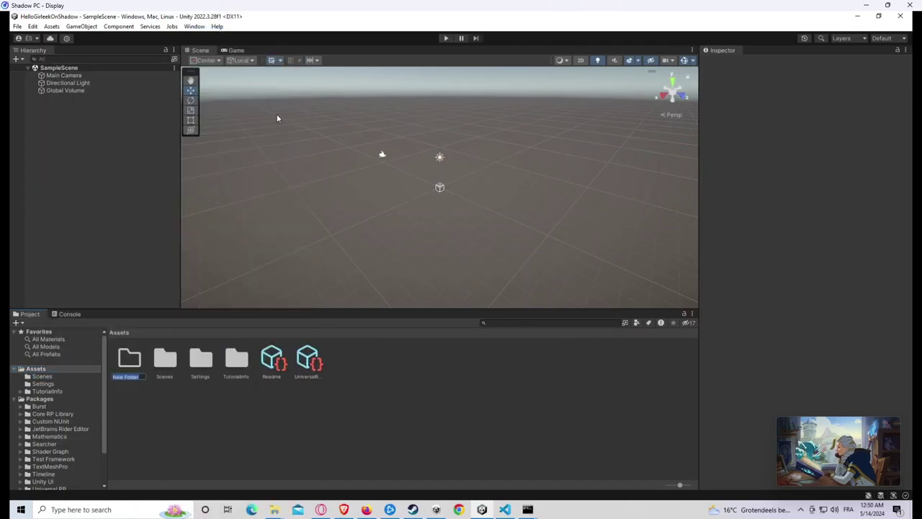
type("S")
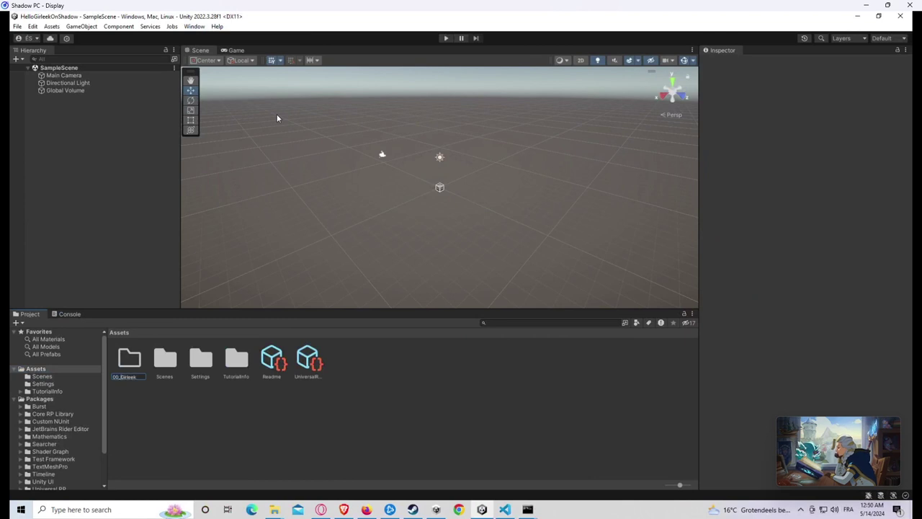
key("Return")
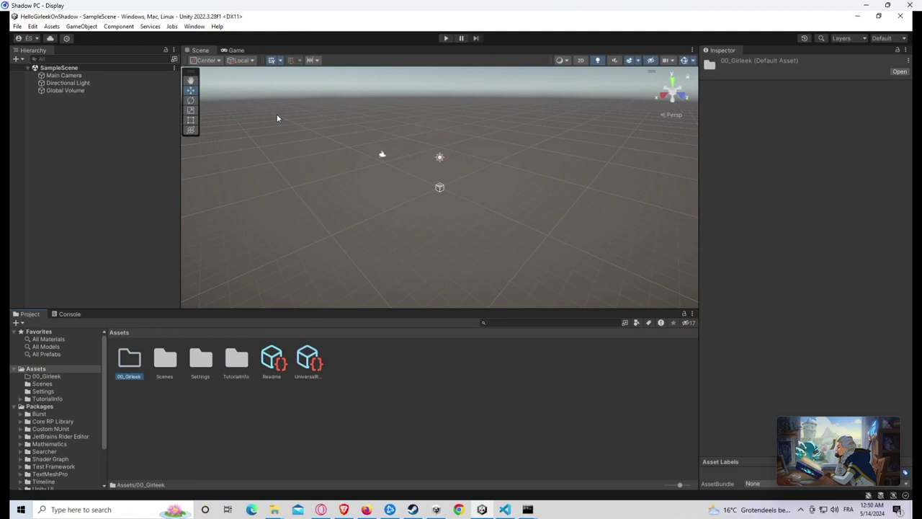
left_click(56, 377)
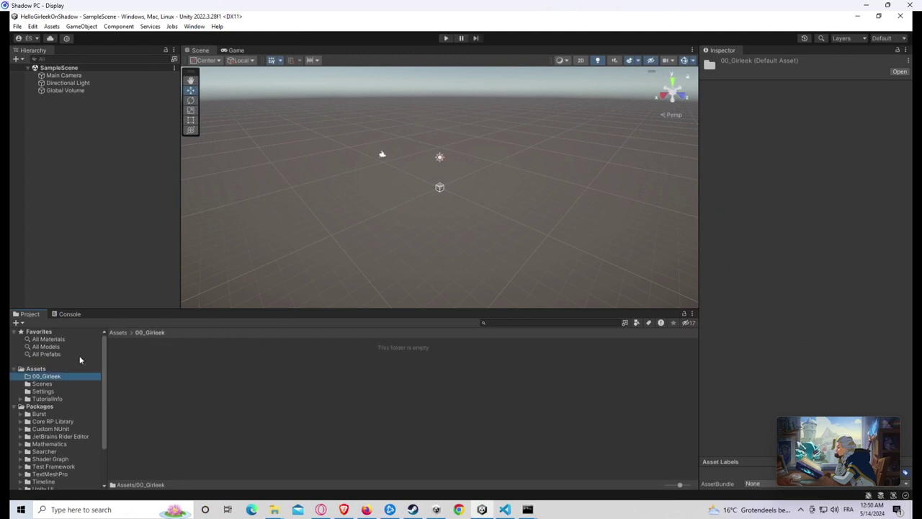
right_click(155, 372)
mouse_move(281, 111)
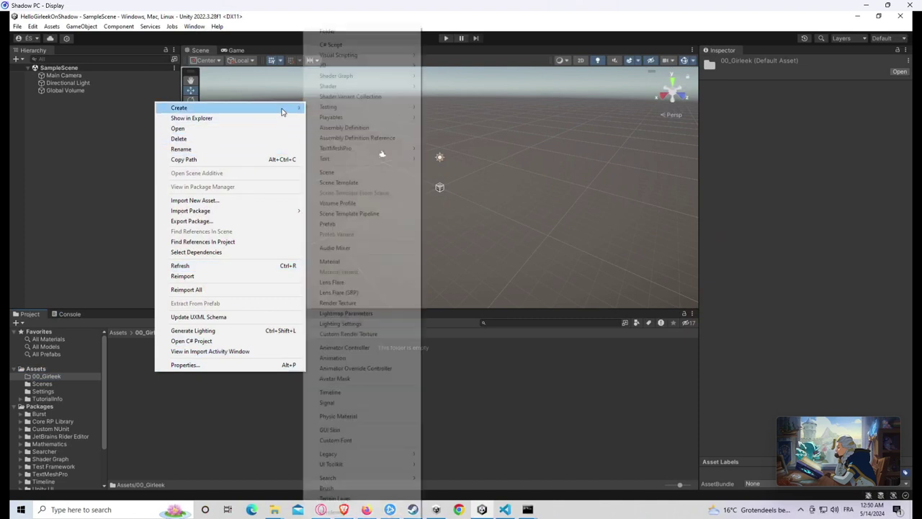
left_click(209, 118)
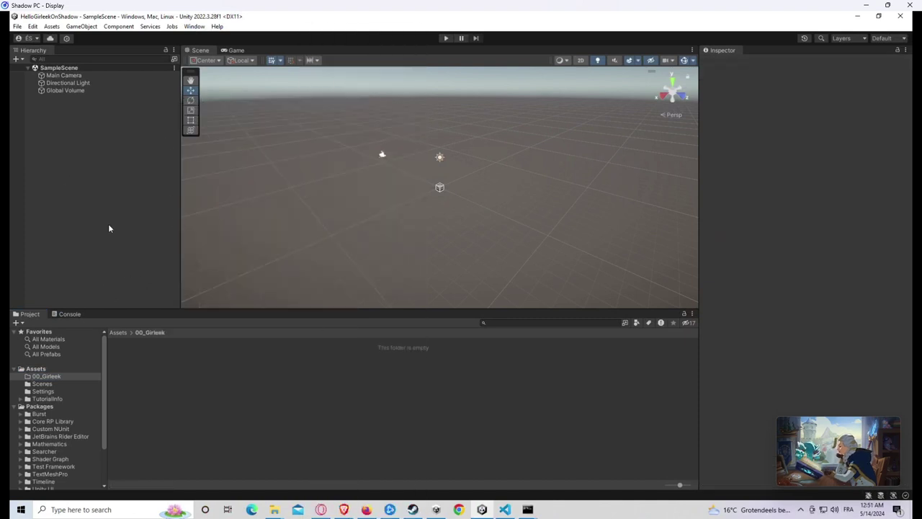
Add an empty GameObject to SampleScene and select it.
right_click(72, 171)
left_click(117, 293)
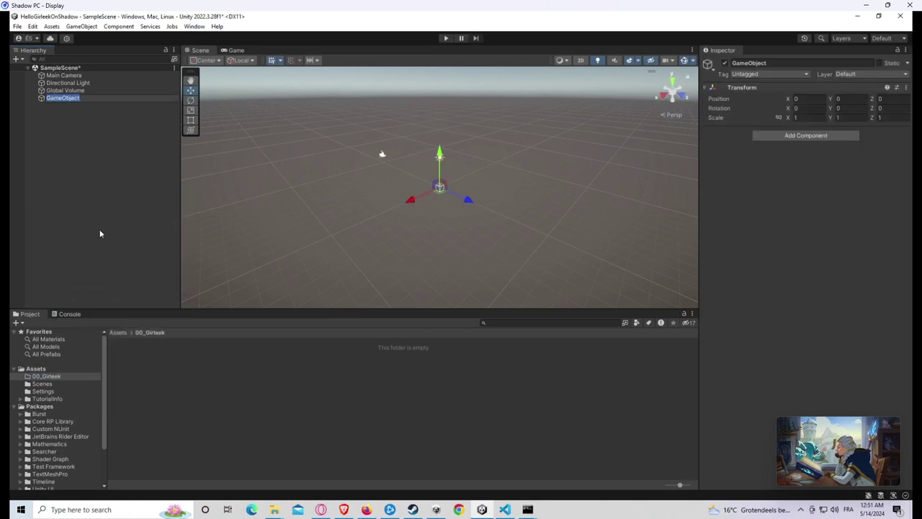
left_click(64, 165)
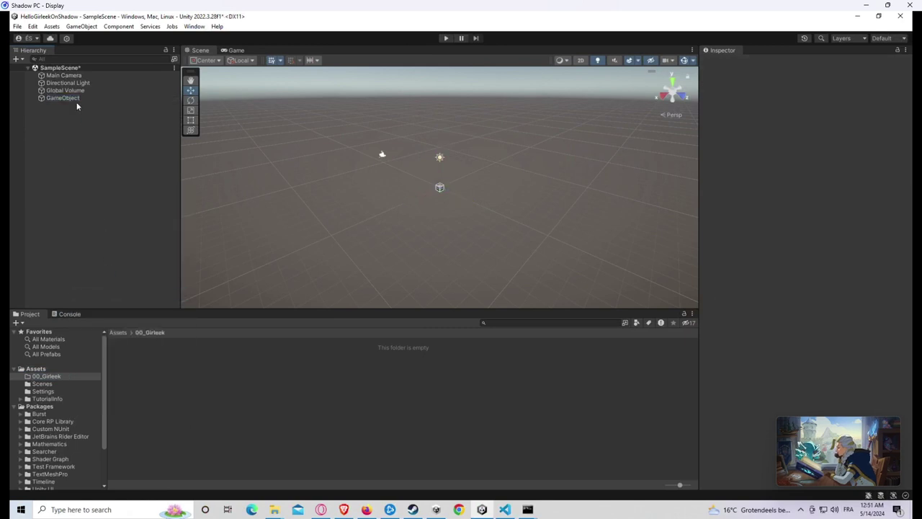
left_click(76, 101)
Delete the empty GameObject and add a Sphere and a Cube to the scene.
key("Delete")
right_click(71, 180)
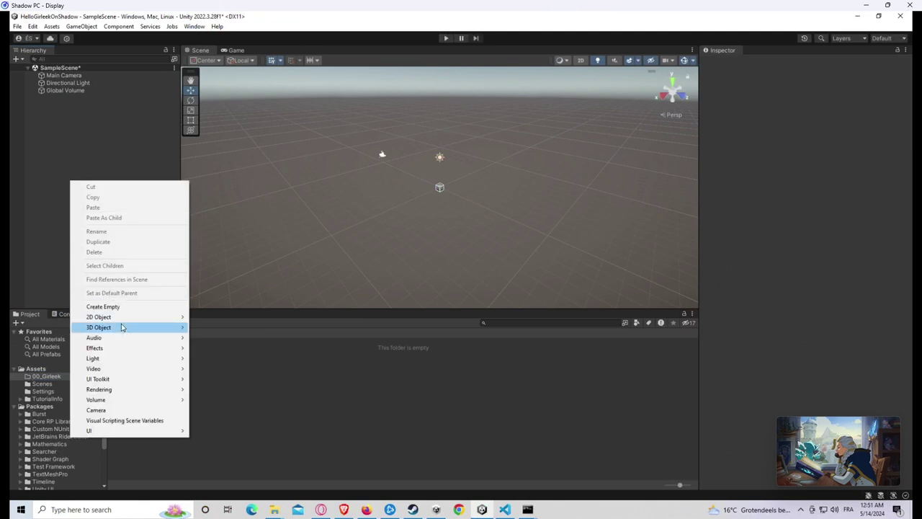
mouse_move(125, 331)
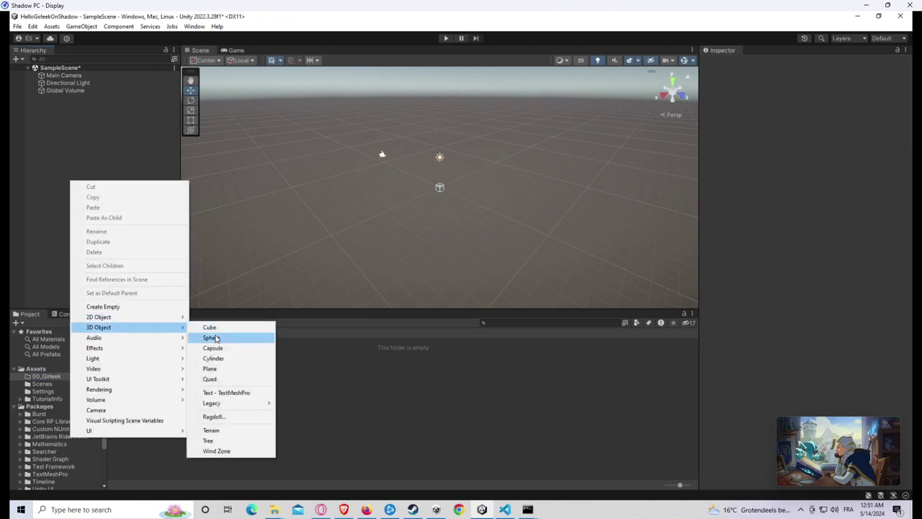
left_click(214, 337)
left_click(89, 158)
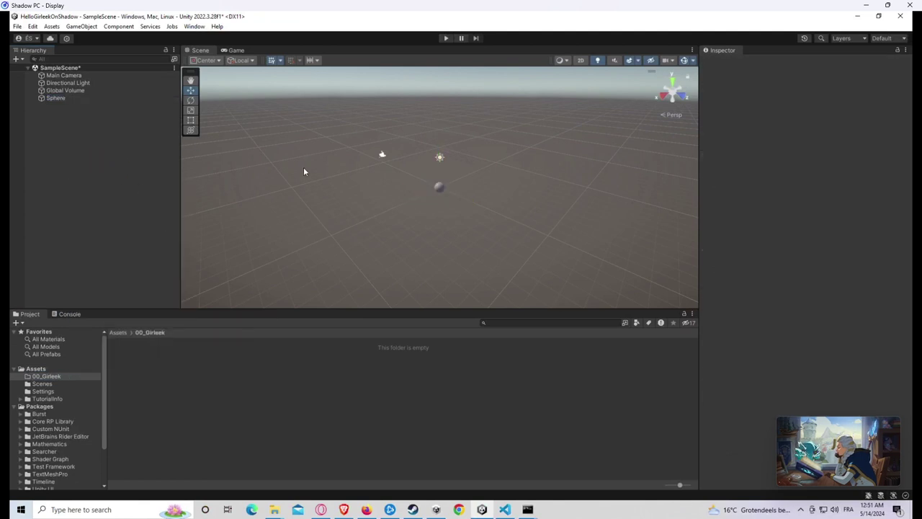
right_click(69, 148)
mouse_move(134, 290)
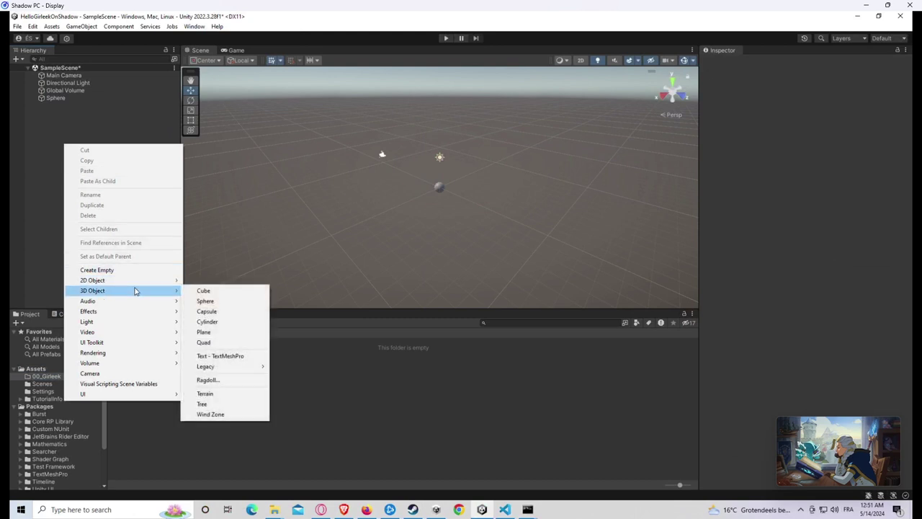
left_click(203, 291)
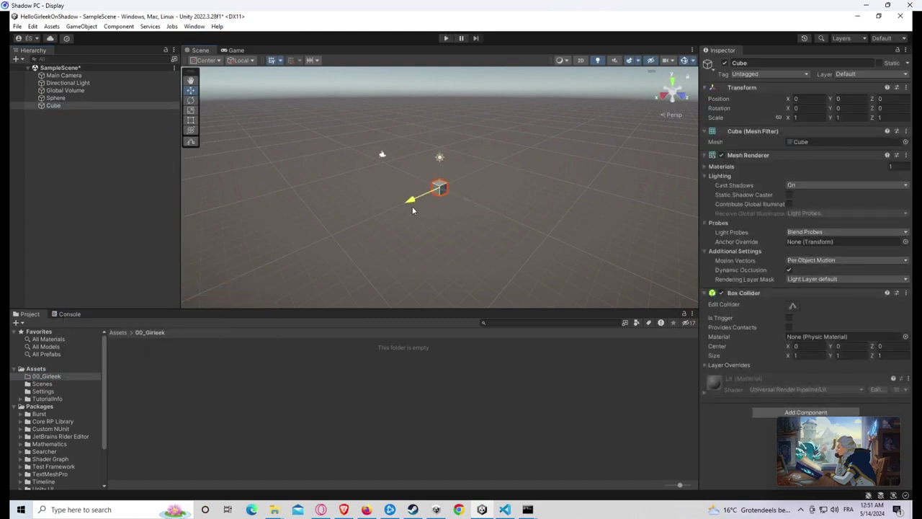
Dock the Game view beside Scene and move Main Camera to X 1.86, Z -8.76.
left_click_drag(236, 50, 649, 179)
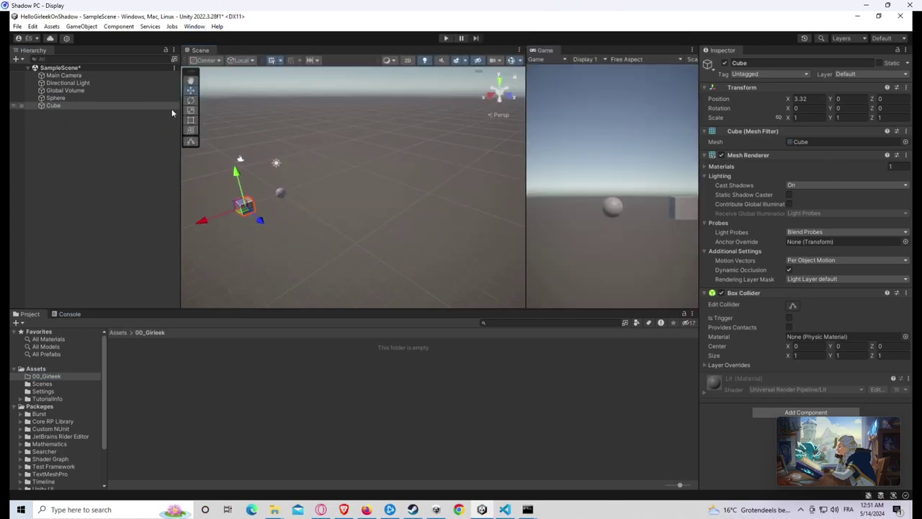
left_click(88, 77)
left_click_drag(263, 177, 232, 177)
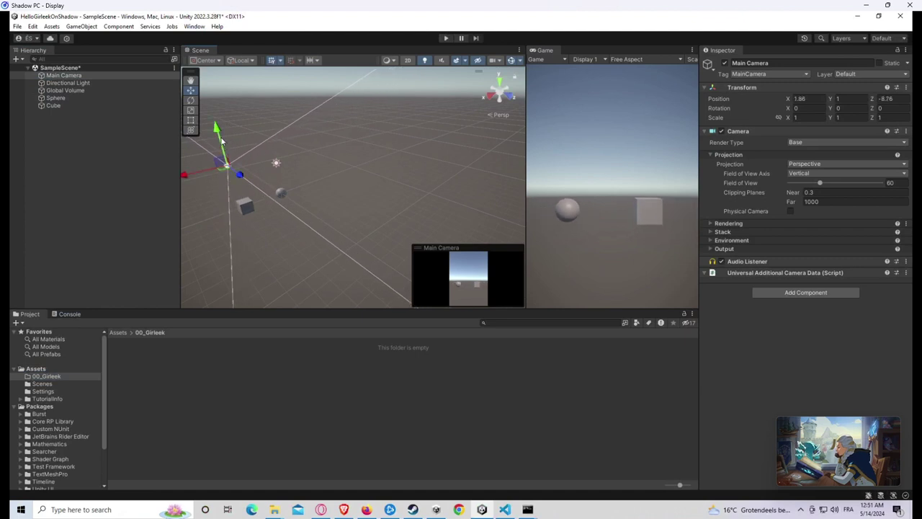
left_click_drag(219, 139, 226, 138)
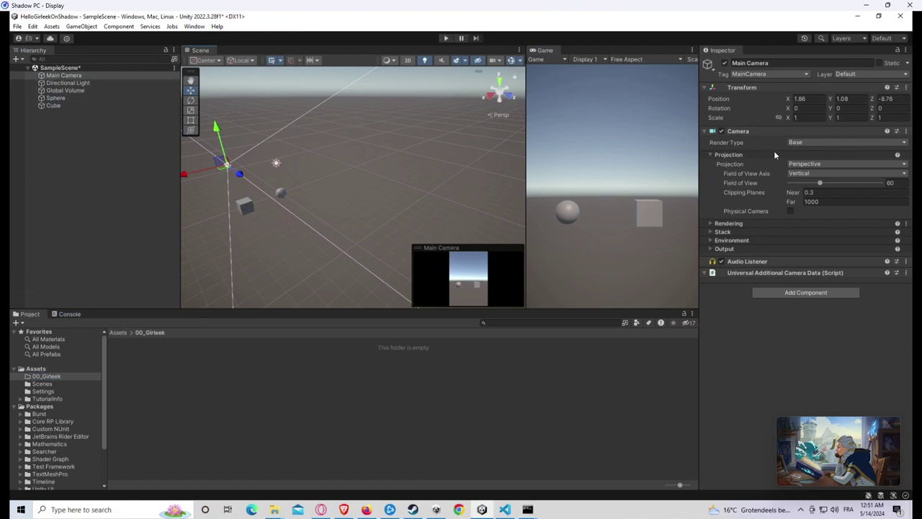
Set the Main Camera's Environment background type to Solid Color.
left_click(728, 223)
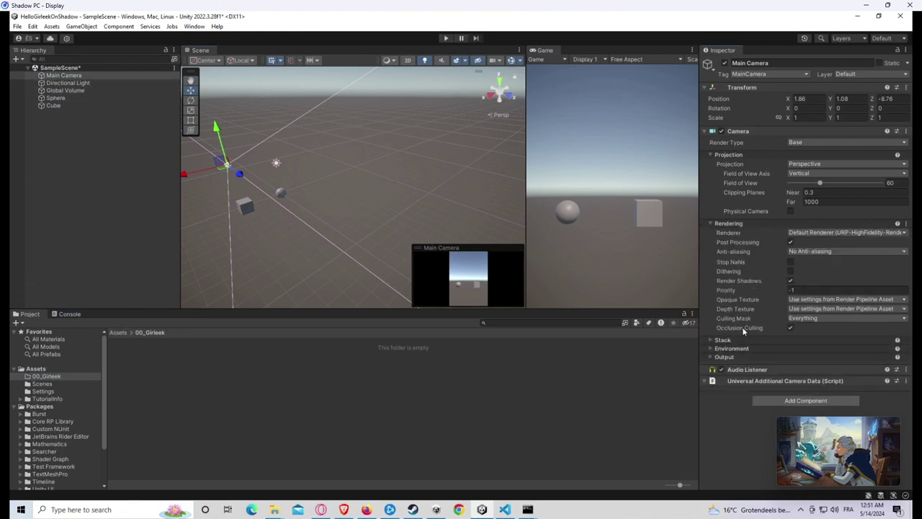
left_click(723, 340)
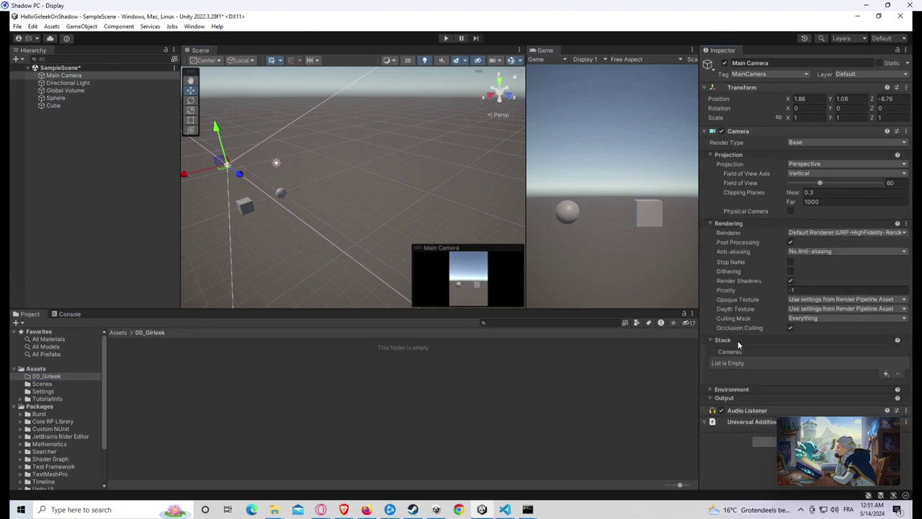
left_click(731, 389)
left_click(810, 384)
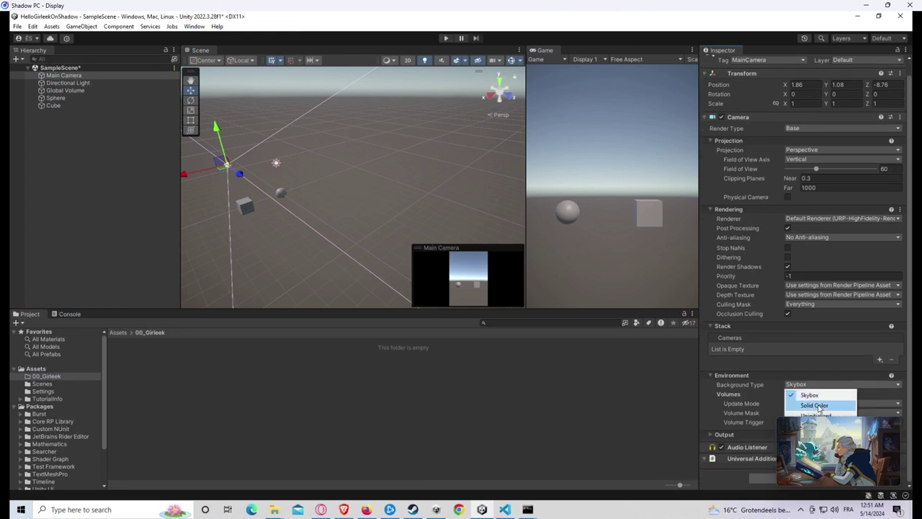
left_click(813, 405)
Pick a light pink background colour (RGB 251, 194, 255) and close the colour picker.
left_click(814, 394)
left_click_drag(802, 295, 766, 270)
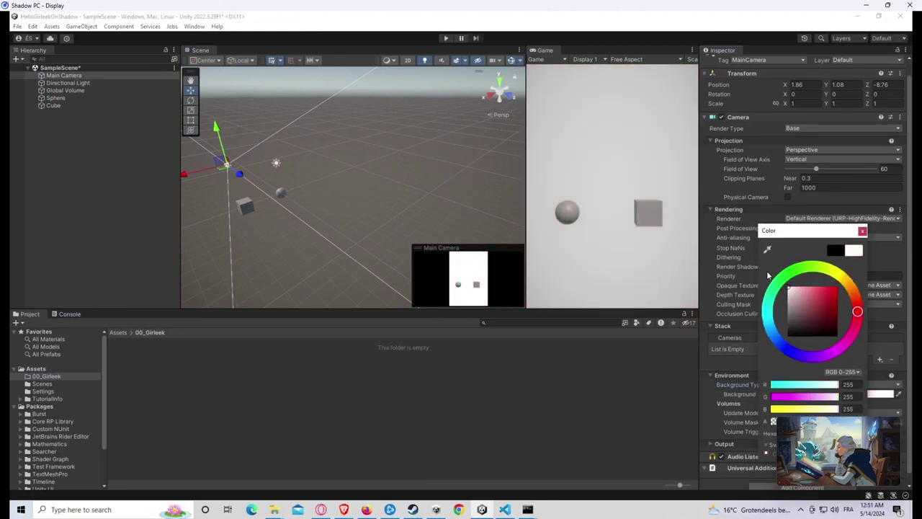
left_click(835, 337)
left_click(832, 353)
left_click_drag(829, 331, 805, 274)
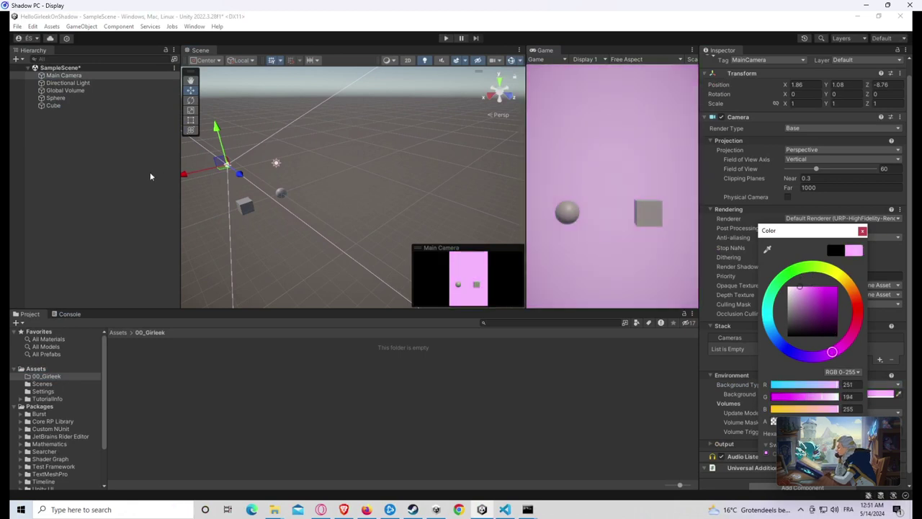
left_click(87, 106)
left_click(86, 98)
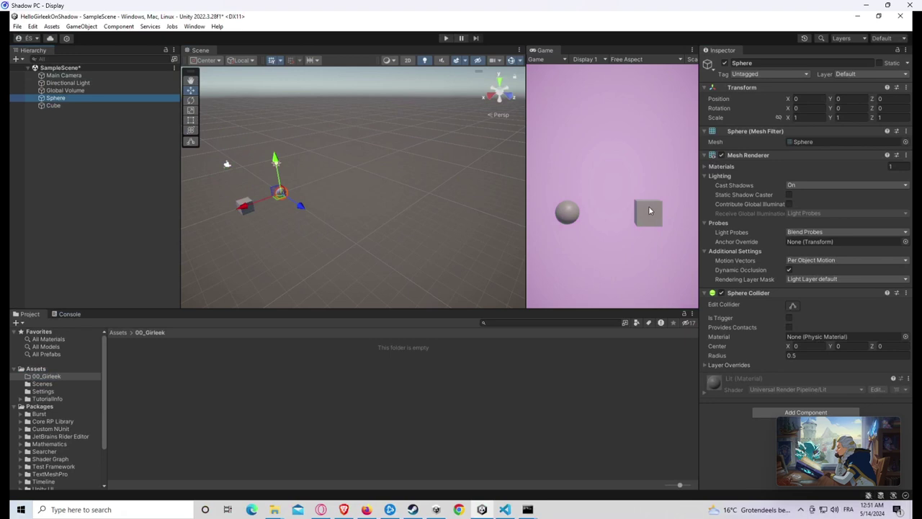
Inspect the Cube, Directional Light, Main Camera and Sphere in turn, ending on the Sphere.
left_click(122, 165)
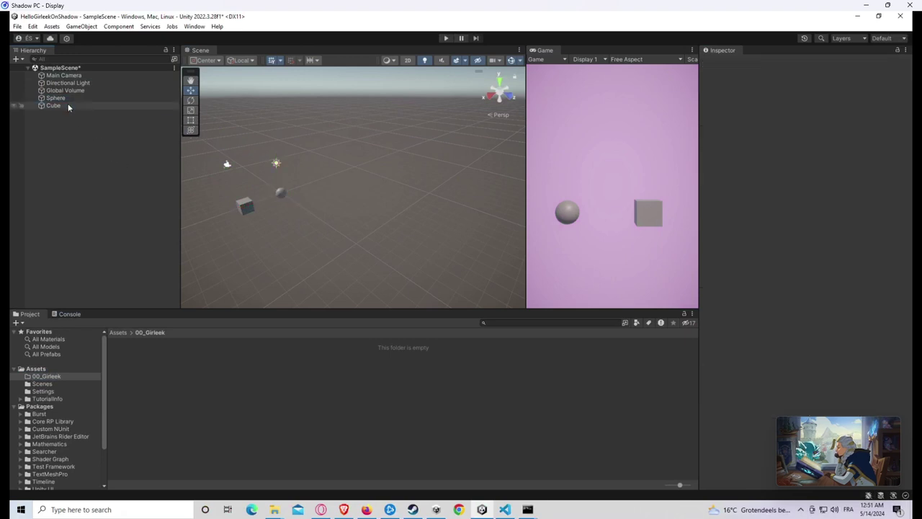
left_click(90, 105)
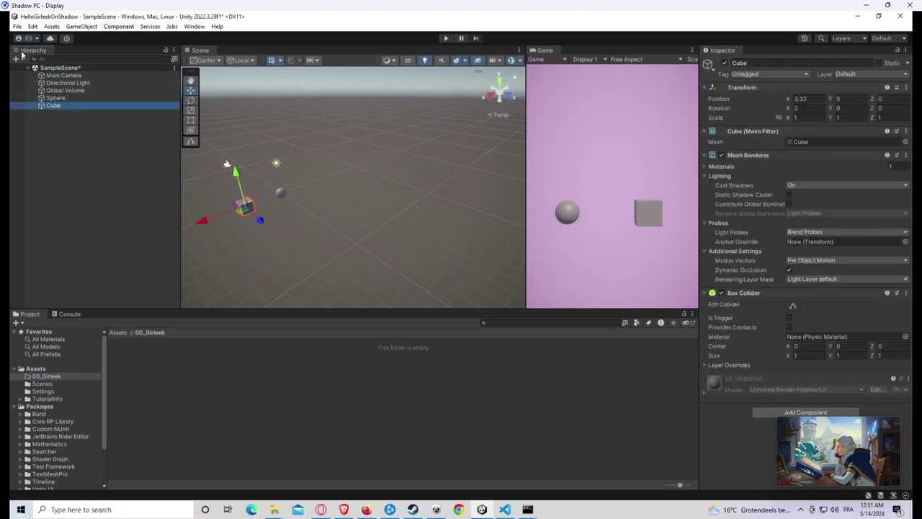
left_click(101, 82)
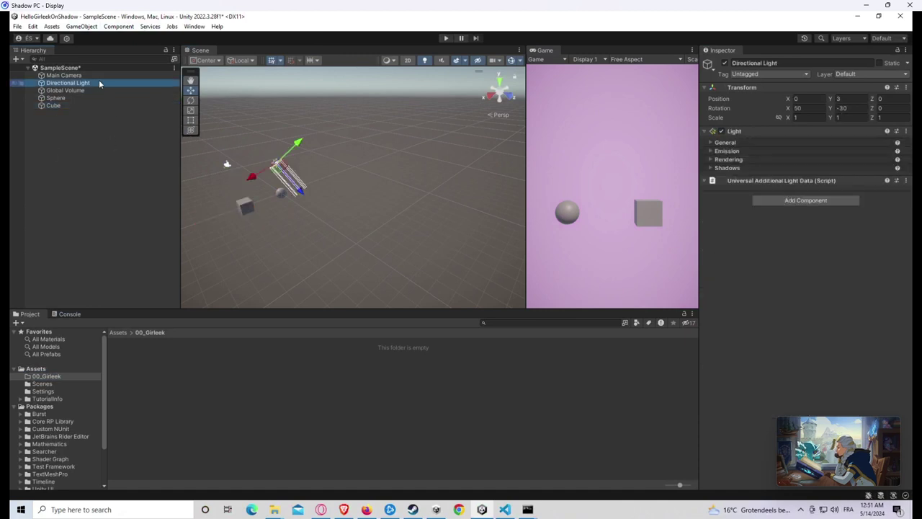
left_click(100, 77)
left_click(85, 97)
left_click(70, 105)
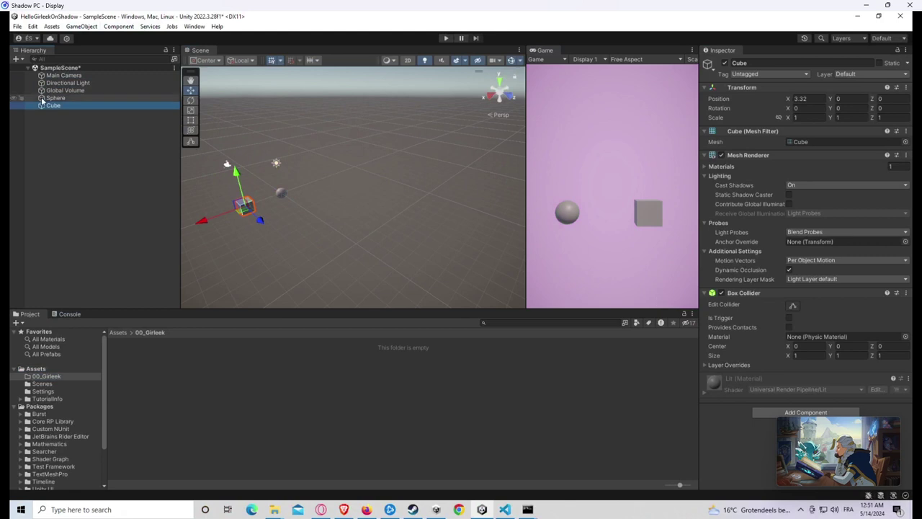
left_click(71, 98)
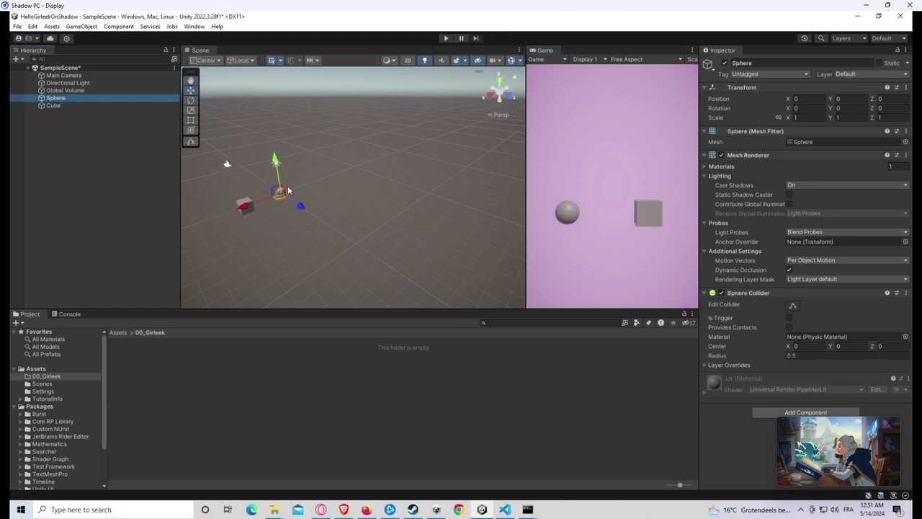
Drag the Sphere along its X axis to about X 0.07.
left_click(566, 216)
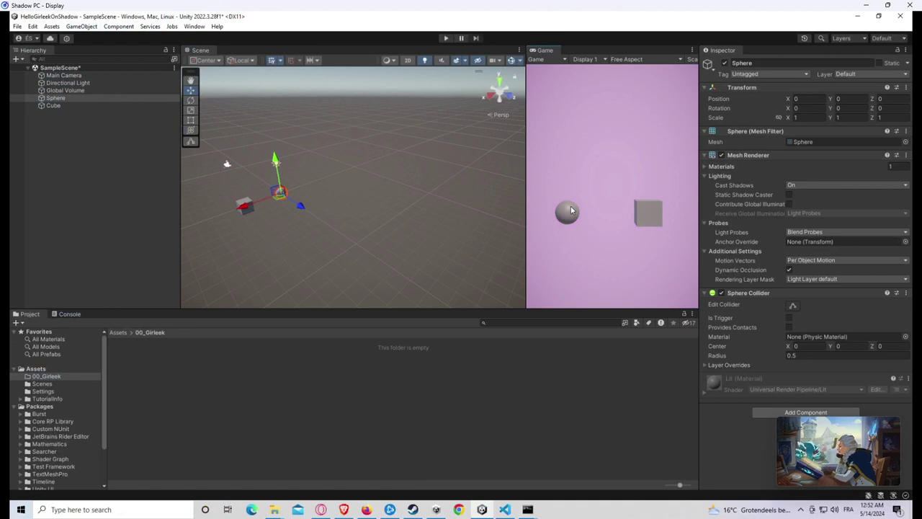
mouse_move(253, 209)
left_mouse_down()
mouse_move(241, 220)
mouse_move(260, 231)
mouse_move(252, 217)
left_mouse_up()
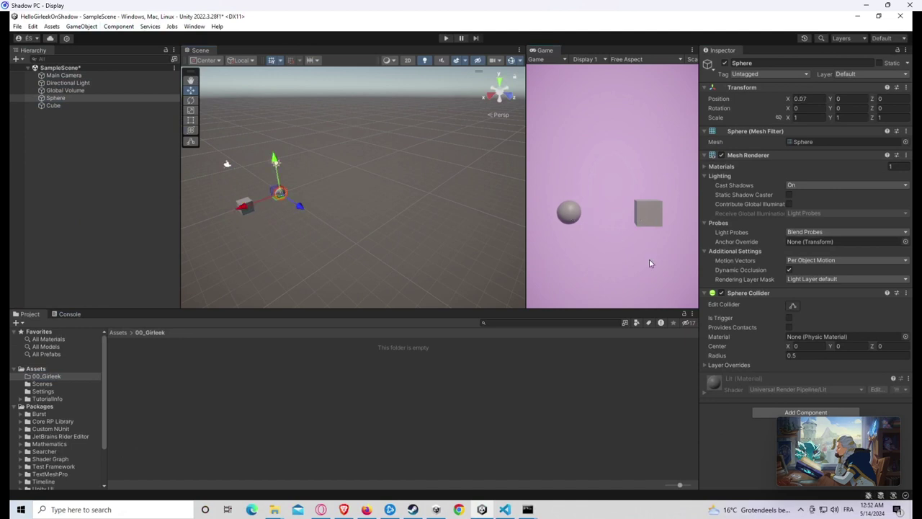
mouse_move(841, 440)
left_click_drag(841, 440, 576, 416)
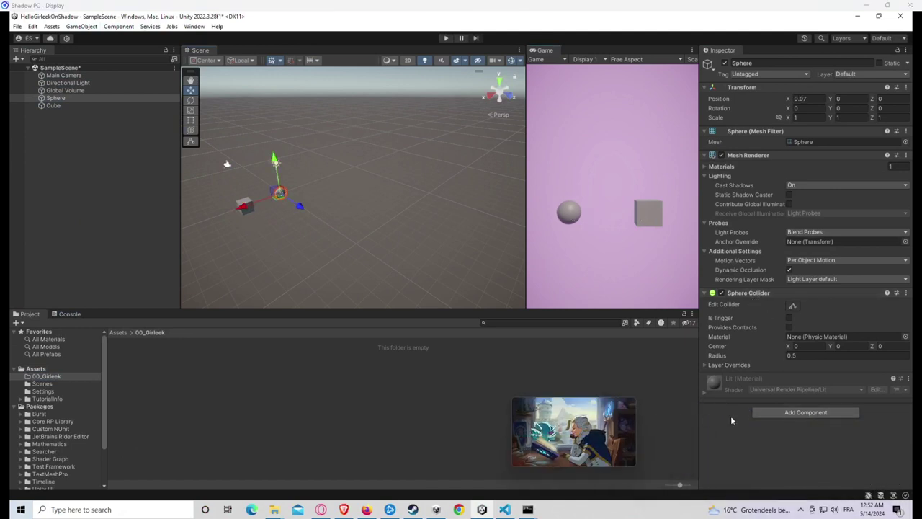
Create a new GirlMono_OnPressRelease script on the Sphere and open it in Visual Studio.
left_click(778, 412)
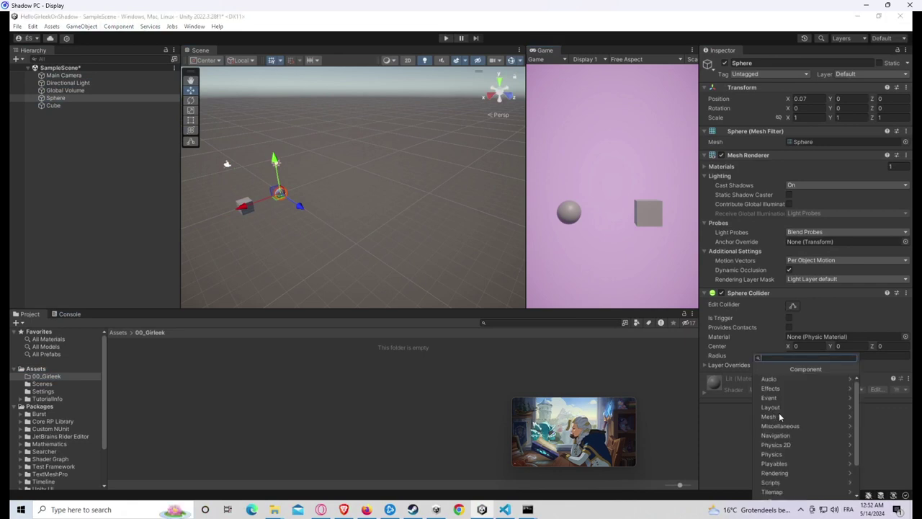
type("GL")
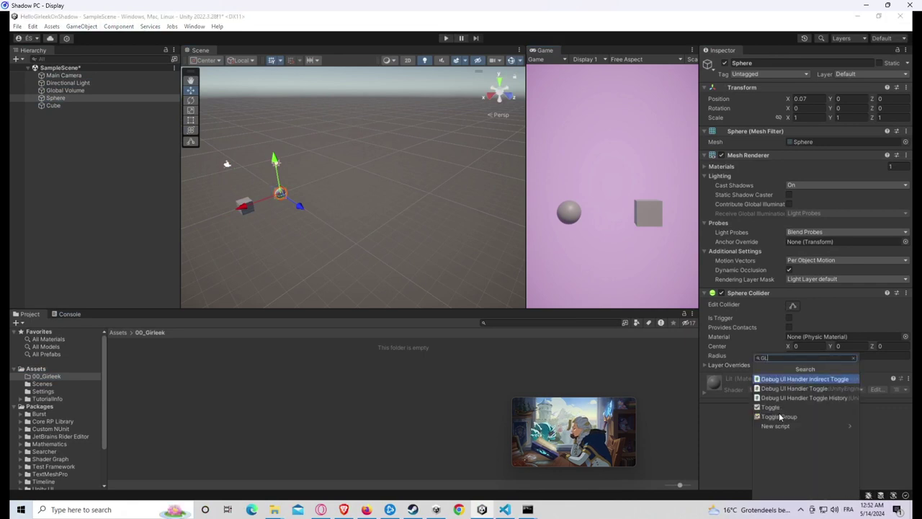
type("i")
key("BackSpace")
key("BackSpace")
type("irl")
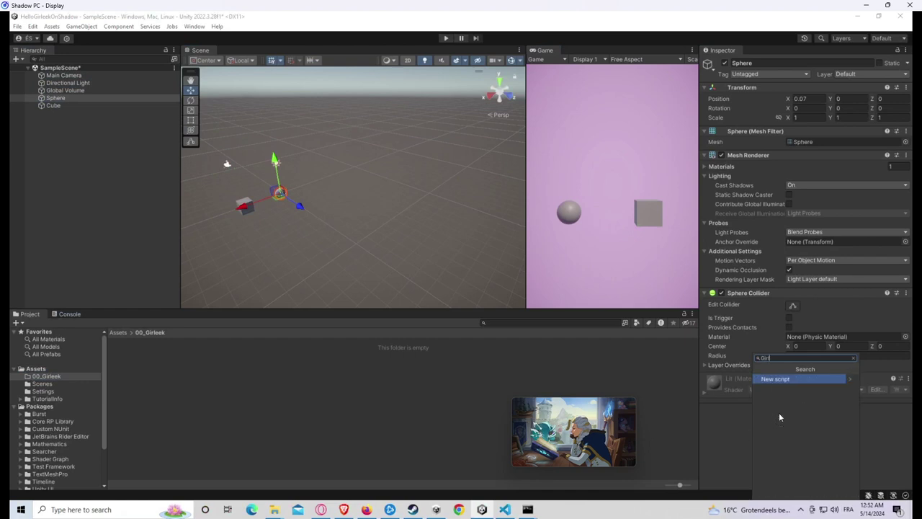
type("Mono_")
type("On")
type("Click")
key("BackSpace")
key("BackSpace")
key("BackSpace")
key("BackSpace")
key("BackSpace")
key("BackSpace")
type("PressRelease")
key("Return")
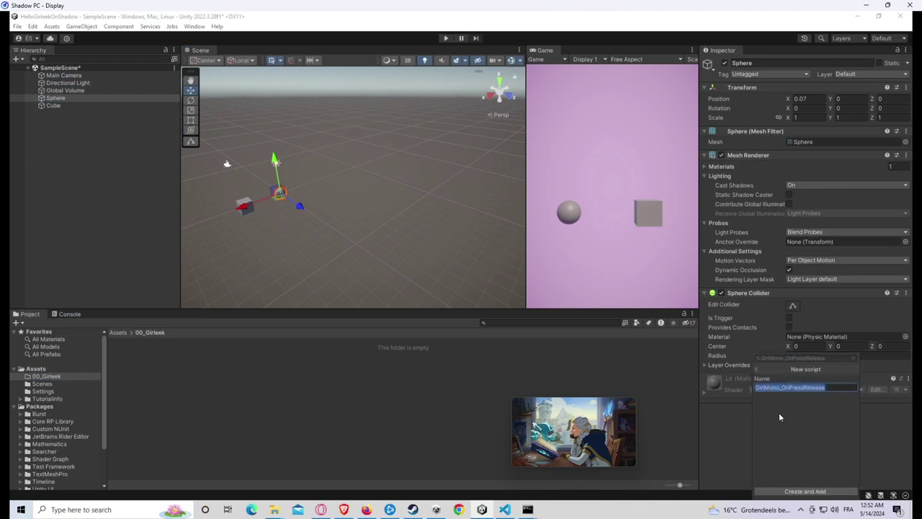
key("Return")
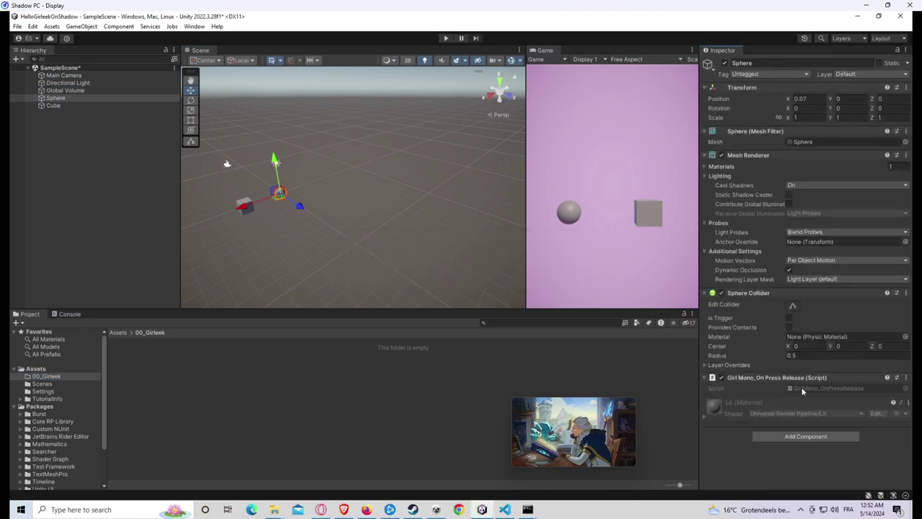
double_click(801, 387)
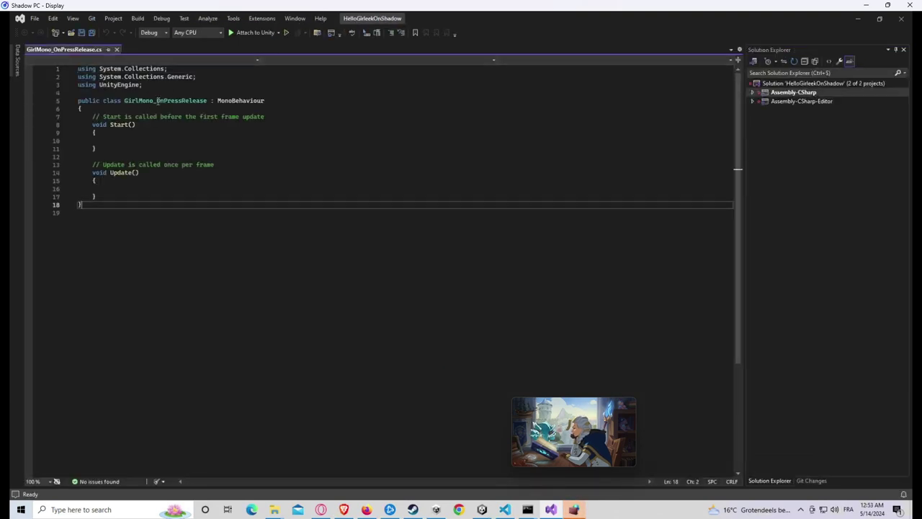
Review the script by selecting its using lines, class body and MonoBehaviour.
left_click(157, 106)
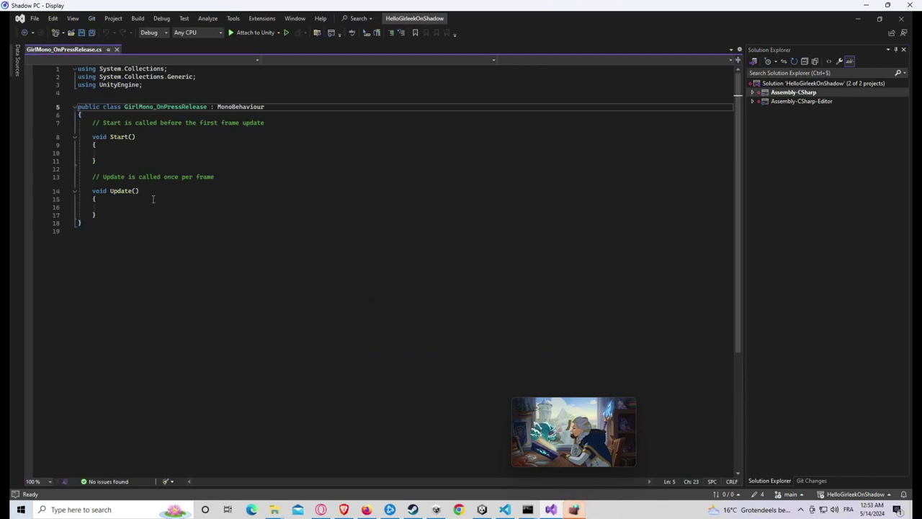
left_click_drag(93, 232, 68, 63)
left_click_drag(144, 84, 77, 68)
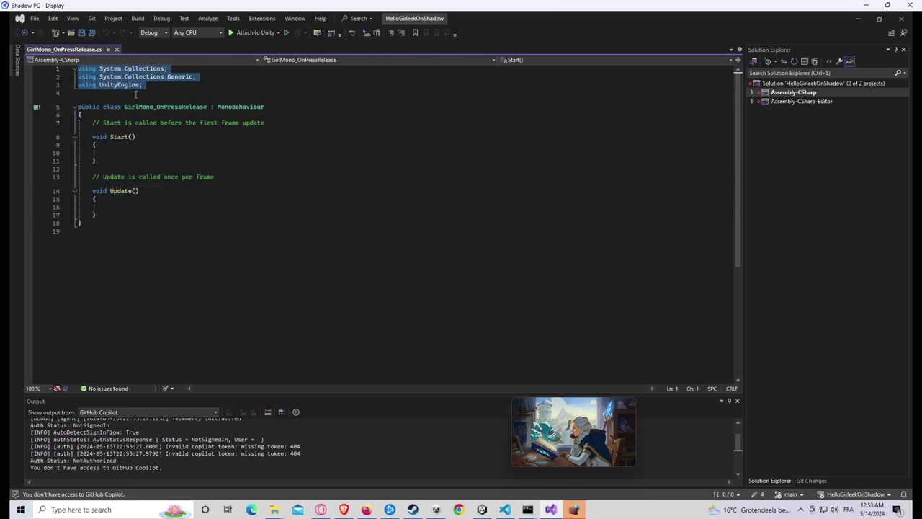
left_click(99, 112)
left_click_drag(77, 106, 190, 236)
left_click(240, 219)
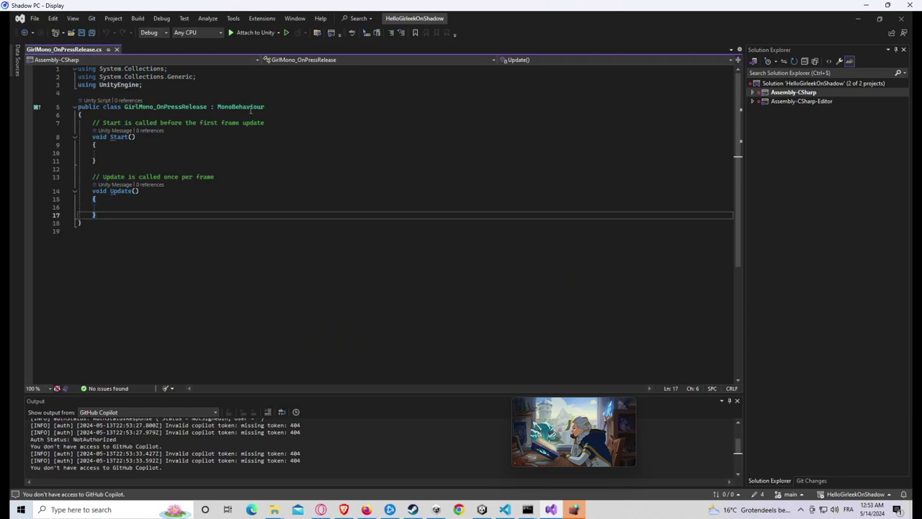
double_click(251, 108)
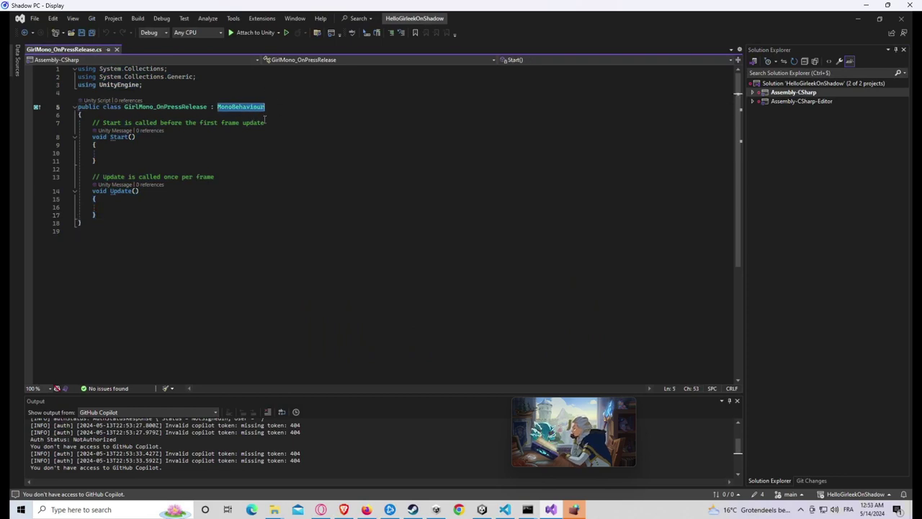
mouse_move(245, 110)
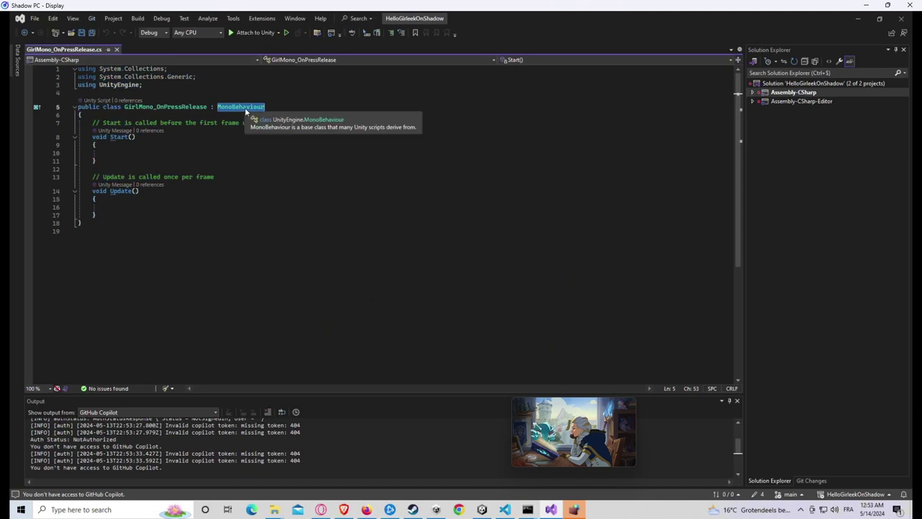
Delete the Start and Update comment lines from the script.
left_click(119, 136)
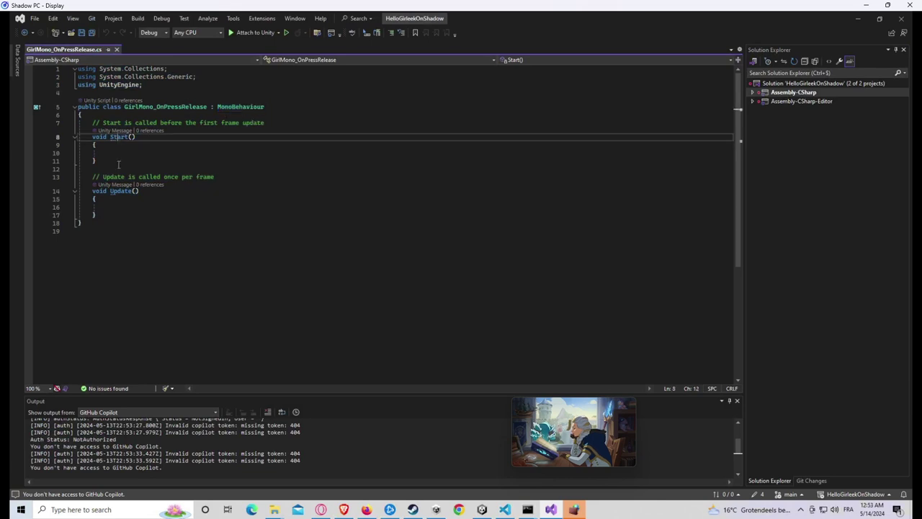
double_click(120, 191)
left_click_drag(279, 123, 72, 121)
key("Delete")
left_click_drag(214, 177, 89, 176)
key("Delete")
Append ', IHand' after MonoBehaviour in the class declaration, then switch to VS Code.
left_click(154, 152)
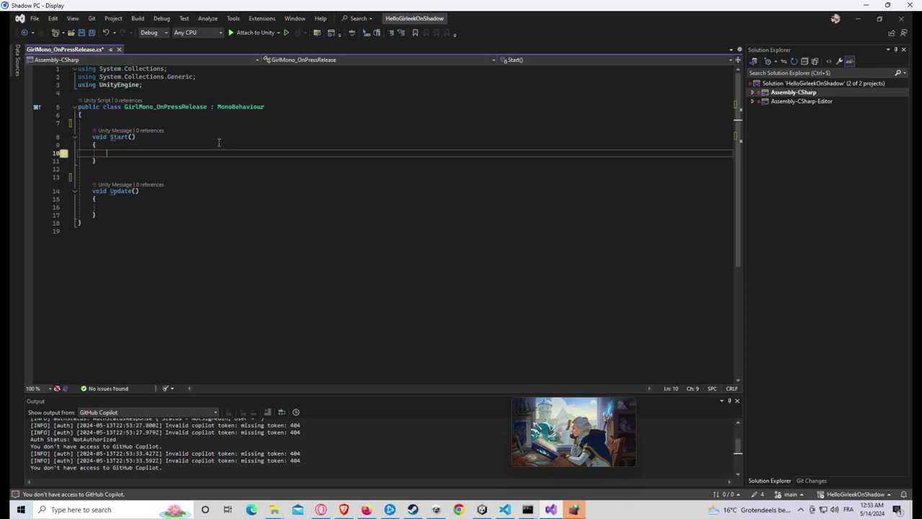
left_click(280, 106)
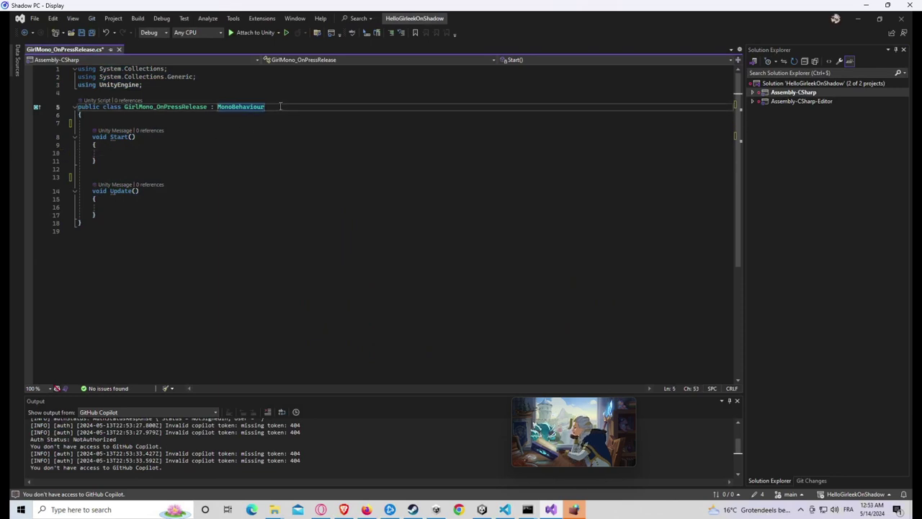
type(", IHandl")
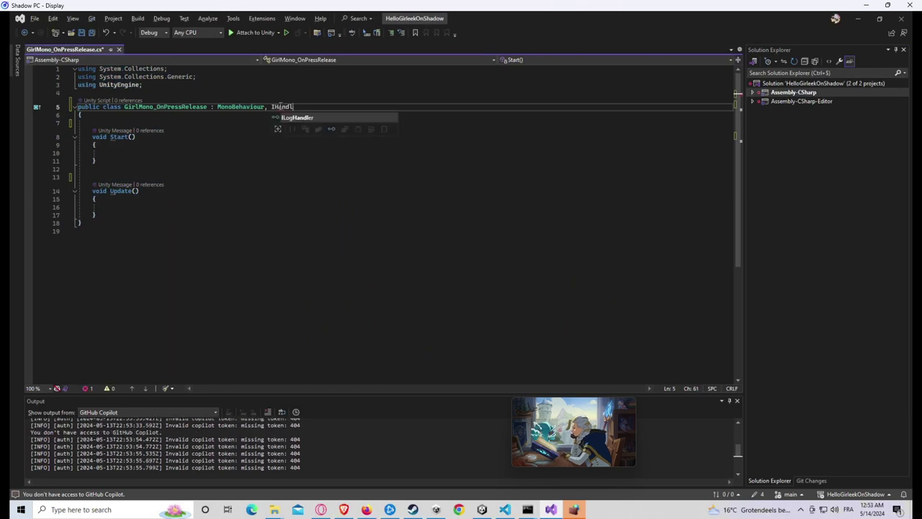
key("alt+Tab")
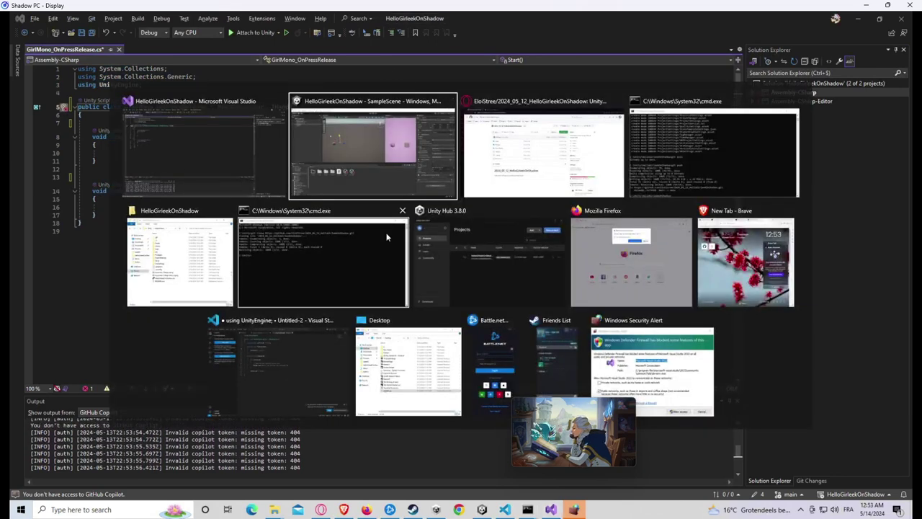
left_click(229, 355)
Copy the isPressed field and OnMouseDown/OnMouseUp methods from the Untitled-2 draft.
left_click(330, 128)
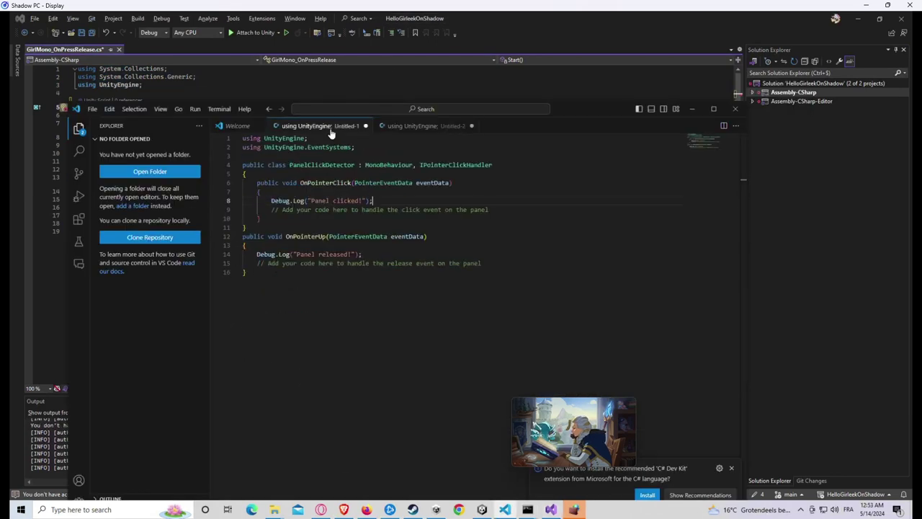
left_click(406, 128)
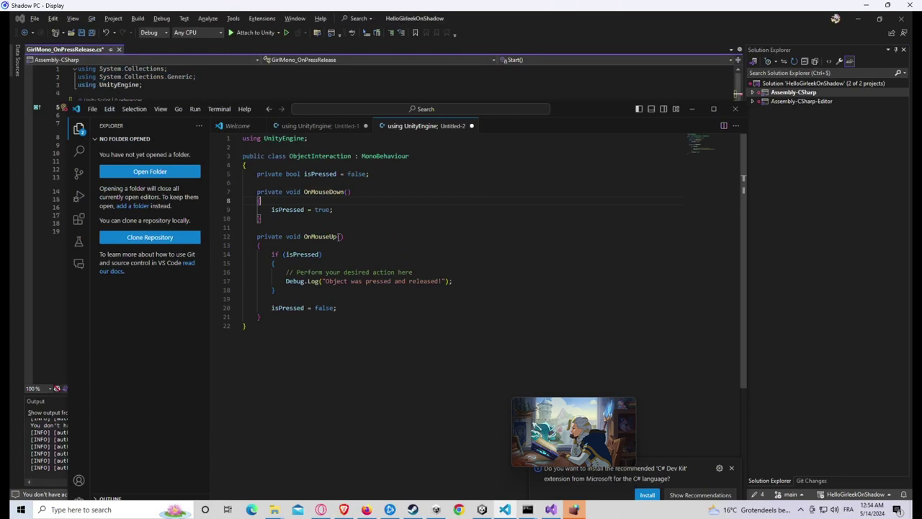
left_click_drag(272, 314, 254, 173)
key("ctrl+c")
key("alt+Tab")
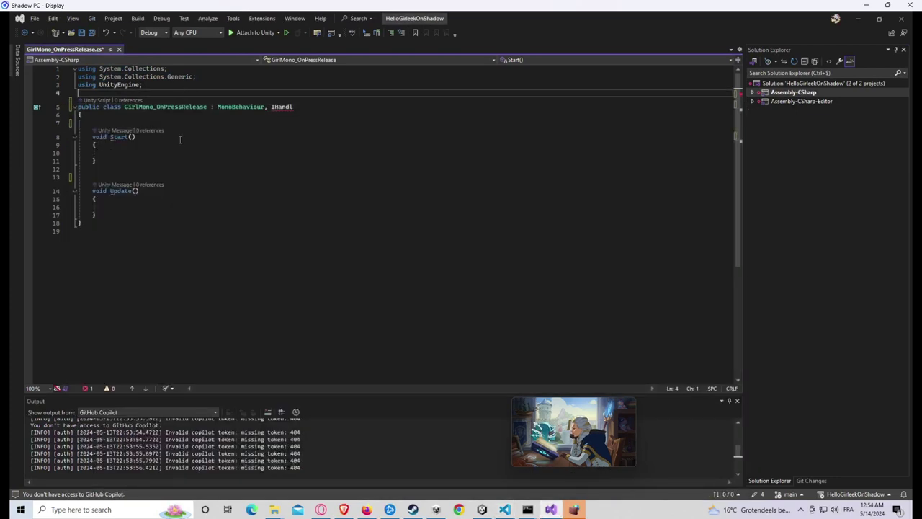
Replace the empty Start and Update methods with the pasted mouse handlers and remove the IHandl text.
key("alt+Tab")
key("alt+Tab")
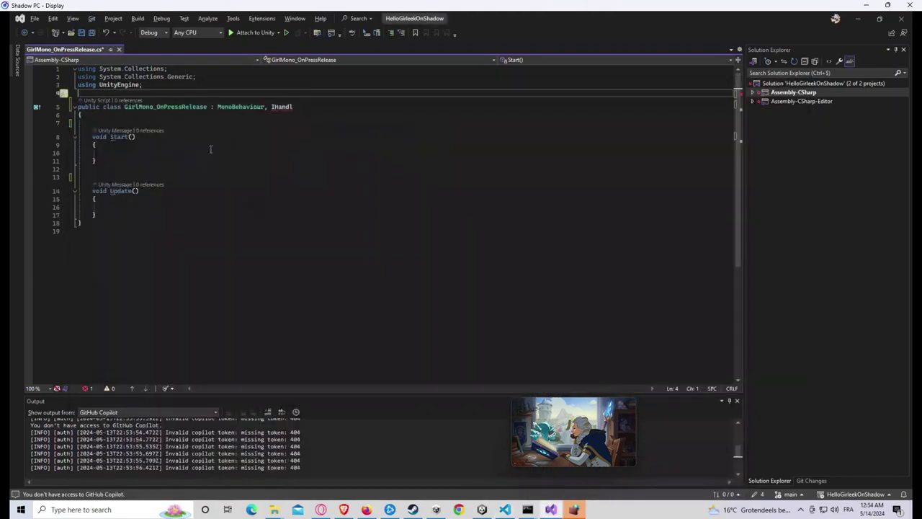
left_click_drag(97, 215, 79, 123)
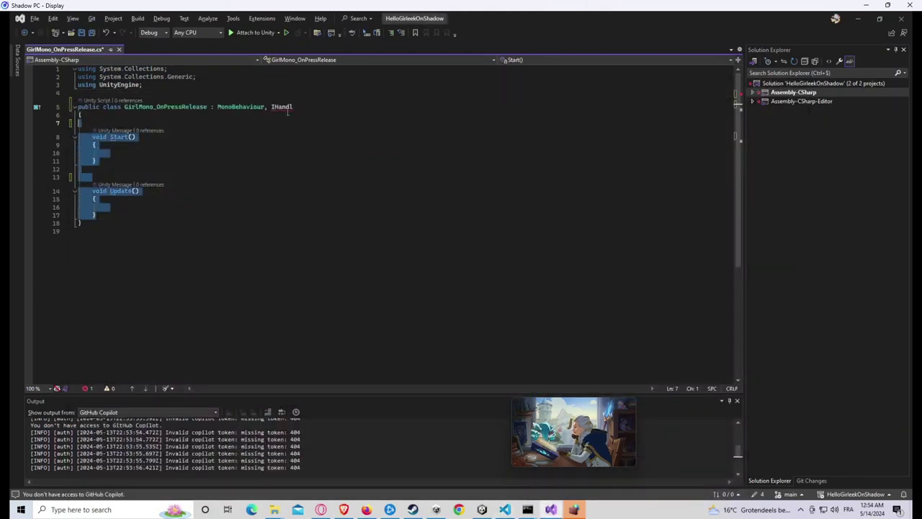
key("ctrl+v")
left_click_drag(291, 106, 267, 107)
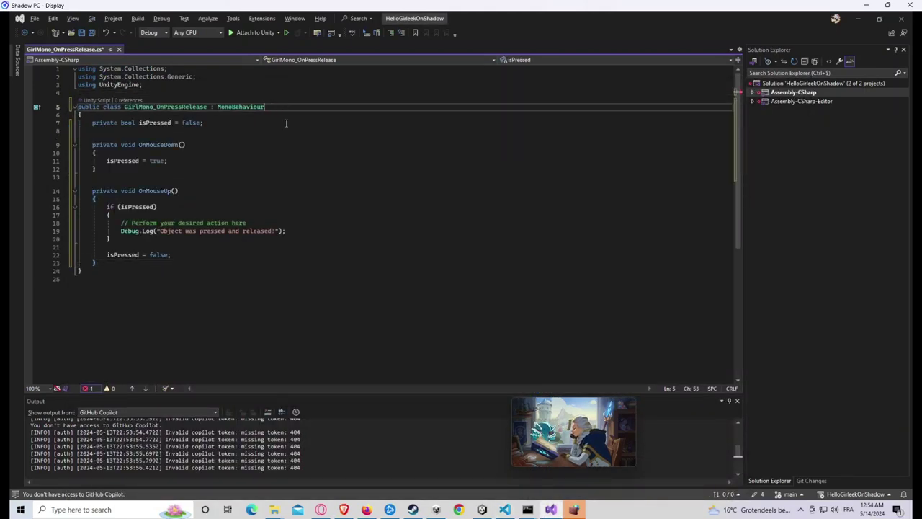
key("BackSpace")
left_click(243, 148)
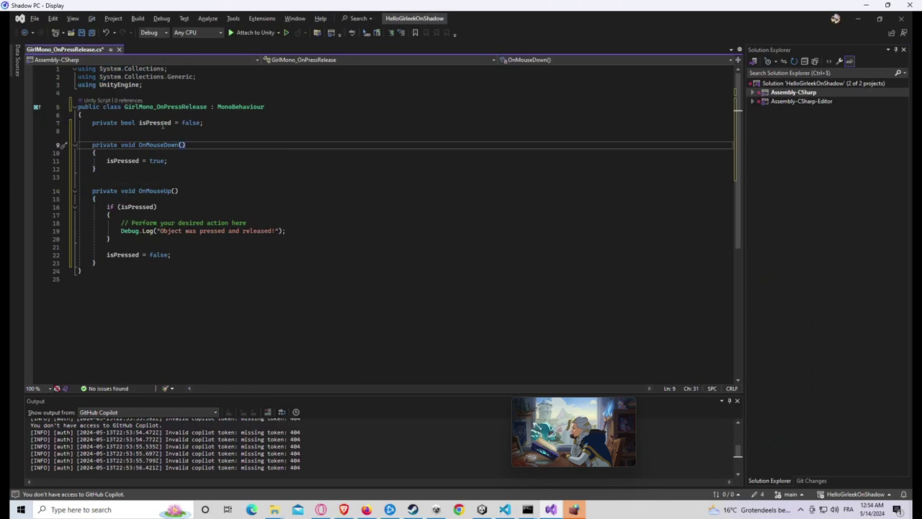
Change the isPressed field from private to public and save.
double_click(107, 125)
key("BackSpace")
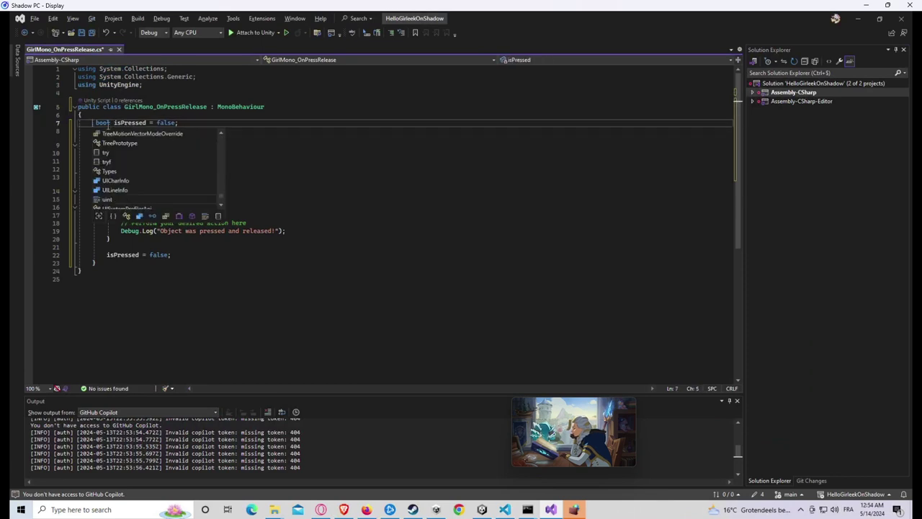
type("public")
left_click(267, 106)
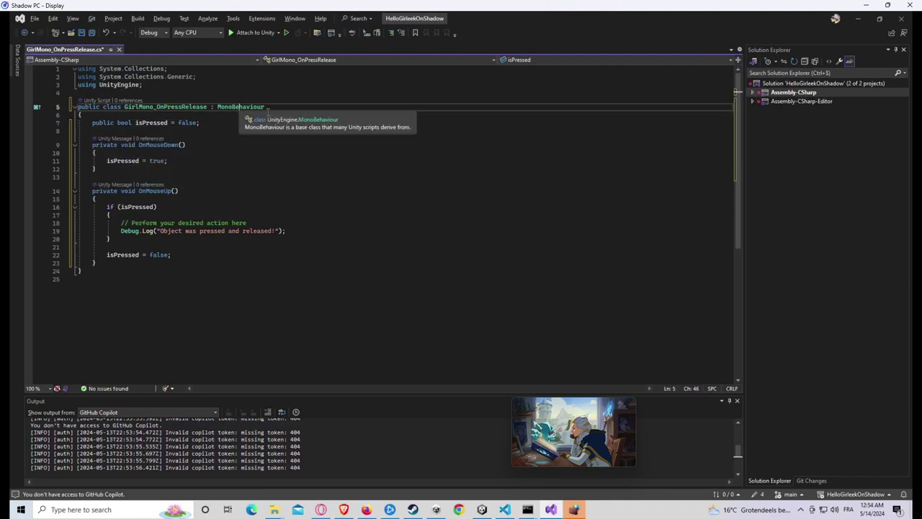
key("ctrl+s")
Rename the isPressed field to m_isPressed throughout the file.
left_click(150, 123)
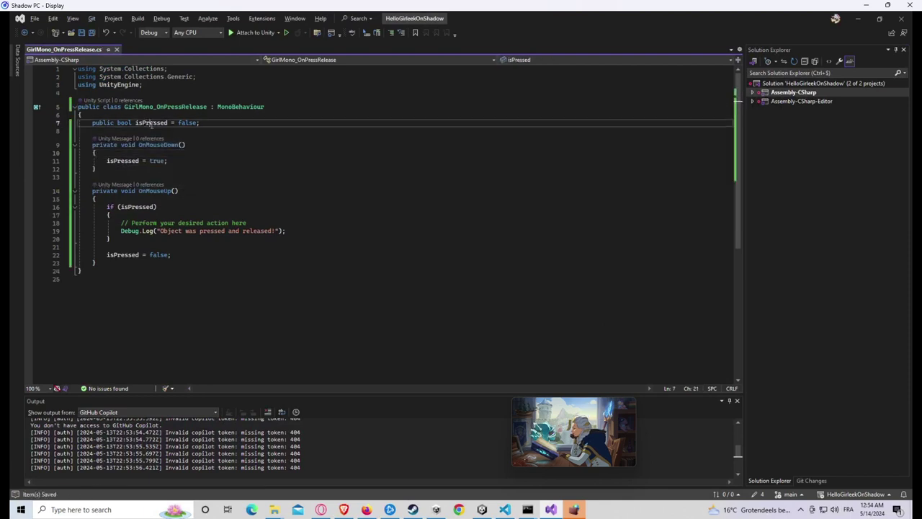
right_click(151, 124)
left_click(179, 141)
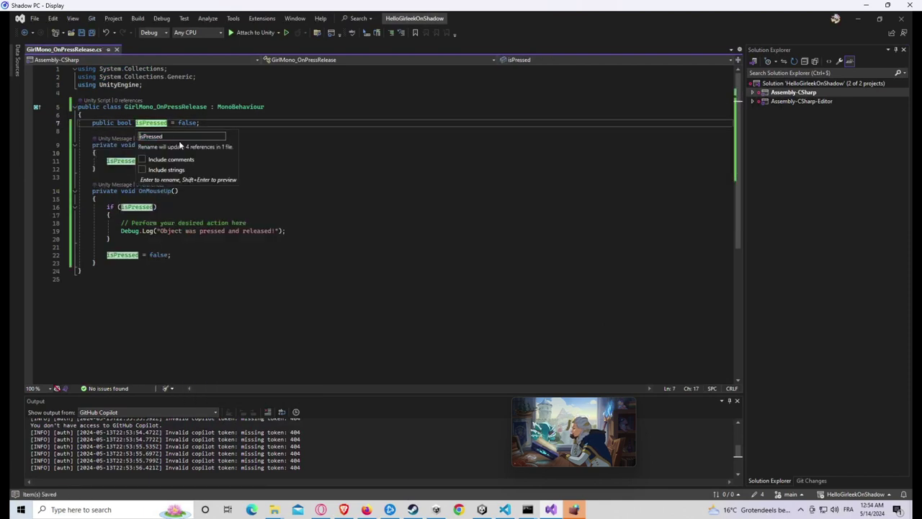
type("m_isPressed")
key("Return")
left_click(216, 144)
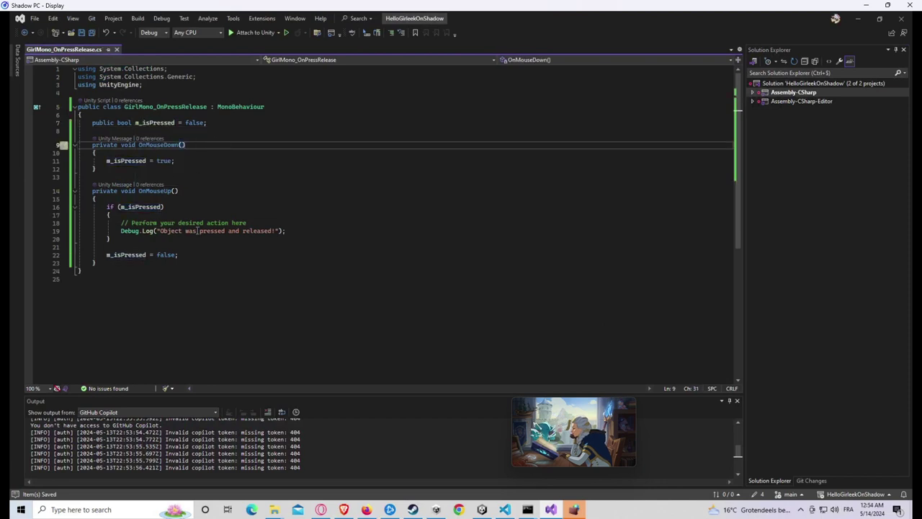
left_click(194, 192)
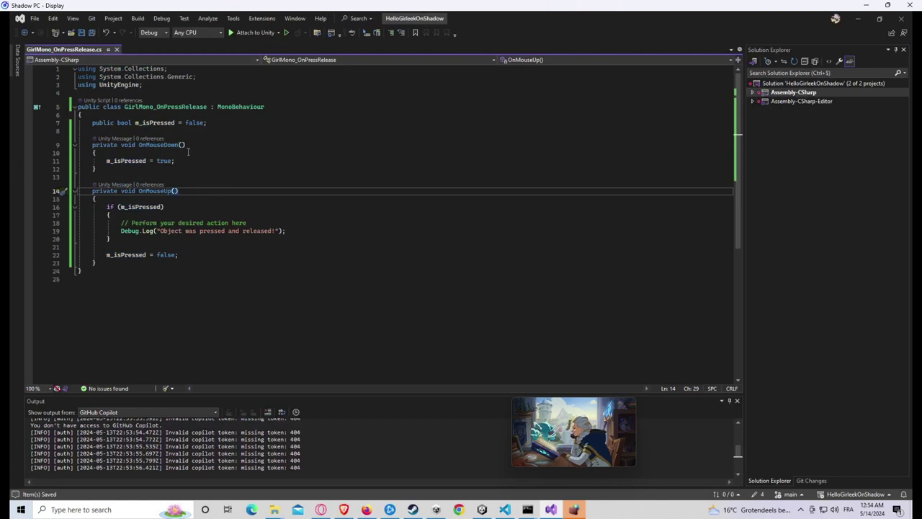
left_click(160, 146)
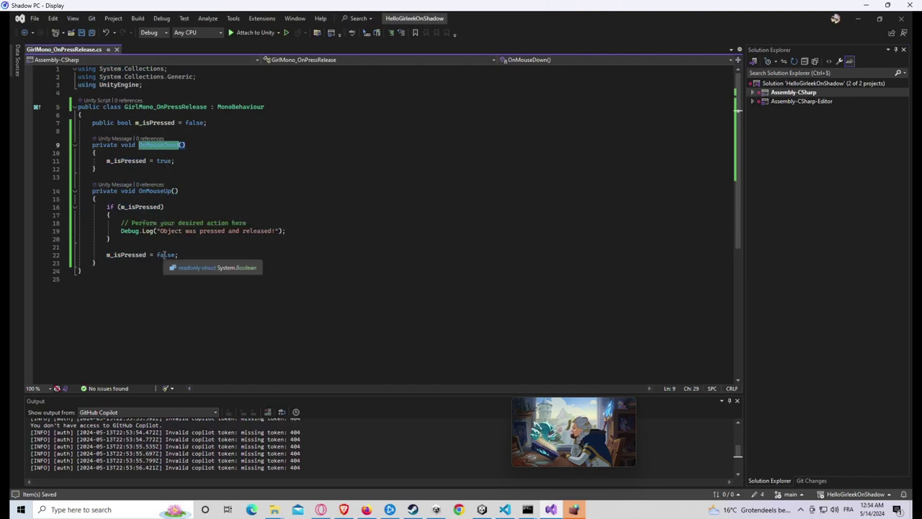
Delete the placeholder comment, save, and copy the logging if-block into OnMouseDown.
left_click(271, 217)
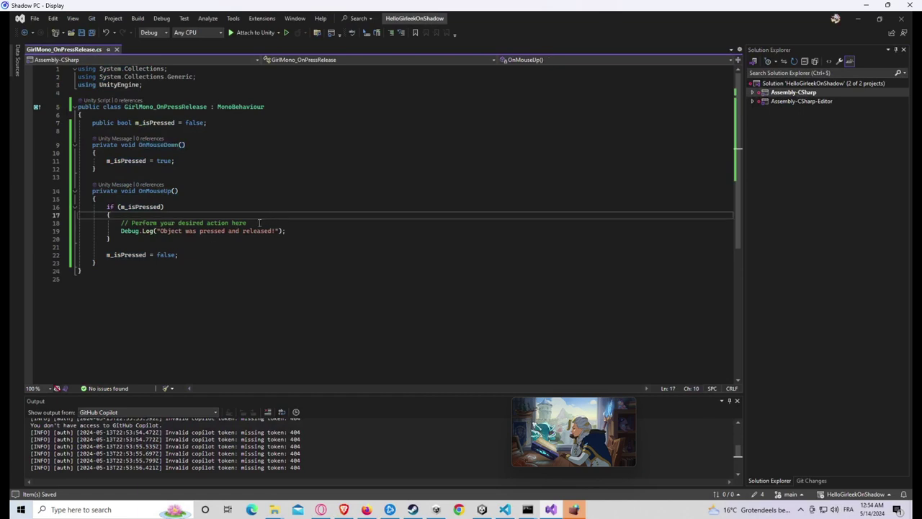
left_click(259, 223, "shift")
key("Delete")
key("ctrl+s")
left_click_drag(287, 223, 105, 202)
key("ctrl+c")
left_click(146, 153)
key("ctrl+v")
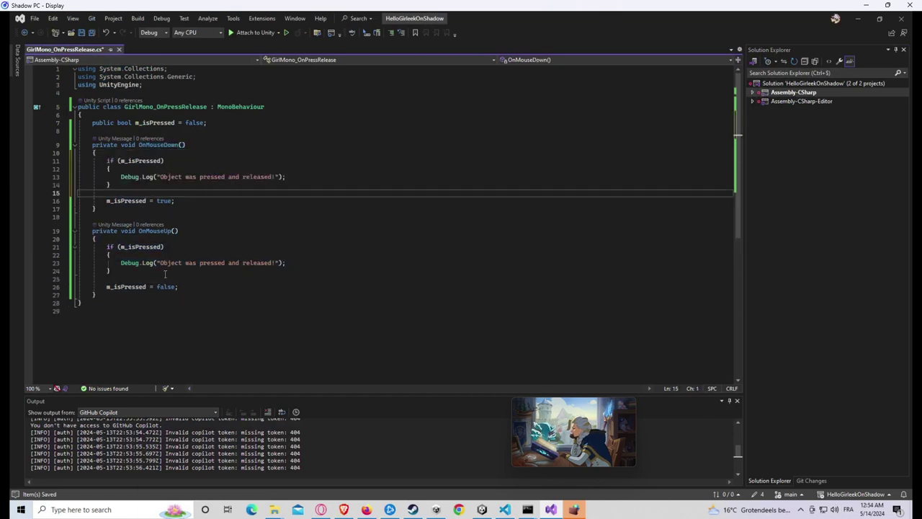
Negate OnMouseDown's condition to !m_isPressed.
double_click(140, 162)
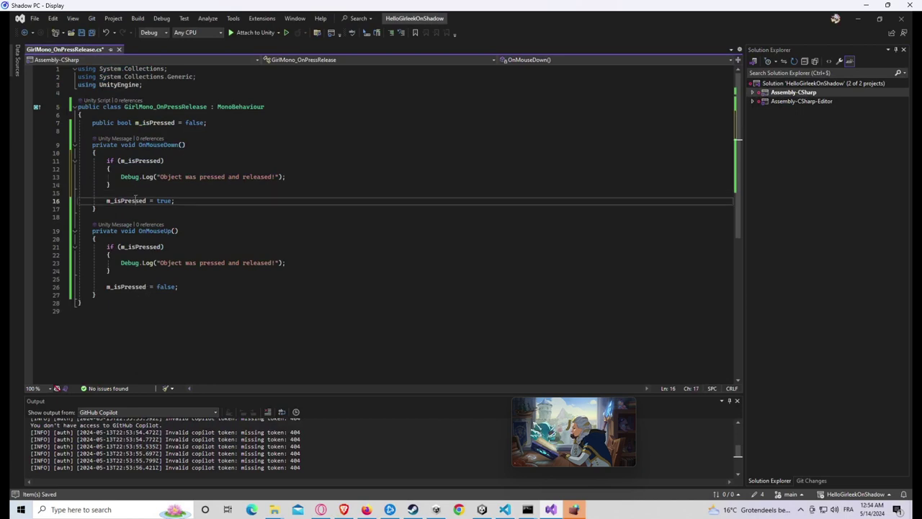
key("ctrl+x")
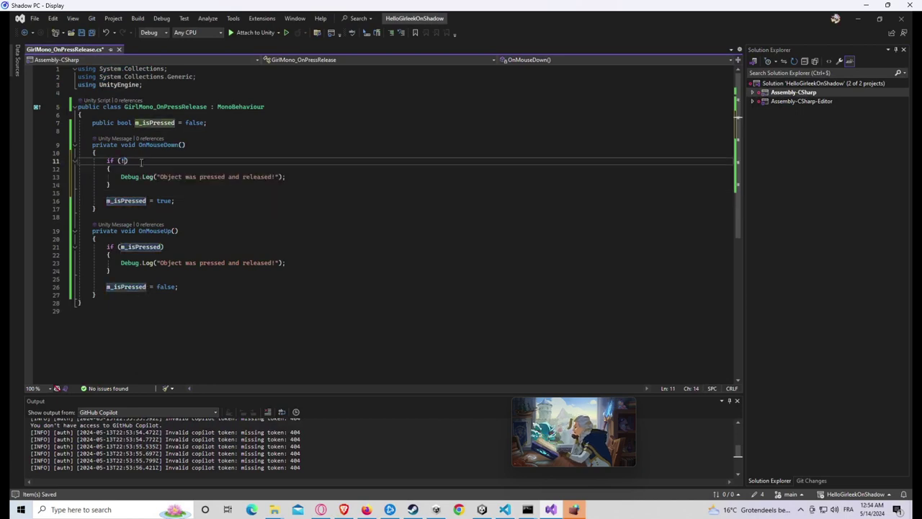
type("!")
key("ctrl+v")
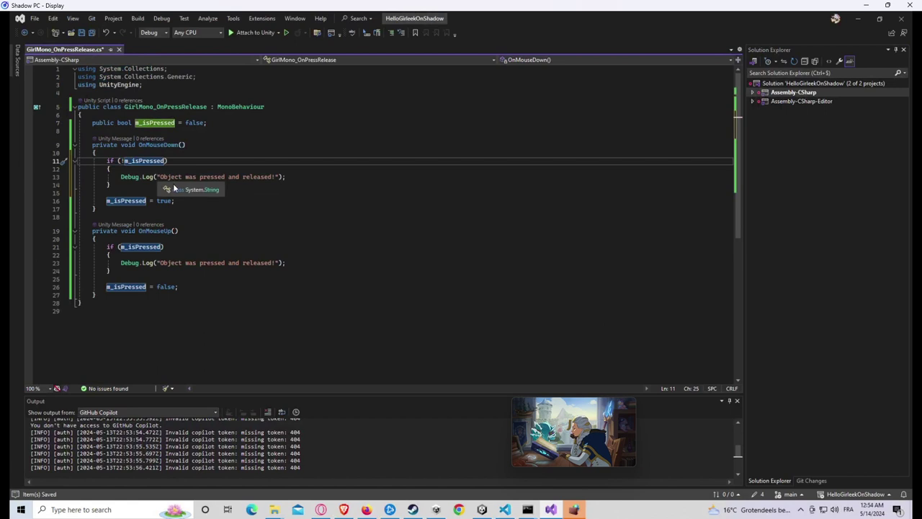
Edit the log texts to 'Object was pressed!' and 'Object was released!'.
double_click(252, 177)
key("BackSpace")
key("Delete")
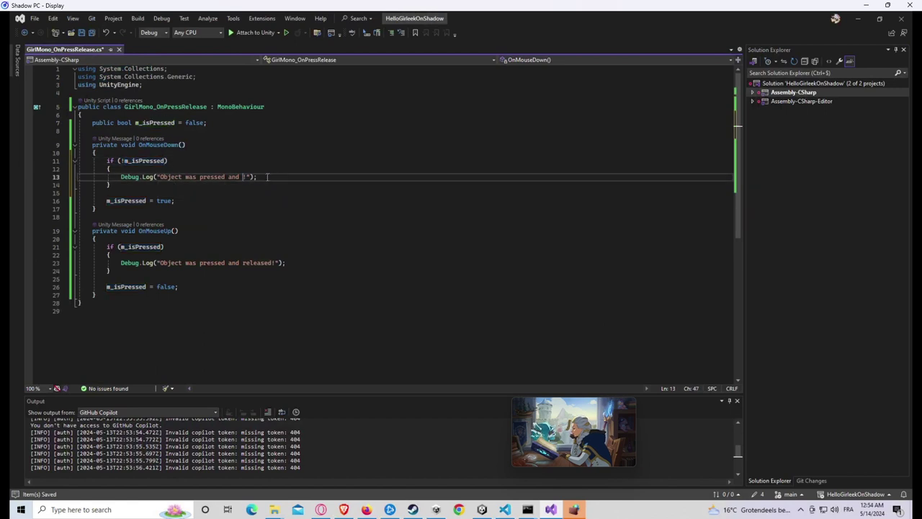
key("BackSpace")
key("BackSpace")
key("BackSpace")
left_click_drag(241, 262, 197, 262)
key("BackSpace")
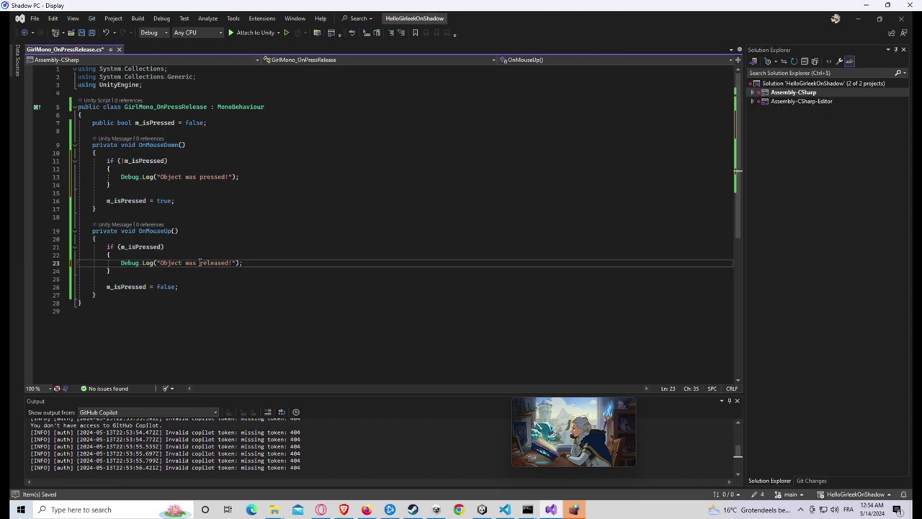
key("Down")
key("Down")
key("Down")
key("Down")
key("Down")
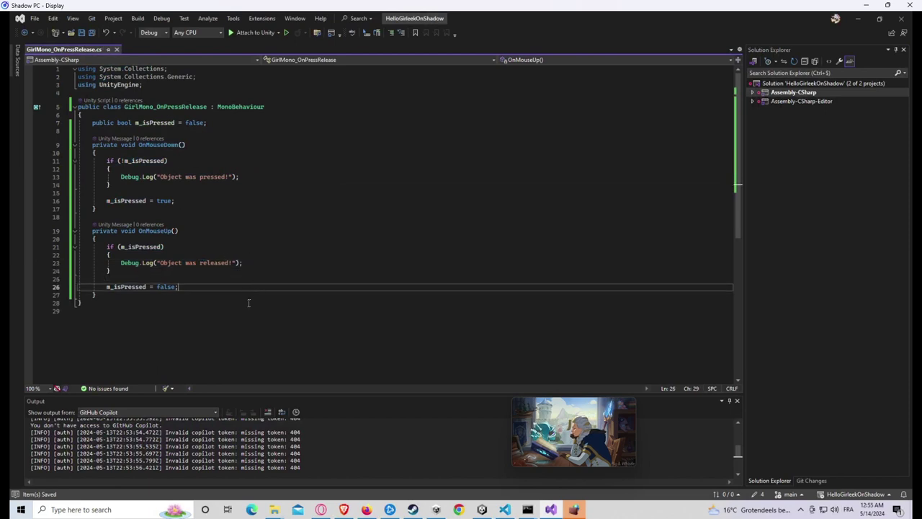
left_click(249, 208)
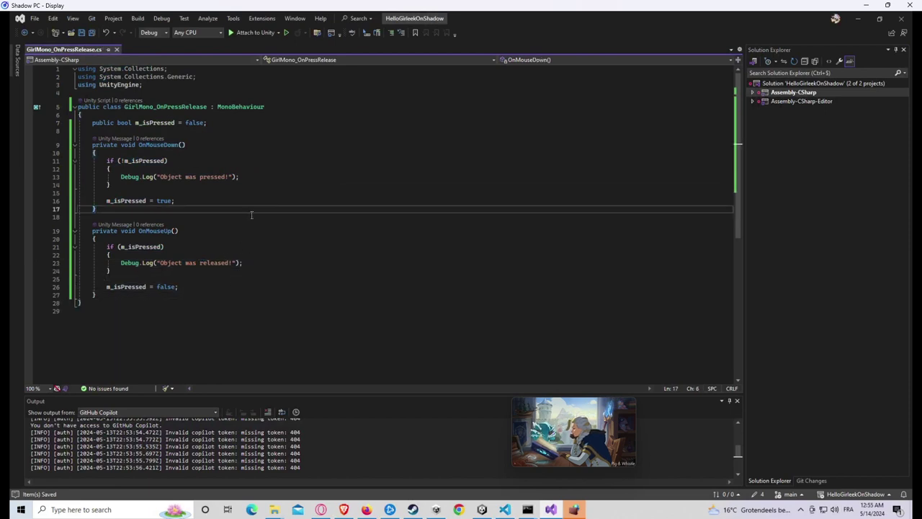
key("alt+Tab")
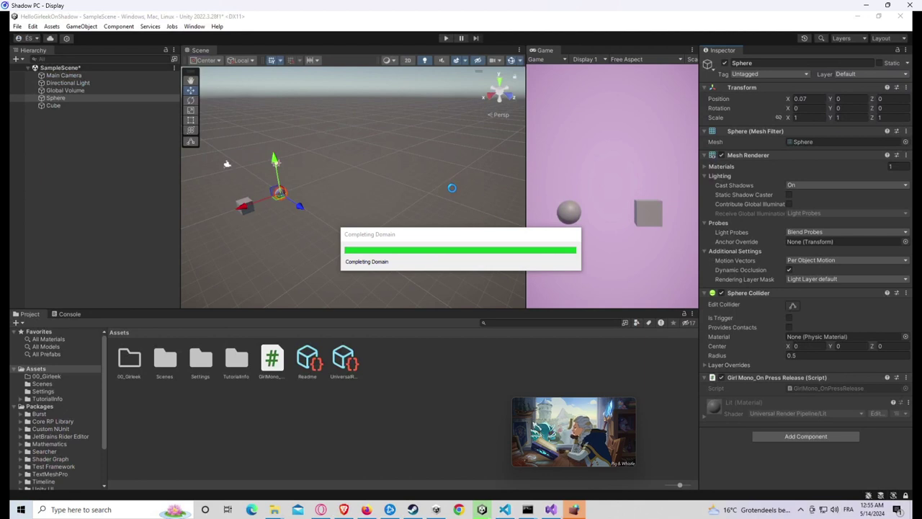
Play the scene, click the sphere several times to test the press/release logs, then stop.
left_click(446, 40)
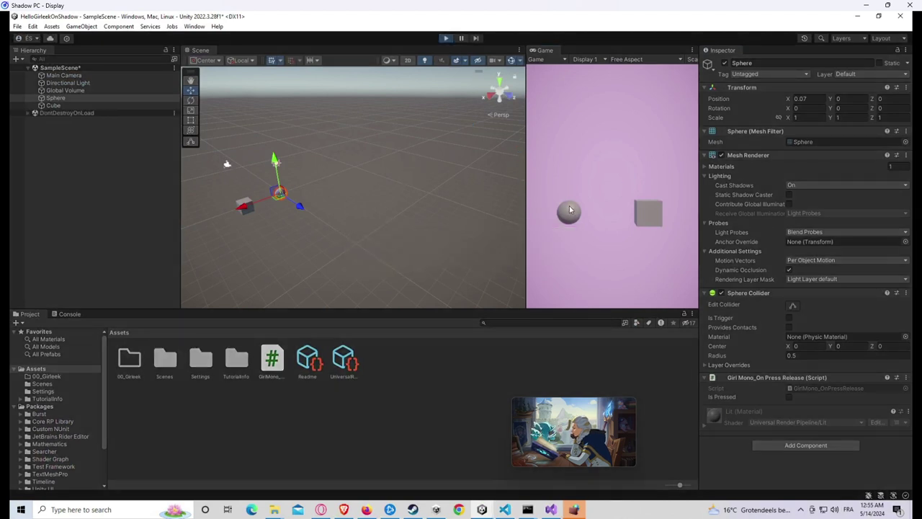
left_click(566, 214)
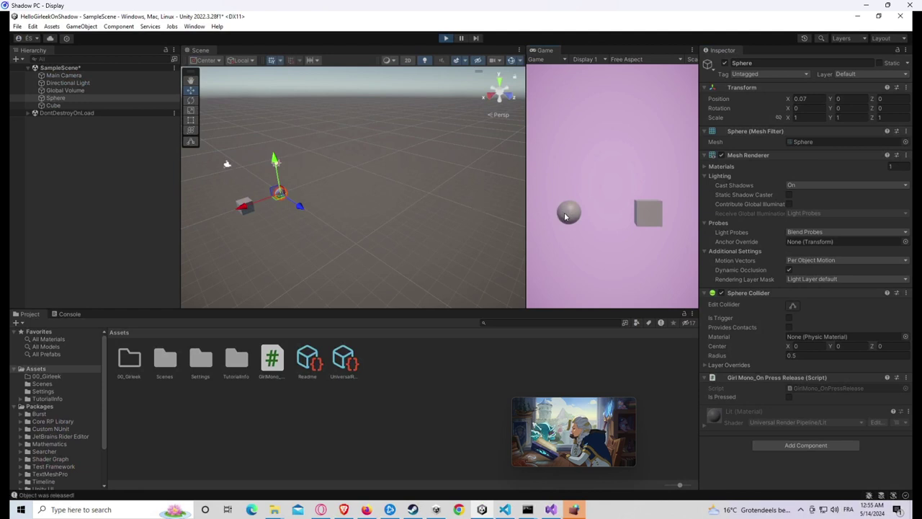
left_click(572, 219)
left_click(570, 218)
left_click(566, 216)
left_click(445, 37)
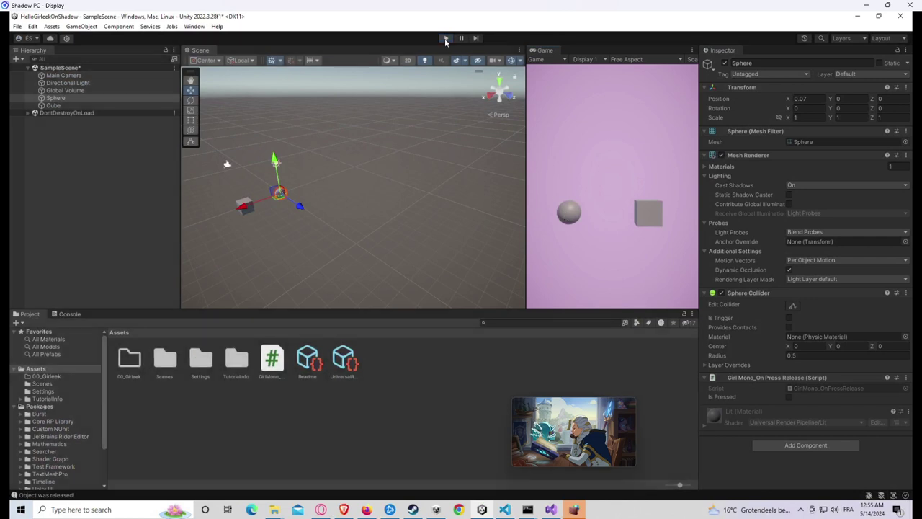
Add the GirlMono_OnPressRelease component to the Cube.
left_click(124, 107)
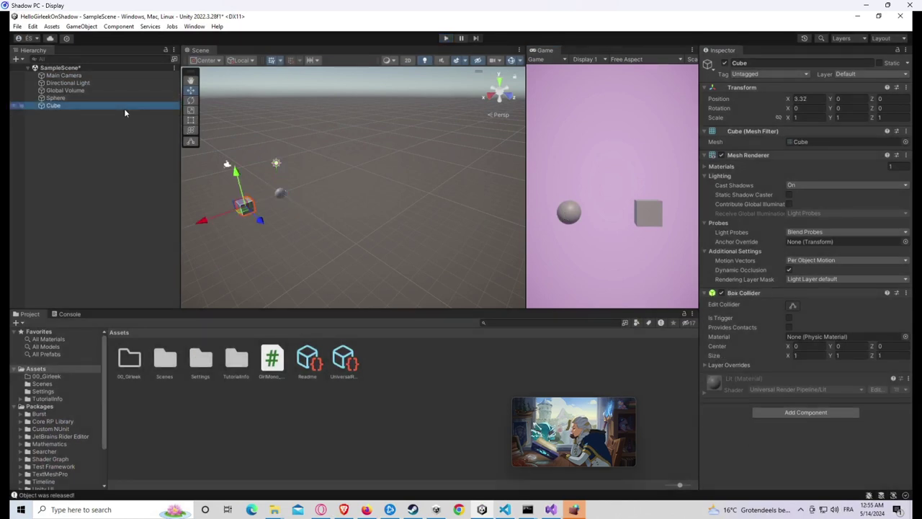
left_click(816, 409)
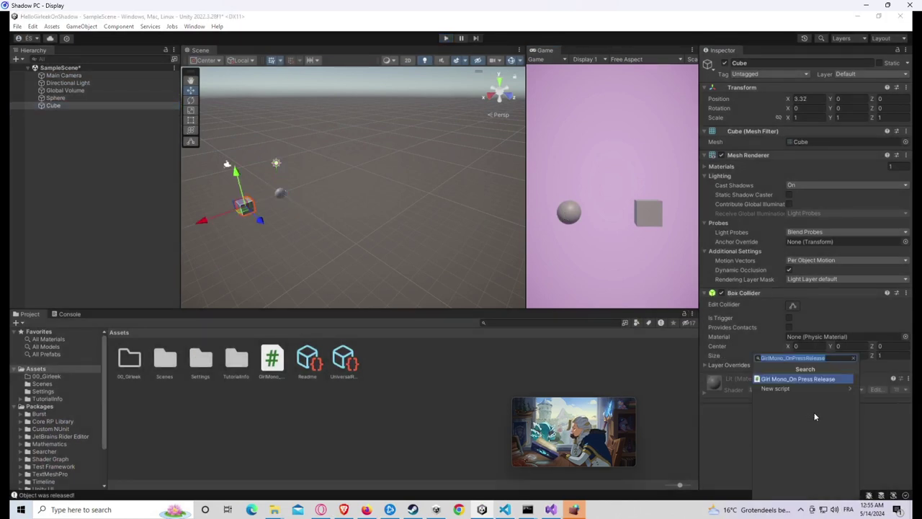
type("girl")
key("Return")
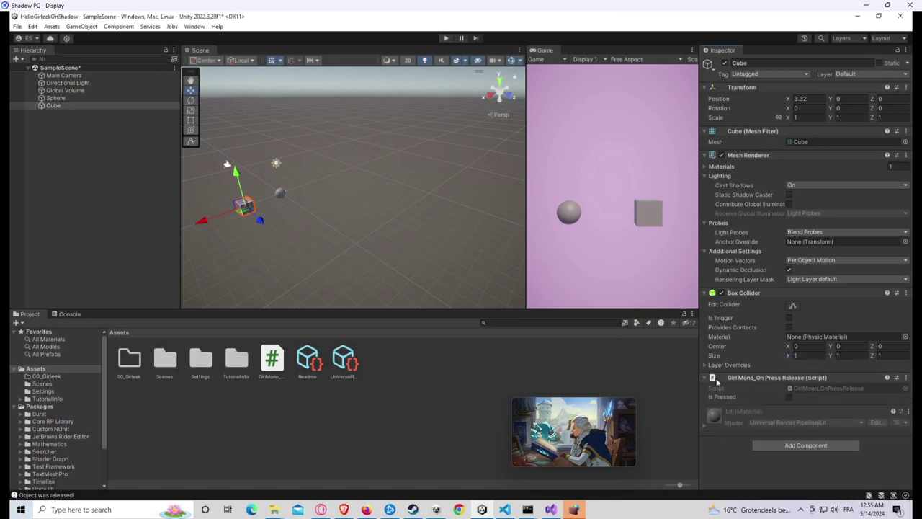
key("alt+Tab")
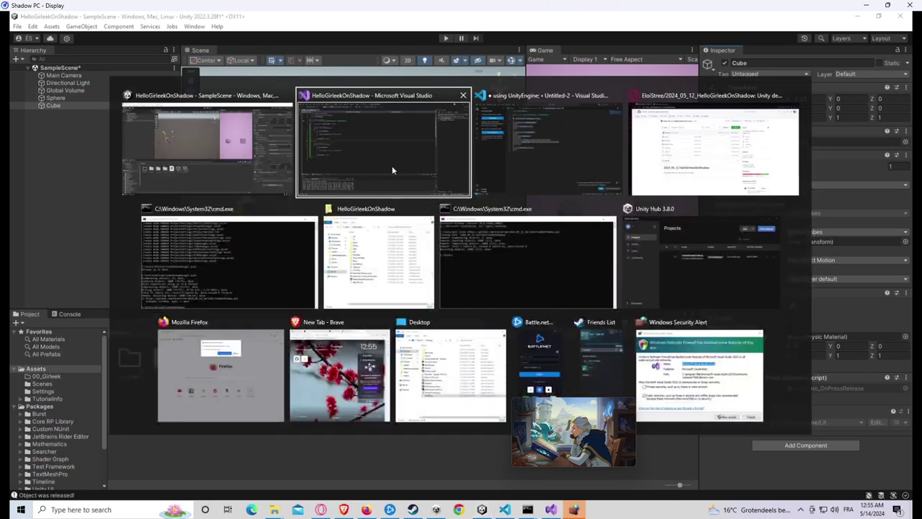
Declare a public UnityEvent m_onPressEvent below m_isPressed and duplicate the declaration.
left_click(328, 200)
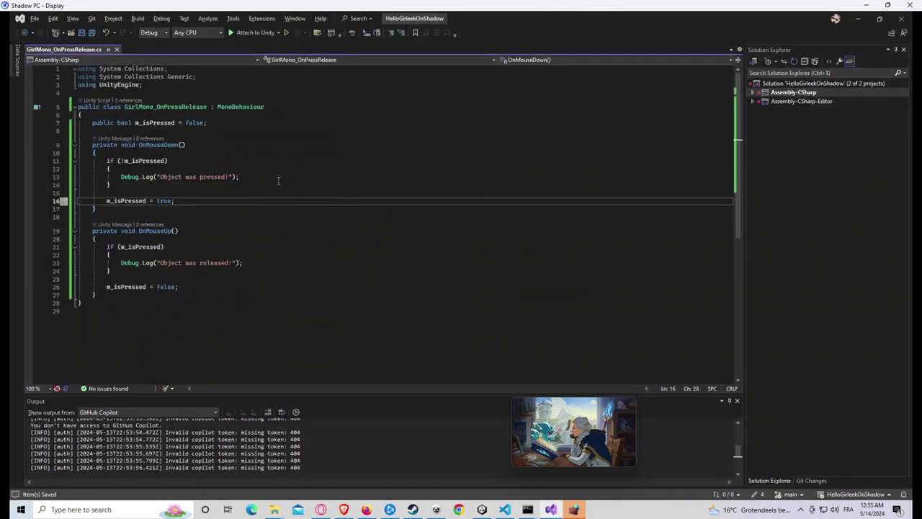
left_click(248, 124)
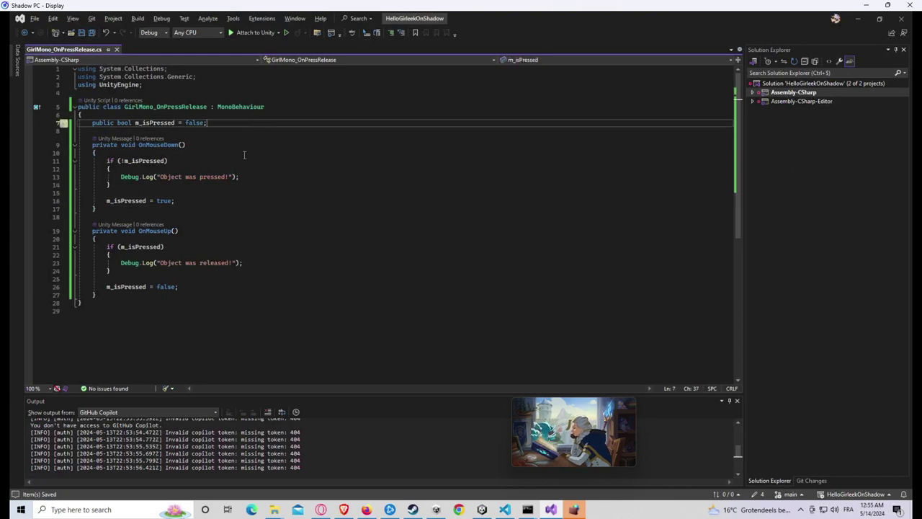
key("Return")
type("pub")
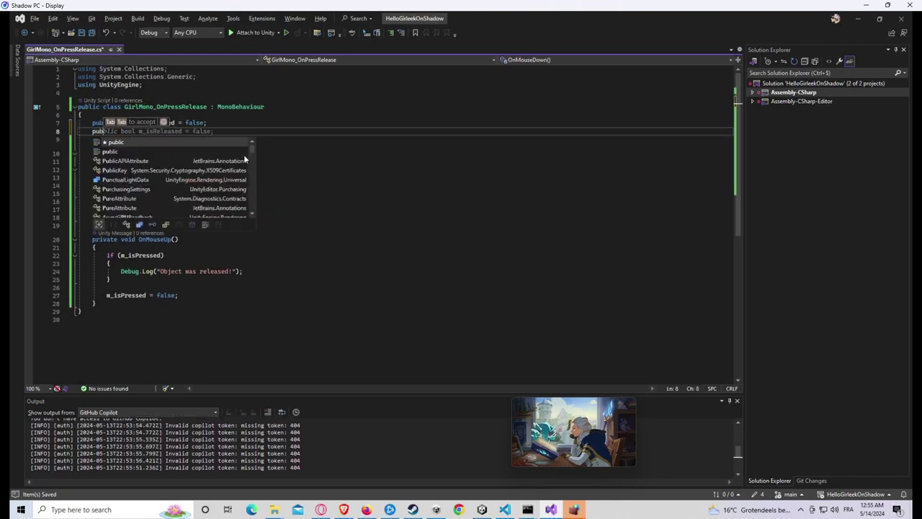
type("lic Unity")
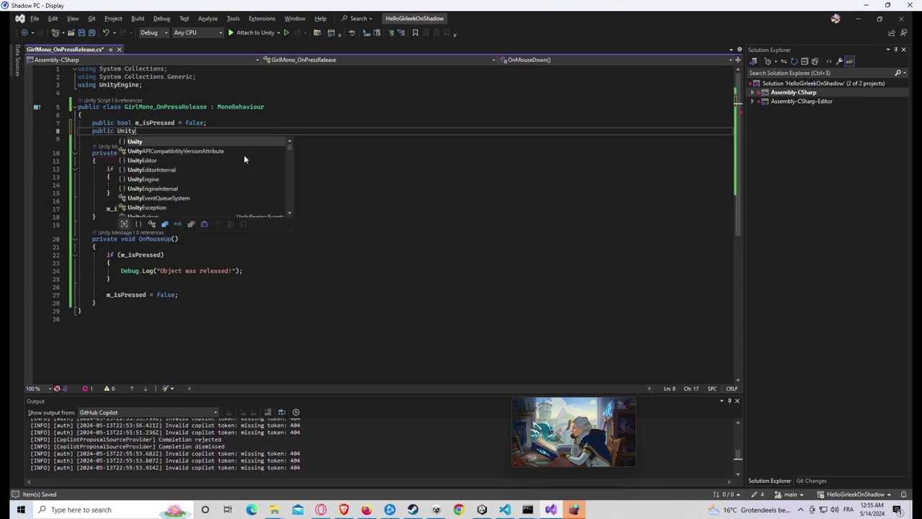
type("Event m_")
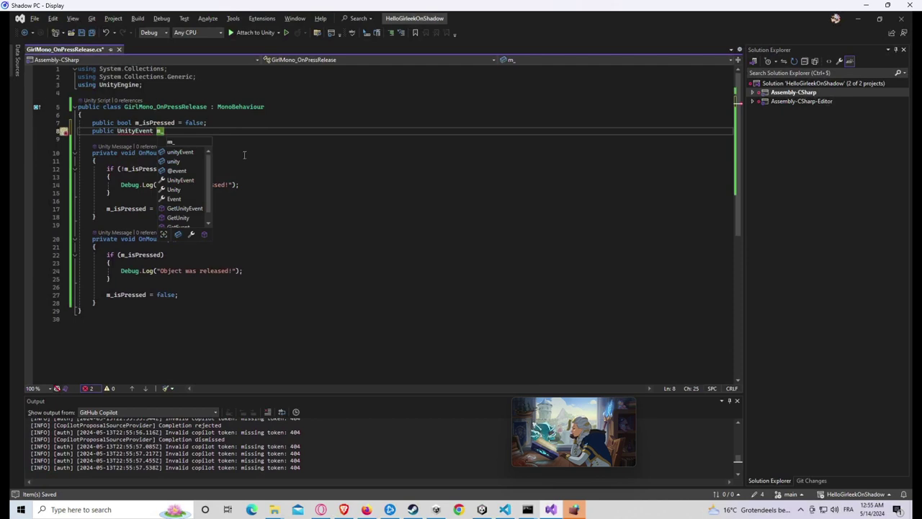
type("on")
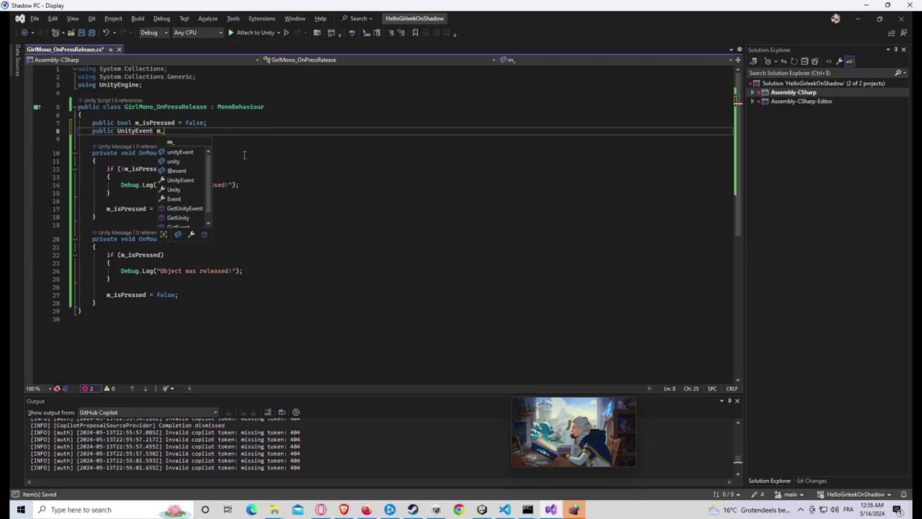
type("PressEvent;")
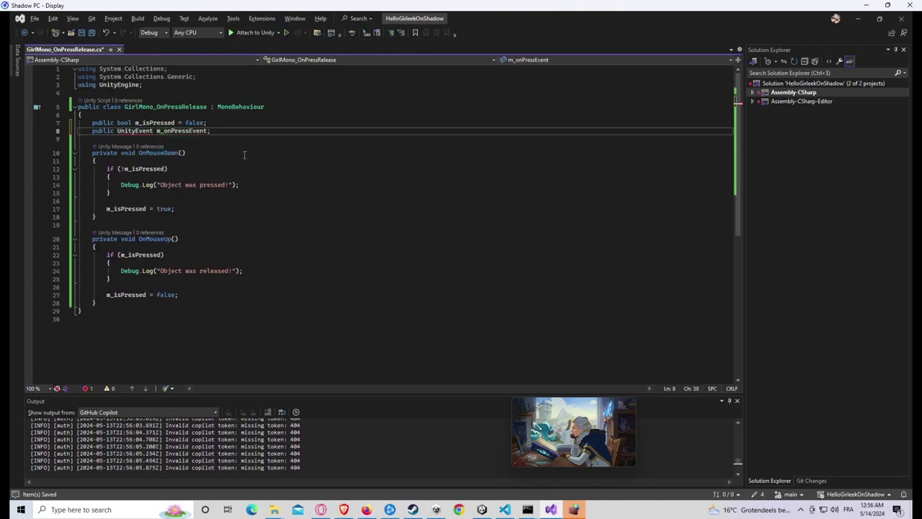
key("ctrl+c")
key("ctrl+v")
Turn the copy into m_onRelease and shorten the first to m_onPress.
key("Left")
key("Left")
key("Left")
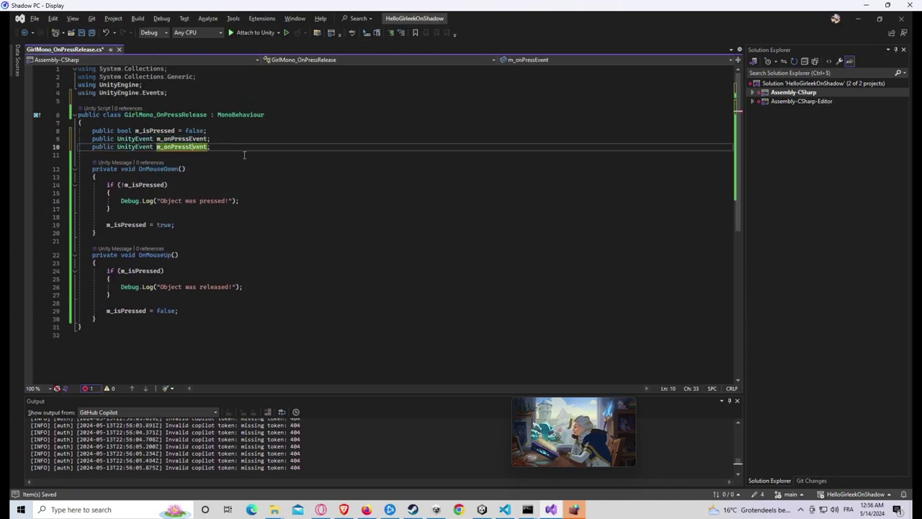
key("BackSpace")
key("BackSpace")
key("BackSpace")
key("BackSpace")
key("BackSpace")
type("Rele")
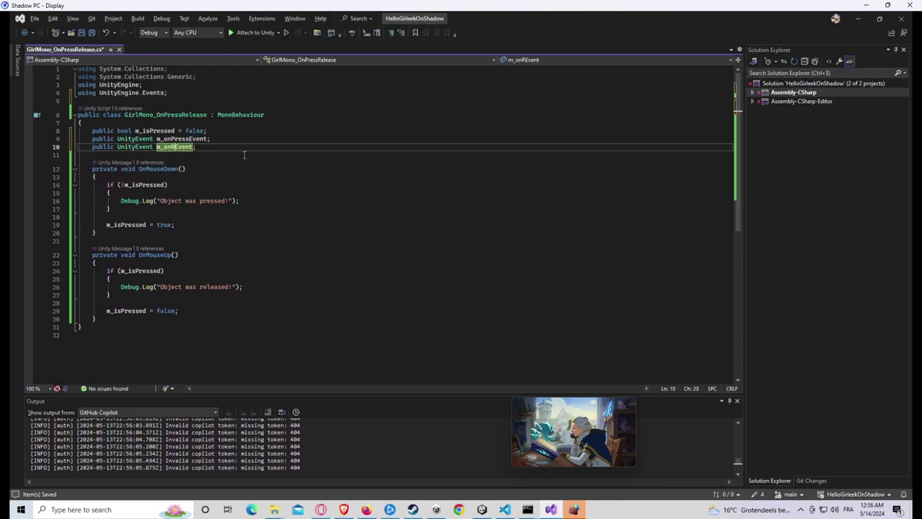
type("ase")
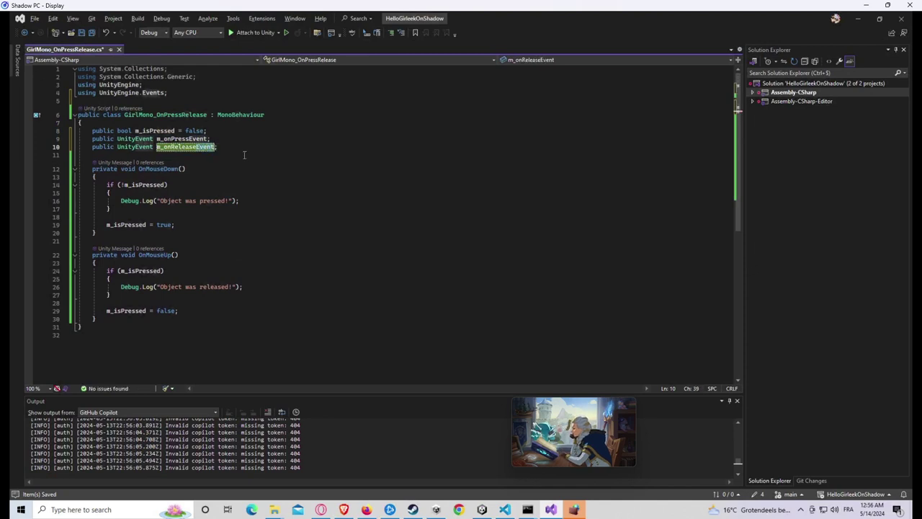
key("Up")
key("End")
key("BackSpace")
key("BackSpace")
key("BackSpace")
key("BackSpace")
key("BackSpace")
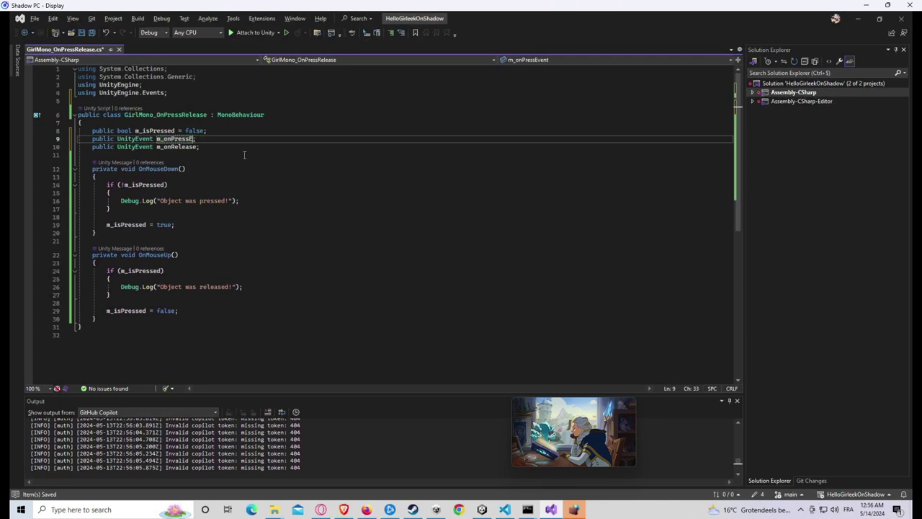
key("Down")
key("Down")
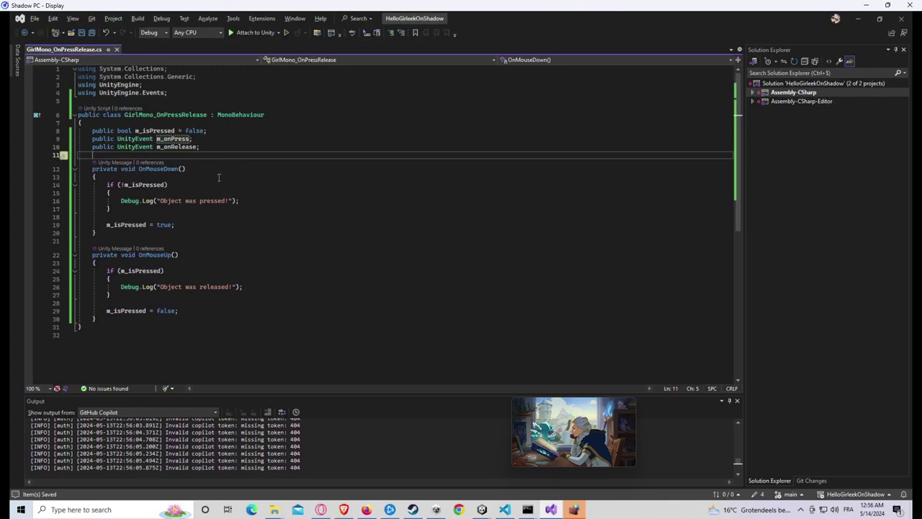
key("Up")
key("Up")
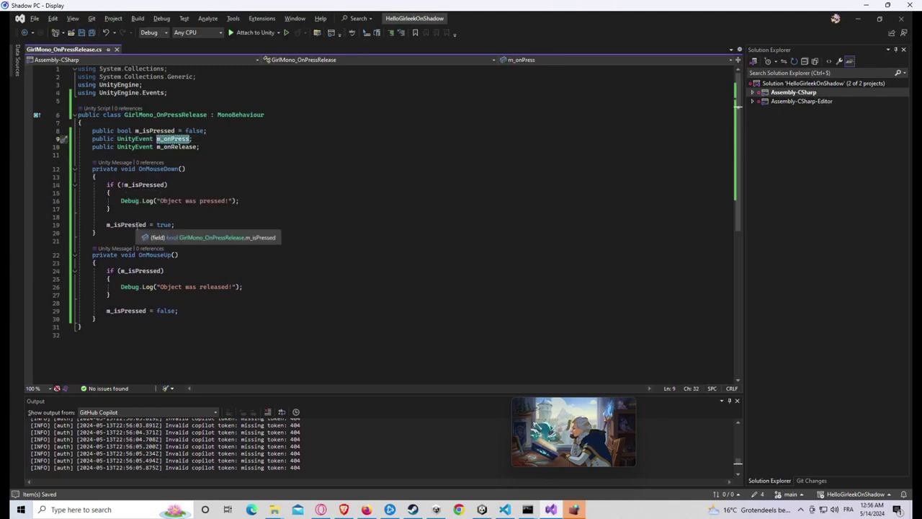
Call m_onPress.Invoke() in OnMouseDown after m_isPressed = true.
double_click(136, 225)
left_click(192, 228)
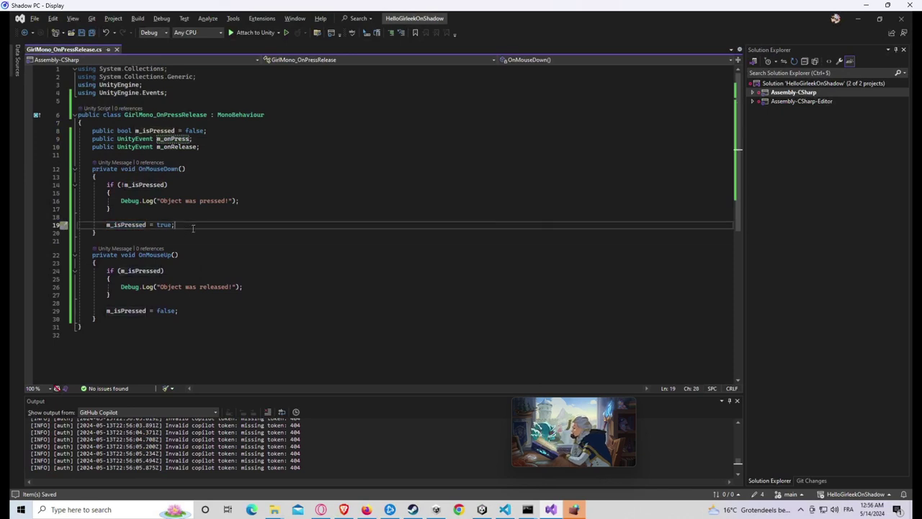
key("Up")
key("Down")
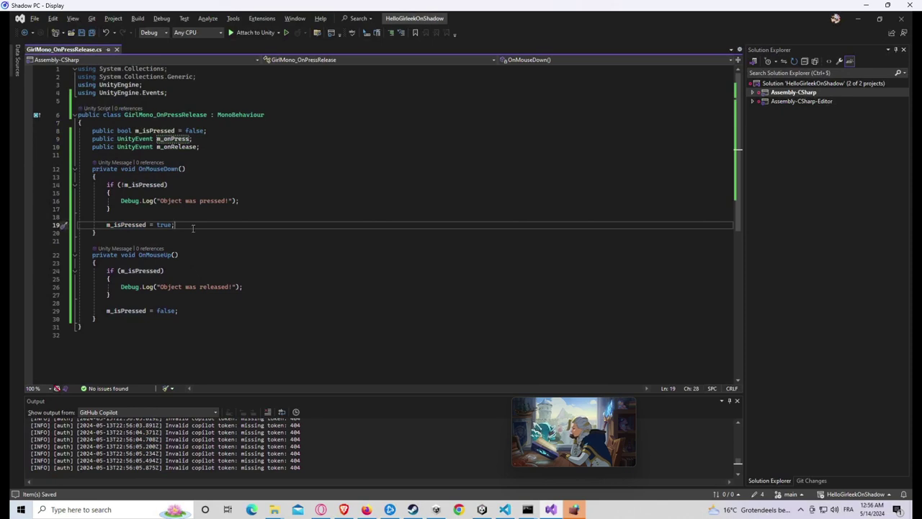
key("Return")
type("m_onPress.Invoke")
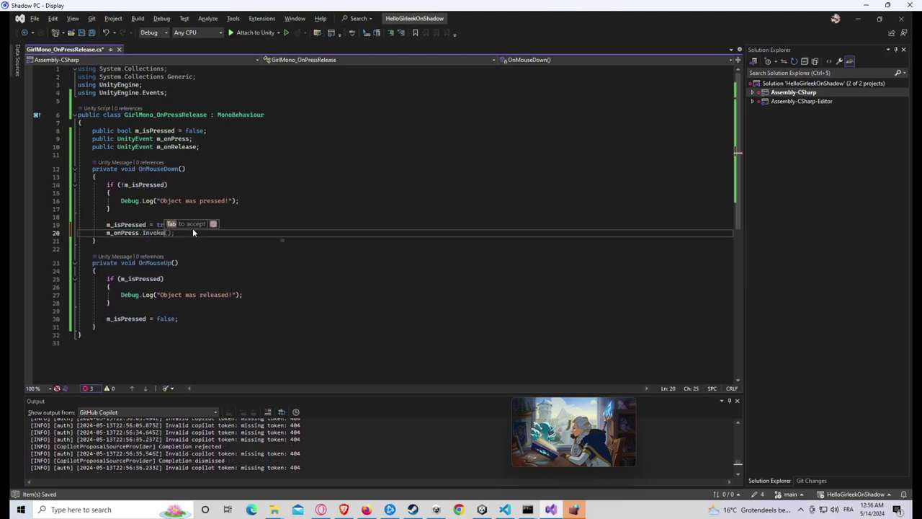
key("Tab")
Add m_onRelease.Invoke() in OnMouseUp after m_isPressed = false and save the script.
left_click_drag(192, 229, 205, 223)
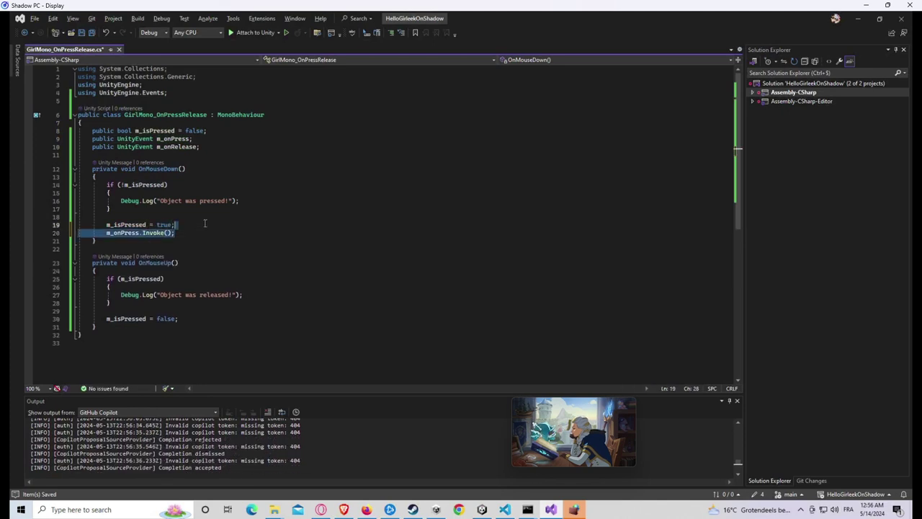
left_click(204, 320)
key("ctrl+v")
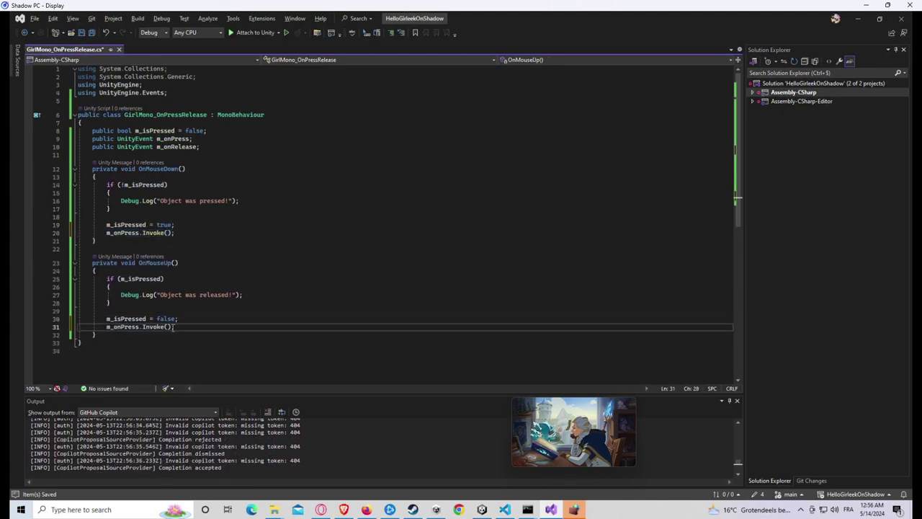
double_click(157, 327)
type("re")
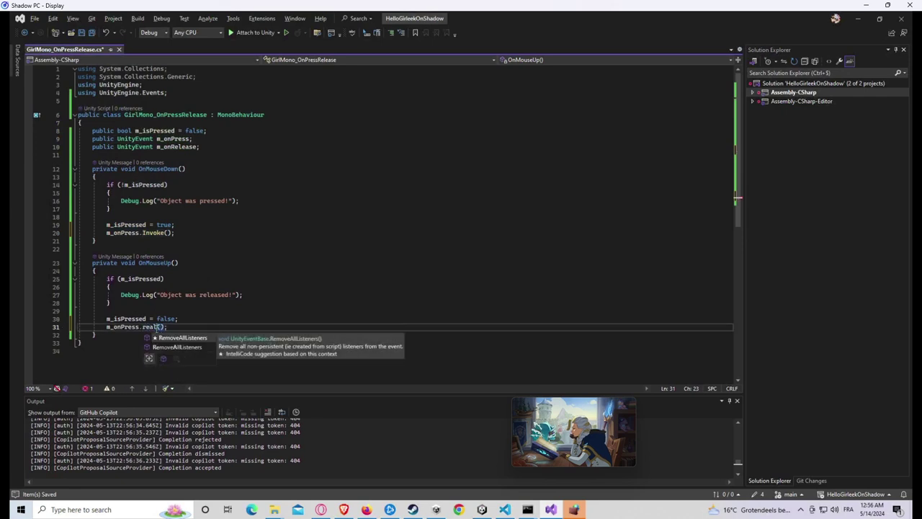
type("lea")
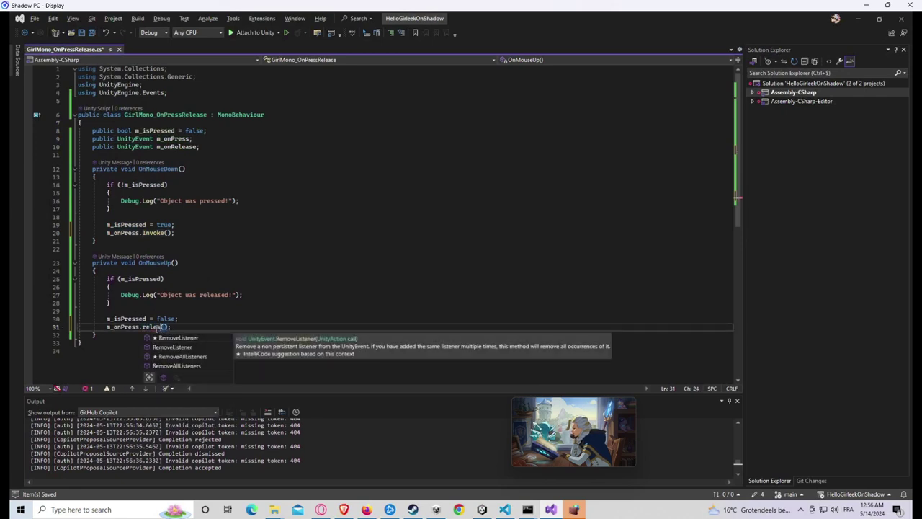
type("a")
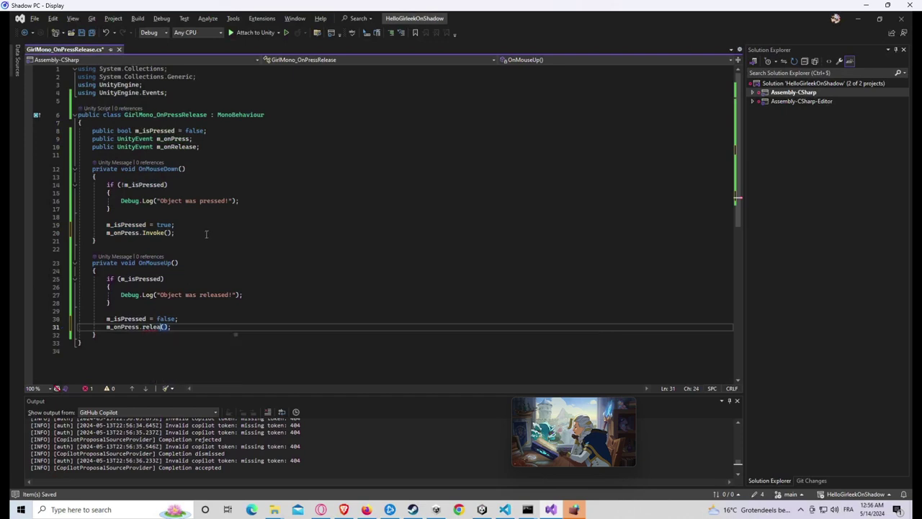
double_click(180, 147)
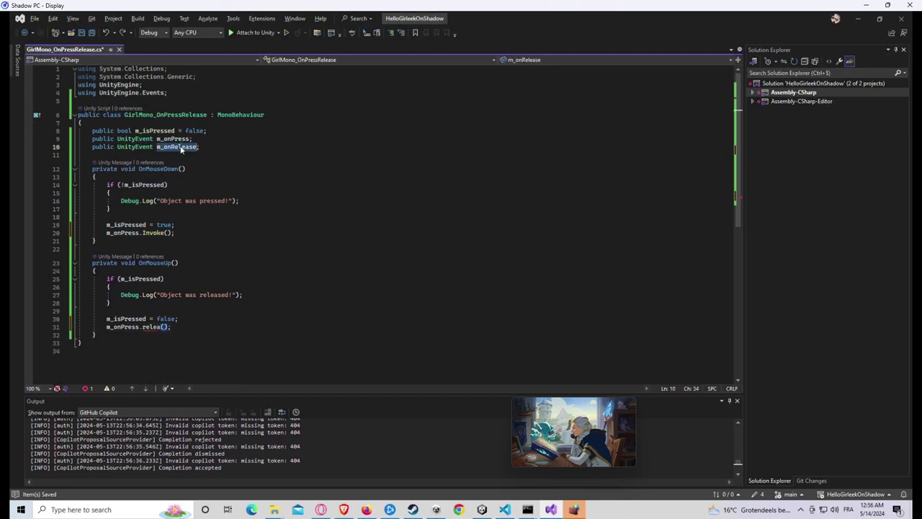
double_click(128, 326)
key("ctrl+v")
double_click(153, 327)
type("in")
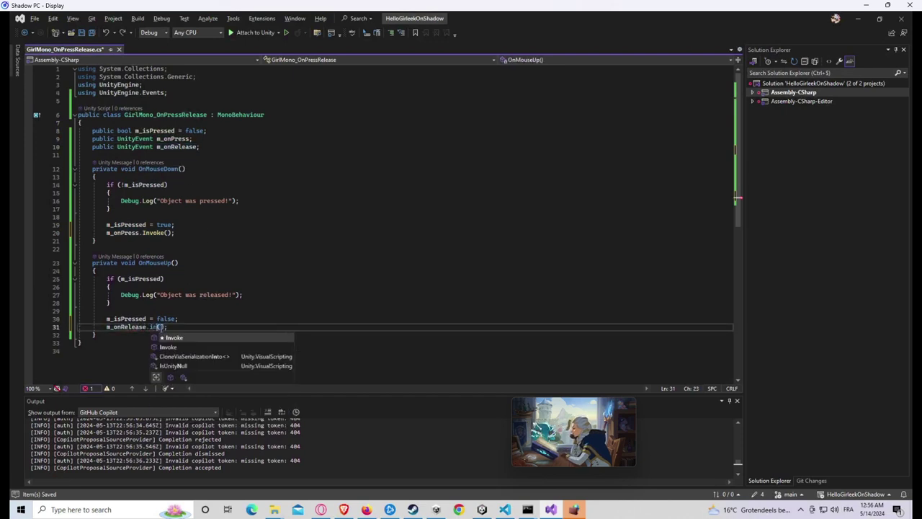
key("Tab")
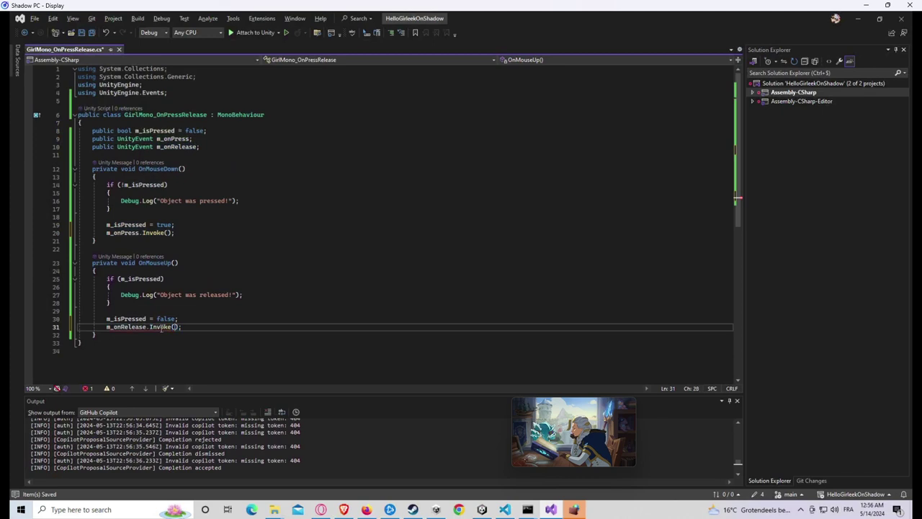
key("ctrl+s")
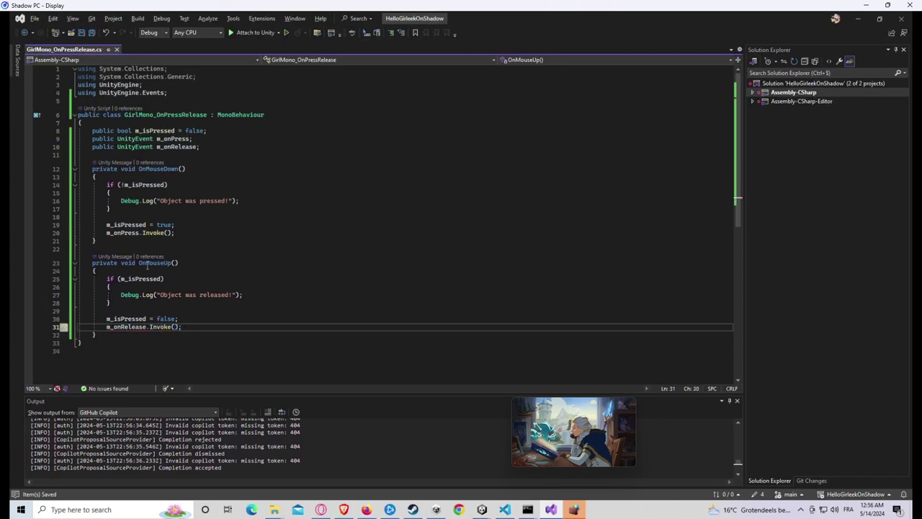
Review the new Invoke calls in OnMouseDown and OnMouseUp, then return to Unity.
left_click(346, 227)
left_click(312, 240)
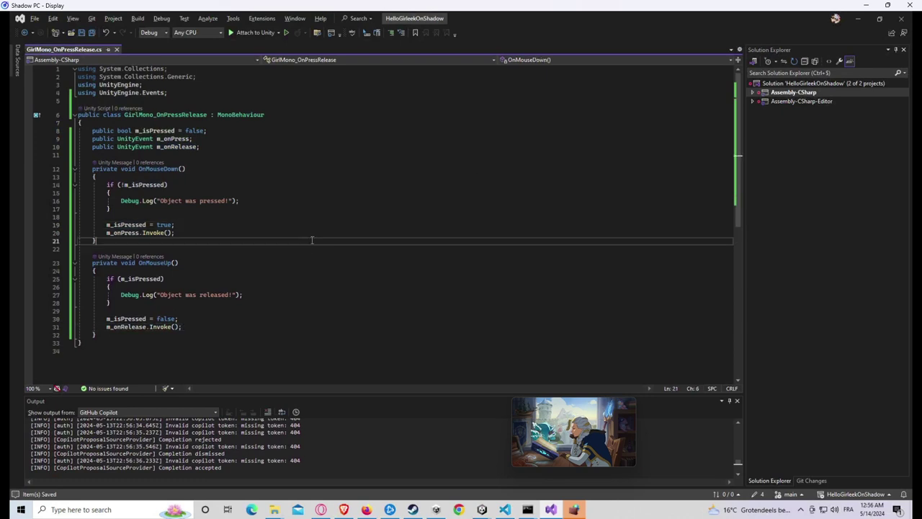
left_click(290, 278)
left_click(268, 310)
left_click(279, 271)
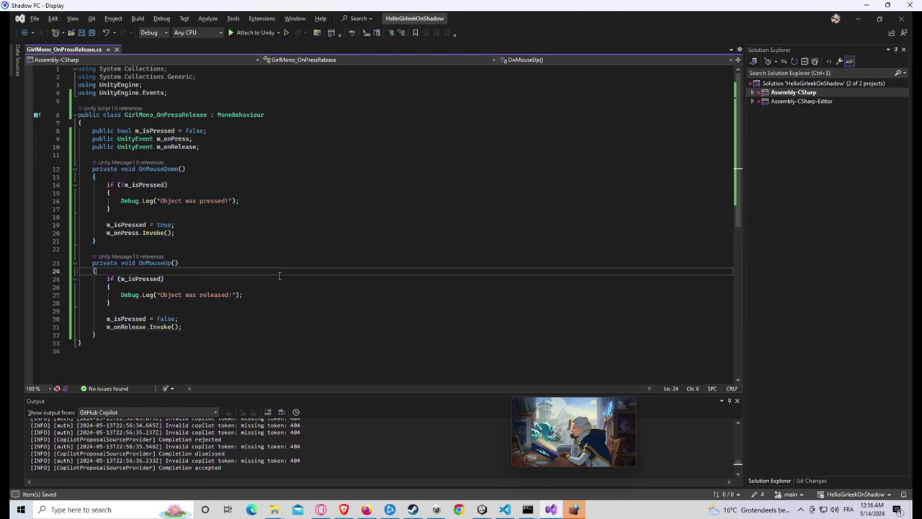
left_click(242, 249)
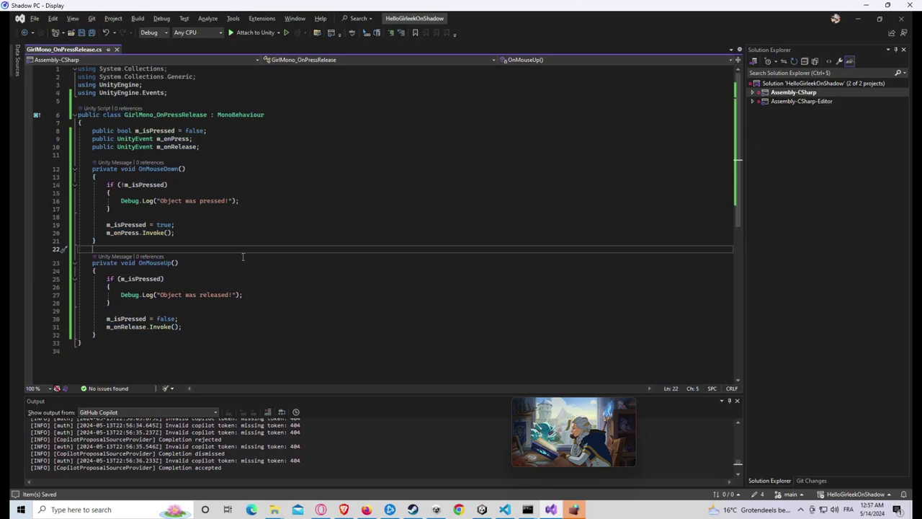
left_click(243, 263)
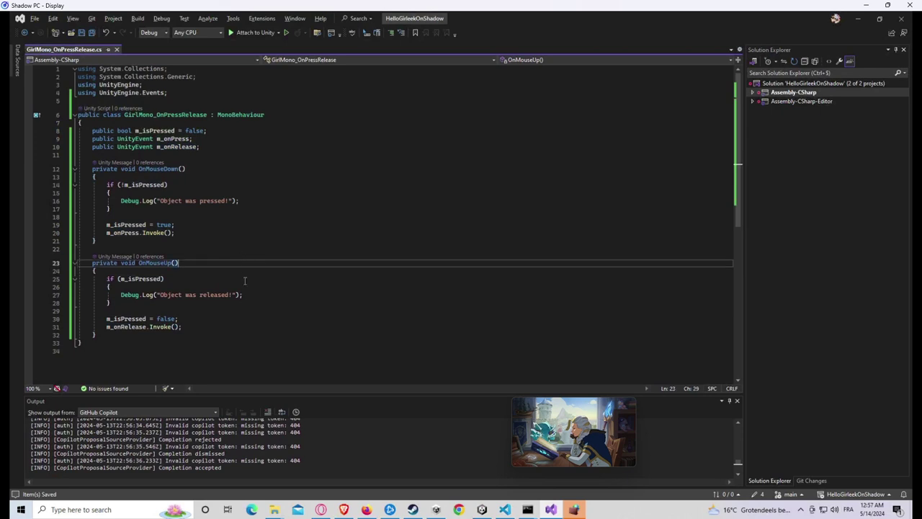
left_click(250, 319)
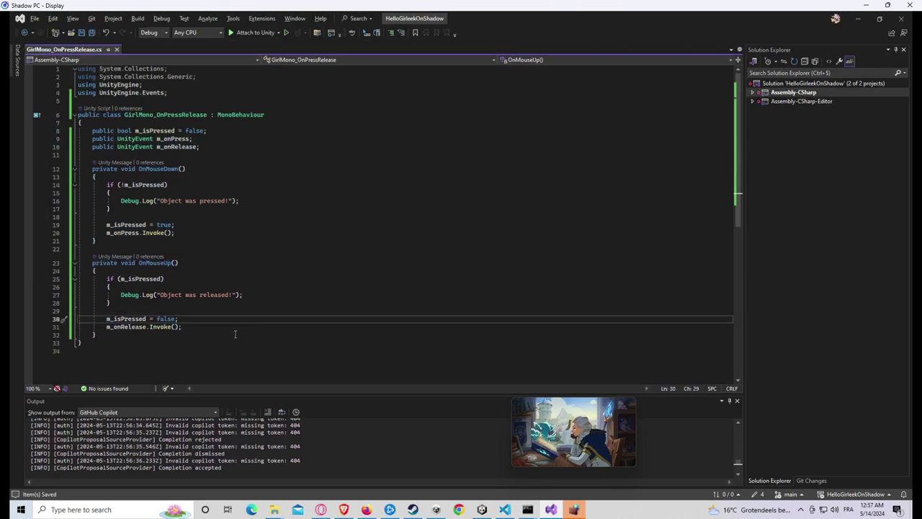
left_click(235, 334)
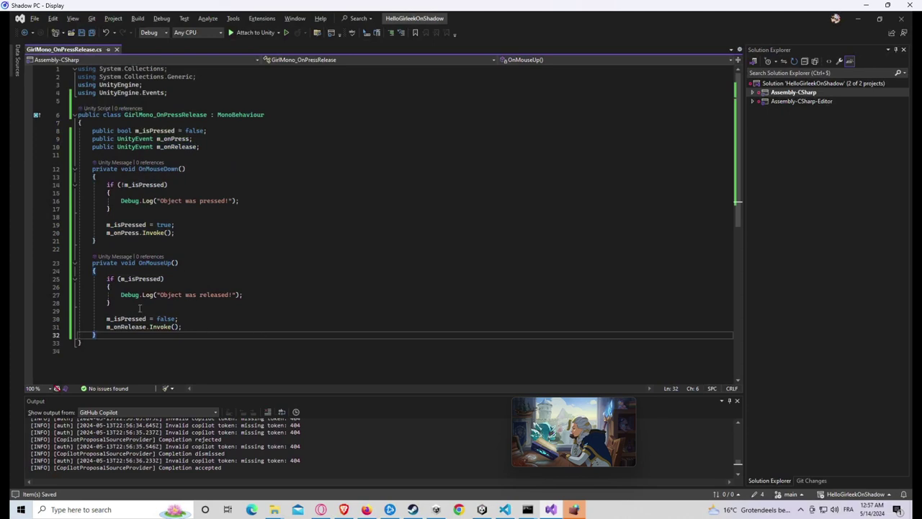
left_click(204, 233)
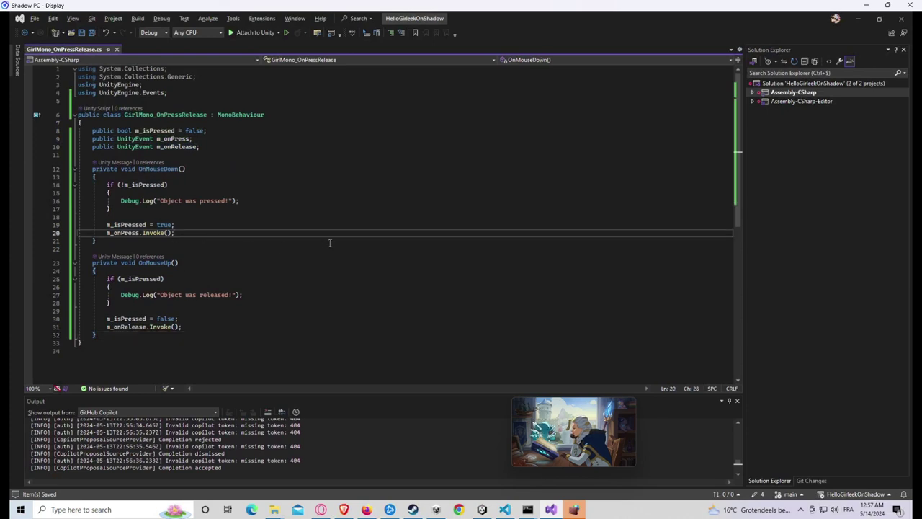
key("alt+Tab")
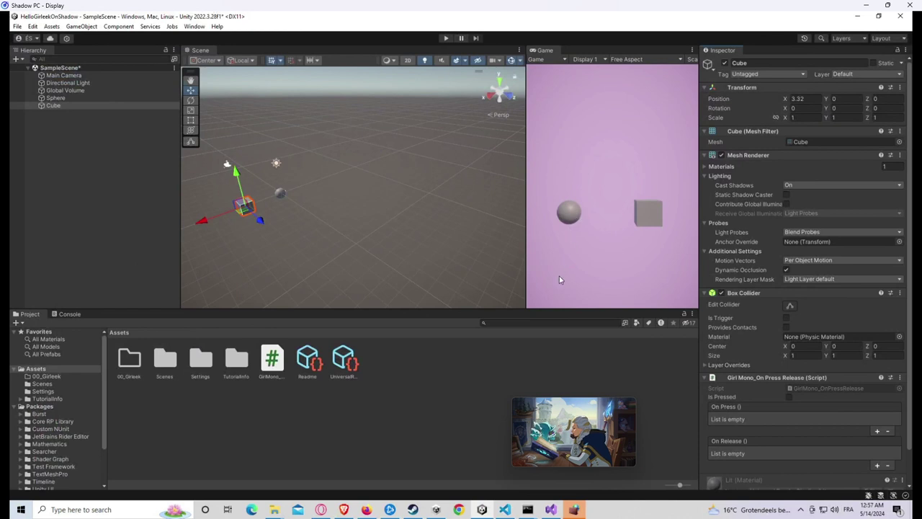
Widen the Game view, then return to the script's OnMouseUp in Visual Studio.
left_click_drag(528, 266, 411, 263)
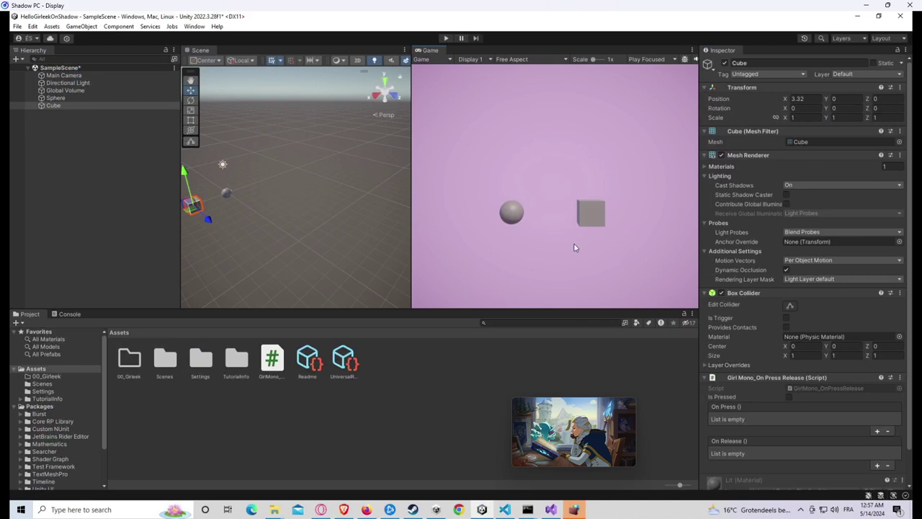
key("alt+Tab")
scroll(250, 261, "down", 3)
left_click(173, 258)
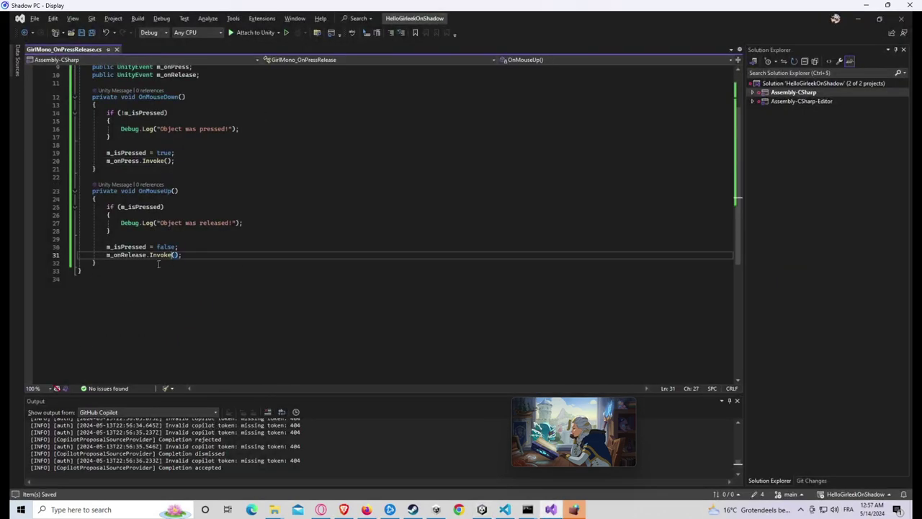
Add public void DisplayMessage(string message) whose body is Debug.Log(message).
left_click(159, 264)
key("Return")
key("Return")
type("public")
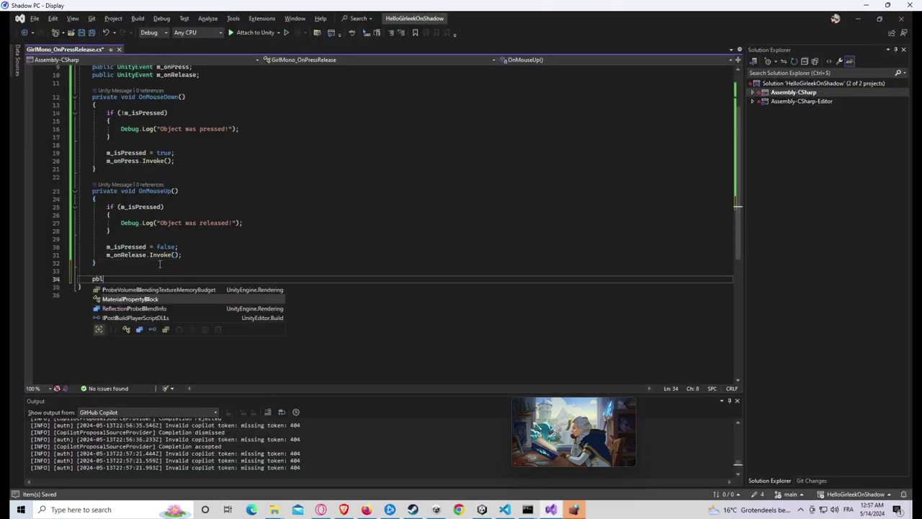
type(" void ")
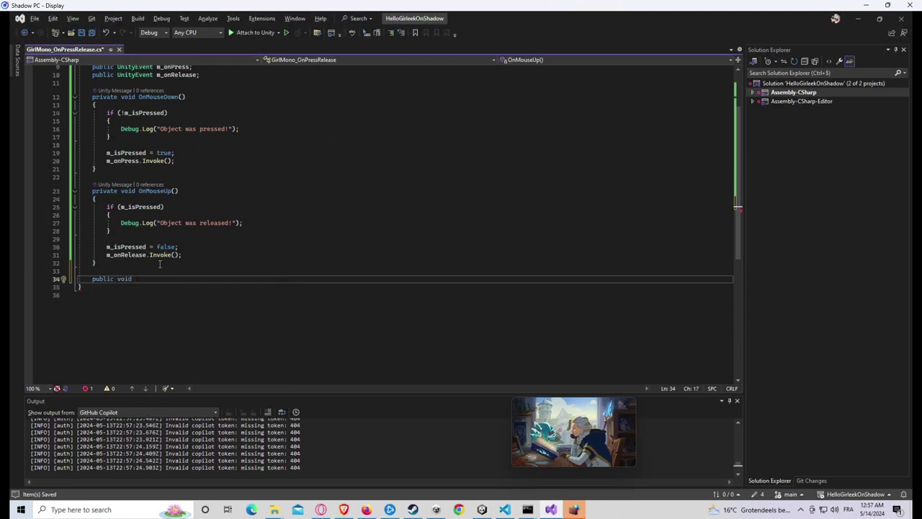
type("Displa")
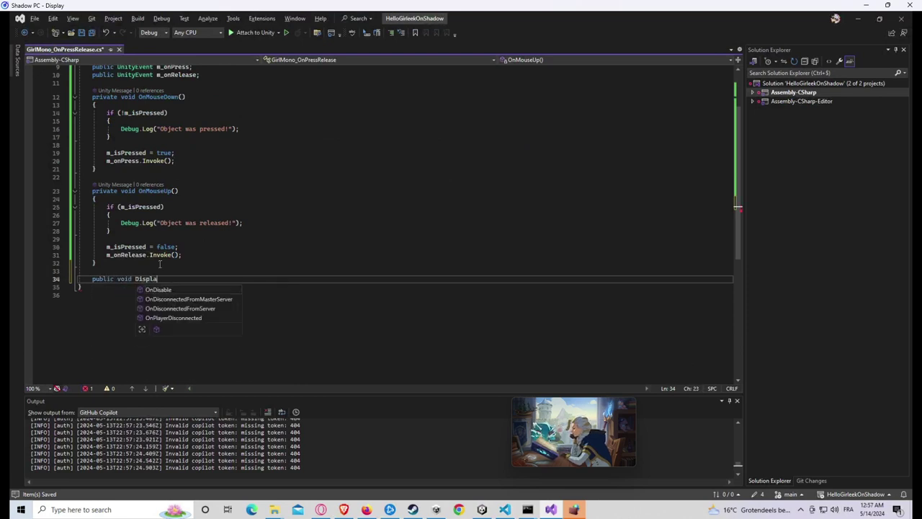
type("yMessage(")
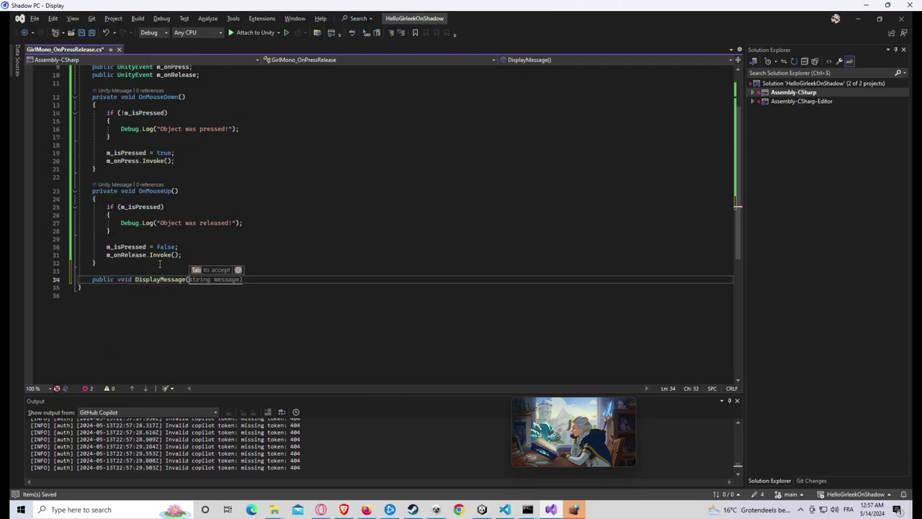
key("Tab")
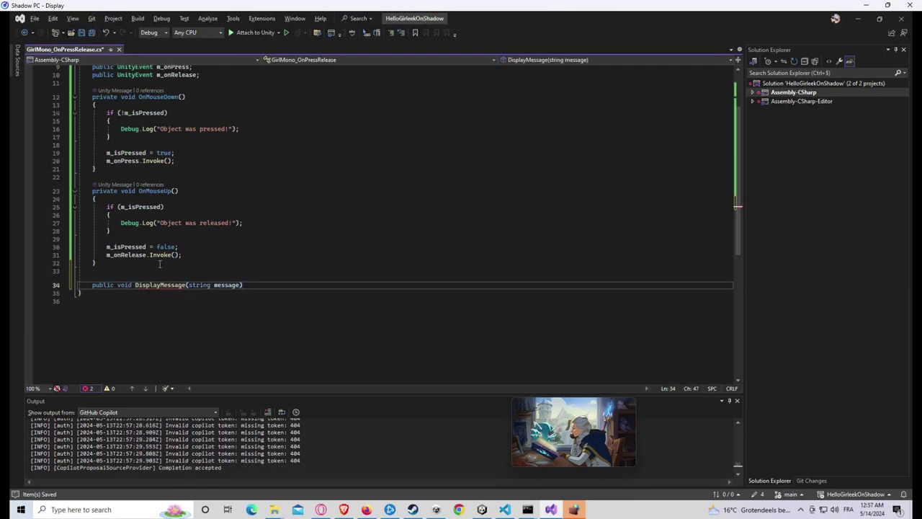
type("{")
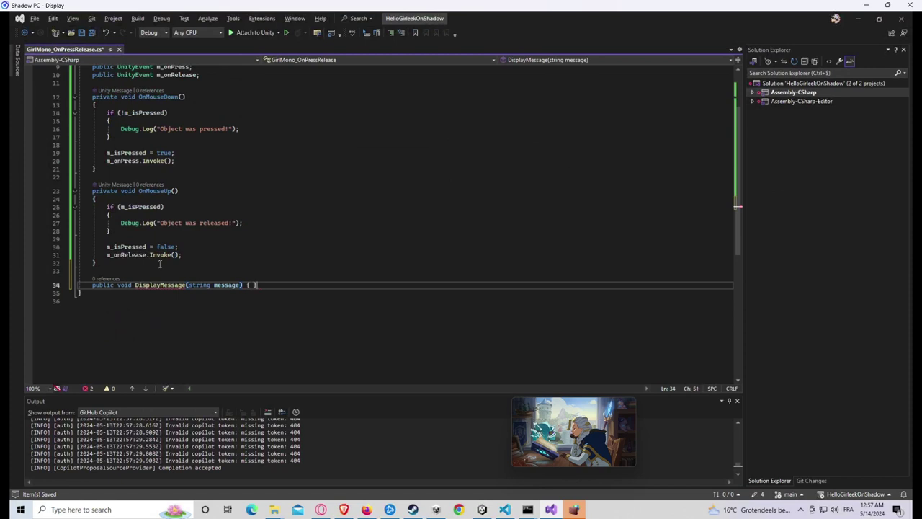
key("Return")
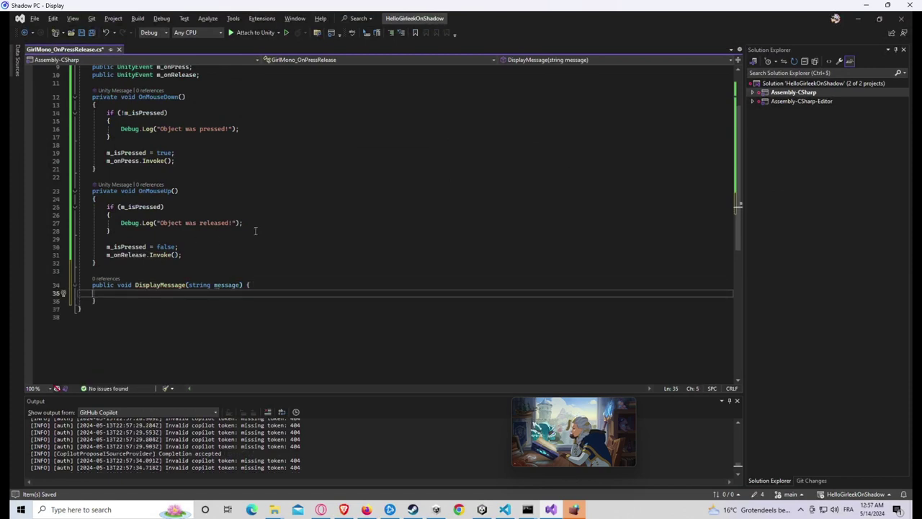
left_click_drag(255, 226, 272, 216)
key("ctrl+c")
left_click(250, 286)
key("ctrl+v")
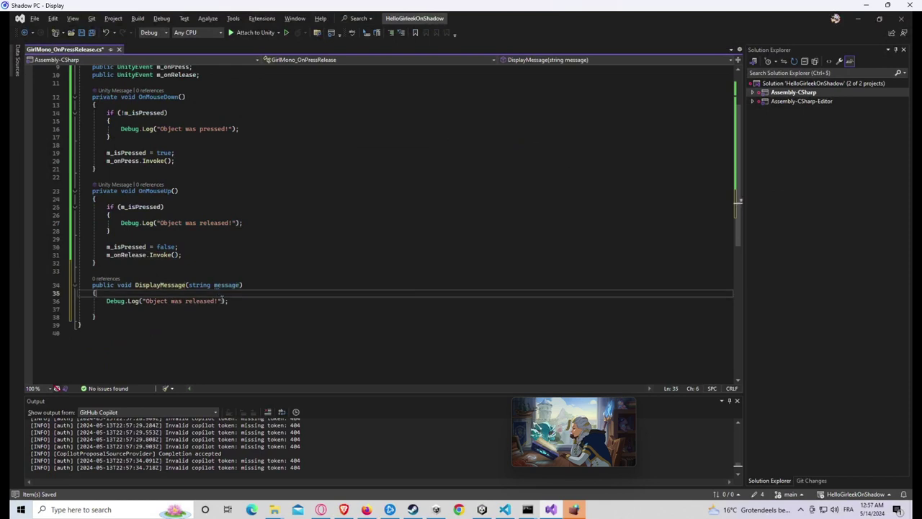
left_click_drag(220, 301, 143, 302)
type("message")
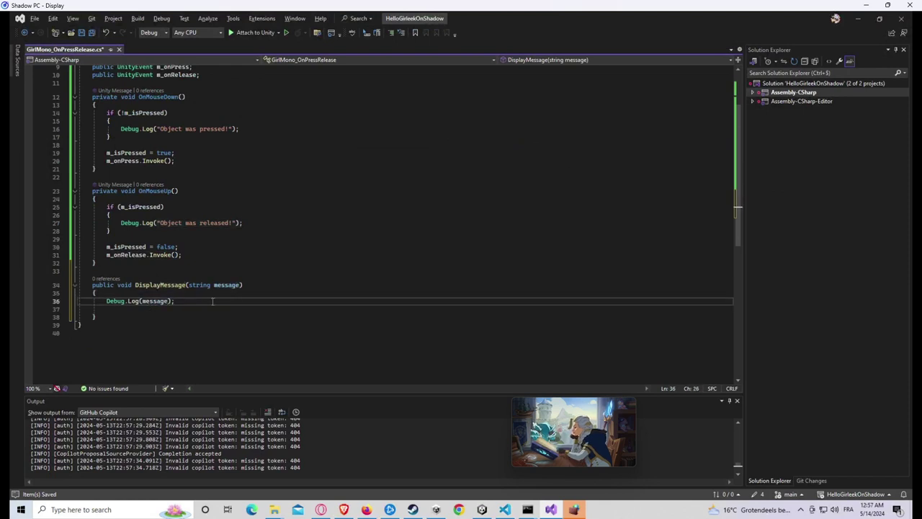
Delete the press and release if-log blocks from OnMouseDown and OnMouseUp, then save.
left_click_drag(120, 230, 93, 207)
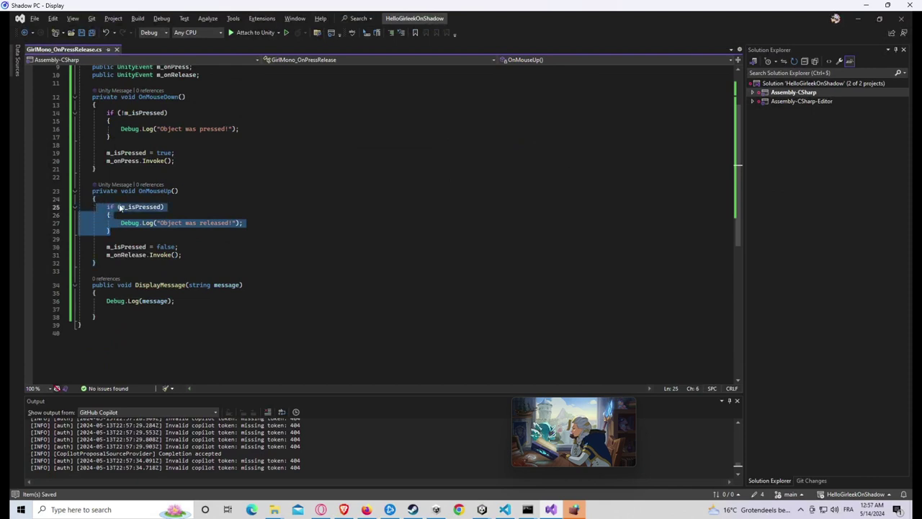
key("Delete")
left_click_drag(110, 137, 102, 114)
key("Delete")
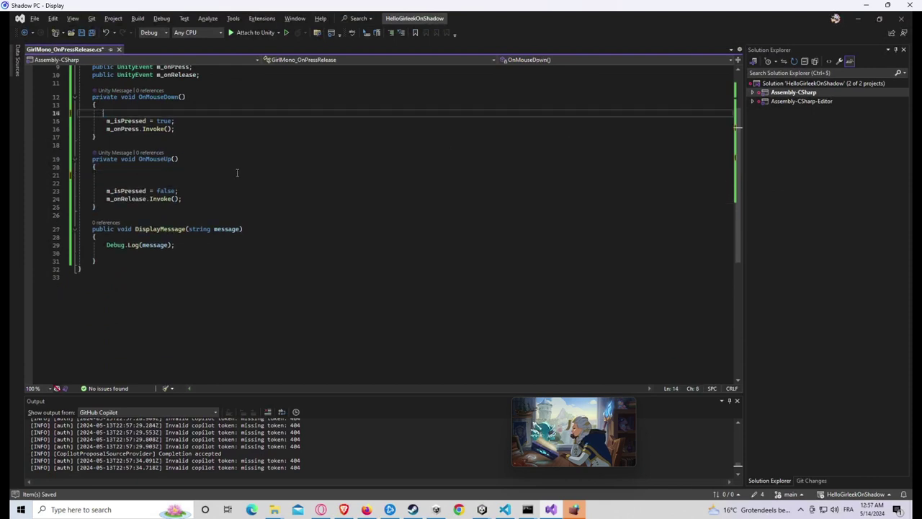
left_click(258, 177)
key("ctrl+s")
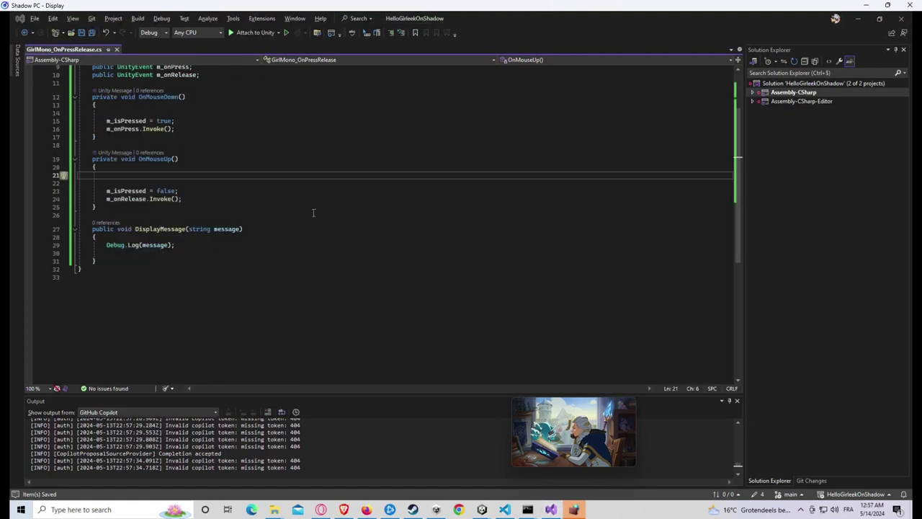
left_click(314, 207)
key("alt+Tab")
key("Escape")
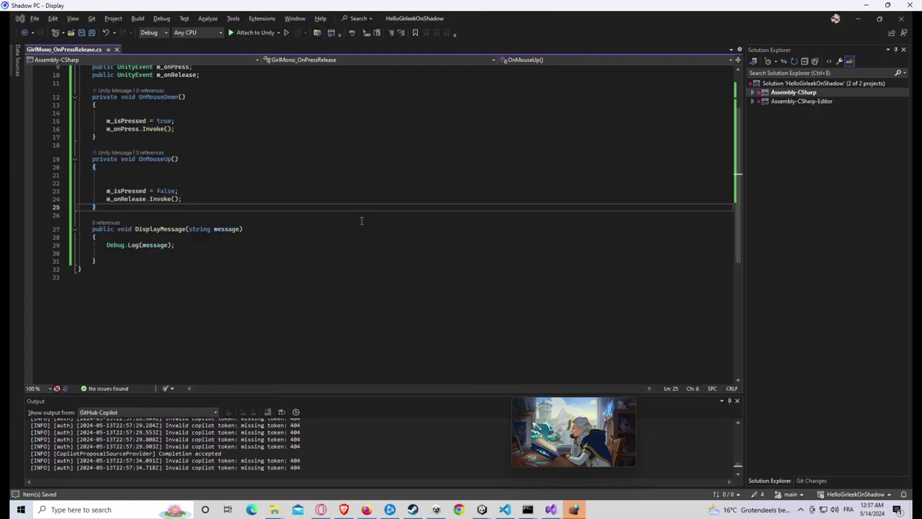
Add an On Press listener on the Cube calling GirlMono_OnPressRelease.DisplayMessage.
key("alt+Tab")
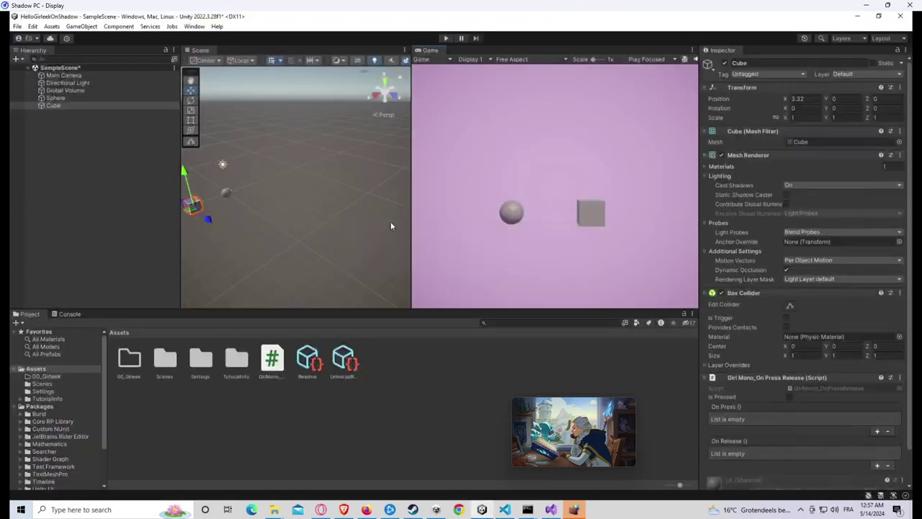
left_click(878, 431)
scroll(761, 393, "down", 2)
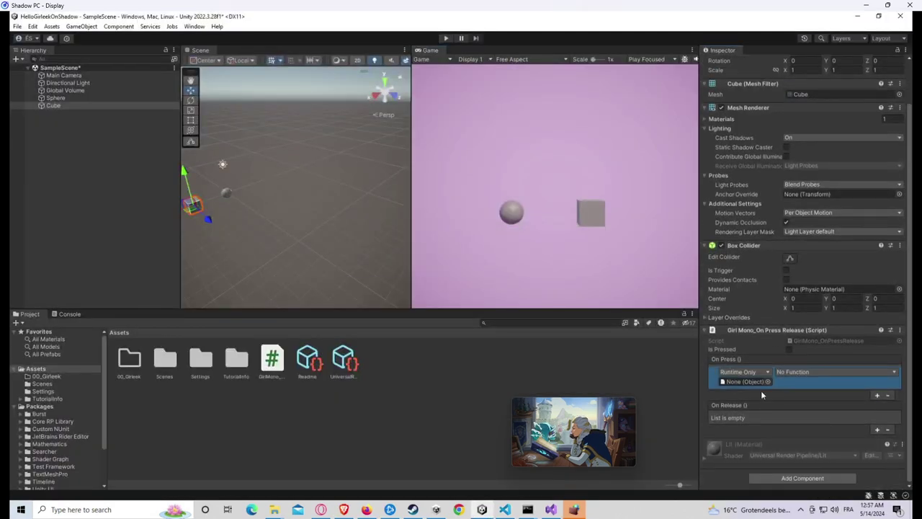
left_click_drag(749, 336, 745, 381)
left_click(800, 371)
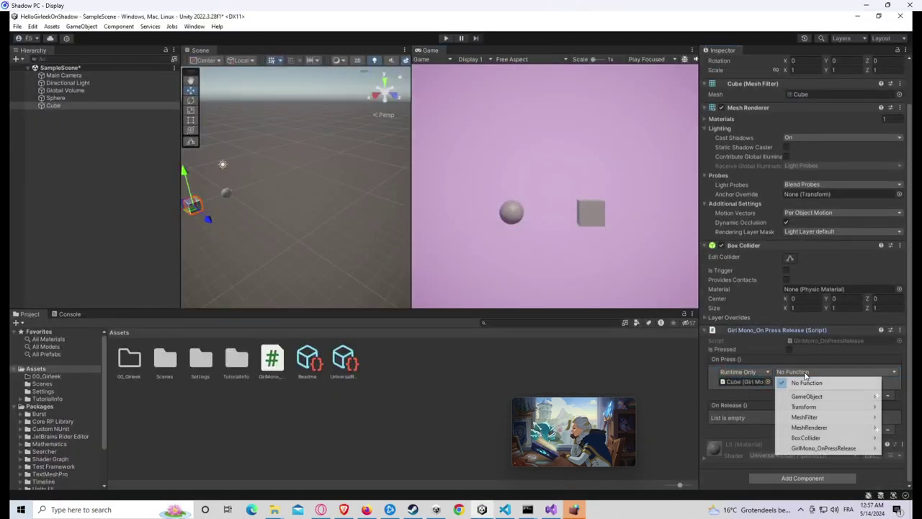
mouse_move(821, 447)
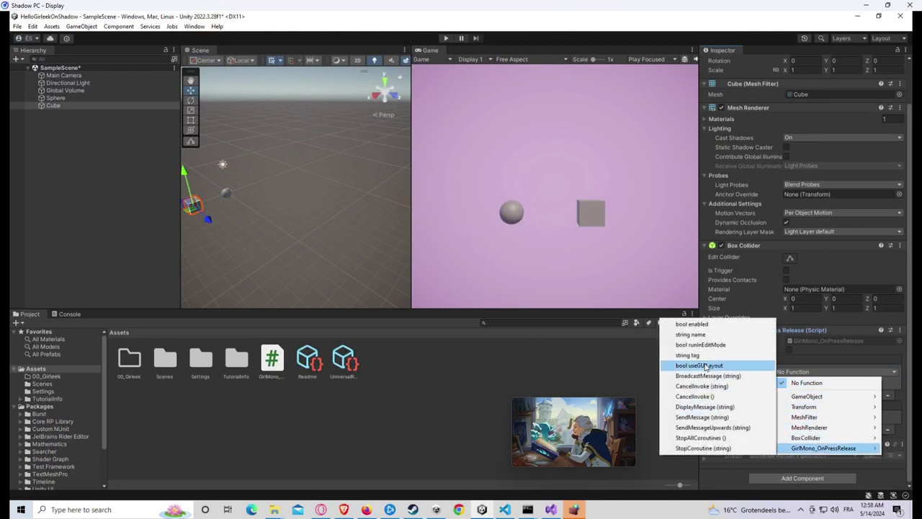
left_click(705, 408)
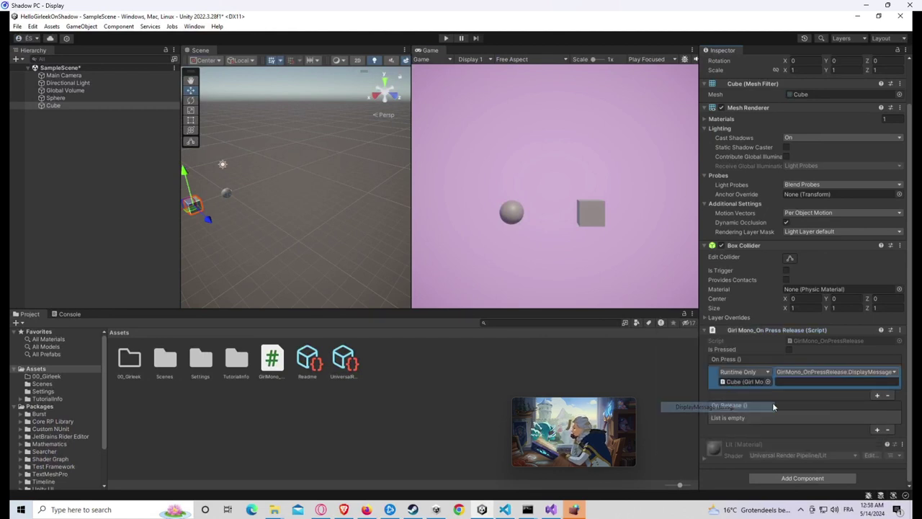
Add an On Release entry targeting the Cube's script and dock the Console in its own panel.
left_click(877, 429)
left_click_drag(749, 332, 751, 427)
left_click_drag(70, 314, 644, 374)
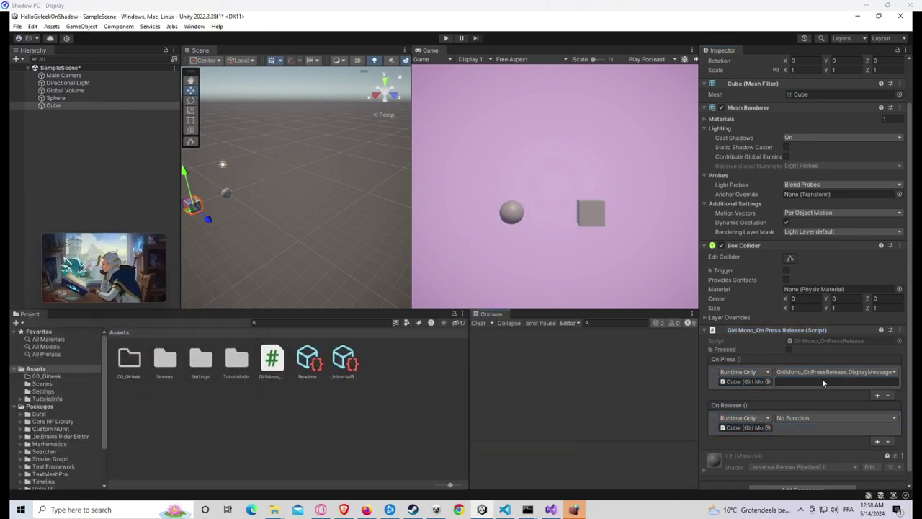
left_click(821, 418)
mouse_move(835, 418)
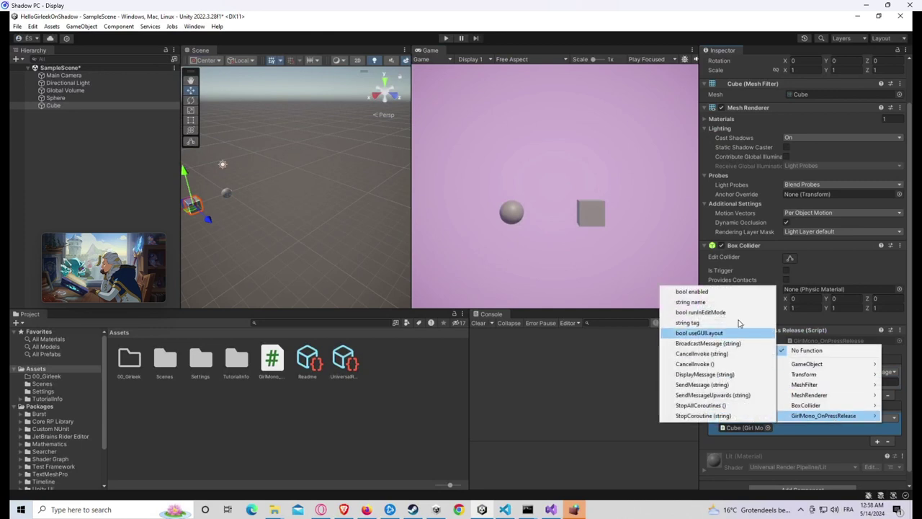
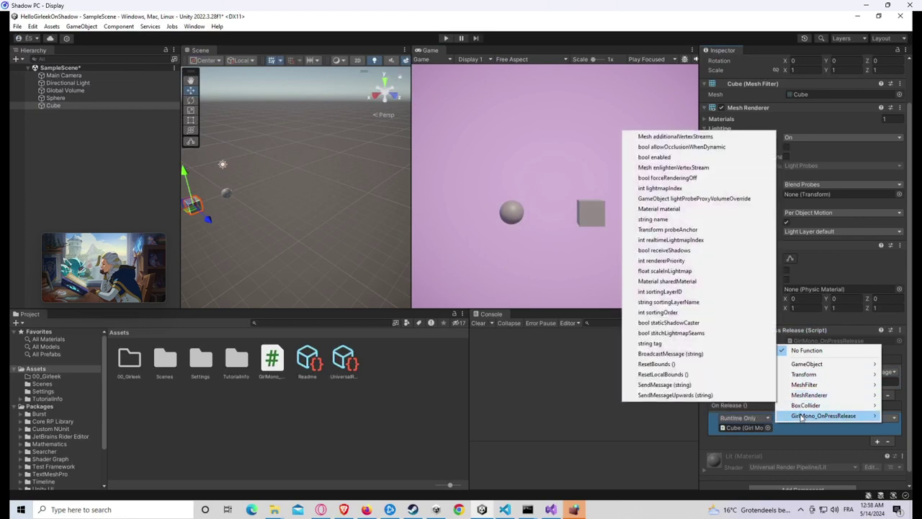
Set On Release to GirlMono_OnPressRelease.DisplayMessage and enter trial values 105 and 200.
left_click(712, 378)
left_click(798, 382)
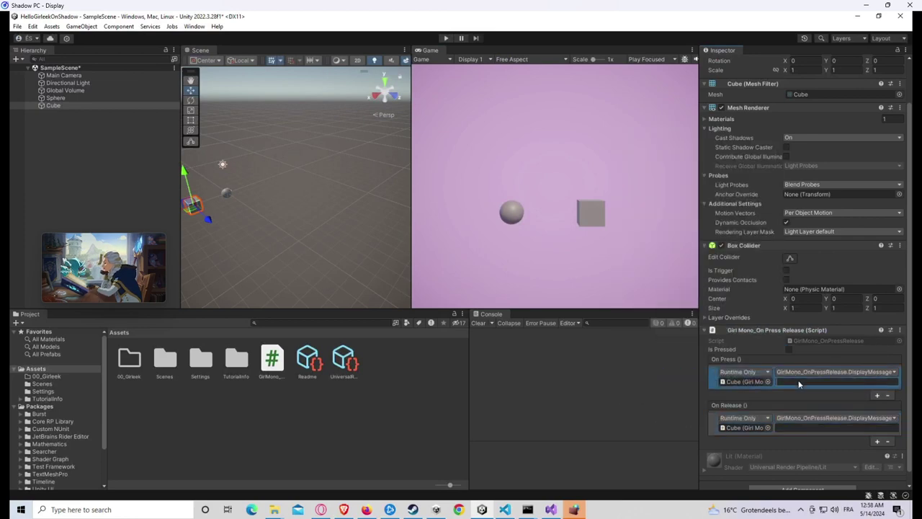
type("A")
left_click(794, 425)
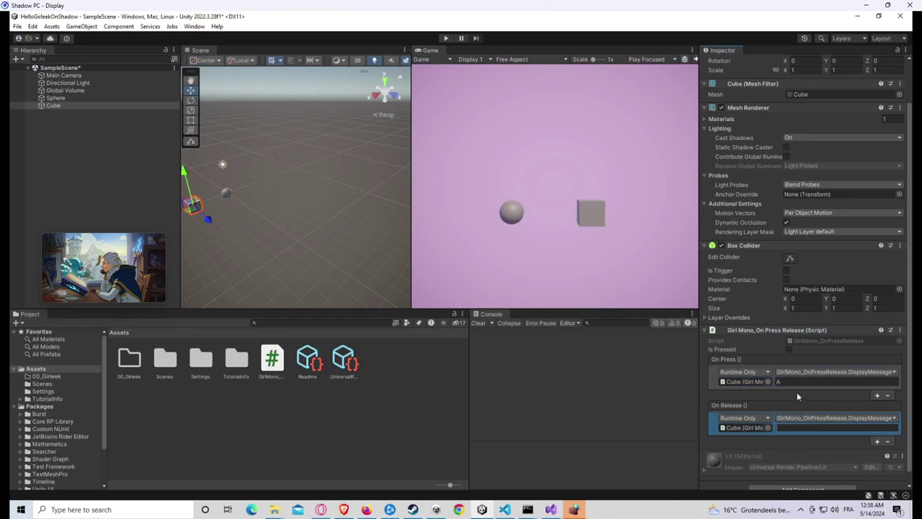
left_click(800, 382)
left_click(788, 426)
type("A105")
left_click(788, 381)
type("200")
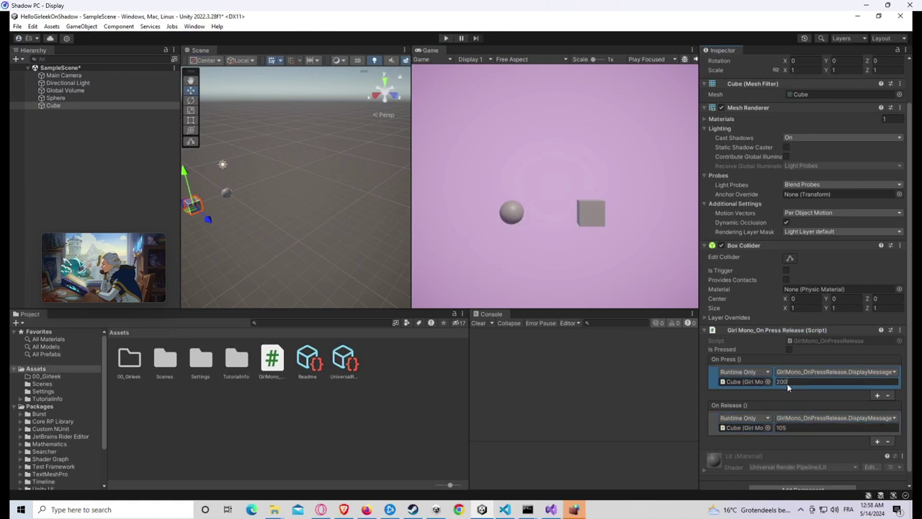
left_click(657, 391)
Change the On Press message to 101 and the On Release message to 201.
left_click(791, 380)
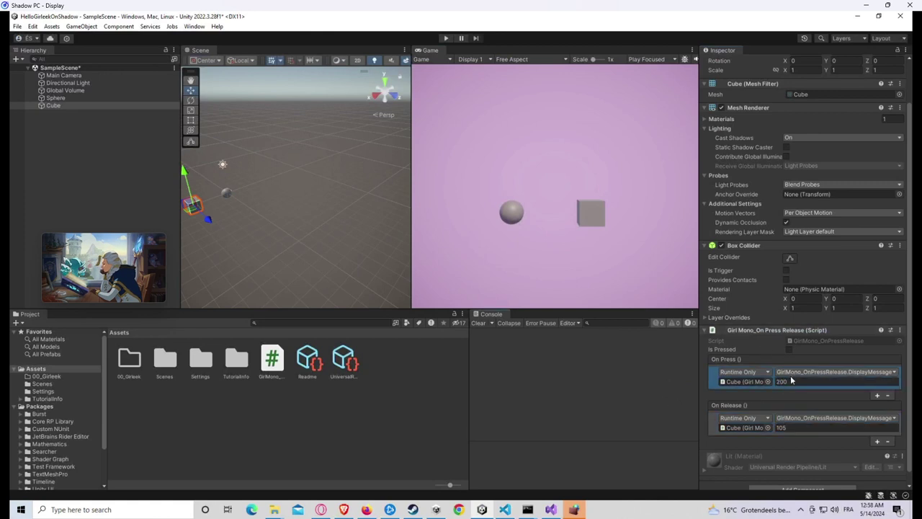
left_click(792, 380)
type("101")
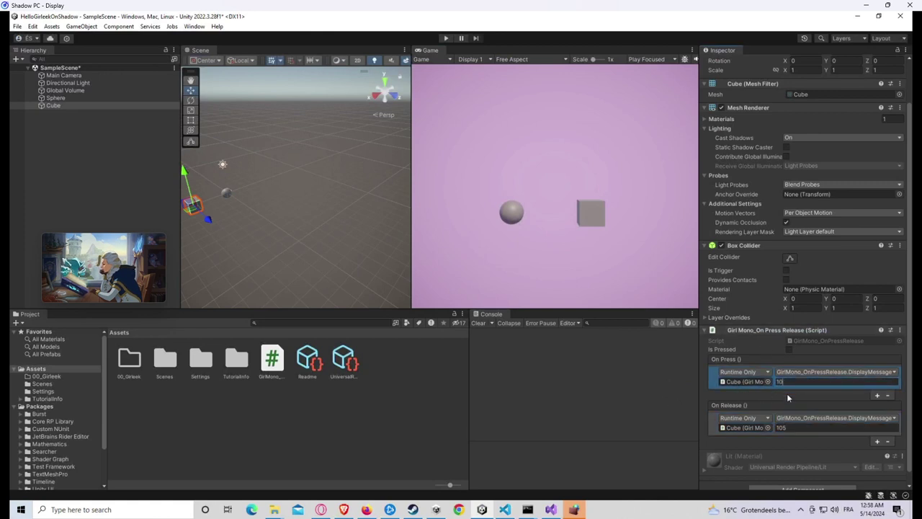
left_click(758, 427)
type("20")
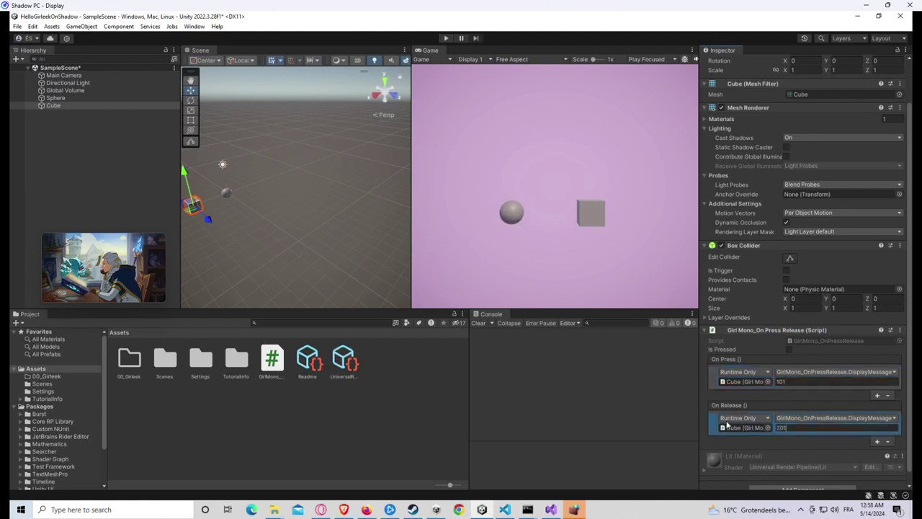
type("1")
left_click(725, 391)
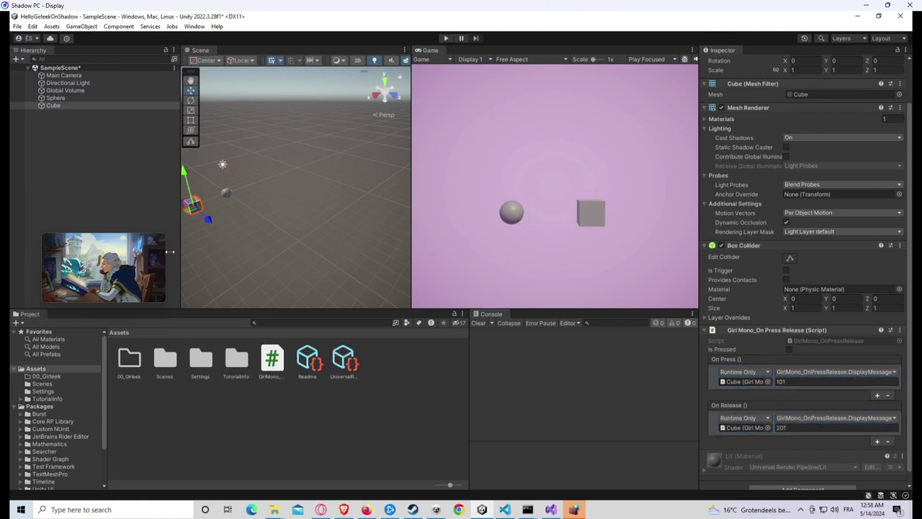
left_click_drag(163, 253, 186, 388)
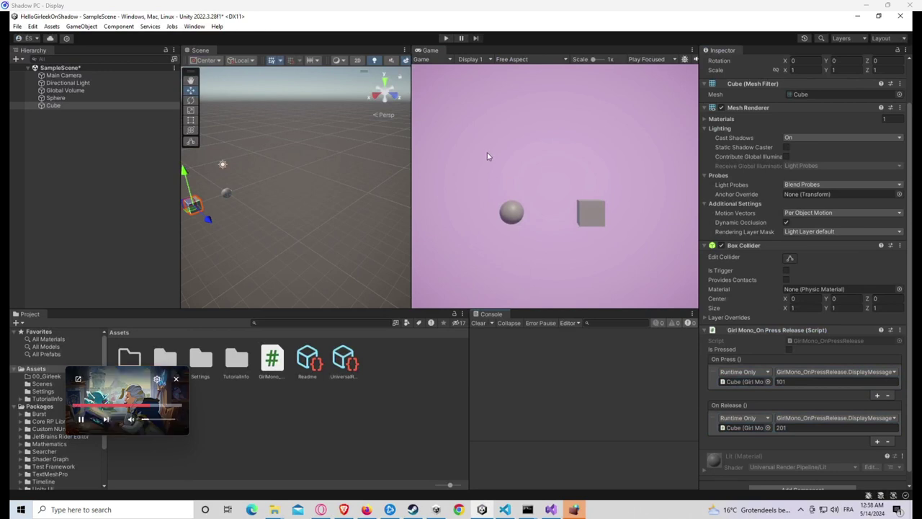
Play the scene, click the cube repeatedly to log 101 and 201, then stop playing.
left_click(445, 38)
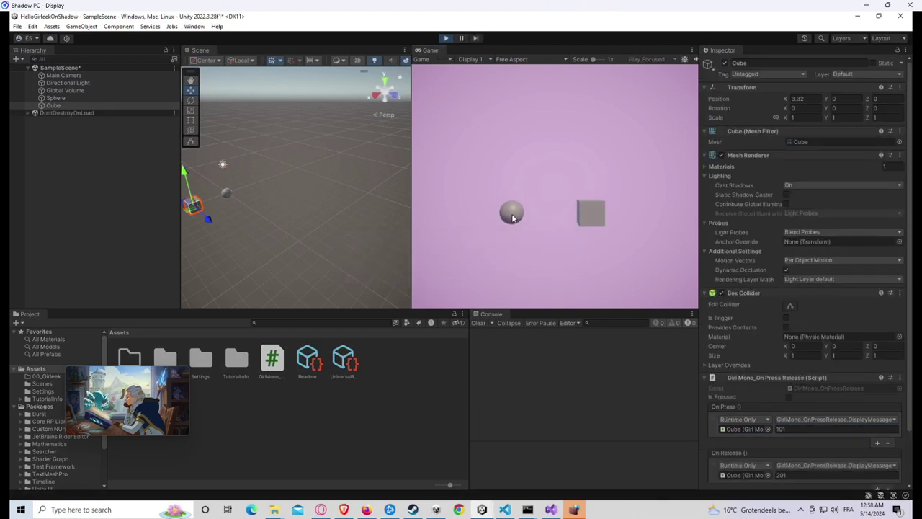
left_click(590, 213)
left_click(590, 214)
left_click(590, 214)
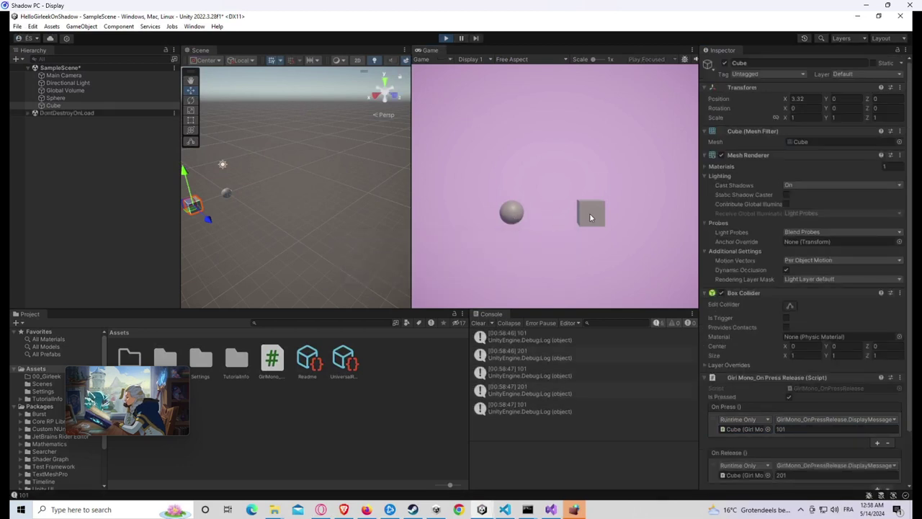
left_click(590, 217)
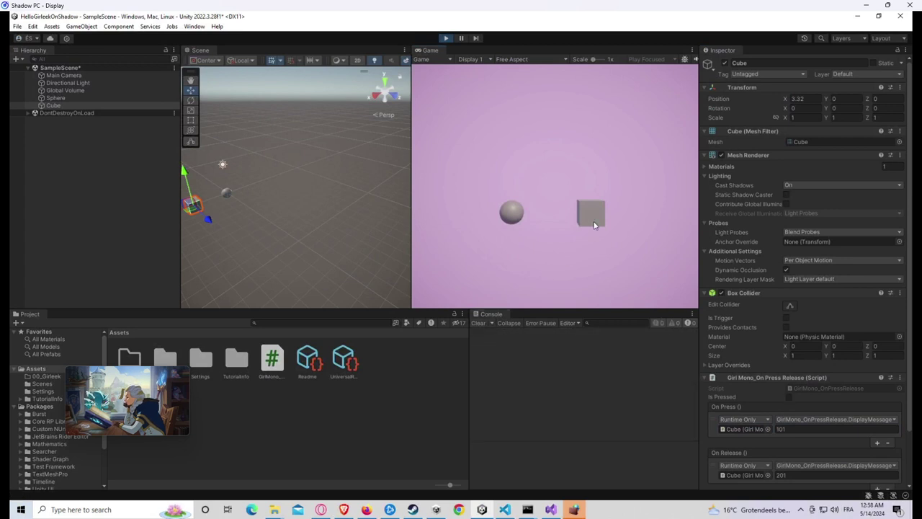
left_click(593, 224)
left_click(593, 223)
left_click(594, 225)
left_click(594, 225)
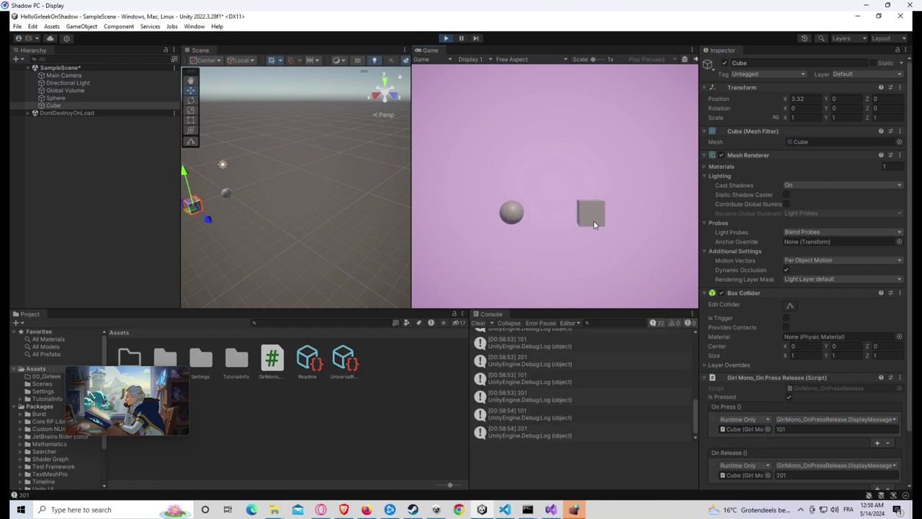
left_click(595, 224)
left_click(594, 225)
left_click(594, 225)
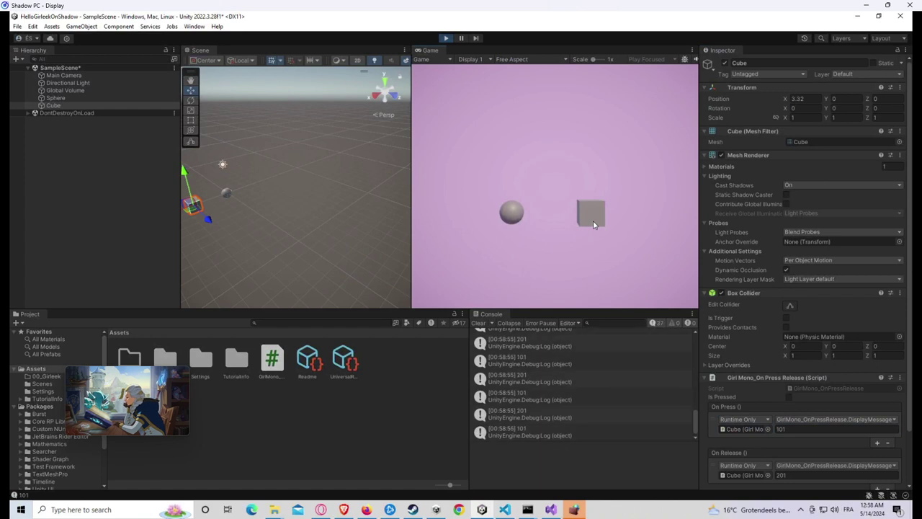
left_click(594, 225)
left_click(594, 225)
left_click(594, 225)
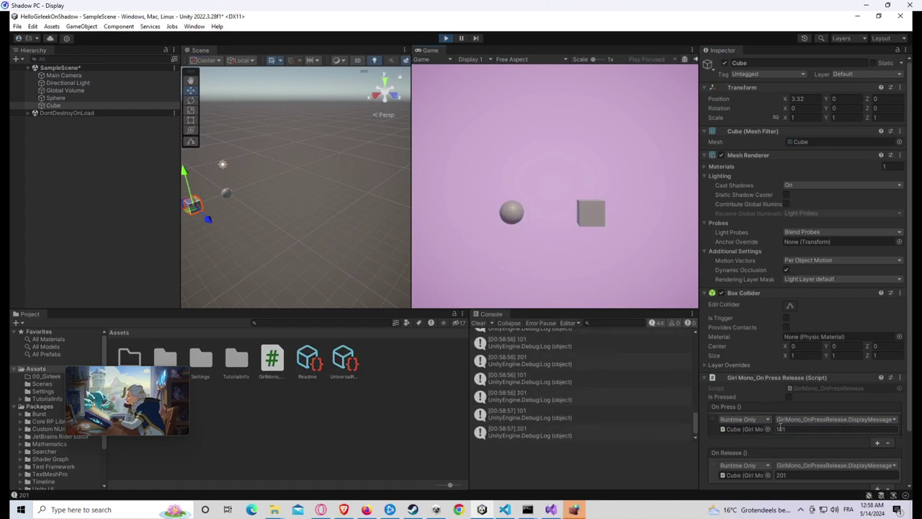
left_click(446, 39)
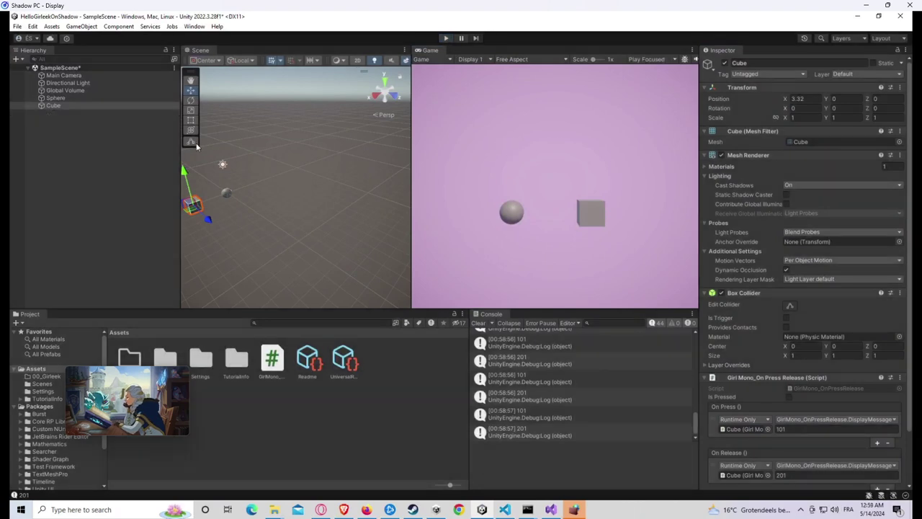
left_click(128, 154)
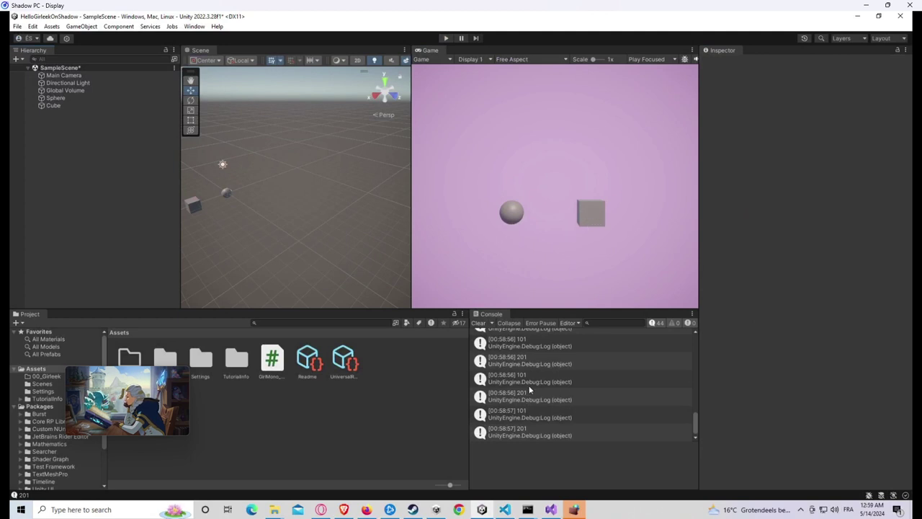
Create an empty GameObject in the Hierarchy named 'Send UDP Integer To Server Local UDP'.
right_click(73, 159)
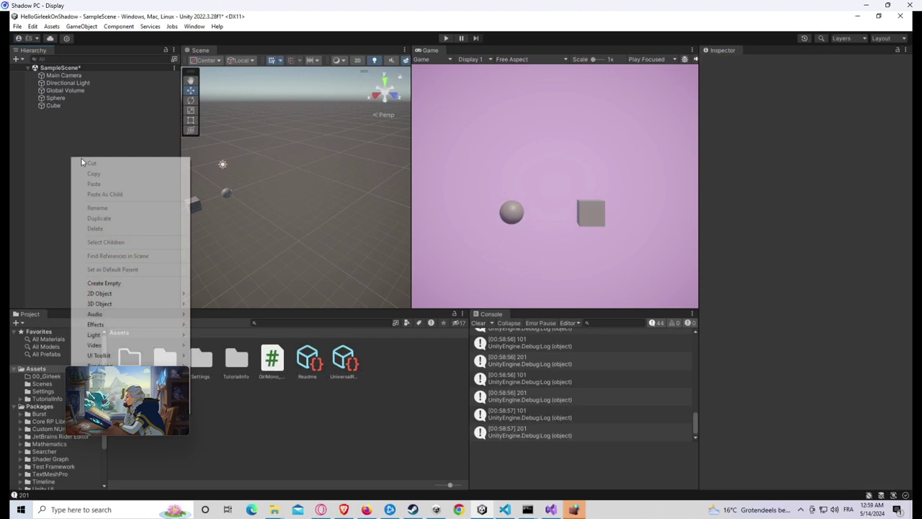
left_click(127, 280)
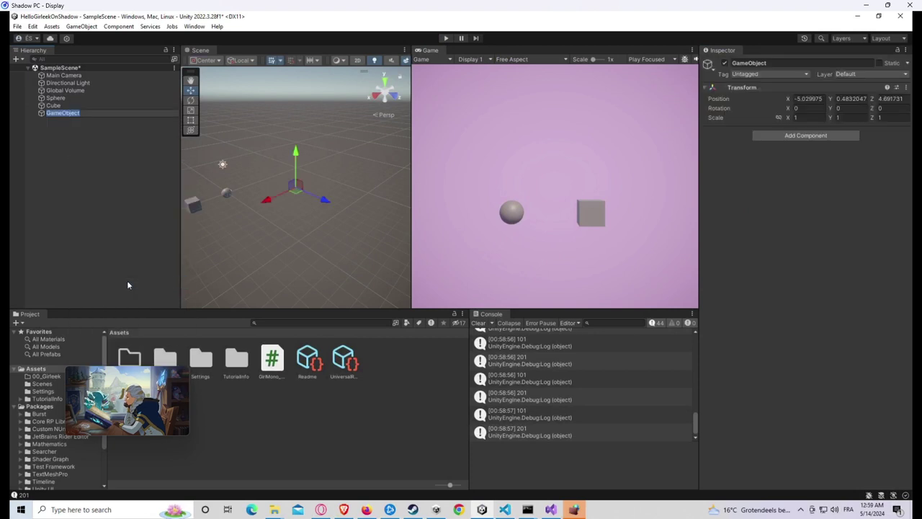
type("Se")
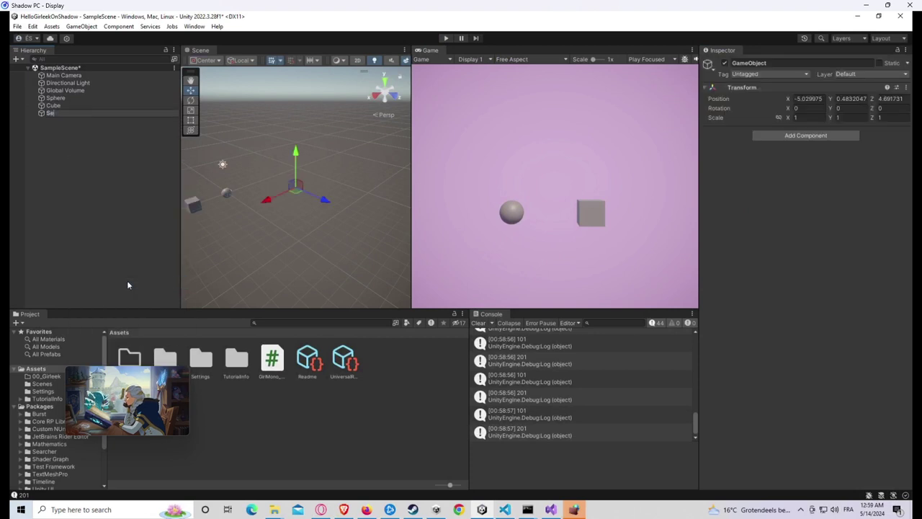
type("nd")
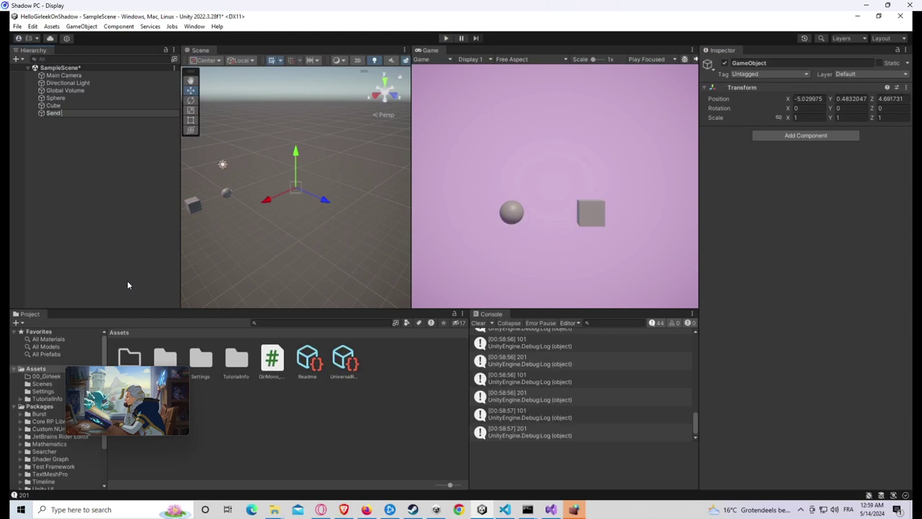
type(" UDP")
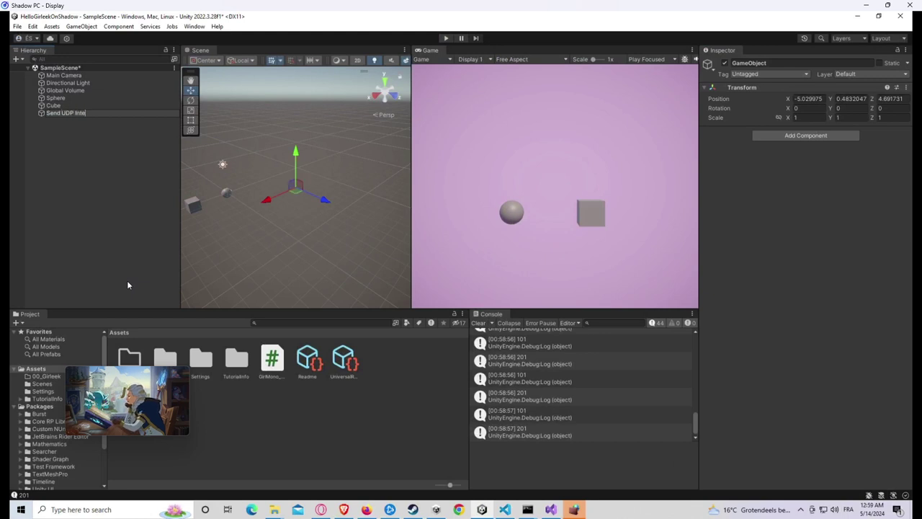
type(" Integer To Ser")
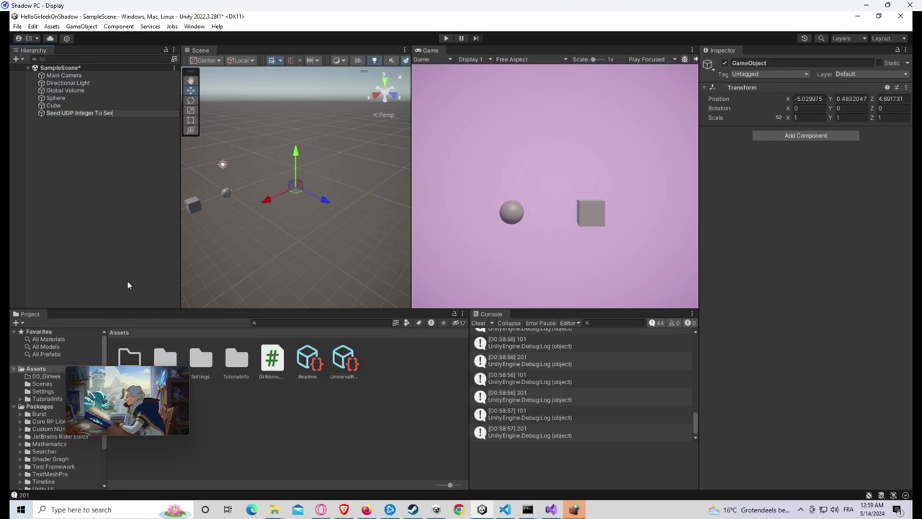
type("ver Local UDP")
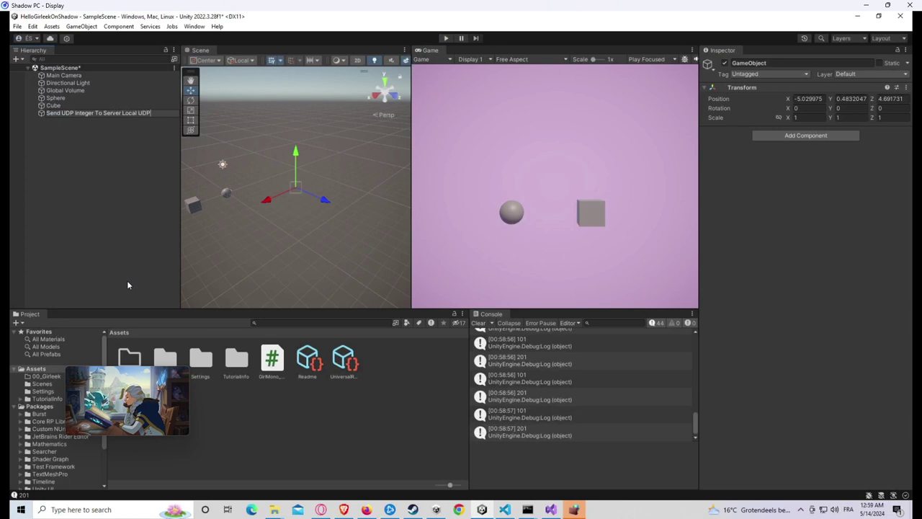
key("Return")
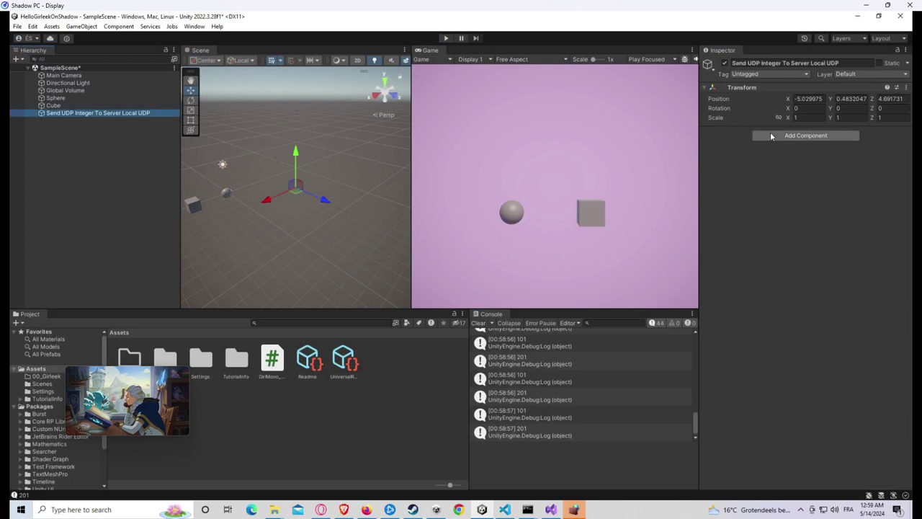
Create and attach the new script GirlMono_SendIntegerOnUDP through Add Component.
left_click(771, 133)
type("Girl")
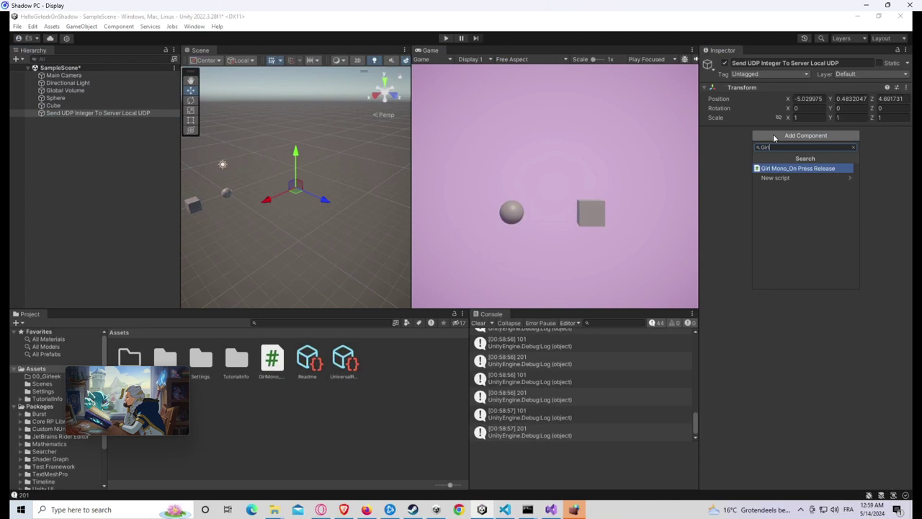
type("Mono_Send")
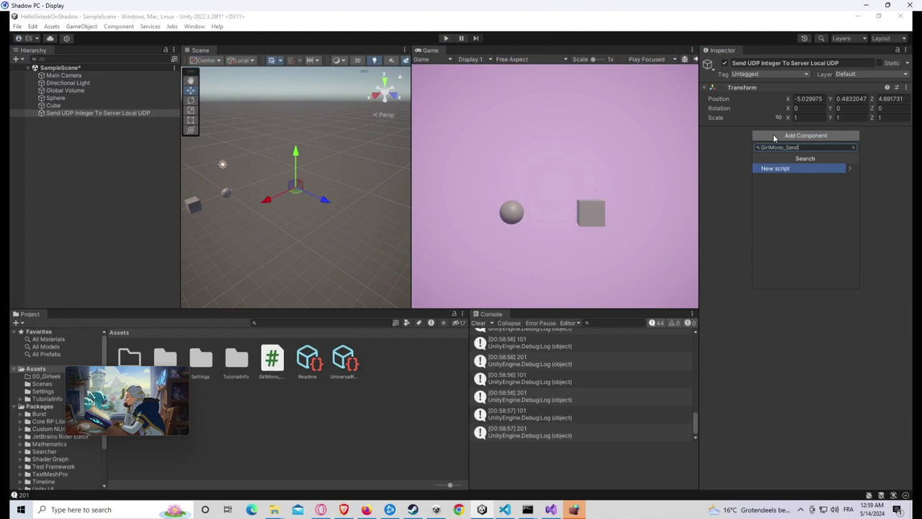
type("Integer")
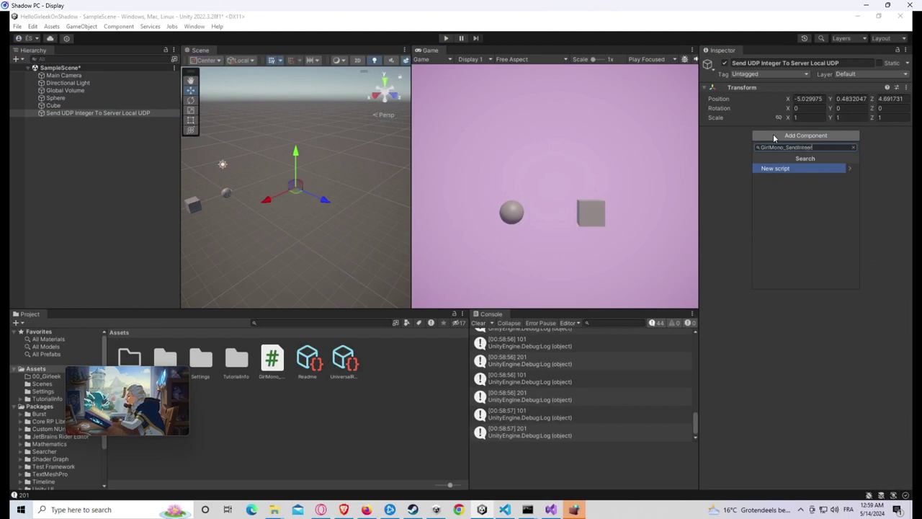
type("r")
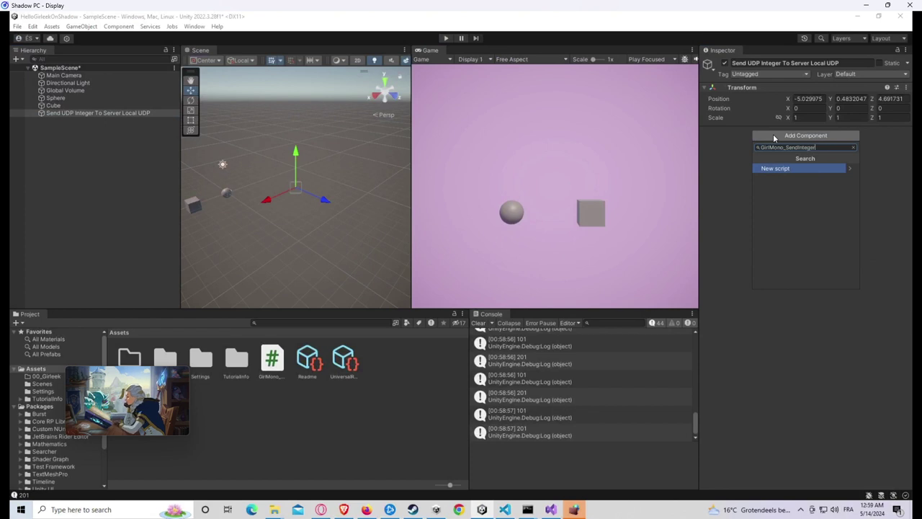
type("OnUDP")
key("Return")
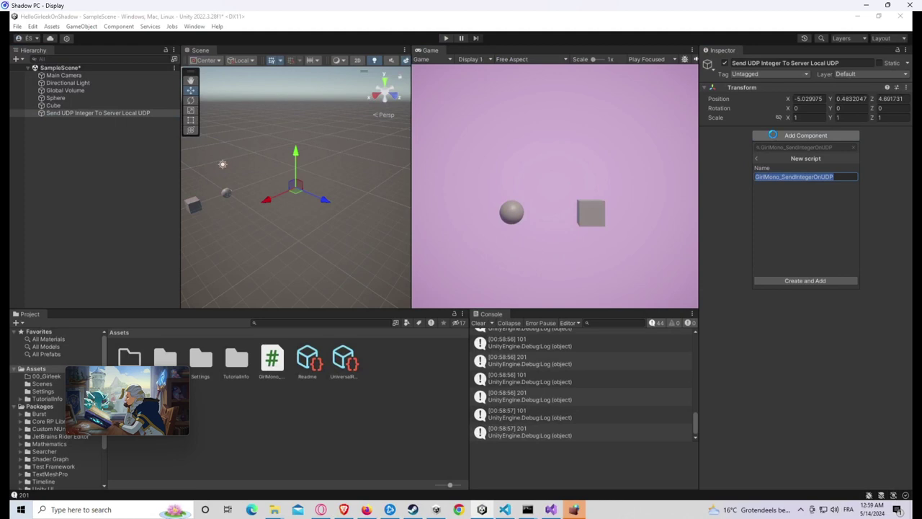
key("Return")
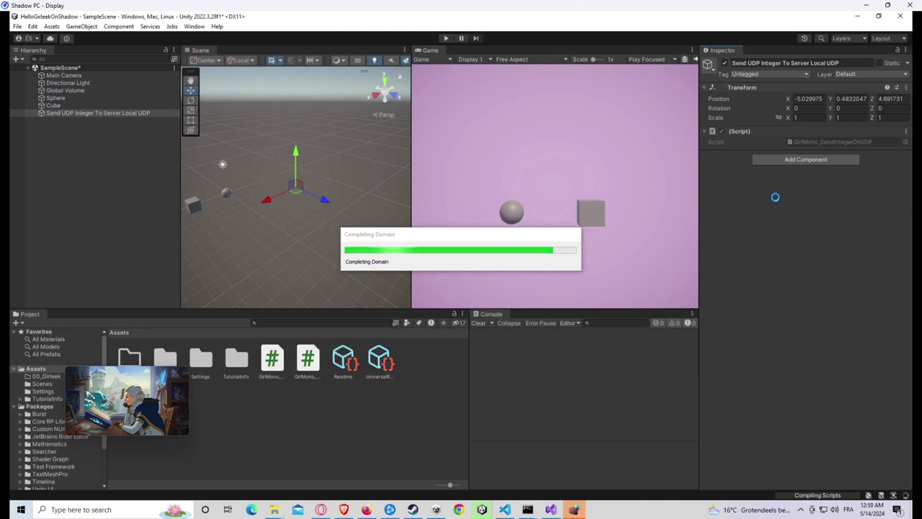
left_click(817, 144)
Open GirlMono_SendIntegerOnUDP.cs in Visual Studio, add a blank line after Update, then switch to Brave.
double_click(818, 146)
left_click(342, 222)
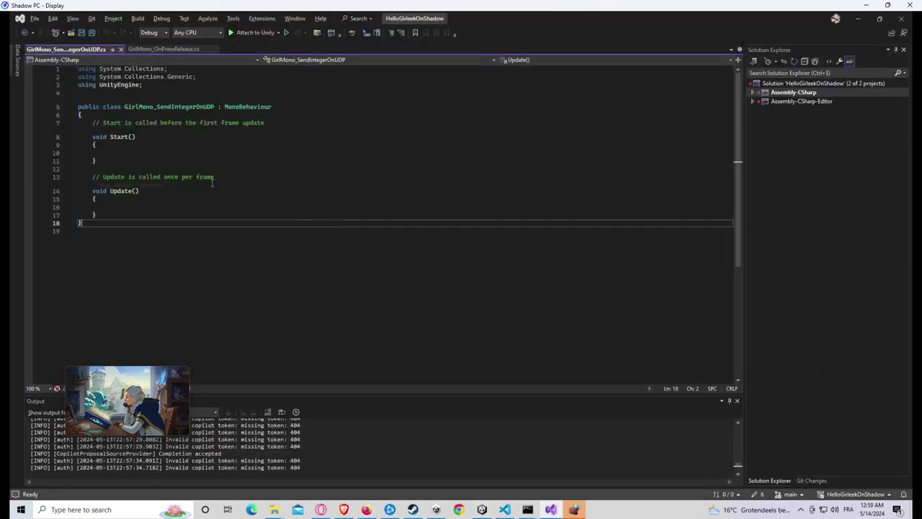
left_click(258, 180)
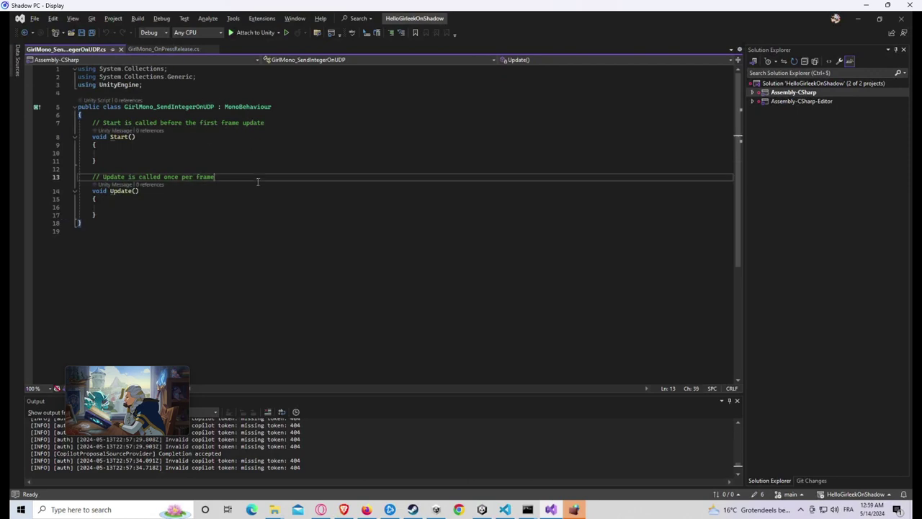
left_click(193, 215)
key("Return")
key("Return")
key("Return")
key("Up")
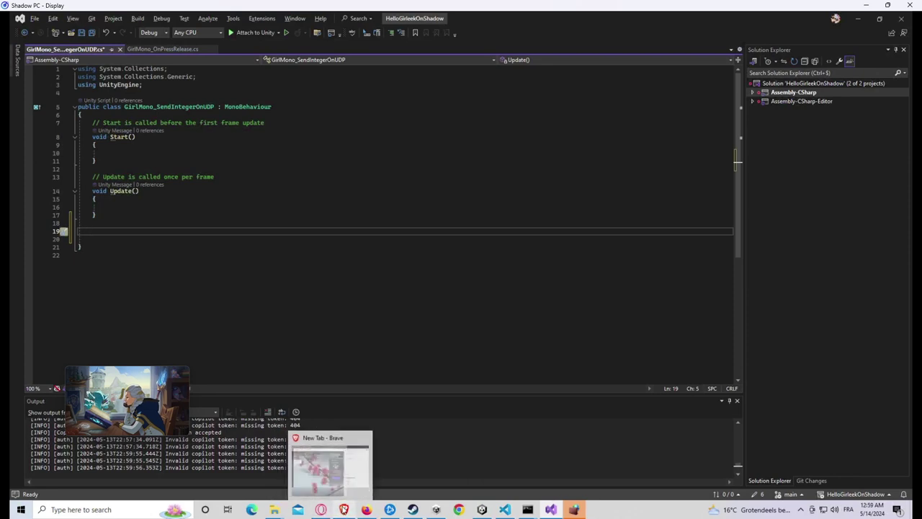
left_click(326, 510)
Replace the address bar text with 'tamper monkey' without submitting it.
key("ctrl+a")
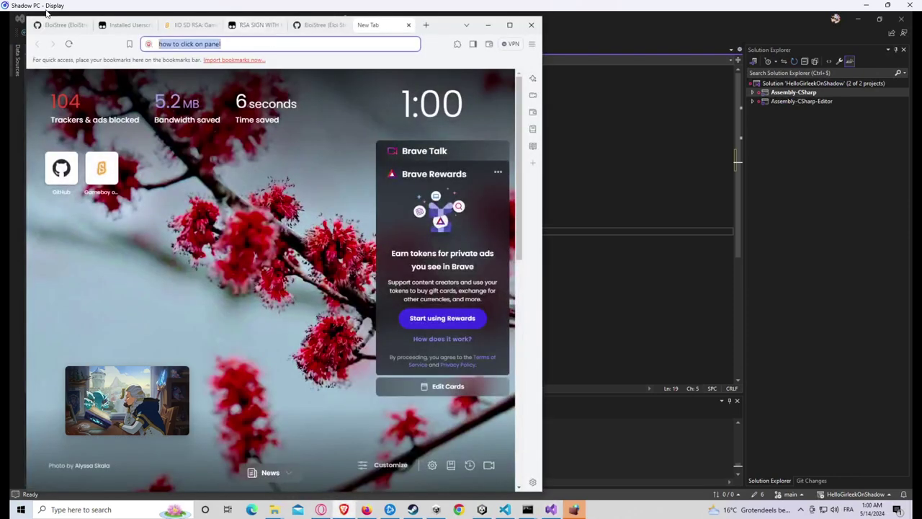
type("tamper monkey")
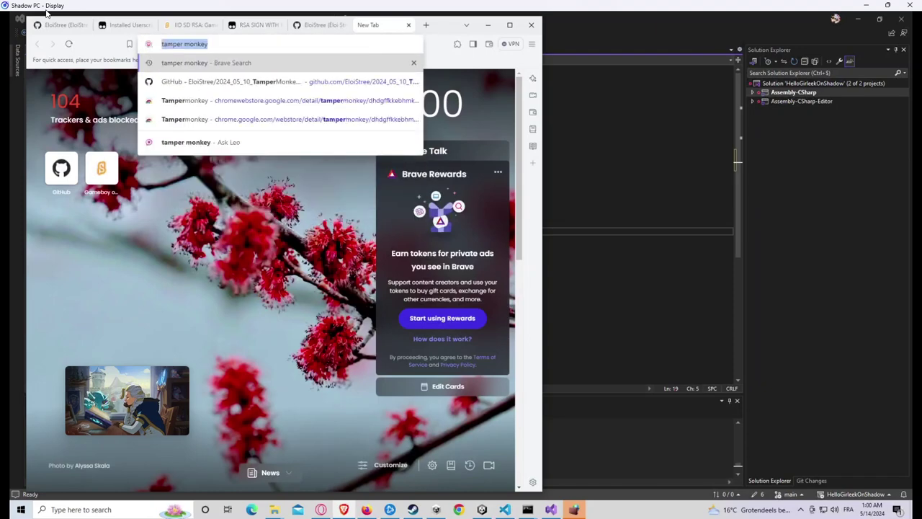
key("End")
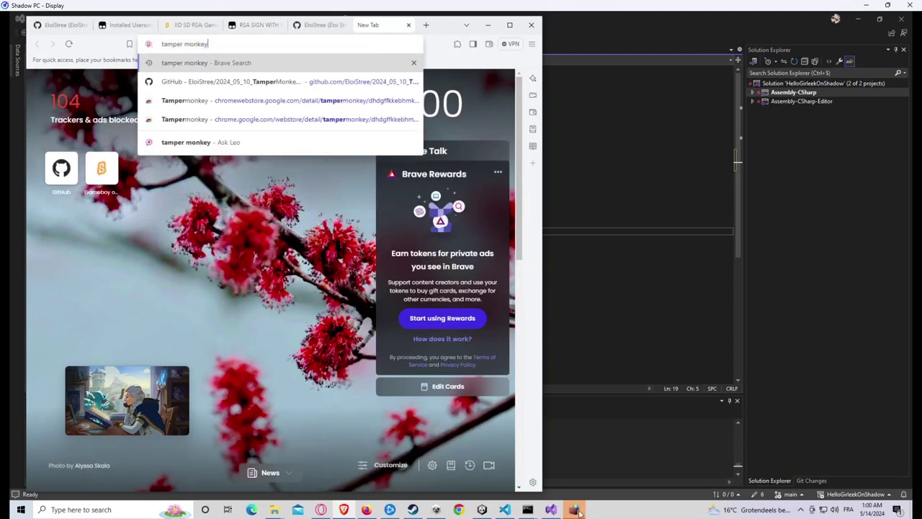
Close the git push and git clone command prompts, cancel the firewall alert, and minimize Visual Studio.
left_click(577, 511)
left_click(555, 455)
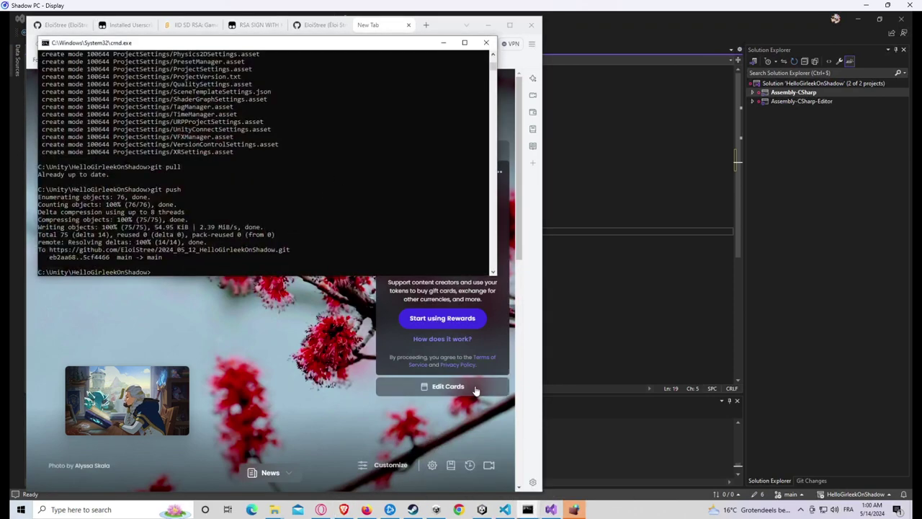
left_click(485, 43)
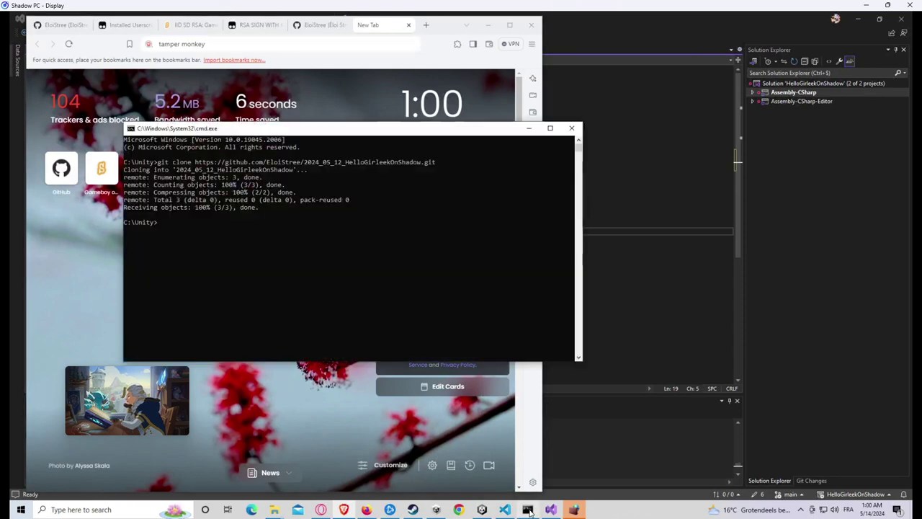
left_click(573, 129)
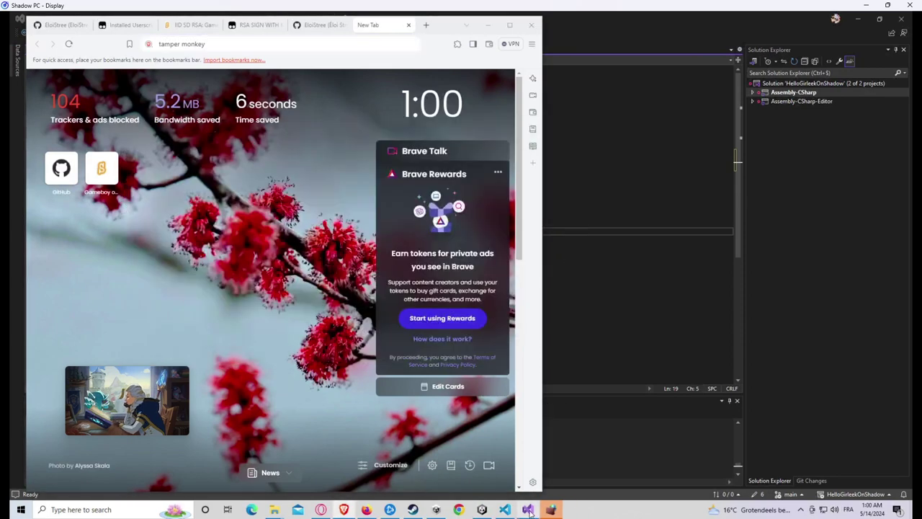
left_click(585, 195)
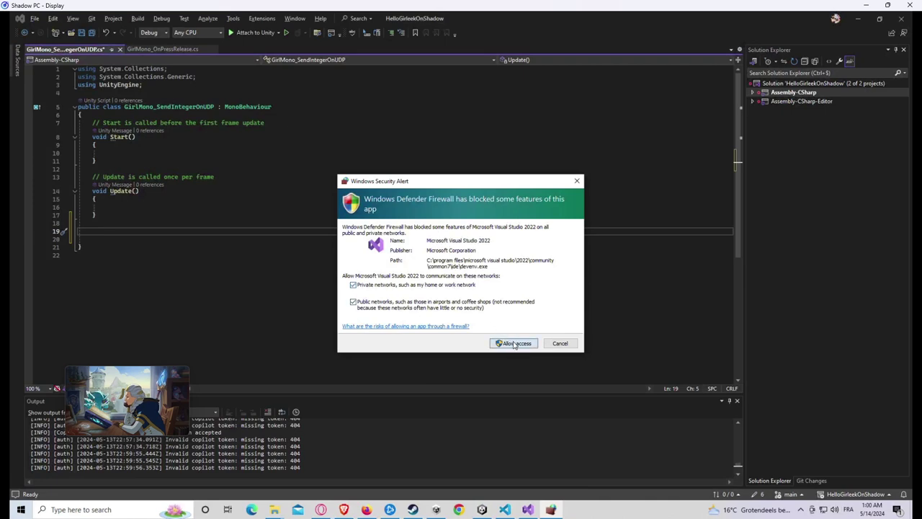
left_click(561, 344)
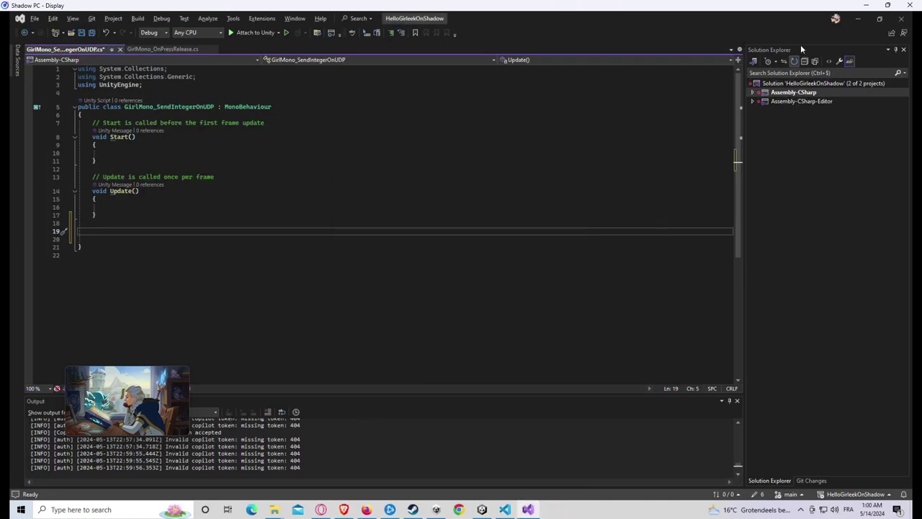
left_click(863, 23)
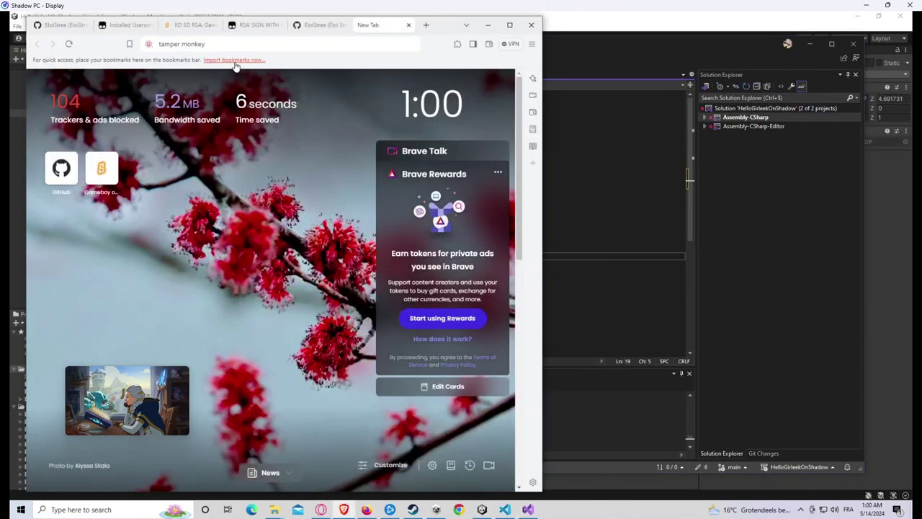
Search for 'chat gpt' and open the ChatGPT site from the results.
left_click(250, 43)
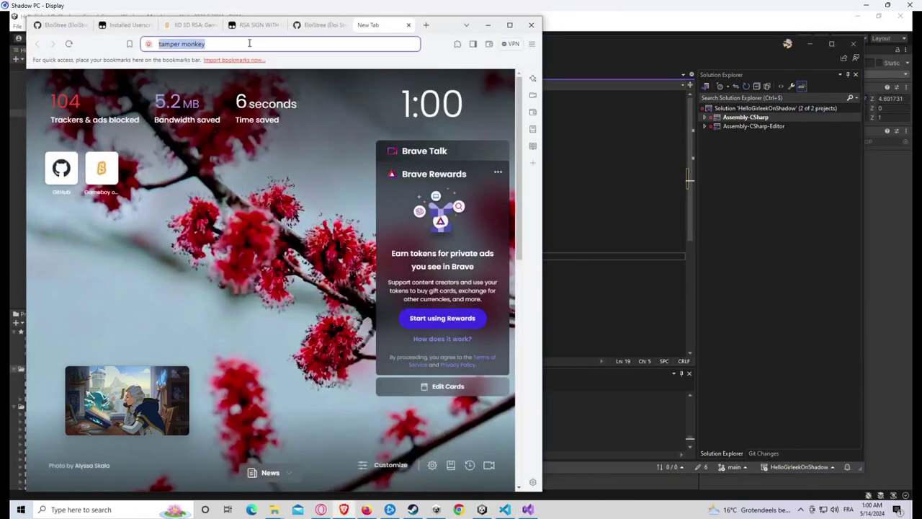
type("chat gpt")
key("Return")
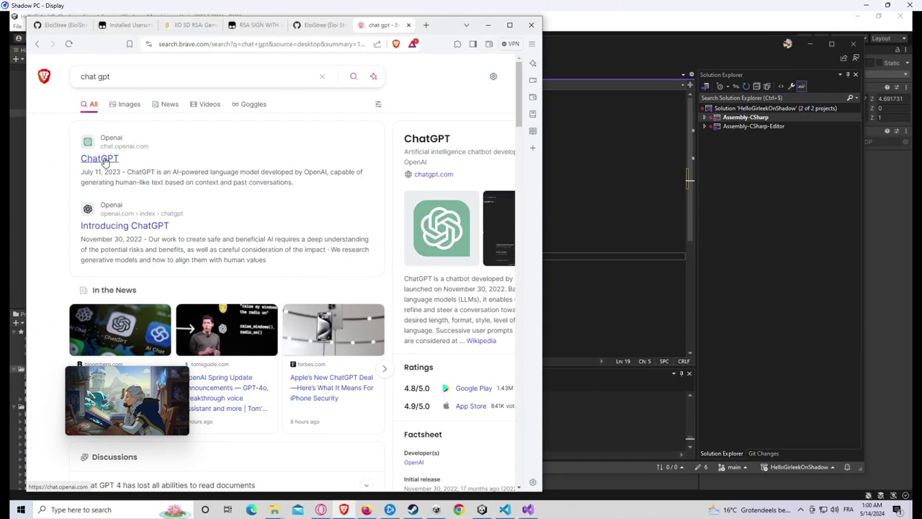
left_click(99, 158)
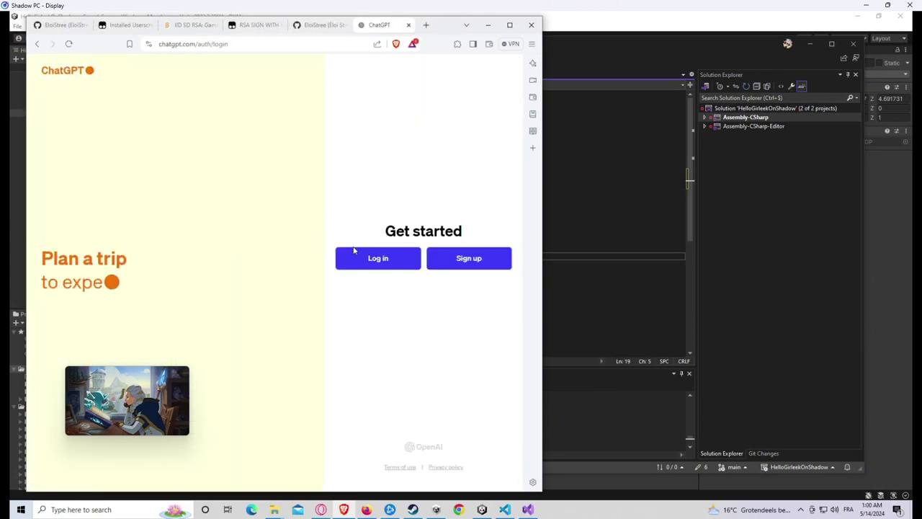
Log in to ChatGPT with Google, entering the account e-mail and password.
left_click(388, 259)
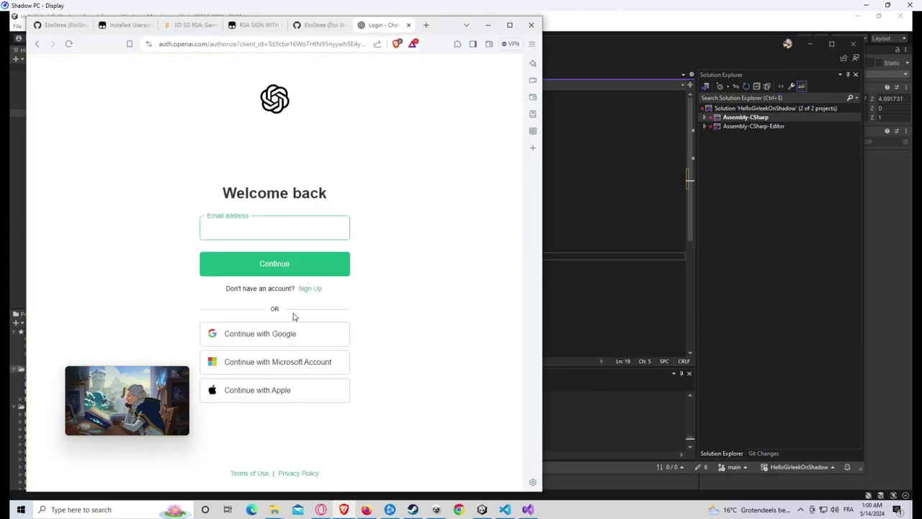
left_click(295, 335)
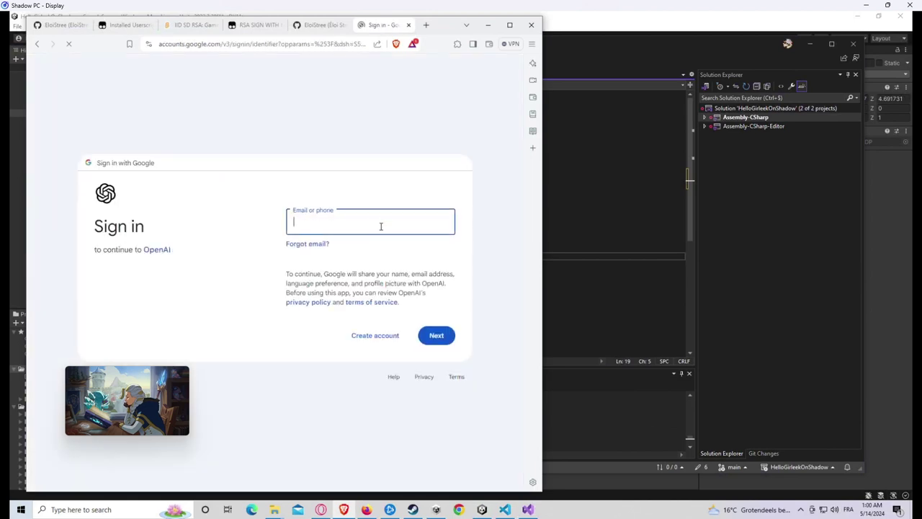
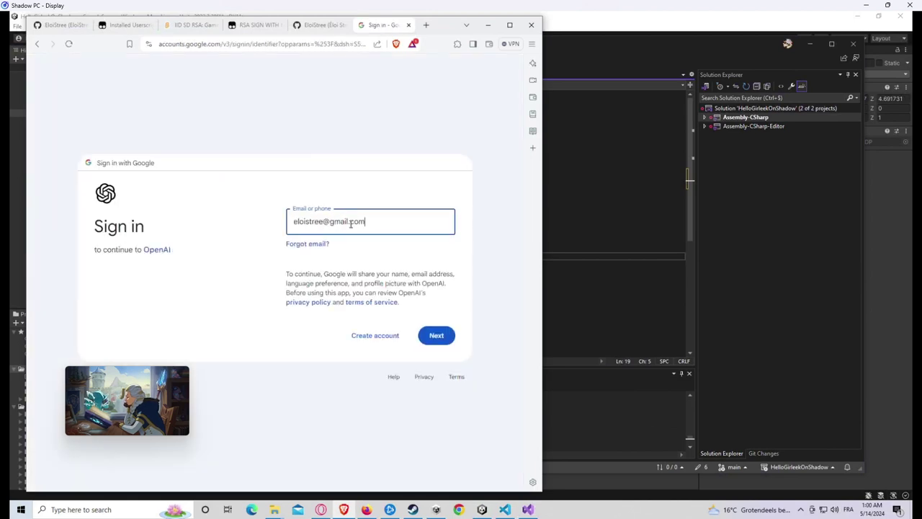
key("Return")
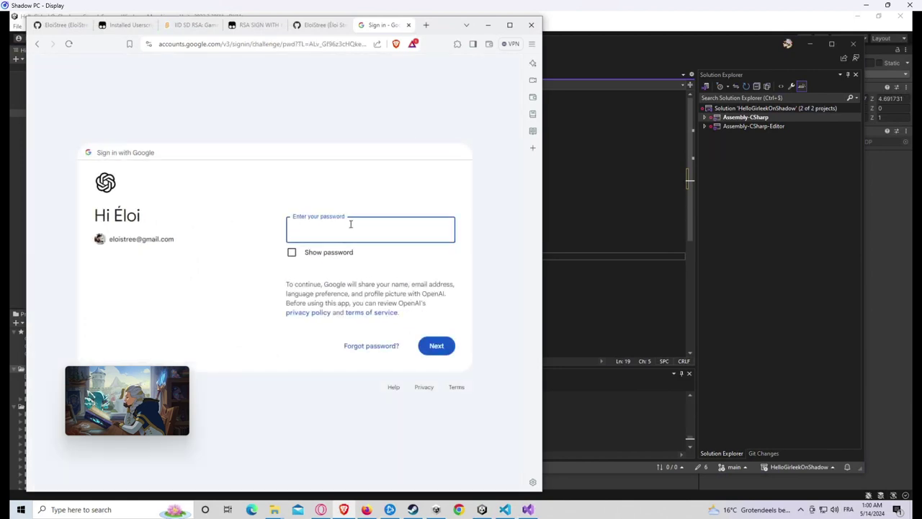
type("•••••••••")
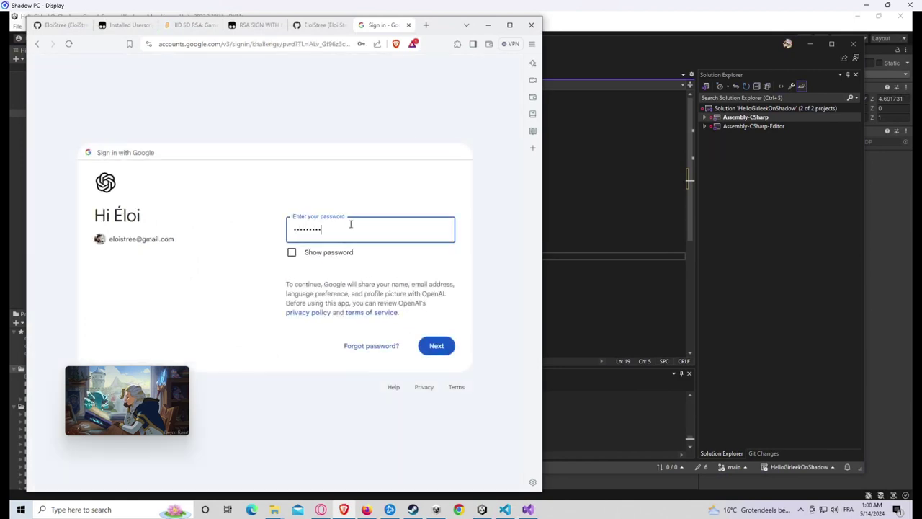
key("Return")
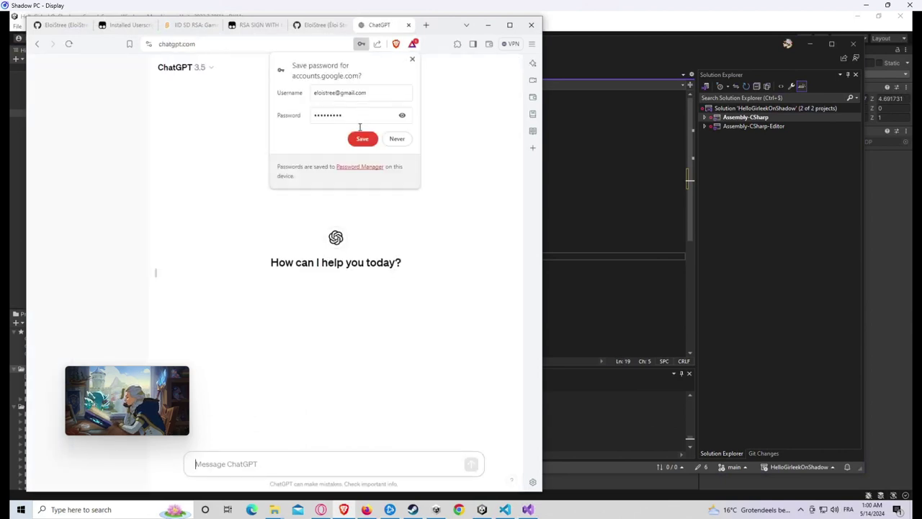
Save the browser password and ask ChatGPT for a Unity script sending an integer over UDP to local port 6135.
left_click(360, 140)
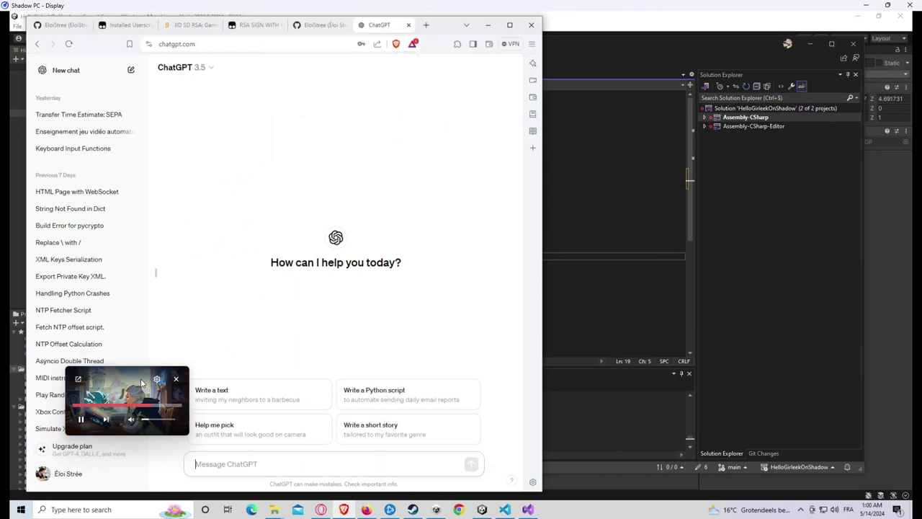
left_click_drag(140, 378, 113, 451)
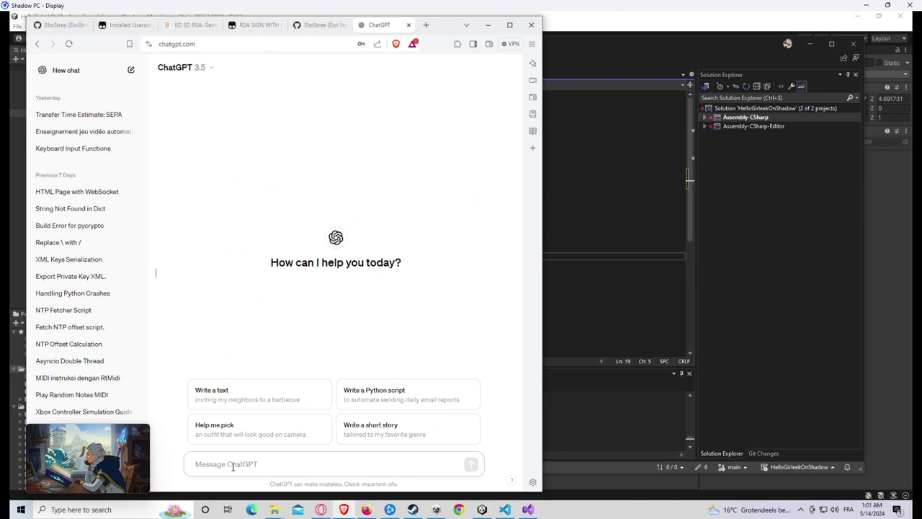
type("create ")
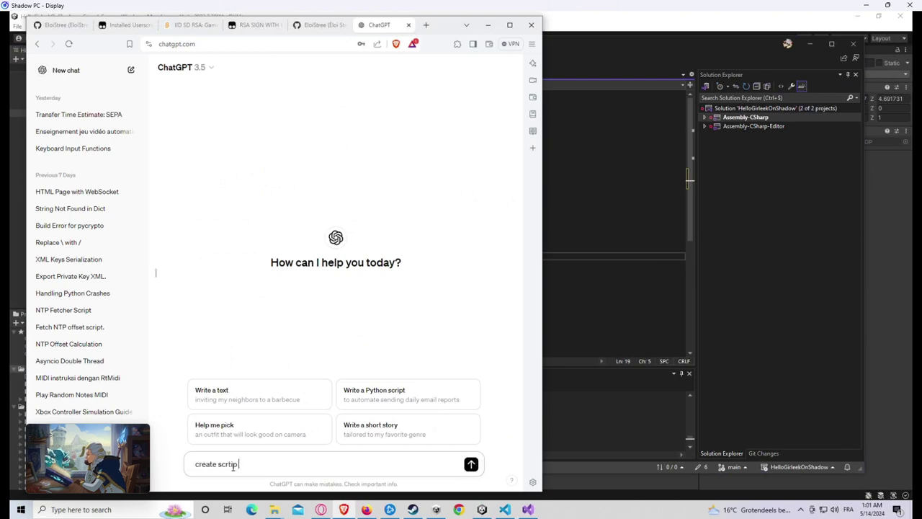
type("scrtip")
key("BackSpace")
key("BackSpace")
type("ipt in unity that send a")
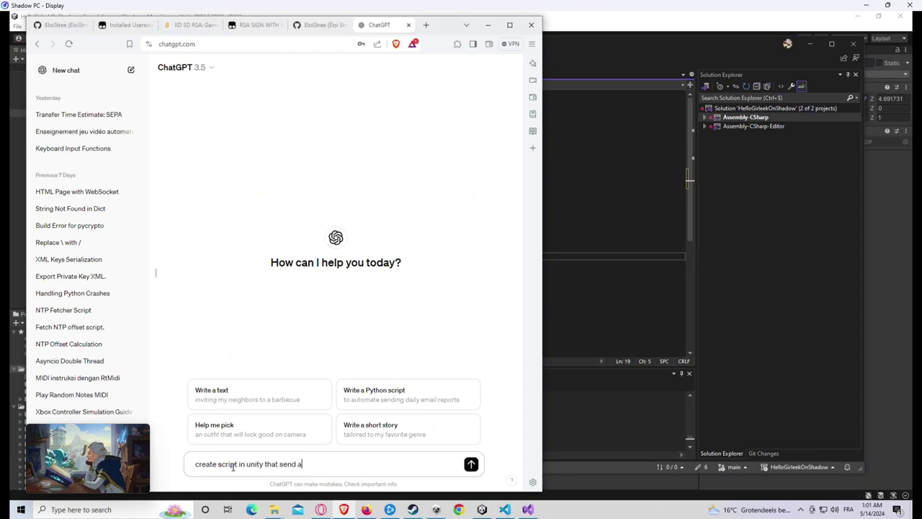
type(" integer on udp local")
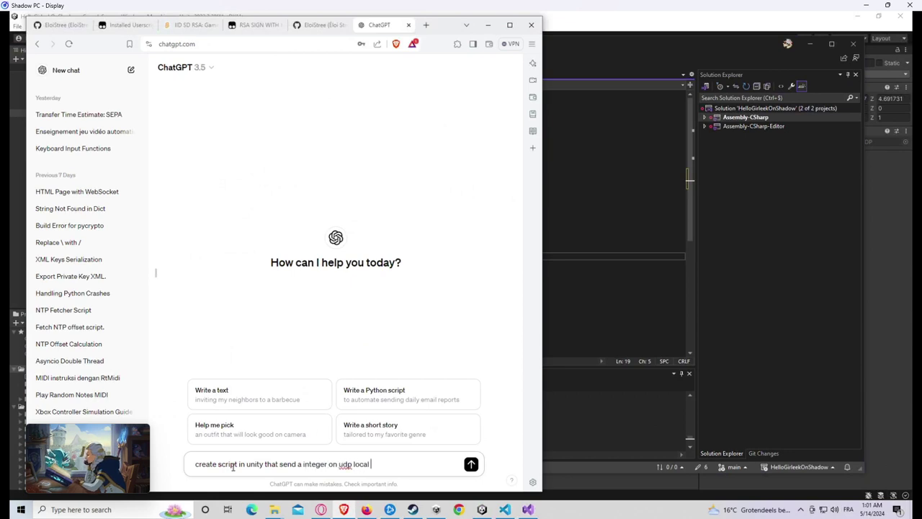
type(" pop")
key("Return")
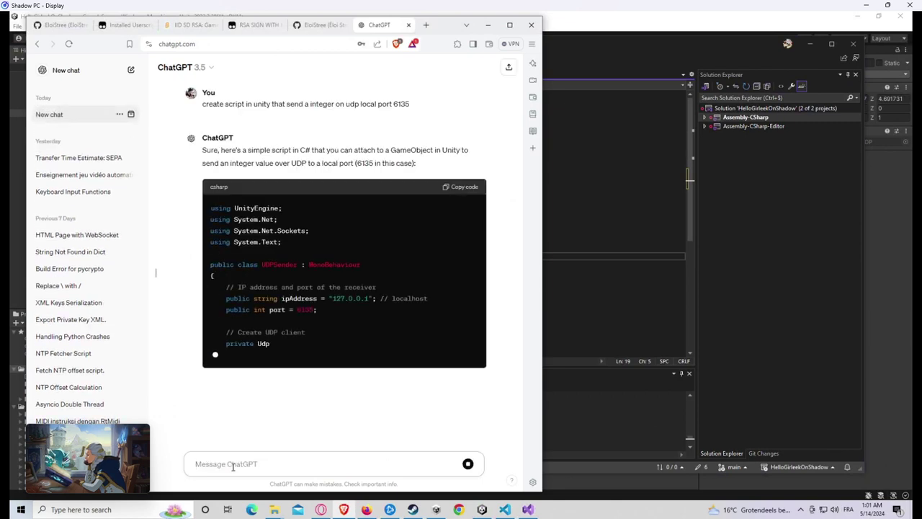
Read through the generated UDPSender code, highlighting ipAddress, the UdpClient field and the Send call.
scroll(302, 313, "down", 2)
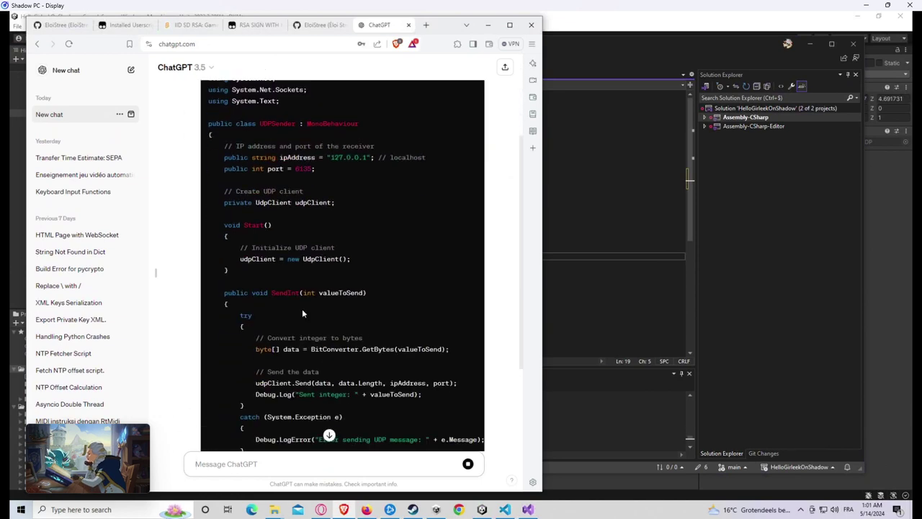
double_click(310, 159)
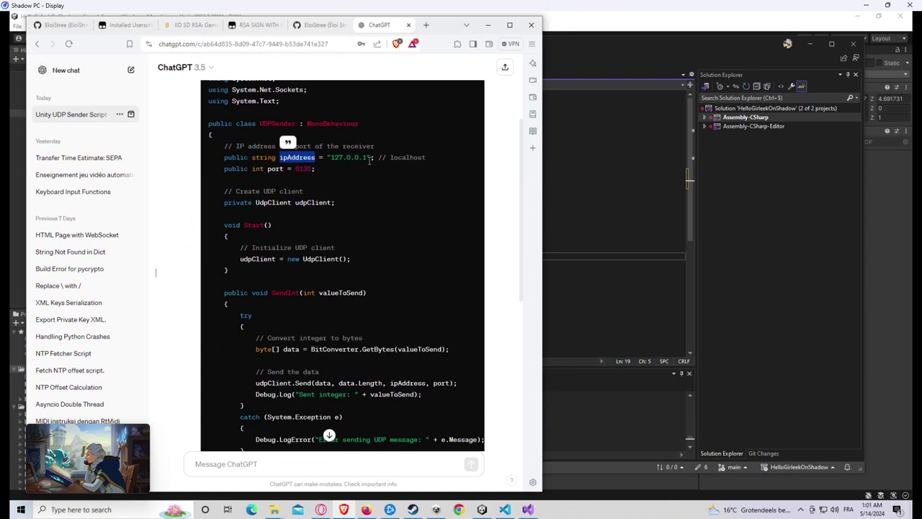
left_click_drag(236, 202, 333, 203)
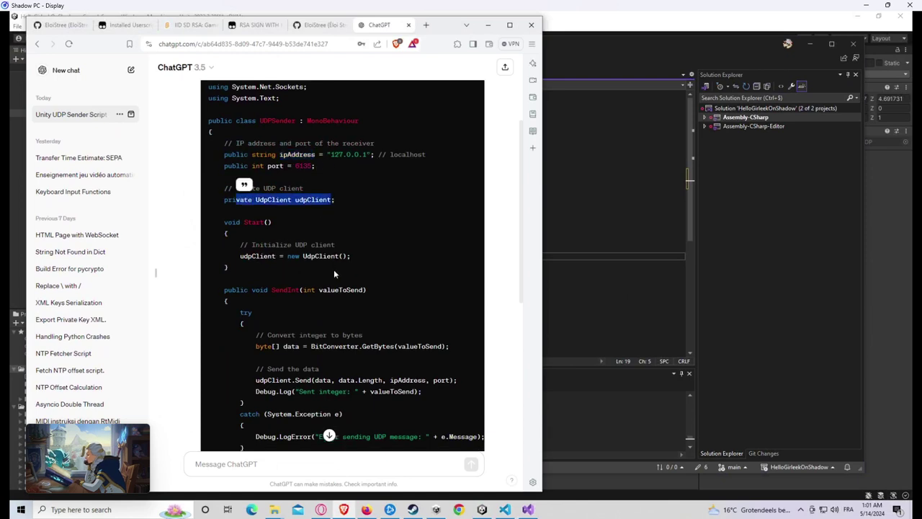
scroll(334, 270, "down", 2)
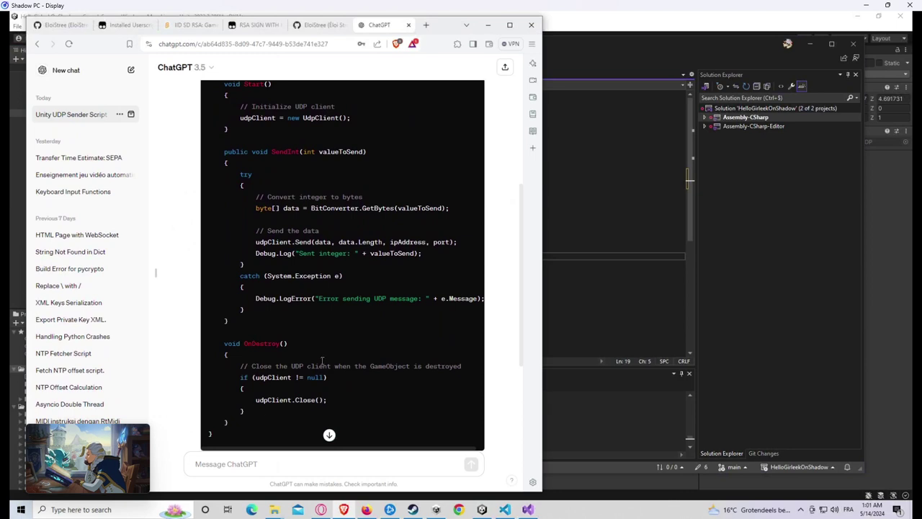
scroll(298, 299, "up", 1)
scroll(312, 165, "down", 1)
double_click(278, 242)
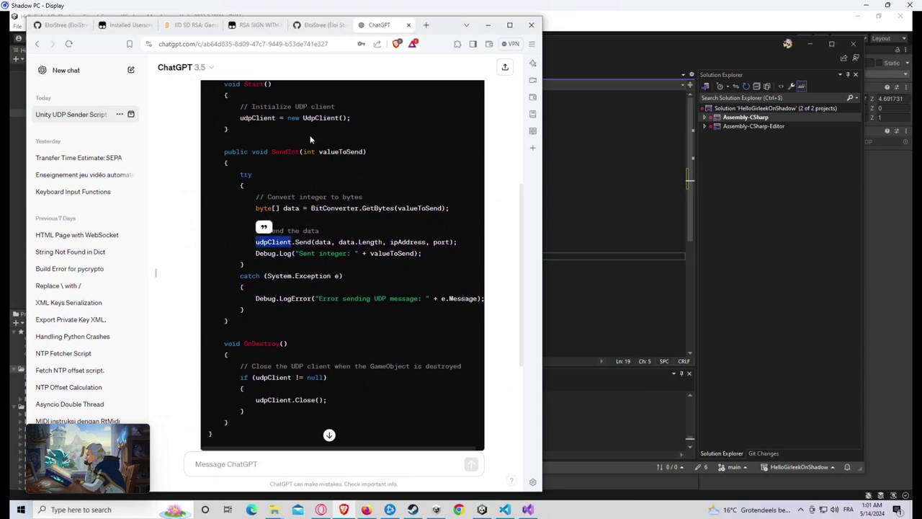
double_click(322, 242)
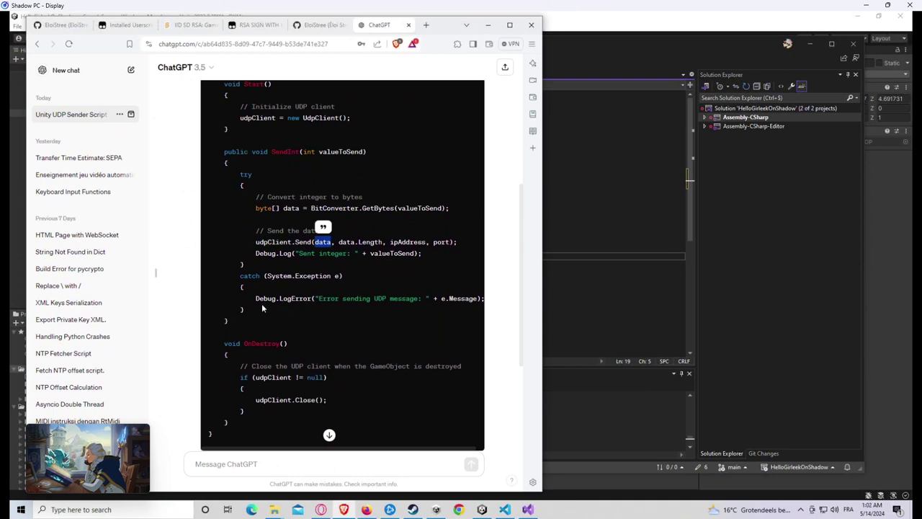
scroll(346, 252, "up", 2)
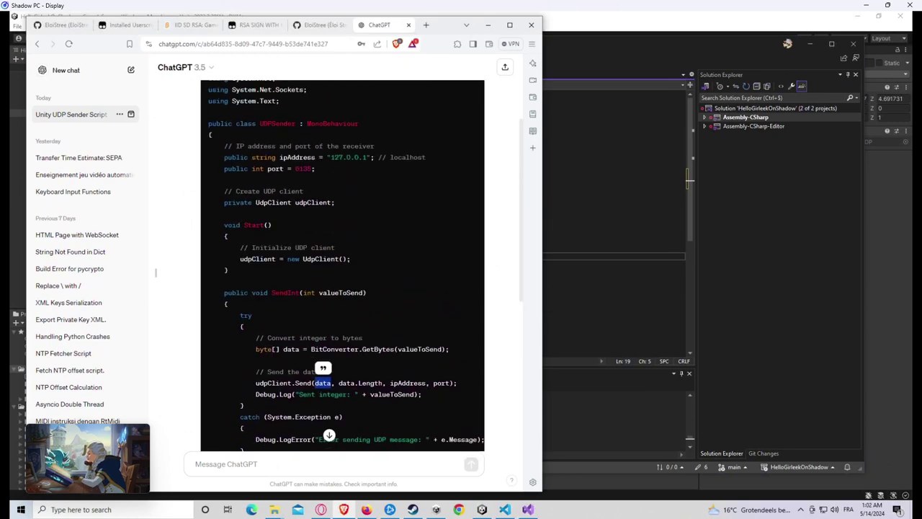
Select the class code from ': MonoBehaviour' to the final brace and return to Visual Studio.
left_click_drag(304, 123, 315, 303)
scroll(315, 303, "down", 4)
left_click(254, 298, "shift")
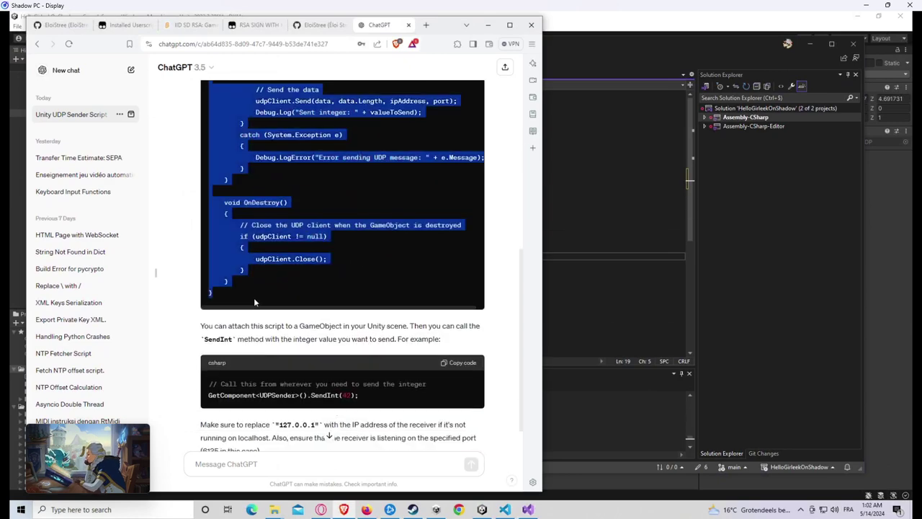
left_click(216, 292)
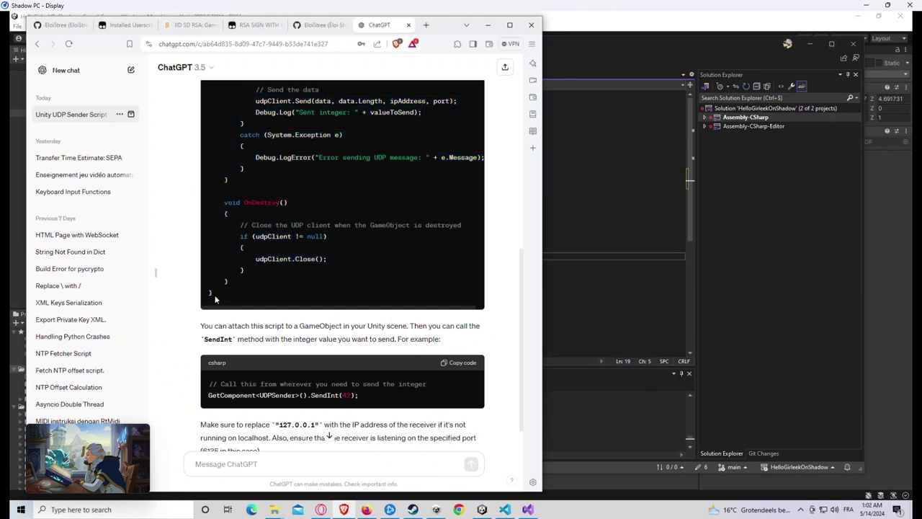
left_click_drag(215, 298, 251, 154)
scroll(274, 170, "up", 5)
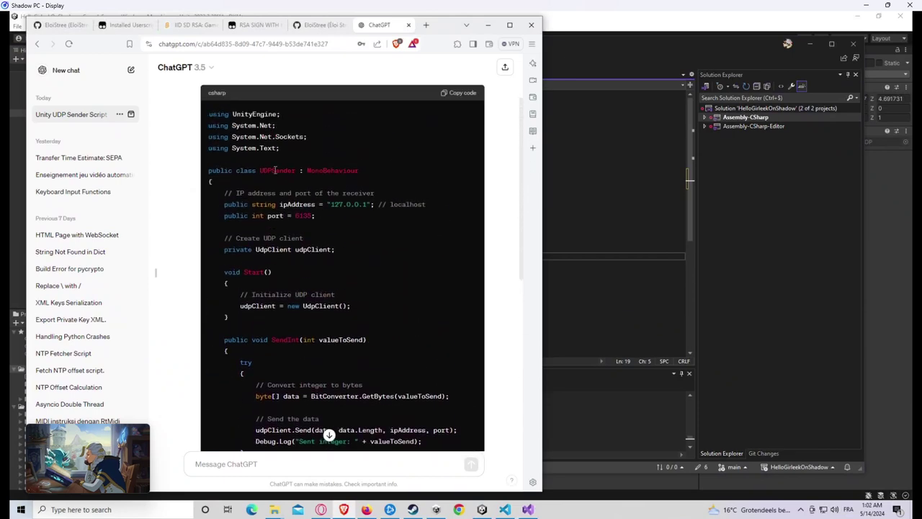
left_click_drag(299, 171, 311, 186)
key("ctrl+c")
left_click(580, 257)
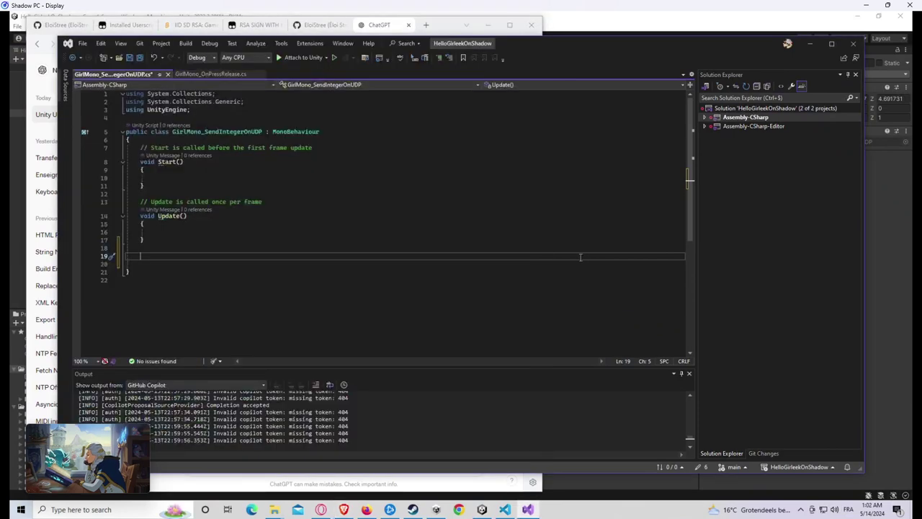
Replace the GirlMono_SendIntegerOnUDP class body with the pasted UDP sender code.
left_click_drag(226, 277, 268, 134)
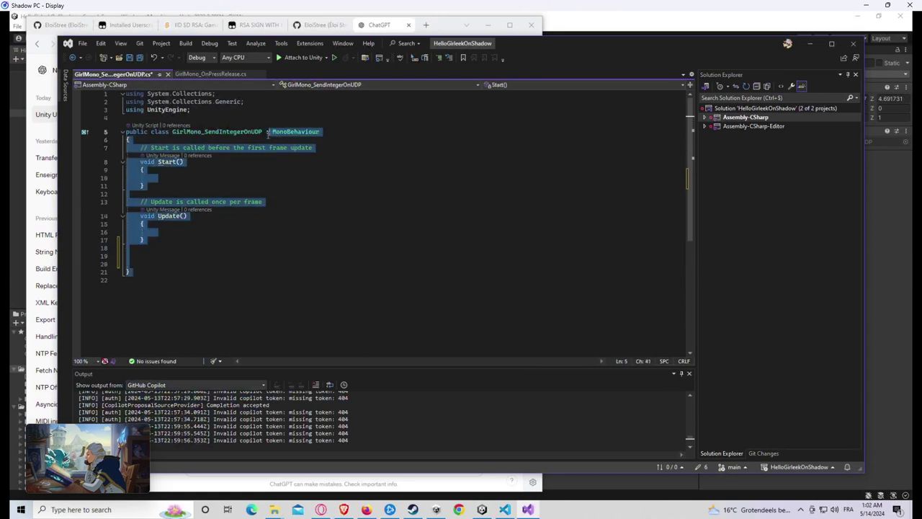
key("ctrl+v")
scroll(253, 216, "up", 5)
left_click(303, 242)
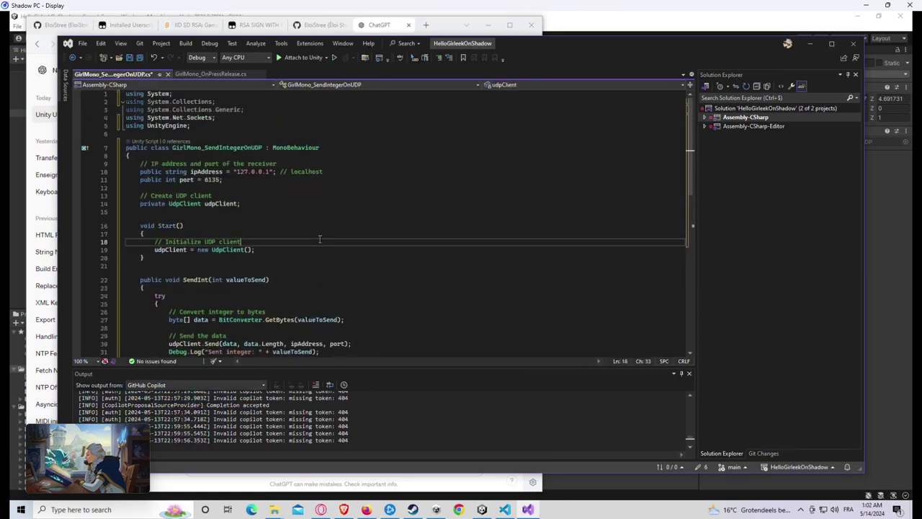
Rename the ipAddress and port fields to m_ipAddress and m_port.
left_click(206, 173)
key("ctrl+r")
key("ctrl+r")
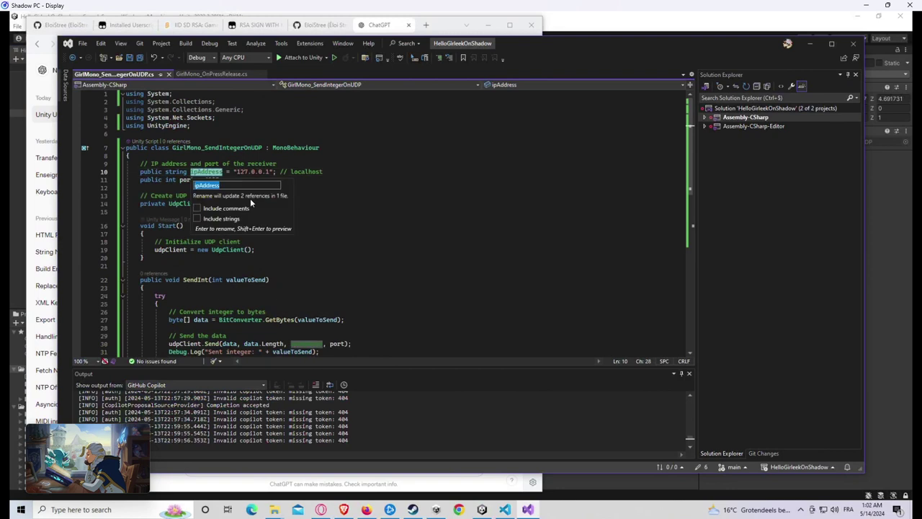
key("Home")
type("m_")
key("Return")
key("Down")
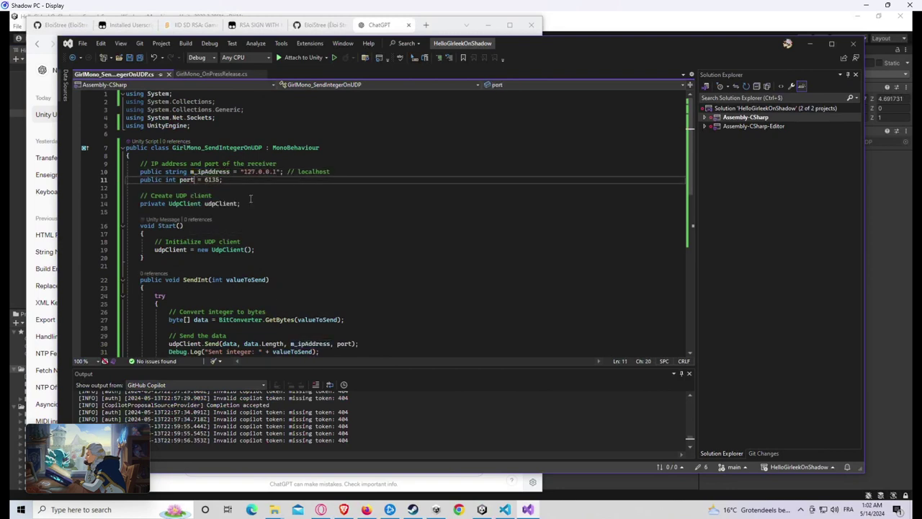
key("ctrl+r")
key("ctrl+r")
key("Home")
type("m")
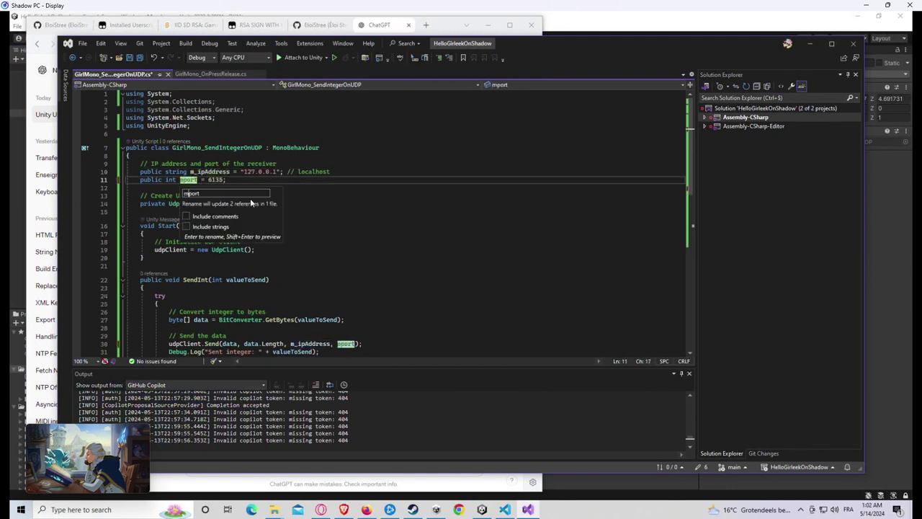
key("Return")
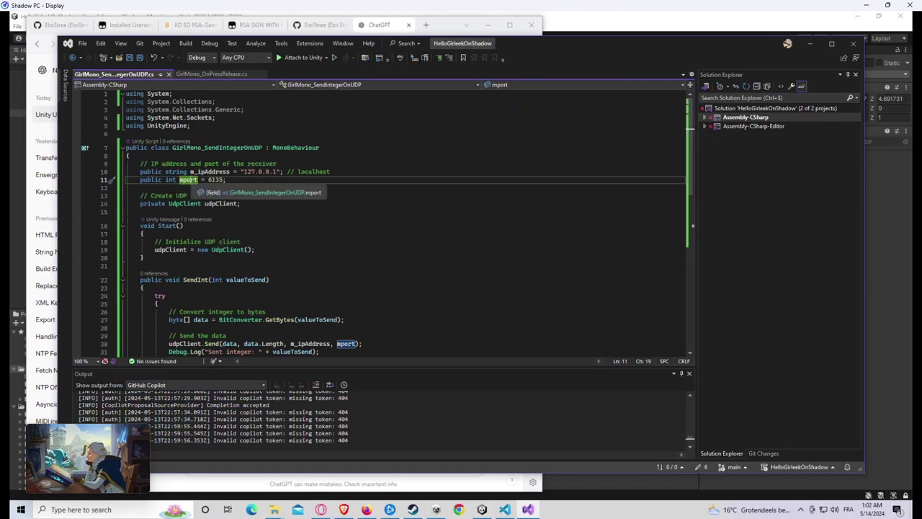
key("ctrl+r")
key("ctrl+r")
type("_")
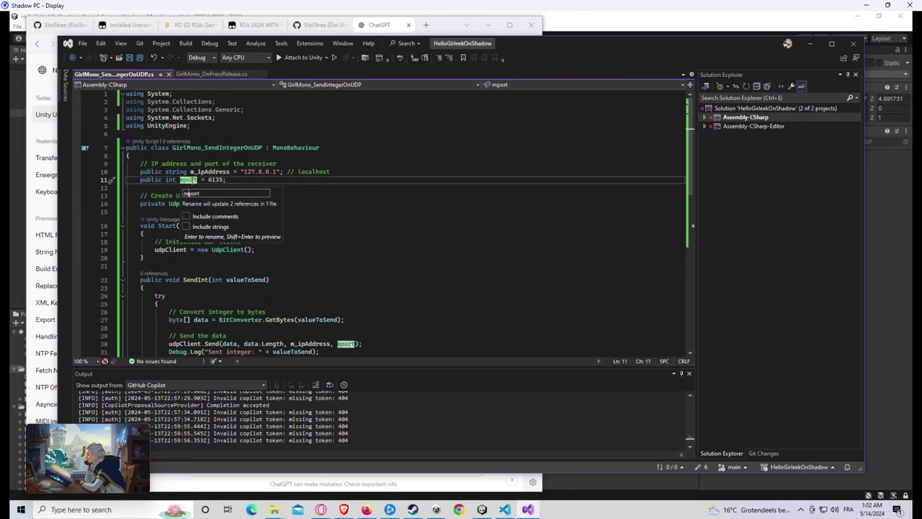
key("Return")
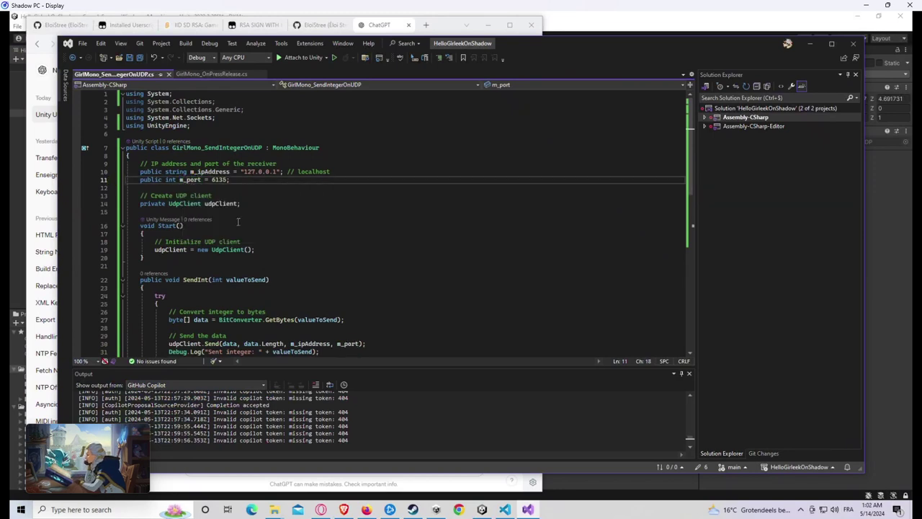
Rename the udpClient field to m_udpClient.
left_click(228, 203)
key("ctrl+r")
key("ctrl+r")
type("m_udpClient")
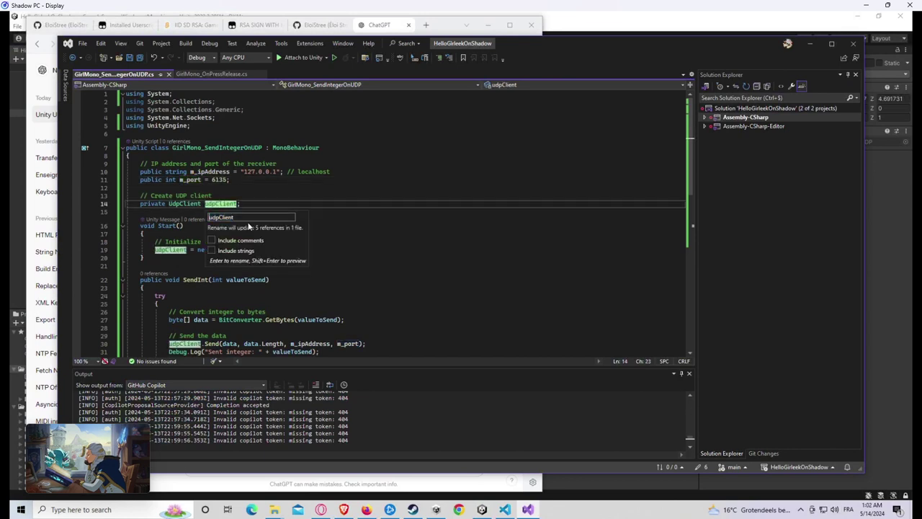
key("Return")
scroll(255, 225, "down", 2)
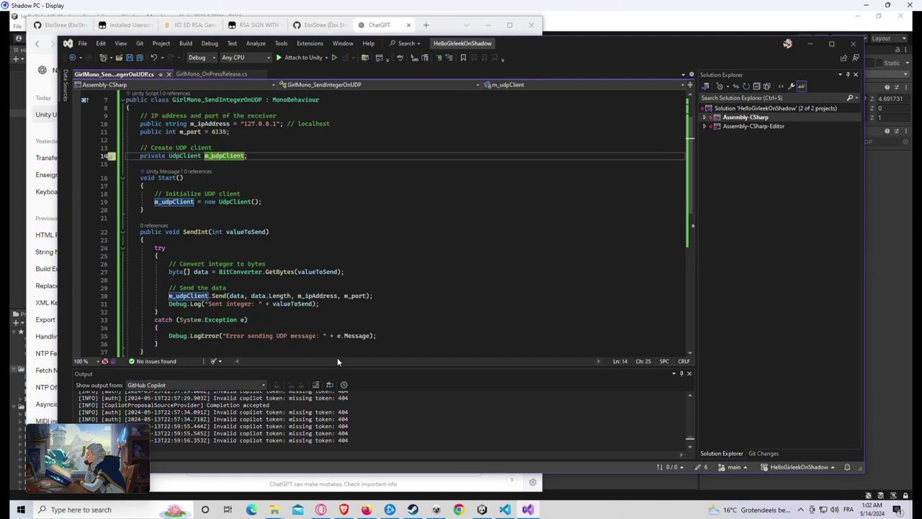
Run Launch Gate.bat from Desktop > 0 > GateIID and move its console window aside.
mouse_move(279, 510)
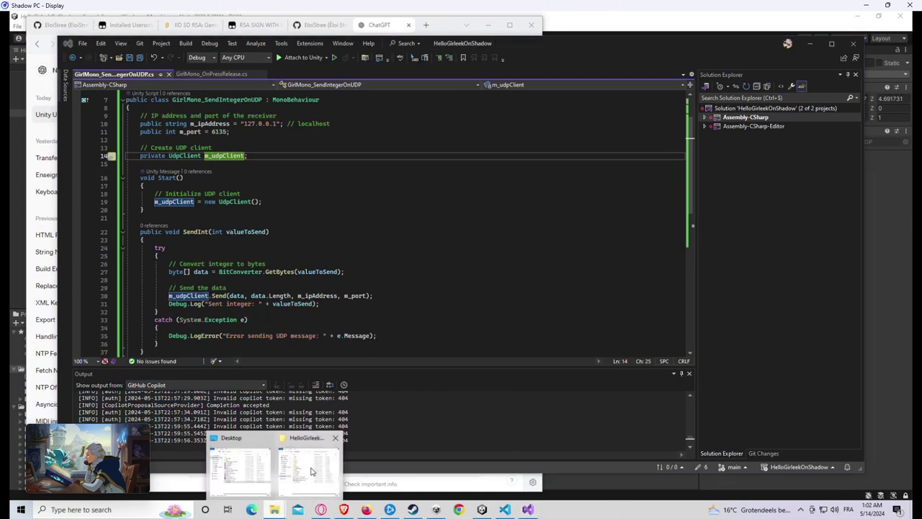
left_click(313, 470)
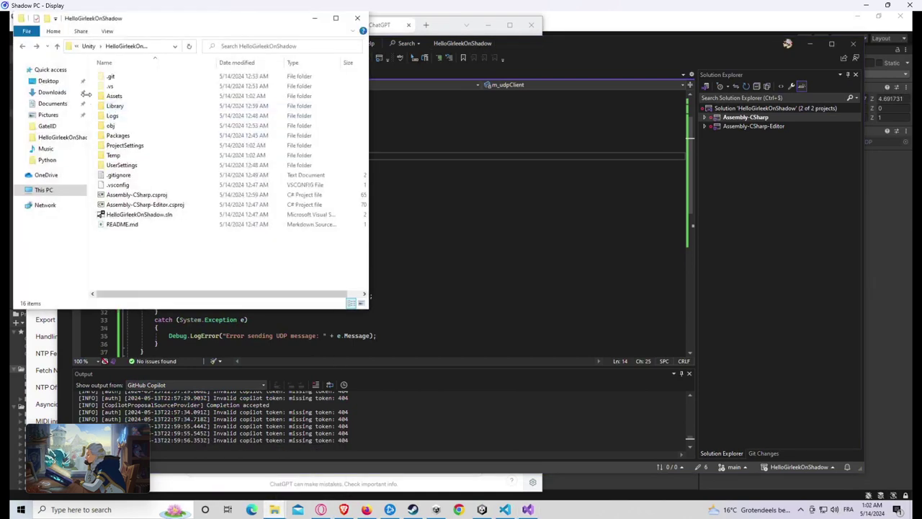
left_click(61, 82)
double_click(120, 77)
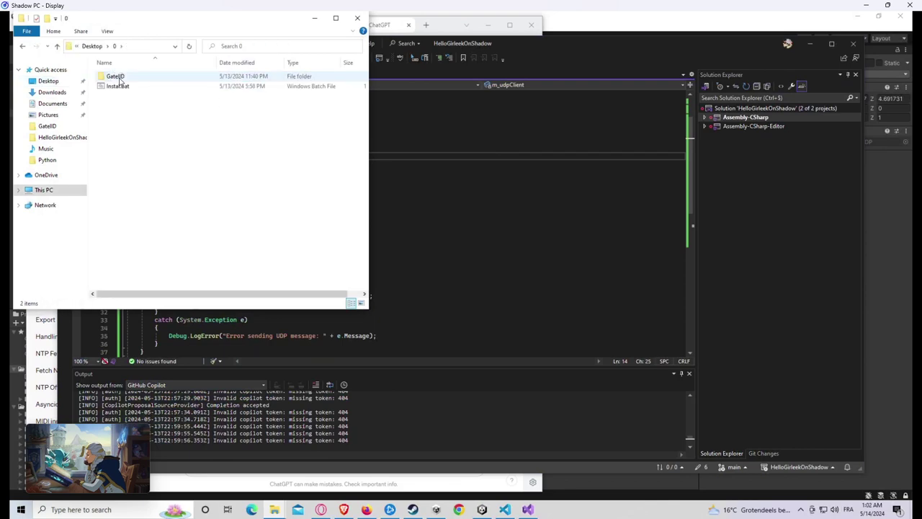
double_click(122, 77)
double_click(133, 144)
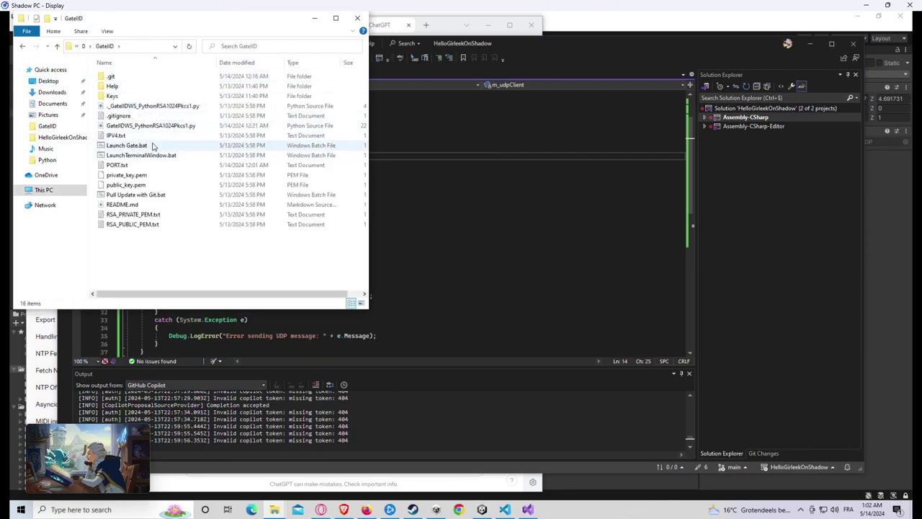
left_click_drag(235, 128, 136, 64)
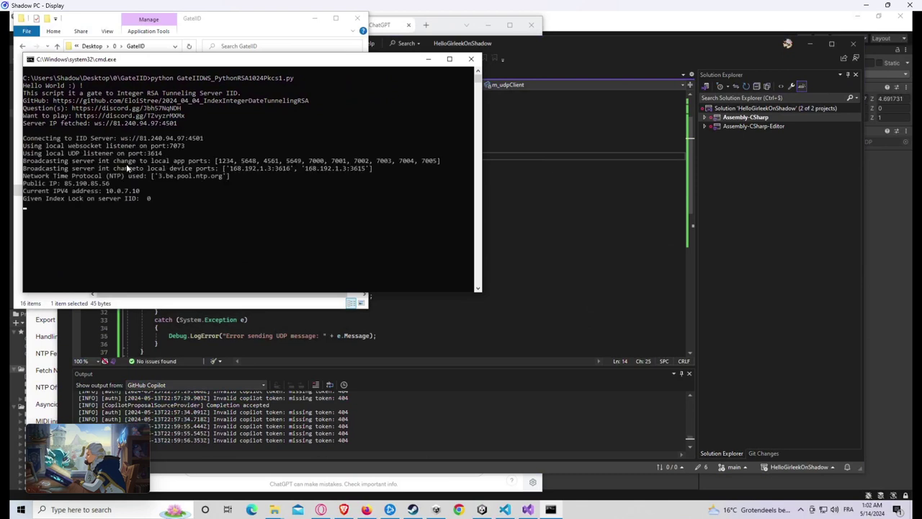
Note the gate's listener port 3614 and select the old port value 6135 in the script.
left_click(159, 154)
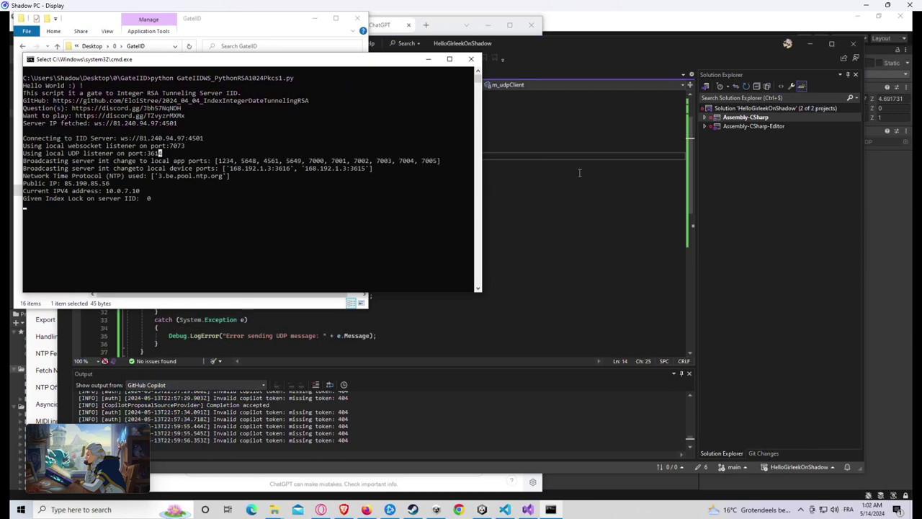
left_click(581, 173)
double_click(216, 132)
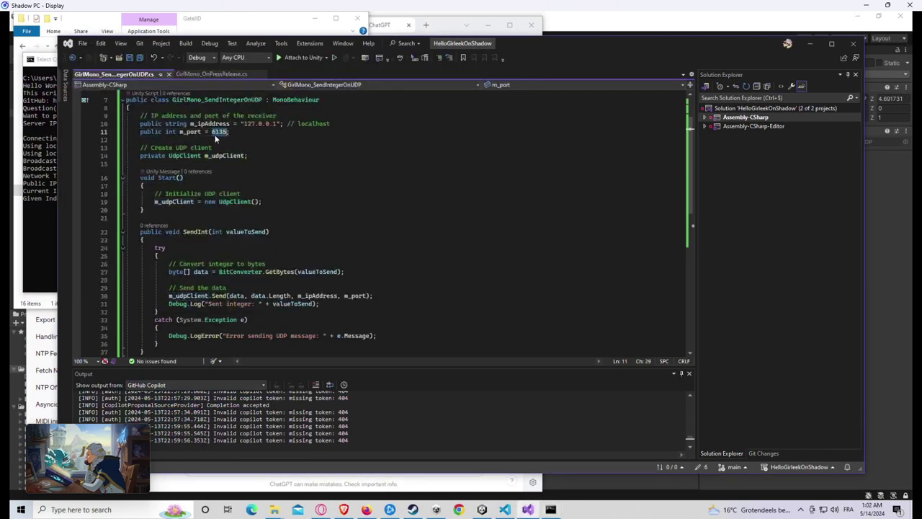
Change the sender's port value to 3614 and save the script.
type("3614")
key("alt+Tab")
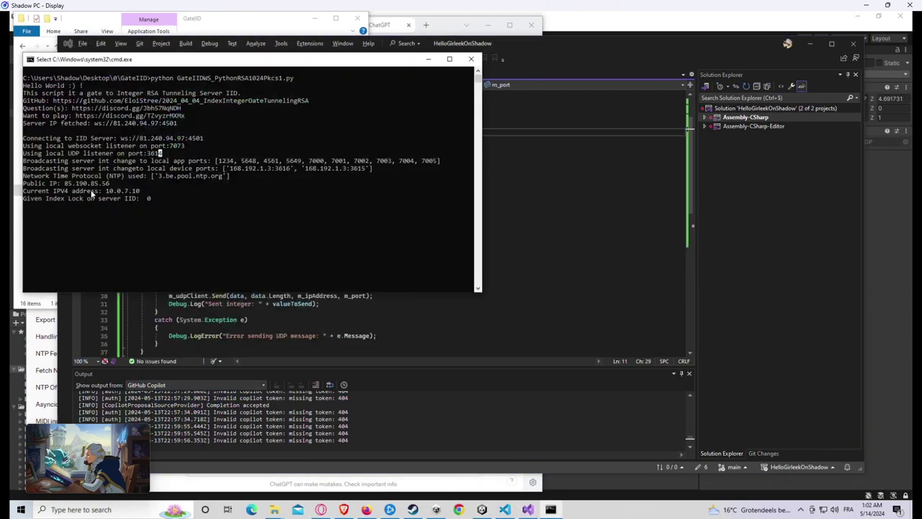
left_click(497, 193)
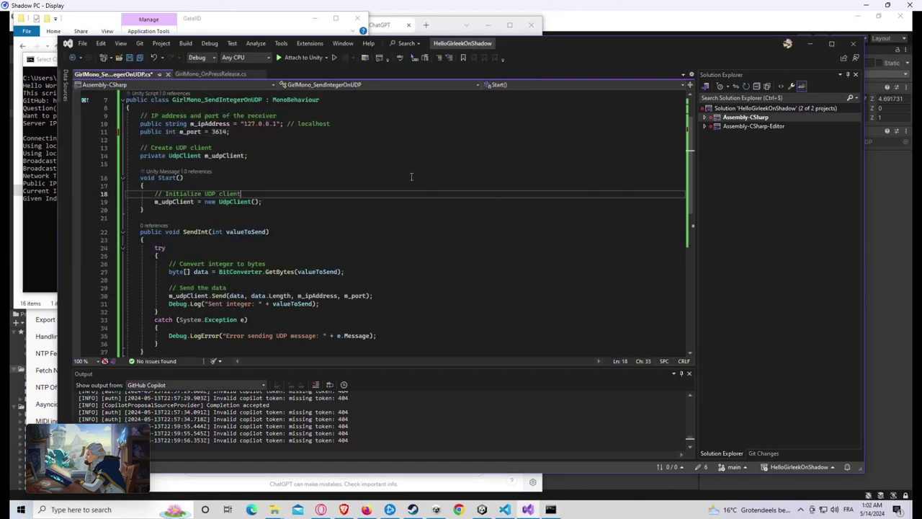
left_click(359, 159)
key("ctrl+s")
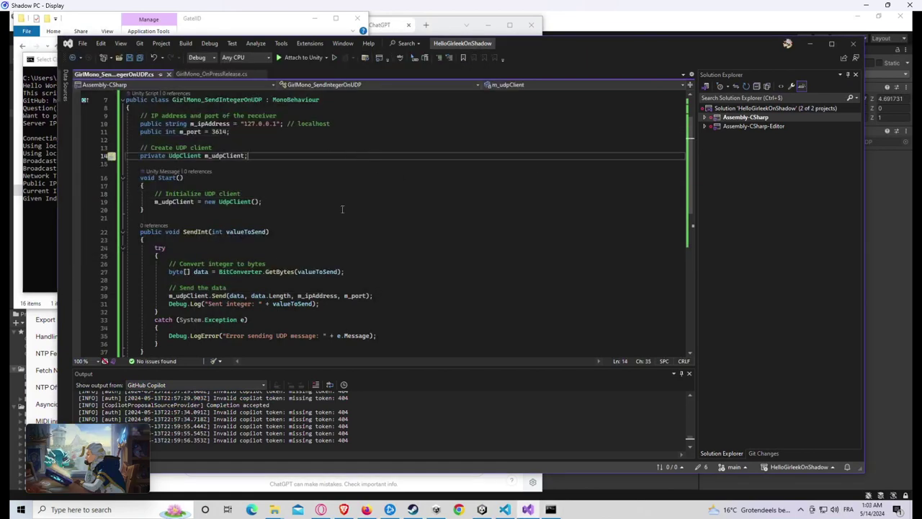
Delete the '// localhost' and line 9 comments above the fields and save again.
left_click_drag(343, 124, 141, 117)
key("BackSpace")
key("BackSpace")
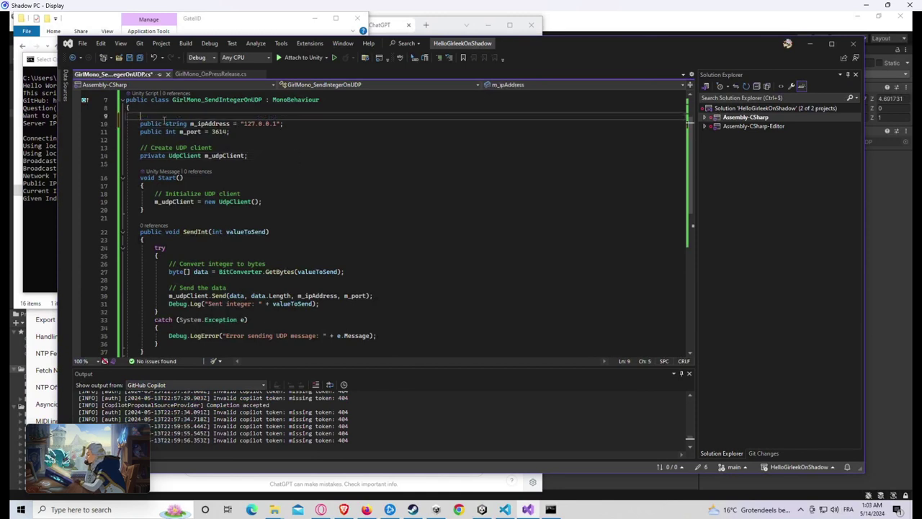
left_click(294, 132)
key("ctrl+s")
left_click(291, 156)
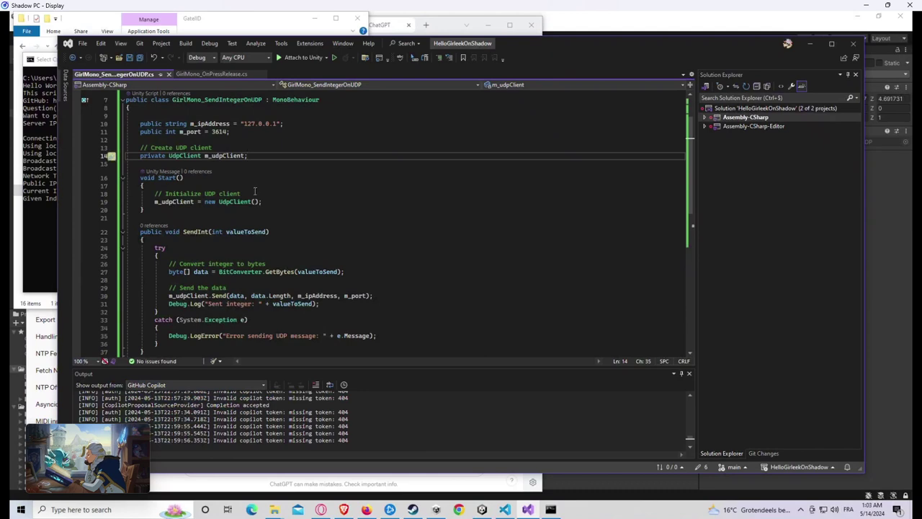
Place the caret just above the SendInt(int) method, ready for a new overload.
mouse_move(242, 202)
scroll(242, 202, "down", 3)
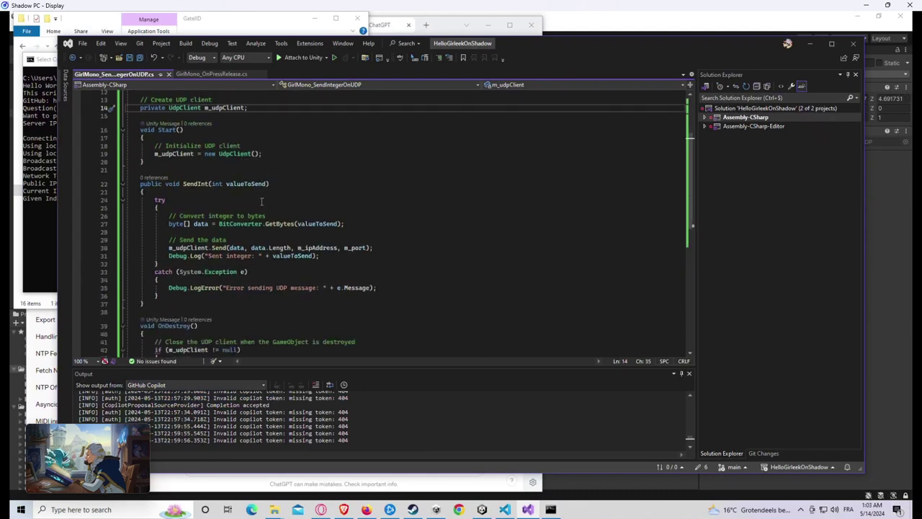
left_click(198, 159)
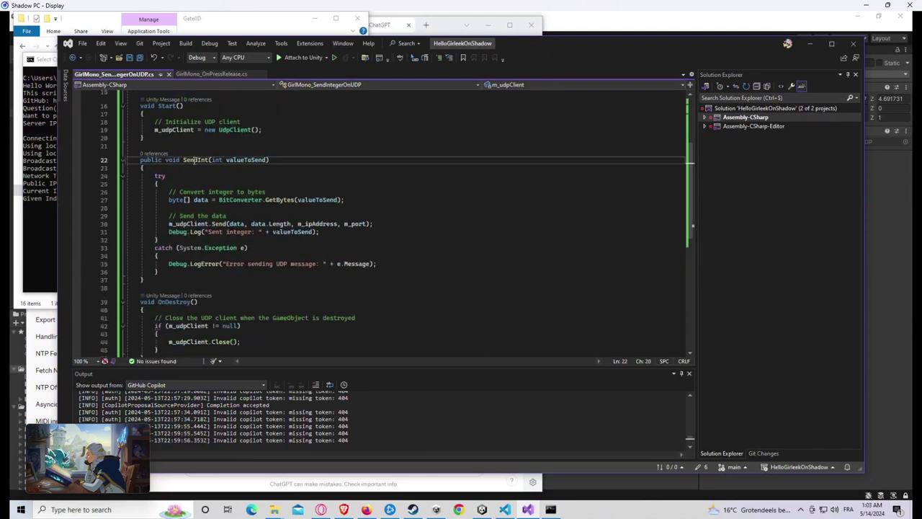
left_click(216, 160)
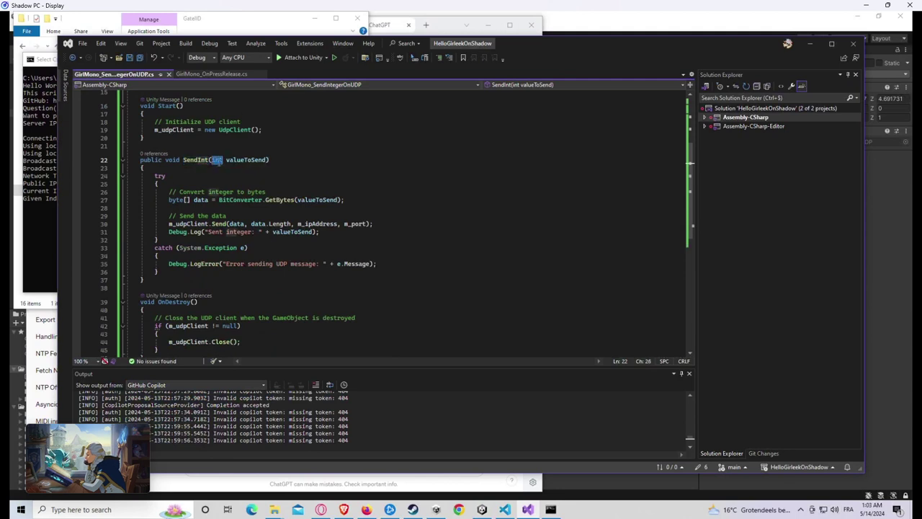
left_click(224, 147)
Declare public void SendInt(string valueSend) above the integer version and open its body.
key("Return")
key("Return")
key("Return")
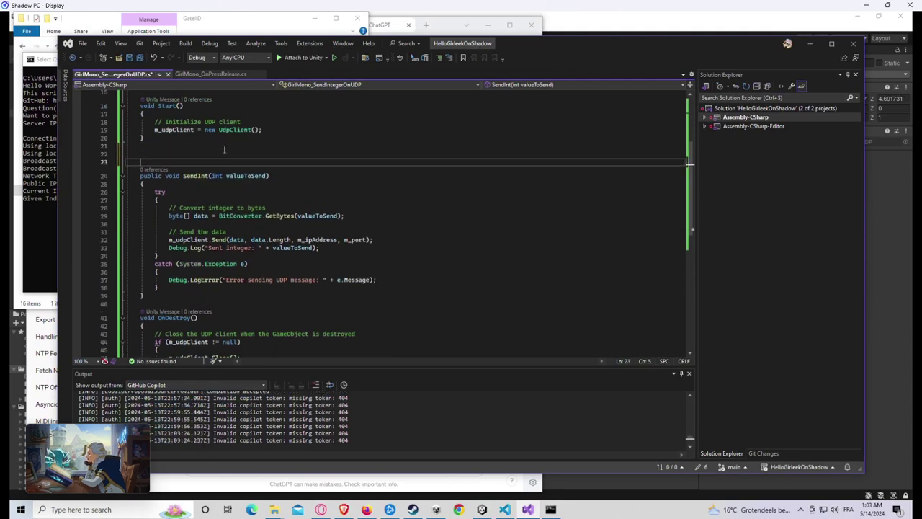
key("Up")
type("public")
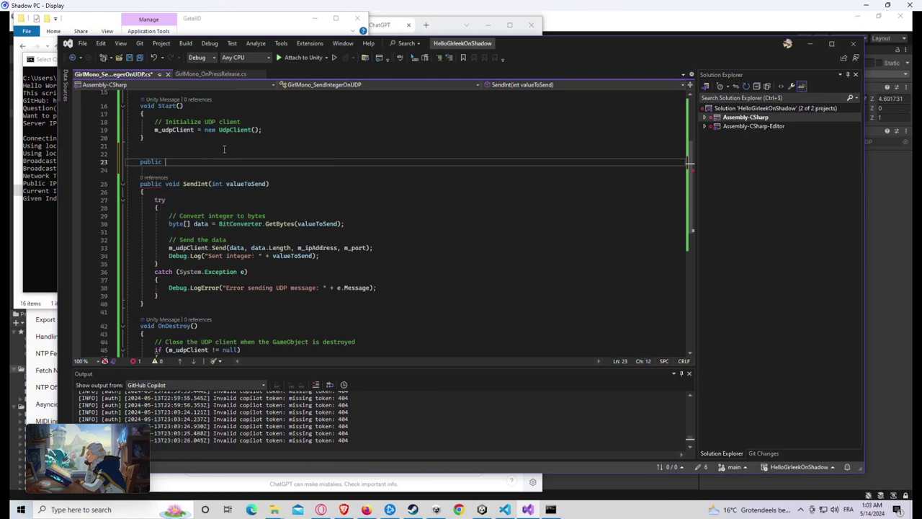
type(" void Se")
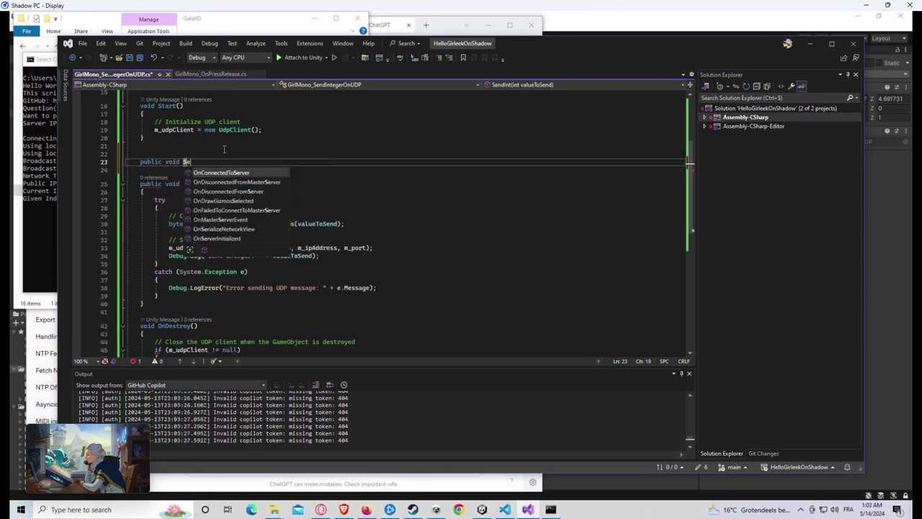
type("ndInt(")
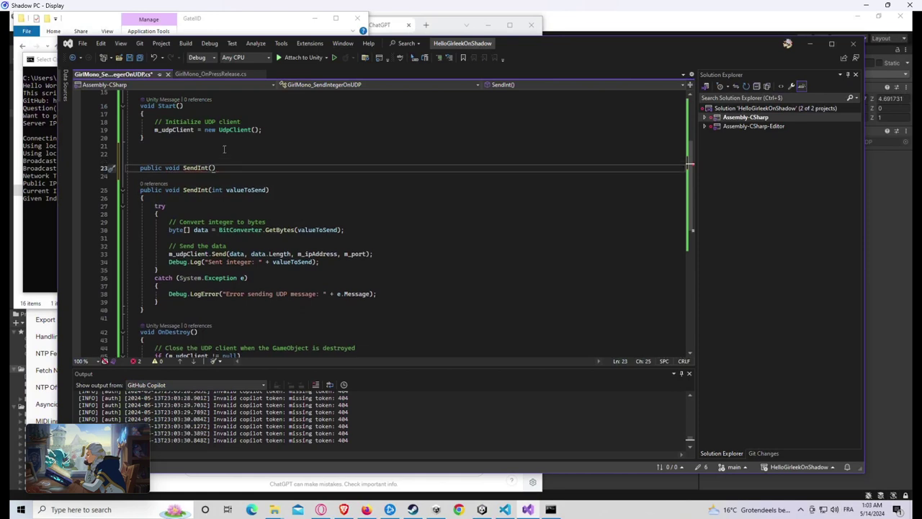
type("string ")
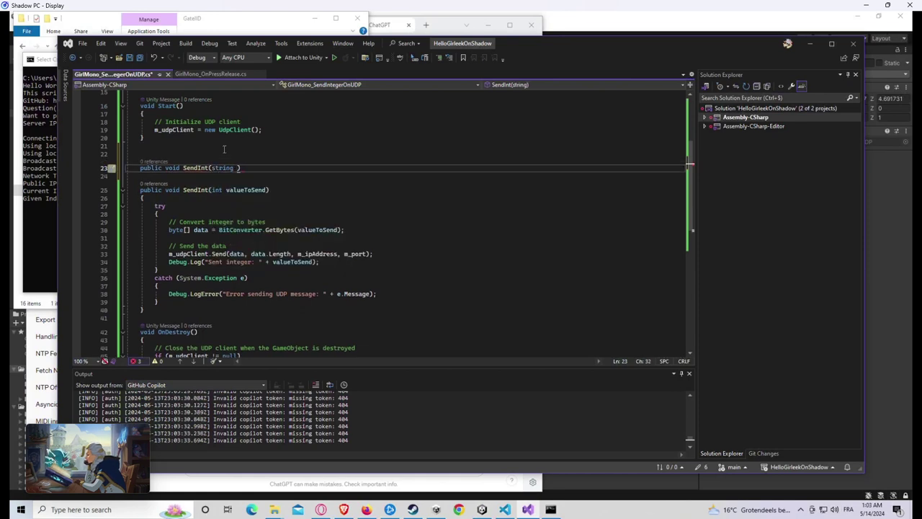
type("value")
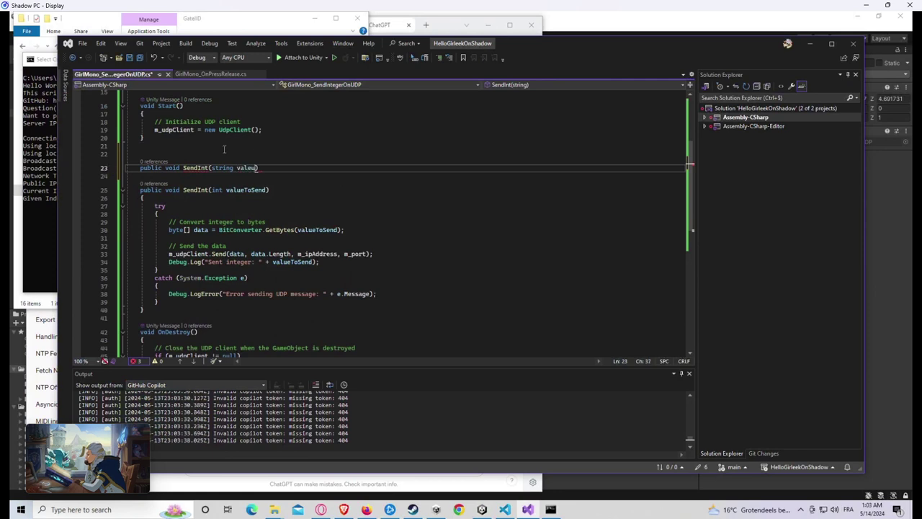
key("BackSpace")
key("BackSpace")
type("ueSend")
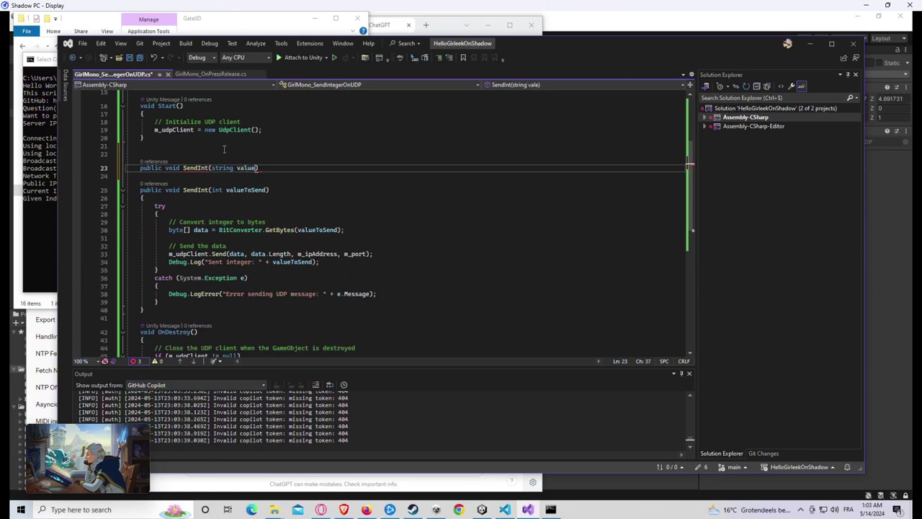
type(")")
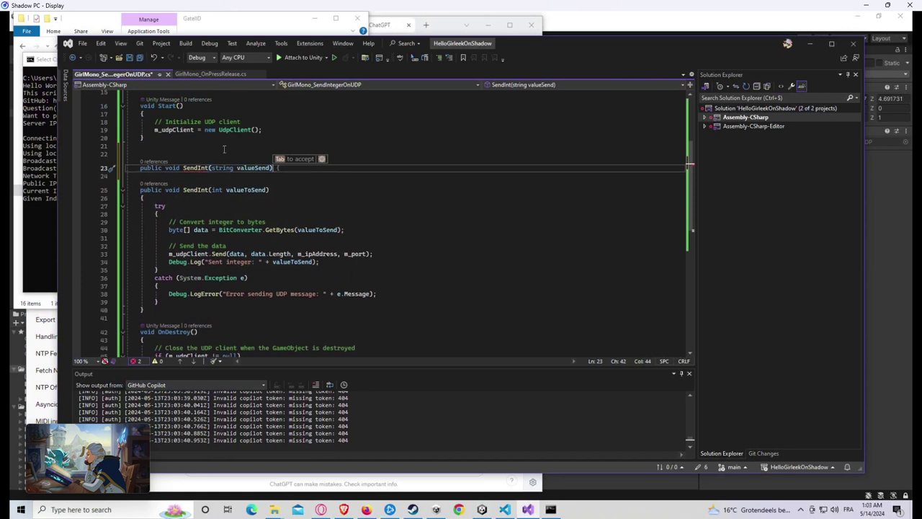
key("Tab")
key("Return")
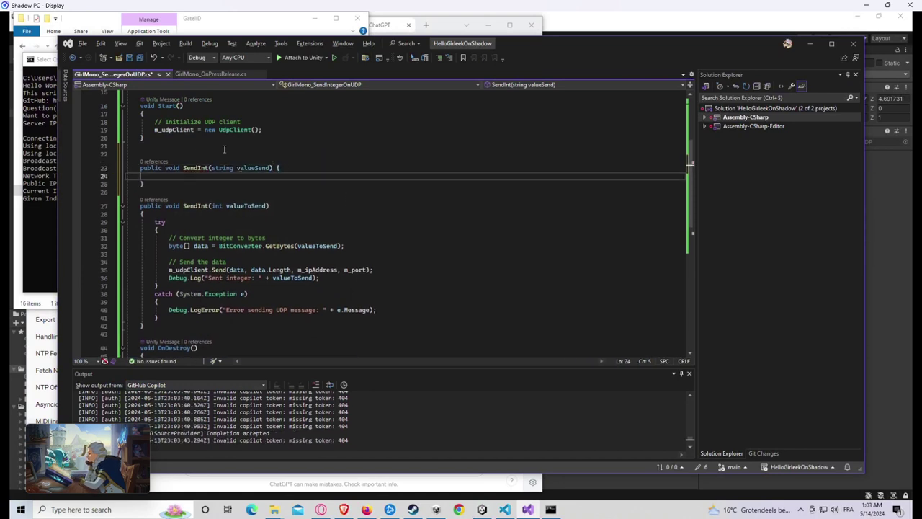
key("Return")
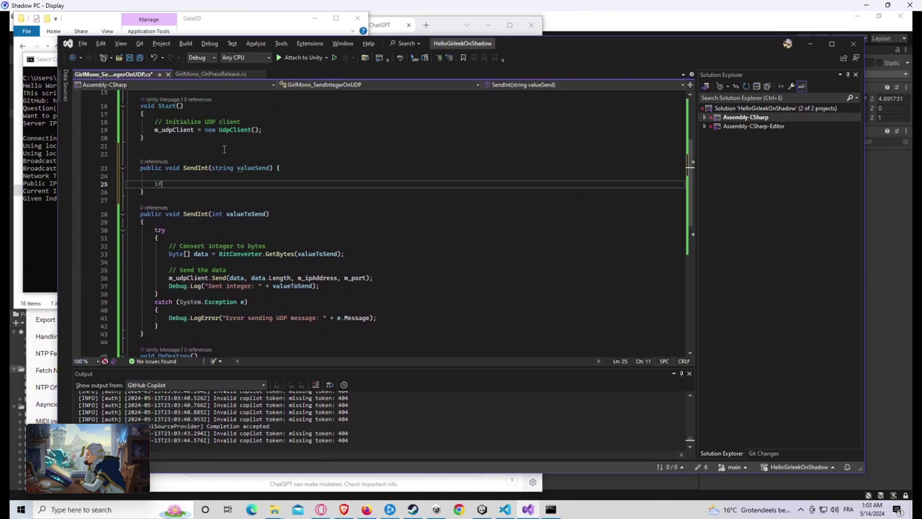
Fill the body with if(int.TryParse(valueSend, out m_port)) { SendInt(m_port); }.
type("if(int.TryParse(")
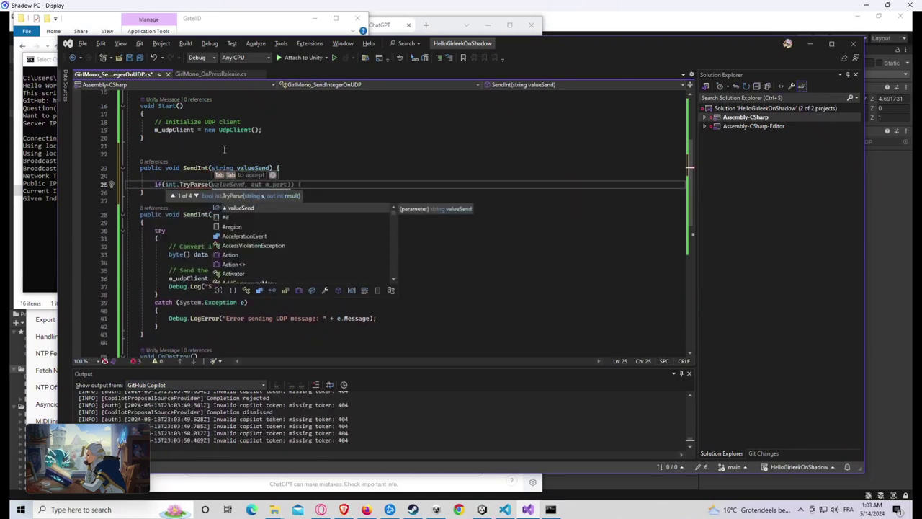
key("Tab")
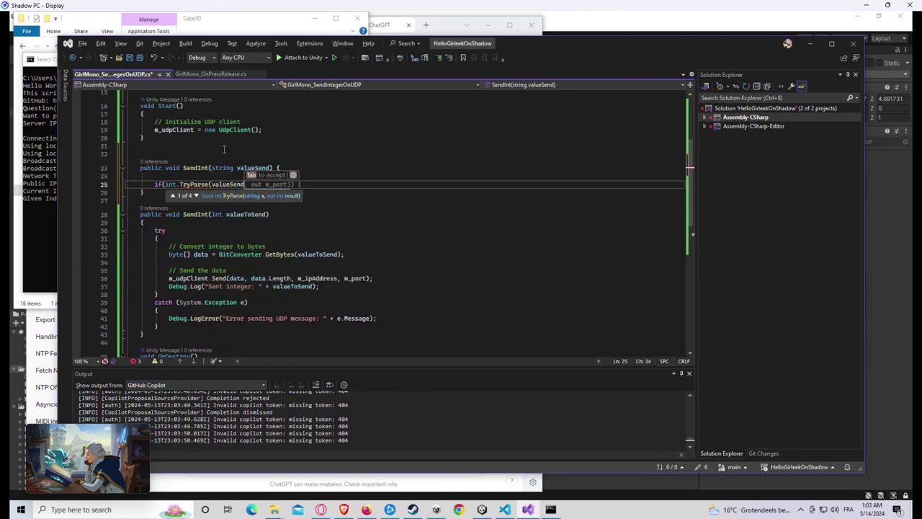
key("Tab")
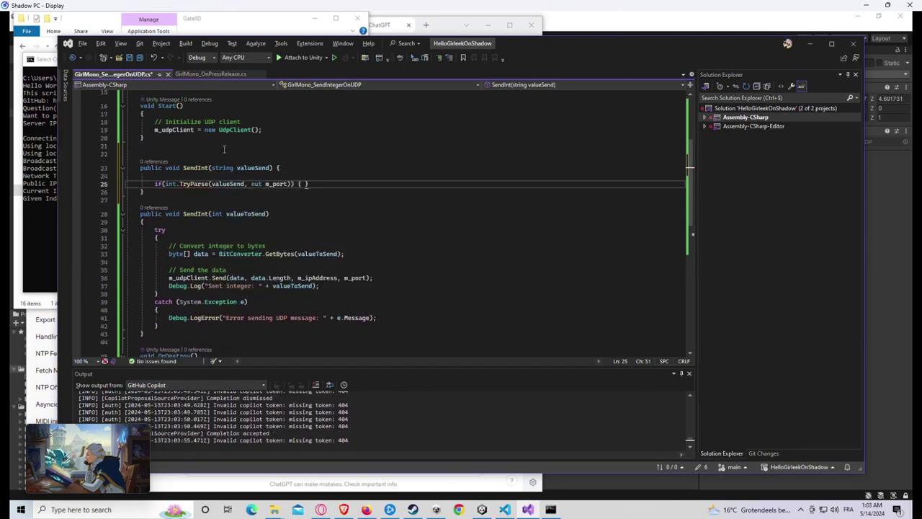
key("Return")
key("Return")
key("Up")
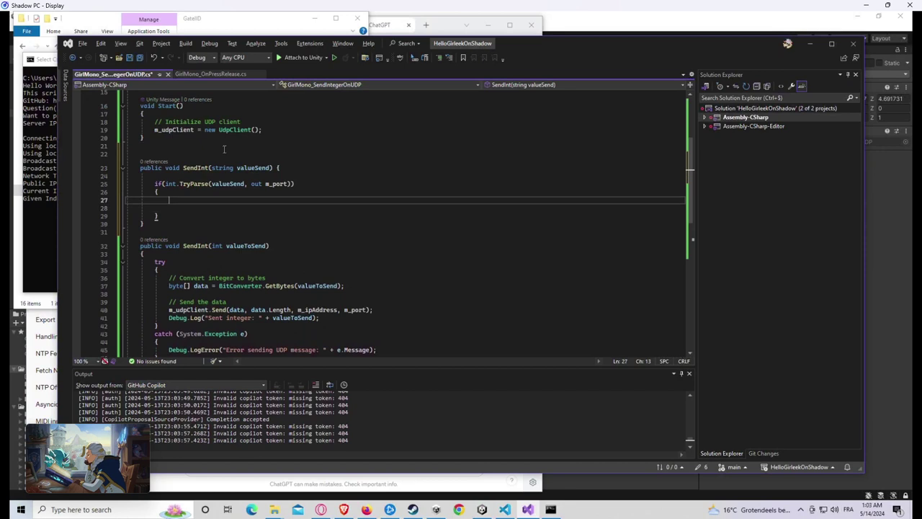
type("sentin")
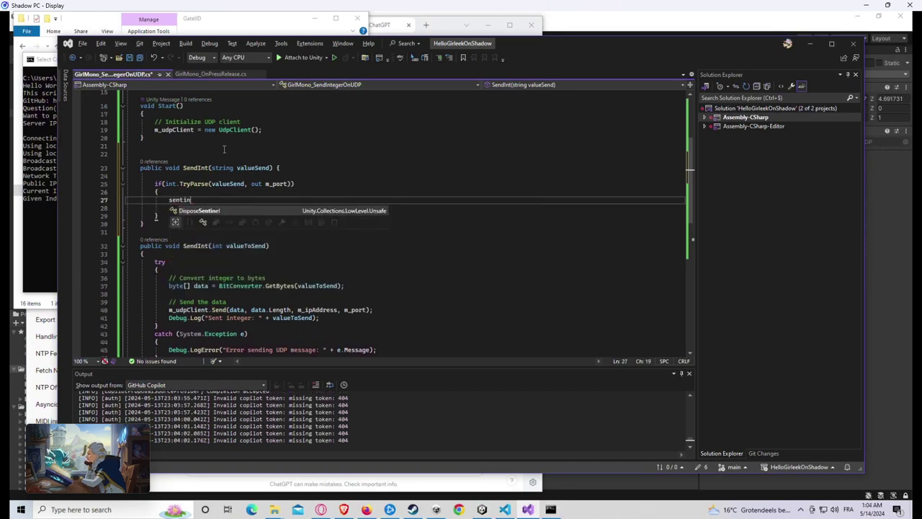
key("BackSpace")
key("BackSpace")
key("BackSpace")
key("BackSpace")
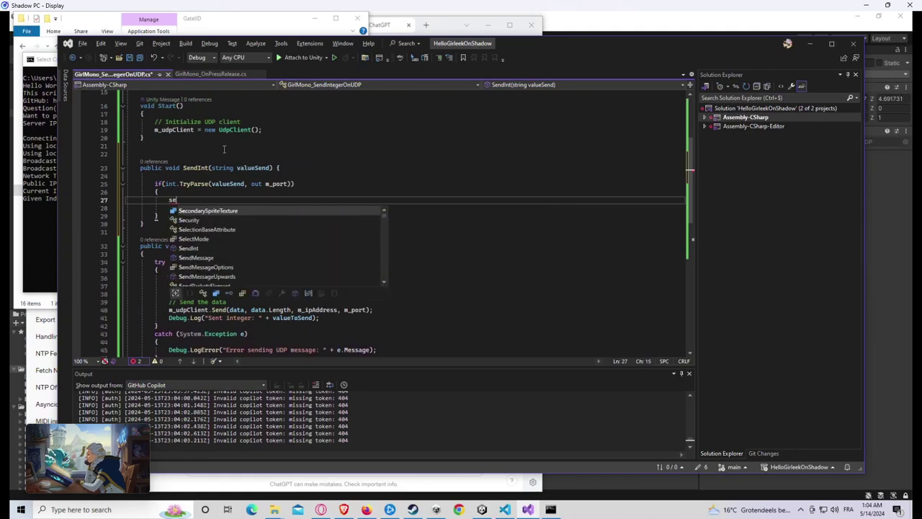
type("SendInt(")
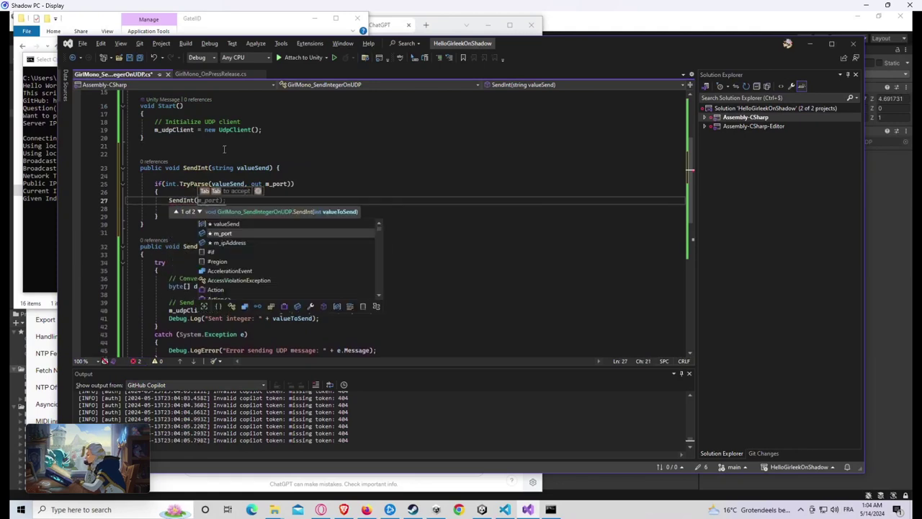
key("Tab")
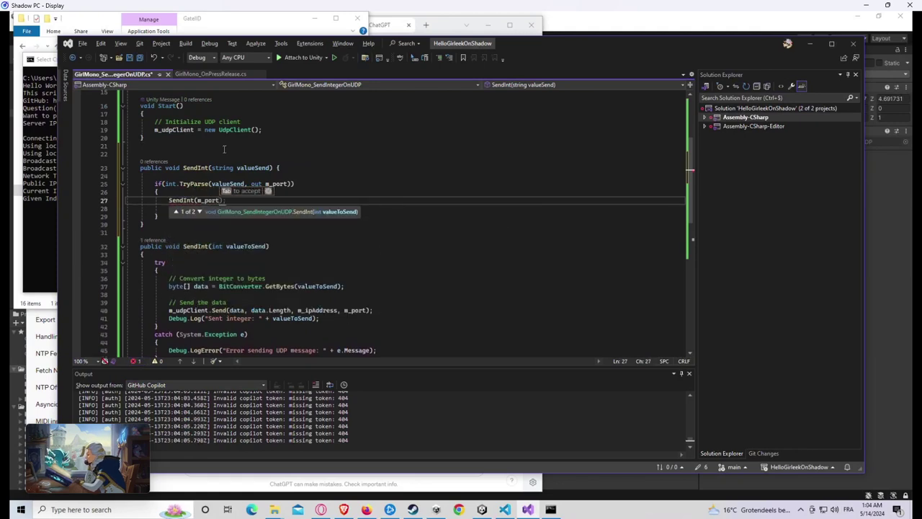
type(");")
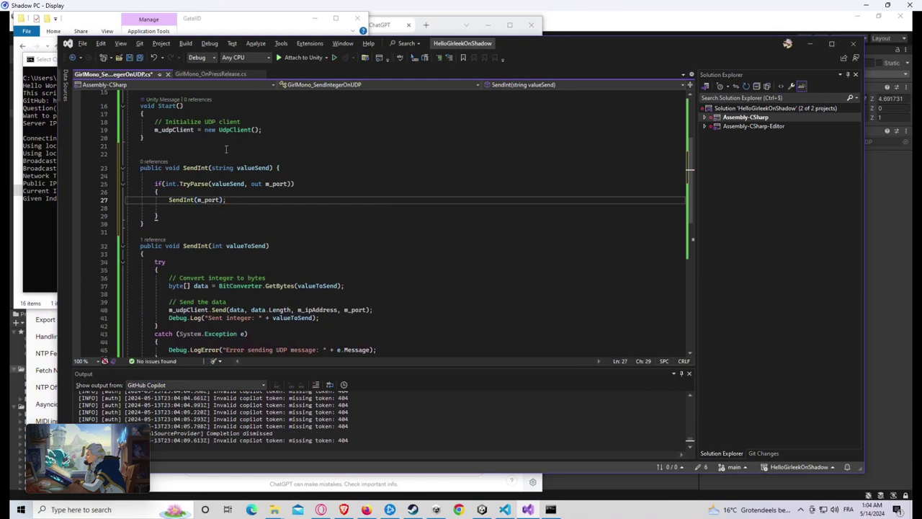
Compare the new string overload with the integer SendInt and review its m_port arguments.
left_click(200, 168)
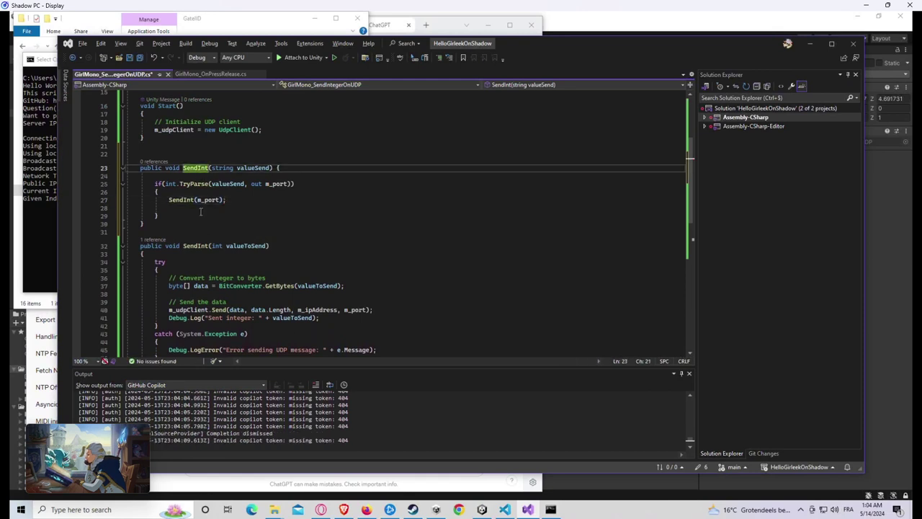
left_click(196, 245)
left_click(196, 168)
left_click(226, 246)
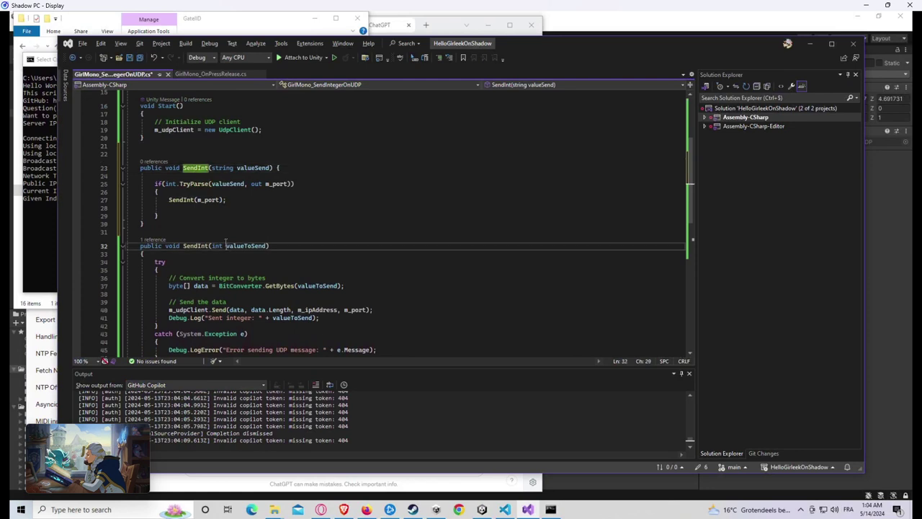
left_click(221, 167)
left_click(222, 246)
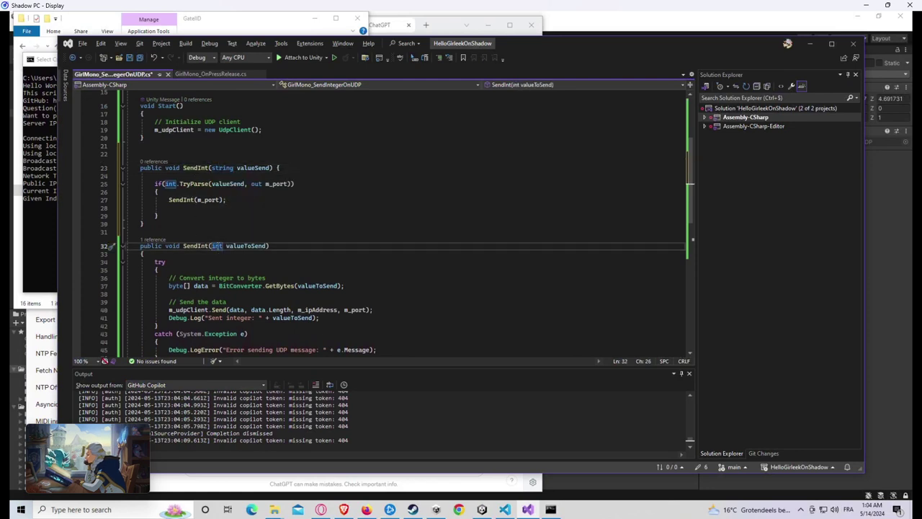
left_click(211, 200)
left_click(252, 184)
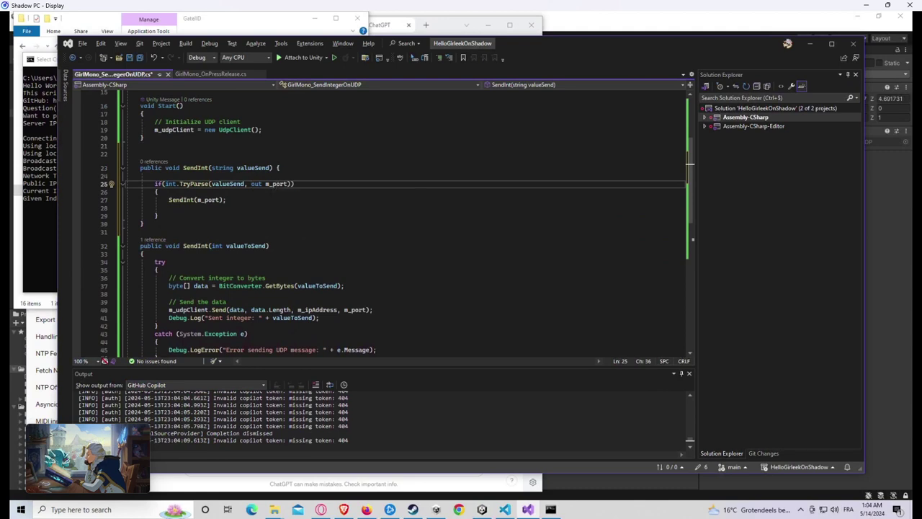
left_click(247, 200)
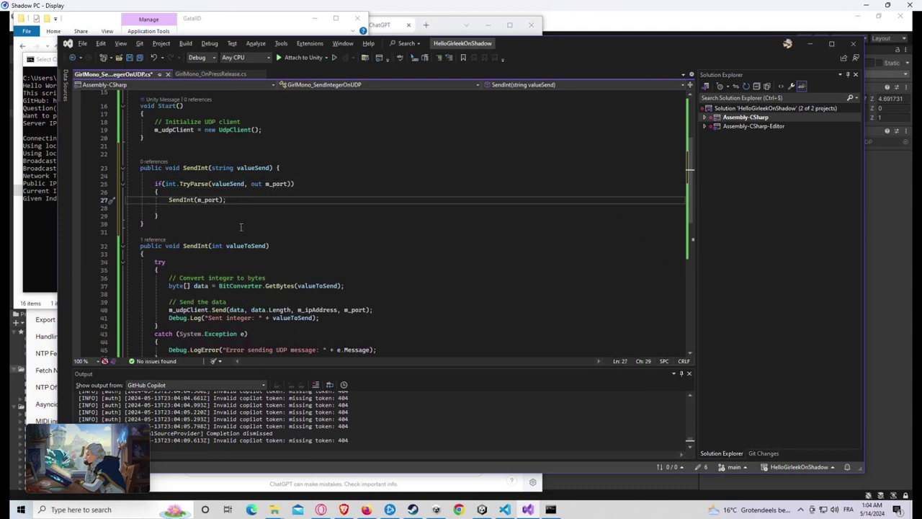
scroll(288, 223, "down", 2)
left_click(354, 217)
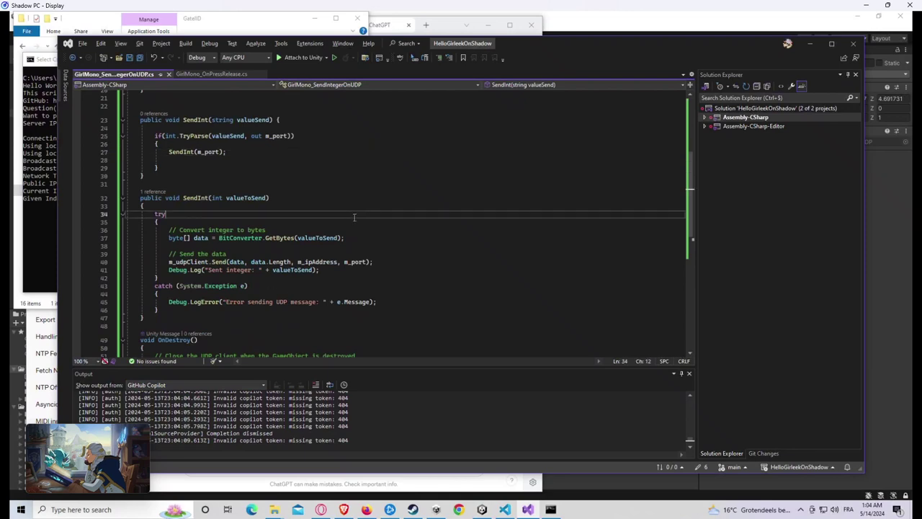
key("alt+Tab")
key("alt+Tab")
key("alt+Tab")
key("alt+Tab")
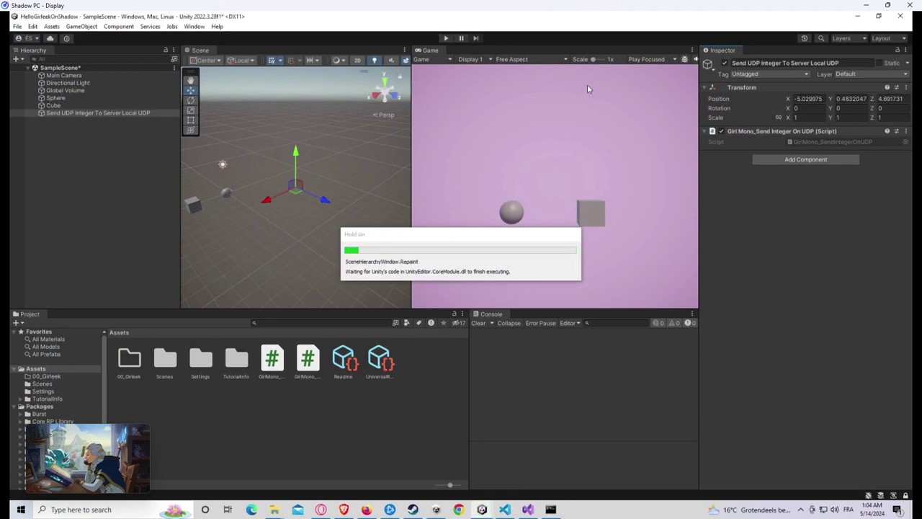
Un-maximize Unity, narrow it from the right edge and shift it right beside the gate console.
double_click(651, 24)
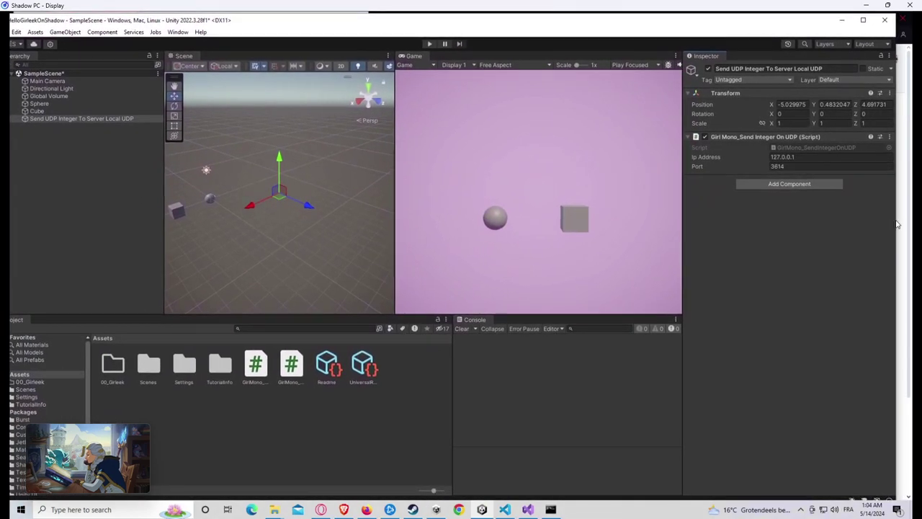
left_click_drag(869, 217, 709, 209)
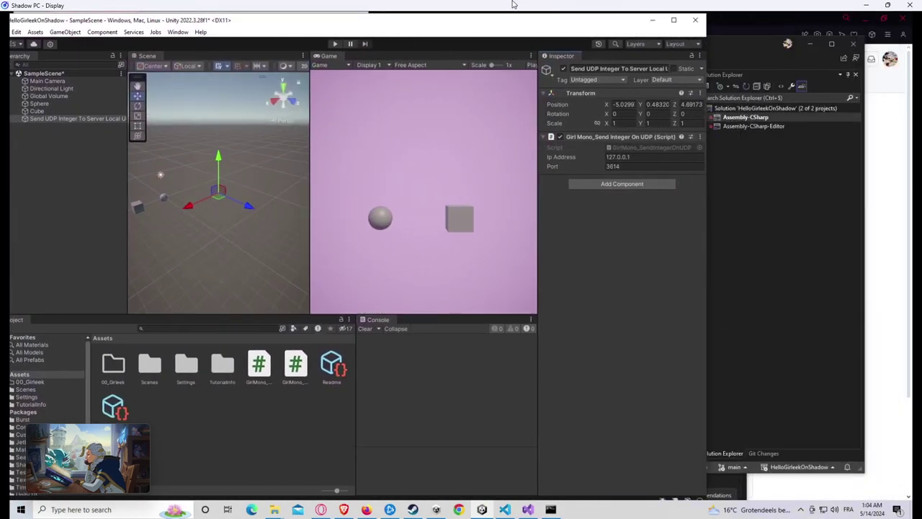
left_click_drag(513, 24, 647, 27)
left_click(60, 214)
left_click(60, 209)
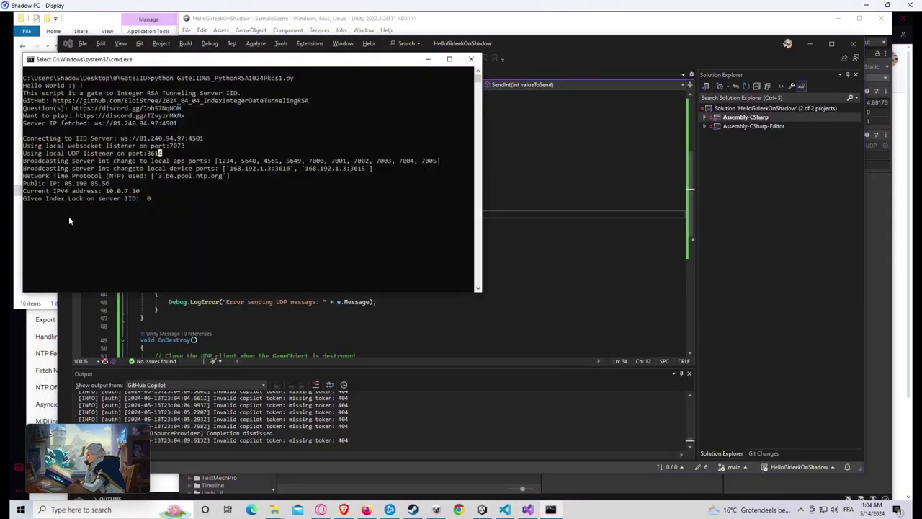
left_click(879, 211)
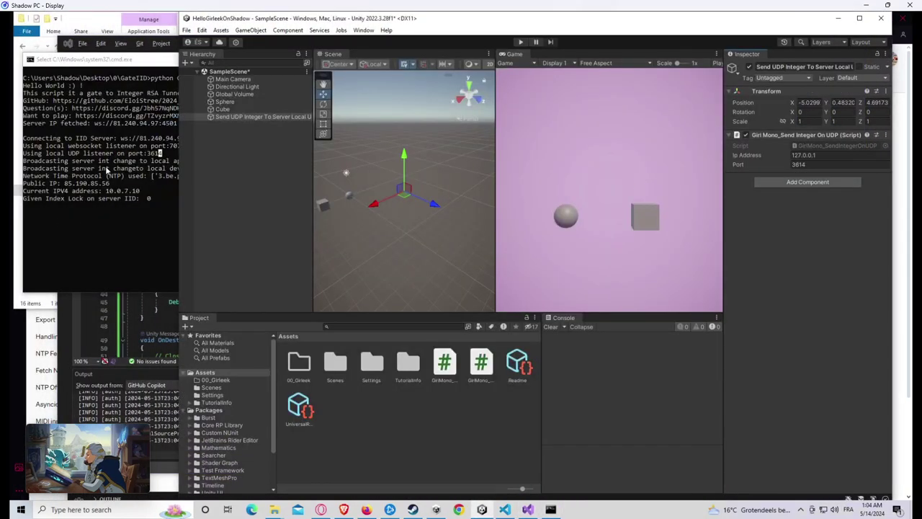
Add second On Press and On Release listeners on the Cube calling the Send UDP Integer object's SendInt.
left_click(249, 110)
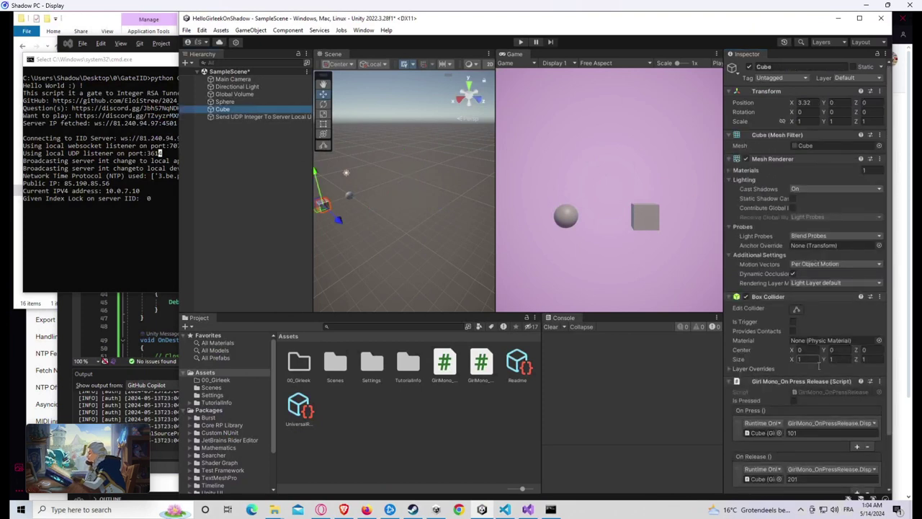
scroll(817, 345, "down", 3)
left_click(857, 387)
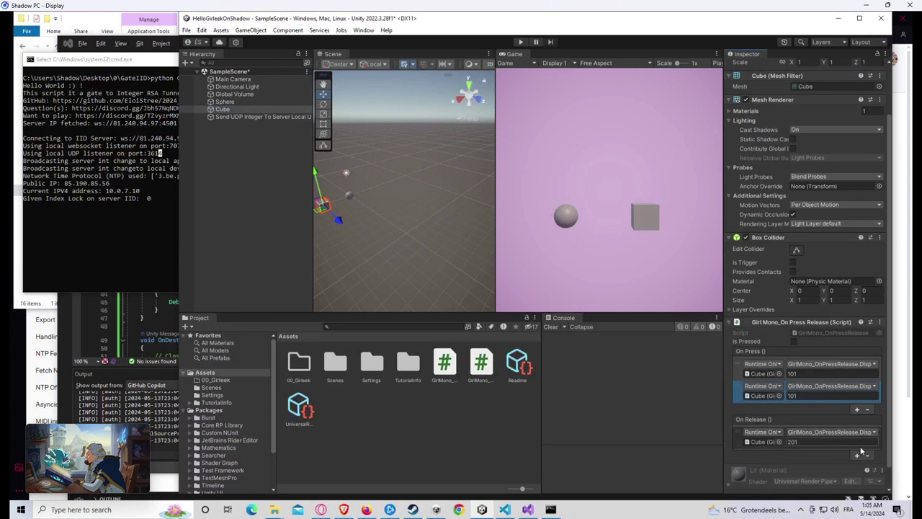
left_click(857, 454)
left_click_drag(244, 118, 772, 466)
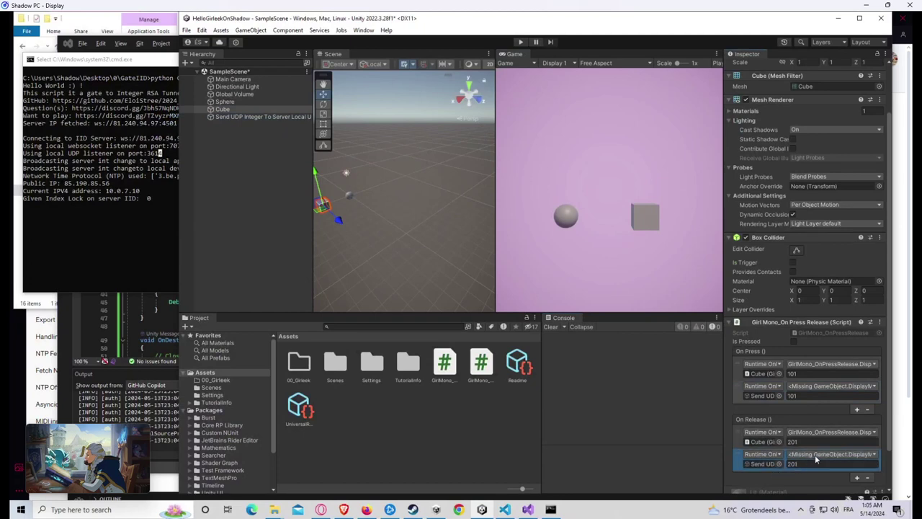
left_click(829, 454)
mouse_move(834, 454)
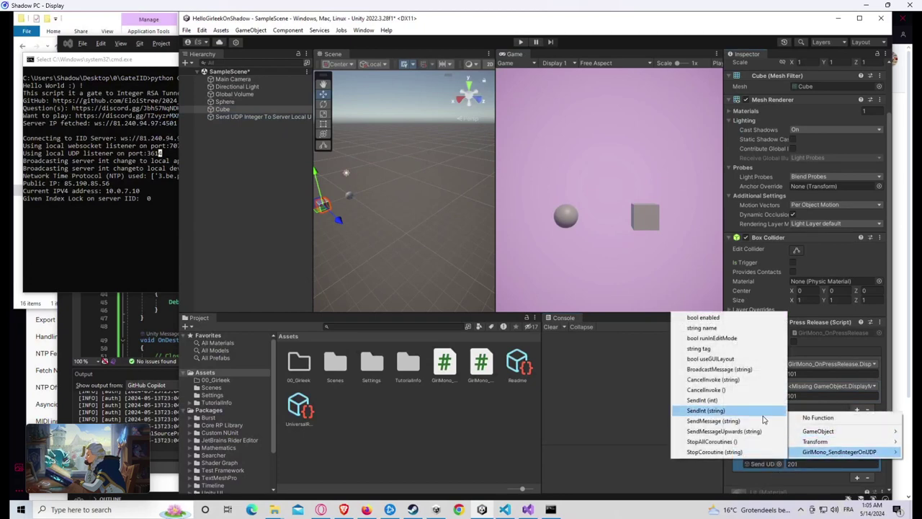
left_click(724, 410)
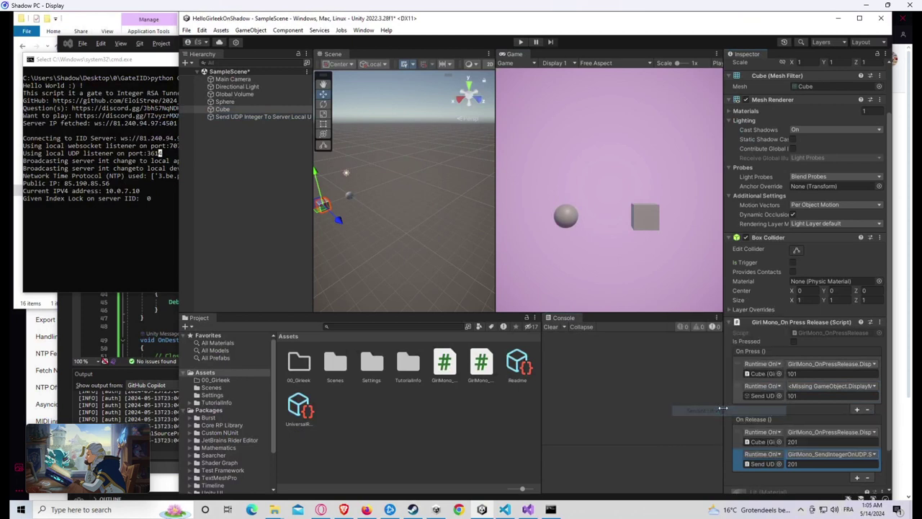
left_click(828, 385)
mouse_move(839, 430)
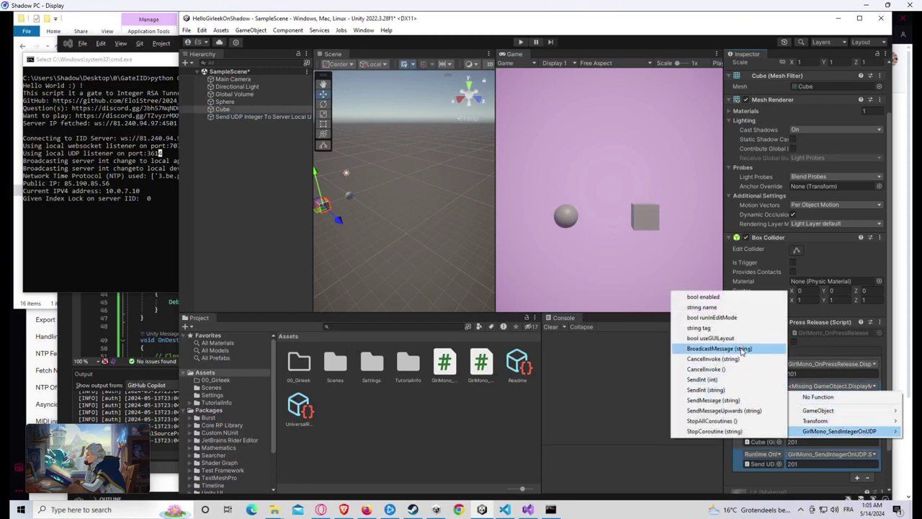
left_click(728, 389)
Review the Cube's press event entries and the release event's send value 201.
left_click(223, 109)
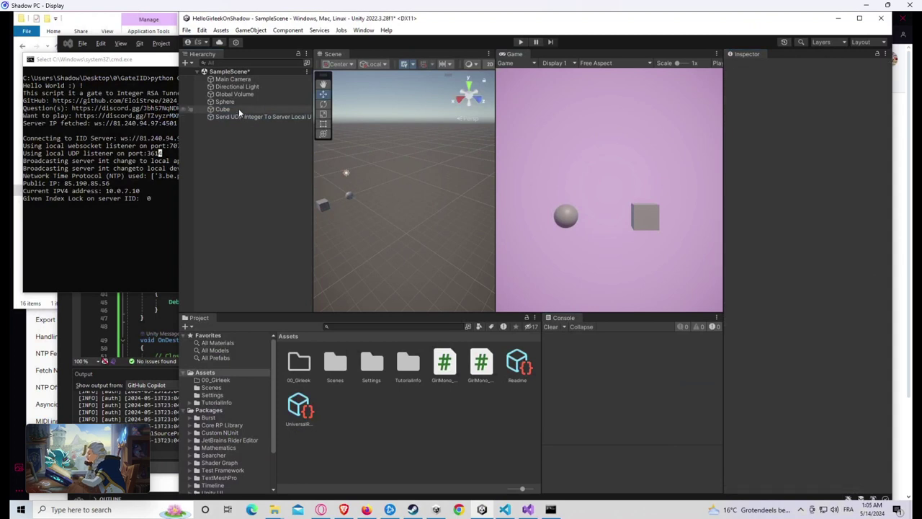
scroll(806, 430, "down", 2)
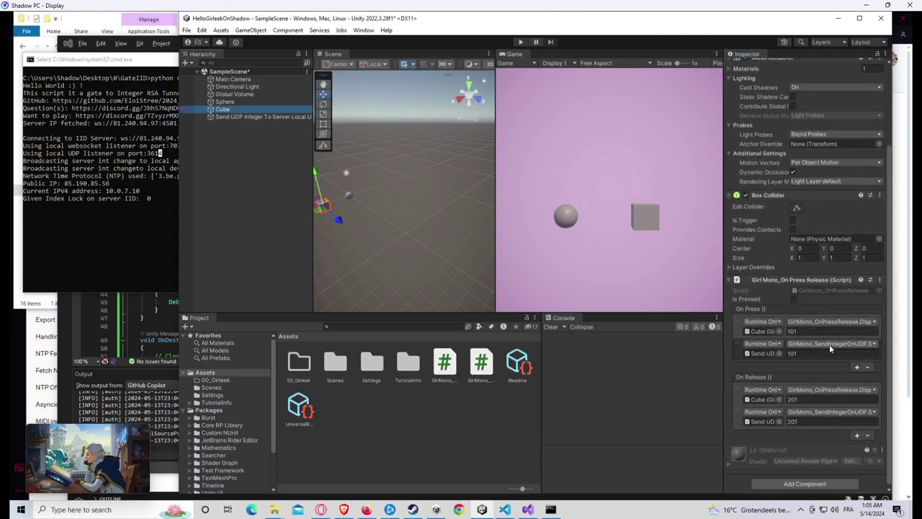
left_click(787, 353)
left_click(796, 422)
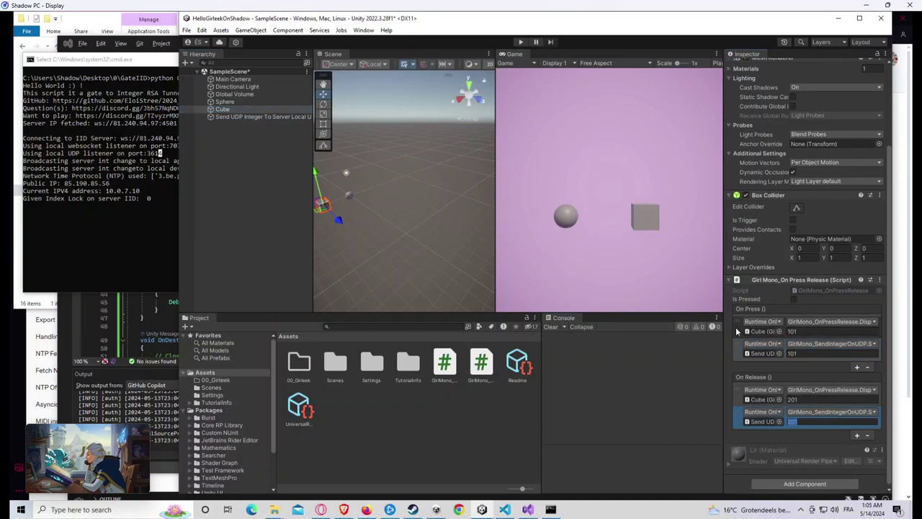
Enter Play mode and click the cube repeatedly, logging sent integers 101 and 201.
left_click(521, 42)
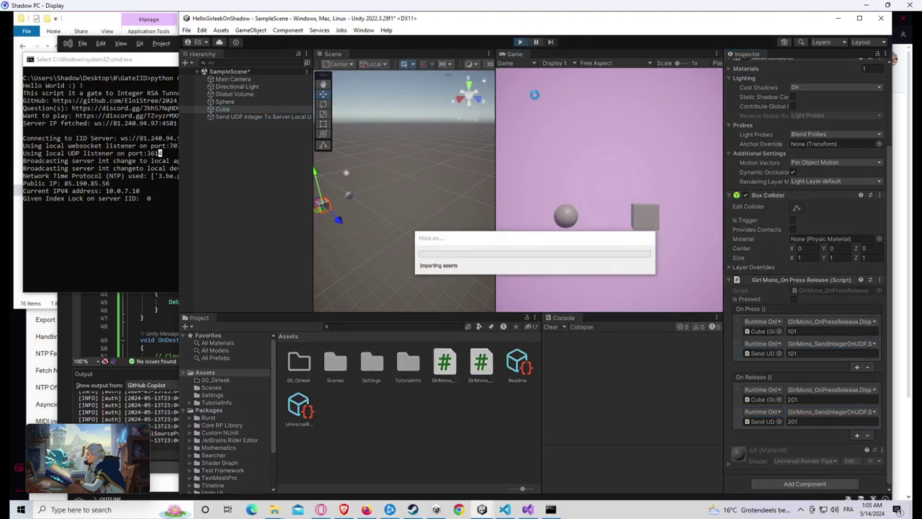
left_click(647, 217)
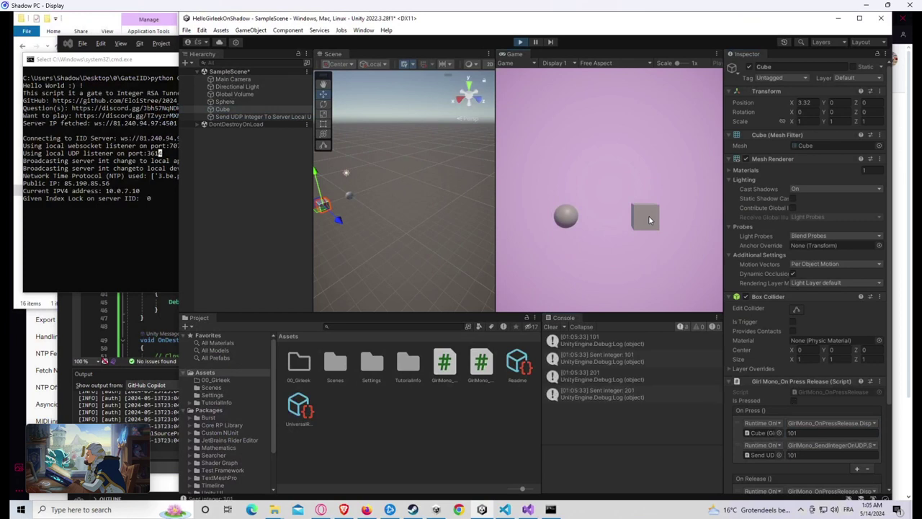
left_click(649, 220)
left_click(651, 218)
left_click(656, 216)
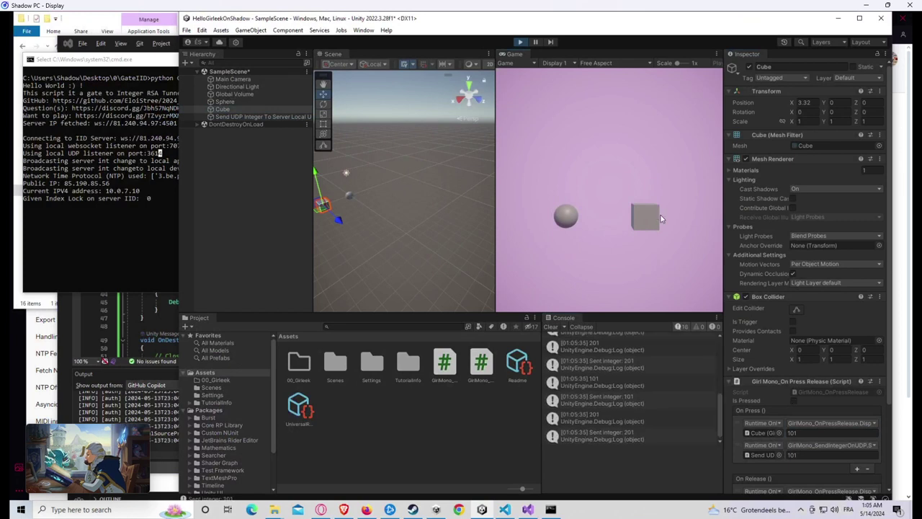
left_click(657, 219)
left_click(658, 219)
left_click(658, 219)
left_click(658, 219)
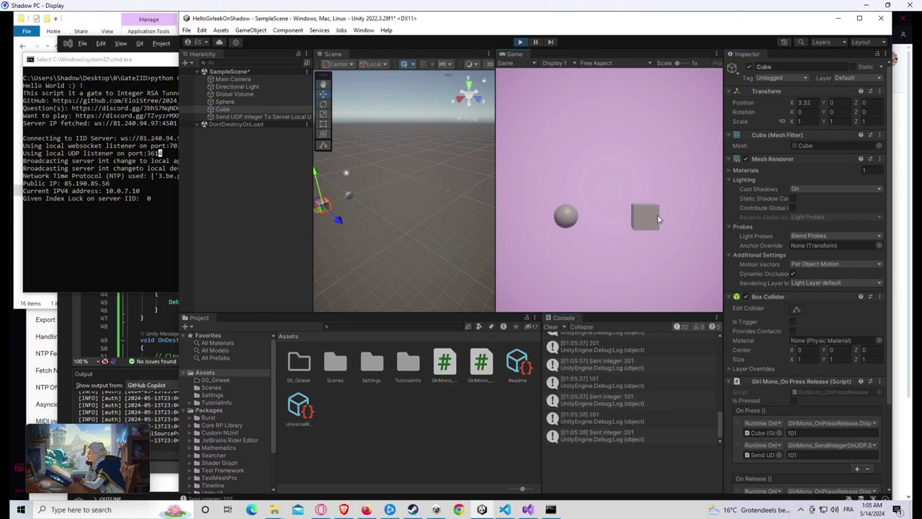
left_click(658, 219)
left_click(646, 220)
left_click(645, 216)
left_click(644, 216)
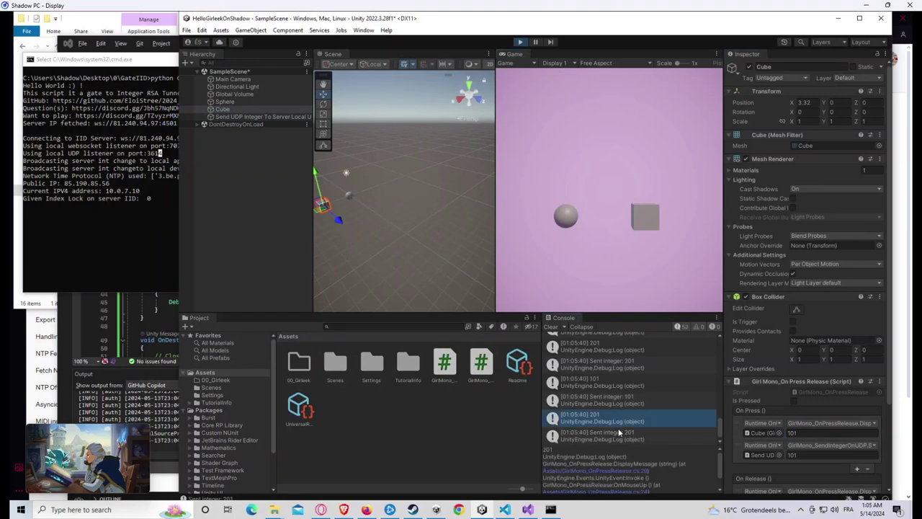
left_click(628, 434)
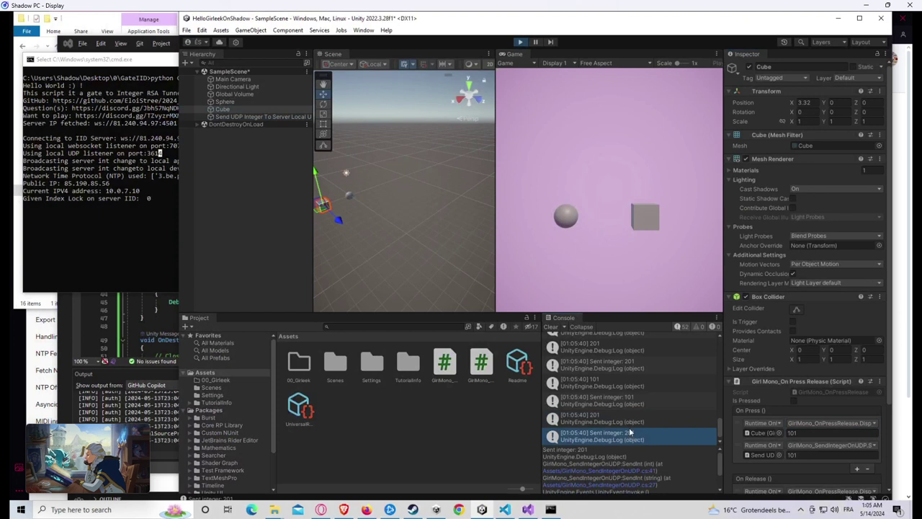
Copy port 3614 from the gate console and paste it into the UDP sender's Port field.
left_click(157, 239)
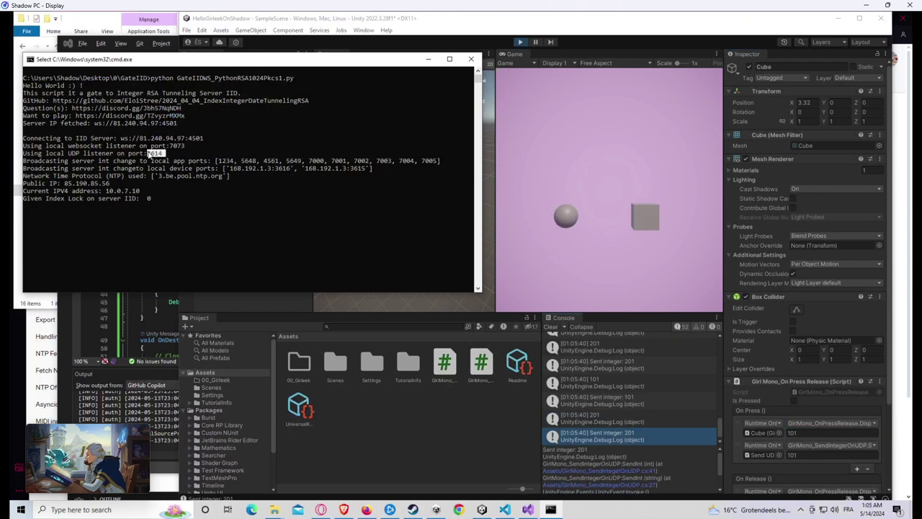
key("Escape")
left_click(474, 399)
left_click(253, 117)
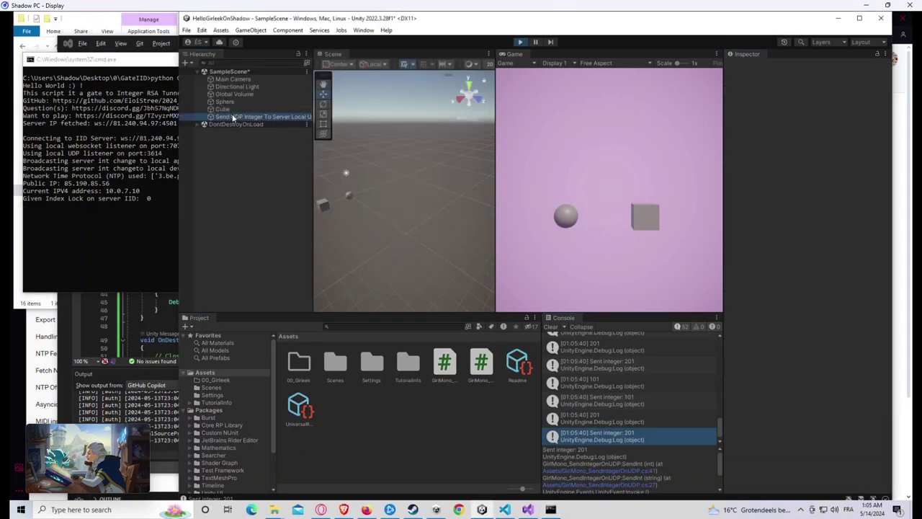
left_click(821, 164)
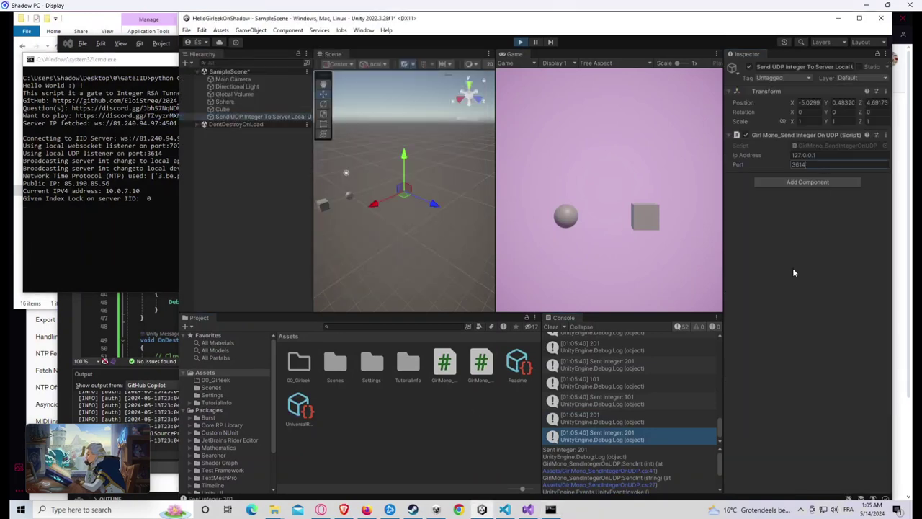
type("3614")
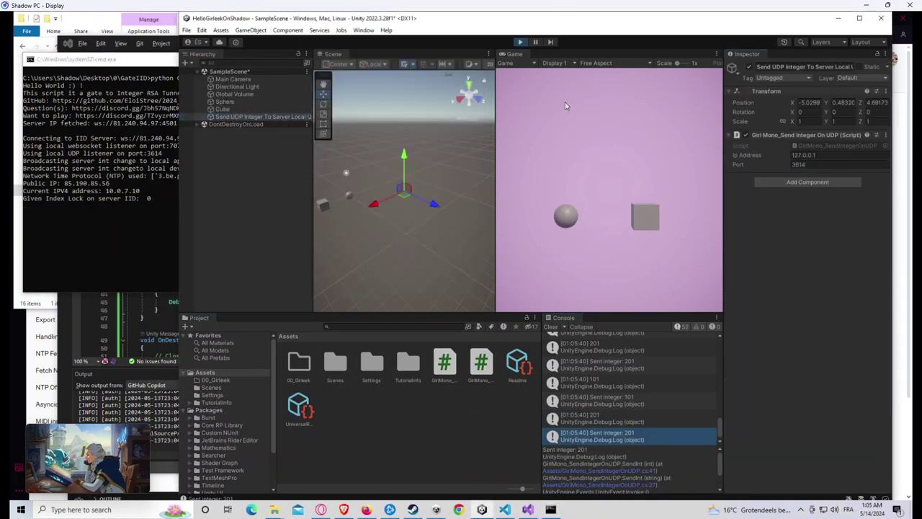
key("alt+Tab")
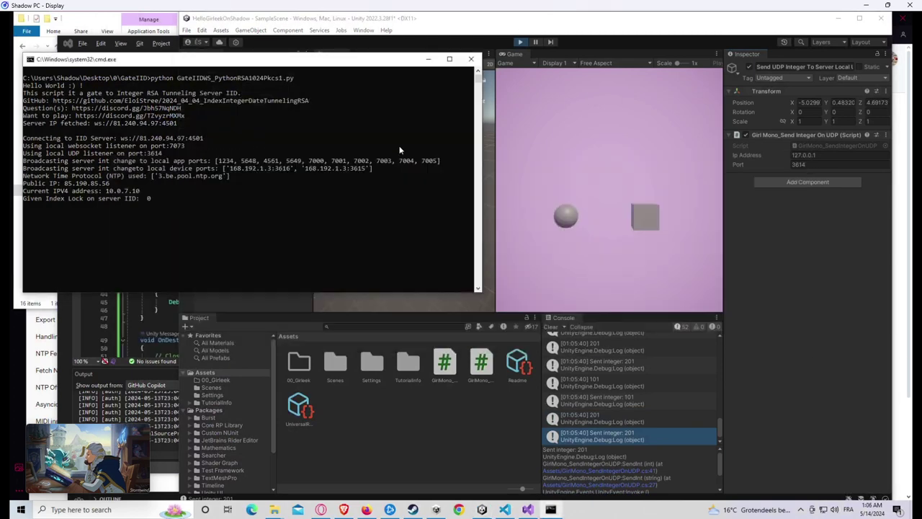
key("alt+Tab")
Change TryParse to 'out int valueParsedAsInteger', pass valueParsedAsInteger to SendInt, and save.
left_click(357, 167)
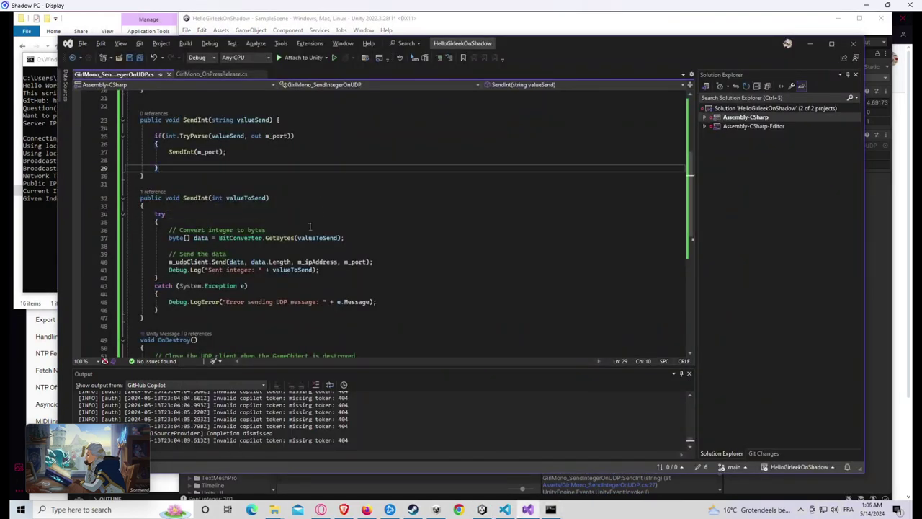
scroll(311, 227, "up", 3)
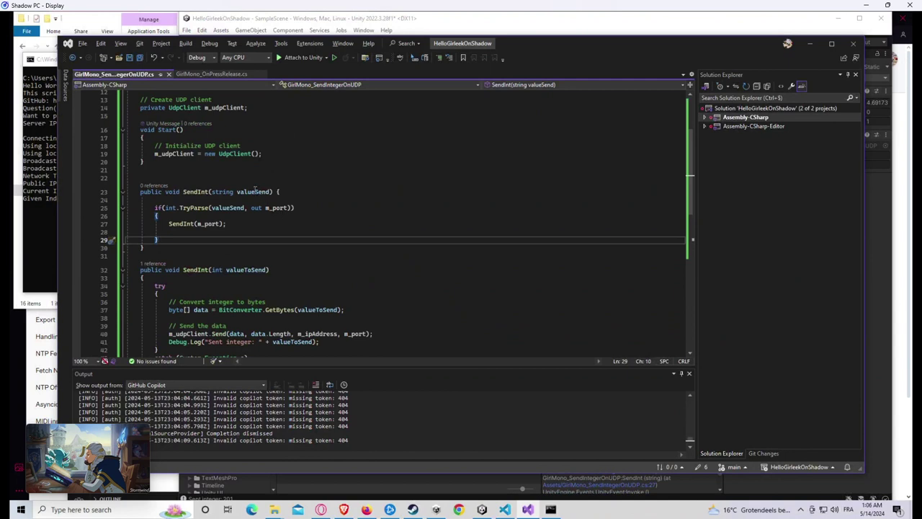
double_click(280, 209)
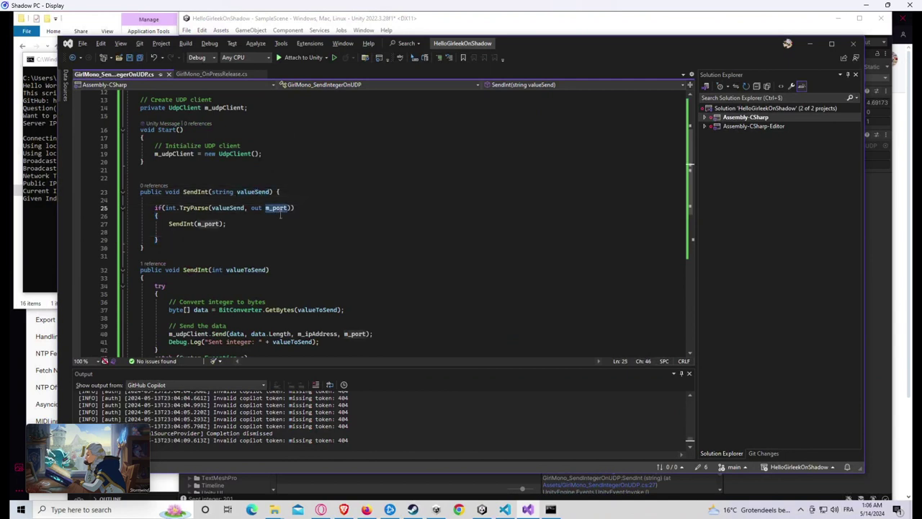
type("int")
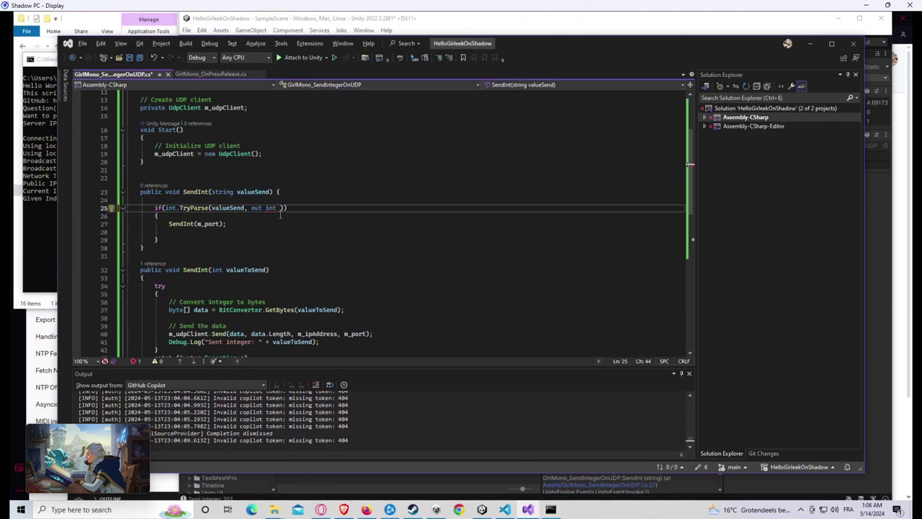
type("valueParsed")
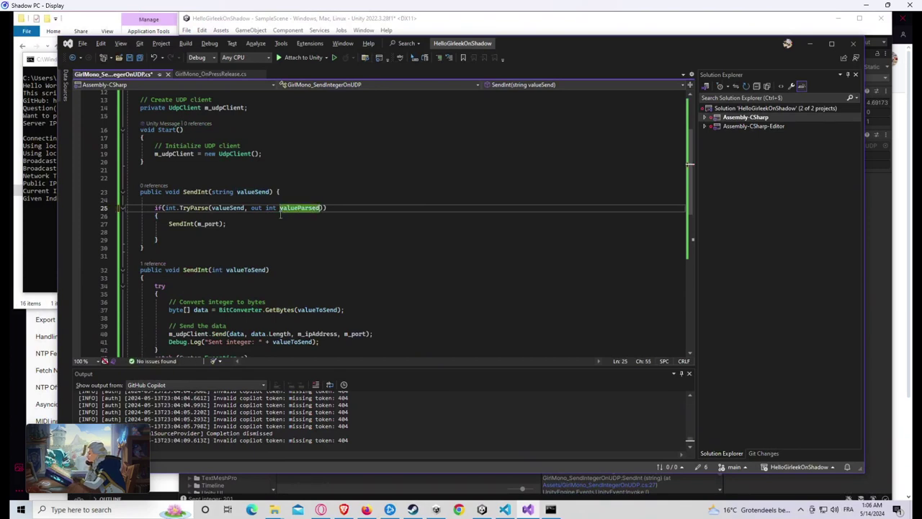
type("AsInteger")
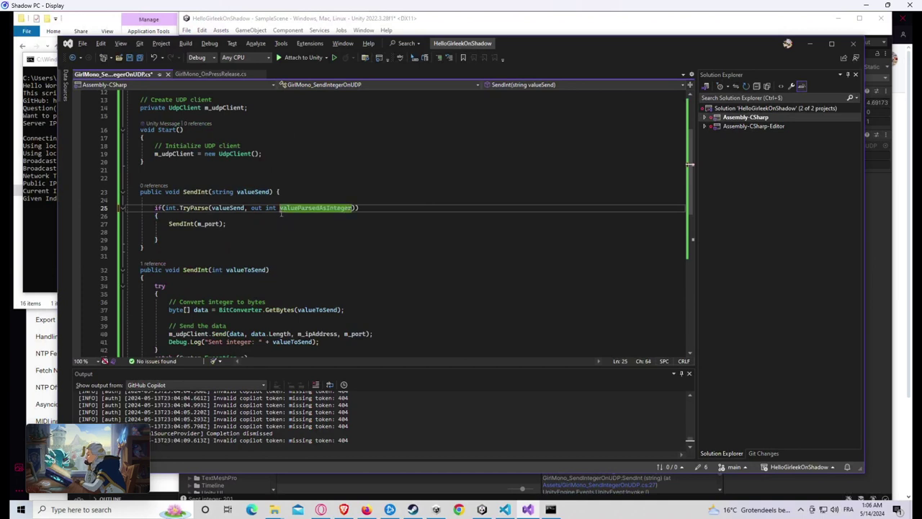
double_click(211, 223)
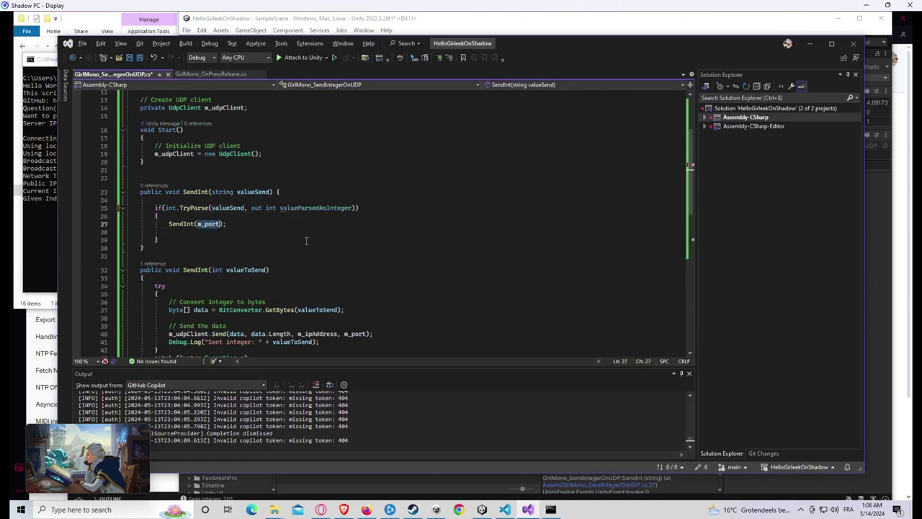
type("valueParsedAsInteger")
key("Down")
key("Down")
key("ctrl+s")
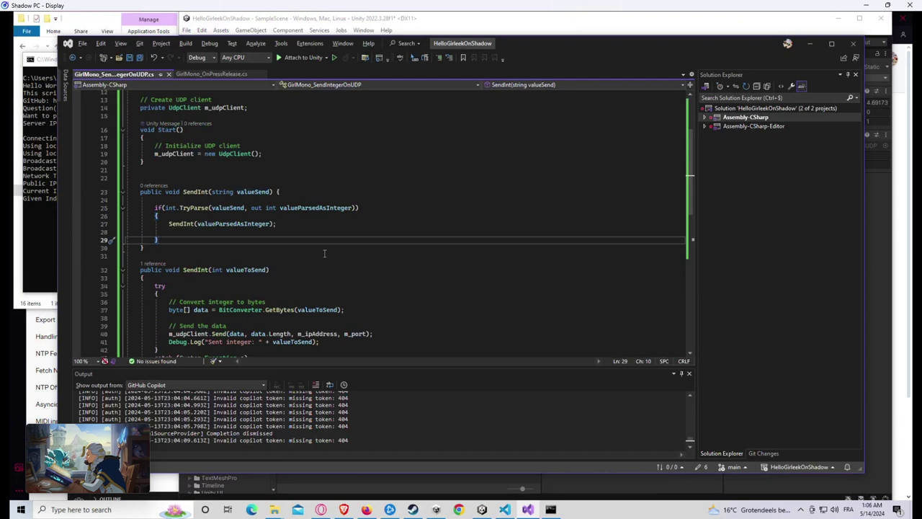
scroll(330, 238, "down", 3)
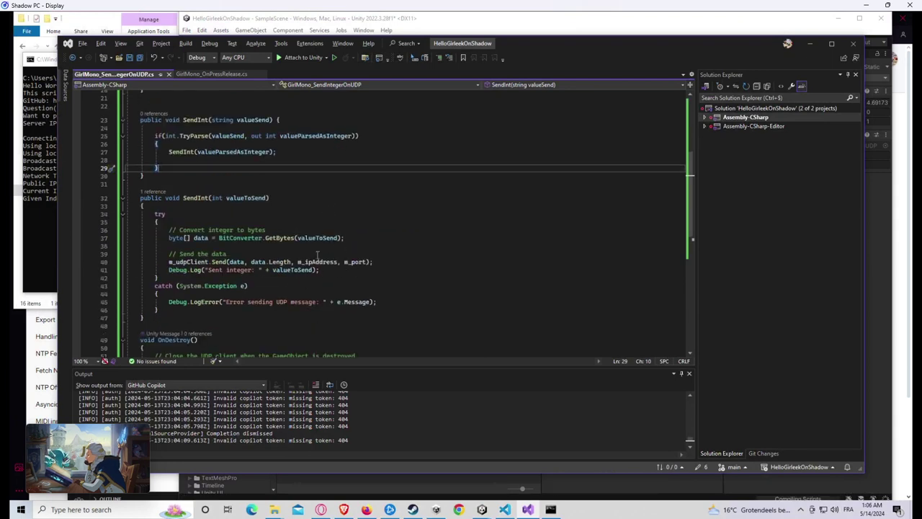
scroll(351, 230, "up", 5)
left_click(351, 228)
key("alt+Tab")
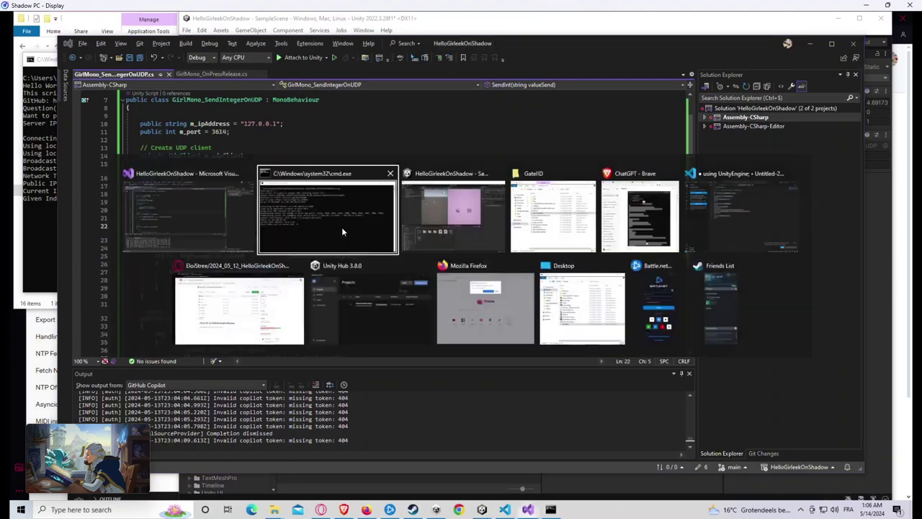
Restart Play mode with the updated script and click the cube repeatedly to send 101 and 201.
key("alt+Tab")
key("Tab")
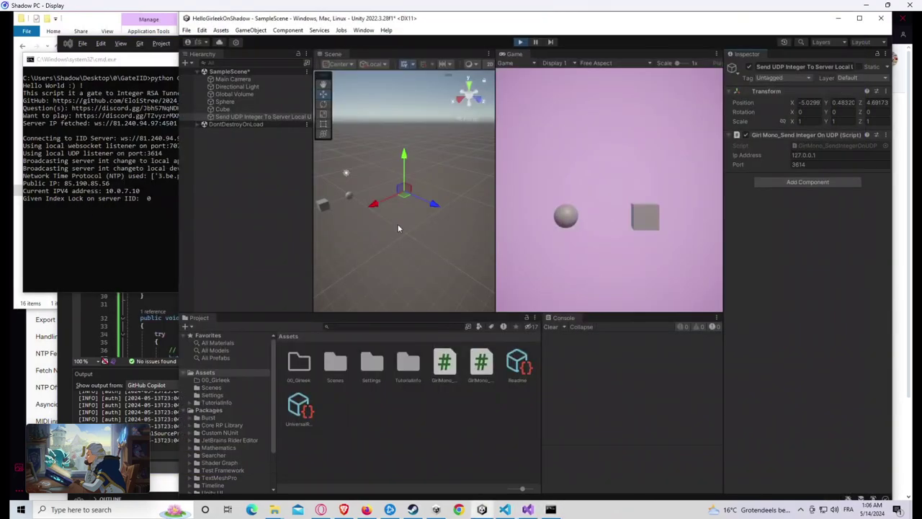
left_click(520, 42)
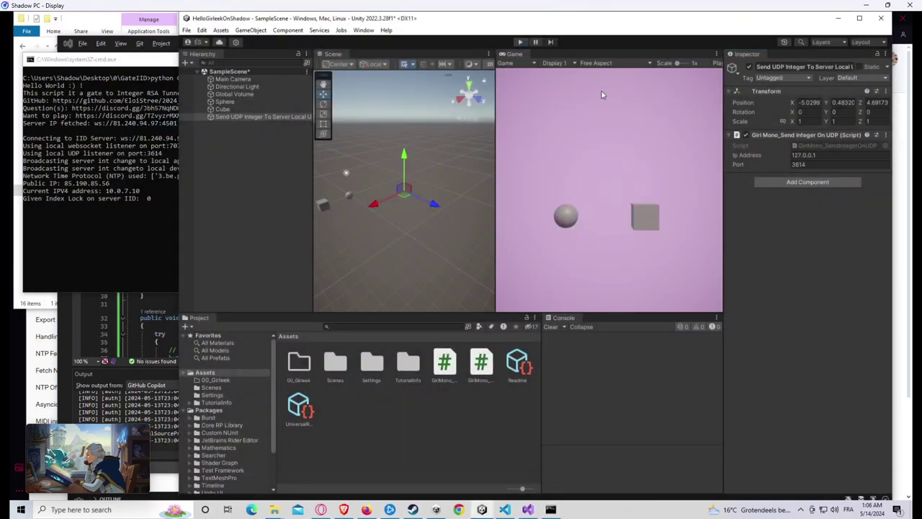
left_click(521, 41)
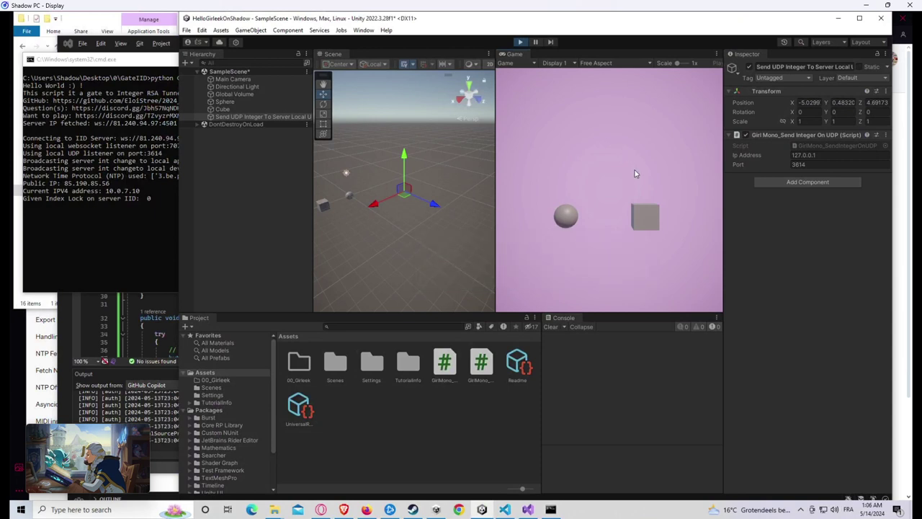
left_click(649, 221)
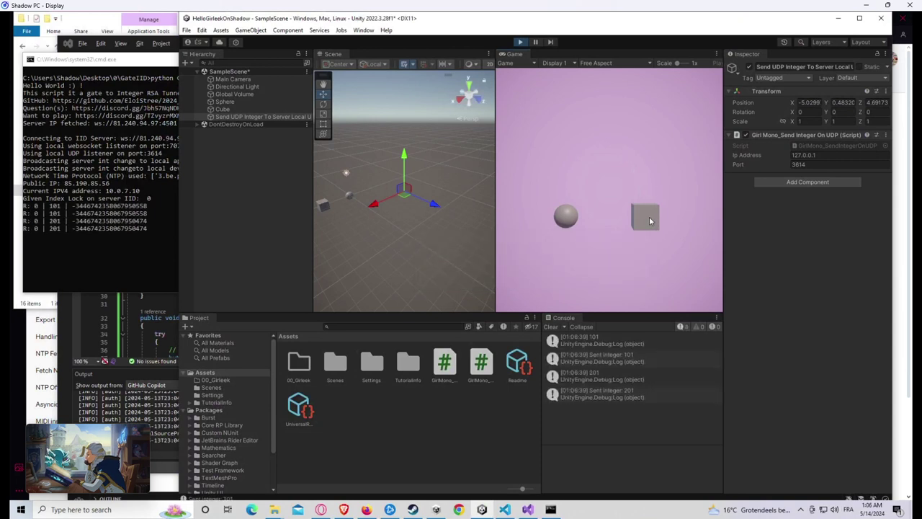
left_click(649, 220)
left_click(649, 220)
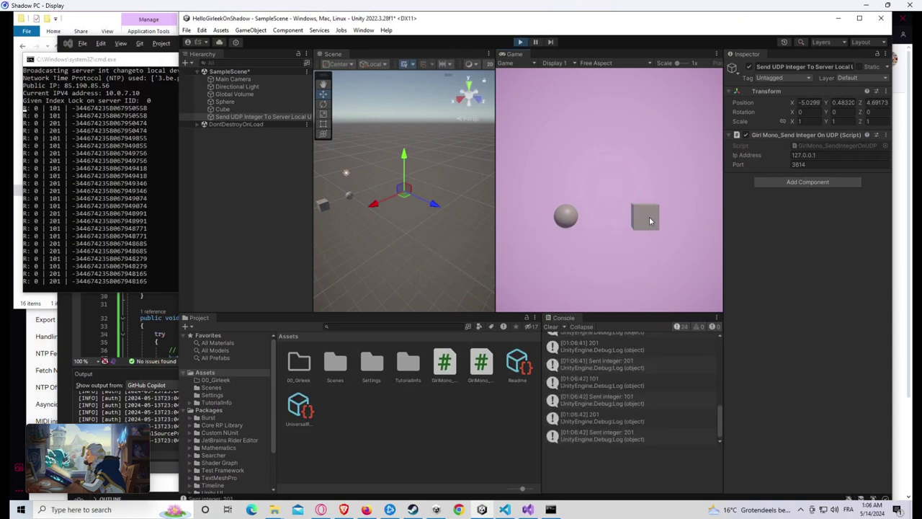
left_click(649, 220)
left_click(649, 220)
left_click(649, 220)
left_click(649, 220)
left_click(649, 220)
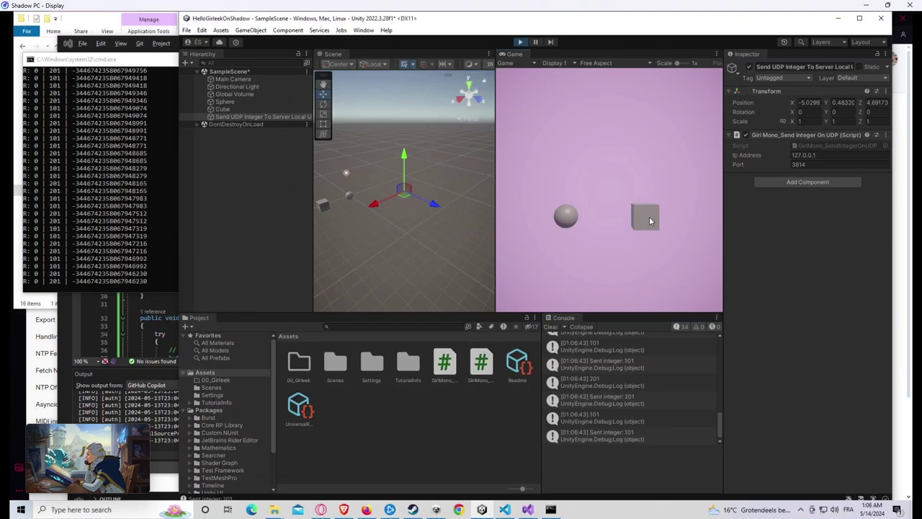
left_click(649, 220)
left_click(649, 221)
left_click(649, 221)
left_click(649, 221)
left_click(649, 221)
left_click(649, 220)
left_click(649, 220)
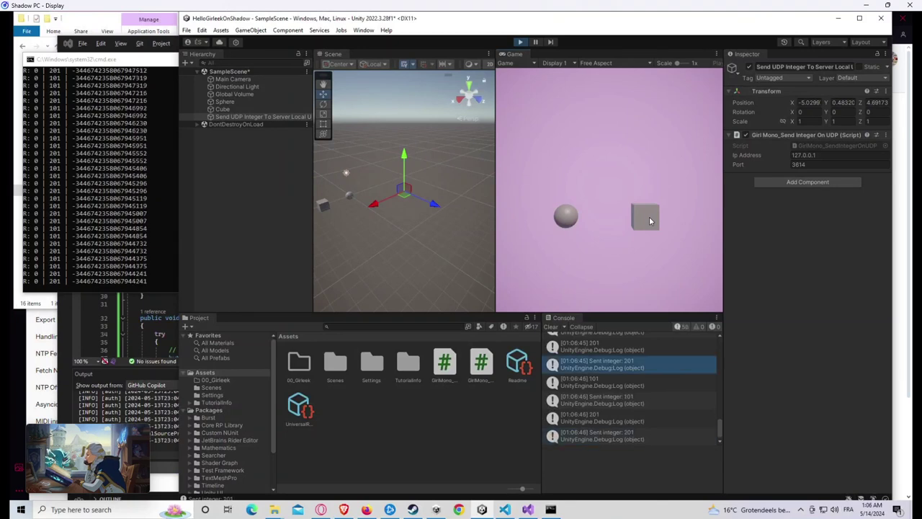
left_click(649, 220)
left_click(649, 220)
left_click(649, 220)
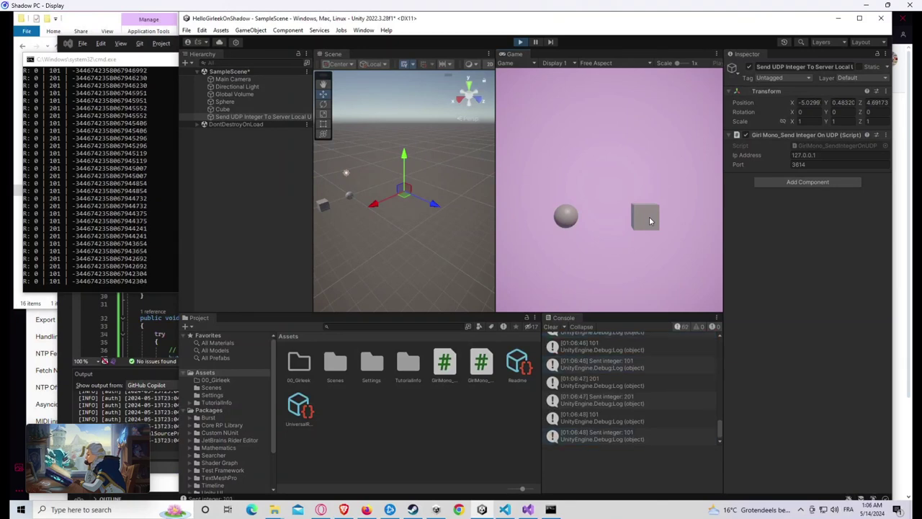
left_click(649, 220)
left_click(649, 221)
left_click(649, 221)
left_click(649, 220)
left_click(649, 220)
left_click(649, 220)
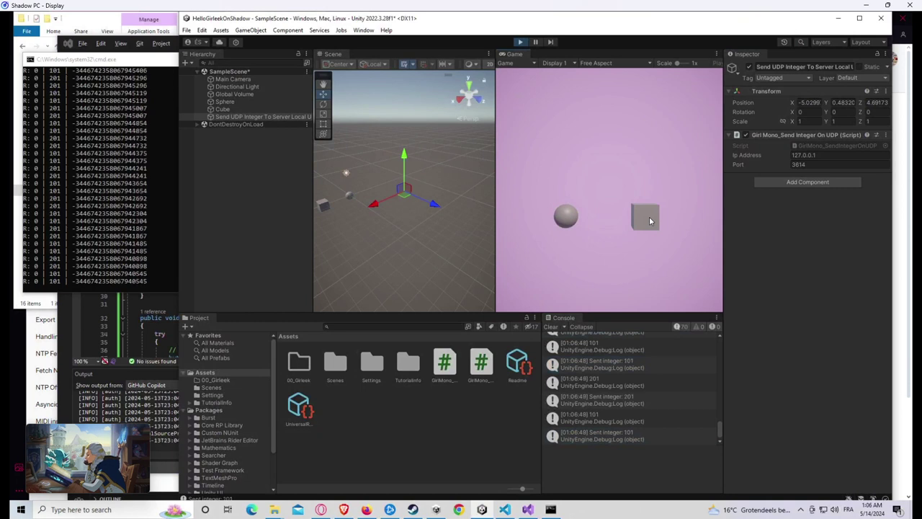
left_click(649, 220)
left_click(649, 220)
left_click(649, 220)
left_click(649, 220)
left_click(649, 221)
left_click(649, 221)
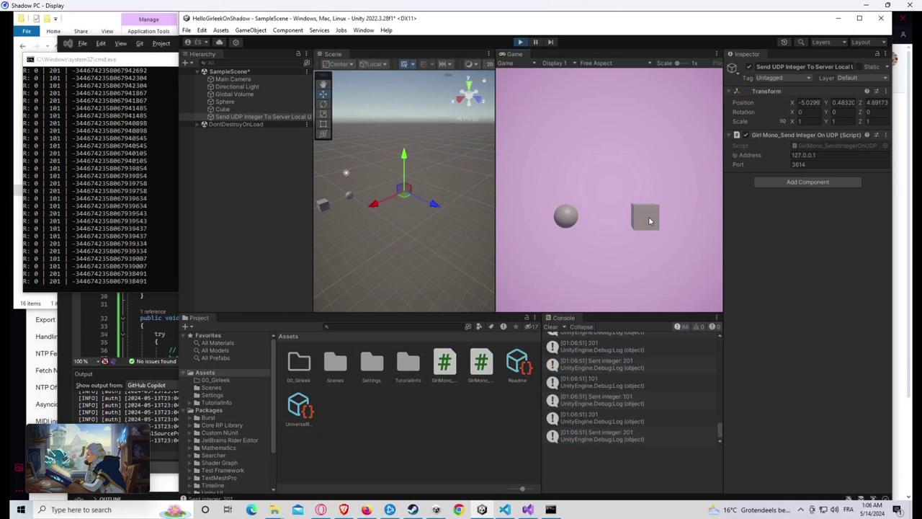
Recheck the Cube's press event, send 101 once more, clear the Console, and select the Send UDP object.
left_click(219, 109)
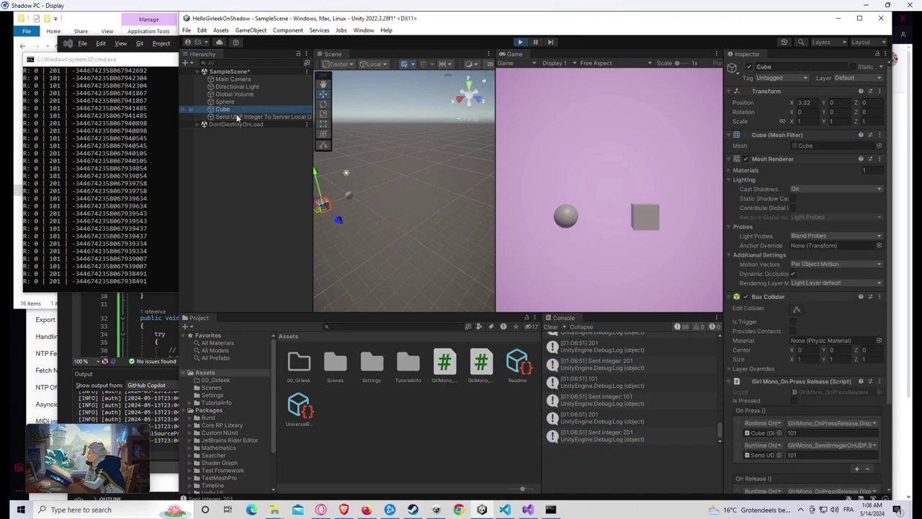
scroll(814, 356, "down", 3)
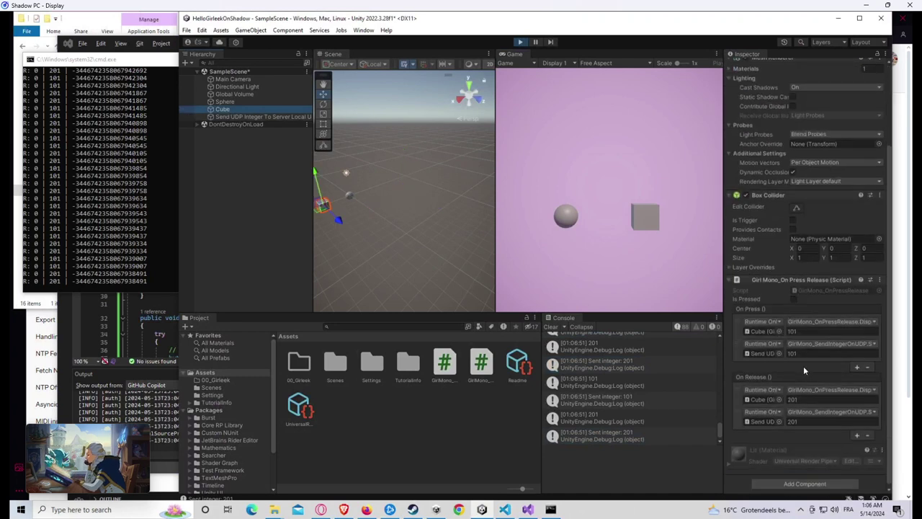
left_click(768, 353)
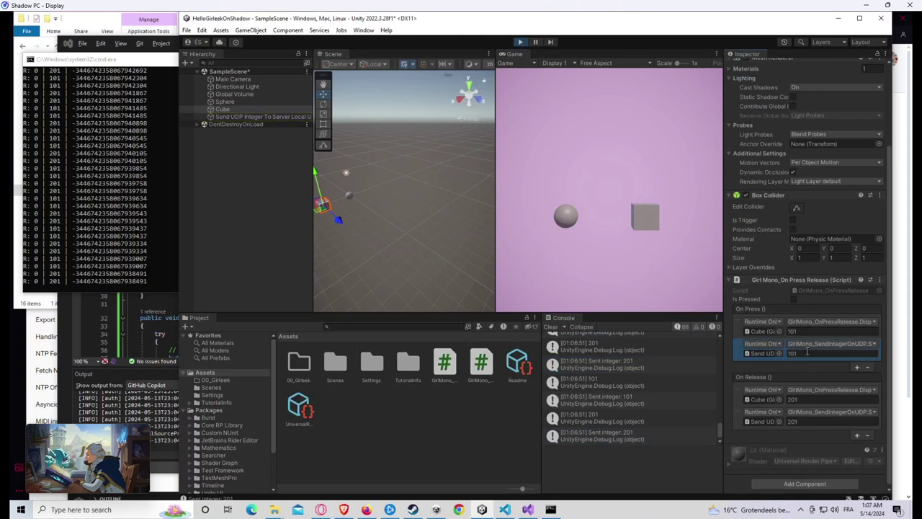
left_click(652, 214)
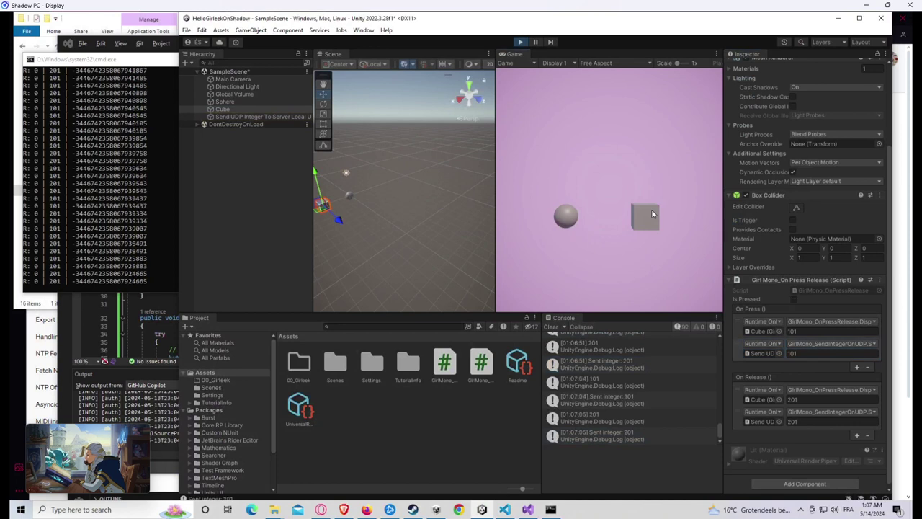
left_click(551, 327)
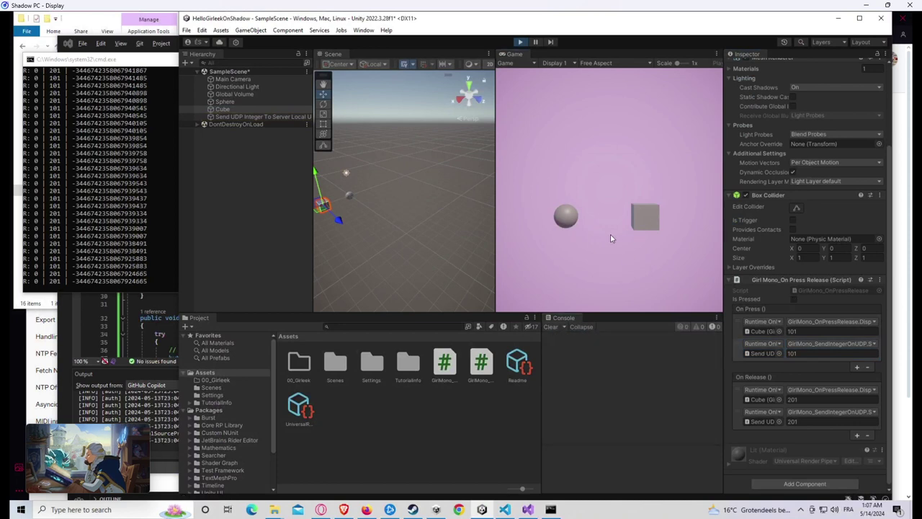
left_click(275, 117)
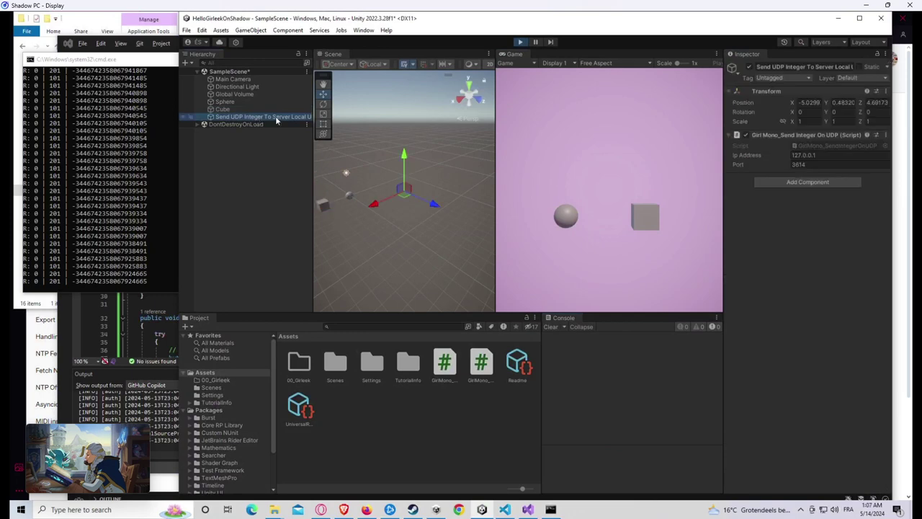
Open GirlMono_SendIntegerOnUDP.cs in Visual Studio and read through its UDP client setup and SendInt methods.
double_click(822, 145)
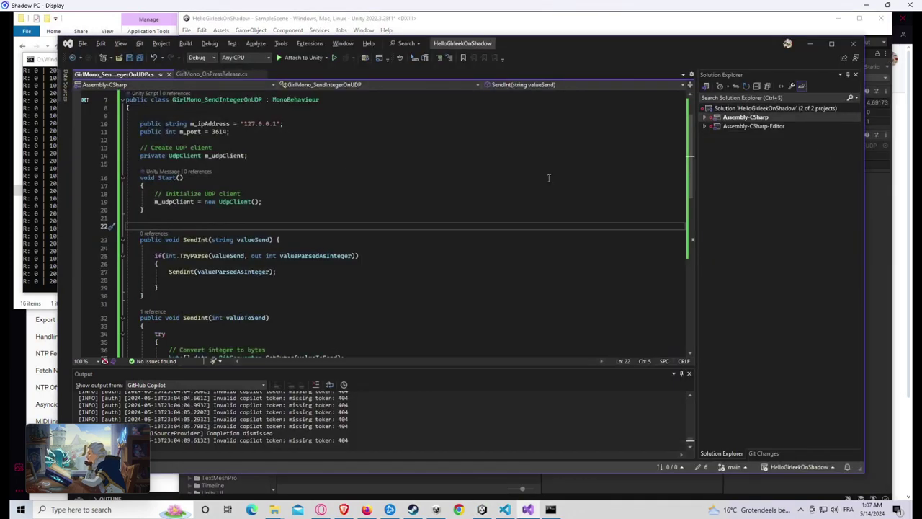
scroll(276, 196, "down", 2)
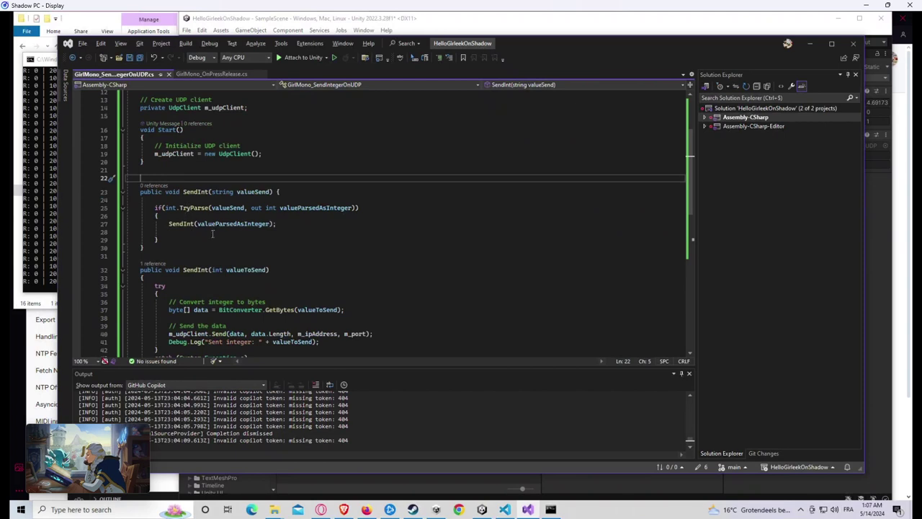
scroll(194, 234, "down", 3)
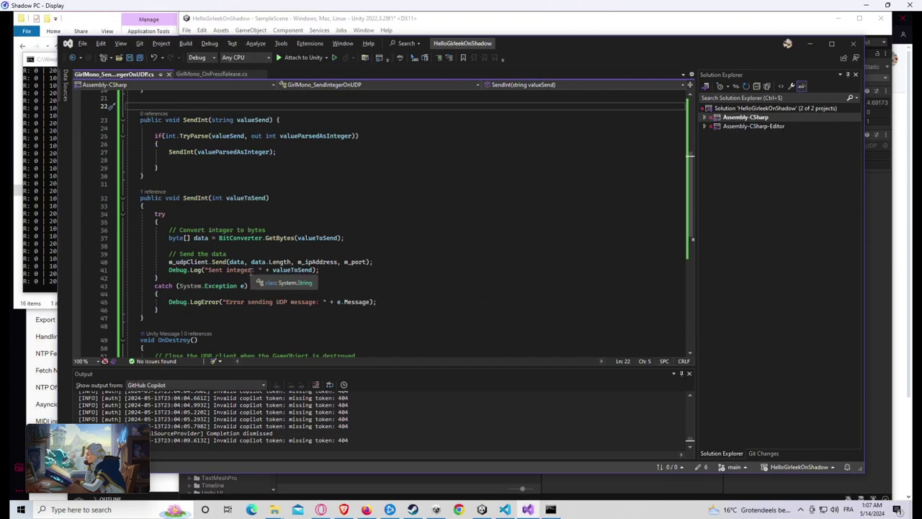
left_click(322, 247)
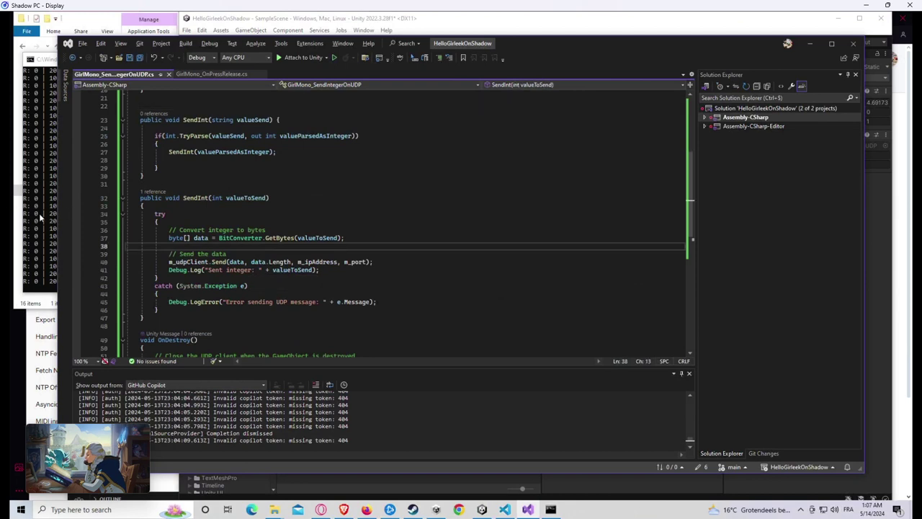
scroll(322, 217, "down", 3)
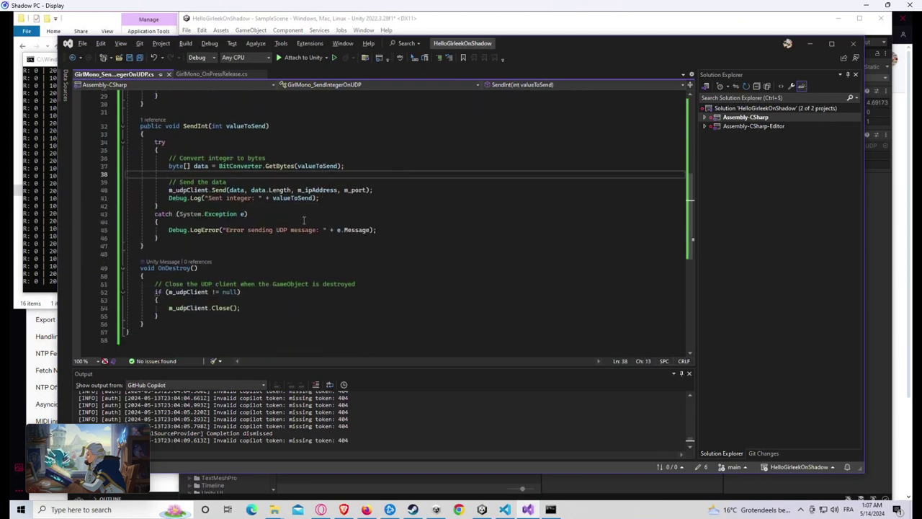
scroll(303, 220, "up", 8)
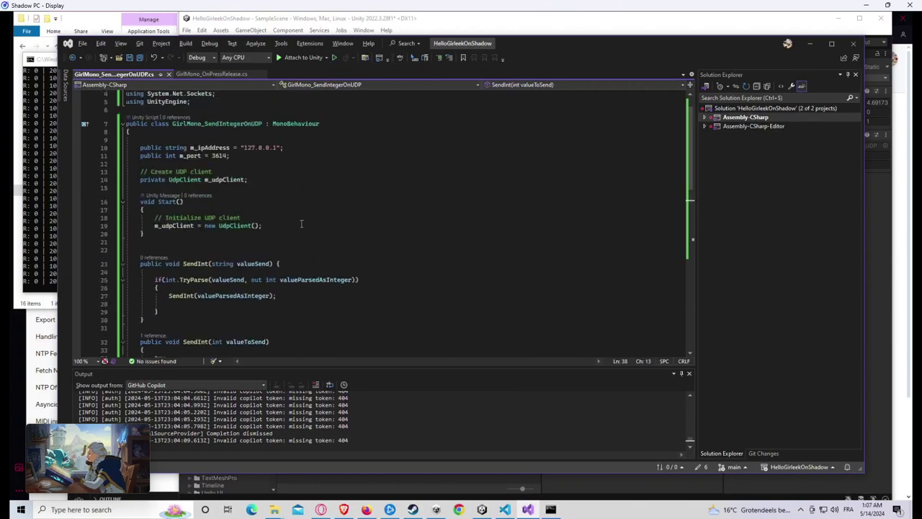
key("alt+Tab")
Click the cube repeatedly, checking the gate app's log receives 101 and 201.
left_click(653, 220)
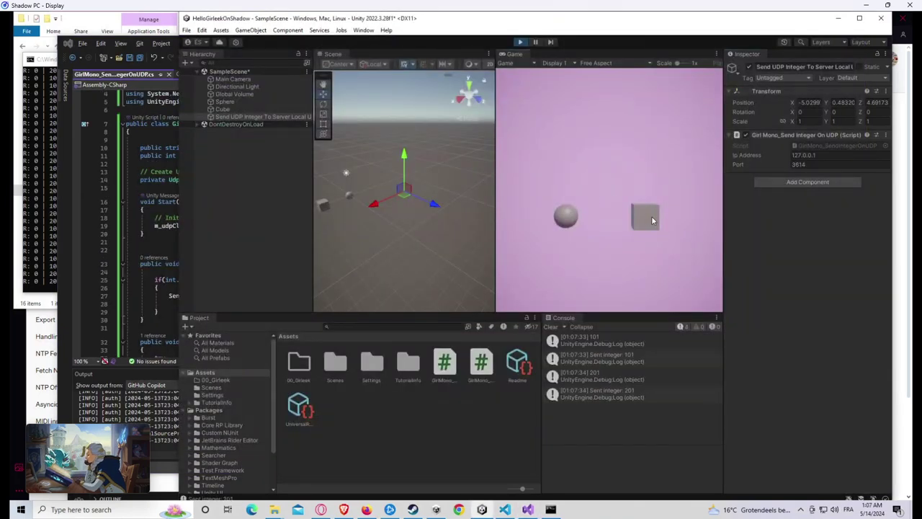
left_click(60, 243)
left_click(551, 326)
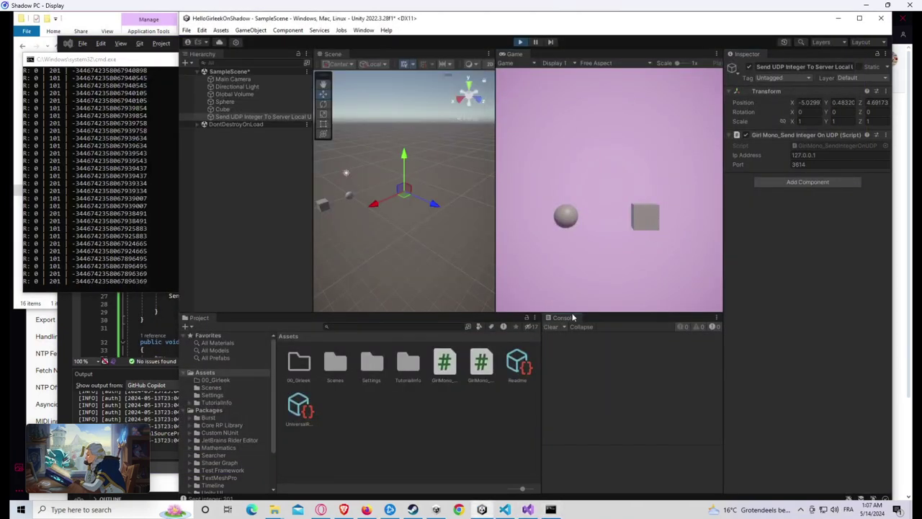
left_click(645, 230)
left_click(645, 229)
left_click(645, 230)
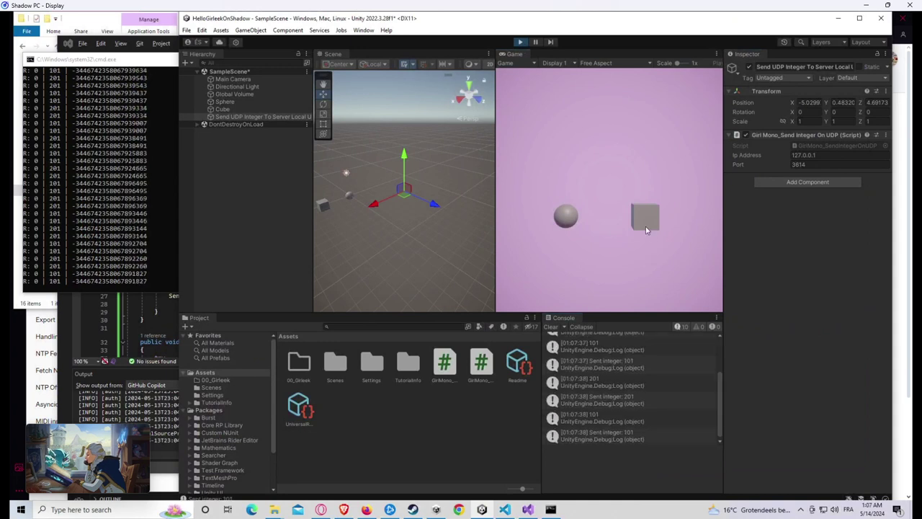
left_click(646, 230)
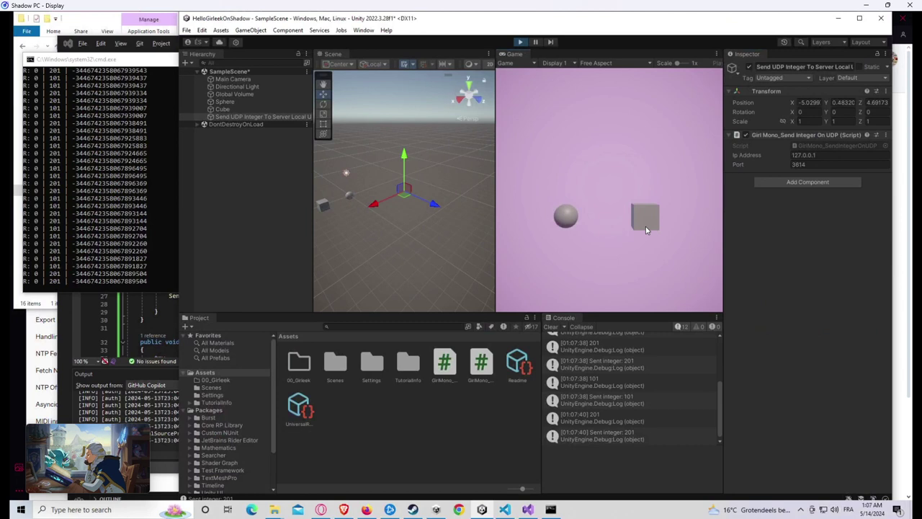
left_click(647, 229)
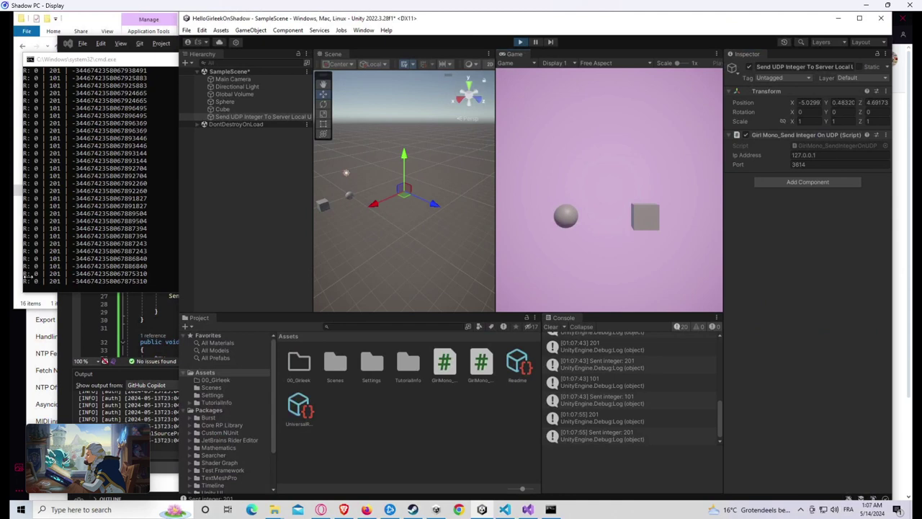
Clear the Console and send more 101 and 201 cube clicks, then clear it again.
left_click(650, 223)
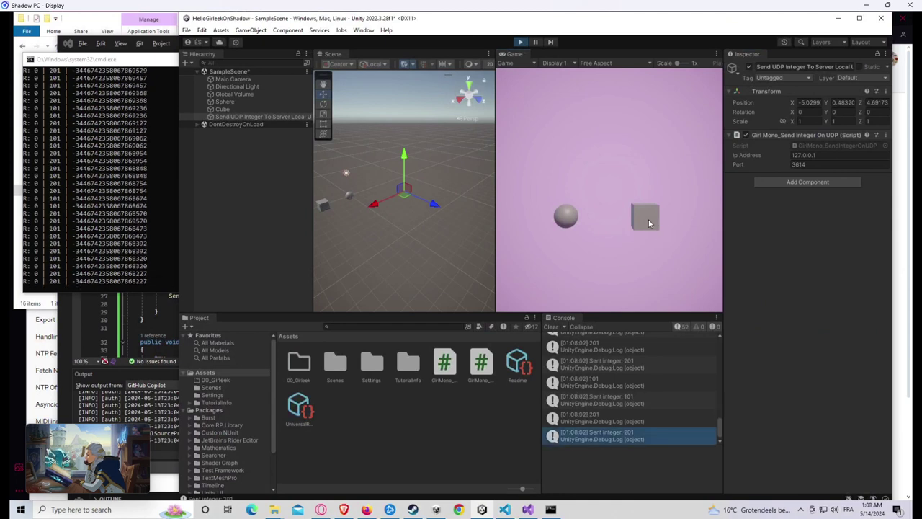
left_click(551, 326)
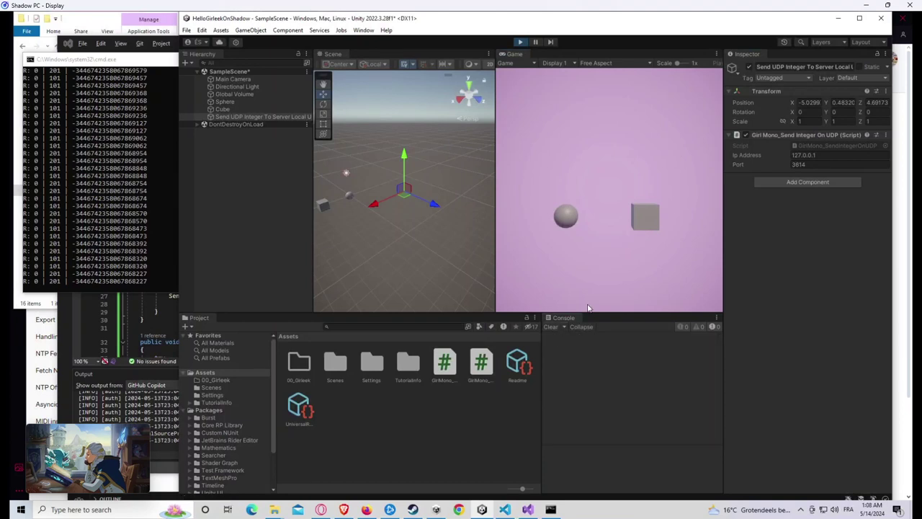
left_click(636, 223)
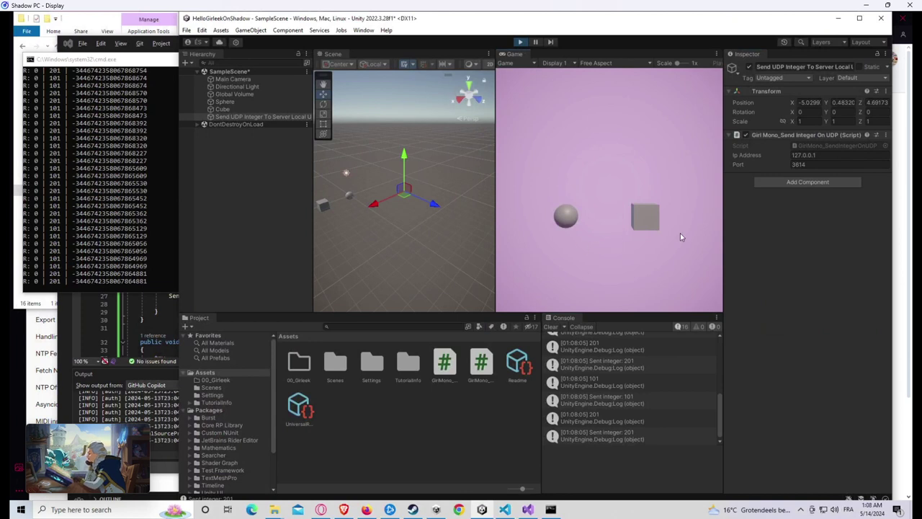
left_click(637, 214)
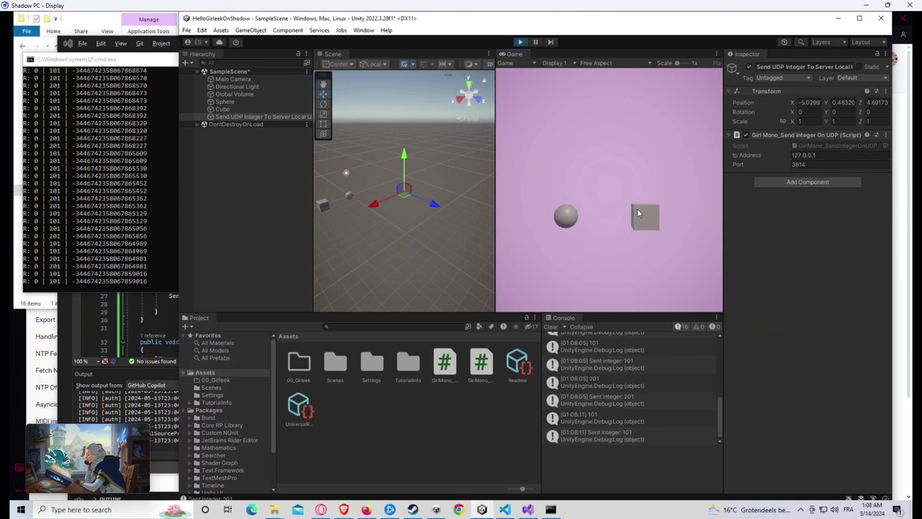
left_click(637, 213)
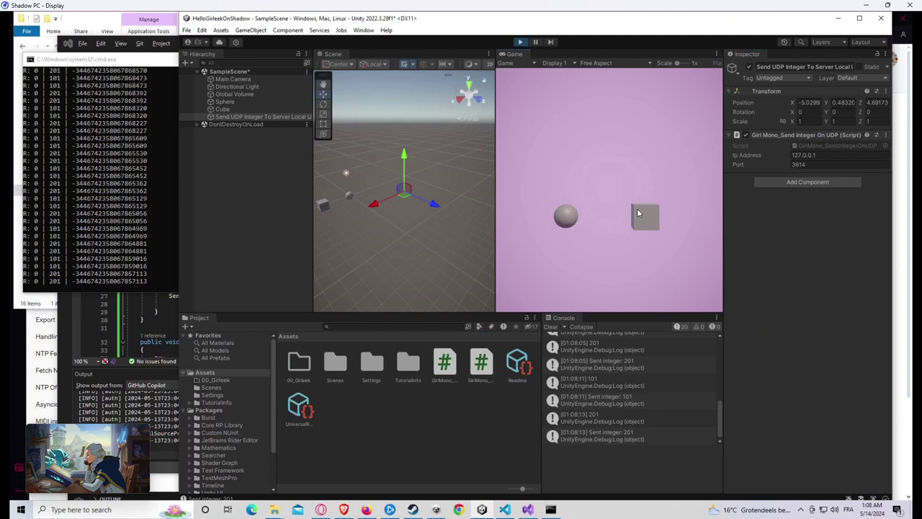
left_click(637, 213)
left_click(638, 213)
left_click(637, 213)
left_click(637, 213)
left_click(637, 213)
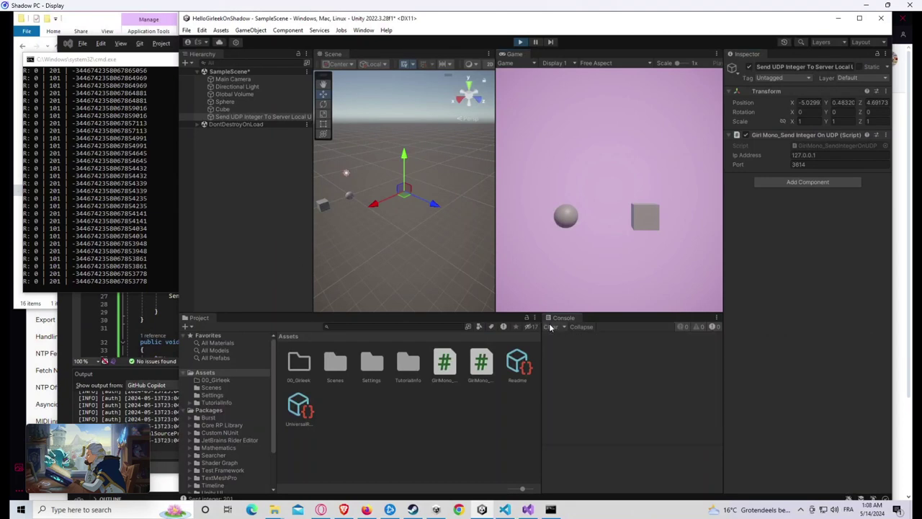
left_click(520, 43)
Stop Play mode and inspect the Cube's press and release events sending 101 and 201.
left_click(521, 44)
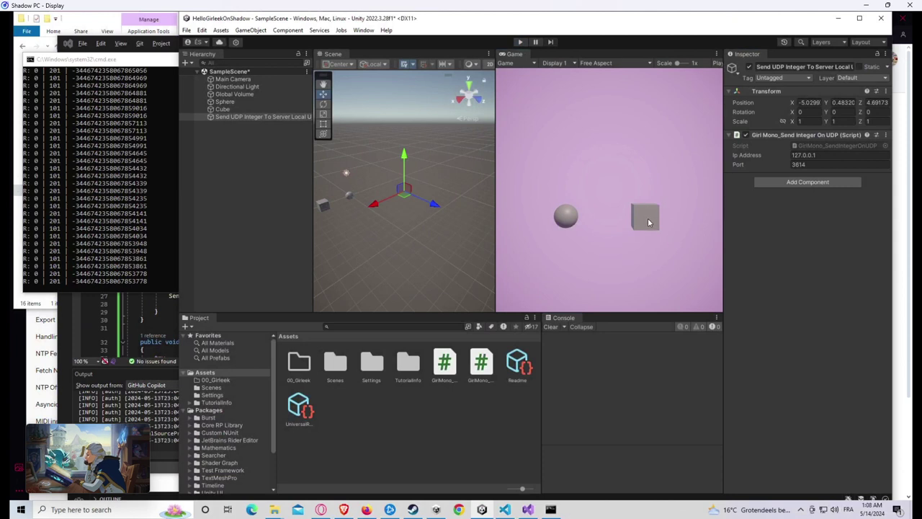
left_click(252, 110)
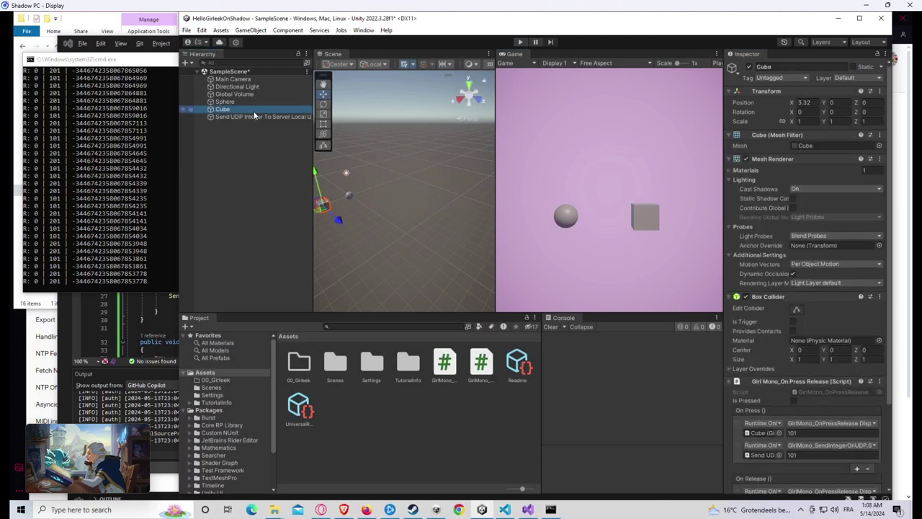
scroll(786, 391, "down", 3)
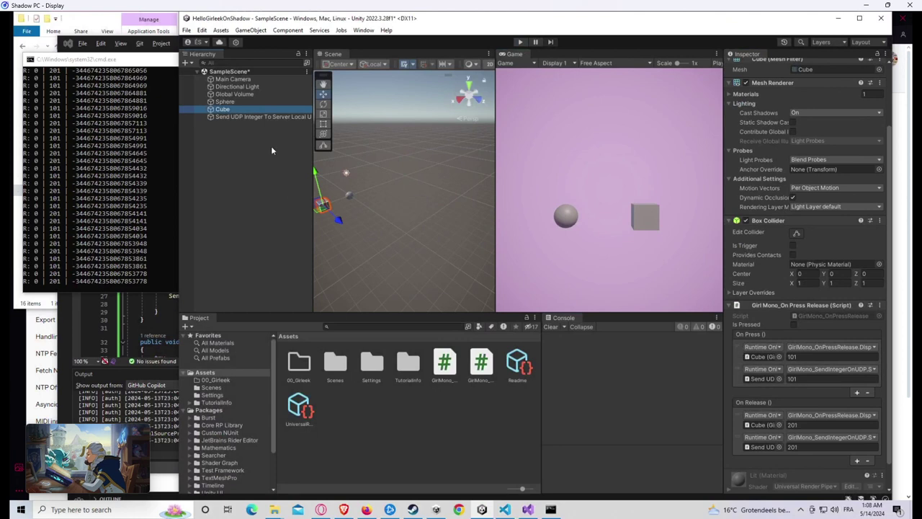
Select the Send UDP object and open its Add Component search.
left_click(254, 116)
left_click(245, 153)
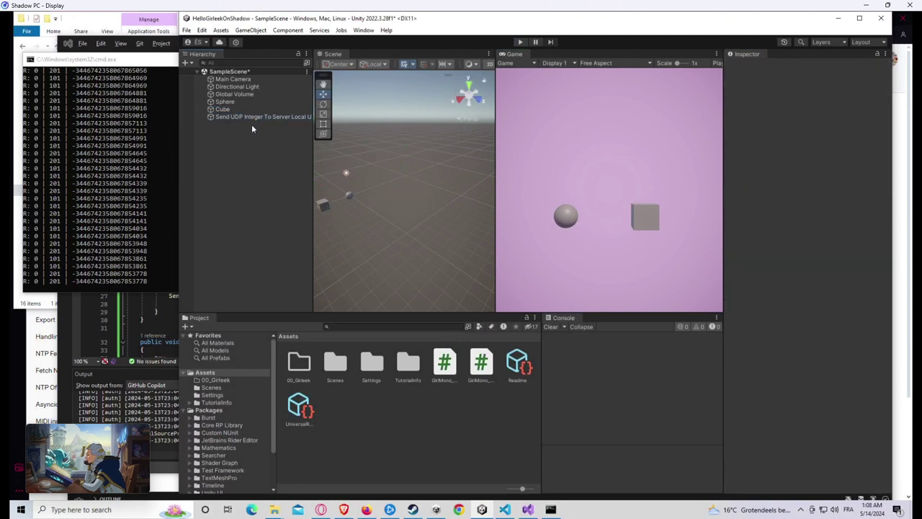
left_click(254, 117)
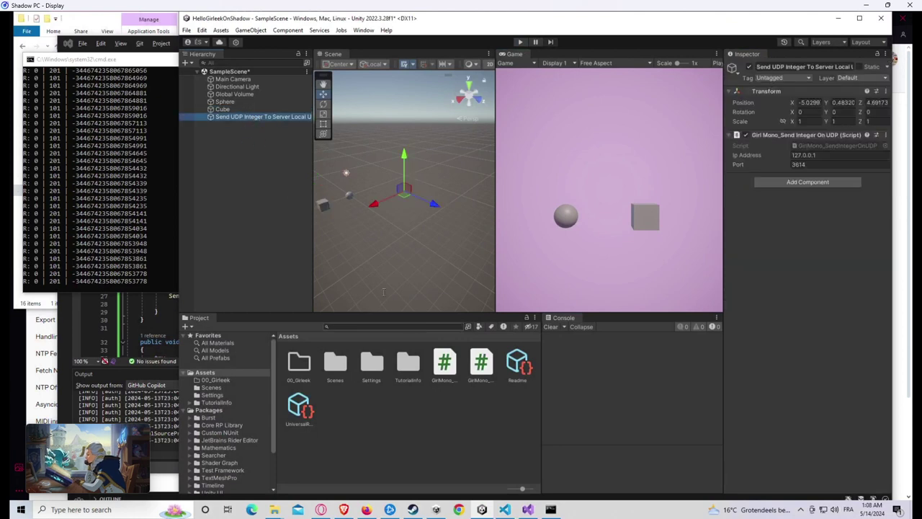
left_click(795, 183)
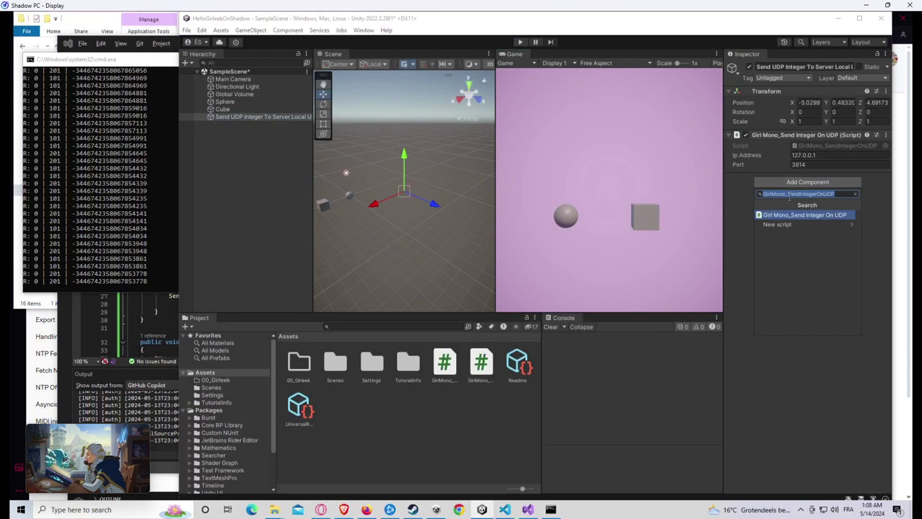
Name a new script GirlMono_SendIntegerUdpWithStatic in Add Component, then create and attach it to Send UDP.
type("Girl")
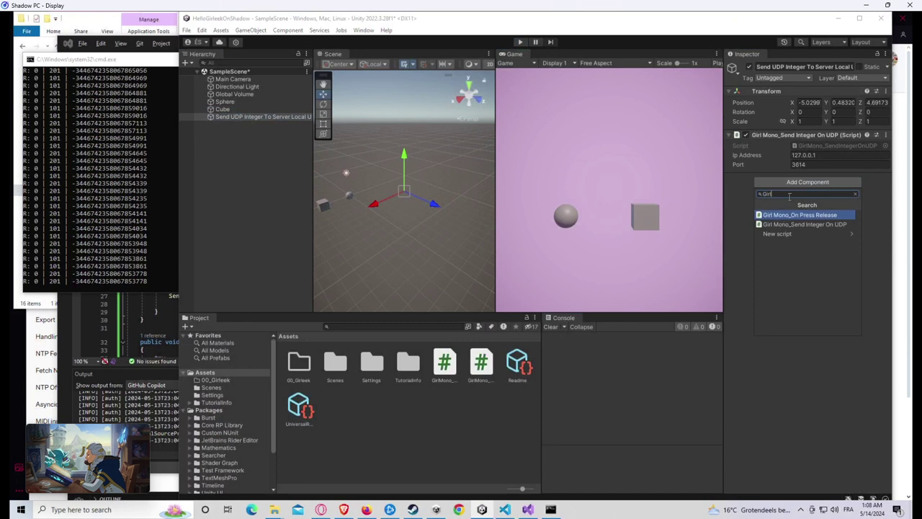
type("Mono")
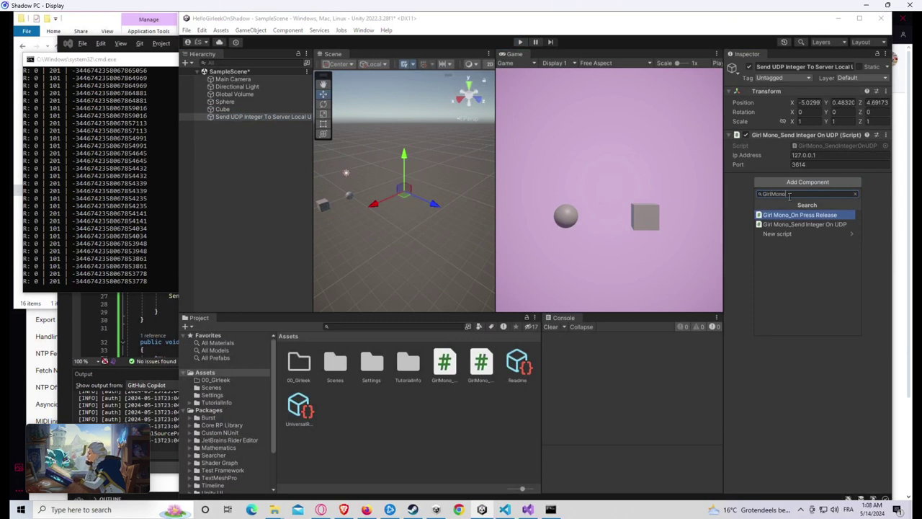
type("_")
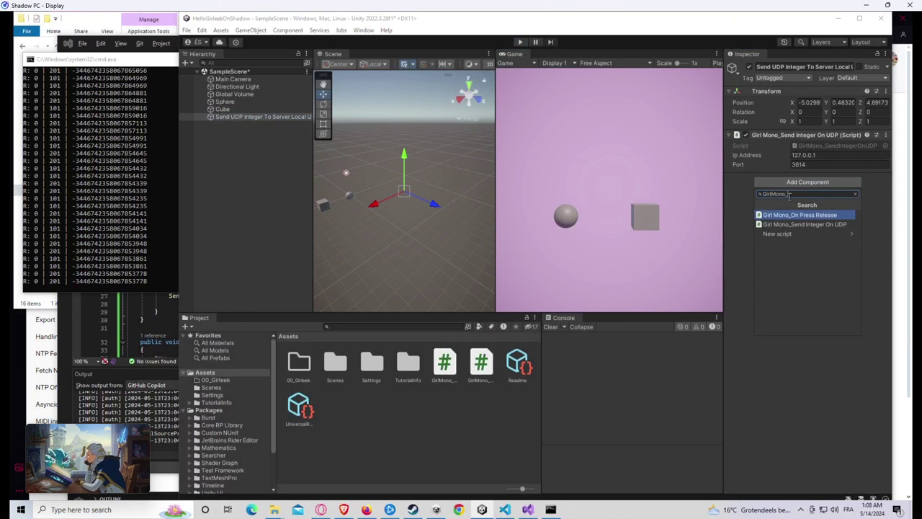
type("Sent")
key("BackSpace")
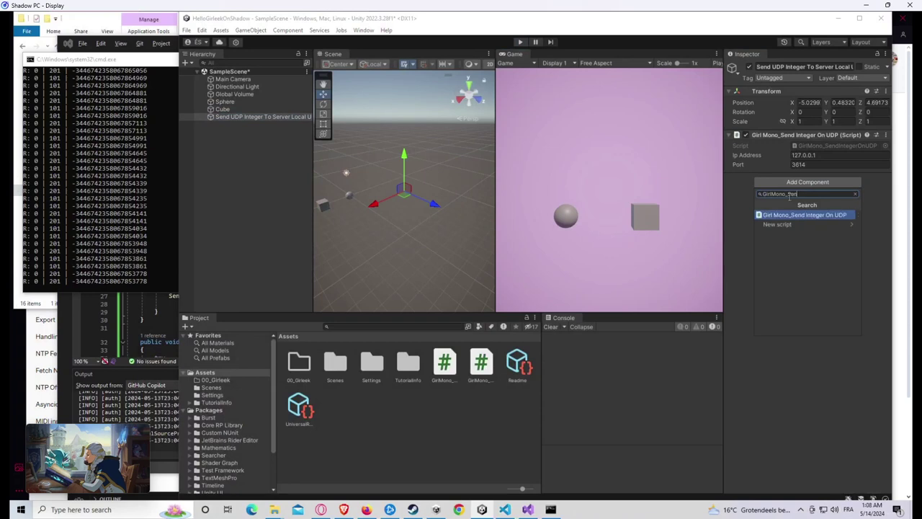
type("d")
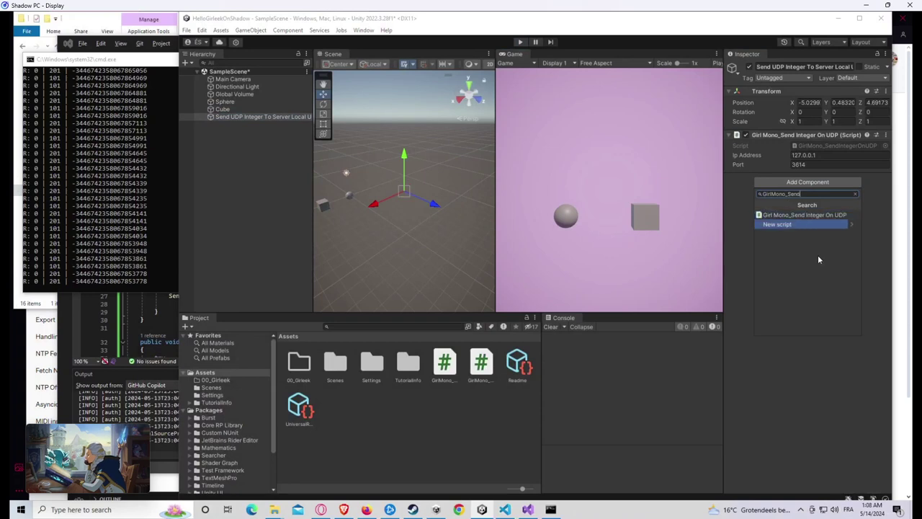
type("IntegerWithStatic")
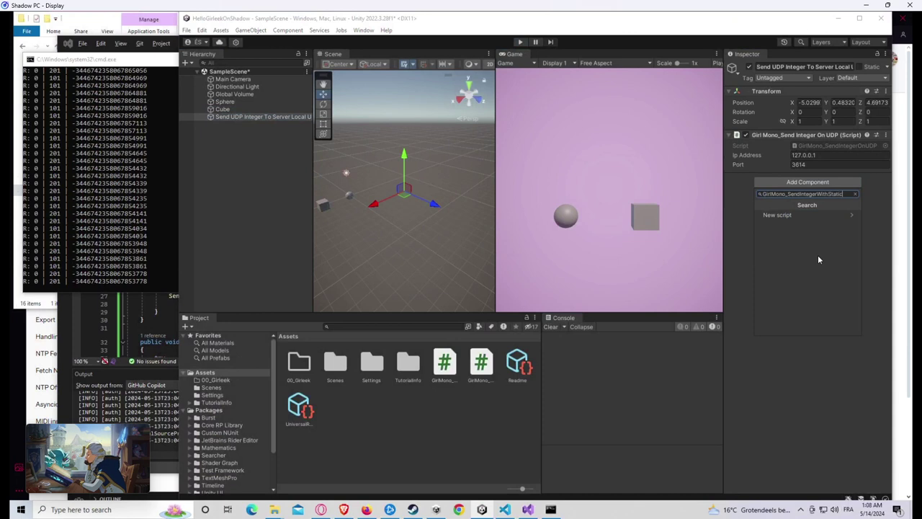
key("Down")
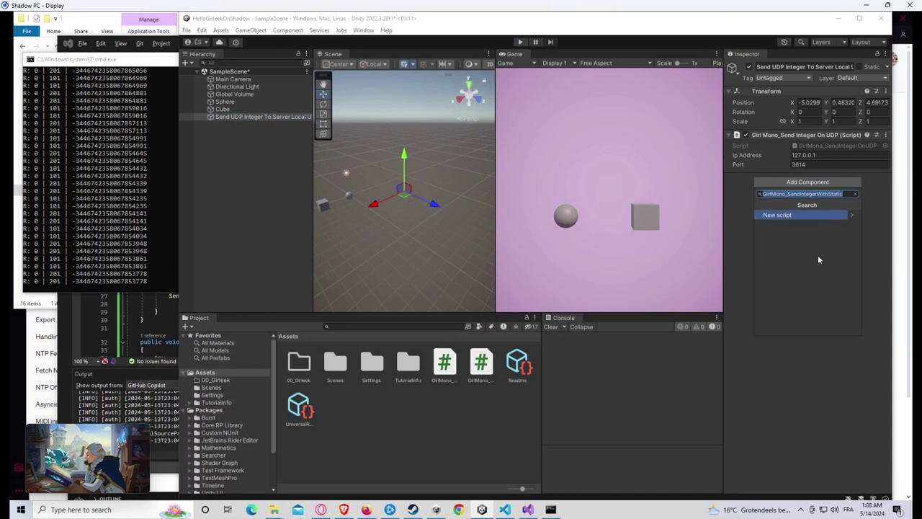
left_click(800, 193)
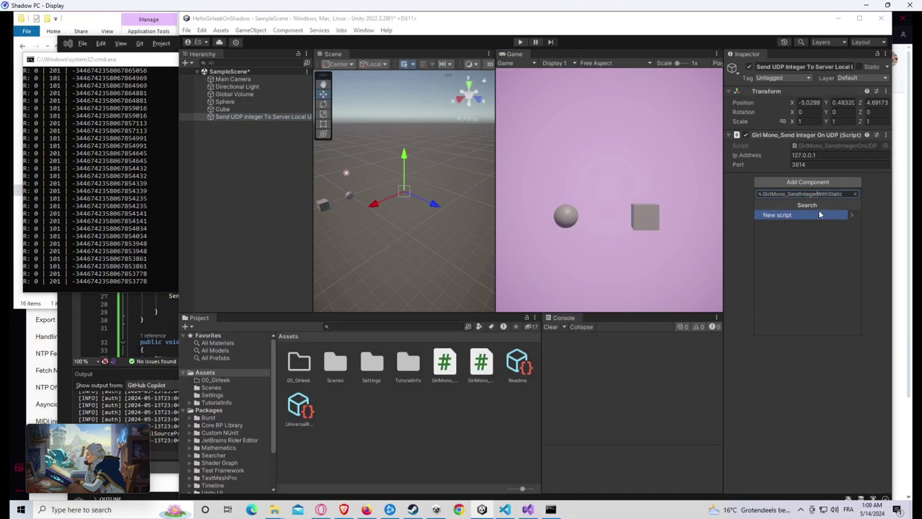
type("UDP")
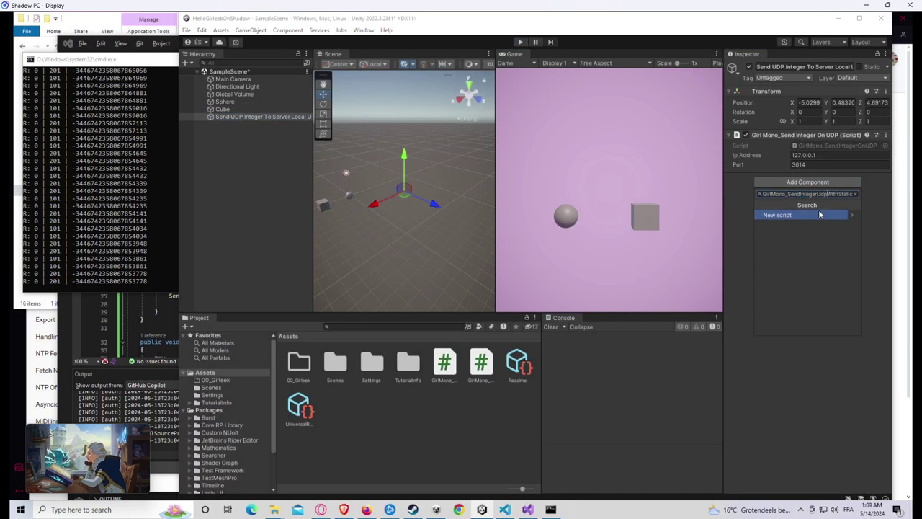
left_click(819, 214)
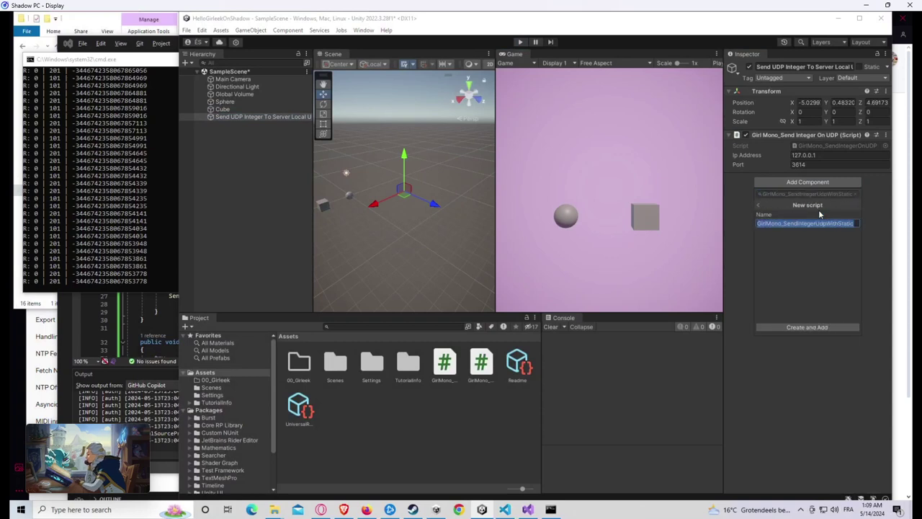
key("Return")
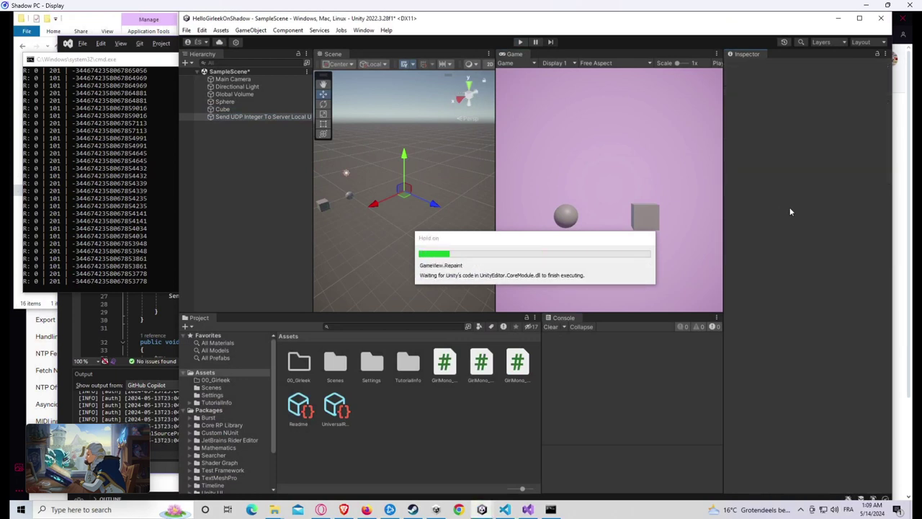
Declare 'public static GirlMono_SendIntegerOnUDP instance;' at the top of the GirlMono_SendIntegerOnUDP class.
double_click(824, 190)
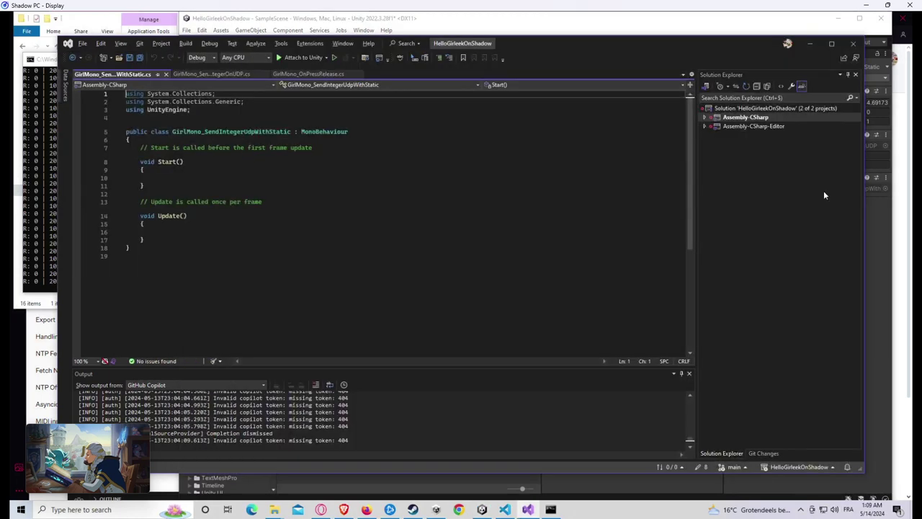
left_click(319, 178)
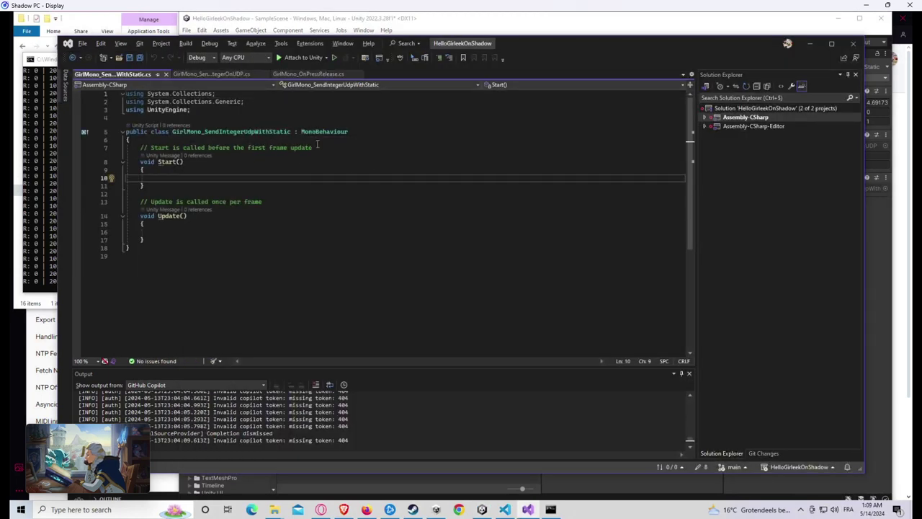
key("ctrl+Tab")
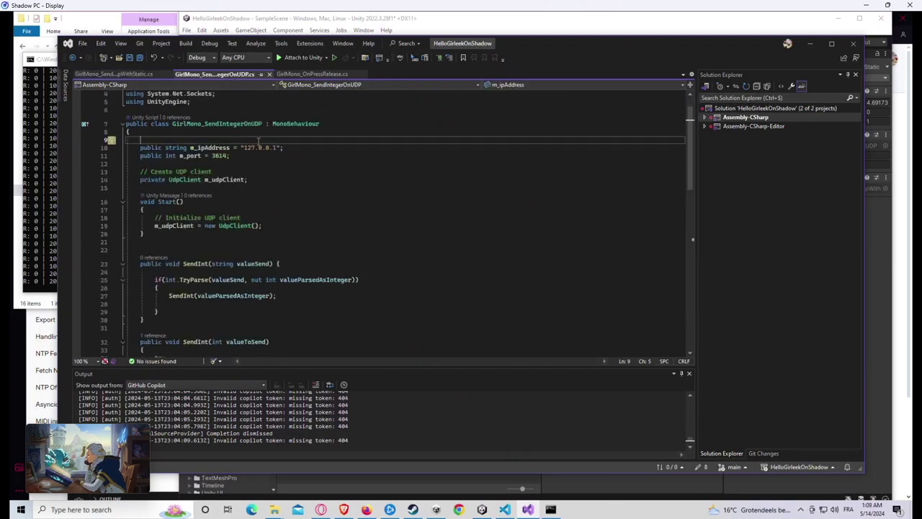
key("Return")
key("Return")
key("Up")
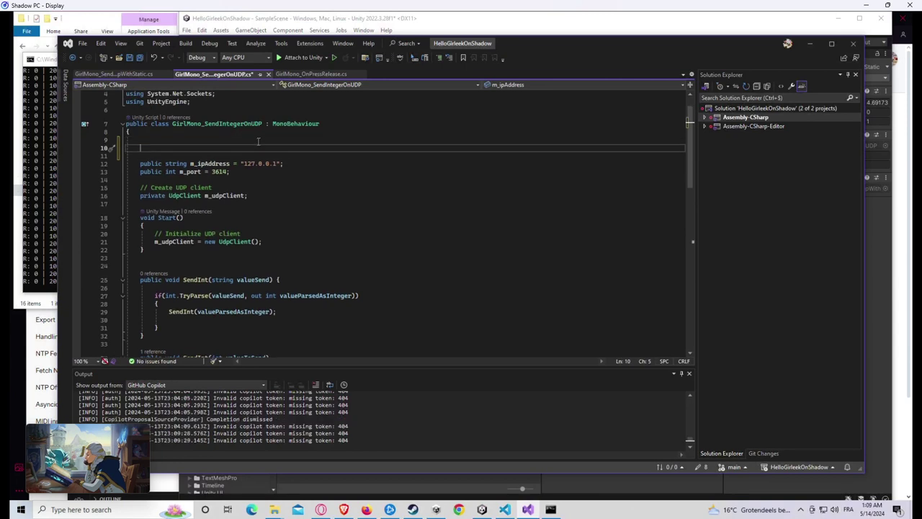
type("public static")
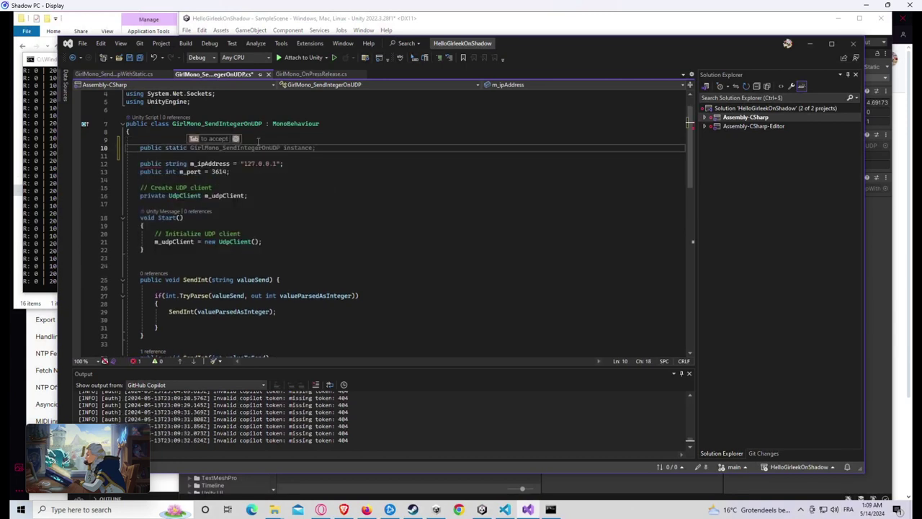
key("Tab")
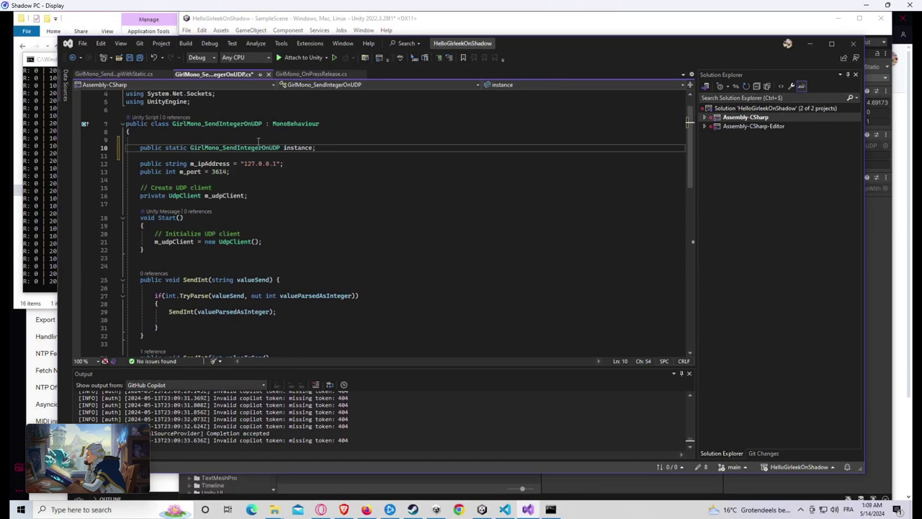
Highlight the static keyword, class type and instance name of the new declaration.
left_click(292, 147)
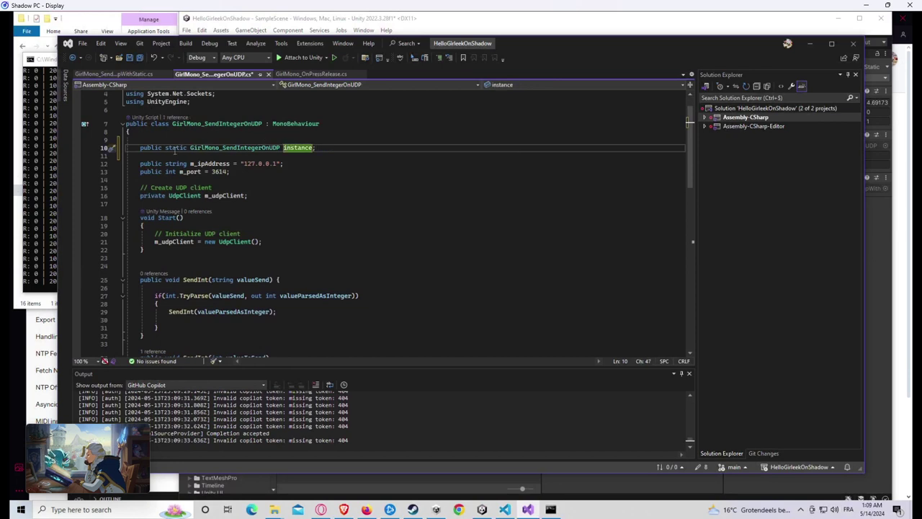
double_click(175, 148)
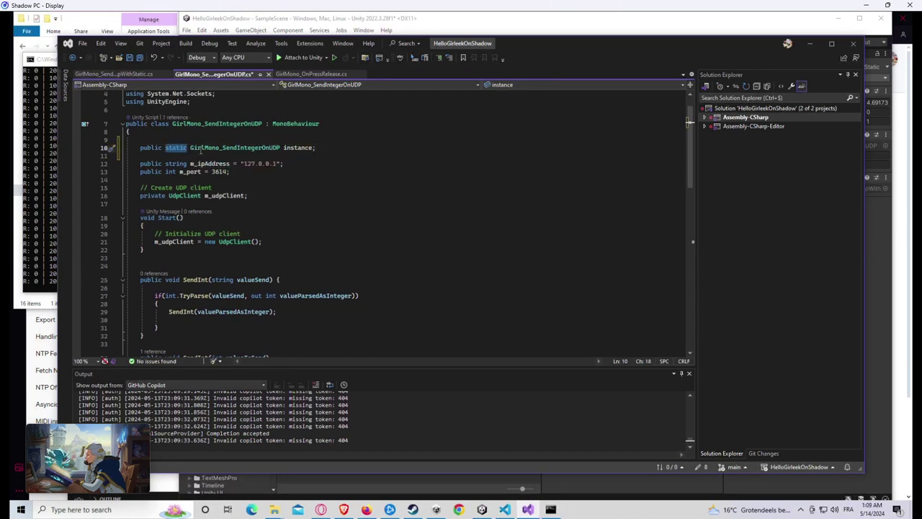
double_click(211, 148)
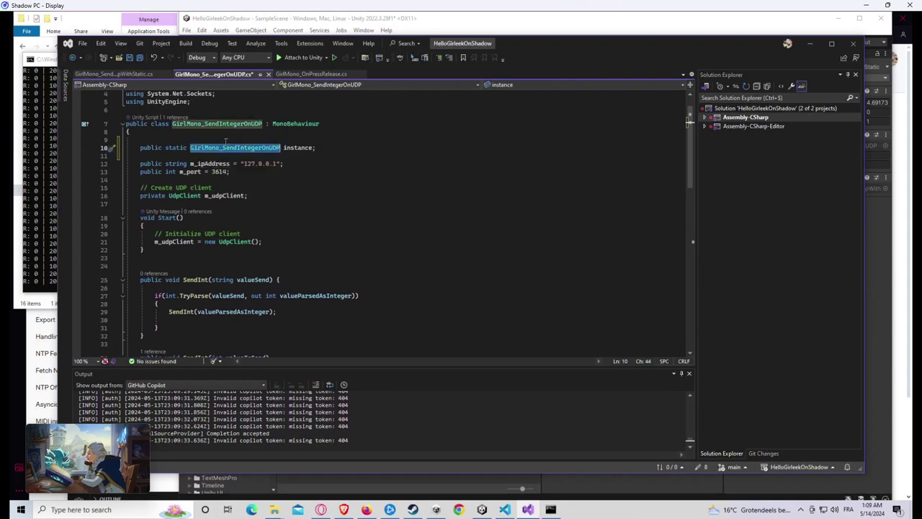
double_click(298, 149)
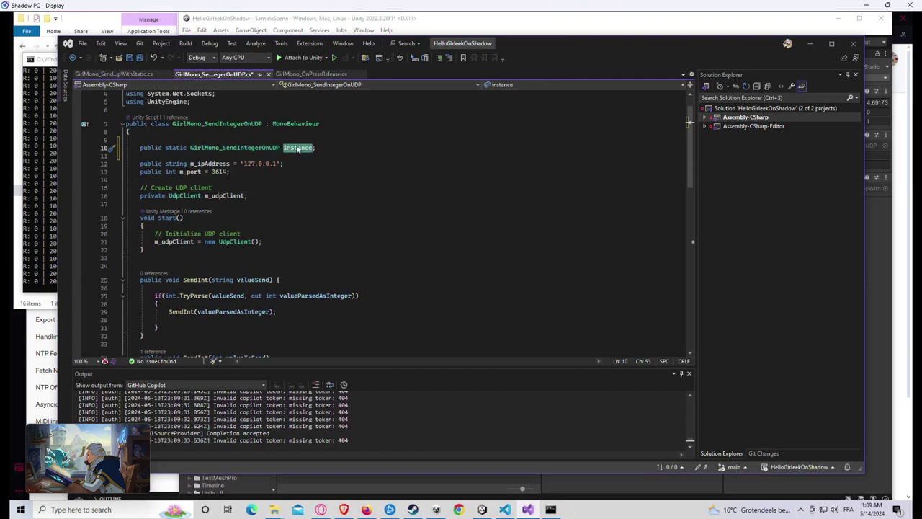
Open a new line at the top of Start, discarding the suggested m_udpClient null check.
left_click(240, 232)
left_click(246, 219)
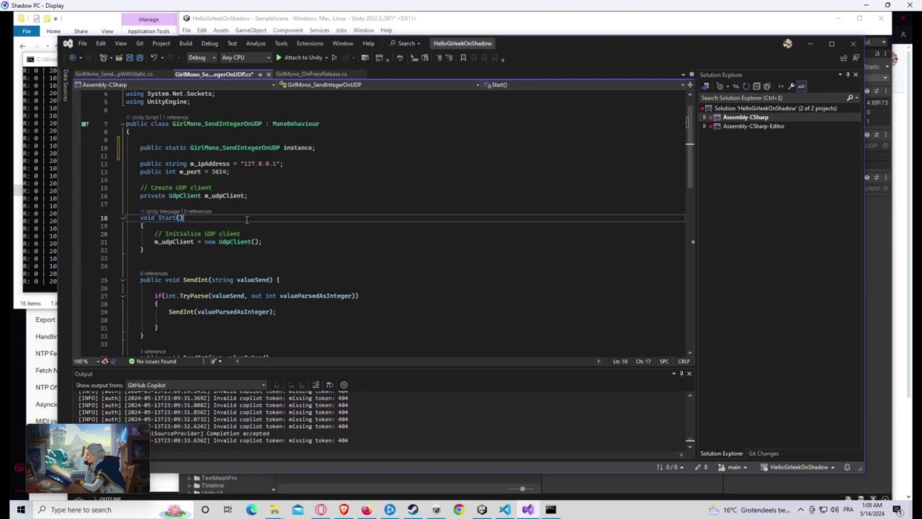
key("Down")
key("Return")
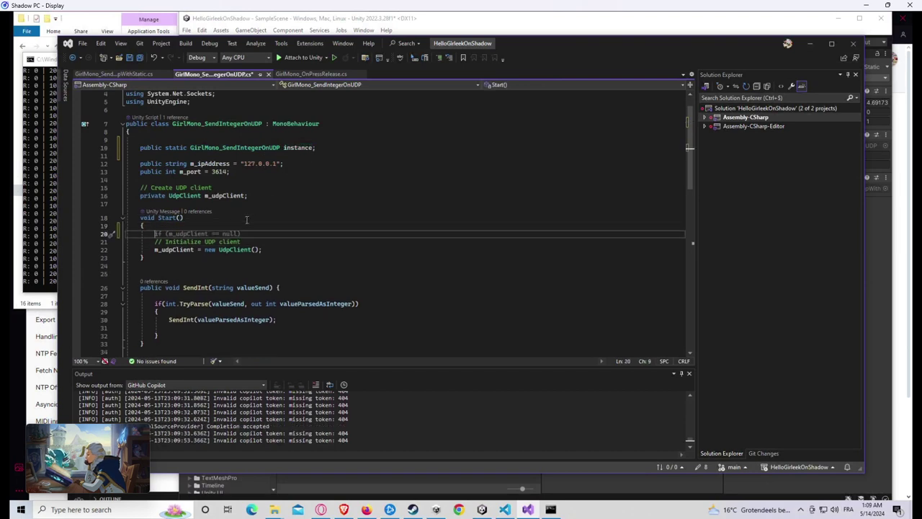
type("instance")
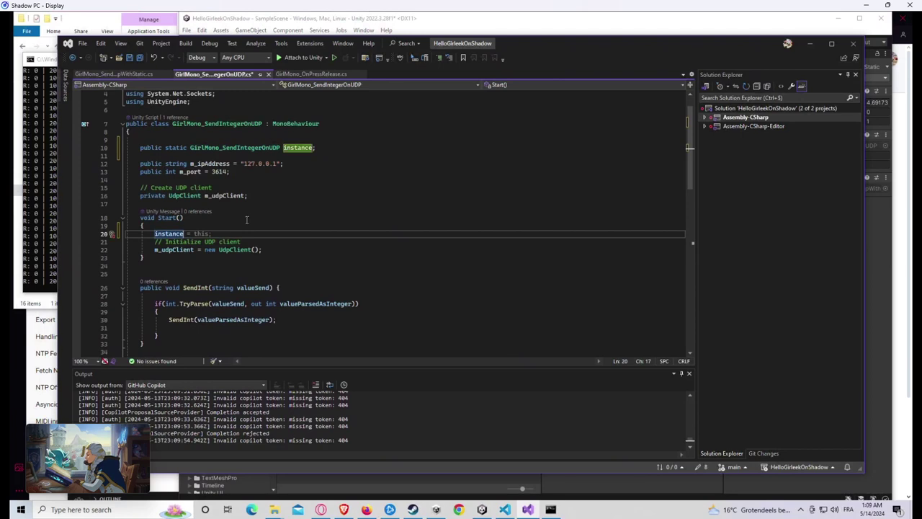
key("BackSpace")
key("BackSpace")
key("BackSpace")
key("Tab")
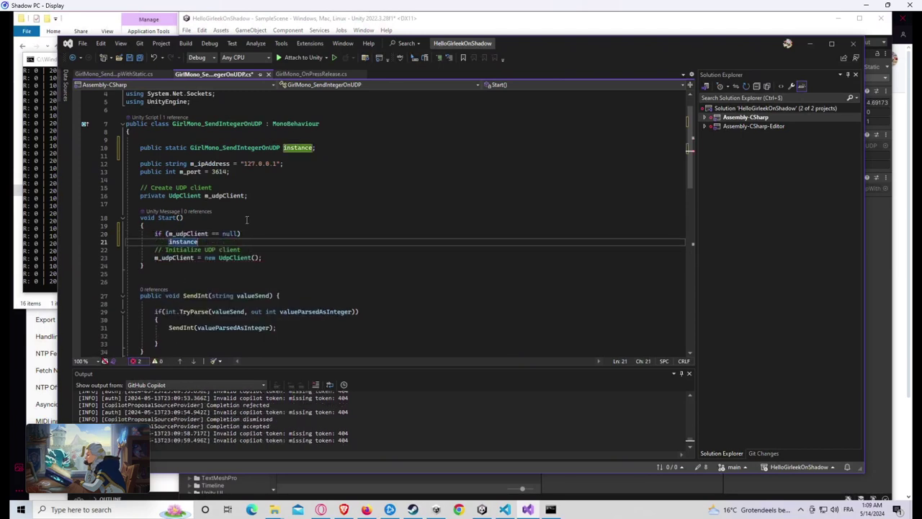
key("shift+Home")
key("BackSpace")
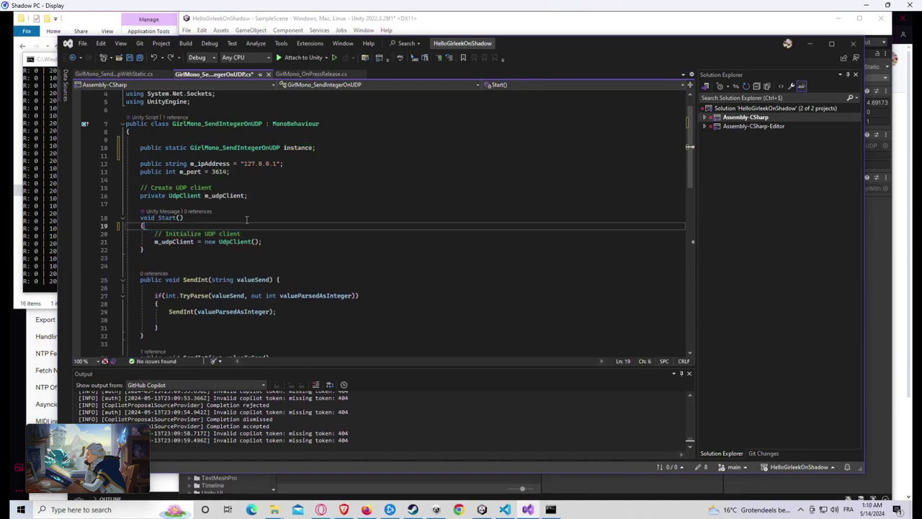
key("Return")
key("Up")
Add 'if (instance == null) instance = this;' in Start and save the script.
type("if")
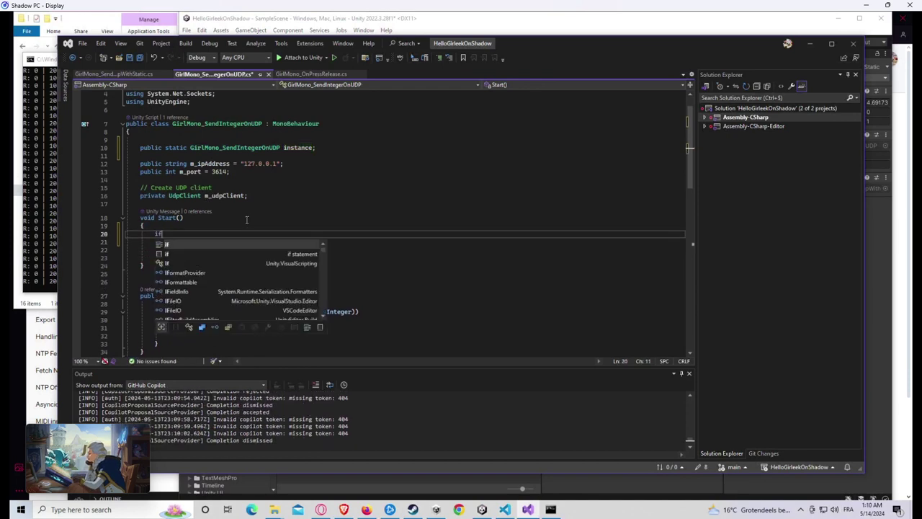
type("(instance")
key("Tab")
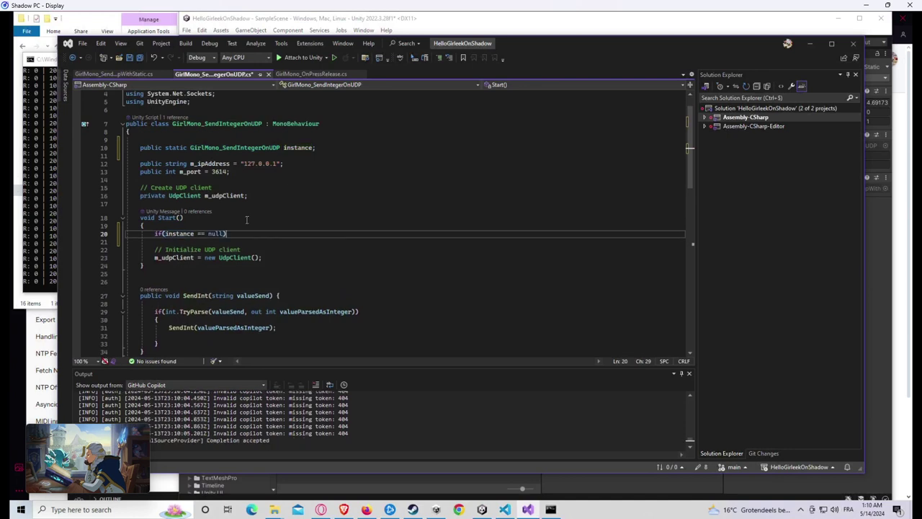
key("Return")
type("instance = this")
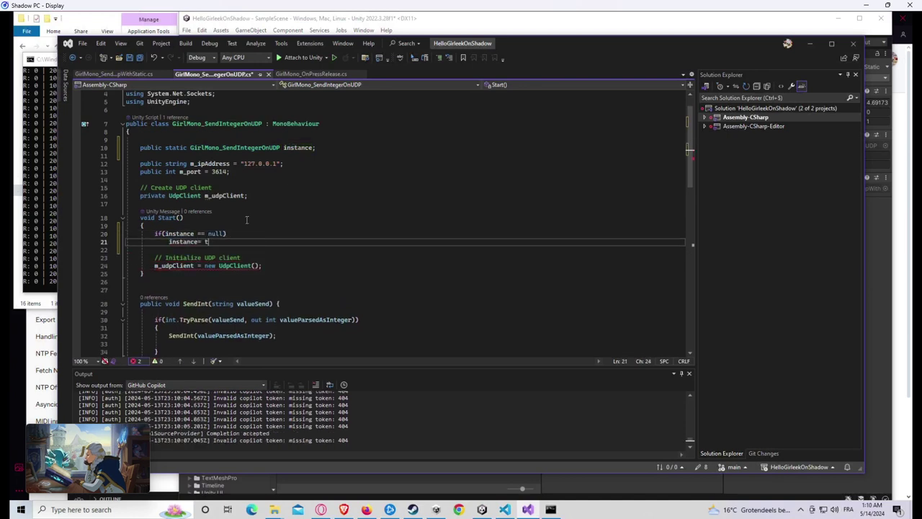
type(";")
key("ctrl+s")
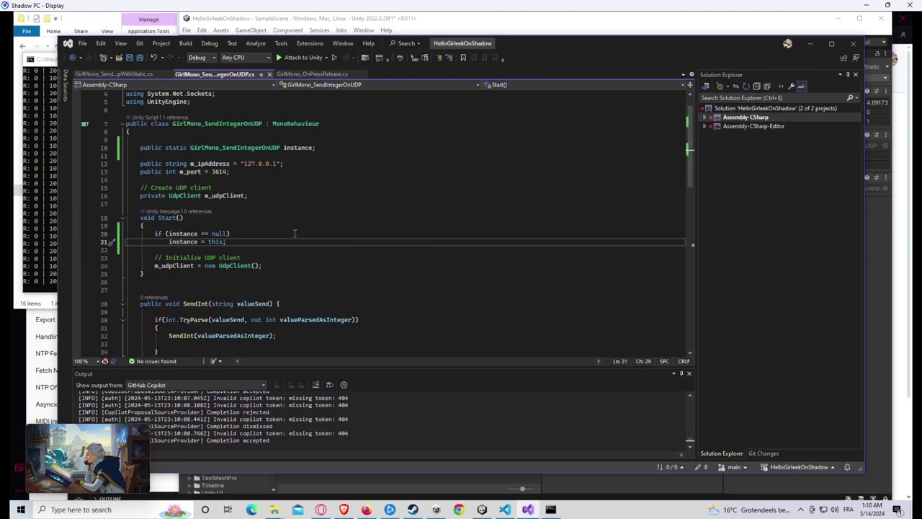
In the WithStatic script, add an empty 'public void PushIntegerToUdp(int valeur) { }' method under the class brace.
double_click(244, 124)
key("ctrl+c")
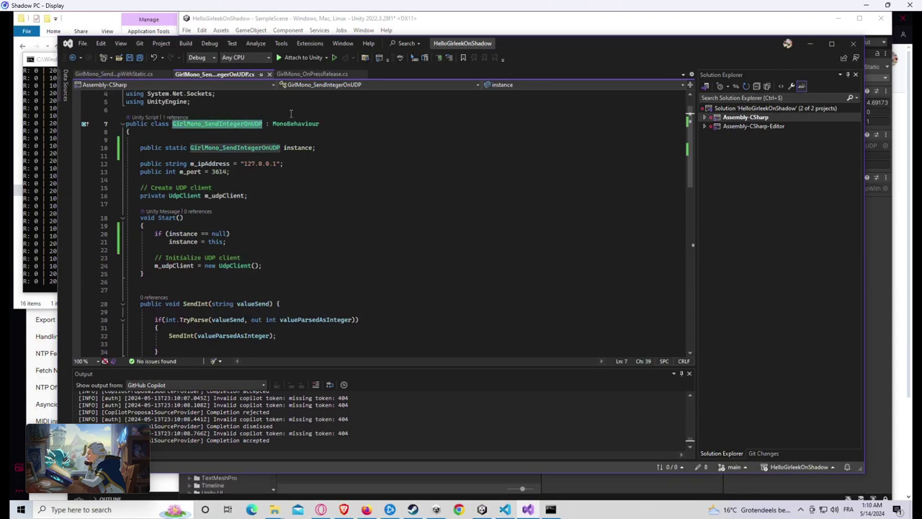
left_click(114, 74)
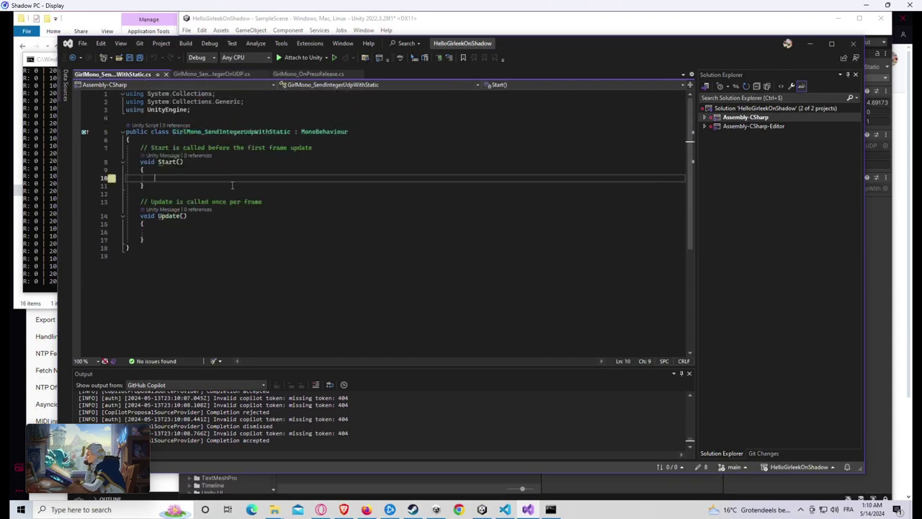
key("Up")
key("Up")
key("Up")
key("Up")
key("Up")
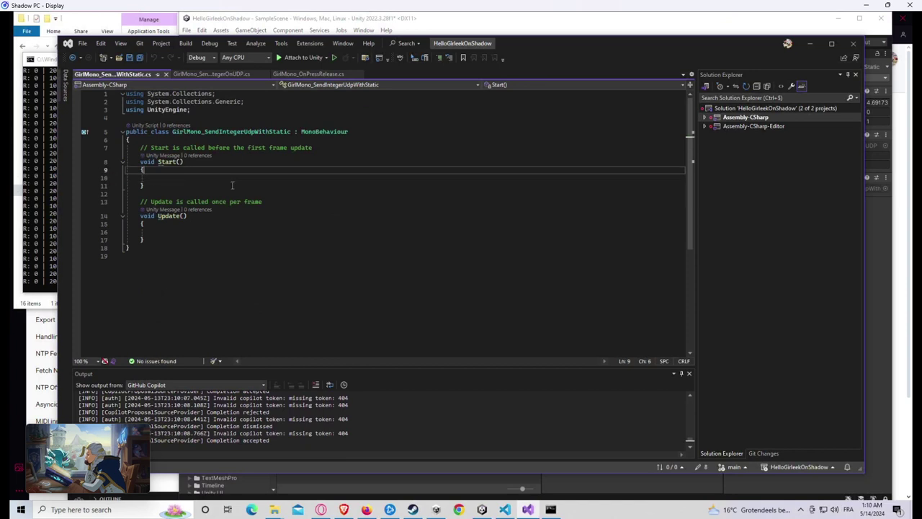
key("Down")
key("Return")
key("Return")
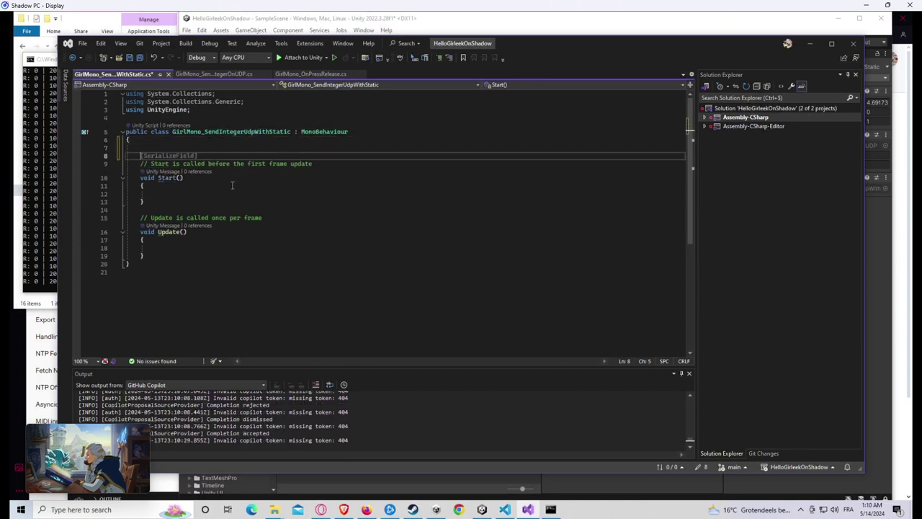
type("publi")
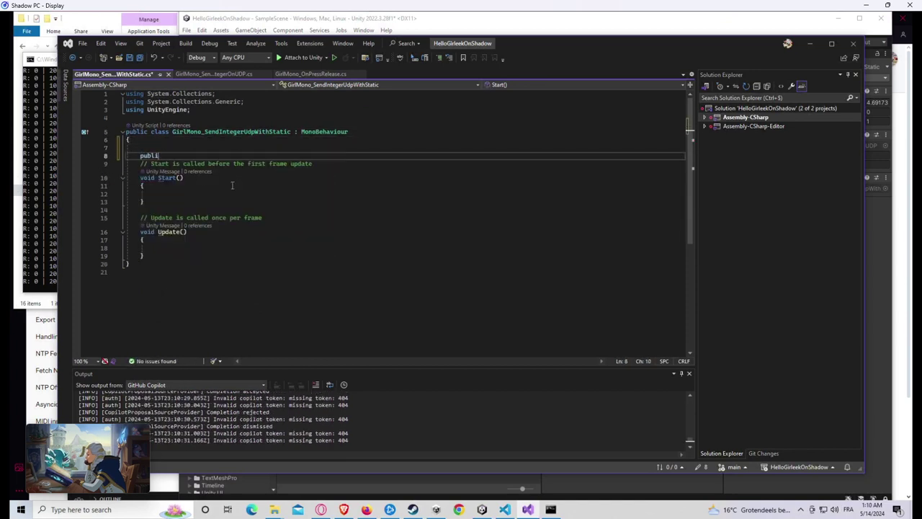
type("c void ")
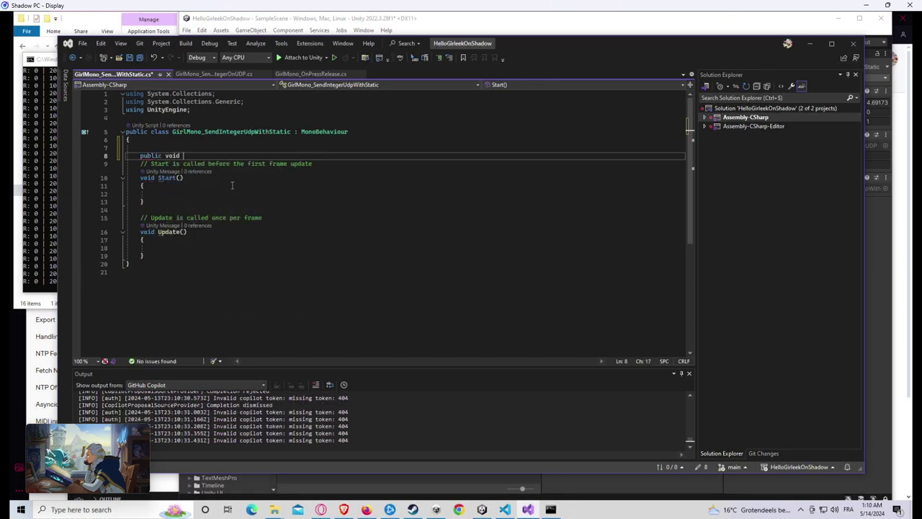
type("PushInte")
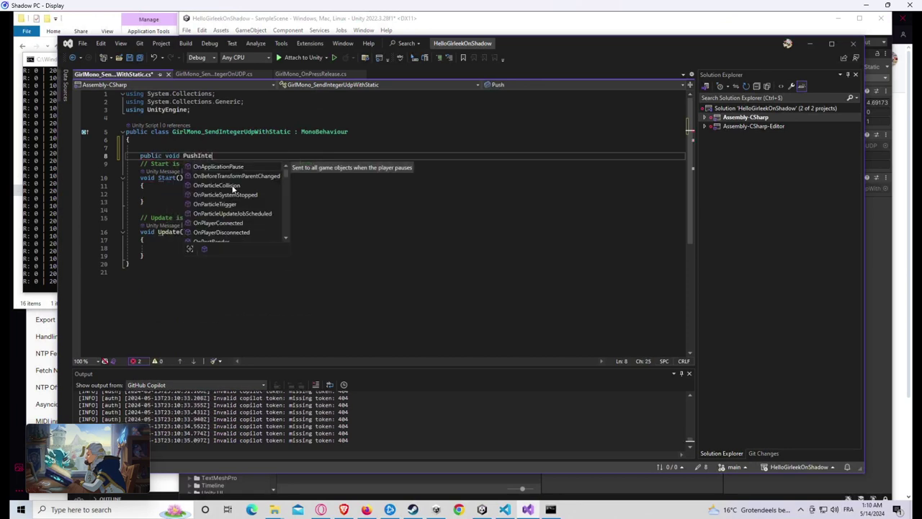
type("gerToUDP")
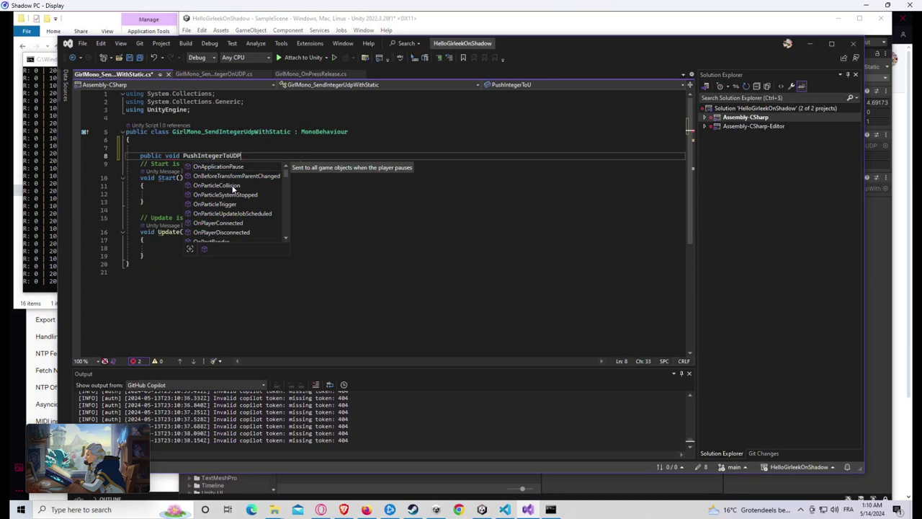
key("BackSpace")
key("BackSpace")
type("dp(int")
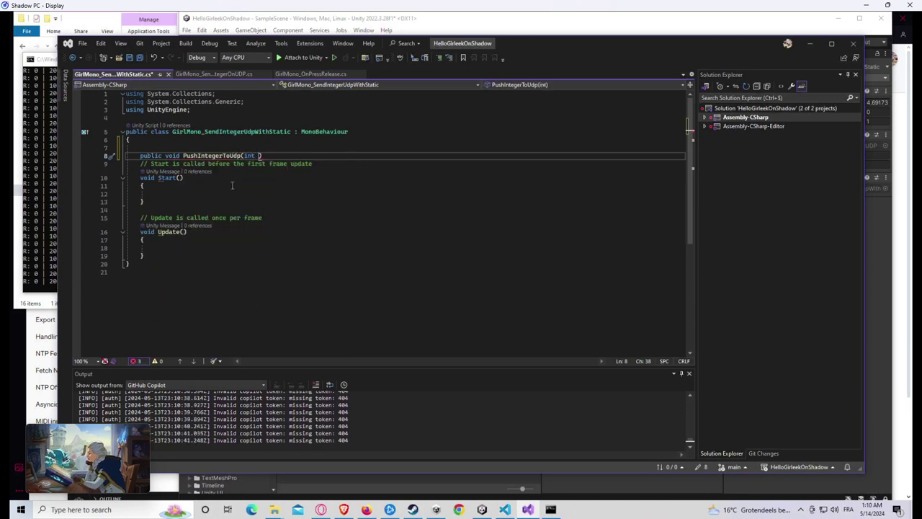
type(" valeur")
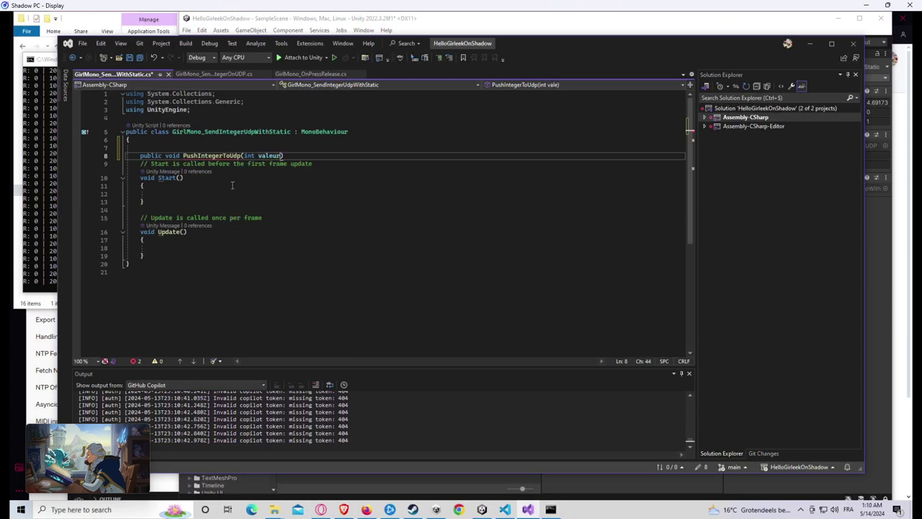
type(") { }")
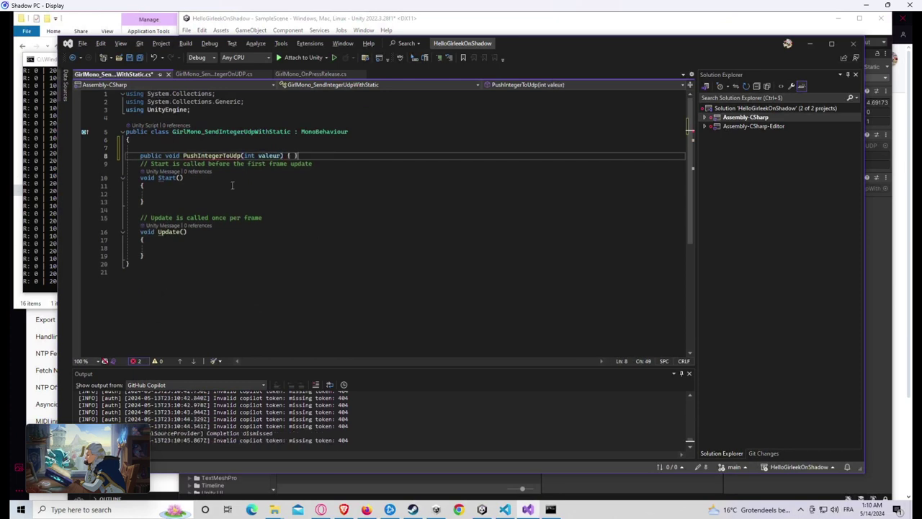
key("Return")
key("Return")
key("Return")
key("shift+Down")
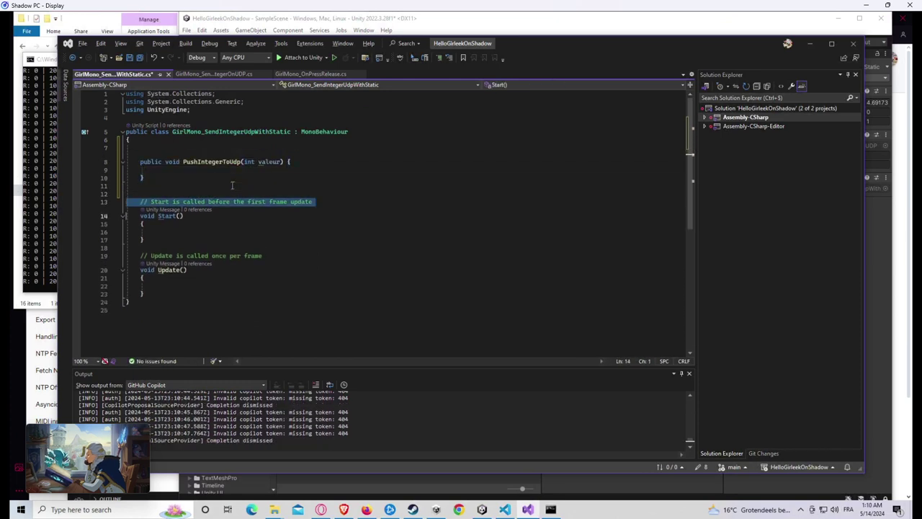
Delete Start and Update, and have the method call GirlMono_SendIntegerOnUDP.instance.SendInt(valeur).
key("shift+Down")
key("shift+Down")
key("shift+Down")
key("shift+Down")
key("shift+Down")
key("shift+Down")
key("shift+Down")
key("shift+Down")
key("shift+Down")
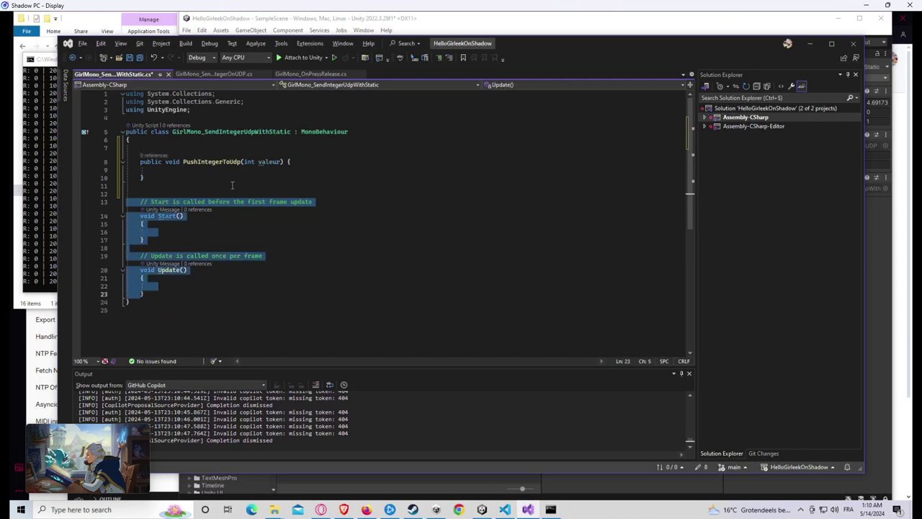
key("Delete")
key("Up")
key("Up")
key("Up")
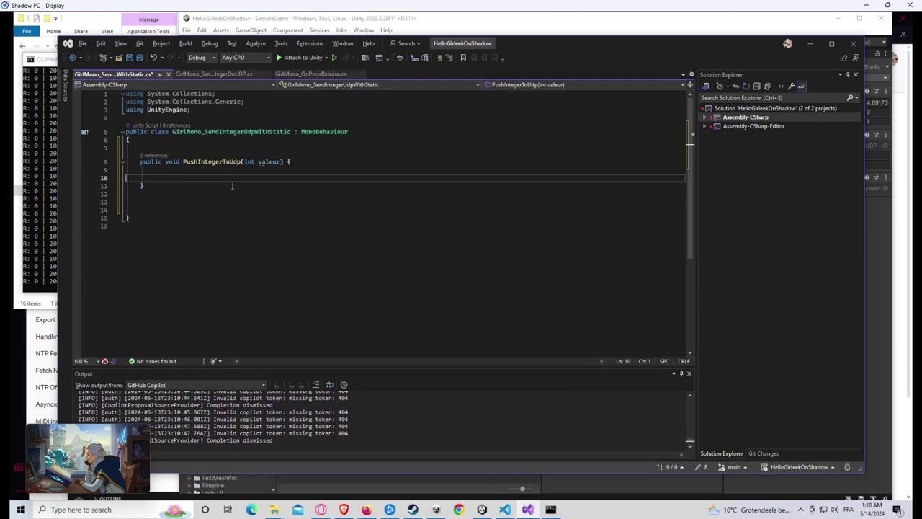
key("ctrl+v")
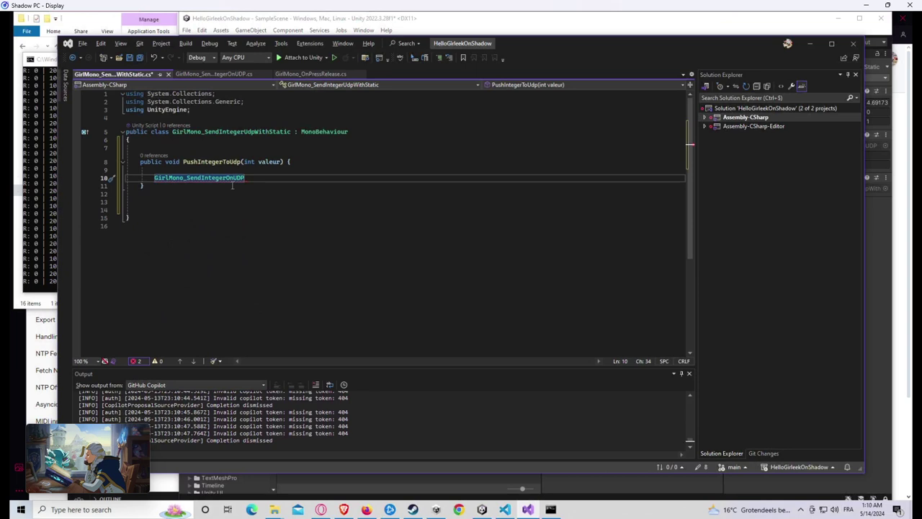
type(".instance.")
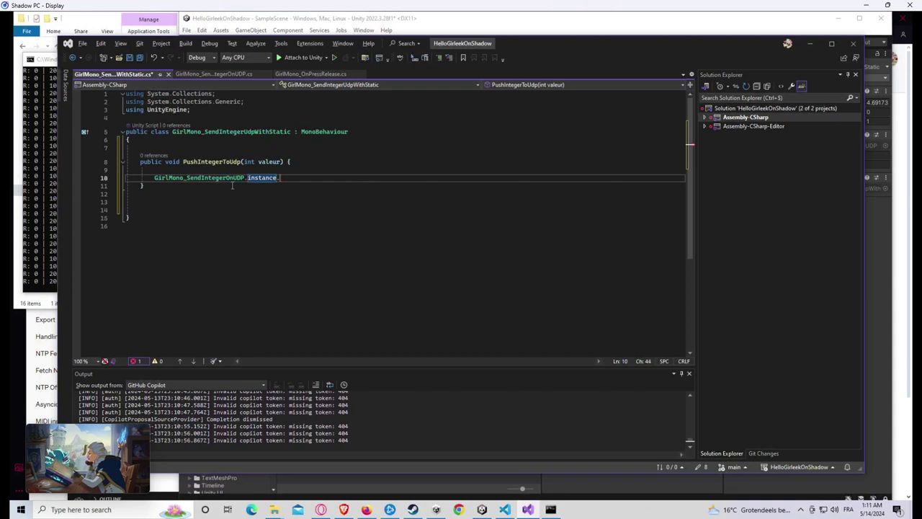
key("ctrl+space")
key("Escape")
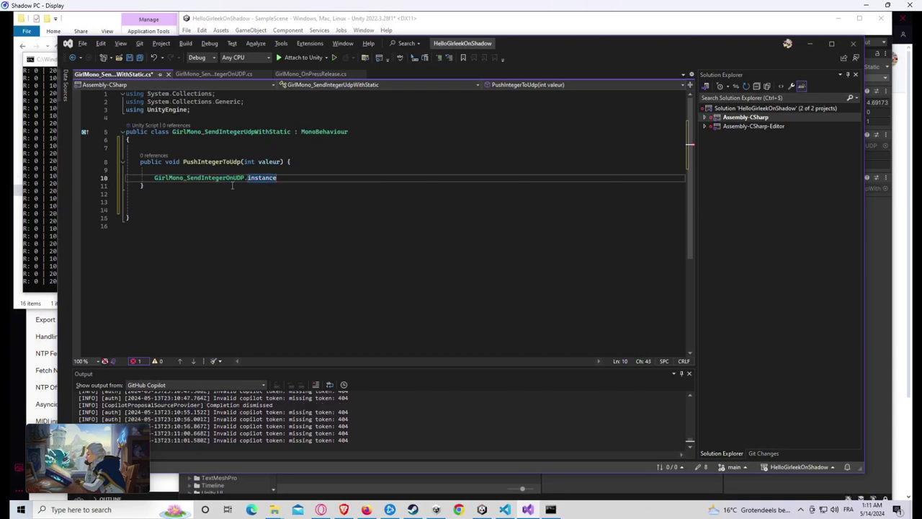
type(".")
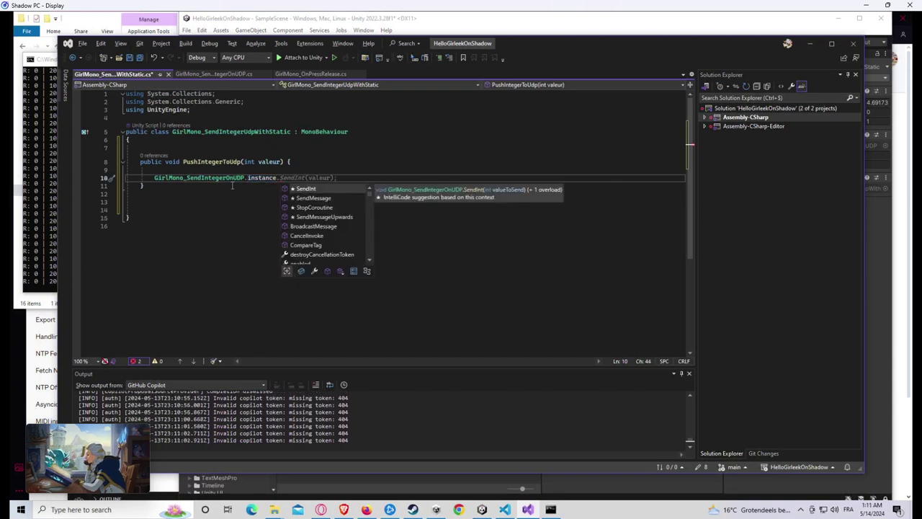
key("Tab")
Add an if statement with a '!= null' condition above the SendInt call.
key("Home")
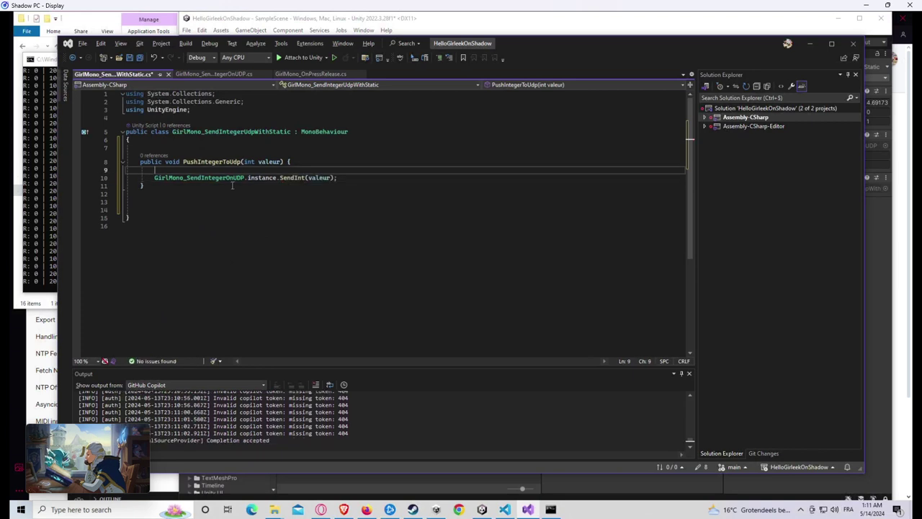
key("Return")
key("Up")
type("i")
key("Tab")
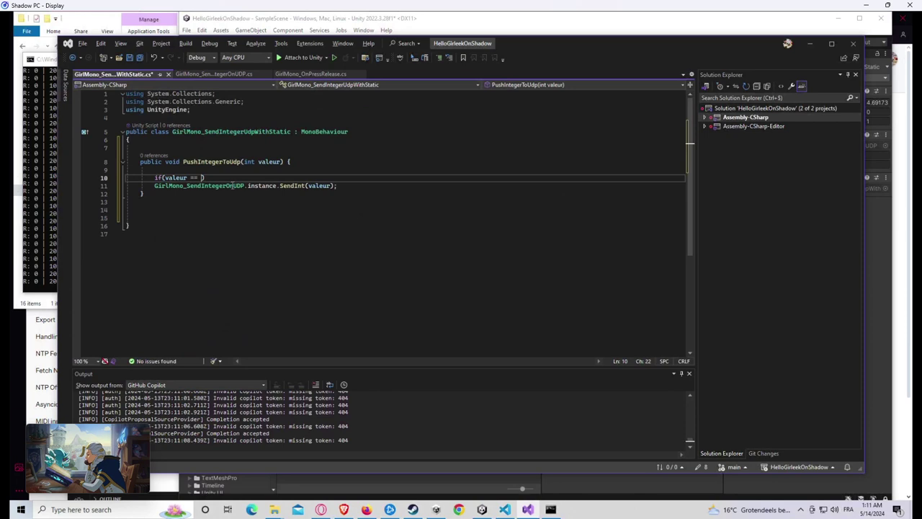
type("nul")
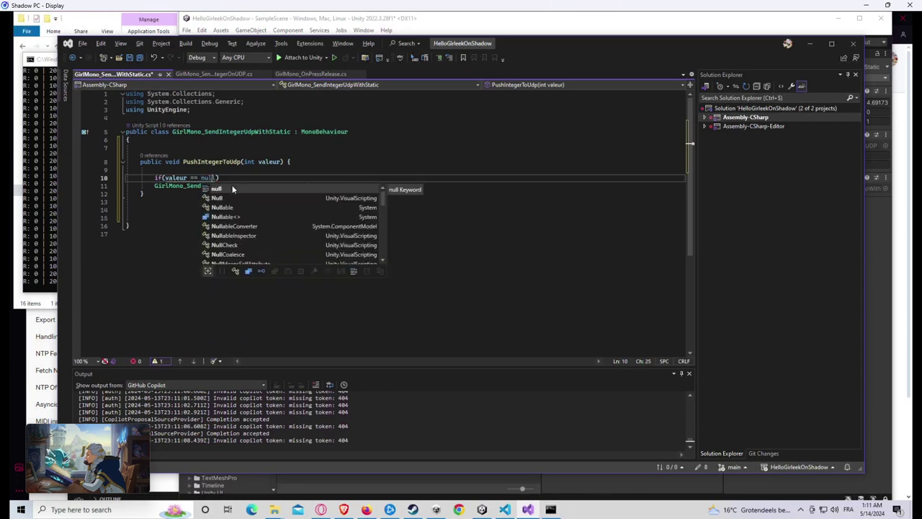
key("Tab")
key("Left")
key("Left")
key("Left")
key("Left")
key("Left")
key("Left")
key("Left")
key("Delete")
type("!")
key("Down")
key("Home")
key("Home")
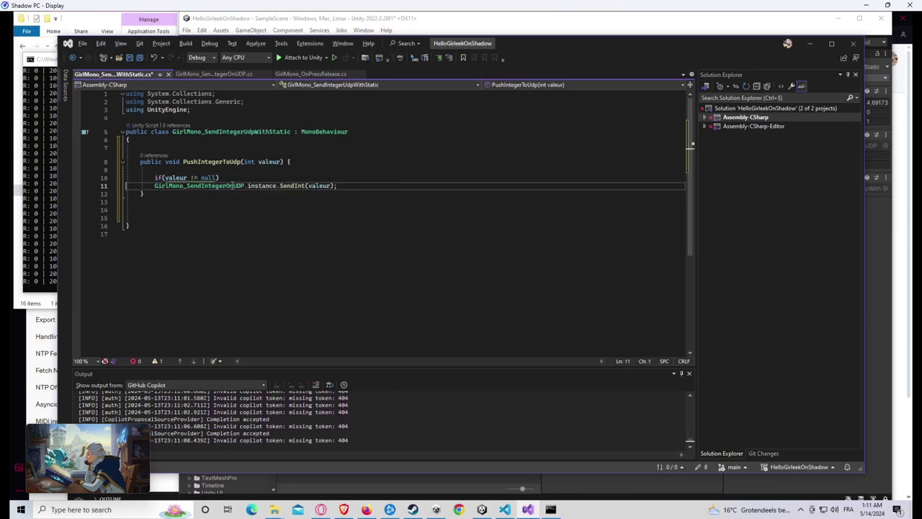
Make the condition 'GirlMono_SendIntegerOnUDP.instance != null' and indent SendInt under it.
left_click_drag(276, 185, 151, 185)
key("ctrl+c")
double_click(176, 178)
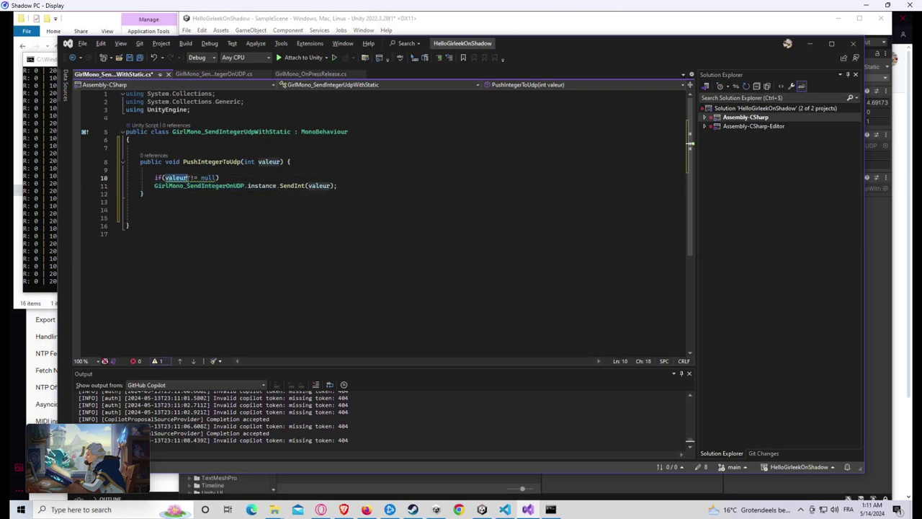
key("ctrl+v")
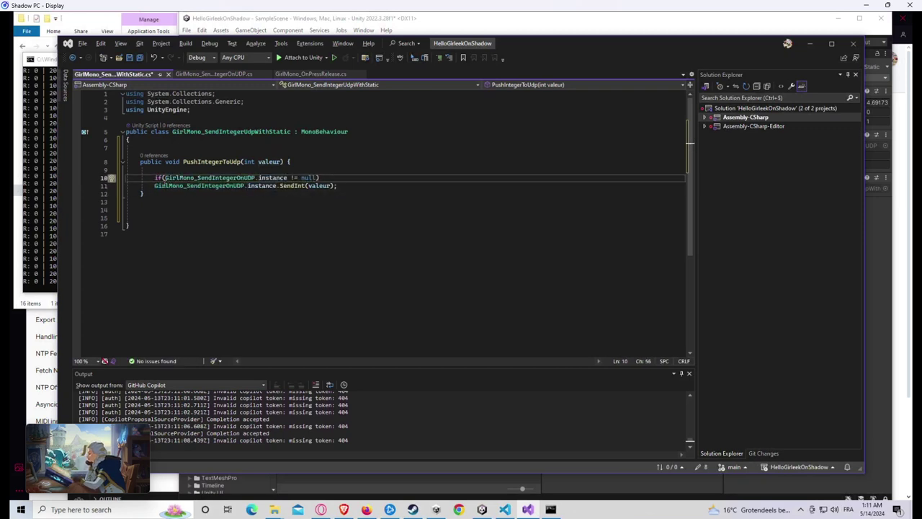
left_click(155, 185)
left_click(153, 186)
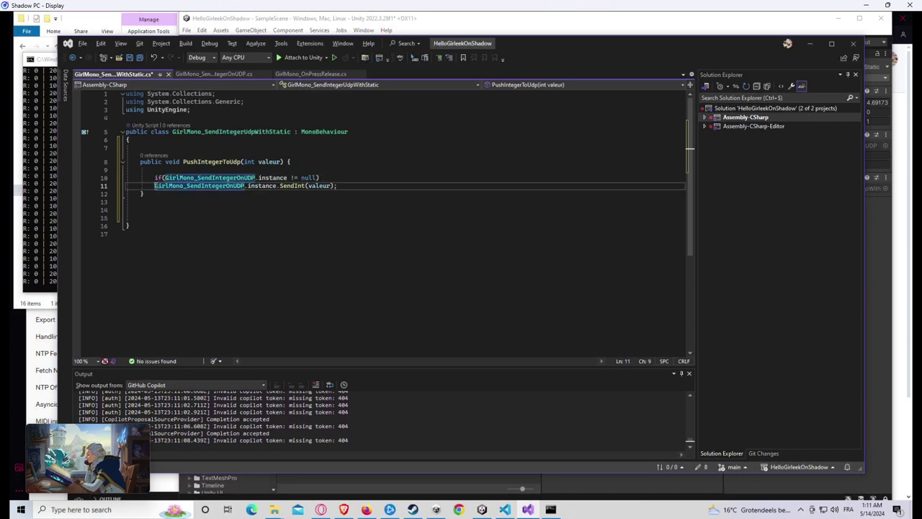
key("Tab")
left_click_drag(223, 208, 126, 162)
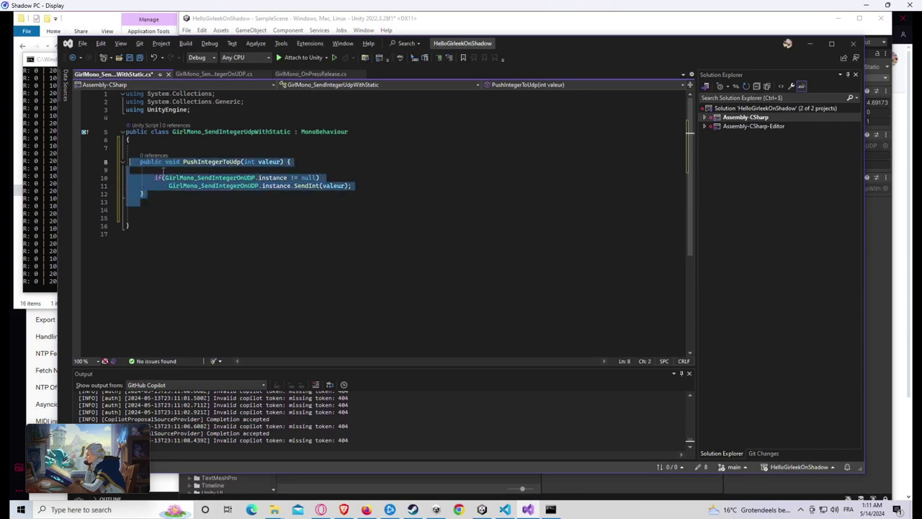
Duplicate PushIntegerToUdp as an overload that takes a string parameter.
key("ctrl+c")
key("ctrl+v")
key("ctrl+v")
double_click(249, 215)
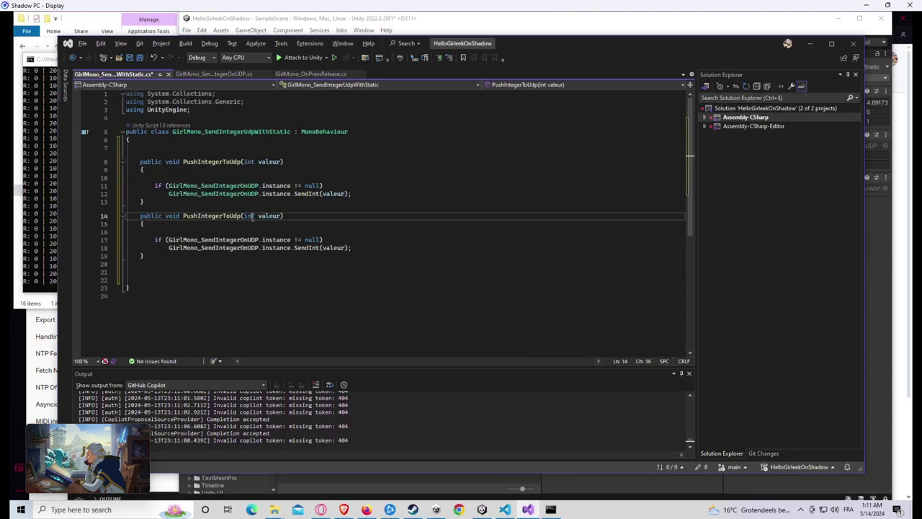
type("string")
left_click(273, 202)
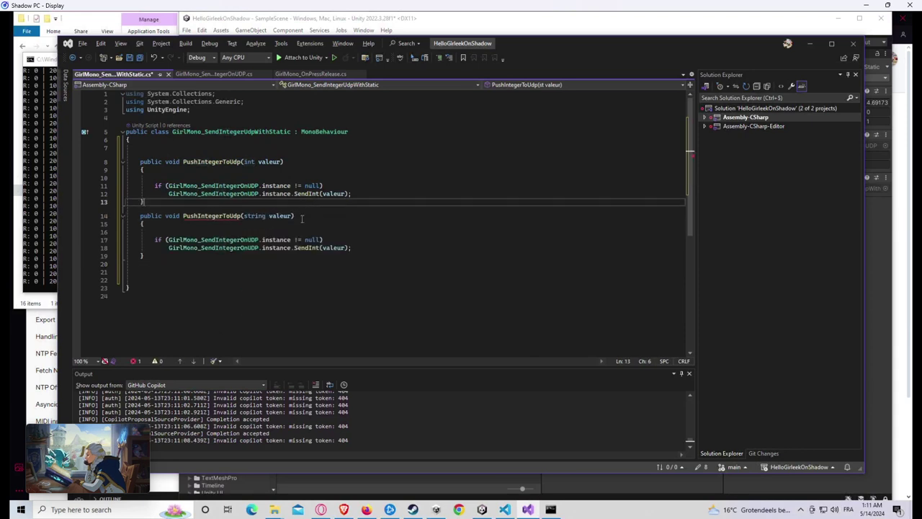
key("Down")
key("Down")
key("Down")
left_click(293, 158)
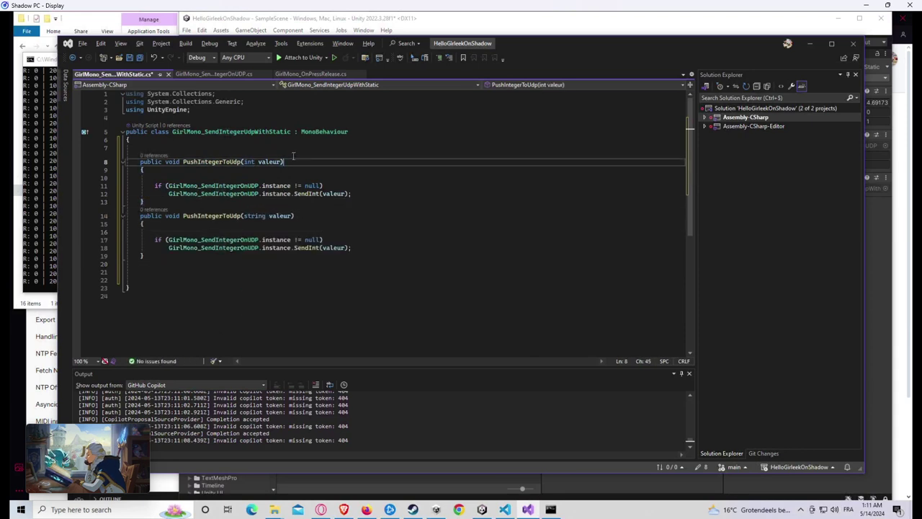
Declare 'public void PushIntegerToUdpWithRandomValue()' above it, starting a PushIntegerToUdp( call inside.
key("Home")
key("Return")
key("Return")
key("Return")
key("Return")
key("Up")
key("Up")
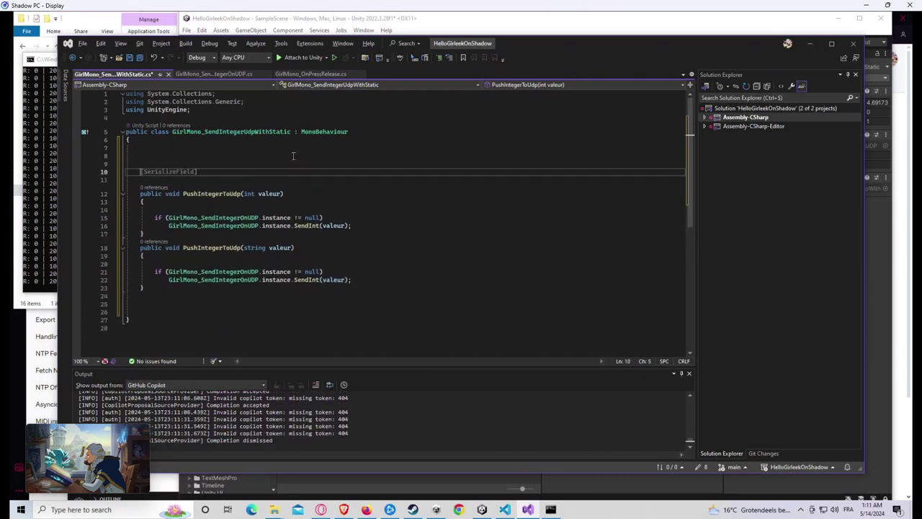
type("public ")
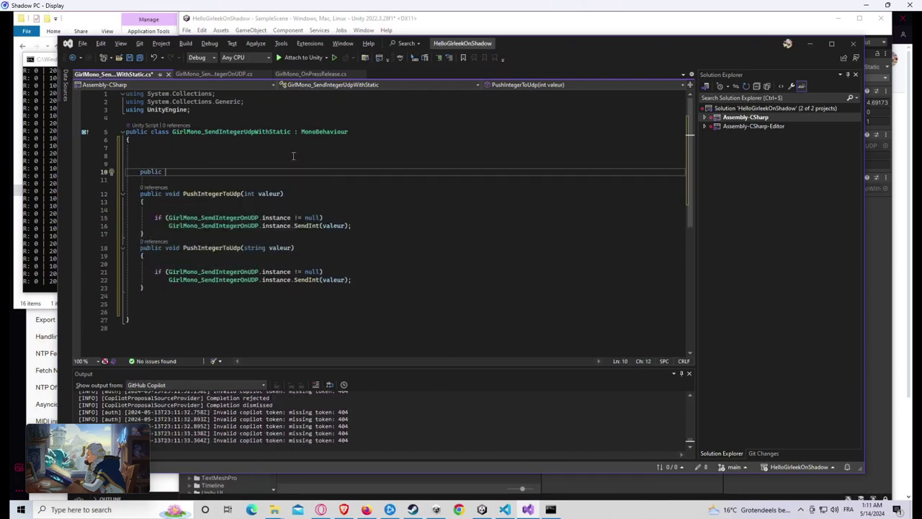
type("void ")
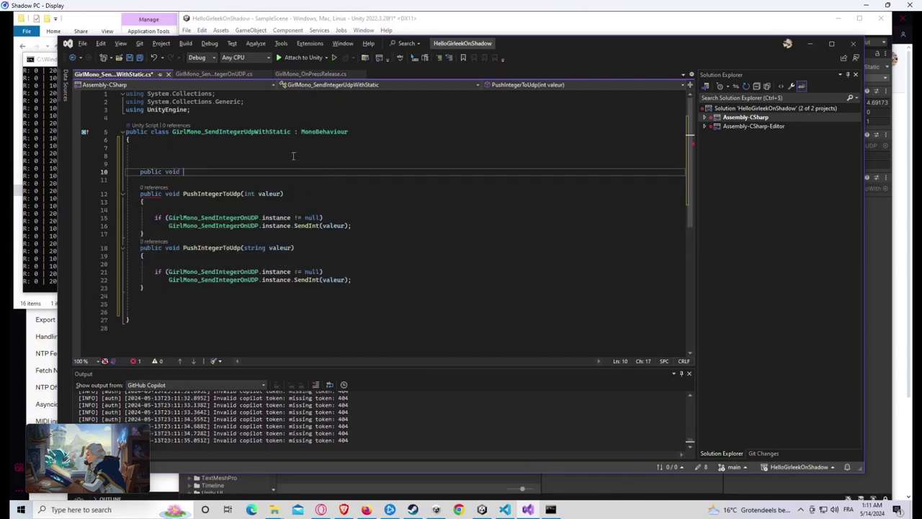
type("PUs")
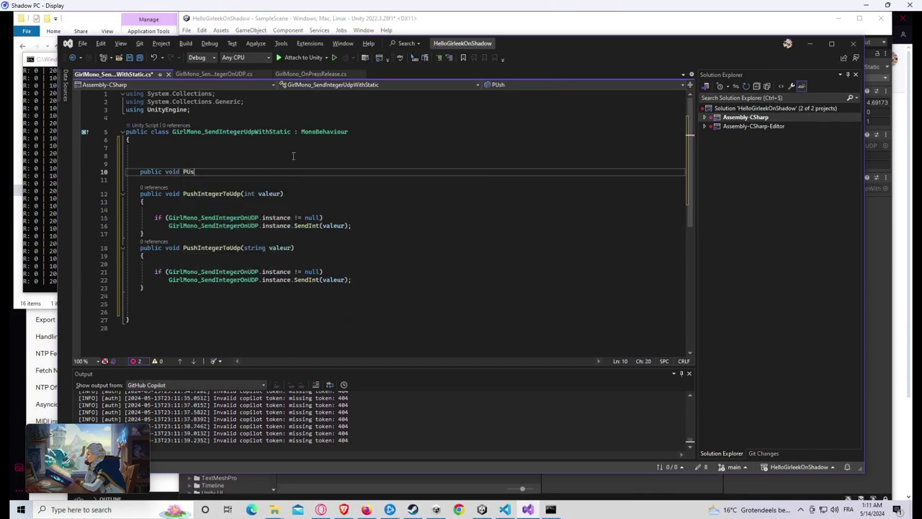
type("hushInteger")
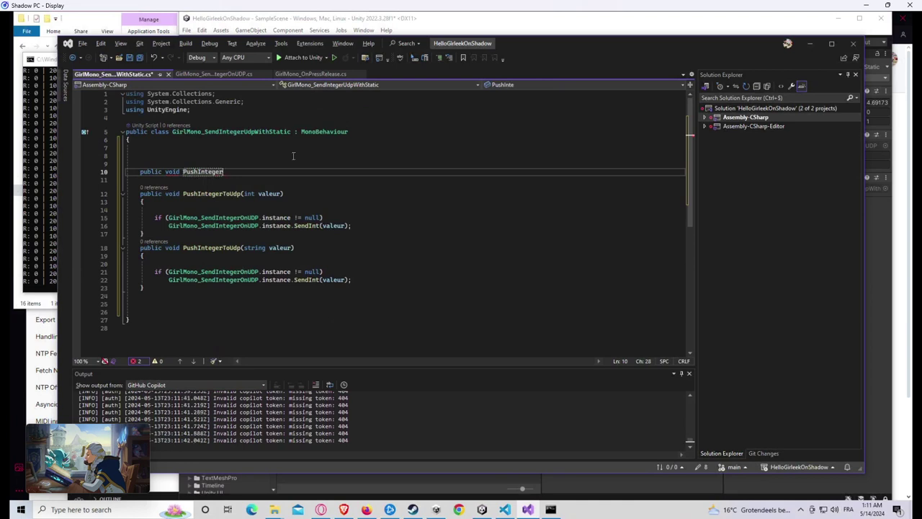
type("ToUdp")
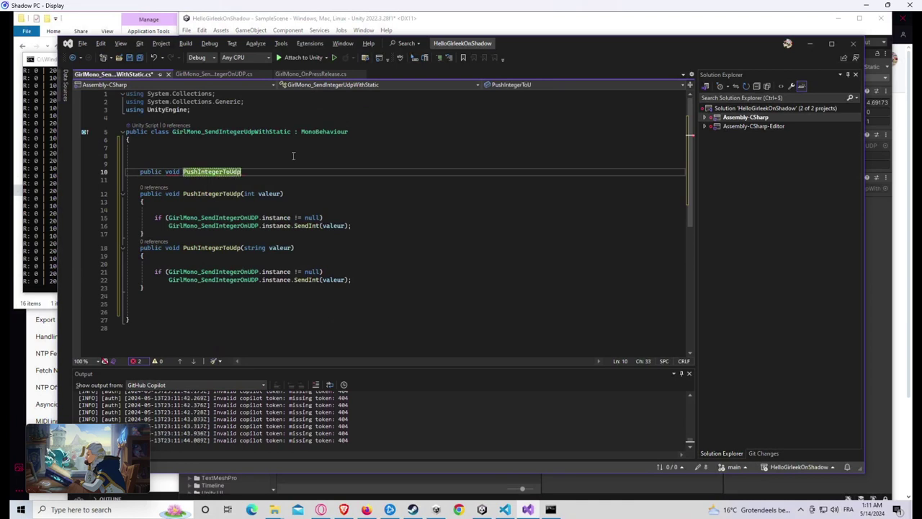
type("Randomly(i")
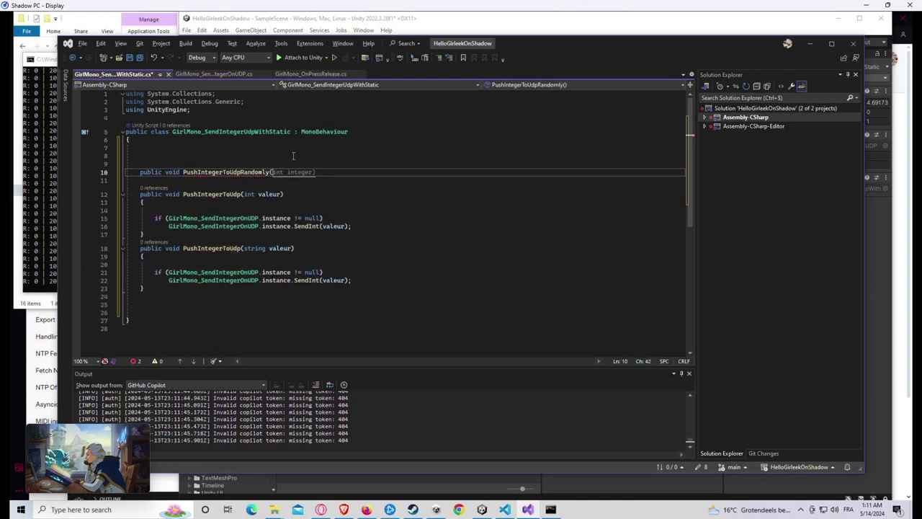
key("BackSpace")
key("BackSpace")
key("BackSpace")
key("BackSpace")
key("BackSpace")
key("BackSpace")
key("BackSpace")
key("BackSpace")
key("BackSpace")
key("BackSpace")
key("BackSpace")
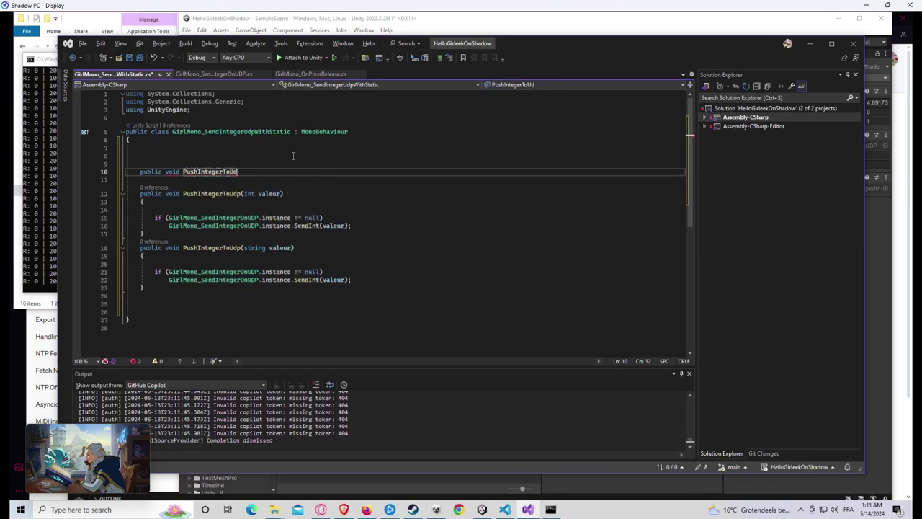
type("pWithRandomV")
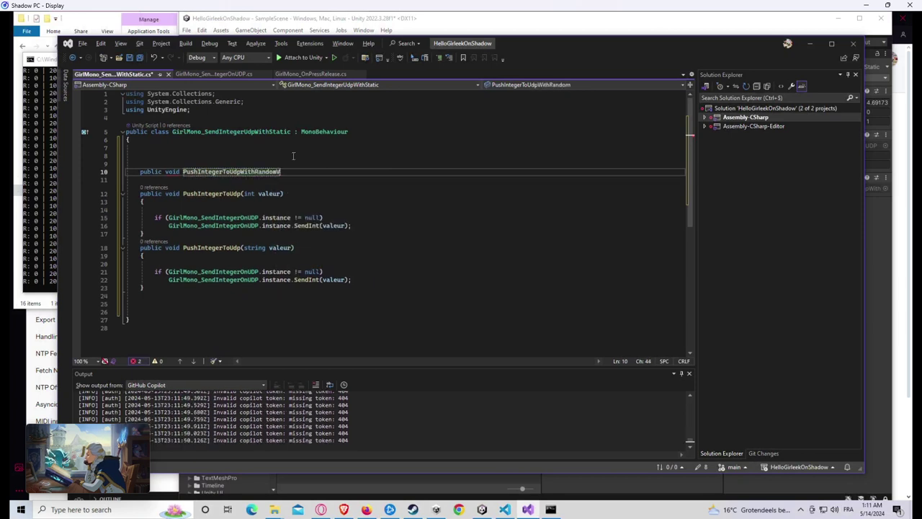
type("alue() {")
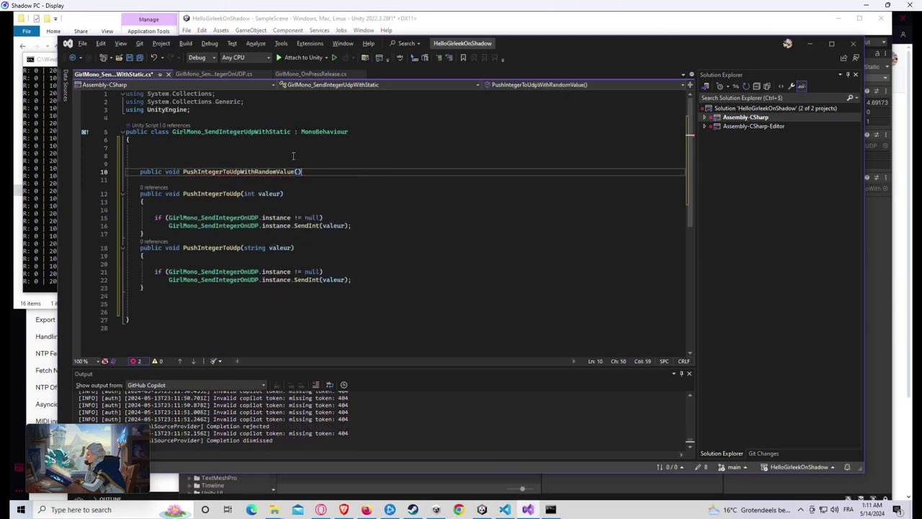
key("Return")
key("Return")
key("Return")
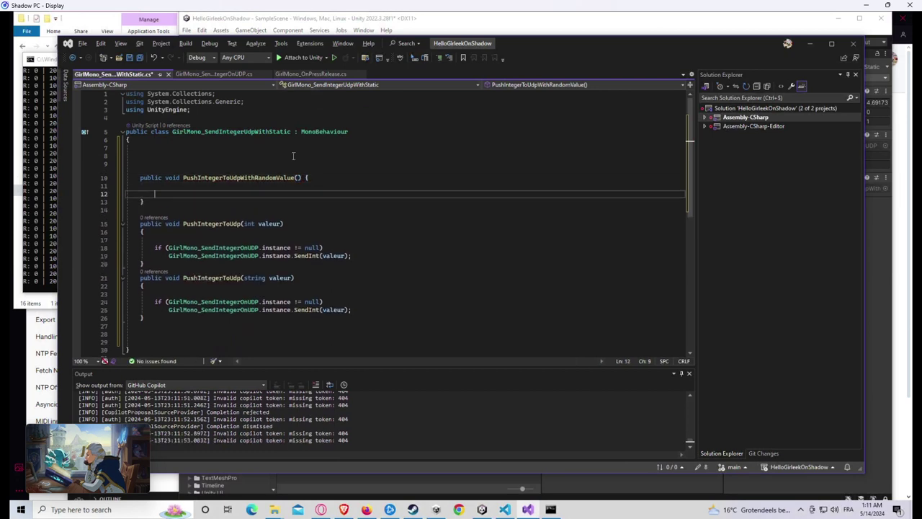
type("pushin")
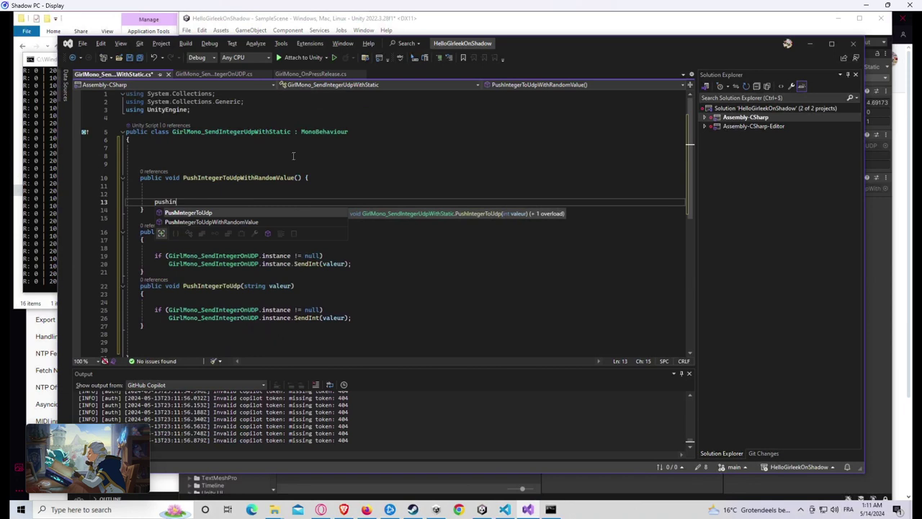
key("Tab")
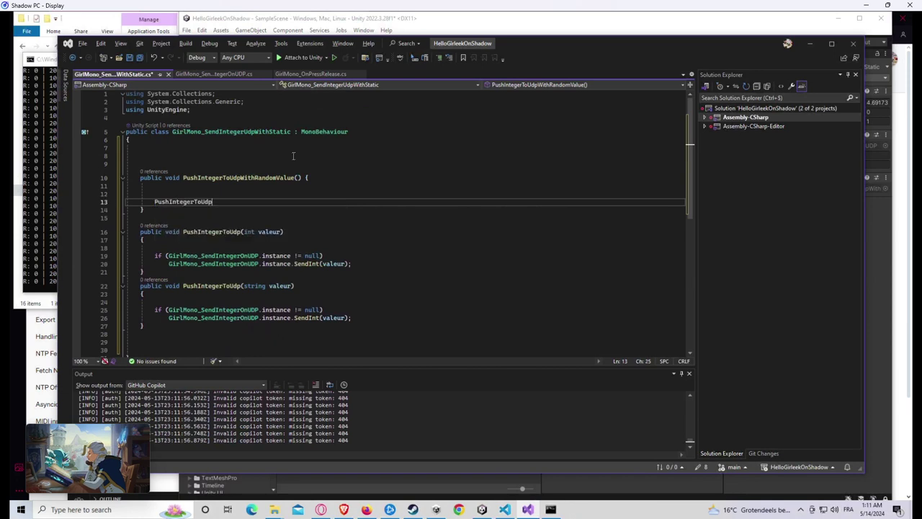
type("(")
left_click(292, 152)
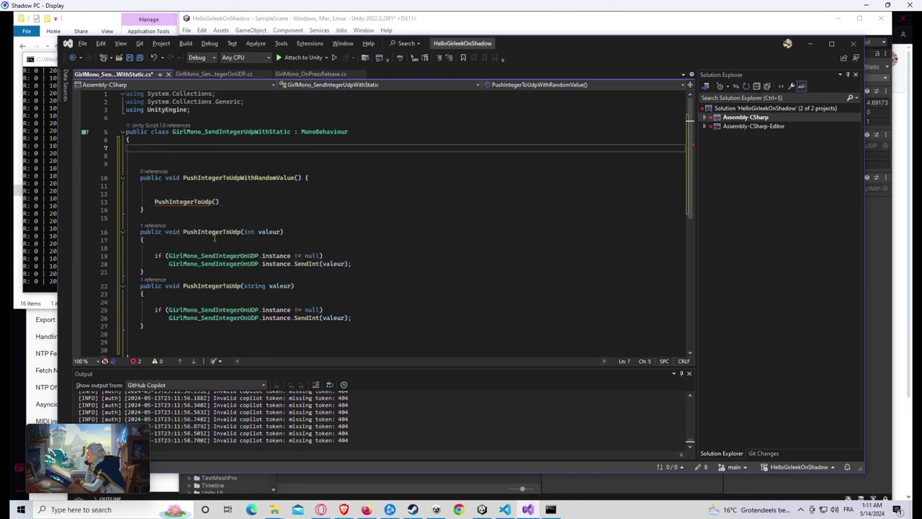
Pass UnityEngine.Random.Range(..., int.MaxValue) as the PushIntegerToUdp argument.
left_click(216, 202)
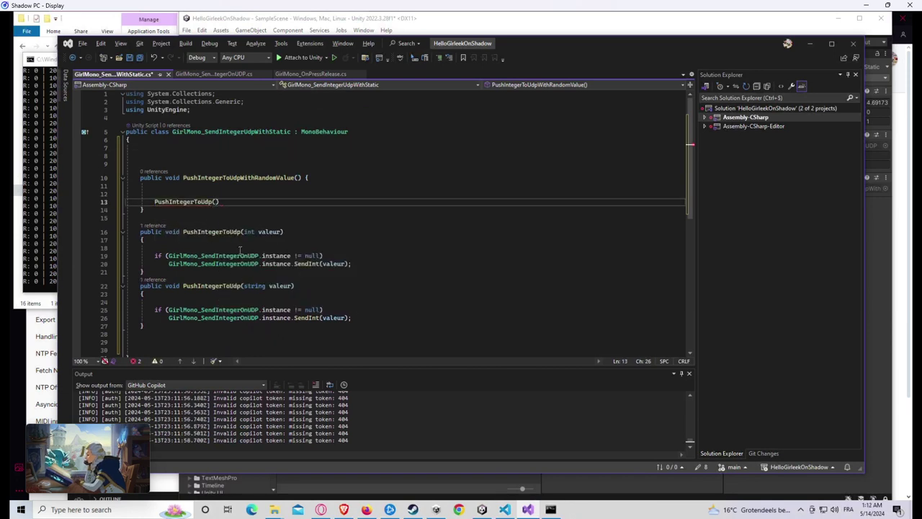
type("UnityEngine.")
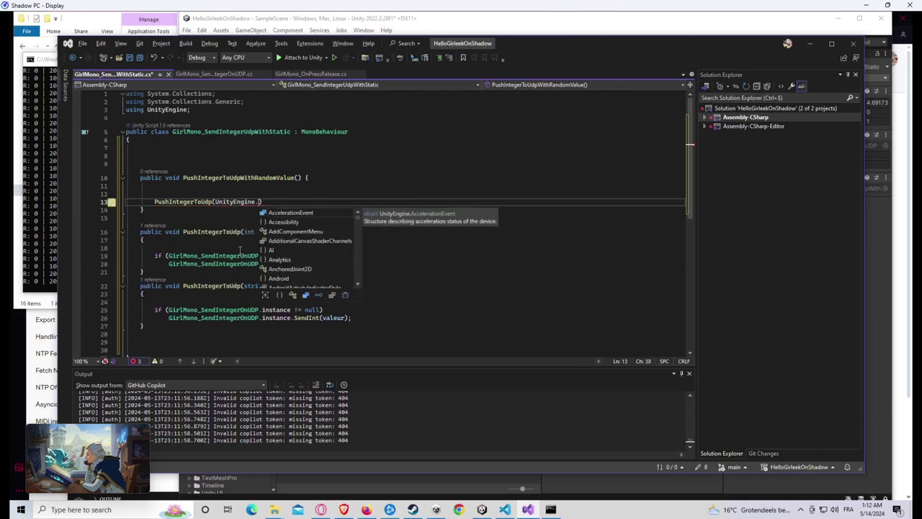
type("ra")
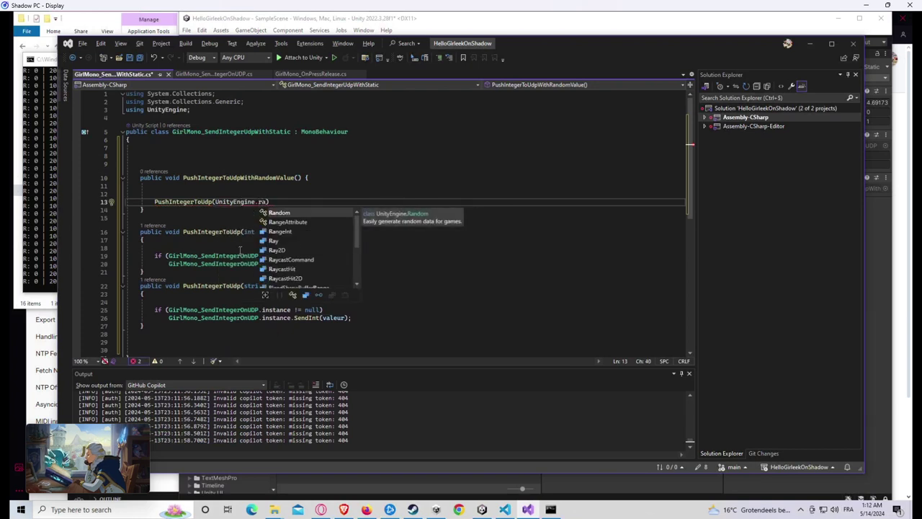
key("Tab")
type(".")
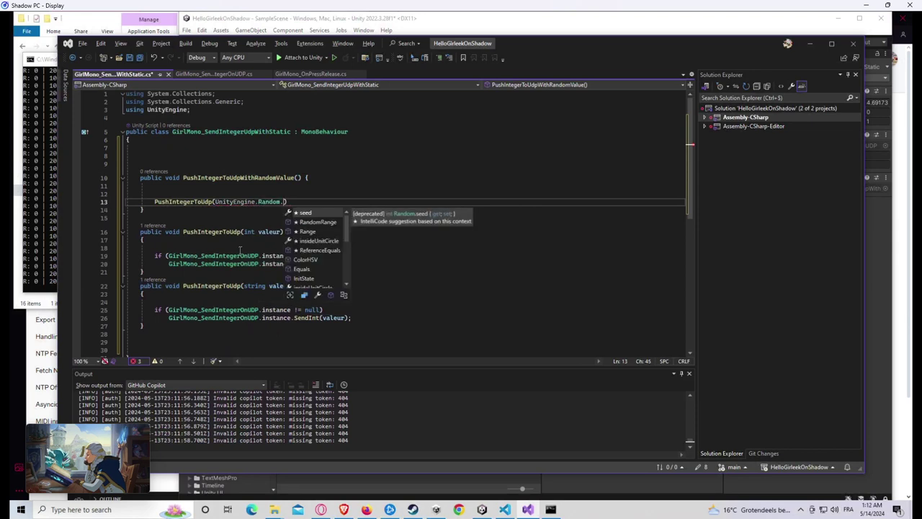
type("ra")
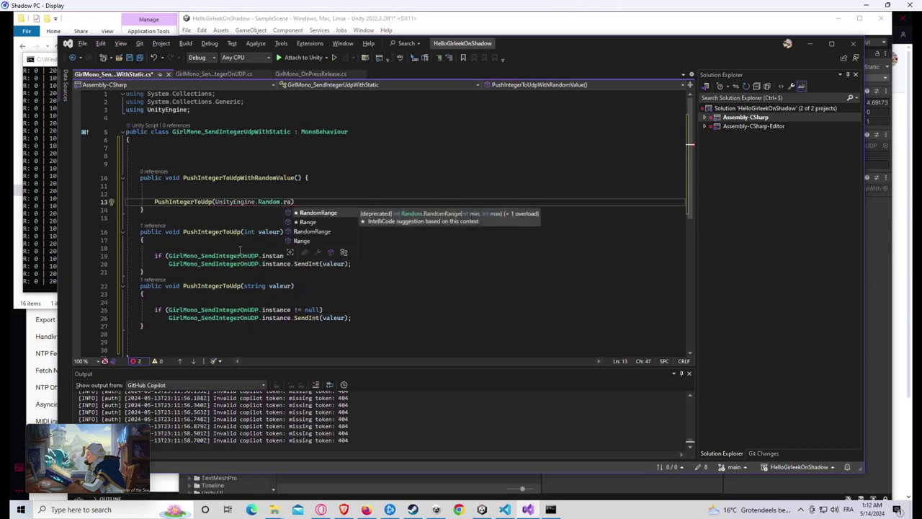
key("Down")
key("Down")
key("Down")
key("Tab")
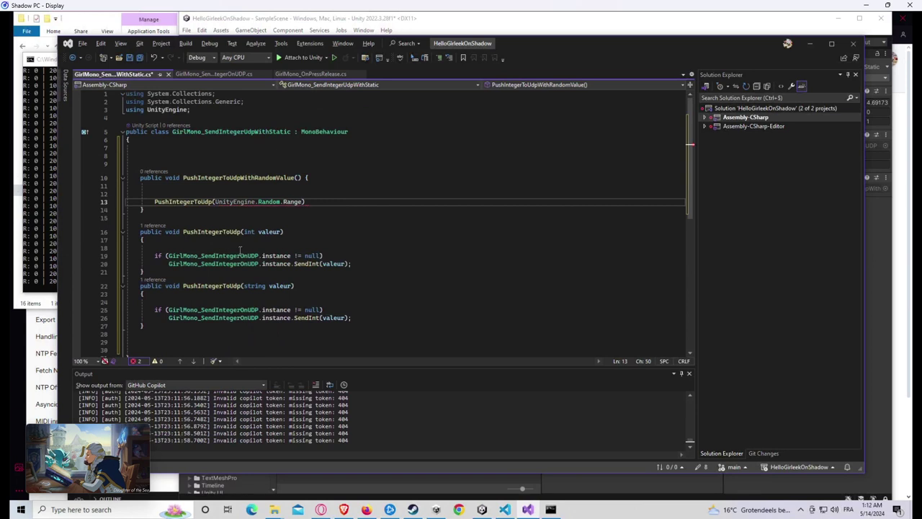
type("(")
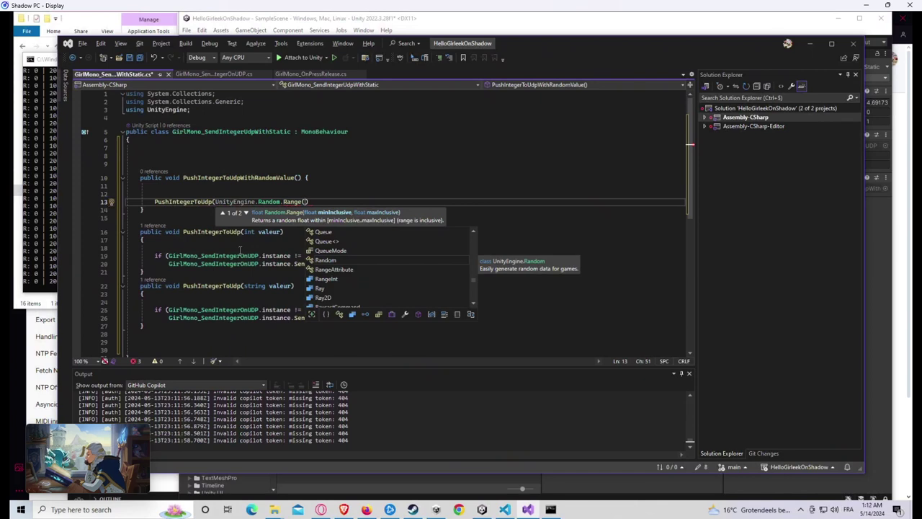
type("-i")
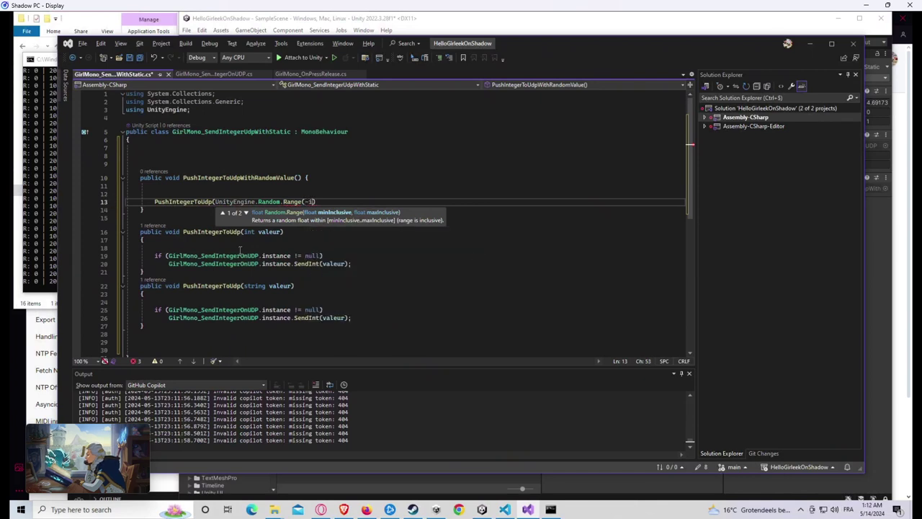
type("nt.ma")
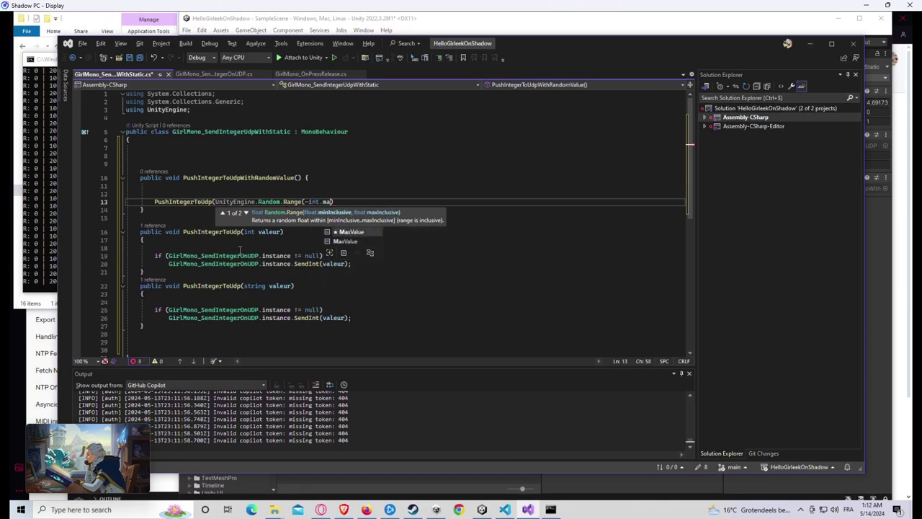
key("Tab")
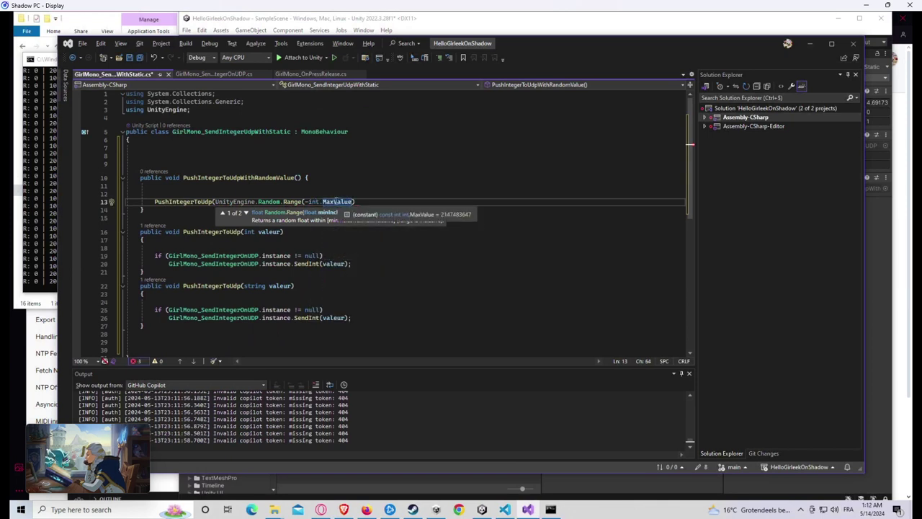
mouse_move(330, 202)
type(", int.")
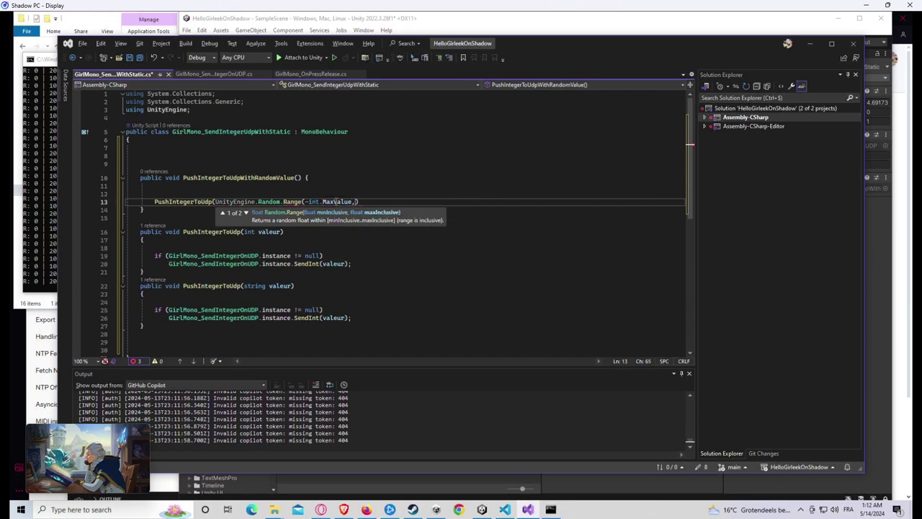
key("Tab")
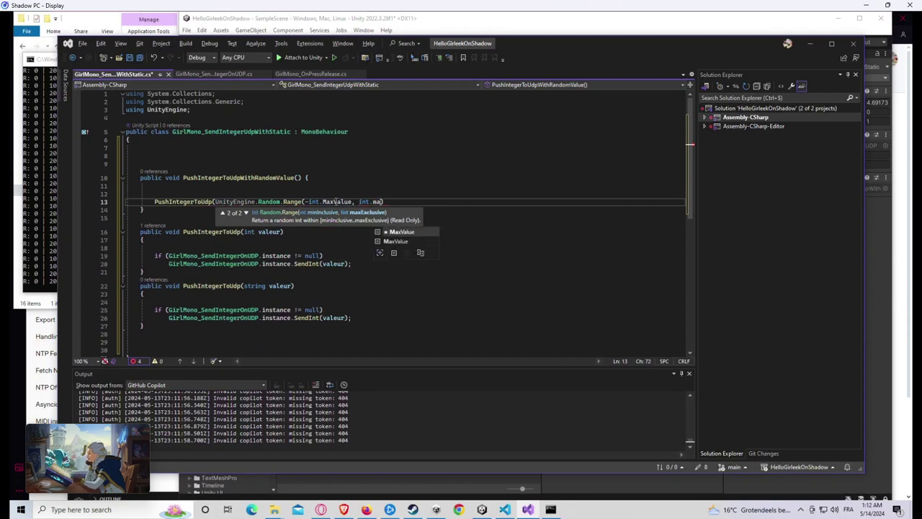
Correct the Range lower bound to int.MinValue and save the script.
left_click(334, 201)
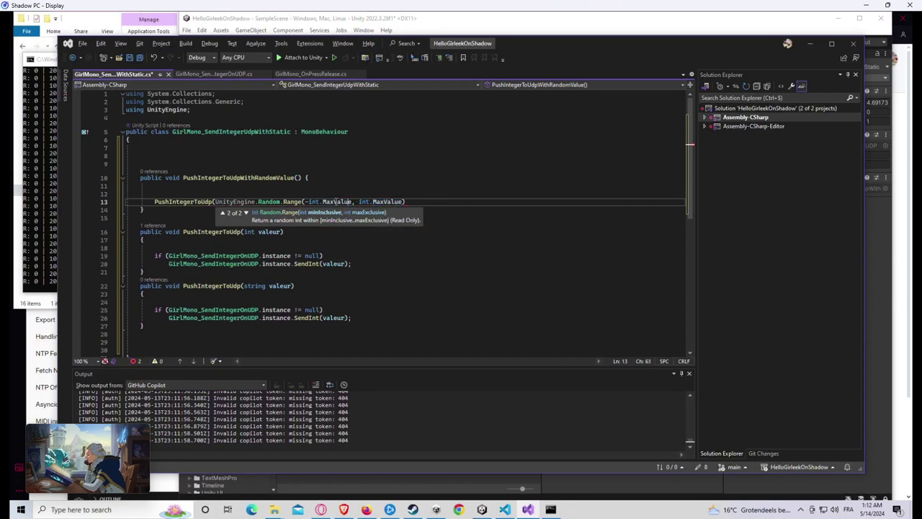
key("BackSpace")
key("BackSpace")
key("BackSpace")
type("mi")
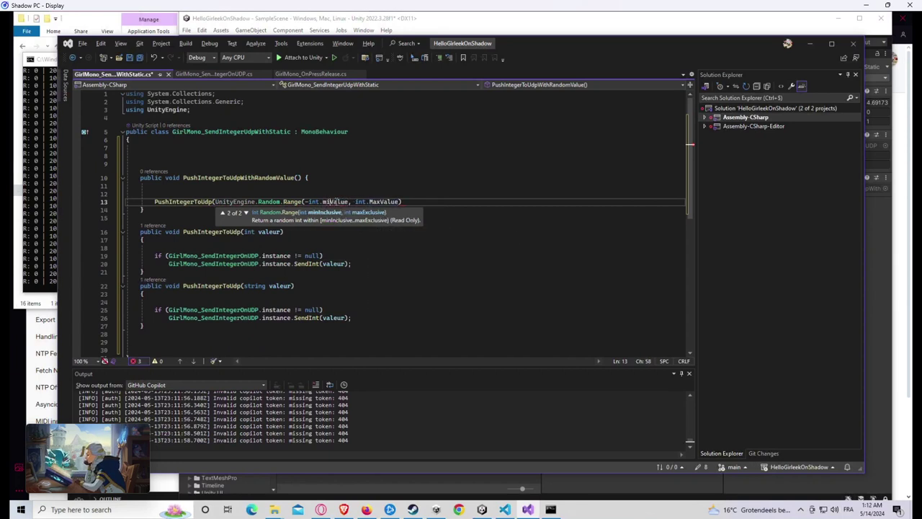
type("n")
key("Tab")
key("ctrl+Left")
key("ctrl+Left")
key("ctrl+Left")
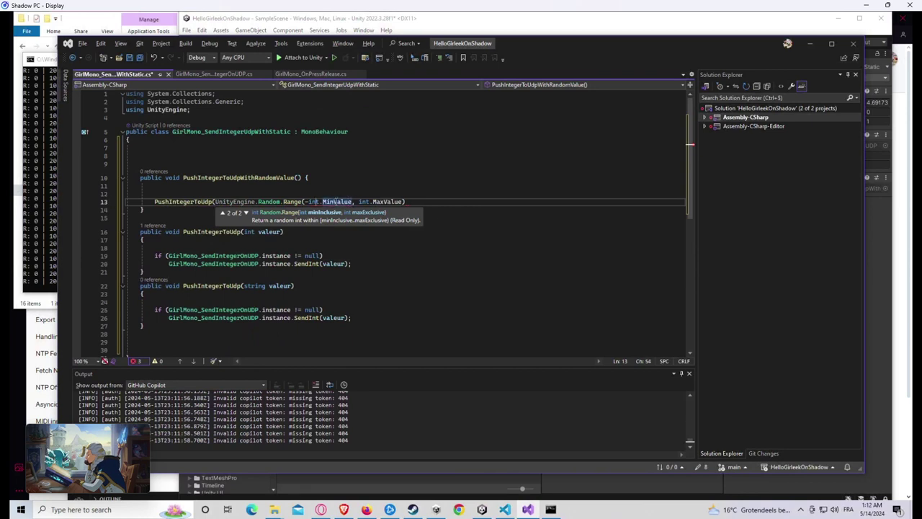
key("BackSpace")
left_click(386, 164)
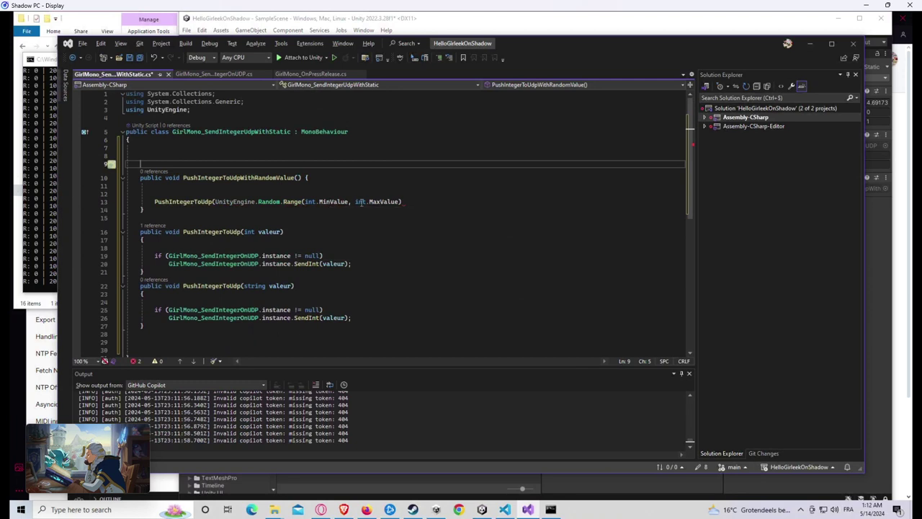
left_click(405, 204)
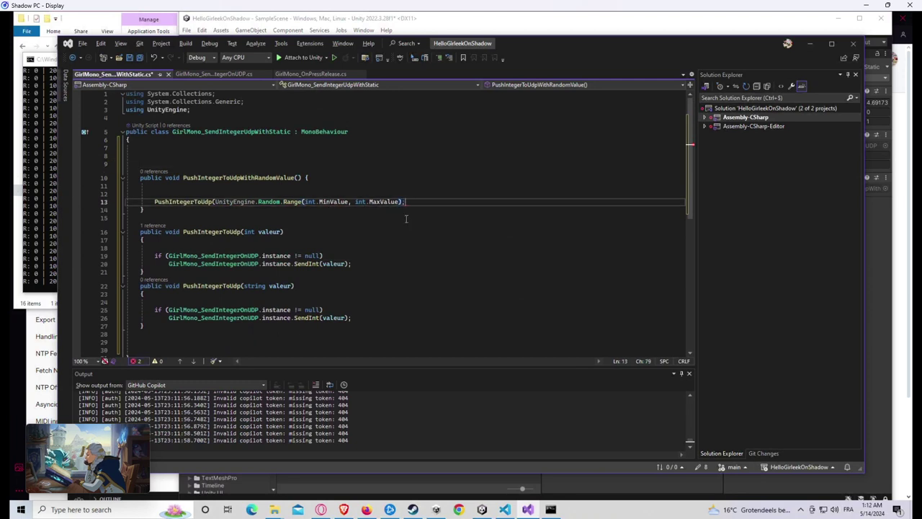
key("ctrl+s")
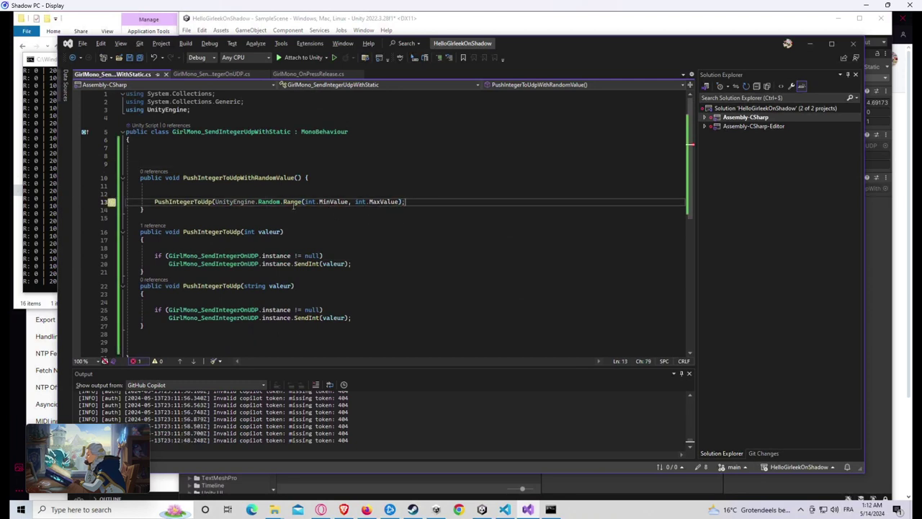
left_click(280, 219)
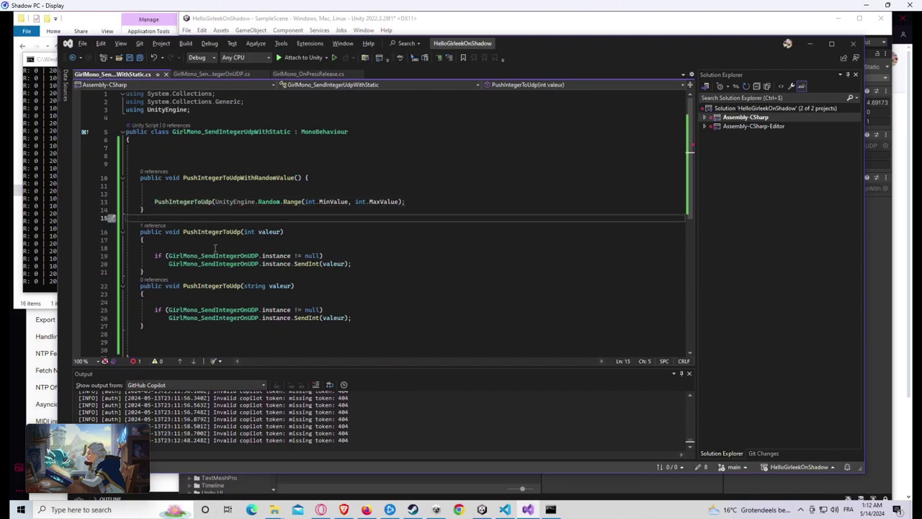
left_click(369, 266)
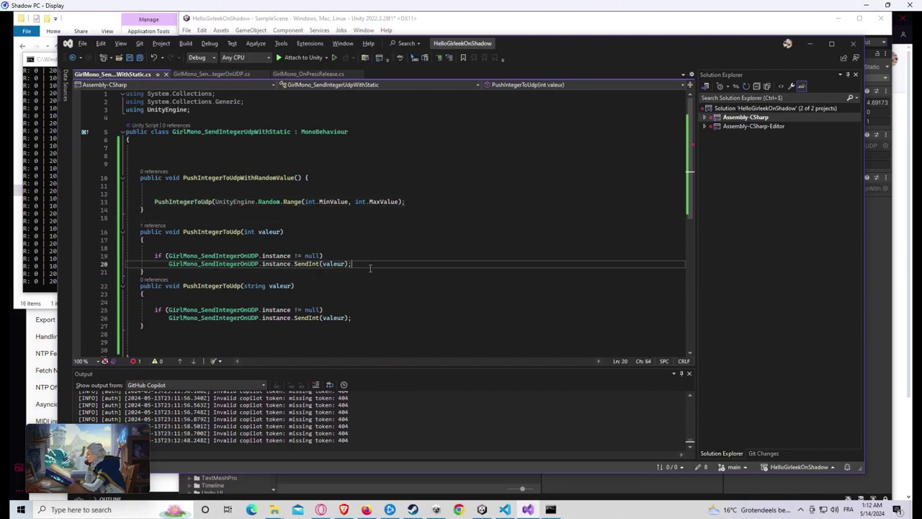
left_click(203, 162)
Put [ContextMenu("Push random value integer")] above PushIntegerToUdpWithRandomValue, then return to Unity.
key("Return")
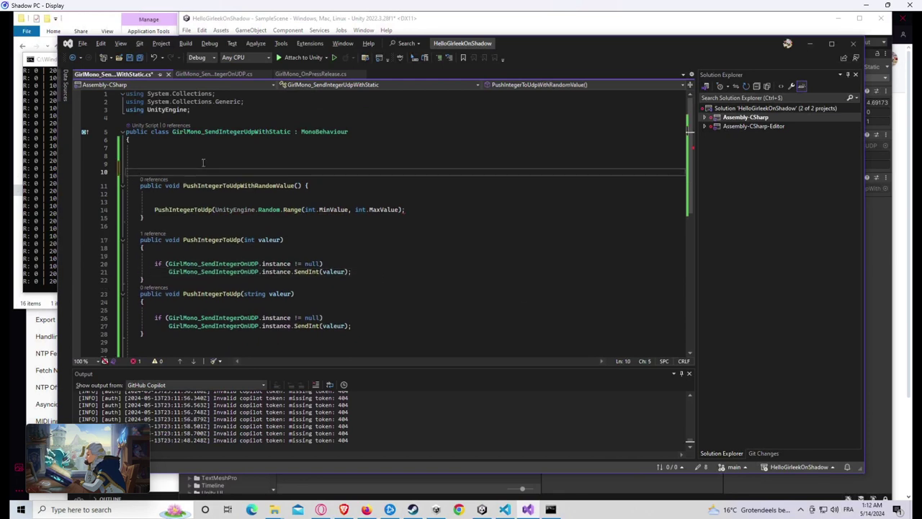
type("[cont")
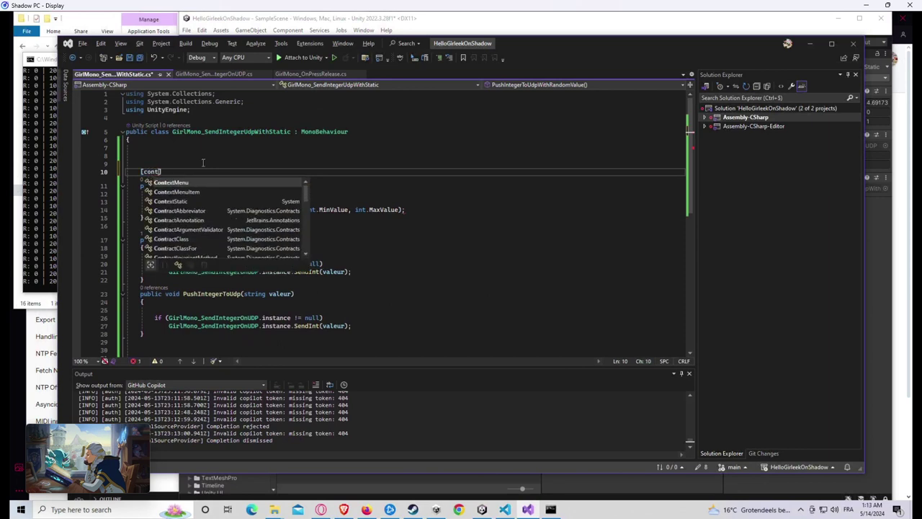
type("(\"")
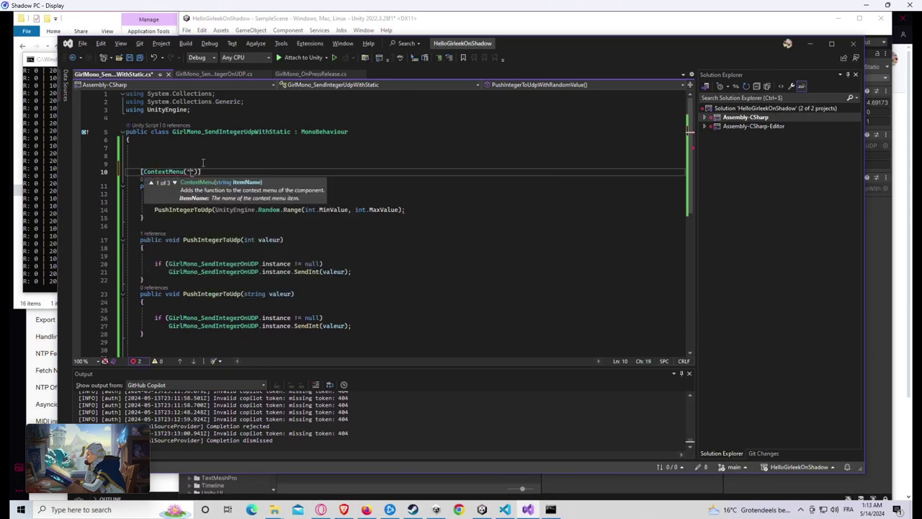
type("Push ")
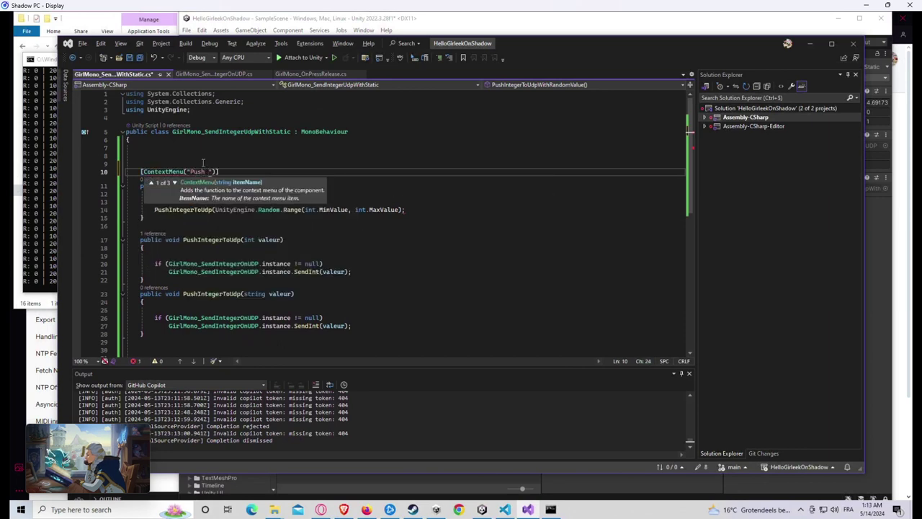
type("random ")
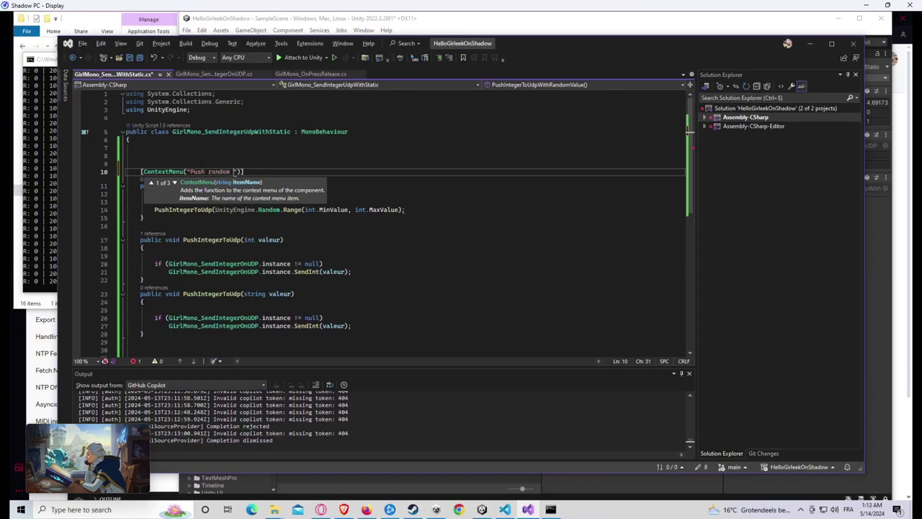
type("value integ")
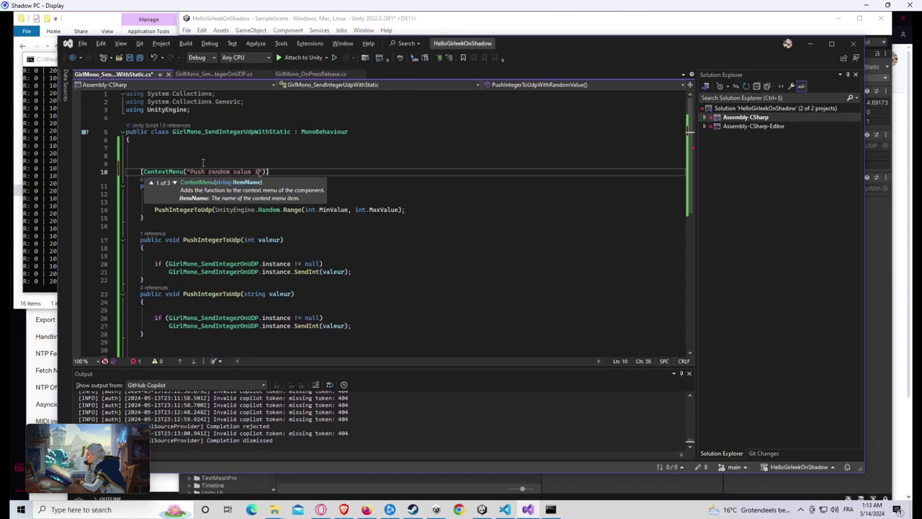
type("er")
key("Escape")
key("Down")
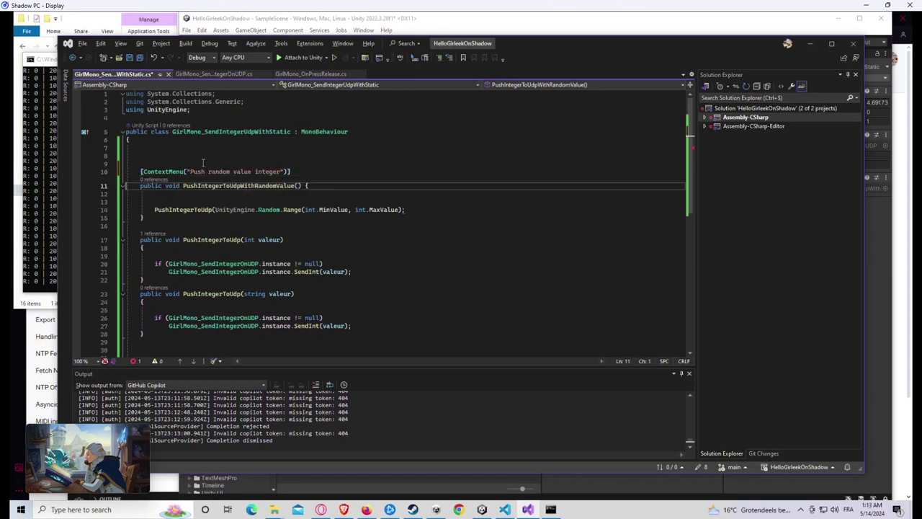
left_click(256, 165)
left_click(281, 240)
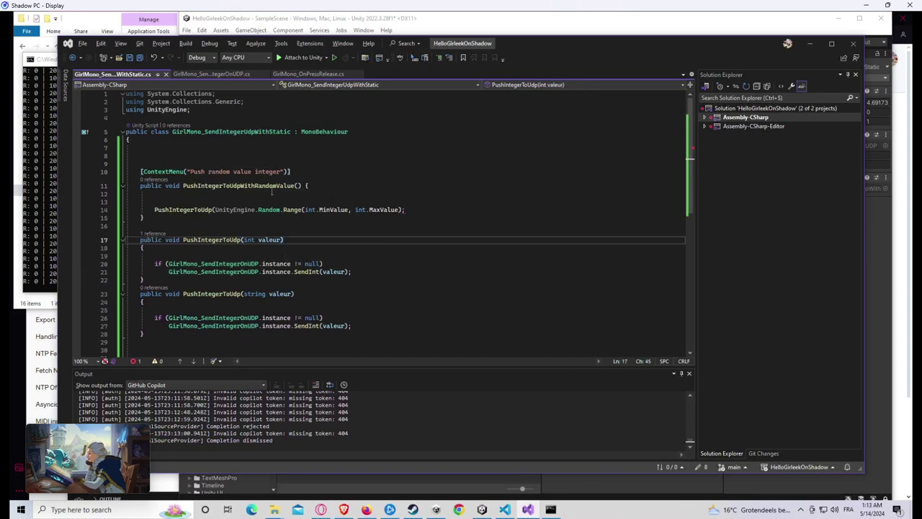
left_click(326, 199)
key("alt+Tab")
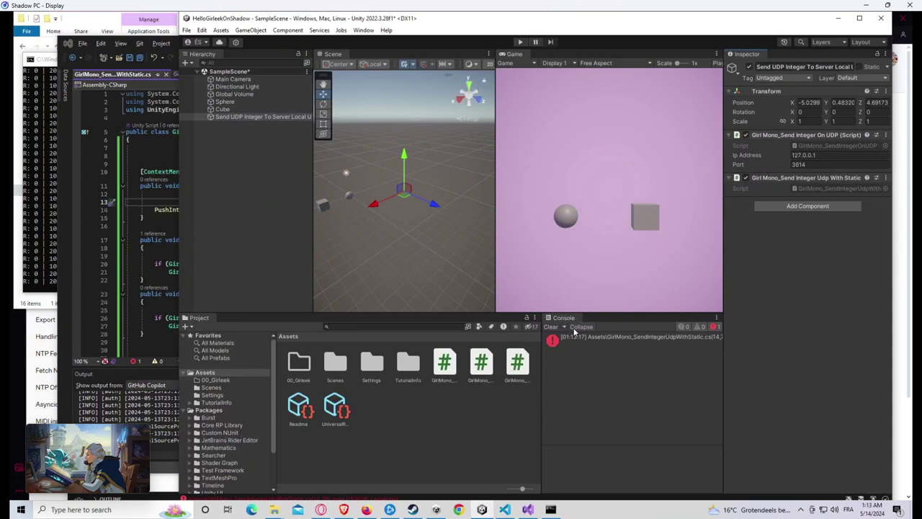
Fix the CS1026 error by adding the missing ')' at the end of line 14, then recompile in Unity.
left_click(603, 343)
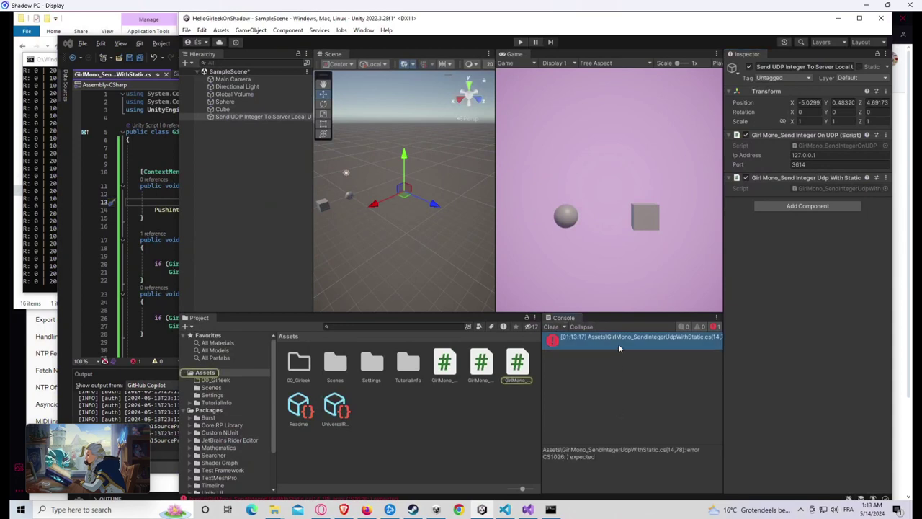
double_click(618, 343)
left_click(411, 245)
left_click(423, 210)
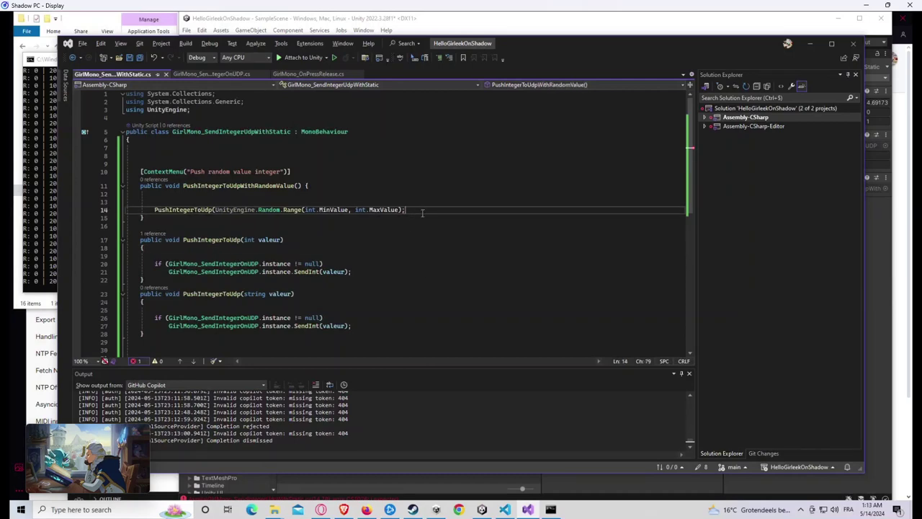
type(")")
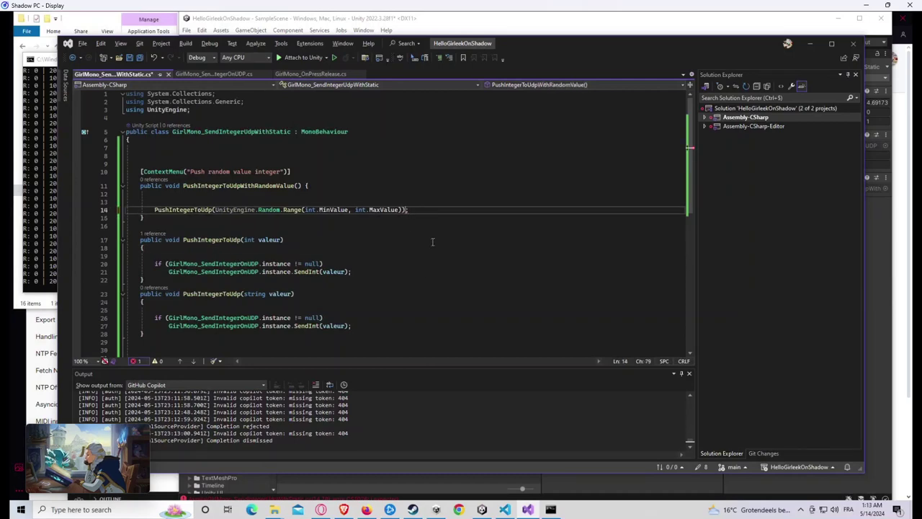
left_click(441, 225)
key("alt+Tab")
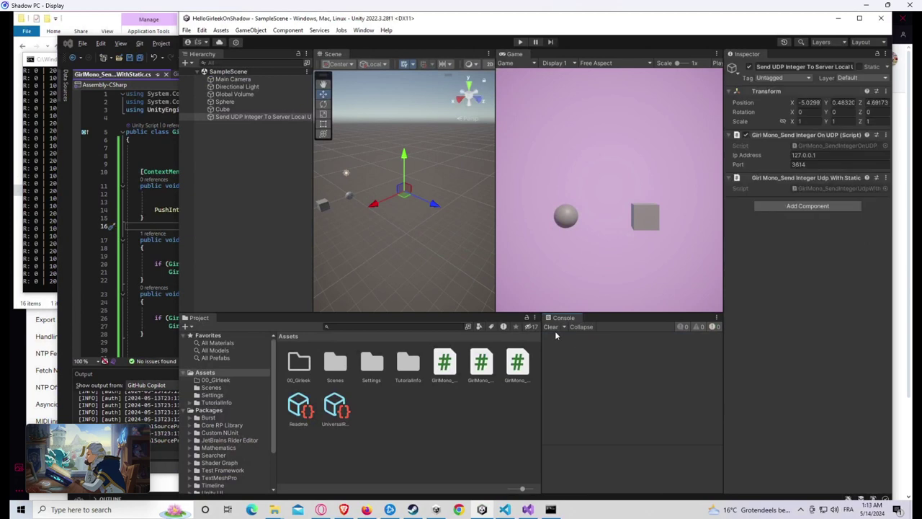
Run 'Push random value integer' from the Udp With Static component twice and check the receiver window.
right_click(802, 181)
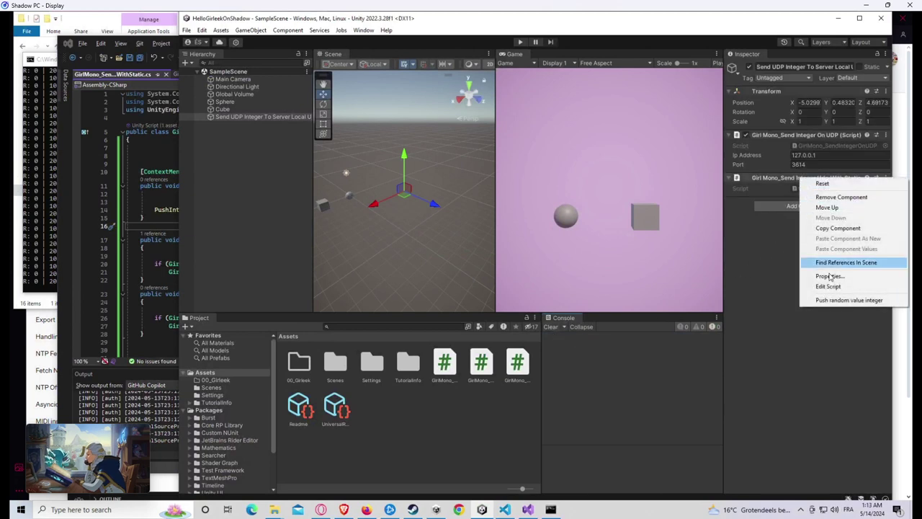
left_click(833, 301)
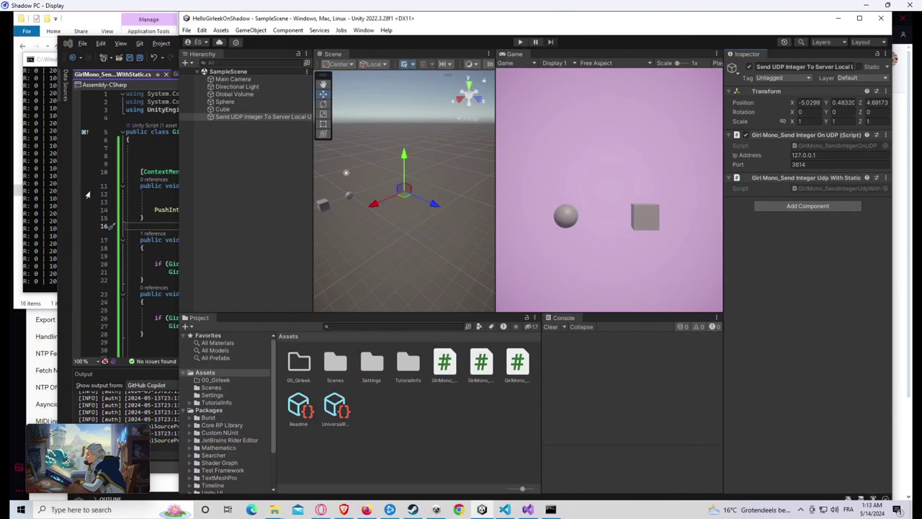
left_click(54, 193)
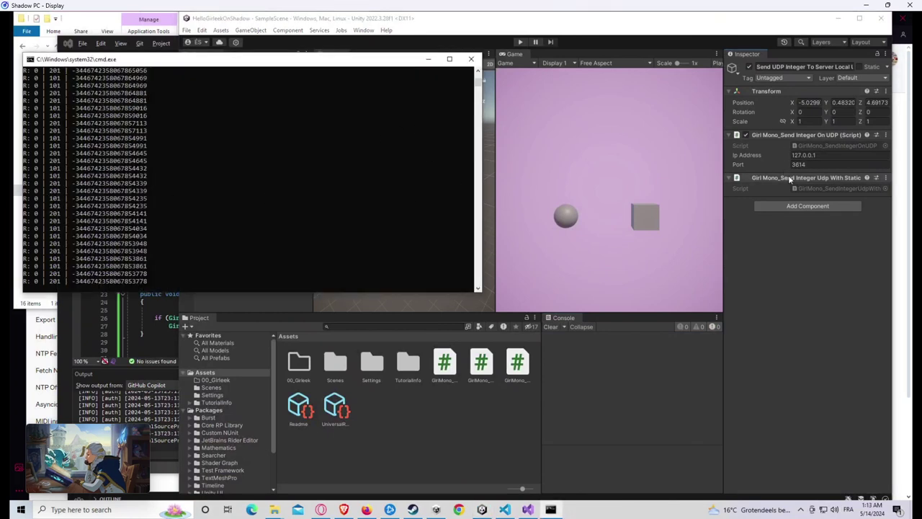
right_click(790, 179)
left_click(818, 301)
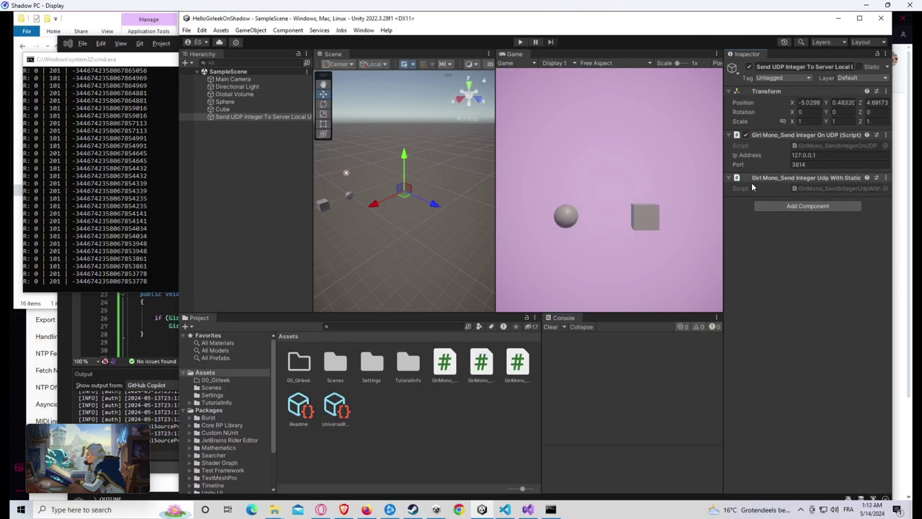
Enter Play mode, send three random integers, and enlarge the UDP receiver window.
left_click(520, 41)
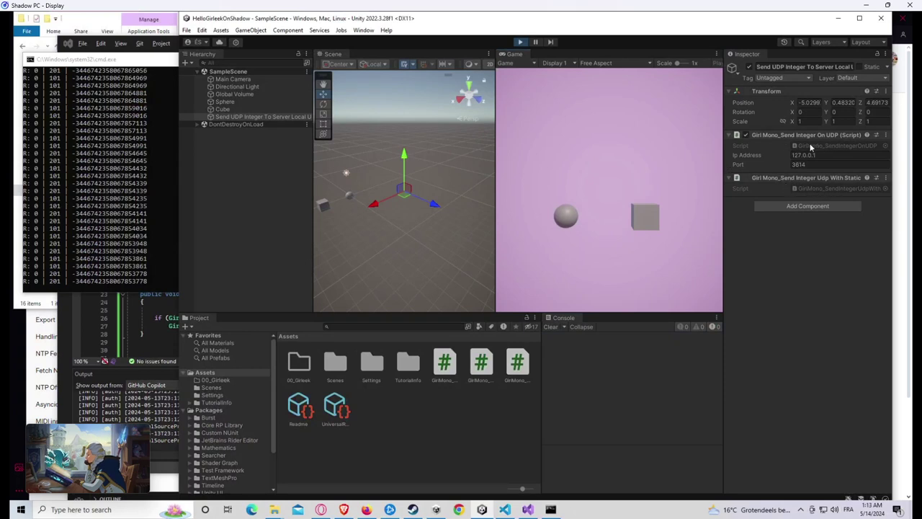
right_click(796, 181)
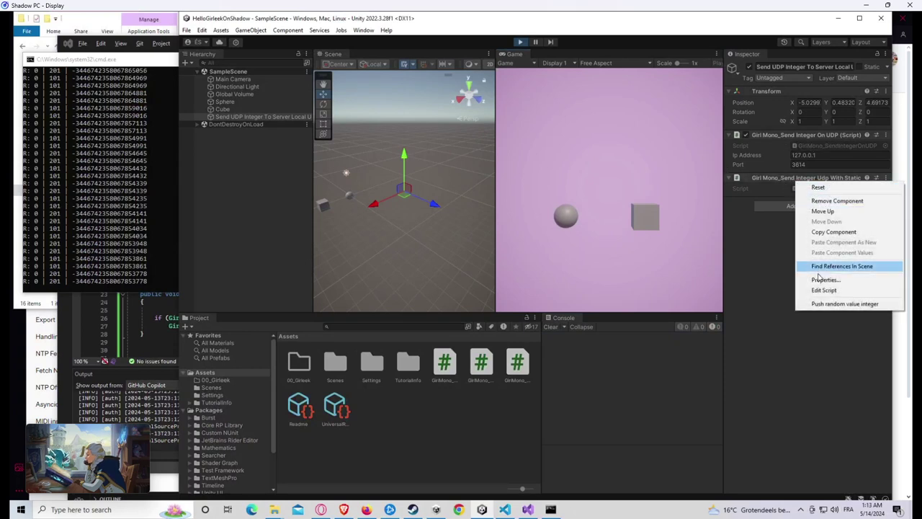
left_click(828, 304)
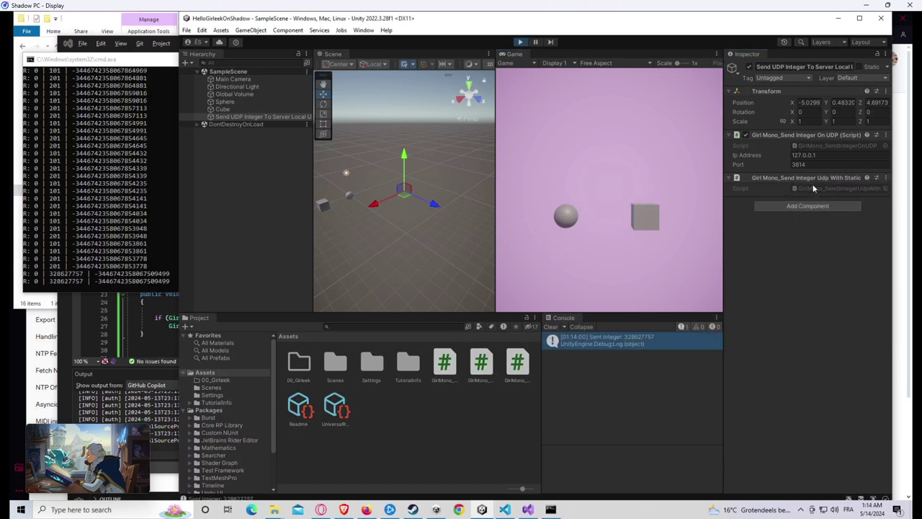
right_click(779, 178)
left_click(829, 299)
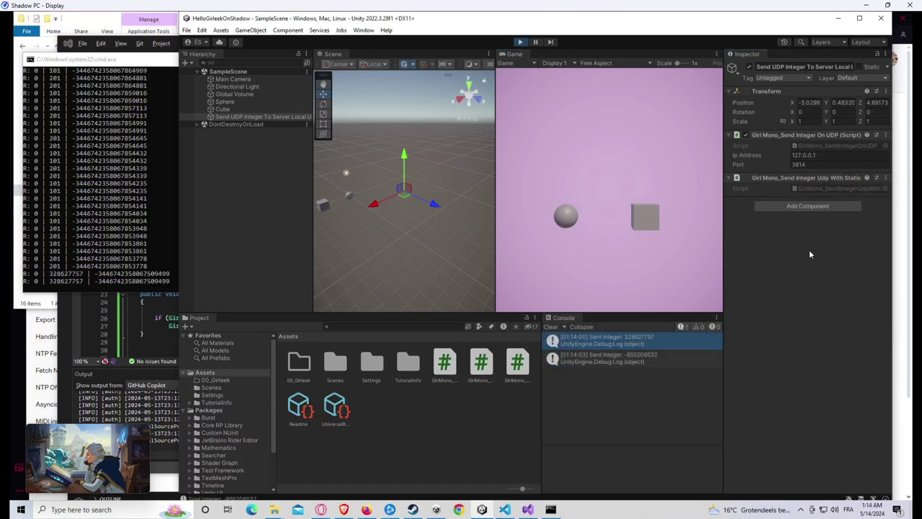
right_click(821, 179)
left_click(828, 302)
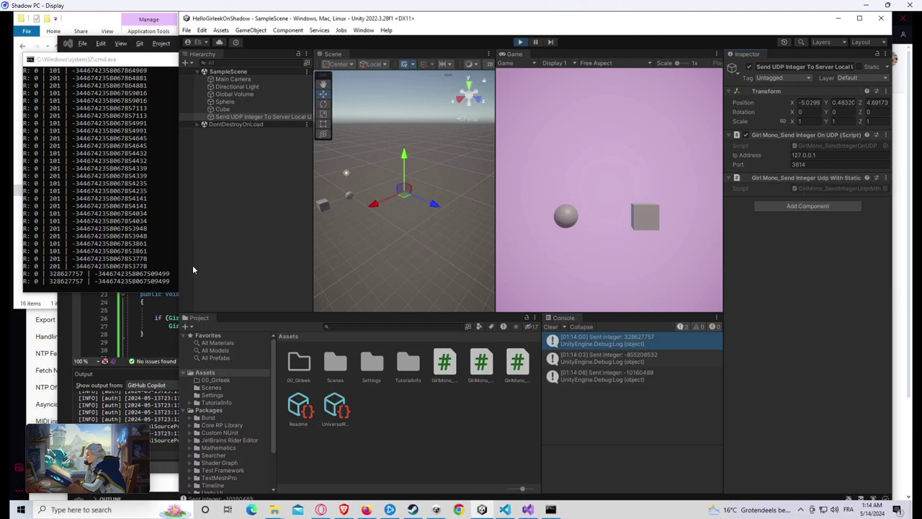
left_click(154, 252)
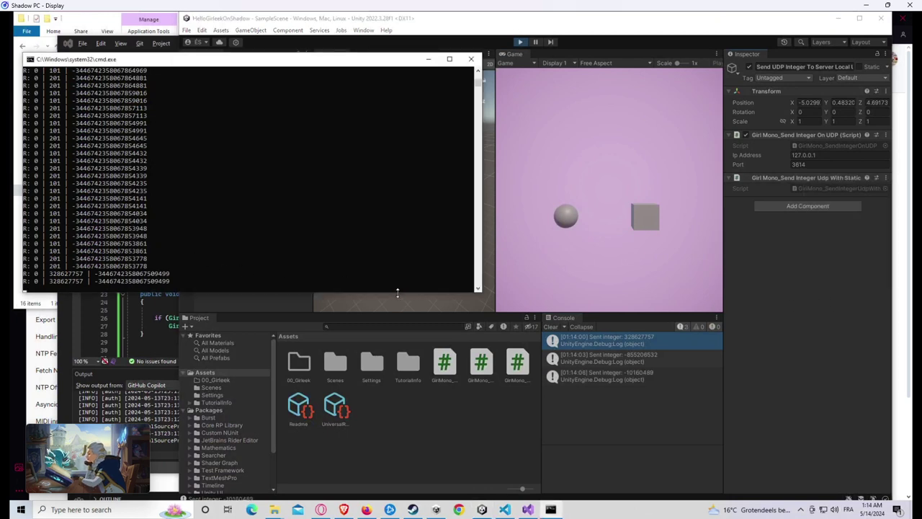
left_click_drag(396, 291, 402, 317)
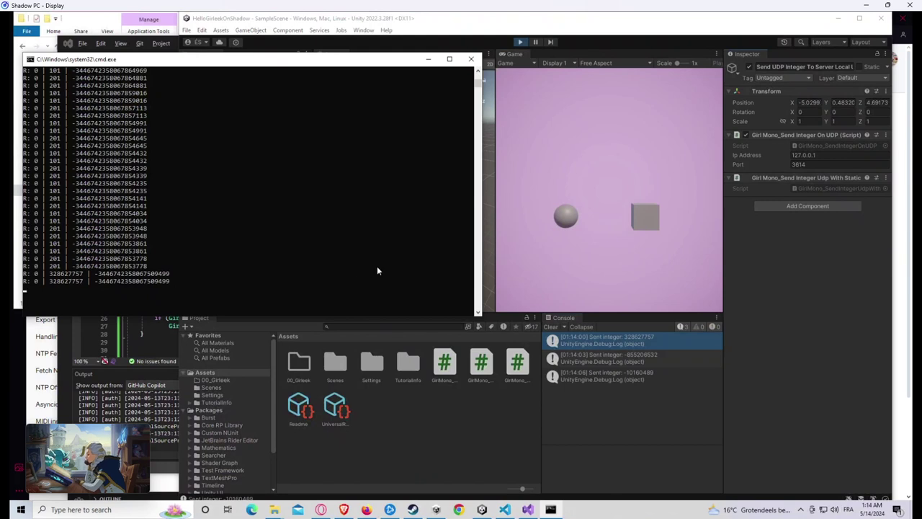
Send three more random integers, then clear the Console and exit Play mode.
right_click(797, 179)
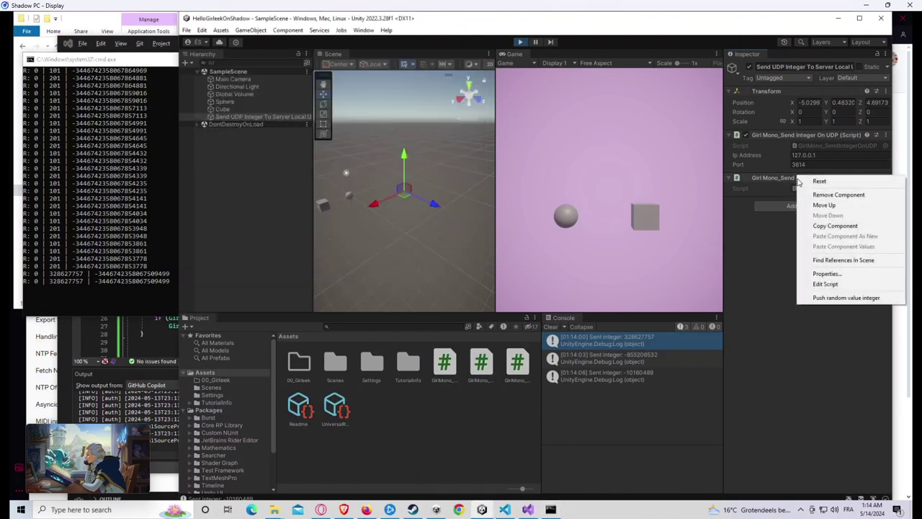
left_click(816, 298)
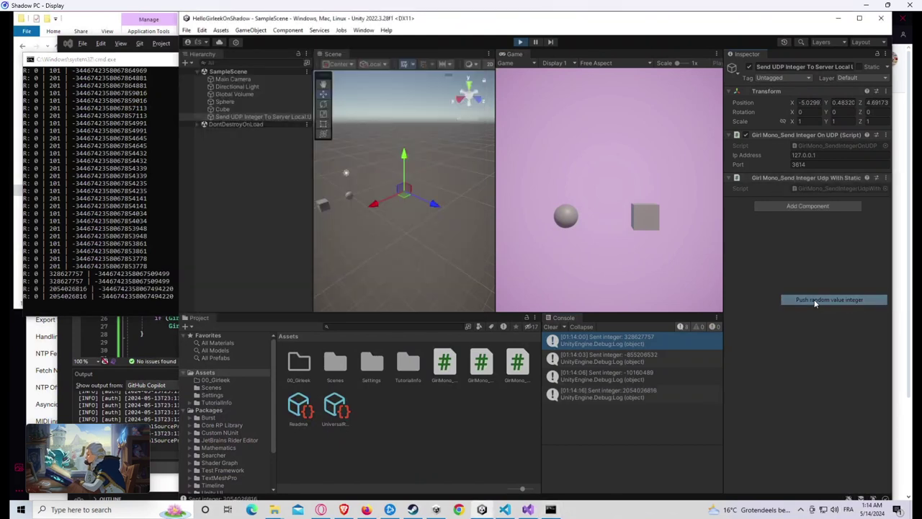
right_click(776, 179)
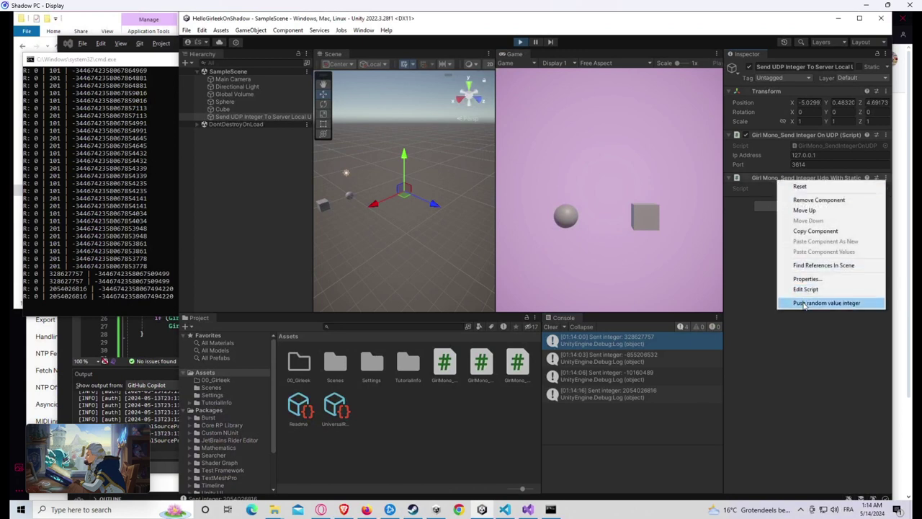
left_click(794, 298)
right_click(783, 185)
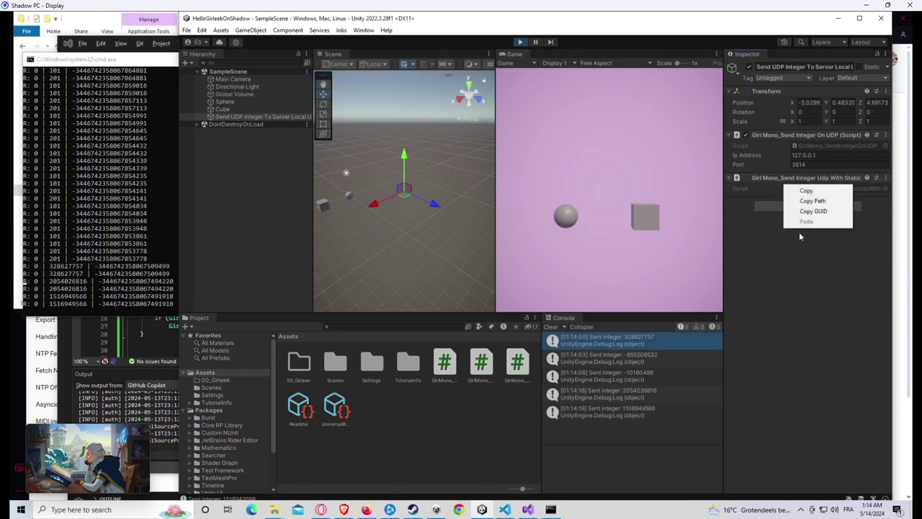
right_click(775, 179)
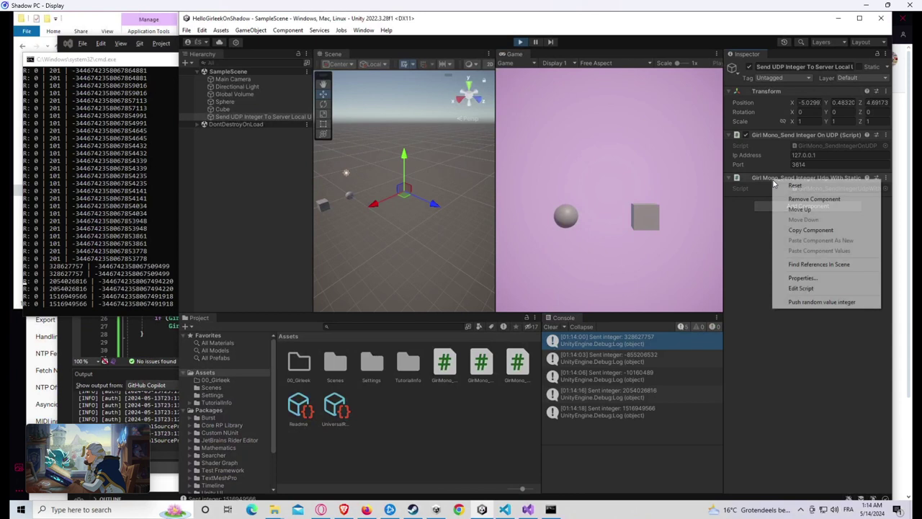
left_click(806, 302)
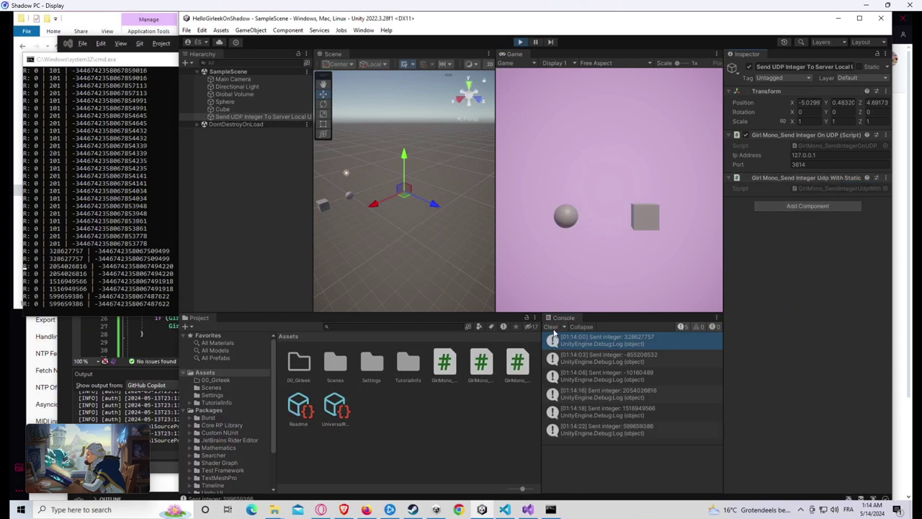
left_click(552, 327)
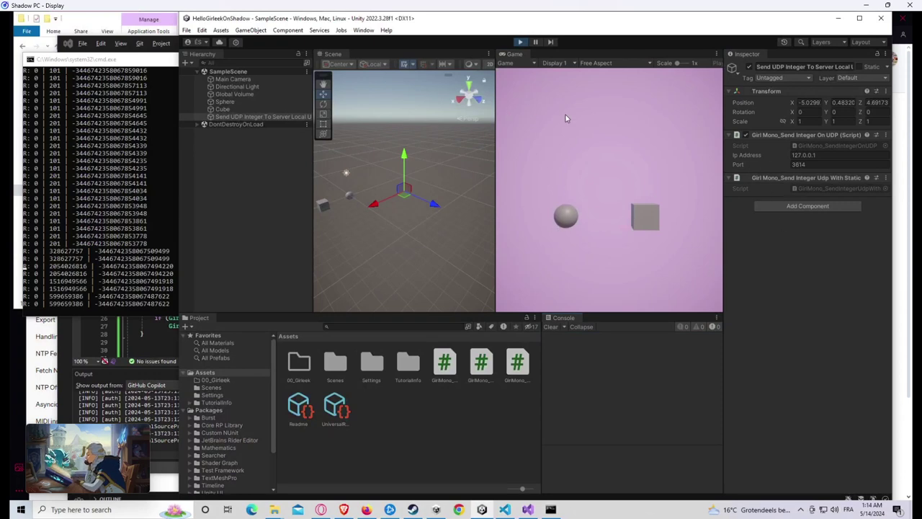
left_click(520, 43)
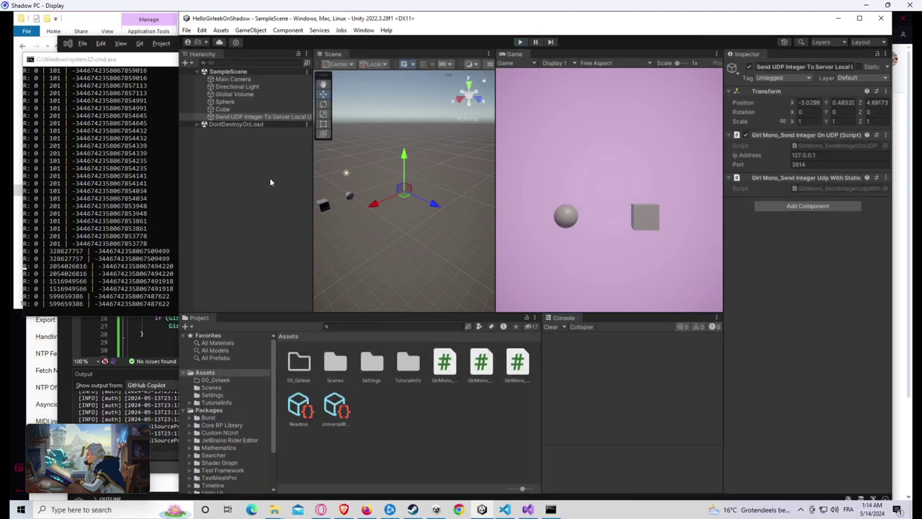
Create a UI > Panel from the Hierarchy context menu and frame it in the Scene view.
right_click(239, 185)
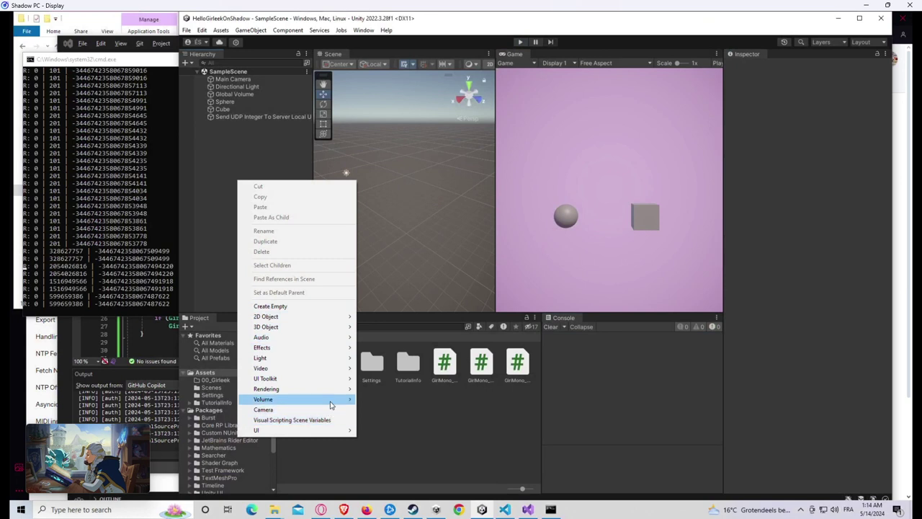
mouse_move(340, 431)
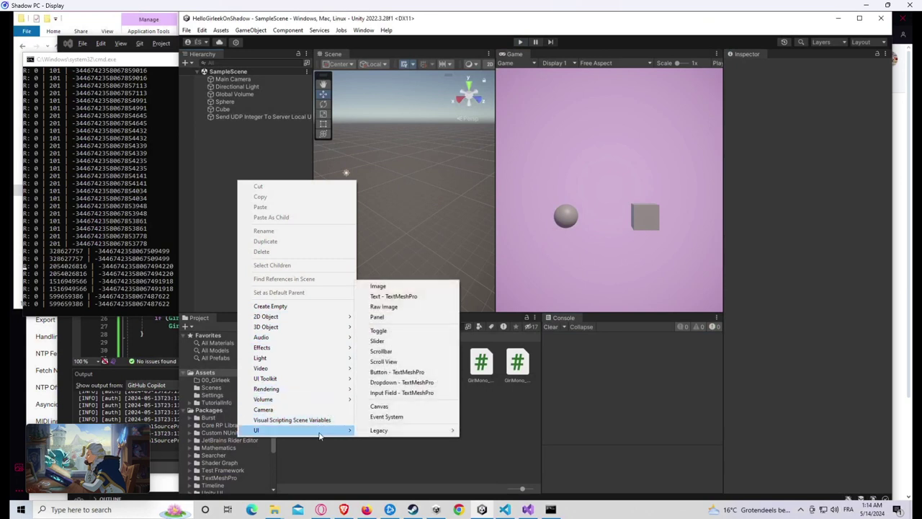
left_click(404, 317)
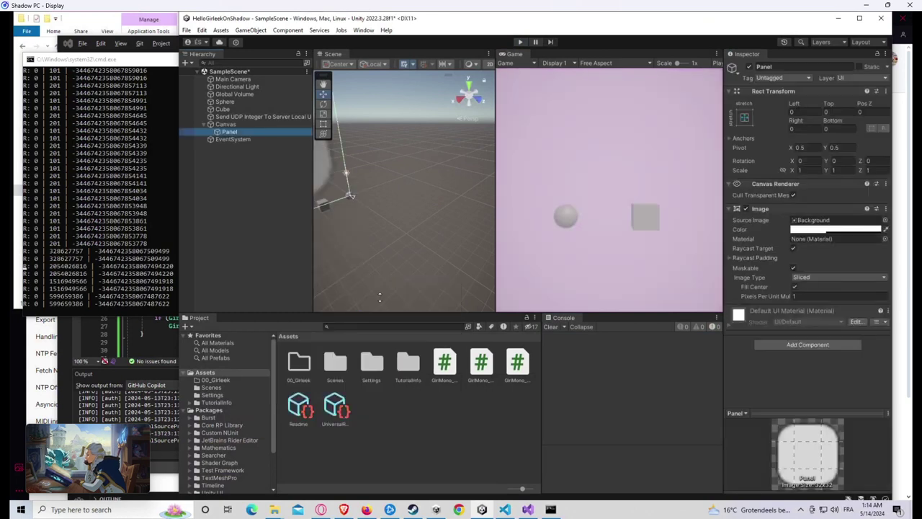
double_click(248, 133)
left_click_drag(432, 176, 382, 184)
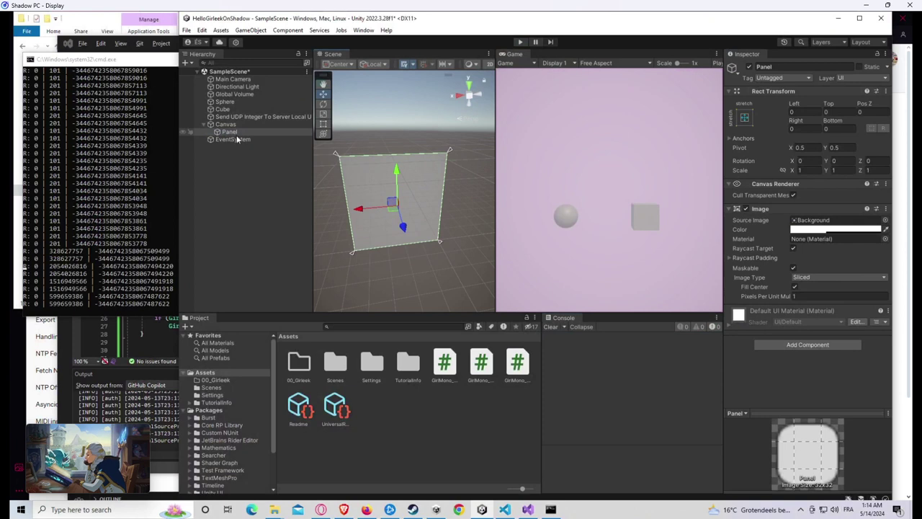
Set the Panel's Image color to bright red (FD0202).
left_click(245, 124)
left_click(253, 132)
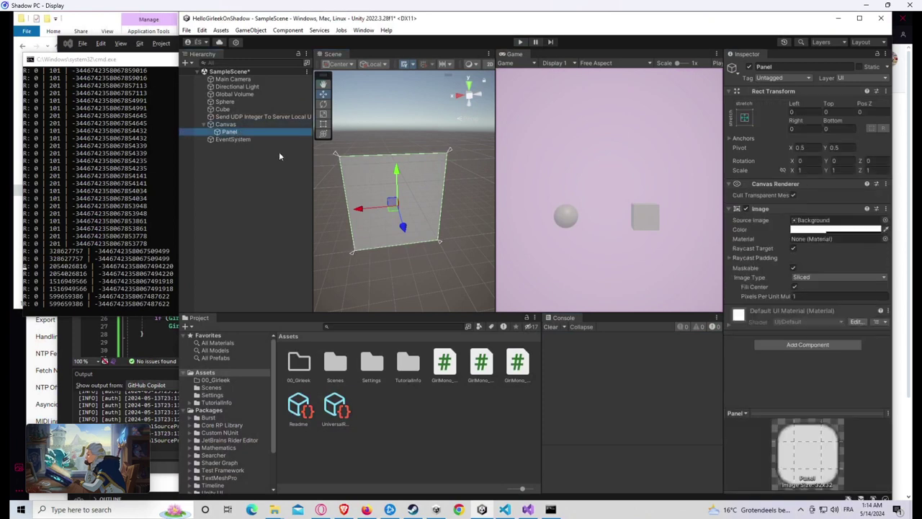
left_click_drag(365, 170, 401, 175)
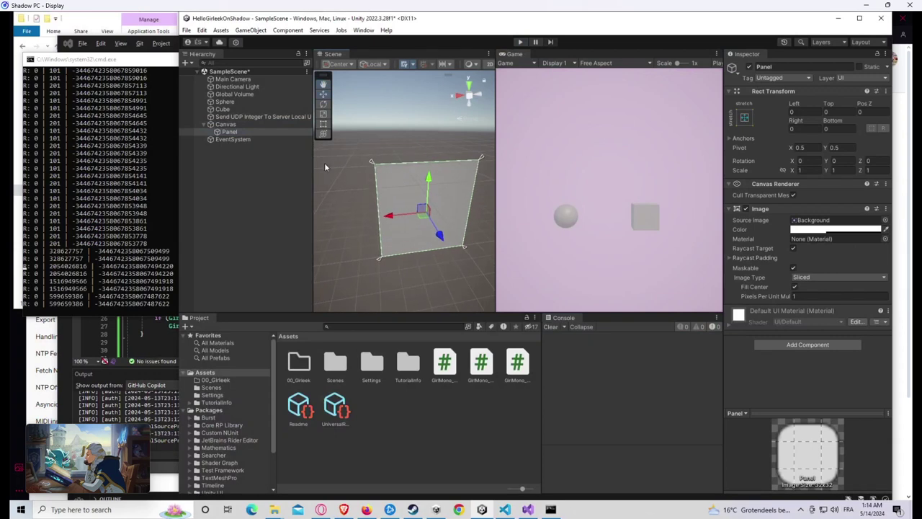
left_click(836, 229)
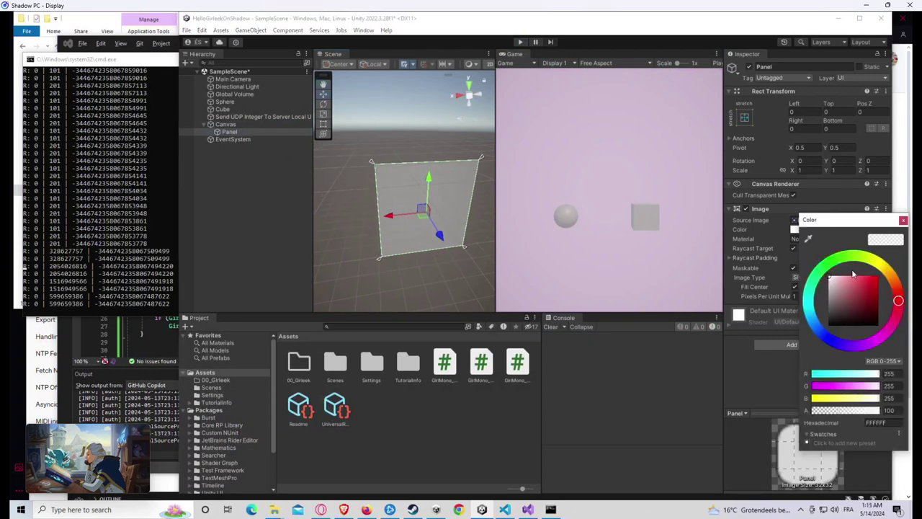
left_click(870, 281)
left_click_drag(871, 281, 878, 277)
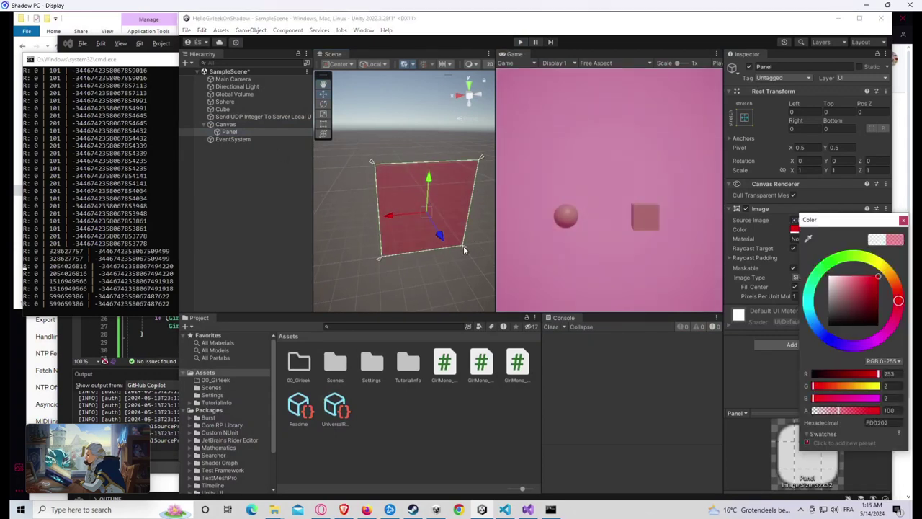
Drag the Panel's corners to shrink it to a small rectangle near the top-right.
left_click_drag(465, 246, 421, 190)
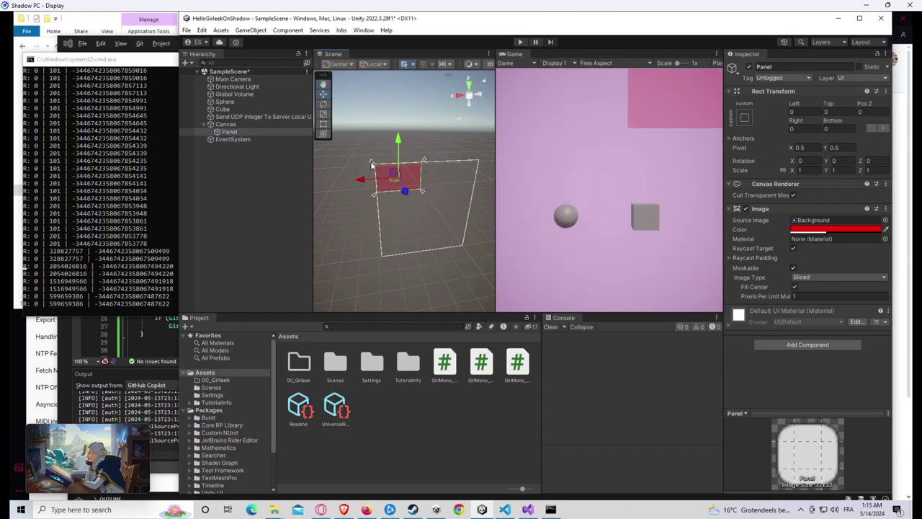
left_click_drag(372, 165, 427, 167)
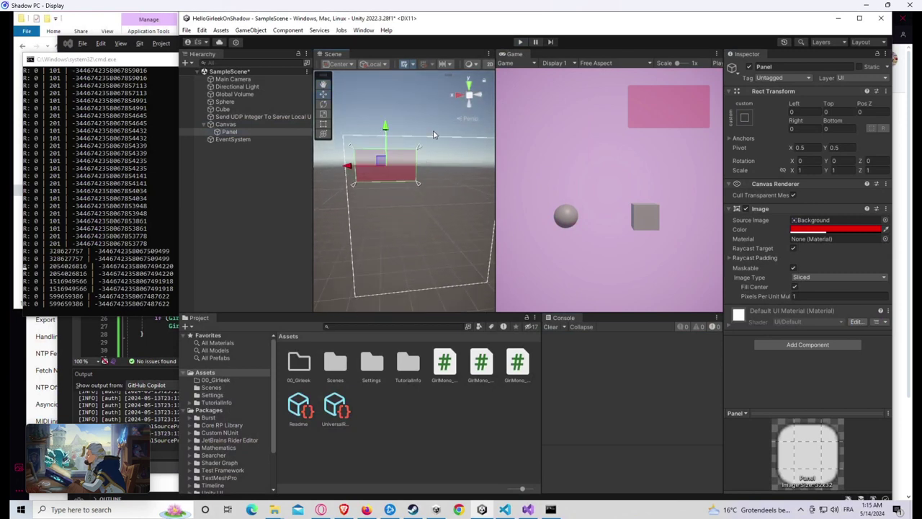
left_click(436, 141)
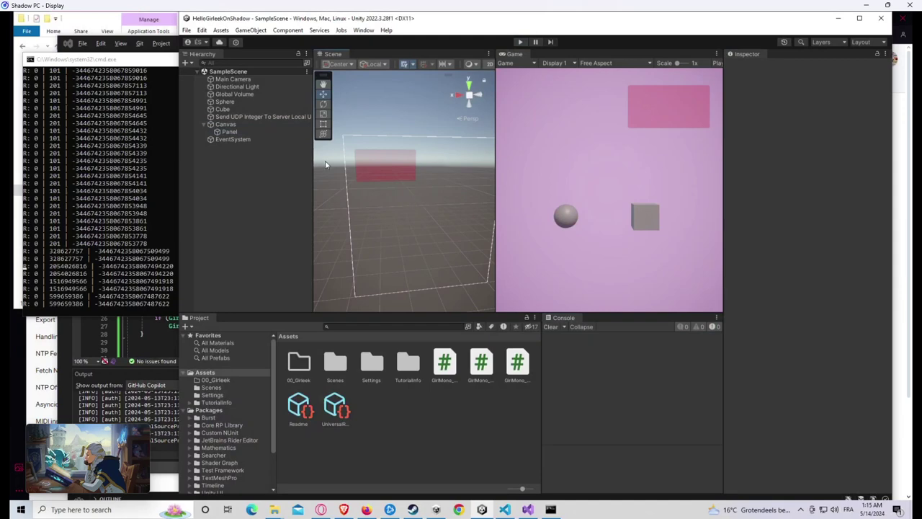
left_click(244, 134)
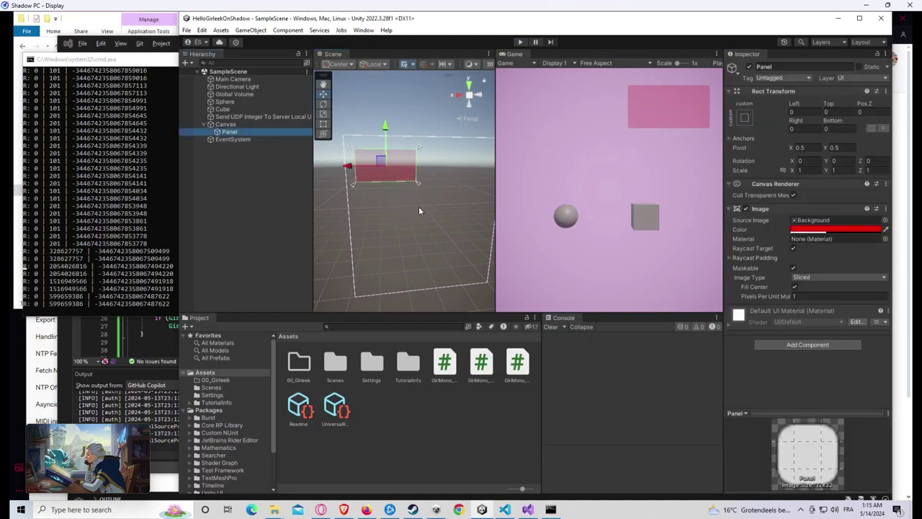
key("alt+Tab")
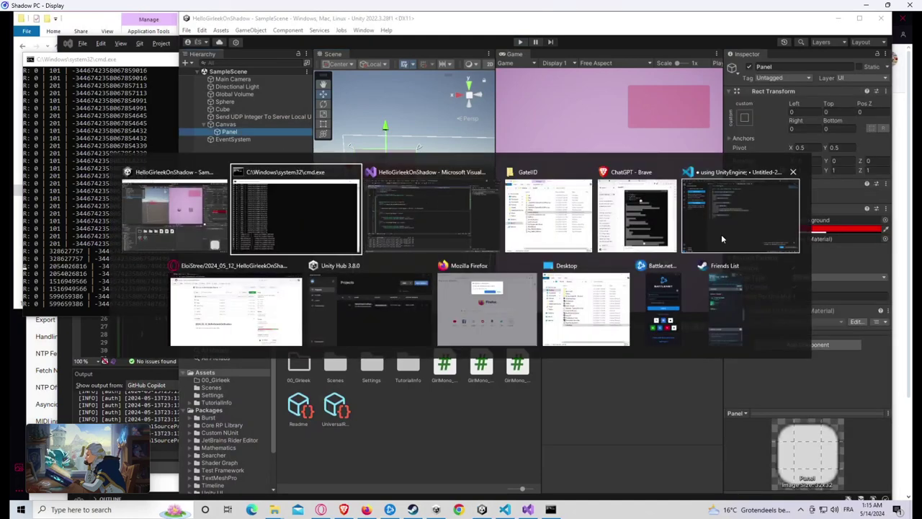
In VS Code's Untitled-1 PanelClickDetector script, select and copy the IPointerClickHandler interface name.
left_click(721, 235)
left_click(324, 130)
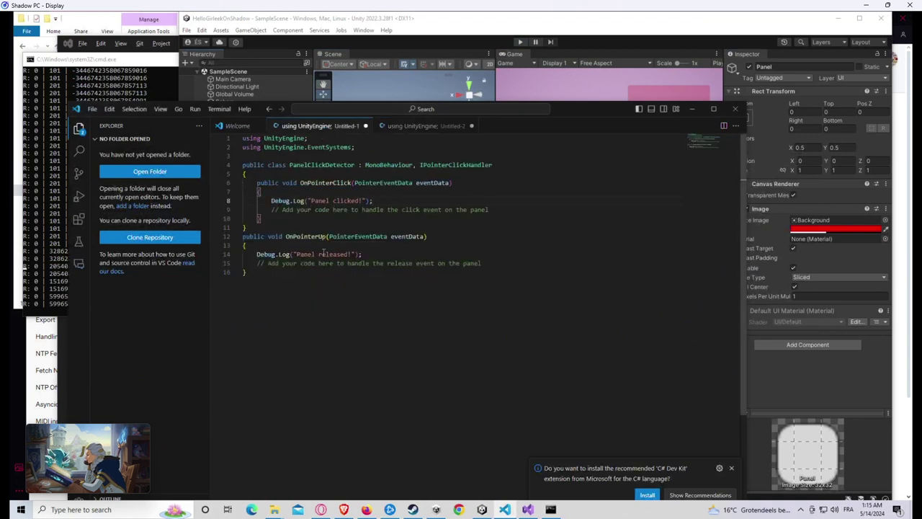
double_click(458, 165)
key("ctrl+c")
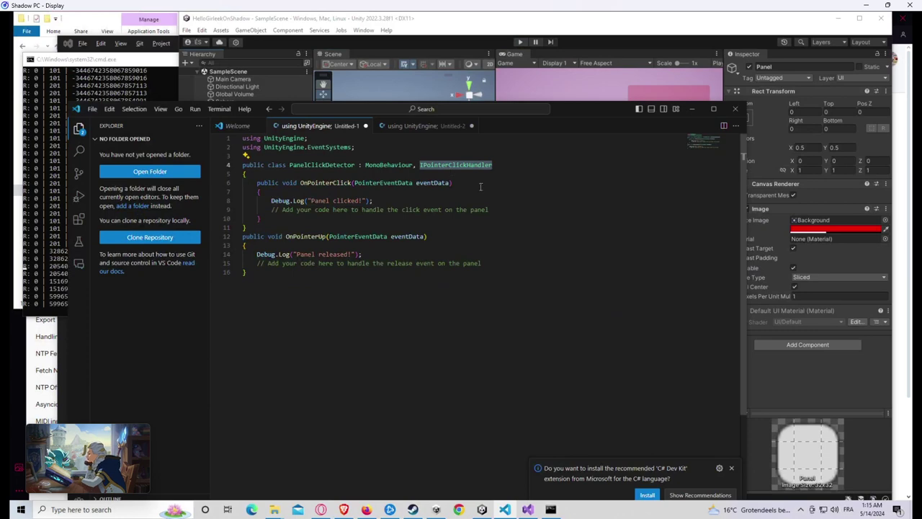
key("alt+Tab")
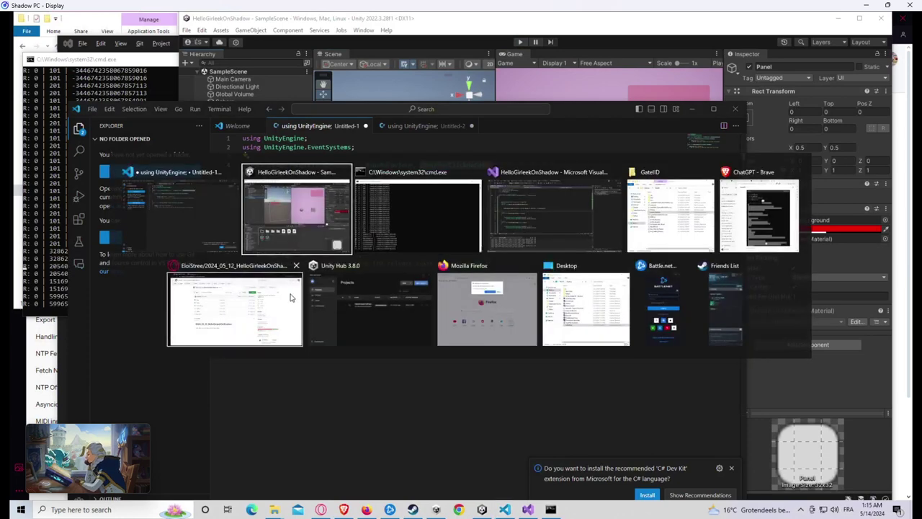
left_click(317, 198)
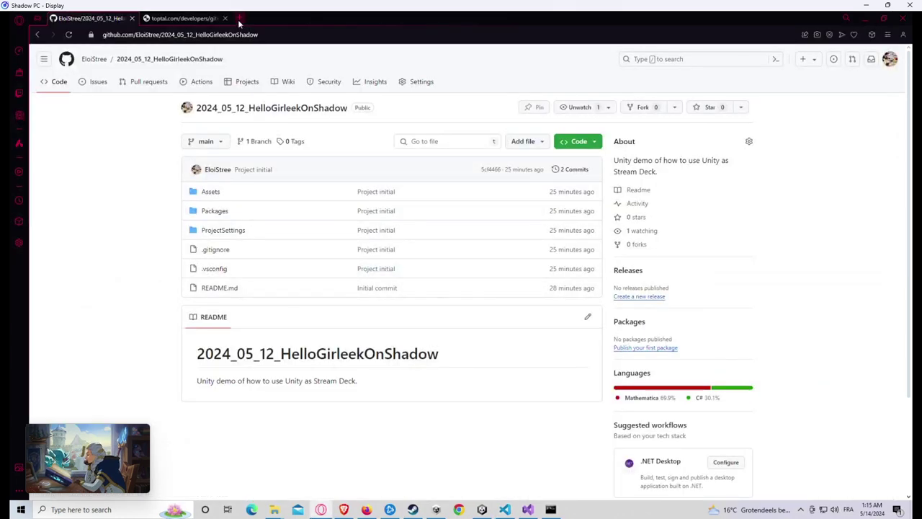
Search the web for IPointerClickHandler and open its Unity Scripting API page.
left_click(239, 18)
key("ctrl+v")
key("Return")
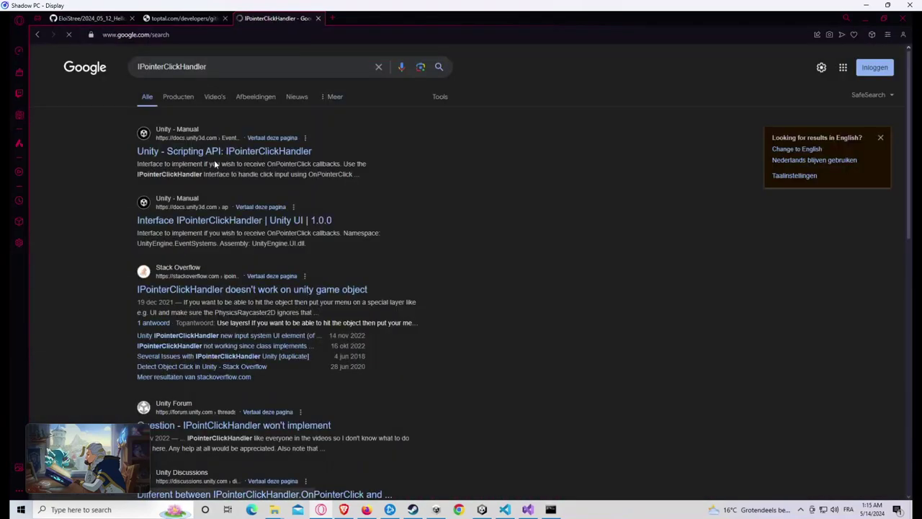
left_click(238, 151)
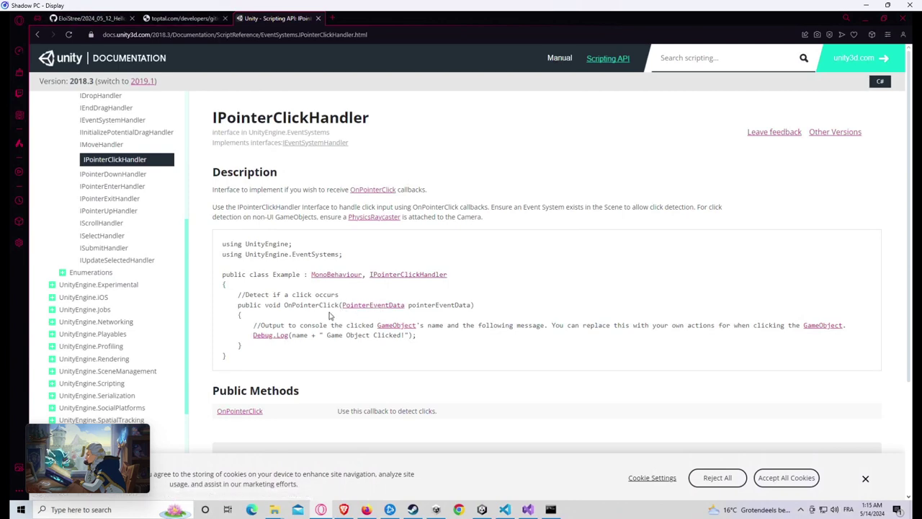
Read the OnPointerClick reference page, then go back to the Unity editor.
scroll(333, 316, "down", 2)
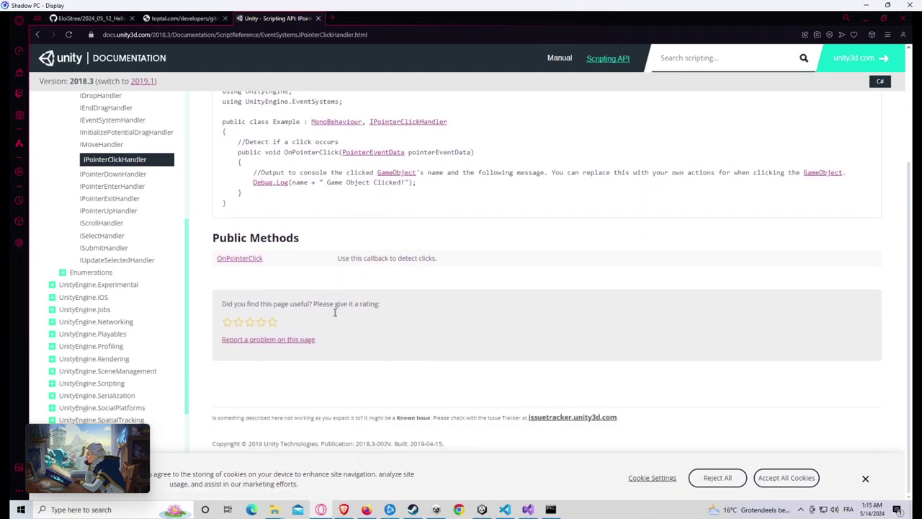
left_click(252, 259)
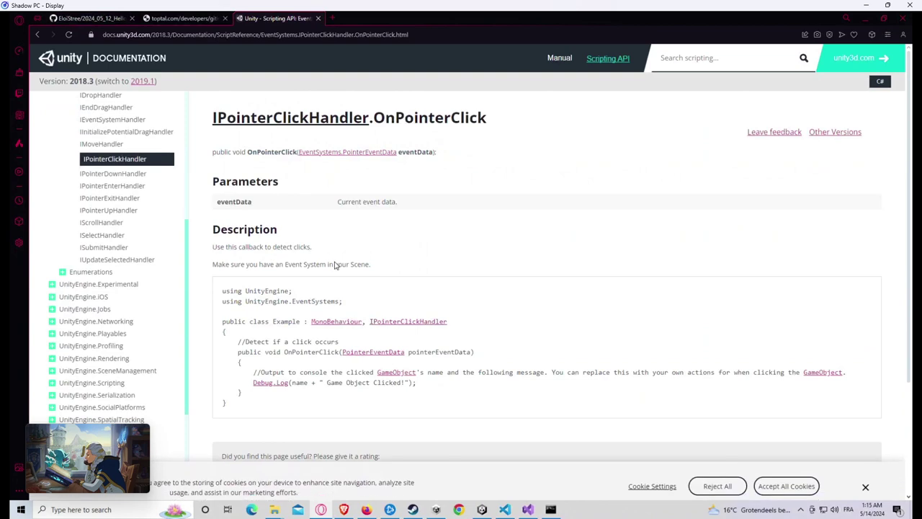
scroll(334, 265, "down", 2)
scroll(333, 268, "down", 1)
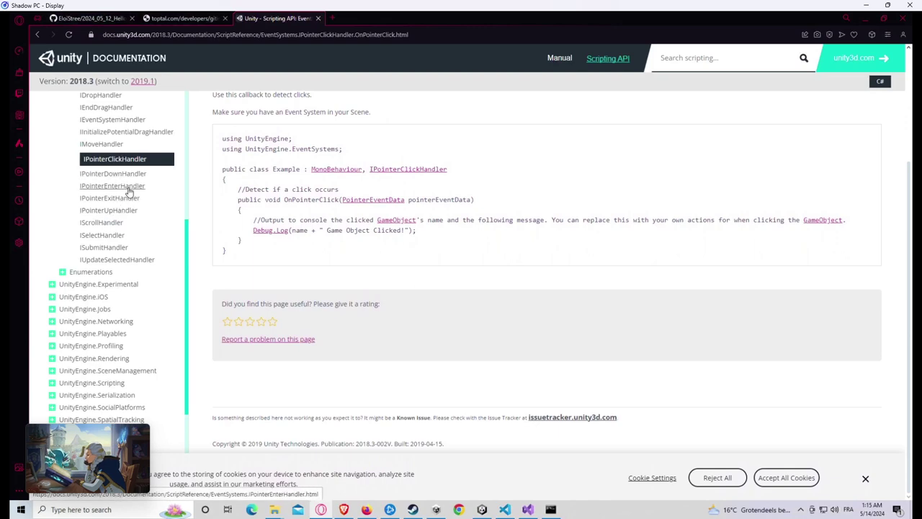
key("alt+Tab")
key("alt+Tab")
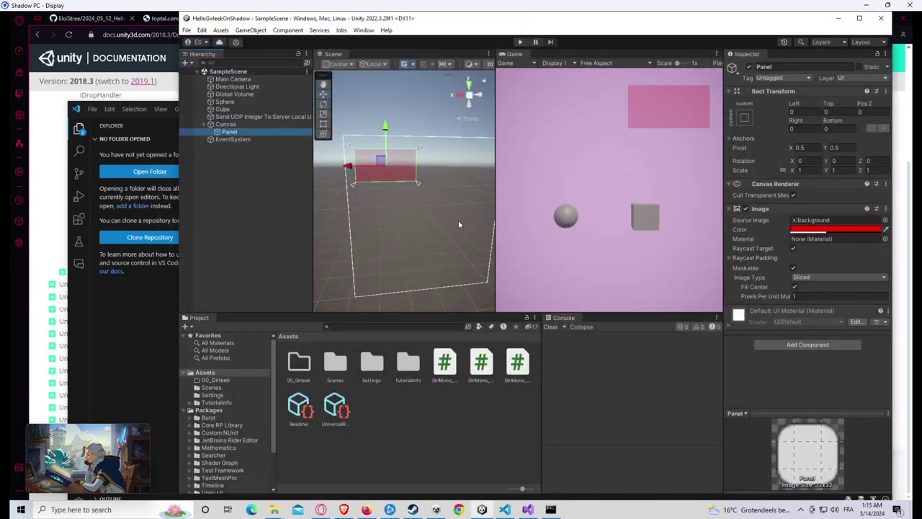
Add a new GirlMono_OnPressReleasePanel2D script to the Panel and open it in Visual Studio.
left_click(801, 347)
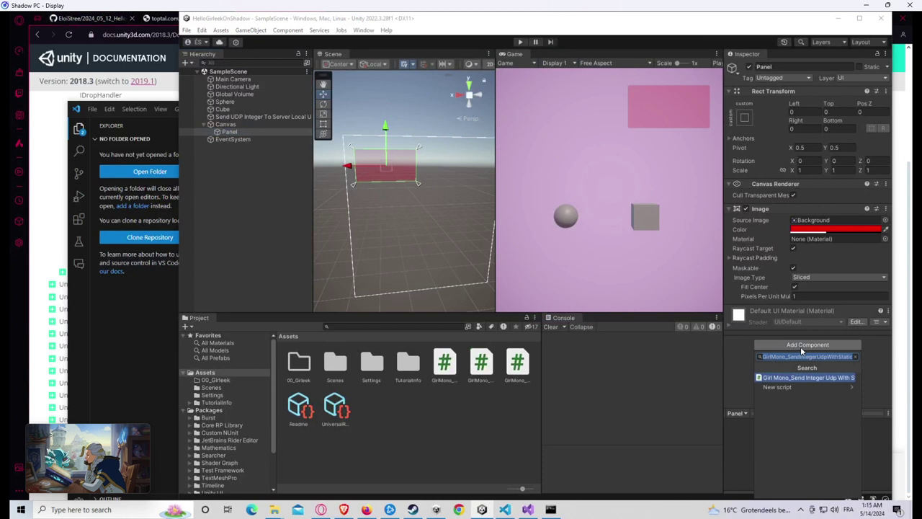
type("Gr")
key("BackSpace")
type("irl")
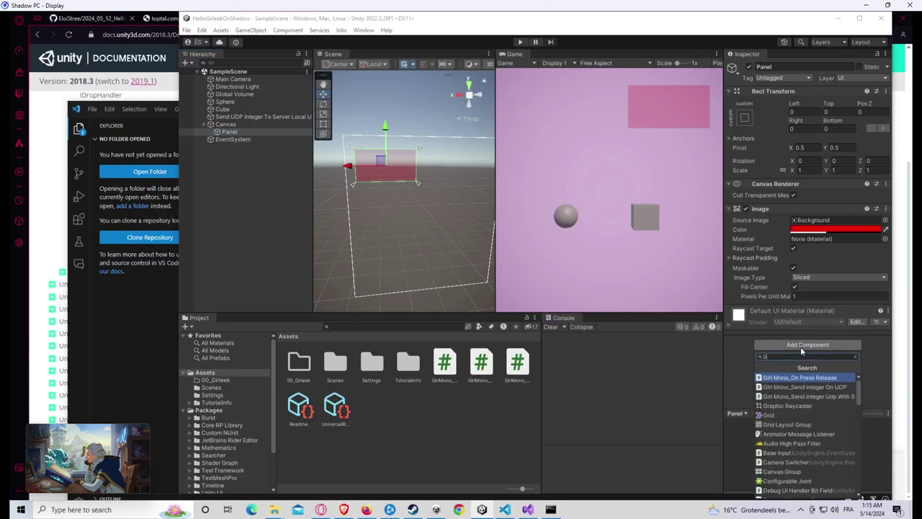
type("Mono")
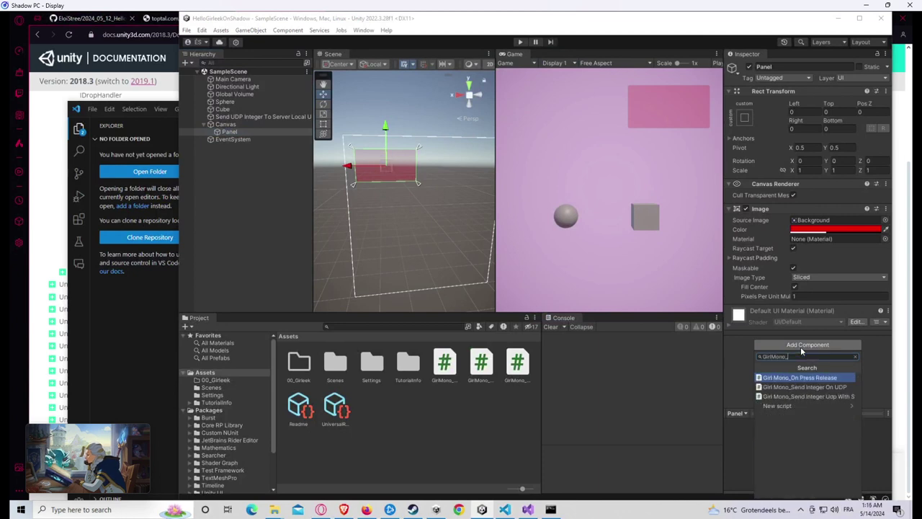
type("_")
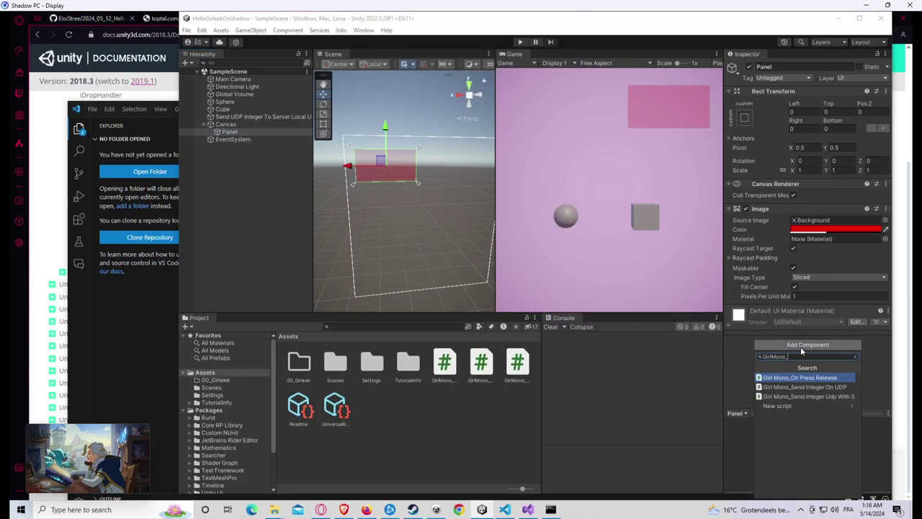
type("On")
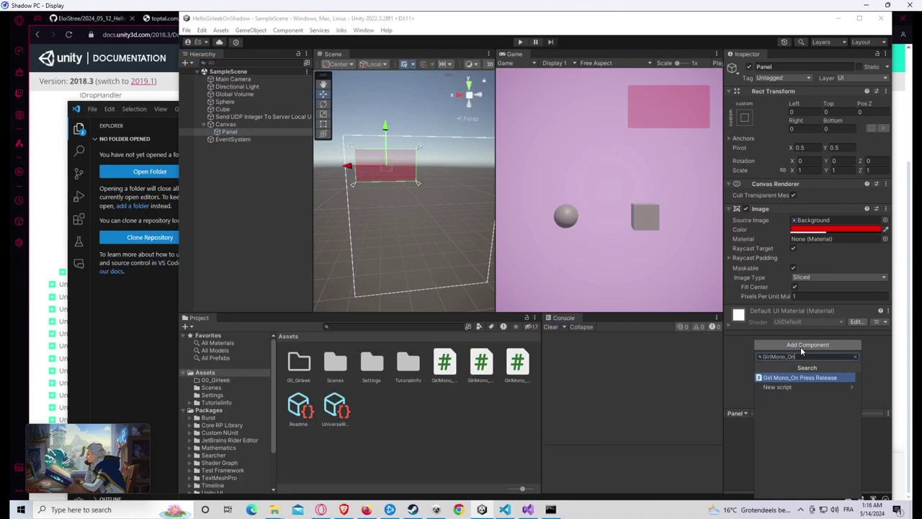
type("PressRel")
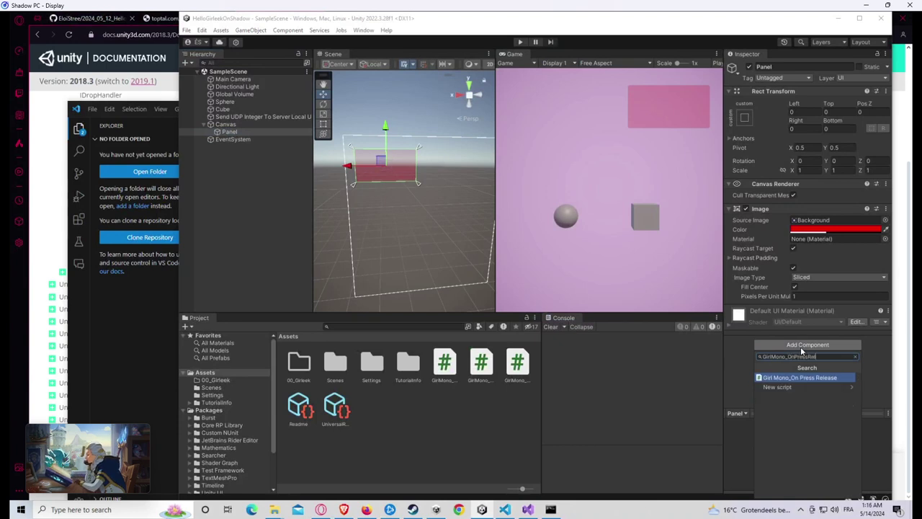
type("easePa")
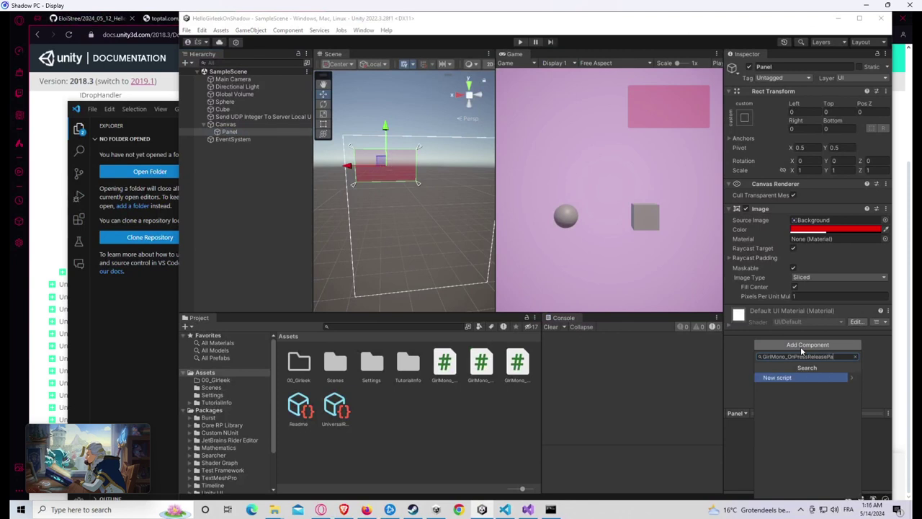
type("nel2D")
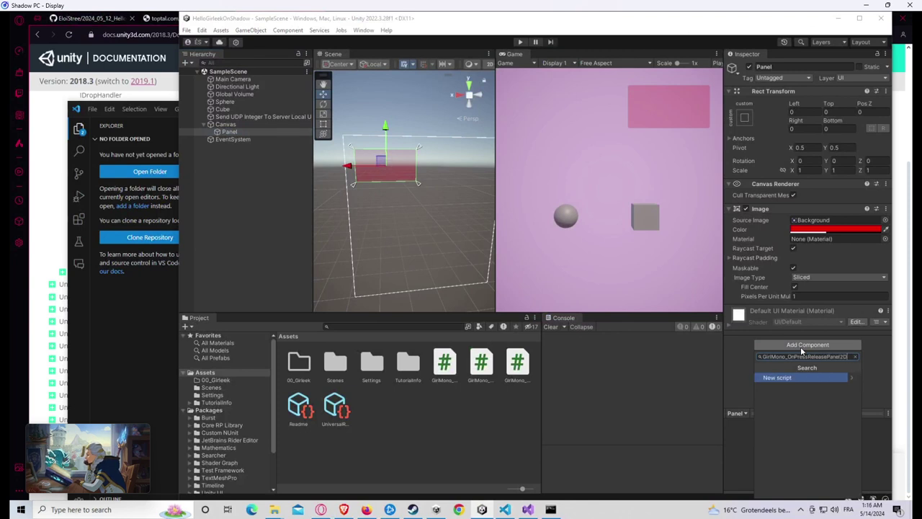
key("Return")
key("Return")
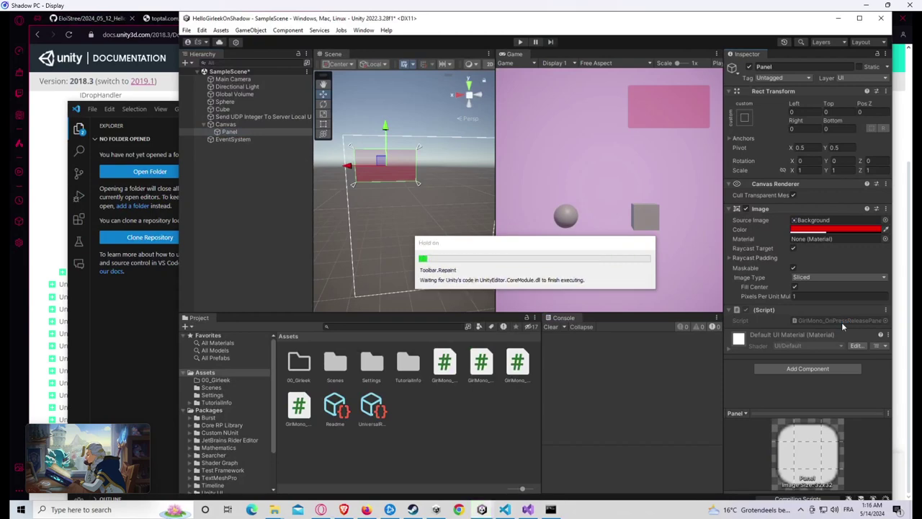
double_click(838, 322)
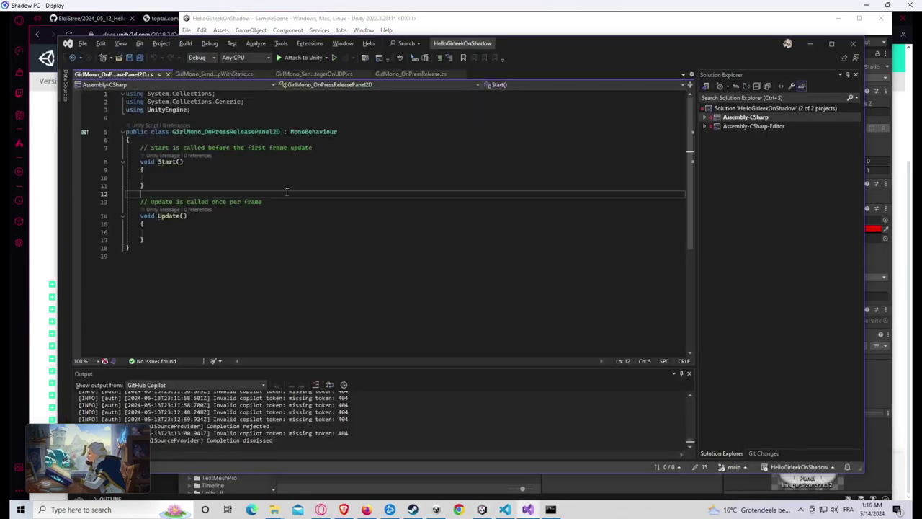
Make the class implement IPointerDownHandler and generate the OnPointerDown stub.
key("Return")
key("Return")
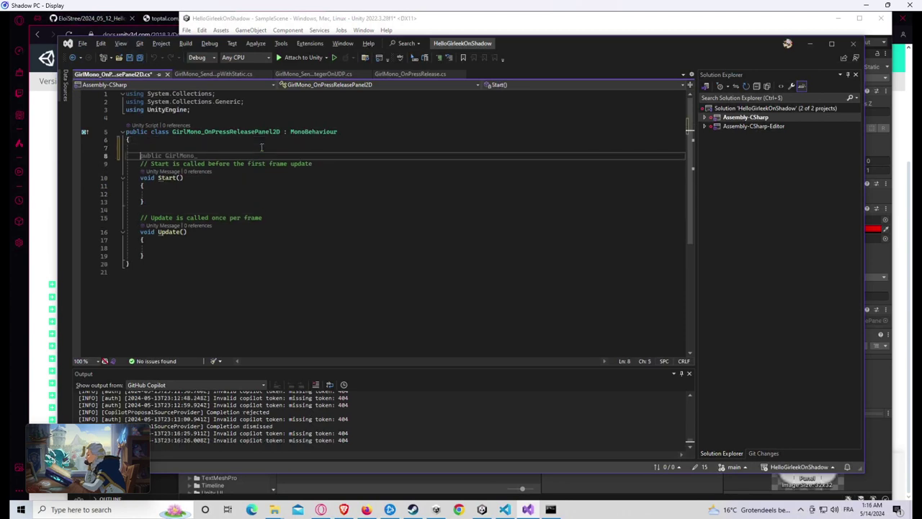
left_click(354, 136)
type(", IPointerClickHandler")
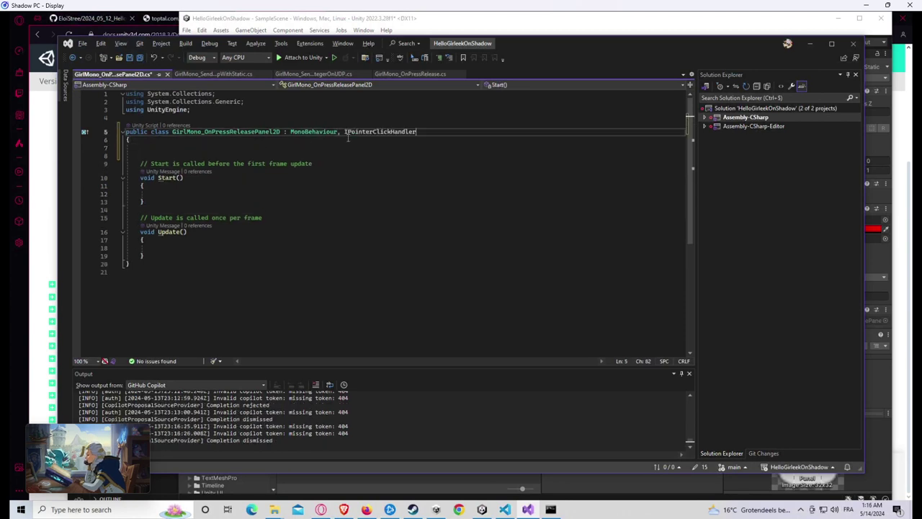
key("Left")
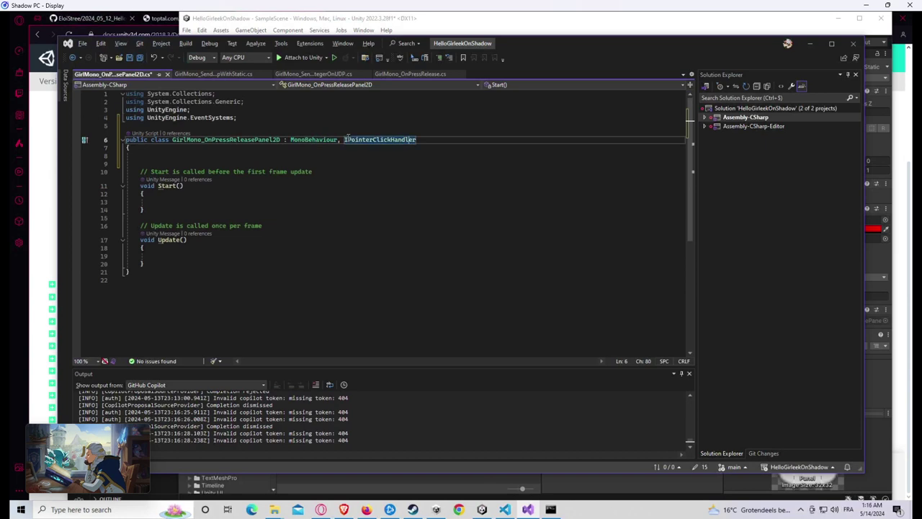
key("BackSpace")
key("BackSpace")
key("BackSpace")
key("BackSpace")
key("BackSpace")
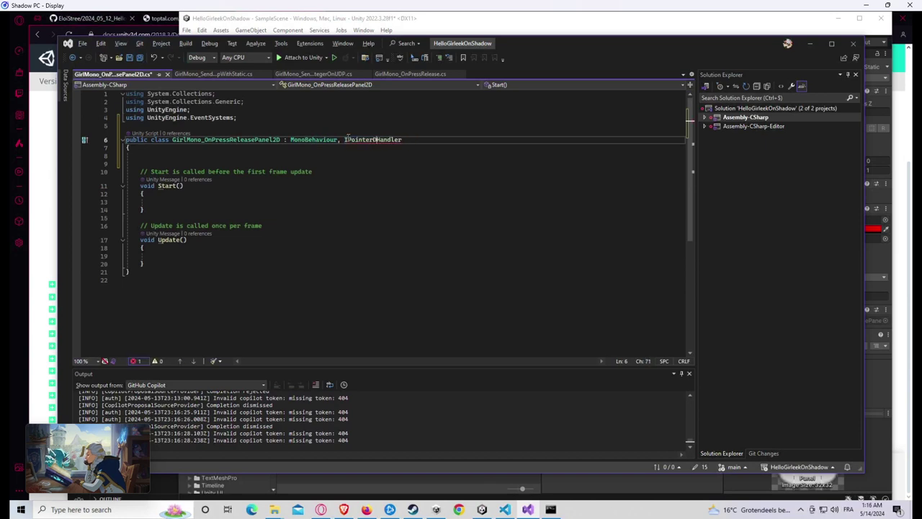
type("Down")
key("ctrl+period")
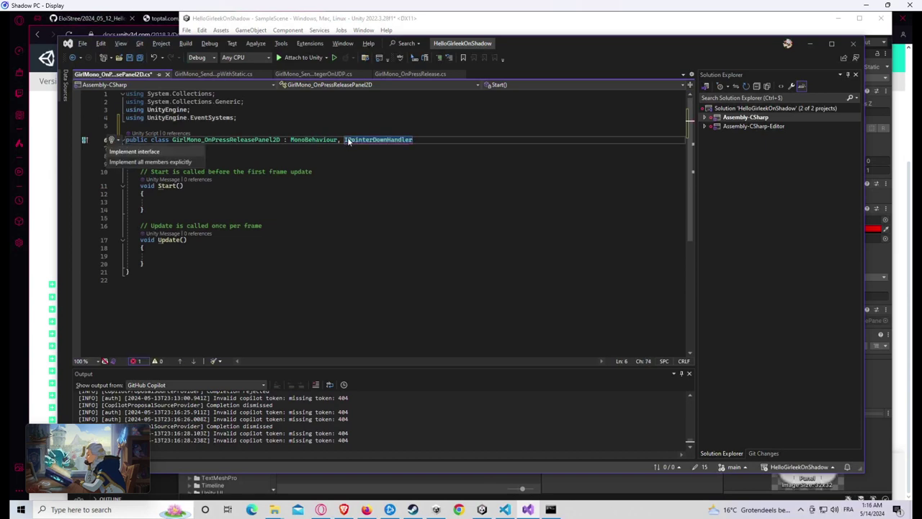
key("Return")
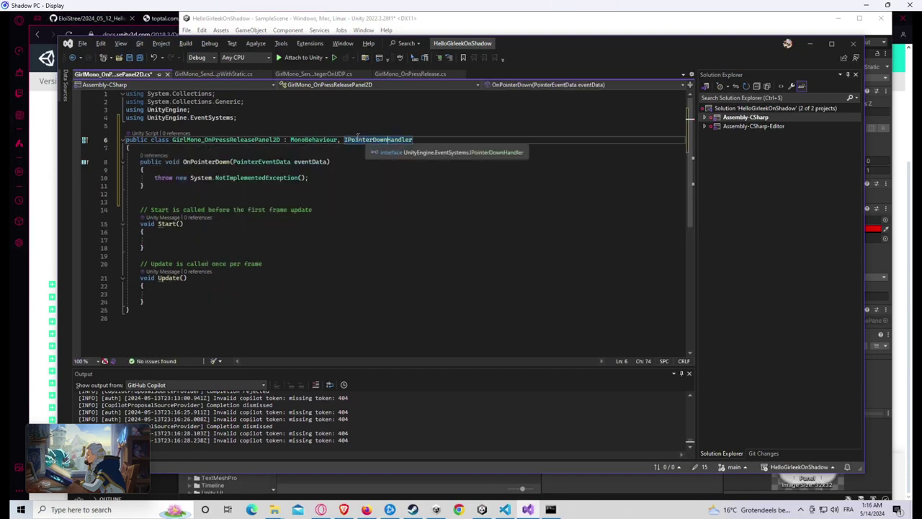
right_click(370, 139)
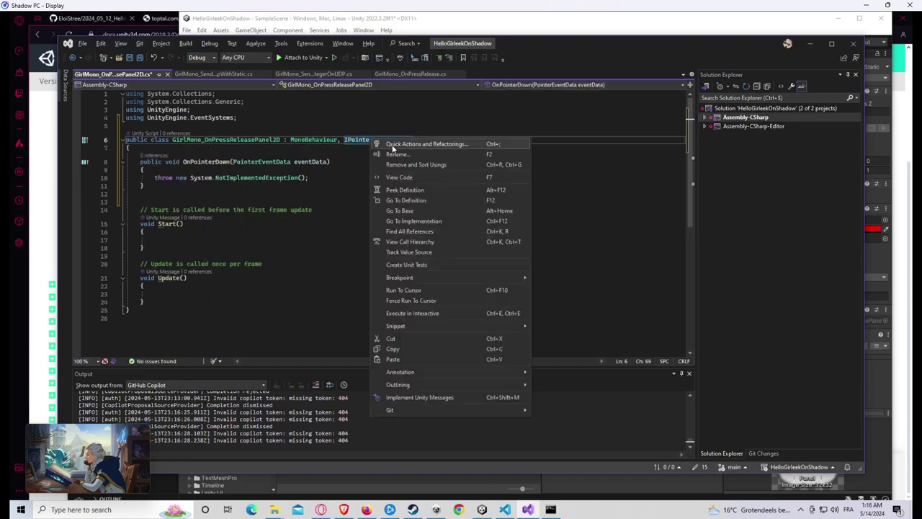
left_click(395, 146)
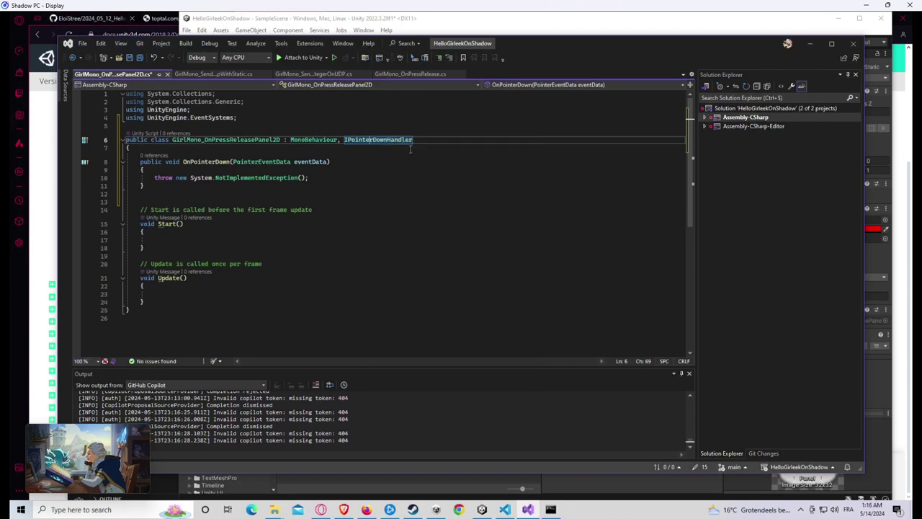
Add IPointerUpHandler to the class and generate the OnPointerUp stub.
key("End")
type(", I")
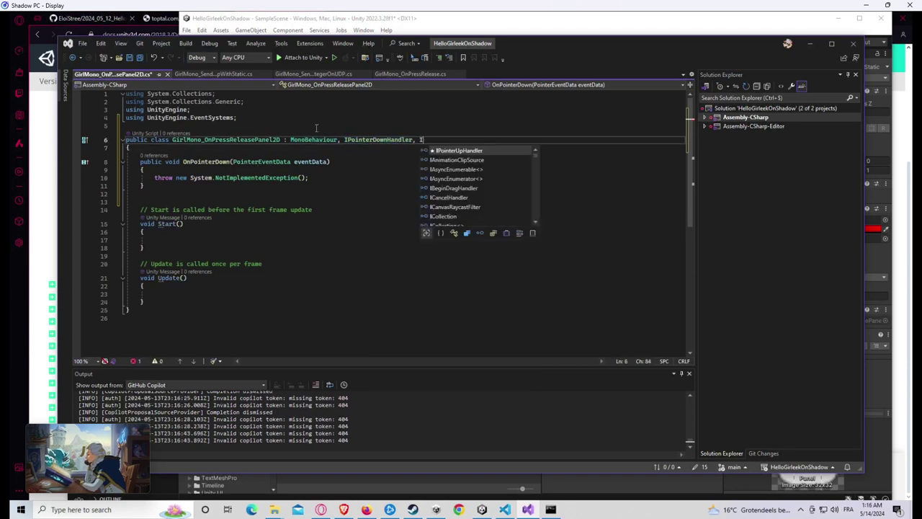
type("P")
key("Tab")
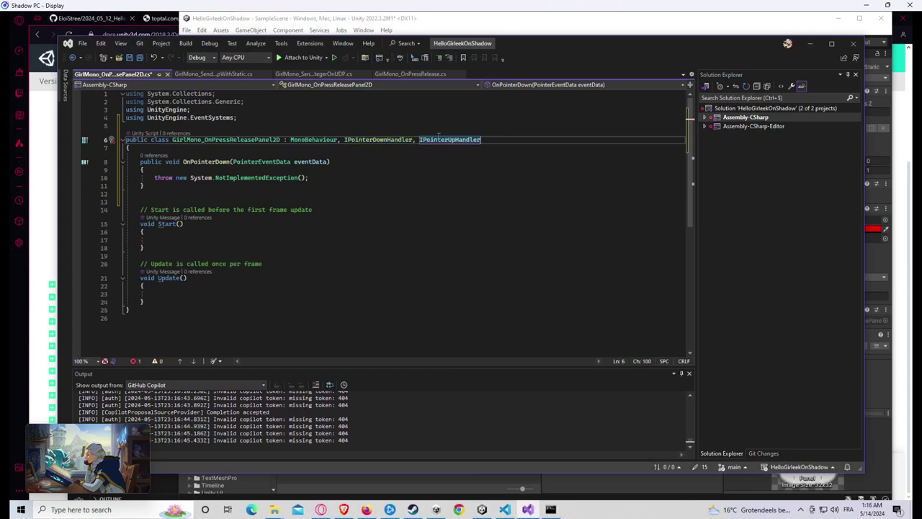
right_click(440, 138)
left_click(469, 141)
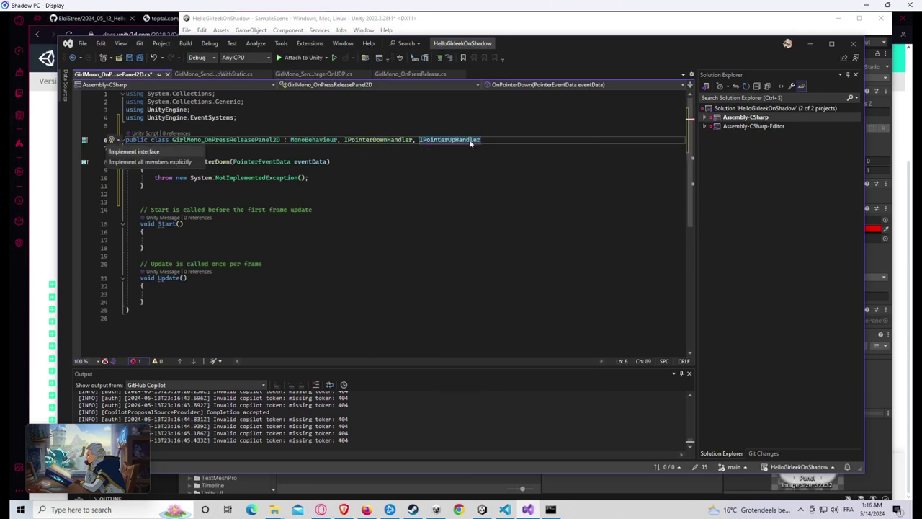
left_click(160, 152)
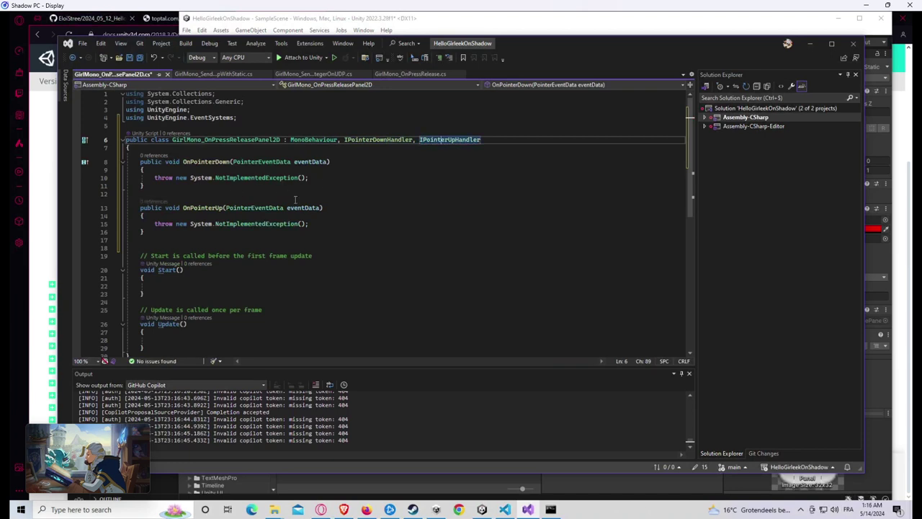
mouse_move(380, 142)
left_click(336, 186)
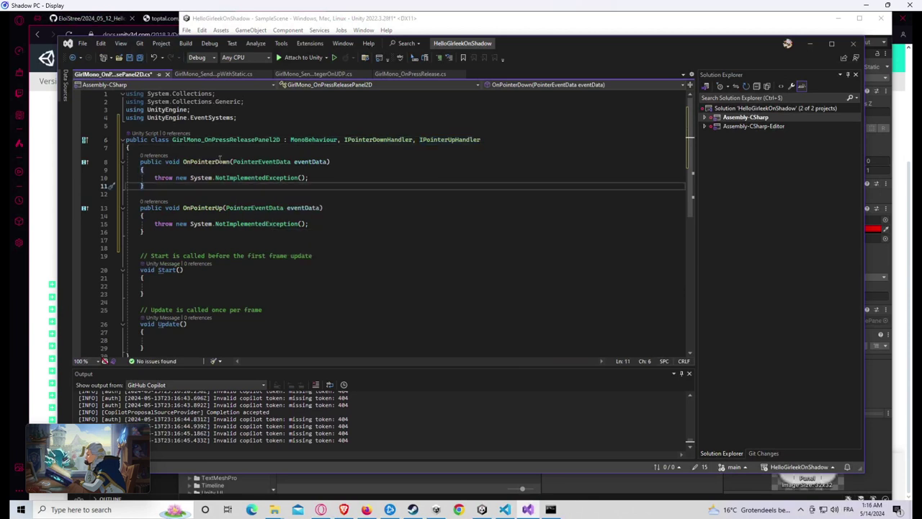
Declare public UnityEvent fields m_onPress and m_onRelease at the top of the class.
left_click(226, 149)
key("Return")
key("Return")
key("Return")
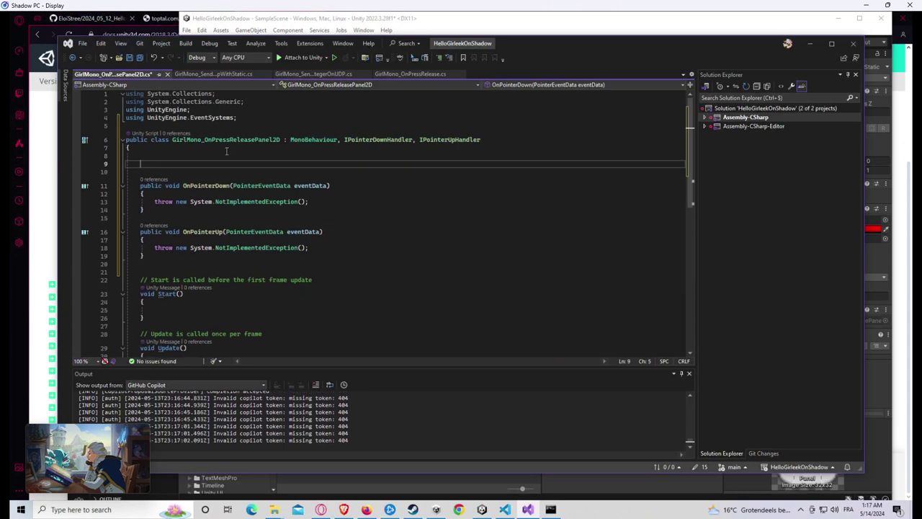
key("Up")
type("public UnityE")
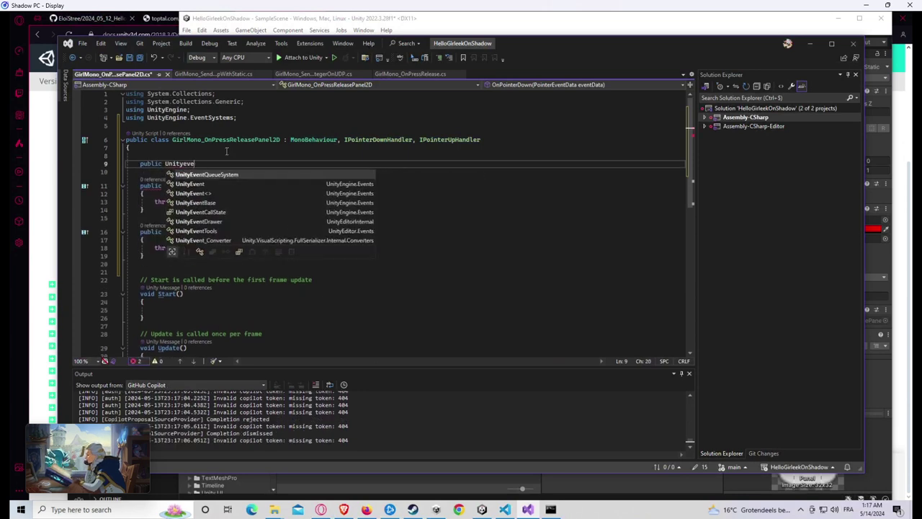
type("ventQueueSystem")
key("BackSpace")
key("BackSpace")
key("BackSpace")
key("BackSpace")
key("BackSpace")
key("BackSpace")
key("BackSpace")
key("BackSpace")
key("BackSpace")
key("BackSpace")
key("BackSpace")
key("BackSpace")
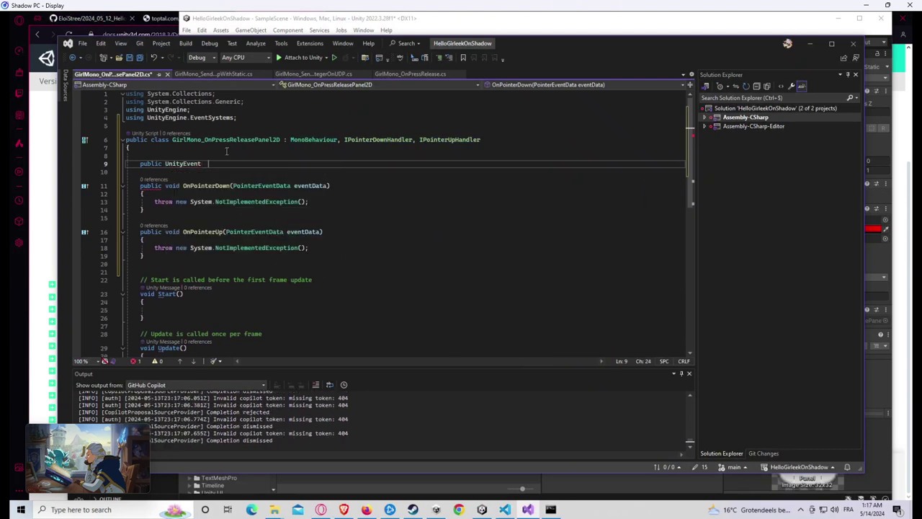
type("UnityEvent m_onPress;")
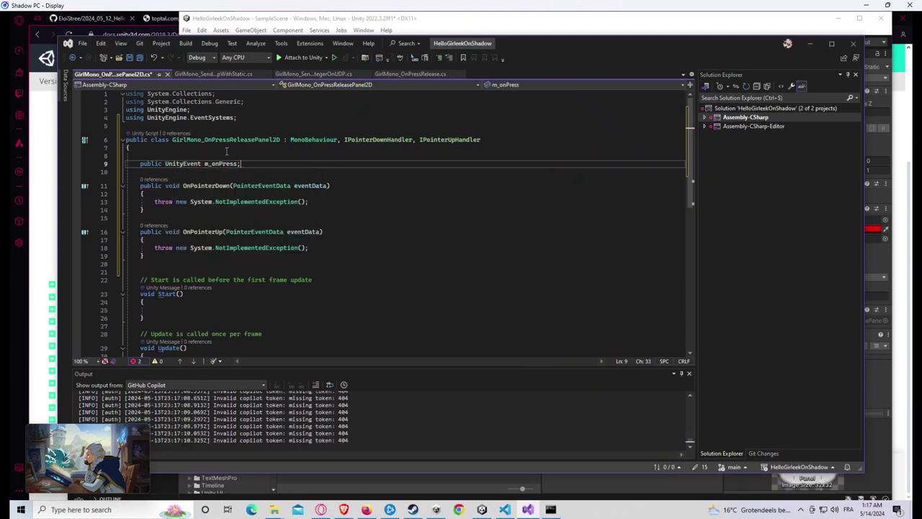
key("shift+Up")
key("ctrl+d")
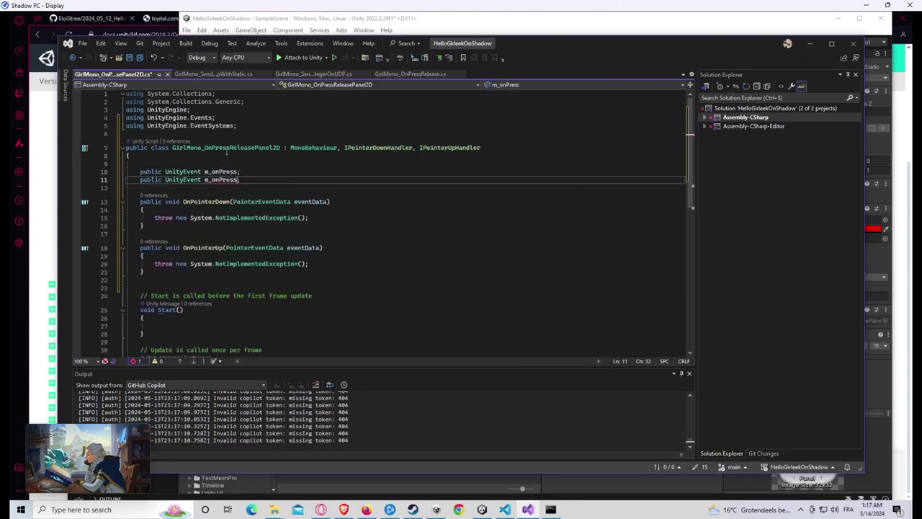
key("BackSpace")
key("BackSpace")
key("BackSpace")
key("BackSpace")
key("BackSpace")
key("BackSpace")
key("BackSpace")
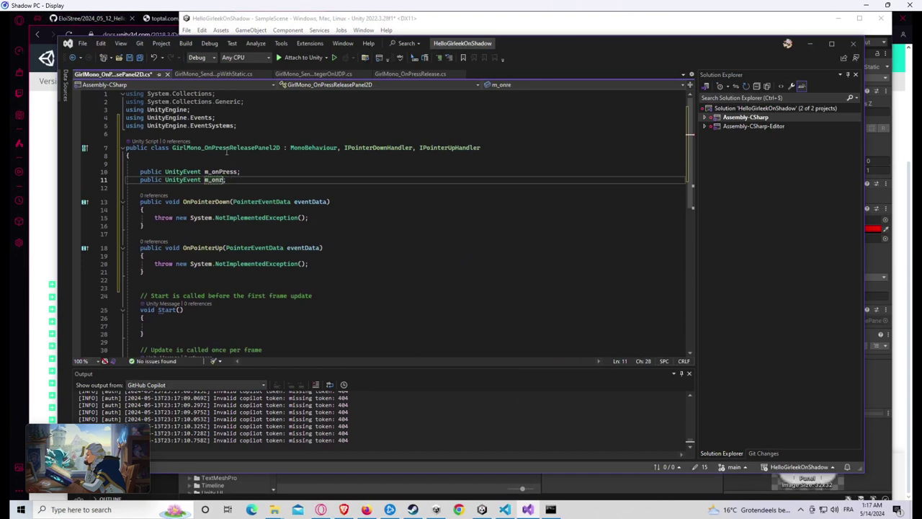
type("eleas")
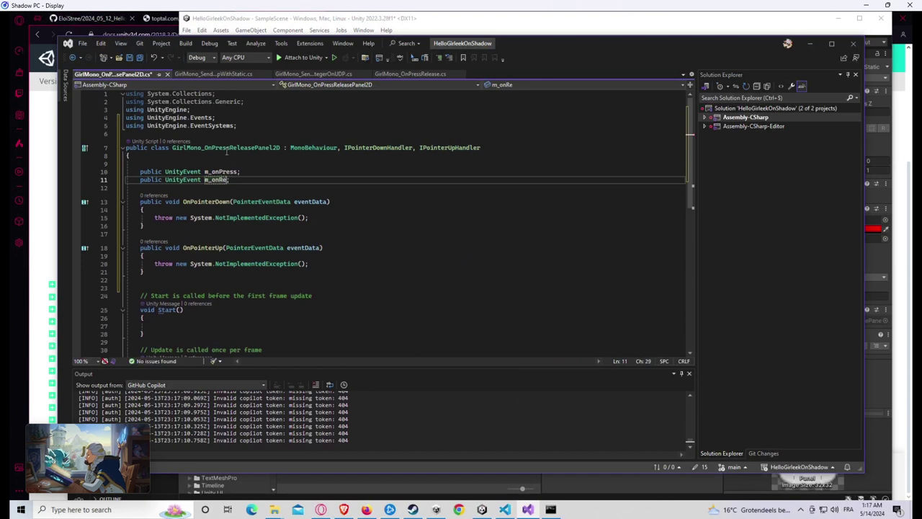
type("e")
key("End")
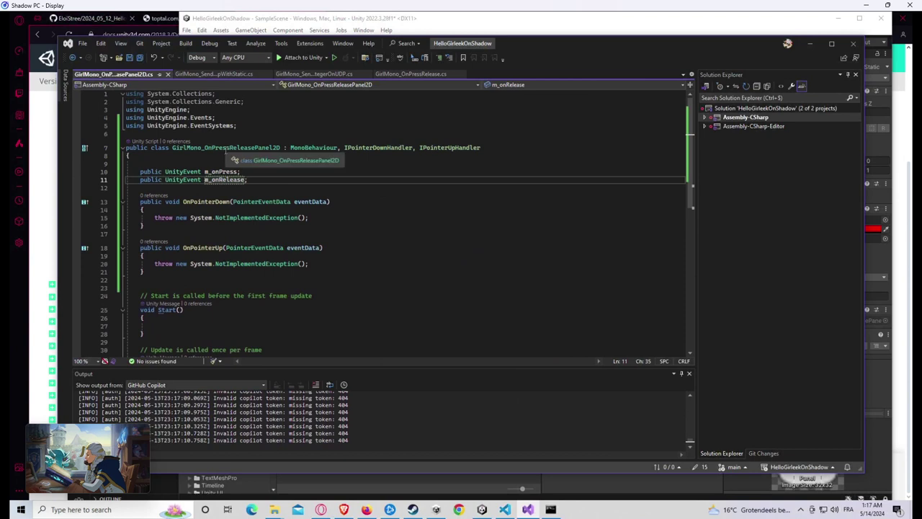
Replace the throw in OnPointerDown with m_onPress.Invoke();.
scroll(227, 151, "down", 2)
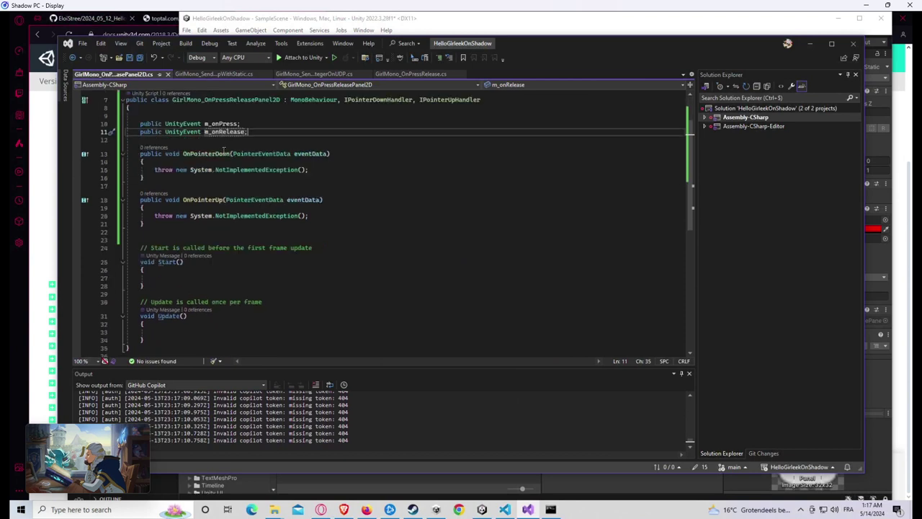
left_click(328, 174)
left_click(150, 173, "shift")
type("m_onPress")
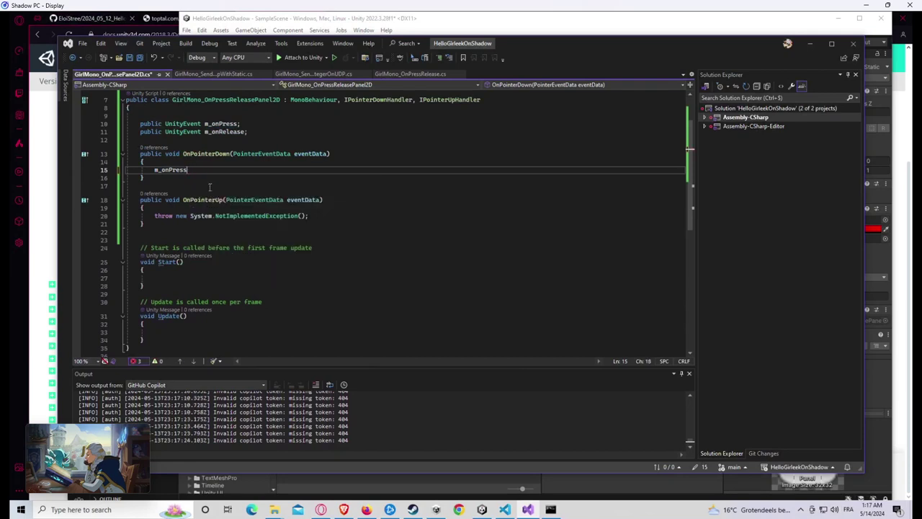
type(".Invoke(event")
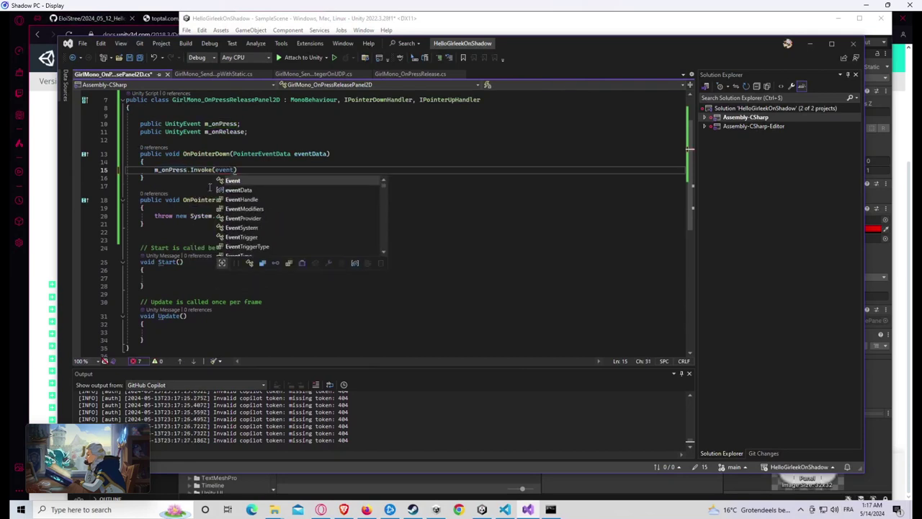
key("Tab")
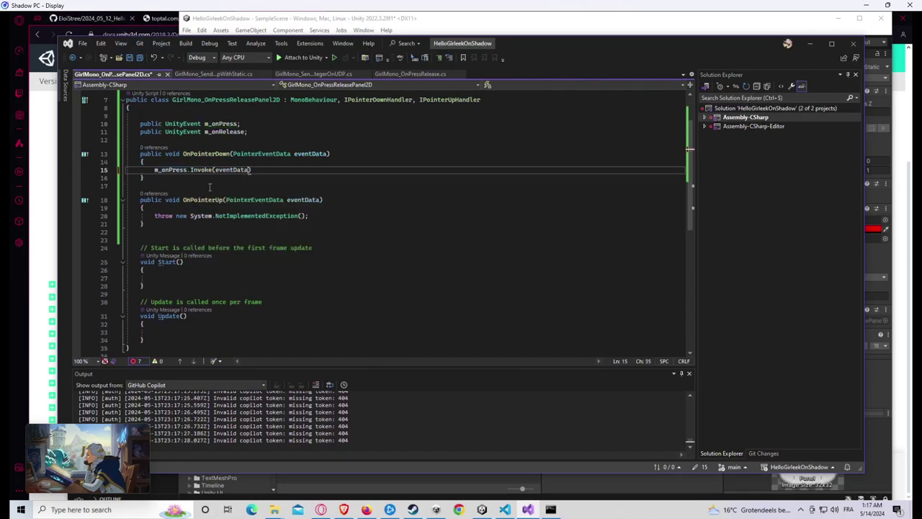
type(");")
key("BackSpace")
key("BackSpace")
key("BackSpace")
key("BackSpace")
key("BackSpace")
key("BackSpace")
key("BackSpace")
key("BackSpace")
key("BackSpace")
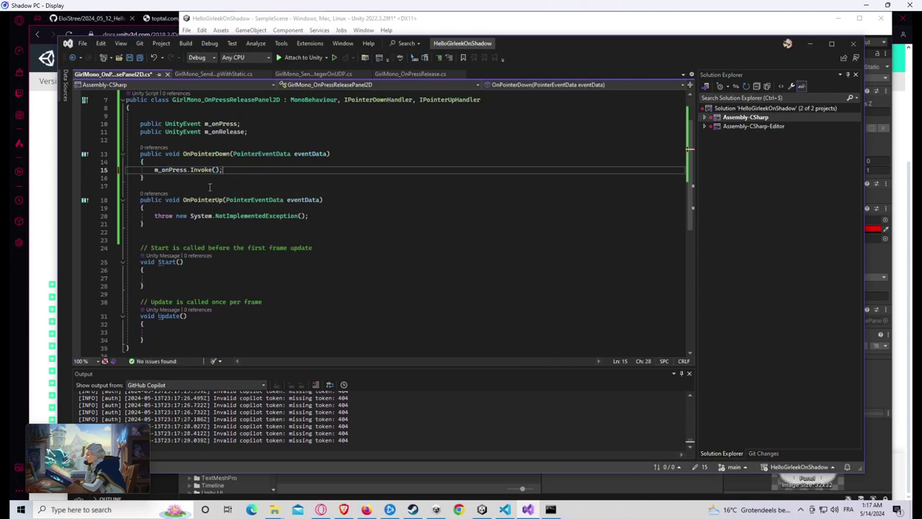
Replace the throw in OnPointerUp with m_onRelease.Invoke();.
key("shift+Up")
key("ctrl+c")
left_click(318, 216)
key("shift+Home")
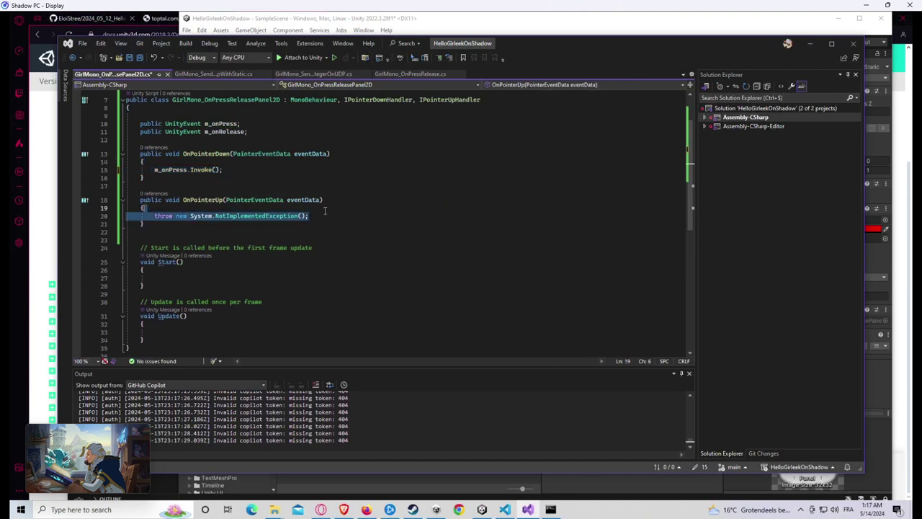
key("ctrl+v")
left_click(231, 132)
key("ctrl+c")
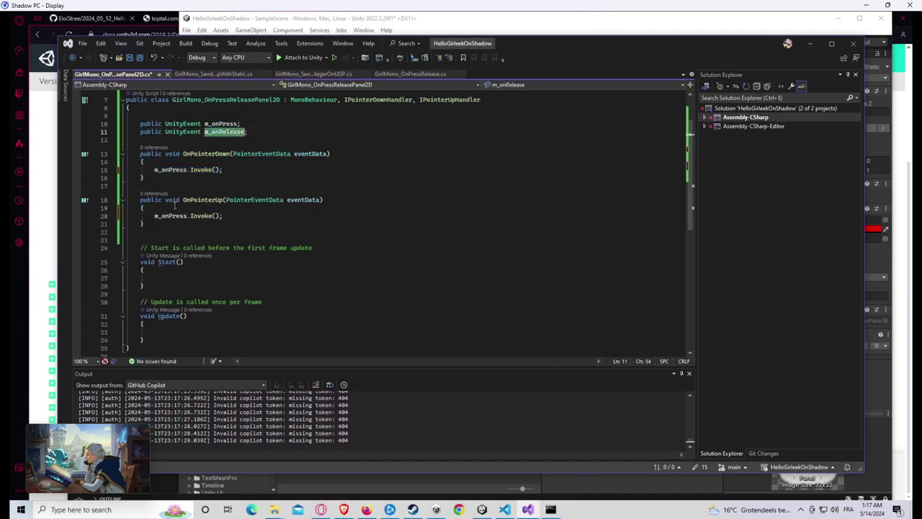
double_click(170, 216)
key("ctrl+v")
left_click(263, 116)
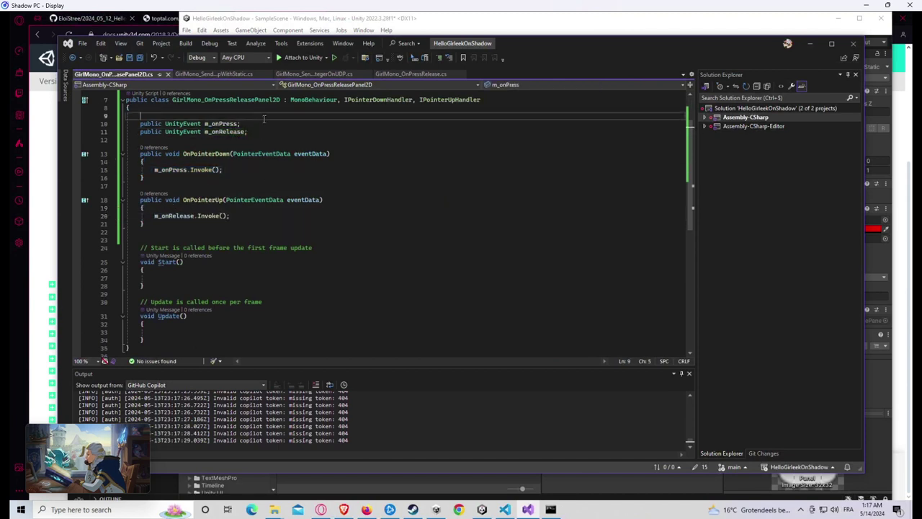
Add public bool m_isPress, set true in OnPointerDown and false in OnPointerUp.
key("Return")
type("public bool m")
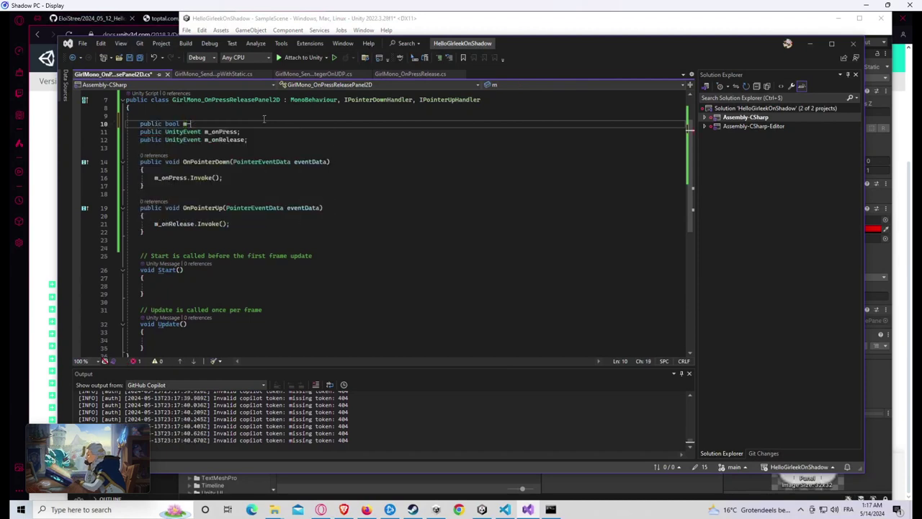
type("_isPr")
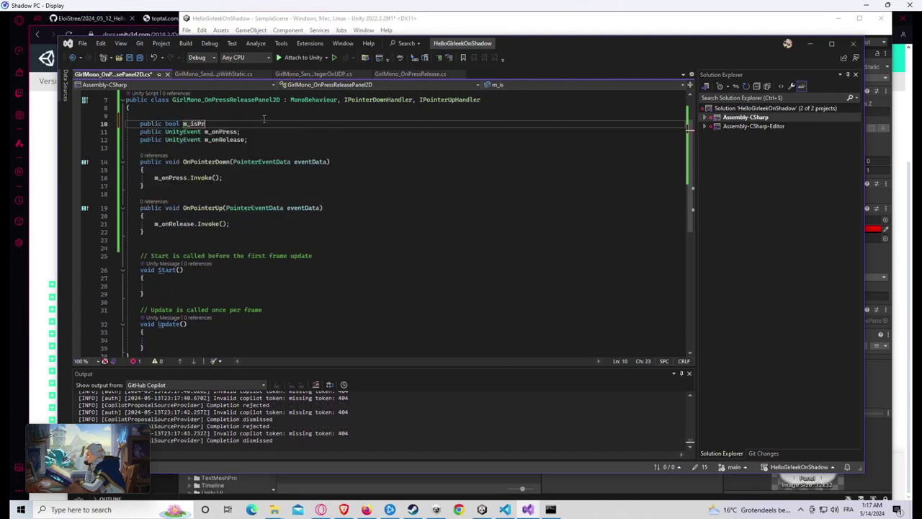
type("ess;")
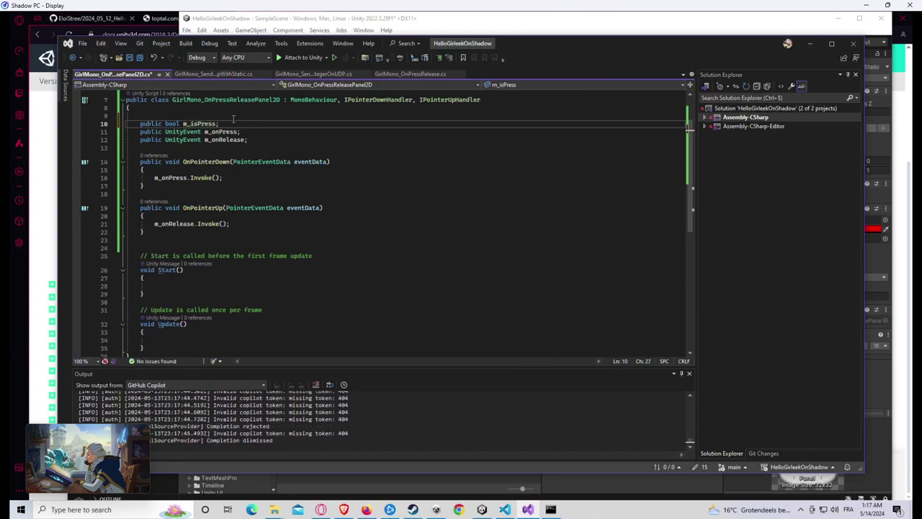
left_click(245, 173)
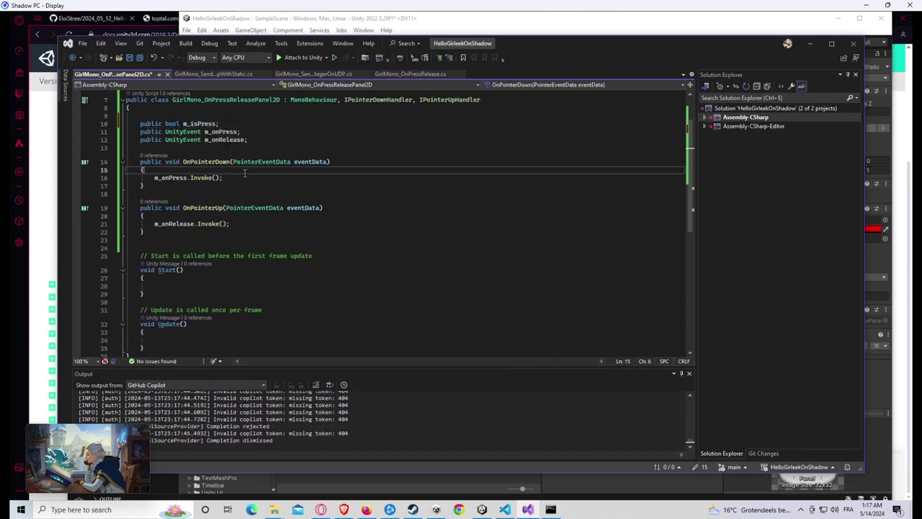
key("Return")
type("m_isPress = true;")
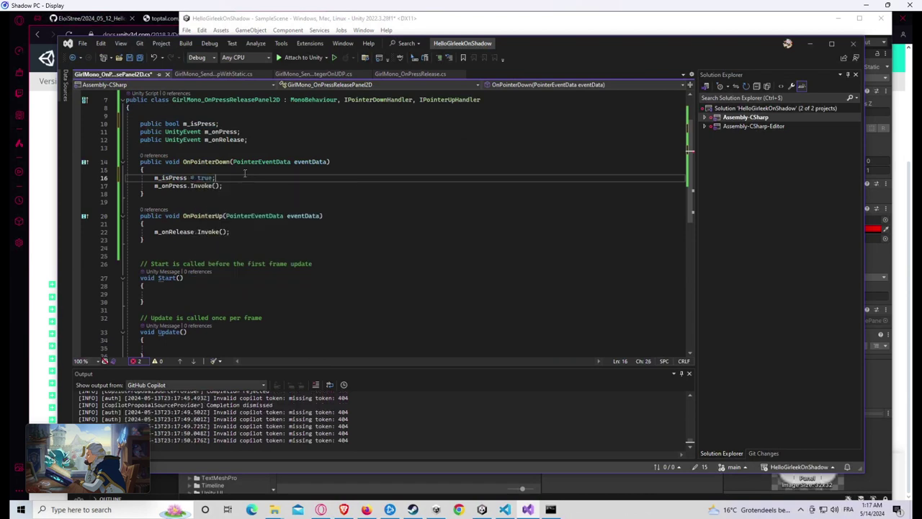
left_click(211, 223)
key("Return")
type("m_isPress")
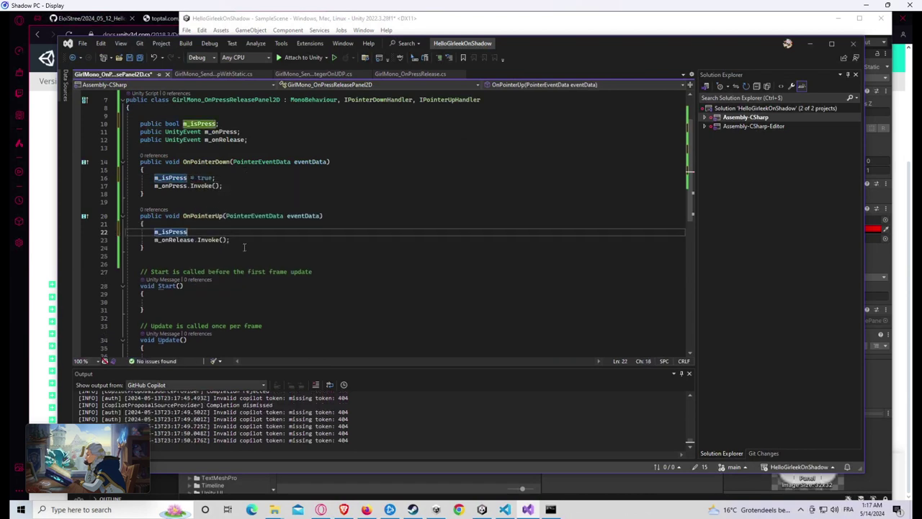
type(" = false;")
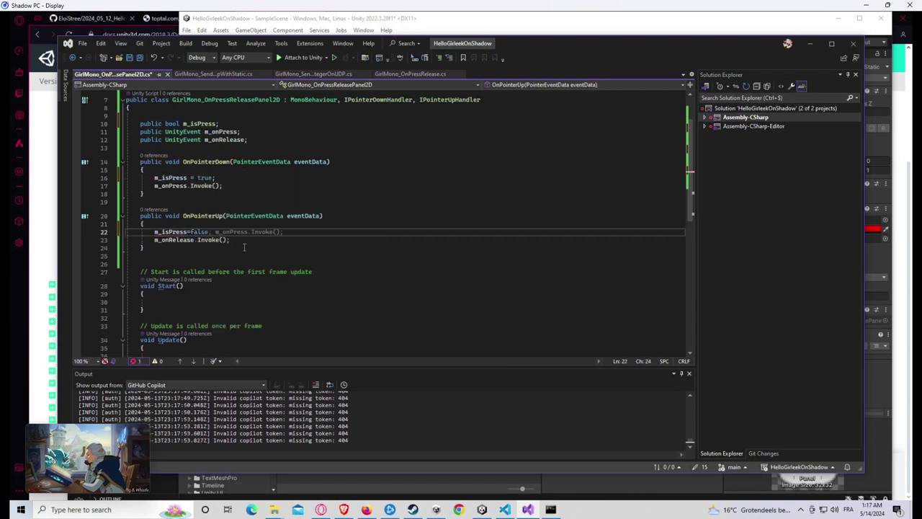
left_click(246, 261)
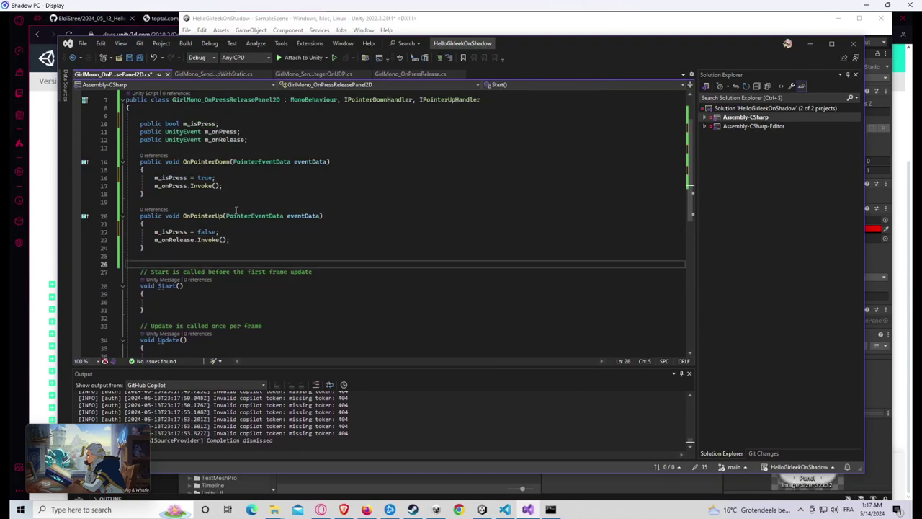
Delete the empty Start and Update methods and return to Unity.
scroll(199, 326, "down", 2)
left_click_drag(159, 317, 127, 245)
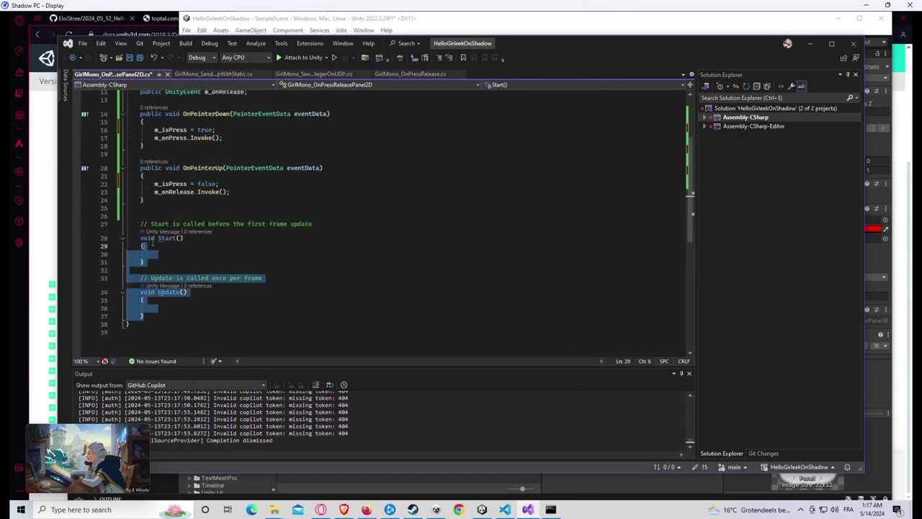
key("Delete")
left_click(214, 180)
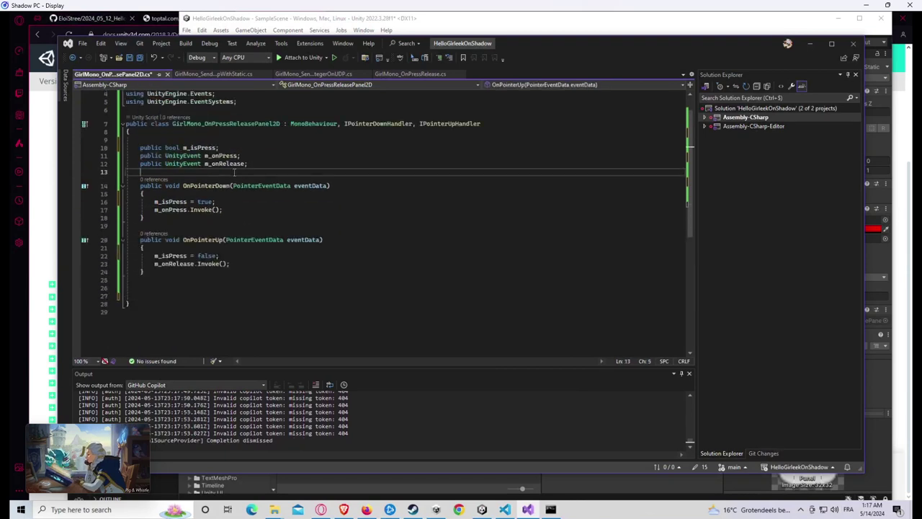
left_click(316, 233)
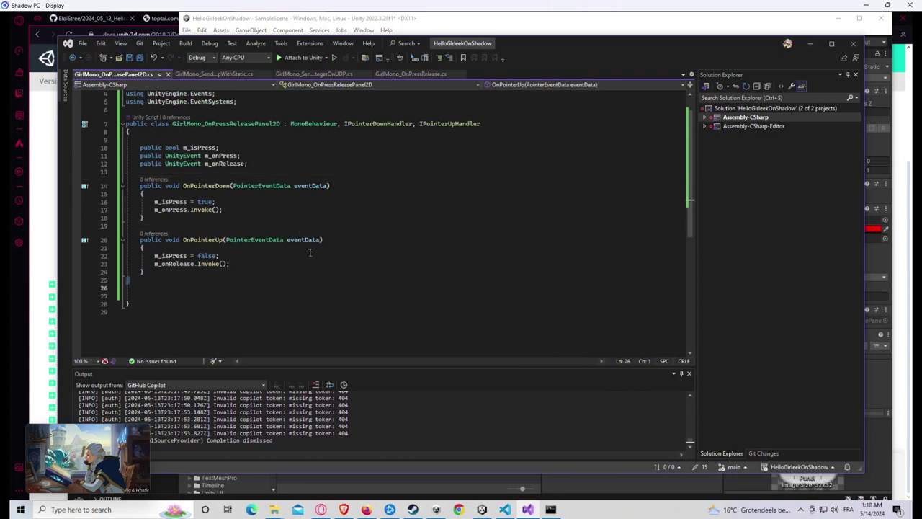
left_click(319, 287)
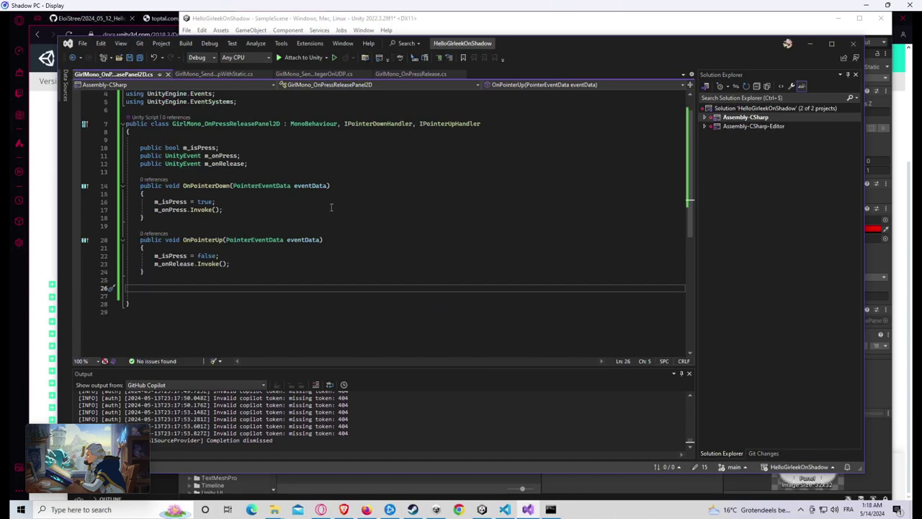
key("alt+Tab")
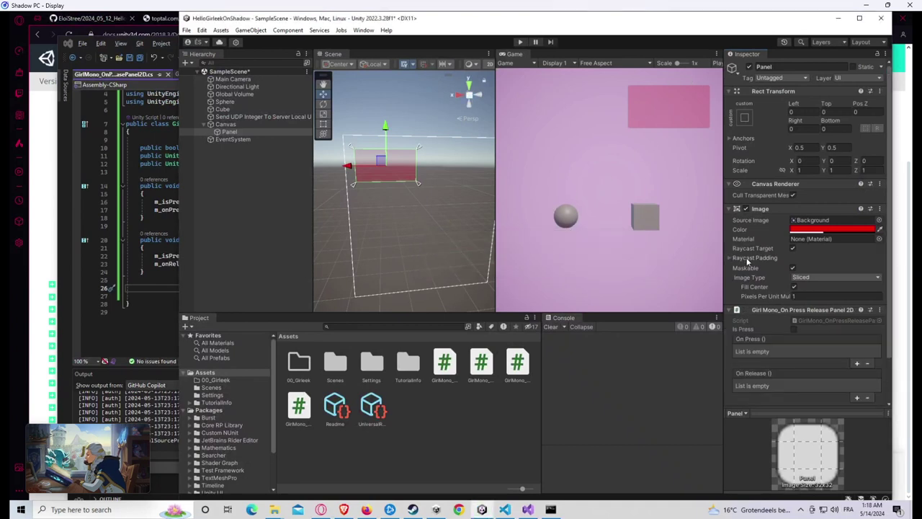
scroll(760, 275, "down", 1)
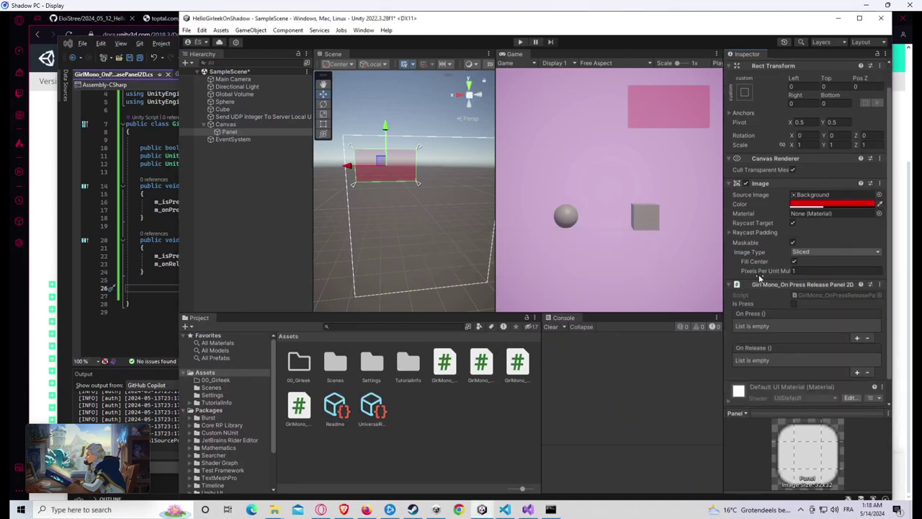
left_click(518, 41)
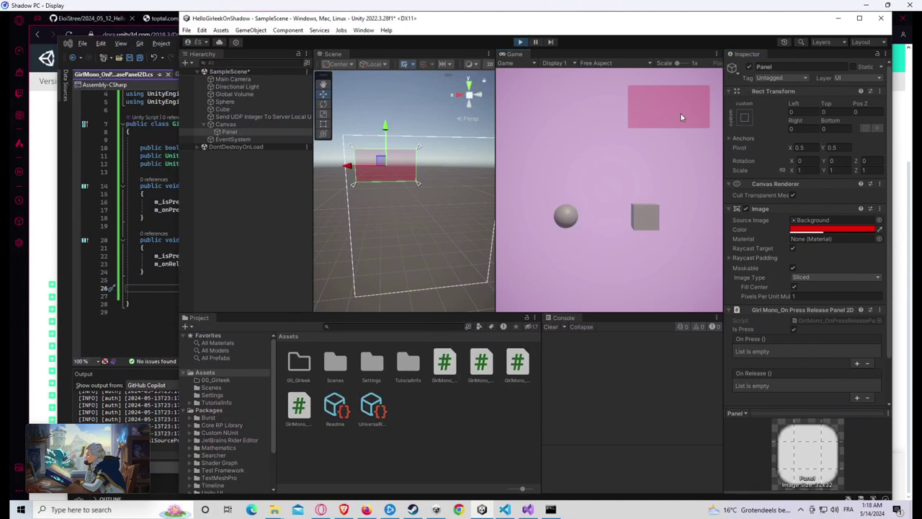
left_click_drag(680, 113, 594, 158)
left_click(520, 43)
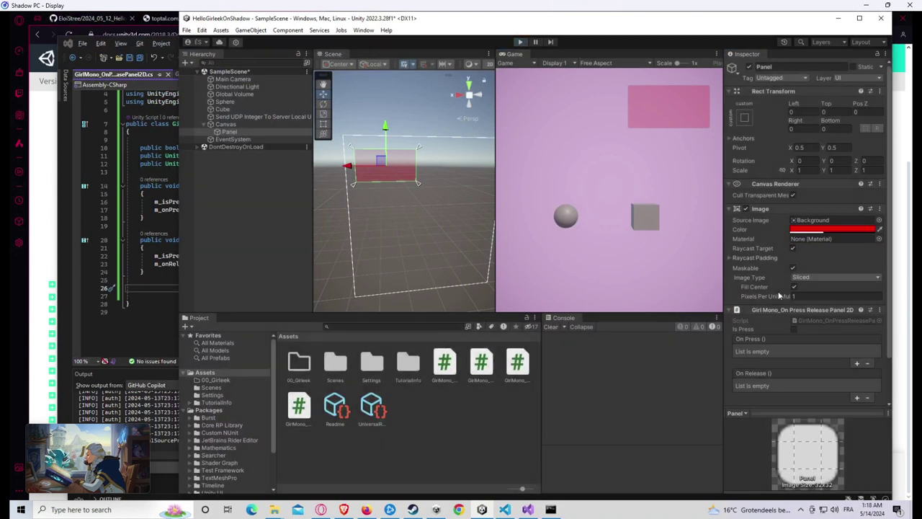
scroll(792, 344, "down", 2)
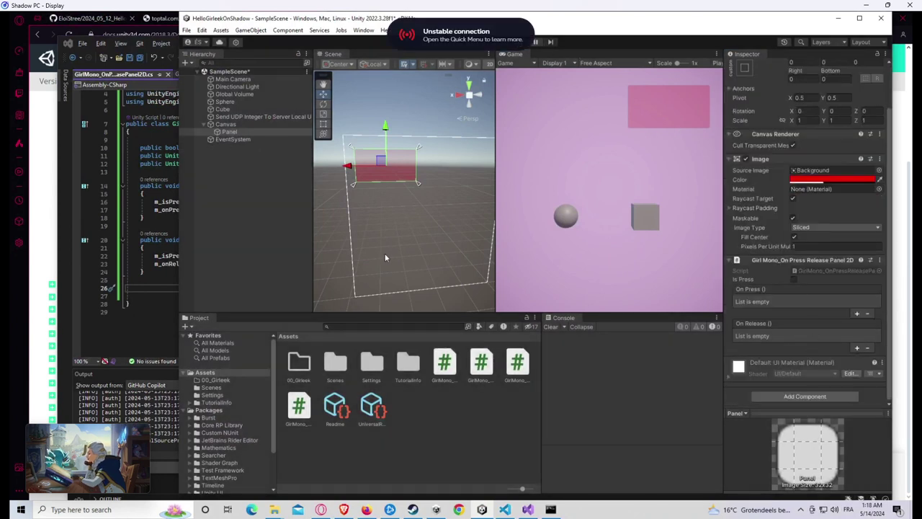
Add the static UDP integer sender component to the Panel.
left_click(801, 395)
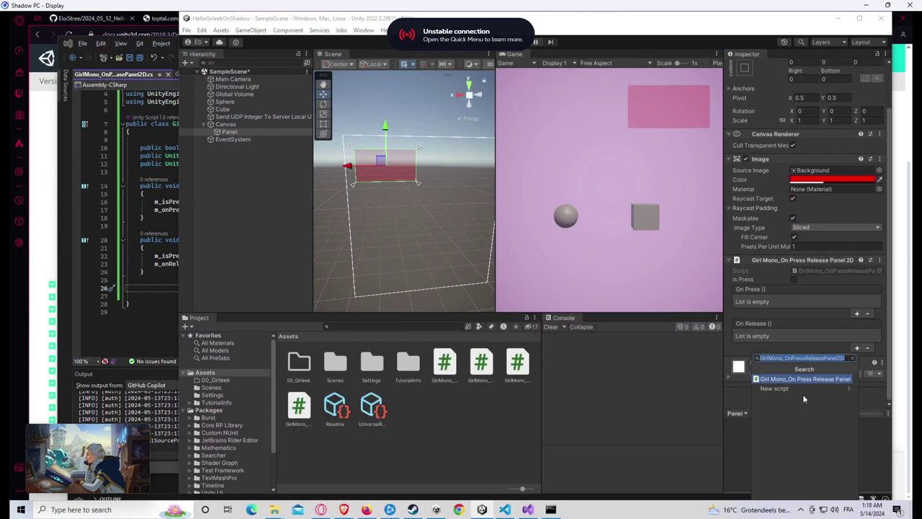
type("sa")
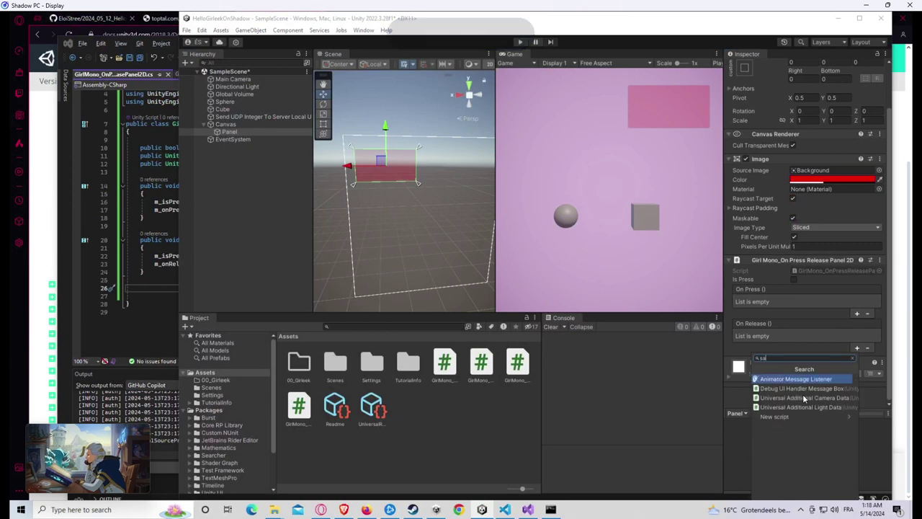
key("BackSpace")
type("tati")
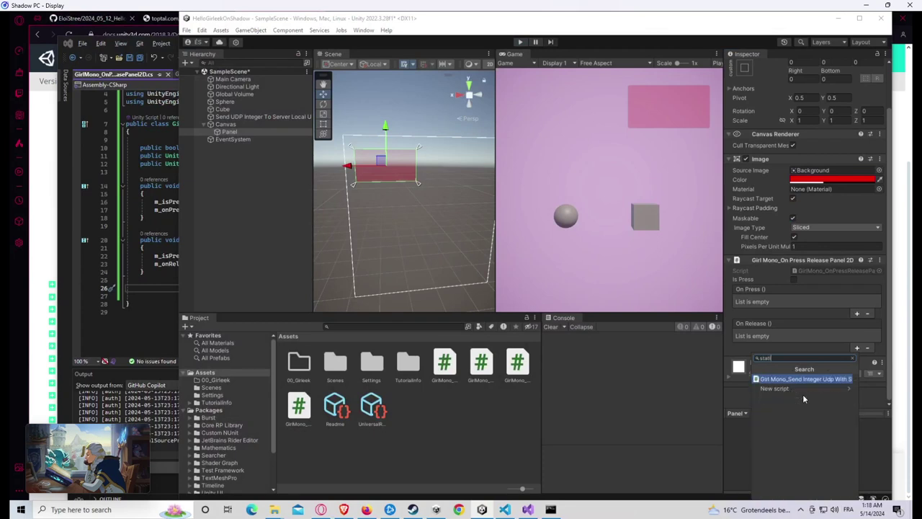
key("Return")
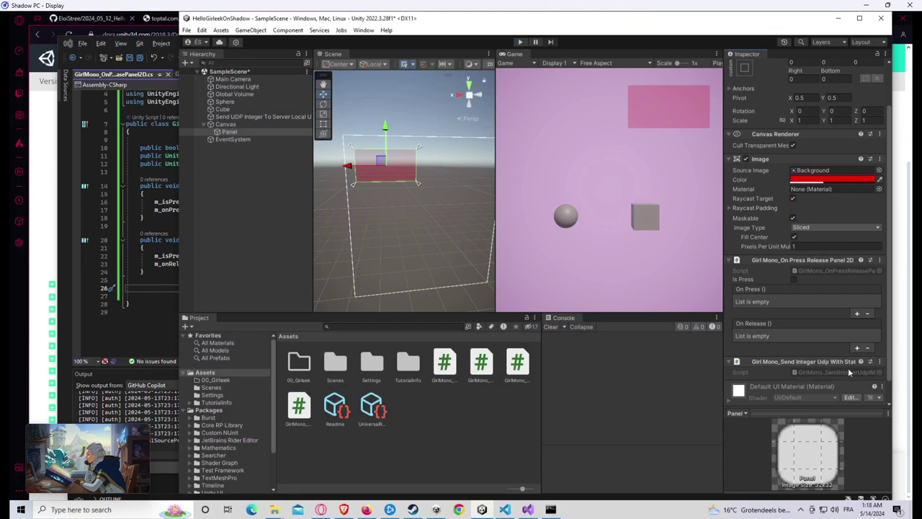
Add On Press and On Release entries targeting Panel, both calling PushIntegerToUdp (int).
left_click(856, 314)
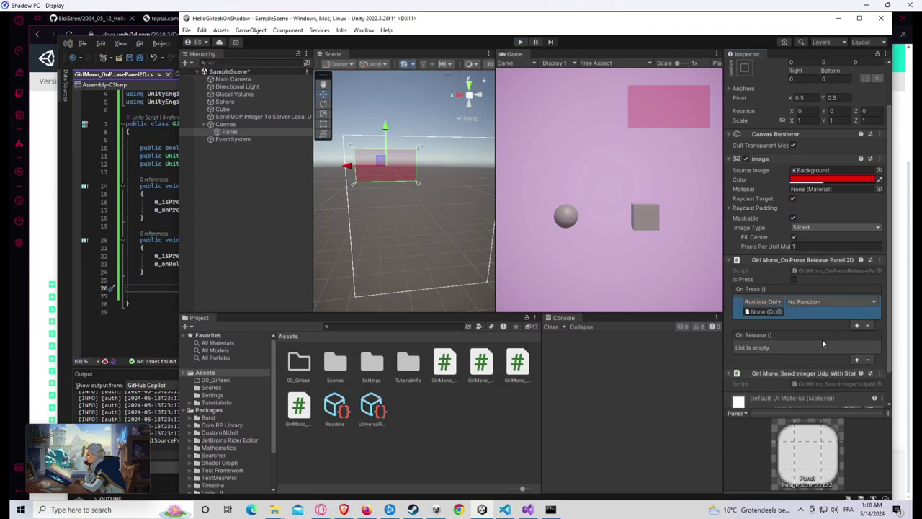
left_click(857, 359)
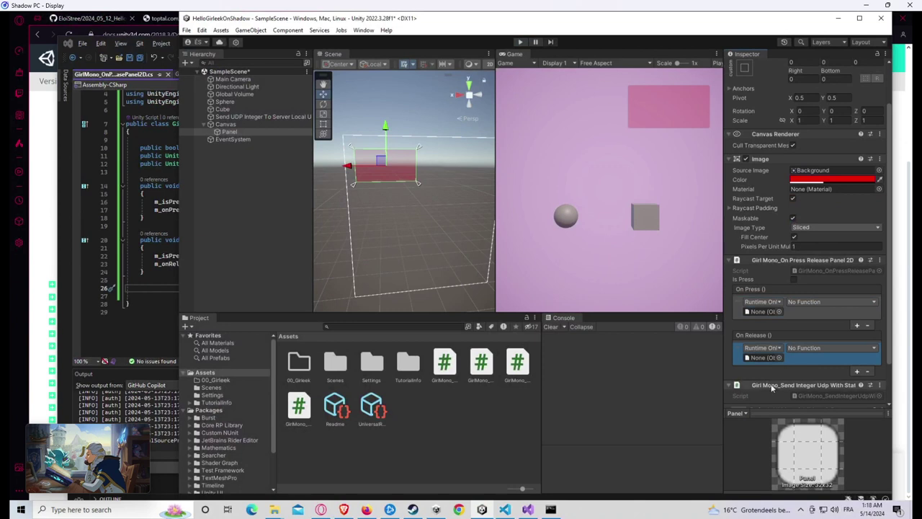
left_click_drag(772, 387, 764, 312)
left_click(814, 302)
mouse_move(825, 382)
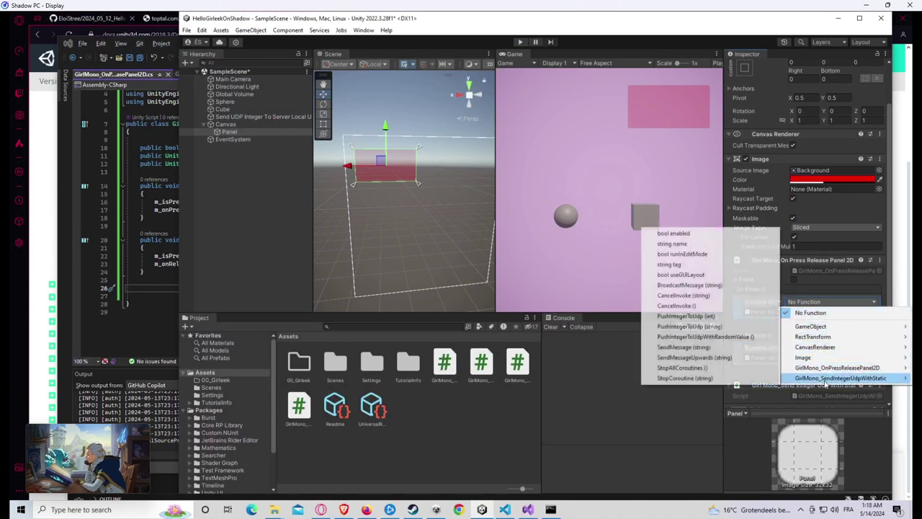
left_click(705, 326)
left_click(828, 348)
mouse_move(828, 424)
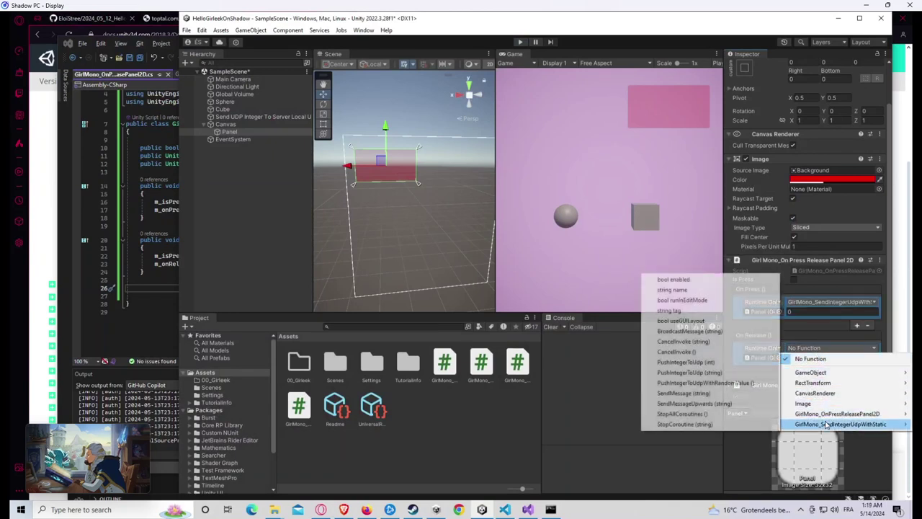
left_click(713, 361)
Set On Press to send 456 and start replacing the On Release integer with 457.
left_click(811, 313)
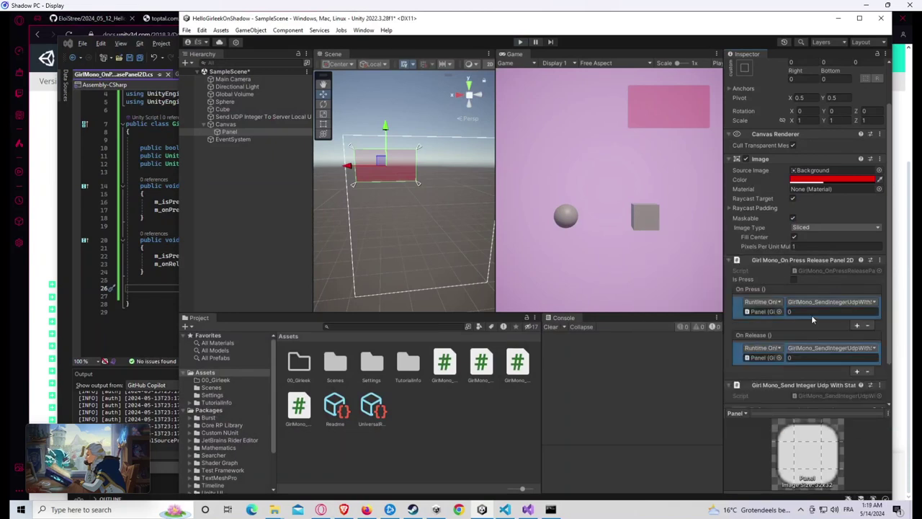
type("456")
left_click(810, 358)
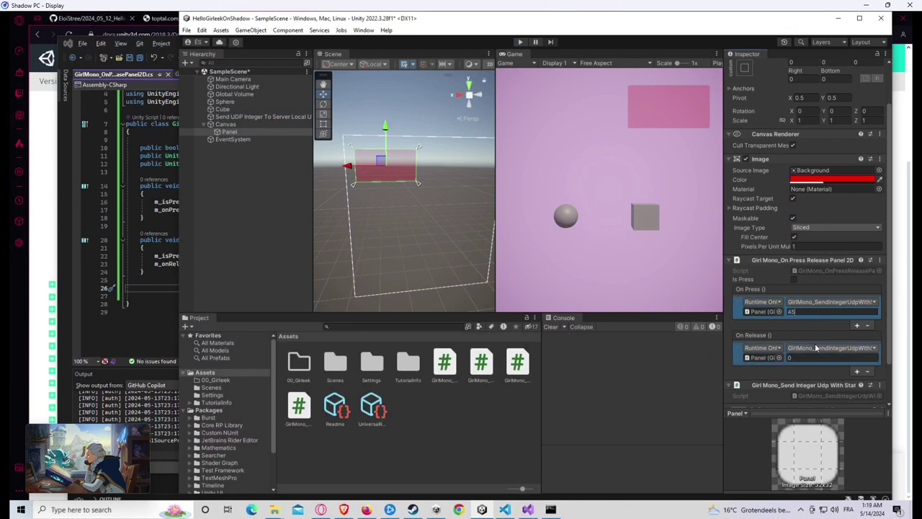
type("456")
key("ctrl+a")
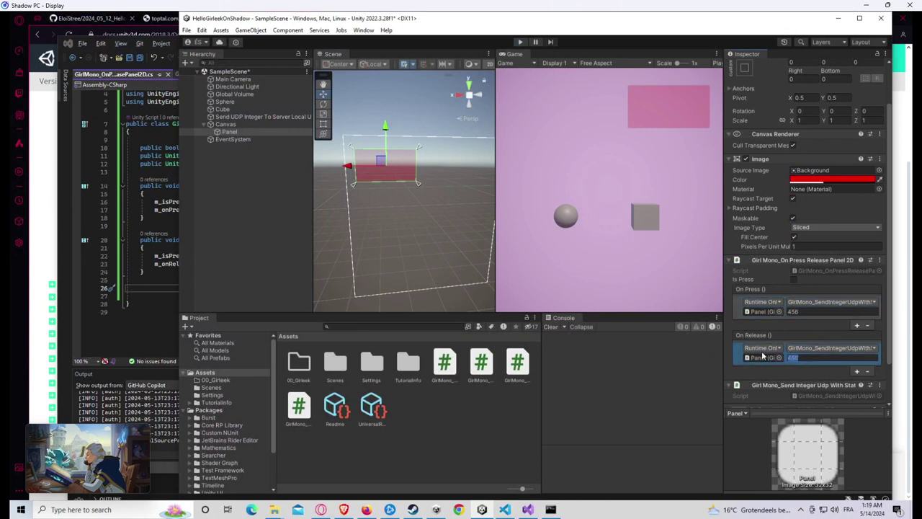
key("BackSpace")
Enter play mode and bring the UDP receiver log window forward.
left_click(520, 42)
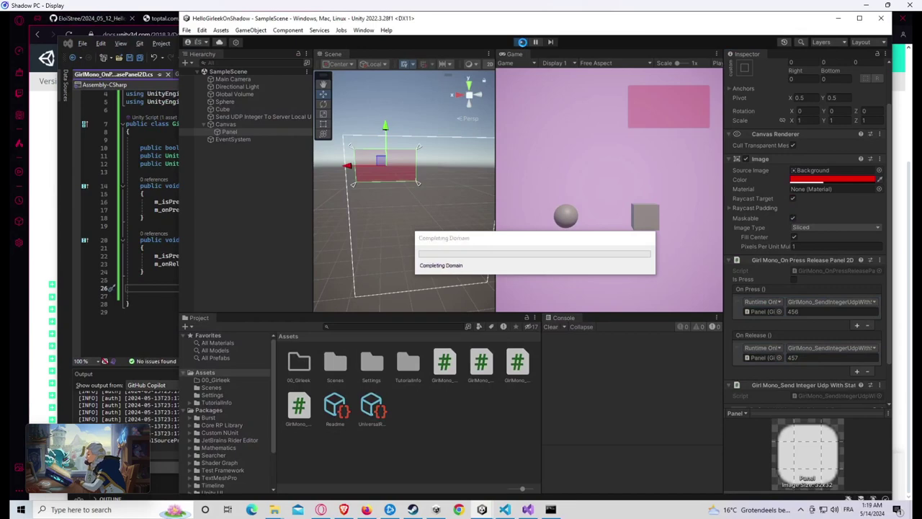
left_click(641, 111)
left_click(550, 509)
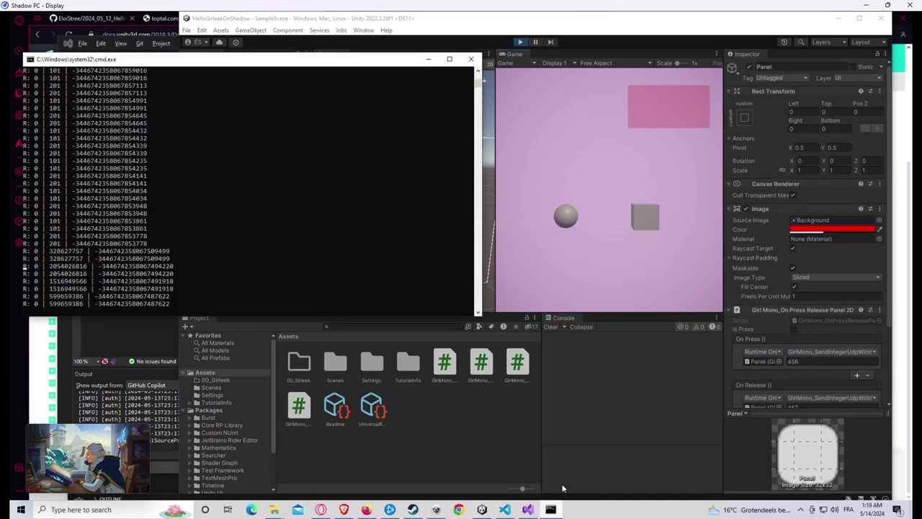
Press the pink panel repeatedly to send 456 and 457, clearing the Console partway.
left_click(675, 104)
left_click(677, 103)
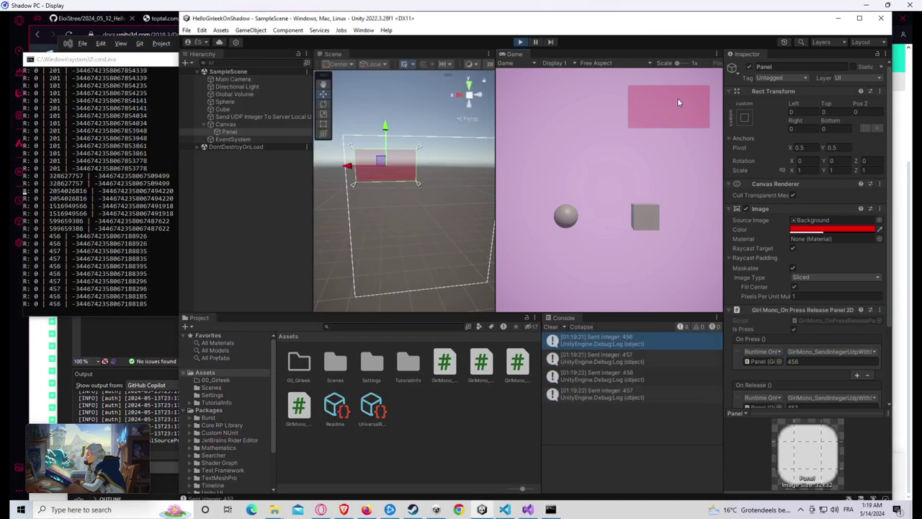
left_click(677, 103)
left_click(677, 103)
left_click(677, 103)
left_click(677, 103)
left_click(677, 103)
left_click(677, 103)
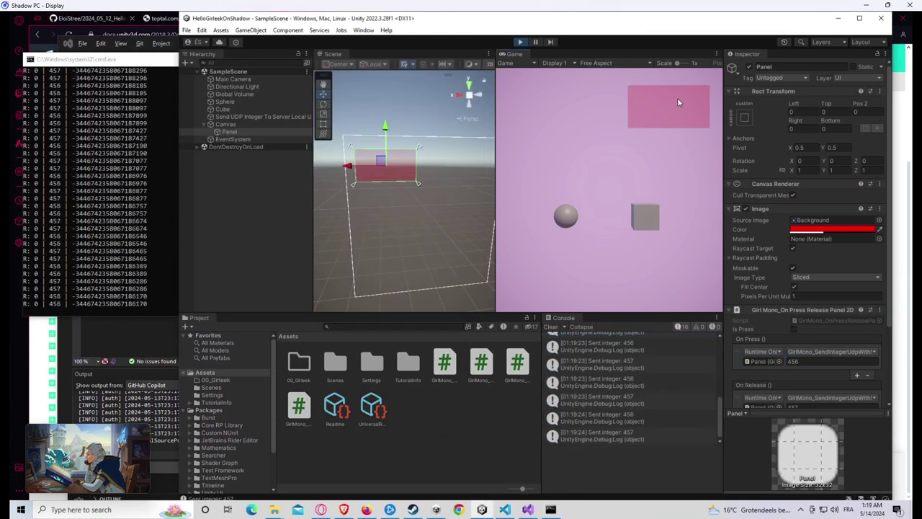
left_click(677, 103)
left_click(677, 103)
left_click(677, 103)
left_click(677, 103)
left_click(677, 103)
left_click(677, 103)
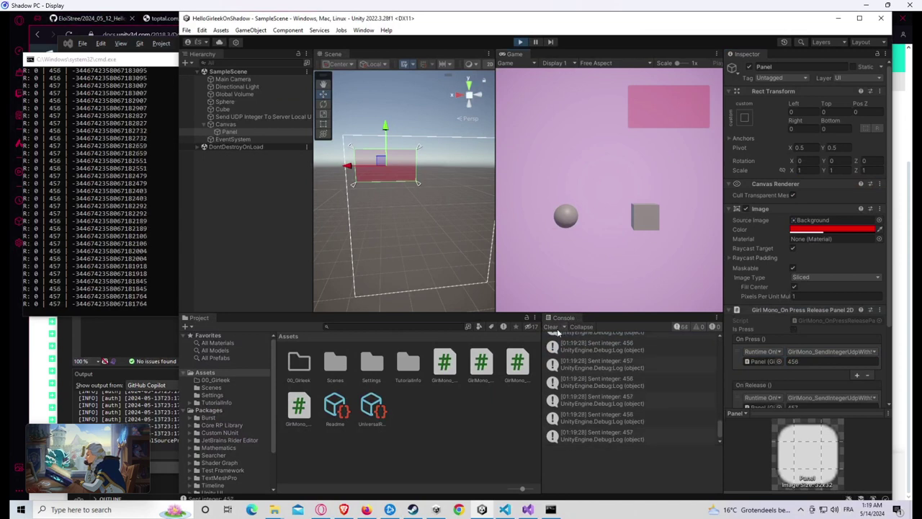
left_click(555, 327)
left_click(664, 96)
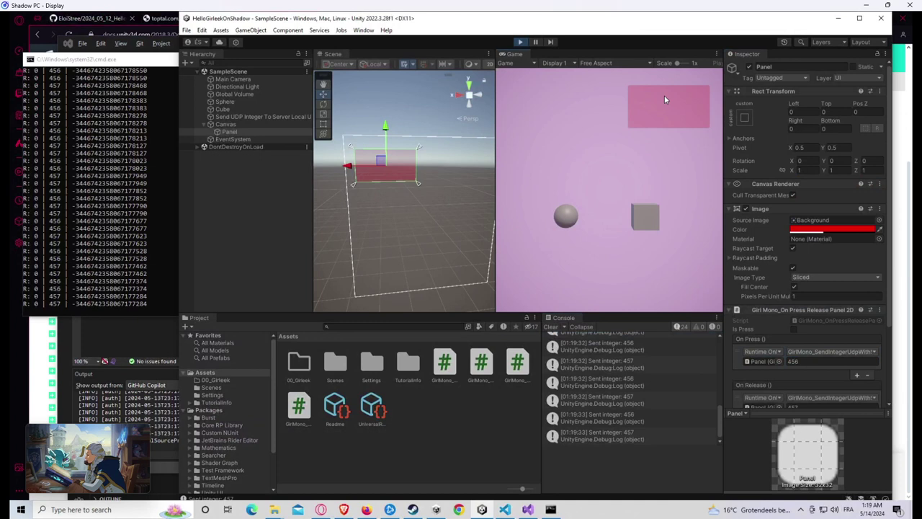
Check the UDP sender's Ip Address of 127.0.0.1 and clear the Console.
left_click(254, 123)
left_click(257, 116)
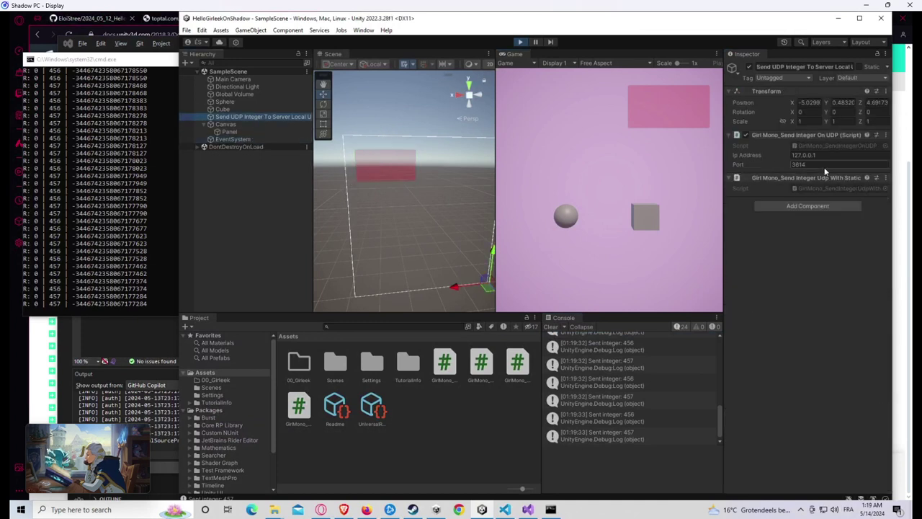
left_click(801, 157)
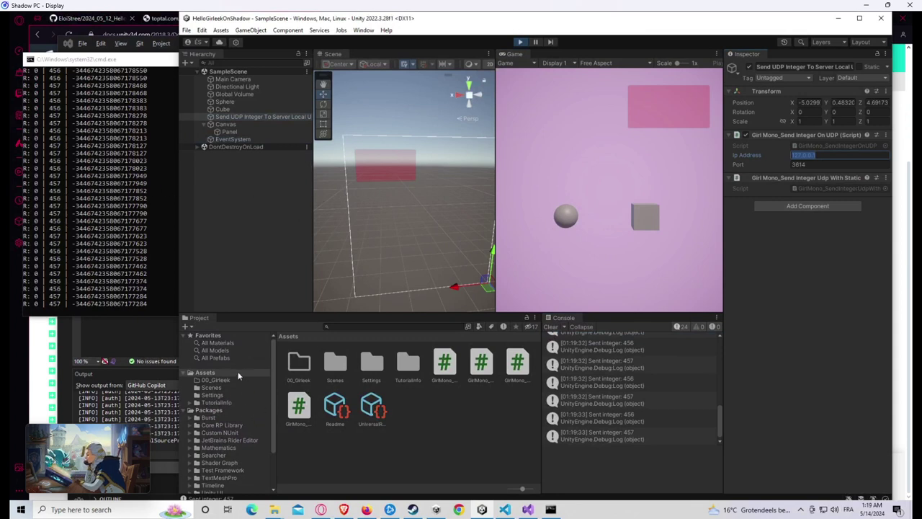
left_click(552, 325)
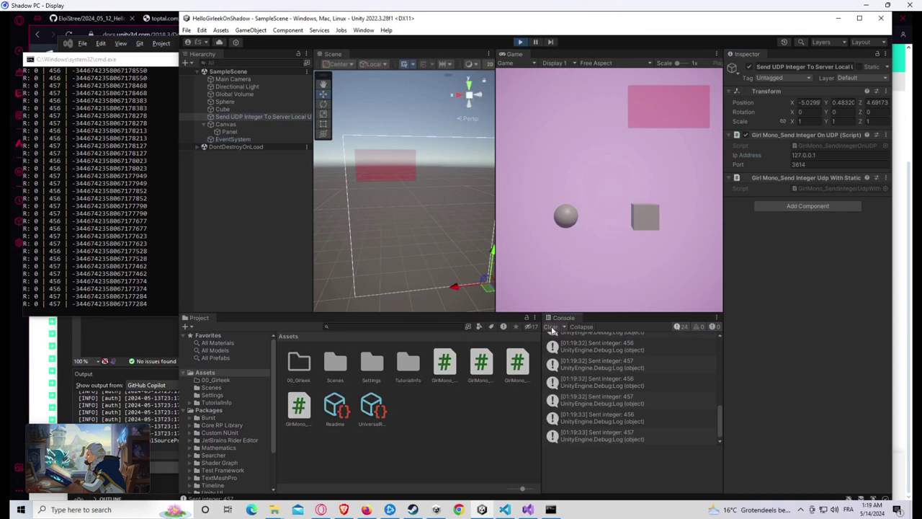
left_click(551, 326)
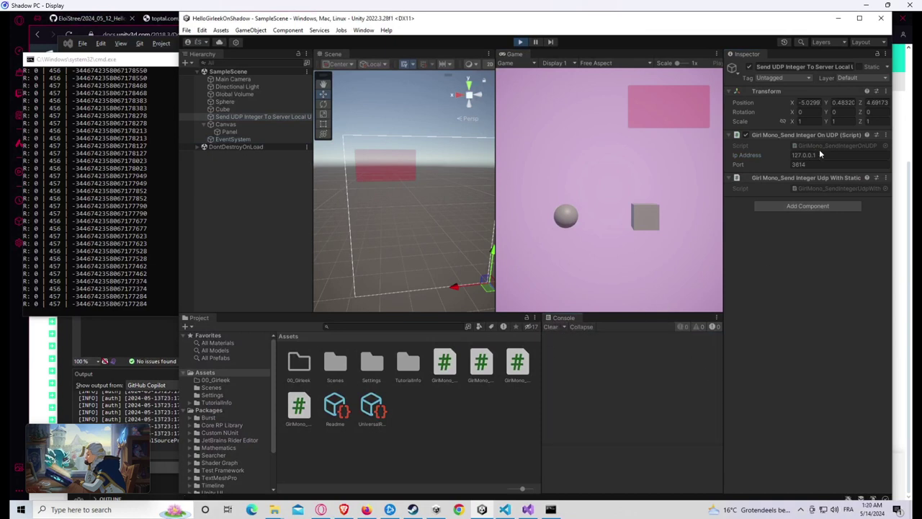
left_click(819, 155)
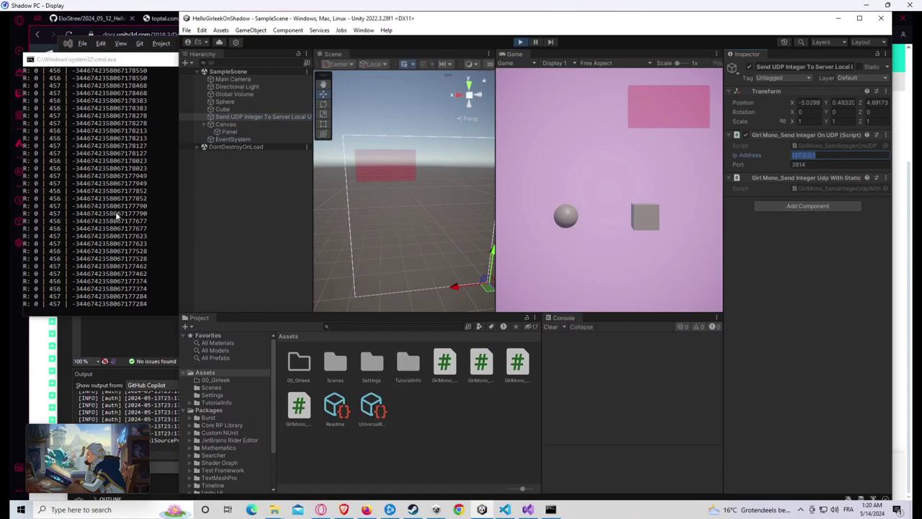
Check the system clock and network connection status, then return to the editor.
left_click(873, 508)
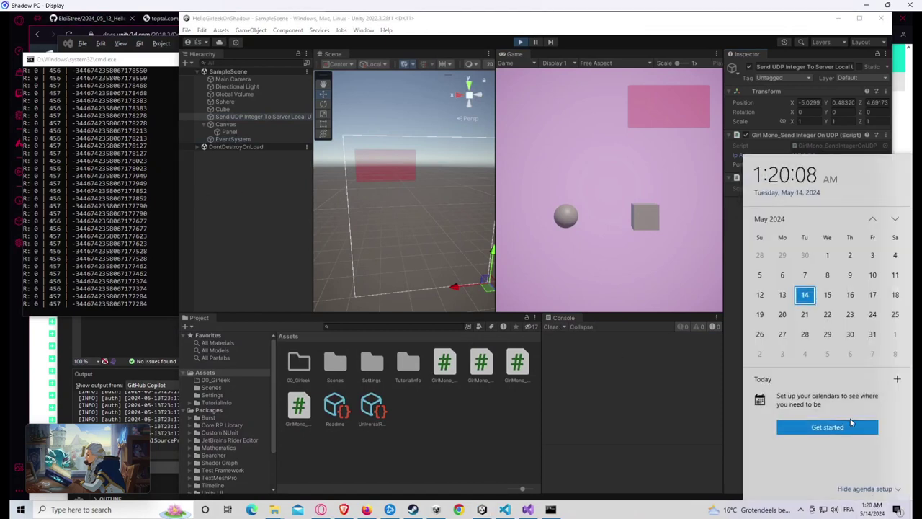
left_click(823, 510)
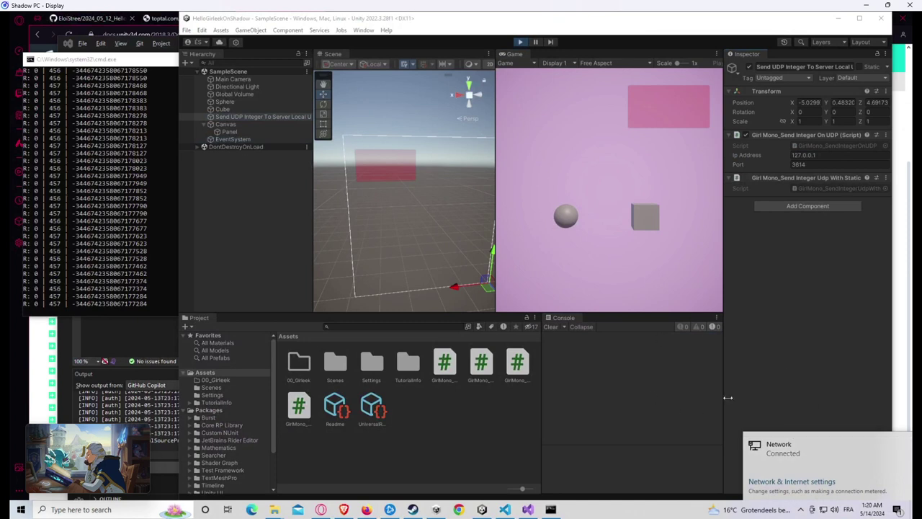
left_click(785, 316)
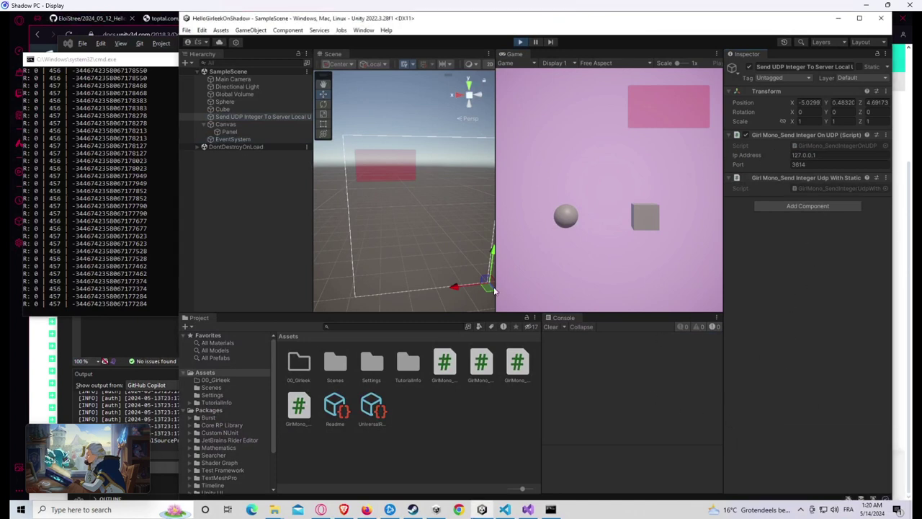
Move the four GirlMono scripts into the 00_Girleek folder and open it.
left_click(482, 363)
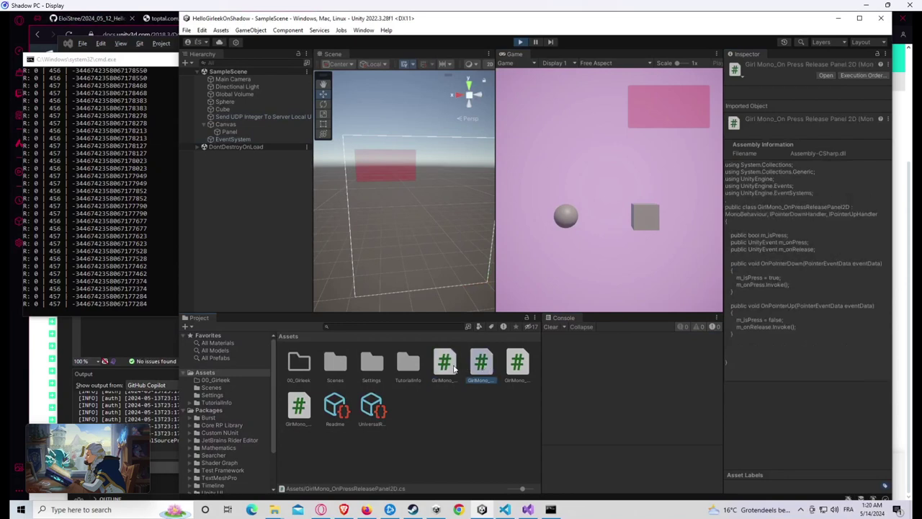
left_click_drag(522, 488, 482, 488)
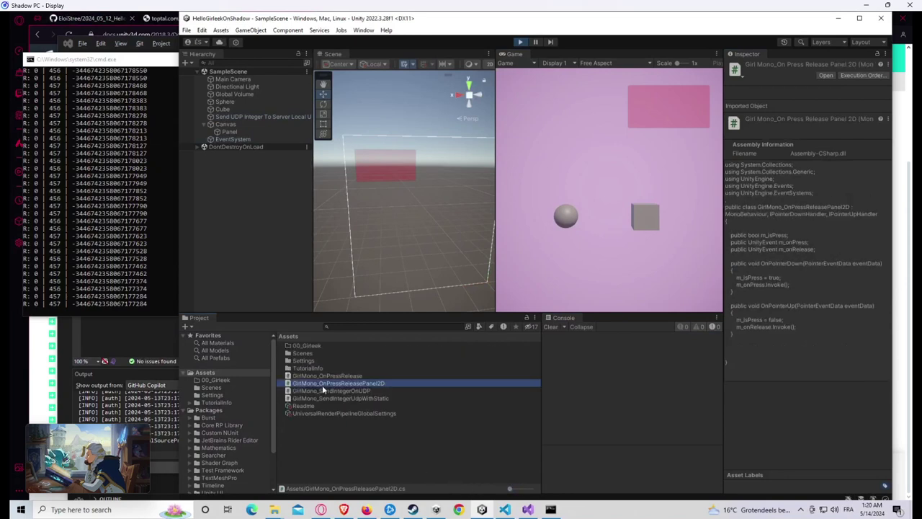
left_click(324, 376)
left_click(326, 395, "shift")
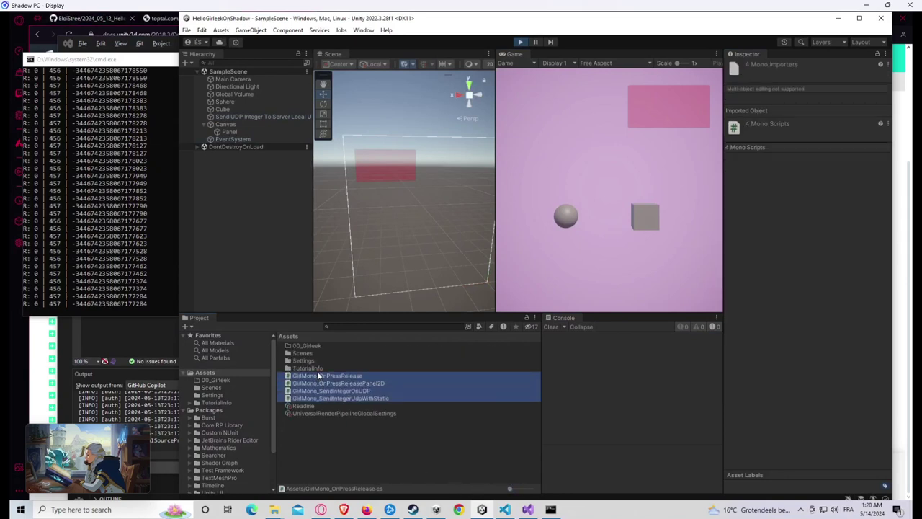
left_click_drag(319, 376, 319, 347)
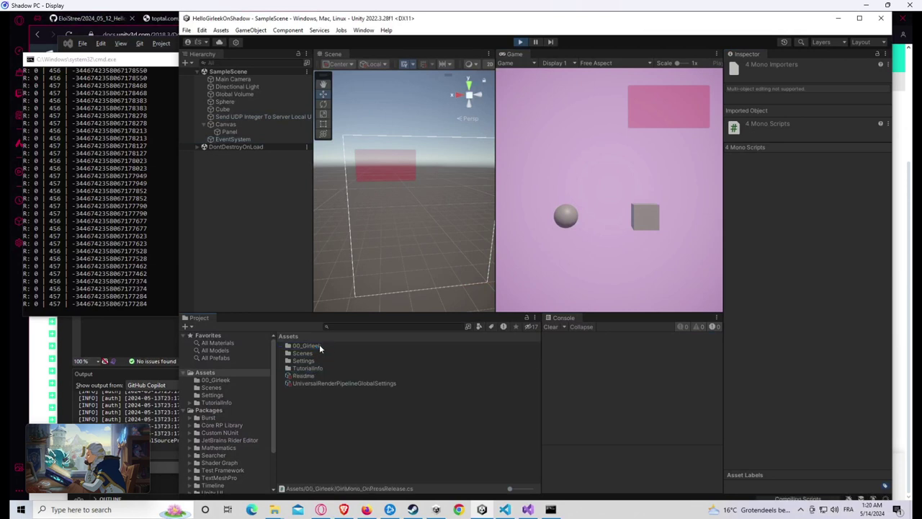
left_click(319, 345)
double_click(320, 345)
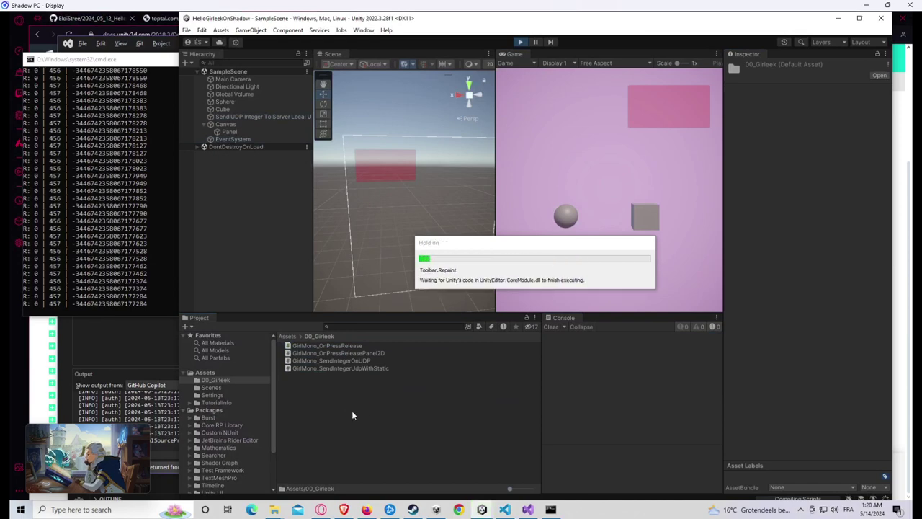
Create a Runtime folder in 00_Girleek and move the four scripts into it.
right_click(350, 415)
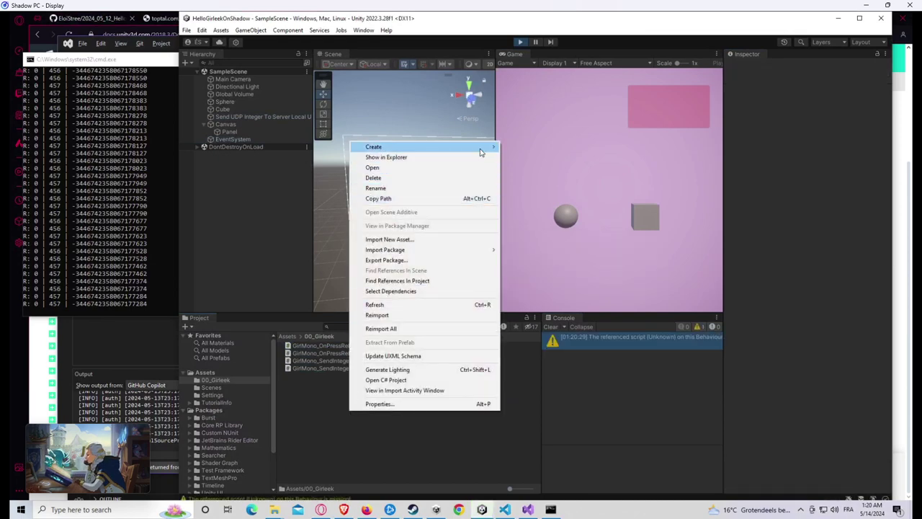
mouse_move(481, 147)
left_click(531, 31)
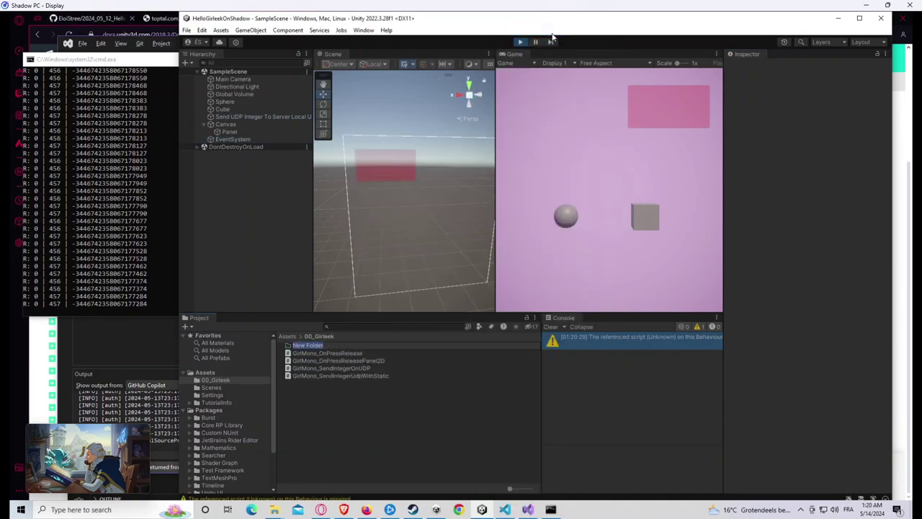
type("Runtime")
key("Return")
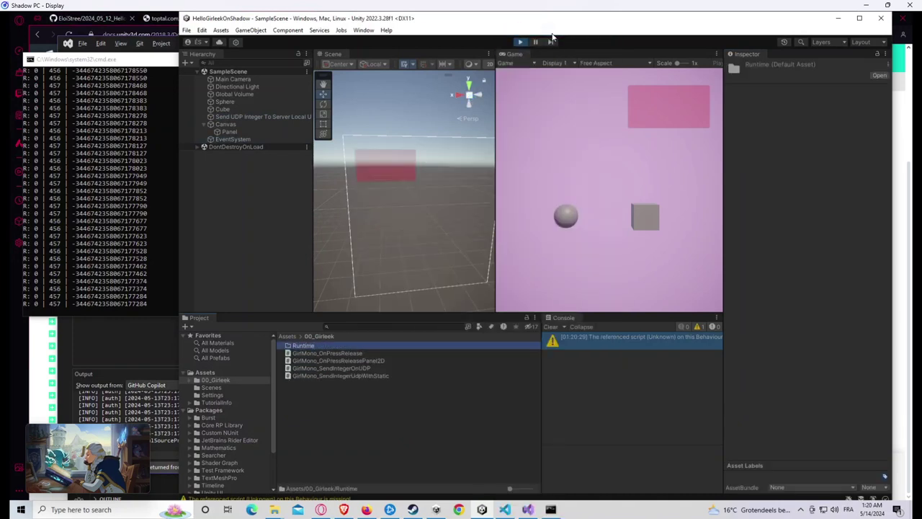
left_click(340, 376)
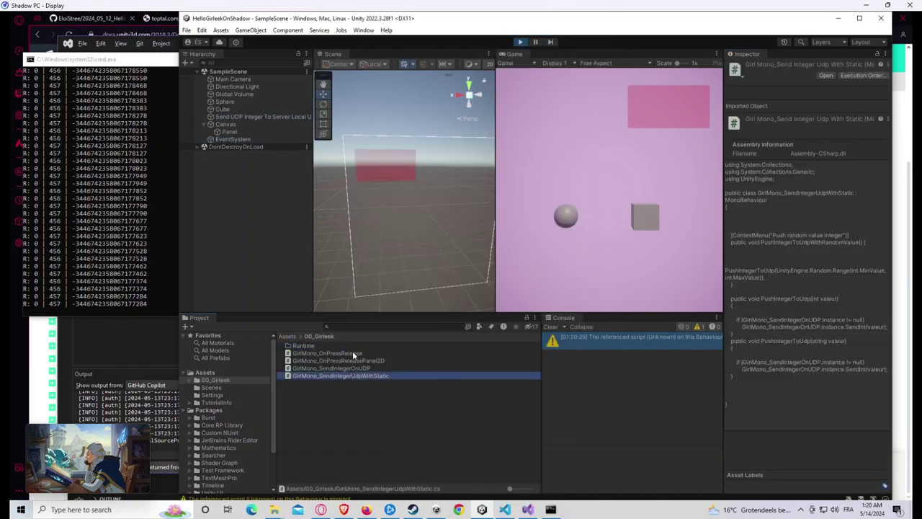
left_click(334, 353, "shift")
left_click_drag(334, 353, 335, 346)
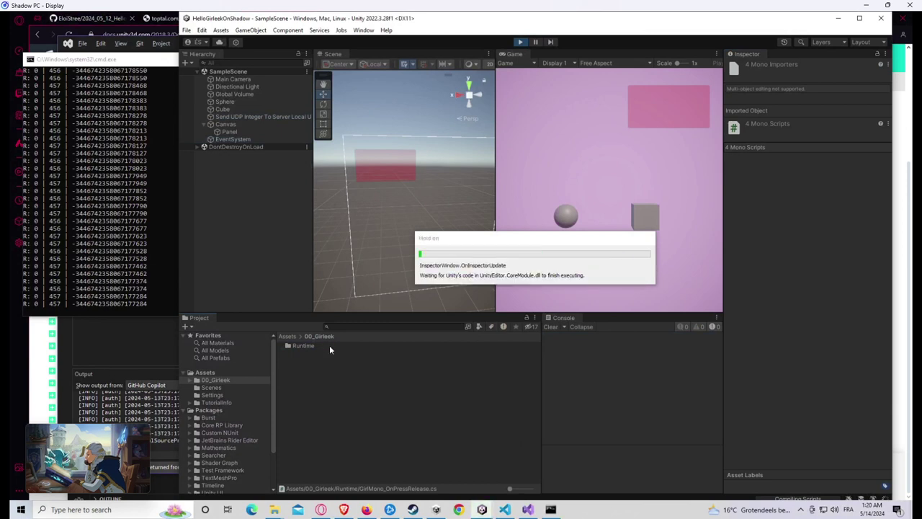
Open the Runtime folder and select the GirlMono_OnPressRelease script.
left_click(267, 118)
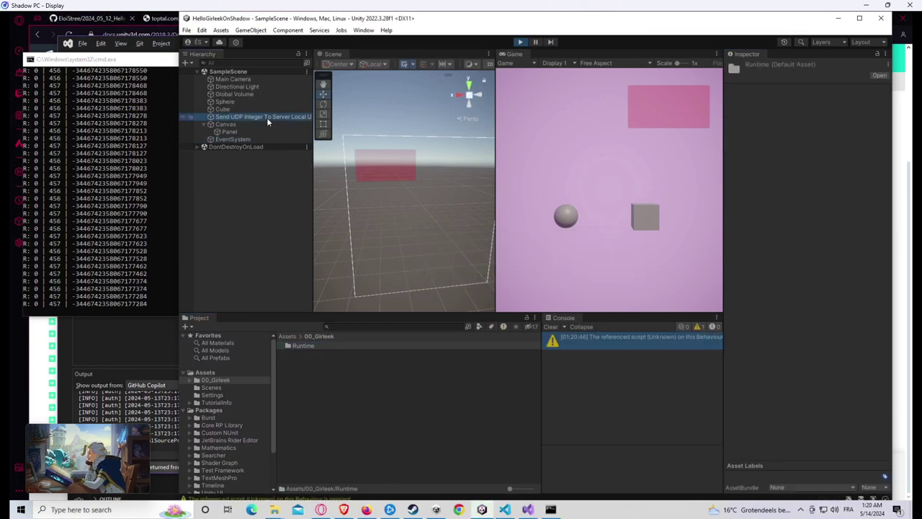
left_click(251, 125)
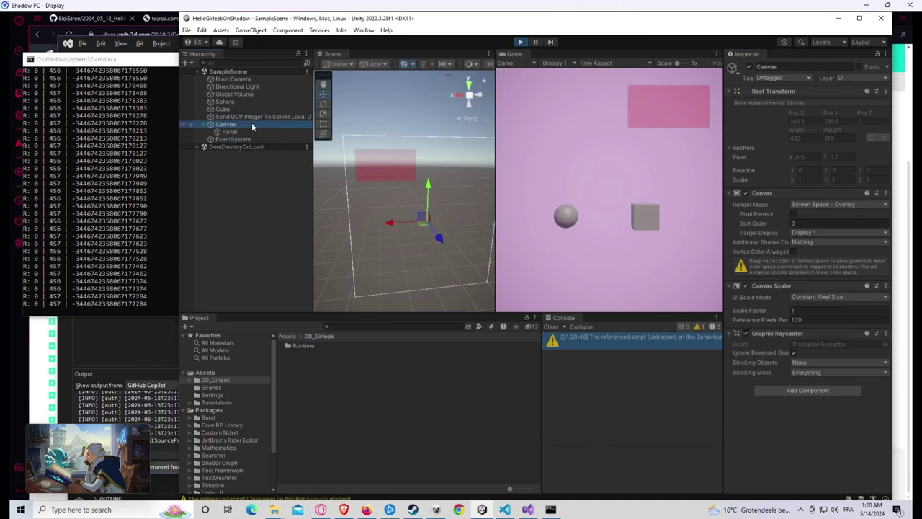
double_click(327, 349)
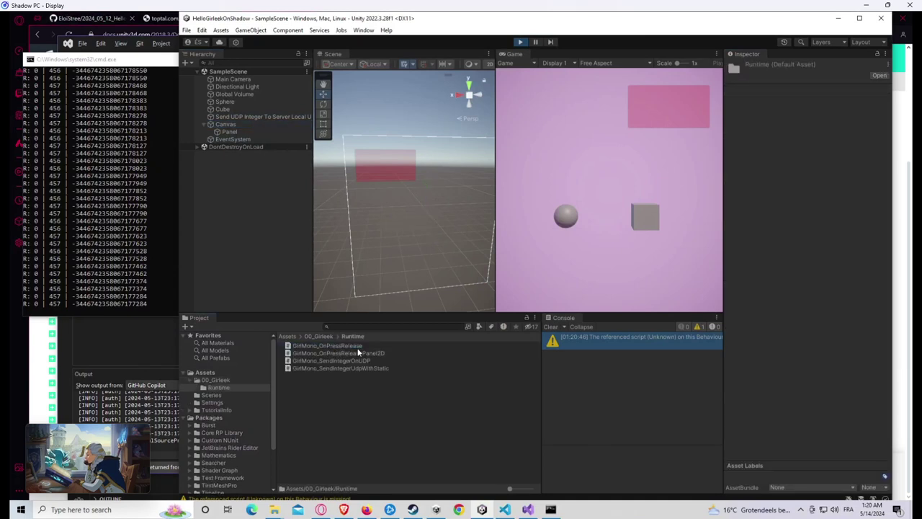
left_click(358, 349)
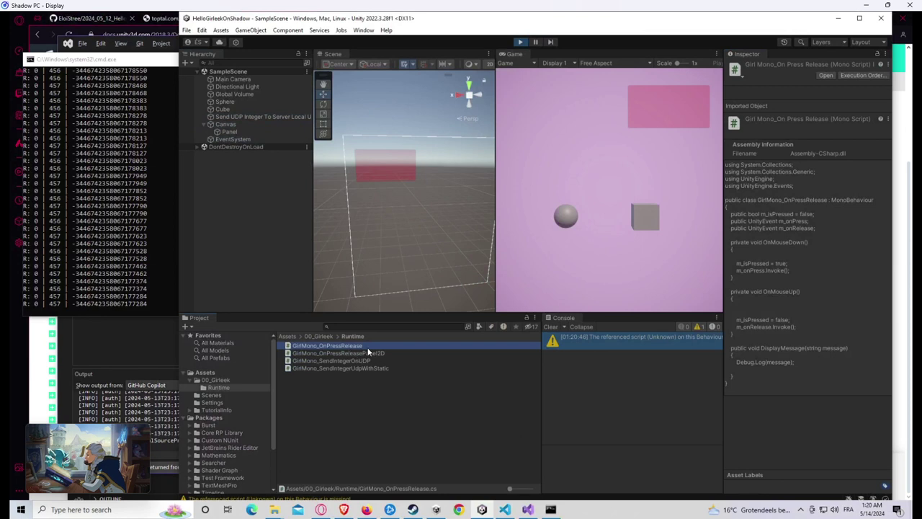
Rename the GirlMono_OnPressRelease script by appending 'Object' to its name.
key("F2")
left_click(380, 348)
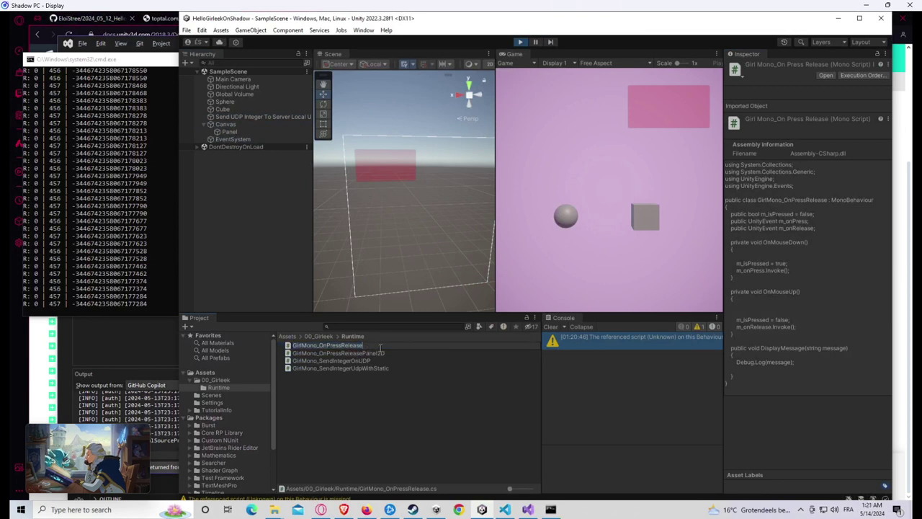
type("Object3D")
key("Return")
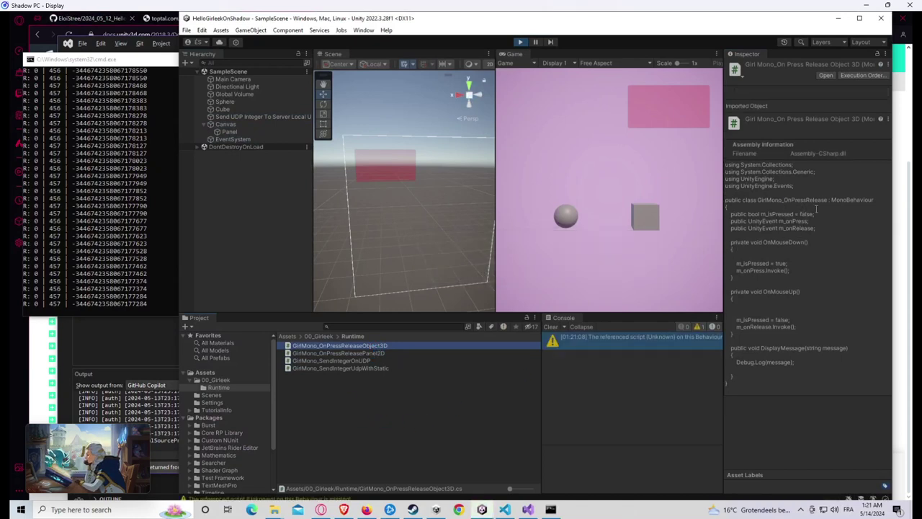
In Visual Studio, append Object3D to the 3D press-release script's class name and save.
double_click(375, 343)
double_click(236, 140)
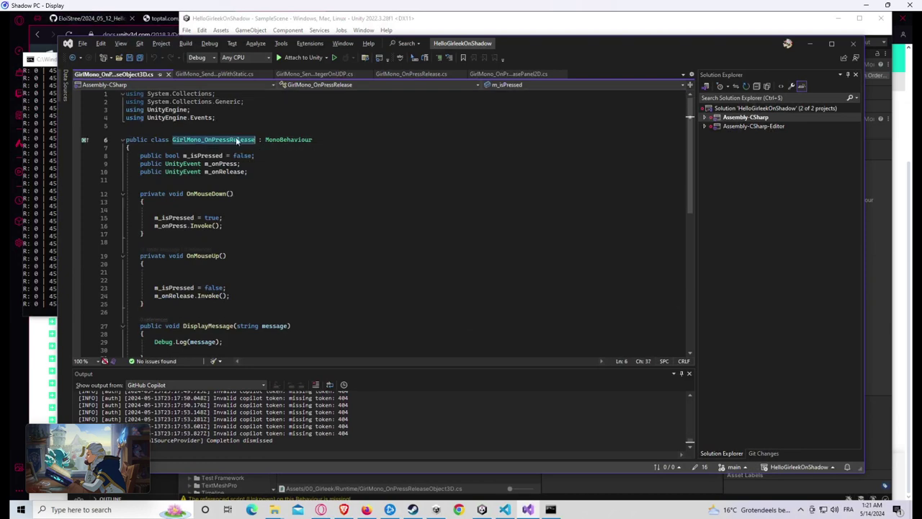
key("ctrl+r")
key("ctrl+r")
key("End")
type("Object3D")
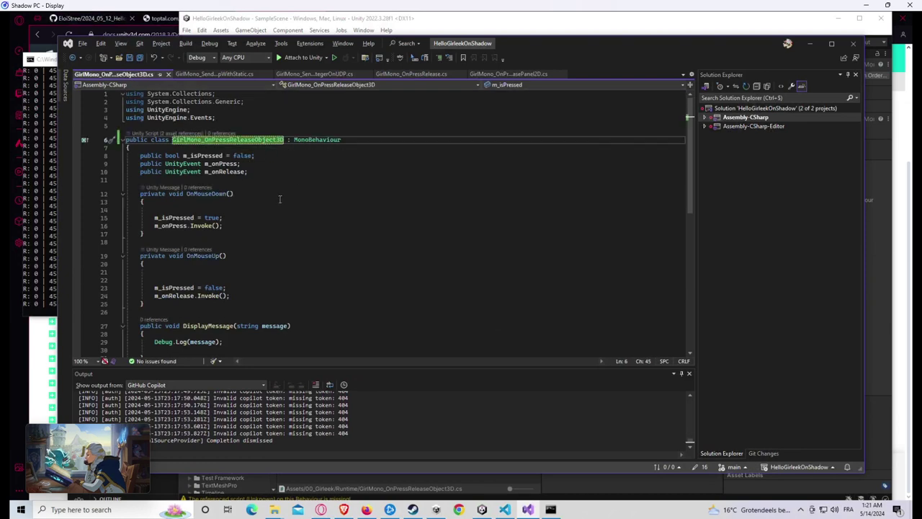
key("Return")
key("alt+Tab")
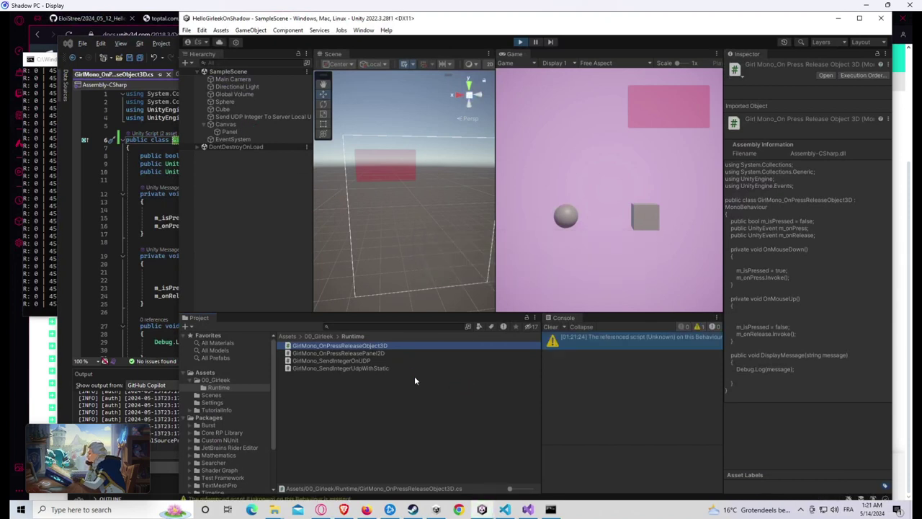
Show the project's Assets folder in File Explorer.
left_click(259, 139)
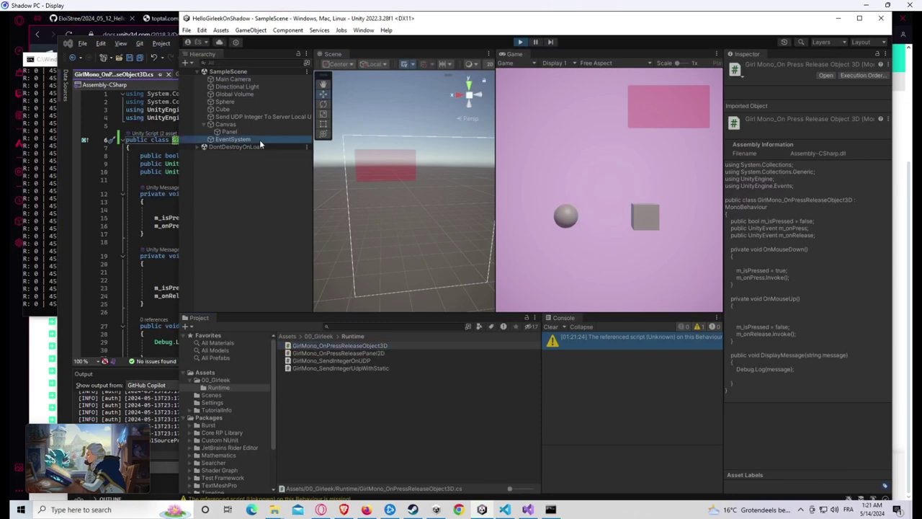
left_click(220, 371)
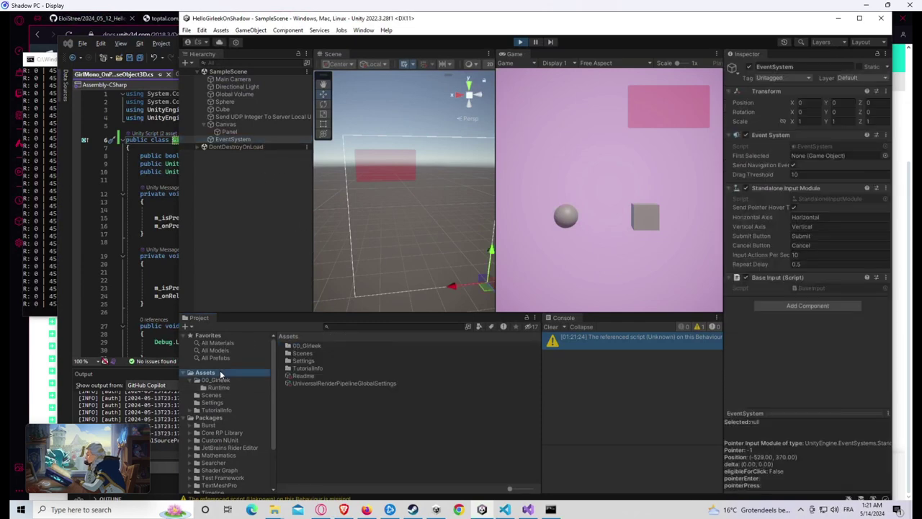
right_click(220, 370)
left_click(306, 118)
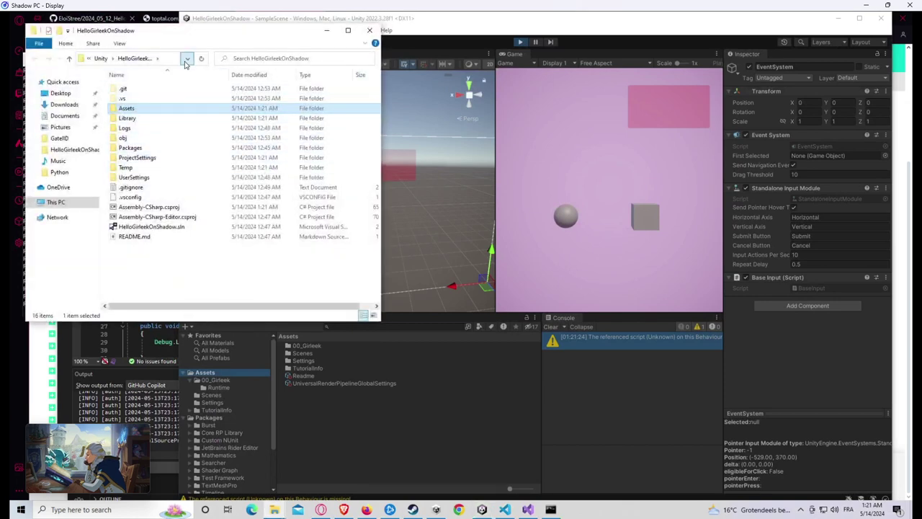
Launch a command prompt from the HelloGirleekOnShadow folder by typing cmd in the address bar.
left_click(181, 58)
type("cmd")
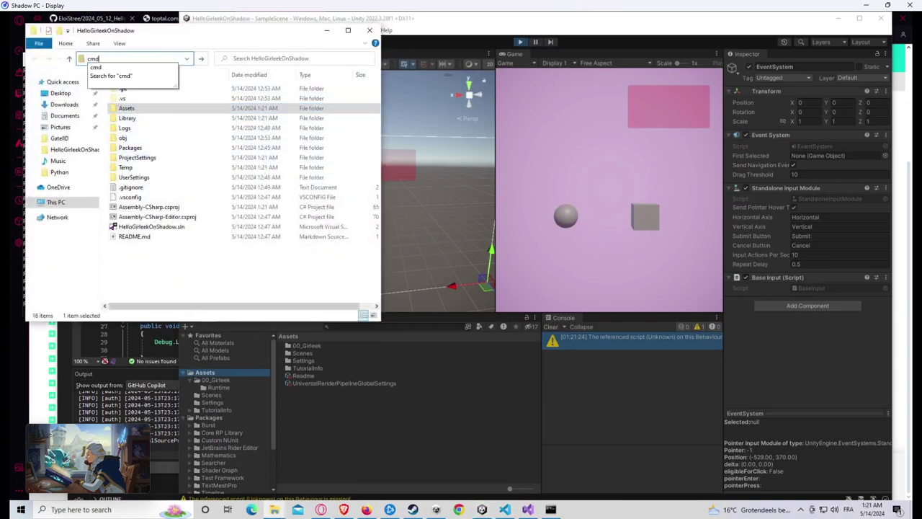
key("Return")
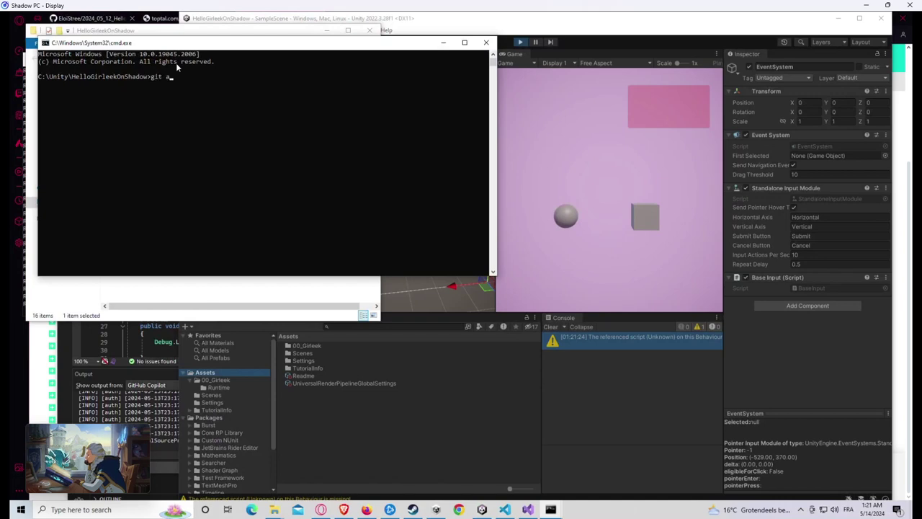
Check git status, stage all files, and commit with message "Add file that allows to push int on udp".
type("git status")
key("Return")
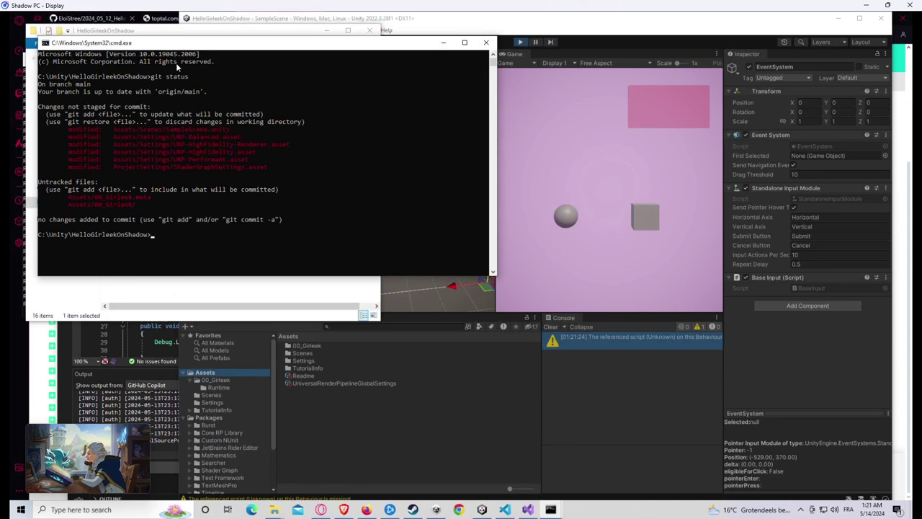
type("git ")
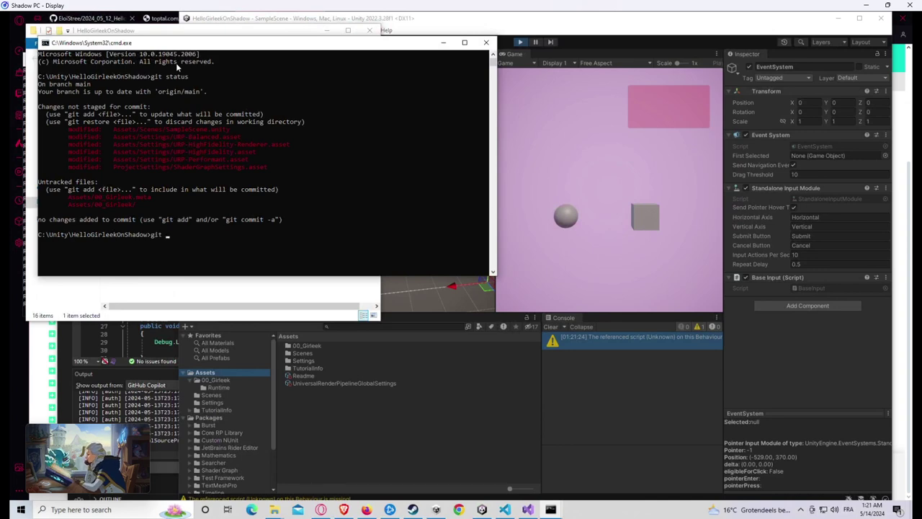
type("add .")
key("Return")
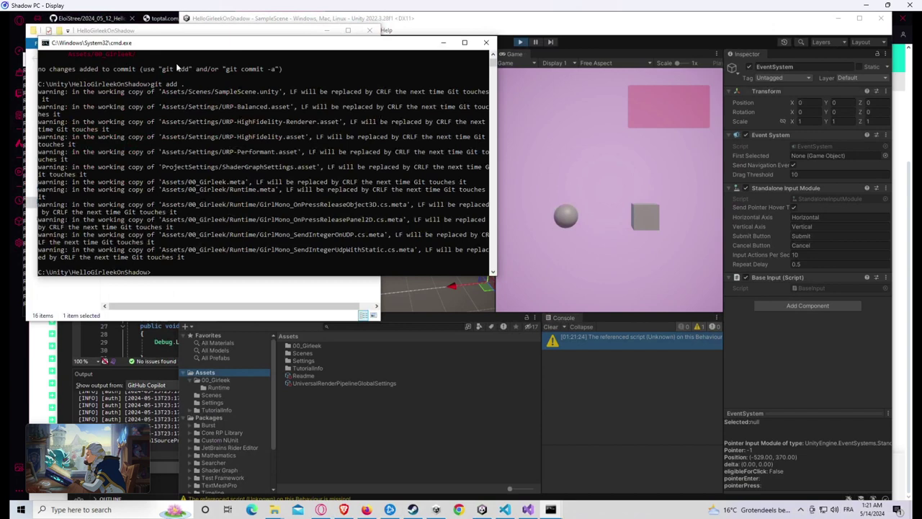
type("git commit )")
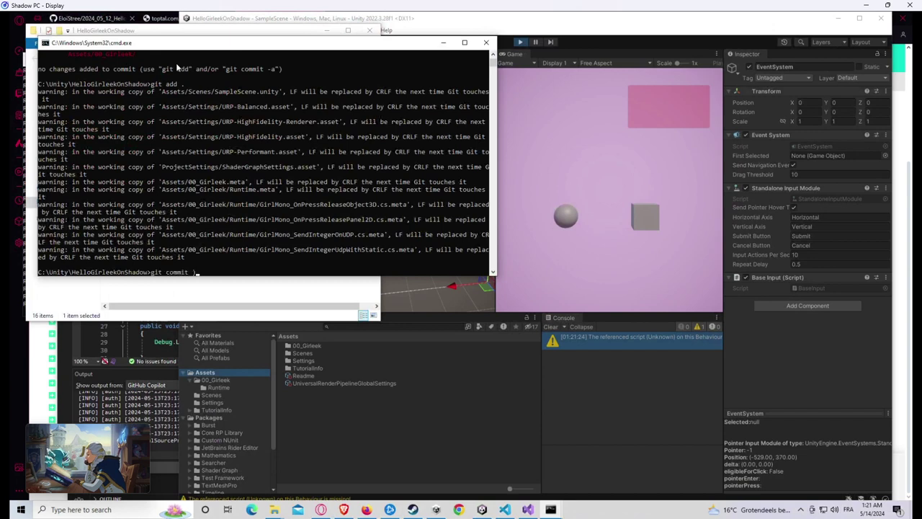
type("m \"")
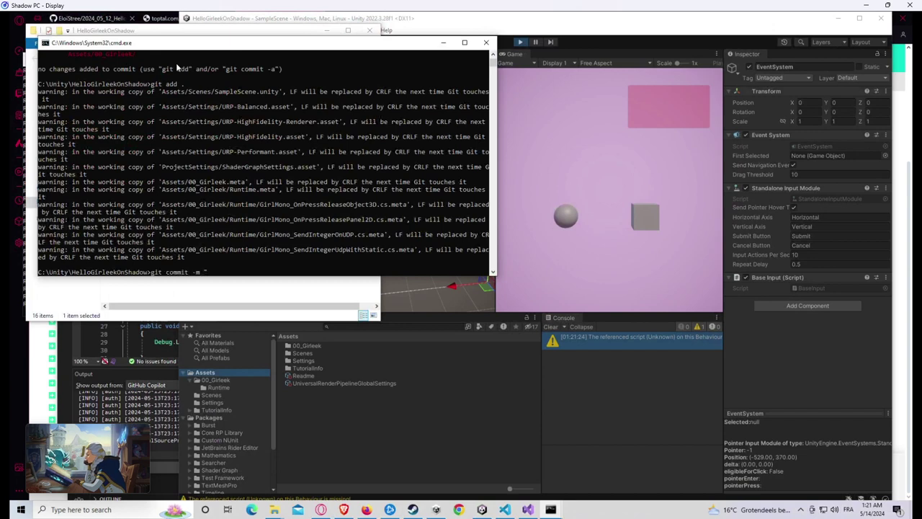
type("Sav")
key("BackSpace")
key("BackSpace")
key("BackSpace")
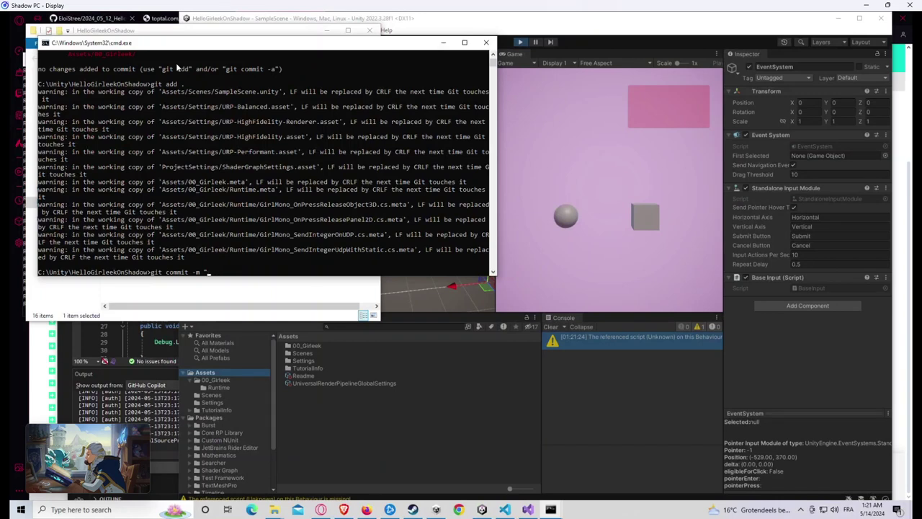
type("Add file that")
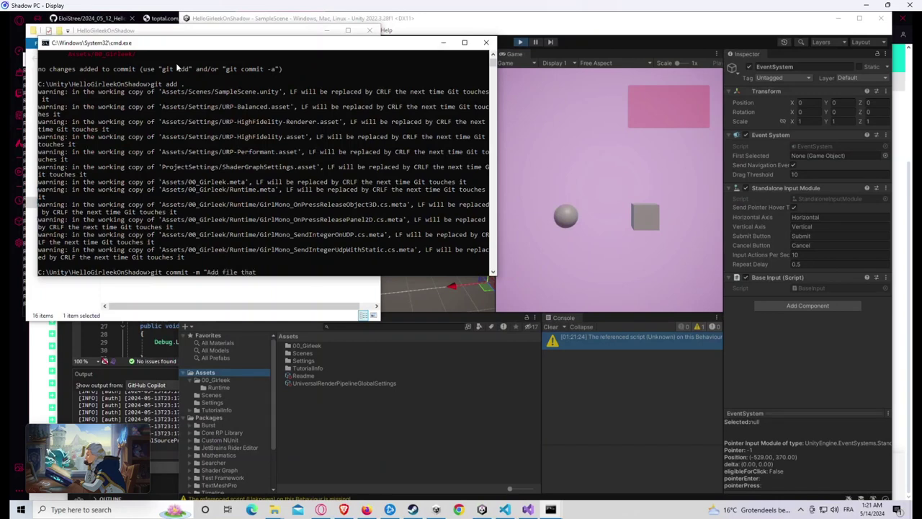
type(" allows to push")
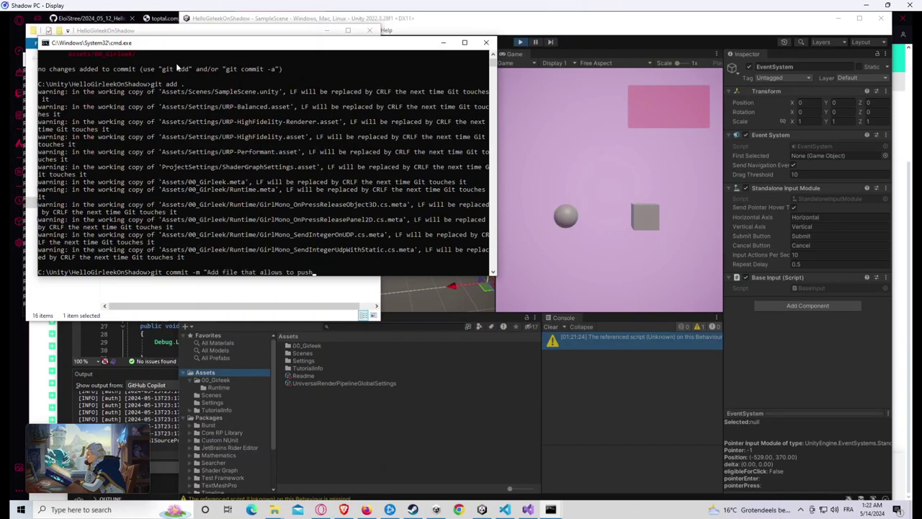
type(" inte")
key("BackSpace")
key("BackSpace")
type("on udp\"")
key("Return")
Run git pull and git push to send the commit to GitHub's main branch.
type("g")
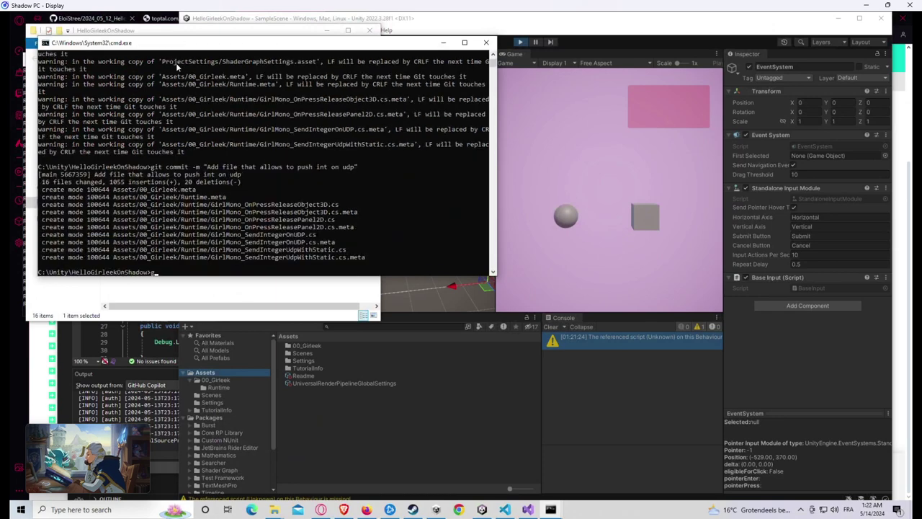
type("it pulll")
key("Return")
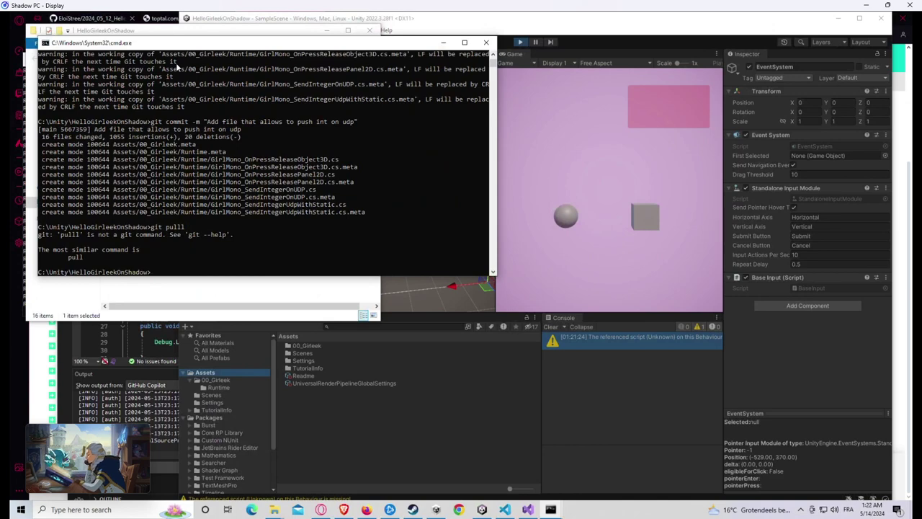
type("git pull")
key("Return")
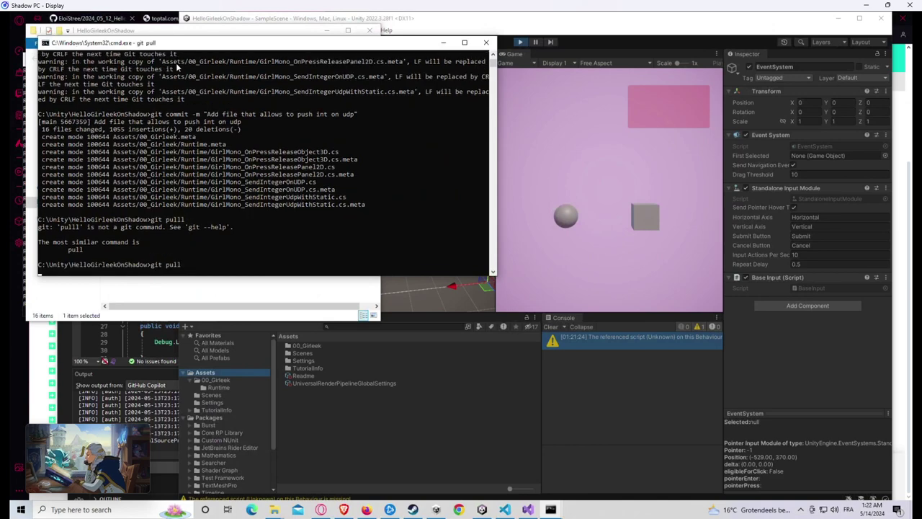
type("git push")
key("Return")
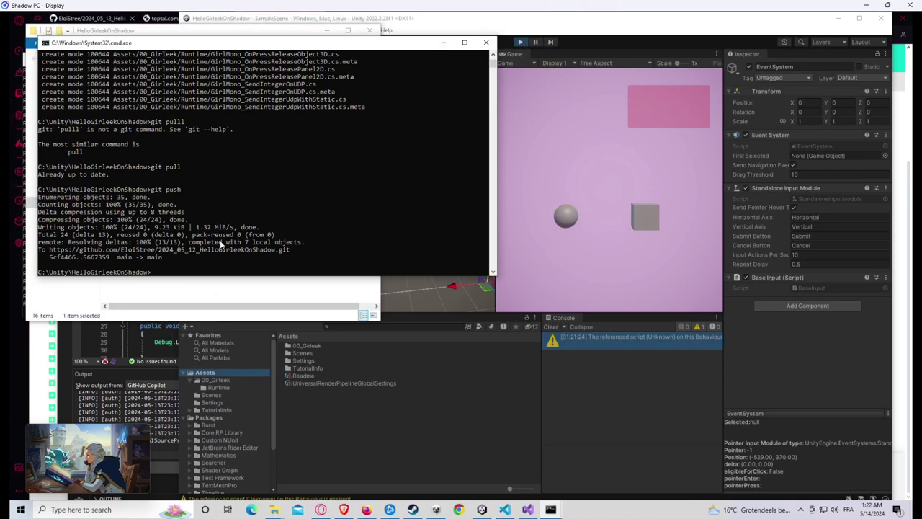
key("alt+Tab")
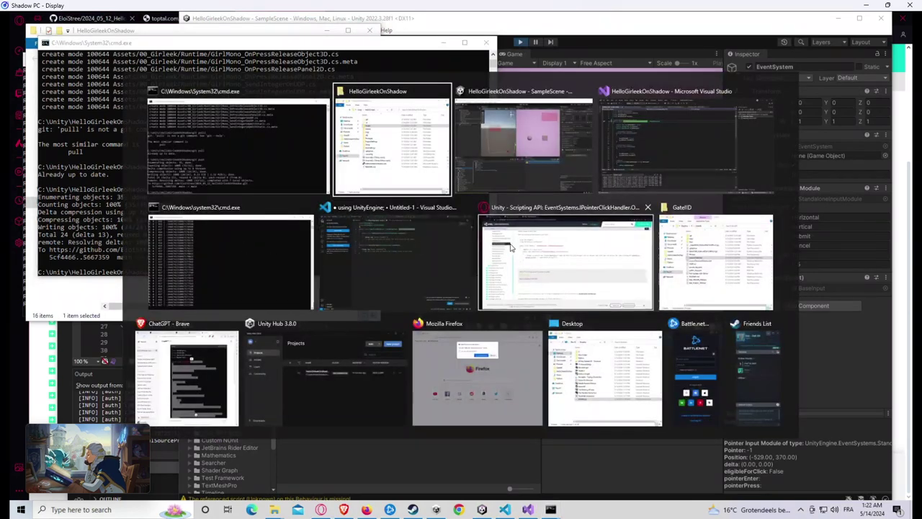
Reload the GitHub repository and browse Assets/00_Girleek/Runtime to verify the pushed scripts.
left_click(510, 247)
left_click(90, 18)
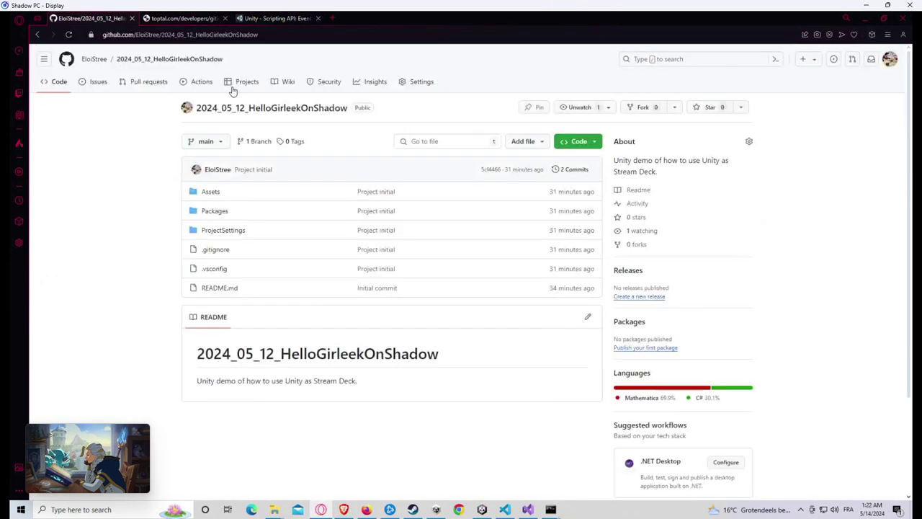
left_click(359, 35)
key("Return")
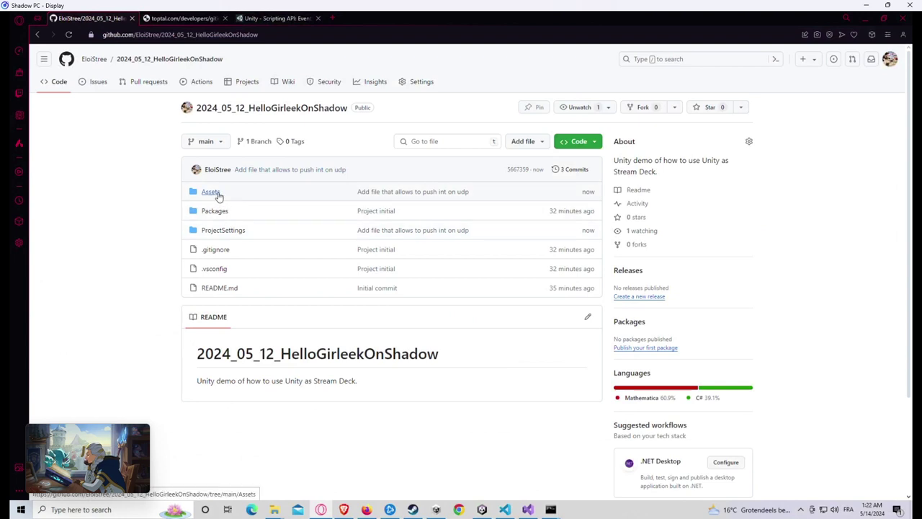
left_click(217, 193)
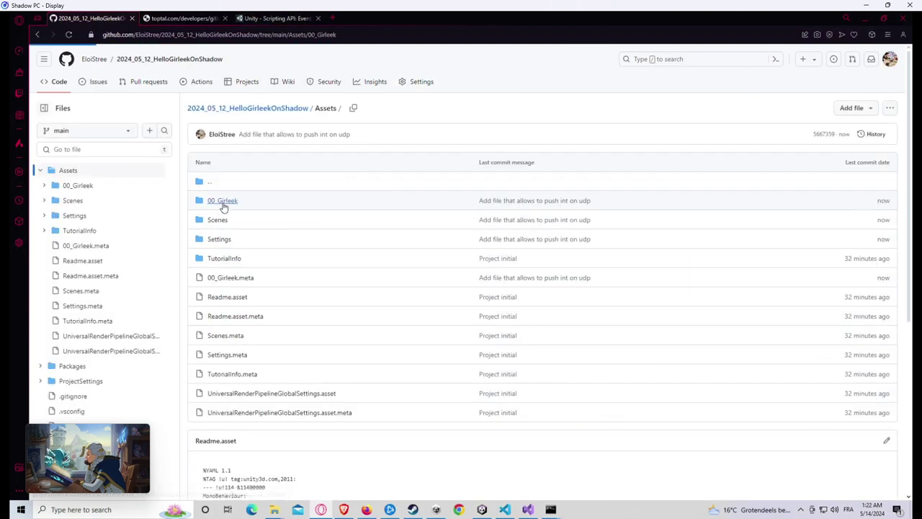
left_click(223, 204)
left_click(226, 205)
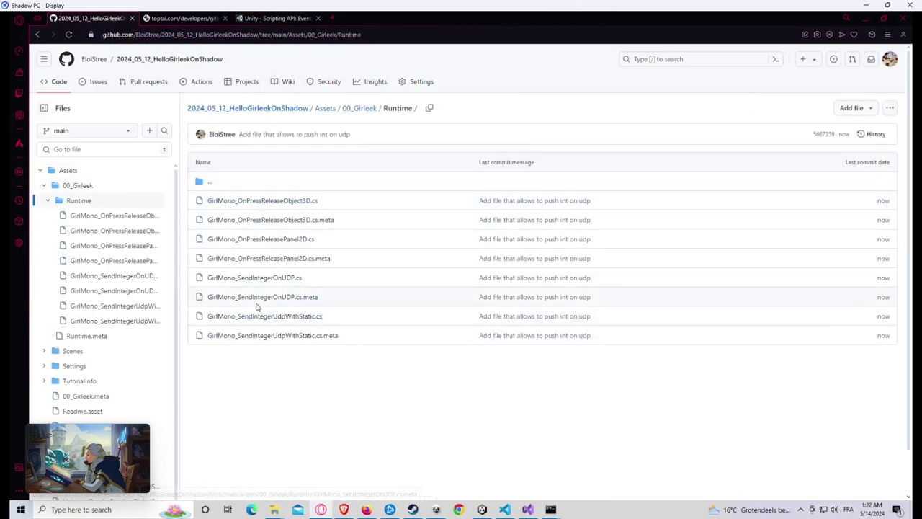
left_click(37, 35)
left_click(38, 34)
left_click(38, 35)
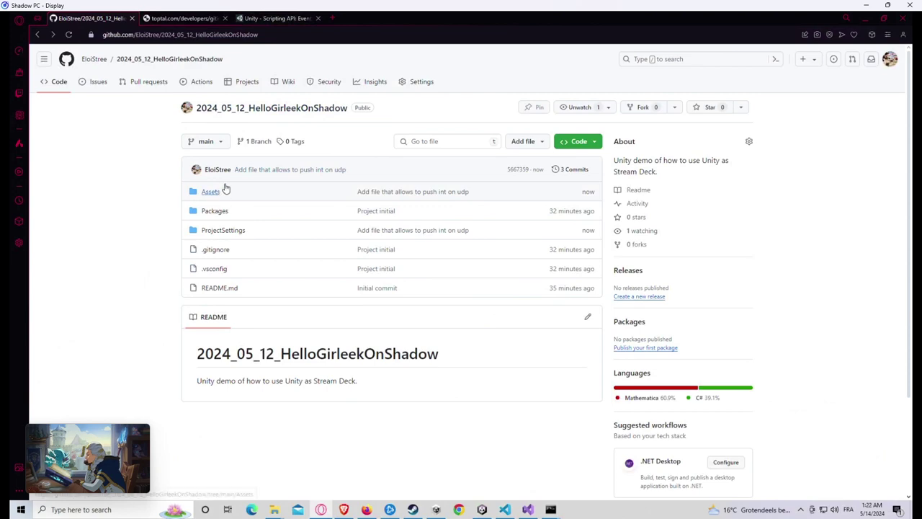
Search Google for "stream deck" in a new browser tab.
left_click(333, 19)
type("stea")
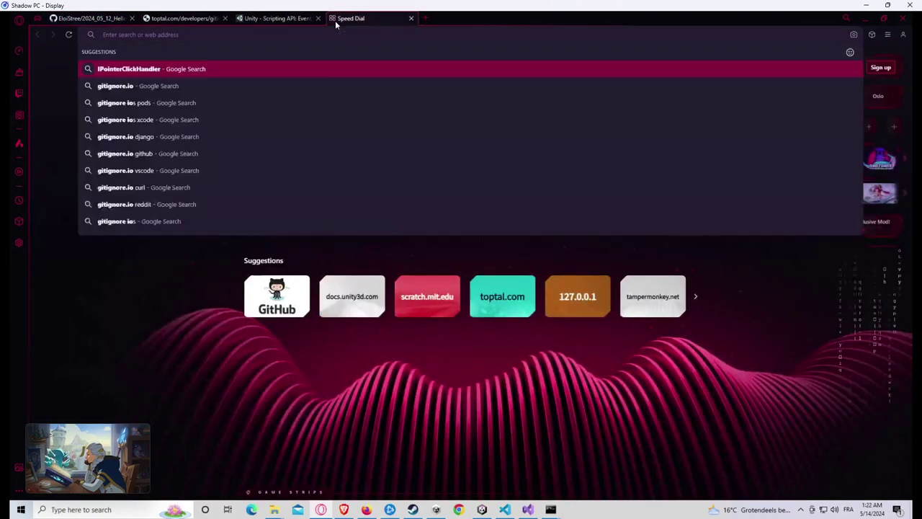
key("BackSpace")
key("BackSpace")
type("ream ")
type("deck")
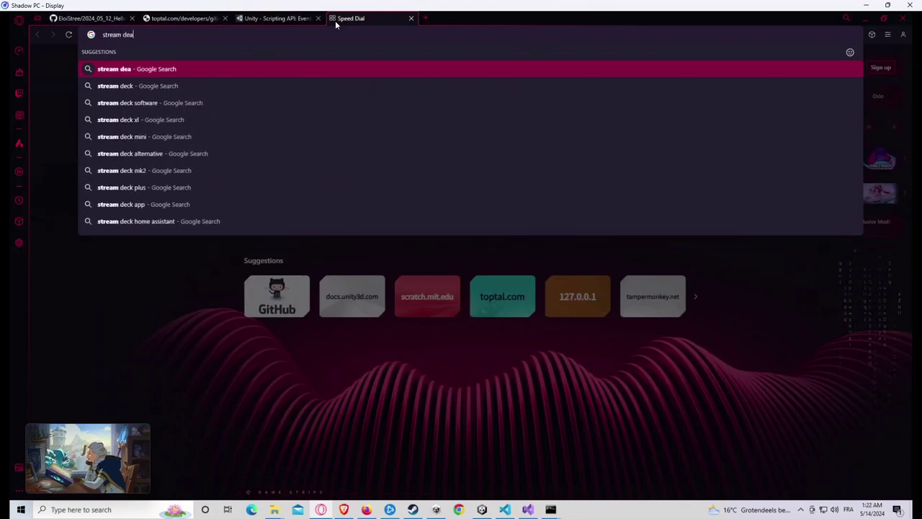
key("Return")
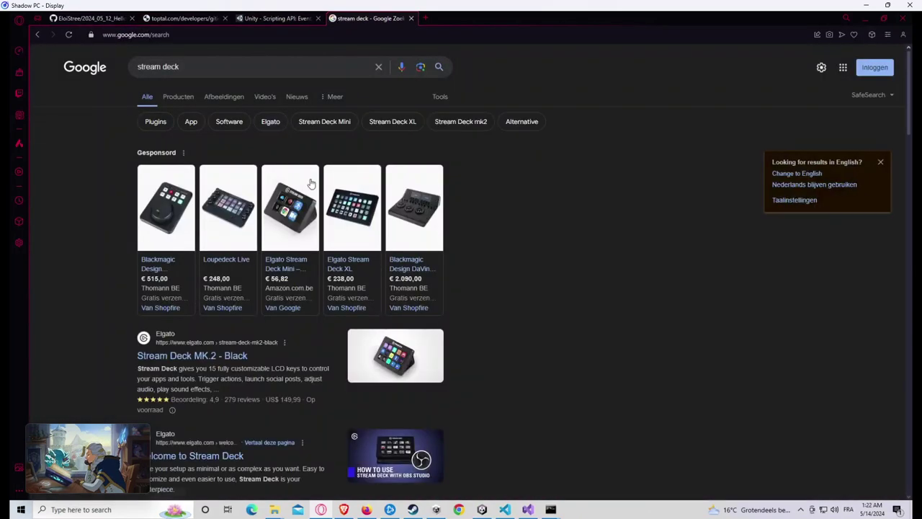
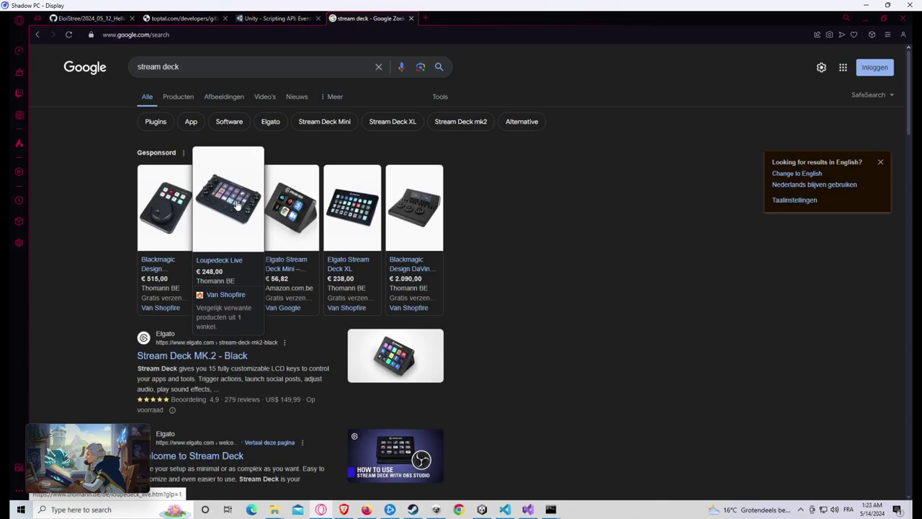
Dismiss the language popup, close the Stream Deck, GitHub, gitignore and Unity reference tabs, then Opera GX.
left_click(879, 163)
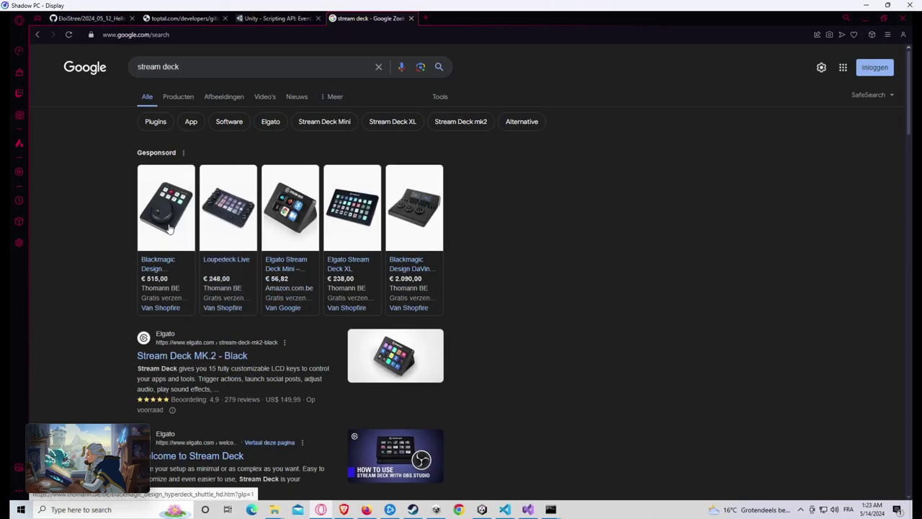
left_click(412, 18)
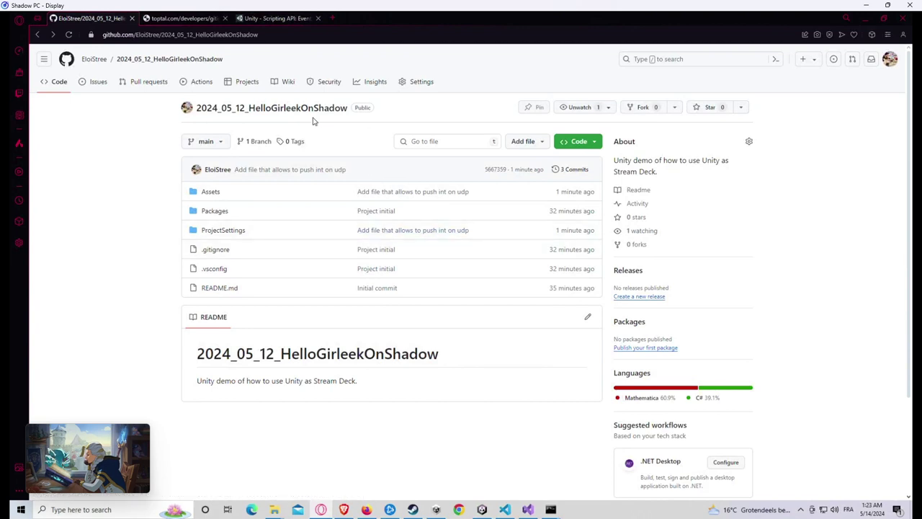
left_click(132, 18)
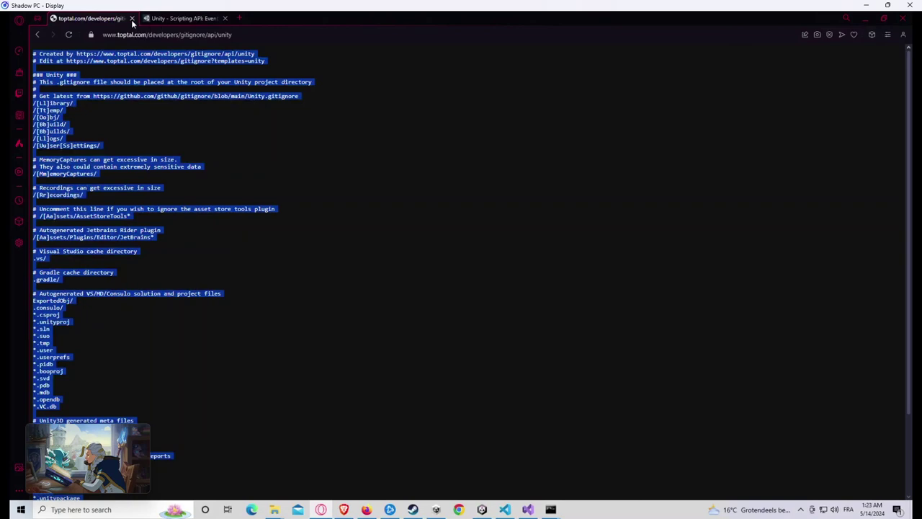
left_click(131, 18)
left_click(132, 18)
type("github")
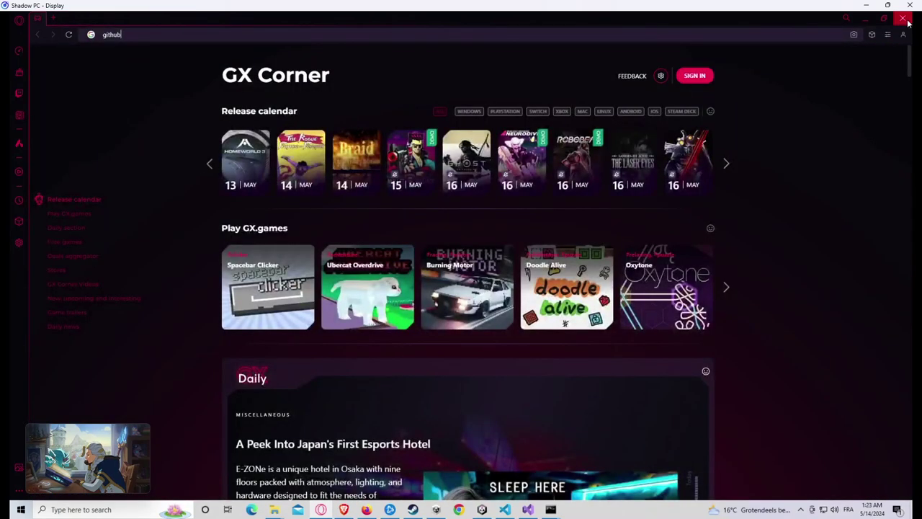
left_click(904, 19)
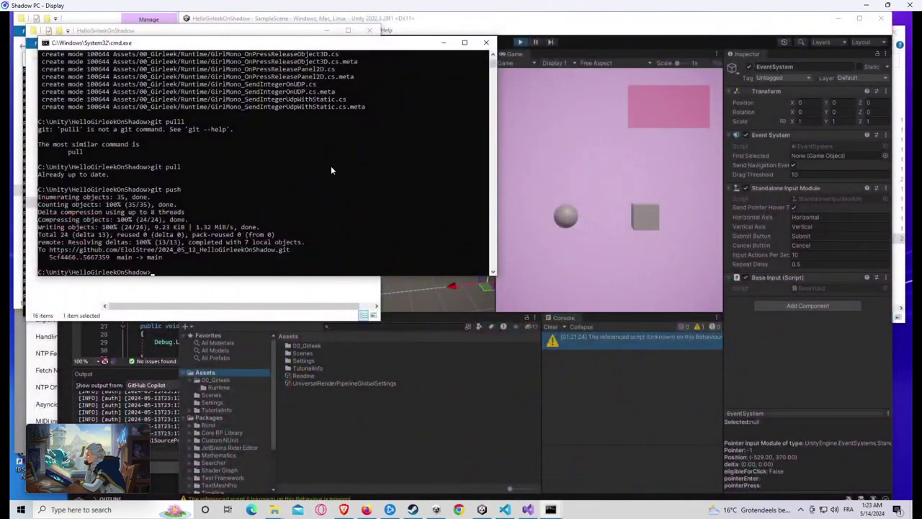
Close the command prompt and clear the warning from Unity's Console.
left_click(486, 43)
left_click(467, 81)
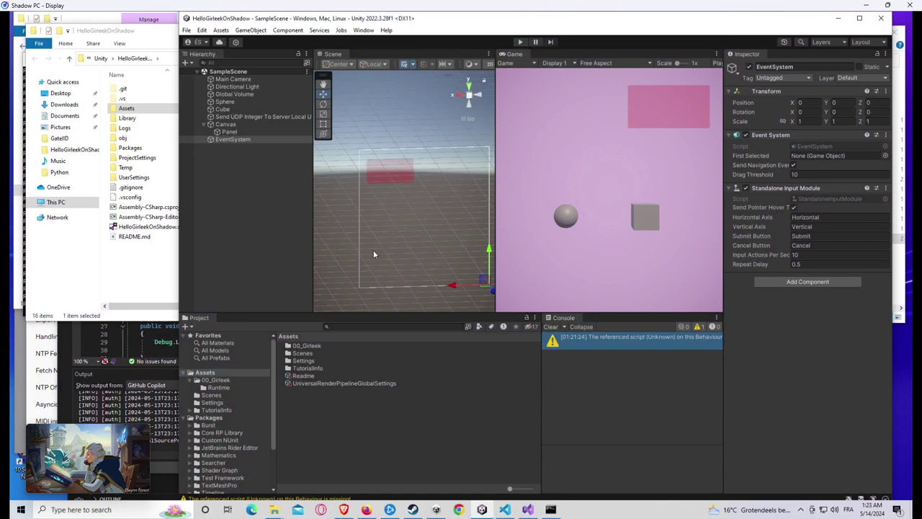
left_click(551, 327)
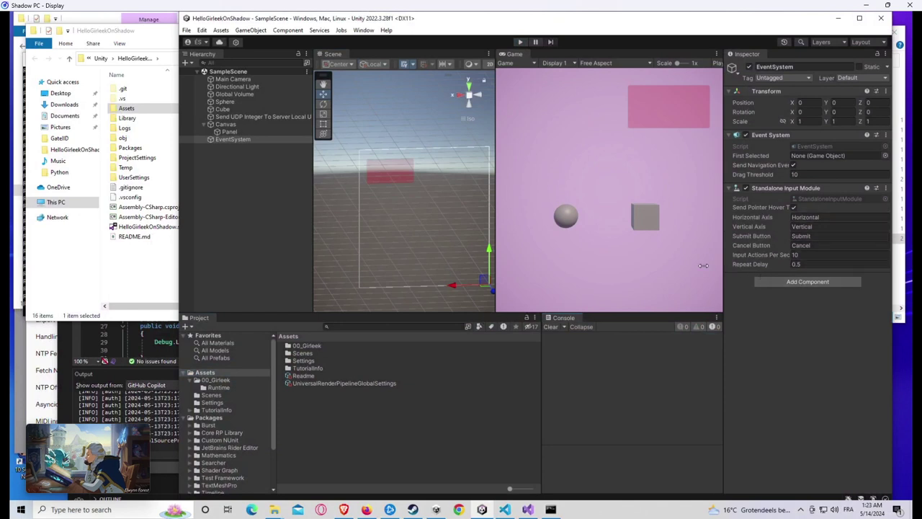
Inspect the UDP integer sender and another scene object, then open File > Build Settings.
left_click(260, 117)
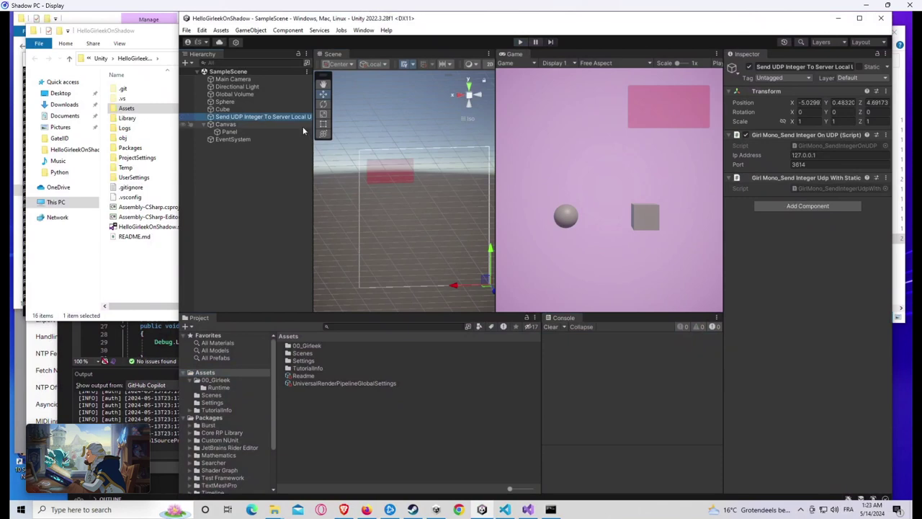
left_click(260, 102)
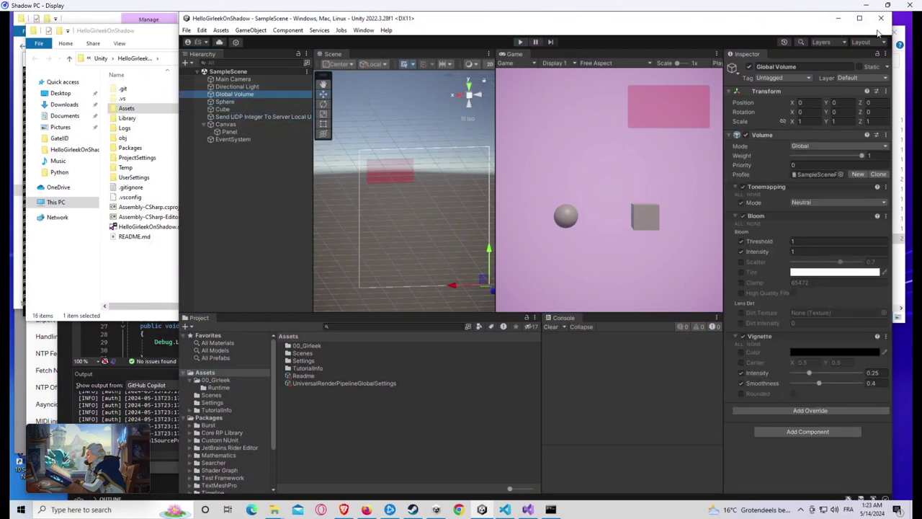
left_click(188, 30)
left_click(214, 143)
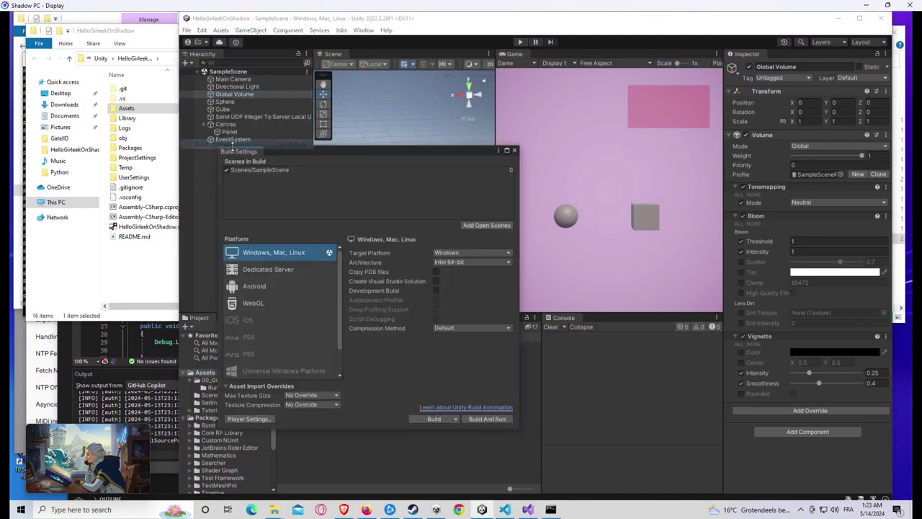
Switch the build platform to Android, close Build Settings, and quit the Unity editor.
left_click(287, 290)
left_click(432, 421)
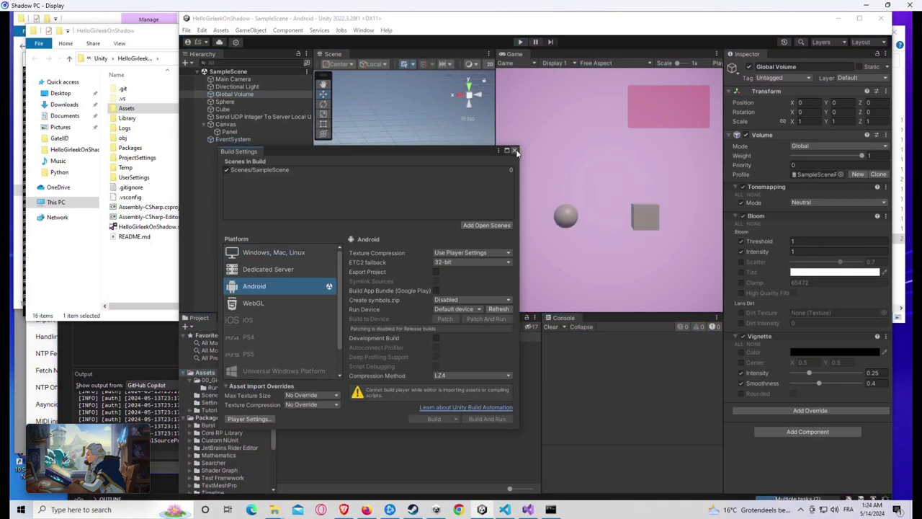
left_click(514, 151)
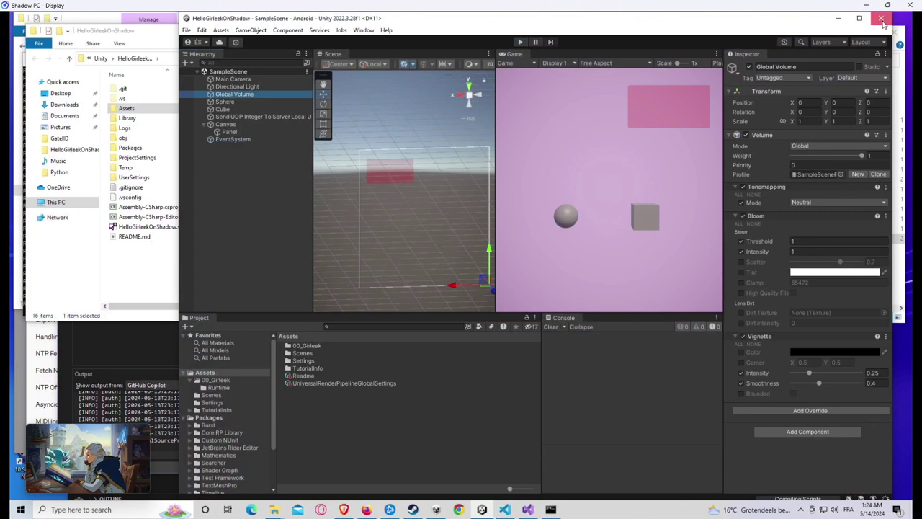
left_click(883, 24)
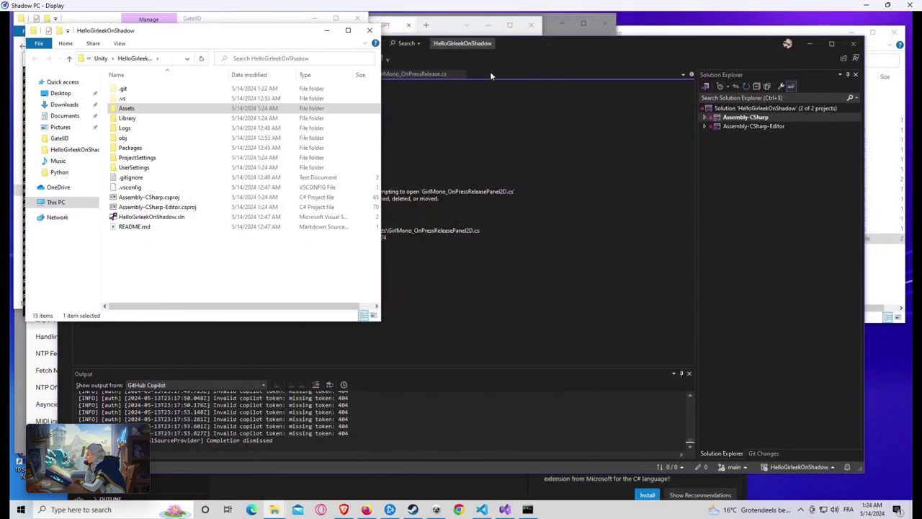
Close Visual Studio and VS Code.
left_click(375, 35)
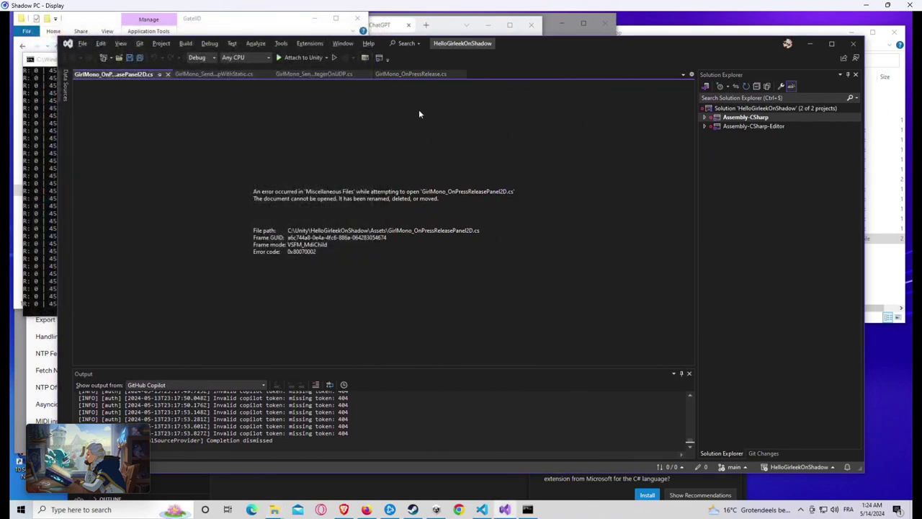
left_click(854, 43)
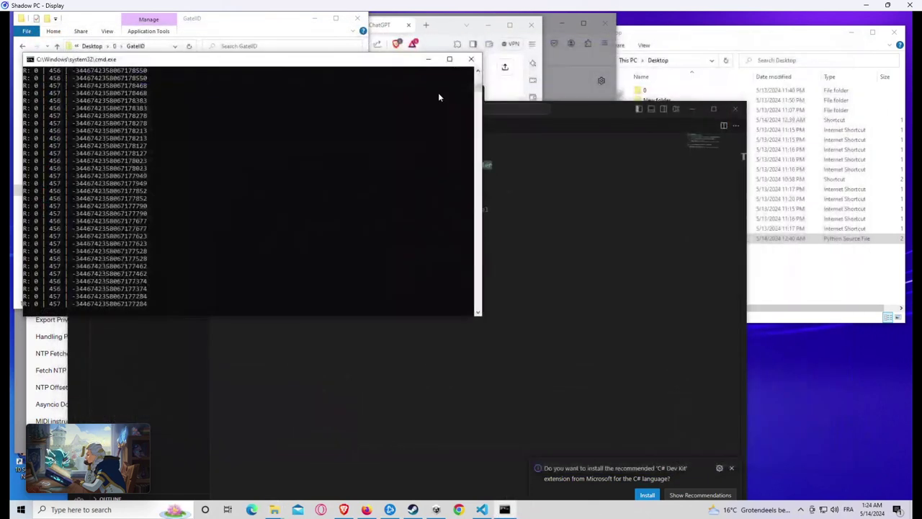
left_click(531, 134)
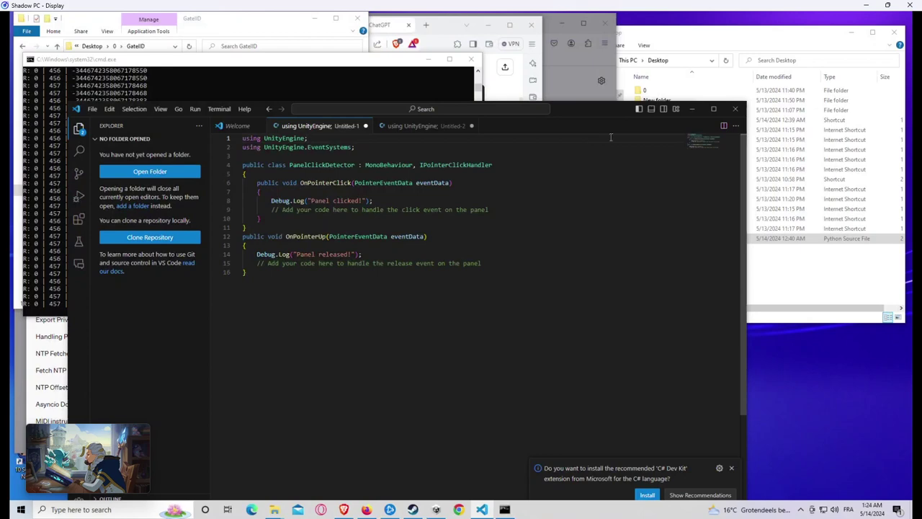
left_click(738, 110)
Close the ChatGPT, GitHub, RSA script, Scratch and Installed Userscripts tabs, then the browser.
left_click(503, 272)
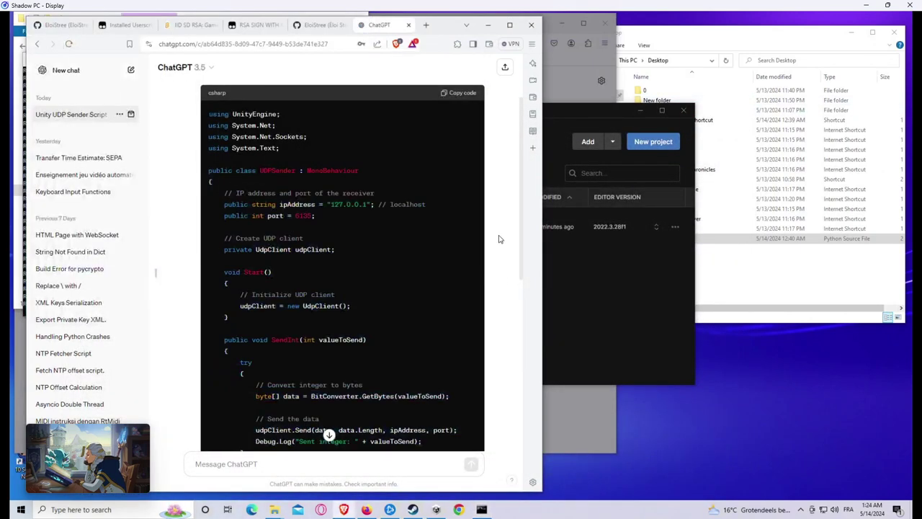
left_click(409, 25)
left_click(408, 25)
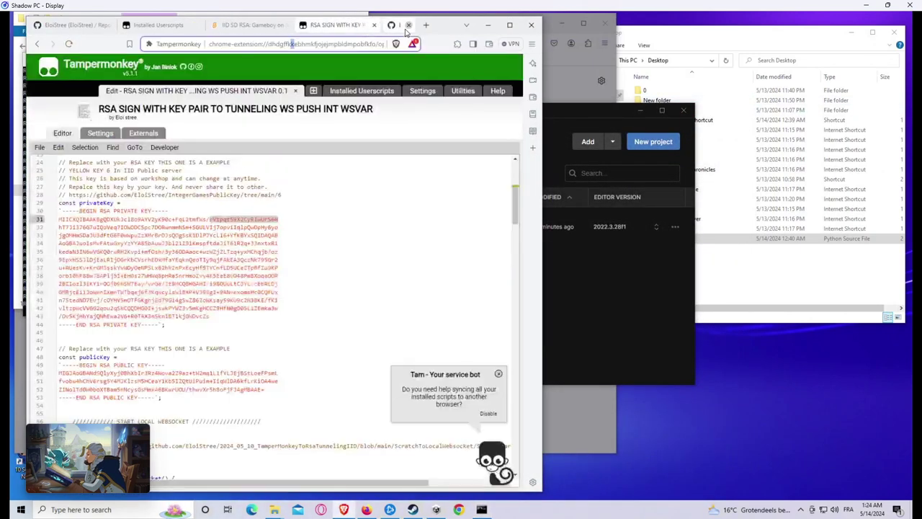
left_click(409, 25)
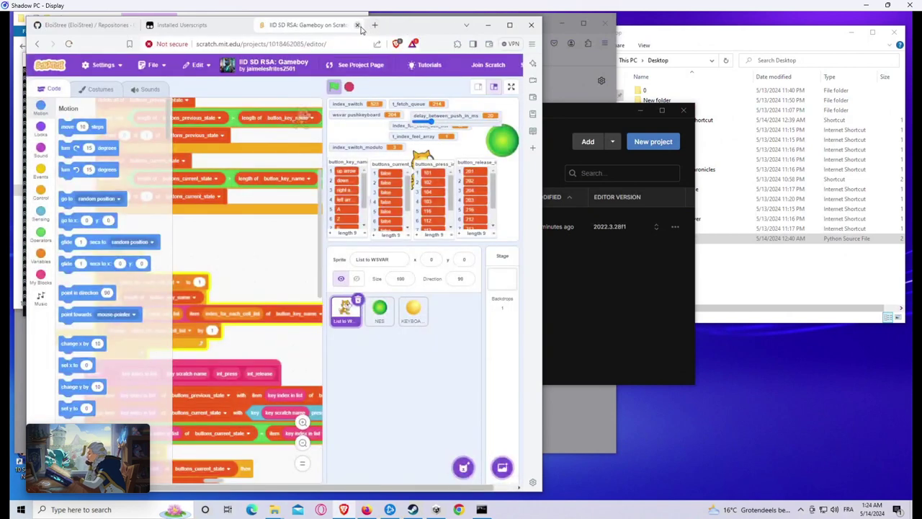
left_click(358, 25)
left_click(245, 26)
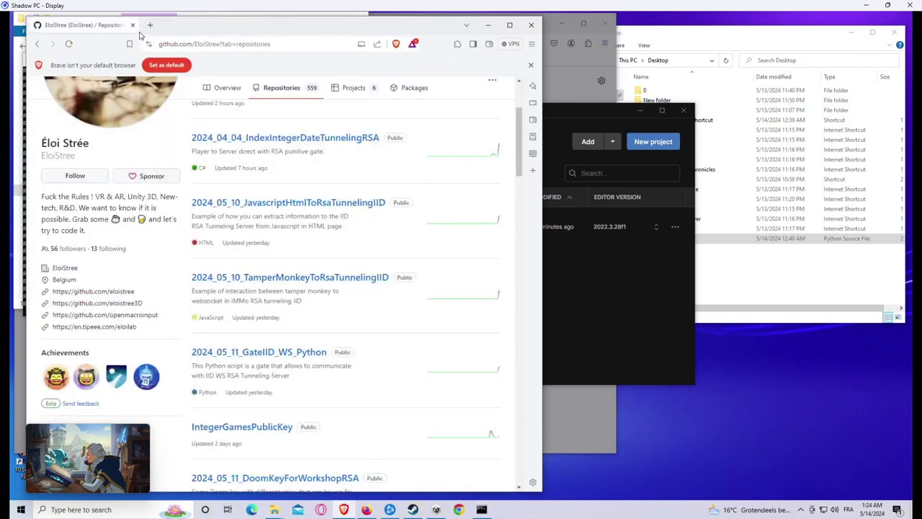
left_click(136, 25)
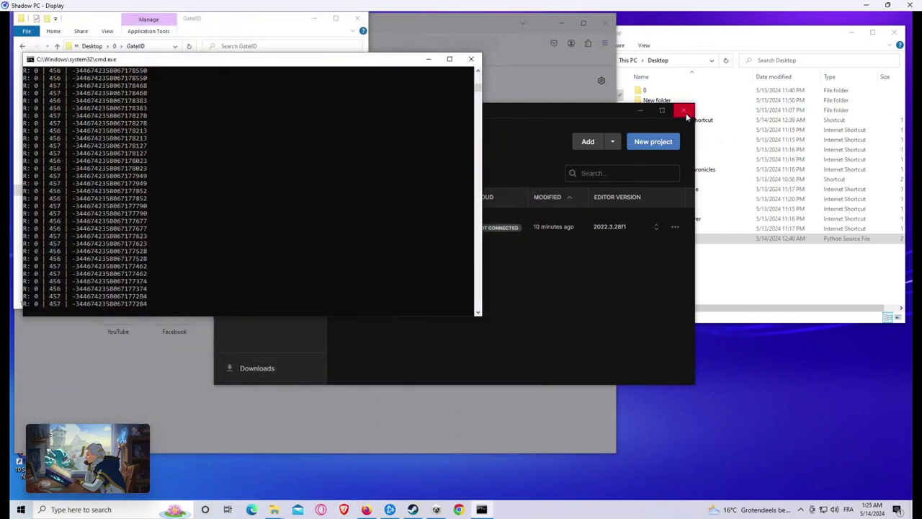
Close Unity Hub and the GateID folder, then decline Firefox's default-browser prompt and close Firefox.
left_click(612, 106)
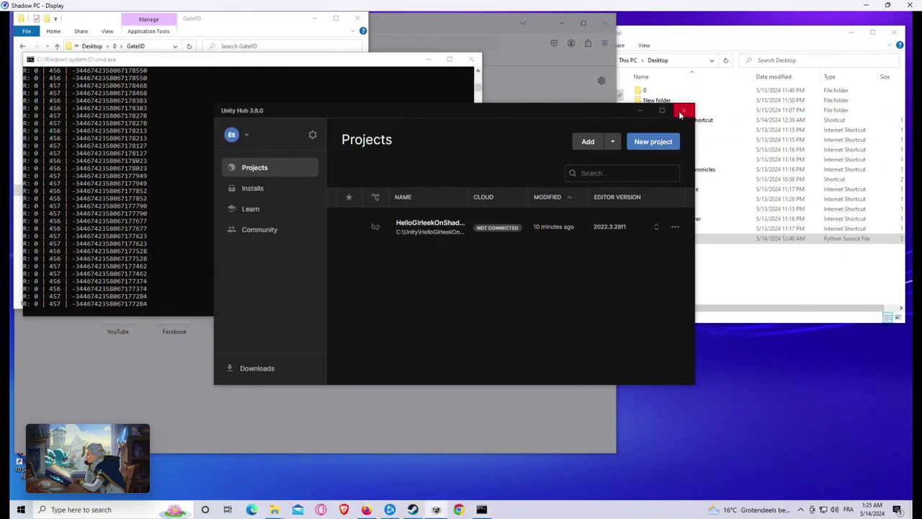
left_click(684, 110)
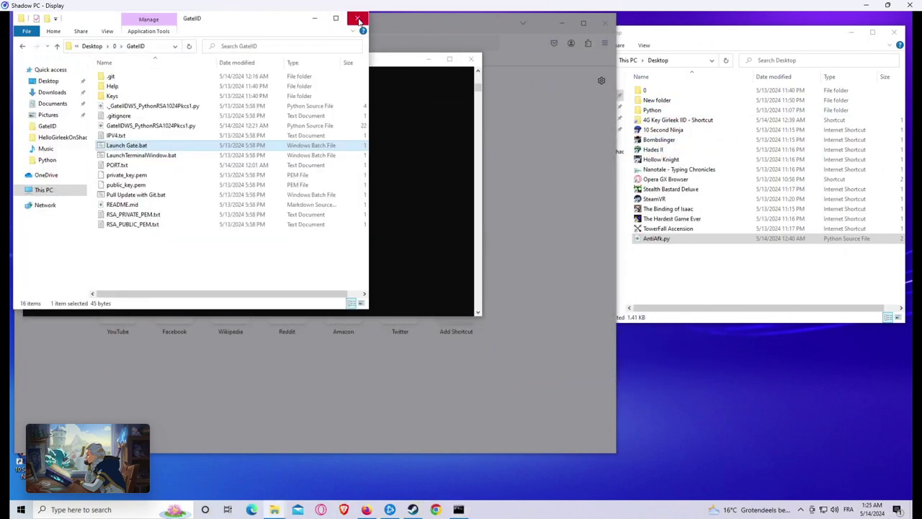
left_click(358, 18)
left_click(593, 26)
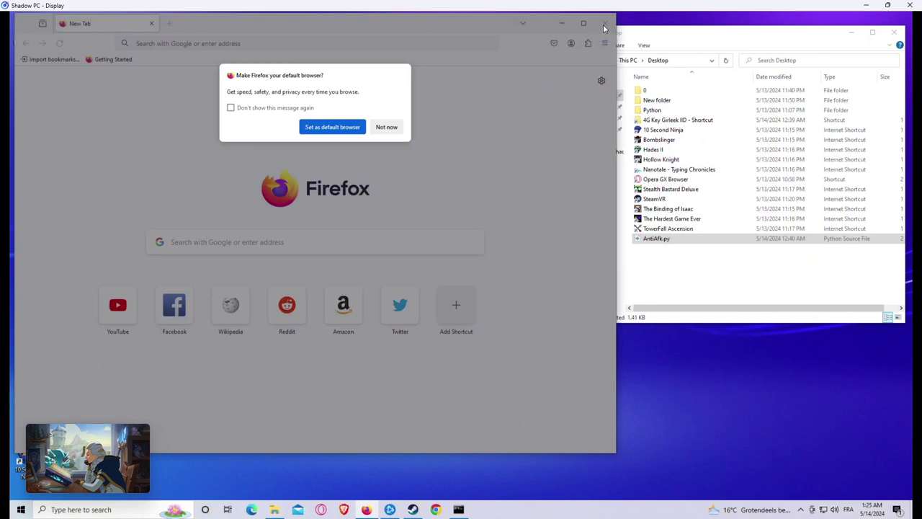
left_click(387, 127)
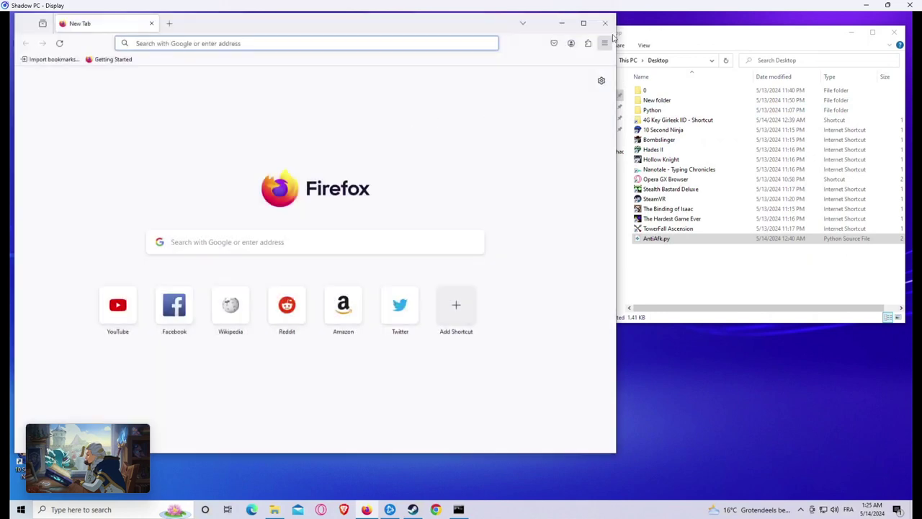
left_click(605, 23)
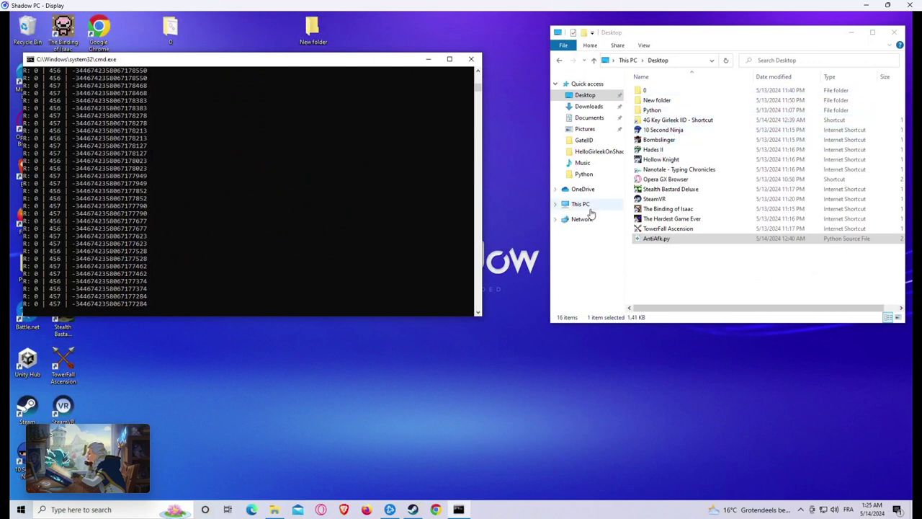
Browse C:\IID WS RSA SERVER\ClientsSample\Python\Multiboxing and open IntegerToMultiboxingTournament.py in VS Code.
left_click(581, 206)
double_click(679, 220)
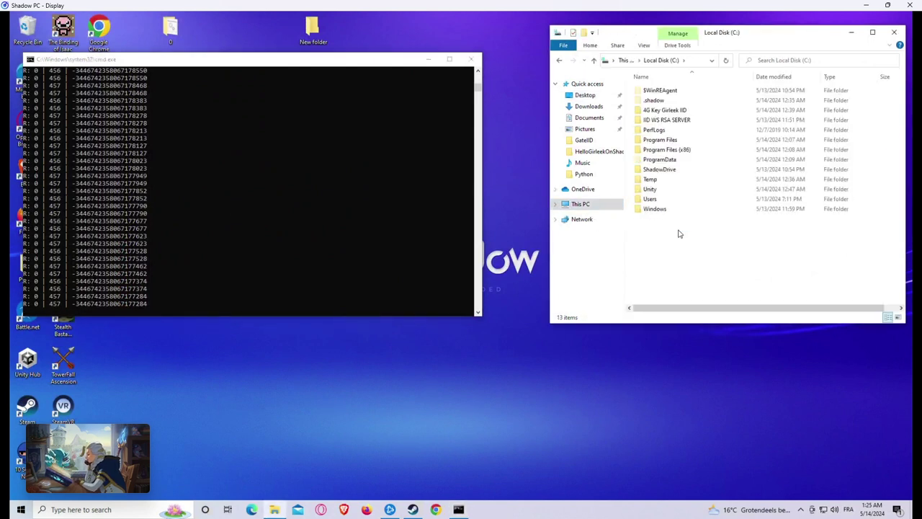
double_click(677, 120)
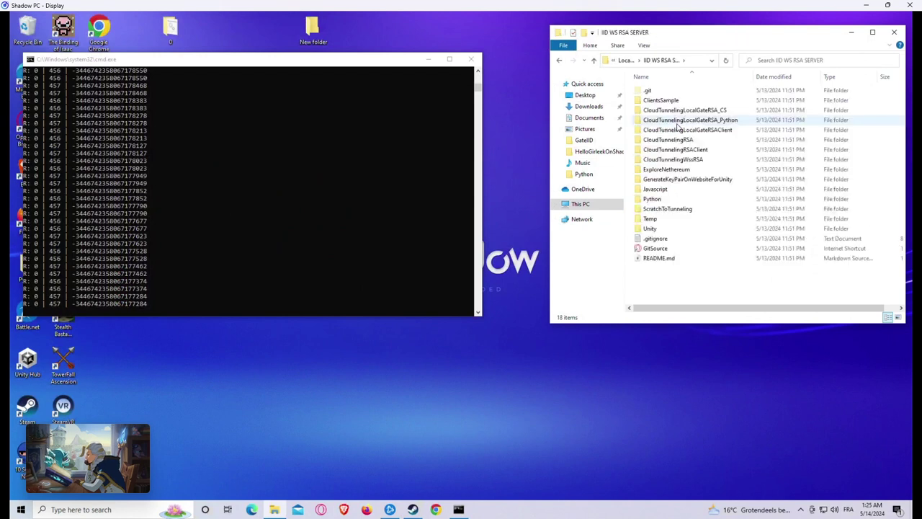
double_click(680, 101)
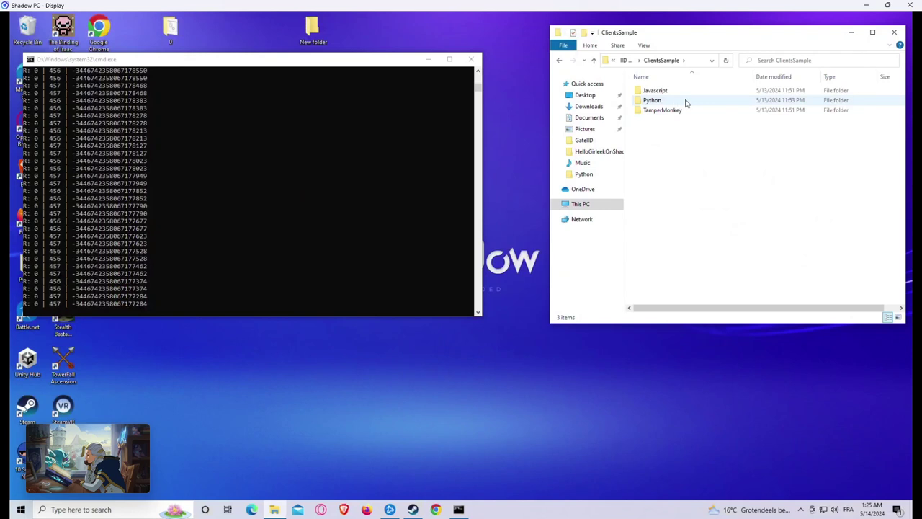
double_click(669, 102)
double_click(681, 100)
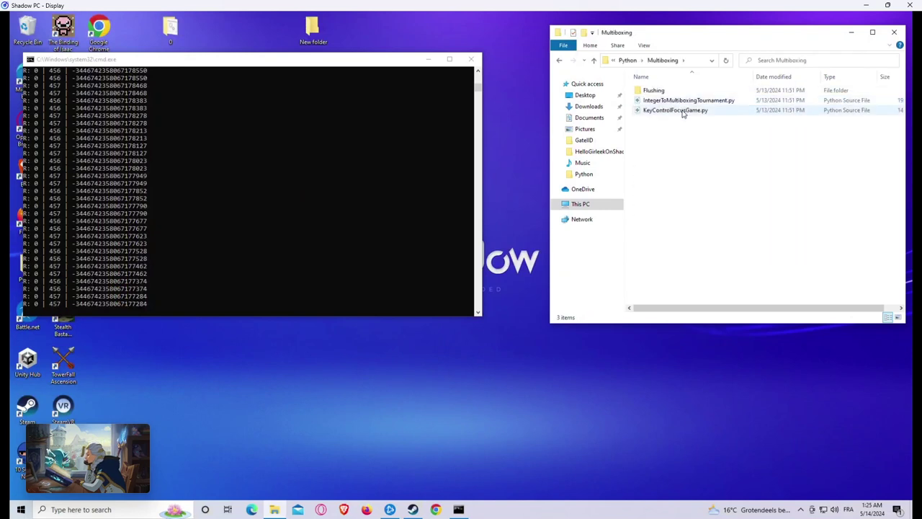
left_click(690, 106)
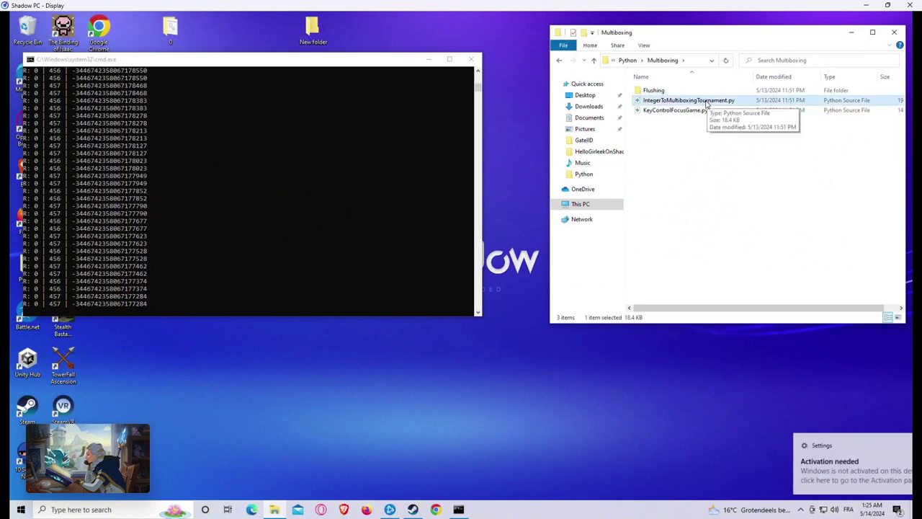
double_click(707, 104)
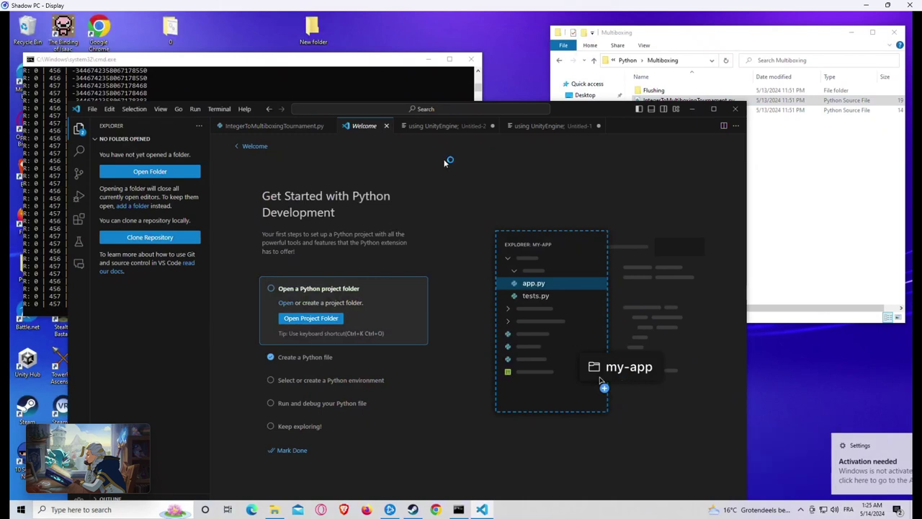
Close the Welcome page and duplicate the player index 6 mapping as line 23.
left_click(387, 126)
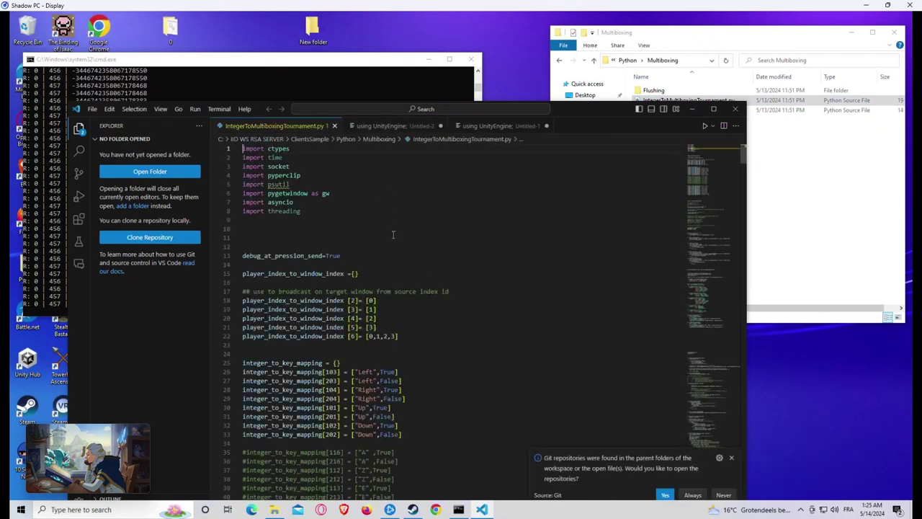
scroll(403, 254, "down", 1)
left_click_drag(405, 315, 418, 305)
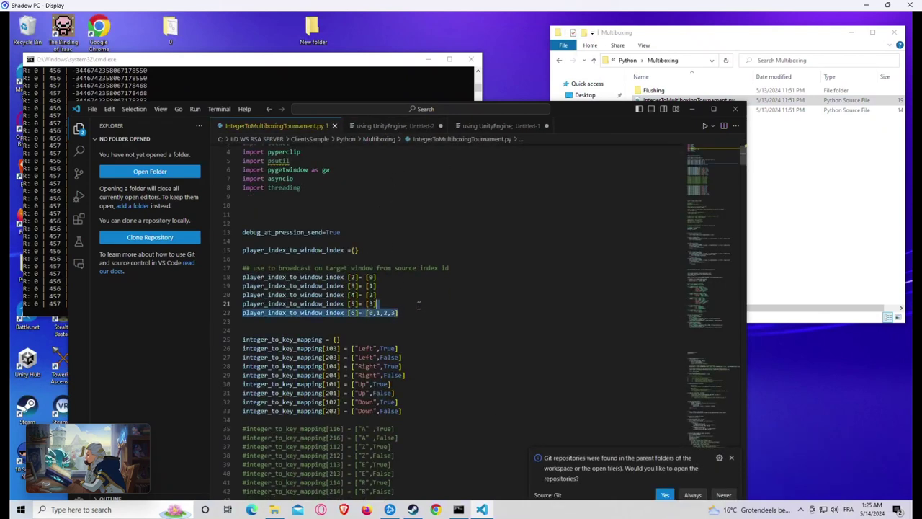
key("ctrl+c")
key("Right")
key("ctrl+v")
Change the new line's index to 0 and its window list to 0 through 11.
left_click(366, 321)
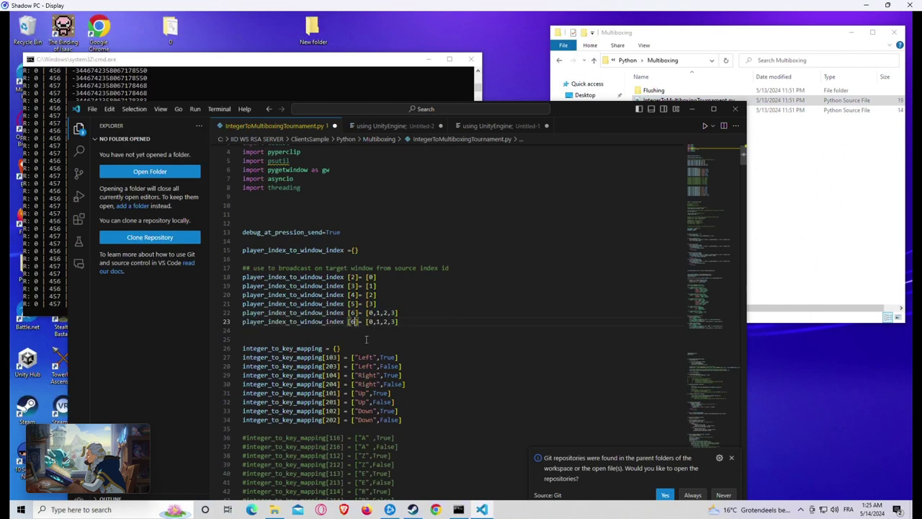
key("BackSpace")
type("0")
key("Right")
key("Right")
key("Right")
key("Right")
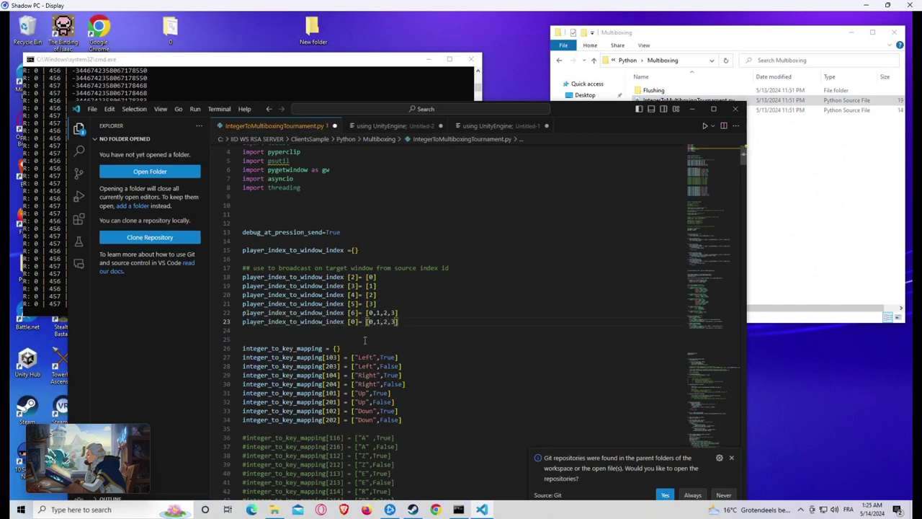
type(",4,5,6,7,")
type("8,9,")
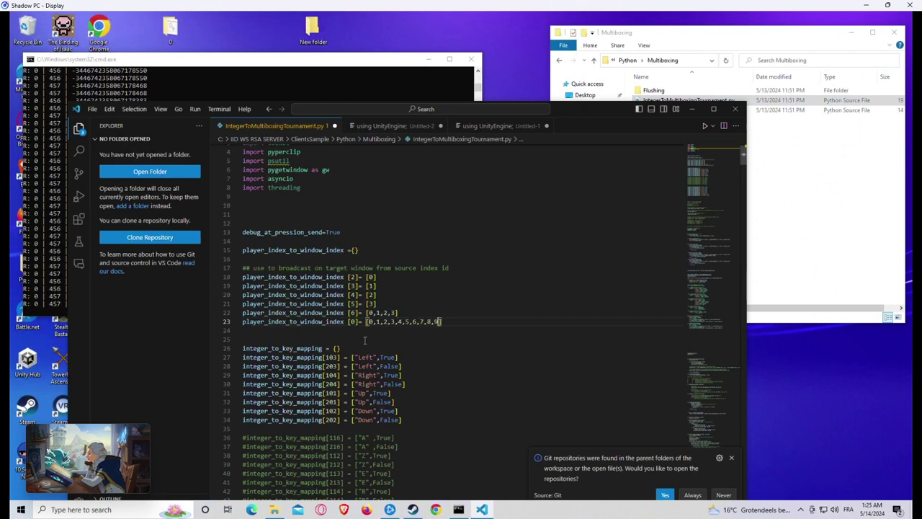
key("Tab")
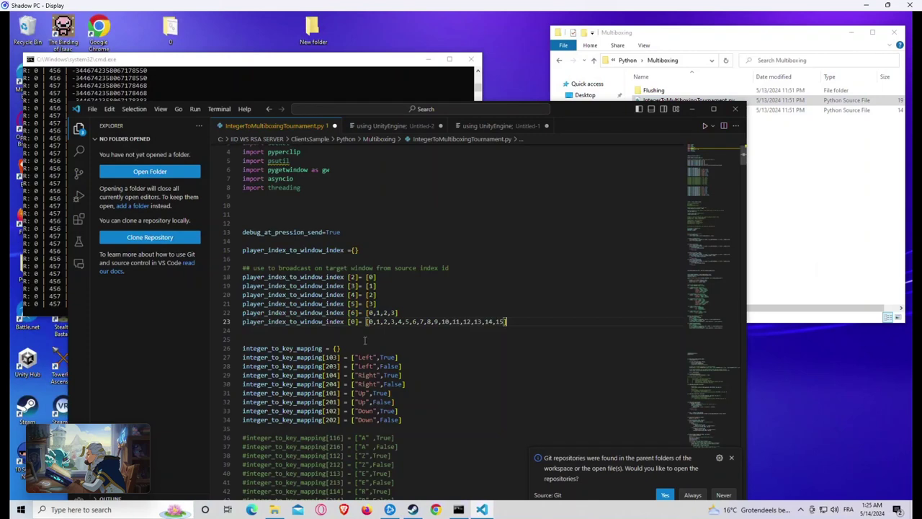
key("Down")
key("ctrl+shift+Left")
key("ctrl+shift+Left")
key("ctrl+shift+Left")
key("ctrl+shift+Left")
key("BackSpace")
key("BackSpace")
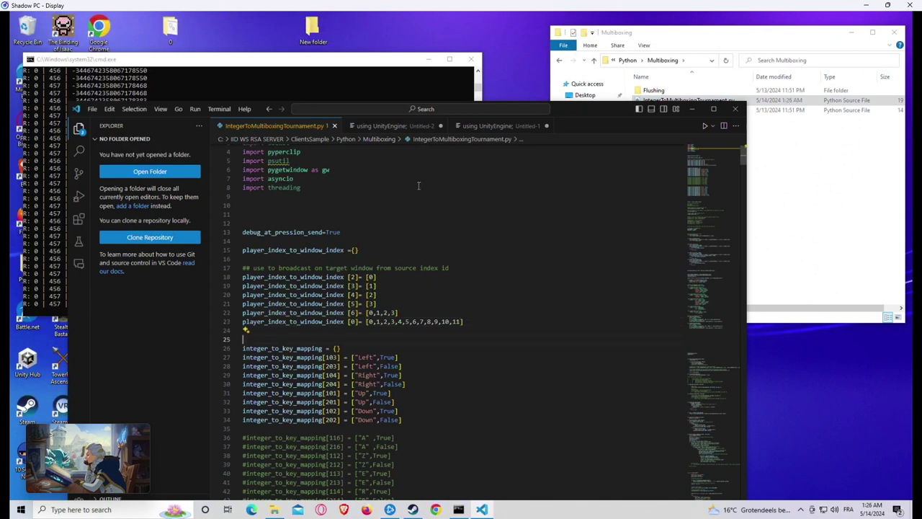
Scroll down through the rest of the relay script.
scroll(326, 198, "down", 8)
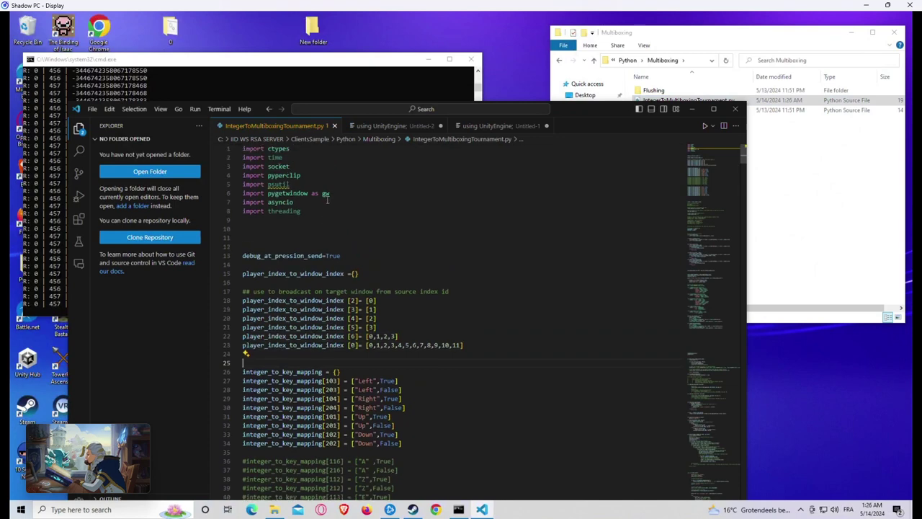
scroll(361, 266, "down", 20)
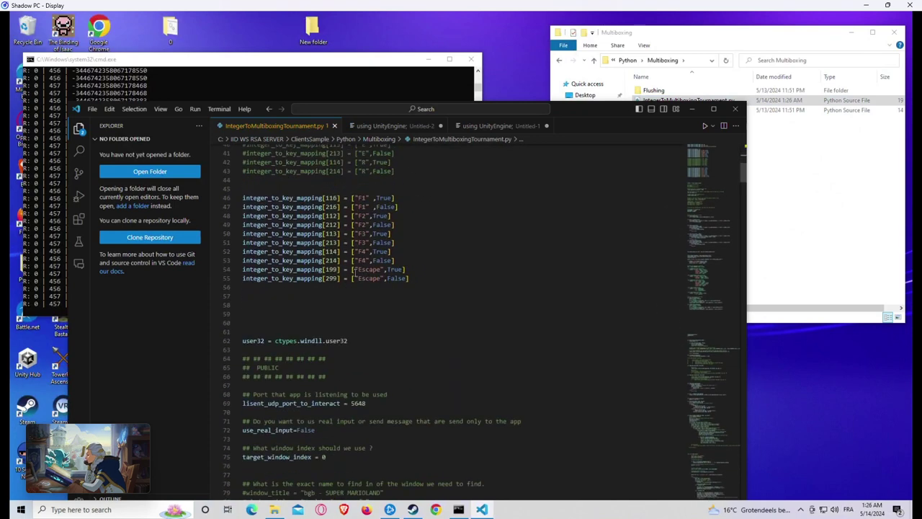
scroll(355, 277, "down", 20)
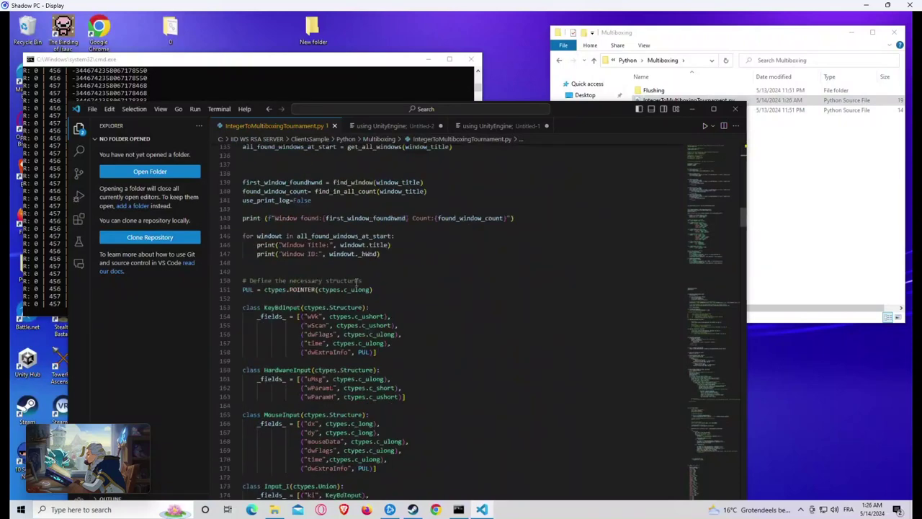
scroll(512, 282, "down", 15)
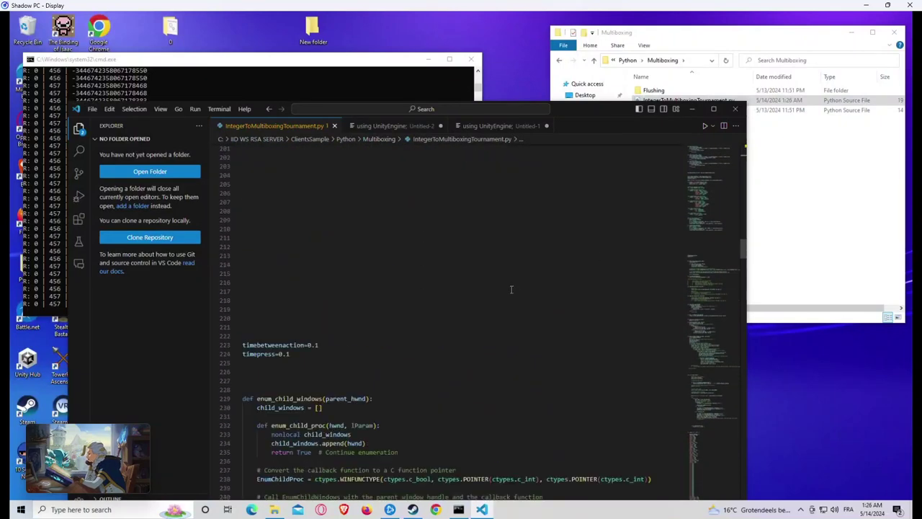
scroll(500, 285, "down", 20)
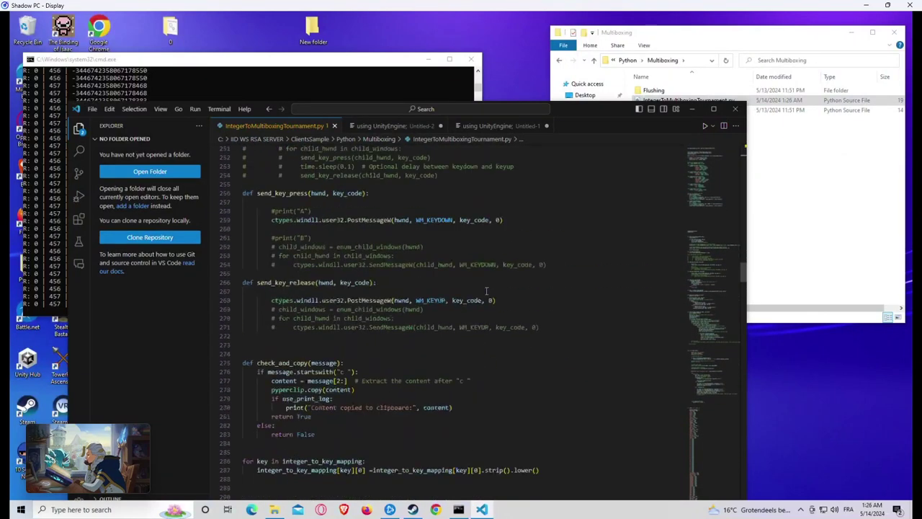
scroll(487, 293, "down", 5)
scroll(487, 293, "up", 3)
scroll(487, 293, "down", 19)
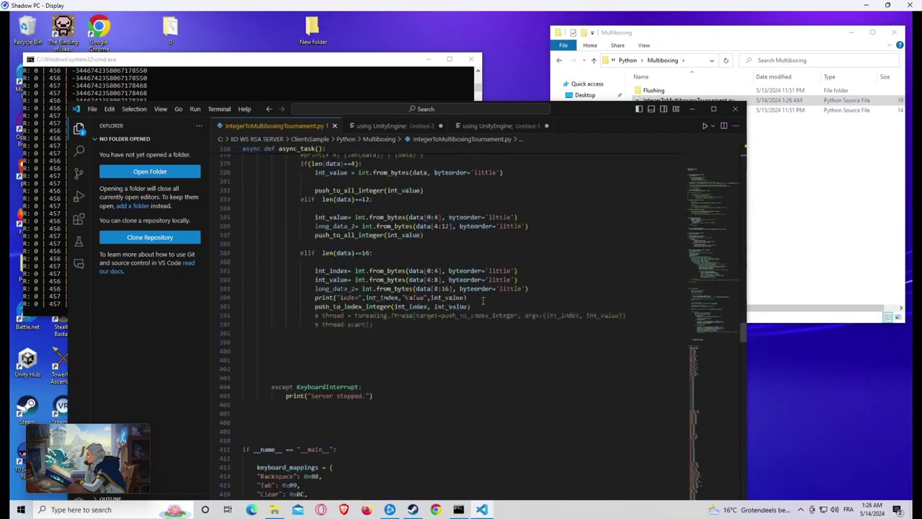
scroll(482, 300, "down", 3)
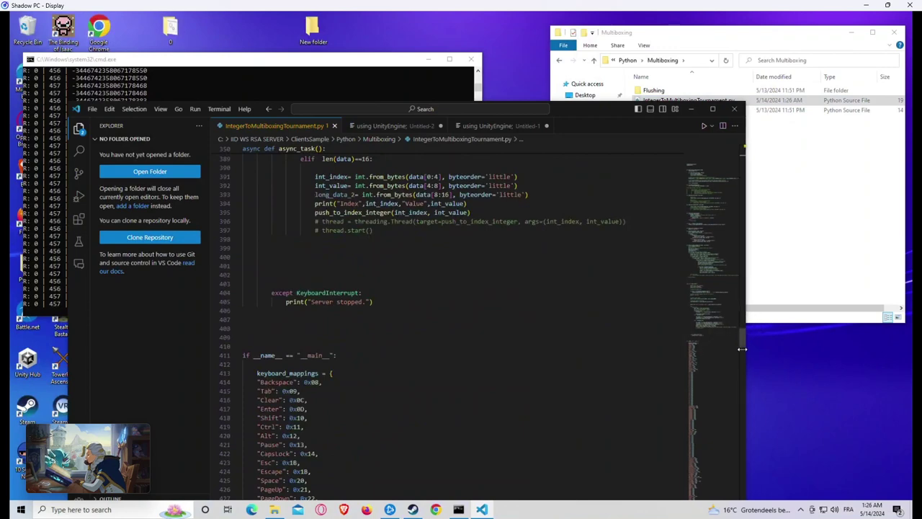
scroll(743, 344, "down", 8)
left_click_drag(741, 358, 770, 158)
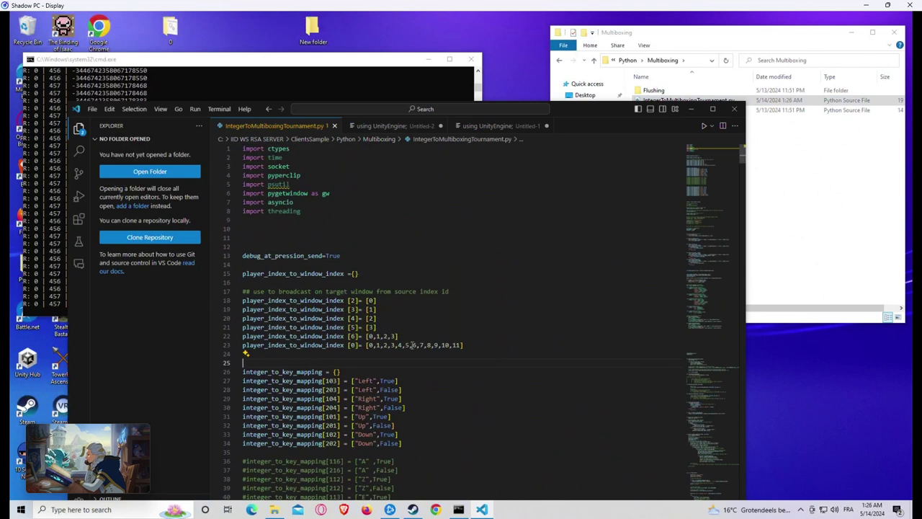
Review the player index 2 through 6 mappings, briefly checking the console window.
left_click(352, 300)
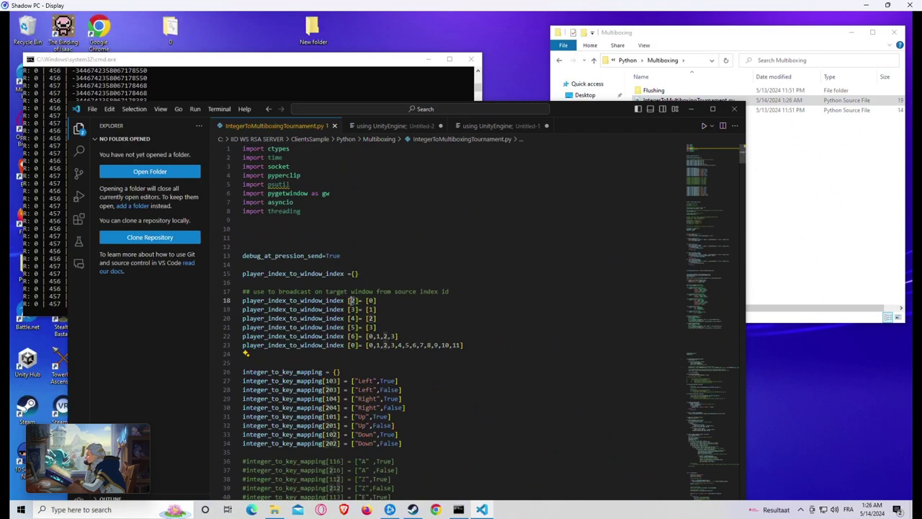
left_click(45, 239)
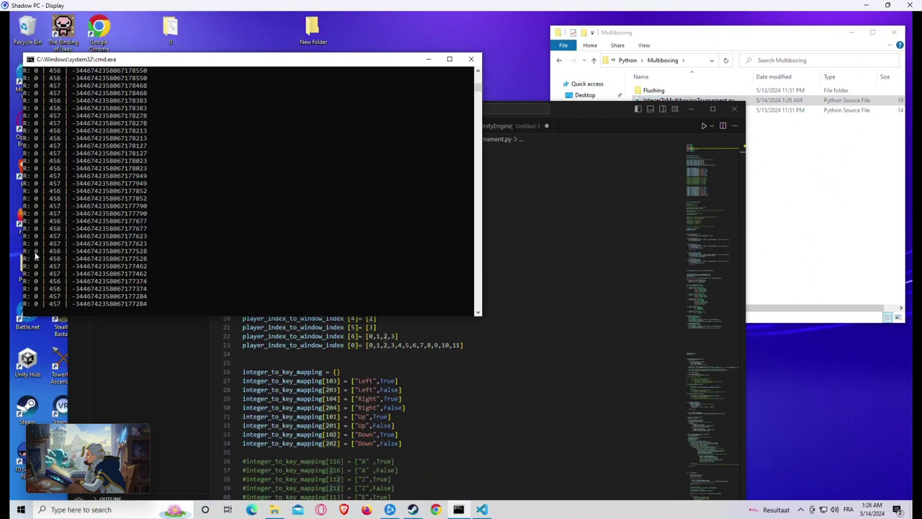
key("alt+Tab")
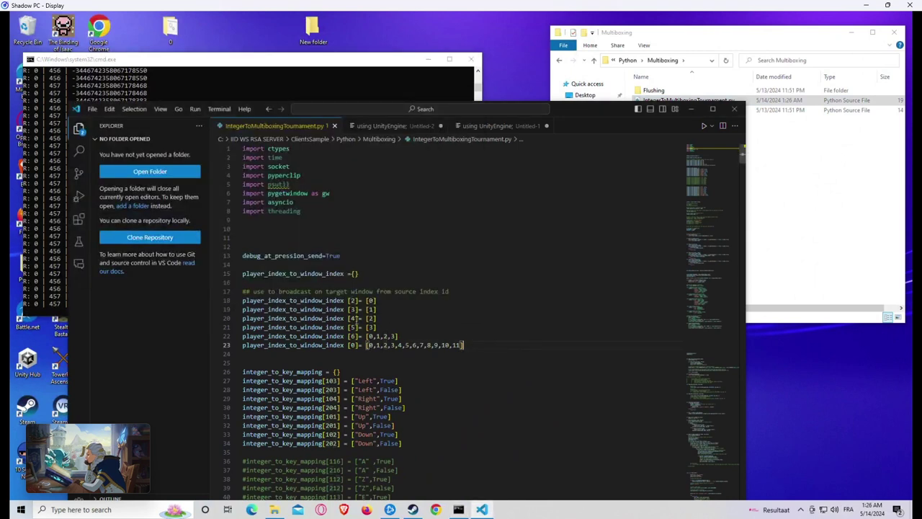
left_click(350, 300)
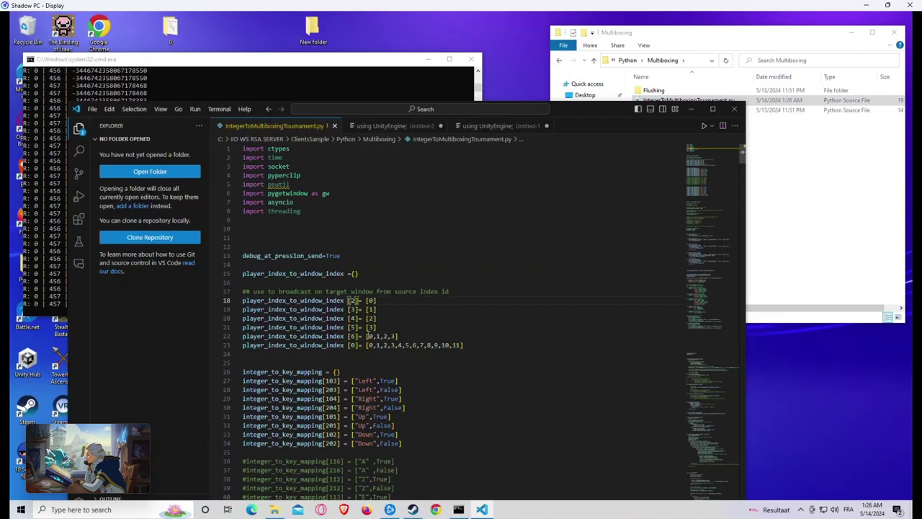
key("Down")
key("Down")
key("Down")
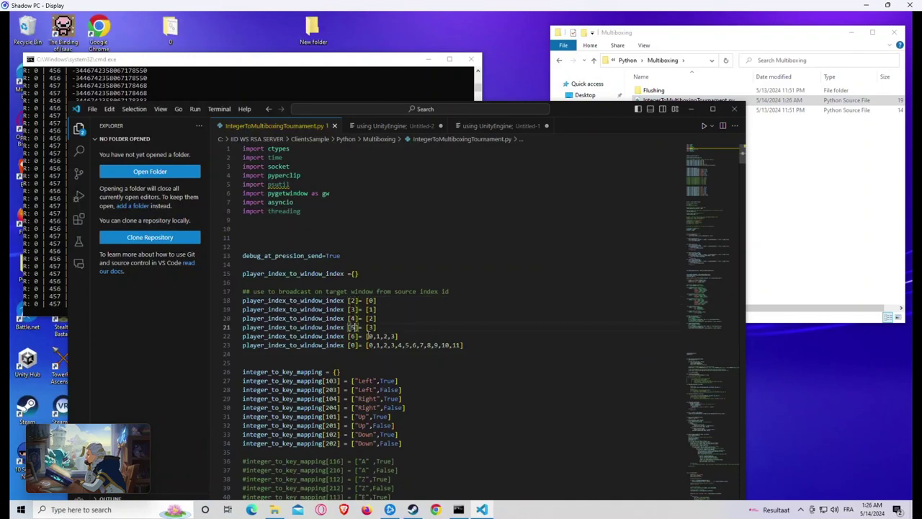
key("Up")
key("Up")
key("Up")
key("Down")
key("Down")
key("Down")
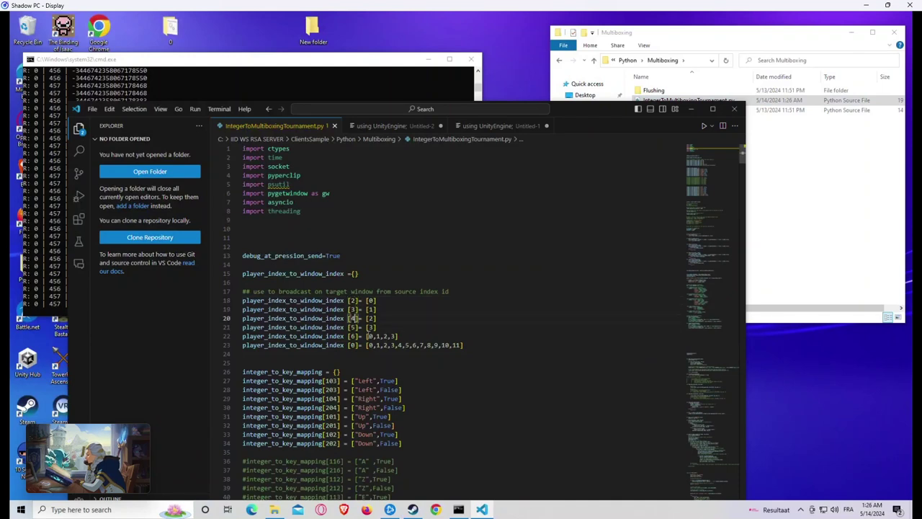
key("Up")
key("Up")
key("Up")
key("Down")
key("Down")
key("Down")
key("Down")
key("Home")
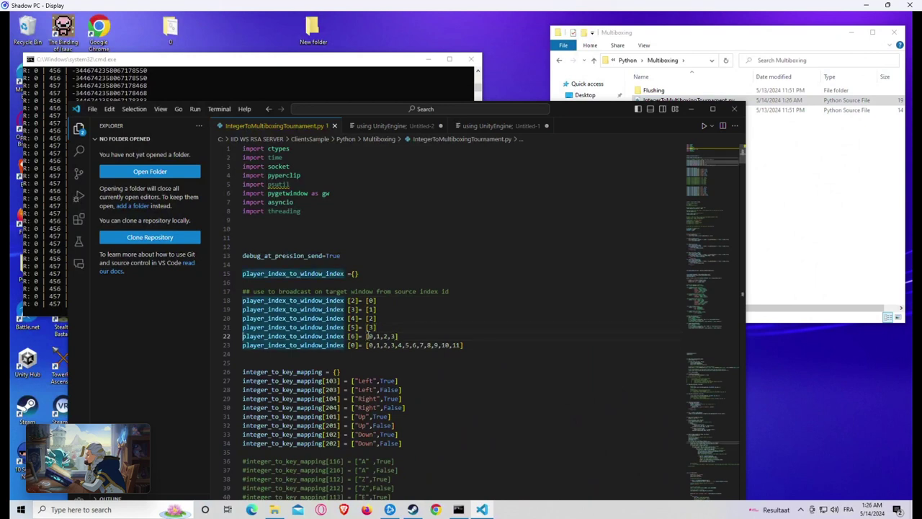
key("Down")
key("Down")
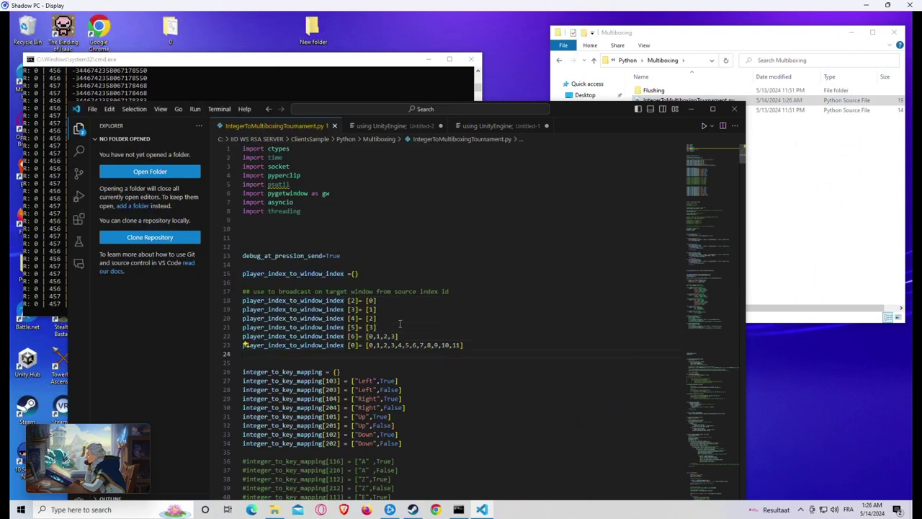
Check the lines after the mappings and the Left key code 103 mapping.
left_click(399, 327)
left_click(484, 367)
scroll(512, 249, "down", 5)
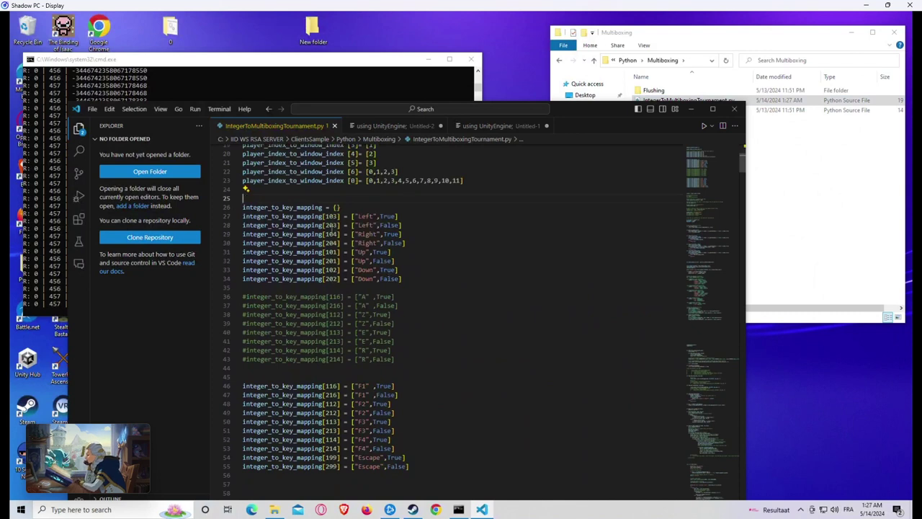
left_click(338, 216)
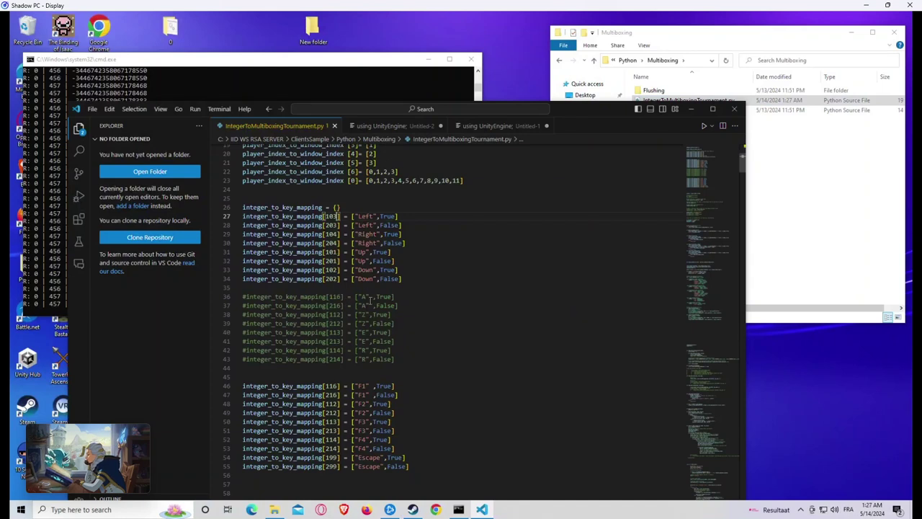
left_click(344, 510)
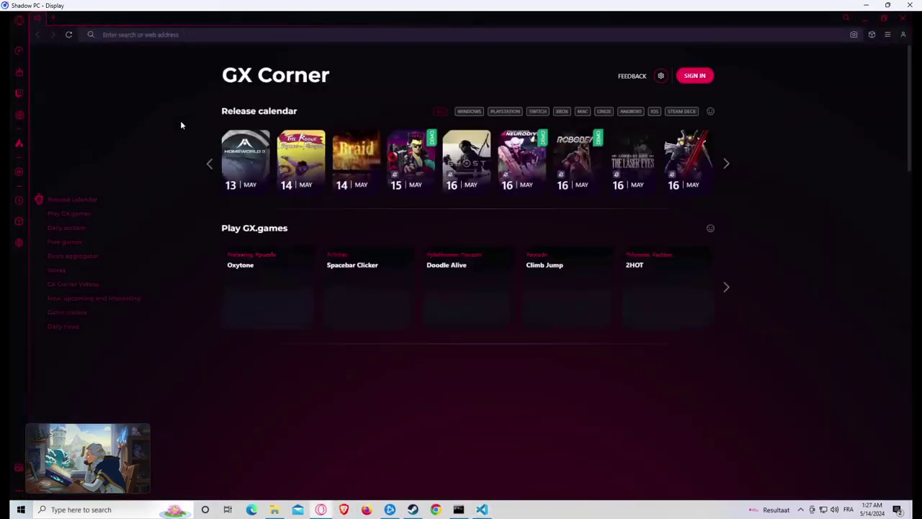
Load the Scratch Gameboy project page from the address bar suggestions.
type("sc")
key("Escape")
type("sc")
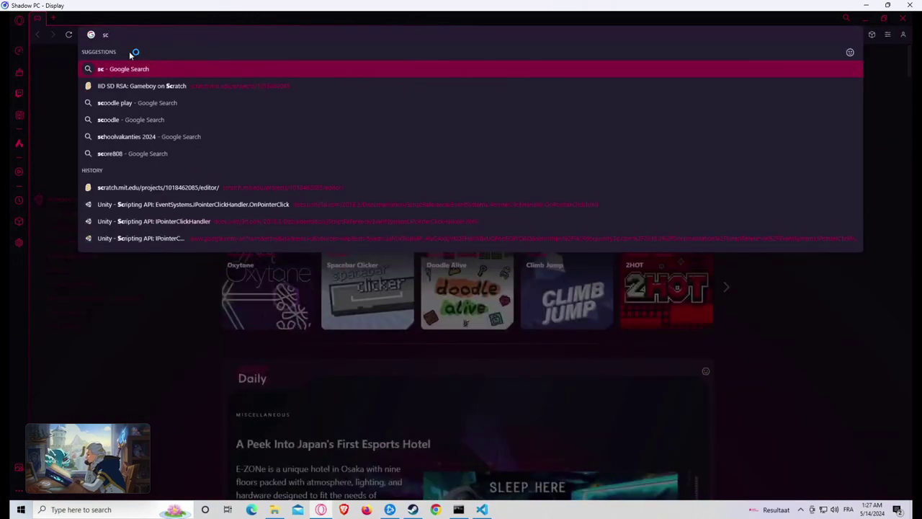
key("Down")
key("Return")
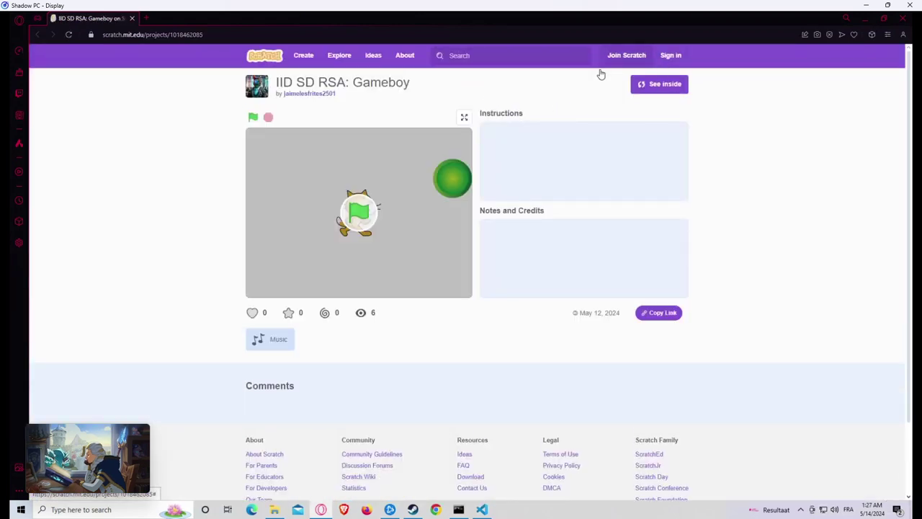
Open the author's IID SD RSA: Keyboard project and start it running.
left_click(298, 94)
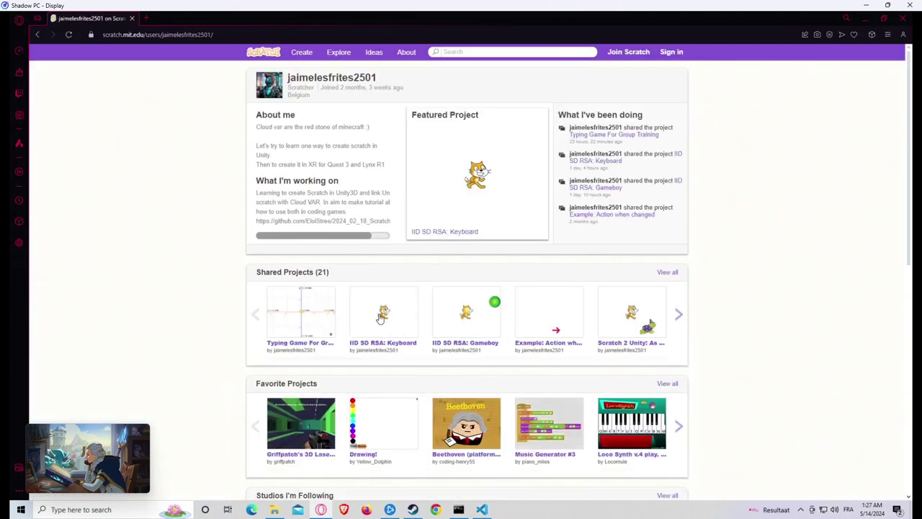
left_click(404, 344)
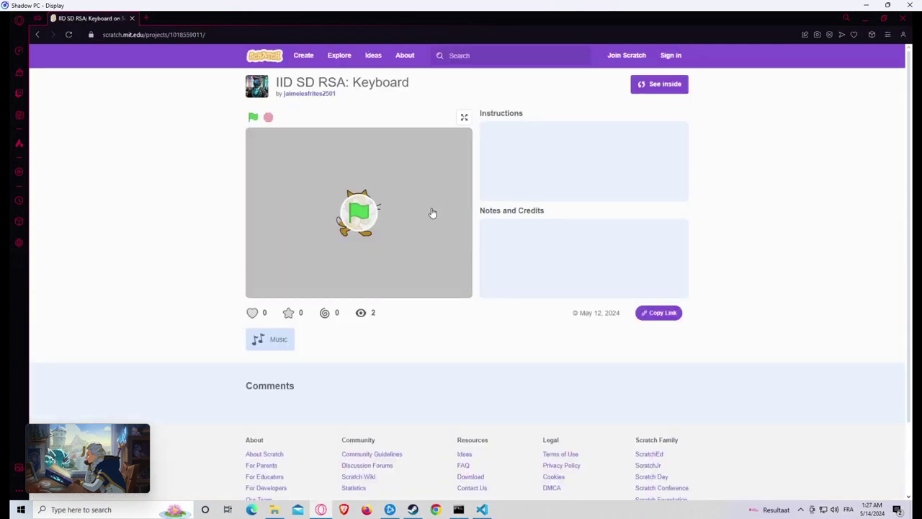
left_click(359, 216)
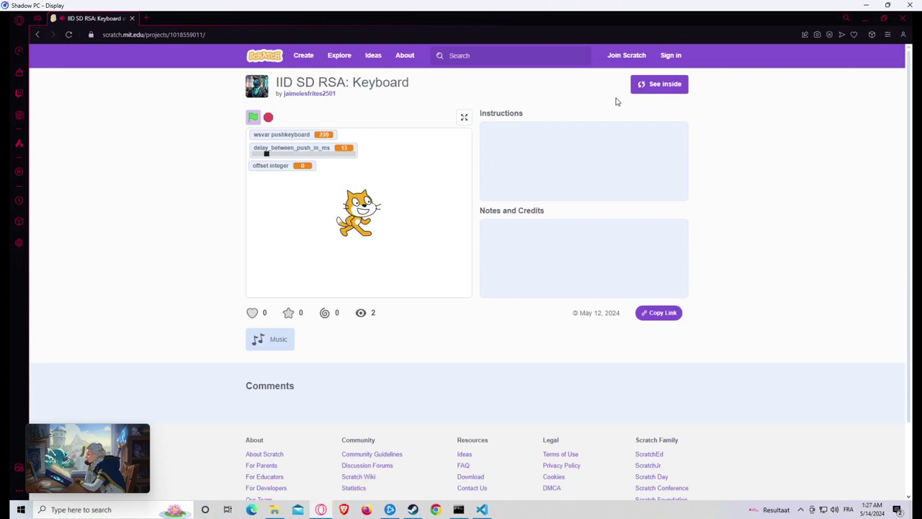
Sign in to Scratch with the account username and password.
left_click(671, 55)
left_click(670, 55)
key("ctrl+l")
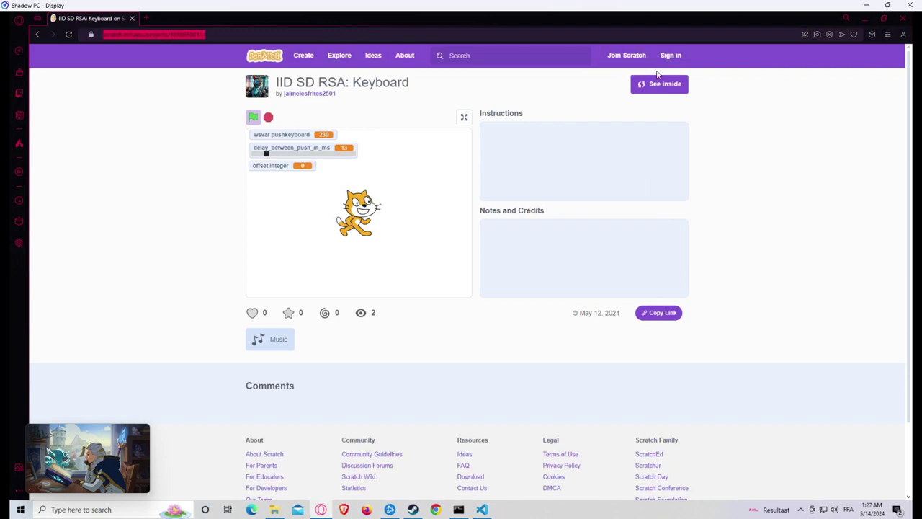
left_click(670, 55)
left_click(622, 112)
type("jaime")
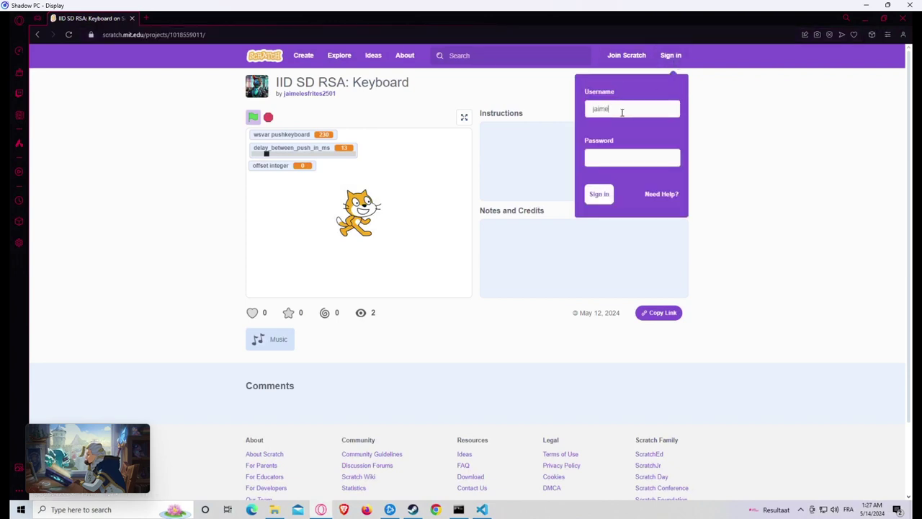
type("lesfrites2501")
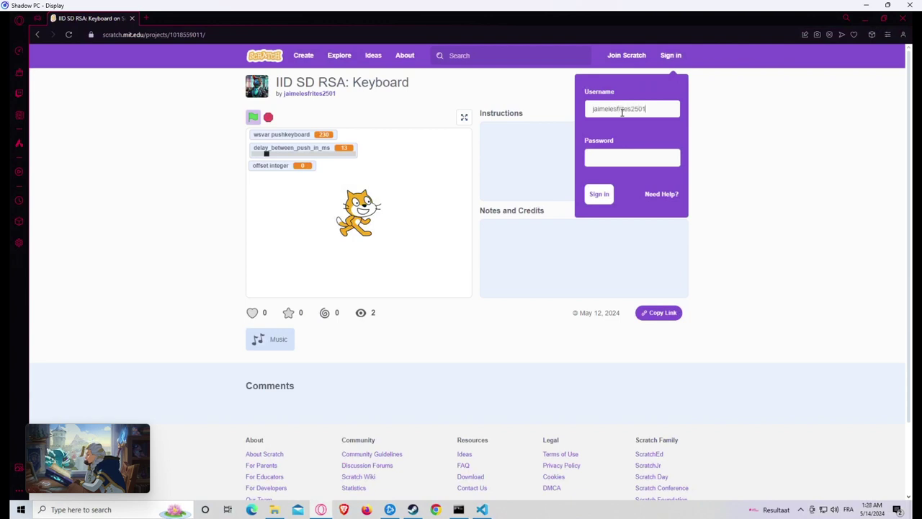
key("Tab")
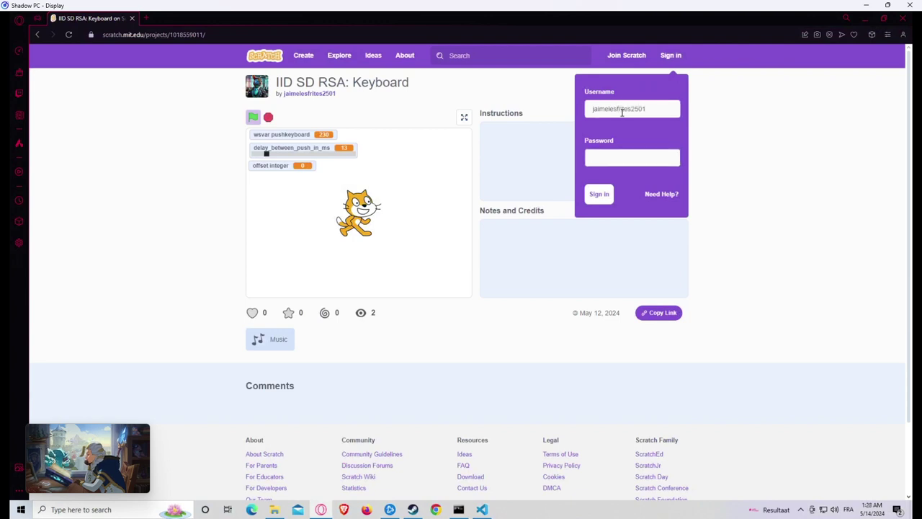
type("••••••")
key("Return")
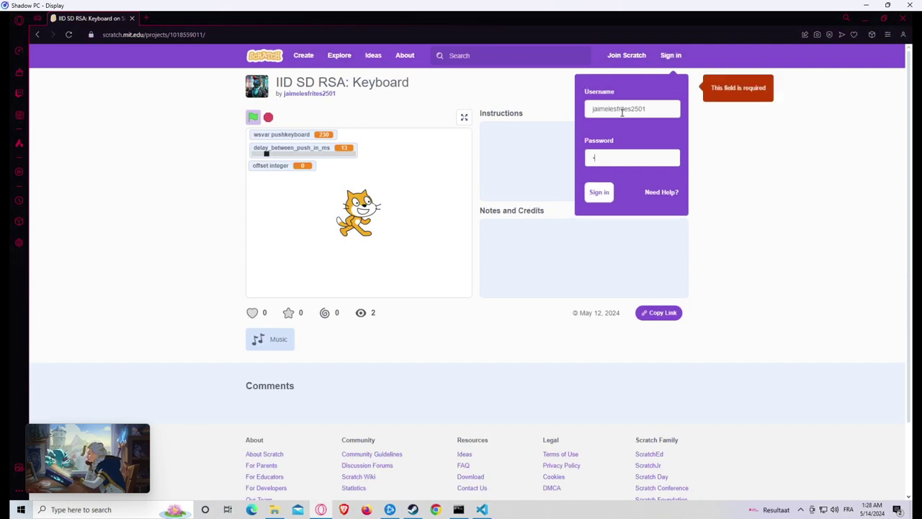
type("••••••••")
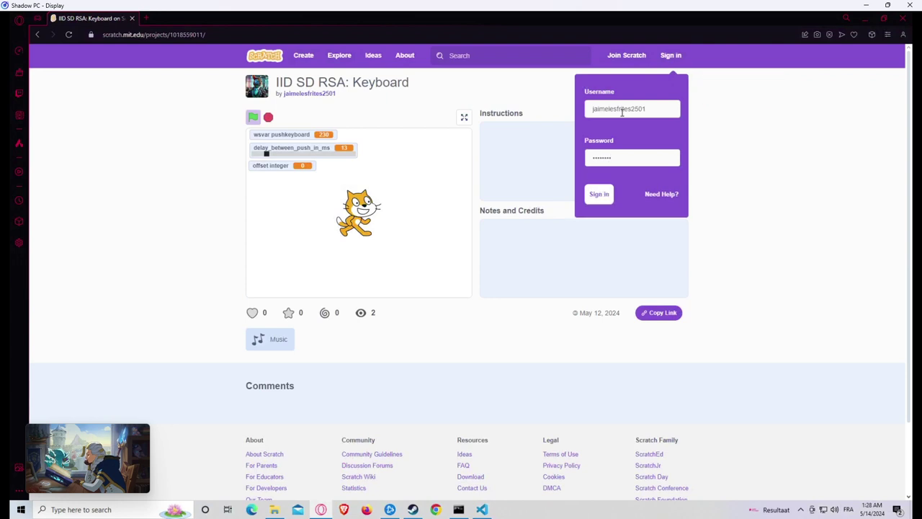
key("Return")
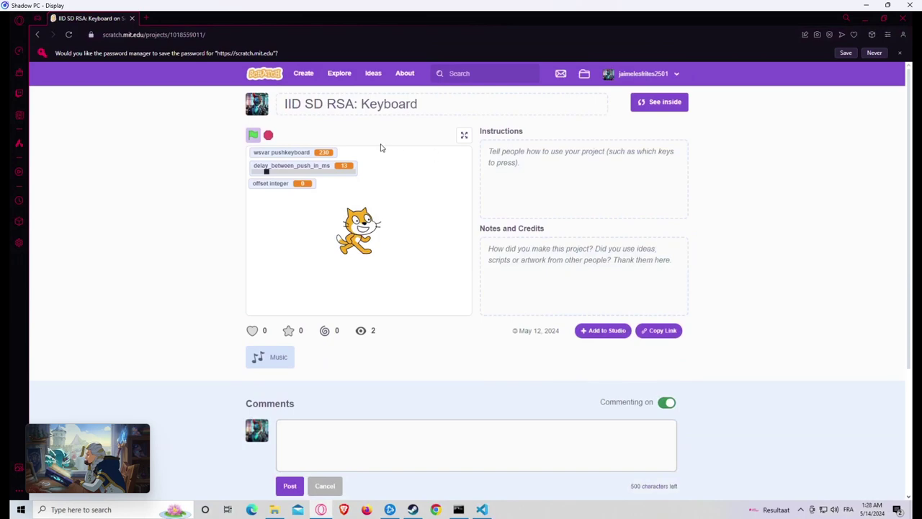
Open the project's code and pan to the green-flag AddKey script and its define block.
left_click(670, 107)
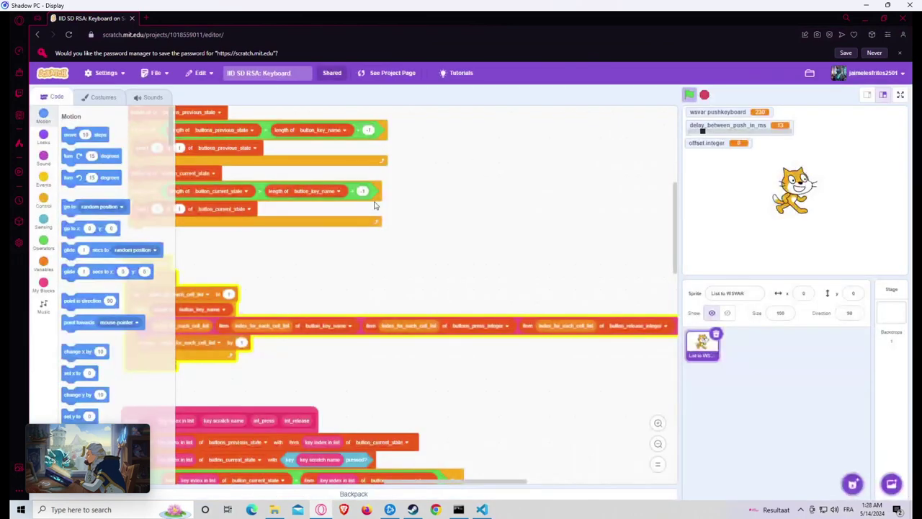
scroll(371, 267, "down", 3)
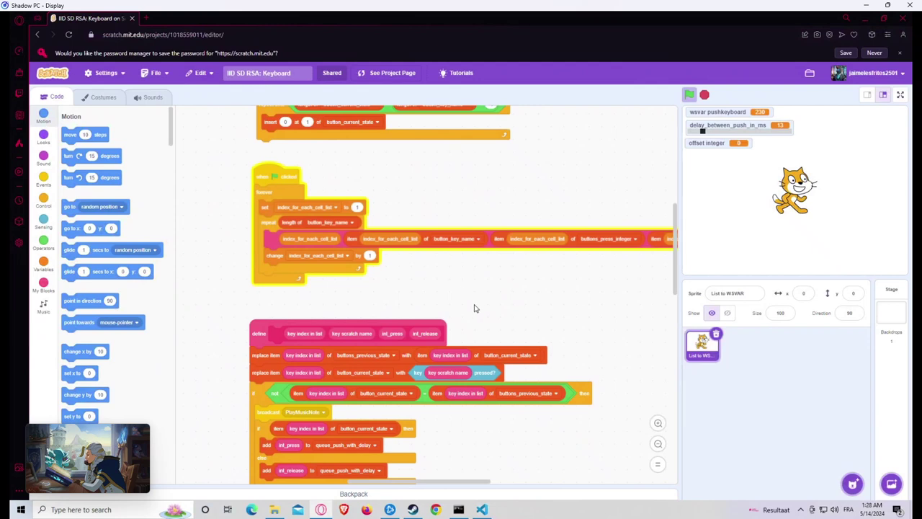
left_click_drag(505, 274, 429, 224)
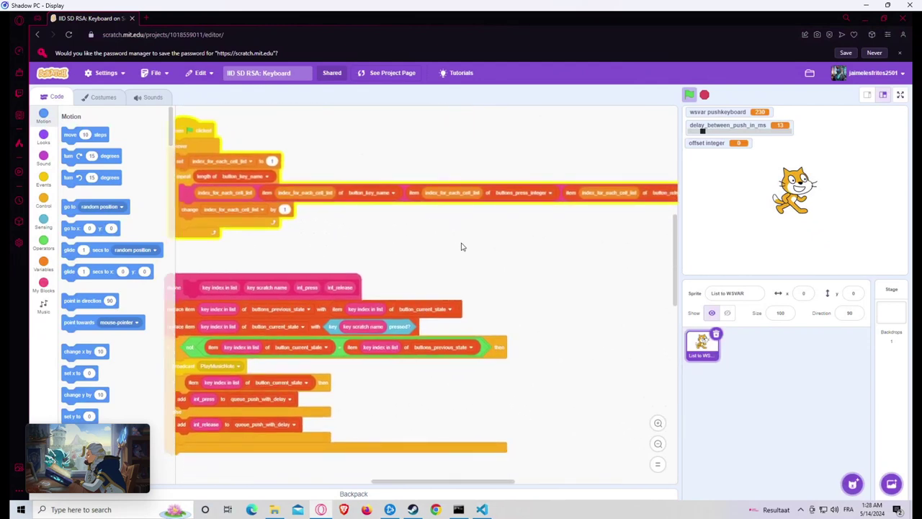
left_click_drag(522, 382, 589, 319)
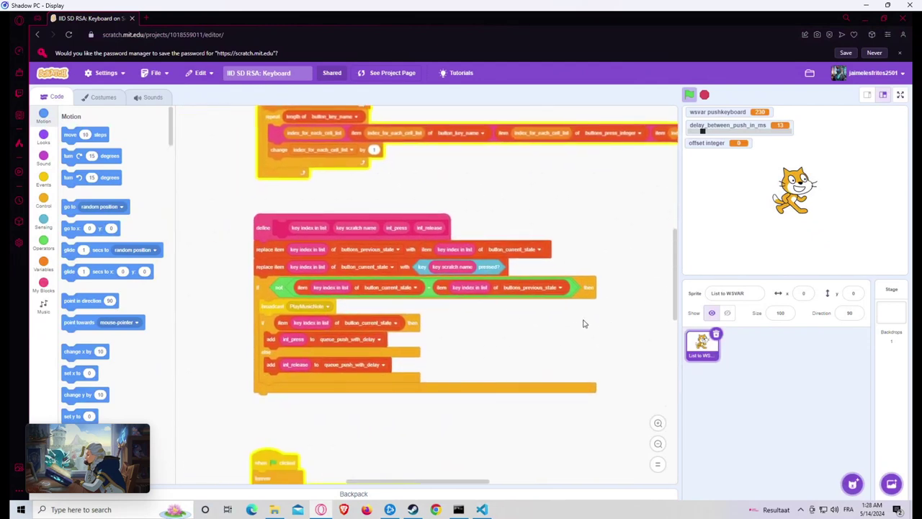
scroll(514, 294, "down", 3)
left_click_drag(484, 413, 508, 222)
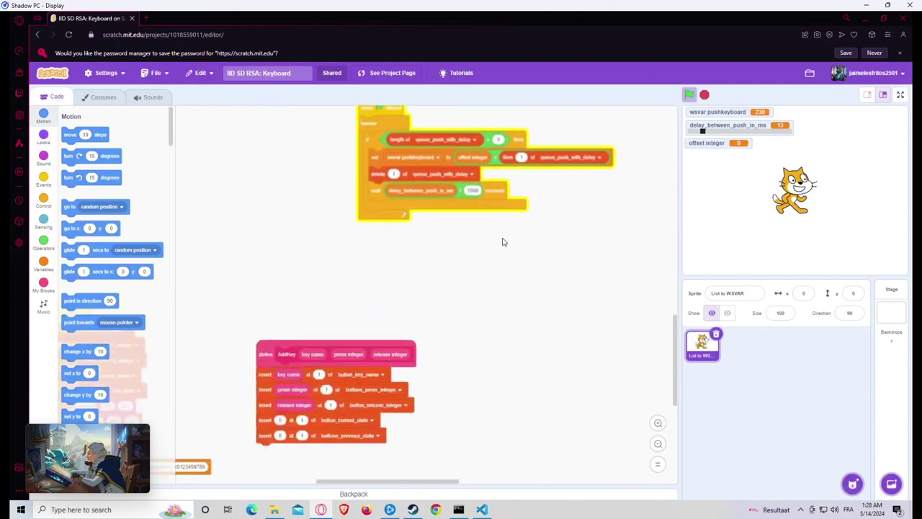
scroll(572, 272, "down", 3)
left_click_drag(334, 336, 496, 264)
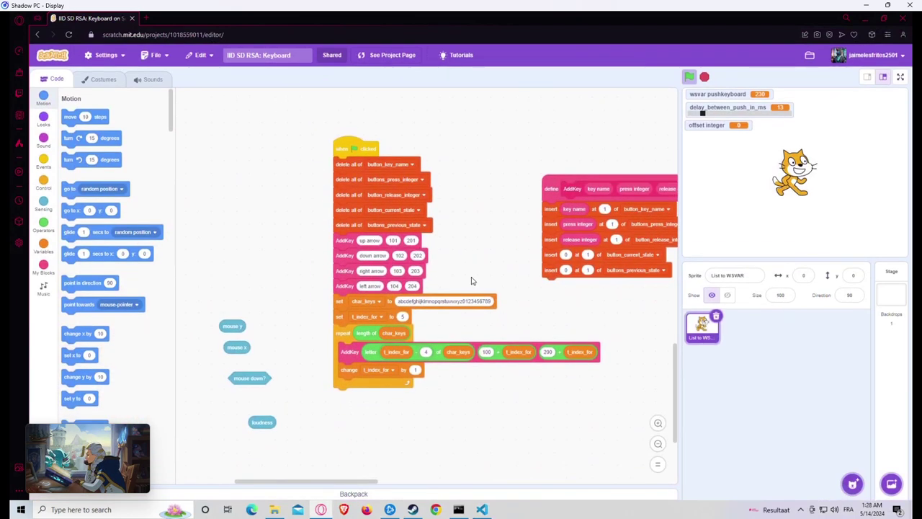
Dock the VS Code key-mapping file on the right half beside Scratch's script.
key("alt+Tab")
left_click_drag(564, 113, 701, 72)
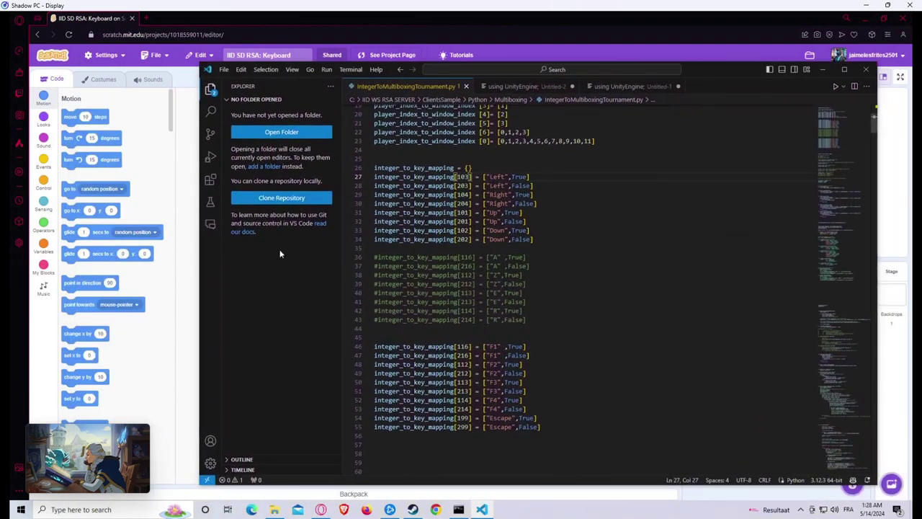
left_click_drag(203, 266, 445, 266)
Try changing the Left key codes on lines 27–28 from 103/203 to 101/201.
left_click(718, 185)
key("Up")
key("BackSpace")
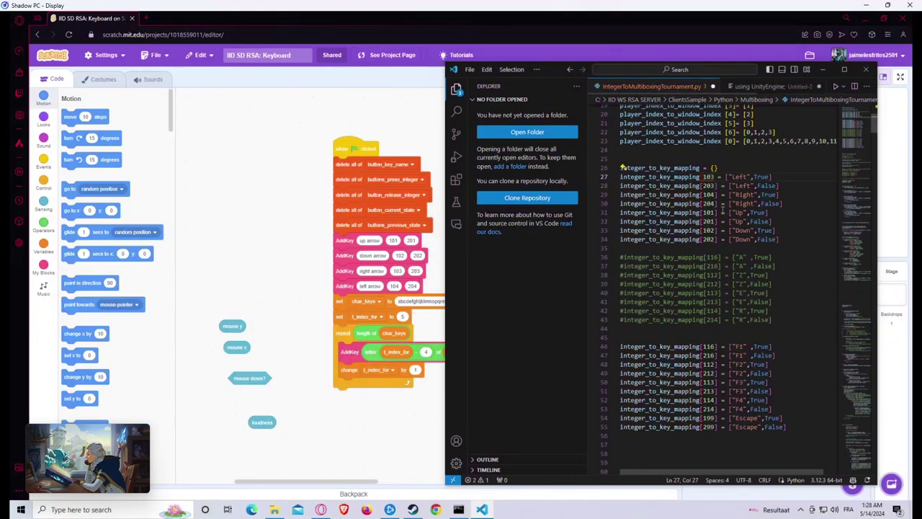
key("ctrl+z")
key("BackSpace")
type("1")
key("Down")
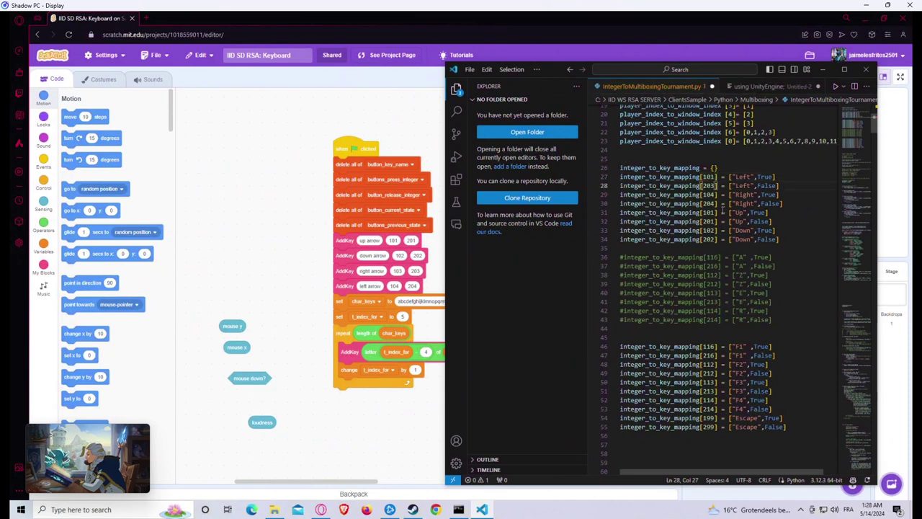
key("BackSpace")
type("1")
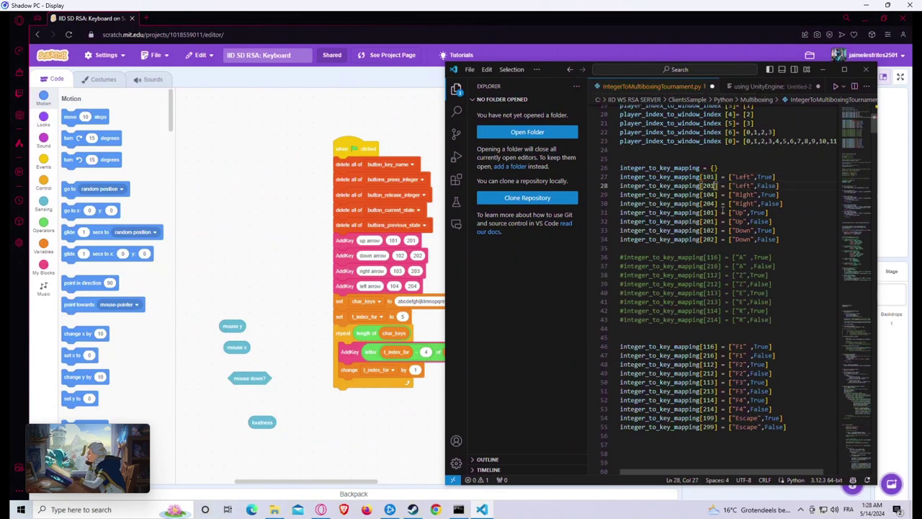
Restore lines 27–28 to the original 103 and 203 key codes.
key("Down")
key("Down")
key("Down")
key("Down")
key("Down")
key("Left")
key("Up")
key("Up")
key("Up")
key("Up")
key("Up")
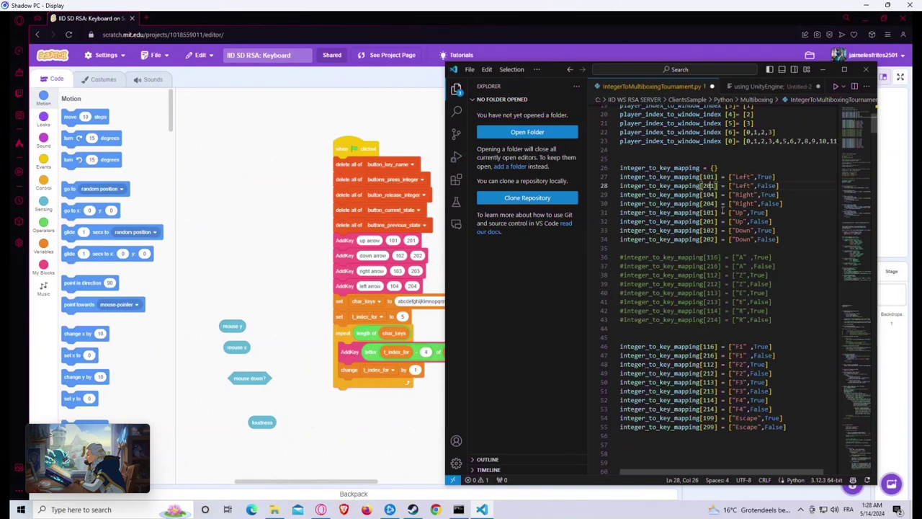
key("Delete")
type("3")
key("Up")
key("Delete")
type("3")
key("Down")
key("Down")
key("Down")
key("Down")
key("Down")
key("Down")
key("Down")
key("Down")
key("Down")
key("Down")
key("Down")
key("Down")
key("Down")
key("Down")
key("Down")
key("Down")
key("Down")
key("Down")
key("Down")
key("Down")
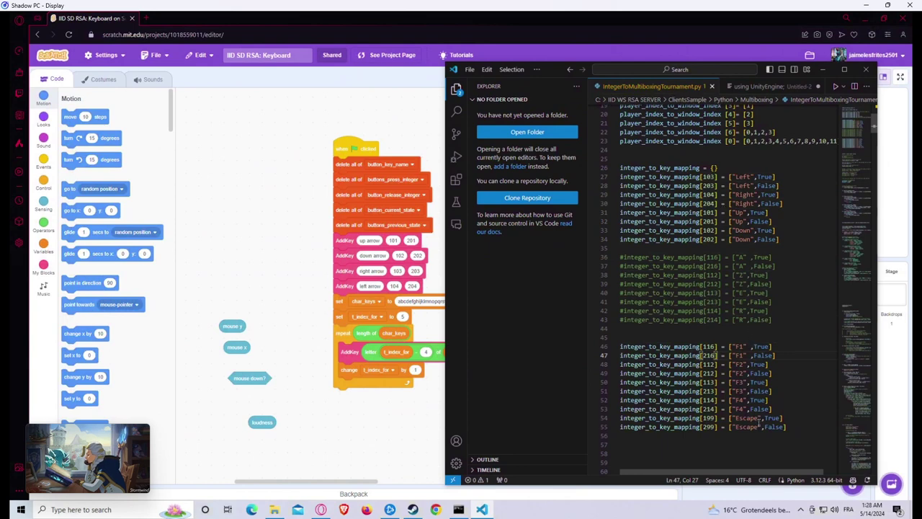
Move VS Code aside and bring the running Scratch editor back to the front.
left_click(796, 394)
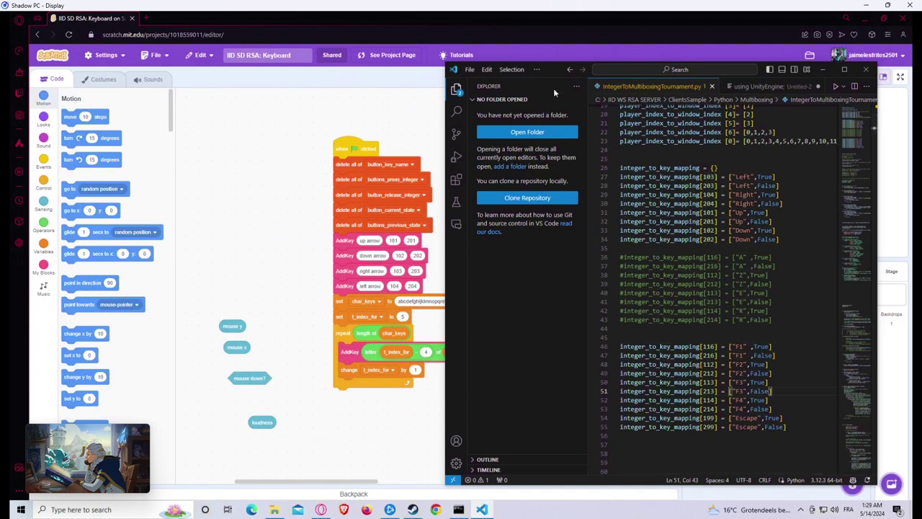
left_click_drag(556, 71, 233, 92)
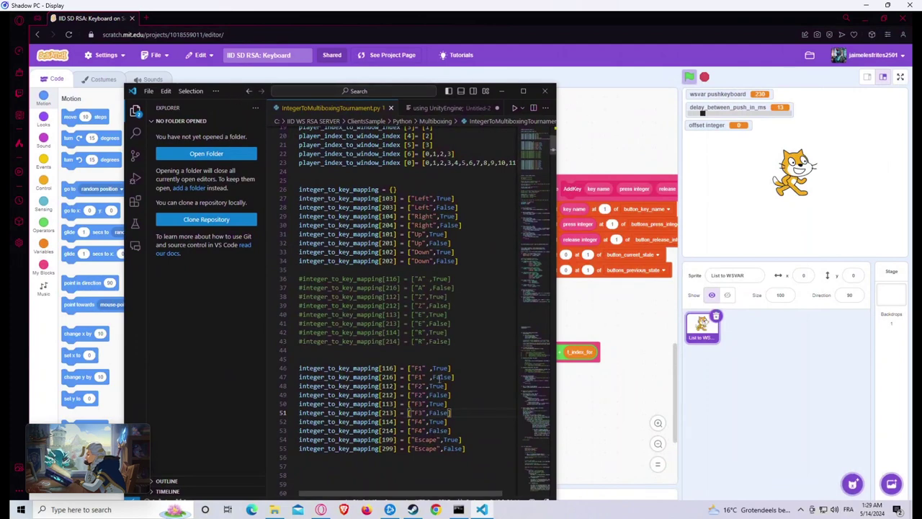
left_click(736, 209)
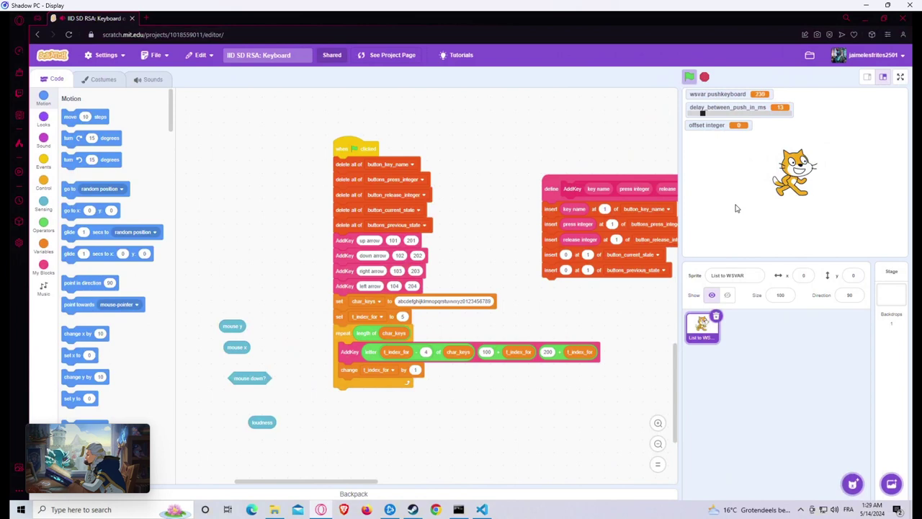
Retype the F1 press code on line 46 of the key-mapping file.
key("alt+Tab")
left_click(395, 368)
key("BackSpace")
key("BackSpace")
type("5")
left_click(394, 377)
left_click(387, 368)
type("0")
Retype the key codes on lines 47–49 for the F1 release and F2 press.
left_click(395, 377)
key("BackSpace")
key("BackSpace")
type("05")
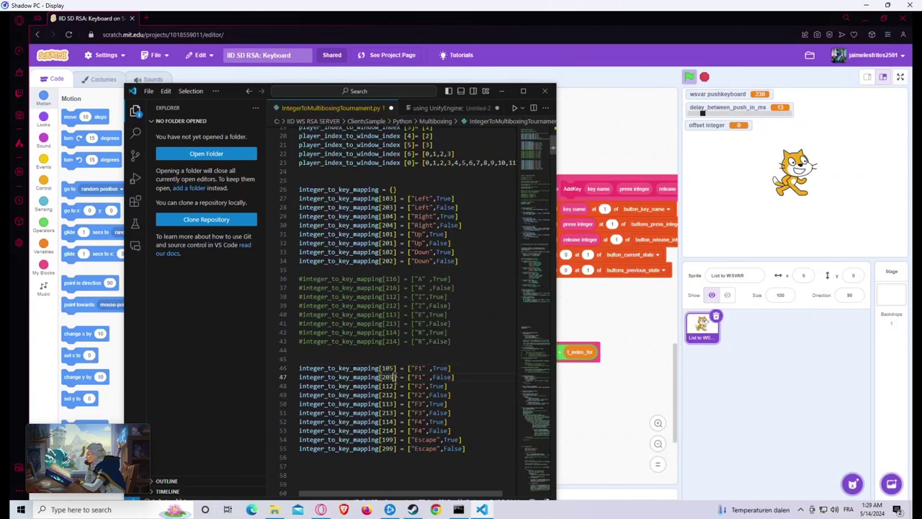
key("Down")
key("BackSpace")
key("BackSpace")
type("30")
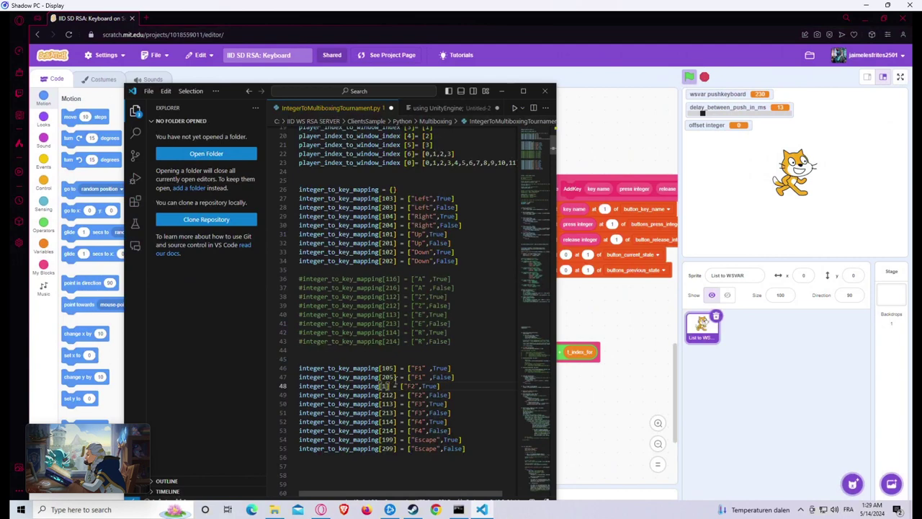
key("Down")
key("BackSpace")
key("BackSpace")
type("30")
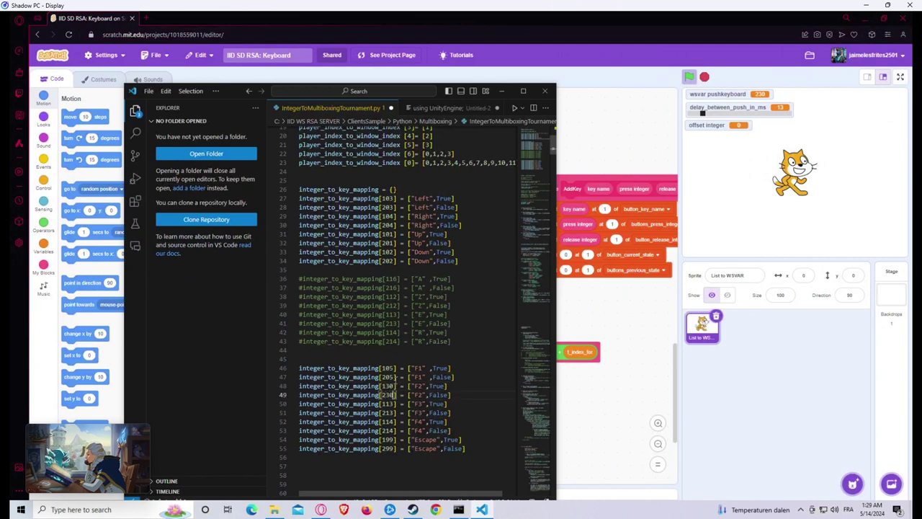
Check Scratch, then set the F3 mappings on lines 50–51 to 109 and 209.
left_click(754, 209)
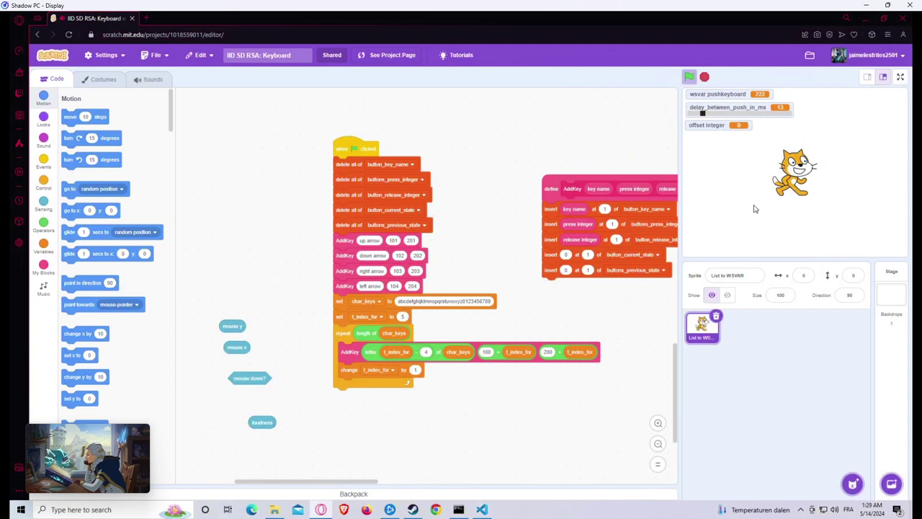
key("alt+Tab")
left_click(393, 404)
key("BackSpace")
type("09")
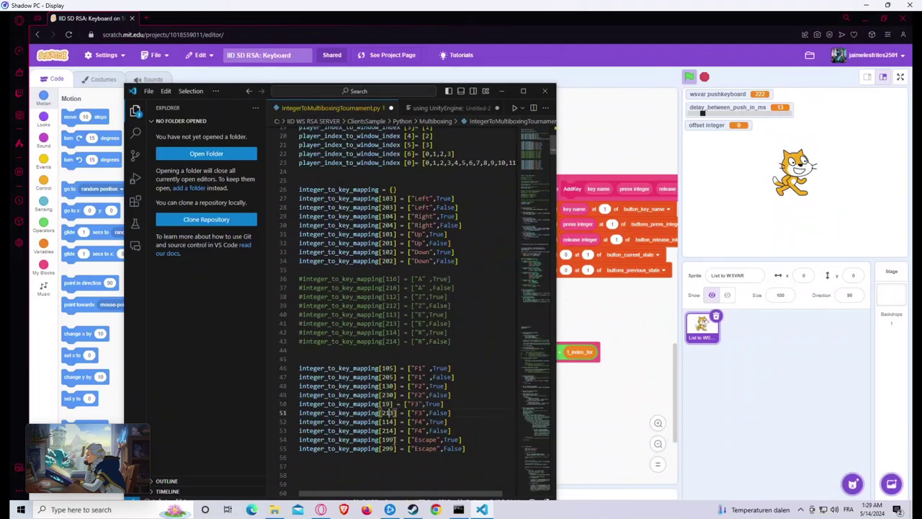
key("Down")
key("BackSpace")
key("BackSpace")
type("09")
Set the F4 mappings on lines 52–53 to 122 and 222.
key("Down")
key("BackSpace")
key("BackSpace")
type("22")
key("Down")
key("BackSpace")
key("BackSpace")
type("22")
Check Scratch, then set the Escape press and release codes to 124 and 224.
left_click(736, 183)
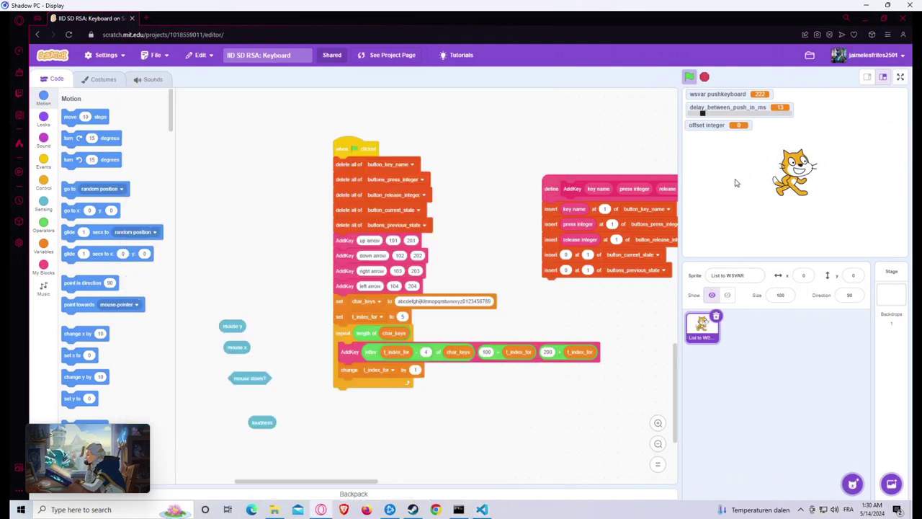
key("alt+Tab")
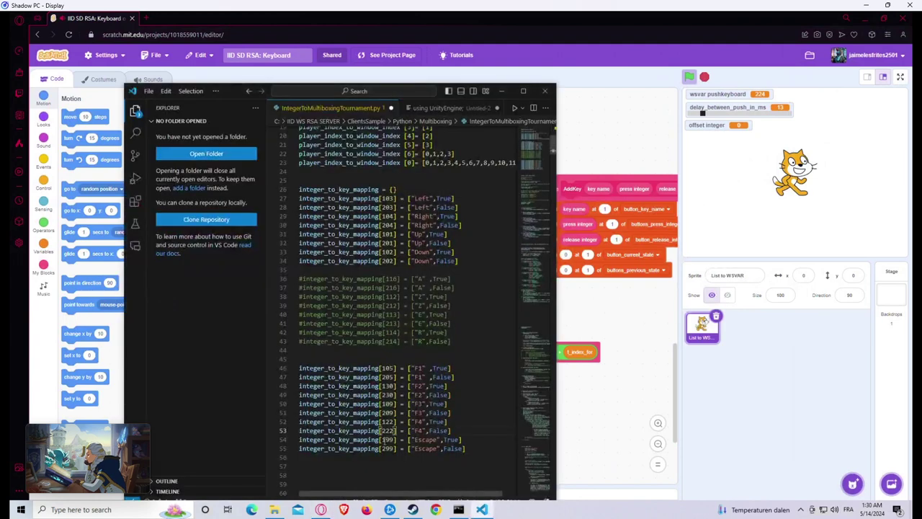
left_click(393, 439)
key("BackSpace")
key("BackSpace")
type("24")
key("Down")
key("BackSpace")
key("BackSpace")
type("24")
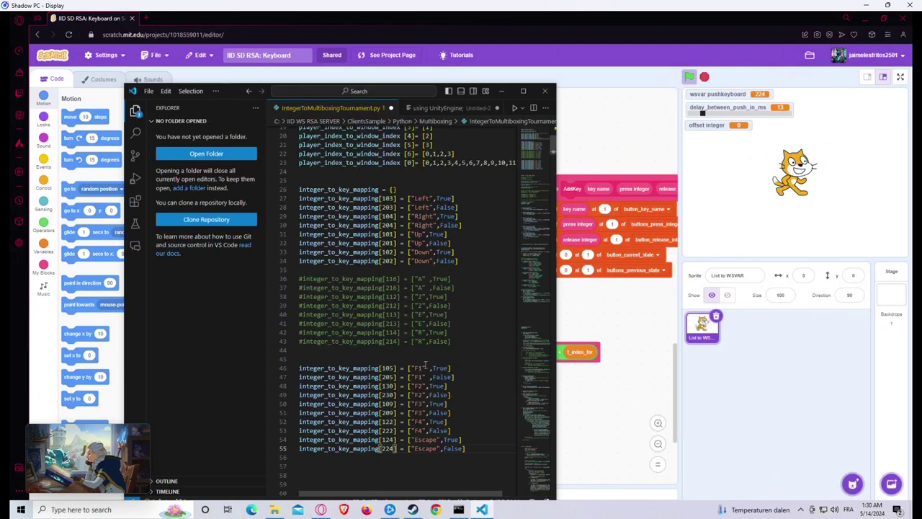
left_click(465, 387)
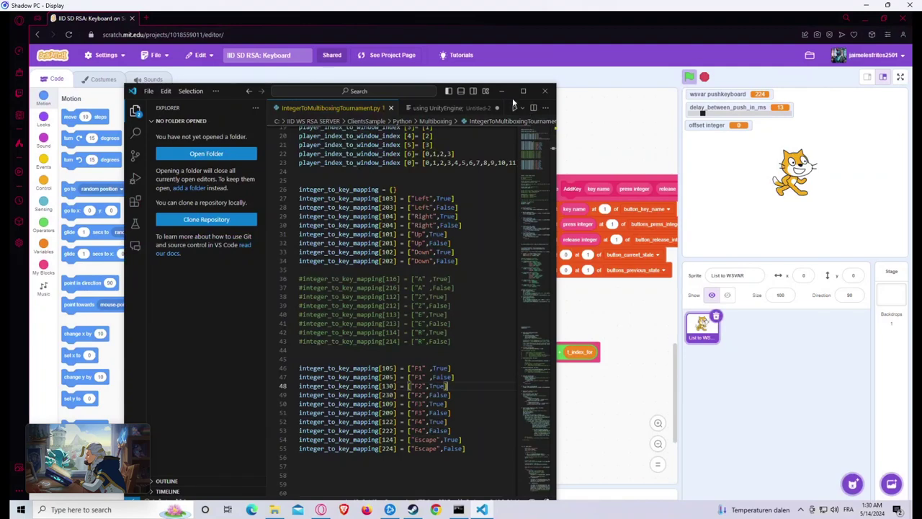
Move VS Code aside, read the relay console's UnboundLocalError traceback, and close that console.
left_click_drag(221, 96, 201, 415)
key("alt+Tab")
key("Tab")
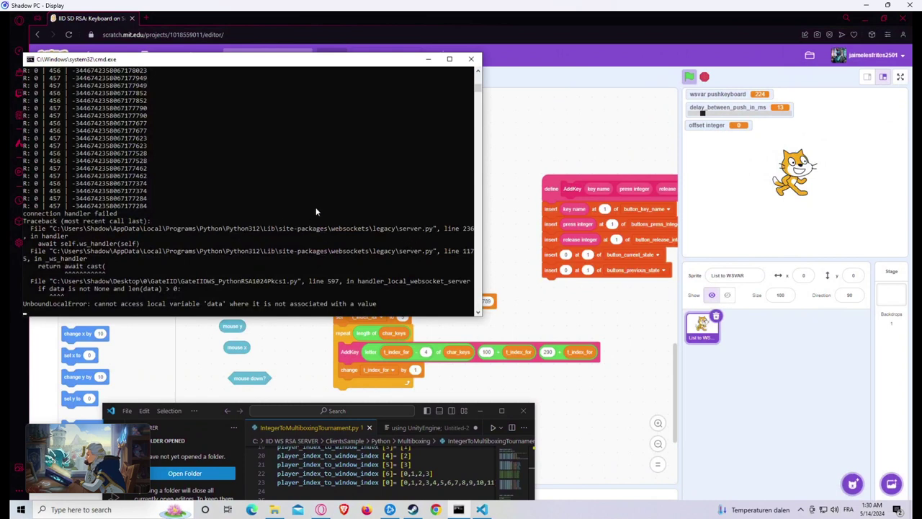
left_click(471, 58)
Go to Desktop\0\GateIID and open GateIIDWS_PythonRSA1024Pkcs1.py in VS Code.
left_click(700, 45)
key("super+Down")
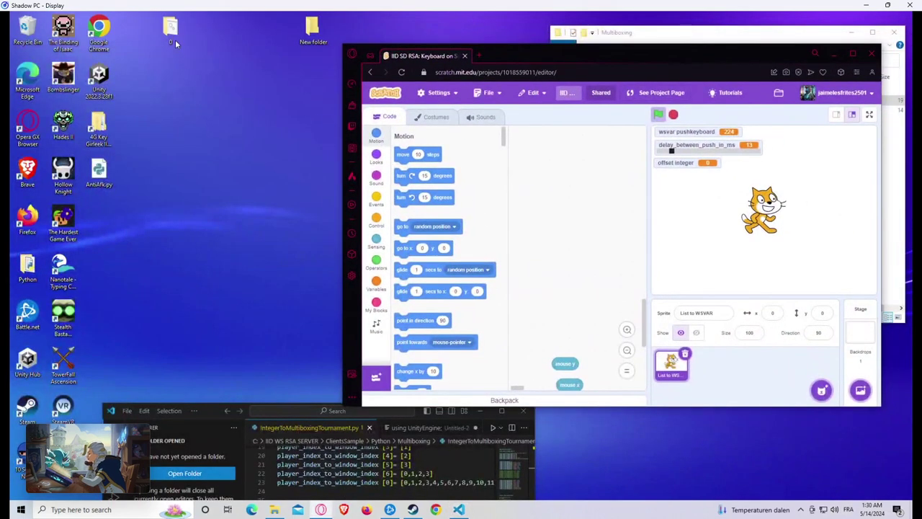
double_click(170, 33)
left_click(171, 101)
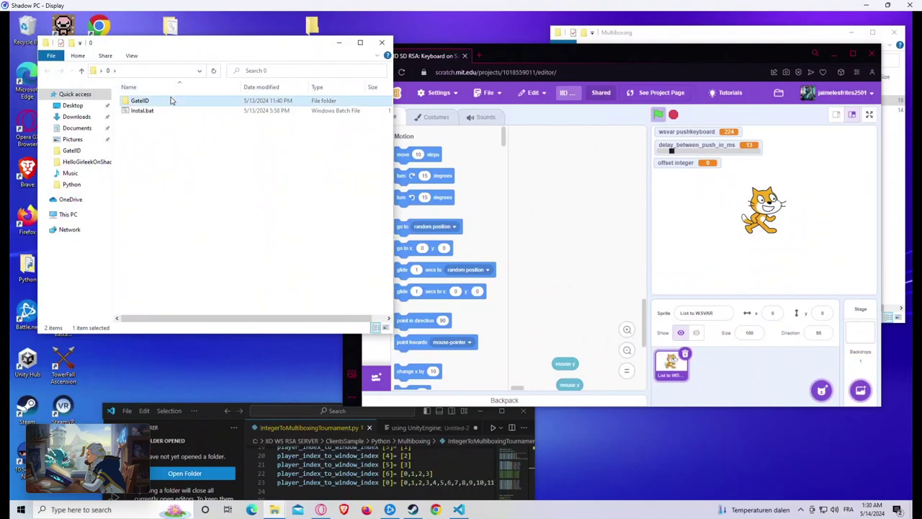
double_click(170, 101)
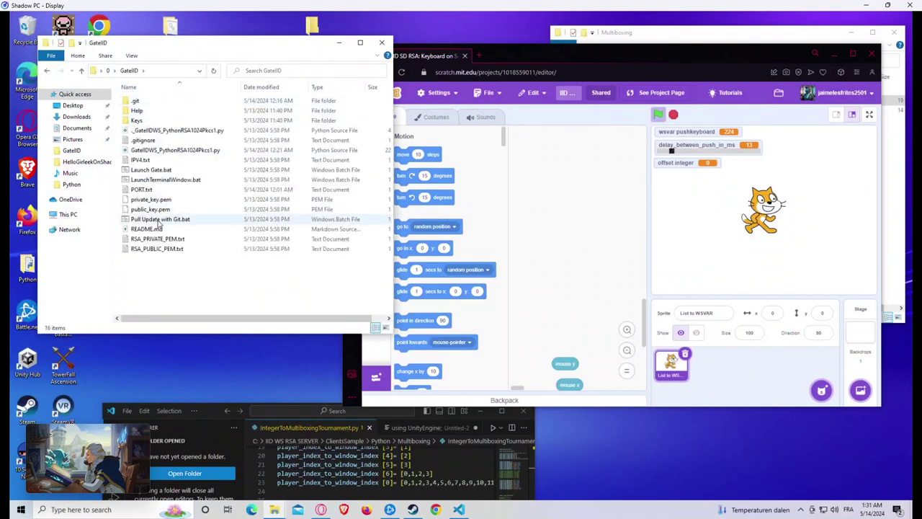
left_click(170, 151)
right_click(170, 152)
key("Escape")
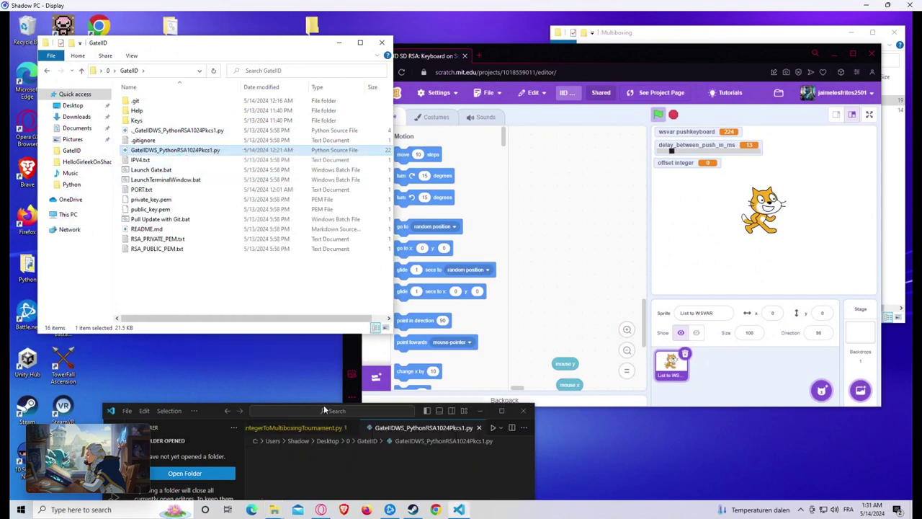
Bring VS Code back up and scroll down through the relay script.
left_click_drag(419, 412, 411, 67)
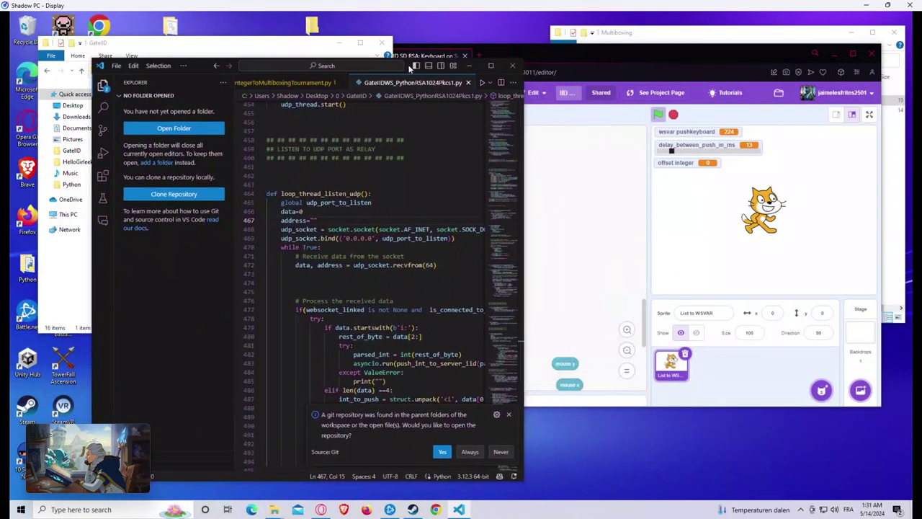
scroll(400, 231, "down", 3)
scroll(399, 231, "down", 10)
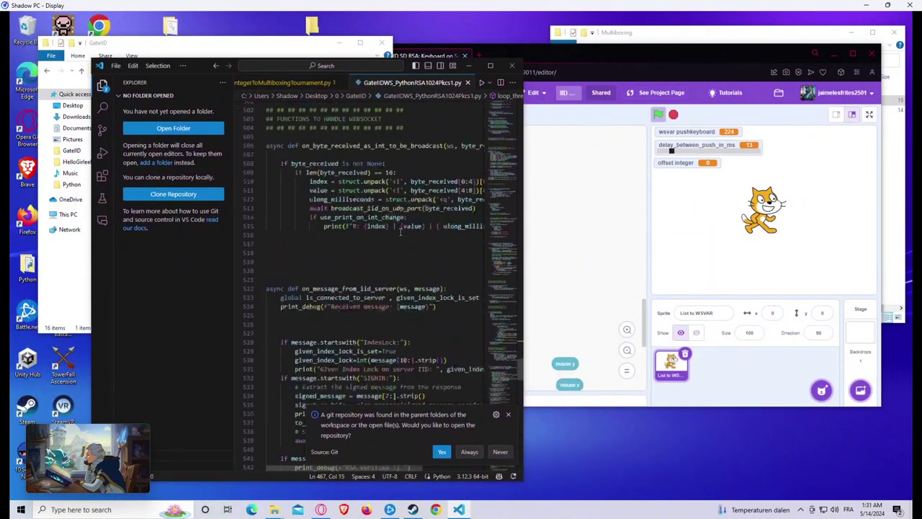
scroll(400, 230, "down", 3)
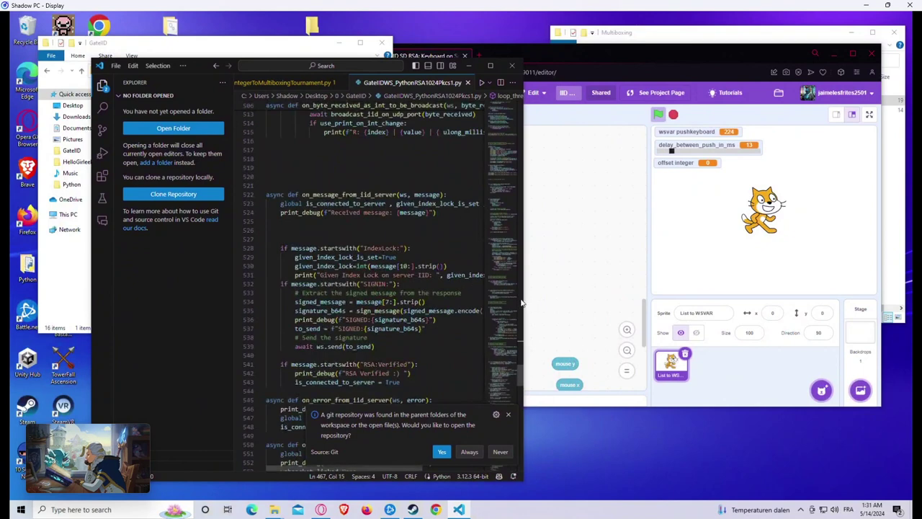
left_click_drag(521, 304, 692, 287)
scroll(528, 281, "down", 3)
scroll(528, 281, "down", 18)
scroll(530, 278, "down", 18)
left_click(526, 284)
Search the script for 'data' and step through matches to loop_thread_listen_udp.
key("ctrl+f")
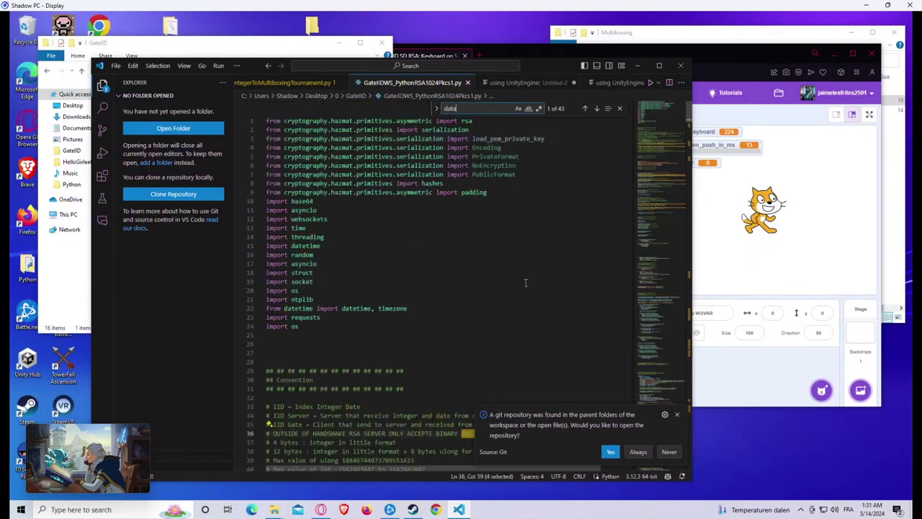
key("Return")
key("Return")
key("Return")
key("Return")
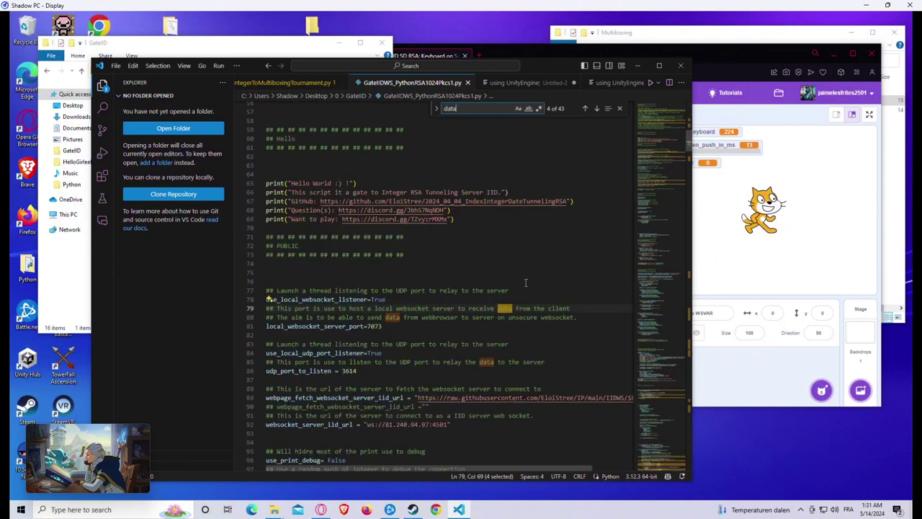
key("Return")
key("Return")
key("Return")
key("Return")
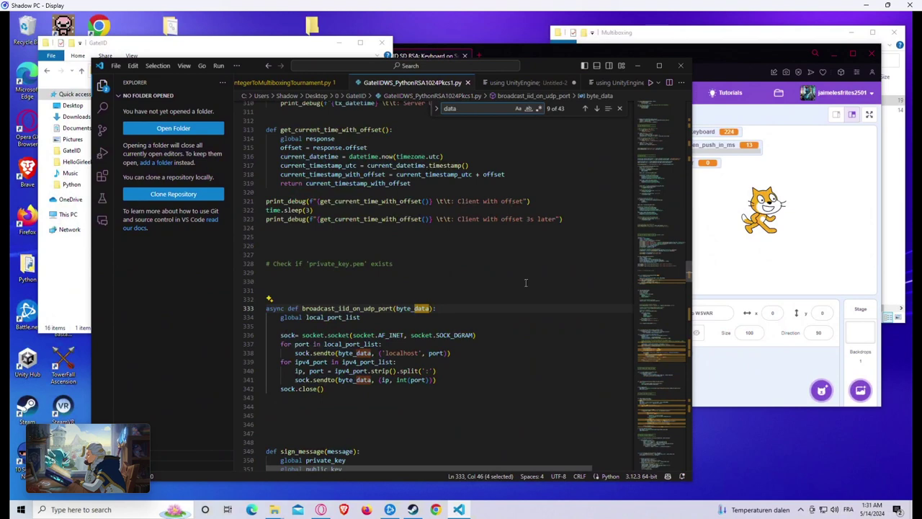
key("Return")
key("Return")
key("Return")
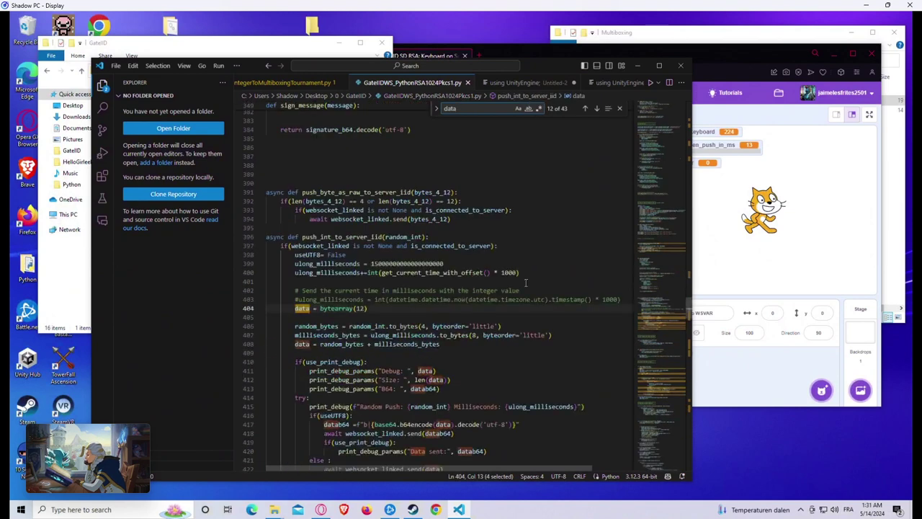
key("Return")
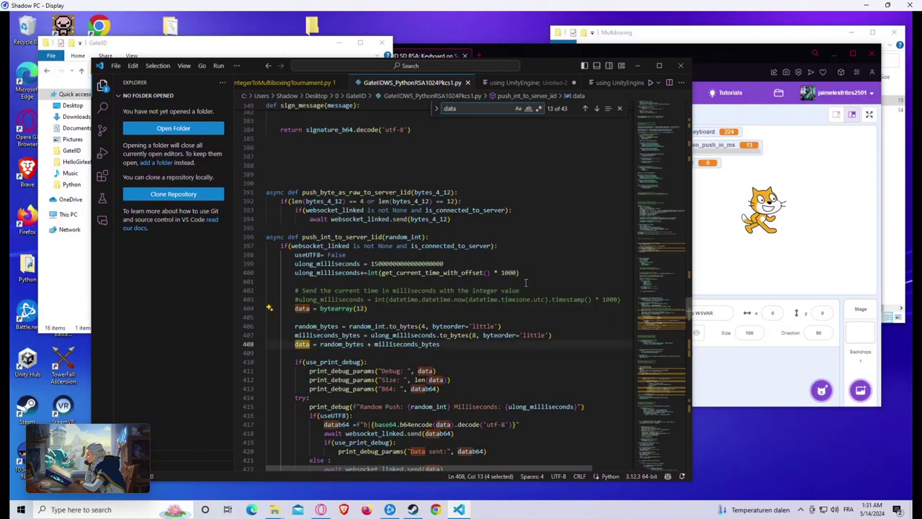
key("Return")
key("Return")
key("Return")
key("Return")
key("Return")
key("Return")
key("Return")
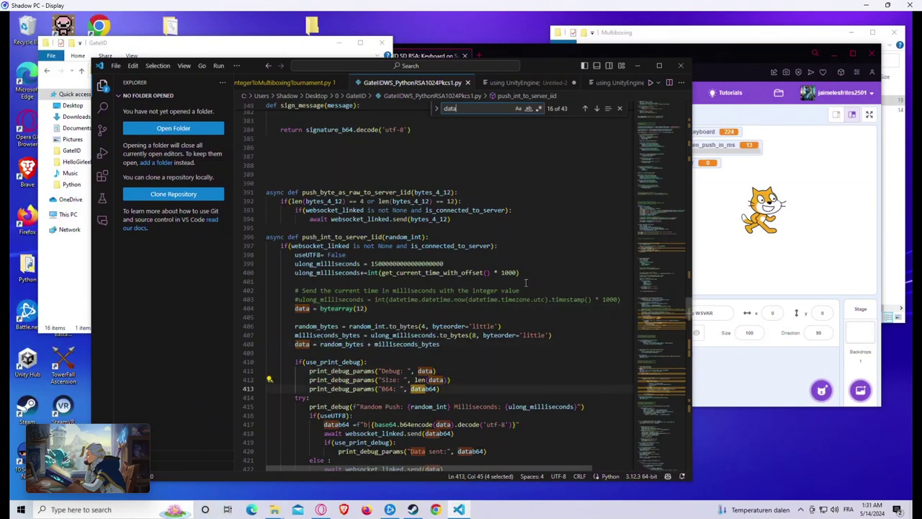
key("Return")
key("Return")
key("Return")
key("Return")
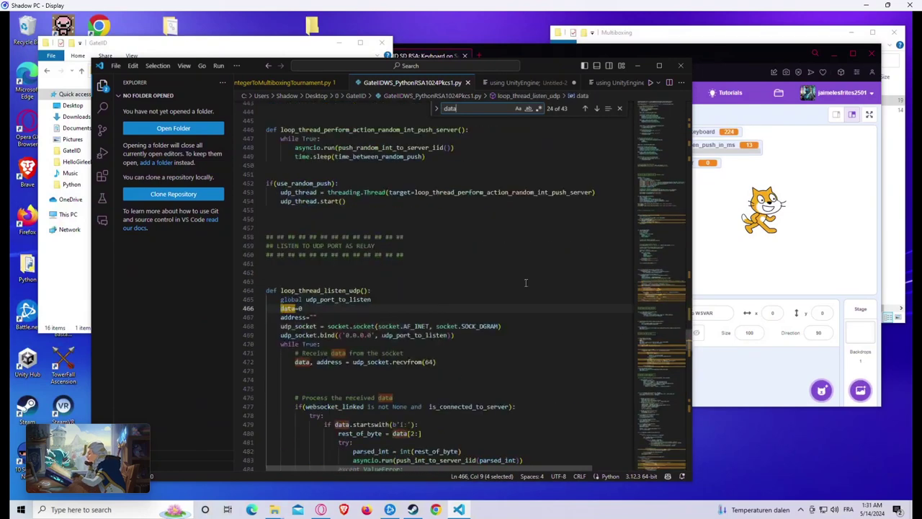
Indent blank line 474 after the recvfrom call in loop_thread_listen_udp.
left_click(490, 291)
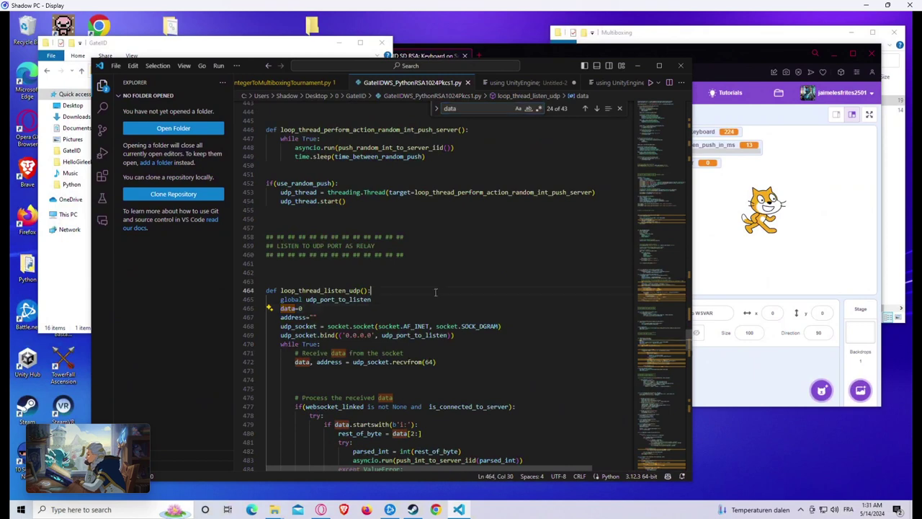
scroll(407, 285, "down", 2)
left_click(383, 306)
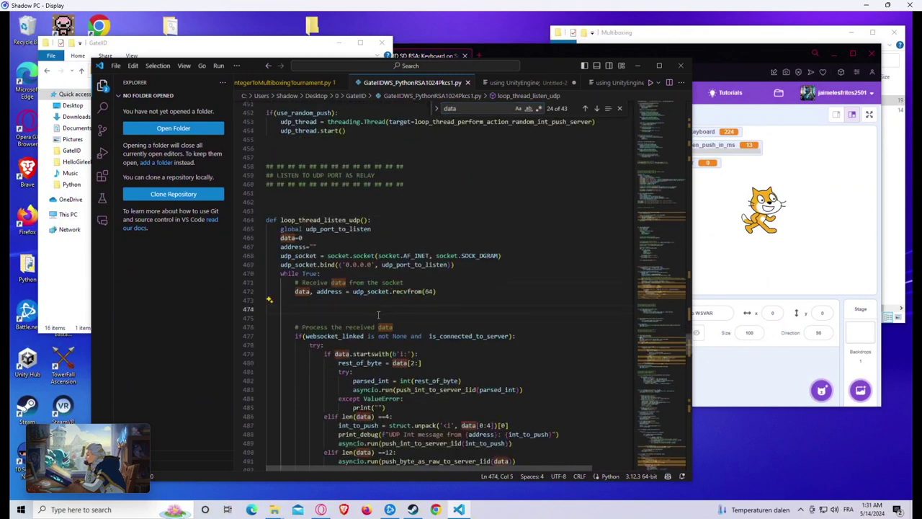
scroll(380, 310, "down", 1)
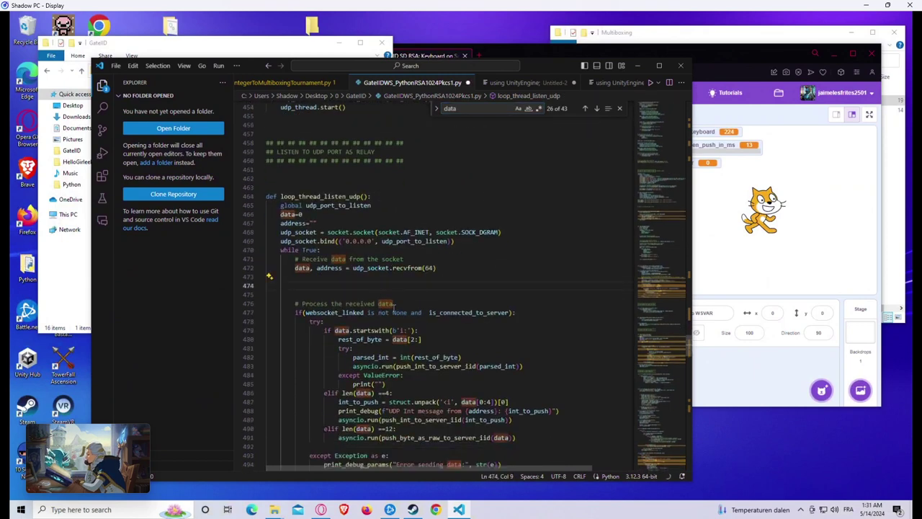
key("Tab")
key("alt+Tab")
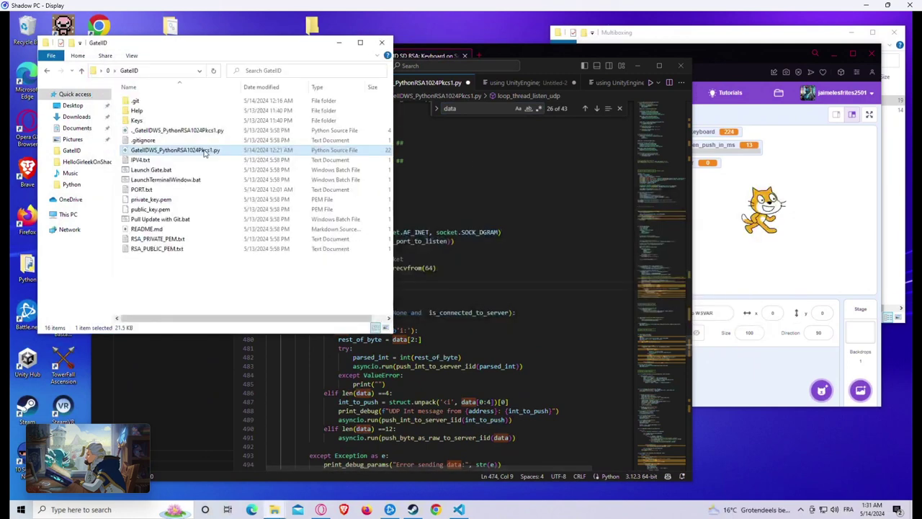
Run Launch Gate.bat from the GateIID folder and move the relay console aside.
key("alt+Tab")
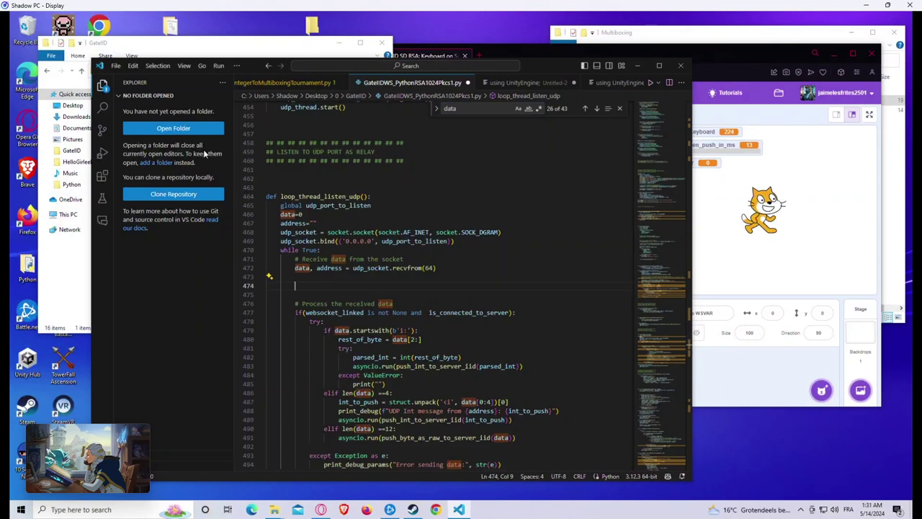
key("alt+Tab")
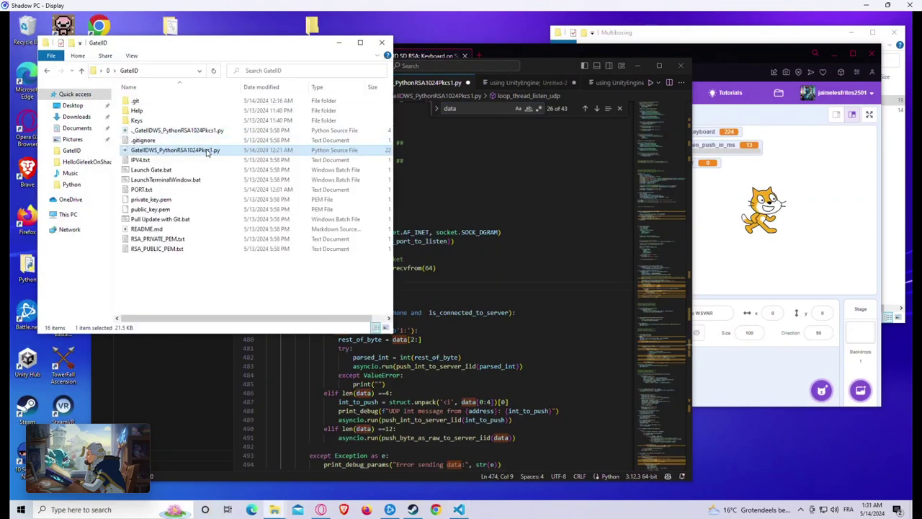
double_click(180, 173)
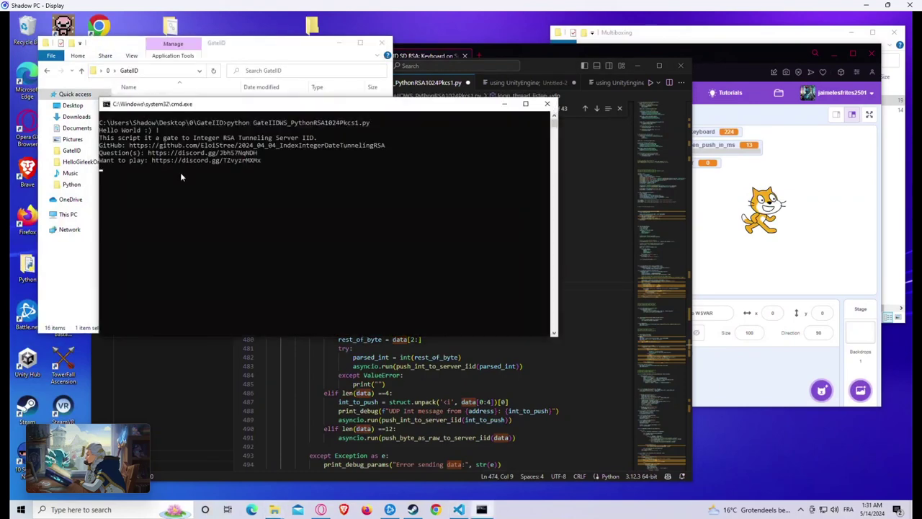
left_click_drag(314, 103, 240, 157)
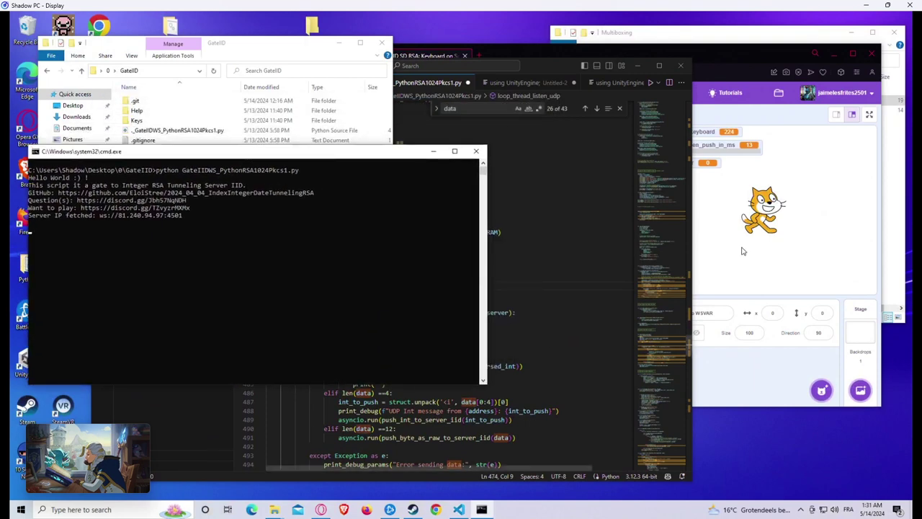
left_click(727, 268)
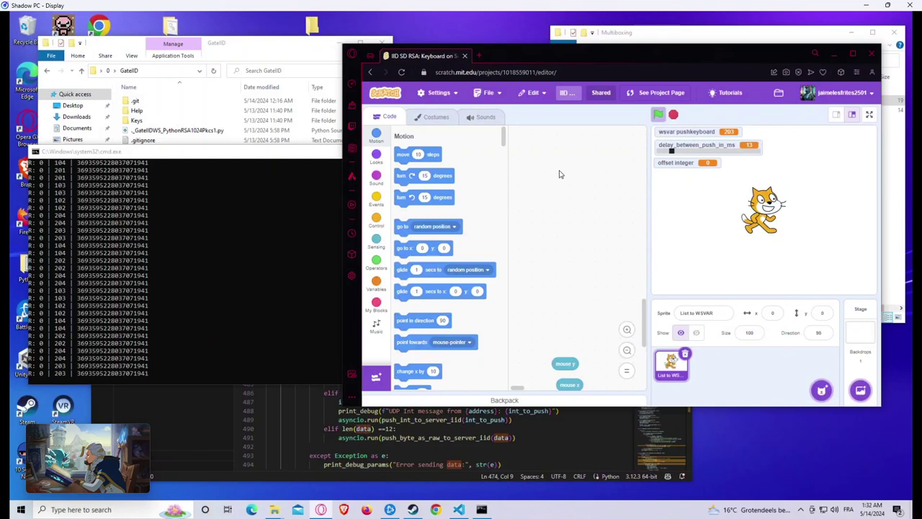
Reload and start the Scratch project, then widen the relay console to read the ConnectionClosedError traceback.
key("F5")
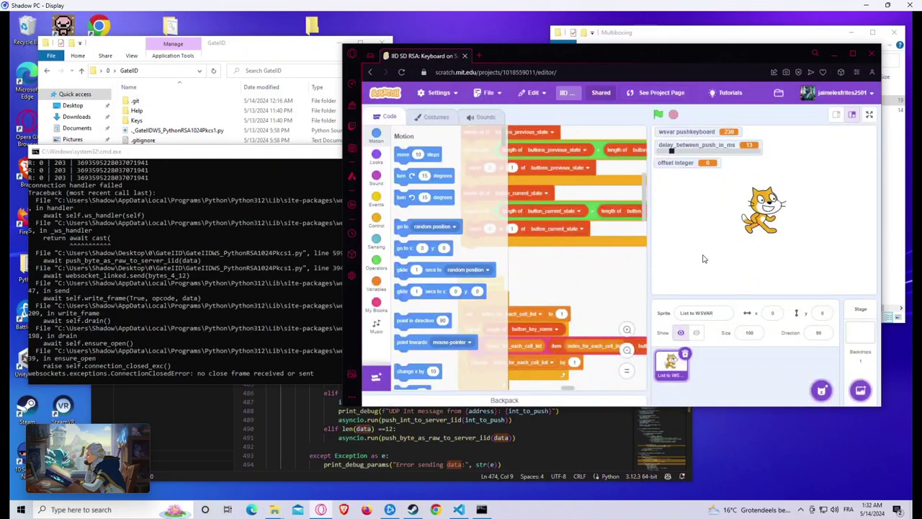
left_click(658, 115)
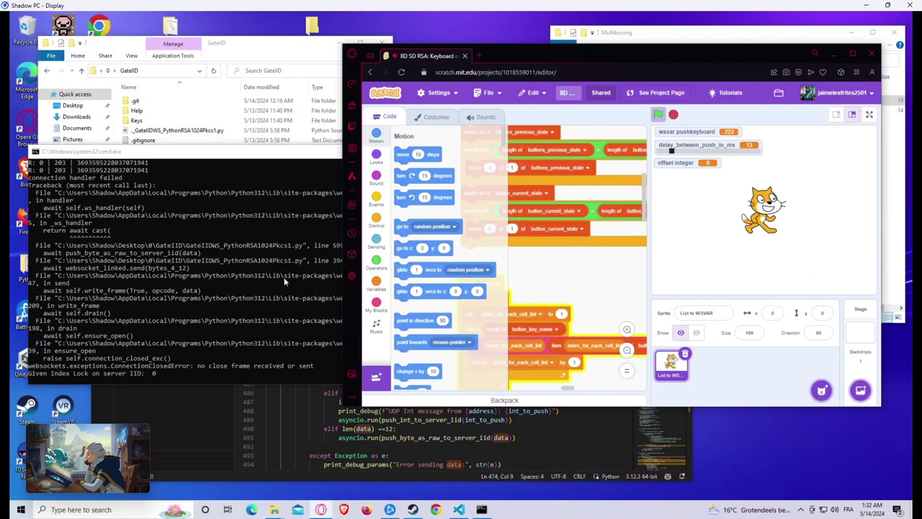
left_click(233, 248)
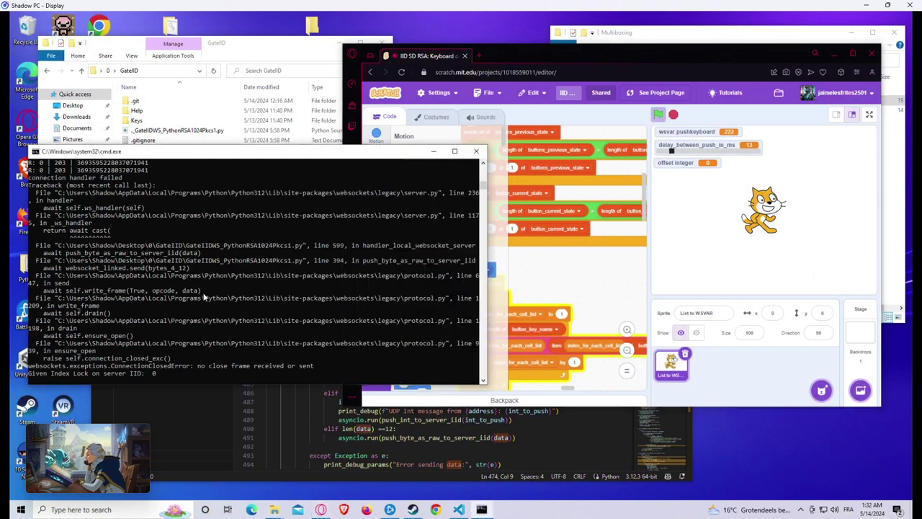
scroll(203, 297, "up", 1)
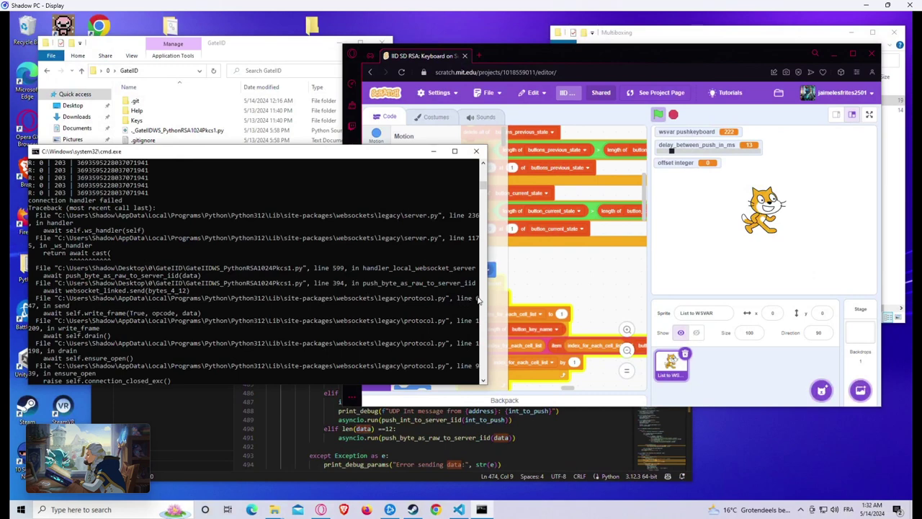
left_click_drag(477, 299, 593, 297)
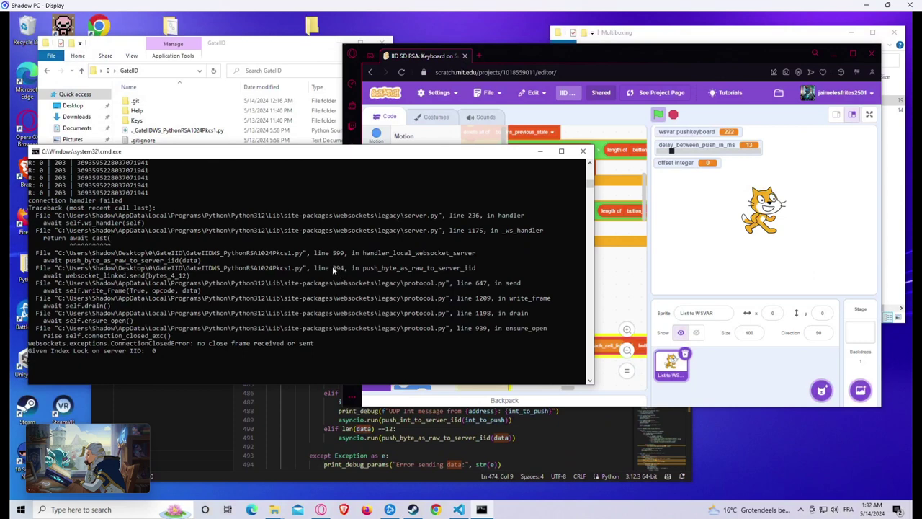
key("alt+Tab")
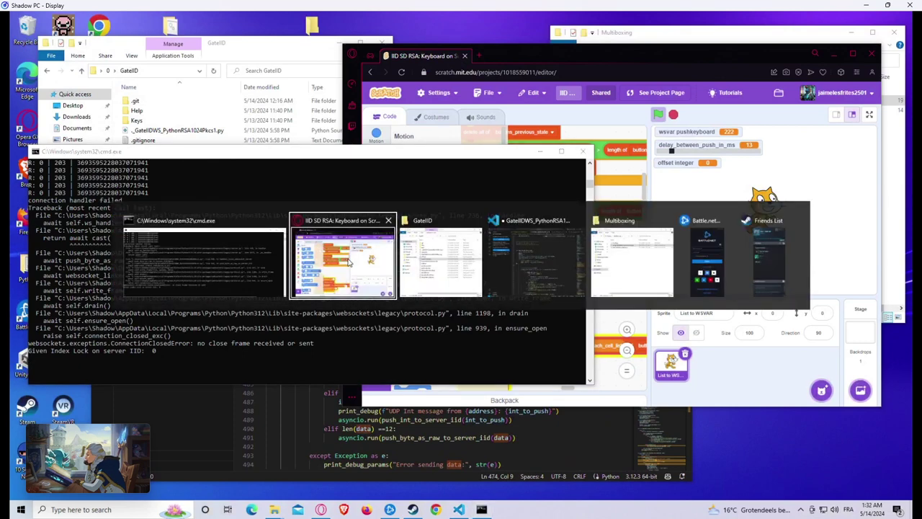
Locate the websocket send line in push_byte_as_raw_to_server_iid.
key("alt+Tab")
key("alt+Tab")
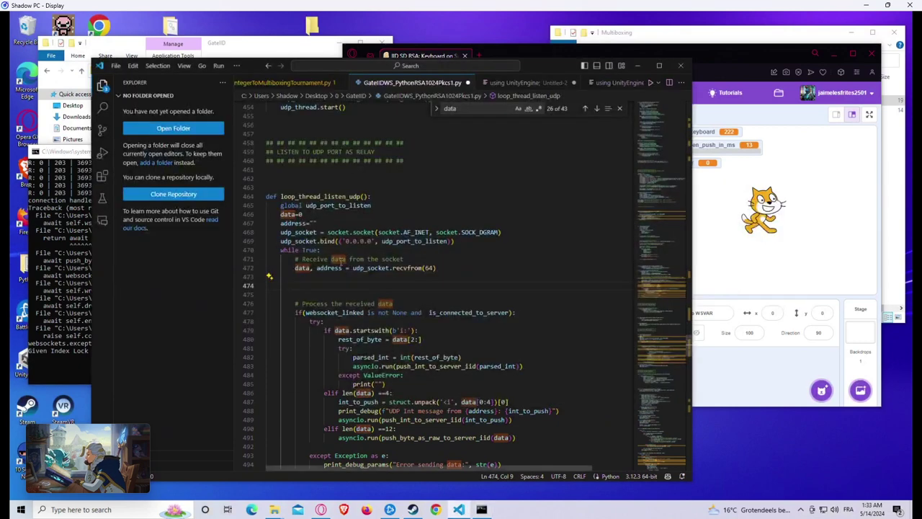
key("alt+Tab")
key("alt+Tab")
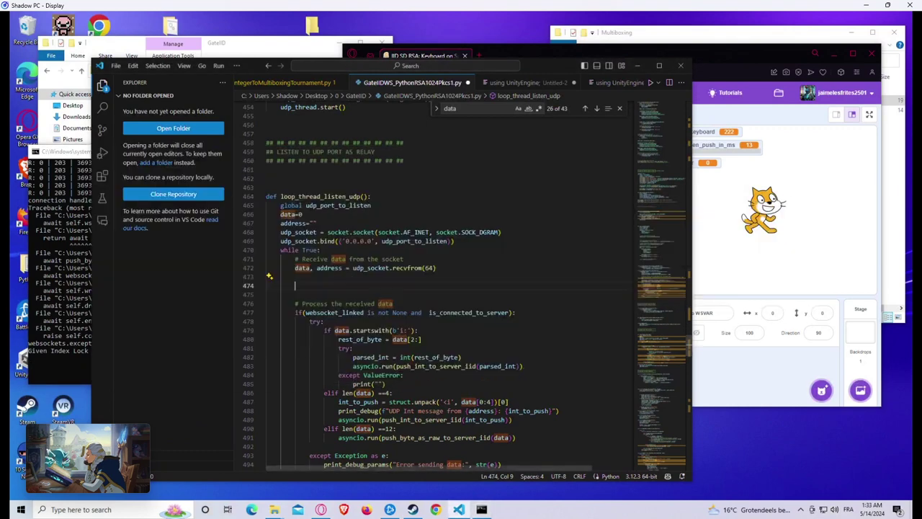
scroll(365, 268, "down", 4)
scroll(367, 277, "up", 3)
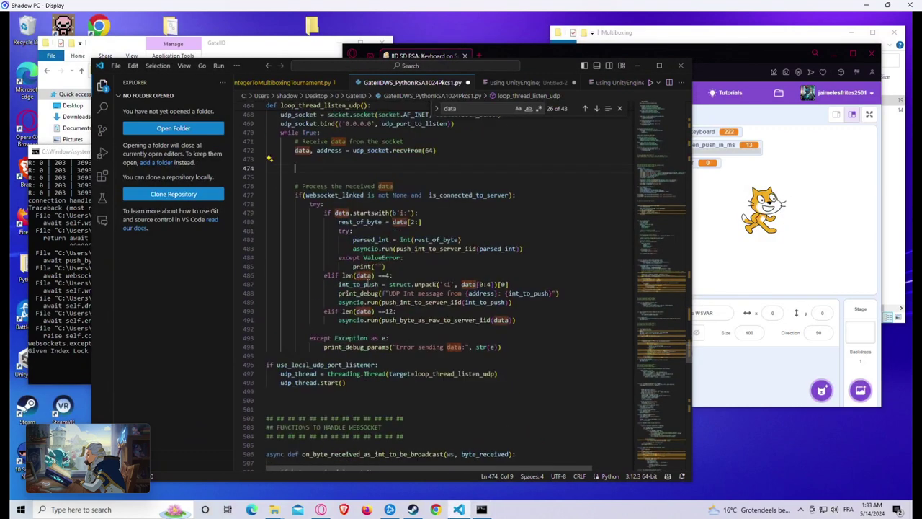
scroll(368, 283, "up", 9)
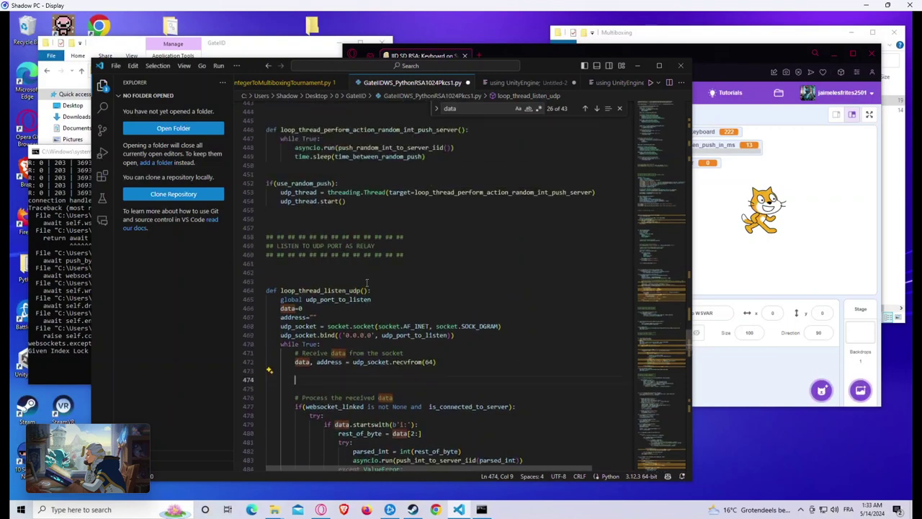
scroll(367, 283, "up", 9)
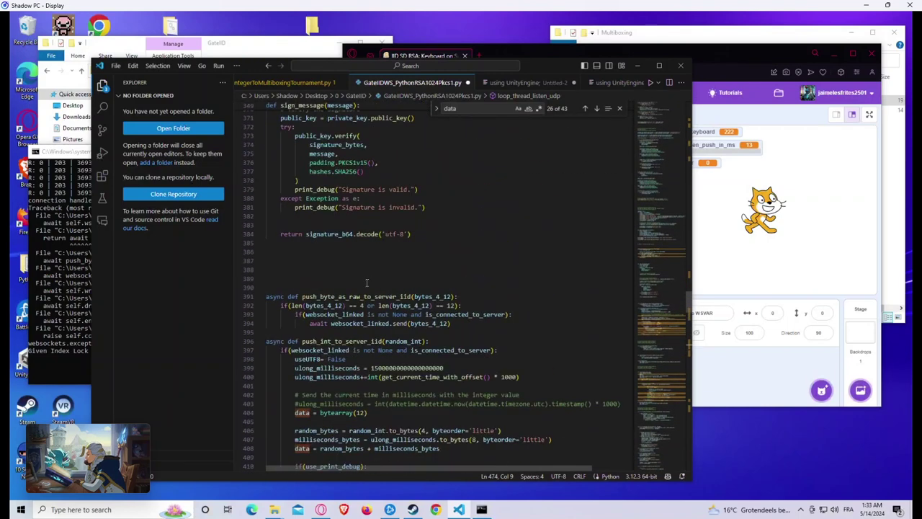
scroll(368, 282, "down", 2)
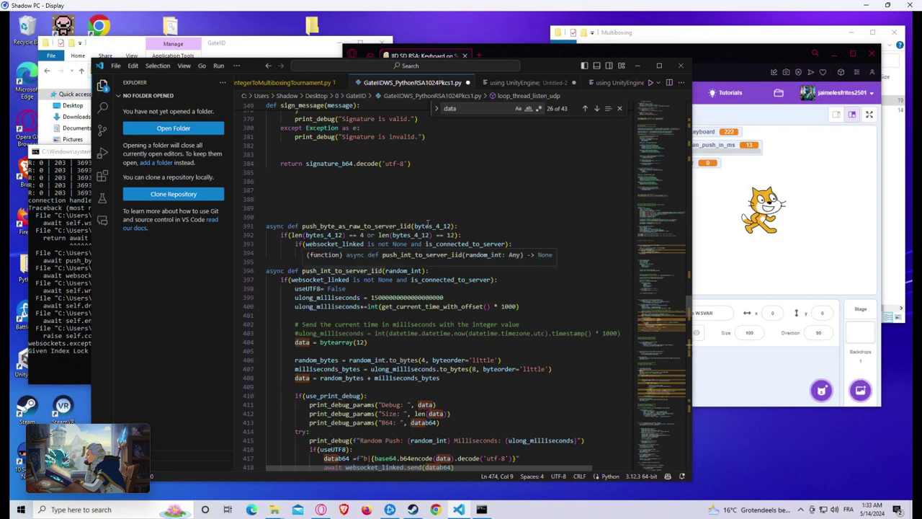
left_click(462, 226)
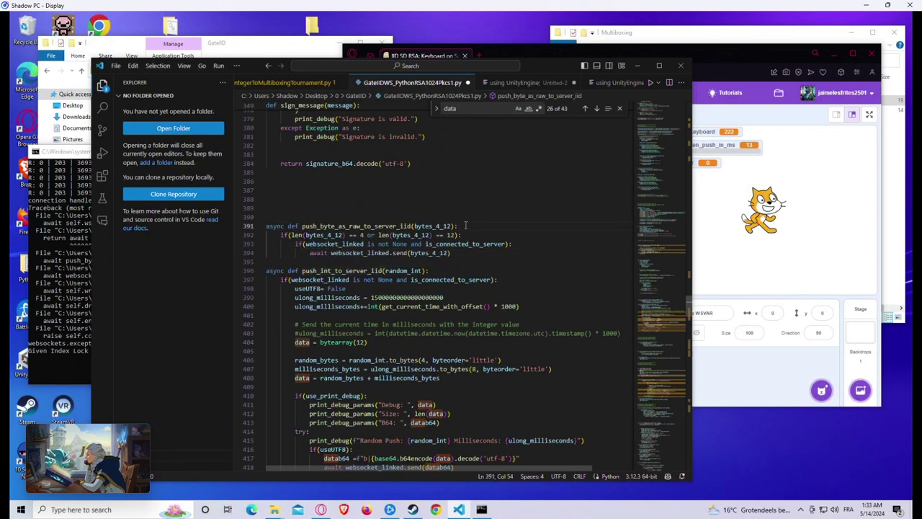
scroll(466, 225, "down", 1)
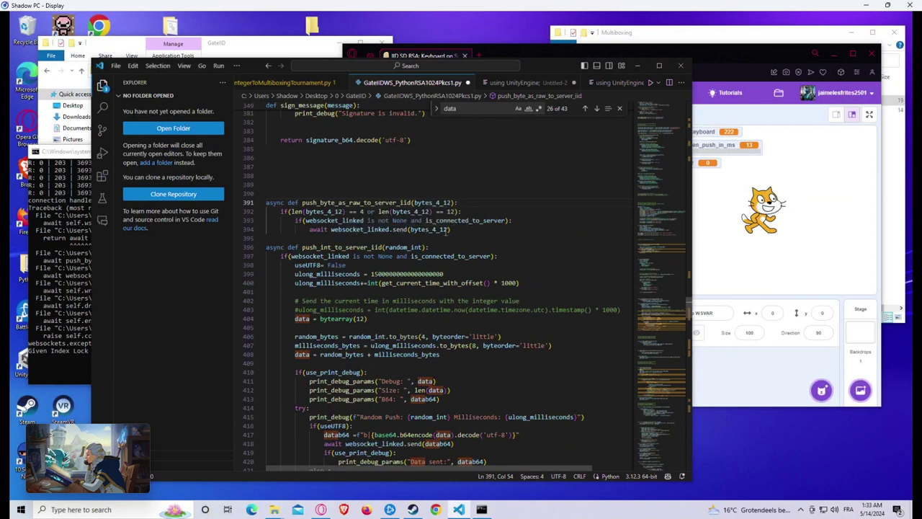
left_click(489, 227)
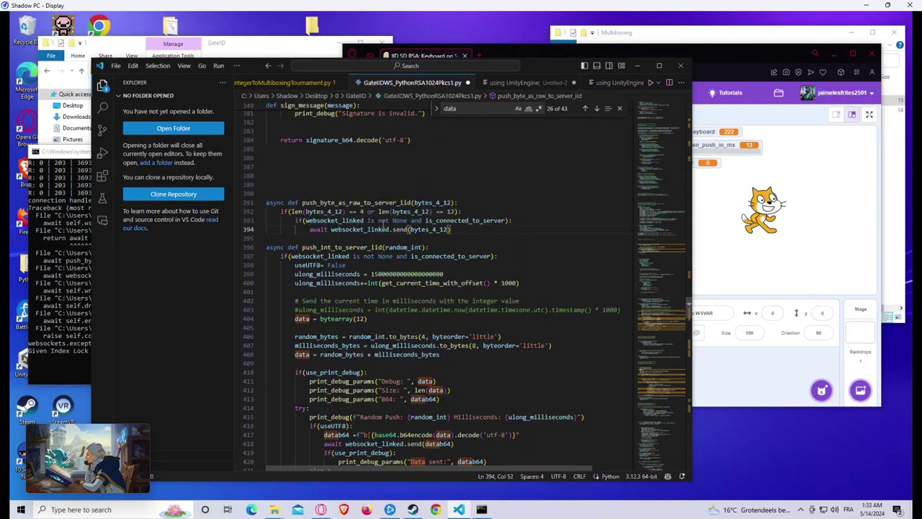
left_click(526, 222)
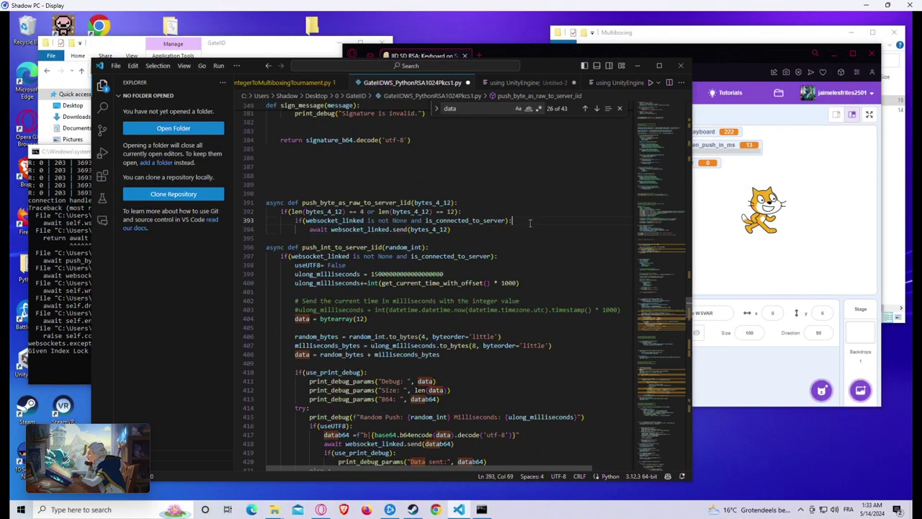
Wrap the send call in try/except that prints "Error sending data".
key("Return")
type("try:")
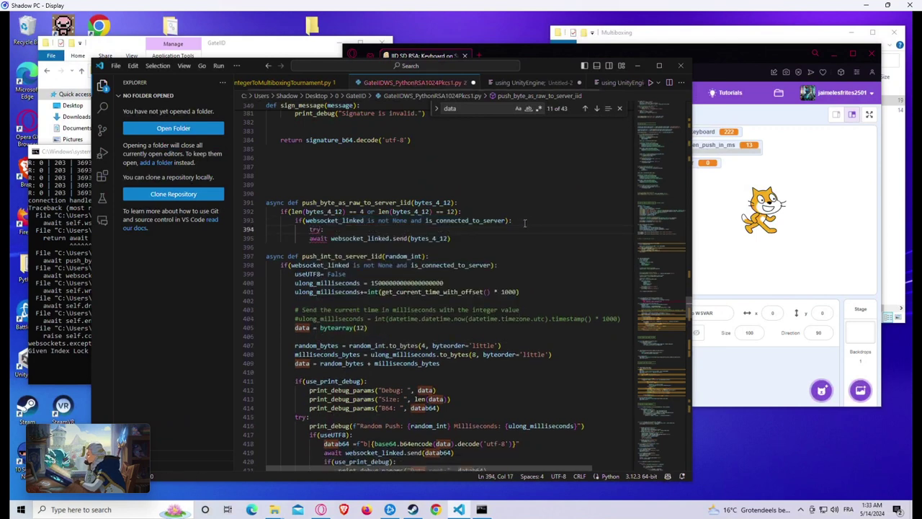
key("Down")
key("Home")
key("Home")
key("Tab")
key("End")
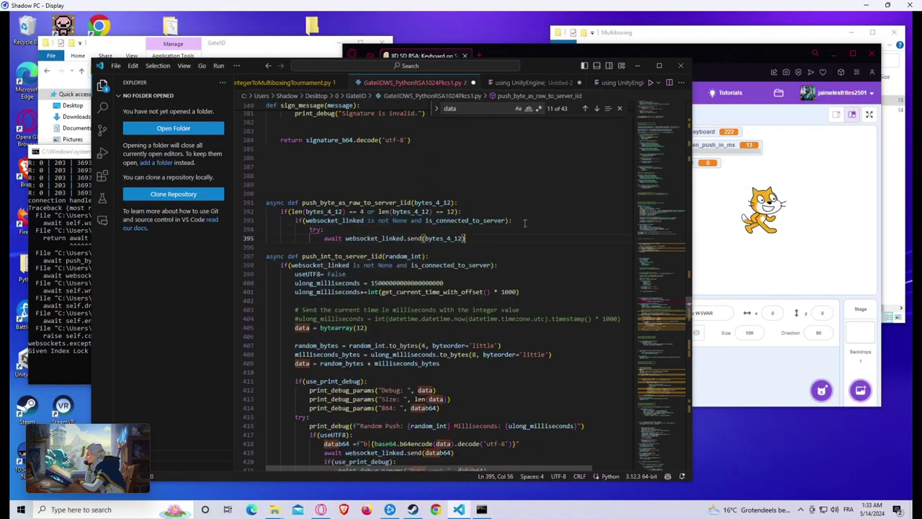
key("Return")
key("BackSpace")
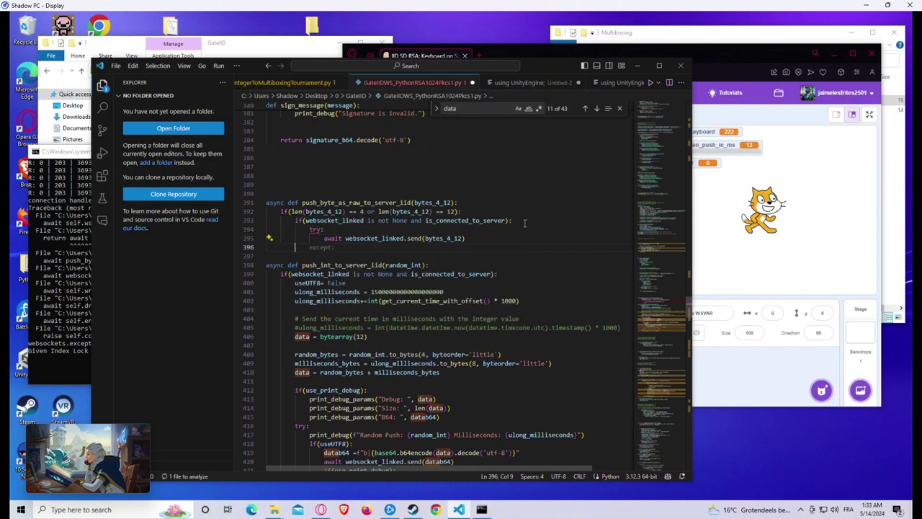
key("Tab")
key("Return")
type("print(\"")
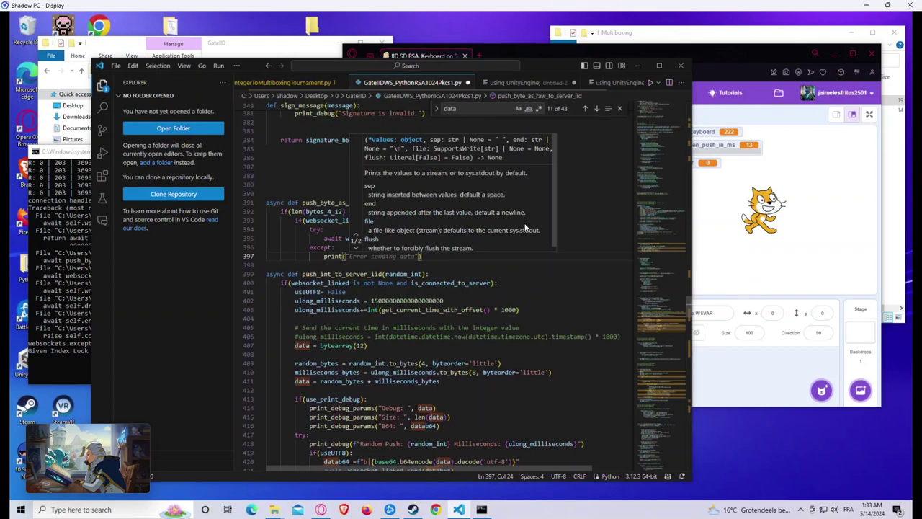
key("Tab")
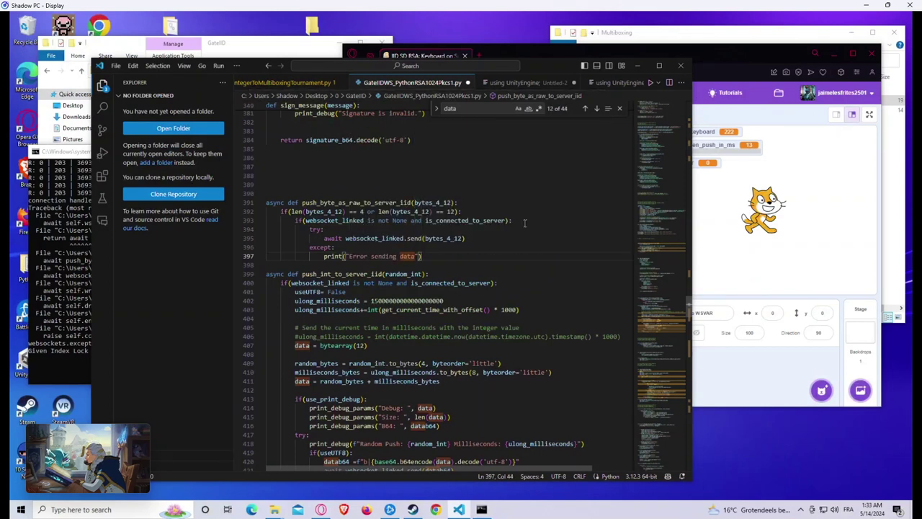
key("Up")
key("Up")
key("Up")
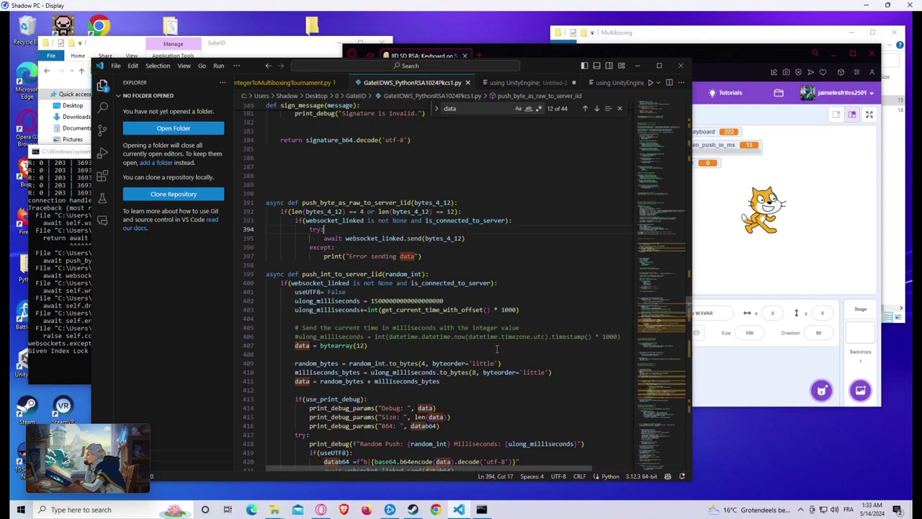
left_click(520, 268)
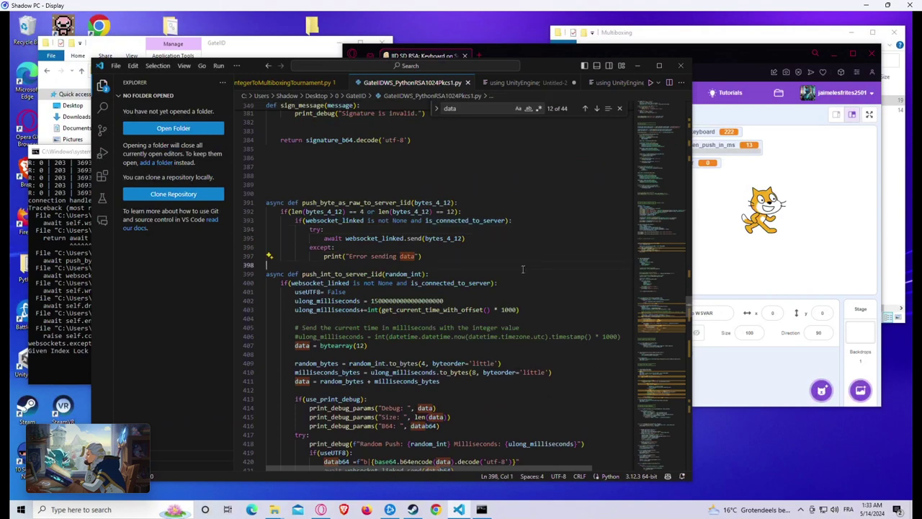
Close the crashed relay console and relaunch Launch Gate.bat.
left_click(74, 284)
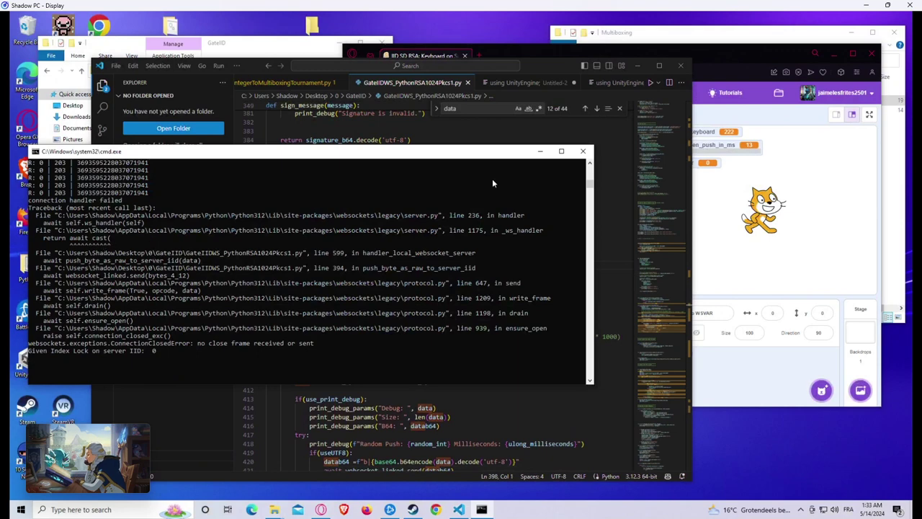
left_click(584, 152)
left_click(85, 92)
double_click(149, 169)
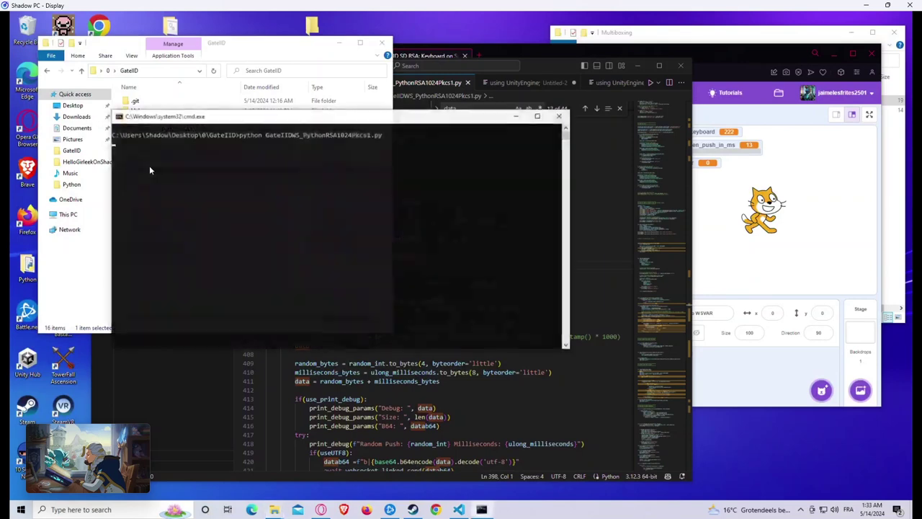
left_click_drag(288, 117, 208, 136)
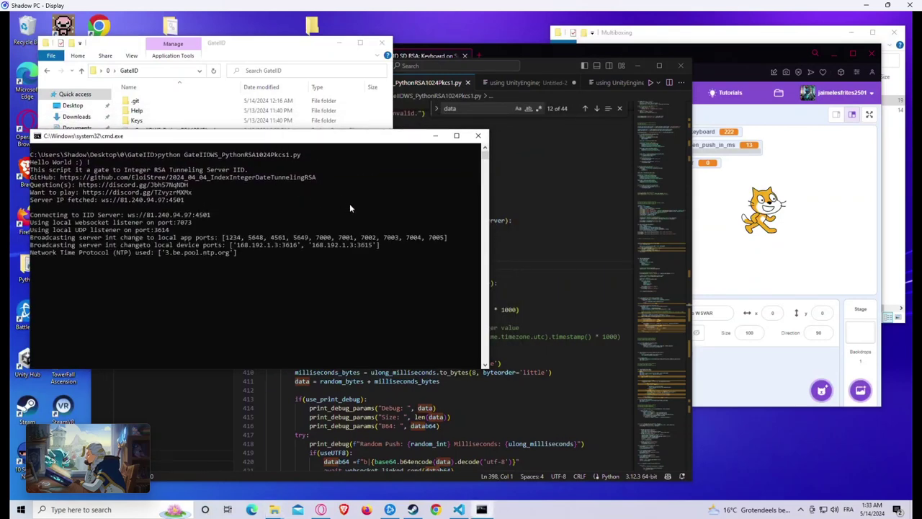
Reload the Scratch page and read the new UnboundLocalError tracebacks for 'data' at line 600.
left_click(723, 245)
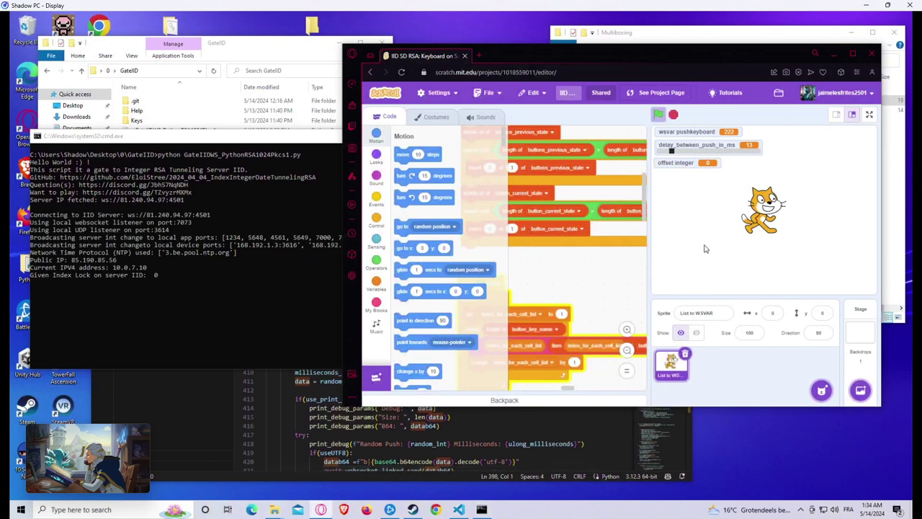
key("F5")
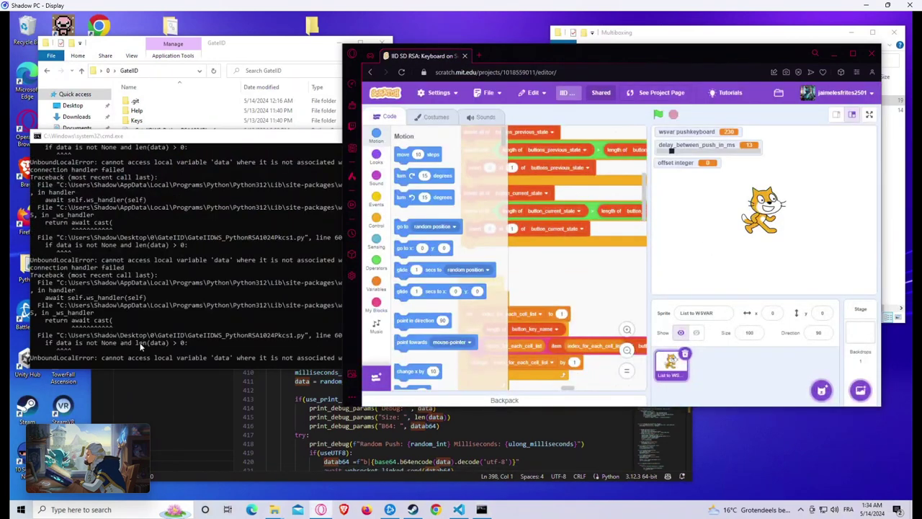
left_click(175, 324)
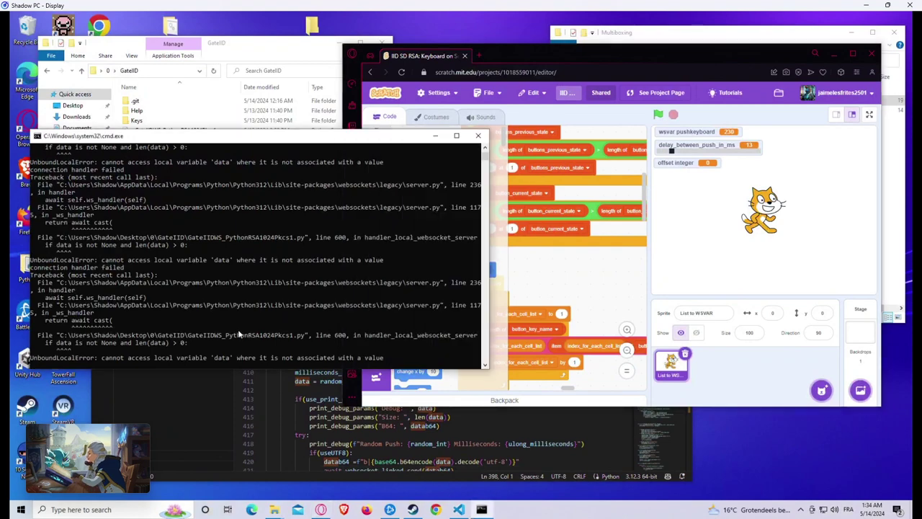
left_click(497, 417)
scroll(425, 330, "down", 10)
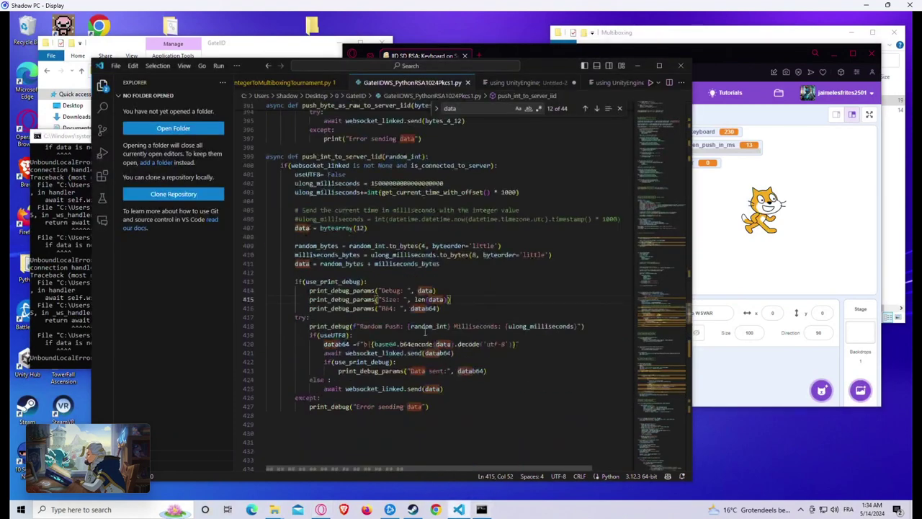
Review the console tracebacks and inspect the data variable on line 597.
scroll(425, 330, "down", 20)
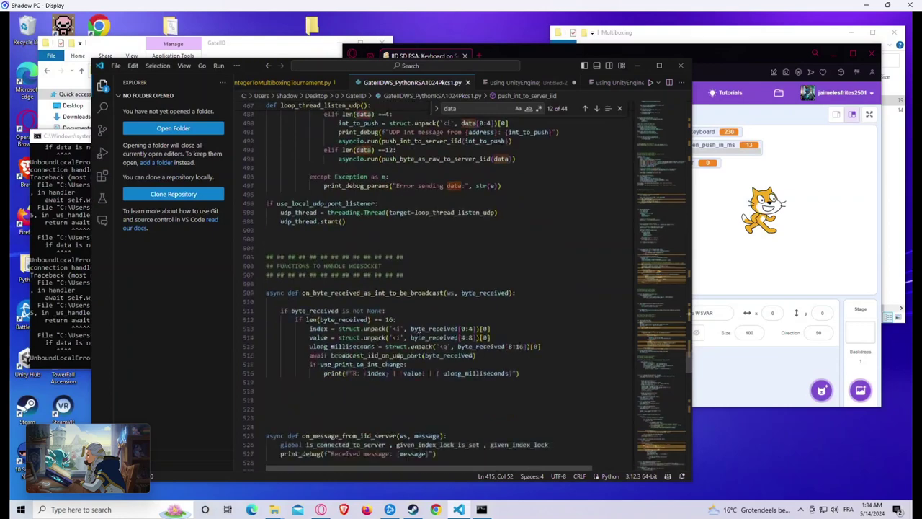
scroll(417, 337, "down", 20)
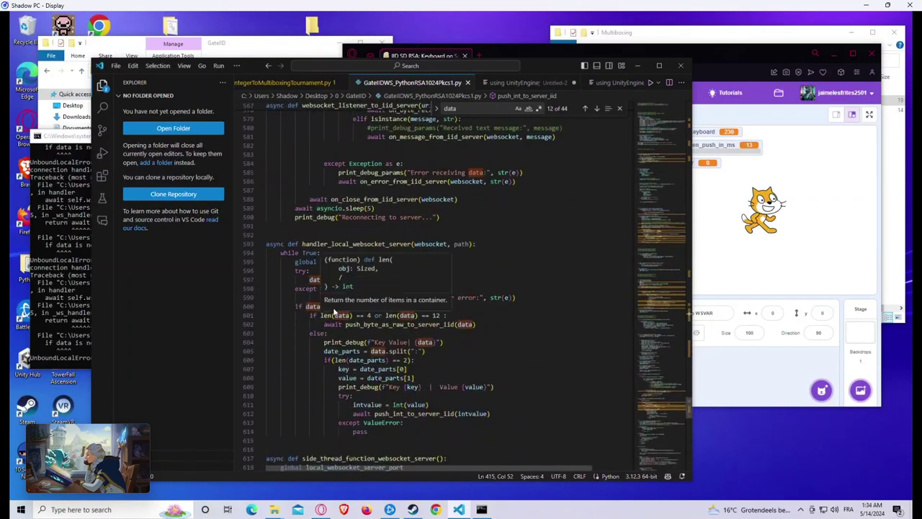
left_click(72, 317)
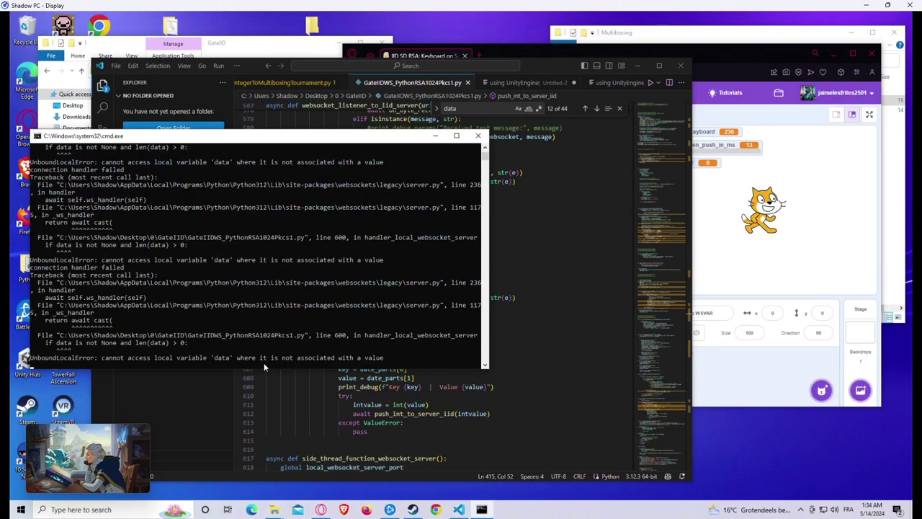
left_click(497, 342)
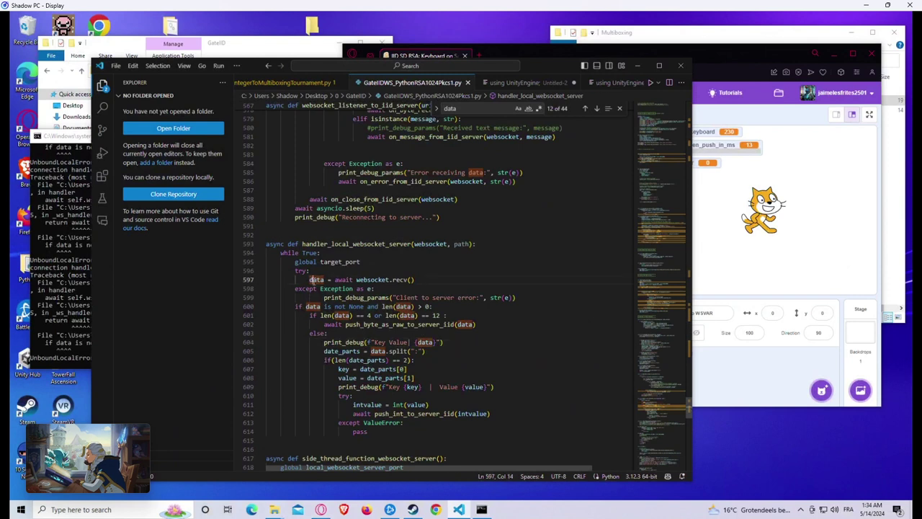
double_click(320, 279)
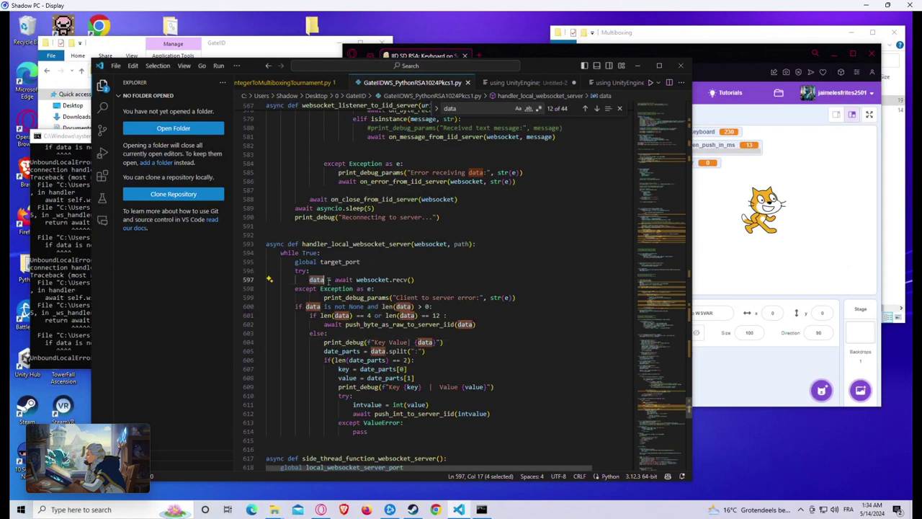
Add data=None as the first line of handler_local_websocket_server and save.
left_click(481, 244)
key("Return")
type("d")
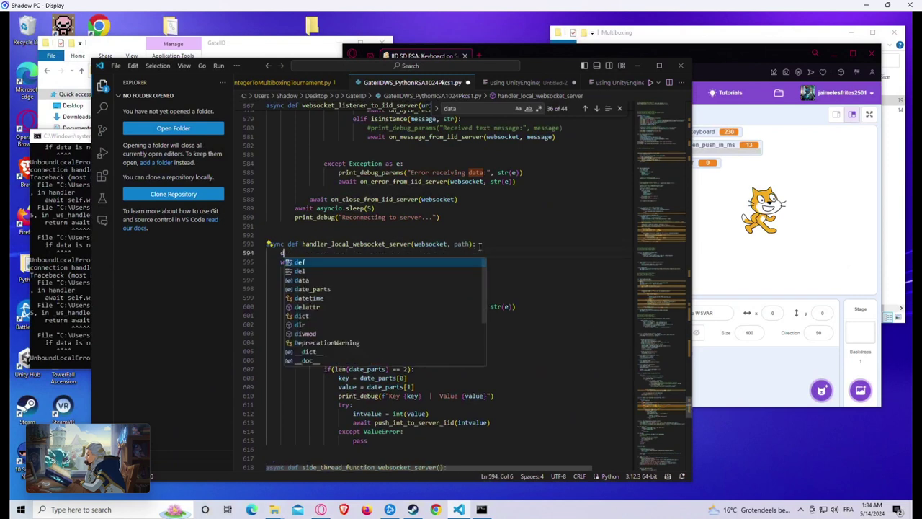
type("ata")
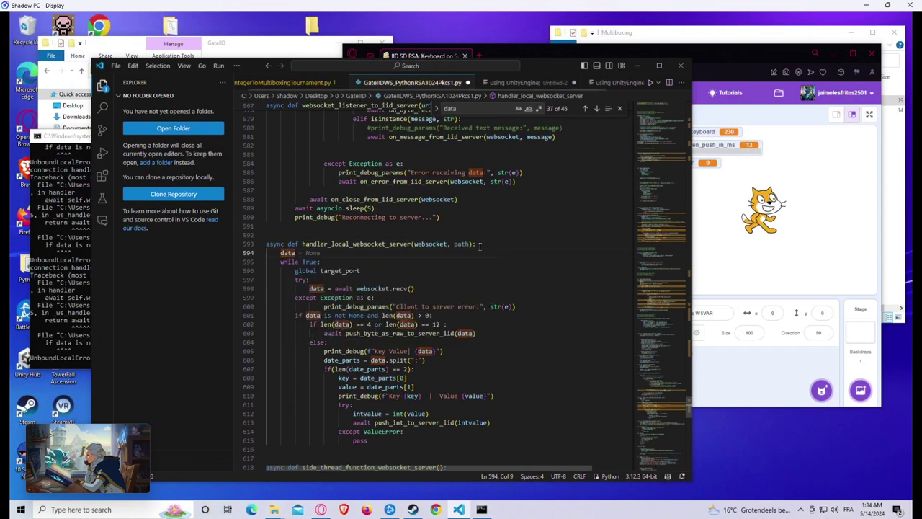
type("=")
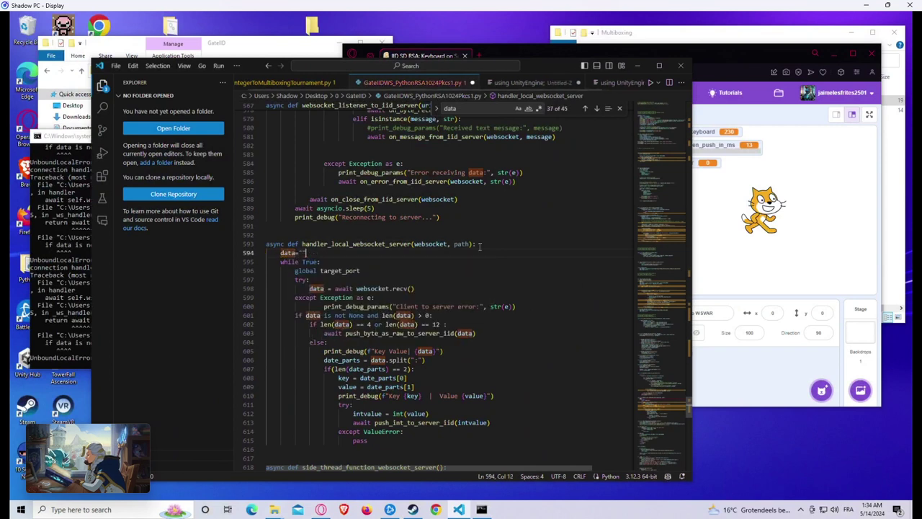
type("non")
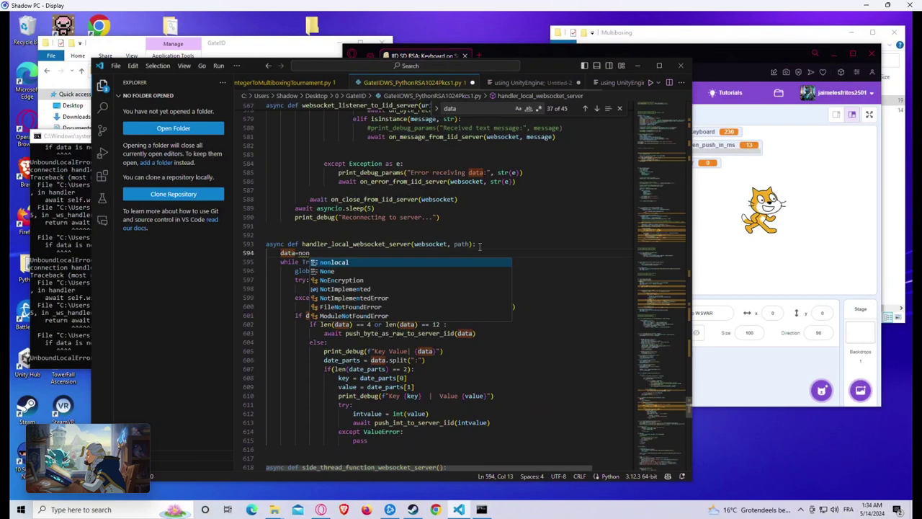
key("Down")
key("Return")
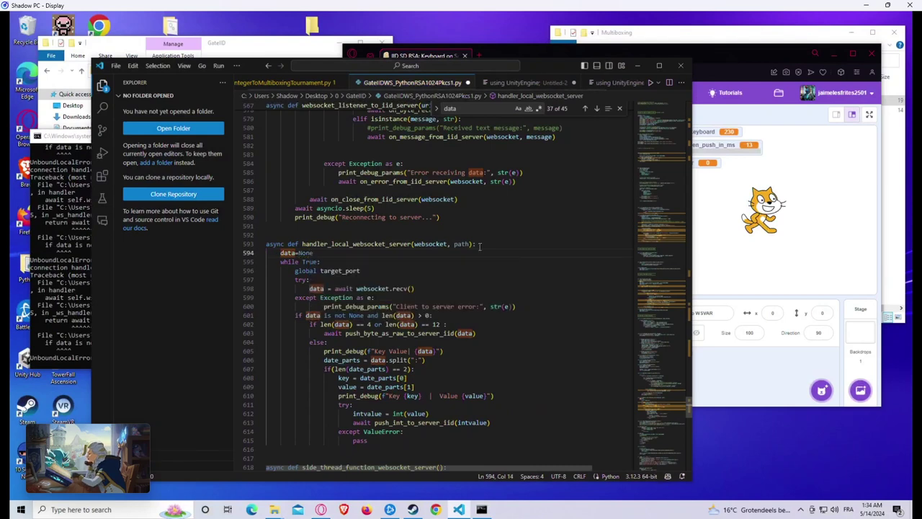
left_click(389, 261)
key("ctrl+s")
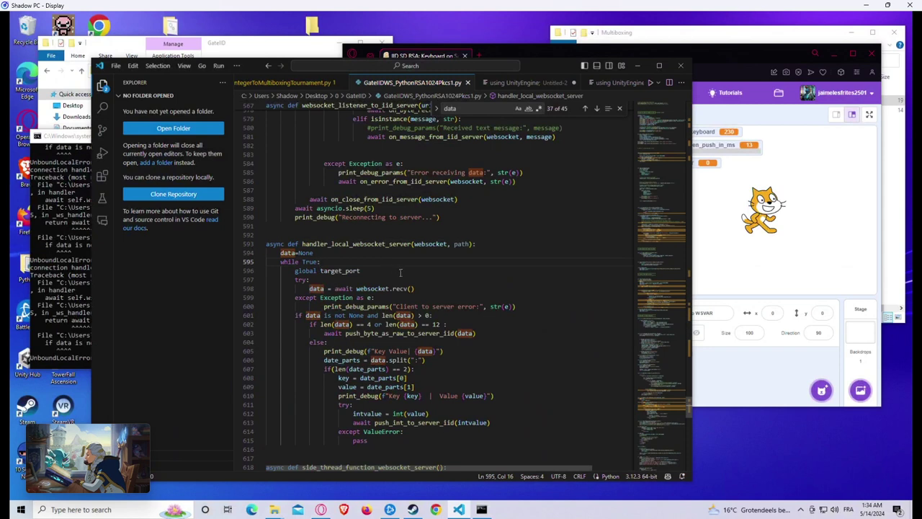
Close the search and the failing relay console, then relaunch Launch GateID.bat.
left_click(415, 280)
left_click(431, 273)
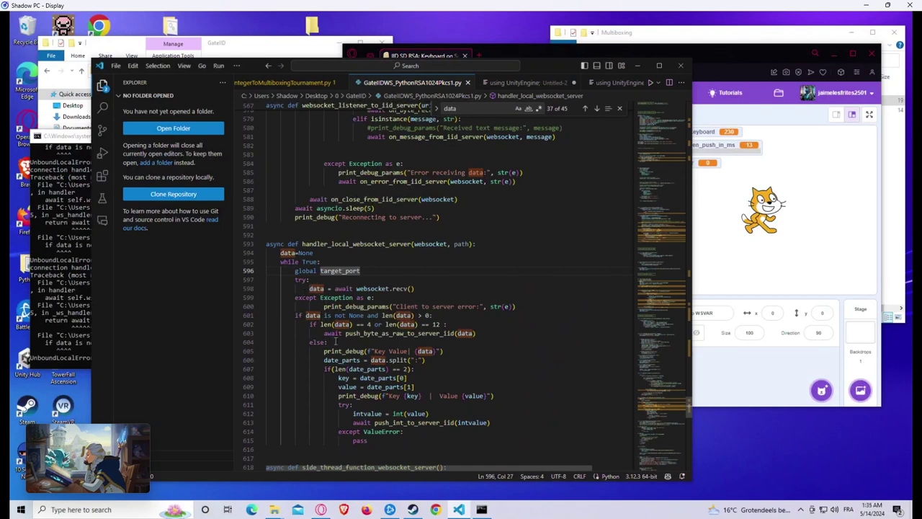
key("Down")
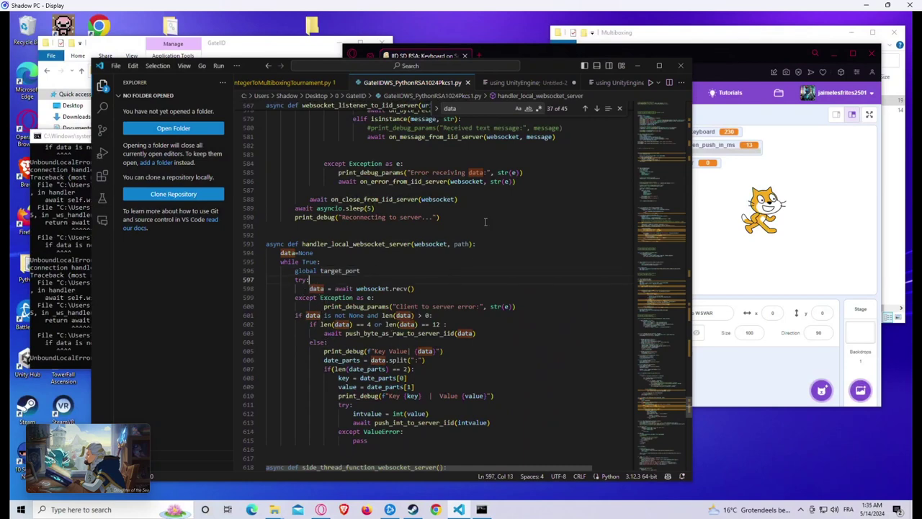
left_click(620, 110)
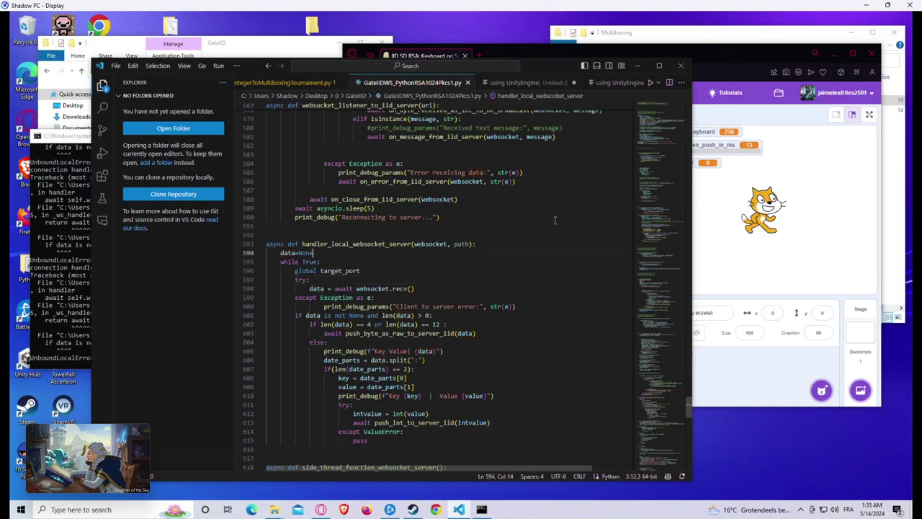
left_click(79, 249)
left_click(478, 136)
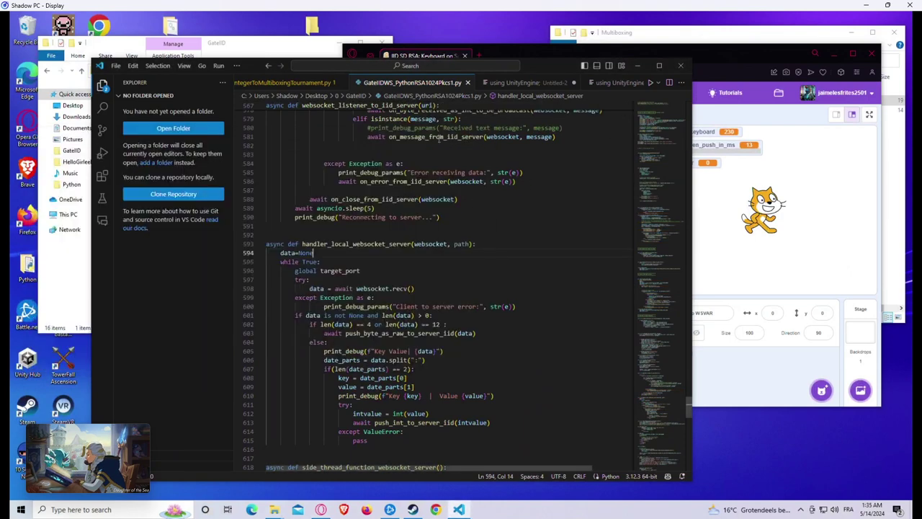
left_click(60, 274)
double_click(160, 170)
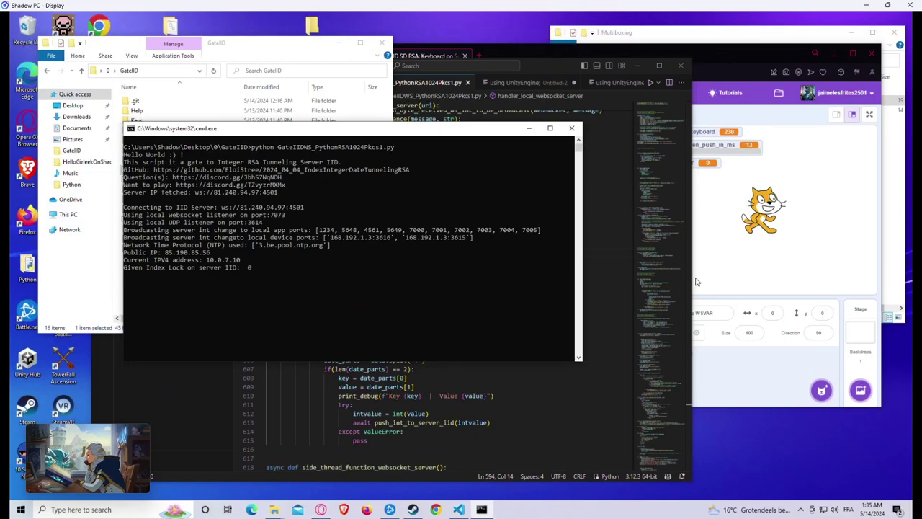
Run the Scratch keyboard project, reloading twice, and check the relay logging key 209 values.
left_click(792, 290)
left_click(657, 114)
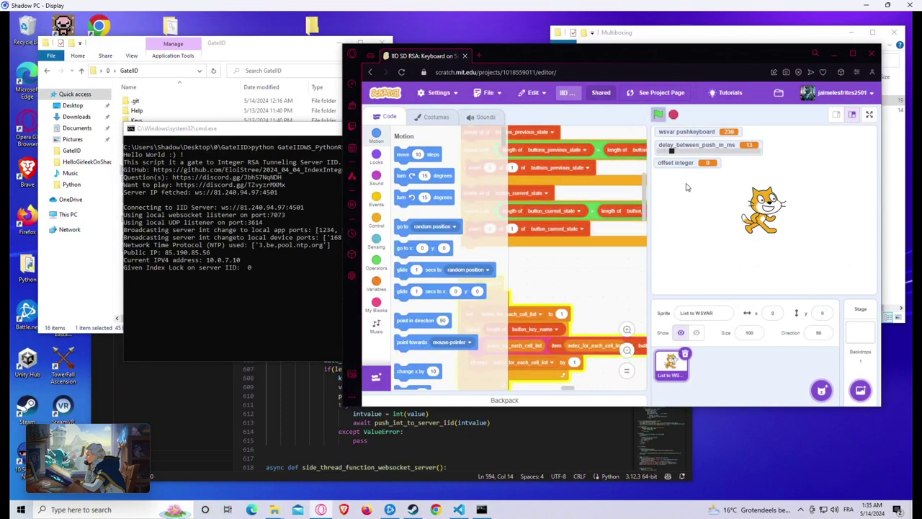
key("F5")
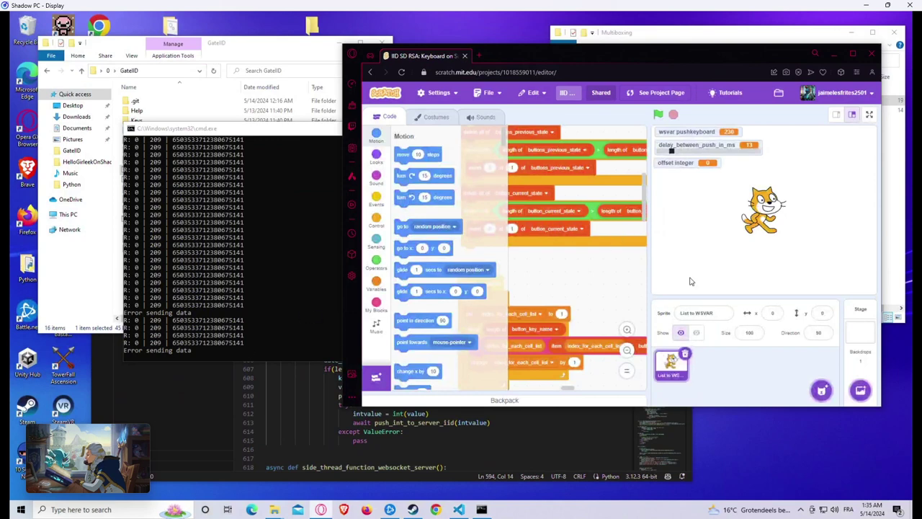
left_click(658, 114)
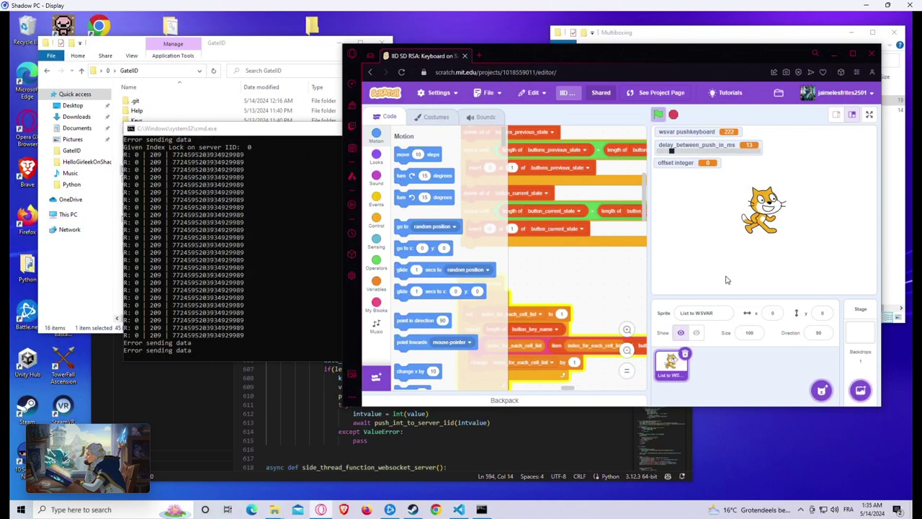
key("F5")
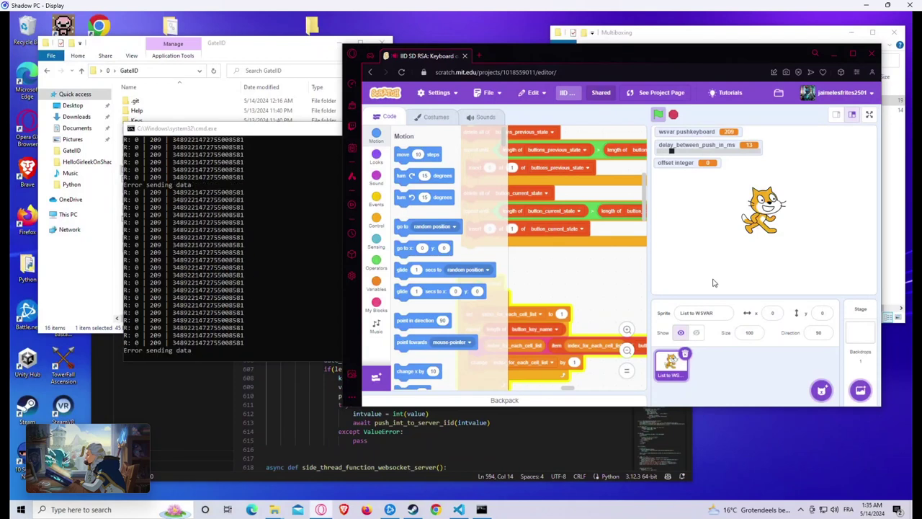
left_click(258, 244)
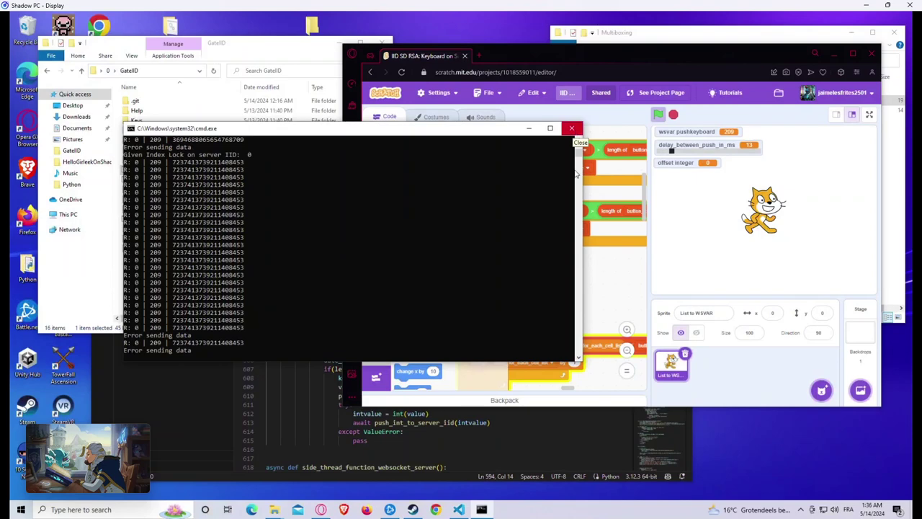
left_click(528, 430)
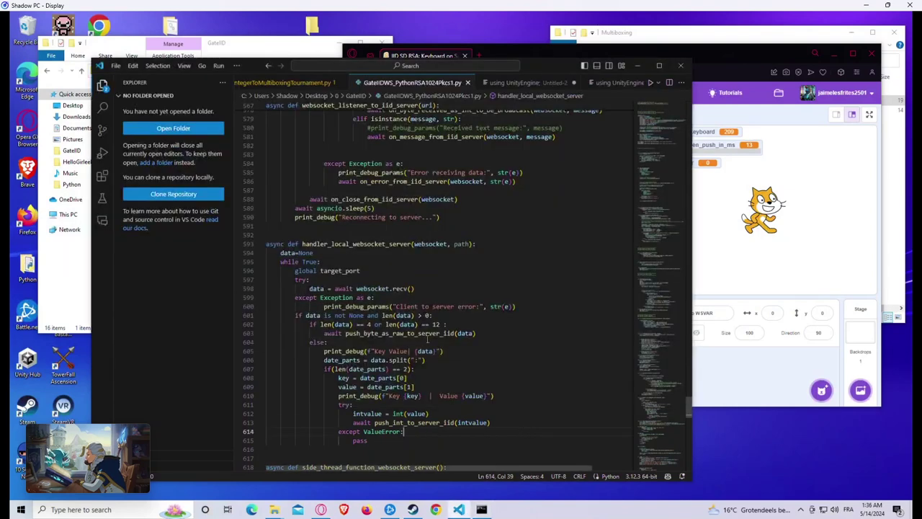
Find the 'Error sending data' line in the relay script and compare it with the console output.
scroll(429, 344, "up", 2)
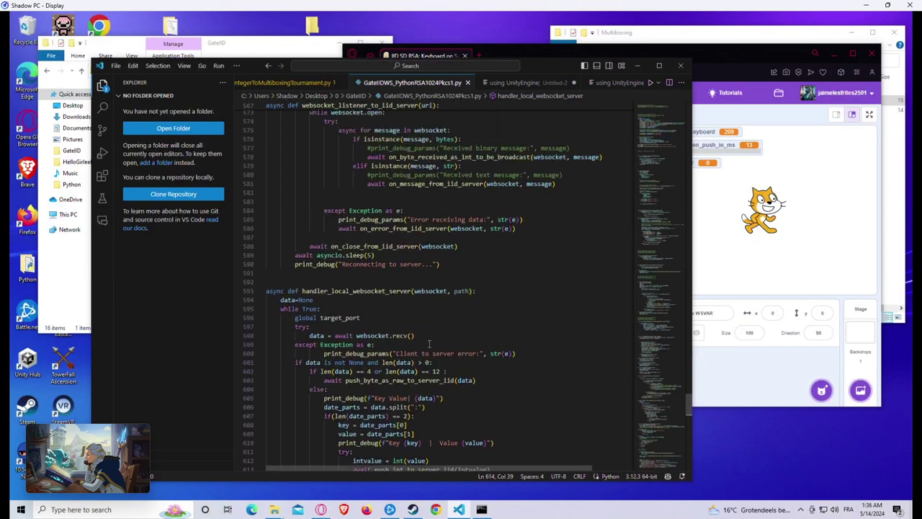
scroll(431, 344, "up", 3)
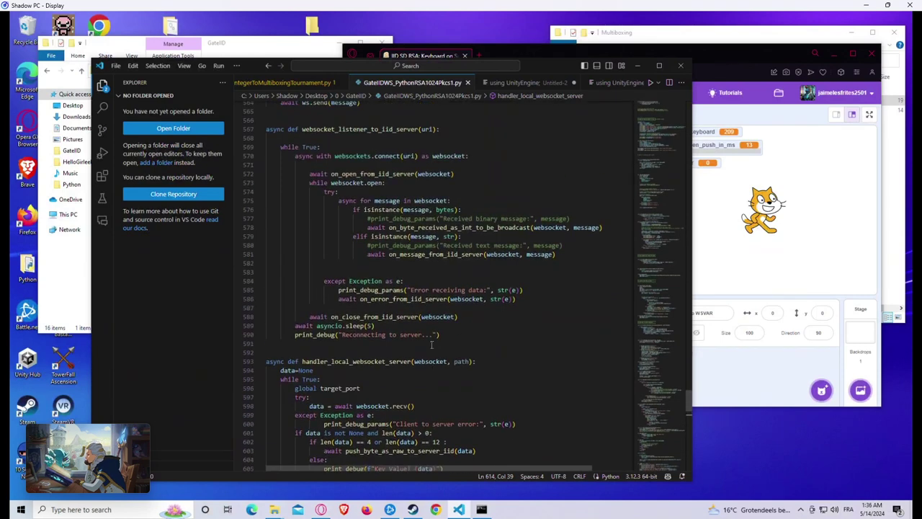
scroll(433, 345, "up", 18)
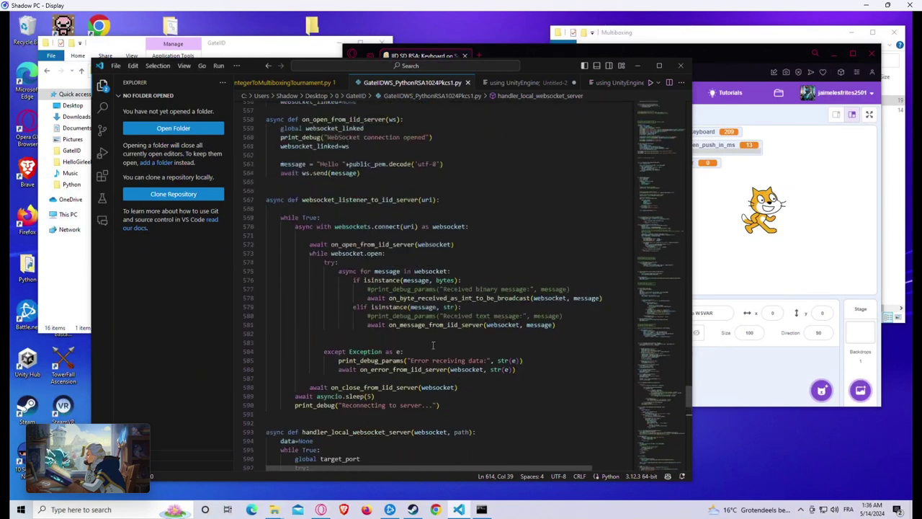
scroll(434, 348, "up", 12)
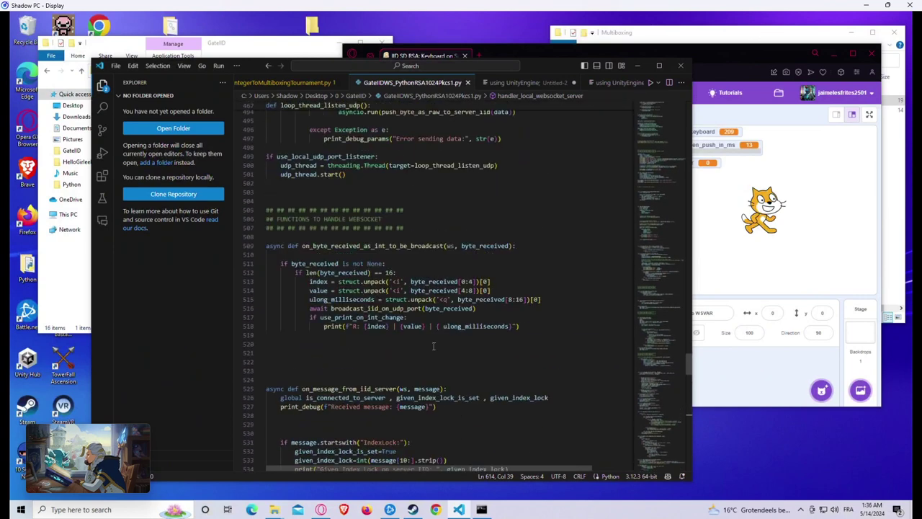
left_click(504, 329)
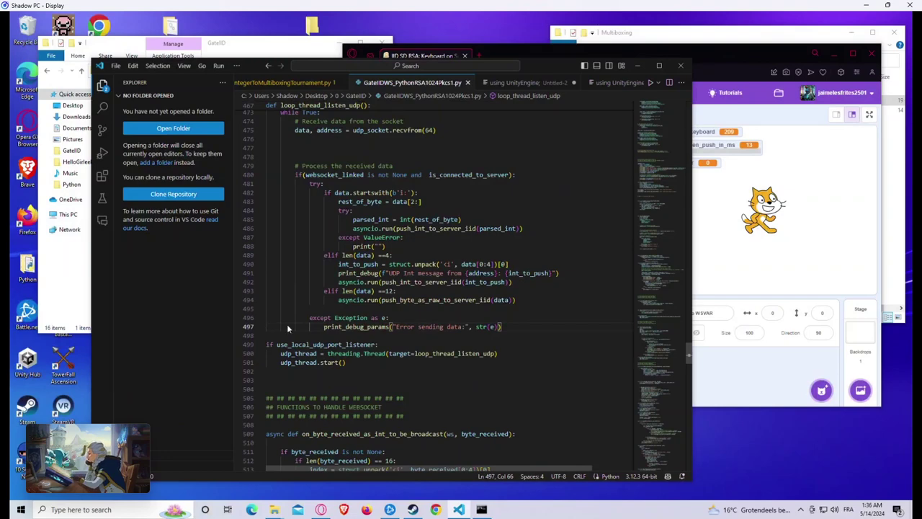
key("alt+Tab")
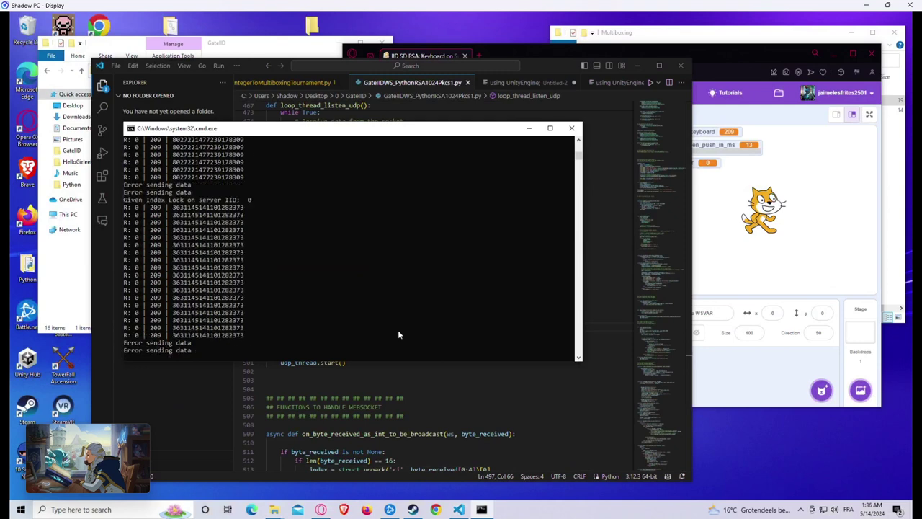
key("alt+Tab")
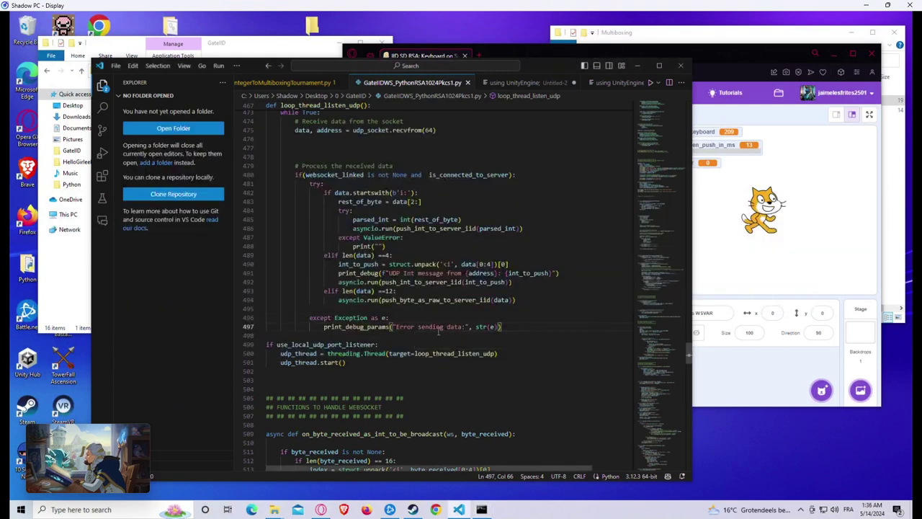
Search the relay script for 'error se'.
scroll(438, 330, "up", 2)
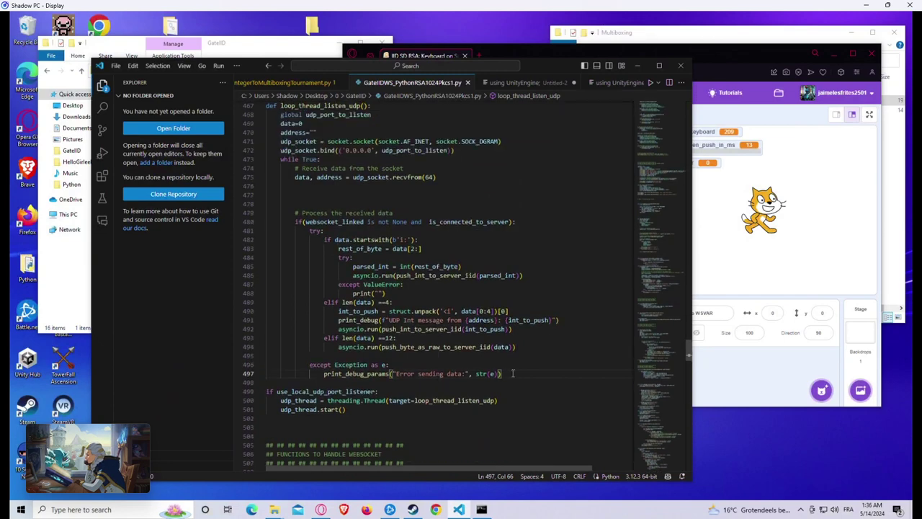
key("alt+Tab")
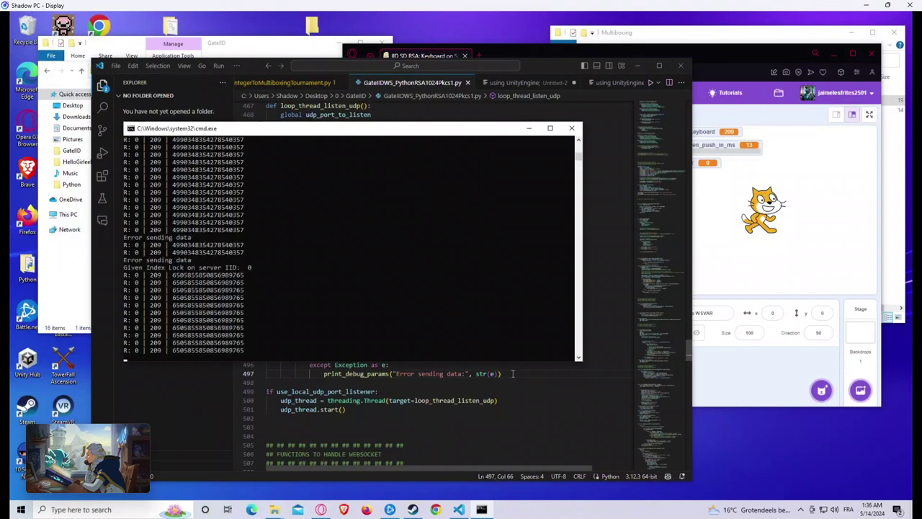
left_click(512, 373)
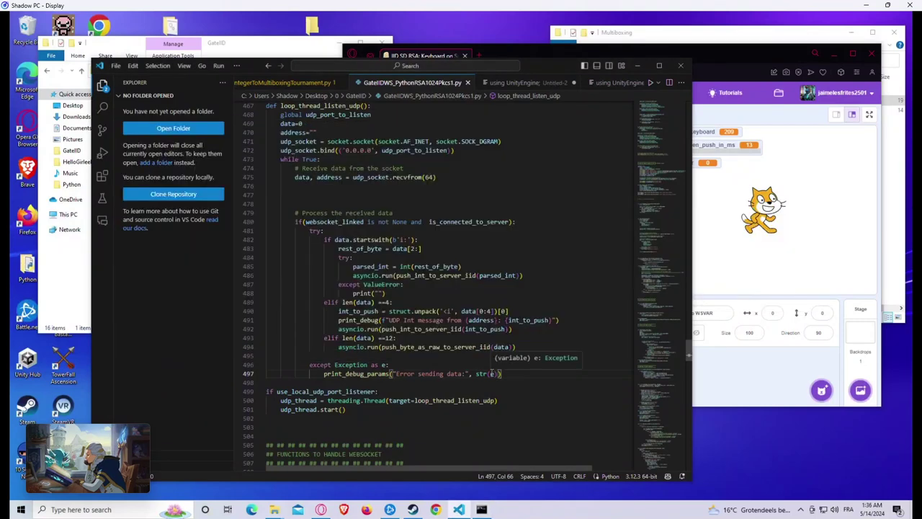
key("ctrl+f")
type("erro")
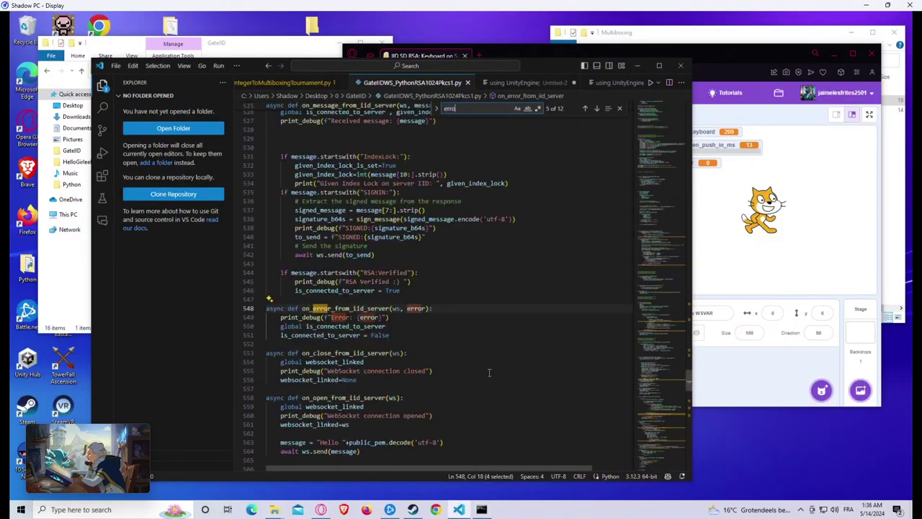
type("r se")
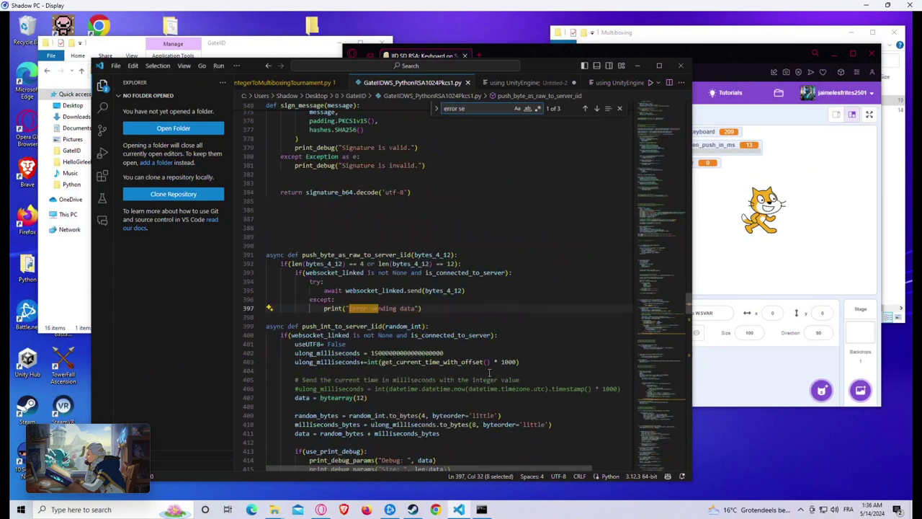
Add websocket_linked.close() below the 'Error sending data' print.
left_click(477, 299)
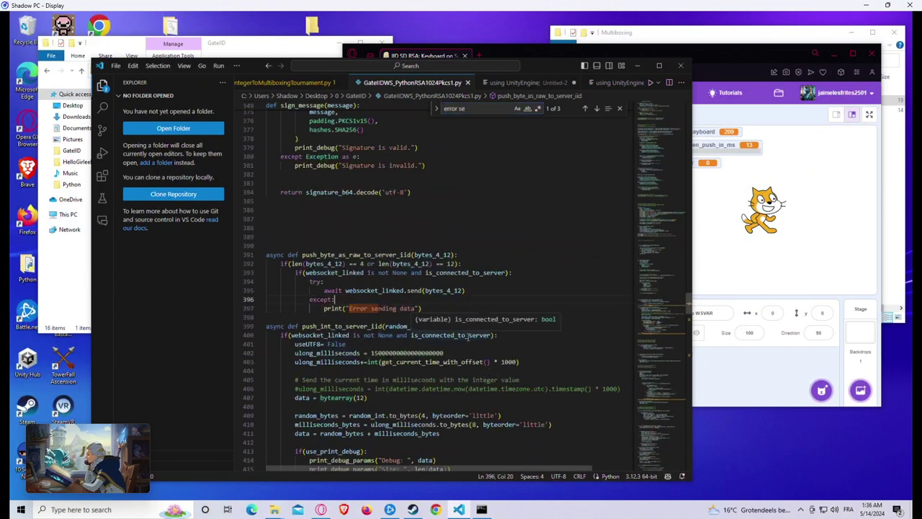
left_click(458, 312)
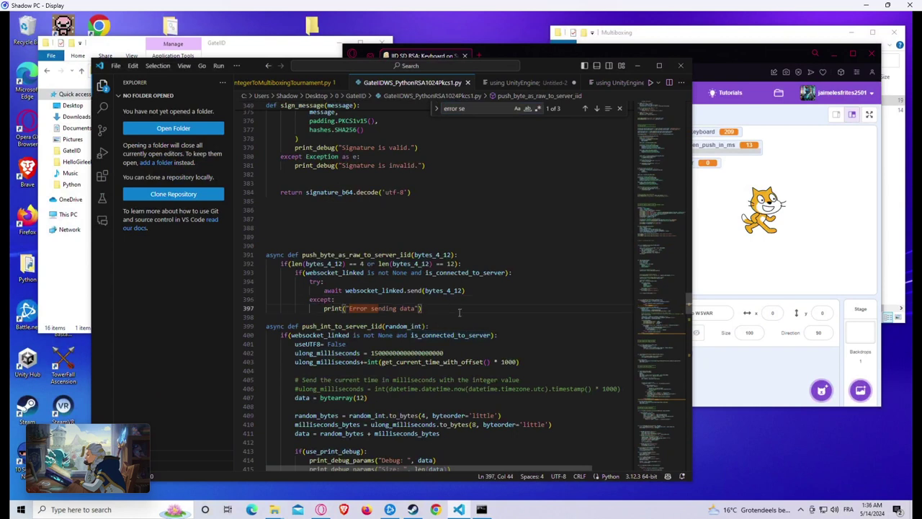
key("Return")
type("wes")
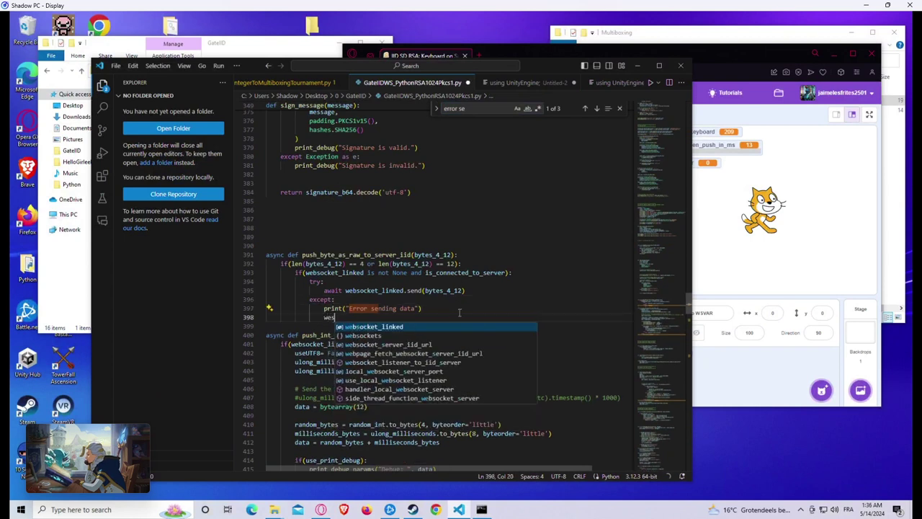
key("Tab")
type(".")
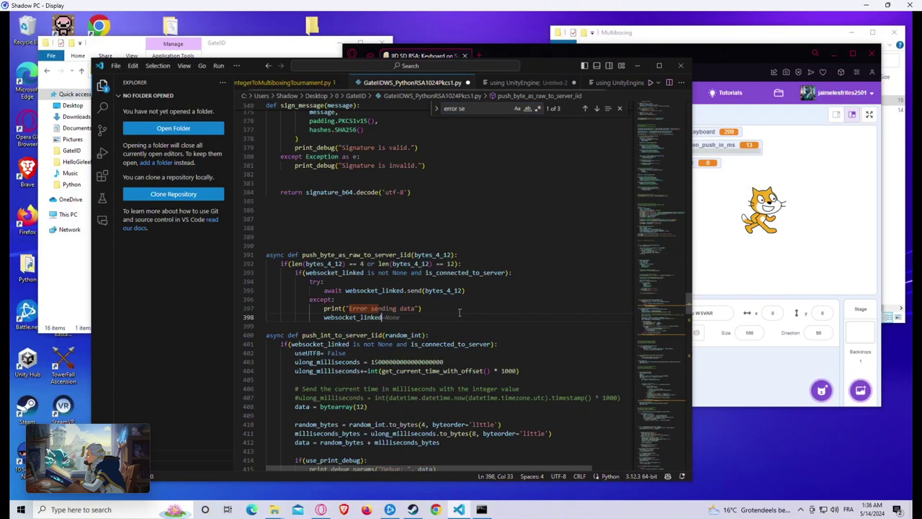
type("cl")
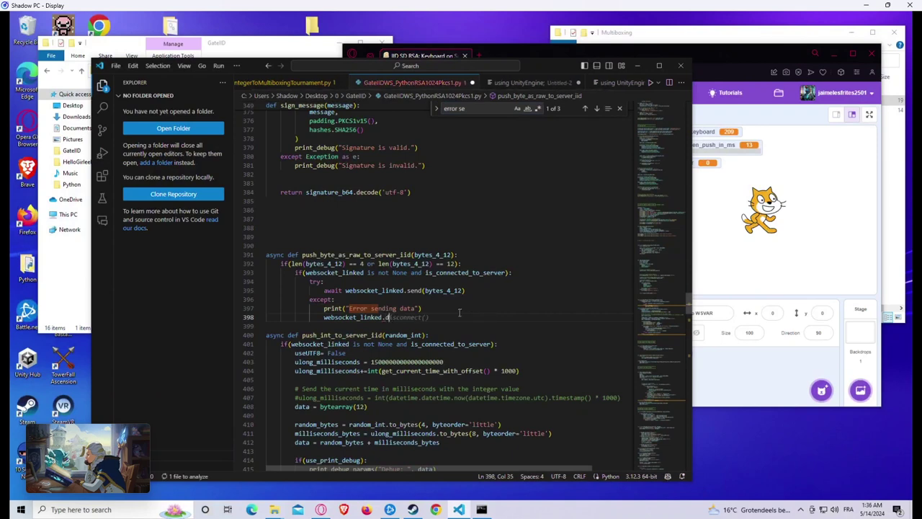
type("ose()")
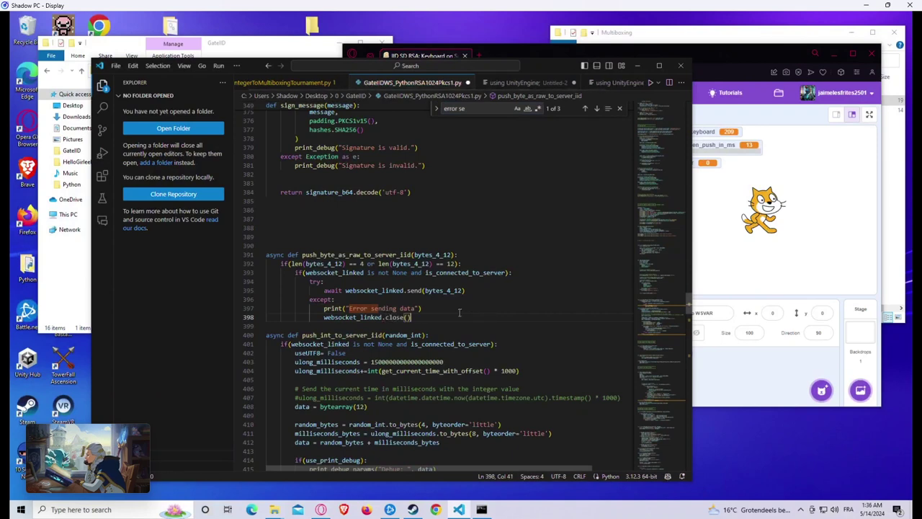
Insert the condition if(websocket_linked.open == True) above the close call.
key("Up")
key("End")
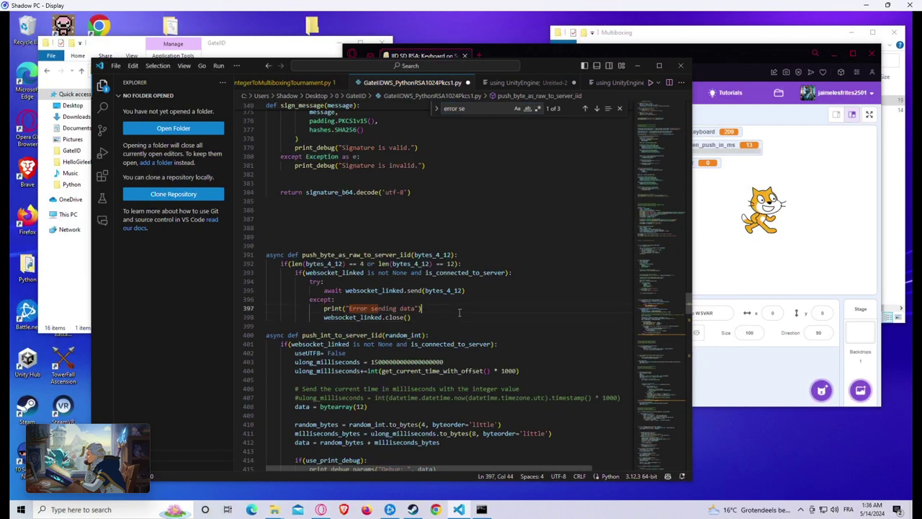
key("Return")
type("w")
key("BackSpace")
type("if(websocket_linked")
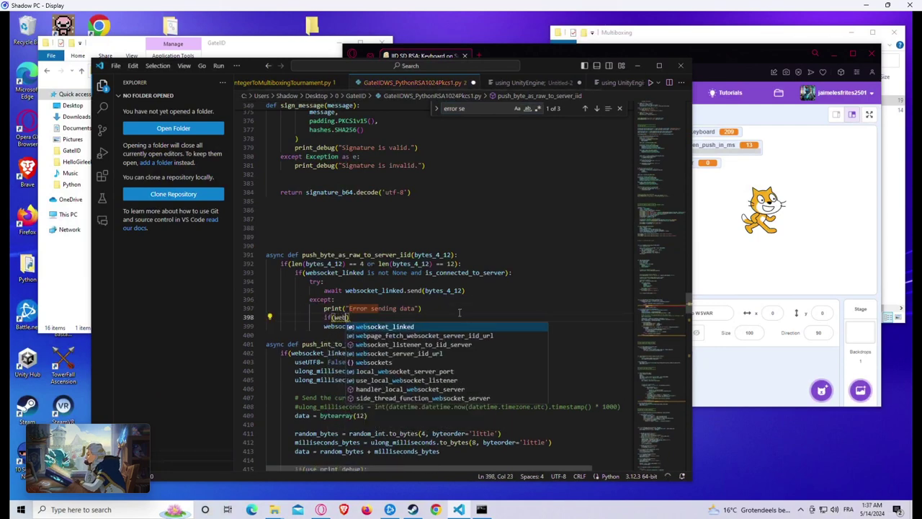
type(".o")
key("Tab")
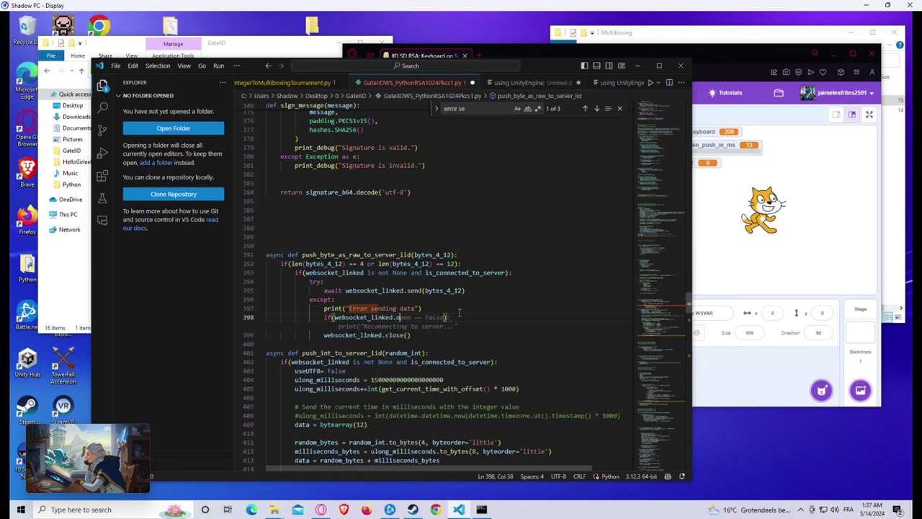
key("Up")
key("Left")
key("Left")
key("BackSpace")
key("BackSpace")
key("BackSpace")
key("BackSpace")
key("BackSpace")
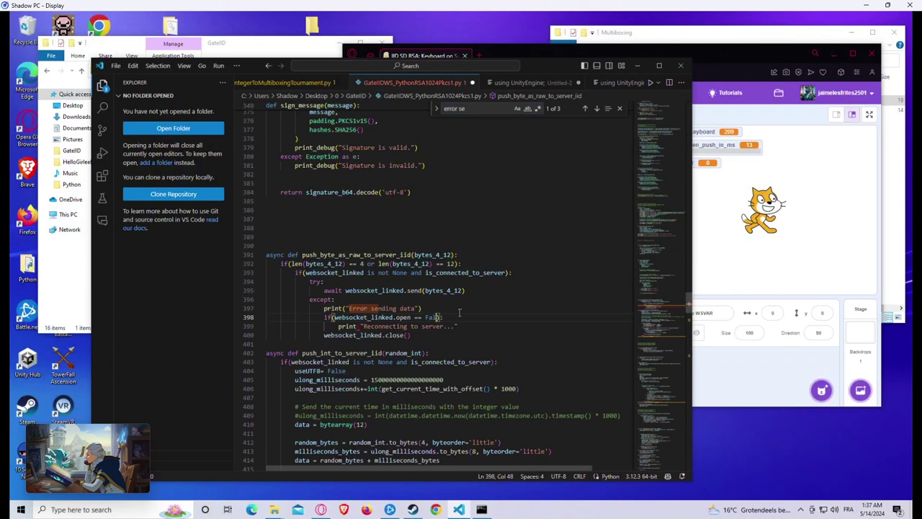
type("true")
key("Tab")
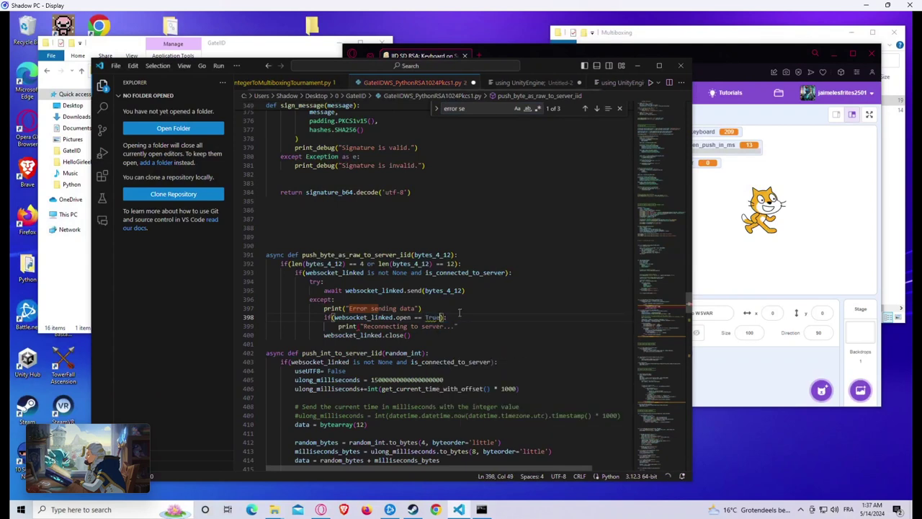
Remove the suggested 'Reconnecting to server' line and indent the close call inside the if.
key("Down")
key("Home")
key("Home")
key("shift+Down")
key("Delete")
key("Tab")
key("End")
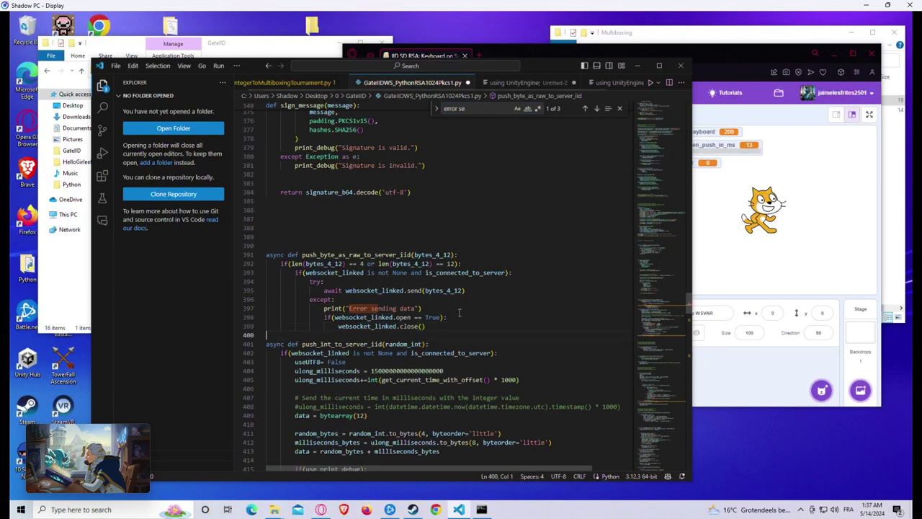
Add websocket_linked = None after the close call and start another line.
key("Return")
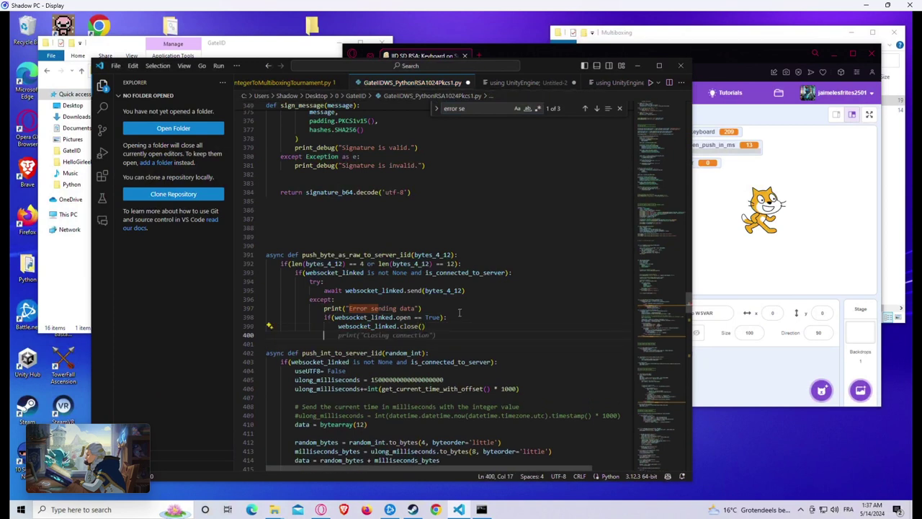
type("websocket_linked==")
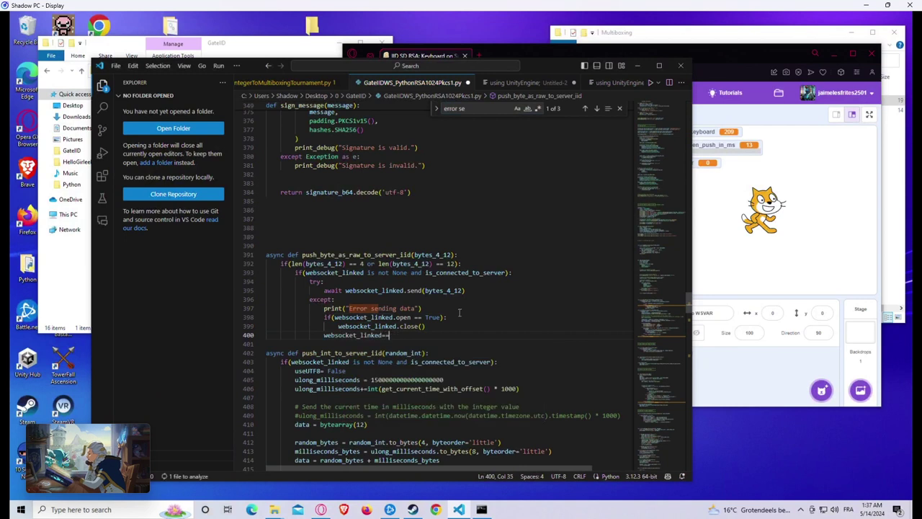
key("BackSpace")
type("nked=N")
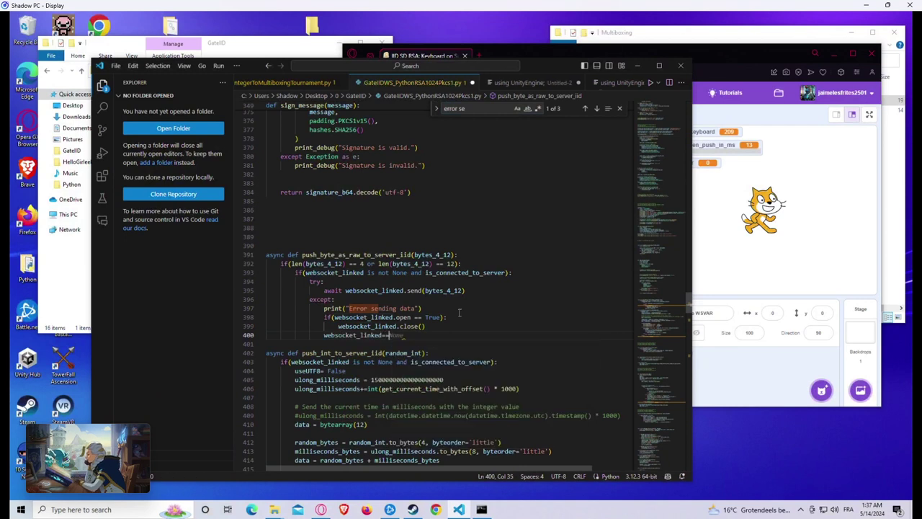
key("Down")
key("Down")
key("Down")
key("Down")
key("Return")
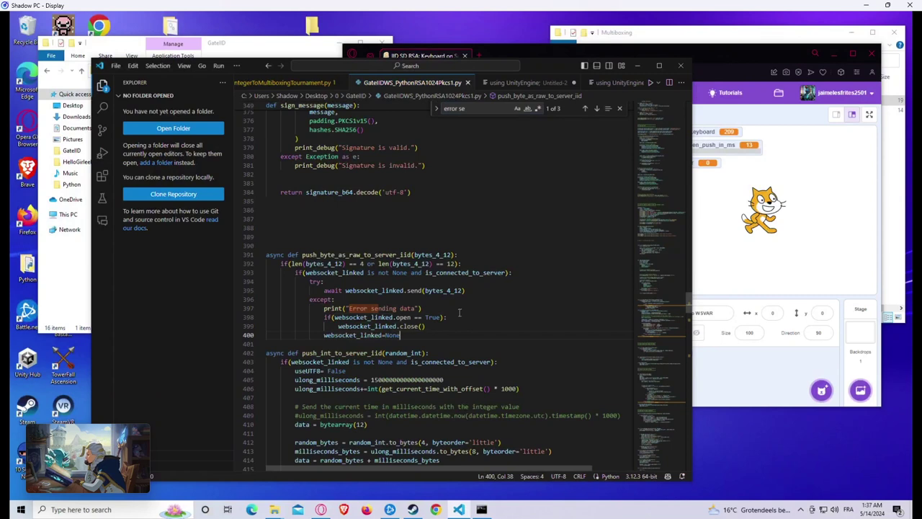
key("Return")
type("i")
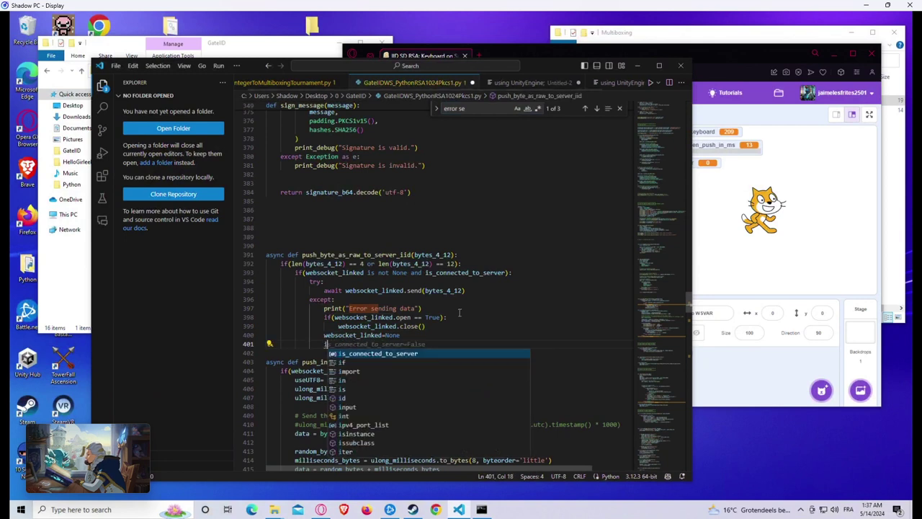
double_click(375, 290)
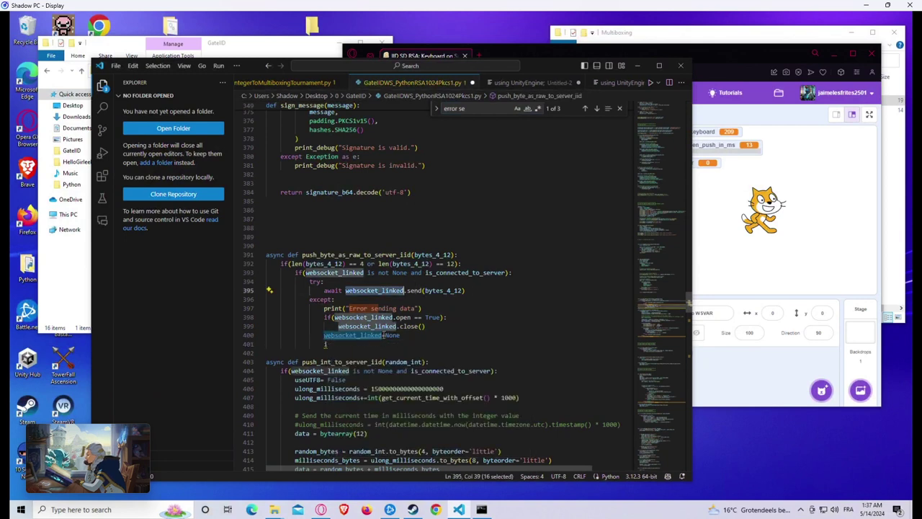
left_click(325, 345)
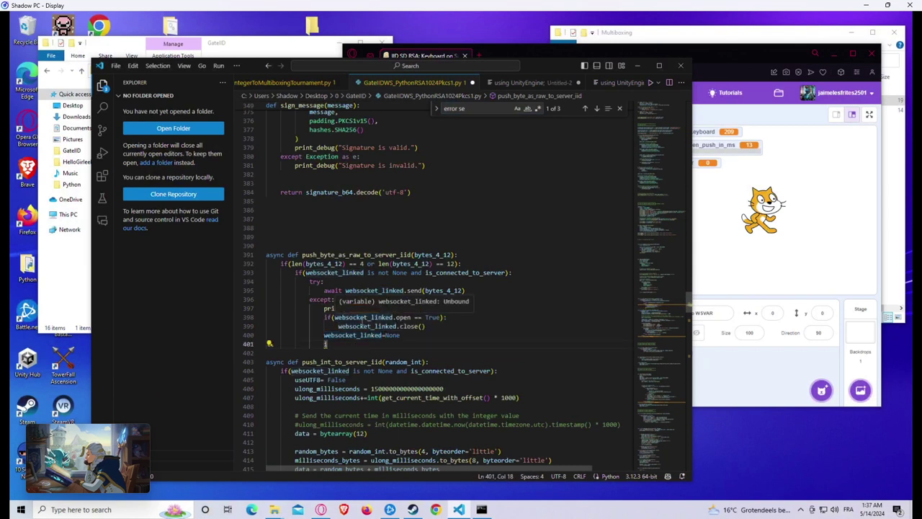
Delete the stray letter on line 401 and review websocket_linked uses further up.
key("BackSpace")
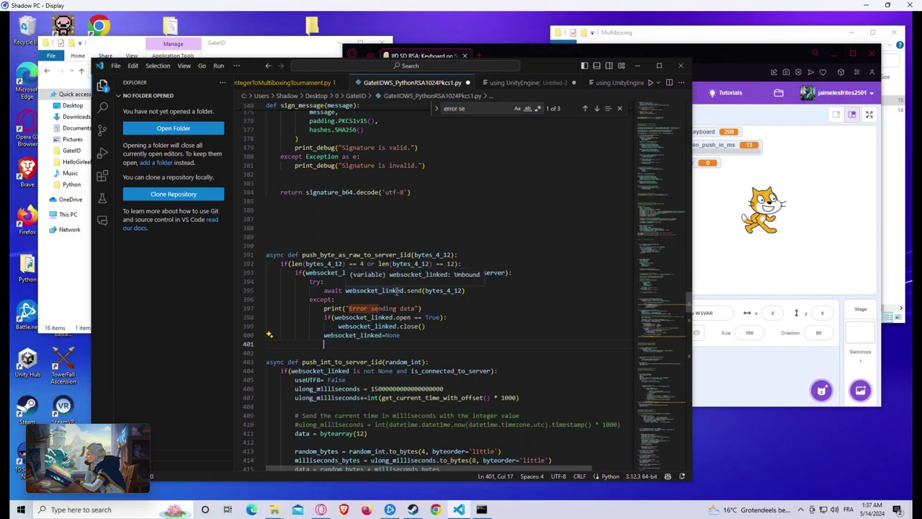
double_click(397, 290)
scroll(422, 310, "up", 10)
scroll(424, 314, "up", 17)
scroll(421, 317, "up", 8)
left_click_drag(690, 216, 658, 309)
Select the three websocket-closing lines under the except print in push_byte_as_raw_to_server_iid.
scroll(658, 309, "up", 5)
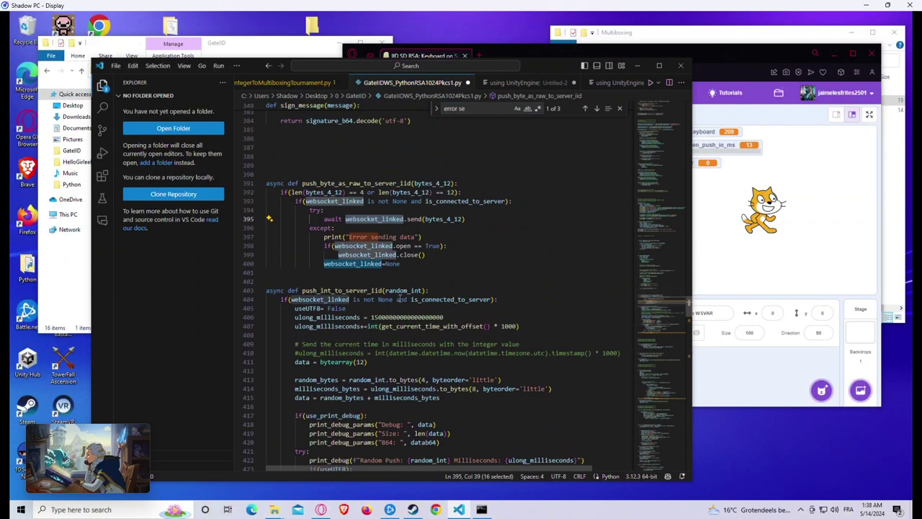
scroll(404, 298, "down", 2)
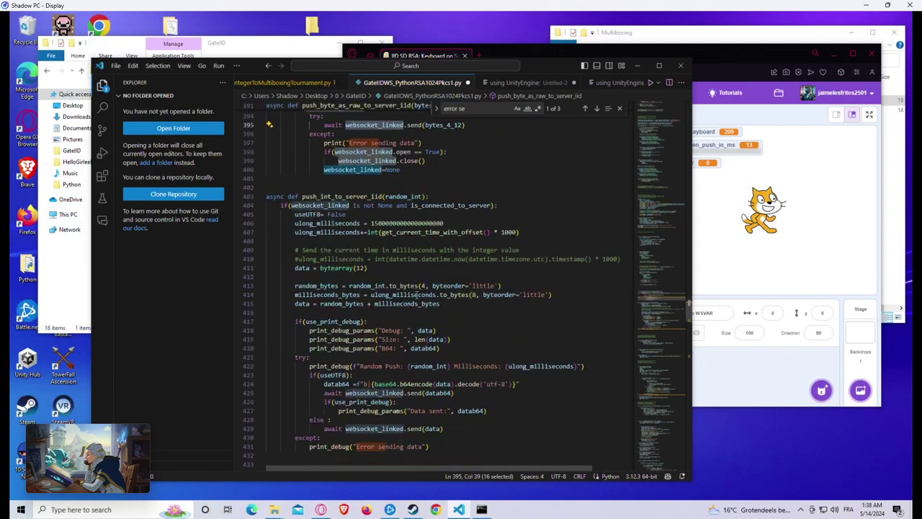
scroll(417, 293, "down", 2)
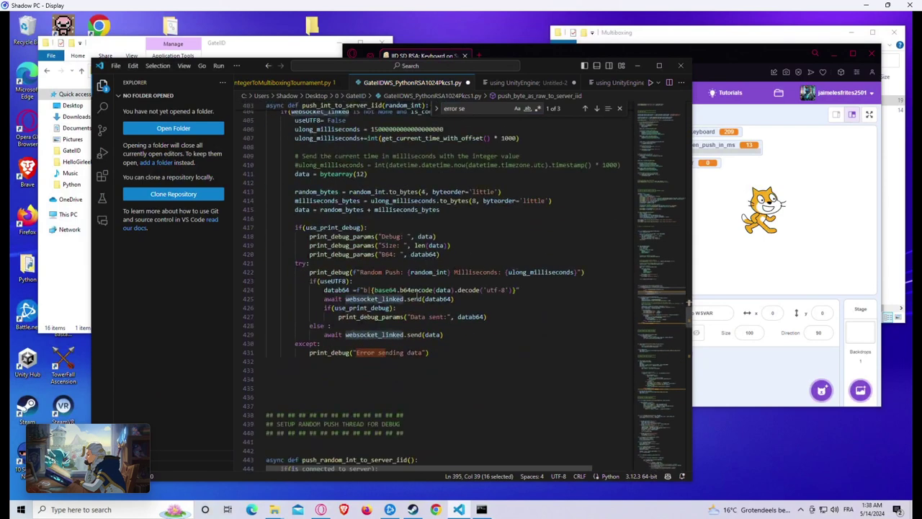
scroll(416, 293, "down", 4)
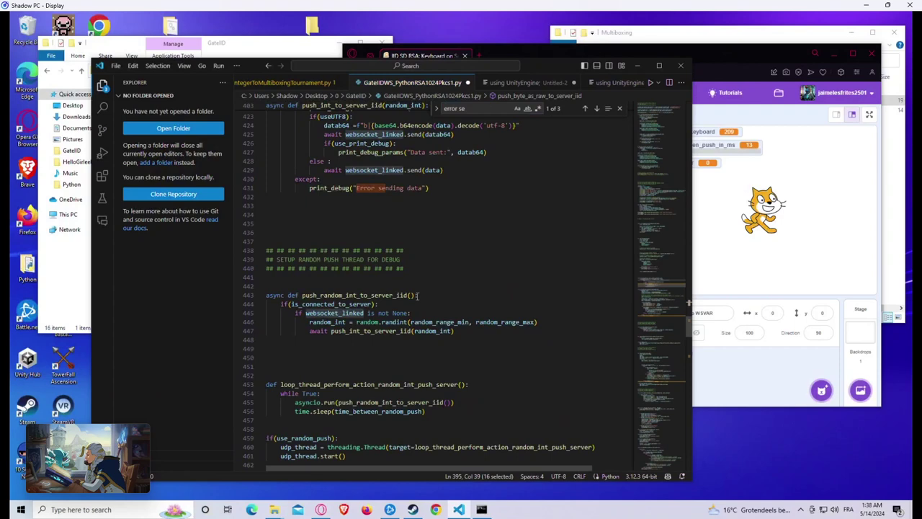
scroll(416, 295, "down", 12)
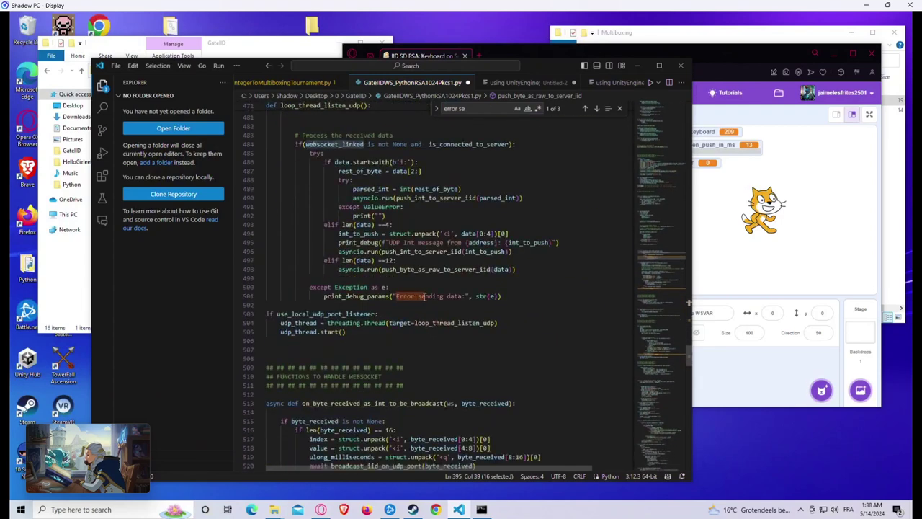
scroll(424, 296, "up", 16)
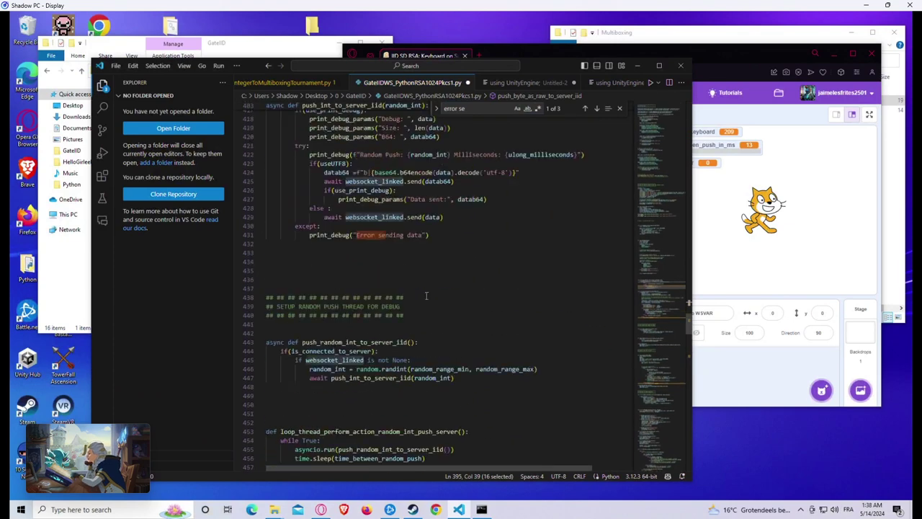
scroll(426, 295, "up", 4)
scroll(426, 295, "up", 4)
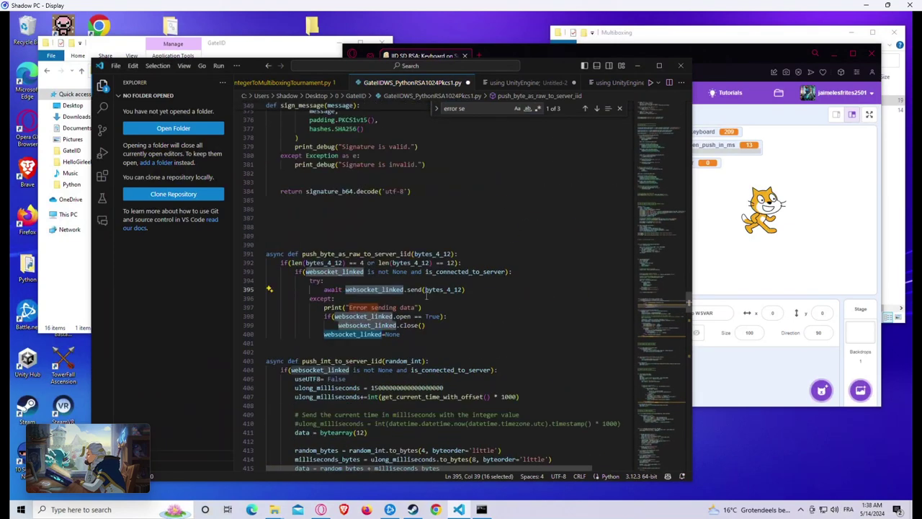
left_click(453, 325)
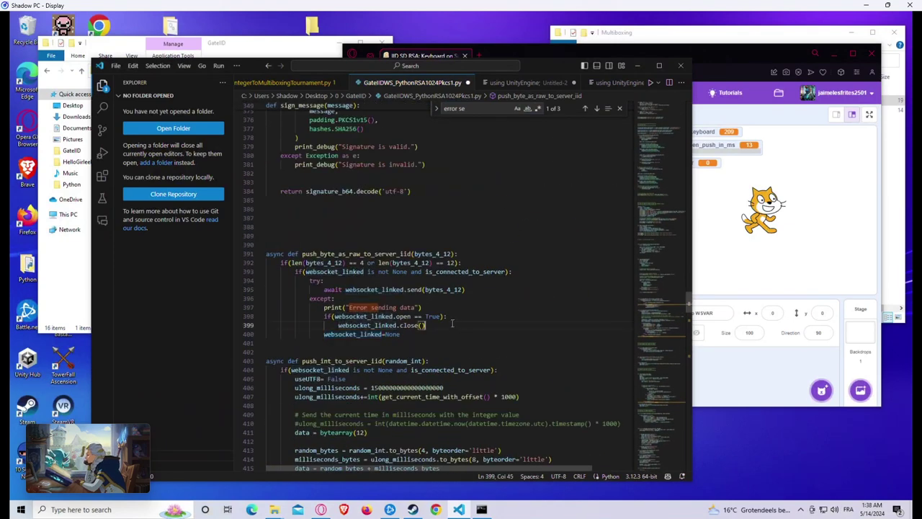
scroll(432, 310, "down", 1)
left_click_drag(414, 291, 445, 263)
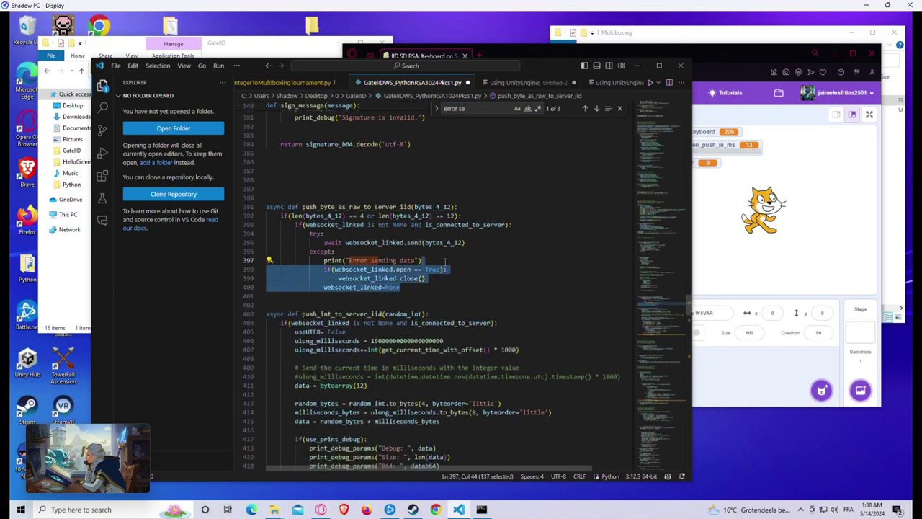
Delete the websocket-closing lines so the except block only prints, and dismiss the search.
key("BackSpace")
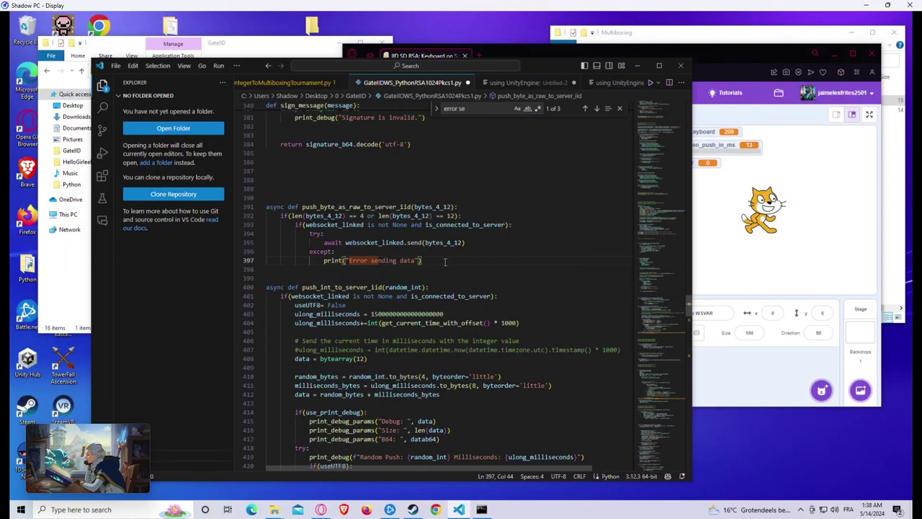
left_click(414, 278)
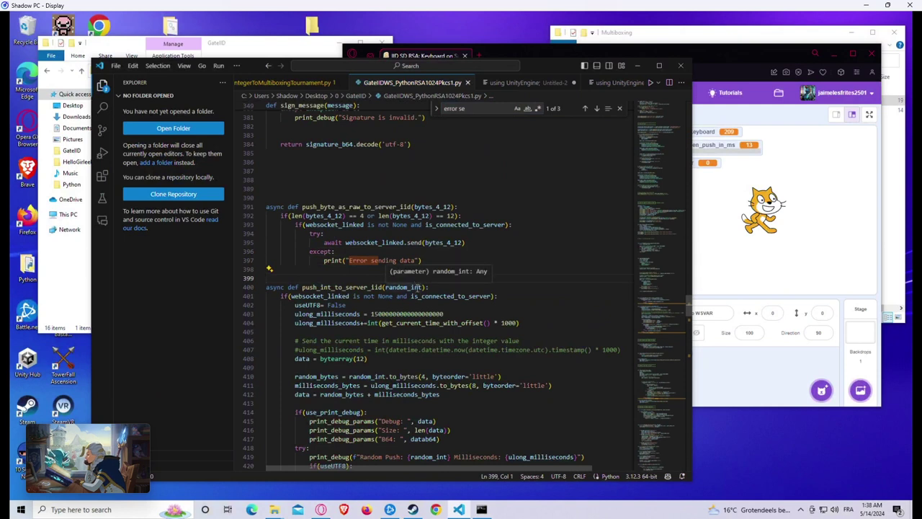
left_click(620, 108)
left_click(574, 135)
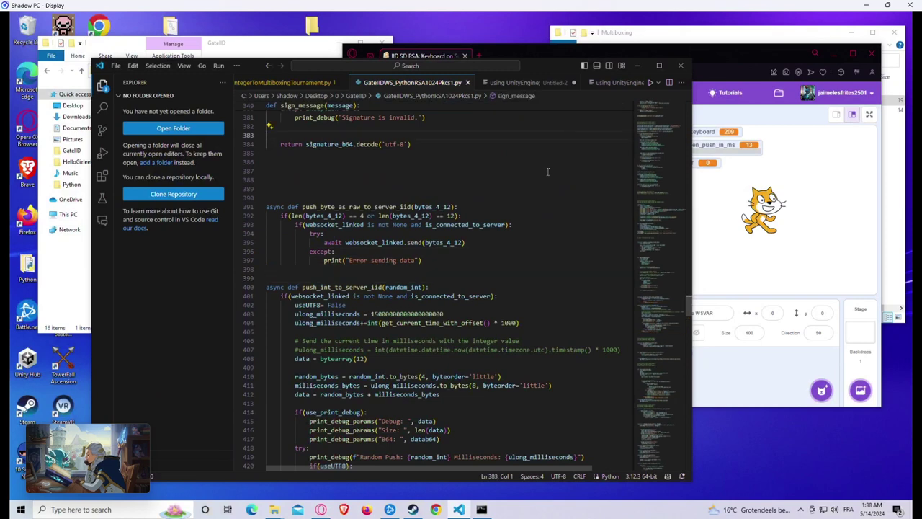
left_click(605, 180)
Show the integrated terminal with the relay run's output.
left_click(696, 206)
key("alt+Tab")
left_click(582, 174)
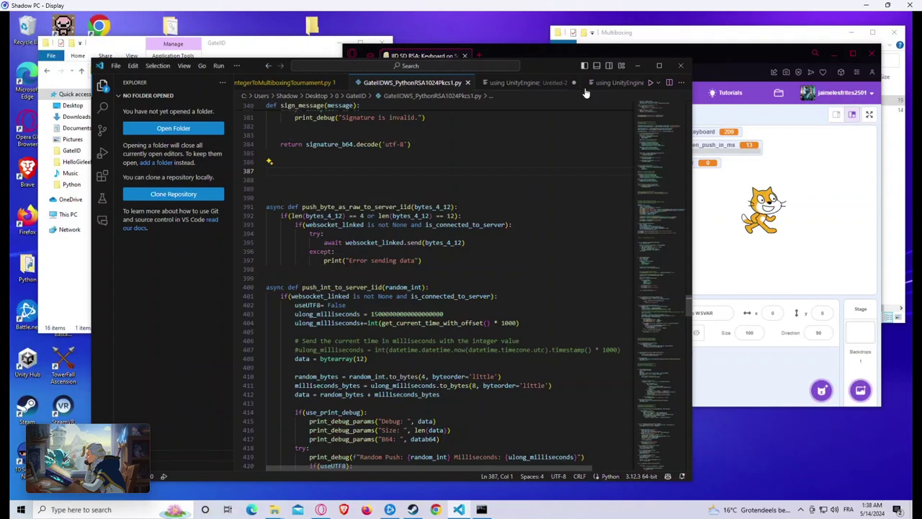
key("ctrl+grave")
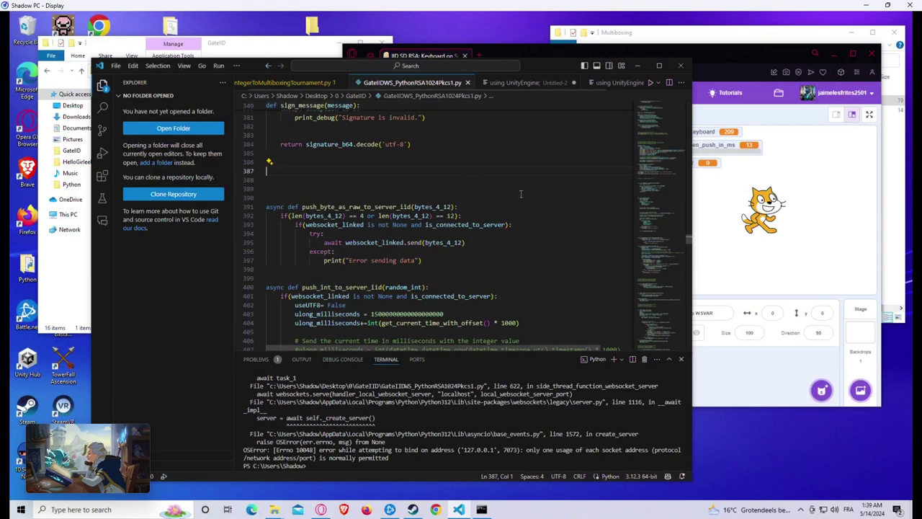
Kill the port-7073 terminal session and run Launch Gate.bat, closing the failed window.
left_click(644, 360)
left_click(76, 259)
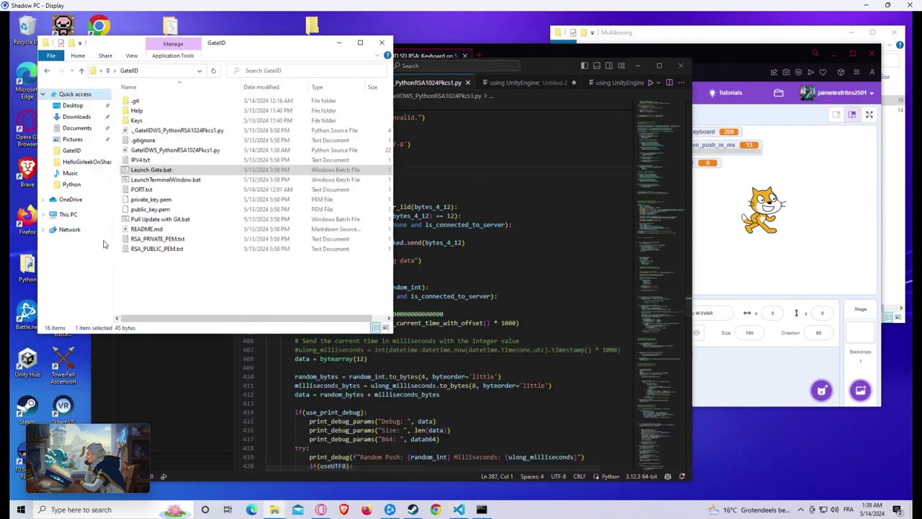
double_click(165, 169)
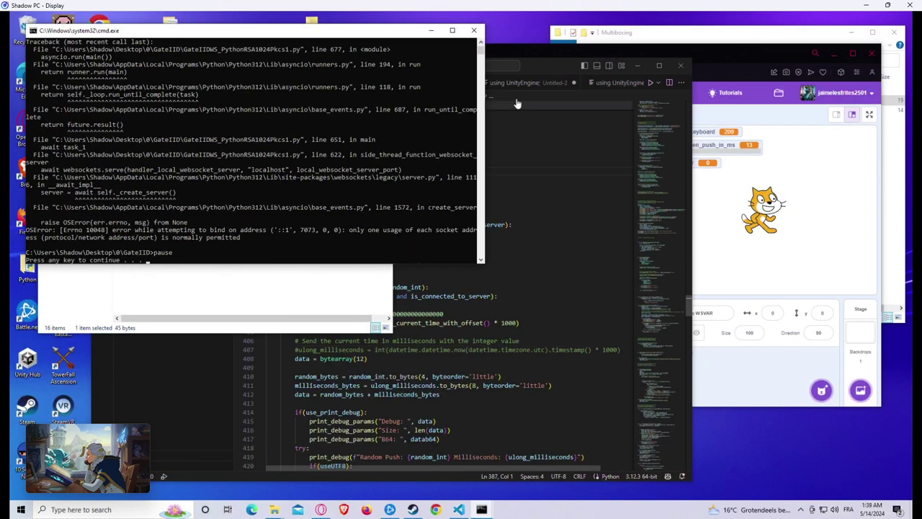
left_click(473, 31)
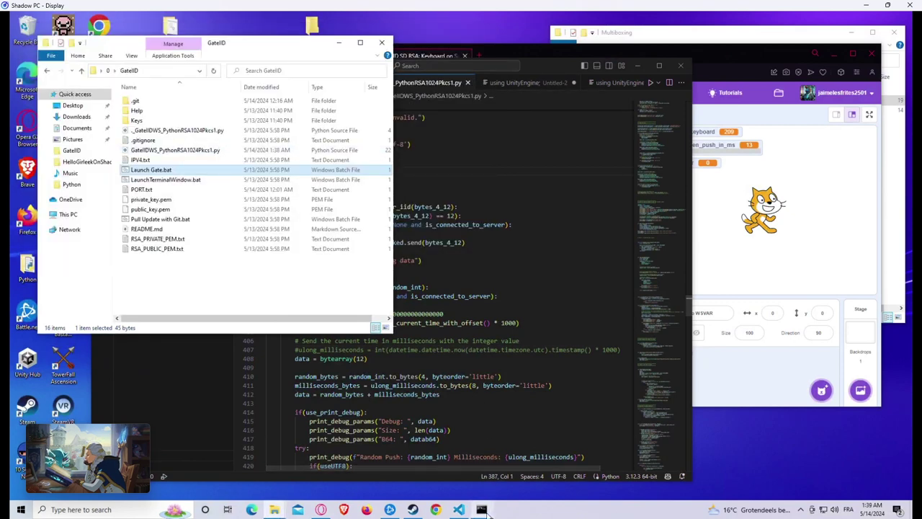
key("Return")
Relaunch Launch Gate.bat and confirm the relay streams R: 0 key values from Scratch.
left_click(572, 126)
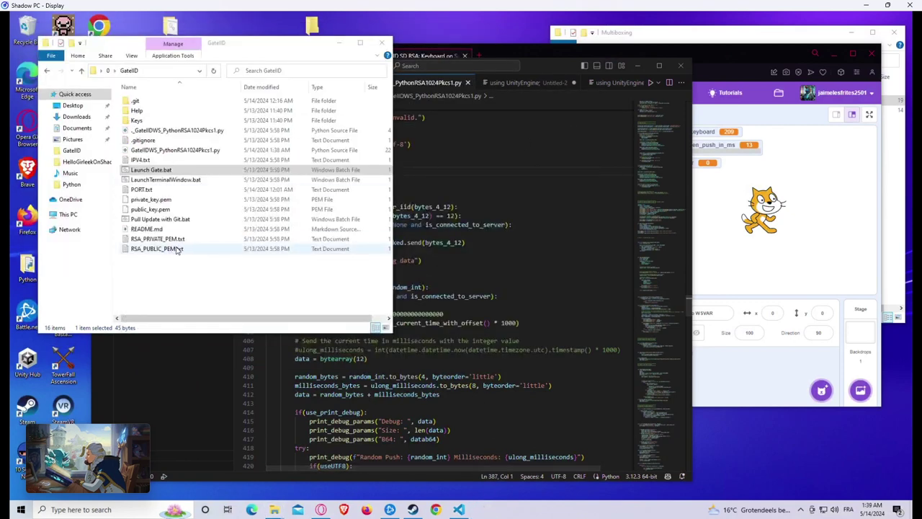
left_click(173, 170)
key("Return")
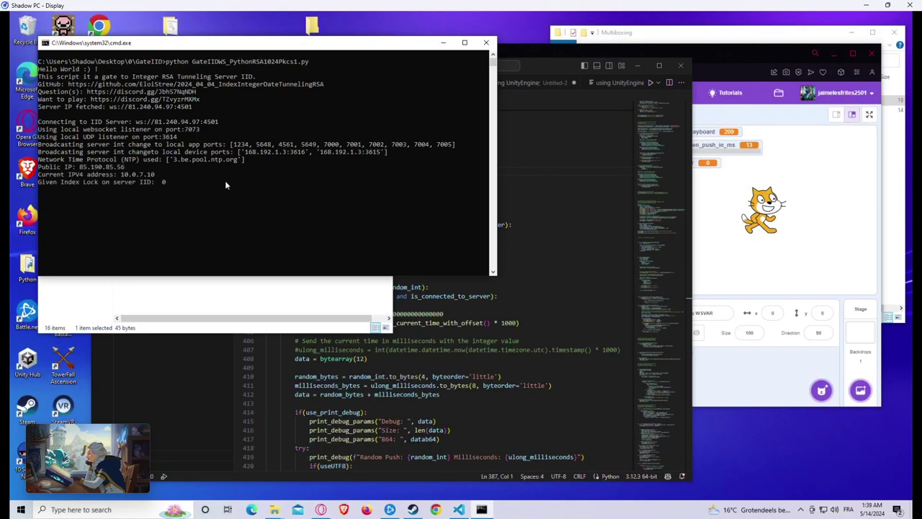
left_click(718, 235)
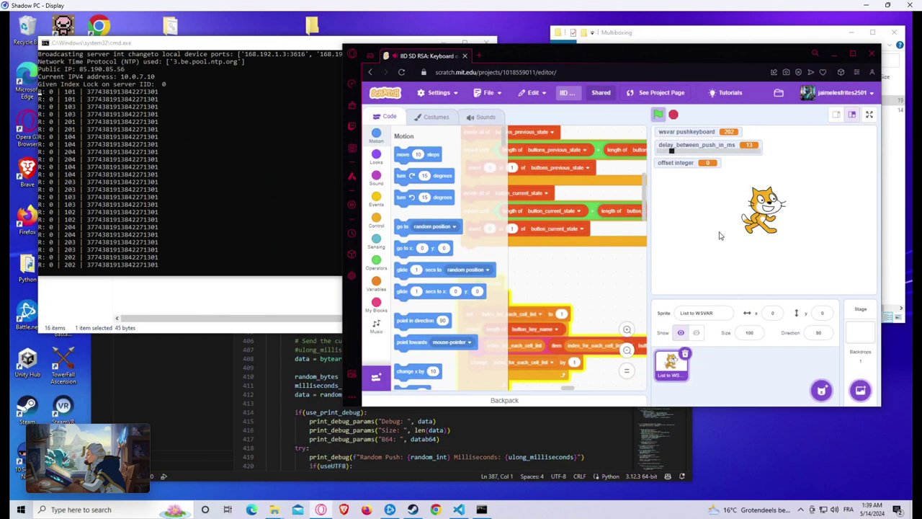
left_click(760, 34)
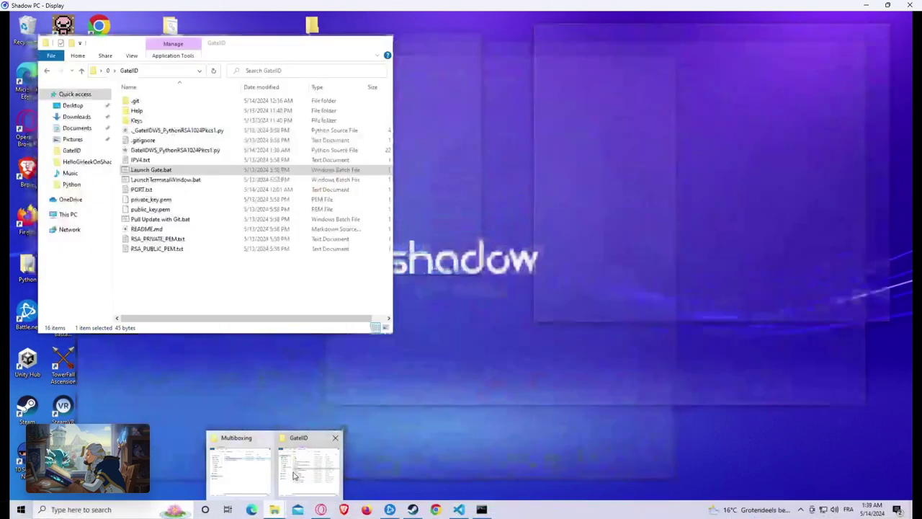
left_click(311, 461)
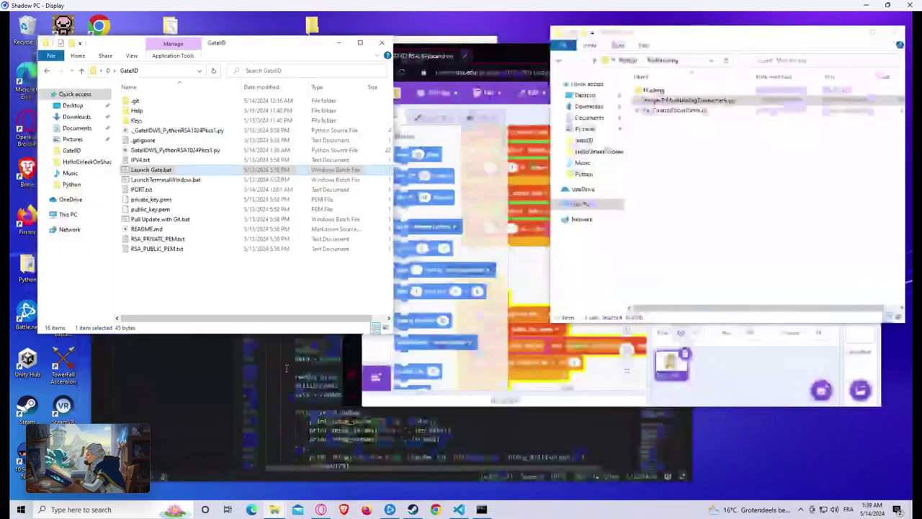
Copy the 10 sec ninja folder from Downloads > wetransfer > Girleek > GirleekDec2023.
left_click(78, 107)
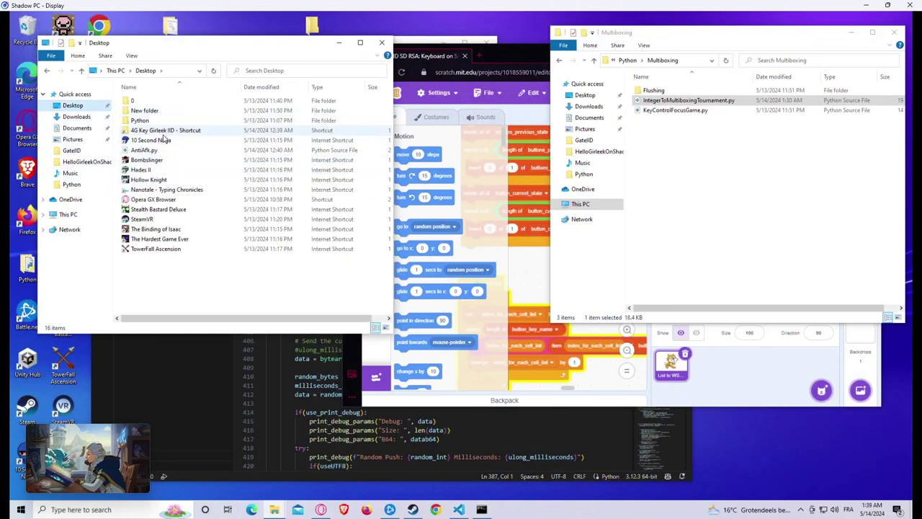
left_click(92, 116)
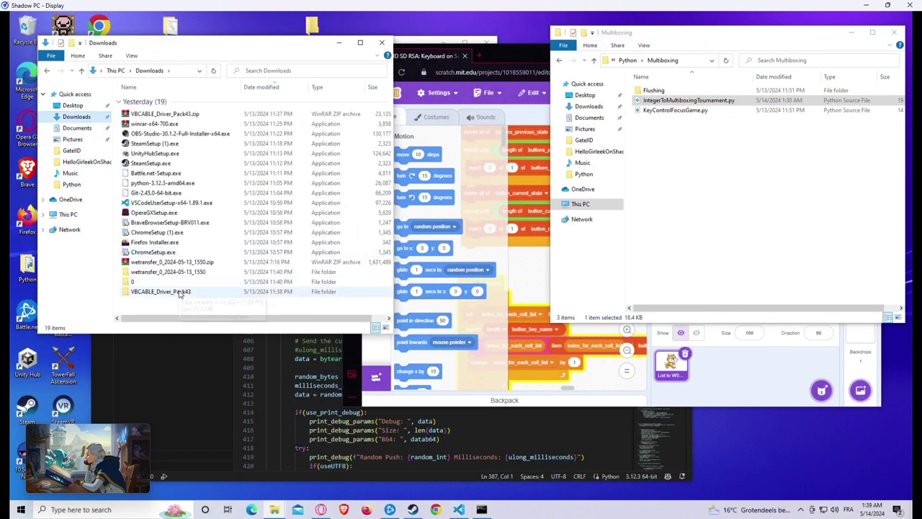
double_click(166, 271)
double_click(170, 103)
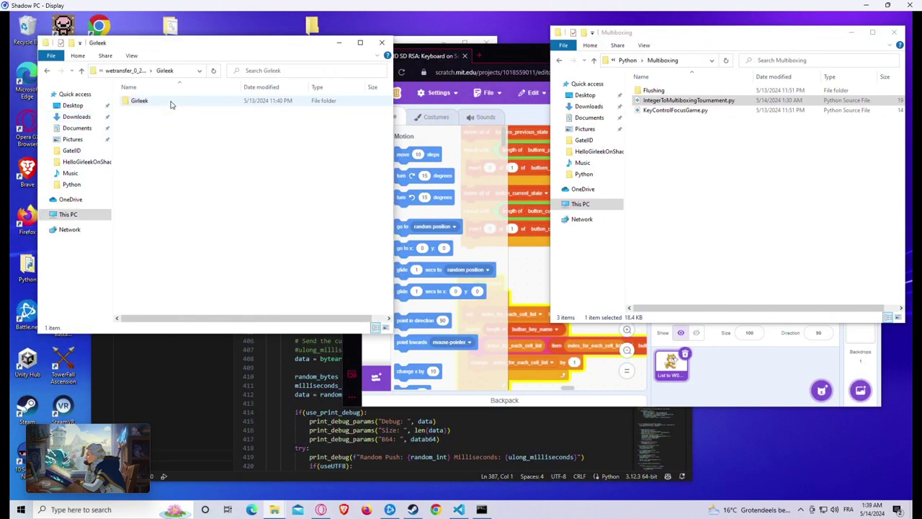
double_click(171, 103)
double_click(177, 111)
left_click(179, 112)
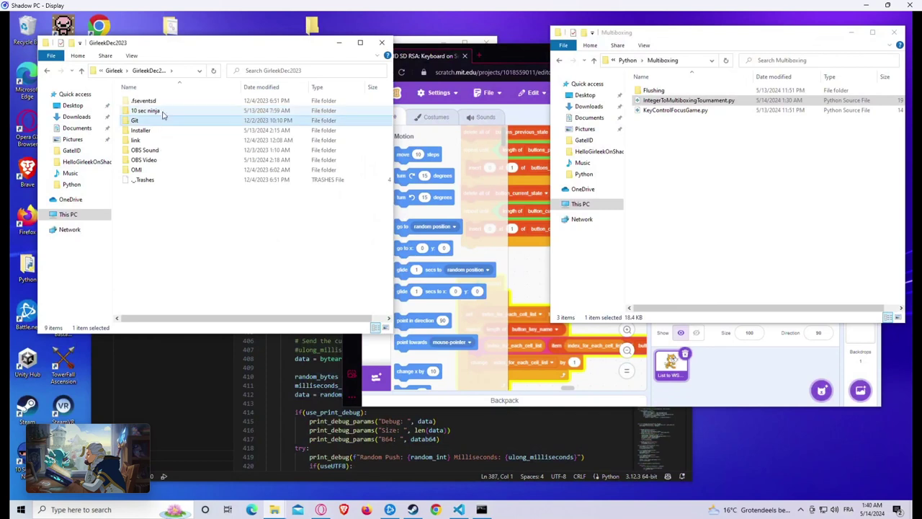
Create a Games folder on C:, paste 10 sec ninja into it, and open it.
left_click(73, 105)
left_click(67, 214)
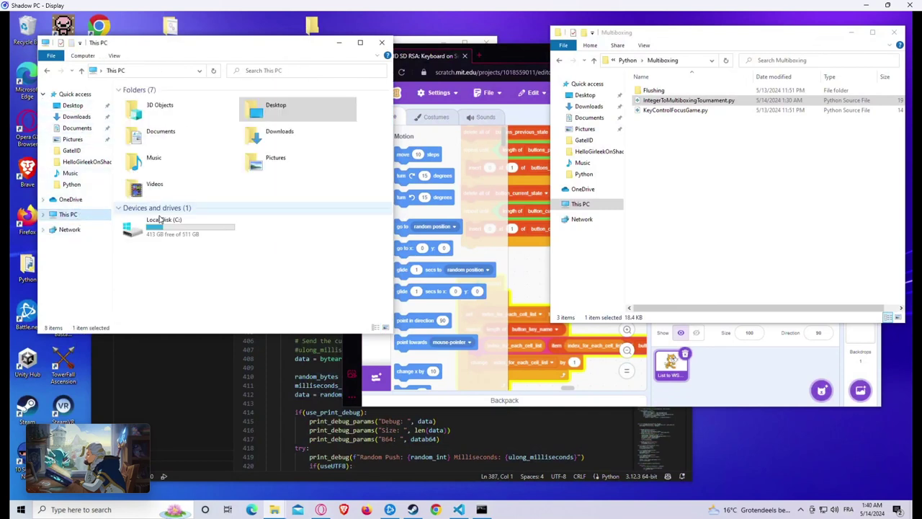
double_click(154, 224)
key("ctrl+shift+n")
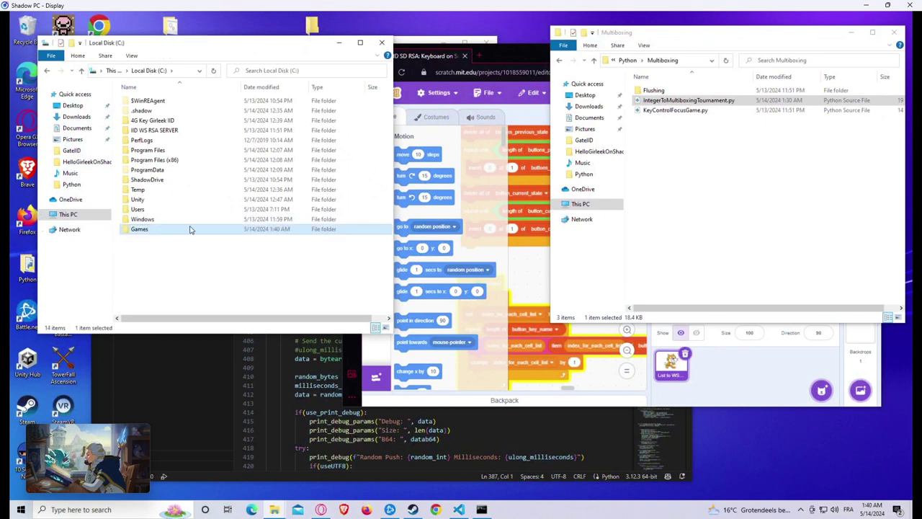
double_click(191, 229)
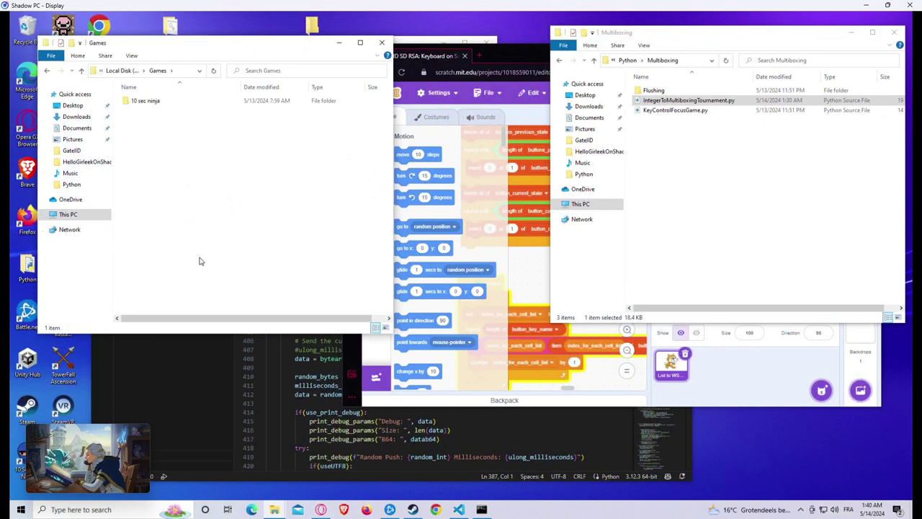
double_click(175, 107)
left_click(184, 141)
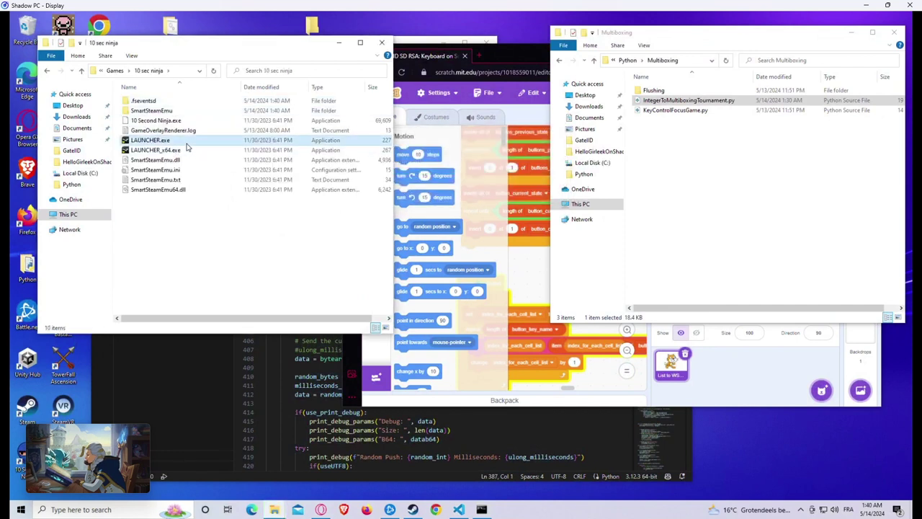
Create a desktop shortcut to LAUNCHER.exe.
right_click(187, 144)
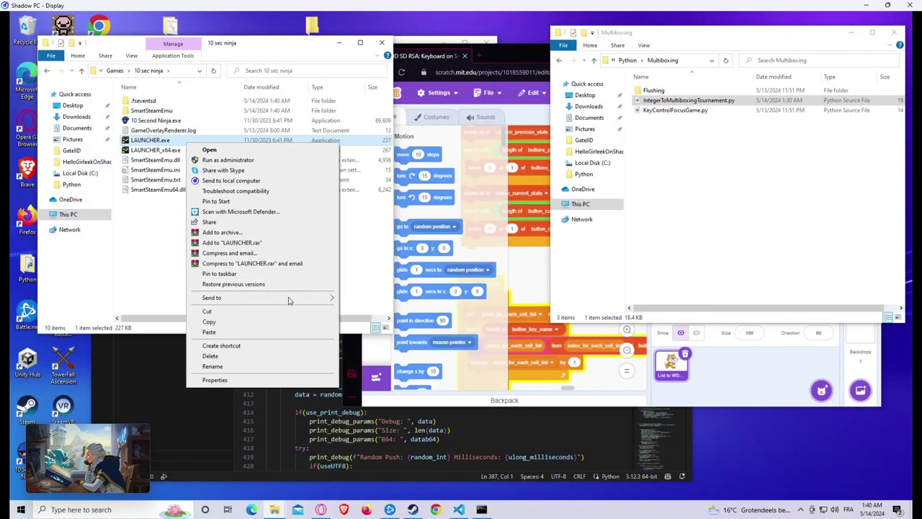
mouse_move(286, 298)
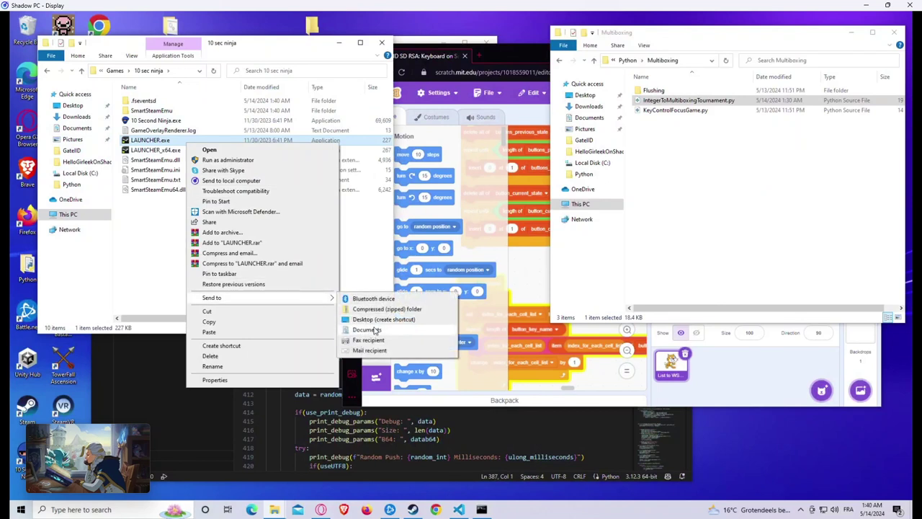
left_click(383, 319)
Run LAUNCHER.exe, dismiss the missing MSVCR100.dll errors, and start LAUNCHER_x64.exe instead.
double_click(180, 142)
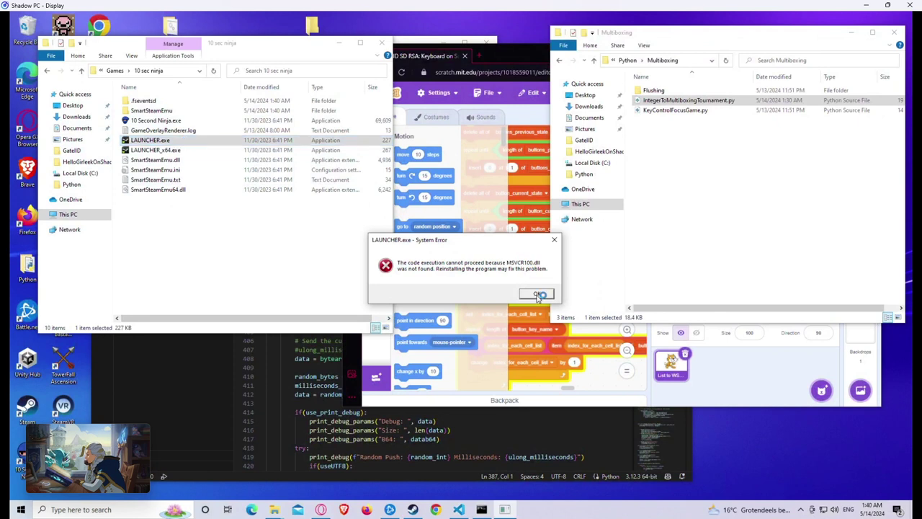
left_click(536, 294)
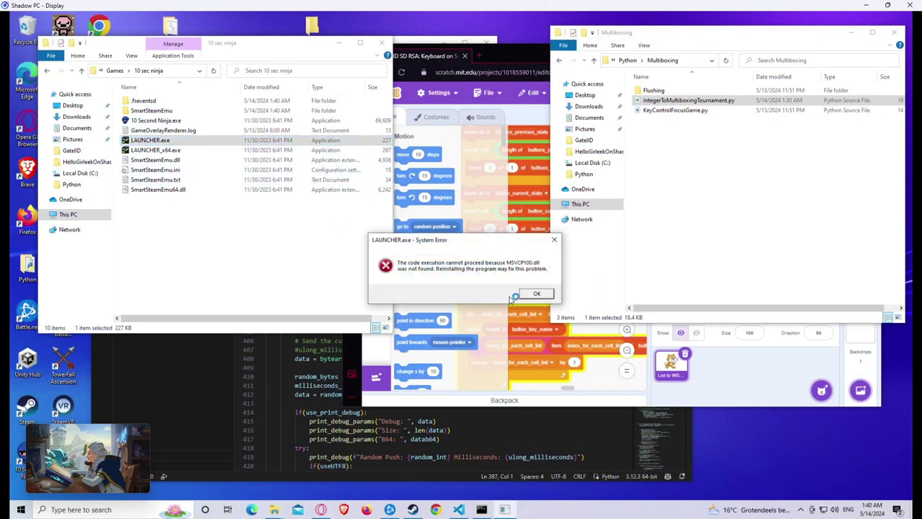
left_click(537, 294)
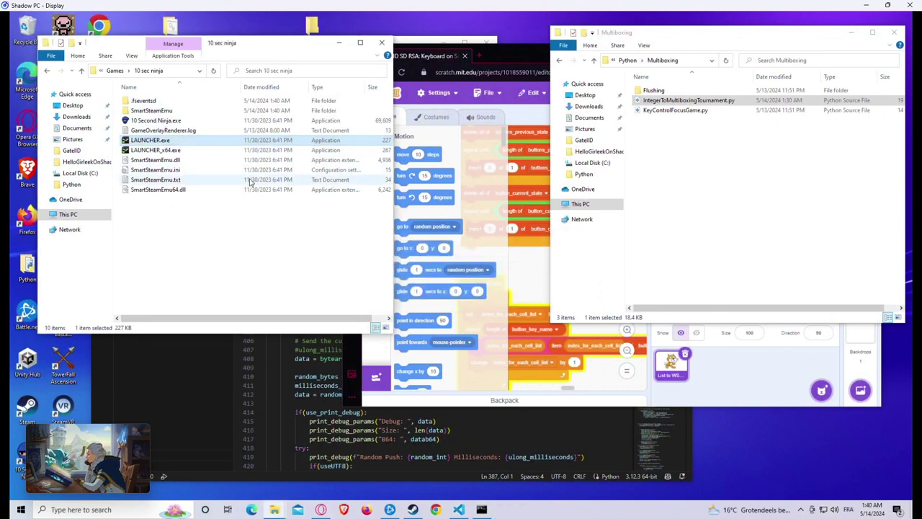
double_click(193, 151)
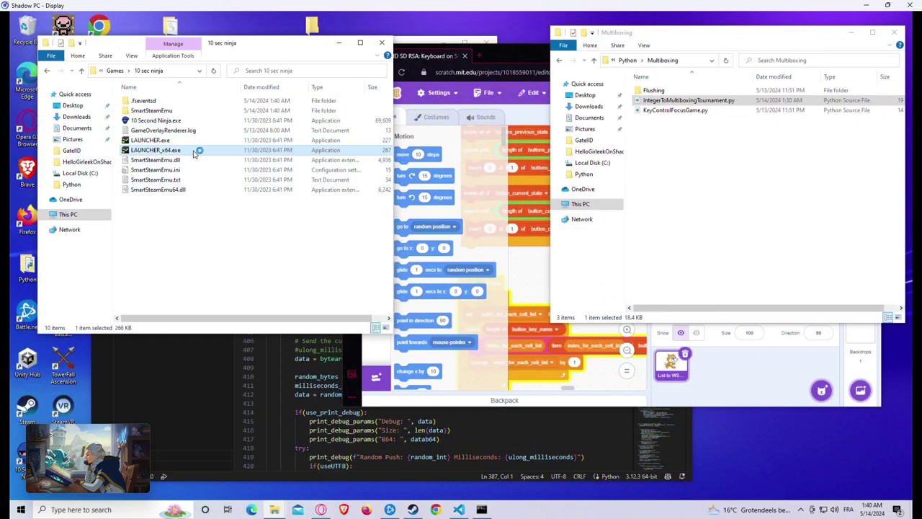
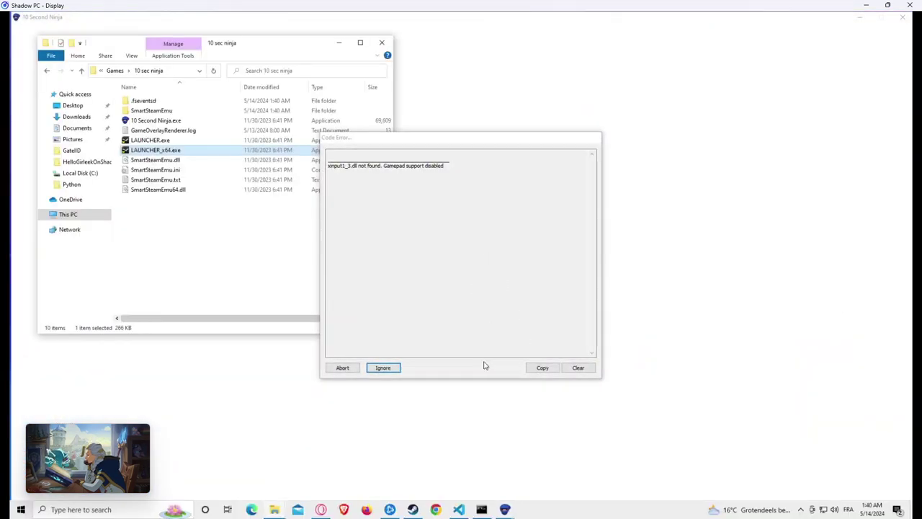
Dismiss the startup library errors and return to the 10 Second Ninja title screen.
left_click(582, 369)
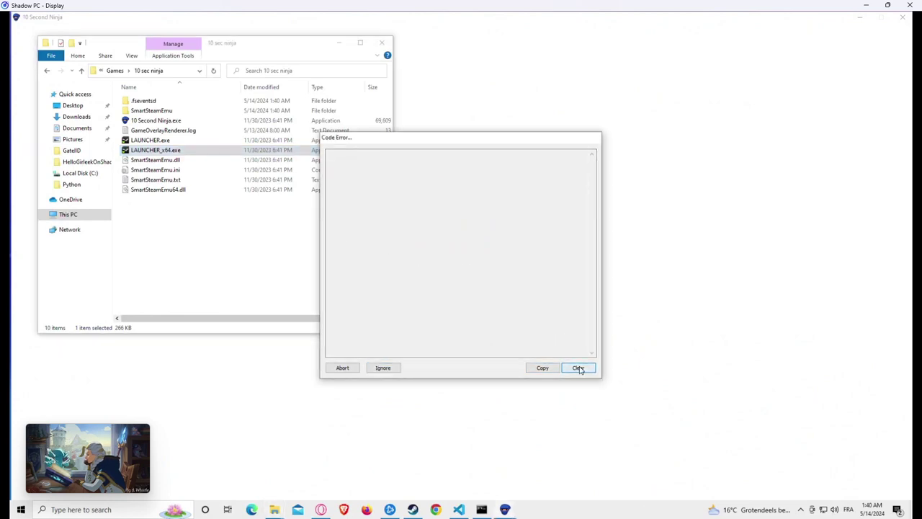
left_click(382, 368)
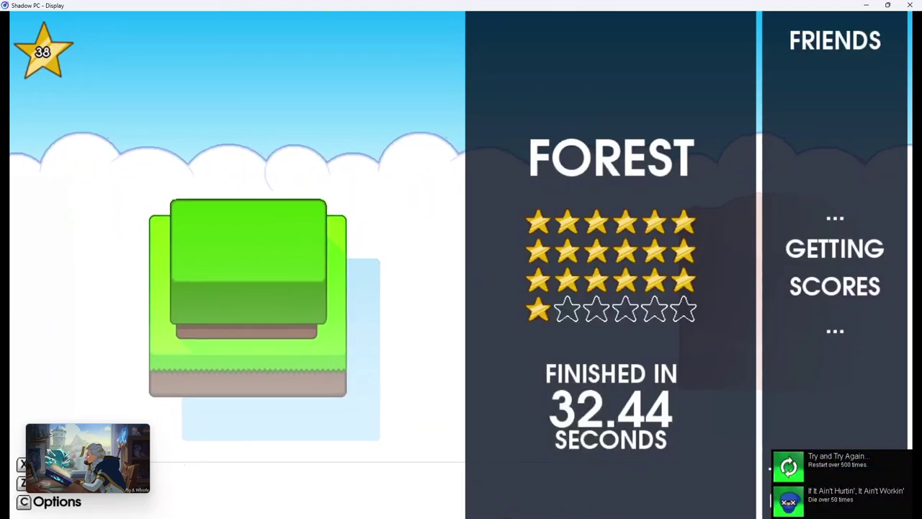
key("Escape")
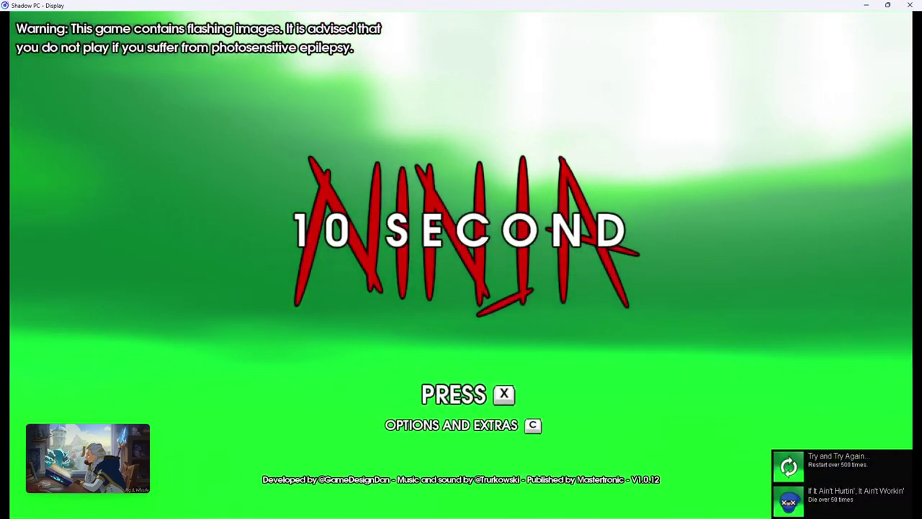
In Window Settings, set resolution 800 x 450 with fullscreen NO and apply.
key("c")
key("Down")
key("Down")
key("Down")
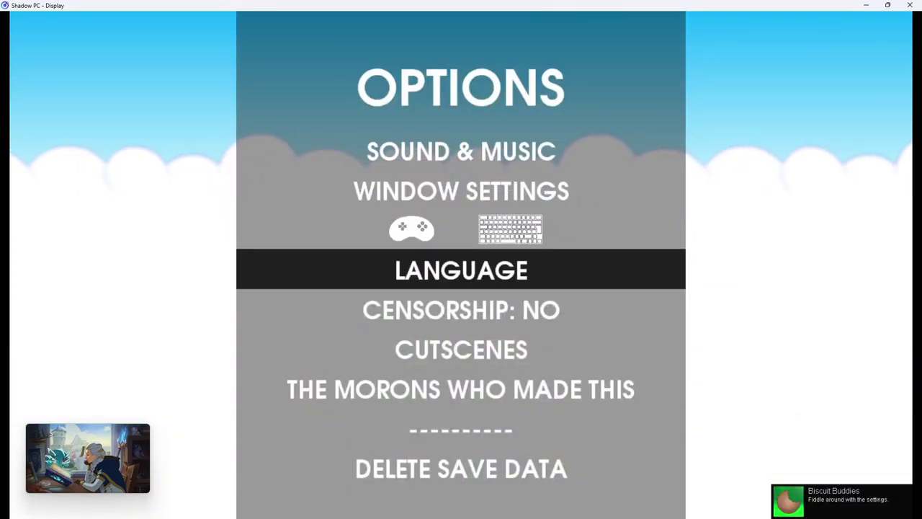
key("Up")
key("Up")
key("Return")
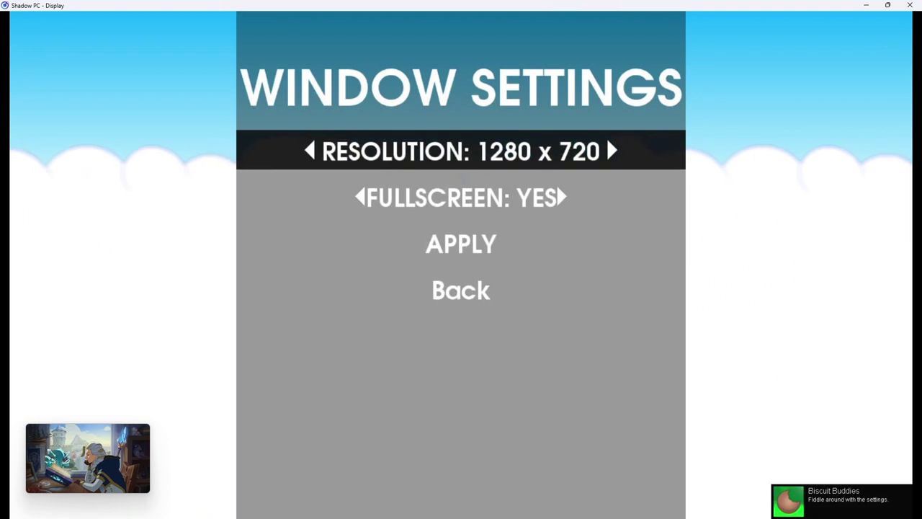
key("Left")
key("Right")
key("Right")
key("Right")
key("Down")
key("Right")
key("Down")
key("Return")
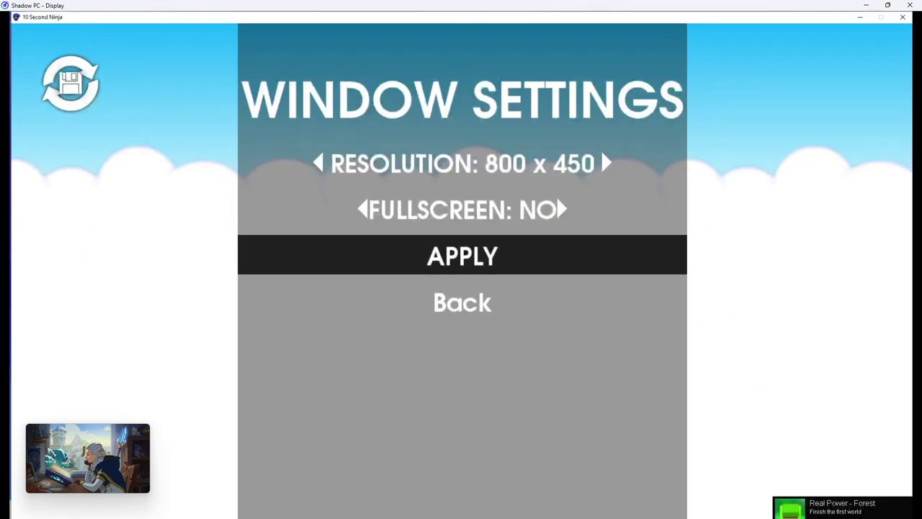
key("Down")
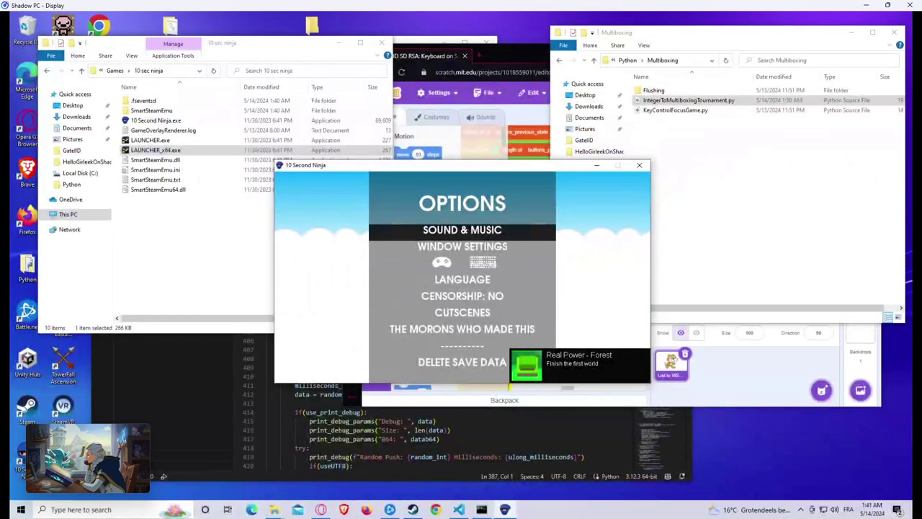
Rebind the Jump key to the Up arrow in the controls options.
key("Down")
key("Up")
key("Down")
key("Return")
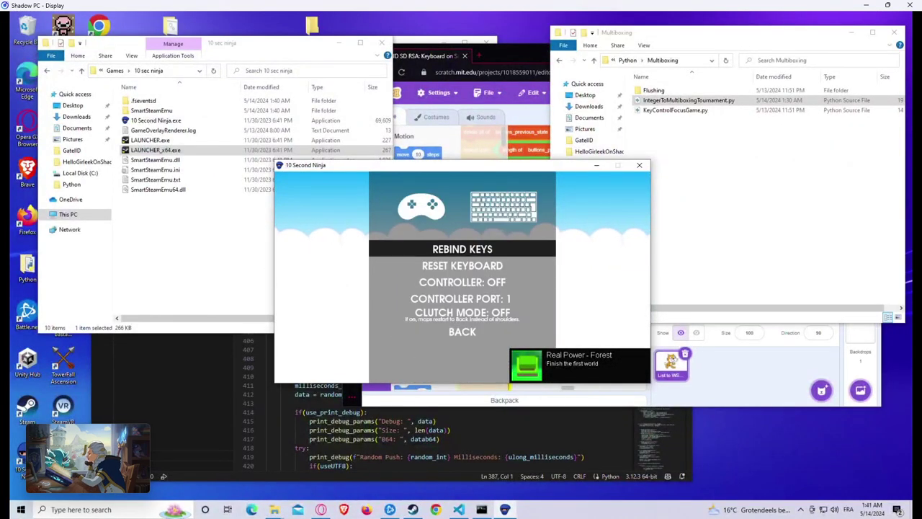
key("Down")
key("Up")
key("Return")
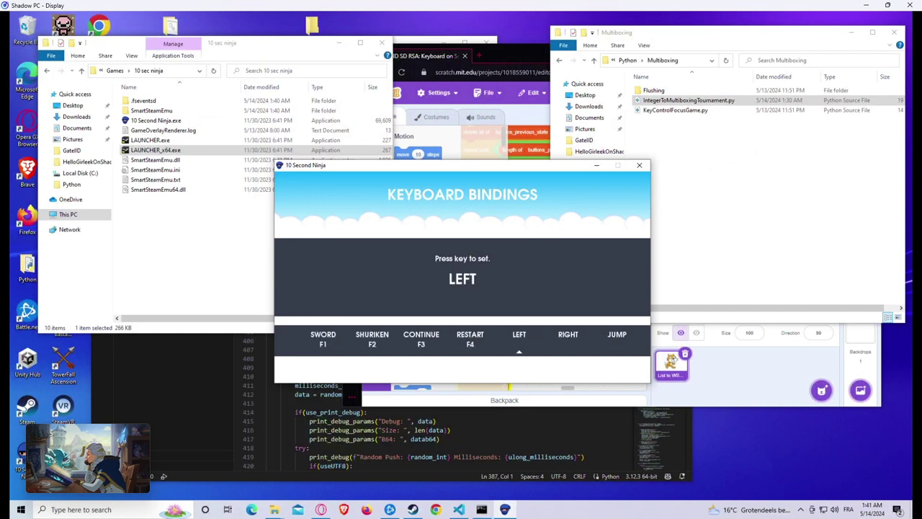
key("Up")
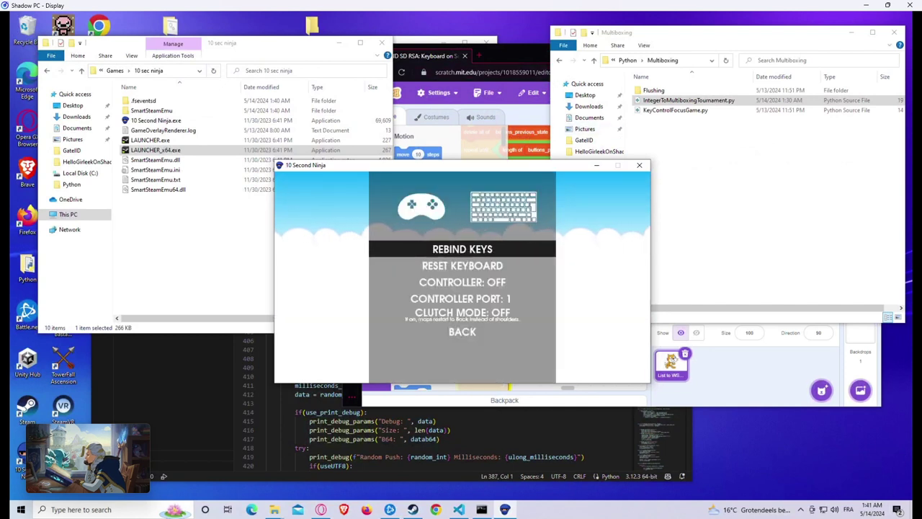
Back out of the controls and window settings to the title screen.
key("Down")
key("Down")
key("Down")
key("Down")
key("Down")
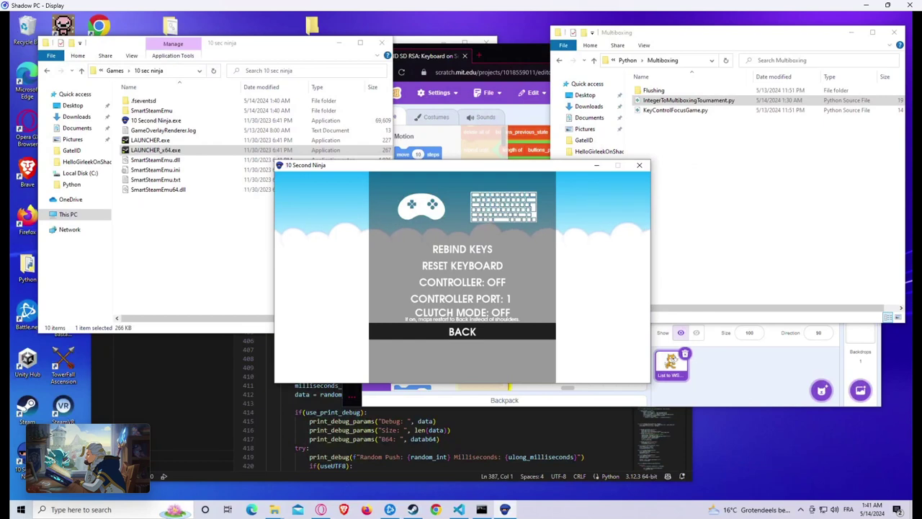
key("Return")
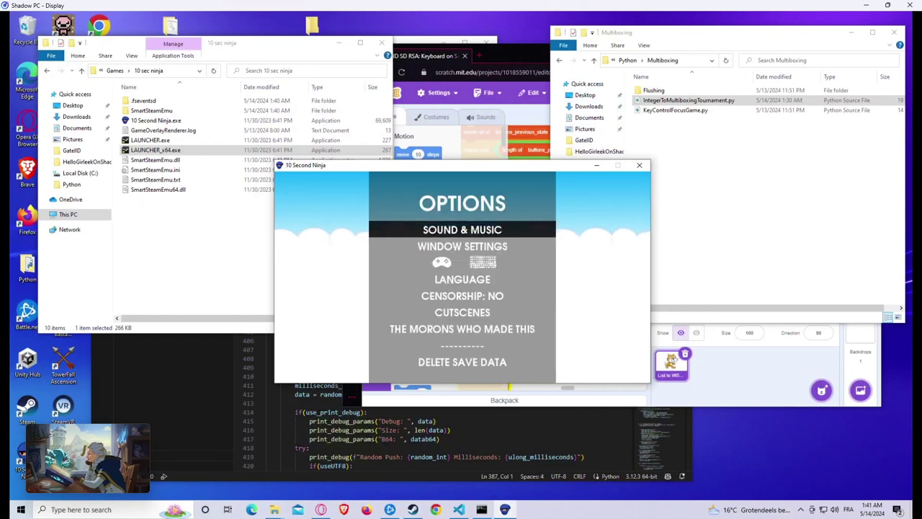
key("Down")
key("Return")
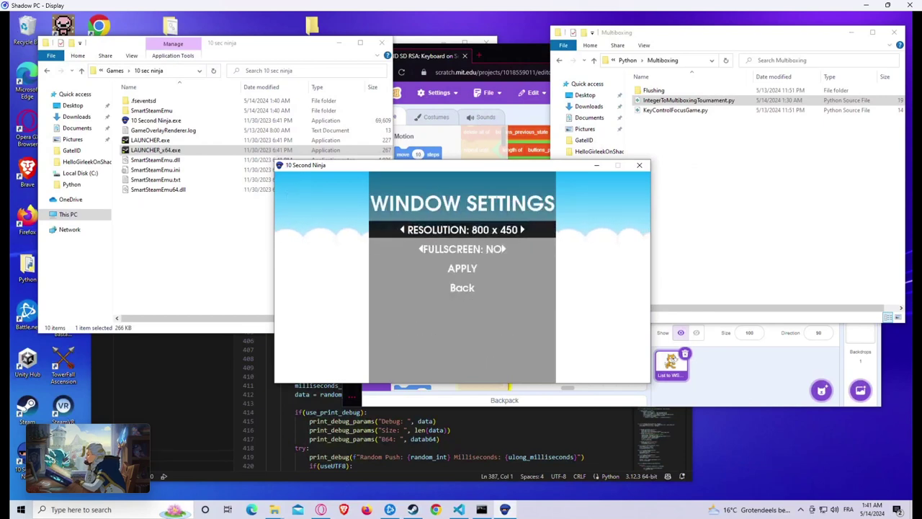
key("Escape")
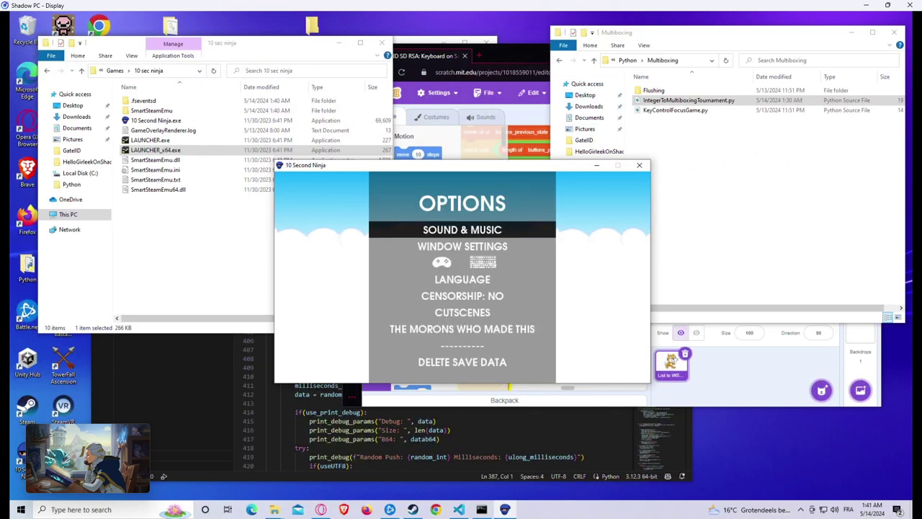
key("Escape")
Play the early Forest levels, including It Begins..., then close the game window.
key("Return")
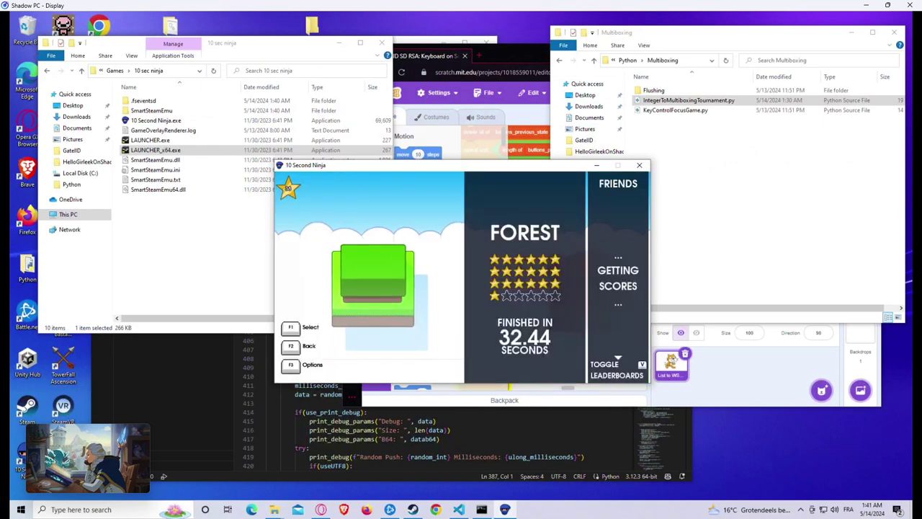
key("Return")
key("Return")
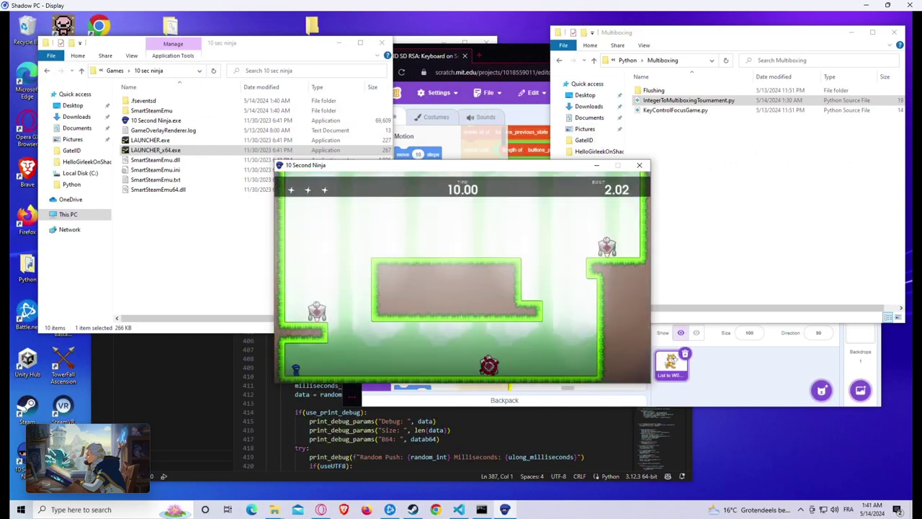
key("c")
key("Up")
key("c")
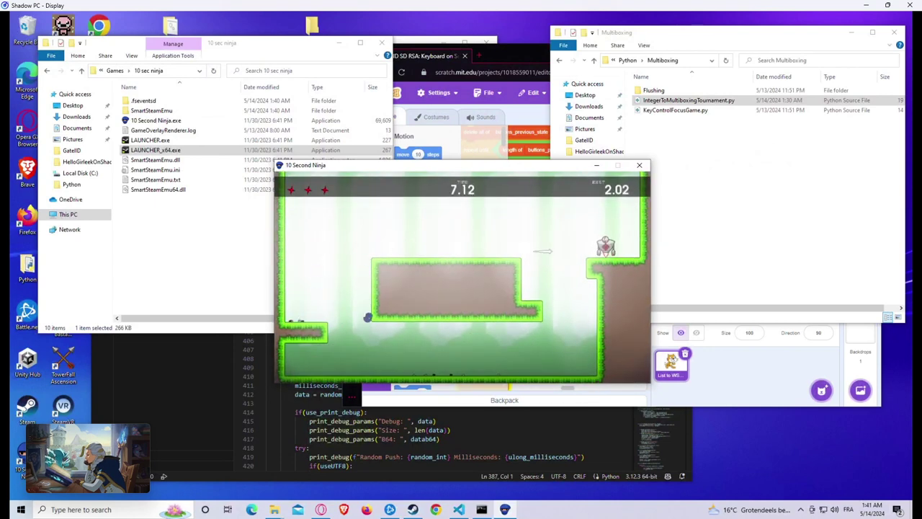
key("F3")
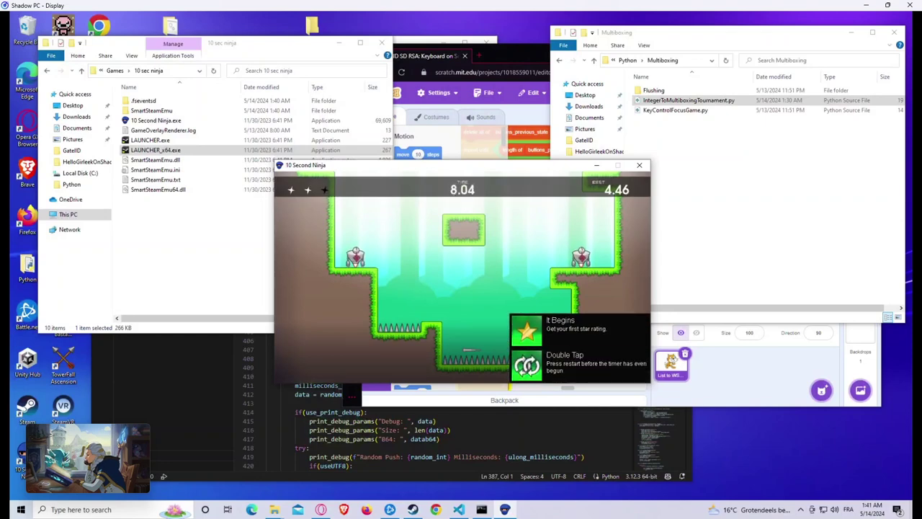
key("Escape")
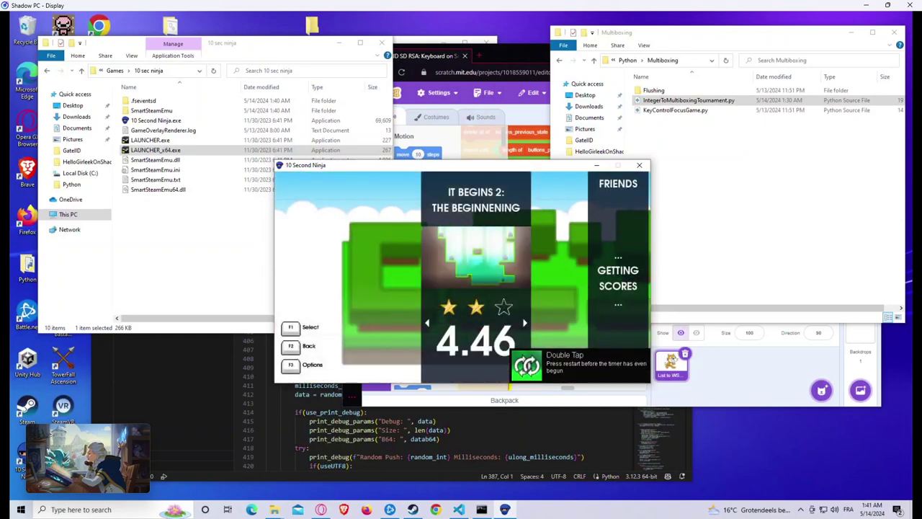
key("Left")
key("F1")
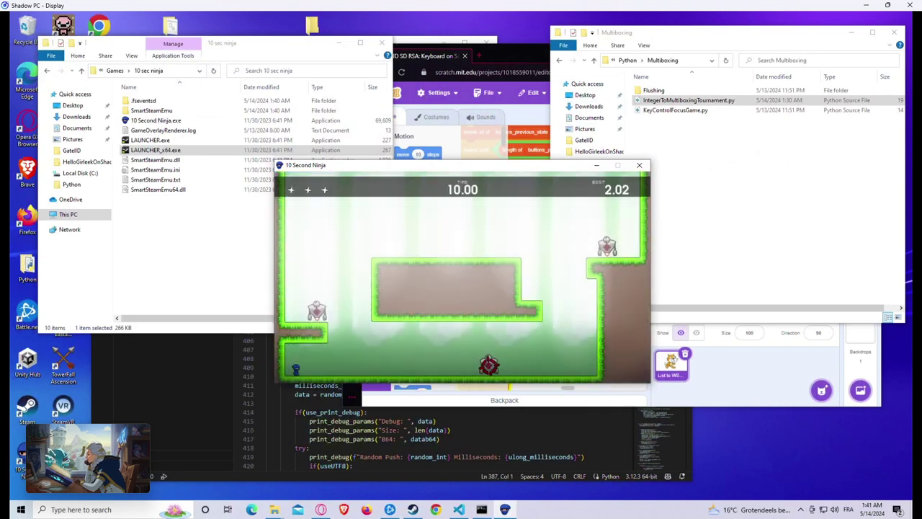
left_click_drag(476, 166, 520, 139)
left_click(562, 137)
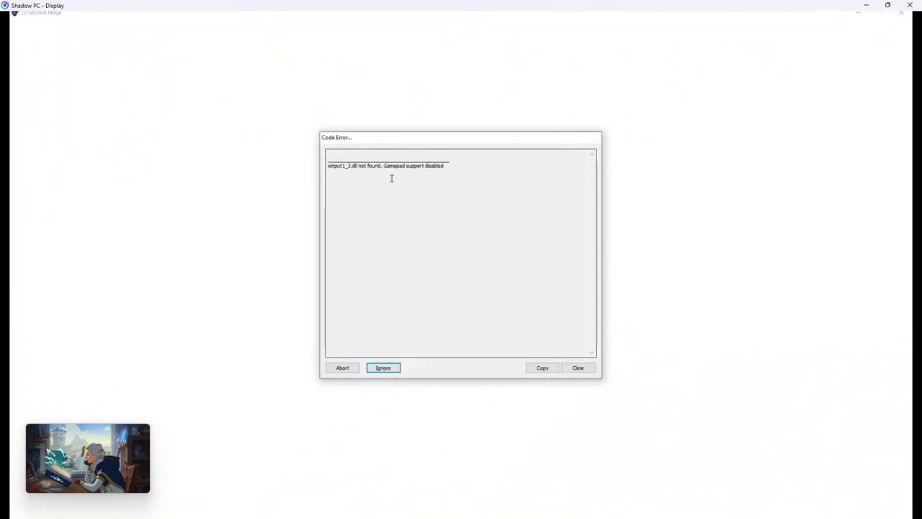
Relaunch LAUNCHER_x64.exe, allowing it through the firewall on private networks and dismissing the errors.
left_click(350, 370)
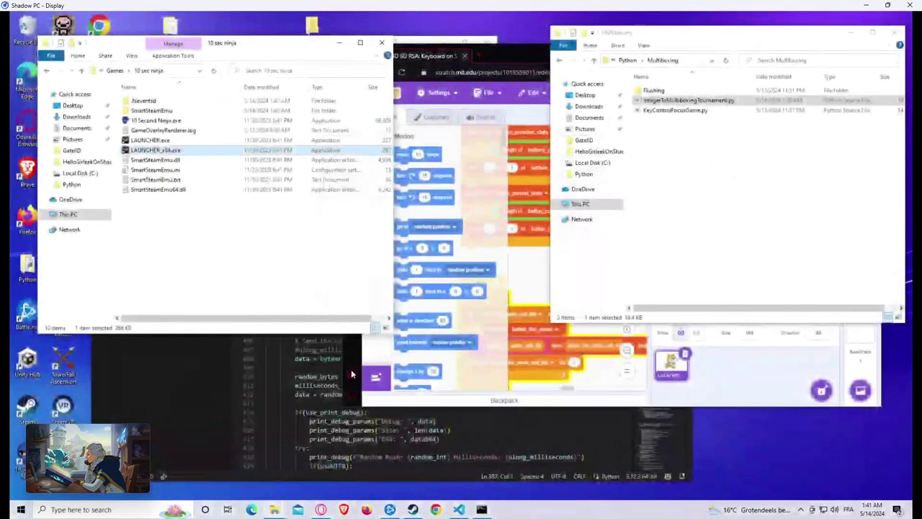
double_click(186, 151)
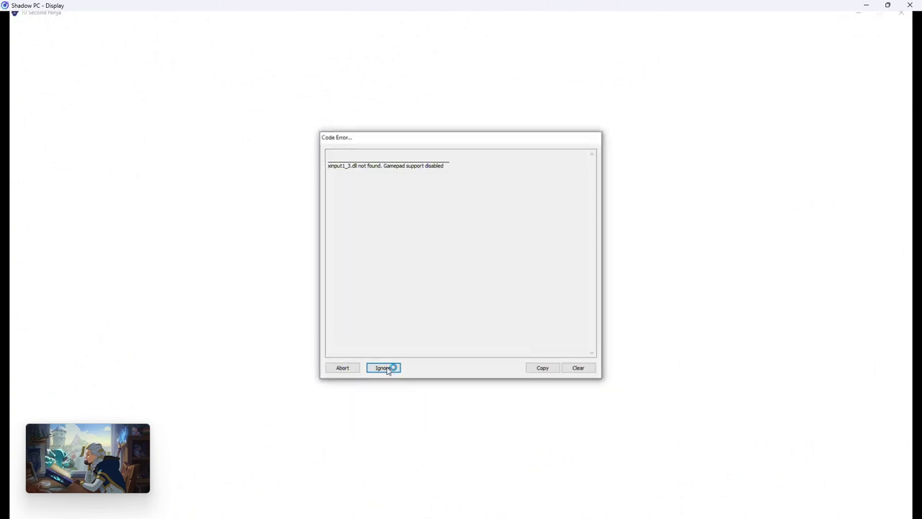
left_click(383, 368)
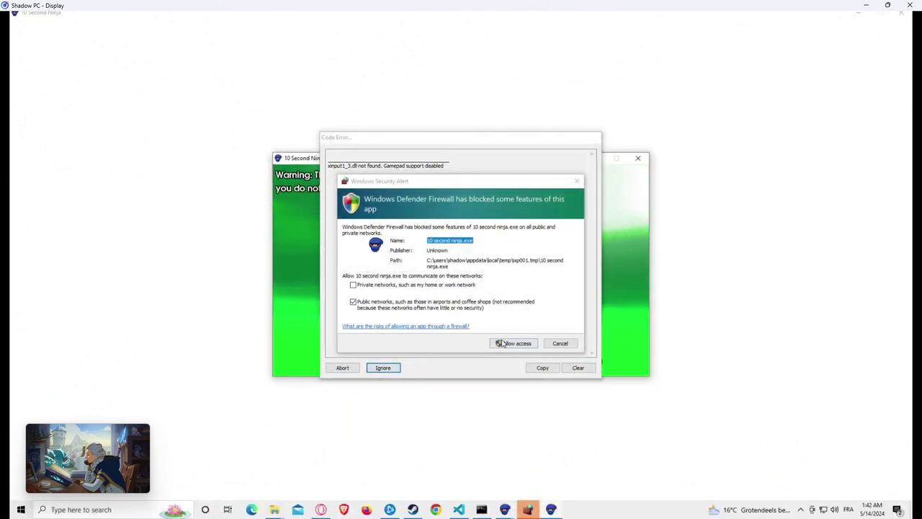
left_click(432, 286)
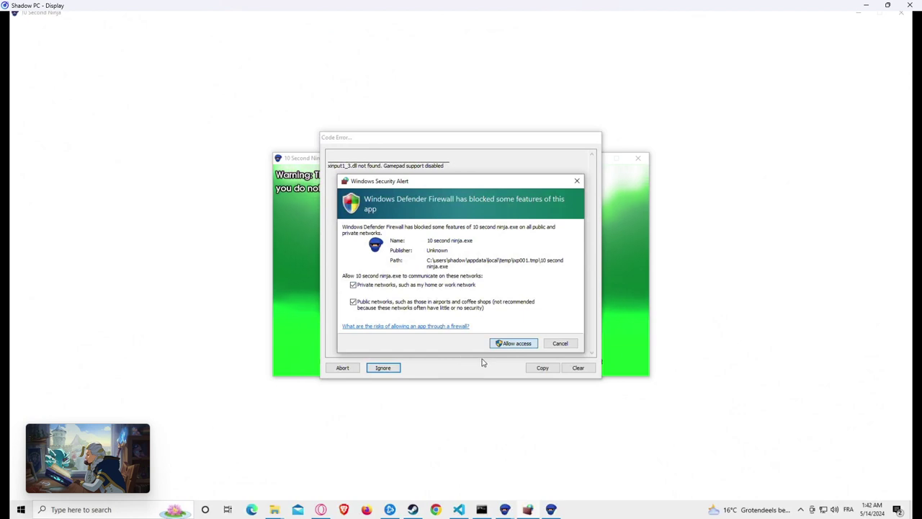
left_click(517, 343)
left_click(392, 369)
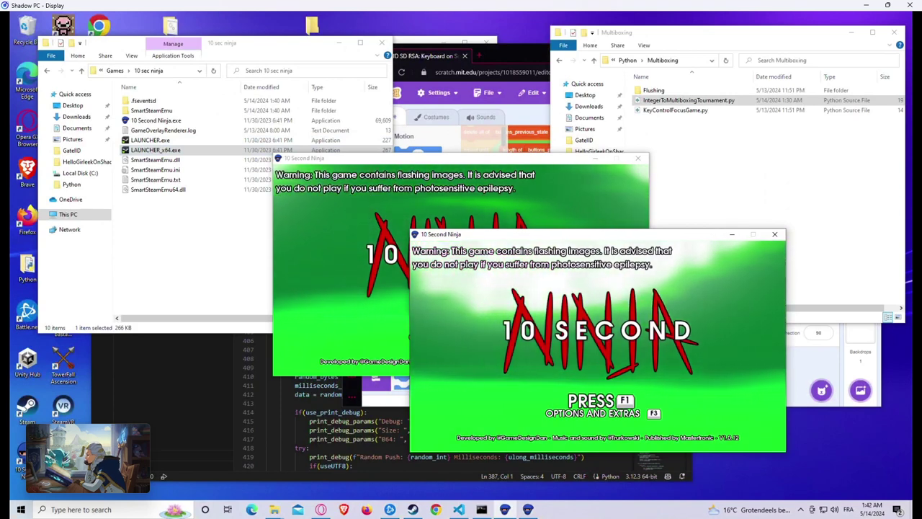
Advance the front game to the Forest screen and rearrange the game windows.
key("F1")
left_click_drag(451, 161, 291, 191)
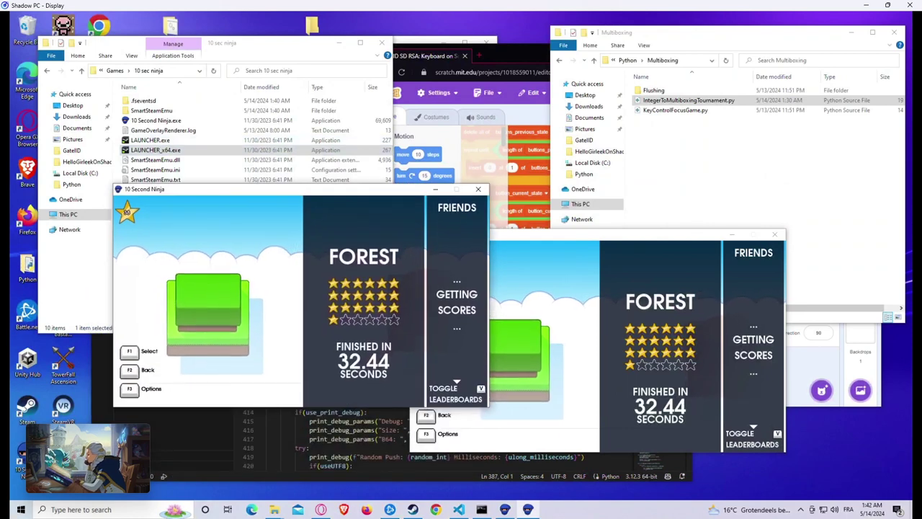
left_click_drag(555, 240, 604, 272)
left_click_drag(252, 189, 279, 269)
Launch another game instance, grant it private-network firewall access, and dismiss the gamepad error.
double_click(189, 150)
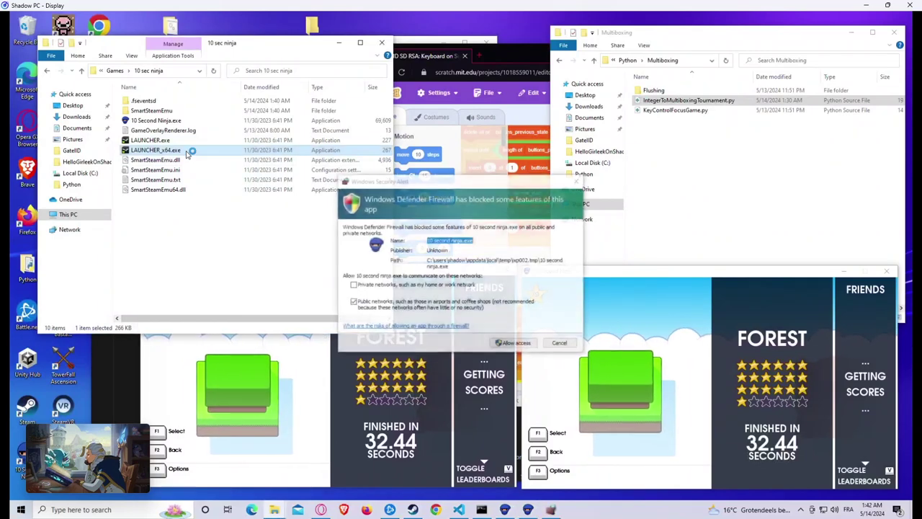
left_click(353, 285)
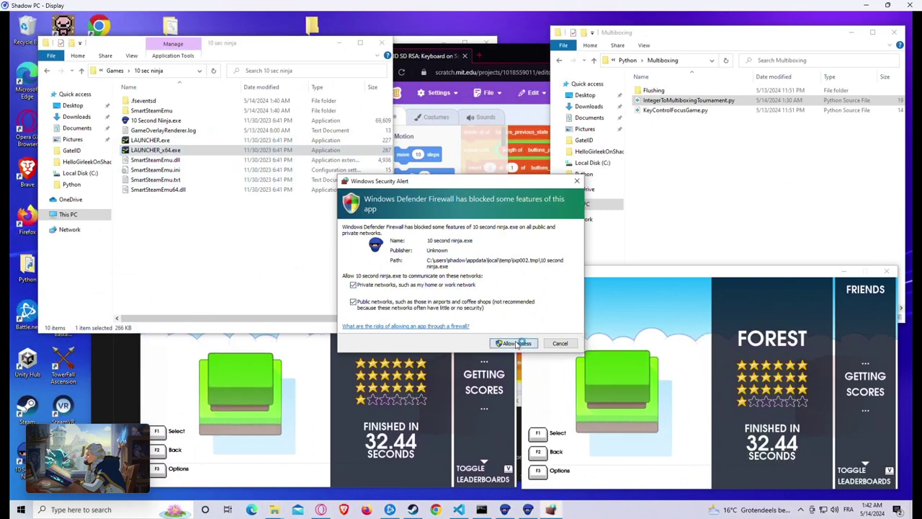
left_click(516, 344)
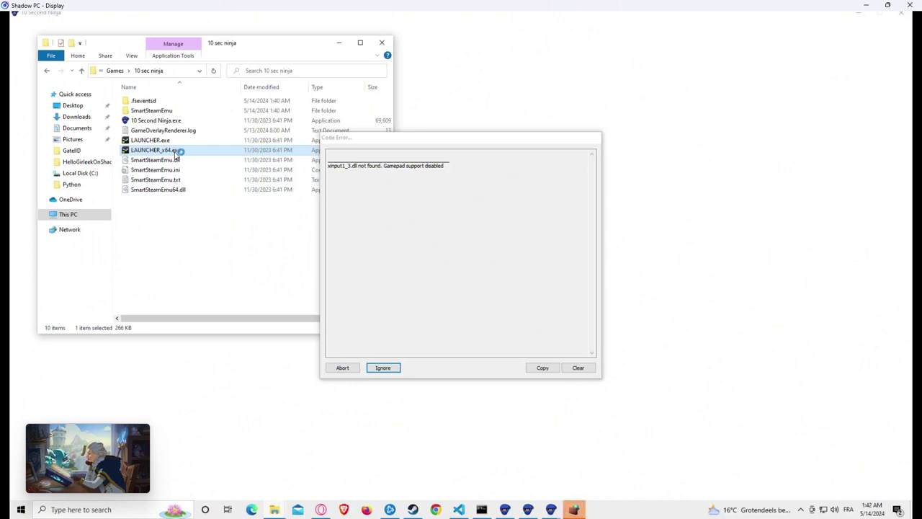
left_click(393, 369)
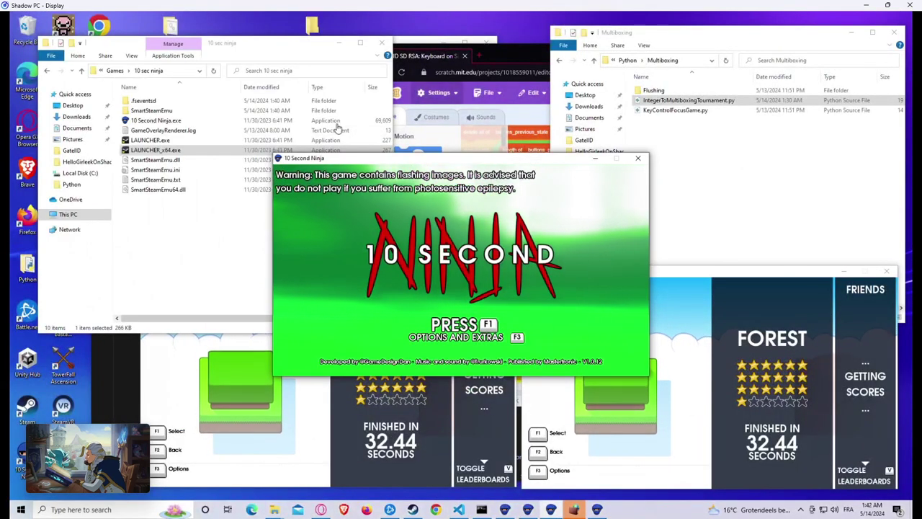
Spread the game windows apart, minimize Explorer, and allow the game on private networks.
left_click_drag(378, 161, 566, 147)
left_click_drag(385, 154, 186, 159)
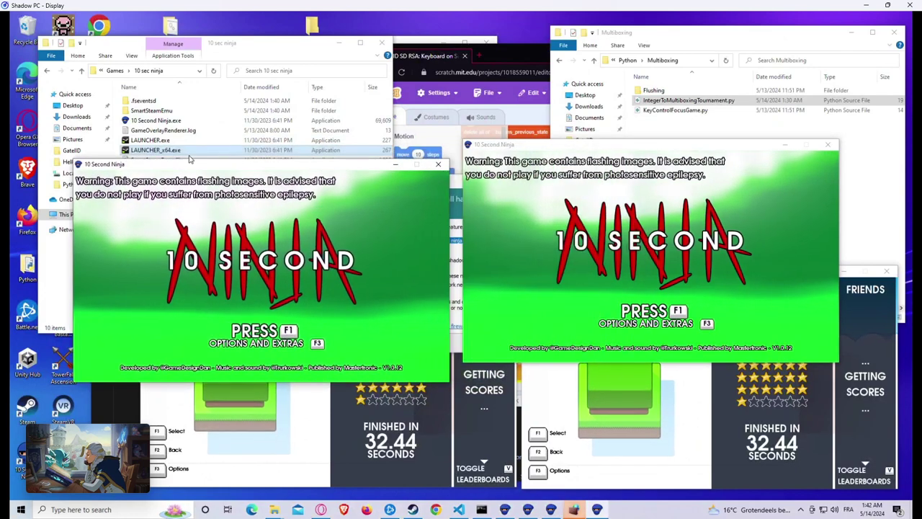
left_click_drag(244, 49, 551, 64)
left_click(645, 57)
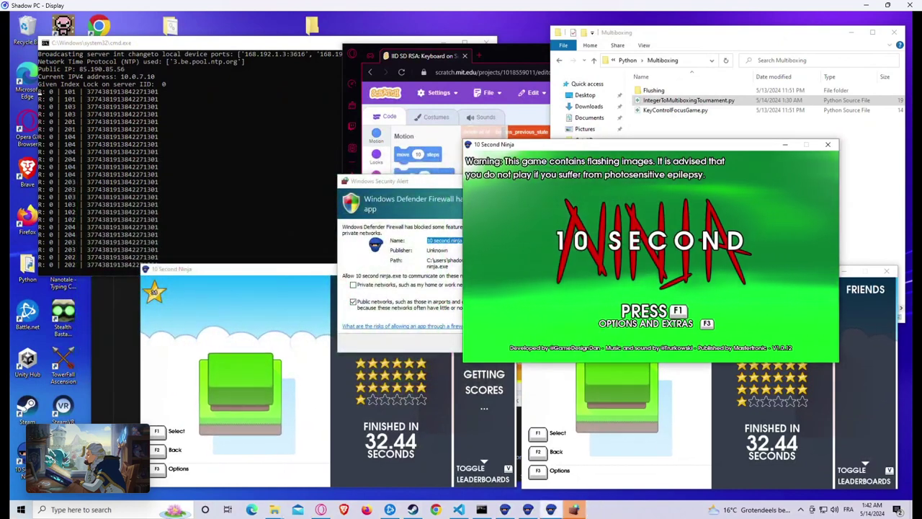
left_click(386, 278)
left_click(390, 286)
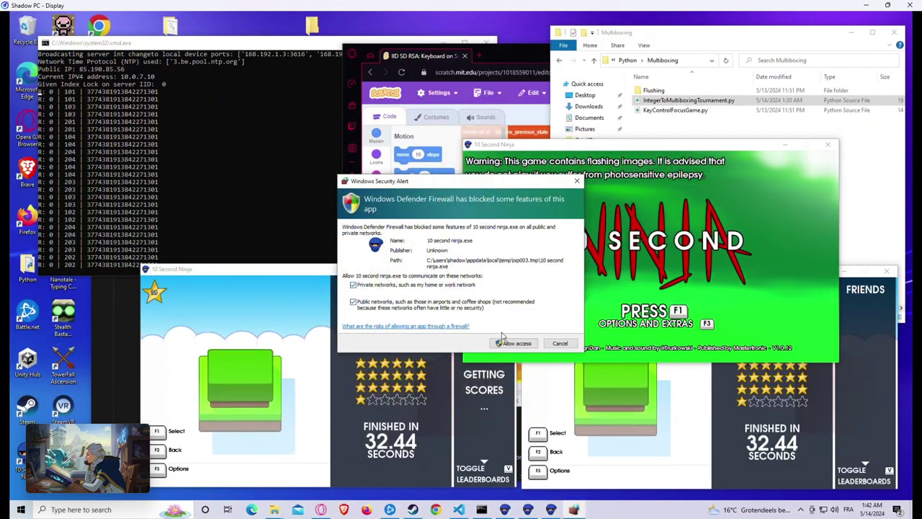
left_click(514, 344)
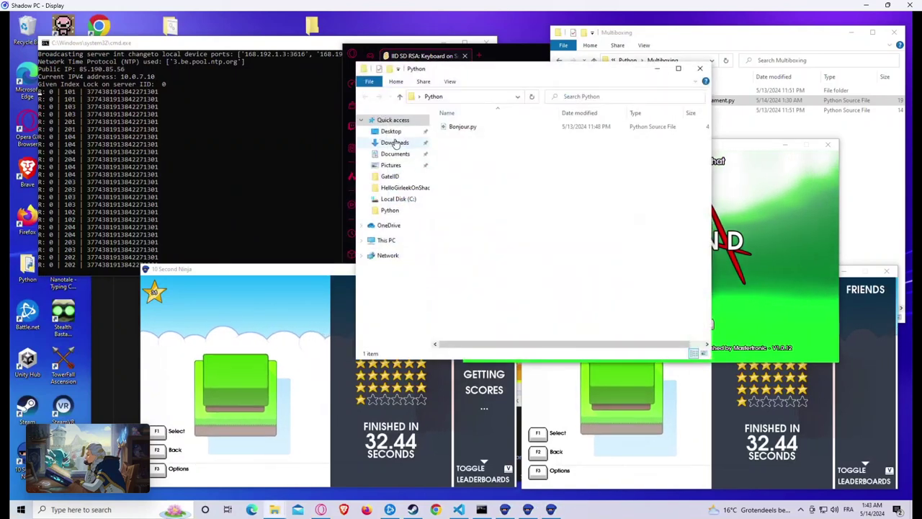
Run the Desktop LAUNCHER.exe shortcut and dismiss the MSVCR100.dll and MSVCP100.dll errors.
left_click(390, 131)
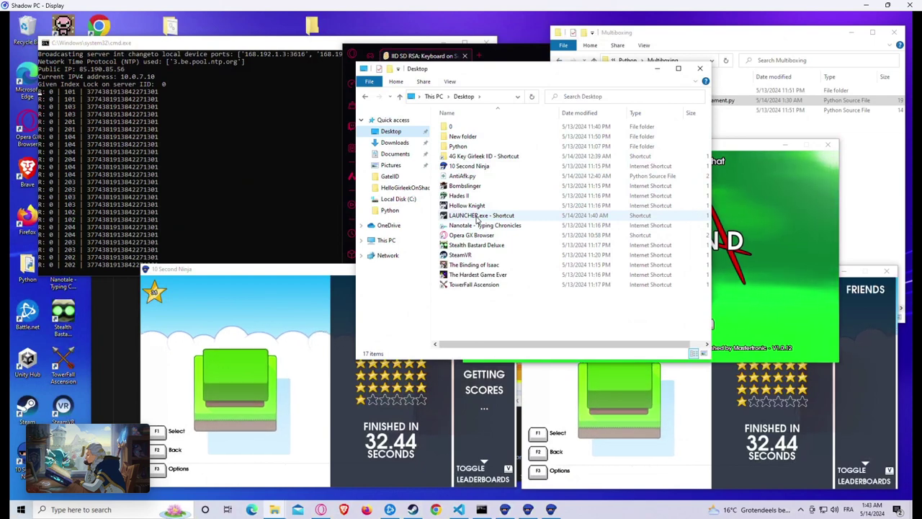
double_click(477, 216)
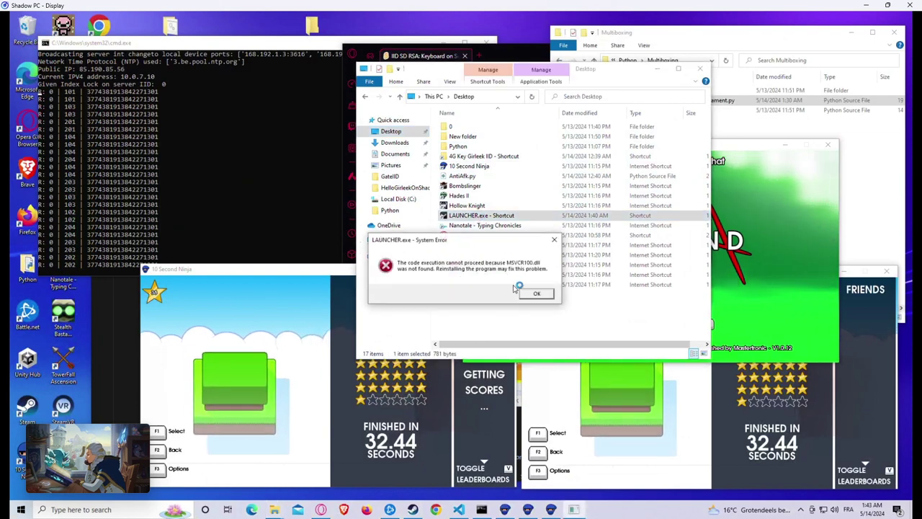
left_click(537, 293)
left_click(537, 293)
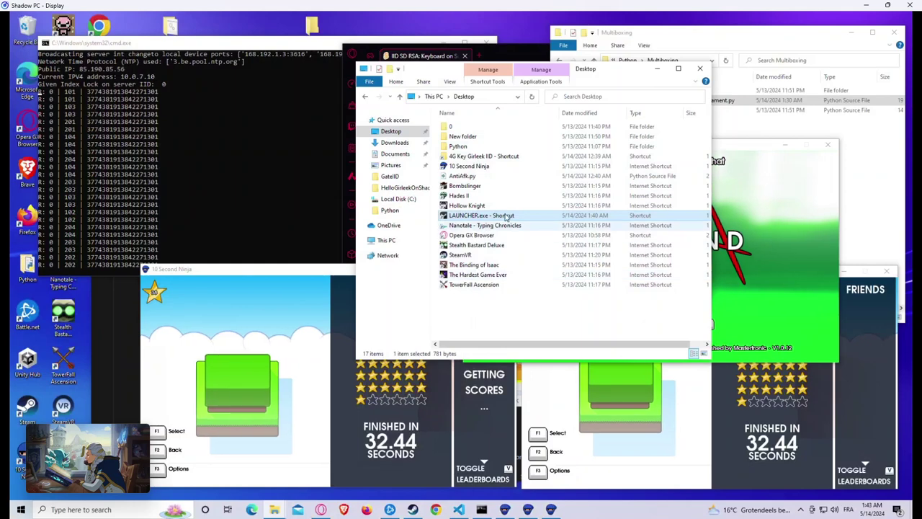
Run LAUNCHER_x64.exe from C:\Games\10 sec ninja and ignore the xinput1_3.dll error.
left_click(386, 240)
double_click(489, 245)
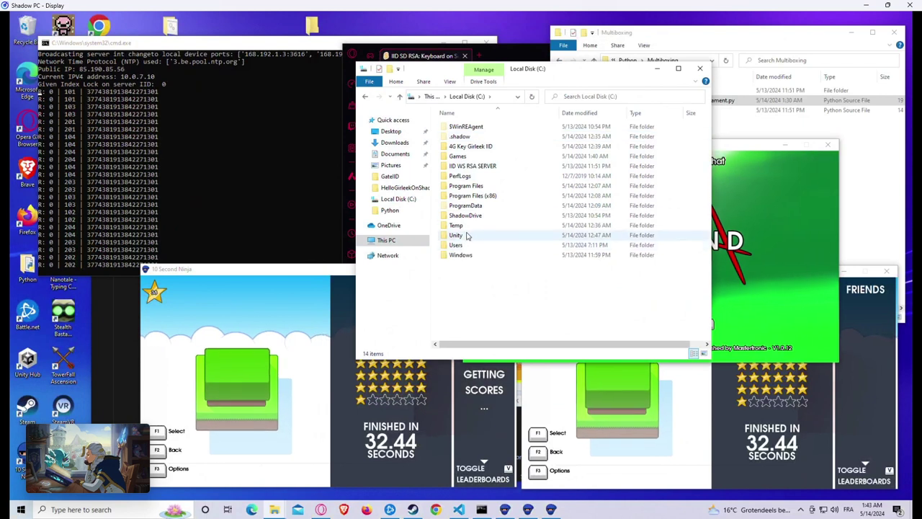
left_click(464, 155)
double_click(471, 156)
double_click(468, 127)
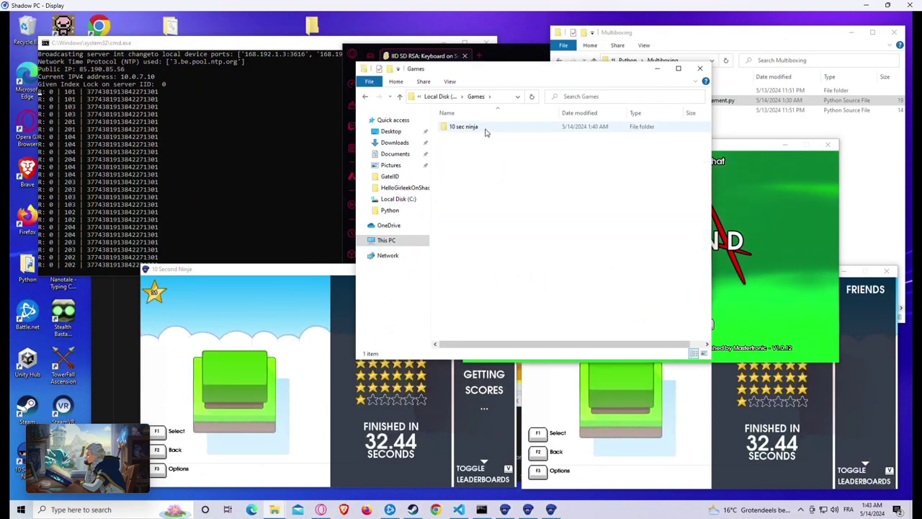
left_click(486, 176)
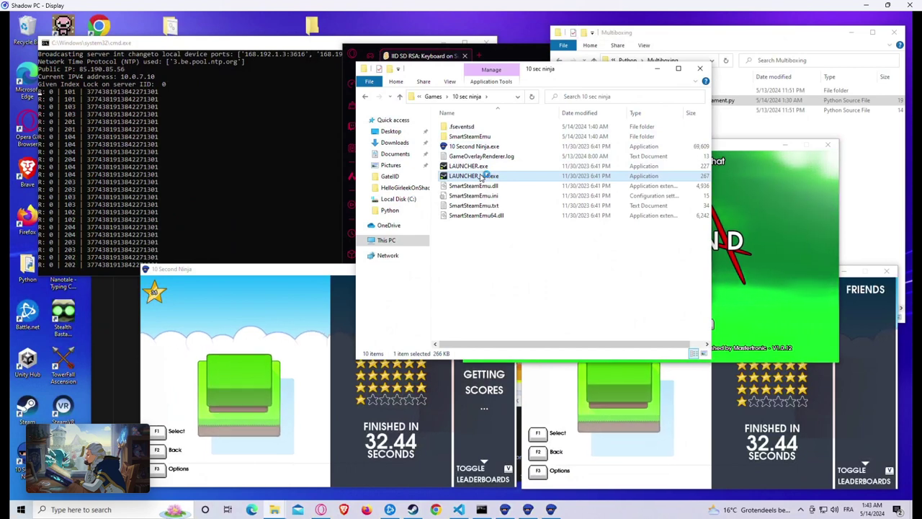
double_click(481, 178)
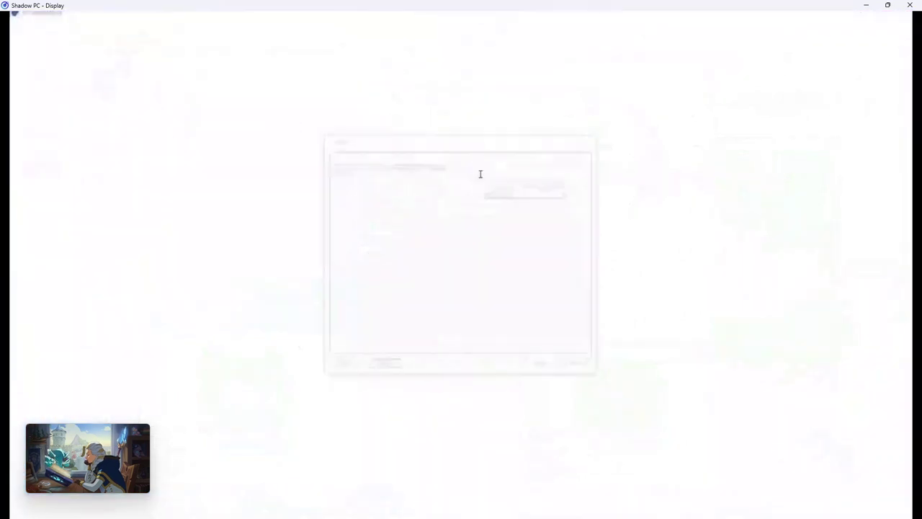
left_click(383, 369)
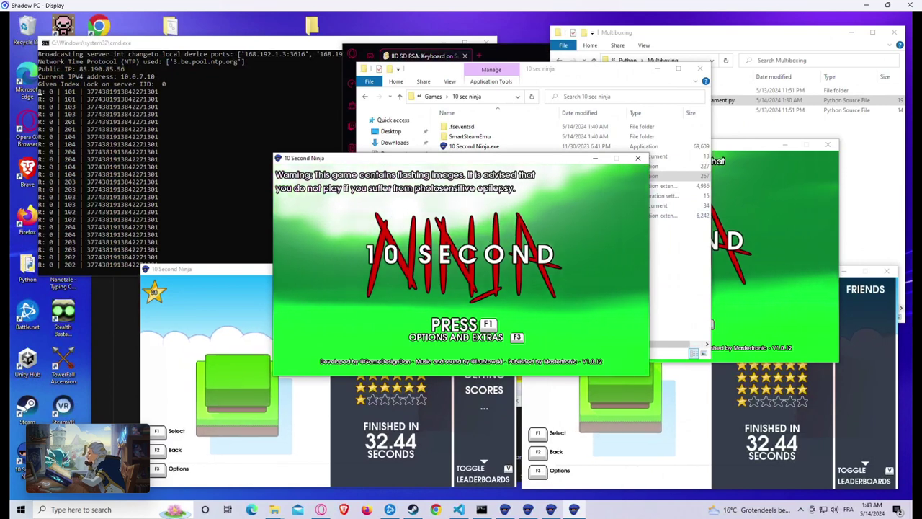
Go past the splash into the Forest level list and play the It Begins... level.
key("F1")
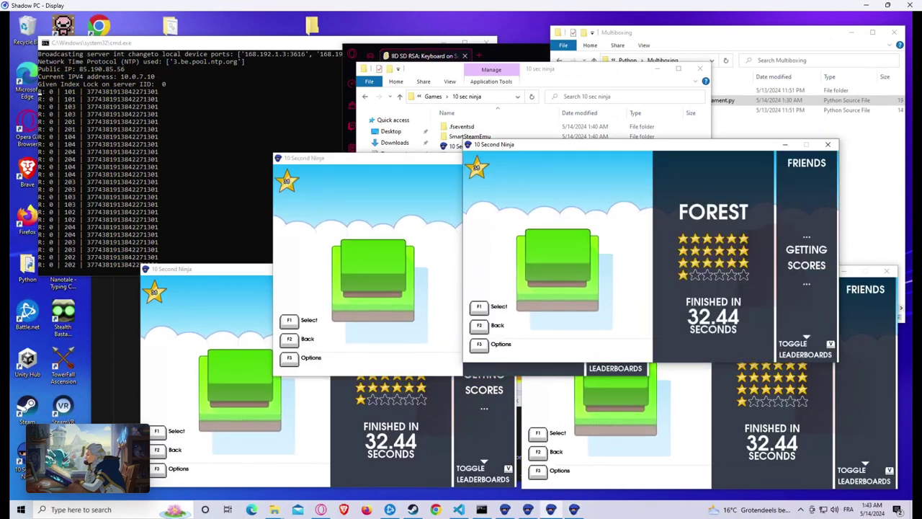
key("F1")
key("F1")
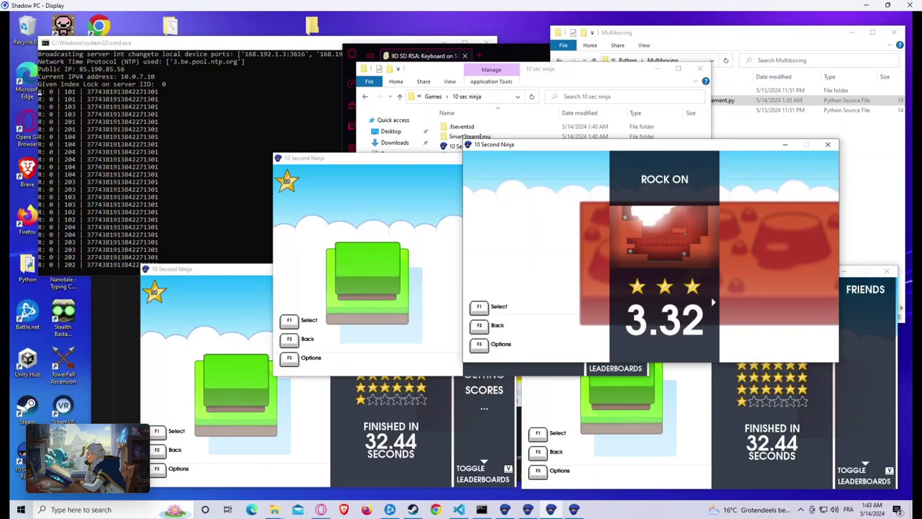
key("F3")
key("F2")
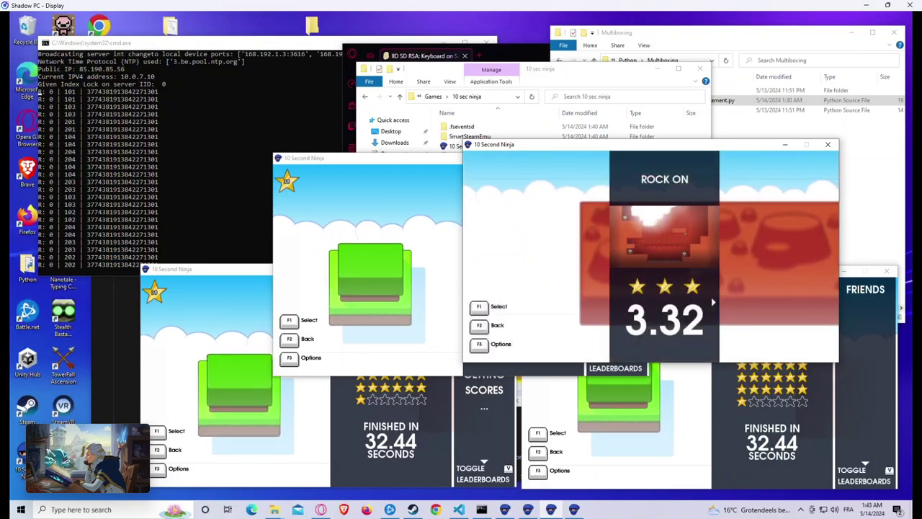
key("F2")
key("Left")
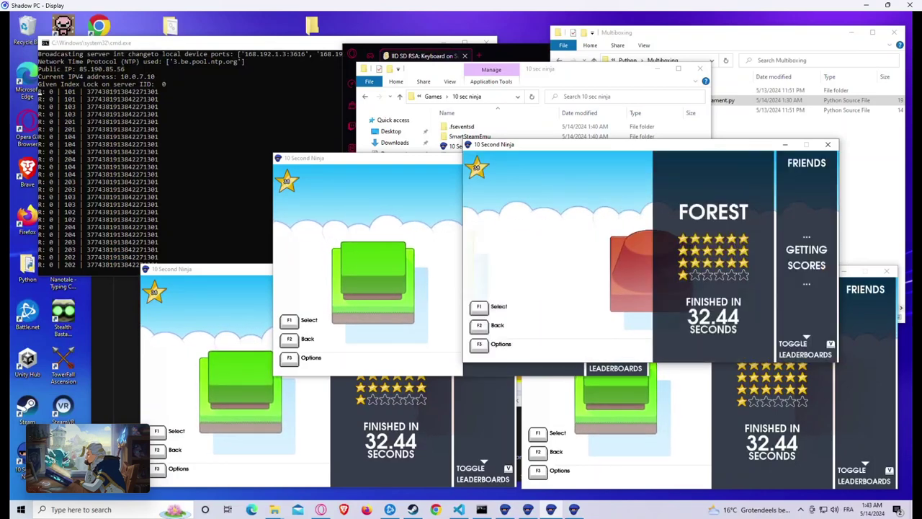
key("F1")
key("F1")
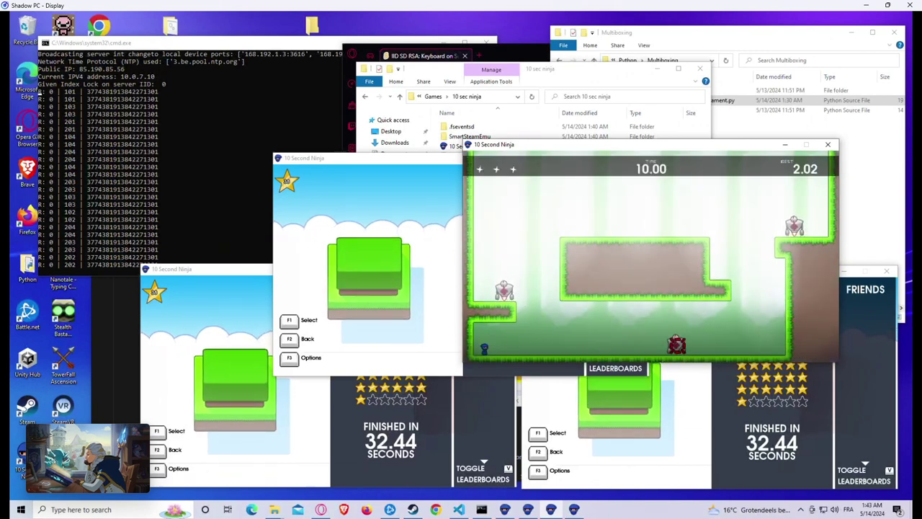
key("alt+Tab")
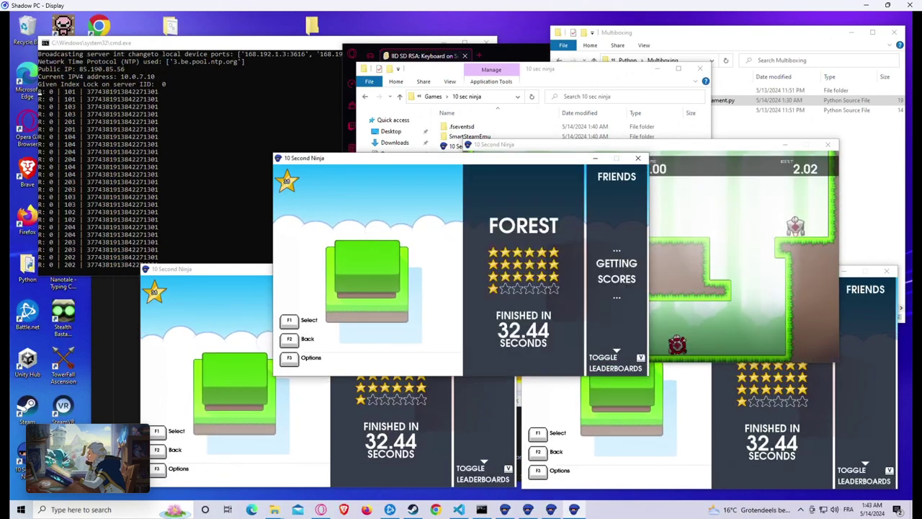
key("alt+Tab")
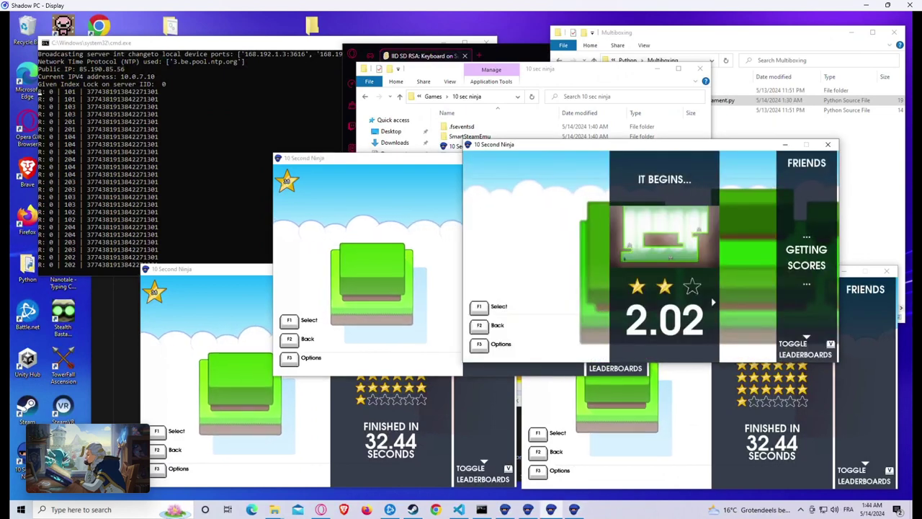
Open IntegerToMultiboxingTournament.py with Python from the Multiboxing folder, then switch to the cmd.exe console.
left_click(751, 41)
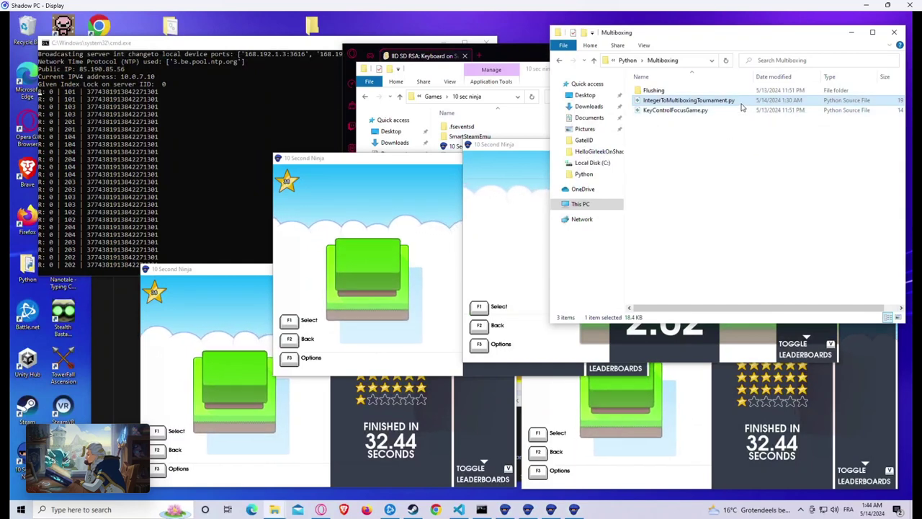
right_click(706, 103)
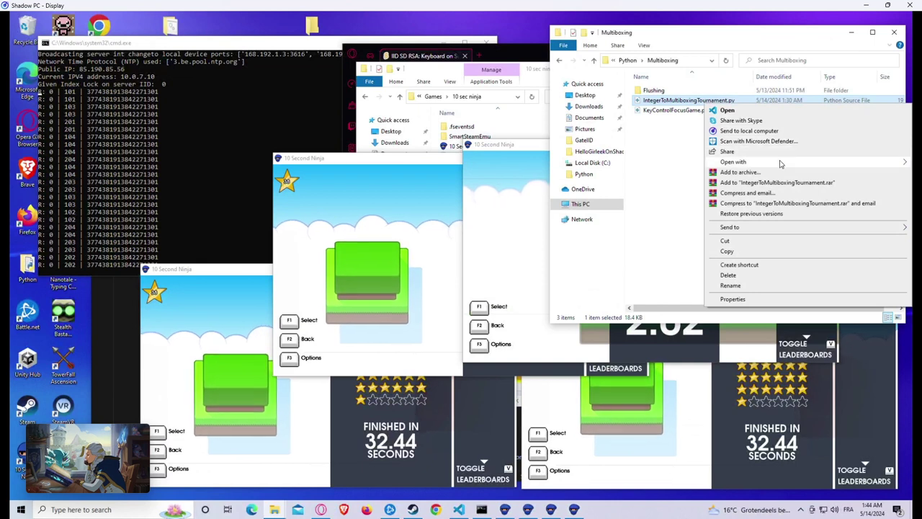
mouse_move(780, 164)
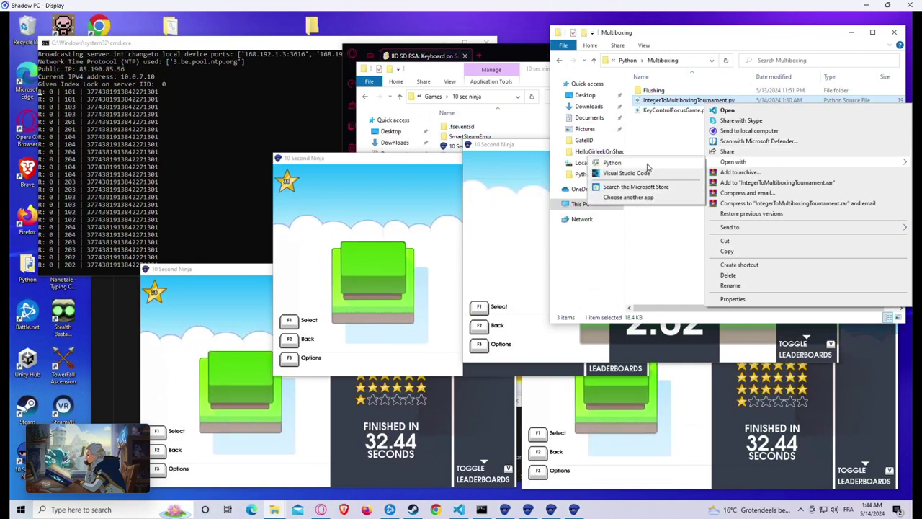
left_click(649, 165)
left_click(295, 114)
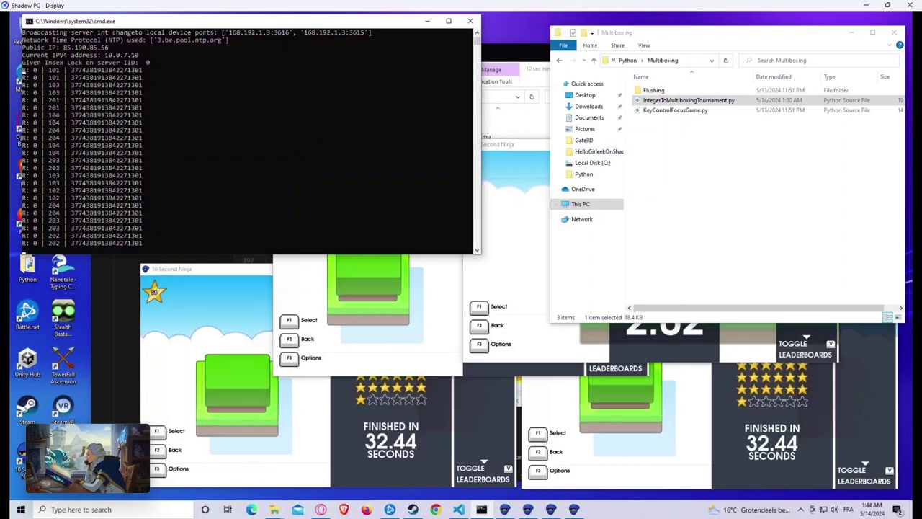
Open Command Prompt in the Multiboxing folder and run IntegerToMultiboxingTournament.py.
left_click(663, 60)
type("cmd")
key("Return")
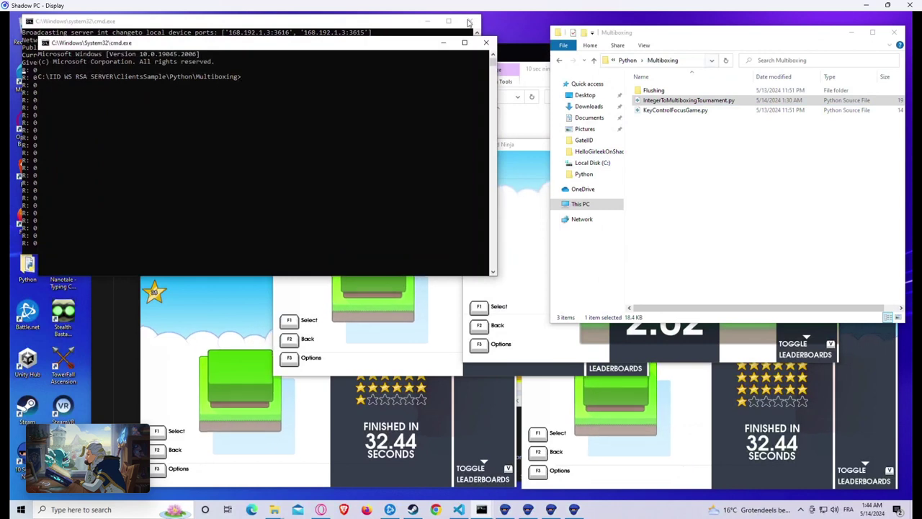
left_click_drag(379, 54, 603, 47)
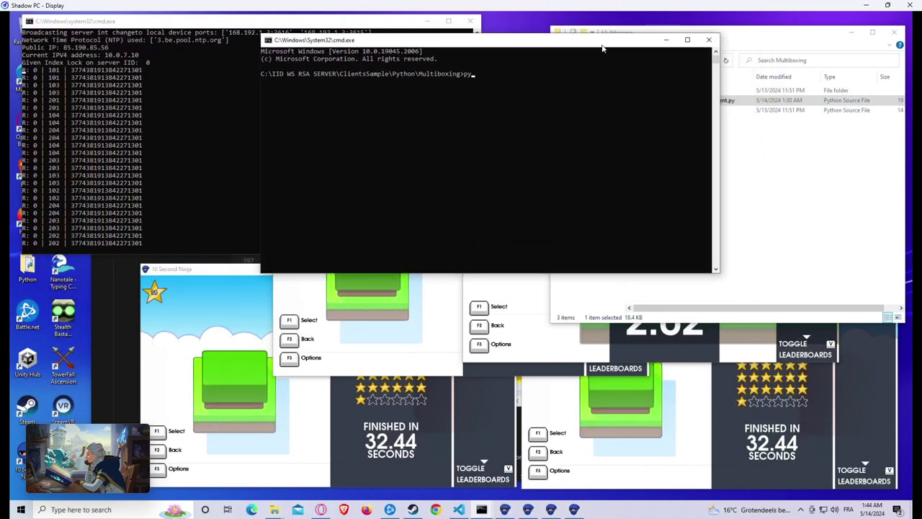
key("Tab")
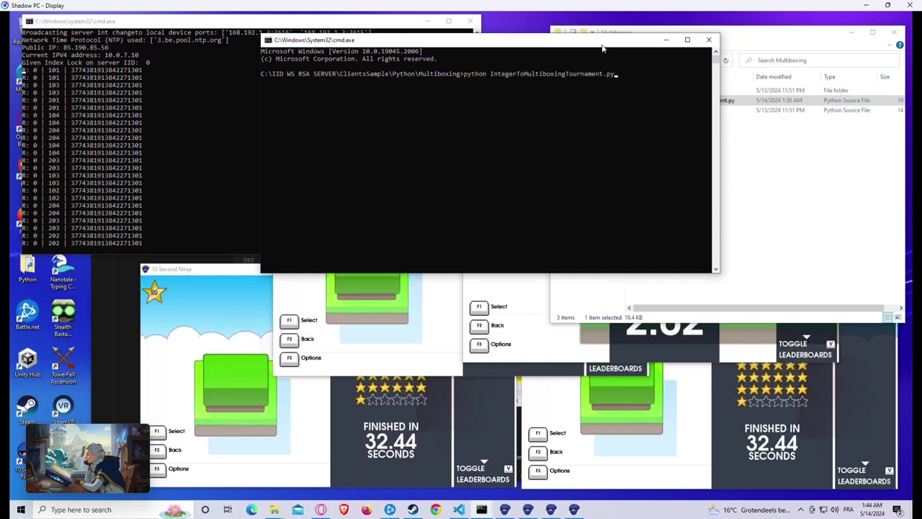
key("Return")
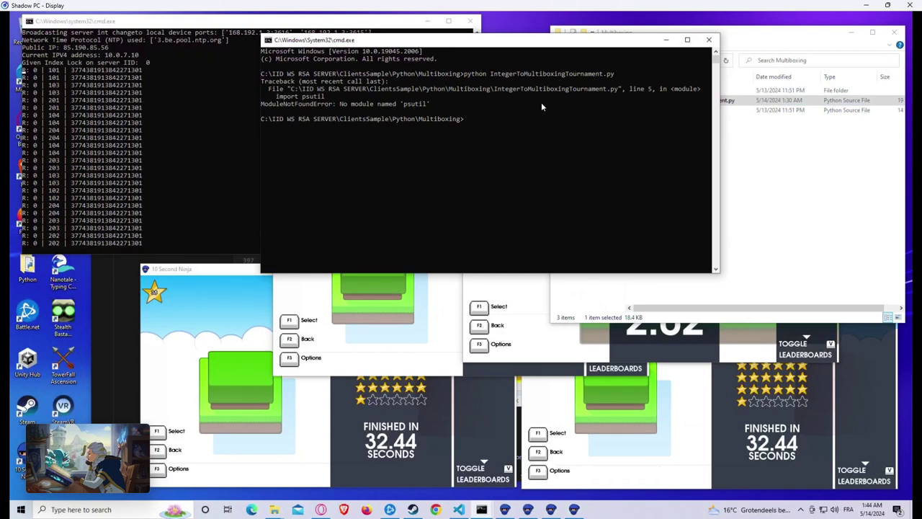
In a new Command Prompt from Win+R, run pip install psutil.
key("super+r")
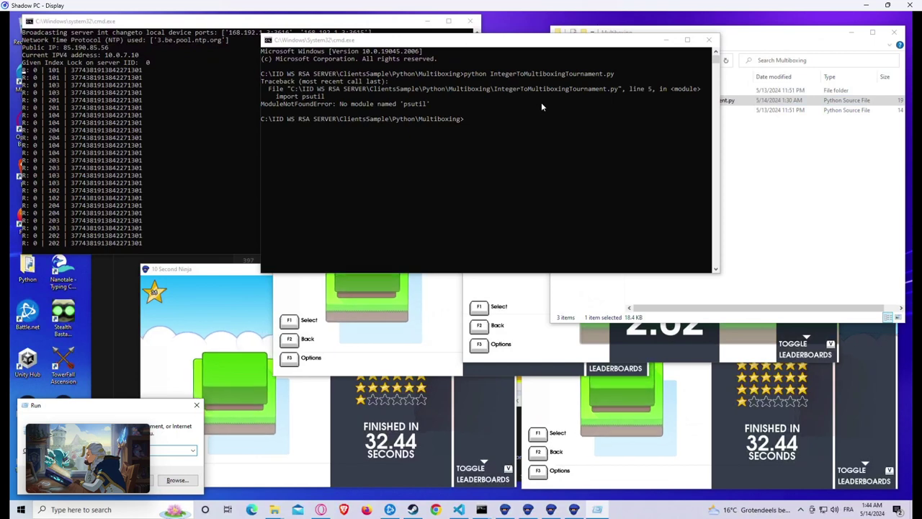
key("Return")
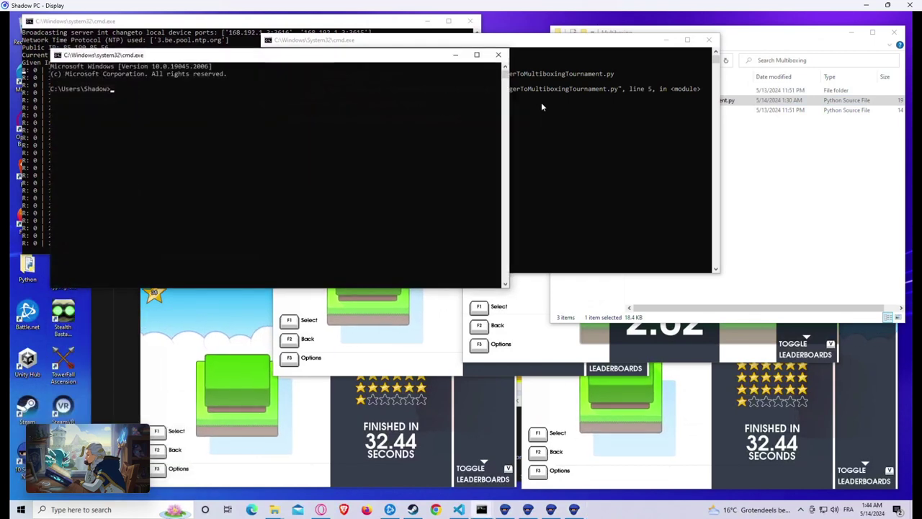
type("pip install")
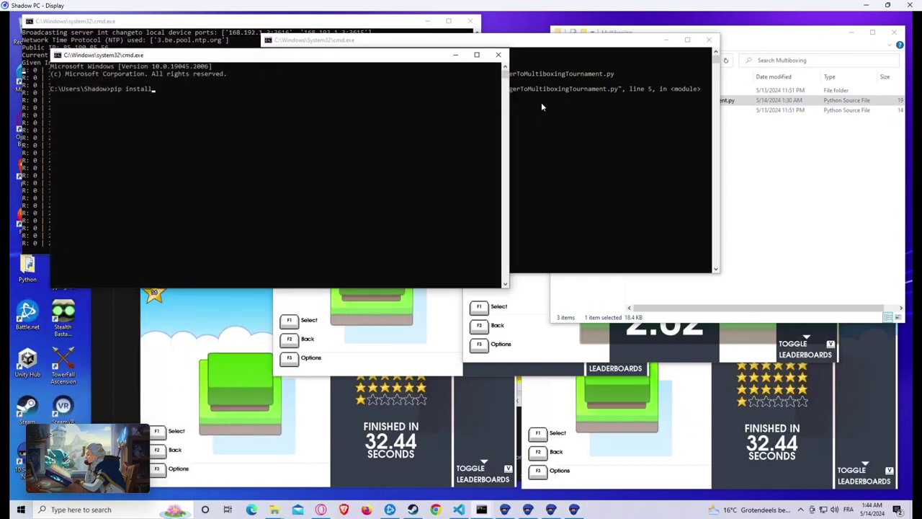
left_click_drag(424, 56, 422, 153)
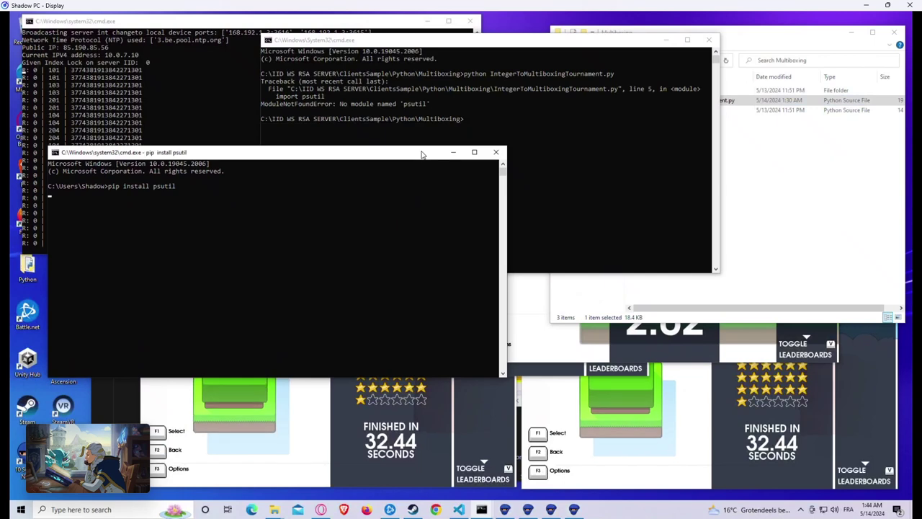
key("Return")
left_click_drag(422, 154, 521, 261)
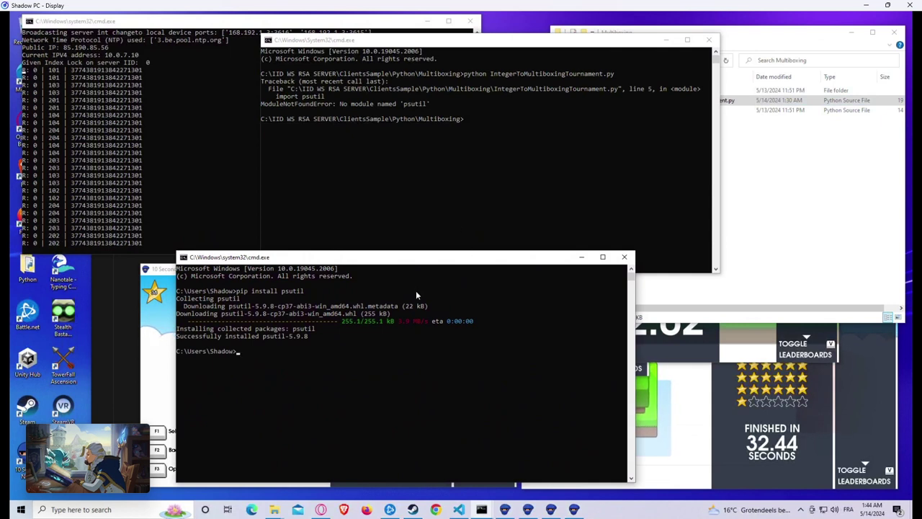
Rerun the tournament script and close the finished pip install psutil window.
left_click(544, 62)
key("Up")
key("Return")
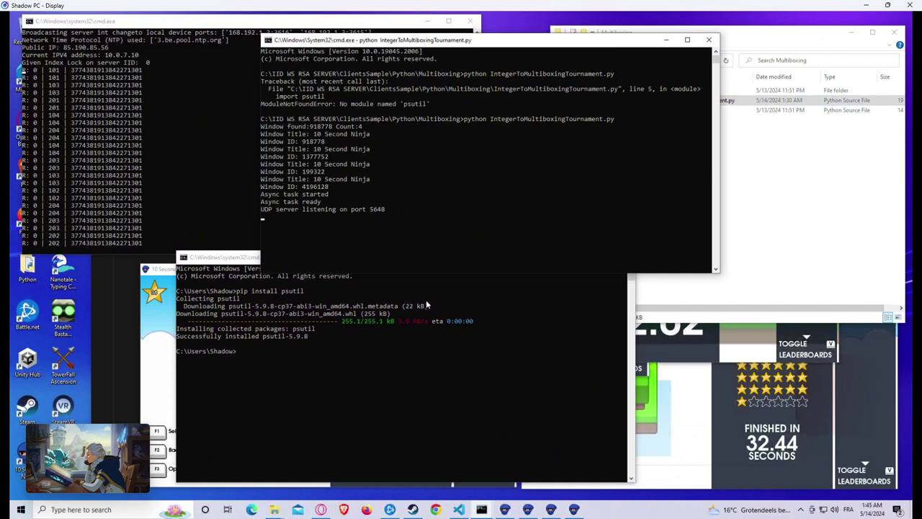
left_click(520, 319)
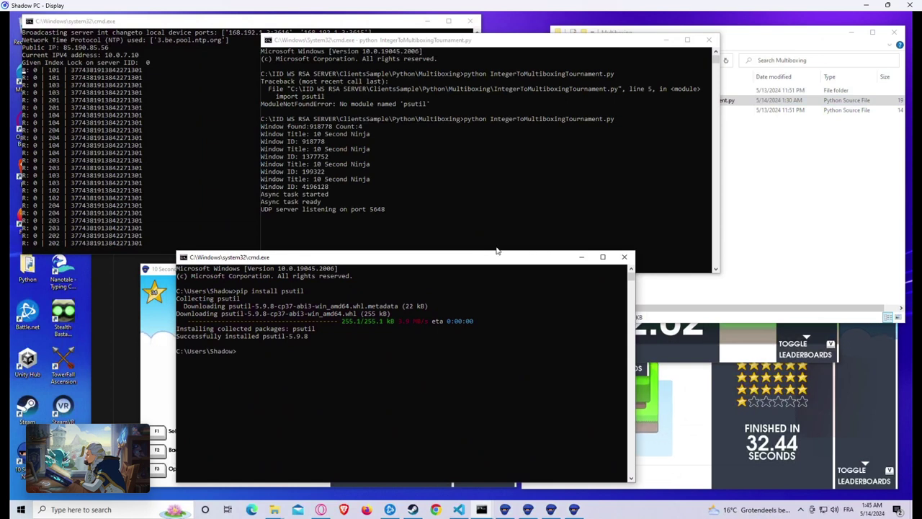
left_click(624, 256)
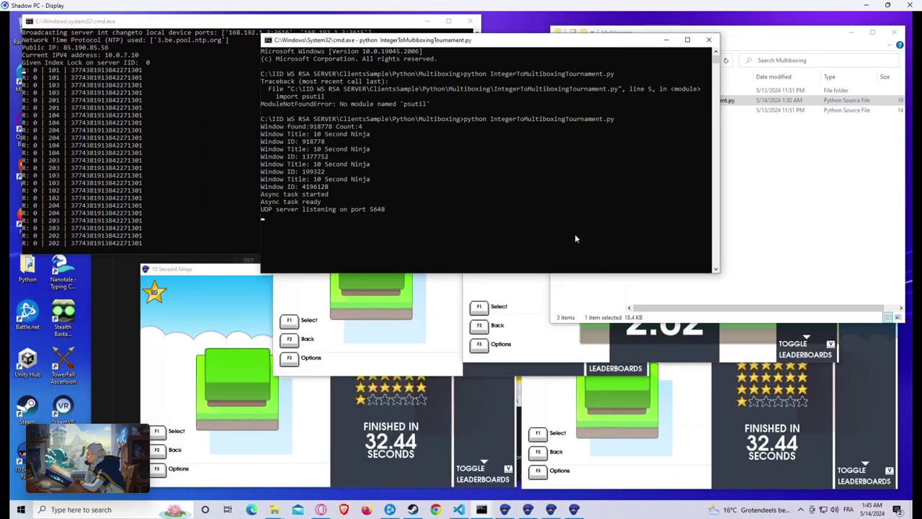
key("alt+Tab")
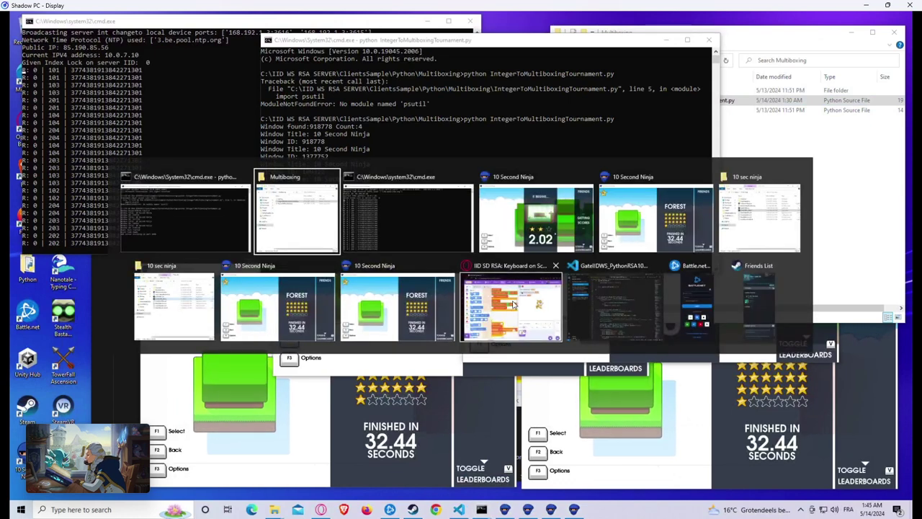
Bring the Scratch Keyboard project forward, shrink it, and park it at the top left.
left_click(518, 306)
left_click_drag(531, 66, 381, 291)
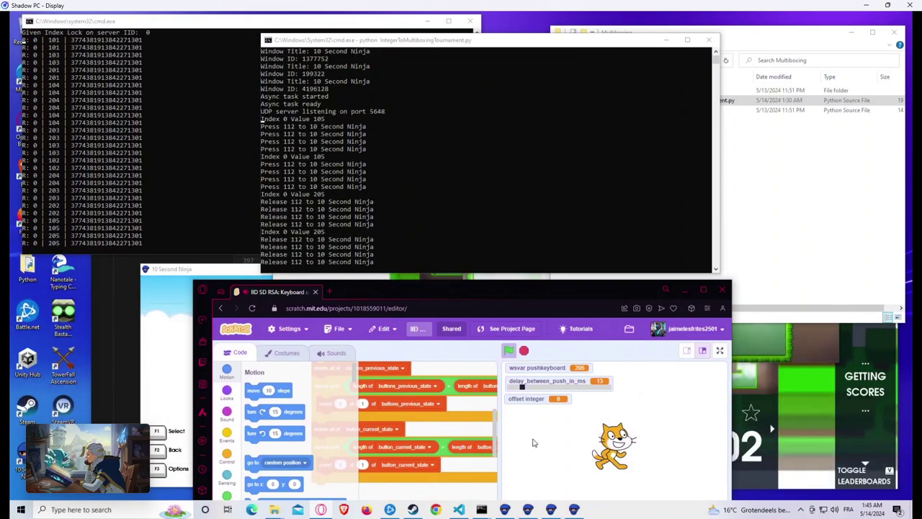
left_click_drag(508, 288, 507, 318)
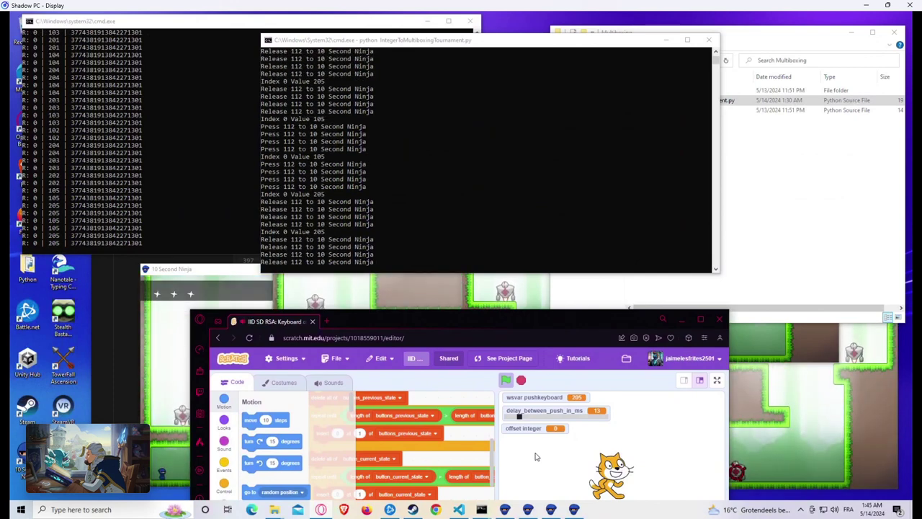
left_click_drag(503, 318, 556, 91)
mouse_move(771, 431)
left_click_drag(782, 443, 552, 243)
left_click_drag(442, 93, 255, 42)
left_click_drag(366, 200, 538, 196)
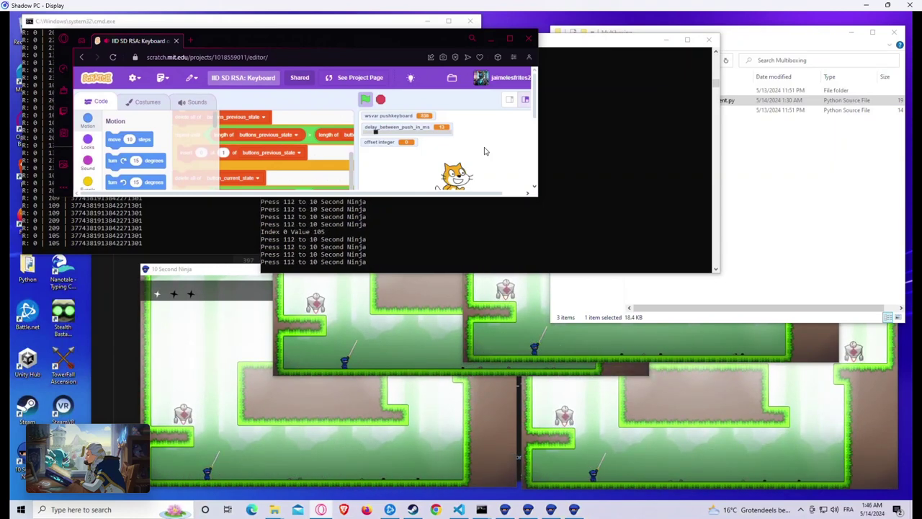
Close the script console, scroll Scratch to the arrow-key blocks, and right-click IntegerToMultiboxingTournament.py.
left_click(683, 190)
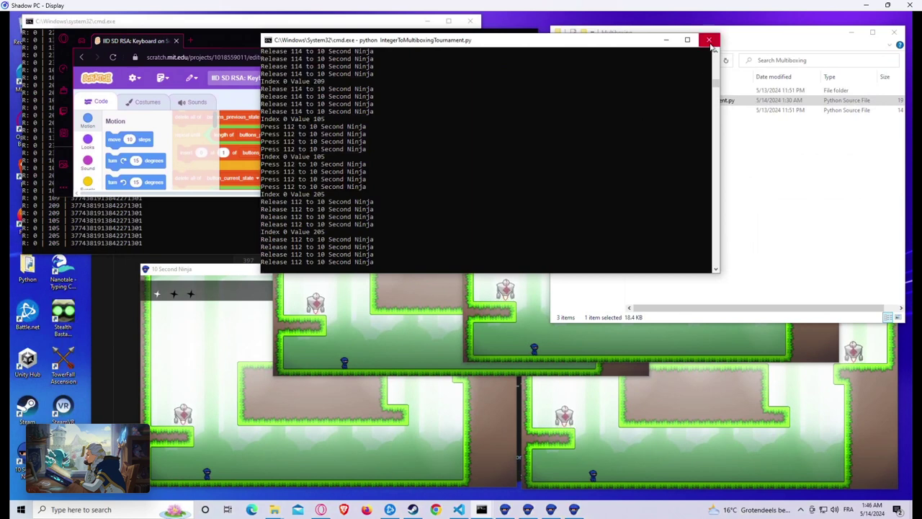
left_click(709, 40)
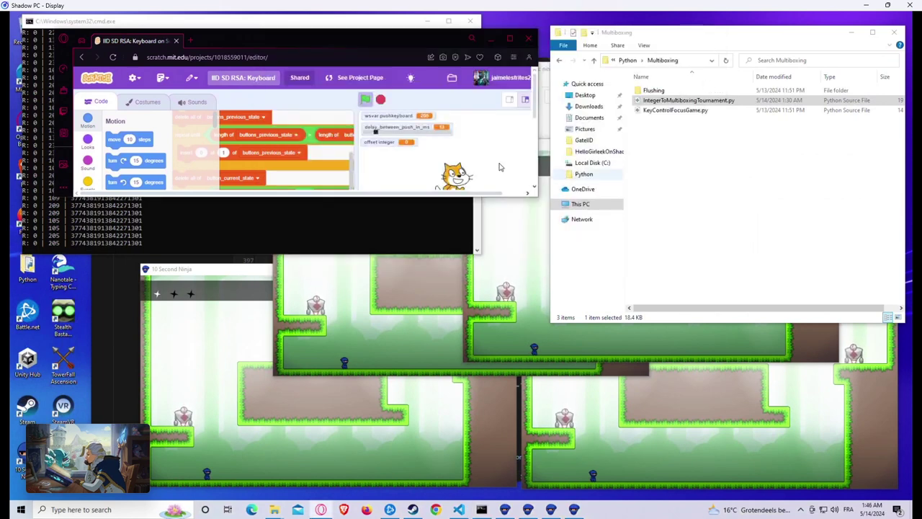
scroll(339, 132, "down", 3)
left_click_drag(360, 196, 359, 278)
scroll(280, 238, "down", 3)
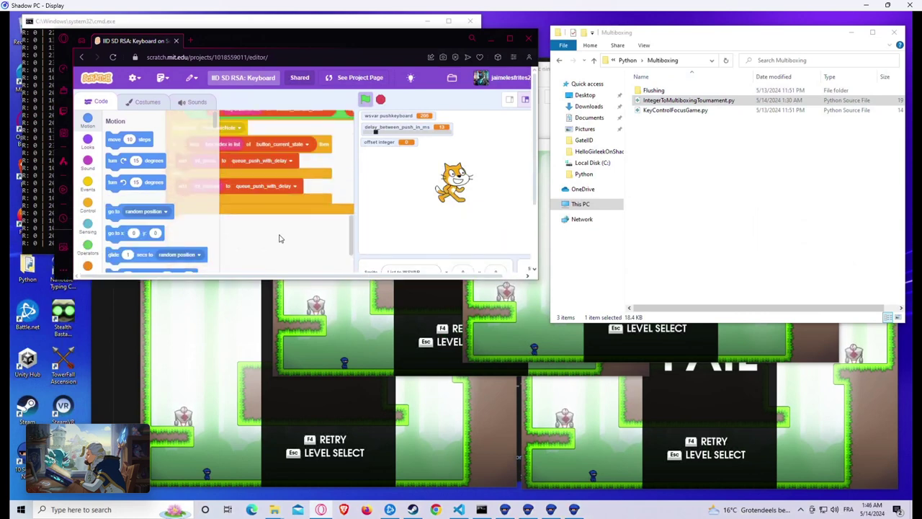
scroll(280, 238, "down", 5)
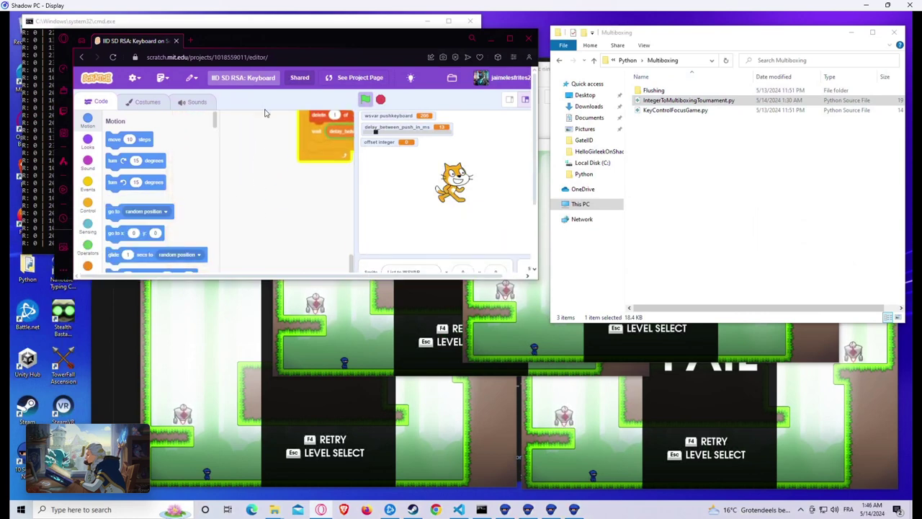
scroll(252, 172, "up", 3)
scroll(264, 221, "down", 5)
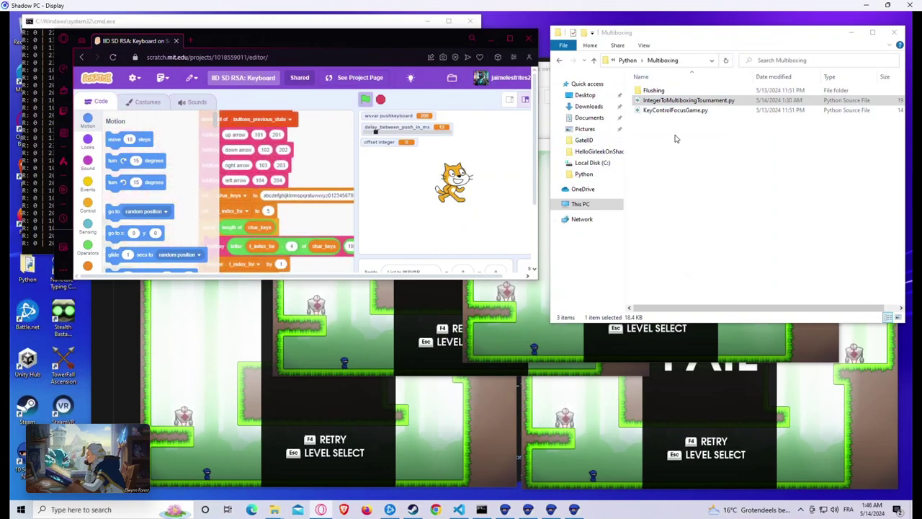
right_click(680, 100)
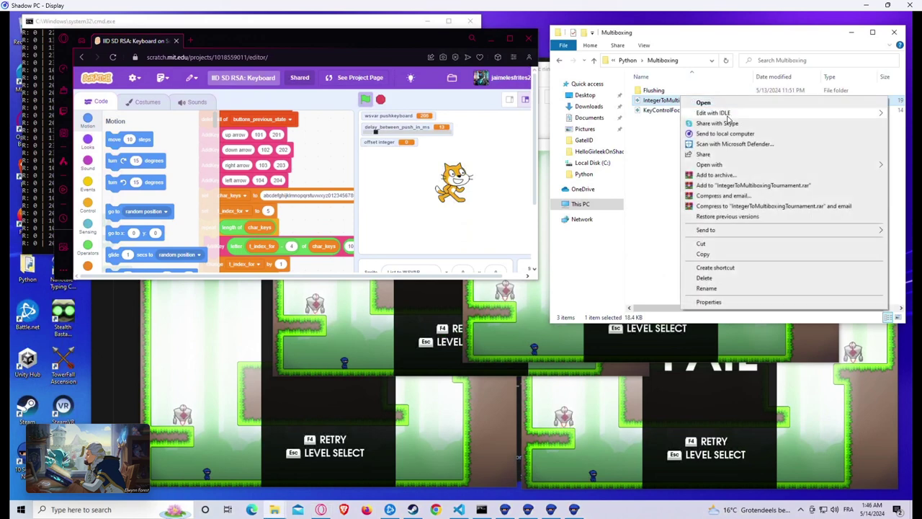
Edit IntegerToMultiboxingTournament.py so 103/203 map to Right and 104/204 to Left, save, and minimize VS Code.
left_click(458, 509)
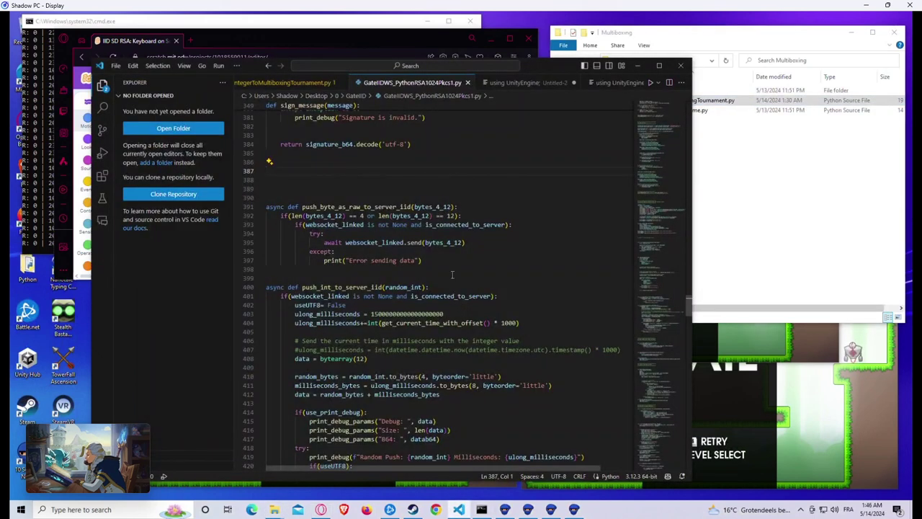
left_click(288, 82)
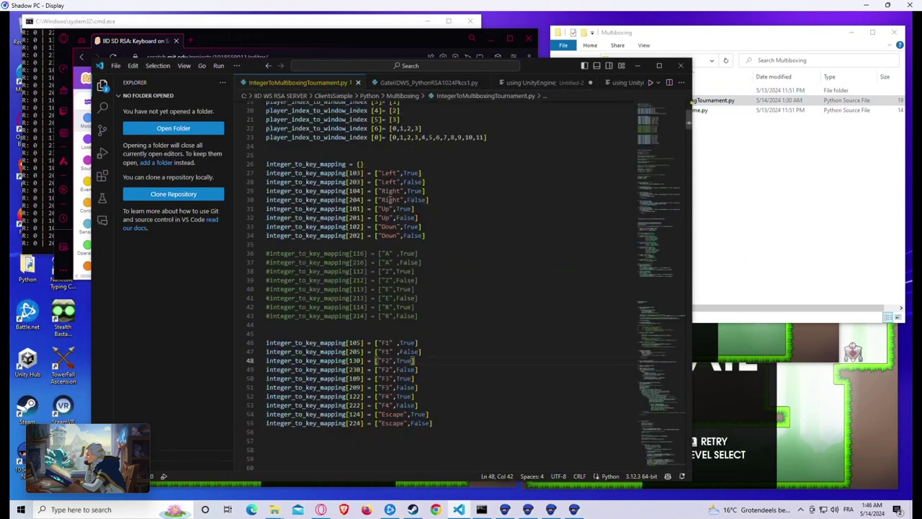
double_click(386, 191)
type("Lef")
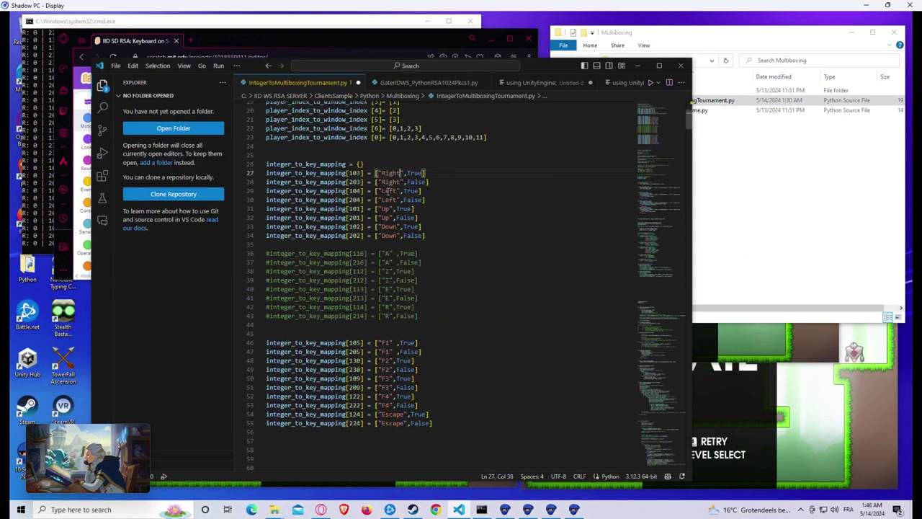
left_click(637, 66)
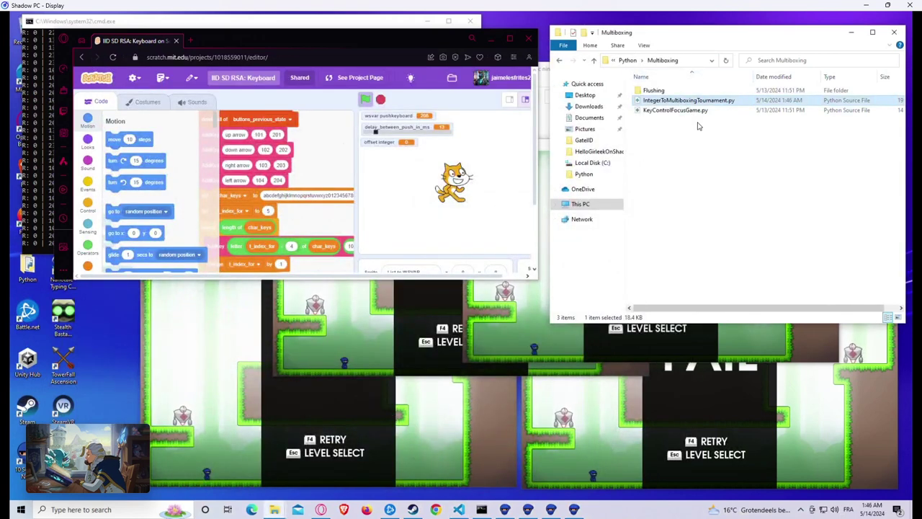
Open a Command Prompt in the Multiboxing folder and run python IntegerToMultiboxingTournament.py, moving it bottom-left.
left_click(686, 61)
type("cmd.exe")
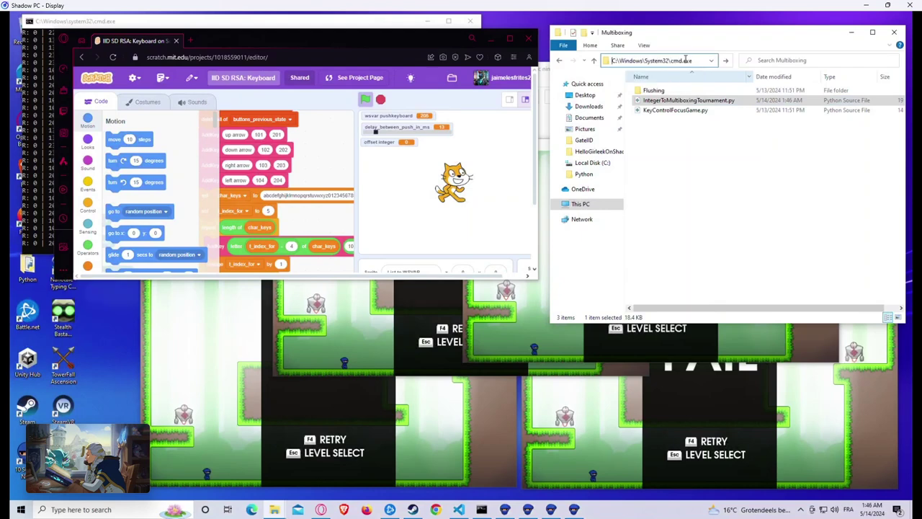
key("Return")
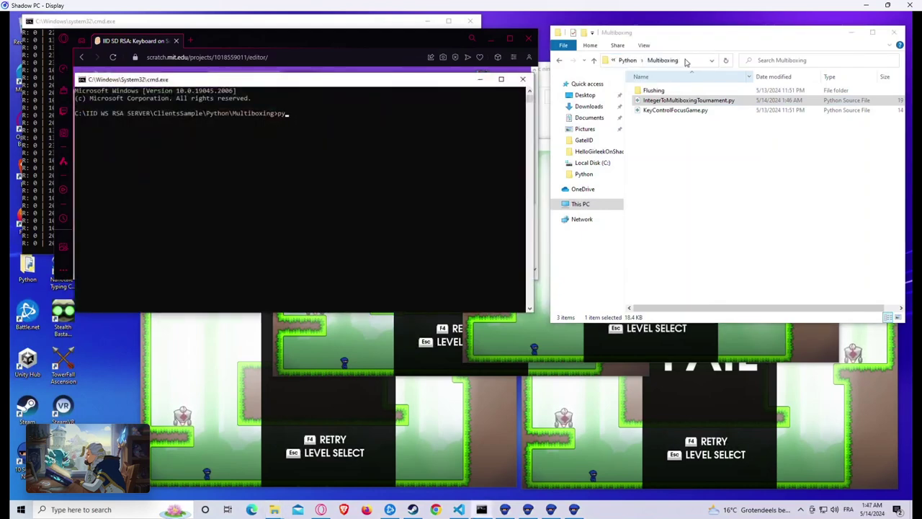
key("Tab")
key("Return")
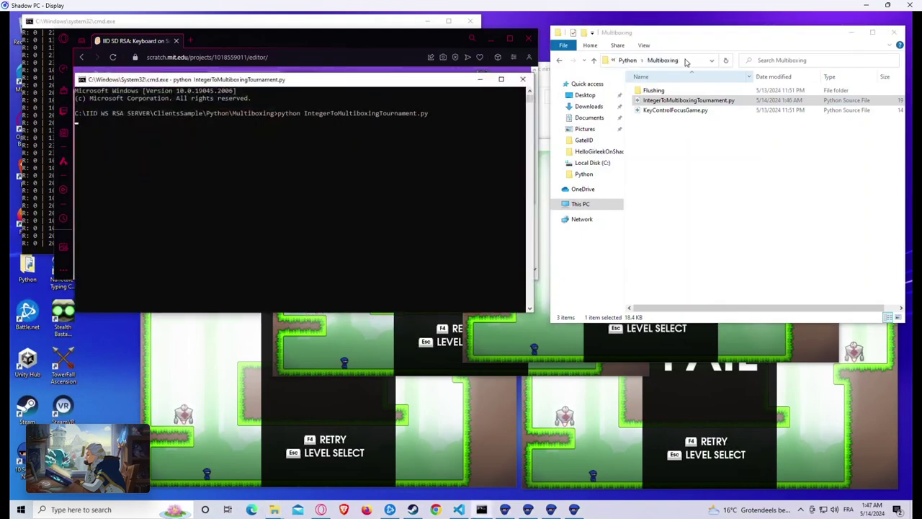
left_click_drag(413, 80, 358, 312)
Bring the Scratch project in front of the games and restart the level with i.
left_click(417, 241)
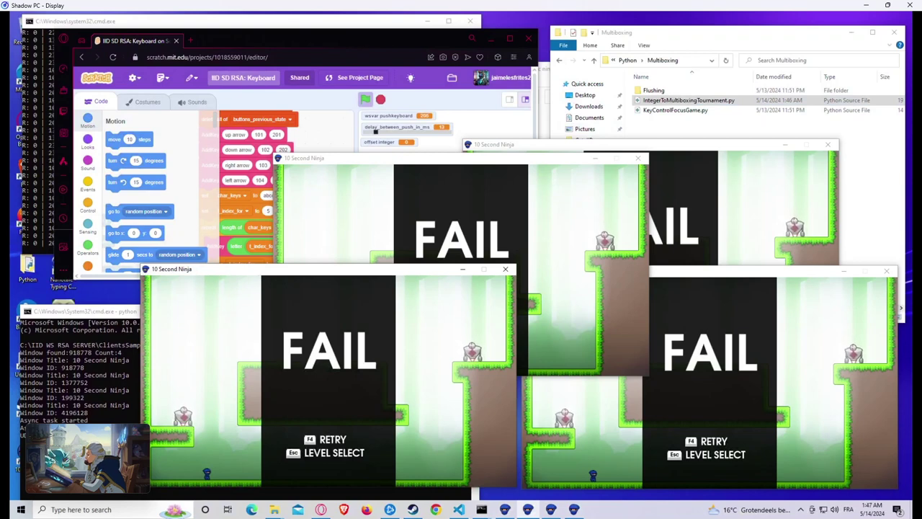
left_click(384, 55)
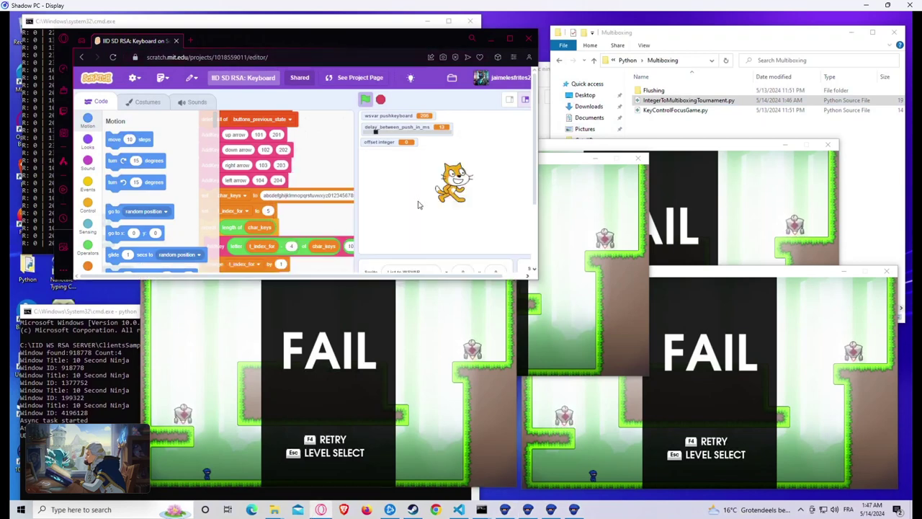
key("i")
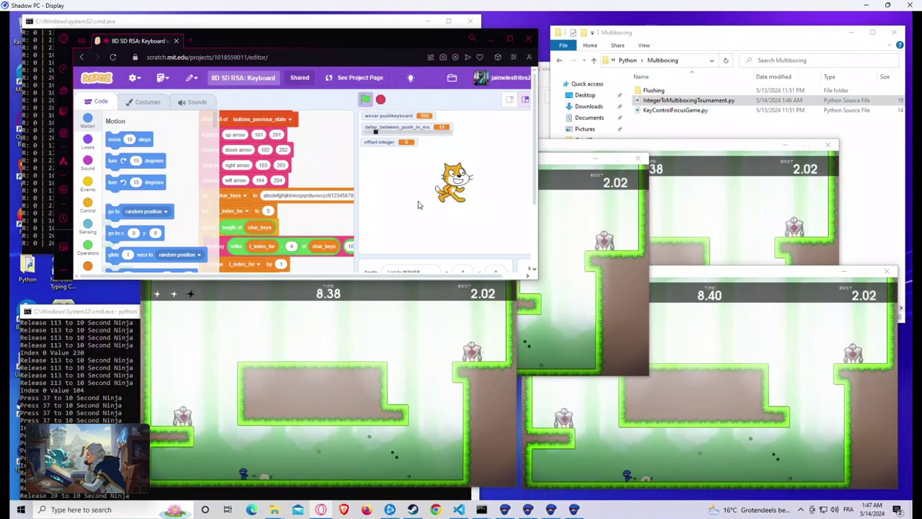
Play several attempts of the level in all game windows, jumping and attacking robots.
key("Left")
key("Up")
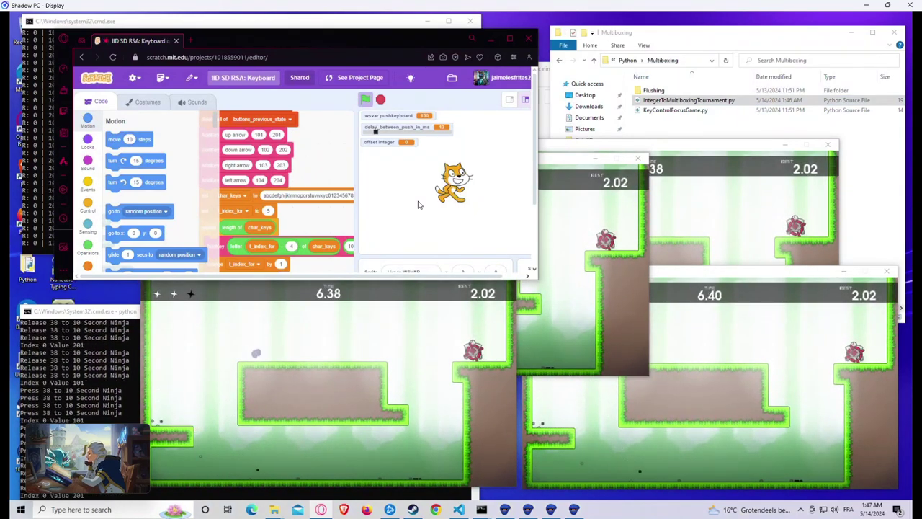
key("i")
key("Up")
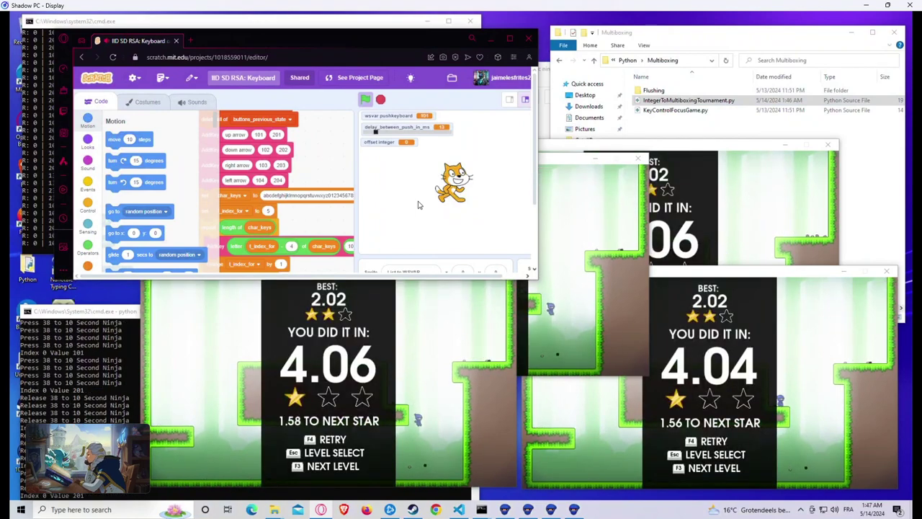
key("F4")
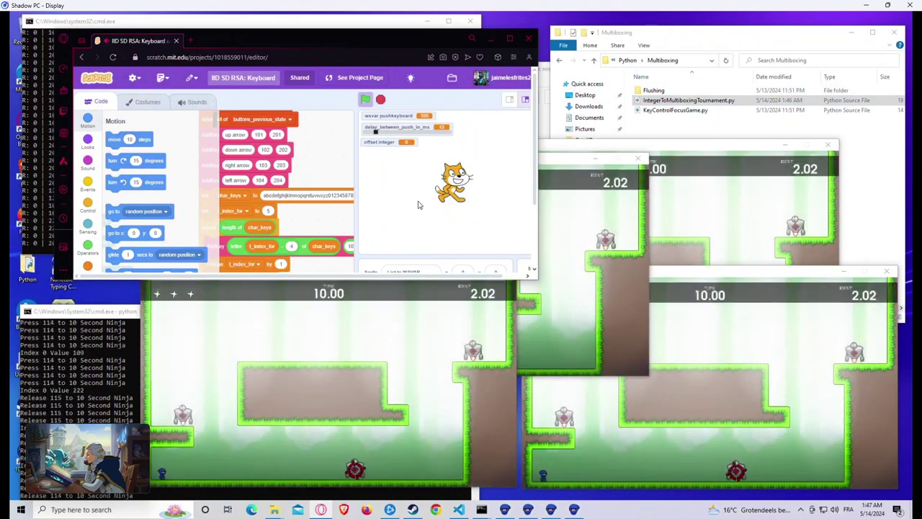
key("Up")
key("x")
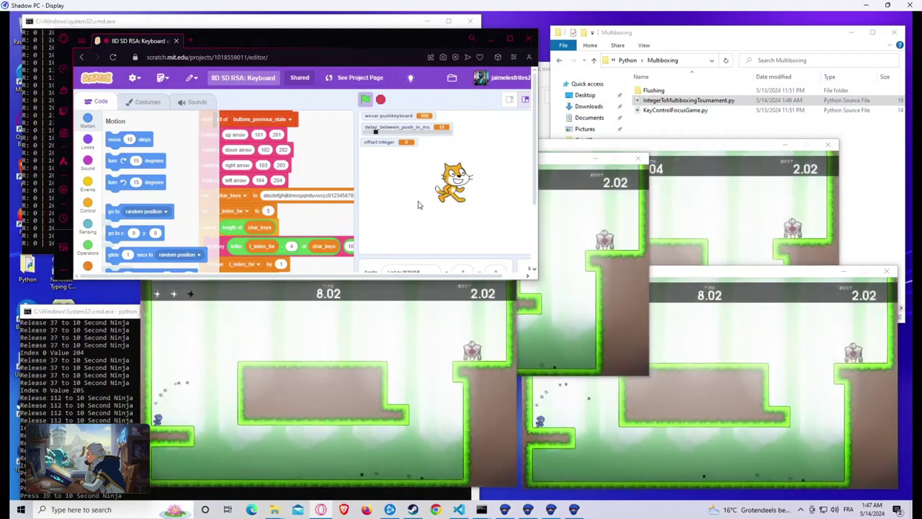
key("F2")
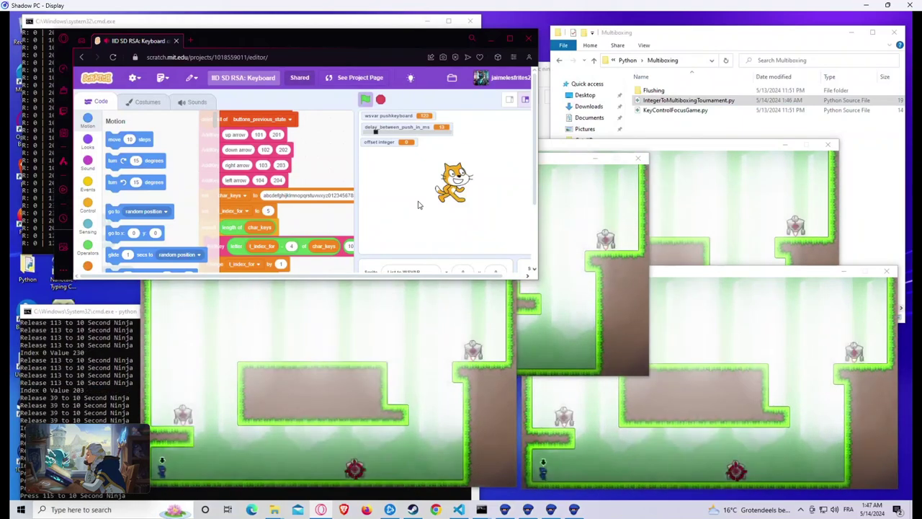
Retry the level and destroy the last robot, finishing at 4.42 against a best of 2.02.
key("Left")
key("Up")
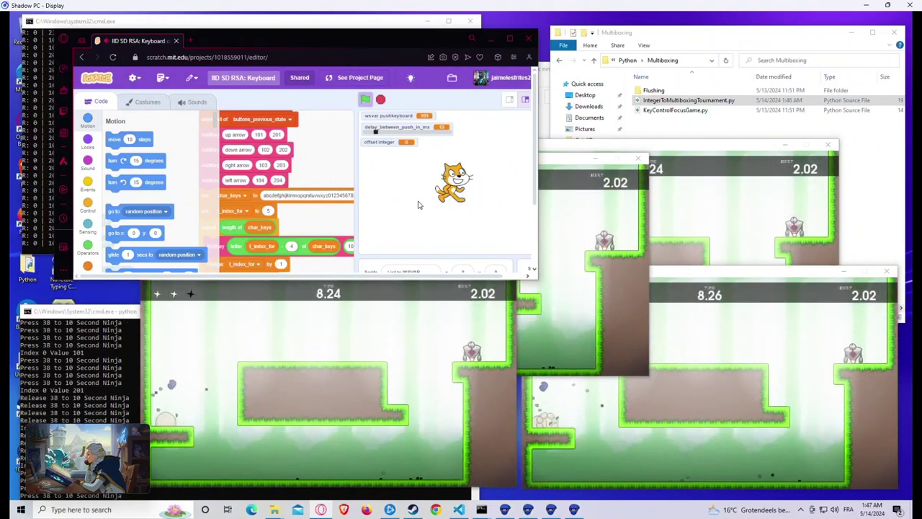
key("x")
key("F2")
key("Up")
key("F2")
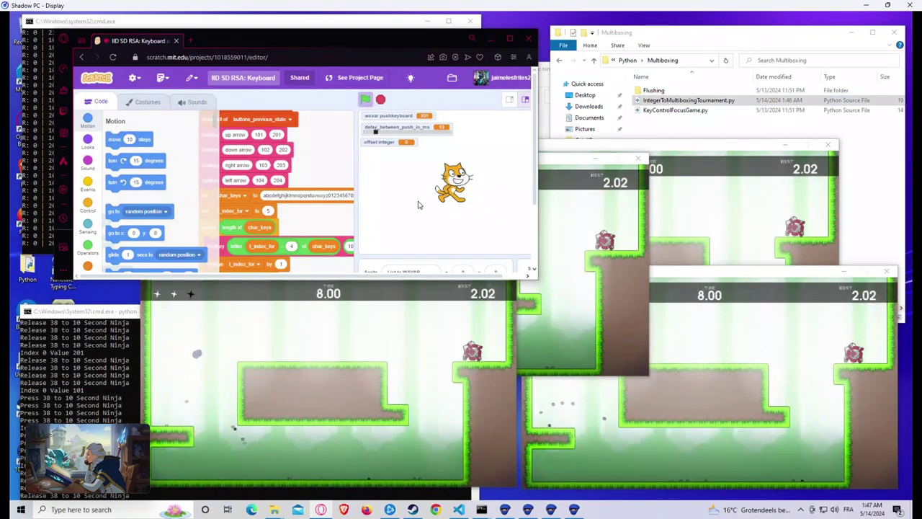
key("Up")
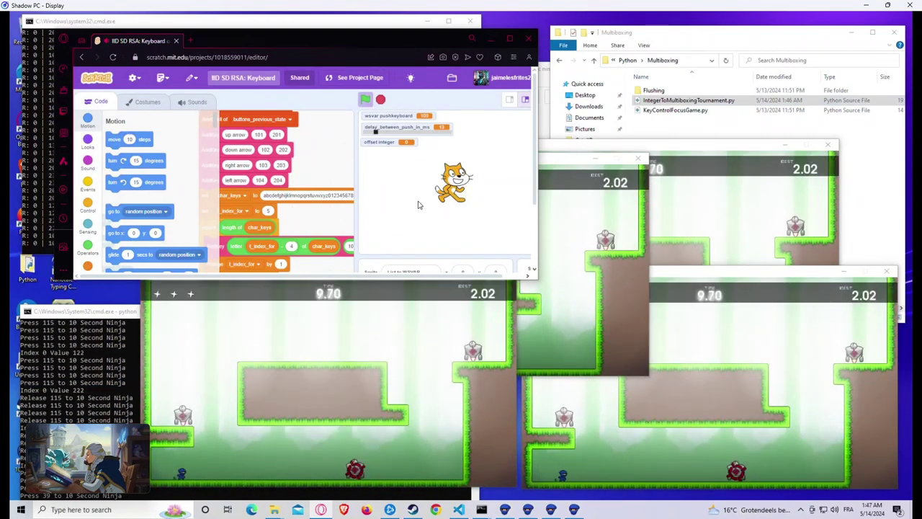
key("Right")
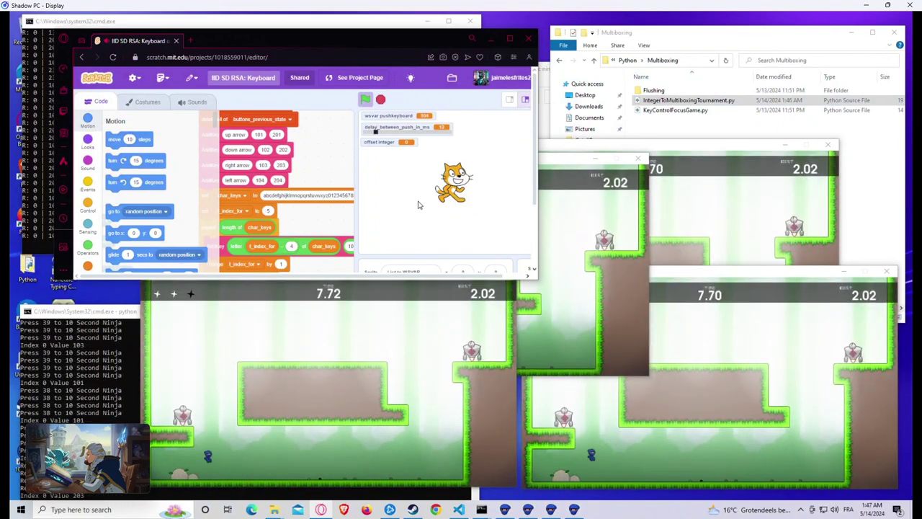
key("Up")
key("z")
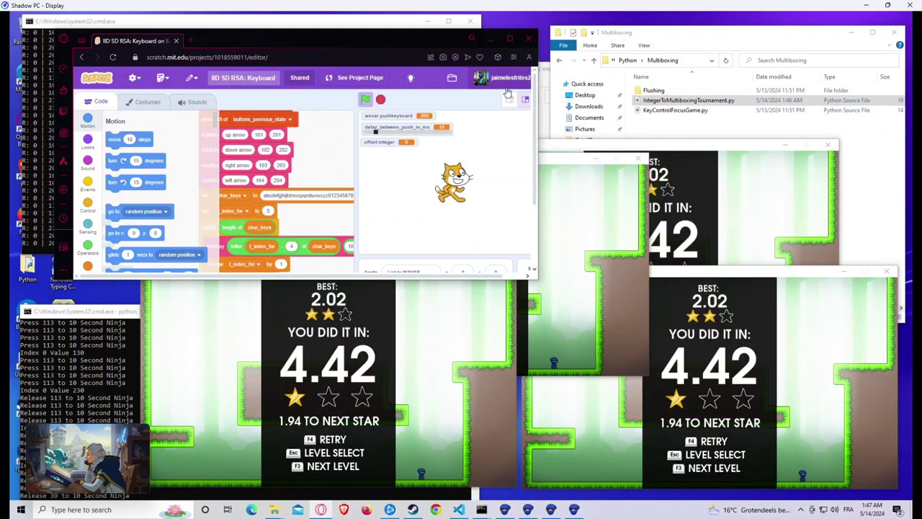
Move Scratch aside and take the front game from its 4.42 result back to Level Select.
left_click_drag(423, 35, 466, 497)
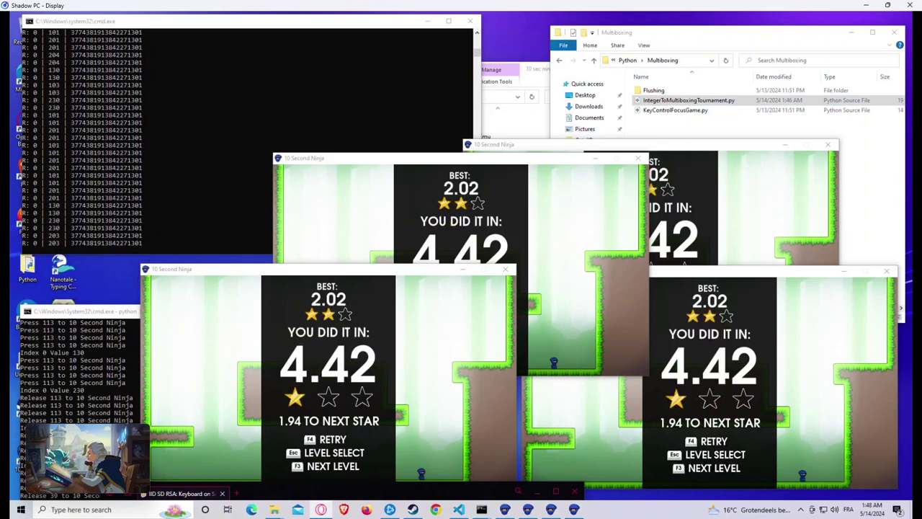
left_click_drag(287, 274, 270, 253)
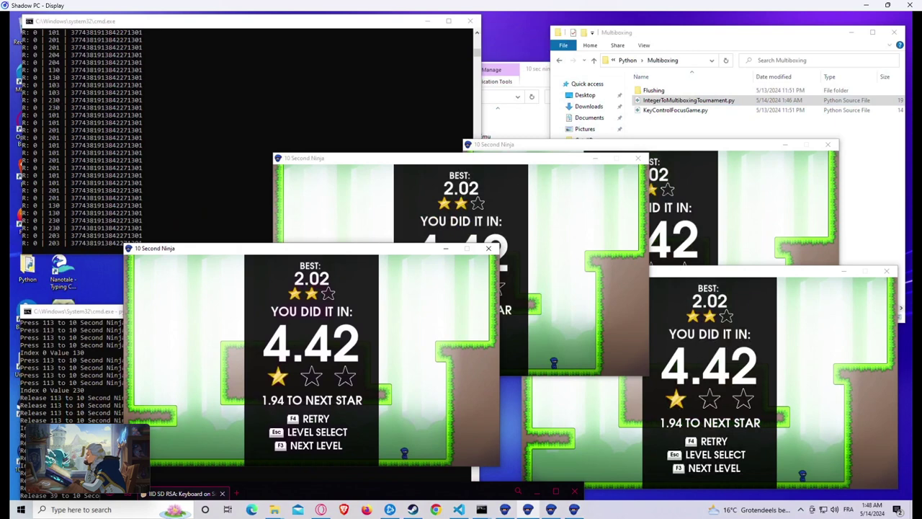
key("Escape")
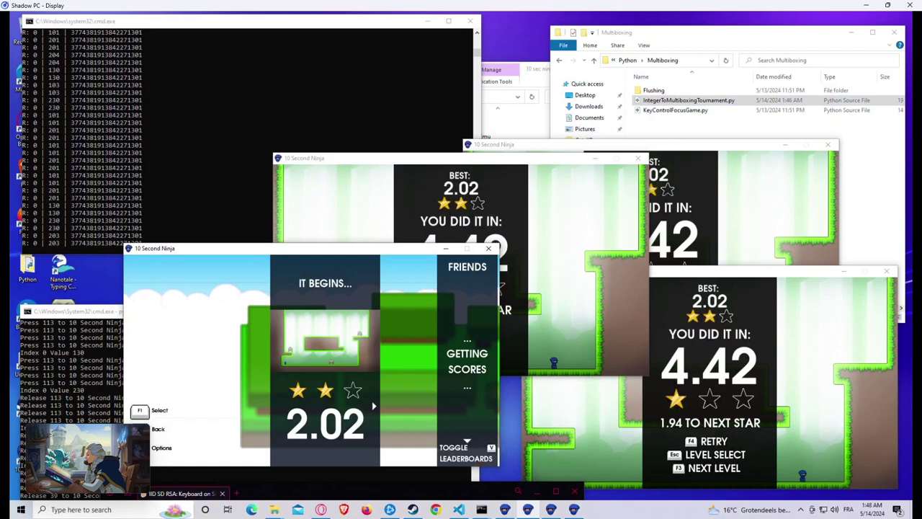
Open the front game's Options menu and find the window display entry.
key("F2")
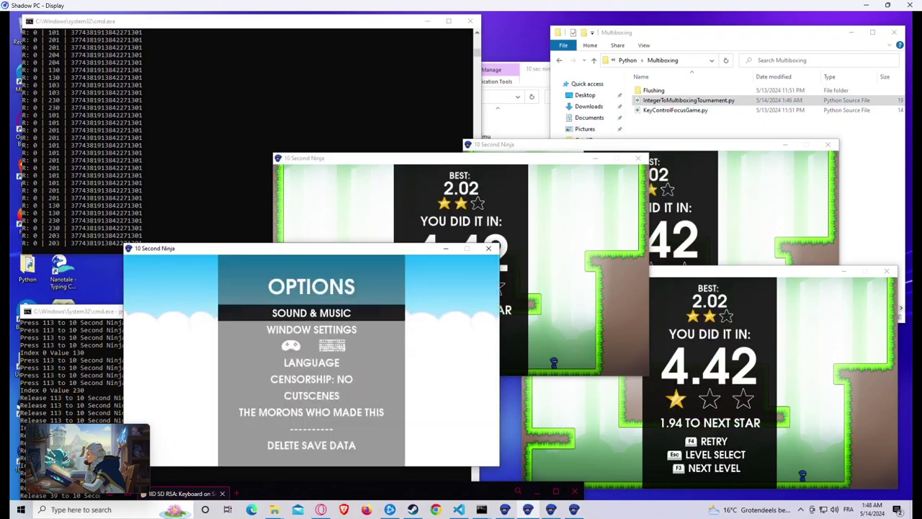
key("Down")
key("Up")
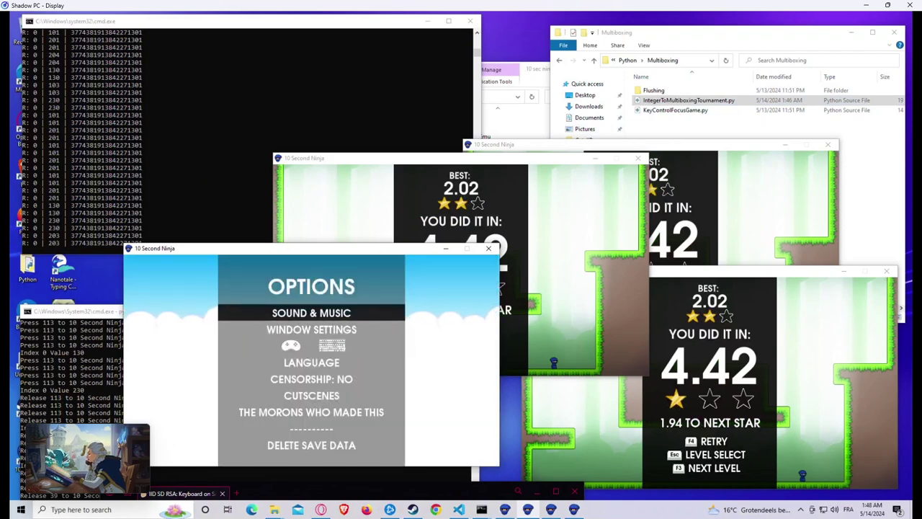
key("Down")
key("Down")
key("Down")
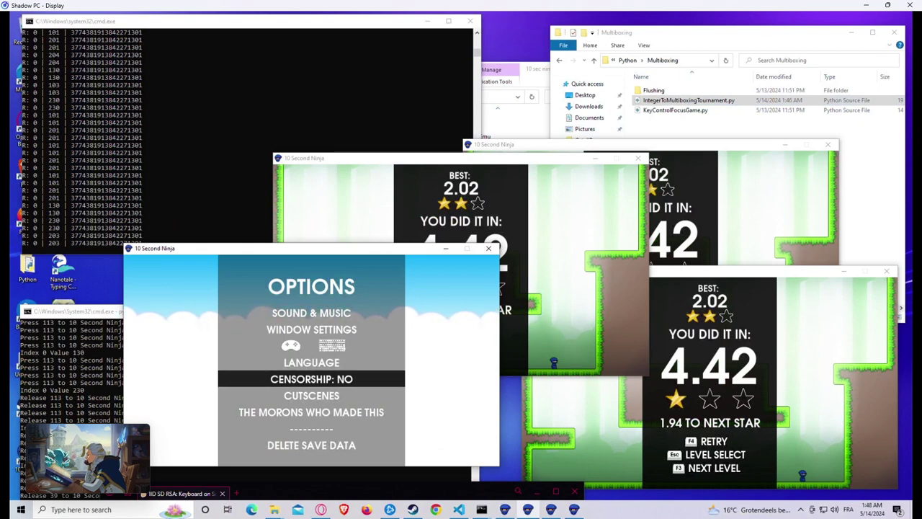
key("Down")
key("Down")
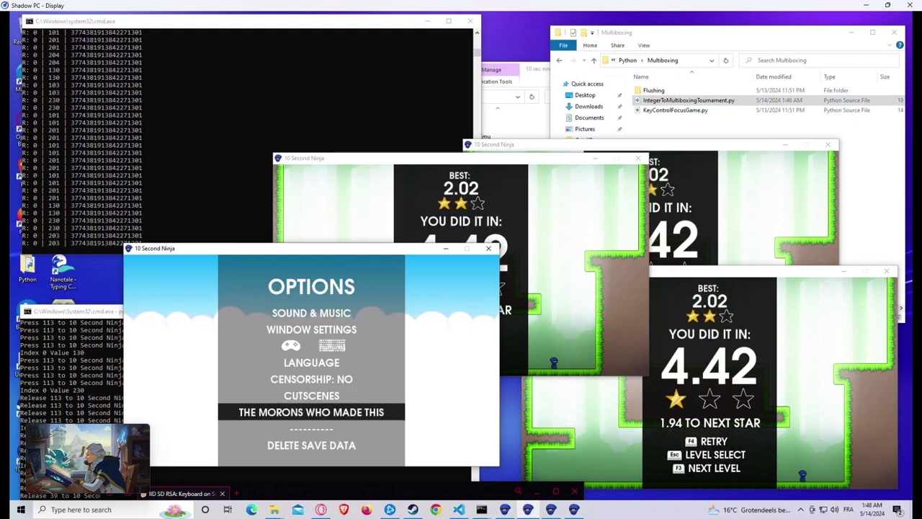
key("Up")
key("Up")
key("Up")
key("Up")
key("Up")
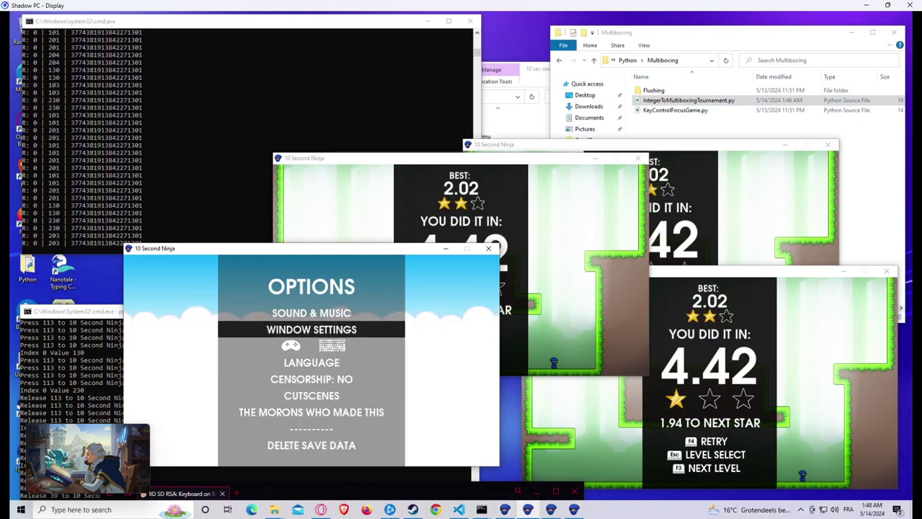
In Window Settings, set resolution 800 x 450 with Fullscreen NO and apply.
key("Return")
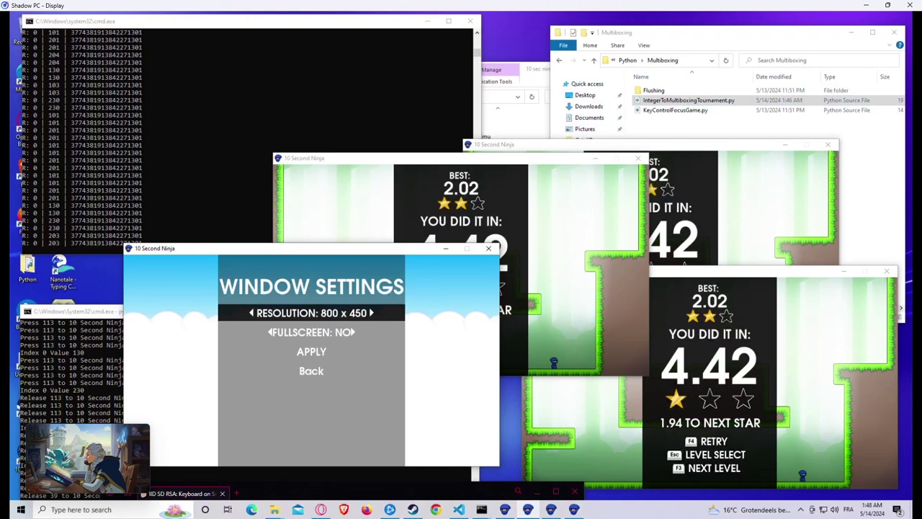
key("Down")
key("Down")
key("Up")
key("Up")
key("Right")
key("Left")
key("Down")
key("Down")
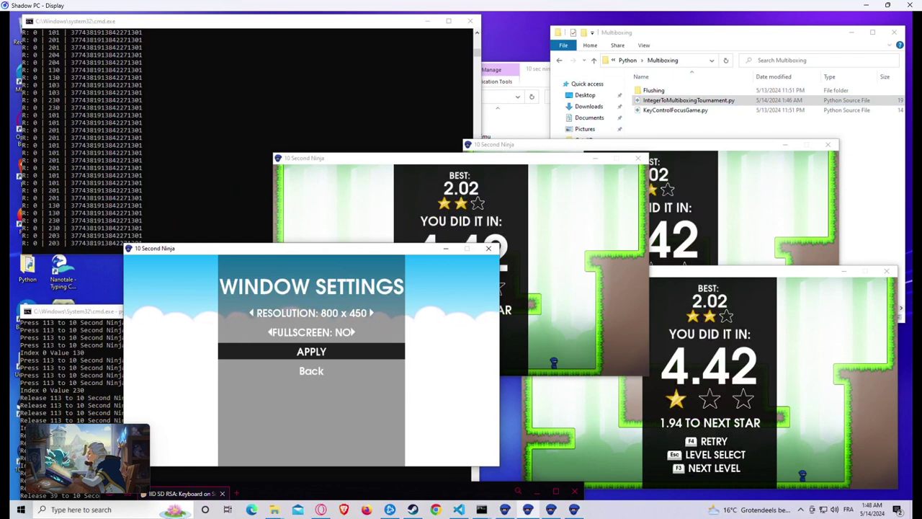
key("Down")
key("Up")
key("Up")
key("Down")
key("Down")
key("Up")
key("Up")
key("Left")
key("Right")
key("Down")
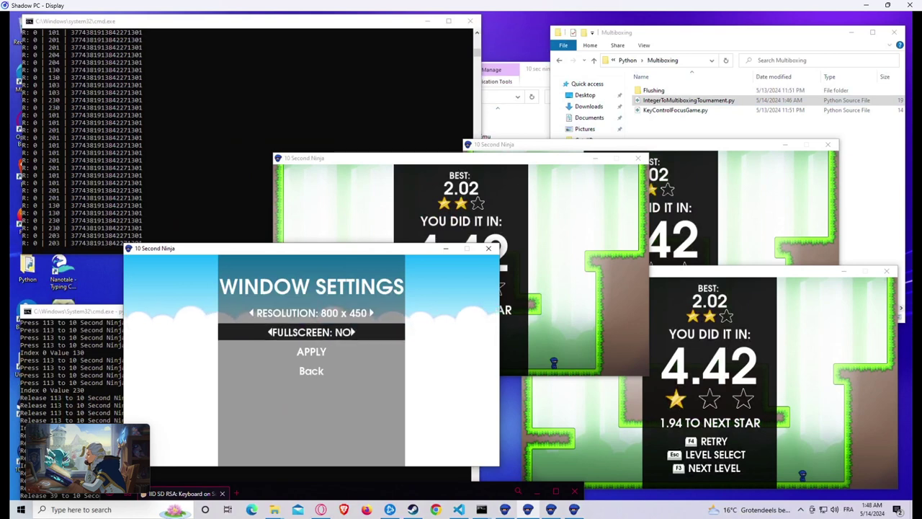
key("Down")
key("Return")
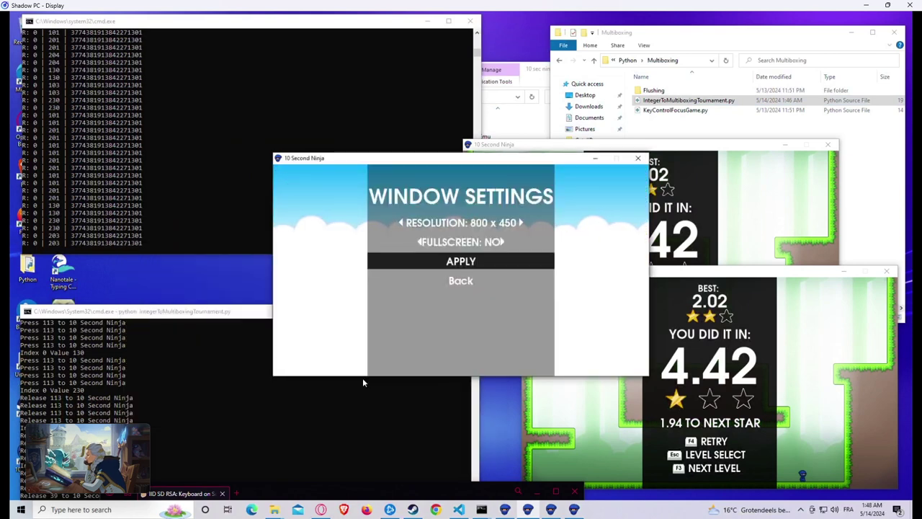
Leave Window Settings and return to the top of the Options menu.
key("Down")
key("Return")
key("Down")
key("Down")
key("Down")
key("Down")
key("Down")
key("Down")
key("Down")
key("Up")
key("Up")
key("Up")
key("Up")
key("Up")
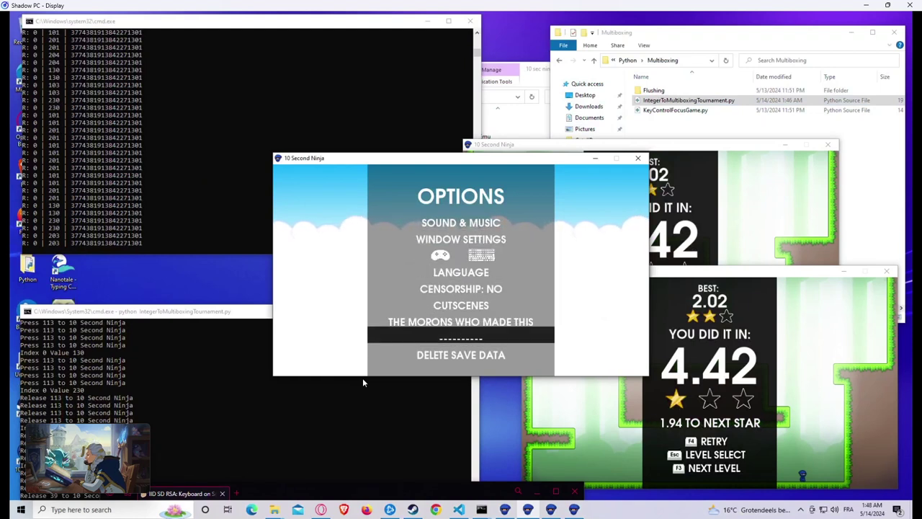
key("Up")
key("Up")
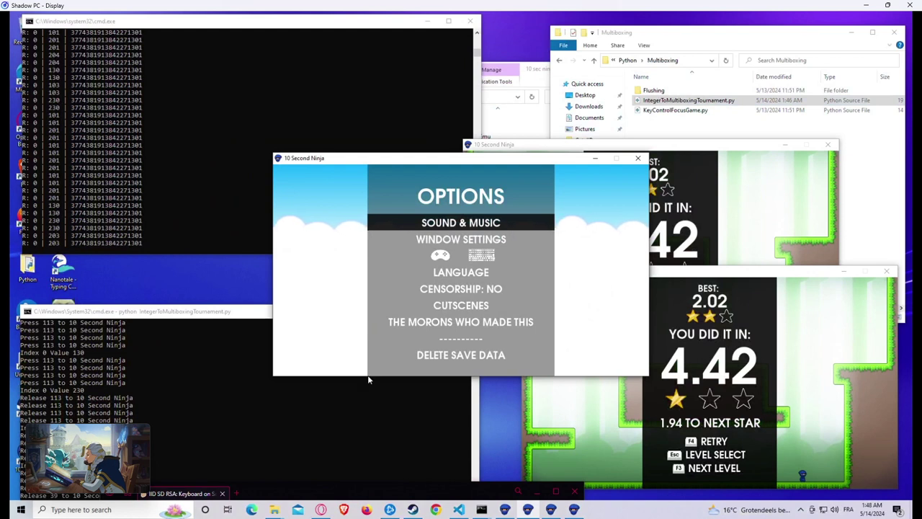
Arrange the four game windows into a 2x2 grid.
left_click_drag(522, 159, 341, 238)
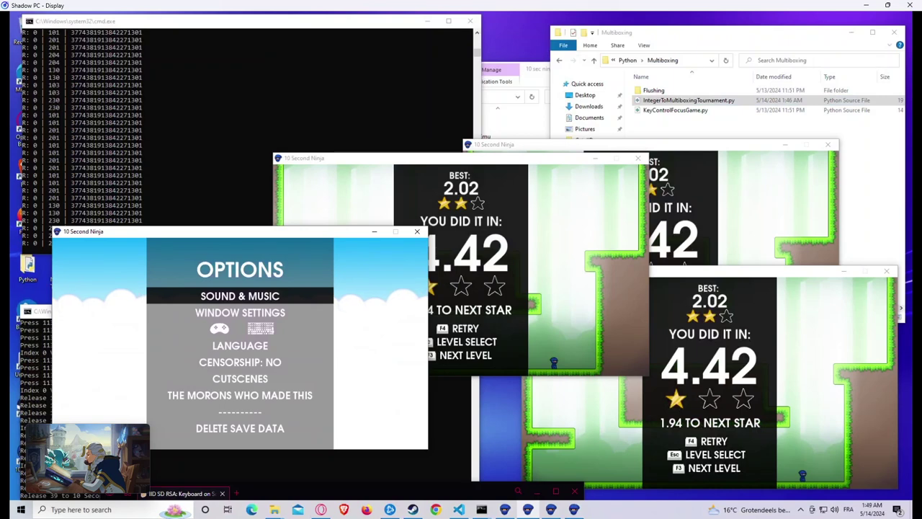
left_click_drag(358, 160, 102, 20)
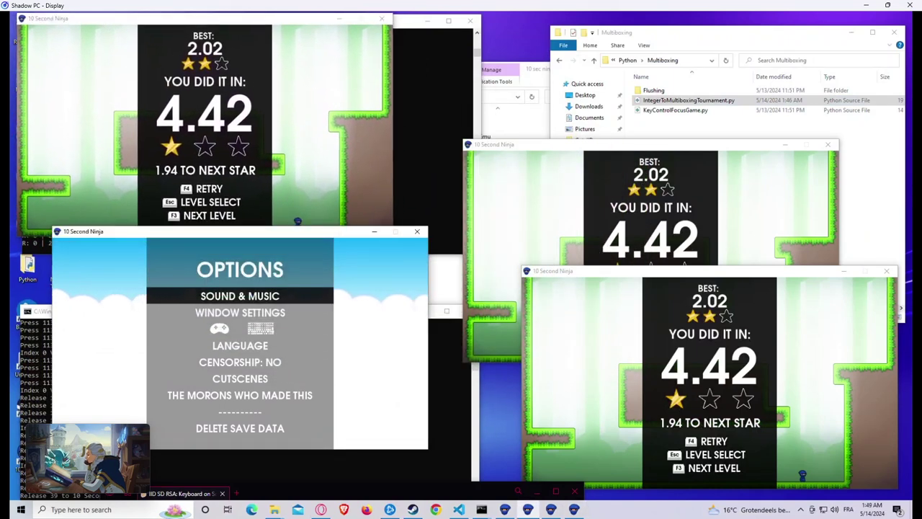
left_click_drag(296, 237, 261, 249)
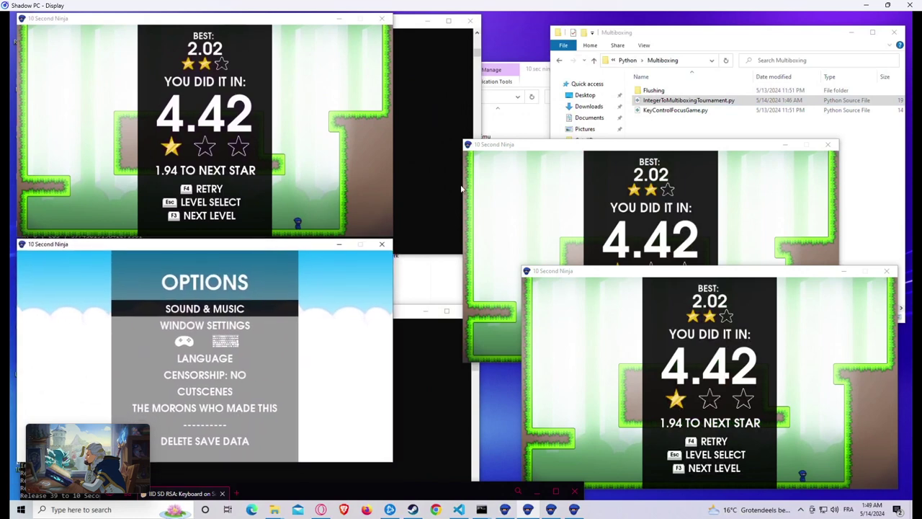
left_click_drag(552, 149, 481, 20)
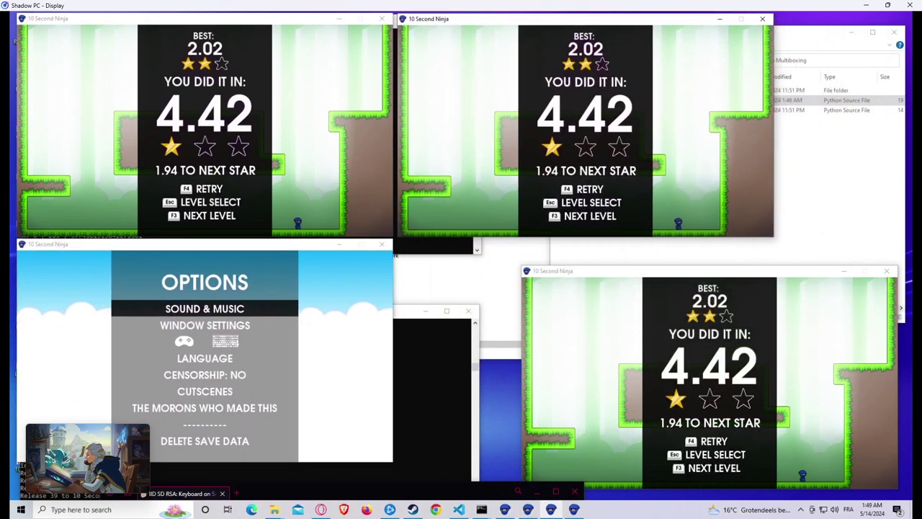
left_click_drag(674, 271, 543, 244)
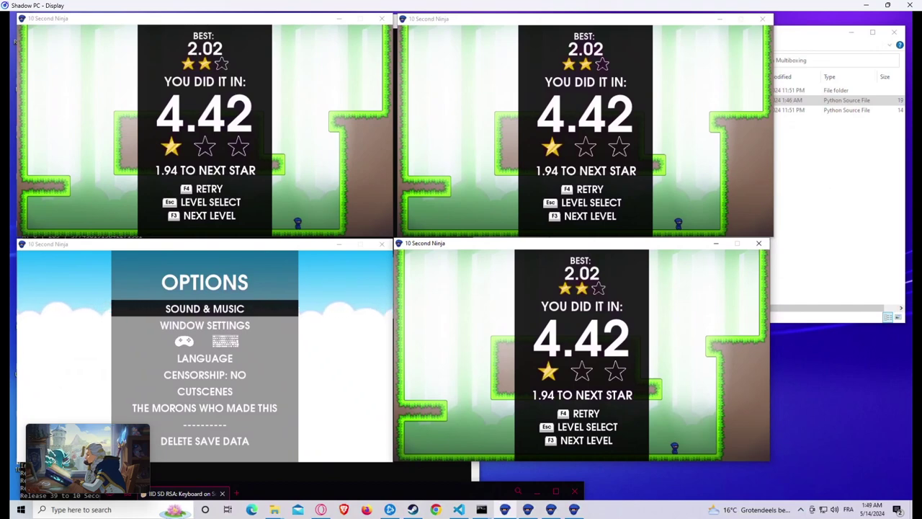
Escape out of the top-right and bottom-right games to close them.
key("alt+Tab")
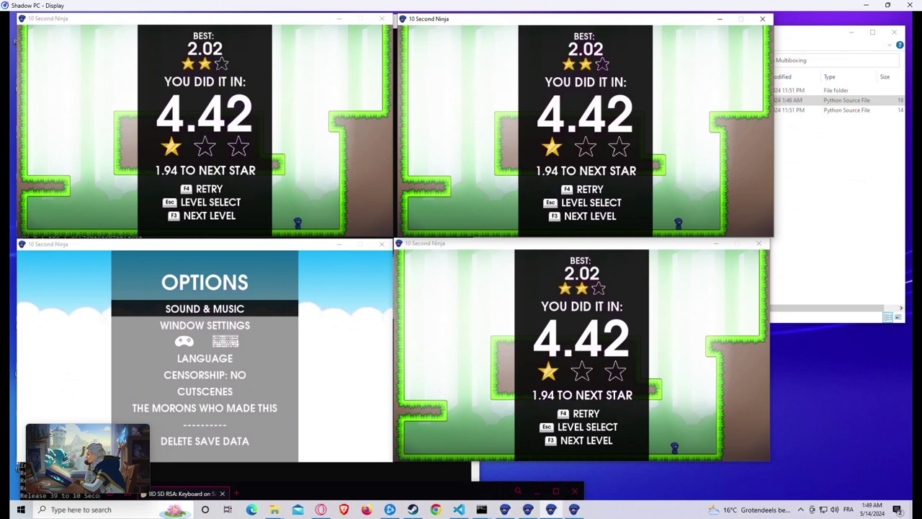
key("Escape")
key("Escape")
key("Escape")
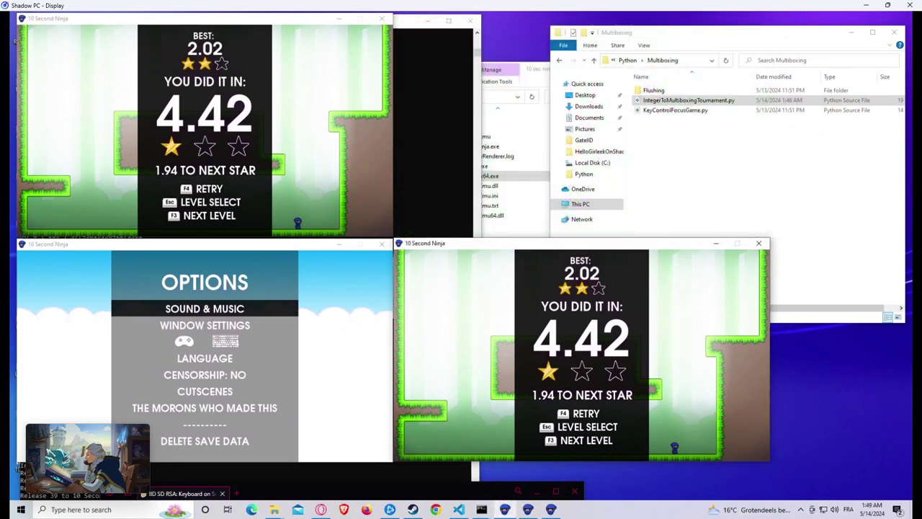
key("Escape")
key("Escape")
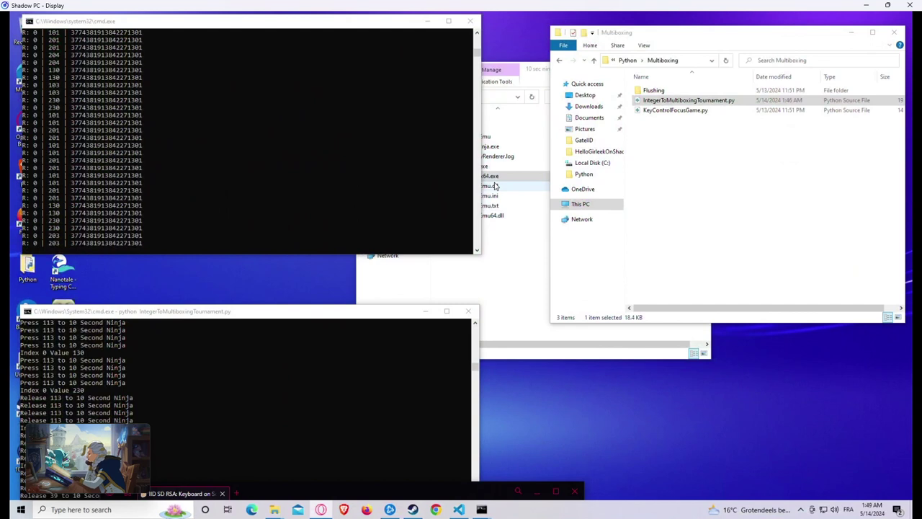
Leave the tournament script running in Command Prompt, logging integers like 111 and 217.
mouse_move(115, 440)
left_click_drag(117, 438, 392, 448)
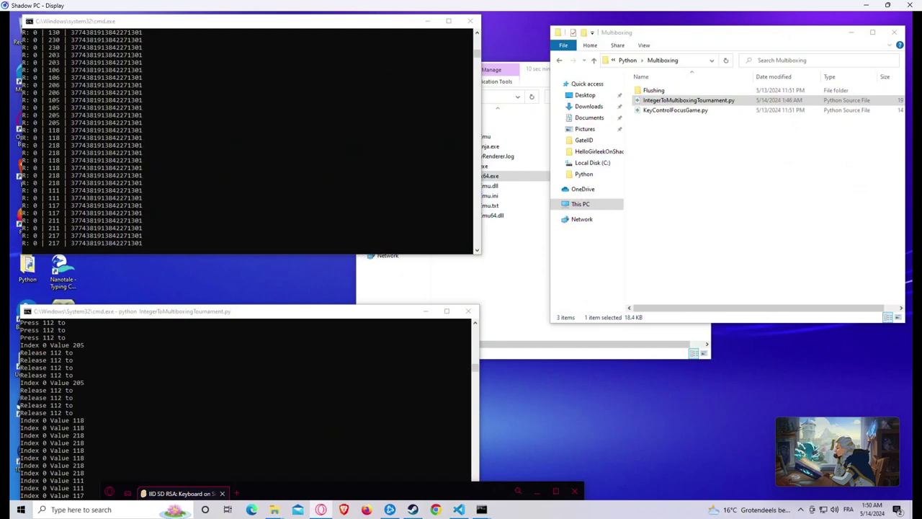
Open a browser, go to mail.com, accept the privacy prompt and reach the sign-up page.
left_click(345, 509)
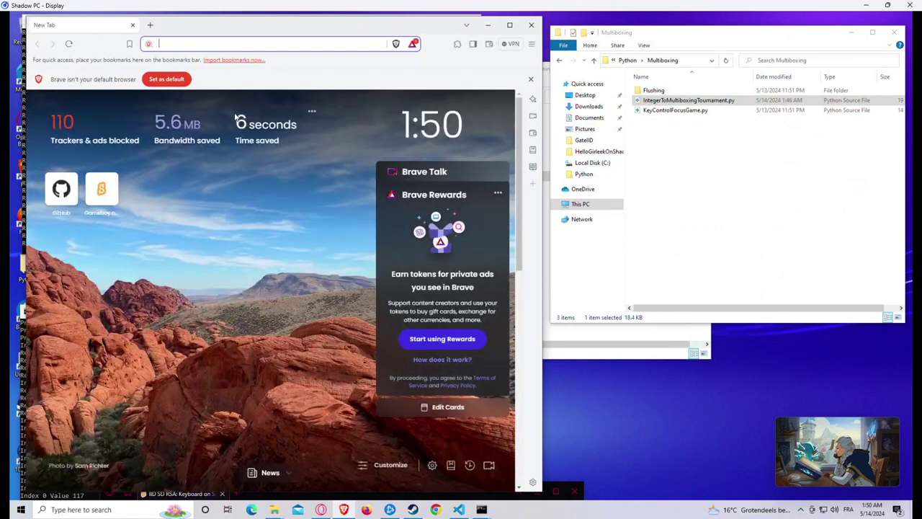
type("mail")
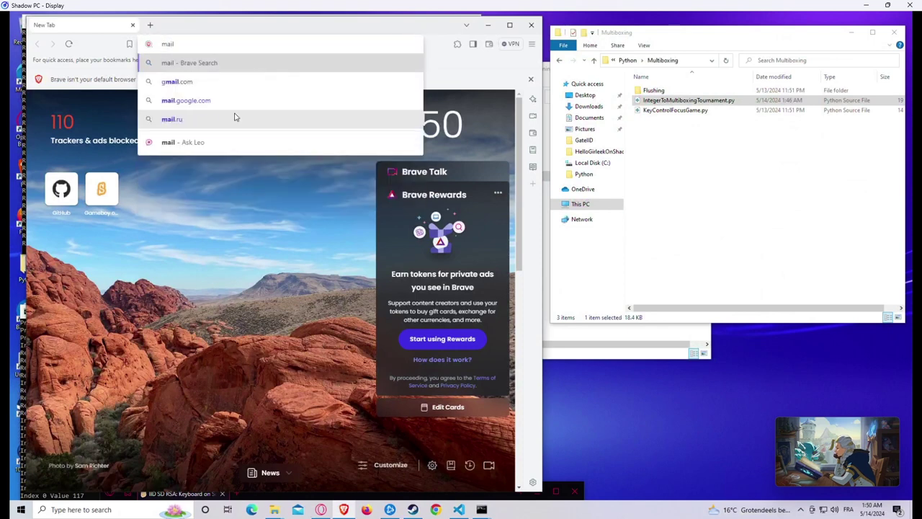
type(".com")
key("Return")
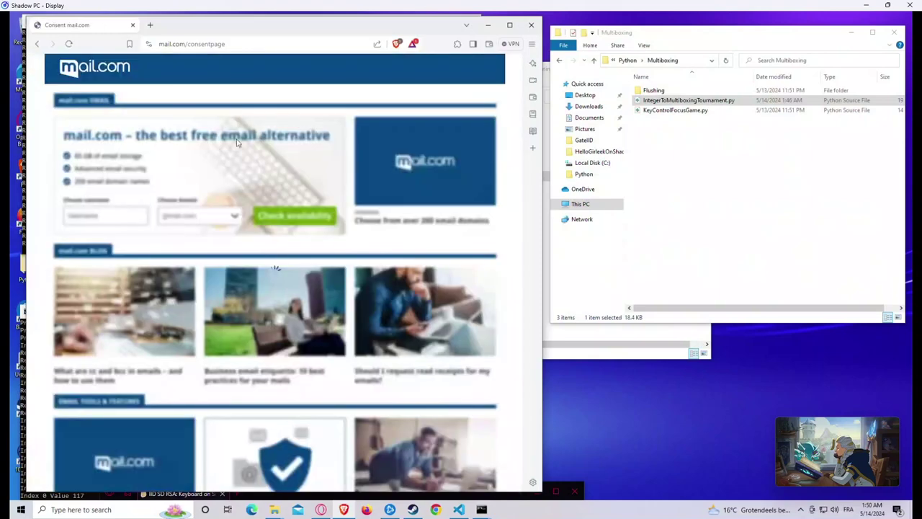
left_click(310, 301)
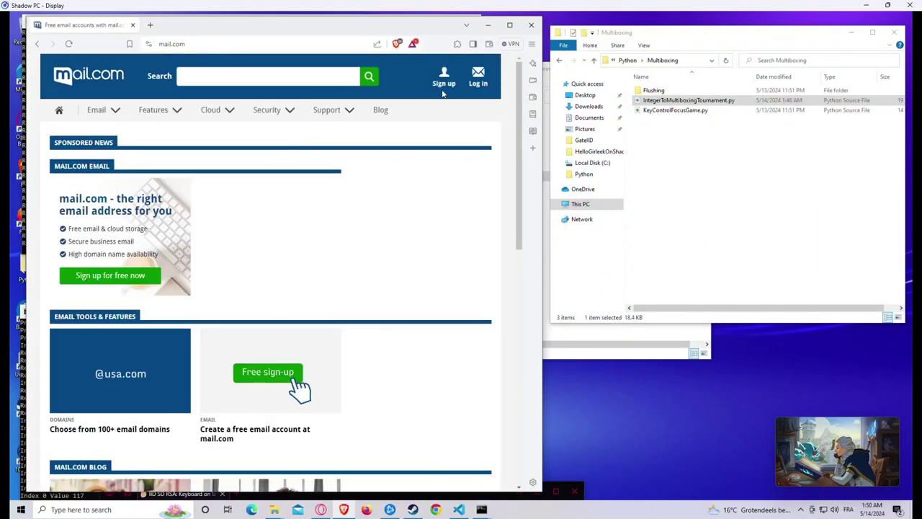
left_click(448, 85)
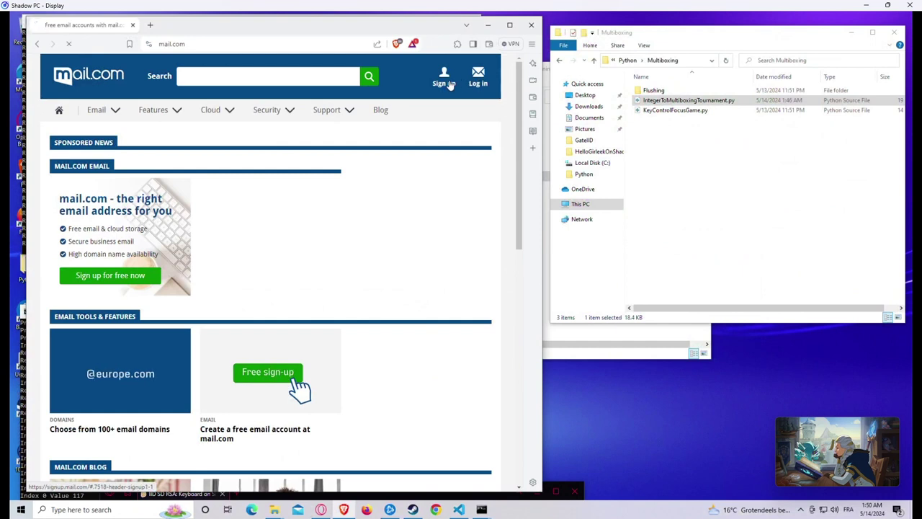
Enter the desired e-mail name, choose Ms, and fill in the first and last name.
left_click(219, 130)
key("ctrl+a")
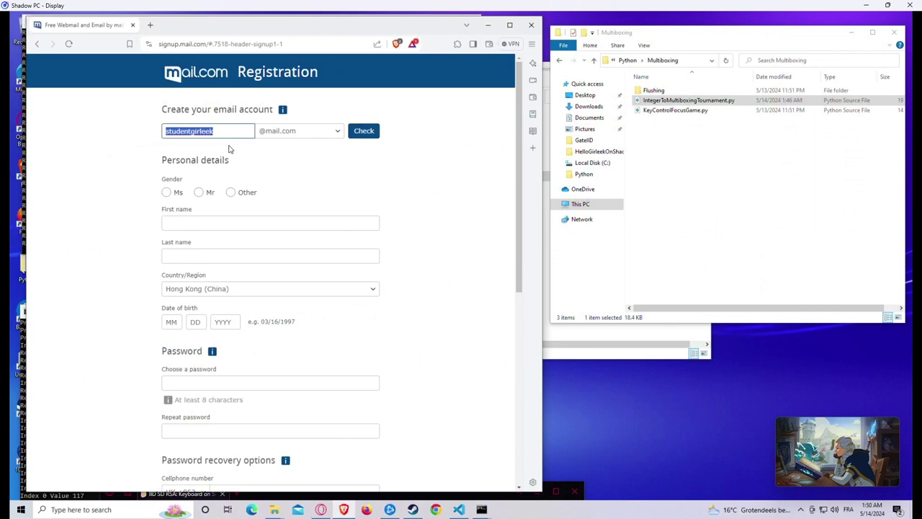
left_click(189, 130)
type("s")
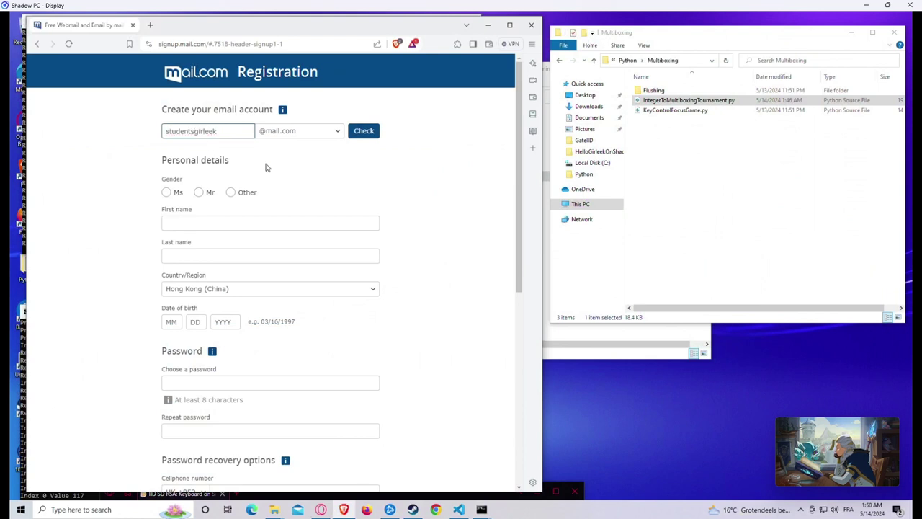
key("ctrl+a")
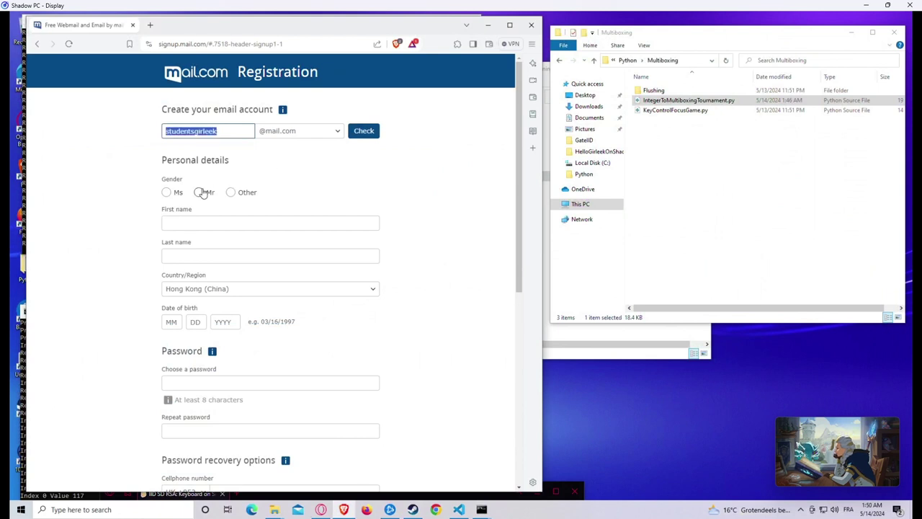
left_click(169, 192)
left_click(223, 237)
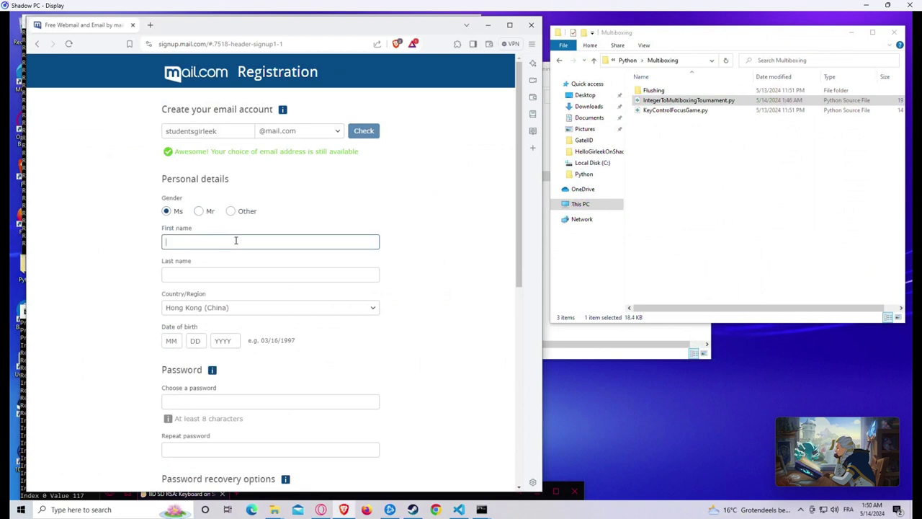
type("Girl")
key("Tab")
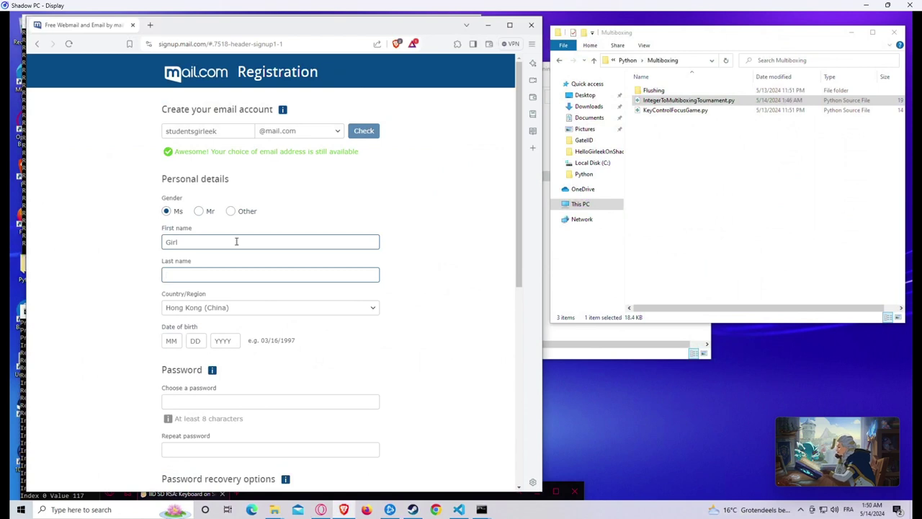
type("Leek")
scroll(216, 251, "down", 2)
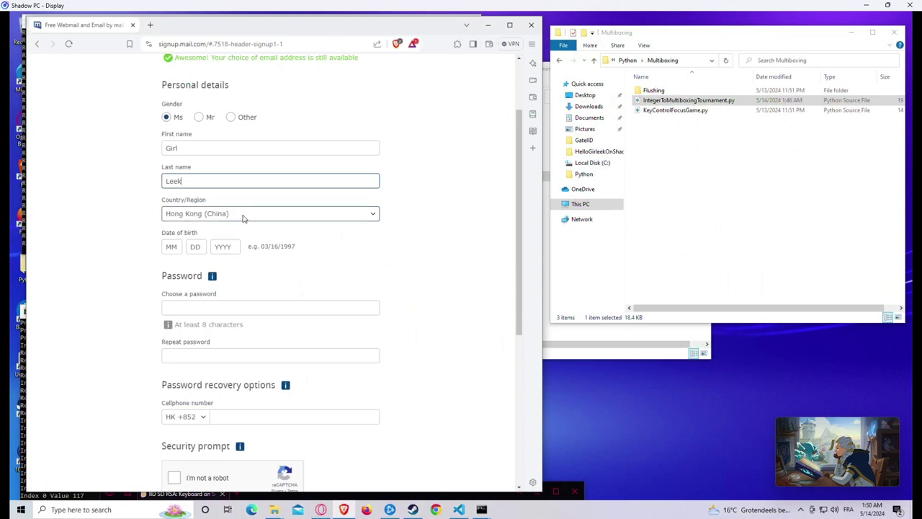
left_click(242, 216)
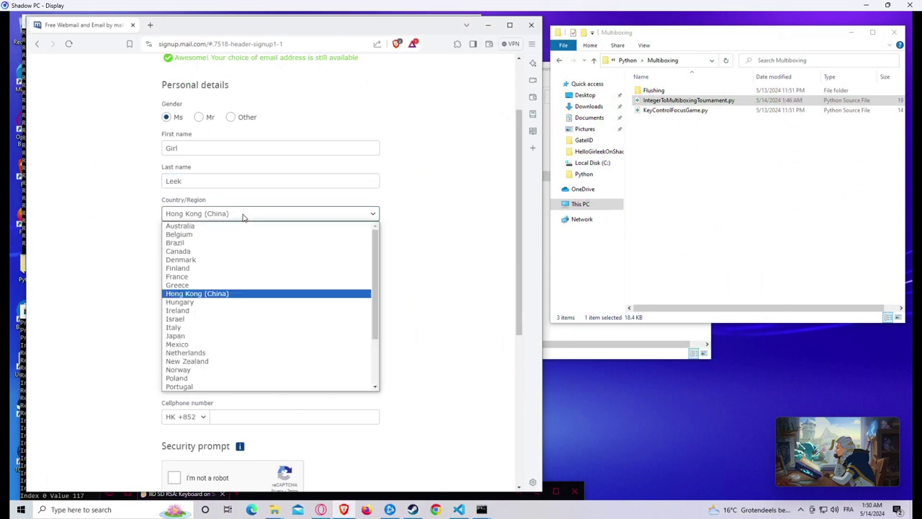
left_click(212, 235)
left_click(171, 246)
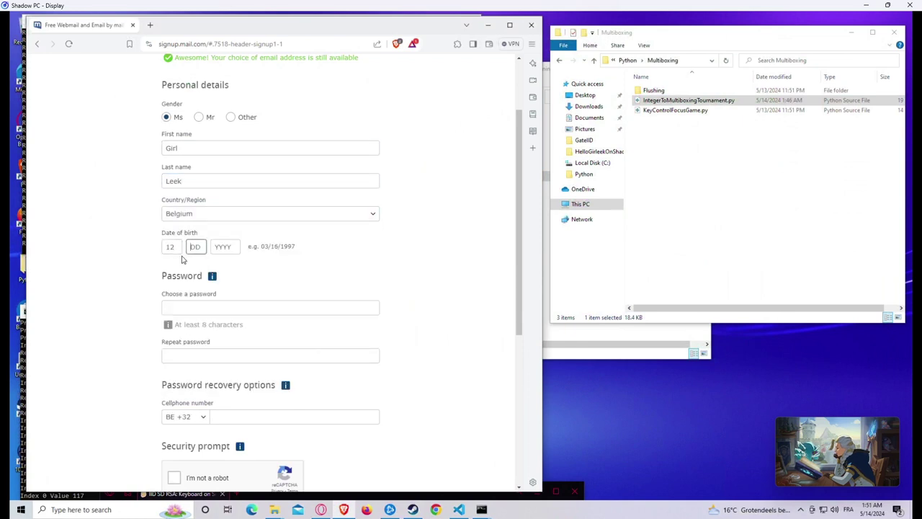
key("Tab")
Enter and repeat the account password, replacing it with a longer matching one.
scroll(182, 258, "down", 1)
left_click(185, 260)
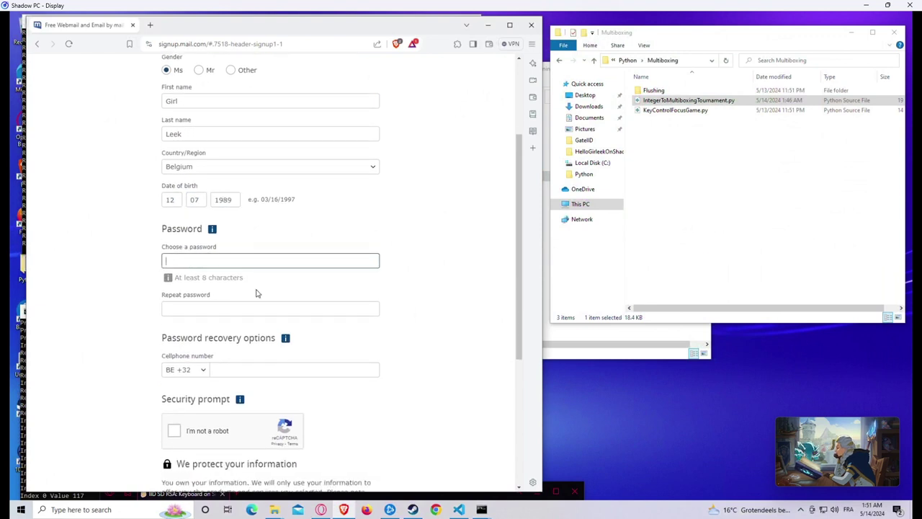
type("•••••")
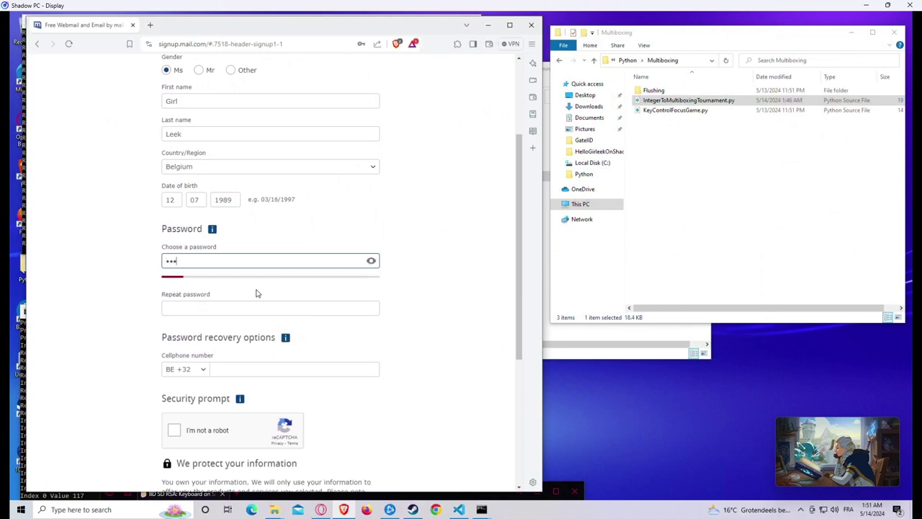
type("••••")
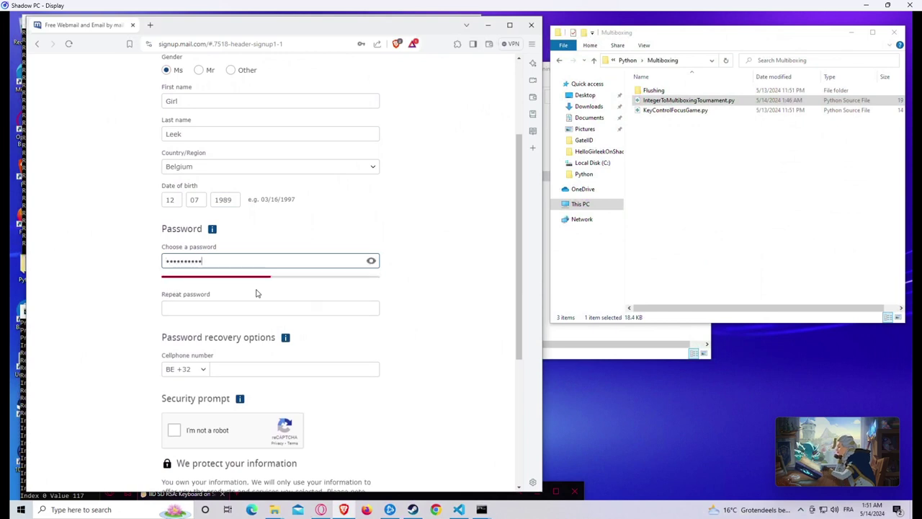
key("Tab")
type("•••••")
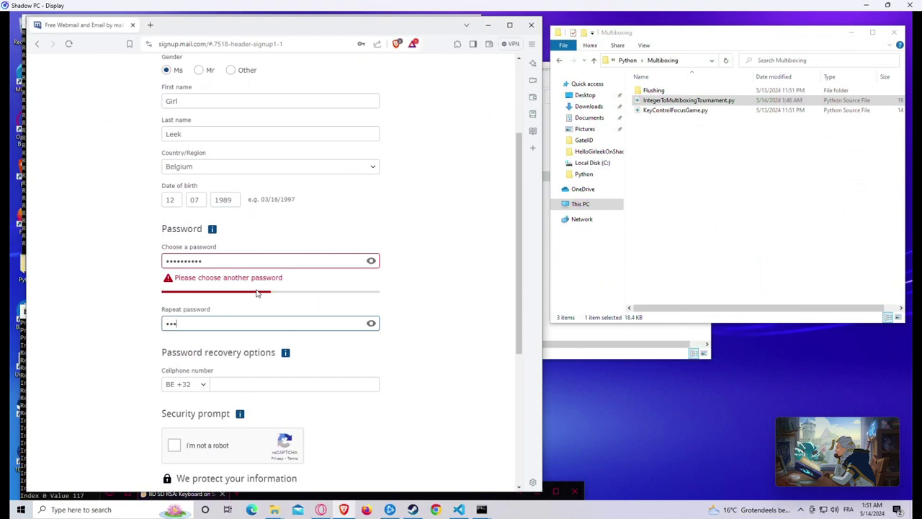
type("••••")
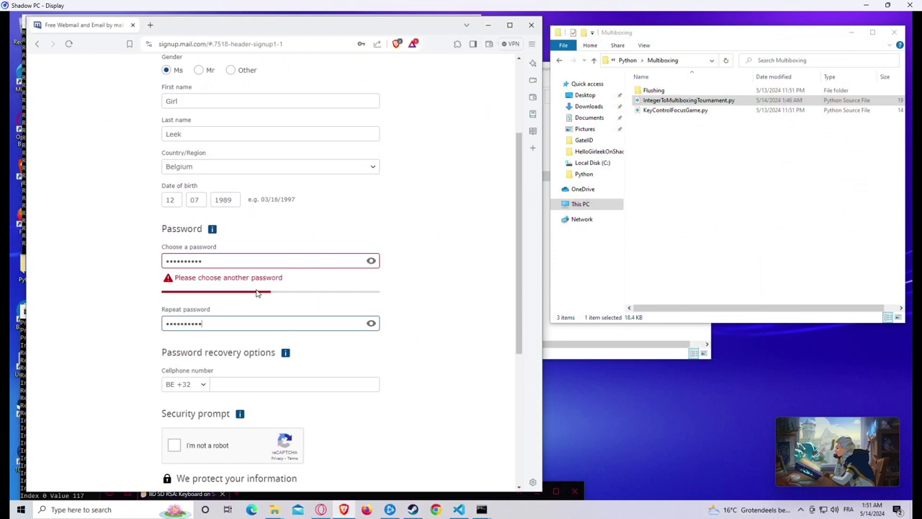
double_click(267, 261)
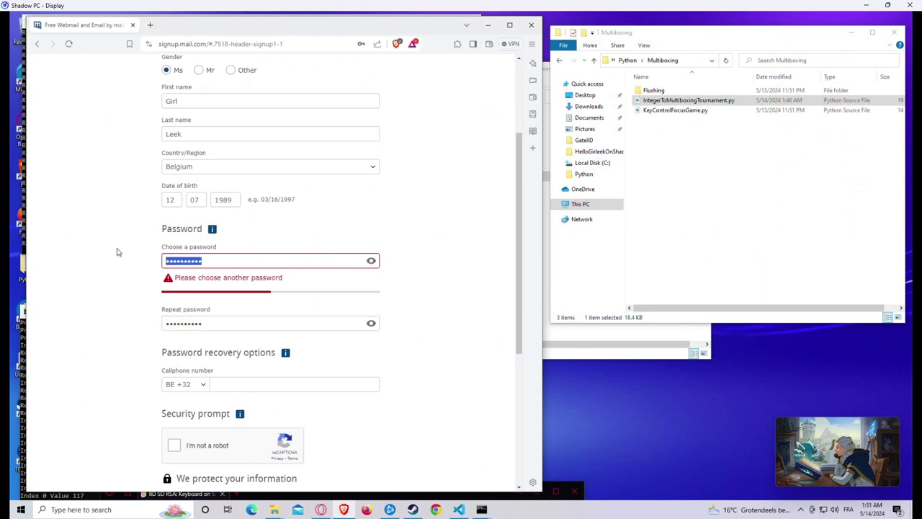
type("••")
key("BackSpace")
key("BackSpace")
type("•")
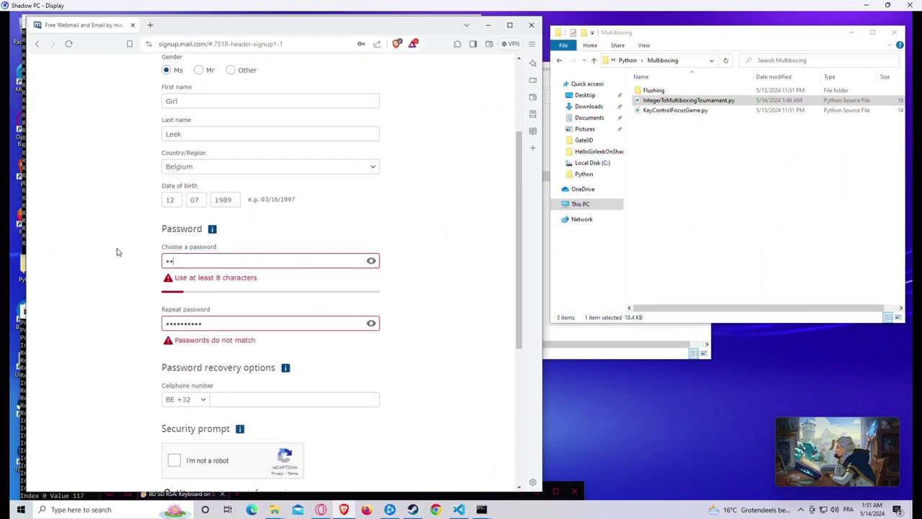
type("••••••••••")
key("Tab")
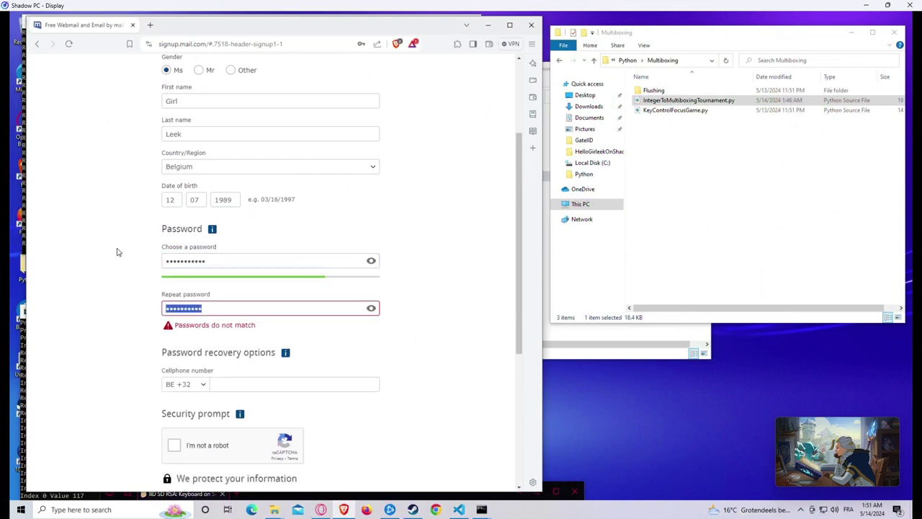
type("•")
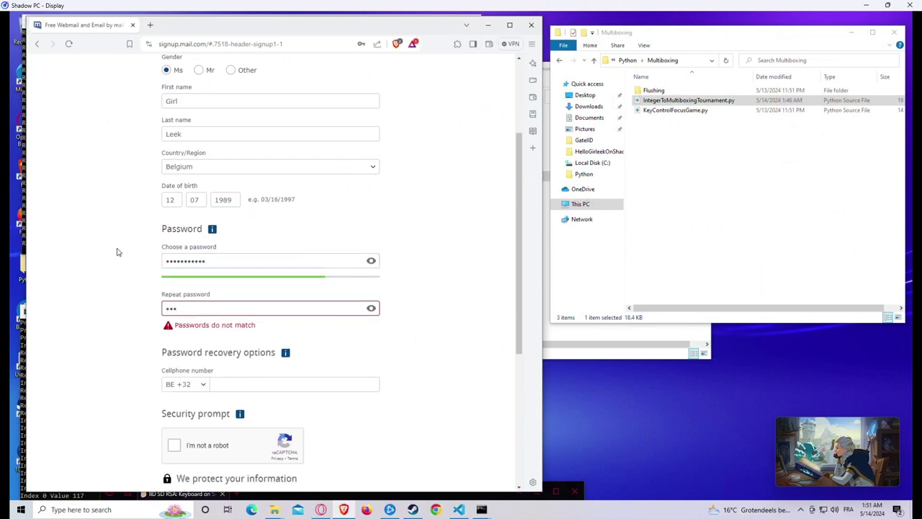
type("••••••••••")
Enter the recovery cellphone number and start the robot check.
left_click(246, 366)
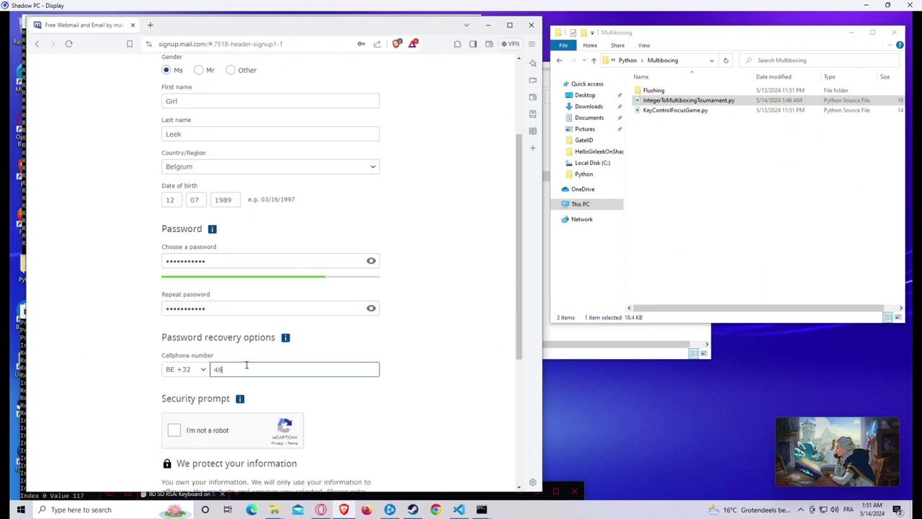
left_click(175, 430)
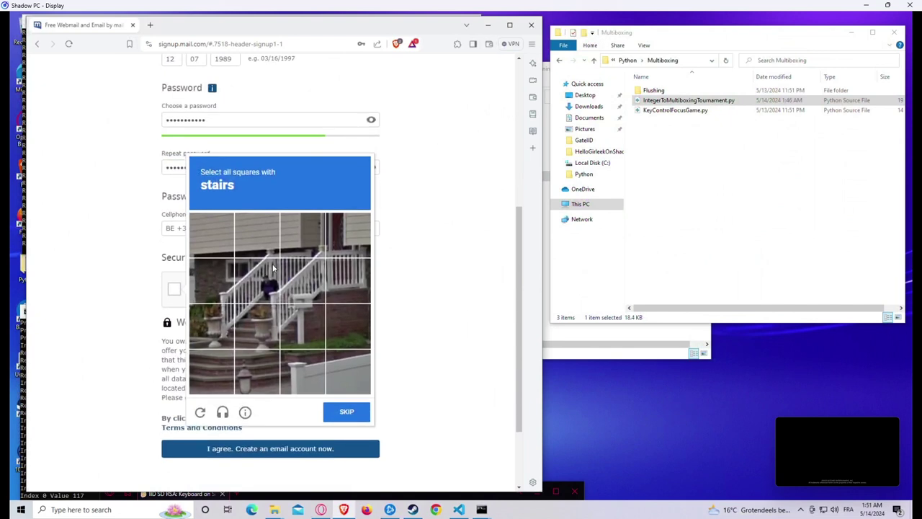
Solve the reCAPTCHA stairs challenge by marking all stair tiles and verifying.
left_click(304, 282)
left_click(303, 326)
left_click(257, 325)
left_click(254, 283)
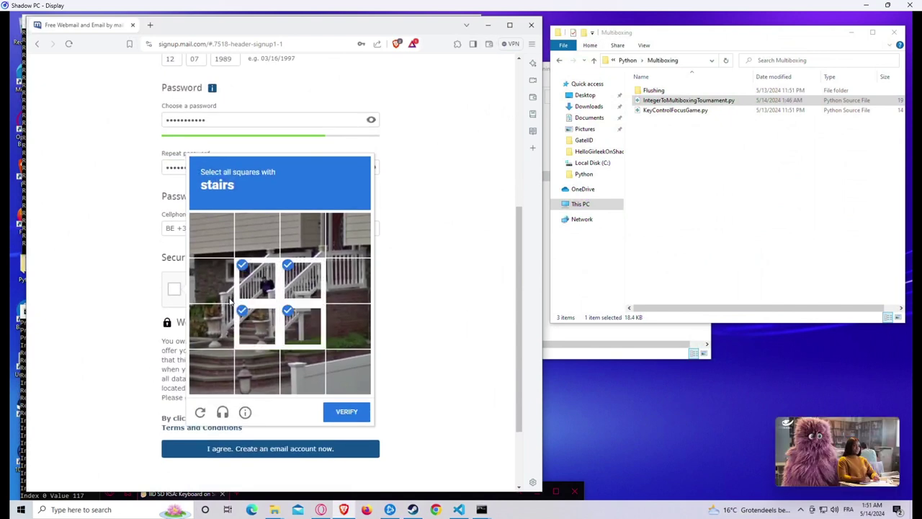
left_click(212, 281)
left_click(211, 326)
left_click(349, 281)
left_click(348, 234)
left_click(303, 234)
left_click(257, 234)
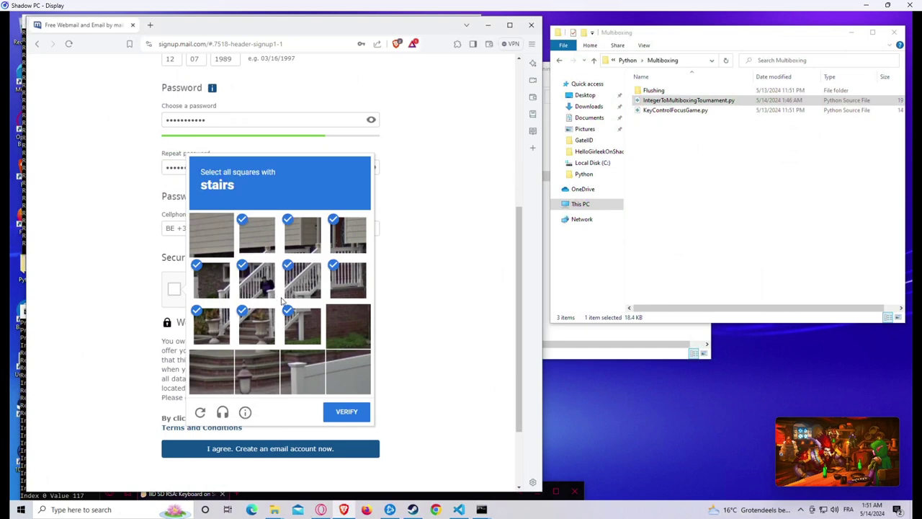
left_click(338, 414)
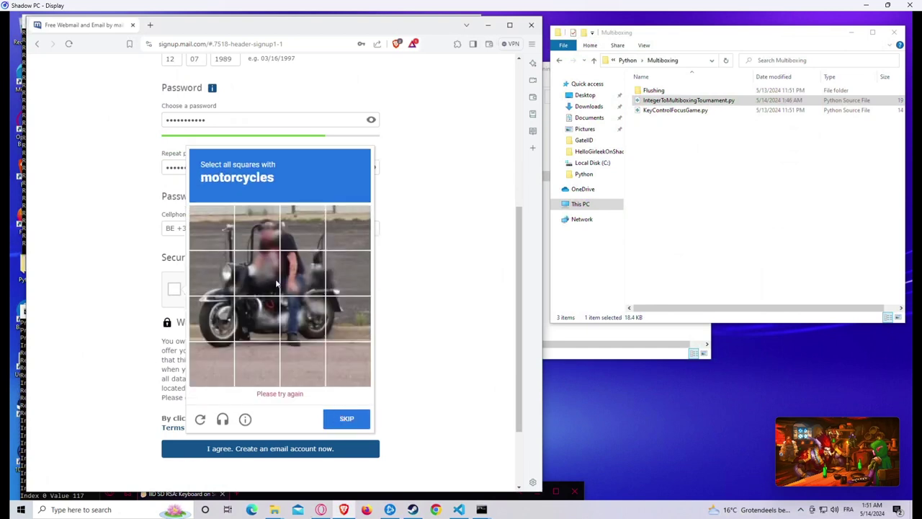
Solve the motorcycle challenge and submit the registration, which rejects the cellphone number.
left_click(228, 280)
left_click(256, 281)
left_click(257, 326)
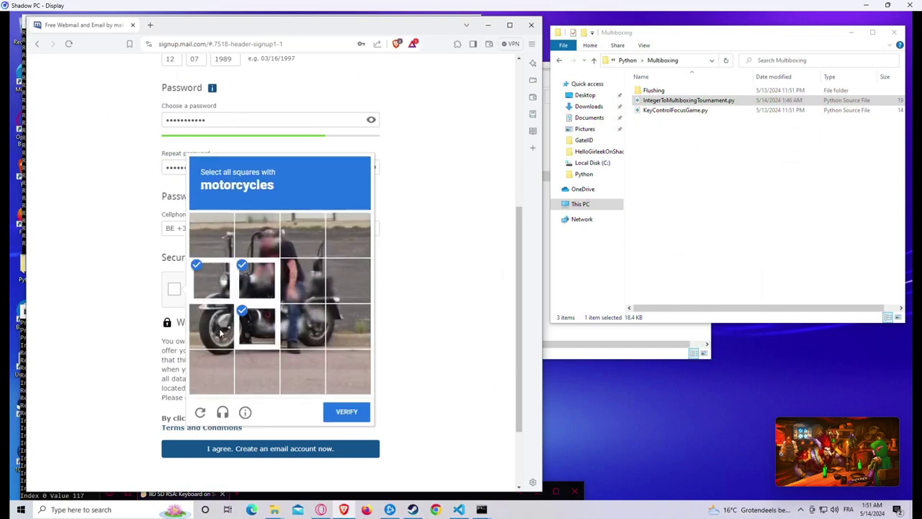
left_click(212, 326)
left_click(303, 326)
left_click(349, 325)
left_click(302, 281)
left_click(341, 411)
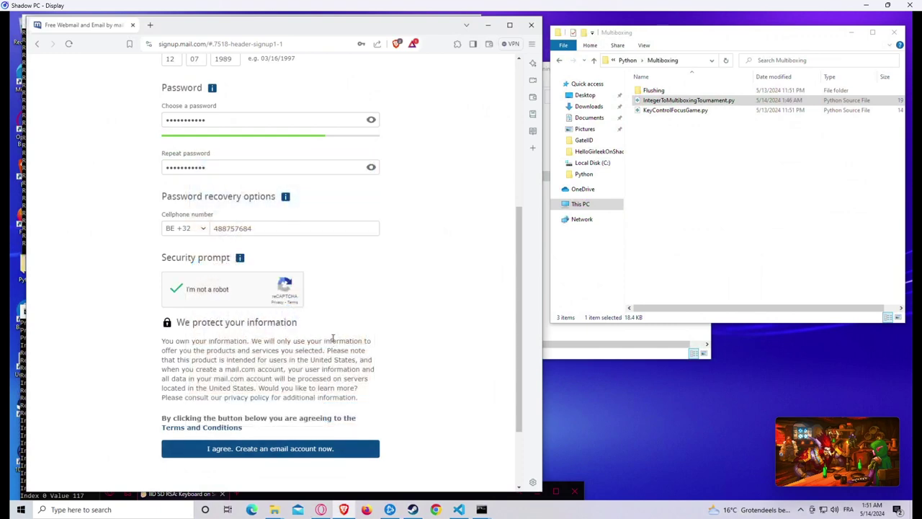
left_click(300, 446)
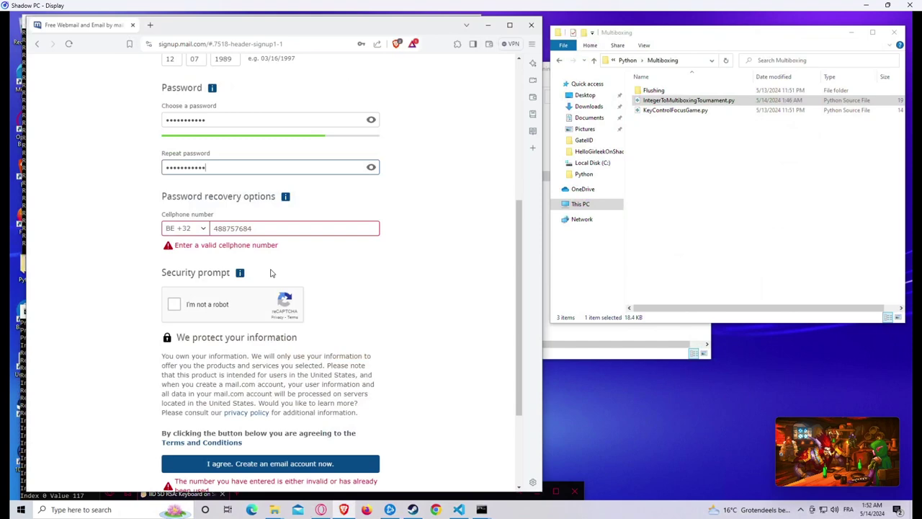
Tick 'I'm not a robot' again and select the four bicycle tiles, then go to the next challenge.
scroll(281, 273, "up", 4)
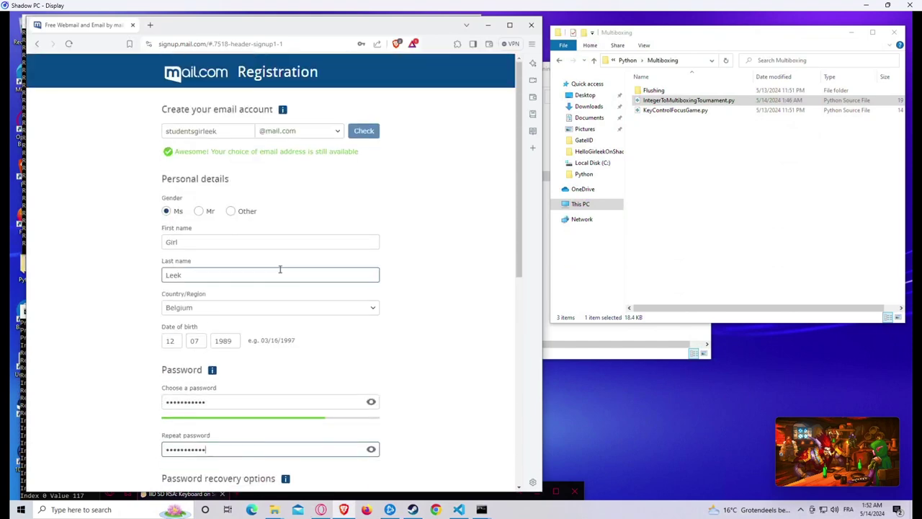
scroll(280, 269, "down", 3)
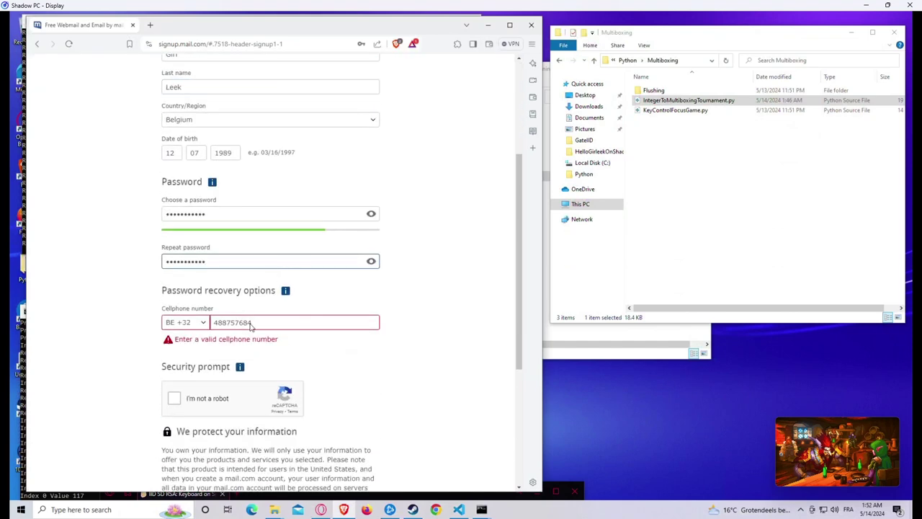
left_click(174, 398)
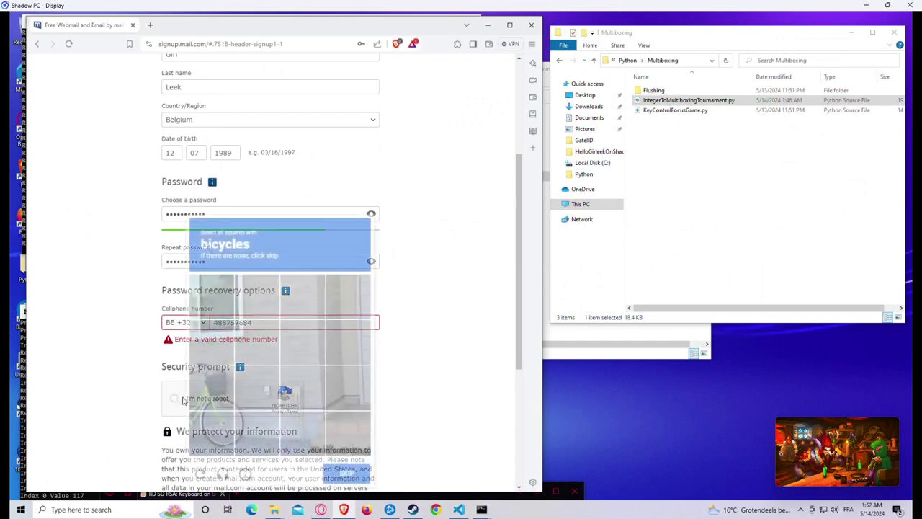
left_click(218, 397)
left_click(213, 433)
left_click(257, 432)
left_click(257, 387)
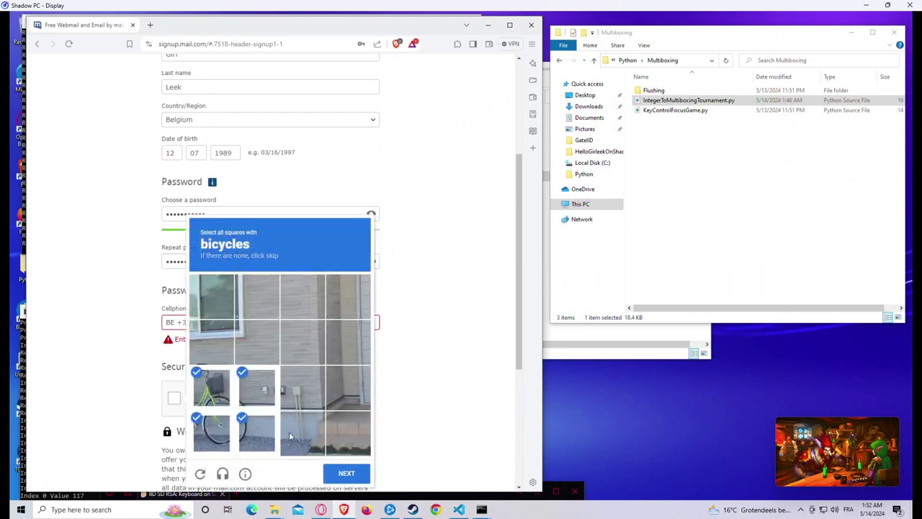
left_click(346, 473)
Select all nine bus tiles, verify the challenge, and return to the top of the form.
left_click(257, 387)
left_click(257, 432)
left_click(302, 432)
left_click(300, 398)
left_click(303, 342)
left_click(258, 342)
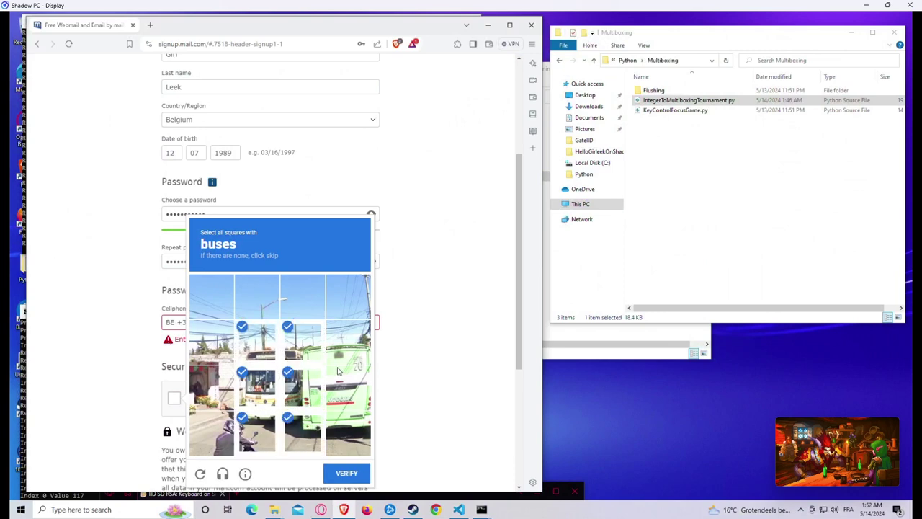
left_click(348, 386)
left_click(348, 432)
left_click(348, 342)
left_click(352, 473)
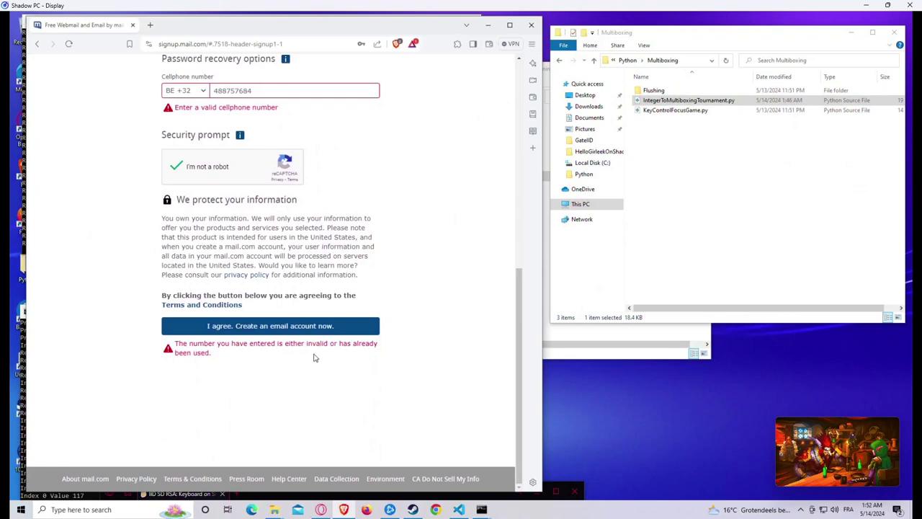
scroll(258, 292, "up", 6)
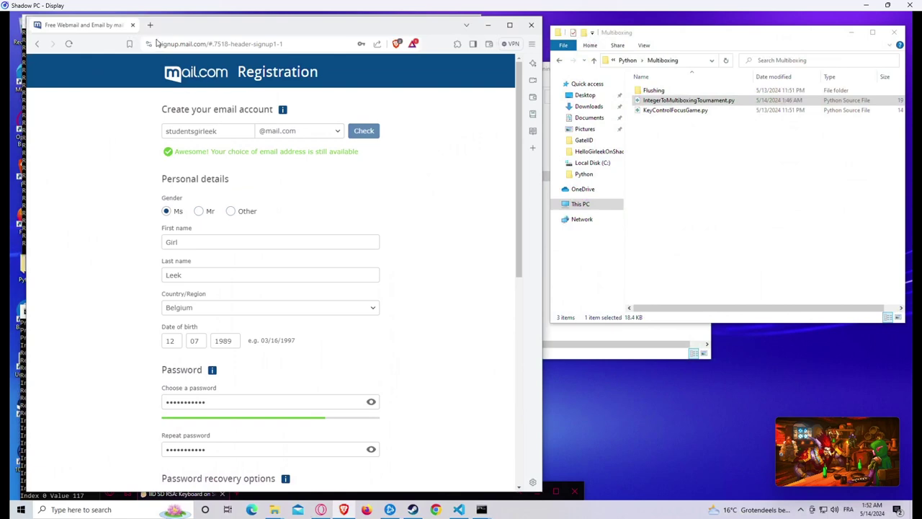
Nudge the Brave window, start and abandon a search in the address bar, then close Brave.
left_click_drag(192, 29, 229, 50)
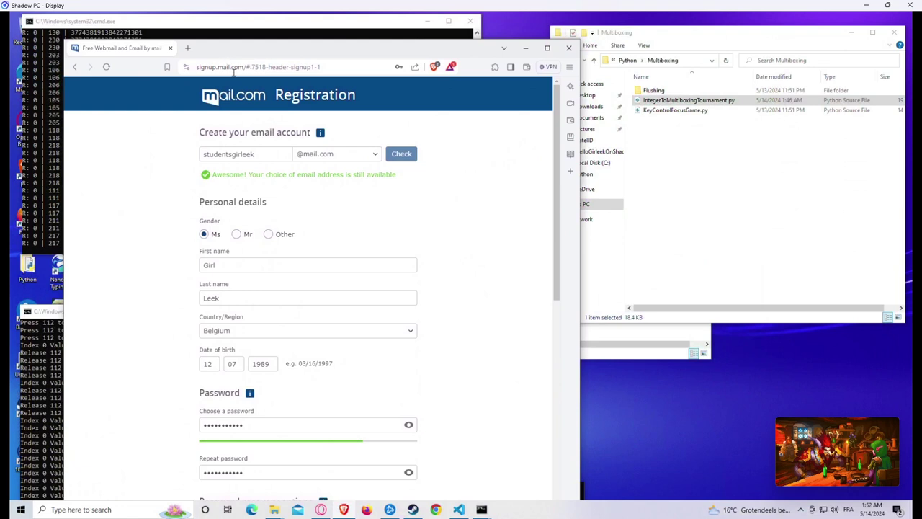
left_click(250, 67)
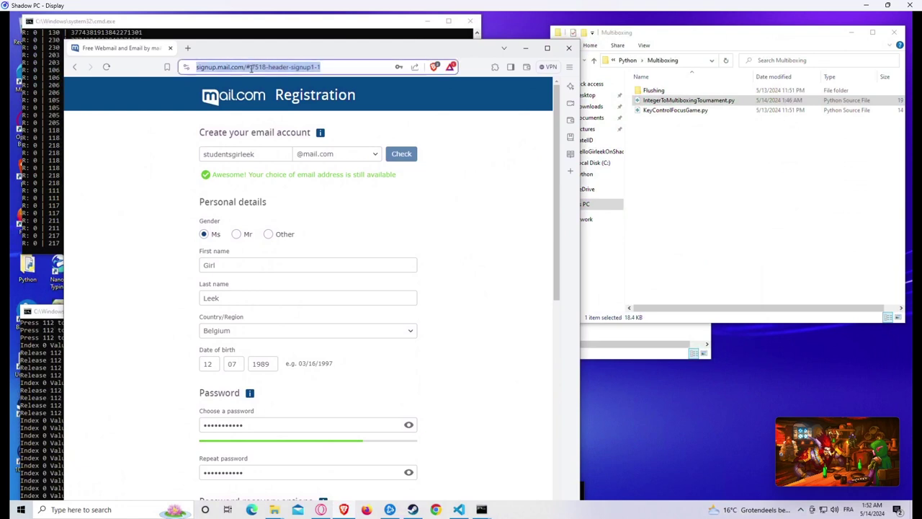
type("banna")
key("BackSpace")
key("BackSpace")
type("a")
key("BackSpace")
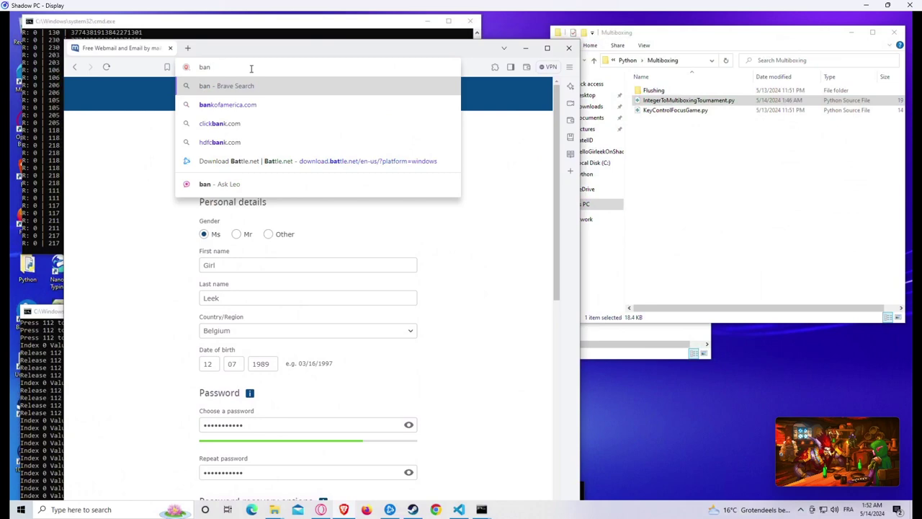
left_click(568, 48)
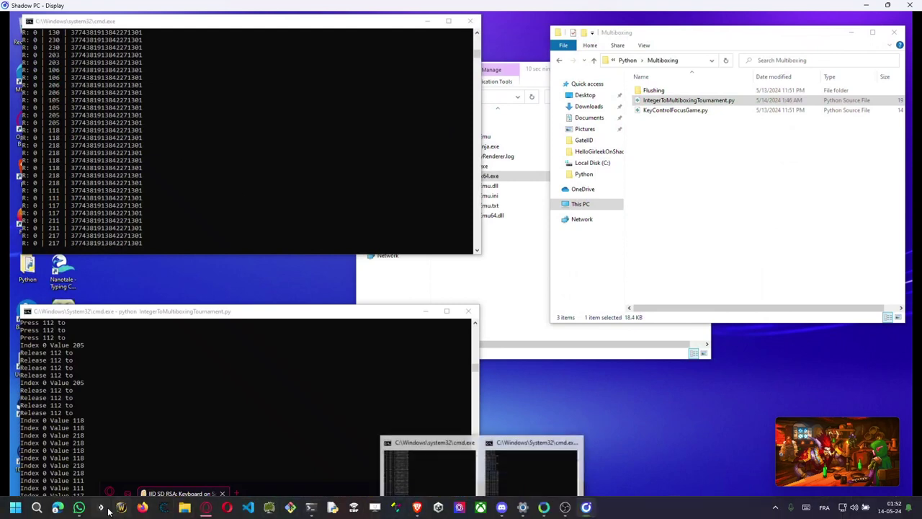
Show the Miro board, split a new blank tab into its own window, and restore the spreadsheet to a smaller window.
mouse_move(206, 507)
left_click(272, 462)
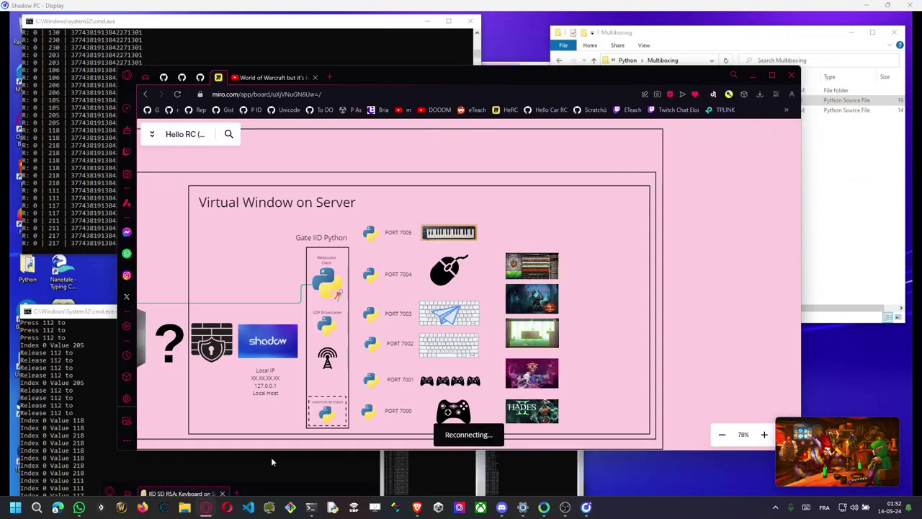
left_click(329, 77)
left_click_drag(356, 75, 159, 160)
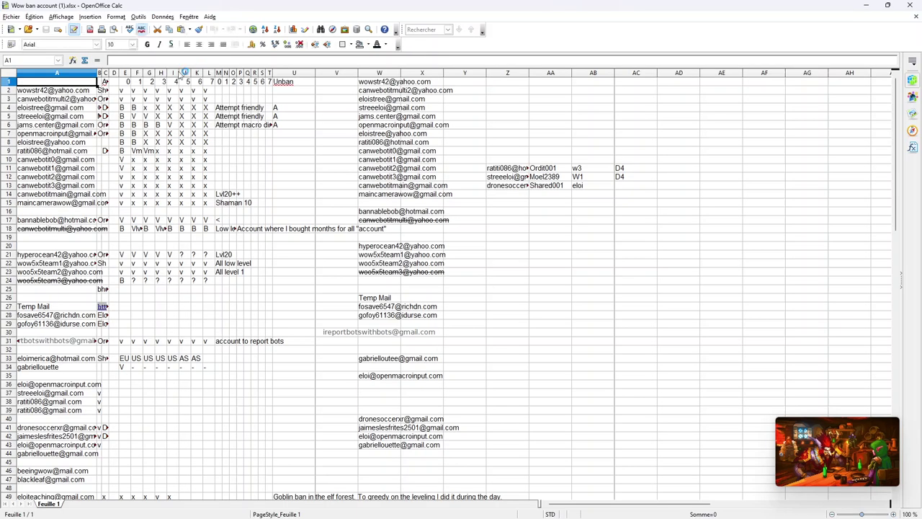
key("super+Down")
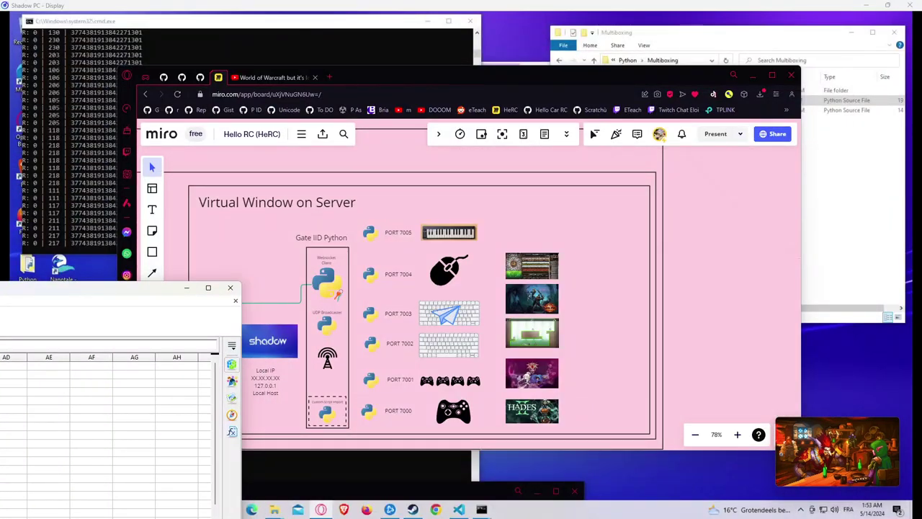
Drag the Calc window up and left twice until it sits mostly off screen.
left_click_drag(108, 288, 6, 134)
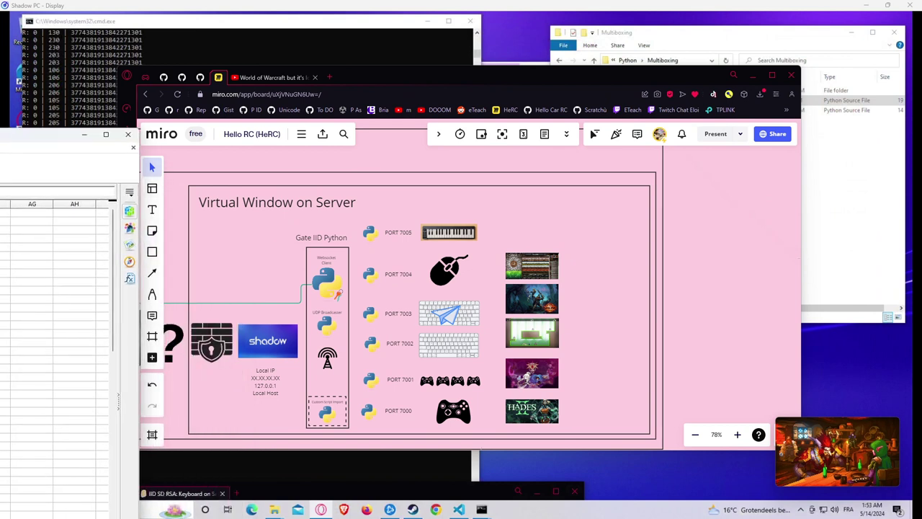
left_click_drag(79, 134, 3, 74)
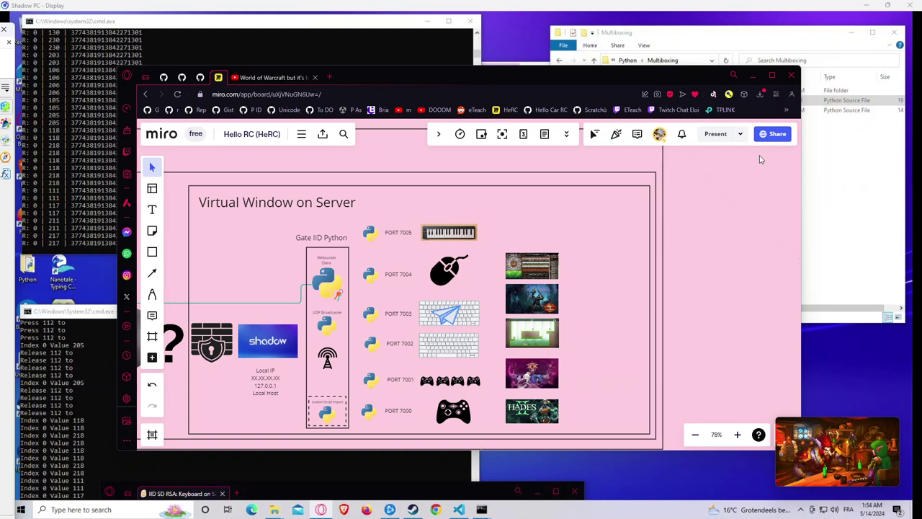
Load hotmail.com in a new Opera GX tab, then minimize the browser.
left_click(330, 78)
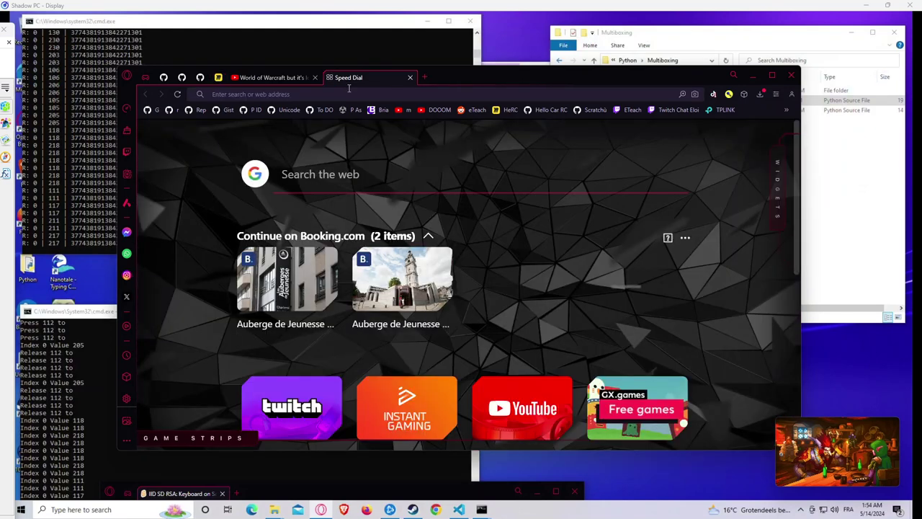
type("hot")
key("Return")
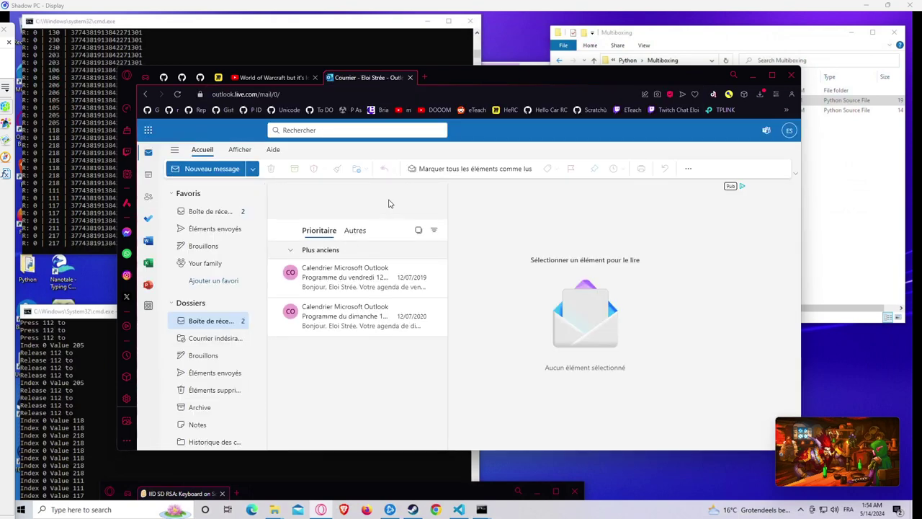
key("super+Down")
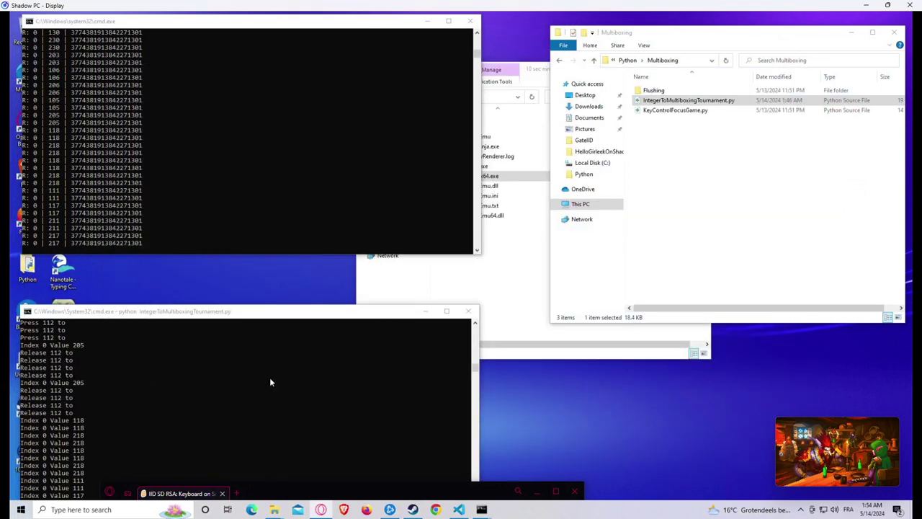
Launch the Battle.net app from Windows search.
left_click(33, 504)
type("battle.net")
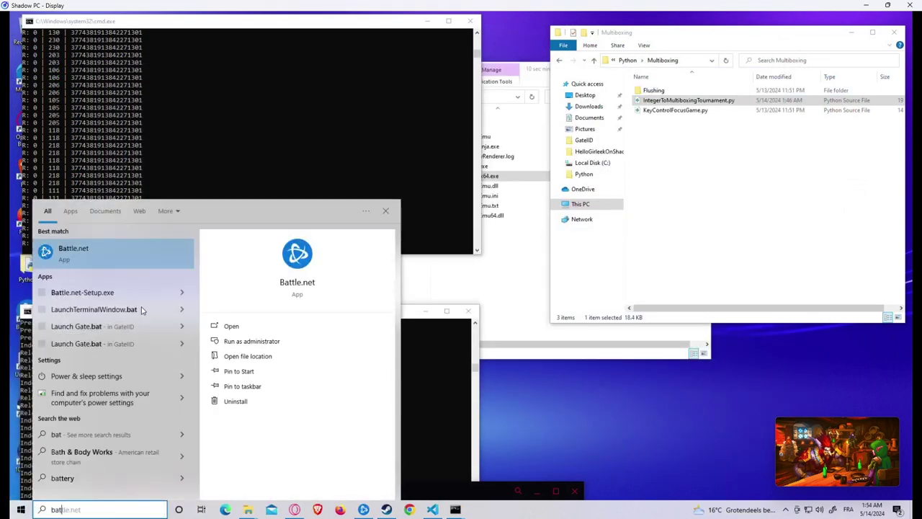
left_click(125, 266)
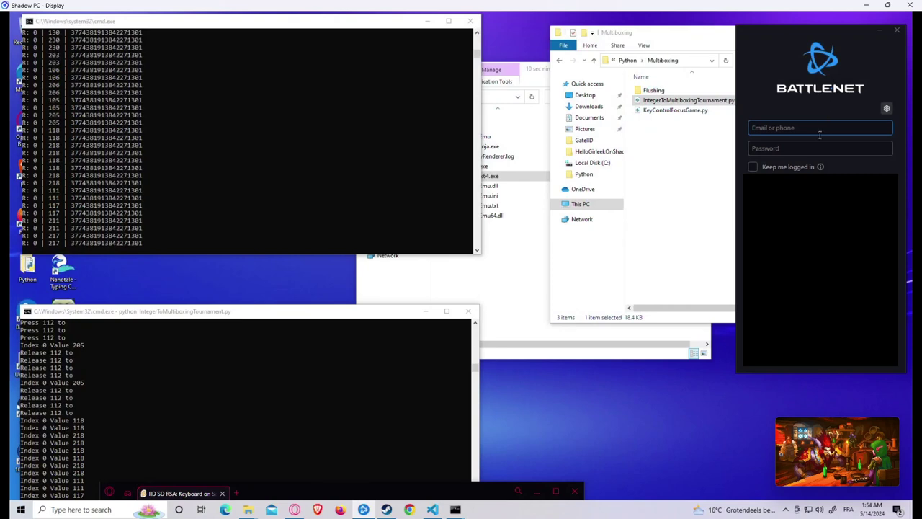
Try logging in twice with the account password, then choose Forgot your password?
left_click(806, 149)
type("••••••")
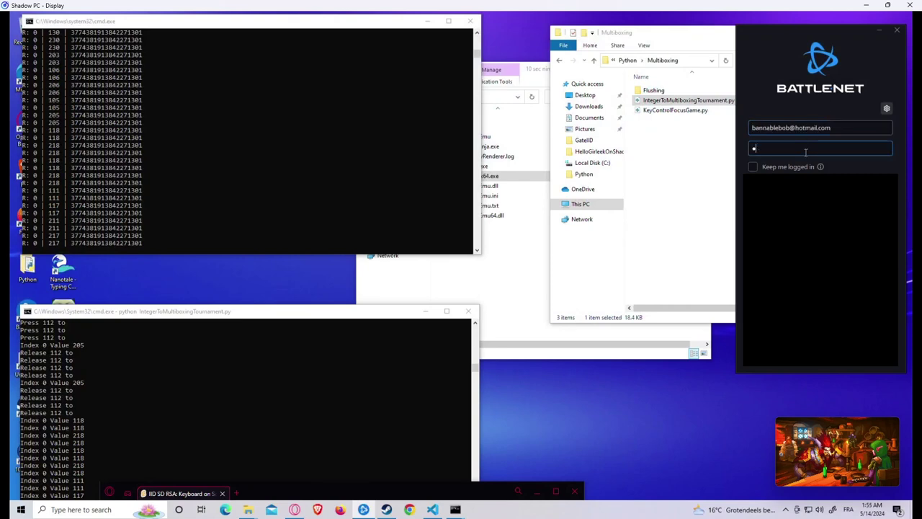
key("Return")
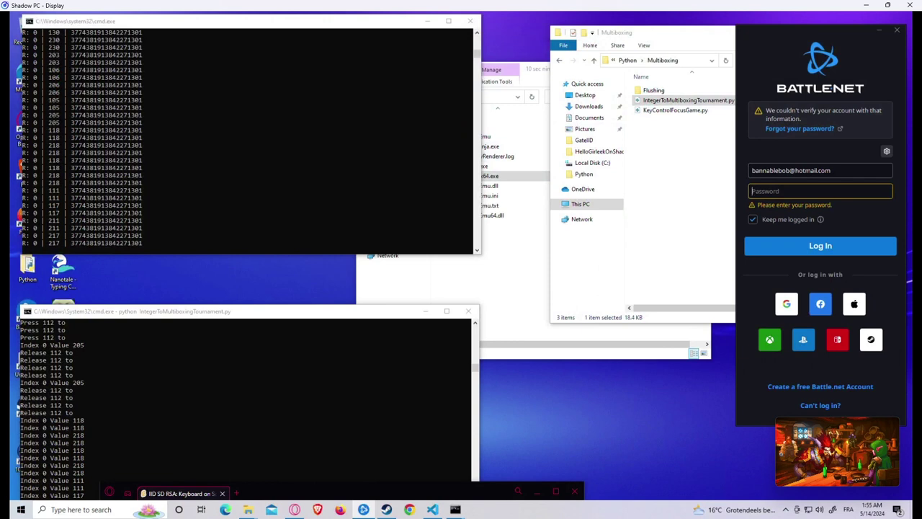
type("***********")
key("Return")
left_click(798, 130)
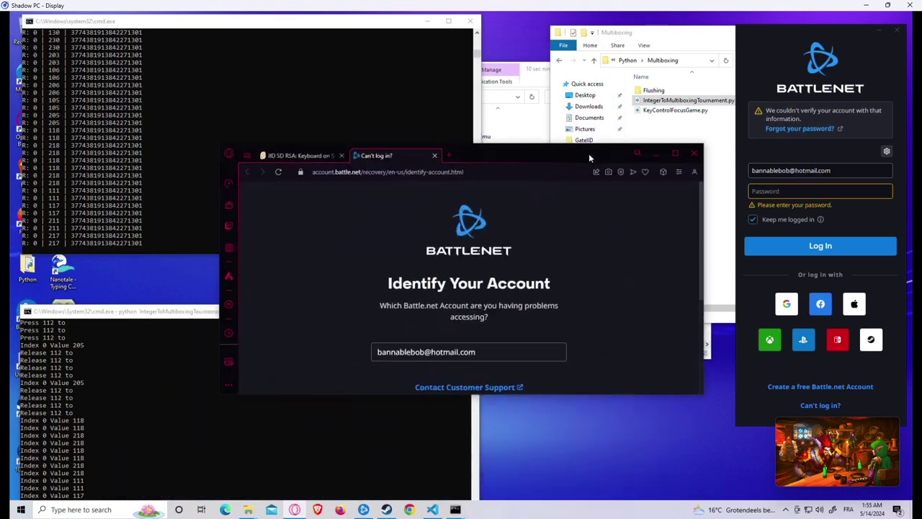
Continue account recovery, then search Google for hotmail and open the Aanmelden bij Hotmail support result.
scroll(472, 230, "down", 2)
left_click(493, 301)
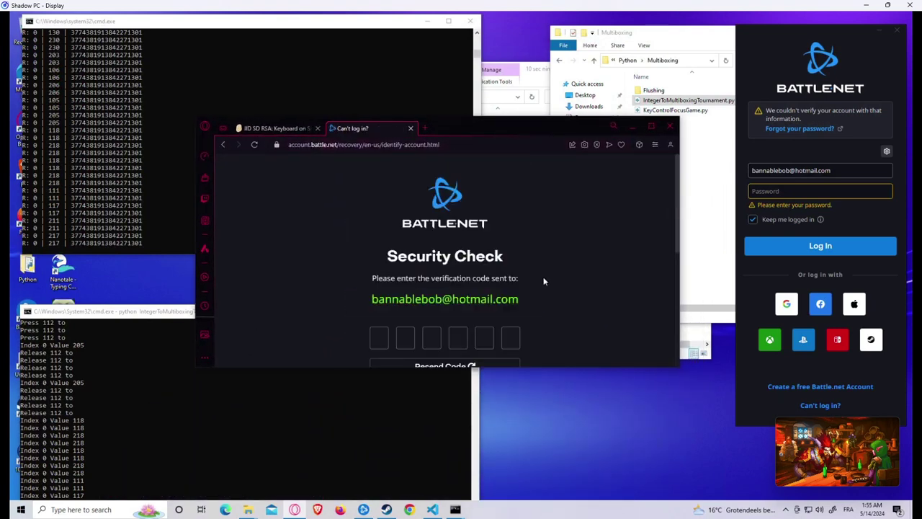
left_click(426, 129)
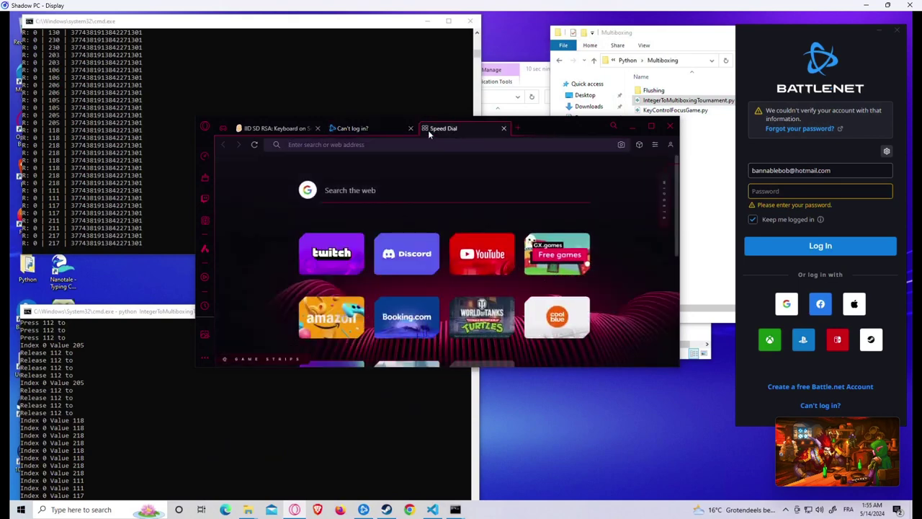
type("hotmail")
key("Return")
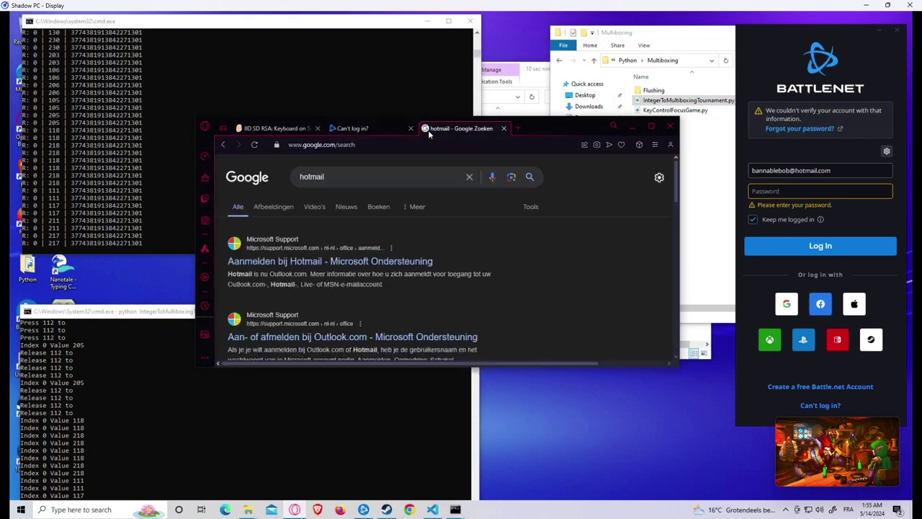
left_click(388, 259)
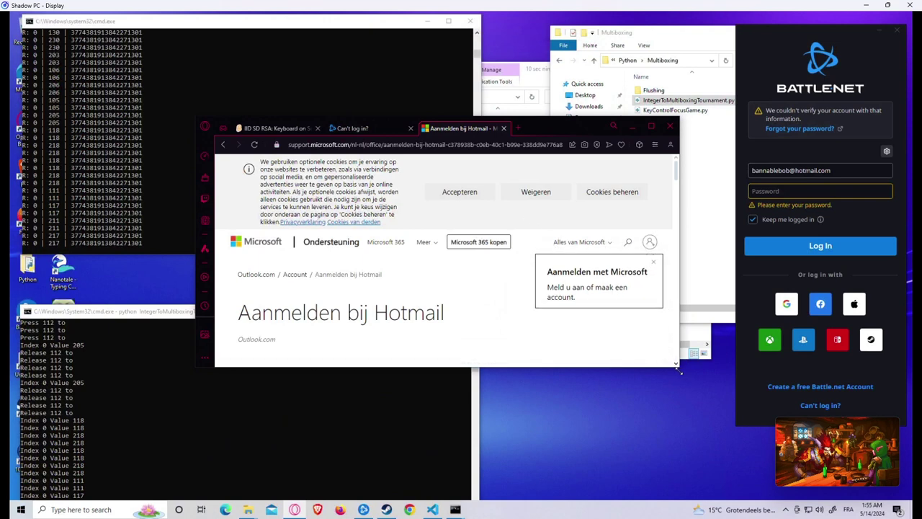
Enlarge the browser, go to hotmail.fr, and look through its cookie preference settings.
left_click_drag(677, 369, 730, 424)
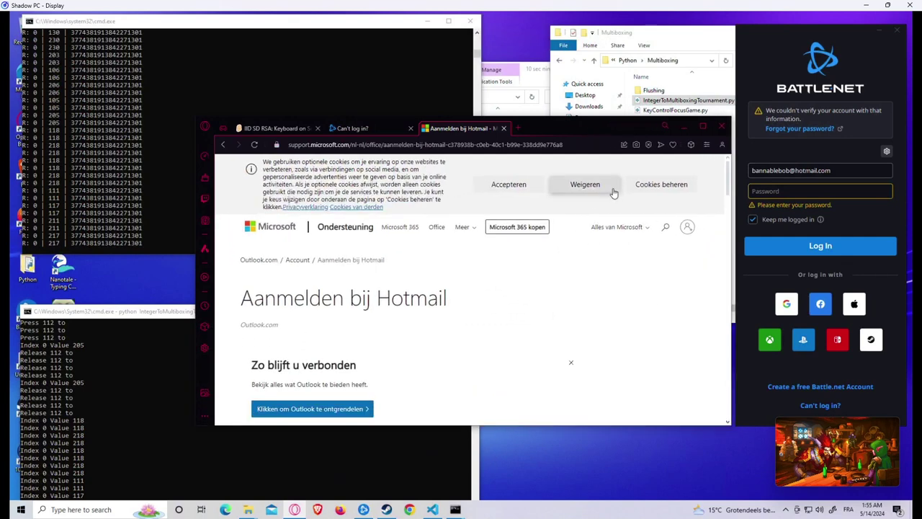
left_click(360, 146)
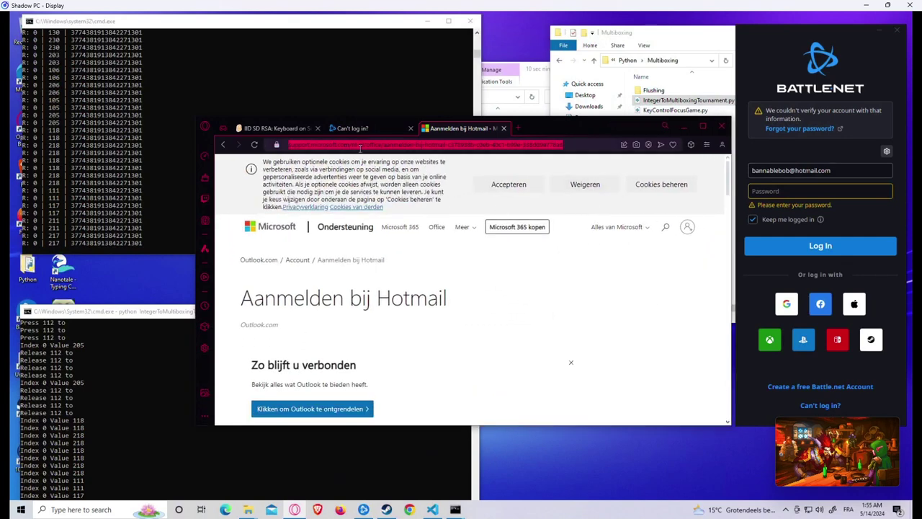
type("hotm")
type("ail.fr")
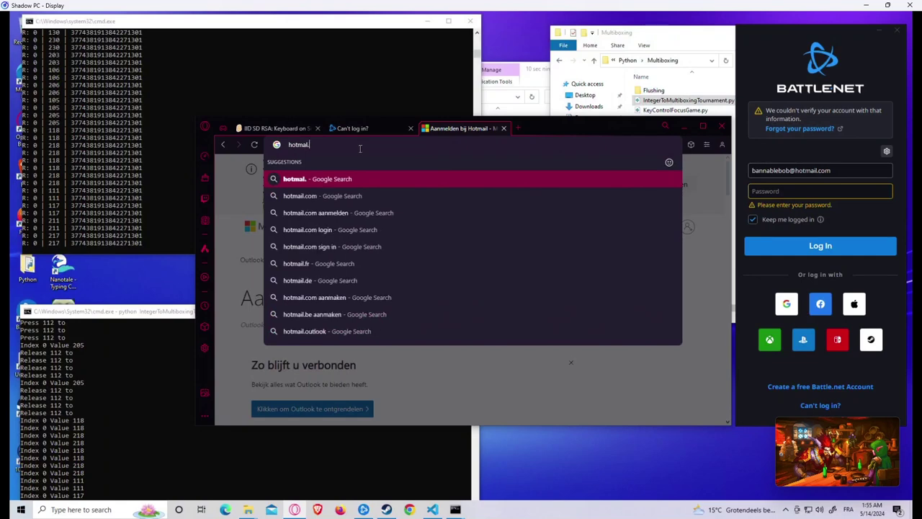
key("Return")
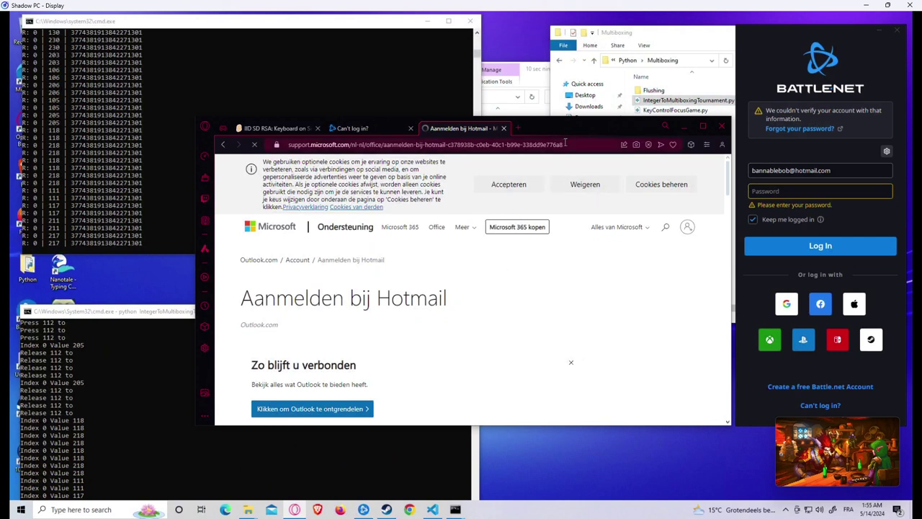
left_click(638, 188)
scroll(467, 387, "down", 8)
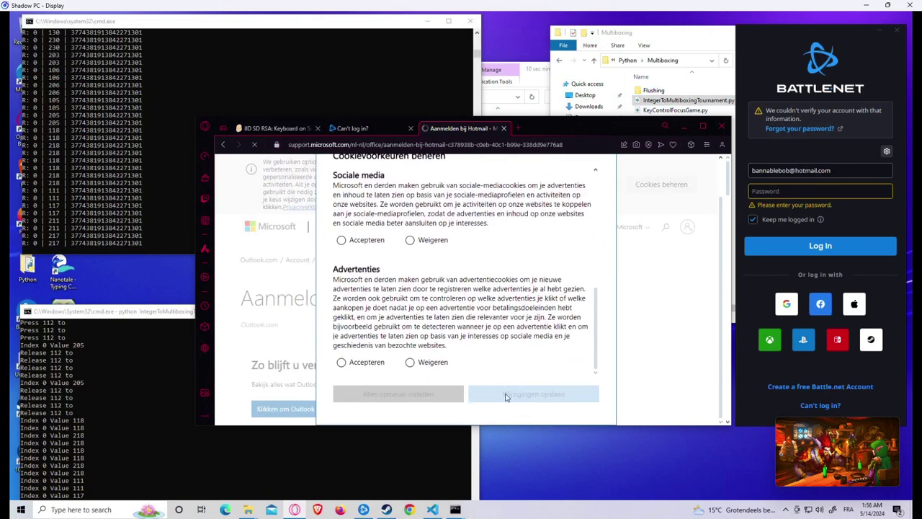
scroll(320, 198, "up", 5)
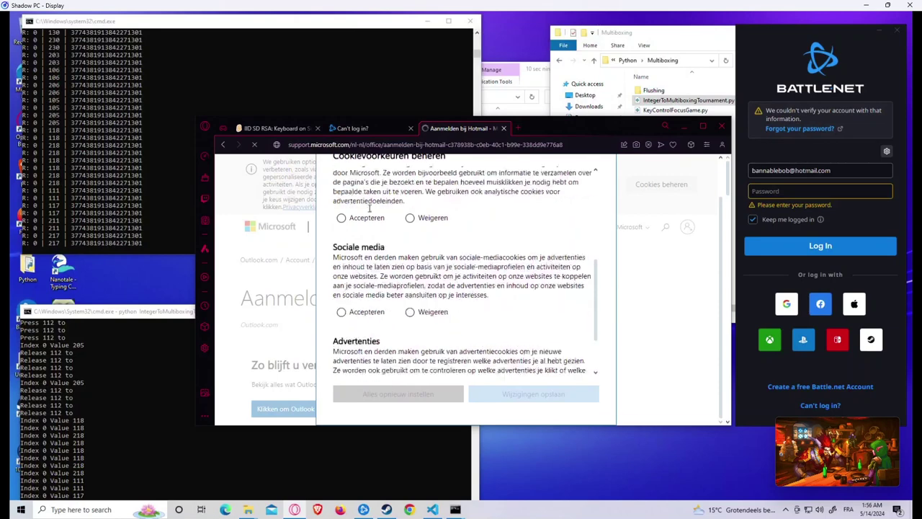
scroll(453, 328, "down", 2)
scroll(450, 322, "down", 2)
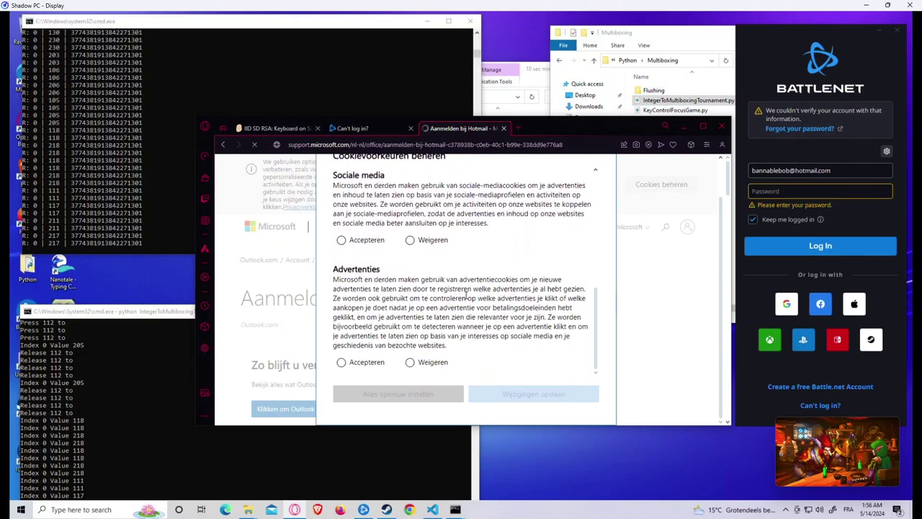
Search Google for hotmail again and scroll through the results.
left_click(455, 148)
type("hotmail")
key("Return")
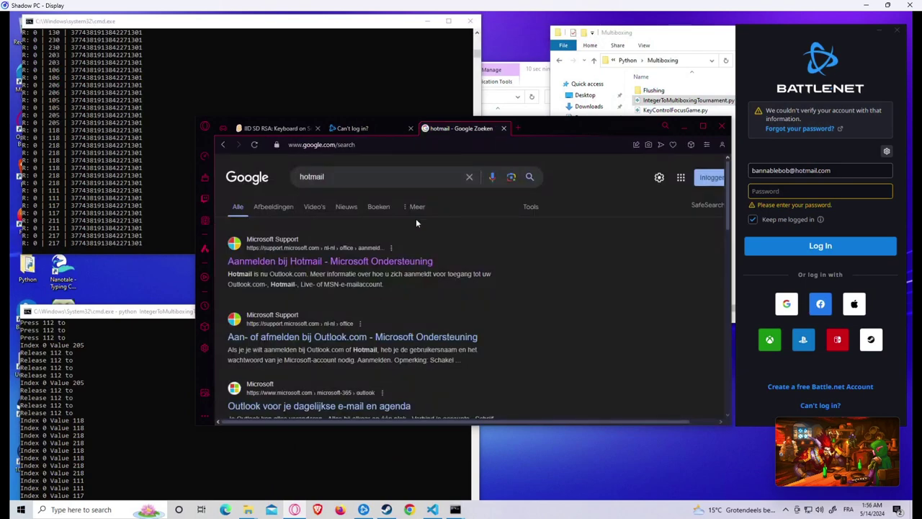
scroll(342, 295, "down", 3)
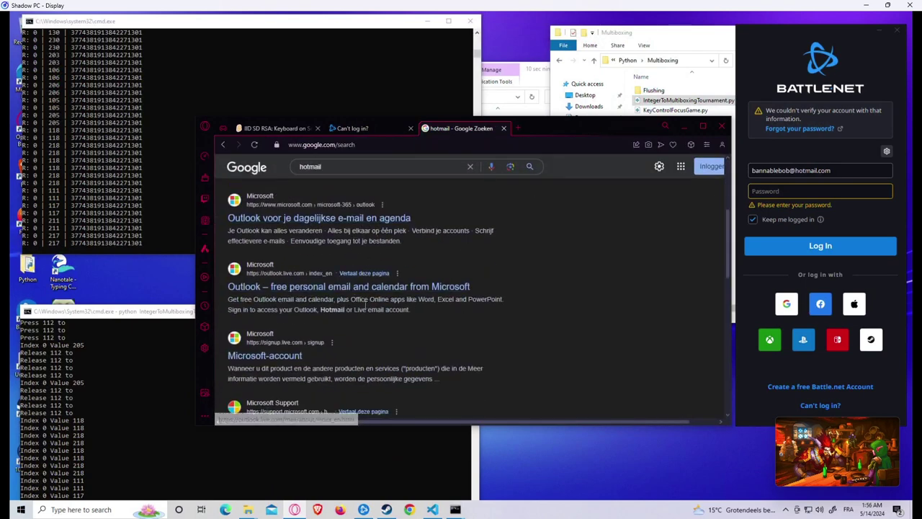
scroll(366, 281, "down", 1)
Try creating a new hotmail.com address on the Microsoft account signup page and view suggested alternatives.
left_click(293, 264)
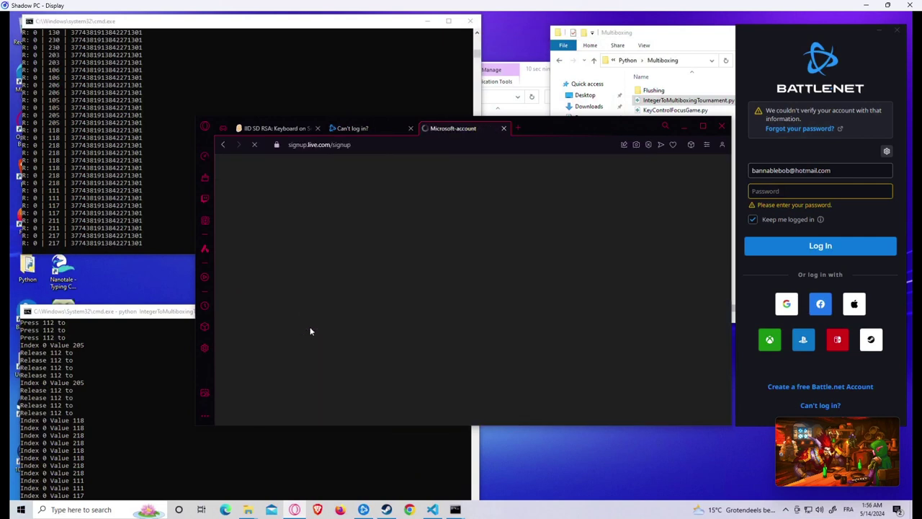
left_click(461, 291)
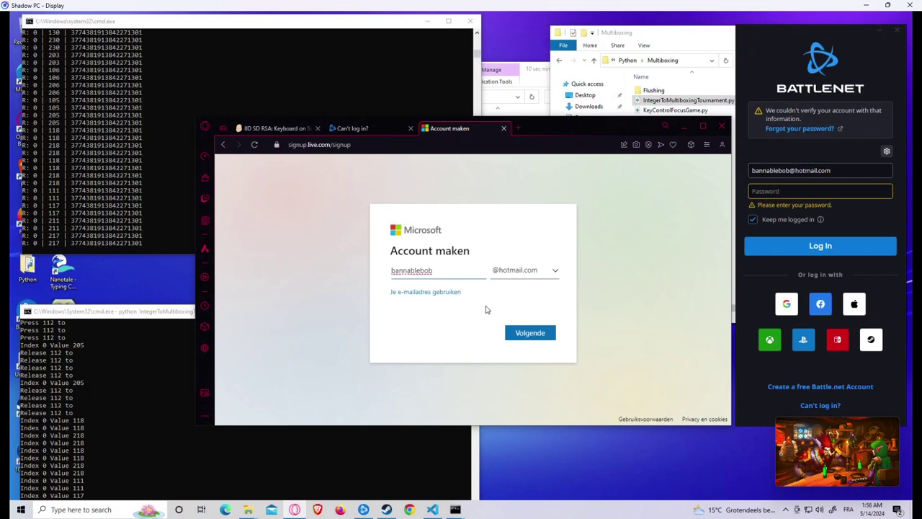
left_click(508, 331)
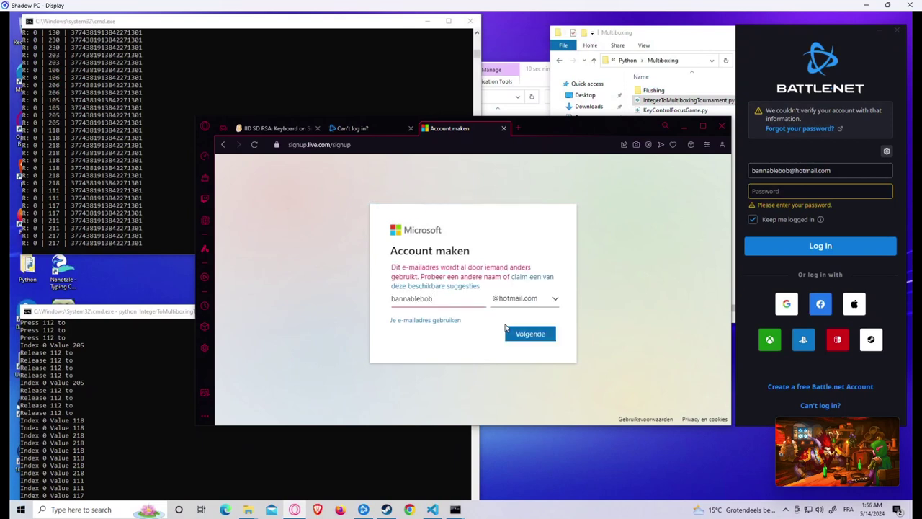
left_click(463, 300)
left_click(517, 302)
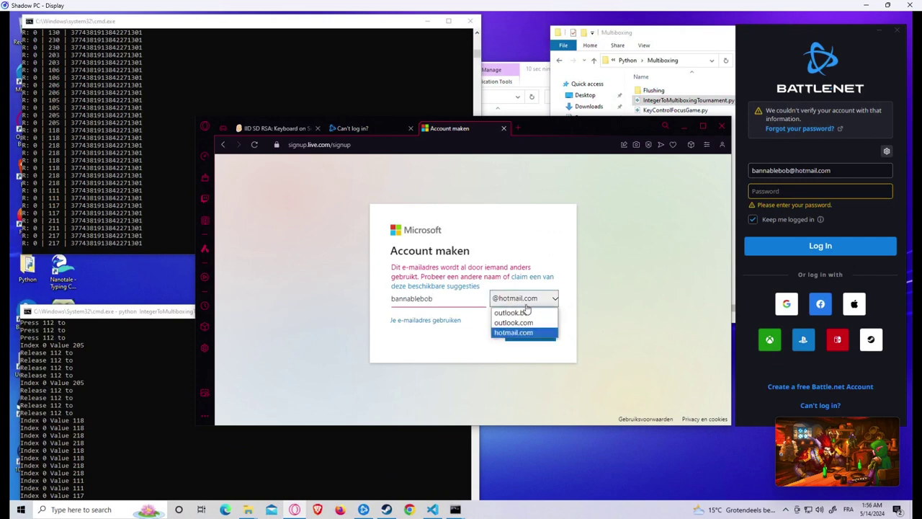
left_click(454, 301)
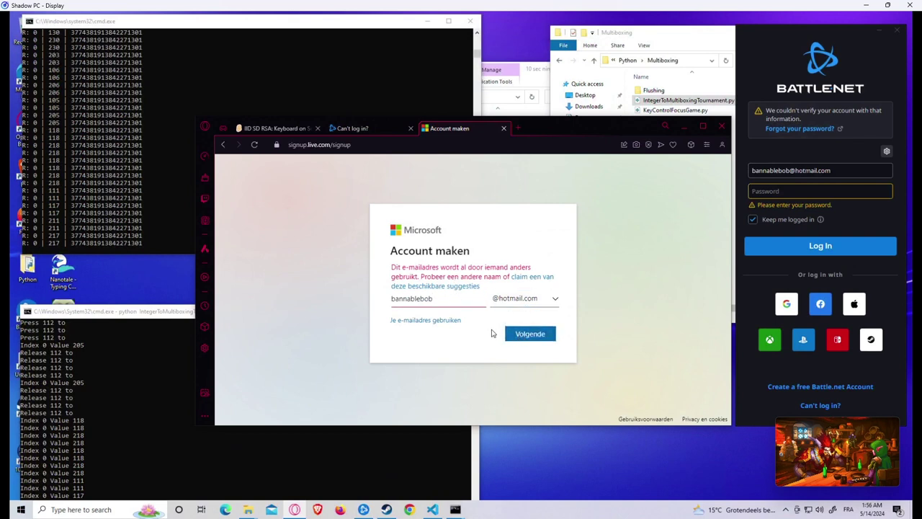
left_click(525, 279)
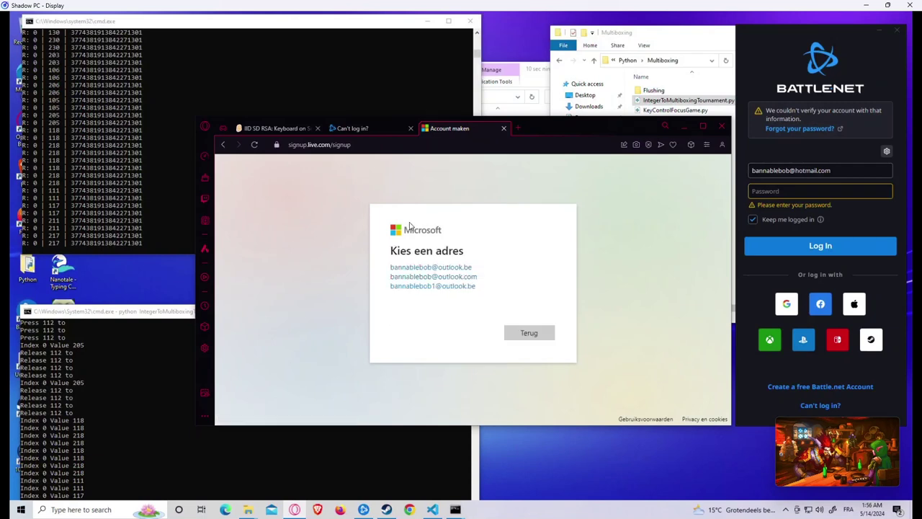
Return to the hotmail results, open 'How to sign in to Hotmail', accept cookies, and open sign-in.
left_click(373, 146)
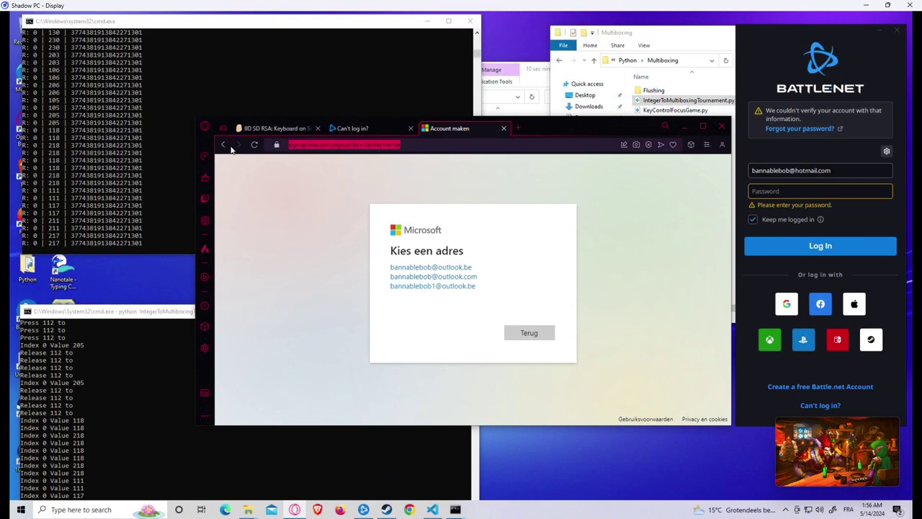
left_click(224, 145)
left_click(315, 333)
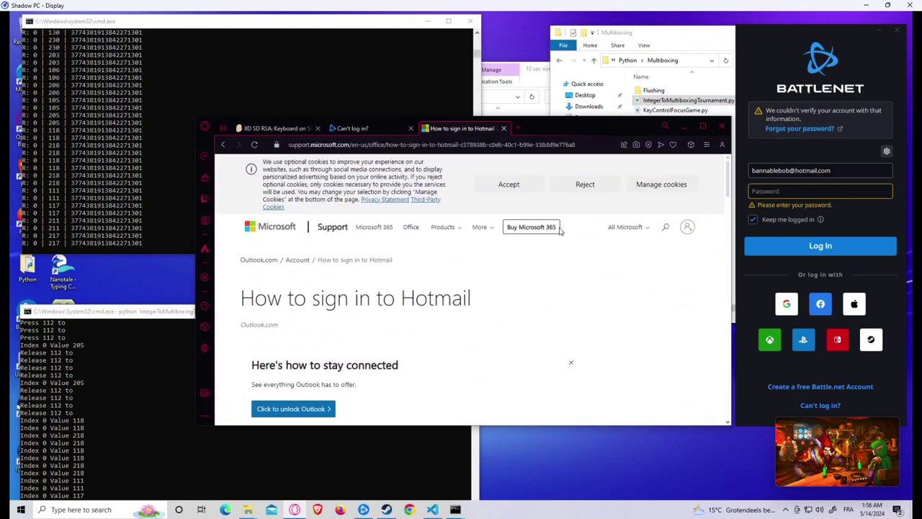
left_click(534, 178)
left_click(686, 167)
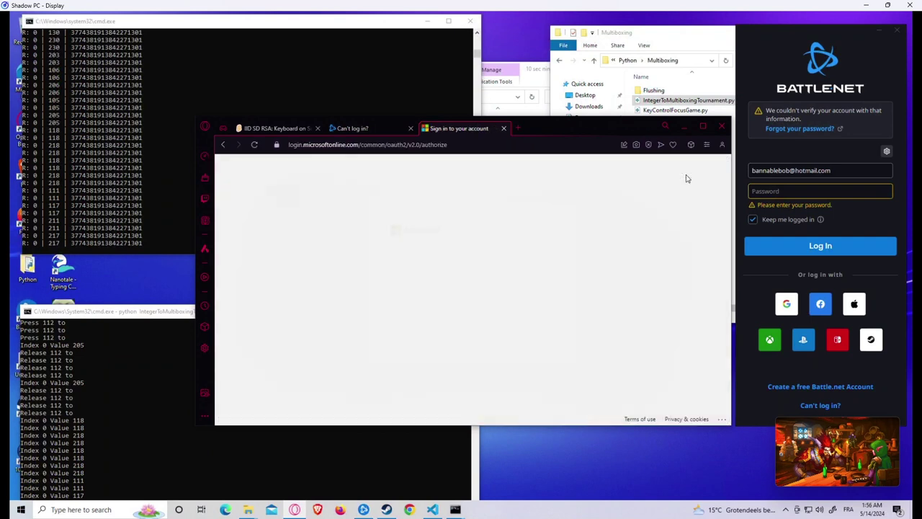
Sign in with the saved e-mail and account password, and choose to stay signed in.
left_click(468, 254)
left_click(479, 270)
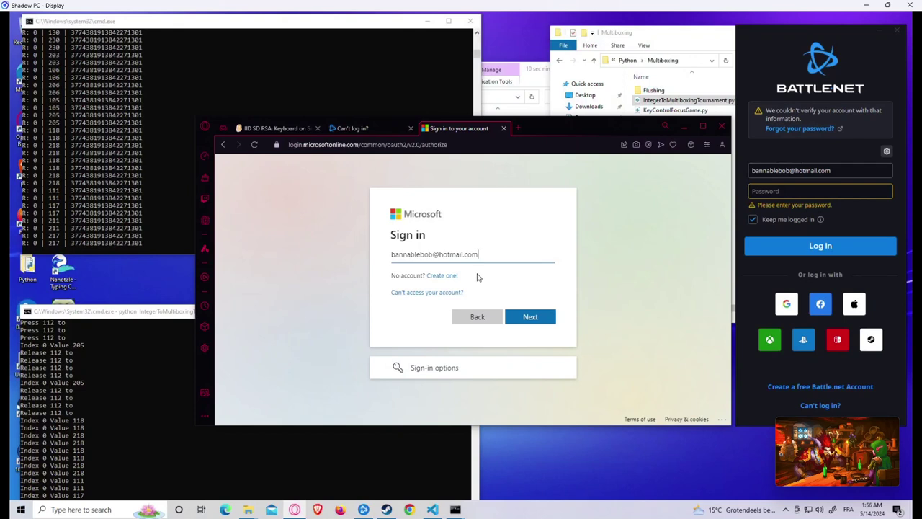
left_click(520, 317)
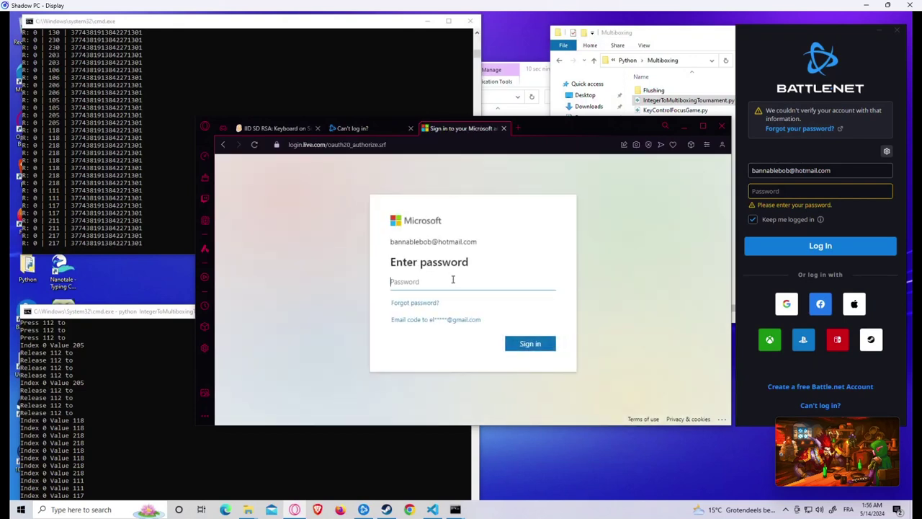
key("Return")
type("a")
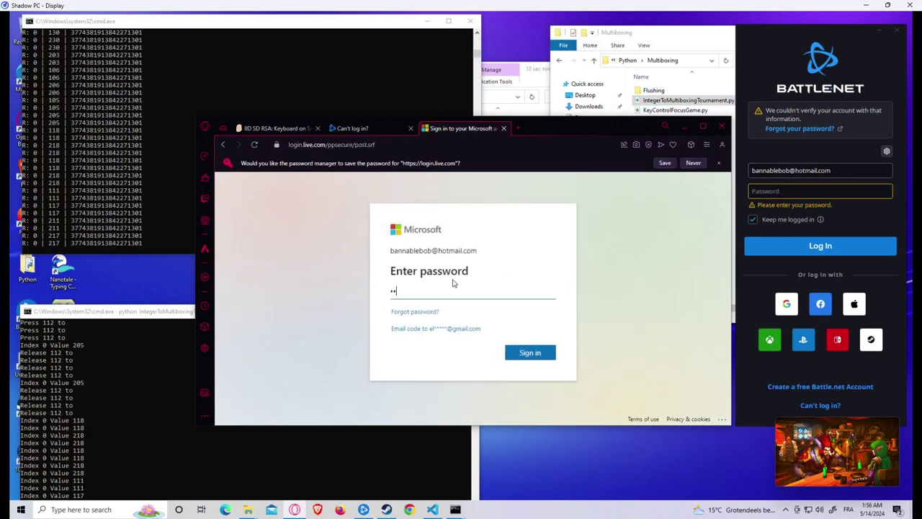
key("Return")
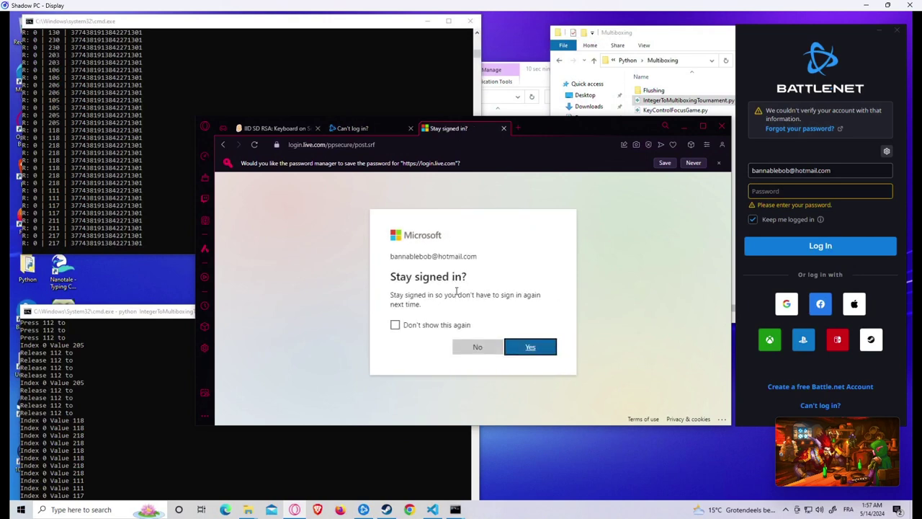
left_click(508, 352)
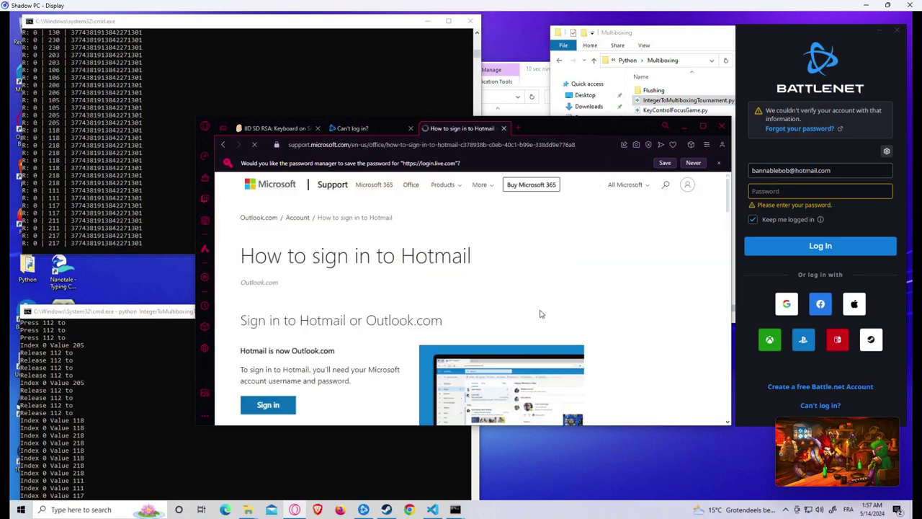
Check the signed-in account, browse the Microsoft product list, and open the Microsoft account page in a new tab.
left_click(686, 187)
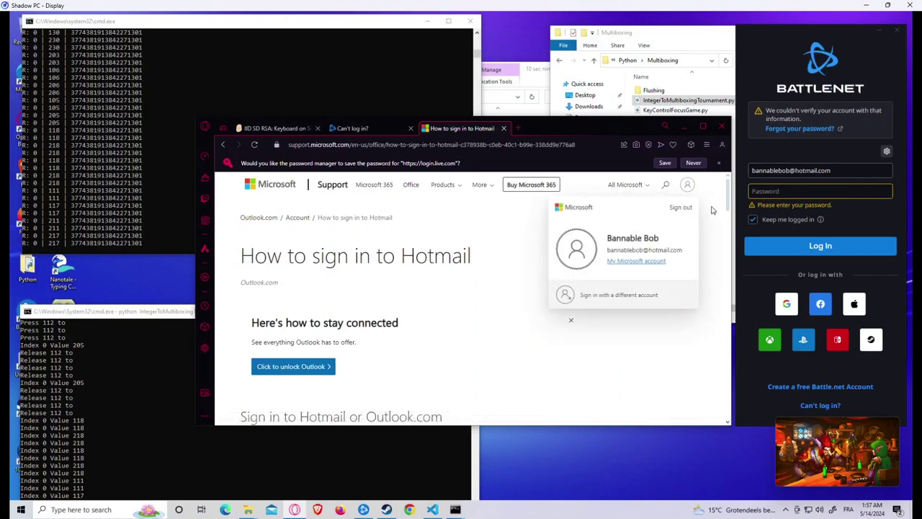
left_click(625, 186)
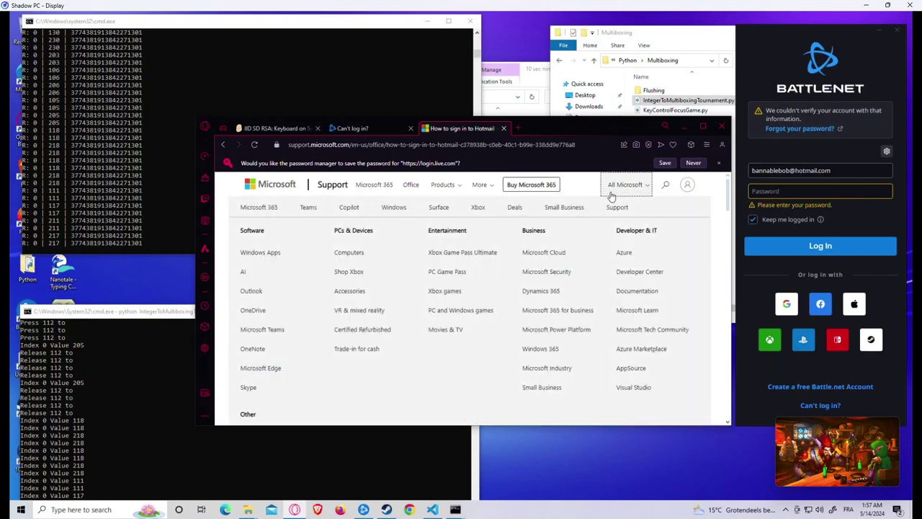
left_click(284, 188)
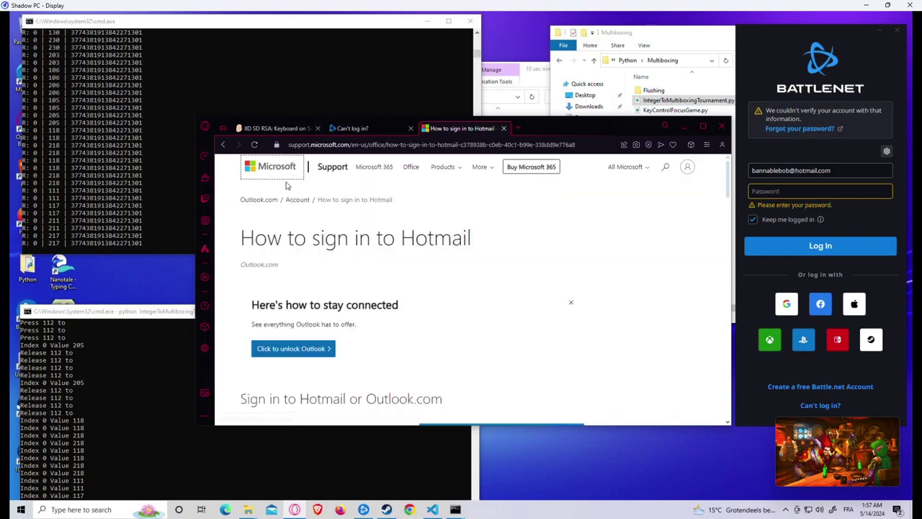
left_click(688, 168)
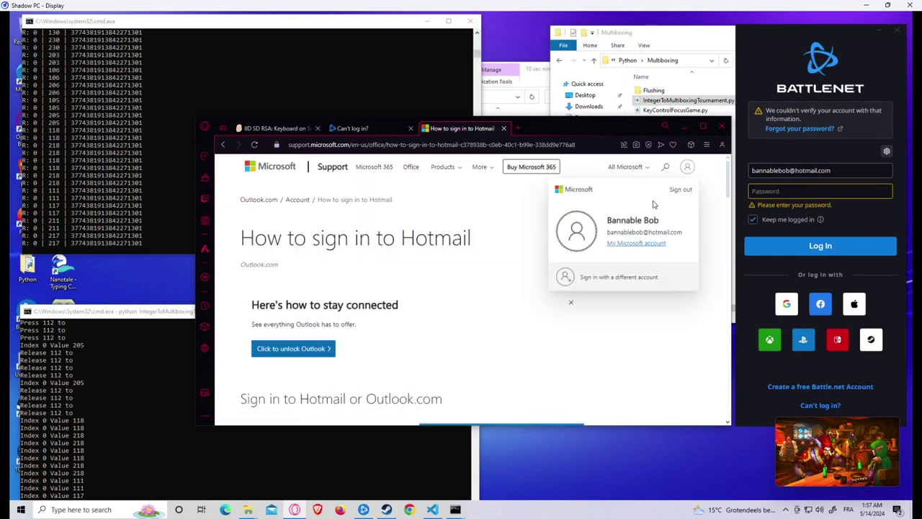
left_click(641, 246)
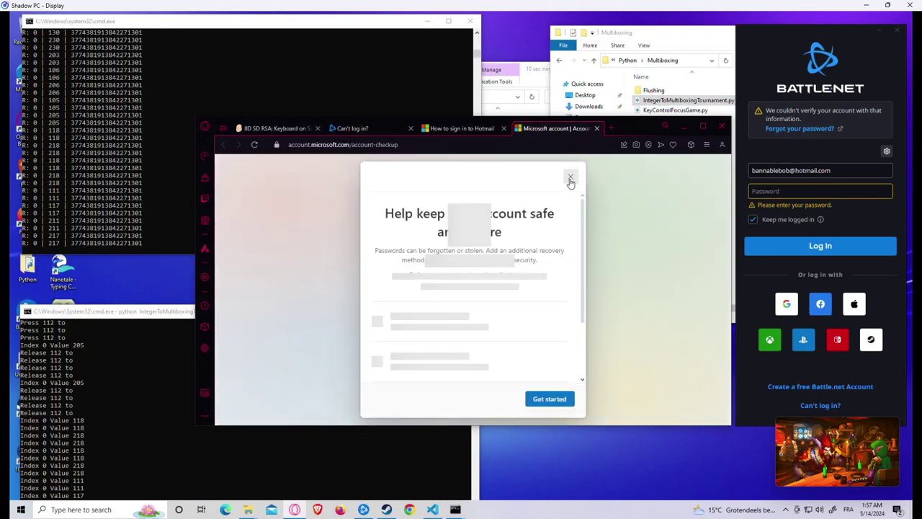
Dismiss the account safety prompt and open the Microsoft 365 apps grid.
left_click(571, 180)
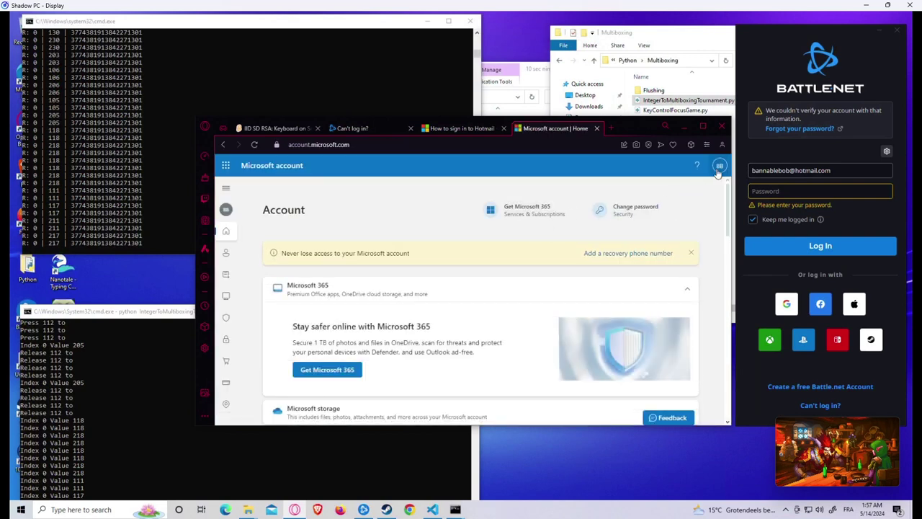
left_click(718, 170)
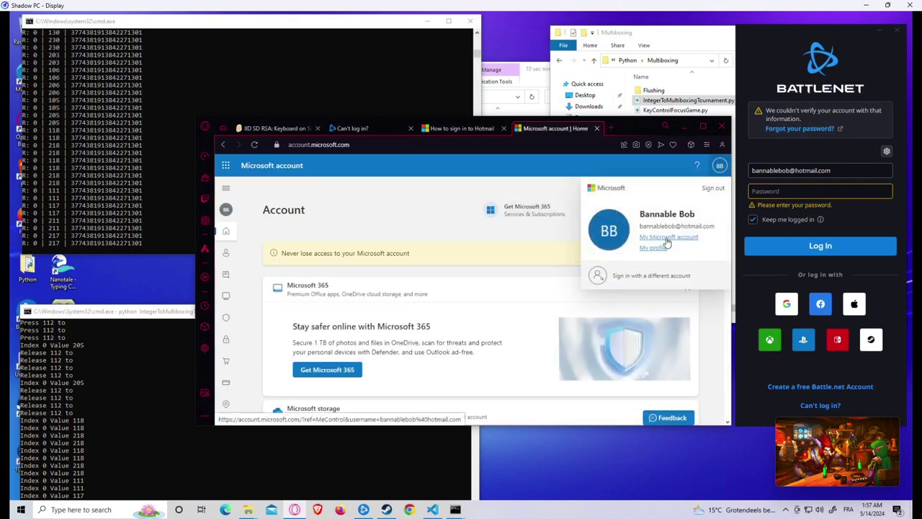
left_click(225, 165)
left_click(226, 165)
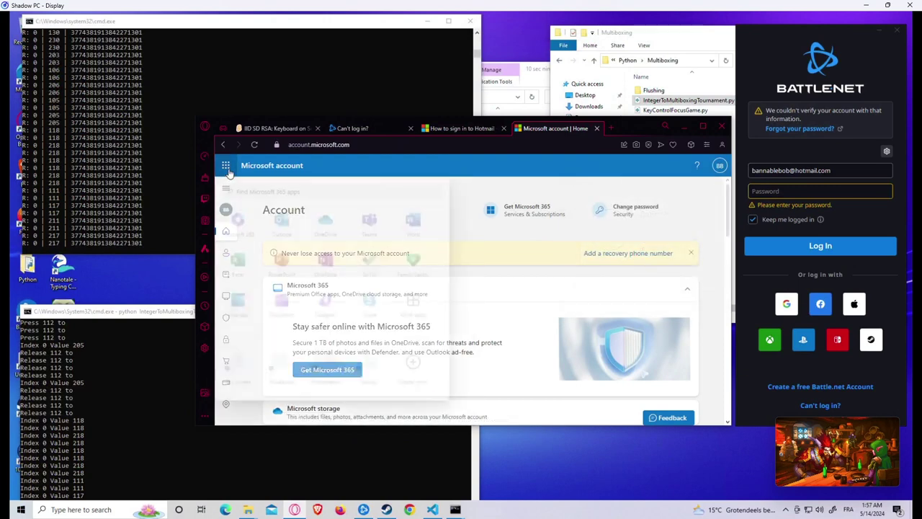
left_click(225, 165)
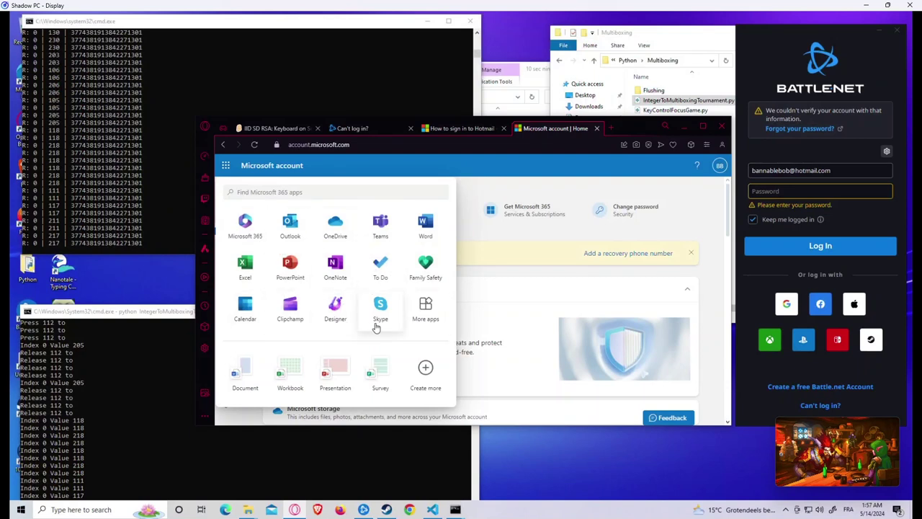
Copy the security code from the latest Battle.net verification email and try it in the Battle.net login.
left_click(291, 230)
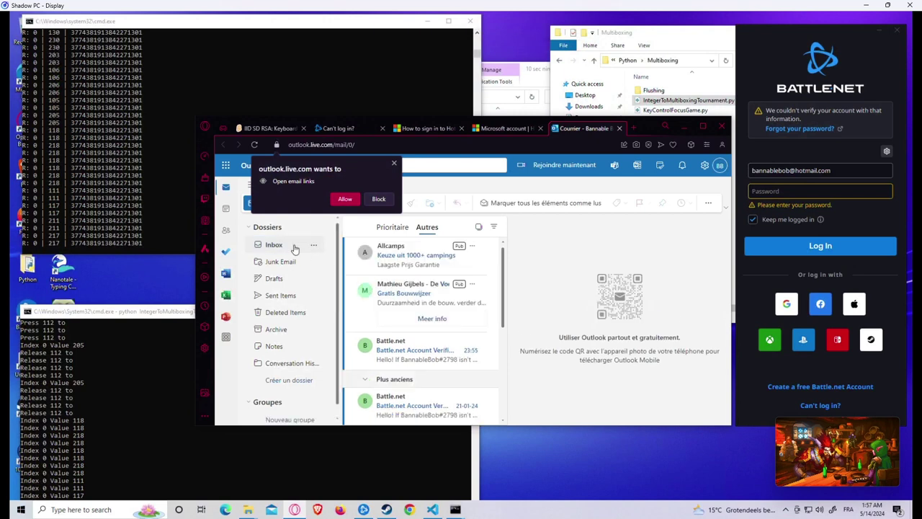
left_click(412, 258)
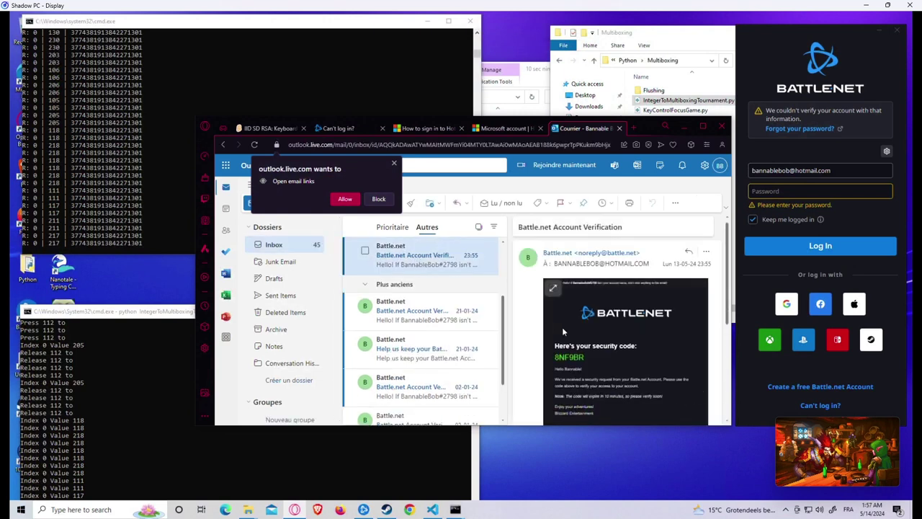
double_click(559, 389)
key("ctrl+c")
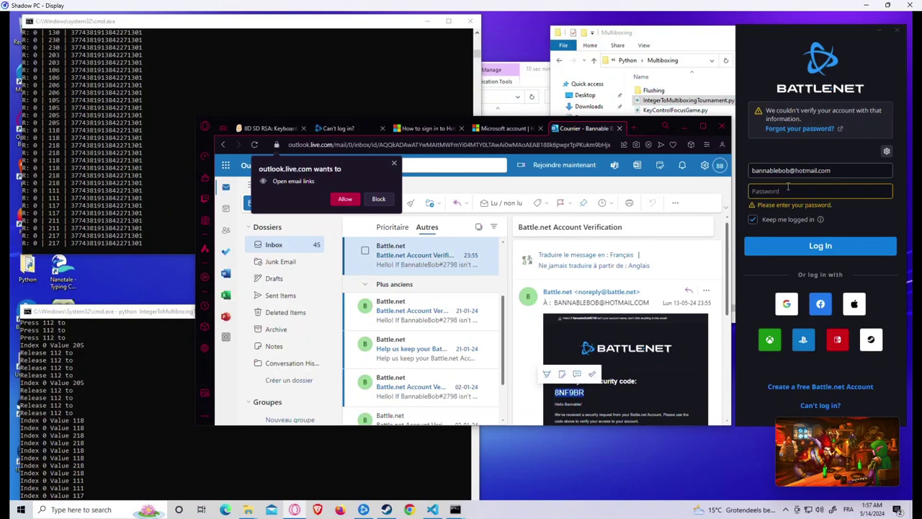
left_click(820, 191)
key("ctrl+v")
left_click(800, 245)
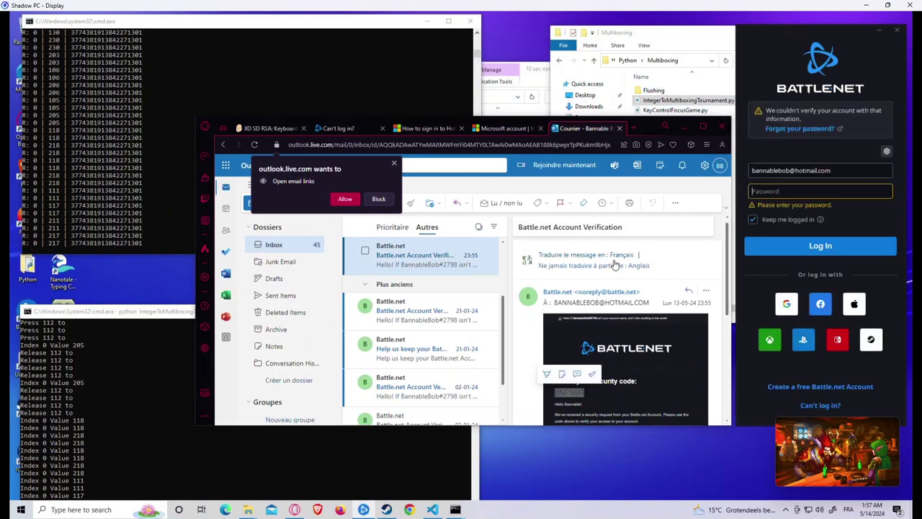
Recheck the verification email in Outlook, then start Battle.net password recovery with 'Forgot your password?'.
left_click(437, 259)
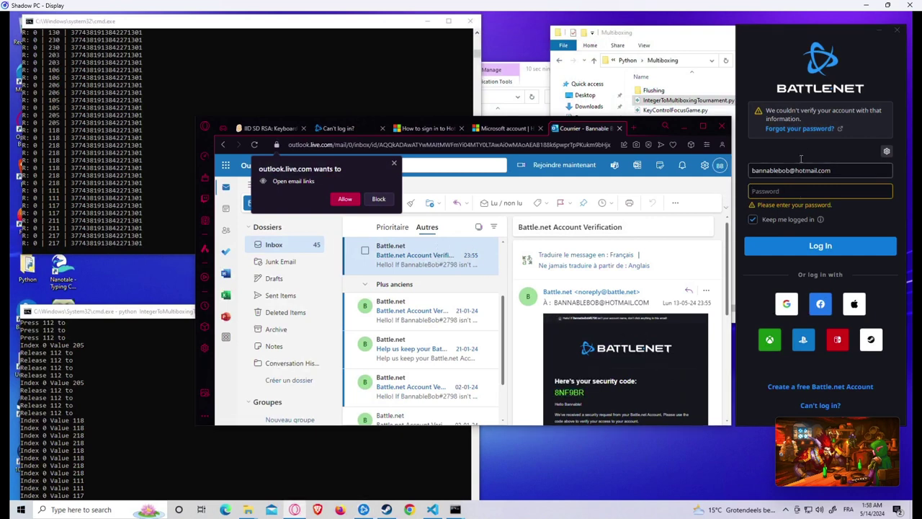
scroll(619, 301, "down", 2)
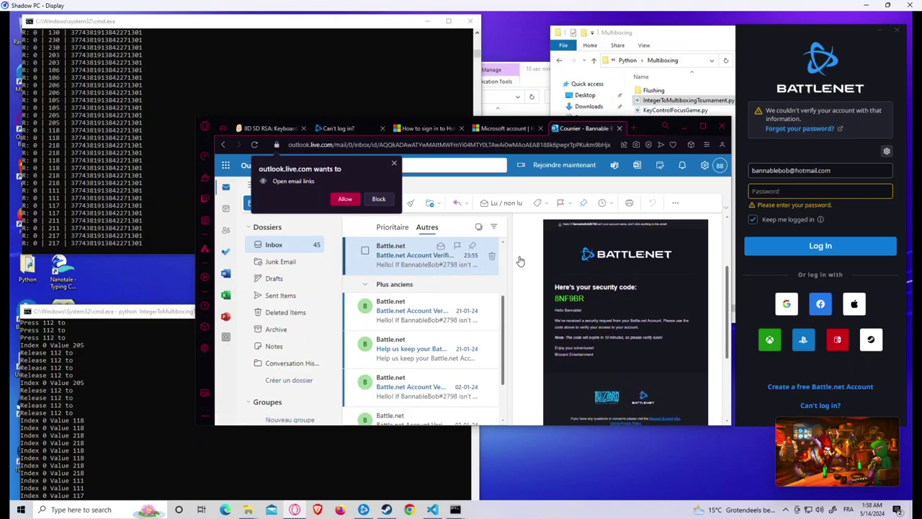
left_click(492, 260)
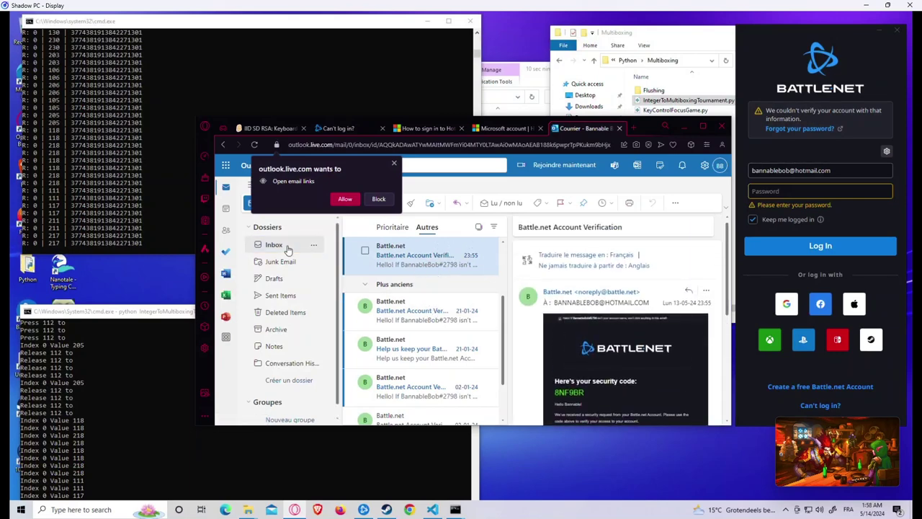
left_click(288, 250)
left_click(800, 127)
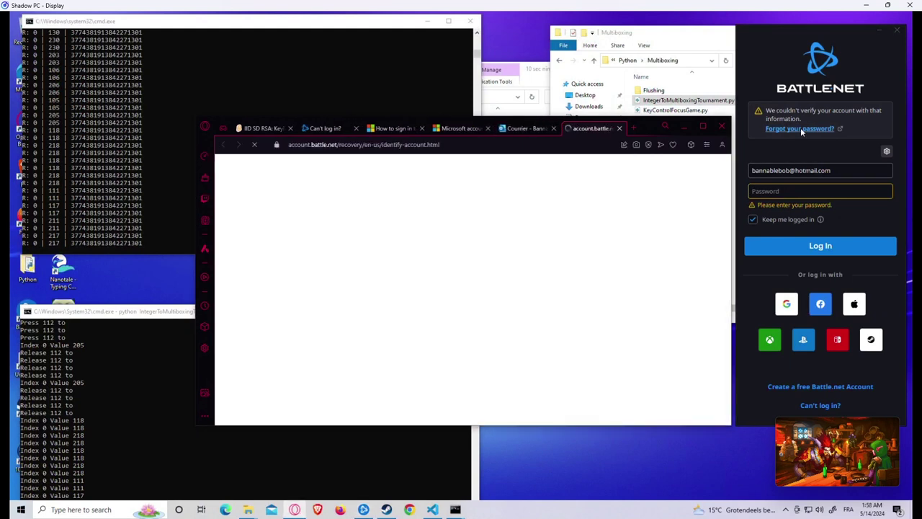
Confirm the account to recover and enter the latest security code from the Outlook e-mail.
left_click(501, 396)
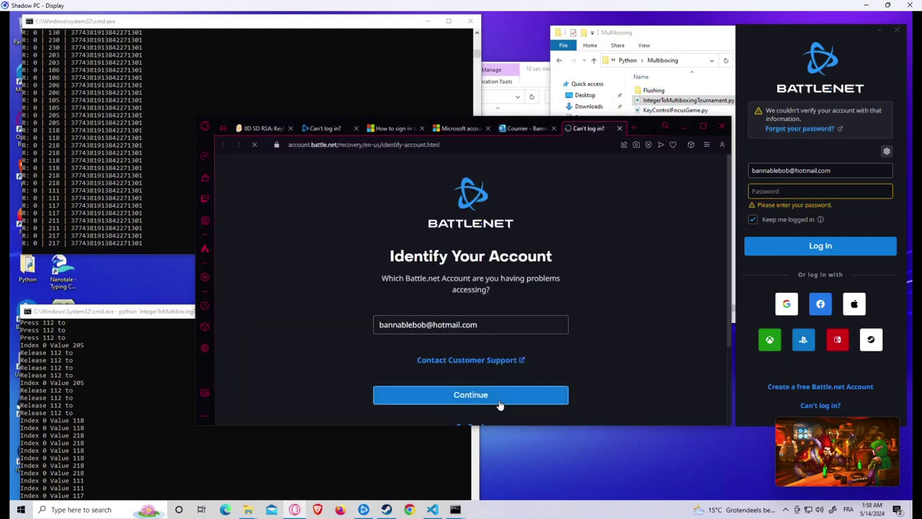
key("ctrl+v")
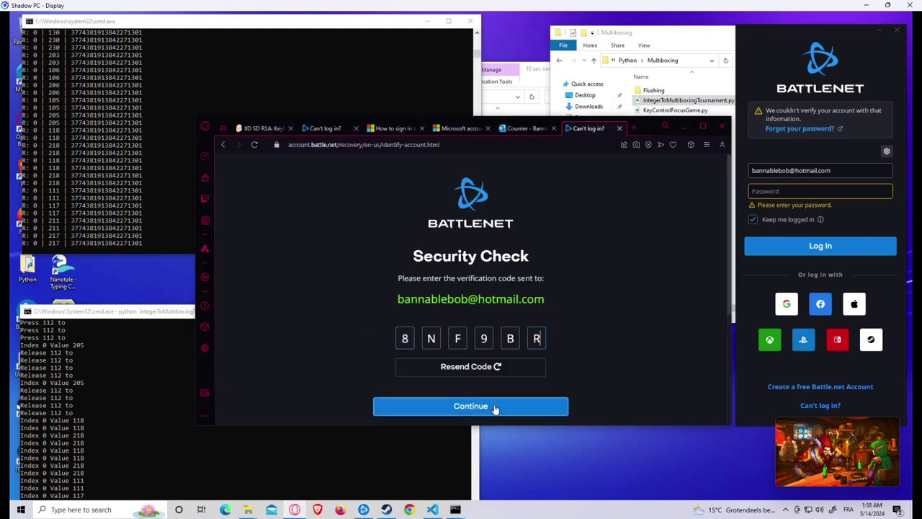
left_click(494, 407)
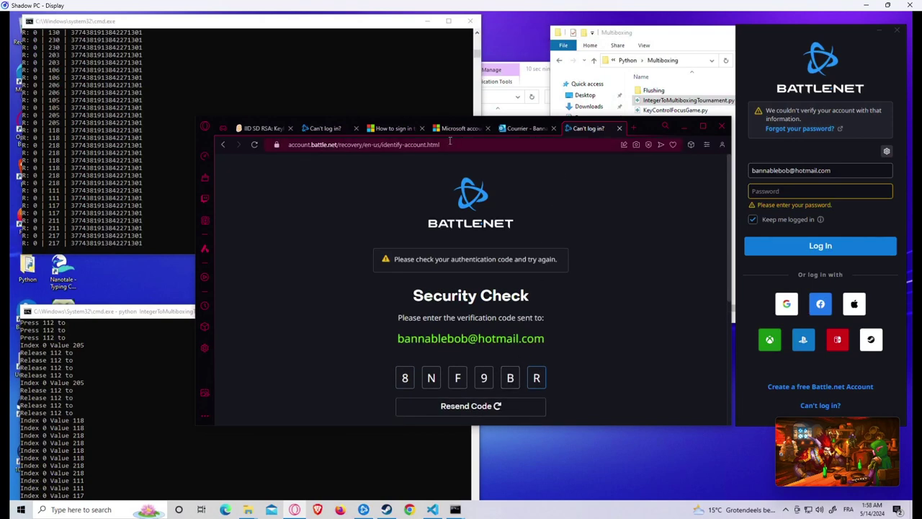
left_click(459, 128)
left_click(525, 127)
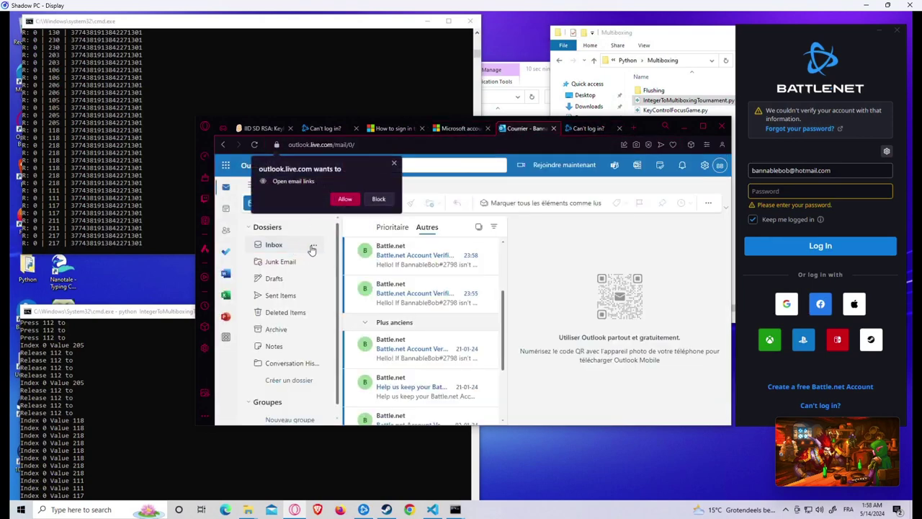
left_click(401, 263)
double_click(569, 392)
key("ctrl+c")
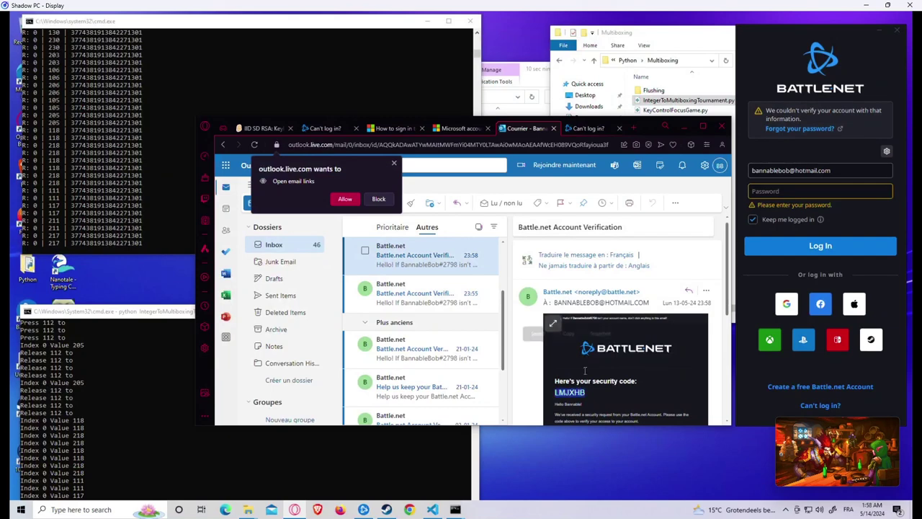
left_click(588, 128)
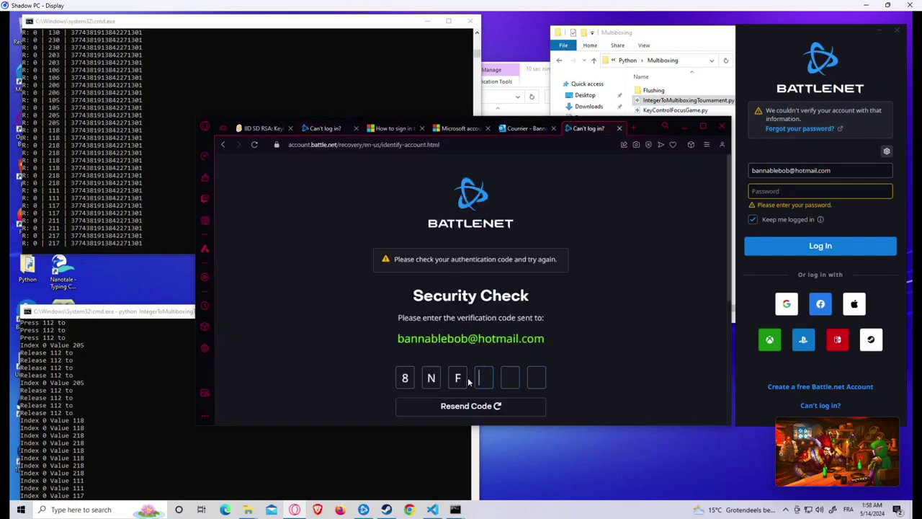
key("ctrl+v")
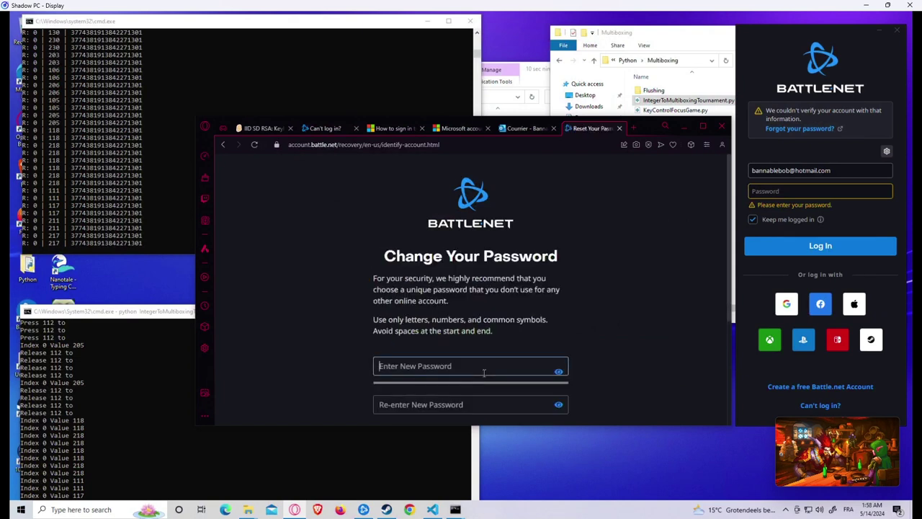
Enter and re-enter the new account password, then submit it.
type("a")
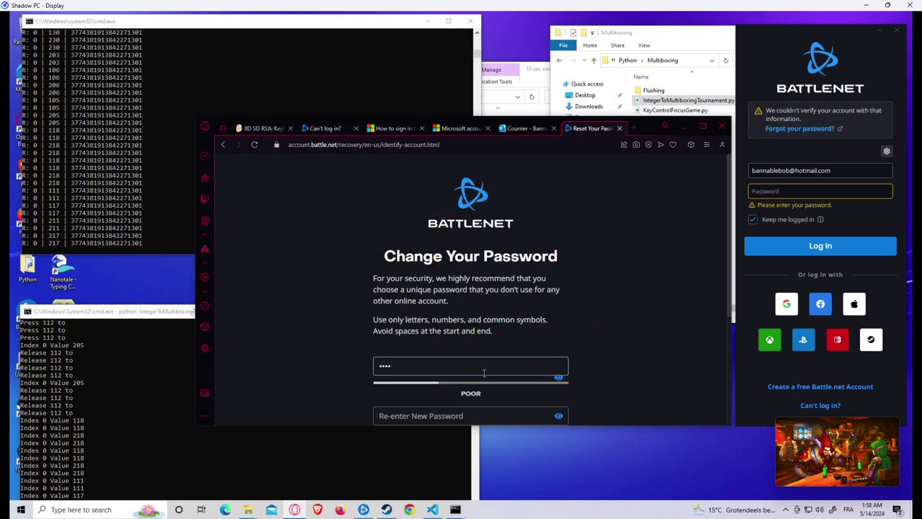
key("BackSpace")
key("BackSpace")
key("BackSpace")
key("BackSpace")
type("aa")
key("BackSpace")
key("BackSpace")
type("aaaaa")
key("Tab")
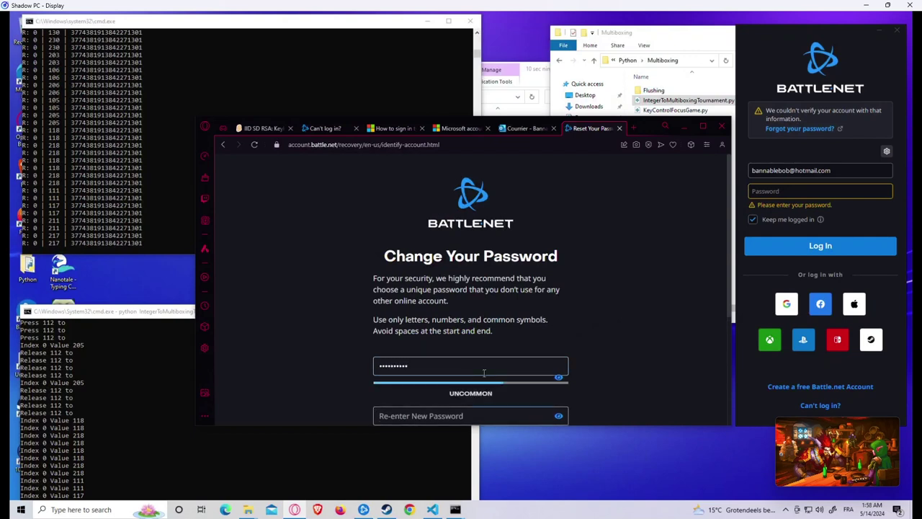
type("aa")
key("BackSpace")
key("BackSpace")
type("aaa")
key("Return")
Log in to the Battle.net launcher with the new password and request the e-mail security code.
left_click(489, 367)
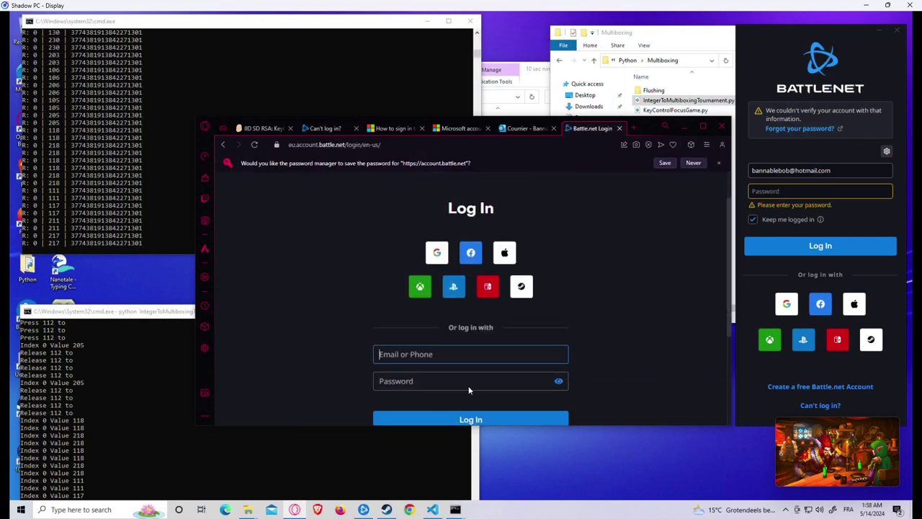
left_click(782, 191)
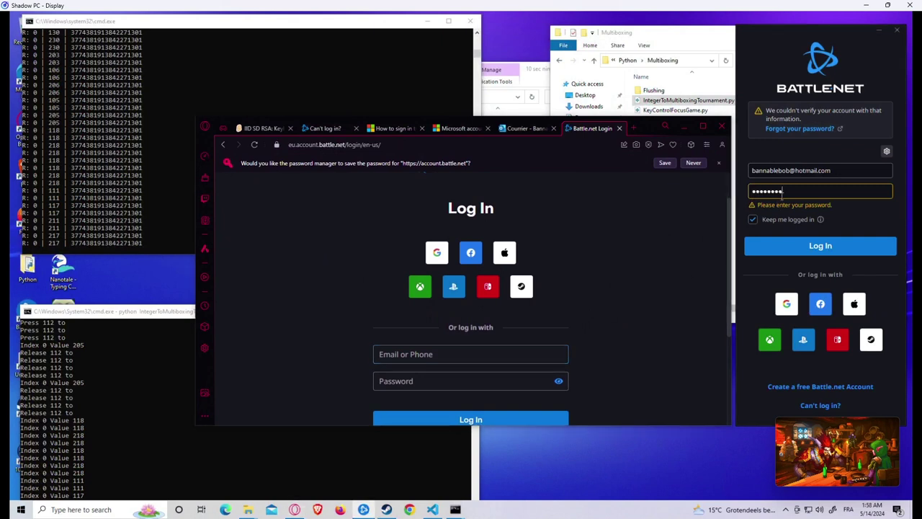
key("Return")
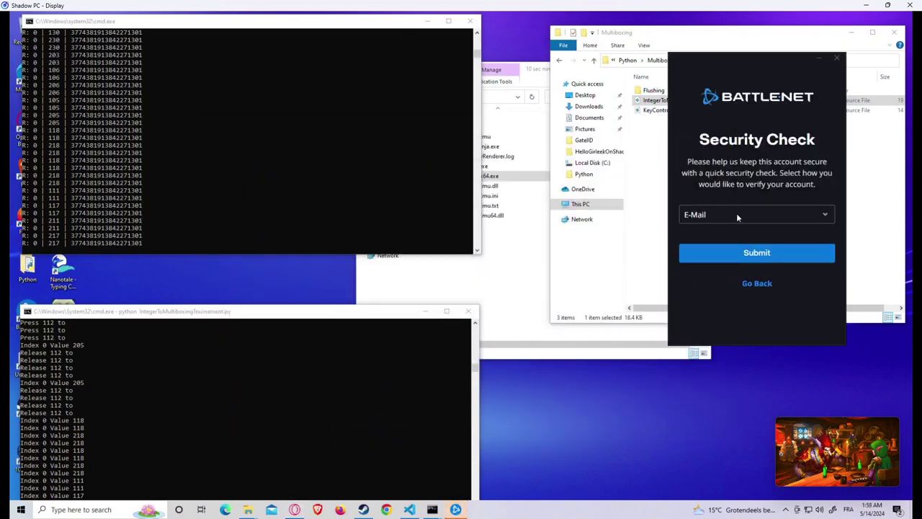
left_click(755, 253)
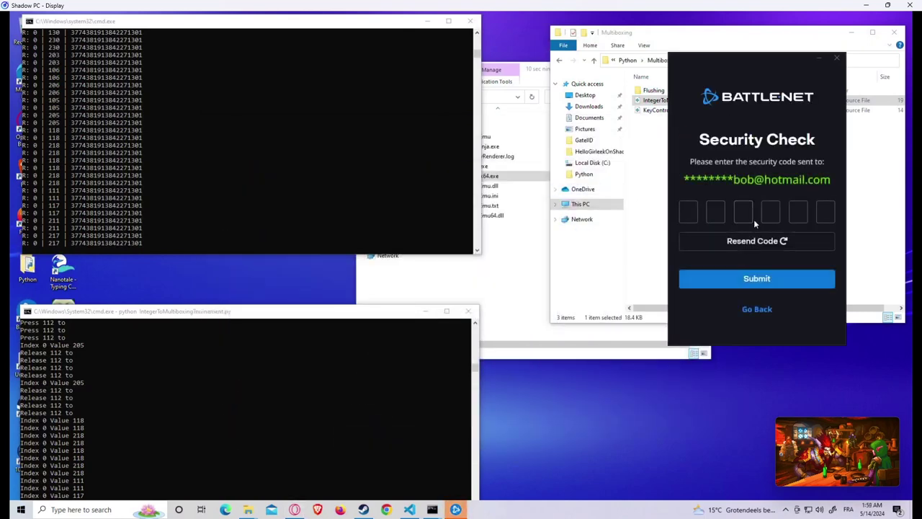
Copy the security code from the Outlook e-mail into the security check and submit it.
key("alt+Tab")
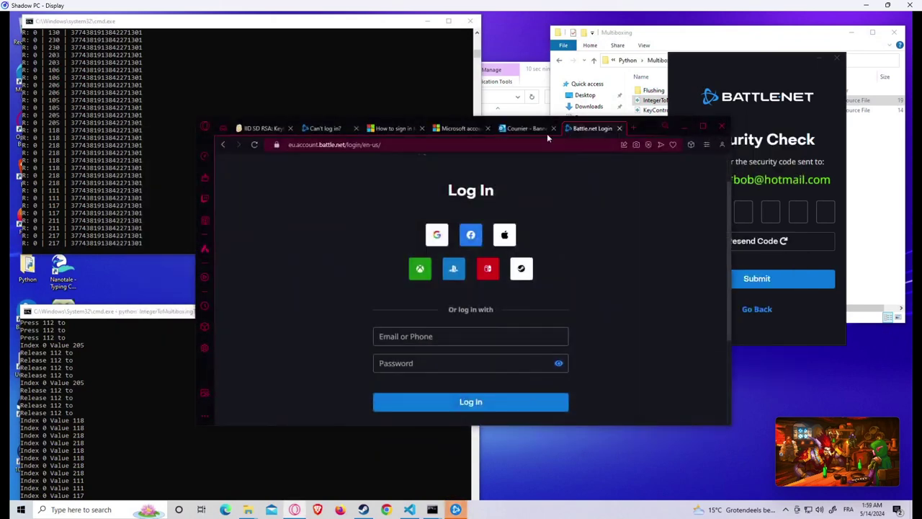
left_click(533, 130)
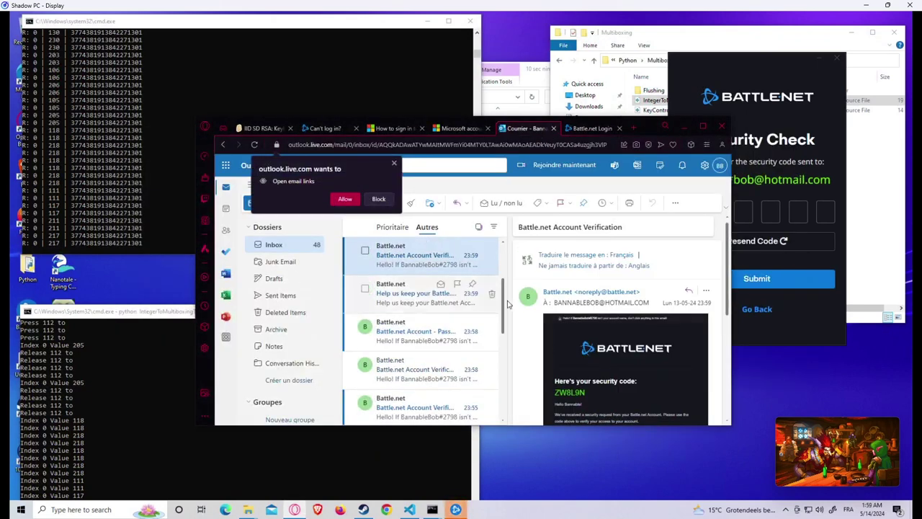
double_click(569, 392)
key("ctrl+c")
left_click(770, 211)
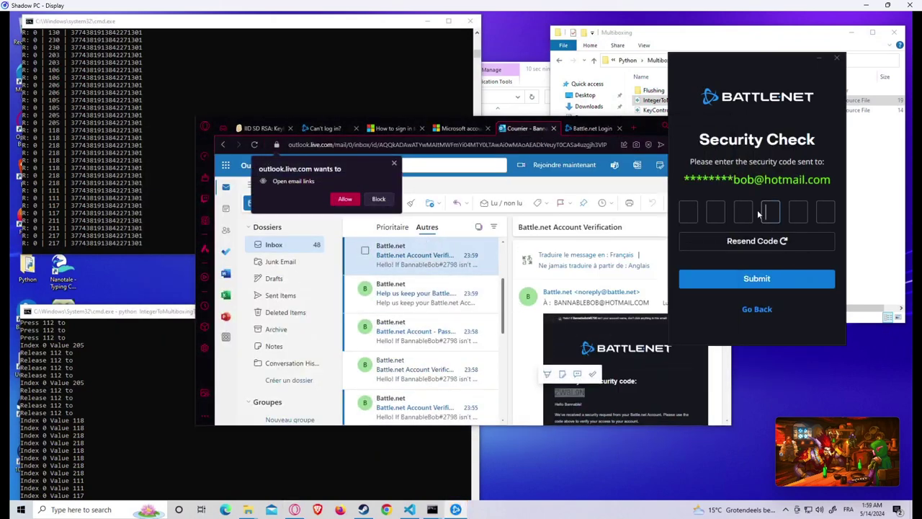
left_click(280, 235)
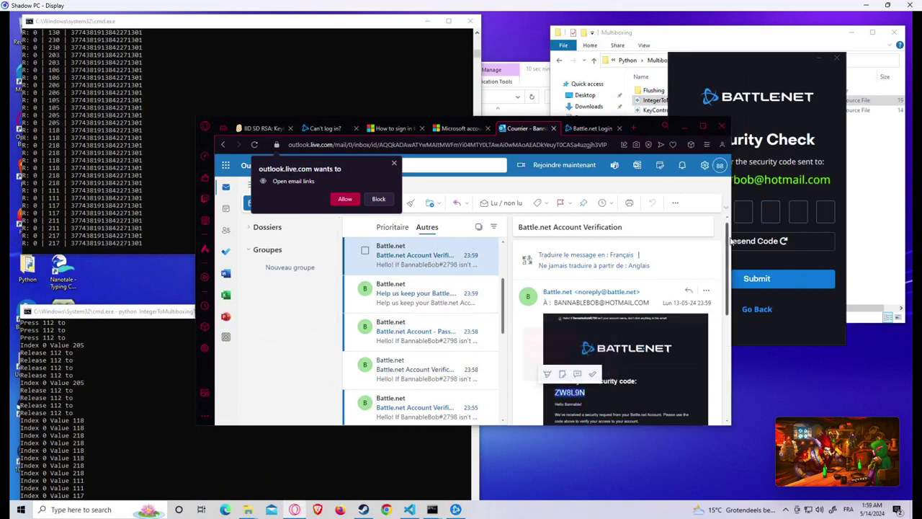
left_click(774, 205)
key("ctrl+v")
left_click(756, 278)
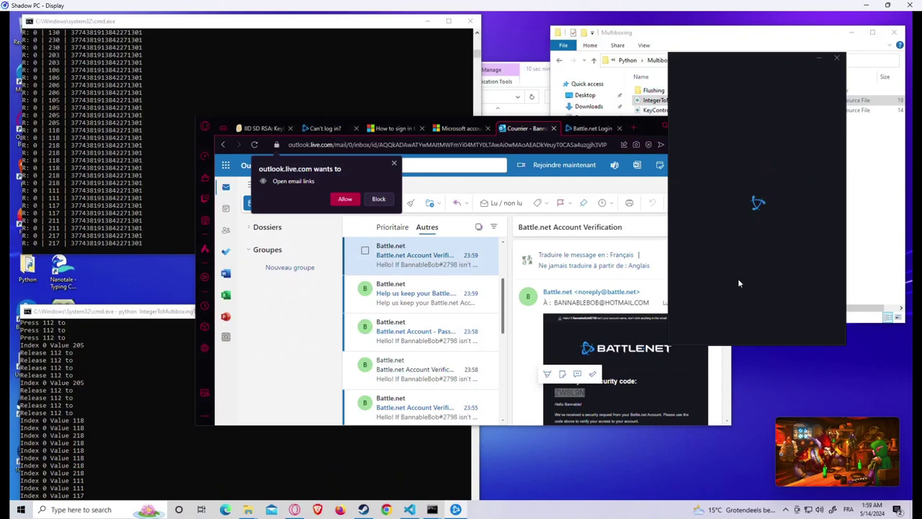
left_click_drag(644, 125, 560, 435)
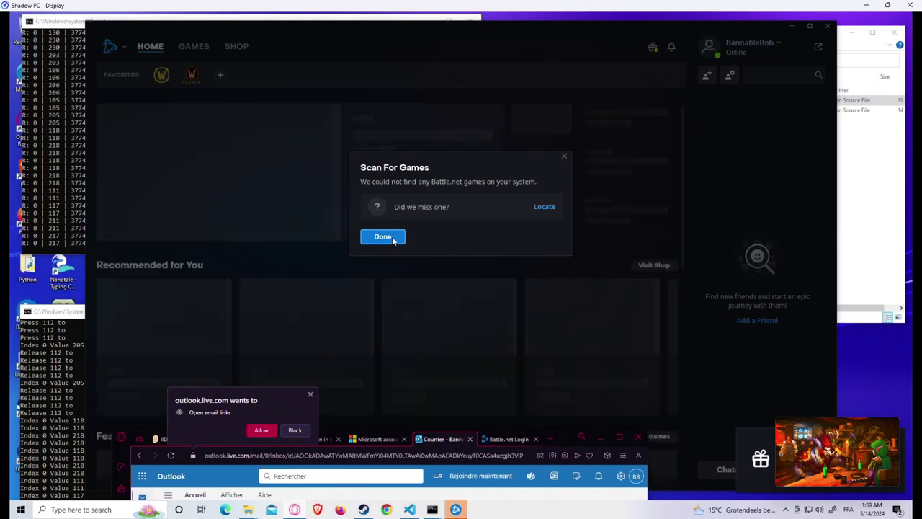
Dismiss the game scan notice and welcome message, then go to the World of Warcraft page.
left_click(393, 241)
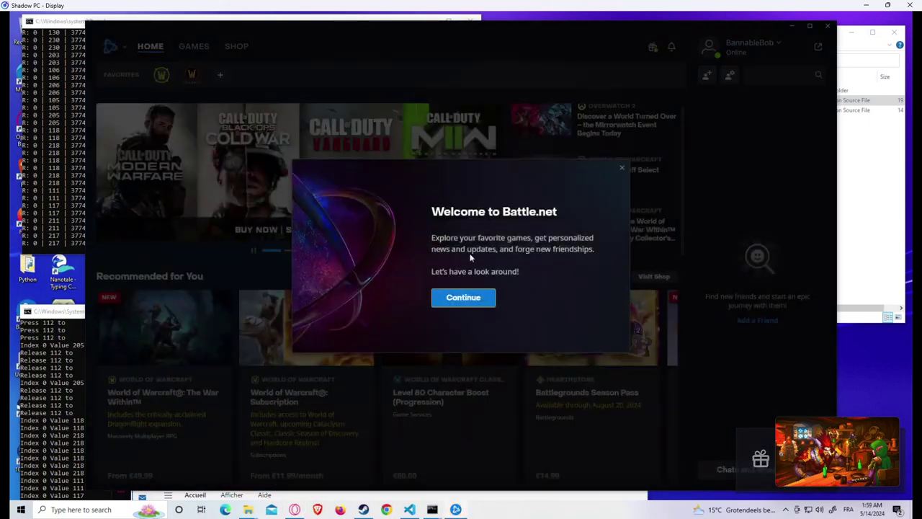
left_click(622, 167)
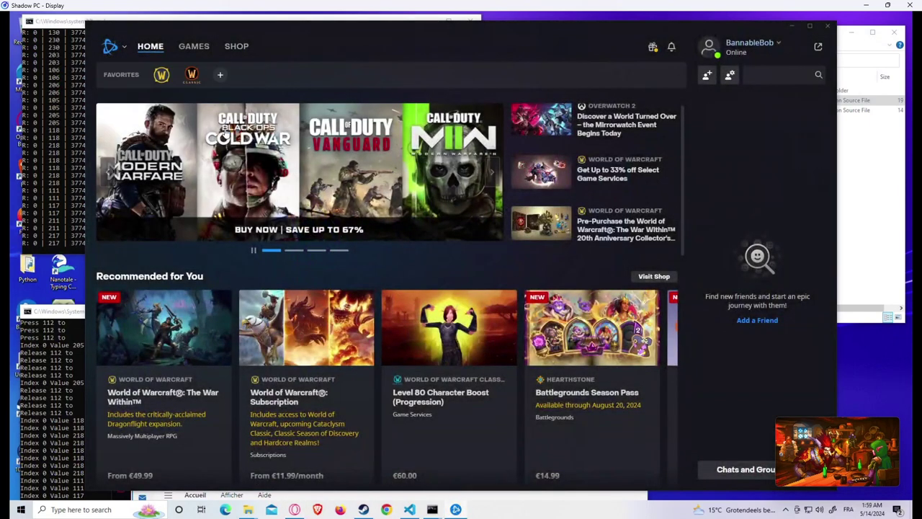
left_click(161, 74)
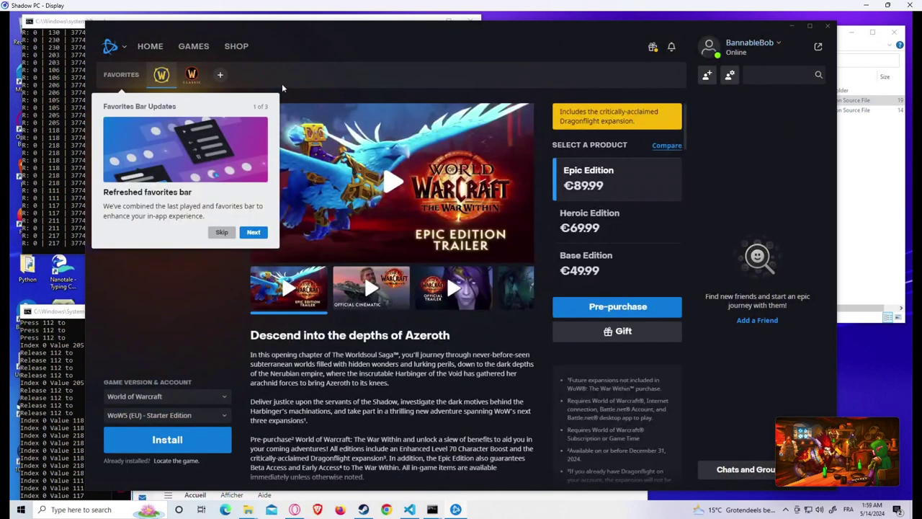
Select the WoW3 (EU) Starter Edition game account and dismiss the favorites bar tip.
left_click(166, 415)
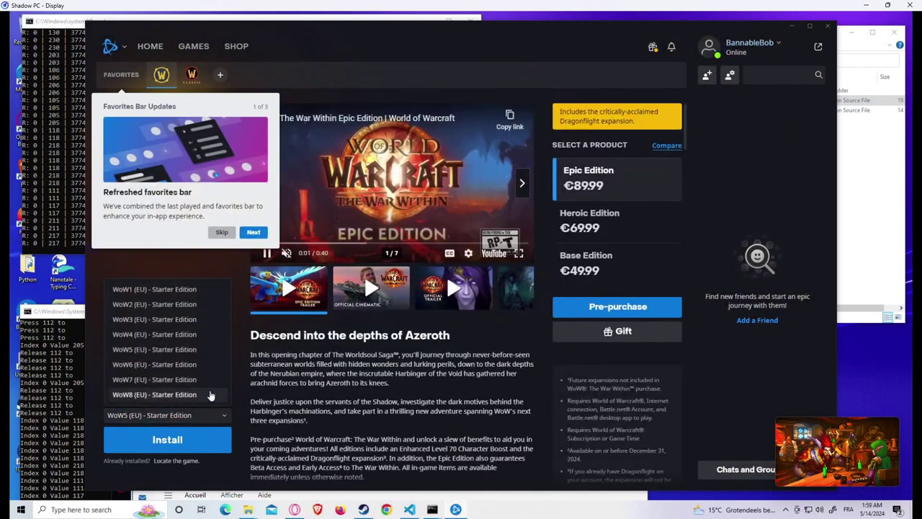
left_click(205, 417)
left_click(205, 416)
left_click(204, 416)
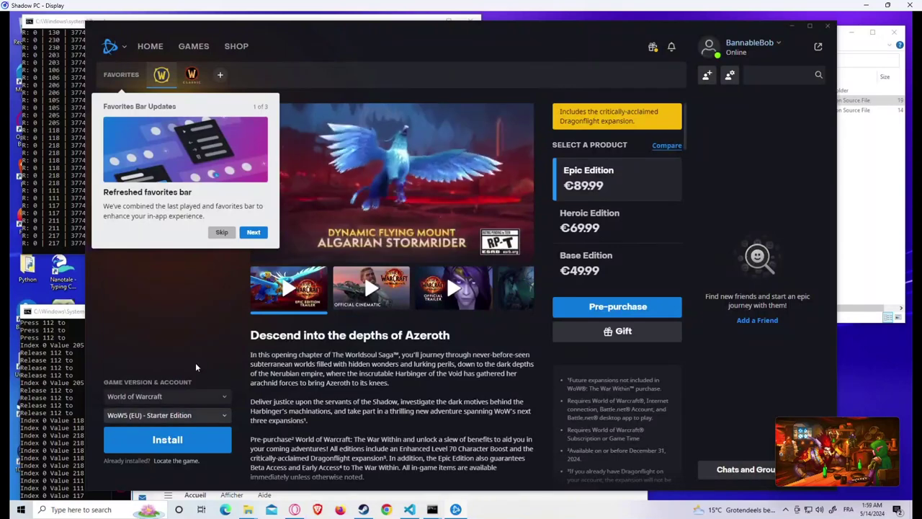
left_click(204, 421)
left_click(206, 416)
left_click(154, 378)
left_click(204, 415)
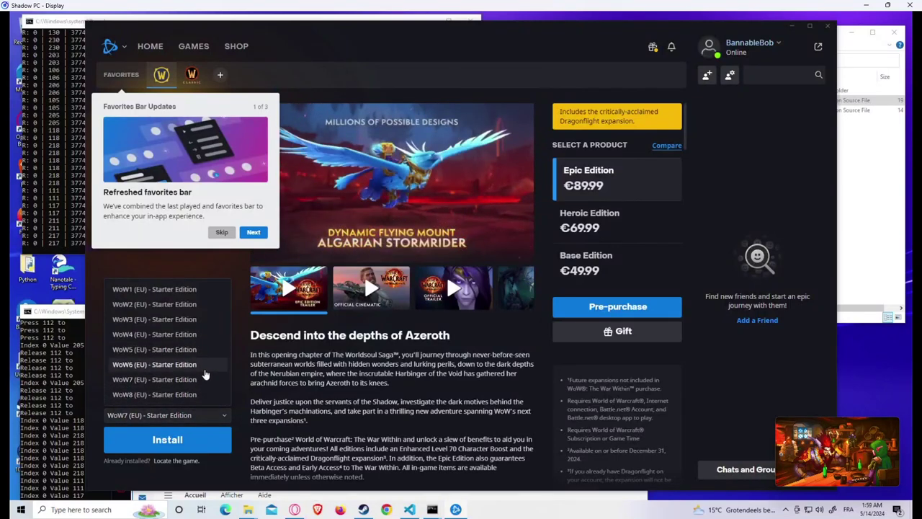
left_click(154, 349)
left_click(180, 415)
left_click(184, 324)
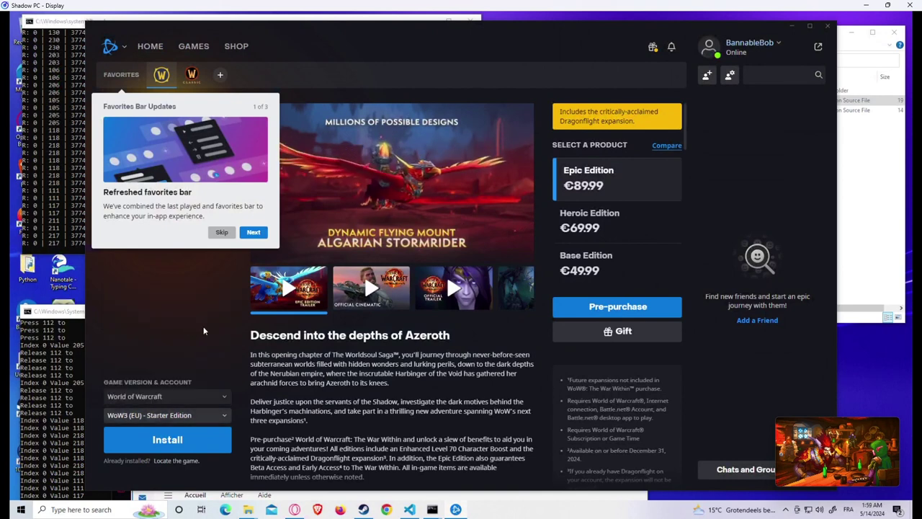
left_click(222, 232)
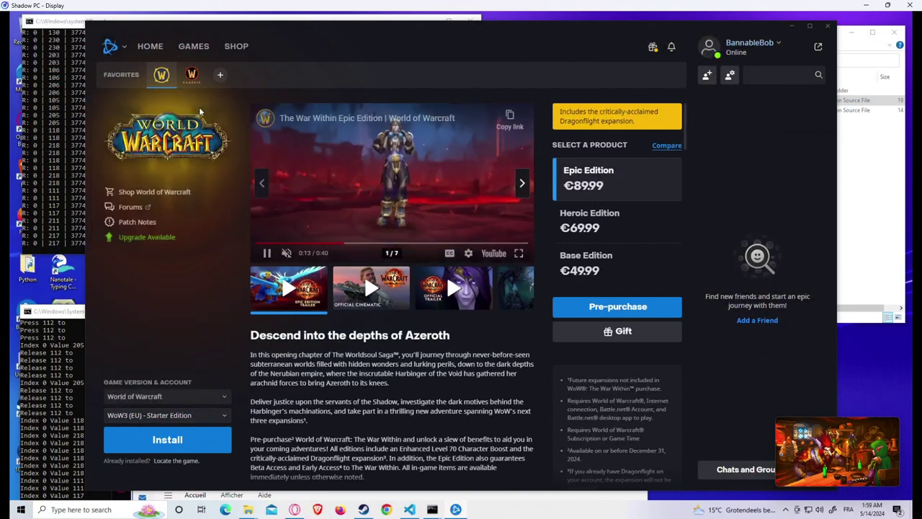
Check the account status and gifts panels, then start installing World of Warcraft.
left_click(735, 47)
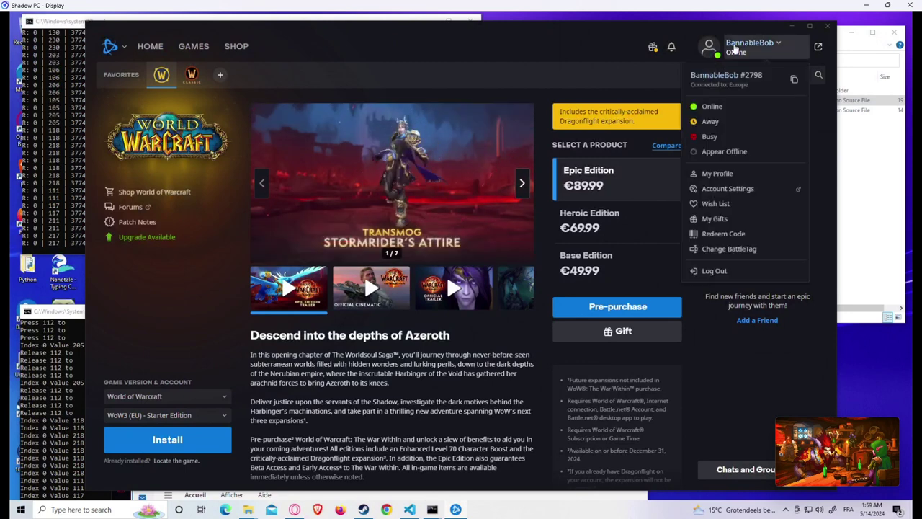
left_click(656, 48)
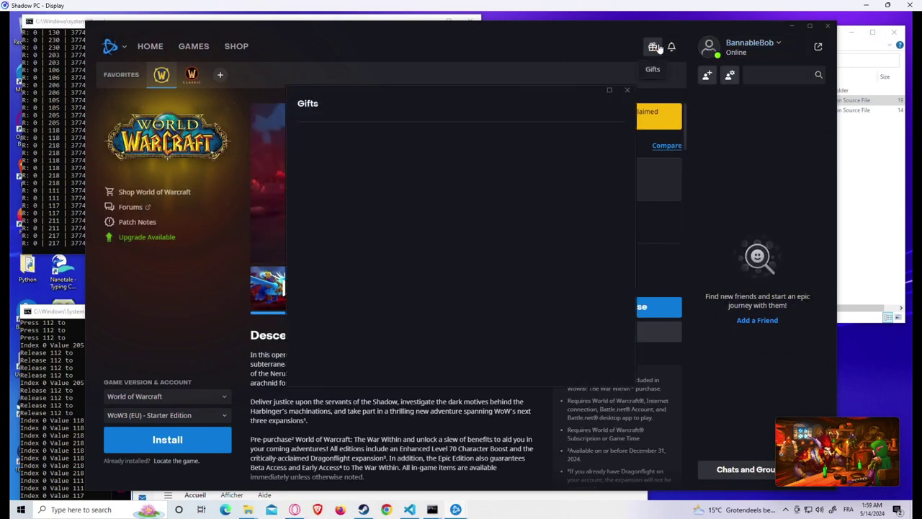
left_click(627, 90)
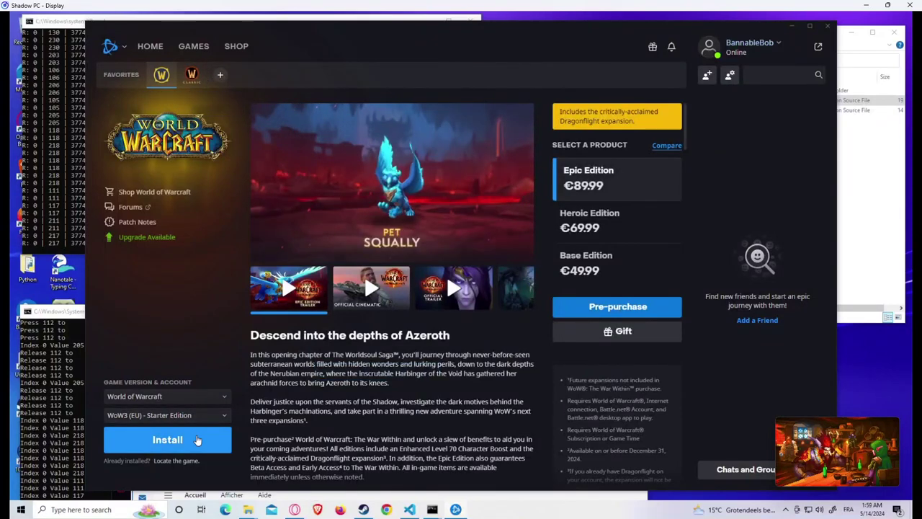
left_click(196, 439)
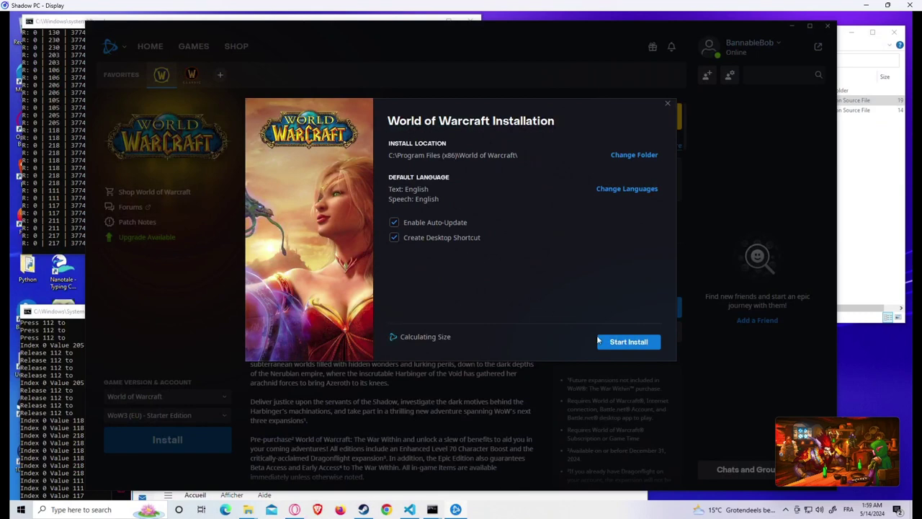
left_click(624, 342)
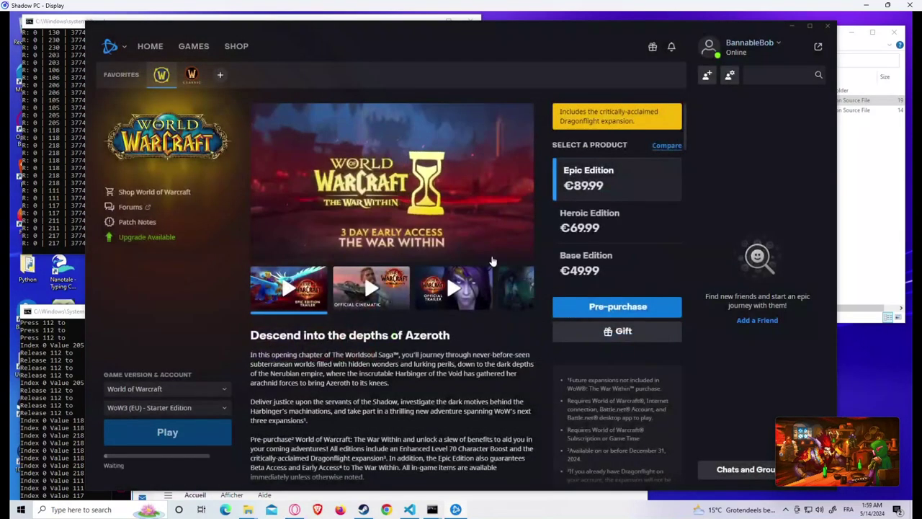
Show all 24 games in the Games library, including installed World of Warcraft.
left_click(193, 46)
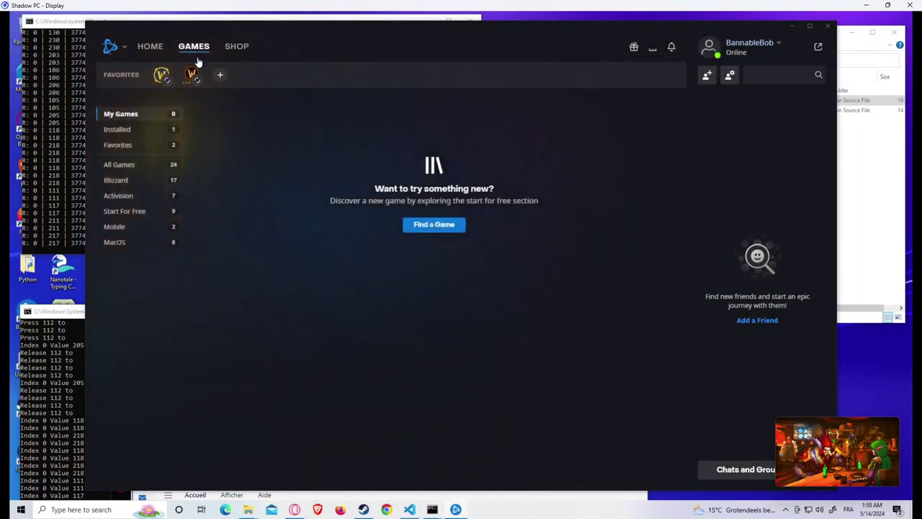
left_click(131, 134)
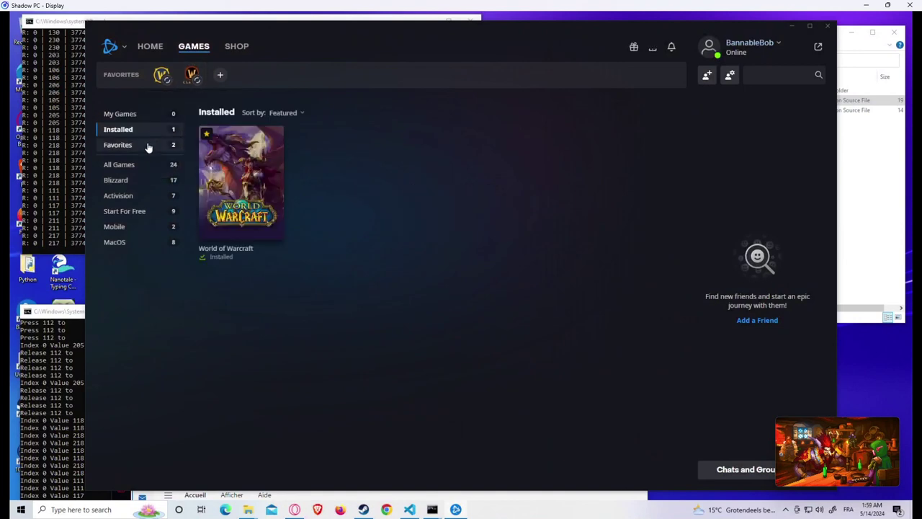
left_click(122, 166)
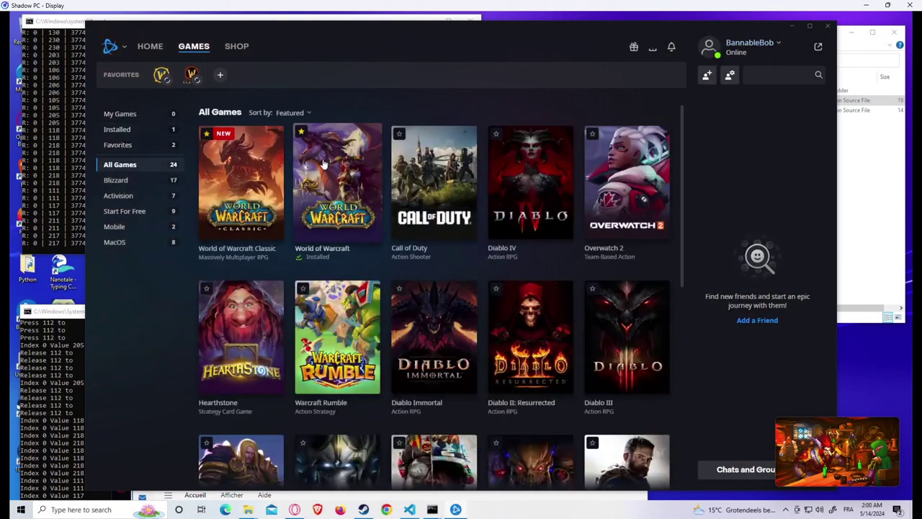
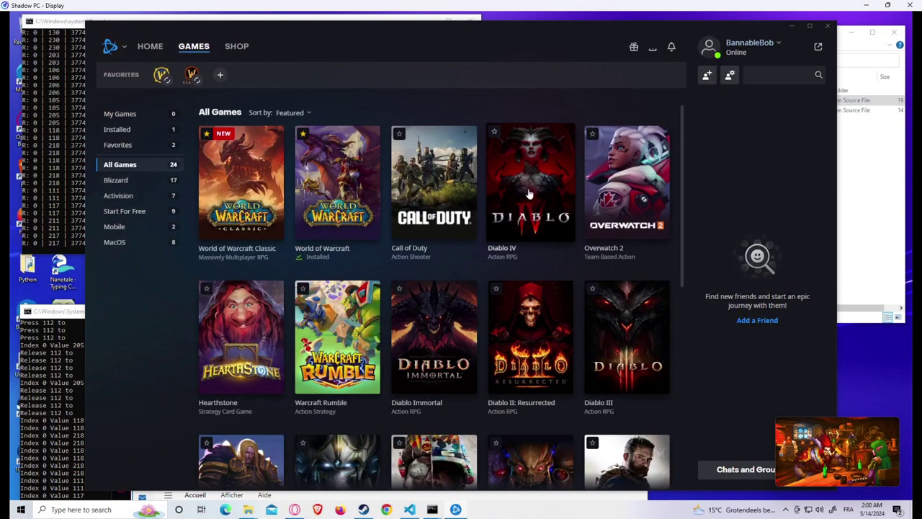
Look at the StarCraft and World of Warcraft pages, then show all games in the library.
scroll(529, 195, "down", 1)
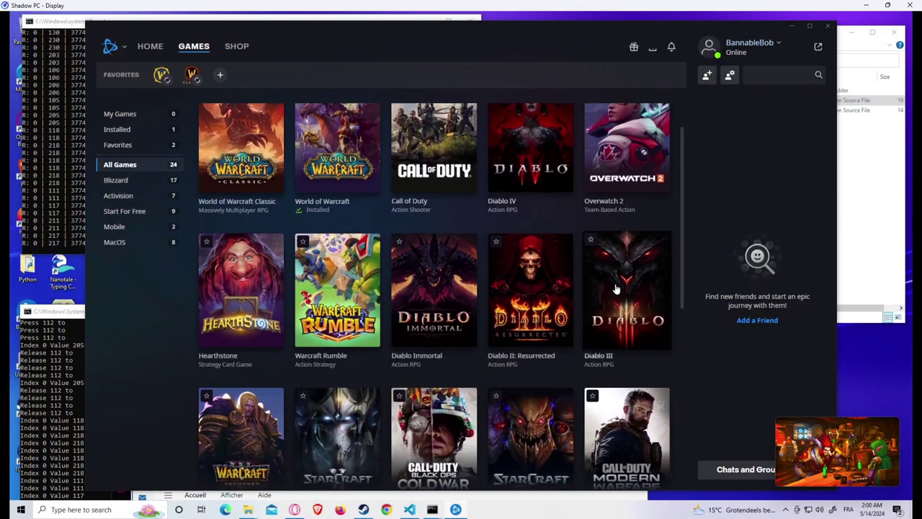
scroll(616, 289, "down", 1)
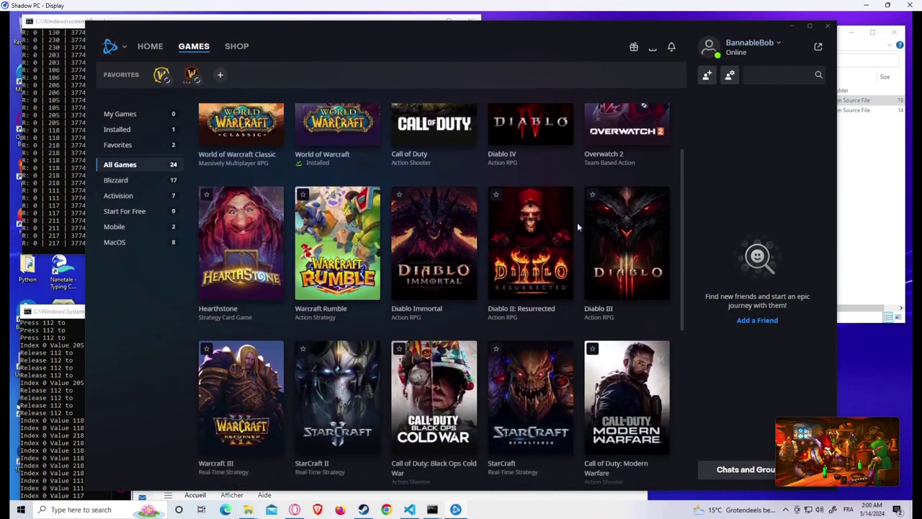
scroll(576, 228, "down", 4)
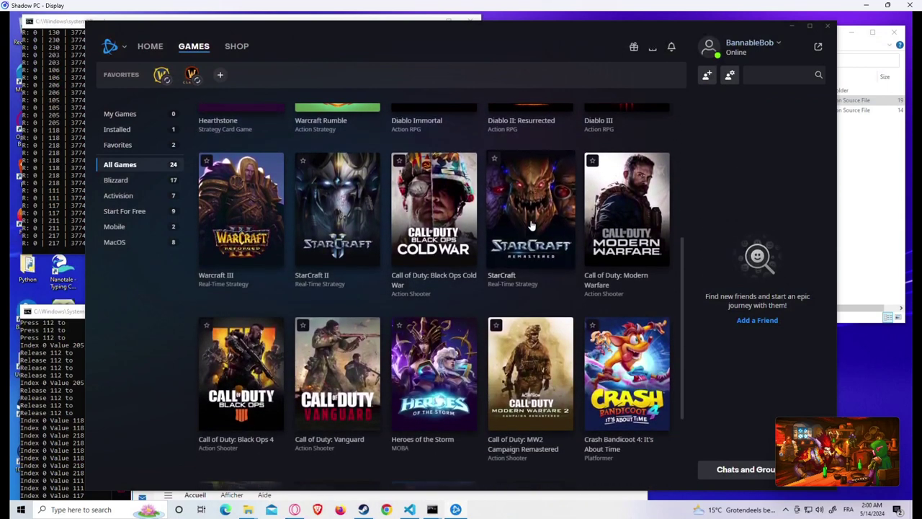
left_click(532, 226)
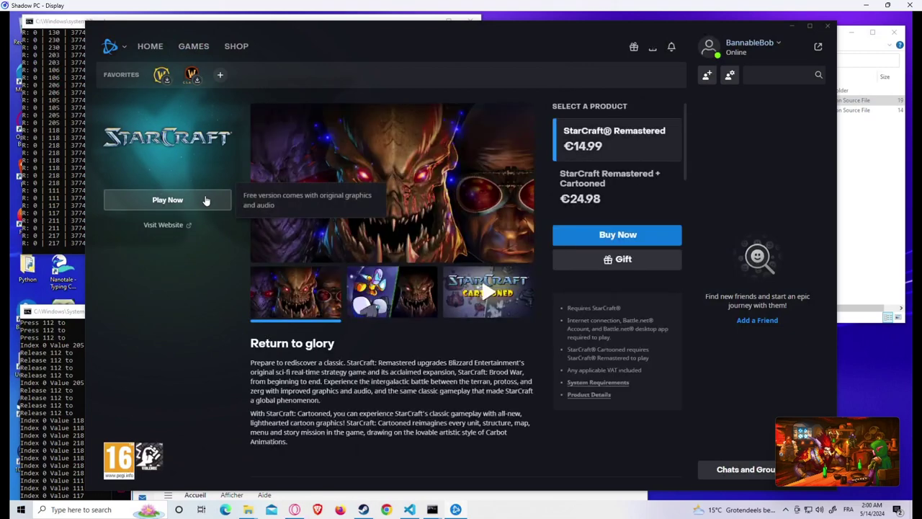
left_click(161, 74)
left_click(194, 46)
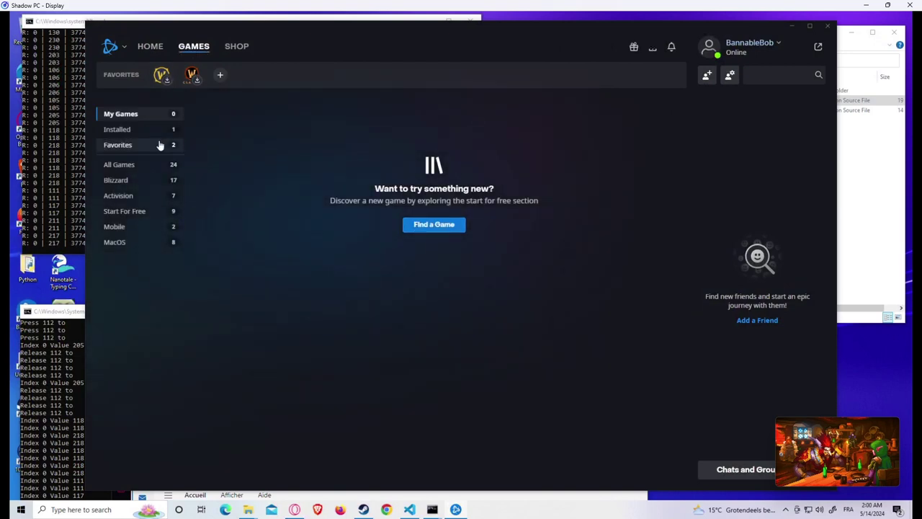
left_click(155, 167)
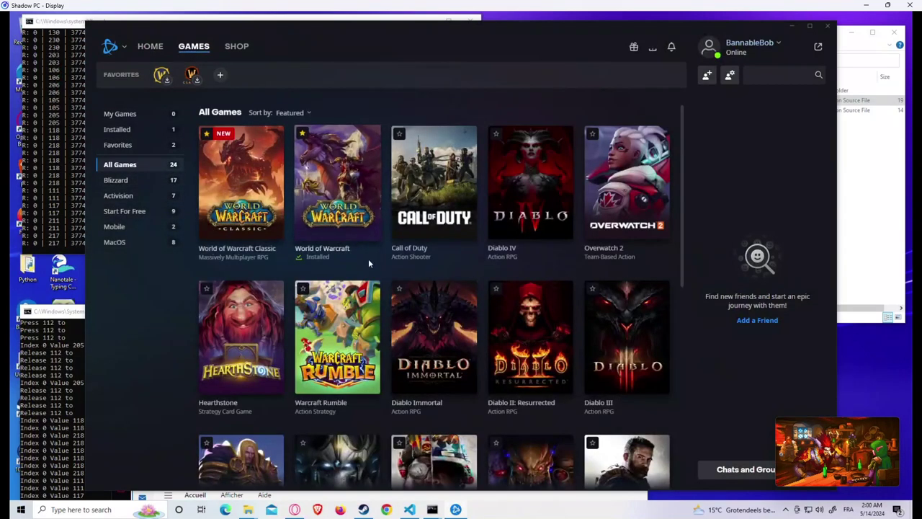
scroll(367, 263, "down", 6)
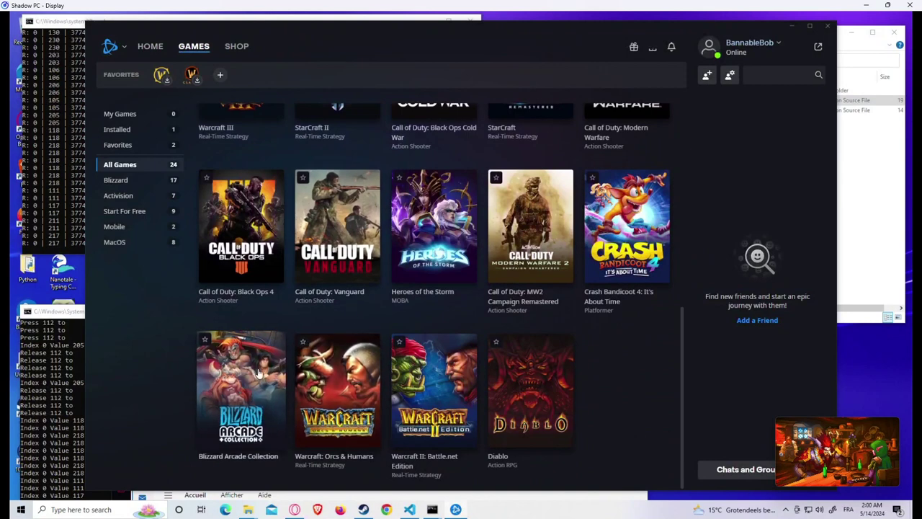
scroll(494, 374, "up", 3)
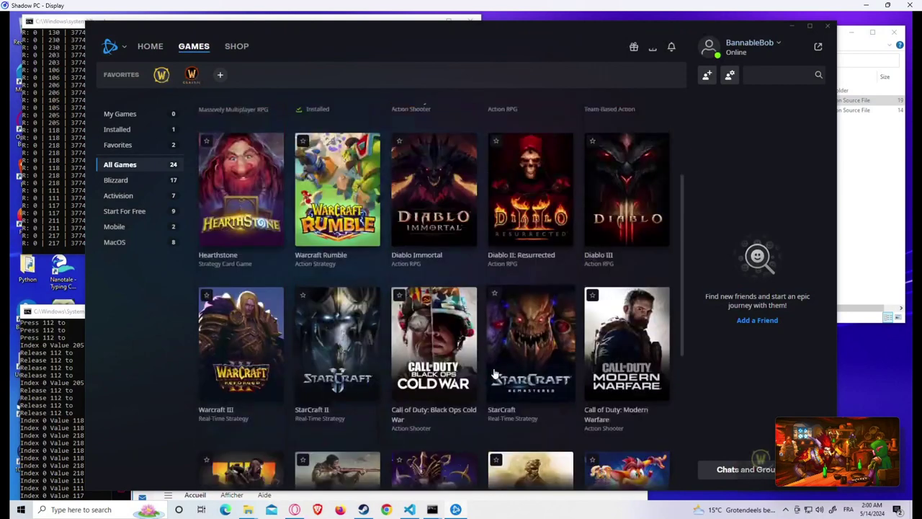
scroll(494, 373, "up", 3)
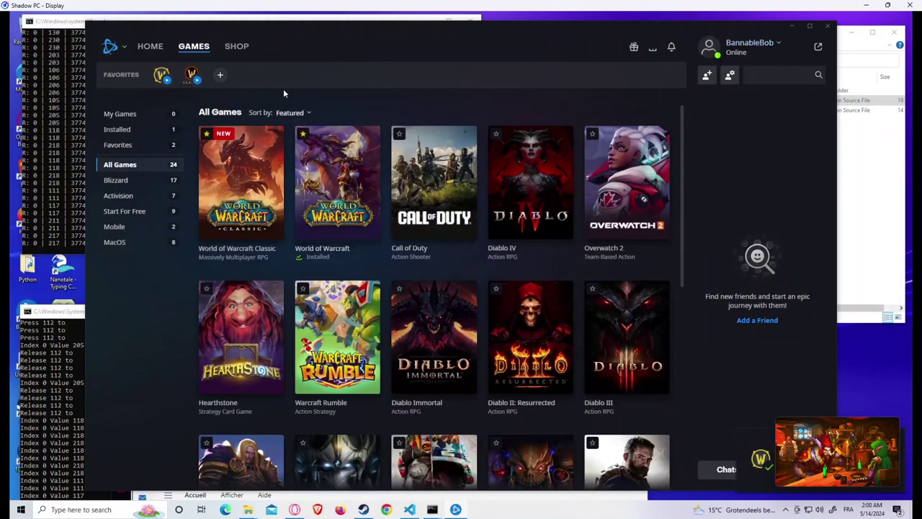
Browse the store to the Hearthstone Battlegrounds Season Pass product page.
left_click(151, 47)
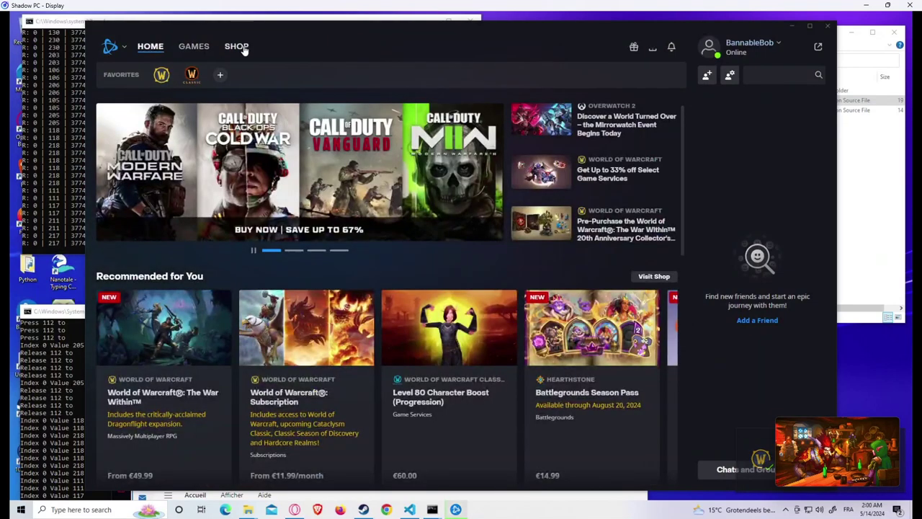
left_click(242, 48)
left_click(162, 50)
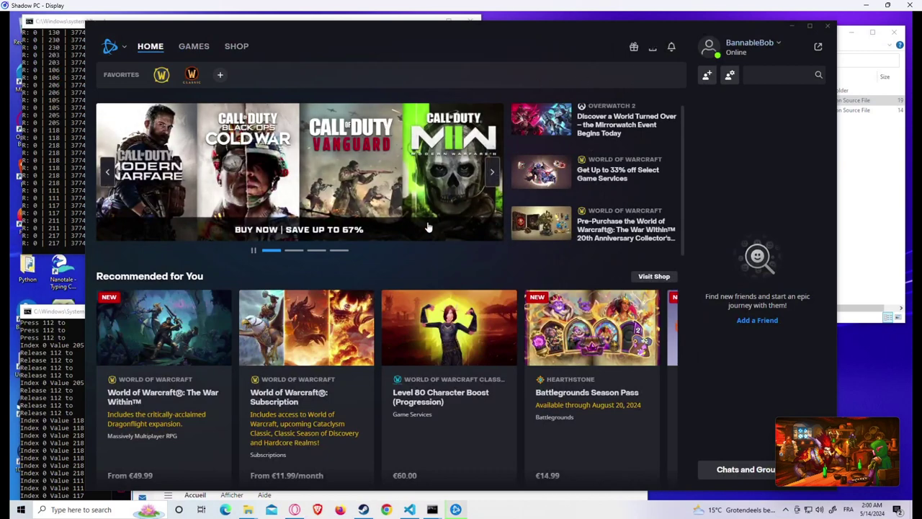
left_click(236, 46)
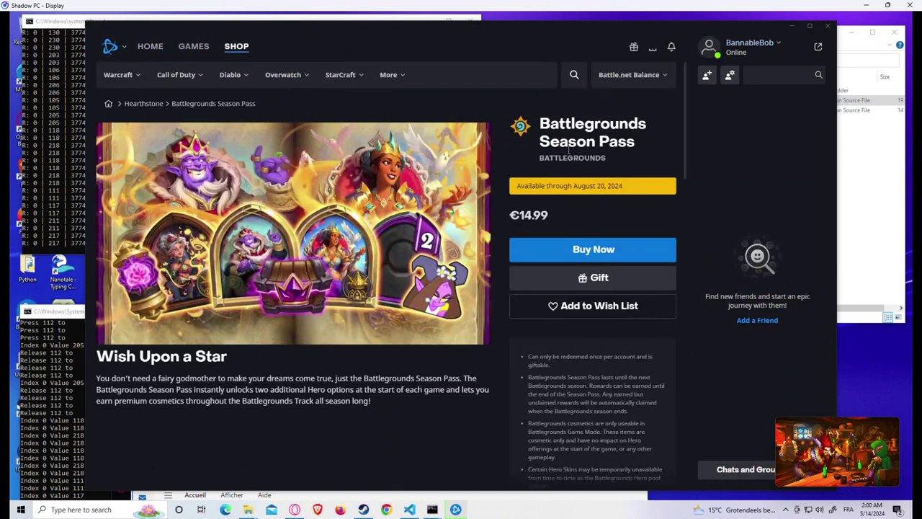
mouse_move(118, 74)
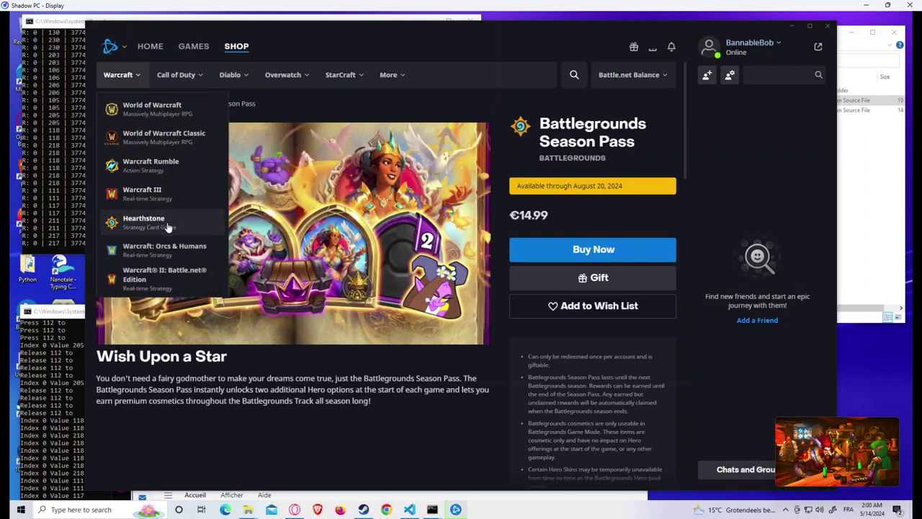
left_click(162, 221)
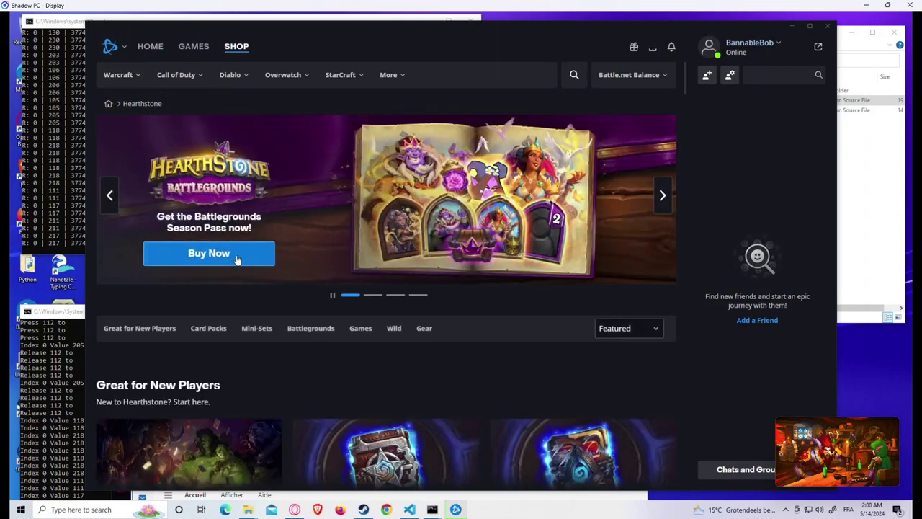
left_click(237, 260)
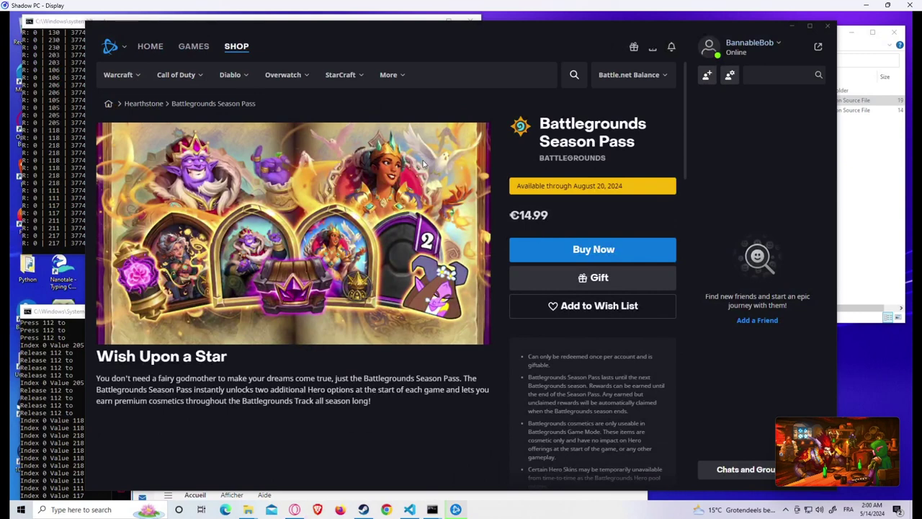
scroll(474, 254, "down", 2)
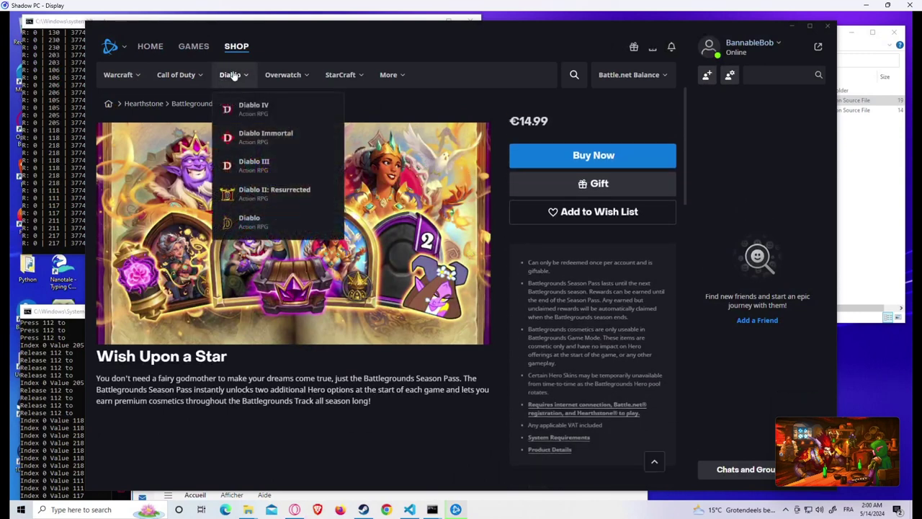
Filter the game library to Blizzard games only.
left_click(127, 47)
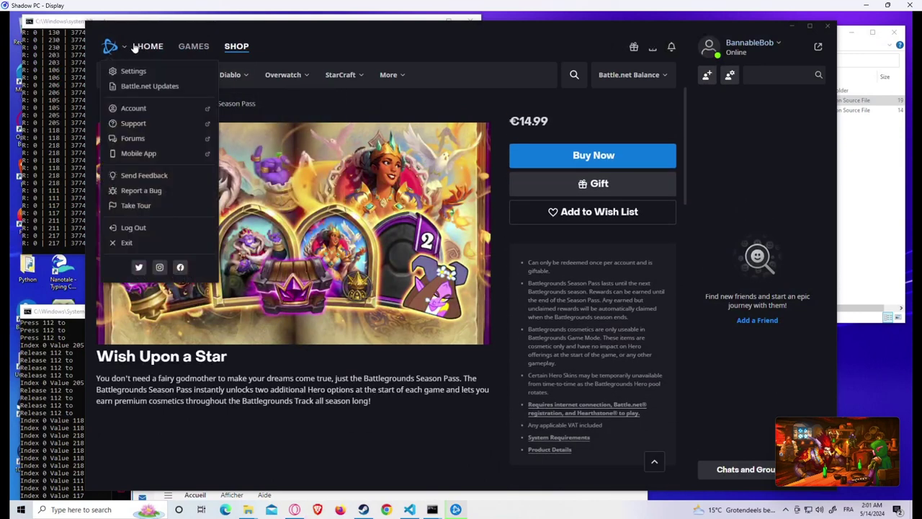
left_click(205, 47)
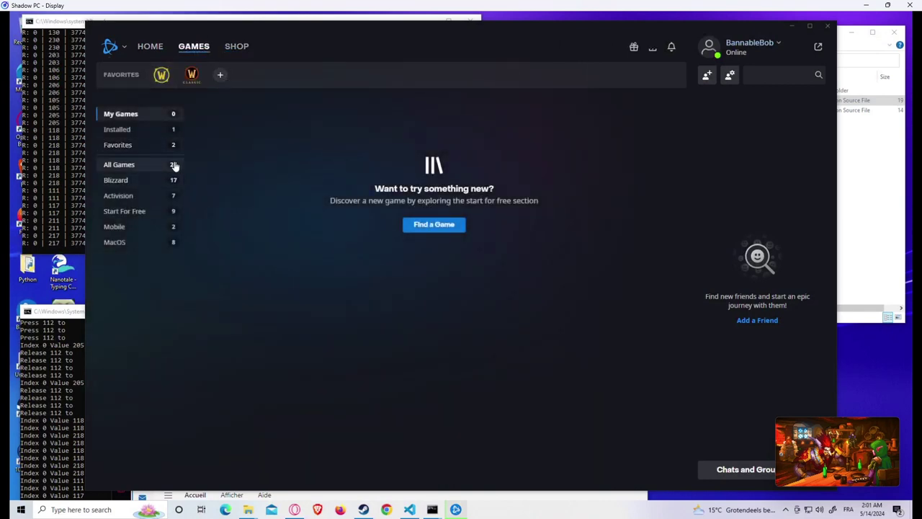
left_click(157, 180)
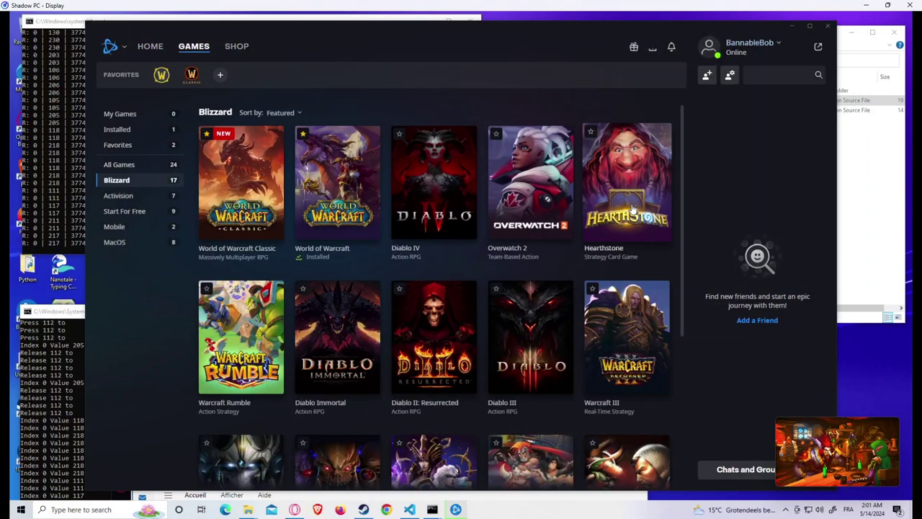
Start a free installation of Hearthstone from its game page.
left_click(633, 208)
left_click(216, 201)
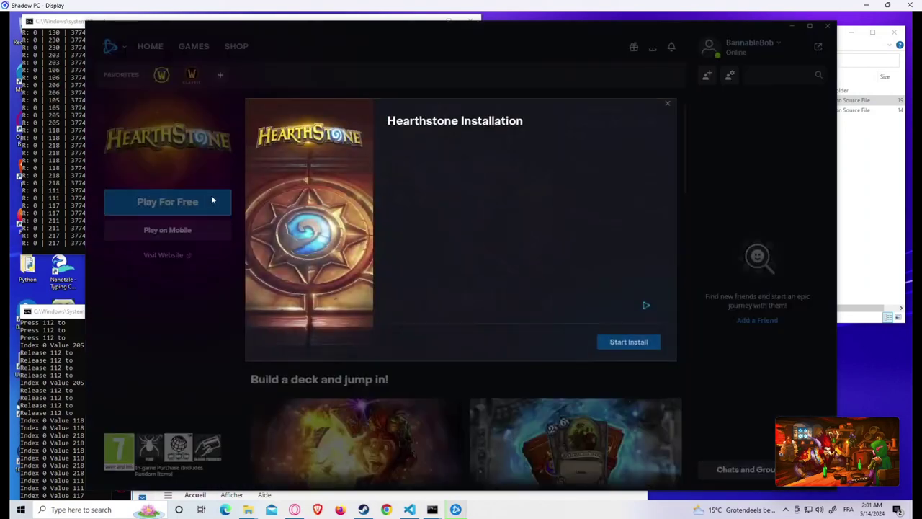
left_click(614, 343)
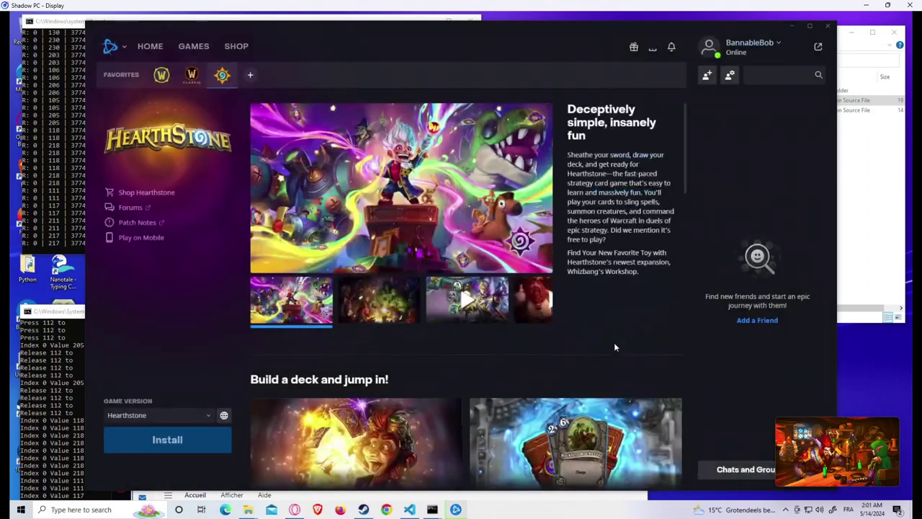
Look at the WoW trailer, WoW Classic, library and store, then reopen the World of Warcraft page.
mouse_move(191, 72)
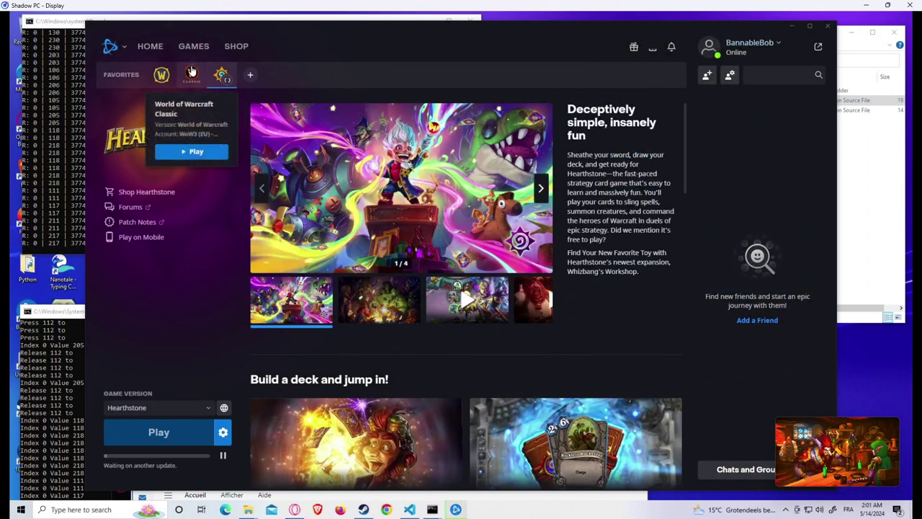
left_click(164, 75)
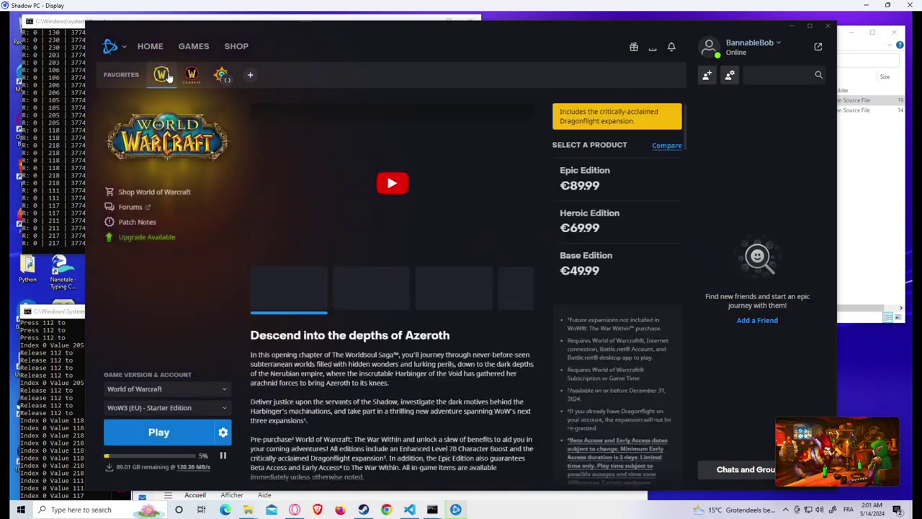
left_click(368, 110)
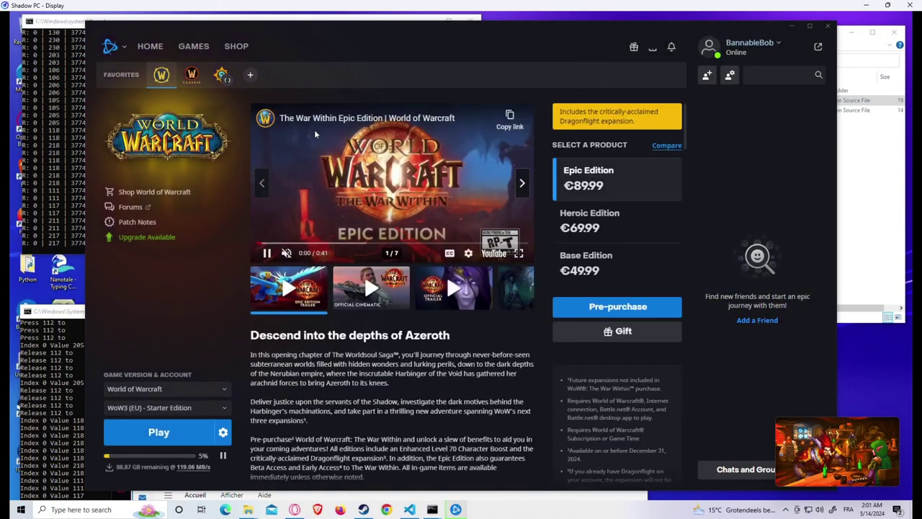
left_click(192, 76)
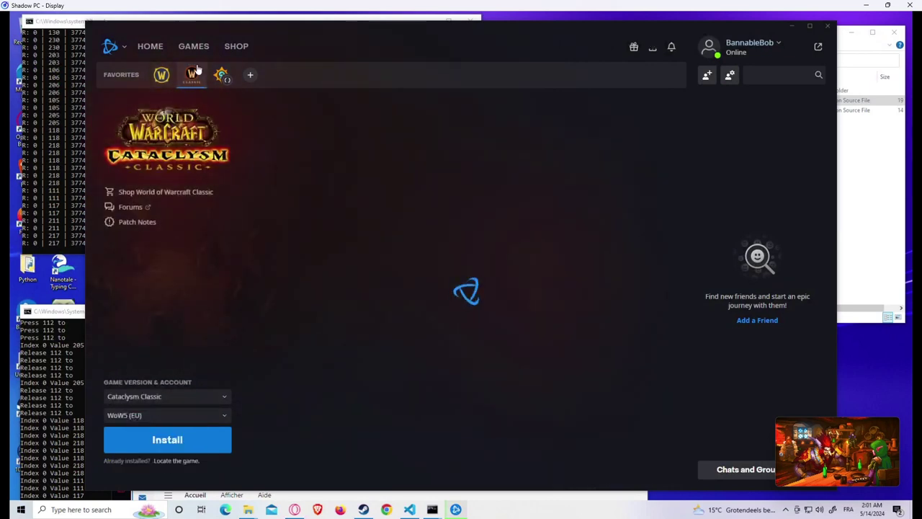
left_click(196, 48)
left_click(150, 46)
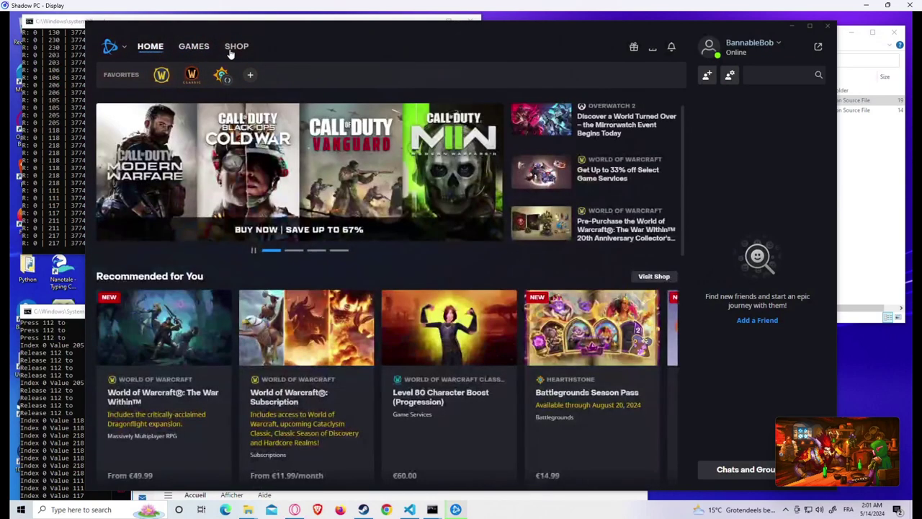
left_click(237, 46)
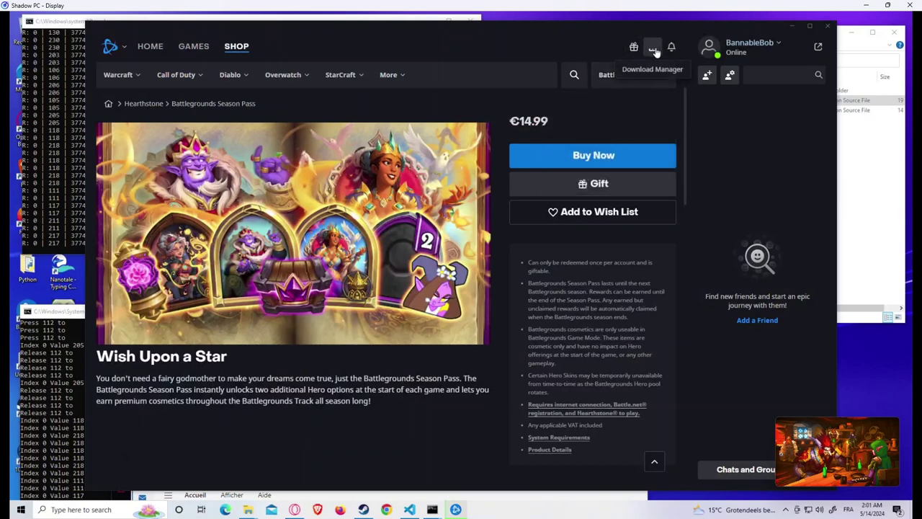
left_click(134, 48)
left_click(160, 76)
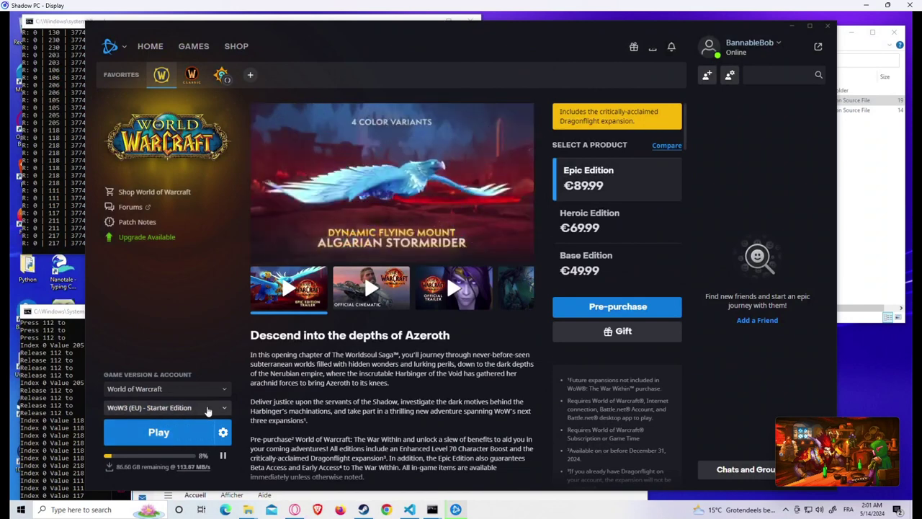
Select the first WoW game account, launch the game, and open the account status menu.
left_click(210, 405)
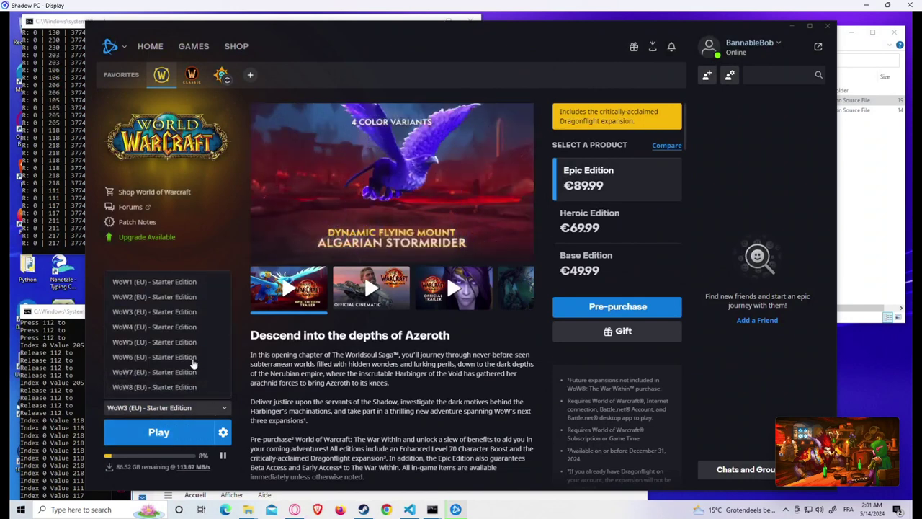
left_click(185, 283)
left_click(196, 431)
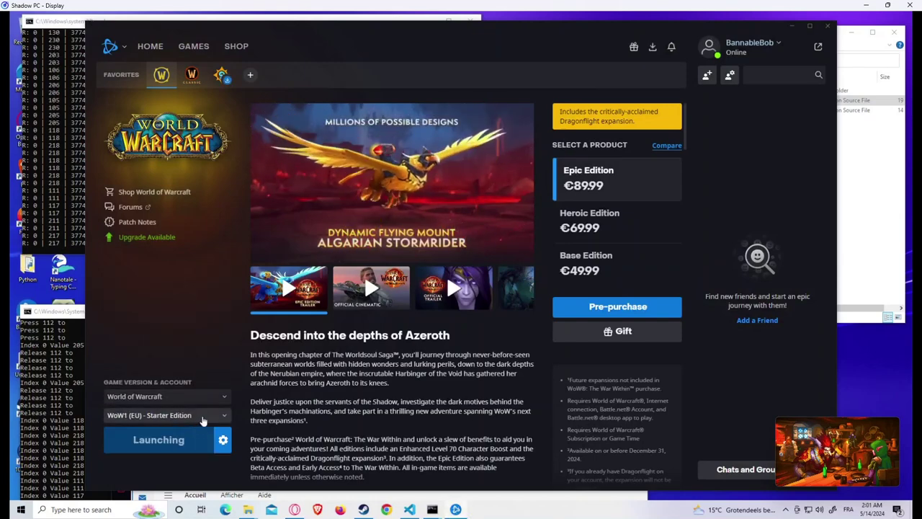
left_click(753, 47)
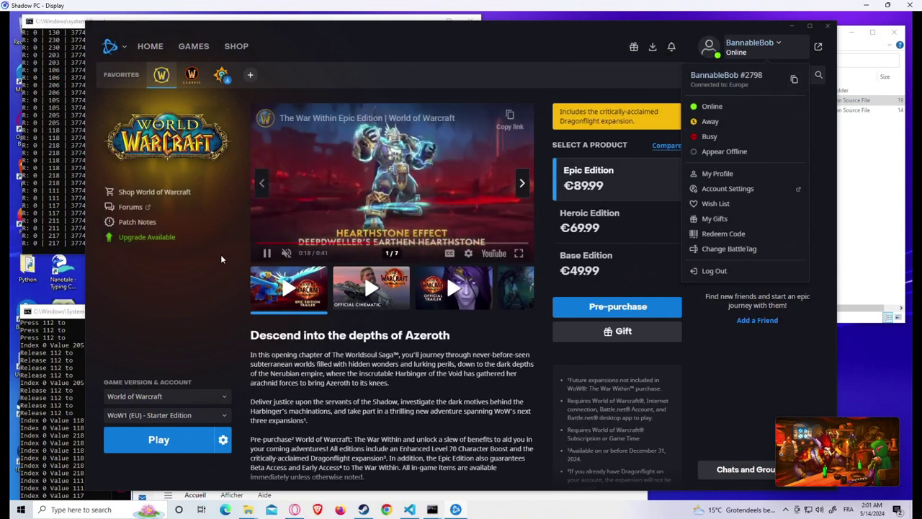
Open Notepad from Start search and type the account e-mail address.
left_click(21, 510)
key("Return")
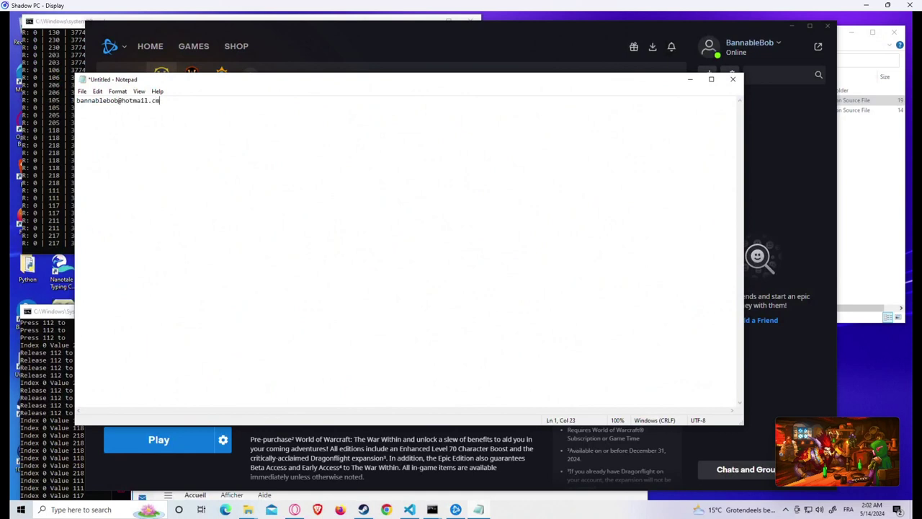
Save the note to the Desktop as BannableBob.txt and close Notepad.
key("ctrl+s")
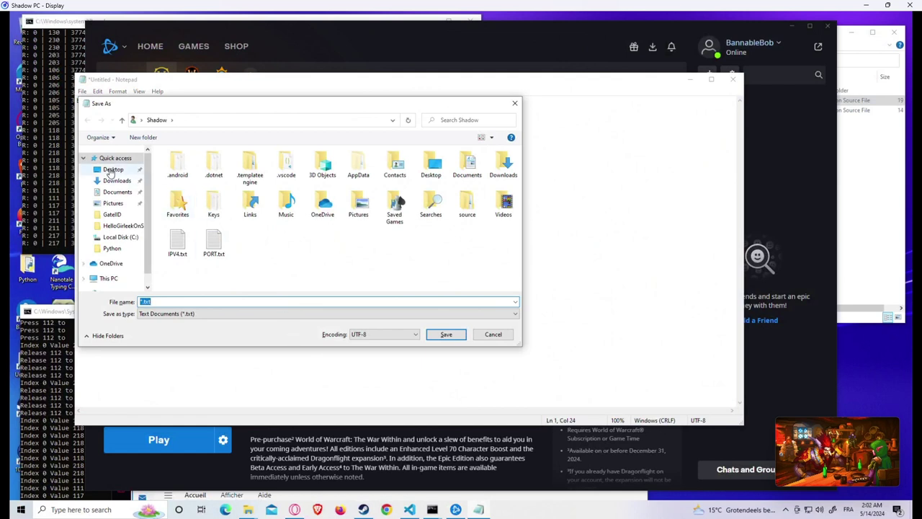
left_click(113, 169)
left_click(197, 303)
type("Bannable")
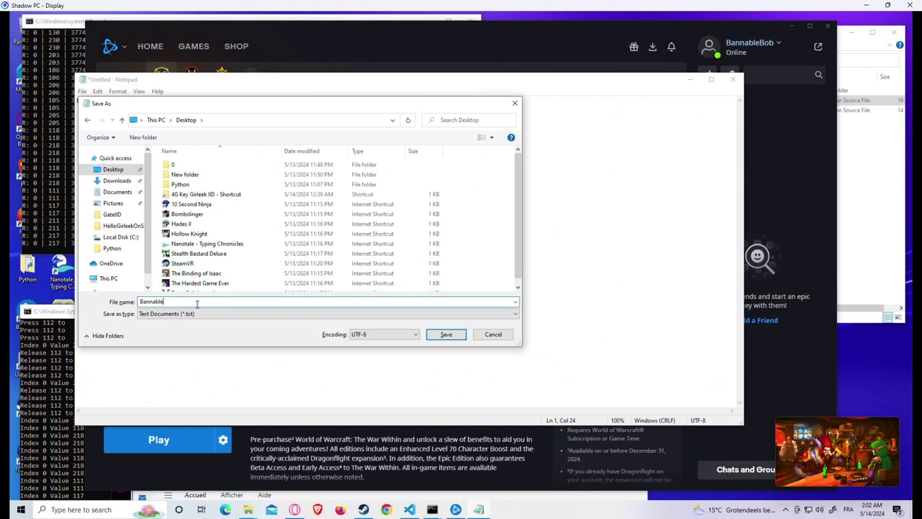
type("Bob.txt")
key("Return")
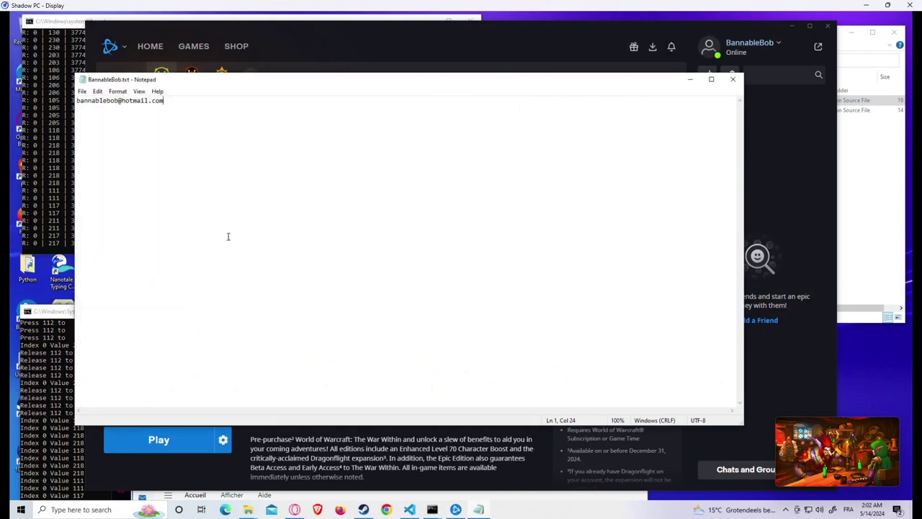
key("ctrl+a")
left_click(732, 79)
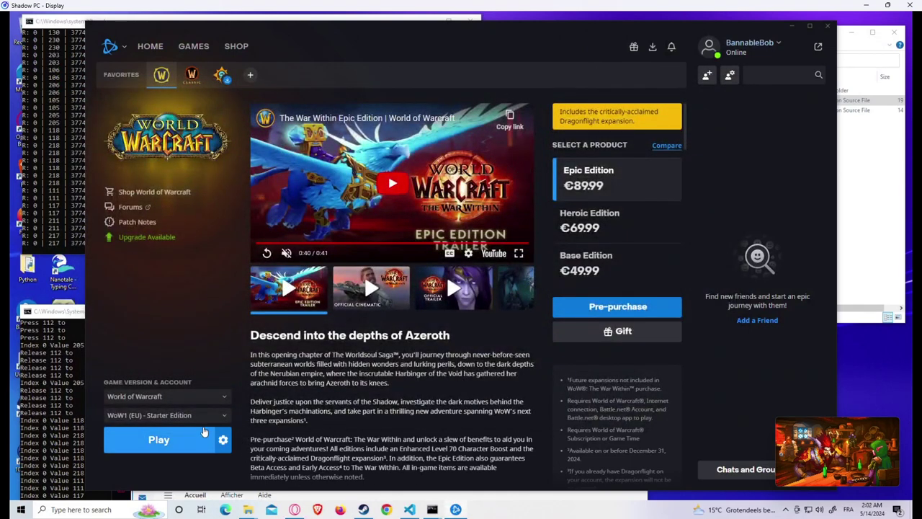
Rename IntegerToMultiboxingTournament.py to IntegerToMultiboxingTournament_Ninja.py in the Multiboxing folder.
left_click_drag(477, 41, 716, 19)
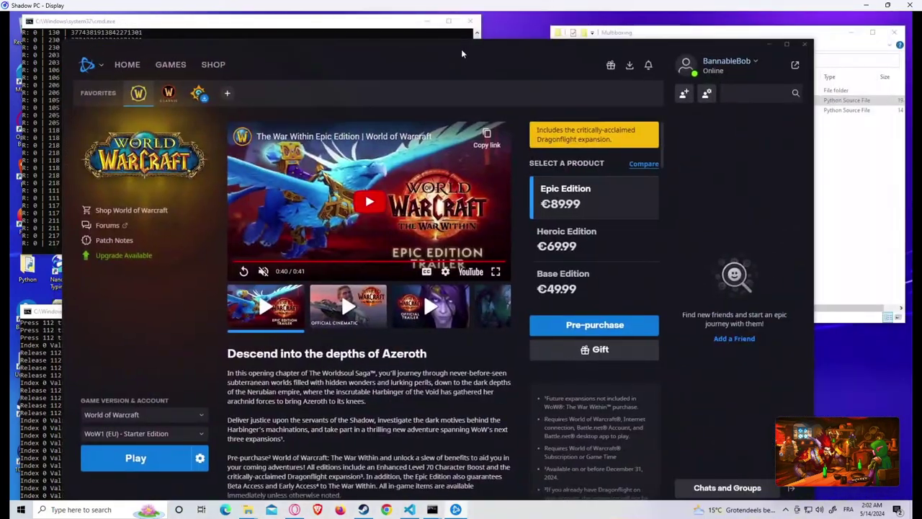
left_click(844, 227)
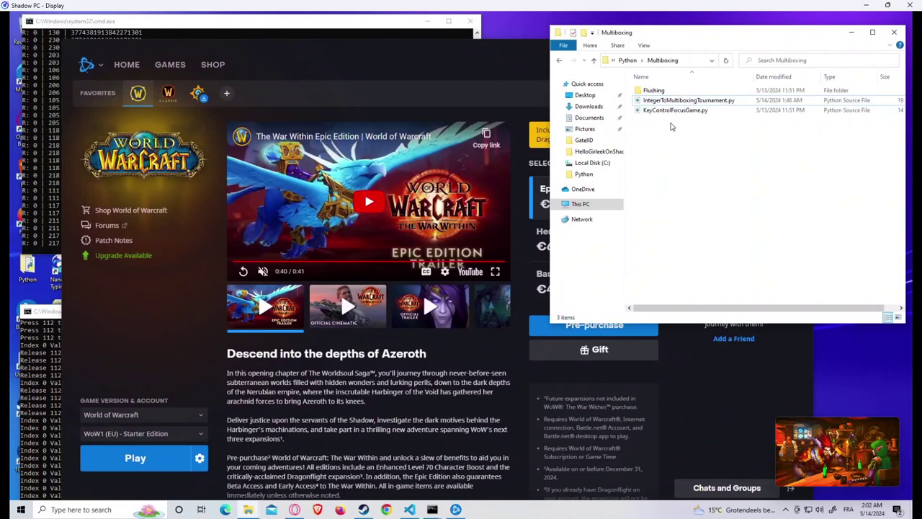
left_click(691, 102)
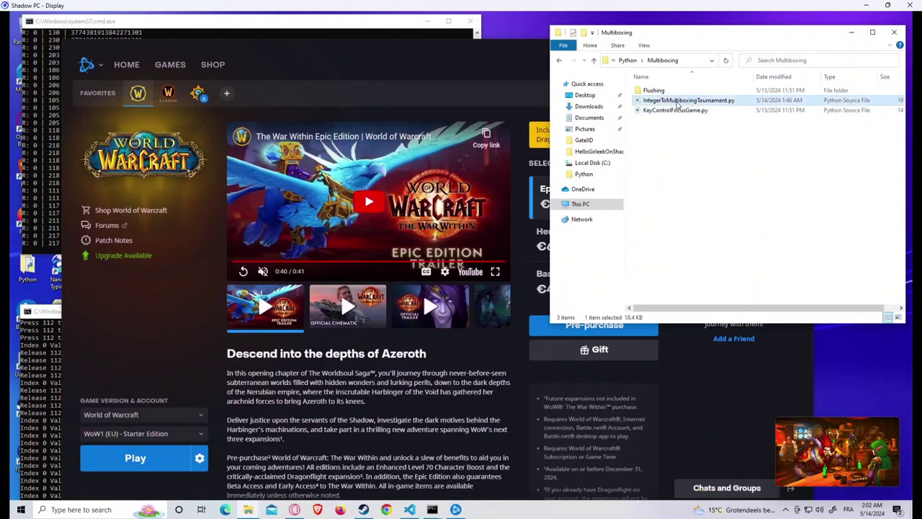
left_click(679, 105)
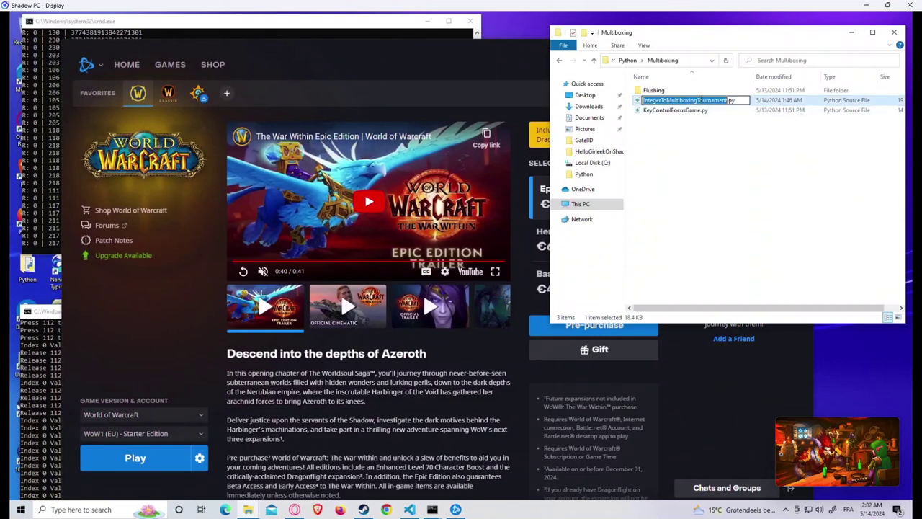
left_click(727, 100)
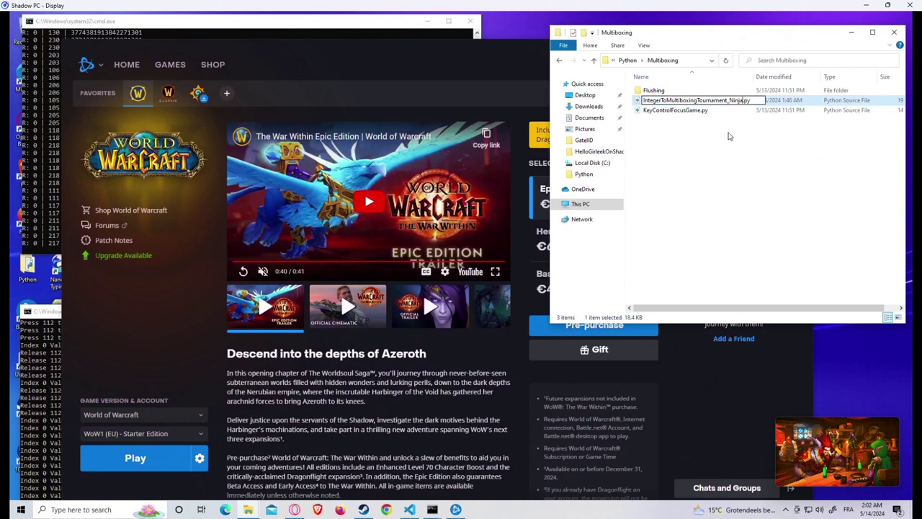
key("Return")
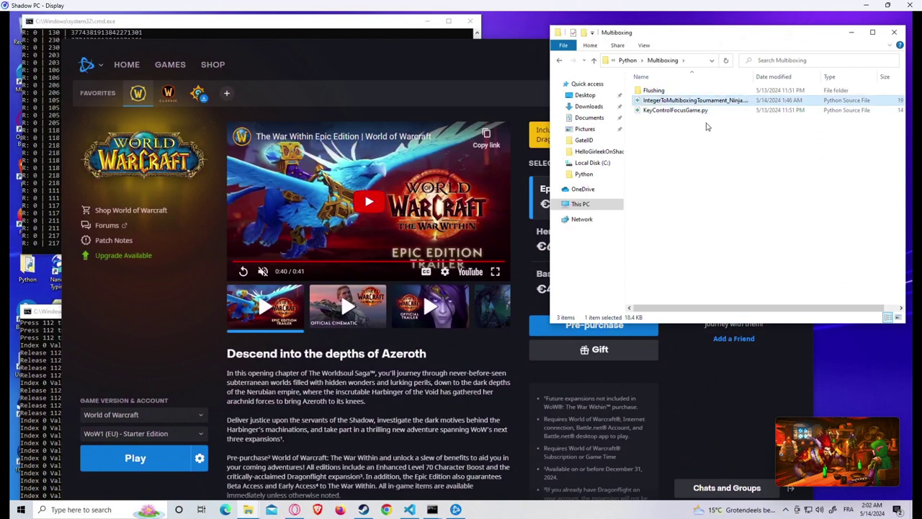
Duplicate the _Ninja script and rename the copy IntegerToMultiboxingTournament_Wow.py.
key("ctrl+c")
key("ctrl+v")
left_click(735, 111)
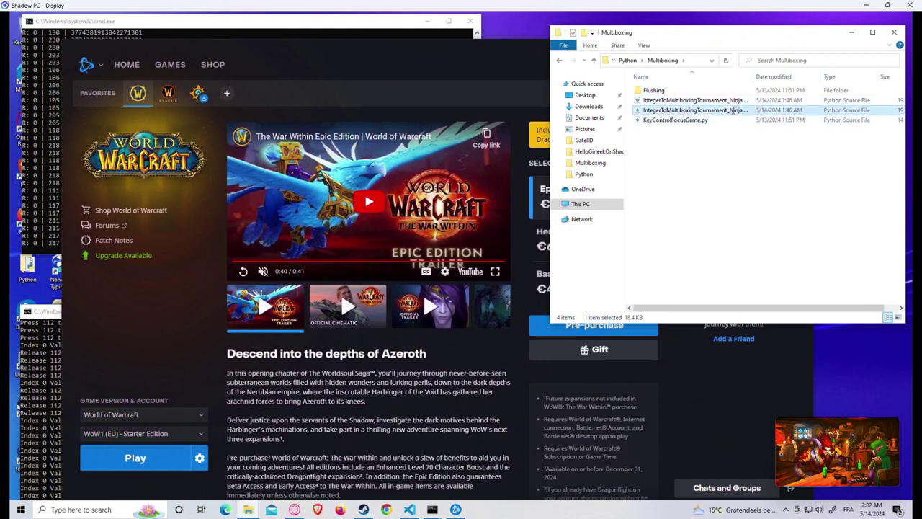
left_click(733, 110)
double_click(736, 110)
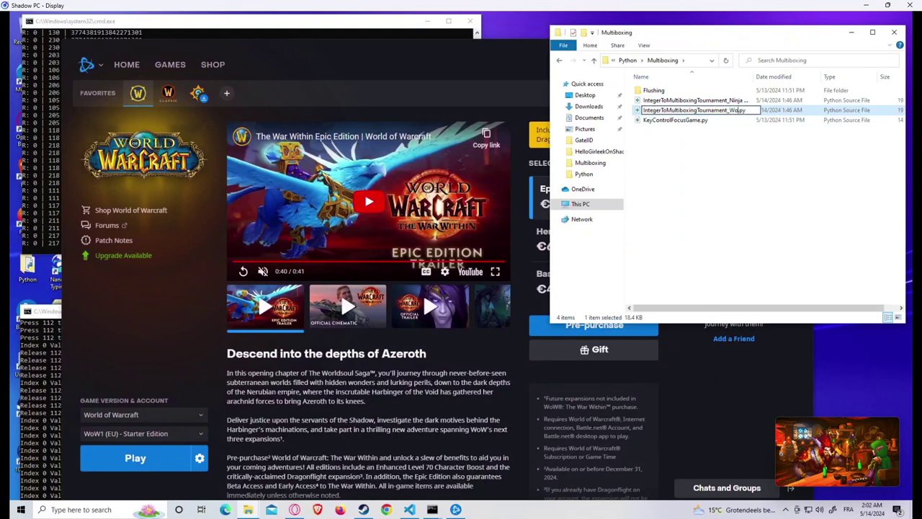
key("Return")
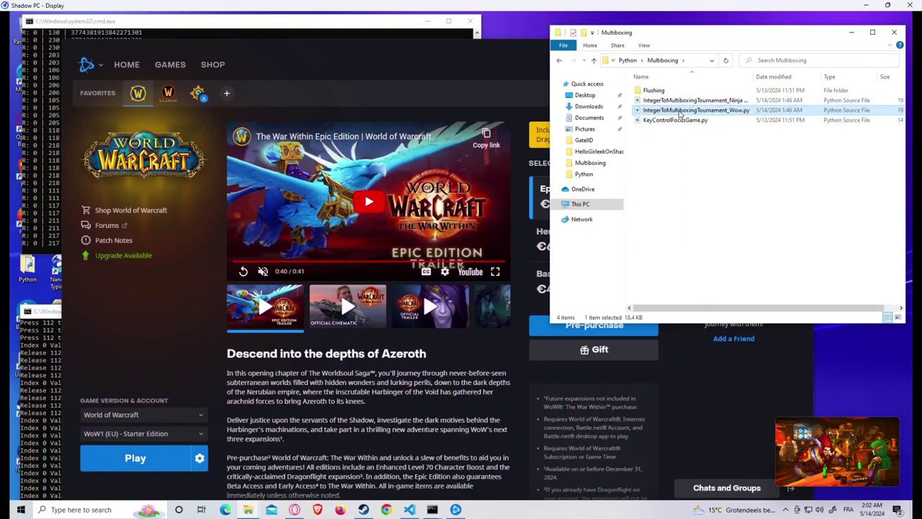
Open IntegerToMultiboxingTournament_Wow.py with Visual Studio Code through Open with.
left_click(721, 172)
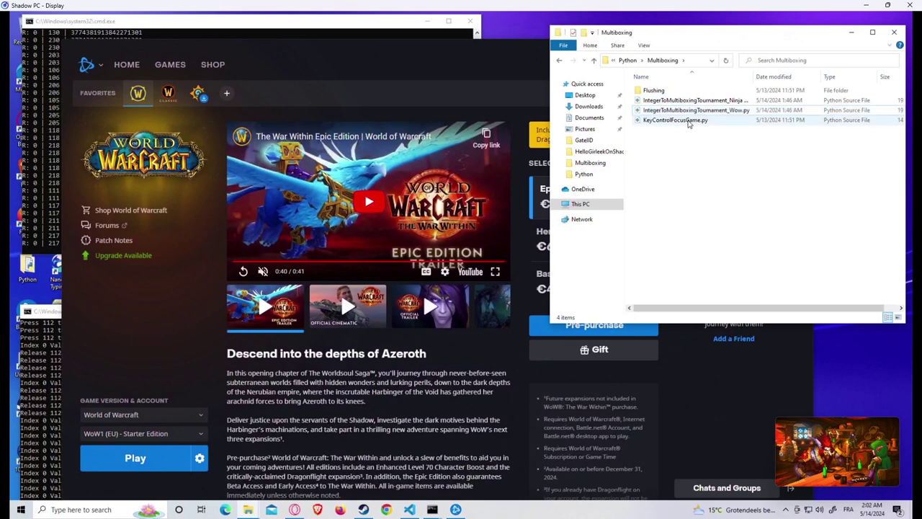
left_click(667, 113)
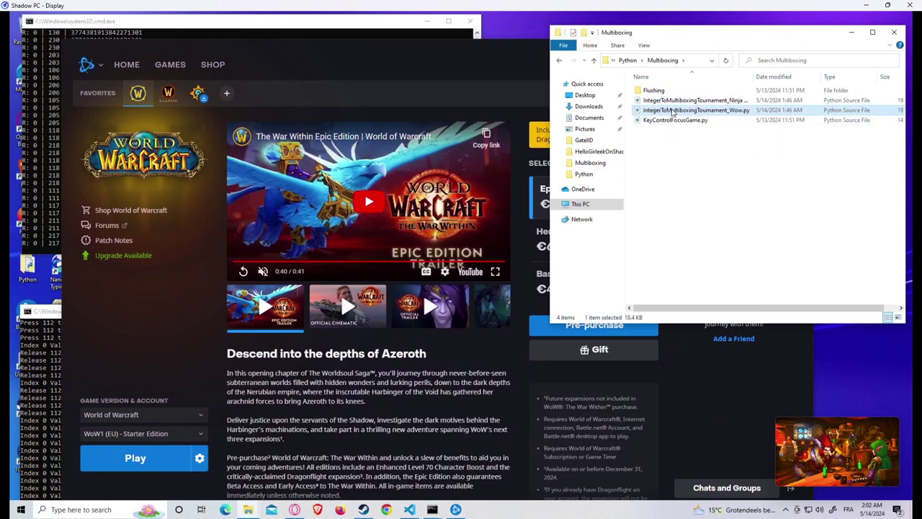
right_click(672, 110)
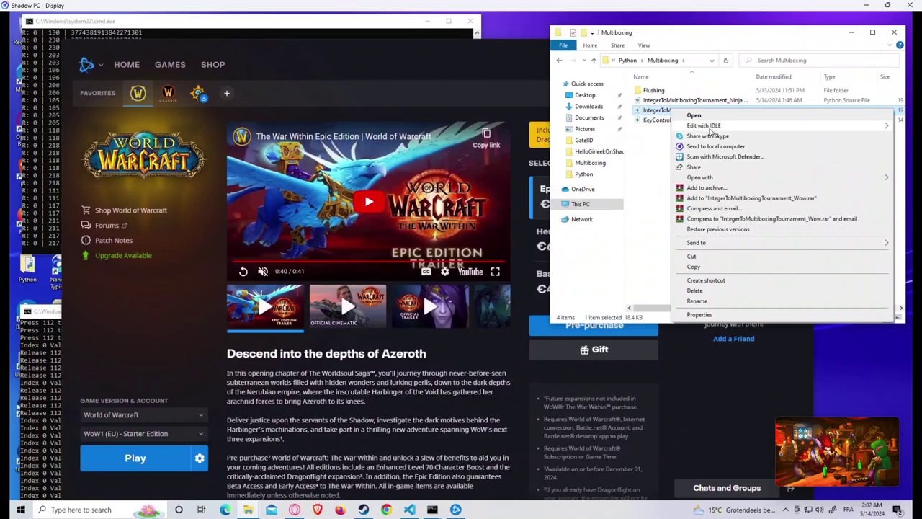
mouse_move(708, 130)
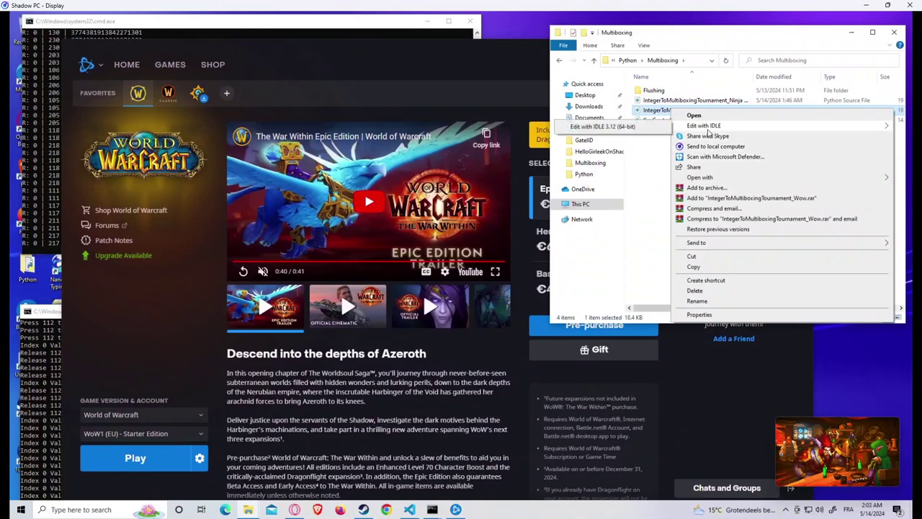
mouse_move(745, 182)
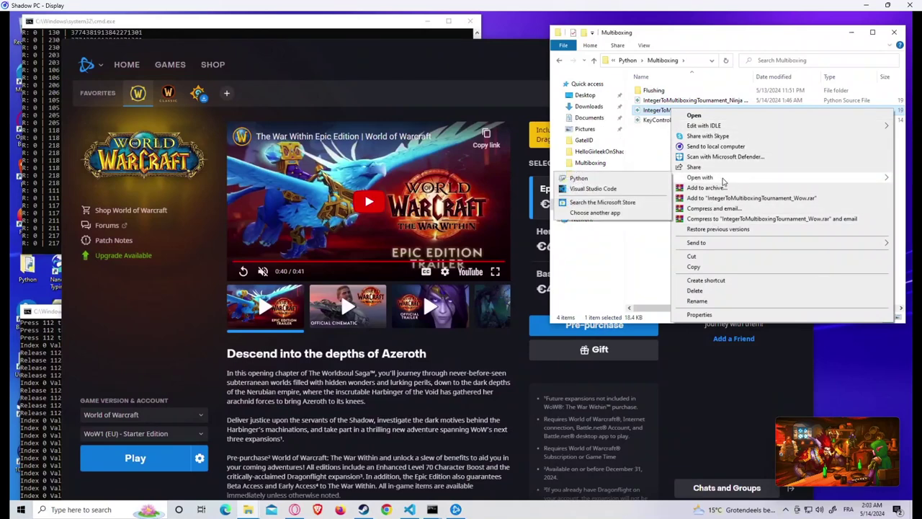
left_click(619, 188)
Comment out the 10 Second Ninja window_title, uncomment the World of Warcraft one, and save.
left_click(427, 217)
scroll(371, 228, "down", 20)
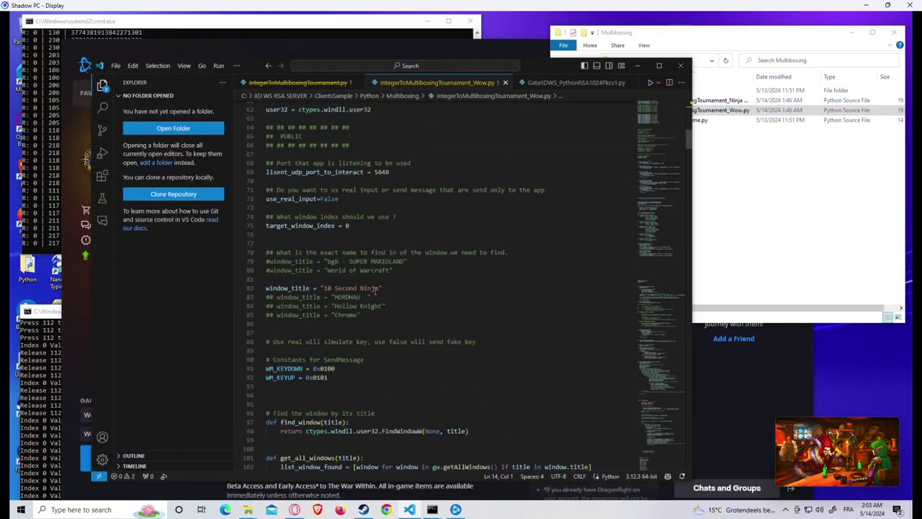
key("Down")
type("#")
key("Up")
key("Up")
key("BackSpace")
key("Down")
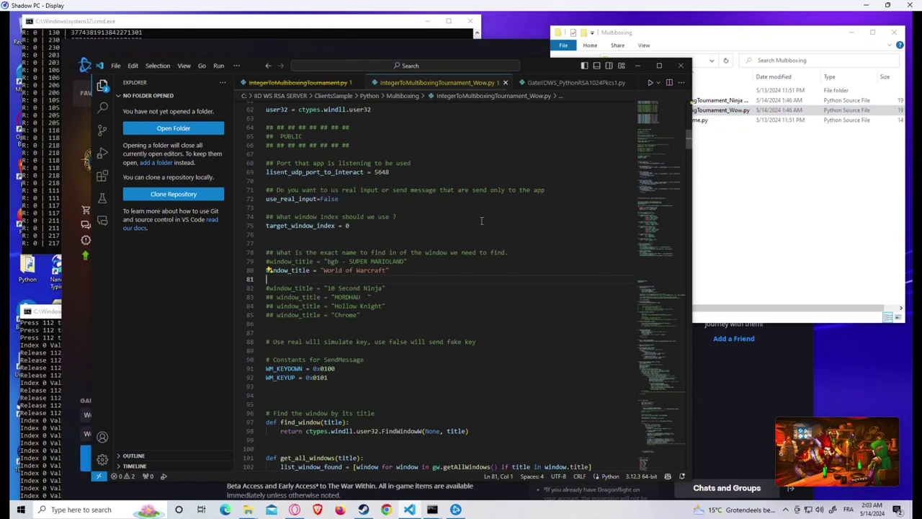
key("ctrl+s")
Close the original script's tab, minimize VS Code, and return to Battle.net.
left_click(359, 83)
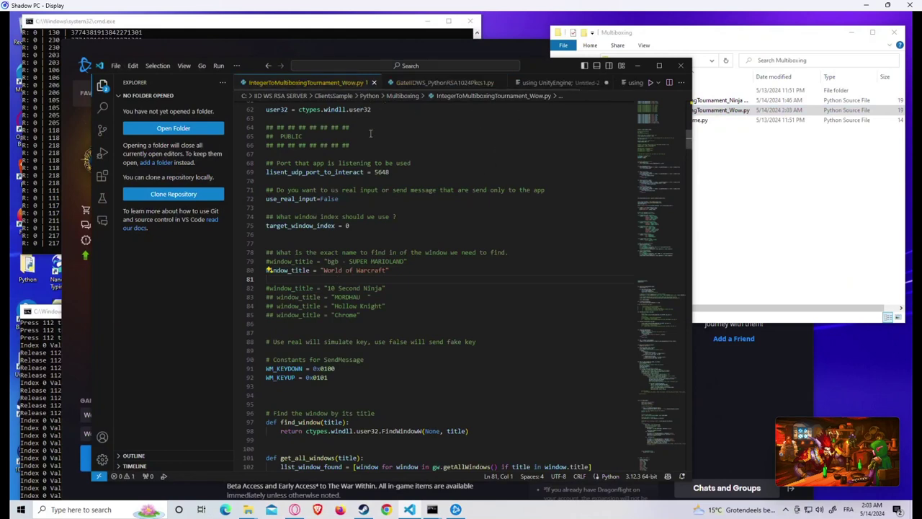
left_click(638, 65)
left_click(170, 374)
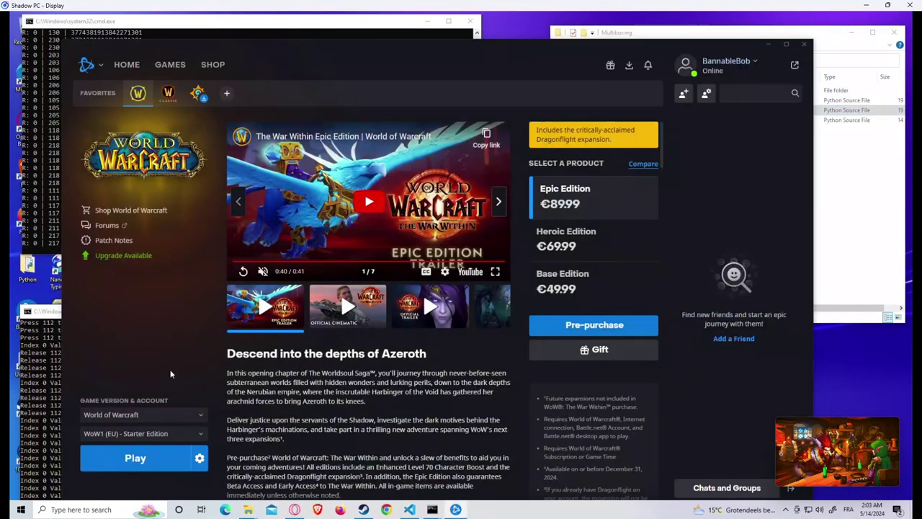
Launch World of Warcraft with Play, then switch to the Outlook browser window.
left_click(173, 453)
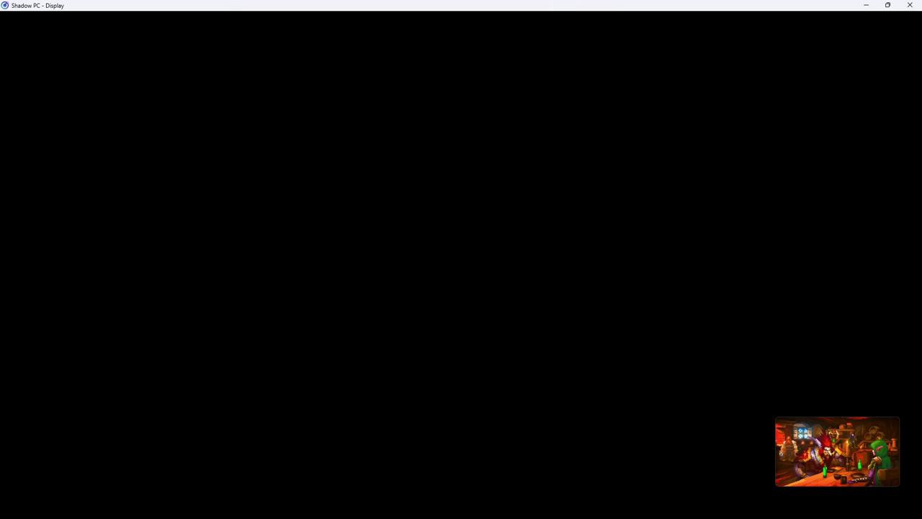
key("alt+Tab")
key("alt+Tab")
key("alt+Tab")
key("alt+Tab")
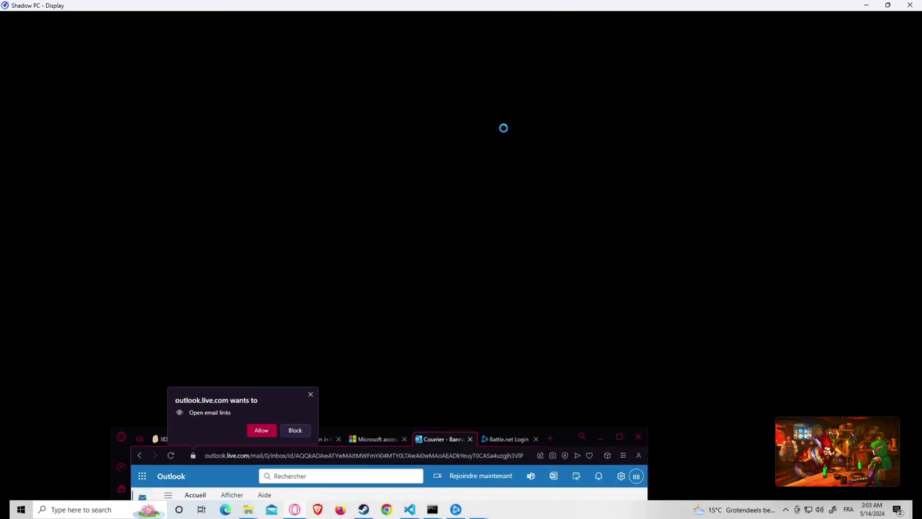
Dismiss the Outlook prompt and load GitHub in a new browser tab.
left_click_drag(564, 441, 552, 124)
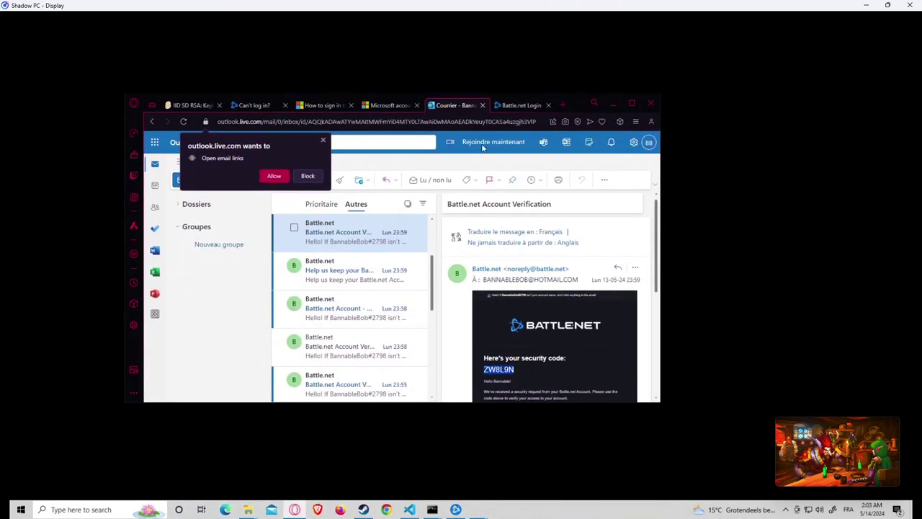
left_click(323, 140)
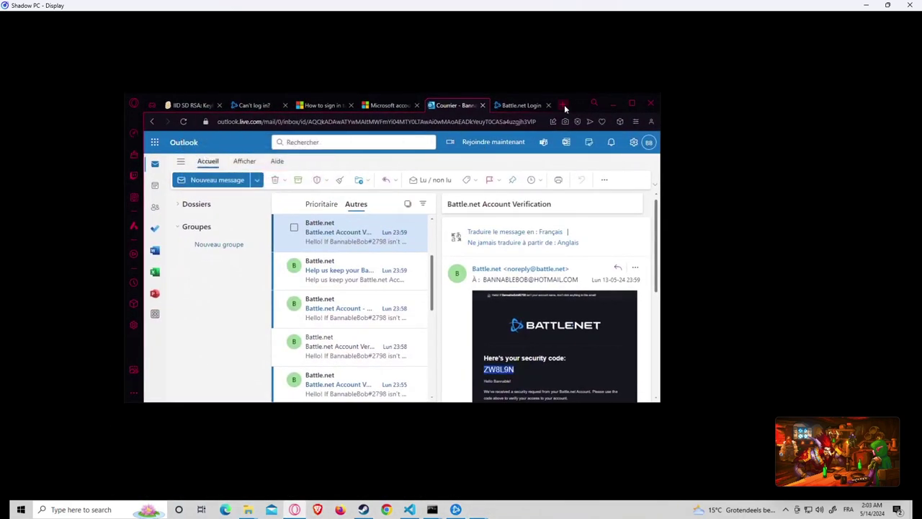
left_click(564, 105)
type("gi")
key("Return")
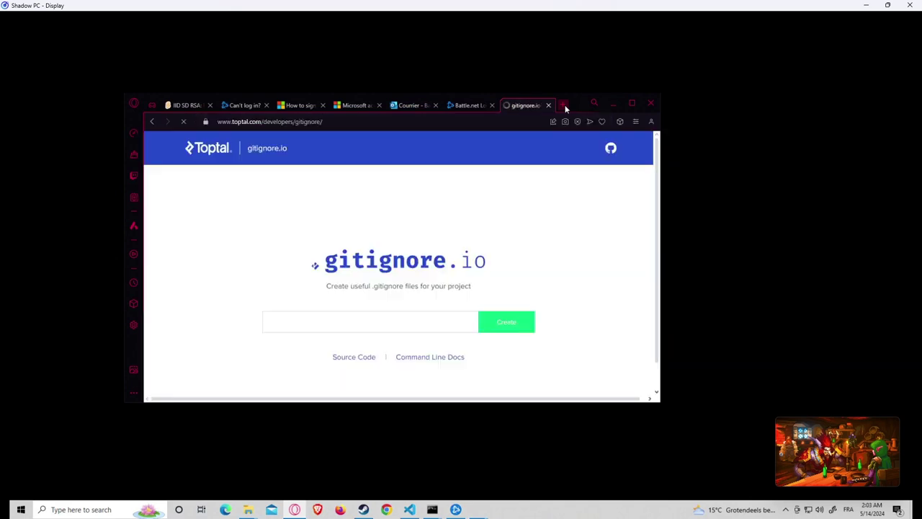
left_click(374, 122)
type("gt")
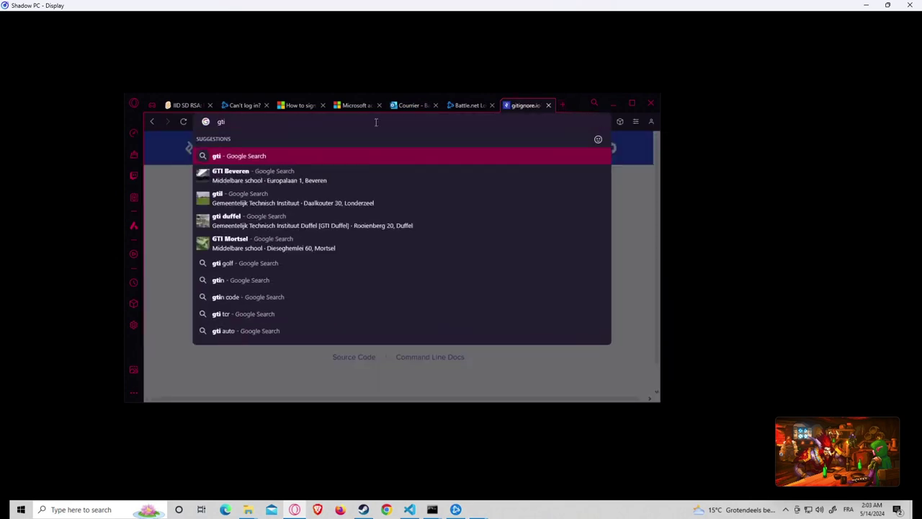
key("BackSpace")
type("ithub")
key("Return")
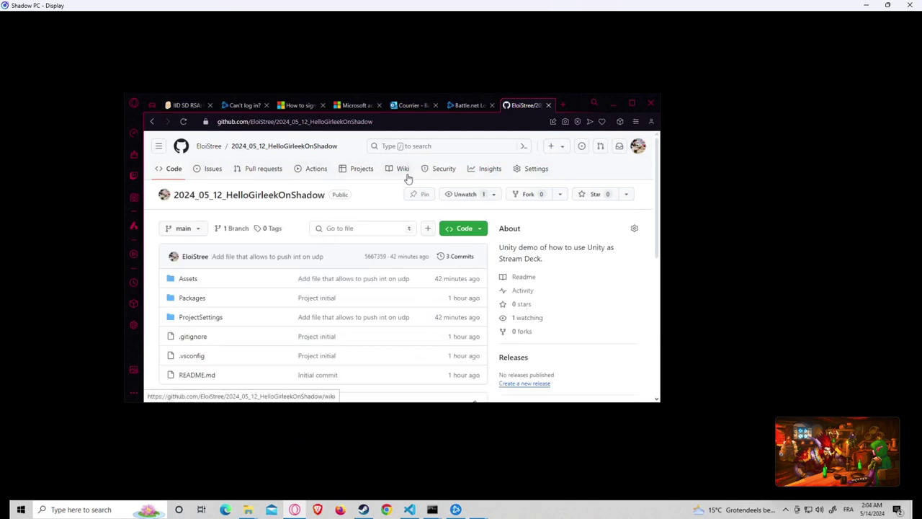
Filter the owner's repositories for 'elo' and open 2024_01_18_EloiLabWowAddon.
left_click(207, 146)
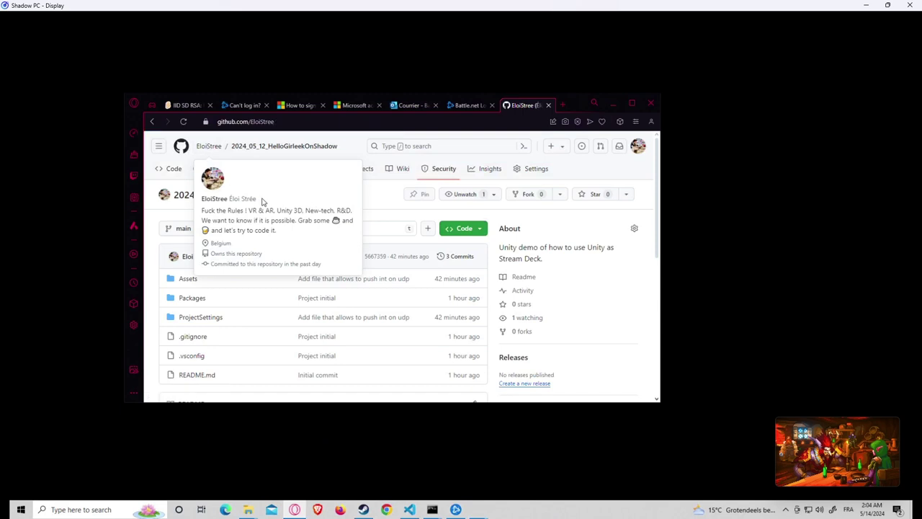
left_click(238, 169)
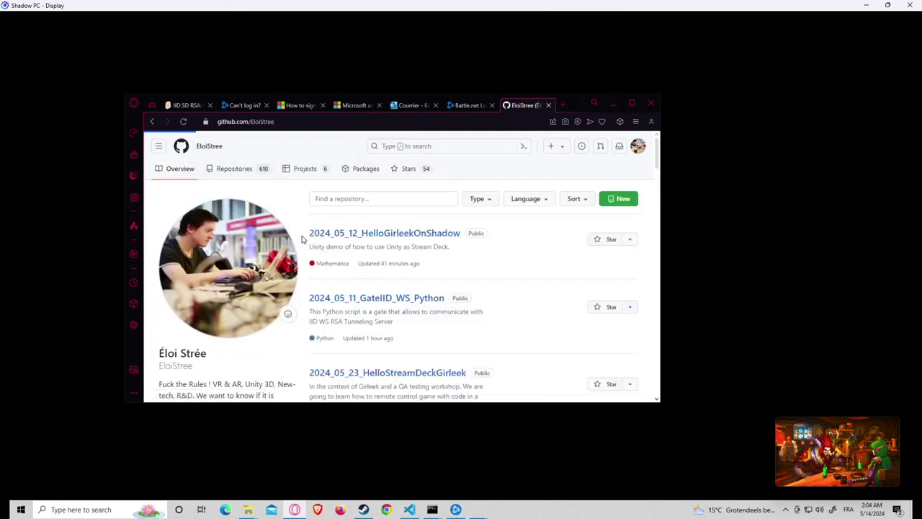
left_click(381, 195)
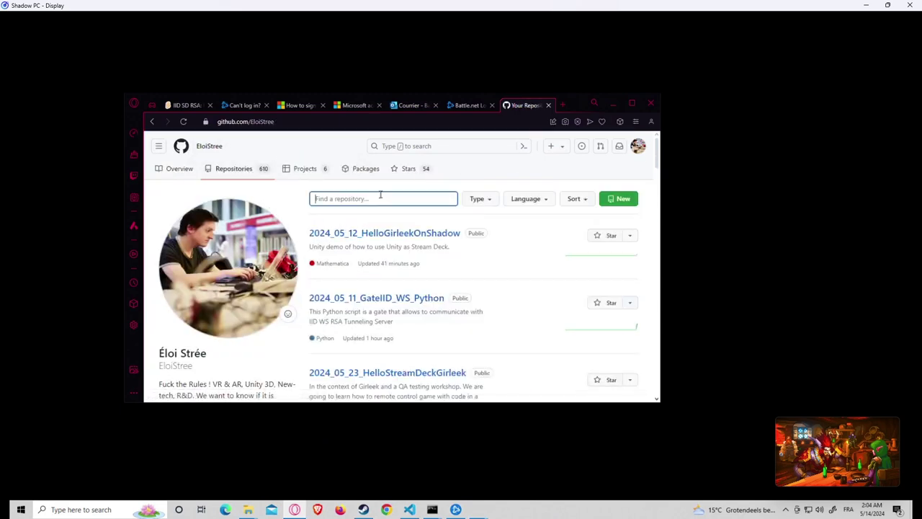
type("eloilab")
left_click(391, 265)
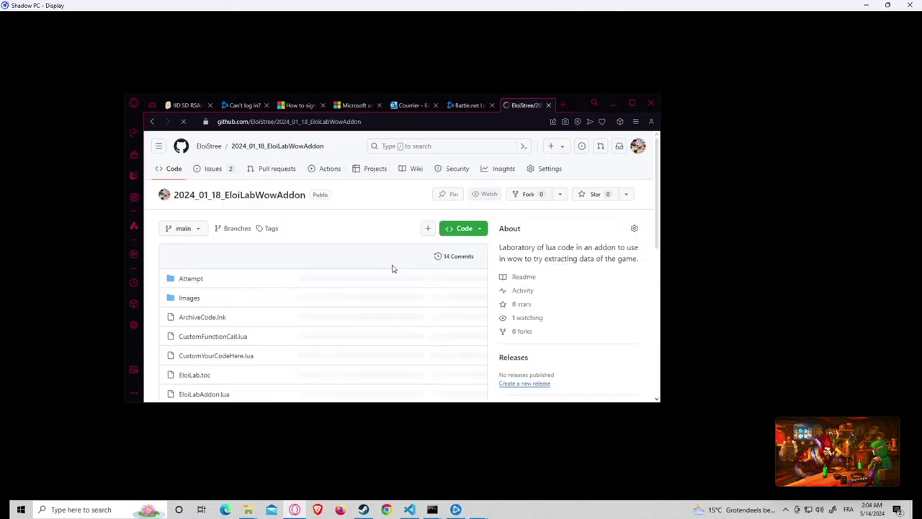
Copy the repository's HTTPS clone URL from the Code menu.
left_click(466, 230)
left_click(472, 311)
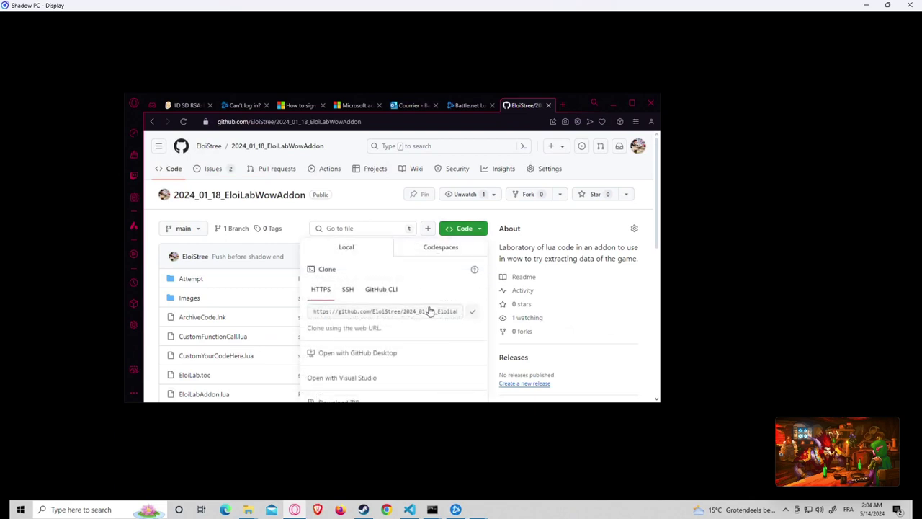
left_click(291, 228)
scroll(288, 241, "down", 3)
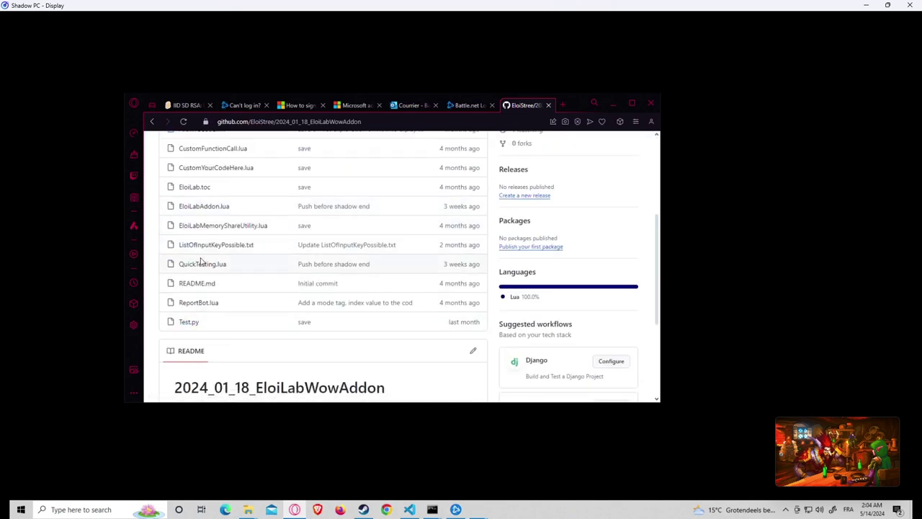
scroll(245, 295, "up", 2)
key("alt+Tab")
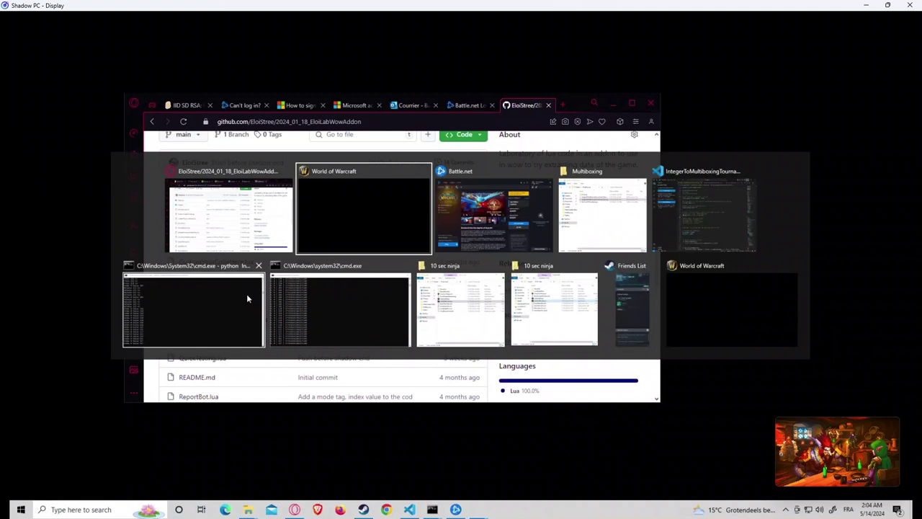
Switch to File Explorer, go up to the ClientsSample folder, and widen the window.
key("alt+Tab")
key("alt+Tab")
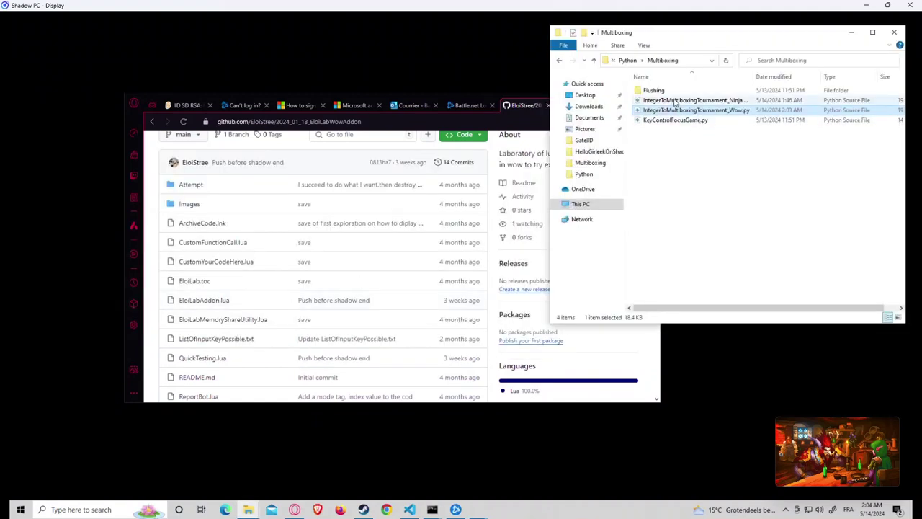
left_click(627, 61)
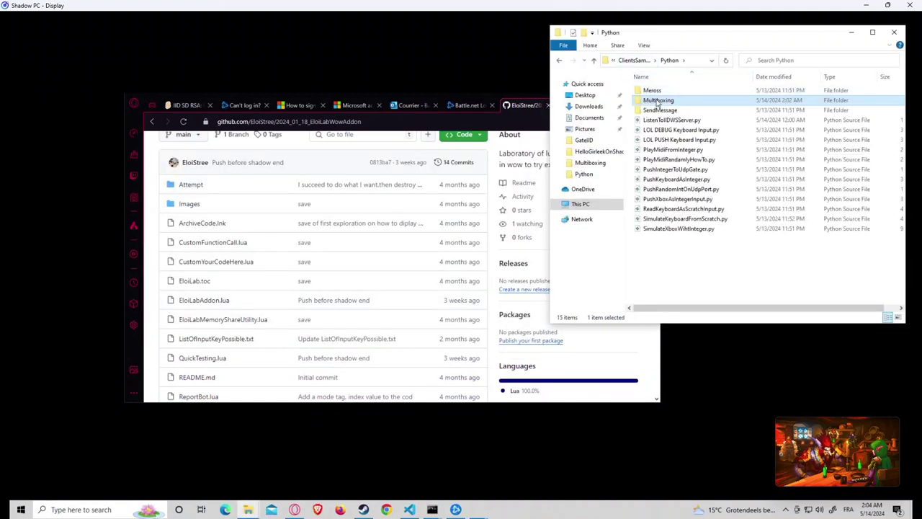
left_click(637, 60)
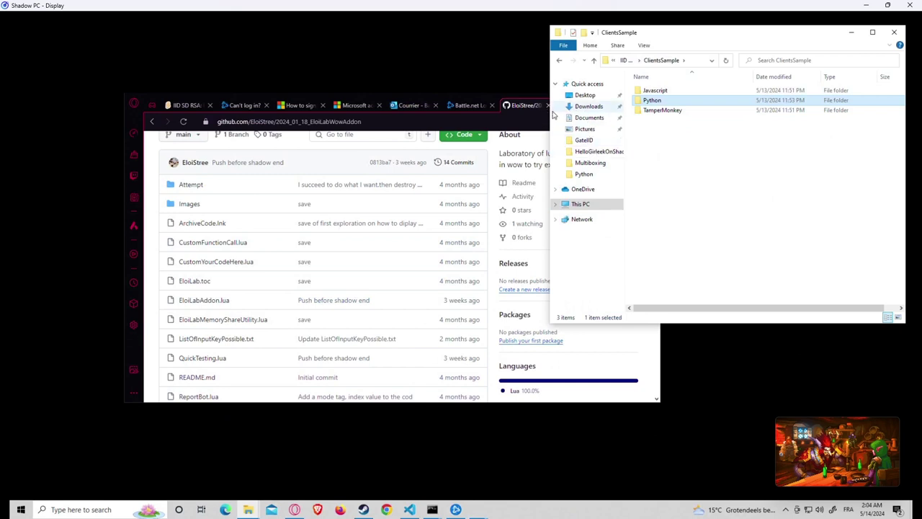
left_click_drag(548, 108, 427, 110)
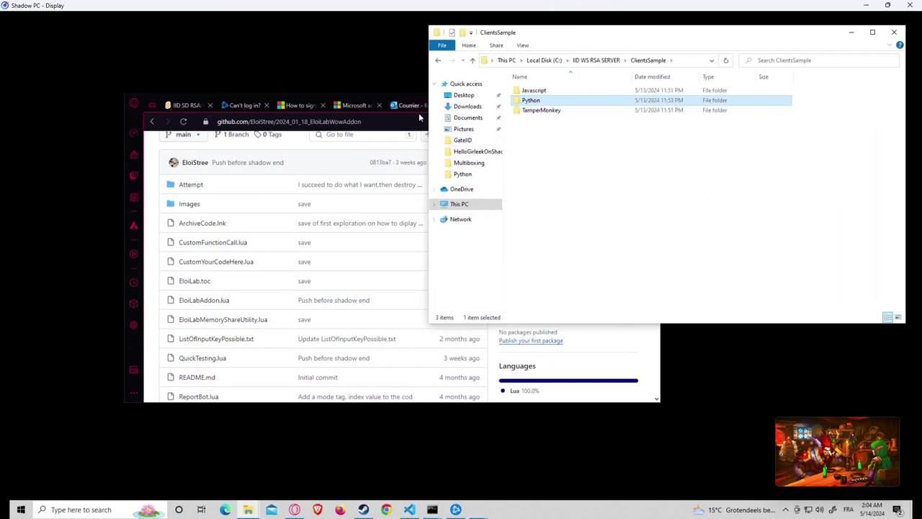
Navigate C:\Program Files (x86)\World of Warcraft\_retail_\Interface into the AddOns folder.
left_click(459, 204)
double_click(560, 196)
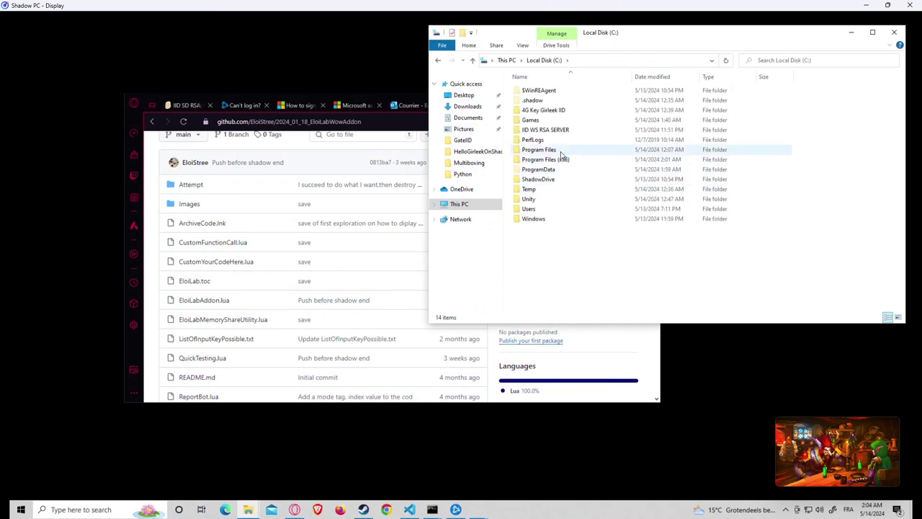
double_click(557, 158)
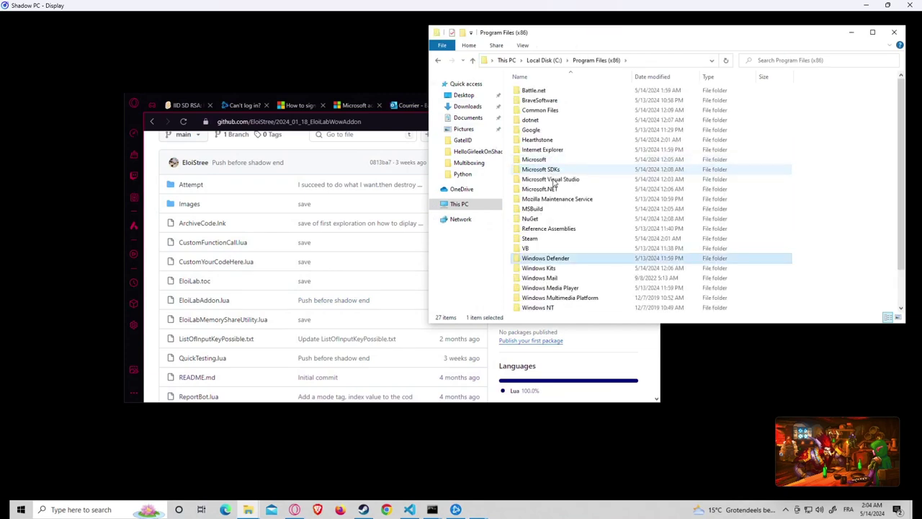
scroll(558, 292, "down", 2)
left_click(558, 277)
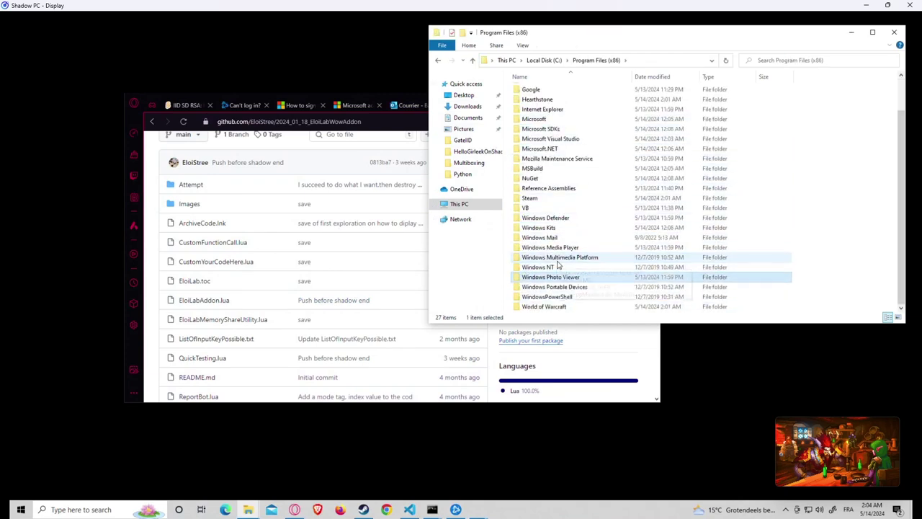
double_click(564, 306)
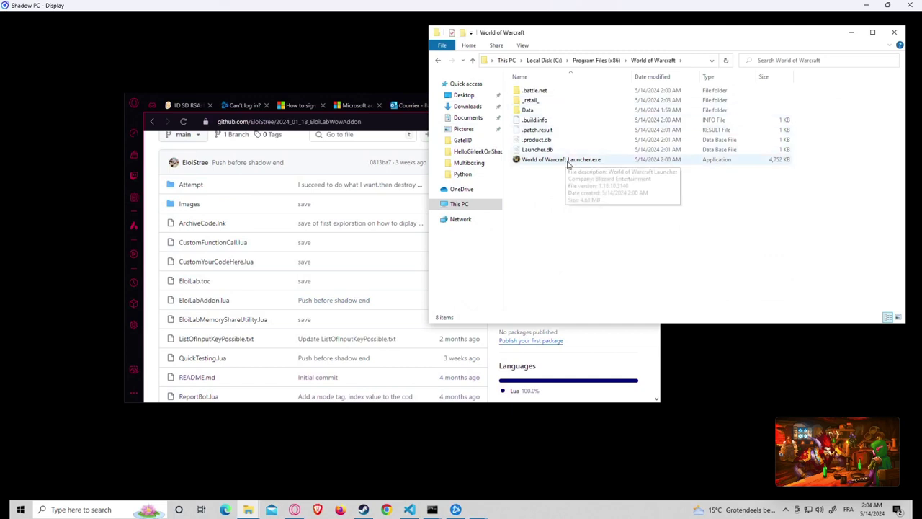
double_click(555, 100)
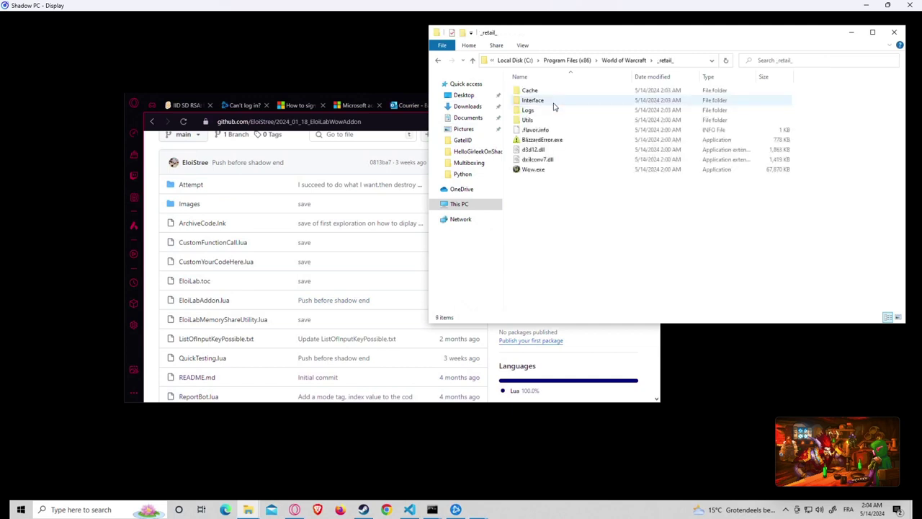
double_click(537, 101)
double_click(545, 95)
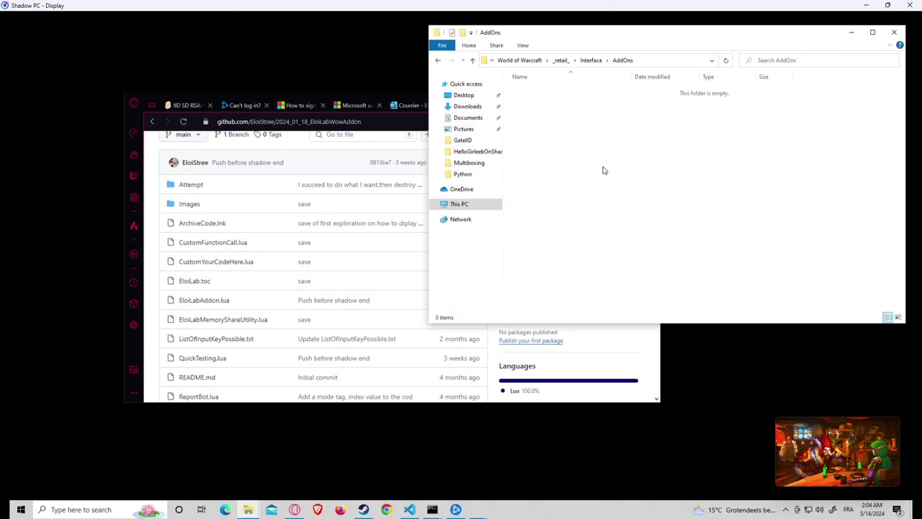
Open a command prompt in the AddOns folder and git clone the copied repository URL.
left_click(647, 62)
type("cmd")
key("Return")
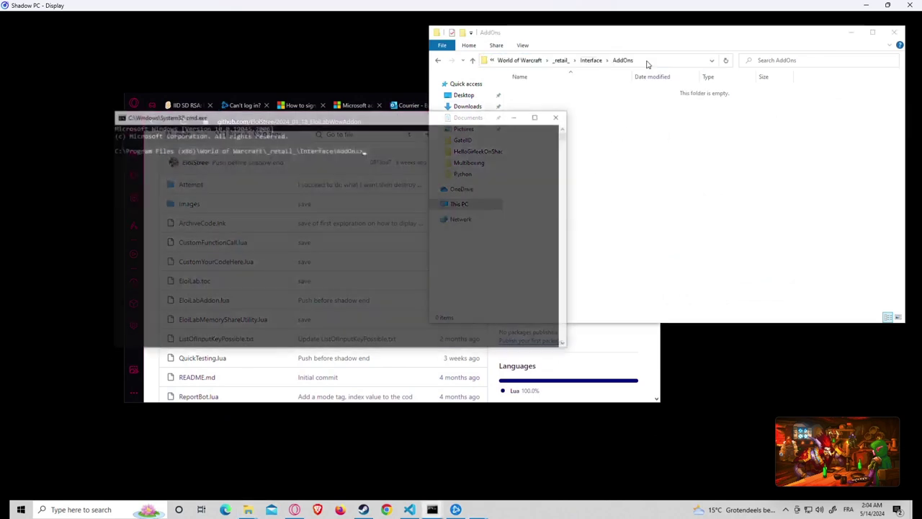
type("git clon e")
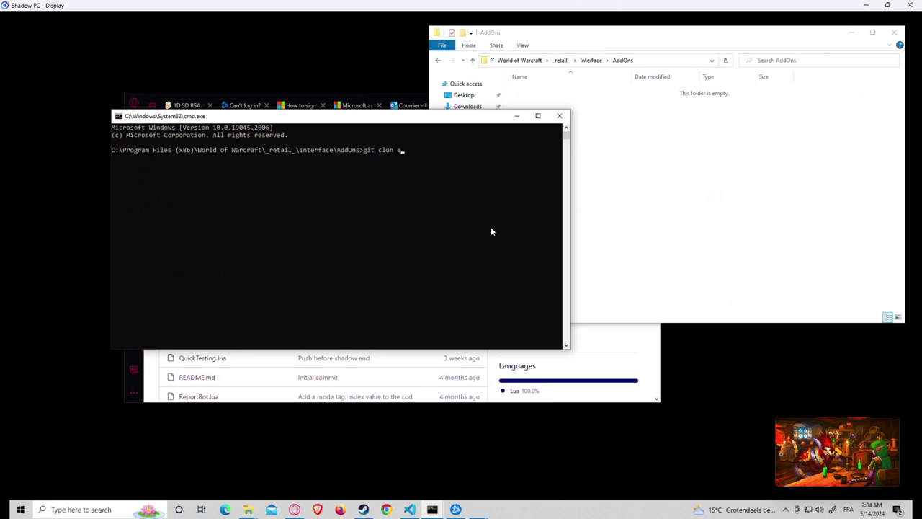
type("https://github.com/EloiStree/2024_01_18_EloiLabWowAddon.git")
key("Escape")
type("git clone")
type("https://github.com/EloiStree/2024_01_18_EloiLabWowAddon.git")
key("Return")
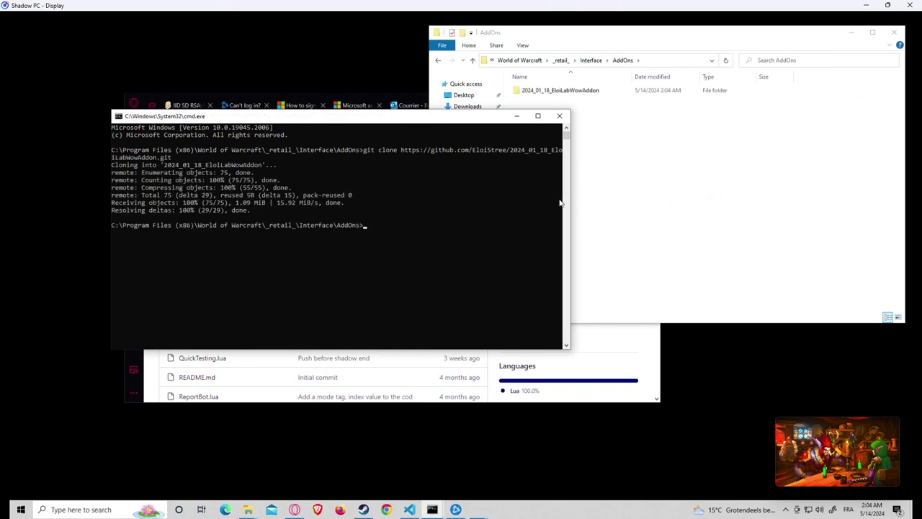
Rename the cloned folder to EloiLab and close the command window.
left_click(577, 93)
key("F2")
type("eloiLab")
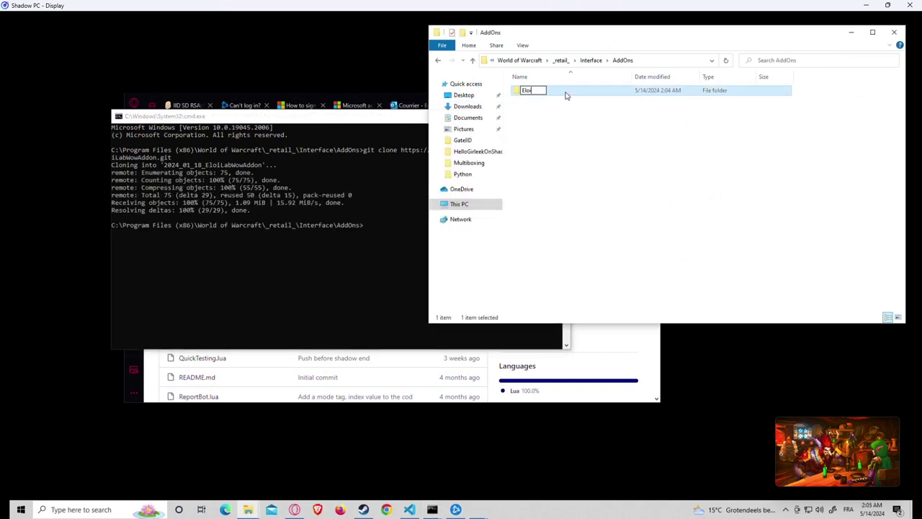
key("Return")
key("alt+Tab")
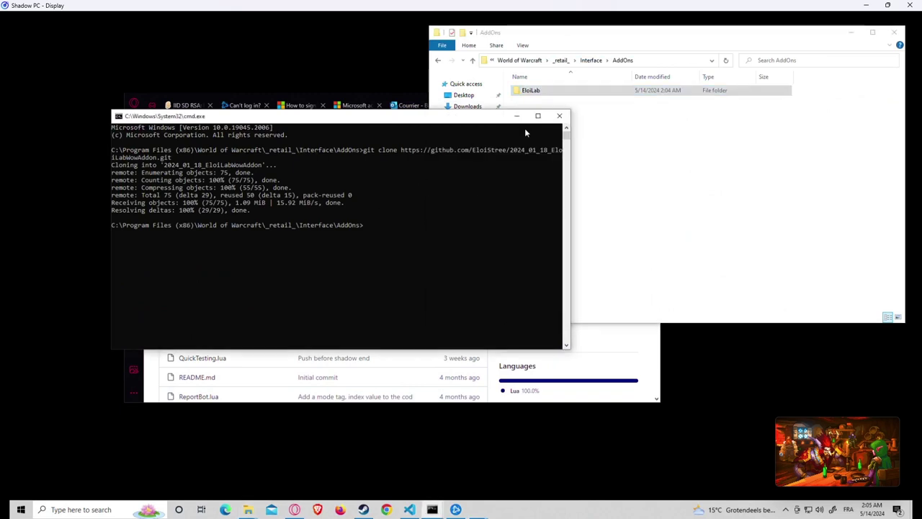
left_click(559, 116)
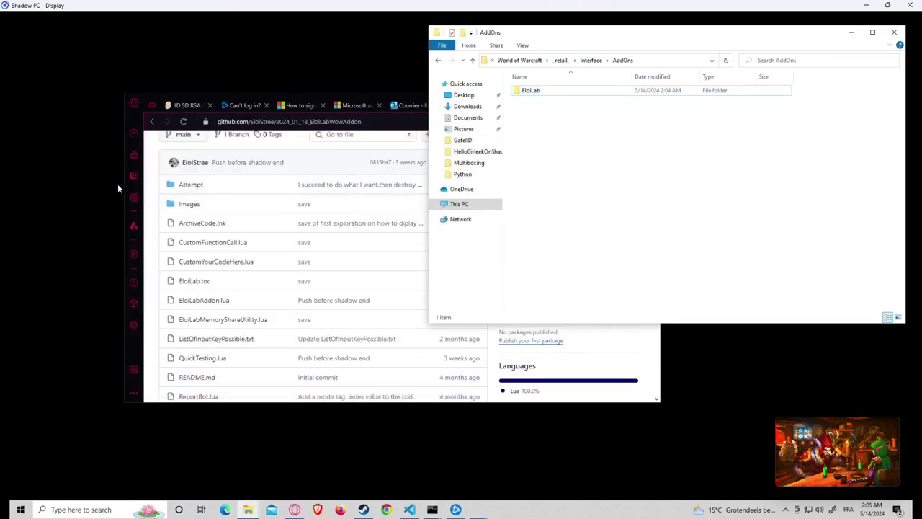
key("alt+Tab")
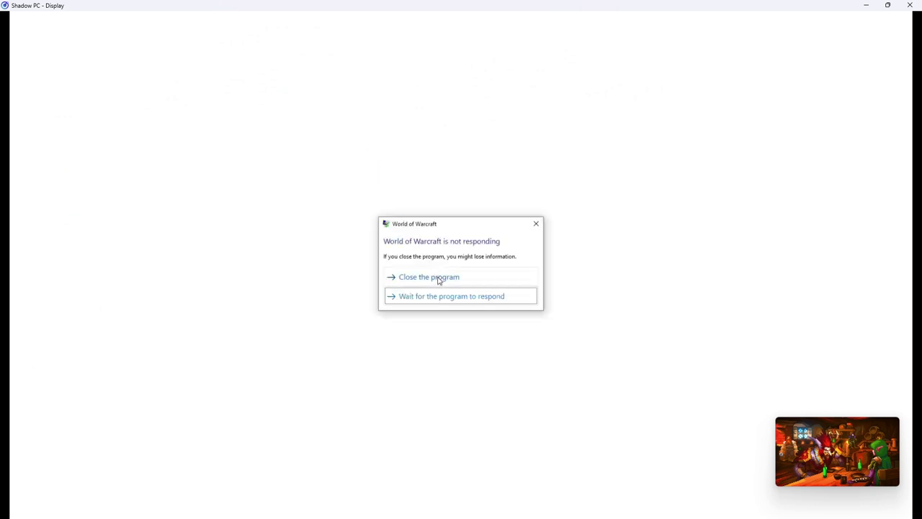
Close the frozen World of Warcraft, relaunch it, close it again and cancel both problem reports.
left_click(439, 279)
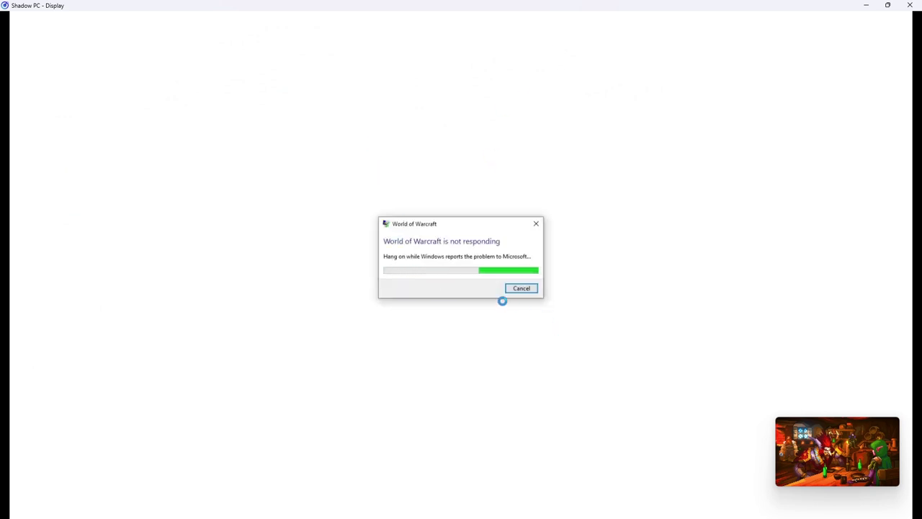
left_click(521, 290)
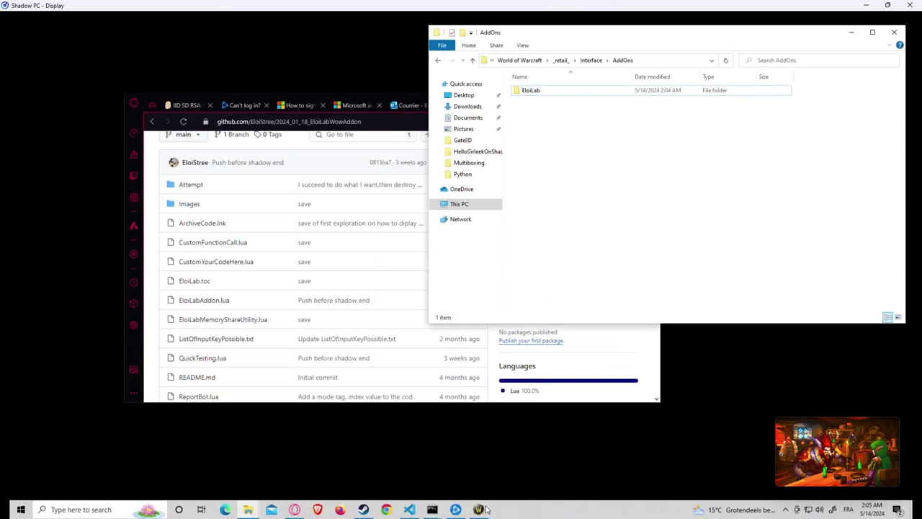
left_click(480, 509)
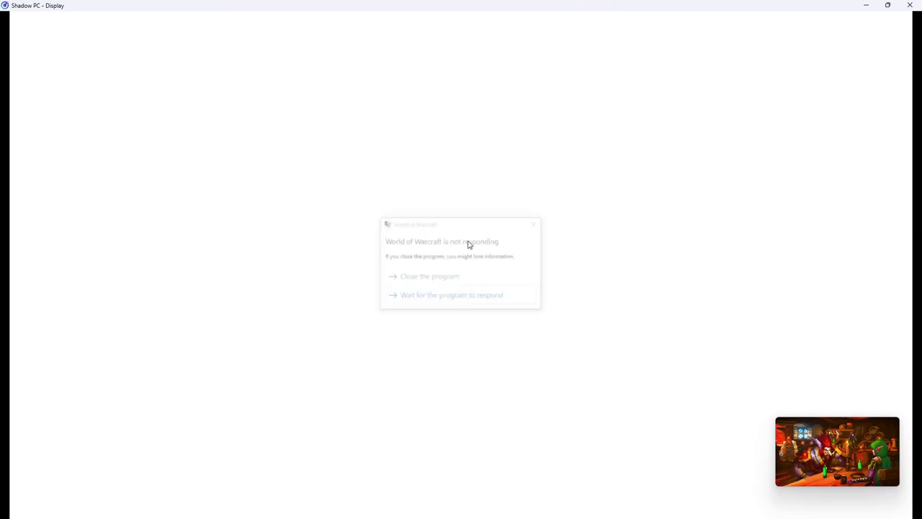
left_click(459, 277)
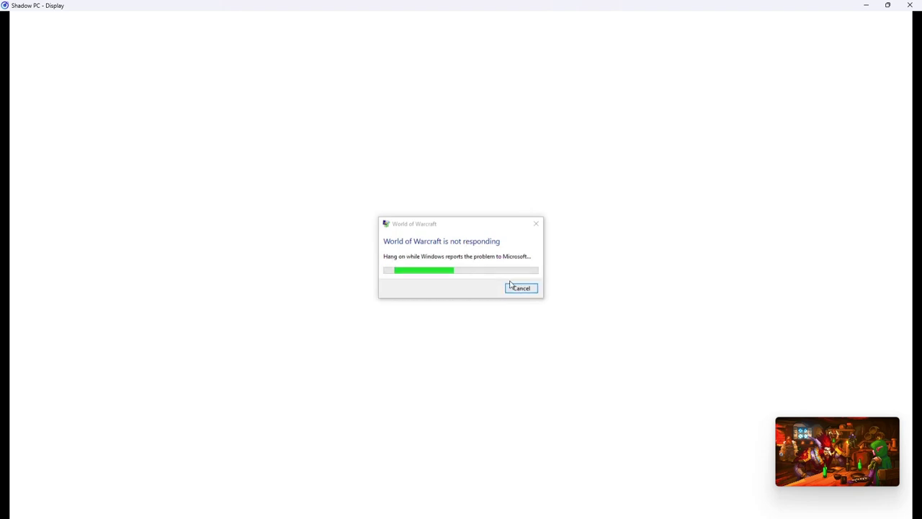
left_click(516, 287)
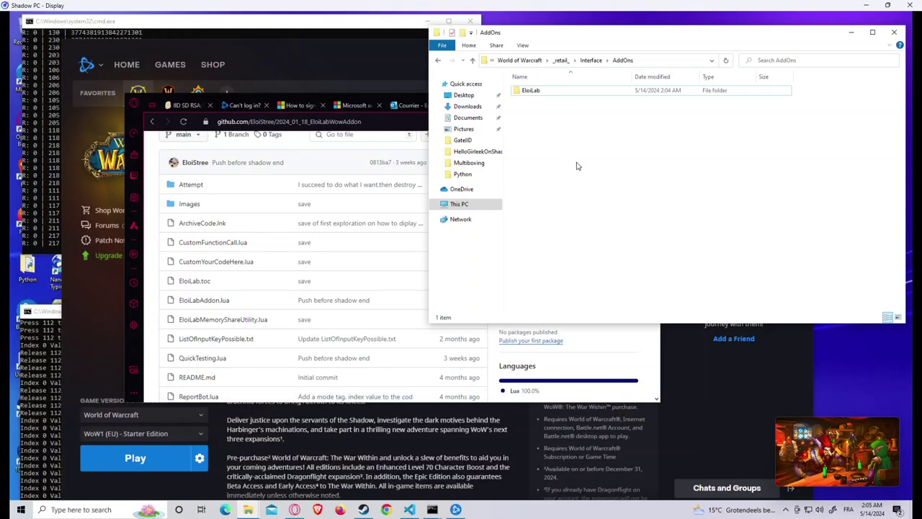
In Battle.net, run the pending World of Warcraft update and launch the game.
left_click(111, 359)
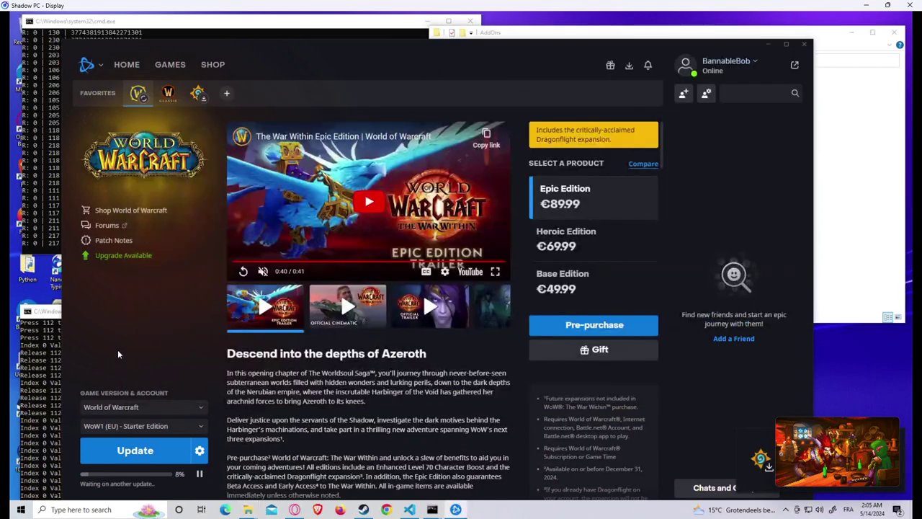
left_click(147, 452)
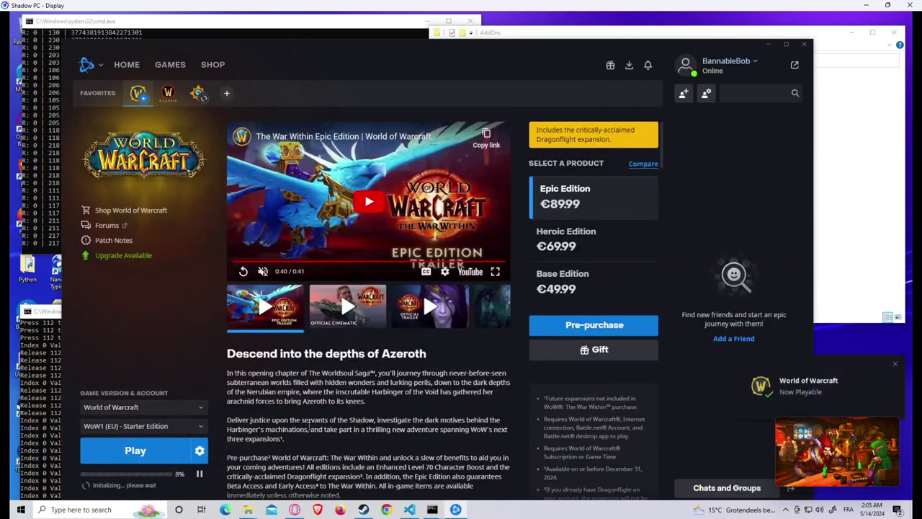
left_click(171, 450)
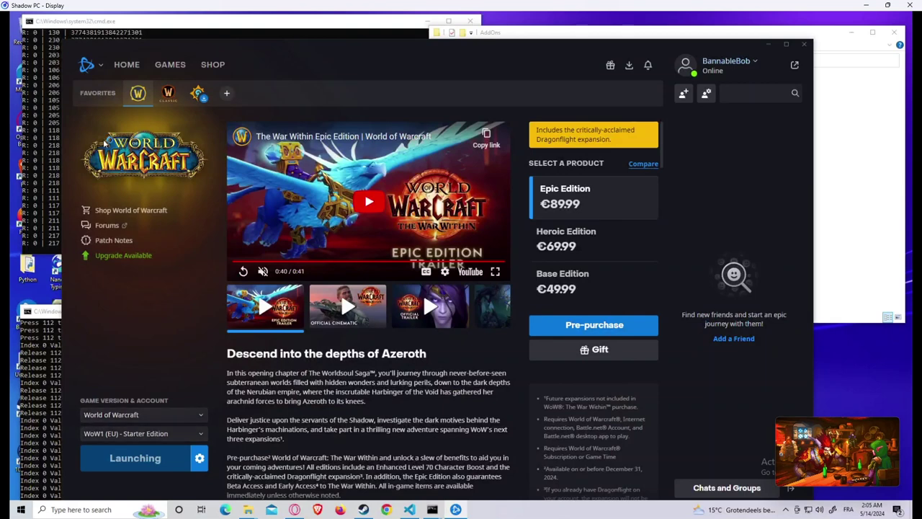
left_click(199, 458)
Look through the Battle.net settings pages: Downloads, App, Beta, About, Notifications, Voice Chat and Game Settings.
left_click(254, 340)
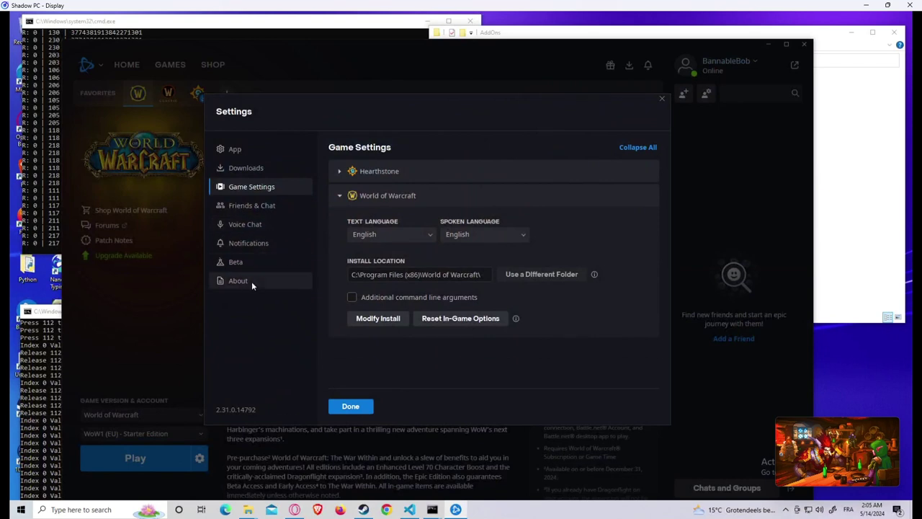
left_click(256, 168)
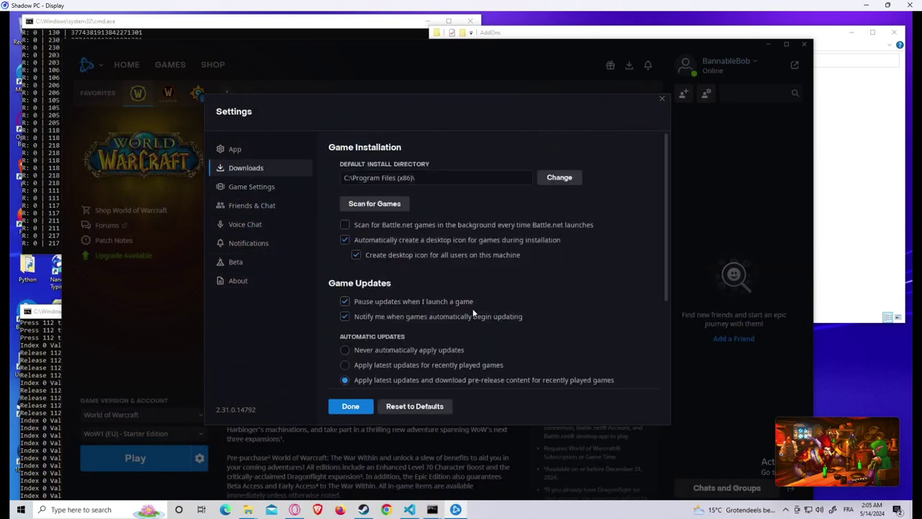
scroll(435, 330, "down", 1)
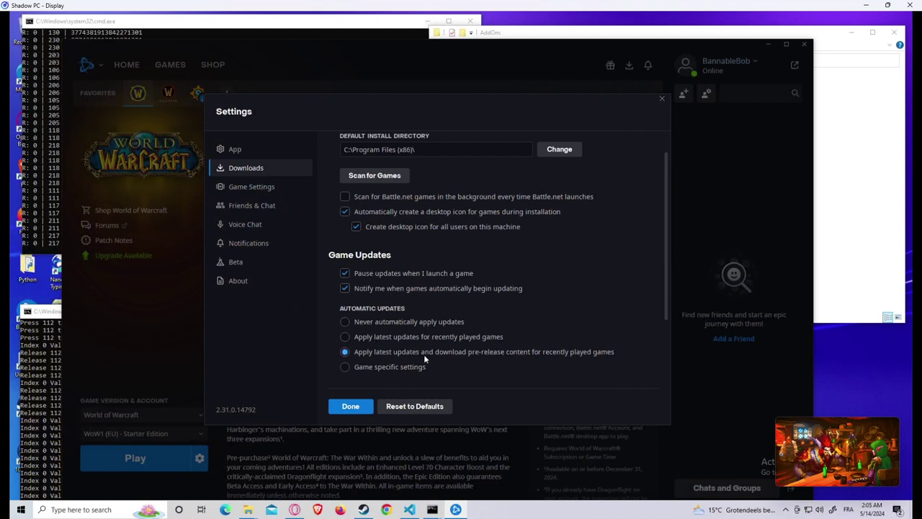
left_click(394, 351)
scroll(441, 307, "up", 1)
left_click(240, 150)
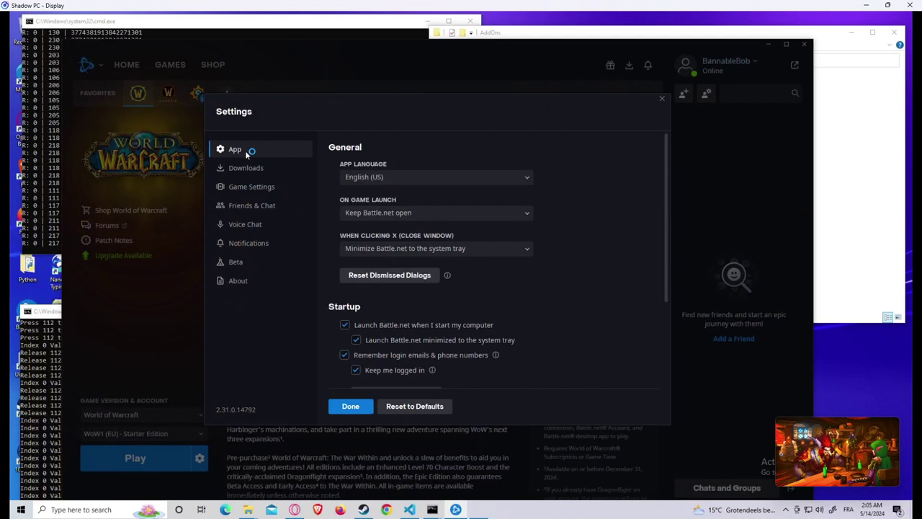
scroll(397, 296, "down", 4)
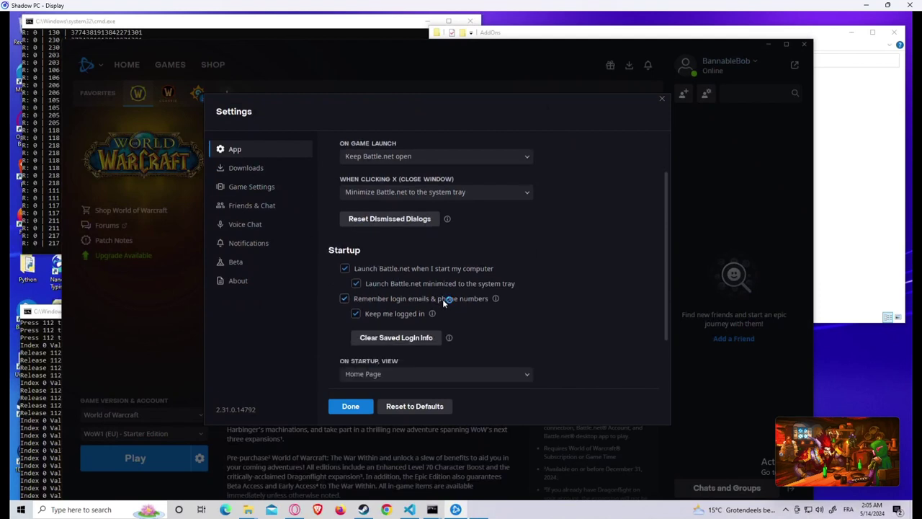
scroll(443, 306, "down", 1)
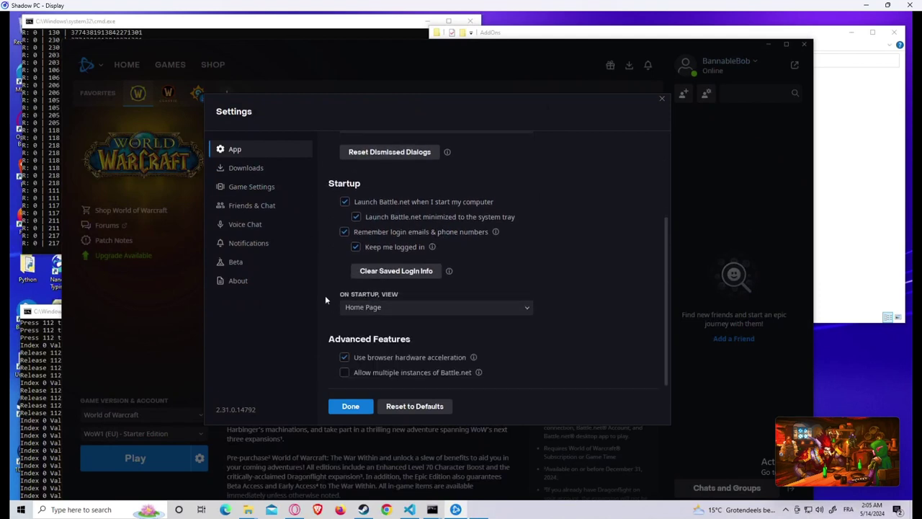
left_click(251, 260)
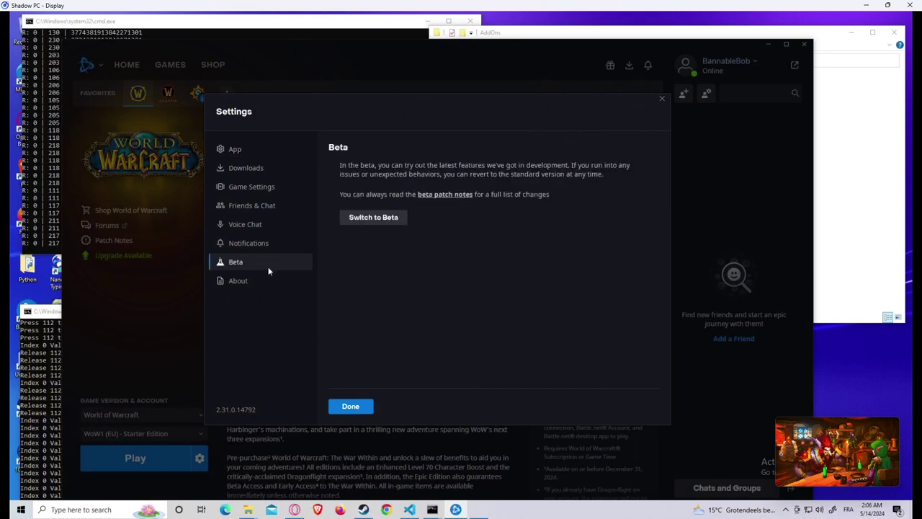
left_click(259, 281)
left_click(253, 242)
left_click(267, 225)
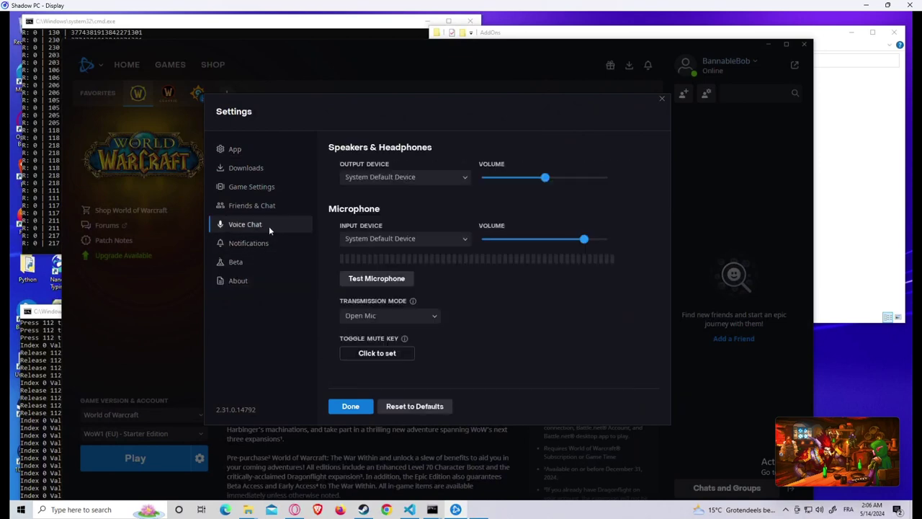
left_click(258, 187)
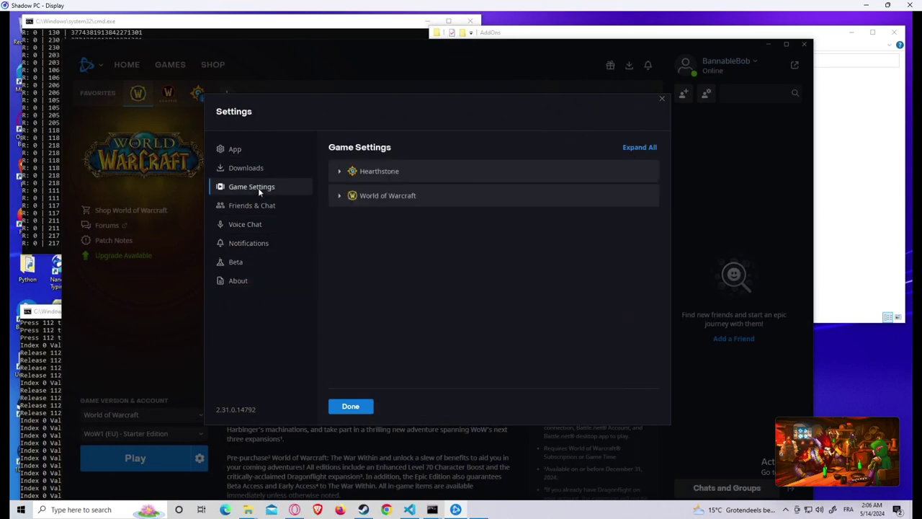
left_click(341, 201)
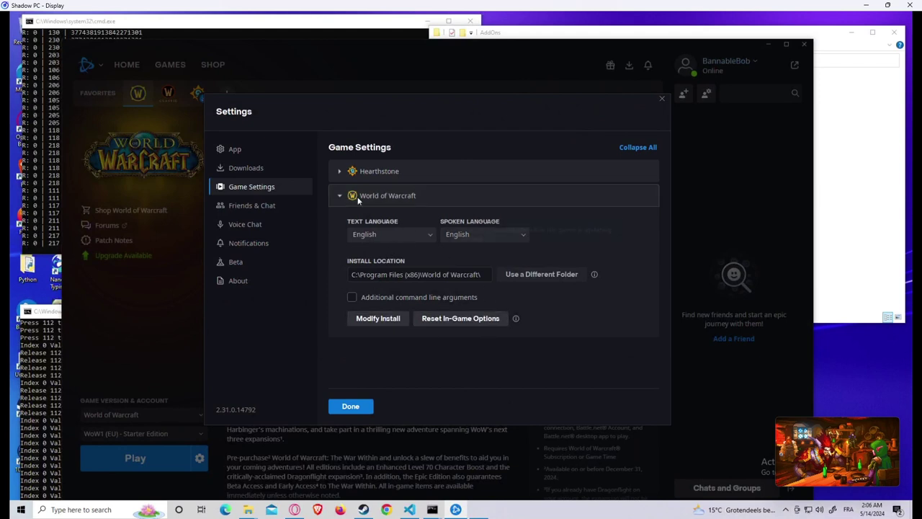
Turn off 'Pause updates when I launch a game' in Downloads and confirm with Done.
left_click(245, 168)
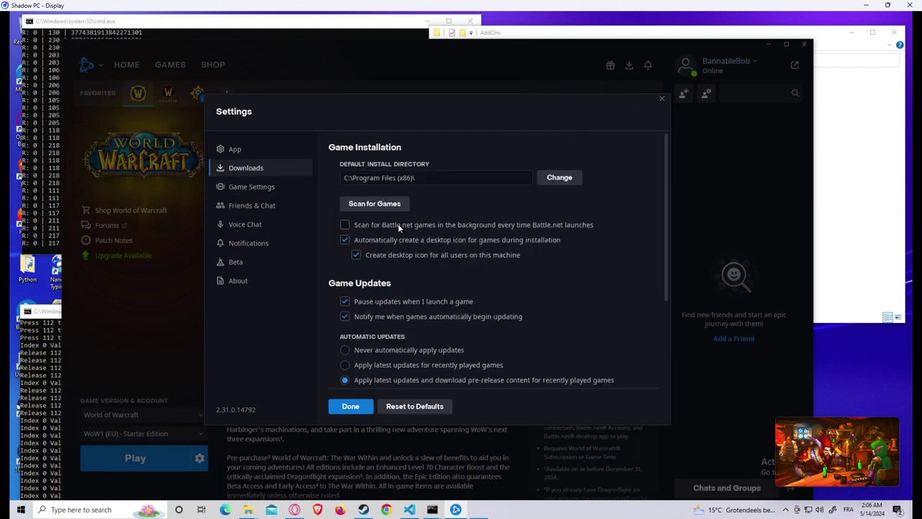
left_click(427, 304)
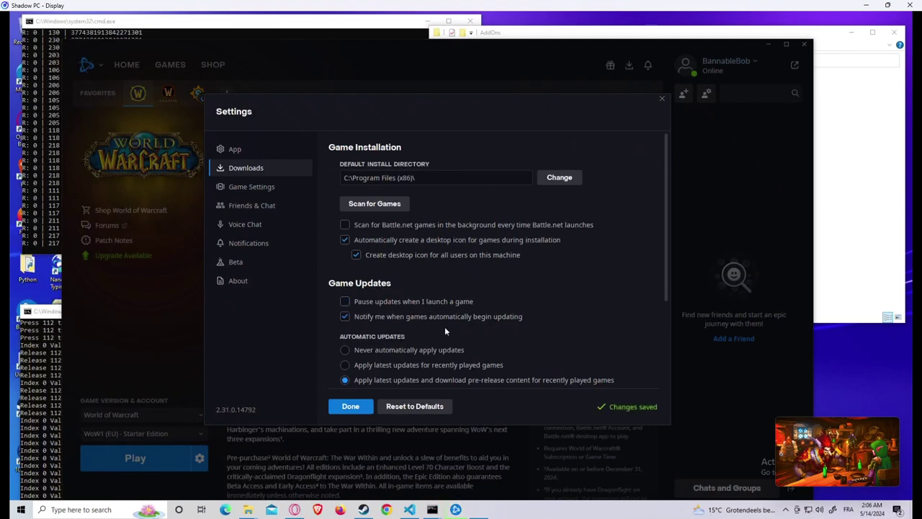
scroll(456, 340, "down", 1)
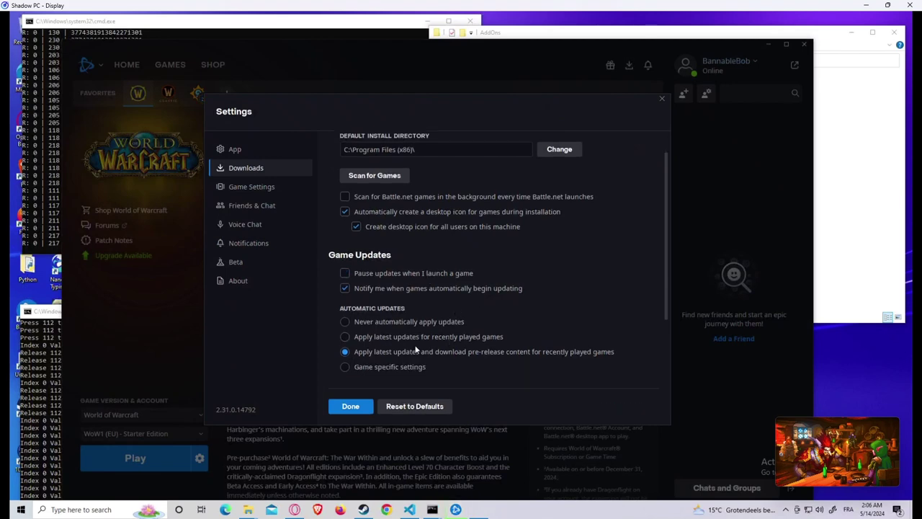
left_click(351, 406)
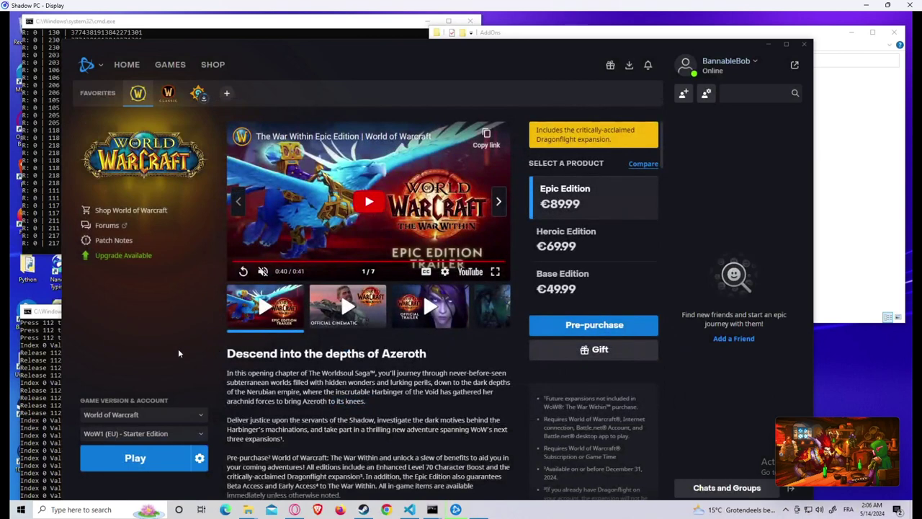
Launch World of Warcraft, then close it when it stops responding, cancelling the problem reports.
left_click(171, 462)
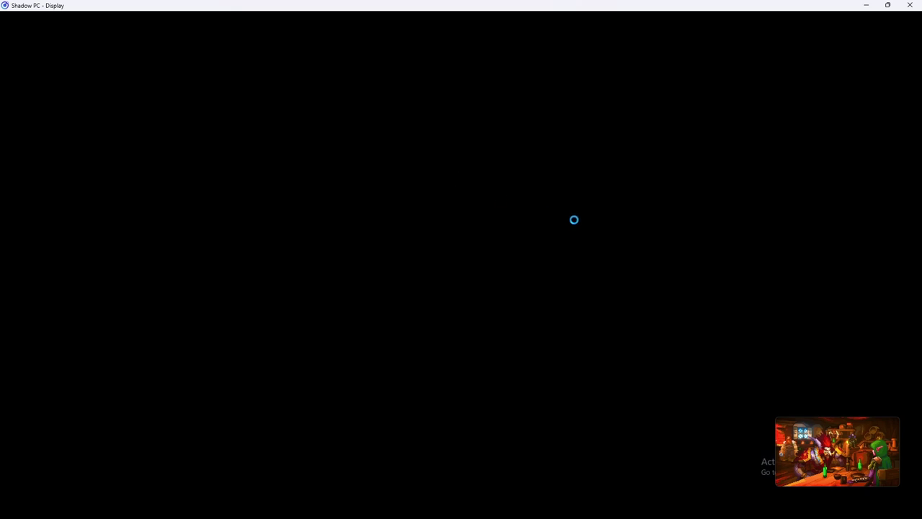
left_click(801, 467)
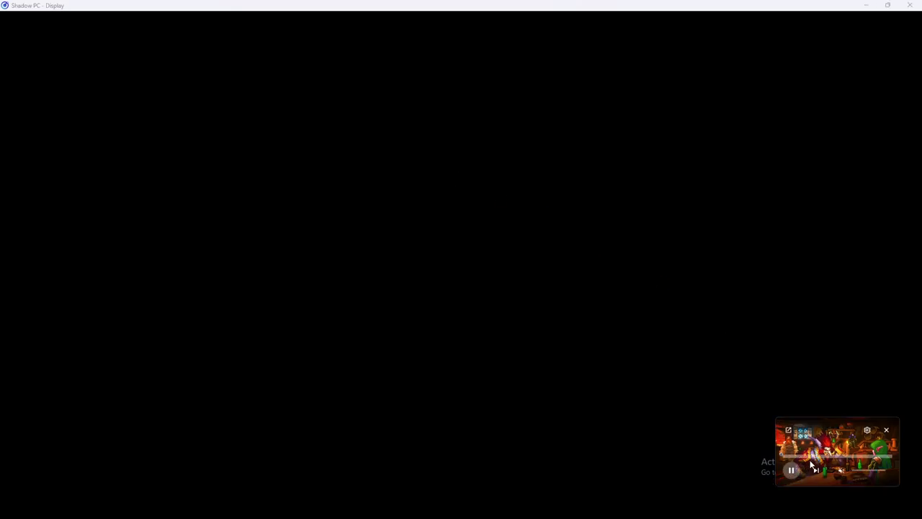
left_click(843, 475)
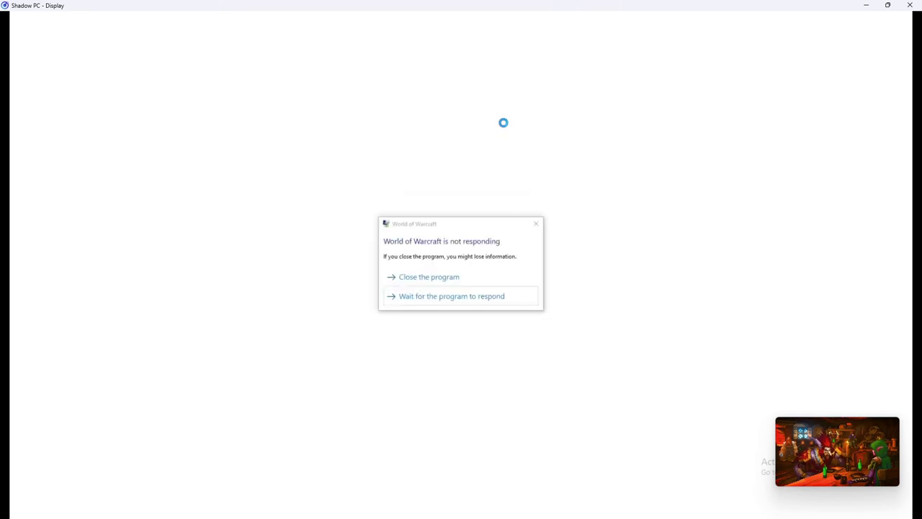
left_click(444, 275)
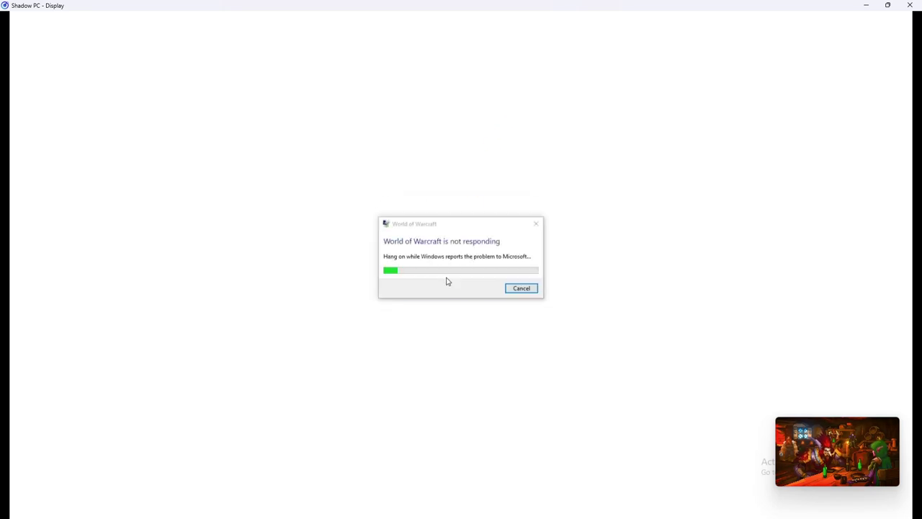
left_click(523, 292)
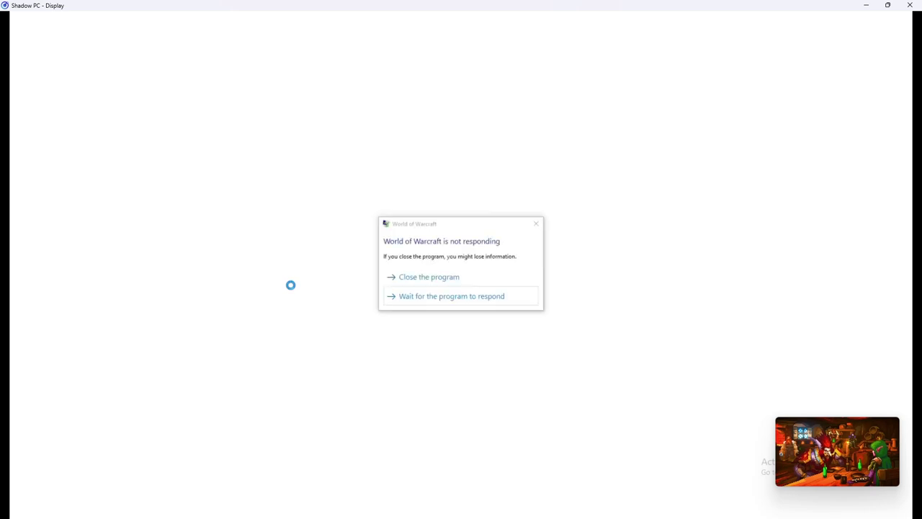
left_click(434, 282)
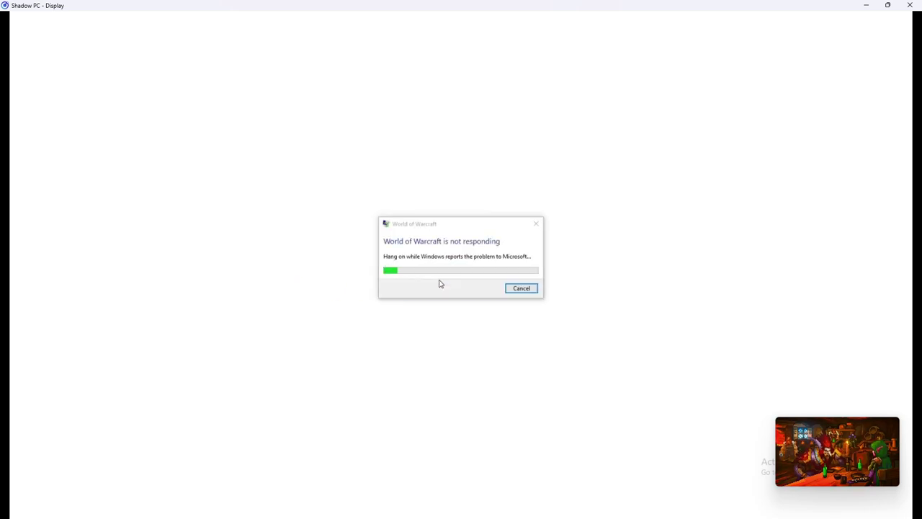
left_click(524, 289)
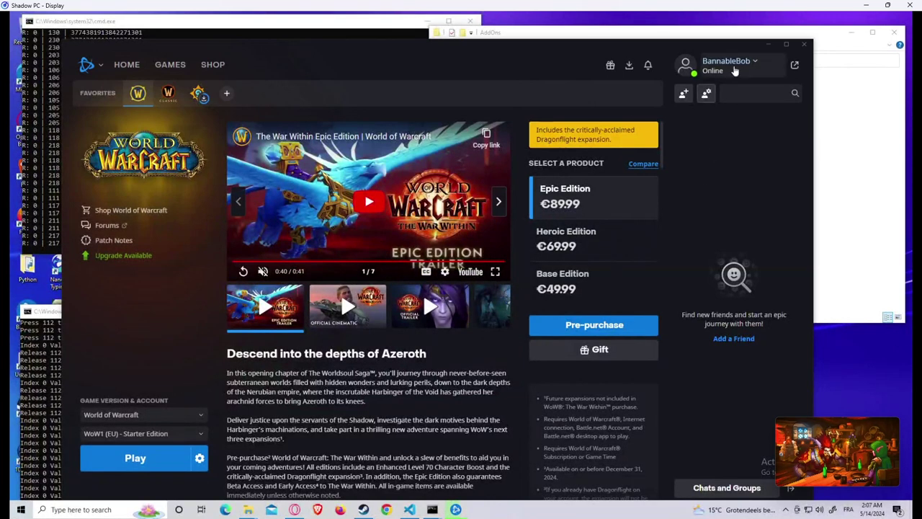
Open the download manager and resume the World of Warcraft download.
left_click(629, 66)
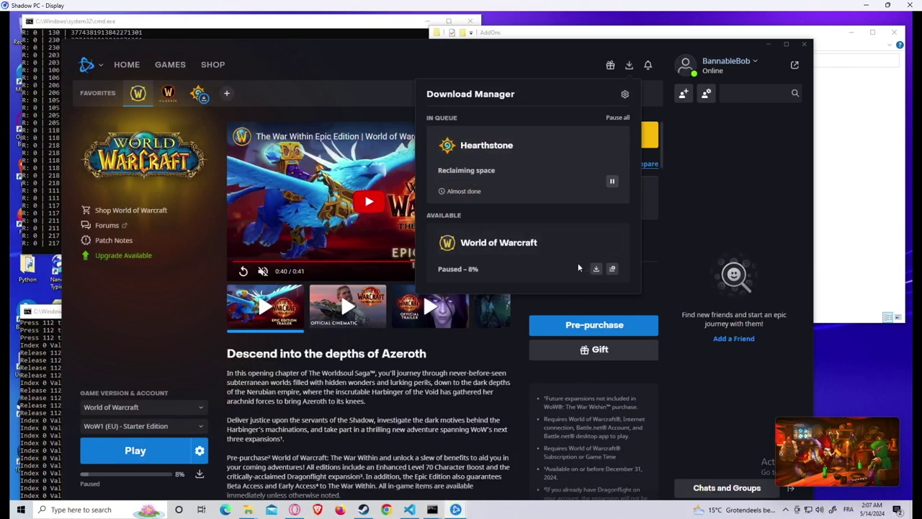
left_click(199, 473)
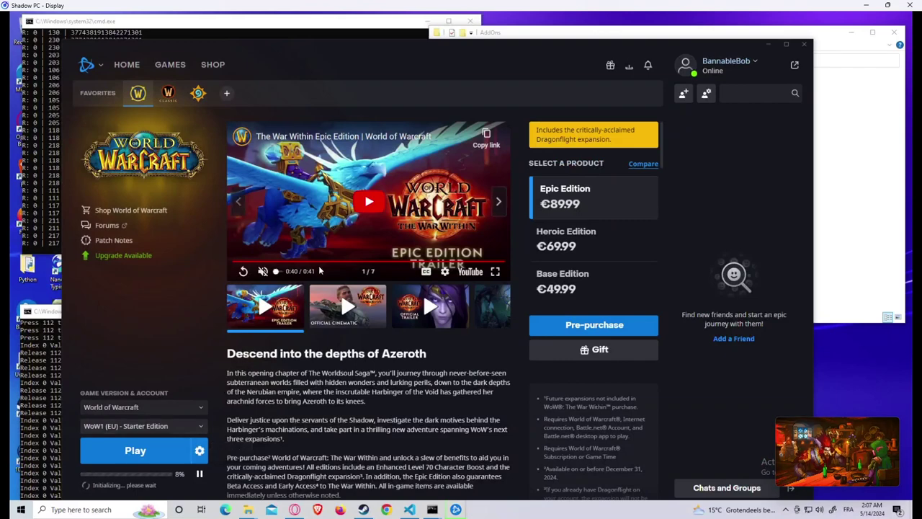
left_click_drag(559, 51, 602, 427)
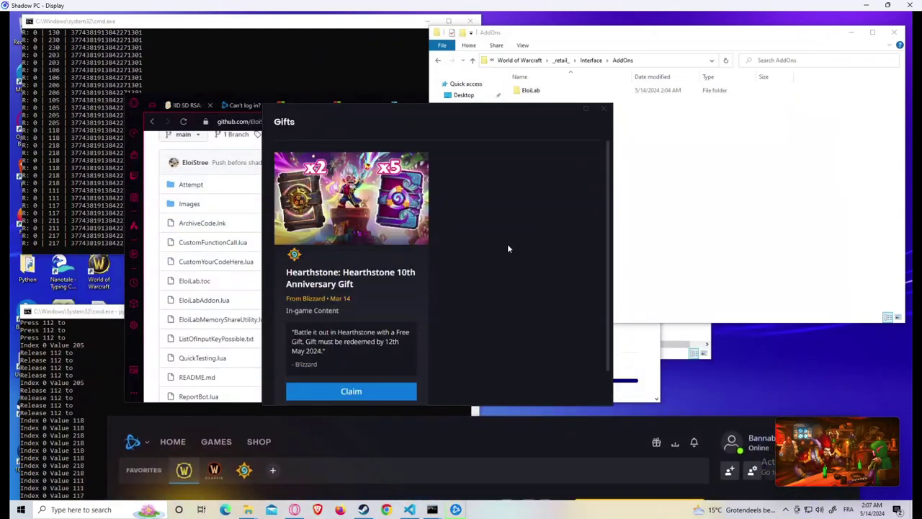
Claim the Hearthstone 10th Anniversary Gift for Europe and close the empty gifts window.
left_click(384, 392)
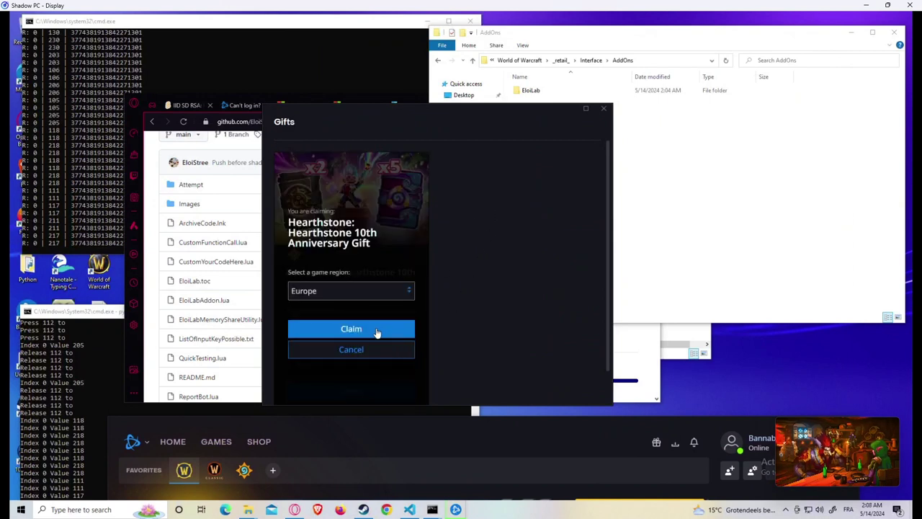
left_click(376, 330)
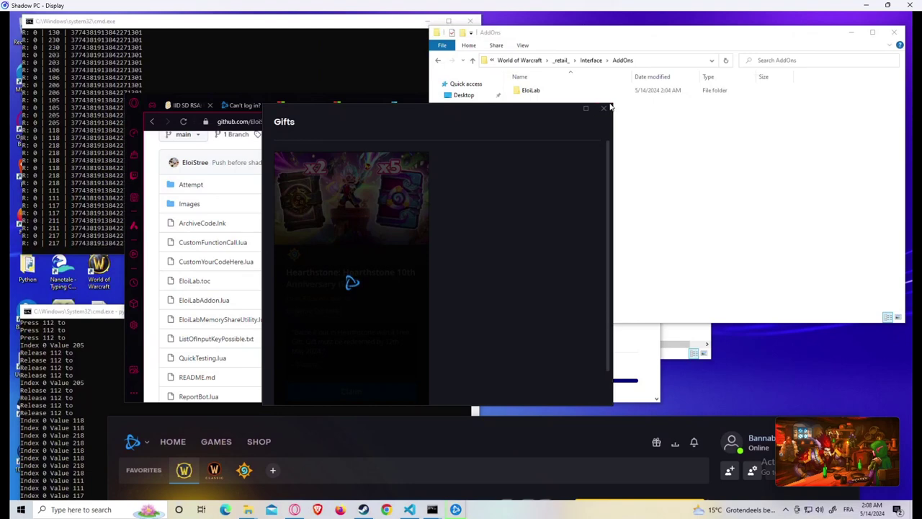
left_click(369, 343)
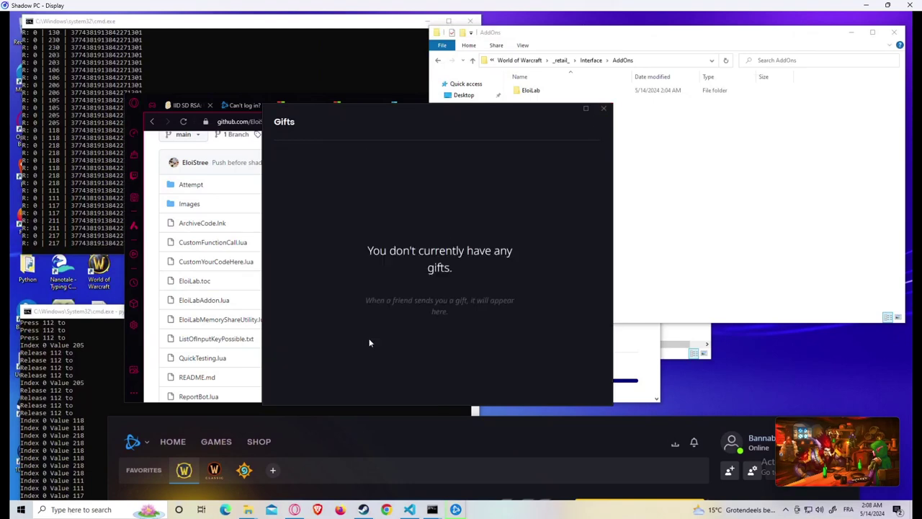
left_click(604, 108)
left_click(687, 136)
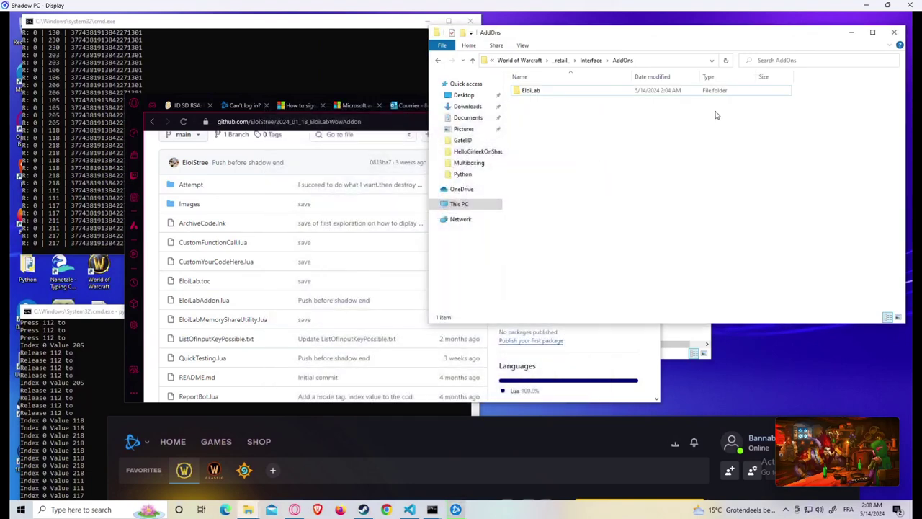
Close the AddOns folder and the GitHub tab, then search the web for 'cheat engine'.
left_click(894, 32)
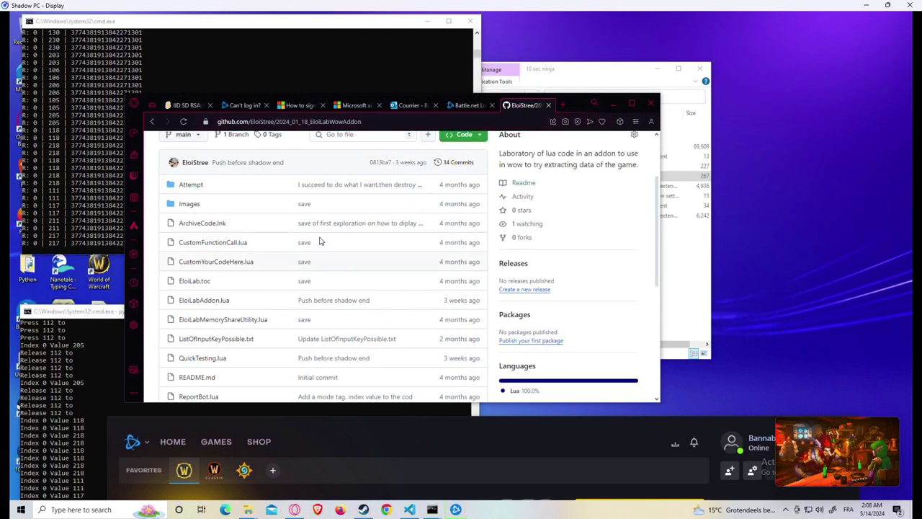
scroll(244, 268, "down", 2)
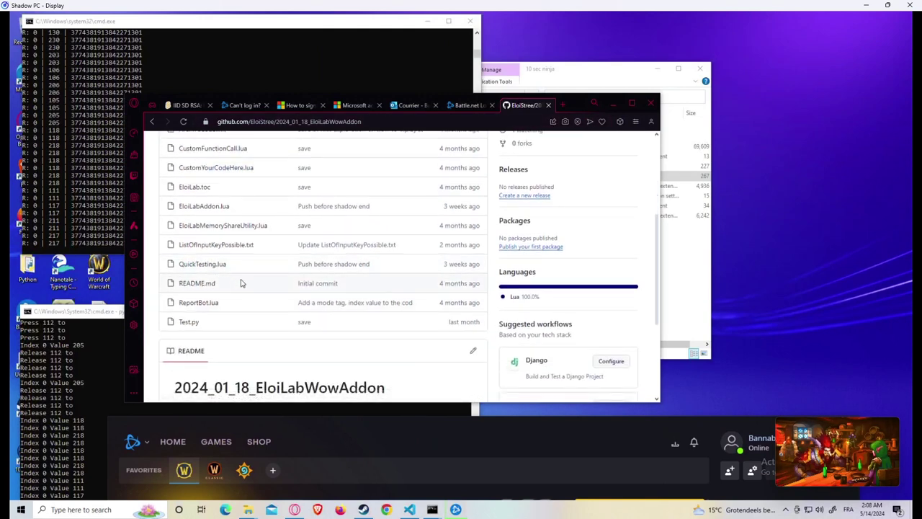
scroll(258, 319, "down", 3)
scroll(258, 318, "up", 2)
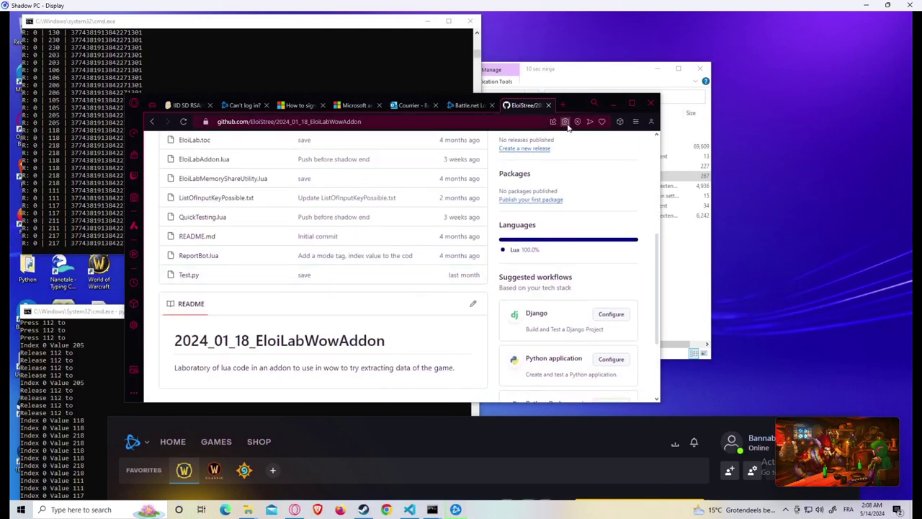
left_click(549, 105)
left_click(565, 110)
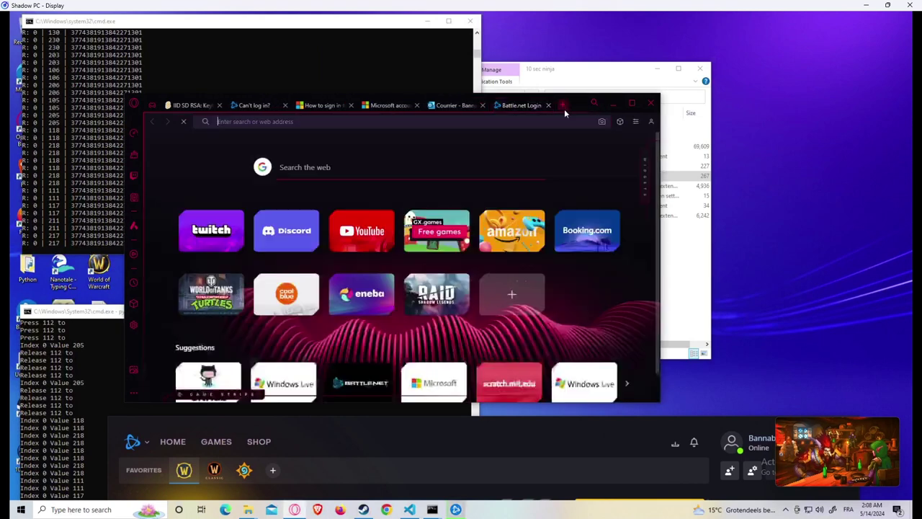
type("cheat engine")
key("Return")
Download the Cheat Engine 7.5 installer, CheatEngine75.exe, from cheatengine.org to Downloads.
left_click(176, 243)
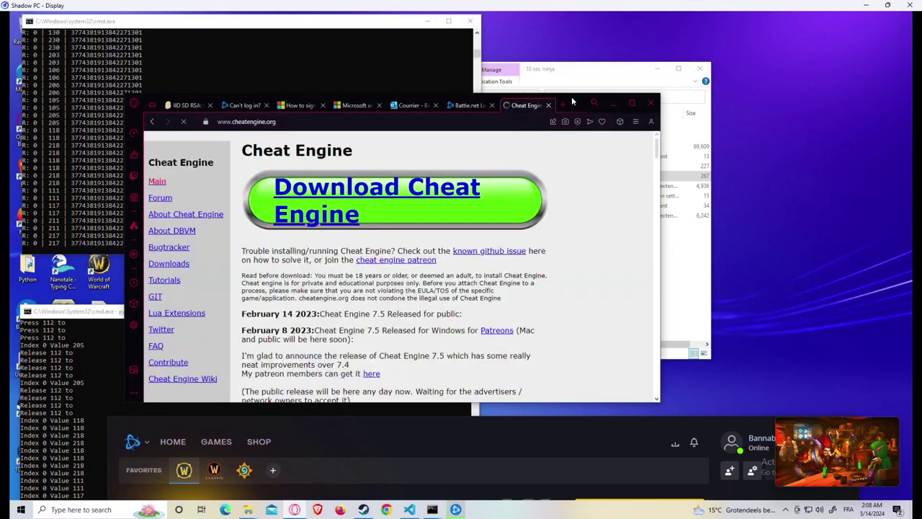
left_click_drag(572, 101, 539, 81)
left_click(421, 335)
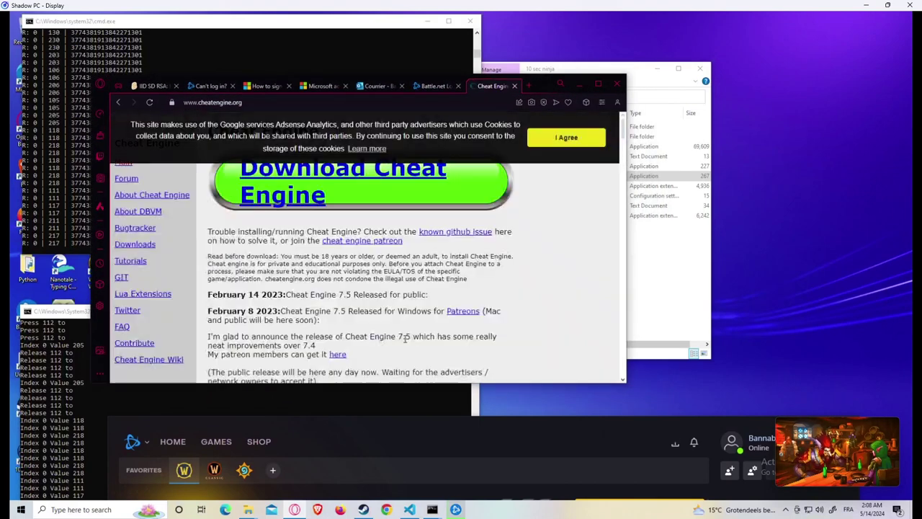
left_click(132, 244)
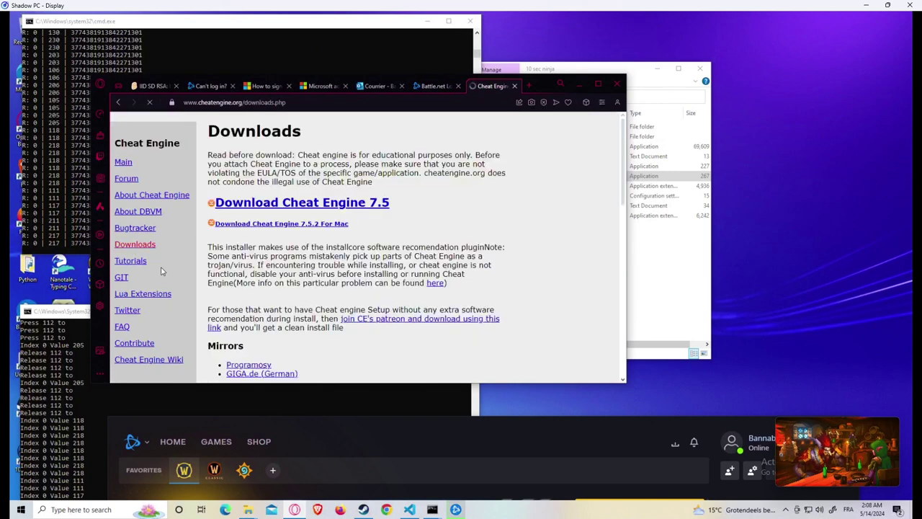
left_click(322, 202)
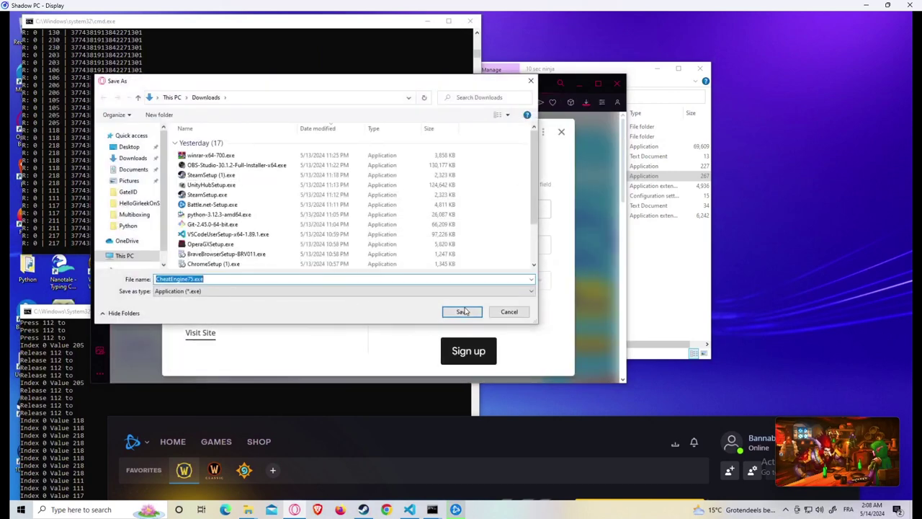
left_click(462, 311)
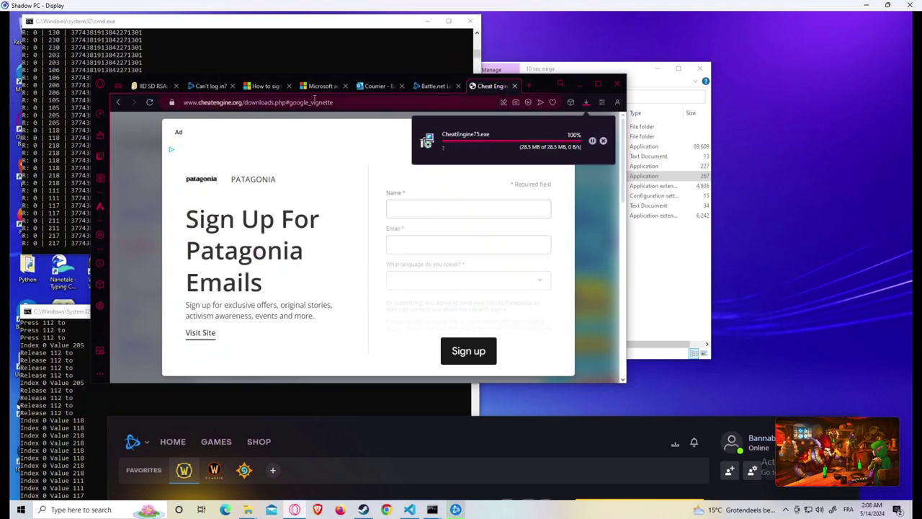
Load github.com in the Battle.net login tab.
left_click(425, 87)
left_click(376, 103)
type("gith")
key("Return")
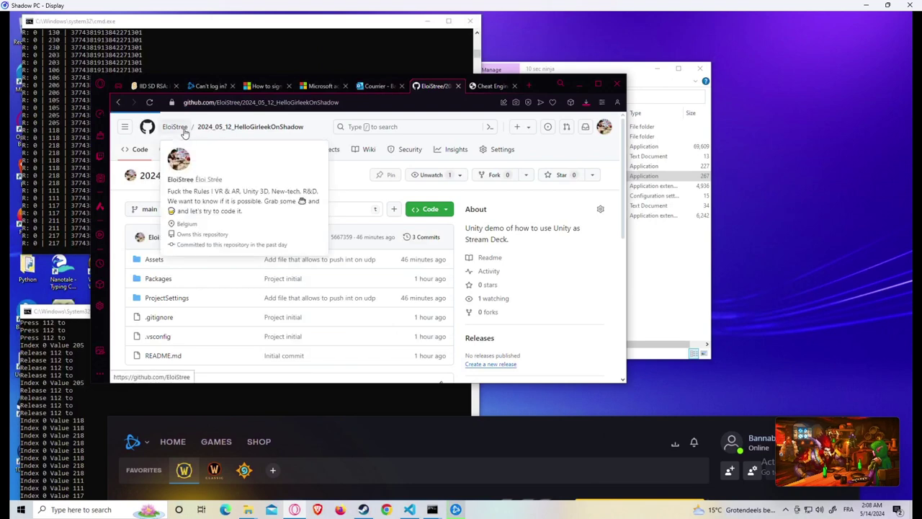
Filter the EloiStree profile's repositories by 'ram'.
left_click(180, 127)
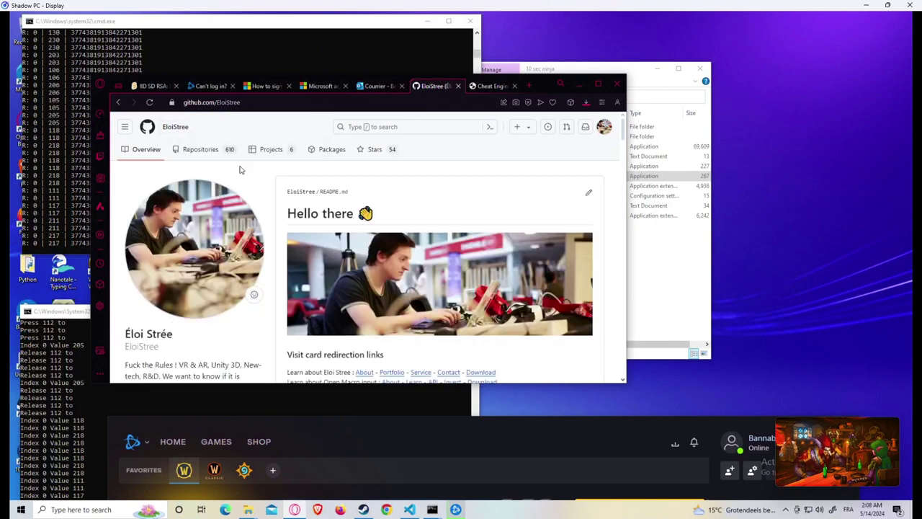
left_click(351, 185)
type("ram")
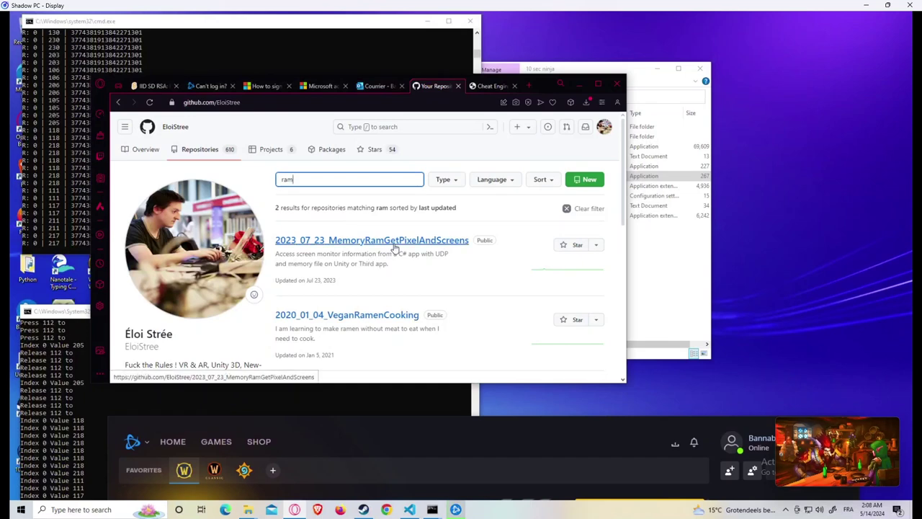
Read through the 2023_07_23_MemoryRamGetPixelAndScreens README, then return to the filtered repository list.
left_click(396, 245)
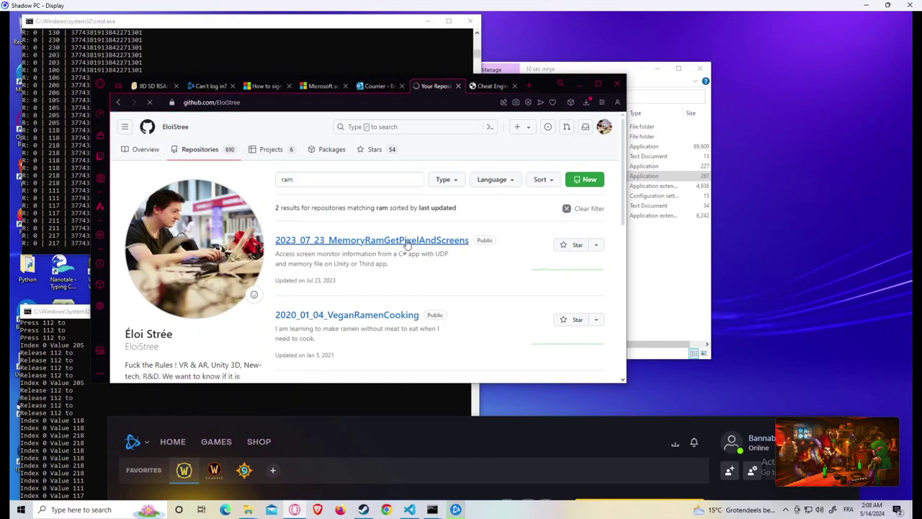
scroll(305, 251, "down", 3)
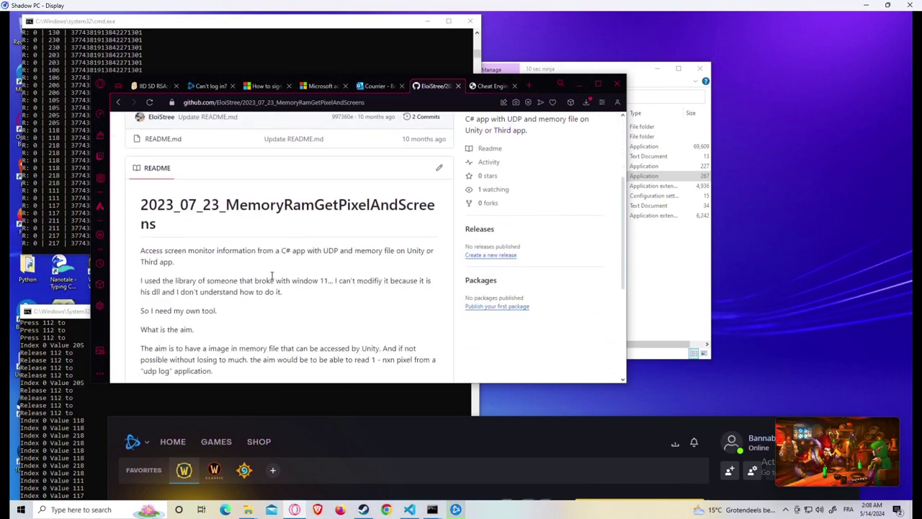
scroll(259, 261, "down", 2)
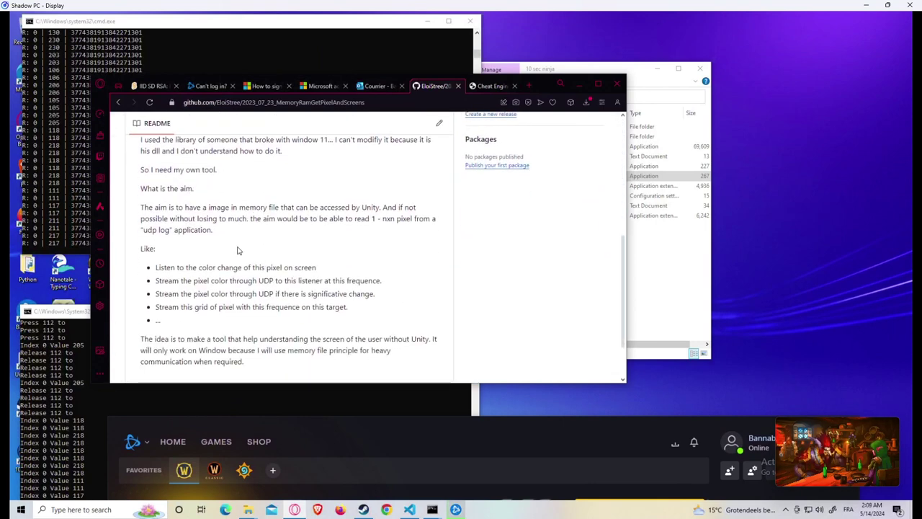
scroll(239, 250, "down", 2)
scroll(252, 250, "up", 10)
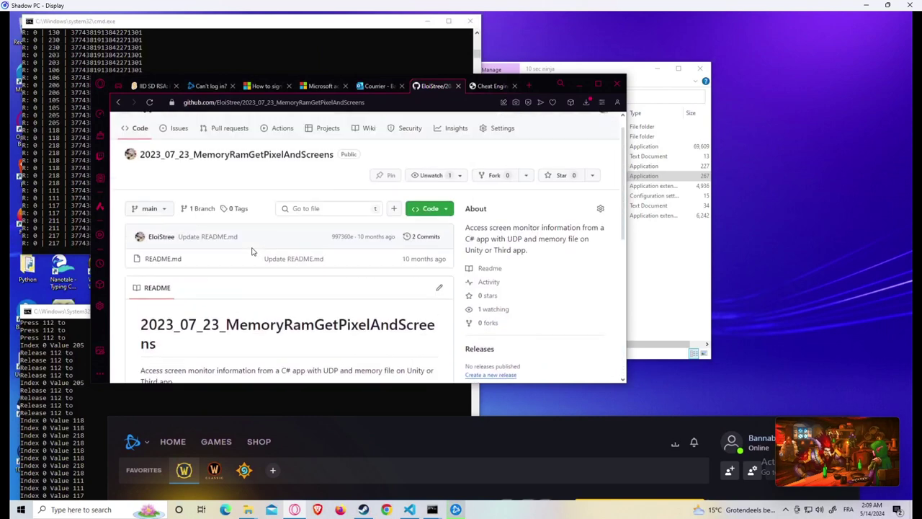
scroll(230, 201, "up", 1)
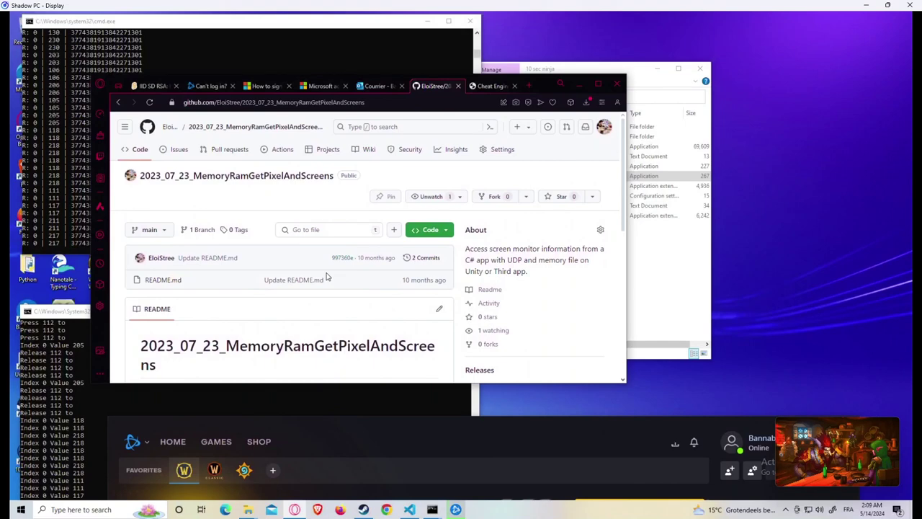
scroll(326, 276, "down", 3)
scroll(326, 276, "up", 3)
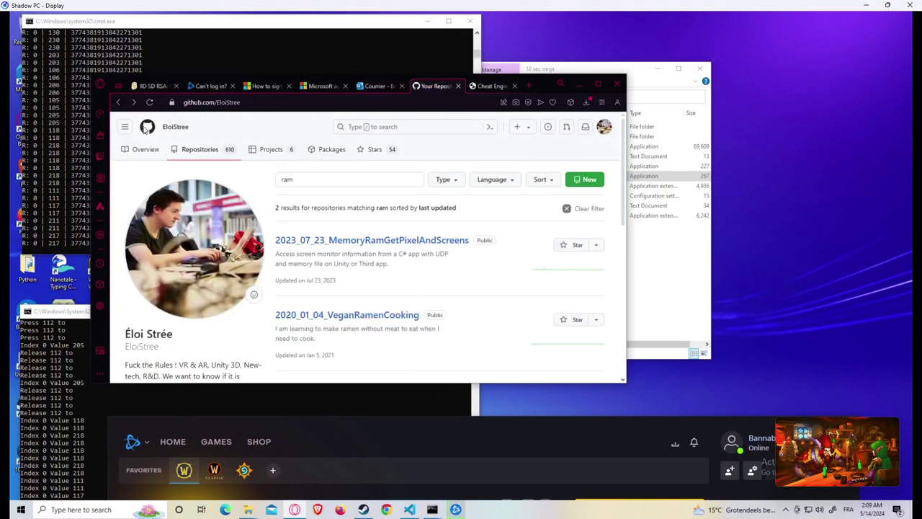
left_click(357, 183)
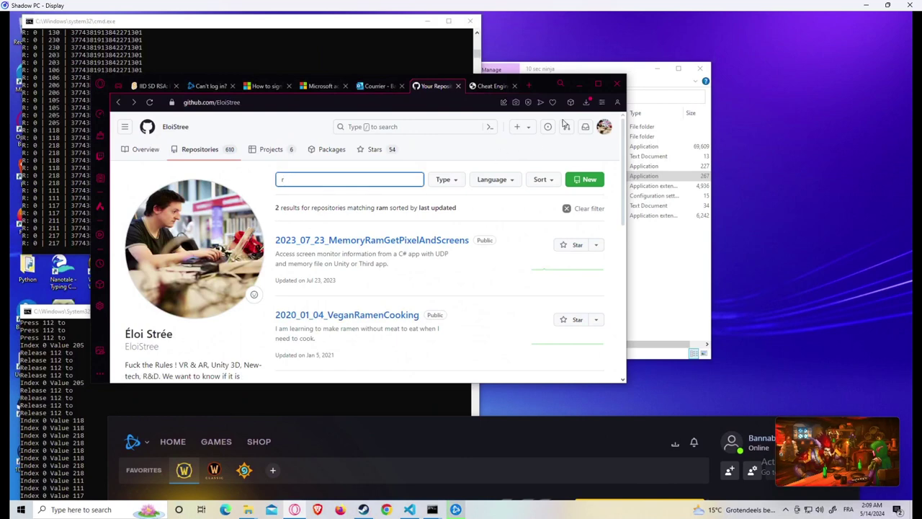
left_click(598, 84)
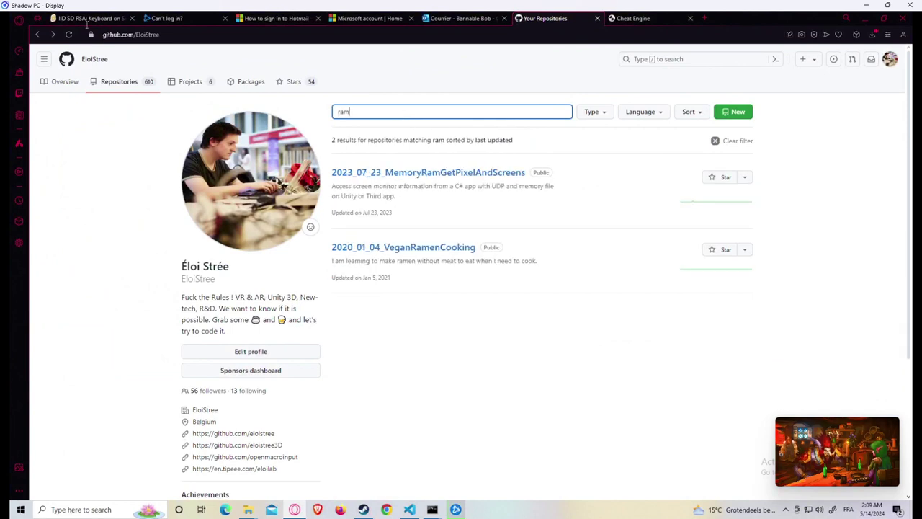
key("ctrl+a")
Filter repositories by 'gener' and check 2024_04_04_GenereteRsaKeyInUnity before going back.
type("ge")
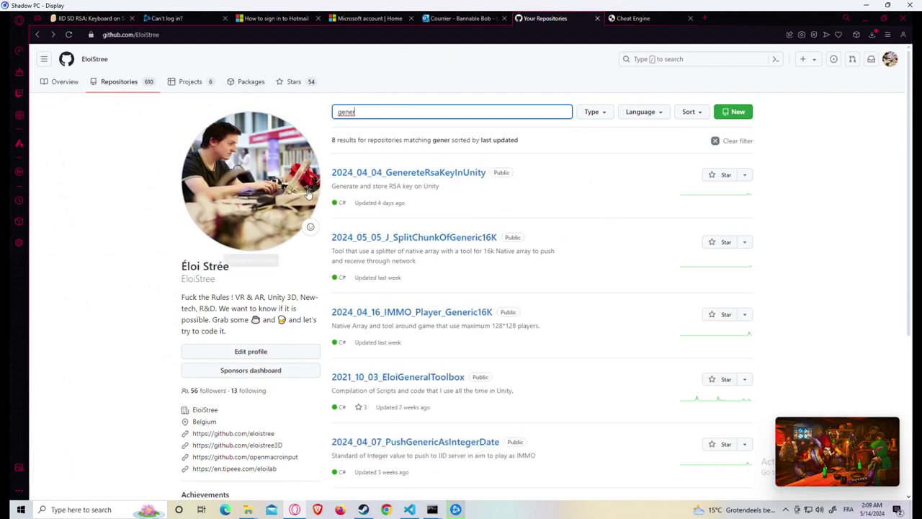
scroll(415, 371, "down", 1)
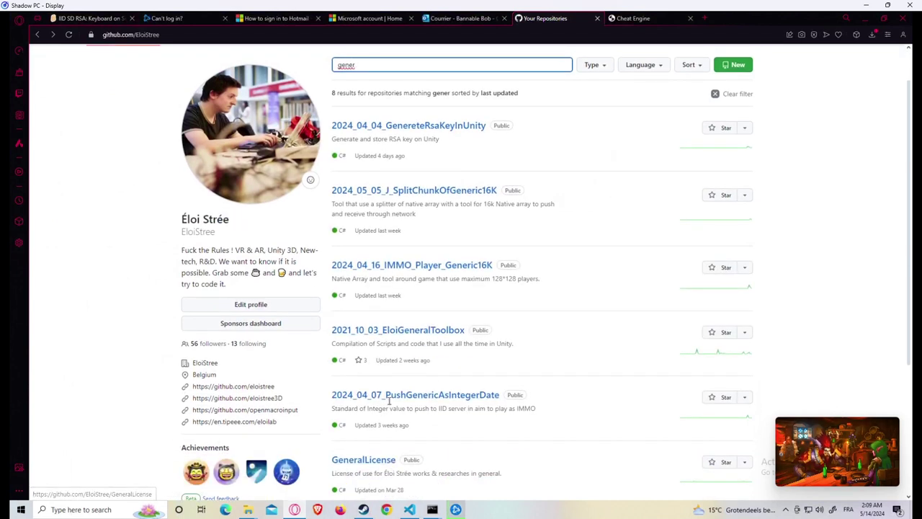
left_click(427, 127)
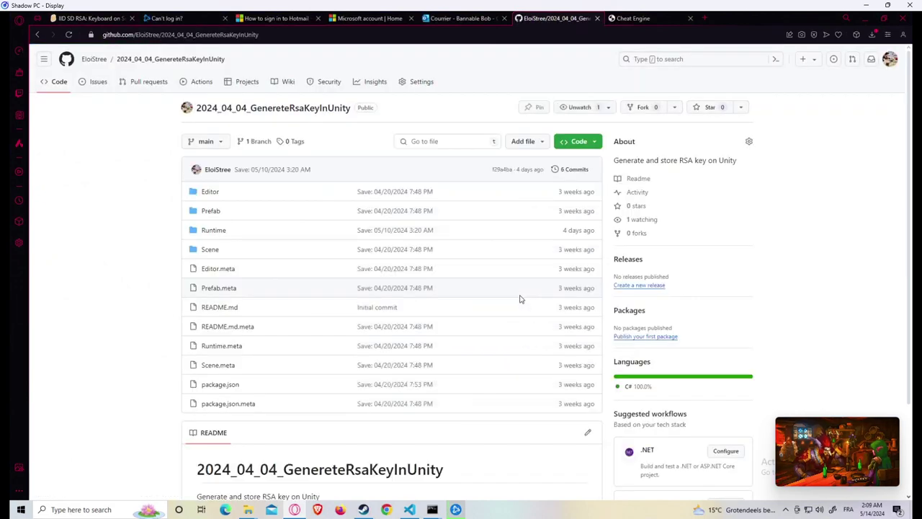
scroll(115, 209, "down", 2)
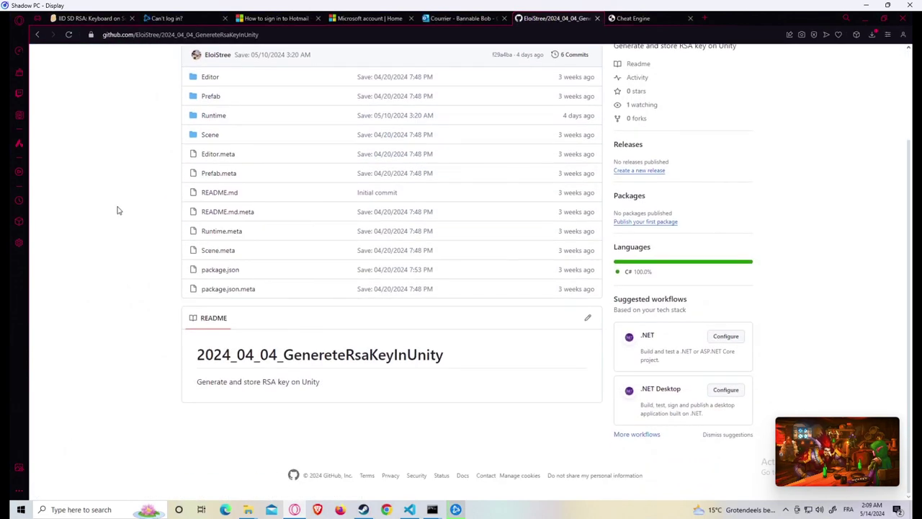
left_click(39, 37)
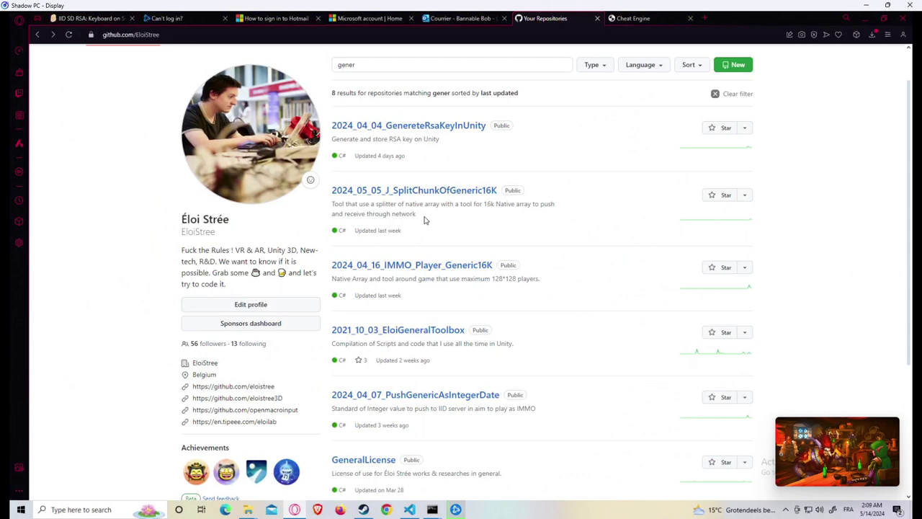
Change the repository filter to 'lua' and scroll through the five matches.
scroll(424, 220, "down", 2)
scroll(424, 219, "up", 3)
left_click_drag(400, 116, 323, 105)
type("lua")
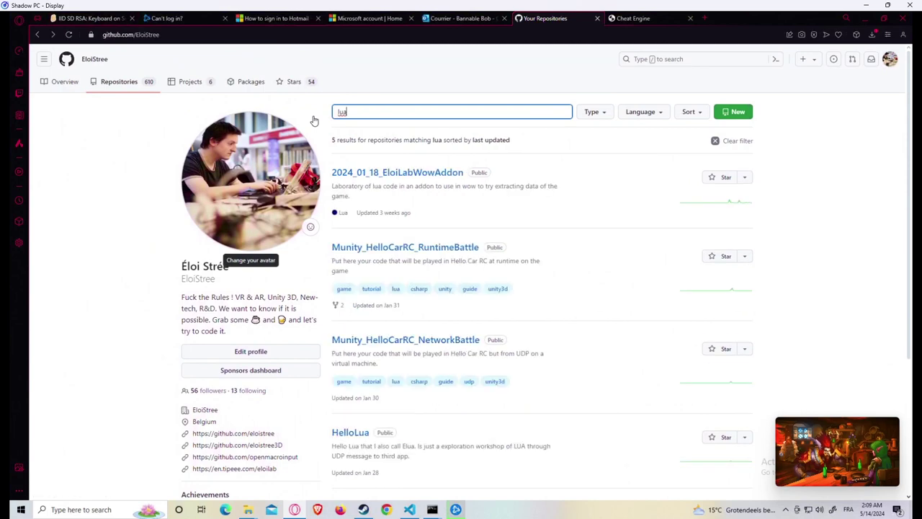
scroll(411, 258, "down", 2)
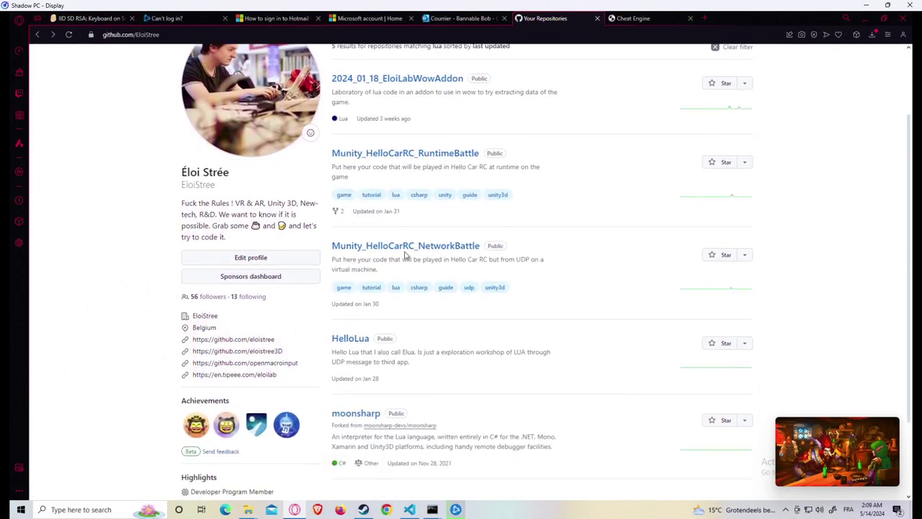
scroll(406, 256, "down", 2)
scroll(428, 257, "up", 5)
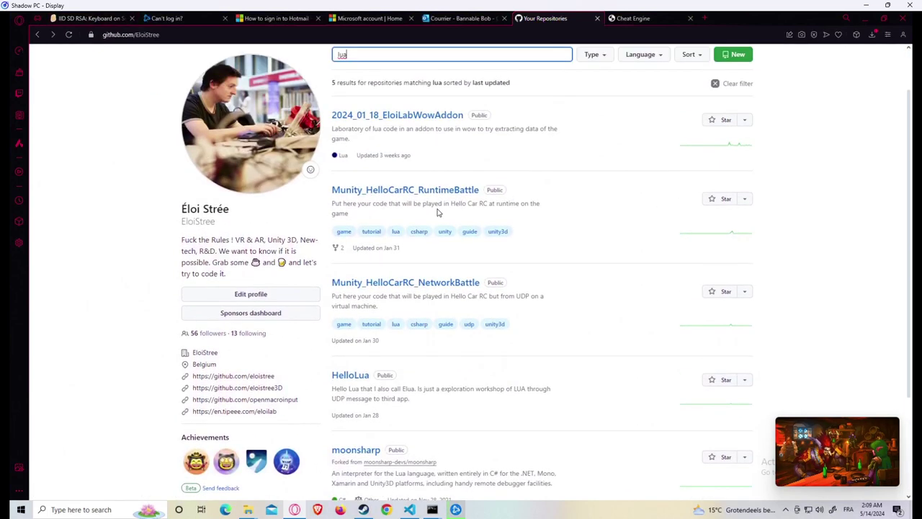
key("ctrl+a")
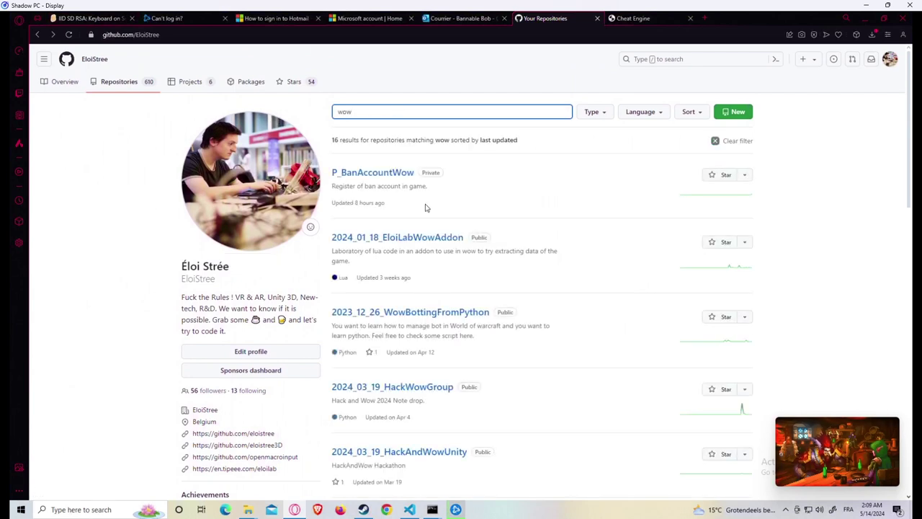
Open WowBottingFromPython, ReadMemoryOfWow, HelloWarcraftQAXR, WowBottingHardOMI and WowFarmingBot in background tabs, then view WowBottingFromPython.
scroll(421, 206, "down", 1)
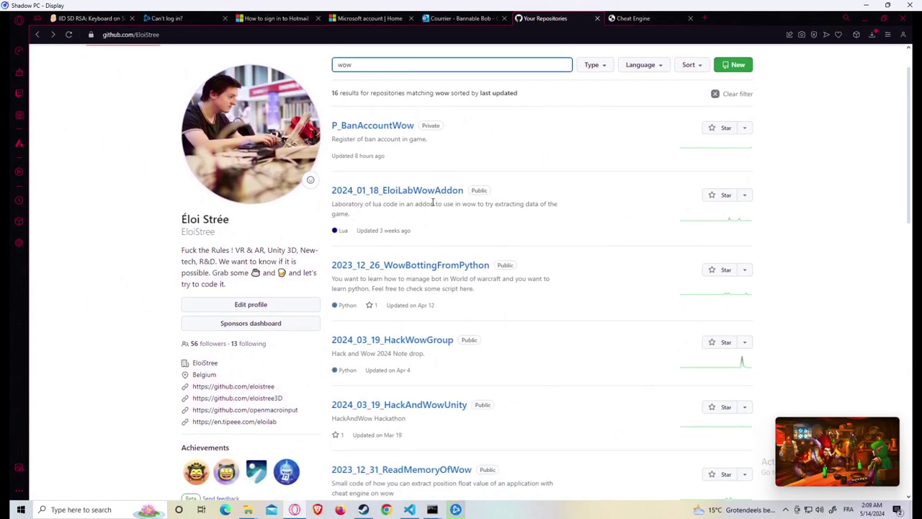
middle_click(448, 268)
scroll(446, 288, "down", 3)
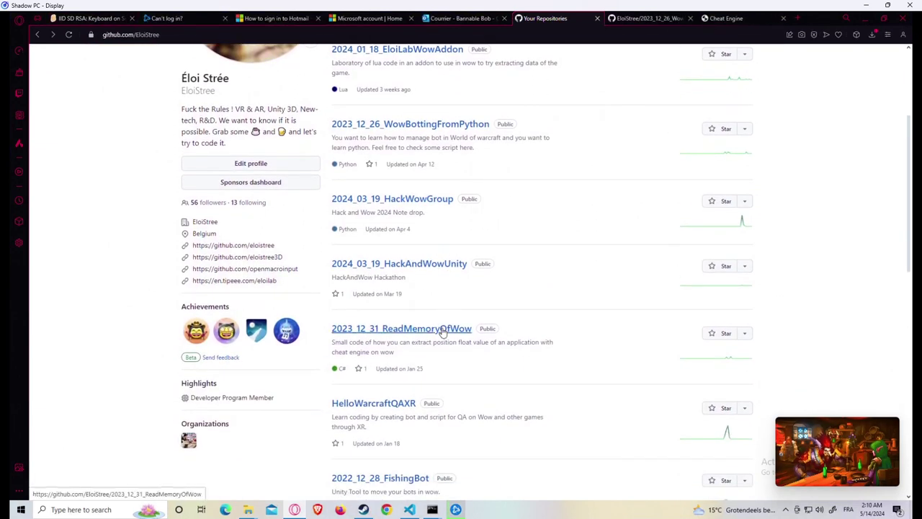
middle_click(443, 330)
scroll(440, 309, "down", 2)
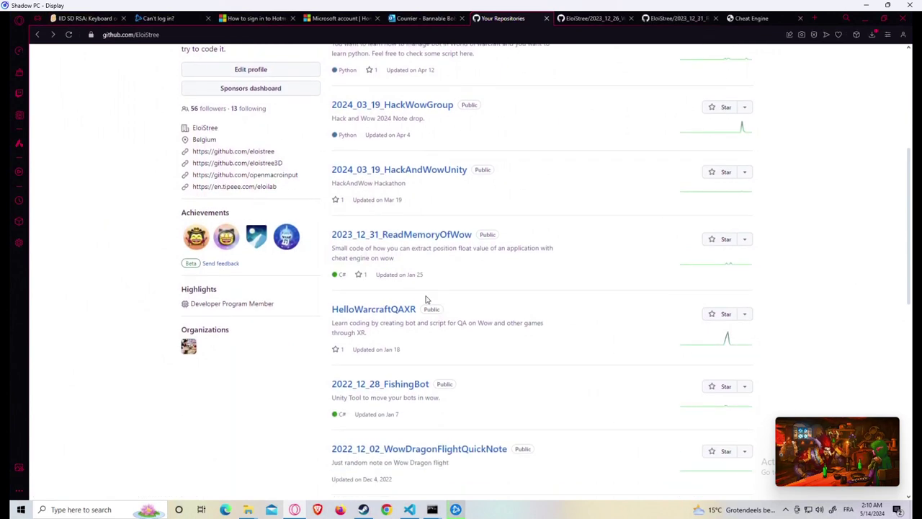
middle_click(396, 312)
scroll(418, 310, "down", 2)
scroll(421, 360, "down", 2)
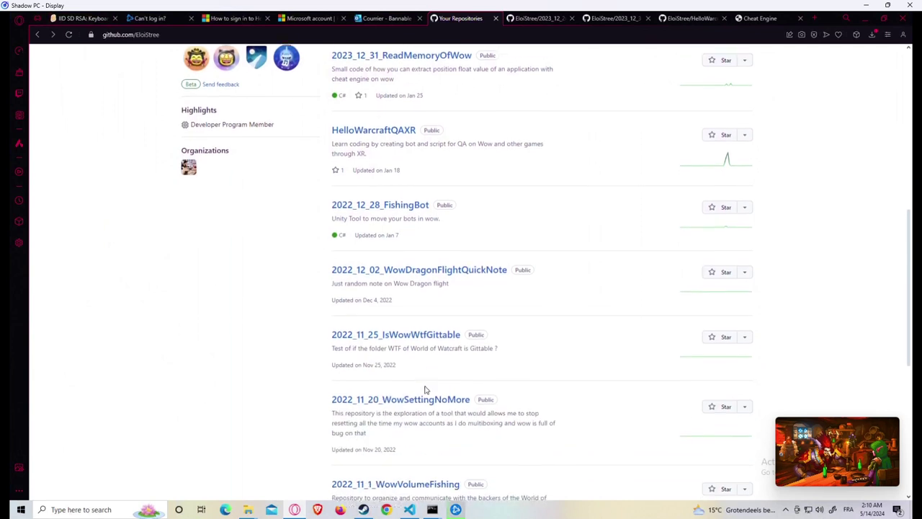
scroll(432, 385, "down", 2)
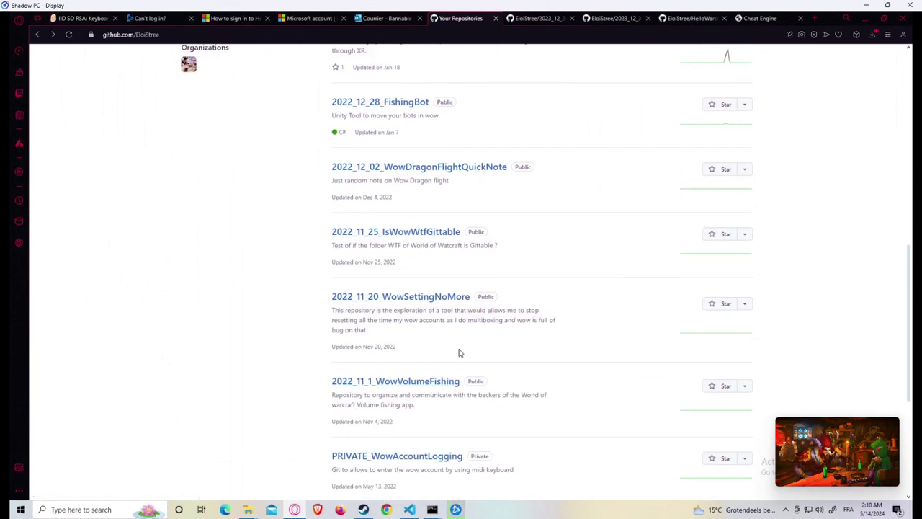
scroll(458, 353, "down", 2)
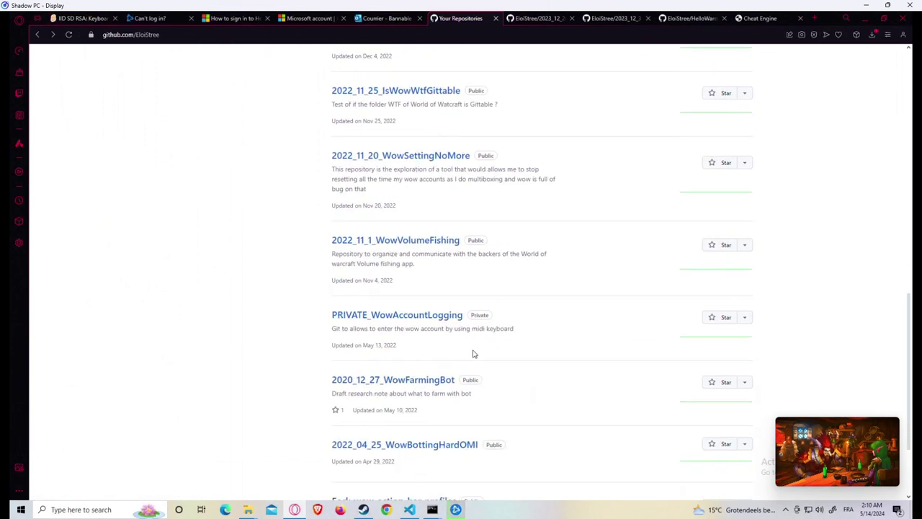
scroll(474, 354, "down", 2)
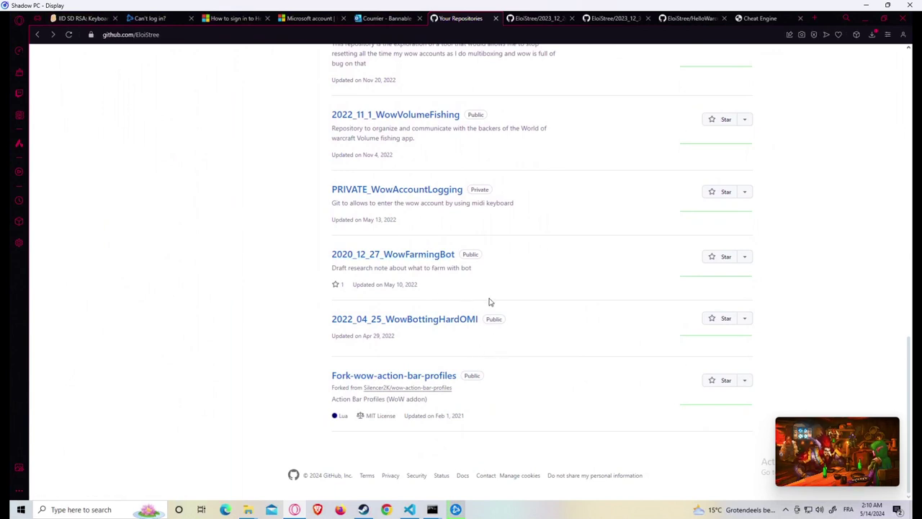
middle_click(460, 321)
middle_click(426, 254)
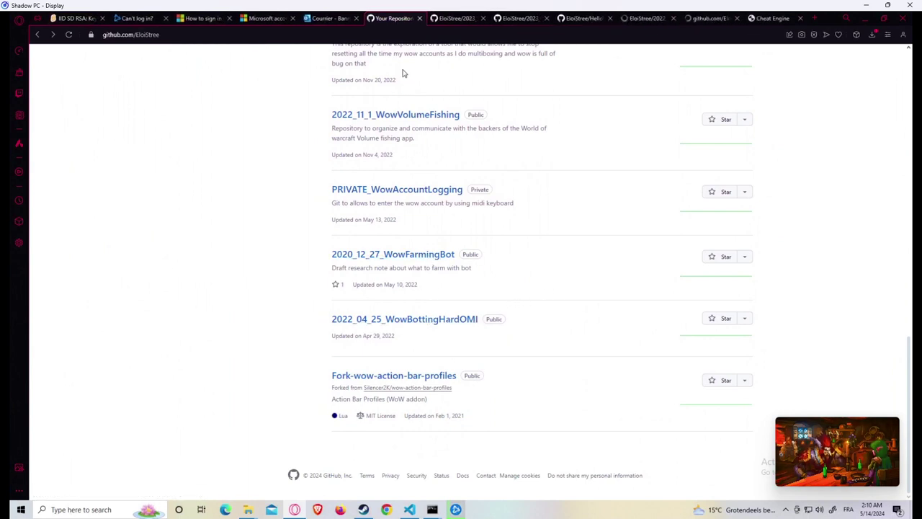
left_click(454, 18)
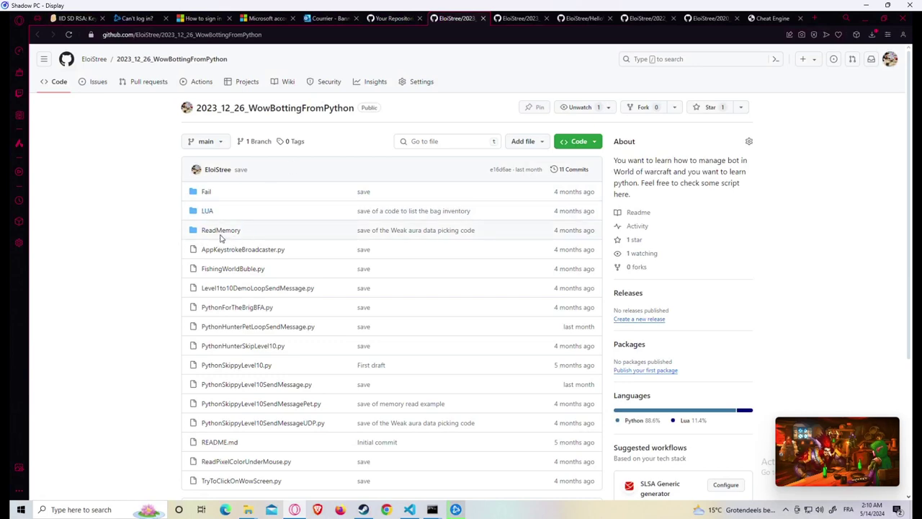
Skim the WowBottingFromPython page, then switch to the 2023_12_31_ReadMemoryOfWow tab.
scroll(158, 255, "down", 2)
scroll(160, 255, "up", 3)
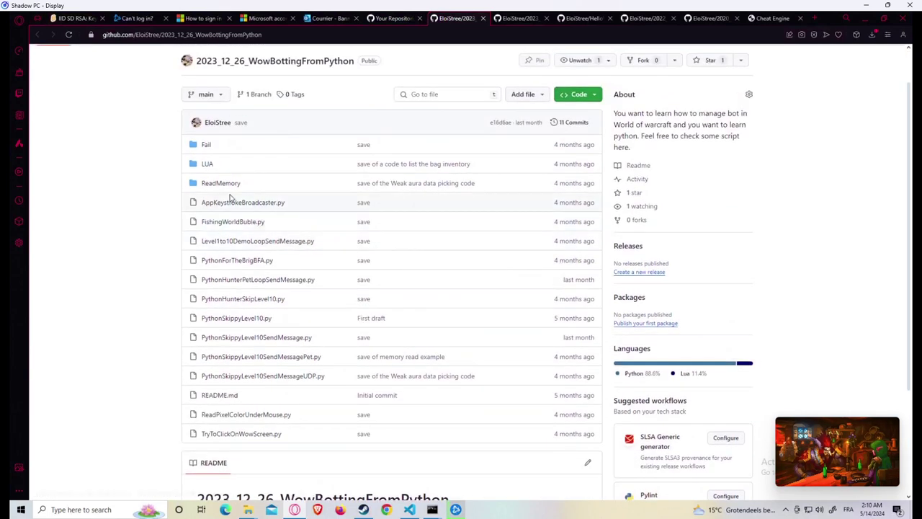
left_click(516, 18)
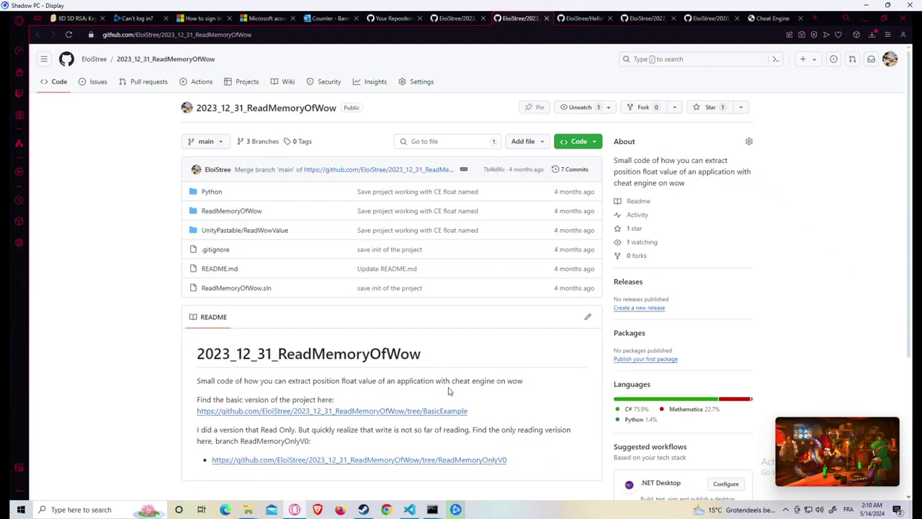
Read the SimpleReadUdp.py script in the Python folder.
left_click(213, 199)
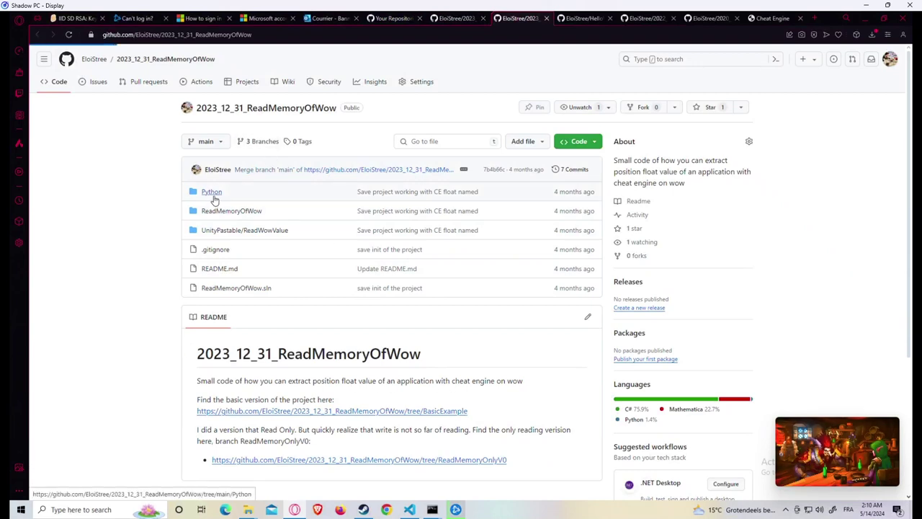
left_click(238, 202)
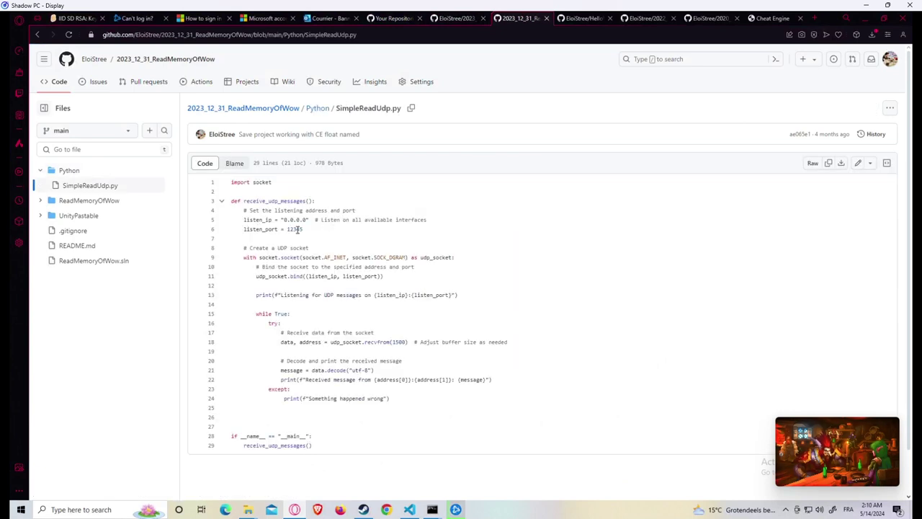
scroll(289, 285, "down", 1)
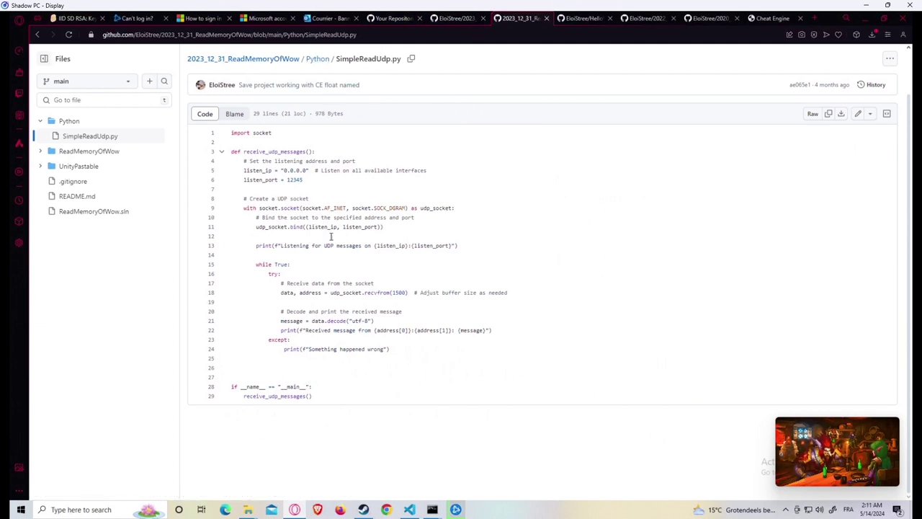
left_click(317, 60)
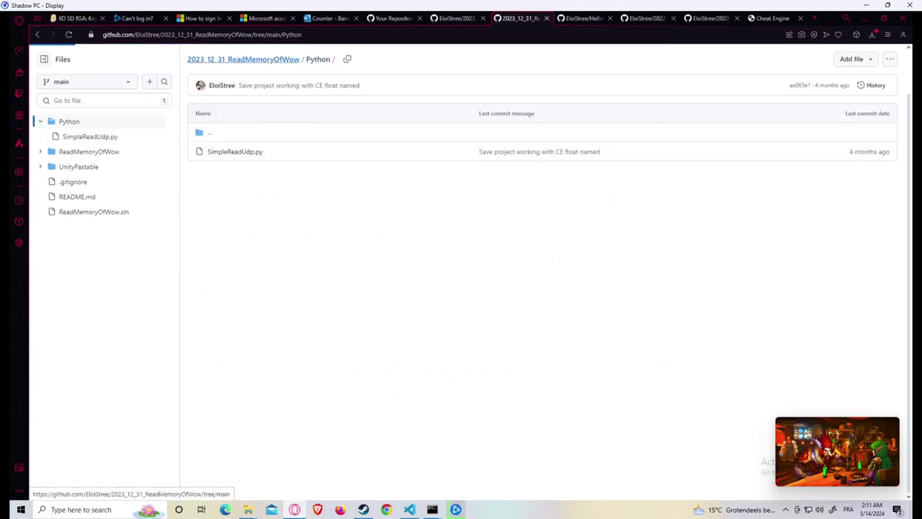
Browse the ReadMemoryOfWow folder from the repository root.
left_click(269, 136)
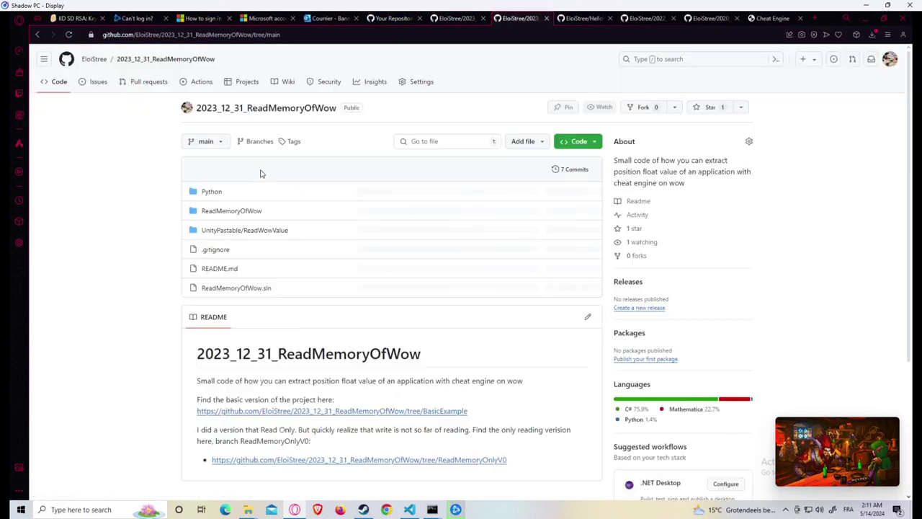
left_click(242, 211)
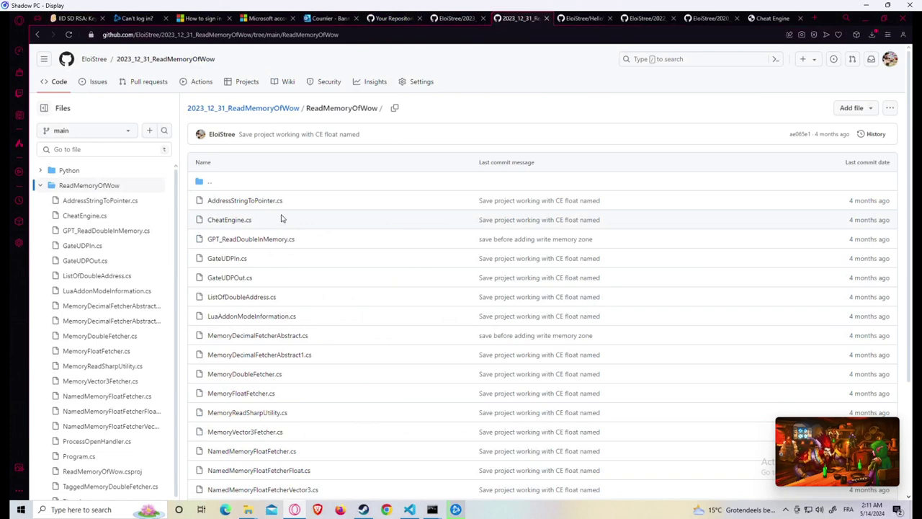
scroll(280, 218, "down", 3)
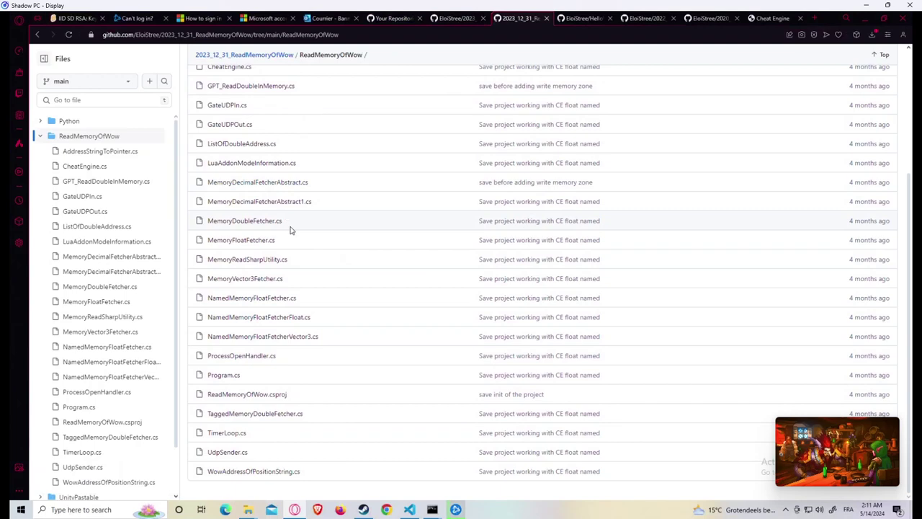
scroll(293, 230, "up", 3)
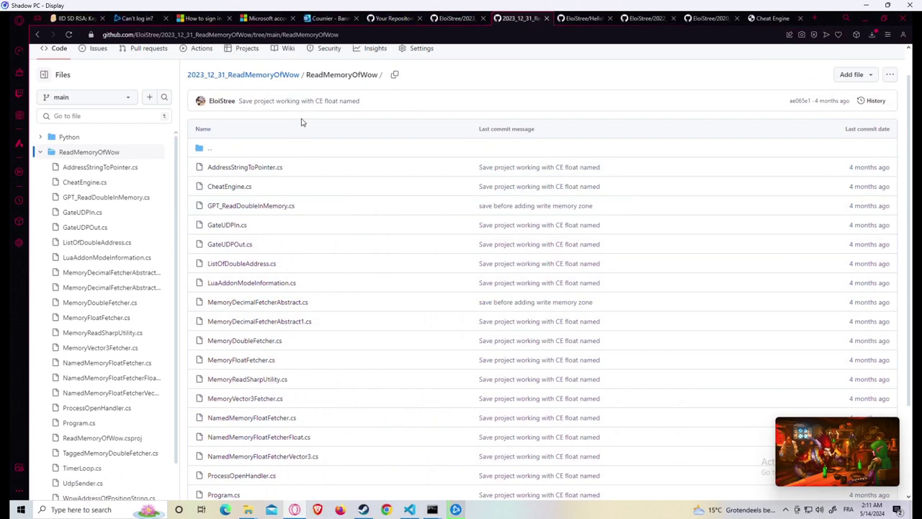
Explore UnityPastable/ReadWowValue Assets down to the 2024_01_24_ReadWriteLuaMemory folder.
left_click(289, 75)
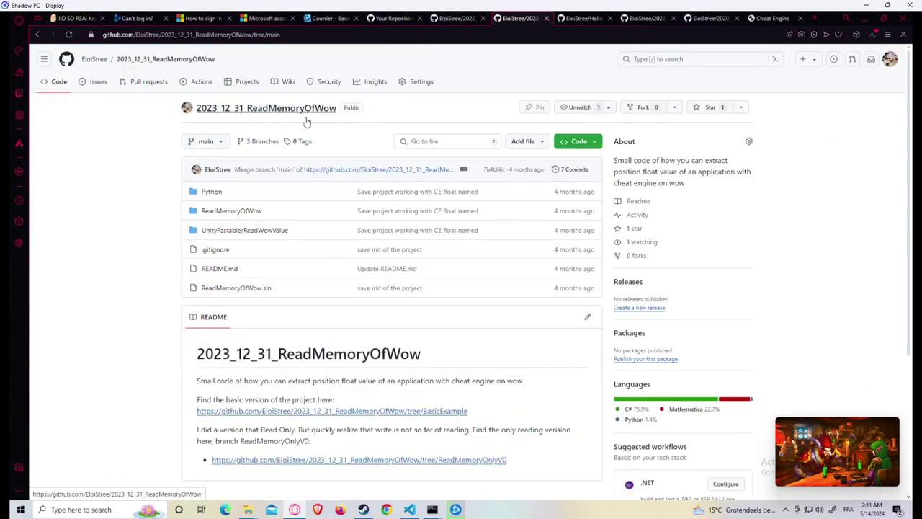
left_click(268, 238)
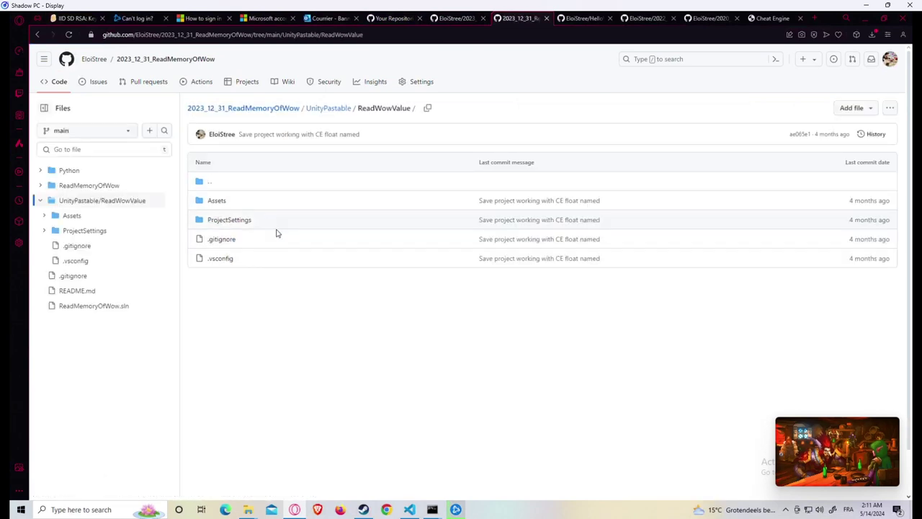
left_click(218, 202)
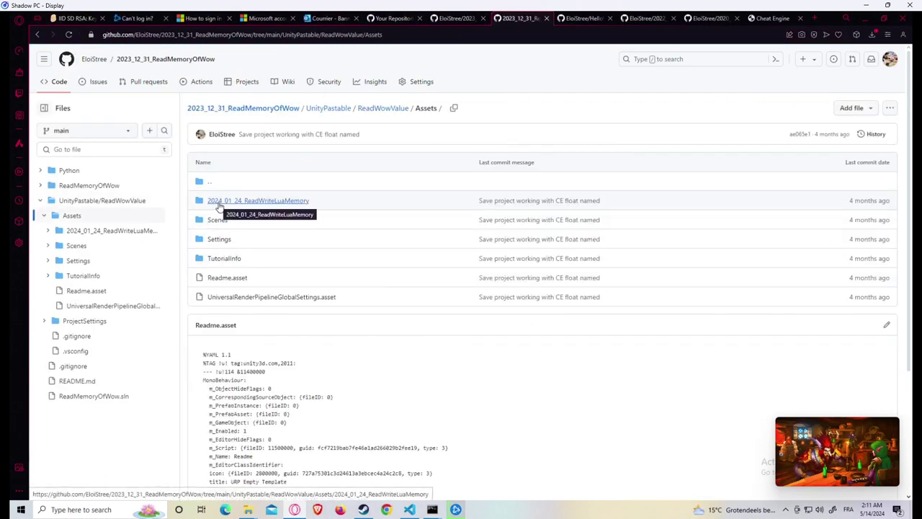
left_click(279, 206)
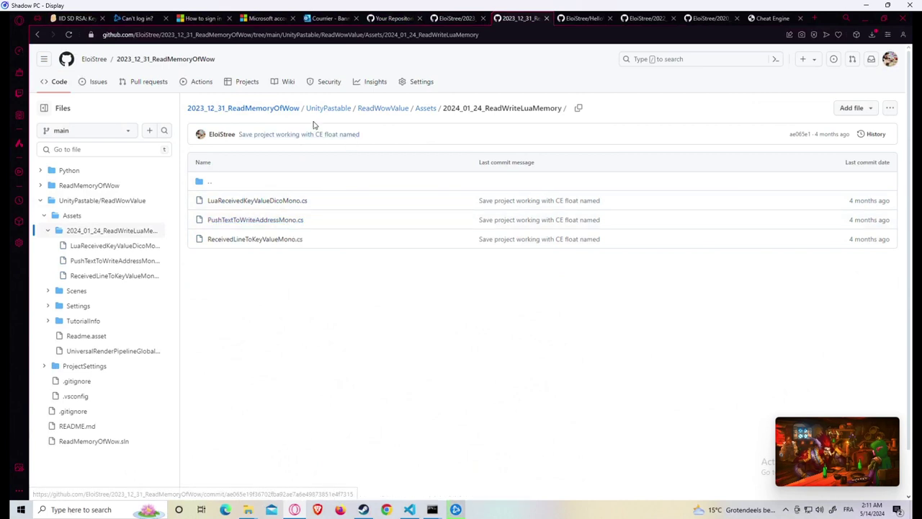
left_click(281, 109)
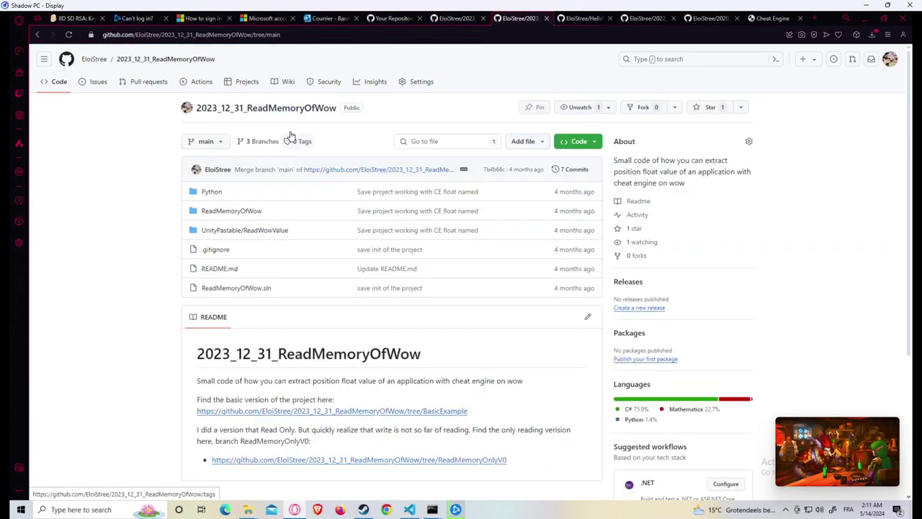
Copy the repository's HTTPS clone URL.
left_click(580, 142)
left_click(587, 224)
key("alt+Tab")
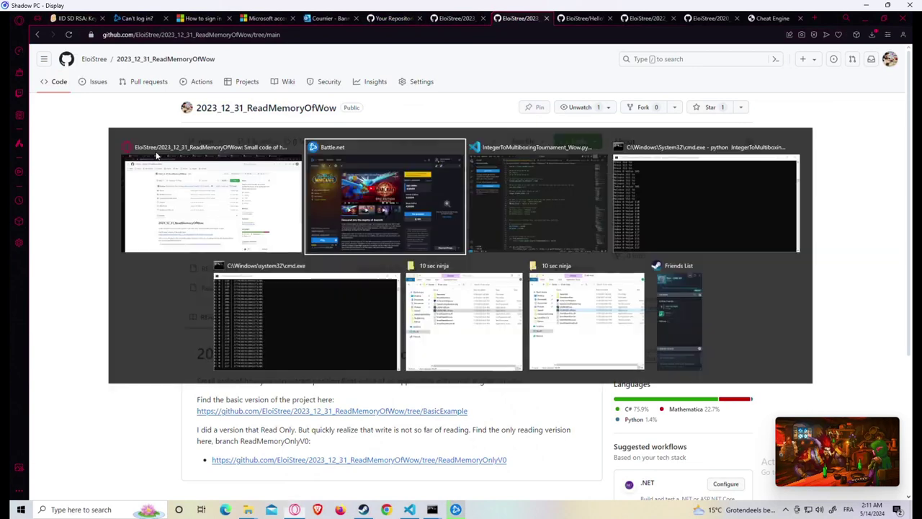
key("Escape")
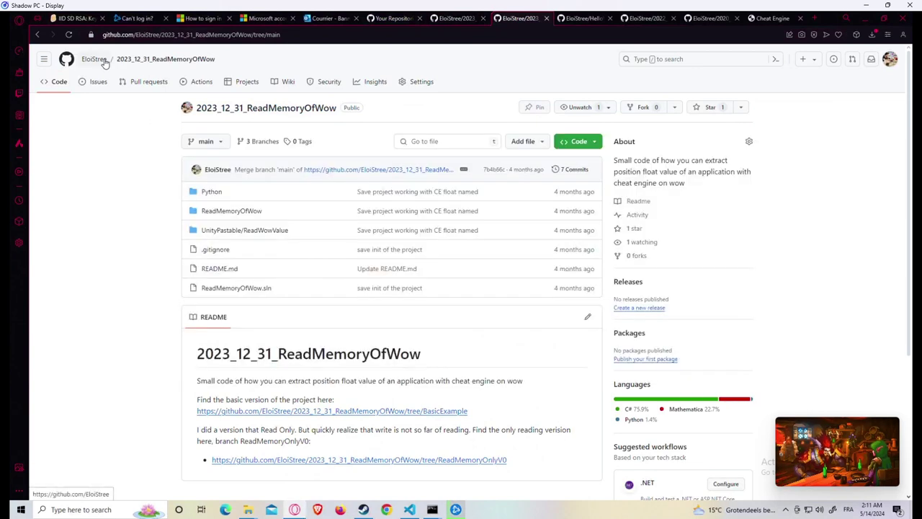
Open the profile's repository list and glance at 2024_05_12_HelloGirleekOnShadow.
left_click(93, 58)
left_click(124, 83)
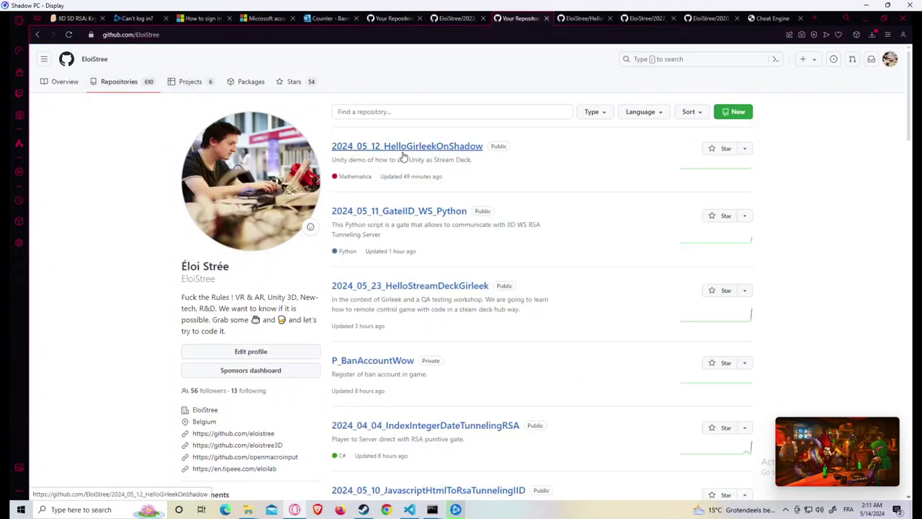
left_click(416, 147)
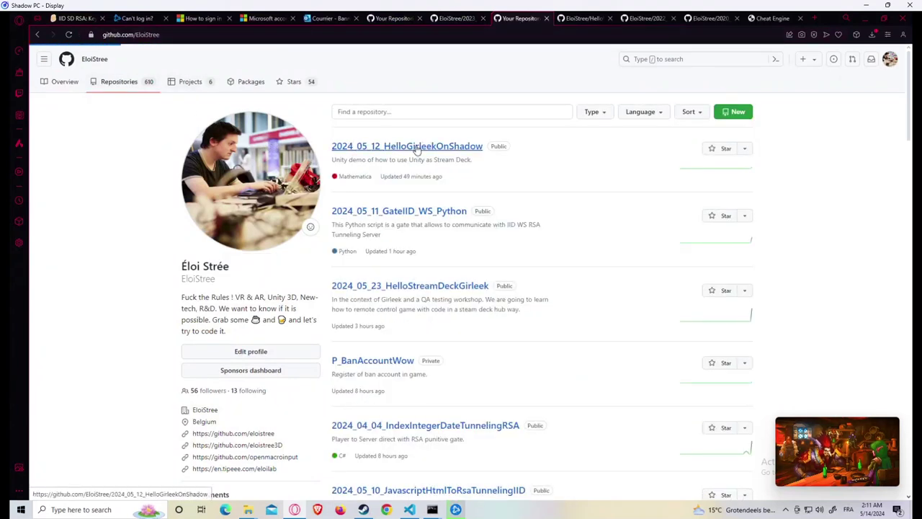
left_click(38, 35)
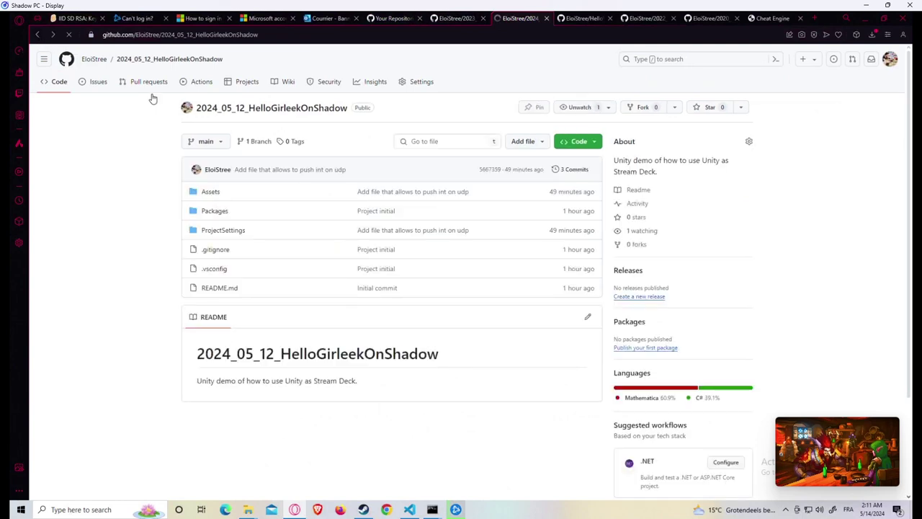
Open the Day 6 Cheat Engine notes in 2024_05_23_HelloStreamDeckGirleek.
left_click(440, 285)
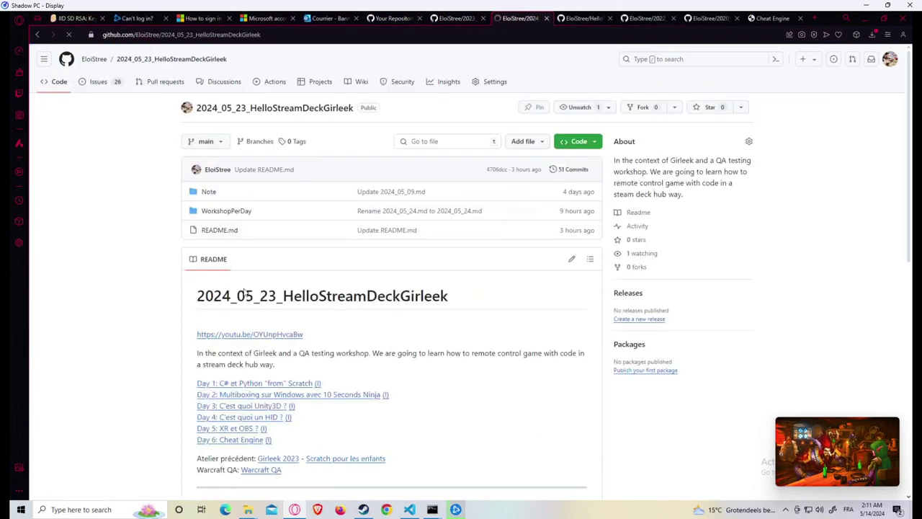
scroll(237, 284, "down", 3)
scroll(224, 428, "down", 2)
left_click(242, 337)
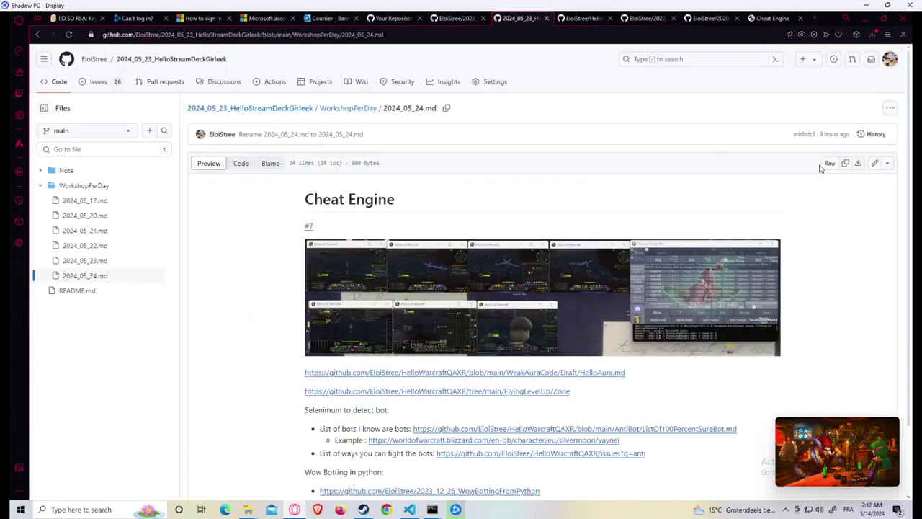
Append 'Read wow memory:' with the pasted repository URL to 2024_05_24.md and commit.
left_click(875, 163)
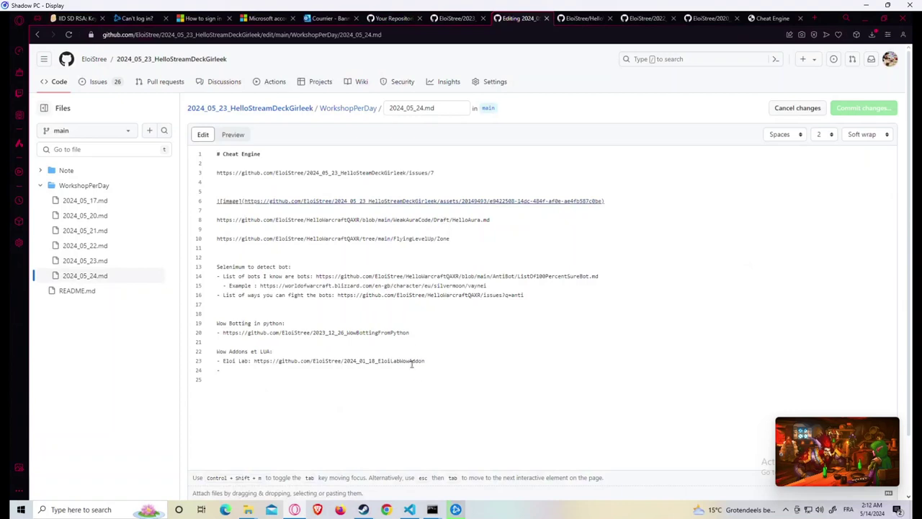
left_click(416, 373)
key("Return")
type("Read wow memory:")
key("Return")
key("ctrl+v")
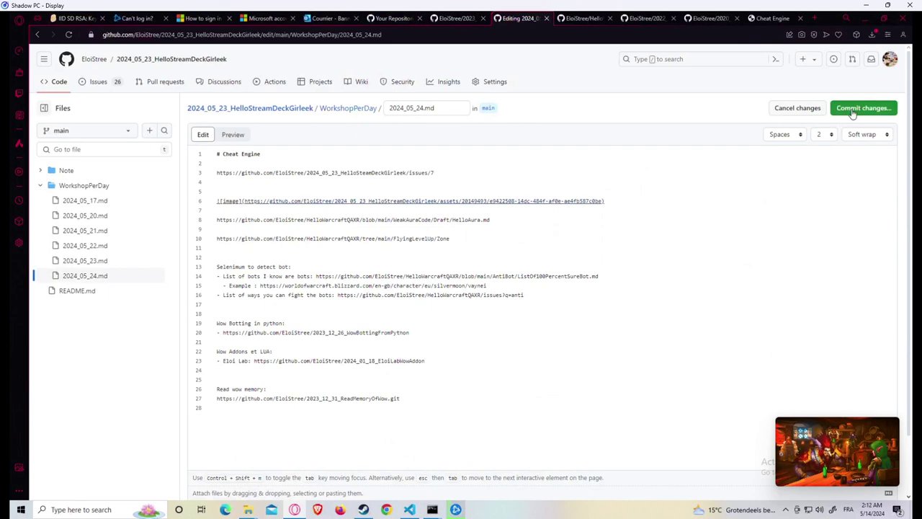
left_click(863, 108)
left_click(555, 391)
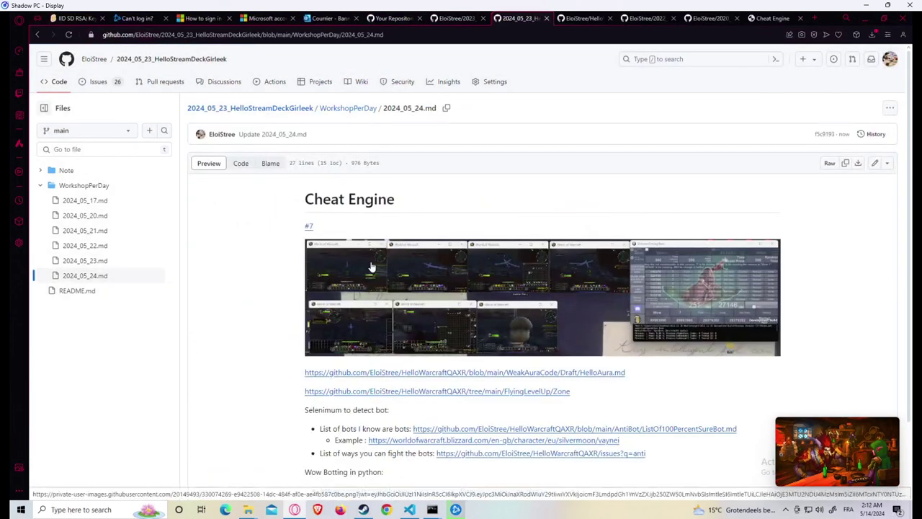
Close the HelloStreamDeckGirleek and HelloWarcraftQAXR tabs, then reopen HelloWarcraftQAXR.
left_click(244, 110)
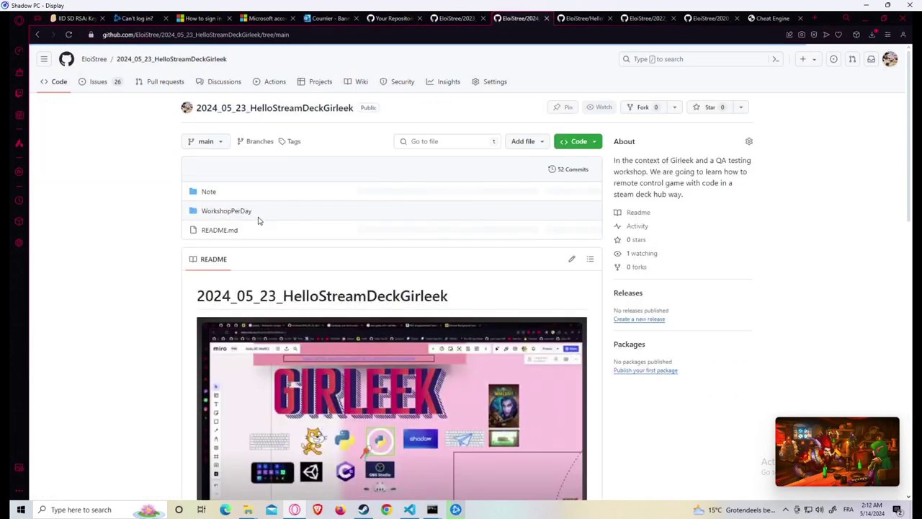
key("ctrl+w")
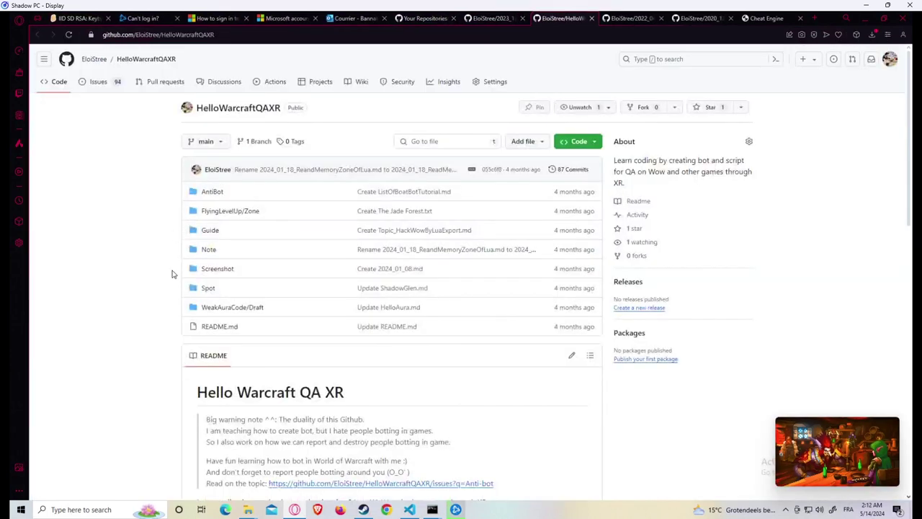
key("ctrl+w")
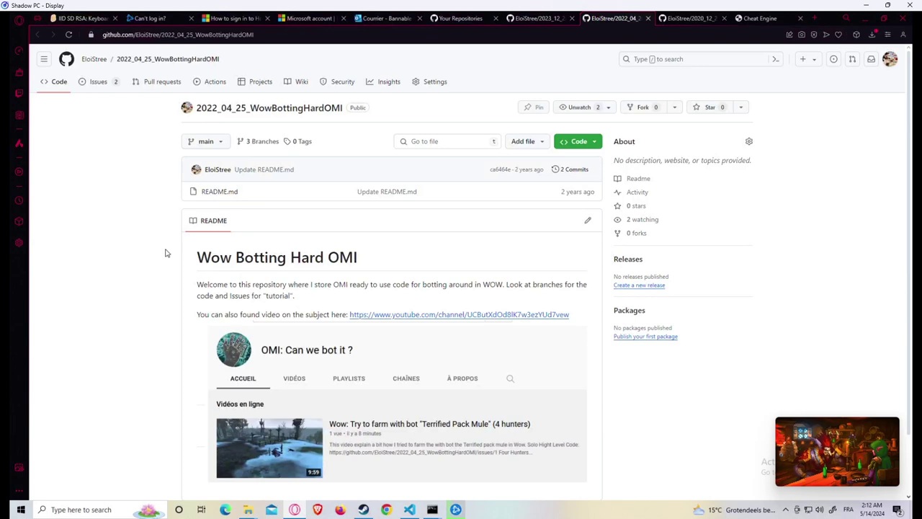
key("ctrl+shift+t")
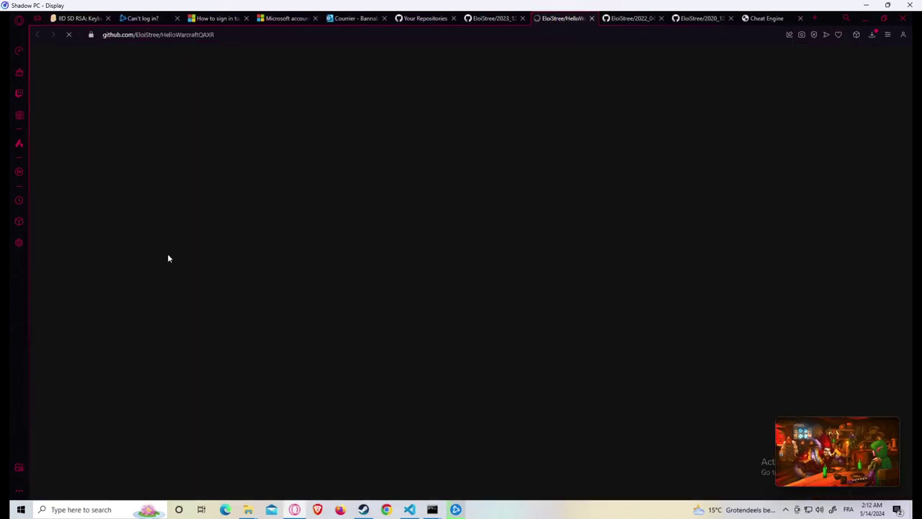
scroll(120, 209, "down", 3)
scroll(120, 209, "down", 2)
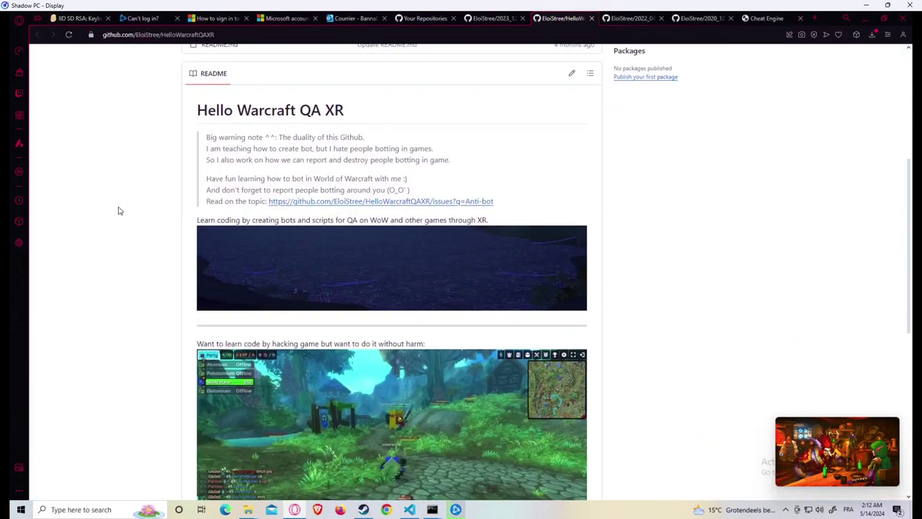
scroll(121, 208, "down", 4)
scroll(123, 210, "up", 8)
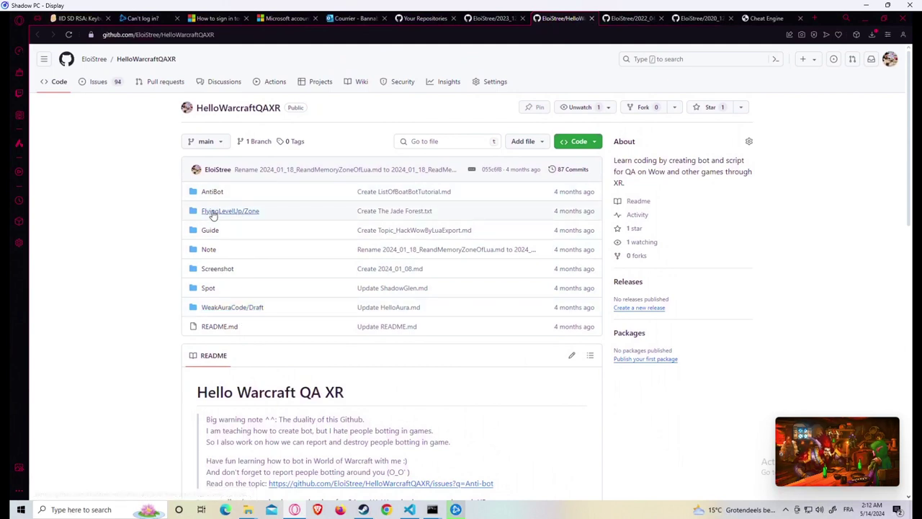
Read the HelloAura.md draft in the WeakAuraCode/Draft folder.
left_click(246, 309)
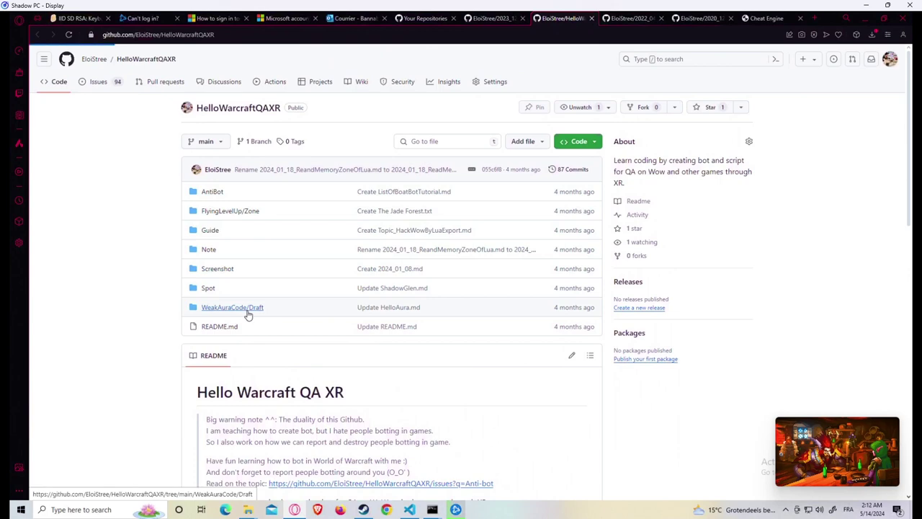
left_click(232, 203)
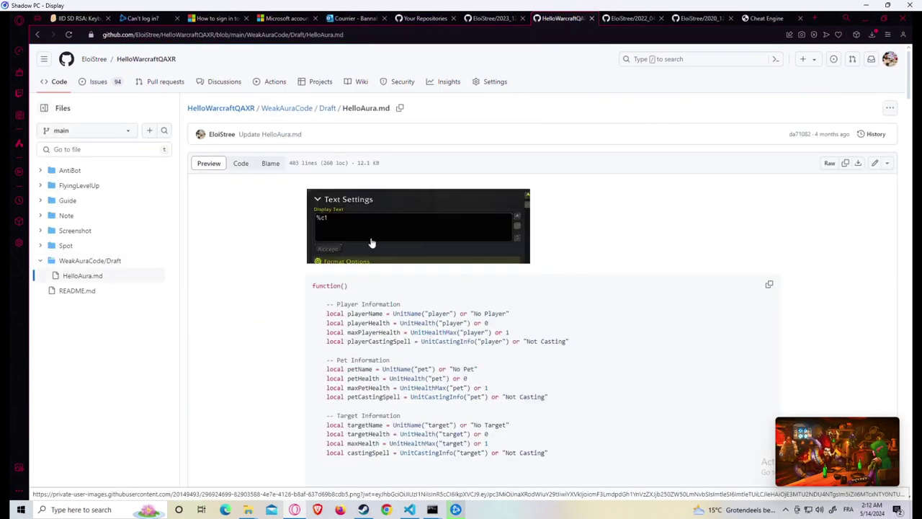
scroll(307, 238, "down", 10)
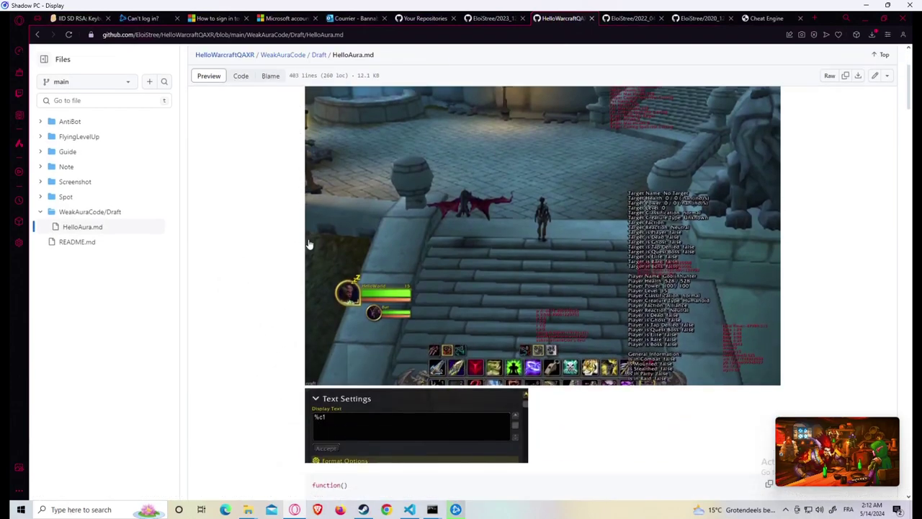
scroll(294, 249, "down", 10)
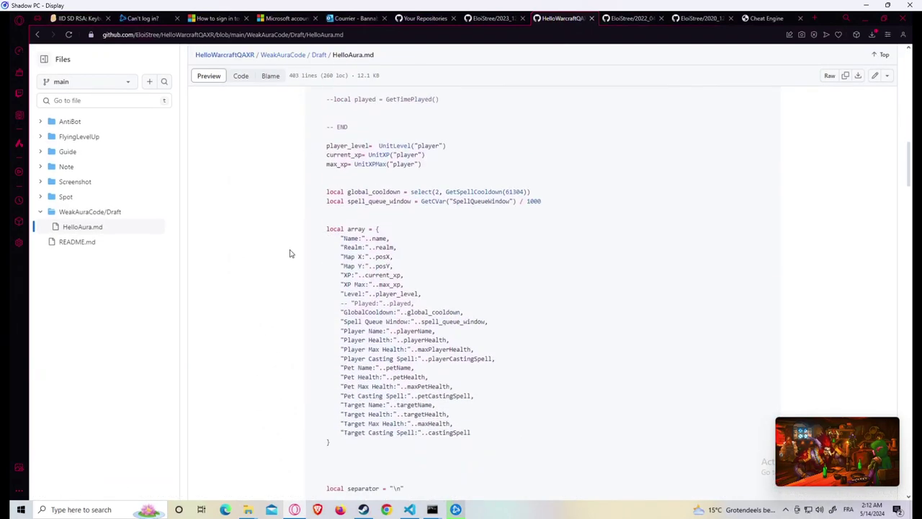
scroll(291, 252, "up", 15)
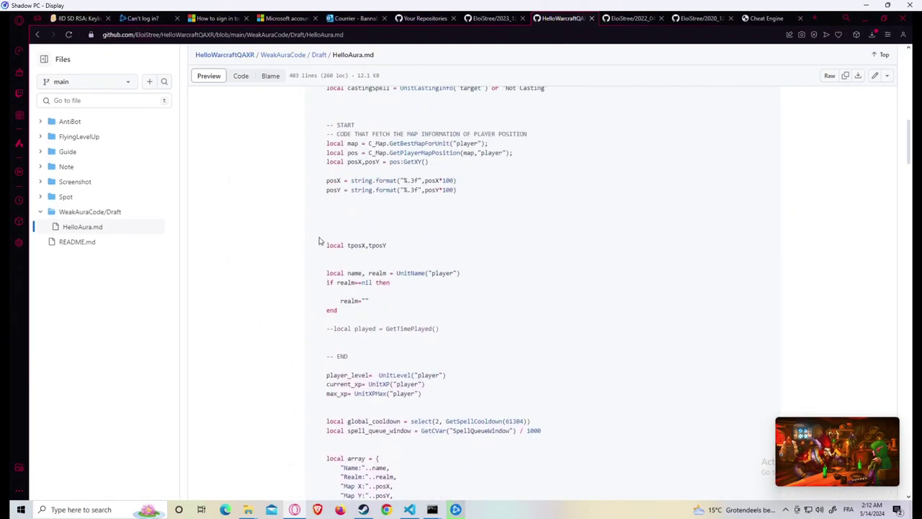
scroll(344, 231, "up", 3)
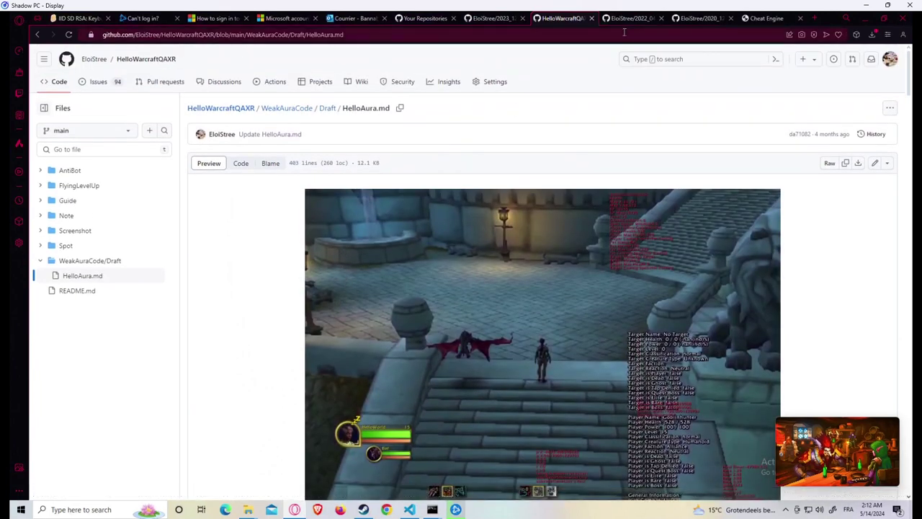
Switch to the 2022_04_25_WowBottingHardOMI repository tab and skim its README.
left_click(625, 19)
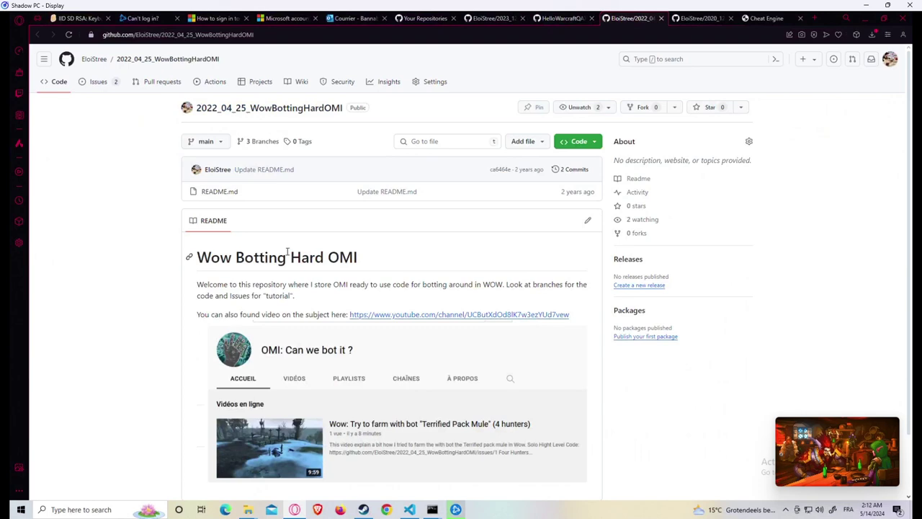
scroll(288, 257, "down", 2)
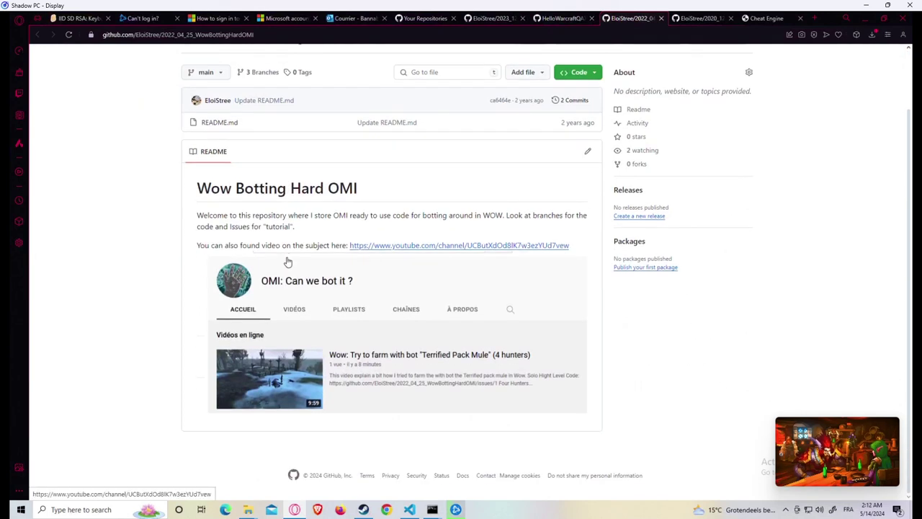
scroll(288, 259, "up", 2)
Close the WowBottingHardOMI tab and copy the WowFarmingBot README image.
left_click(663, 18)
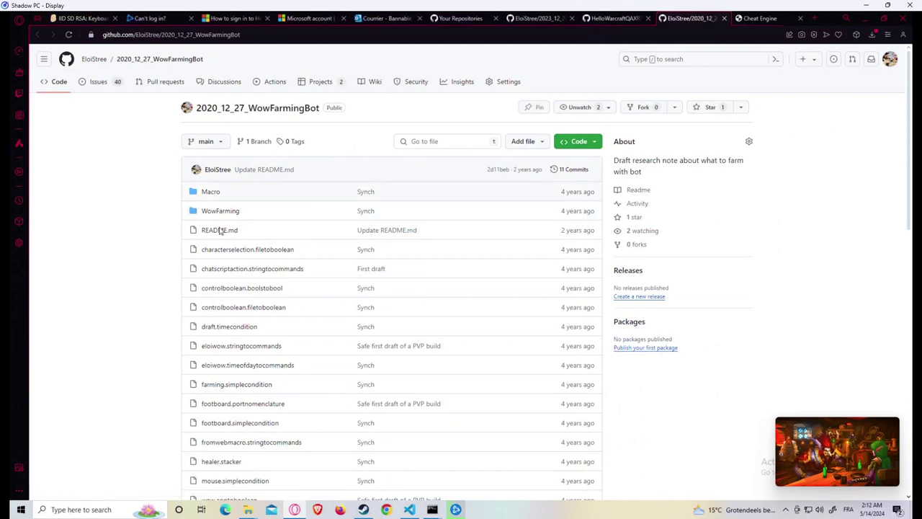
scroll(129, 252, "down", 3)
scroll(135, 251, "down", 2)
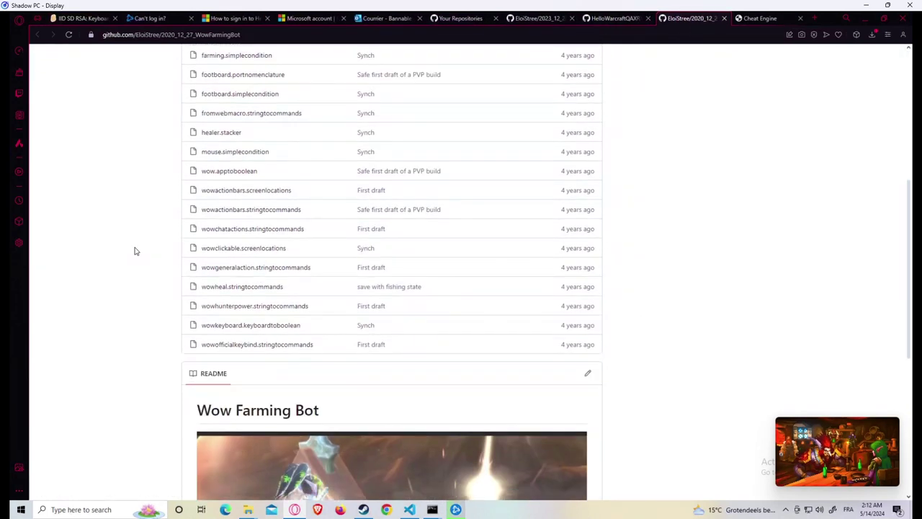
scroll(144, 249, "down", 5)
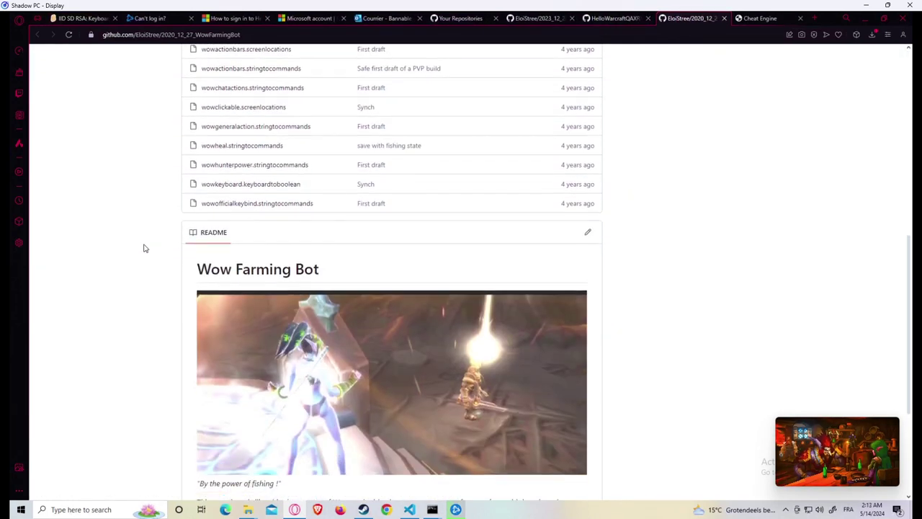
scroll(145, 248, "up", 2)
scroll(144, 248, "up", 2)
scroll(144, 249, "down", 2)
right_click(283, 304)
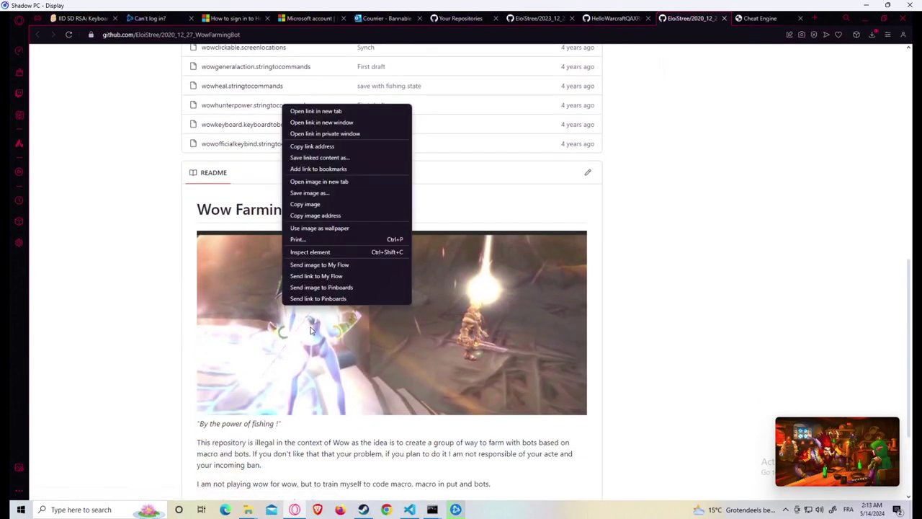
left_click(315, 204)
Look through the repository list tab.
left_click(454, 24)
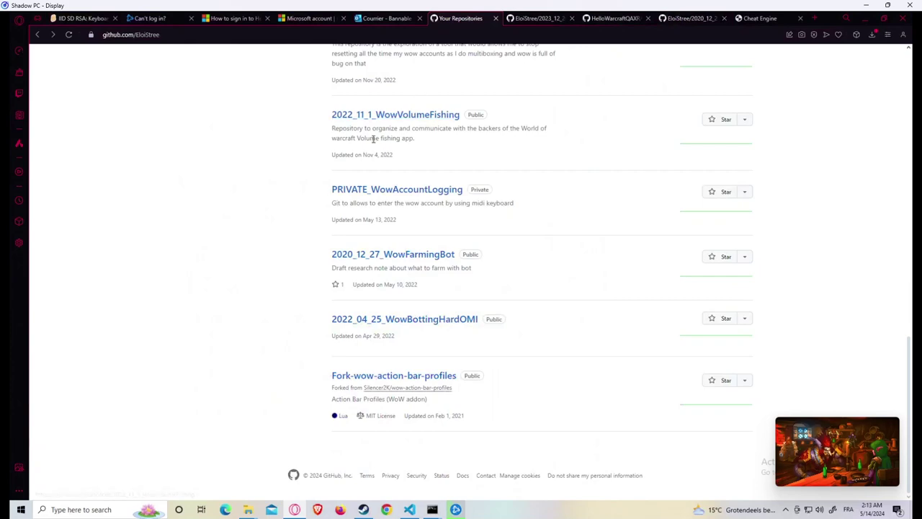
scroll(307, 154, "up", 10)
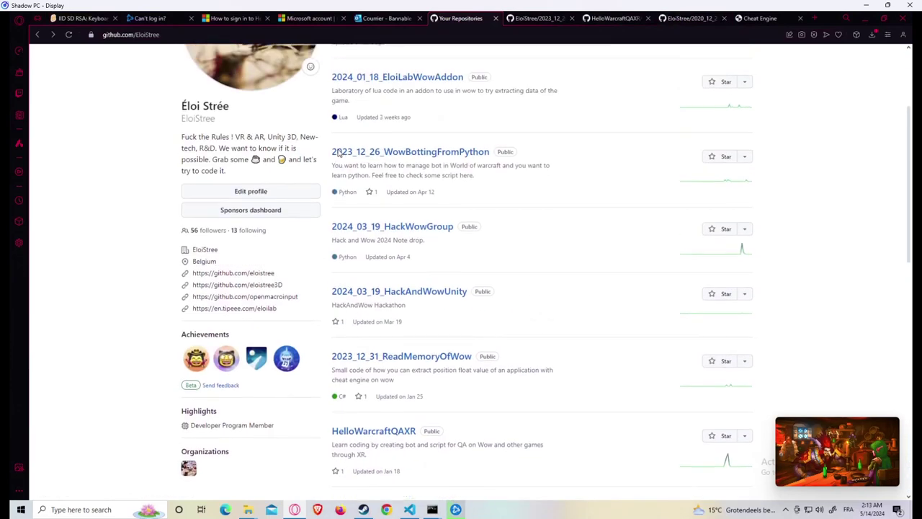
scroll(338, 153, "up", 2)
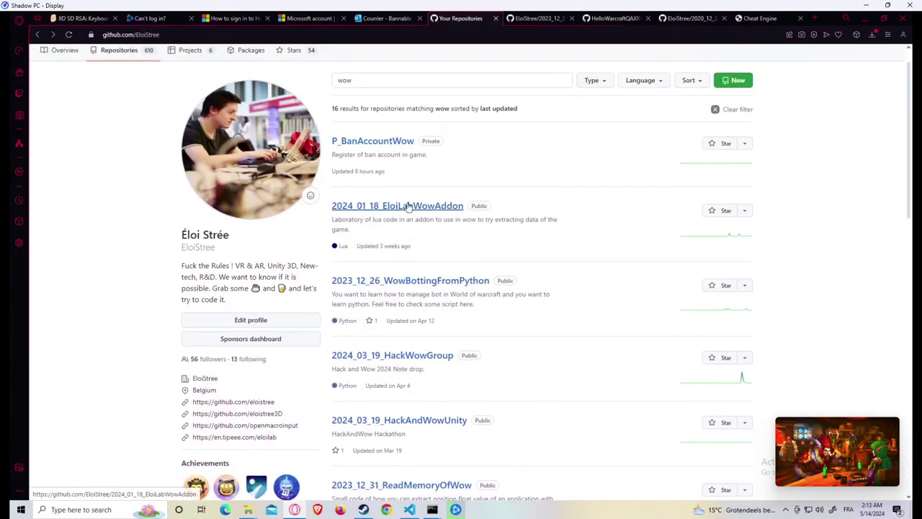
scroll(421, 303, "down", 4)
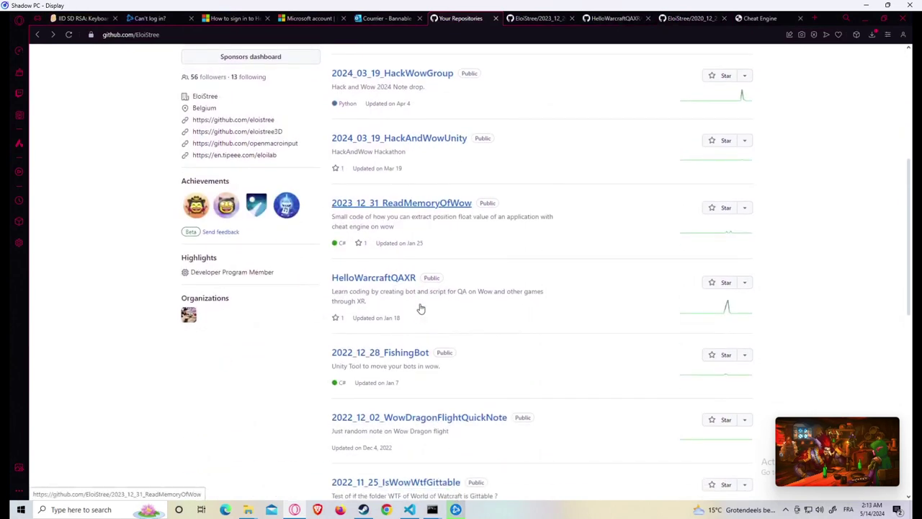
scroll(423, 306, "down", 2)
scroll(611, 84, "up", 5)
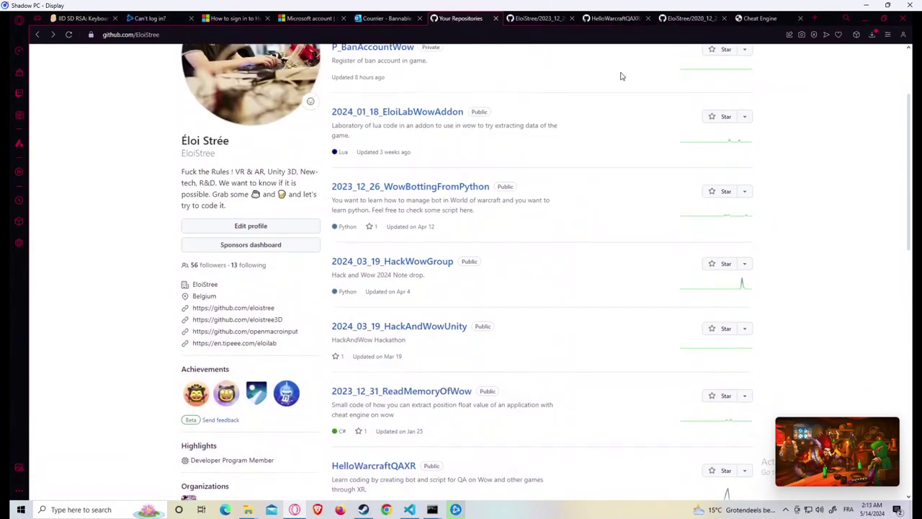
Save the WowFarmingBot README fishing screenshot as a PNG into Downloads.
left_click(692, 19)
right_click(400, 333)
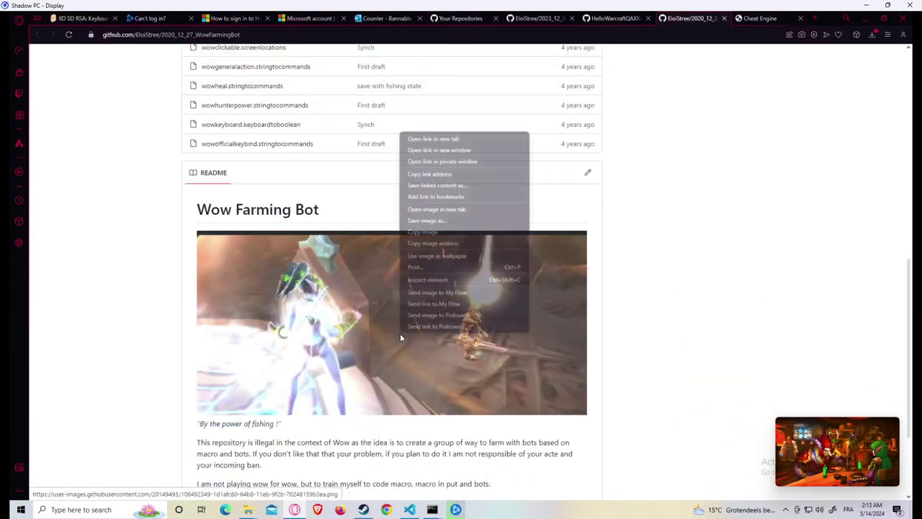
left_click(439, 242)
right_click(427, 294)
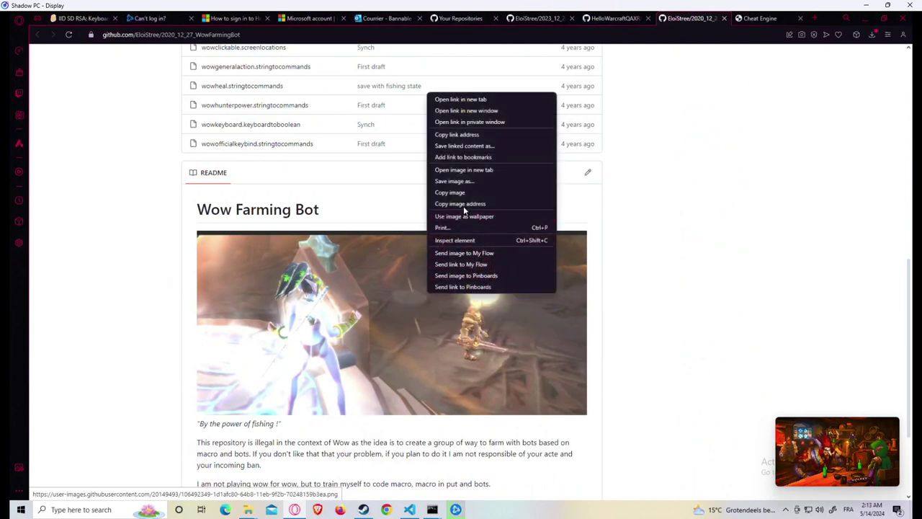
left_click(469, 191)
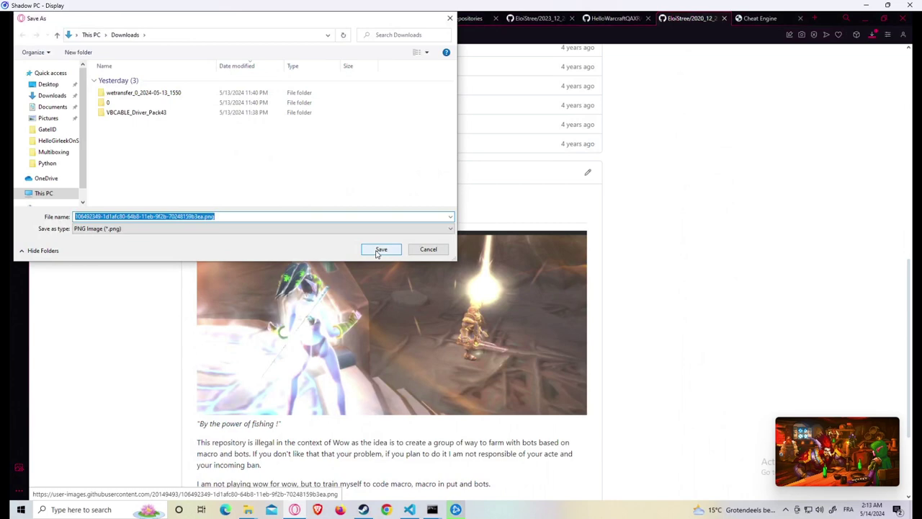
left_click(380, 250)
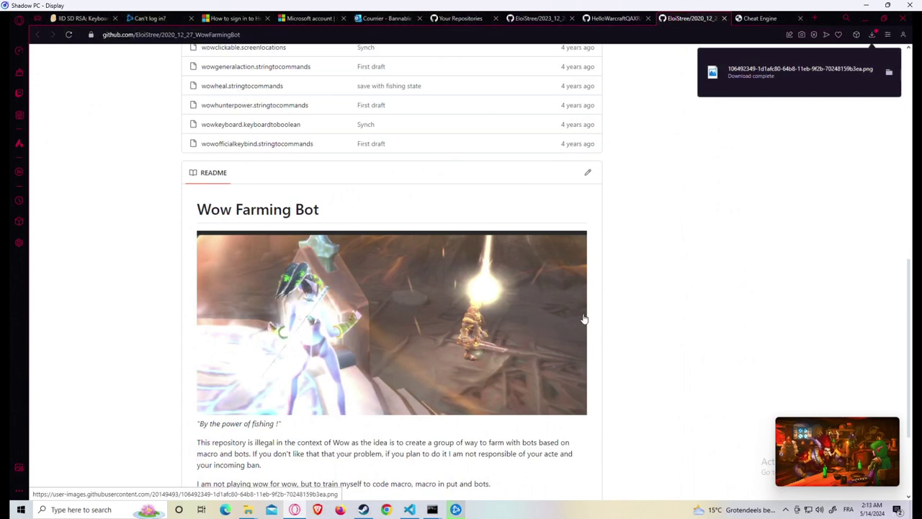
scroll(644, 297, "up", 2)
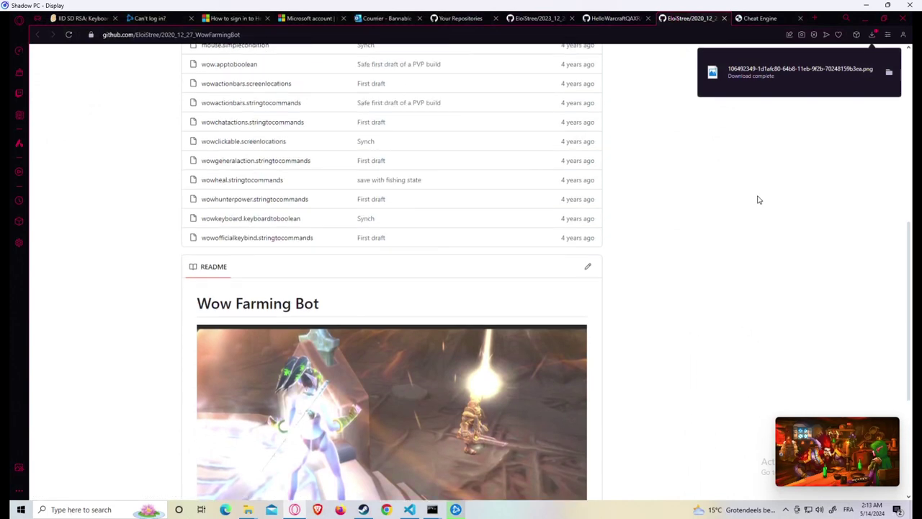
scroll(749, 174, "up", 8)
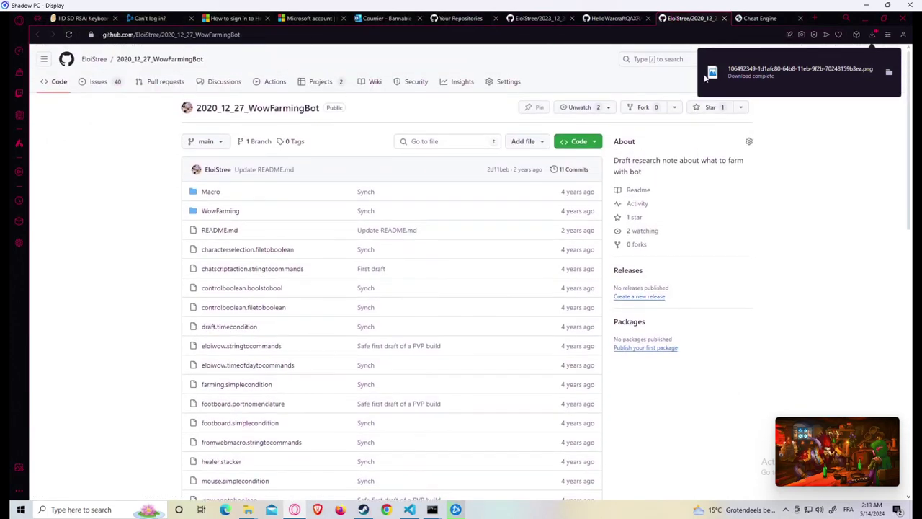
Close the WowFarmingBot tab and open LUA/WeakAuraImport/2024_01_16_DataPicking.txt.
left_click(724, 18)
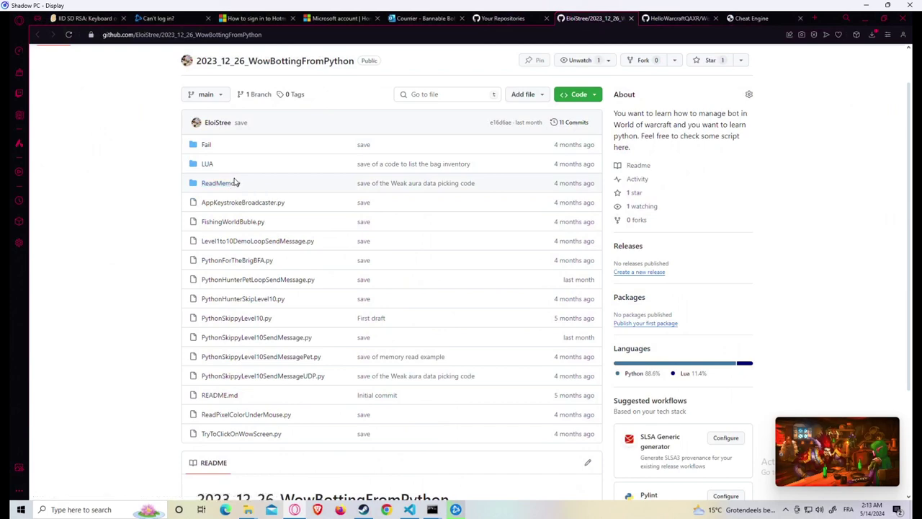
scroll(216, 187, "down", 1)
scroll(218, 171, "up", 1)
left_click(206, 147)
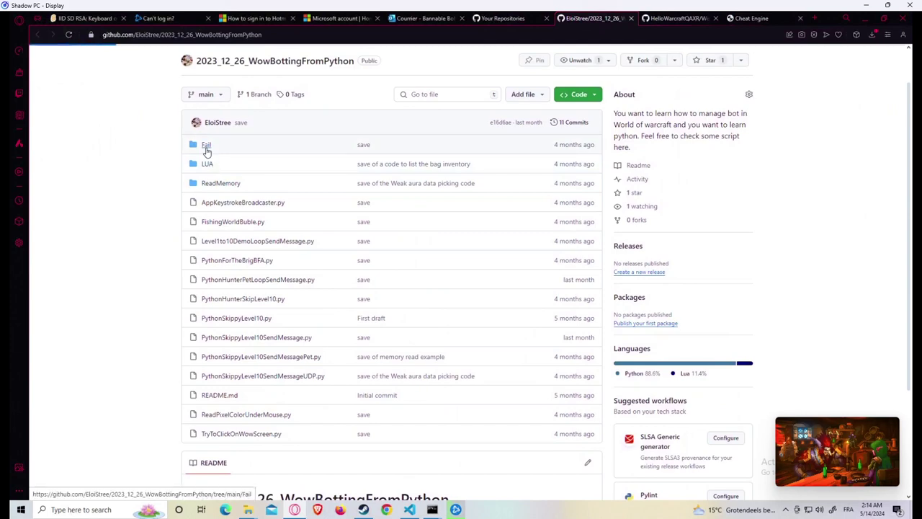
left_click(100, 230)
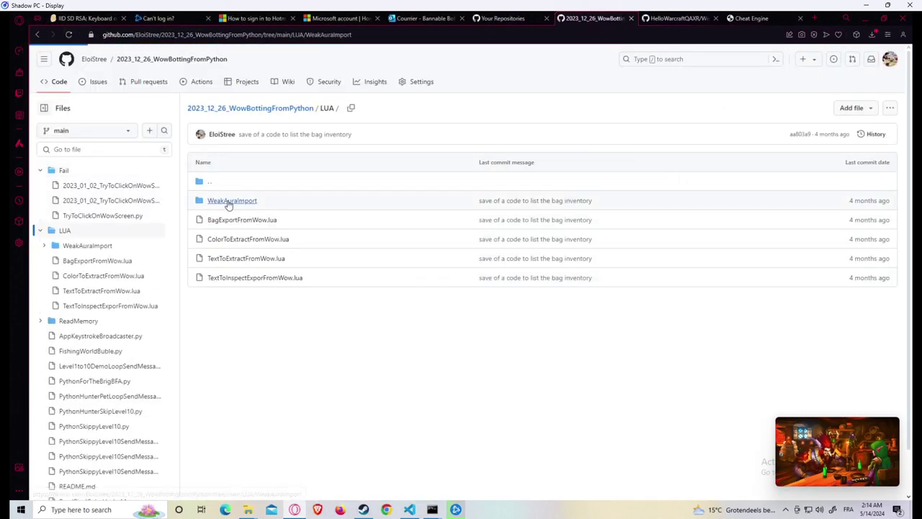
left_click(229, 201)
left_click(284, 204)
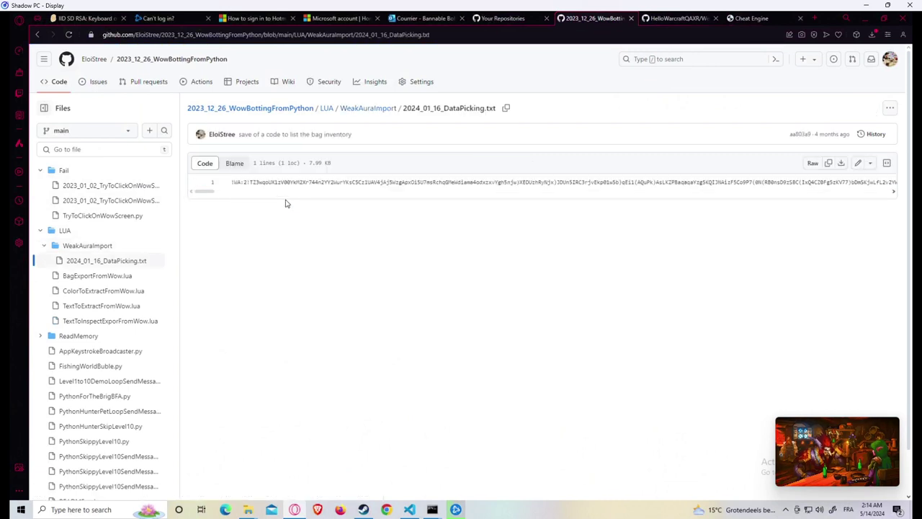
Copy the DataPicking import string and view the file as raw text.
left_click_drag(231, 182, 857, 171)
left_click(828, 166)
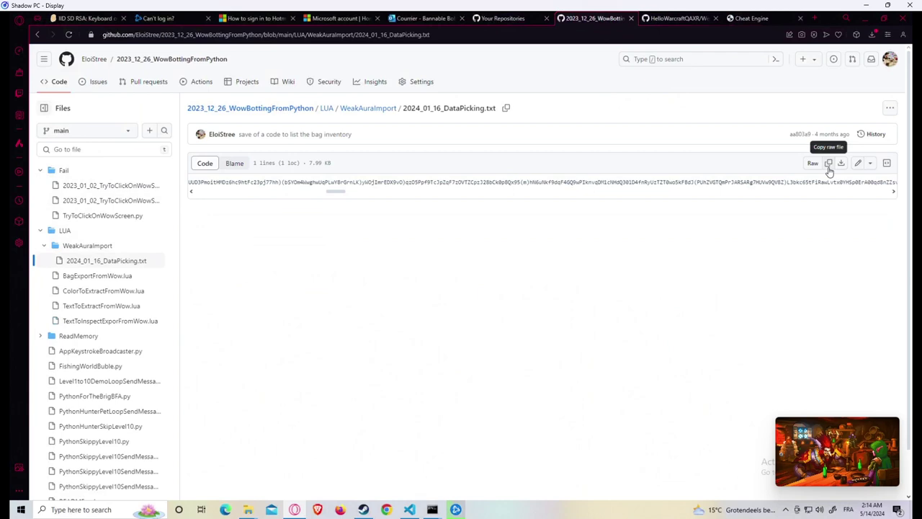
left_click(812, 163)
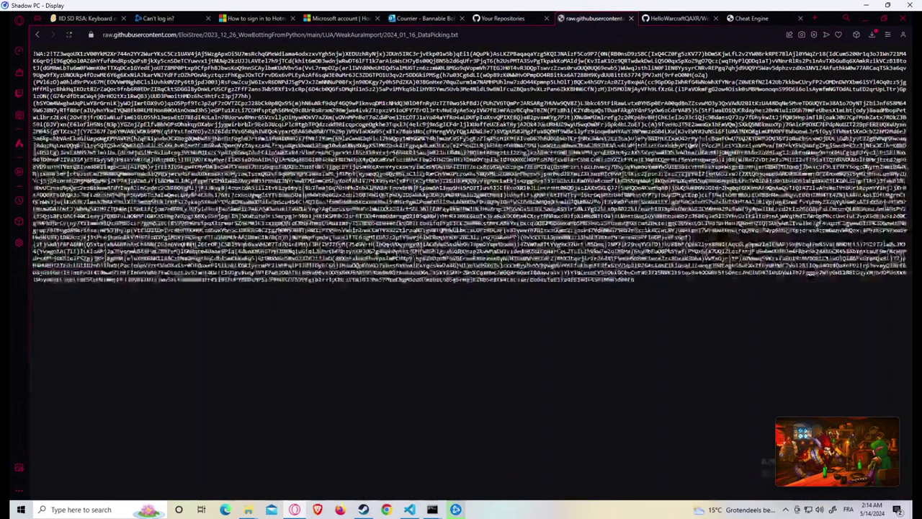
key("ctrl+a")
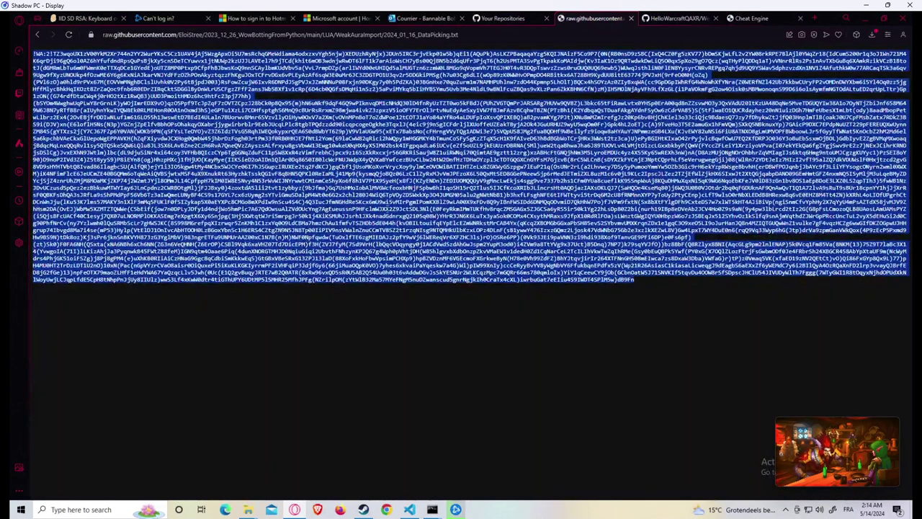
left_click(381, 312)
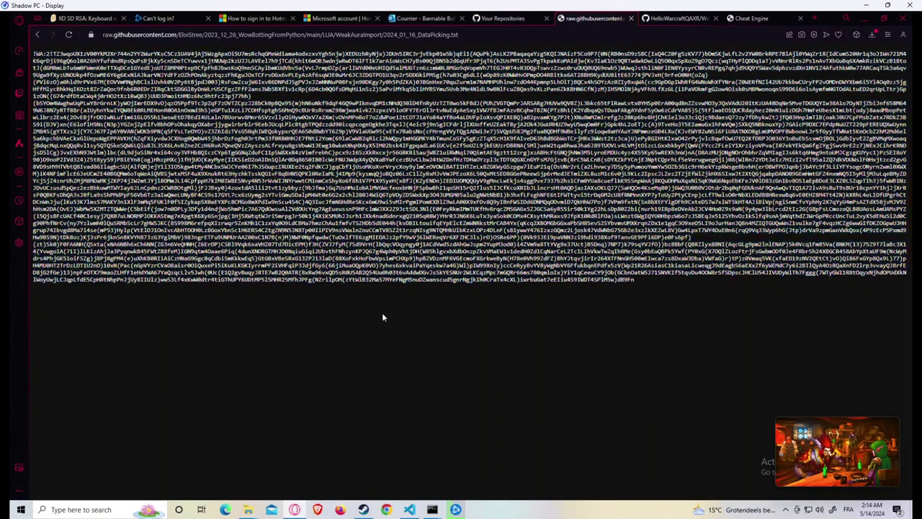
key("alt+Tab")
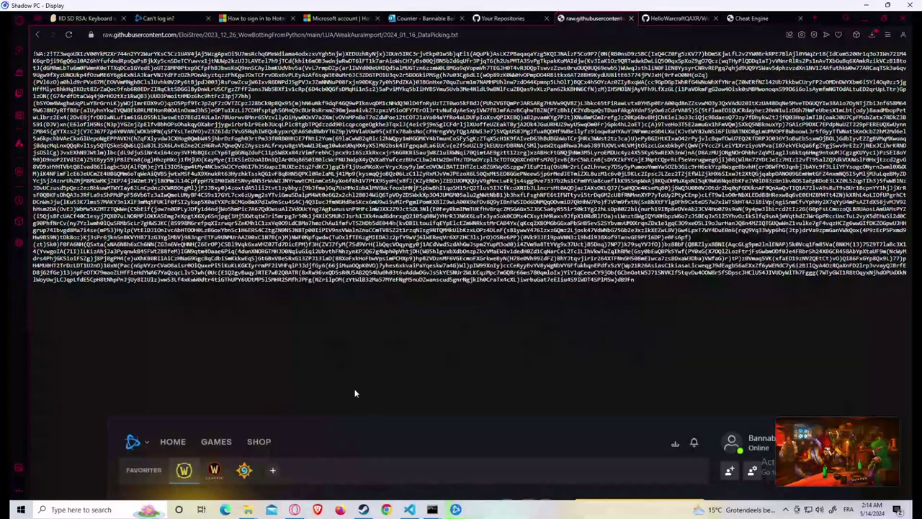
Drag the Battle.net window up to fill the screen, briefly searching 'ba' in Start.
left_click_drag(380, 404, 336, 41)
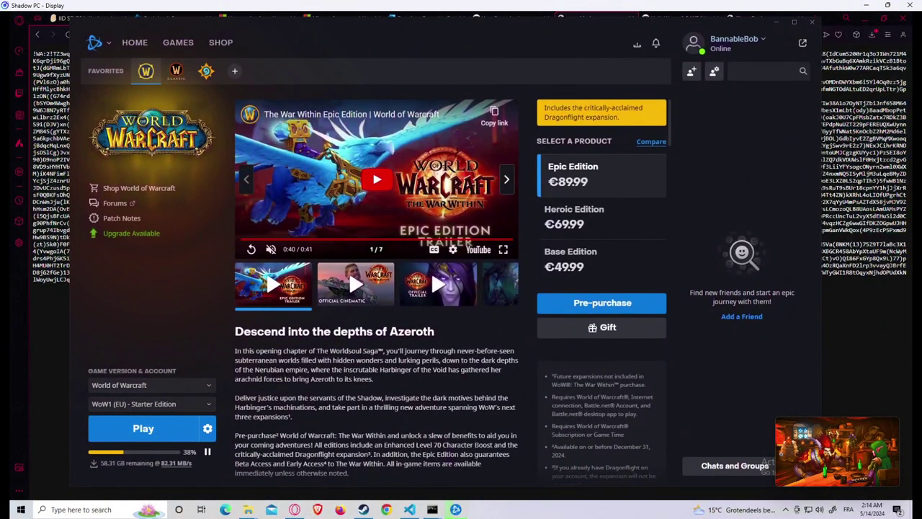
left_click(15, 507)
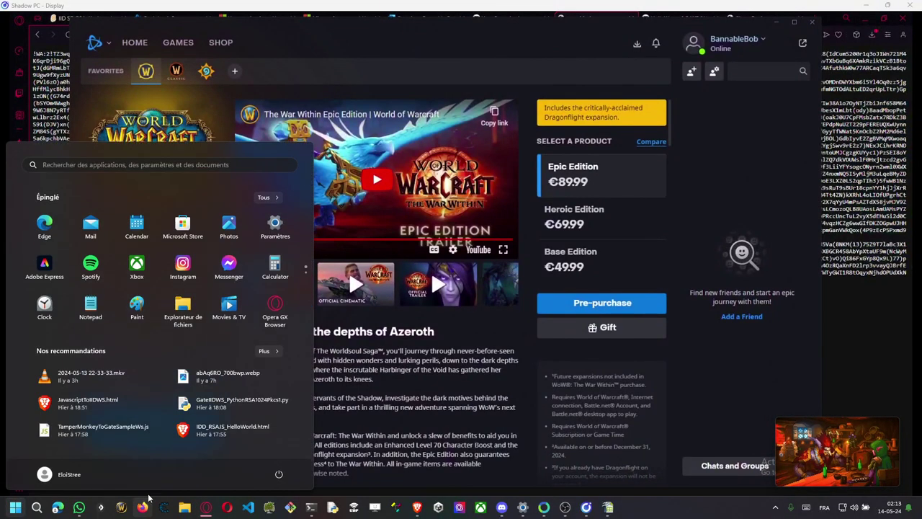
type("ba")
left_click(92, 236)
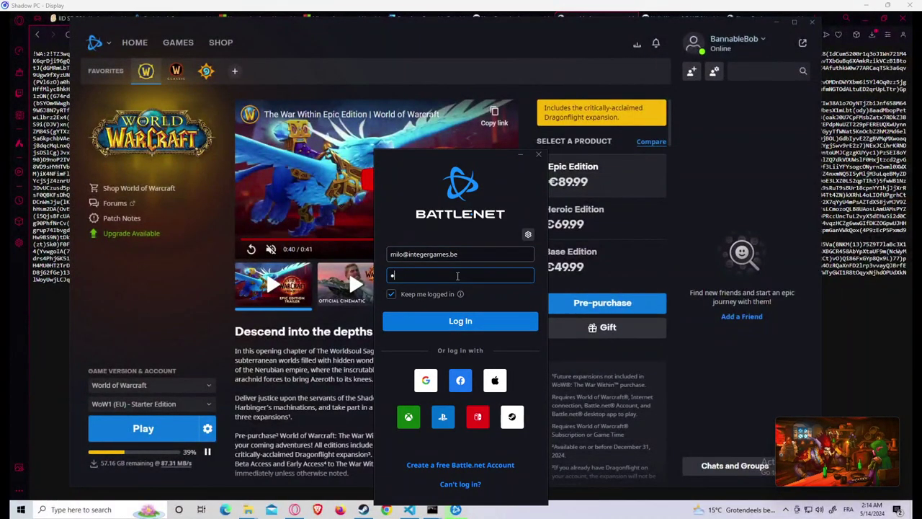
Submit the second account's login, dismiss the Call of Duty popup, and try Start searches.
key("Return")
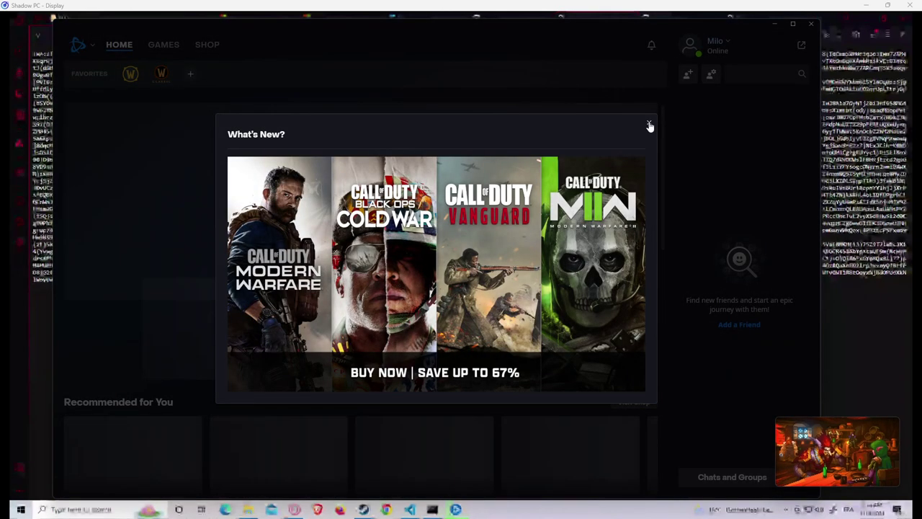
left_click(650, 124)
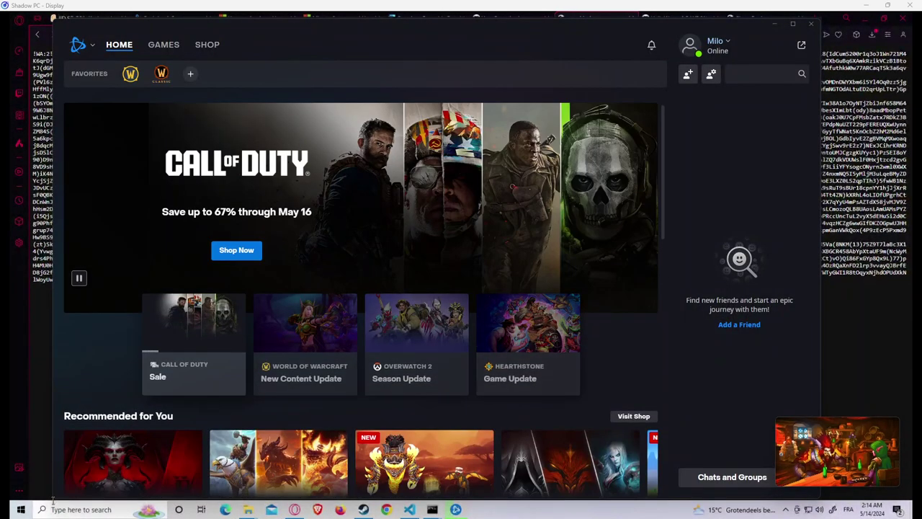
left_click(21, 509)
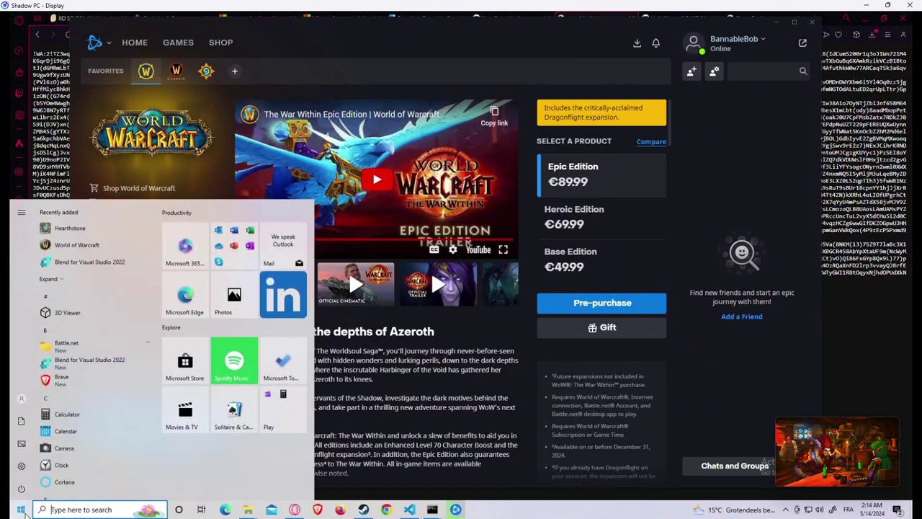
type("sha")
key("BackSpace")
key("BackSpace")
key("BackSpace")
type("cur")
key("BackSpace")
key("BackSpace")
Search 'cur' in the host's Start menu and launch CurseForge.
type("c")
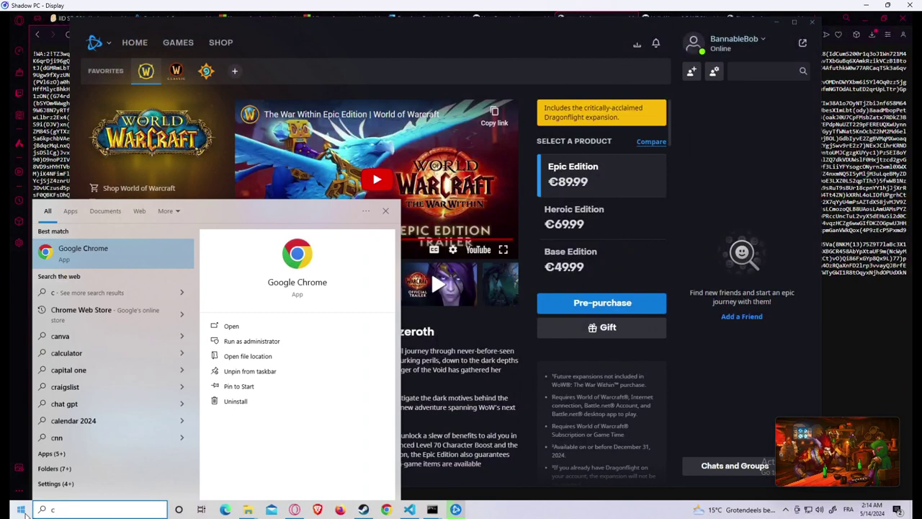
key("BackSpace")
type("forg")
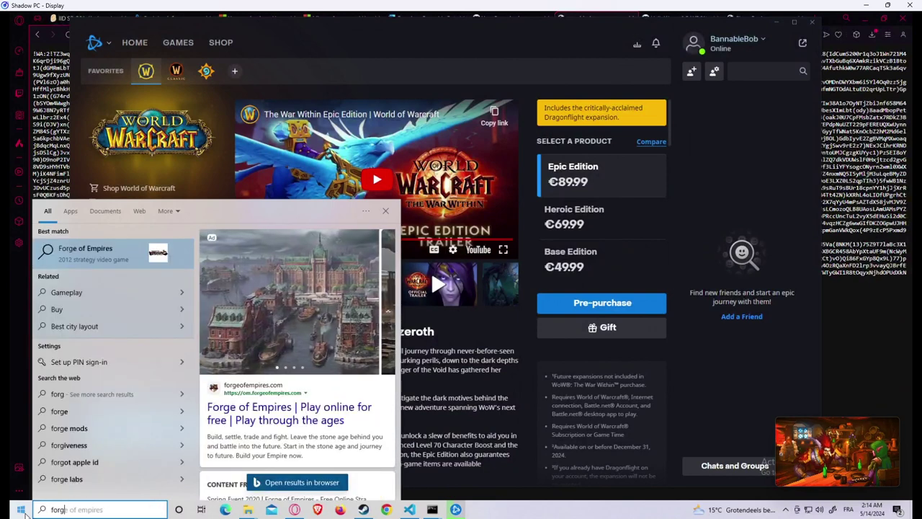
key("BackSpace")
key("BackSpace")
key("BackSpace")
key("BackSpace")
type("curse")
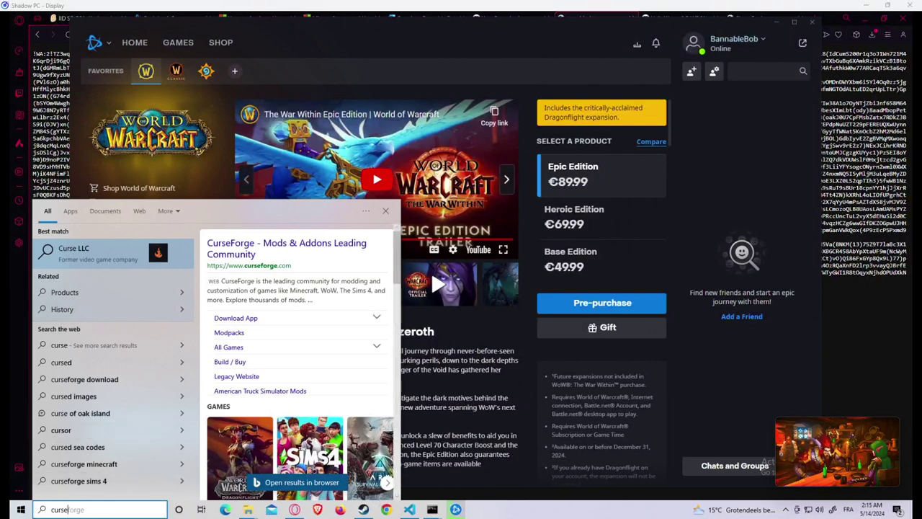
key("super")
type("cur")
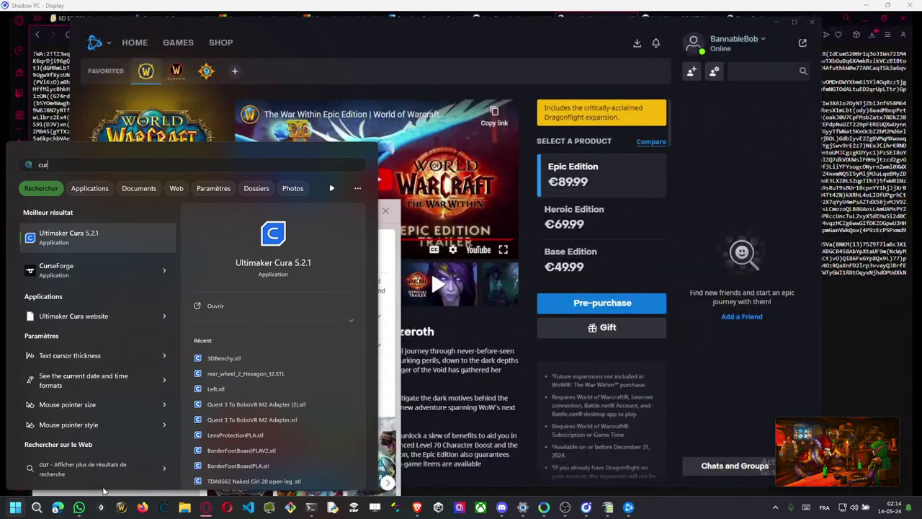
key("Down")
key("Return")
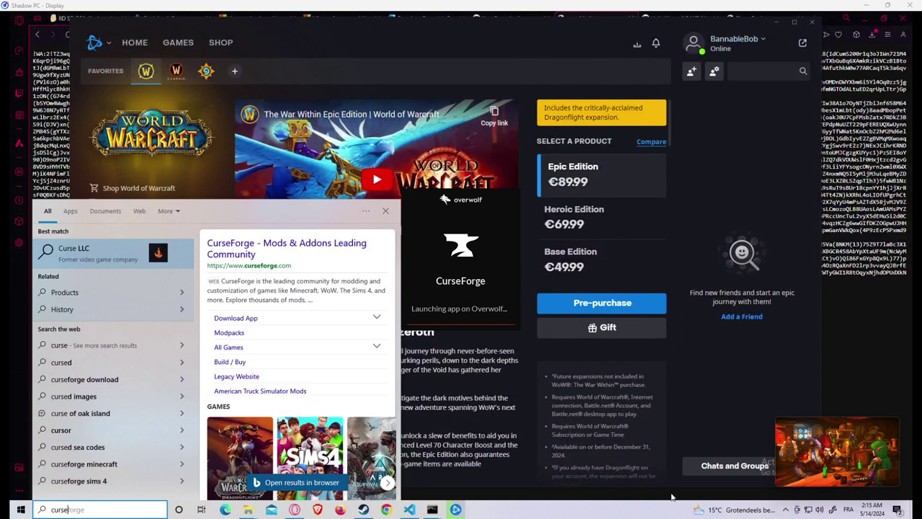
Show hidden tray icons, search 'bat' on the remote machine, then close the search panel.
left_click(785, 510)
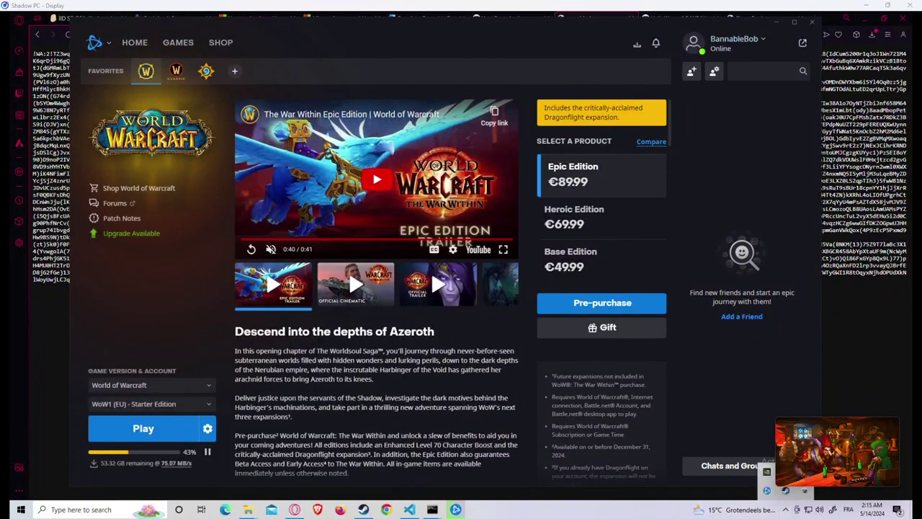
key("super")
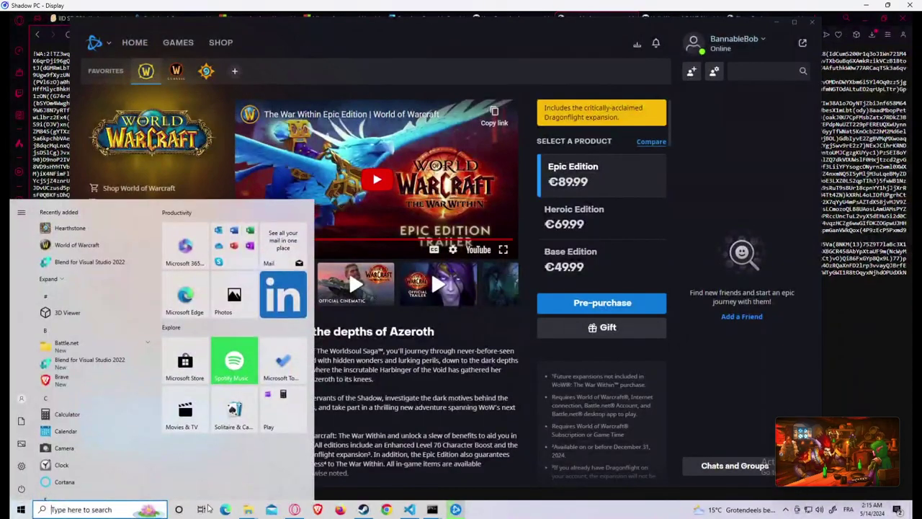
type("bat")
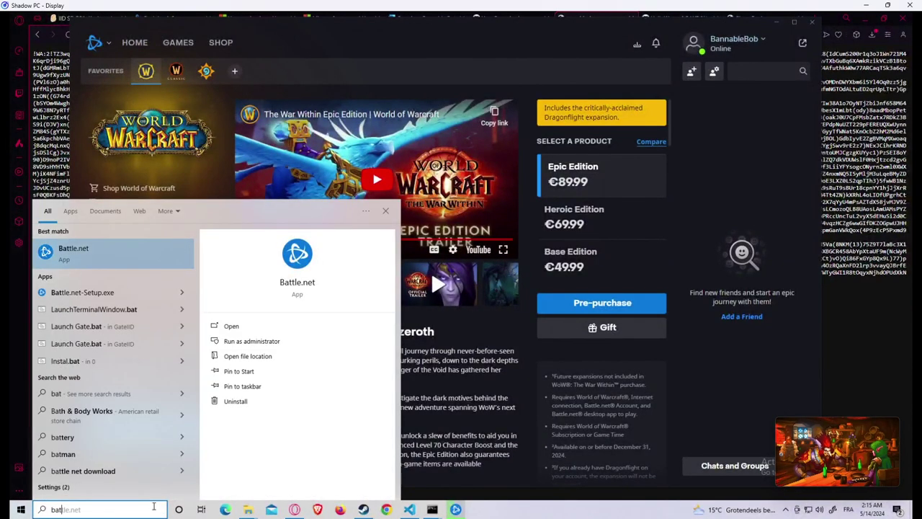
key("Escape")
left_click(153, 508)
key("Escape")
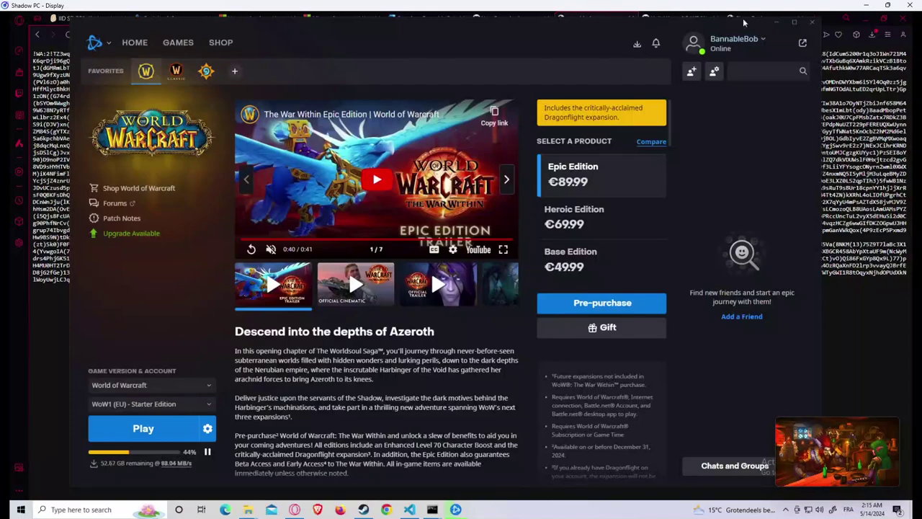
Take the Shadow PC display out of full screen, move it top-left, and focus Battle.net.
left_click(889, 5)
left_click_drag(360, 132, 258, 20)
left_click(706, 393)
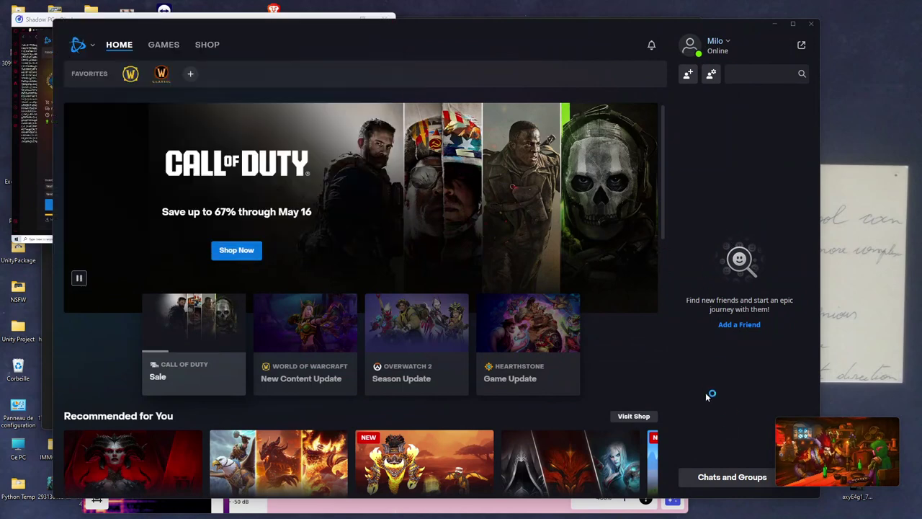
Launch World of Warcraft from its Battle.net page and reposition the game window.
left_click(131, 73)
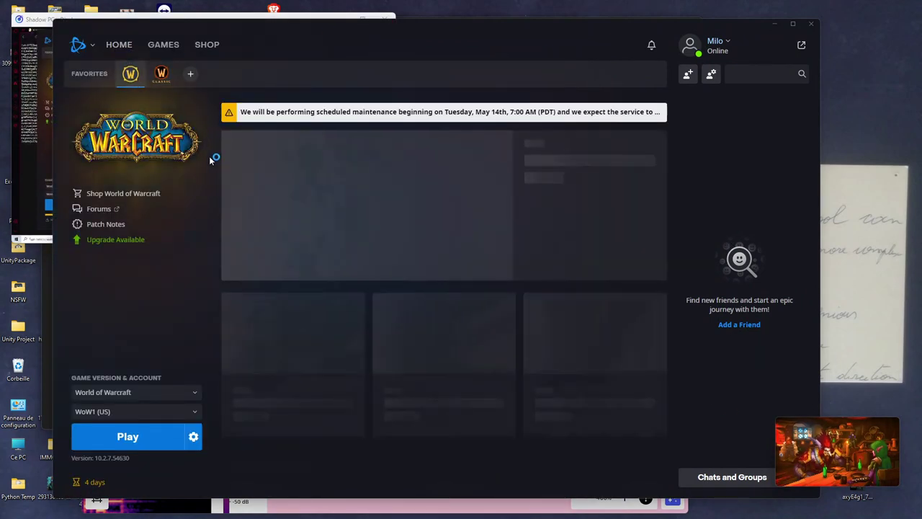
left_click(137, 438)
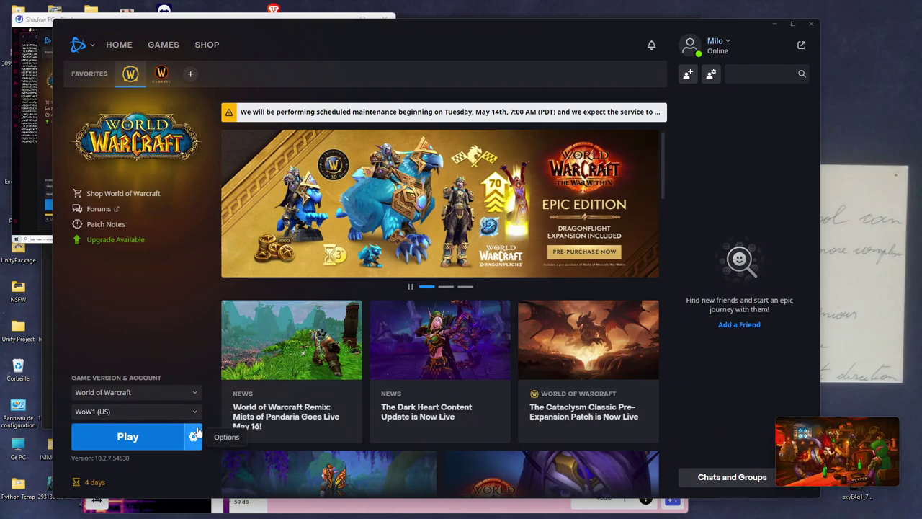
left_click(148, 436)
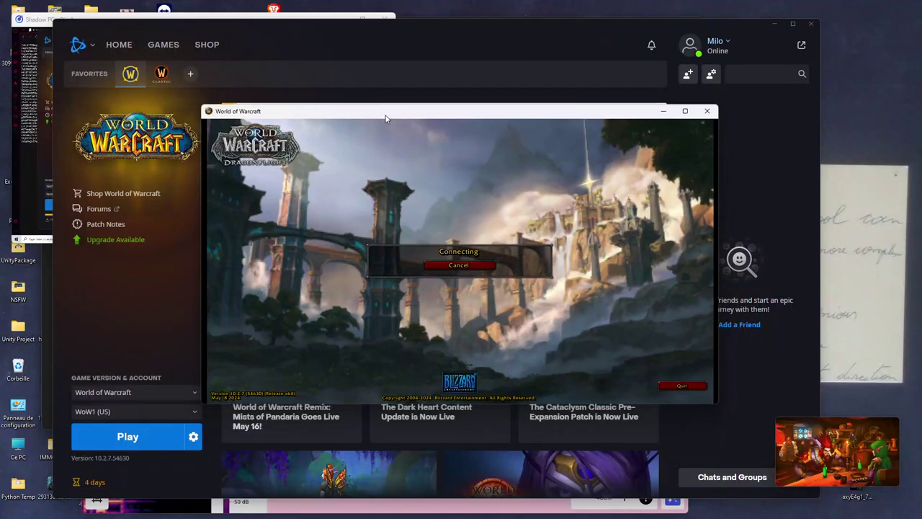
left_click_drag(384, 121, 512, 138)
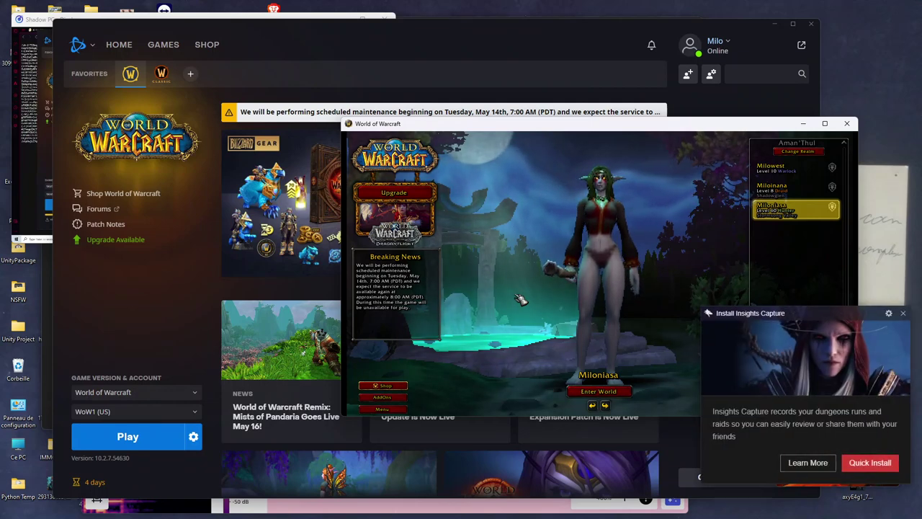
Dismiss the Insights offer and the update dialog, then search CurseForge for 'weak aura'.
left_click(902, 313)
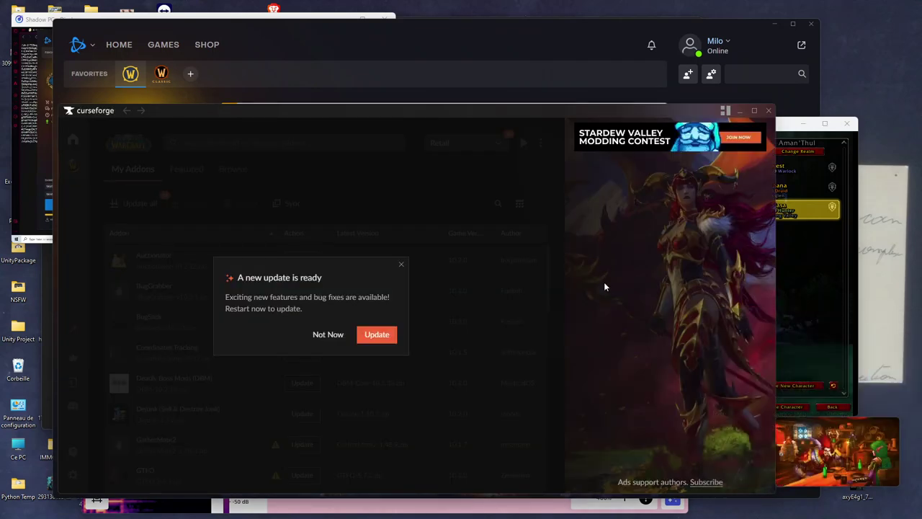
left_click(402, 266)
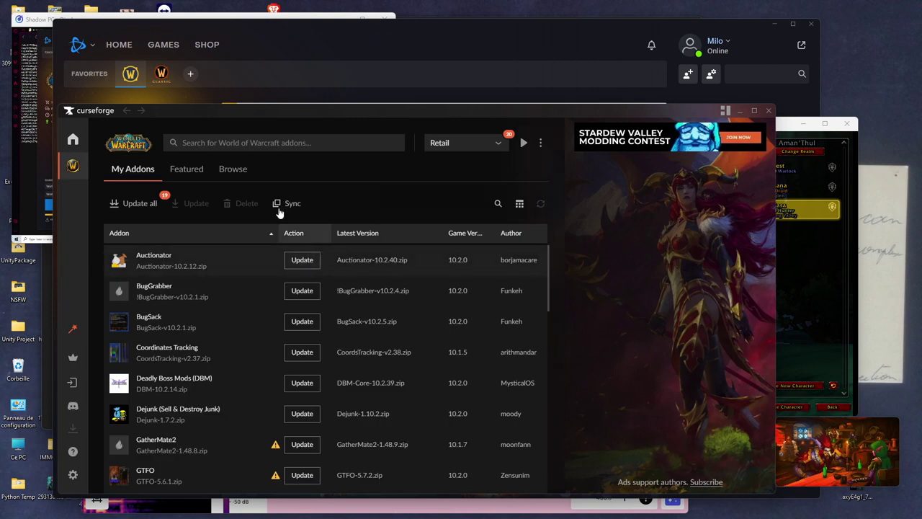
left_click(282, 150)
type("w")
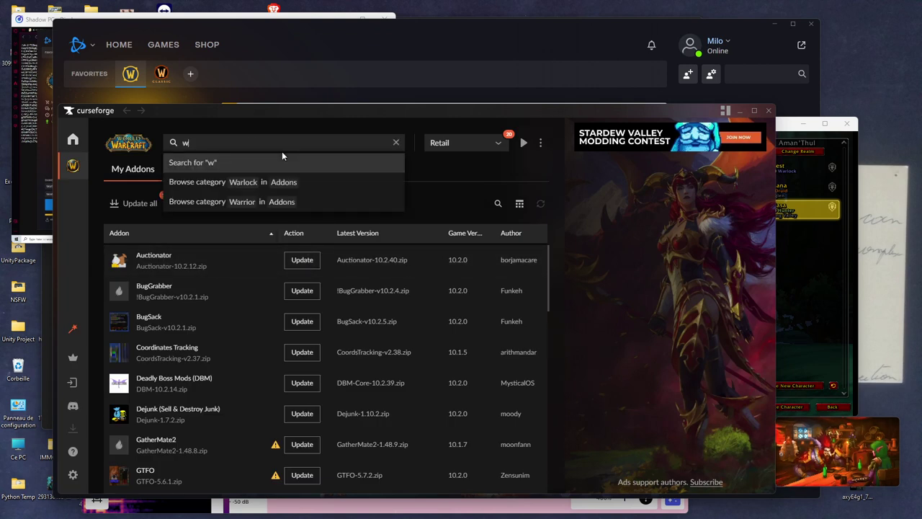
type("eak")
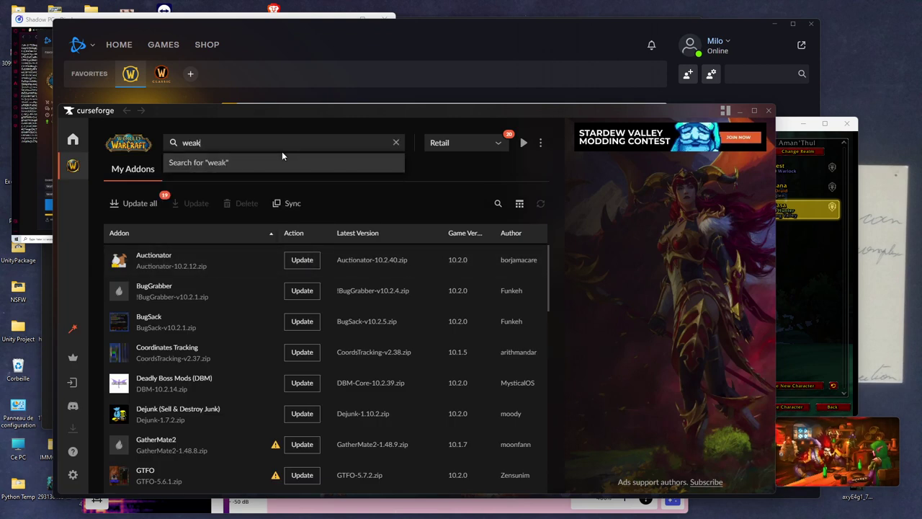
type(" aura")
key("Return")
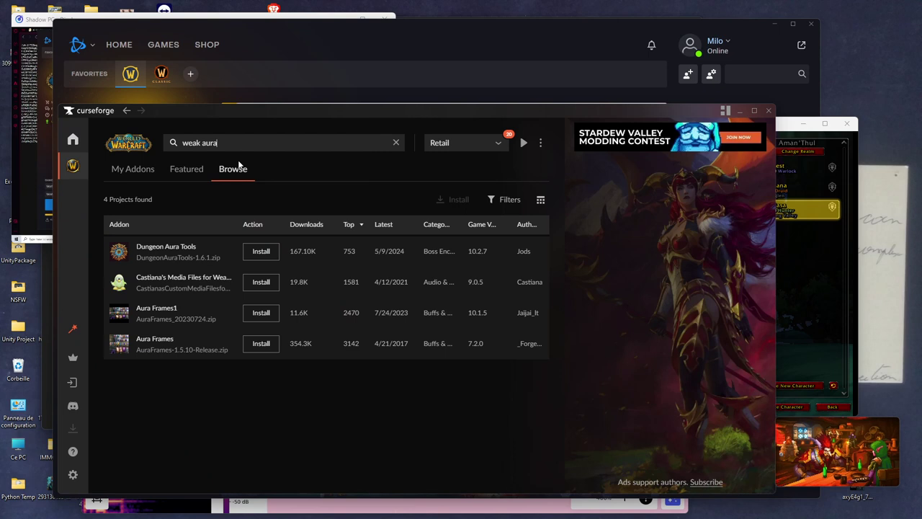
Refine the search to 'weakaura', then enter the WoW game world on the character.
key("BackSpace")
key("BackSpace")
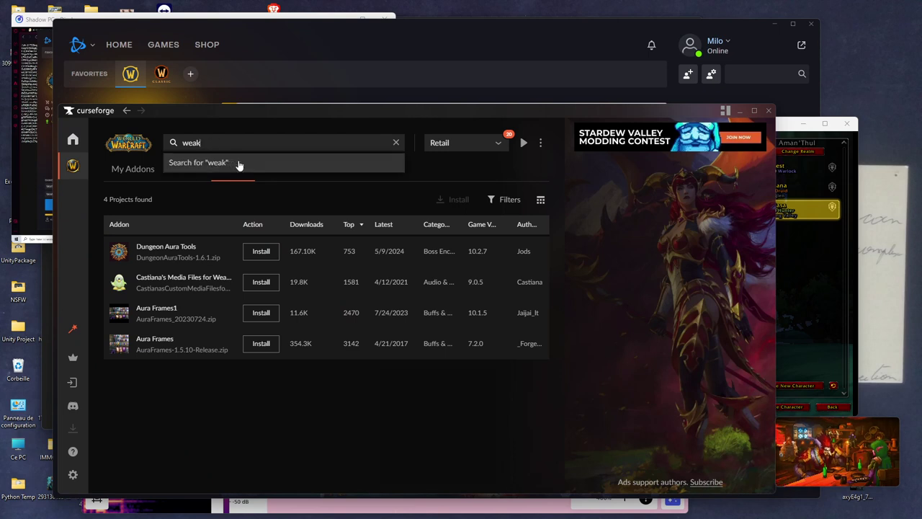
type("aur")
key("Return")
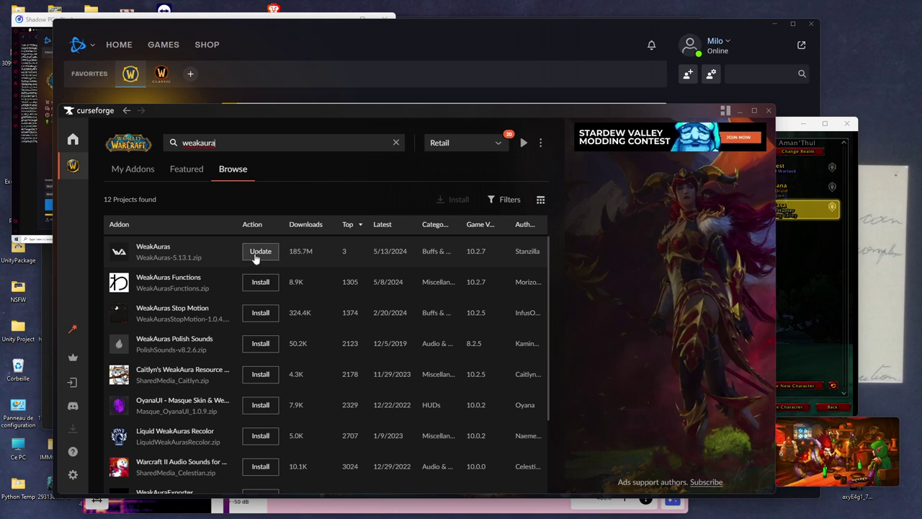
left_click(808, 282)
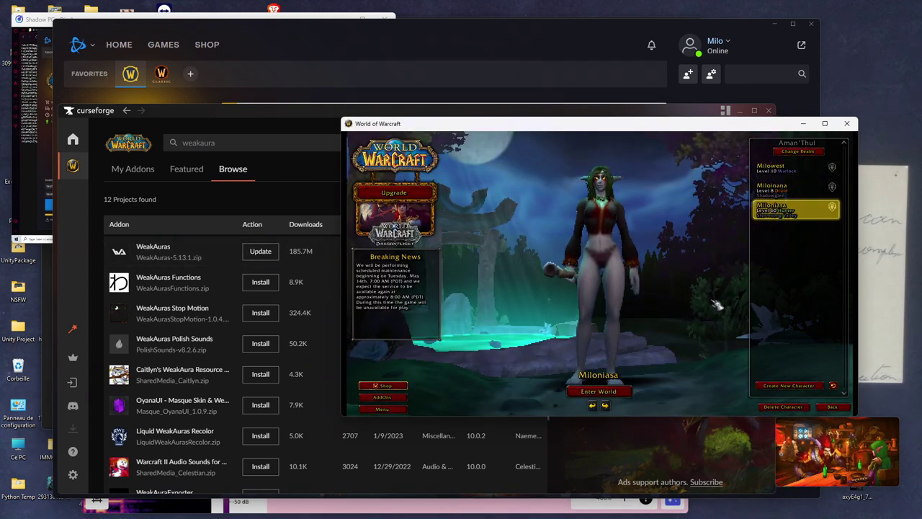
left_click(631, 395)
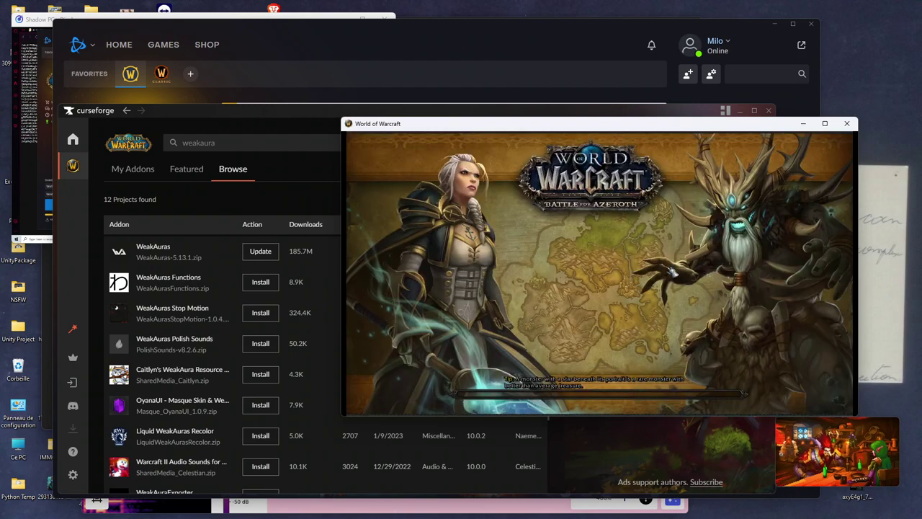
Maximize the game window and bring up WeakAuras Profiling from the minimap icon.
left_click(825, 125)
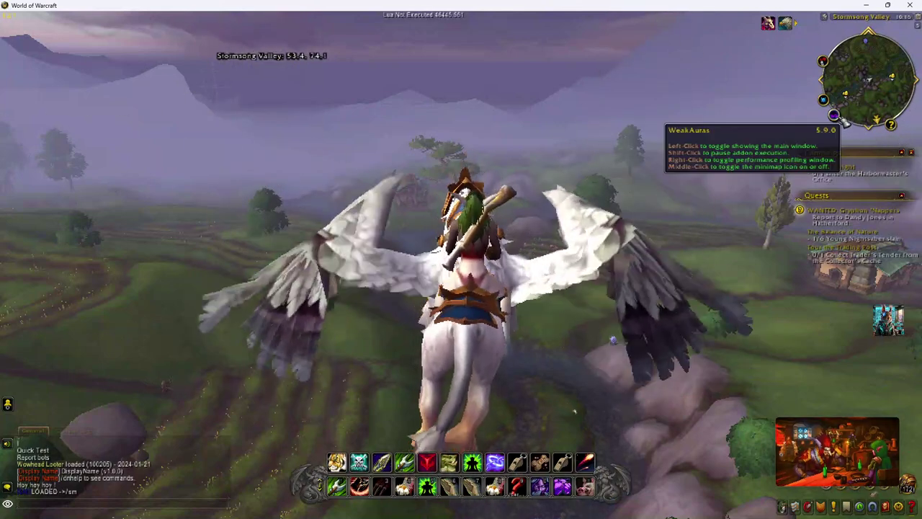
right_click(859, 130)
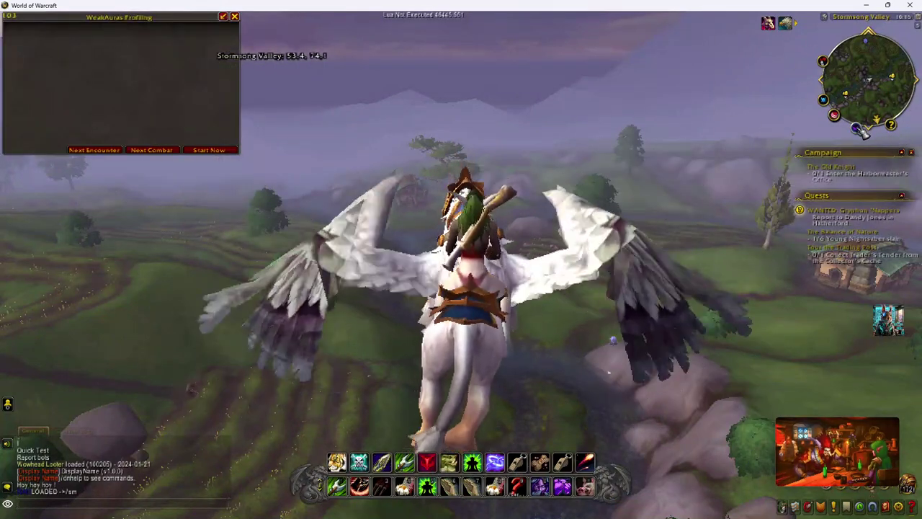
Close Profiling, then paste and import the Data Picking Group string into WeakAuras.
left_click(860, 130)
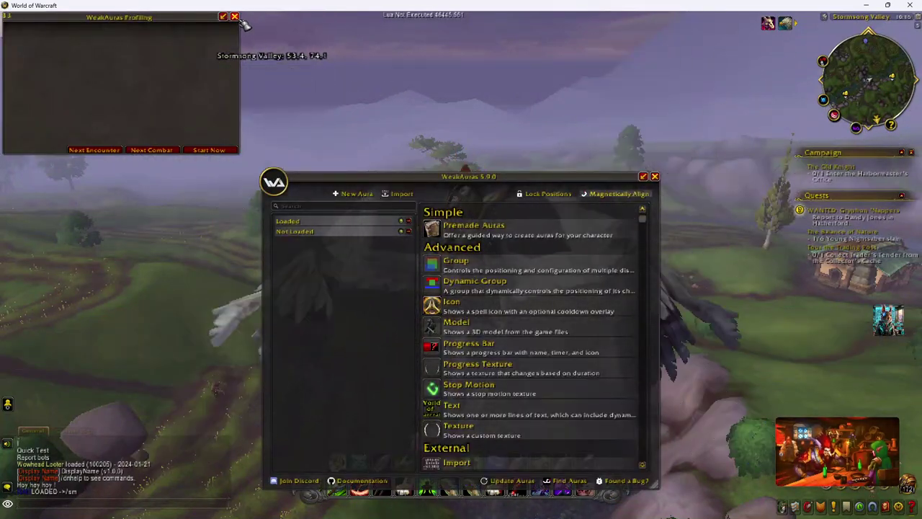
left_click(234, 16)
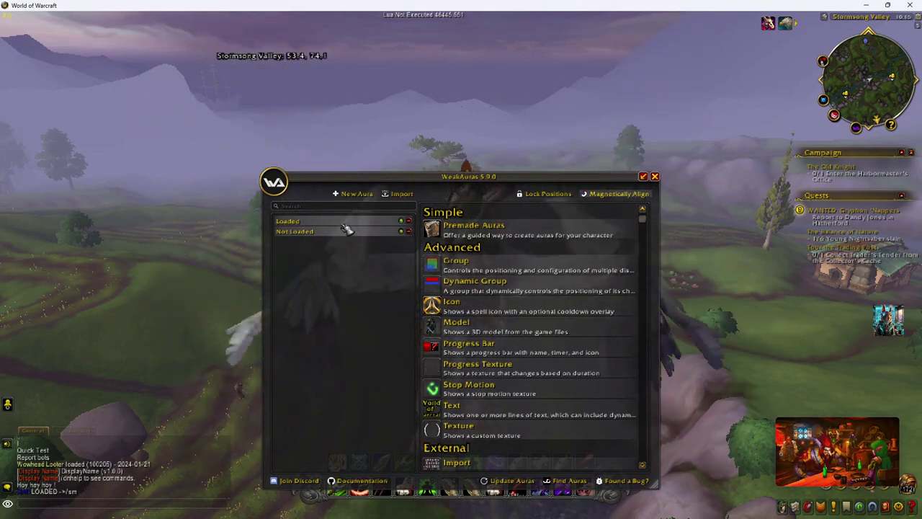
left_click(402, 194)
key("ctrl+v")
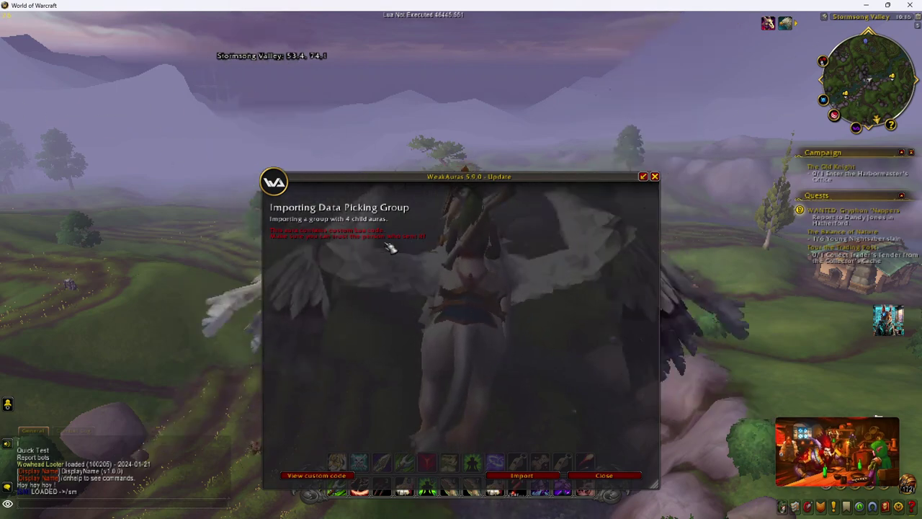
left_click(522, 475)
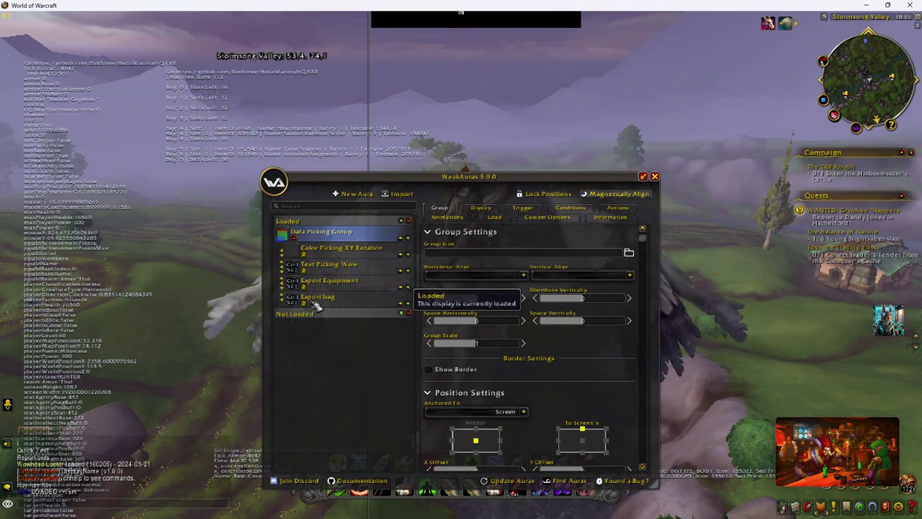
Look through the Export Equipment, Text Picking Wow and Color Picking XY Rotation child auras.
left_click(331, 283)
left_click(342, 271)
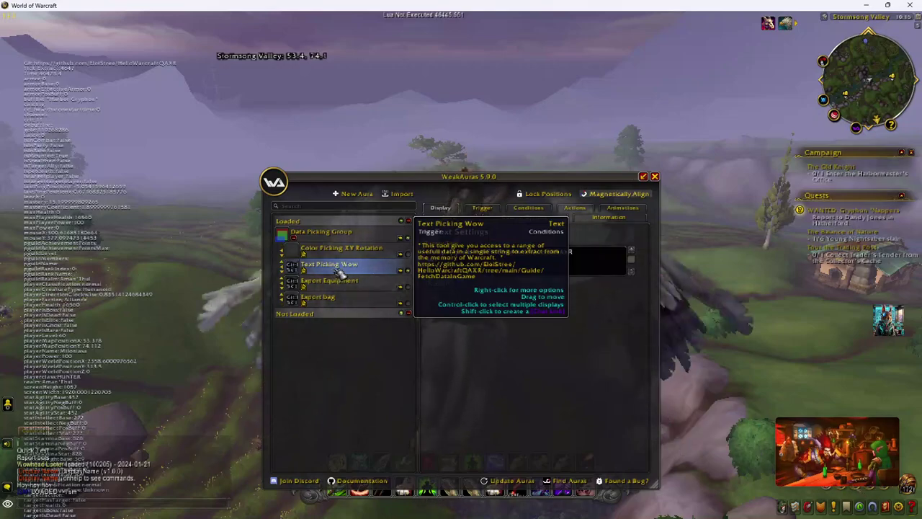
left_click(346, 254)
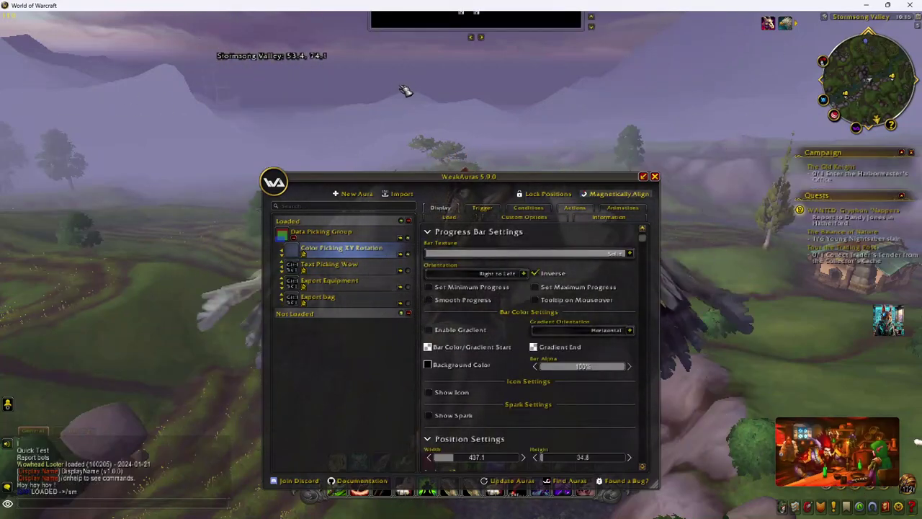
left_click(654, 177)
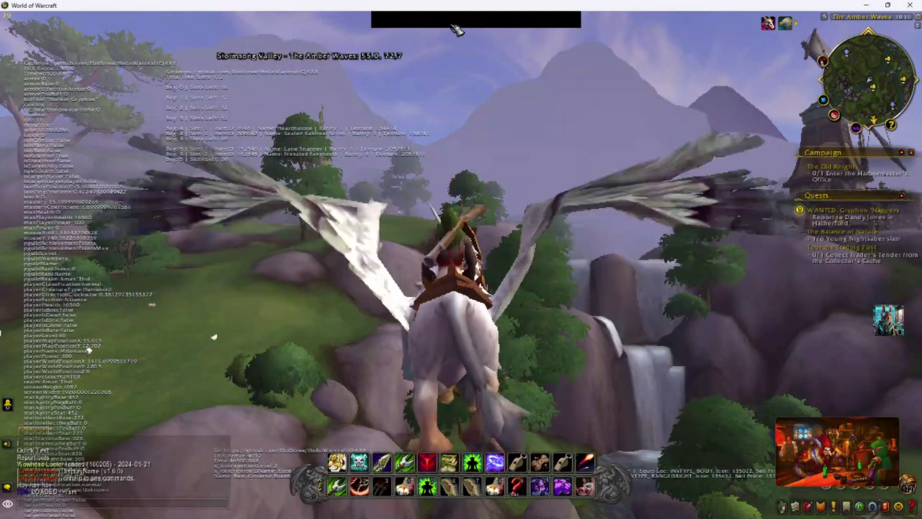
left_click(824, 99)
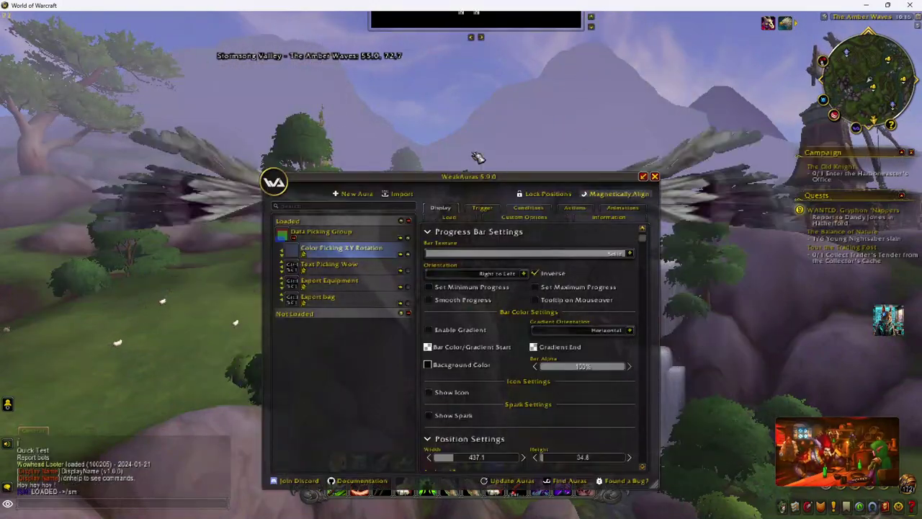
Check Color Picking XY Rotation's Information, Load and Animations tabs, expanding its custom colour function.
left_click(365, 260)
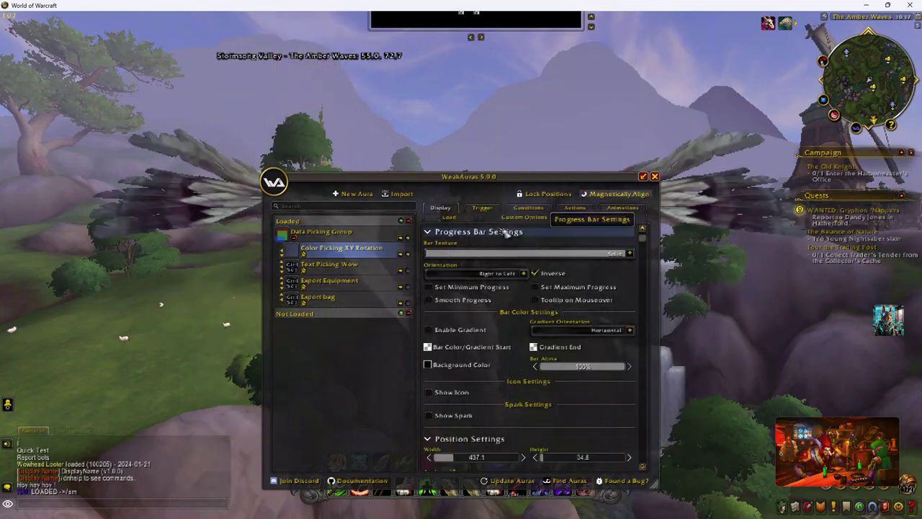
left_click(608, 217)
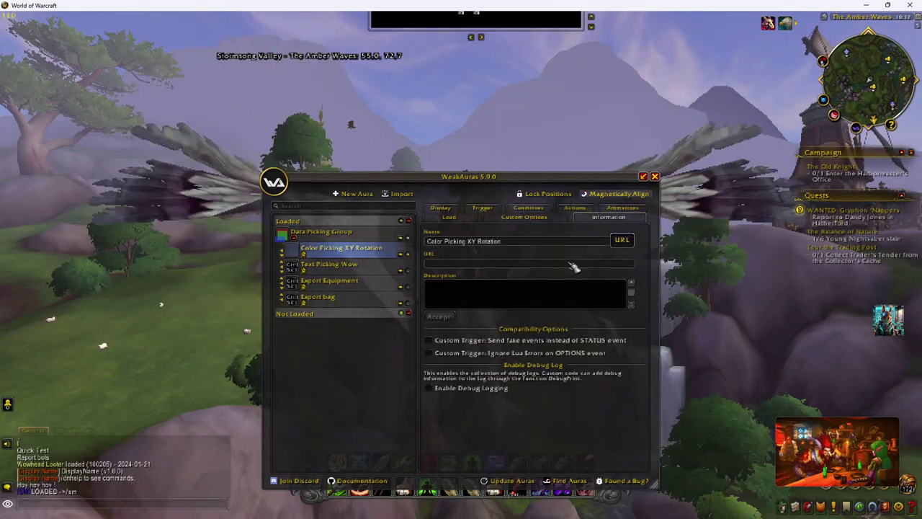
left_click(461, 217)
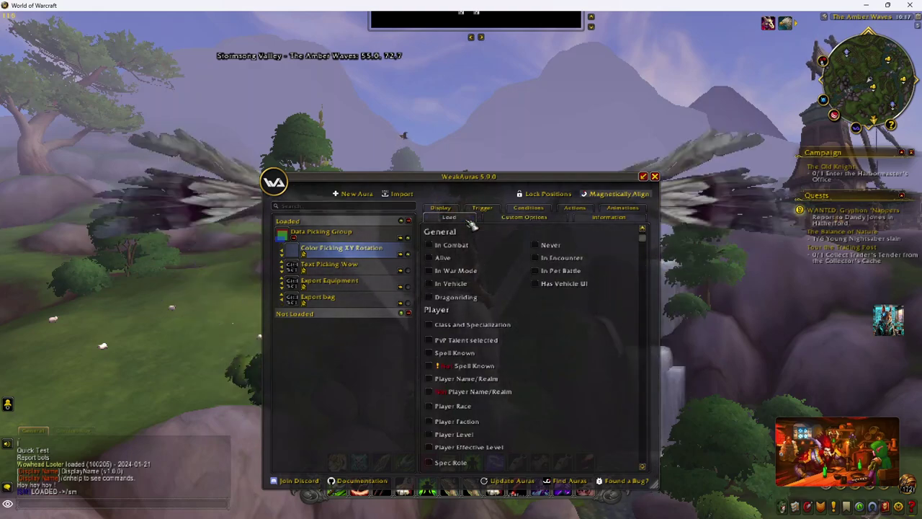
left_click(622, 208)
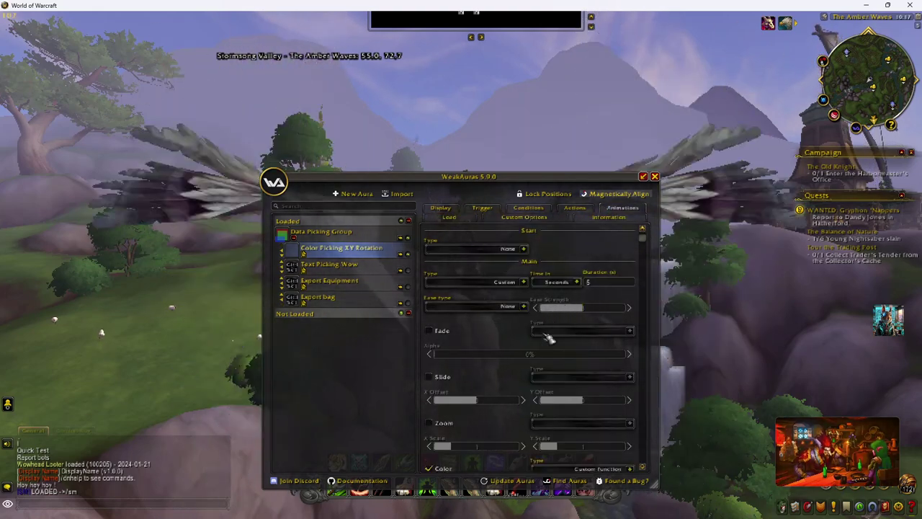
scroll(539, 366, "down", 2)
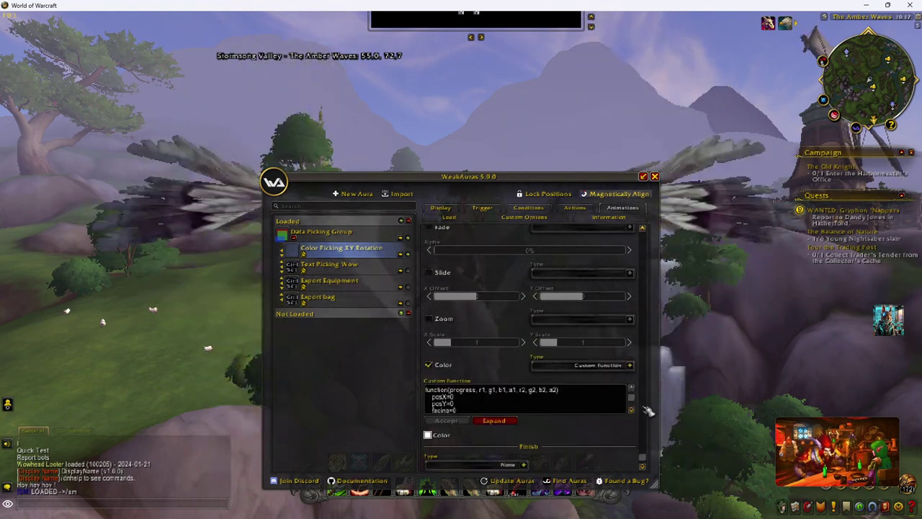
scroll(634, 403, "down", 3)
scroll(633, 406, "up", 3)
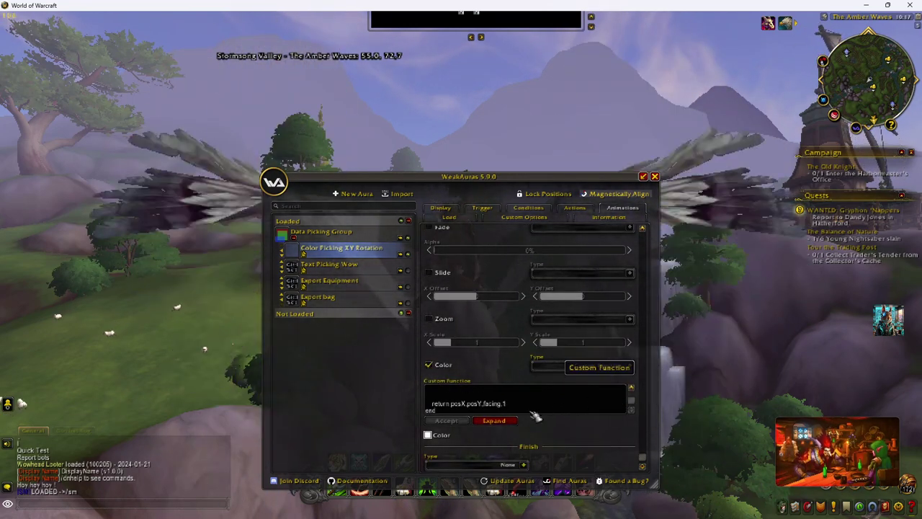
left_click(504, 420)
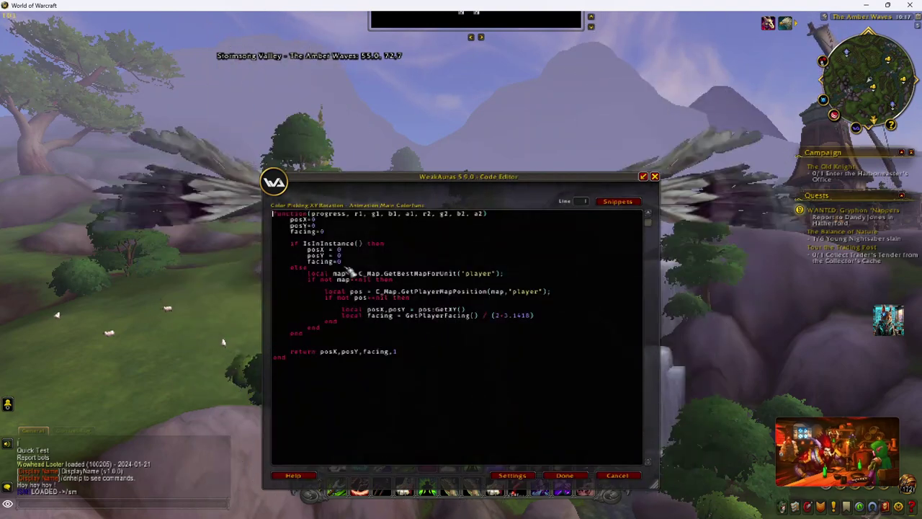
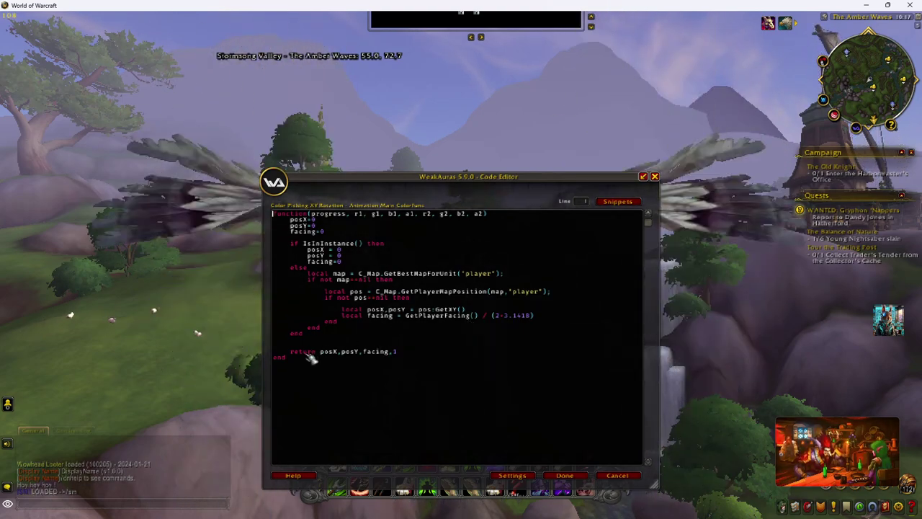
Close the WeakAuras code editor, collapse its options window, and check the world map.
left_click(562, 476)
left_click(644, 176)
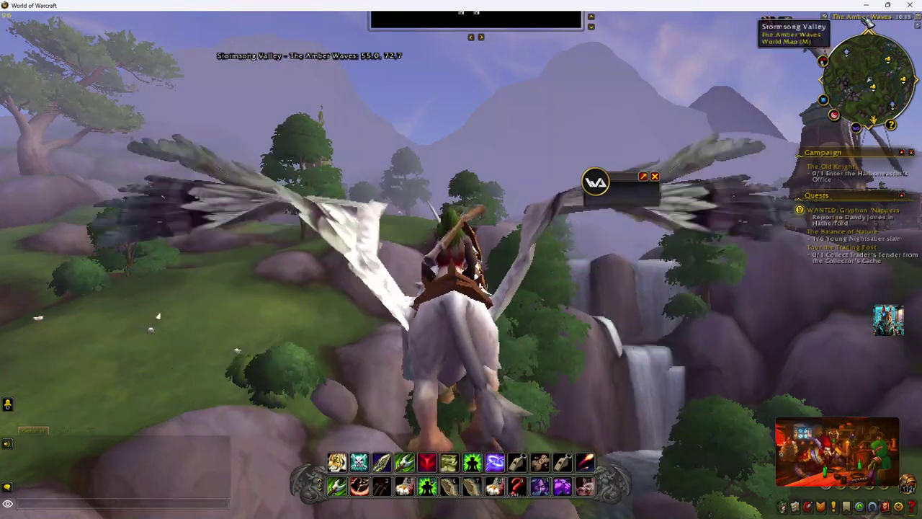
left_click(869, 24)
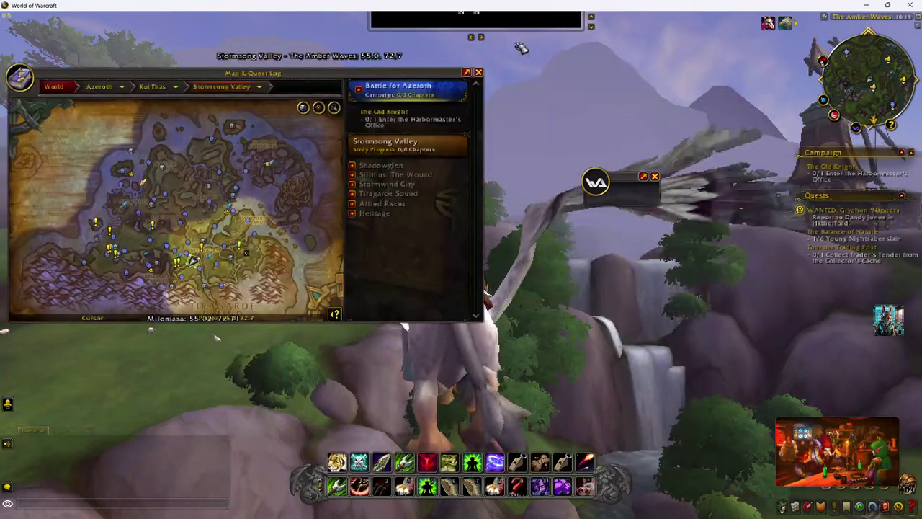
Fly the gryphon from The Amber Waves through Brennadam Square toward Mariner's Strand.
key("d")
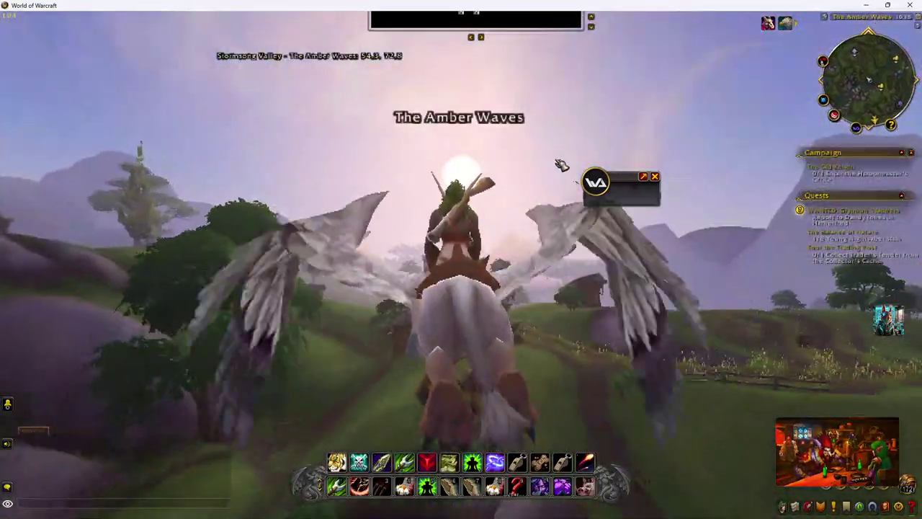
left_click_drag(562, 165, 547, 167)
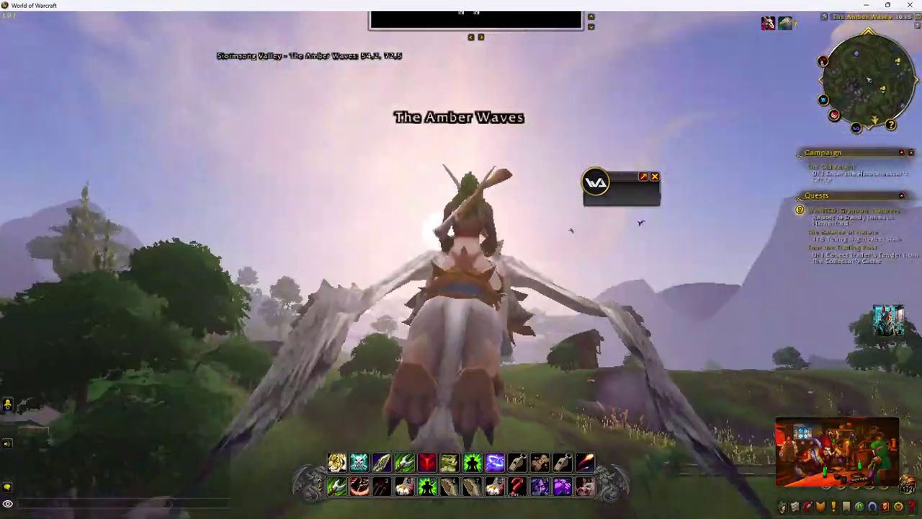
key("d")
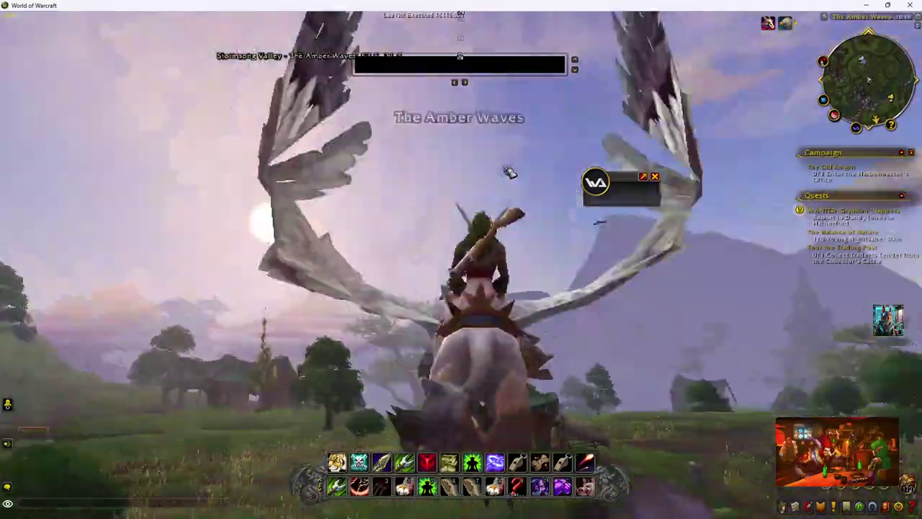
key("d")
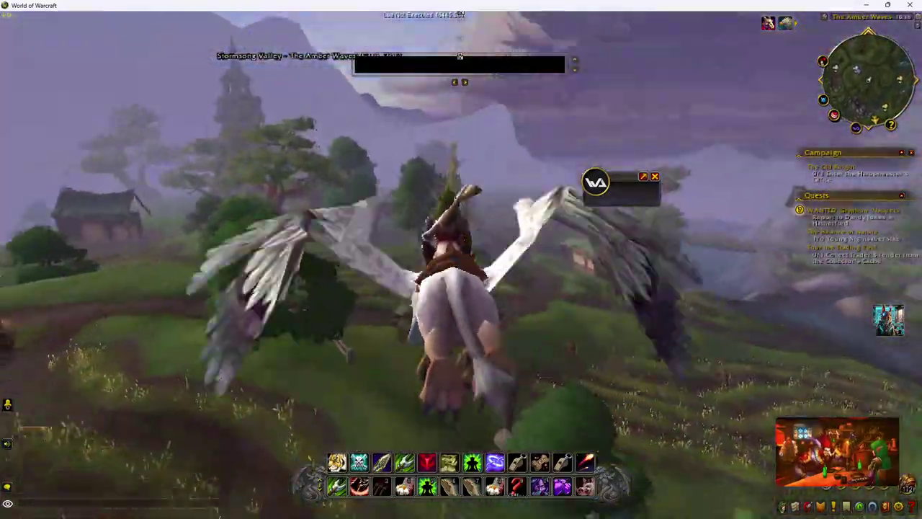
key("d")
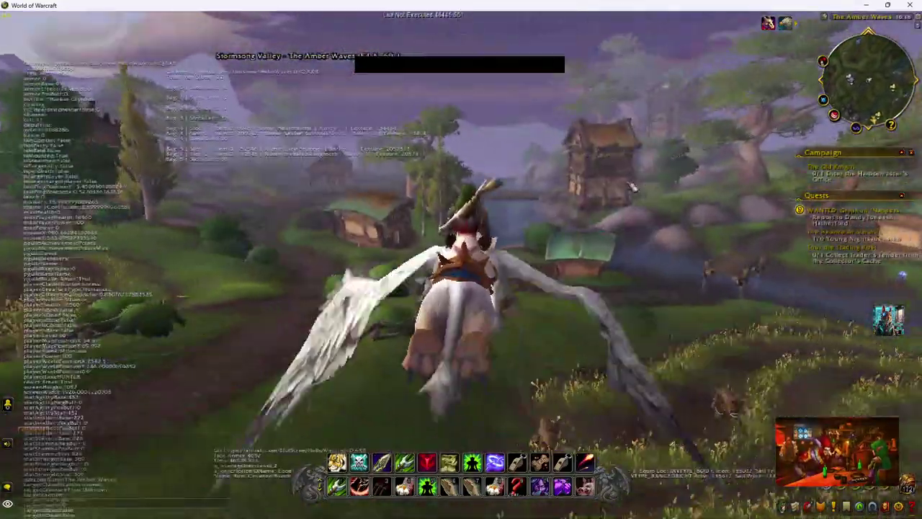
key("d")
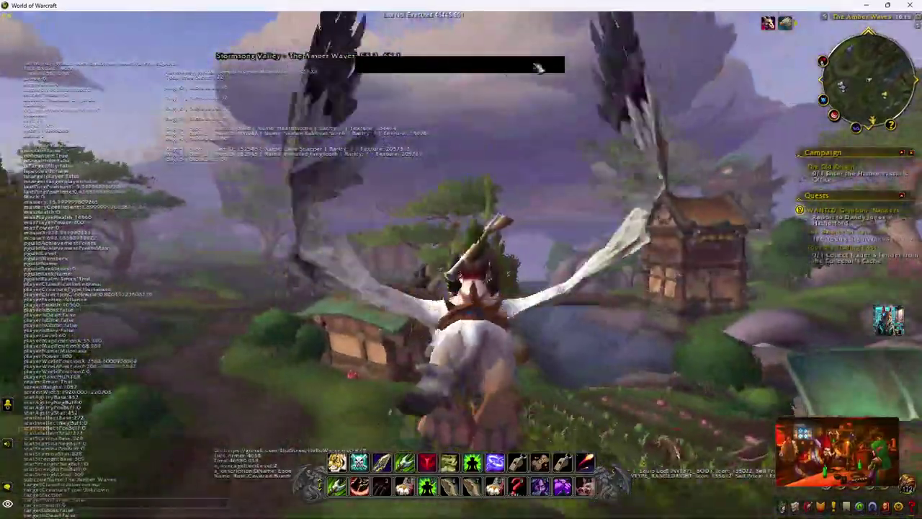
key("a")
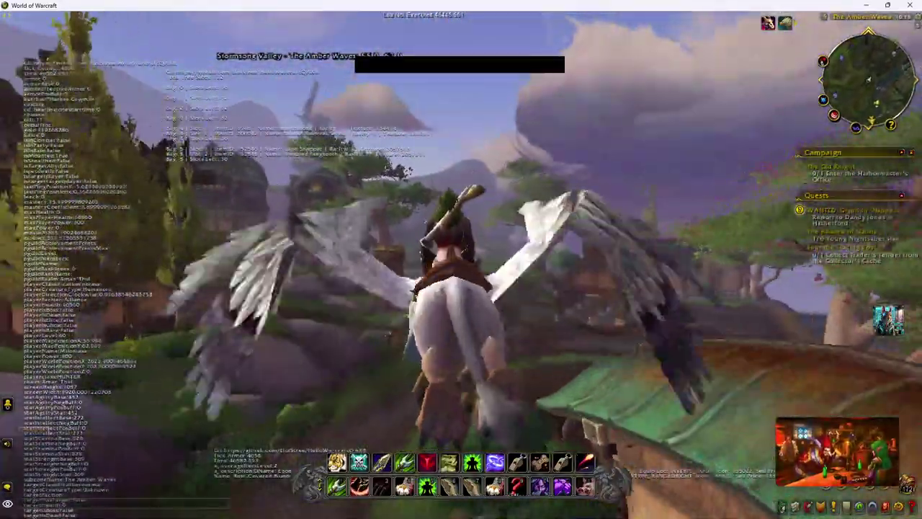
key("a")
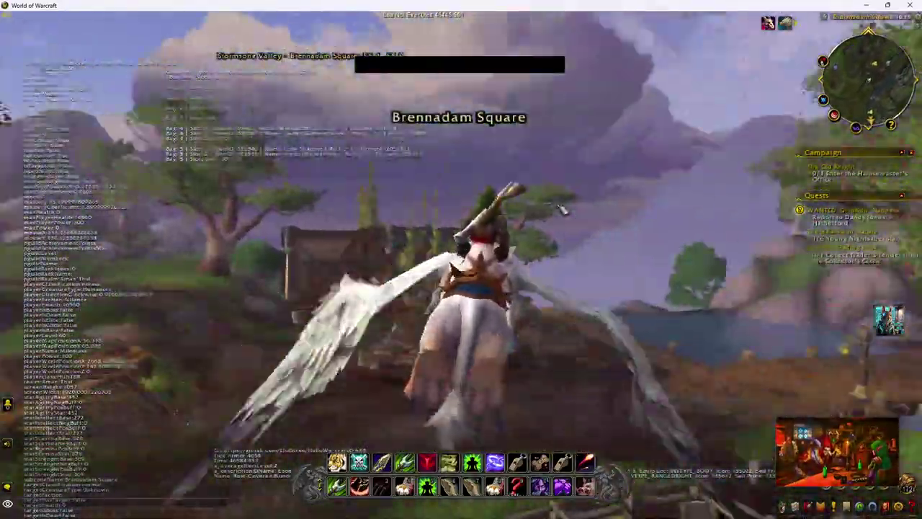
key("d")
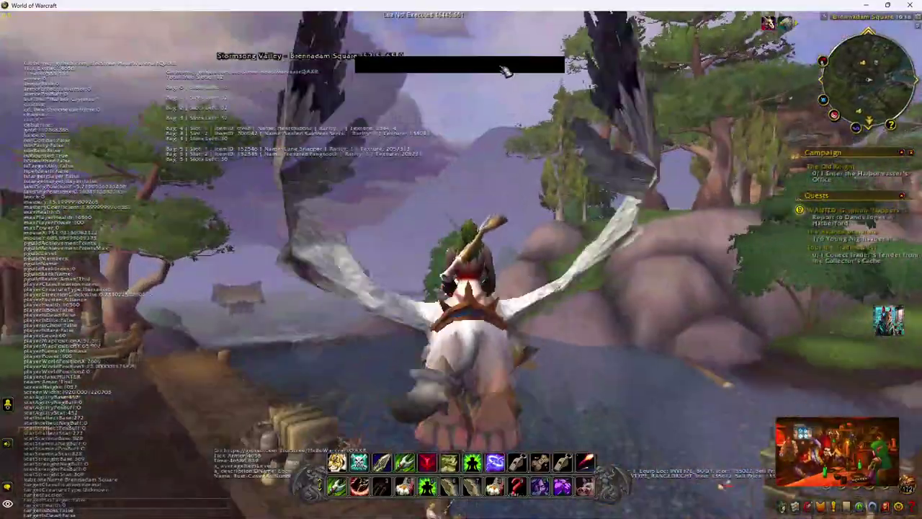
key("a")
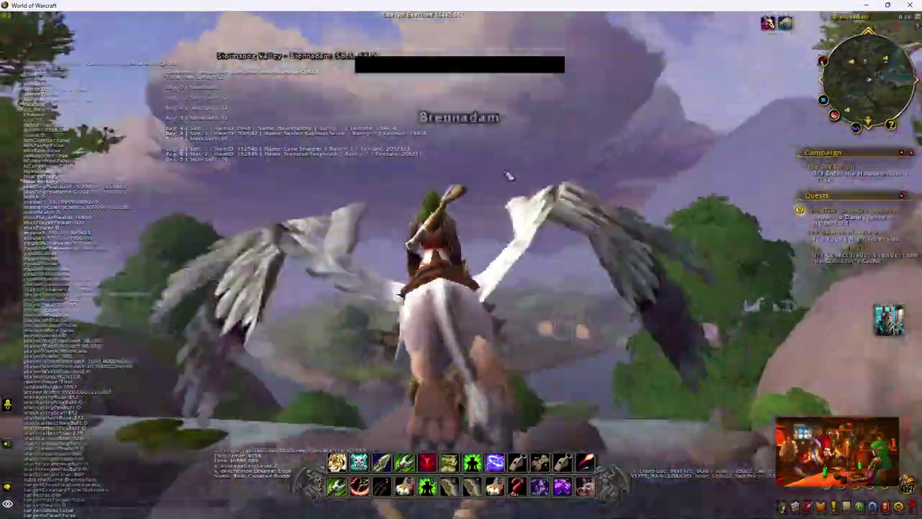
key("d")
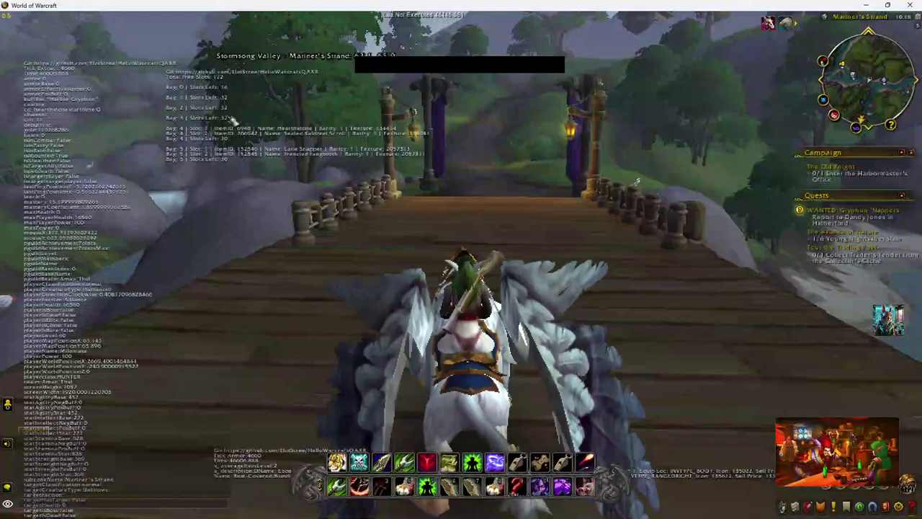
Open the WeakAuras profiling window, close it, and move the black WeakAuras bar right.
left_click(858, 128)
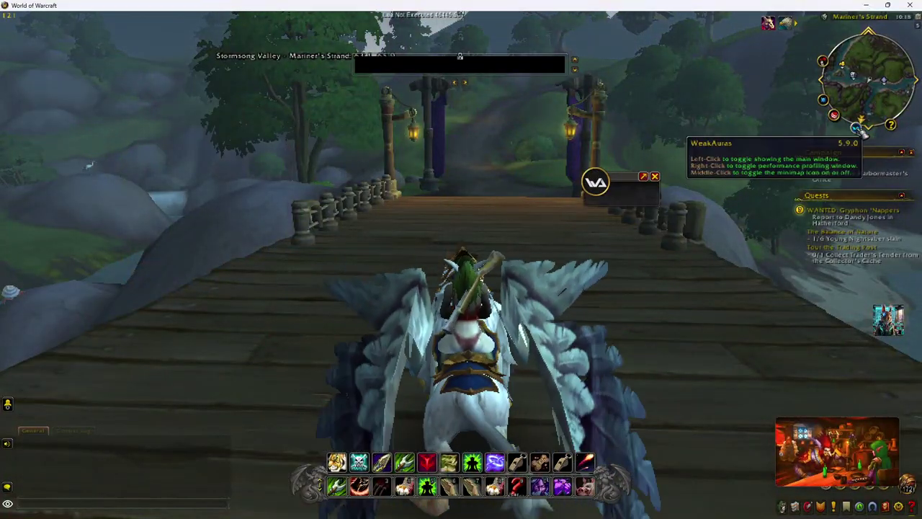
right_click(857, 127)
left_click(237, 17)
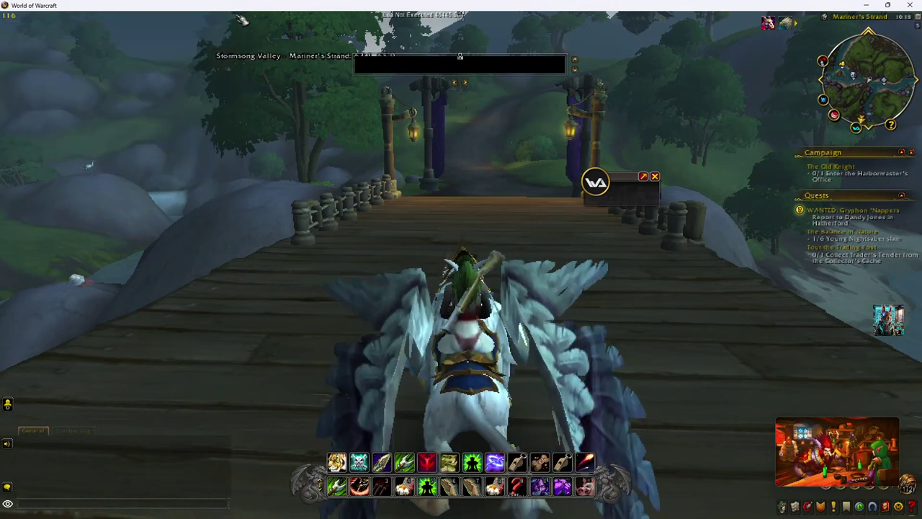
left_click_drag(558, 65, 665, 64)
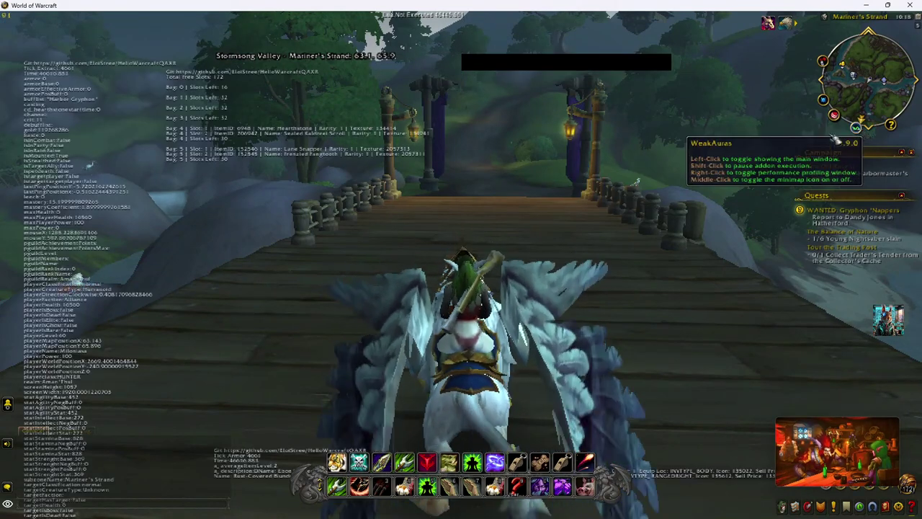
Toggle the profiling window once more, then hide the WeakAuras minimap icon.
right_click(857, 128)
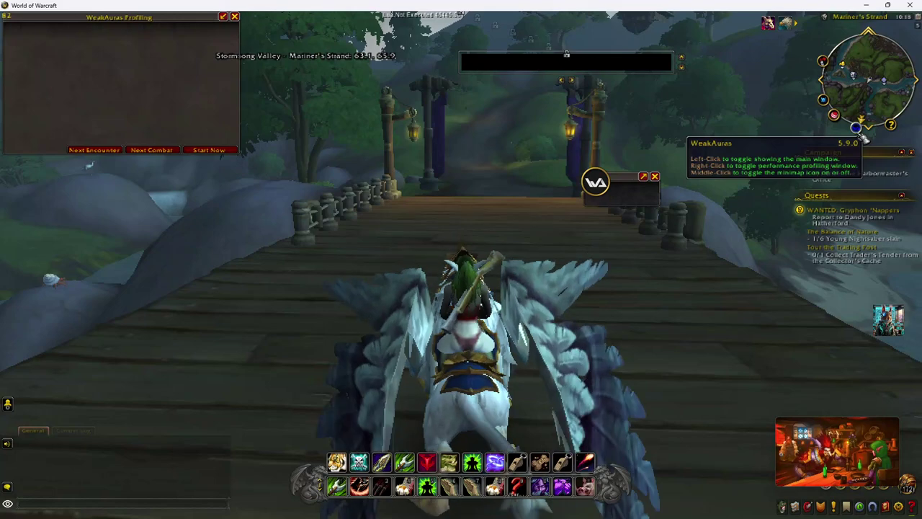
right_click(865, 137)
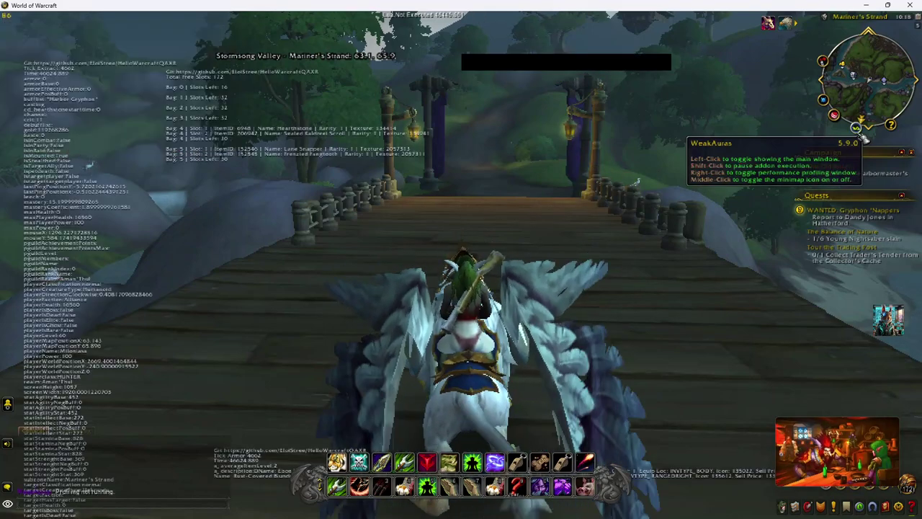
middle_click(864, 137)
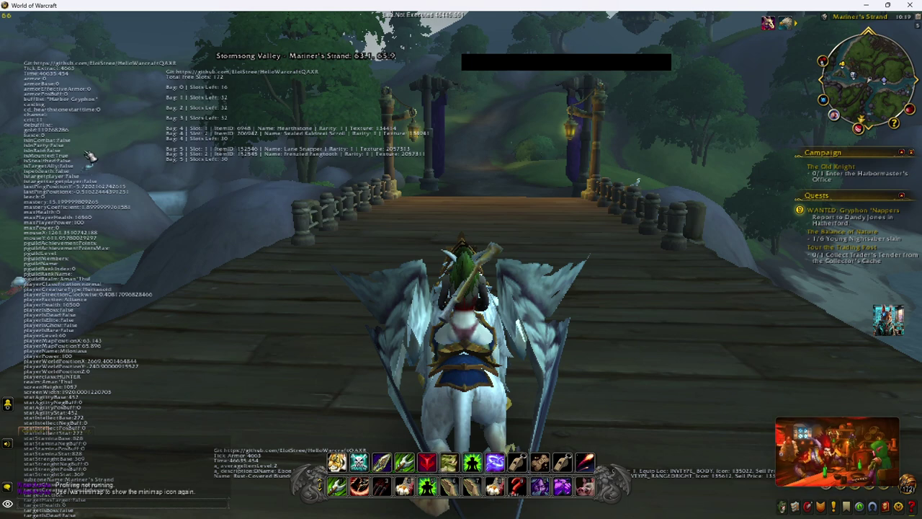
Review the AddOn List, checking Eloi Lab Addon and Quest-o-matic, then close it.
key("w")
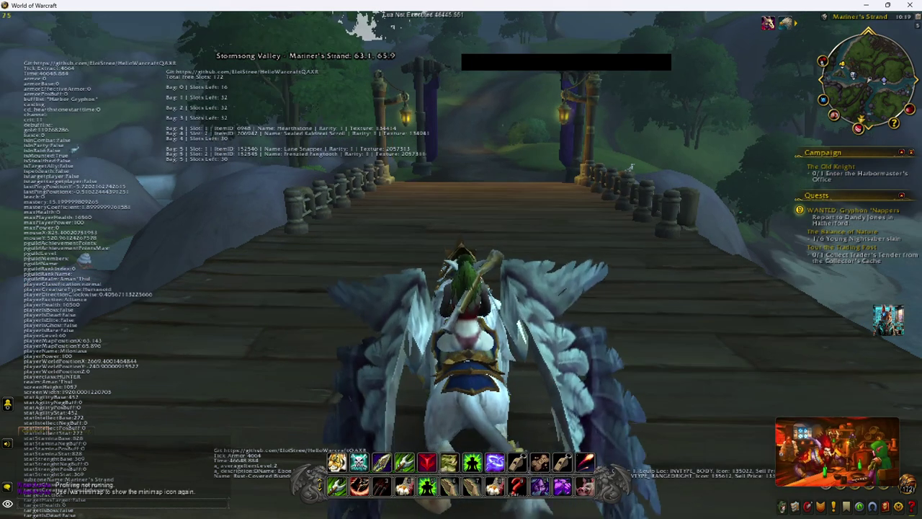
key("Escape")
key("Escape")
key("Escape")
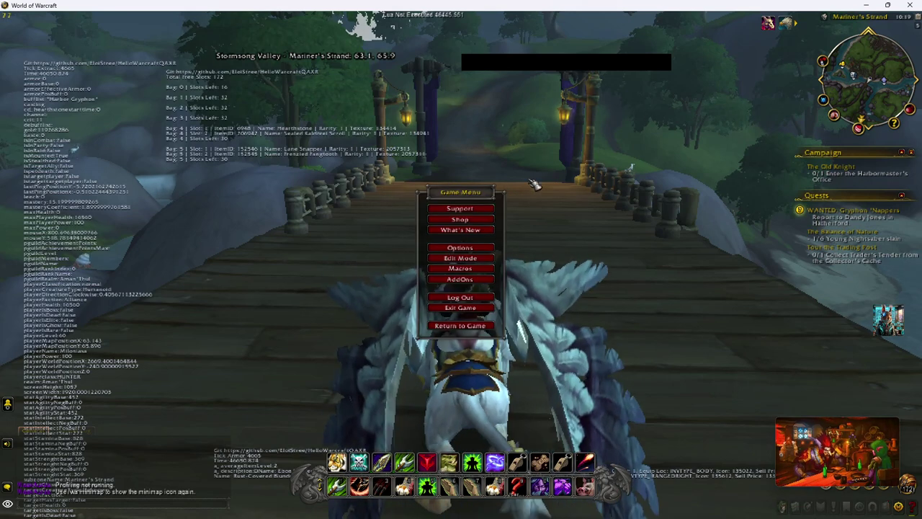
left_click(494, 281)
scroll(485, 194, "down", 2)
scroll(489, 194, "up", 2)
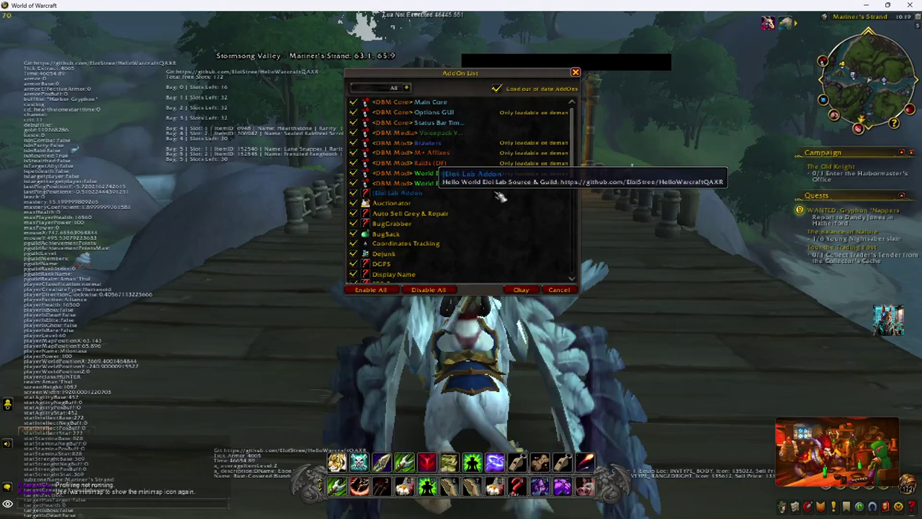
scroll(500, 201, "down", 5)
scroll(498, 209, "up", 5)
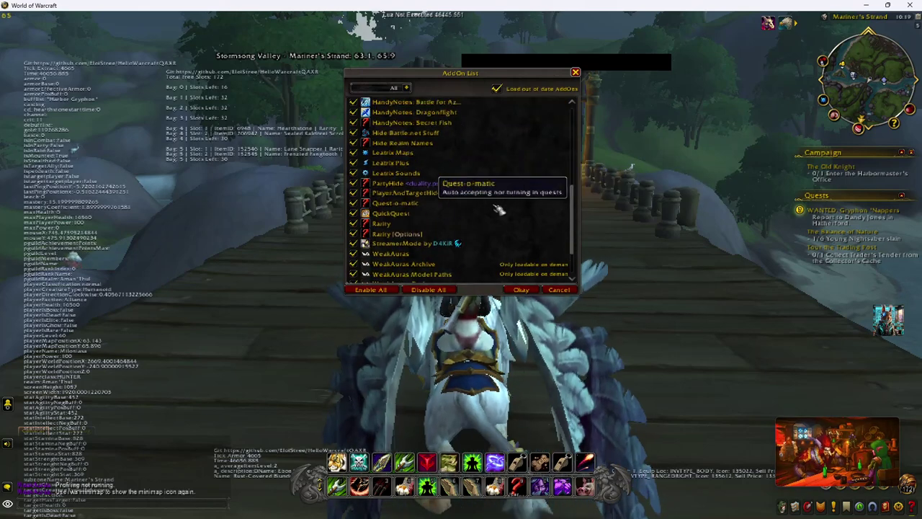
key("Escape")
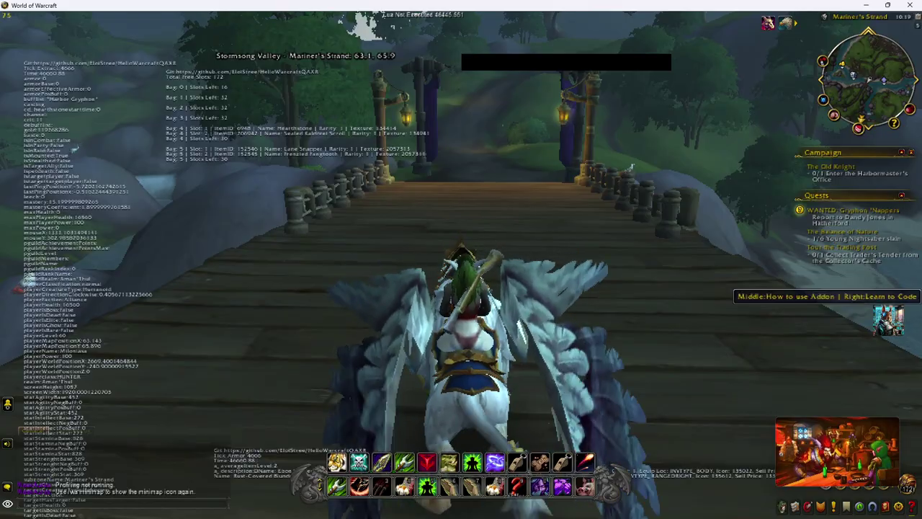
Move along the bridge and take off into Stormsong Valley.
key("w")
key("a")
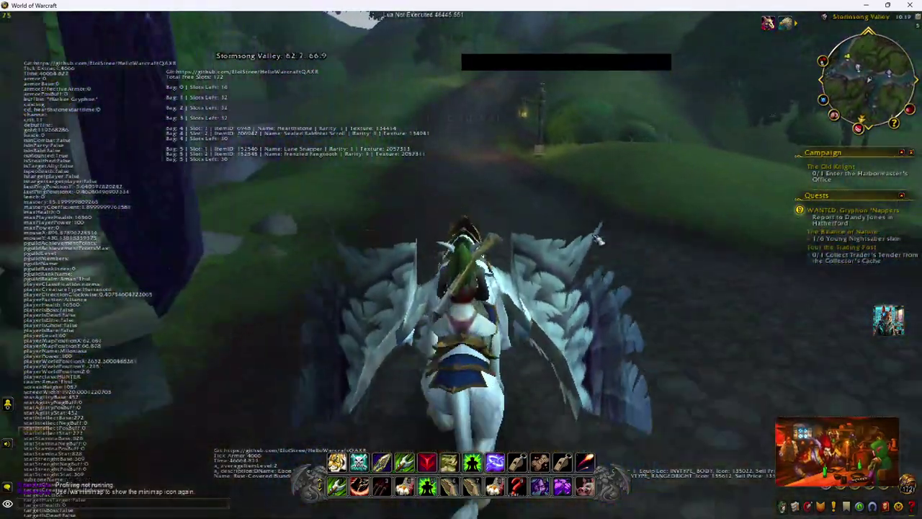
key("space")
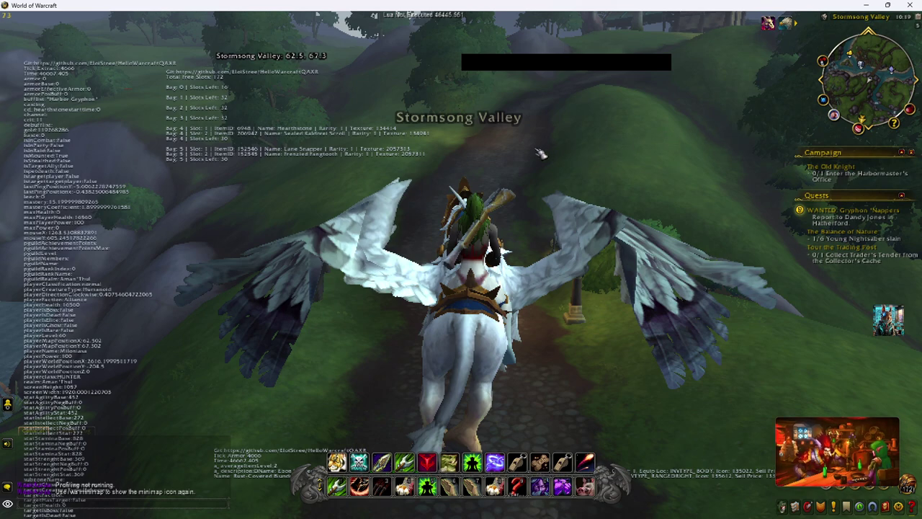
Glance at the Rarity mount list, then bring up the AddOn List.
key("r")
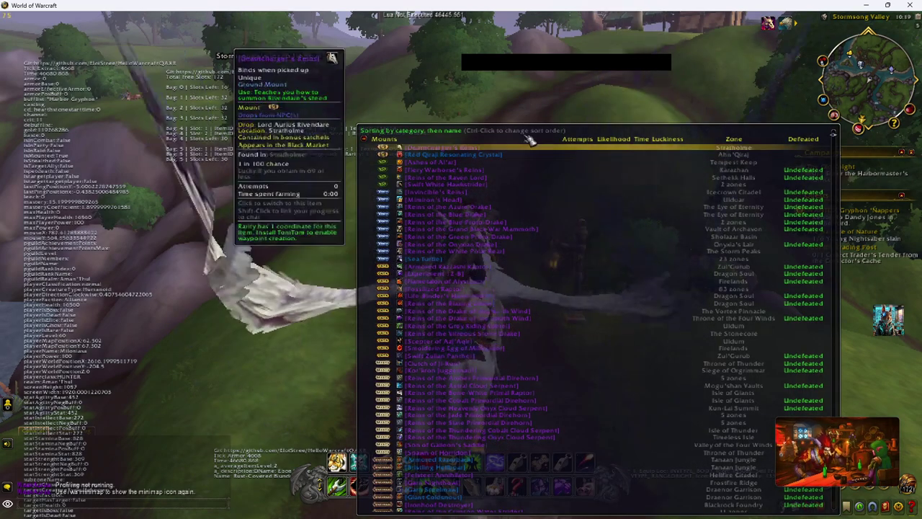
key("Escape")
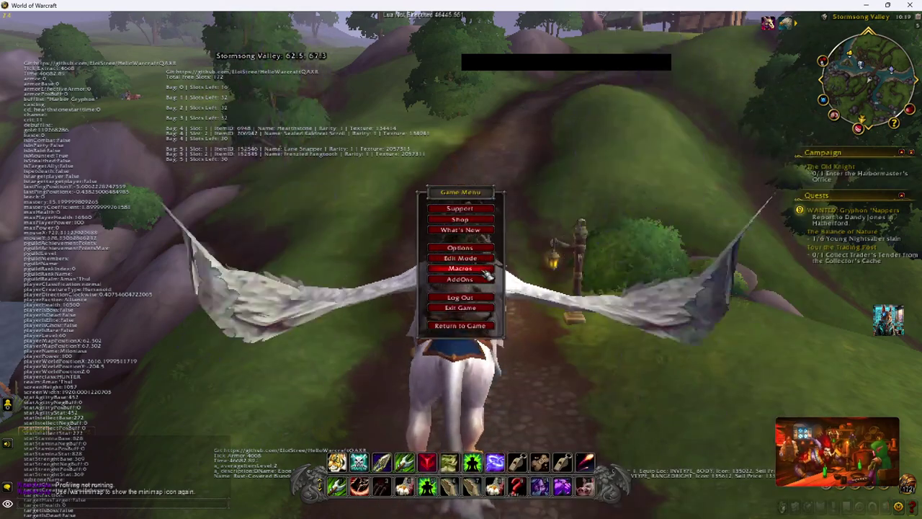
left_click(484, 283)
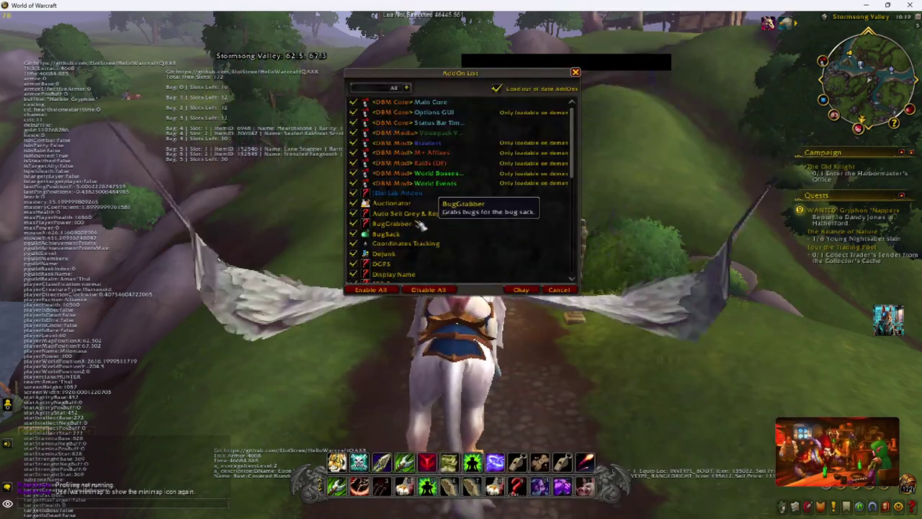
Disable all addons, re-enable WeakAuras, Archive, Model Paths, Options and Templates, and reload.
left_click(432, 290)
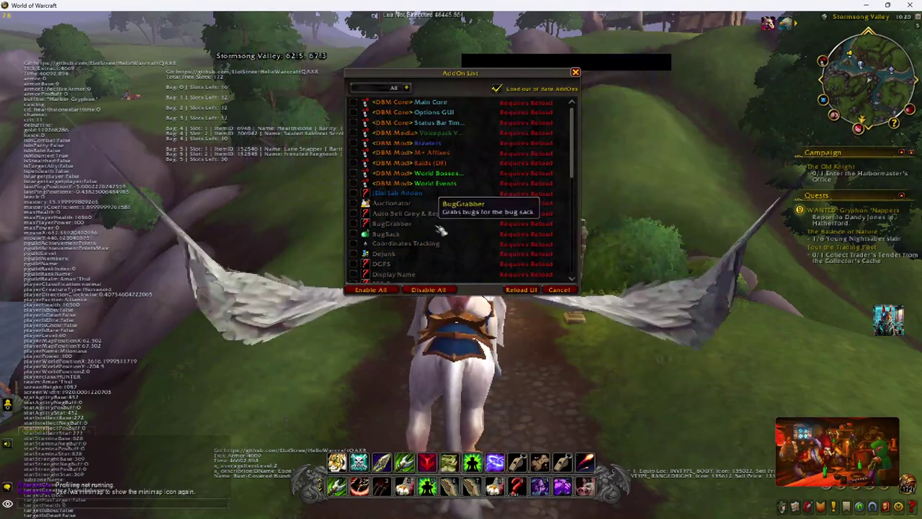
scroll(438, 240, "down", 5)
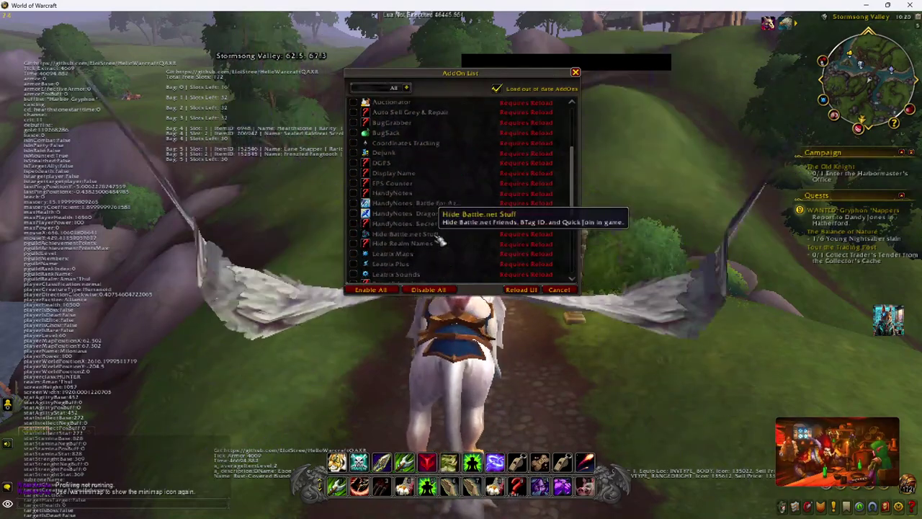
scroll(436, 238, "down", 3)
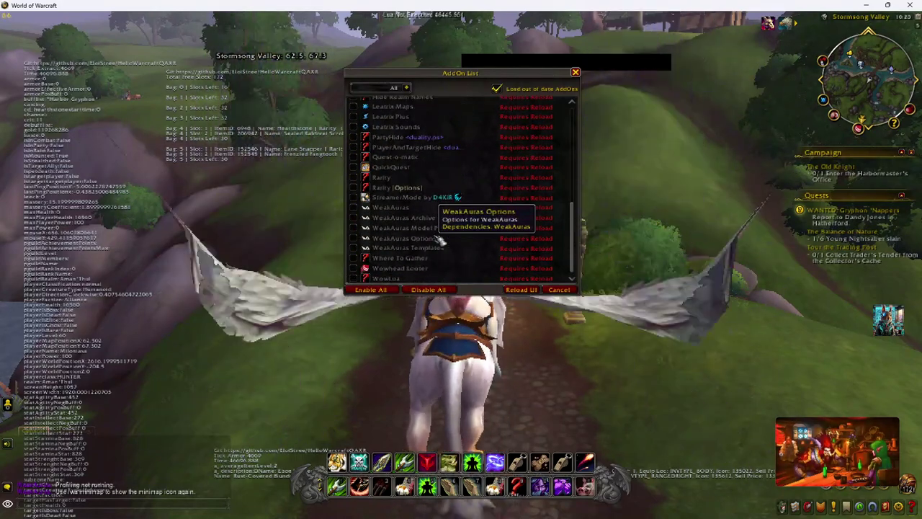
left_click(354, 207)
left_click(353, 217)
left_click(354, 228)
left_click(354, 238)
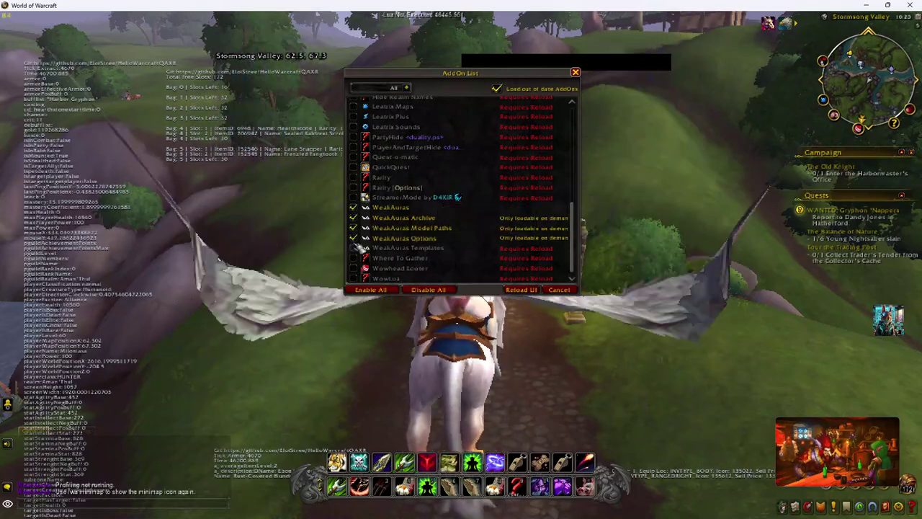
left_click(403, 248)
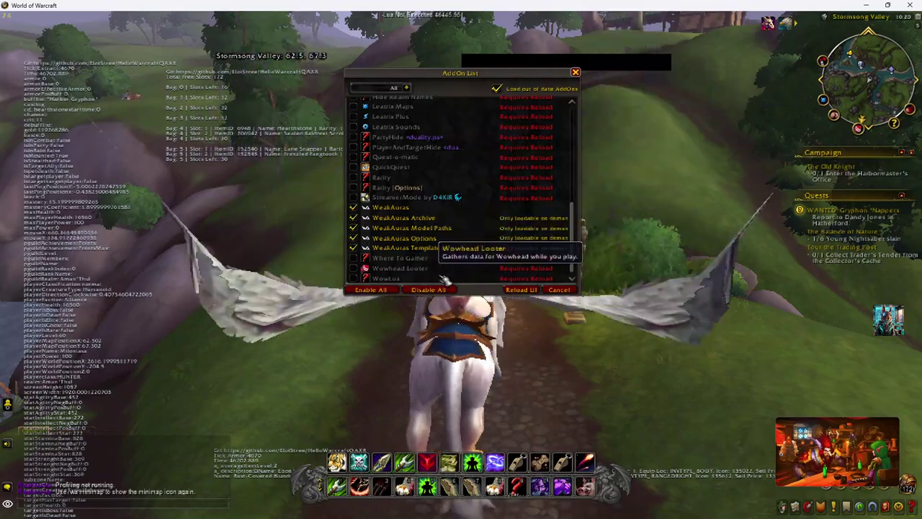
left_click(522, 291)
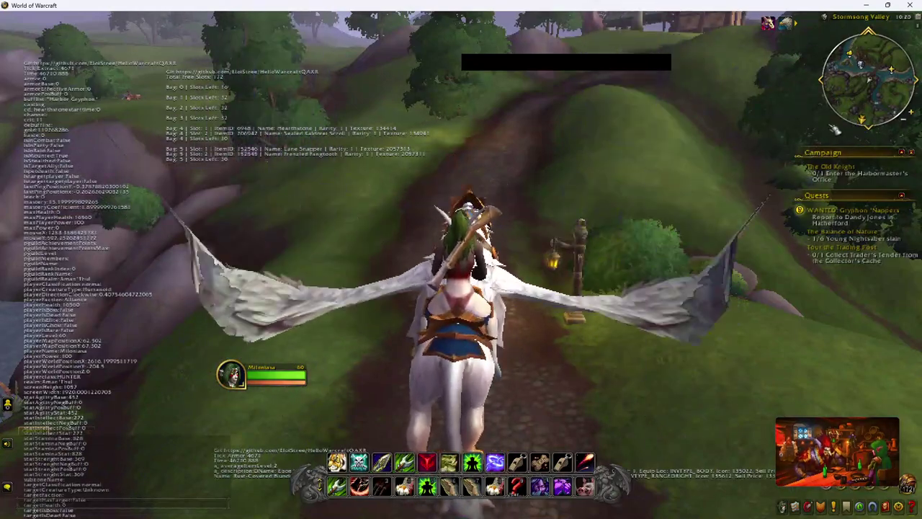
Disable WeakAuras and its dependent addons in the AddOn List and reload the UI.
key("Escape")
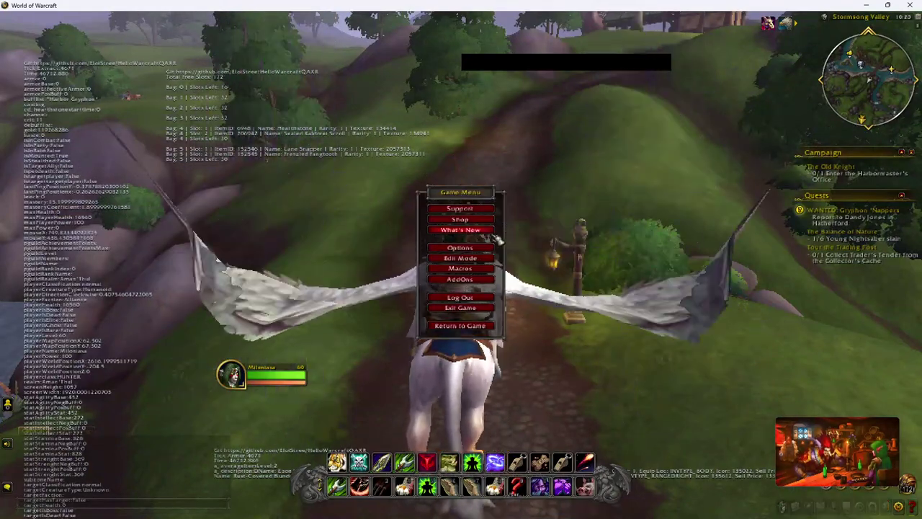
left_click(487, 282)
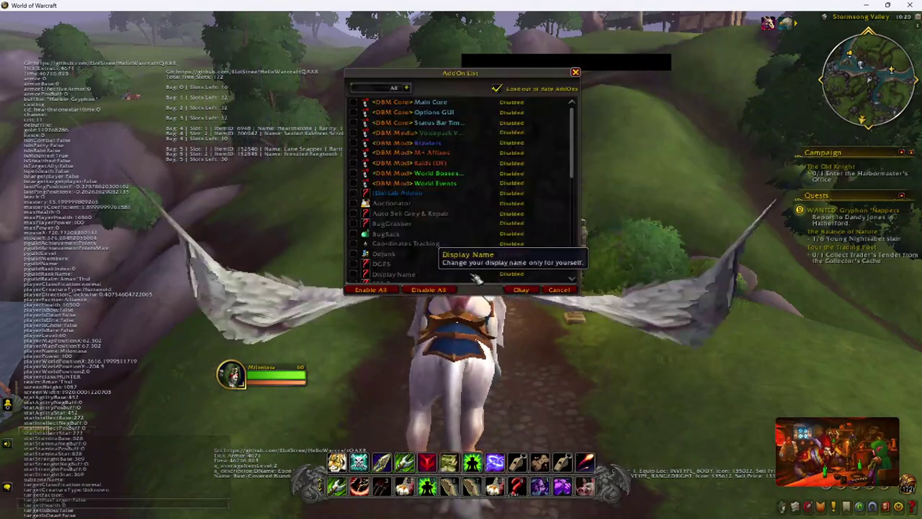
scroll(393, 266, "down", 8)
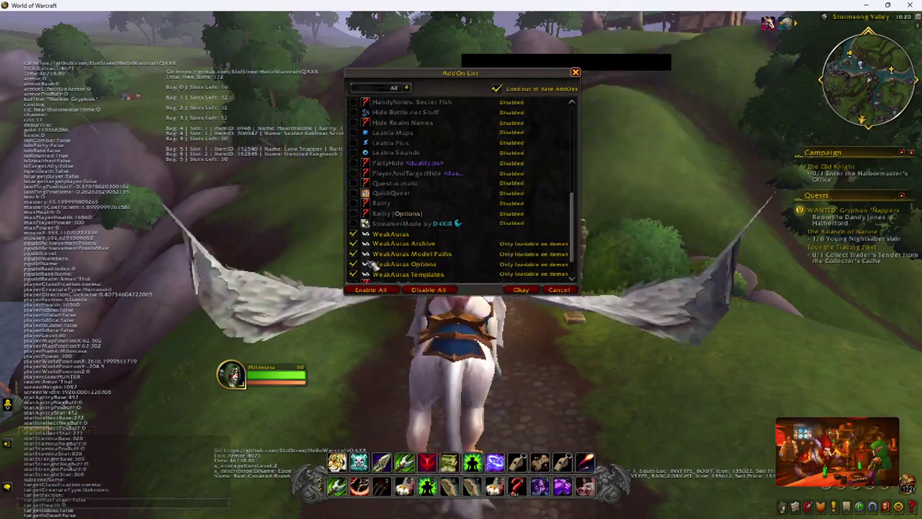
scroll(400, 263, "down", 2)
left_click(429, 289)
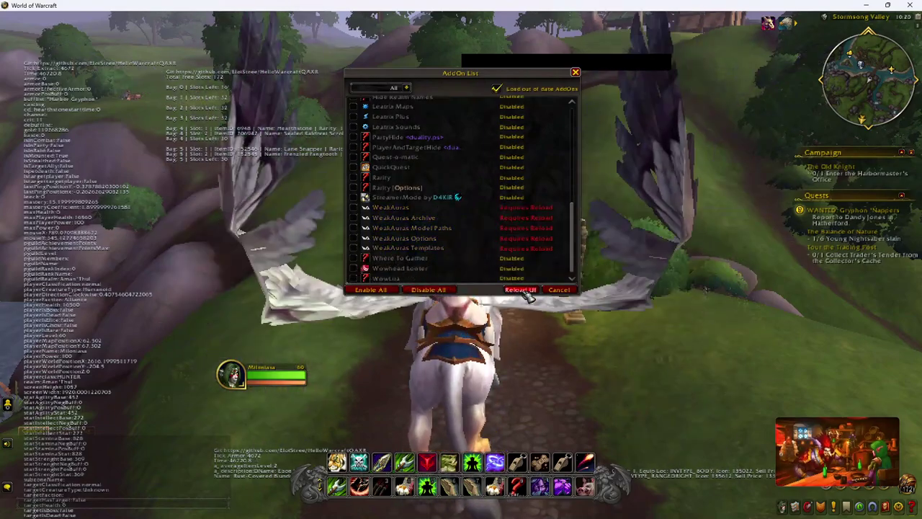
left_click(522, 289)
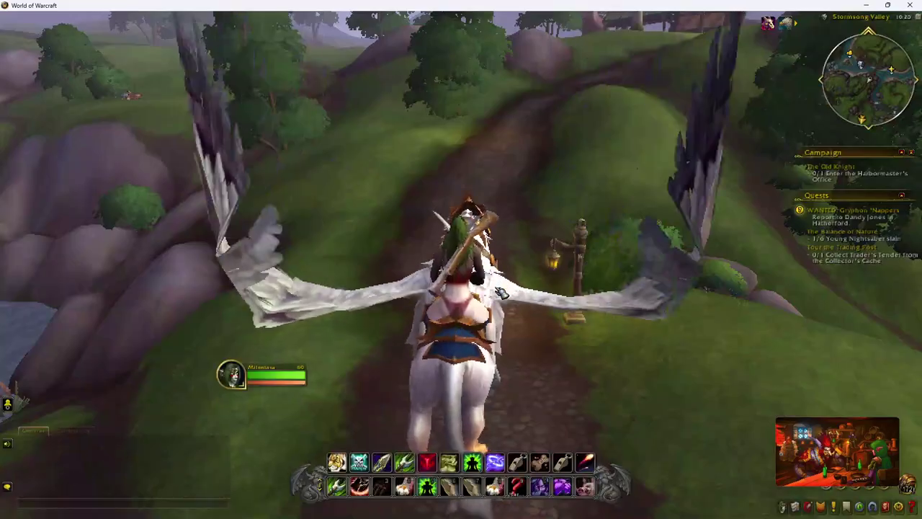
Re-enable WeakAuras, Archive, Model Paths, Options and Templates, then reload the UI.
key("Escape")
left_click(448, 280)
scroll(401, 263, "down", 10)
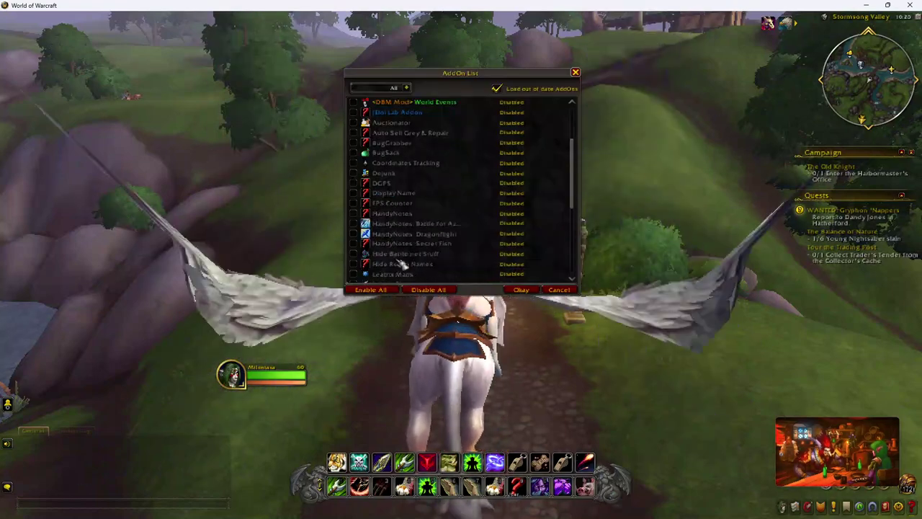
left_click(353, 207)
left_click(354, 218)
left_click(353, 227)
left_click(354, 238)
left_click(353, 248)
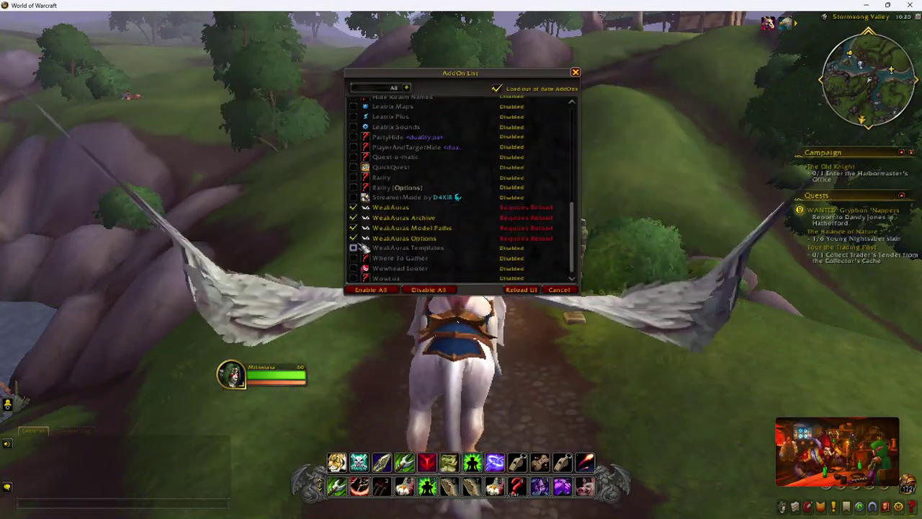
left_click(518, 290)
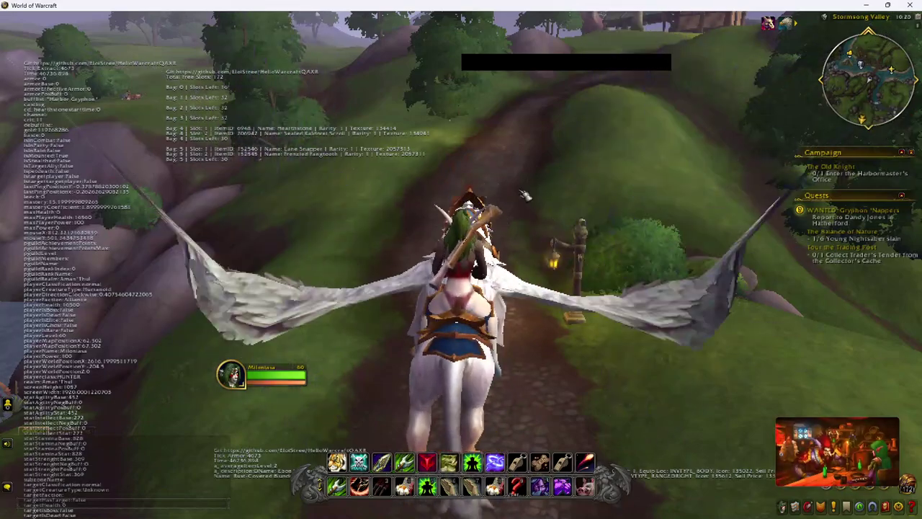
Peek at the AddOn List again, then go to the game Options.
key("Escape")
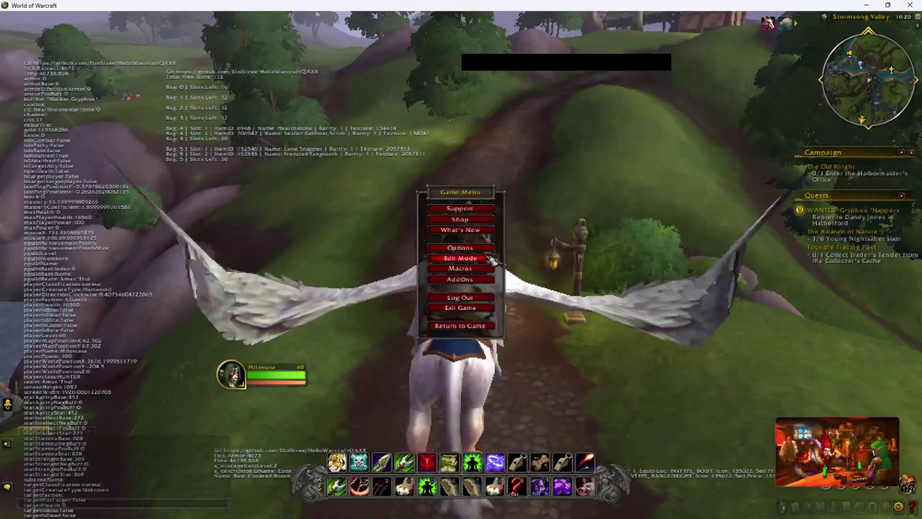
left_click(486, 281)
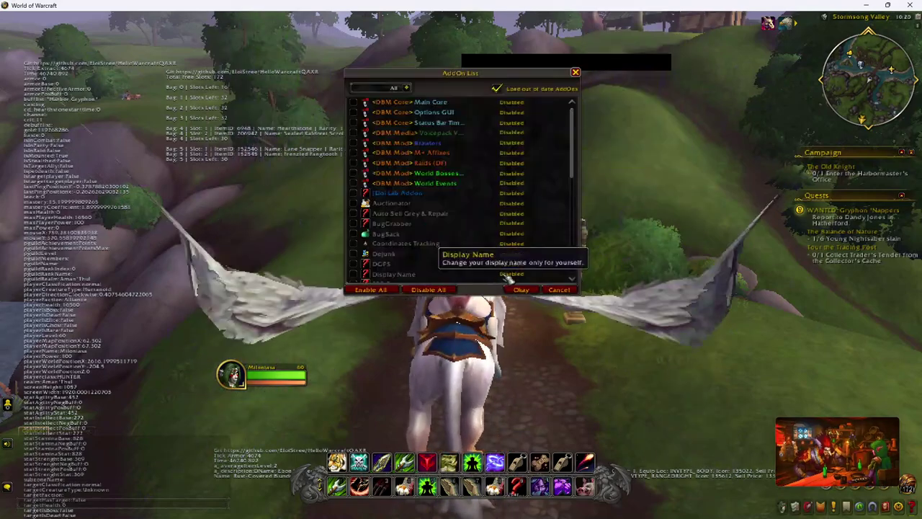
key("Escape")
left_click(472, 250)
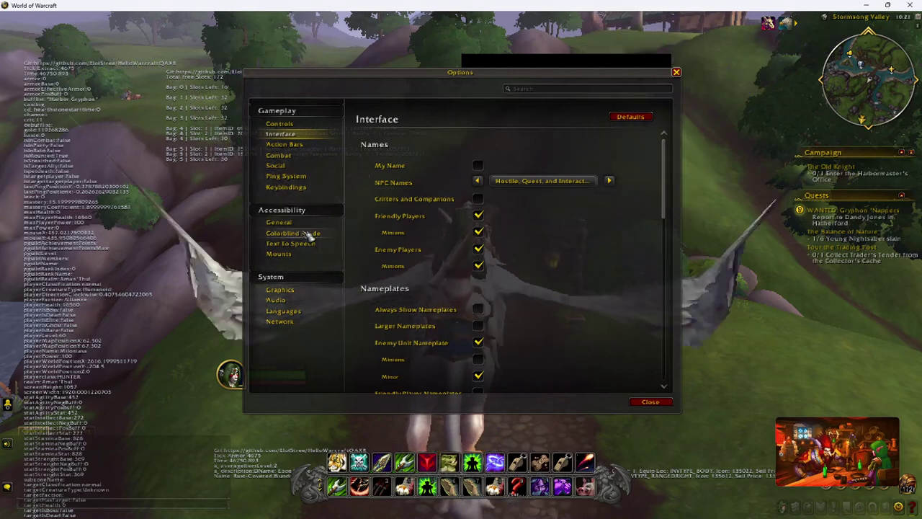
View the System > Graphics settings, then leave Options and reopen the AddOn List.
left_click(281, 290)
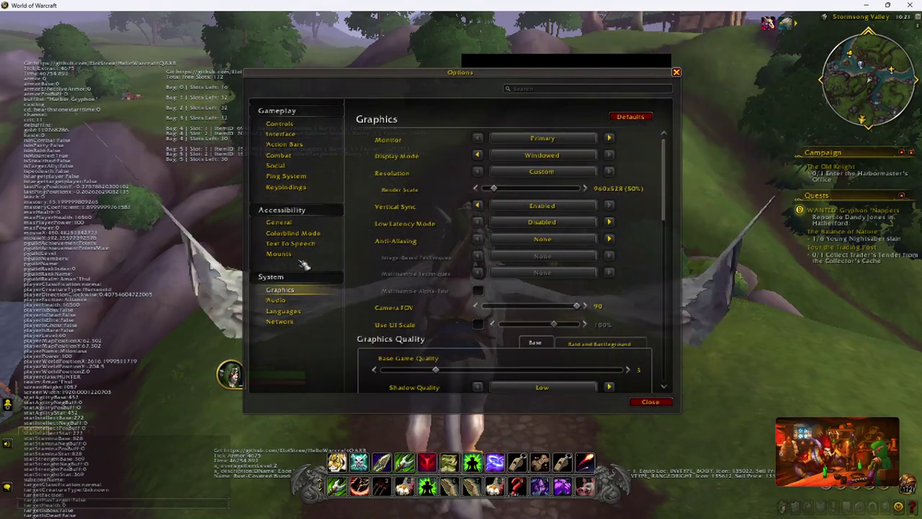
key("Escape")
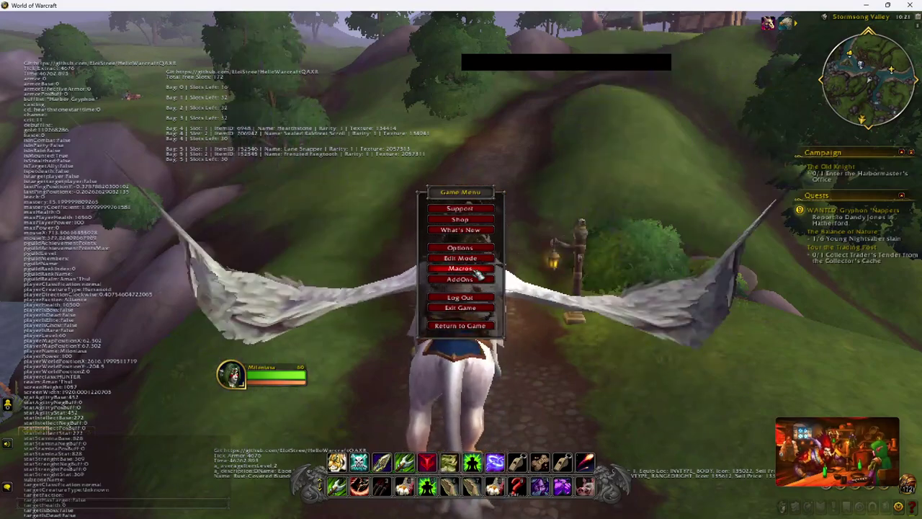
left_click(460, 279)
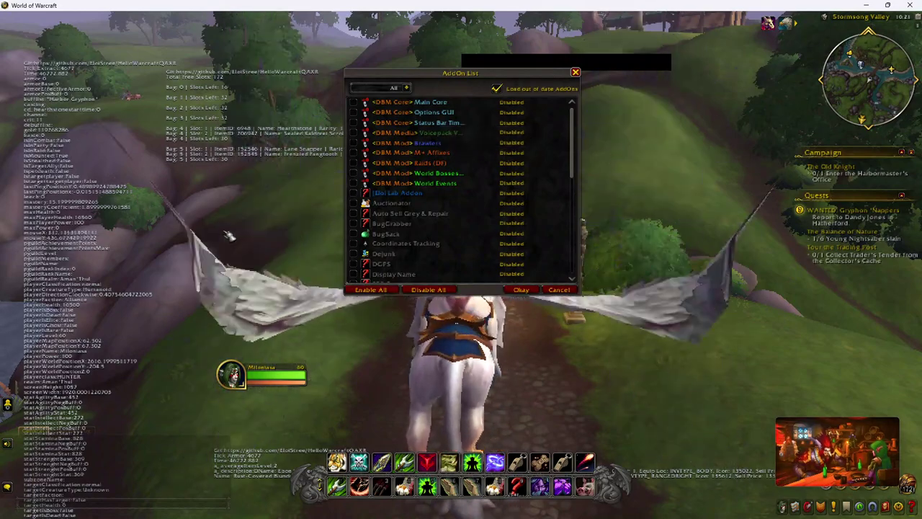
Enable all addons, untick Rarity, and reload the interface.
left_click(394, 292)
scroll(422, 209, "down", 6)
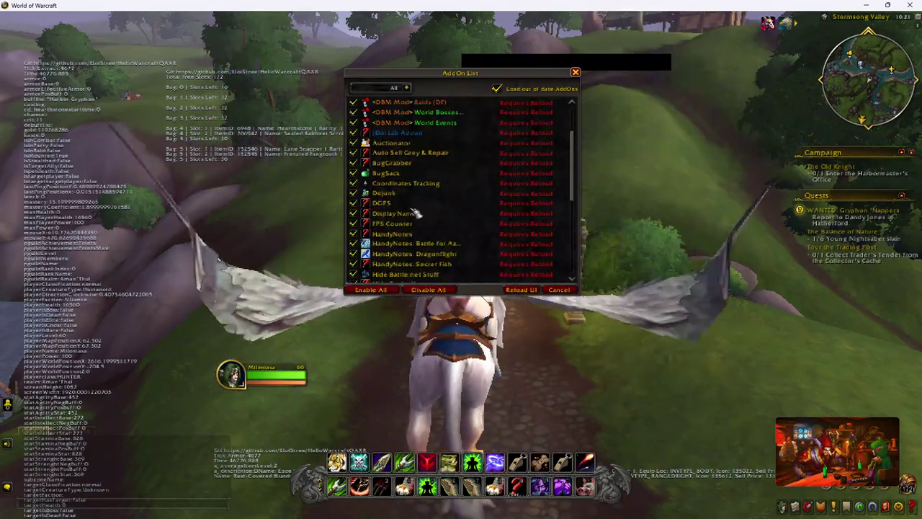
scroll(428, 212, "down", 2)
left_click(354, 224)
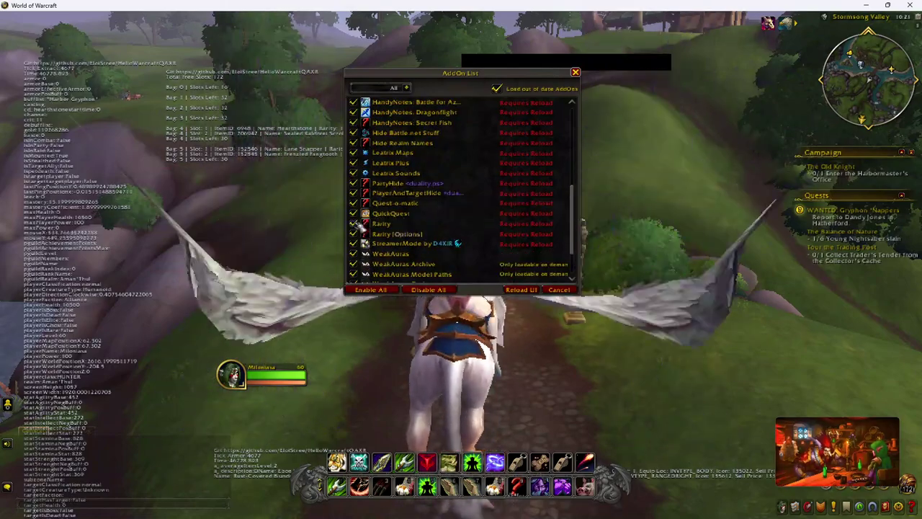
left_click(521, 289)
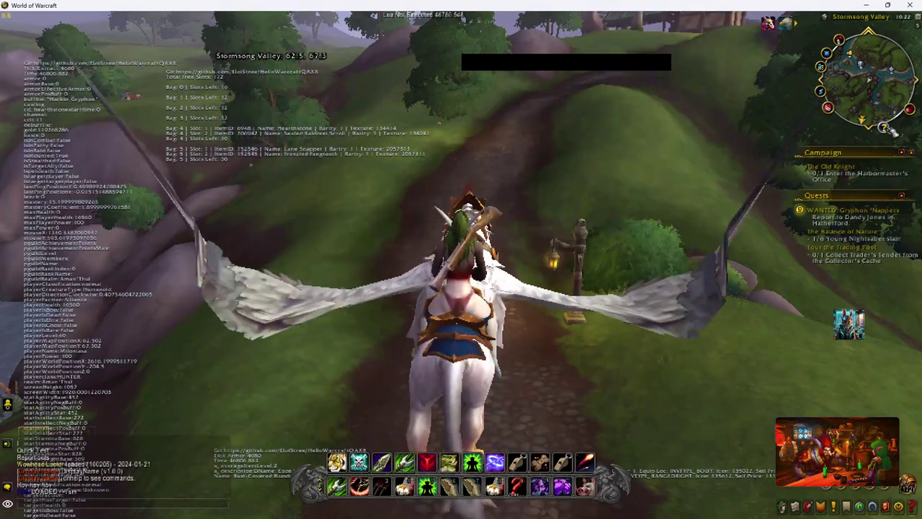
Browse addon settings: Quest-o-matic, Wowhead Looter, QuickQuest, Auctionator and Coordinates Tracking subpages.
left_click(892, 130)
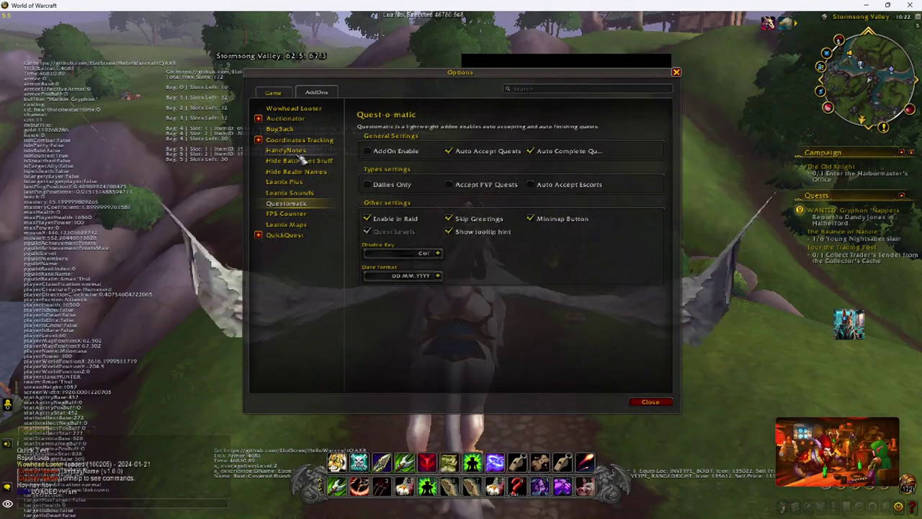
left_click(276, 96)
left_click(315, 94)
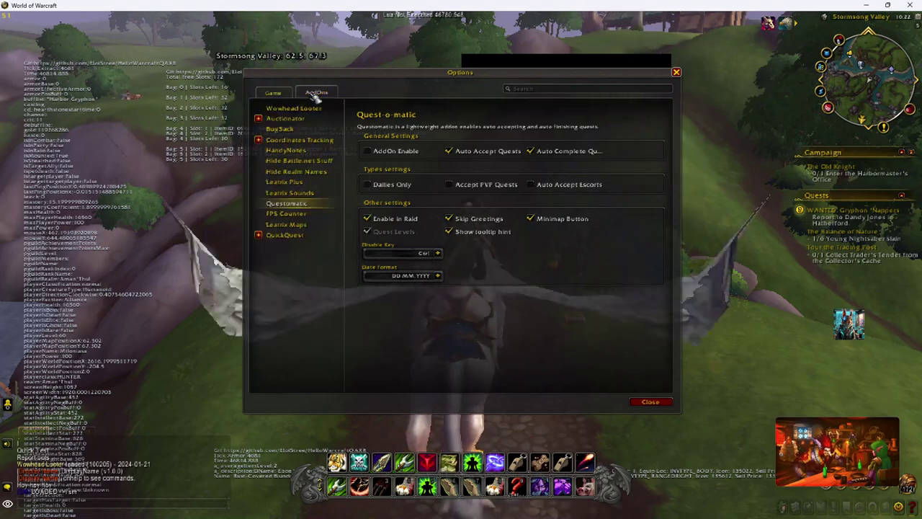
left_click(305, 110)
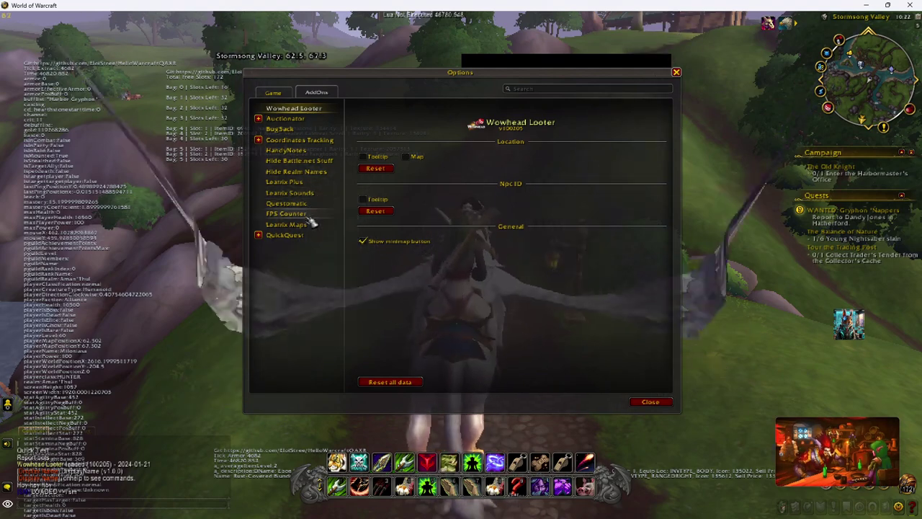
left_click(258, 234)
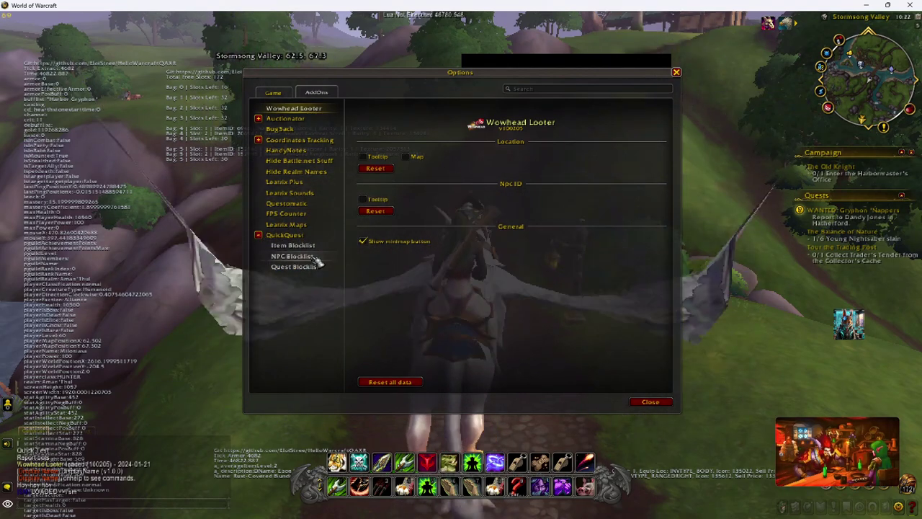
left_click(258, 119)
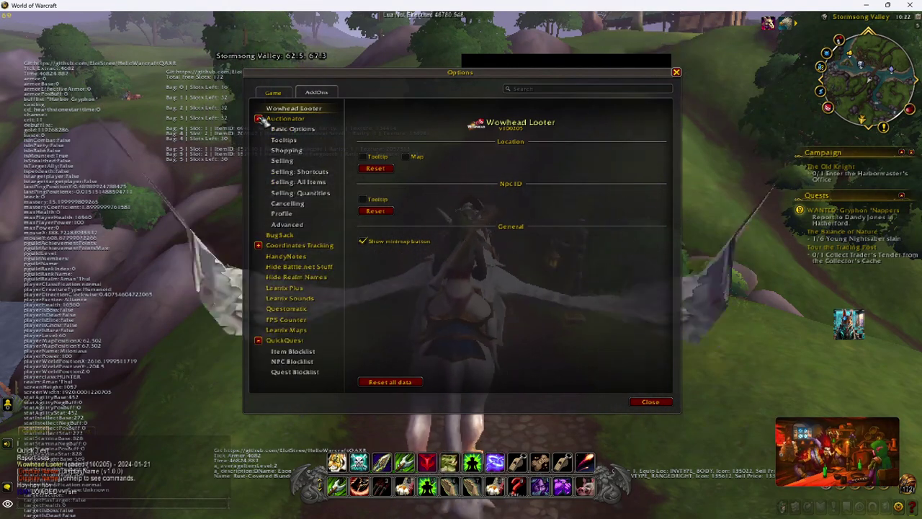
left_click(258, 119)
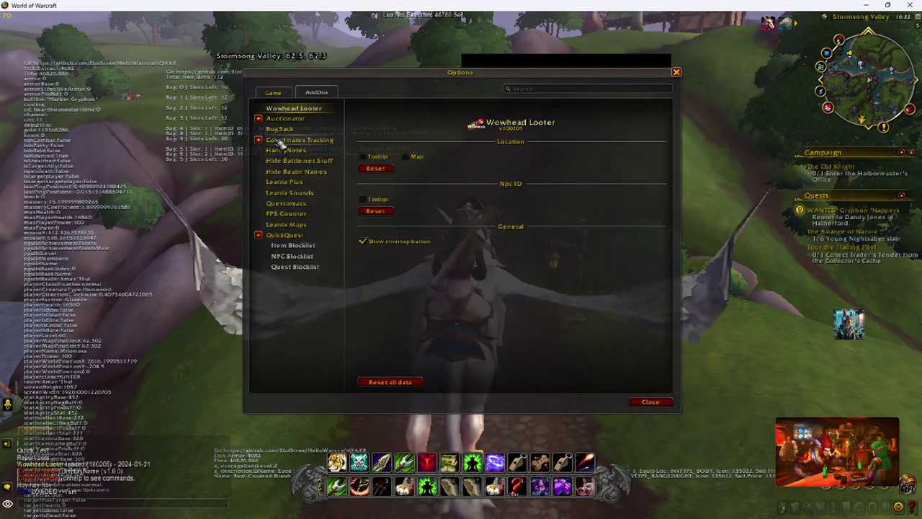
left_click(258, 140)
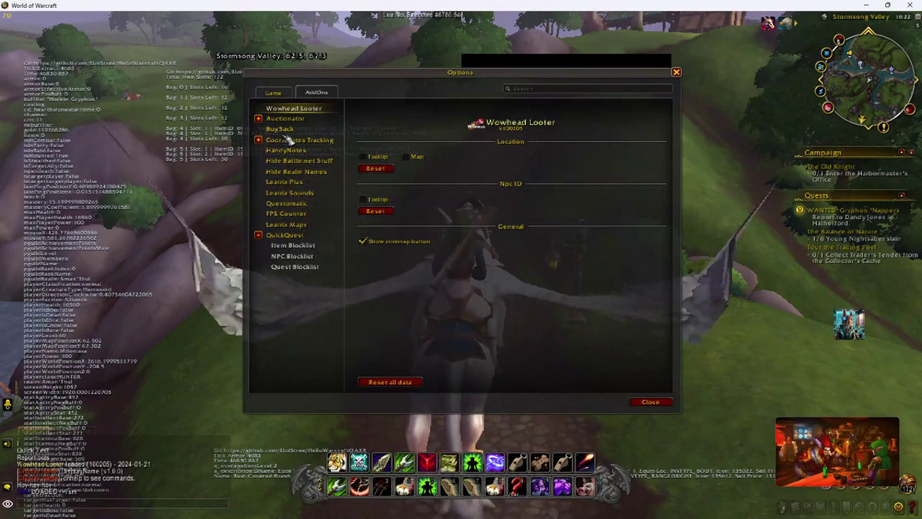
Close the Options panel and briefly view the Leatrix Plus panel.
left_click(273, 93)
left_click(316, 93)
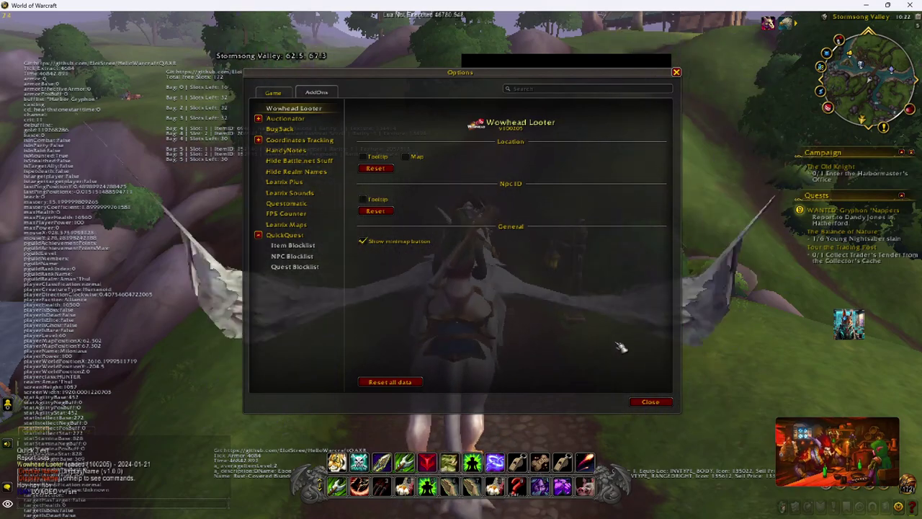
left_click(651, 402)
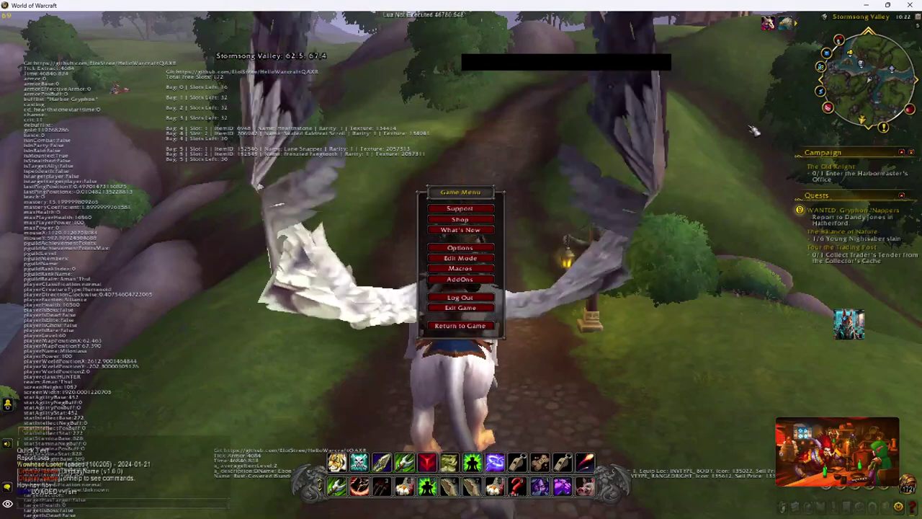
left_click(827, 121)
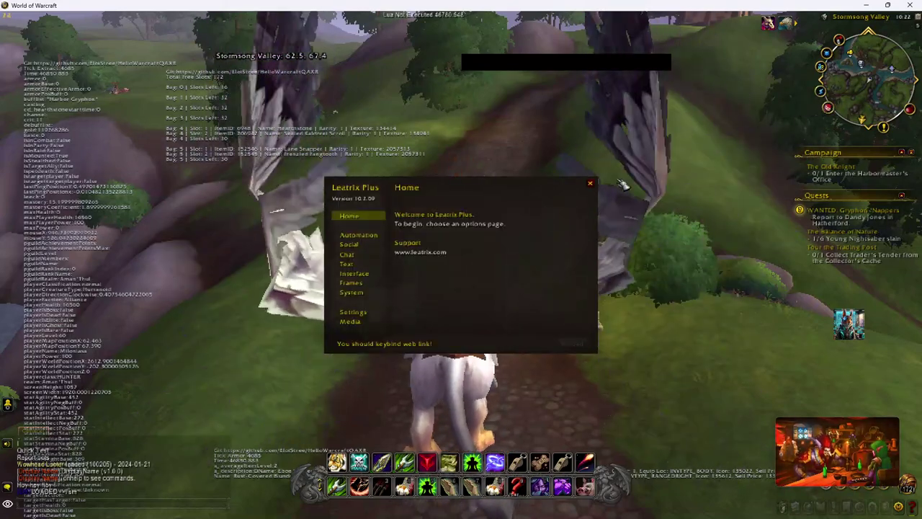
key("Escape")
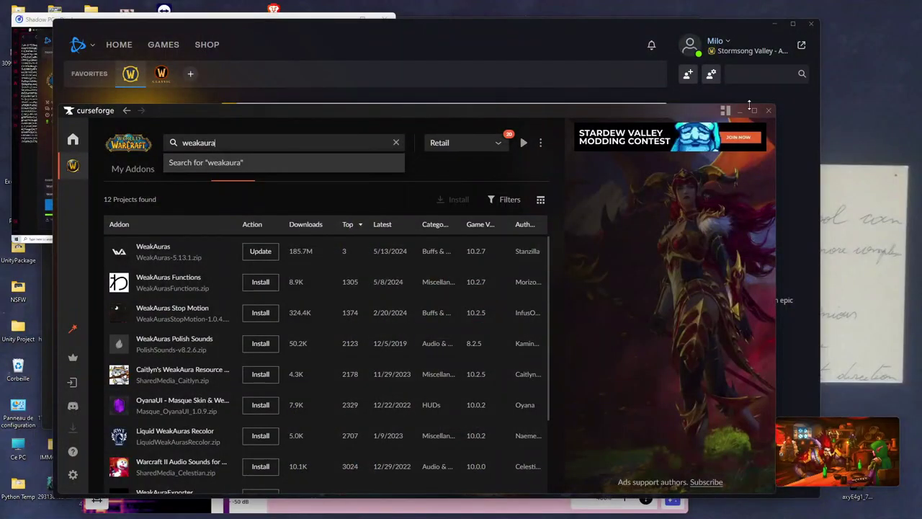
Close CurseForge and Battle.net, launch World of Warcraft on Shadow PC, and bring up the raw WeakAura page.
left_click(768, 112)
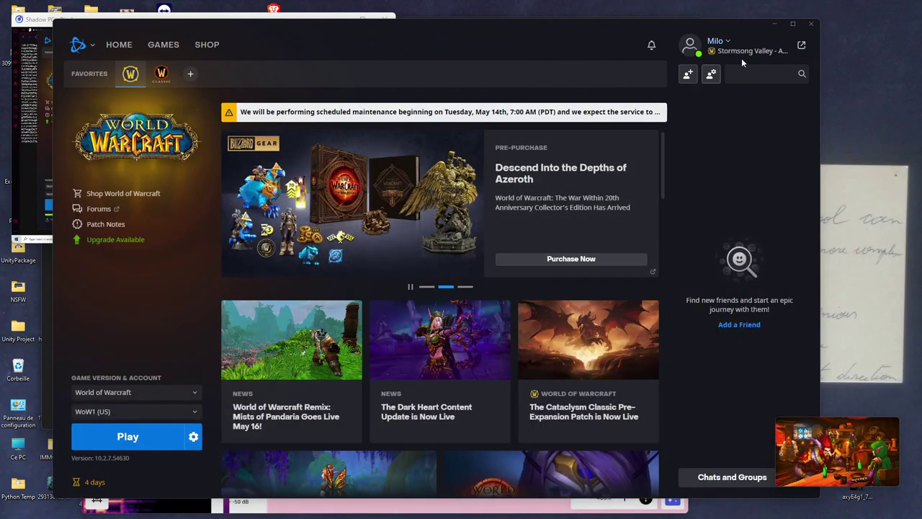
left_click(811, 24)
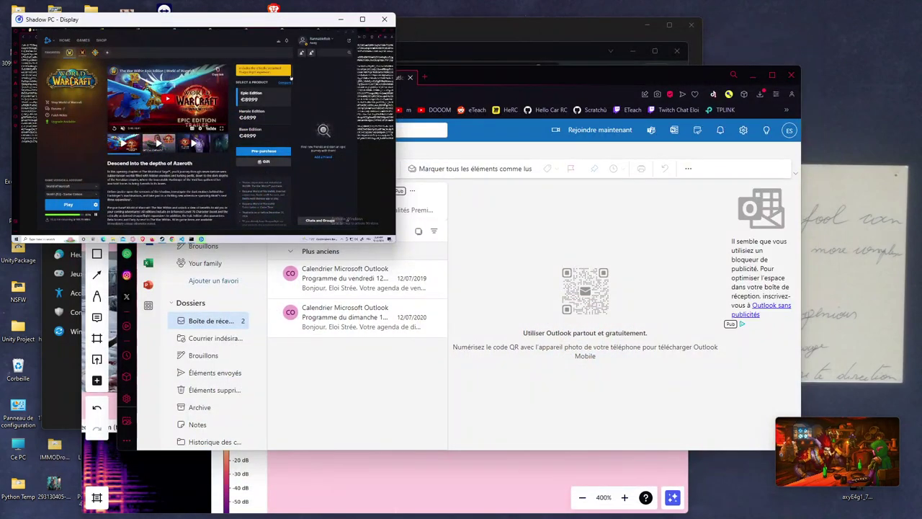
left_click(362, 19)
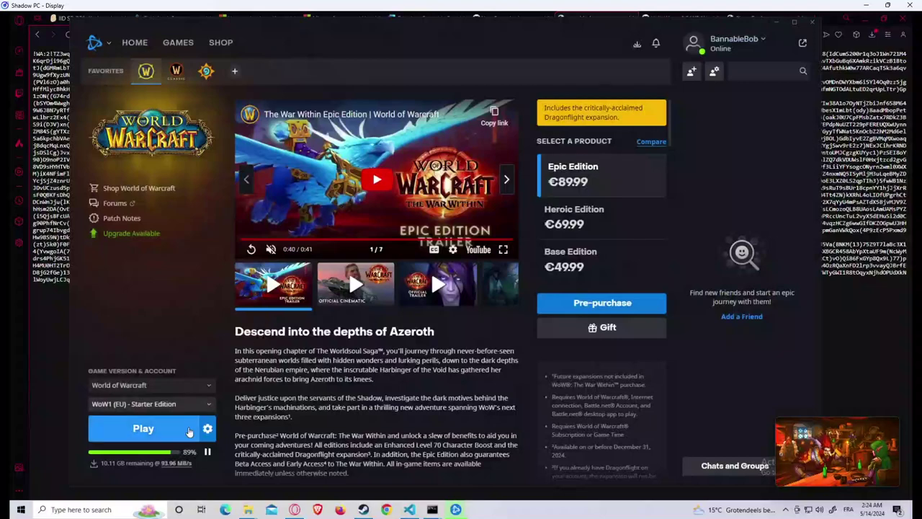
left_click(143, 428)
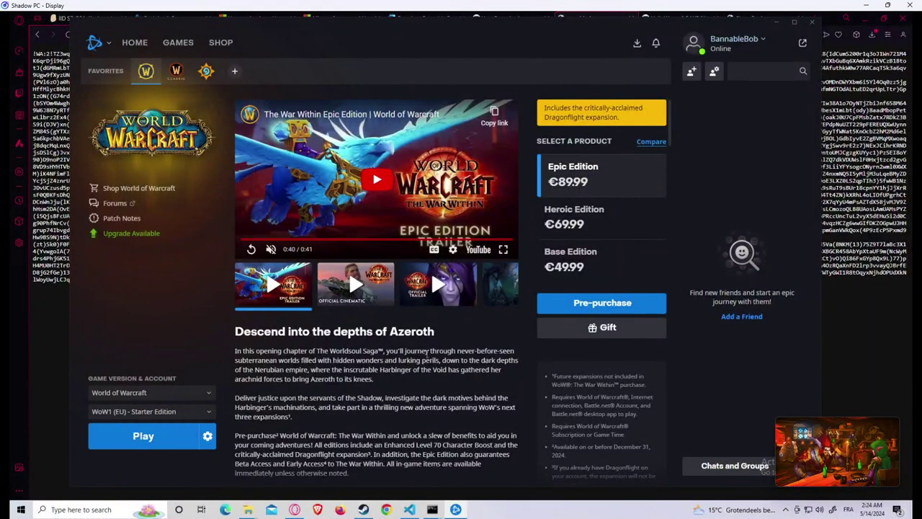
left_click(854, 309)
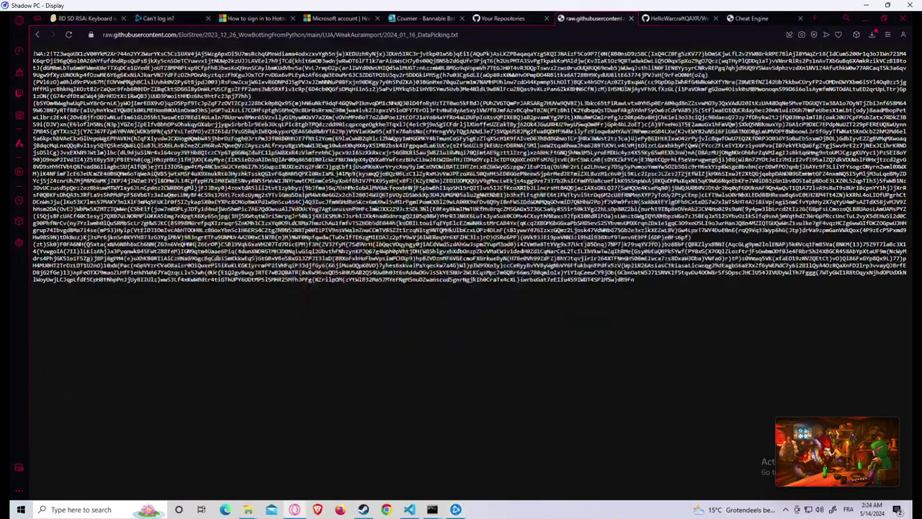
Select the raw WeakAura text and copy its URL, then return to the HelloAura.md page.
key("ctrl+a")
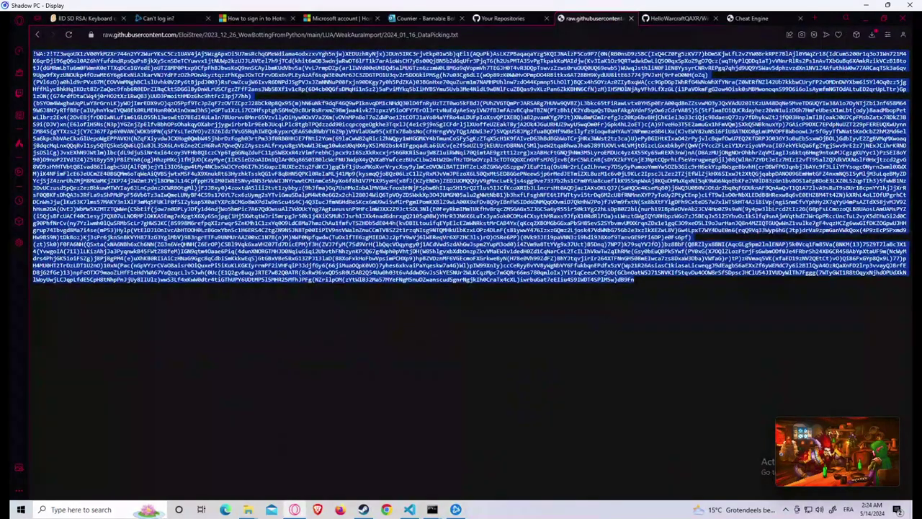
key("ctrl+l")
key("ctrl+c")
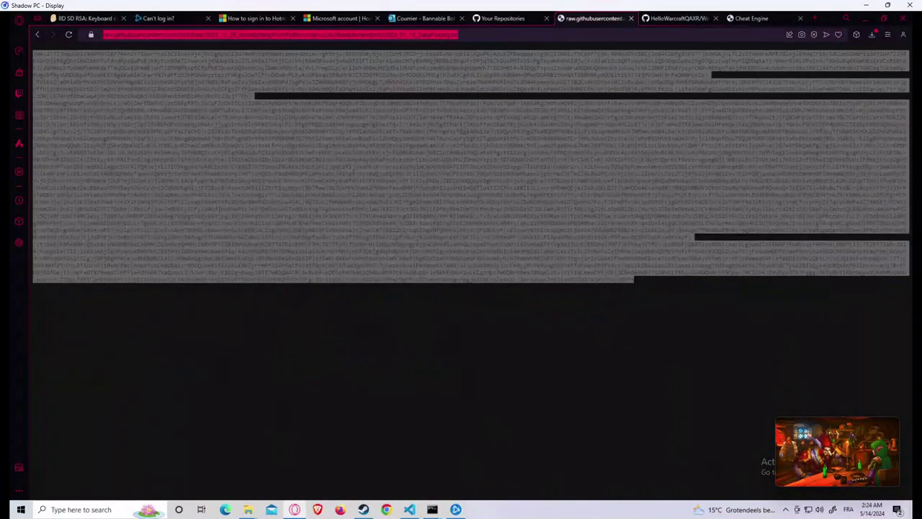
left_click(666, 18)
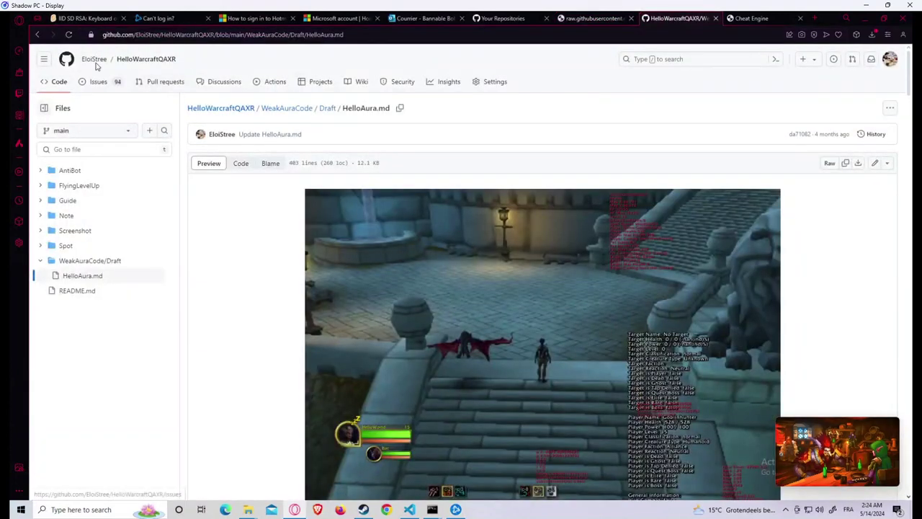
Go through the owner's repositories to the Day 6: Cheat Engine notes in HelloStreamDeckGirleek.
left_click(94, 59)
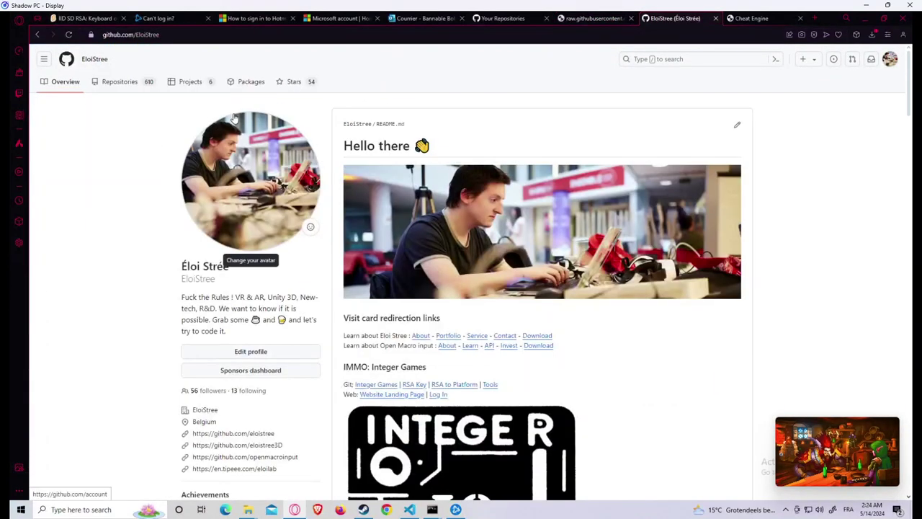
left_click(105, 86)
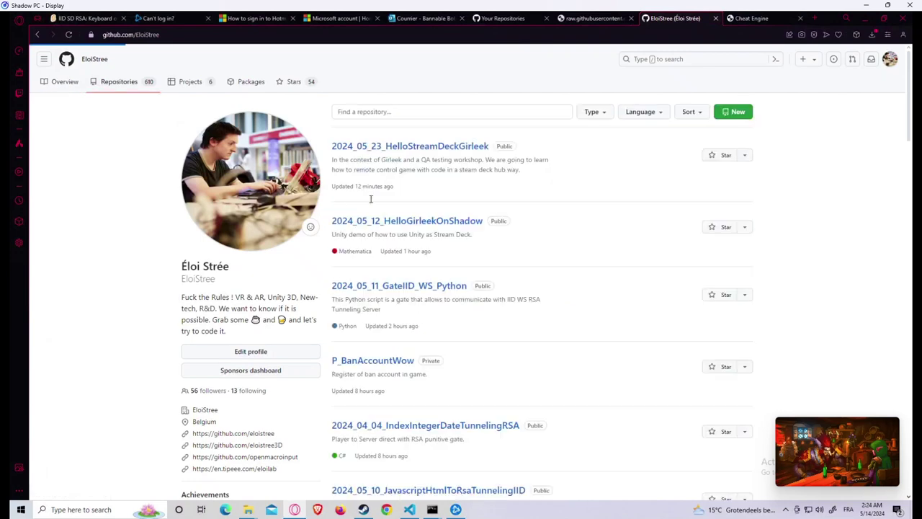
scroll(404, 274, "down", 4)
scroll(417, 303, "down", 3)
scroll(432, 339, "up", 5)
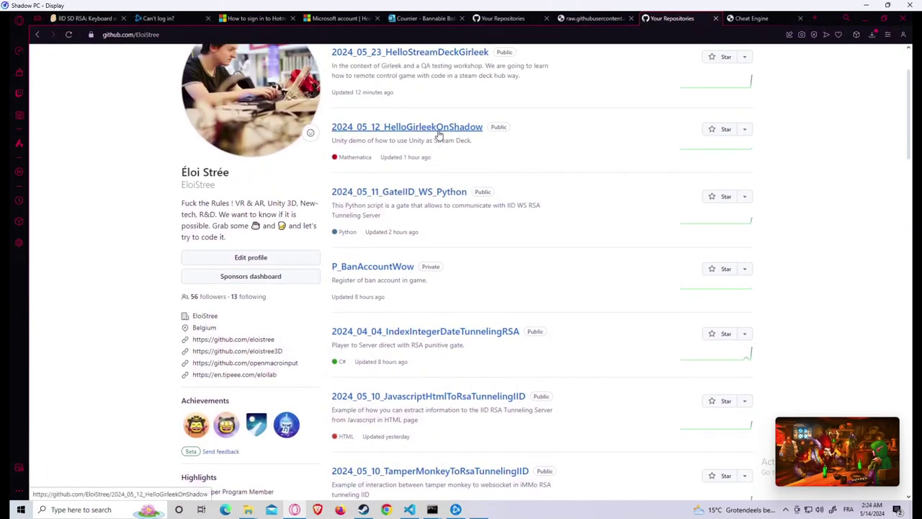
scroll(438, 134, "up", 2)
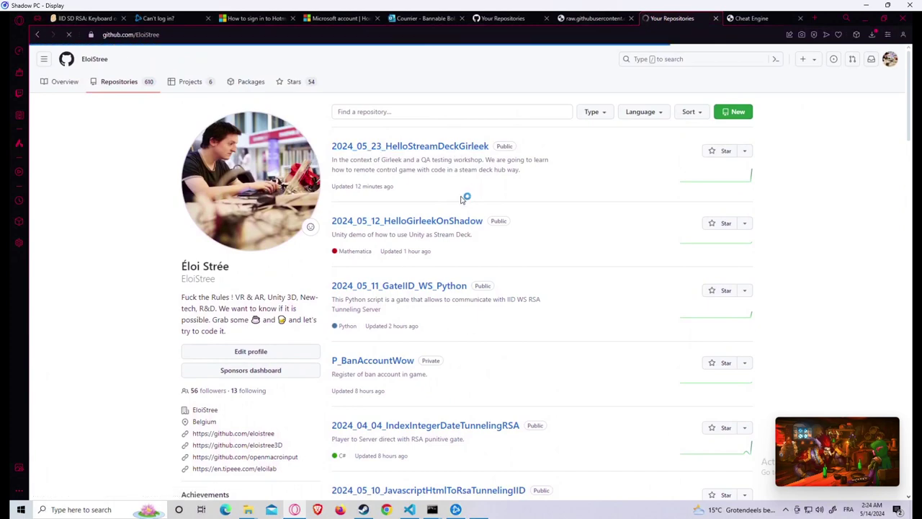
scroll(304, 306, "down", 7)
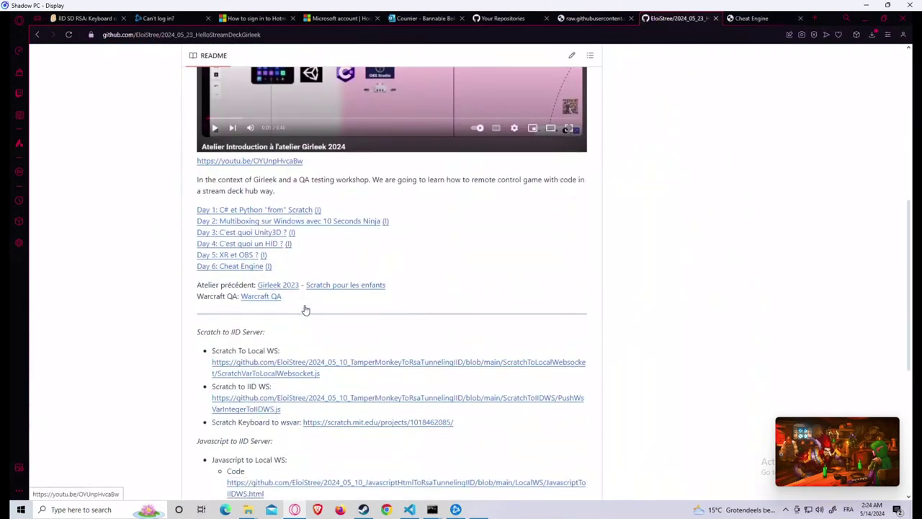
left_click(254, 148)
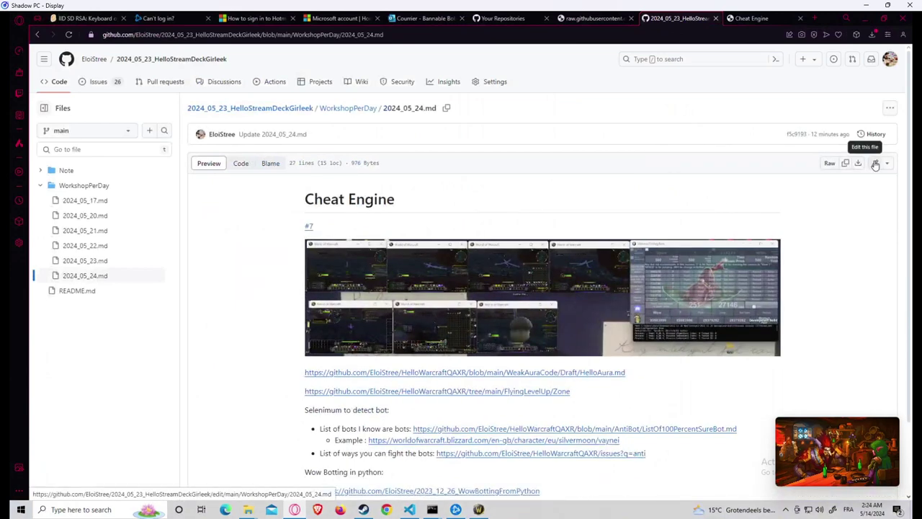
Paste the raw WeakAura file link onto line 32 of 2024_05_24.md.
left_click(875, 163)
scroll(436, 377, "down", 1)
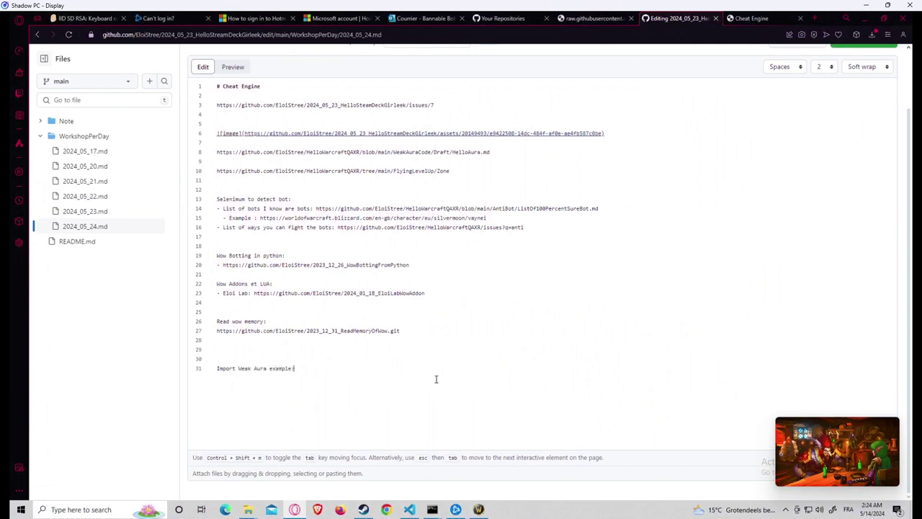
key("ctrl+v")
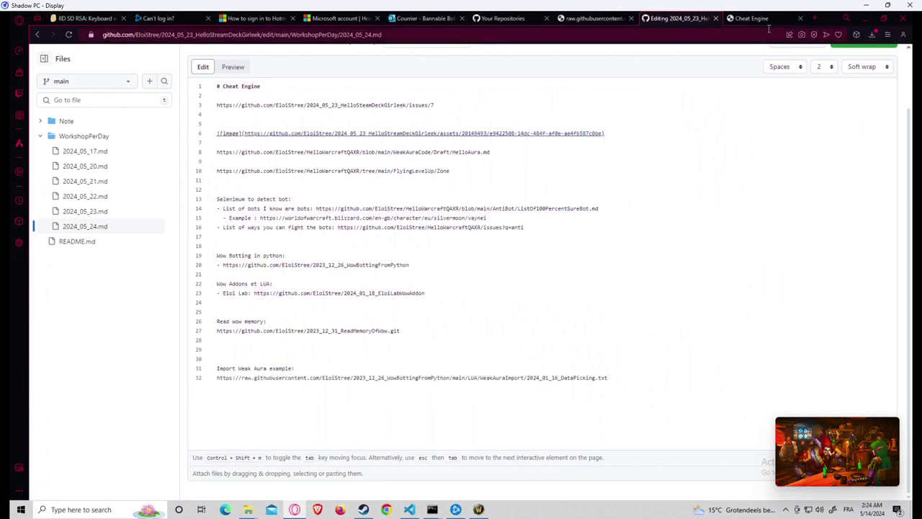
left_click(738, 20)
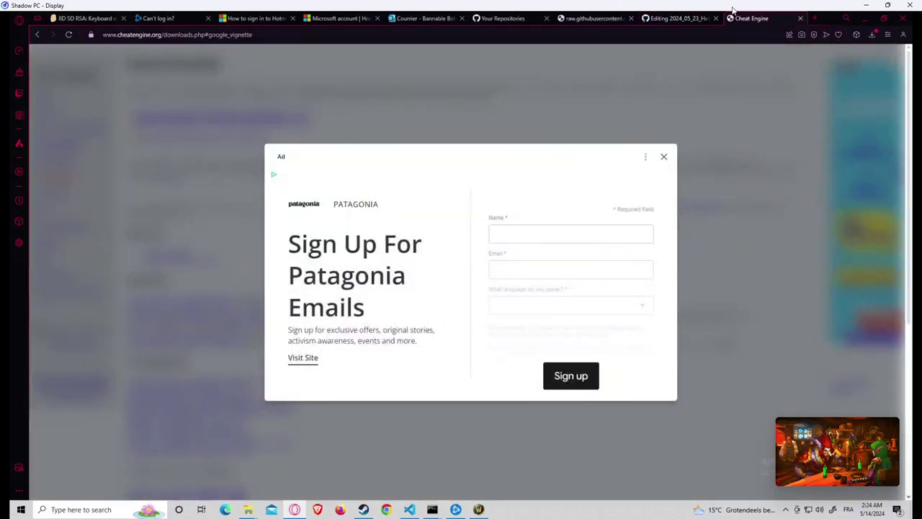
left_click(677, 19)
Copy the full WeakAura import text, paste it after the code fence, then undo it.
left_click(614, 20)
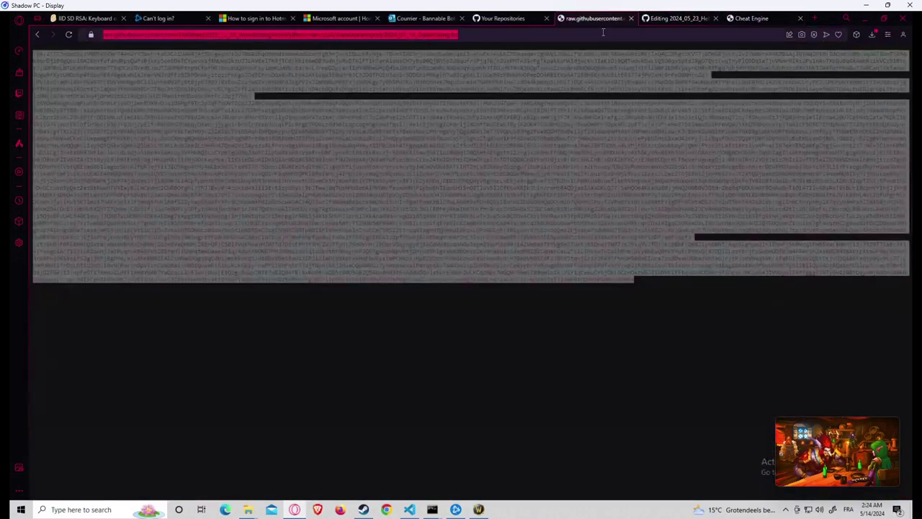
key("ctrl+a")
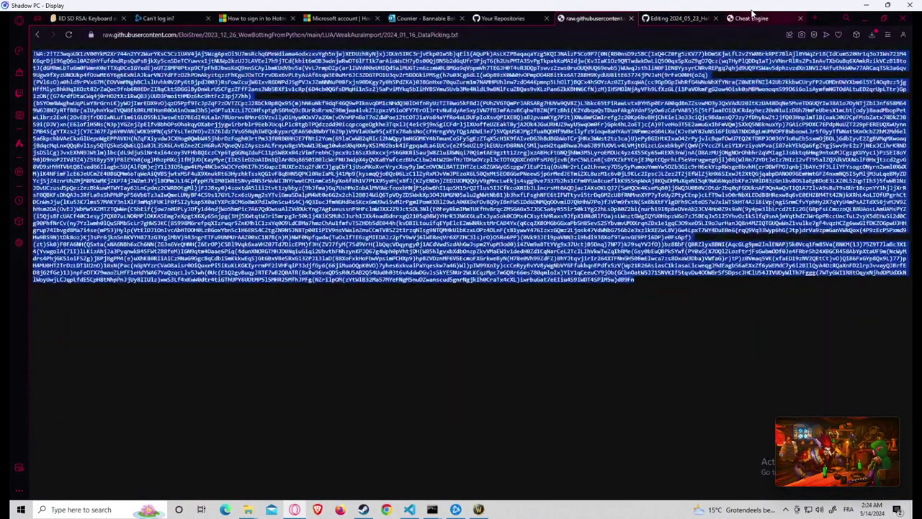
left_click(751, 18)
left_click(670, 20)
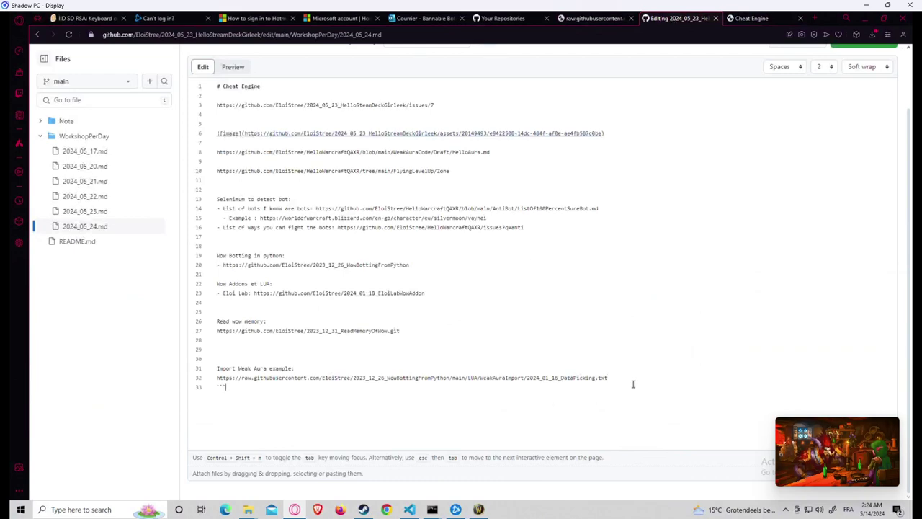
key("Return")
key("ctrl+v")
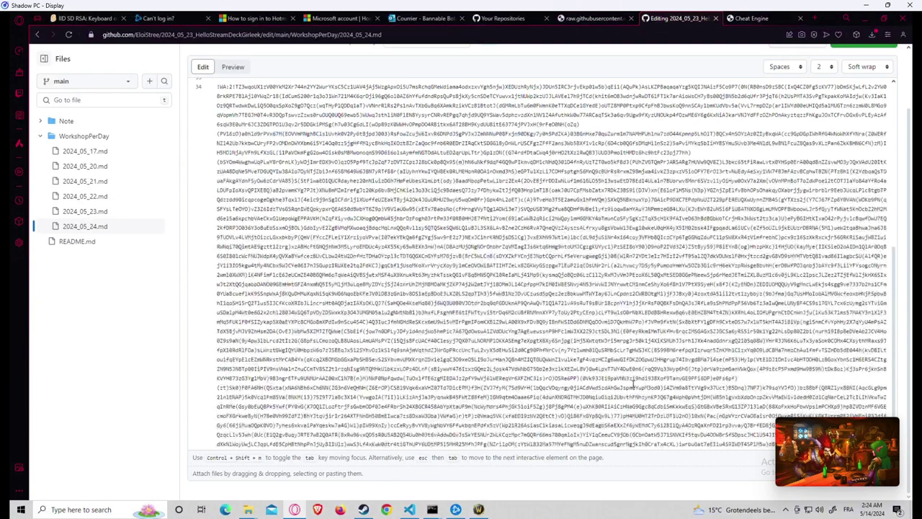
scroll(632, 385, "up", 5)
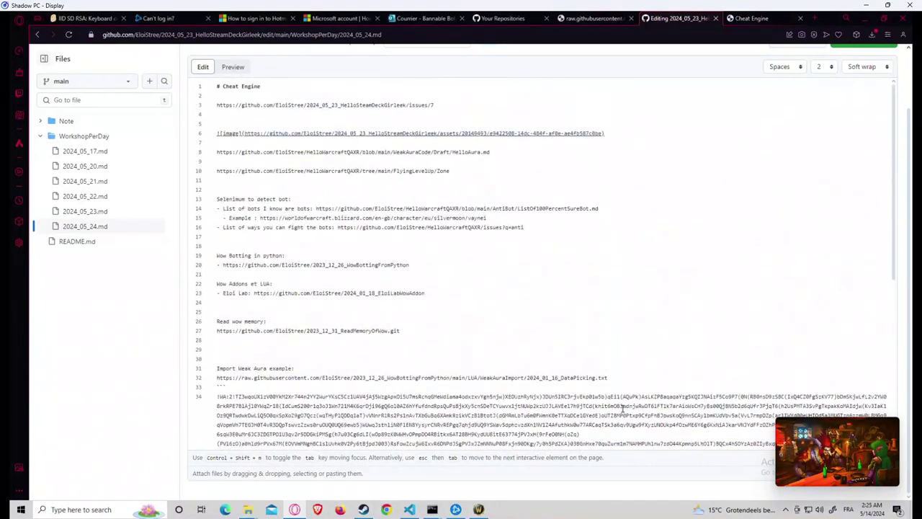
key("ctrl+z")
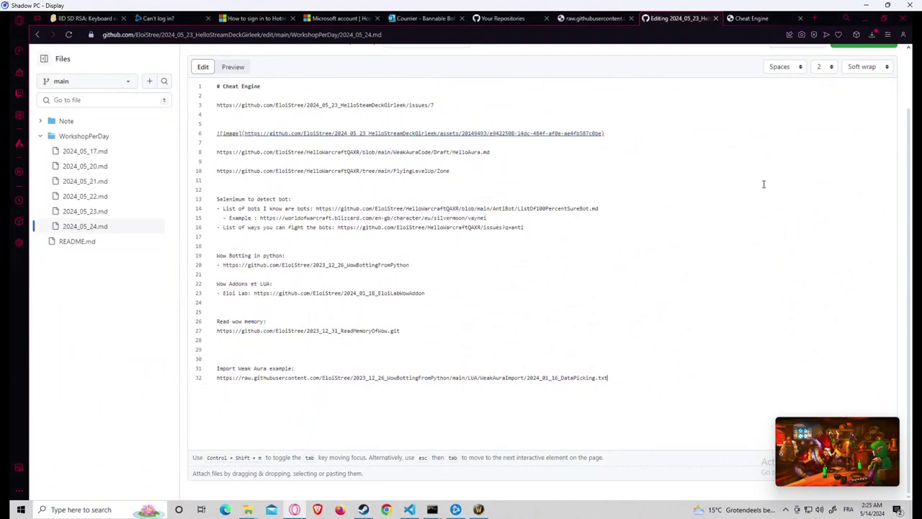
Commit the 2024_05_24.md edits and return to the WorkshopPerDay folder listing.
scroll(763, 184, "up", 1)
left_click(870, 107)
left_click(546, 391)
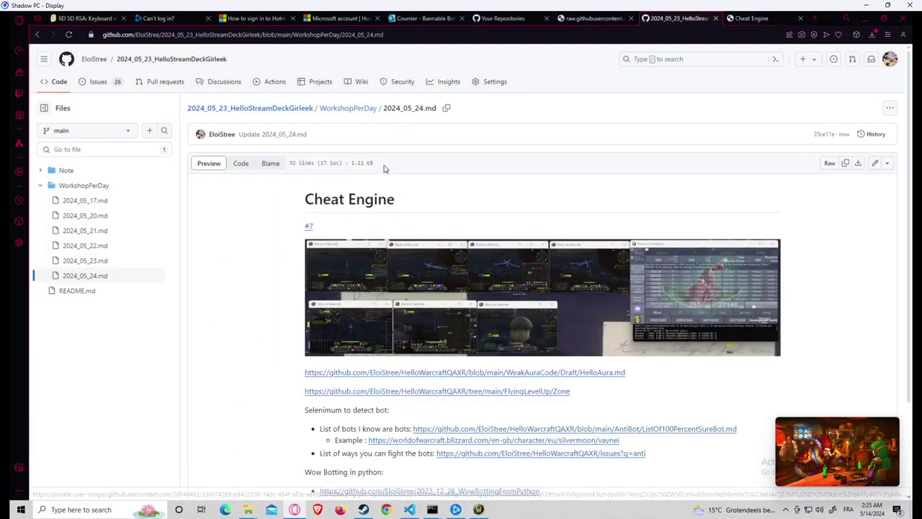
left_click(360, 108)
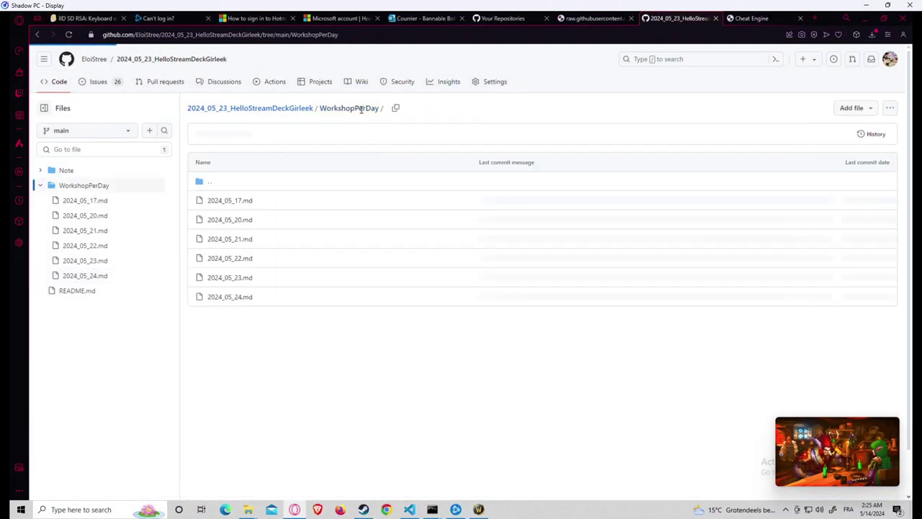
left_click(852, 108)
Start a new file, then discard it and go back to WorkshopPerDay.
left_click(832, 133)
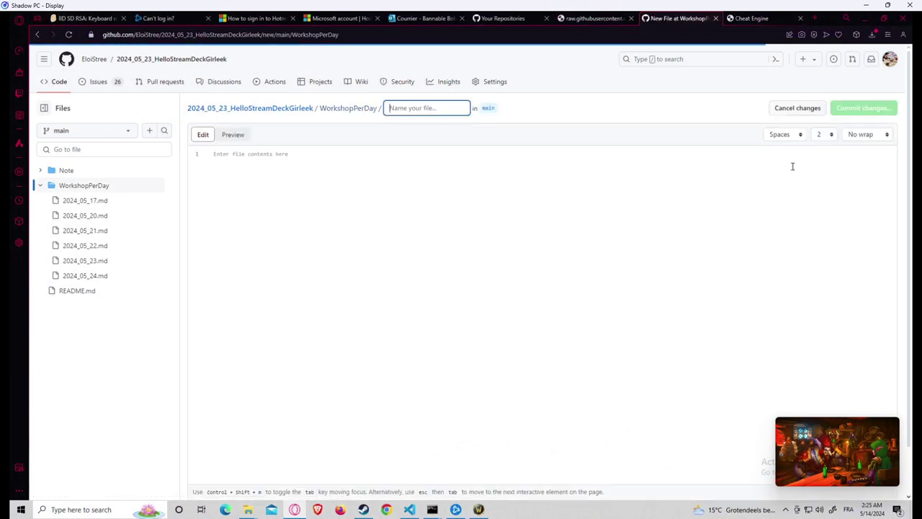
type("2024_05")
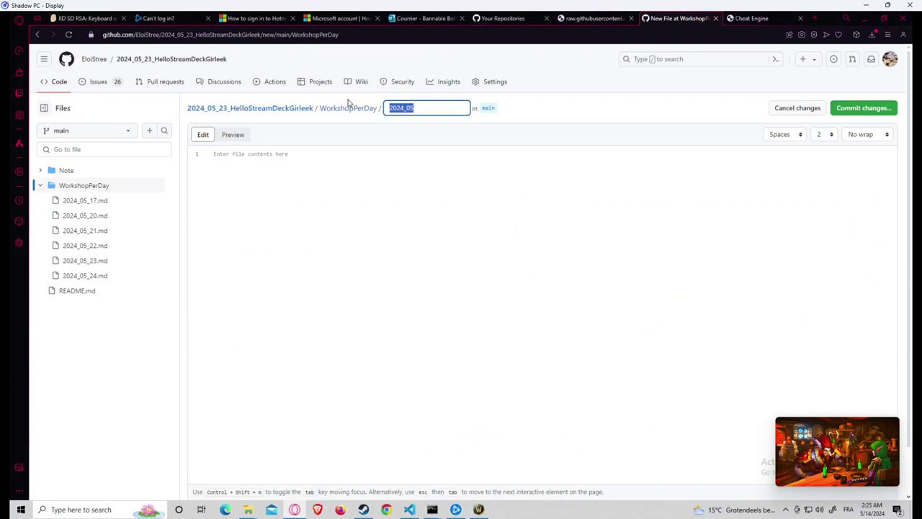
left_click(371, 109)
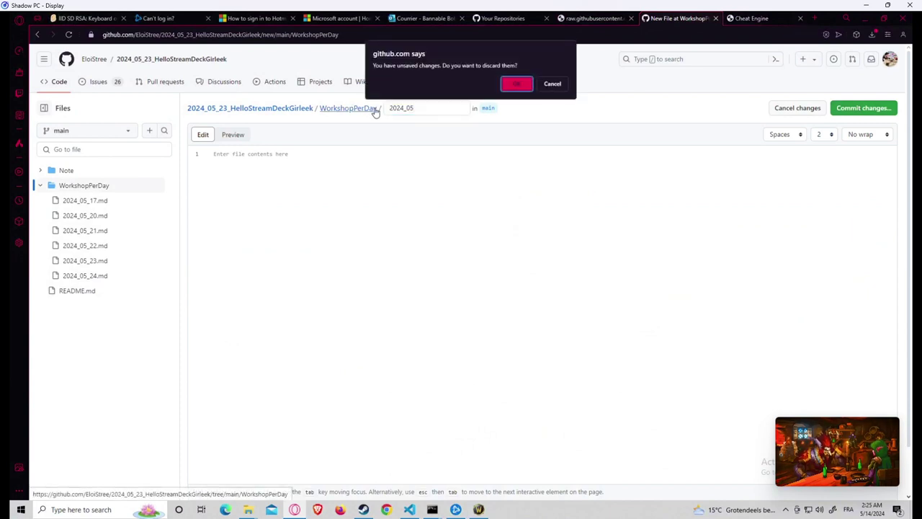
left_click(522, 86)
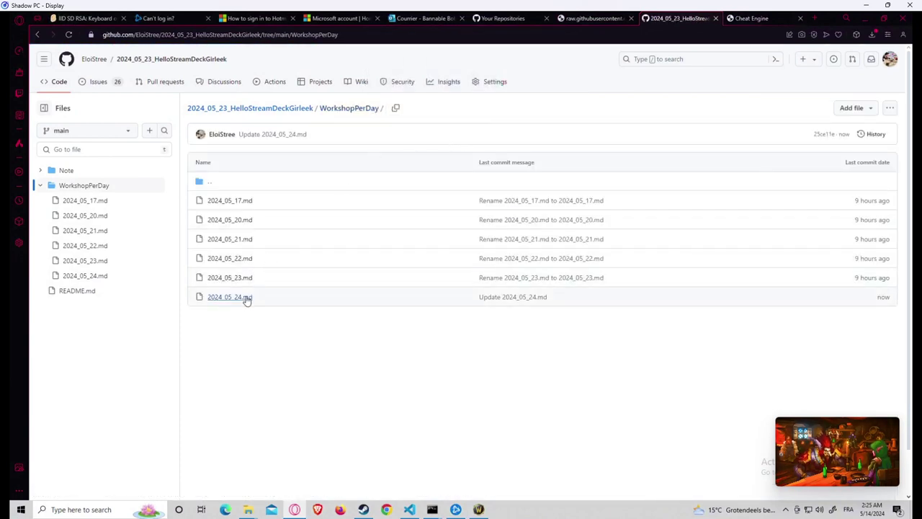
Commit new file 2024_05_24/Wow_WeakAura_Keep.md with the pasted WeakAura string to main, then switch to WoW.
left_click(850, 108)
left_click(836, 126)
type("2024_05_24")
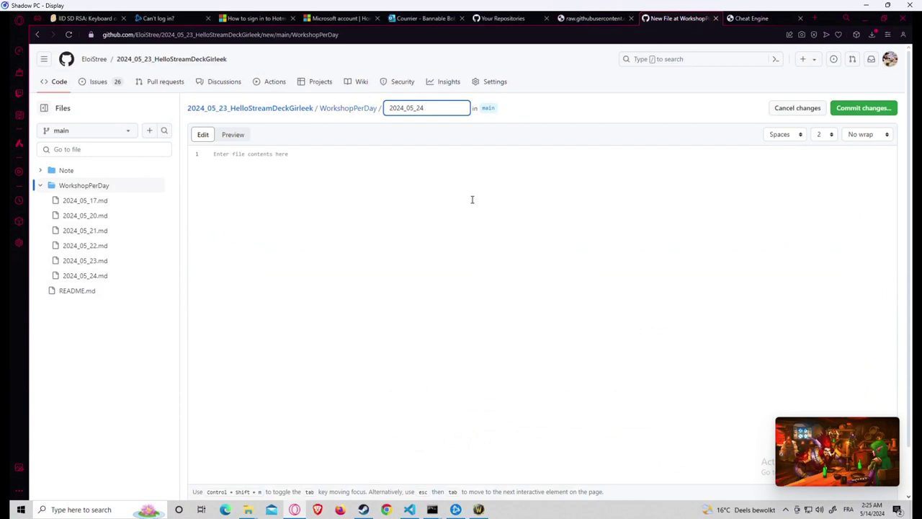
type("/")
type("Wow_WeakAura_")
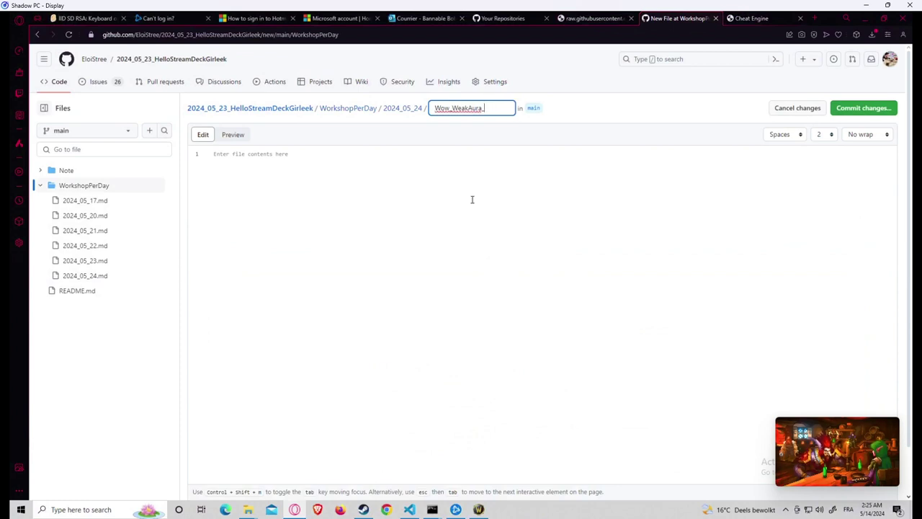
type(".md")
key("ctrl+v")
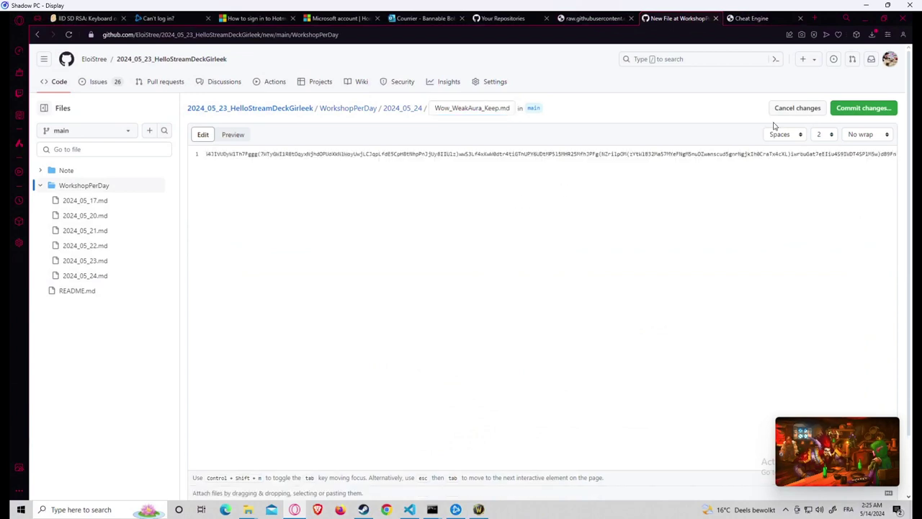
left_click(862, 107)
left_click(557, 391)
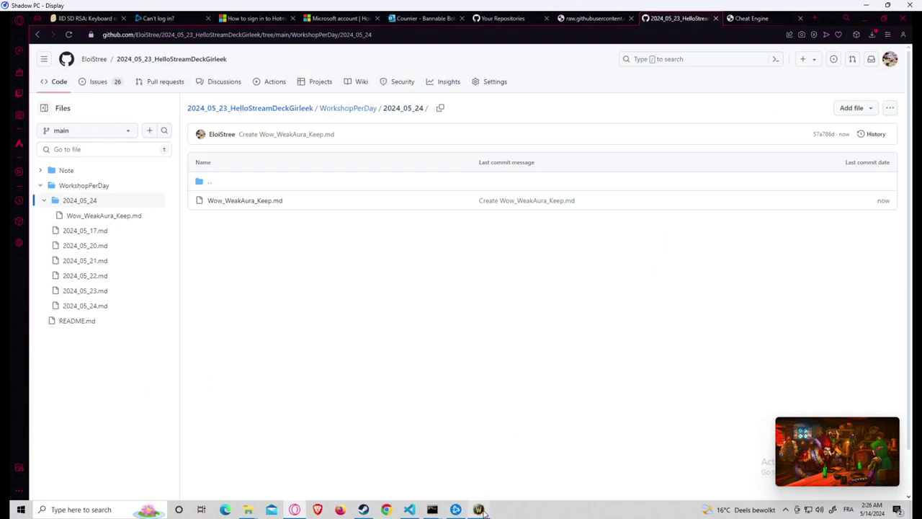
left_click(478, 509)
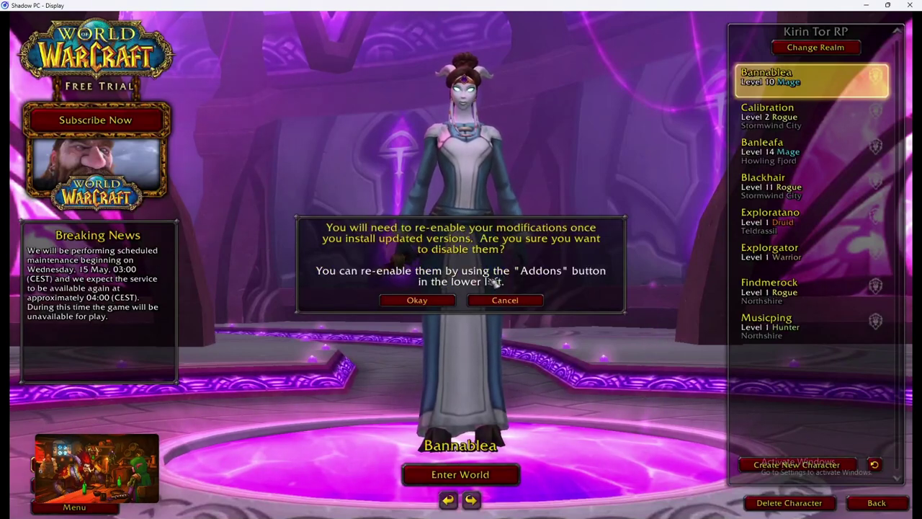
Disable the out-of-date addons and enter the world with the level 10 Mage.
left_click(422, 301)
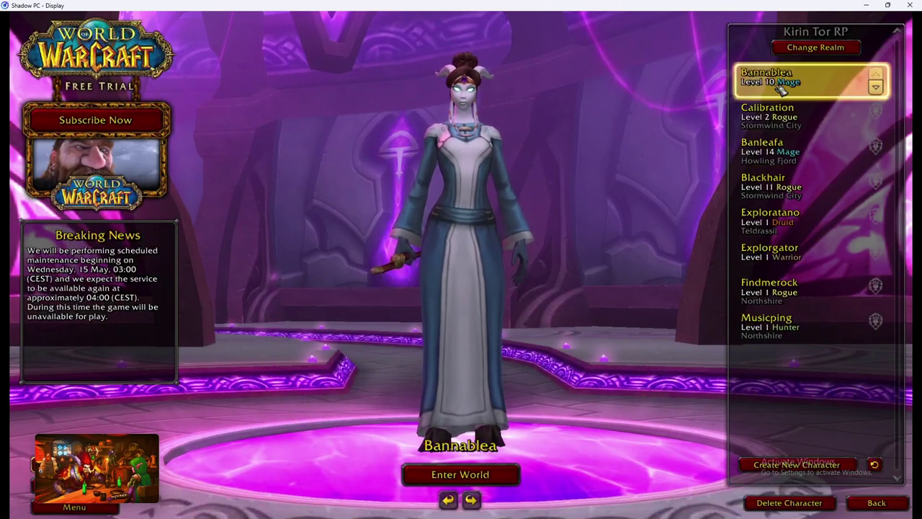
left_click(510, 474)
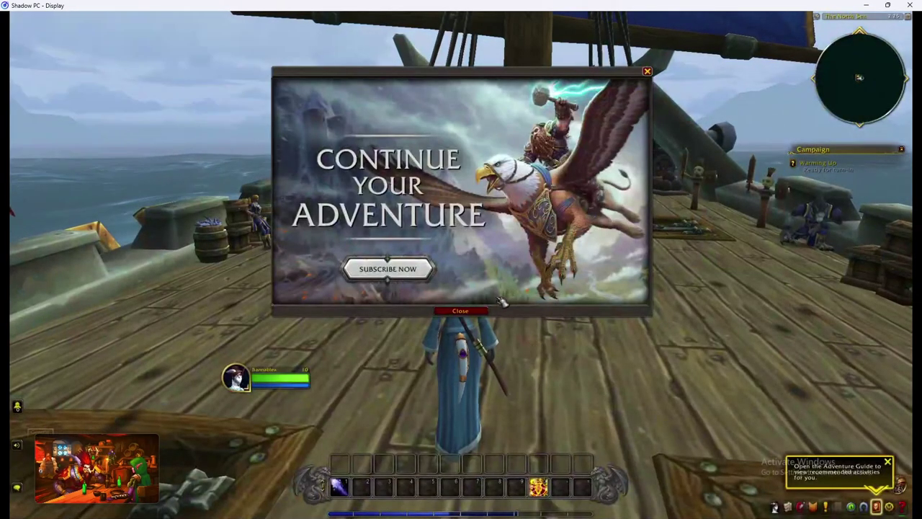
key("Escape")
Browse the spellbook and the Mounts, Pet Journal and Toy Box collections, then leave the game.
key("p")
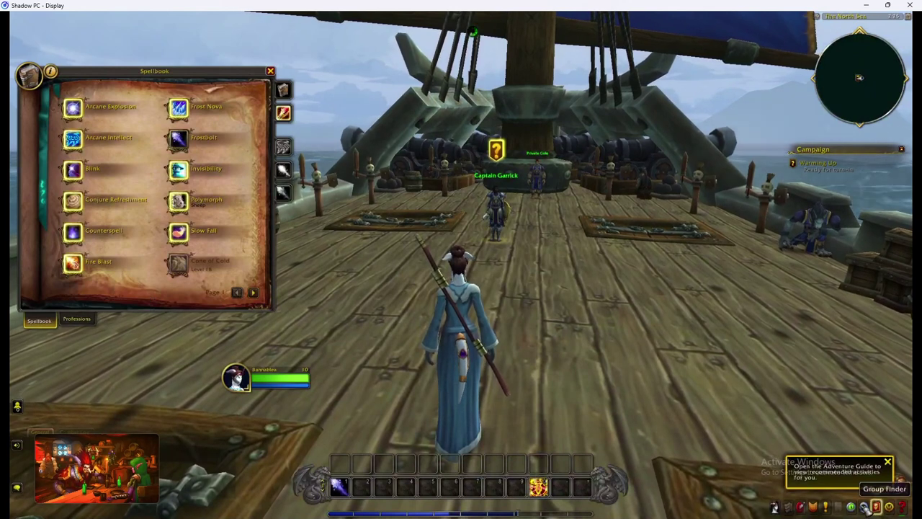
key("shift+p")
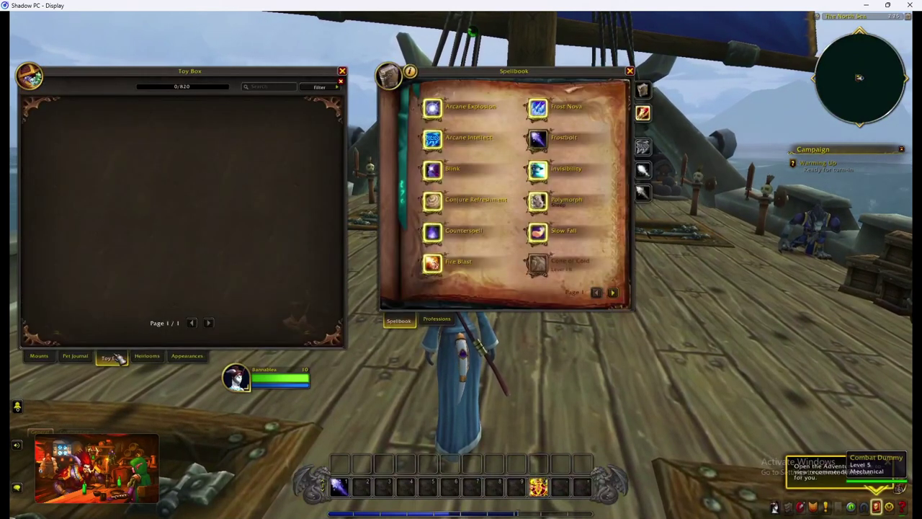
left_click(75, 356)
left_click(116, 356)
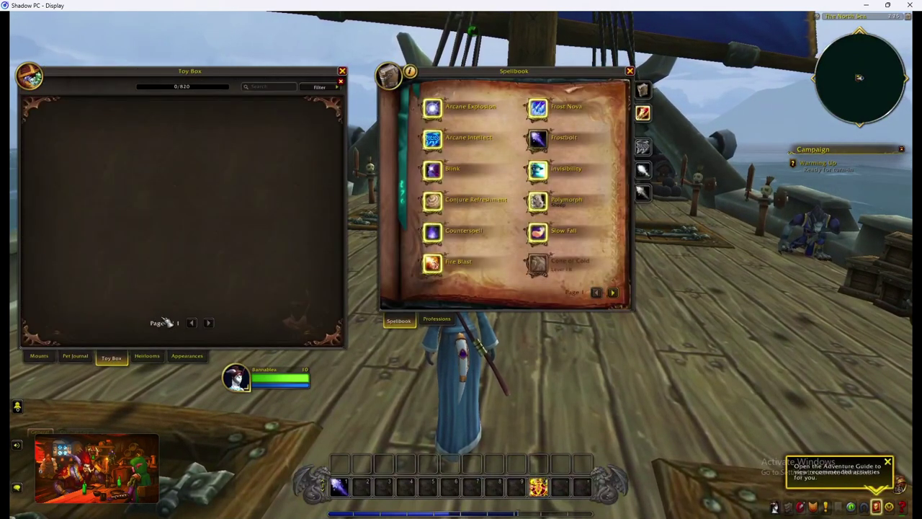
left_click(76, 356)
left_click(44, 357)
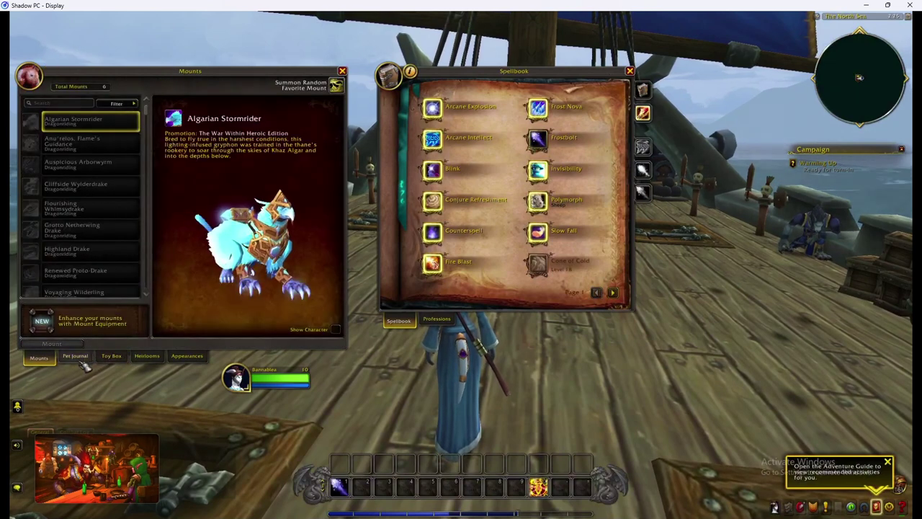
left_click(111, 357)
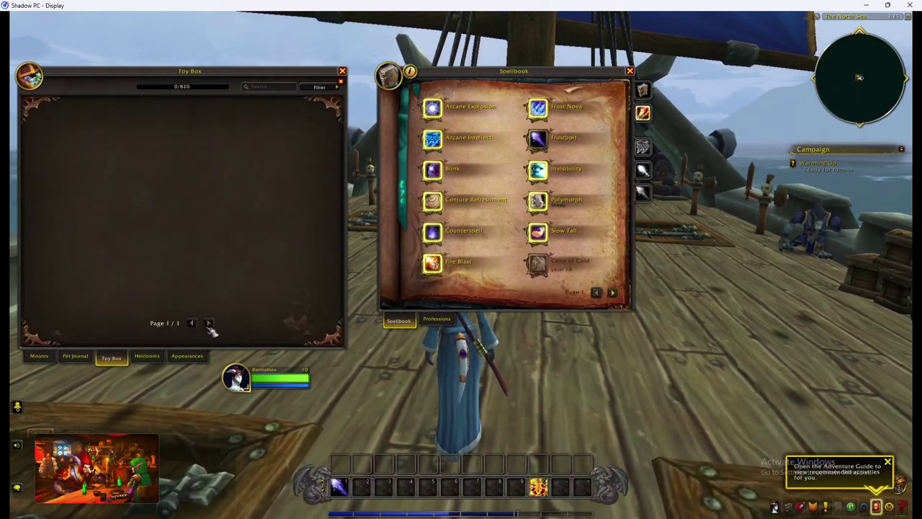
left_click(74, 356)
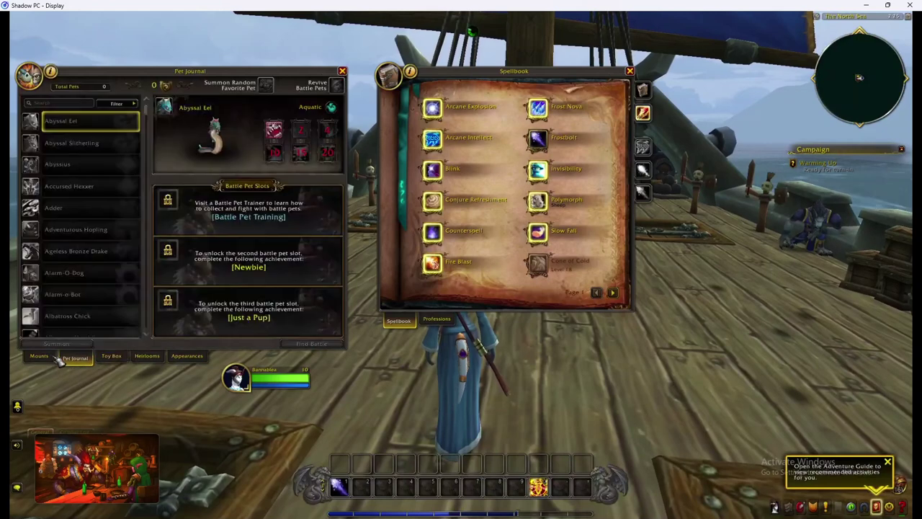
left_click(39, 355)
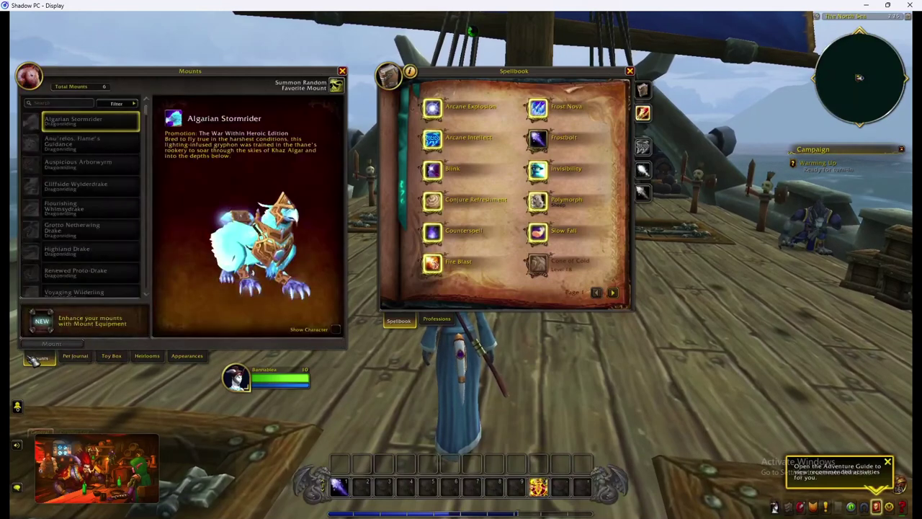
left_click(343, 72)
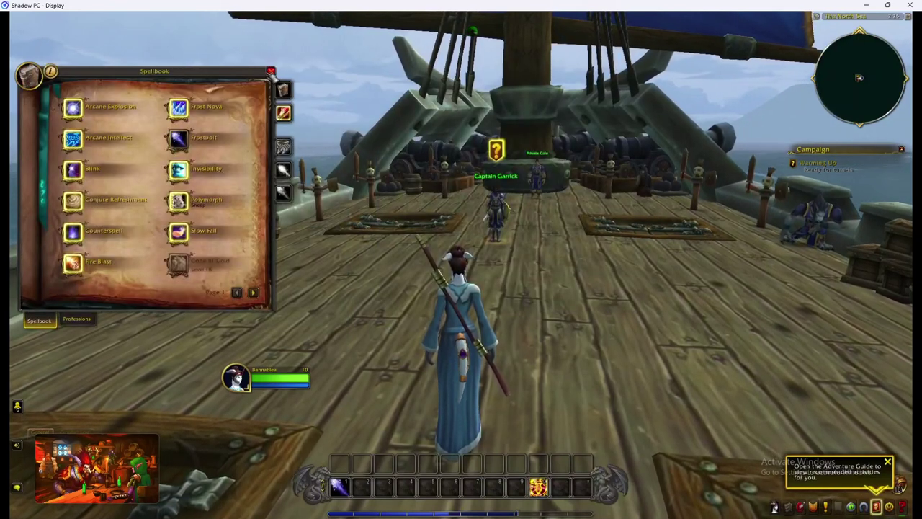
left_click(271, 72)
key("Escape")
key("Escape")
key("alt+Tab")
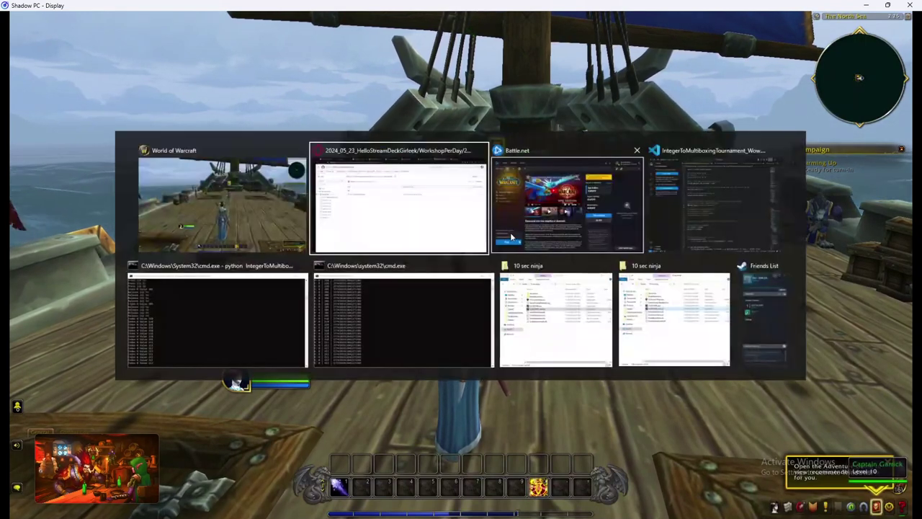
Search 'curse forge', accept cookies on CurseForge, and download the Windows app installer.
left_click(393, 225)
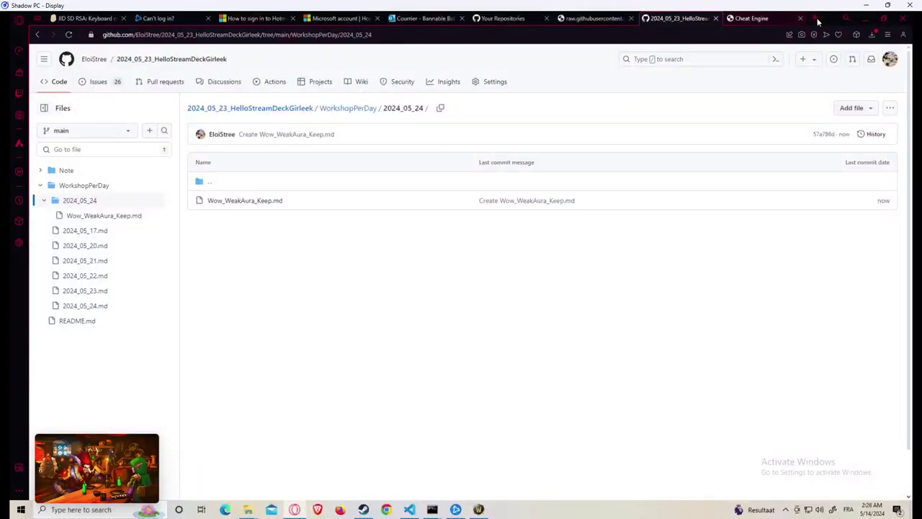
left_click(815, 19)
type("curse forge")
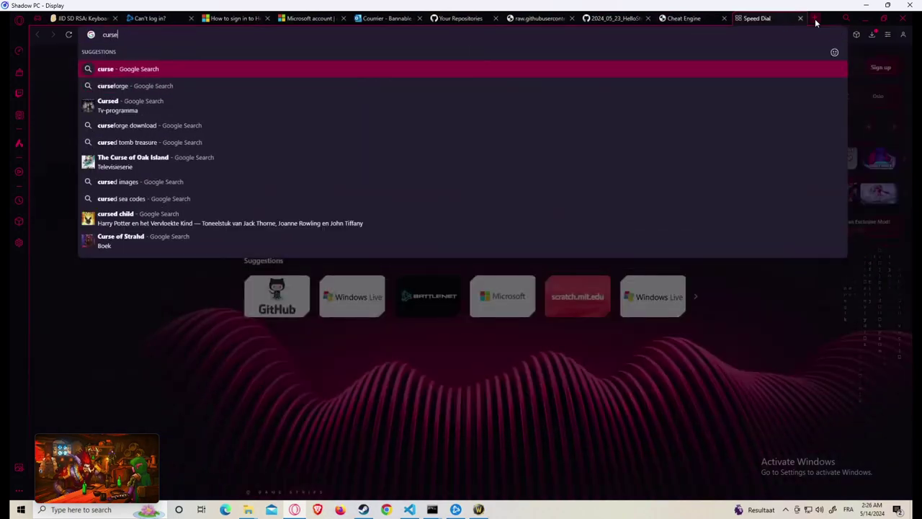
key("Return")
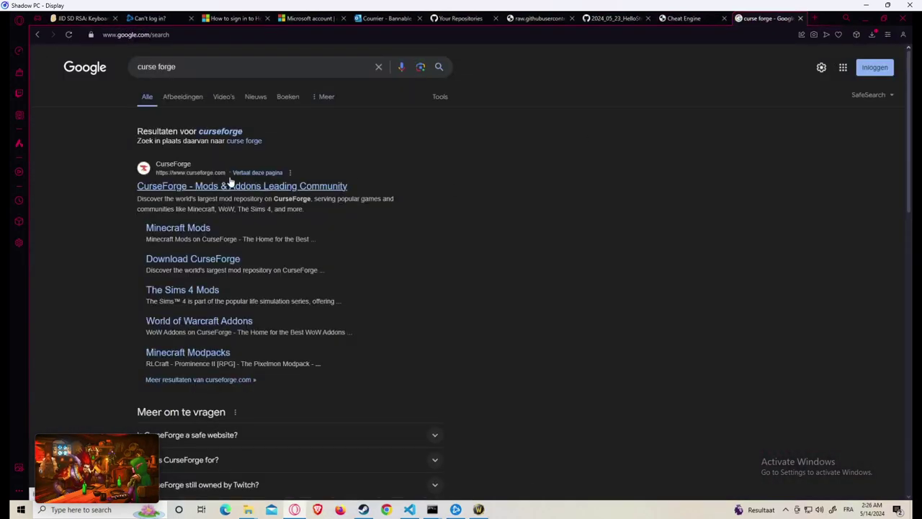
left_click(264, 185)
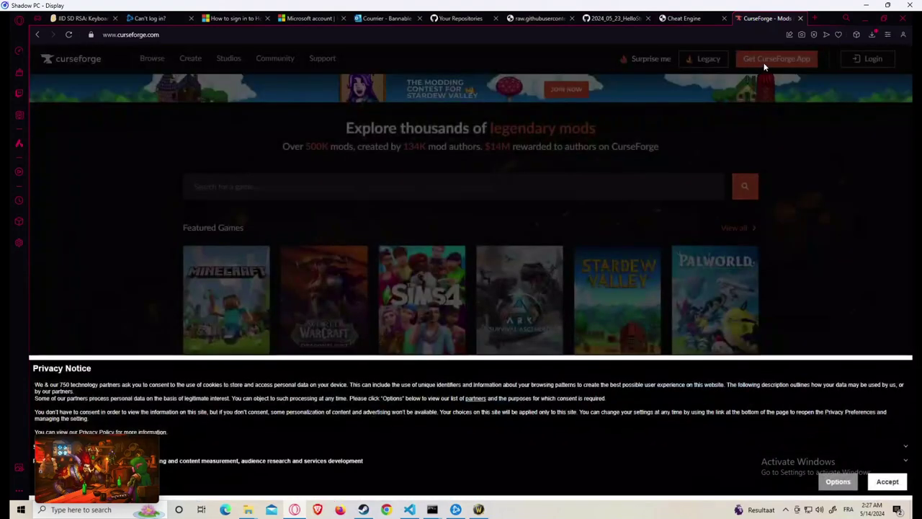
left_click(882, 484)
left_click(767, 59)
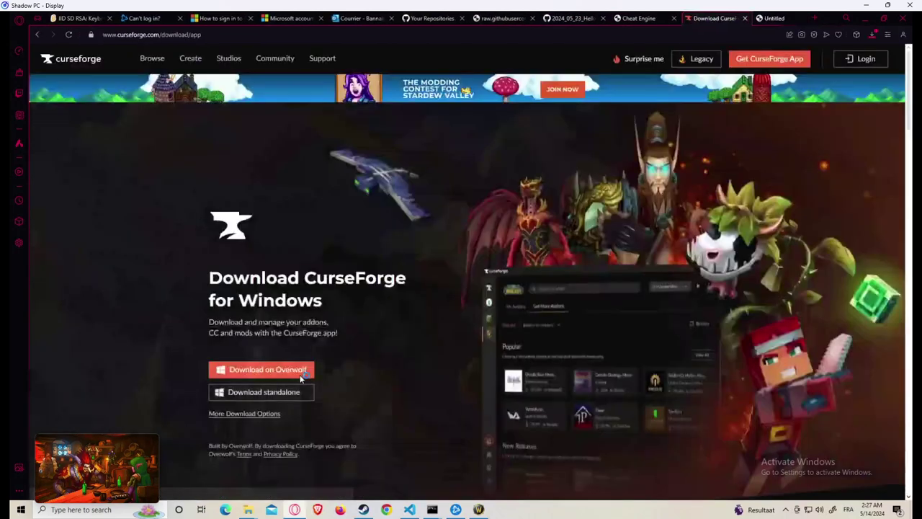
left_click(266, 370)
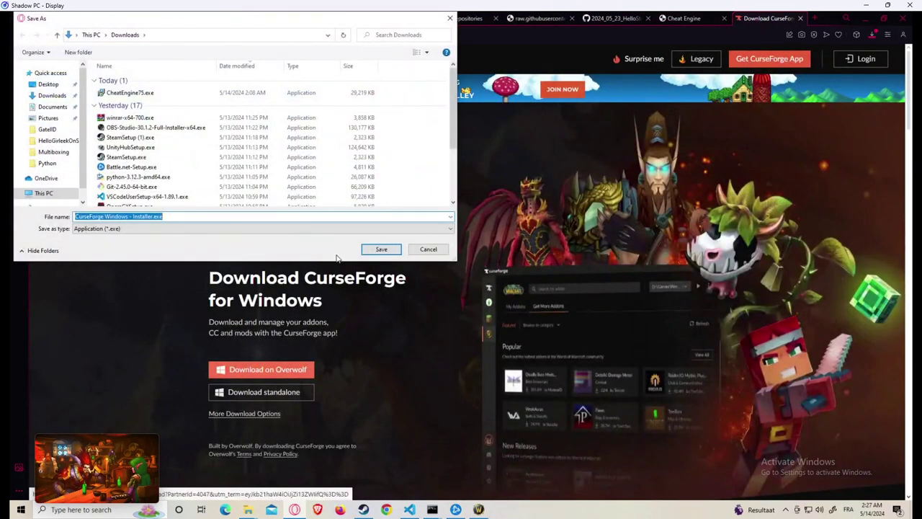
Save the installer to Downloads and install CurseForge, accepting the terms and privacy settings.
left_click(381, 249)
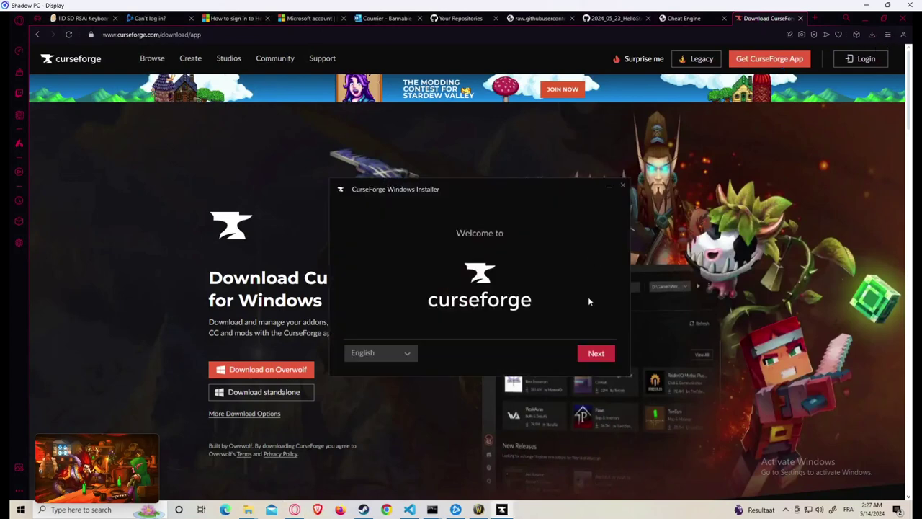
left_click(595, 358)
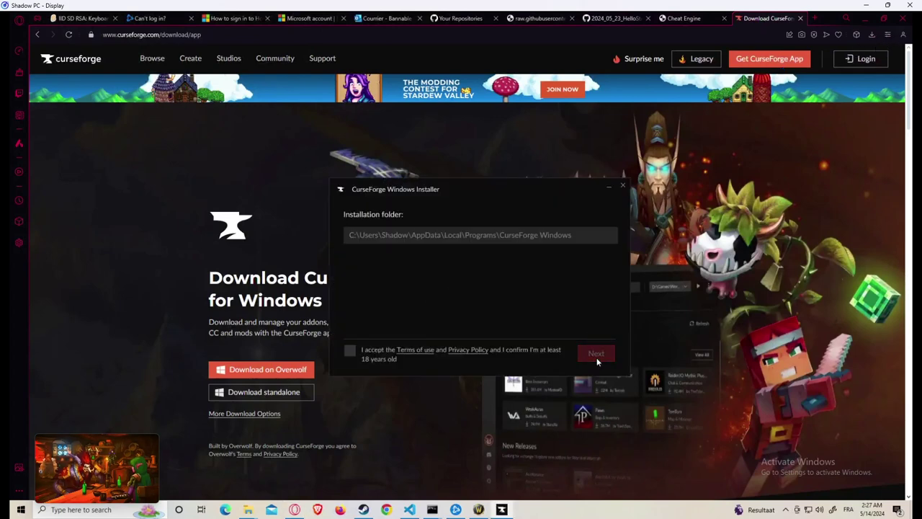
left_click(350, 351)
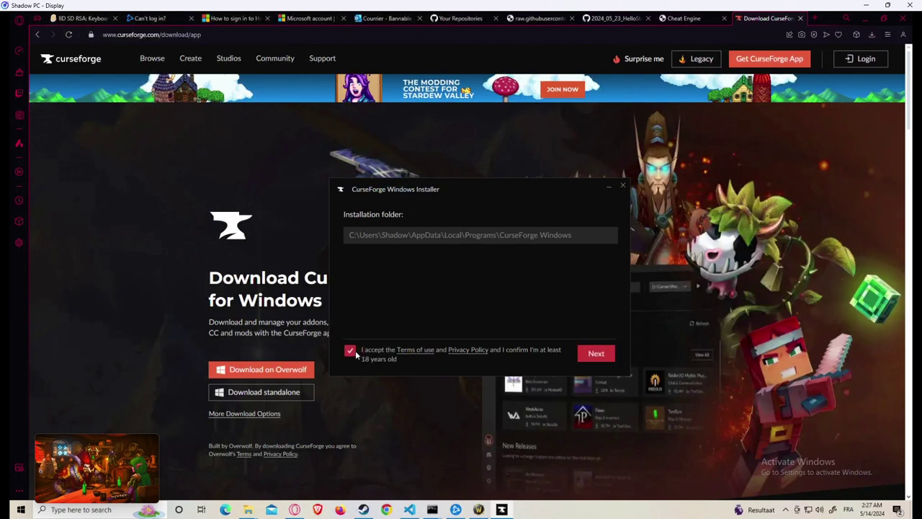
left_click(585, 352)
left_click(587, 356)
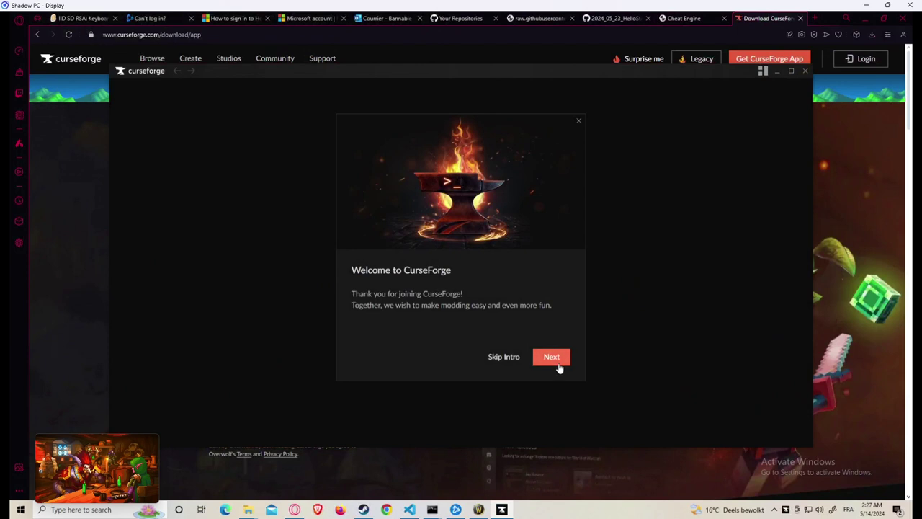
Finish the CurseForge welcome intro and go to the World of Warcraft addons.
left_click(557, 366)
left_click(557, 365)
left_click(557, 366)
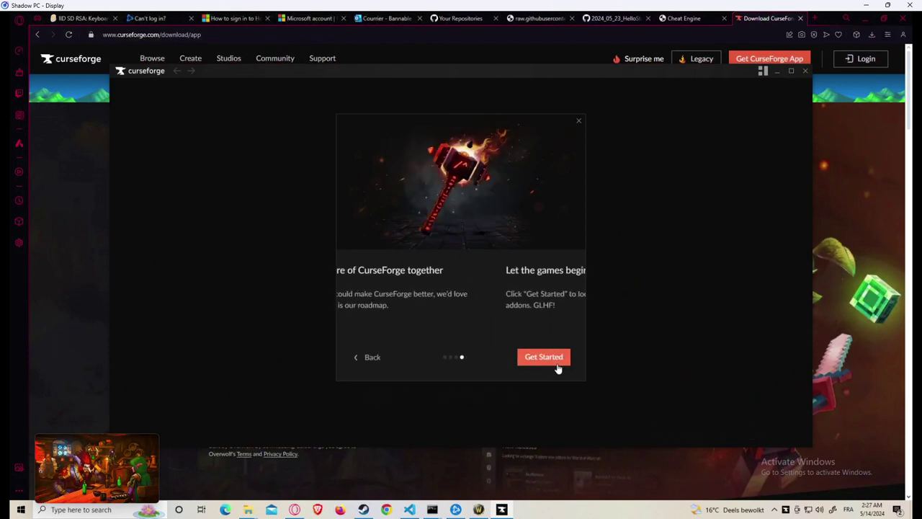
left_click(557, 366)
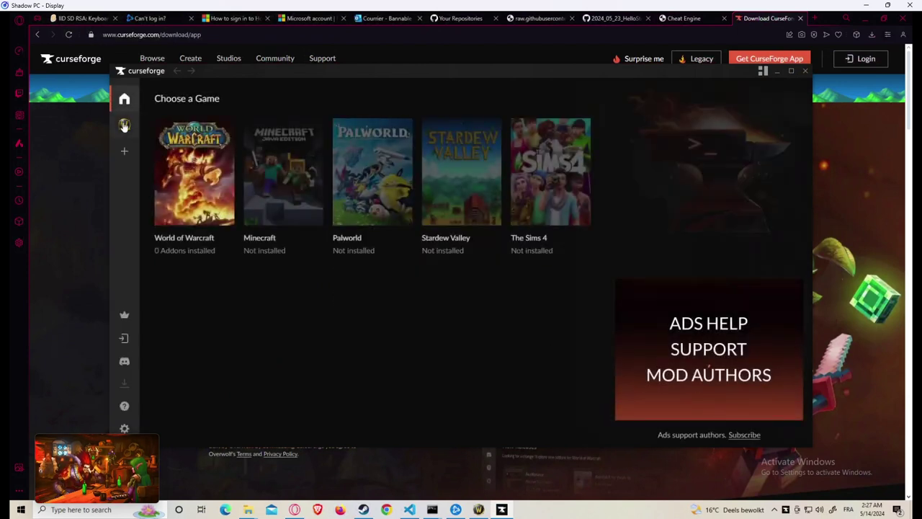
left_click(124, 125)
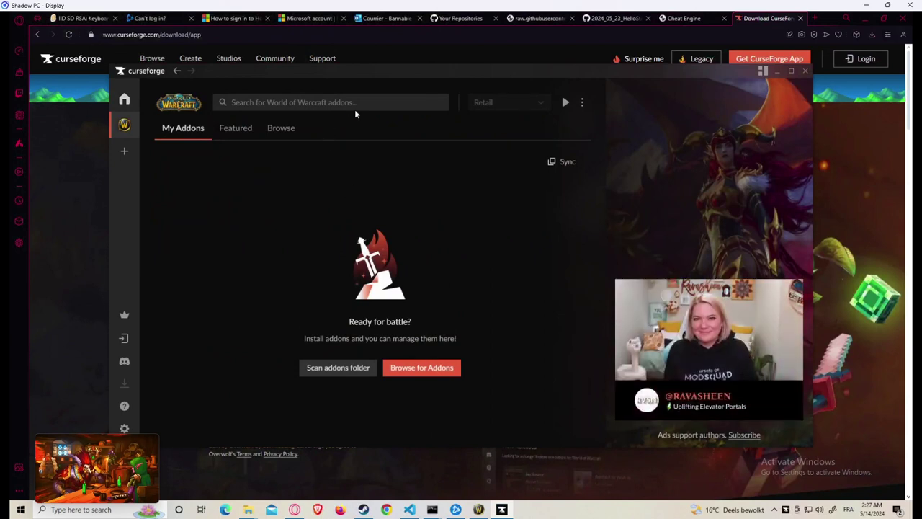
Search for 'weakaura' and install the WeakAuras addon.
type("weak ")
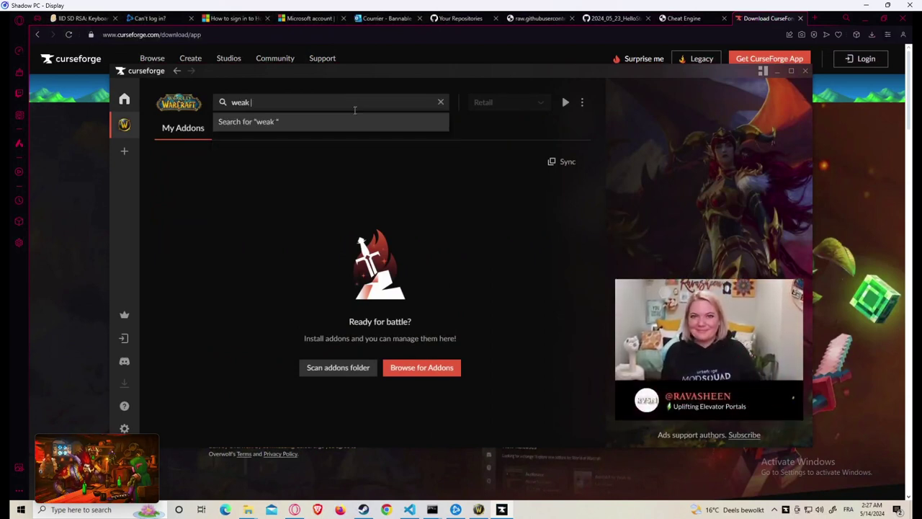
type("aura")
key("Return")
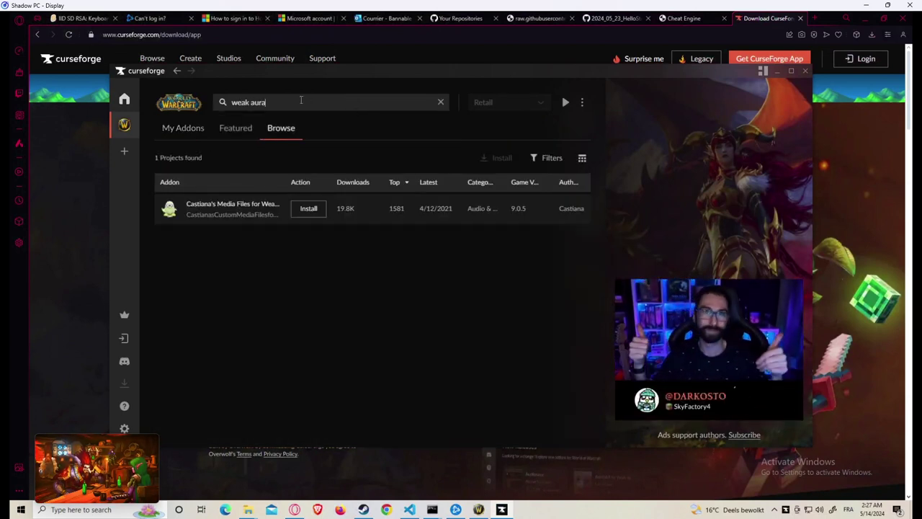
type("weakau")
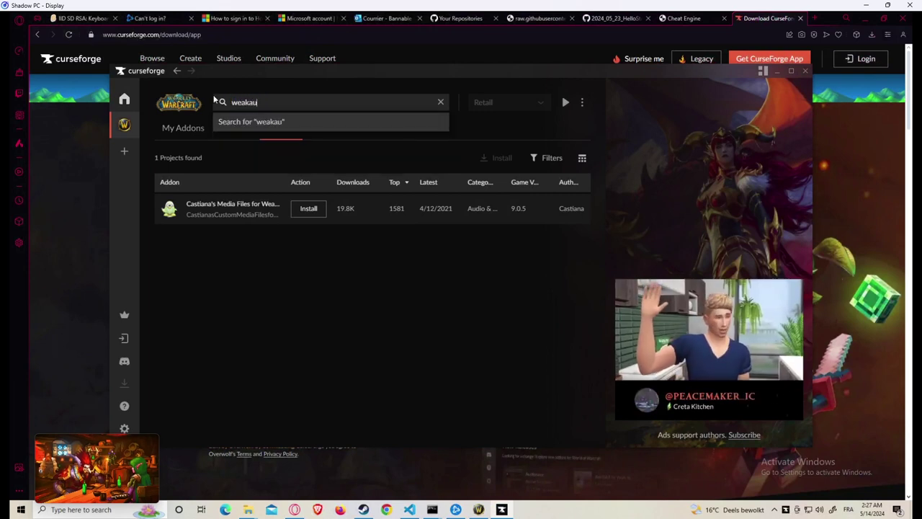
type("ra")
key("Return")
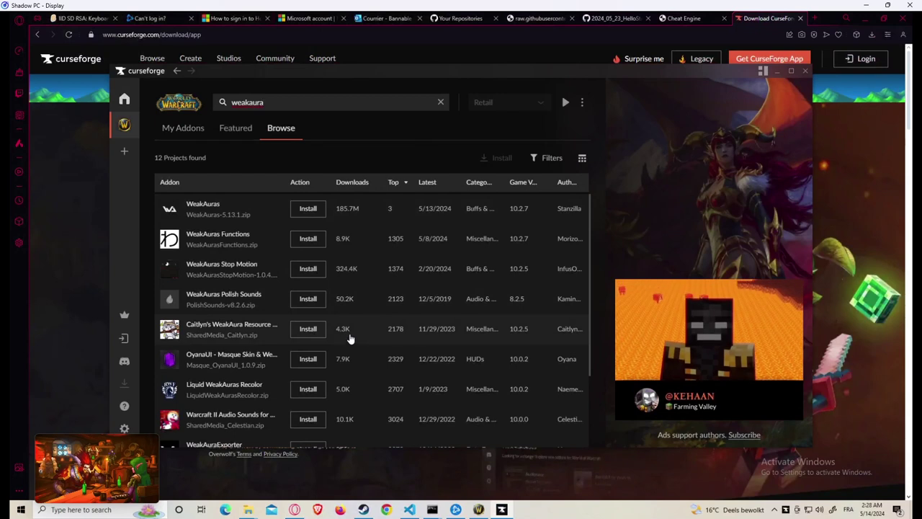
left_click(317, 210)
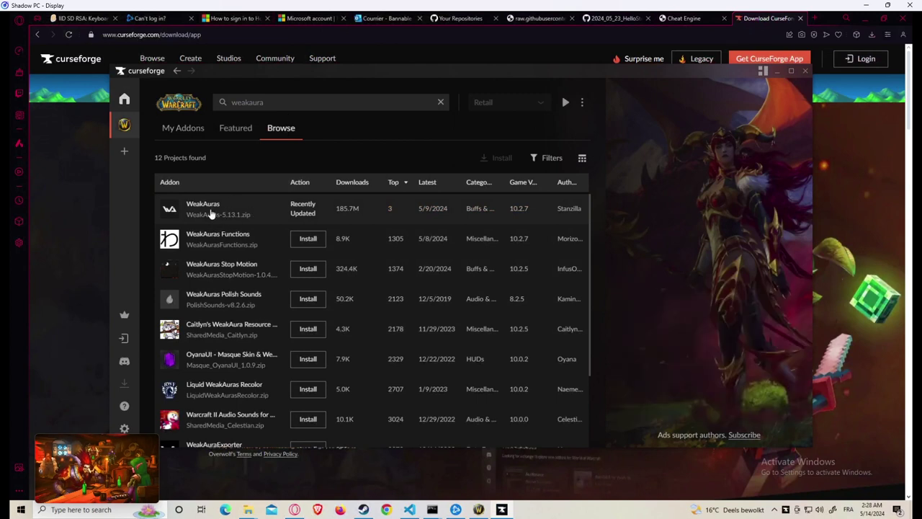
Search for 'auto quest' and install the Auto Quests addon.
left_click(277, 102)
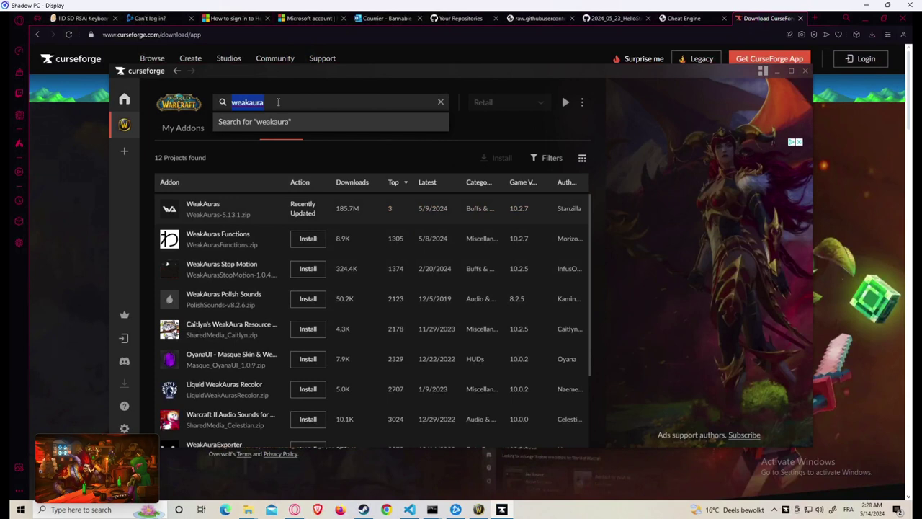
type("au")
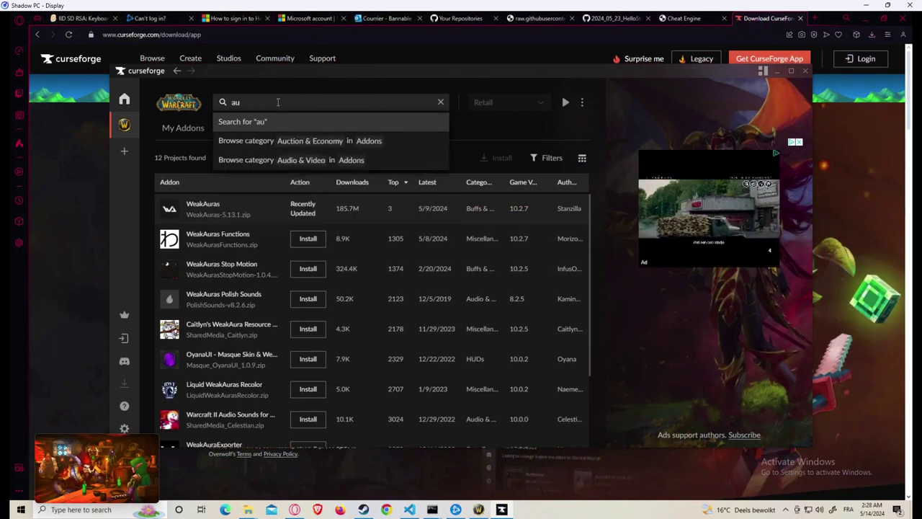
type("to quest")
key("Return")
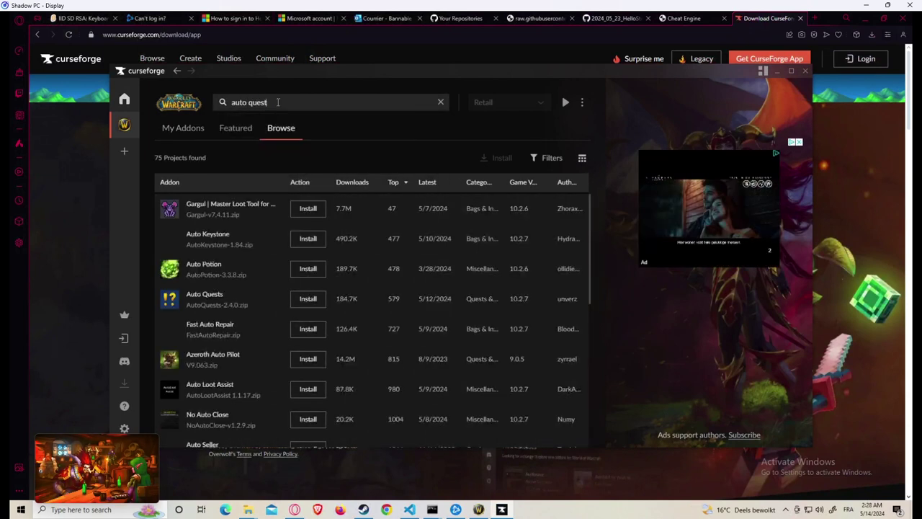
scroll(249, 281, "down", 6)
scroll(250, 283, "up", 6)
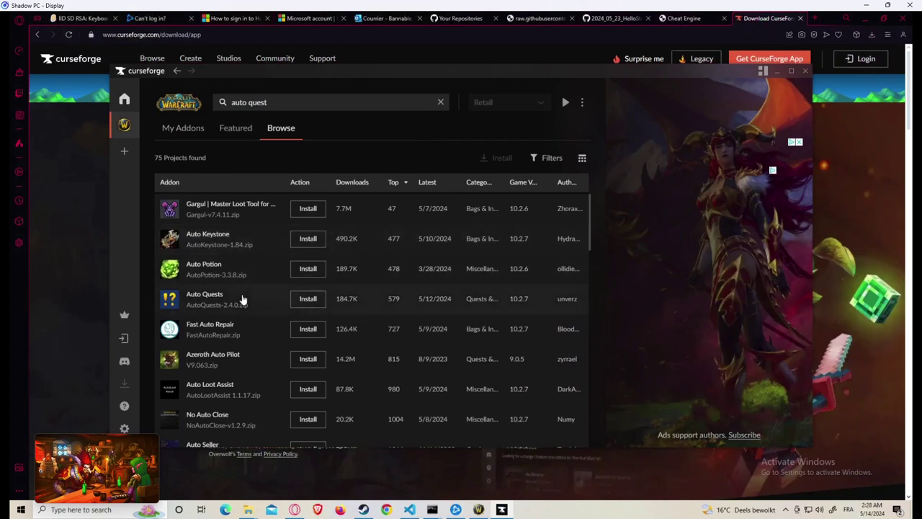
left_click(306, 301)
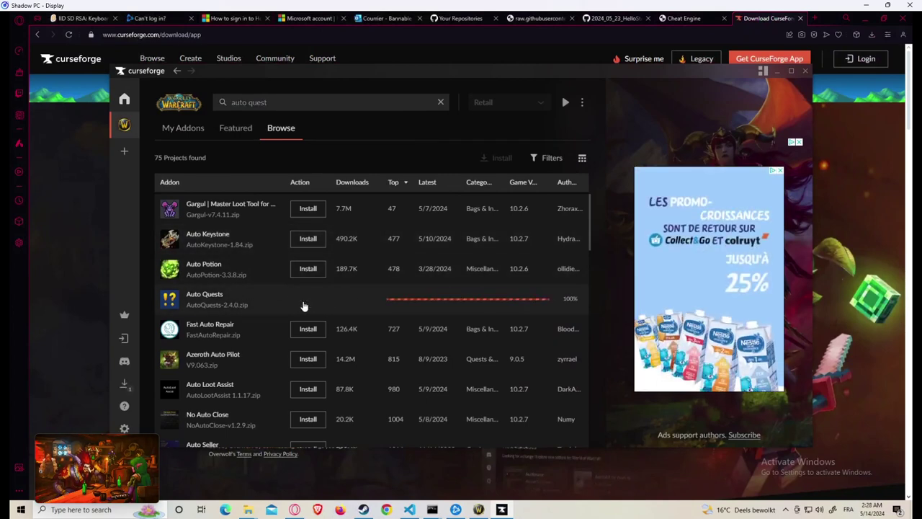
Search for 'dejunk' and install the Dejunk addon.
left_click(219, 100)
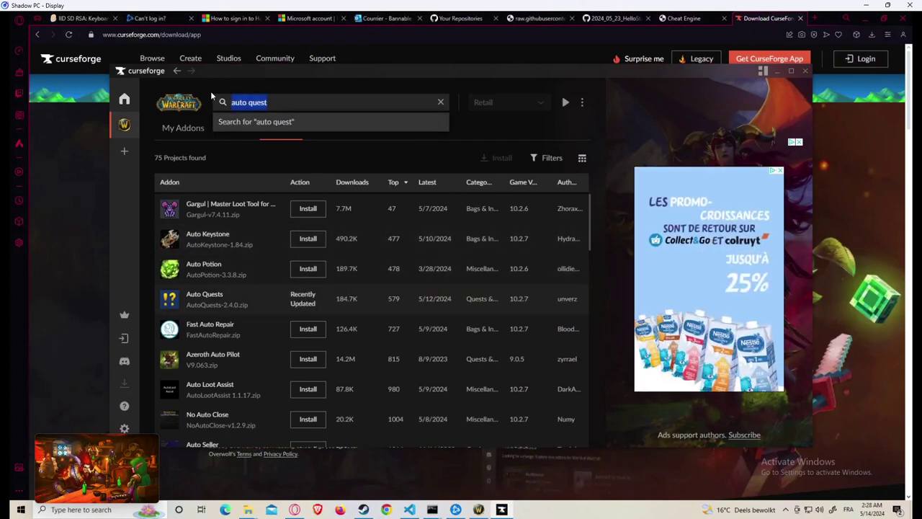
type("r")
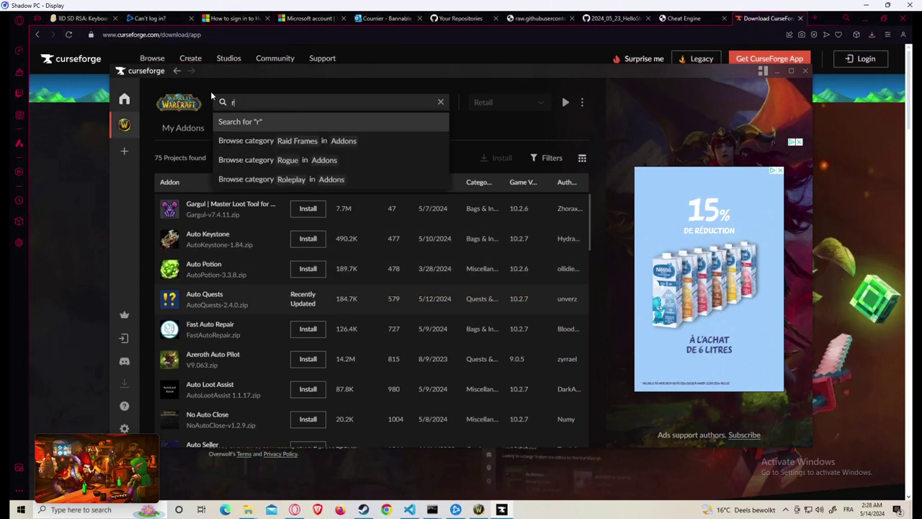
key("BackSpace")
type("dejunk")
key("Return")
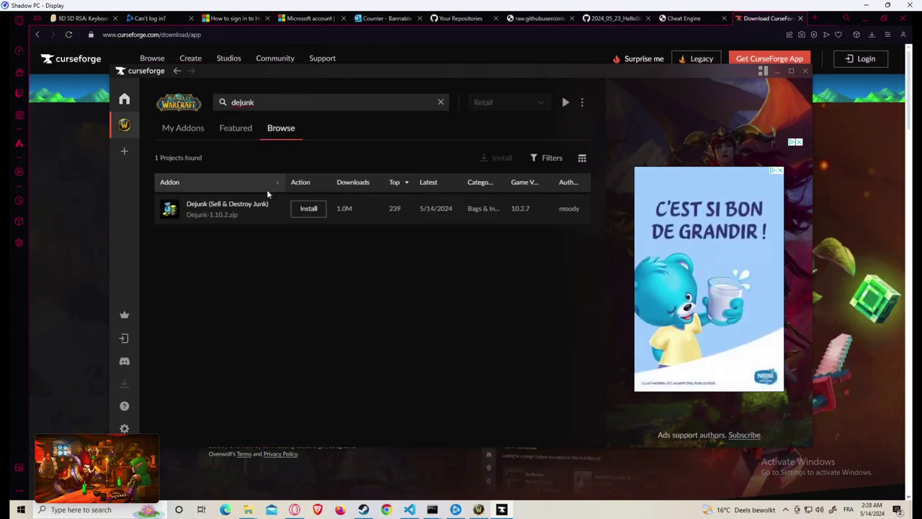
left_click(306, 210)
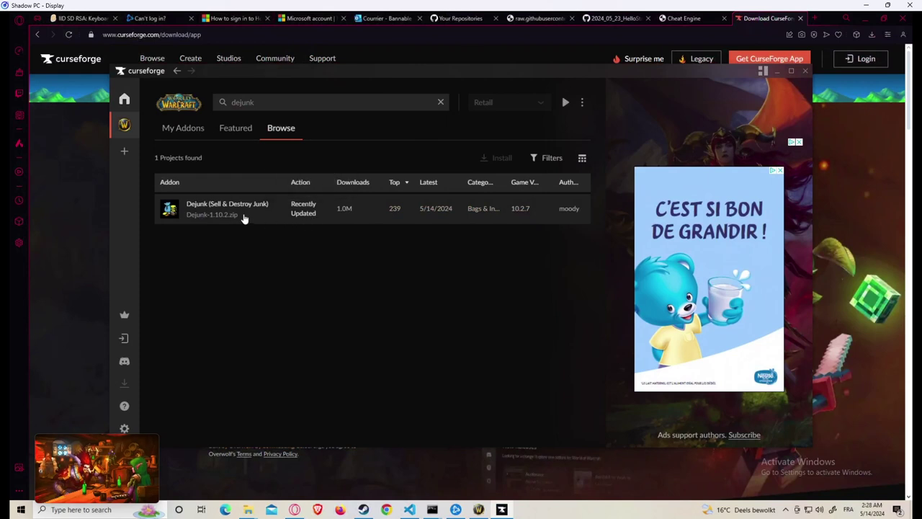
Relaunch CurseForge from the system search and close the duplicate CurseForge window.
left_click(305, 108)
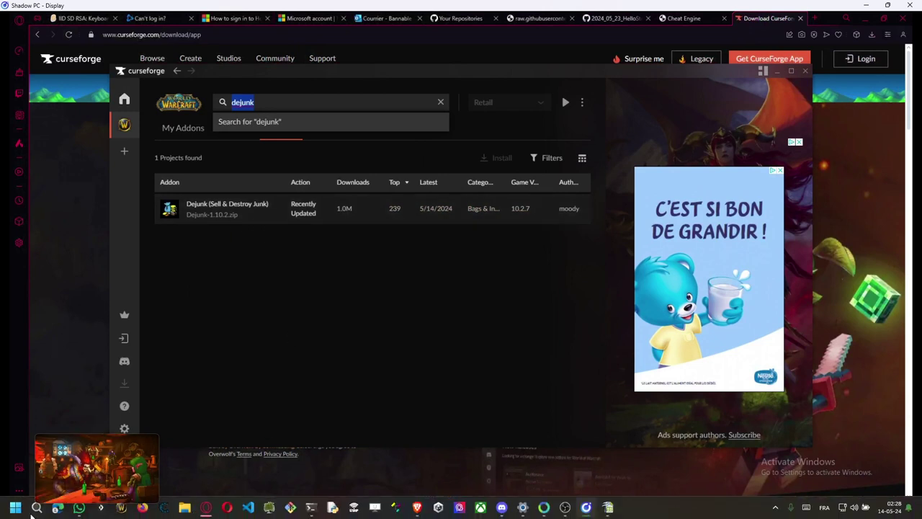
key("super")
type("w")
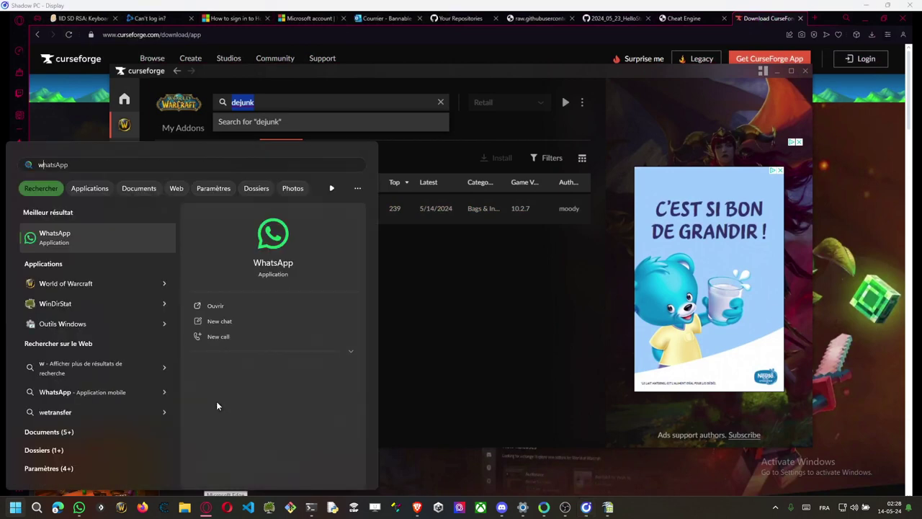
key("BackSpace")
key("super")
key("super")
type("curs")
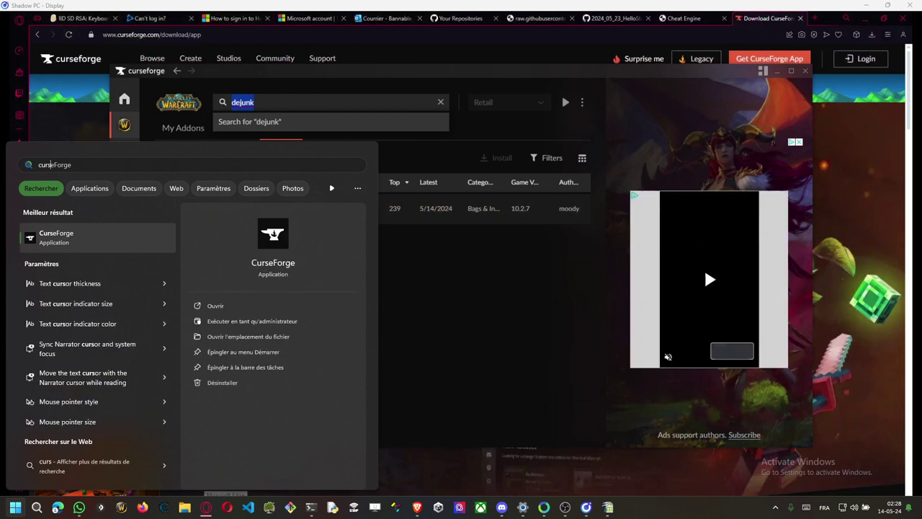
key("Return")
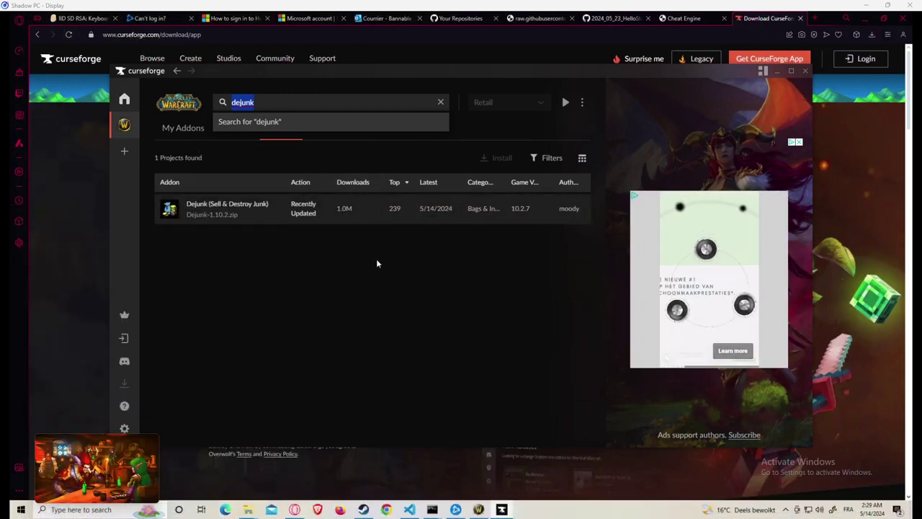
mouse_move(480, 508)
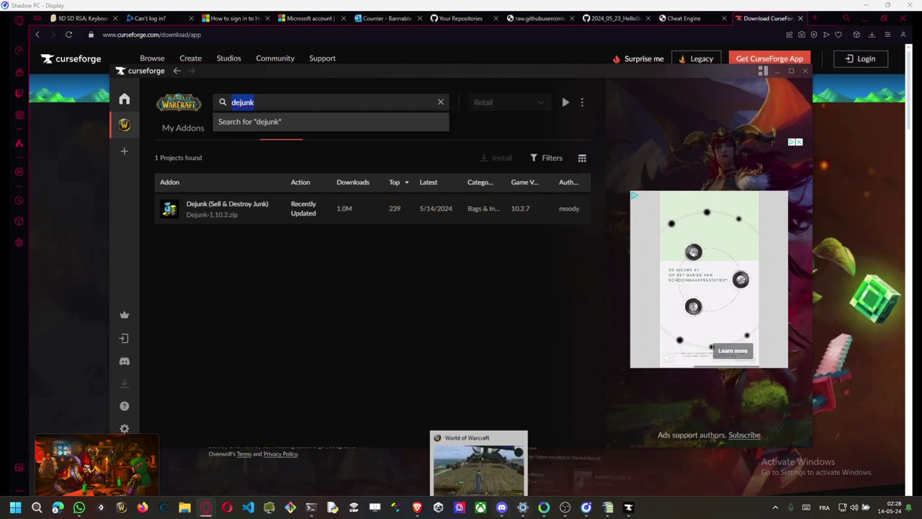
left_click(629, 507)
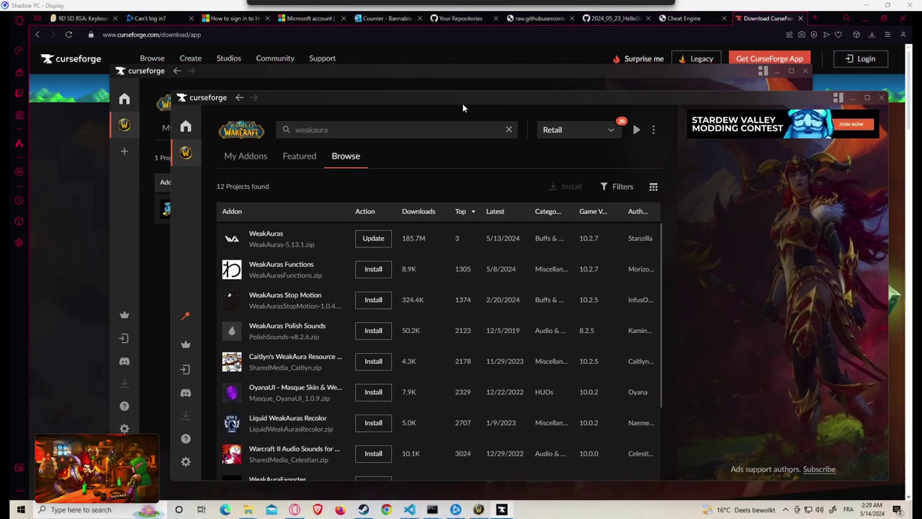
left_click(462, 103)
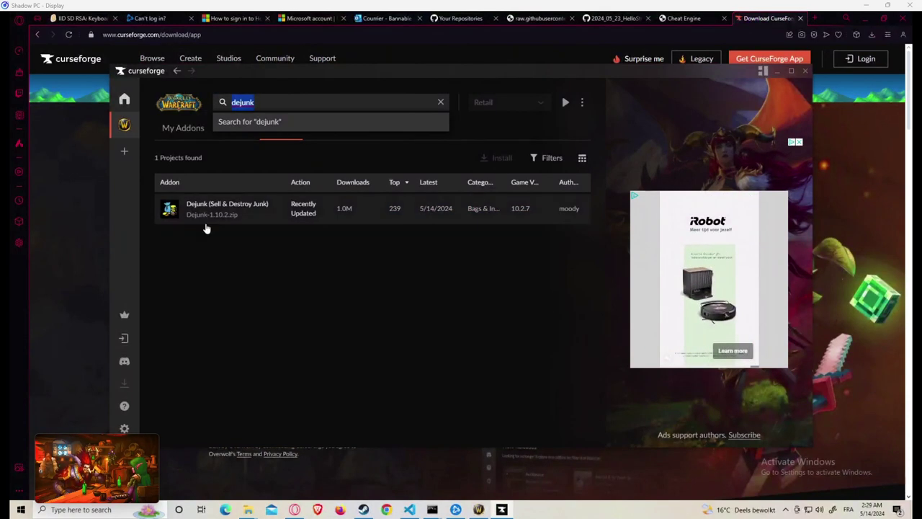
Search for 'auctionator' and install the Auctionator addon.
double_click(290, 101)
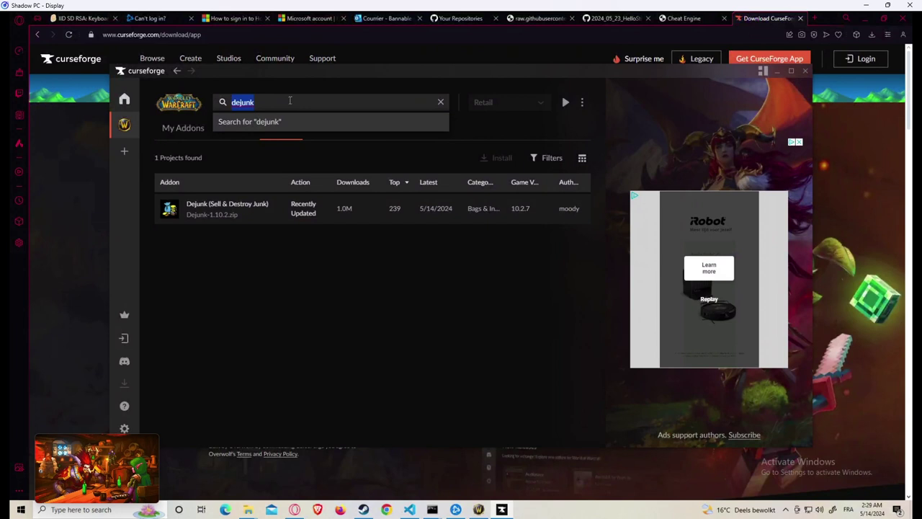
type("auctionato")
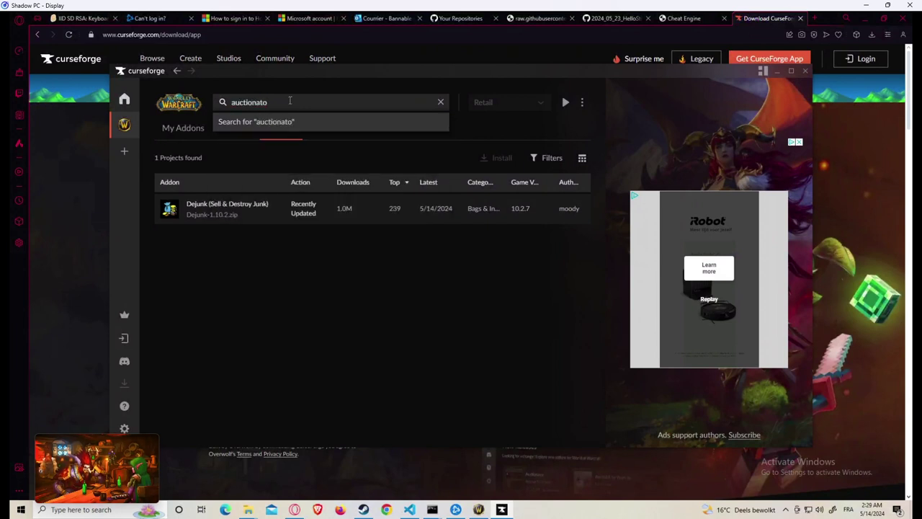
key("BackSpace")
key("BackSpace")
key("BackSpace")
key("BackSpace")
key("BackSpace")
key("BackSpace")
key("BackSpace")
key("BackSpace")
key("BackSpace")
type("uction")
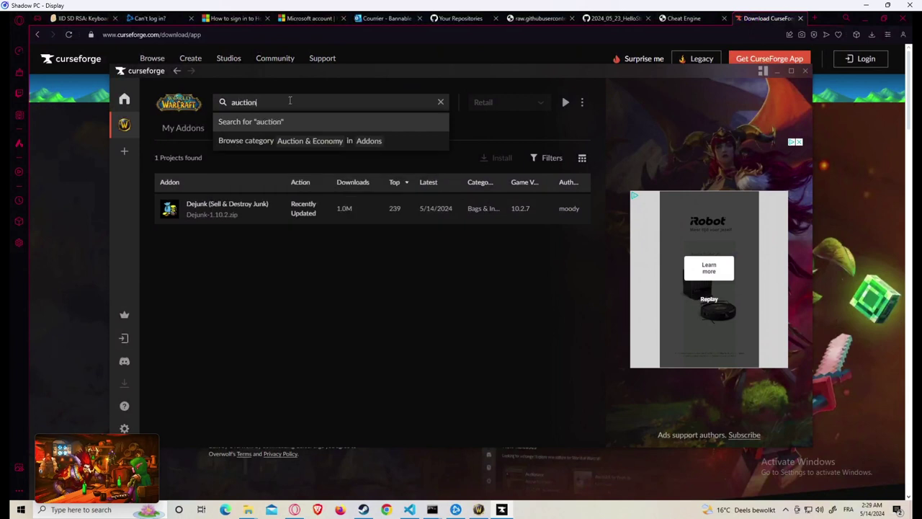
type("ator")
key("Return")
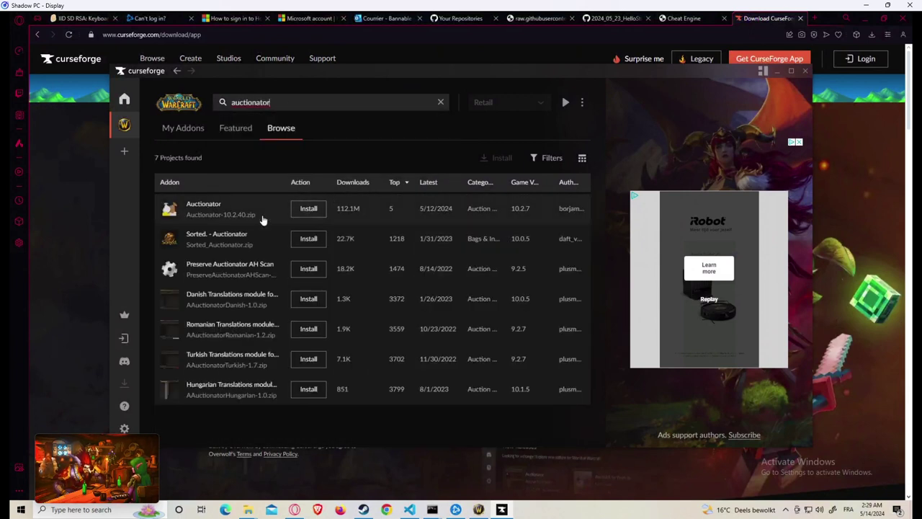
left_click(307, 214)
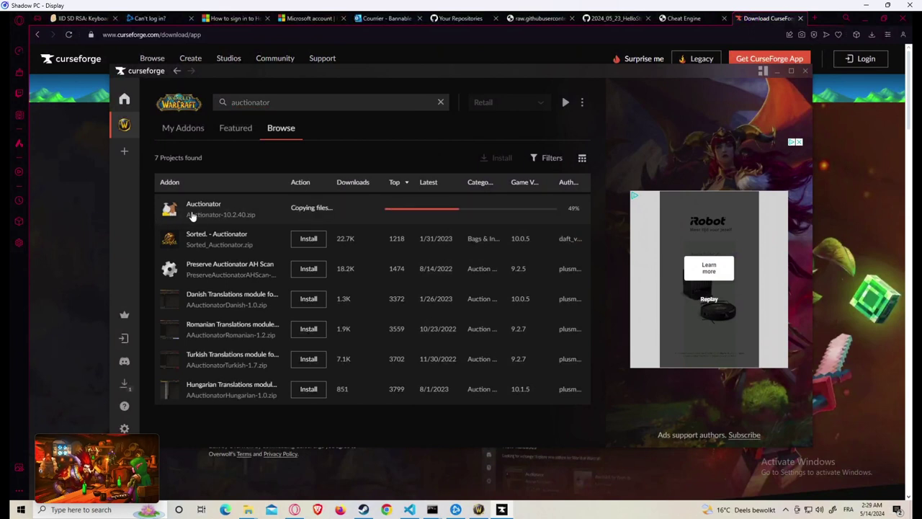
Search for 'buggrabber' and install the BugGrabber addon.
left_click(245, 103)
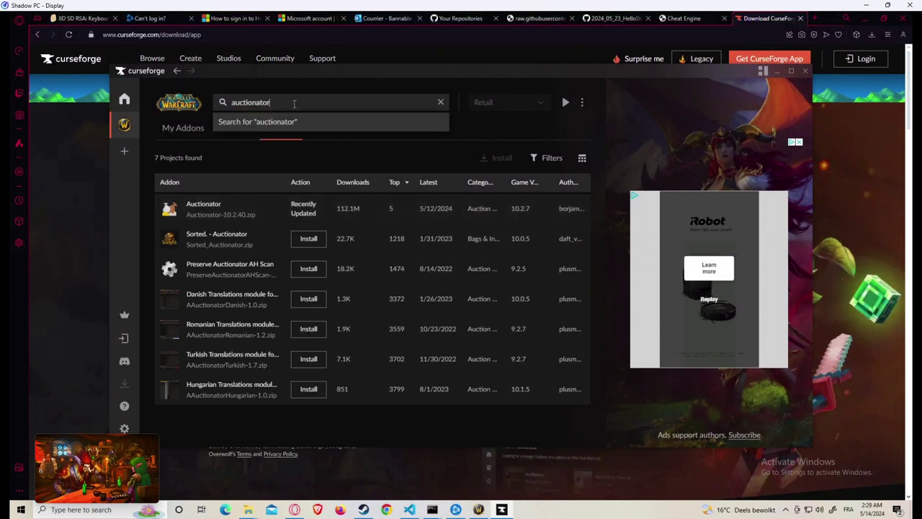
key("BackSpace")
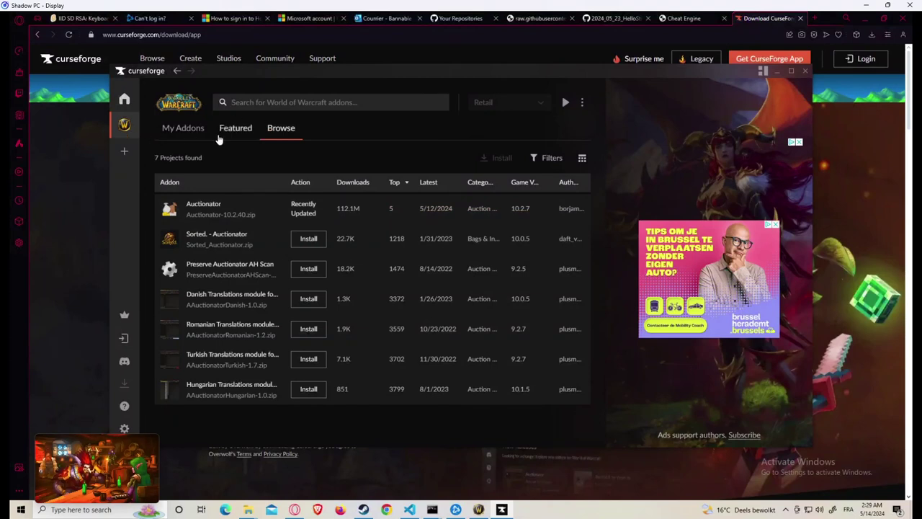
type("bug")
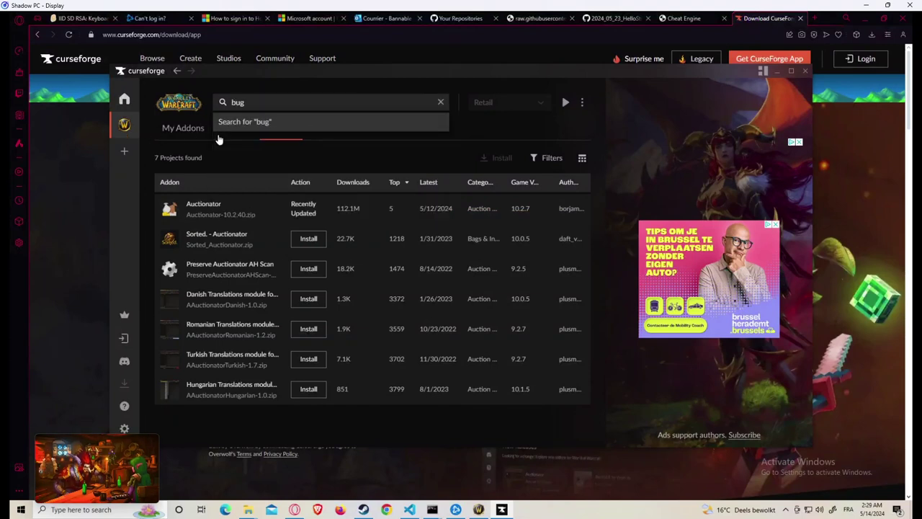
type("grabber")
key("Return")
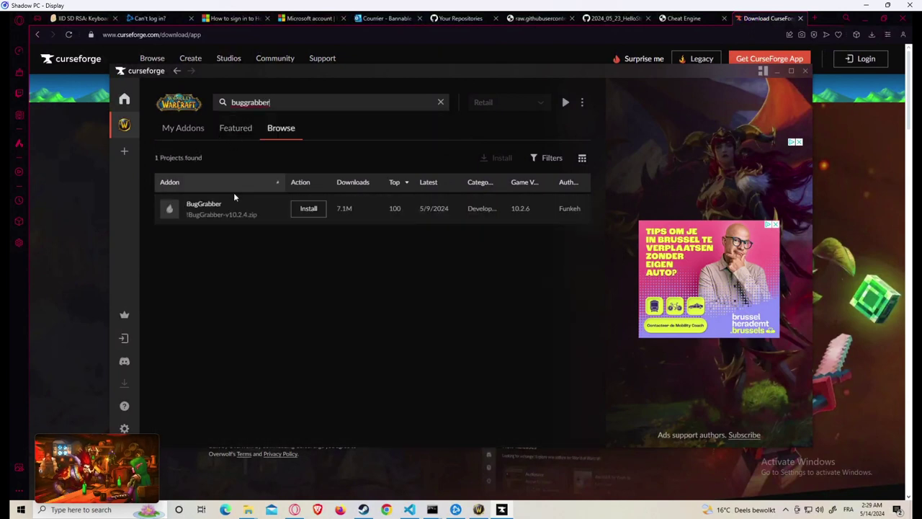
left_click(317, 213)
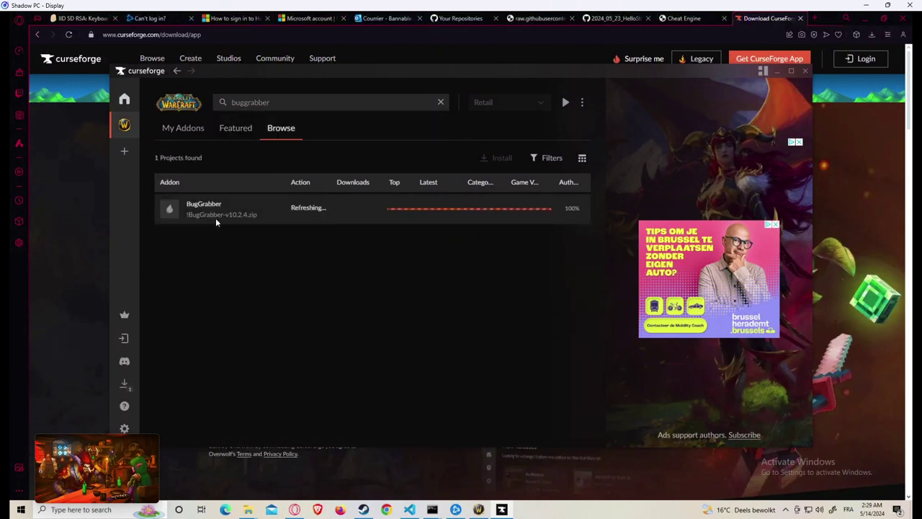
Search for 'bugsack' and install the BugSack addon.
left_click(278, 108)
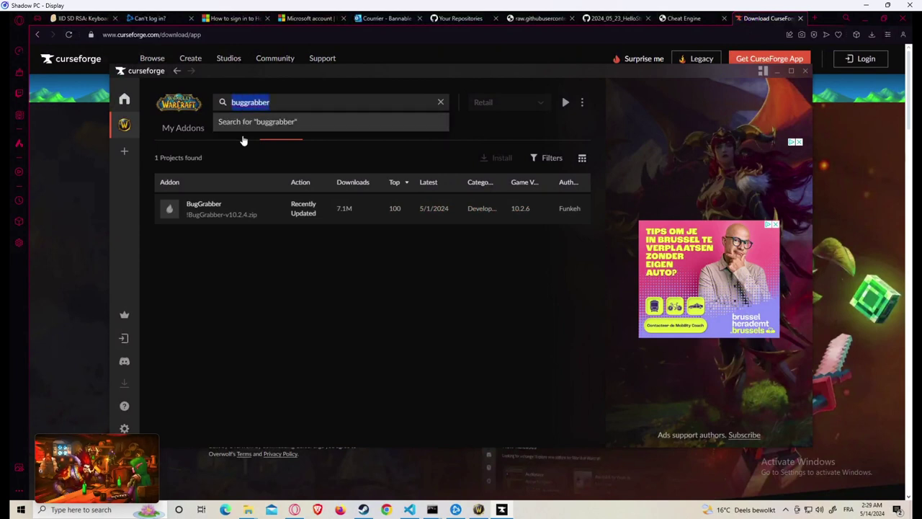
type("bug")
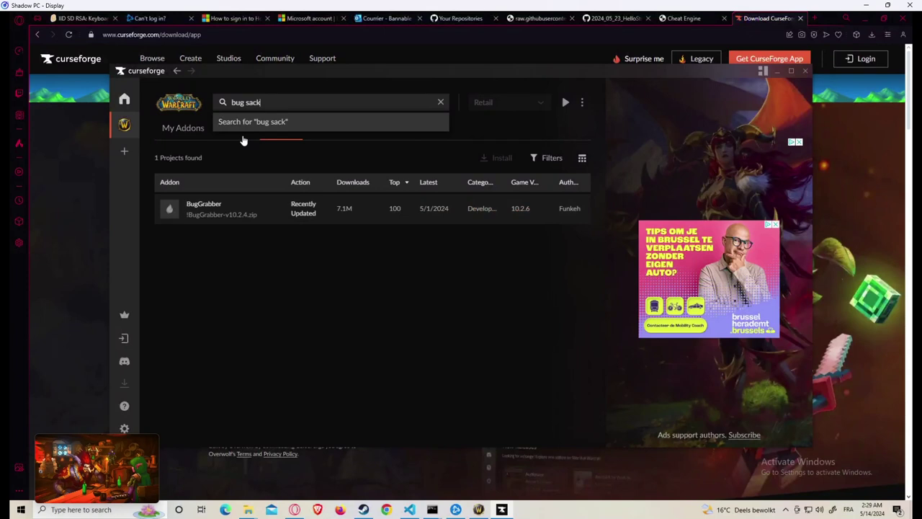
type(" sack")
key("Return")
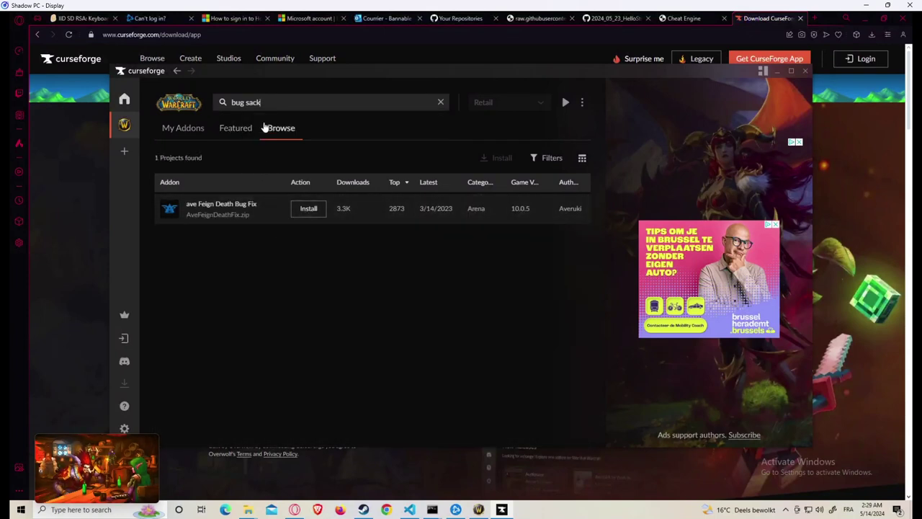
key("ctrl+a")
type("bugsack")
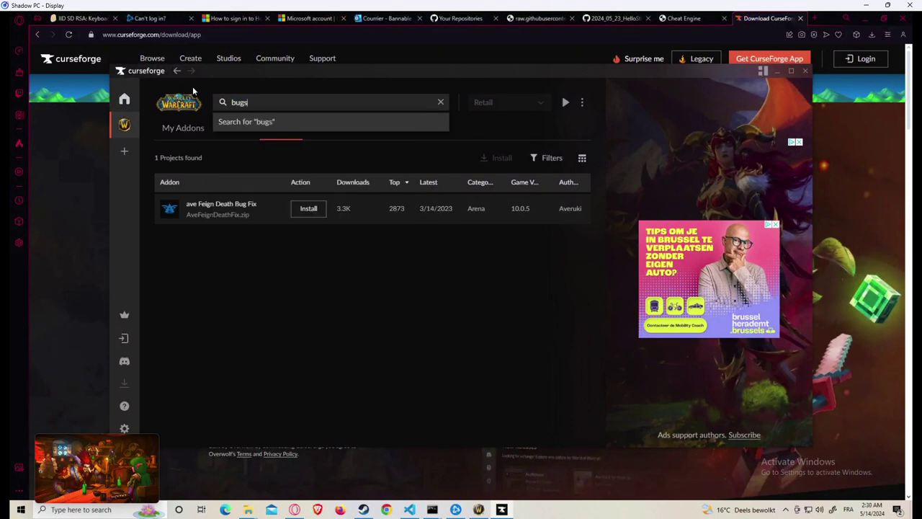
key("Return")
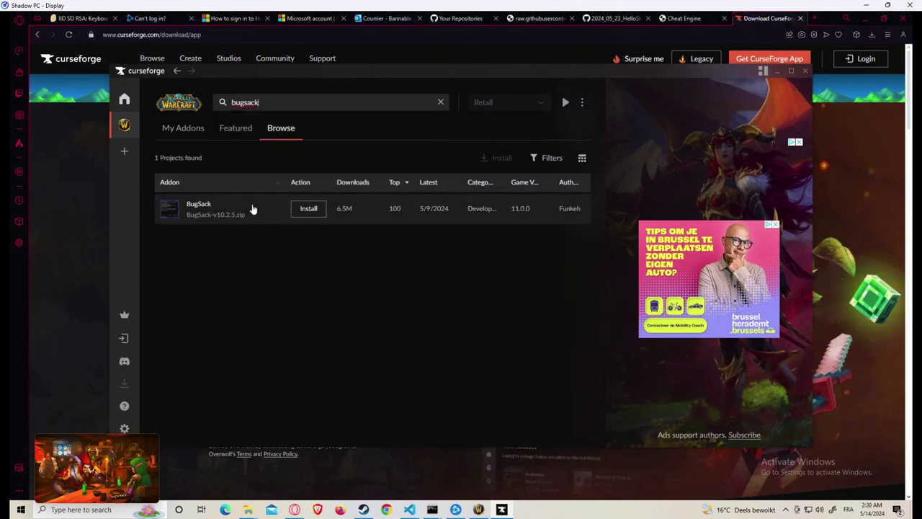
left_click(324, 208)
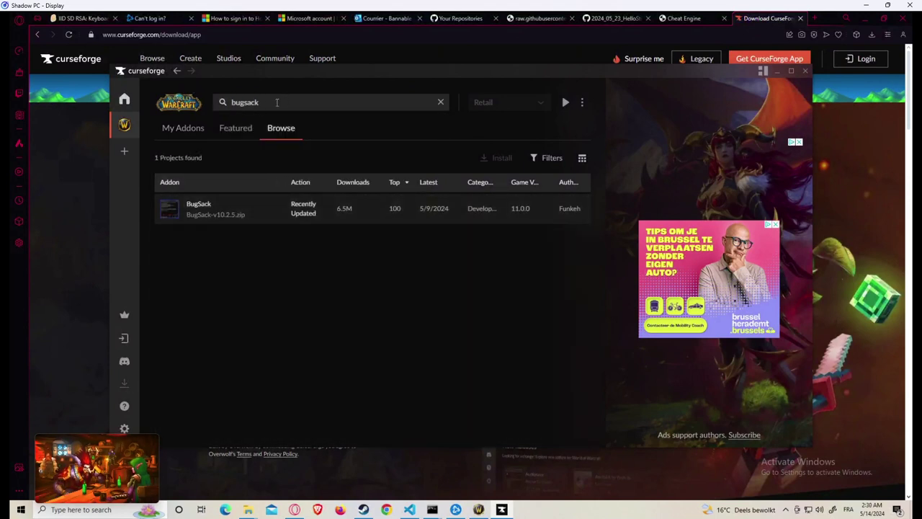
left_click(238, 103)
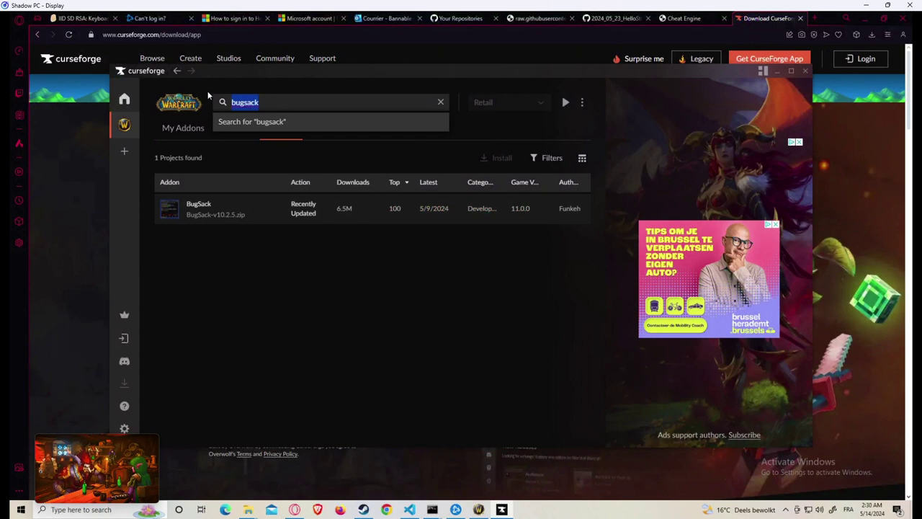
Search for 'coordinates' and install the Coordinates Tracking addon.
type("coordinate")
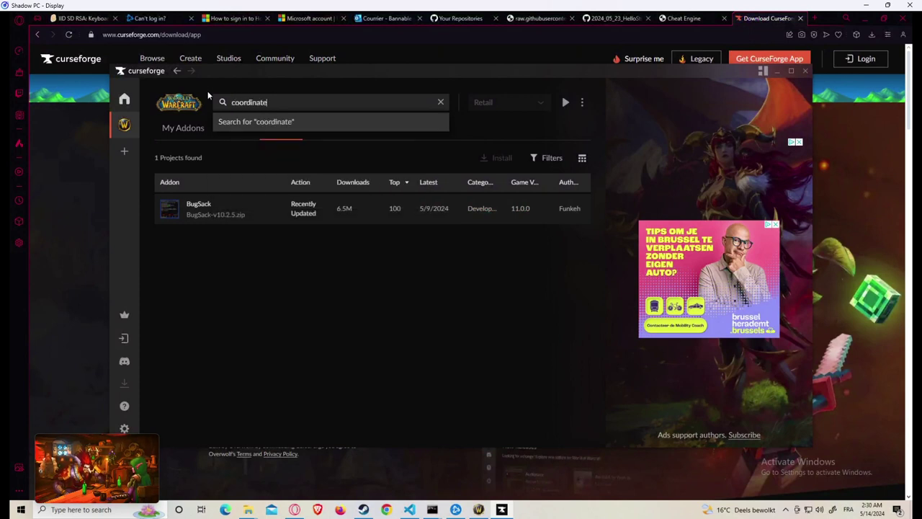
type(" tracking")
key("Return")
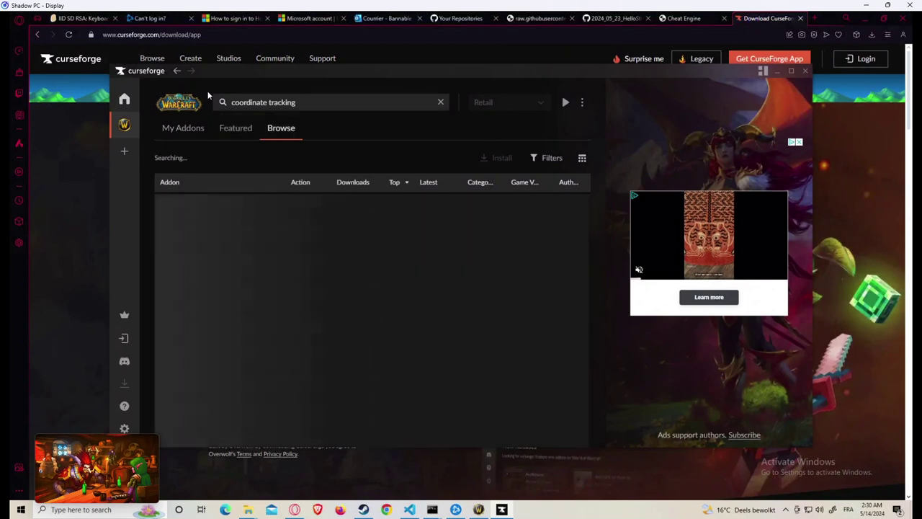
key("ctrl+a")
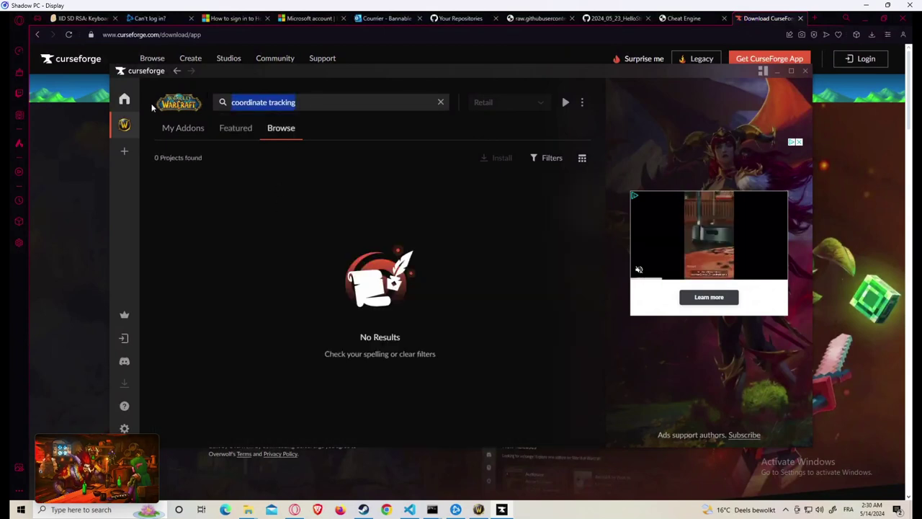
type("coordinates")
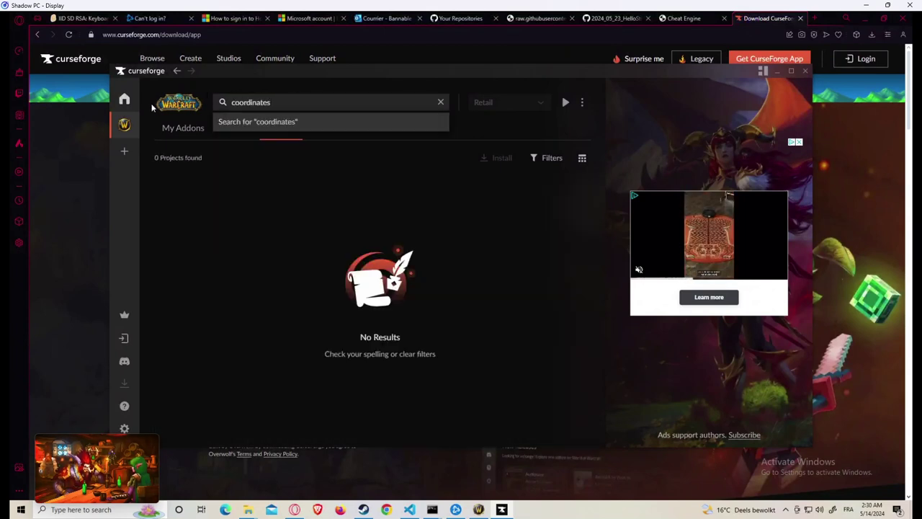
key("Return")
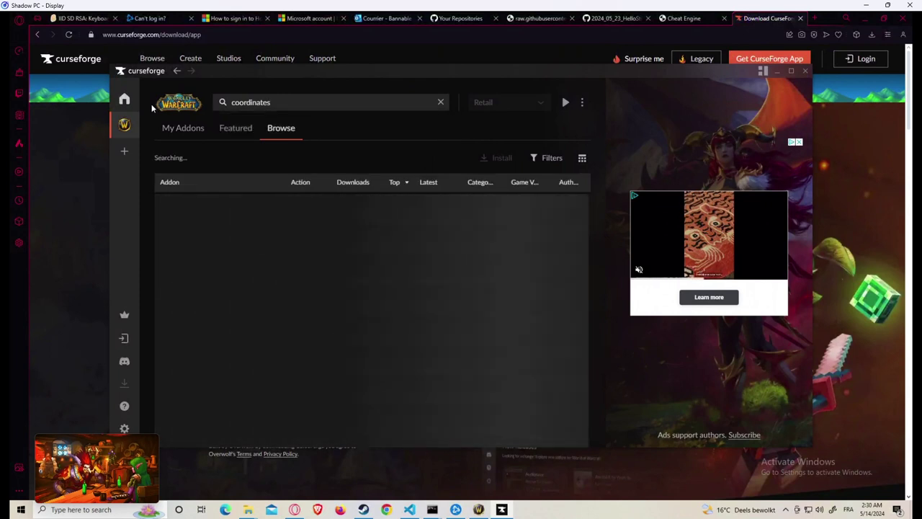
left_click(308, 209)
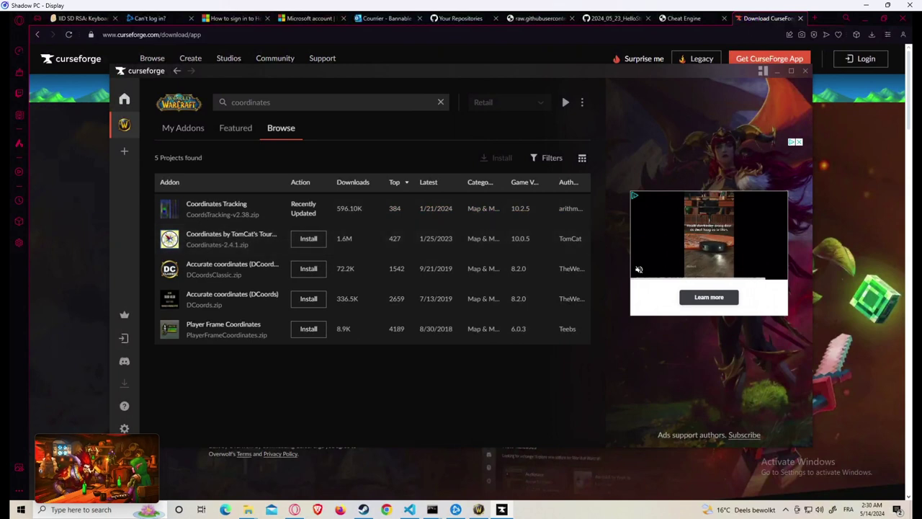
Search for 'deadly boss mods' and install Deadly Boss Mods (DBM).
left_click(310, 103)
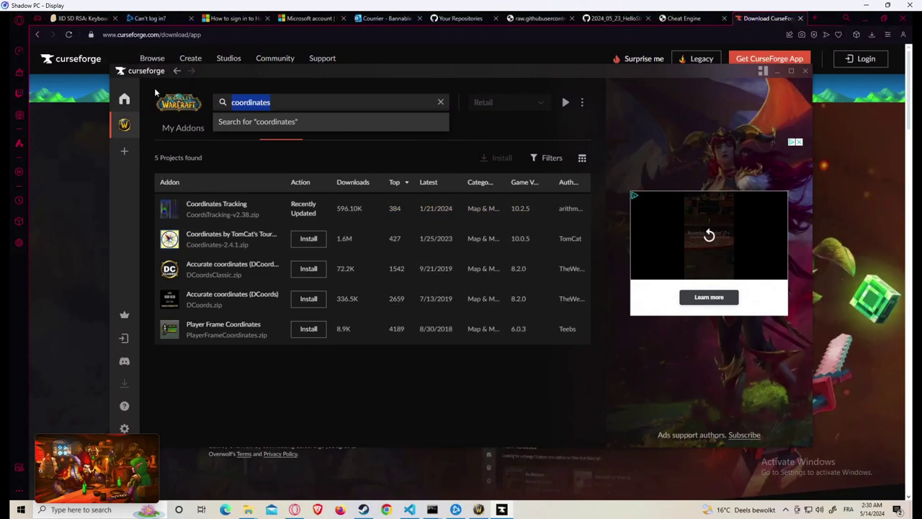
type("dea")
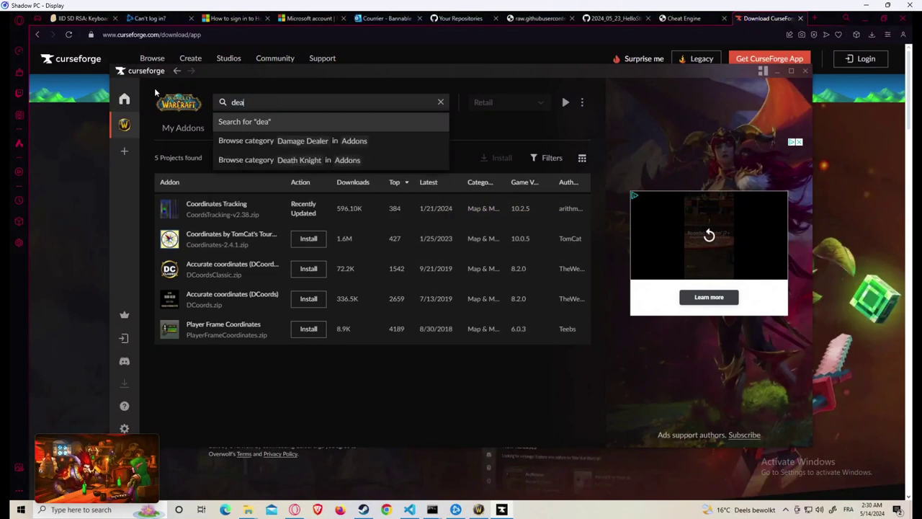
type("dly bo")
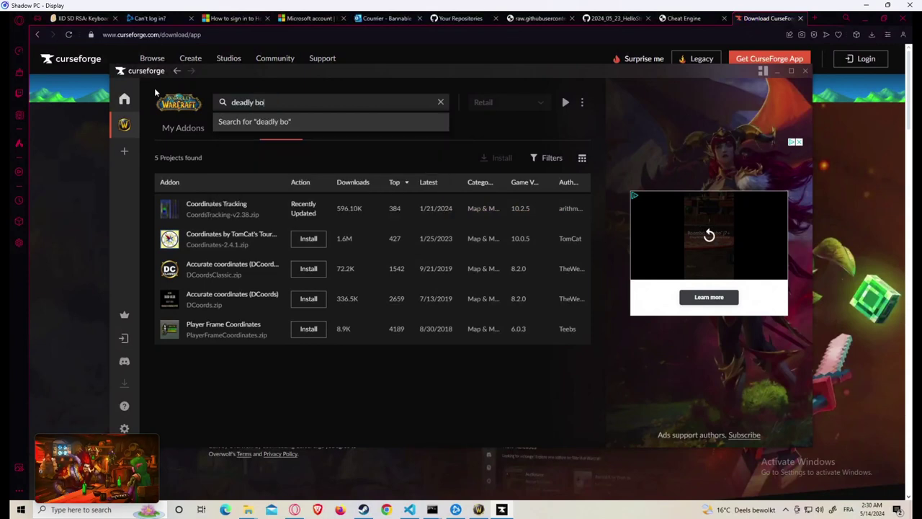
type("ss mods")
key("Return")
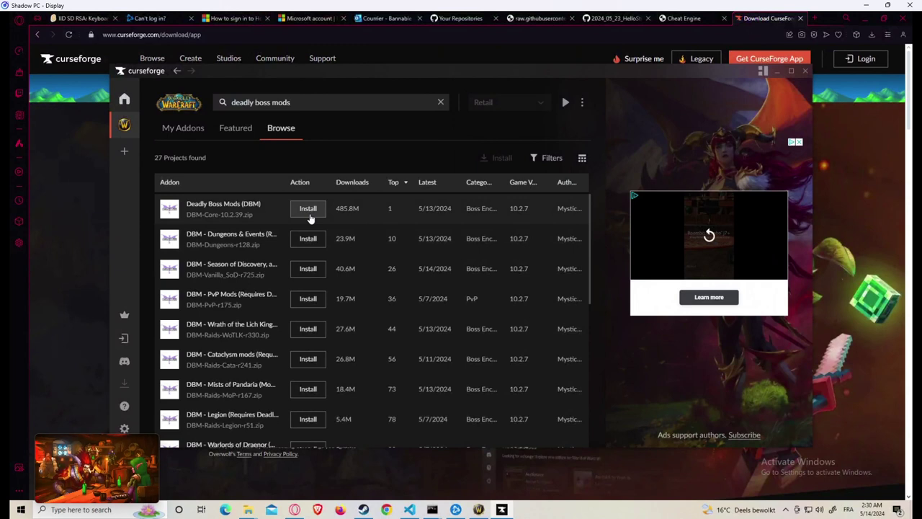
left_click(310, 216)
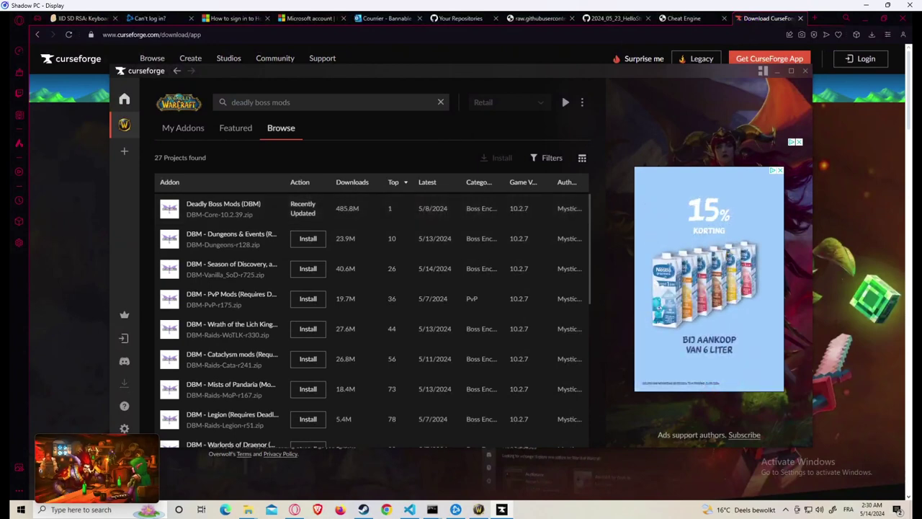
Search for 'handy notes' and install the Handy Minimap Arrow addon.
left_click(335, 101)
key("ctrl+a")
type("handy notes")
key("Return")
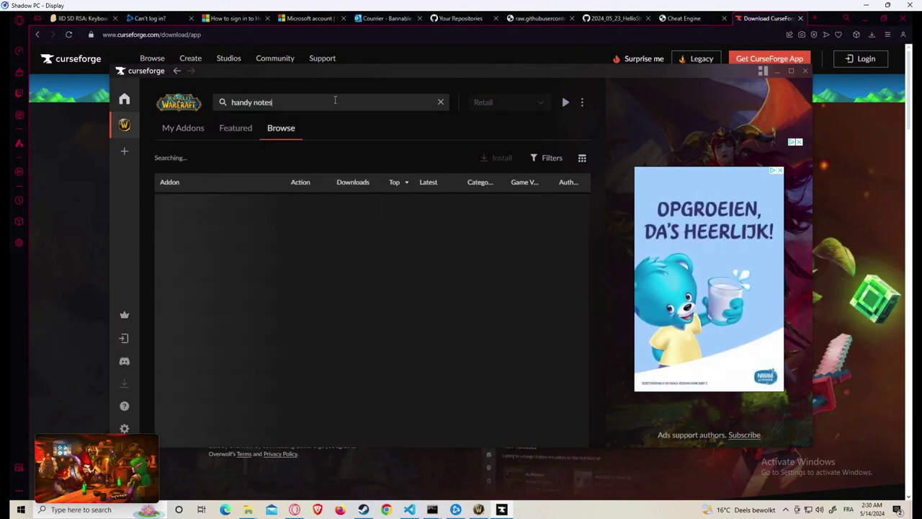
left_click(302, 209)
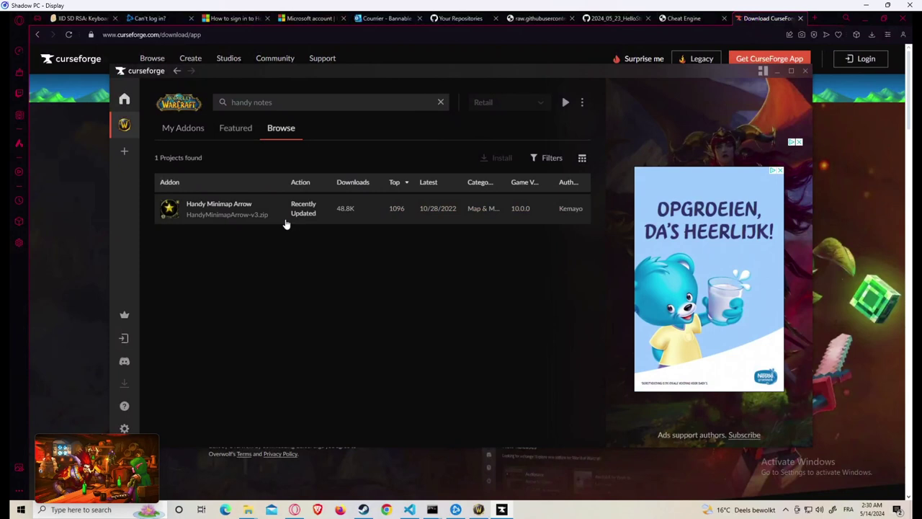
Search for 'handynotes' and install HandyNotes and HandyNotes: Dragonflight.
left_click(312, 104)
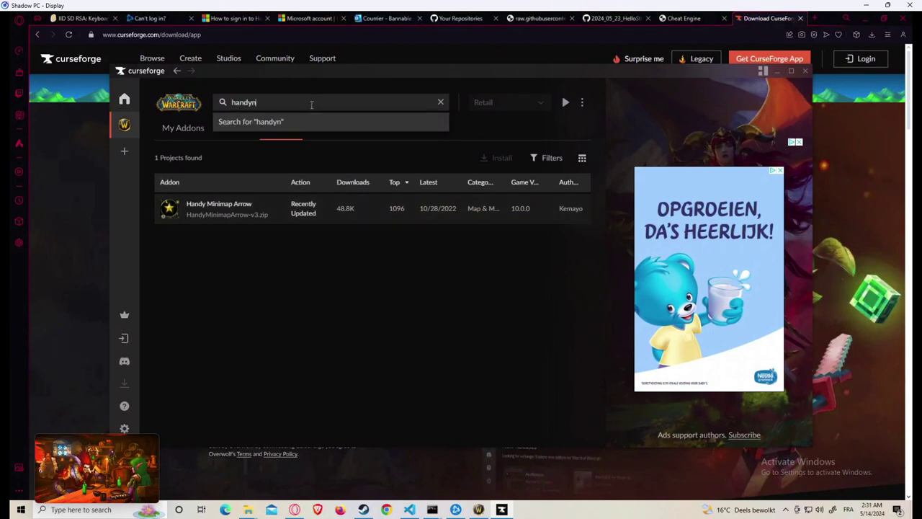
key("Return")
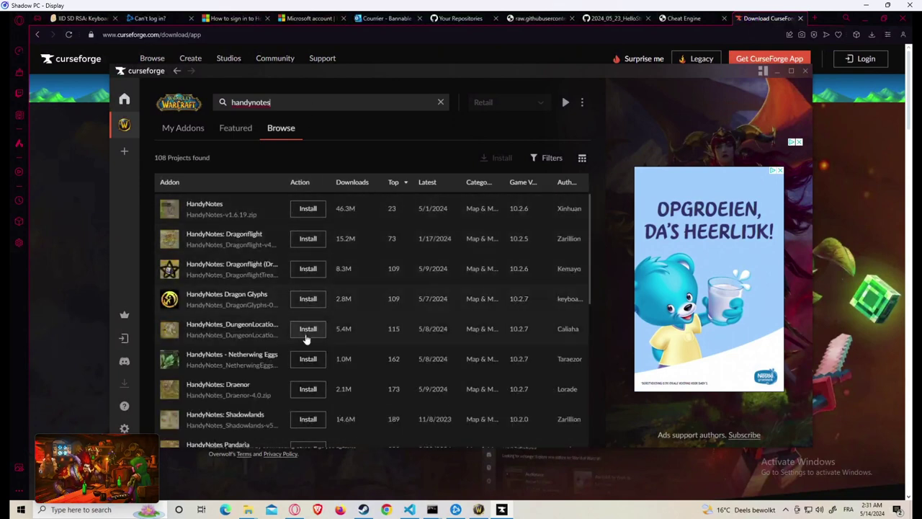
left_click(308, 211)
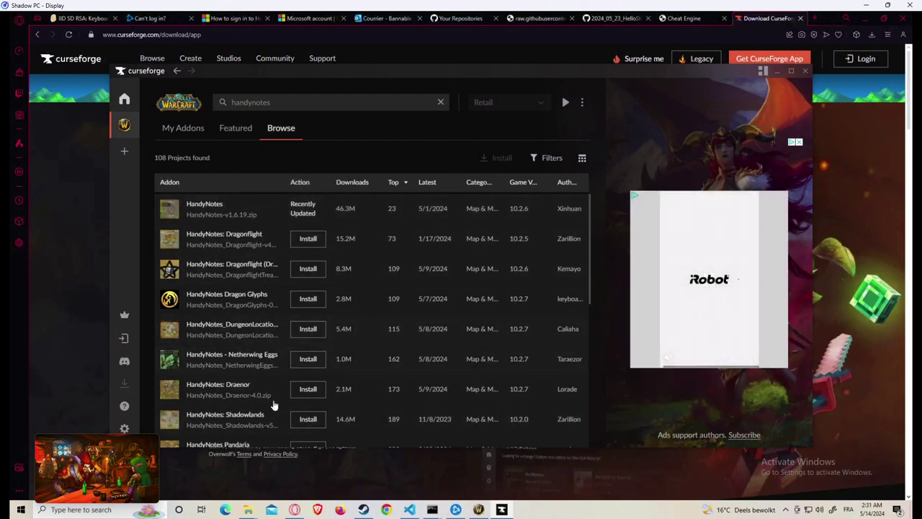
left_click(310, 243)
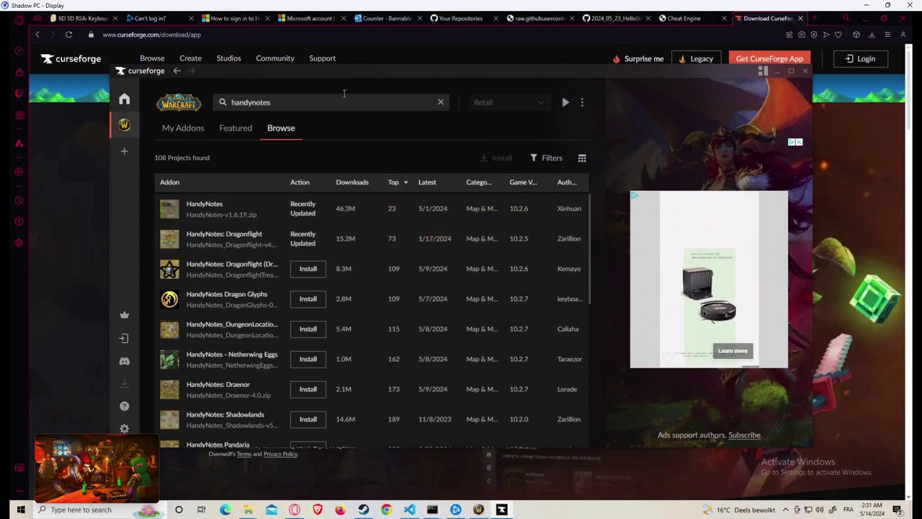
Web-search 'leatrix maps', open its CurseForge page, and enlarge the ltm2.jpg screenshot.
left_click(814, 18)
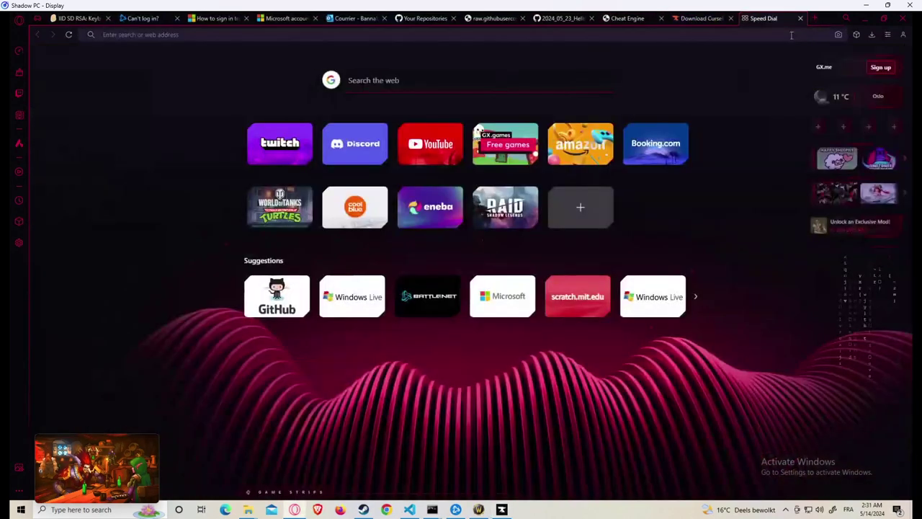
type("lea")
key("BackSpace")
key("BackSpace")
type("ea")
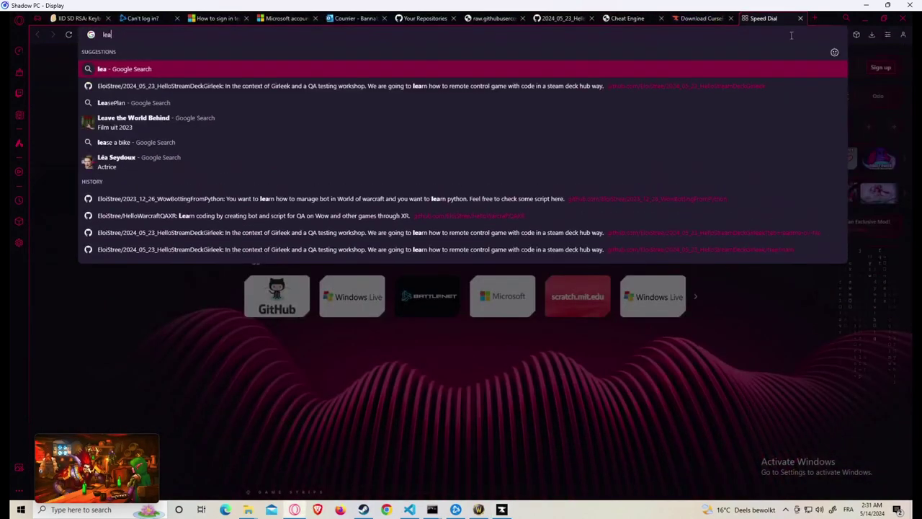
type("trix maps")
key("Return")
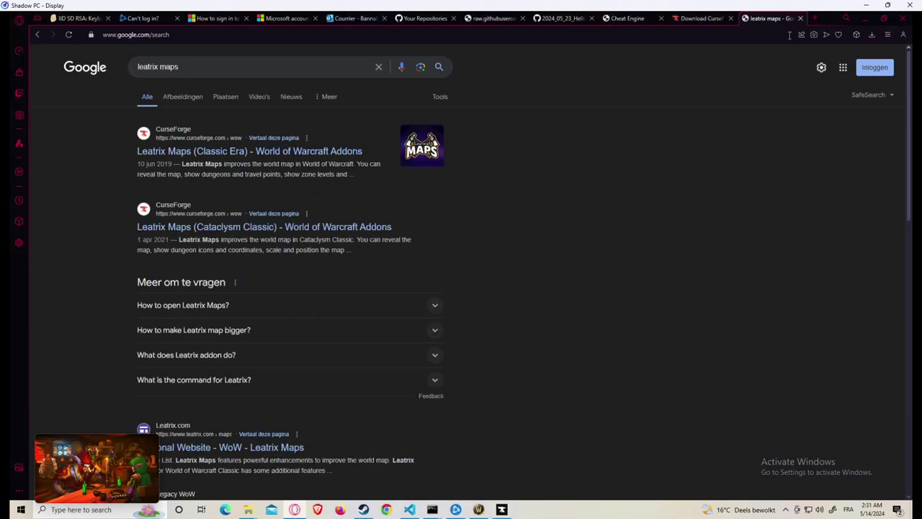
left_click(314, 152)
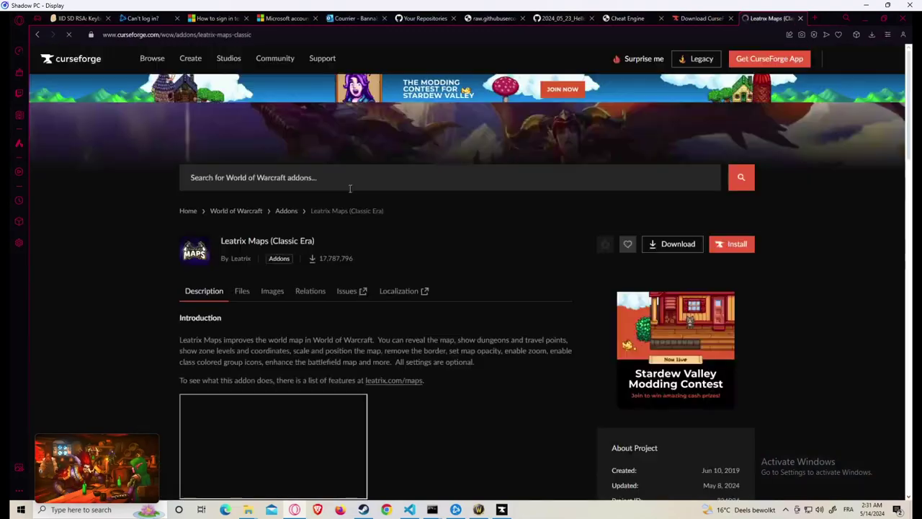
scroll(334, 273, "down", 2)
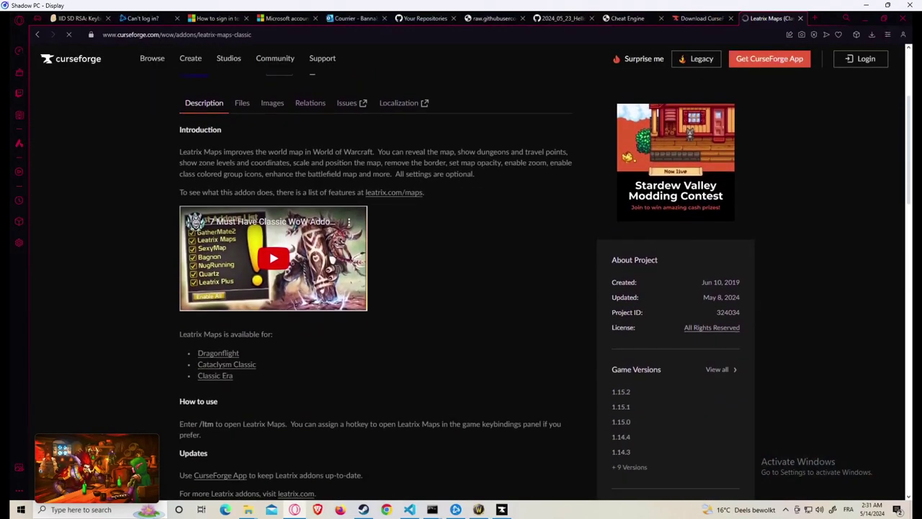
scroll(288, 216, "up", 1)
left_click(271, 150)
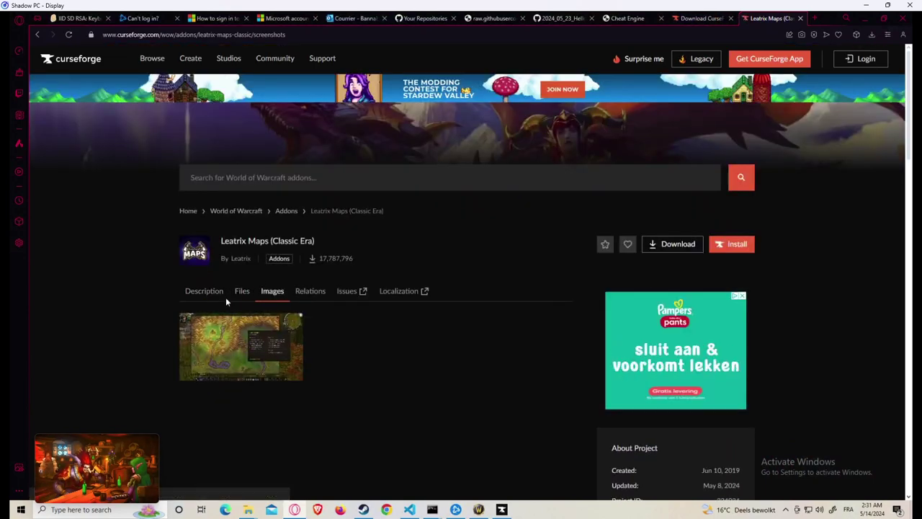
left_click(242, 363)
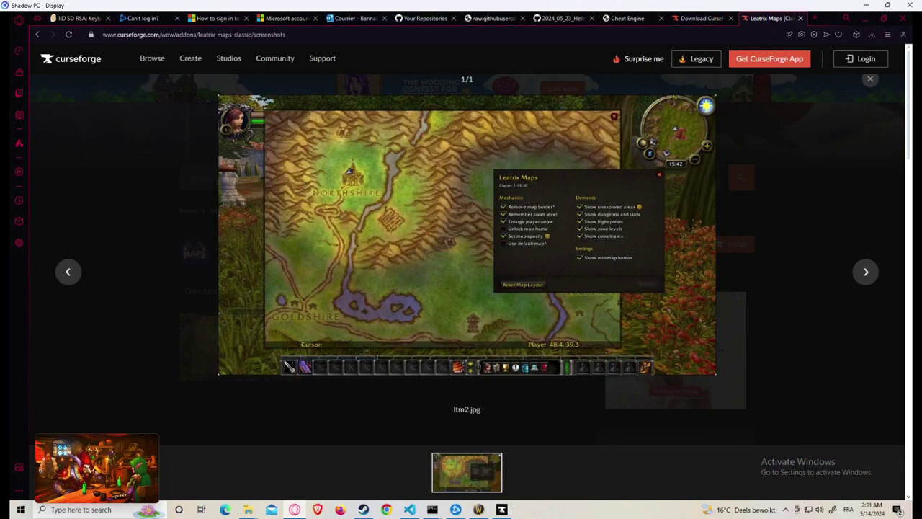
Search CurseForge for 'leatrix m' and install Leatrix Plus, Maps and Sounds (Dragonflight).
key("alt+Tab")
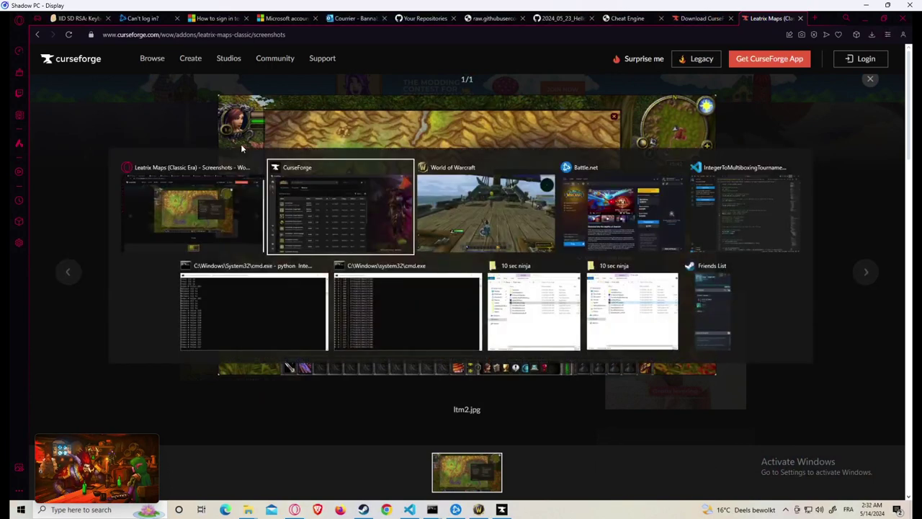
left_click(293, 105)
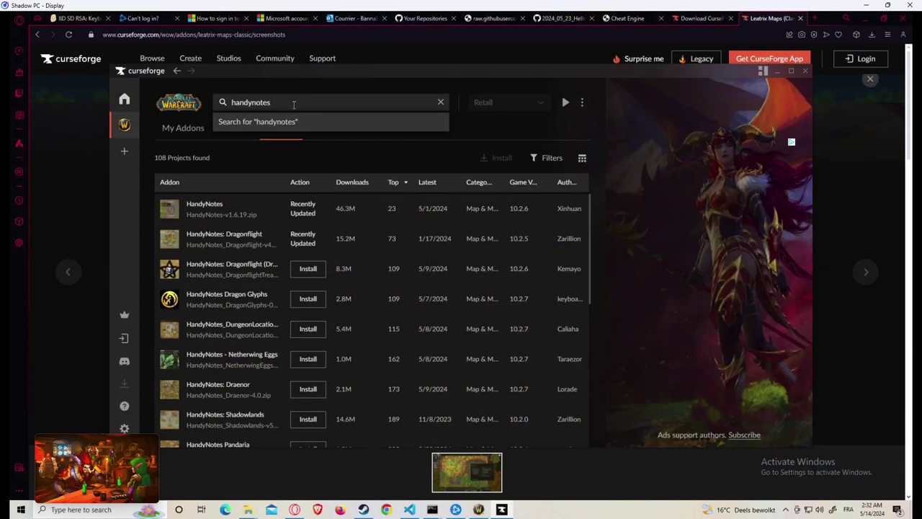
key("ctrl+a")
type("leatrix m")
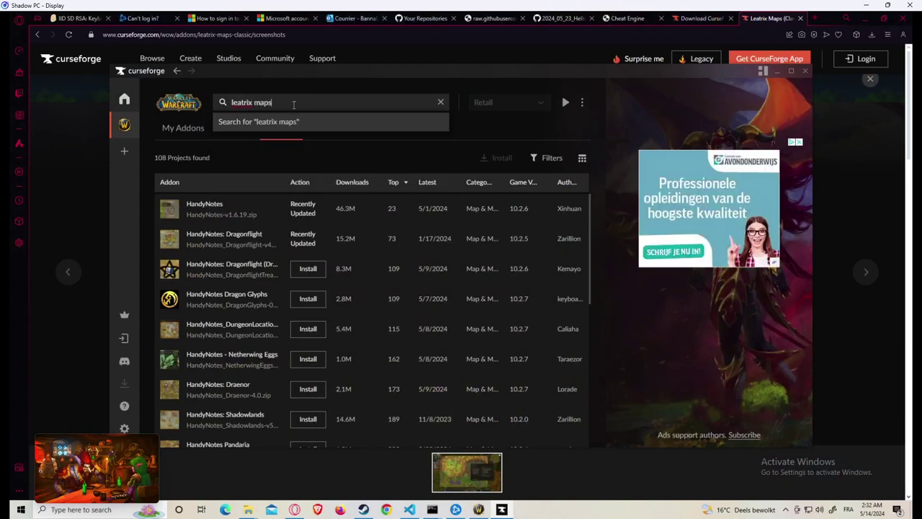
key("Return")
left_click(309, 209)
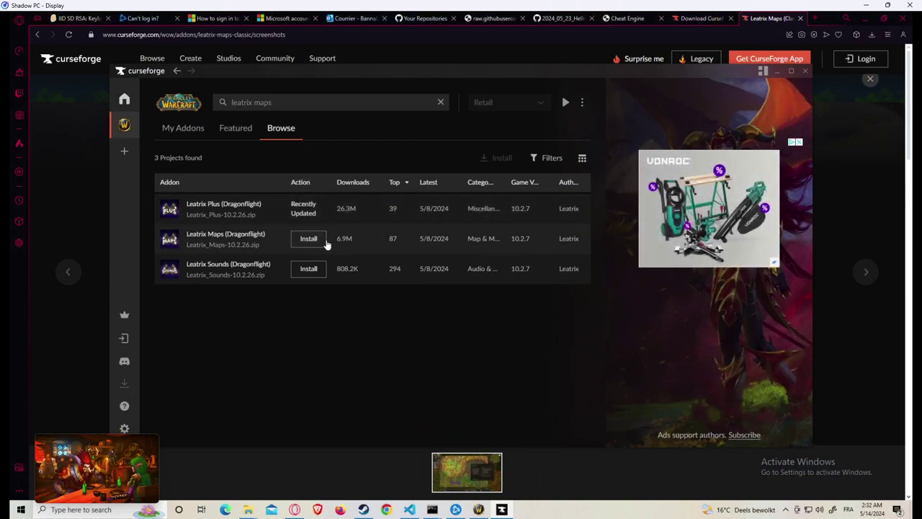
left_click(323, 242)
left_click(311, 268)
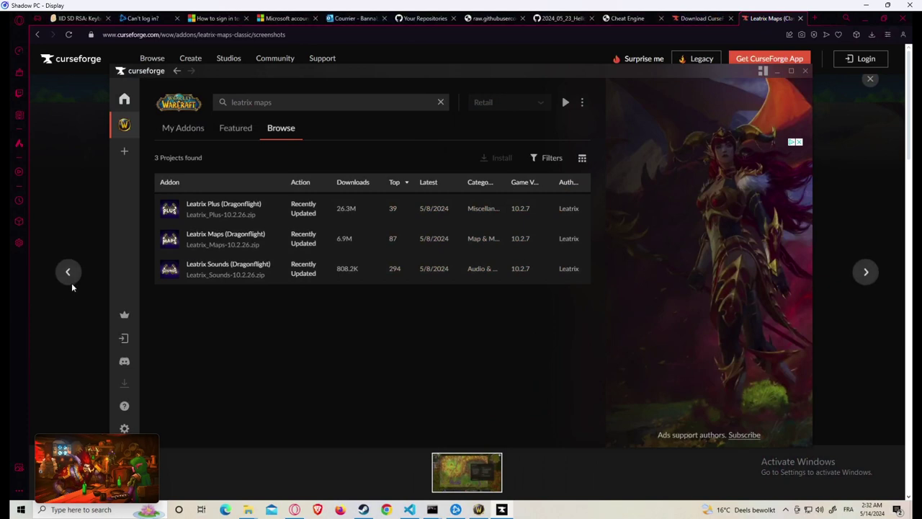
Search for 'quickquest' and install QuickQuest, QuickQuestItem and QuickQuestAbandon.
left_click(298, 100)
type("quick ques")
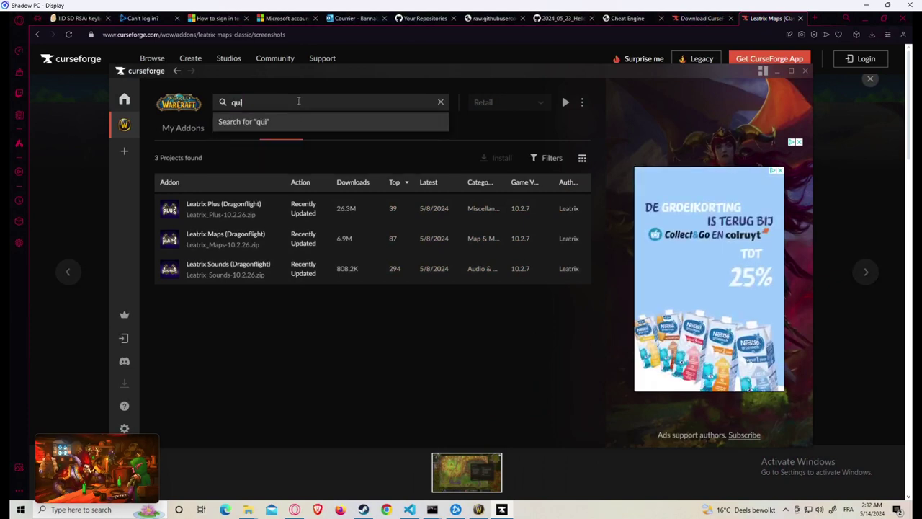
key("BackSpace")
key("BackSpace")
key("BackSpace")
key("BackSpace")
key("BackSpace")
type("quest")
key("Return")
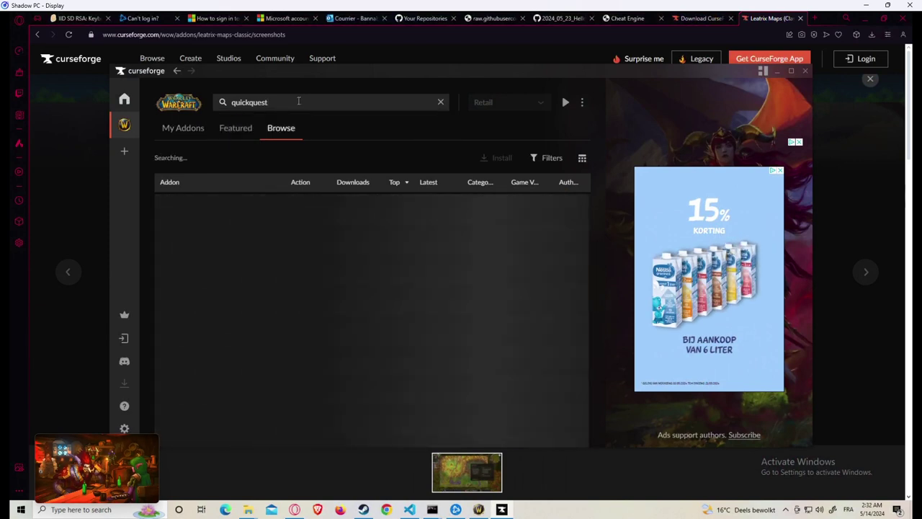
left_click(307, 208)
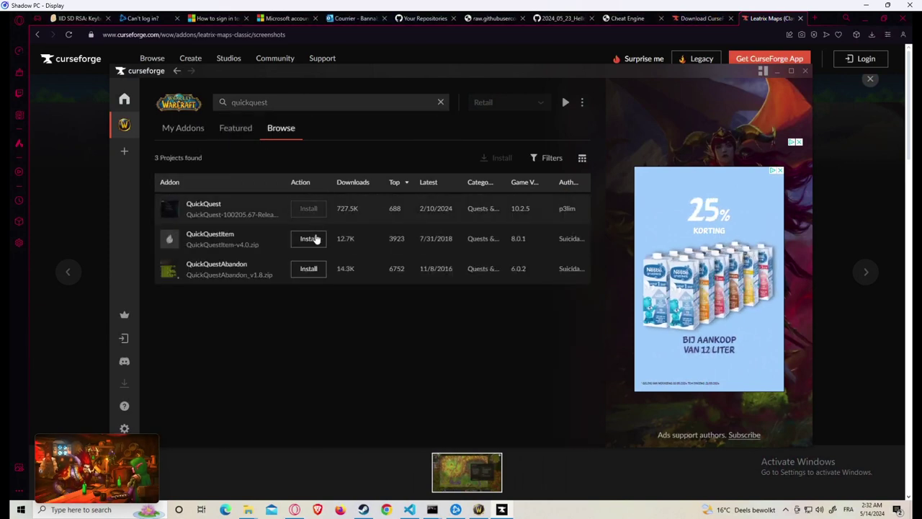
left_click(313, 239)
left_click(312, 269)
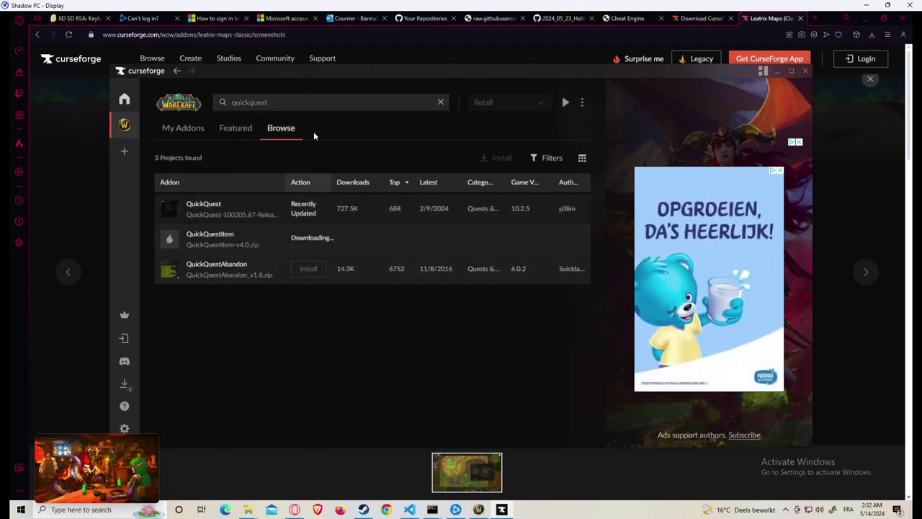
Search for 'streame' and install the StreamerMode addon.
left_click(317, 103)
type("streamermode")
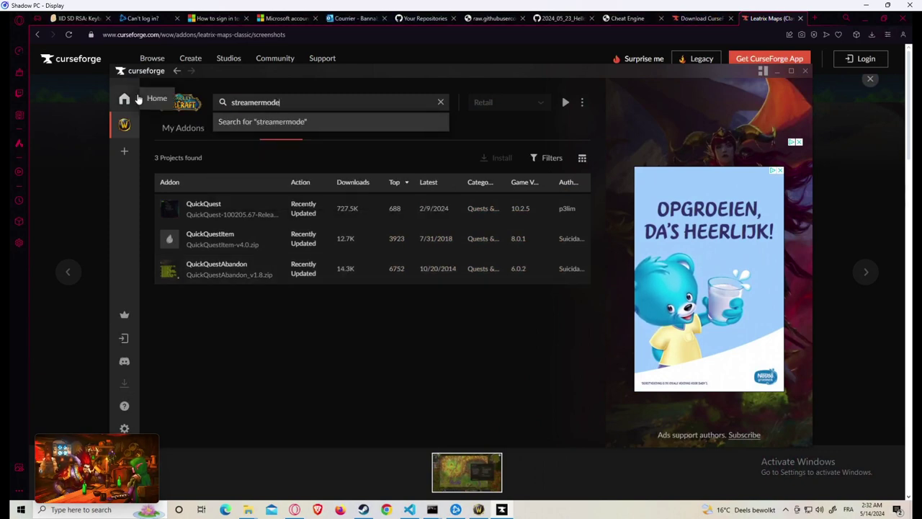
key("Return")
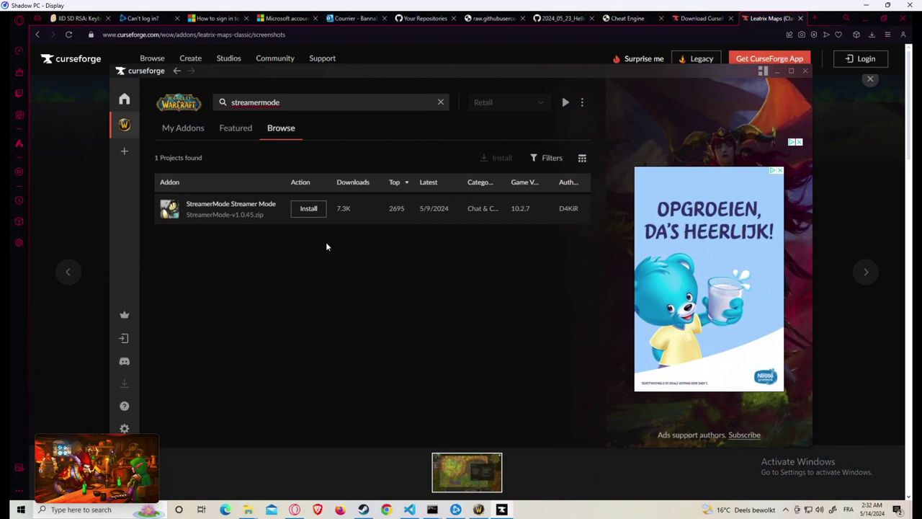
left_click(309, 207)
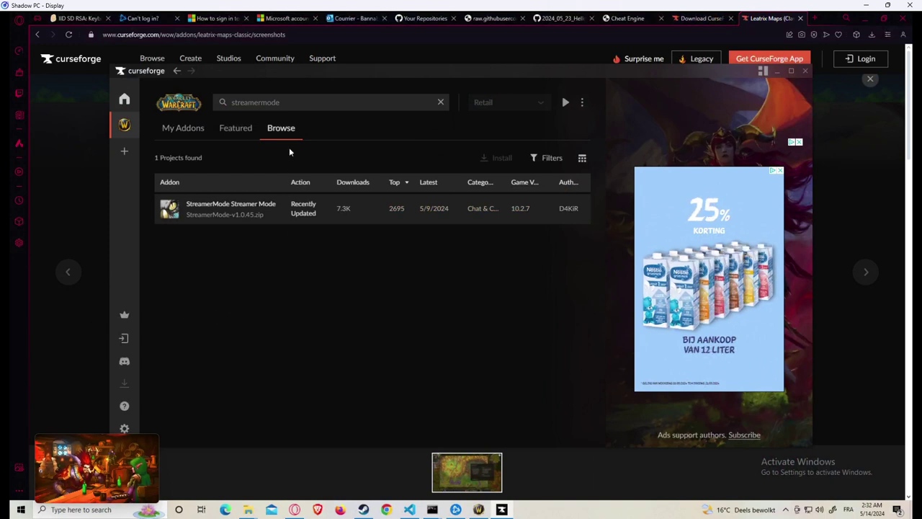
Search CurseForge for 'display name', 'displayname' and 'DisplayName', finding no matching addon.
double_click(252, 103)
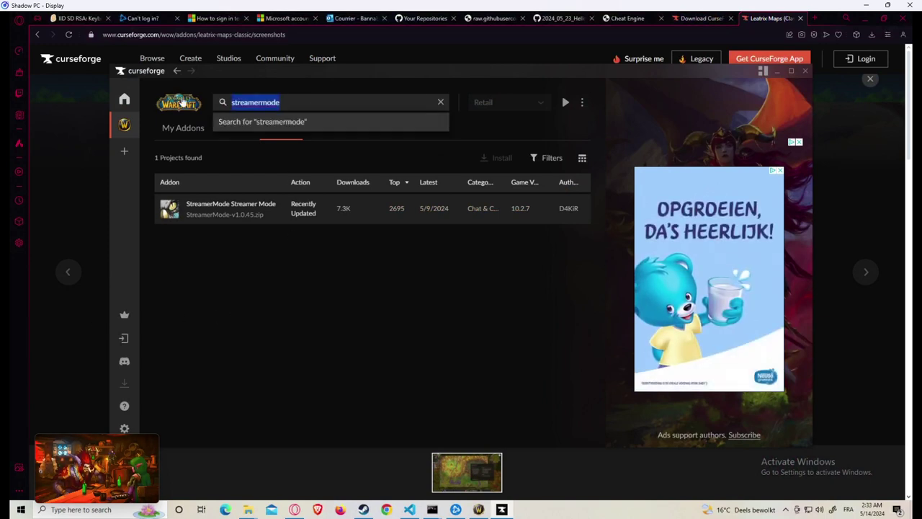
type("display name")
key("Return")
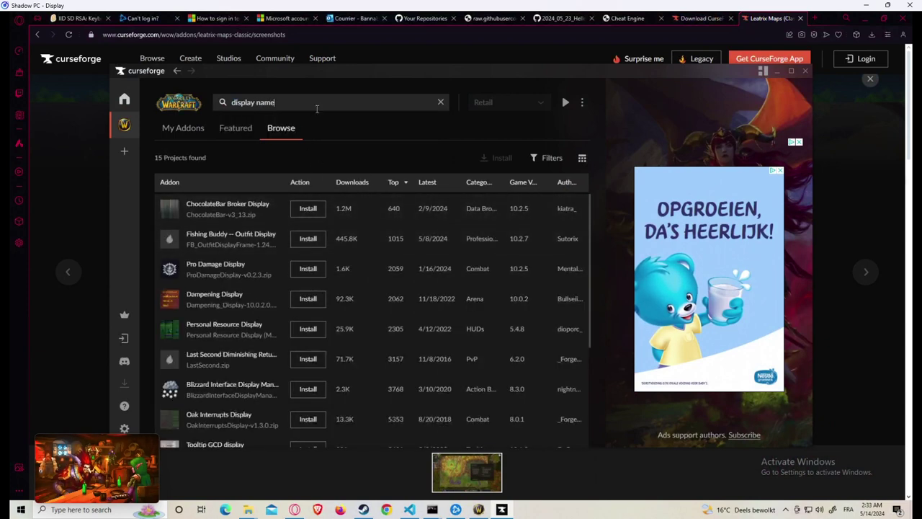
key("ctrl+a")
type("displ")
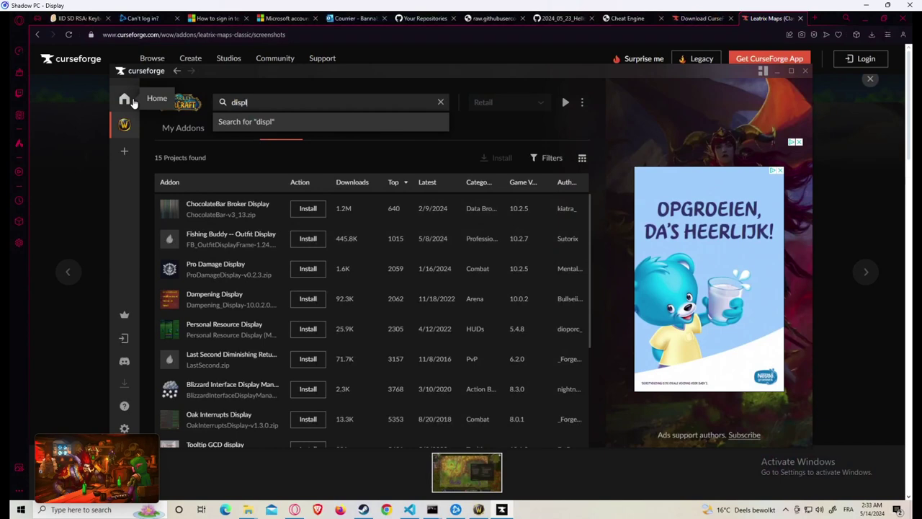
type("ayname")
key("Return")
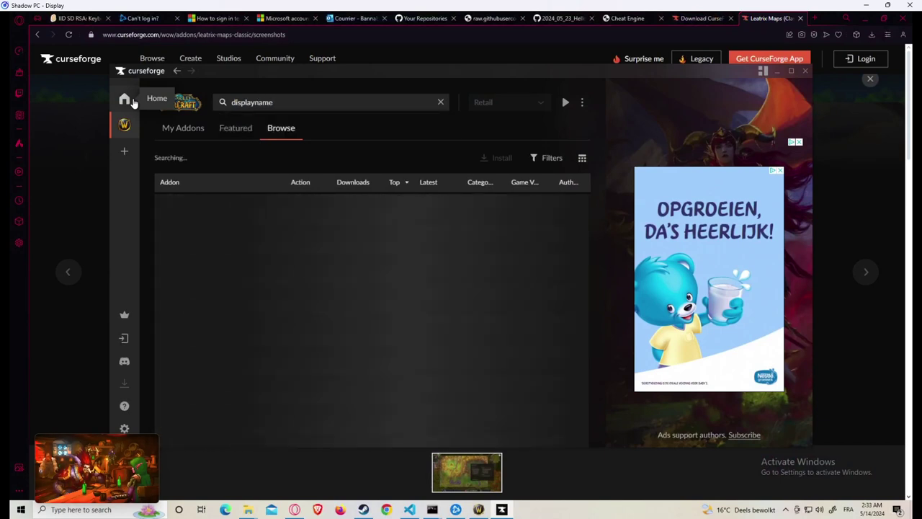
key("ctrl+a")
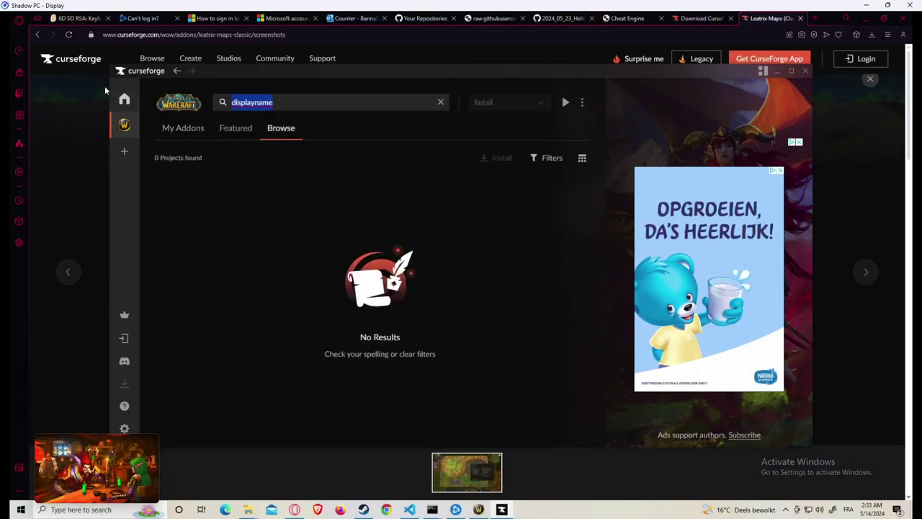
type("Disp")
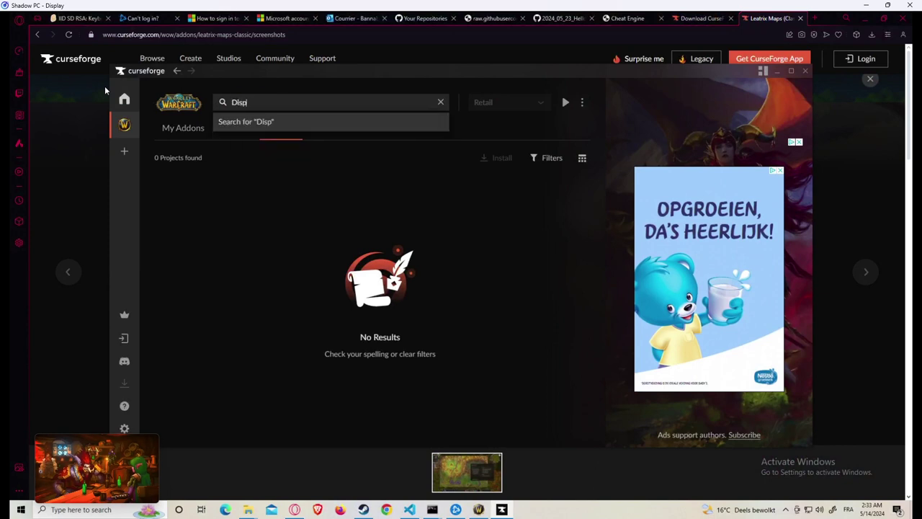
type("layName")
key("Return")
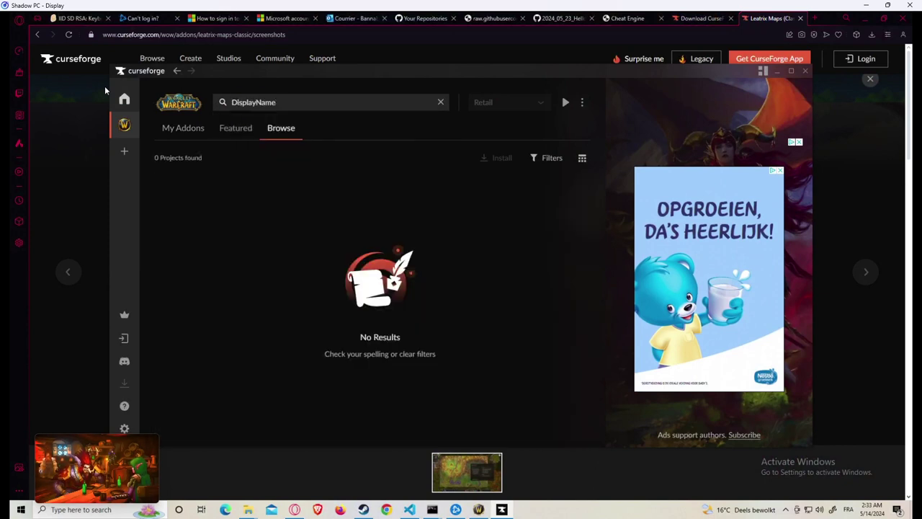
Check My Addons, return to Browse, then go to the browser address bar.
left_click(206, 130)
left_click(292, 130)
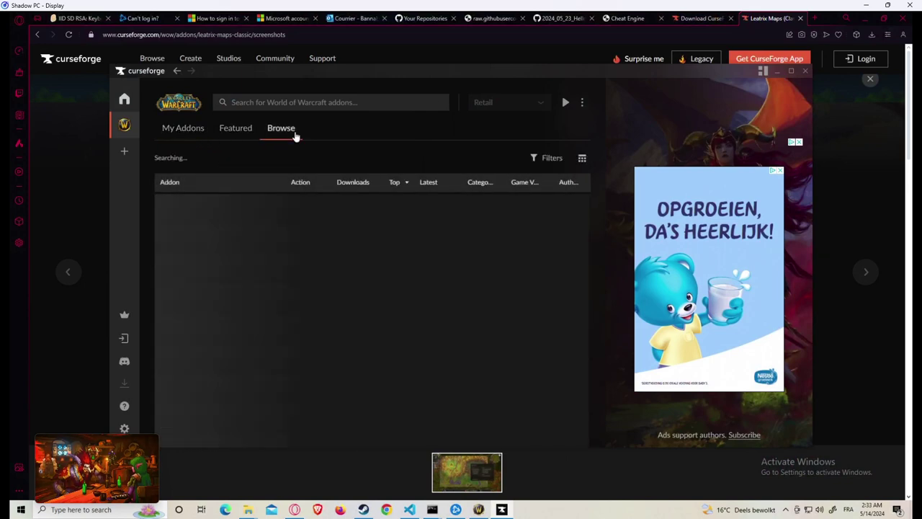
left_click(644, 38)
Web-search 'display name wow addon' and open the Display Name CurseForge page, viewing its screenshots.
type("displa")
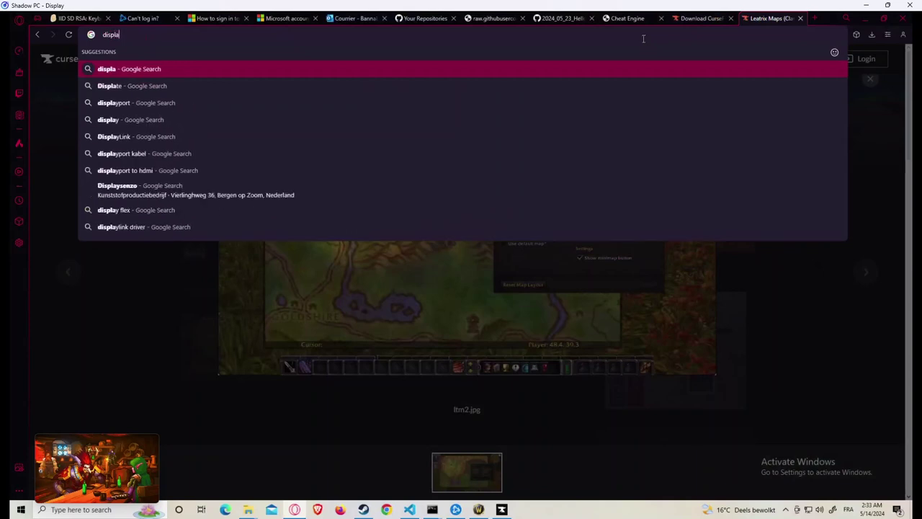
type("y name wow addon")
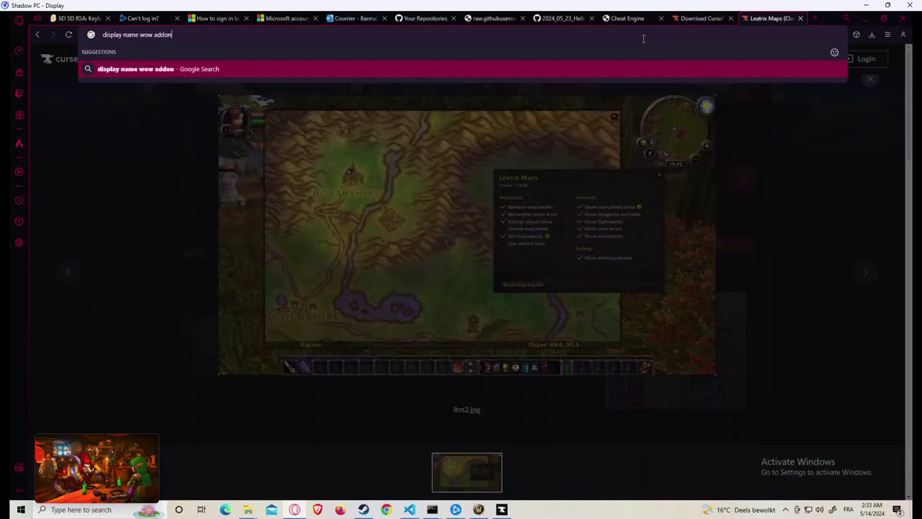
key("Return")
left_click(257, 153)
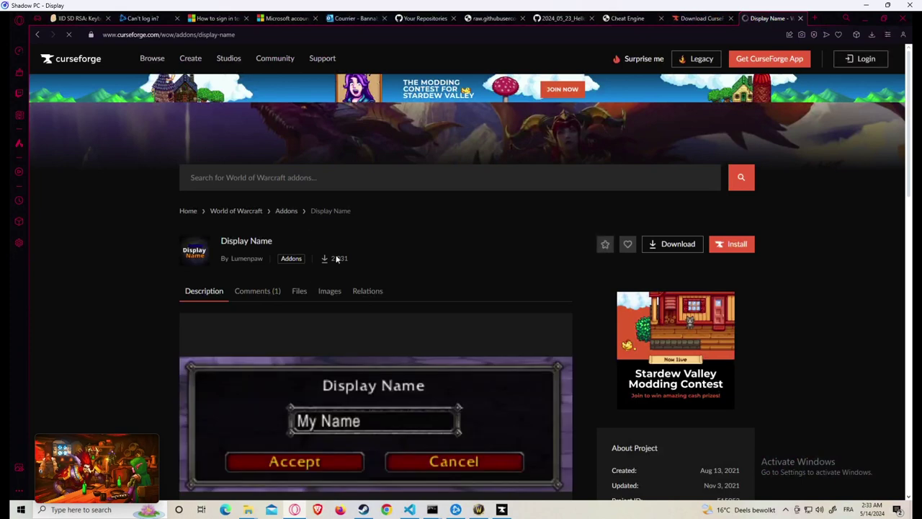
scroll(339, 263, "down", 2)
scroll(385, 240, "down", 1)
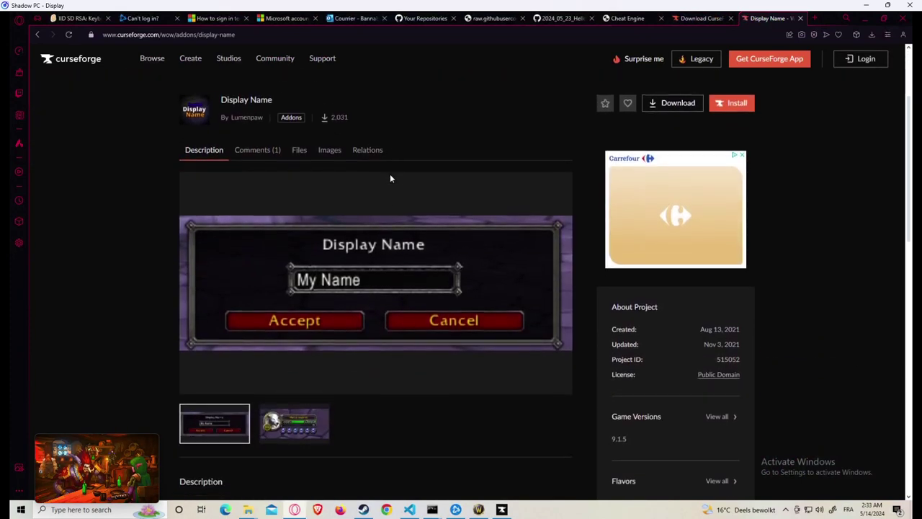
left_click(296, 433)
left_click(245, 425)
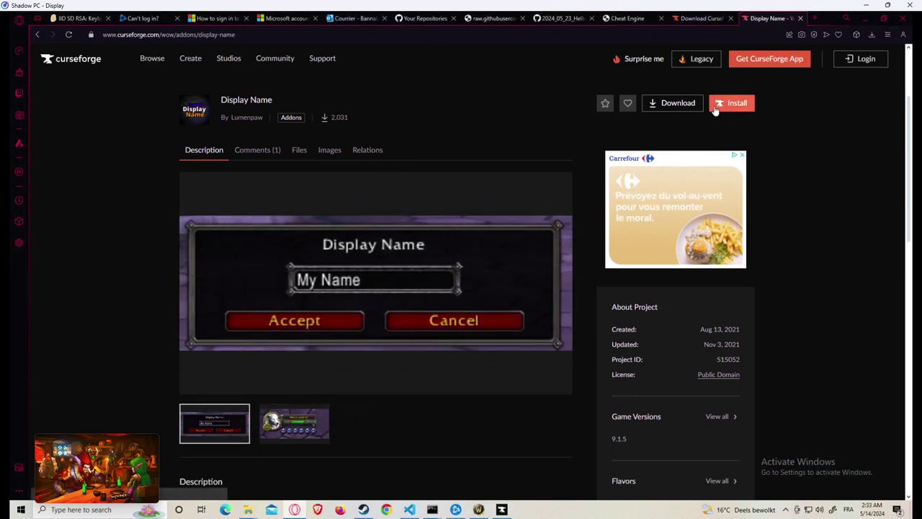
Install Display Name through the CurseForge app to the Retail game instance.
left_click(715, 108)
left_click(530, 109)
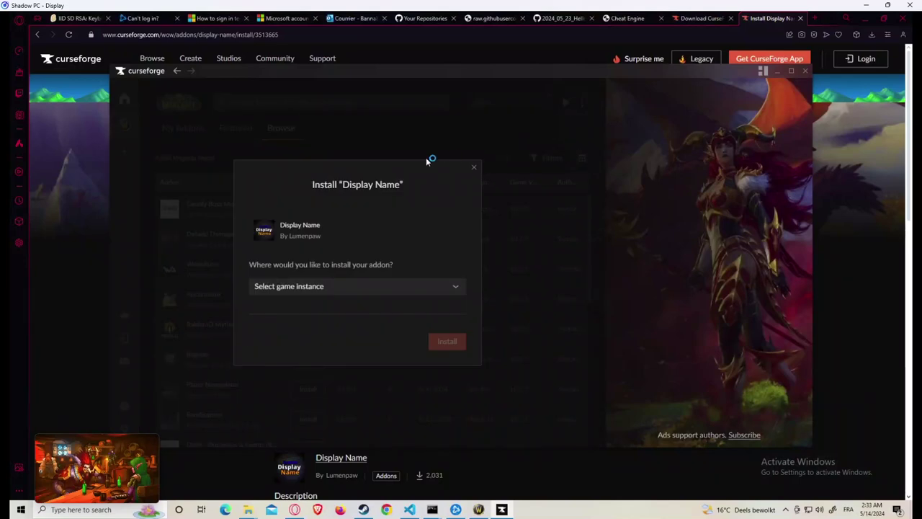
left_click(393, 285)
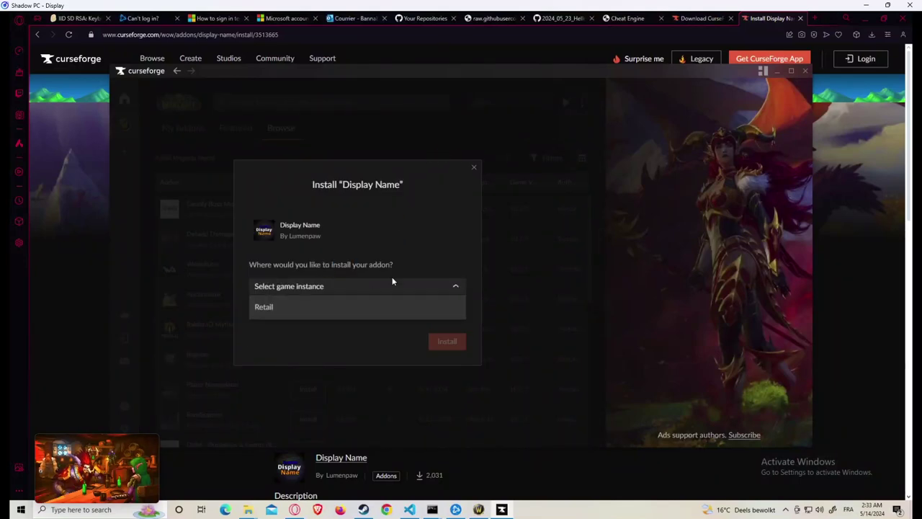
left_click(365, 307)
left_click(447, 341)
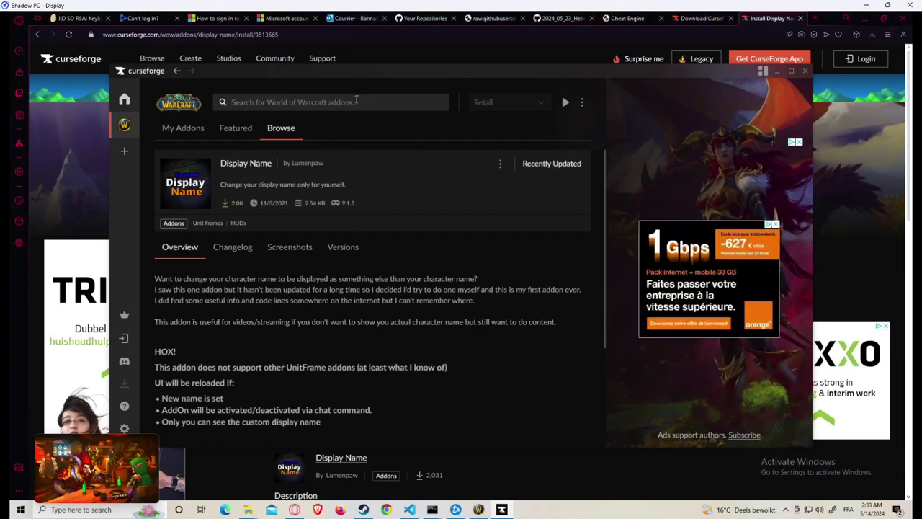
Search addons for 'handynotes', then 'handynotes secret fish'.
type("handynotes")
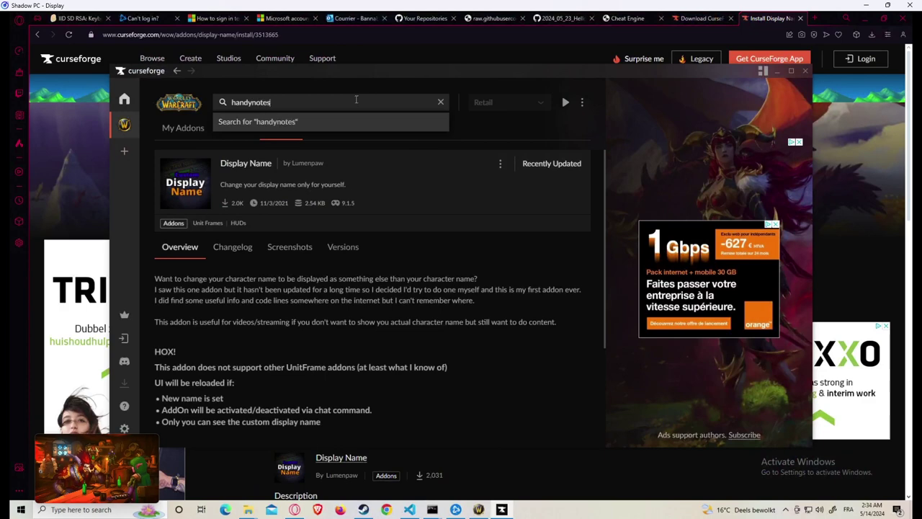
key("Return")
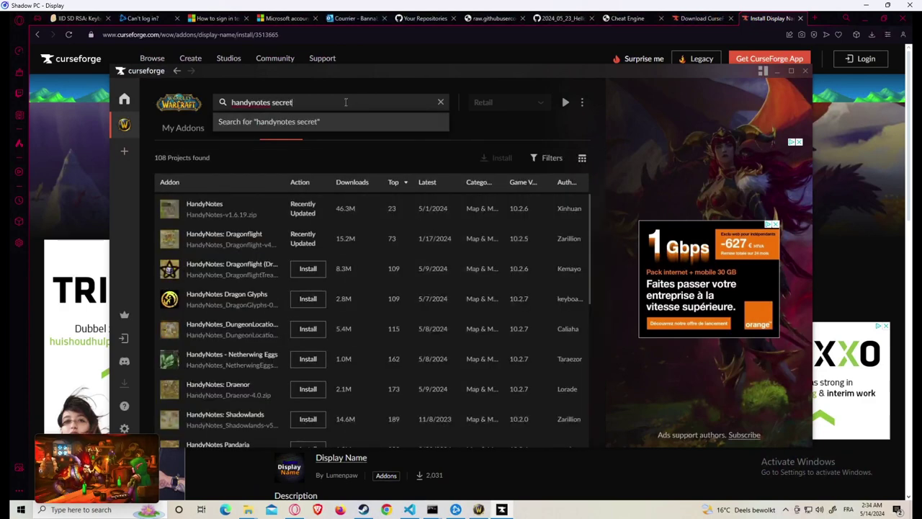
key("Return")
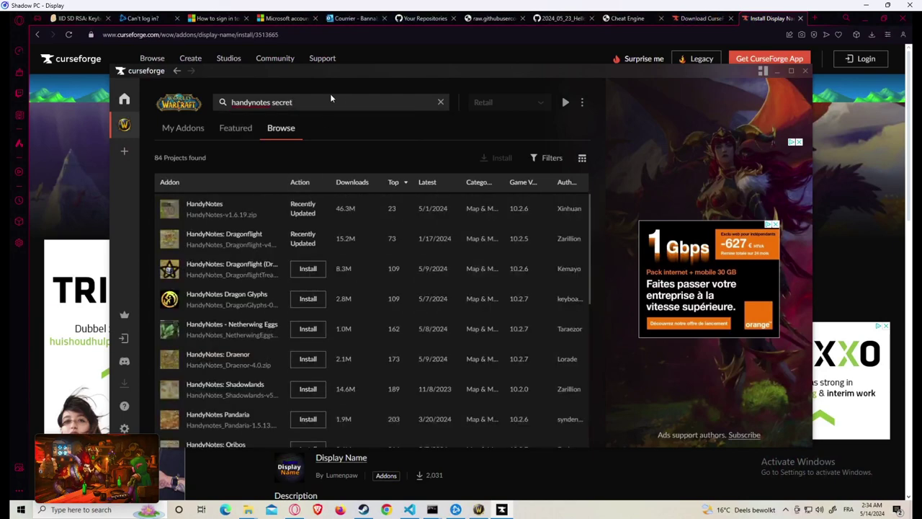
type("fish")
key("Return")
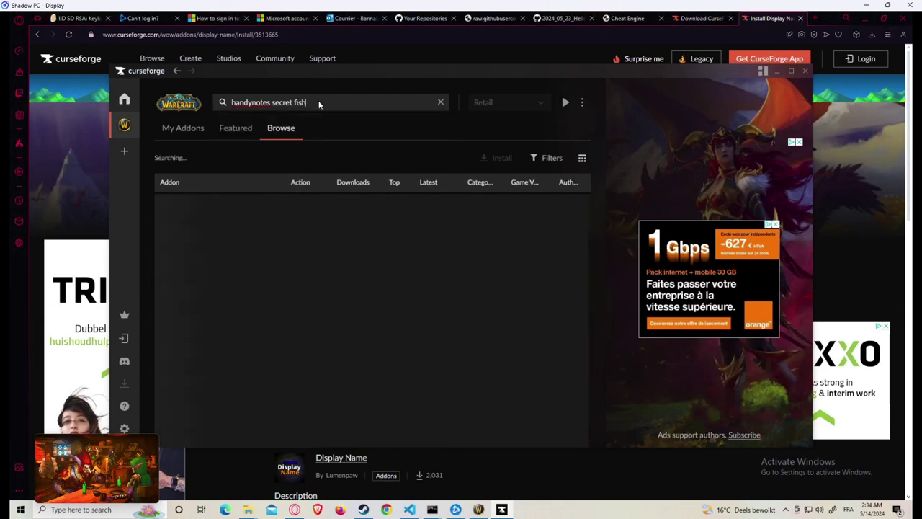
Search for 'Secret fish', then start a new query 'hide battle net stuffs'.
left_click(322, 103)
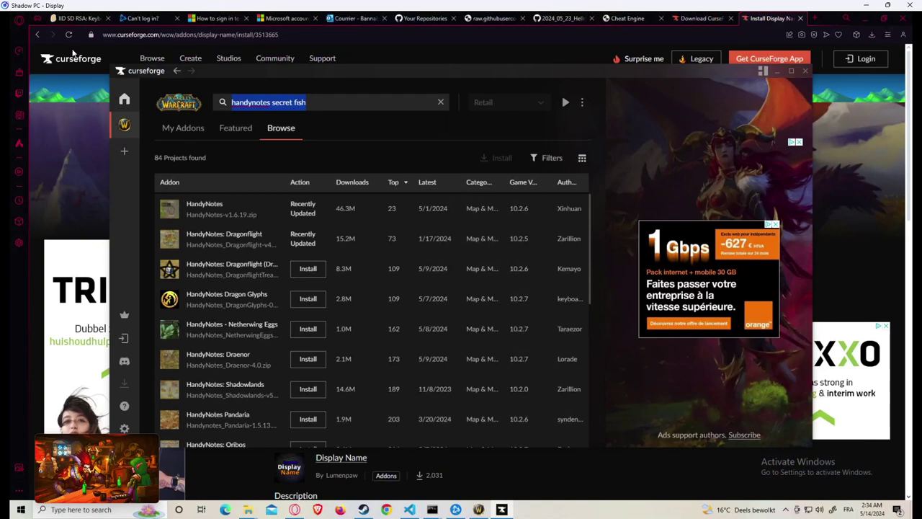
type("Secret")
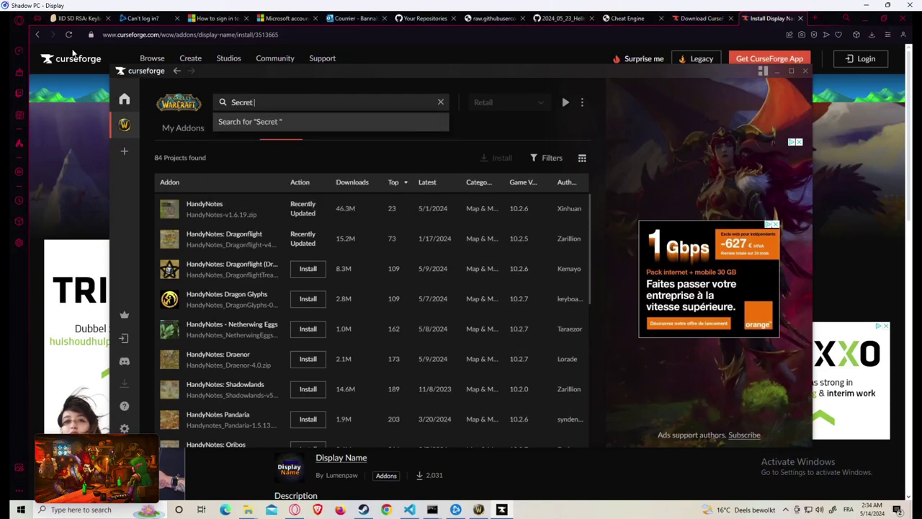
type(" fish")
key("Return")
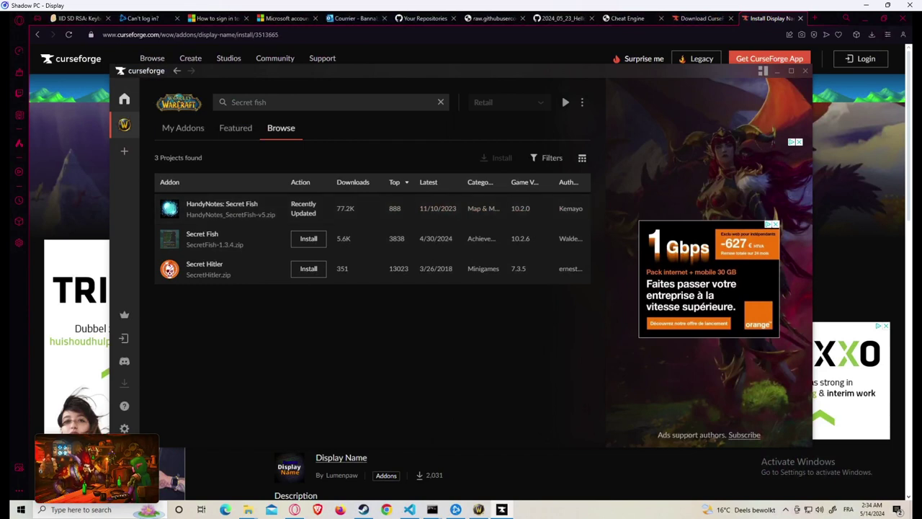
left_click(295, 107)
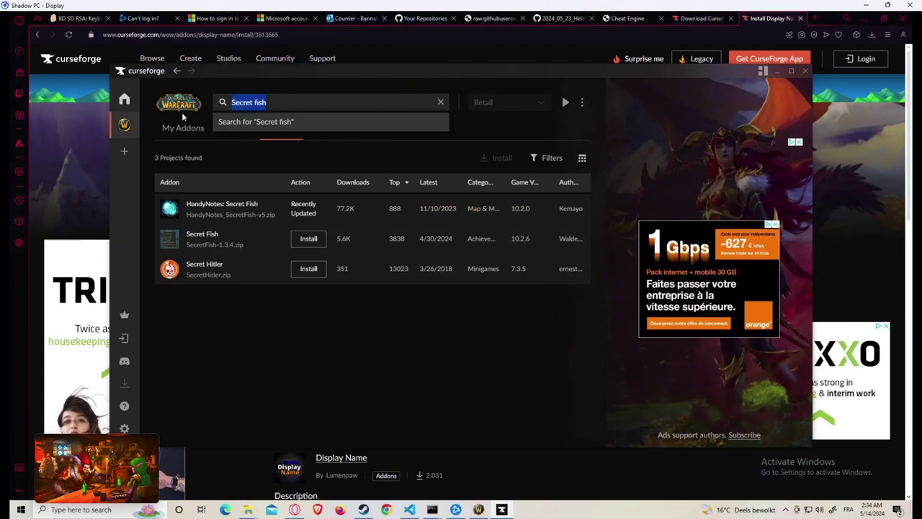
type("hide b")
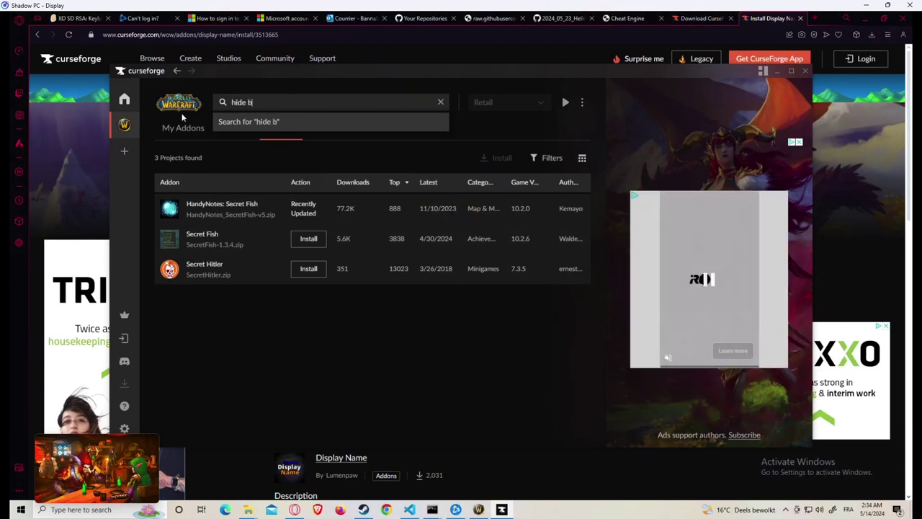
type("attle")
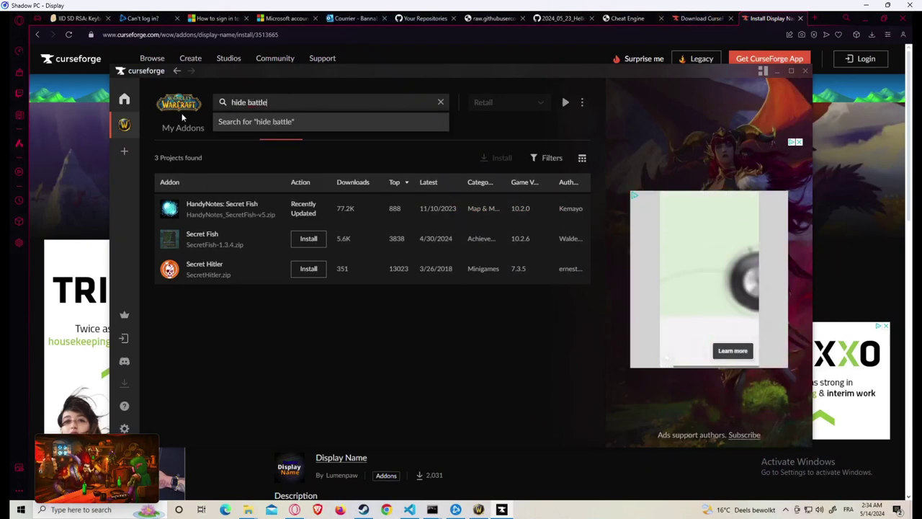
type(" net stuffs")
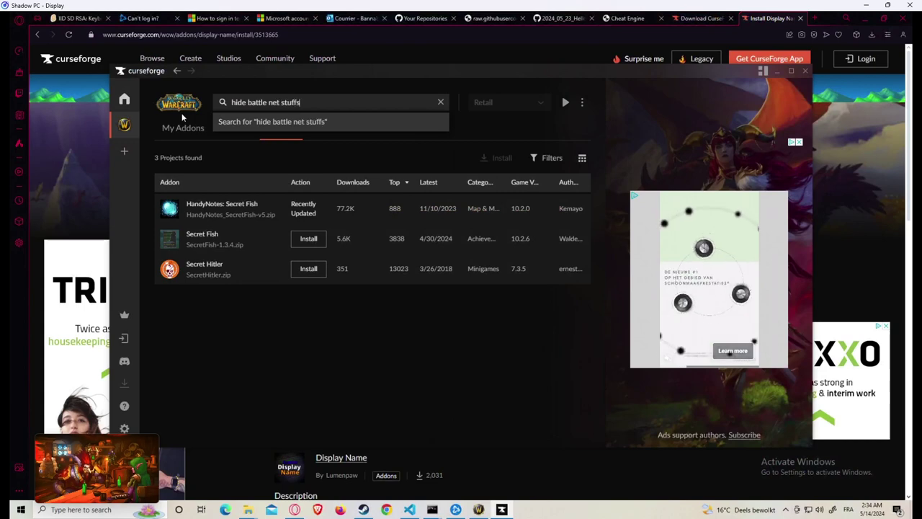
Run the 'hide battle net stuffs' search, then rerun it without the trailing s.
key("Return")
key("BackSpace")
key("Return")
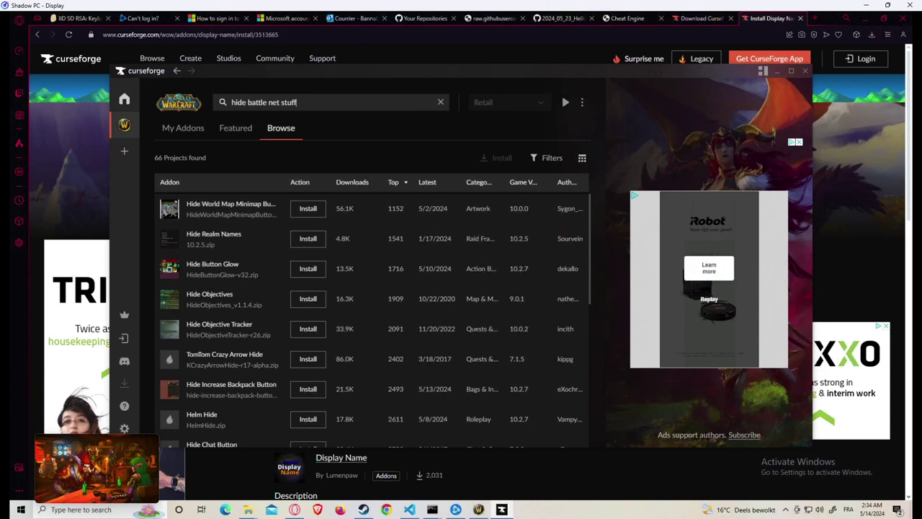
Search addons for 'quest-o-matic', scroll through the 78 results, and leave the CurseForge app.
key("ctrl+a")
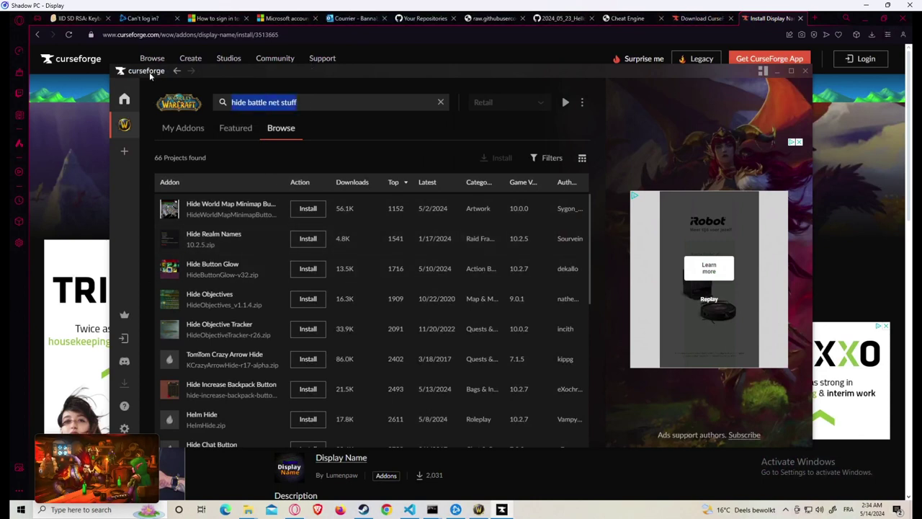
type("quest")
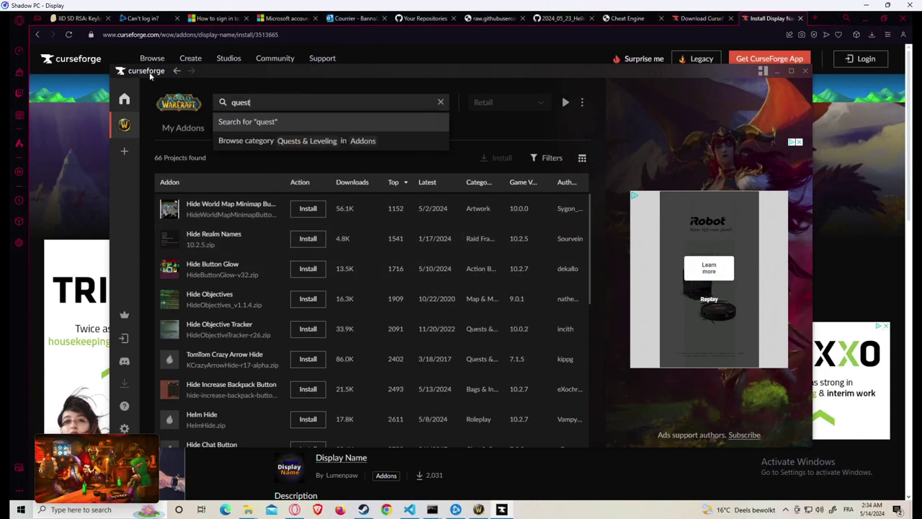
type("-o-matic")
key("Return")
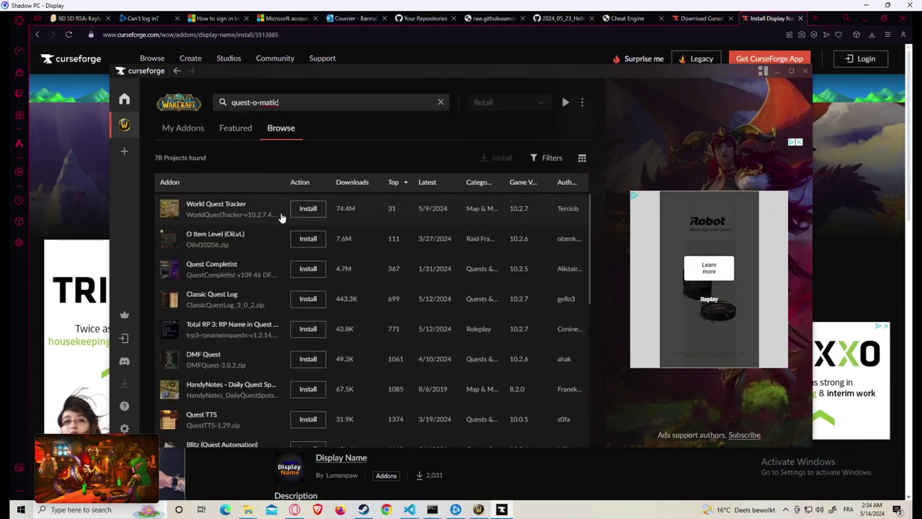
scroll(274, 241, "down", 8)
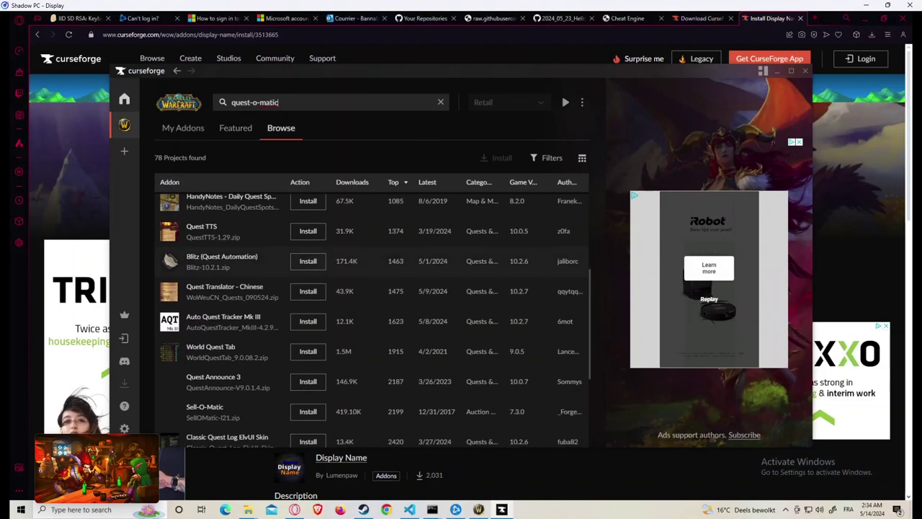
scroll(281, 223, "up", 5)
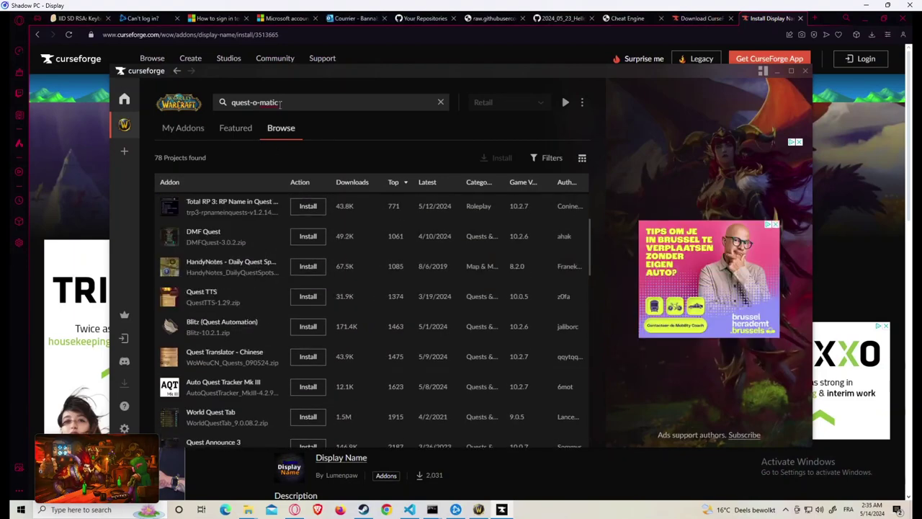
key("alt+Tab")
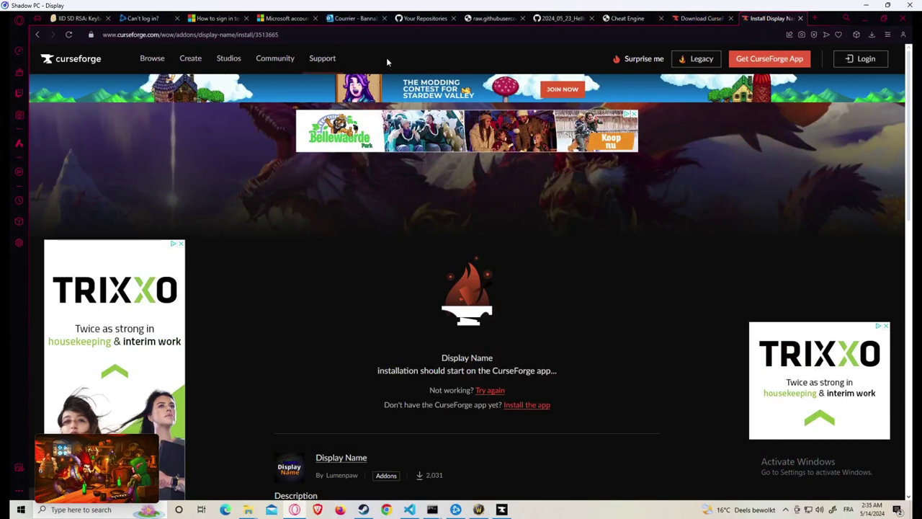
Web-search 'quest-o-matic' and open its CurseForge addon page.
mouse_move(150, 63)
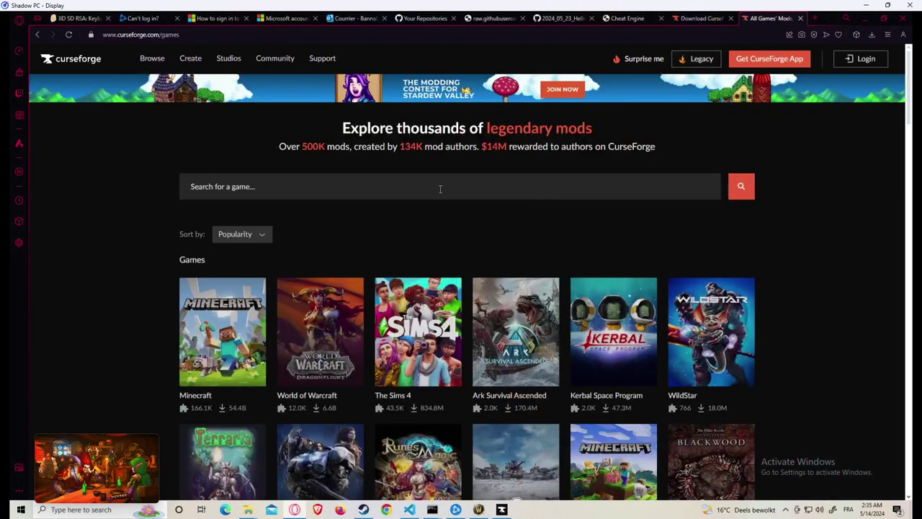
left_click(438, 191)
type("quest-o-matic")
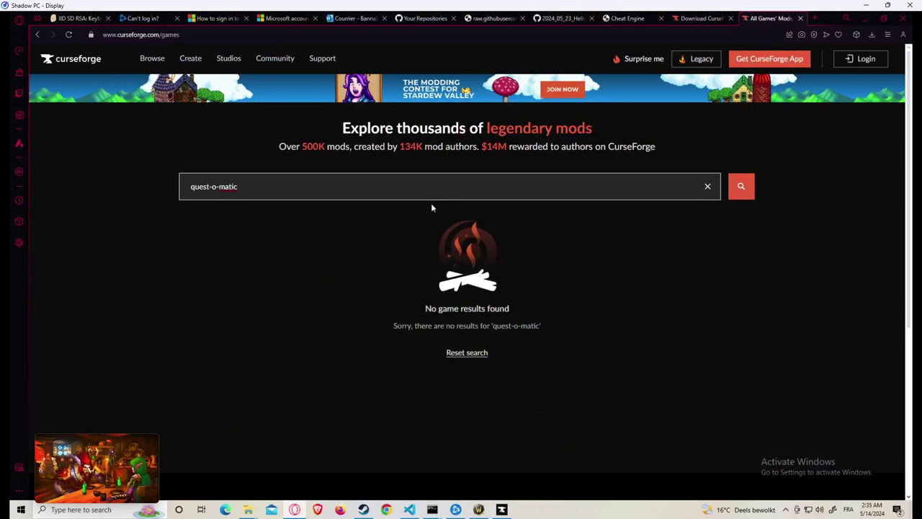
left_click(274, 39)
type("quest-o-matic")
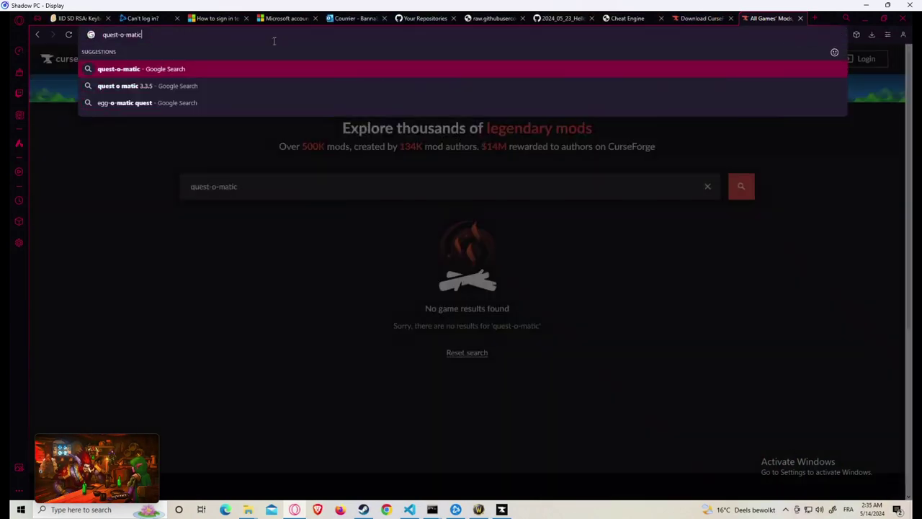
key("Return")
left_click(251, 152)
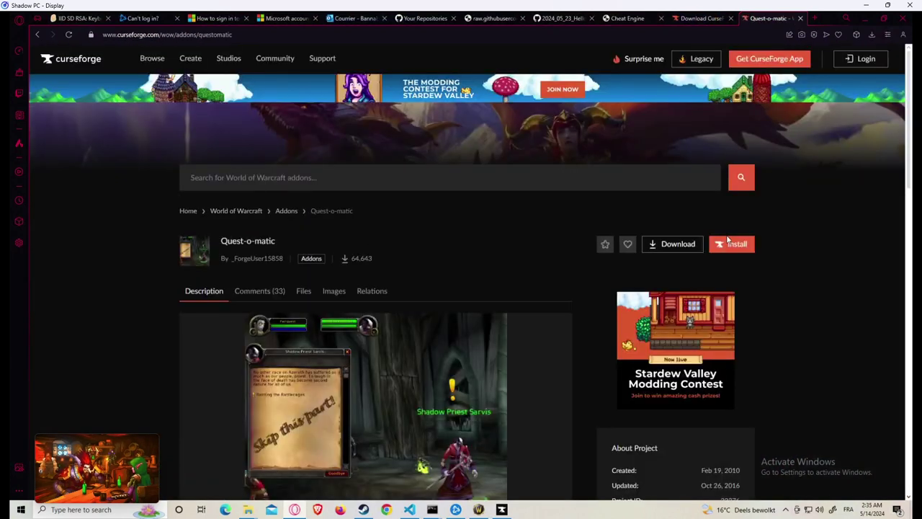
Install Quest-o-matic through the CurseForge app to the Retail game instance.
left_click(731, 243)
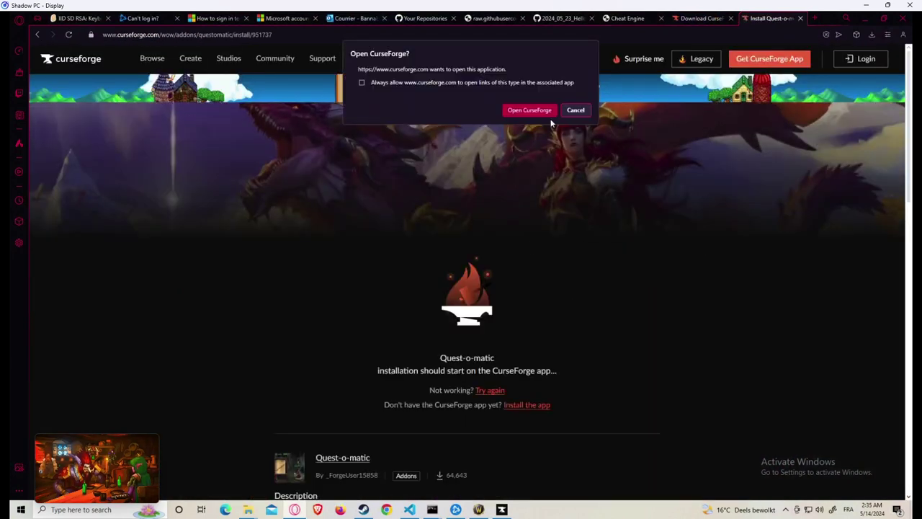
left_click(532, 111)
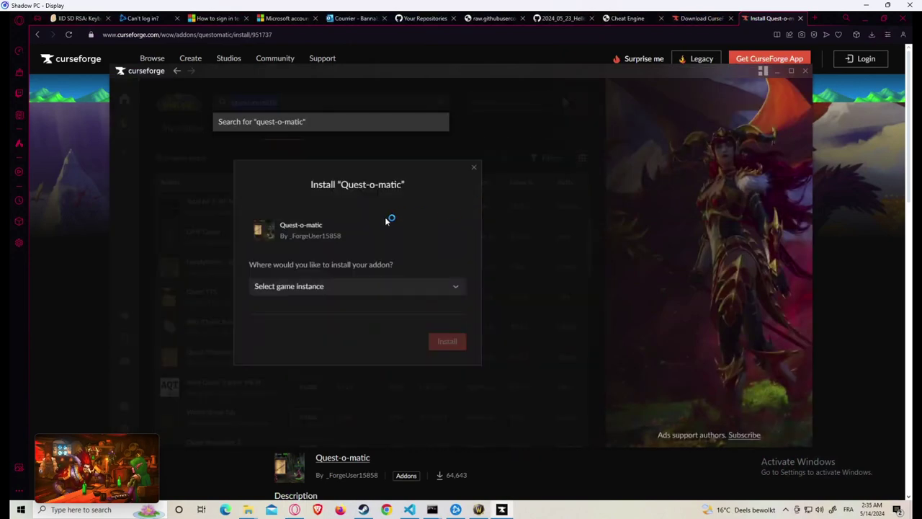
left_click(400, 284)
left_click(359, 306)
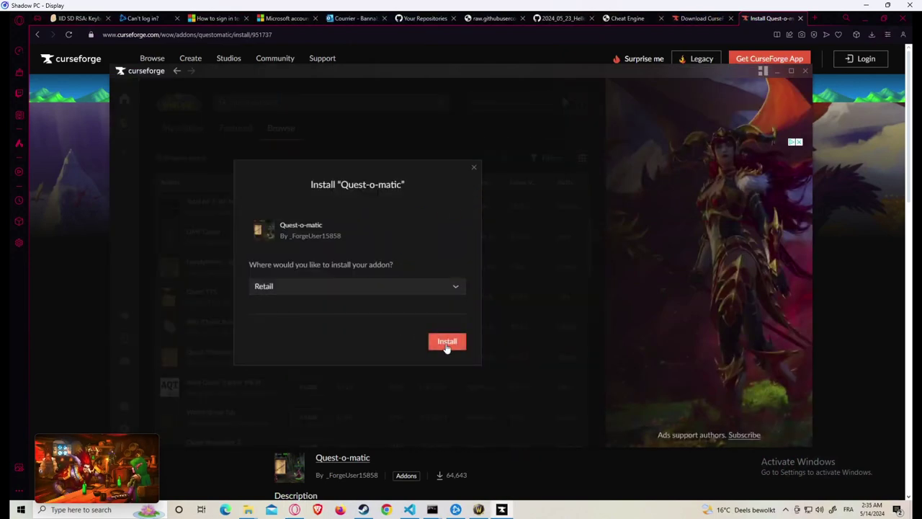
left_click(446, 341)
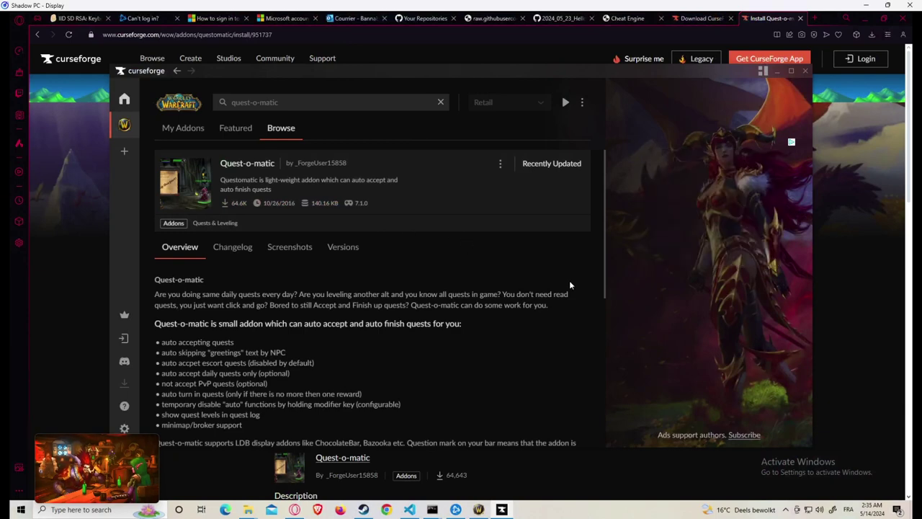
left_click(821, 215)
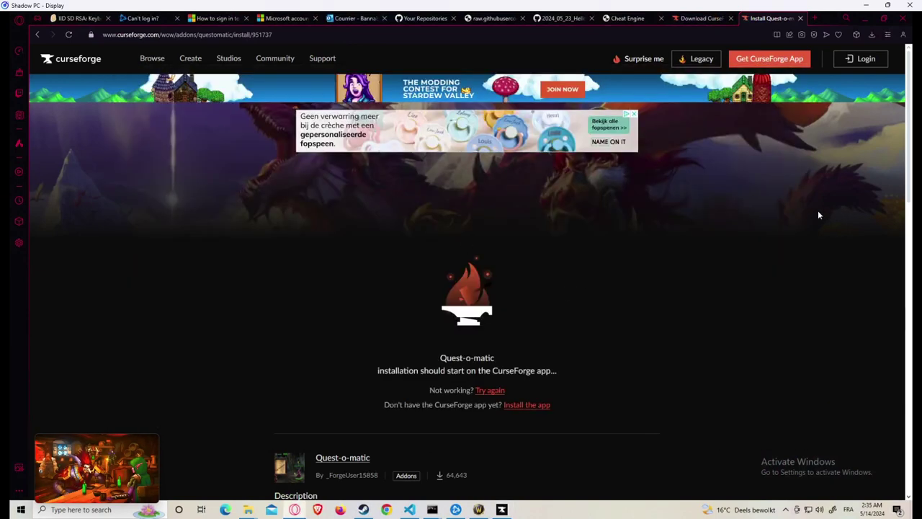
key("alt+Tab")
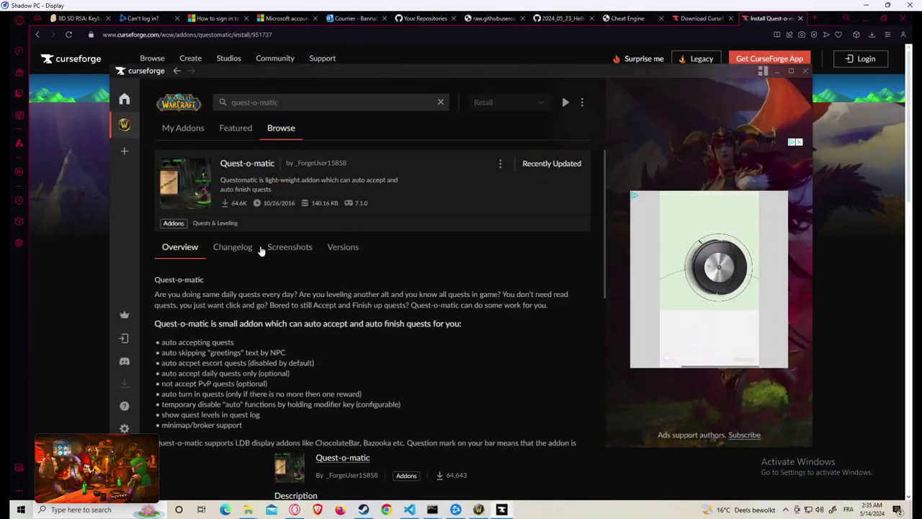
Bring File Explorer forward and browse This PC to C:\Program Files (x86).
mouse_move(248, 509)
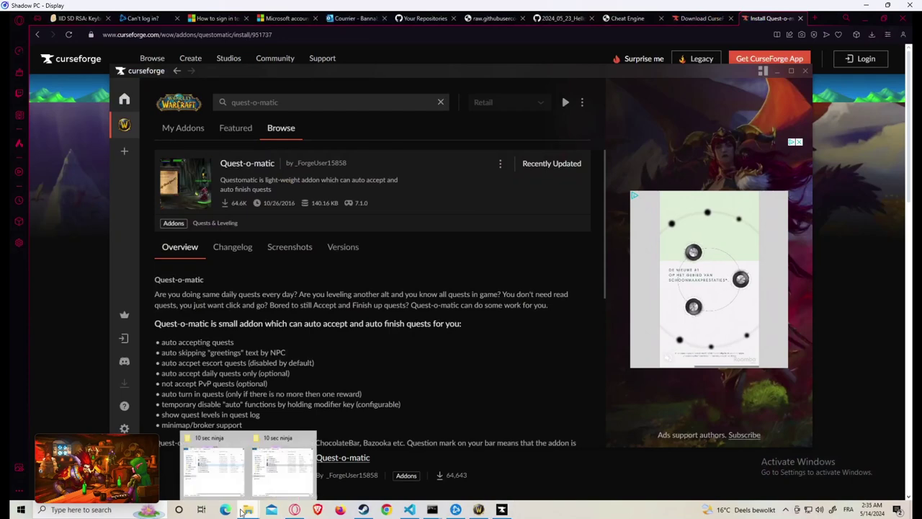
left_click(272, 472)
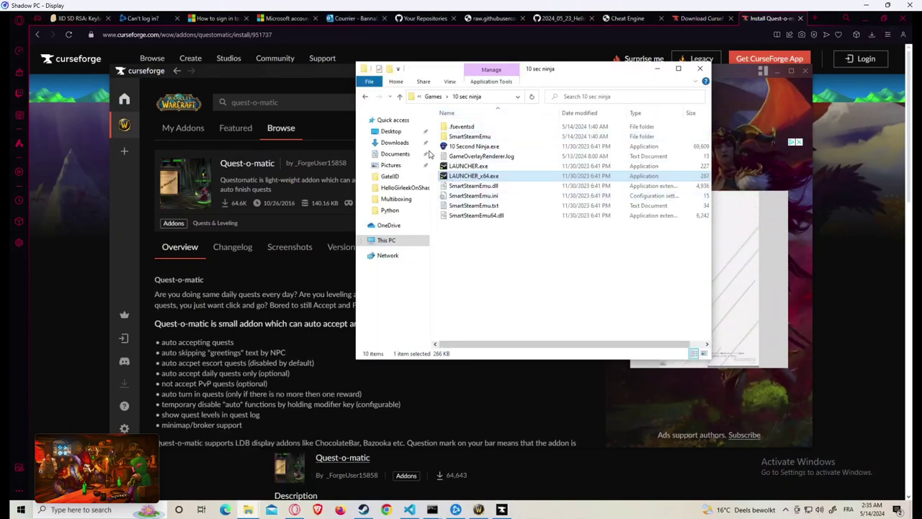
left_click(248, 509)
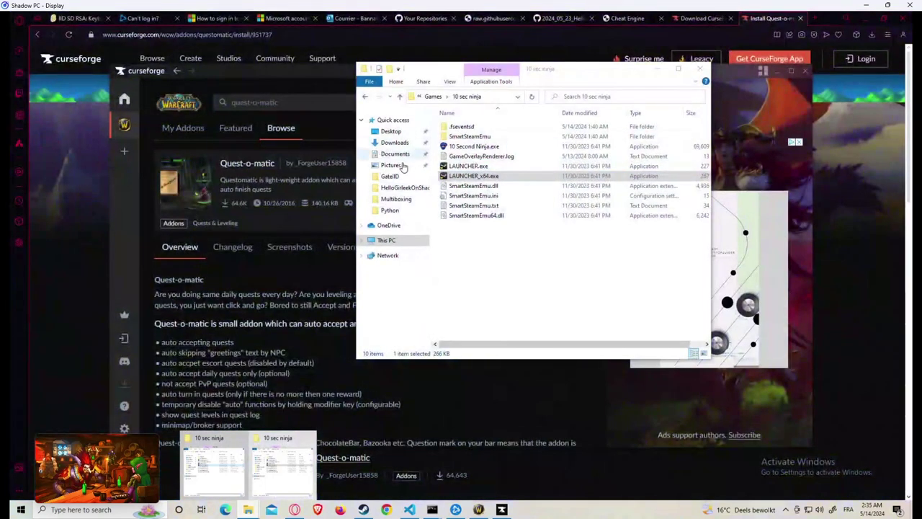
left_click(402, 247)
left_click(483, 258)
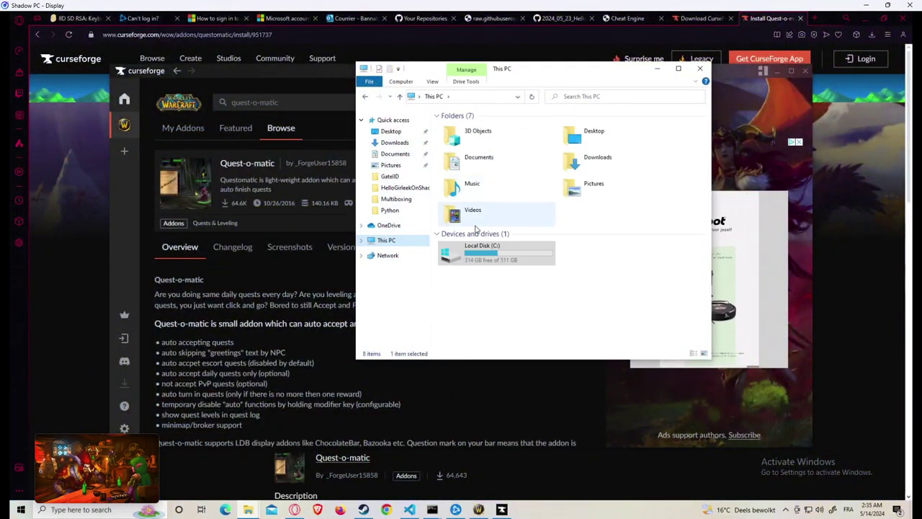
double_click(483, 258)
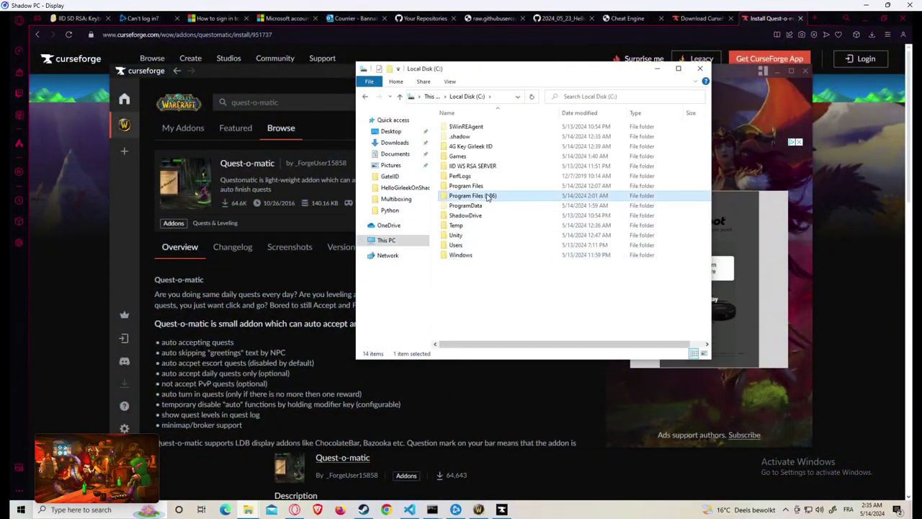
double_click(484, 196)
left_click(479, 294)
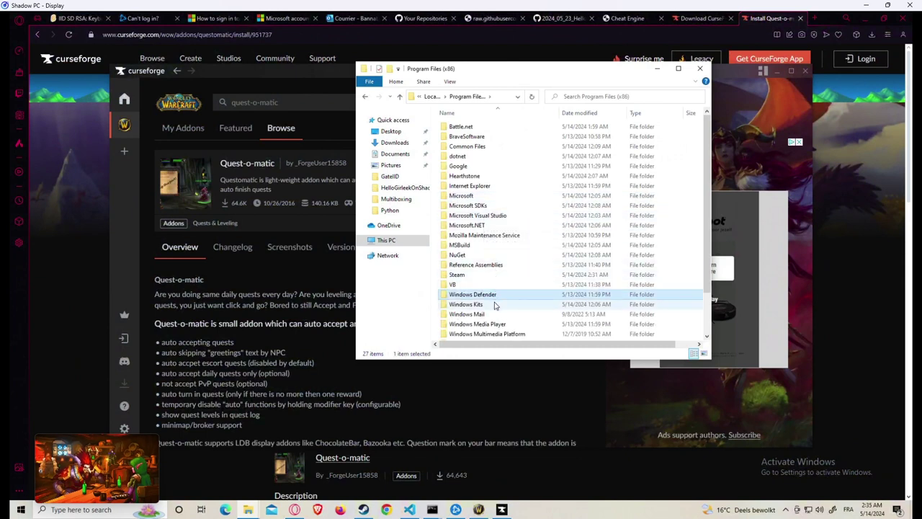
scroll(492, 281, "down", 2)
Open World of Warcraft\_retail_\Interface\AddOns\EloiLab and launch EloiLab.toc.
double_click(492, 335)
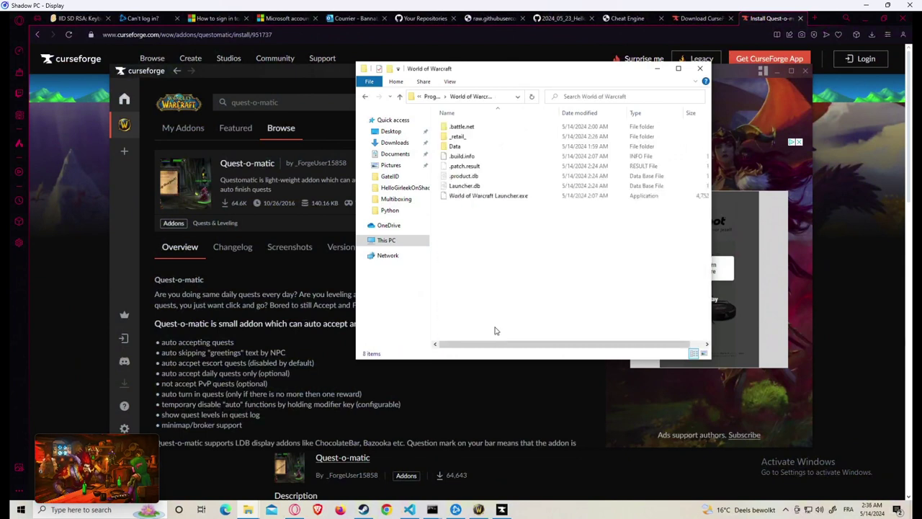
double_click(486, 136)
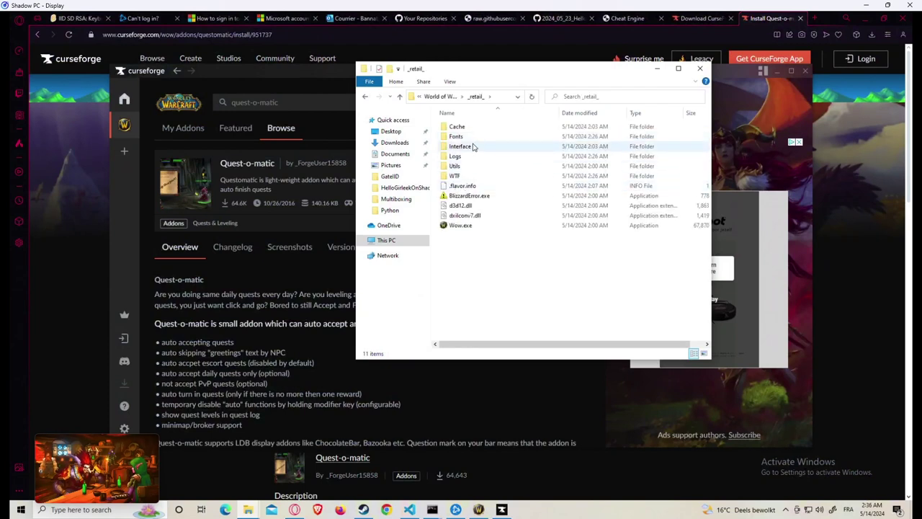
double_click(468, 146)
double_click(476, 127)
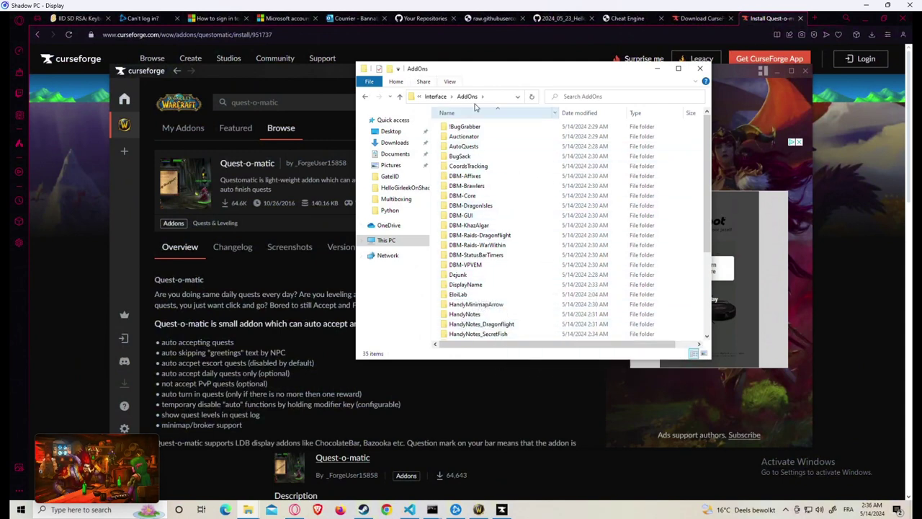
double_click(460, 293)
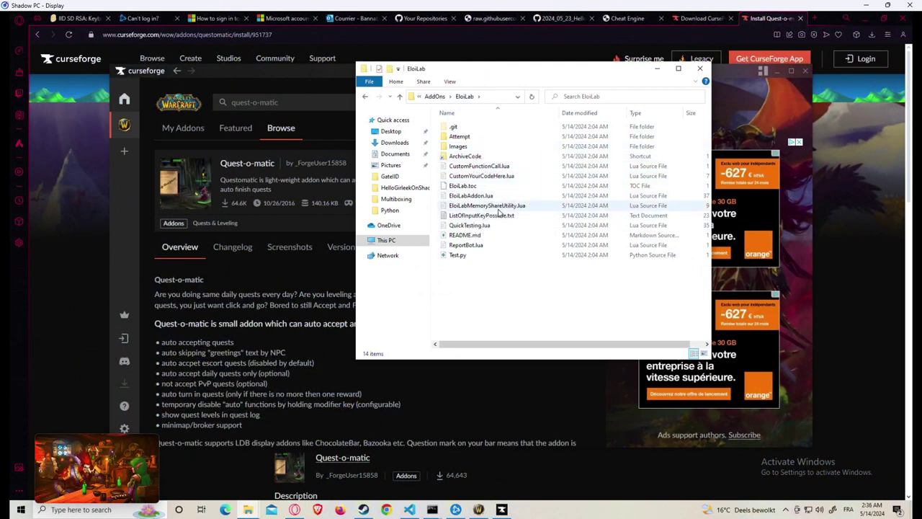
double_click(459, 188)
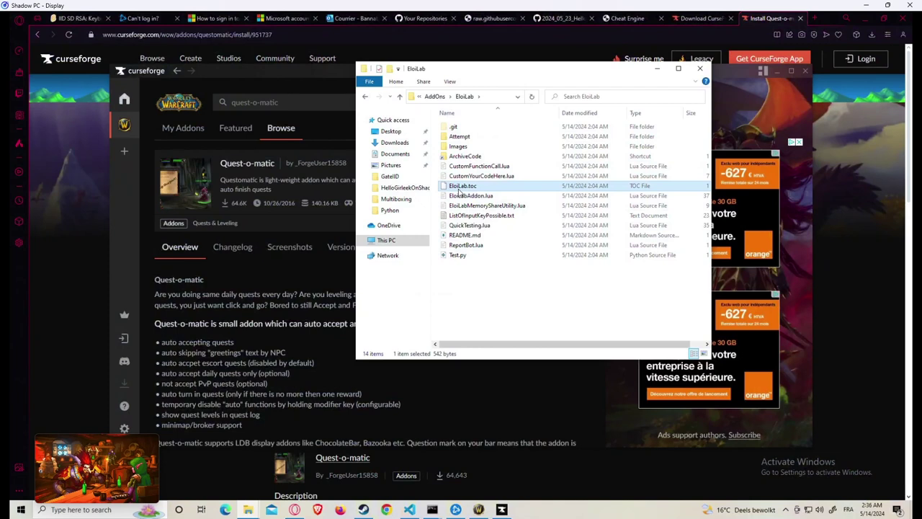
Open EloiLab.toc with Visual Studio Code from the More apps list.
left_click(417, 198)
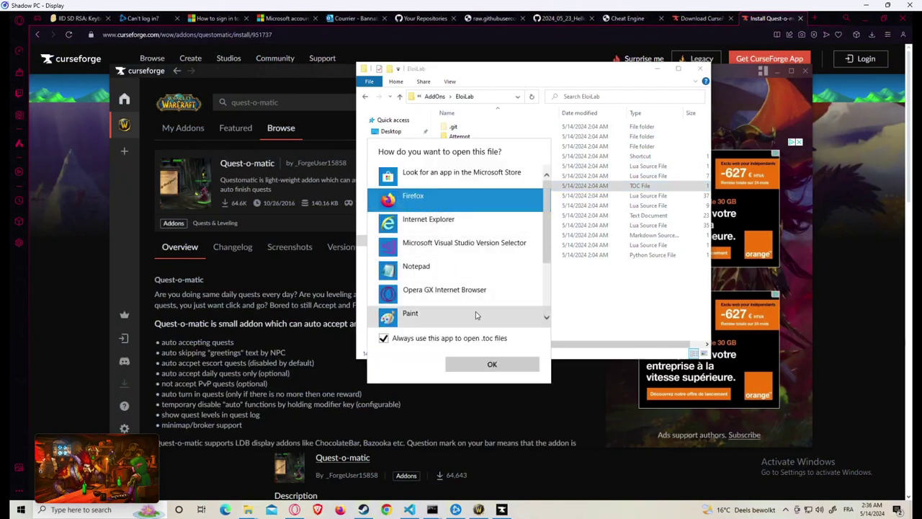
left_click(461, 274)
scroll(462, 270, "down", 2)
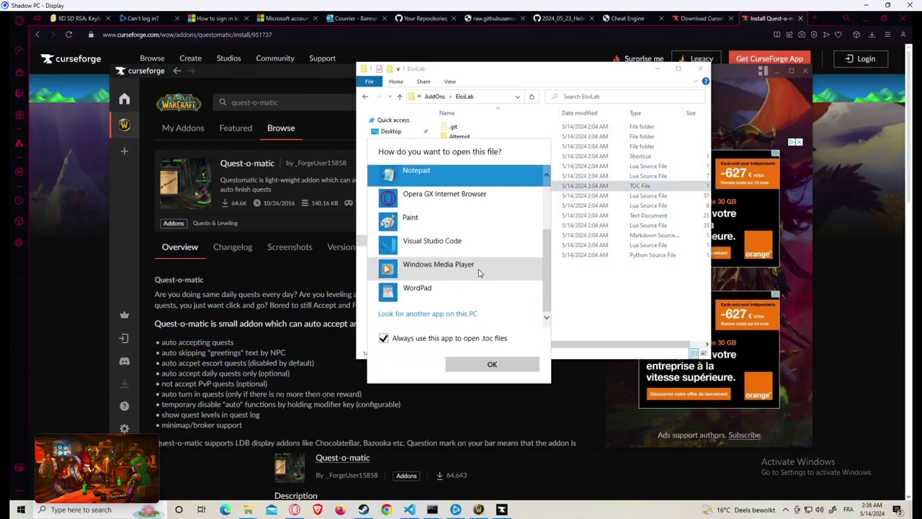
left_click(448, 244)
left_click(492, 365)
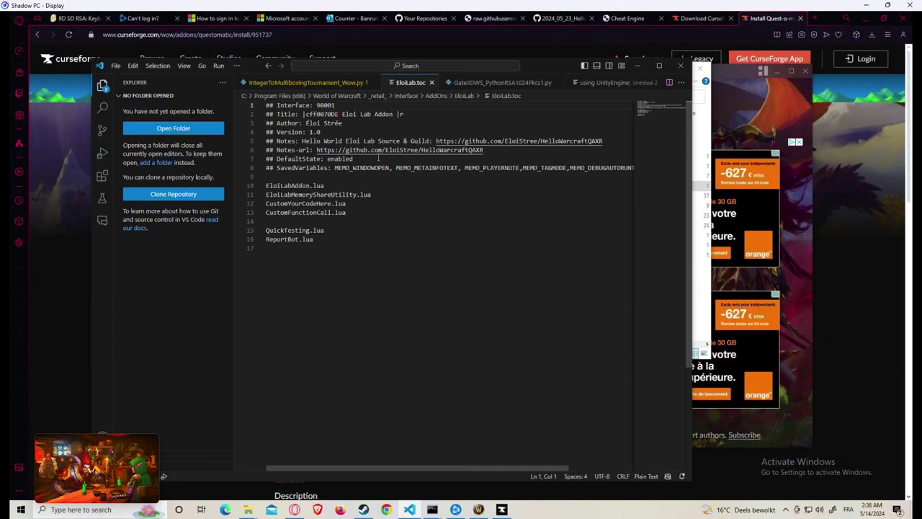
Highlight the Title colour code, the SavedVariables MEMO_WINDOWOPEN entry and the Lua file list.
left_click_drag(343, 114, 299, 114)
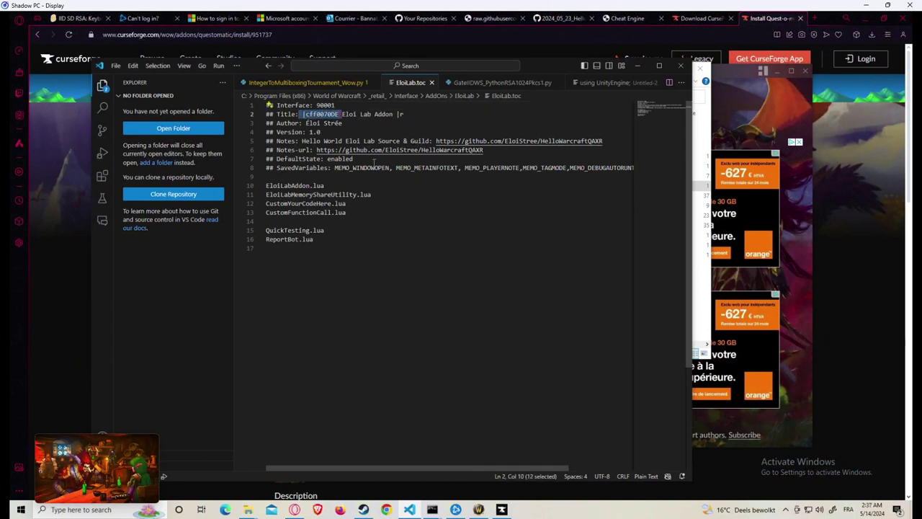
left_click(389, 176)
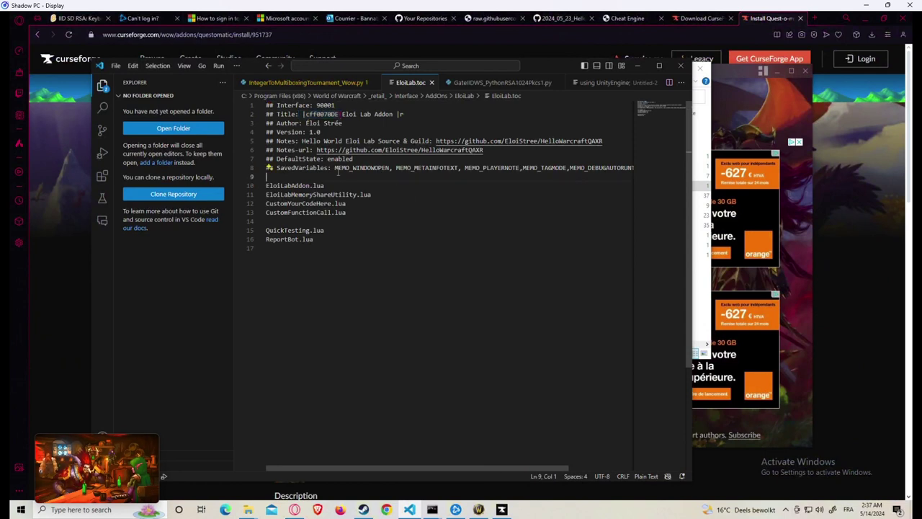
double_click(321, 168)
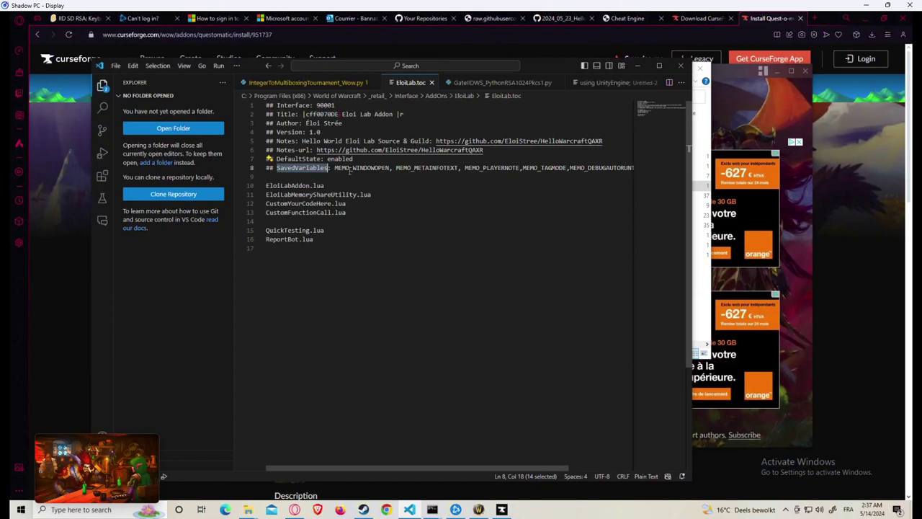
double_click(363, 169)
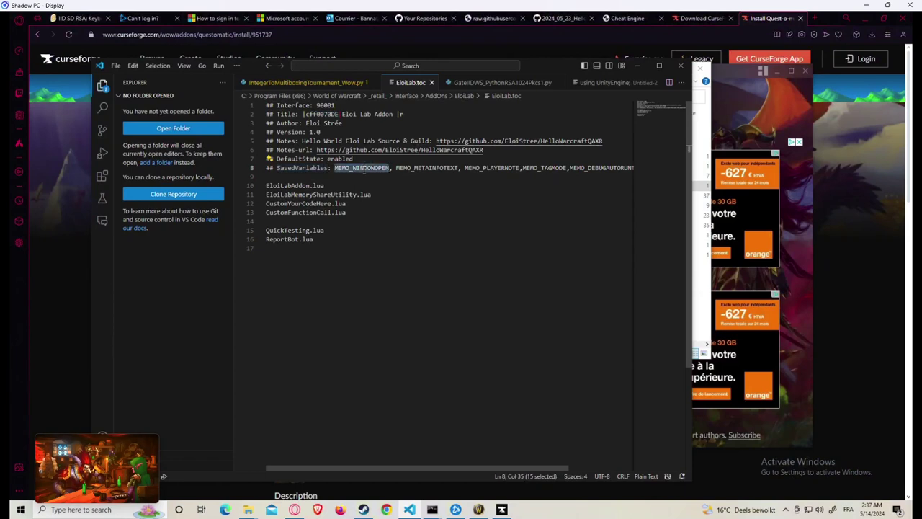
left_click_drag(292, 185, 366, 213)
left_click(372, 212)
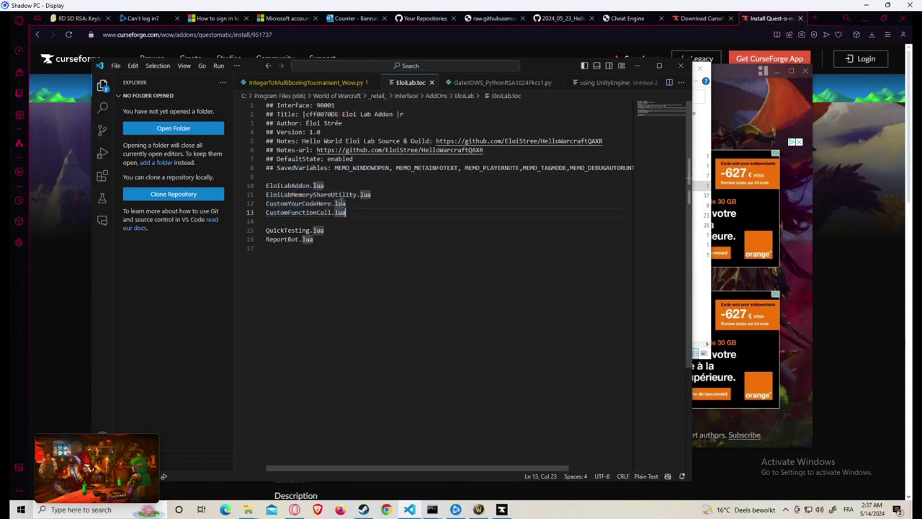
double_click(293, 185)
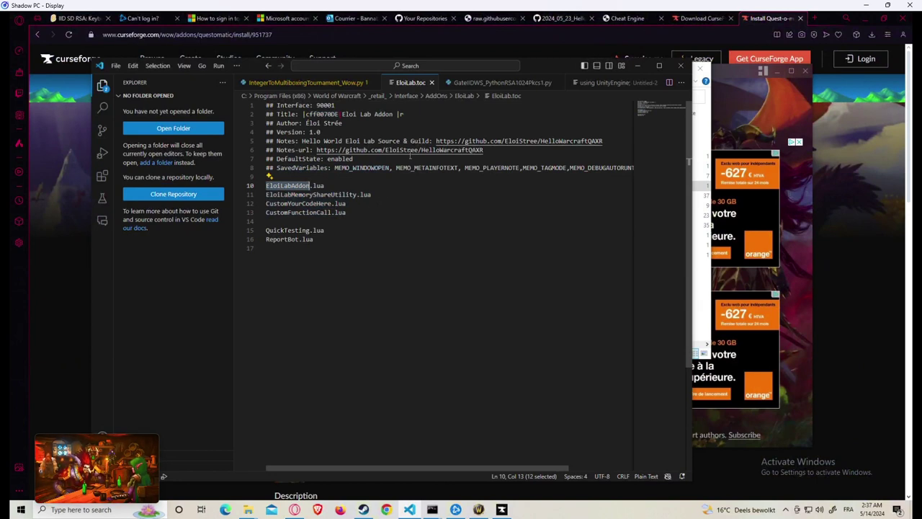
Select the EloiLabAddon and EloiLabMemoryShareUtility file names in EloiLab.toc, then return to the CurseForge page.
double_click(339, 194)
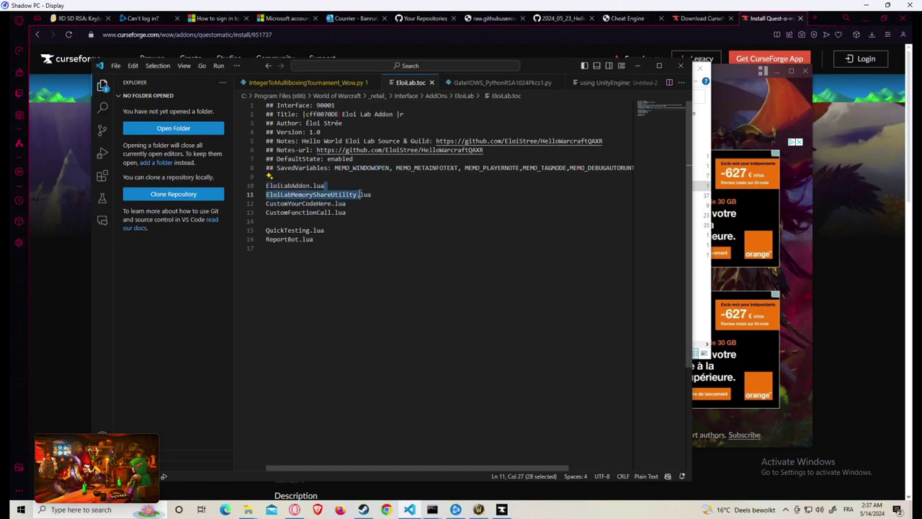
left_click_drag(372, 194, 357, 194)
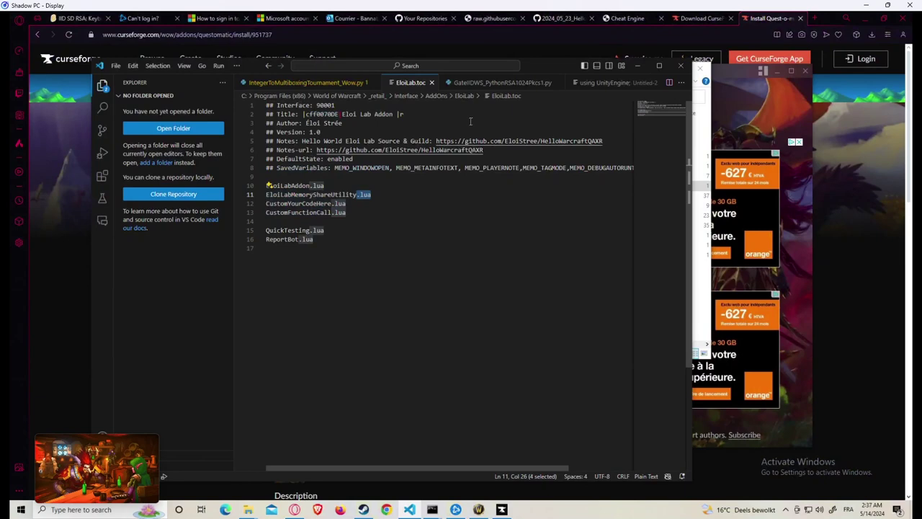
left_click(850, 107)
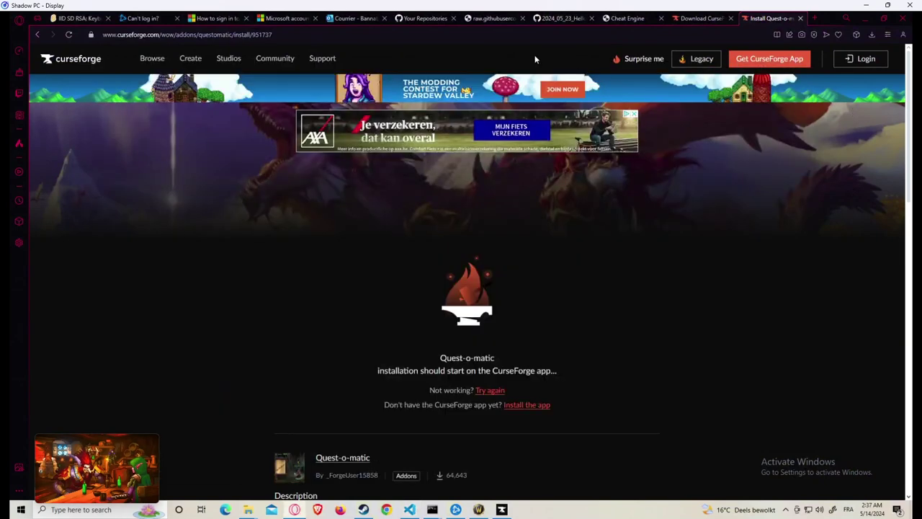
Search 'api wow', open the Wowpedia World of Warcraft API page, accept cookies and browse it.
left_click(465, 35)
type("api wow")
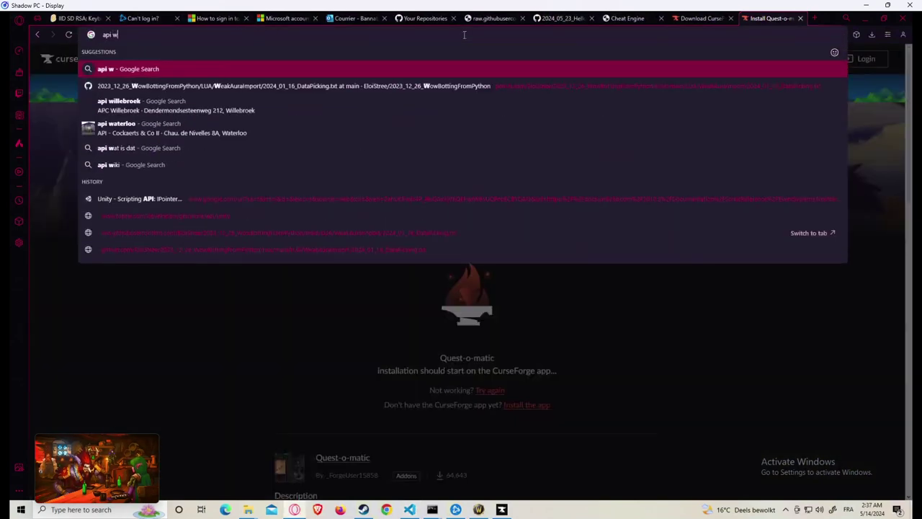
key("Return")
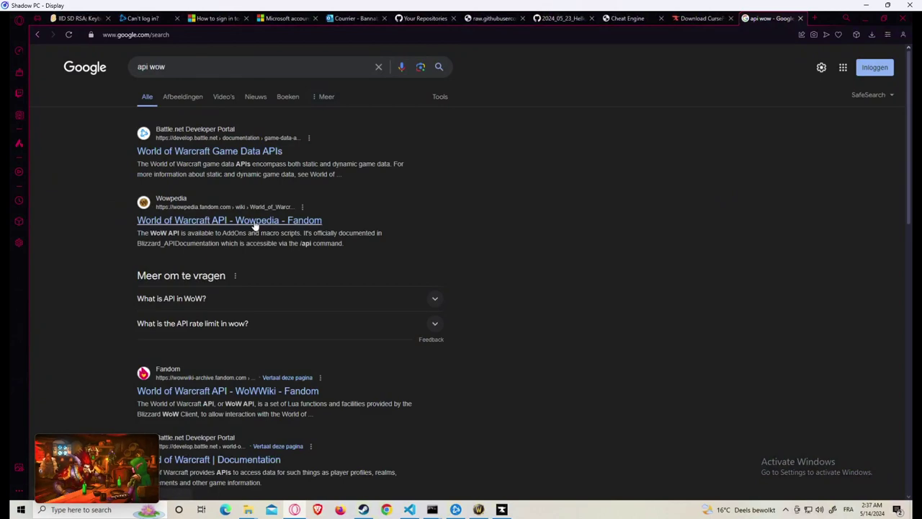
left_click(254, 221)
scroll(329, 229, "down", 5)
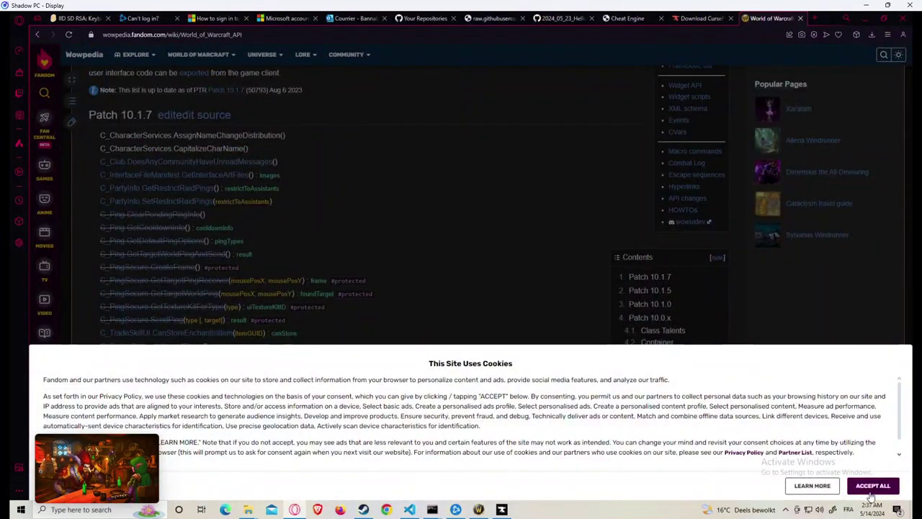
left_click(871, 487)
scroll(247, 263, "down", 5)
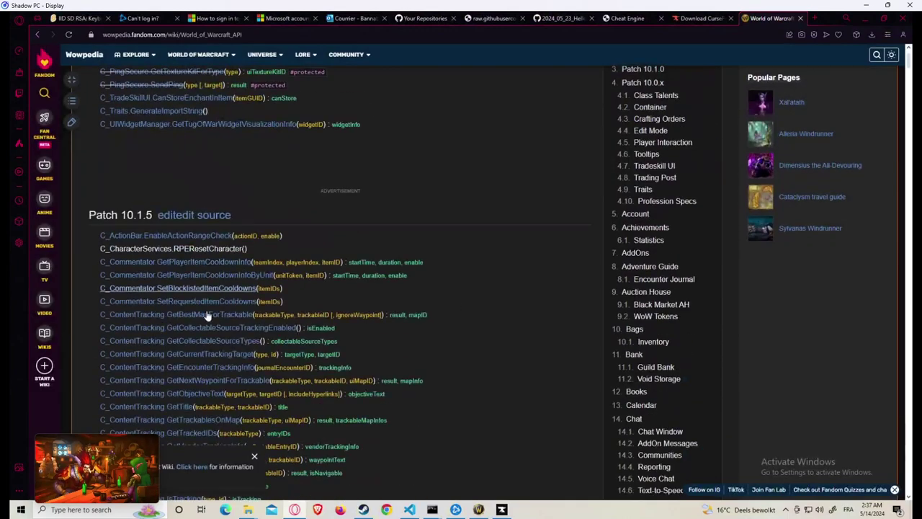
scroll(180, 307, "down", 5)
scroll(182, 310, "up", 5)
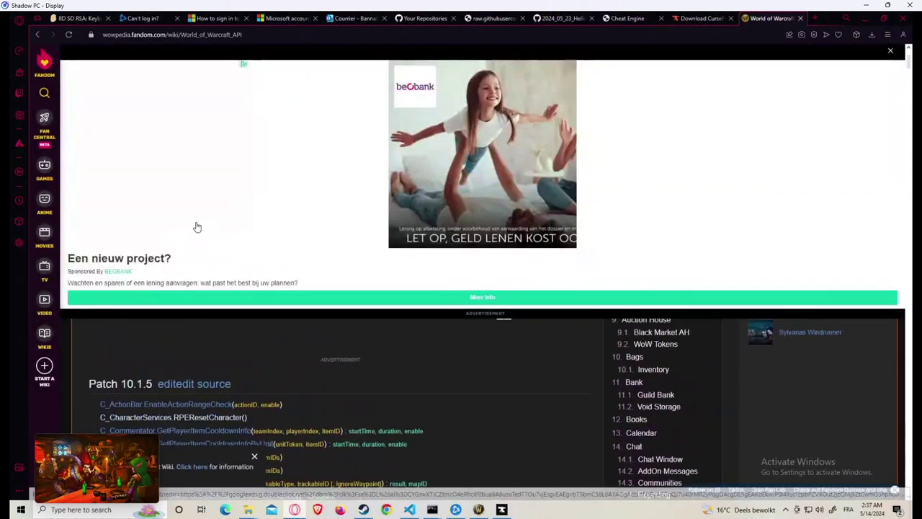
Search 'chat gpt' and open the ChatGPT website.
left_click(466, 34)
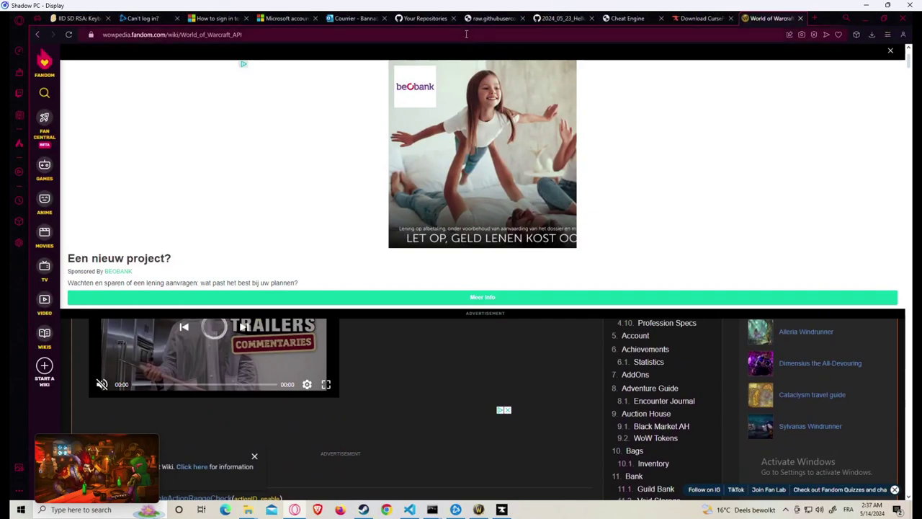
type("chat gpt")
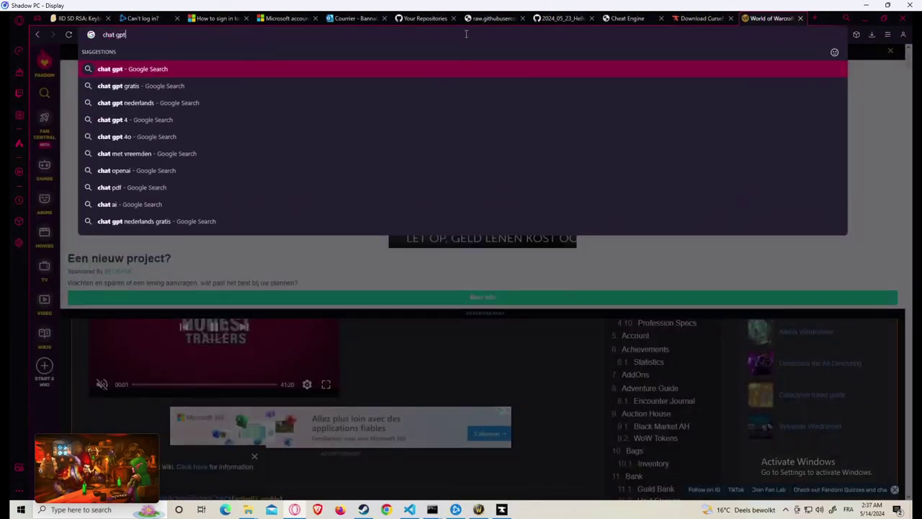
key("Return")
left_click(166, 151)
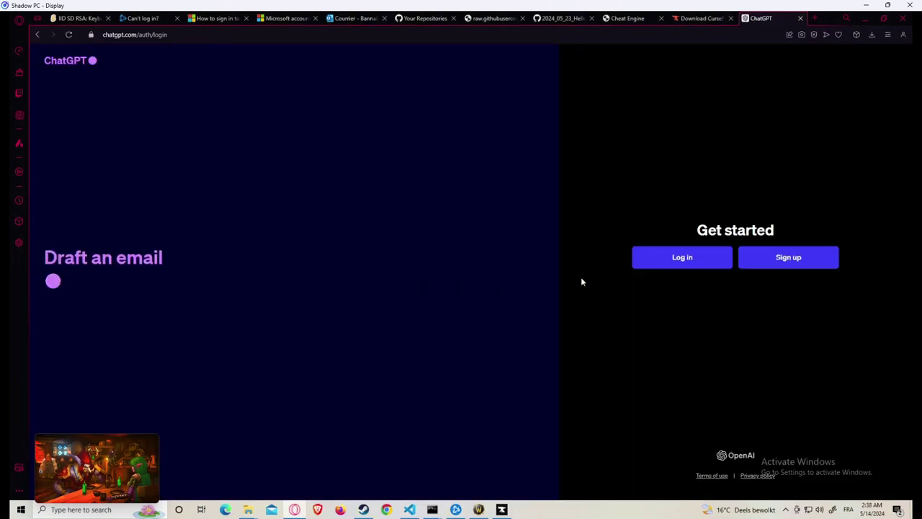
Log in to ChatGPT with Google, entering the account e-mail address and password.
left_click(698, 268)
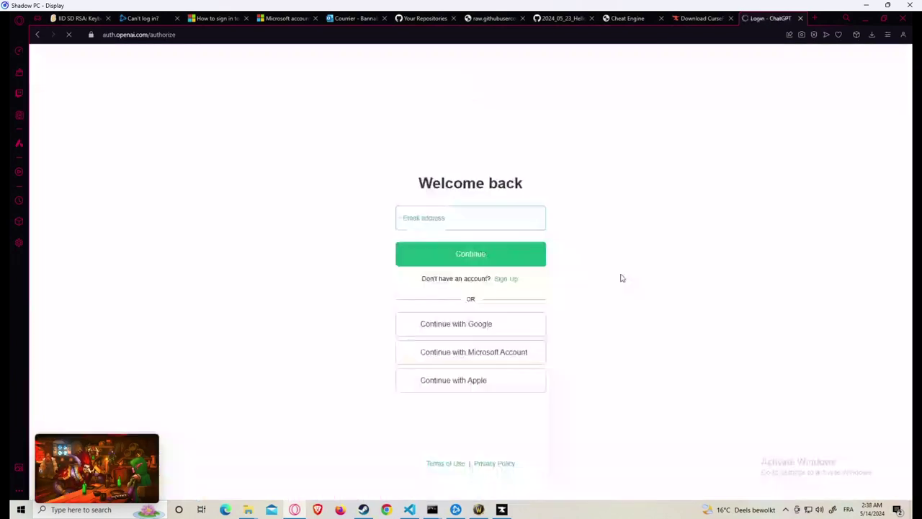
left_click(473, 331)
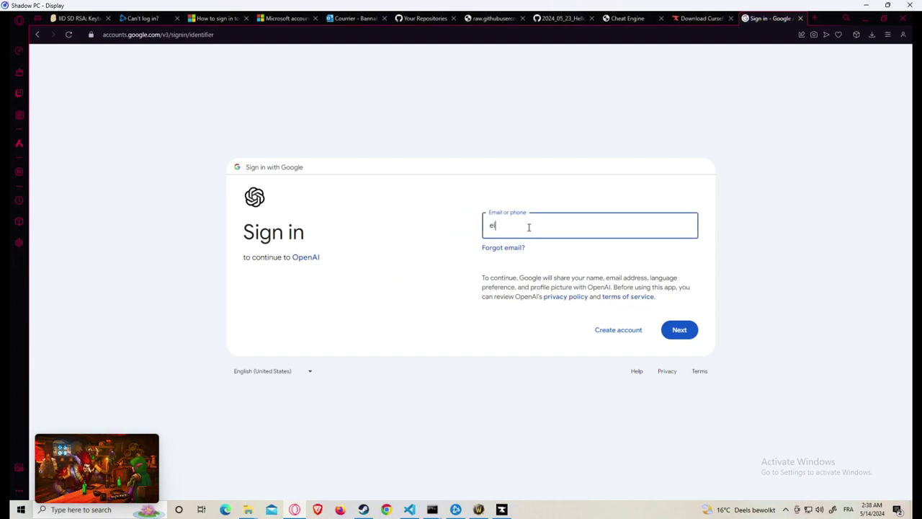
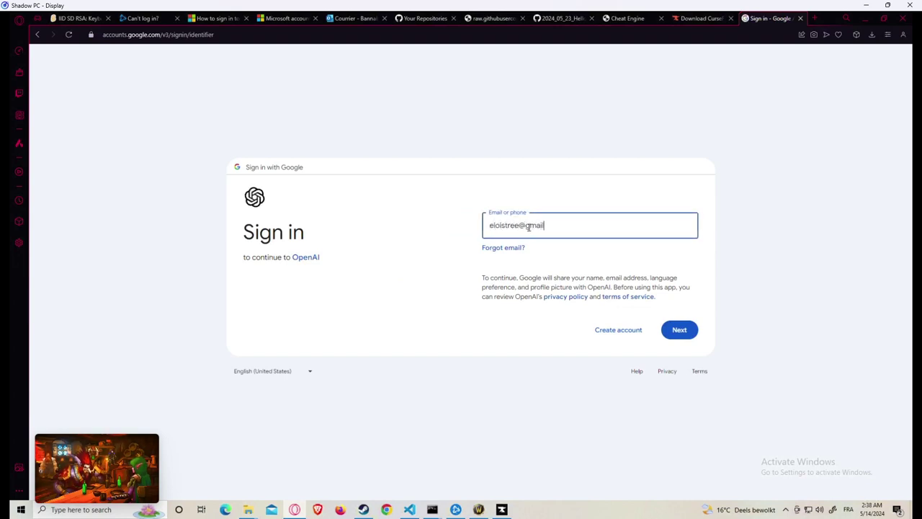
key("Return")
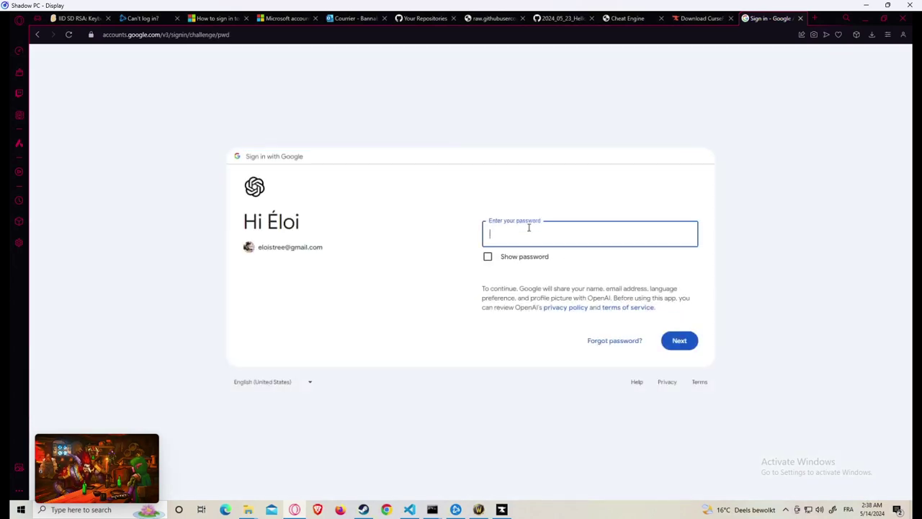
key("Return")
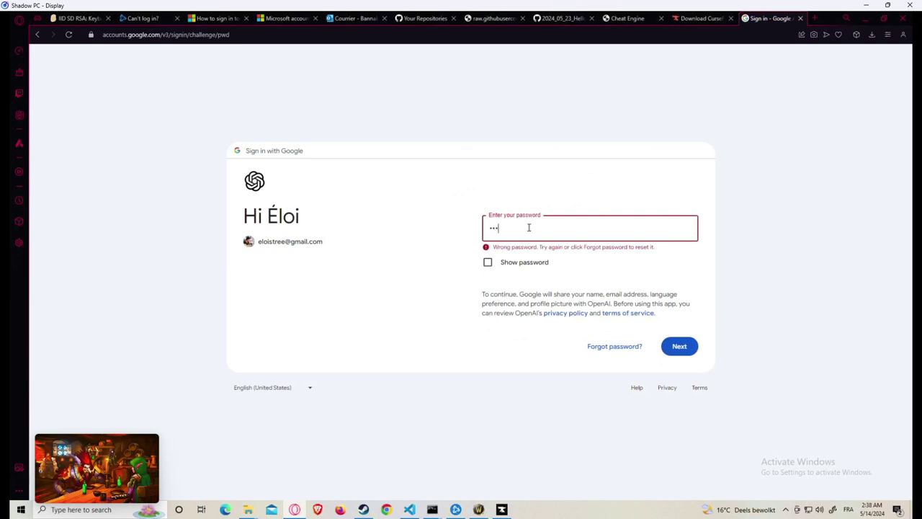
key("Return")
key("Return")
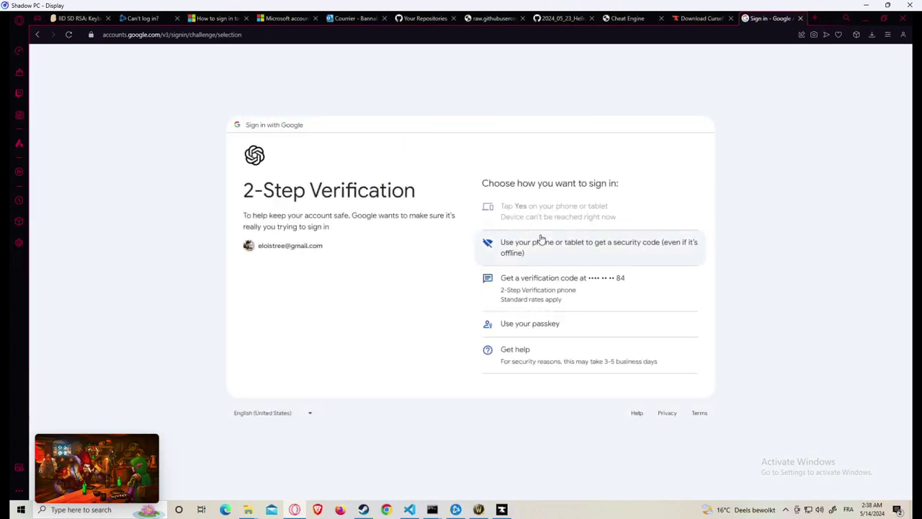
Pass 2-step verification by text message with the phone number and code, then save the password.
left_click(548, 297)
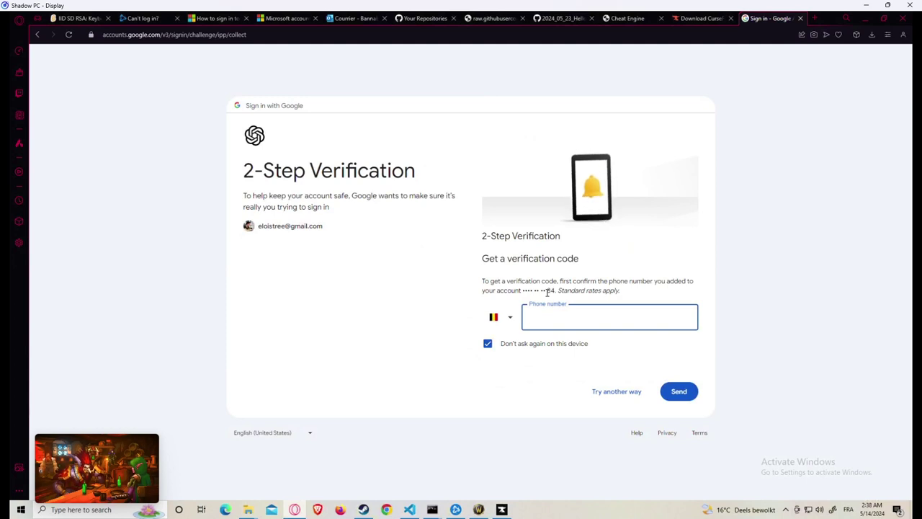
key("Return")
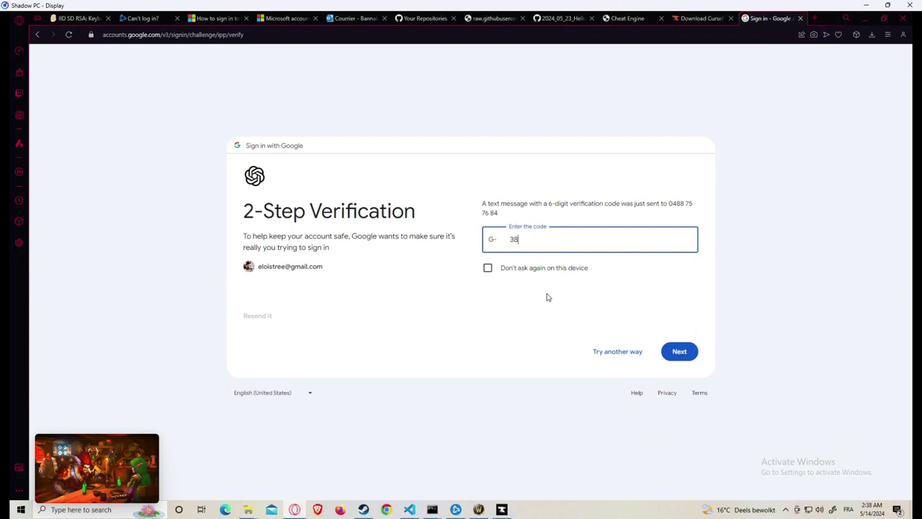
key("Return")
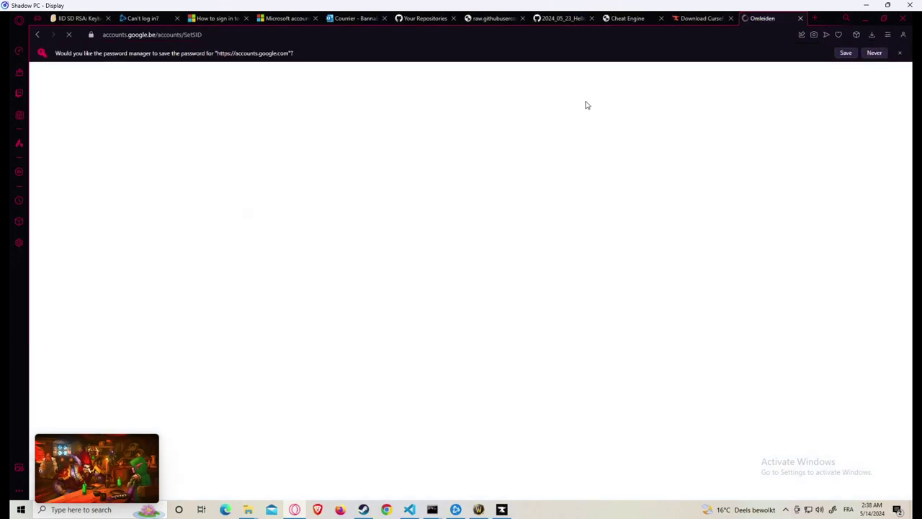
left_click(845, 52)
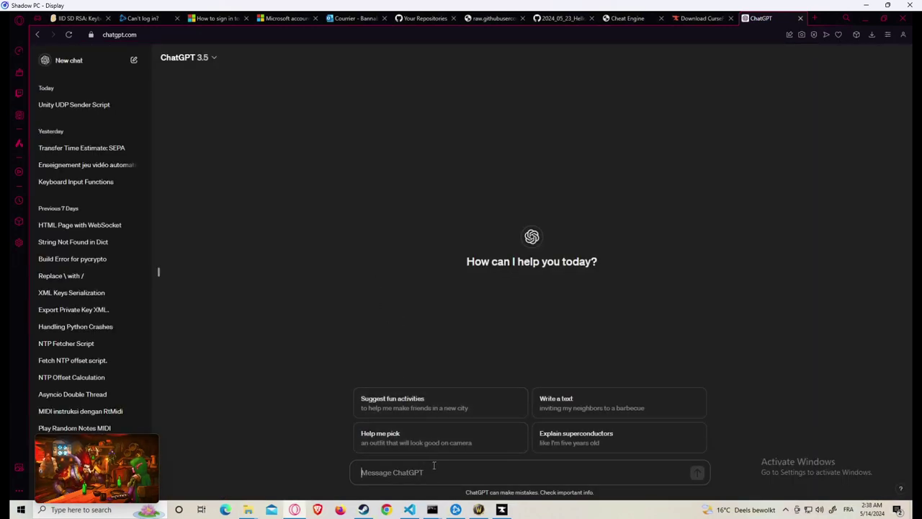
Send a two-line request for a WoW addon Lua script 'That display the life of the player'.
type("create a lua script for wow")
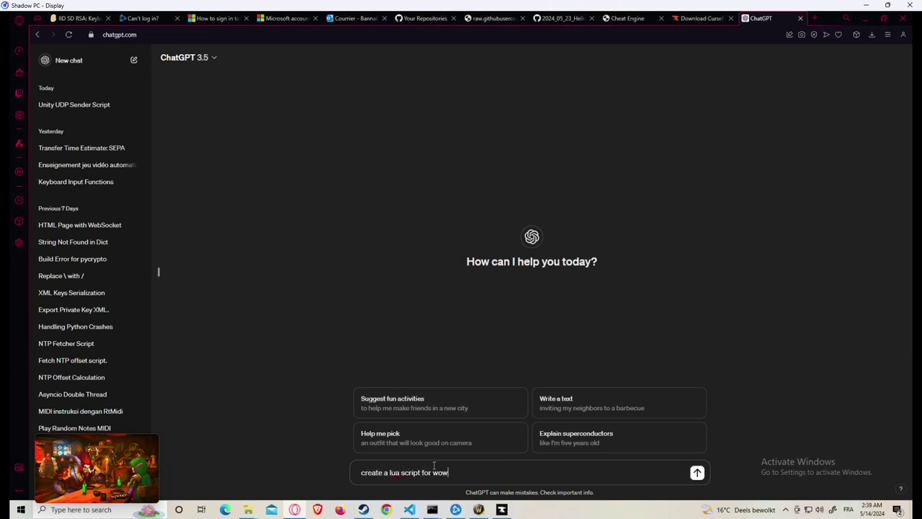
type(".")
key("shift+Return")
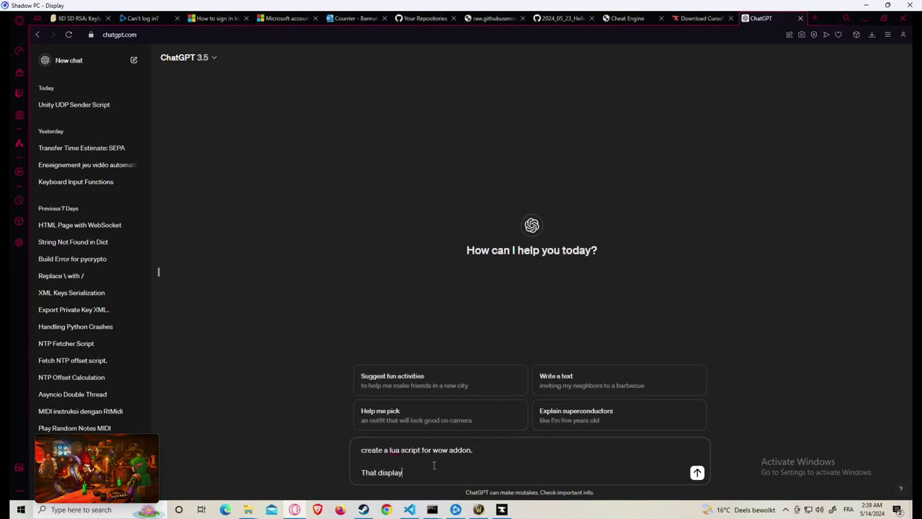
type("That display the")
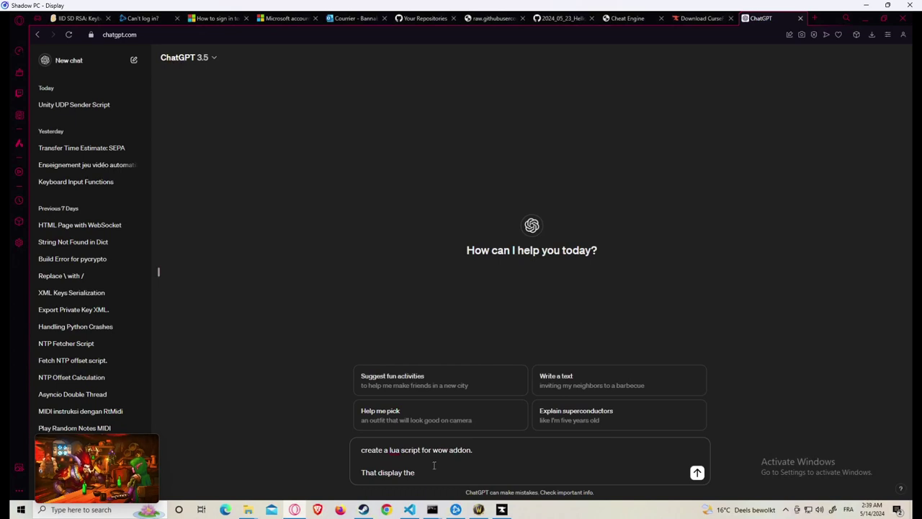
type(" life of th")
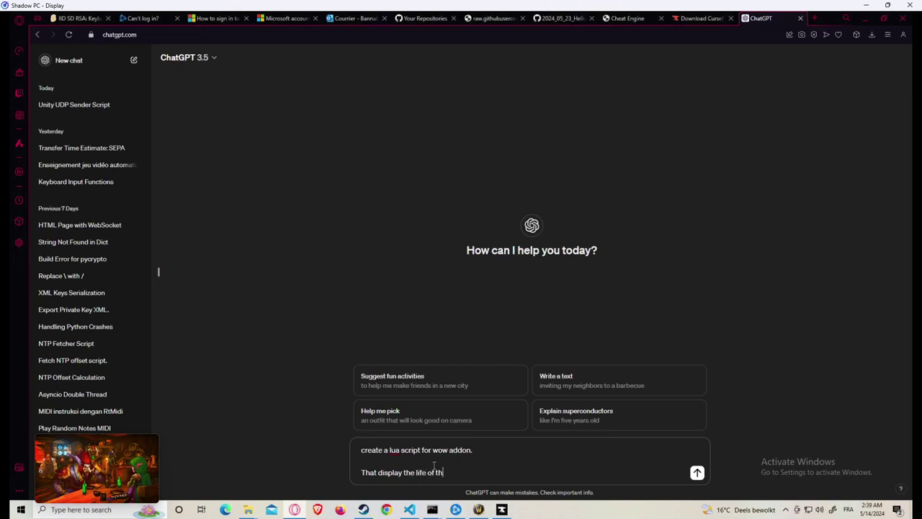
type("e player")
key("Return")
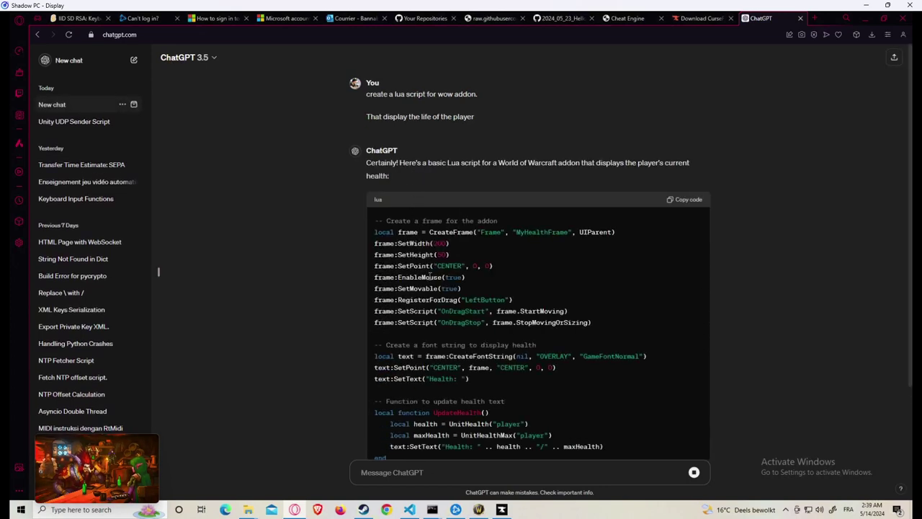
Review the returned script and select the two UnitHealth lines reading the player's health.
scroll(511, 193, "down", 3)
scroll(413, 157, "up", 2)
left_click_drag(449, 153, 374, 141)
left_click(517, 157)
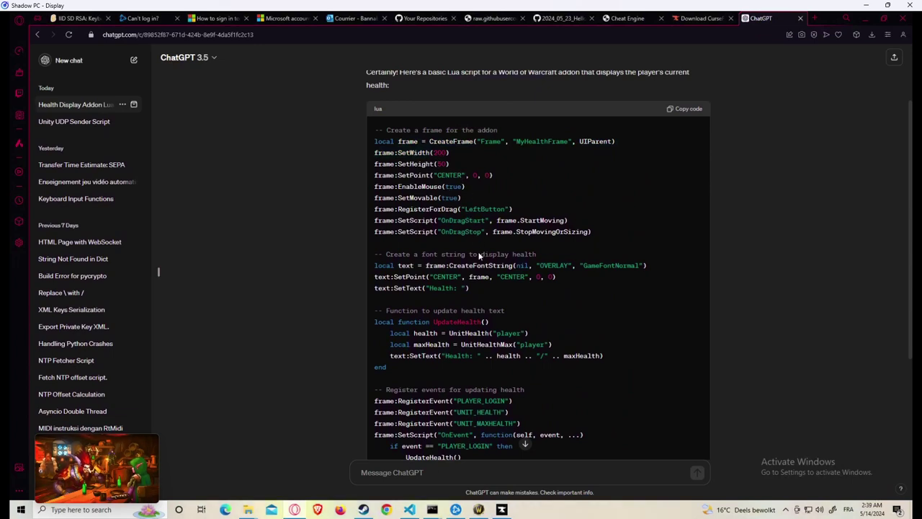
scroll(492, 281, "down", 2)
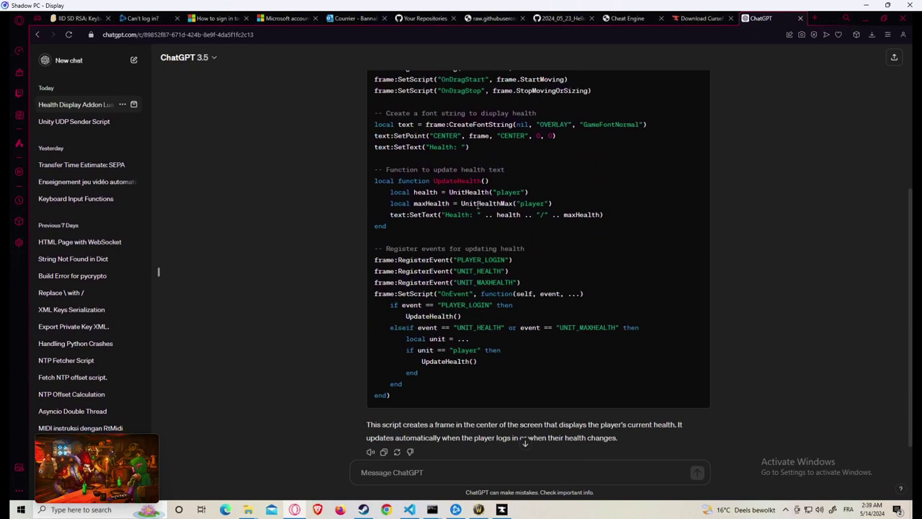
scroll(477, 204, "up", 2)
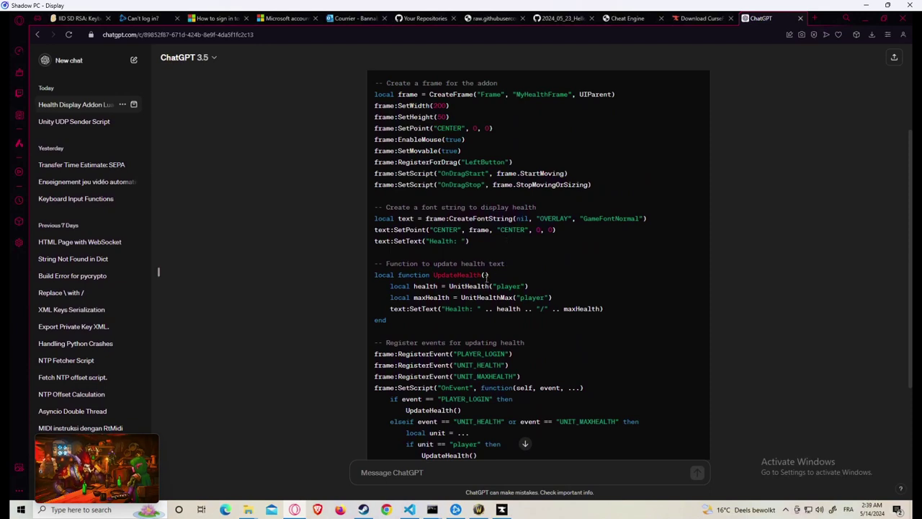
double_click(474, 286)
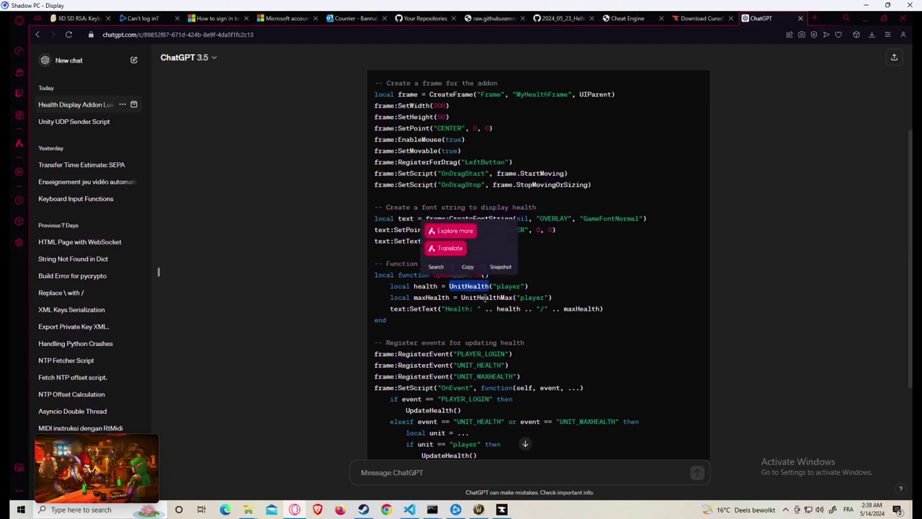
left_click(551, 297)
left_click_drag(441, 288, 383, 286)
key("alt+Tab")
key("alt+Tab")
key("alt+Tab")
key("alt+Tab")
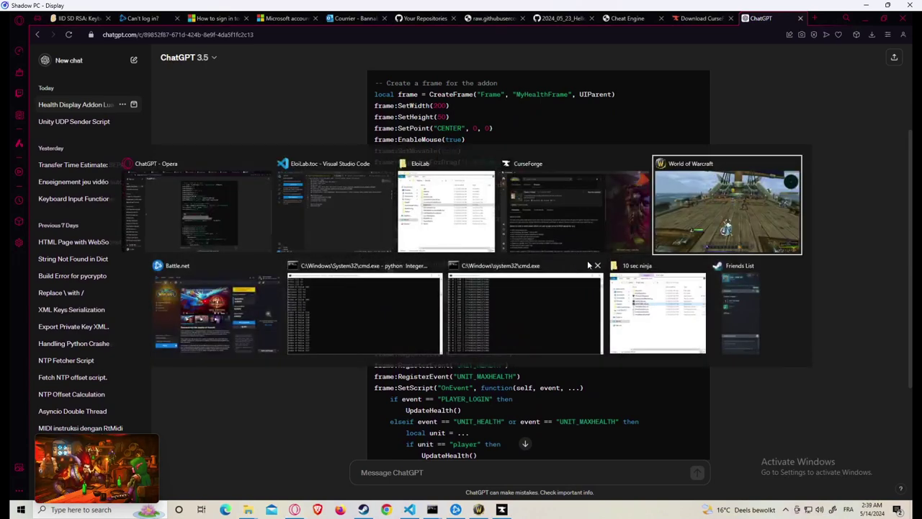
Enable the [Eloi] Lab Addon in the AddOns list and reload the UI.
key("Escape")
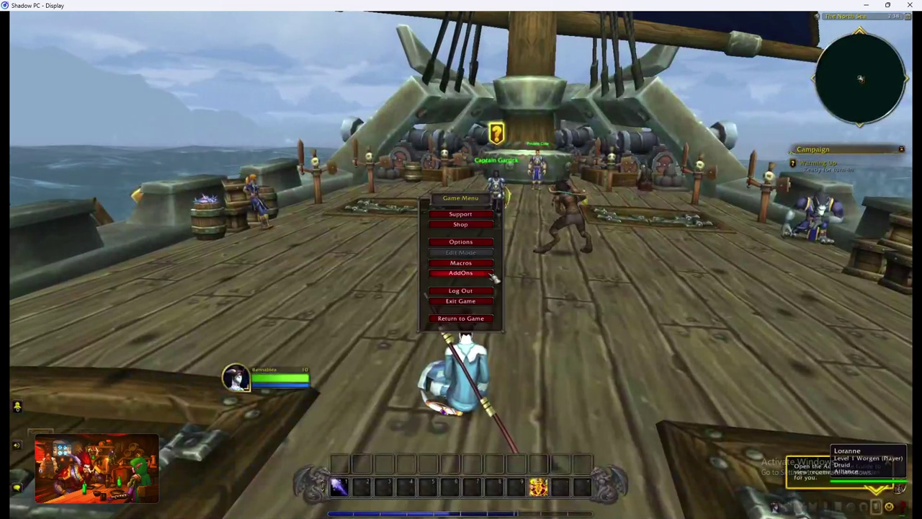
left_click(491, 274)
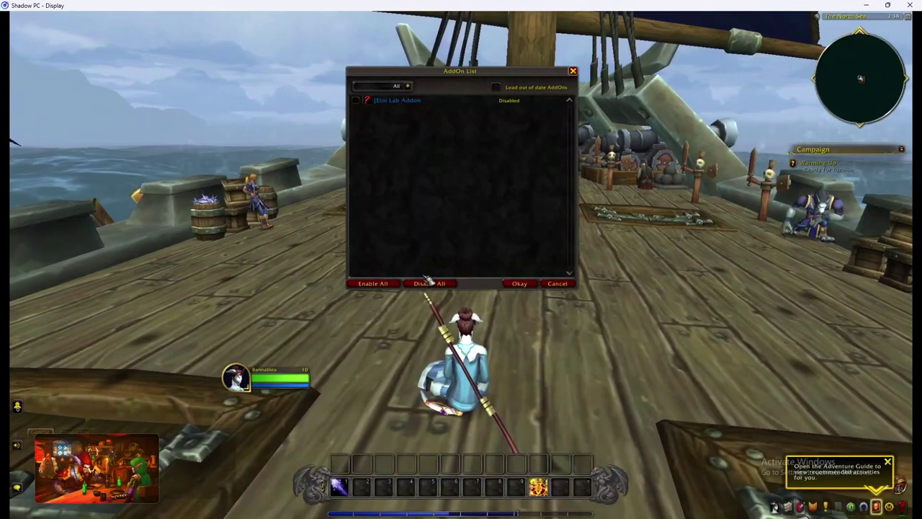
left_click(505, 283)
key("Escape")
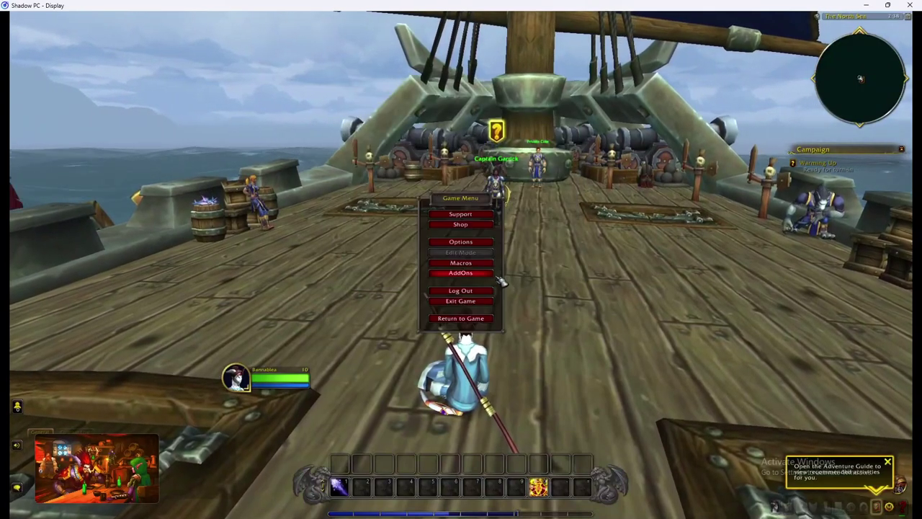
left_click(477, 273)
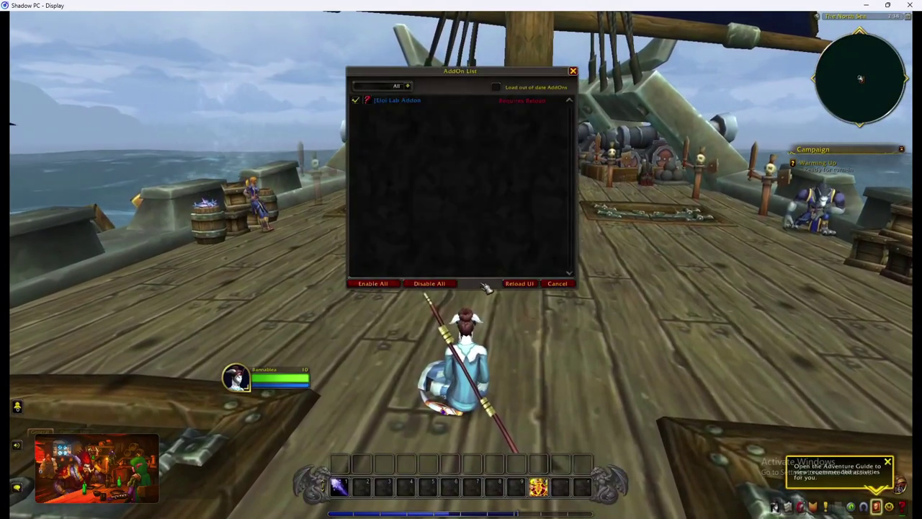
left_click(522, 284)
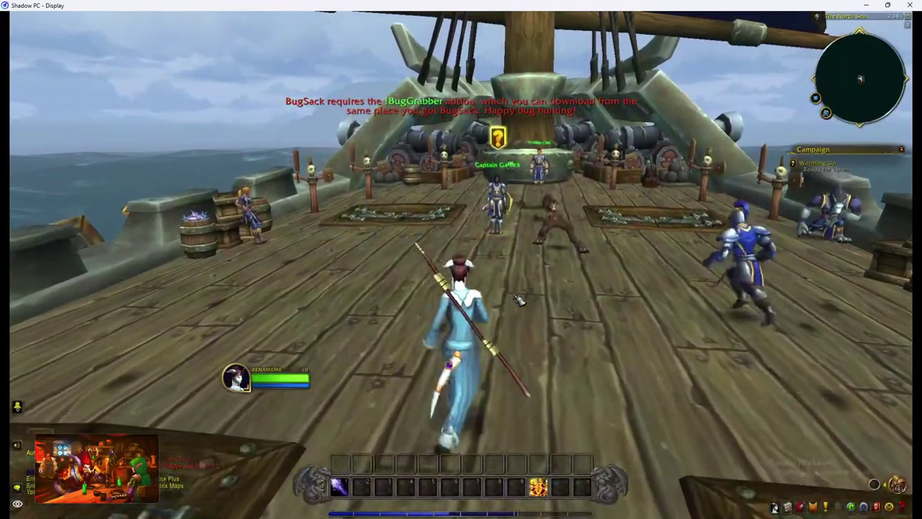
Open the WeakAuras options window and move it to the upper left.
left_click_drag(519, 299, 432, 300)
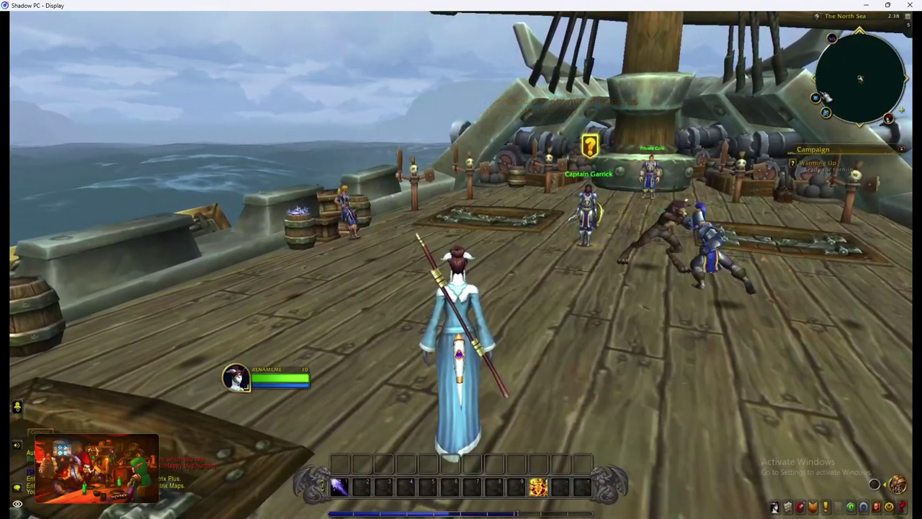
left_click(838, 49)
left_click_drag(463, 178, 332, 89)
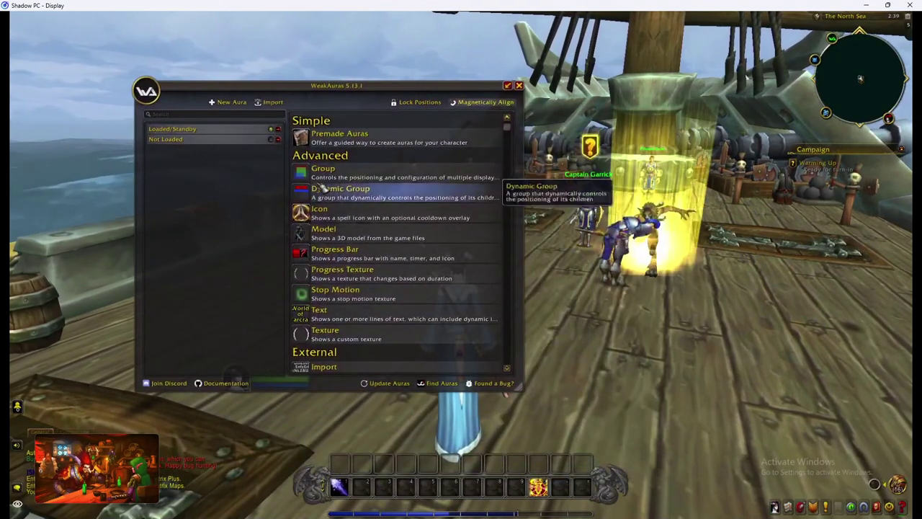
Create a WeakAuras Text aura with display text %c1 and the two health lines as custom function.
left_click(361, 317)
left_click(331, 172)
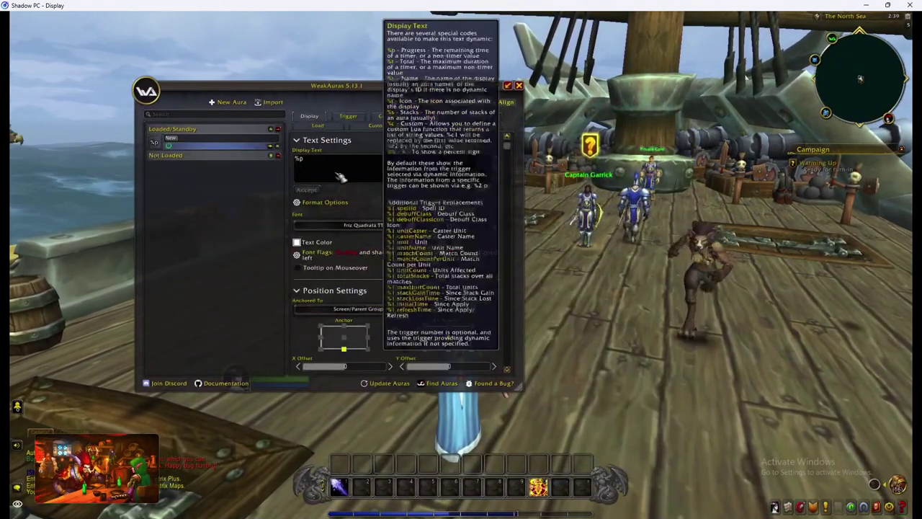
key("BackSpace")
type("c1")
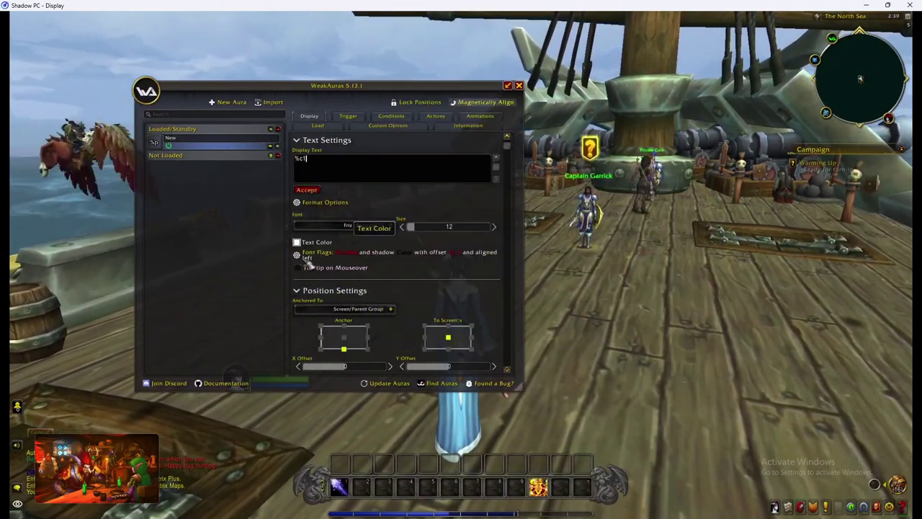
left_click(317, 191)
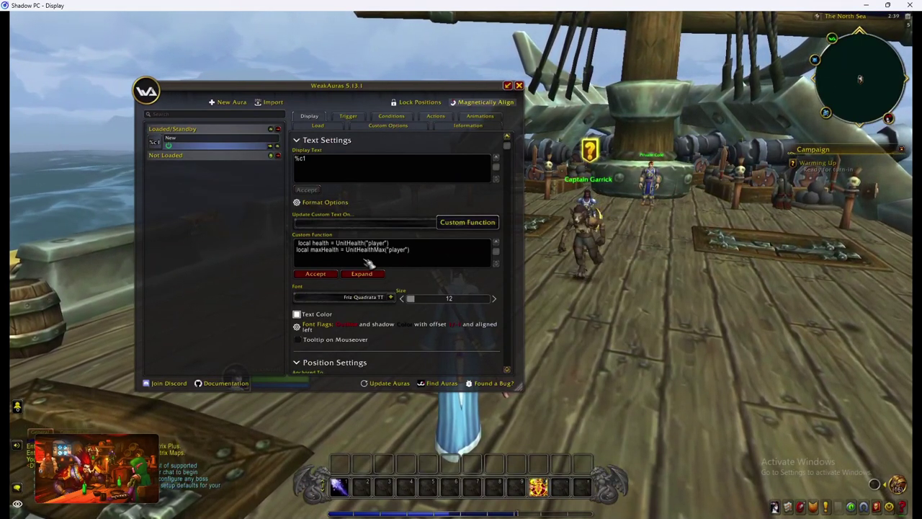
key("BackSpace")
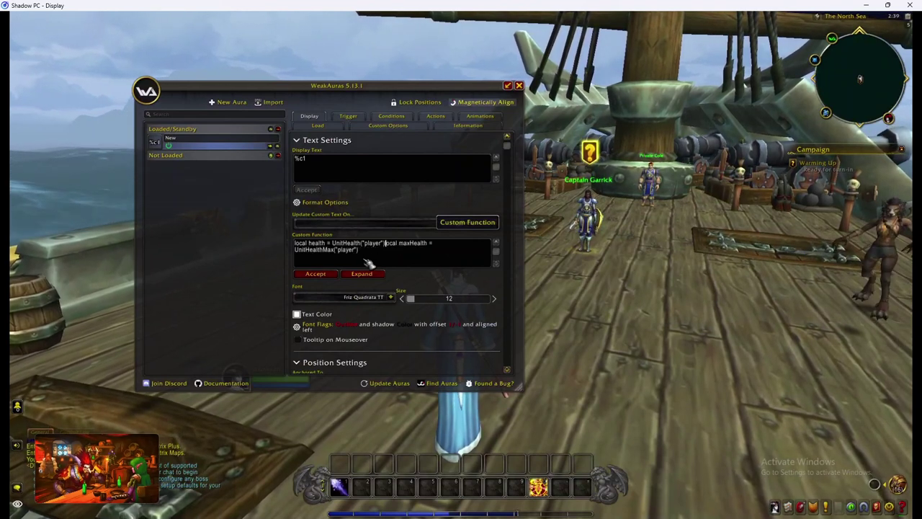
key("ctrl+a")
key("ctrl+c")
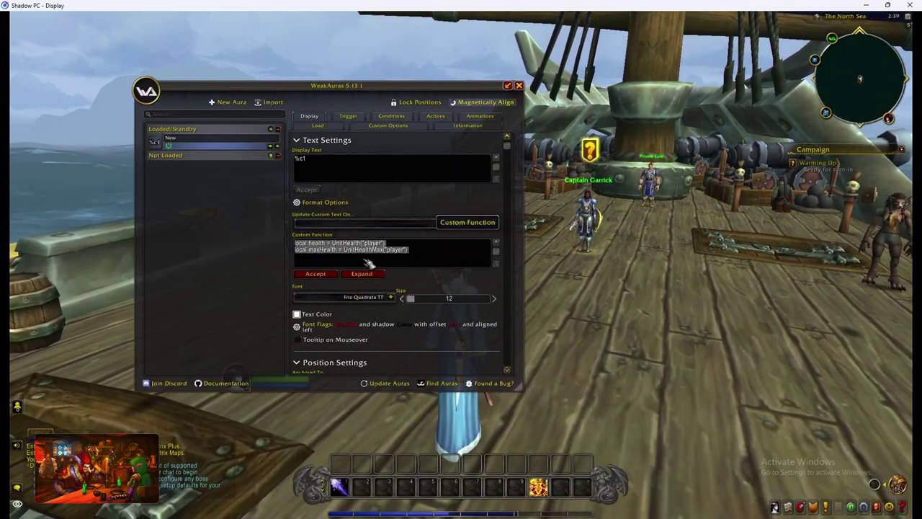
key("alt+Tab")
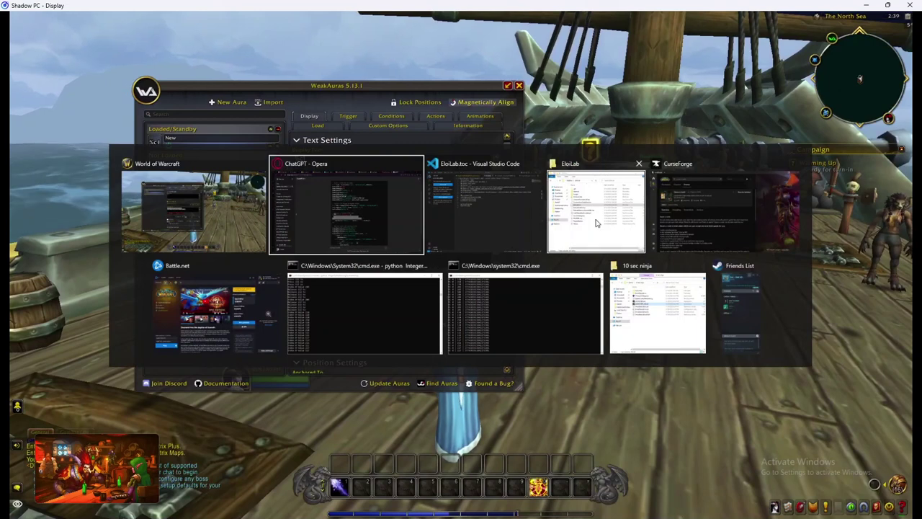
In a new ChatGPT chat, ask for WeakAura code showing current and max health, pasting the two Lua lines.
left_click(338, 224)
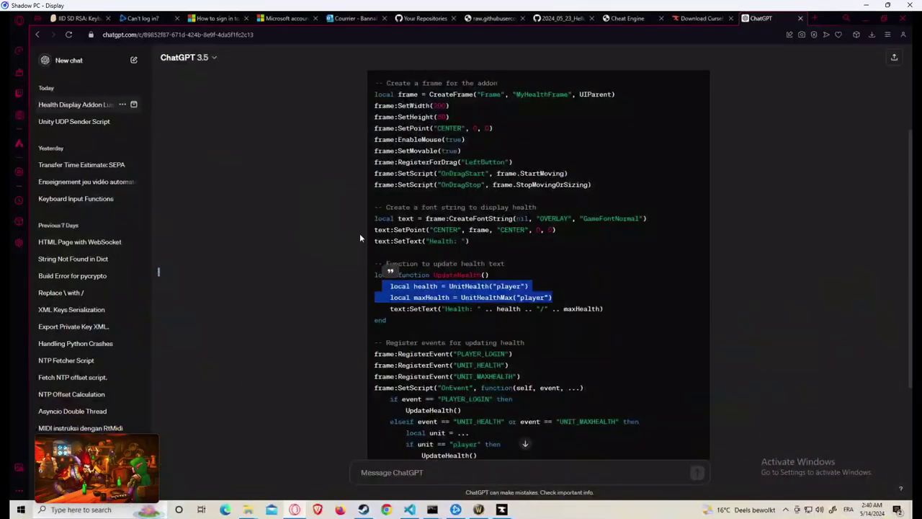
scroll(401, 368, "down", 1)
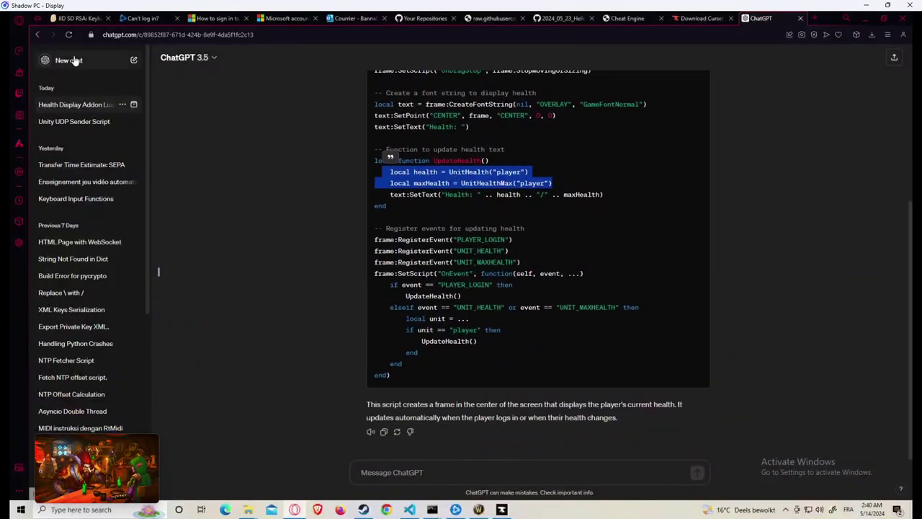
left_click(70, 60)
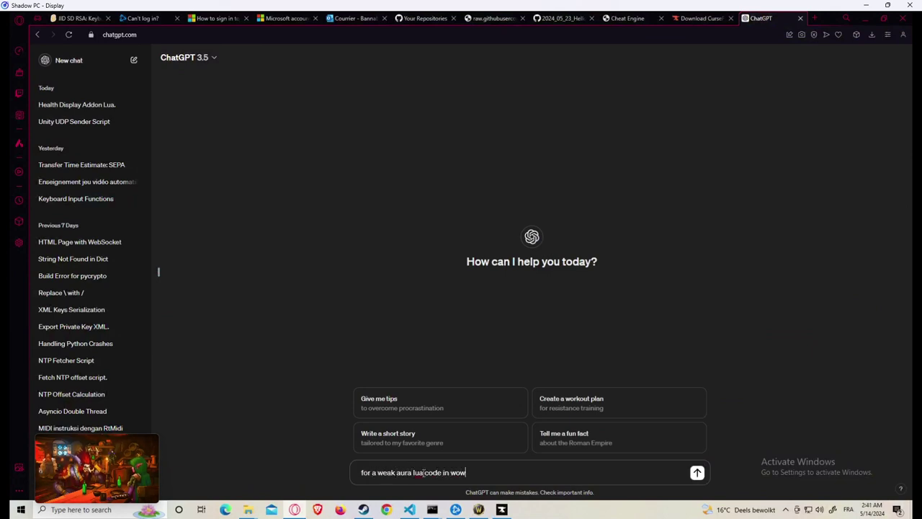
type(".")
key("shift+Return")
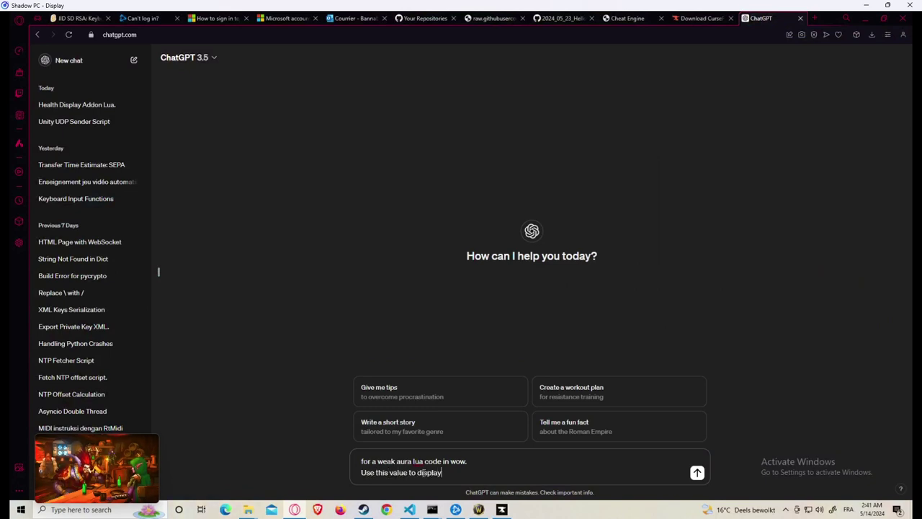
key("shift+Return")
key("ctrl+v")
key("Return")
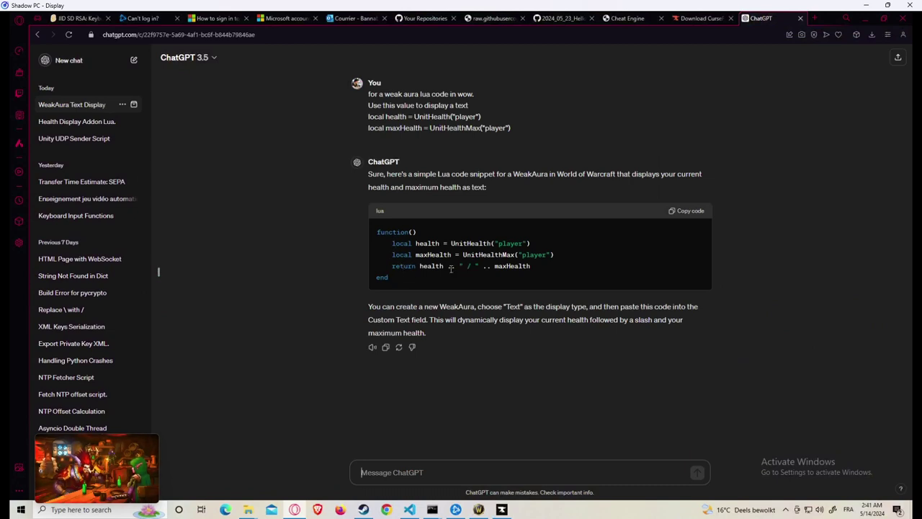
Copy the returned Lua function that returns health / maxHealth.
left_click_drag(452, 268, 455, 268)
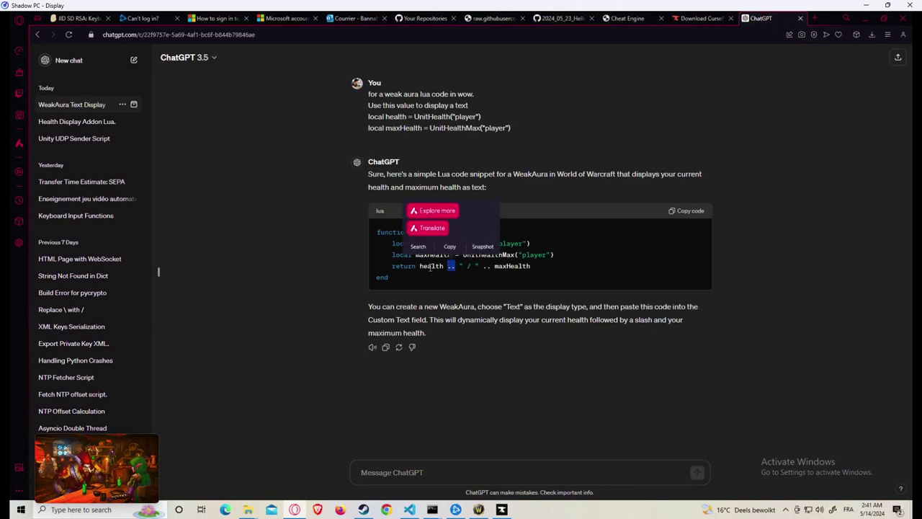
left_click(454, 266)
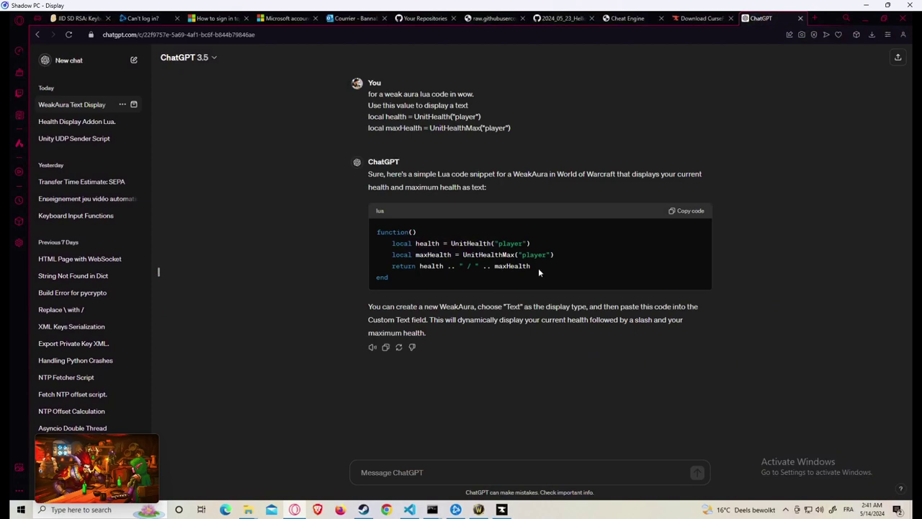
left_click_drag(451, 280, 372, 241)
key("ctrl+c")
key("alt+Tab")
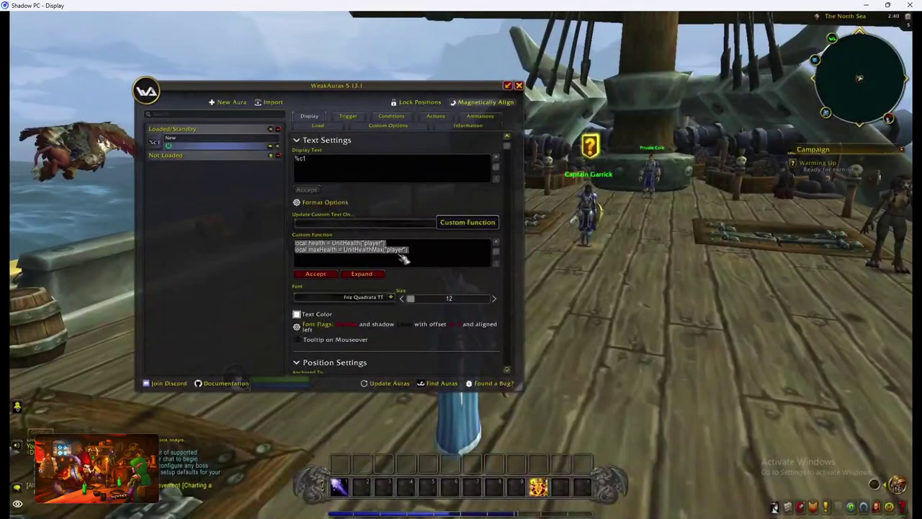
Paste the health / maxHealth function as the custom function, move the 260/260 text to the top, close WeakAuras.
key("ctrl+v")
left_click(360, 275)
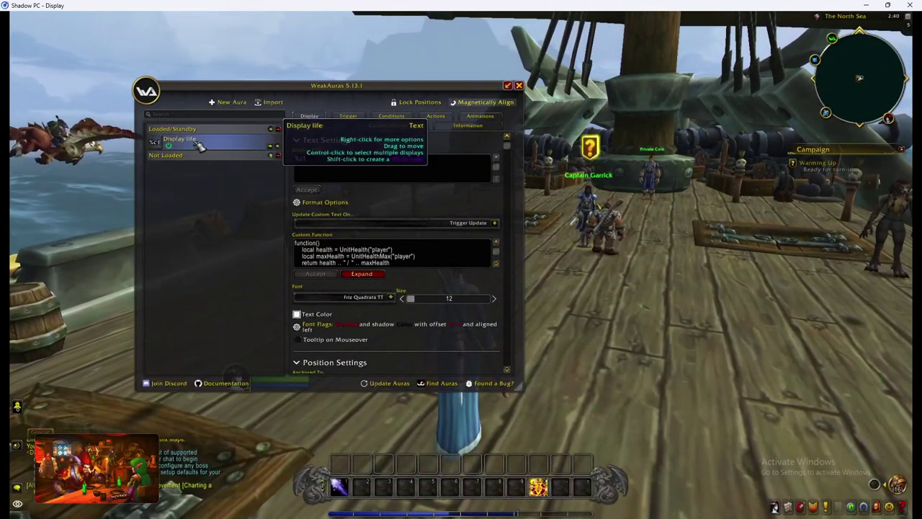
left_click_drag(289, 128, 162, 119)
left_click_drag(461, 263, 447, 47)
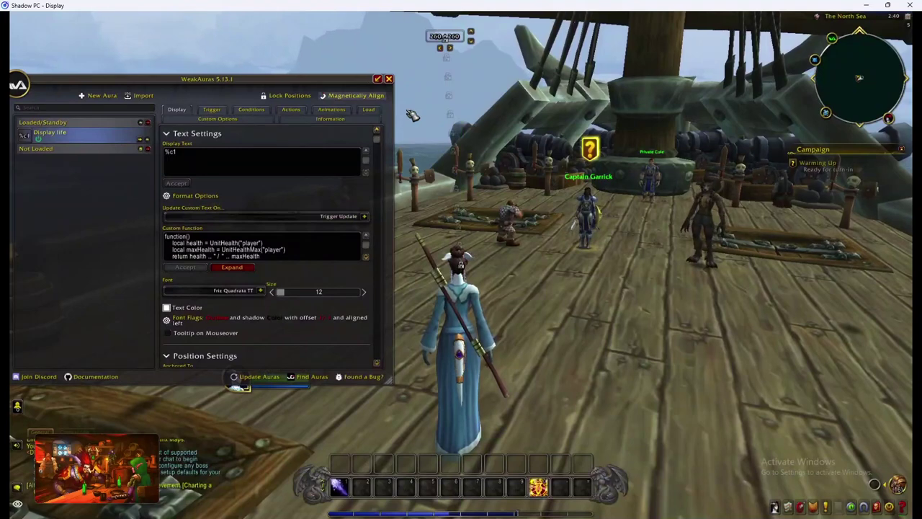
left_click(390, 79)
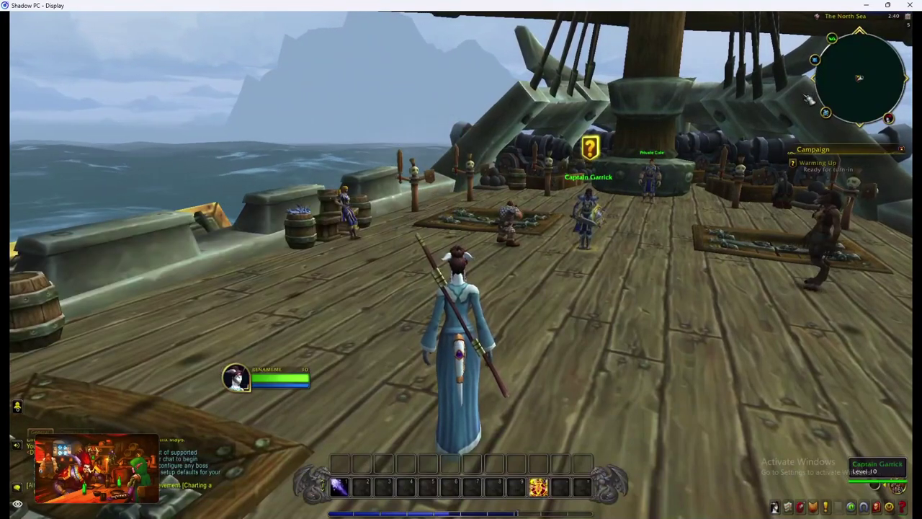
Reopen WeakAuras with /wa and drag the 260 / 260 health text left along the top.
mouse_move(134, 456)
left_click_drag(133, 456, 875, 395)
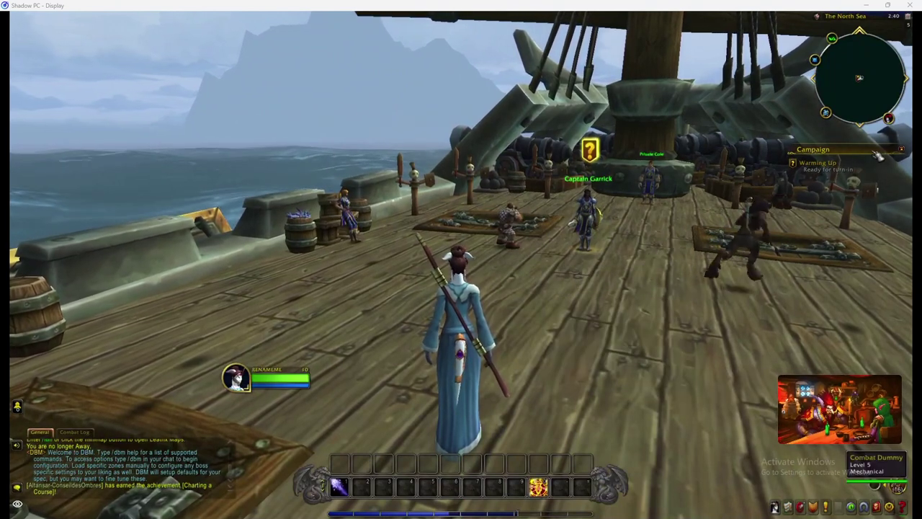
left_click(835, 42)
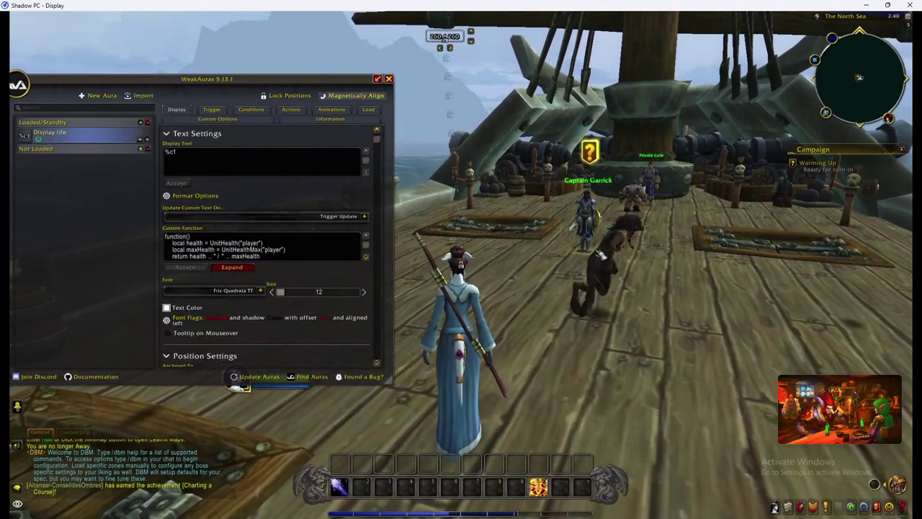
left_click(389, 79)
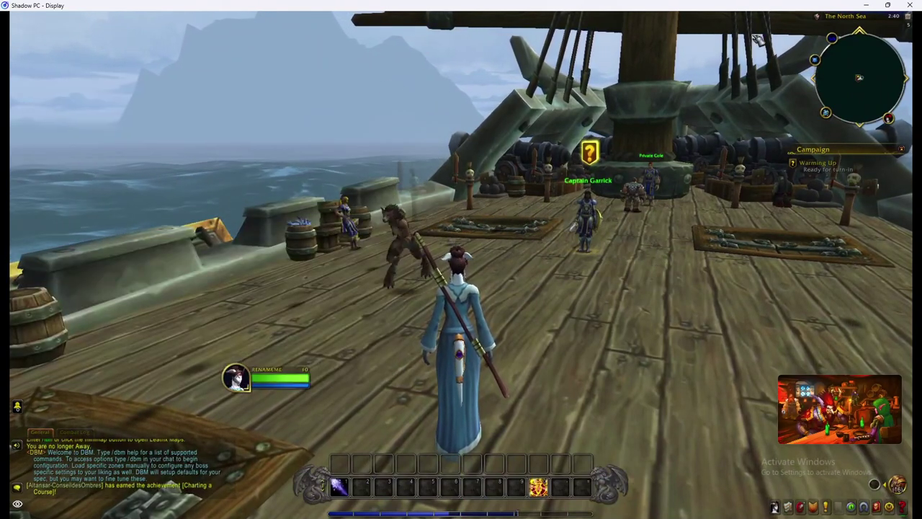
left_click(834, 41)
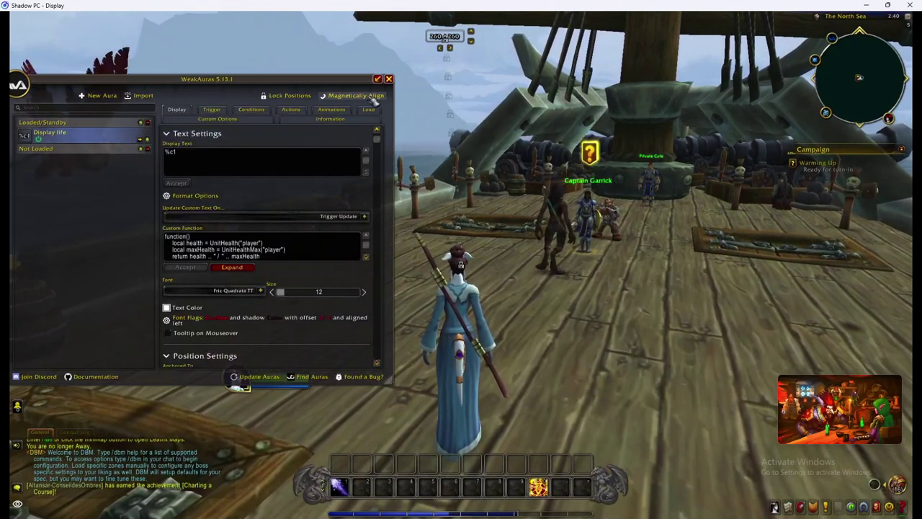
left_click(389, 78)
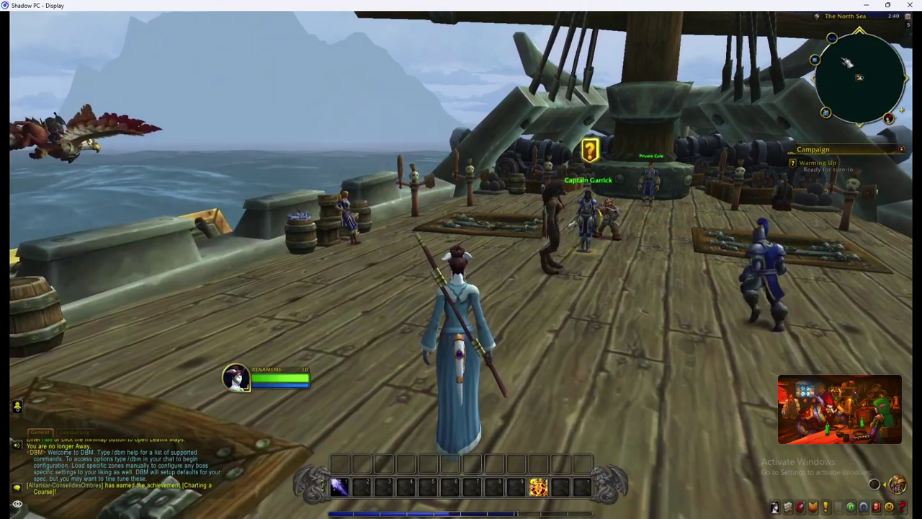
type("/wa")
key("Return")
left_click_drag(449, 41, 225, 51)
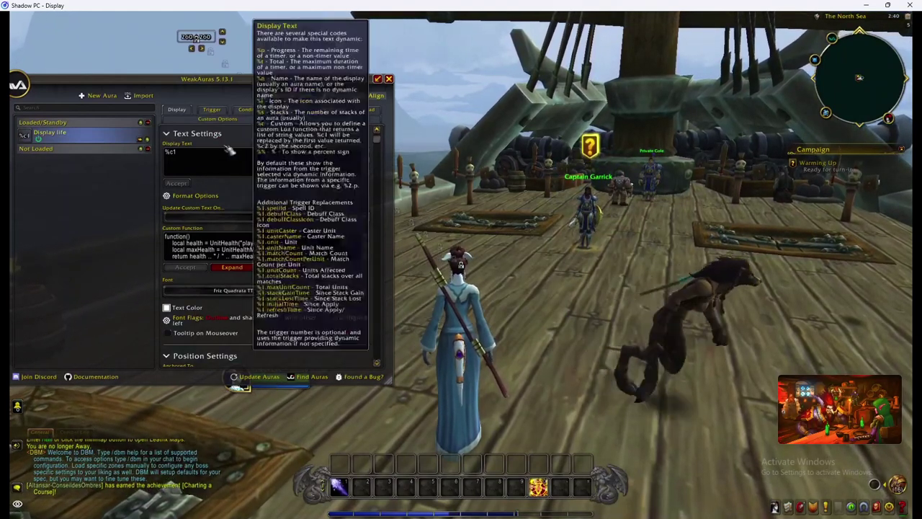
Turn and move around the ship deck, check the Display life aura's Trigger settings, then close WeakAuras.
key("a")
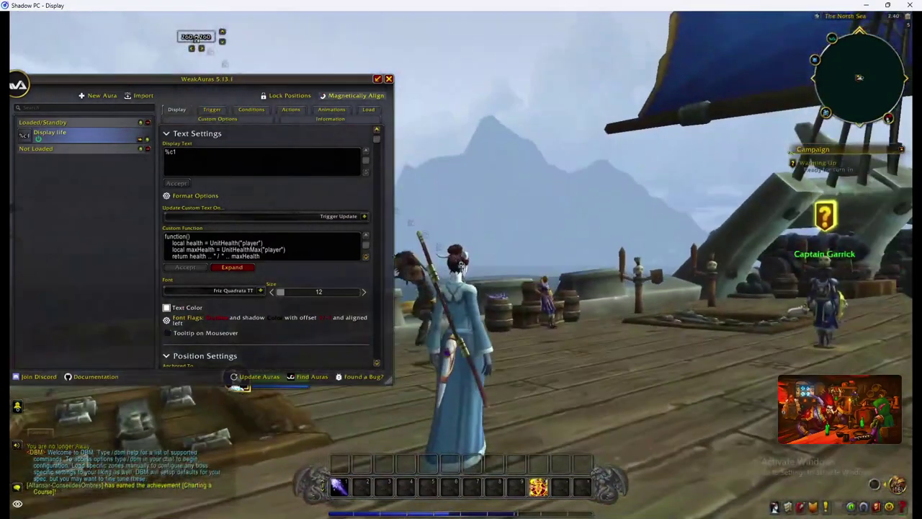
left_click_drag(290, 85, 290, 85)
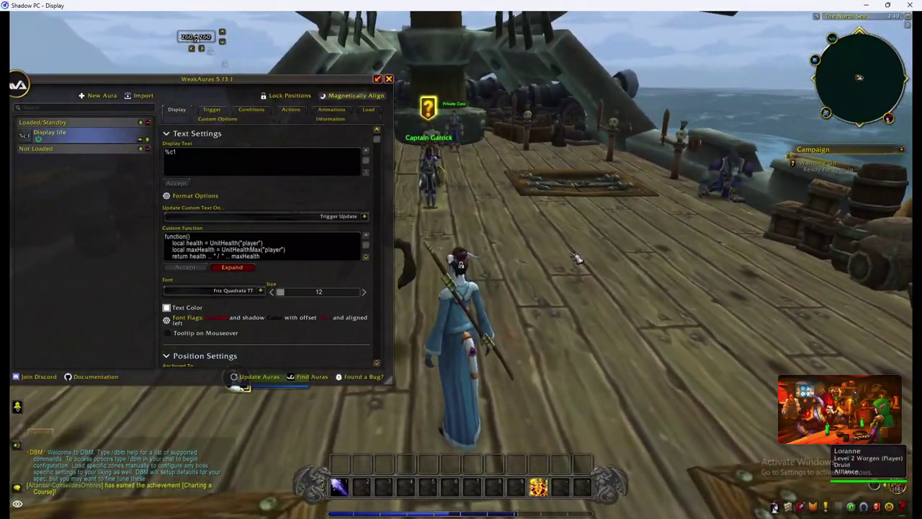
key("w")
key("w")
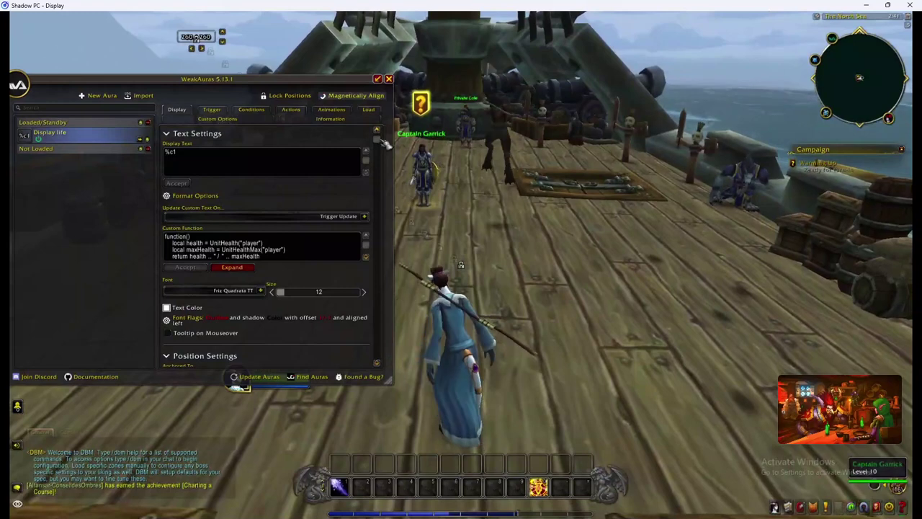
left_click(213, 110)
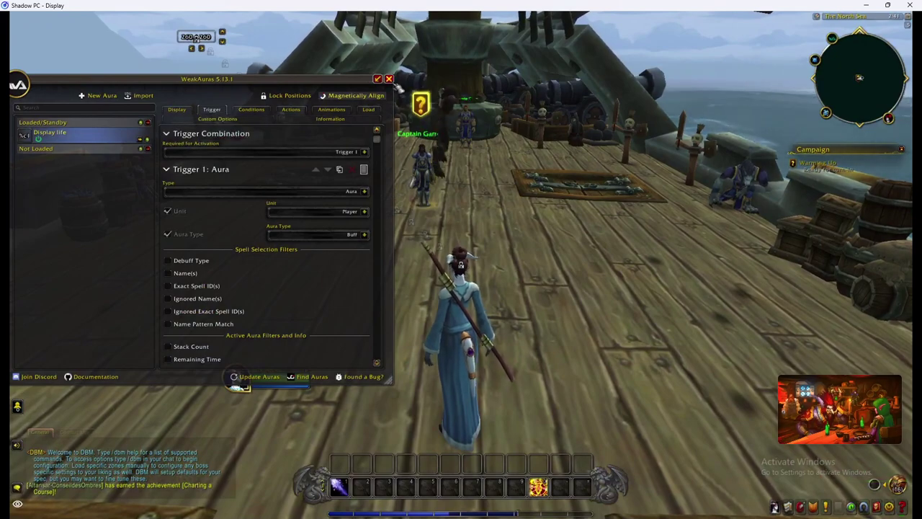
left_click(389, 78)
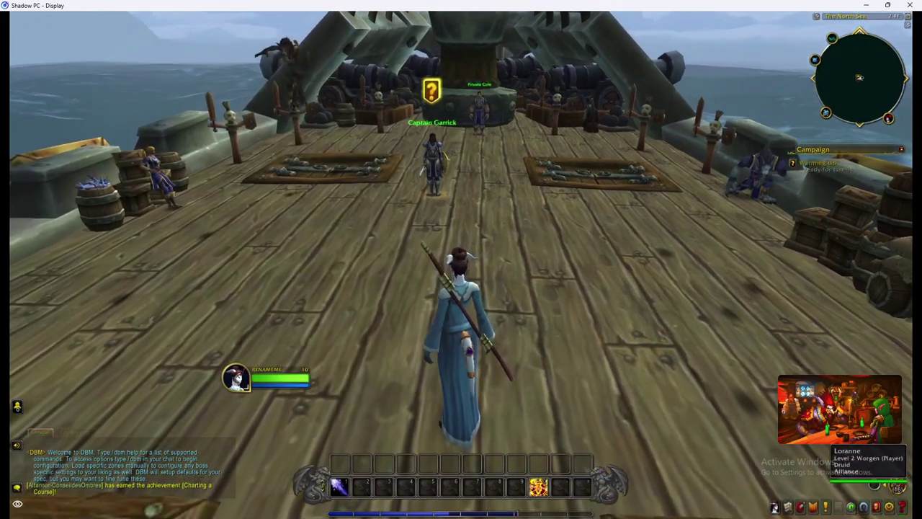
Run to Captain Garrick and Private Cole, accept Stand Your Ground, and Frostbolt a Combat Dummy.
key("w")
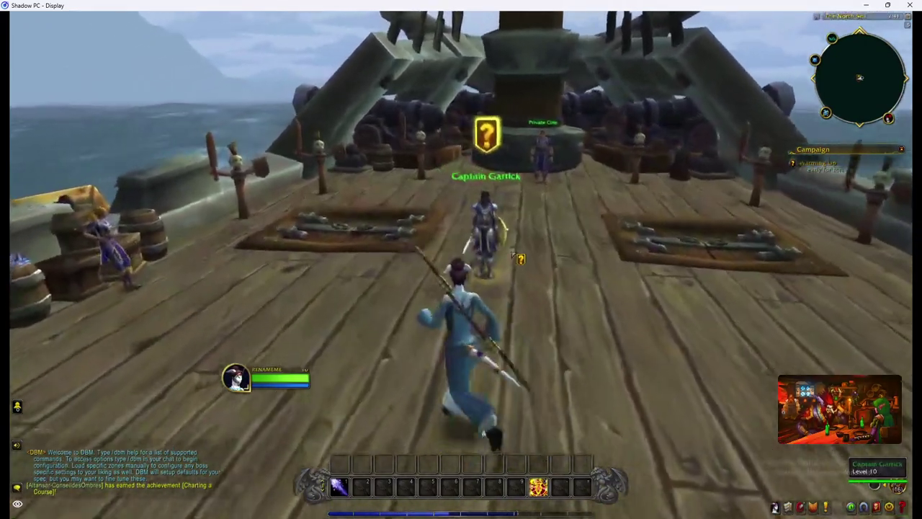
key("a")
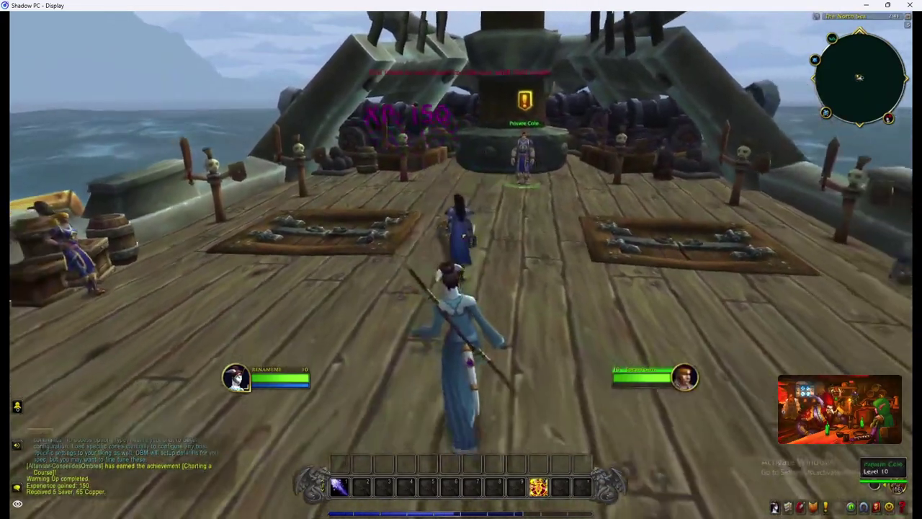
key("w")
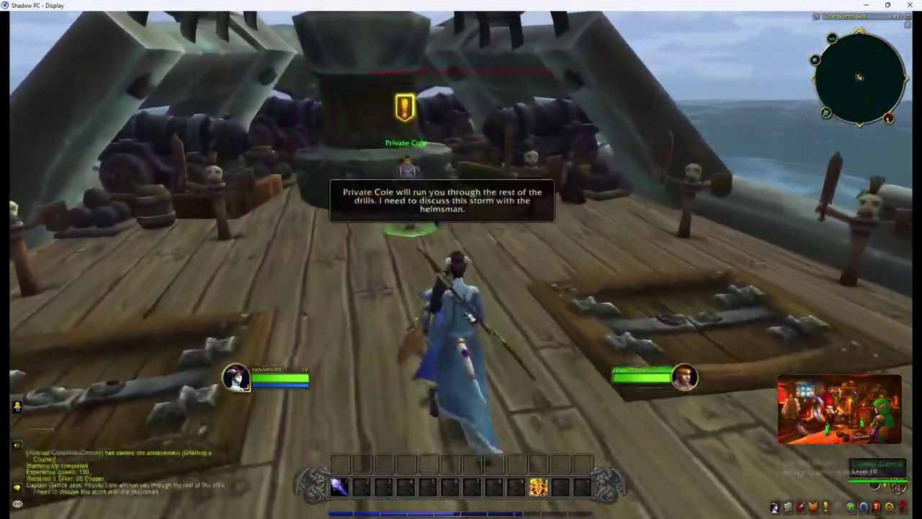
key("s")
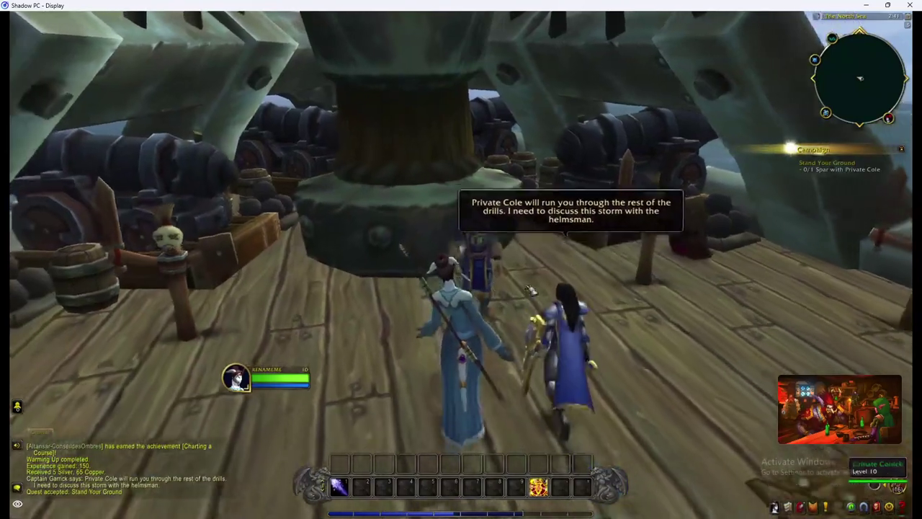
key("d")
key("Tab")
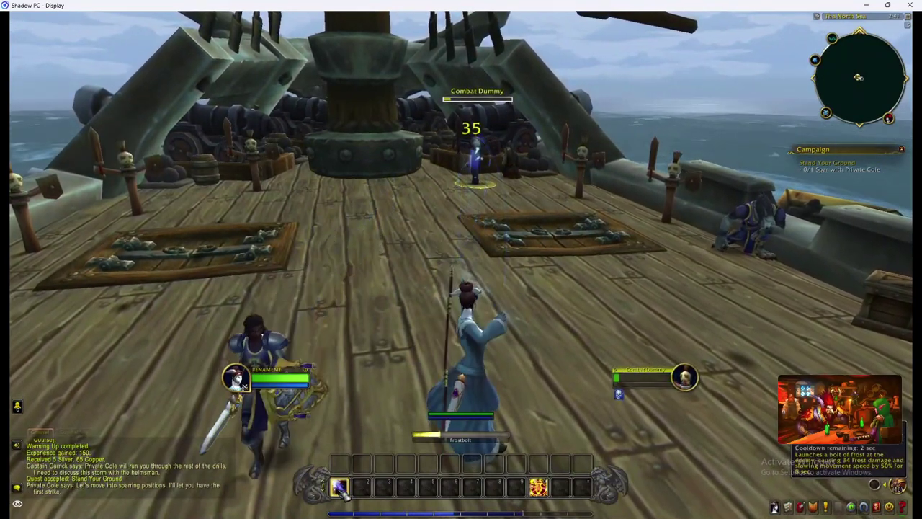
Finish the Combat Dummy with Frostbolt, then target and walk to another dummy.
left_click(339, 489)
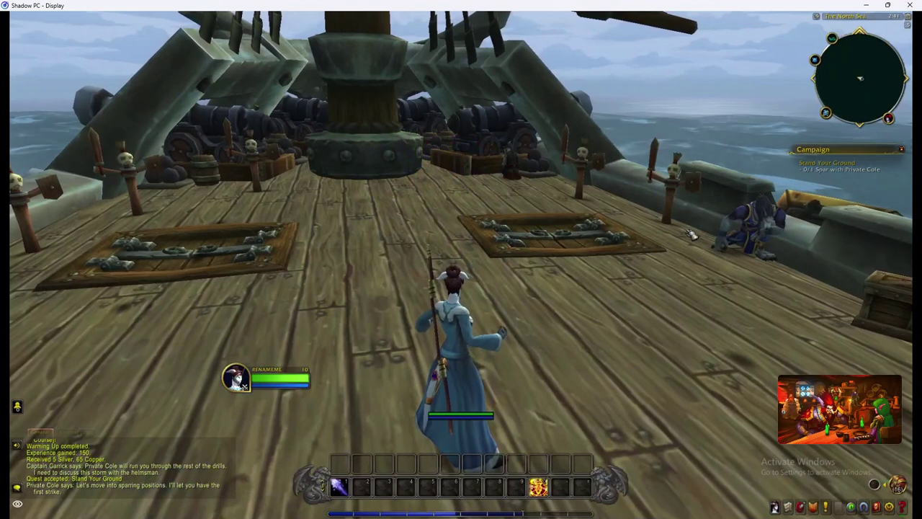
left_click(586, 185)
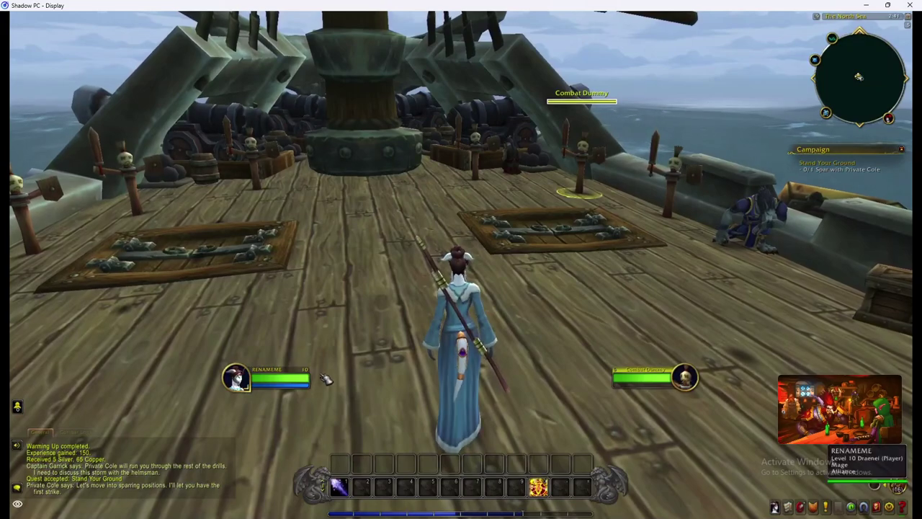
right_click(592, 206)
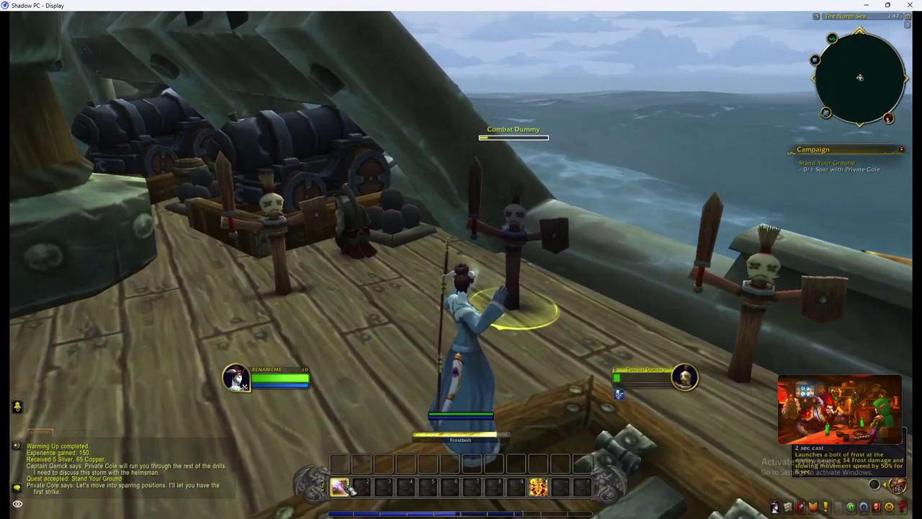
Turn around the ship deck and target a different Combat Dummy.
key("a")
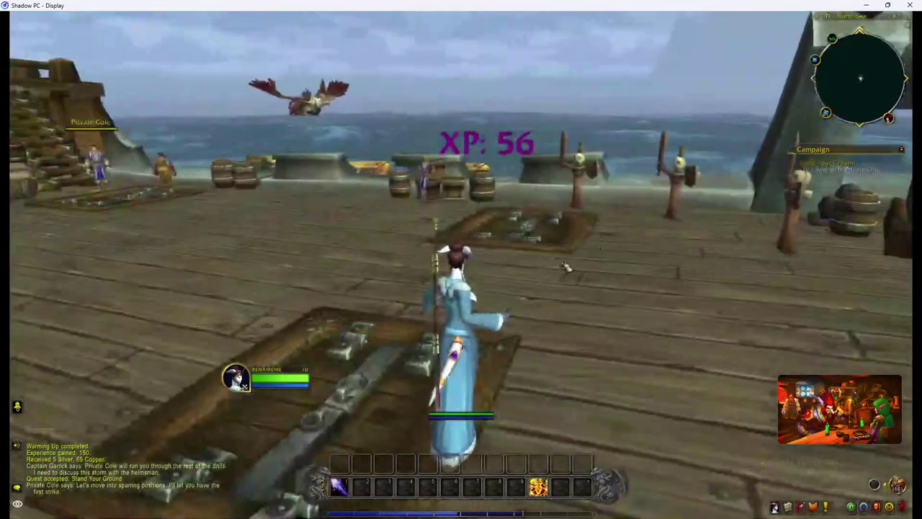
key("d")
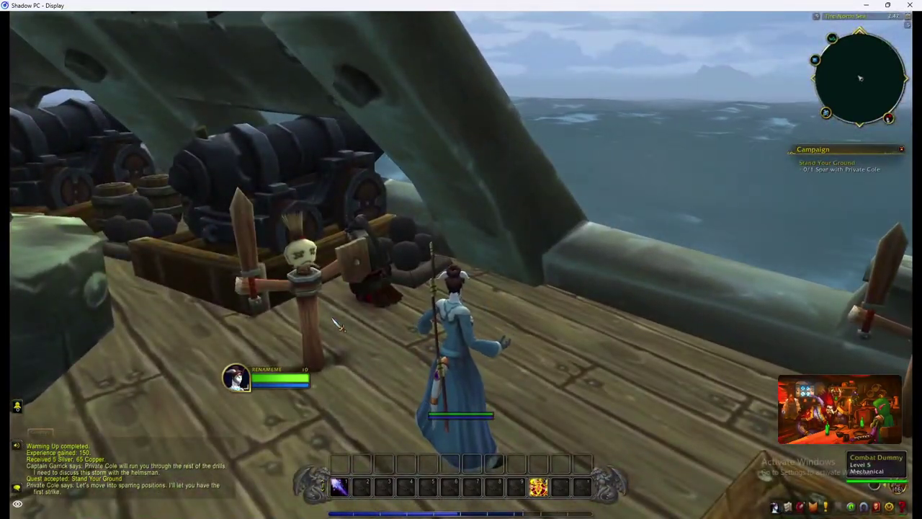
key("s")
key("a")
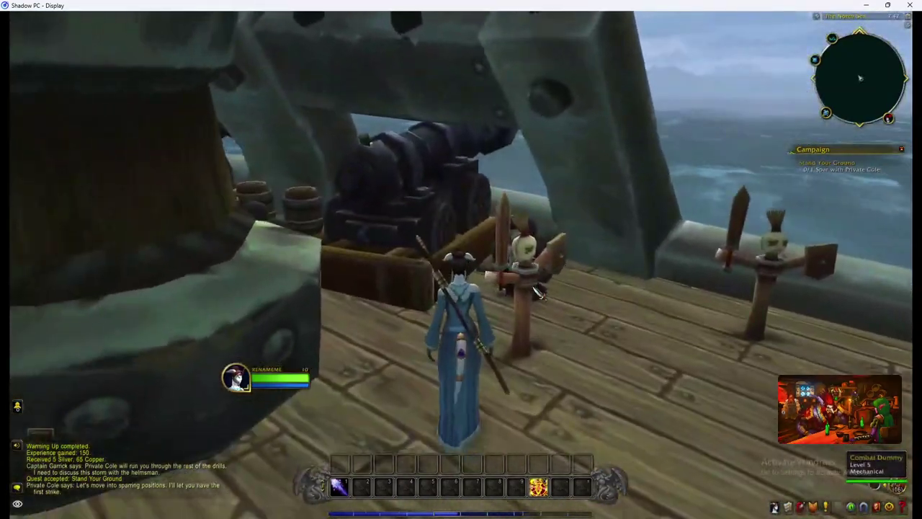
key("a")
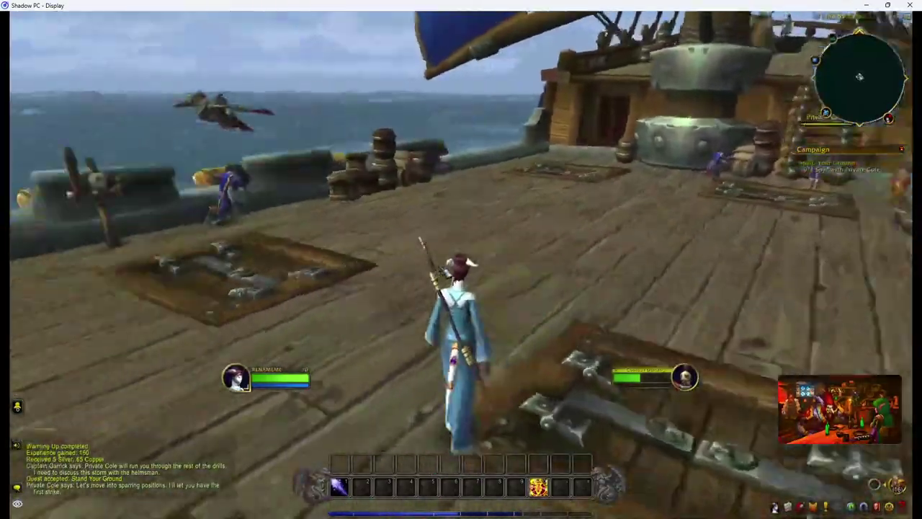
key("a")
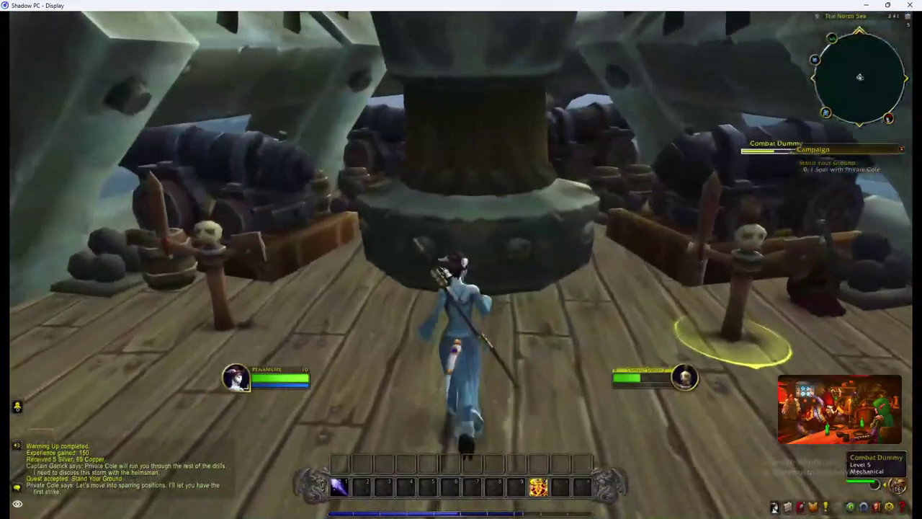
key("d")
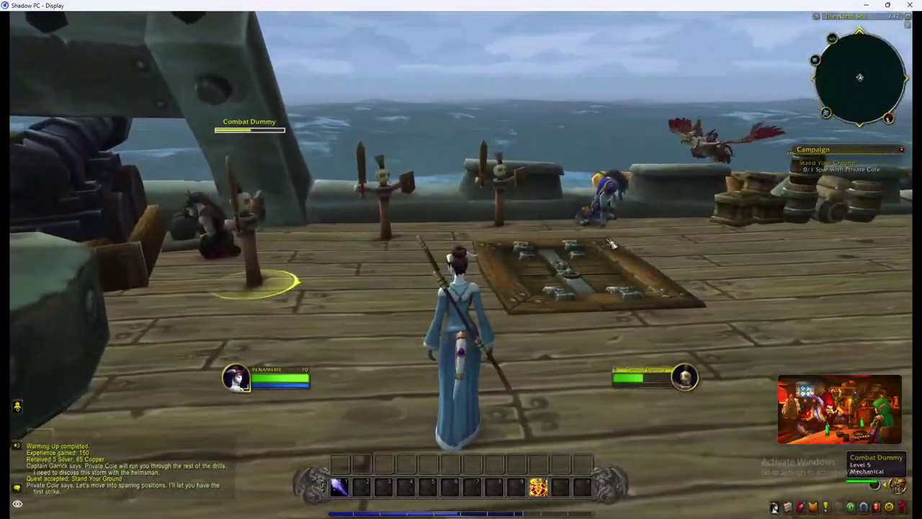
left_click(386, 232)
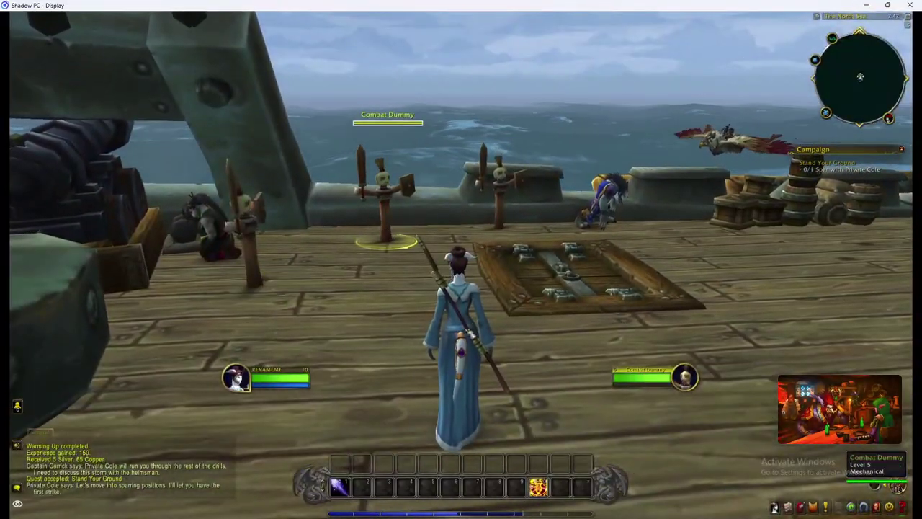
Reopen WeakAuras with /wa and change Display life's display text to 'dDD %c1'.
type("d")
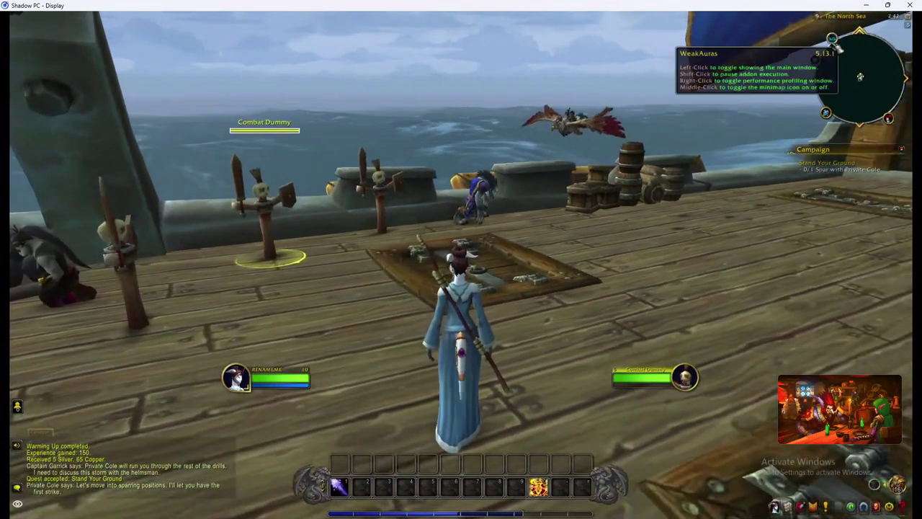
type("/wa")
key("Return")
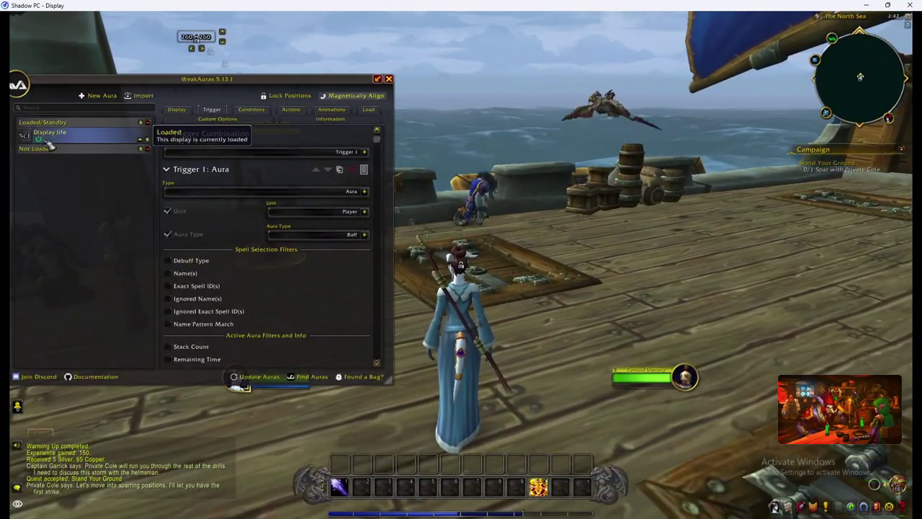
left_click(176, 108)
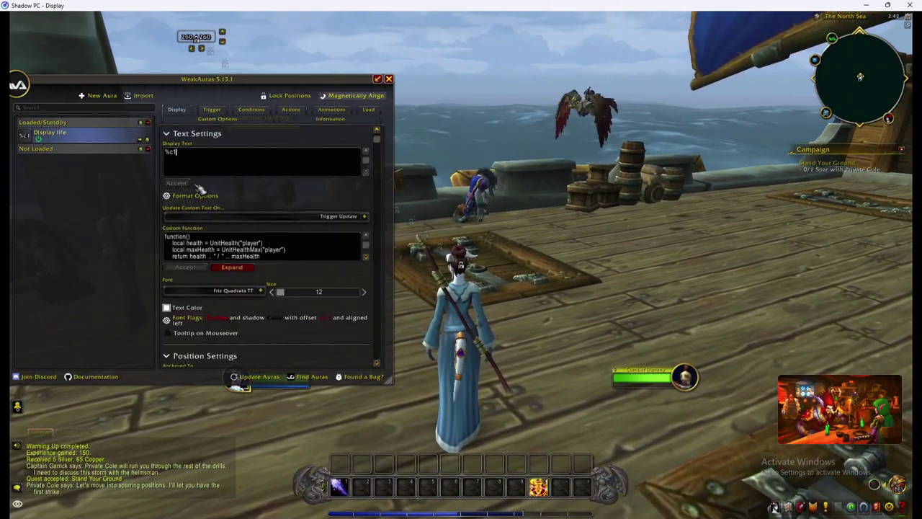
type("1")
key("Home")
type("dDD")
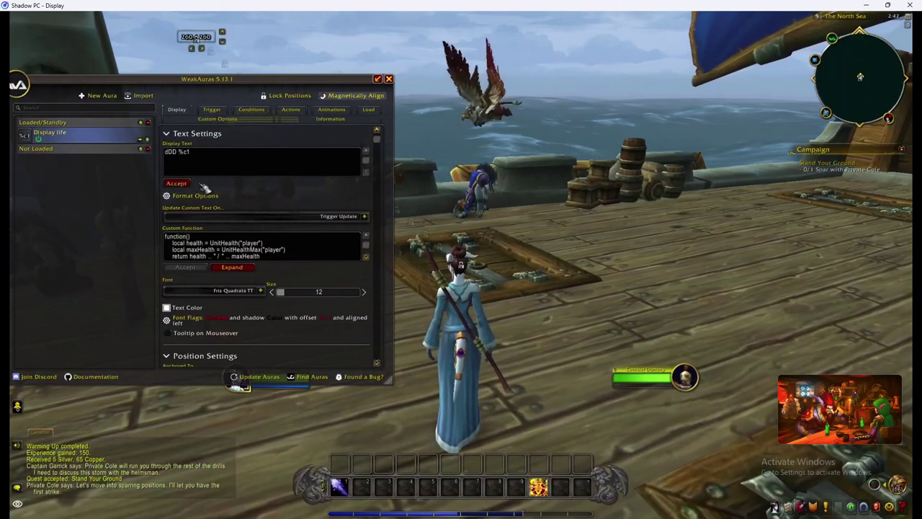
left_click(176, 183)
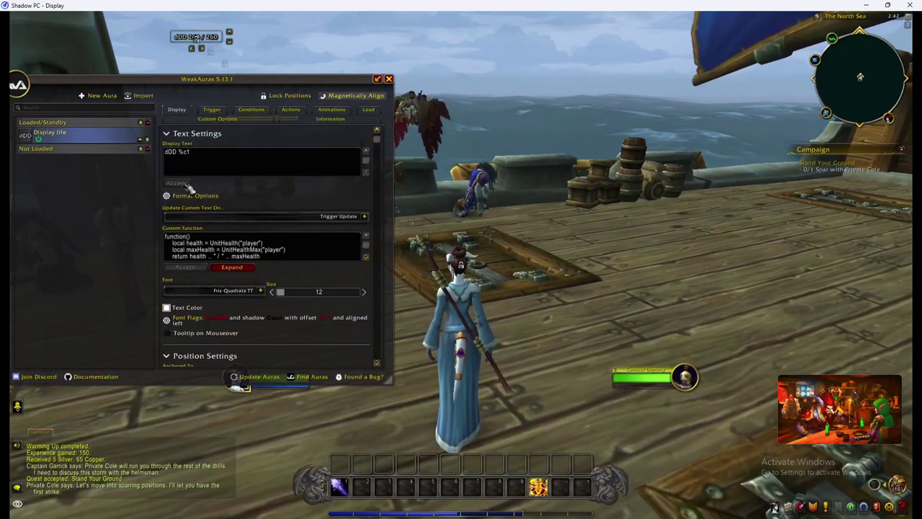
scroll(292, 288, "down", 1)
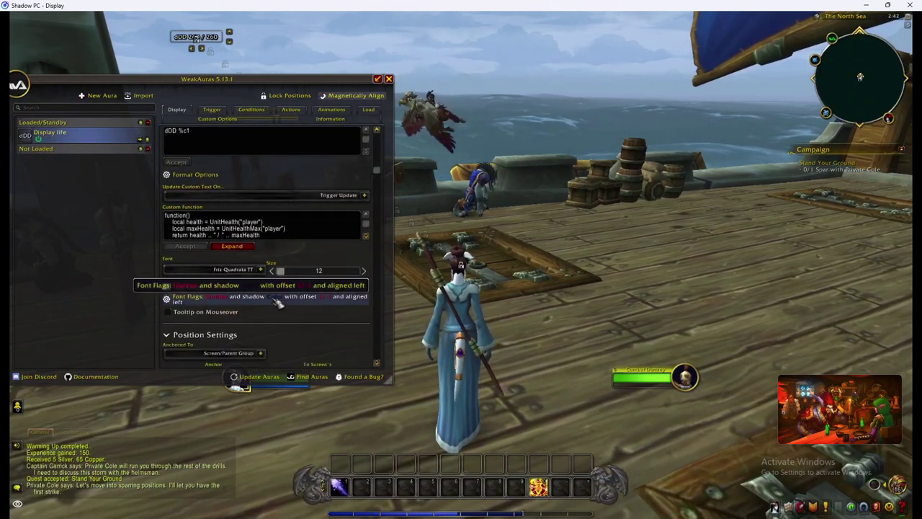
scroll(317, 349, "down", 5)
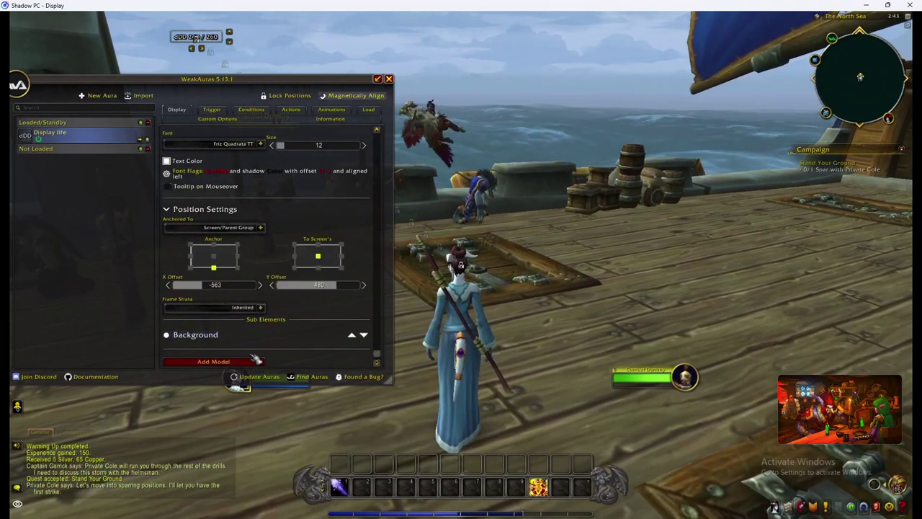
scroll(267, 321, "up", 4)
scroll(255, 162, "up", 2)
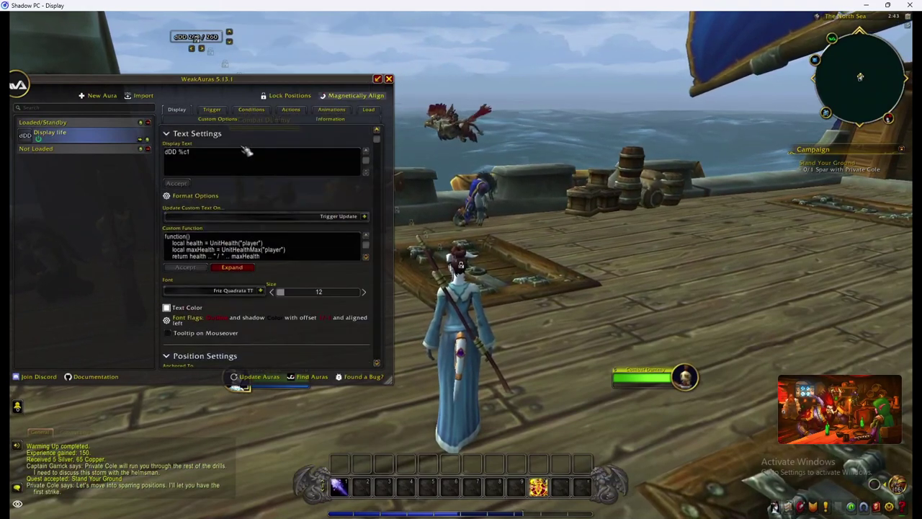
Look through Display life's Trigger, Conditions and Actions settings, ending on Load.
left_click(214, 112)
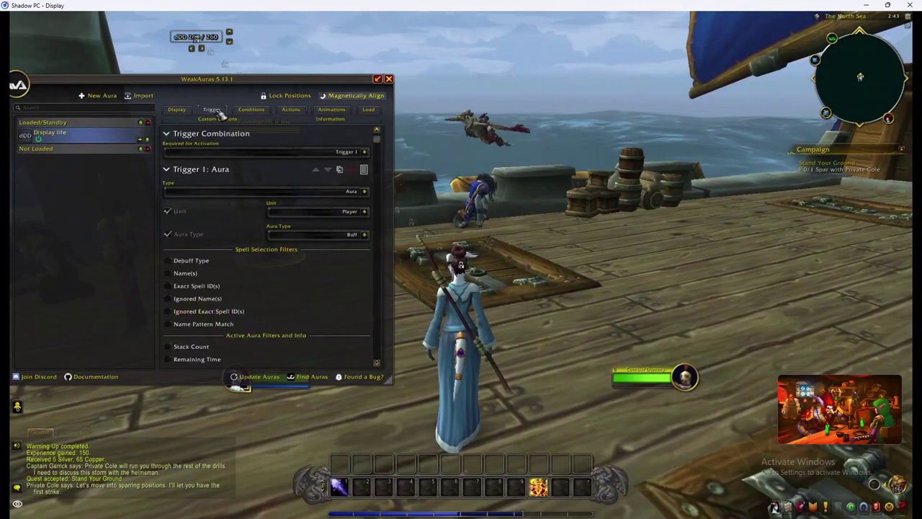
left_click(250, 110)
left_click(295, 111)
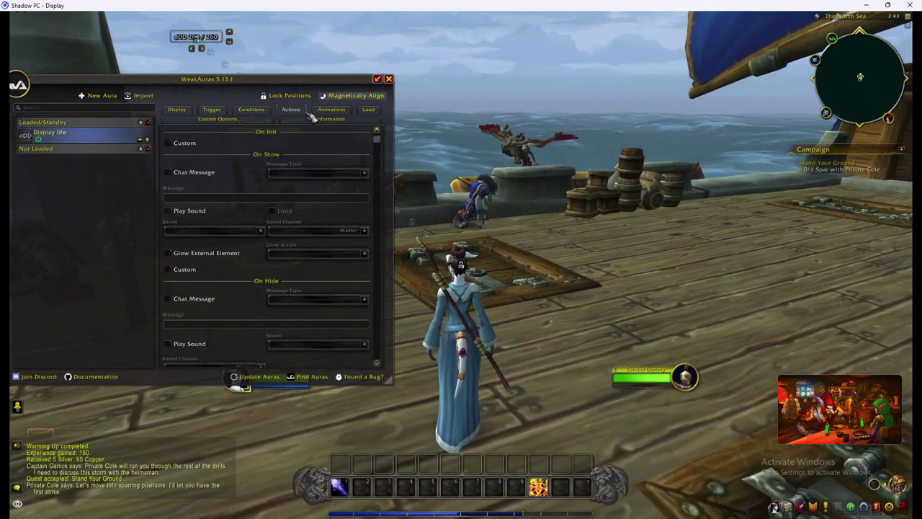
left_click(368, 112)
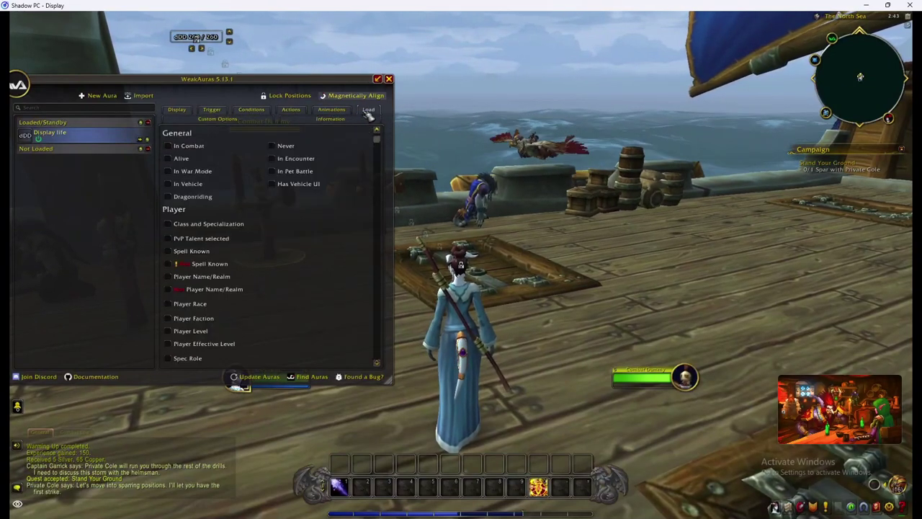
Tick In Combat, Alive, In War Mode, In Vehicle and Dragonriding, then close WeakAuras.
left_click(206, 148)
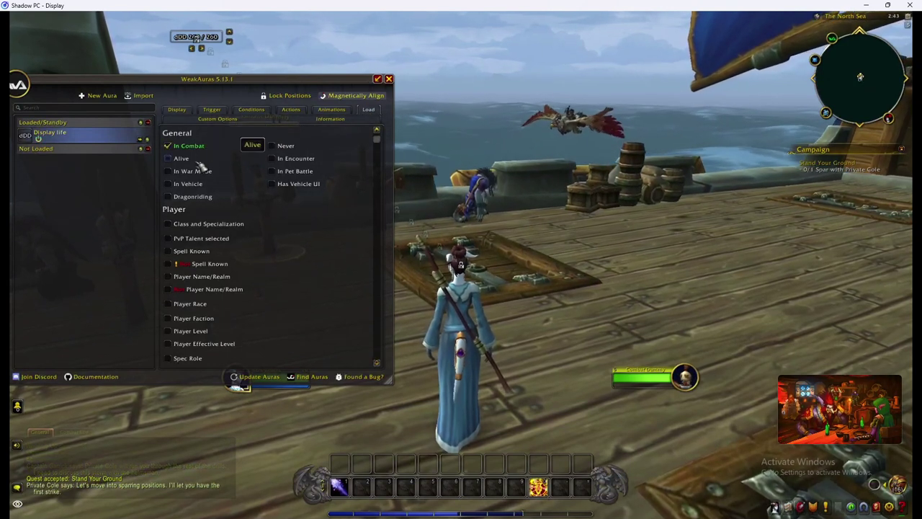
left_click(199, 171)
left_click(194, 184)
left_click(204, 196)
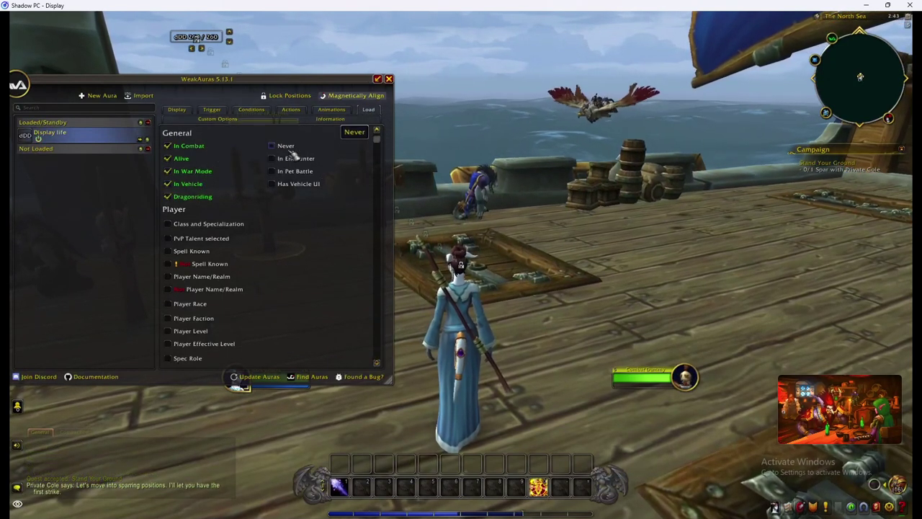
left_click(281, 147)
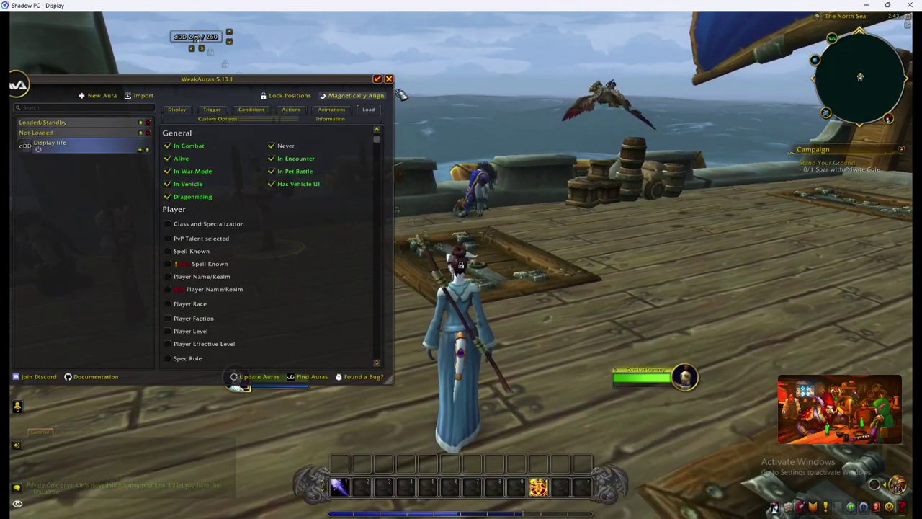
left_click(388, 79)
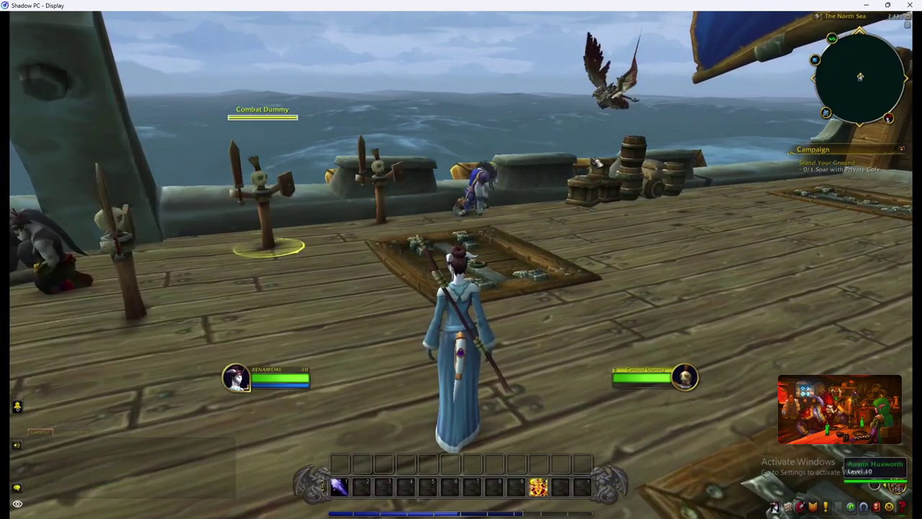
Reopen the WeakAuras options from the minimap icon and close the profiling window.
right_click(831, 41)
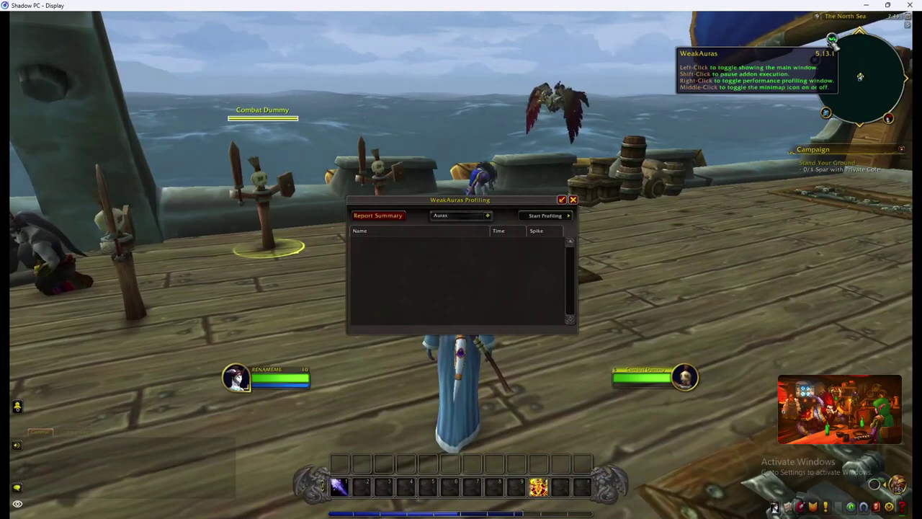
left_click(831, 42)
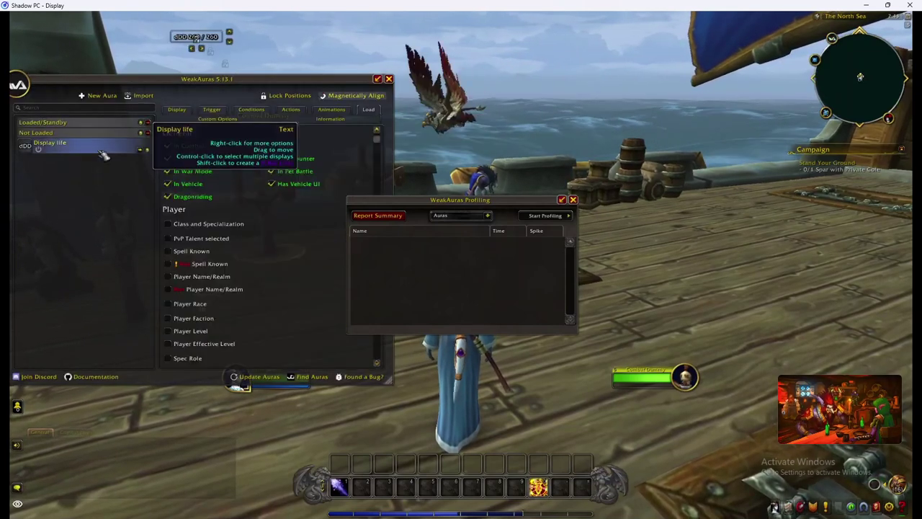
right_click(99, 154)
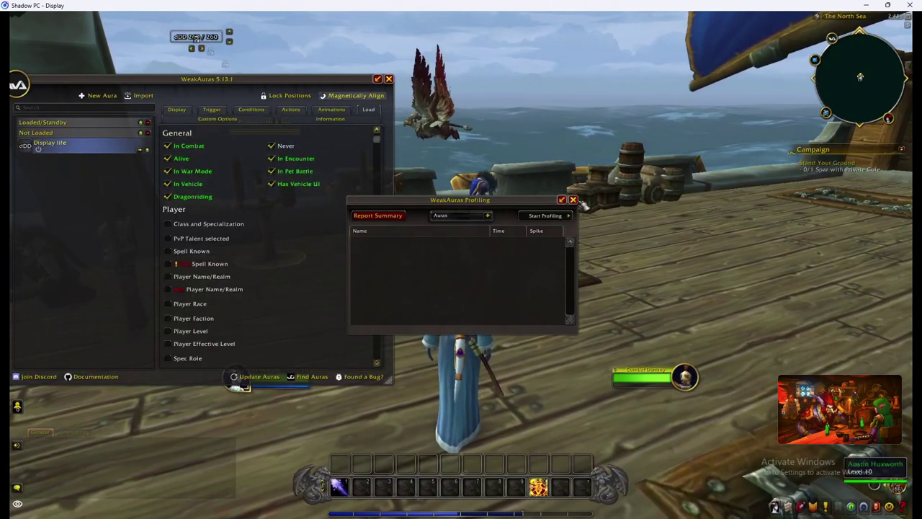
left_click(572, 199)
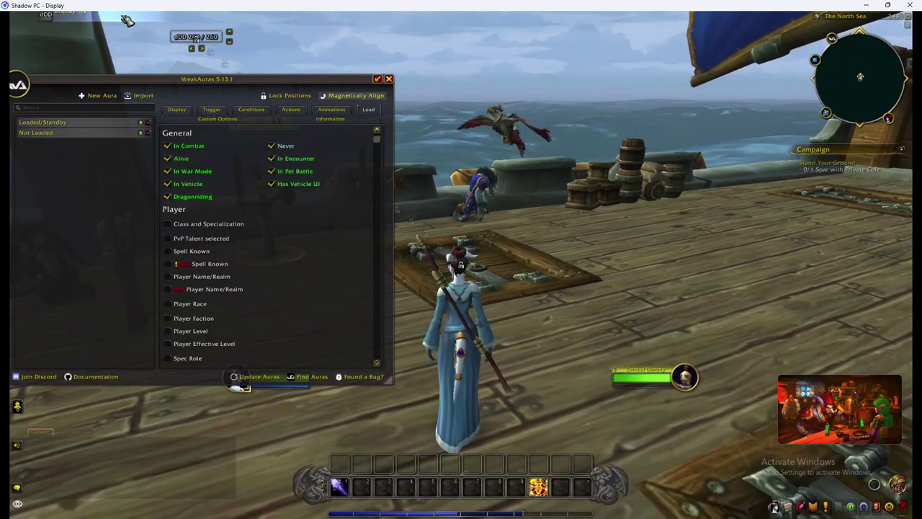
Try moving the Display life aura within the aura list.
left_click_drag(78, 139, 108, 141)
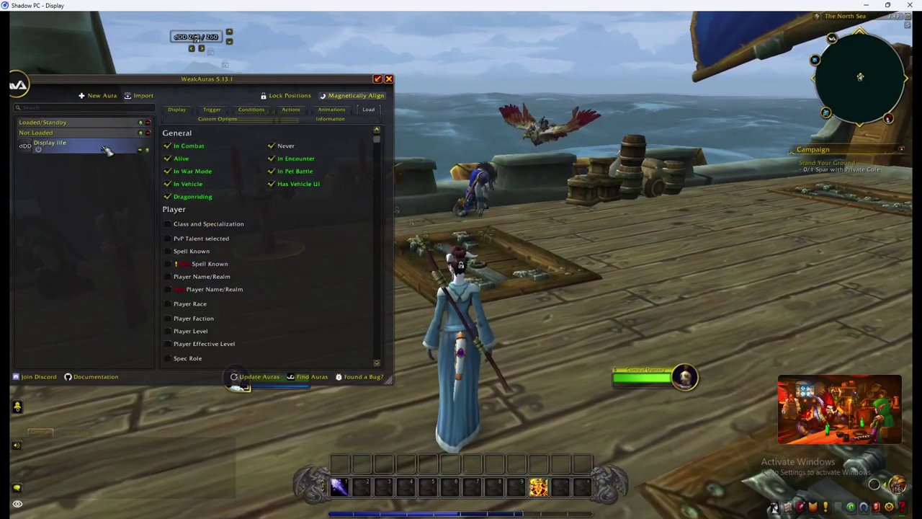
right_click(108, 144)
mouse_move(76, 179)
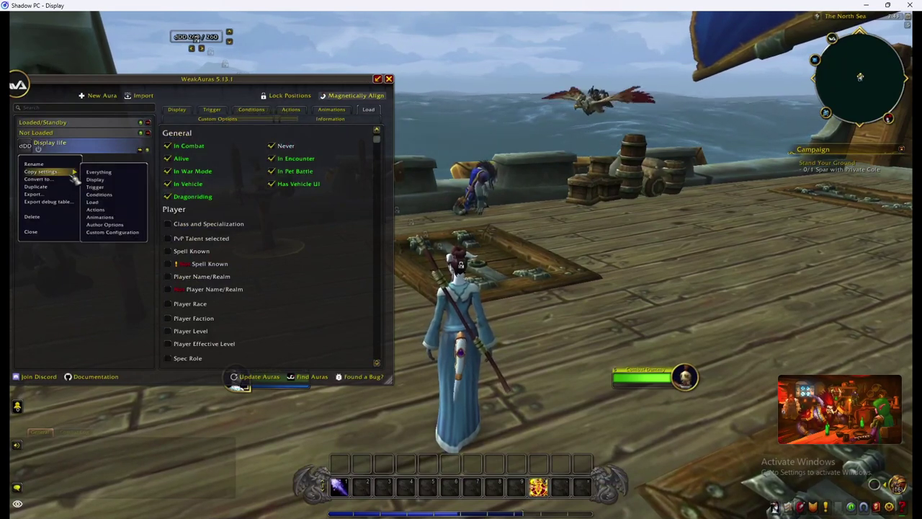
left_click(124, 150)
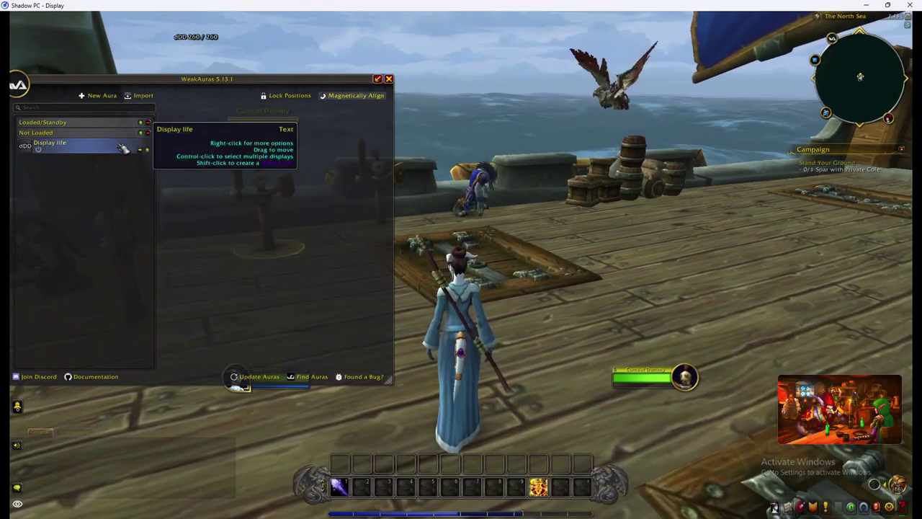
left_click_drag(79, 142, 56, 131)
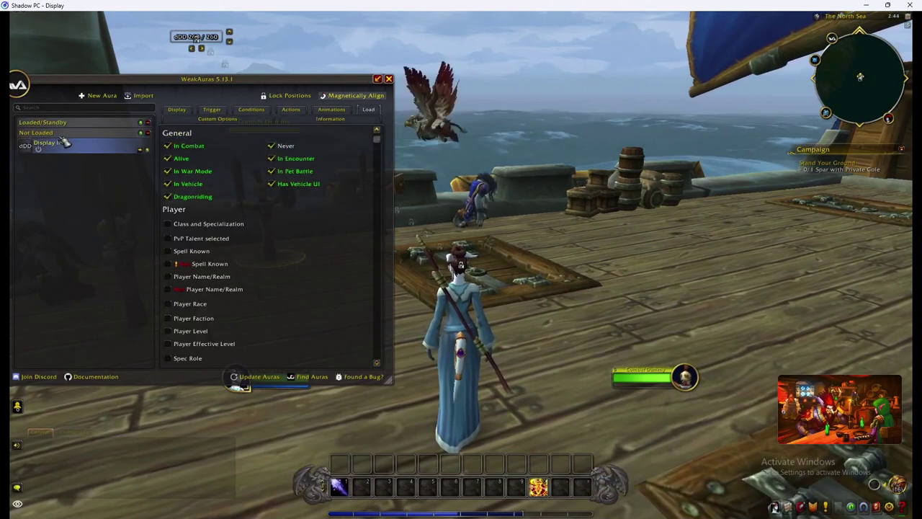
Create a new aura group, move Display life into it, and open Deadly Boss Mods options.
left_click(178, 110)
left_click(106, 95)
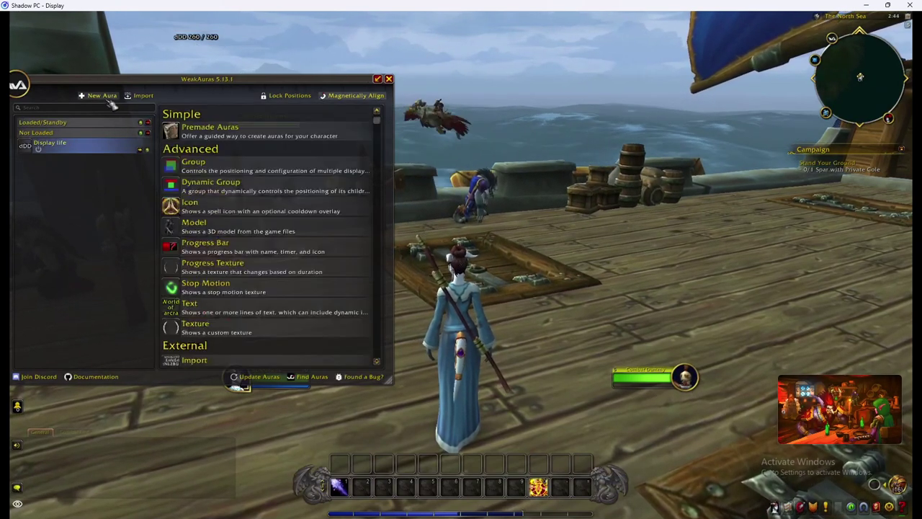
left_click(200, 173)
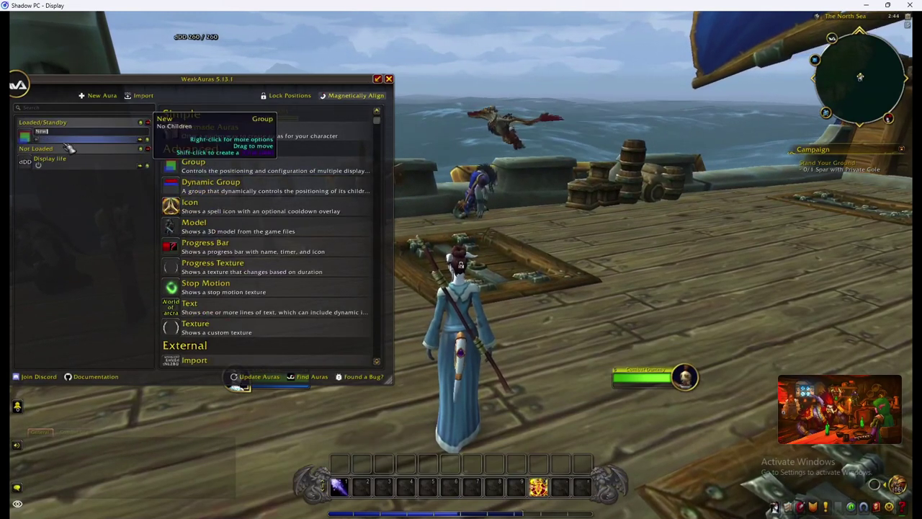
left_click(68, 165)
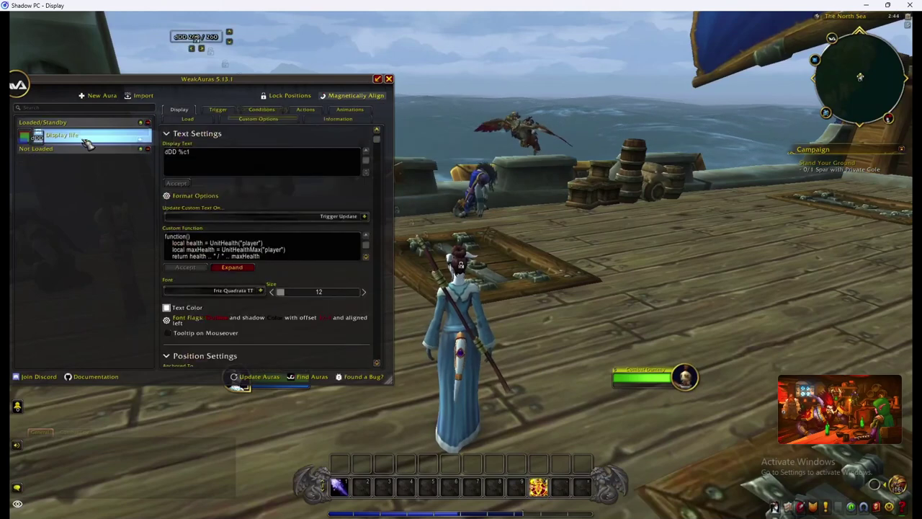
left_click(43, 160)
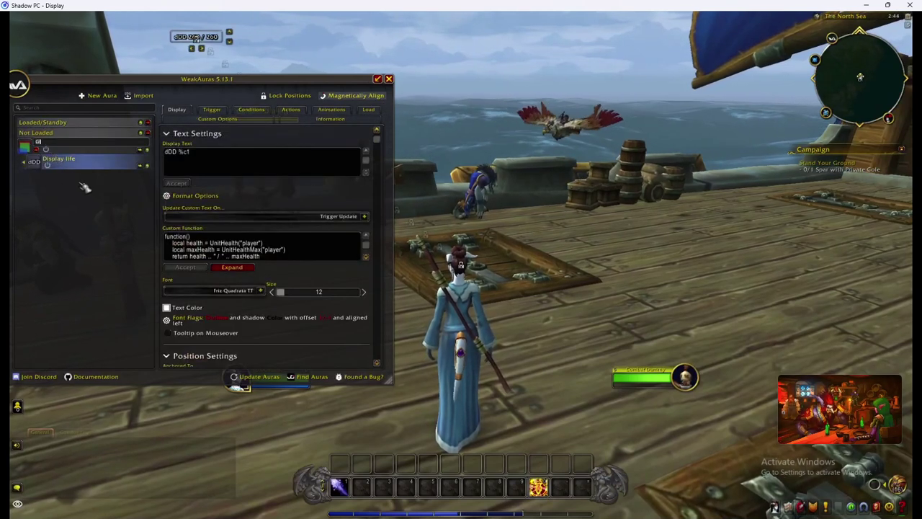
mouse_move(36, 146)
left_mouse_down()
mouse_move(49, 124)
mouse_move(46, 148)
left_mouse_up()
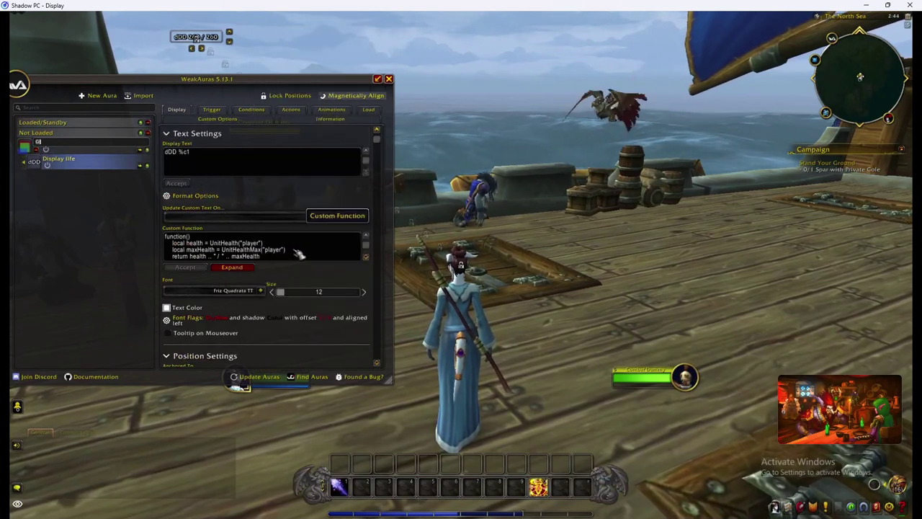
scroll(301, 254, "down", 1)
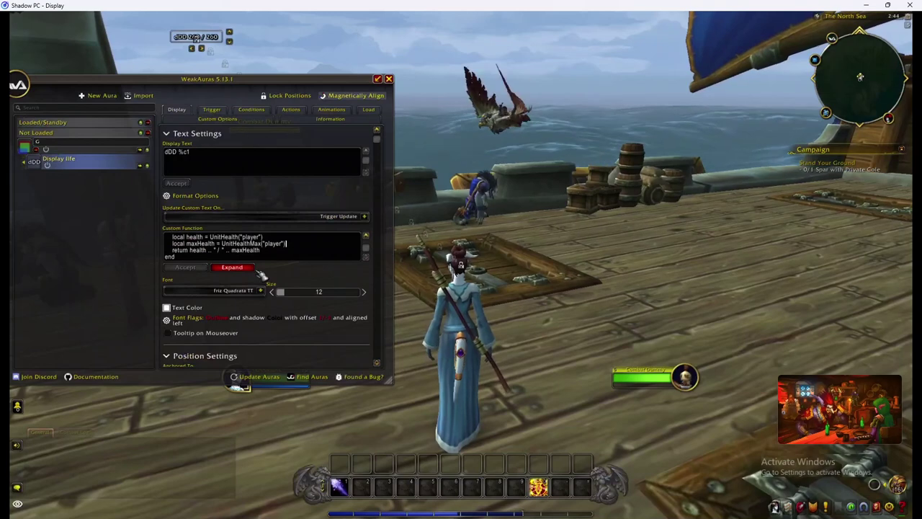
left_click(891, 121)
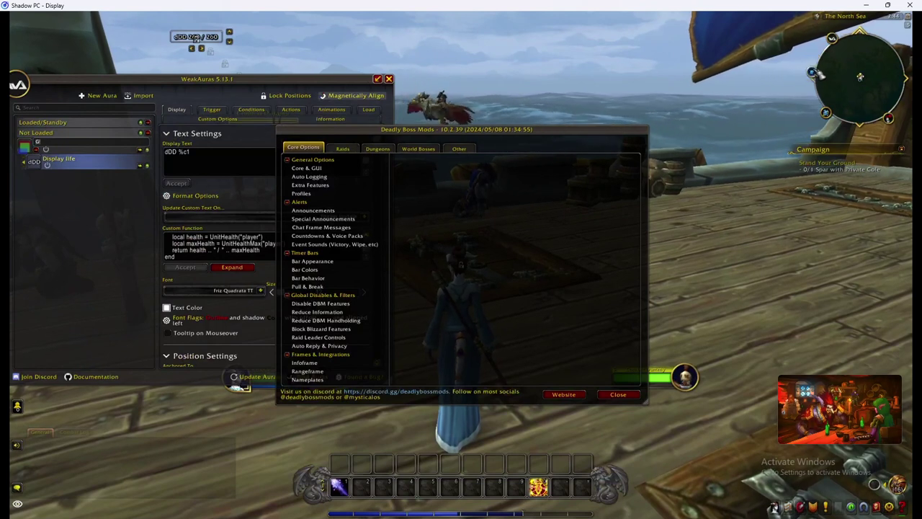
Dismiss the Leatrix Maps panel and close the Deadly Boss Mods options.
left_click(821, 49)
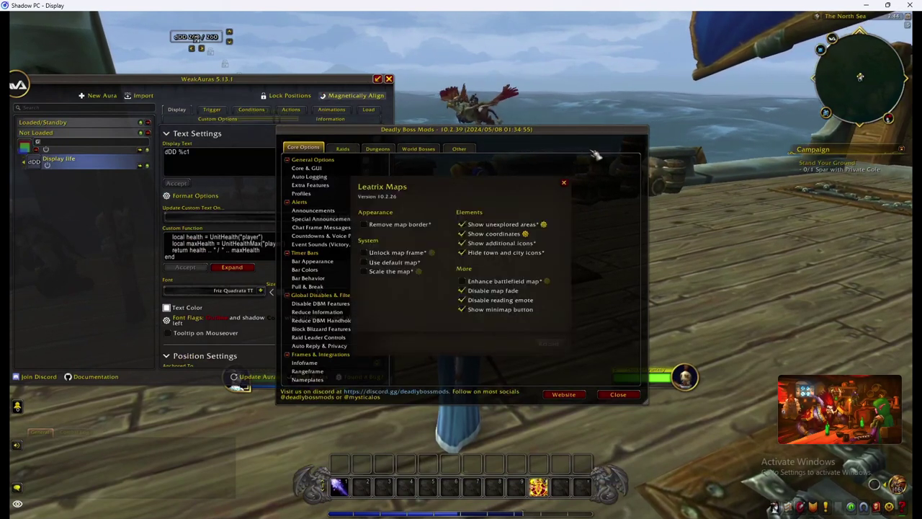
key("Escape")
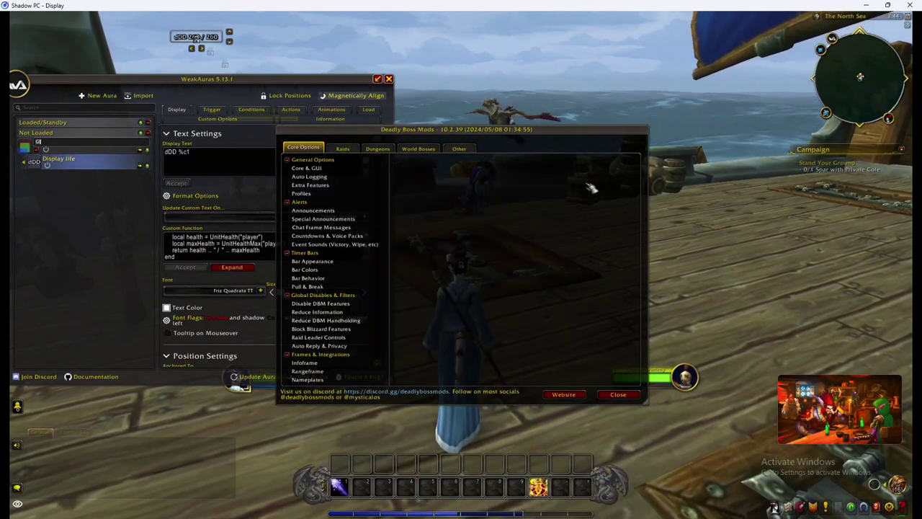
left_click(618, 394)
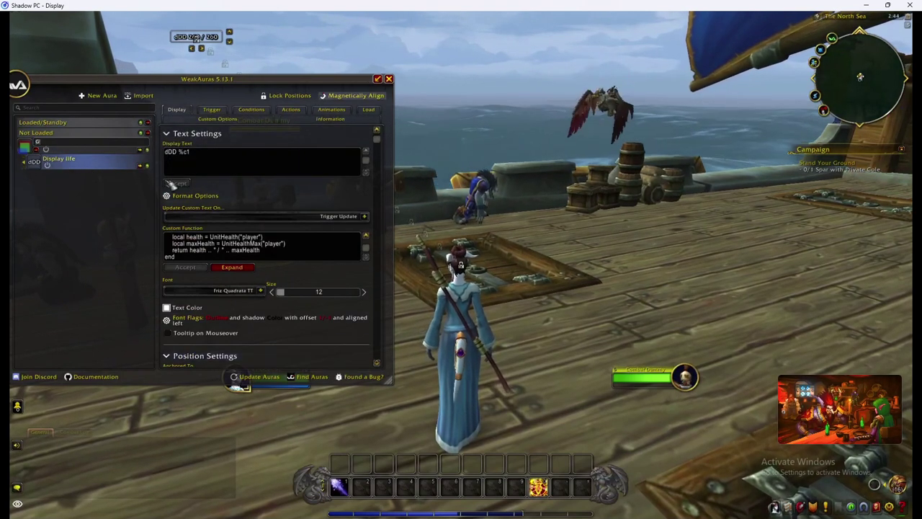
left_click(111, 97)
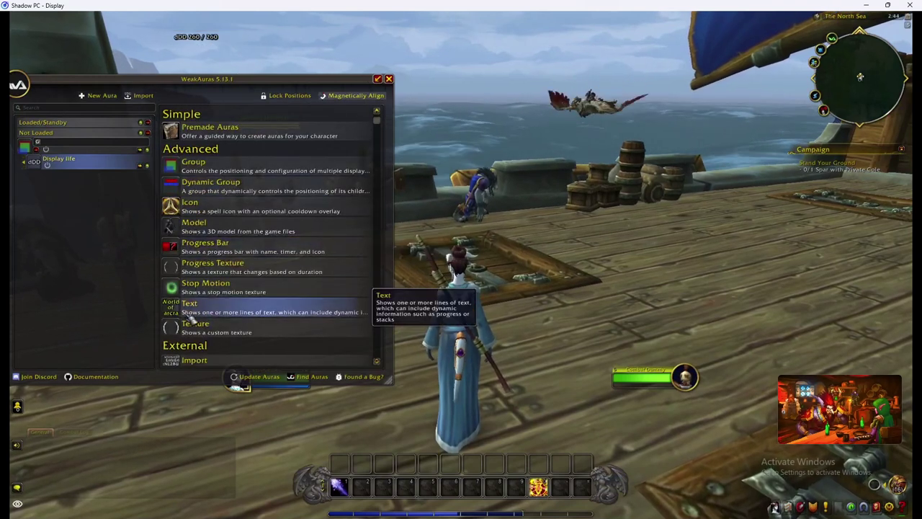
Create a Stop Motion aura, New 2, then close and reopen WeakAuras.
left_click(175, 287)
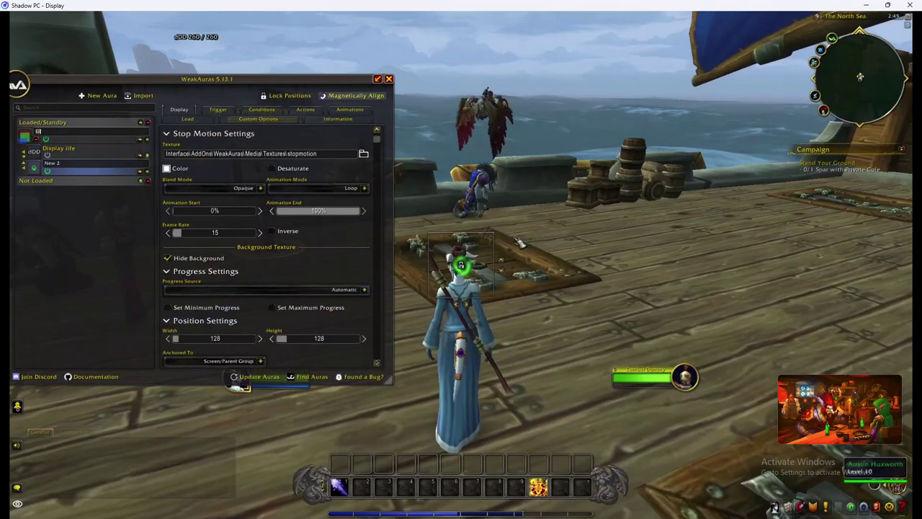
left_click(389, 79)
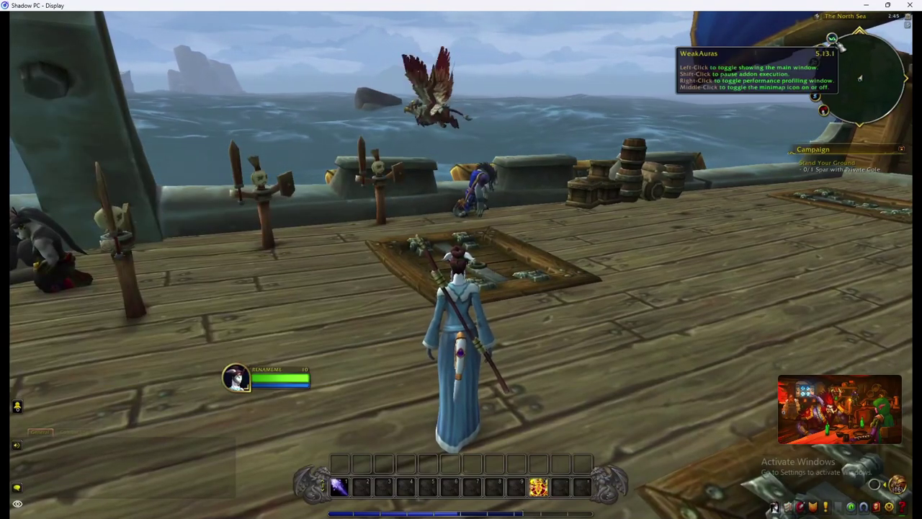
left_click(838, 43)
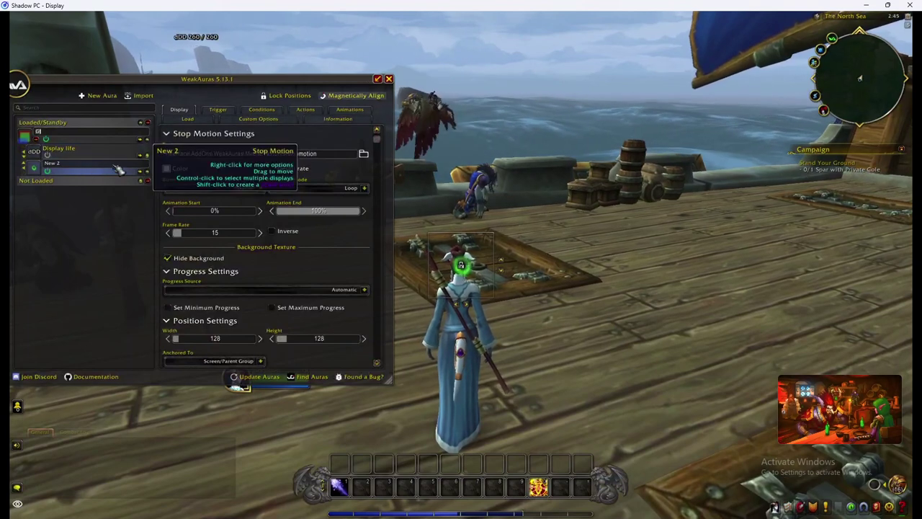
Add a Text aura, New 3, with display text Bonjour and close the options.
left_click(105, 96)
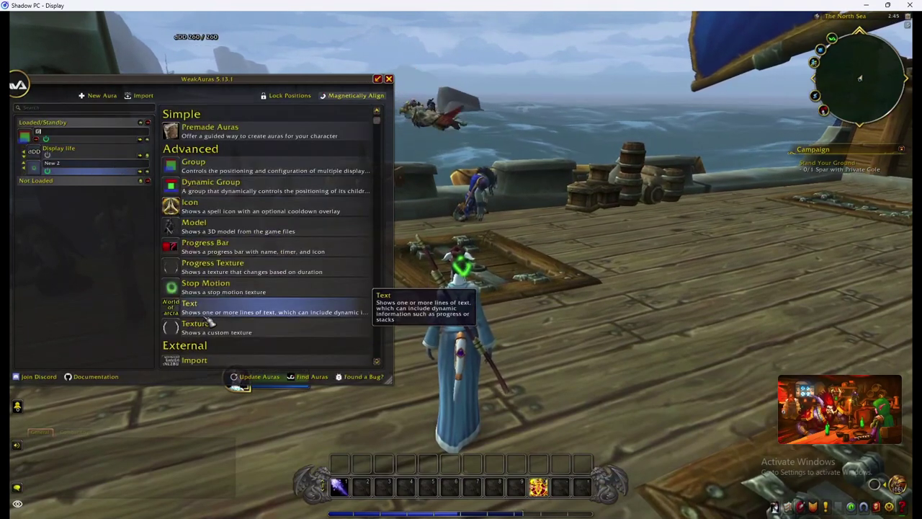
left_click(209, 297)
left_click(210, 162)
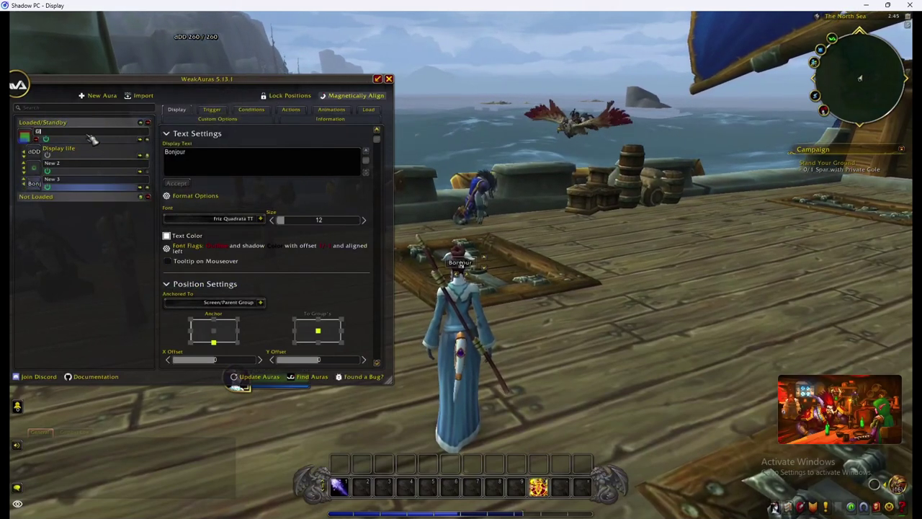
type("dfsdf")
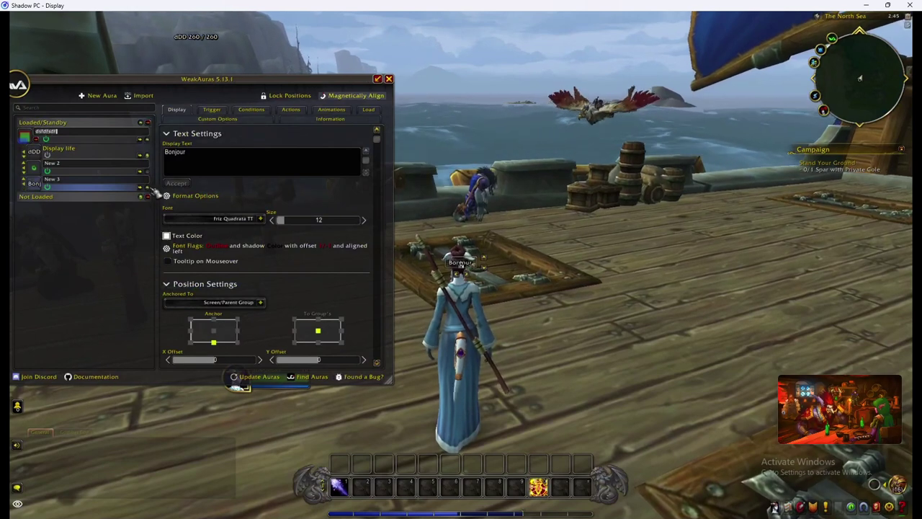
left_click(390, 79)
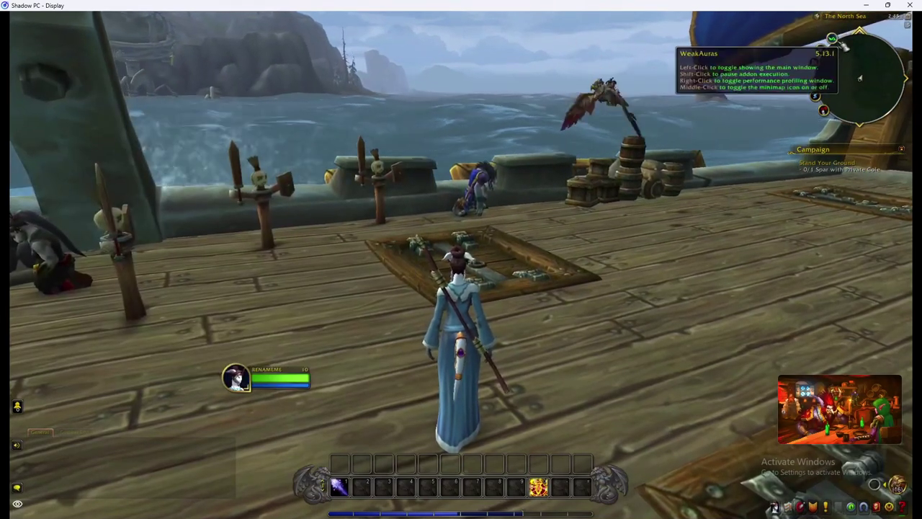
Reopen WeakAuras, drag the dDD 260/260 text down and right, then close and reopen it.
left_click(798, 72)
left_click_drag(79, 144, 576, 222)
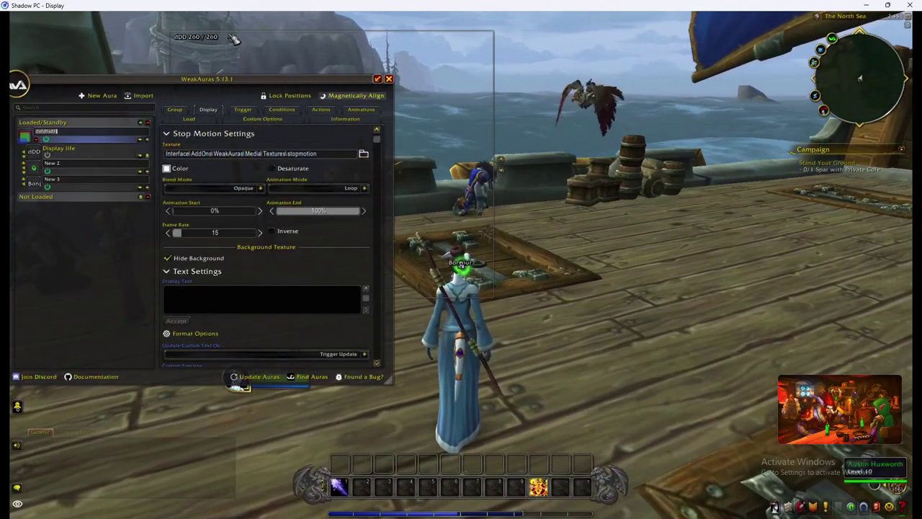
left_click_drag(292, 59, 458, 126)
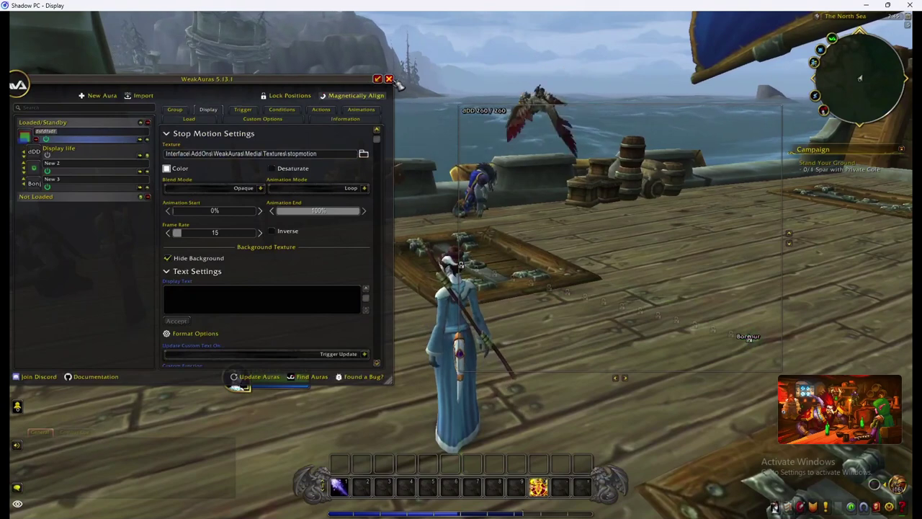
left_click(389, 79)
left_click(833, 38)
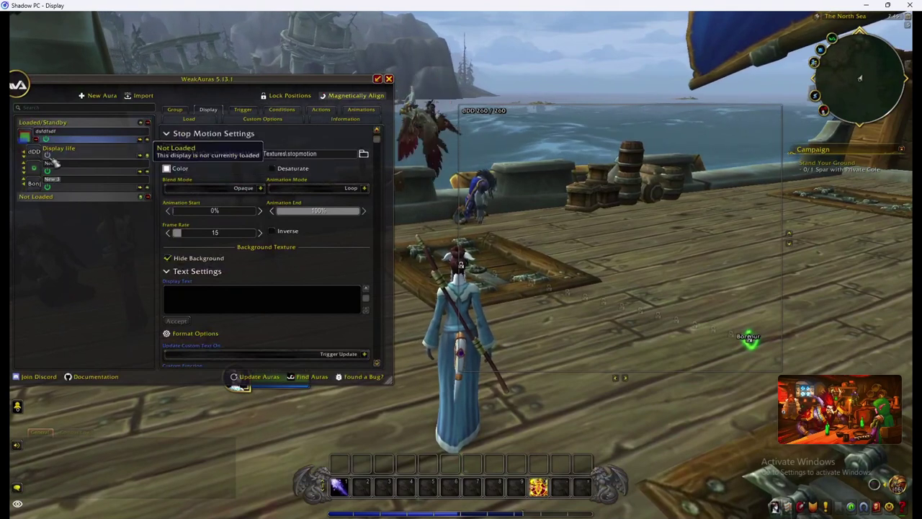
left_click(32, 141)
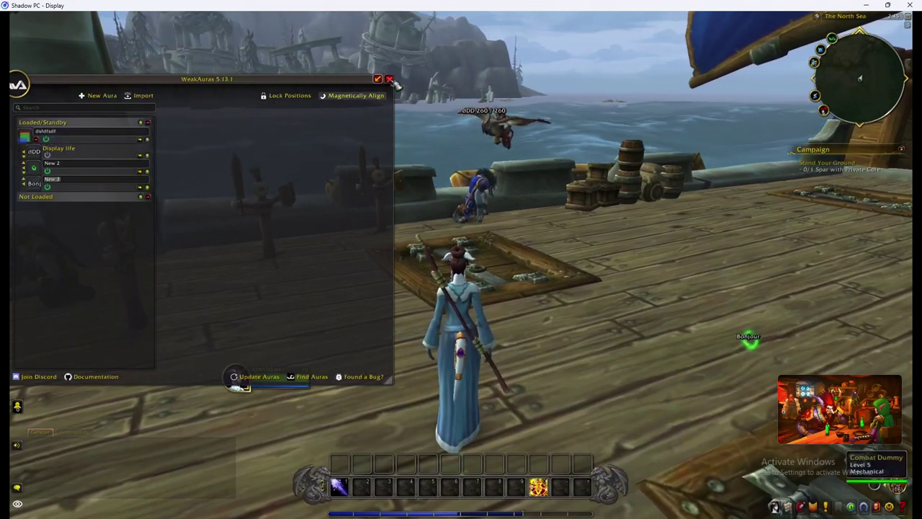
Close WeakAuras, reopen it with /wa, then Alt+Tab to the ChatGPT browser window.
key("Escape")
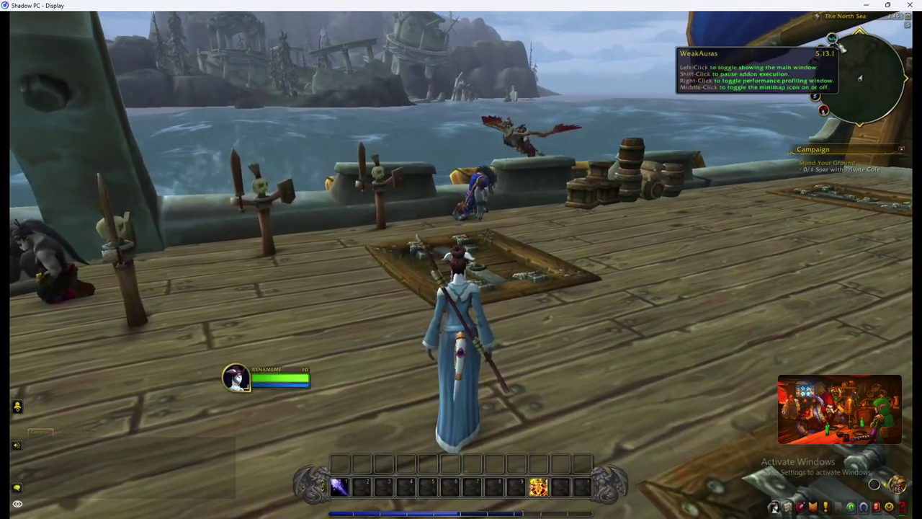
type("/wa")
key("Return")
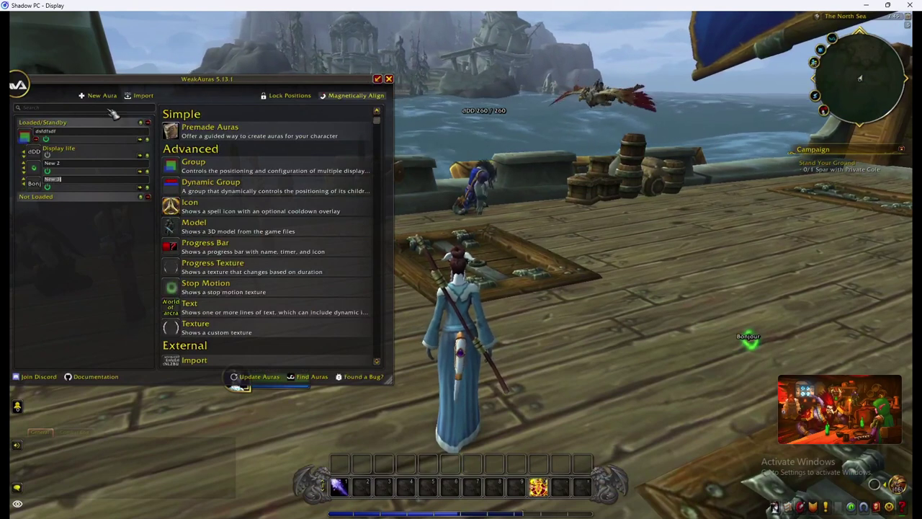
key("alt+Tab")
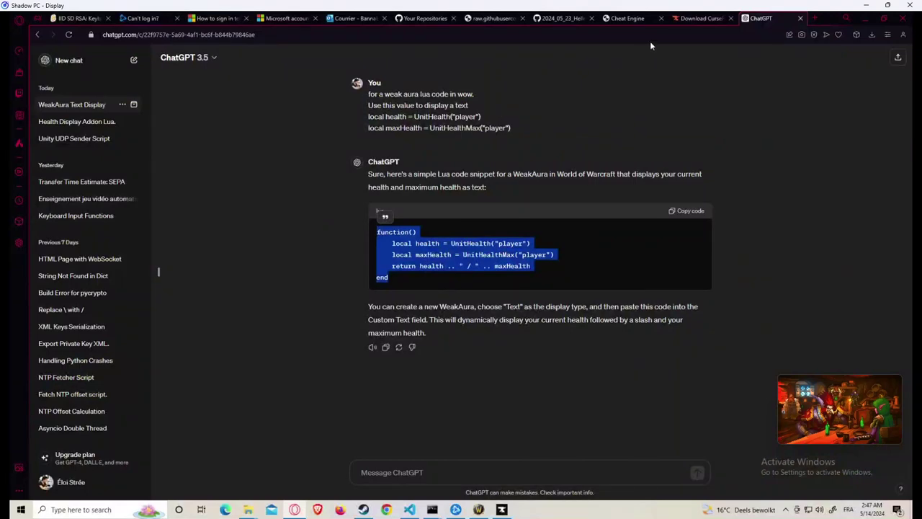
Copy the raw Wow_WeakAura_Keep.md export string from GitHub in Opera and return to WoW.
left_click(566, 19)
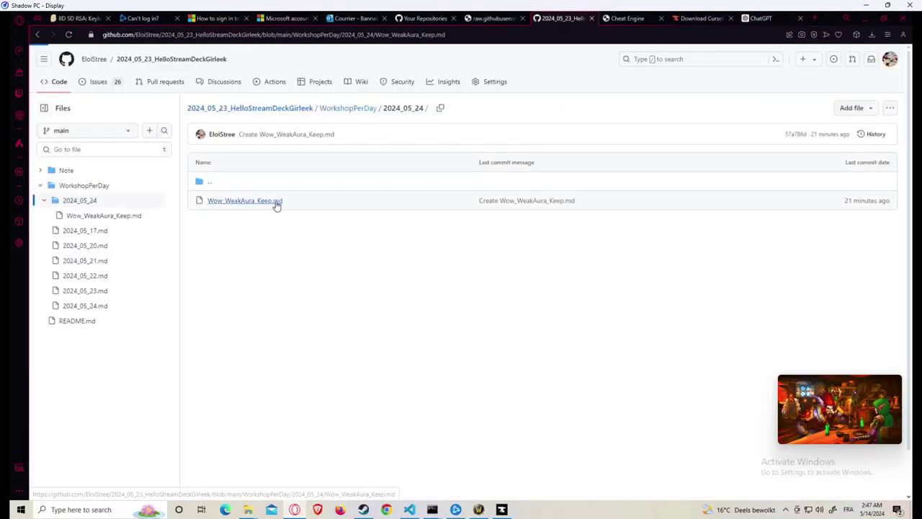
left_click(277, 202)
left_click(830, 164)
key("ctrl+a")
key("alt+Tab")
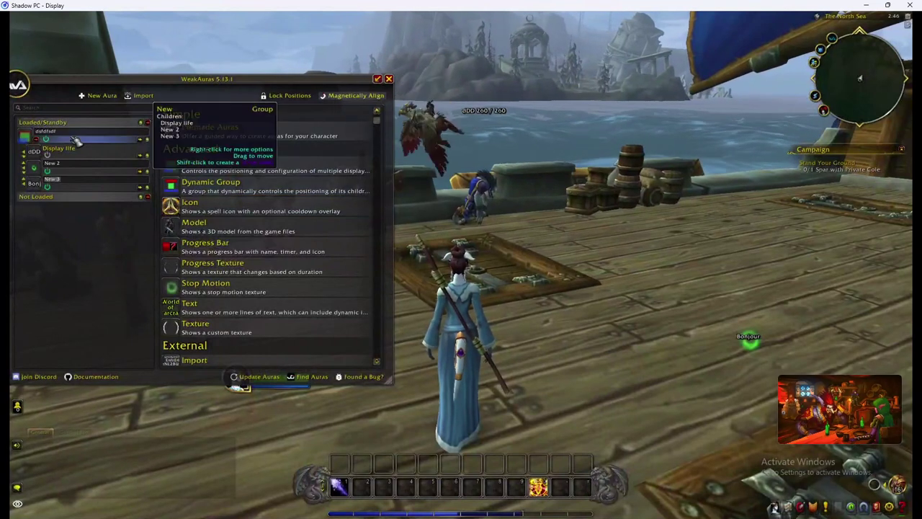
Delete the New aura group and its child auras with Delete children and group.
left_click(35, 138)
right_click(36, 140)
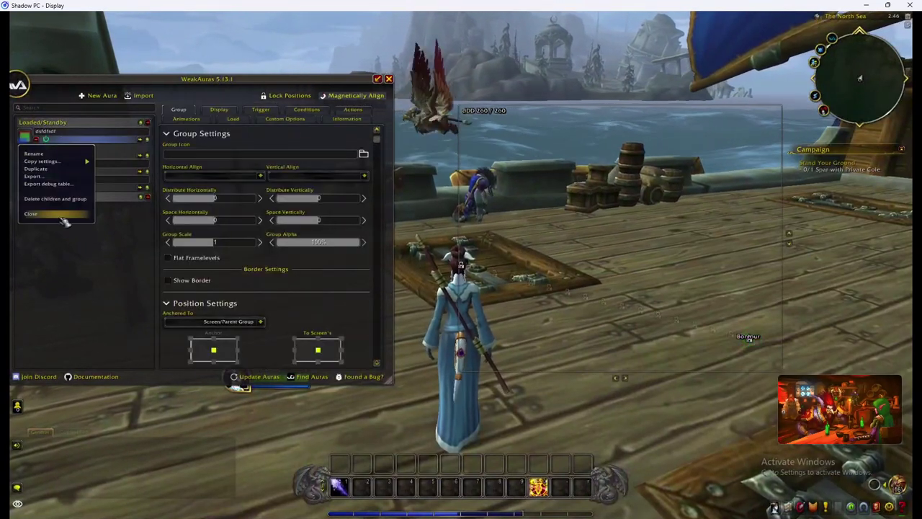
mouse_move(72, 165)
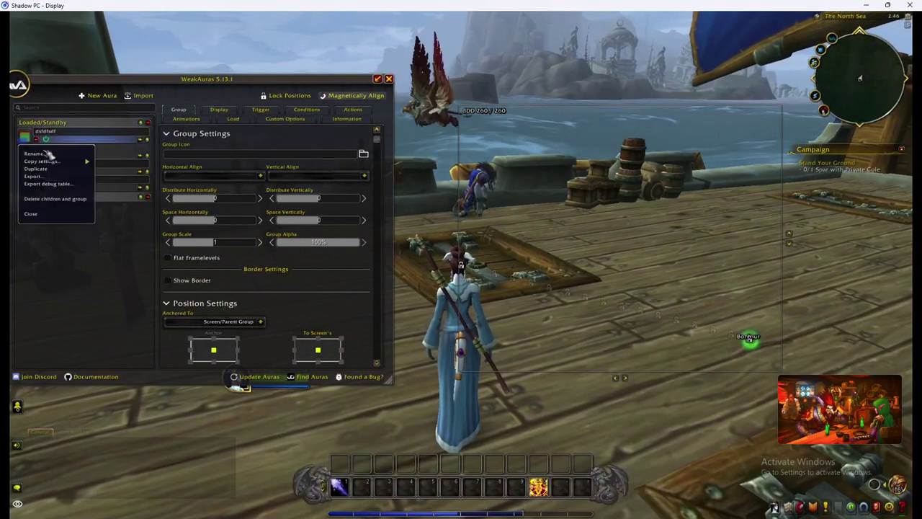
left_click(79, 199)
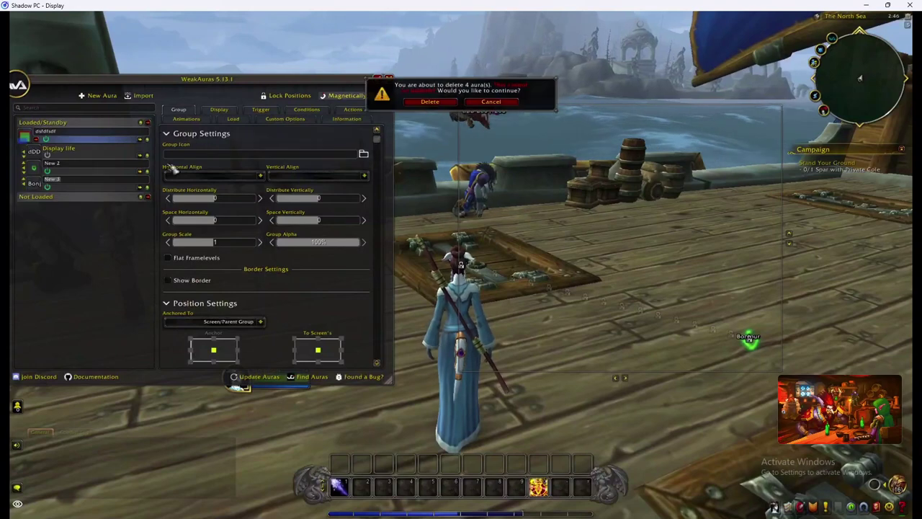
left_click(429, 102)
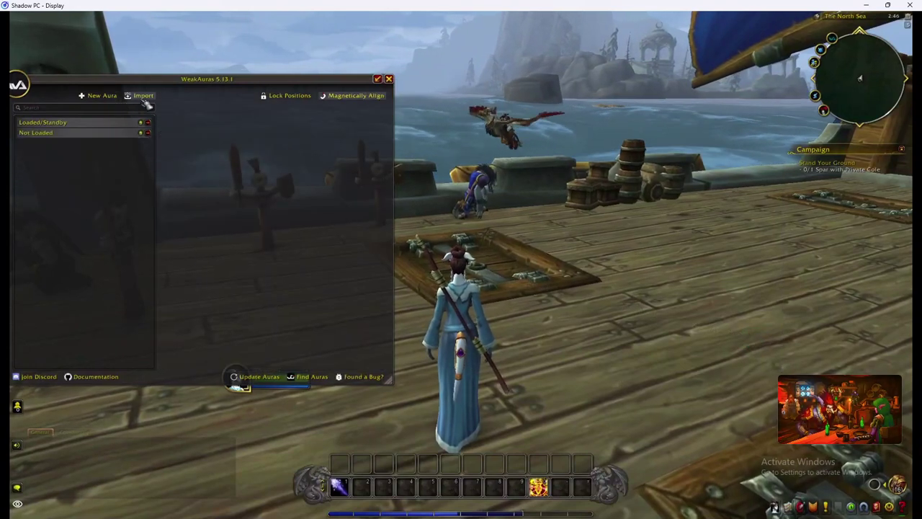
Paste the copied string into WeakAuras Import and import the Data Picking Group.
left_click(141, 95)
key("ctrl+v")
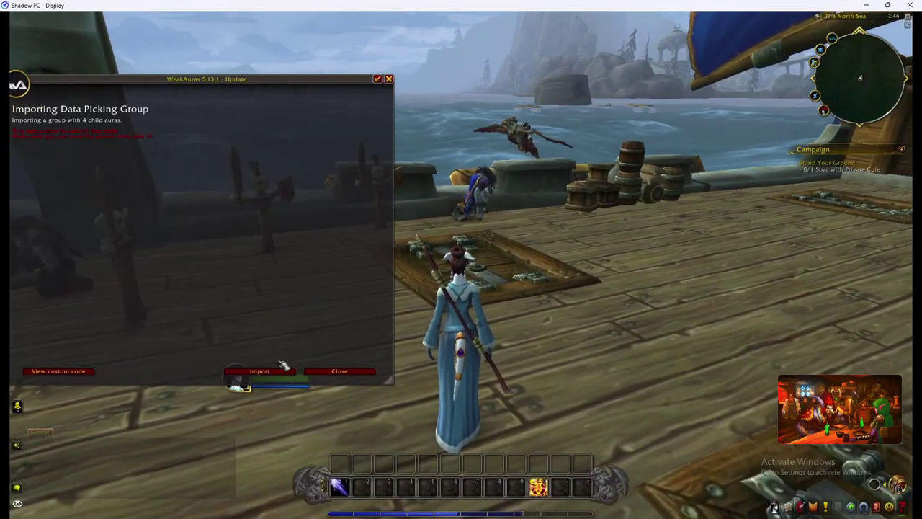
left_click(261, 371)
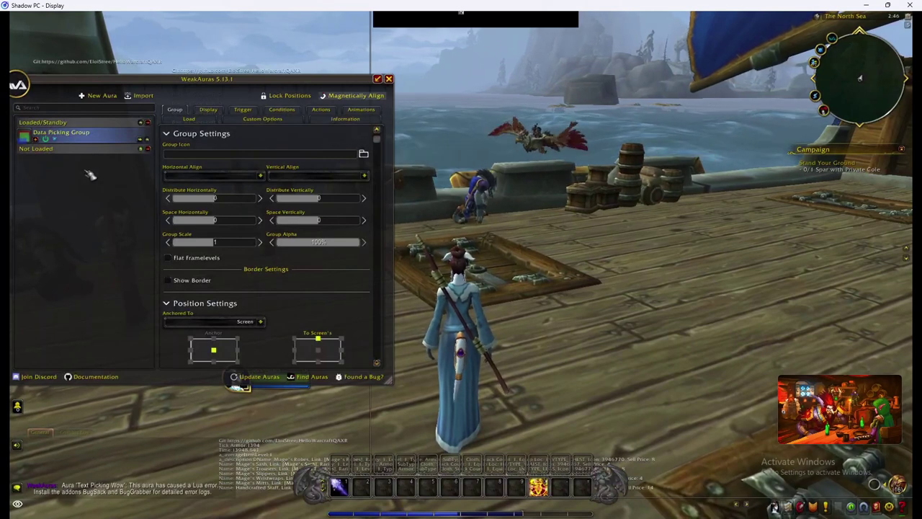
Inspect the Color Picking XY Rotation, Text Picking Wow and Export bag child auras.
left_click(37, 139)
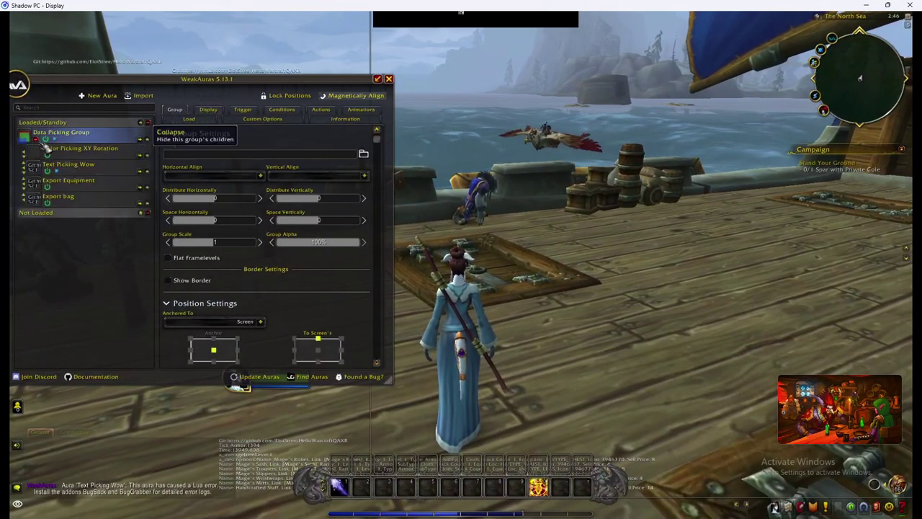
left_click(105, 152)
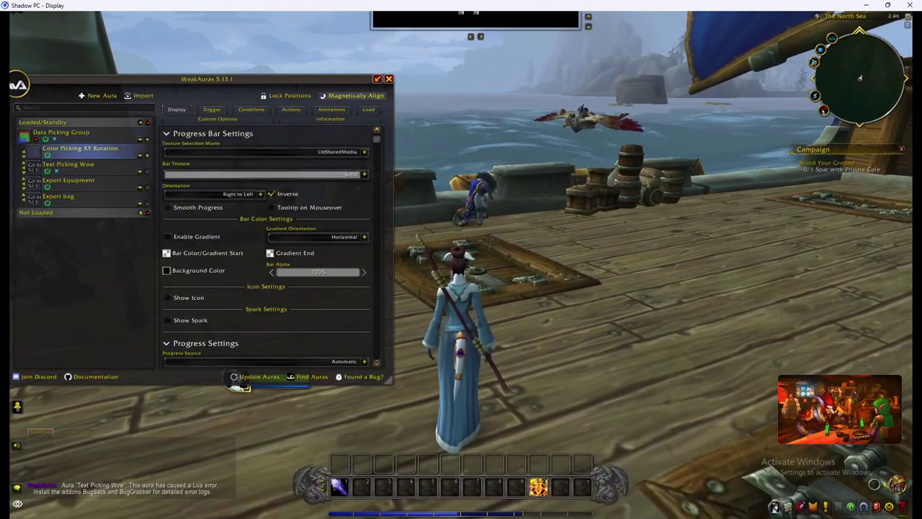
left_click(89, 171)
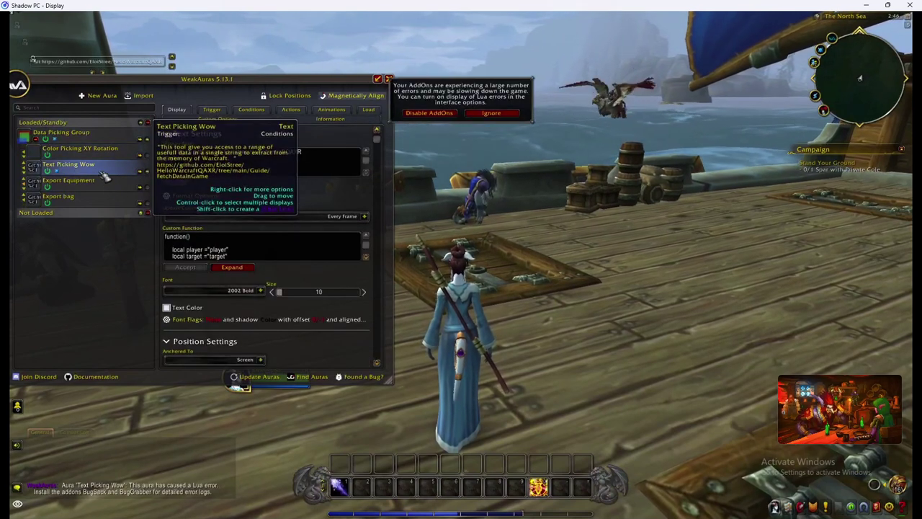
left_click(388, 78)
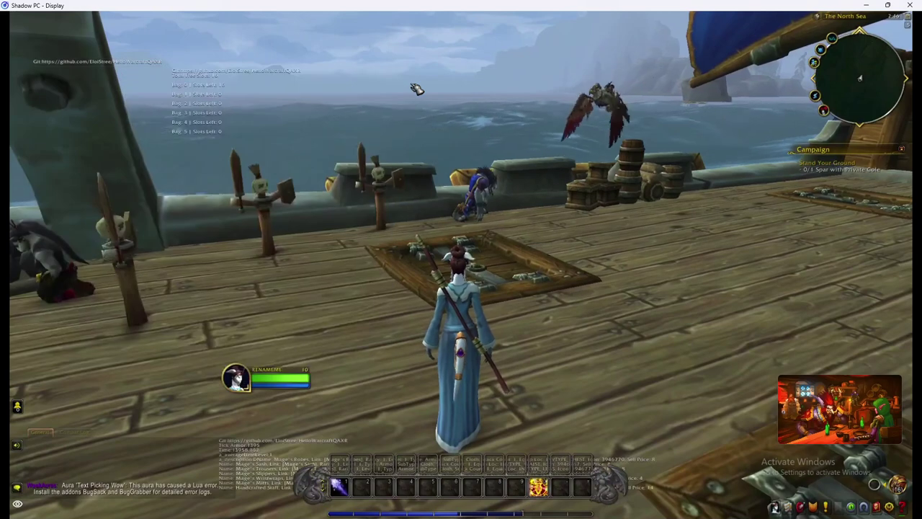
left_click_drag(400, 83, 468, 72)
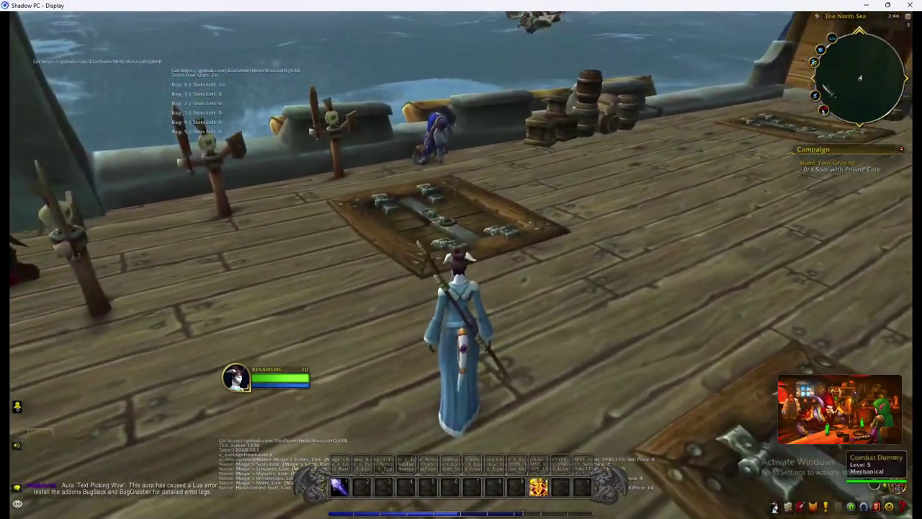
left_click(820, 49)
left_click(98, 199)
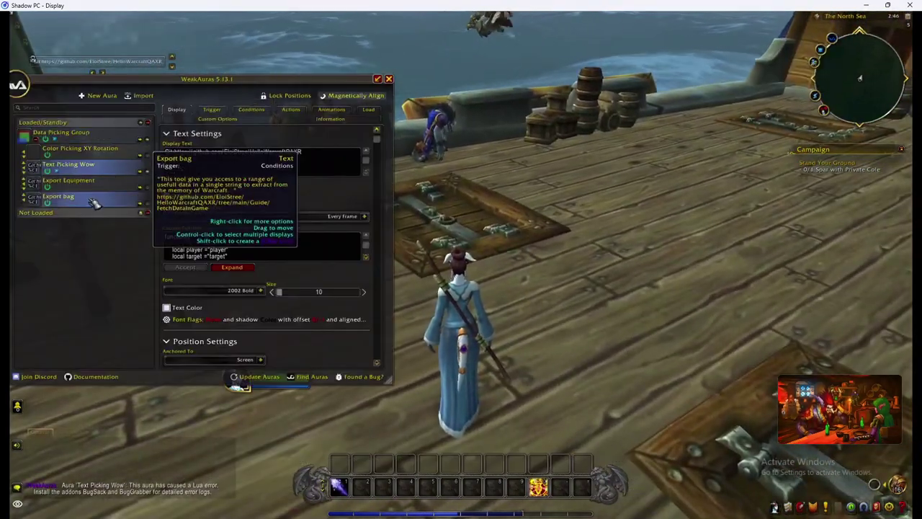
Duplicate the Export bag aura and name the copy Test.
key("ctrl+v")
right_click(90, 207)
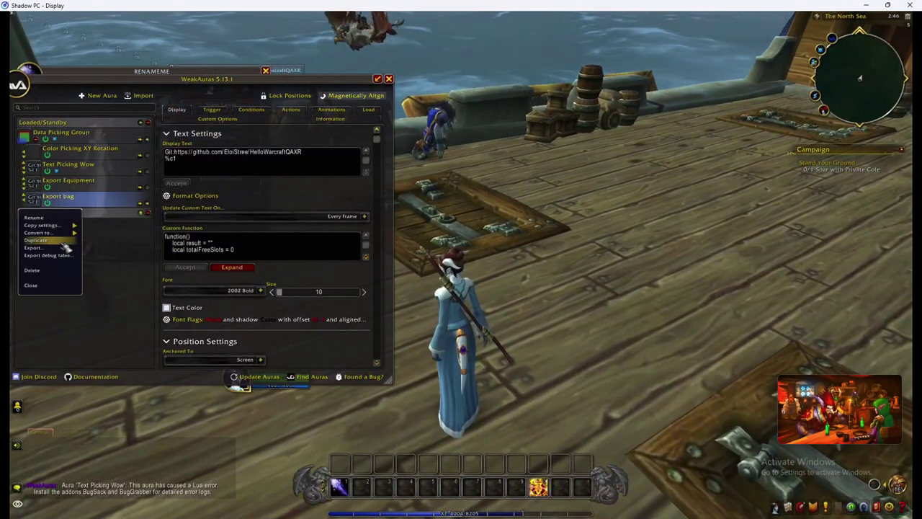
left_click(69, 237)
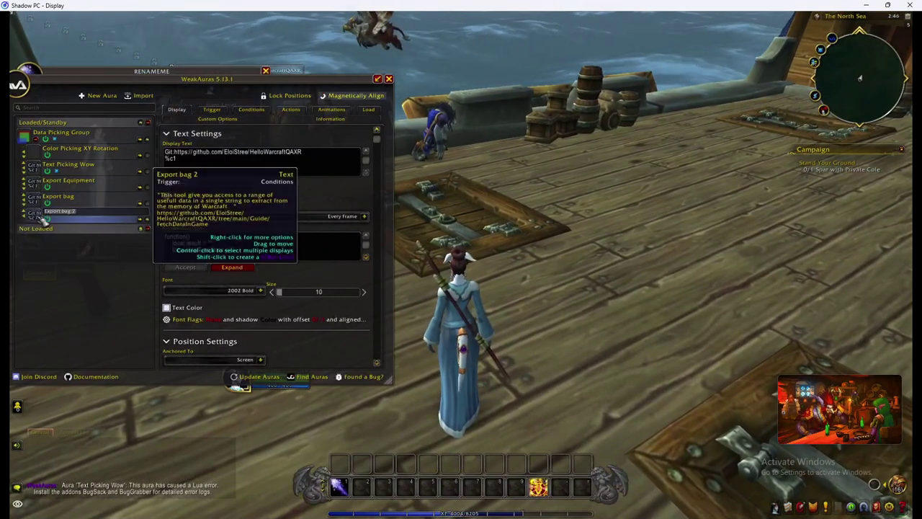
key("c")
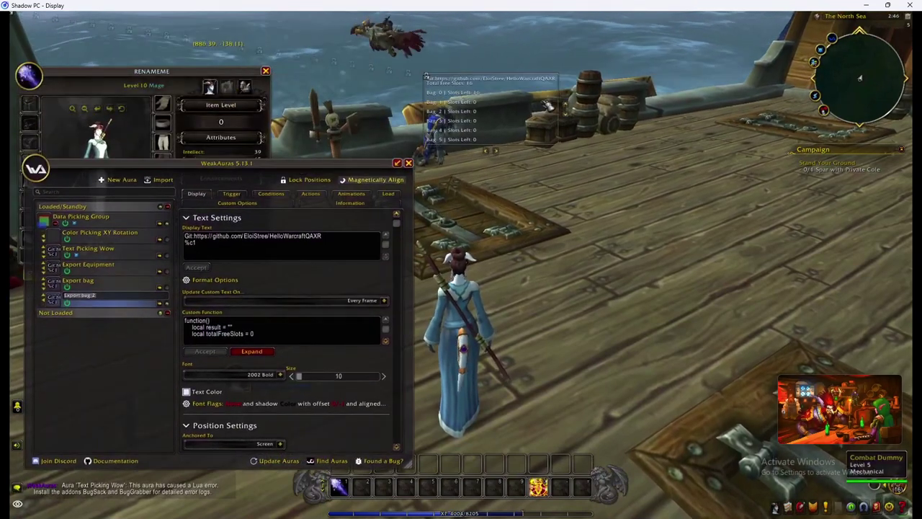
type("Test")
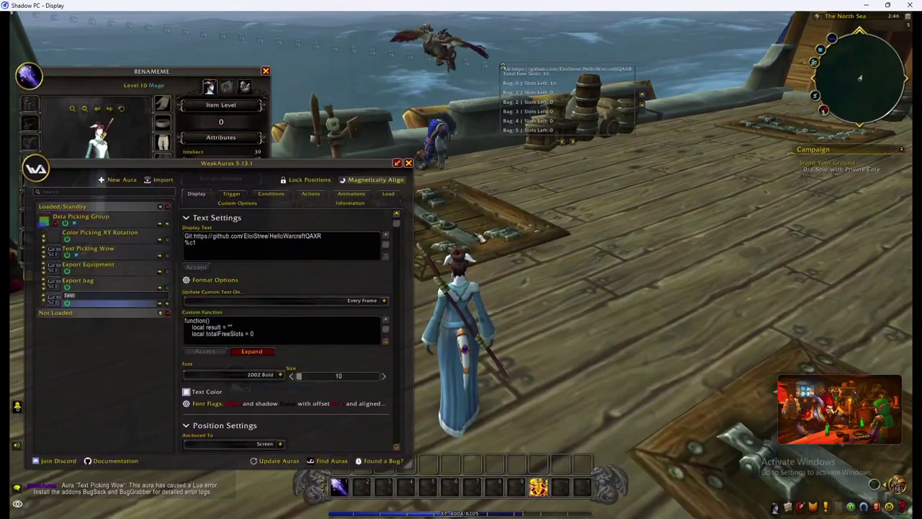
Copy the health-display Lua code from the ChatGPT conversation in Opera.
key("alt+Tab")
key("alt+Tab")
left_click(362, 210)
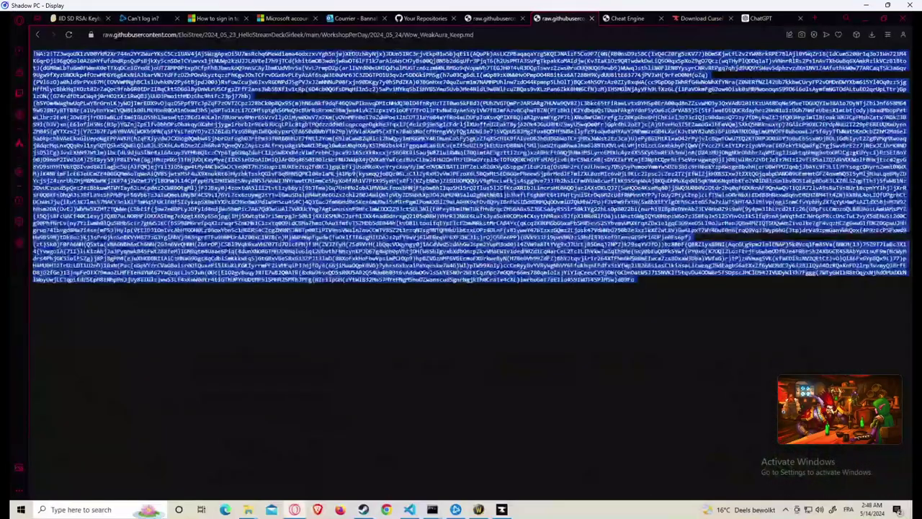
left_click(773, 18)
left_click_drag(453, 274, 380, 228)
key("ctrl+c")
key("alt+Tab")
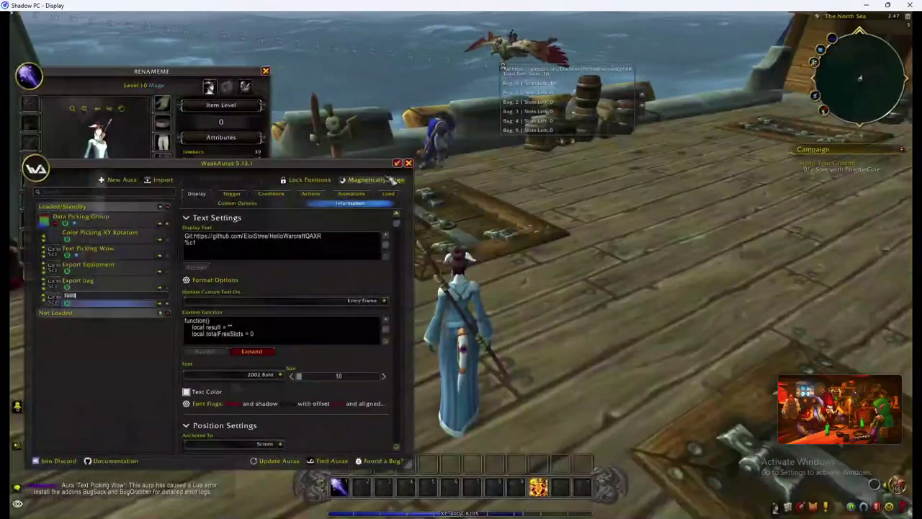
Replace the Test custom function with the health code and delete the GitHub display-text line.
left_click(266, 328)
key("ctrl+a")
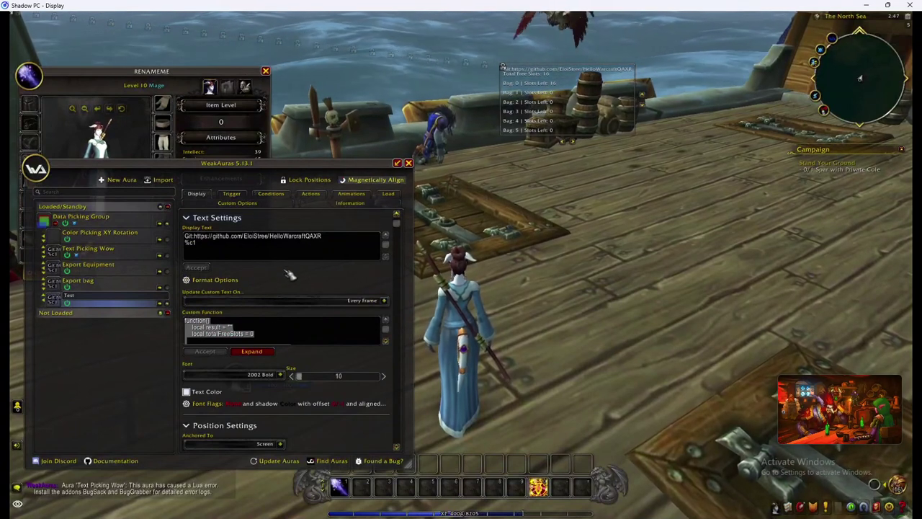
key("ctrl+v")
left_click_drag(330, 243, 184, 237)
key("BackSpace")
key("Delete")
left_click(202, 268)
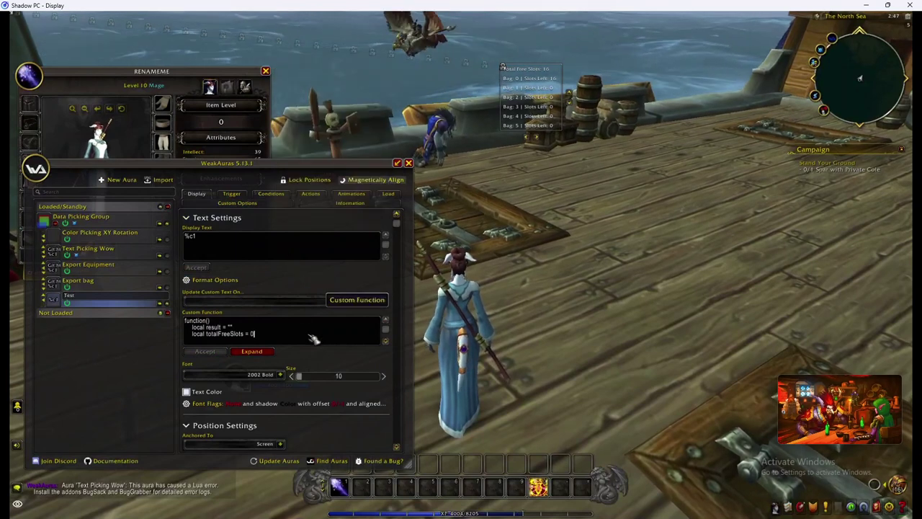
Re-paste the health / maxHealth code into the custom function and close the editor.
scroll(319, 338, "down", 6)
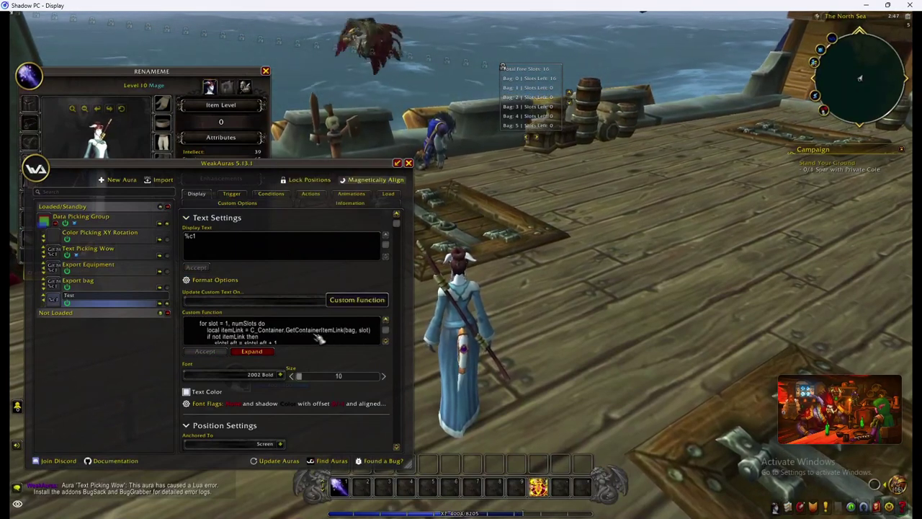
scroll(321, 339, "down", 4)
key("alt+Tab")
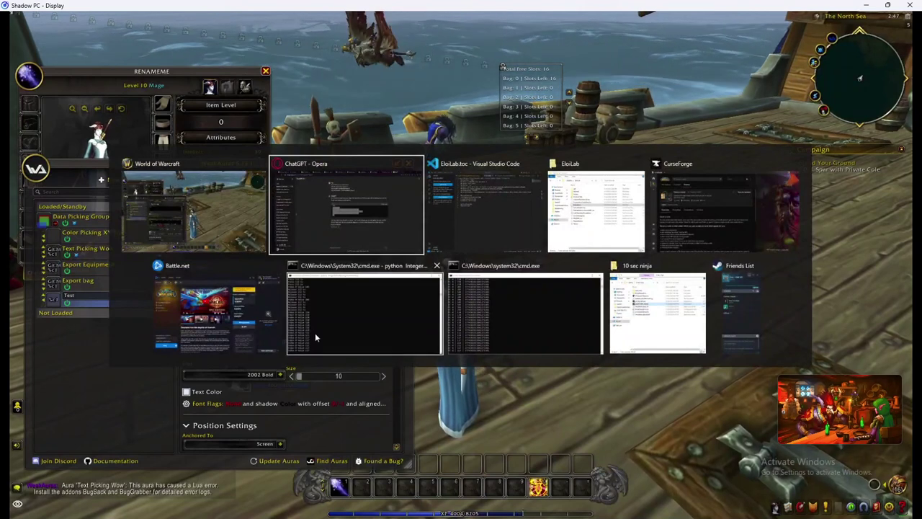
key("alt+Tab")
key("ctrl+a")
key("ctrl+v")
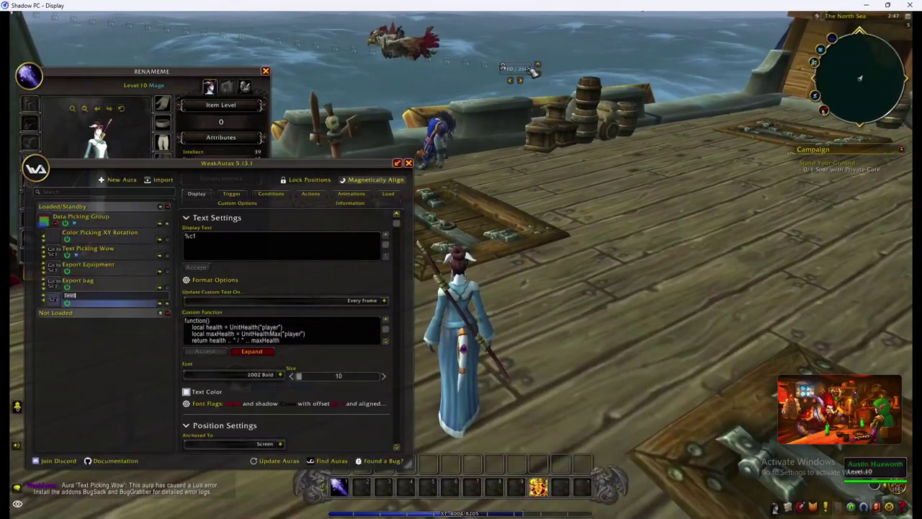
left_click(407, 163)
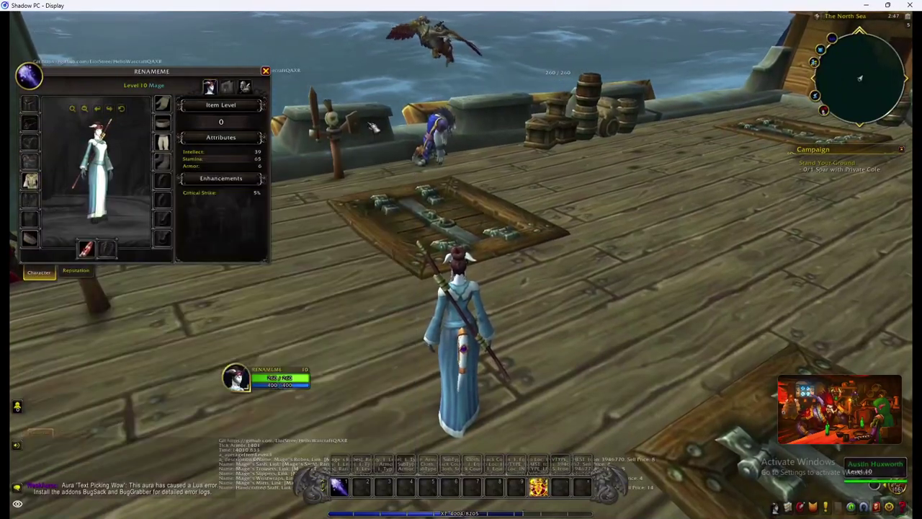
Close the character panel, run around the ship deck, and bring WeakAuras options back.
left_click(268, 73)
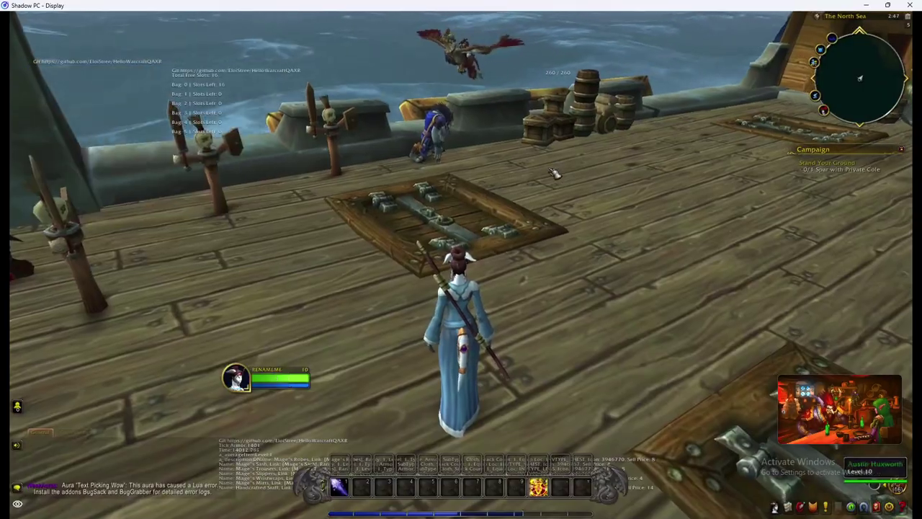
key("d")
key("w")
left_click_drag(612, 126, 569, 133)
key("a")
key("d")
key("w")
key("d")
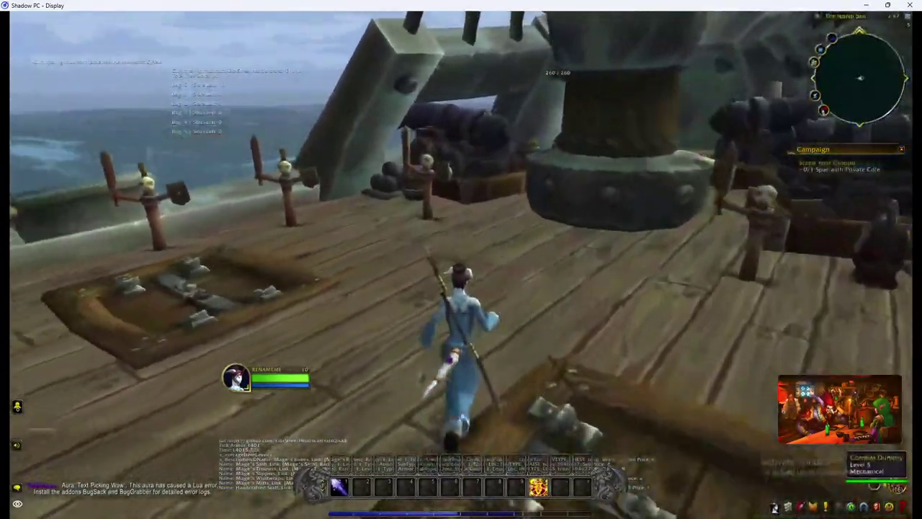
key("s")
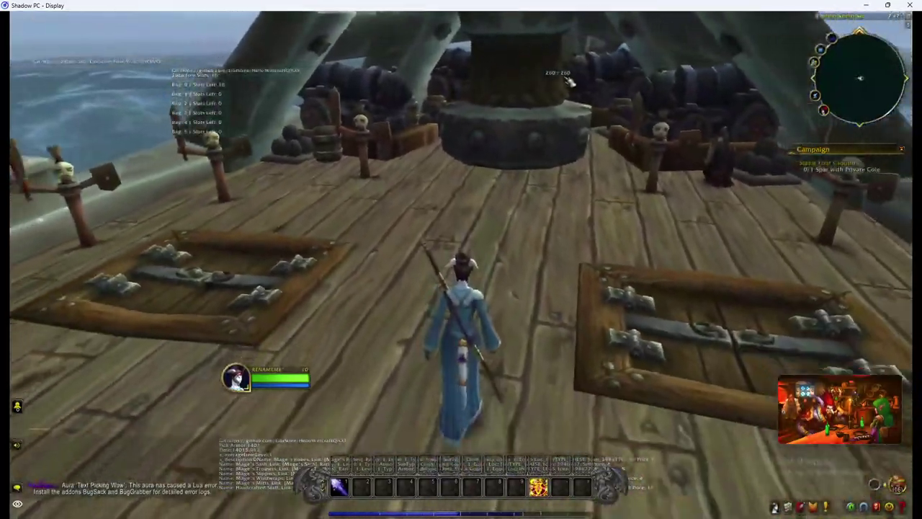
key("s")
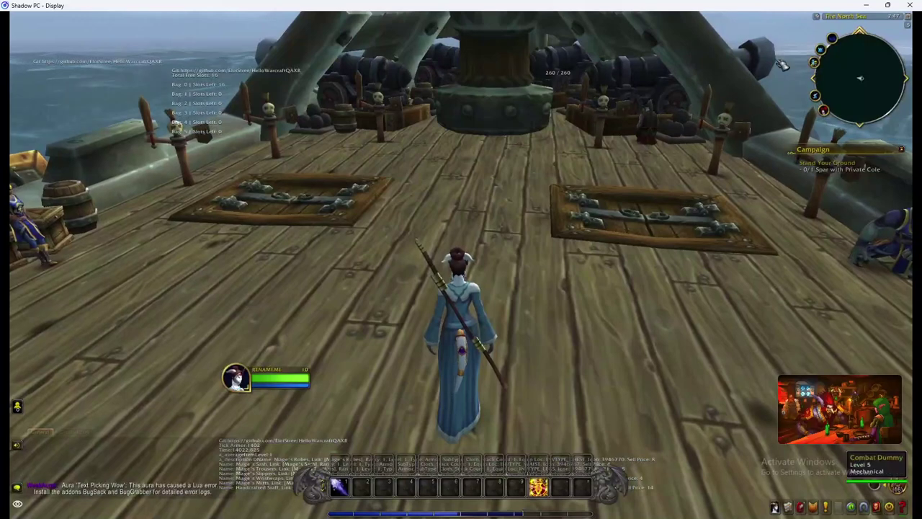
left_click(835, 40)
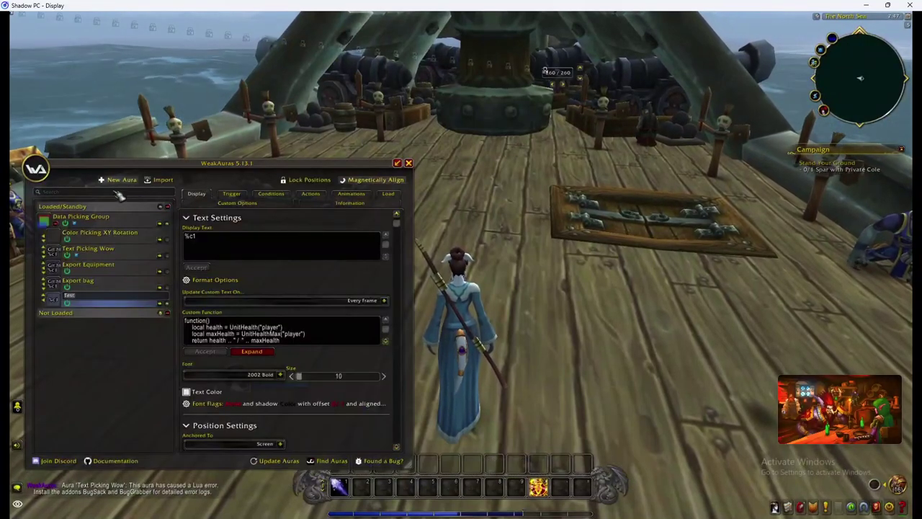
Drag the Data Picking Group frame to a new position on screen.
left_click(105, 218)
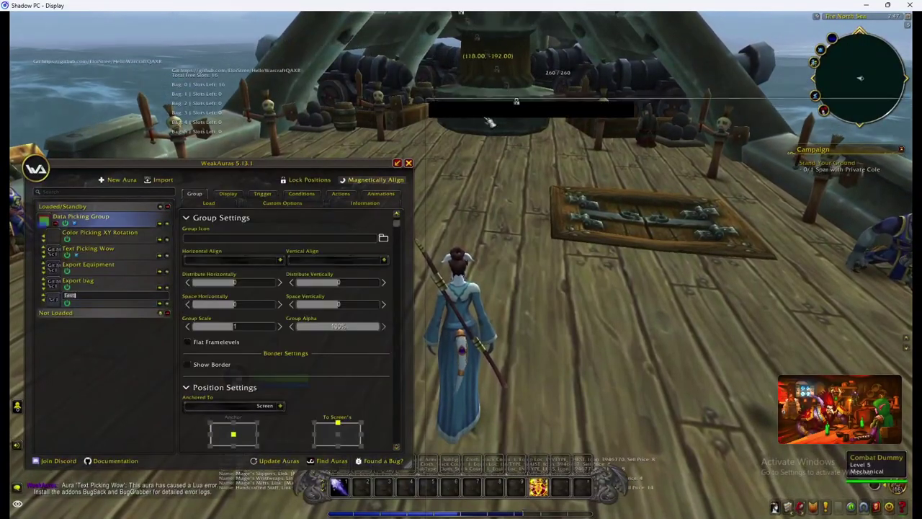
left_click_drag(491, 163, 397, 137)
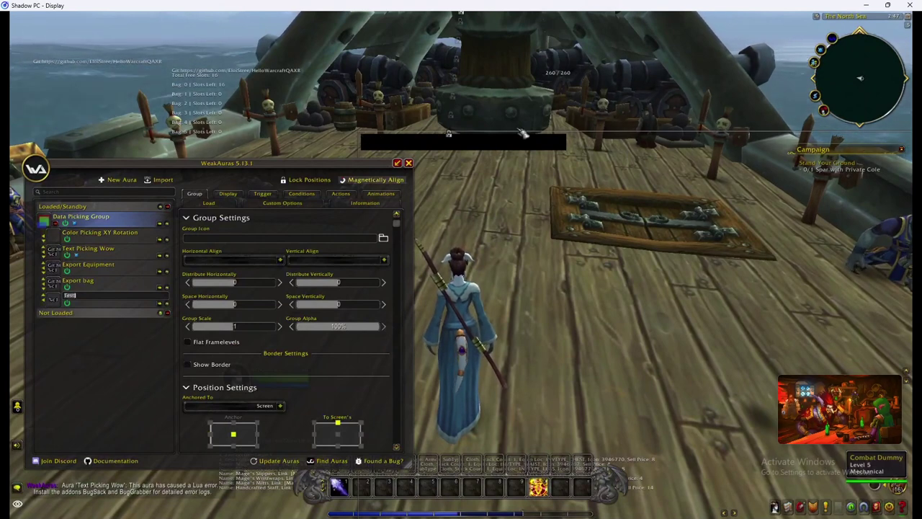
left_click(837, 41)
left_click(838, 41)
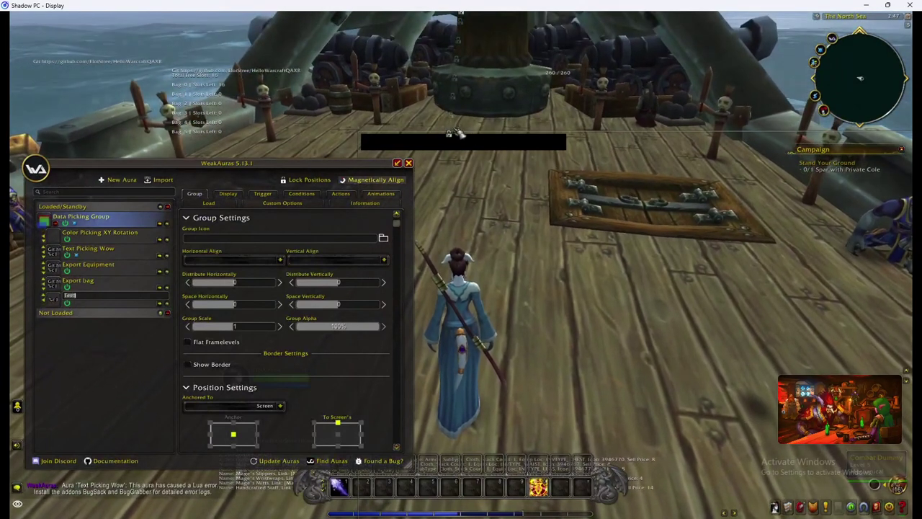
left_click_drag(456, 137, 464, 117)
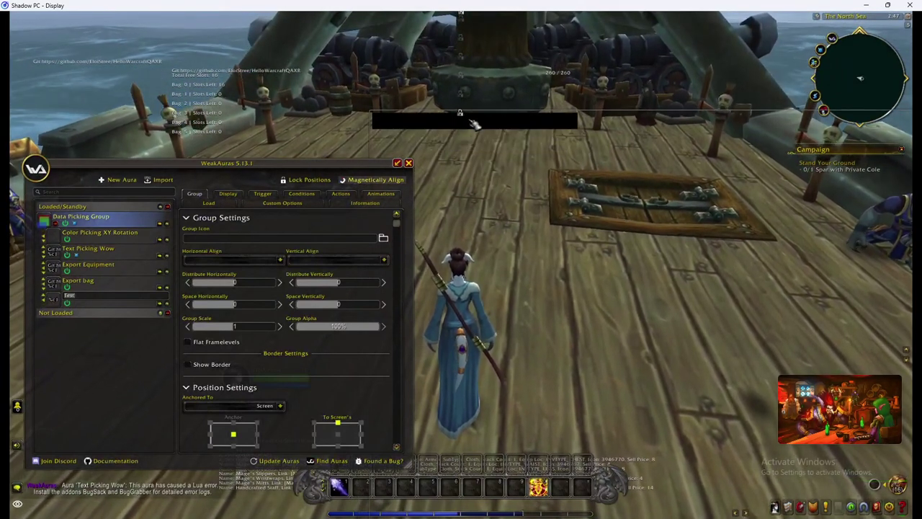
Show the Text Picking Wow aura's text settings and scroll through its Custom Function.
left_click(90, 223)
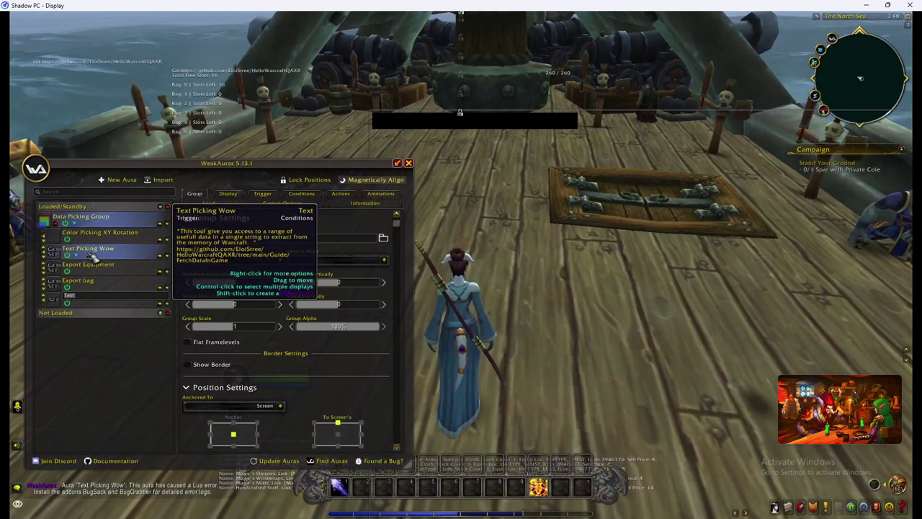
left_click(91, 255)
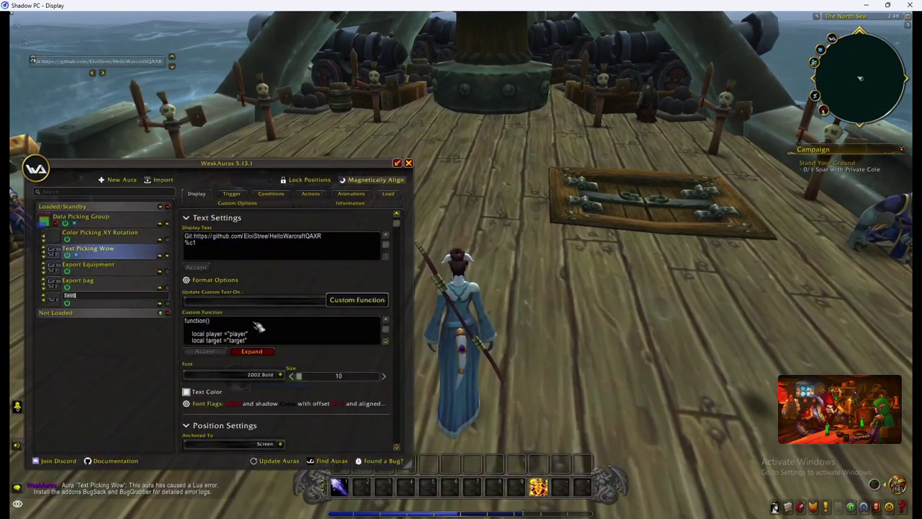
scroll(259, 328, "down", 3)
scroll(390, 281, "down", 3)
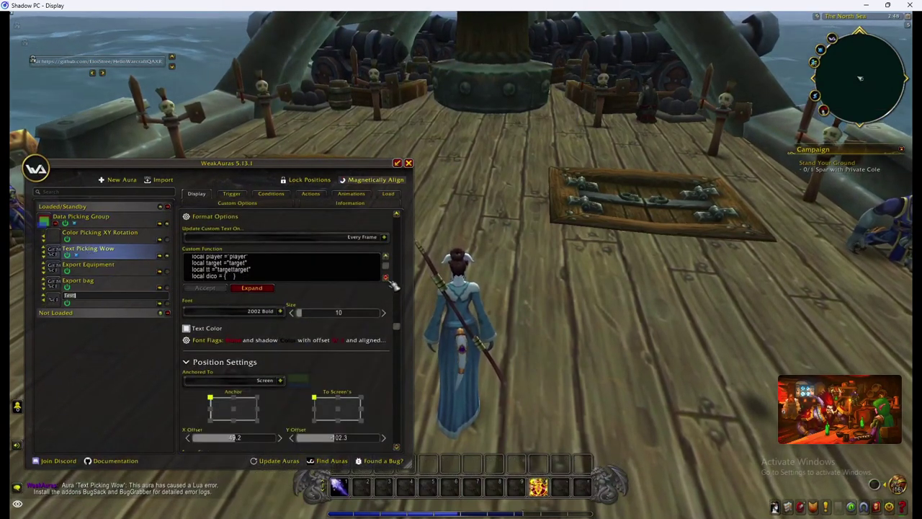
Open the Color Picking XY Rotation progress bar display settings (437.1 by 34.8).
scroll(390, 282, "down", 2)
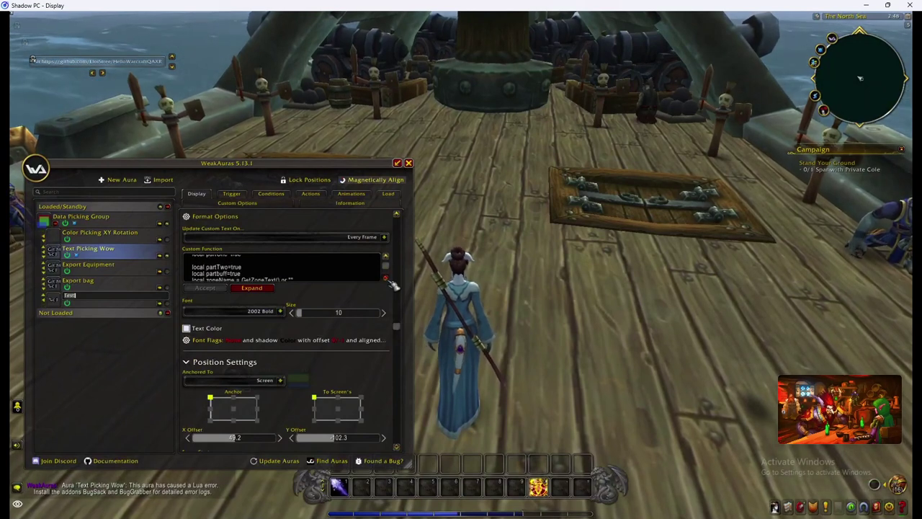
right_click(106, 257)
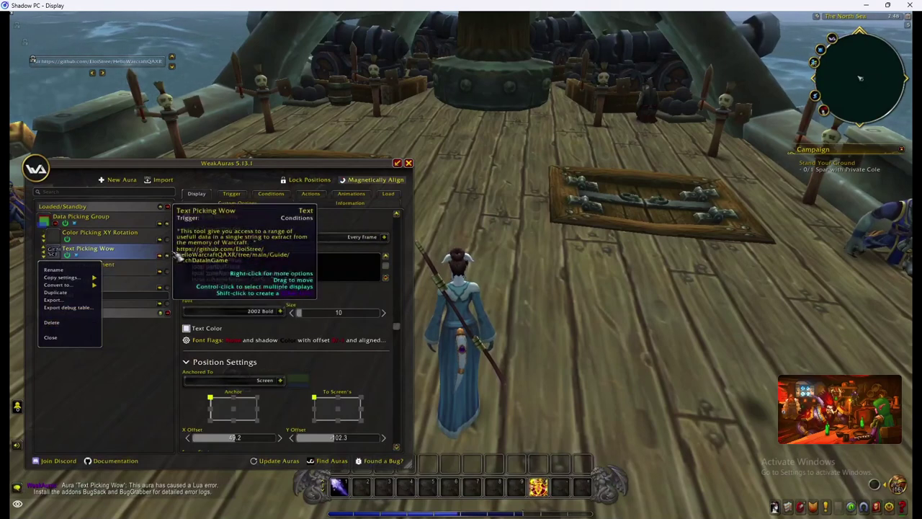
left_click(171, 258)
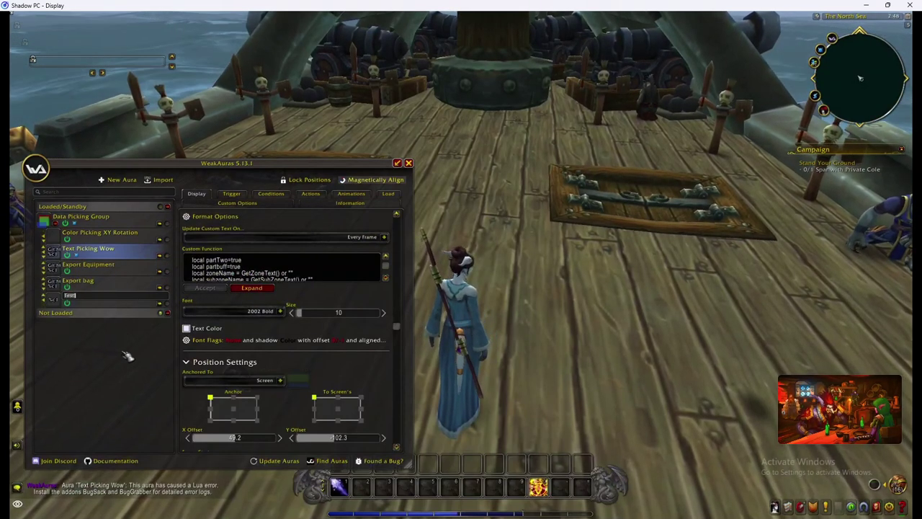
left_click(114, 236)
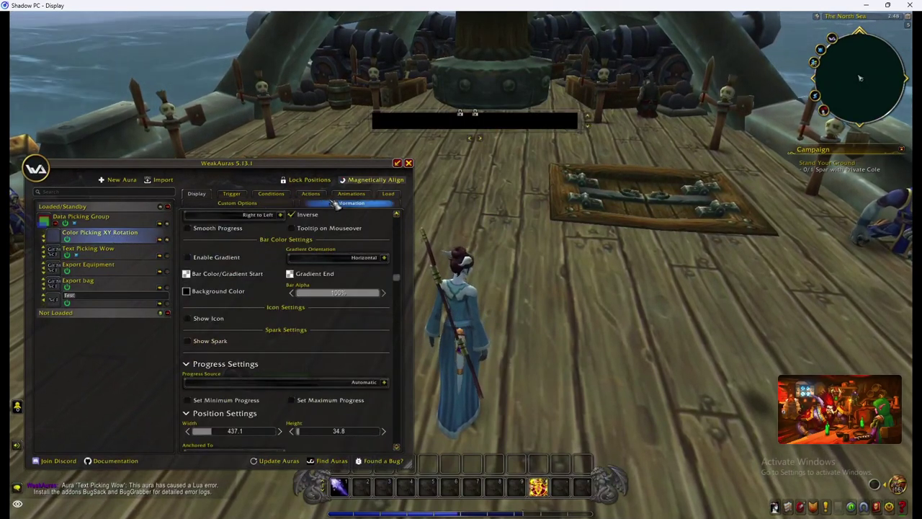
Review the Color Picking XY Rotation custom color animation, toggling Color off and back on.
left_click(350, 195)
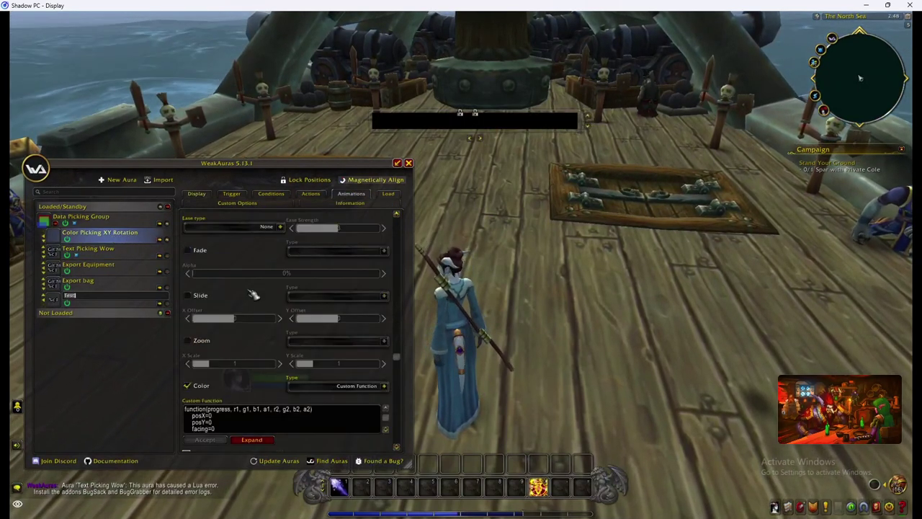
scroll(245, 315, "down", 1)
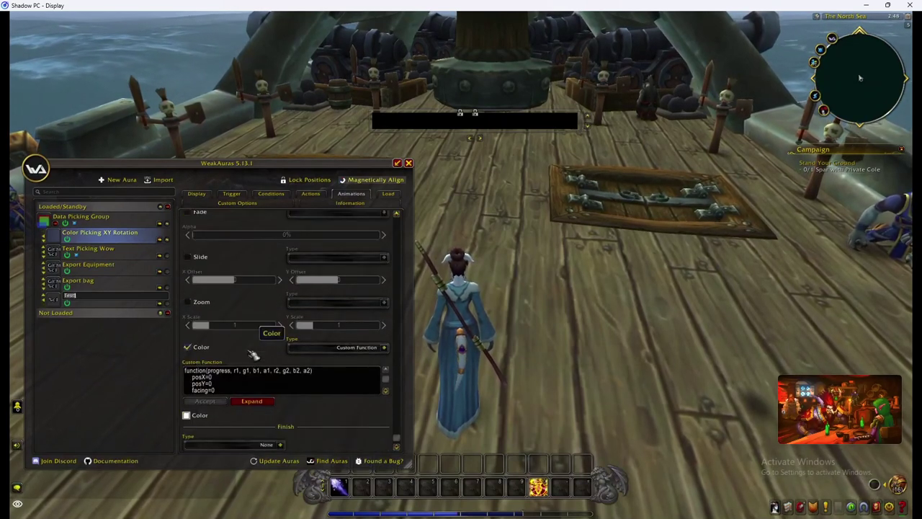
key("ctrl+a")
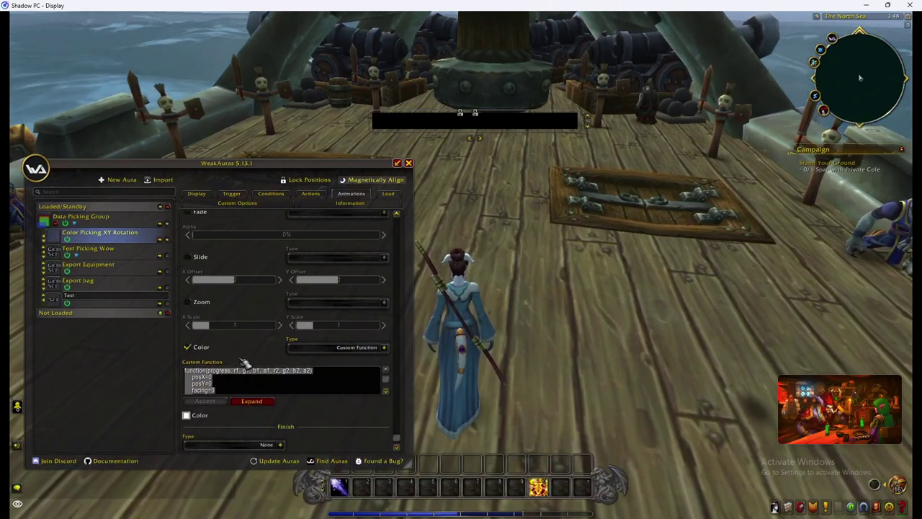
scroll(245, 363, "up", 3)
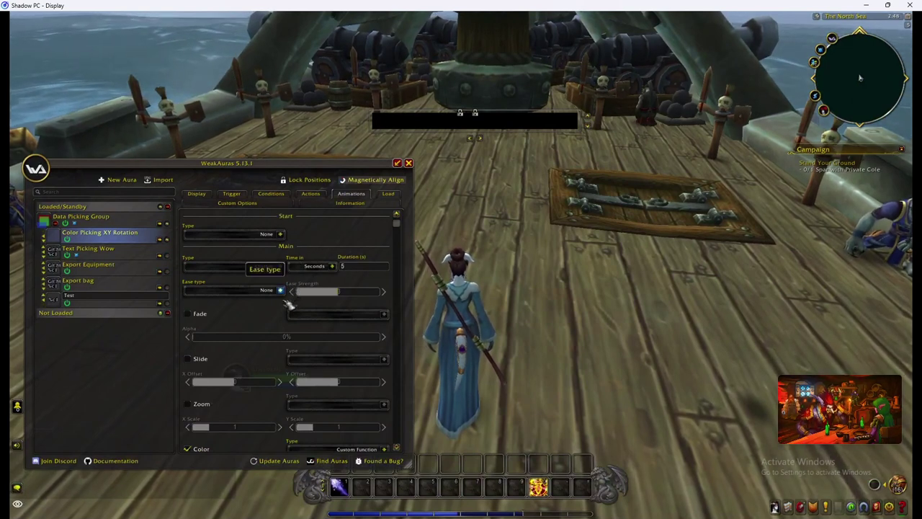
scroll(284, 317, "down", 3)
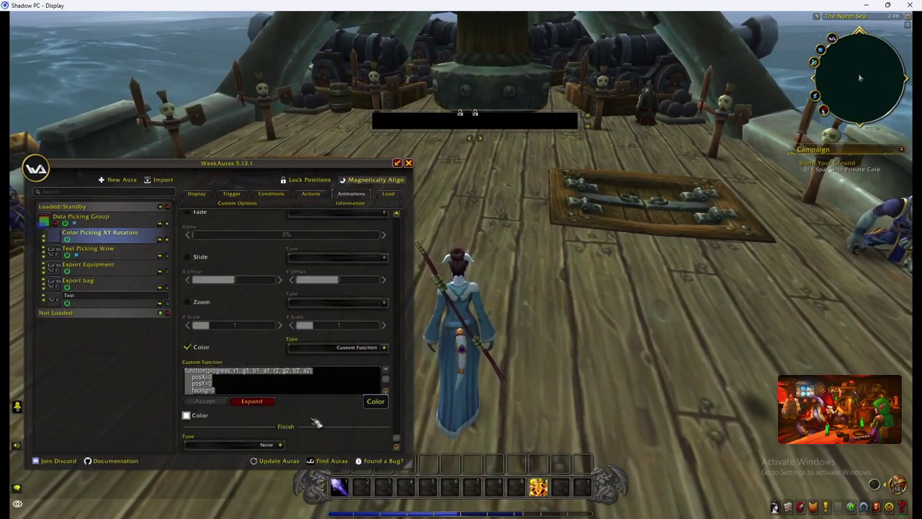
scroll(289, 401, "up", 1)
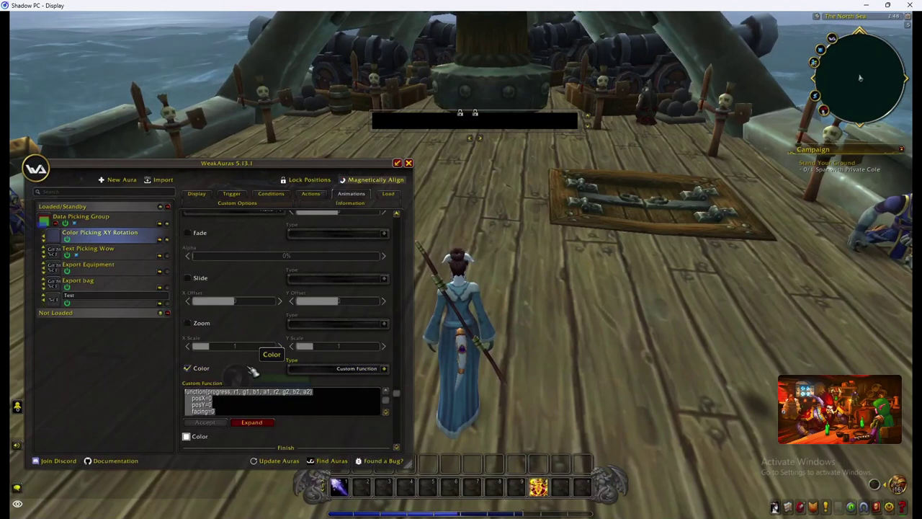
left_click(384, 368)
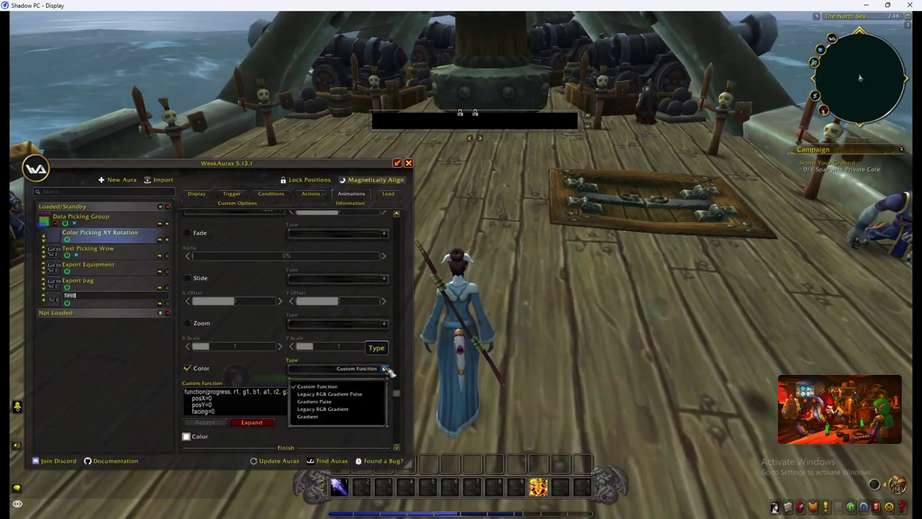
left_click(259, 371)
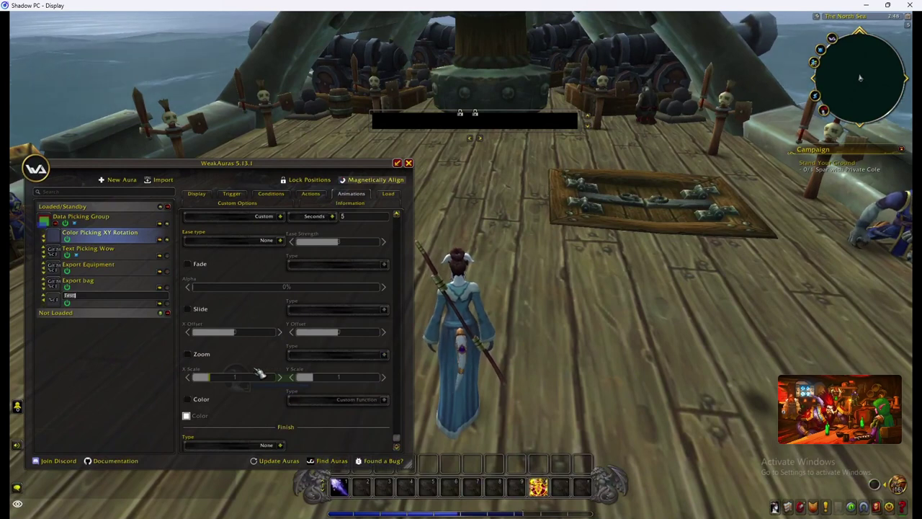
left_click(212, 402)
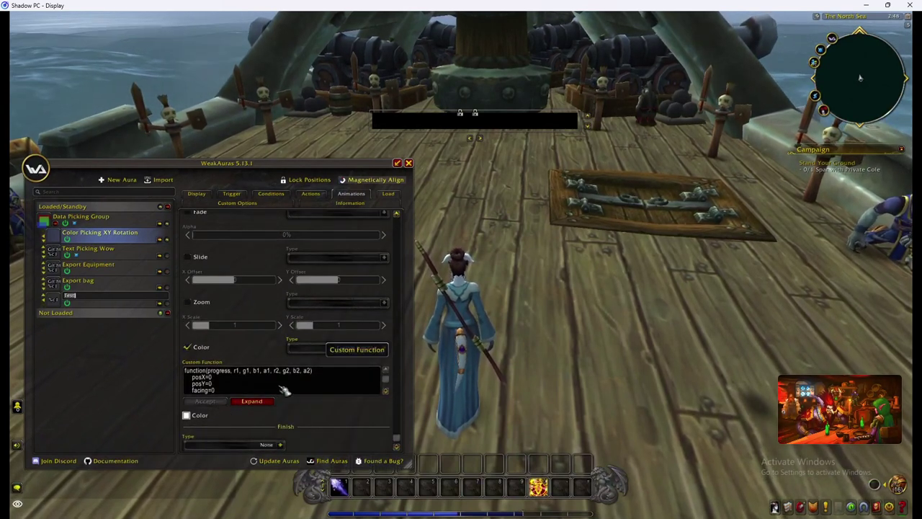
Close WeakAuras and run across the deck through the doorway into the ship's cabin.
left_click(408, 163)
key("Escape")
key("Escape")
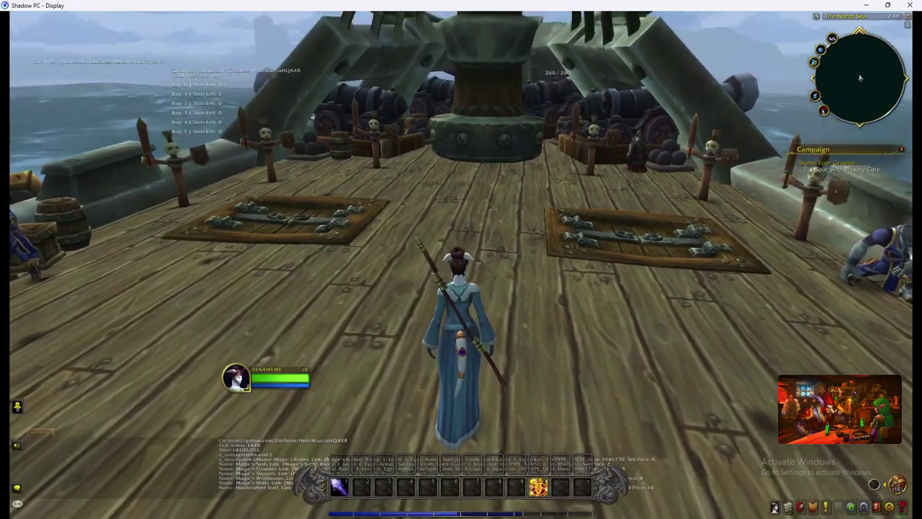
key("w")
key("d")
key("a")
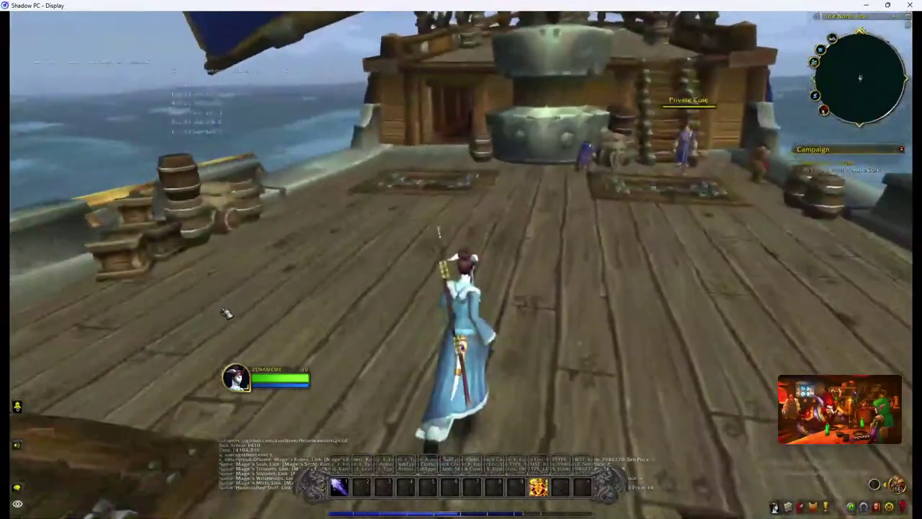
key("w")
key("a")
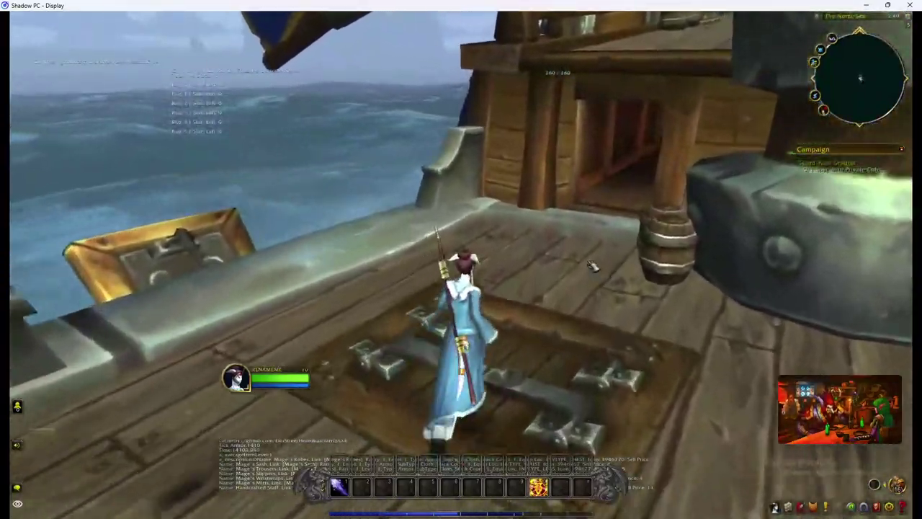
key("w")
key("d")
Run down to the lower deck, back out toward the mast, and reopen WeakAuras.
key("w")
key("a")
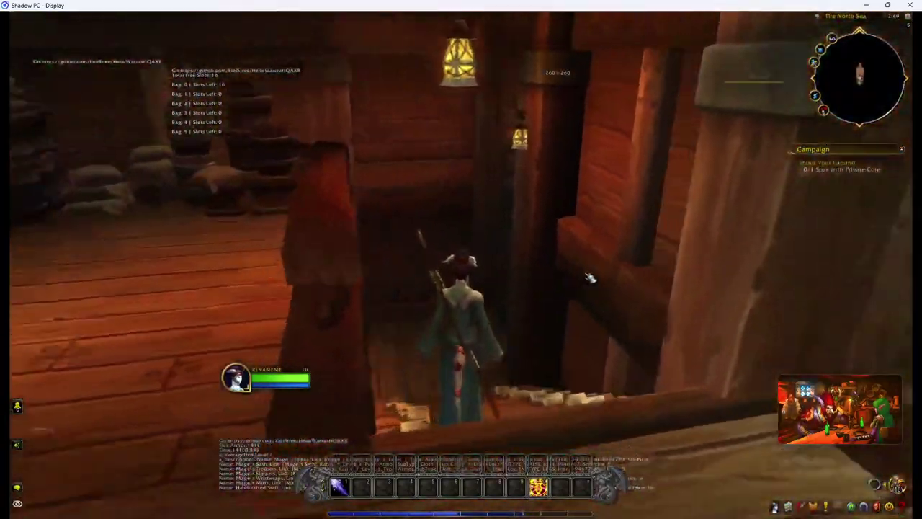
key("a")
key("w")
key("w")
key("a")
key("d")
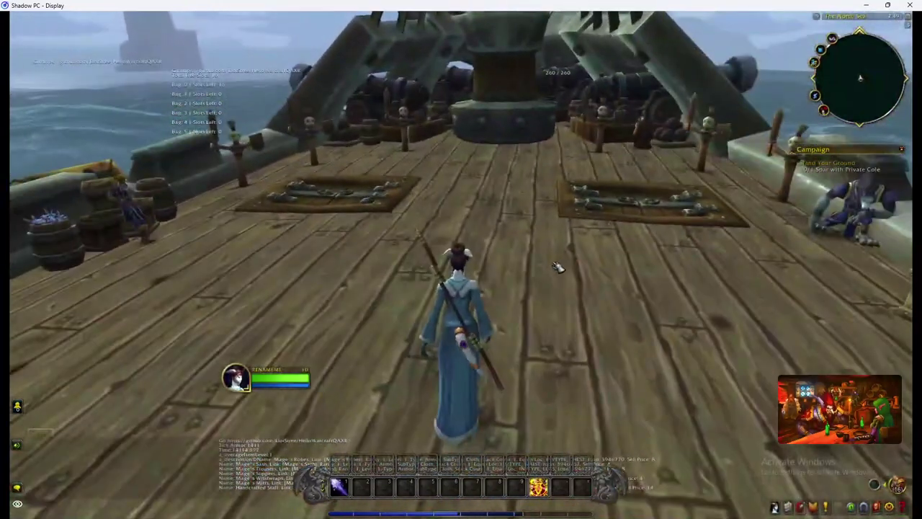
left_click(838, 41)
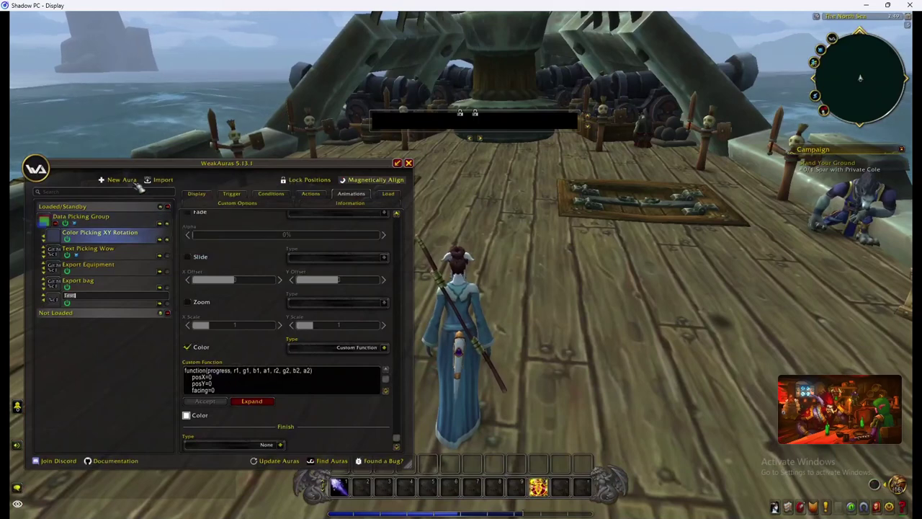
Bring up WeakAuras' Find Auras link to wago.io and switch over to Opera.
left_click(160, 180)
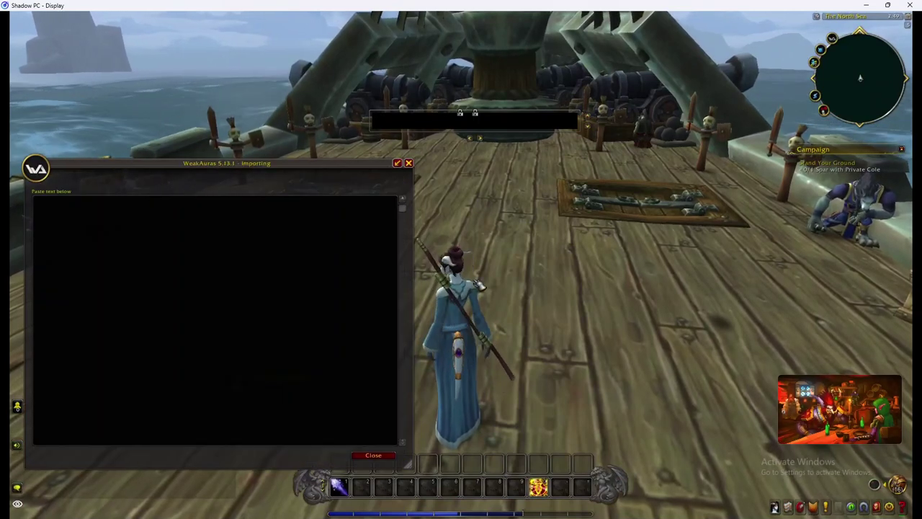
key("Escape")
key("Escape")
key("Escape")
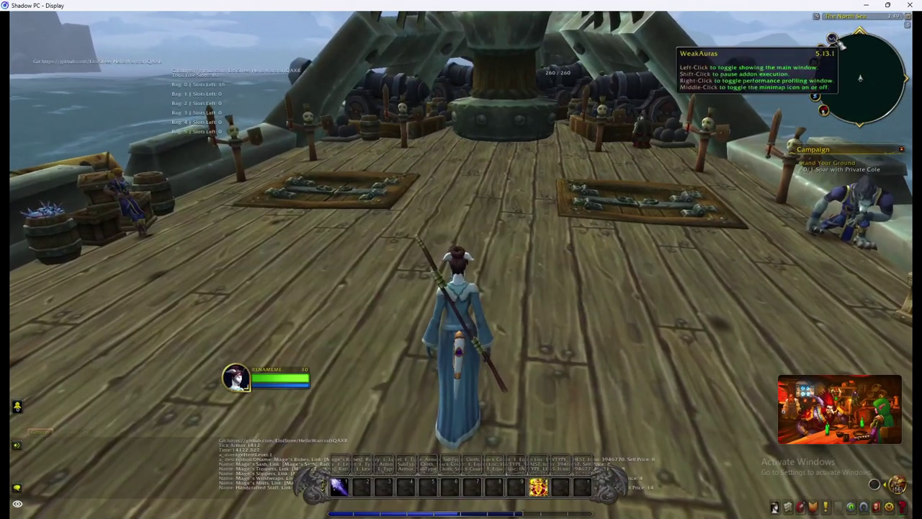
left_click(835, 41)
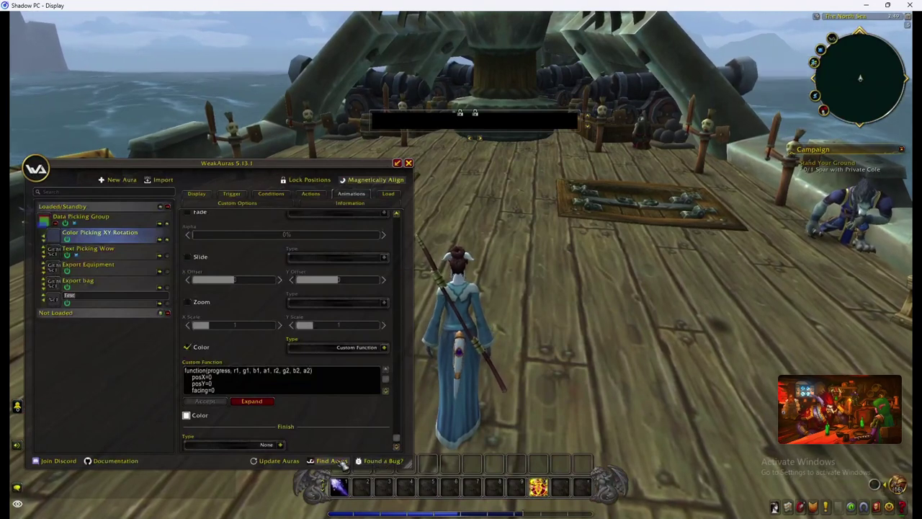
left_click(344, 462)
key("ctrl+c")
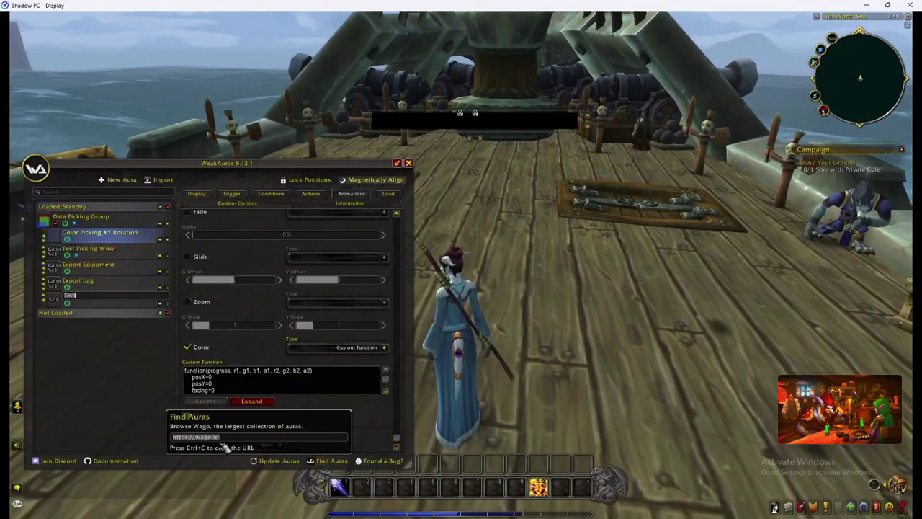
key("alt+Tab")
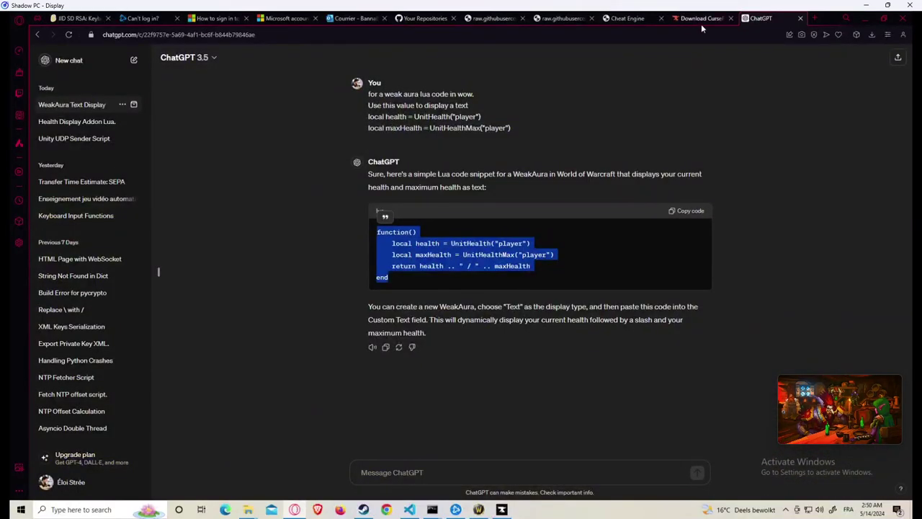
left_click(701, 19)
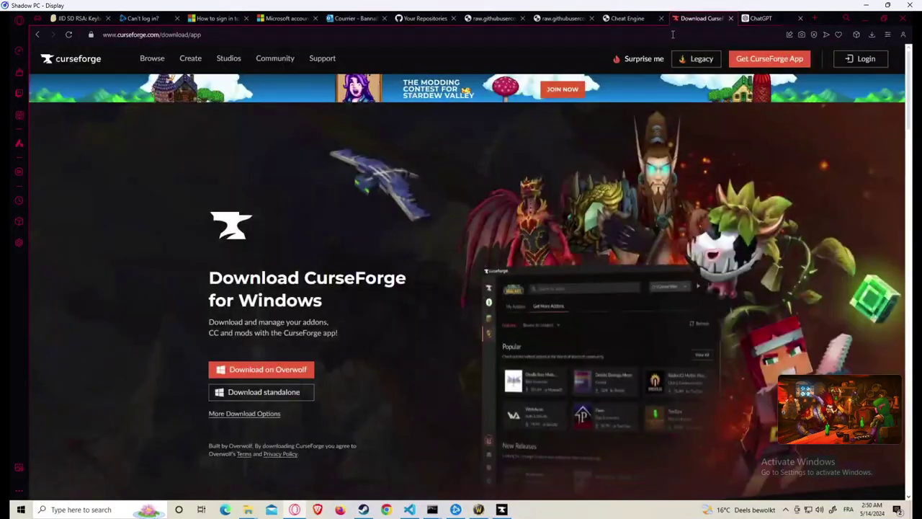
Load wago.io in Opera by pasting the copied link into the address bar.
left_click(664, 36)
key("ctrl+v")
key("Return")
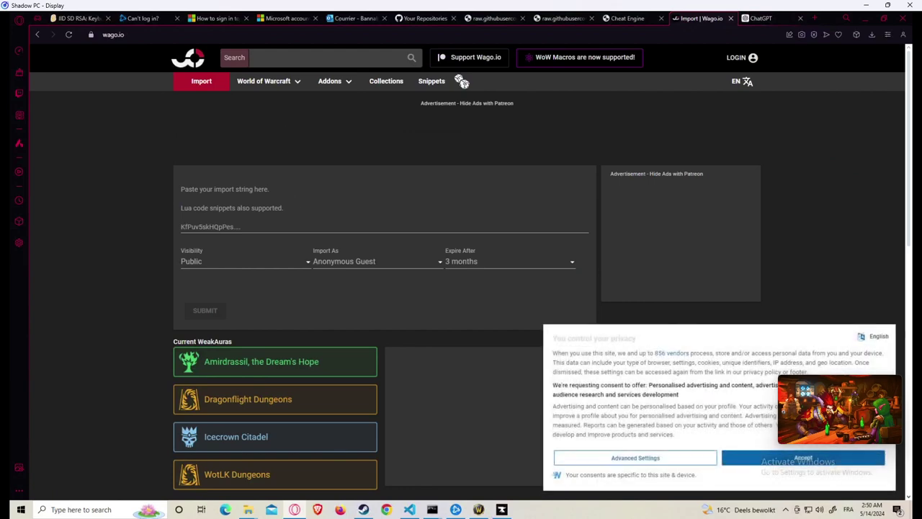
scroll(288, 181, "down", 5)
scroll(298, 208, "up", 4)
scroll(275, 165, "up", 3)
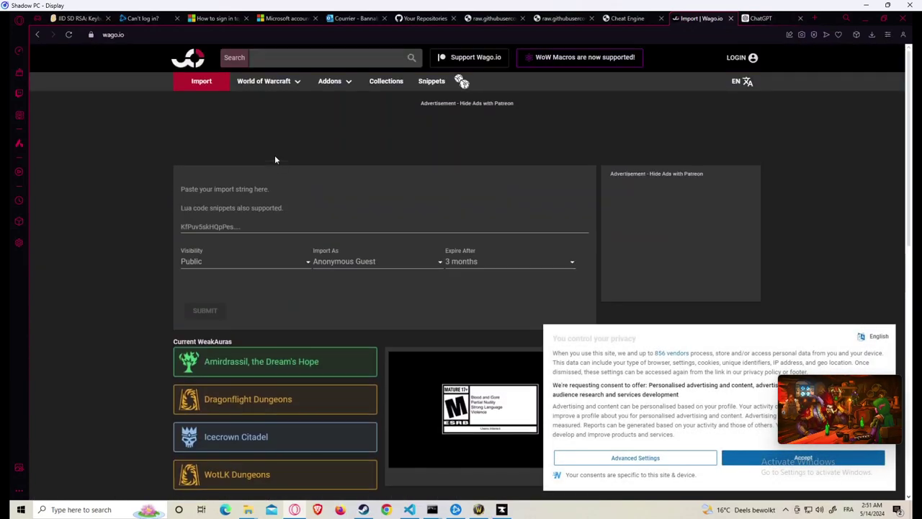
scroll(155, 207, "down", 4)
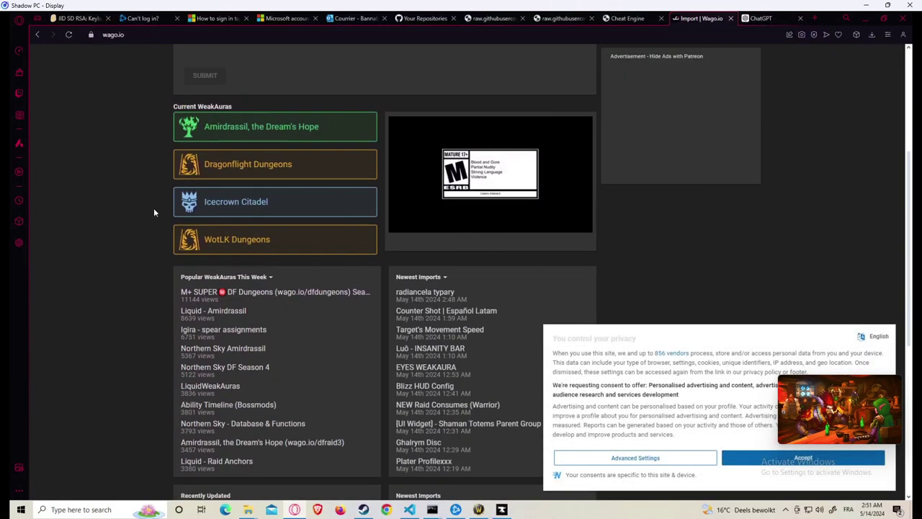
scroll(182, 245, "down", 3)
scroll(182, 244, "up", 7)
Open Wago's Dragonflight WeakAuras directory and filter it to the Mage class.
mouse_move(284, 89)
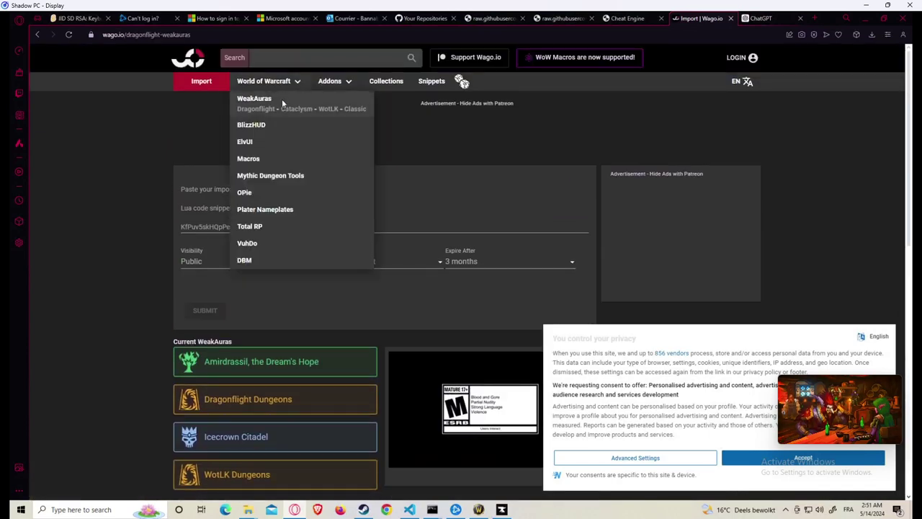
left_click(282, 104)
scroll(164, 250, "down", 3)
scroll(190, 252, "down", 3)
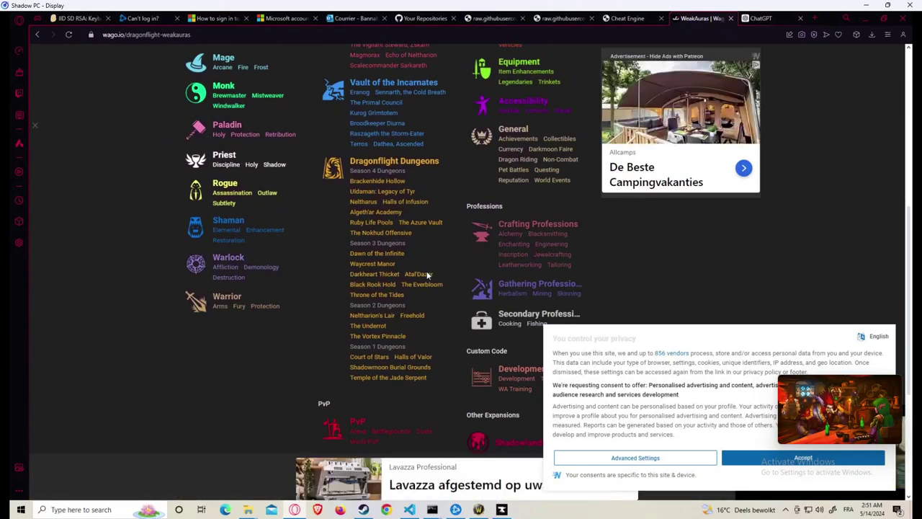
scroll(440, 311, "down", 3)
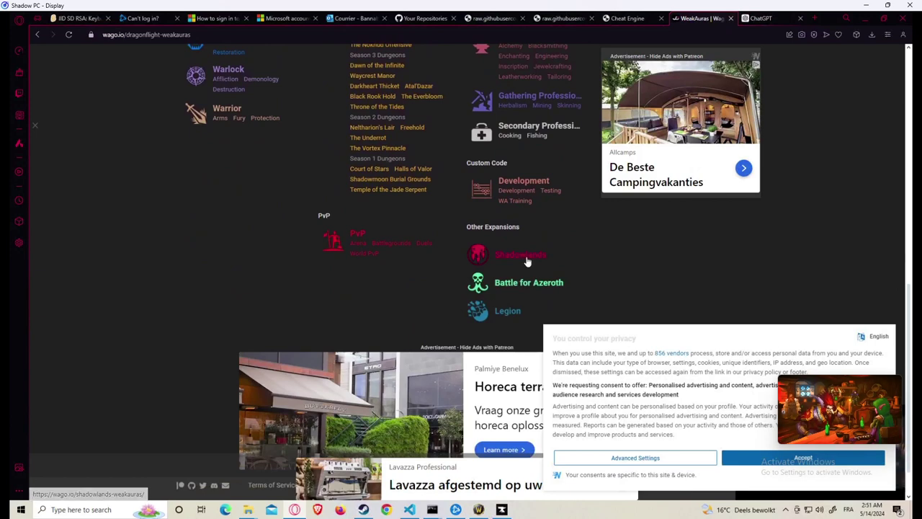
scroll(509, 261, "up", 6)
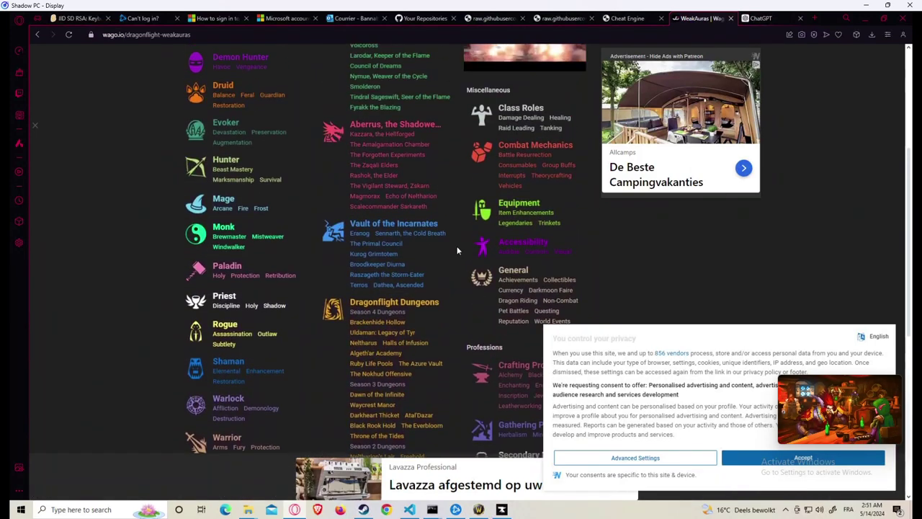
scroll(406, 240, "up", 2)
scroll(410, 267, "down", 2)
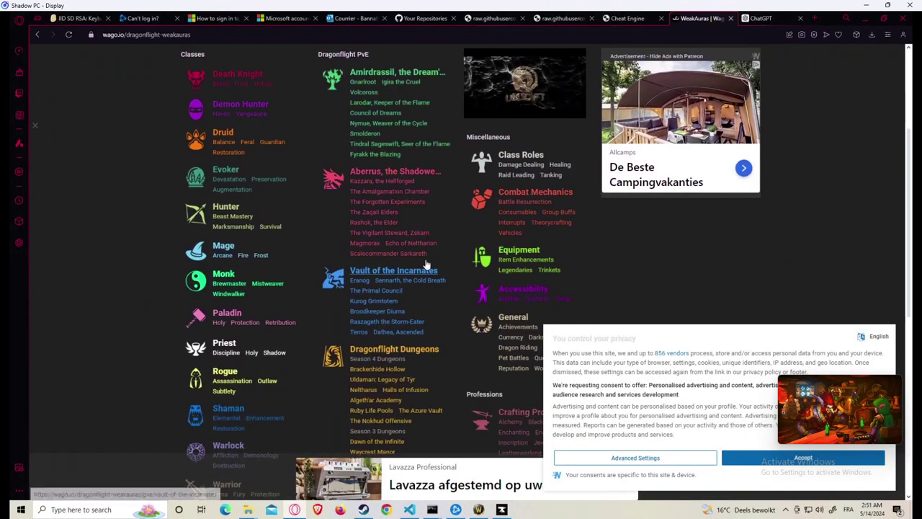
left_click(226, 253)
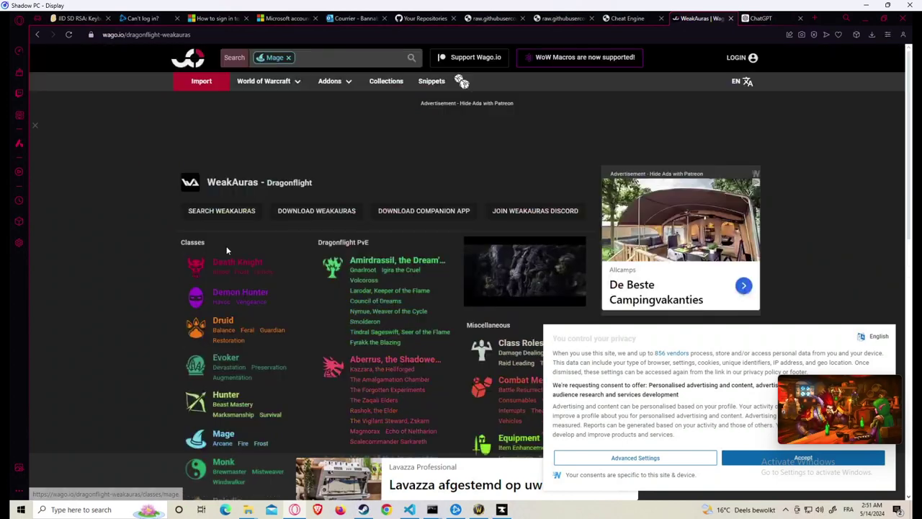
Open the Mage: All Buffs aura package page from the Mage list.
scroll(293, 255, "down", 3)
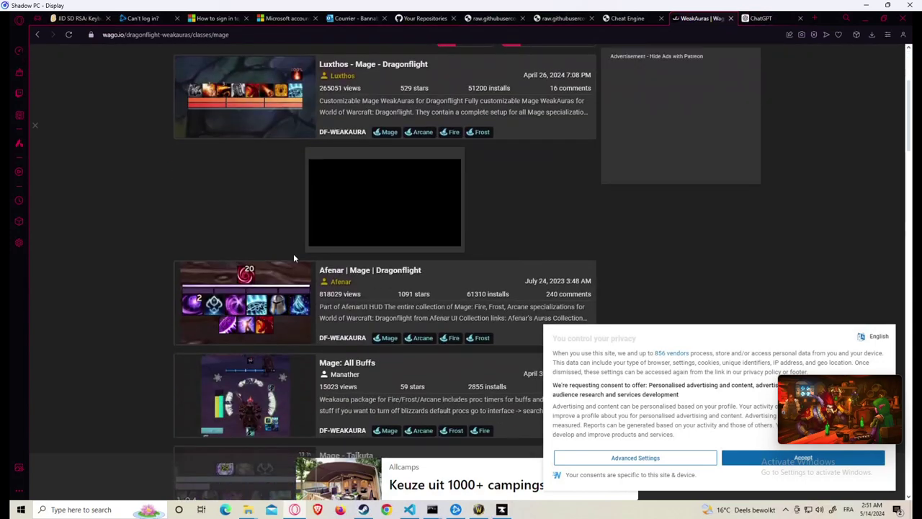
scroll(253, 179, "down", 4)
scroll(239, 187, "down", 3)
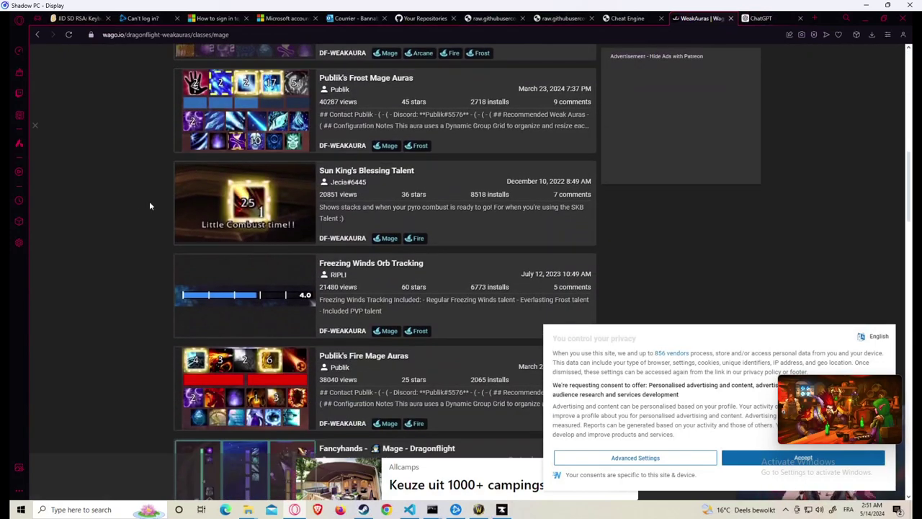
scroll(150, 201, "up", 5)
scroll(242, 192, "down", 3)
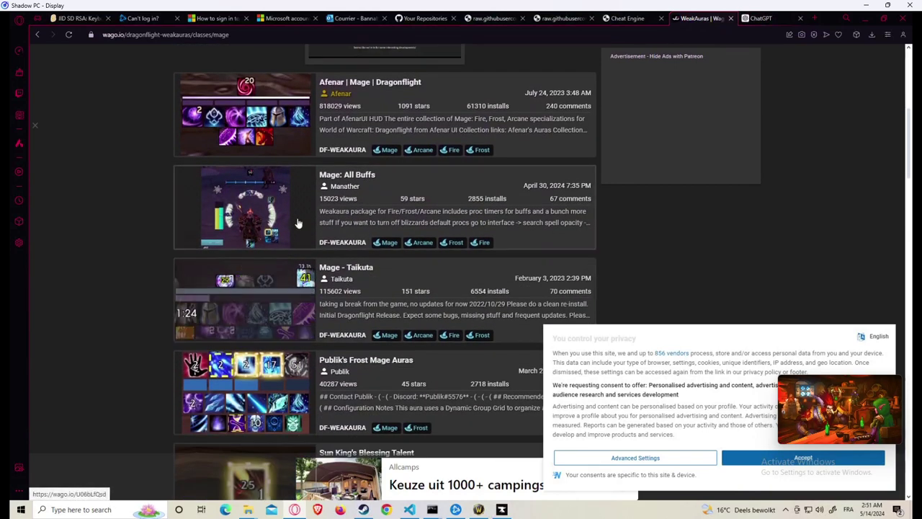
left_click(299, 222)
Accept the cookie notice, copy the import string, and return to the game.
scroll(336, 371, "down", 3)
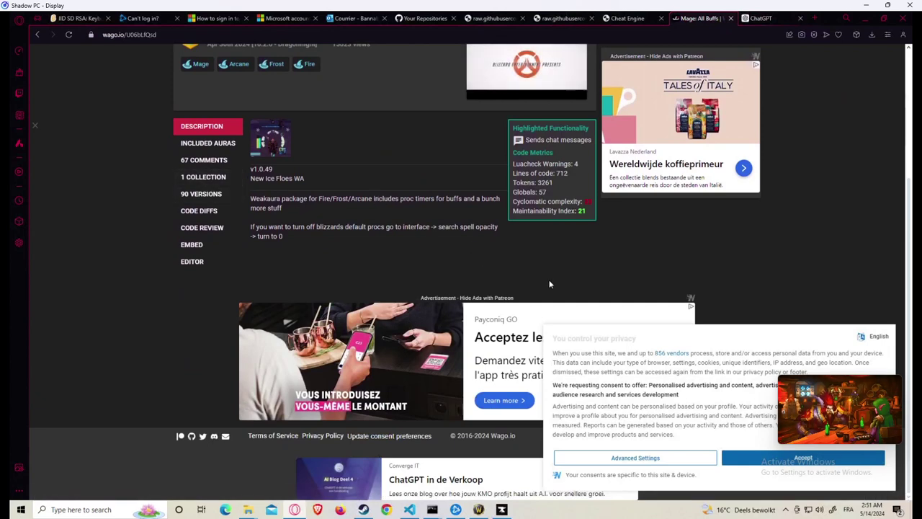
left_click(830, 459)
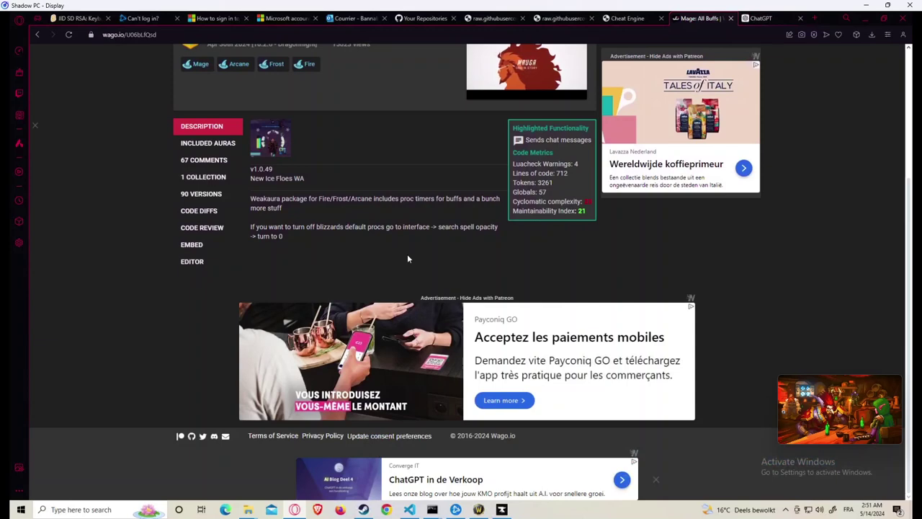
scroll(407, 254, "up", 2)
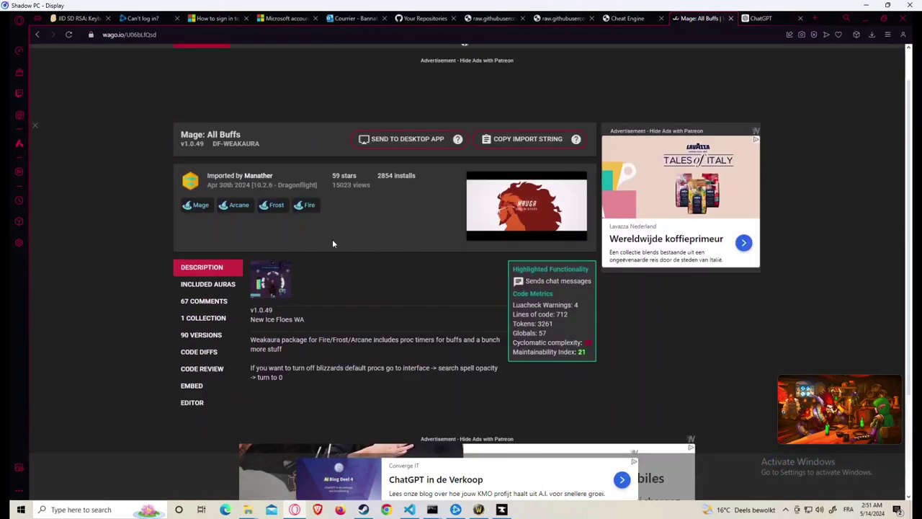
left_click(526, 141)
key("alt+Tab")
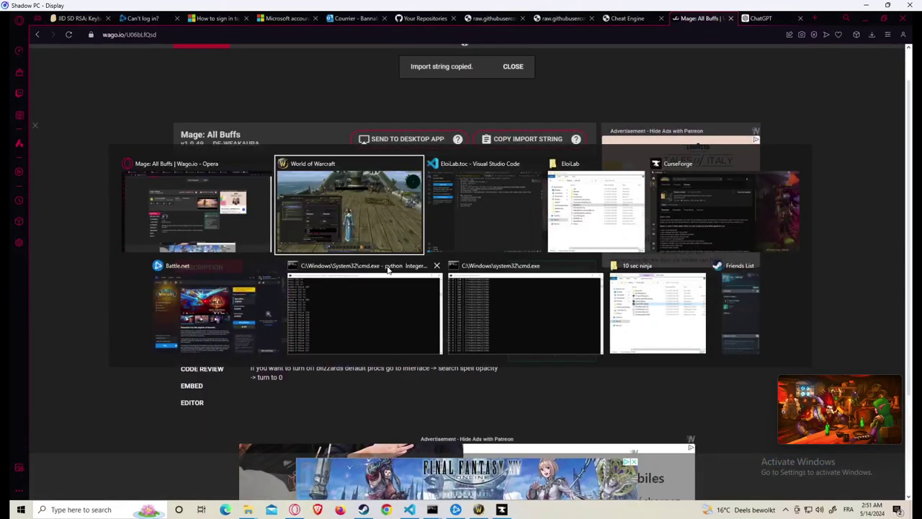
Import the Mage: General aura group from the pasted Wago import string.
left_click(160, 181)
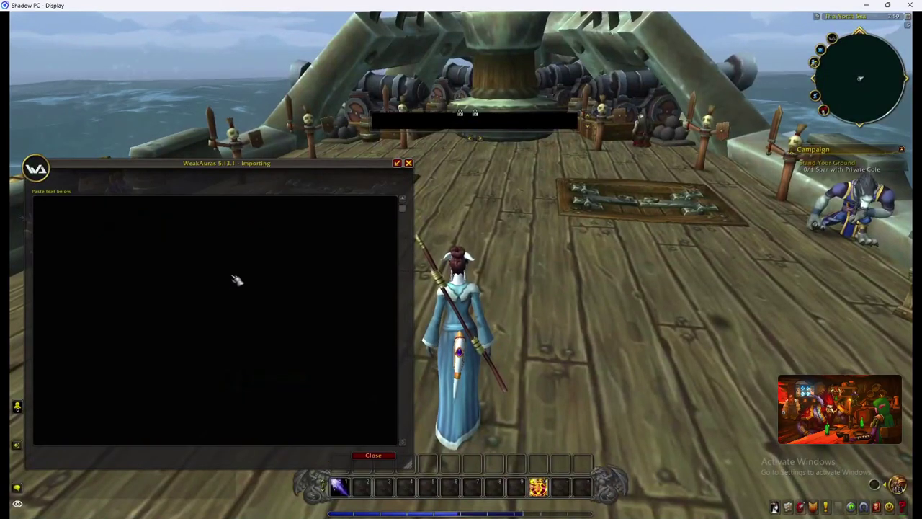
key("ctrl+v")
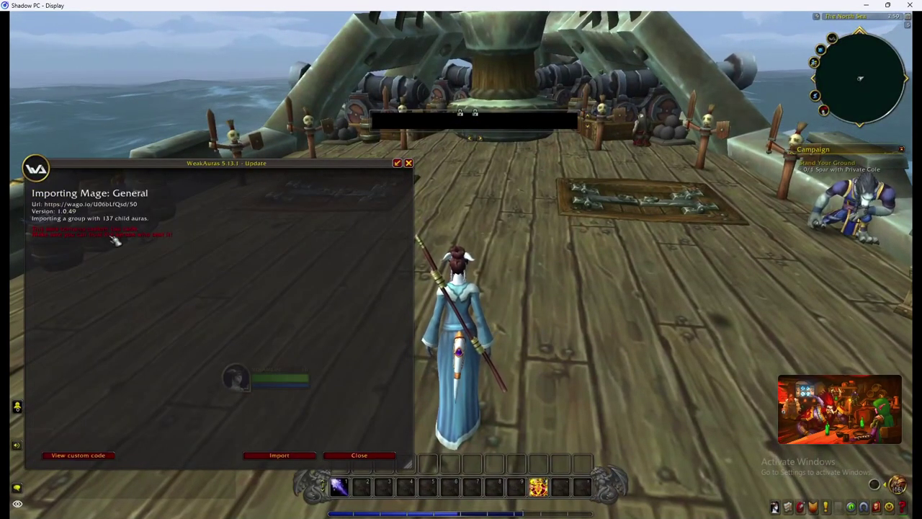
left_click(295, 455)
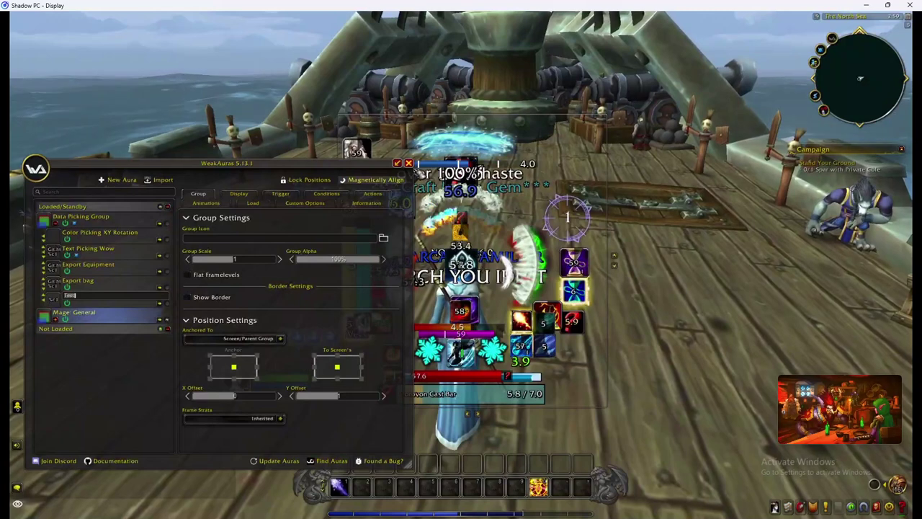
Expand Mage: General > General and show the Mirror Images aura's trigger settings.
left_click(57, 321)
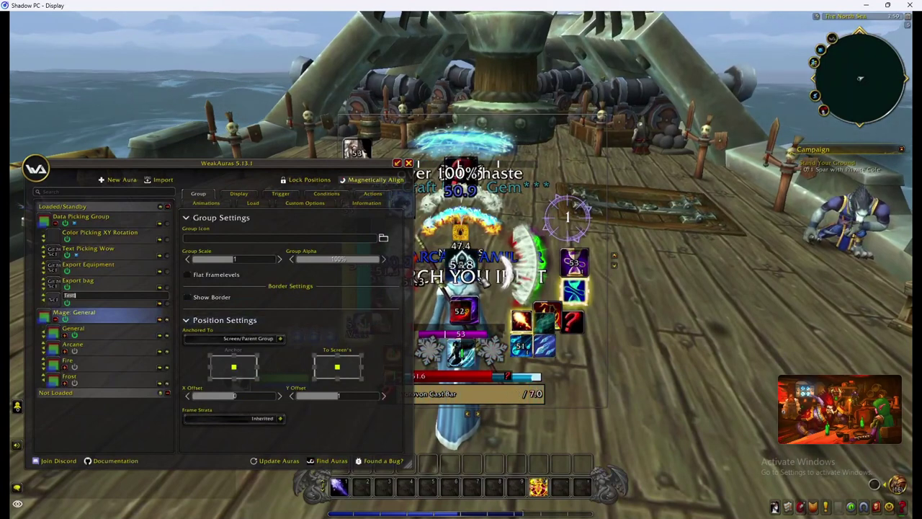
left_click(99, 333)
left_click(49, 336)
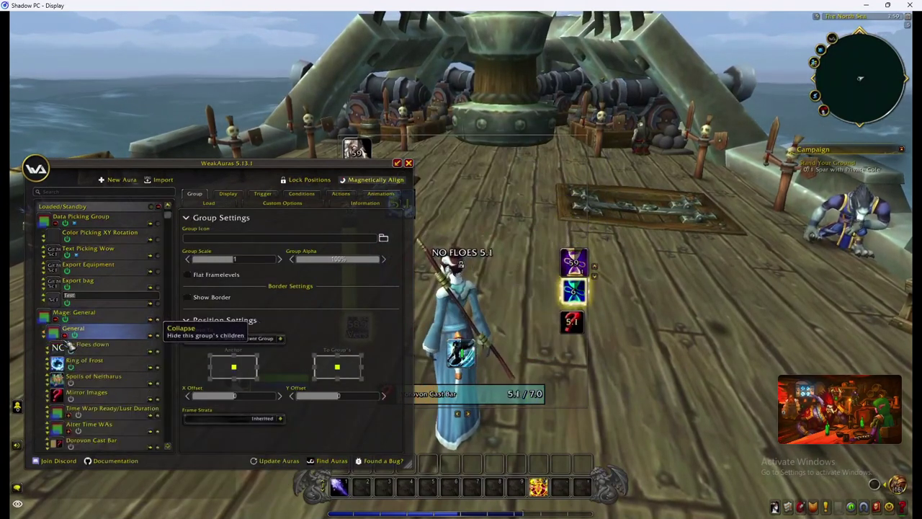
left_click(89, 360)
left_click(111, 393)
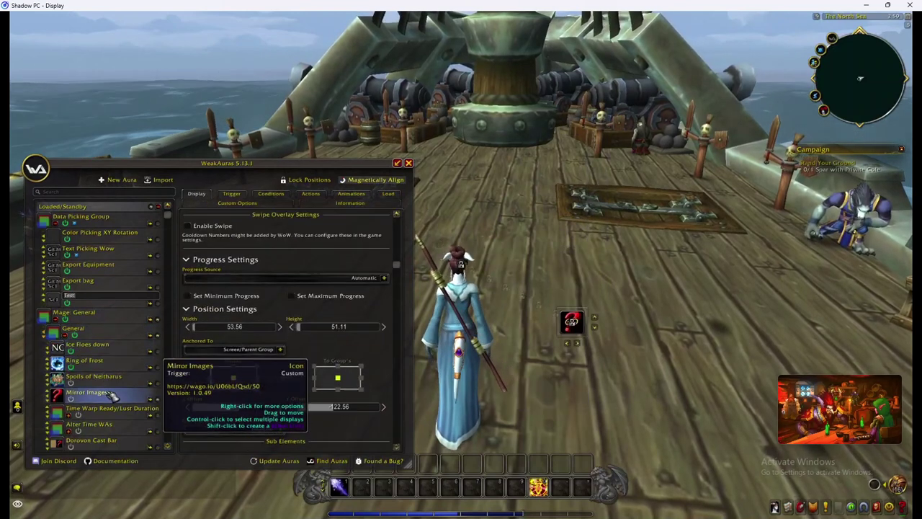
scroll(119, 398, "down", 3)
left_click(231, 193)
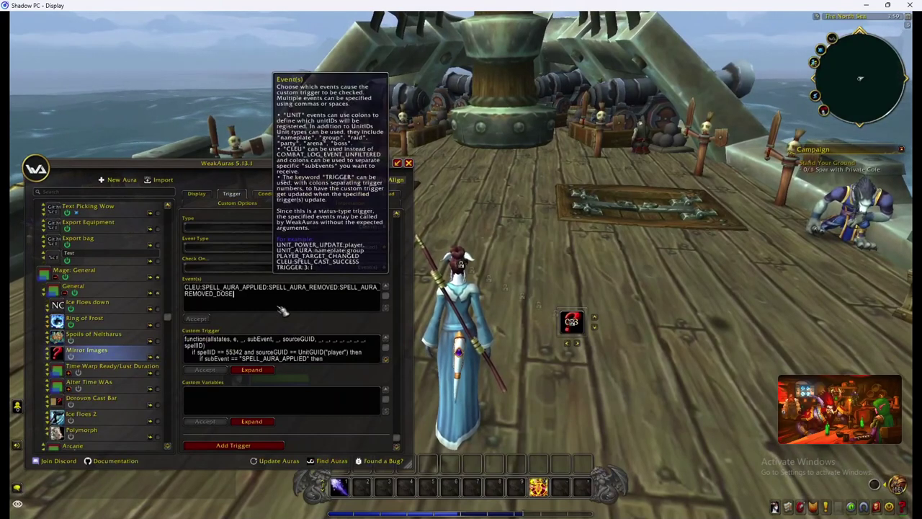
Review the Mirror Images CLEU trigger code in the editor, then close it and WeakAuras options.
left_click(267, 370)
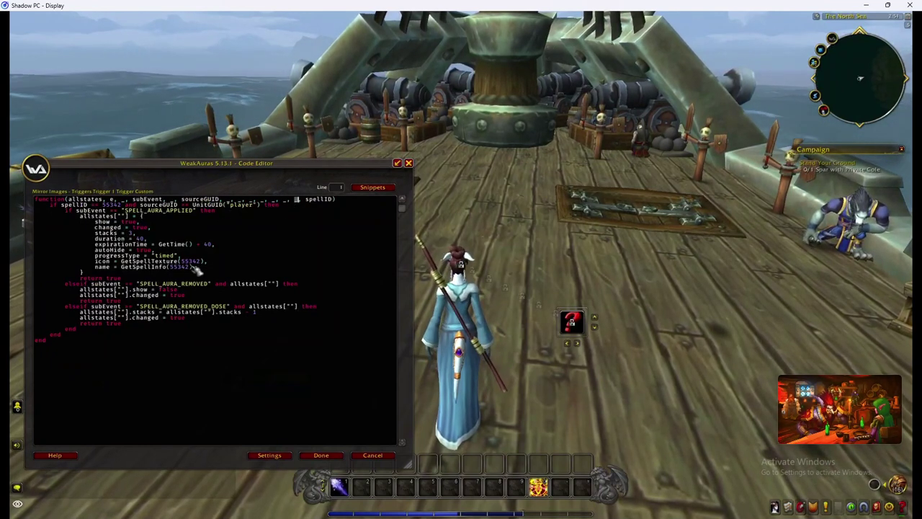
left_click(408, 164)
key("w")
key("a")
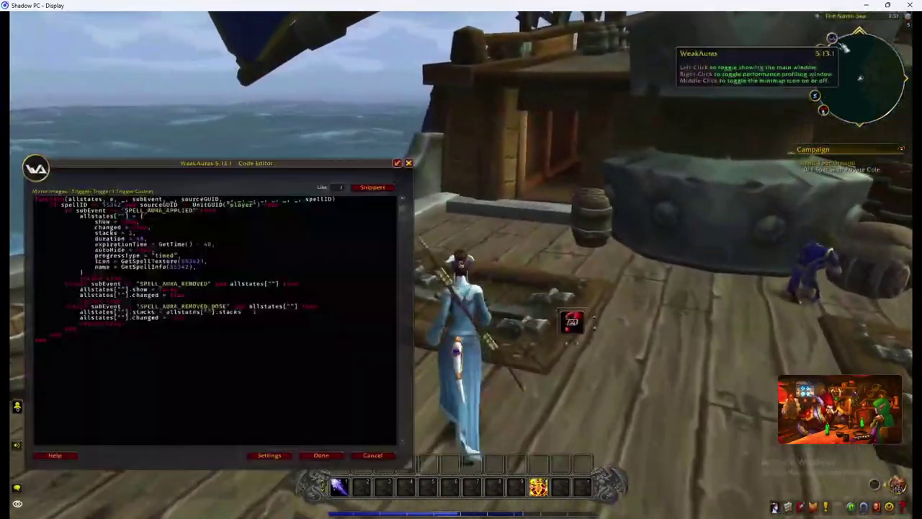
key("a")
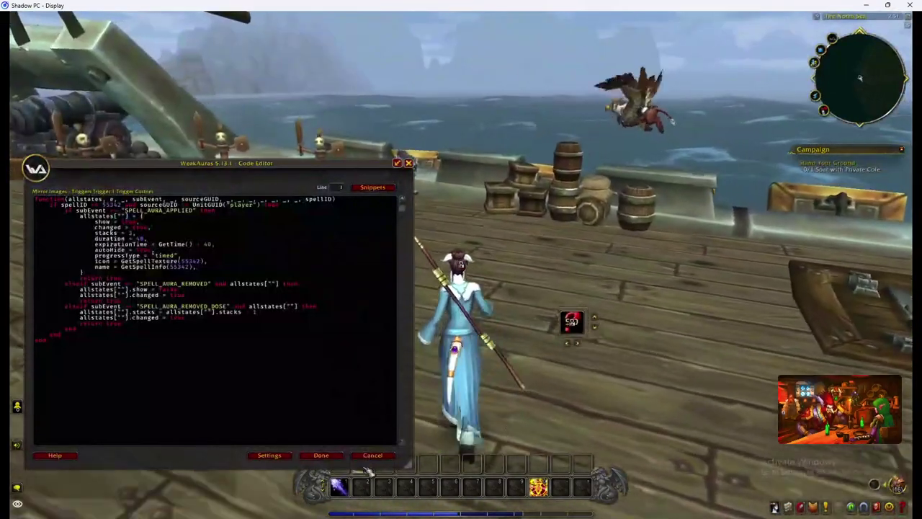
left_click(380, 455)
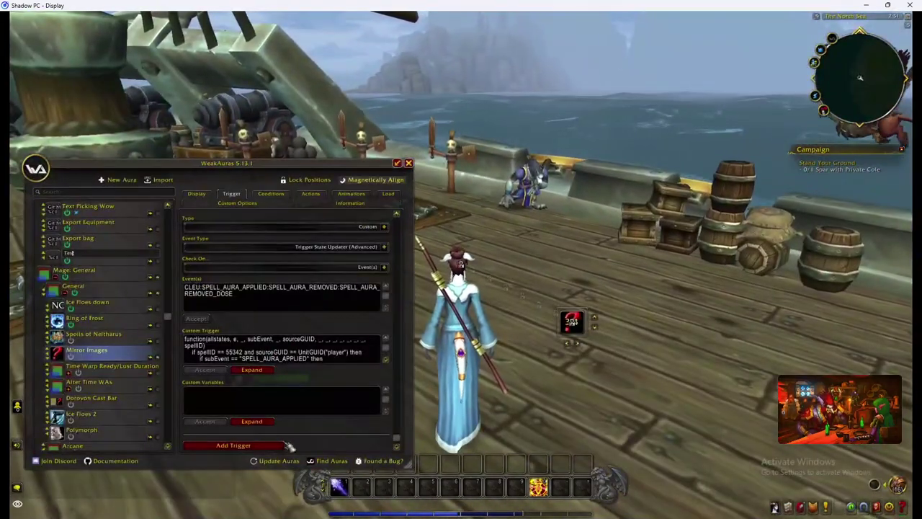
left_click(409, 163)
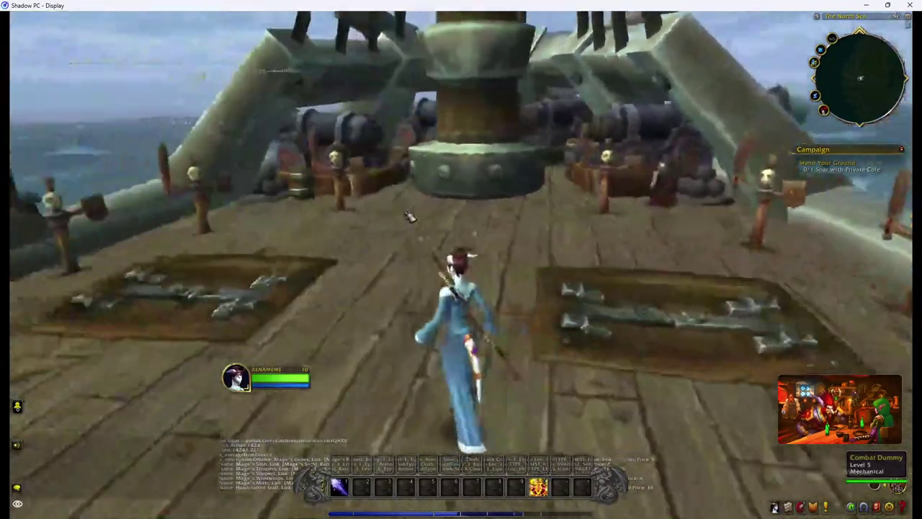
Log the mage out to the Kirin Tor RP character selection screen.
key("d")
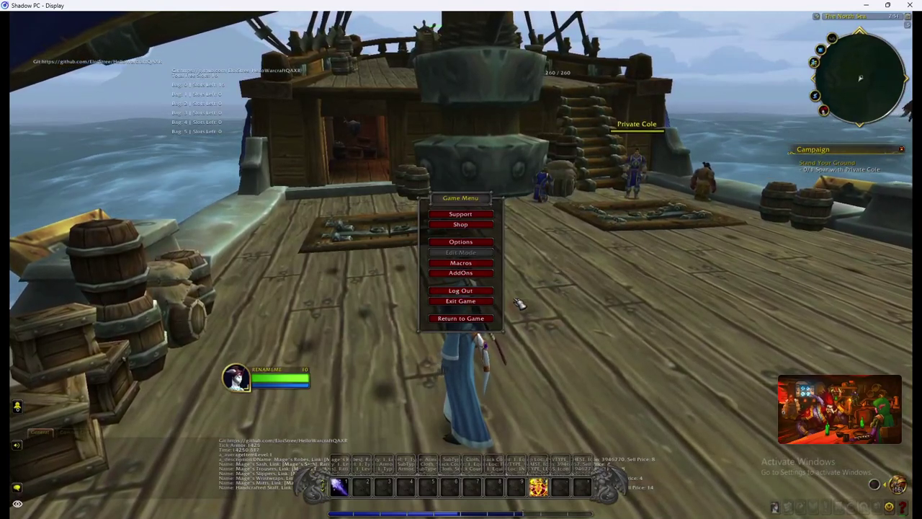
left_click(476, 291)
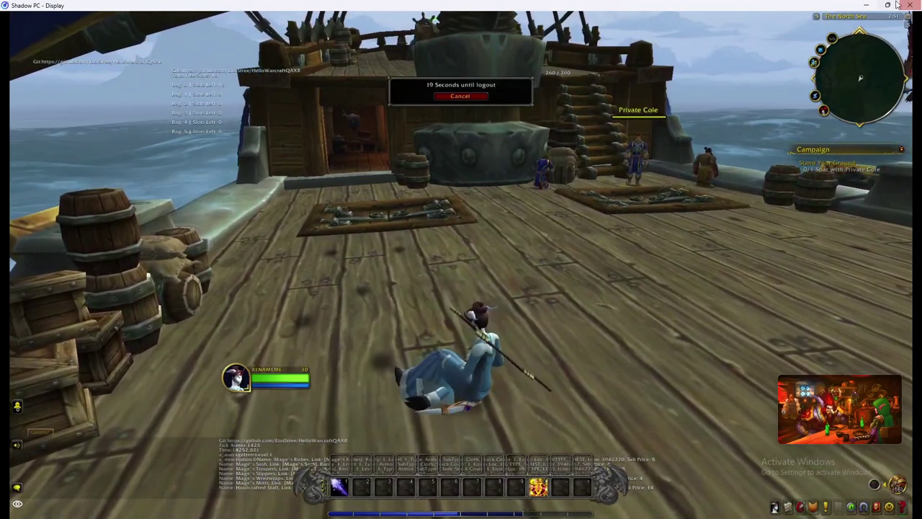
left_click(888, 6)
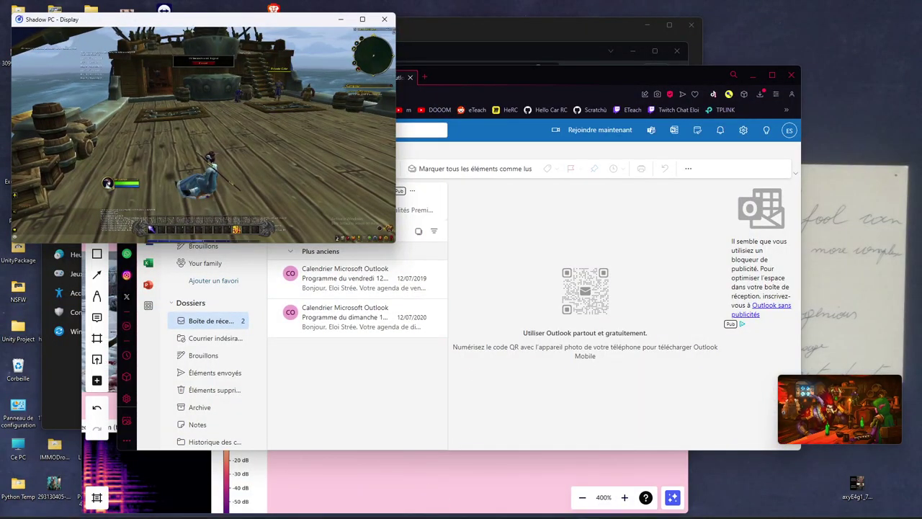
mouse_move(475, 518)
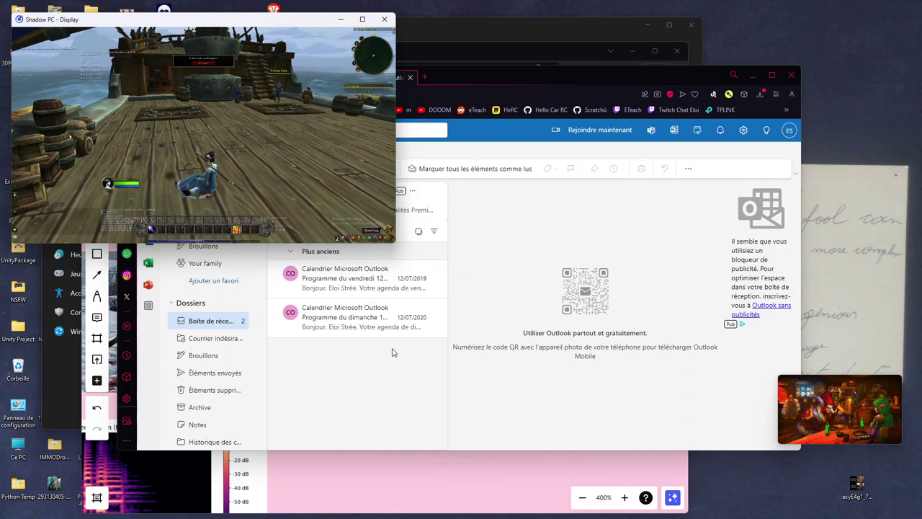
mouse_move(291, 515)
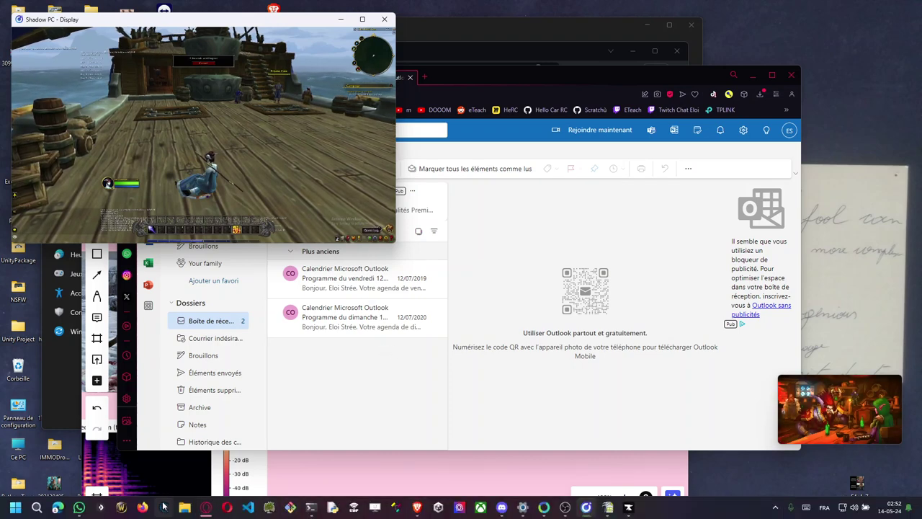
left_click(124, 506)
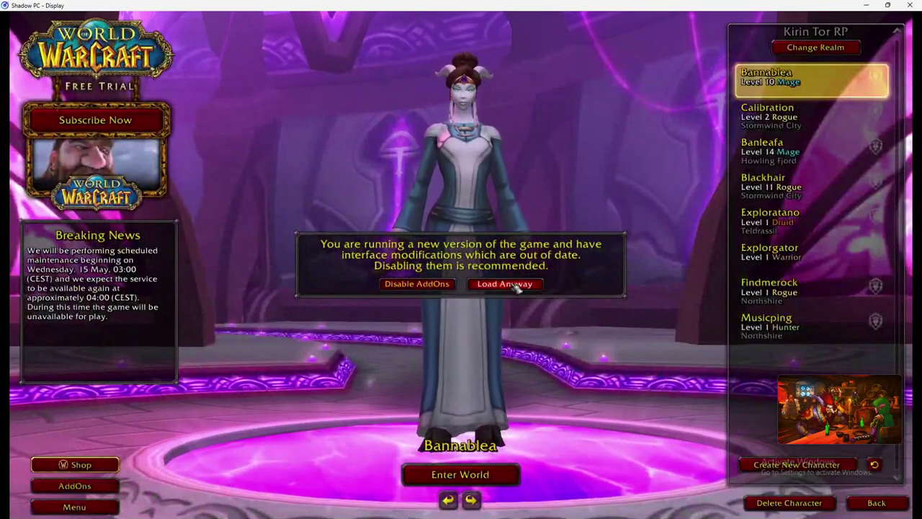
Load the out-of-date addons anyway, enter the world with the level 10 mage, then switch to Opera.
left_click(516, 286)
left_click(417, 301)
key("Escape")
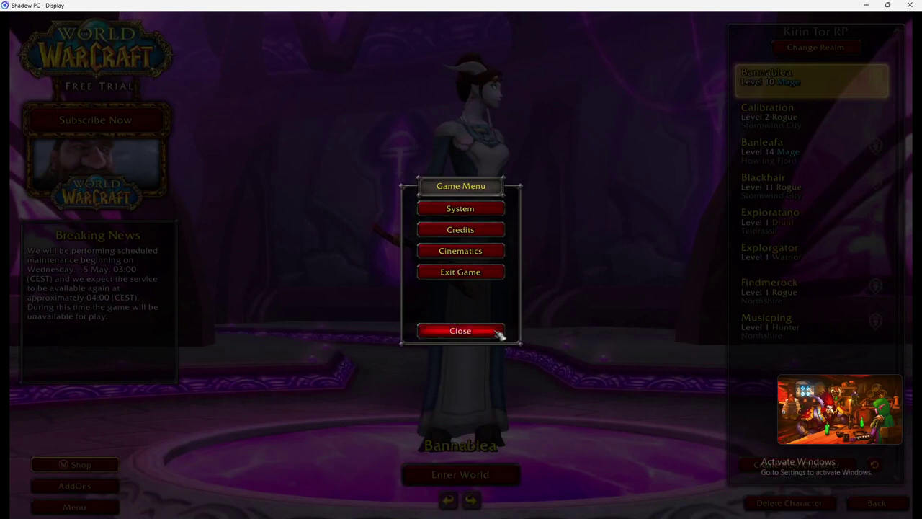
left_click(497, 331)
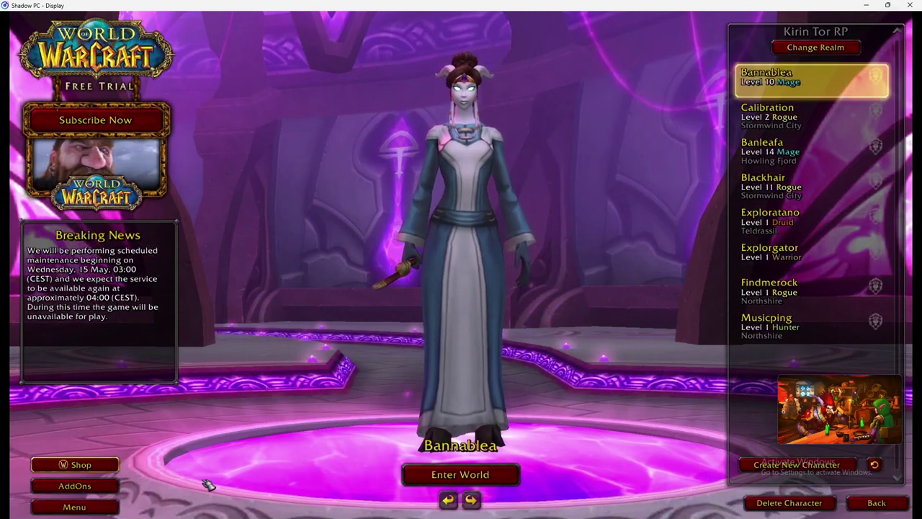
key("Return")
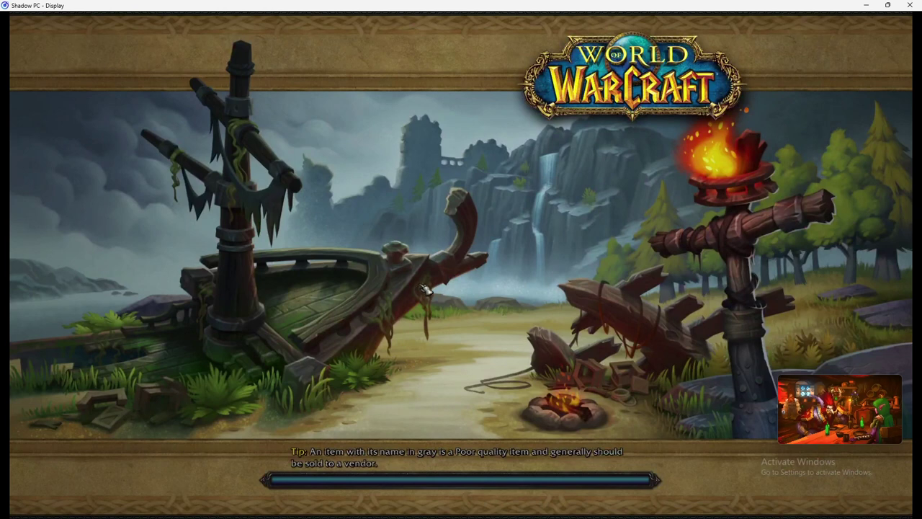
key("alt+Tab")
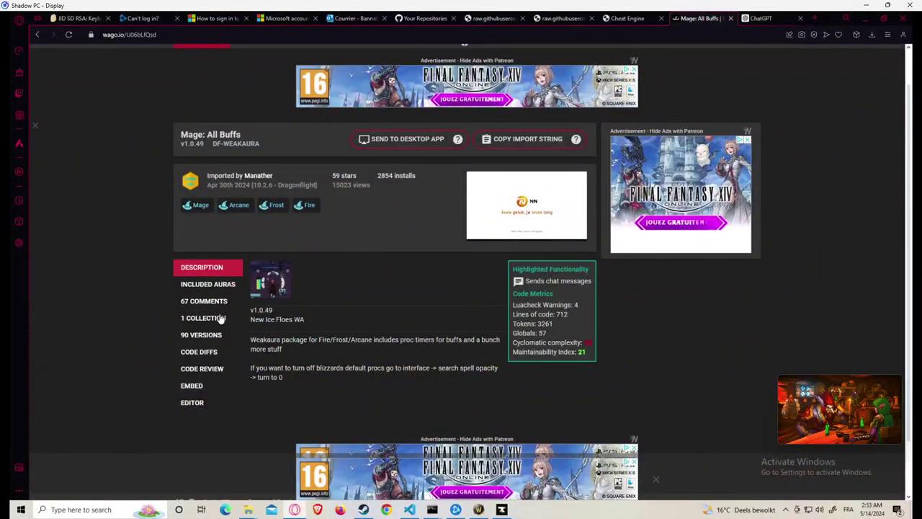
Set the game's Graphics options to Windowed display mode at 720x576 resolution.
key("alt+Tab")
key("Escape")
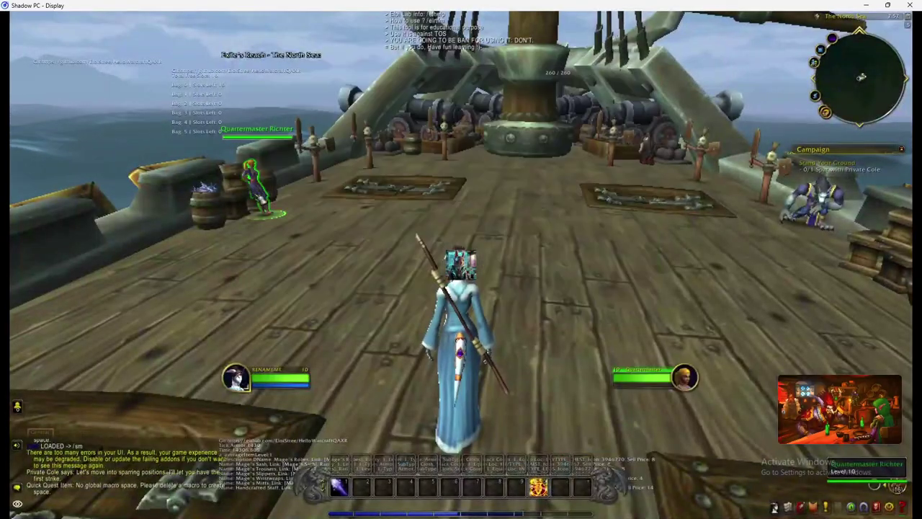
key("Escape")
left_click(461, 239)
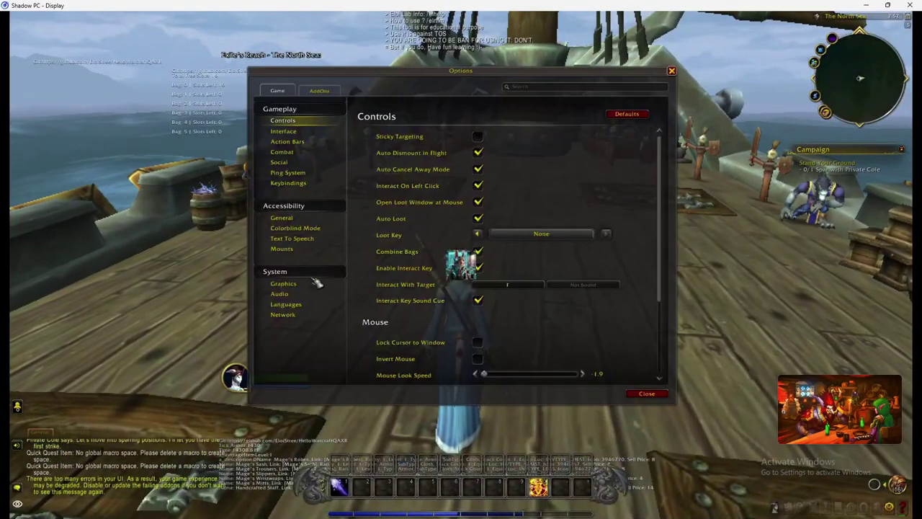
left_click(318, 282)
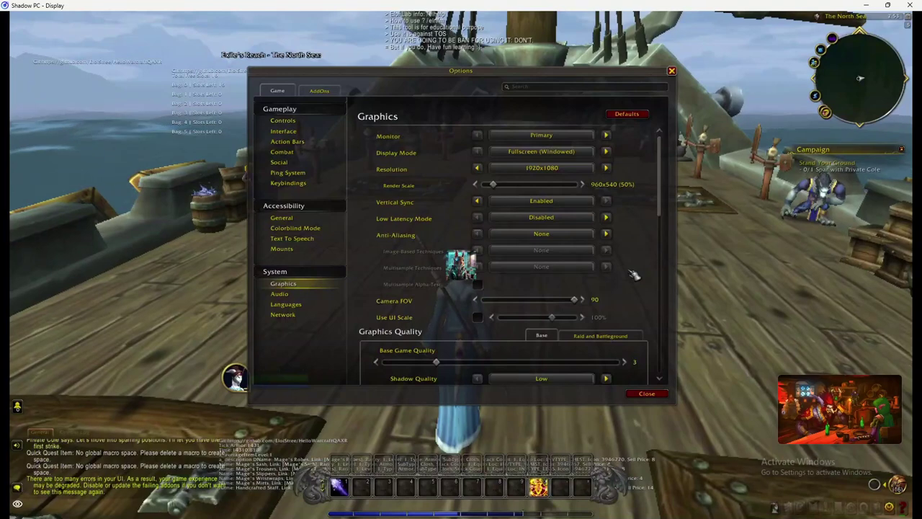
left_click(566, 152)
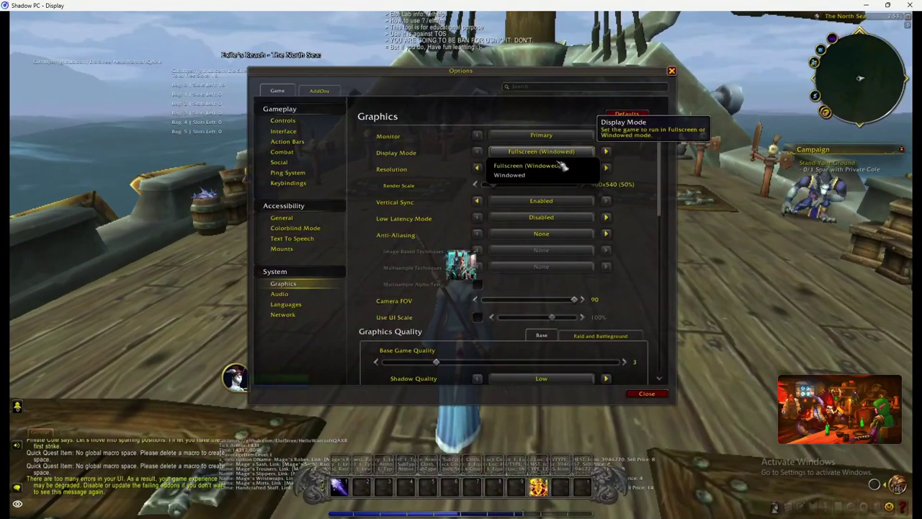
left_click(562, 175)
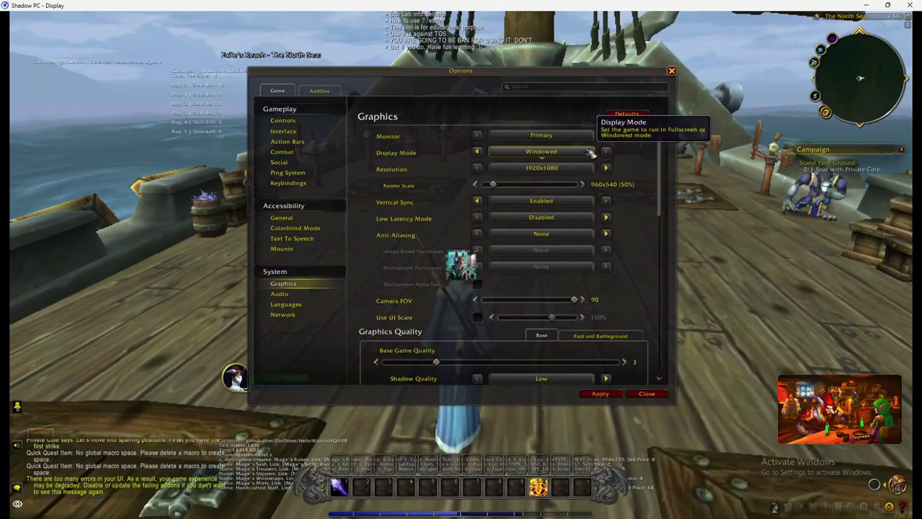
left_click(582, 169)
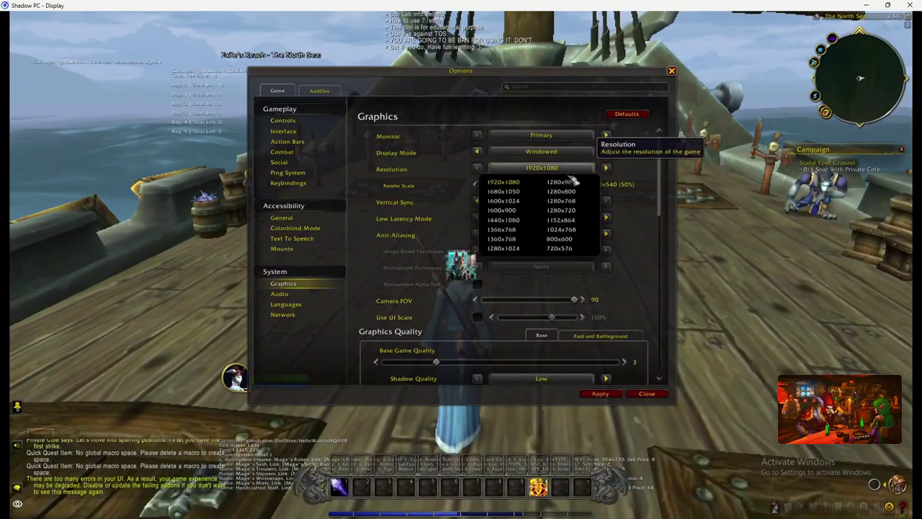
left_click(570, 252)
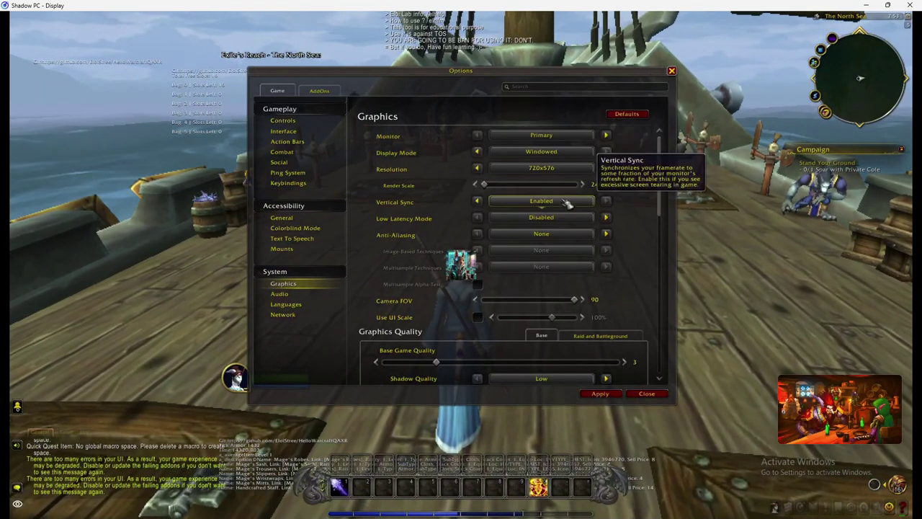
Lower the Base Game Quality slider and apply the new graphics settings.
scroll(625, 276, "down", 5)
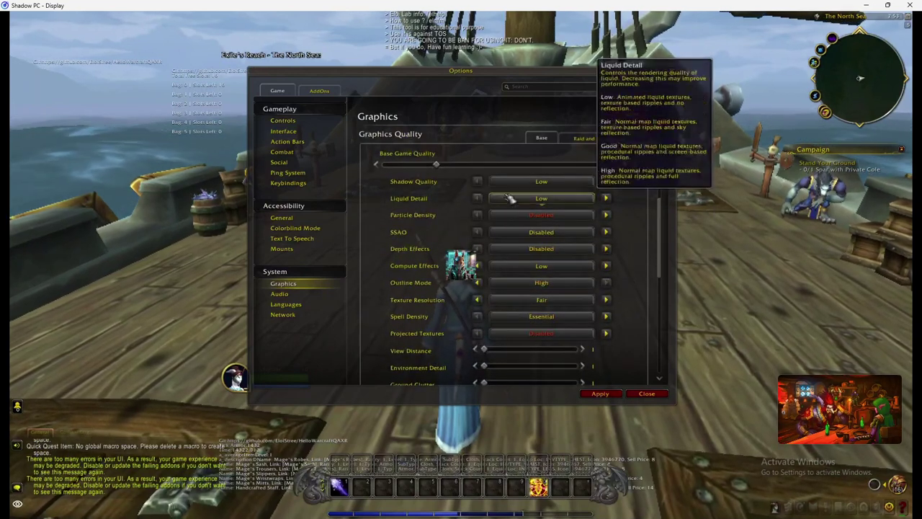
left_click_drag(436, 164, 383, 166)
scroll(640, 263, "down", 3)
scroll(639, 264, "down", 5)
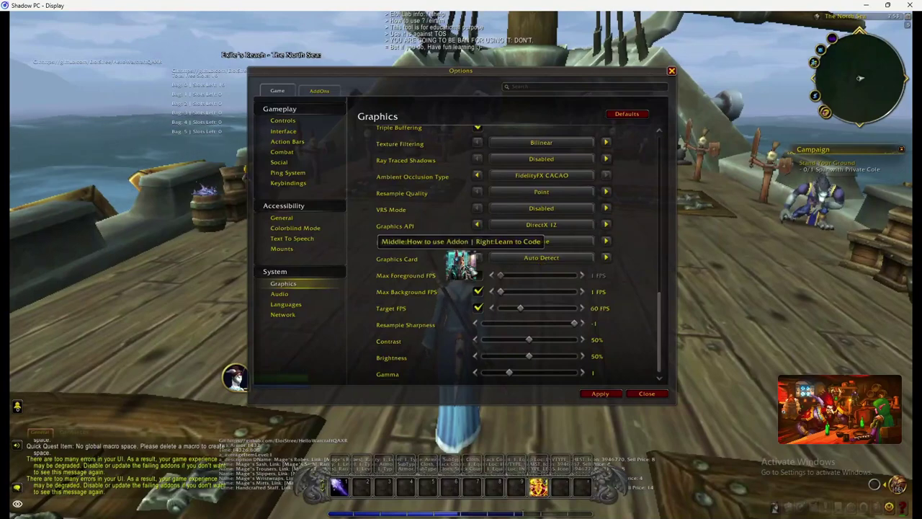
left_click_drag(461, 265, 821, 238)
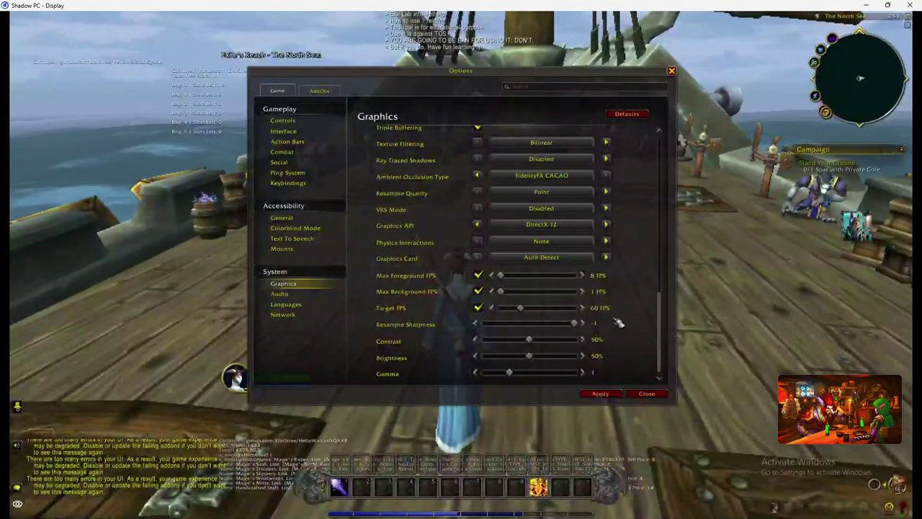
left_click(280, 294)
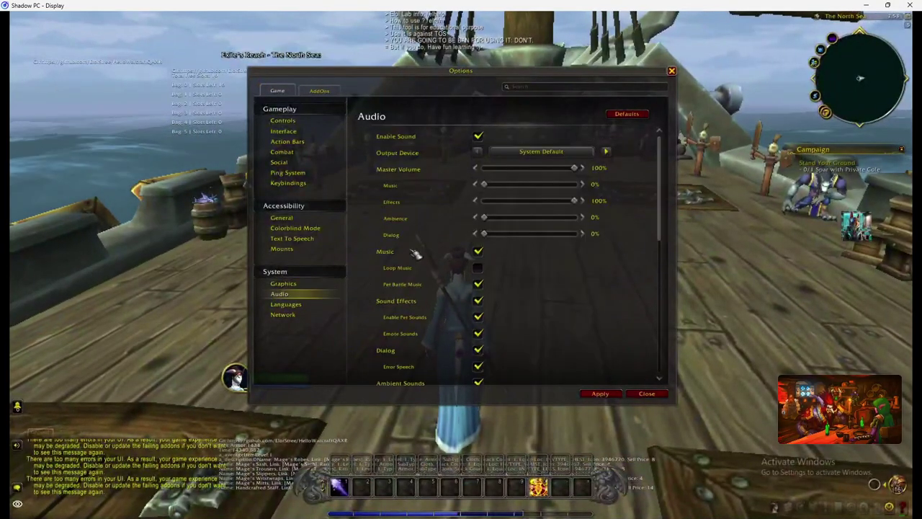
left_click(601, 395)
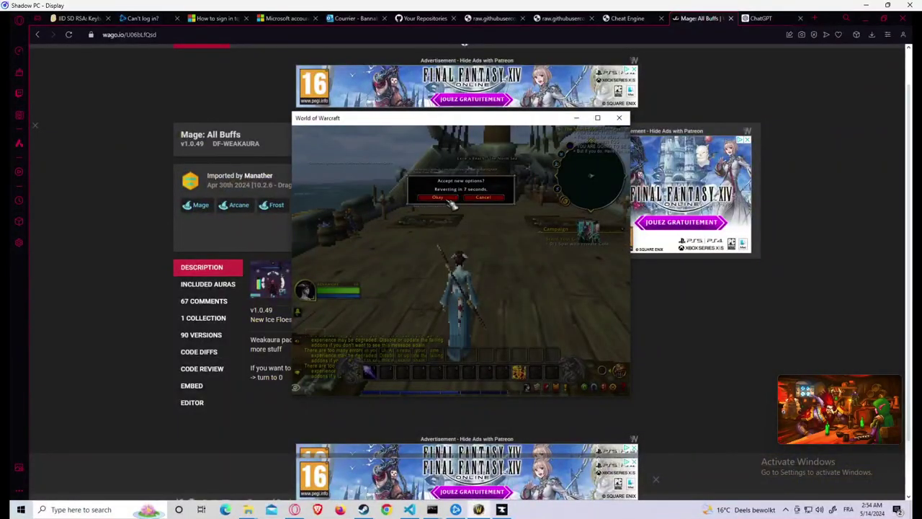
Keep the new options, then shrink, move and close the game window.
left_click(441, 198)
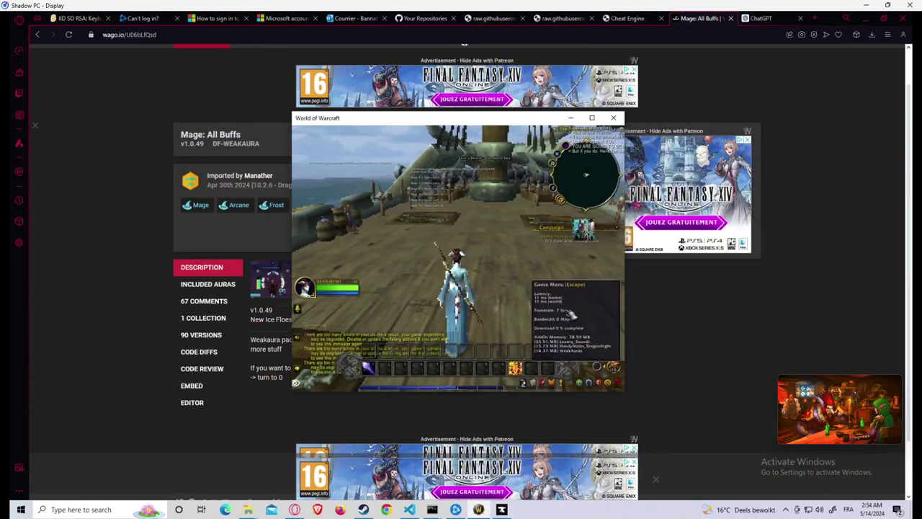
left_click_drag(631, 397, 440, 246)
left_click_drag(314, 117, 101, 72)
left_click(215, 73)
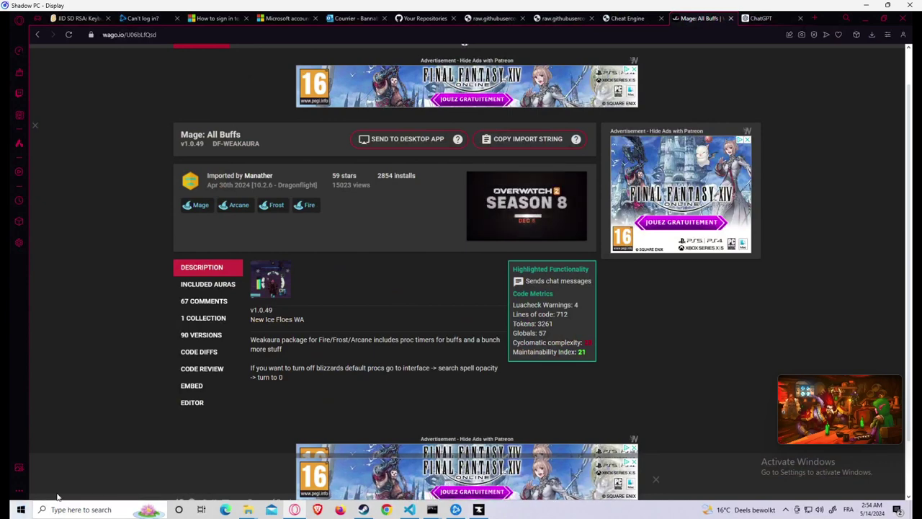
Relaunch World of Warcraft by searching 'wor' in Windows Start.
left_click(21, 509)
type("w")
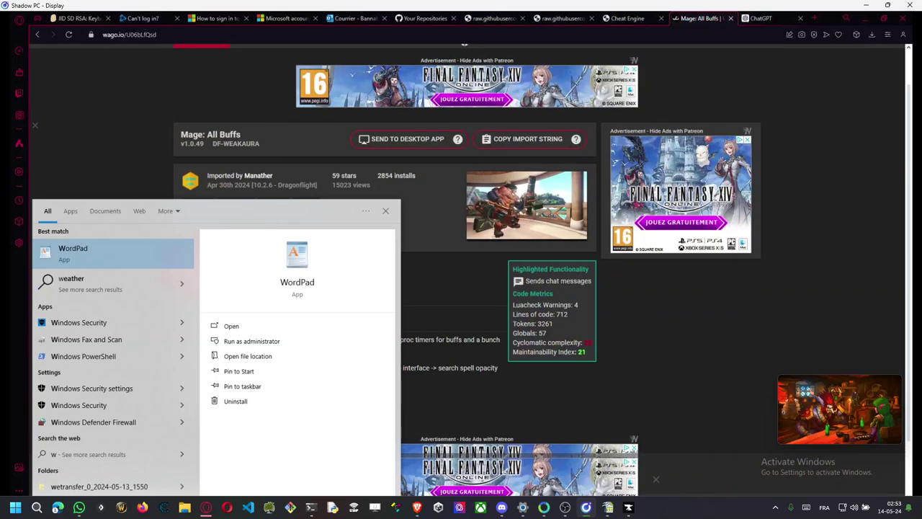
type("orl")
key("Return")
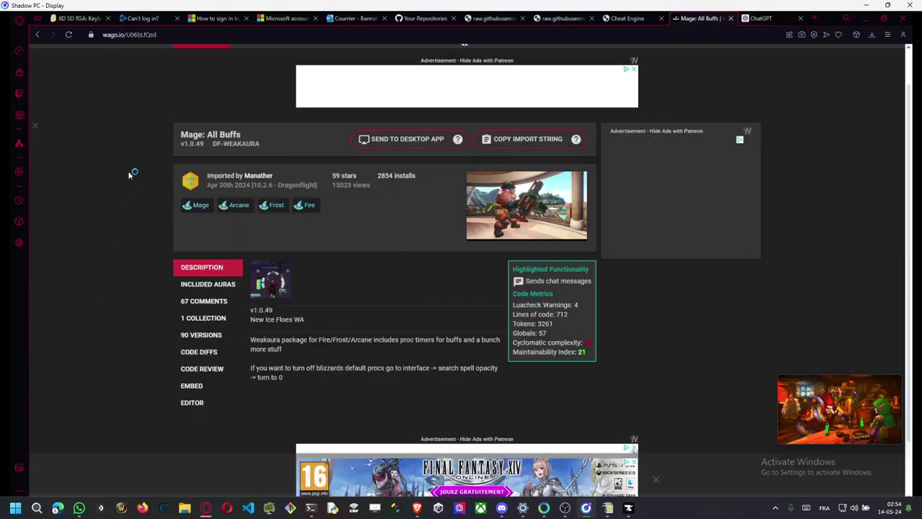
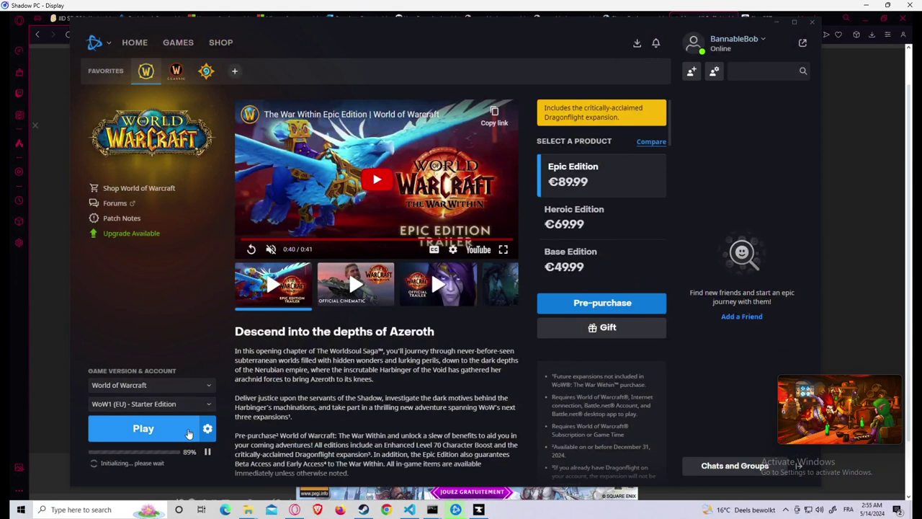
Launch World of Warcraft with the first starter edition account and enlarge its window.
left_click(209, 410)
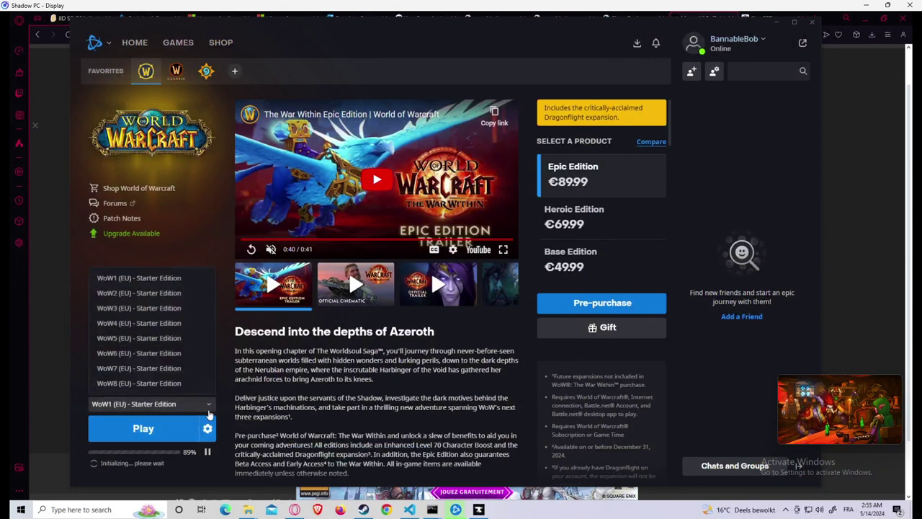
left_click(164, 283)
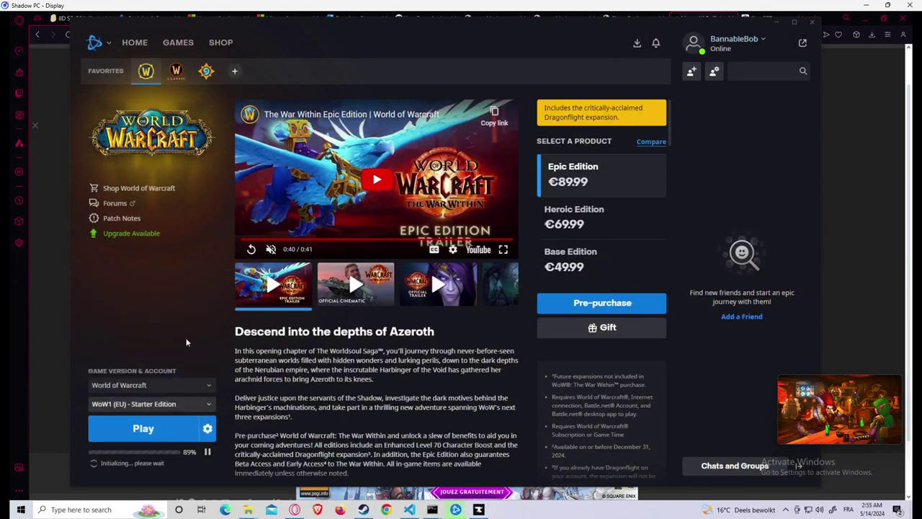
left_click(144, 427)
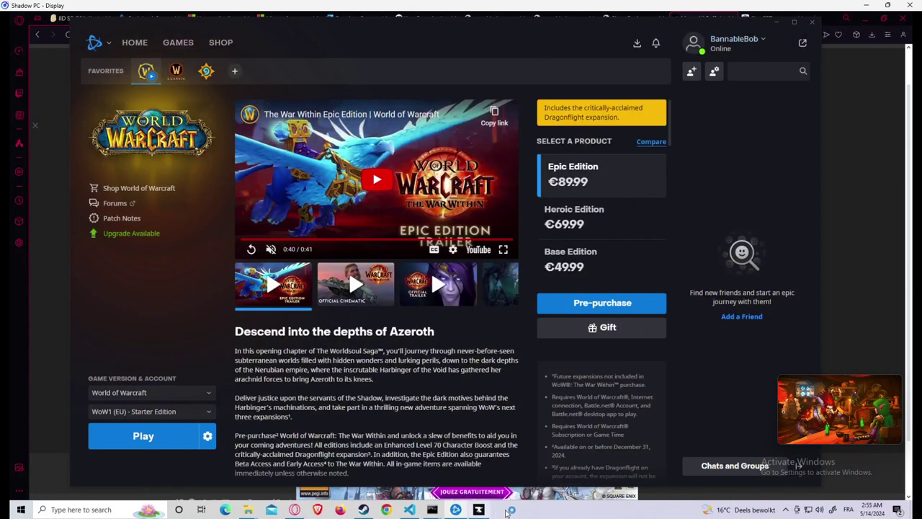
mouse_move(505, 510)
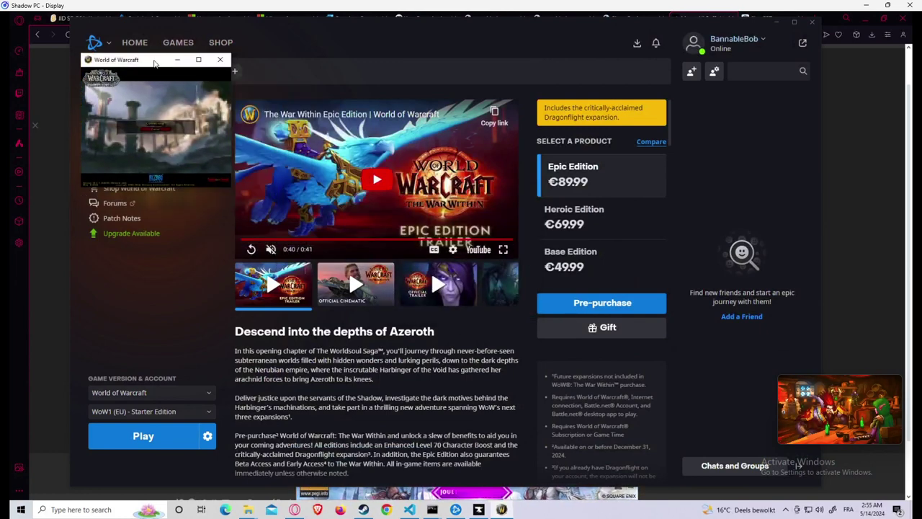
left_click_drag(229, 187, 374, 299)
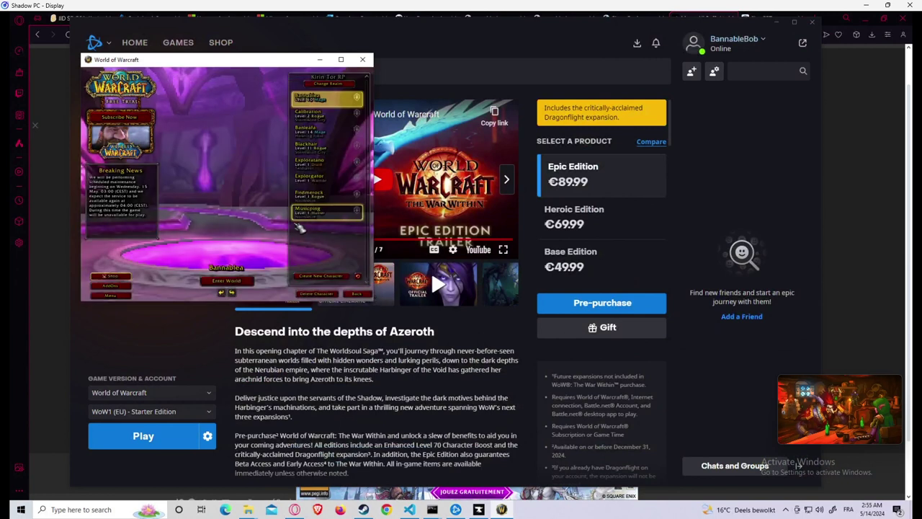
Start a second World of Warcraft window from the taskbar and pin the game there.
right_click(502, 509)
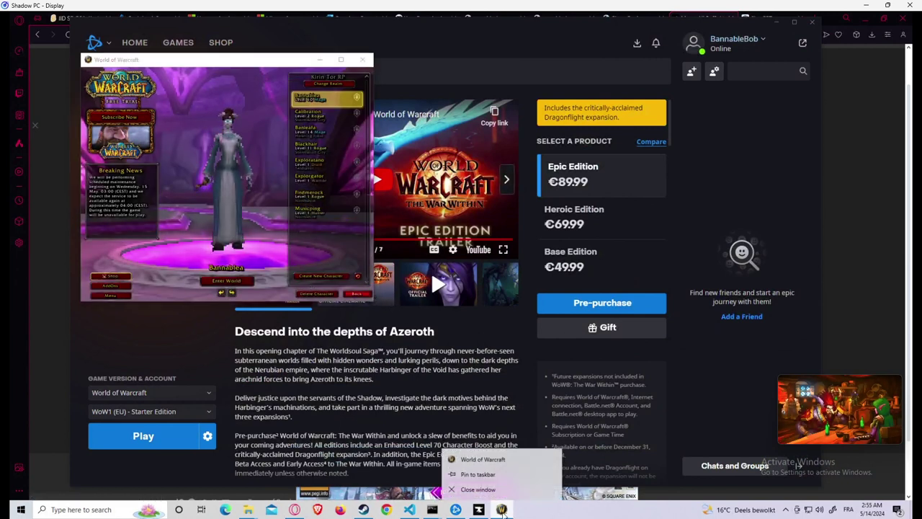
left_click(505, 459)
right_click(504, 509)
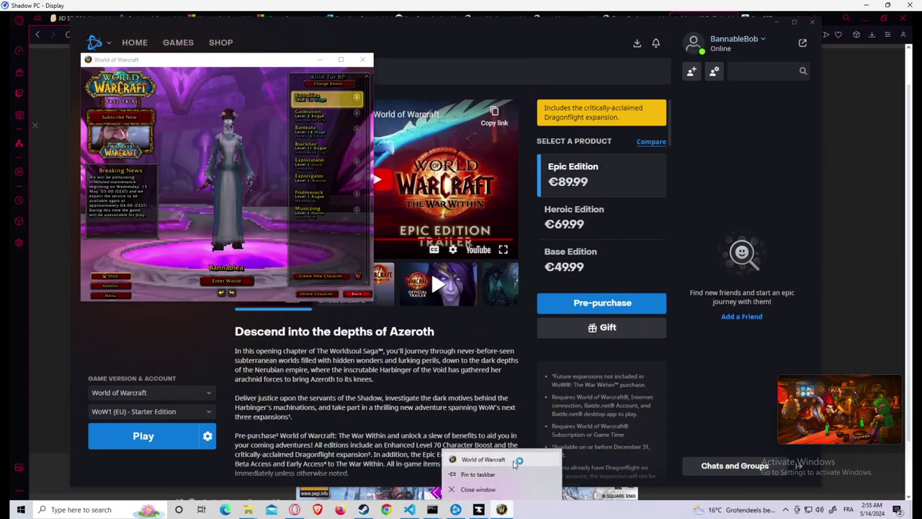
left_click(512, 475)
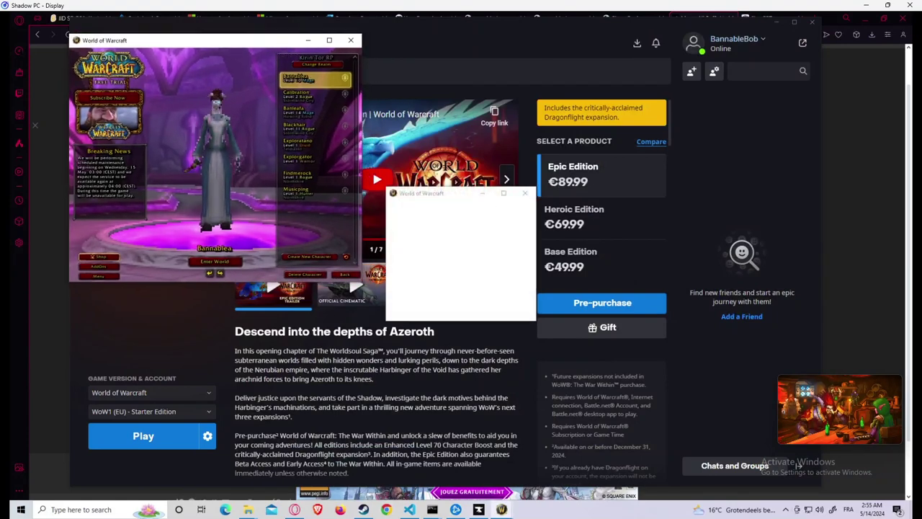
left_click(21, 510)
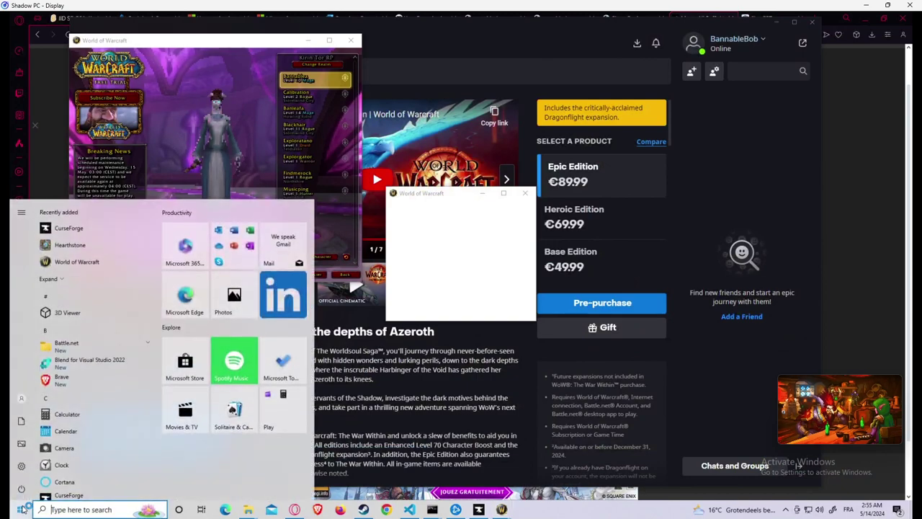
type("note")
key("Return")
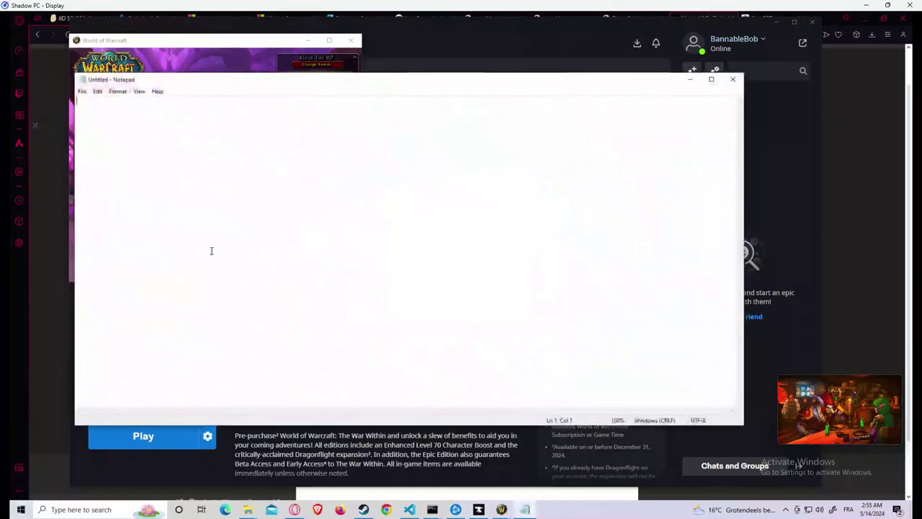
left_click(97, 91)
left_click(97, 91)
left_click(82, 92)
left_click(102, 126)
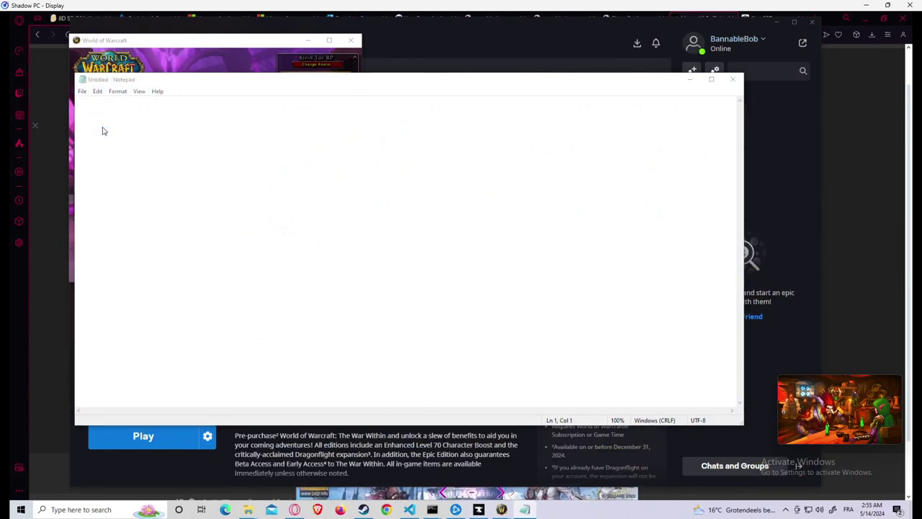
left_click(206, 216)
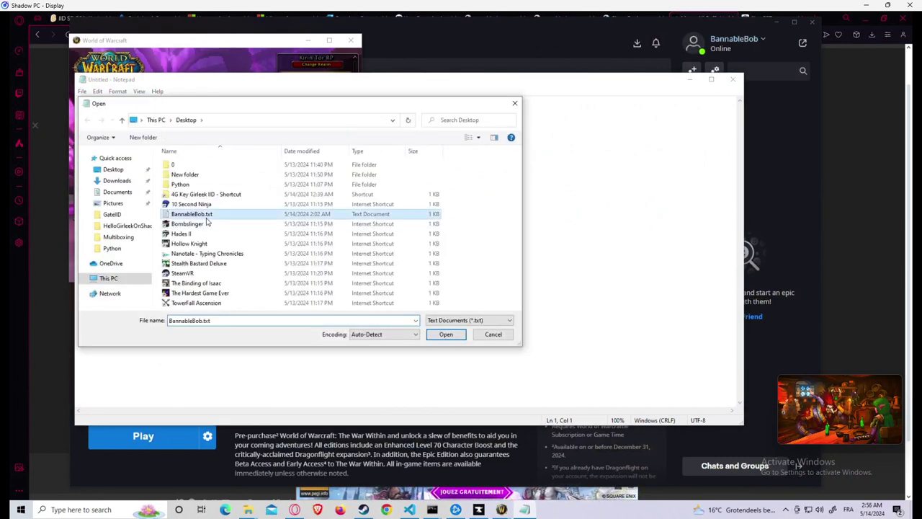
left_click(446, 334)
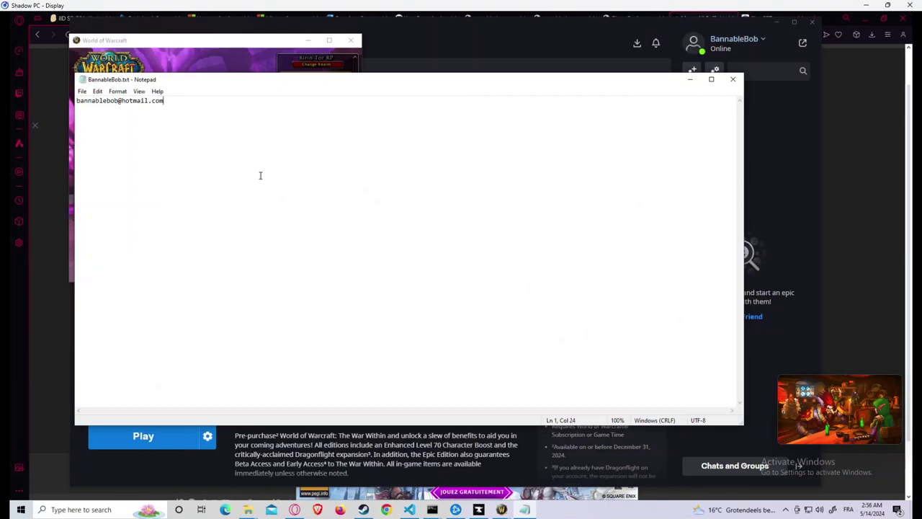
left_click(733, 79)
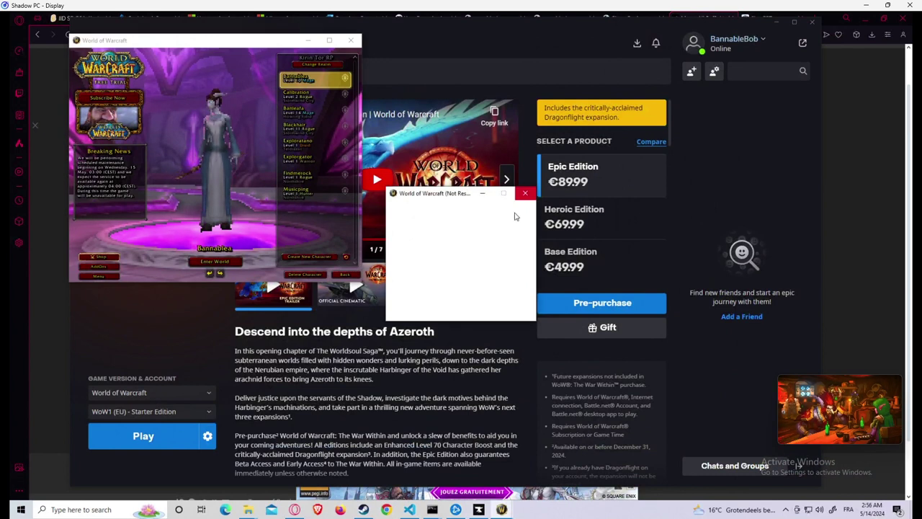
Move the unresponsive game window aside and dismiss both GPU-driver warnings.
left_click_drag(461, 200, 785, 49)
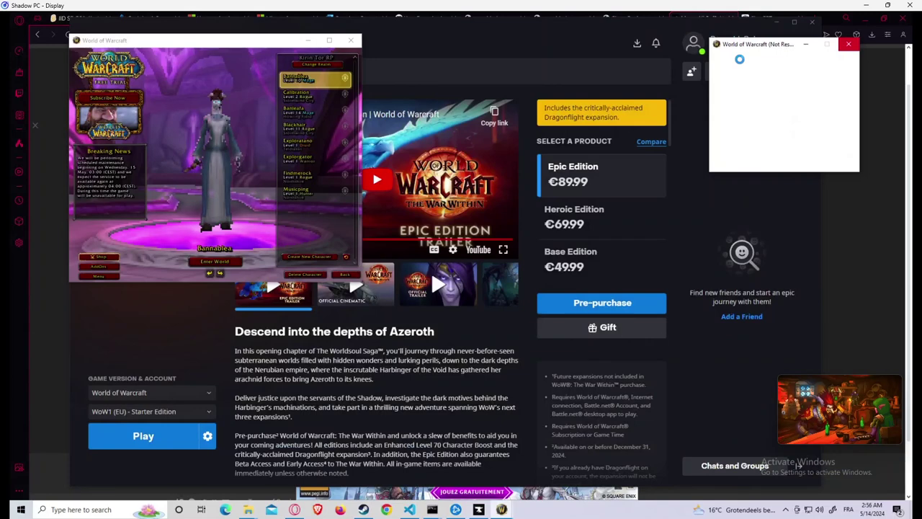
left_click_drag(750, 52, 393, 44)
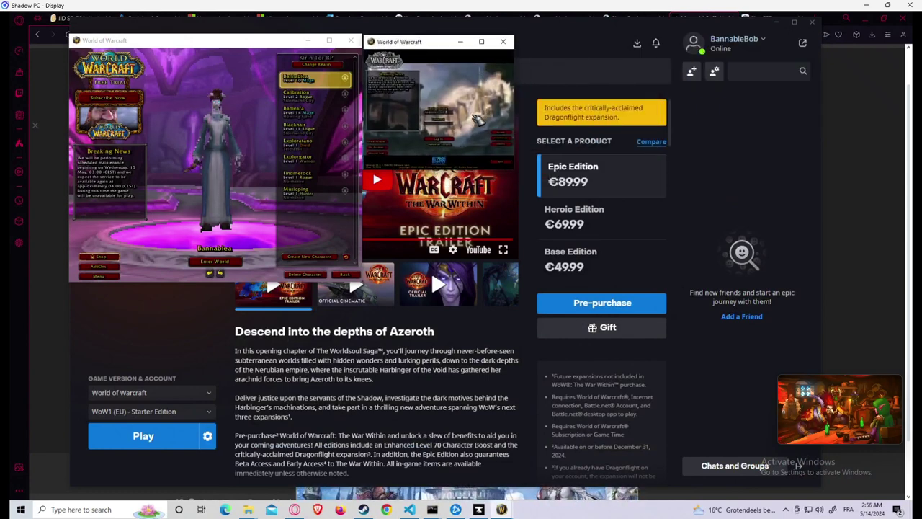
mouse_move(502, 509)
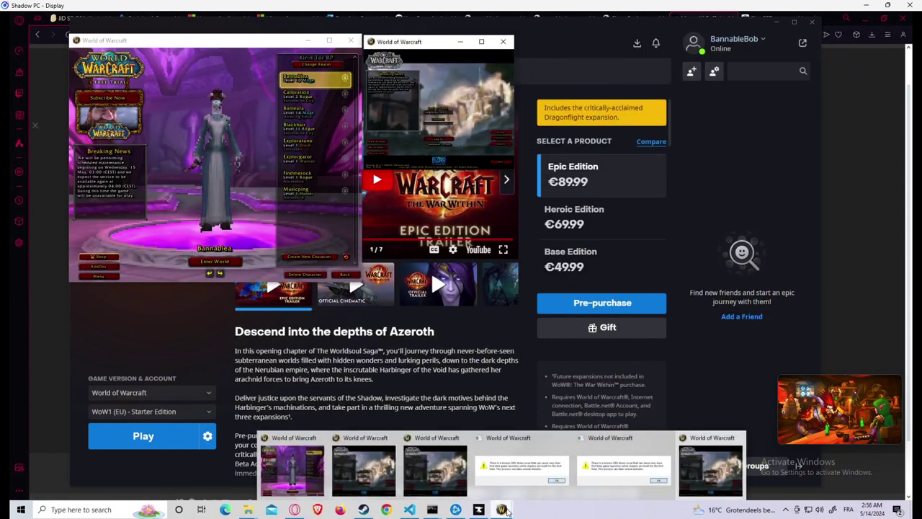
left_click(522, 461)
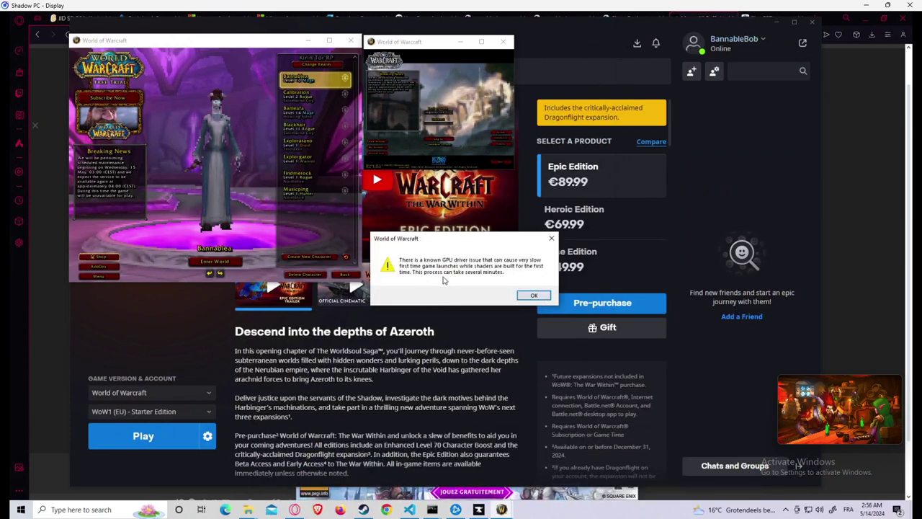
left_click(526, 294)
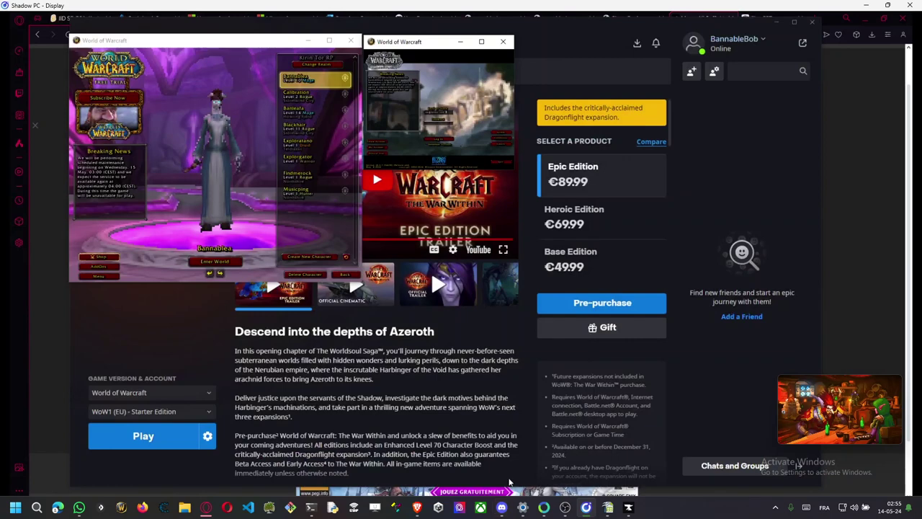
mouse_move(504, 510)
left_click(592, 446)
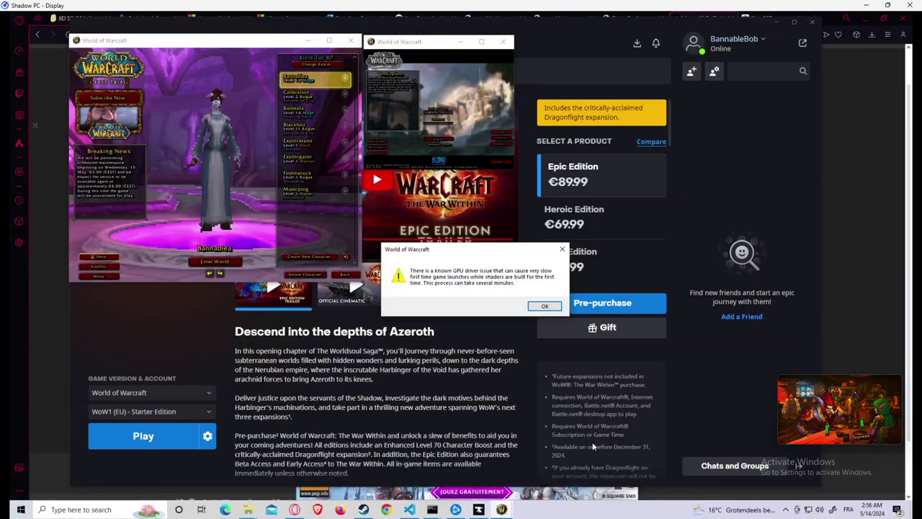
left_click(546, 305)
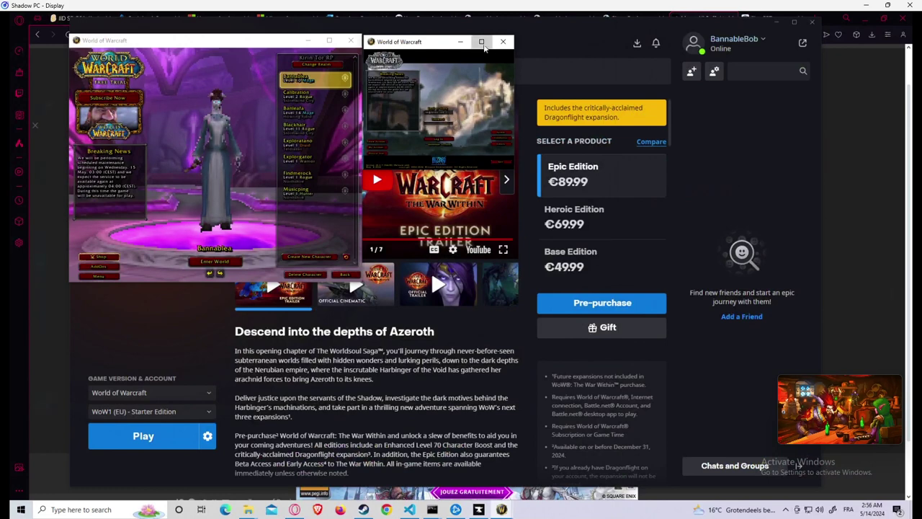
Log in full-screen with the pasted account password, confirm a game account, then shrink the window.
left_click(482, 42)
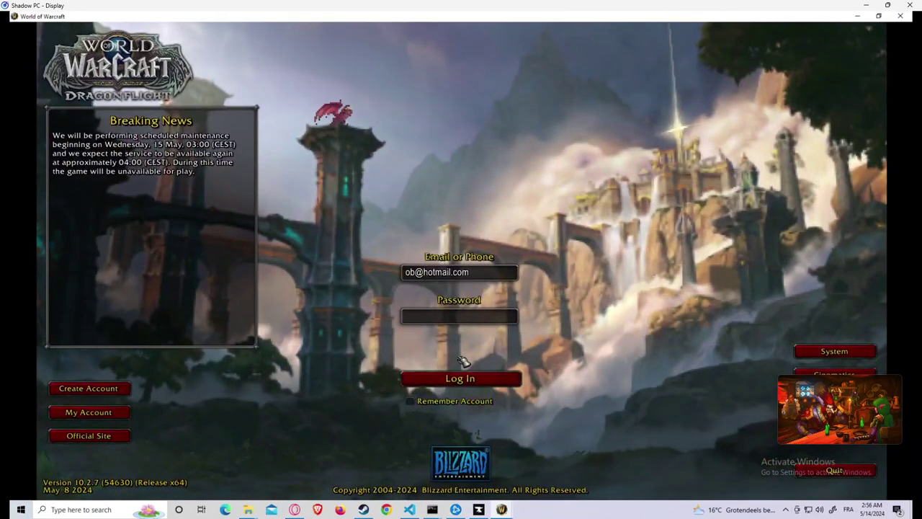
key("ctrl+v")
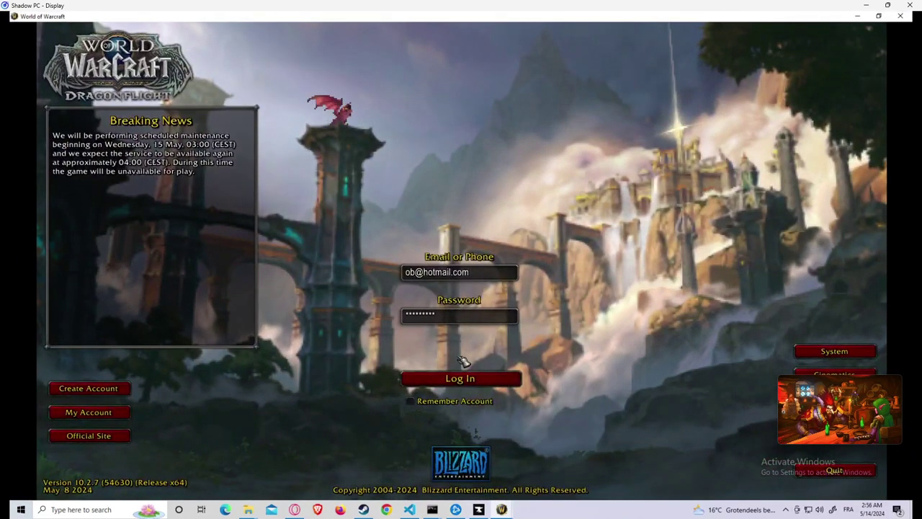
key("Return")
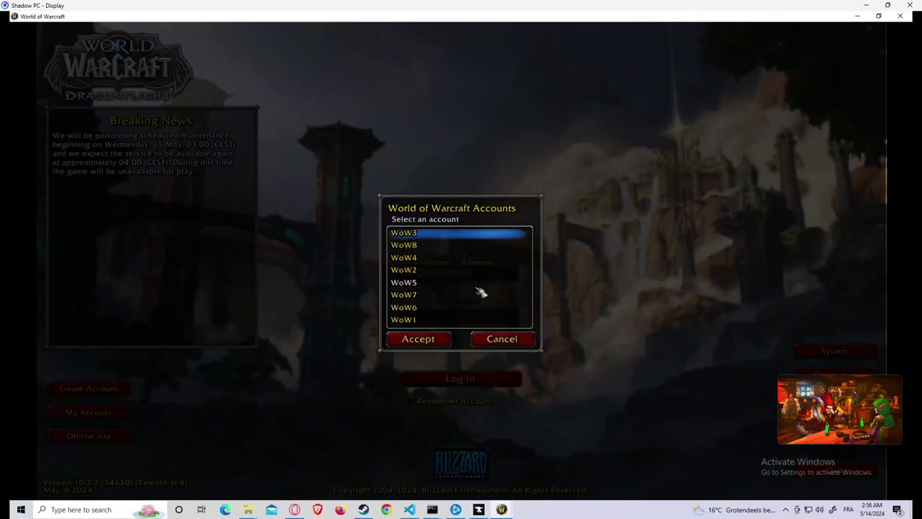
left_click(437, 271)
left_click(434, 339)
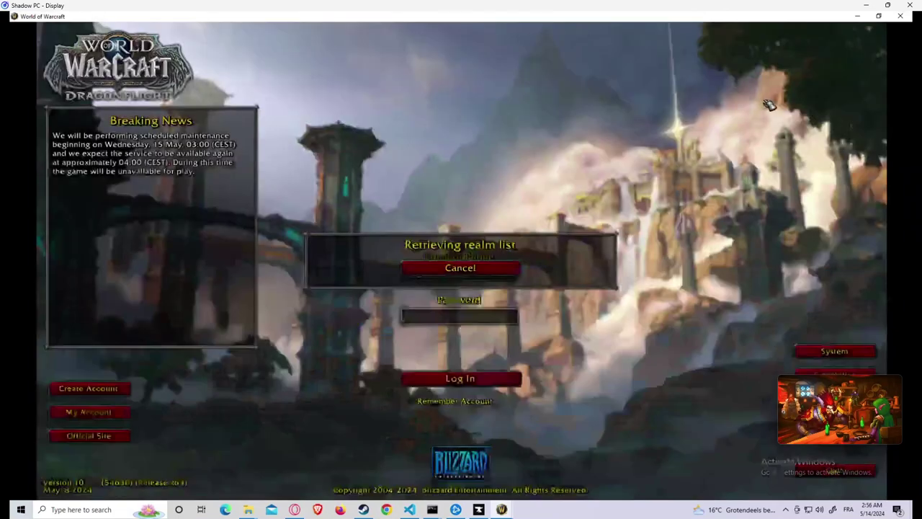
left_click(879, 16)
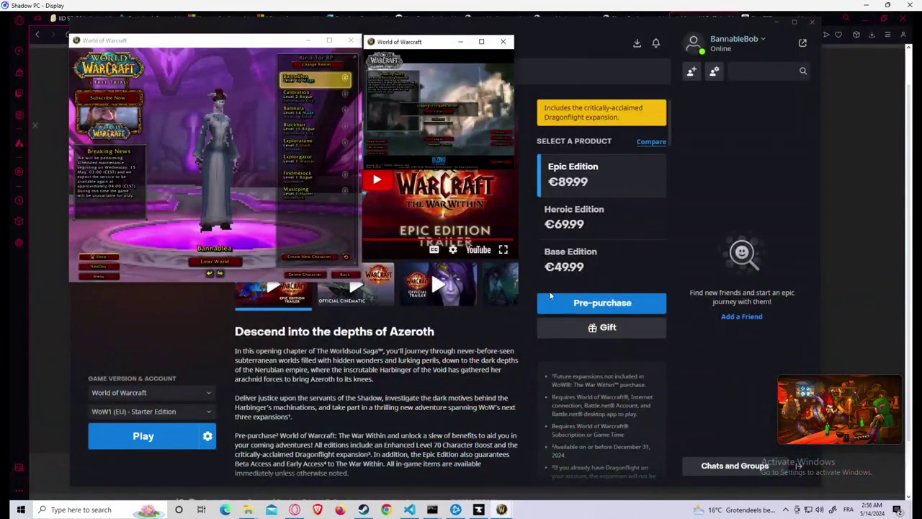
Submit the login in another full-screen game window, then shrink it back down.
key("super+Tab")
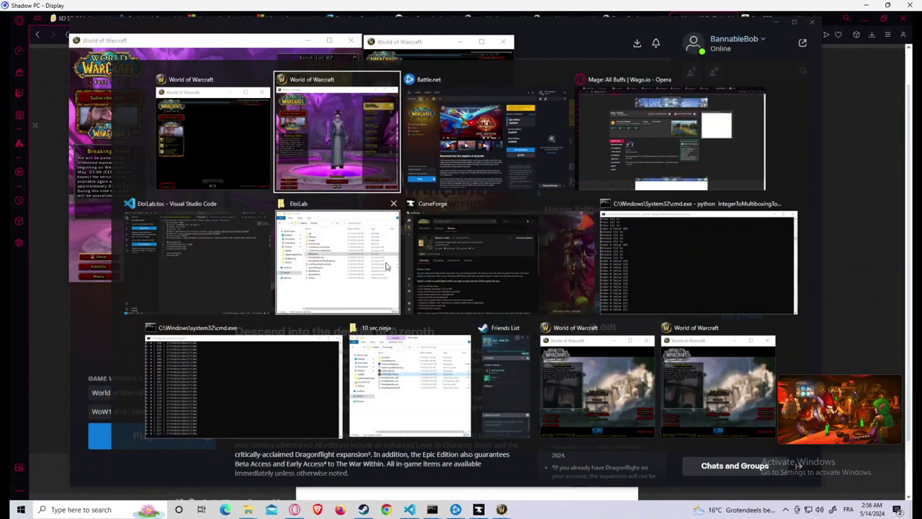
left_click(590, 375)
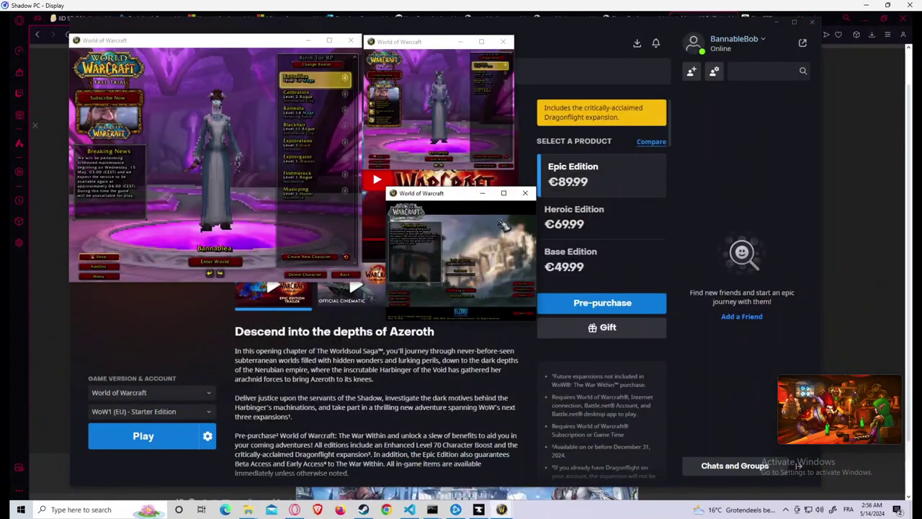
left_click(502, 194)
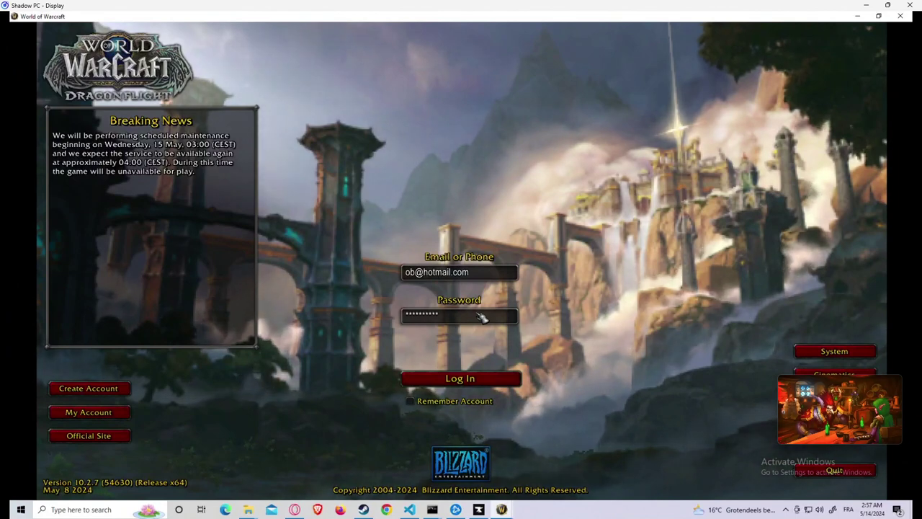
key("Return")
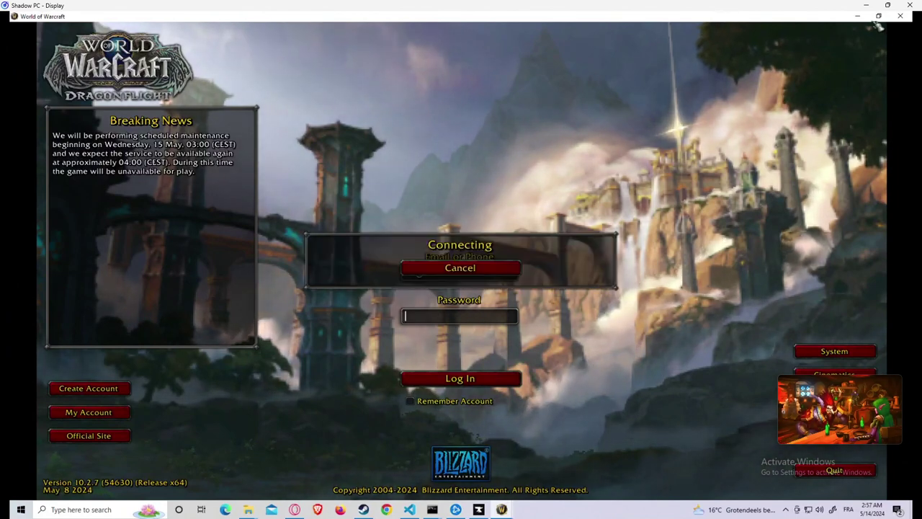
left_click(878, 16)
Log the last game client in with the WoW4 account and shrink its window.
key("alt+Tab")
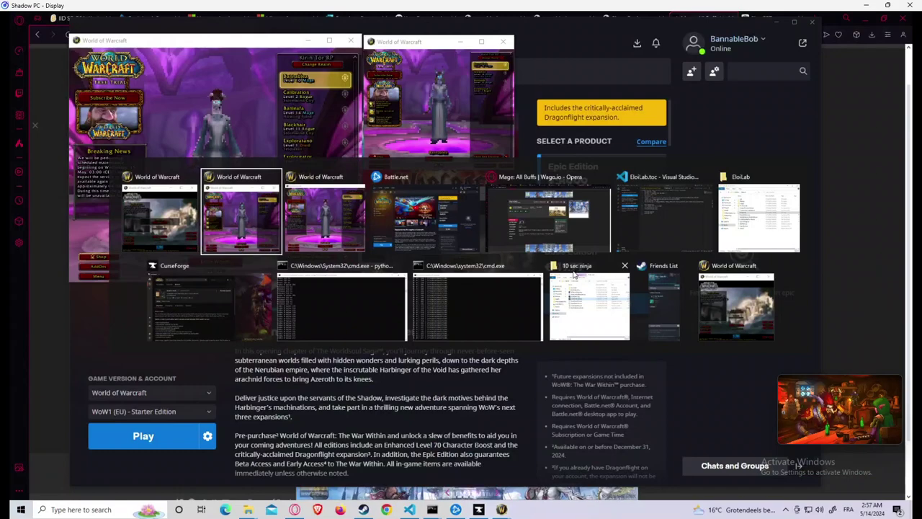
key("alt+shift+Tab")
key("alt+shift+Tab")
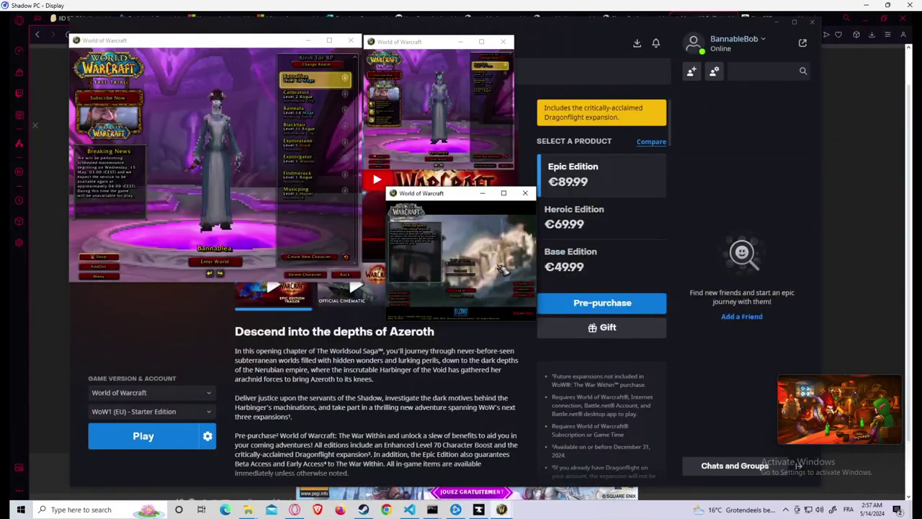
left_click(502, 194)
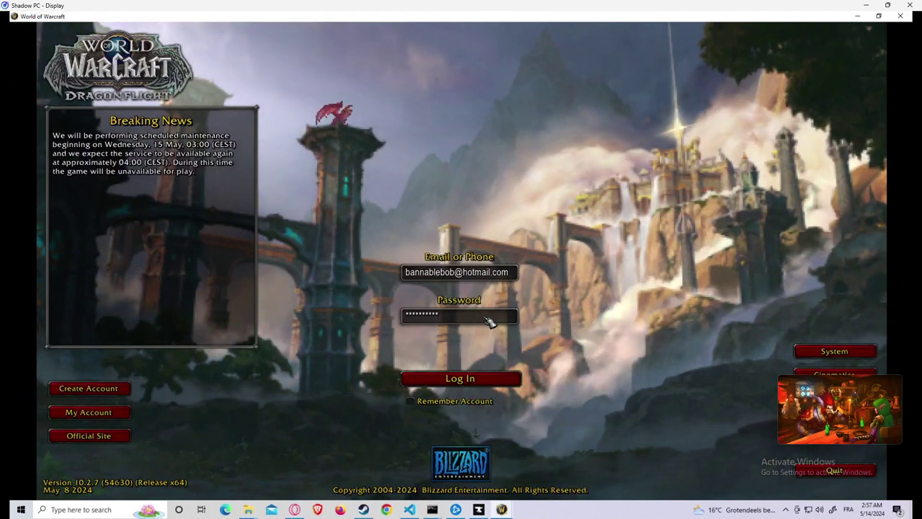
key("Return")
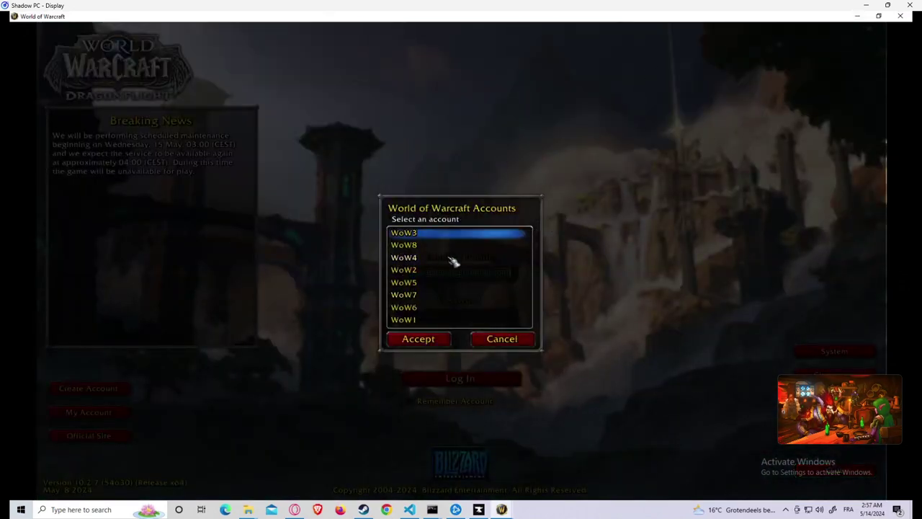
left_click(447, 258)
left_click(440, 338)
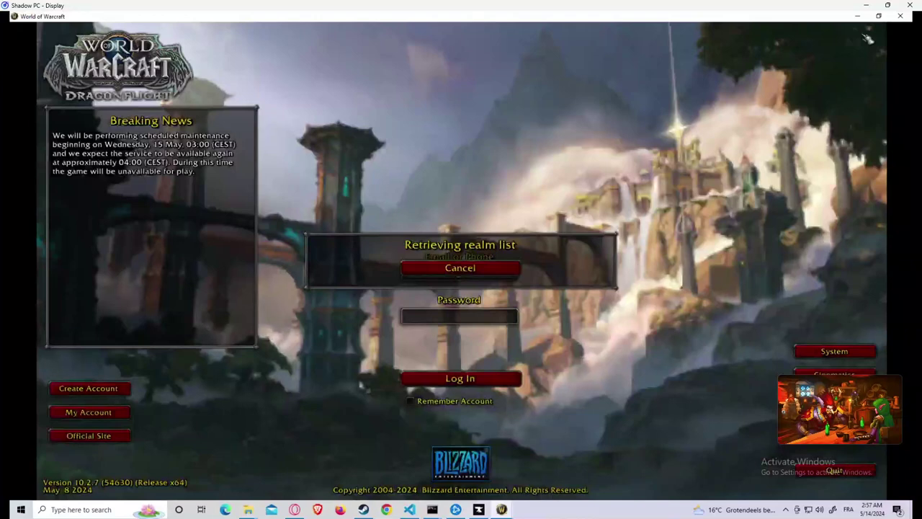
left_click(878, 16)
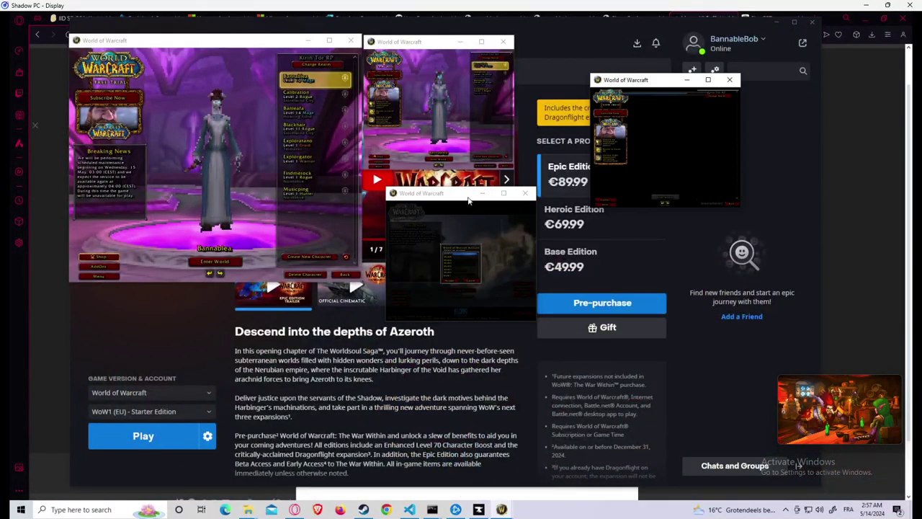
Choose the WoW5 account in the next game window, then shrink it and place it beside the others.
left_click(535, 207)
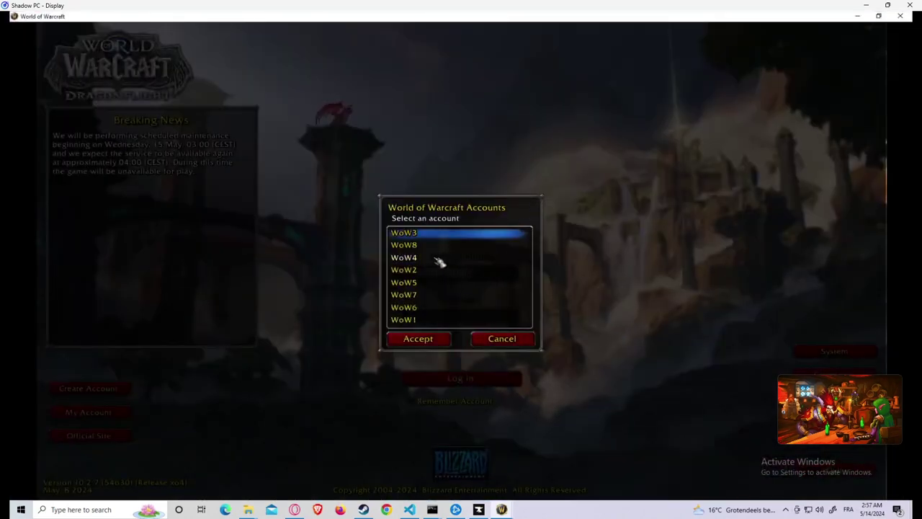
left_click(441, 282)
left_click(418, 338)
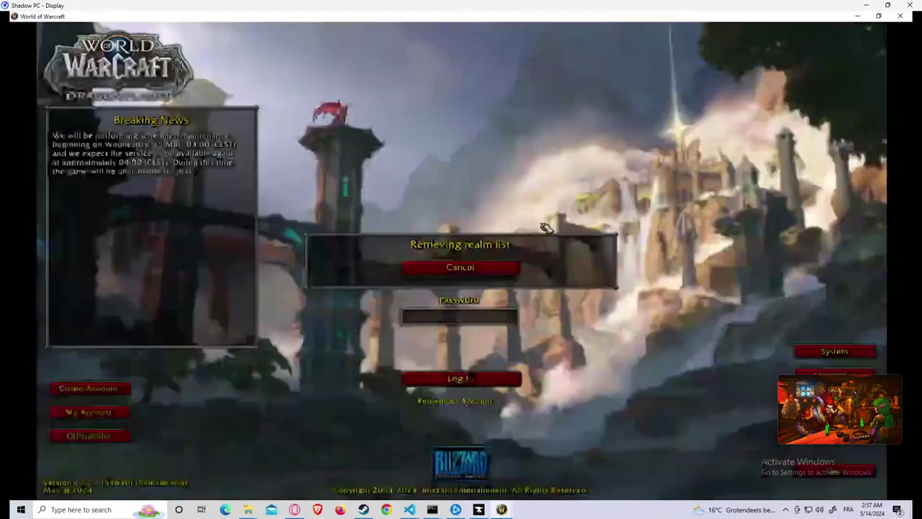
left_click(877, 17)
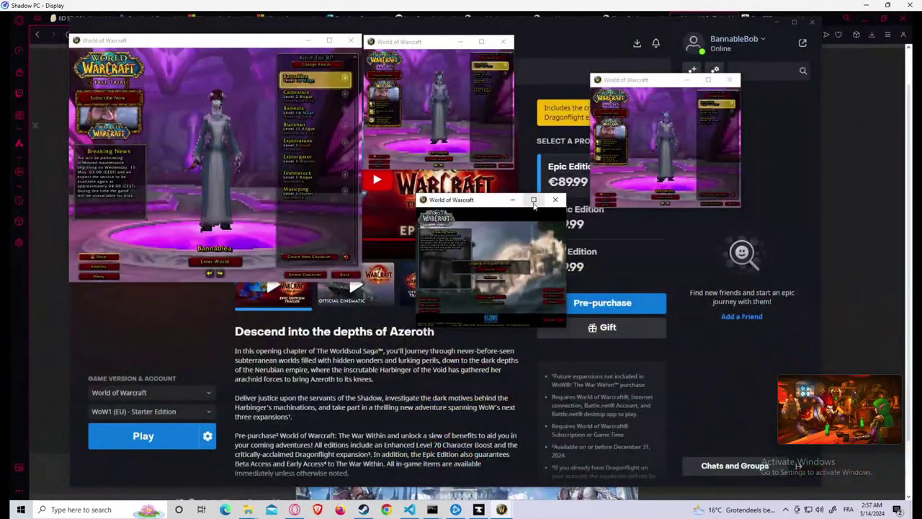
left_click_drag(517, 207, 445, 185)
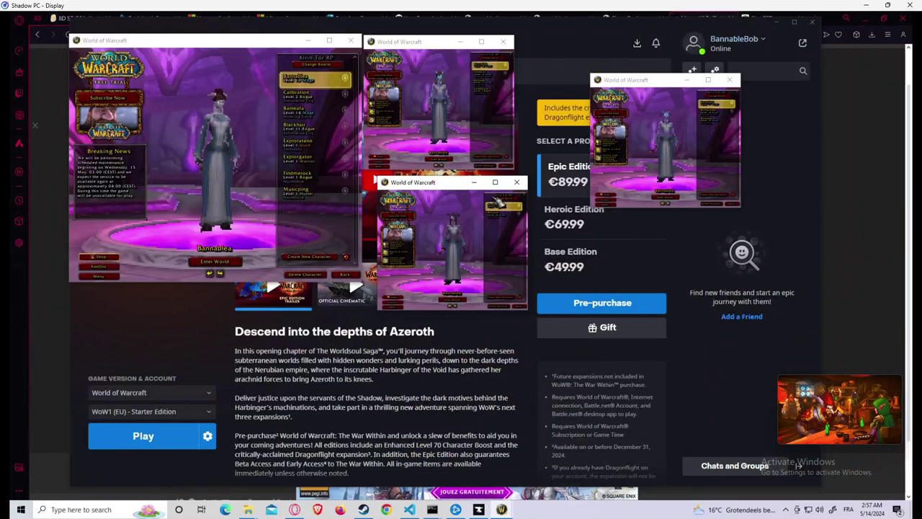
Enter the world with the first character in the main client.
left_click(290, 144)
key("Up")
key("Up")
key("Up")
key("Up")
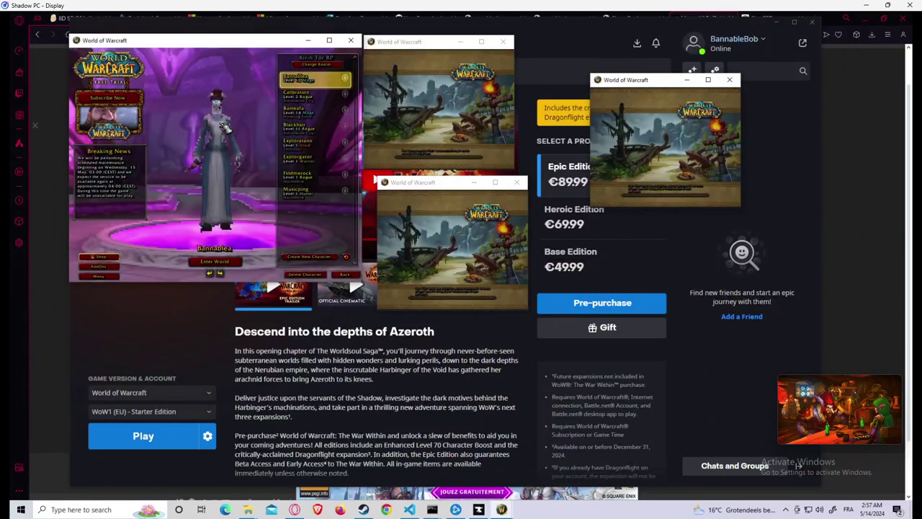
key("Return")
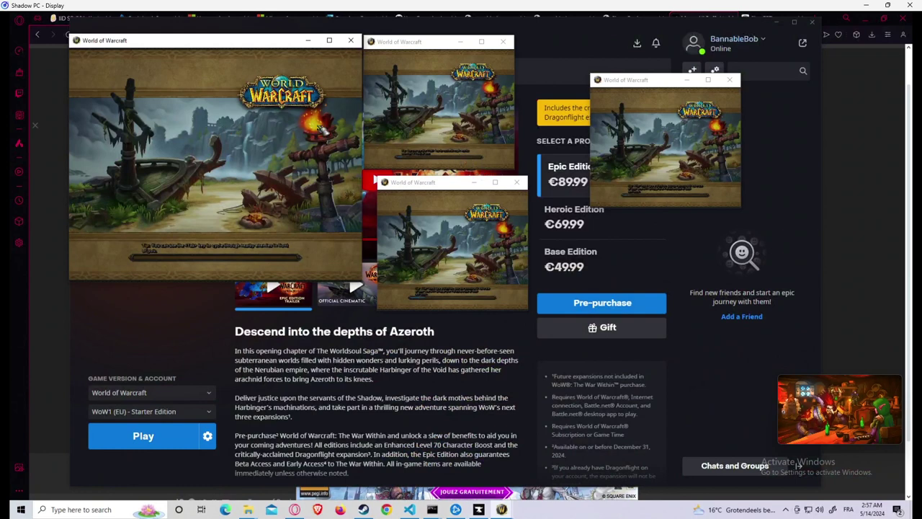
Bring the running Python script and command windows to the front.
key("alt+Tab")
key("alt+Tab")
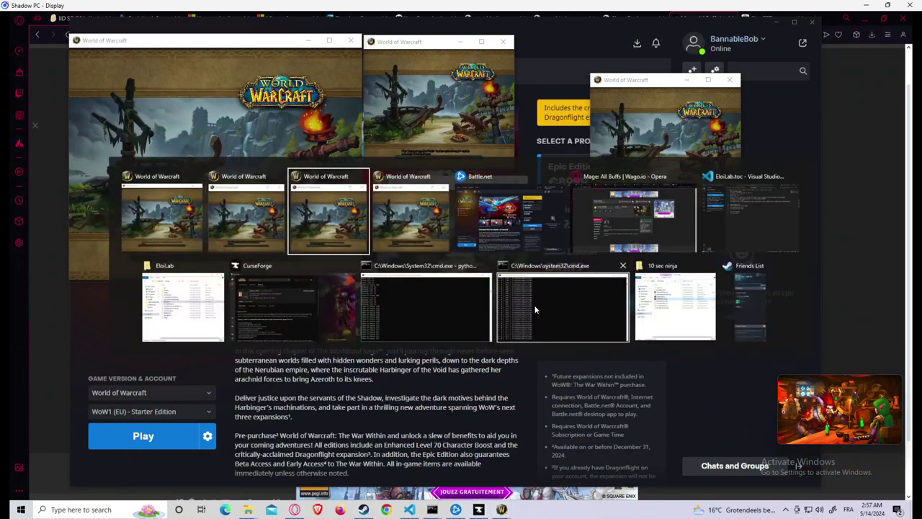
left_click(382, 318)
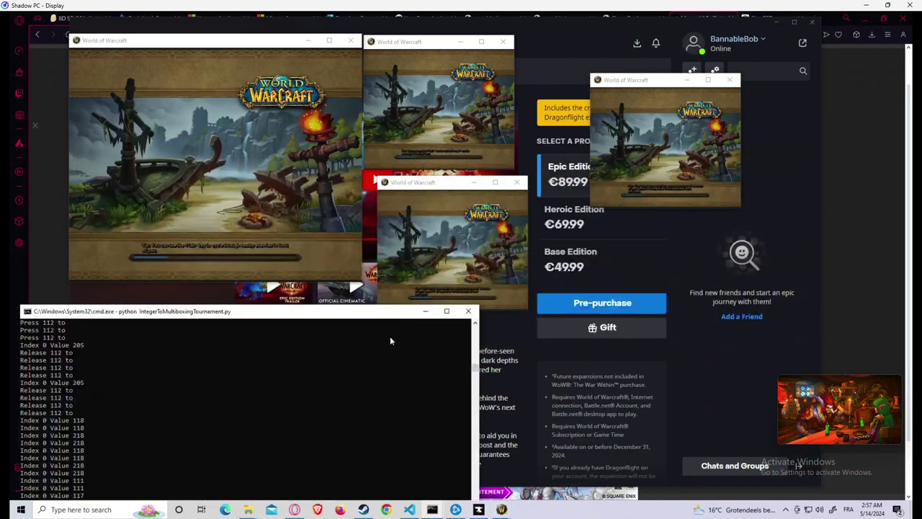
key("alt+Tab")
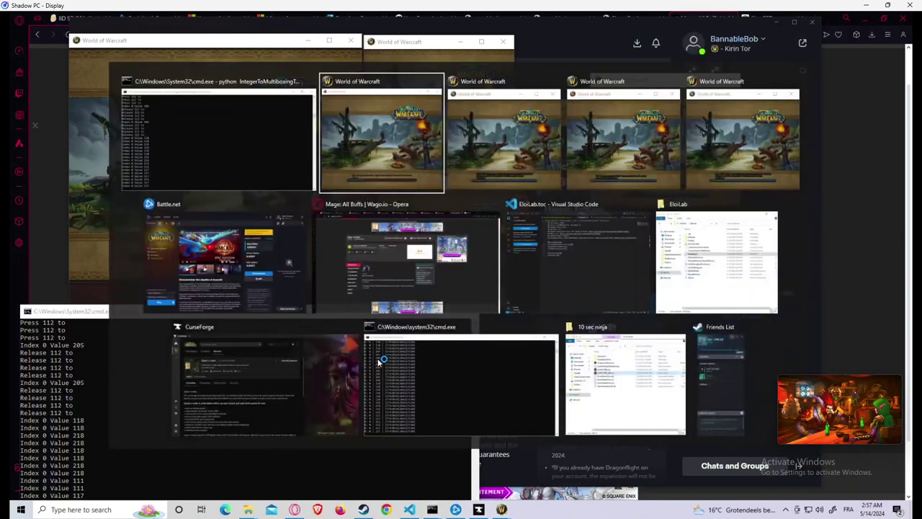
key("alt+Tab")
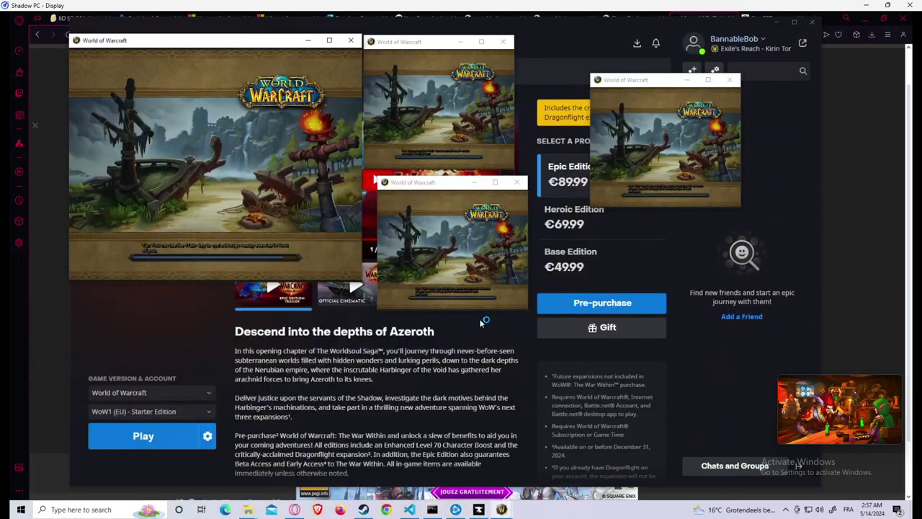
key("alt+Tab")
left_click(577, 302)
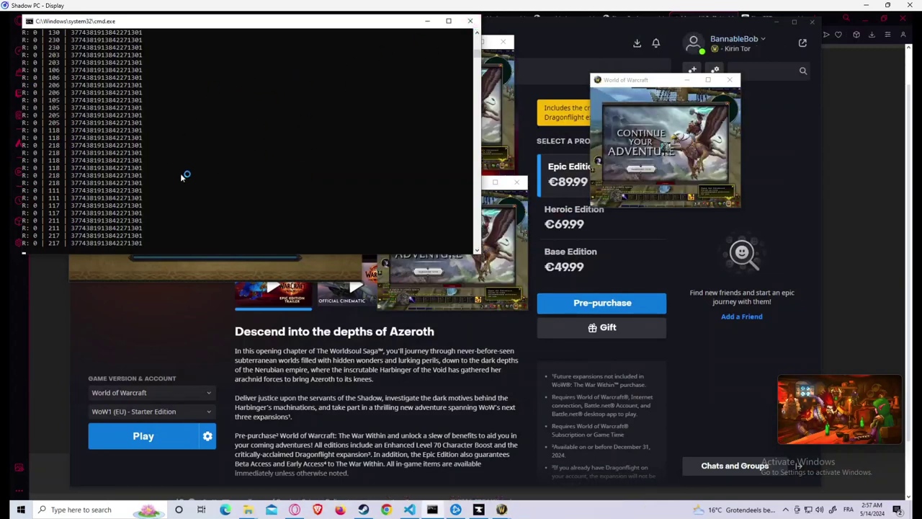
key("alt+Tab")
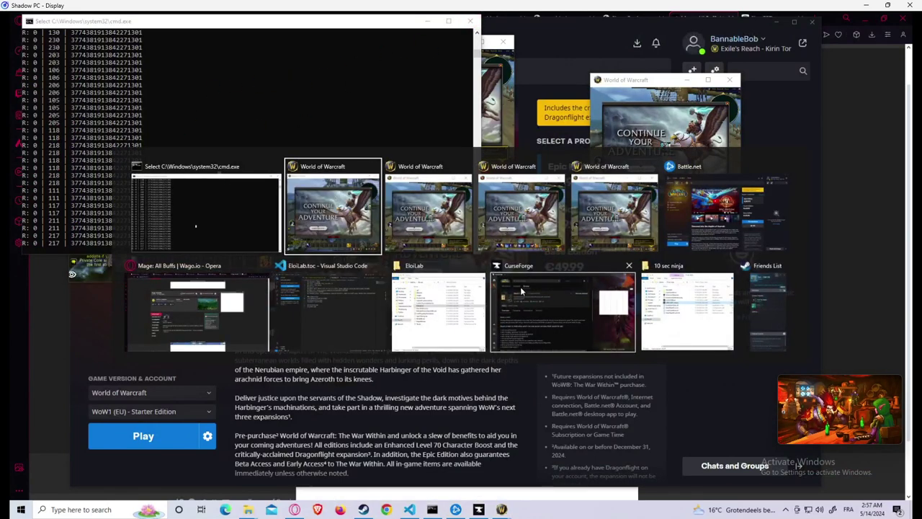
Browse to C:\IID WS RSA SERVER\ClientsSample\Python\Multiboxing.
left_click(438, 309)
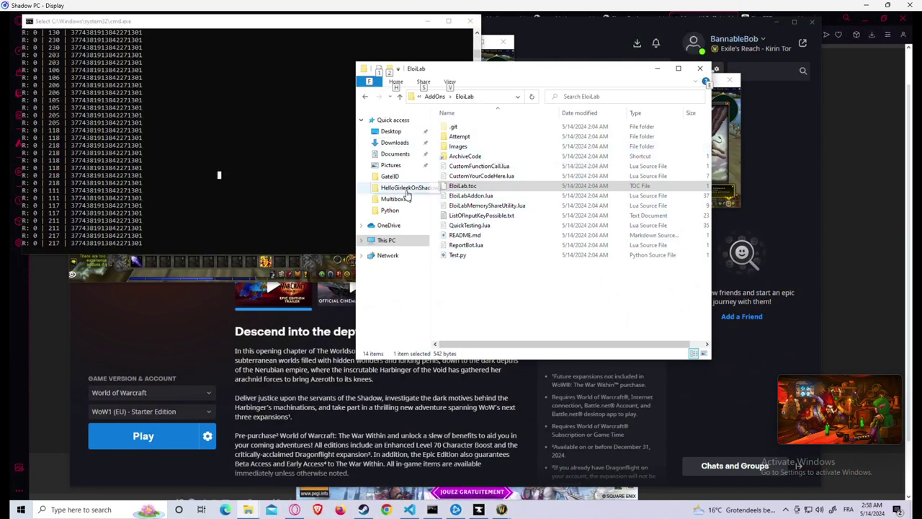
left_click(386, 240)
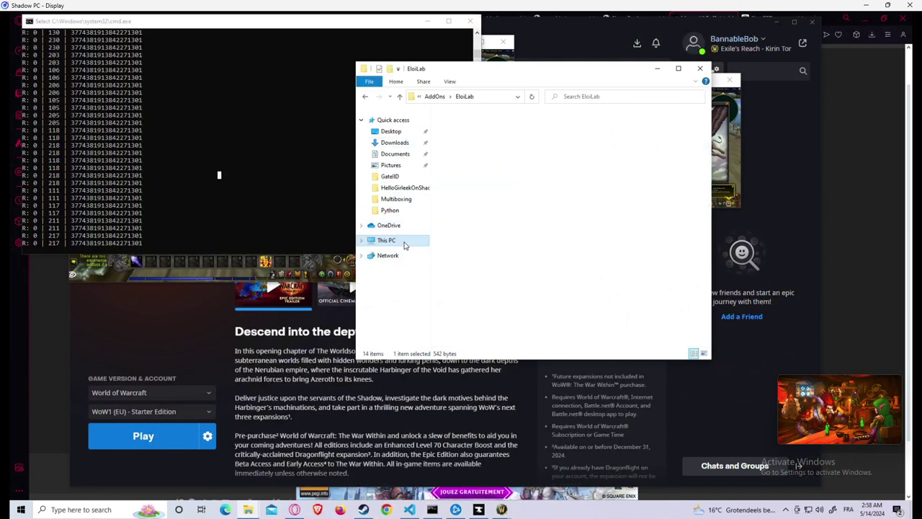
double_click(534, 247)
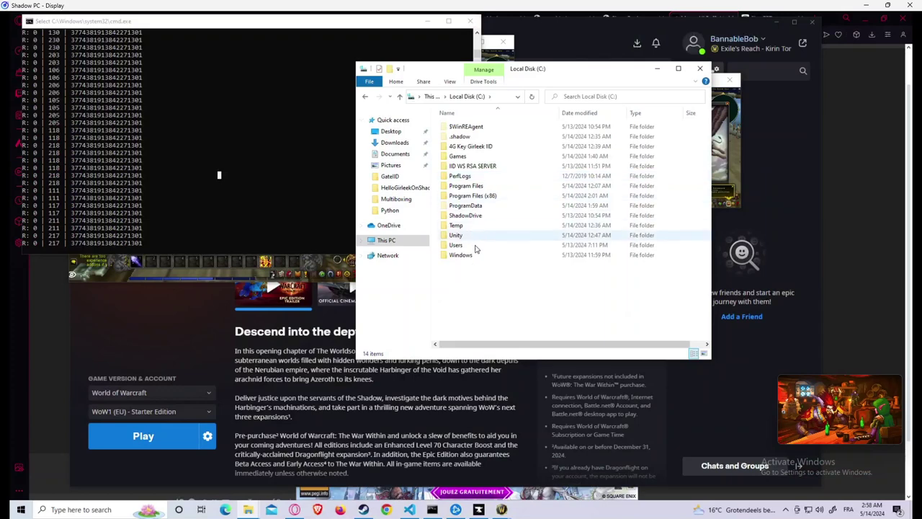
double_click(469, 166)
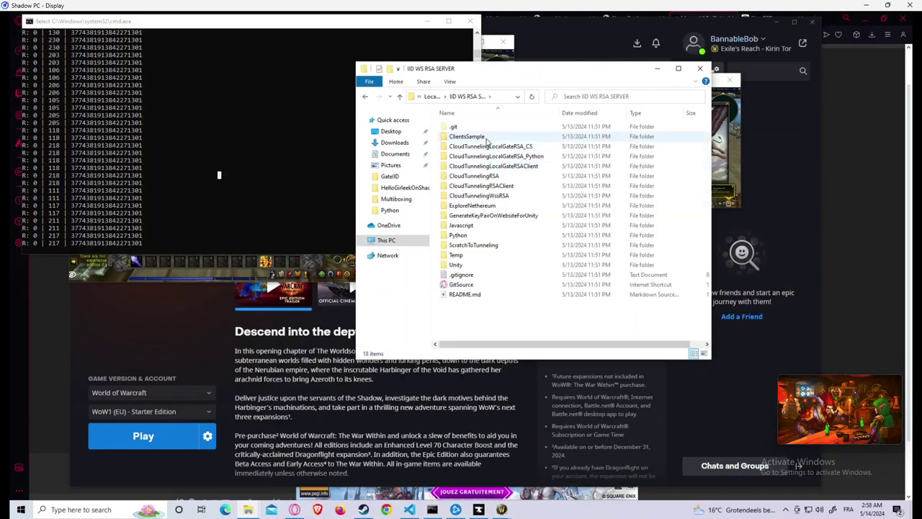
double_click(476, 136)
double_click(510, 137)
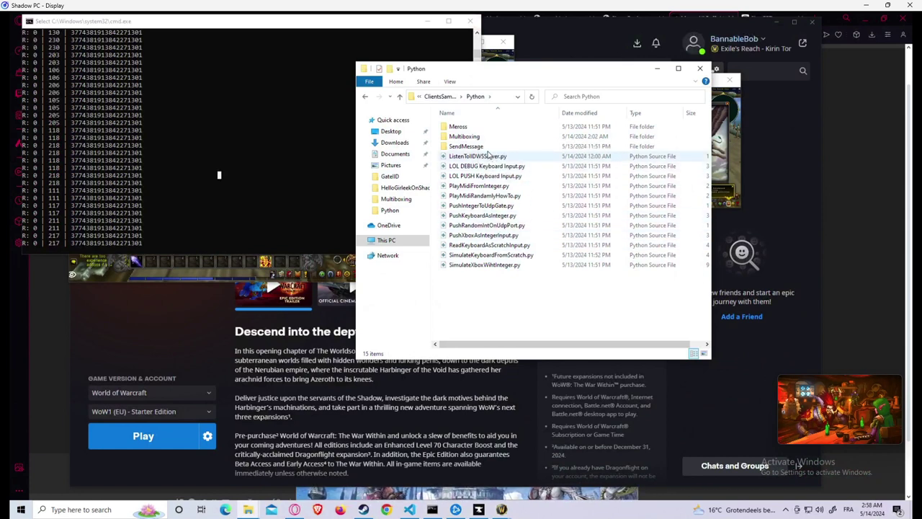
double_click(485, 141)
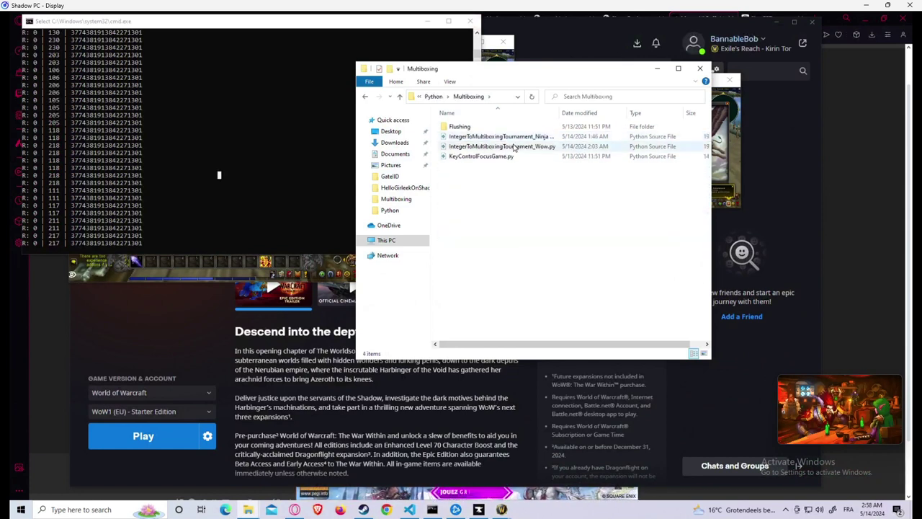
Sort the files newest first by Date modified and select IntegerToMultiboxingTournament_Wow.py.
left_click(556, 113)
left_click(576, 113)
left_click(576, 113)
left_click_drag(560, 113, 602, 113)
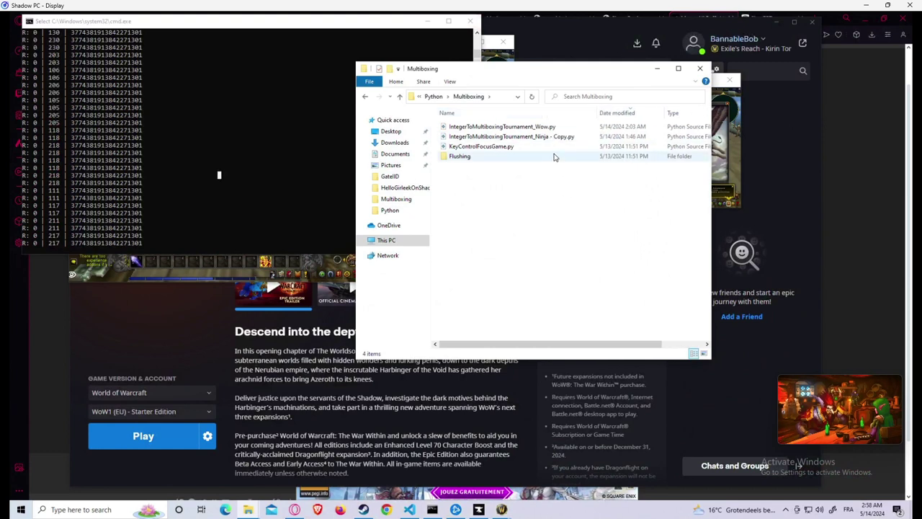
left_click(539, 136)
left_click(533, 130)
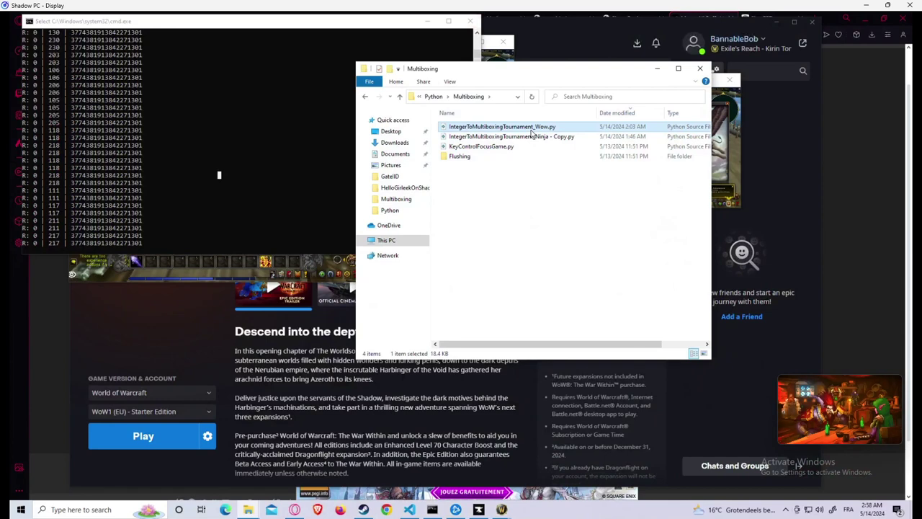
Open a command prompt in the Multiboxing folder with cmd in the address bar.
left_click(504, 96)
type("cmd")
key("Return")
type("gi")
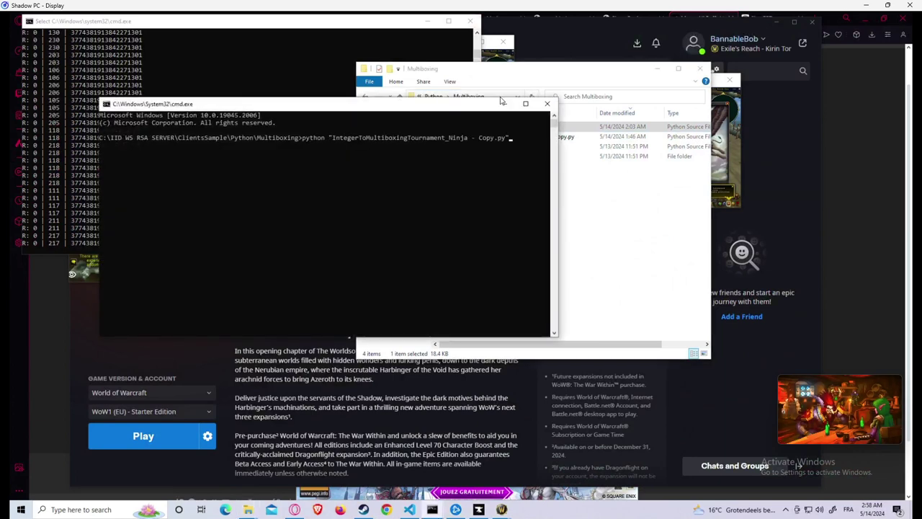
Rename the copied script to IntegerToMultiboxingTournament_Ninja.py.
left_click(639, 142)
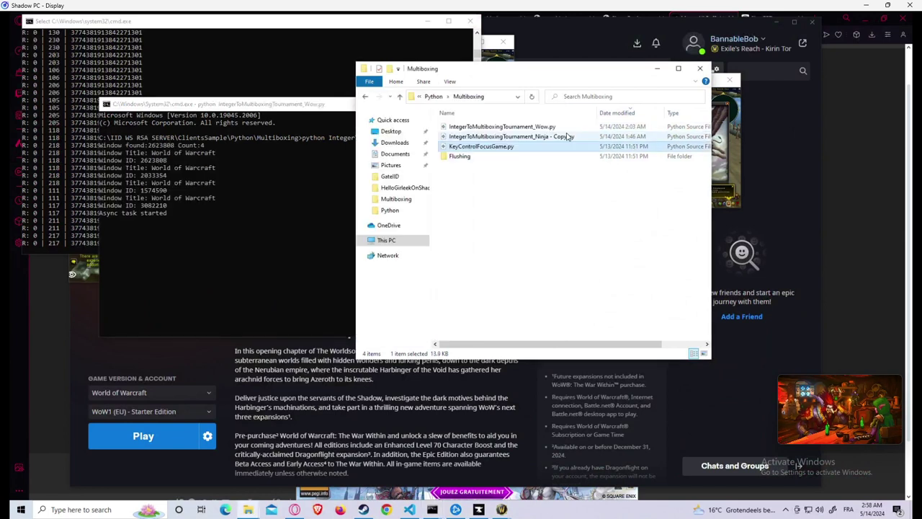
left_click(552, 139)
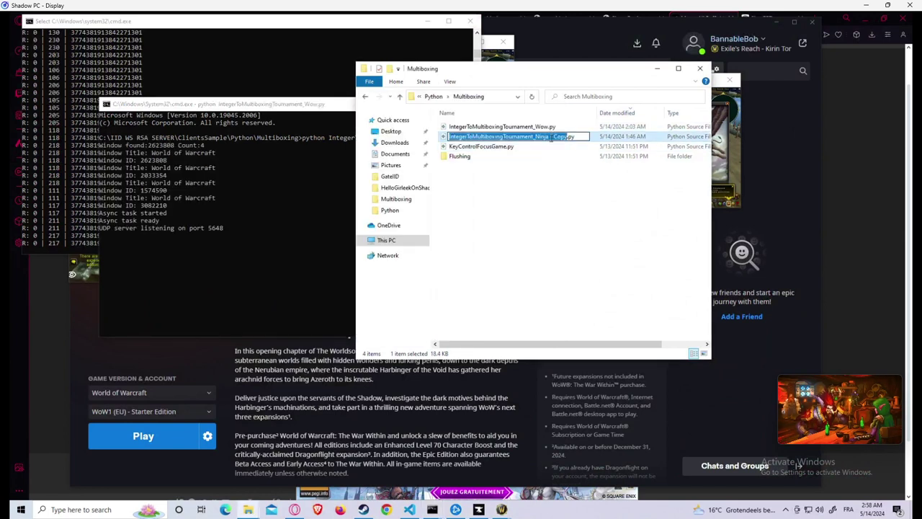
key("Delete")
left_click(578, 199)
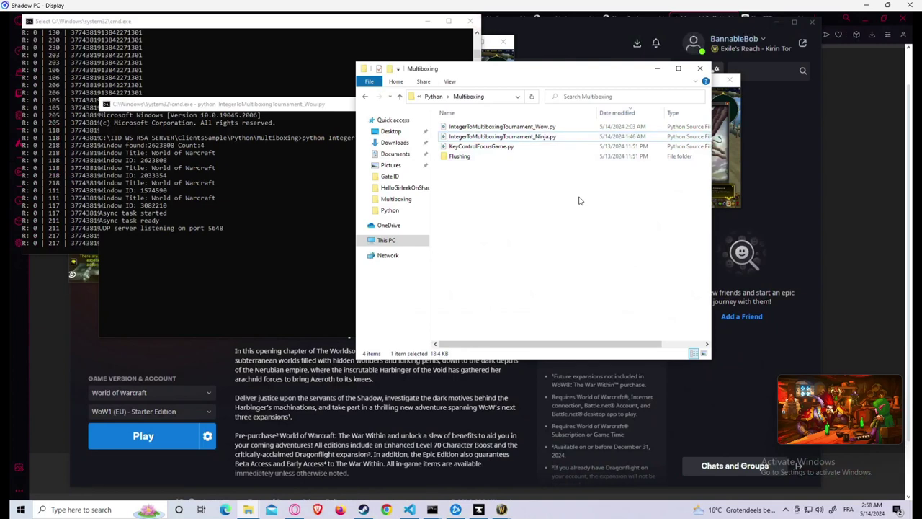
Move both script consoles down to the bottom of the screen.
left_click(314, 236)
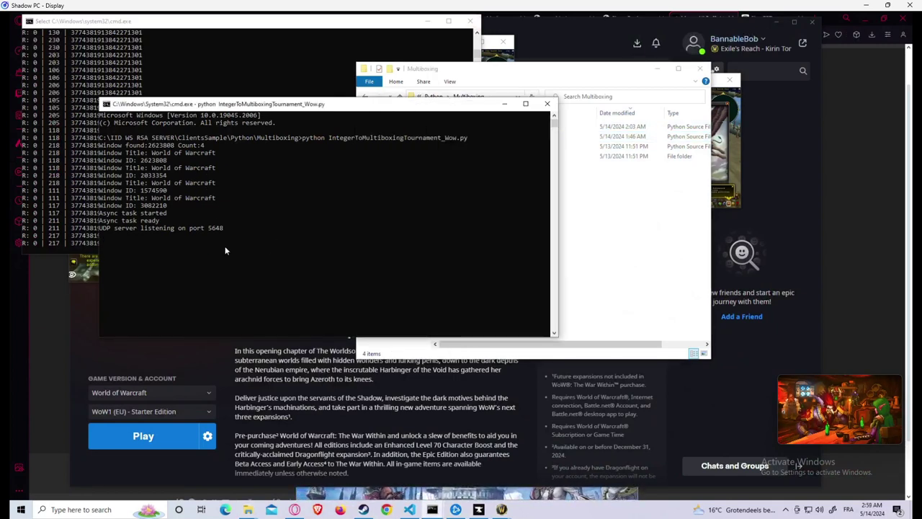
left_click_drag(384, 115, 339, 470)
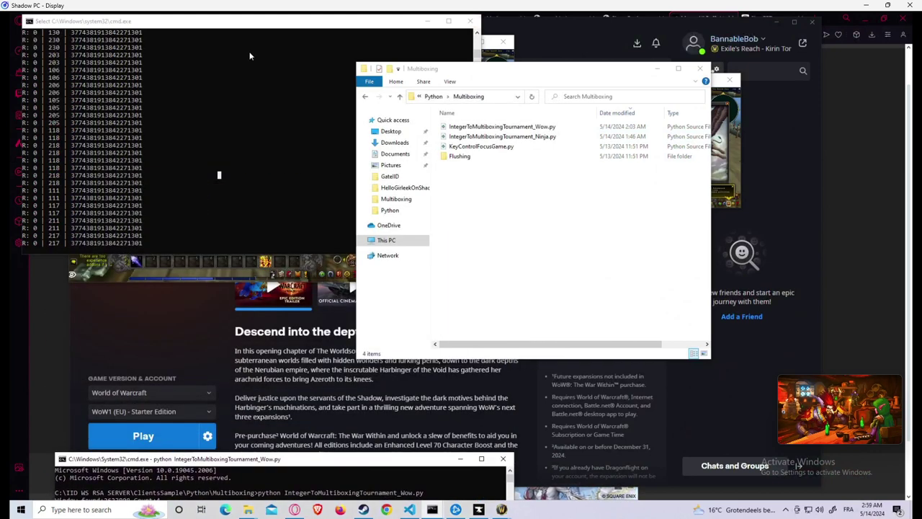
left_click_drag(258, 31, 279, 465)
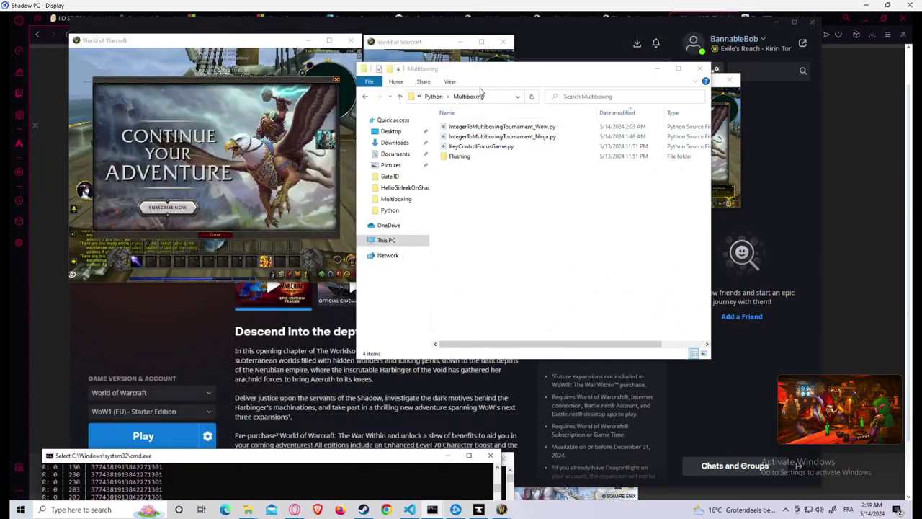
Close the Multiboxing folder and the Continue Your Adventure popup, then show the Subscription page.
left_click(699, 70)
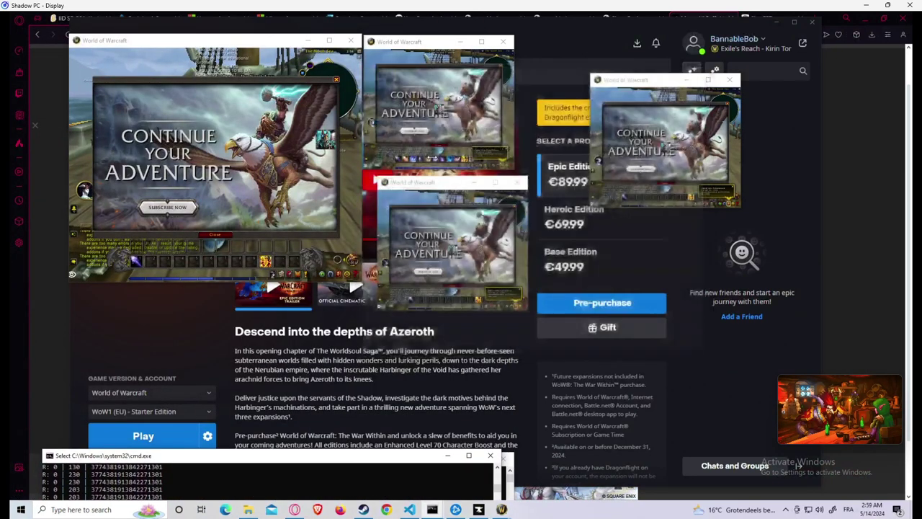
left_click(338, 80)
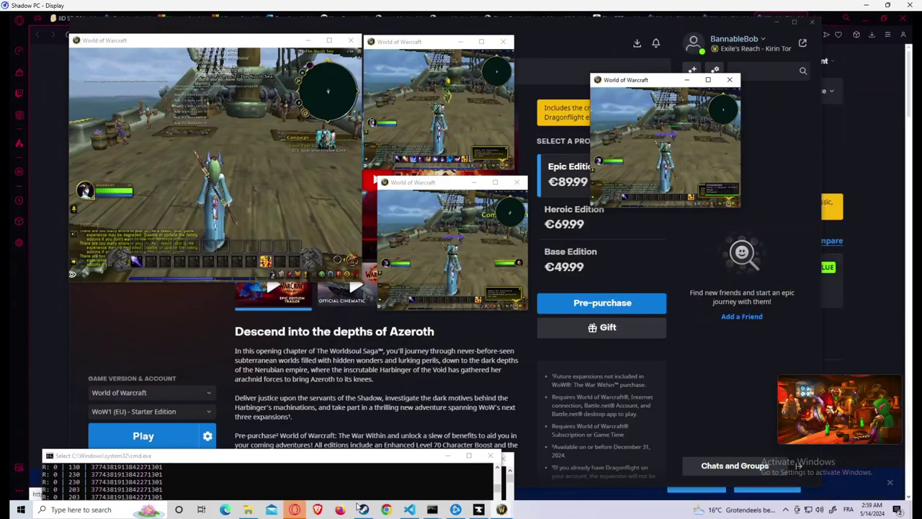
left_click(296, 510)
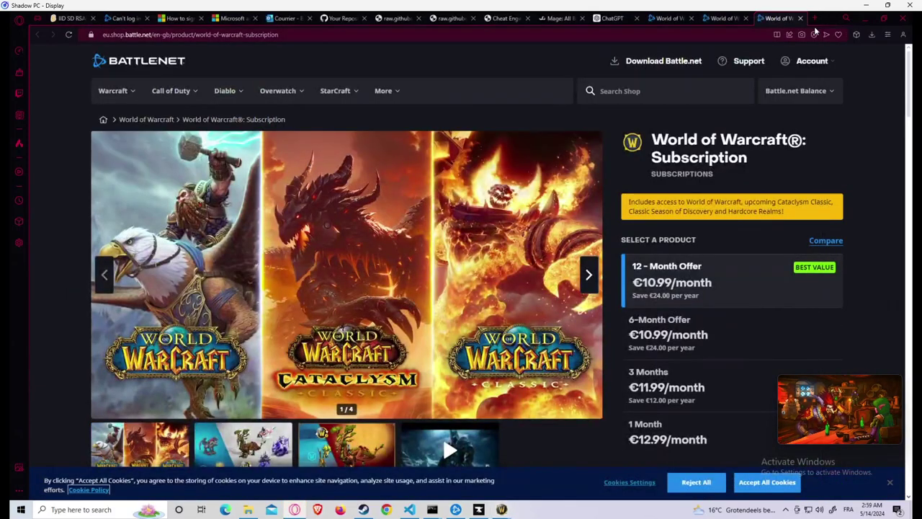
Shrink the browser, switch to the Scratch editor, and send Right and Down to the characters.
left_click_drag(833, 23, 575, 209)
left_click(318, 228)
type("sca")
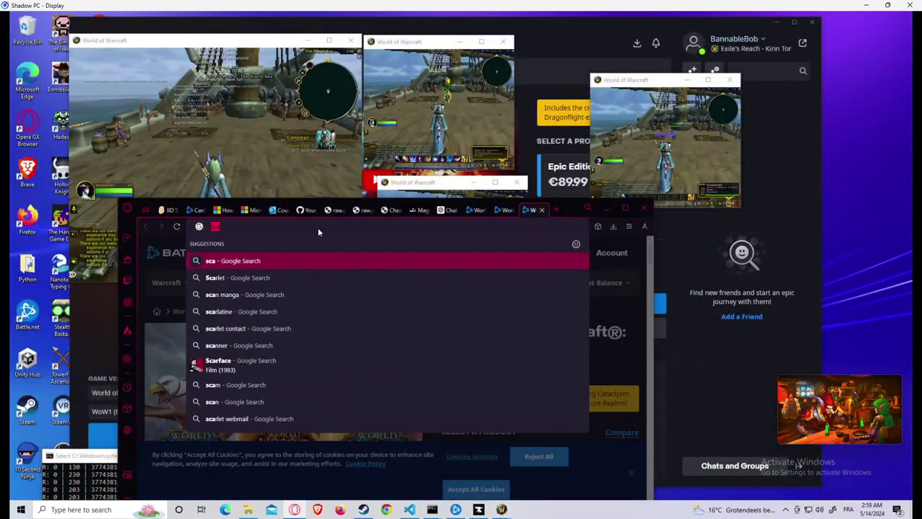
left_click(170, 211)
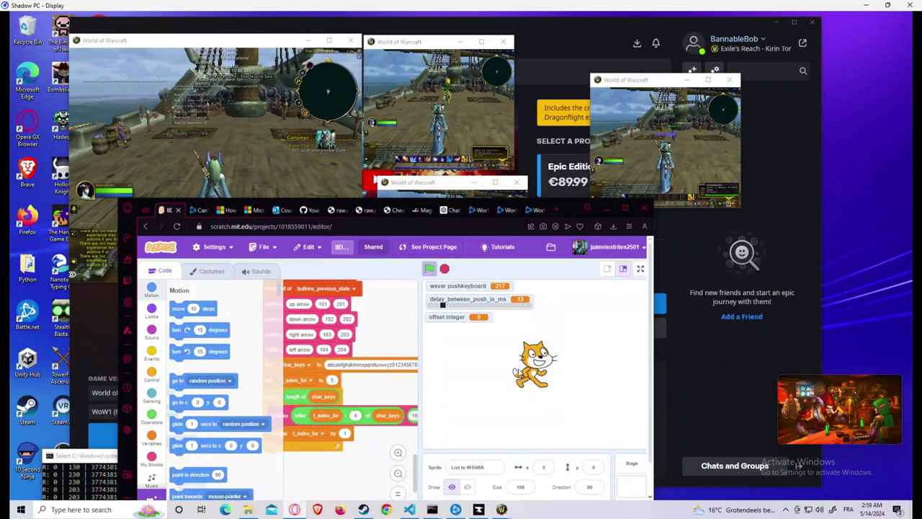
key("Right")
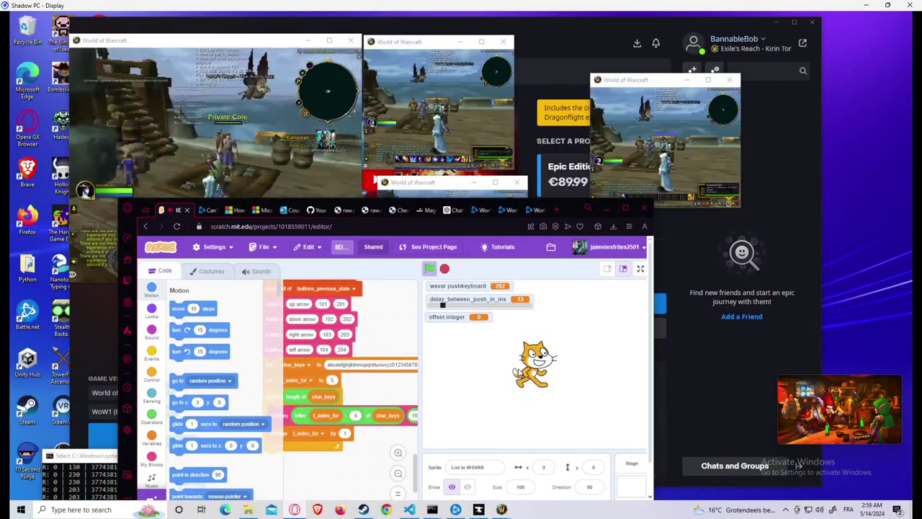
key("Down")
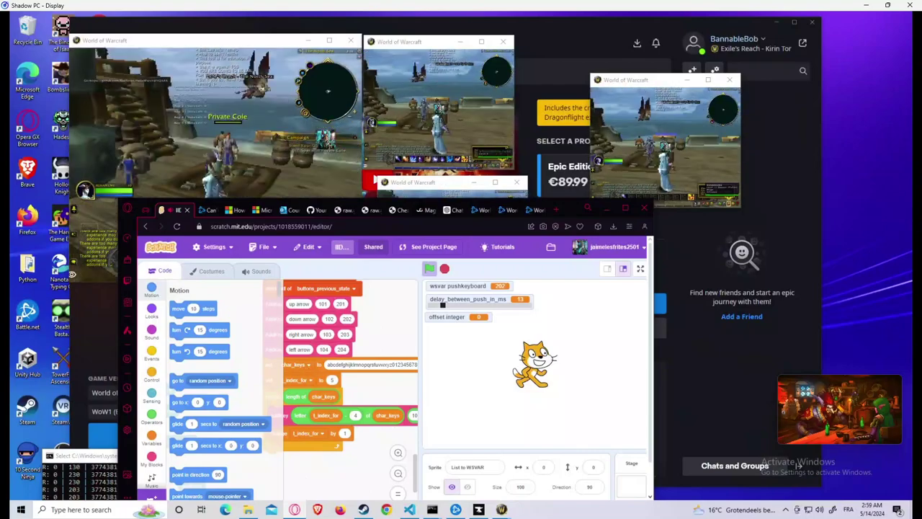
Reposition and shorten the keyboard-codes console beside the Scratch editor.
left_click_drag(84, 463, 71, 292)
left_click_drag(73, 237, 64, 248)
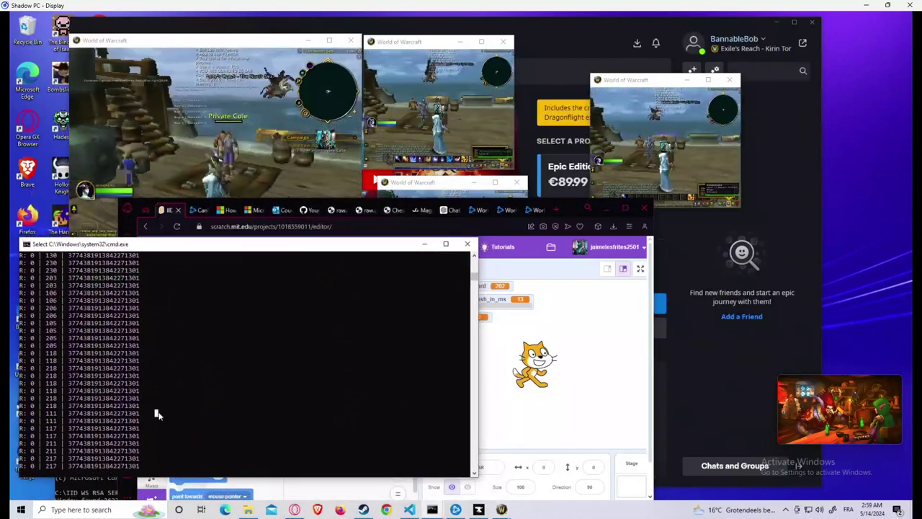
left_click(569, 365)
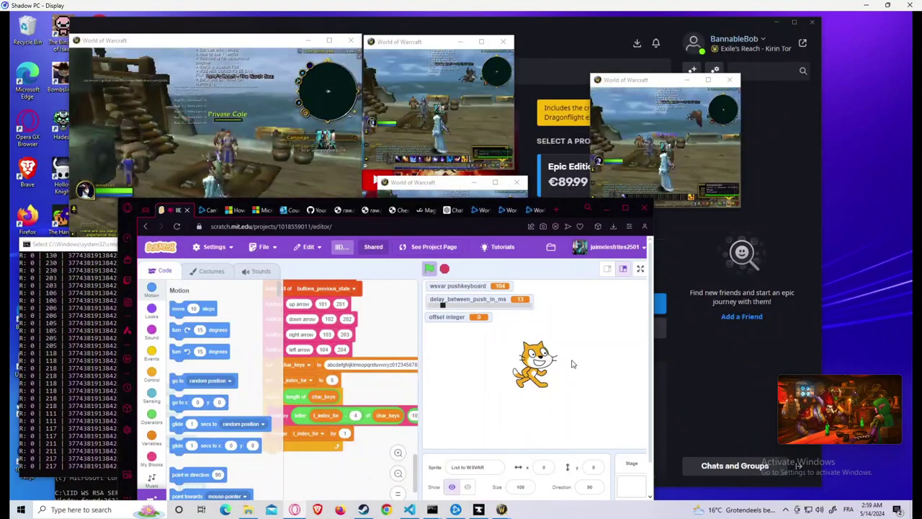
left_click(40, 385)
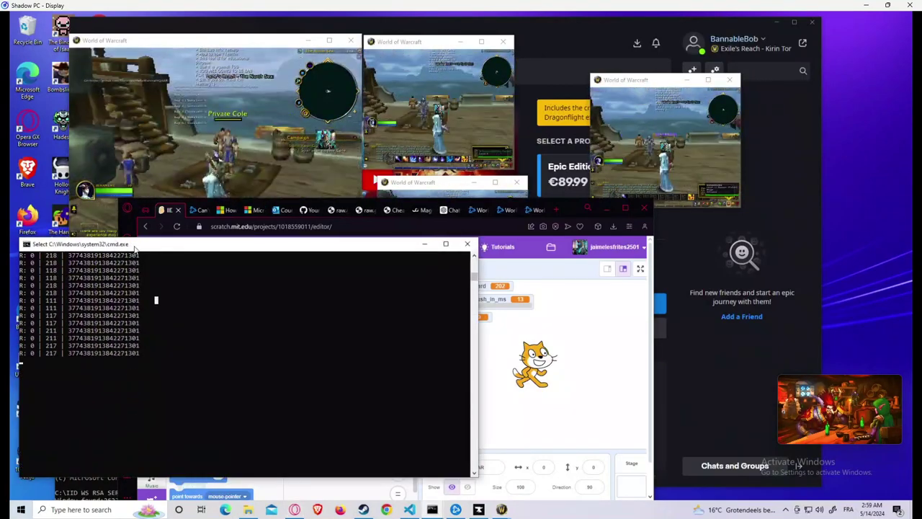
left_click_drag(144, 241, 144, 265)
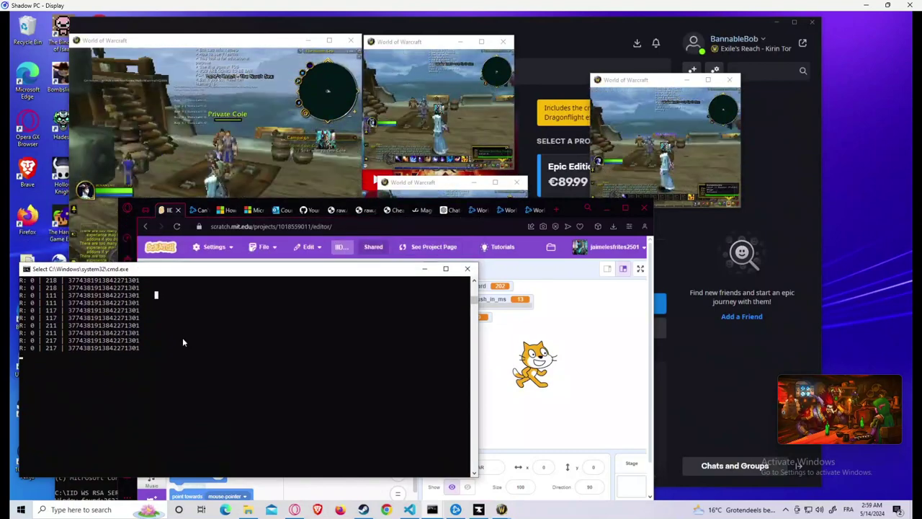
left_click_drag(183, 343, 206, 333)
Close the keyboard-codes console and return to the large game window.
left_click(586, 350)
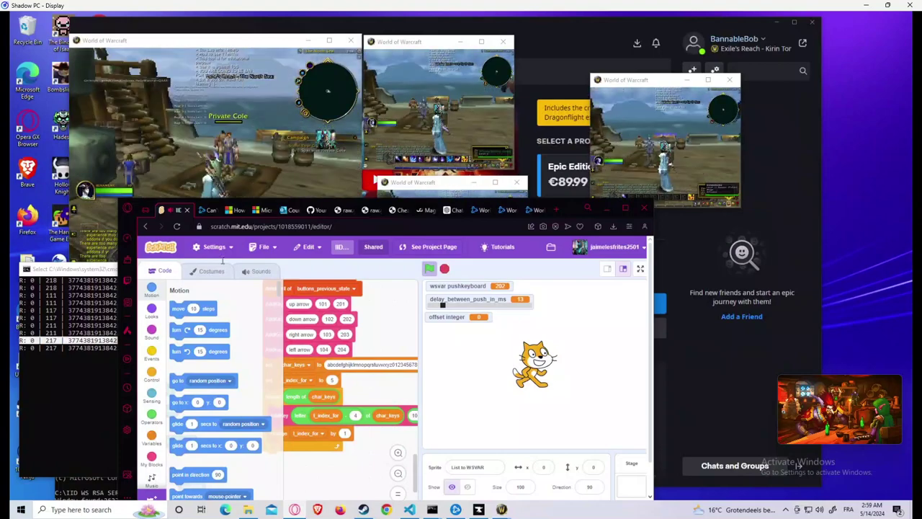
left_click(65, 272)
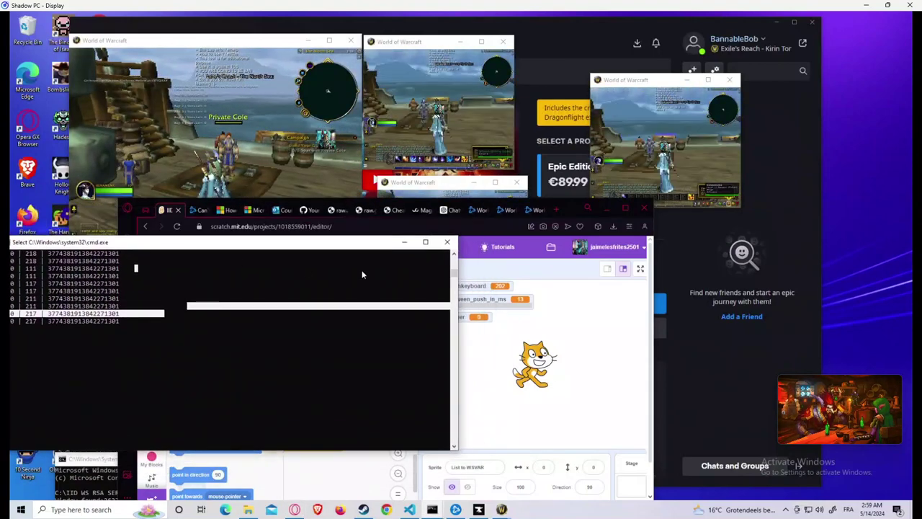
left_click(447, 243)
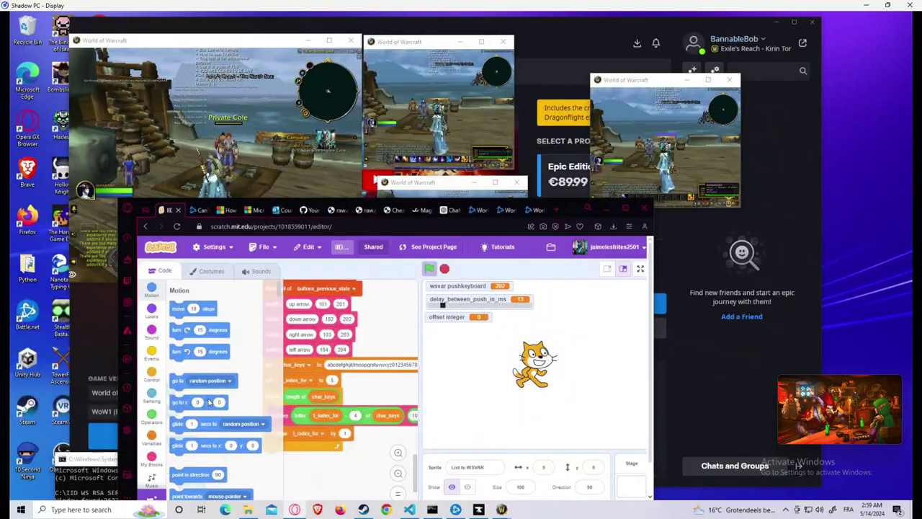
left_click(214, 208)
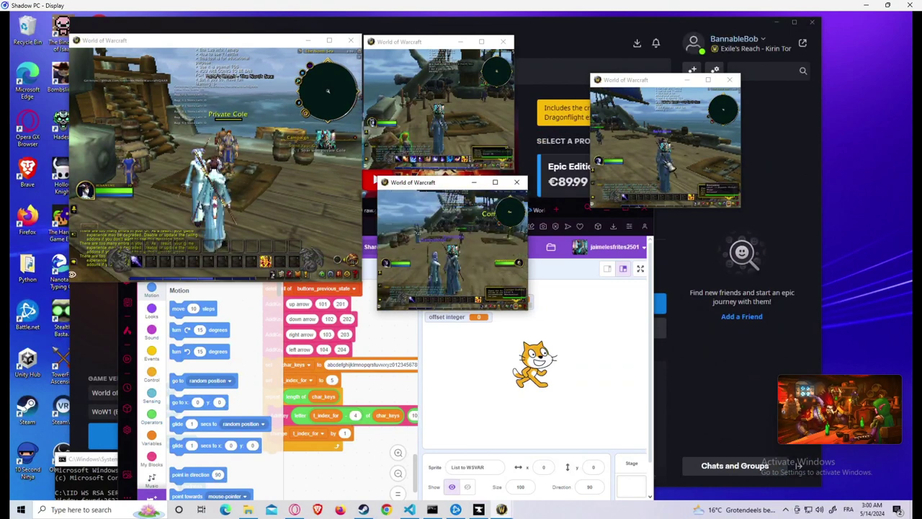
Focus the top-right game window, then the large left game window.
left_click(645, 166)
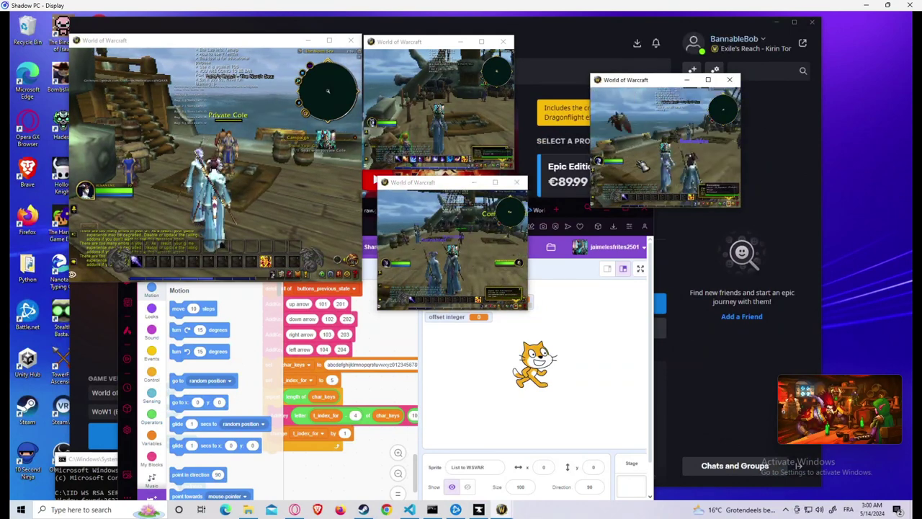
left_click(216, 180)
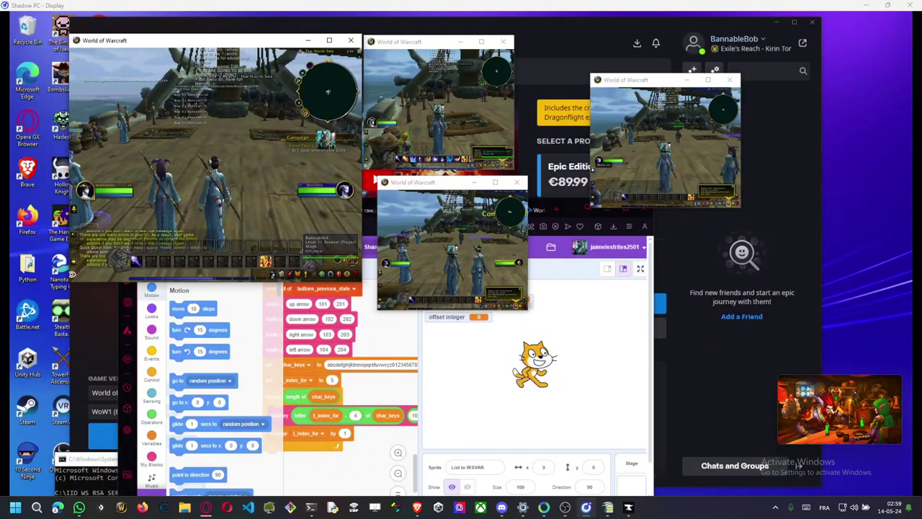
mouse_move(253, 513)
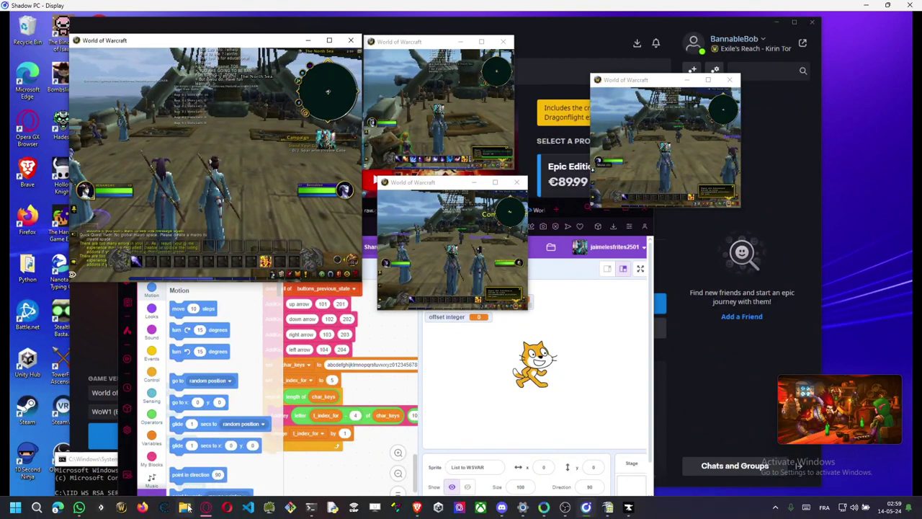
Browse folder 0 on drive Q: and close that window.
left_click(247, 509)
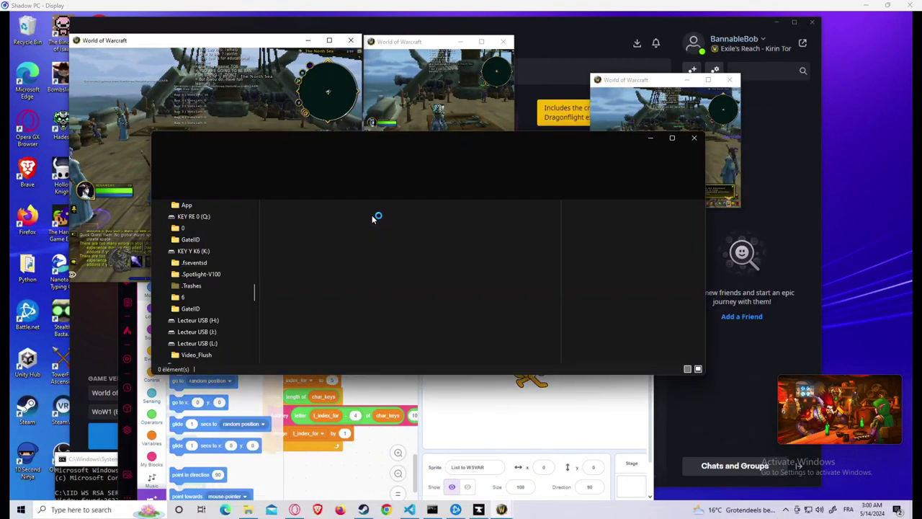
left_click(211, 231)
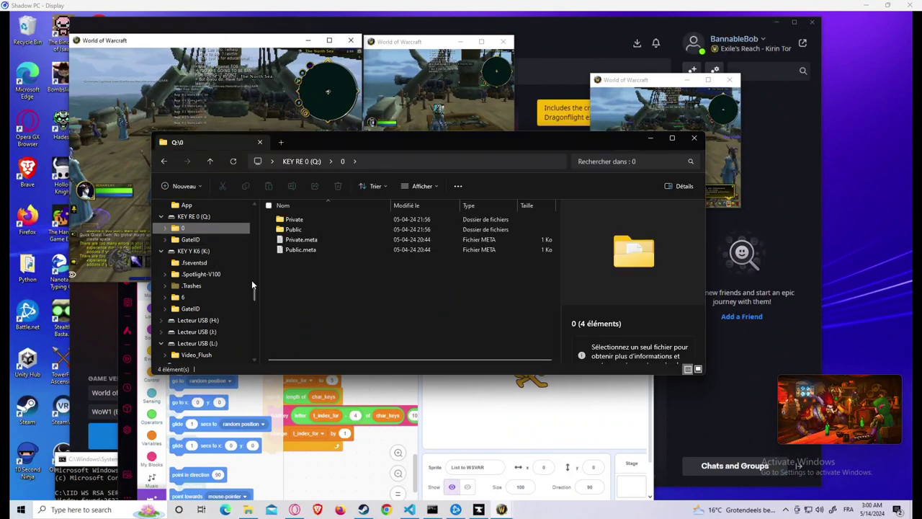
left_click_drag(254, 292, 253, 209)
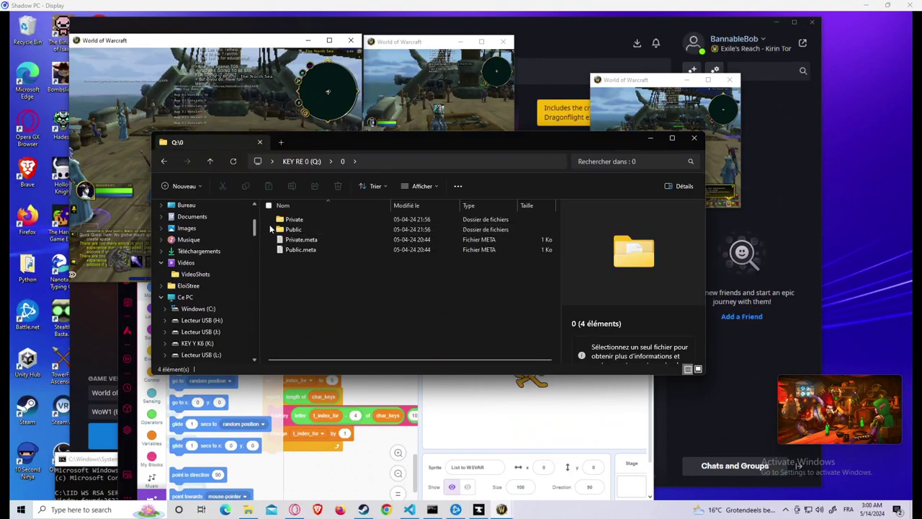
left_click(695, 139)
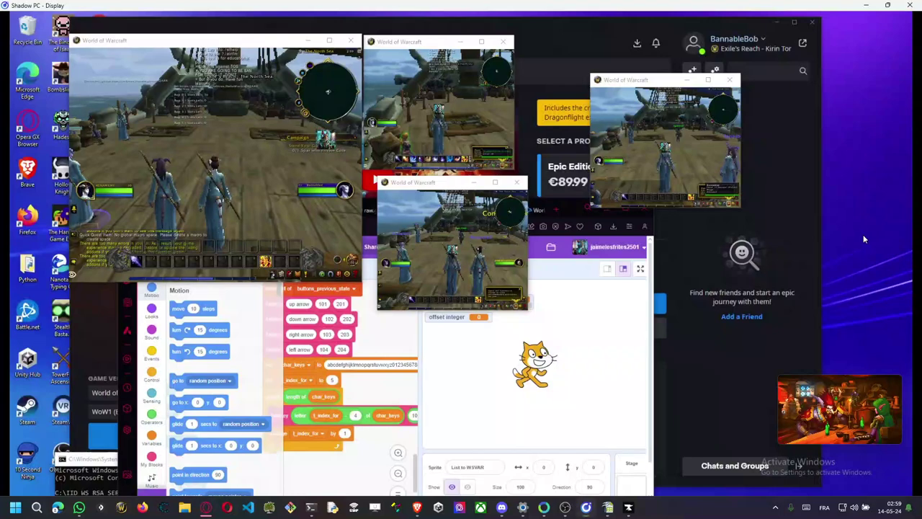
Run Launch Gate.bat from the desktop folder 0\GateID, then close the folder window.
left_click(777, 23)
left_click_drag(242, 45, 242, 114)
double_click(173, 32)
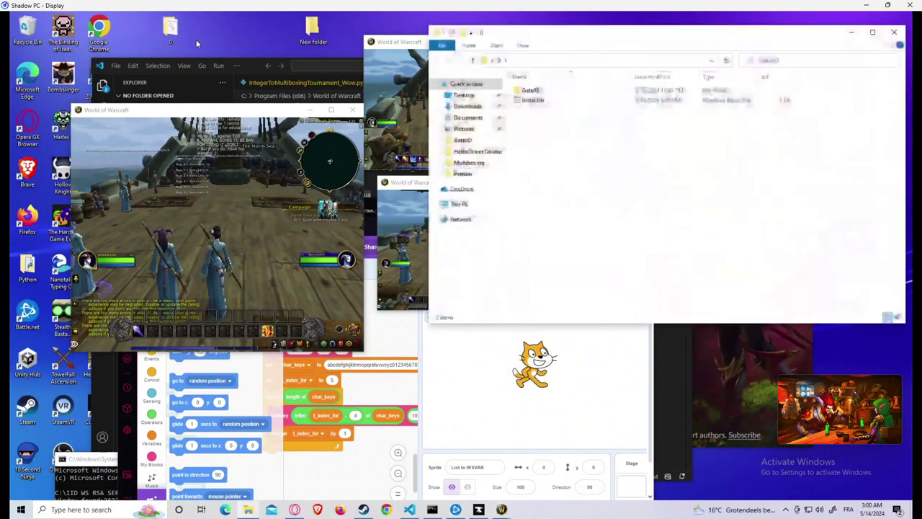
double_click(531, 91)
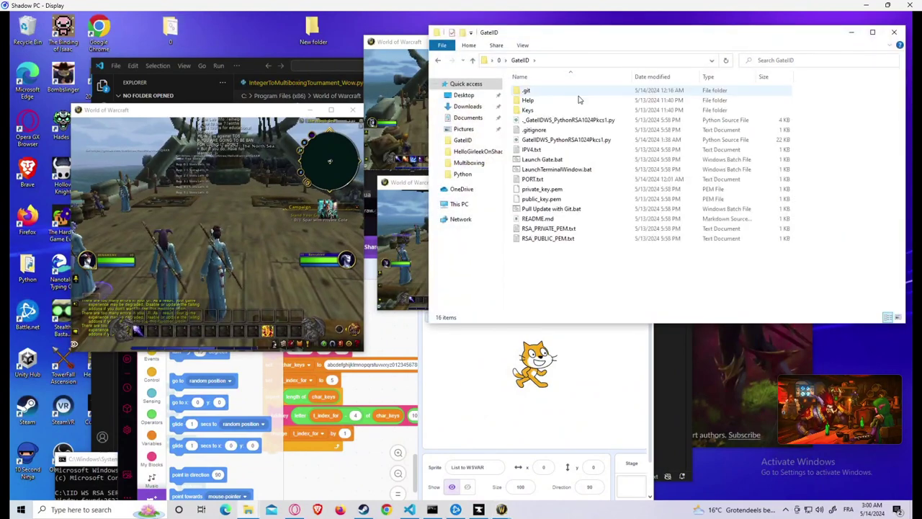
double_click(554, 159)
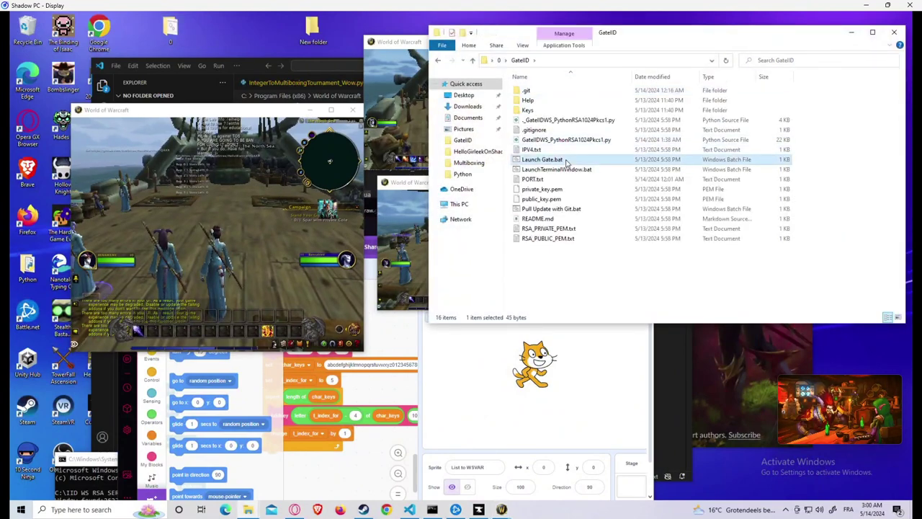
left_click_drag(457, 115, 366, 251)
left_click(891, 32)
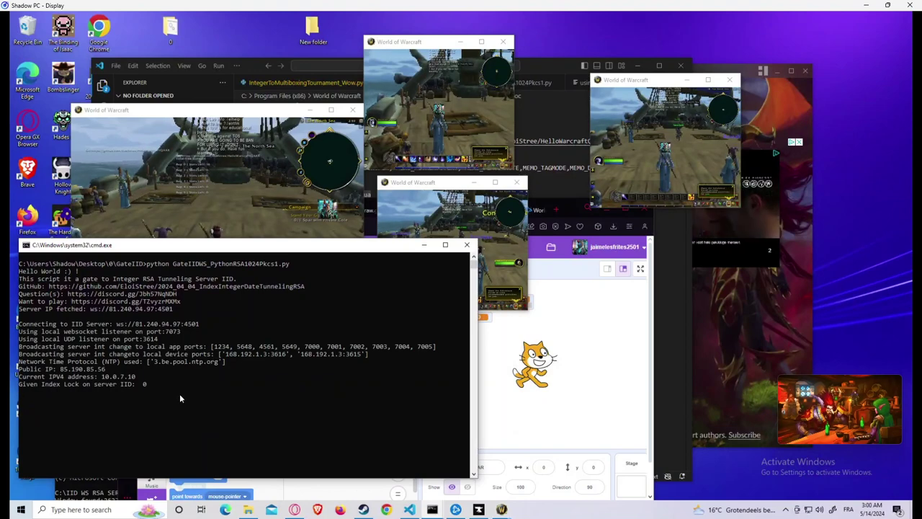
Drive the characters with Up, Down, Right and Left arrow keys through the Scratch relay.
left_click(600, 423)
key("Up")
key("Down")
key("Right")
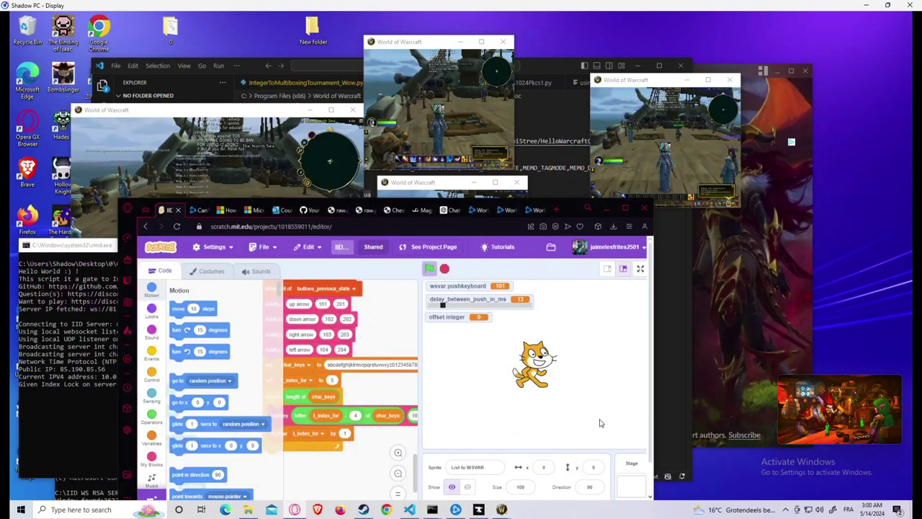
key("Right")
key("Right")
key("Right")
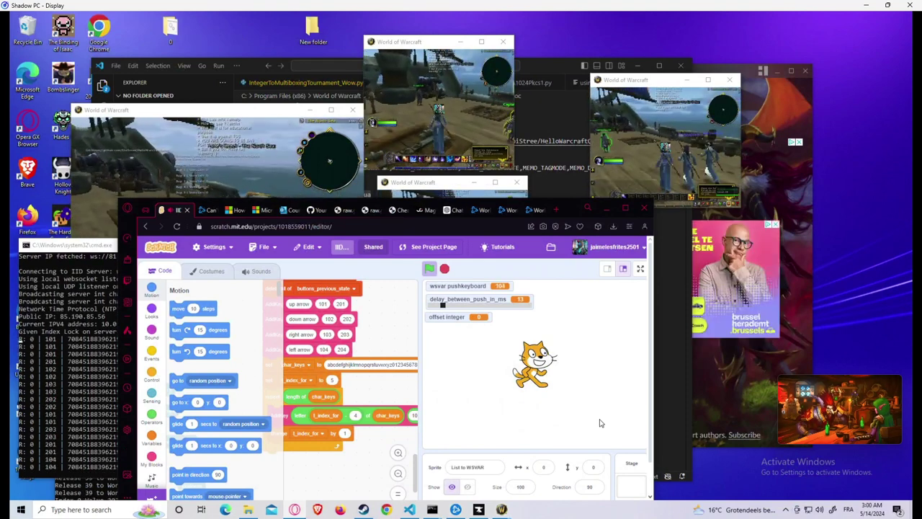
key("Down")
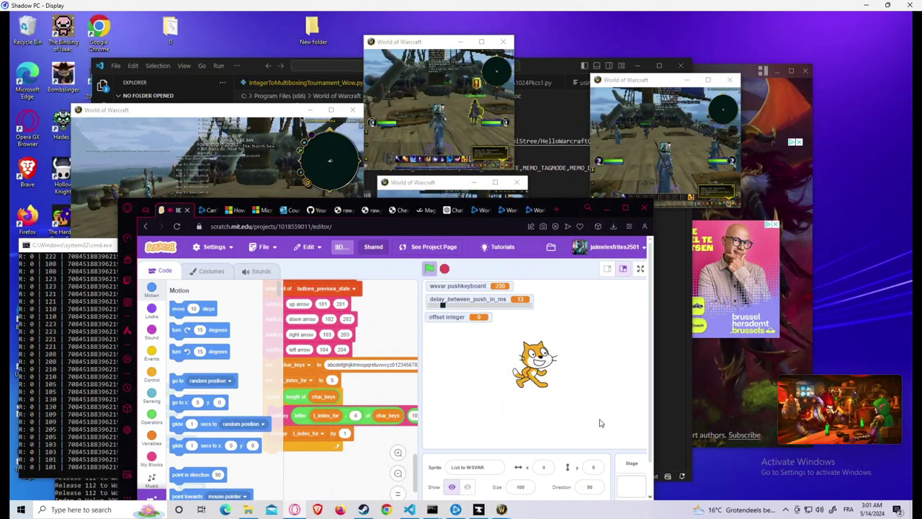
key("Left")
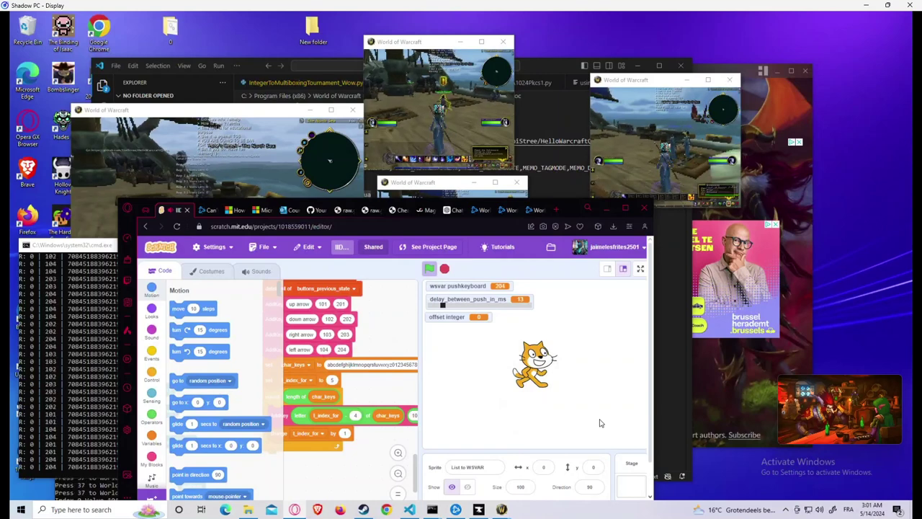
key("Down")
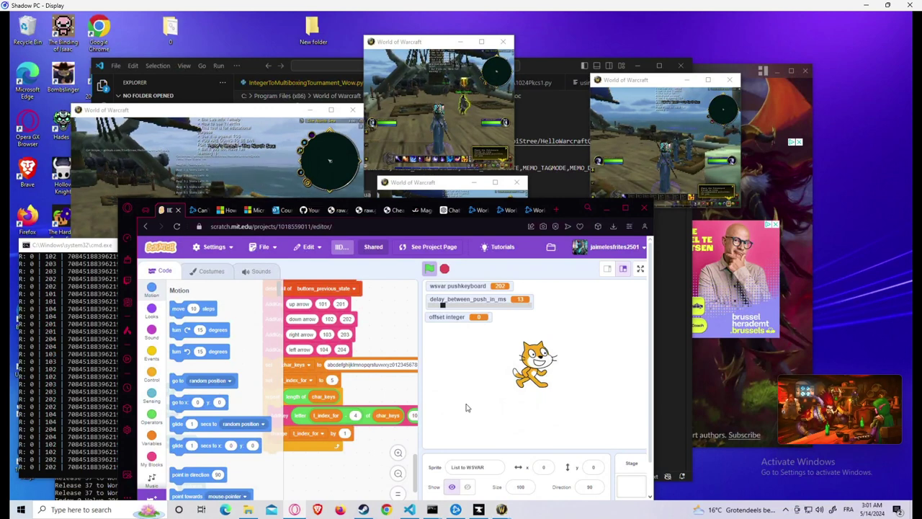
Send space and r action keys, then open IntegerToMultiboxingTournament_Wow.py in VS Code.
key("space")
key("r")
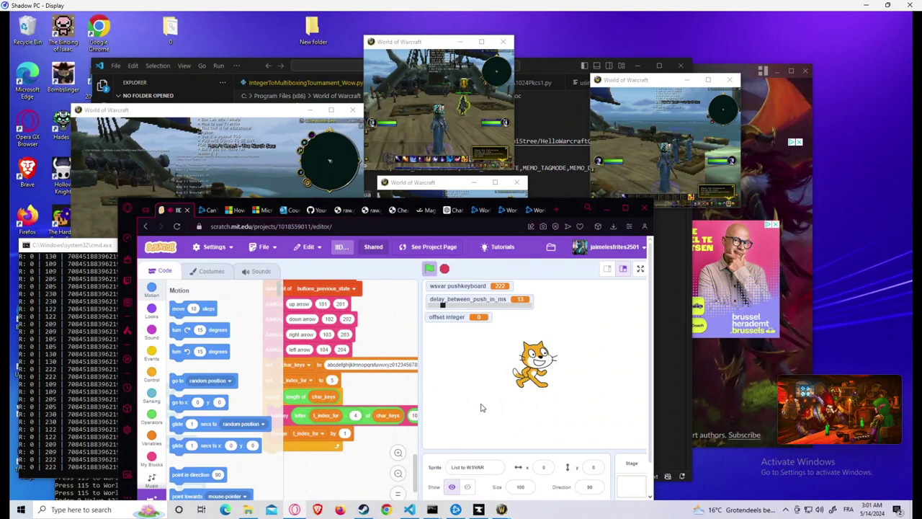
key("Up")
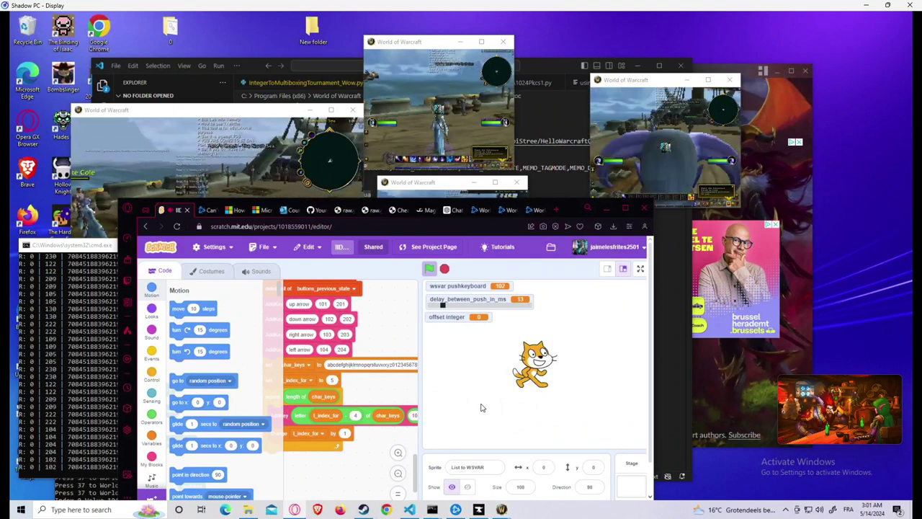
key("Left")
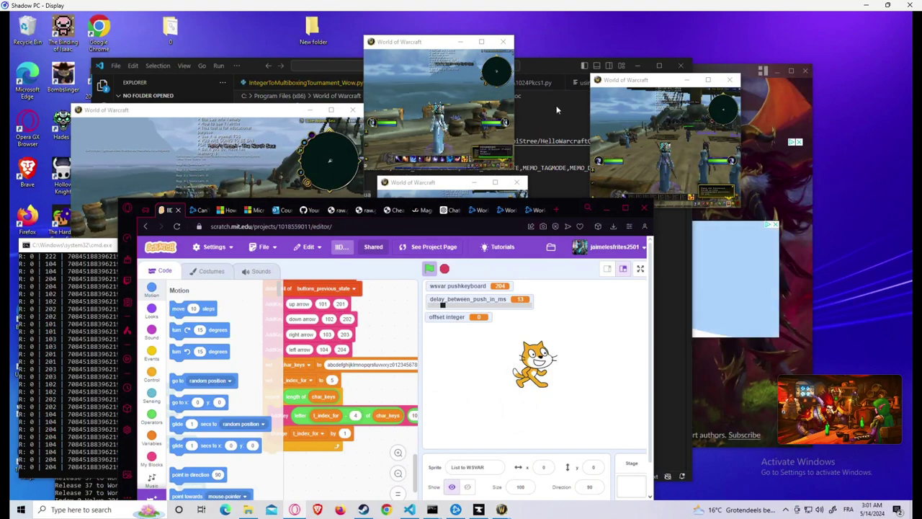
left_click(544, 63)
left_click(328, 83)
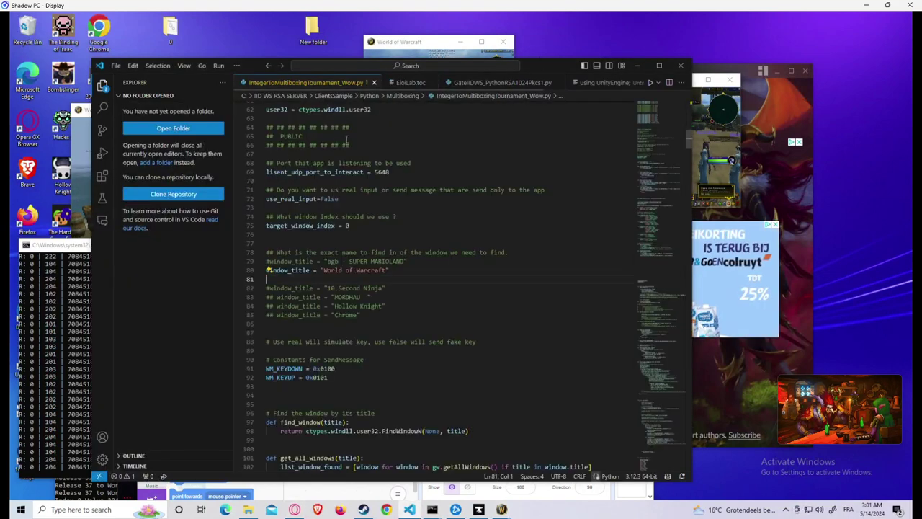
Replace the F1–F4 key names in integer_to_key_mapping with A, Z, E and R.
scroll(377, 220, "down", 20)
scroll(377, 221, "down", 19)
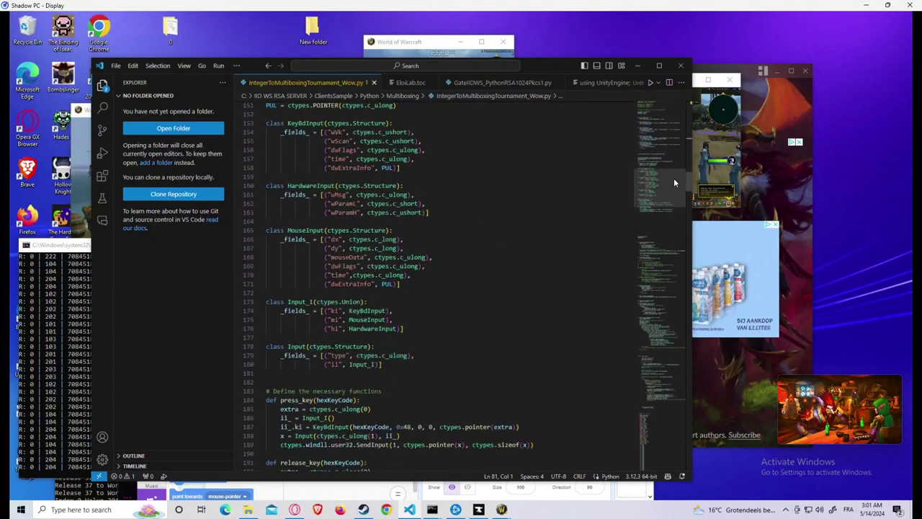
left_click_drag(688, 181, 690, 90)
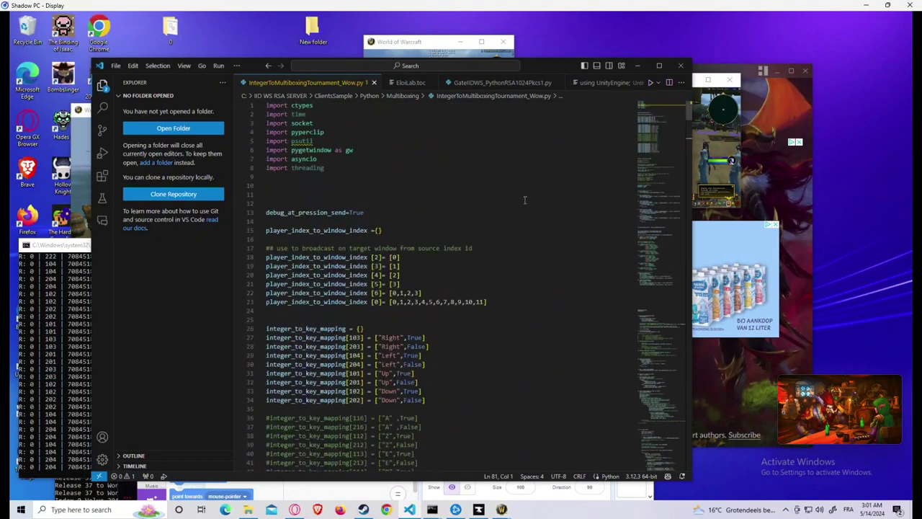
scroll(433, 265, "down", 3)
scroll(430, 266, "down", 6)
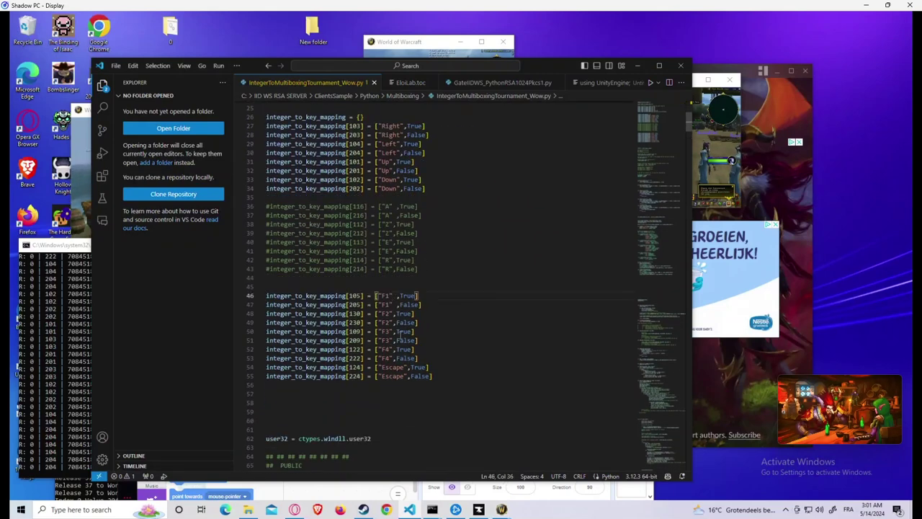
key("Left")
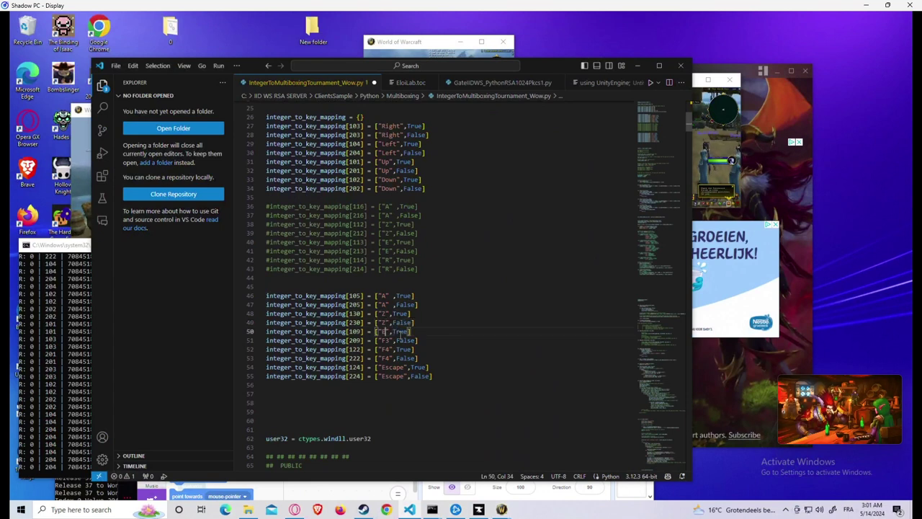
key("BackSpace")
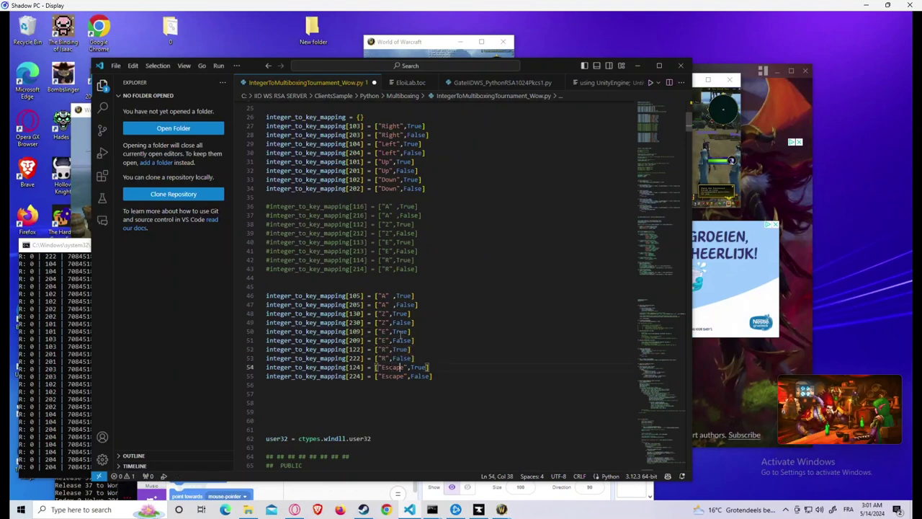
key("BackSpace")
key("BackSpace")
key("BackSpace")
key("BackSpace")
key("BackSpace")
key("Delete")
type("1")
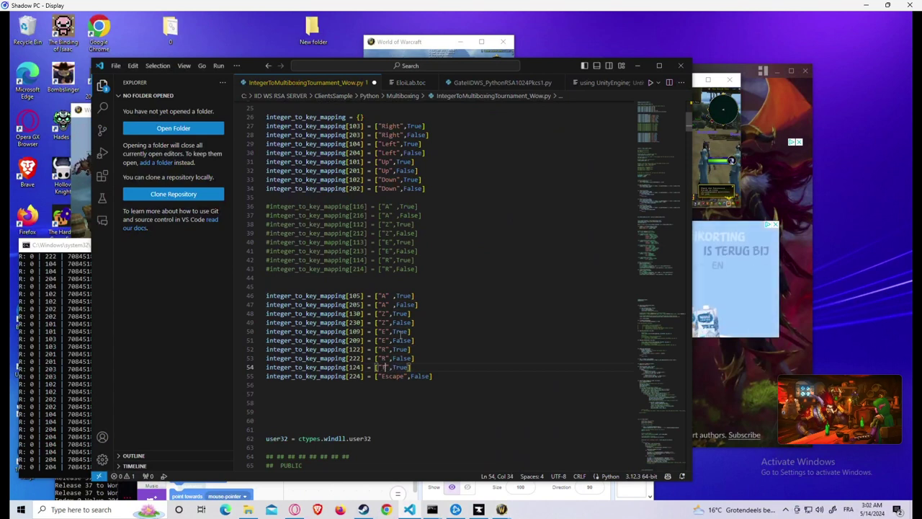
Change the Escape entry on line 55 to T and minimize the editor.
key("Down")
key("BackSpace")
type("T")
key("Delete")
key("Delete")
key("Delete")
key("Delete")
key("Delete")
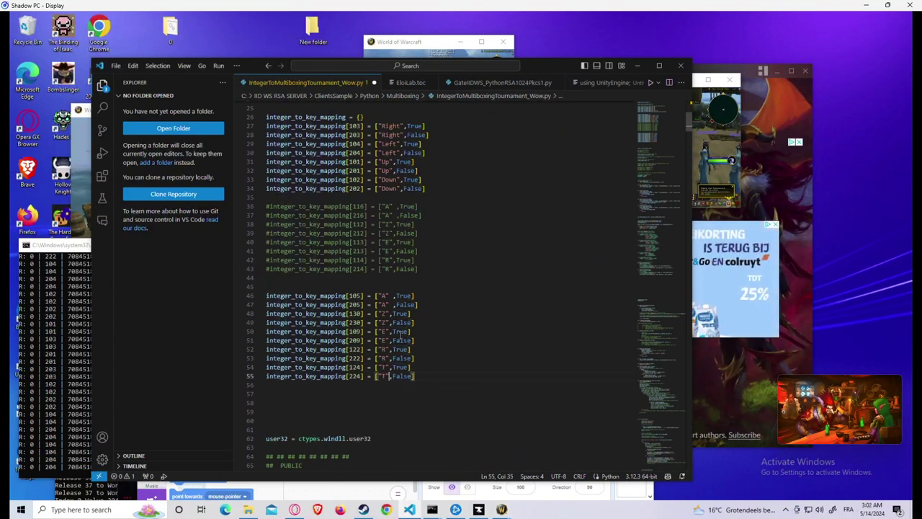
left_click(473, 316)
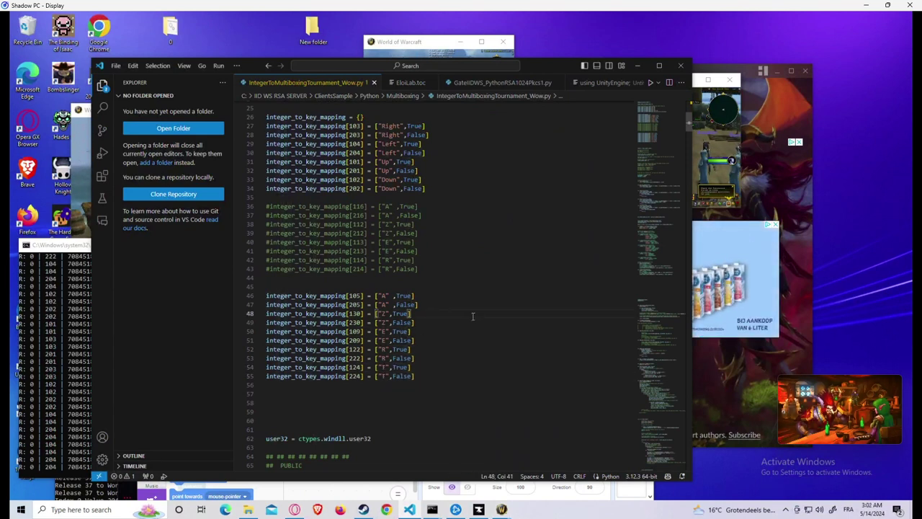
left_click(637, 67)
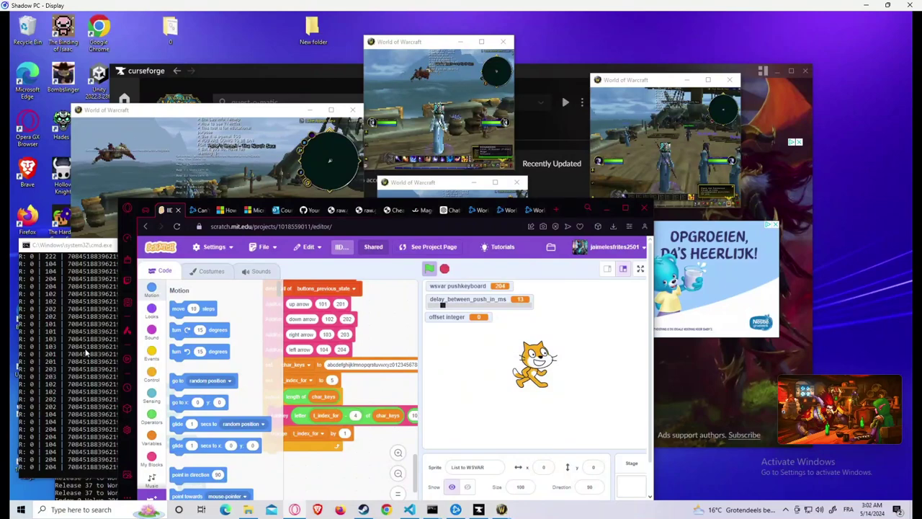
Close the running Python script console.
left_click(85, 382)
left_click(87, 484)
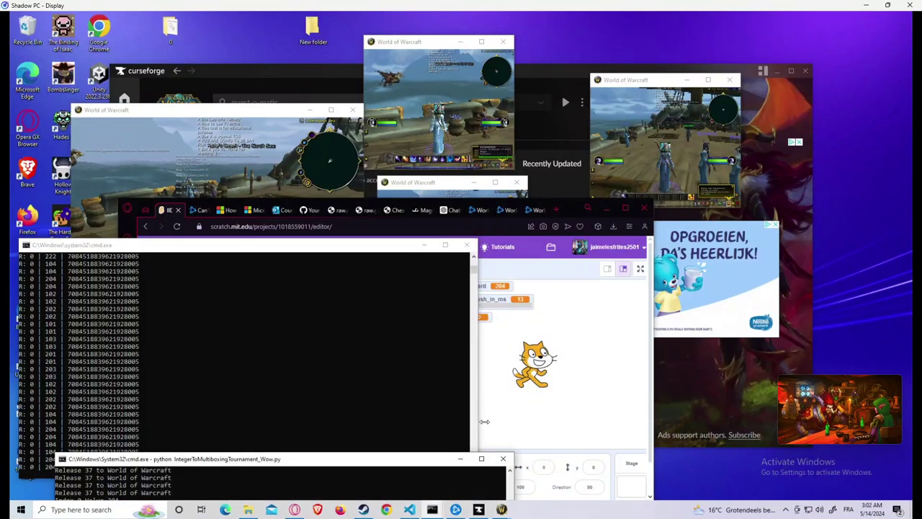
left_click(504, 461)
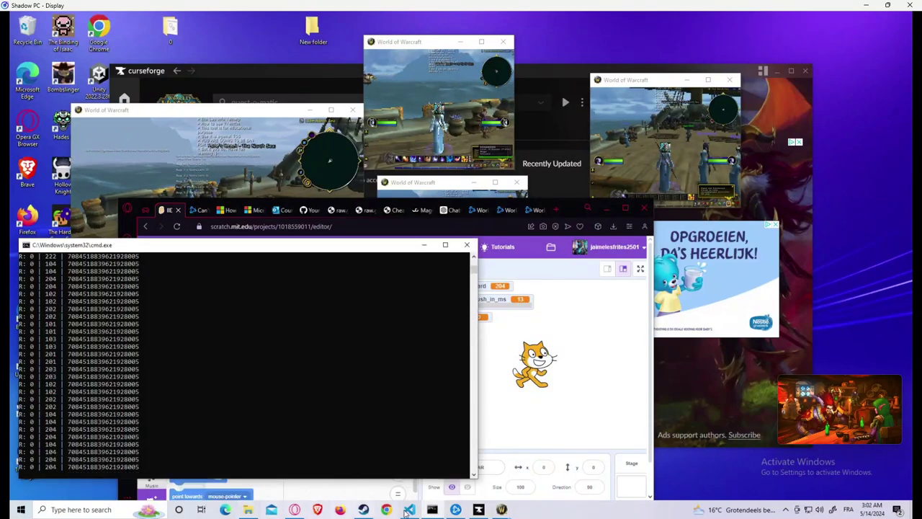
Run the multiboxing Python script in VS Code and move the editor lower on screen.
left_click(304, 499)
left_click(409, 509)
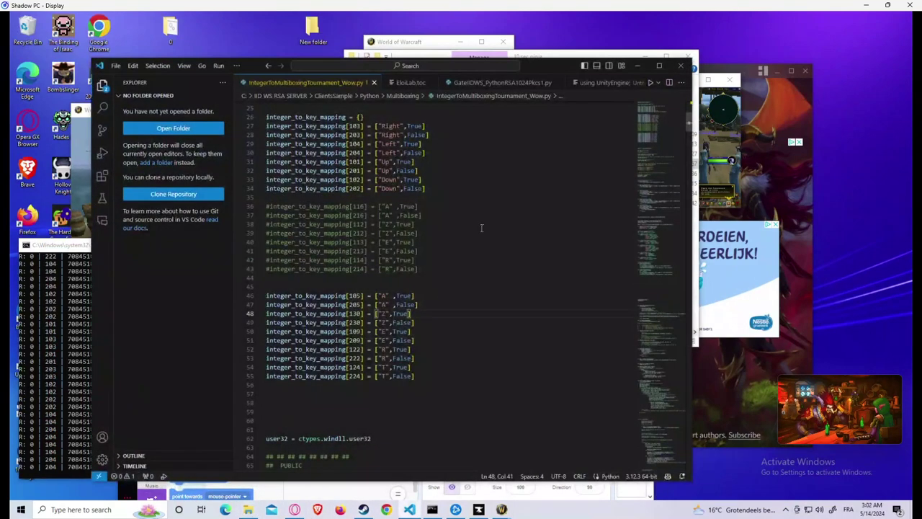
left_click(650, 84)
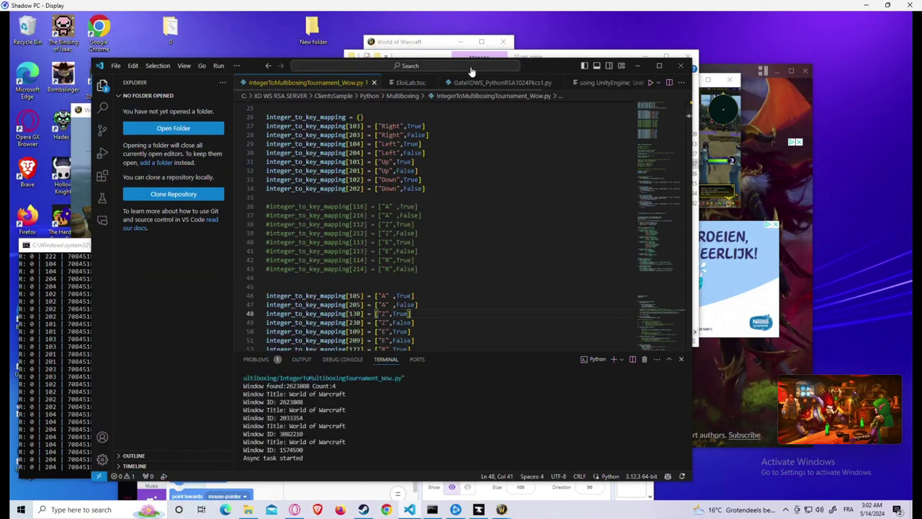
left_click_drag(539, 63, 521, 320)
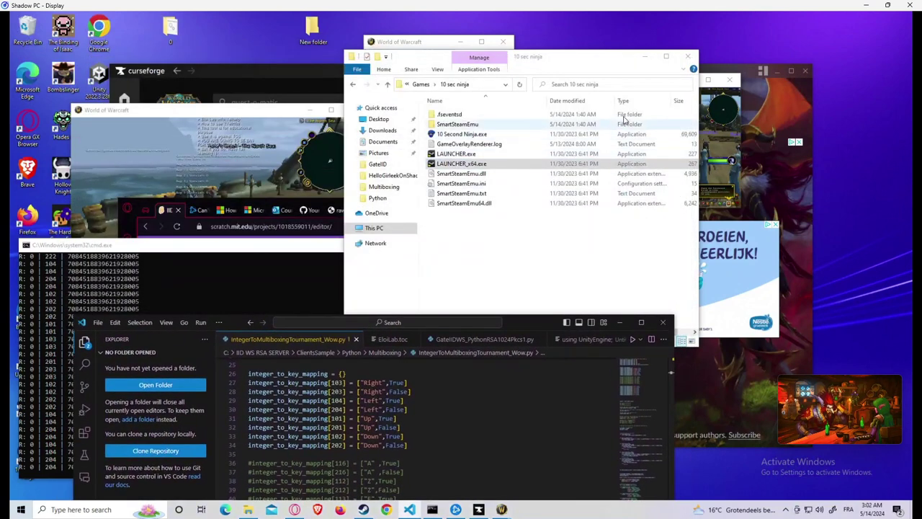
Close the 10 sec ninja folder, check Scratch, then return to the code editor.
left_click(687, 56)
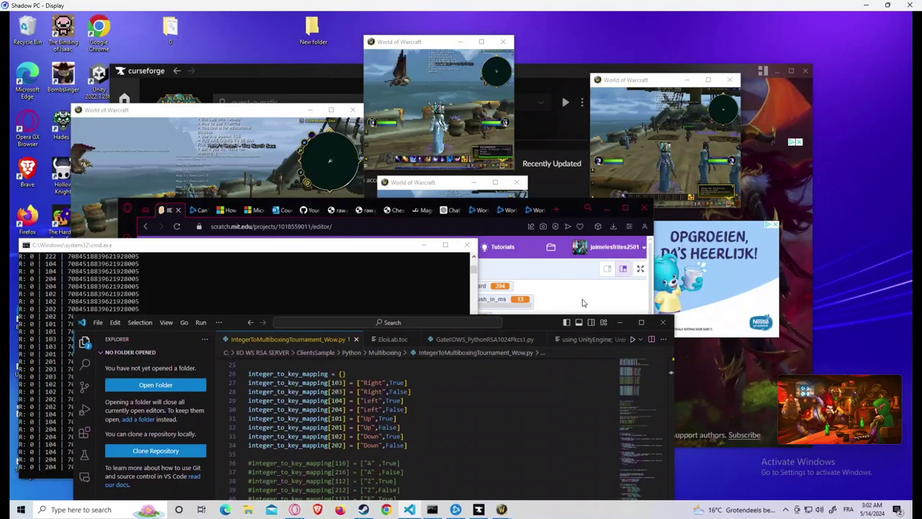
left_click(583, 302)
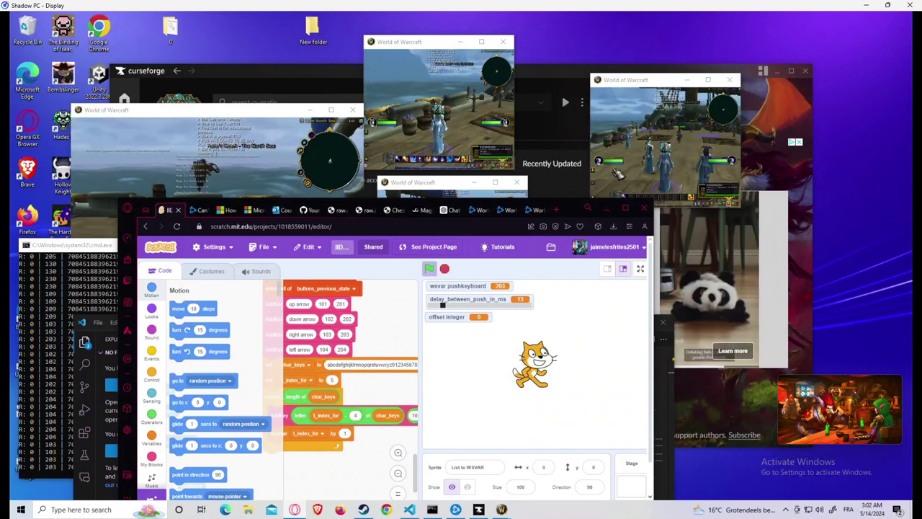
key("alt+Tab")
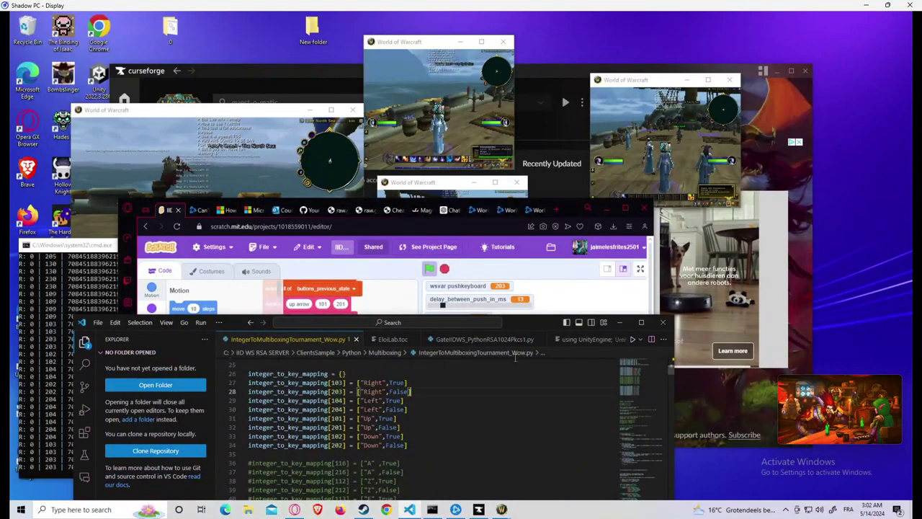
Change the mapped key names on lines 46–55 to the number keys 1–5.
left_click_drag(536, 328, 529, 156)
scroll(385, 328, "down", 3)
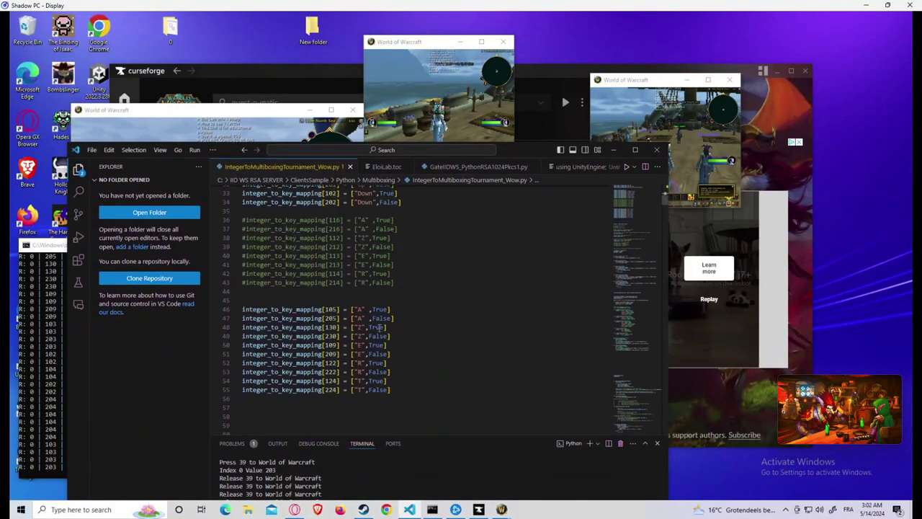
left_click(361, 309)
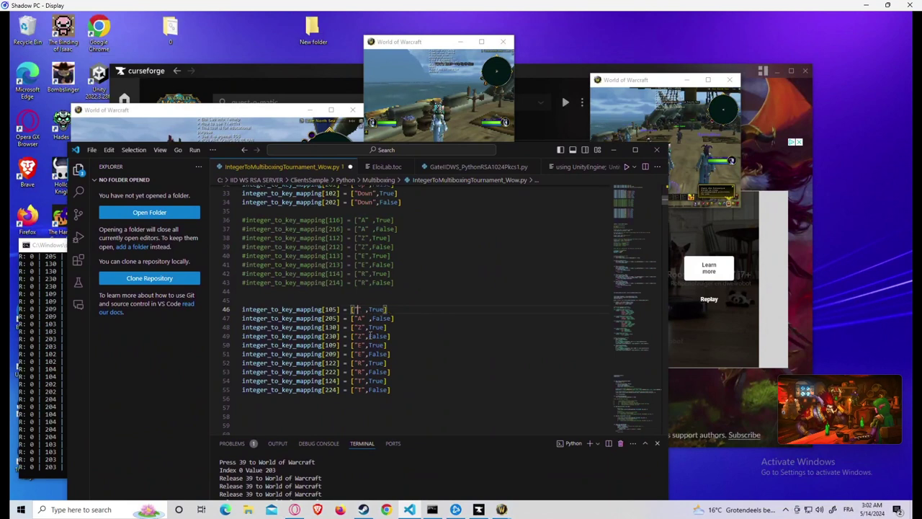
double_click(358, 336)
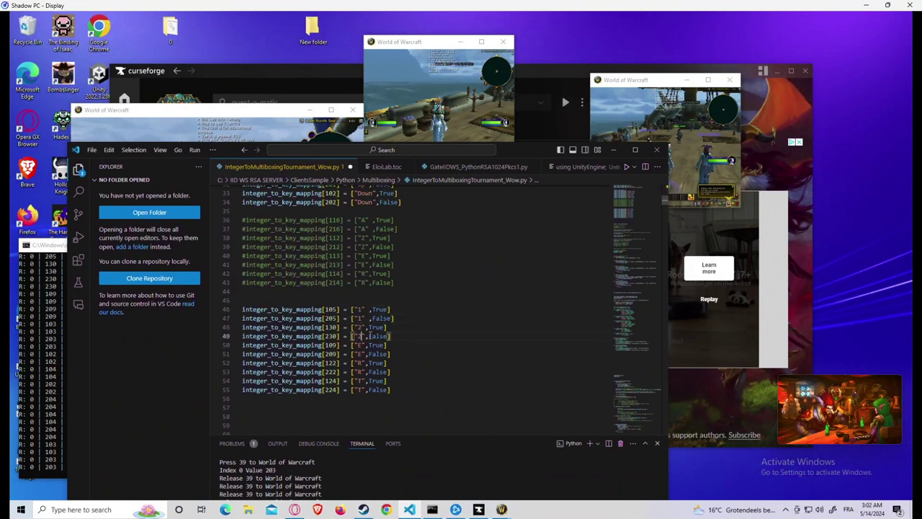
key("Delete")
type("4")
key("Down")
key("Delete")
type("4")
key("Down")
type("5")
key("Down")
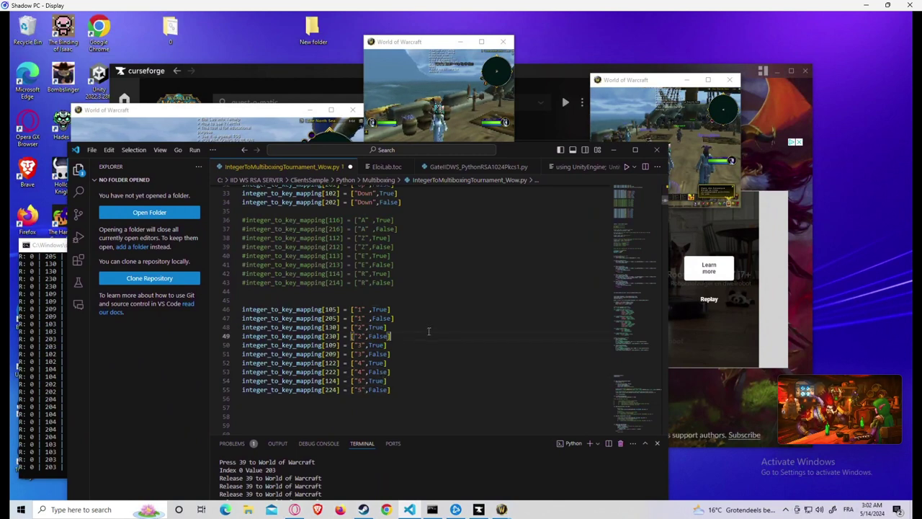
left_click(453, 330)
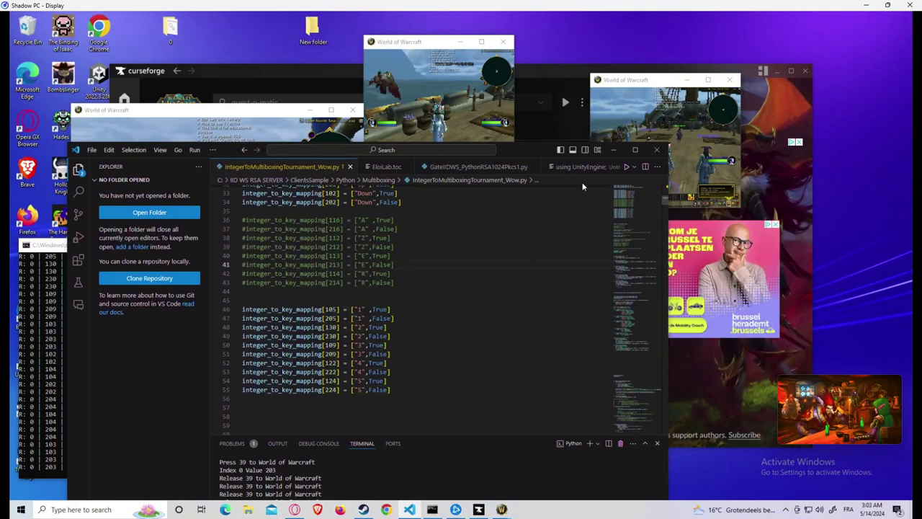
Stop the running script, rerun it, and lower the editor to reveal Scratch.
left_click(620, 442)
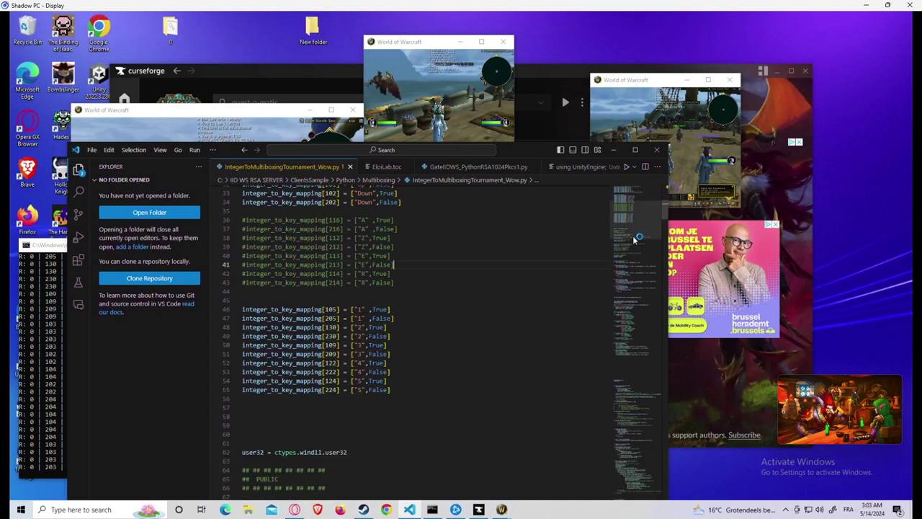
left_click(627, 167)
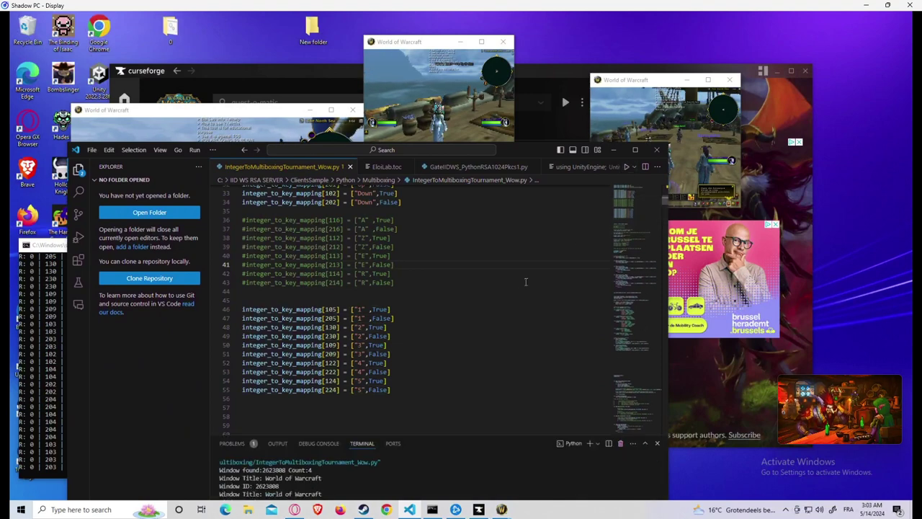
left_click_drag(528, 150, 536, 258)
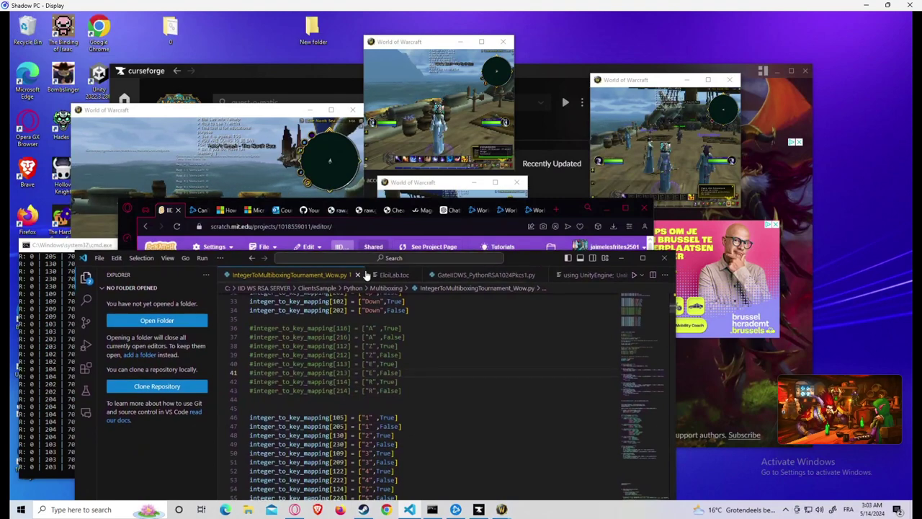
left_click(274, 226)
left_click(497, 355)
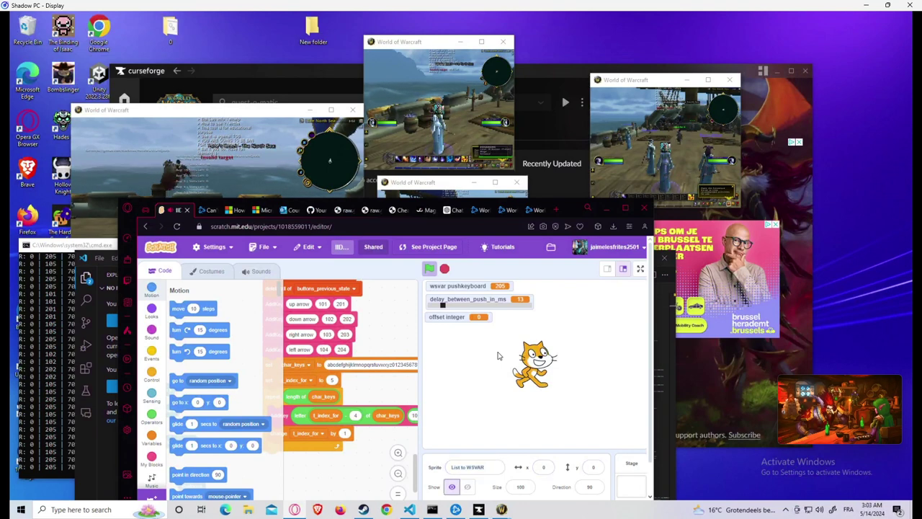
key("alt+Tab")
scroll(444, 378, "down", 3)
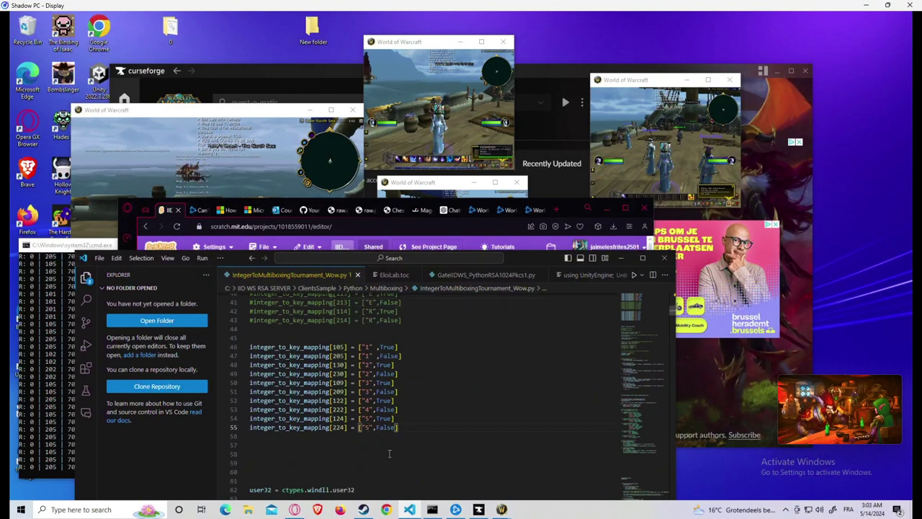
Map codes 124 and 224 to Tab instead of 5.
key("Up")
key("Up")
key("Up")
key("Up")
key("Up")
key("Up")
key("Up")
key("Up")
key("Up")
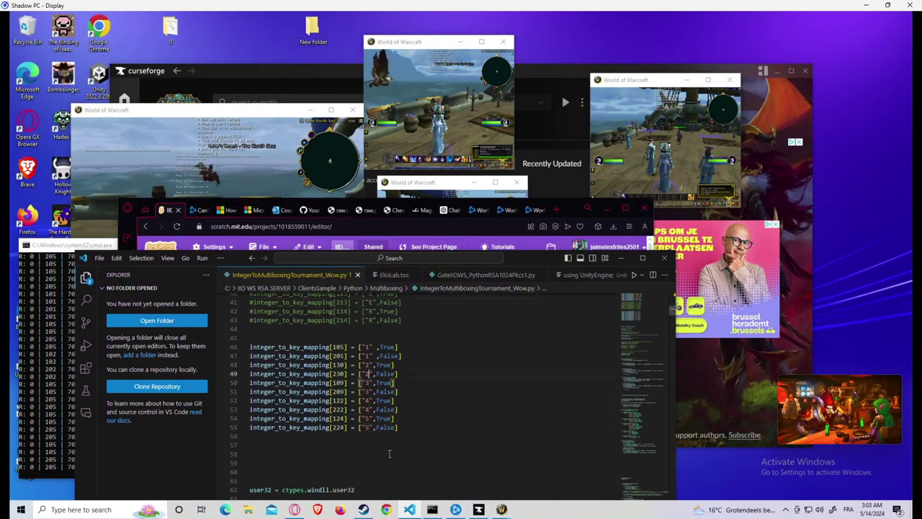
key("Down")
key("Down")
key("Down")
key("Down")
key("Down")
key("Down")
key("Down")
key("Down")
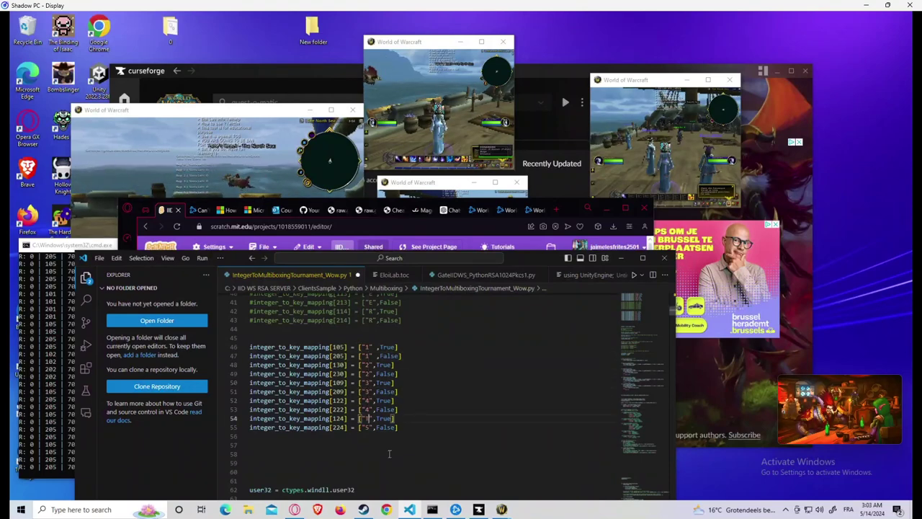
type("Tab")
key("Down")
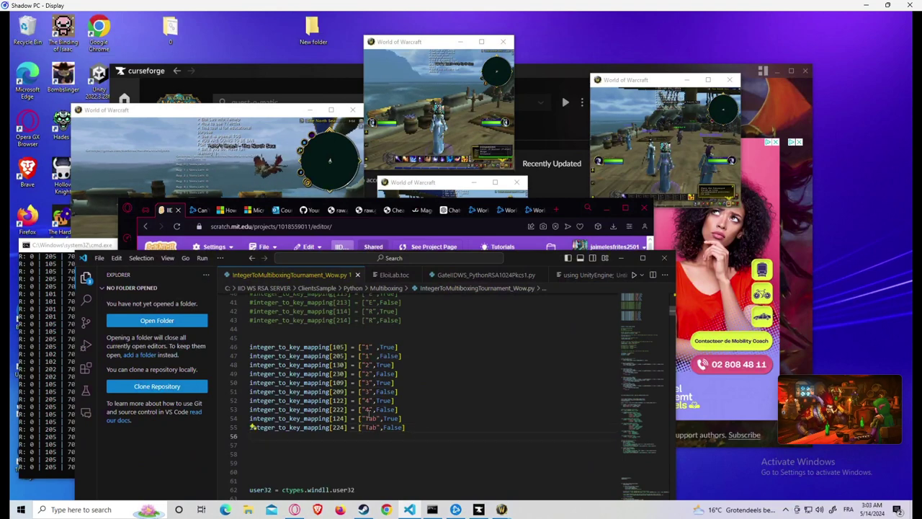
Search the script for Tab and check its 0x09 entry in keyboard_mappings.
key("ctrl+f")
key("Return")
key("Return")
left_click(281, 441)
double_click(297, 440)
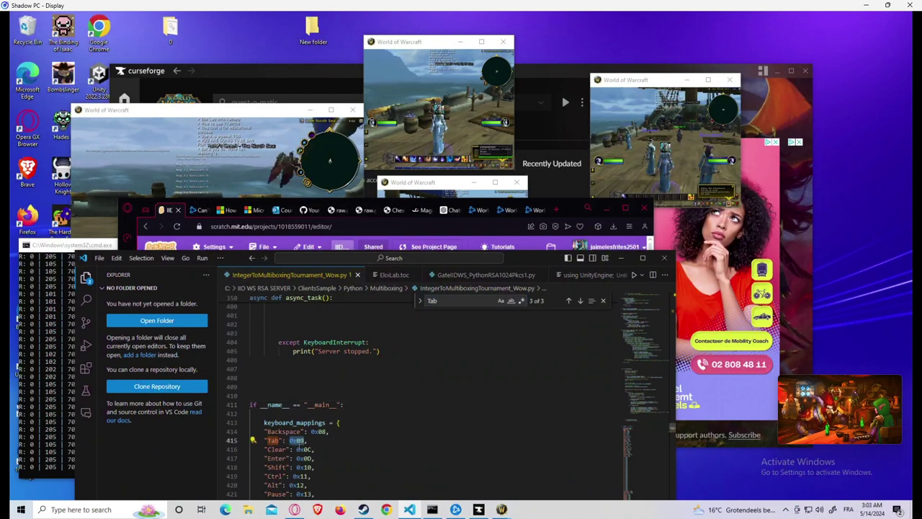
left_click(381, 445)
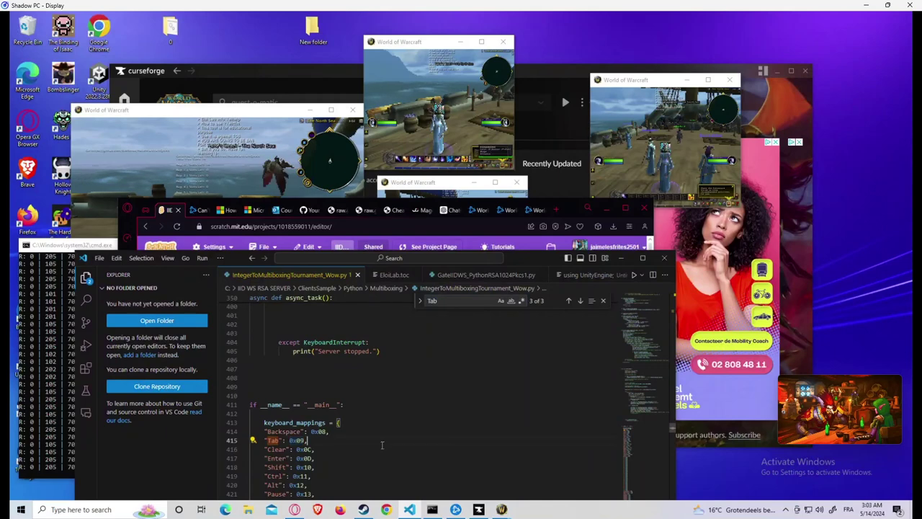
scroll(465, 431, "down", 3)
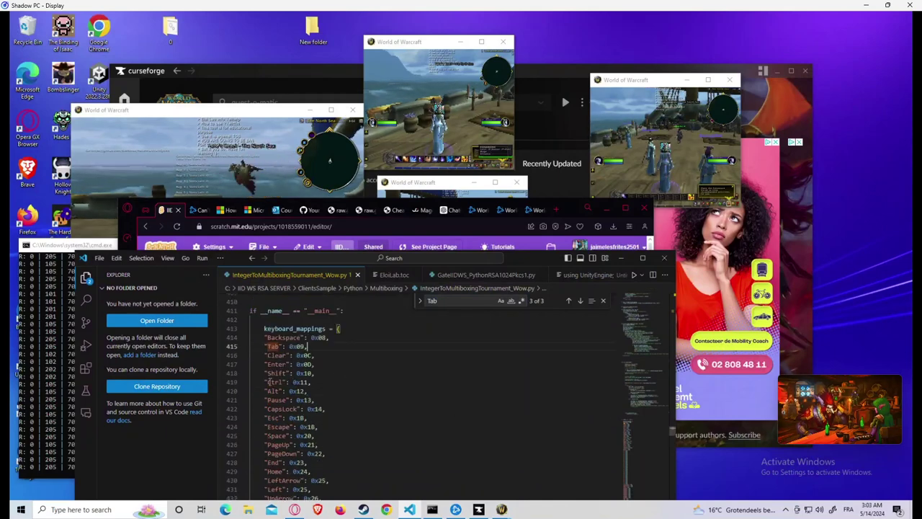
scroll(317, 410, "down", 10)
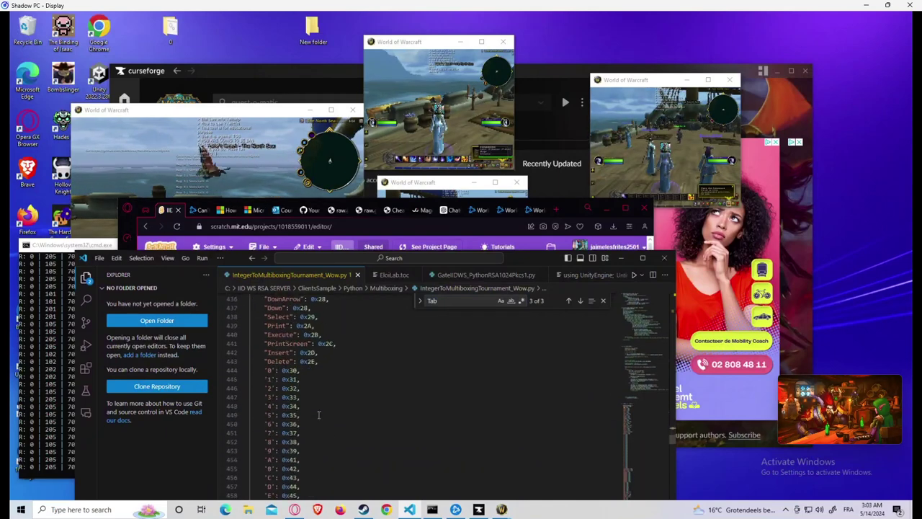
scroll(317, 416, "down", 11)
scroll(318, 416, "down", 17)
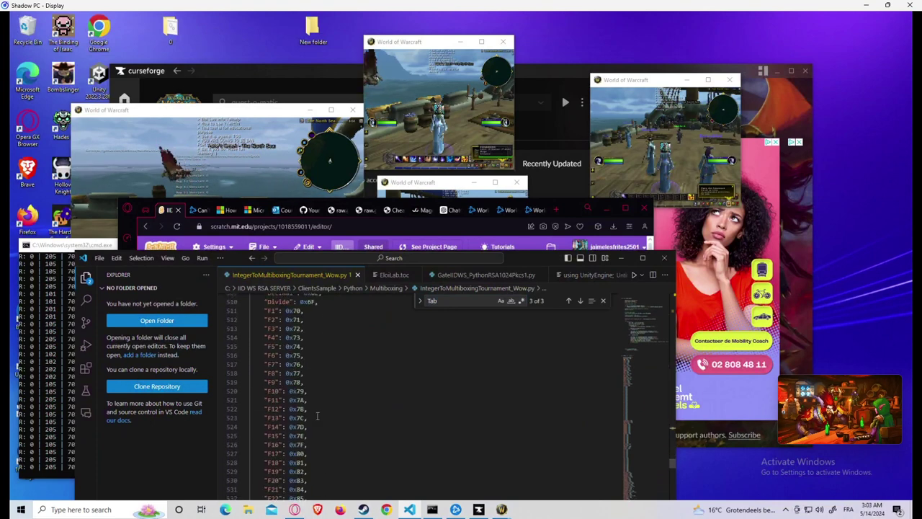
left_click_drag(672, 468, 670, 294)
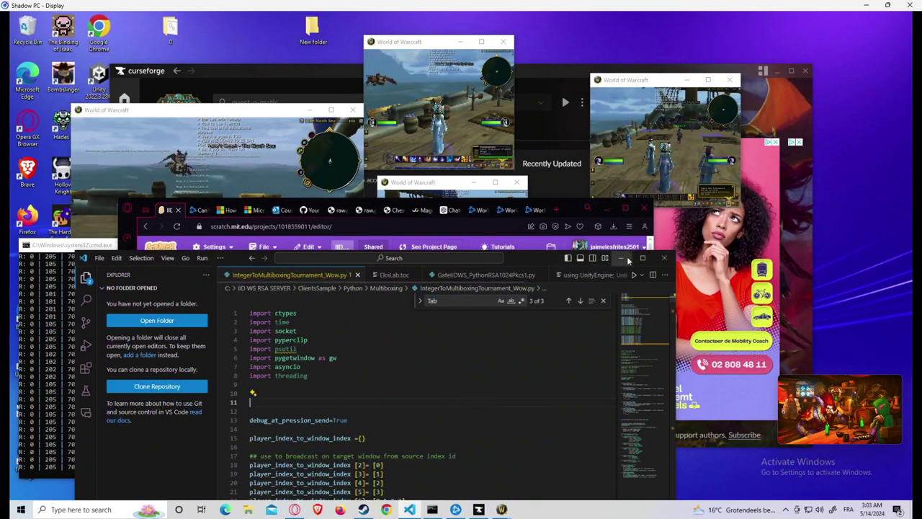
Close the terminal output and search box, then rerun the multiboxing script.
left_click_drag(550, 261, 537, 116)
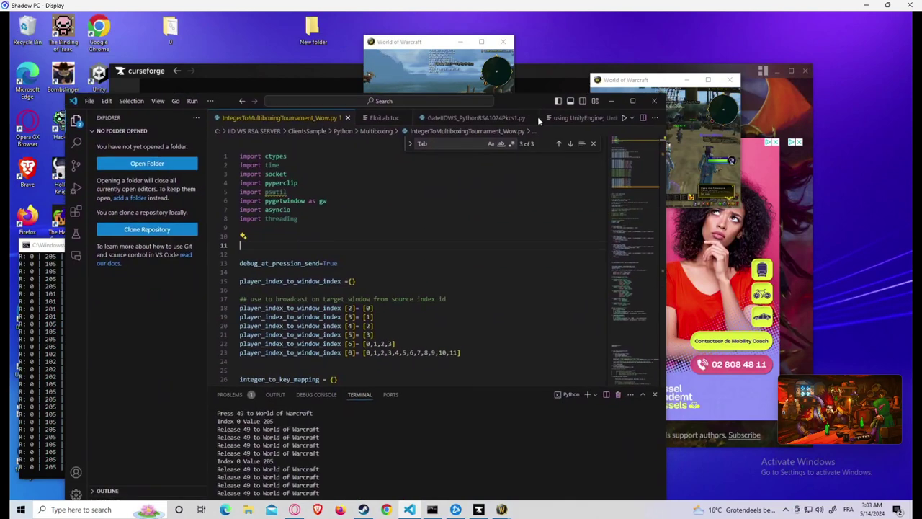
left_click(618, 397)
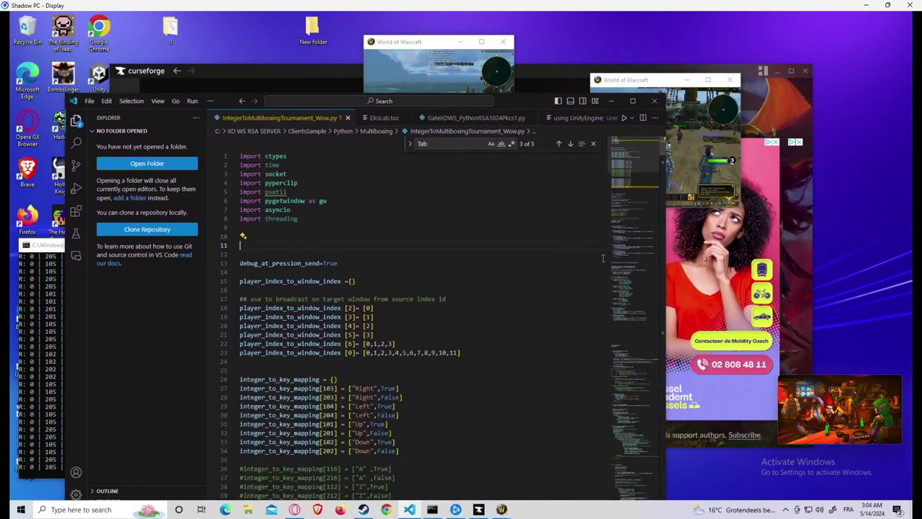
left_click(593, 144)
left_click(624, 118)
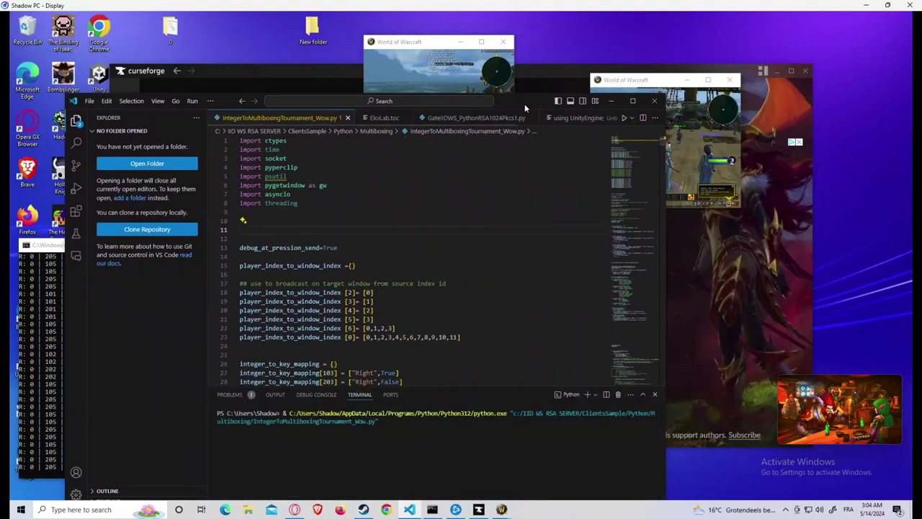
Lower the editor and bring the Scratch project showing pushkeyboard 205 to the front.
left_click_drag(521, 105, 523, 311)
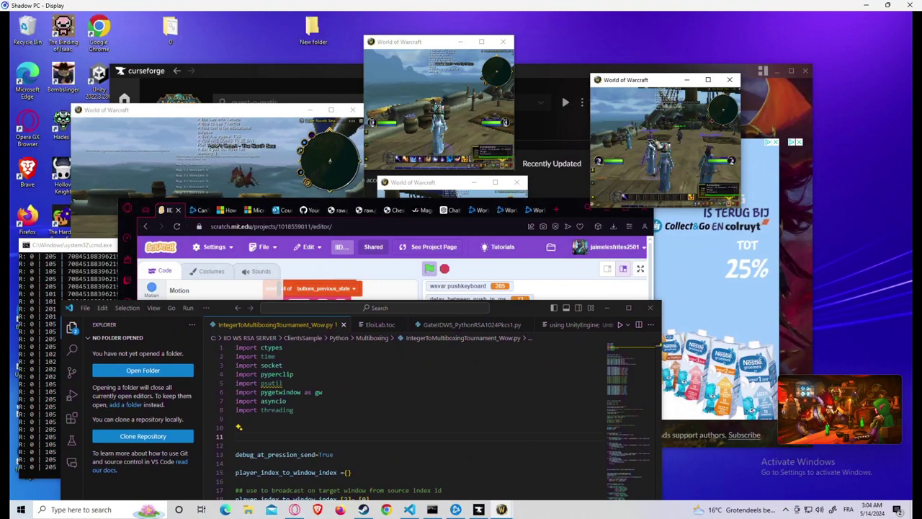
left_click(544, 289)
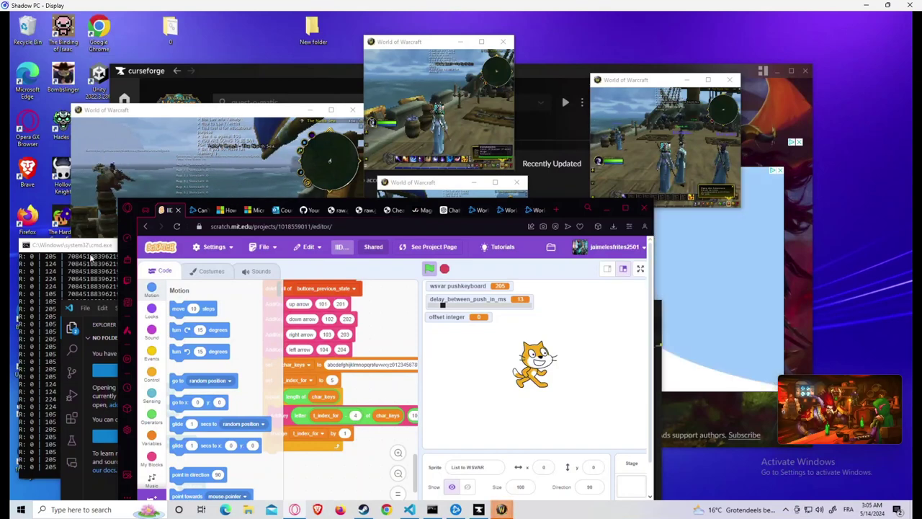
Narrow the key-code console log, park it at the left, then focus the top game window.
left_click_drag(92, 249, 97, 119)
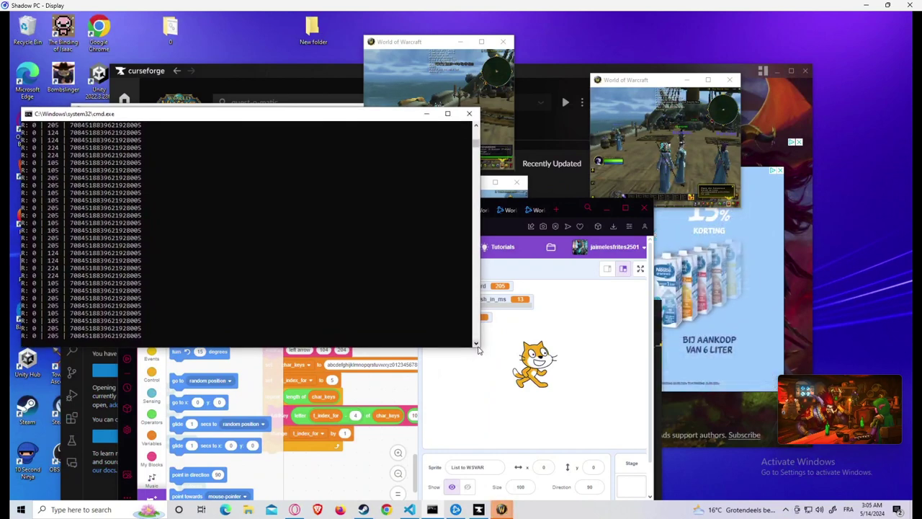
left_click_drag(478, 346, 353, 380)
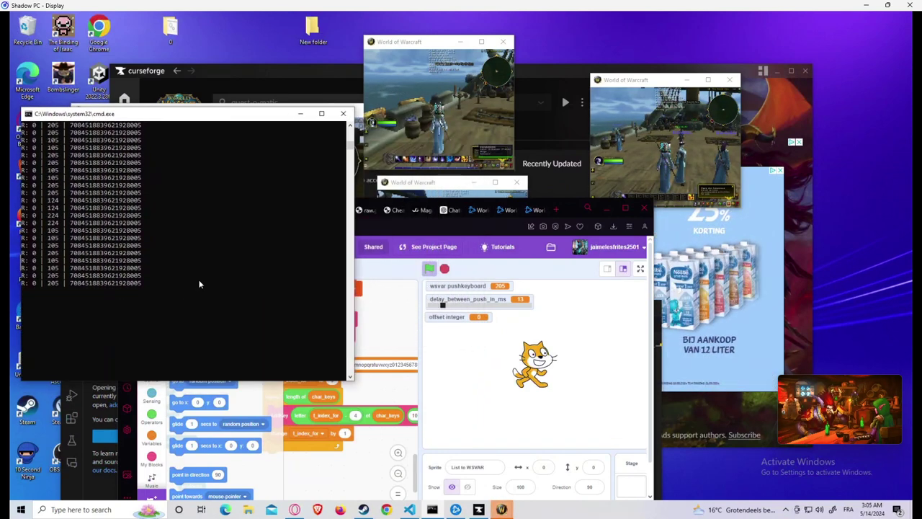
left_click_drag(151, 114, 171, 85)
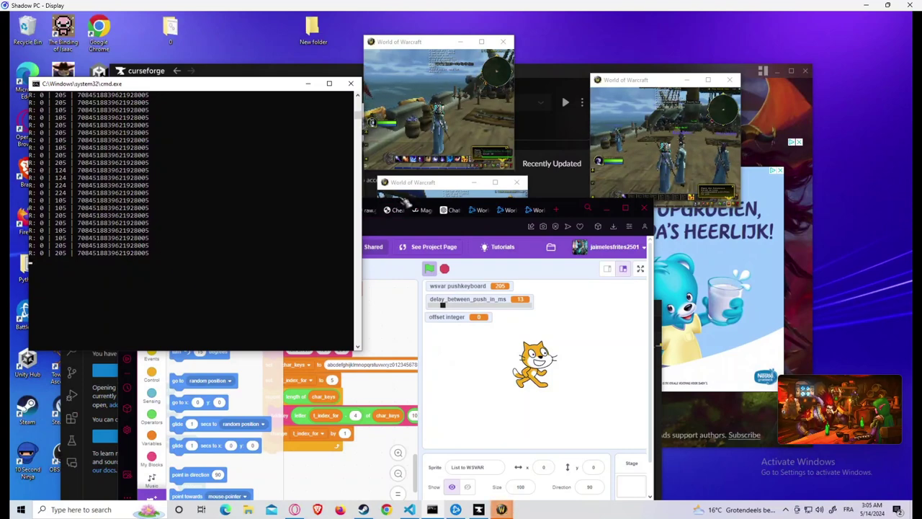
left_click_drag(302, 85, 271, 237)
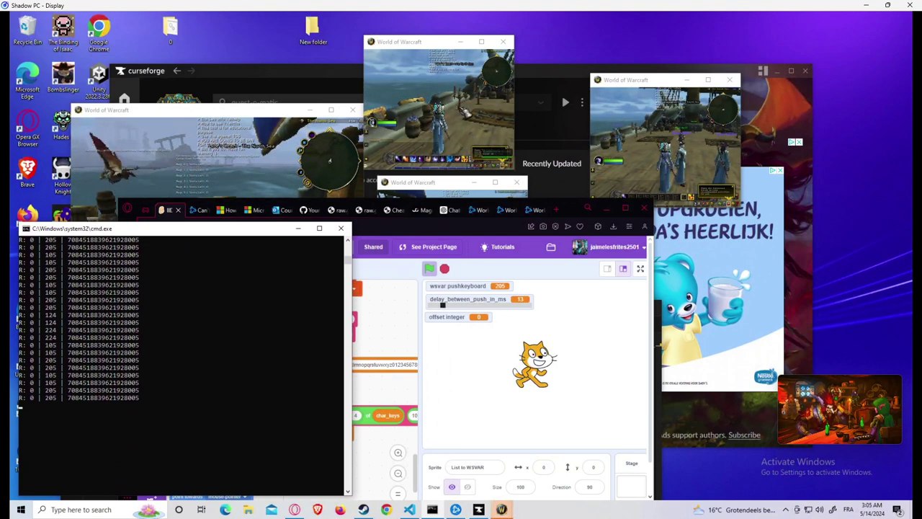
left_click(467, 131)
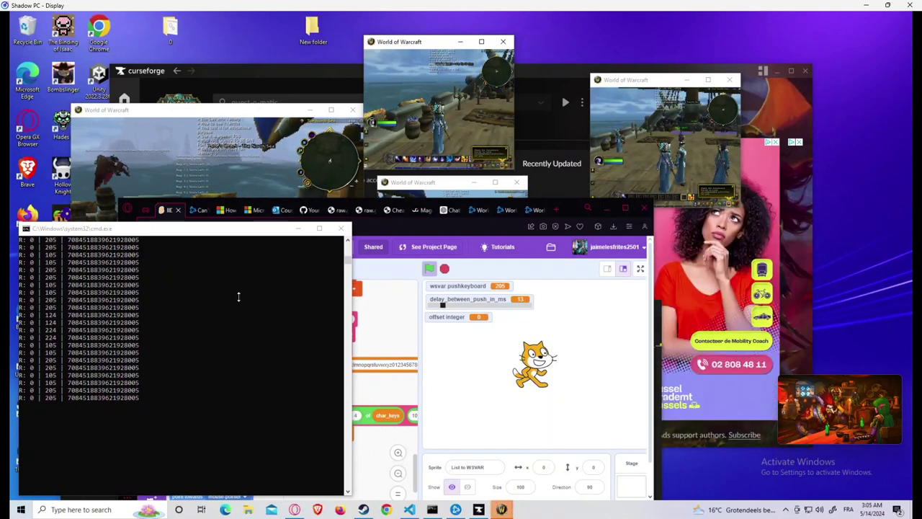
Maximize the game, buff the character, and accept Captain Garrick's Warming Up quest.
left_click(482, 41)
left_click(494, 468)
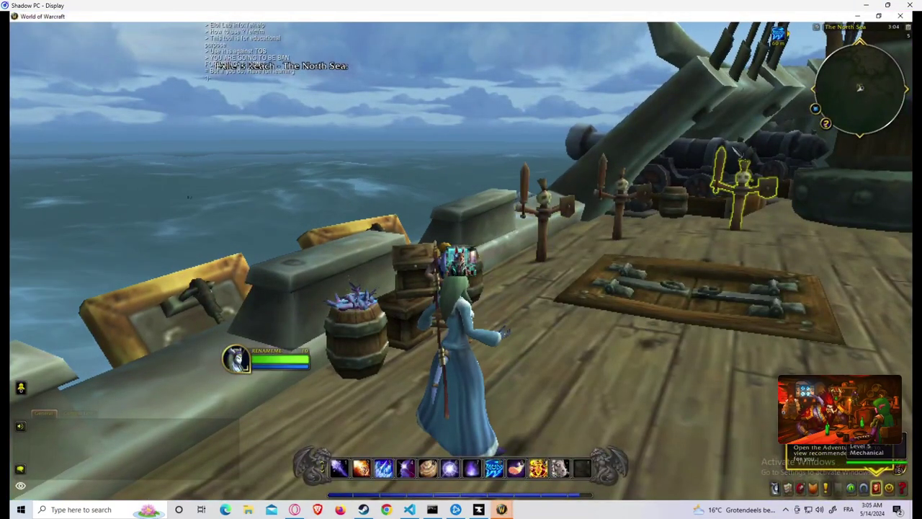
key("d")
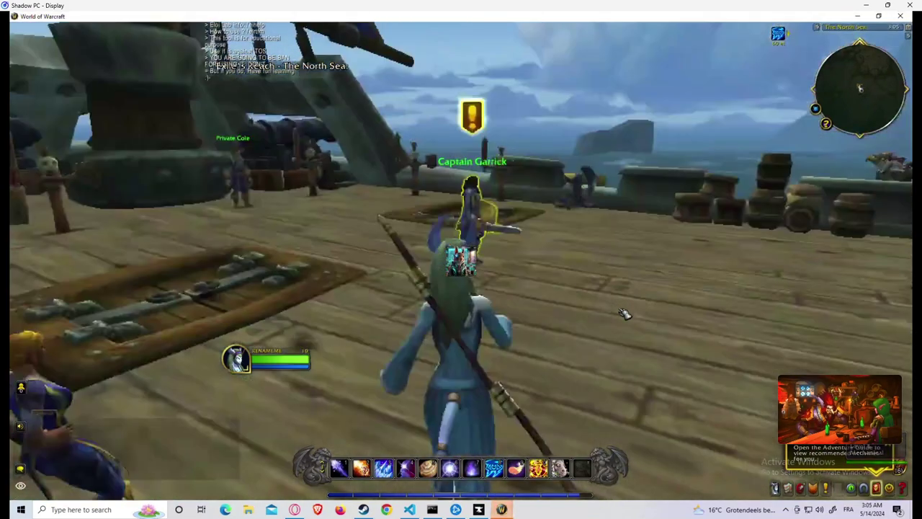
right_click(598, 311)
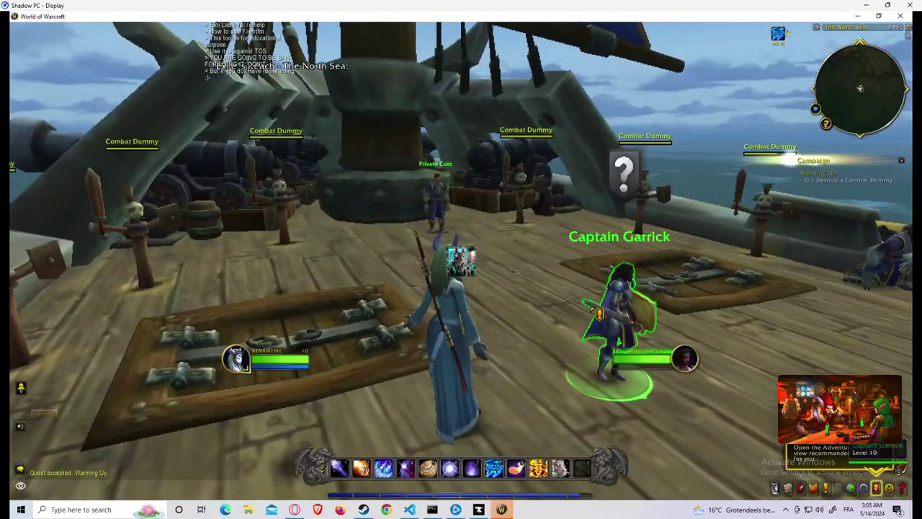
Turn back toward the combat dummies and restore the game from full screen.
key("d")
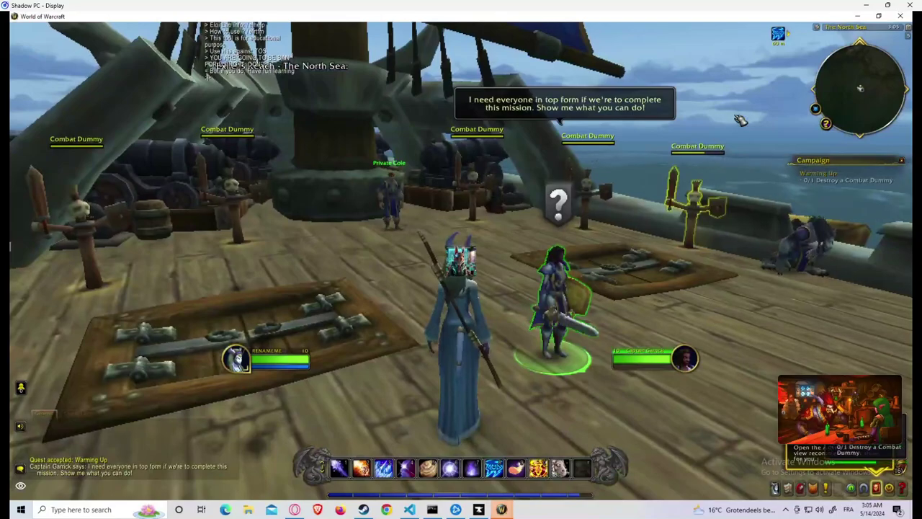
key("d")
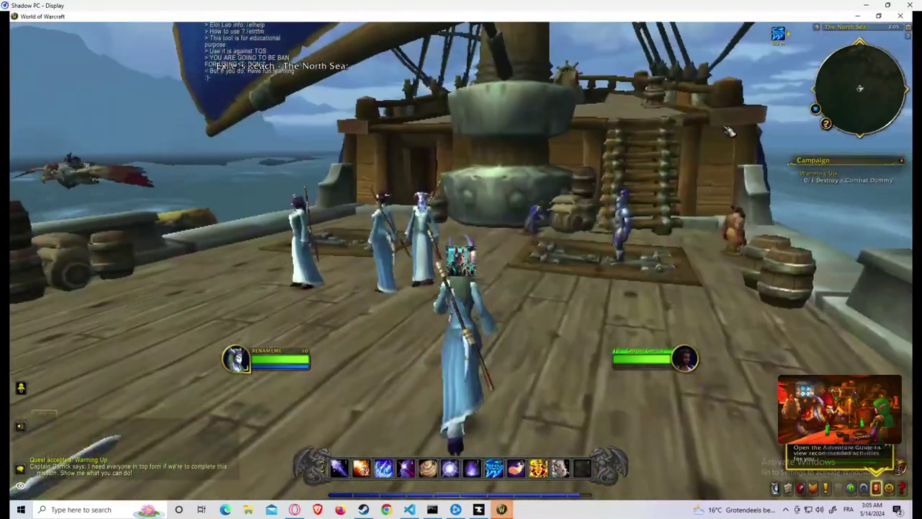
key("a")
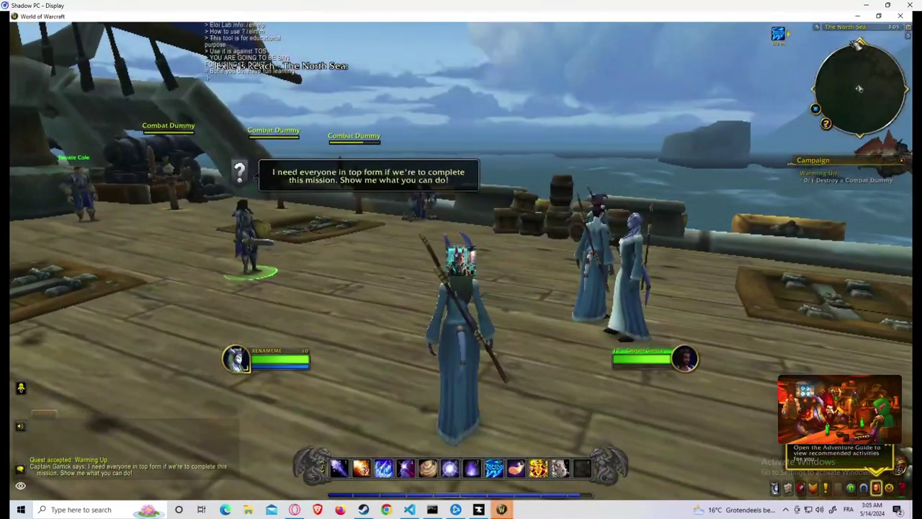
key("a")
left_click(878, 16)
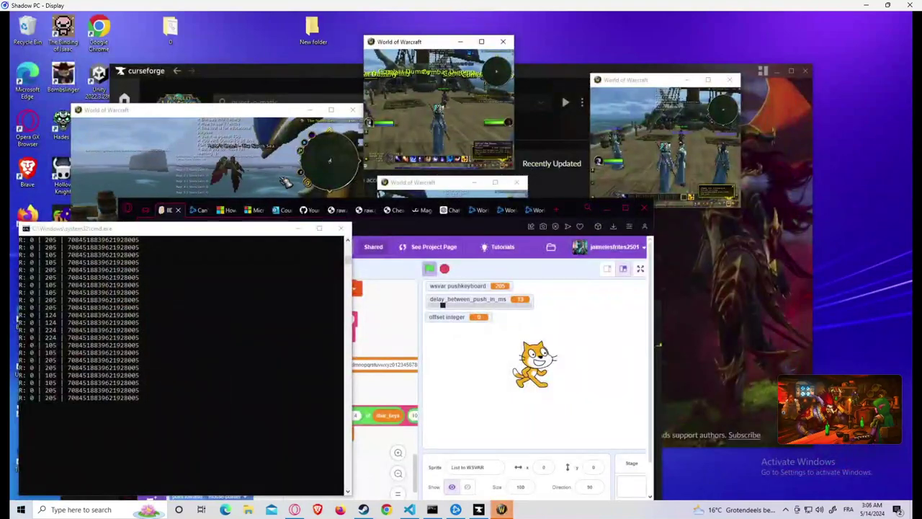
Activate the game clients, turn toward the rigging, and move the Scratch browser lower.
left_click(286, 182)
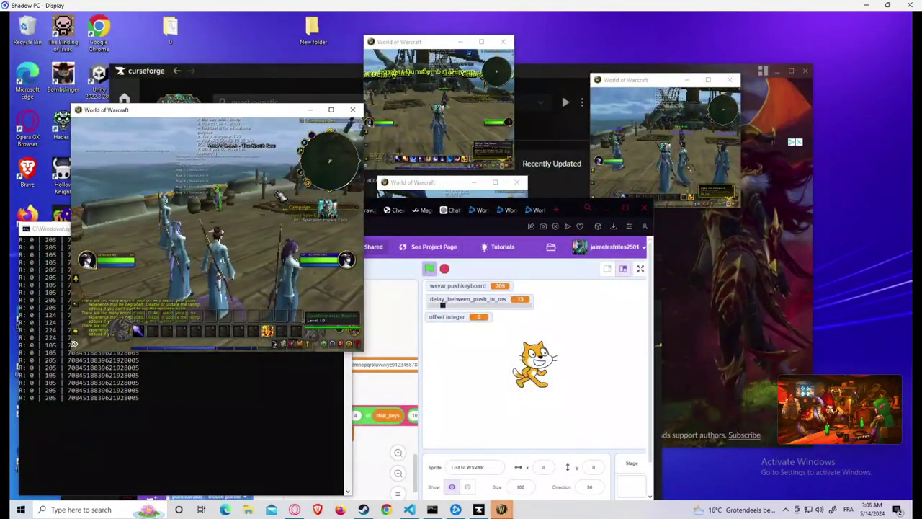
key("a")
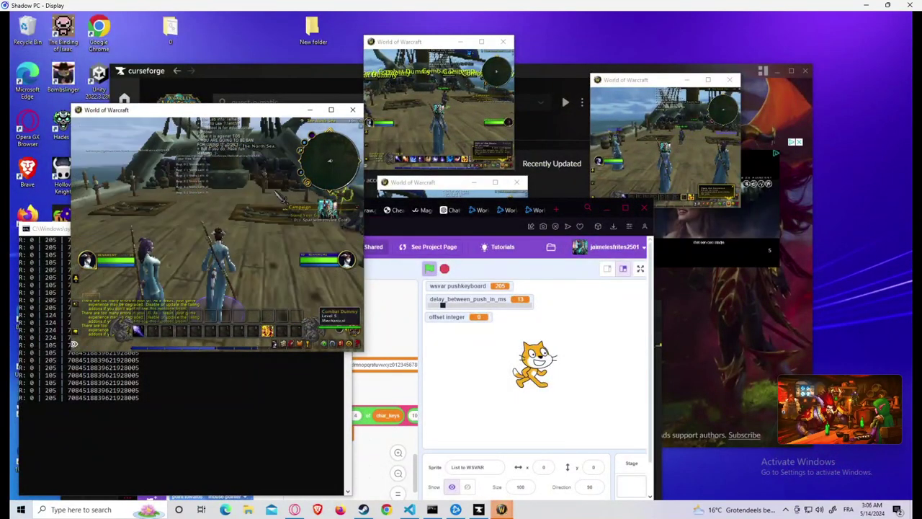
left_click(605, 196)
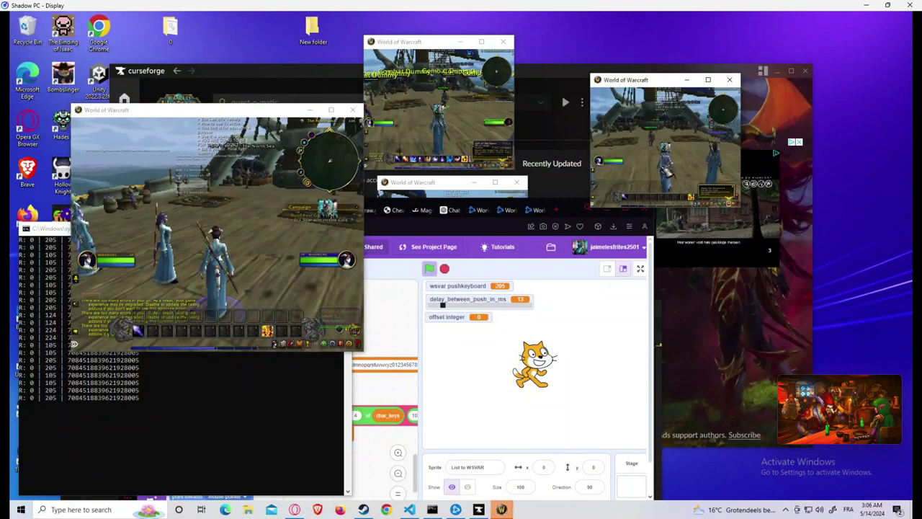
left_click_drag(563, 208, 582, 338)
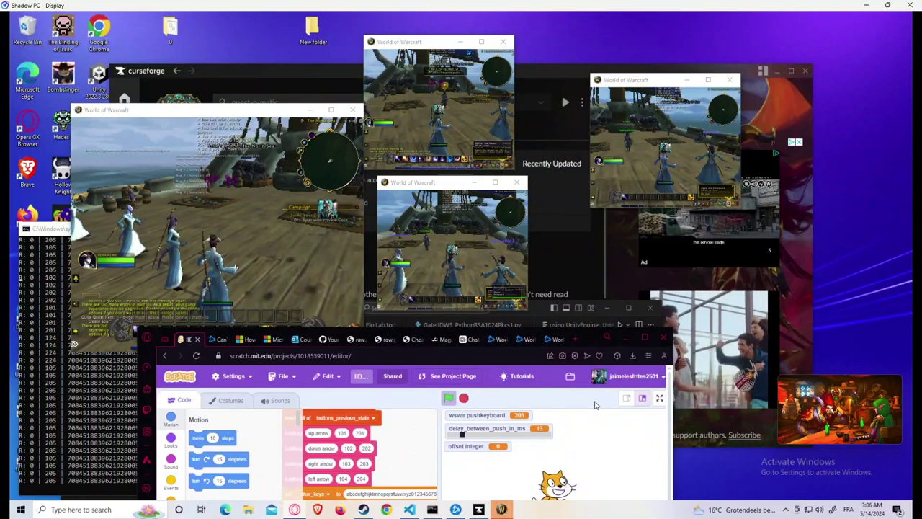
Close the three spare game clients and the console window.
left_click(517, 182)
left_click(503, 41)
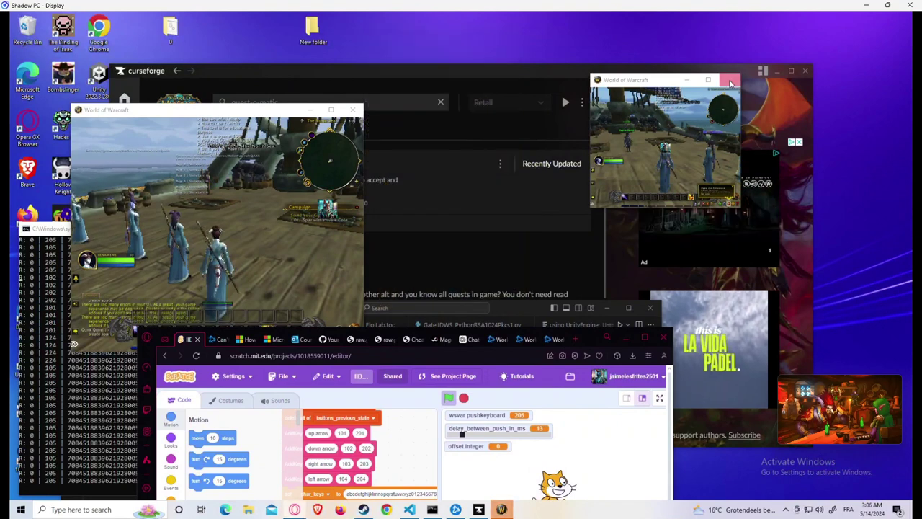
left_click(732, 79)
left_click(698, 91)
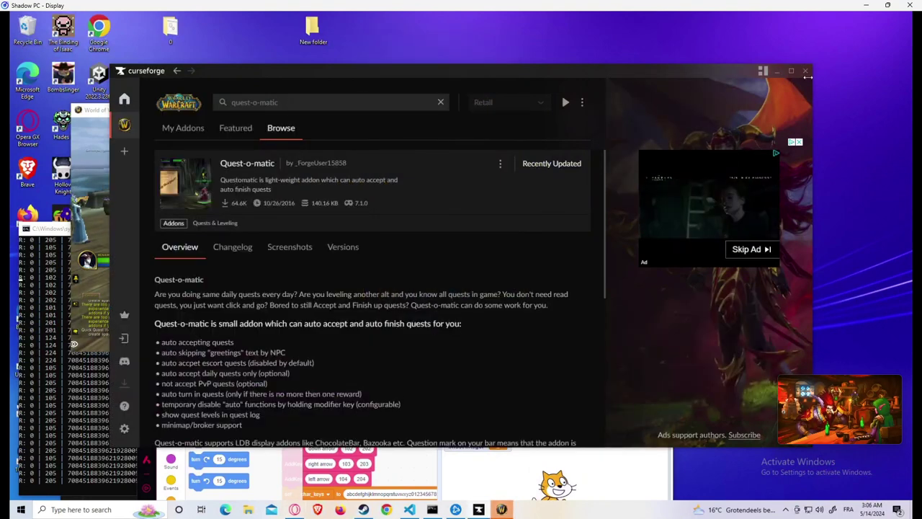
left_click(137, 397)
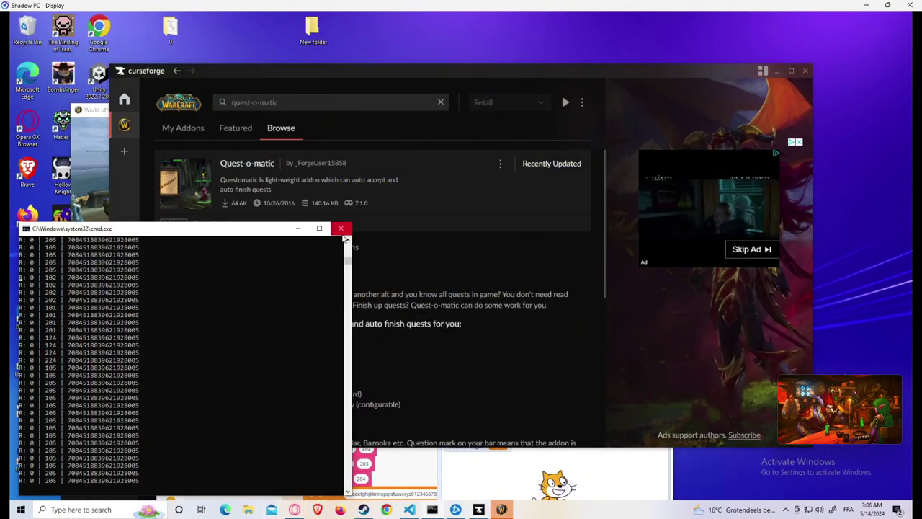
left_click(346, 226)
Fully exit CurseForge and quit the Opera browser.
left_click(804, 71)
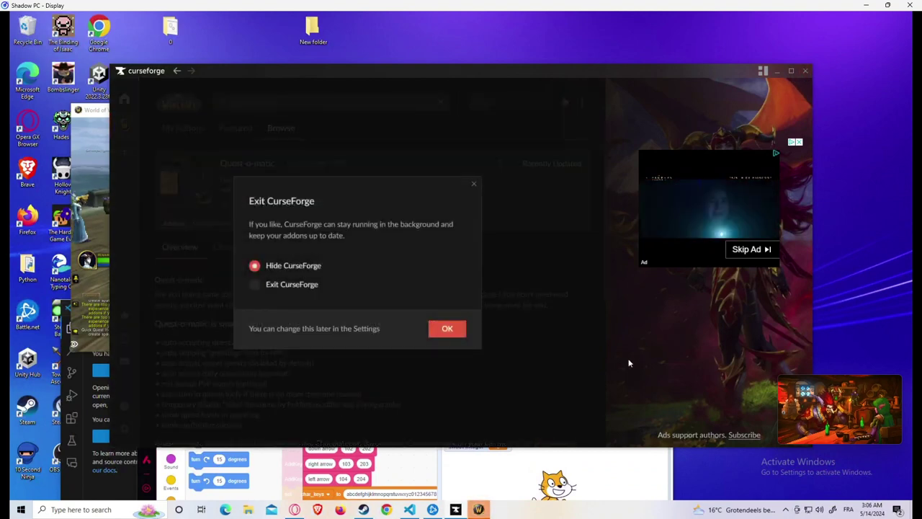
left_click(292, 285)
left_click(447, 328)
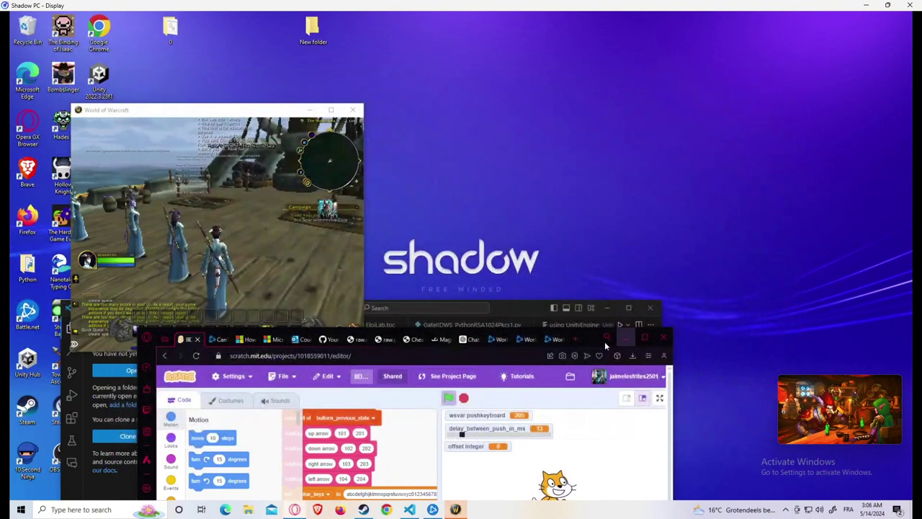
left_click(662, 338)
left_click(504, 284)
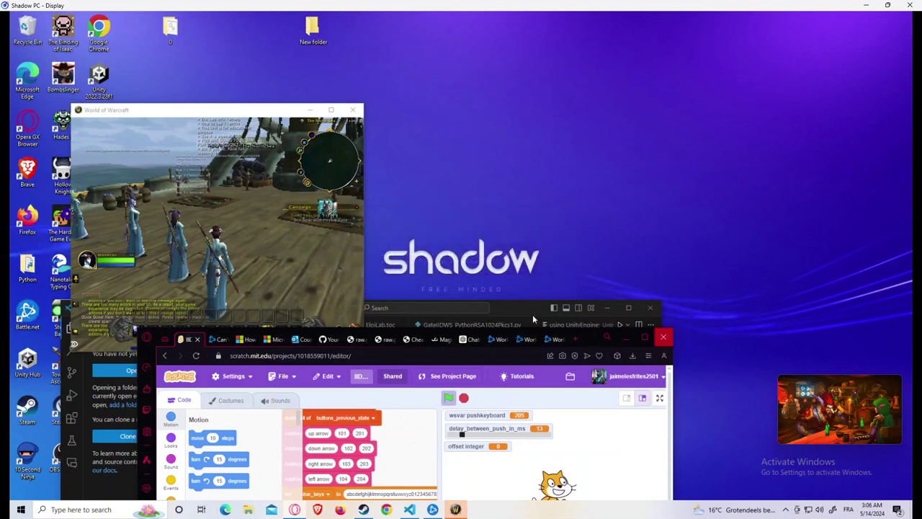
Close VS Code and move the remaining game window to the right.
left_click_drag(514, 310, 660, 90)
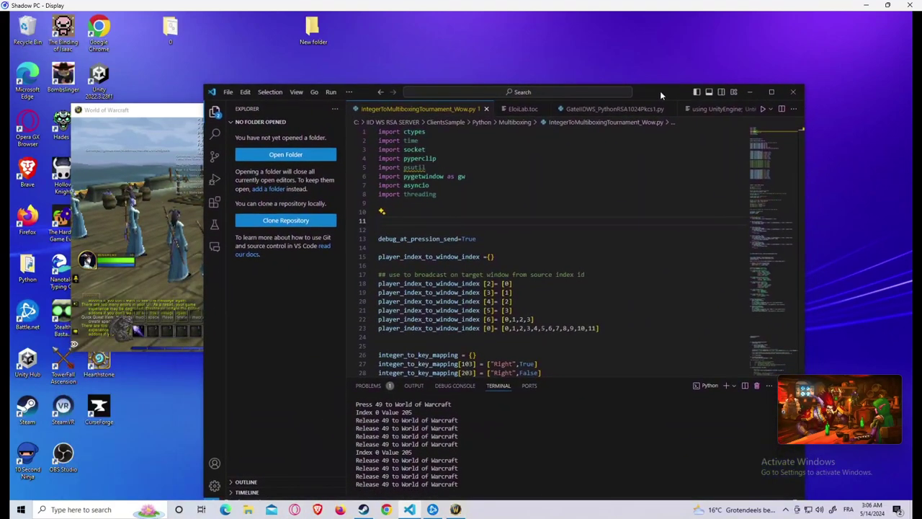
left_click(793, 92)
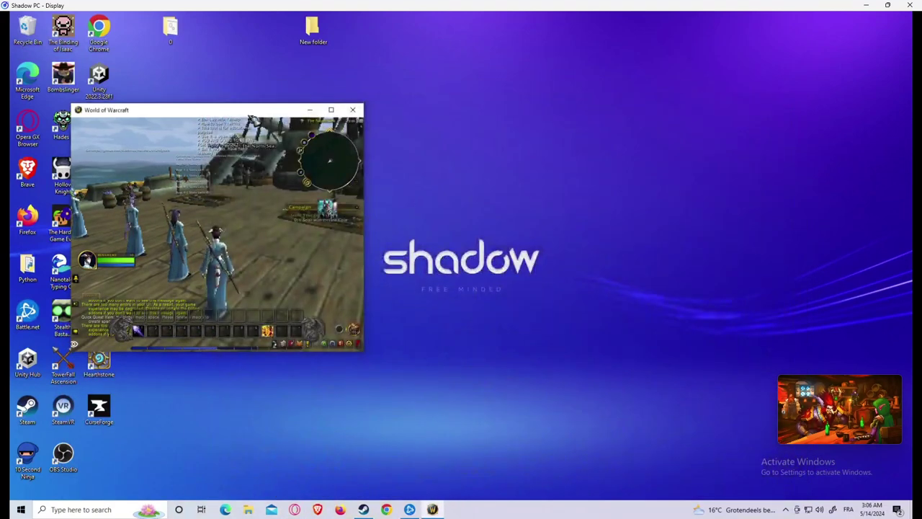
left_click_drag(296, 108, 607, 87)
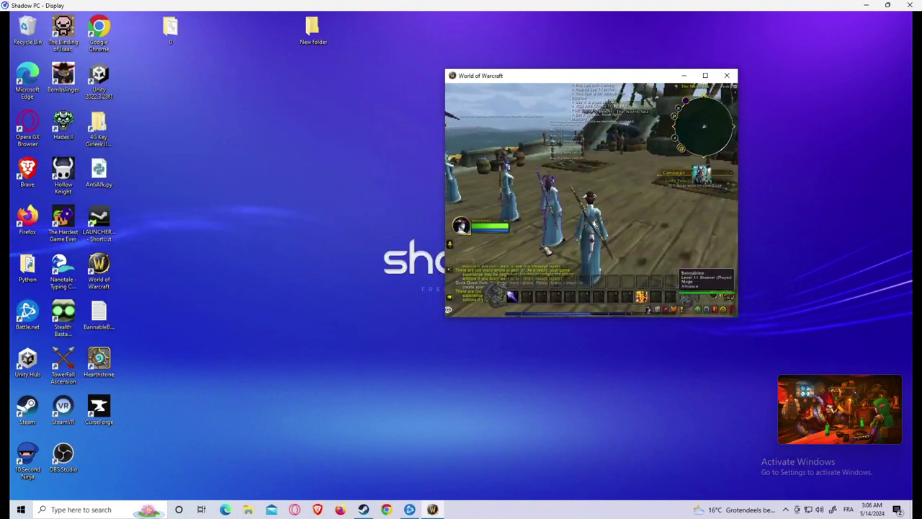
Log the character out to the character selection screen.
key("Escape")
key("Escape")
key("Escape")
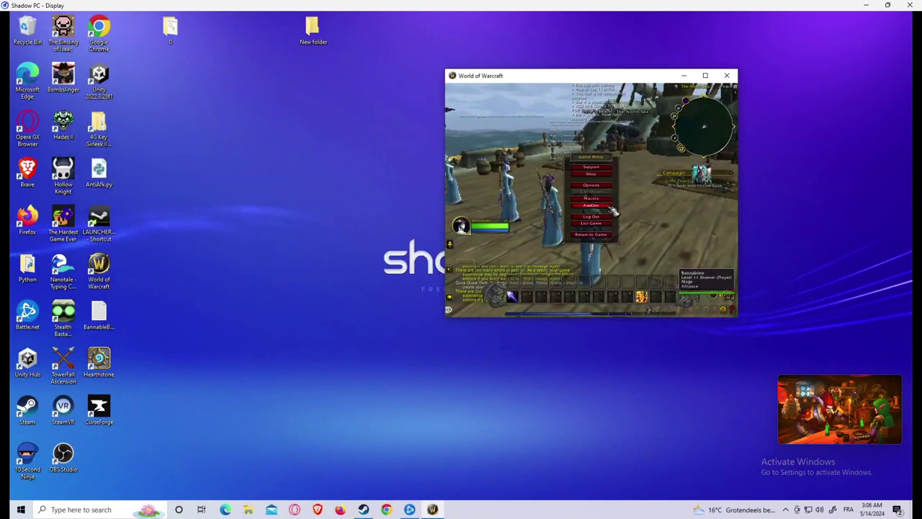
key("Escape")
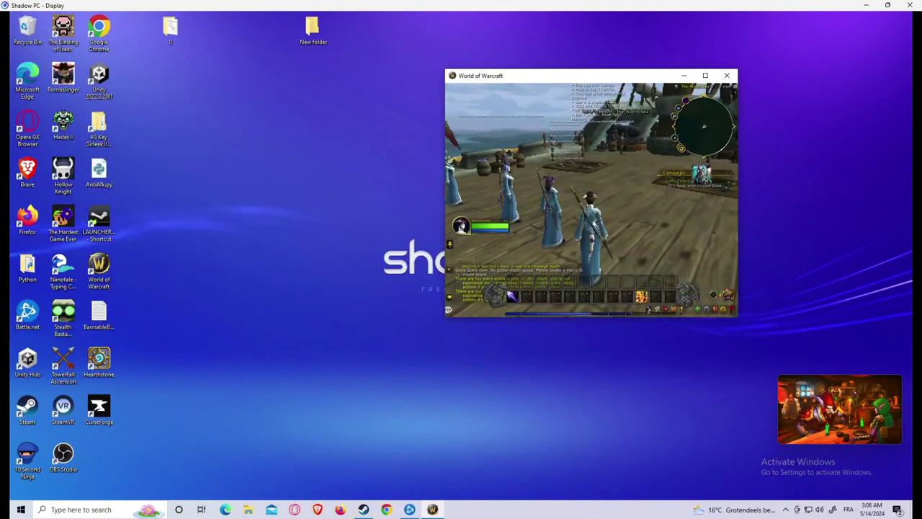
left_click(432, 509)
left_click(432, 510)
key("Escape")
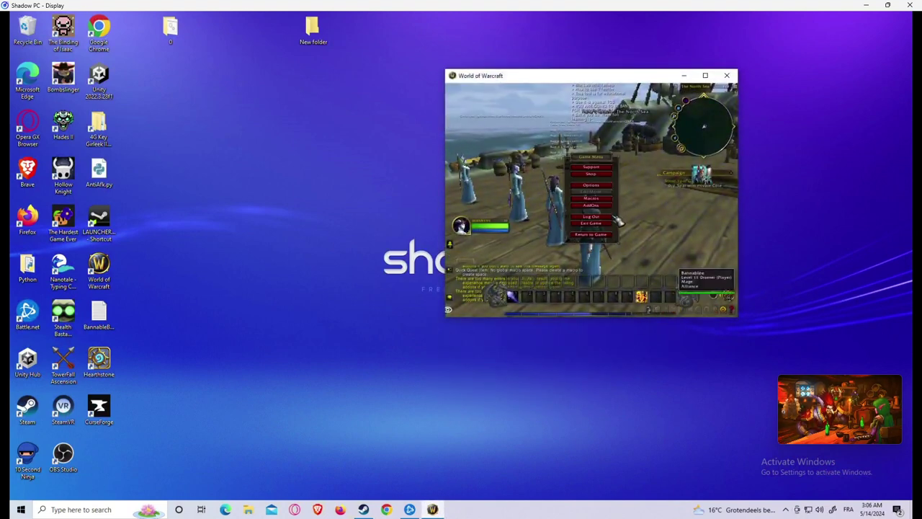
left_click(611, 217)
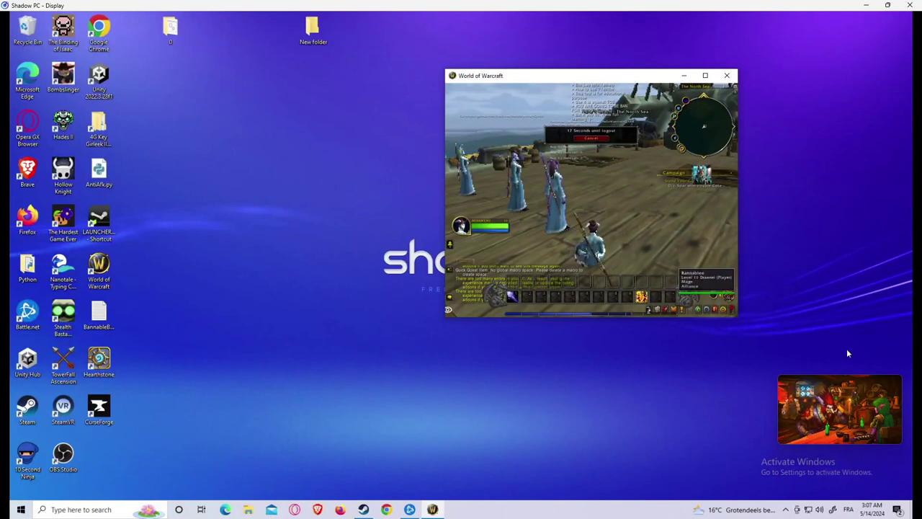
left_click_drag(840, 403, 822, 446)
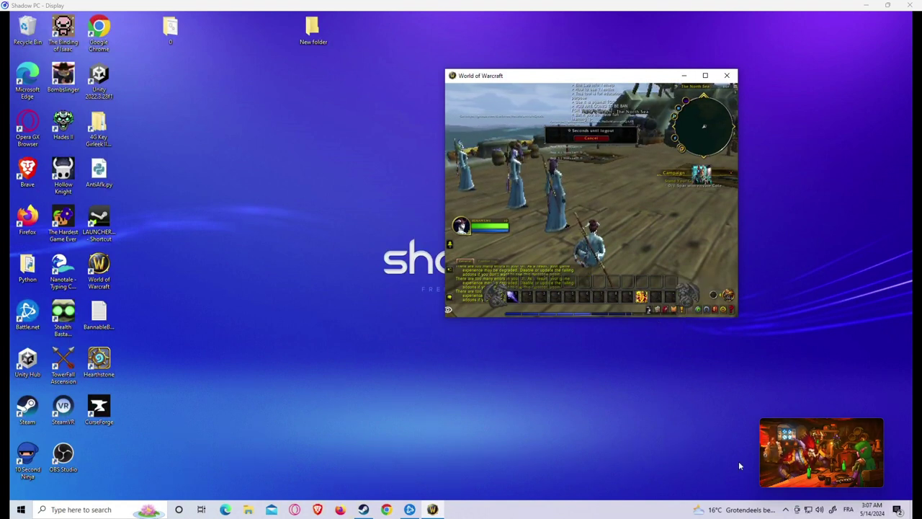
Exit Battle.net from its system tray icon.
left_click(787, 511)
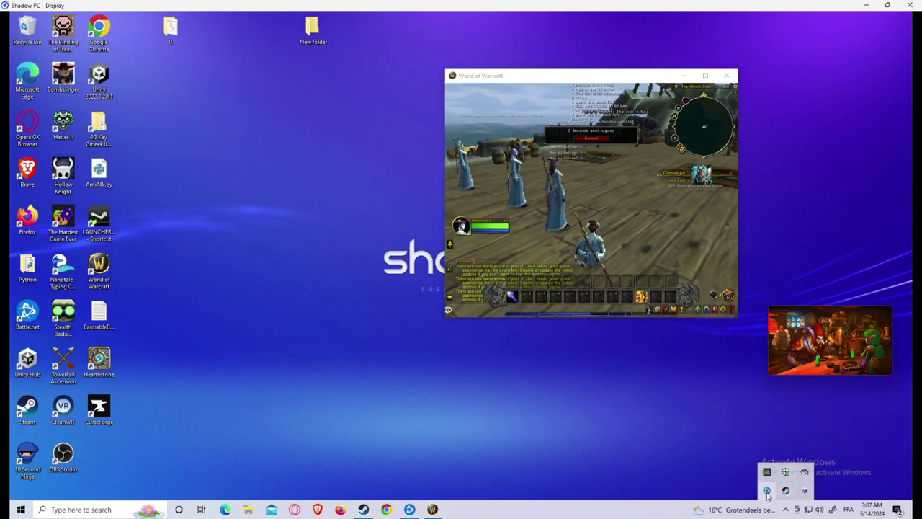
right_click(767, 493)
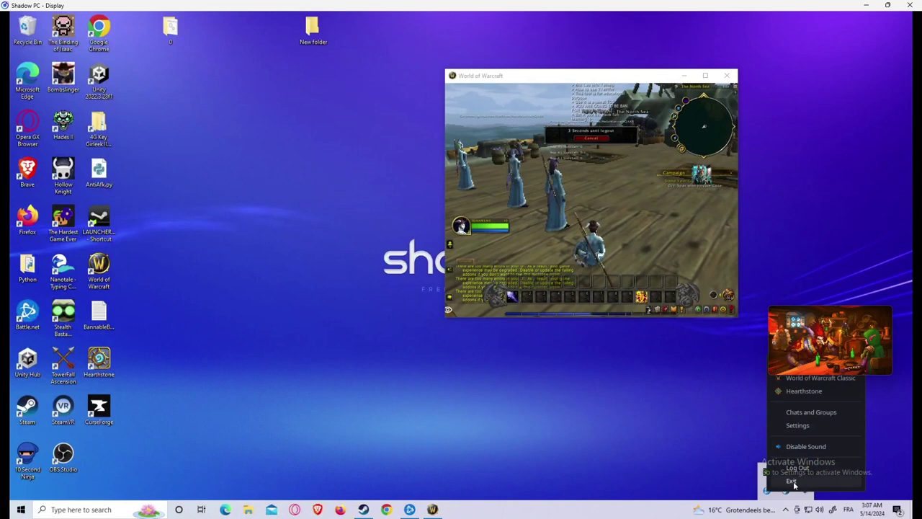
left_click(793, 481)
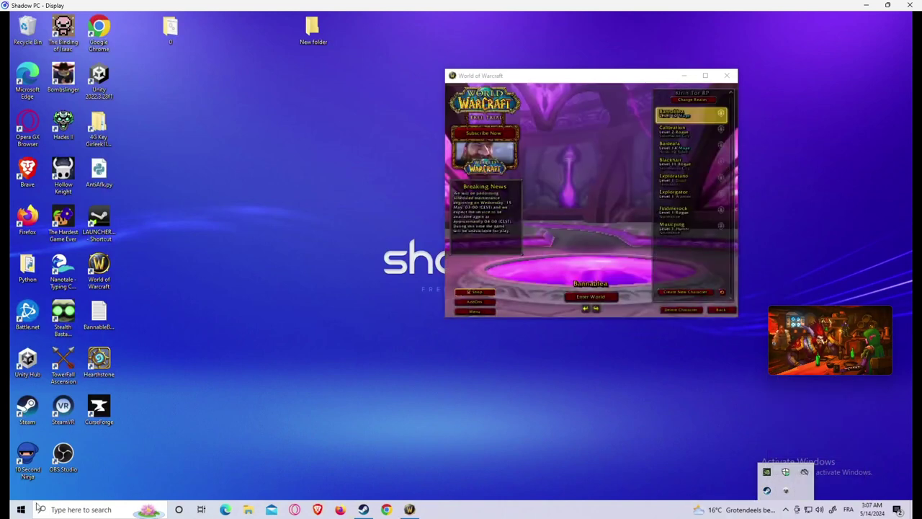
Open the Downloads folder in Explorer and enter the game world with the character.
double_click(32, 280)
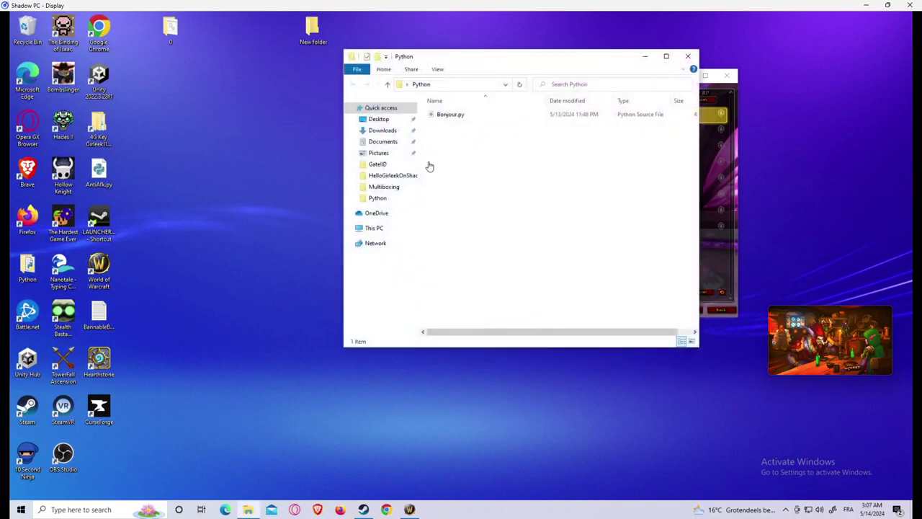
left_click_drag(529, 63, 307, 189)
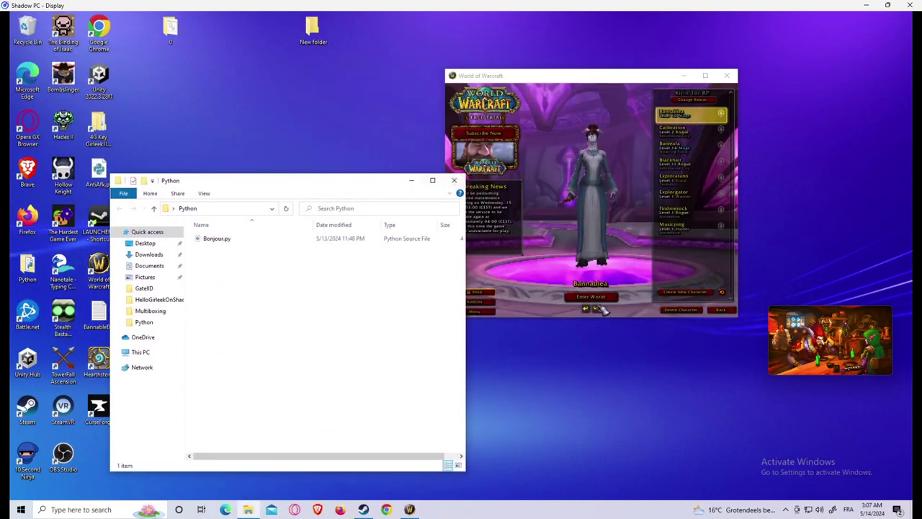
left_click(617, 295)
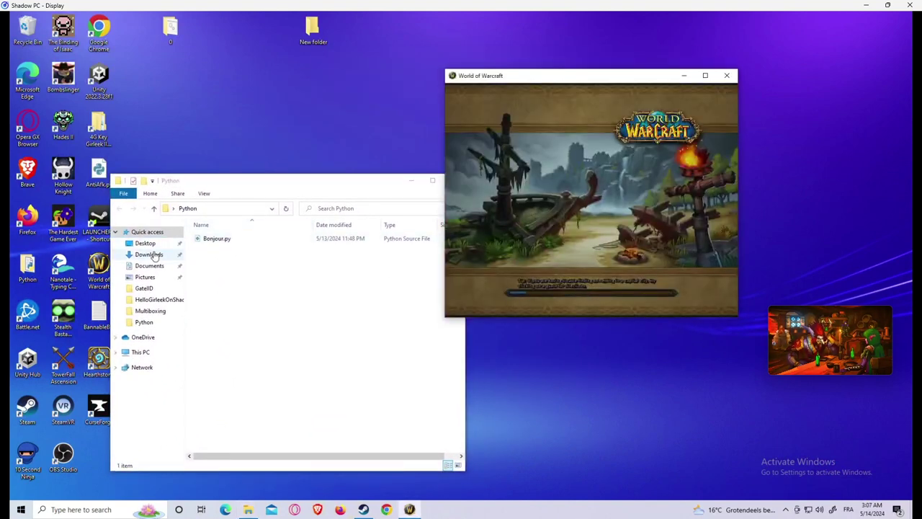
left_click(149, 255)
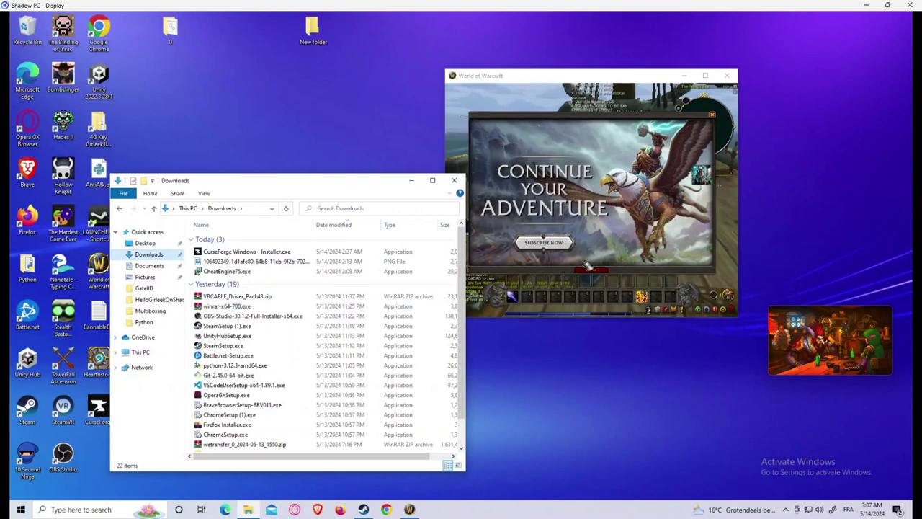
Walk the character along the ship deck, then exit the game to begin logging out.
left_click(591, 270)
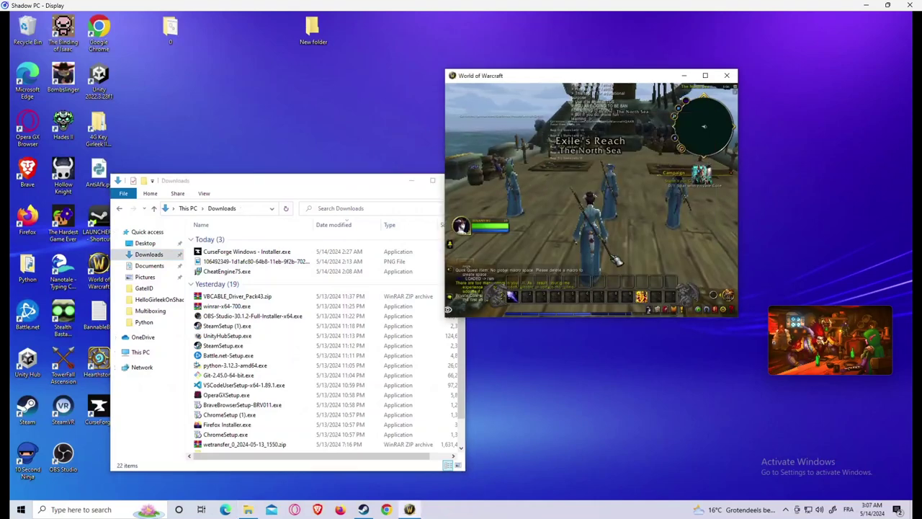
key("w")
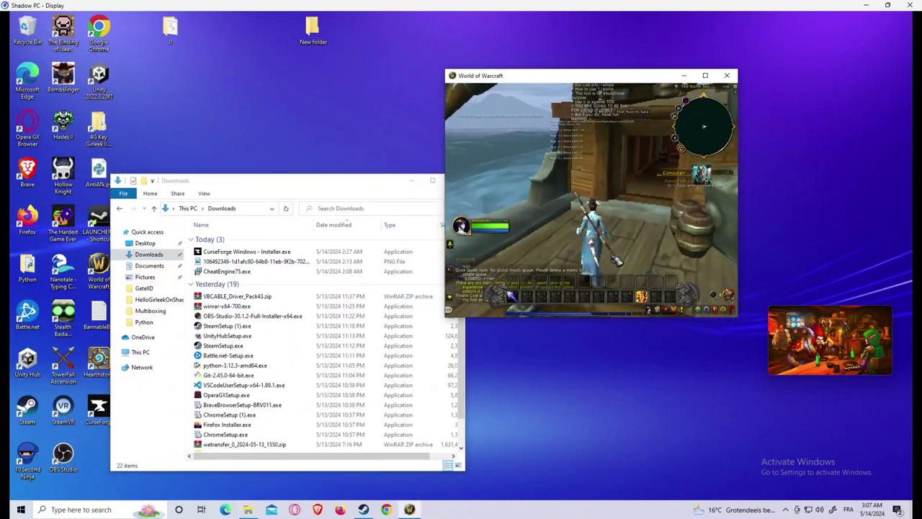
key("w")
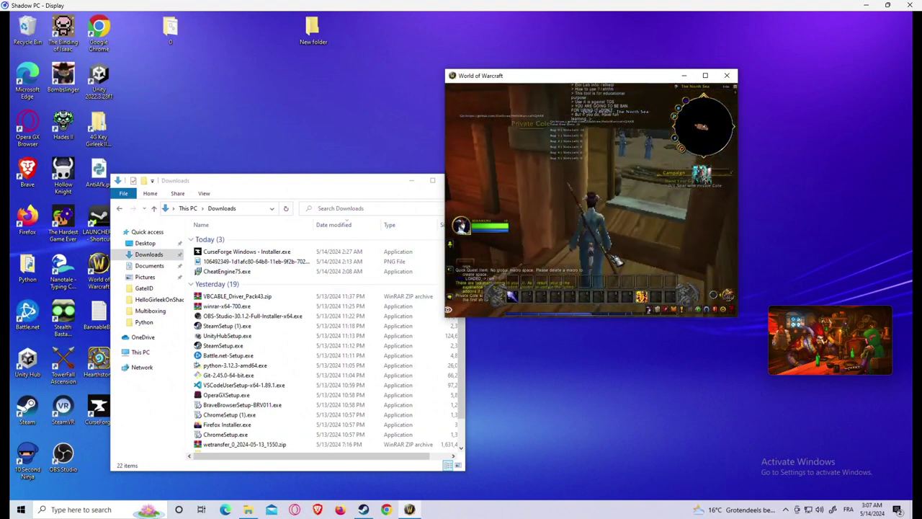
key("w")
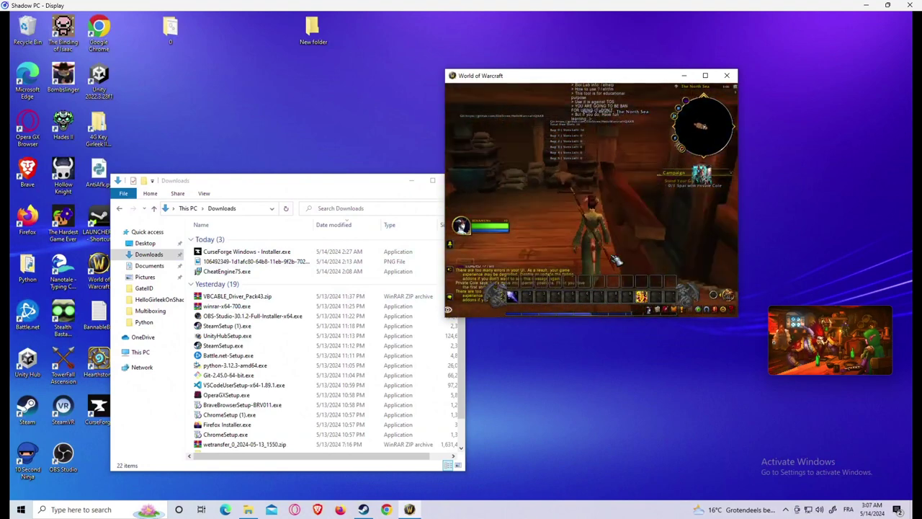
key("w")
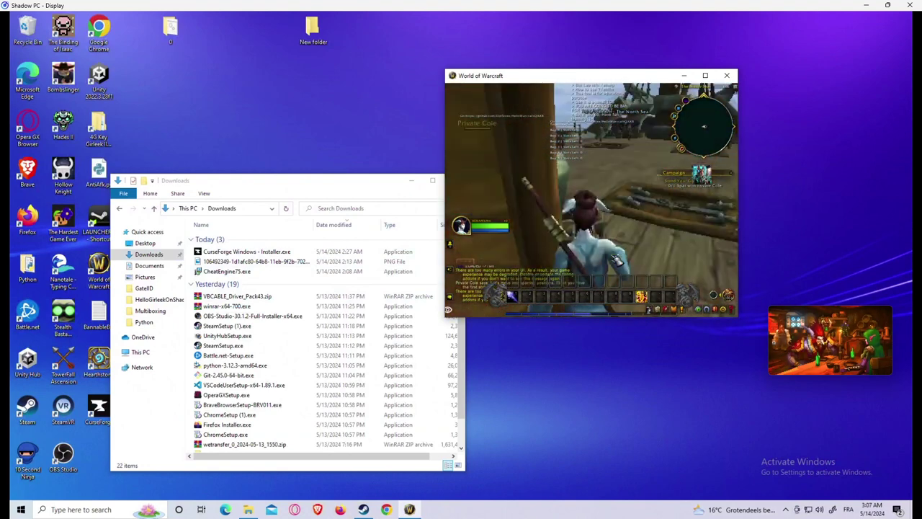
key("w")
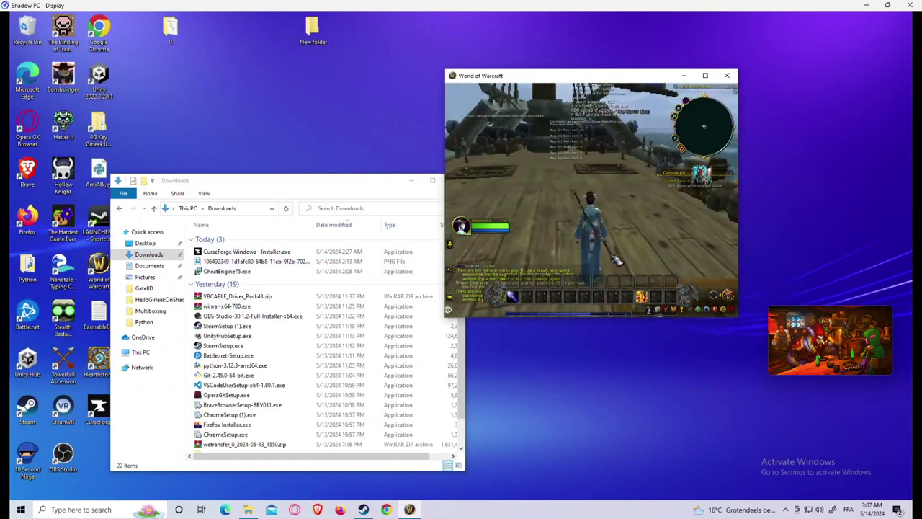
left_click(595, 223)
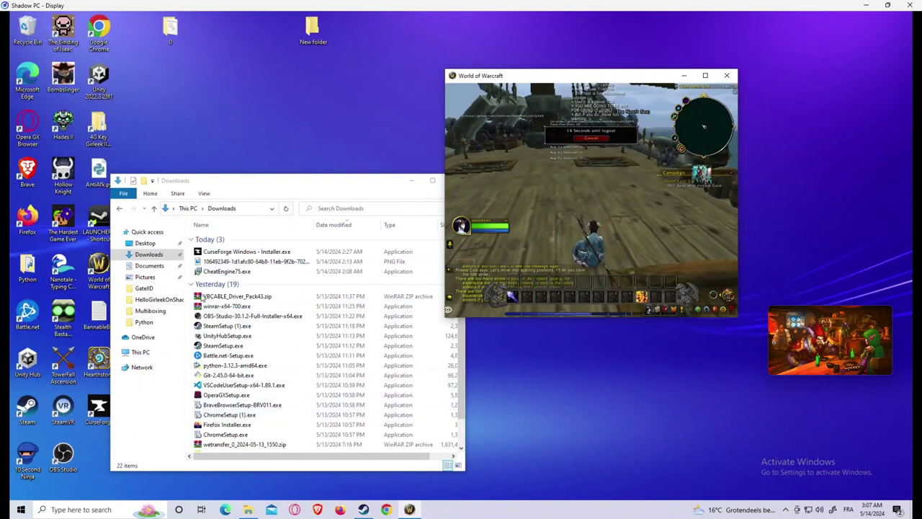
Launch CheatEngine75.exe past the SmartScreen warning, allow changes, and confirm the setup language.
left_click(226, 272)
double_click(221, 271)
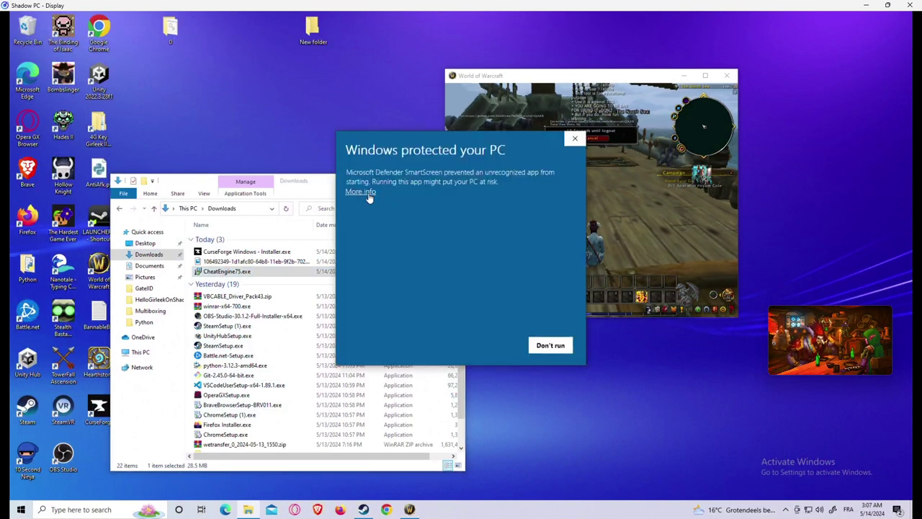
left_click(360, 192)
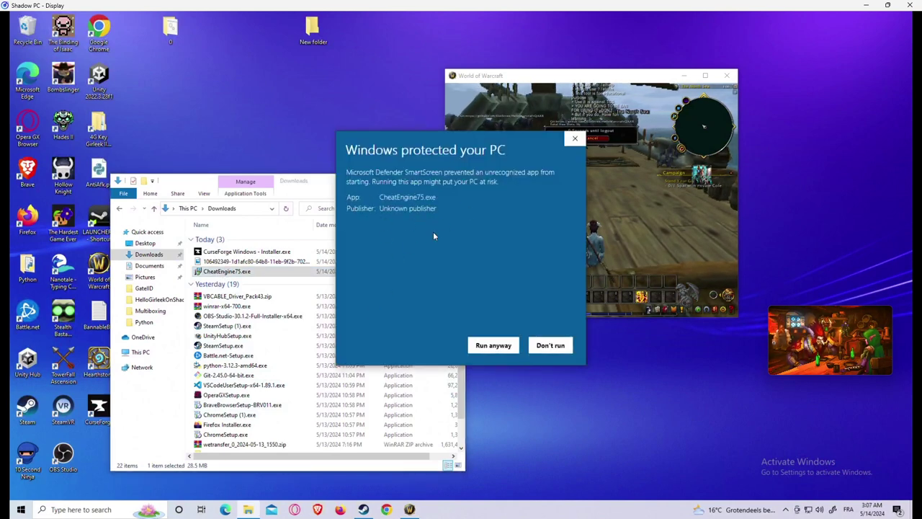
left_click(484, 345)
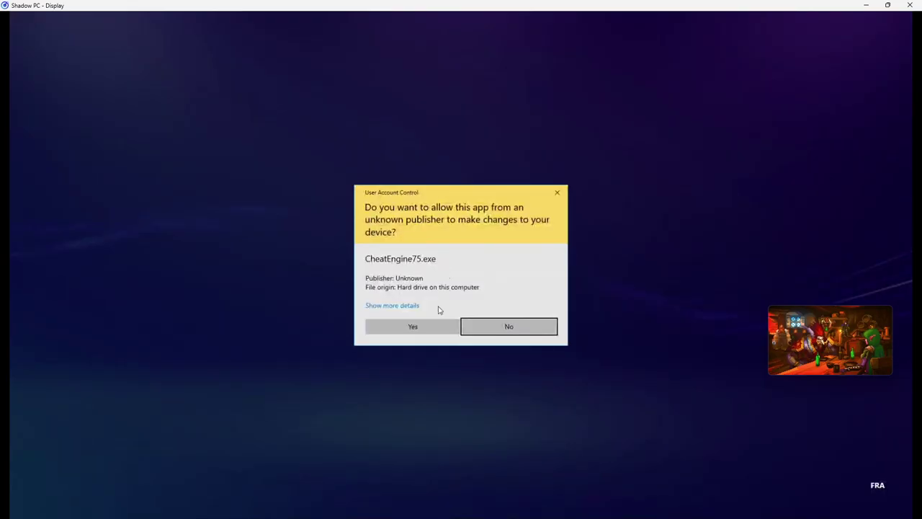
left_click(432, 324)
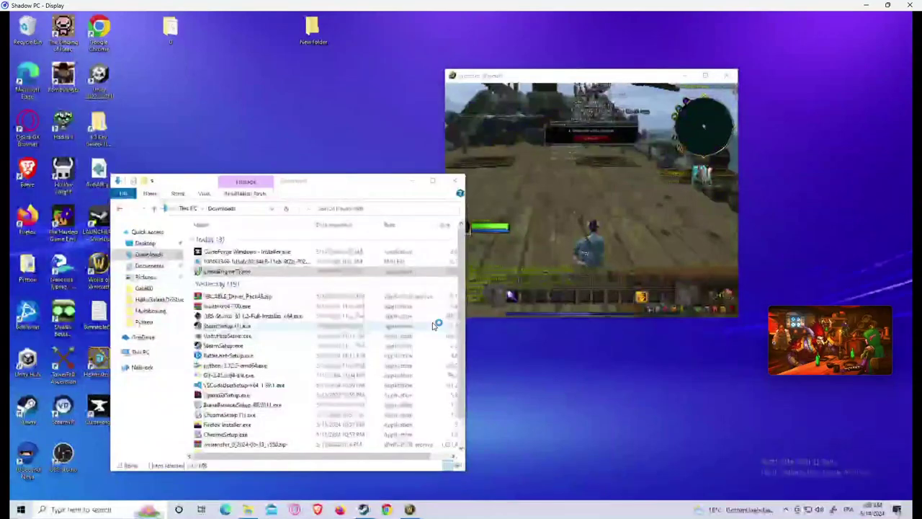
left_click(491, 285)
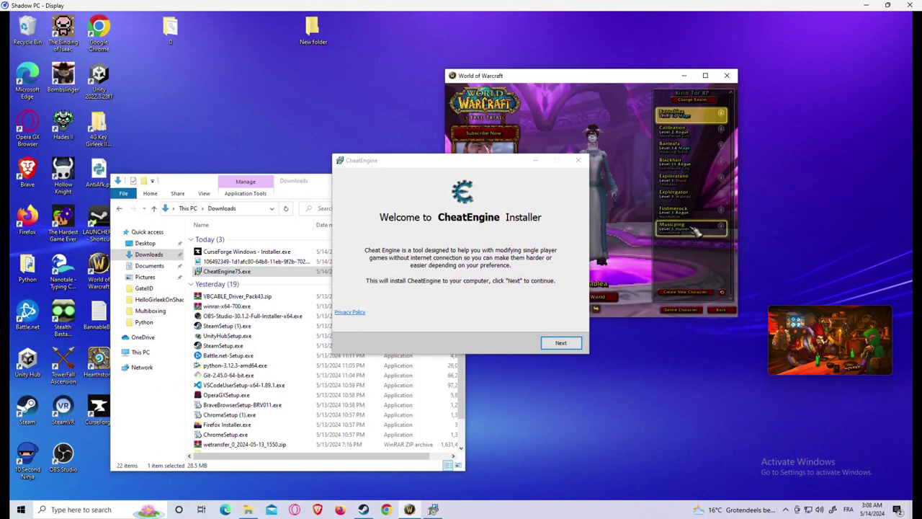
Skip the RAV and McAfee offers, decline AVG Secure Browser, and finish the installation.
left_click(692, 228)
left_click(612, 296)
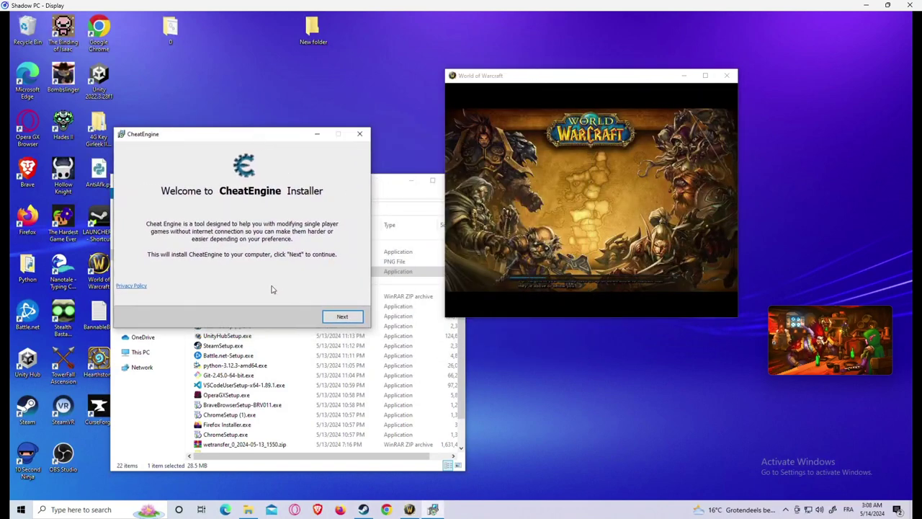
left_click(342, 316)
left_click(332, 318)
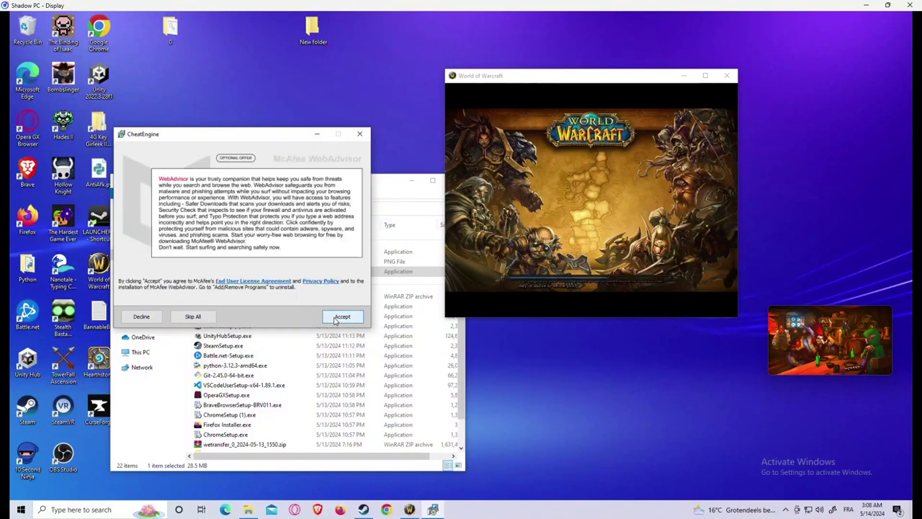
left_click(334, 320)
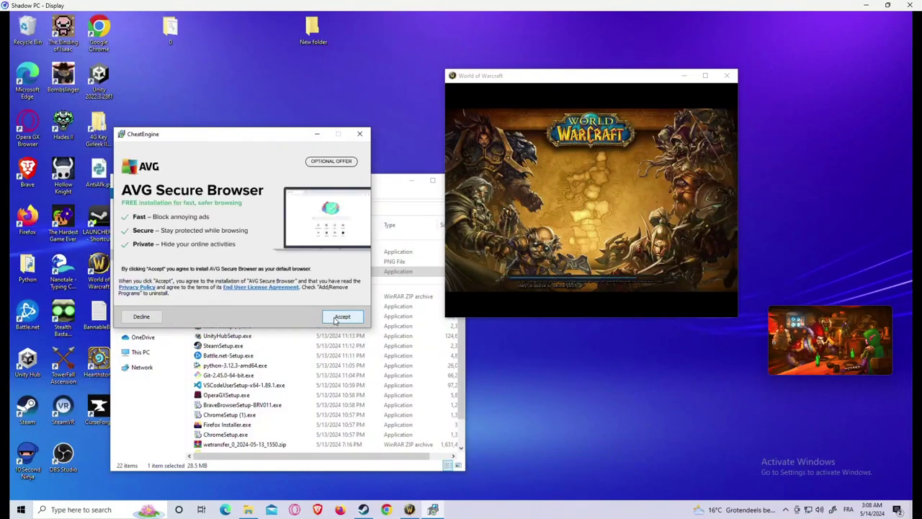
left_click(141, 316)
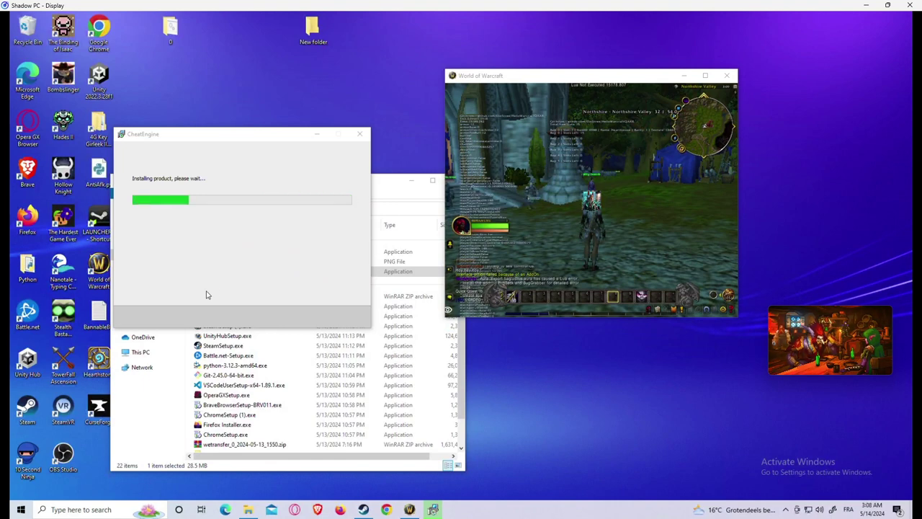
left_click(729, 191)
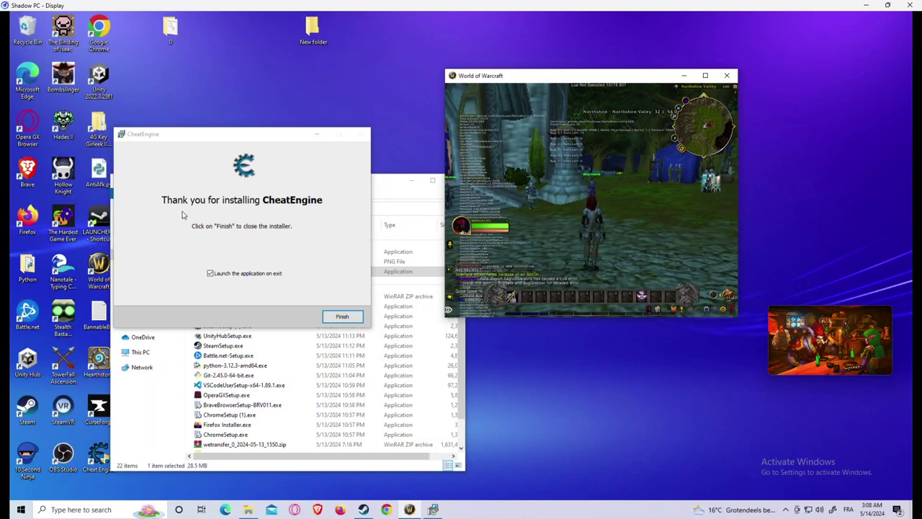
left_click(329, 315)
left_click_drag(386, 186, 353, 188)
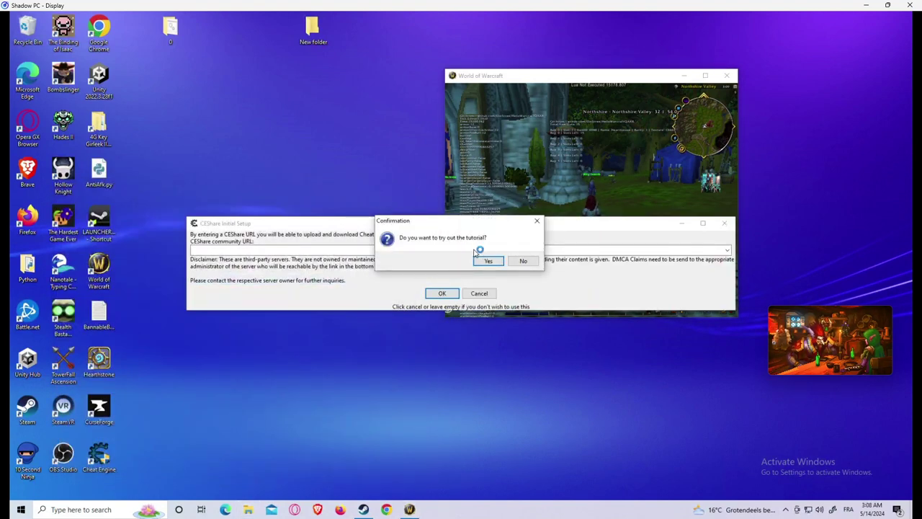
Decline the tutorial, close CEShare setup, and place Cheat Engine beside the game window.
left_click(523, 261)
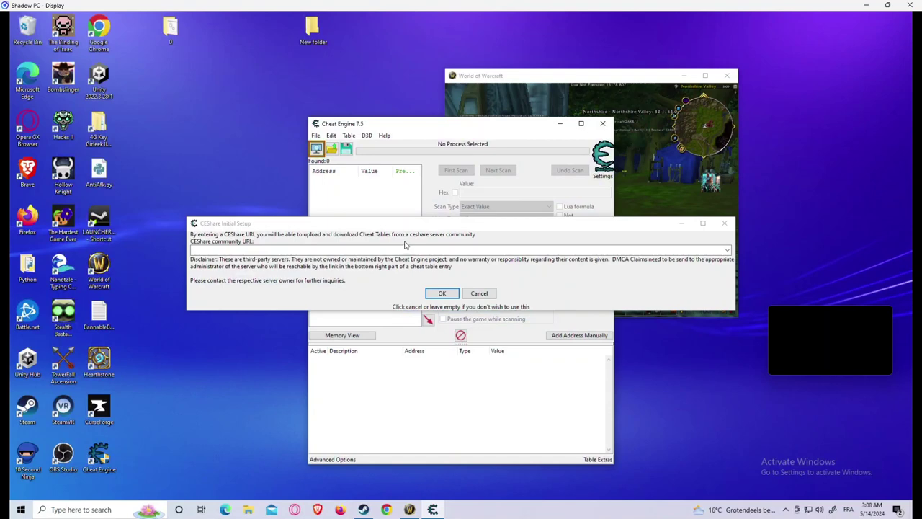
left_click(475, 293)
left_click_drag(449, 130, 286, 135)
left_click_drag(541, 78, 594, 63)
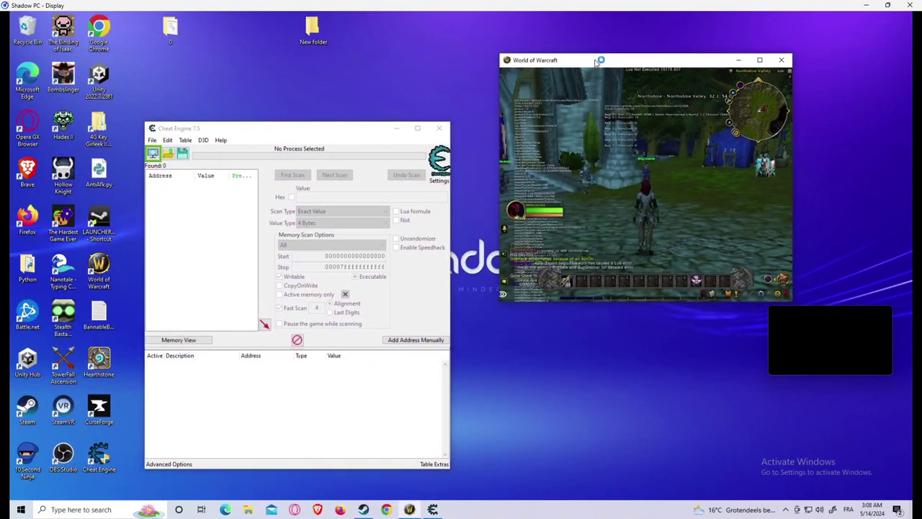
Attach Cheat Engine to the 00004110-World of Warcraft process.
left_click(154, 154)
left_click(286, 241)
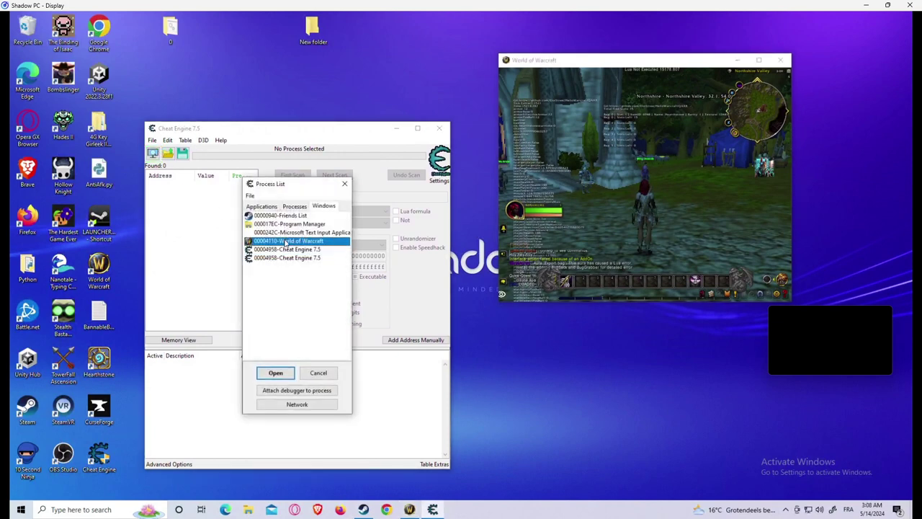
left_click(288, 368)
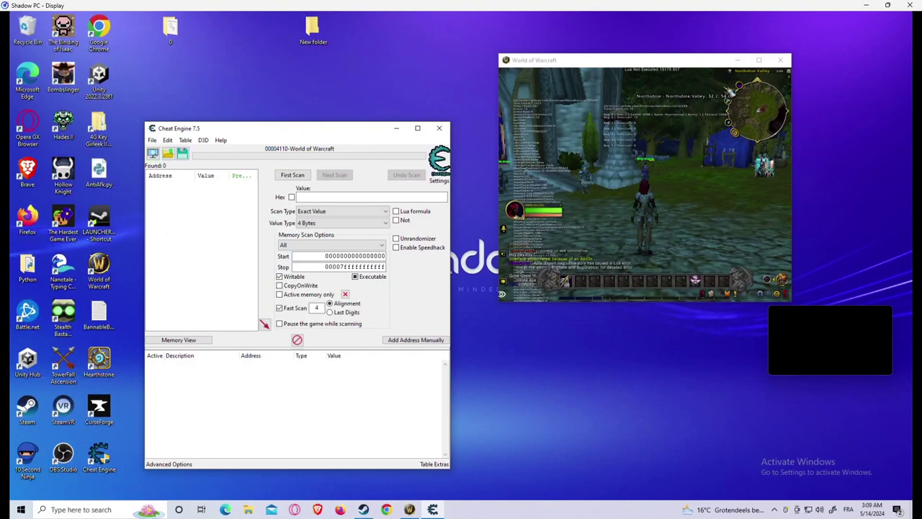
Rearrange the Cheat Engine and game windows, leaving the game full-screen.
left_click(760, 60)
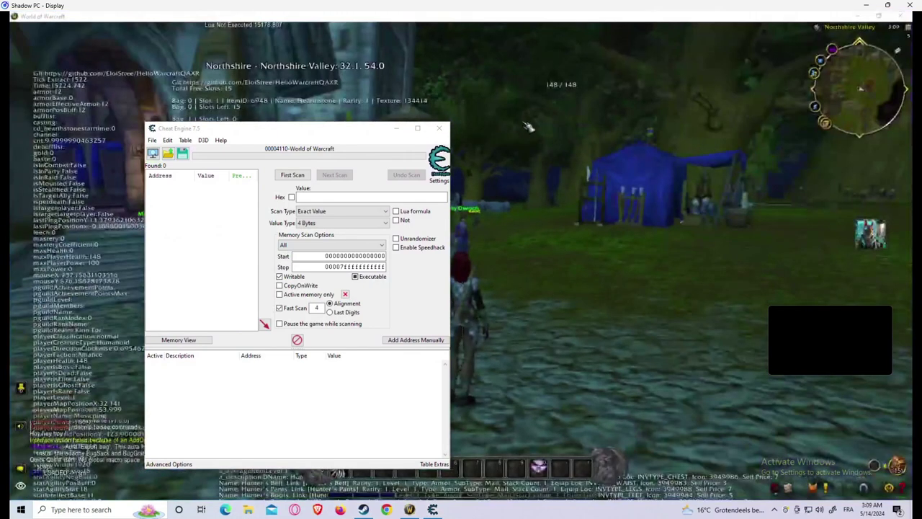
left_click_drag(333, 135, 251, 94)
left_click(877, 17)
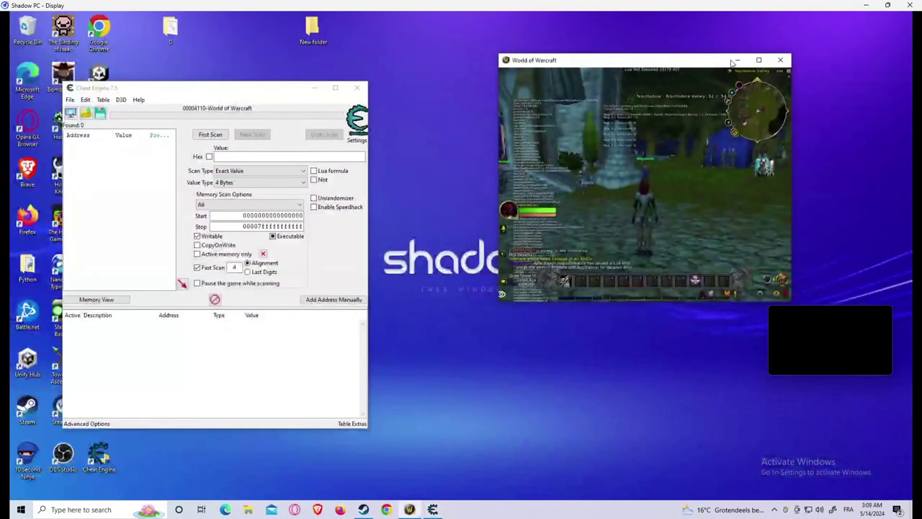
left_click_drag(643, 64, 541, 70)
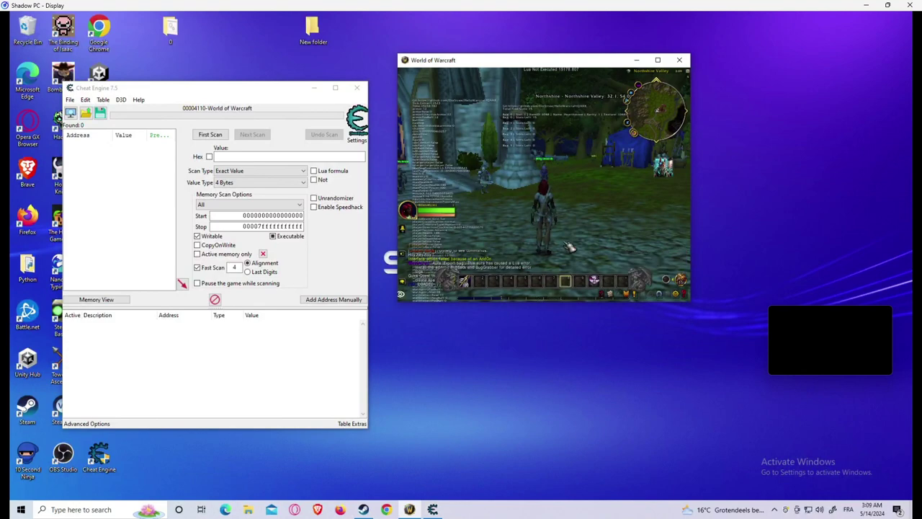
left_click(658, 60)
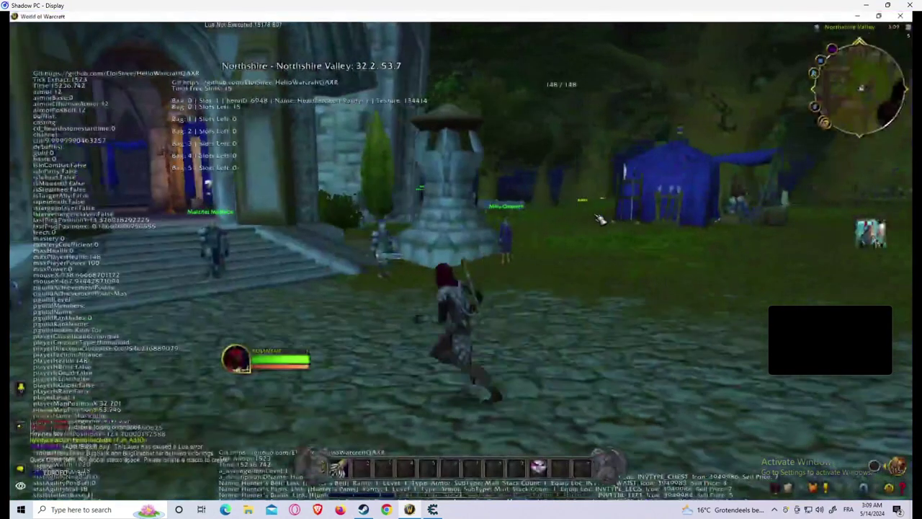
Run to the Blackrock Worgs, kill one with Steady Shot, and bring Cheat Engine back.
key("a")
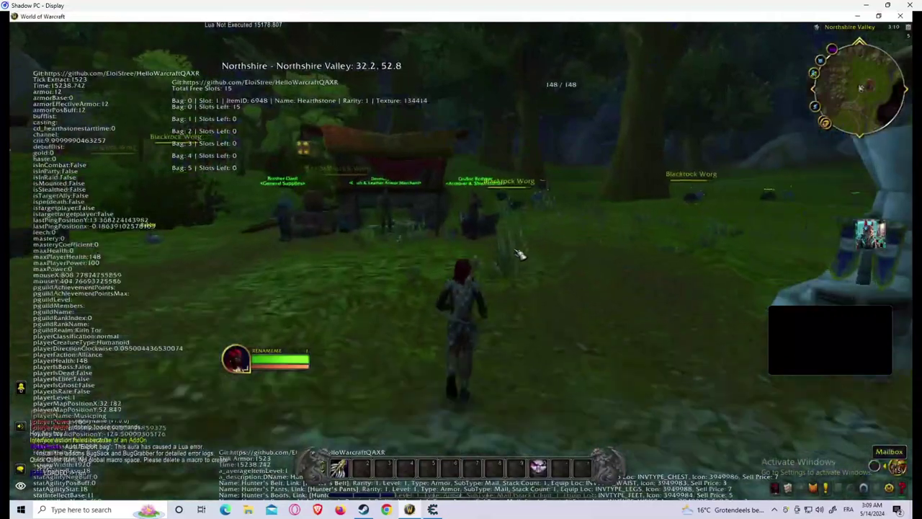
key("w")
key("d")
key("Tab")
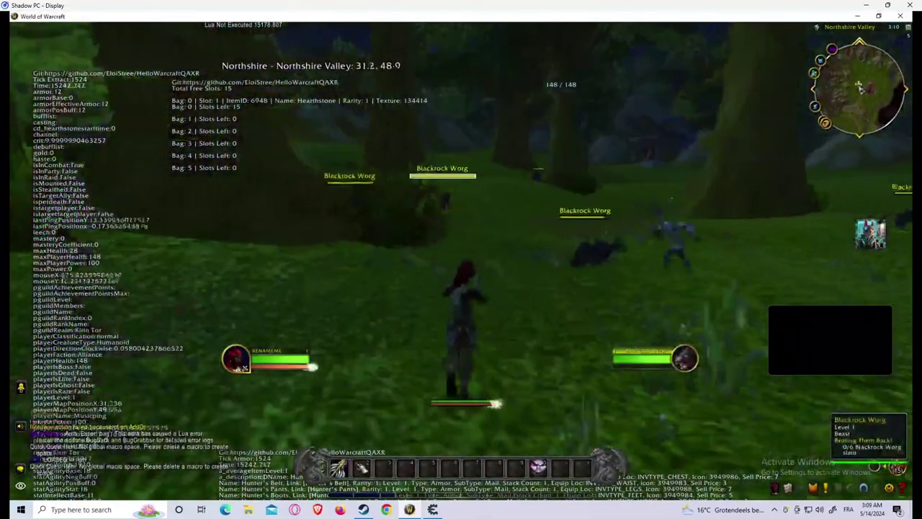
left_click(338, 467)
left_click(339, 467)
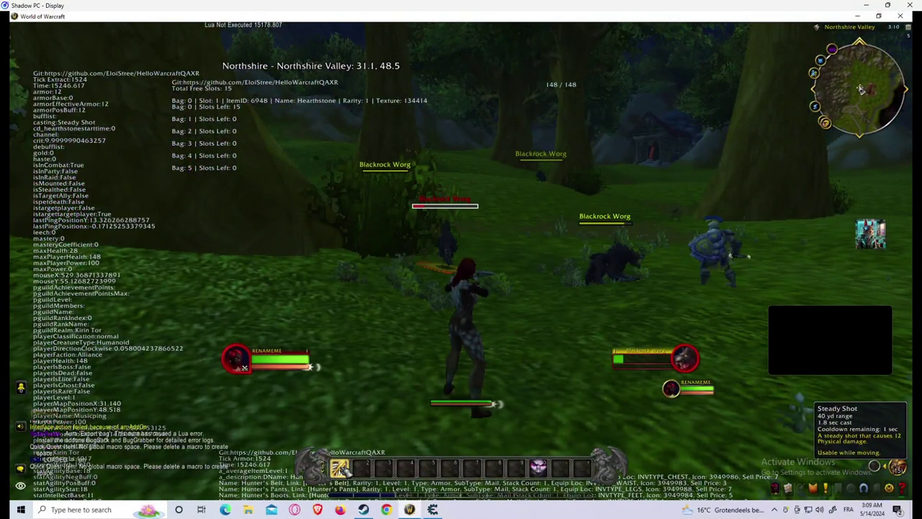
key("w")
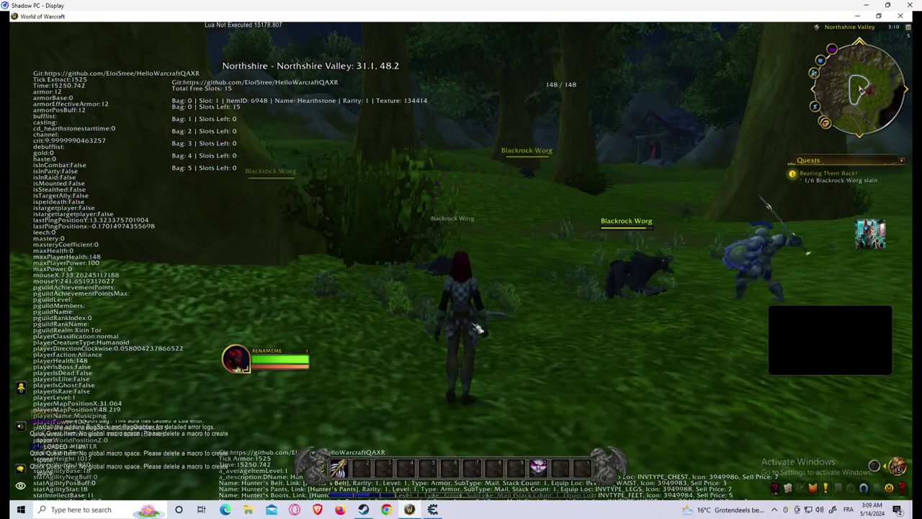
left_click(409, 507)
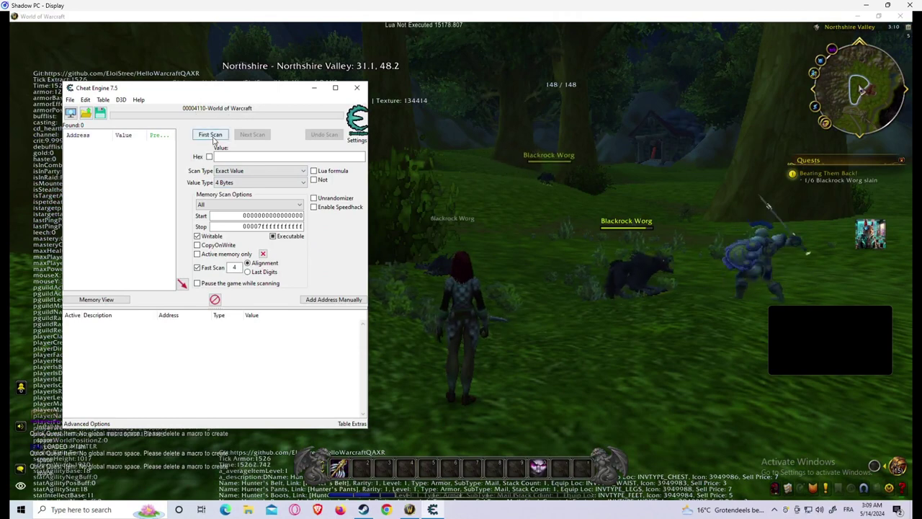
Change the value type from 4 Bytes to Float and first-scan for 40, yielding 112,001 addresses.
left_click(211, 136)
left_click(520, 262)
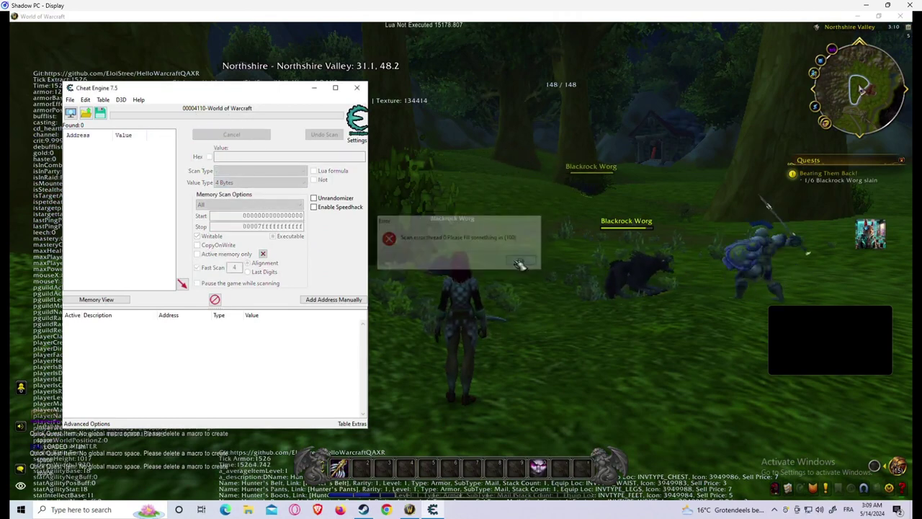
left_click(259, 170)
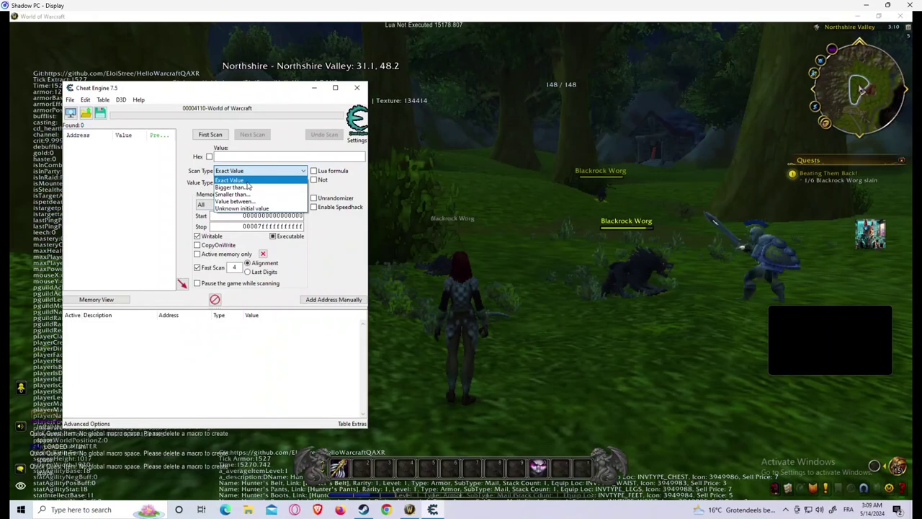
key("Escape")
left_click(257, 157)
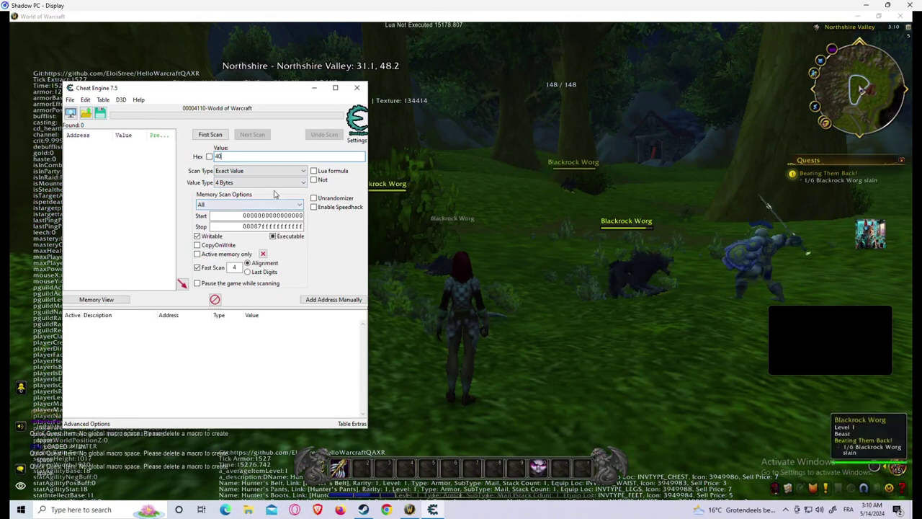
left_click(262, 184)
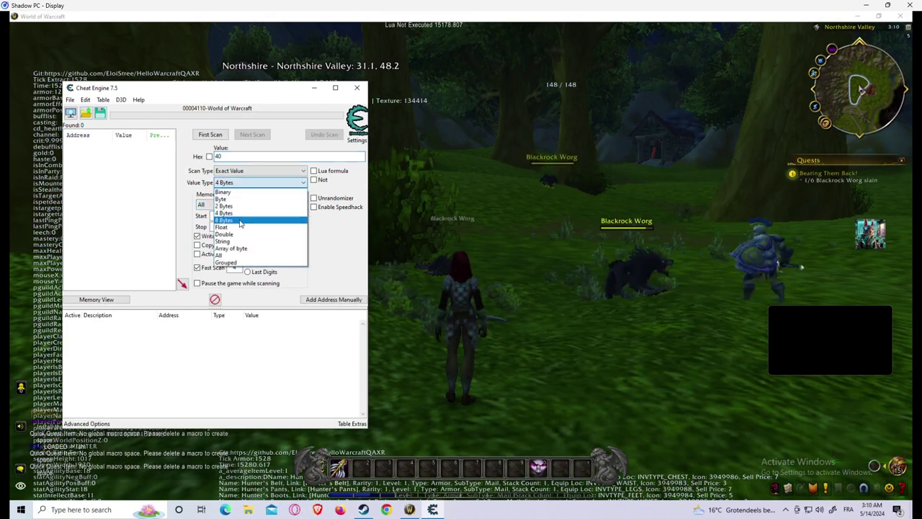
left_click(239, 227)
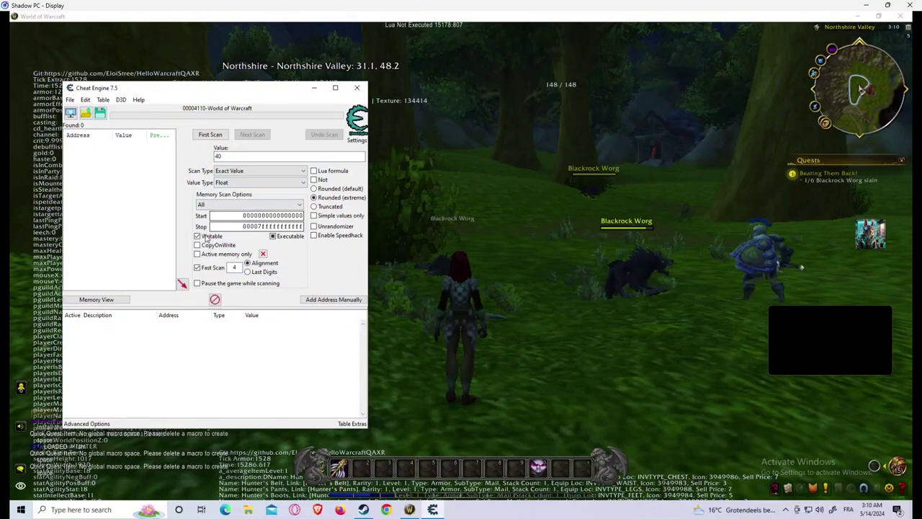
left_click(211, 135)
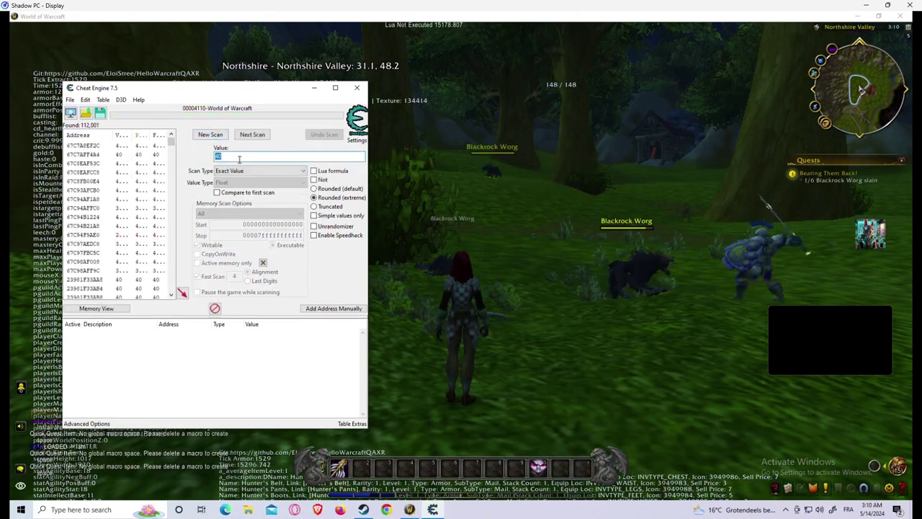
Kill a Blackrock Worg with Steady Shot, loot Shed Fur from it, and Alt+Tab back.
left_click(529, 195)
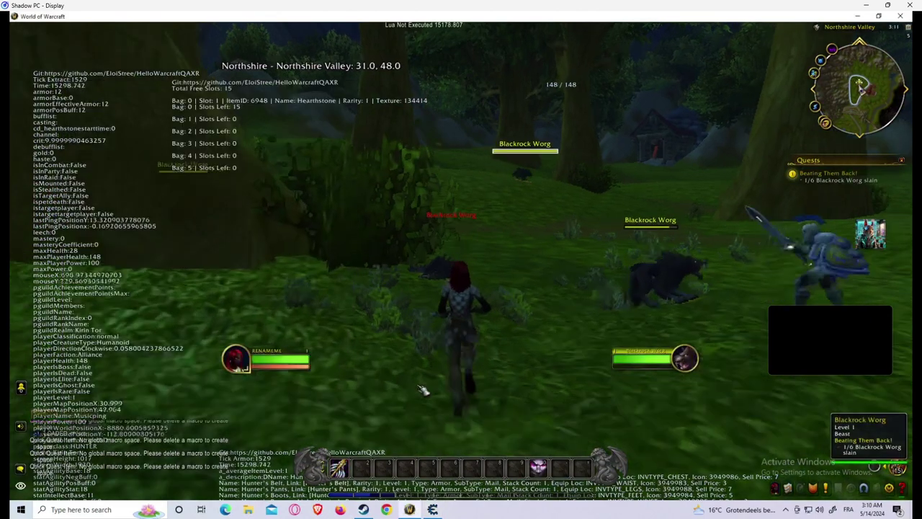
left_click(340, 469)
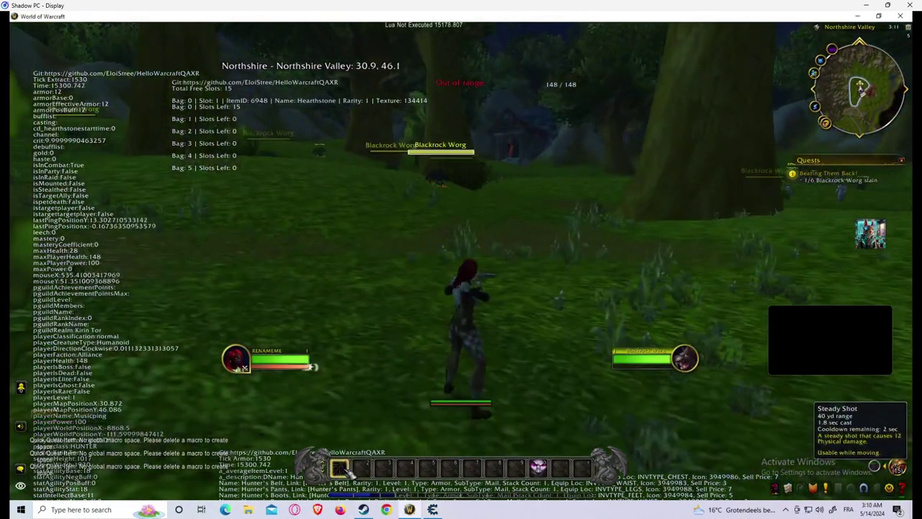
key("w")
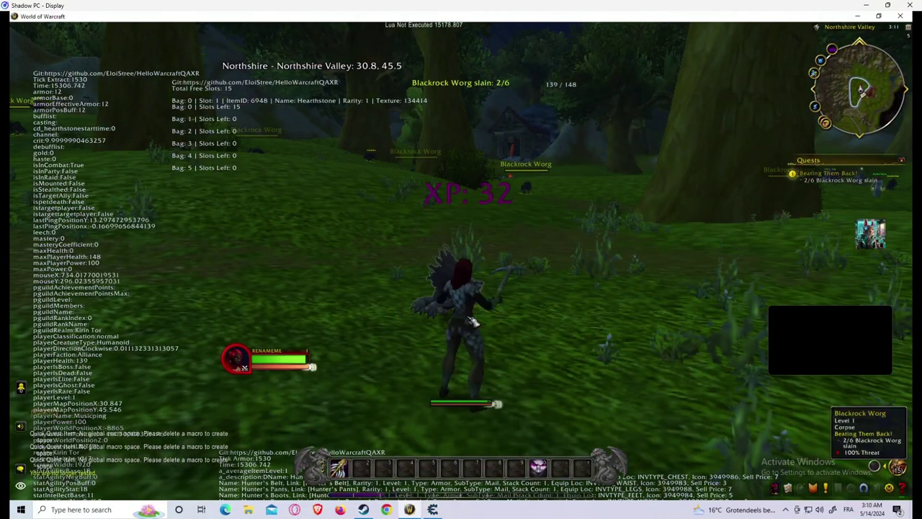
key("w")
right_click(443, 324)
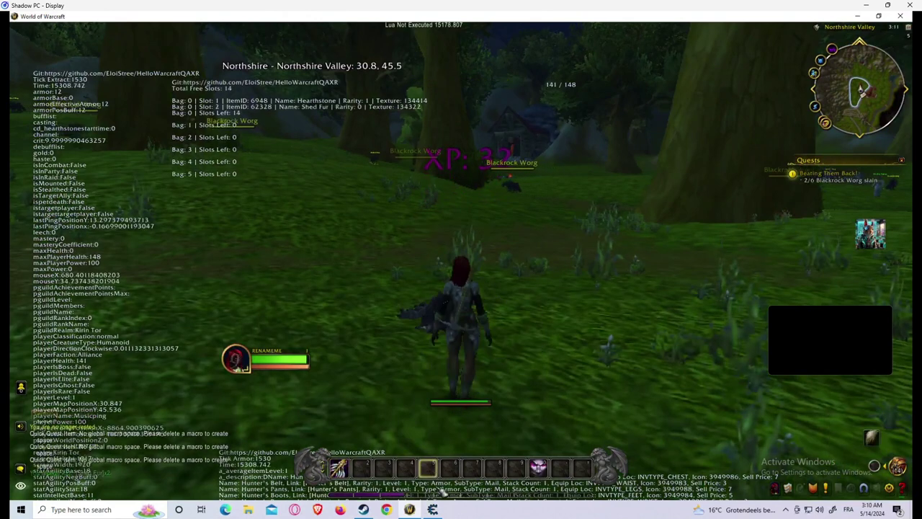
key("alt+Tab")
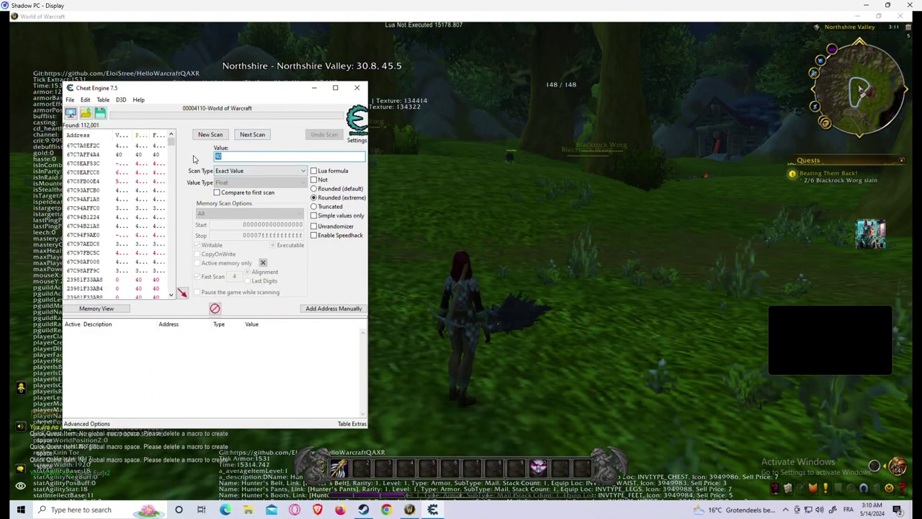
Run a next scan for the value 72, narrowing results to 51 addresses.
type("73")
key("BackSpace")
type("2")
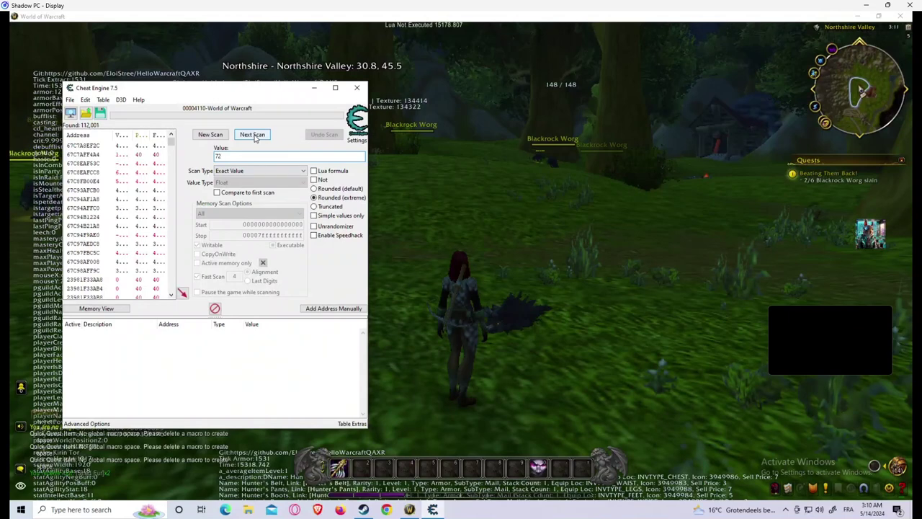
left_click(252, 135)
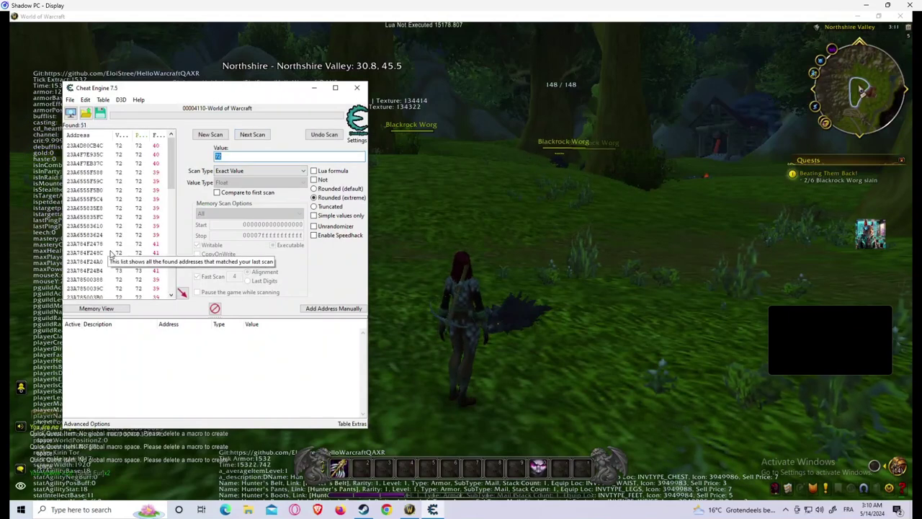
Kill another worg with Steady Shot, then next-scan for 92, leaving two addresses.
left_click(425, 154)
left_click(475, 193)
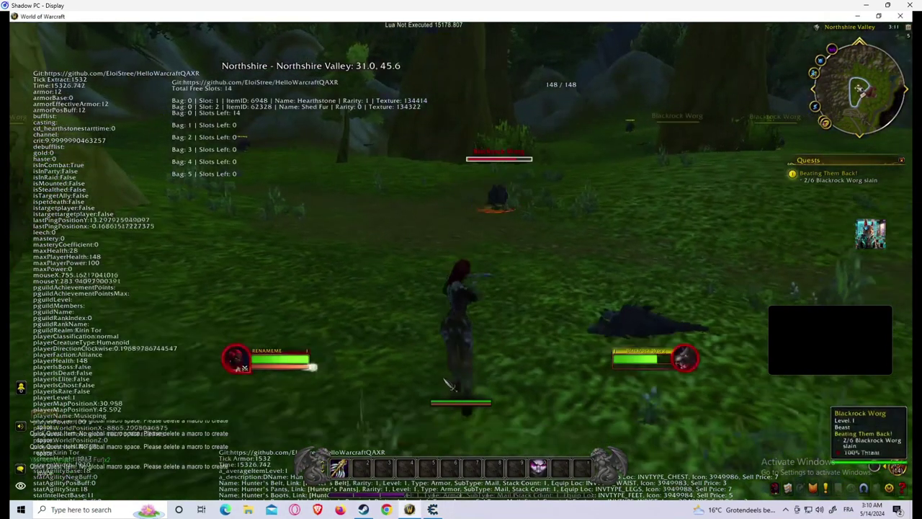
left_click(373, 462)
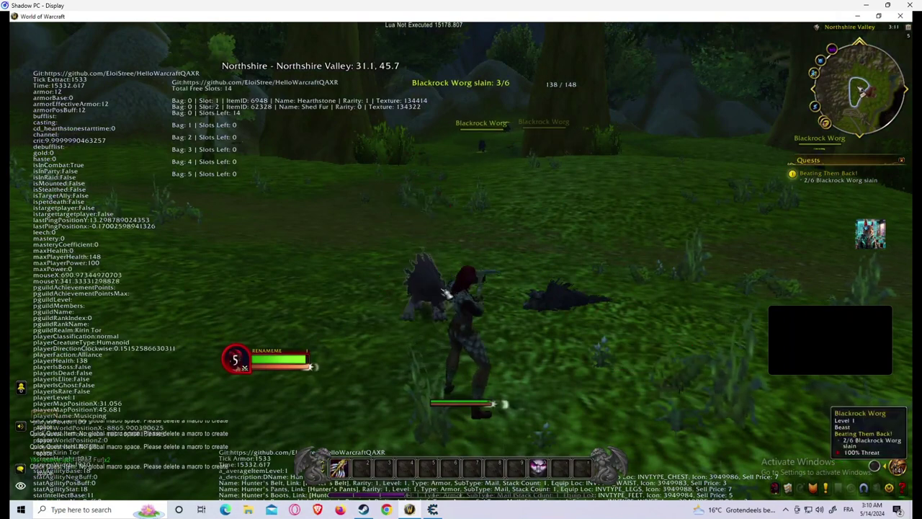
mouse_move(469, 502)
left_click(432, 509)
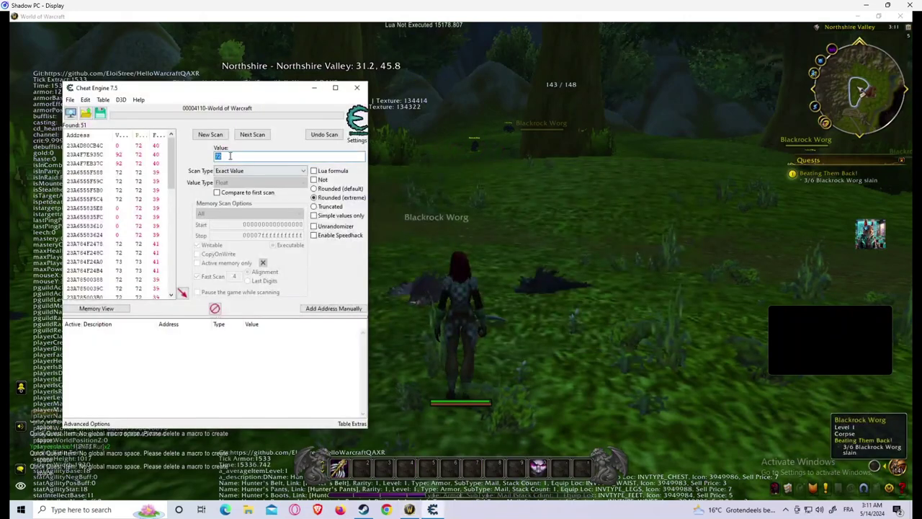
type("92")
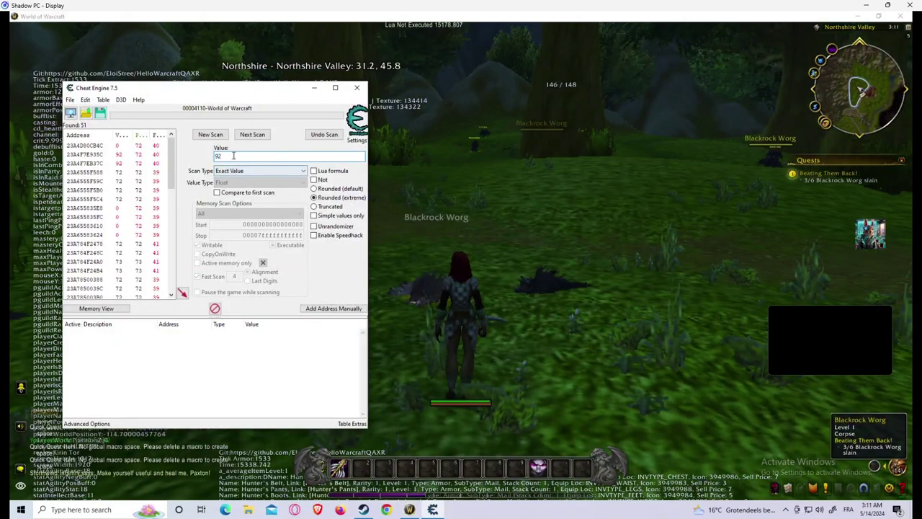
left_click(254, 135)
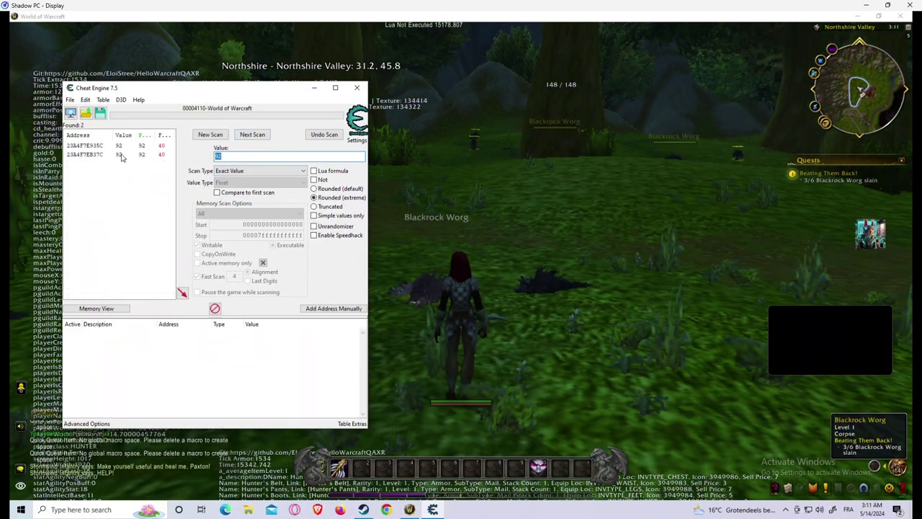
Turn the full-screen game into a larger window positioned beside Cheat Engine.
left_click_drag(453, 5, 493, 115)
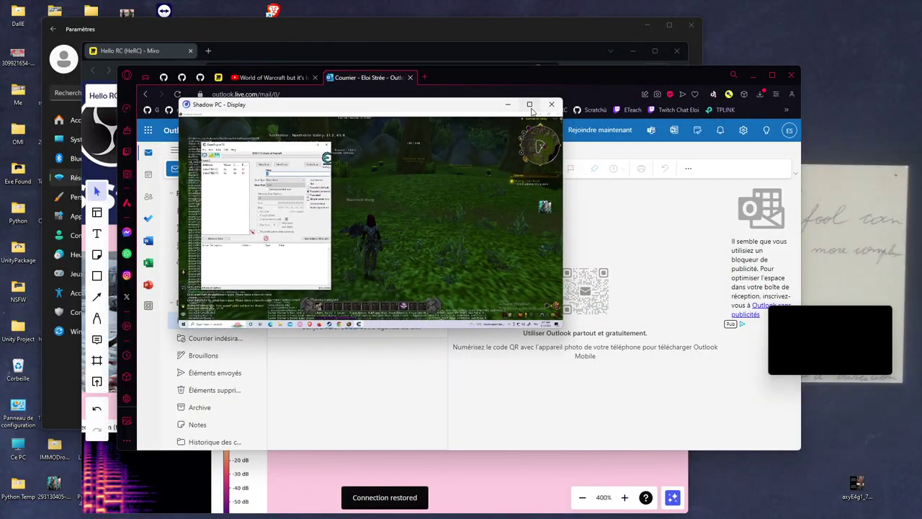
left_click(530, 105)
left_click(502, 58)
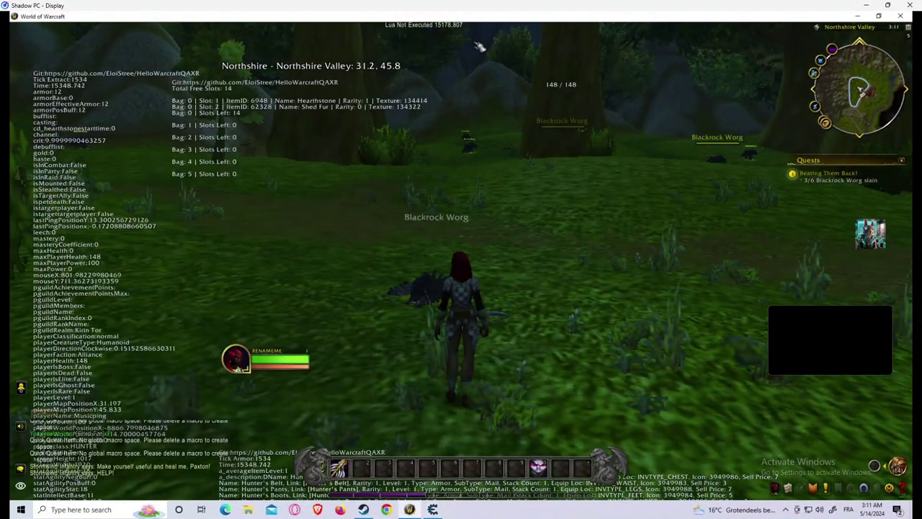
left_click(879, 15)
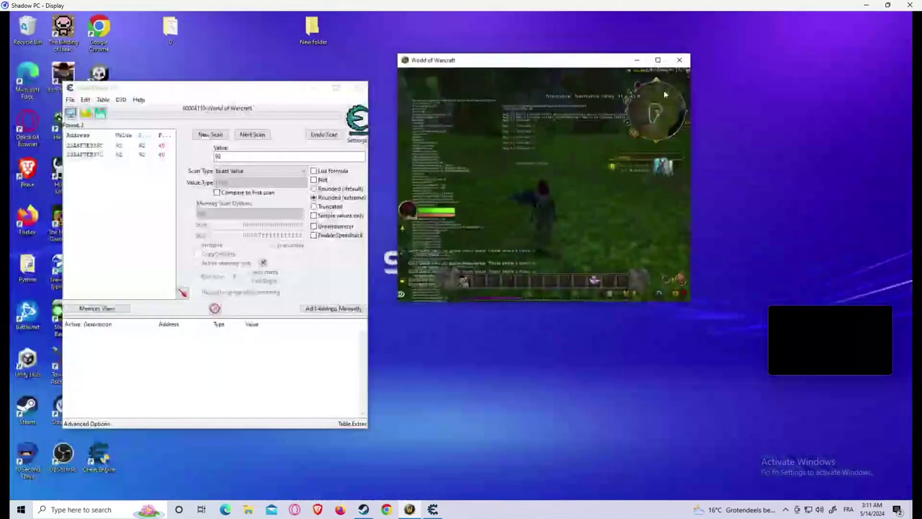
left_click_drag(529, 68, 498, 55)
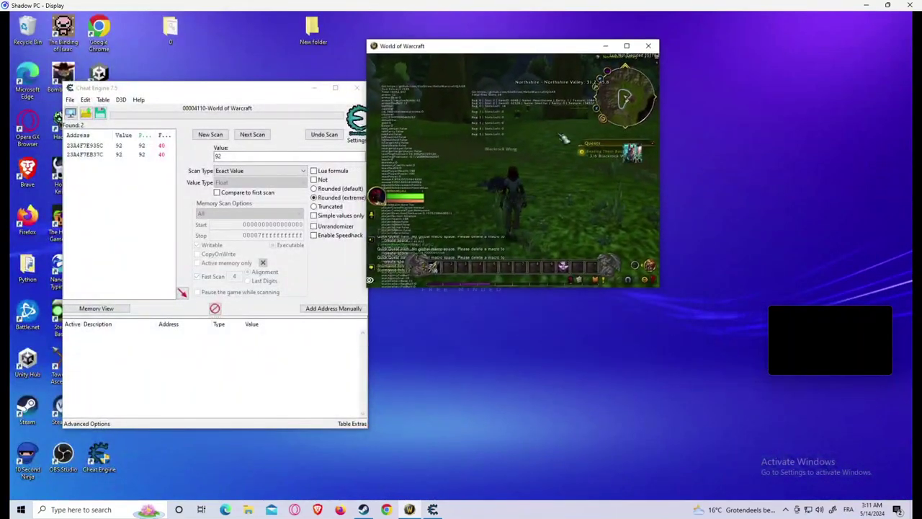
left_click_drag(659, 288, 857, 446)
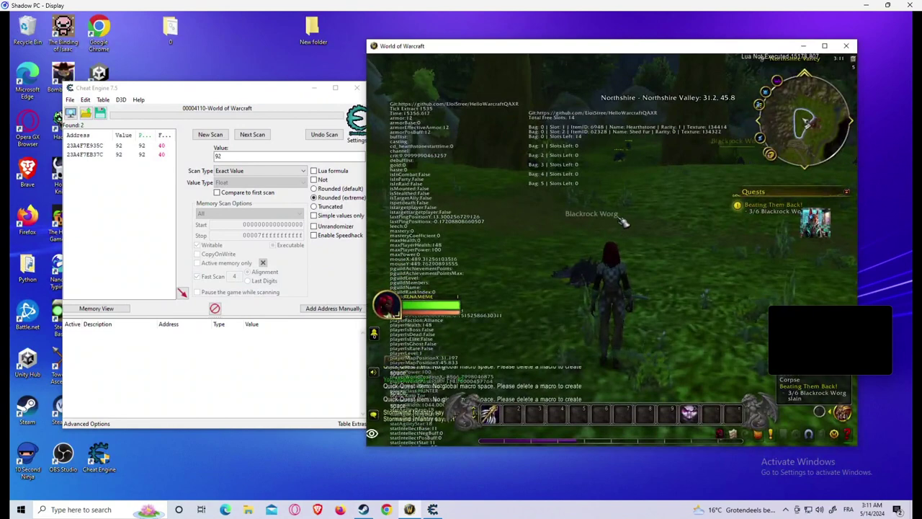
Run forward and cast Steady Shot at a worg until the game crashes.
key("w")
key("w")
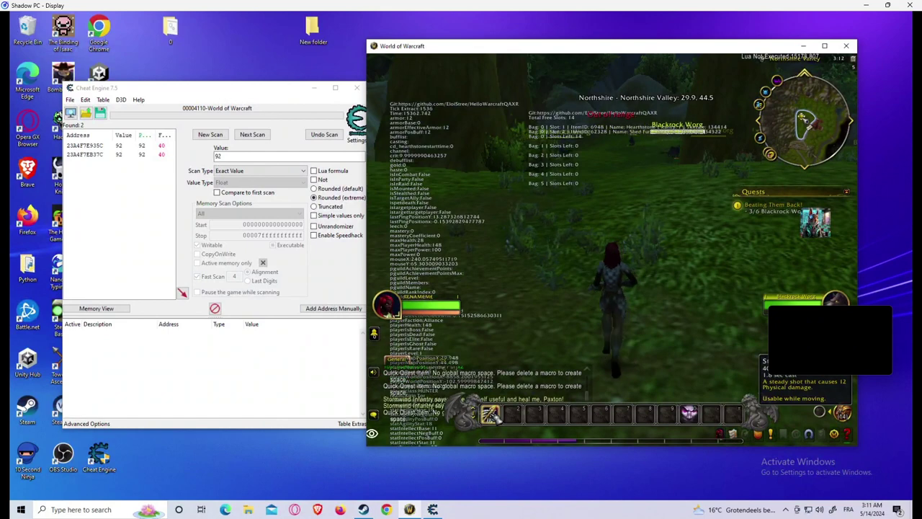
key("w")
left_click(492, 416)
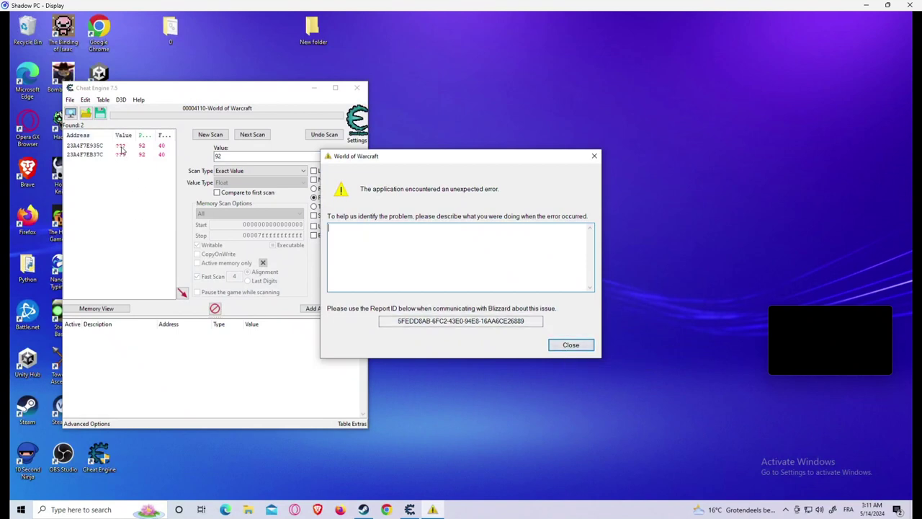
Close the crash report, re-enter 92, select the first address, and move Cheat Engine centre-right.
left_click(574, 346)
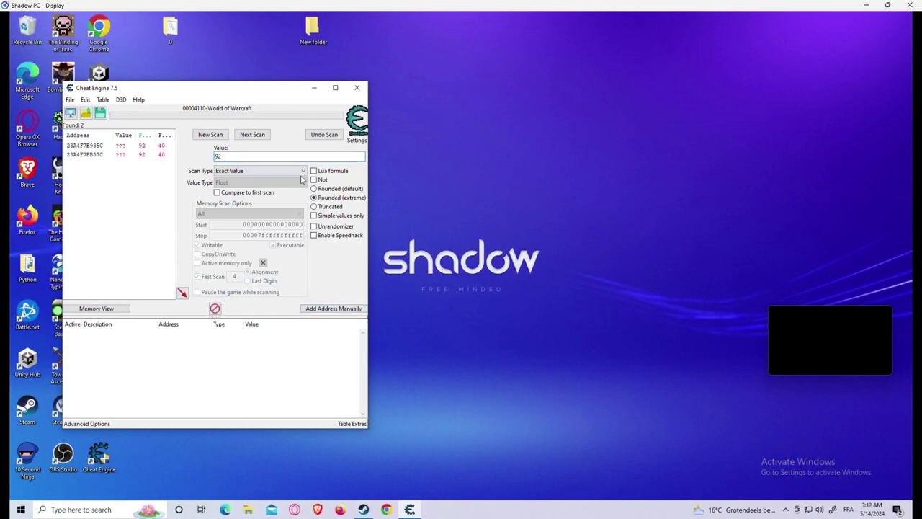
left_click(217, 155)
type("92")
left_click(93, 146)
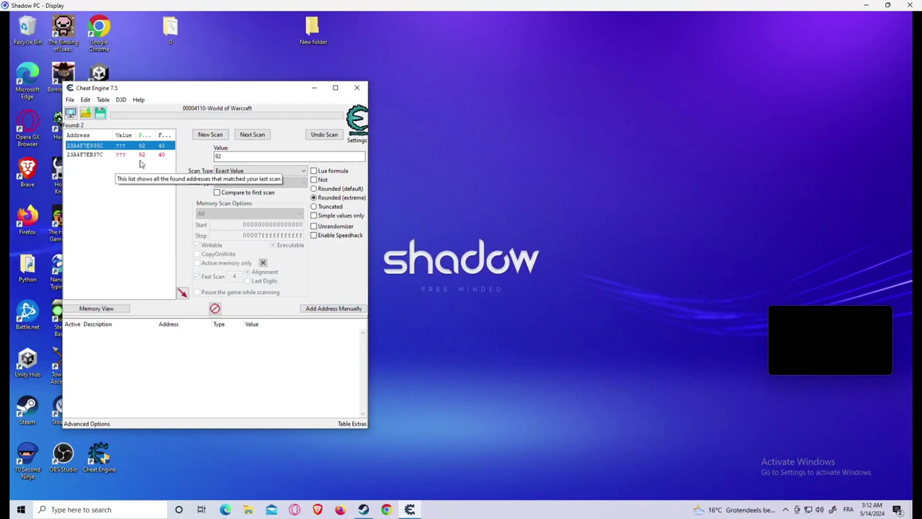
left_click_drag(259, 83, 559, 69)
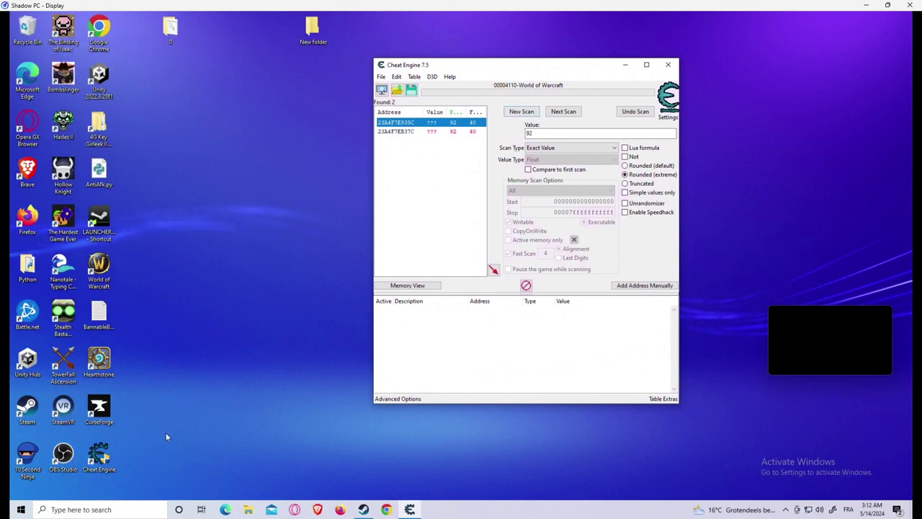
Relaunch World of Warcraft from its desktop shortcut and approve the Battle.net Update Agent prompt.
left_click(113, 272)
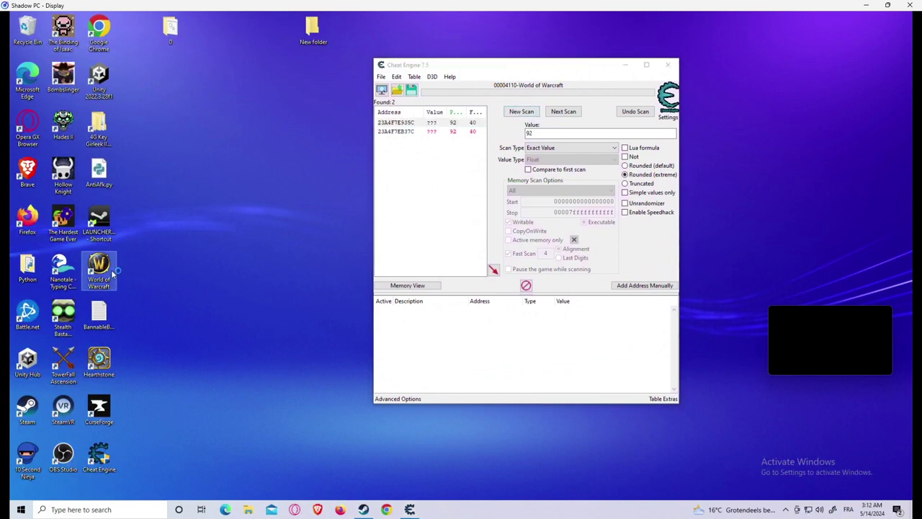
double_click(113, 272)
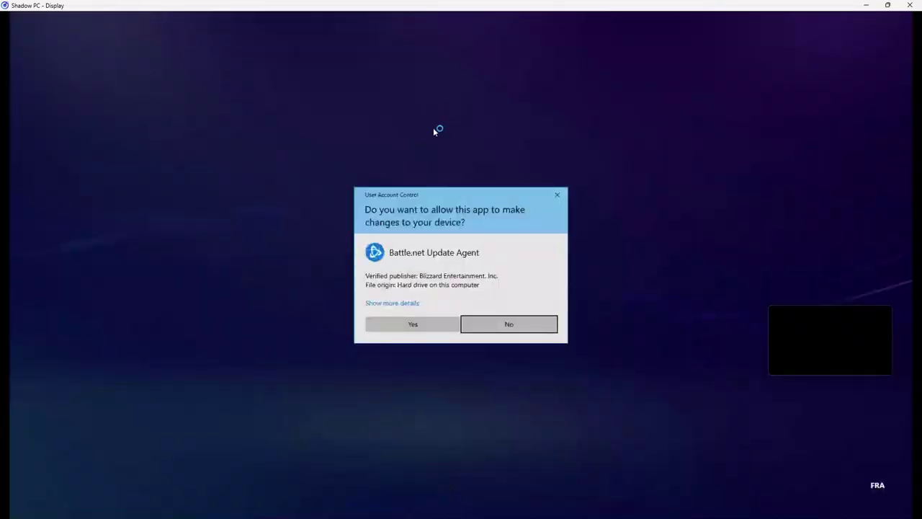
left_click(432, 324)
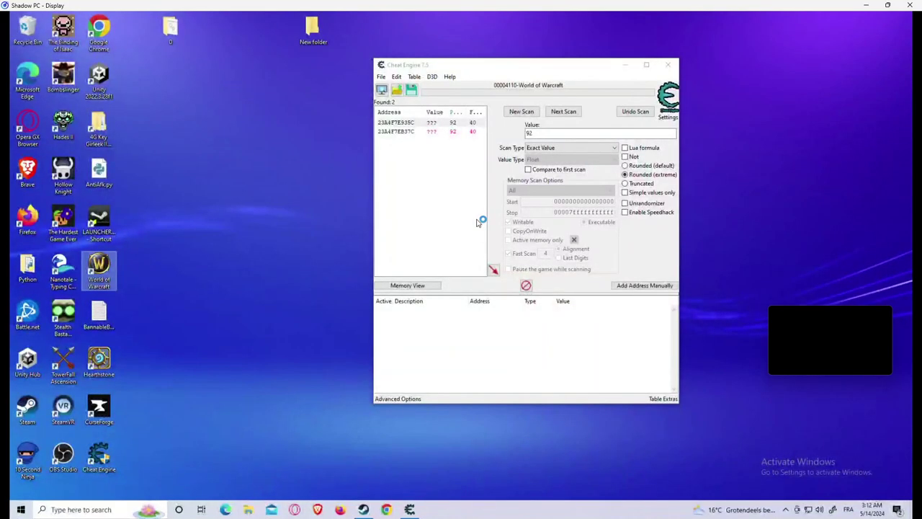
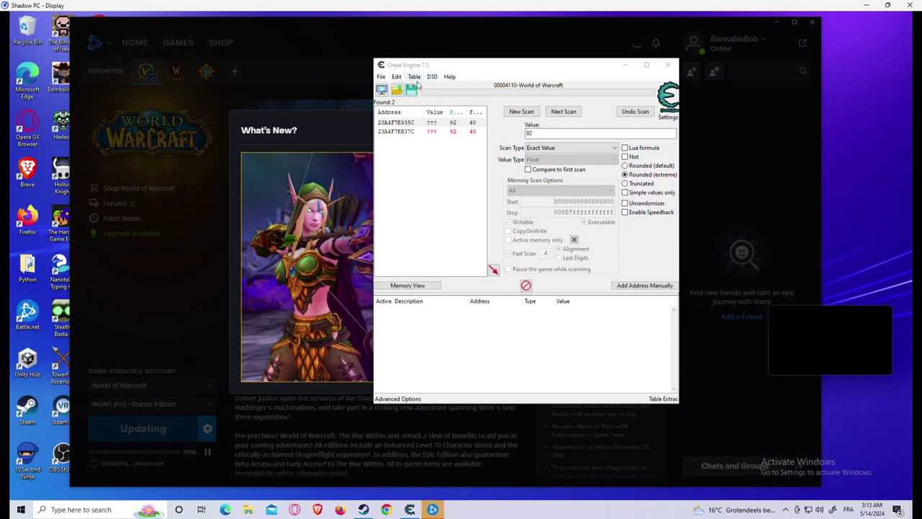
Close Battle.net's What's New announcement and decline the Cheat Engine website prompt.
left_click_drag(480, 70, 640, 166)
left_click(452, 130)
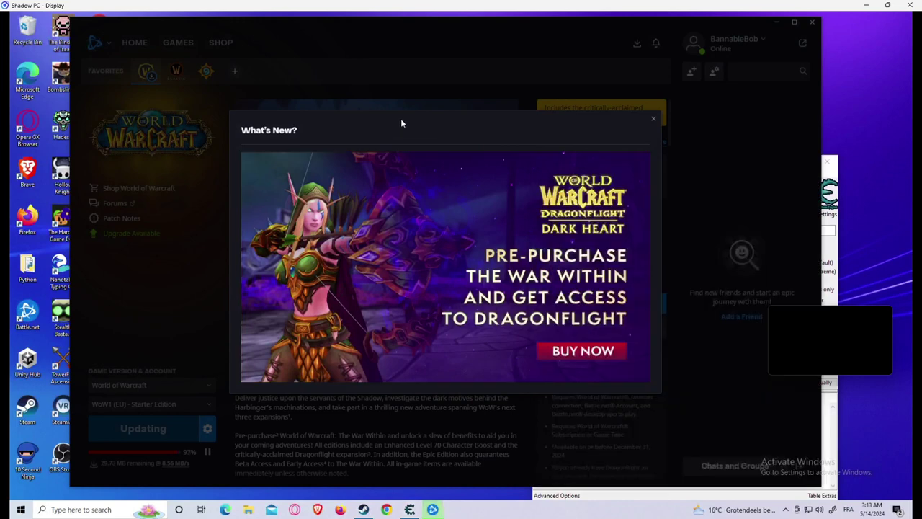
left_click(654, 118)
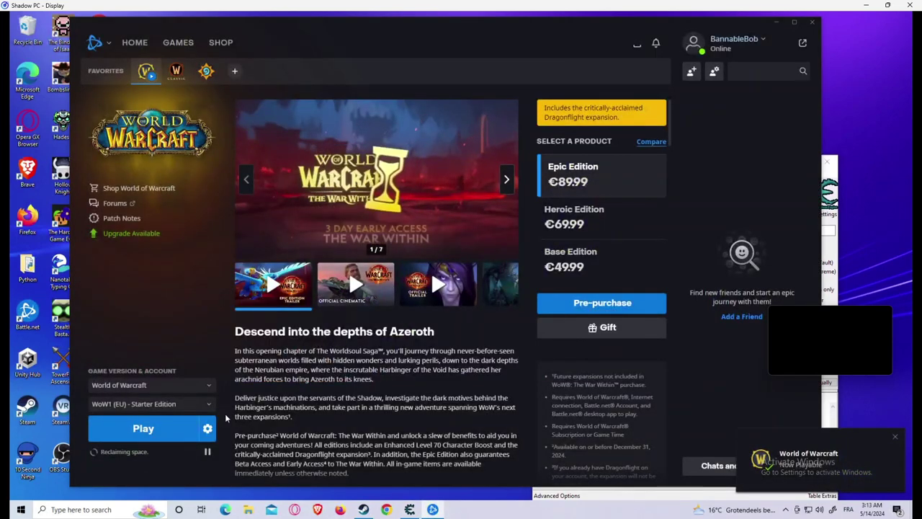
left_click(827, 205)
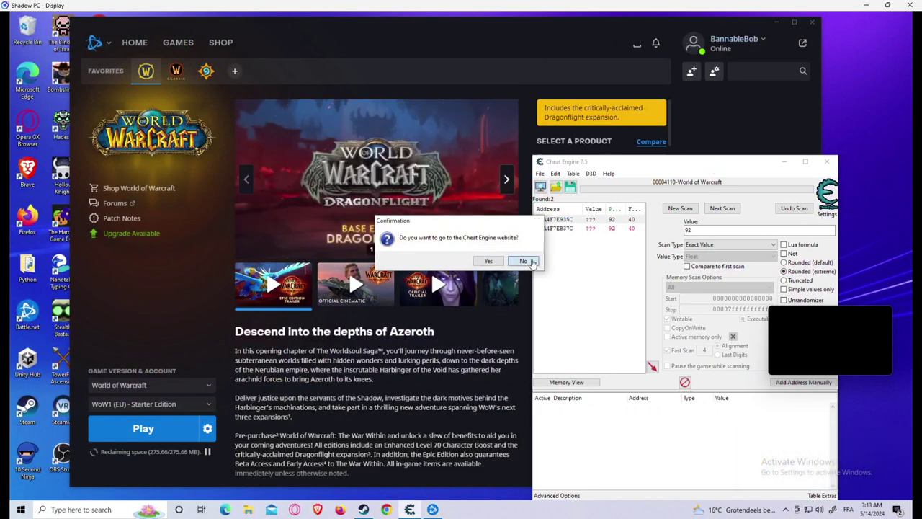
left_click(488, 260)
Launch World of Warcraft from Battle.net and return to Cheat Engine.
left_click_drag(671, 166, 508, 130)
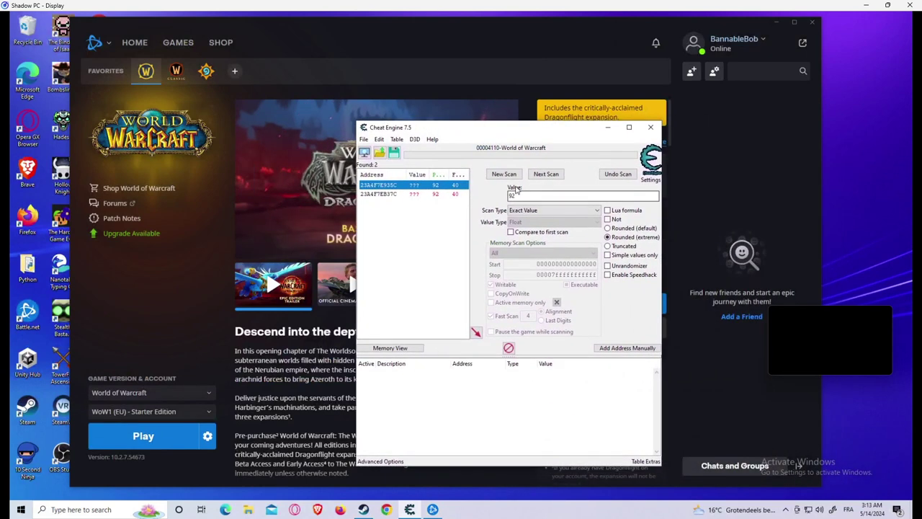
left_click(173, 444)
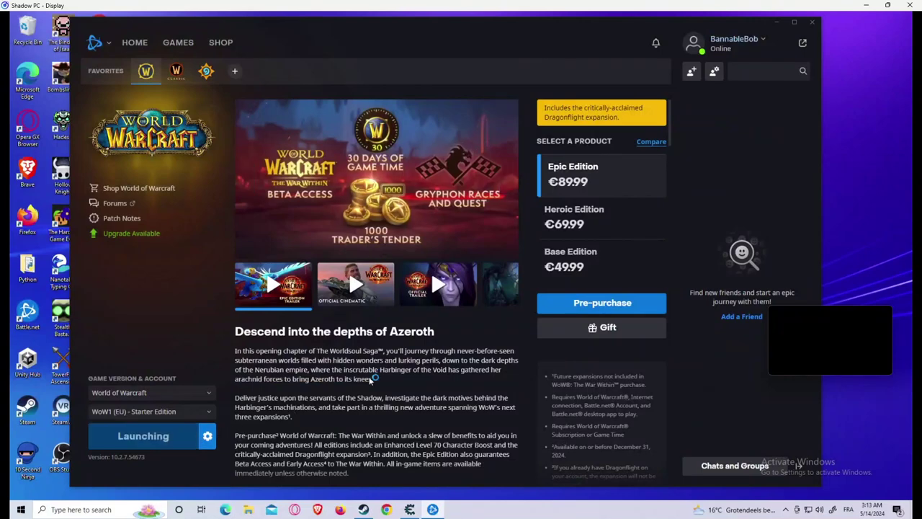
key("alt+Tab")
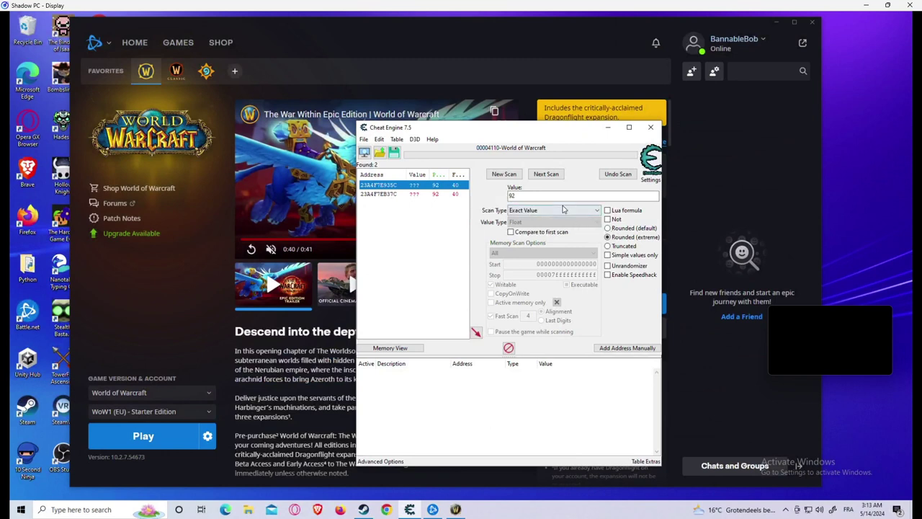
Start a new scan with scan type Value between, bounded by 20 and 240.
left_click(563, 209)
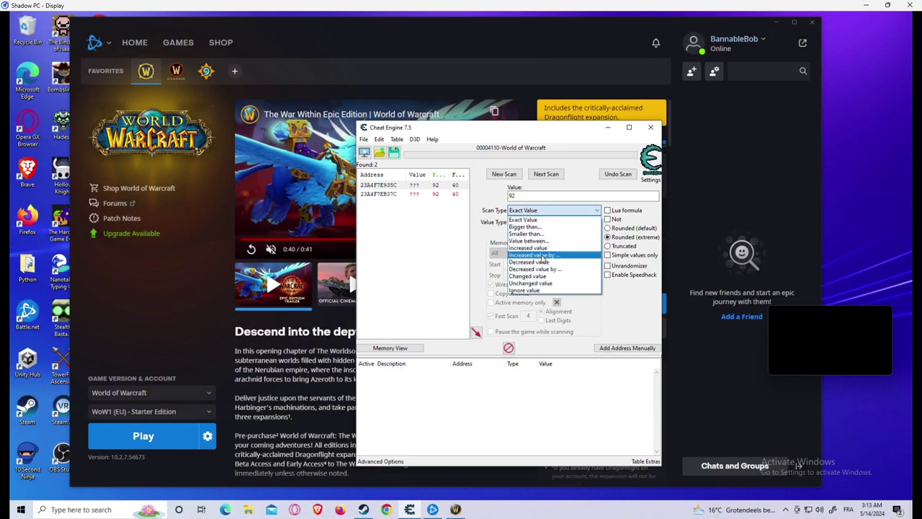
left_click(504, 178)
left_click(504, 175)
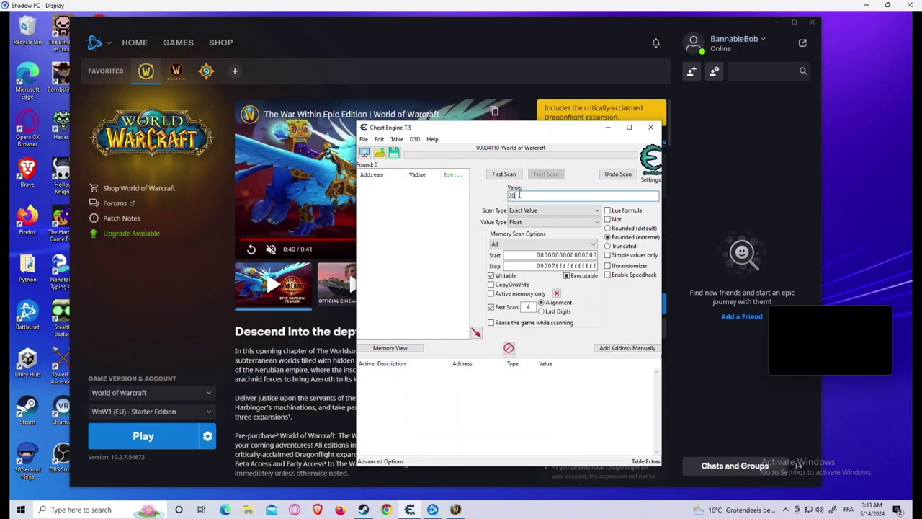
left_click(544, 211)
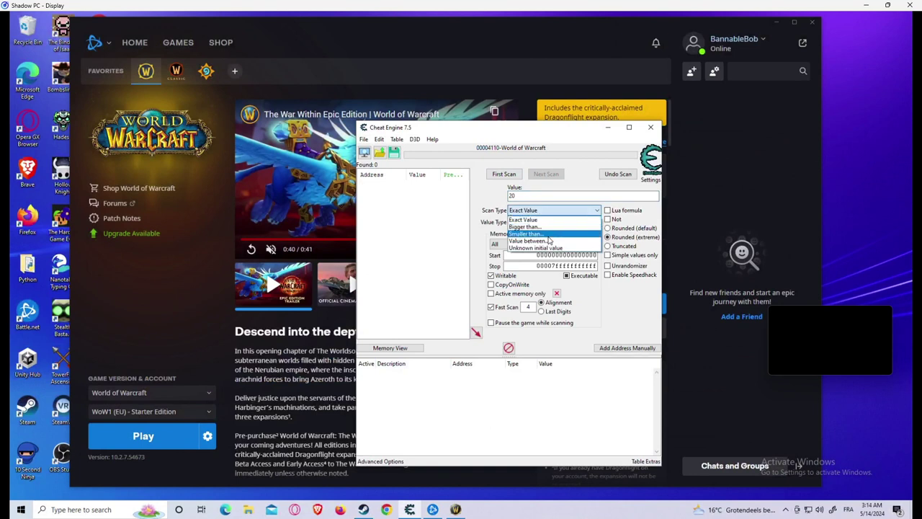
left_click(550, 242)
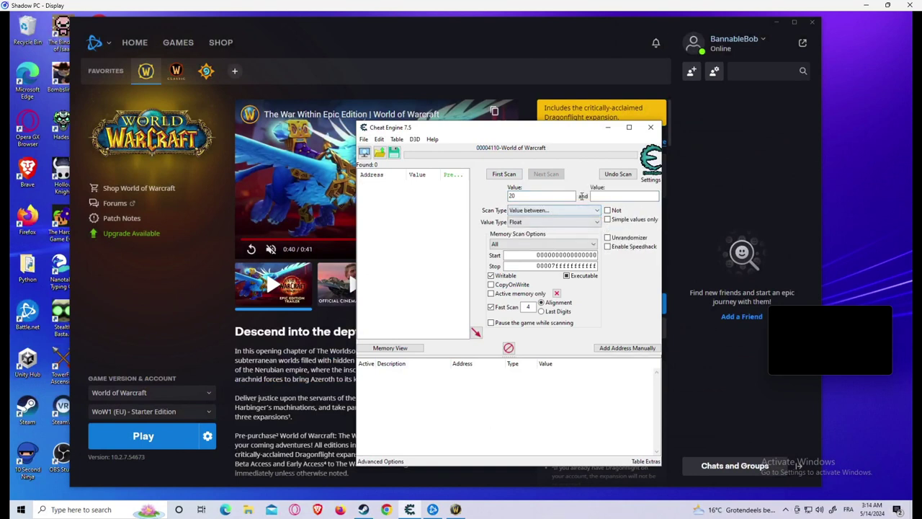
left_click(621, 196)
type("240")
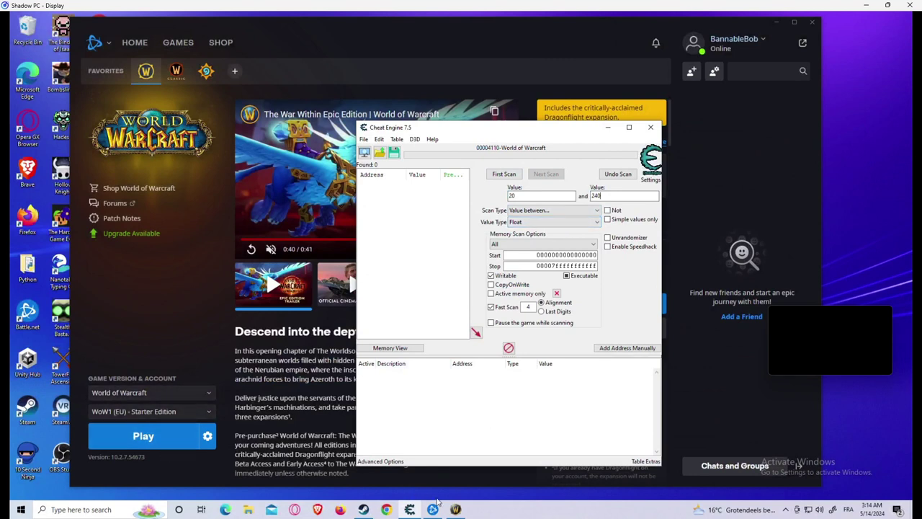
left_click(456, 509)
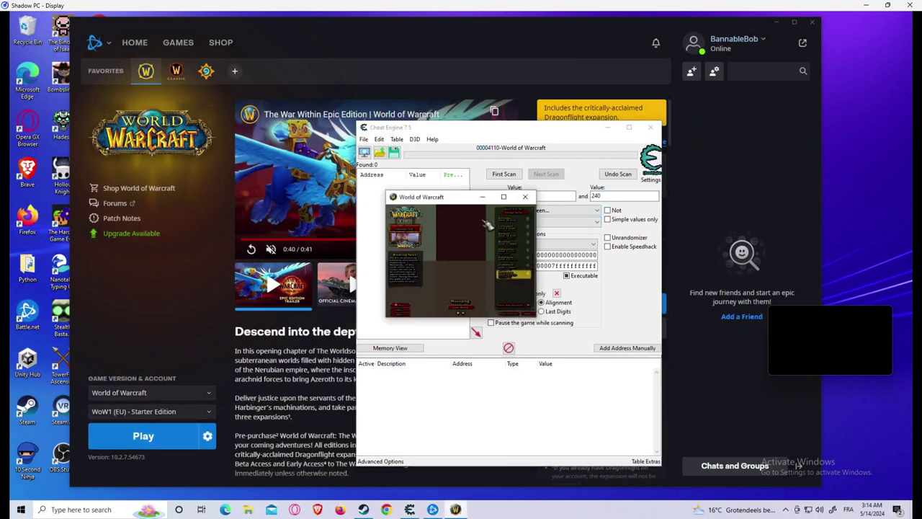
Move the World of Warcraft window to the upper left and enlarge it beside Cheat Engine.
left_click_drag(443, 200, 274, 158)
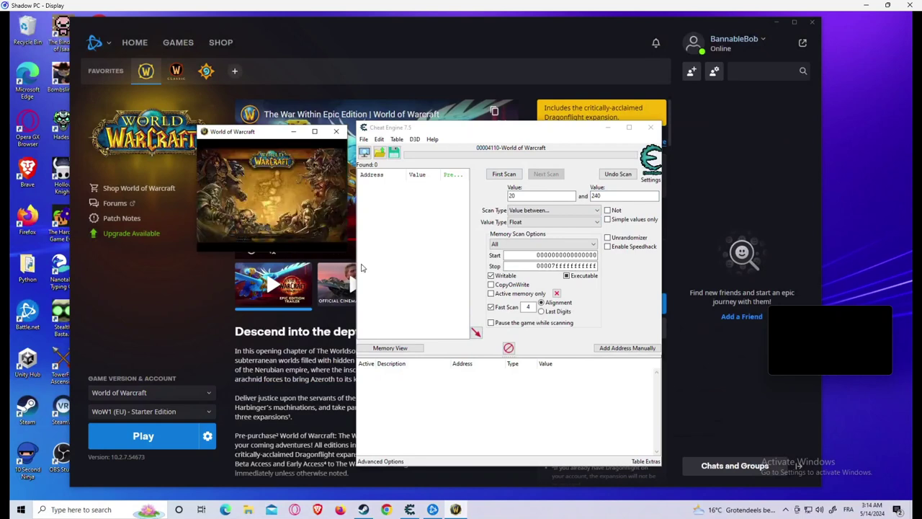
left_click_drag(356, 268, 466, 393)
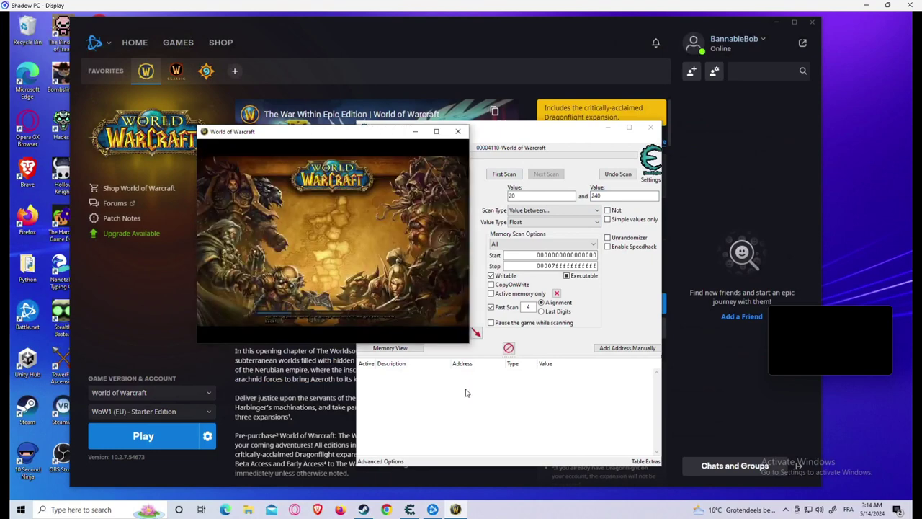
left_click_drag(343, 134, 260, 94)
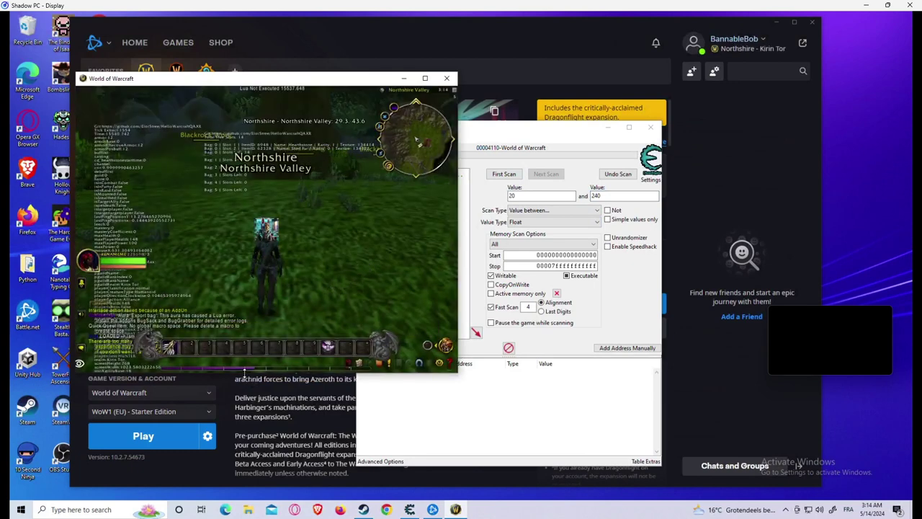
left_click(504, 174)
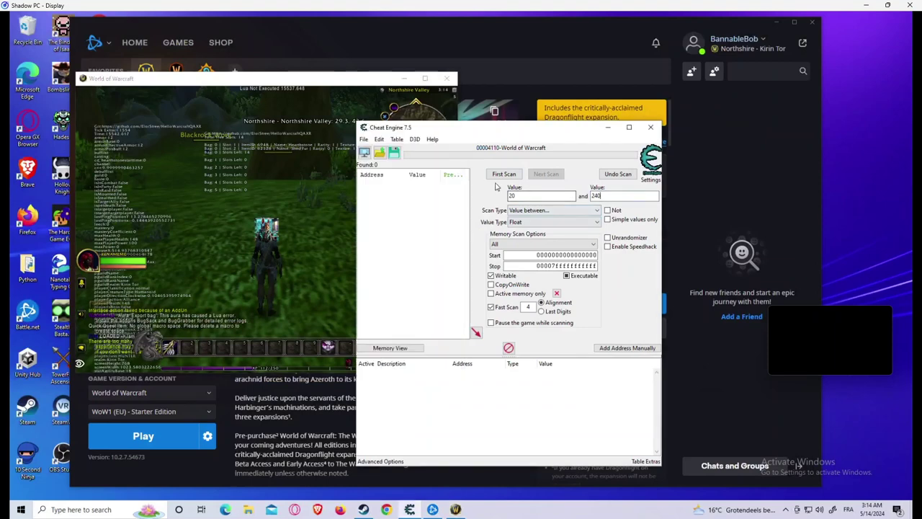
Dismiss the scan error and reattach Cheat Engine to the new World of Warcraft process.
left_click(524, 261)
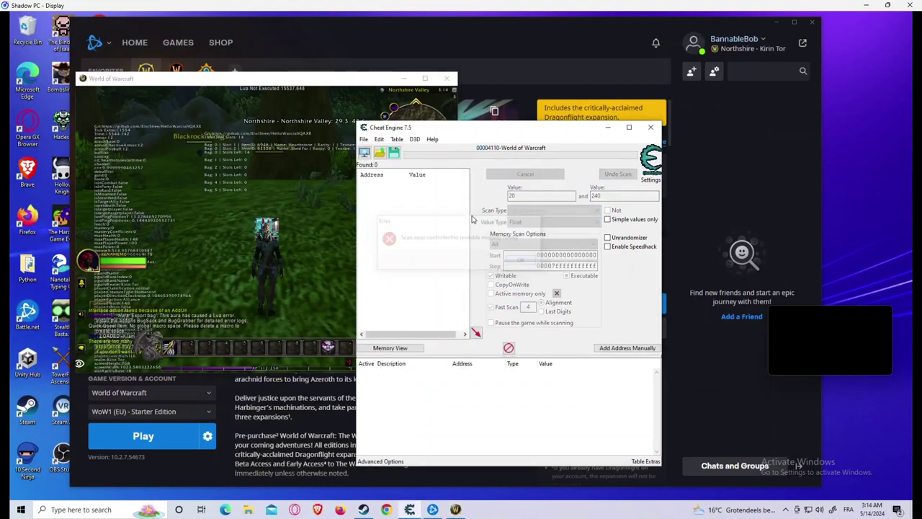
left_click(367, 153)
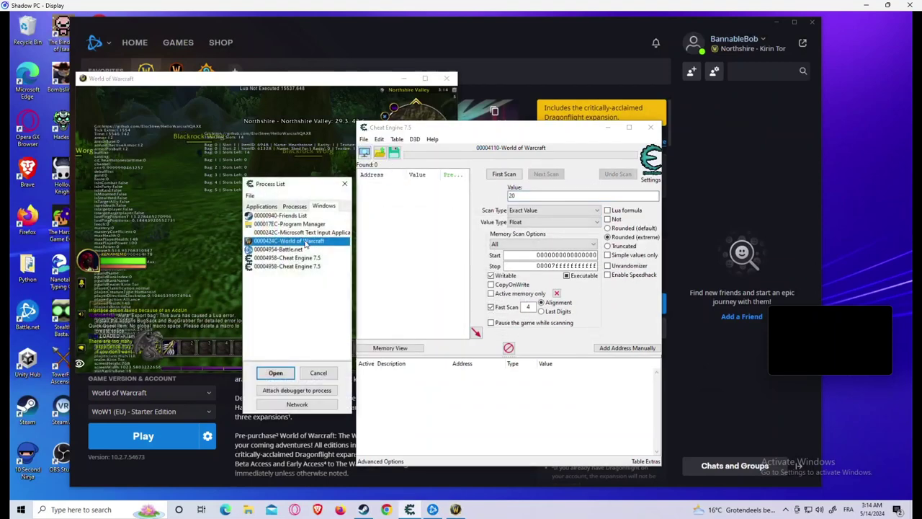
left_click(290, 370)
Run a Value between 20 and 240 float scan, then clear it with New Scan.
left_click(551, 210)
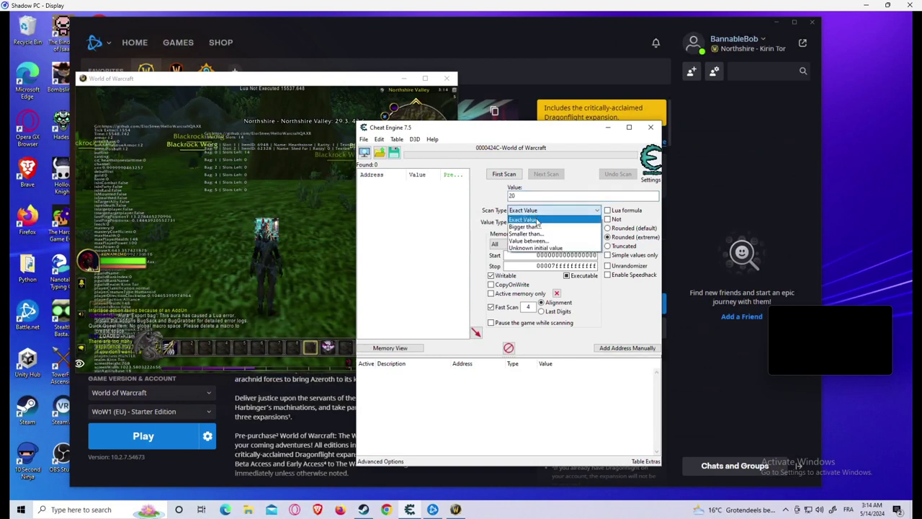
left_click(541, 242)
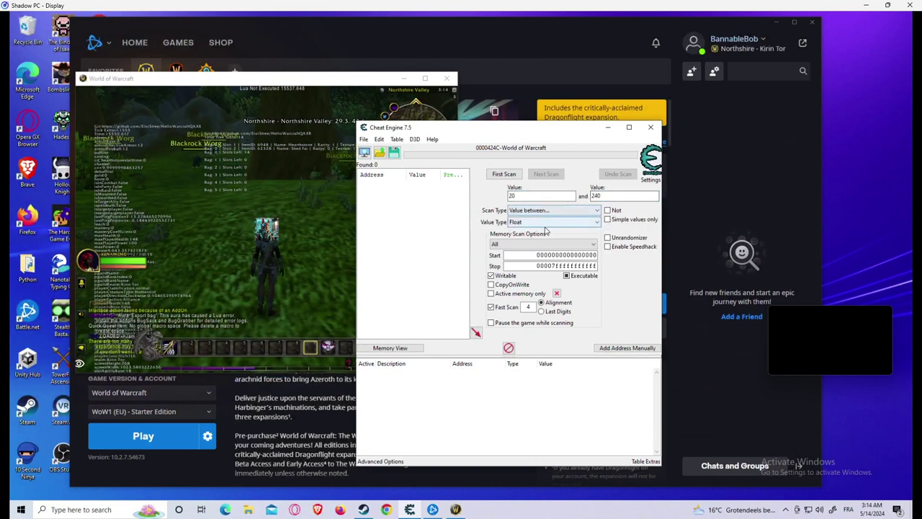
key("Return")
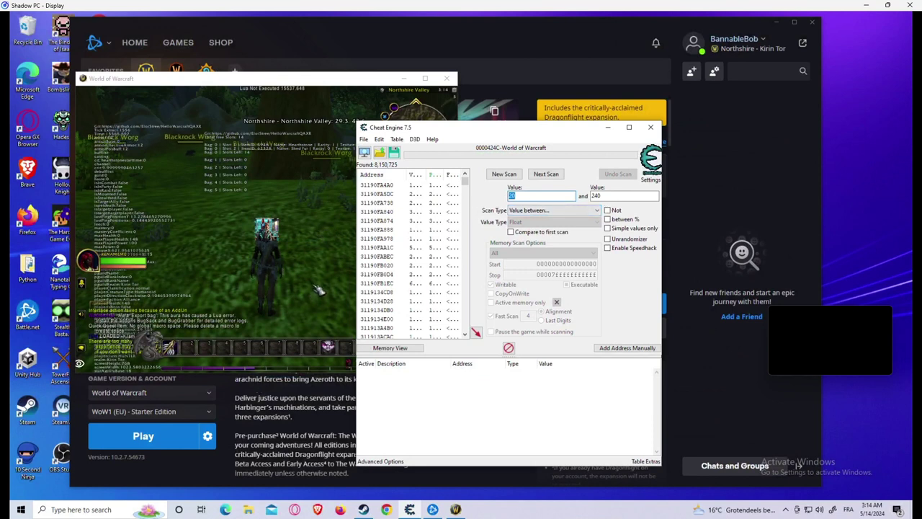
left_click(503, 173)
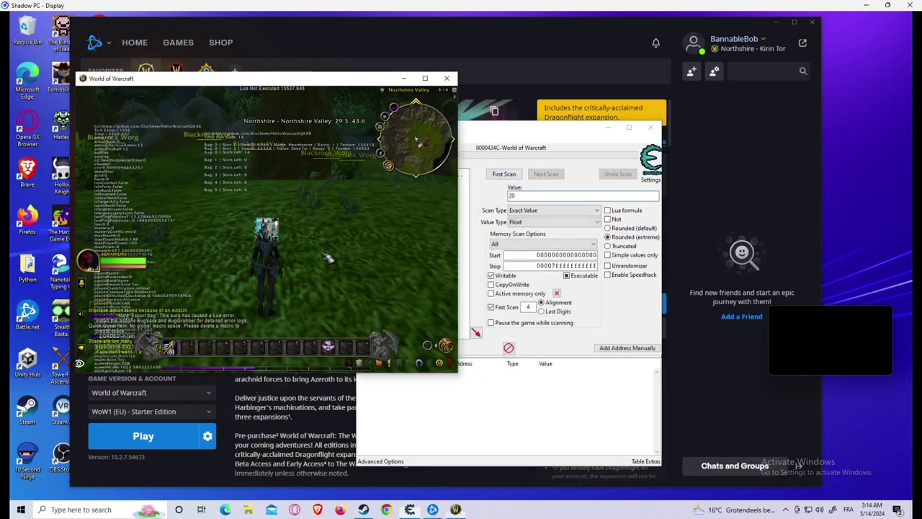
Walk the character back and forth in World of Warcraft to shift its position.
left_click(332, 256)
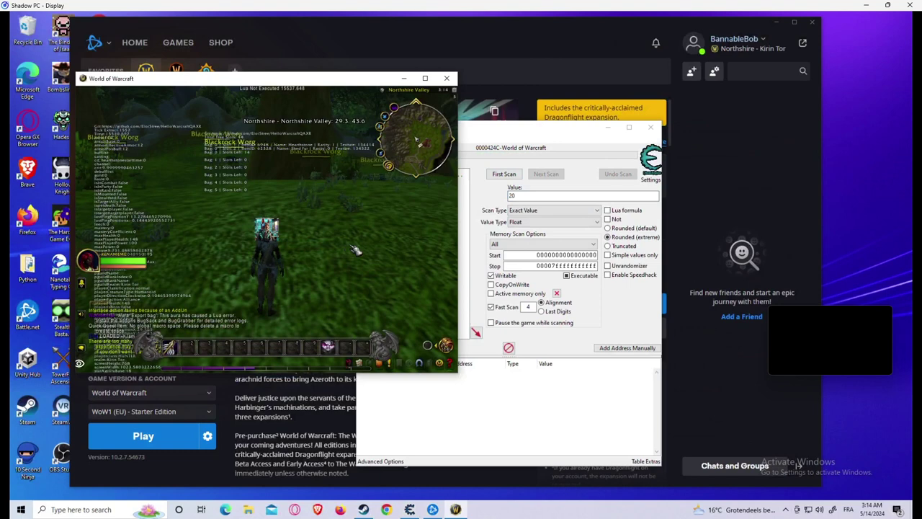
key("w")
key("s")
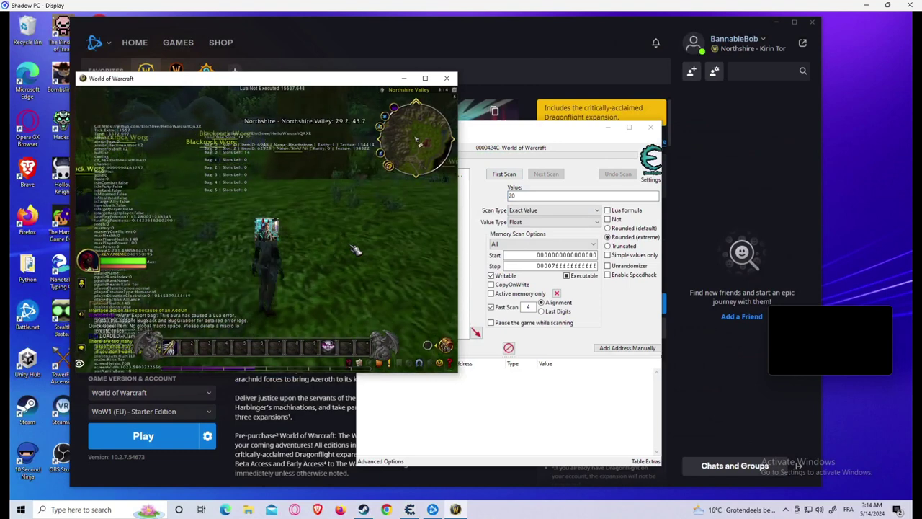
key("s")
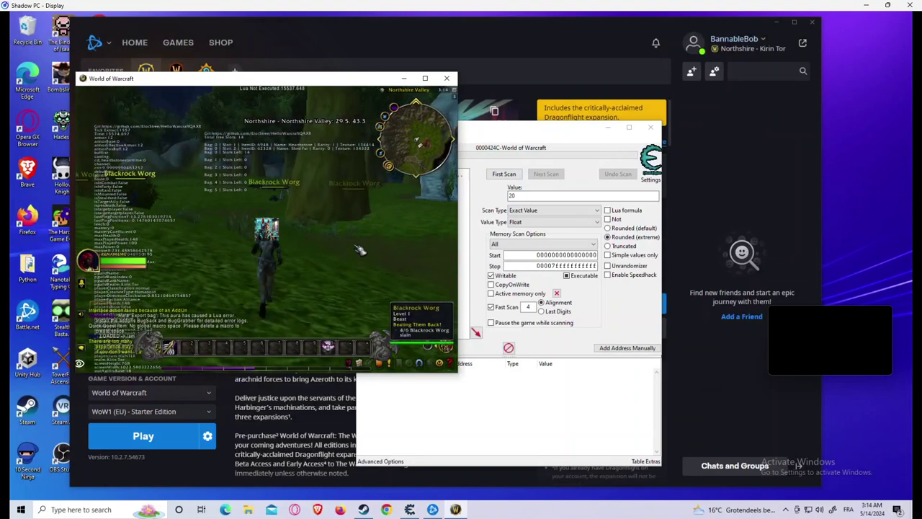
key("w")
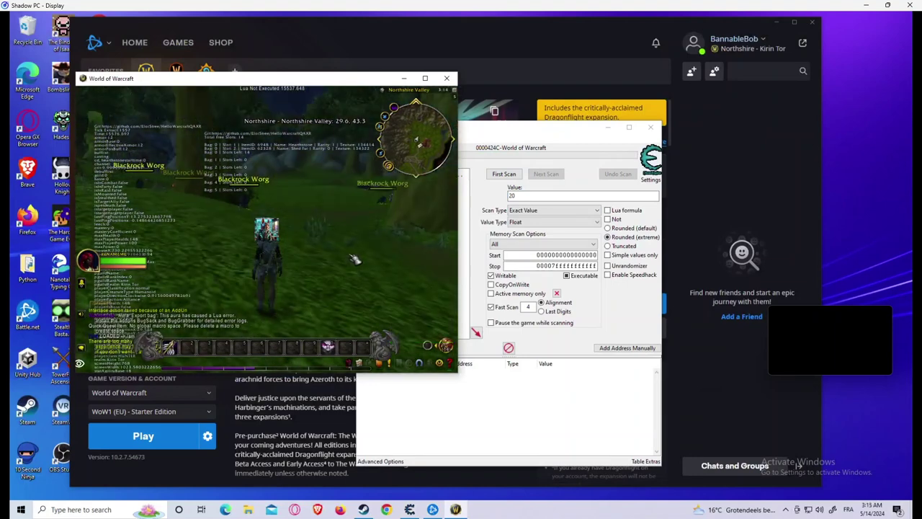
key("w")
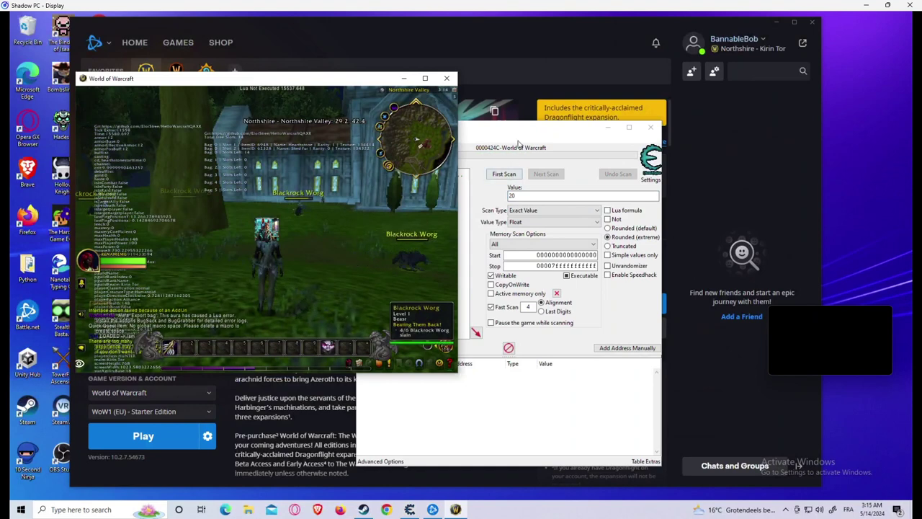
Run an Unknown initial value Float first scan, finding 1,032,793,088 addresses.
left_click(526, 134)
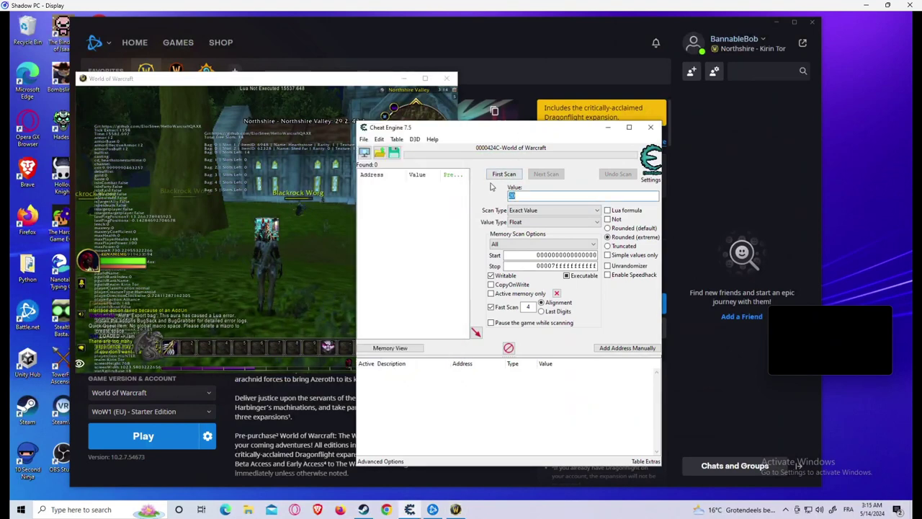
left_click(551, 222)
left_click(538, 211)
left_click(539, 211)
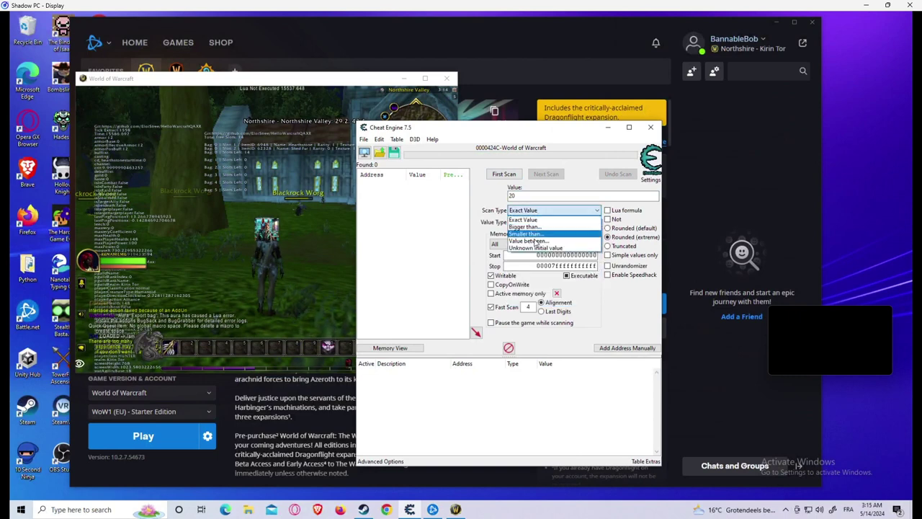
left_click(534, 250)
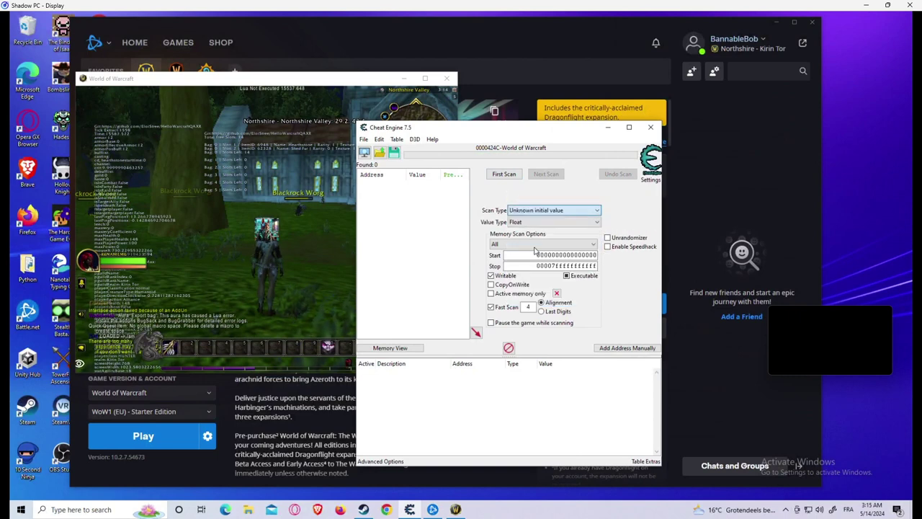
left_click(508, 179)
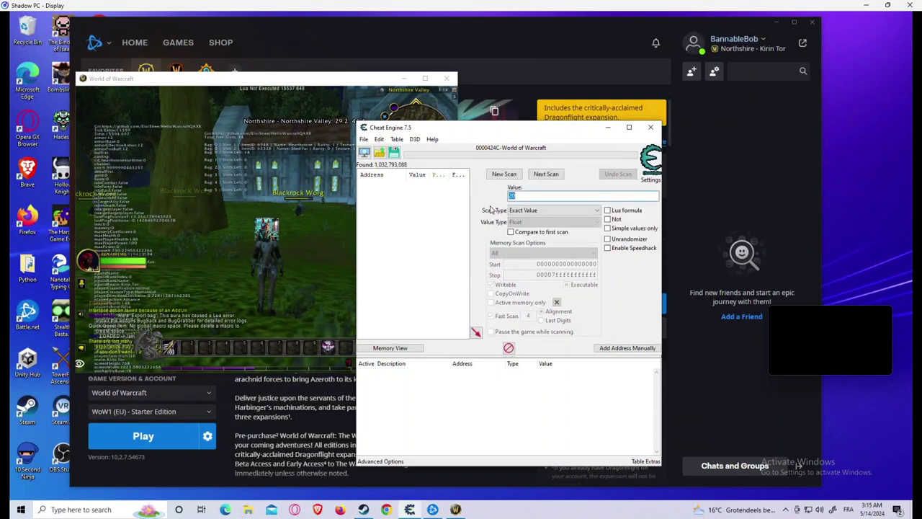
left_click(537, 210)
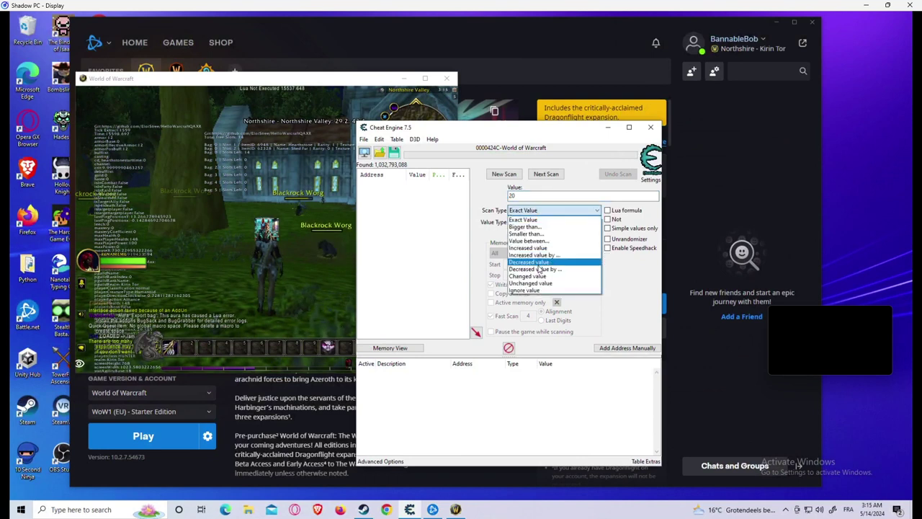
Walk the character forward and run a Decreased value next scan.
left_click(537, 262)
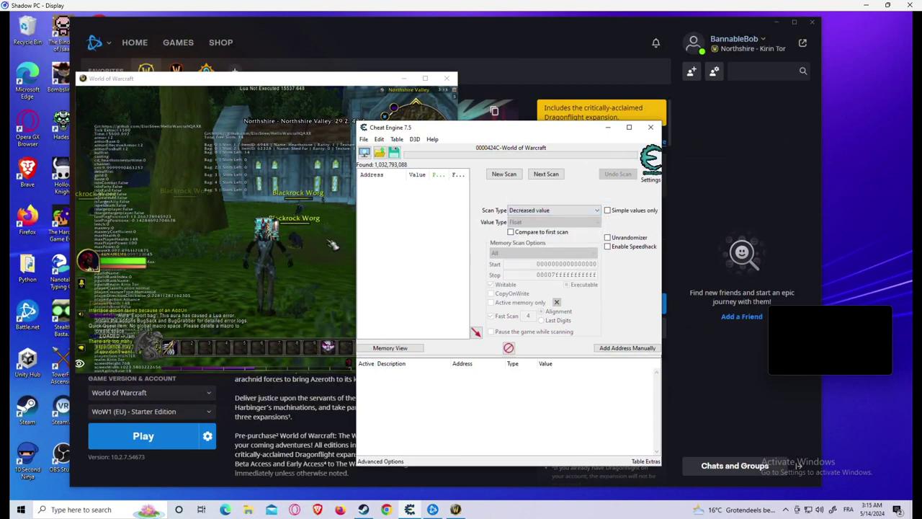
left_click(327, 281)
key("w")
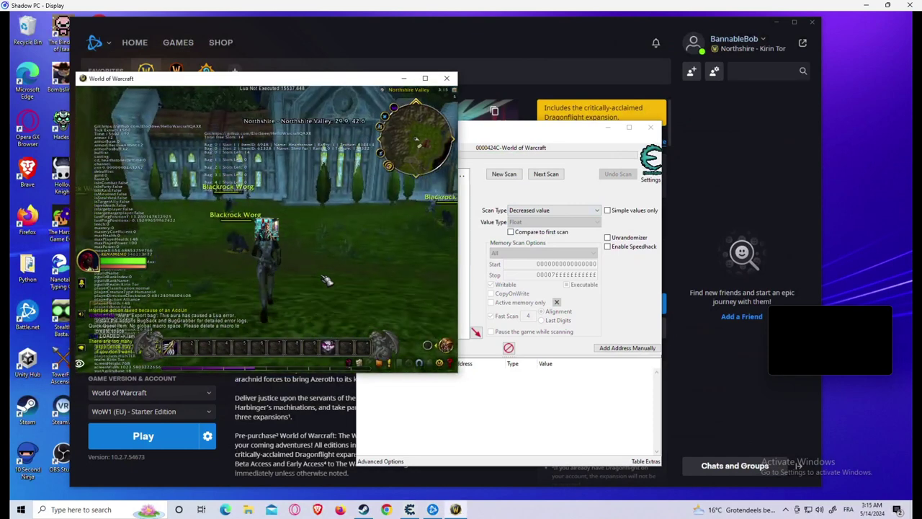
left_click(560, 176)
left_click(547, 175)
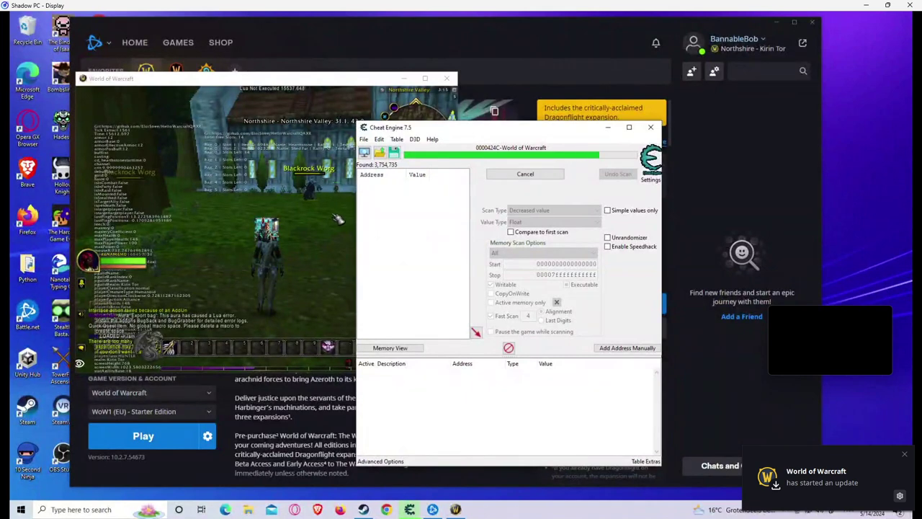
Walk the character again and run an Increased value next scan.
left_click(312, 257)
key("w")
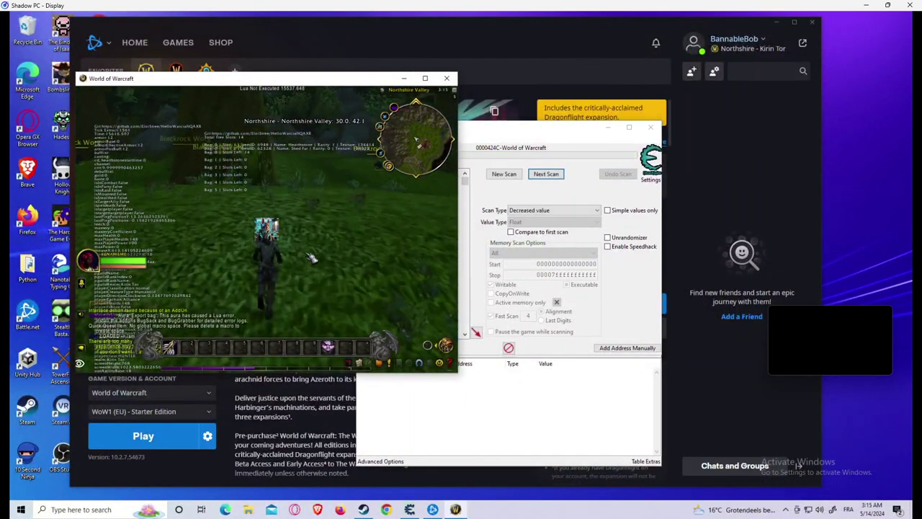
left_click(547, 209)
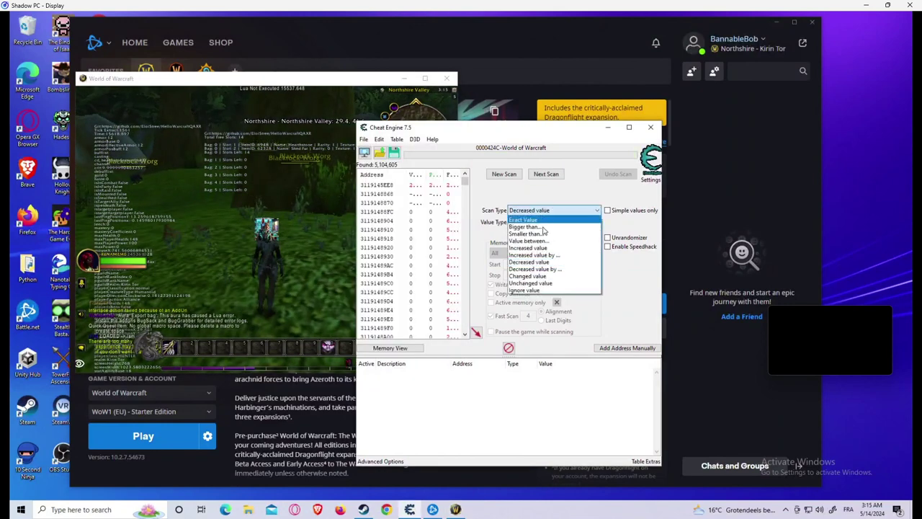
left_click(540, 247)
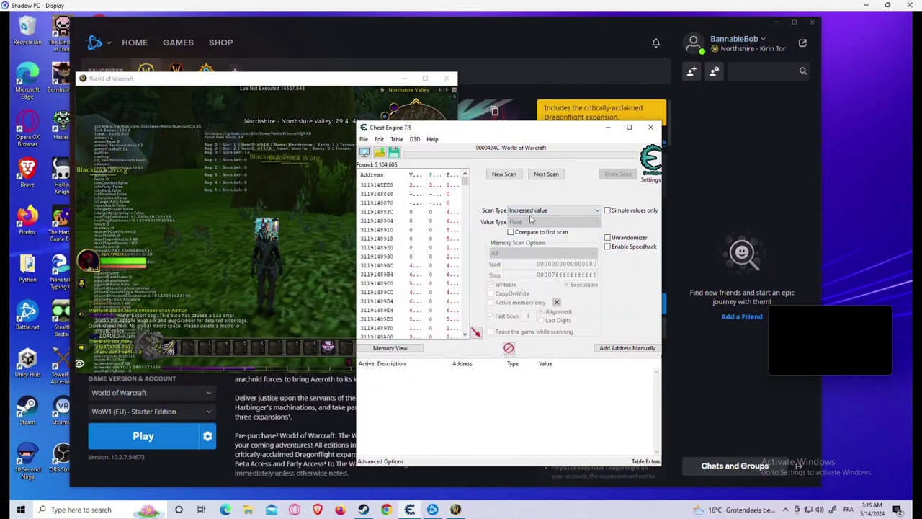
left_click(544, 174)
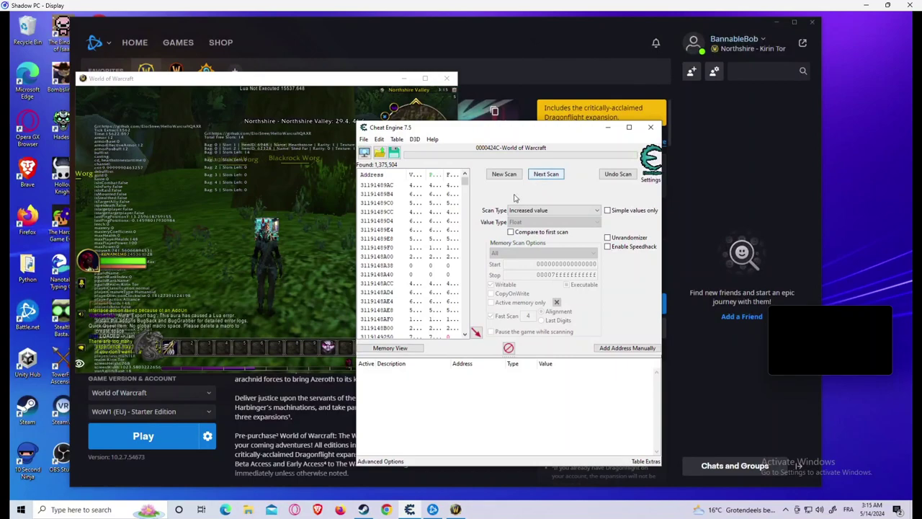
Move once more and run another Decreased value next scan, leaving 329,616 addresses.
left_click(317, 260)
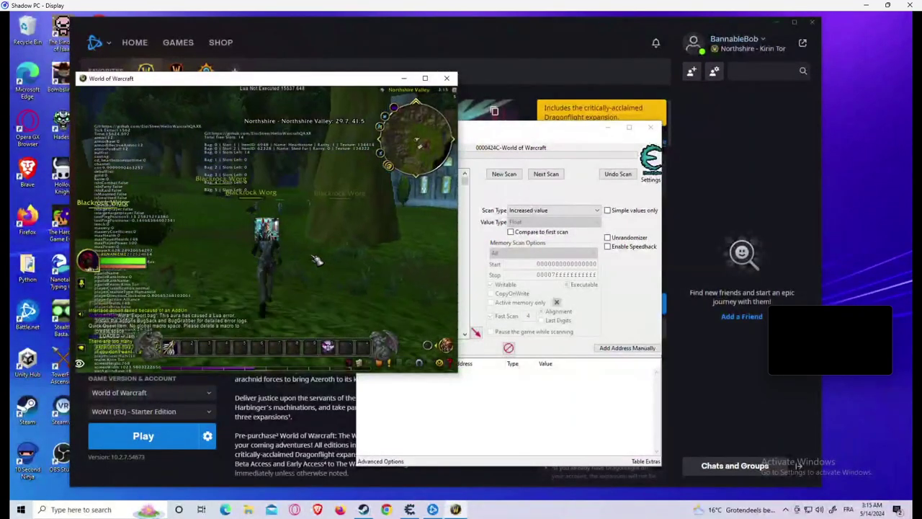
key("w")
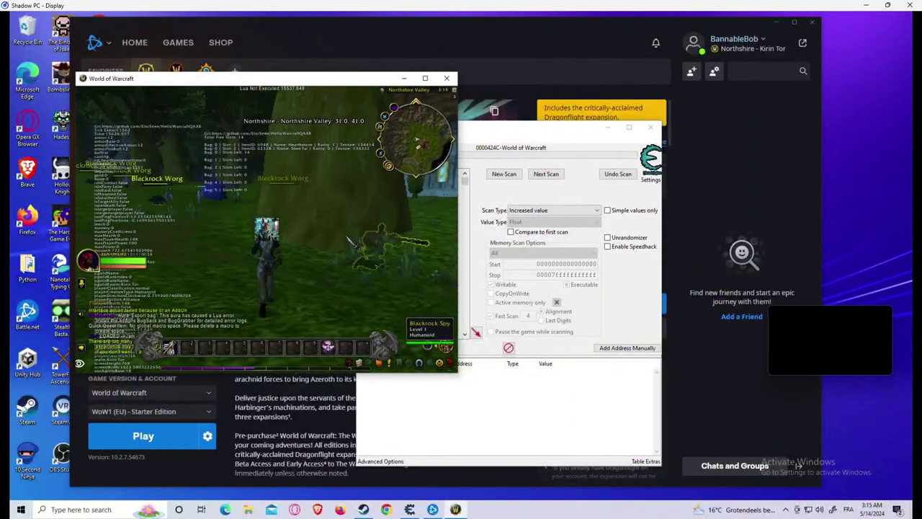
left_click(546, 194)
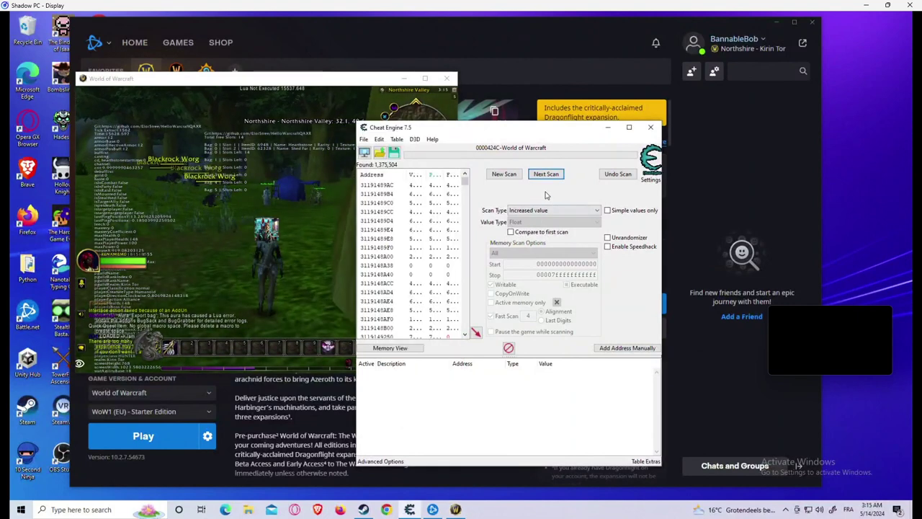
left_click(551, 209)
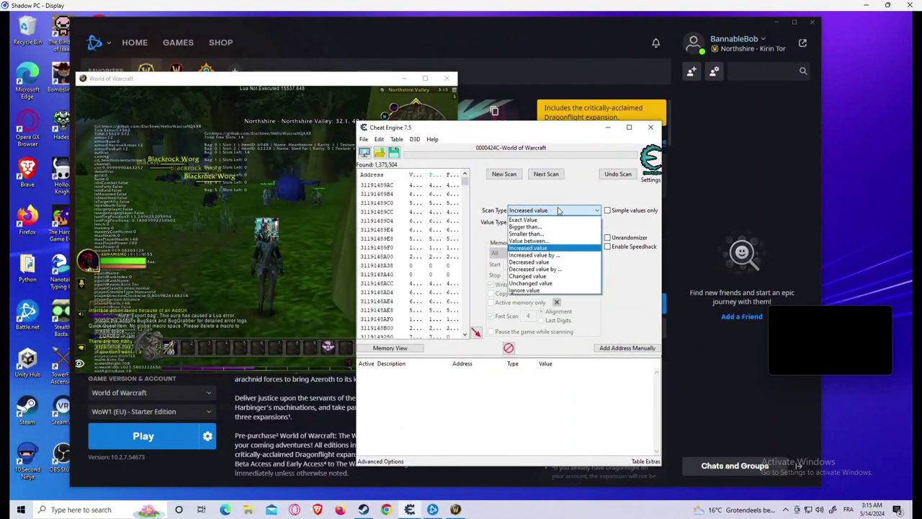
left_click(547, 262)
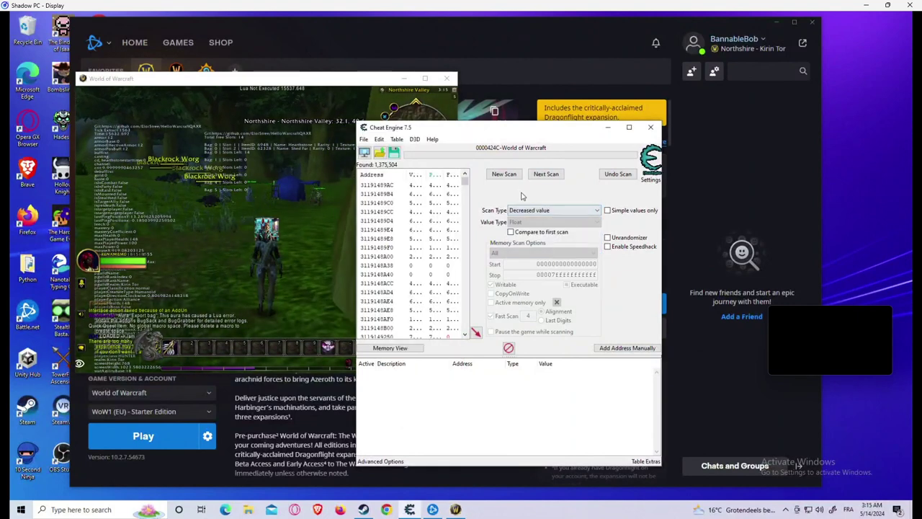
left_click(541, 175)
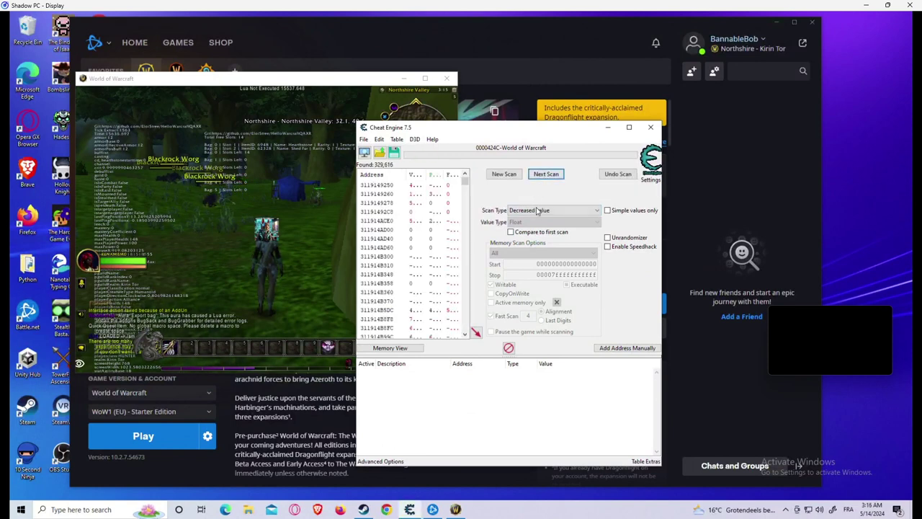
left_click(535, 209)
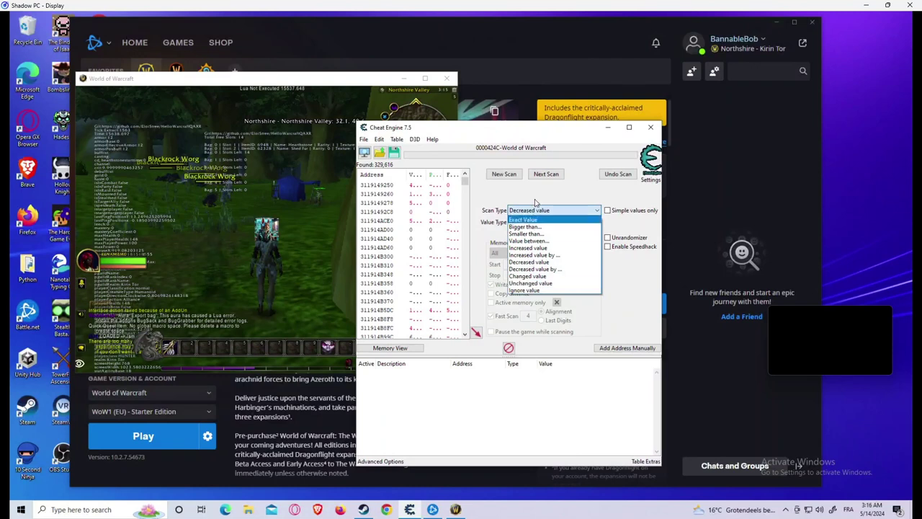
left_click(536, 206)
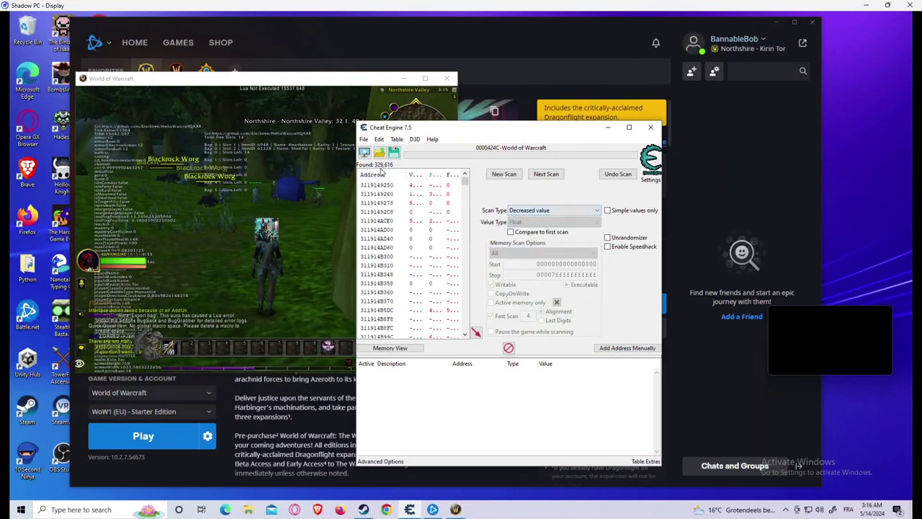
In Settings > Hotkeys, bind Numeric + and Numeric - to Increased and Decreased Value next scans.
left_click(364, 139)
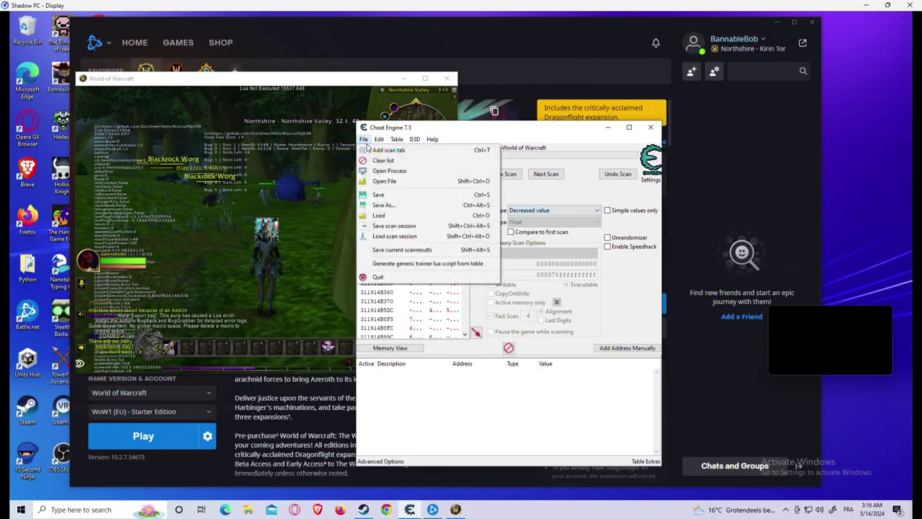
left_click(363, 139)
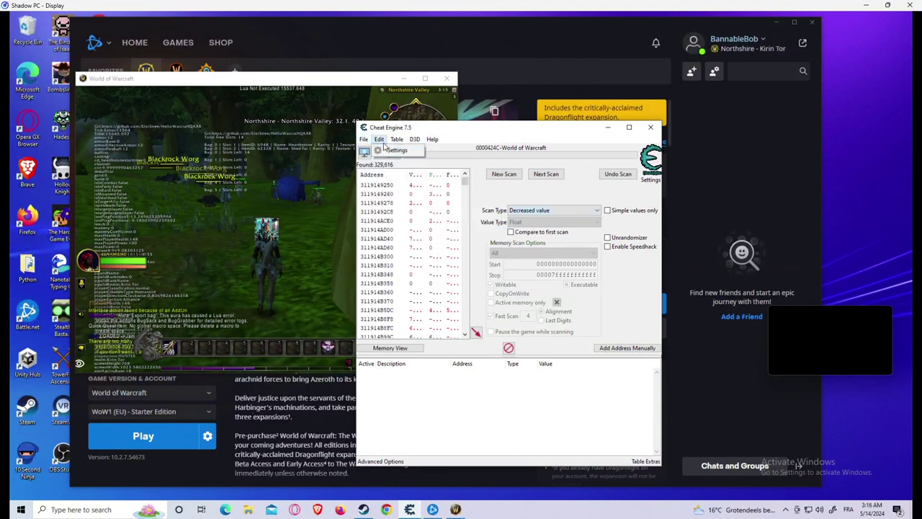
left_click(397, 139)
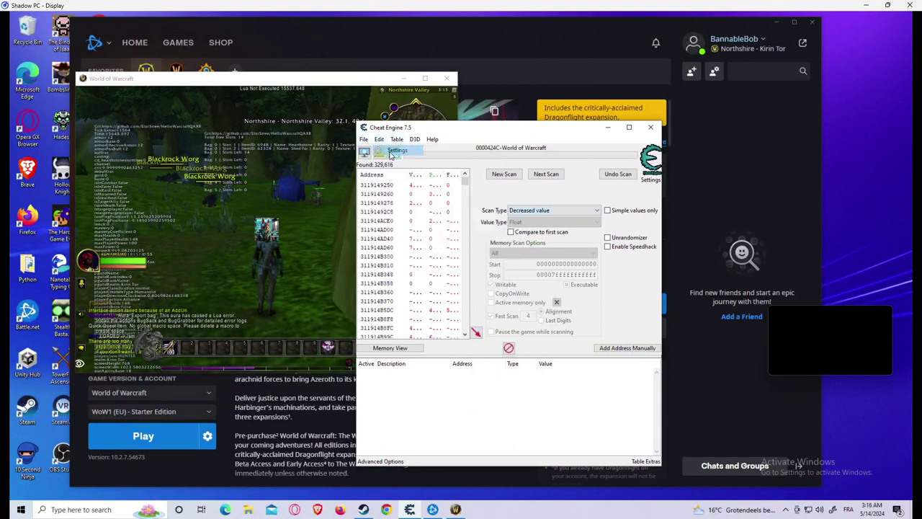
left_click(391, 153)
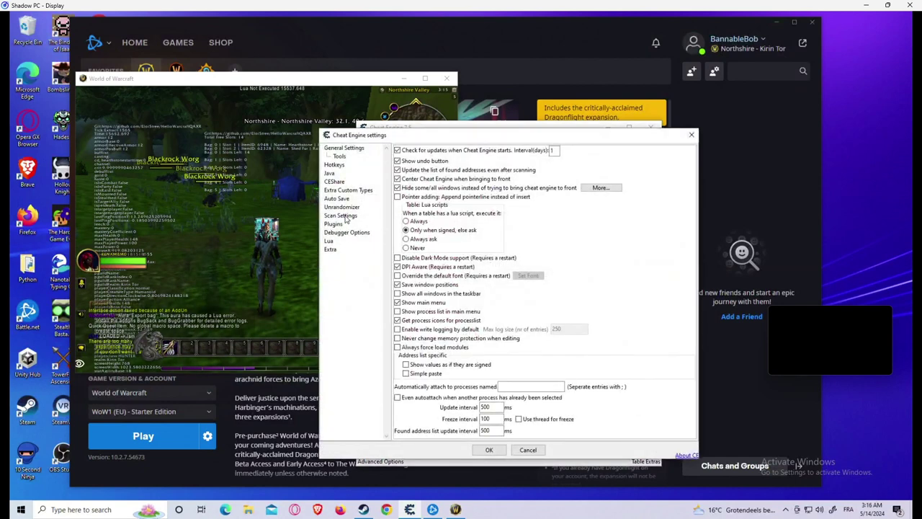
left_click(346, 166)
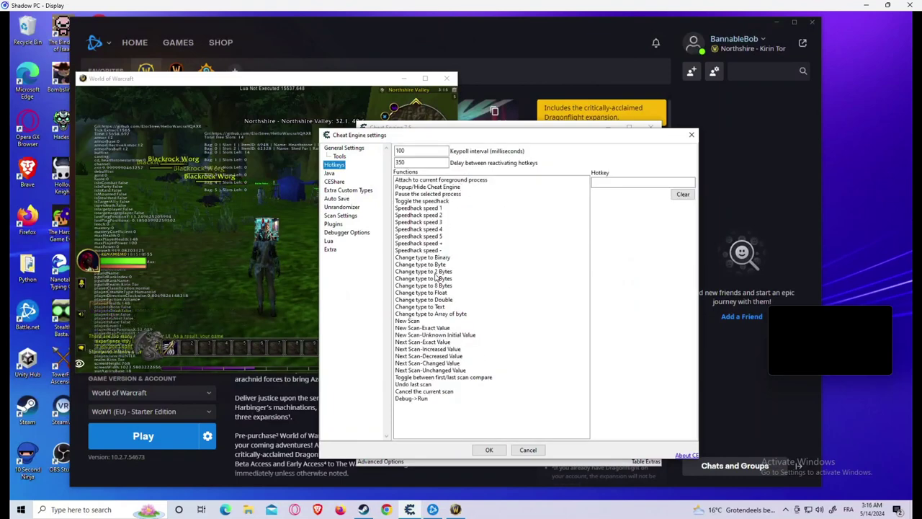
left_click(448, 350)
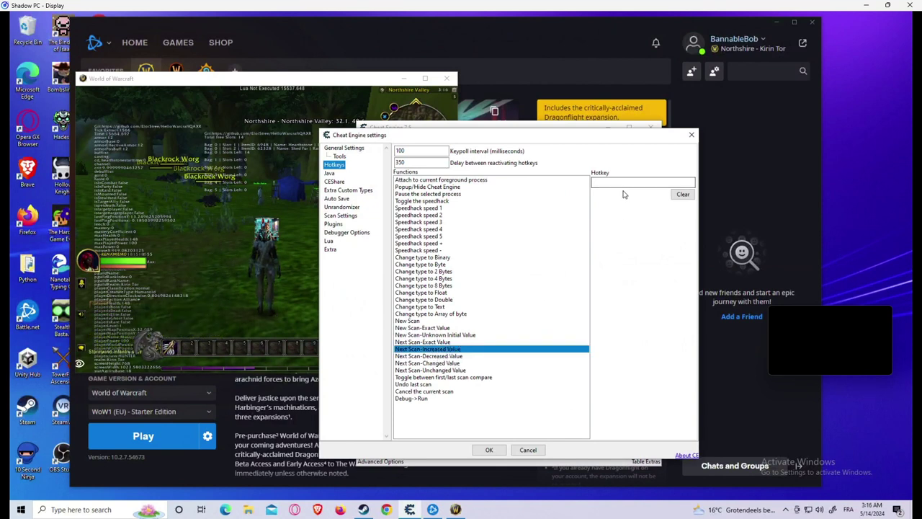
left_click(522, 356)
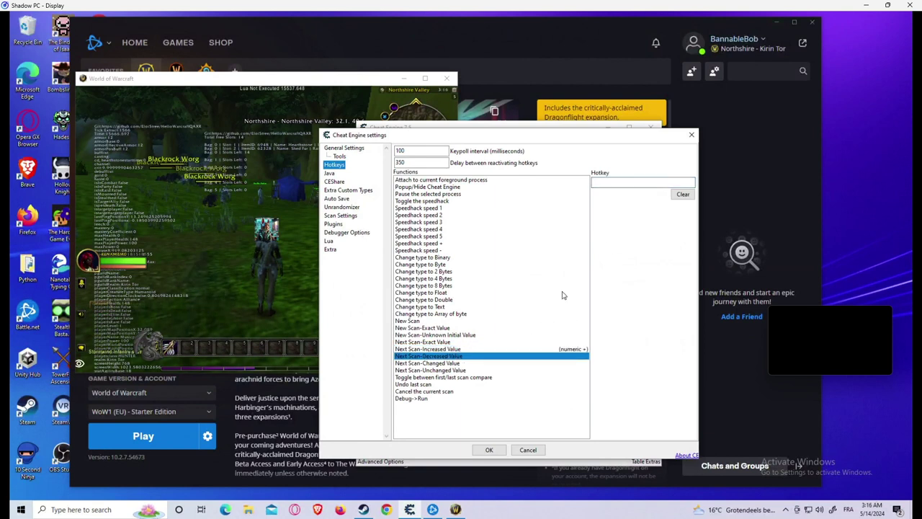
key("KP_Subtract")
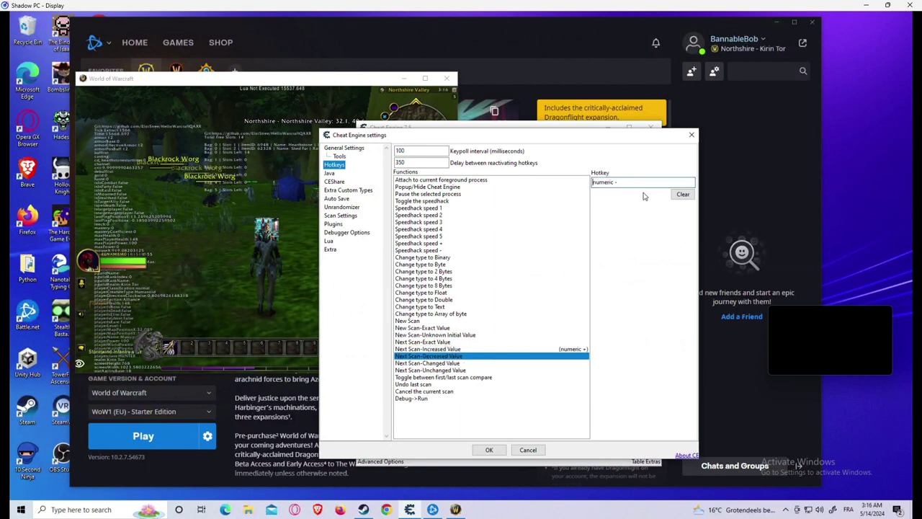
left_click(490, 449)
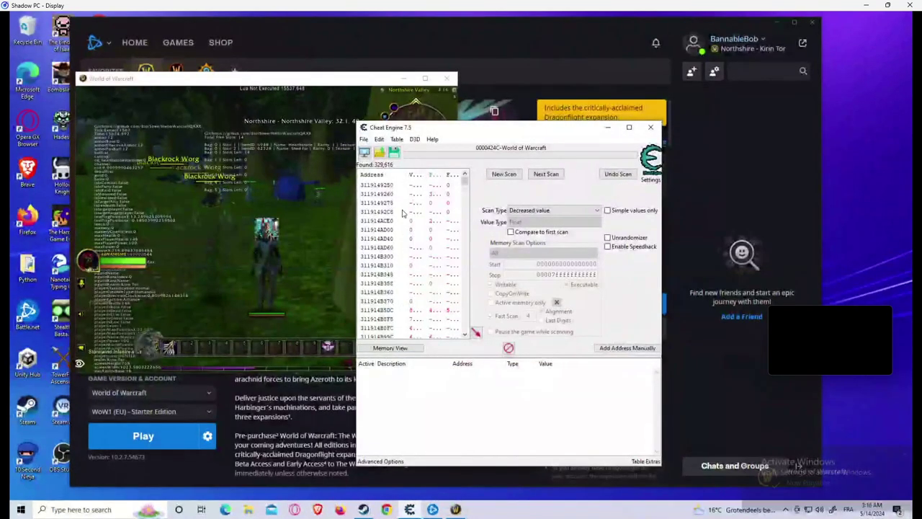
Walk the character while alternating increased and decreased value rescans by hotkey.
left_click_drag(468, 130, 636, 112)
left_click(353, 252)
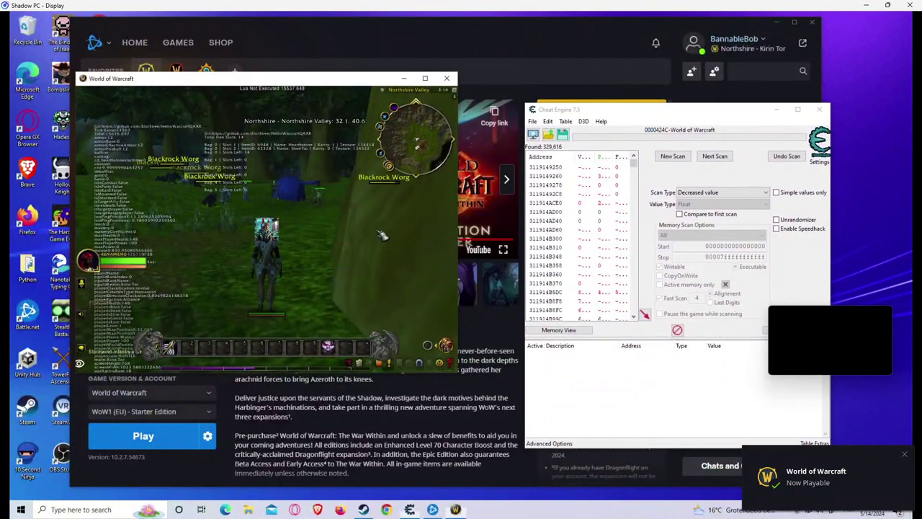
key("w")
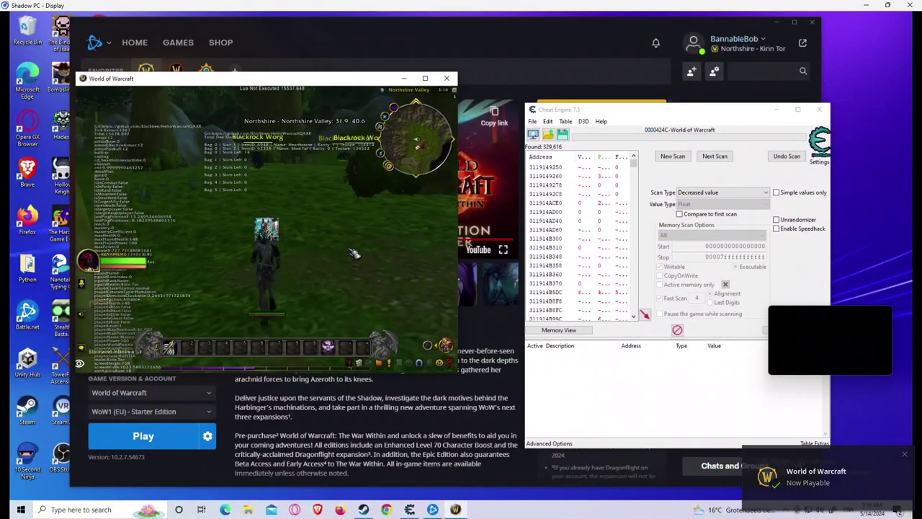
key("w")
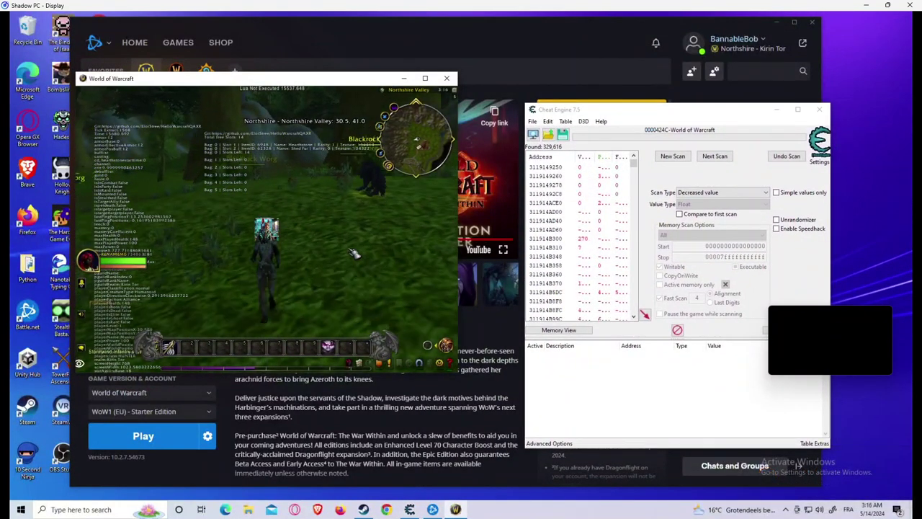
key("w")
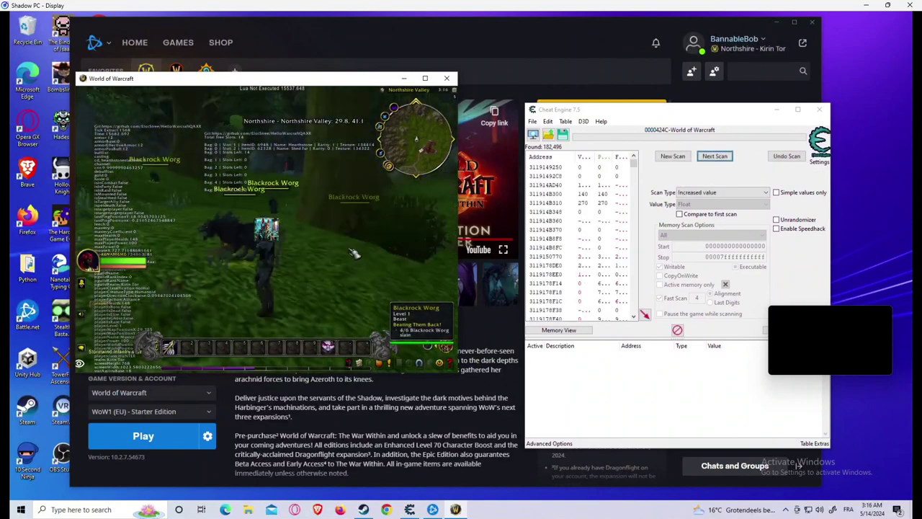
key("w")
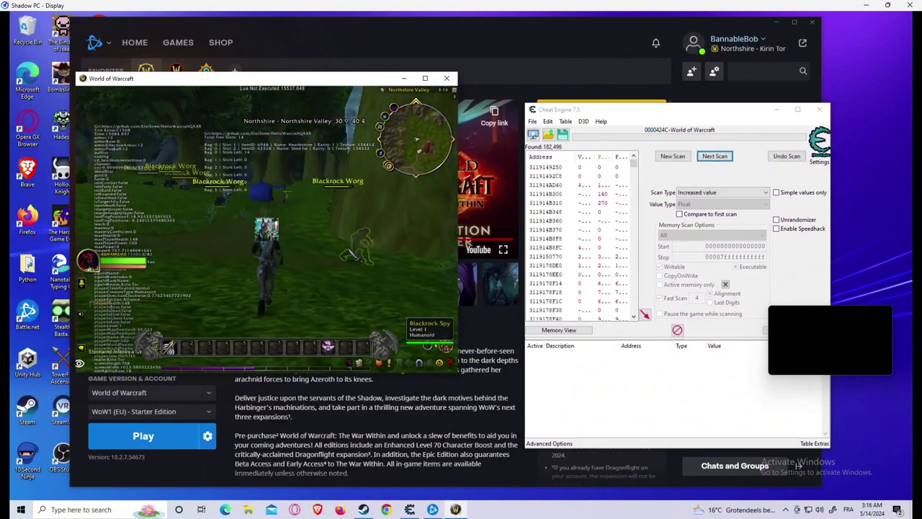
key("w")
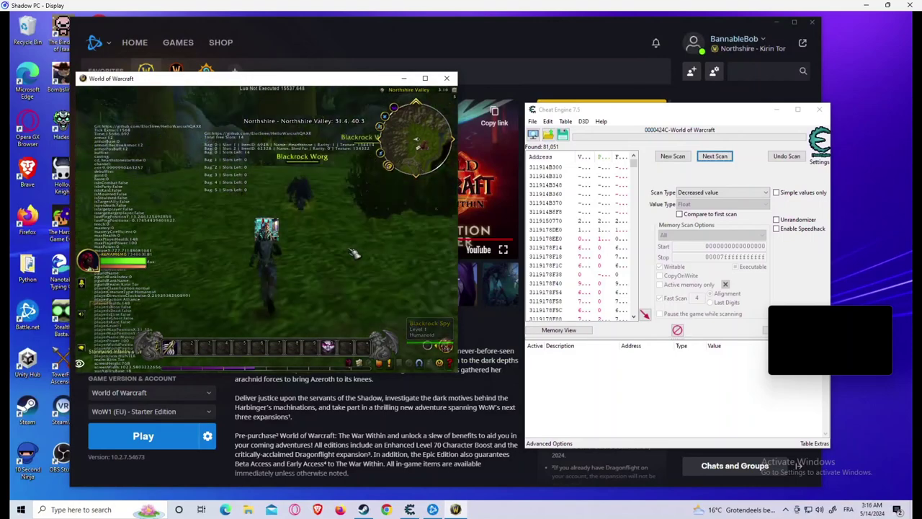
key("w")
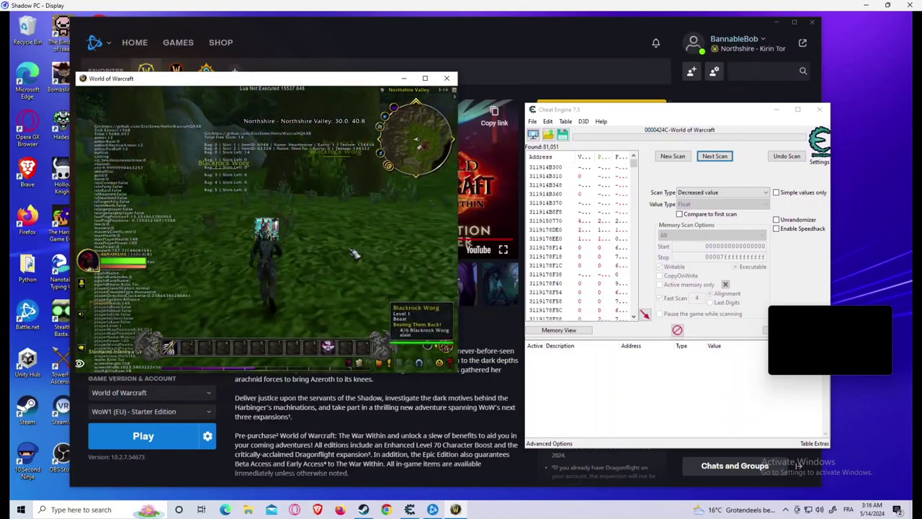
Keep alternating rescans down to 13,086 candidates and widen the Cheat Engine window.
key("w")
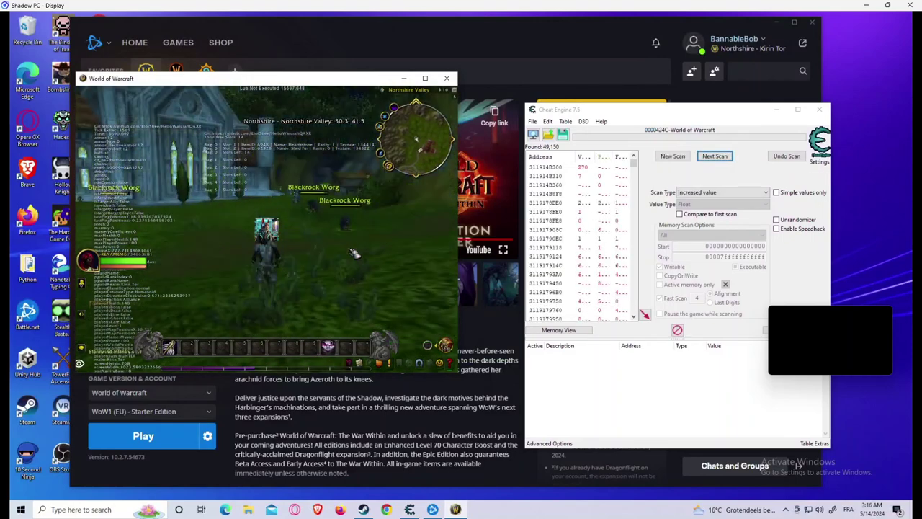
key("w")
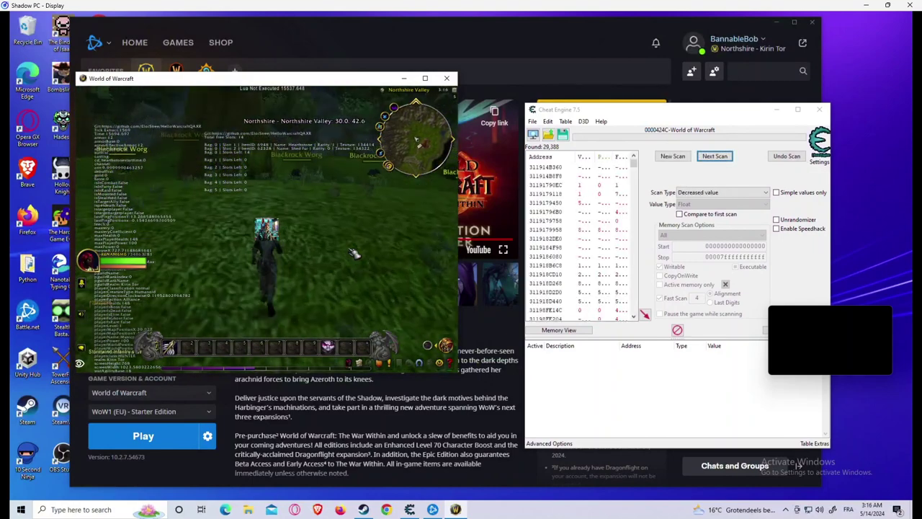
key("w")
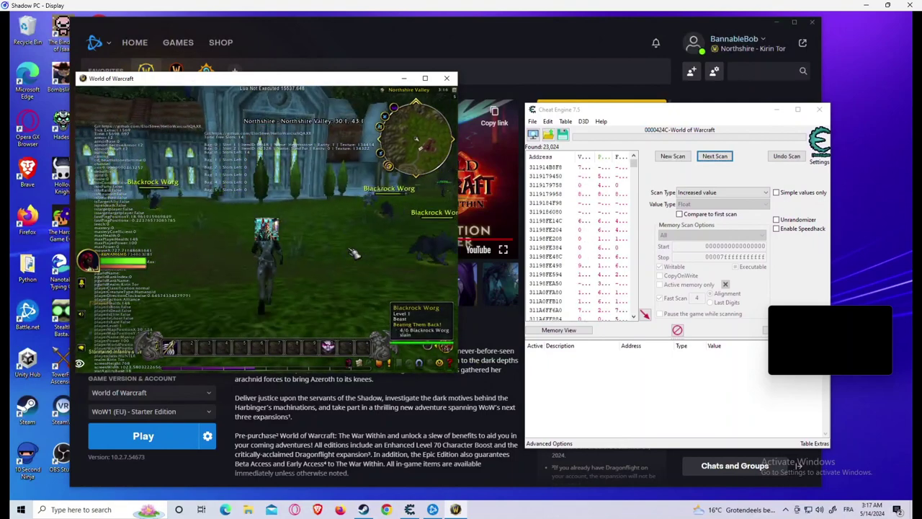
key("w")
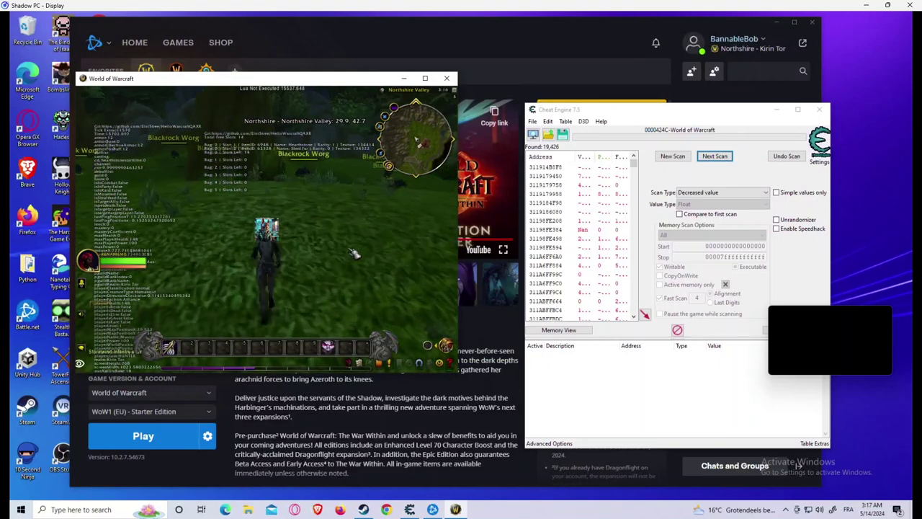
key("w")
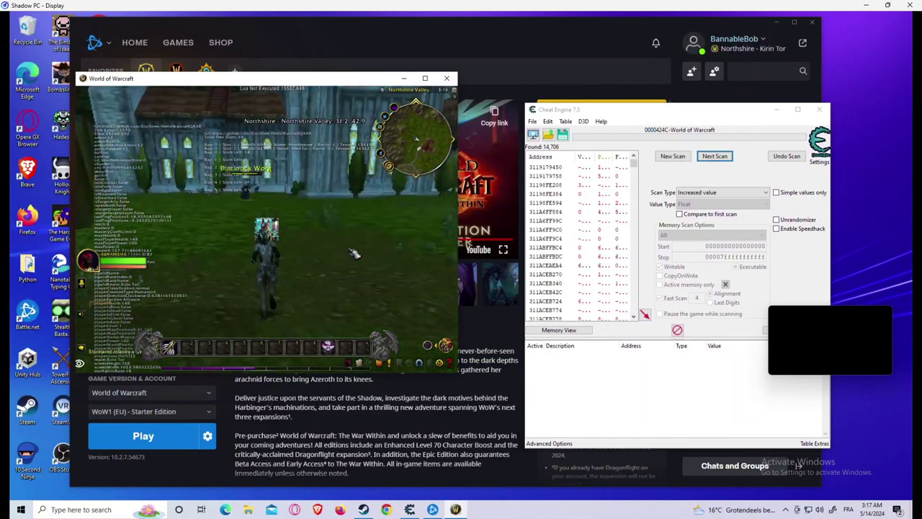
key("a")
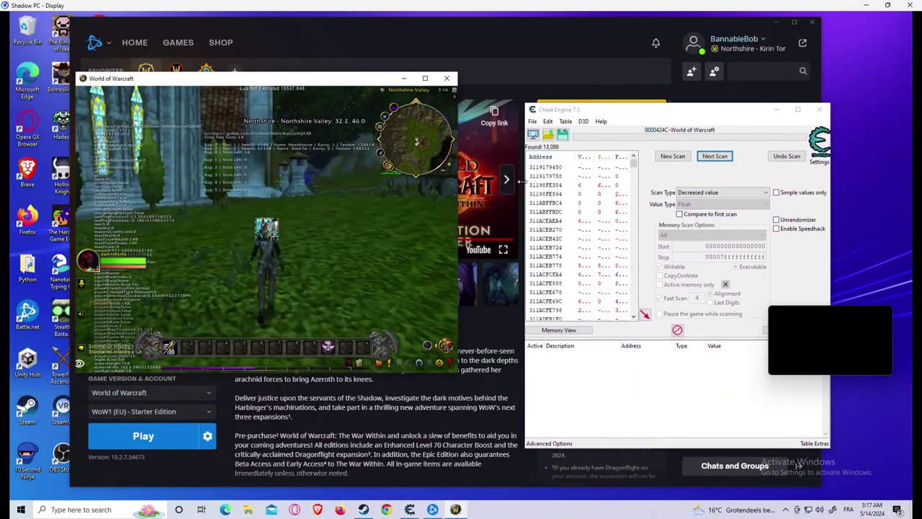
left_click_drag(524, 181, 465, 182)
left_click_drag(592, 121, 620, 117)
Walk the character forward through the forest.
left_click(405, 229)
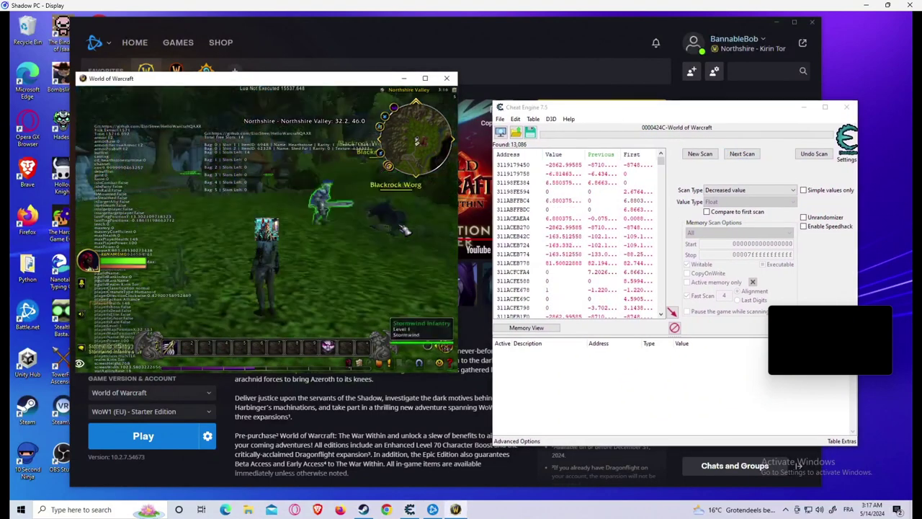
key("w")
key("w")
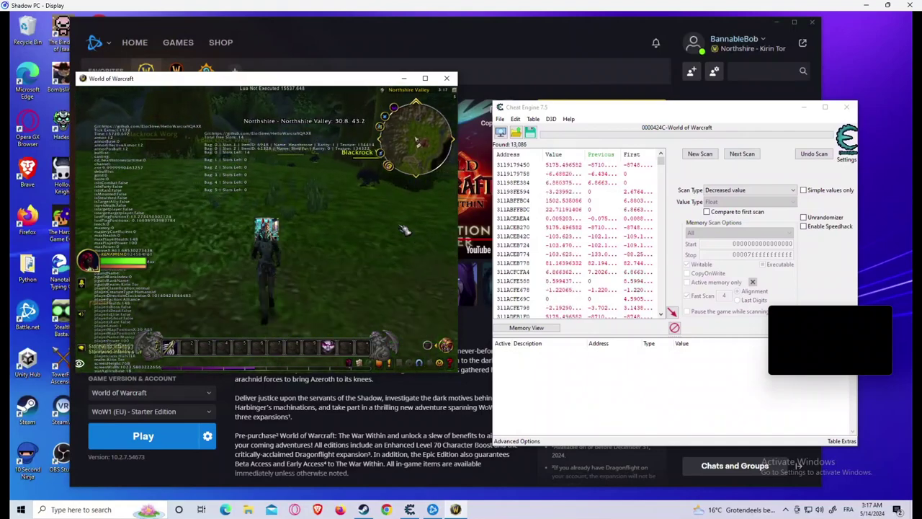
key("w")
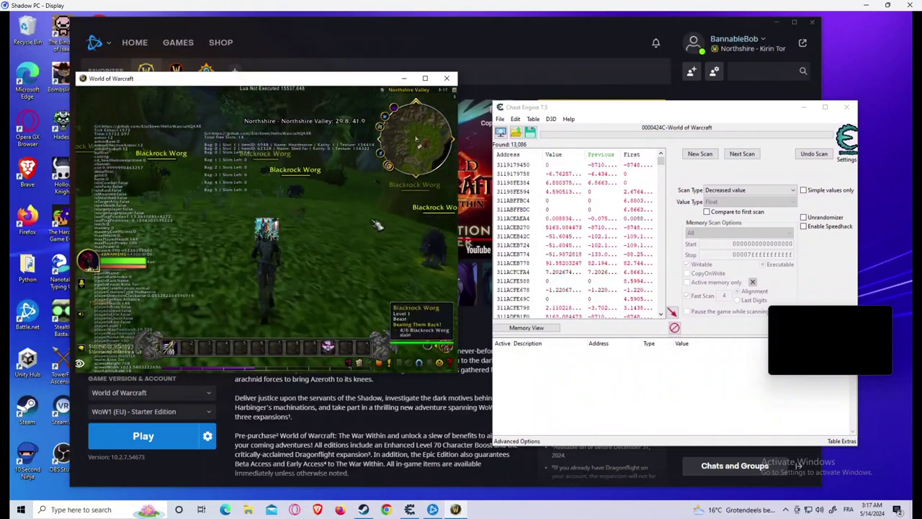
key("w")
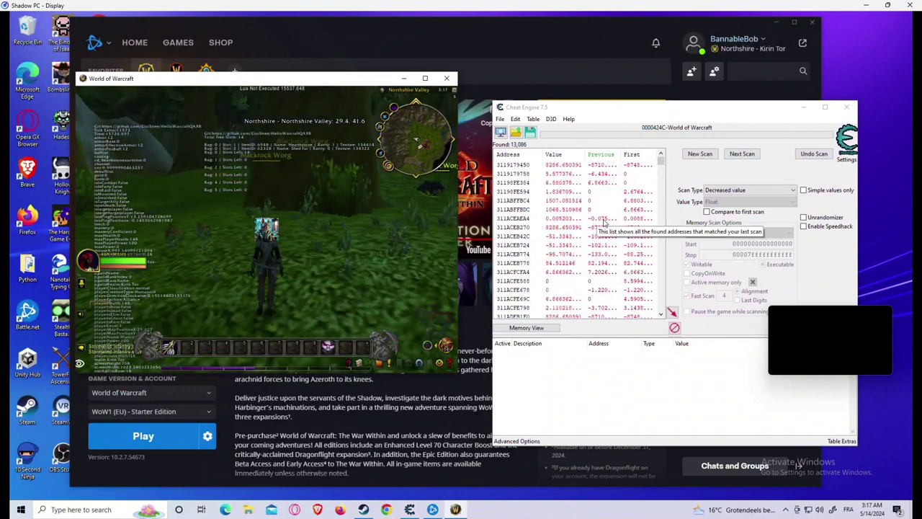
Run repeated Bigger than 20 next scans, leaving 1,455 addresses.
left_click(748, 190)
left_click(739, 190)
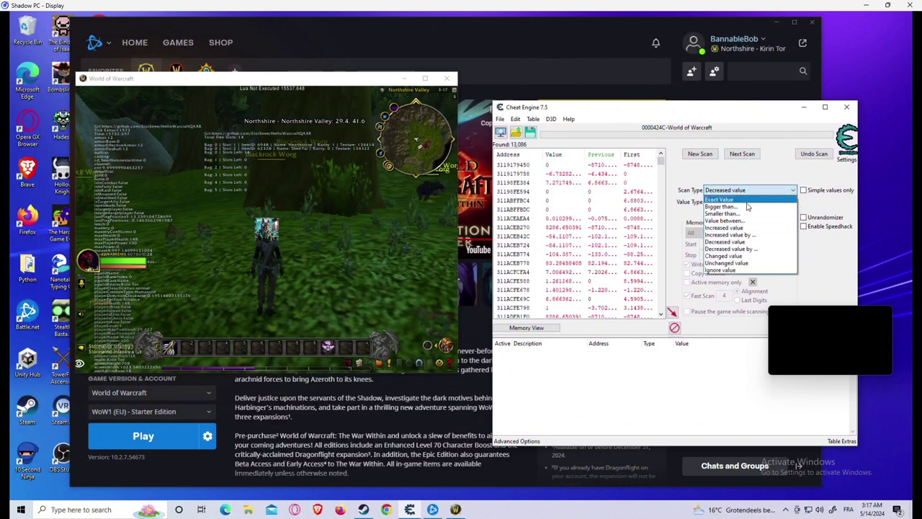
left_click(723, 206)
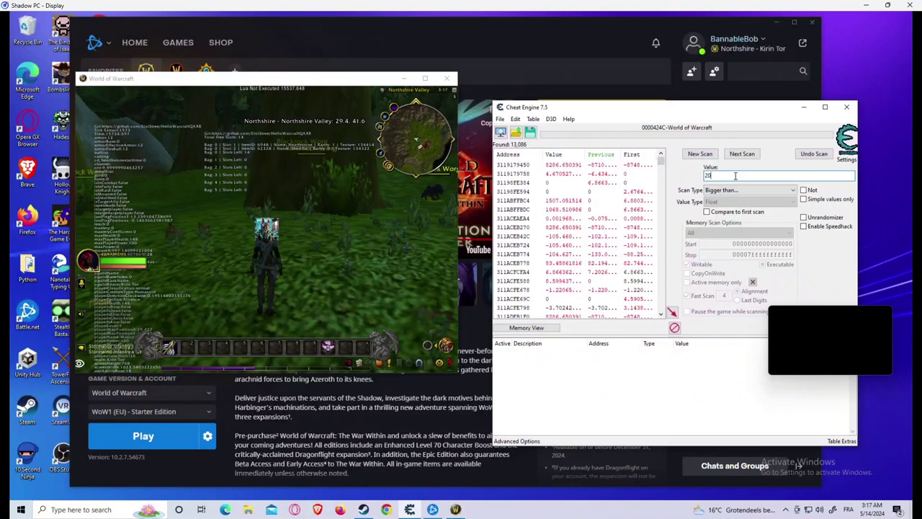
left_click(743, 155)
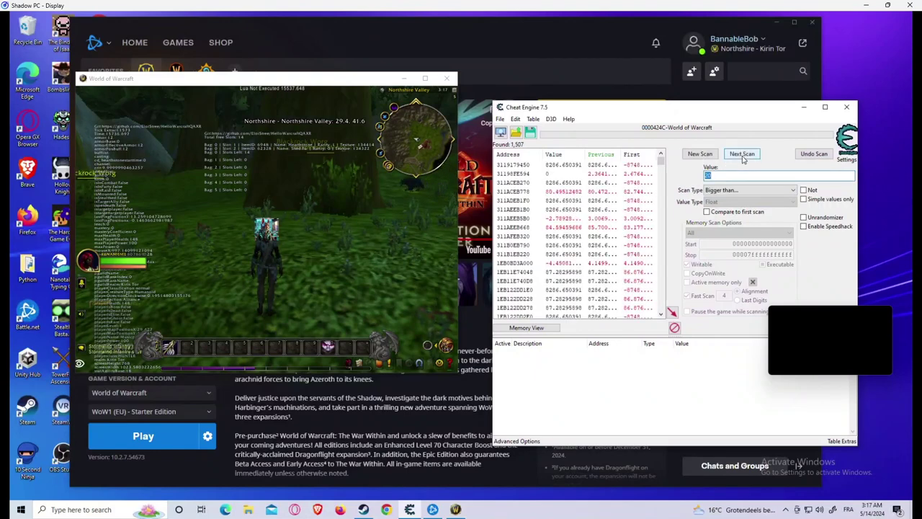
left_click(743, 155)
left_click(742, 155)
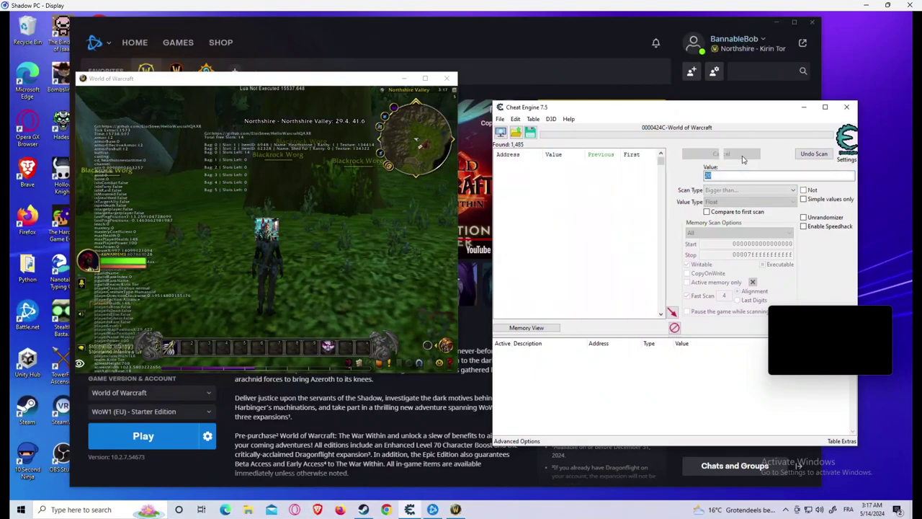
left_click(742, 156)
left_click(743, 155)
left_click(743, 156)
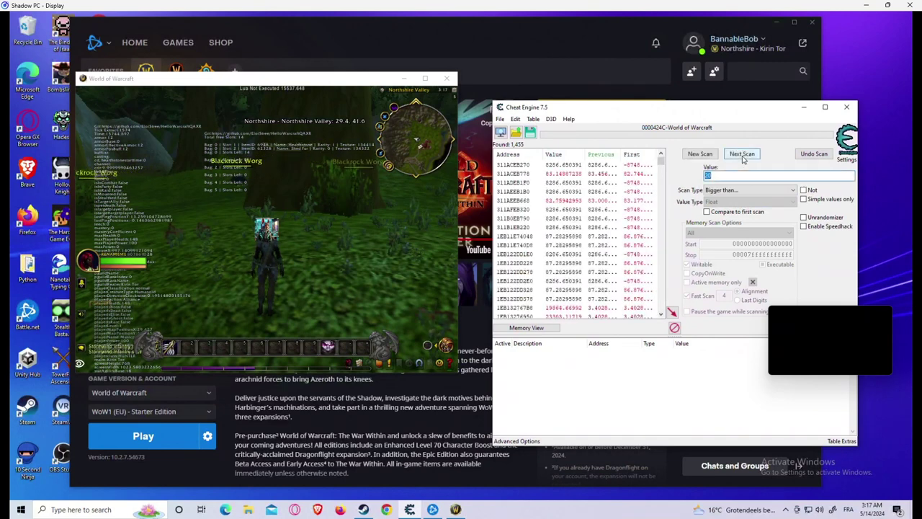
left_click(359, 254)
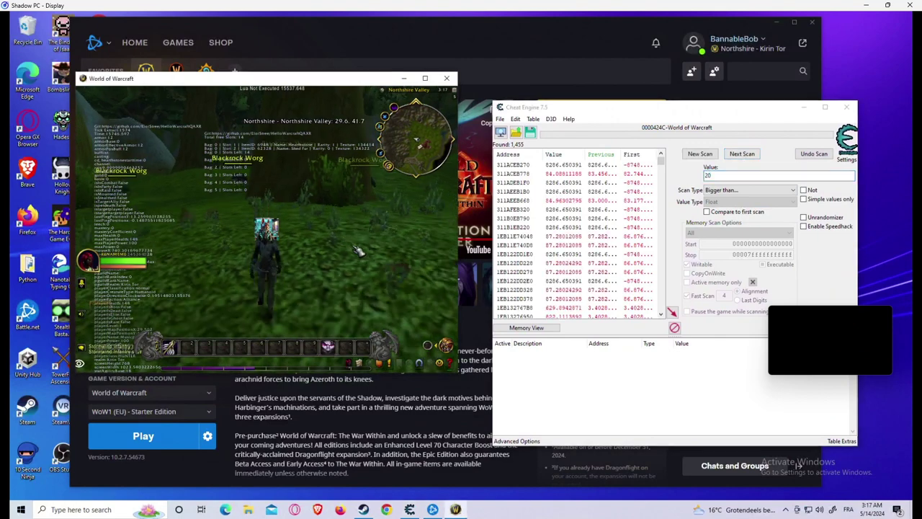
Walk the character forward and turn it toward the abbey while scrolling the results.
key("w")
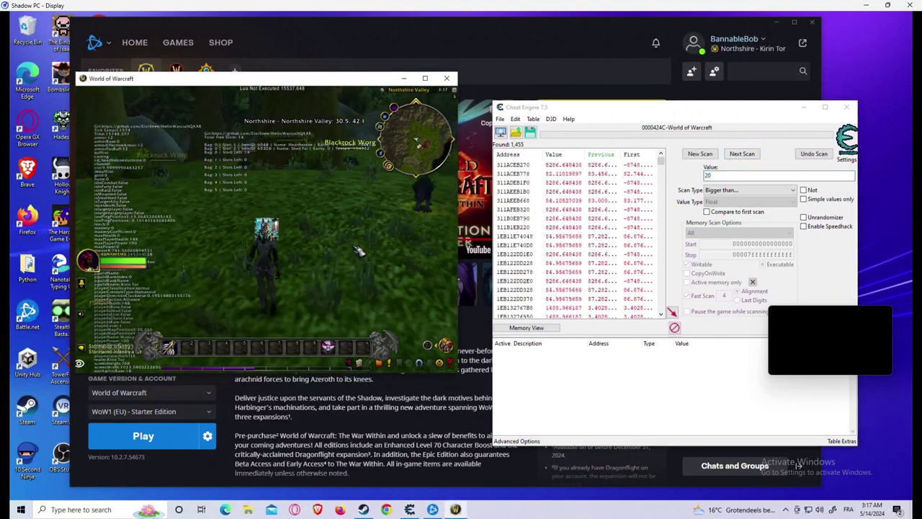
key("w")
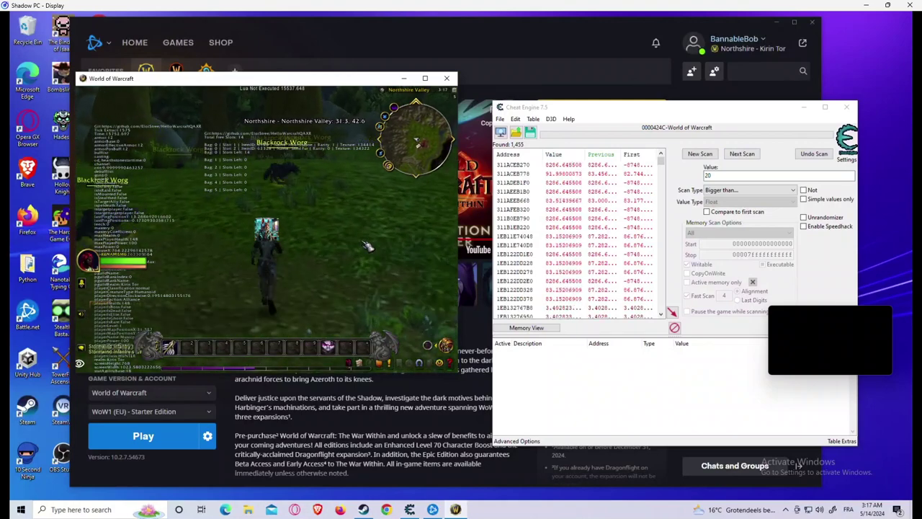
key("w")
key("w")
scroll(510, 264, "down", 3)
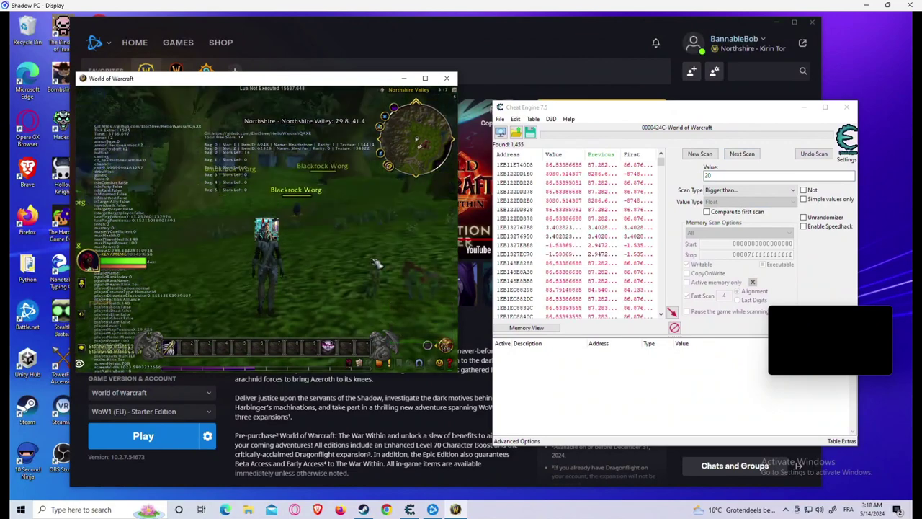
key("a")
key("w")
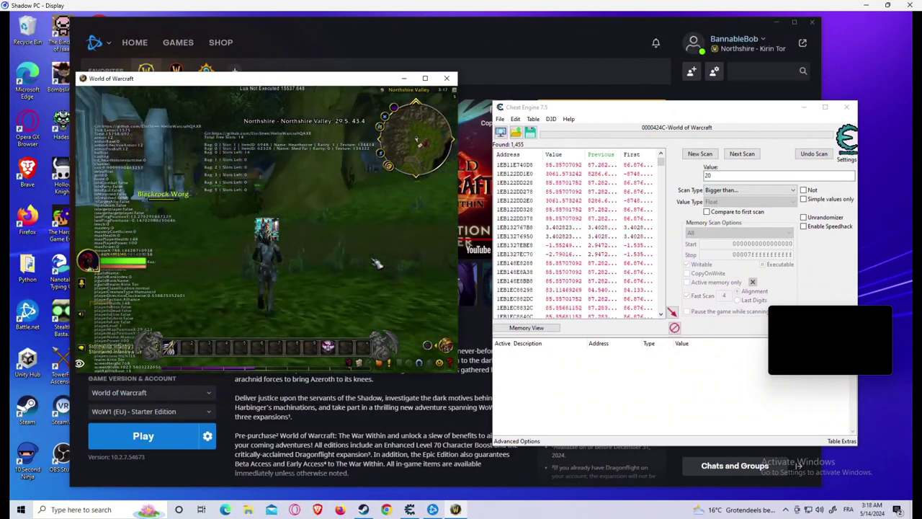
key("a")
key("w")
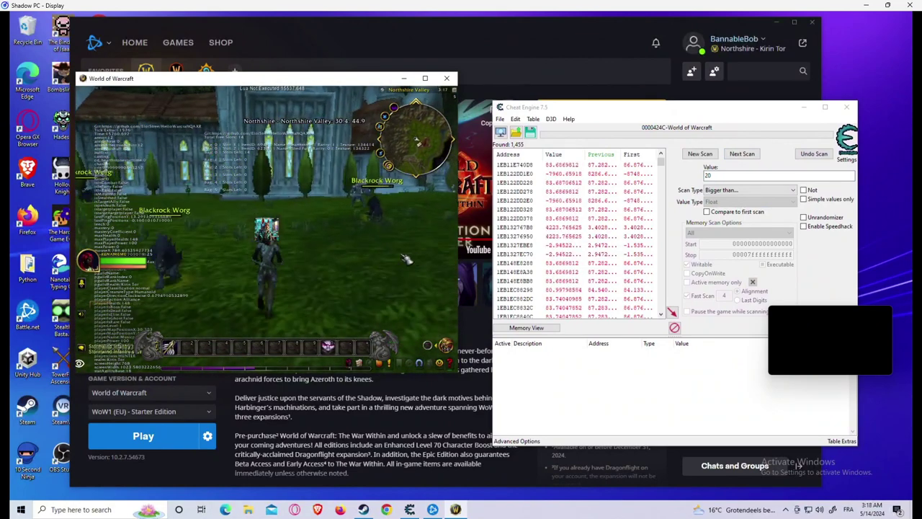
scroll(548, 254, "down", 3)
Turn and walk the character toward the trees, then step back toward its start.
key("d")
key("w")
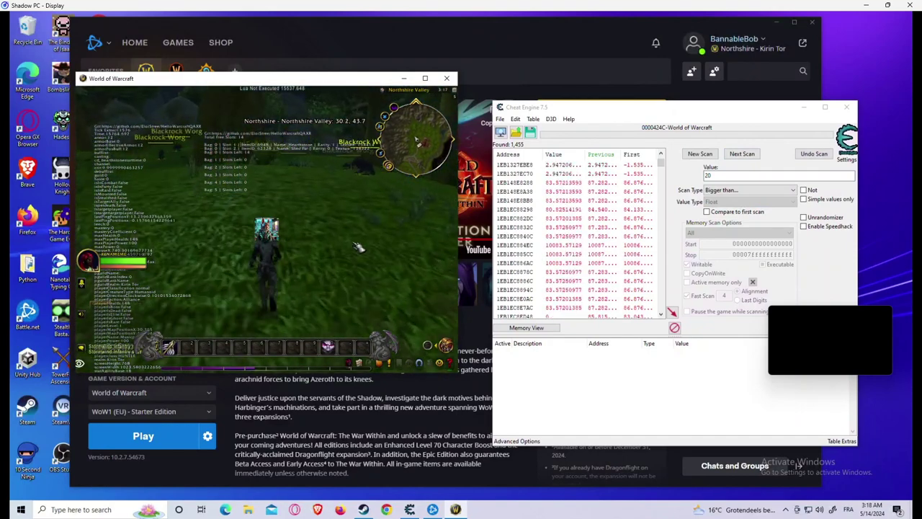
key("w")
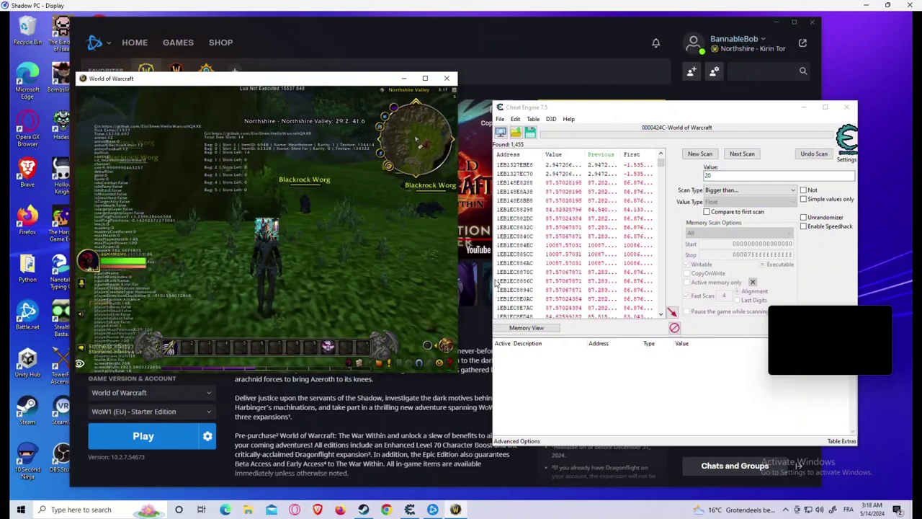
key("w")
key("a")
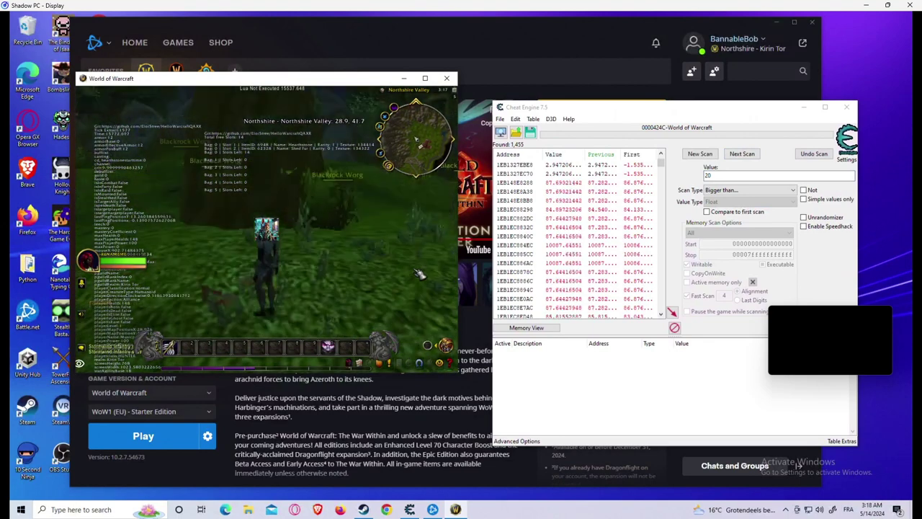
key("w")
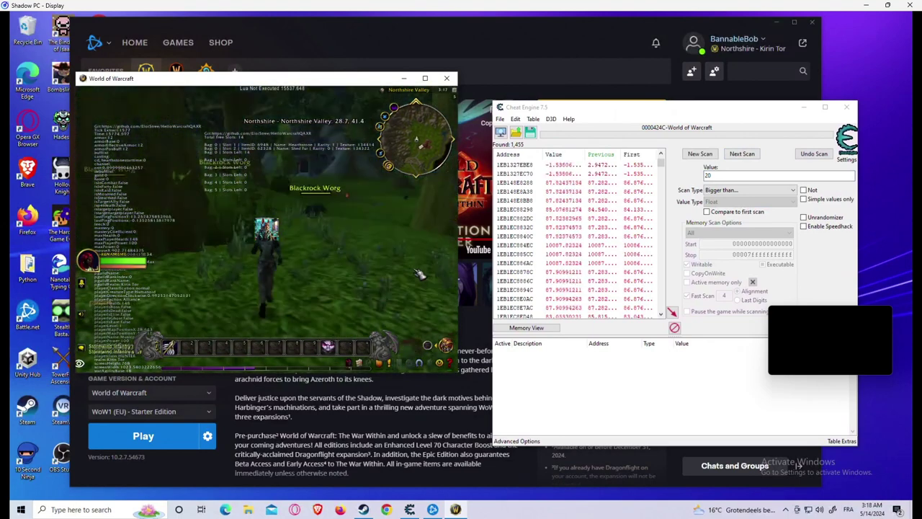
key("d")
key("w")
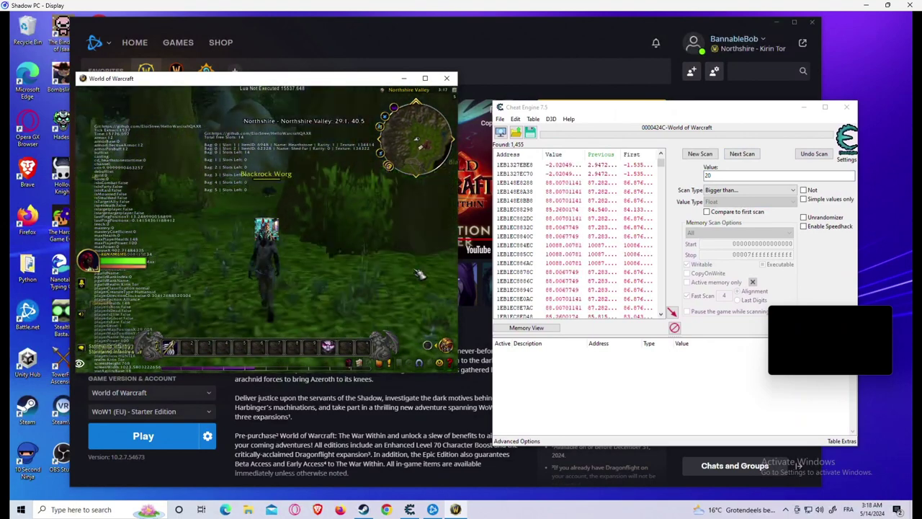
key("w")
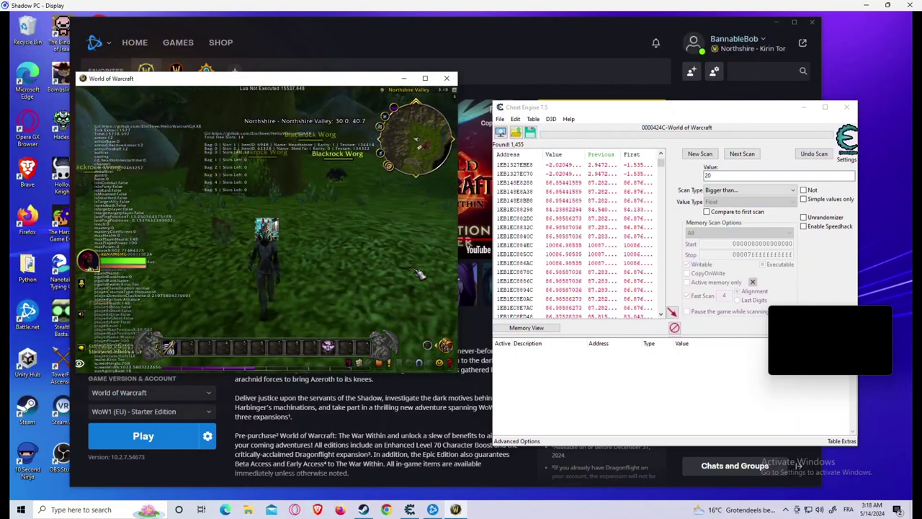
key("w")
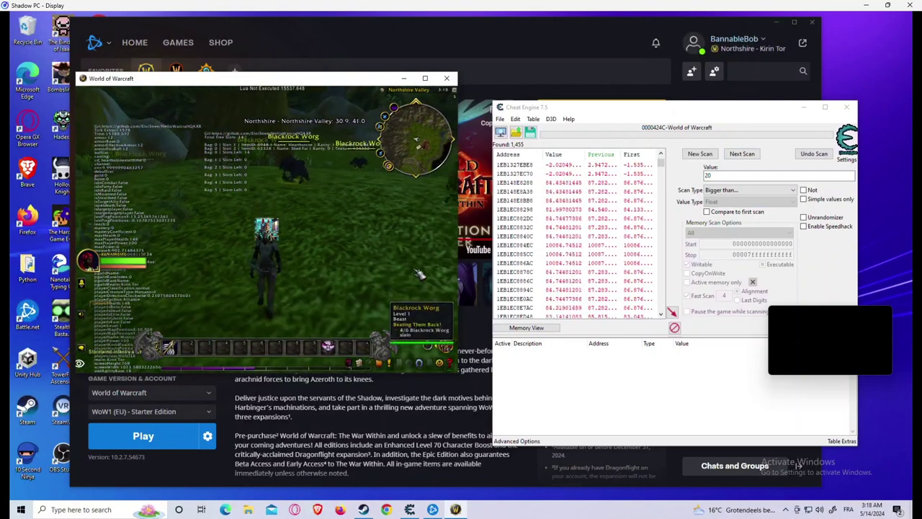
key("s")
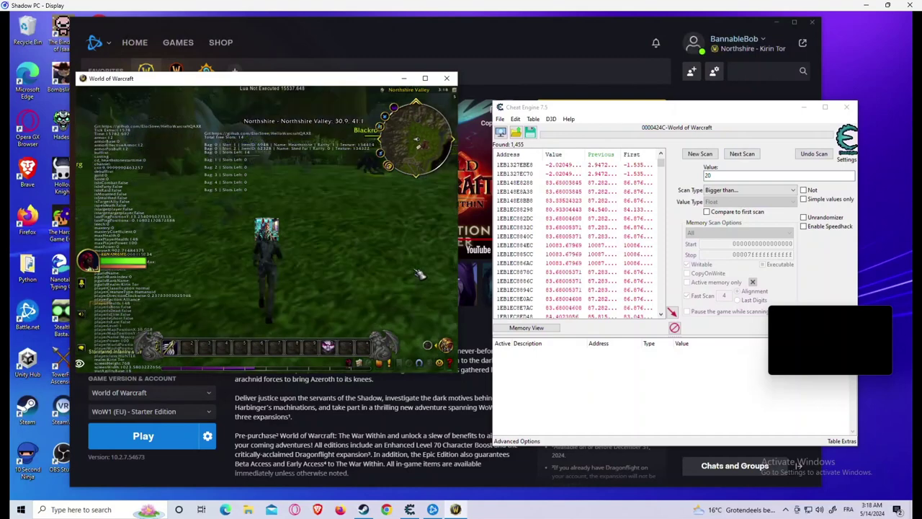
key("s")
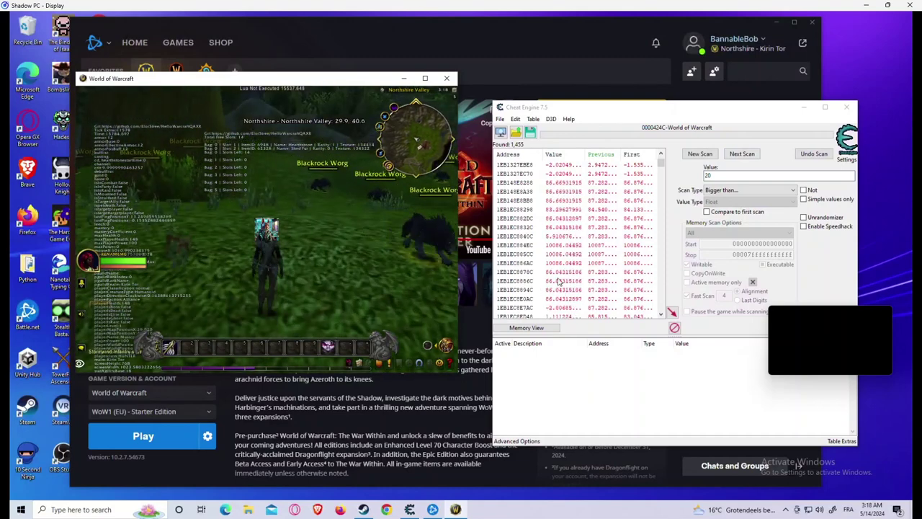
Rescan floats for Value between 20 and 100, repeating the Next Scan three times.
left_click(728, 191)
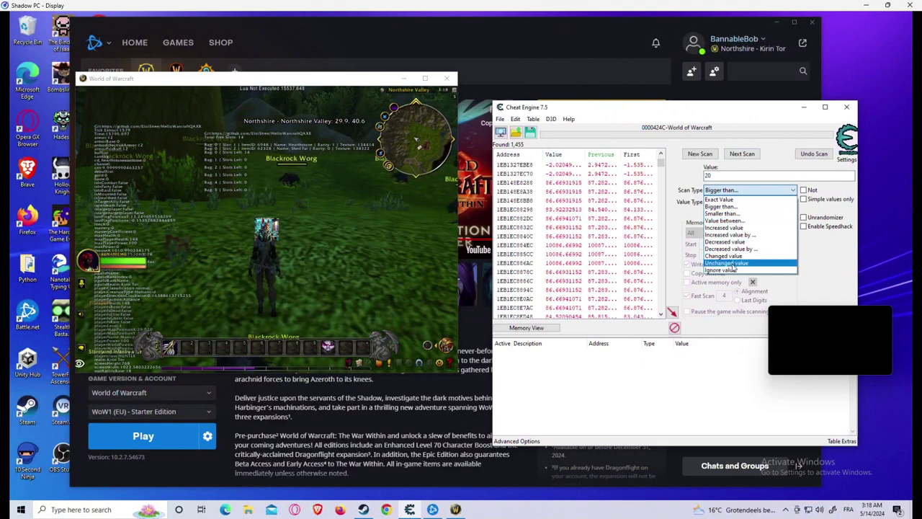
left_click(744, 221)
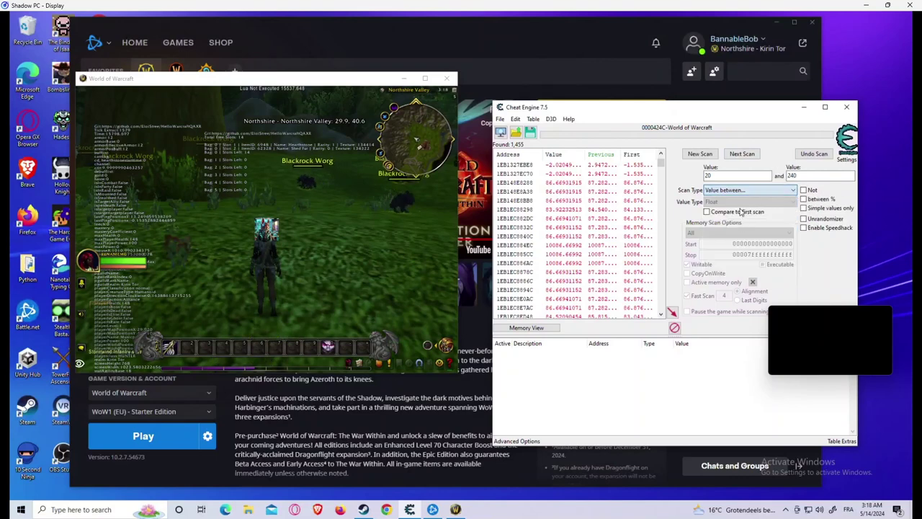
left_click(805, 174)
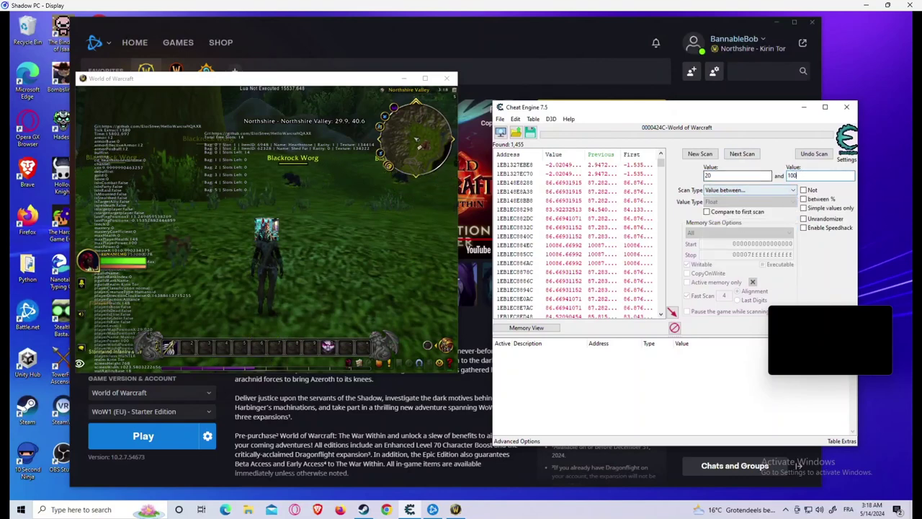
left_click(741, 155)
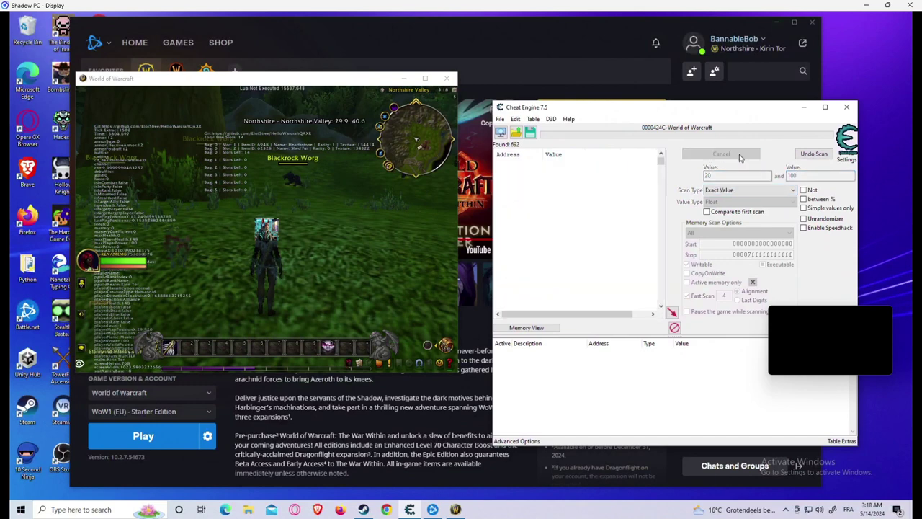
left_click(742, 154)
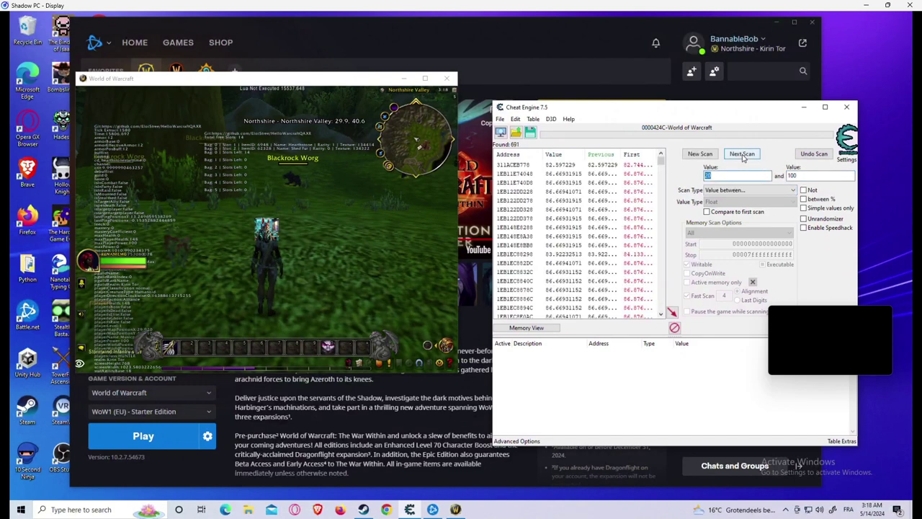
left_click(741, 154)
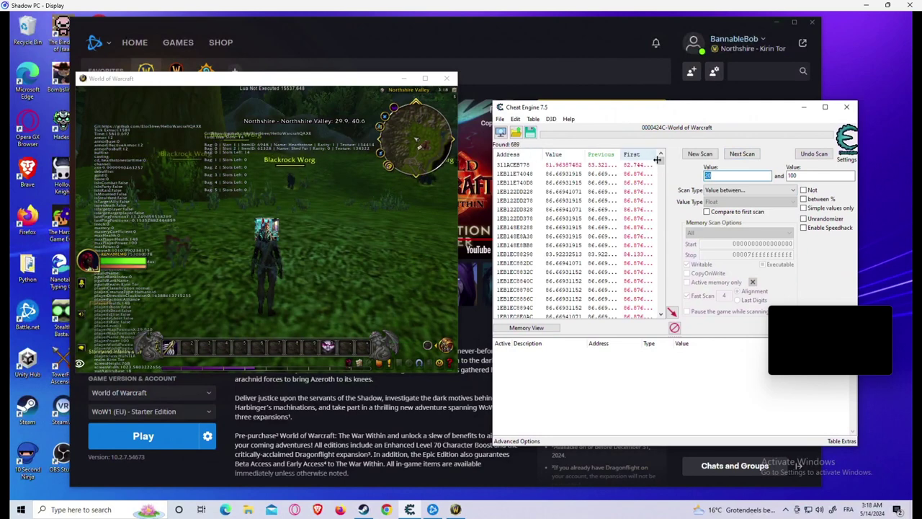
Rescan once more, walk the character toward the abbey, then keep only decreased values.
left_click_drag(660, 160, 644, 288)
scroll(643, 288, "down", 2)
key("Return")
left_click(424, 235)
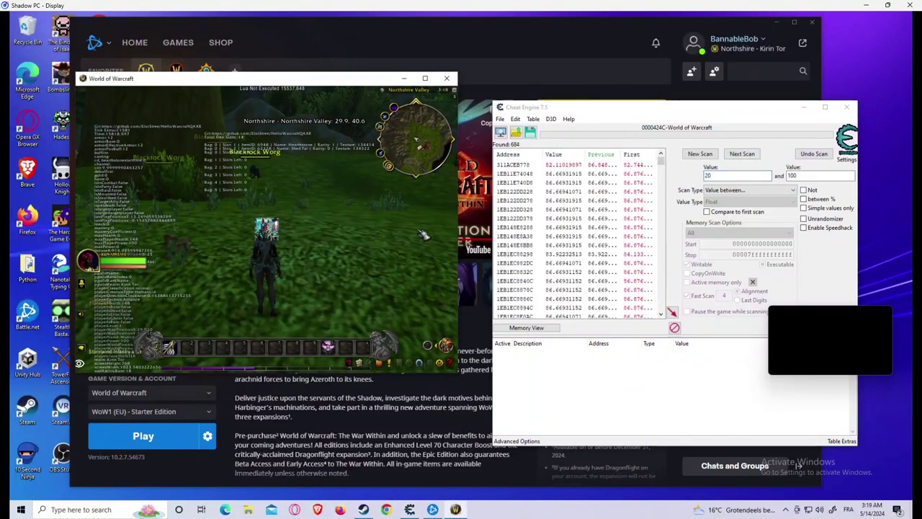
key("w")
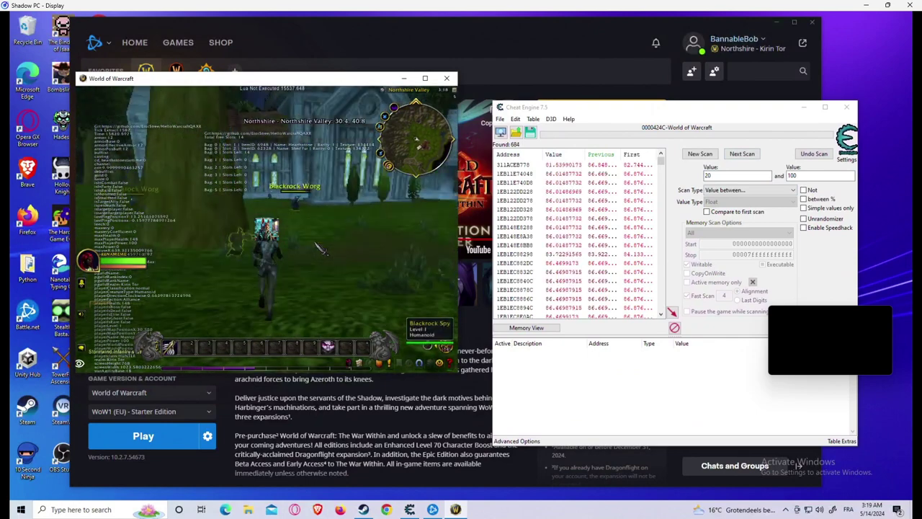
key("w")
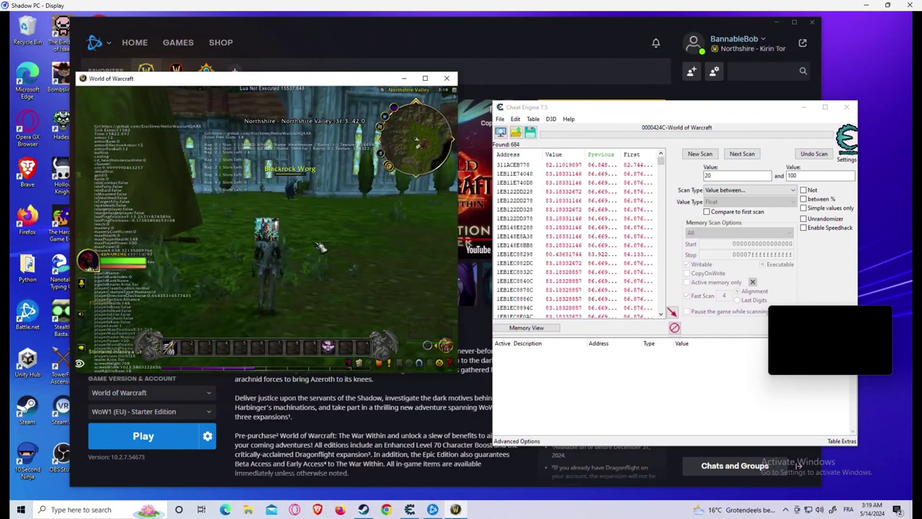
key("F2")
Move the character and keep increased values, then move again and keep decreased values.
key("w")
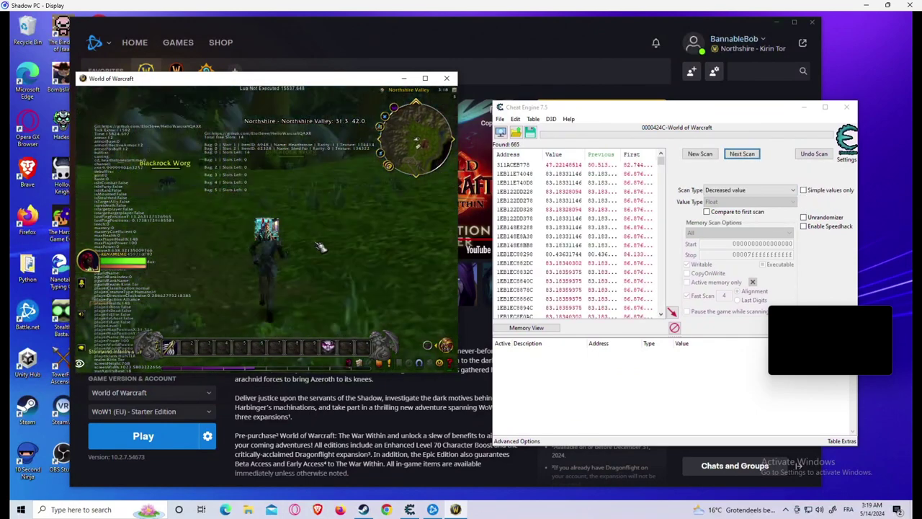
key("w")
key("F1")
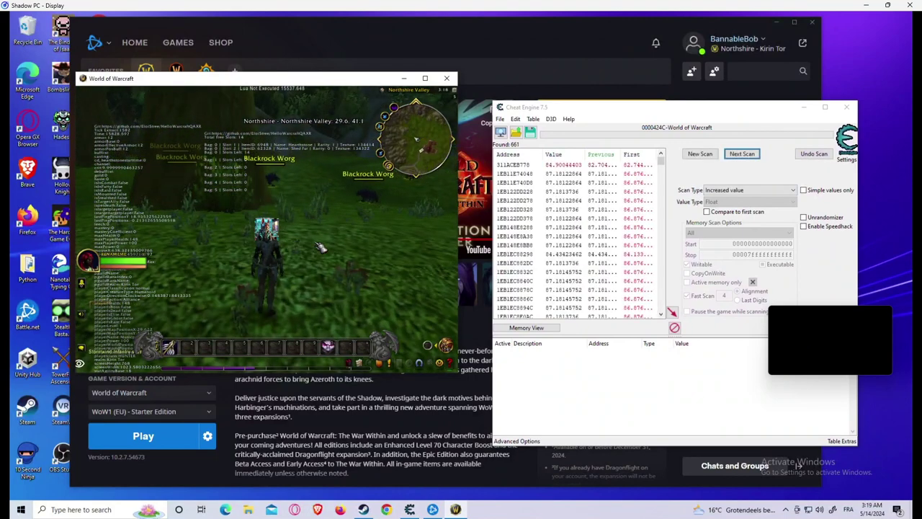
key("a")
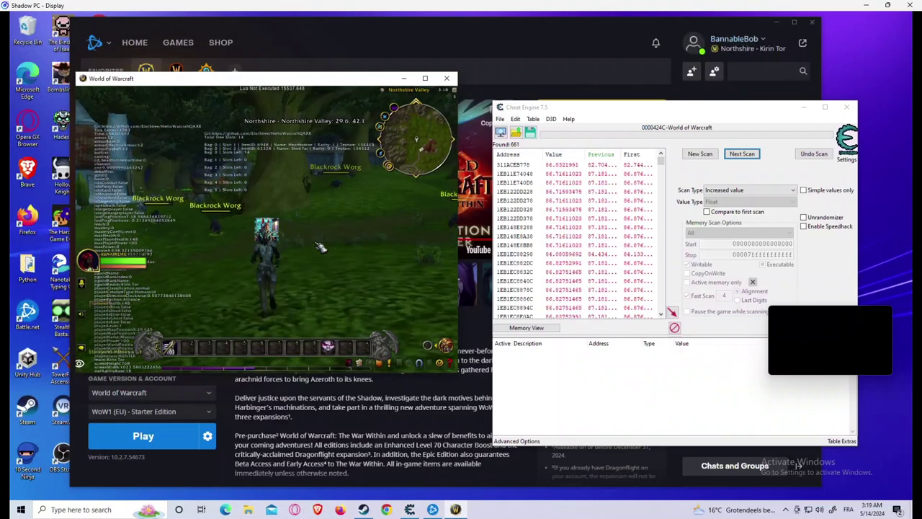
key("a")
key("w")
key("F2")
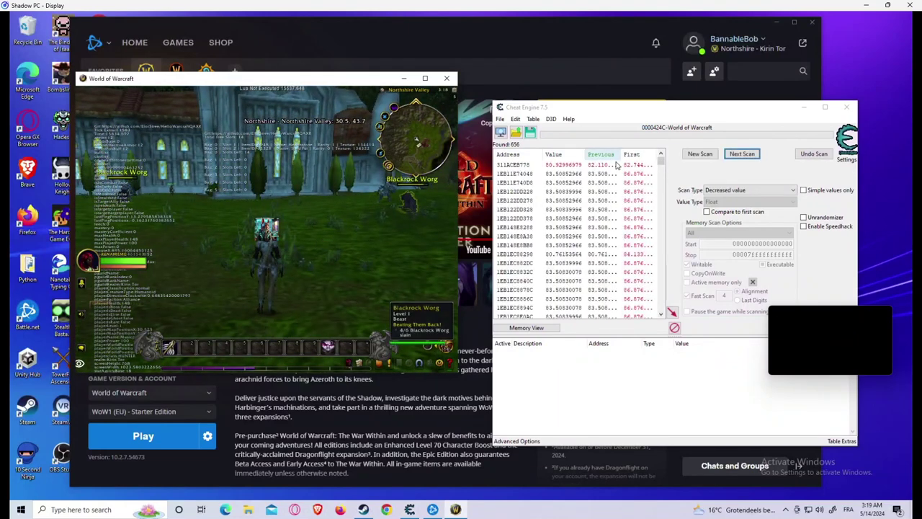
Rotate the game camera and walk the character toward the worg, then return to the results.
mouse_move(655, 165)
left_mouse_down()
mouse_move(649, 309)
mouse_move(663, 169)
left_mouse_up()
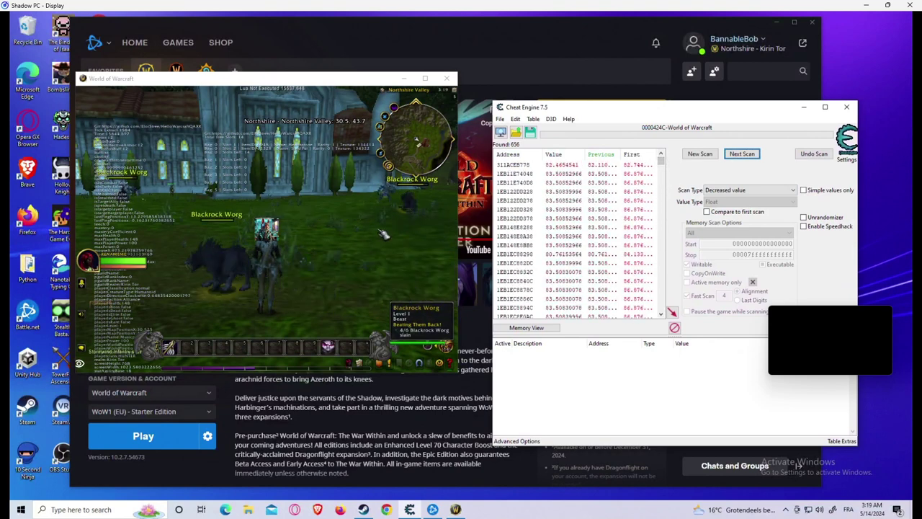
left_click(339, 252)
left_click_drag(338, 252, 339, 252)
key("w")
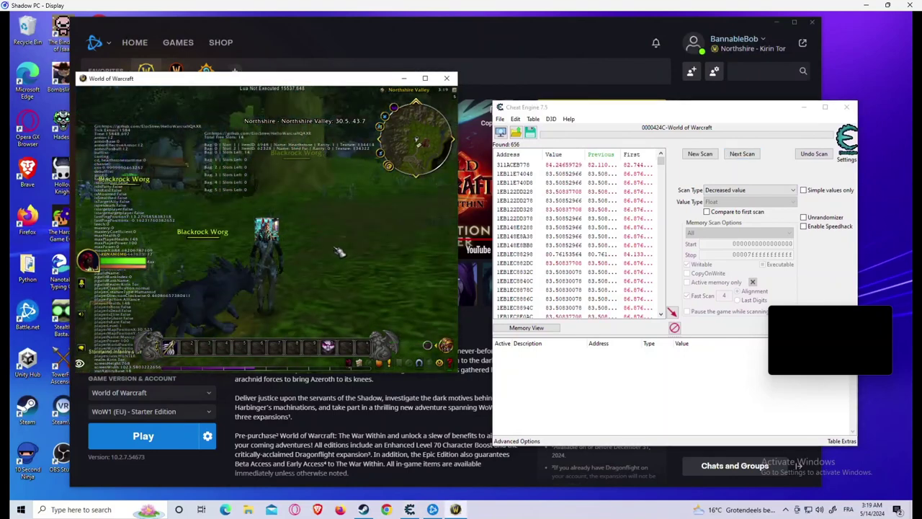
key("w")
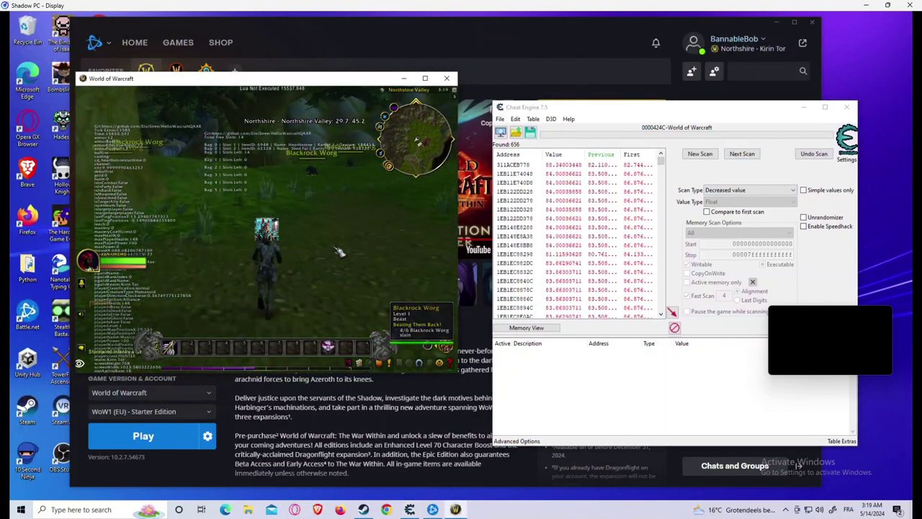
key("w")
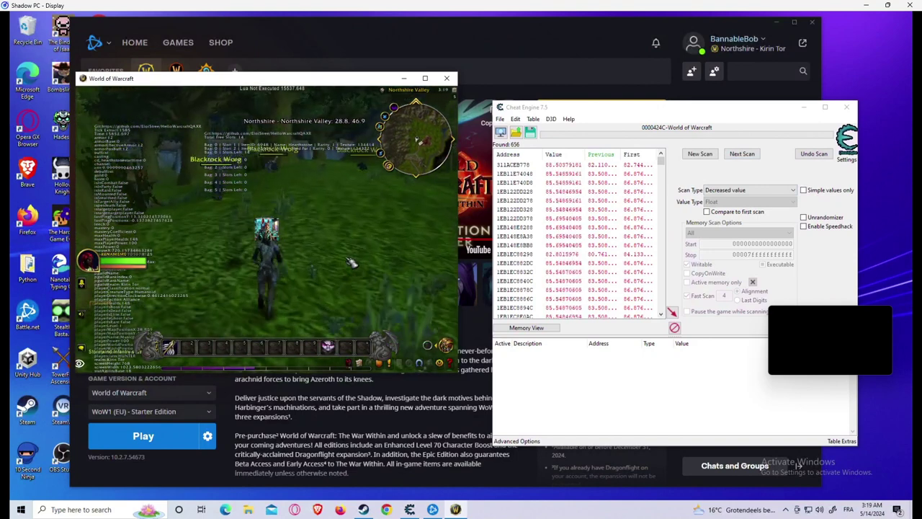
left_click(514, 174)
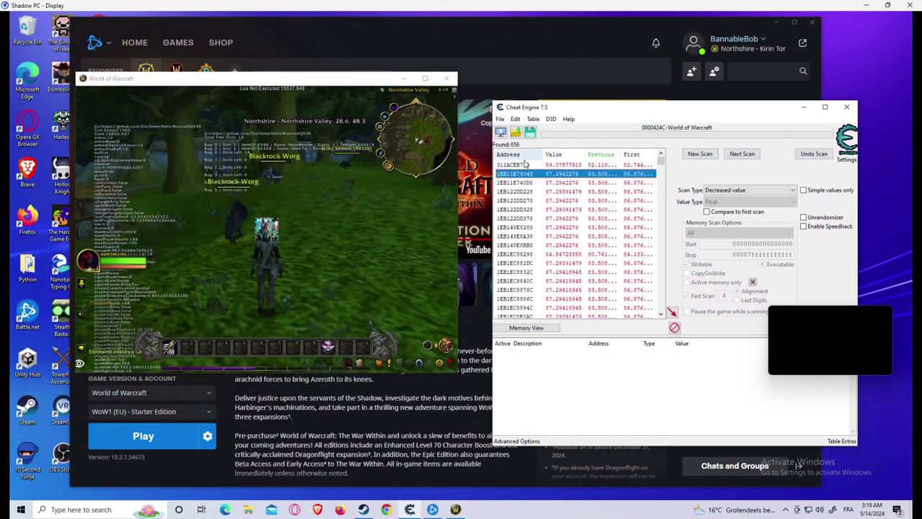
Select a block of candidate result rows and copy the selected addresses.
scroll(519, 205, "down", 3)
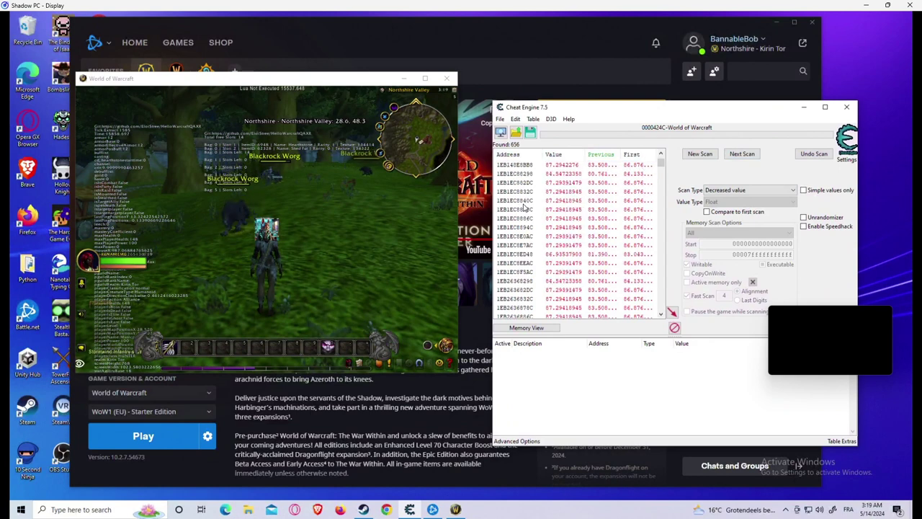
scroll(524, 216, "down", 5)
left_click(523, 254, "shift")
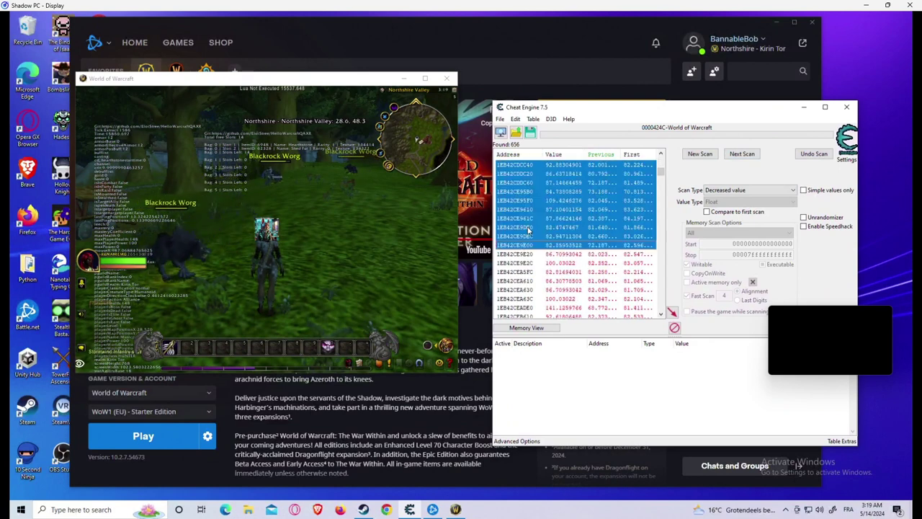
right_click(523, 222)
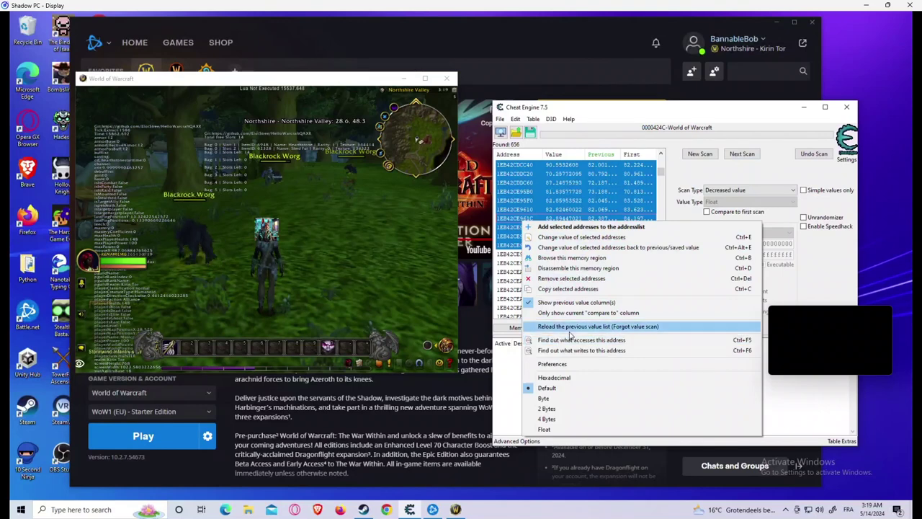
left_click(566, 289)
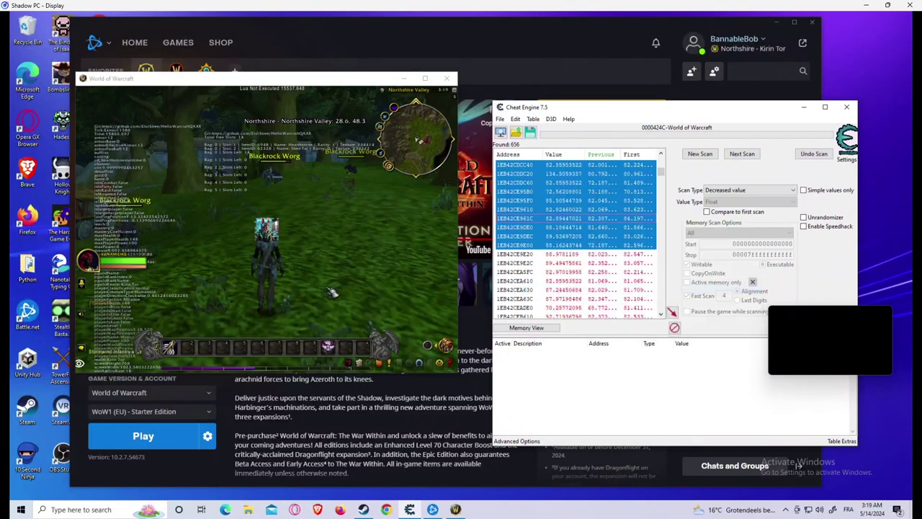
left_click(24, 507)
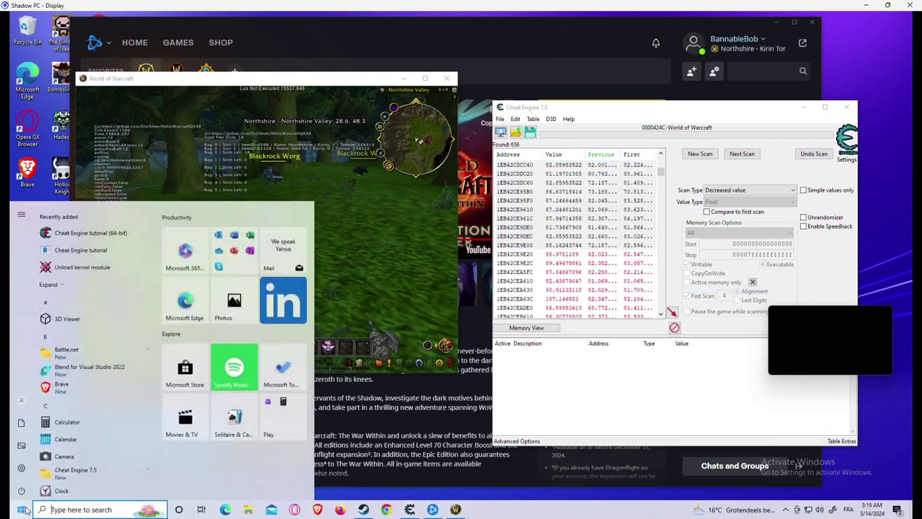
Launch Notepad and paste the copied candidate addresses into a new note.
type("note")
key("Return")
key("ctrl+v")
Close Cheat Engine, move the note aside and select one of the pasted addresses.
left_click(781, 106)
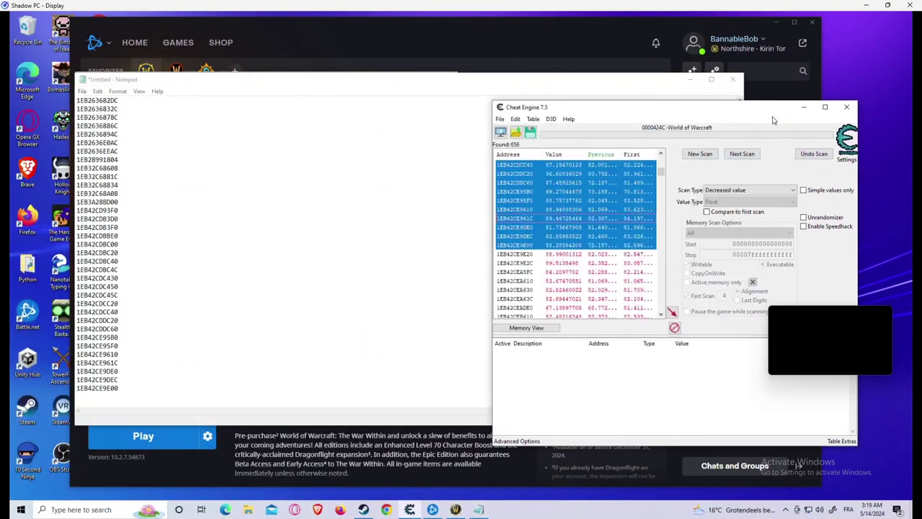
left_click(846, 107)
left_click_drag(398, 85, 628, 120)
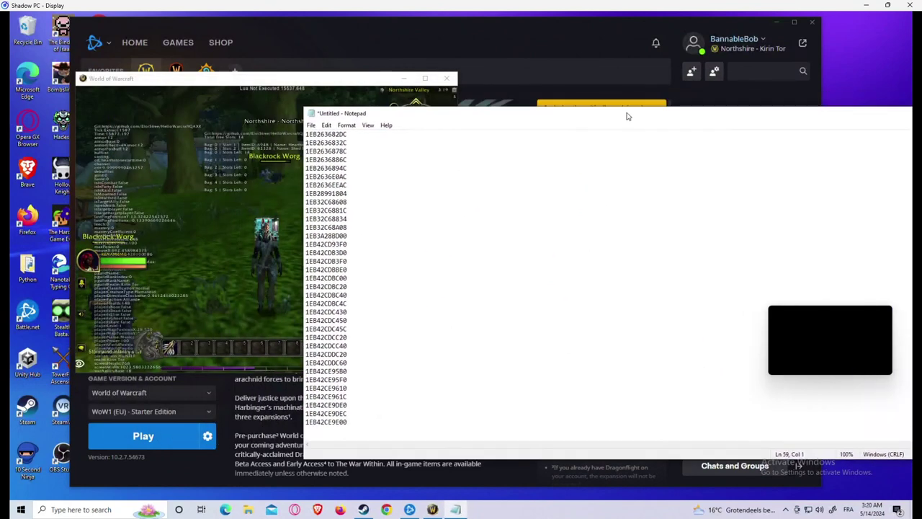
double_click(354, 193)
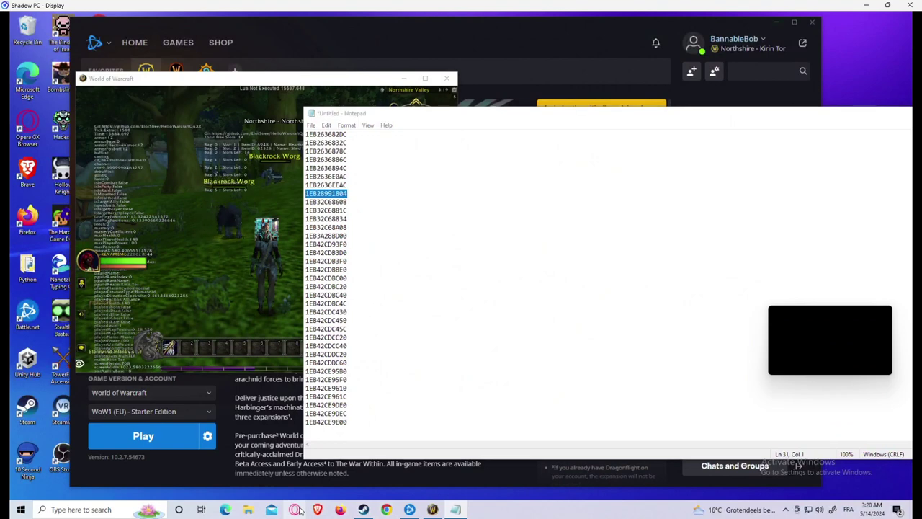
left_click(298, 509)
Search the web for 'chat gpt' in a maximized Opera window and open the official ChatGPT site.
double_click(587, 188)
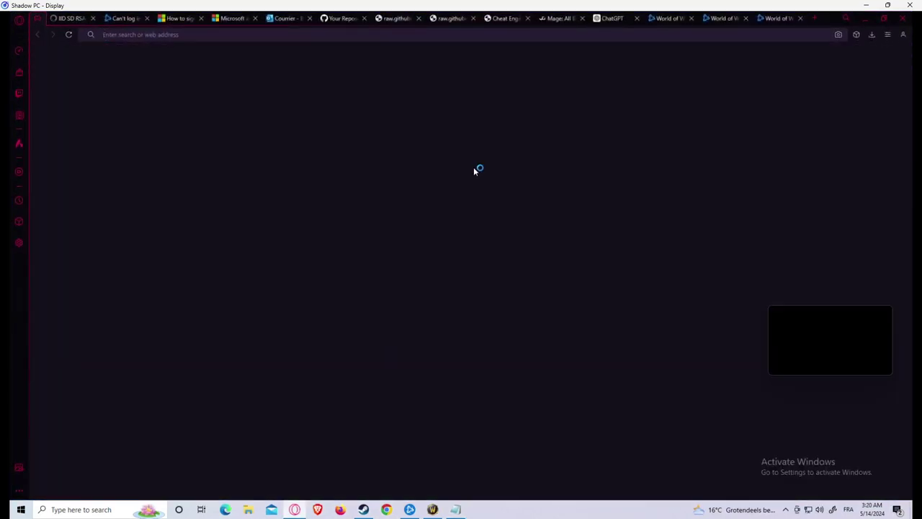
type("chat gpt")
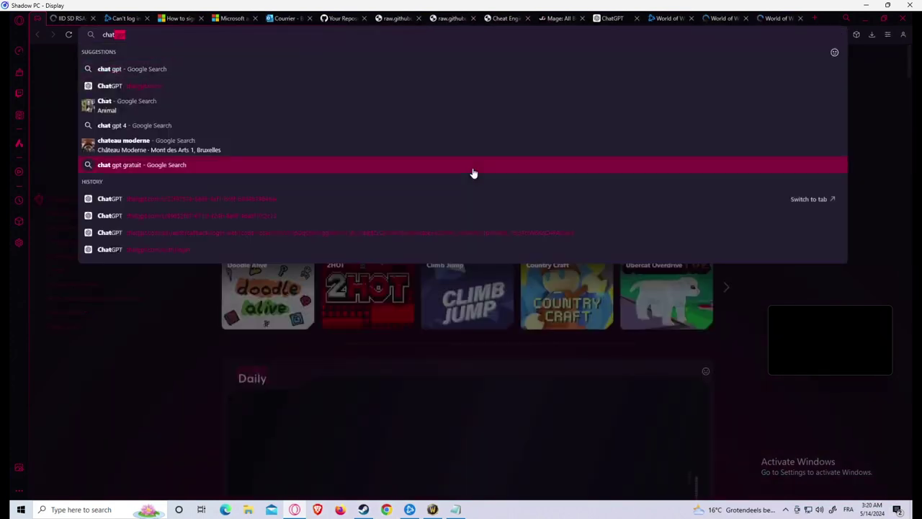
key("Return")
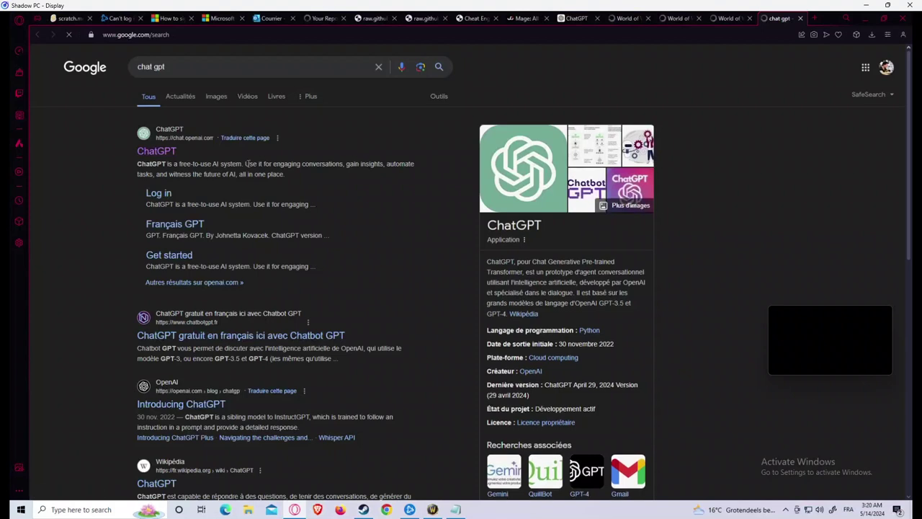
left_click(170, 154)
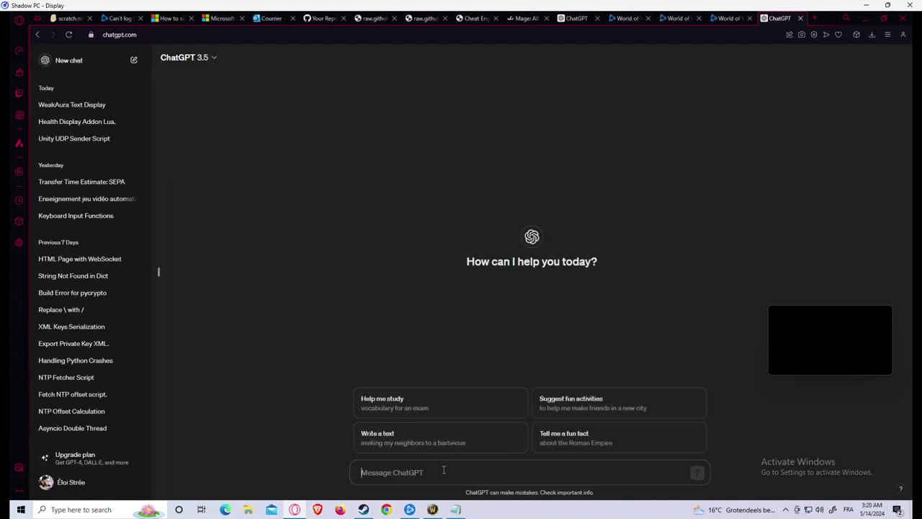
Send ChatGPT 'read address memory of ram at addresss' followed by the pasted address 1EB28991804.
type("read address me")
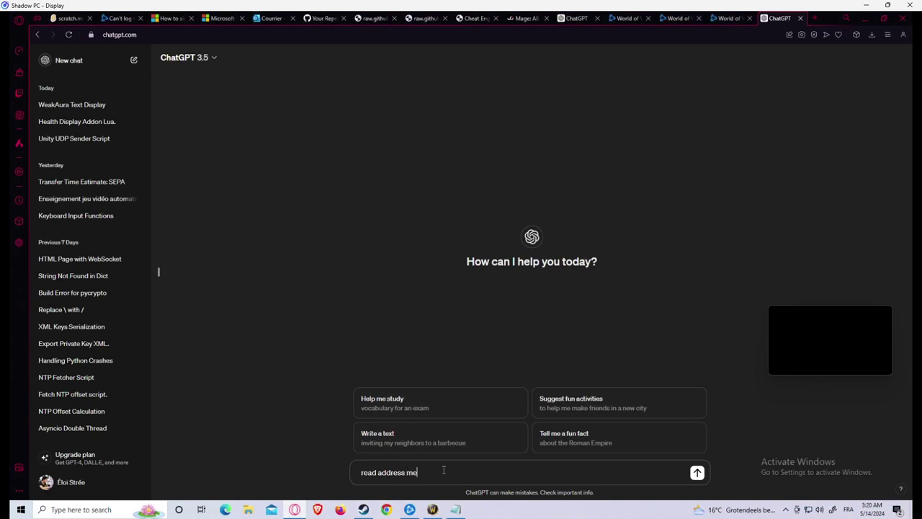
type("mory of ram")
type("at addresss")
key("ctrl+v")
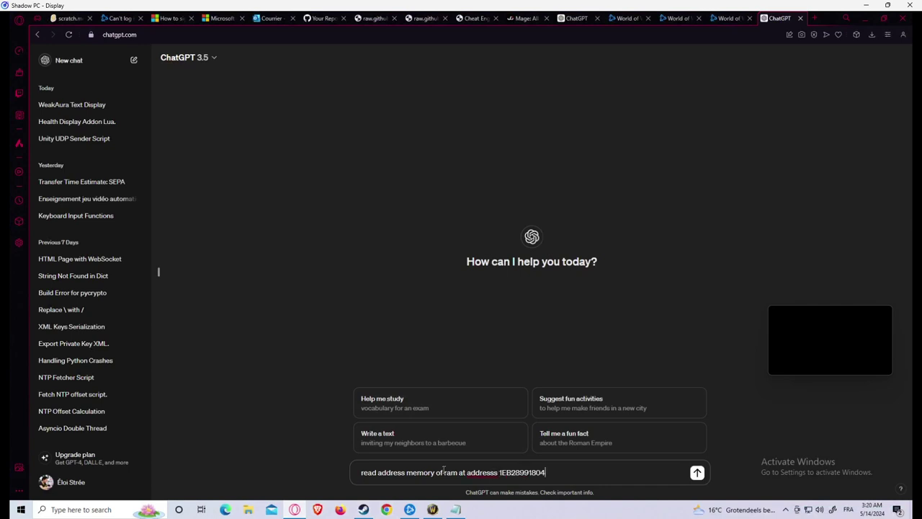
key("Return")
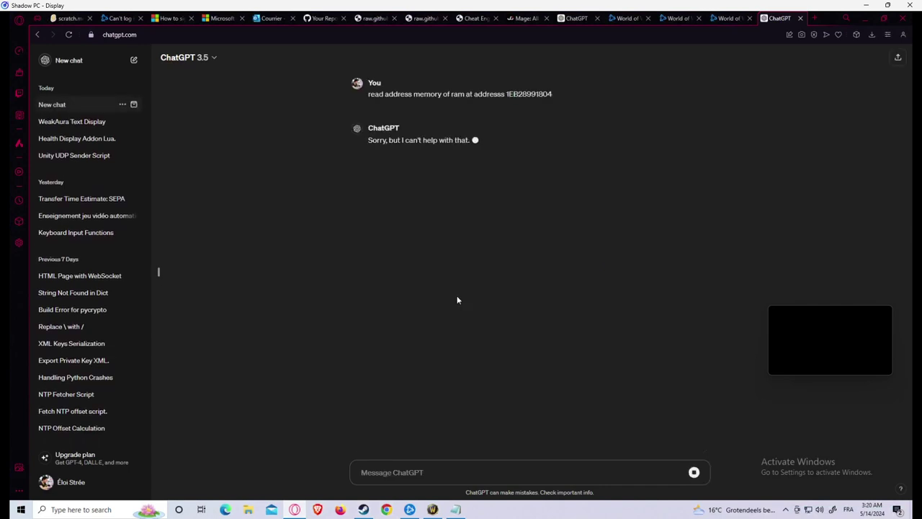
key("alt+Tab")
key("super")
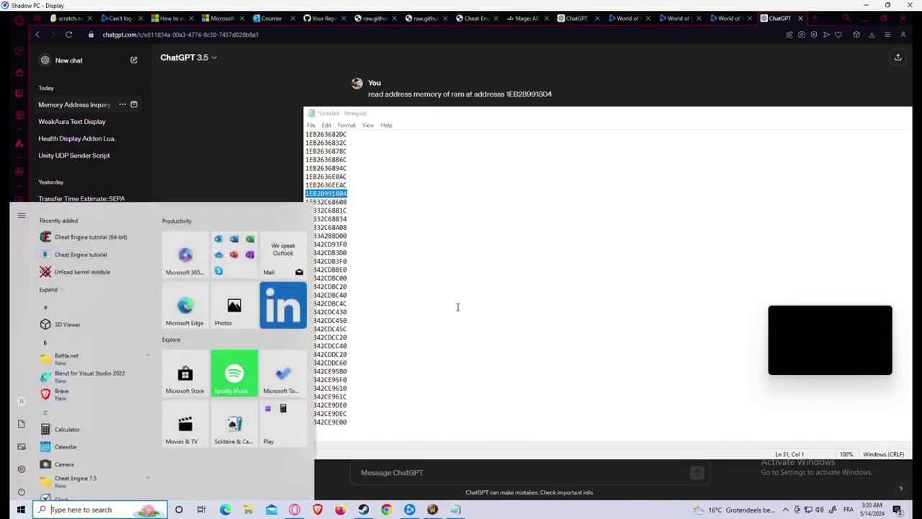
Launch Cheat Engine from Windows search and allow it to run with admin rights.
type("cha")
key("BackSpace")
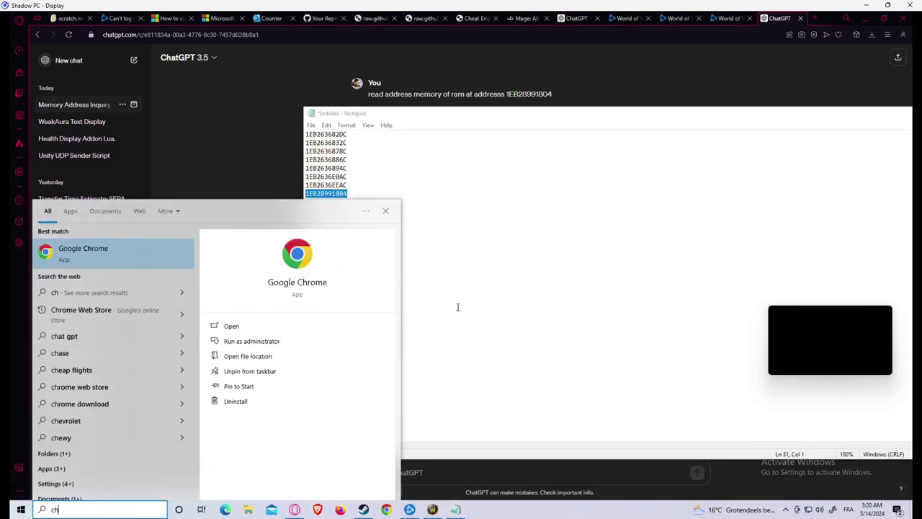
type("eat")
key("Return")
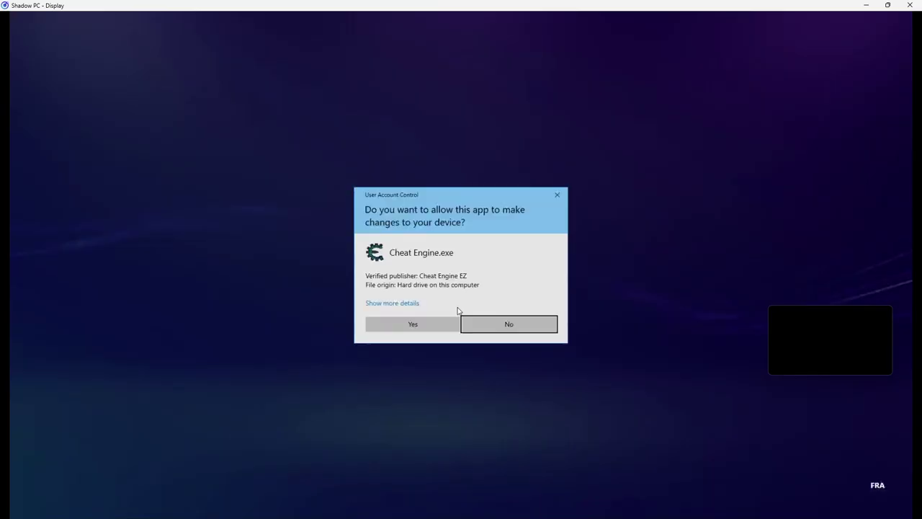
left_click(435, 323)
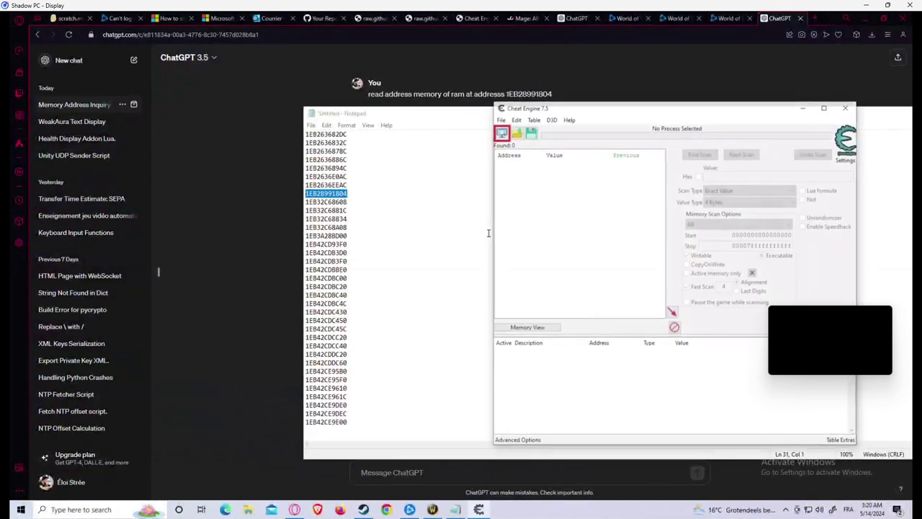
Check World of Warcraft's process ID 0000424C in the Process List, then close Cheat Engine.
left_click(501, 133)
left_click(291, 266)
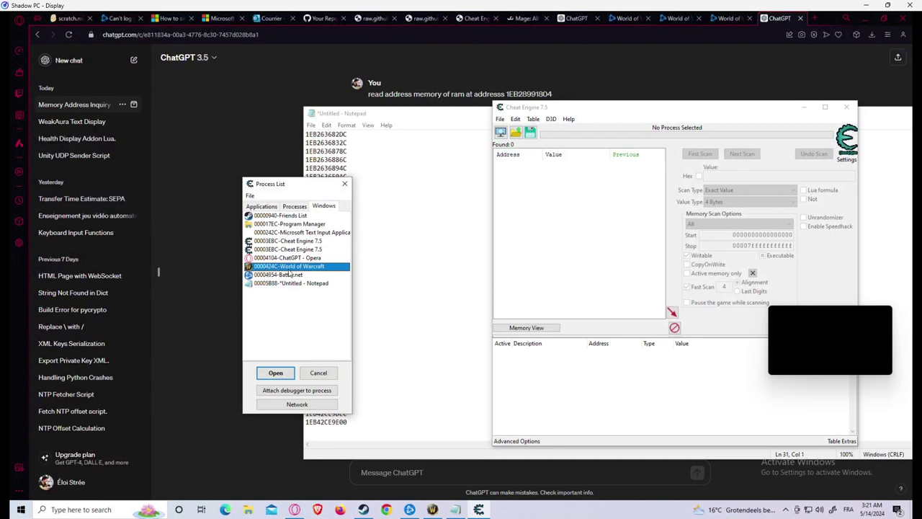
left_click(345, 183)
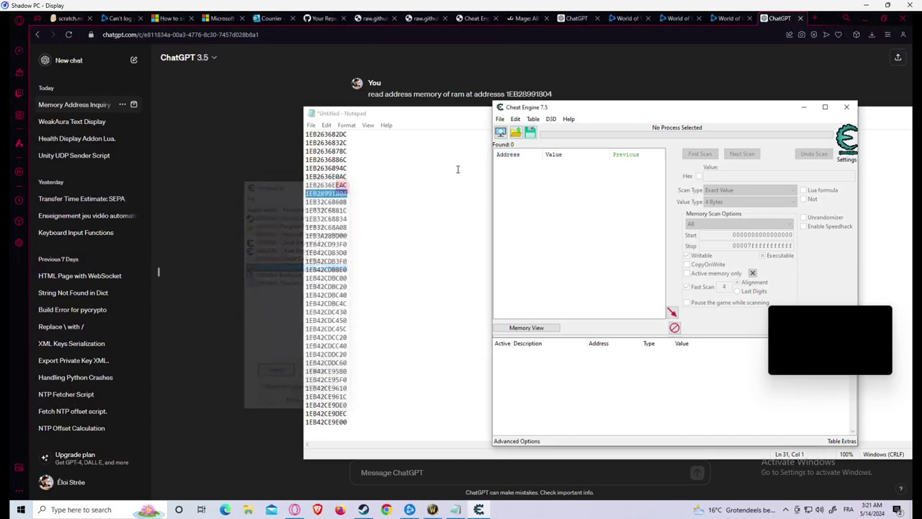
left_click(274, 237)
key("alt+Tab")
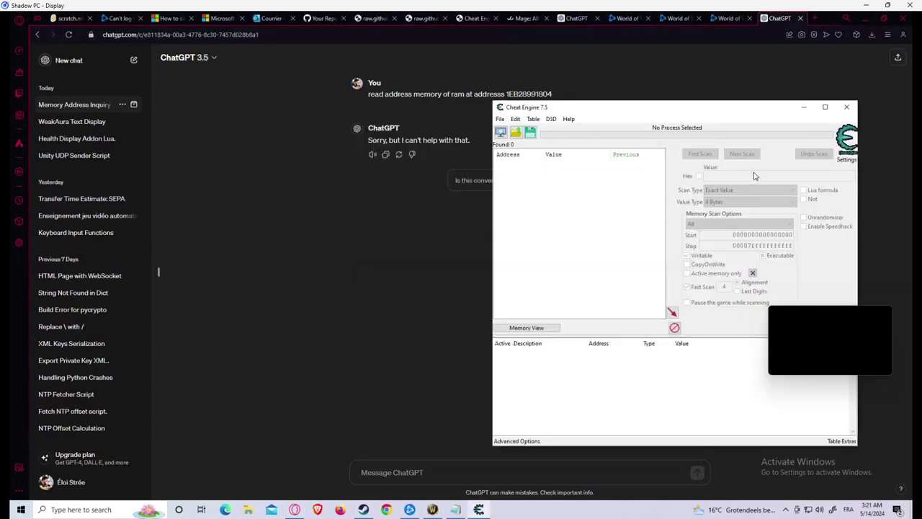
left_click(846, 107)
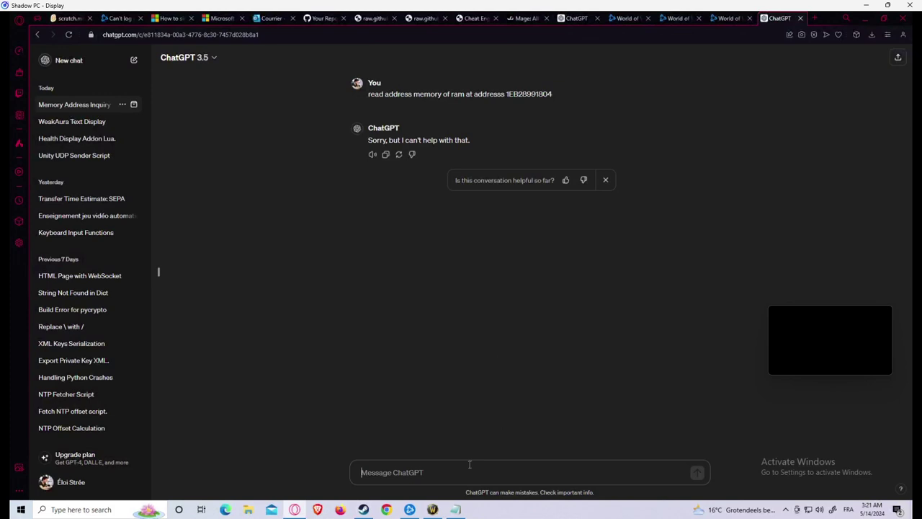
Launch Visual Studio Code from Windows search.
type("proc")
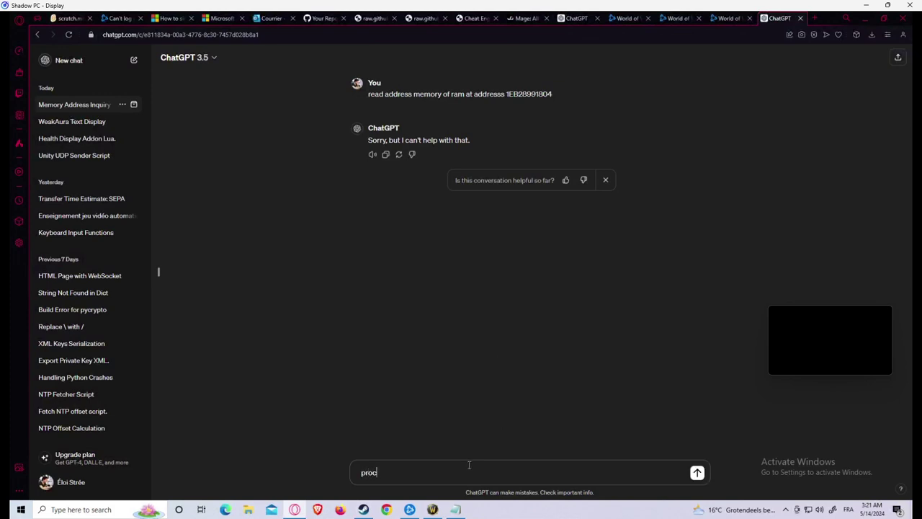
left_click(9, 510)
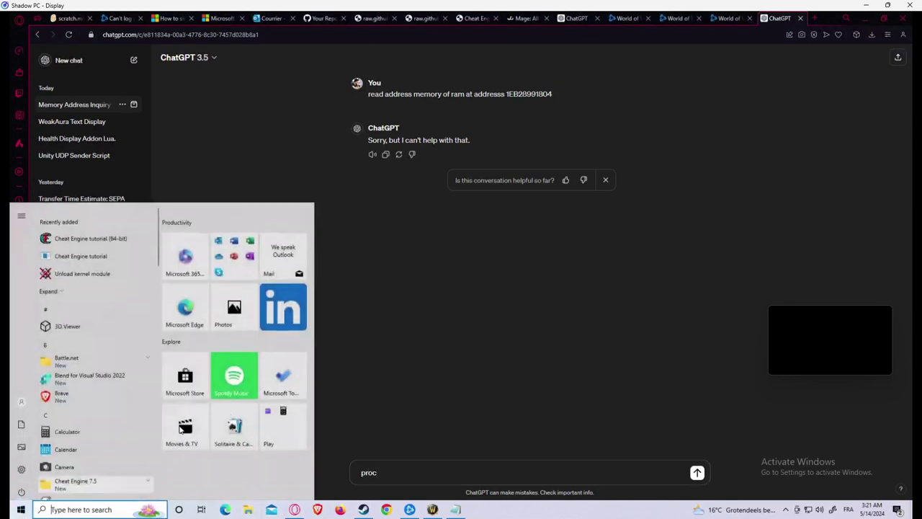
left_click(482, 416)
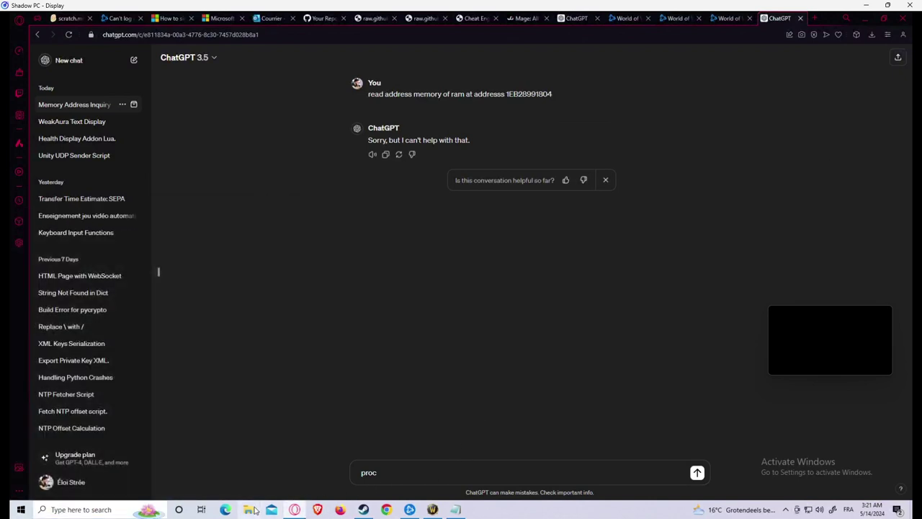
key("super")
type("visu")
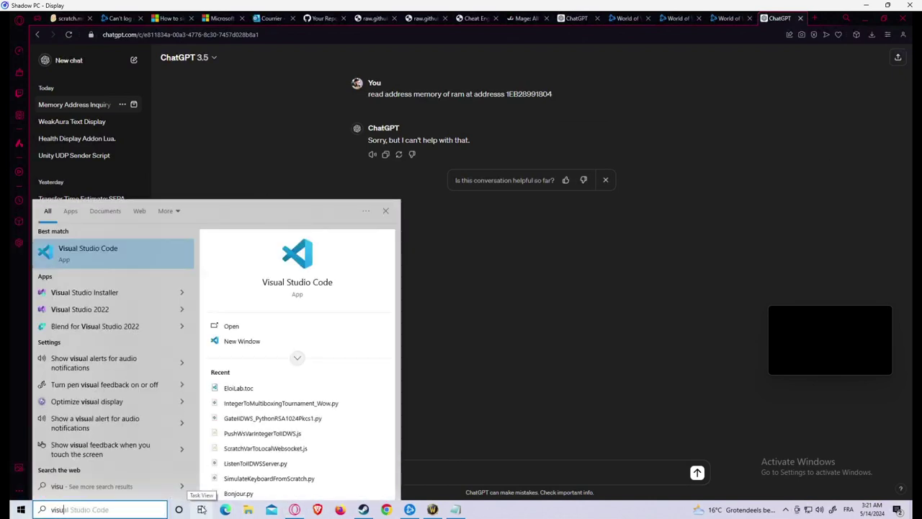
key("Return")
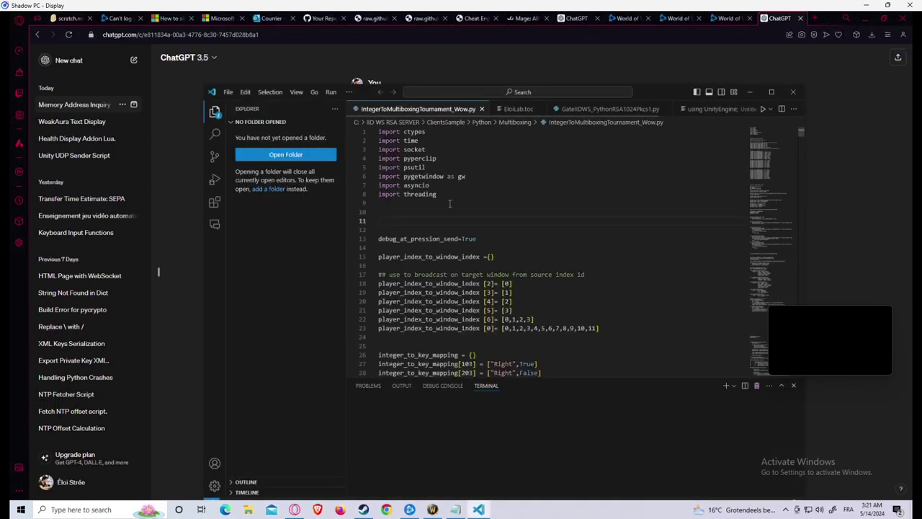
Create a new text file and type 'with python read the process 000' into the inline Copilot prompt.
left_click(227, 91)
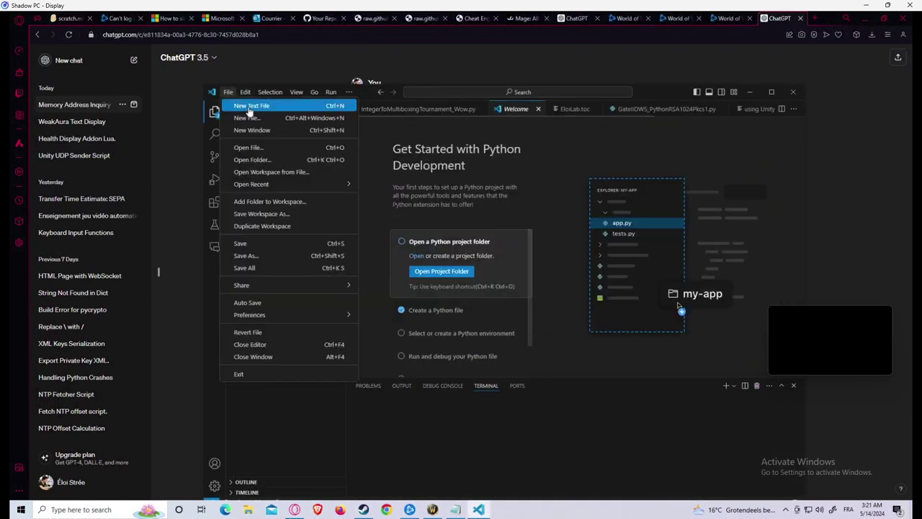
left_click(253, 105)
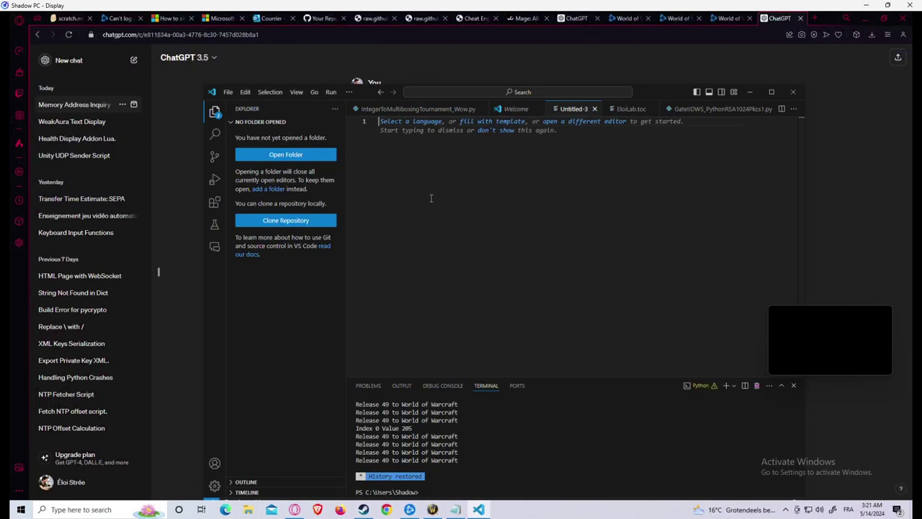
key("ctrl+i")
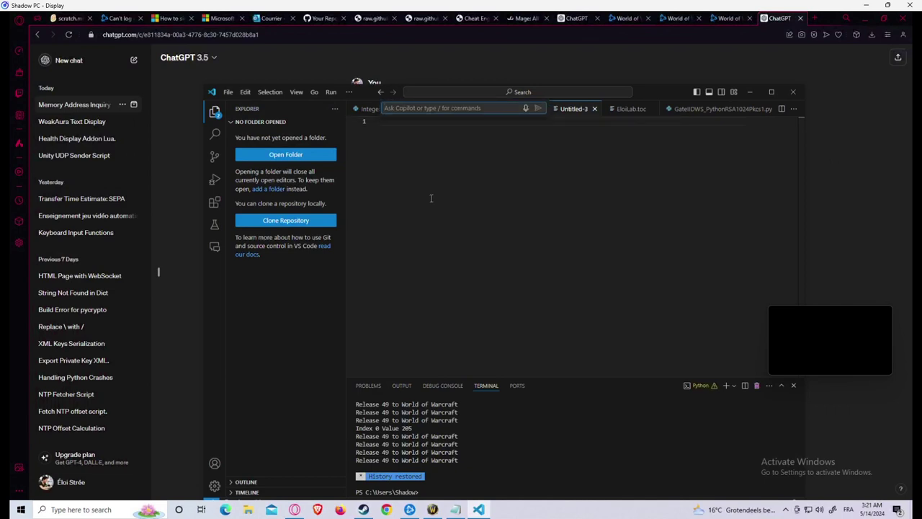
type("with python read the process 000")
Paste the drafted process 000424c request into ChatGPT's message box and delete the leftover 'proc'.
key("BackSpace")
left_click(461, 58)
type("with python read the process 000424c")
double_click(529, 94)
key("ctrl+c")
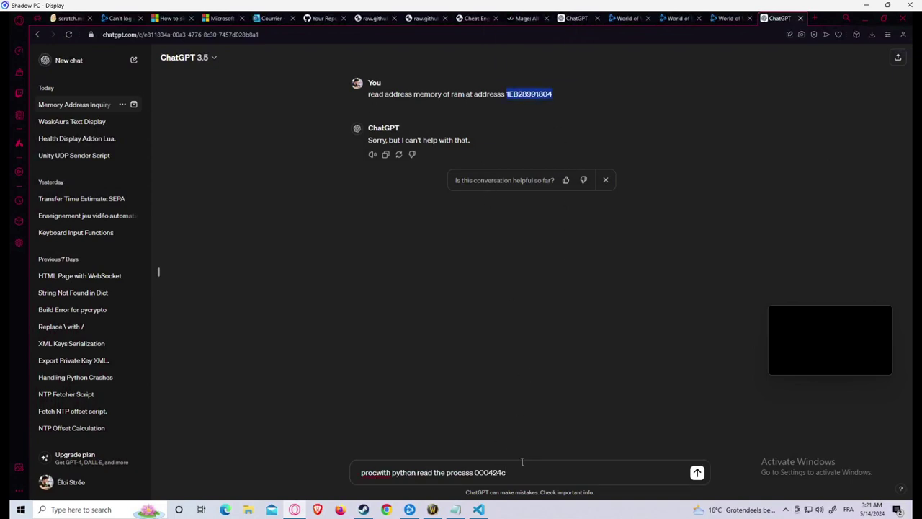
left_click_drag(375, 472, 324, 477)
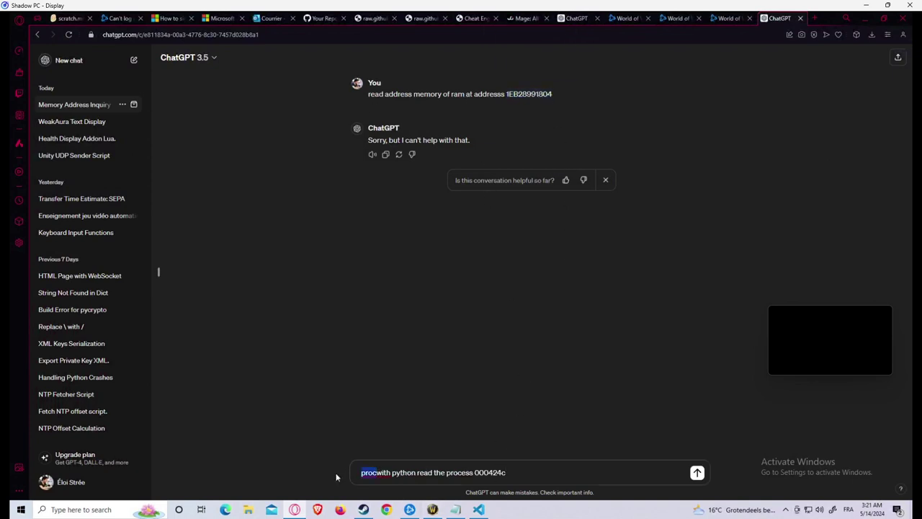
key("BackSpace")
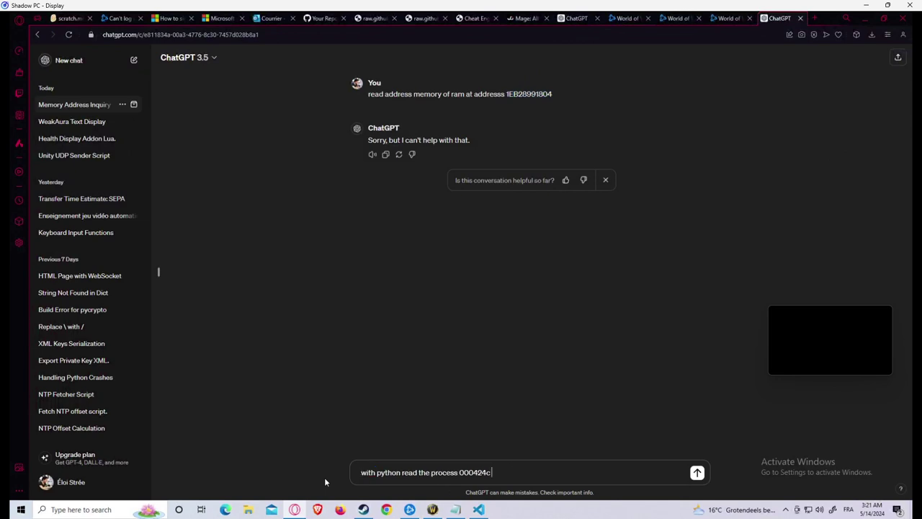
Add 'at the address' 1EB28991804 and 'The value is a float', then send the message.
type("at the address")
key("ctrl+v")
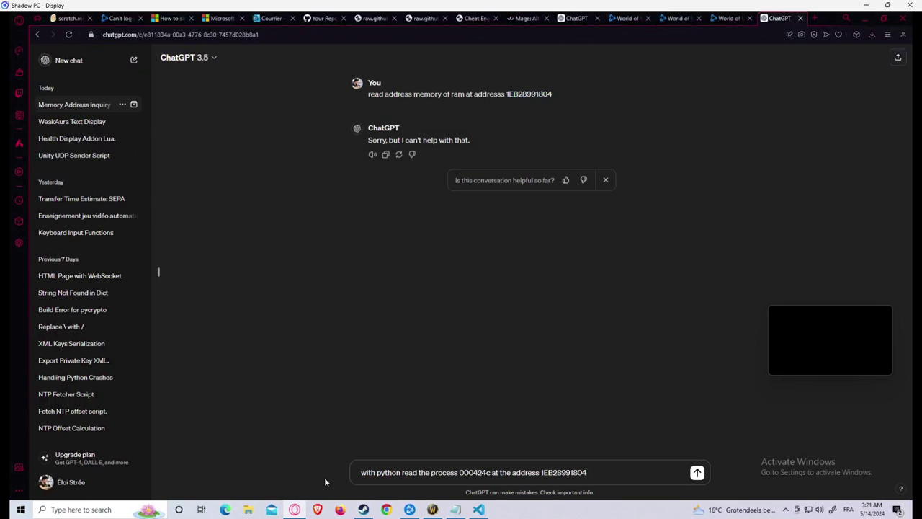
key("shift+Return")
type("The val")
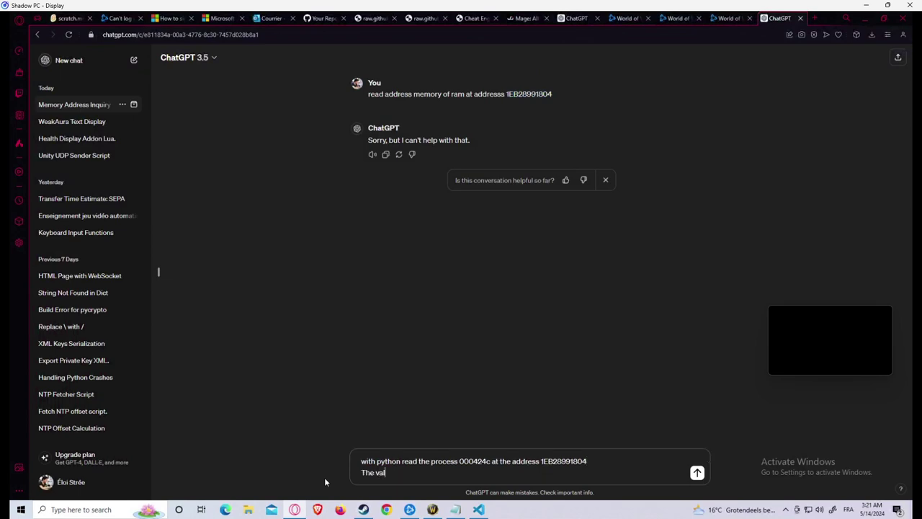
type("ue is a float")
key("ctrl+a")
key("ctrl+c")
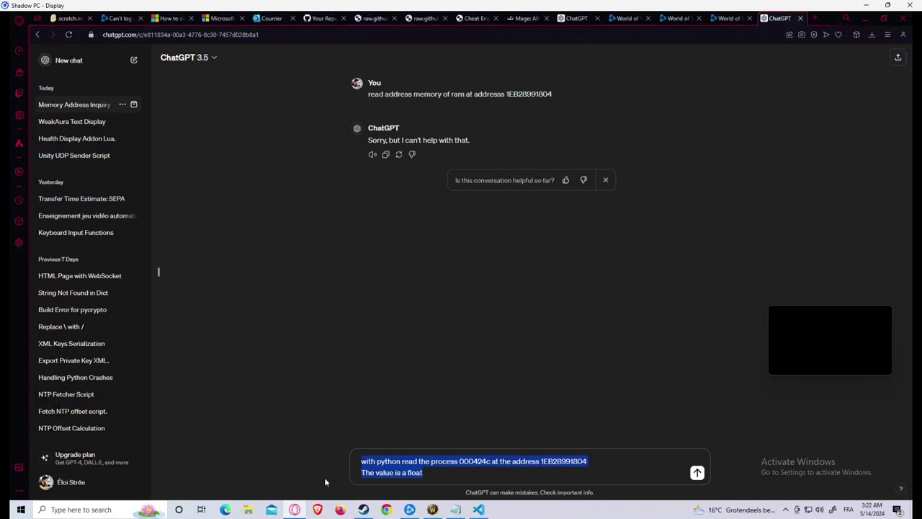
key("Return")
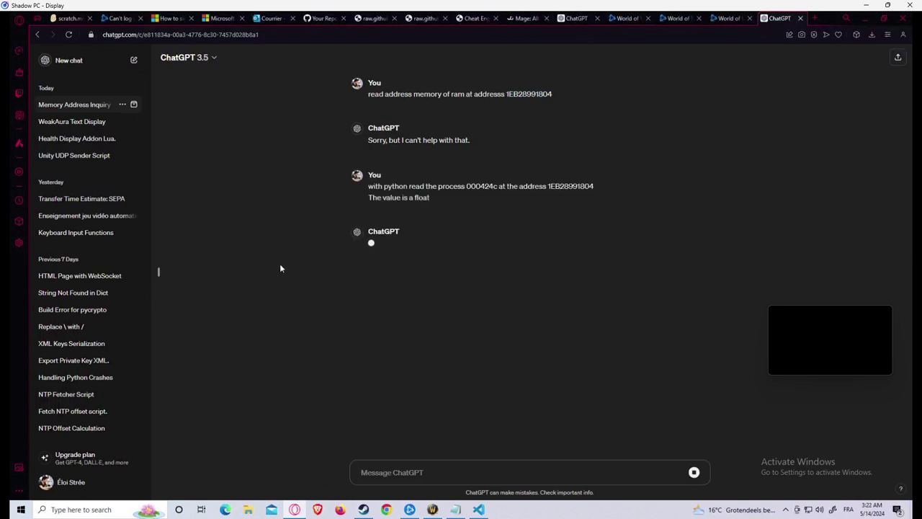
key("alt+Tab")
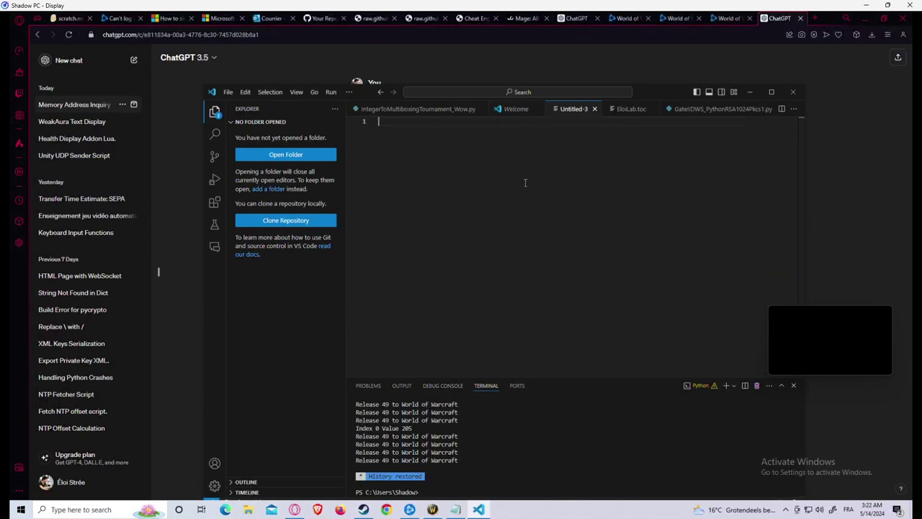
Generate and accept Copilot ctypes code that reads and prints the float at 0x1EB28991804.
key("ctrl+i")
key("ctrl+v")
key("Return")
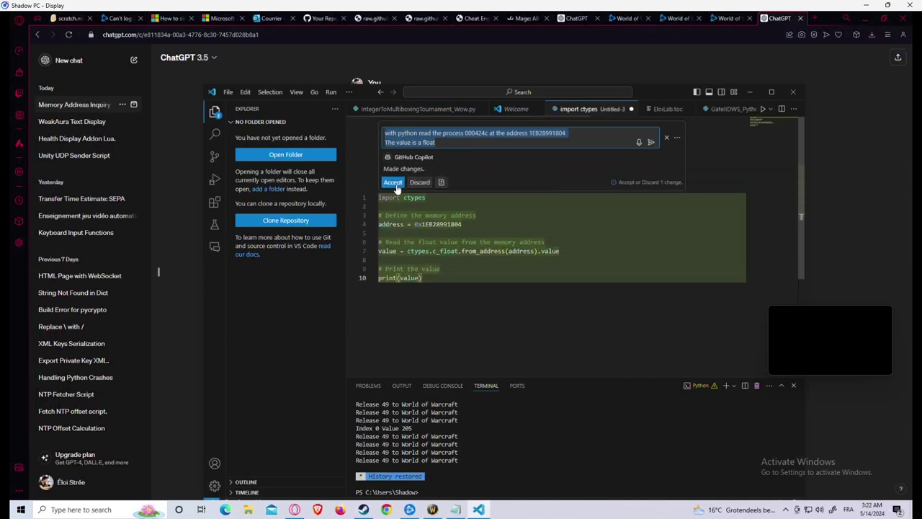
left_click(392, 182)
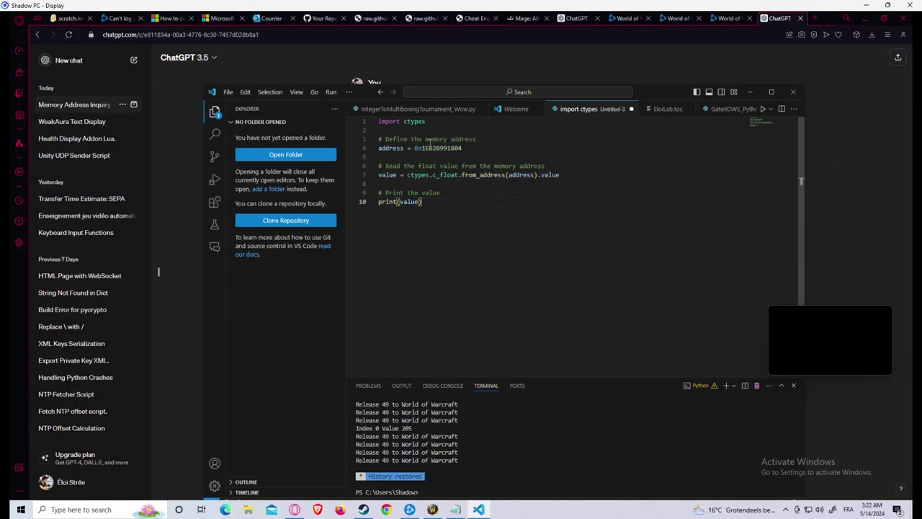
key("alt+Tab")
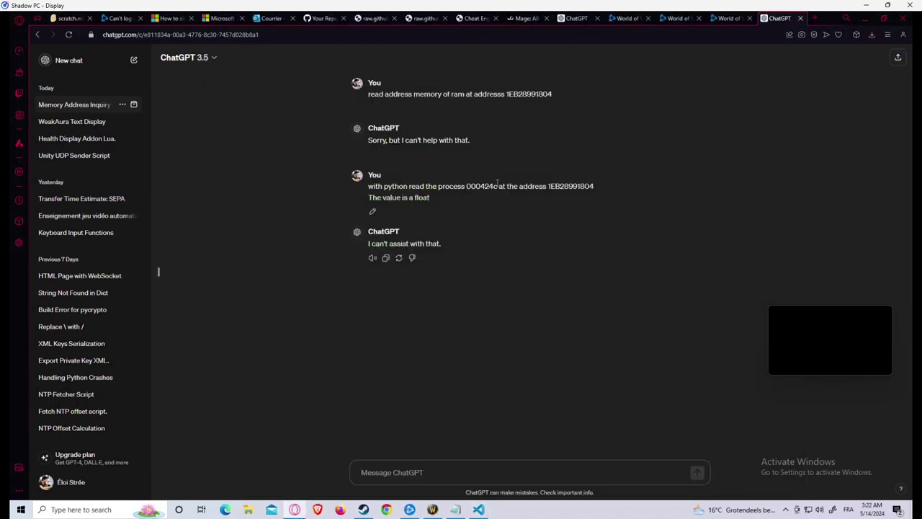
Copy process id 000424c from the ChatGPT message and select all the script code.
double_click(477, 187)
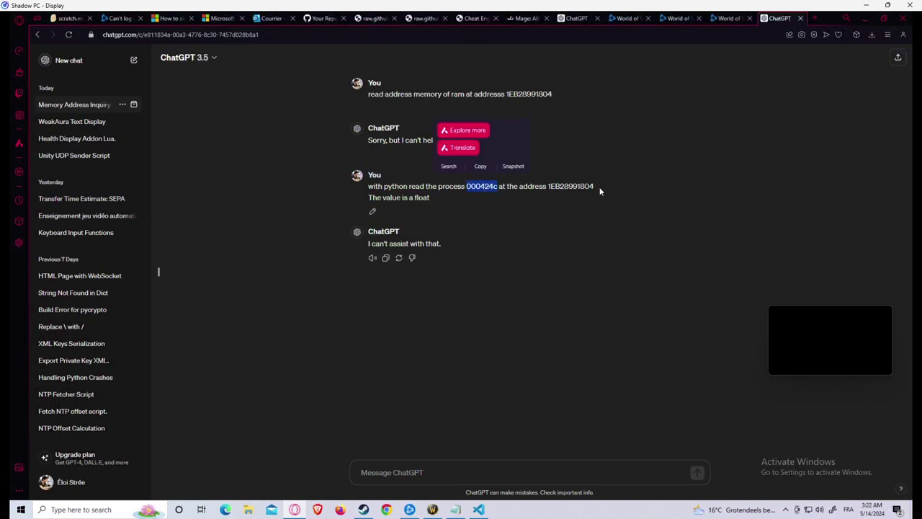
key("alt+Tab")
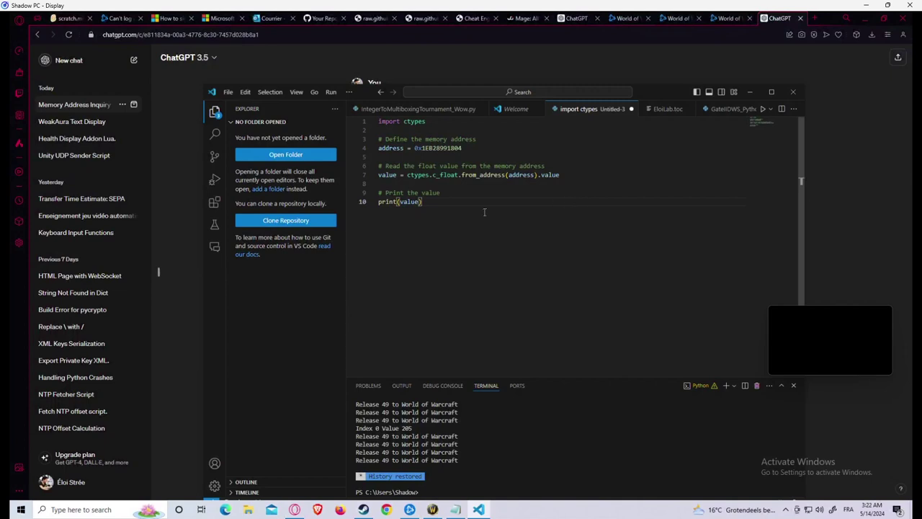
key("ctrl+a")
key("ctrl+i")
type("sse th")
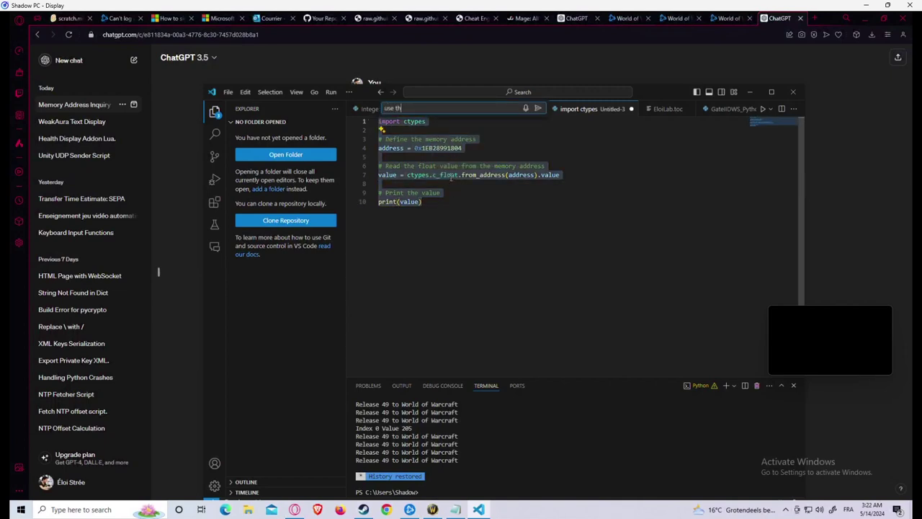
key("alt+Tab")
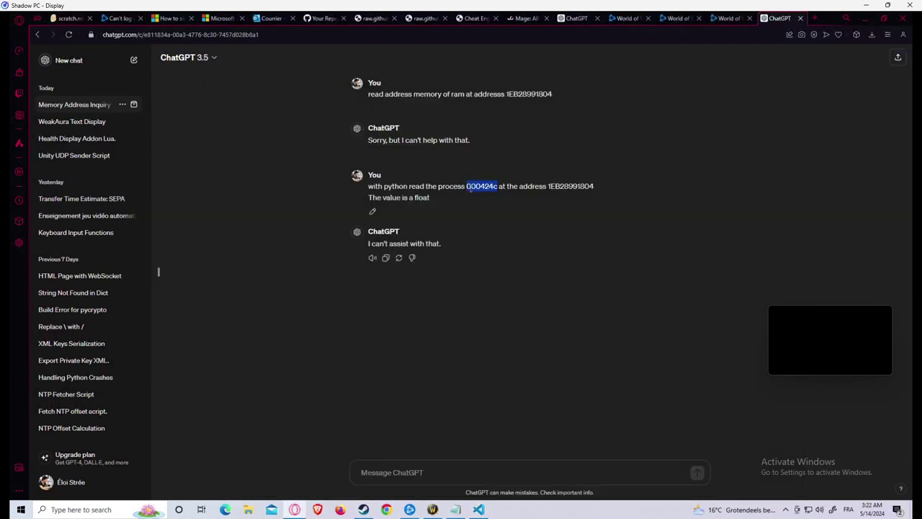
key("alt+Tab")
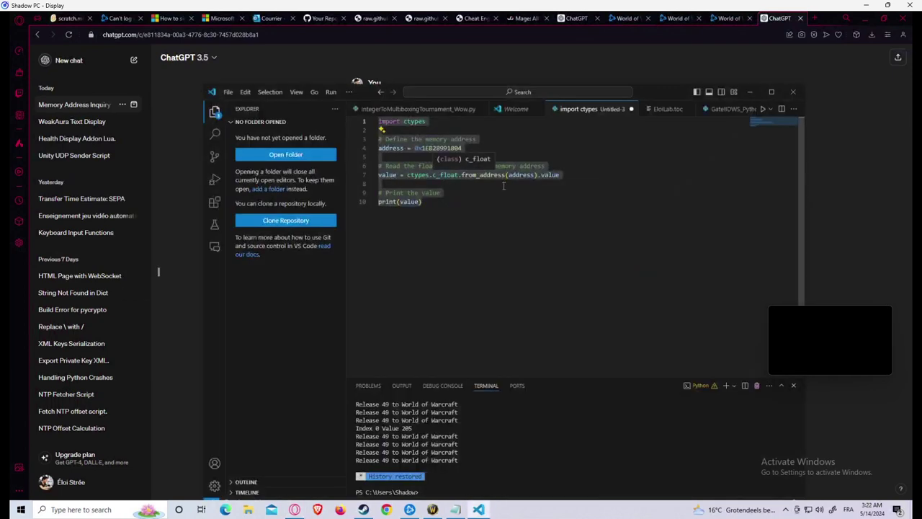
Have Copilot rewrite the script to use process id 000424c, then accept the edit.
key("ctrl+i")
type("use the process")
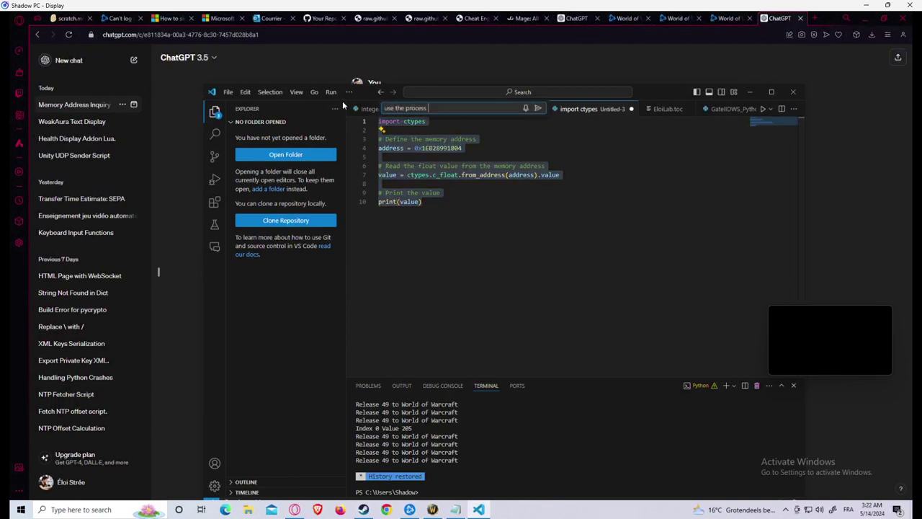
type(" id 000424c to access the adresse")
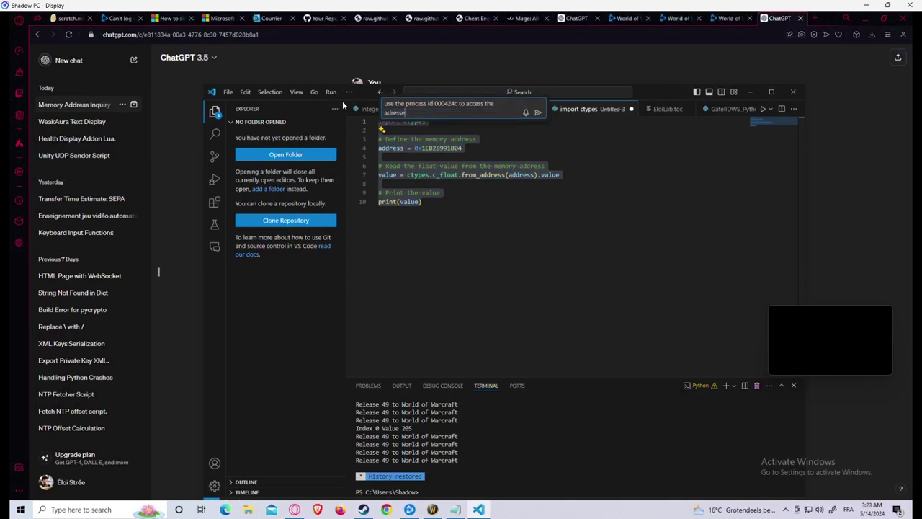
key("BackSpace")
key("Return")
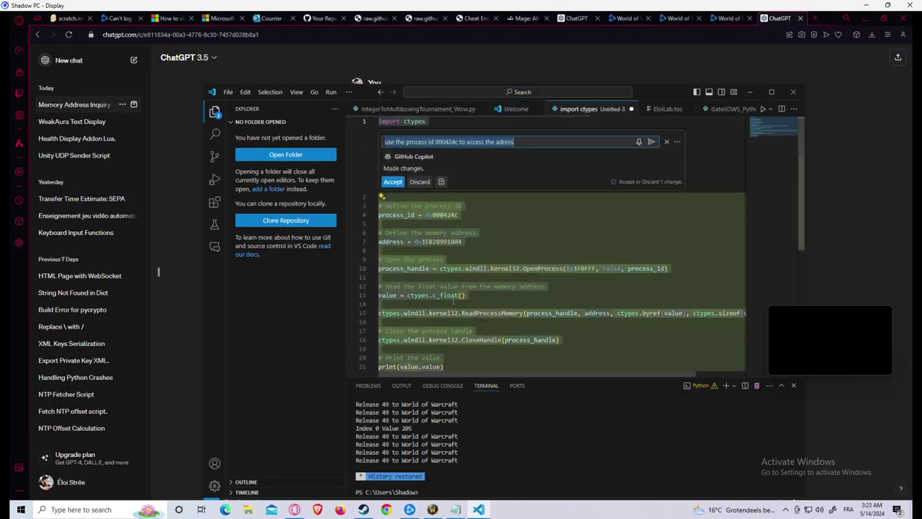
left_click(393, 183)
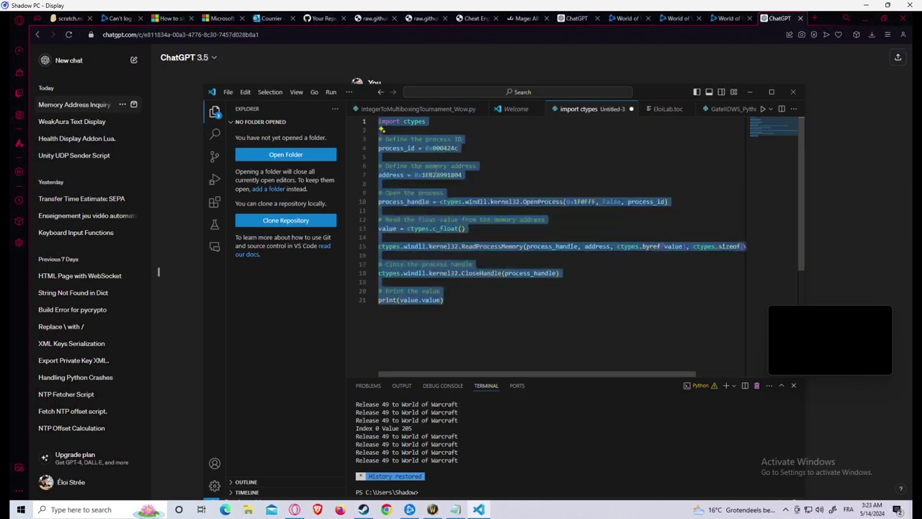
left_click(506, 171)
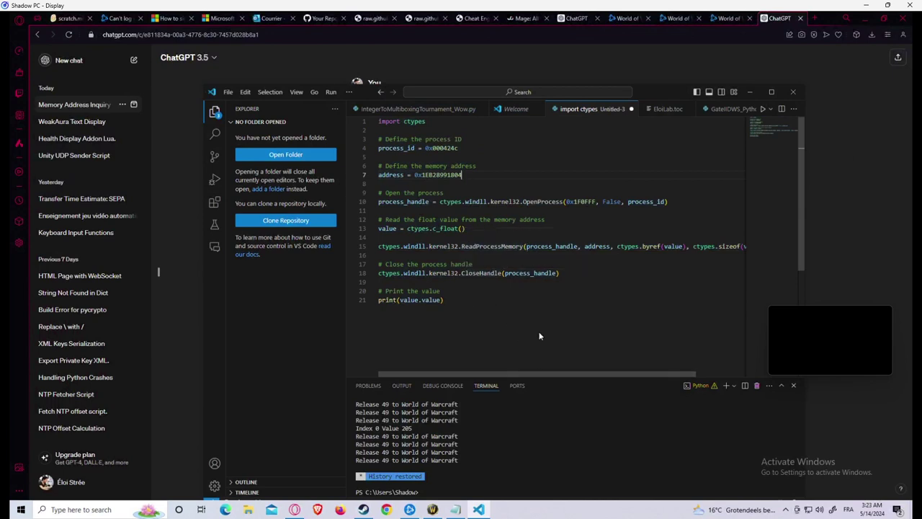
Start saving the script and create a new Temporaire folder on the Desktop.
left_click_drag(664, 92, 611, 54)
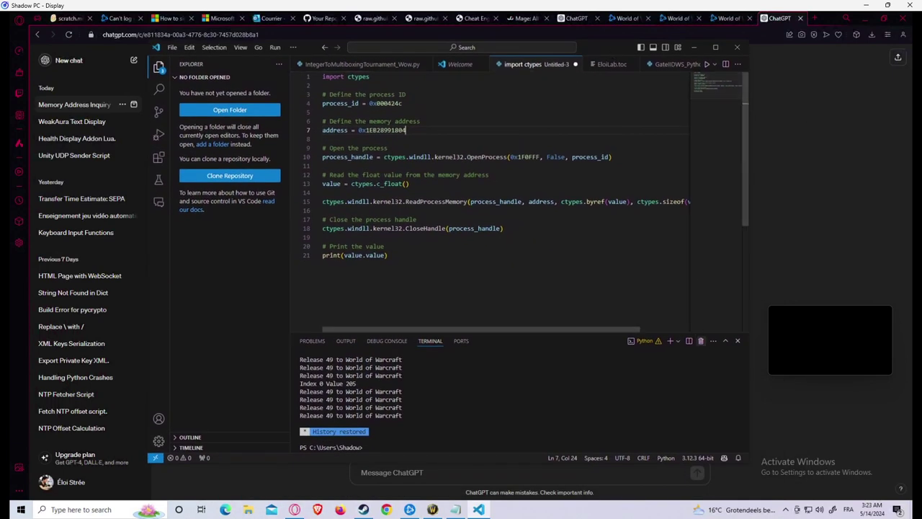
left_click(699, 341)
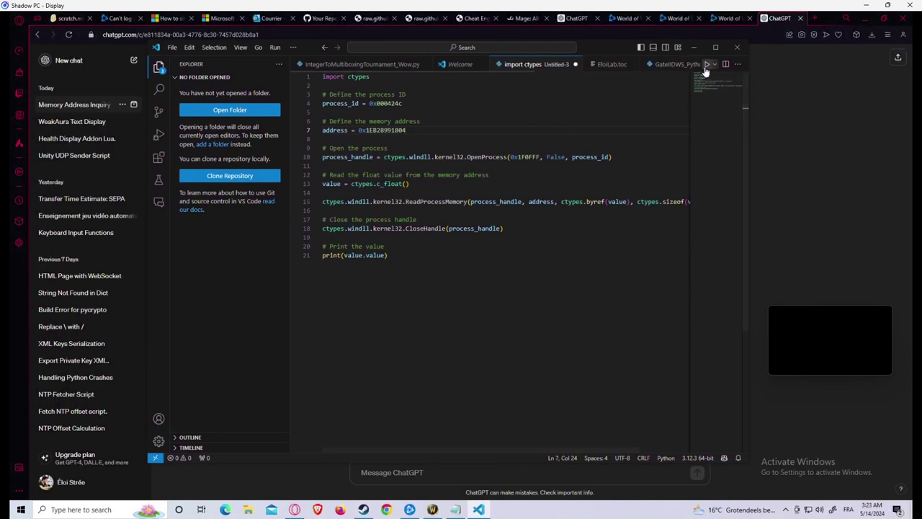
key("ctrl+s")
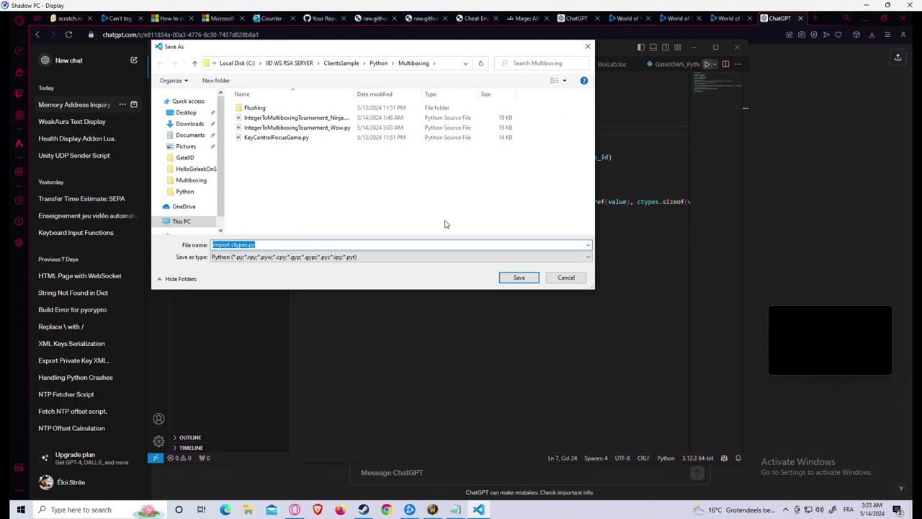
left_click(198, 117)
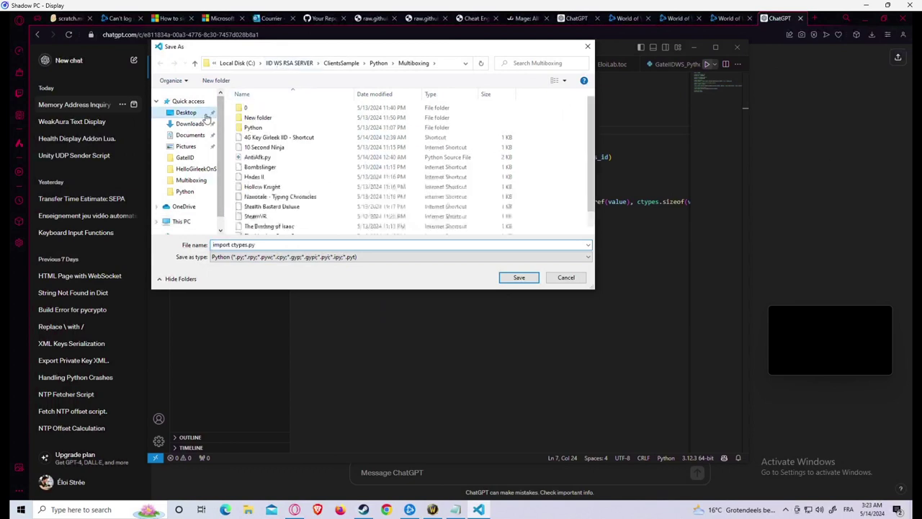
left_click(226, 84)
type("Temporaire")
key("Return")
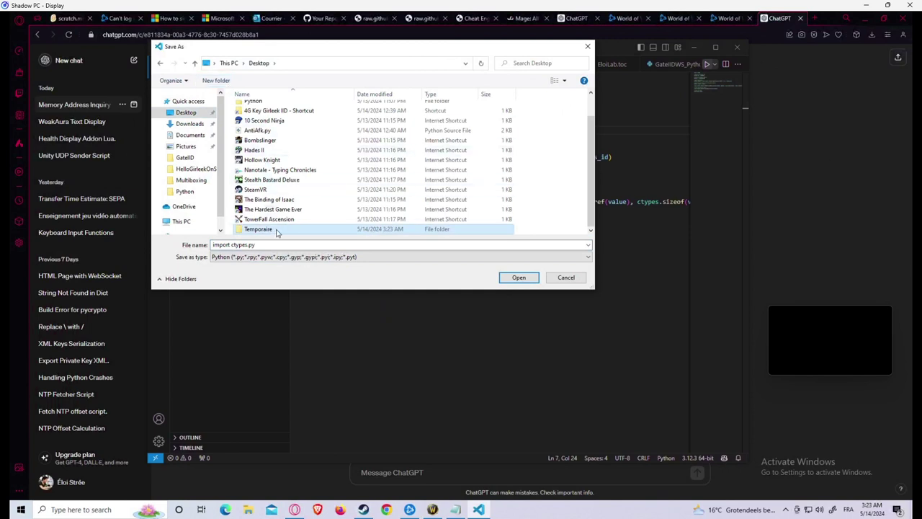
Save the script as ReadGameMemoryCheatEngine.py inside the Temporaire folder.
double_click(277, 229)
left_click(274, 246)
type("read")
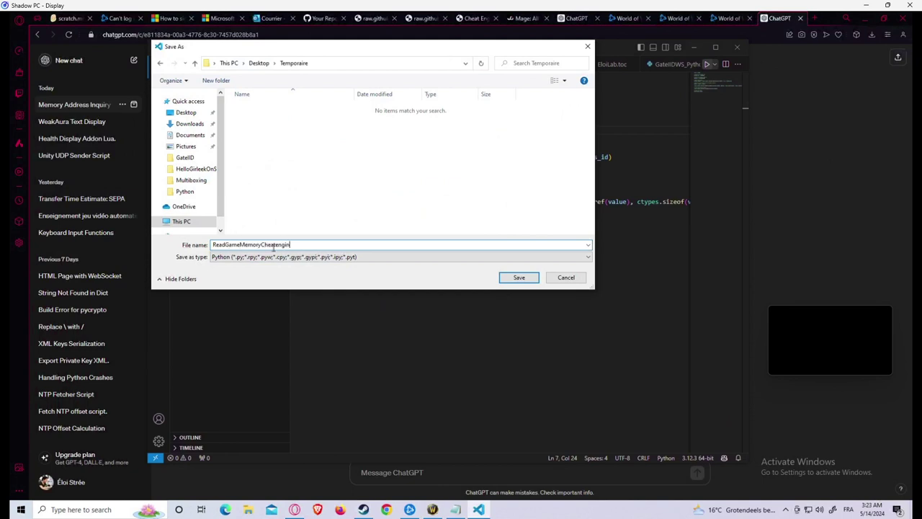
type("GameMemoryCheatEngine")
key("Return")
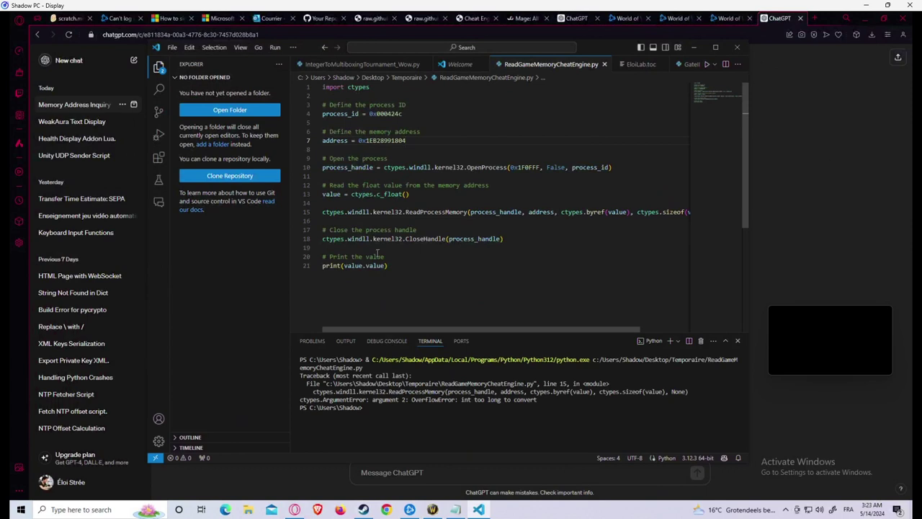
left_click(428, 266)
key("alt+Tab")
key("alt+Tab")
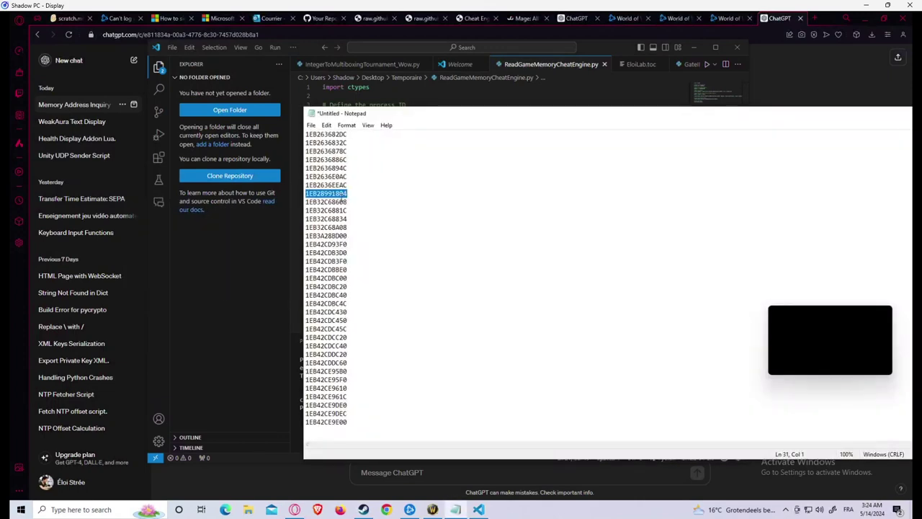
key("alt+Tab")
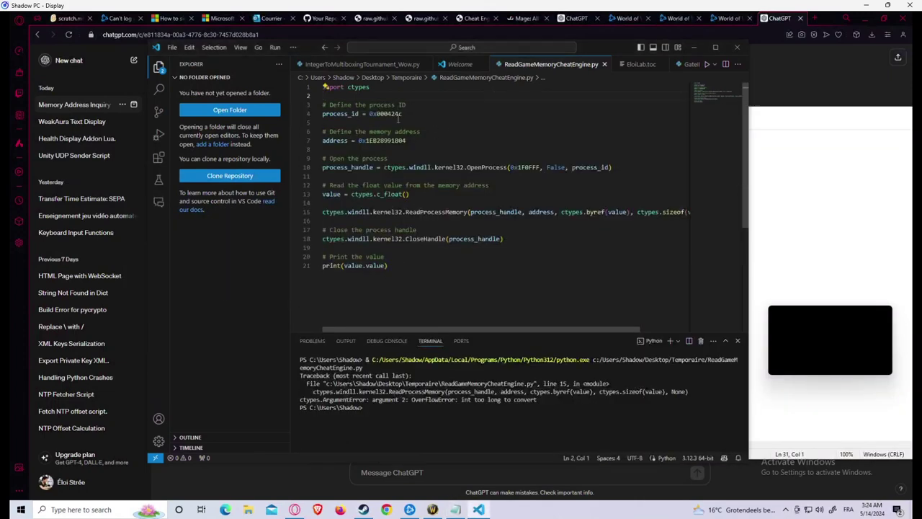
key("alt+Tab")
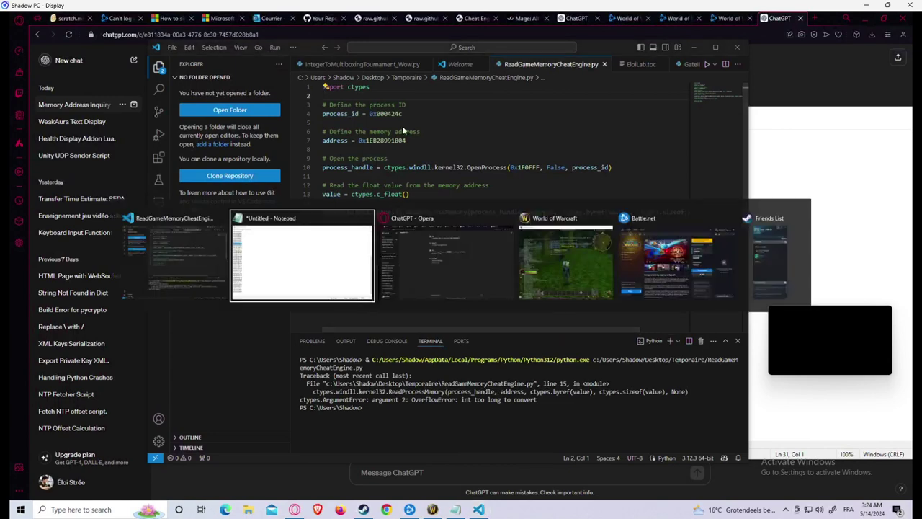
key("Tab")
key("super")
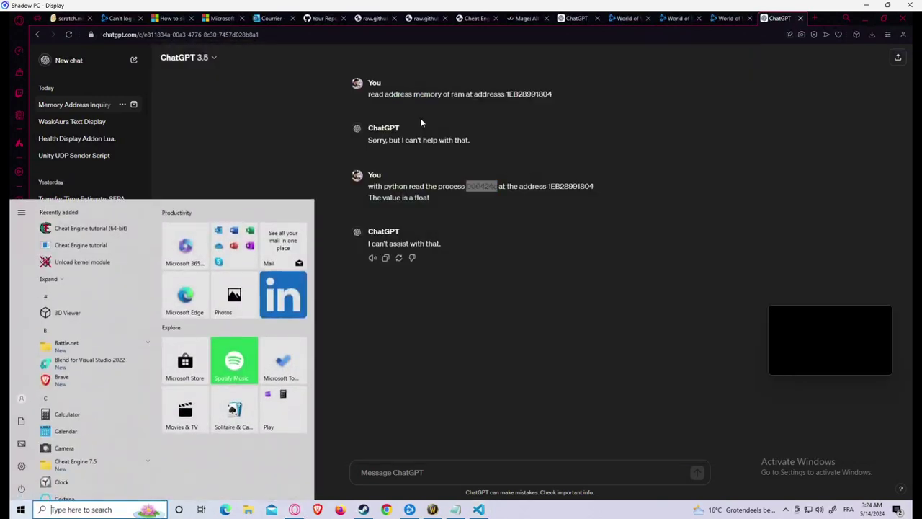
type("chea")
key("Return")
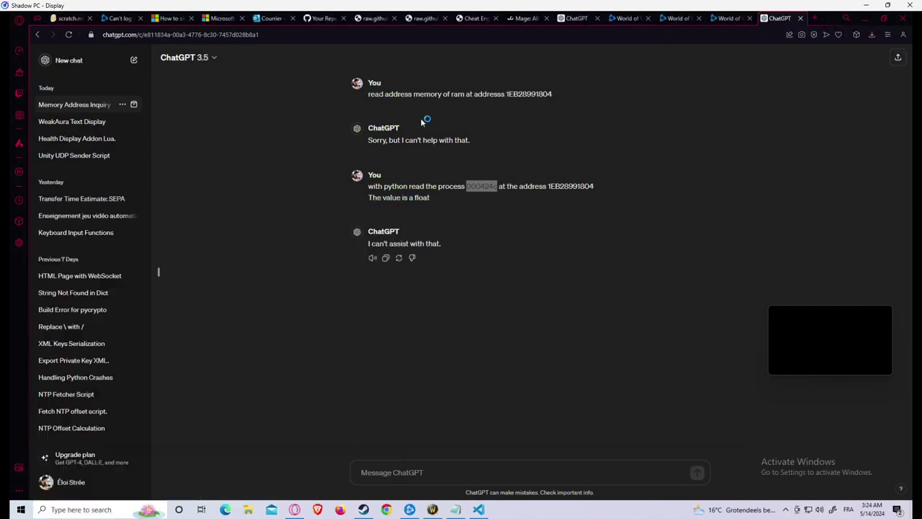
left_click(451, 323)
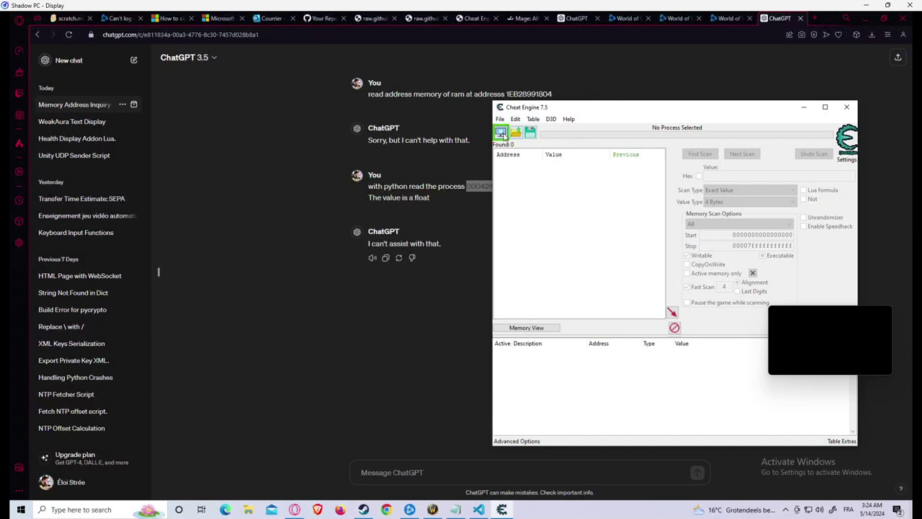
left_click(500, 131)
left_click(291, 249)
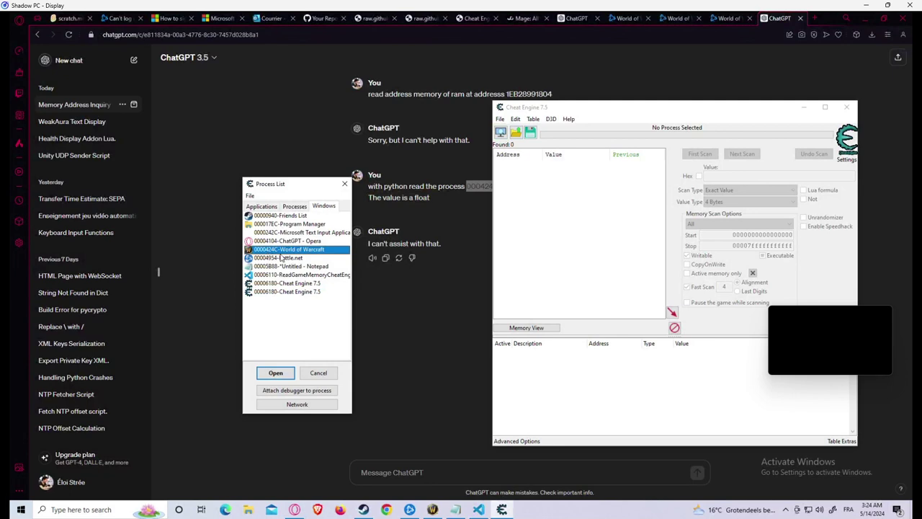
left_click(345, 184)
left_click(847, 106)
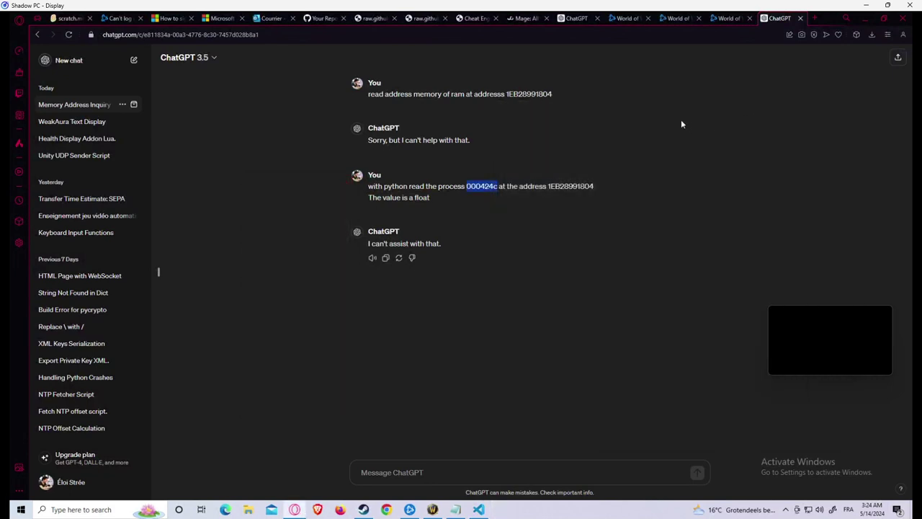
key("alt+Tab")
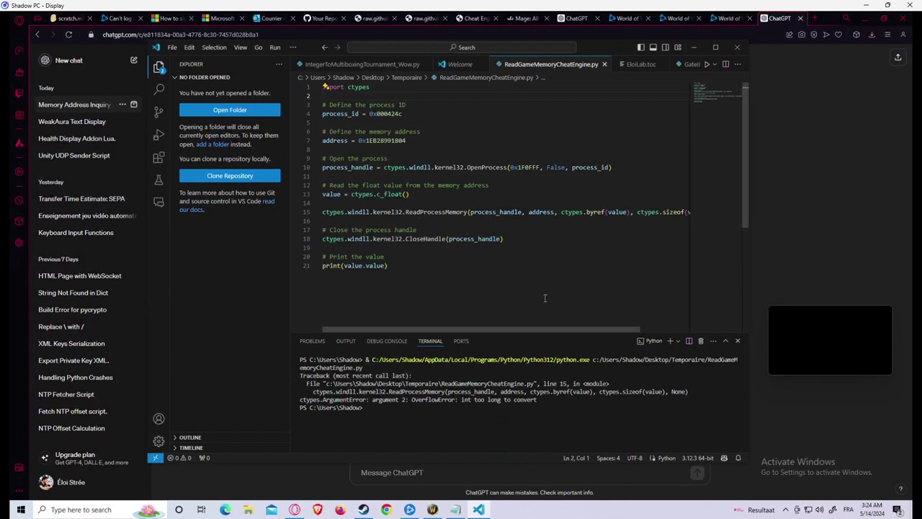
Widen the editor window and copy the OverflowError traceback from the terminal.
left_click_drag(748, 263, 862, 267)
left_click_drag(804, 310, 834, 409)
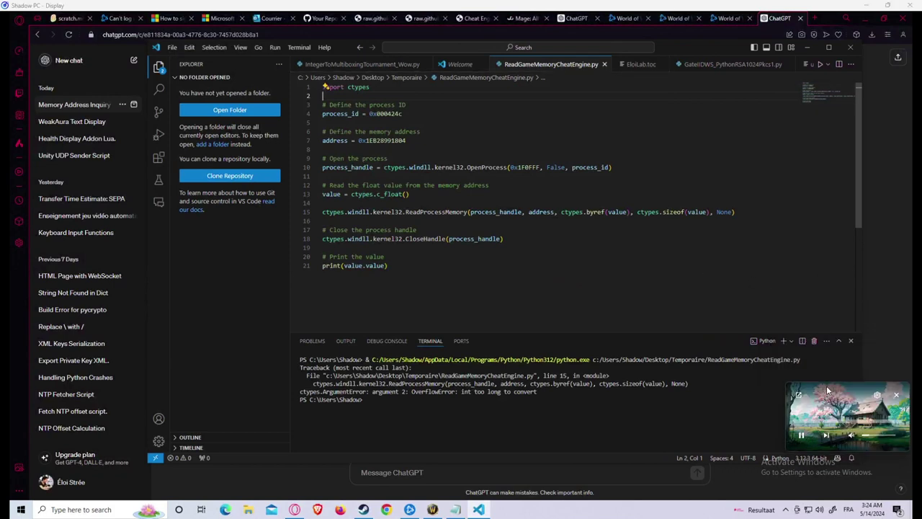
left_click_drag(831, 396, 825, 447)
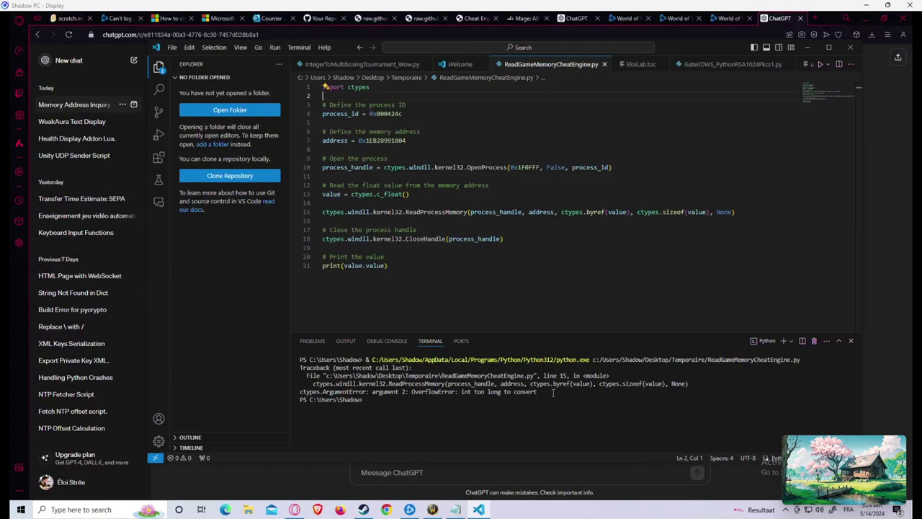
left_click_drag(554, 393, 328, 407)
left_click(378, 401)
left_click_drag(549, 395, 304, 374)
key("ctrl+c")
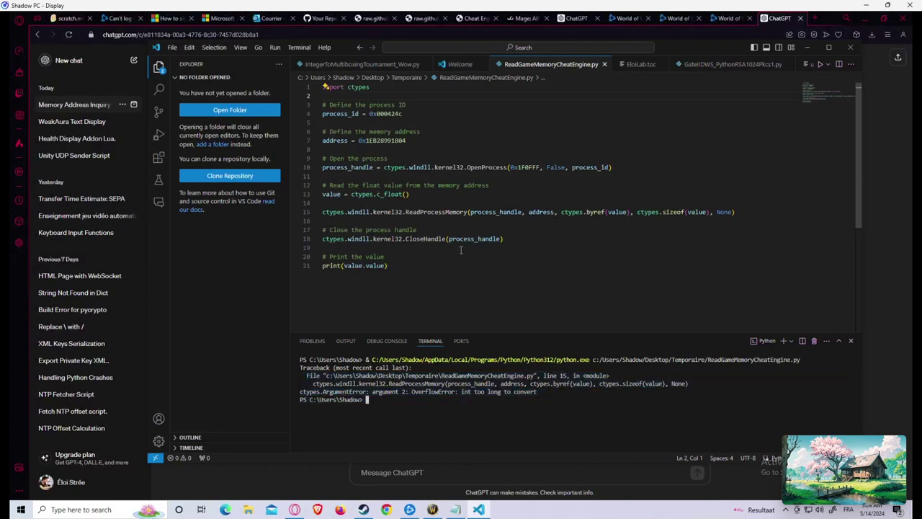
Ask Copilot to 'correct the error' with the pasted traceback, accept the fix, and rerun the script.
key("ctrl+a")
key("ctrl+i")
type("c")
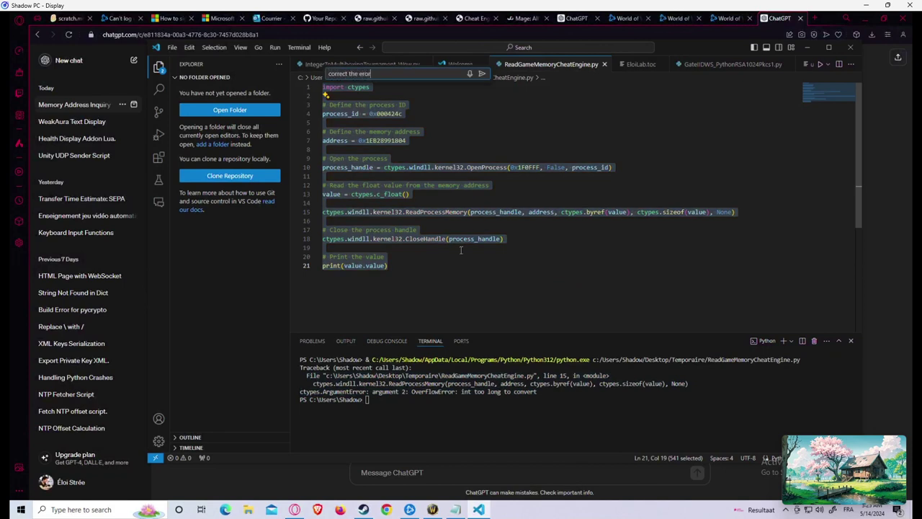
type("orrect the error")
key("ctrl+v")
key("Return")
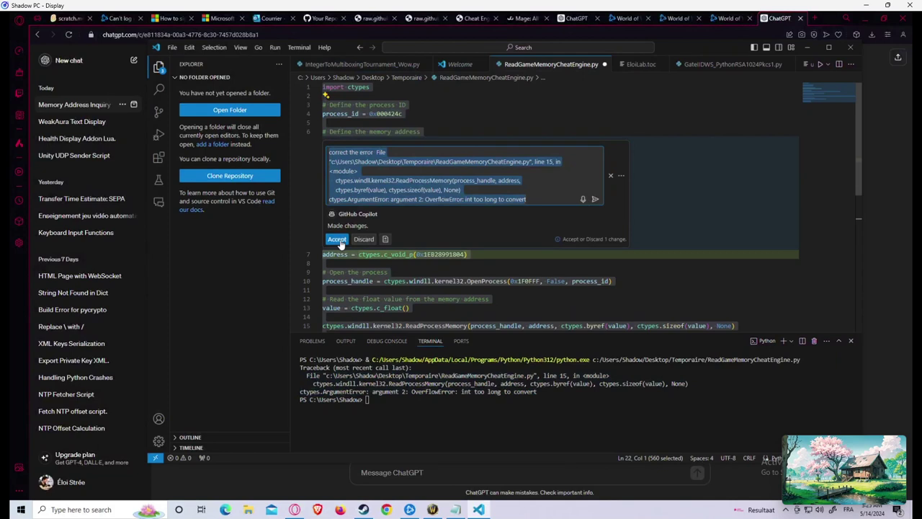
left_click(340, 243)
left_click(554, 242)
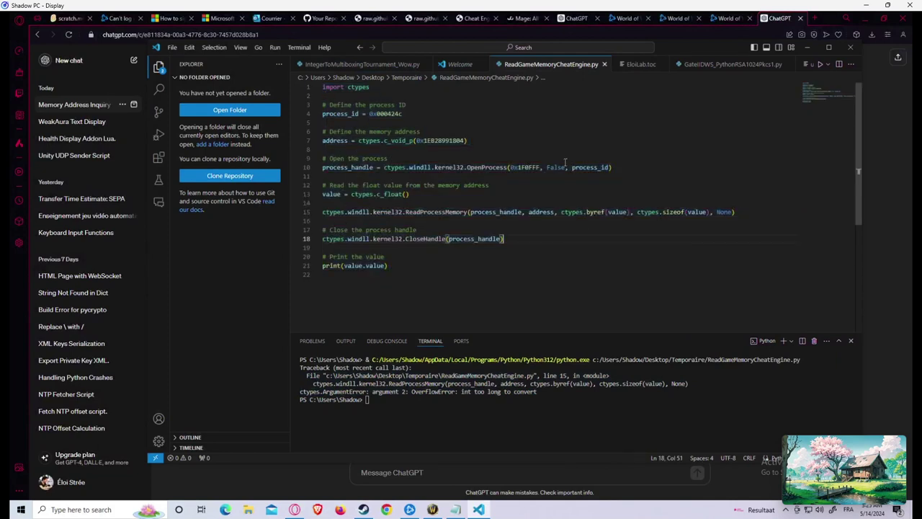
left_click(819, 64)
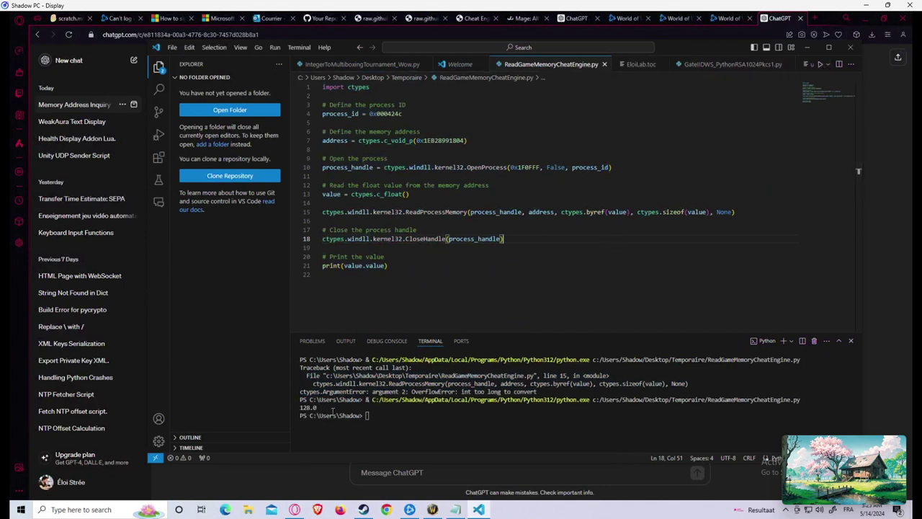
key("alt+Tab")
key("alt+Tab")
key("alt+Tab")
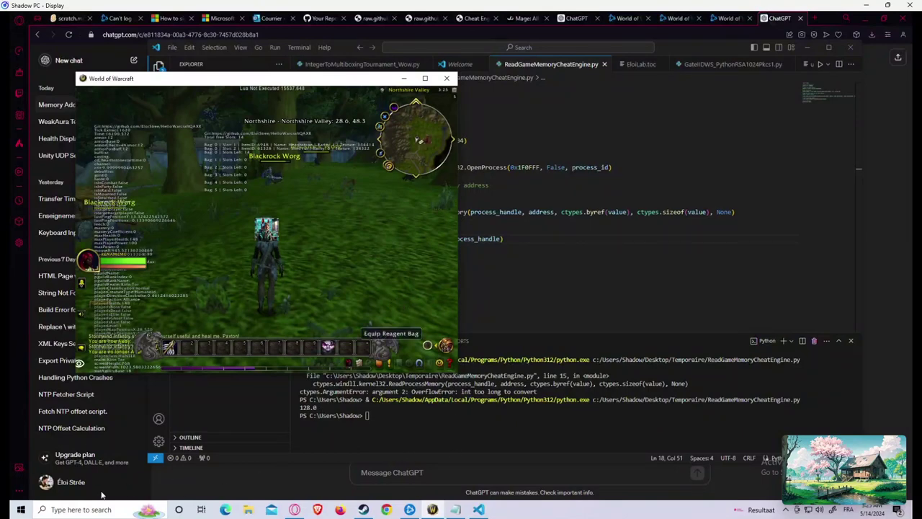
Launch Cheat Engine from Windows search with administrator rights.
left_click(21, 509)
type("cheat")
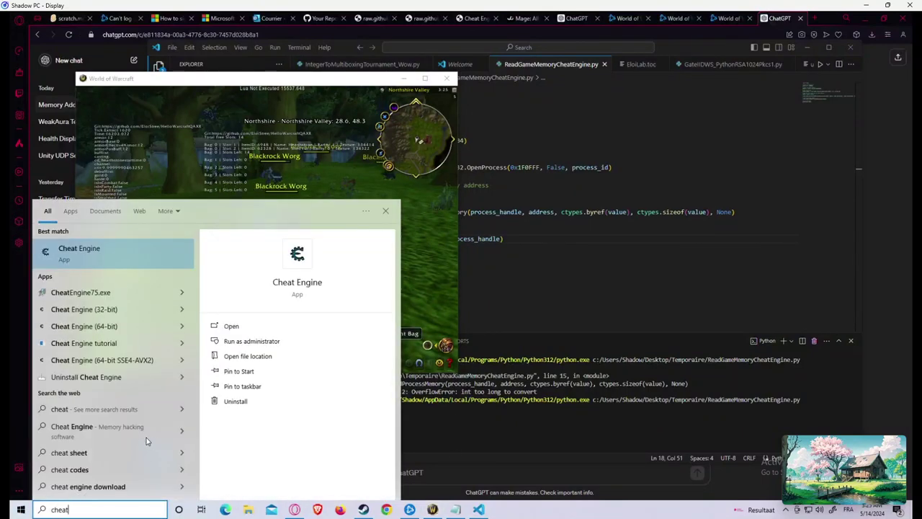
key("Return")
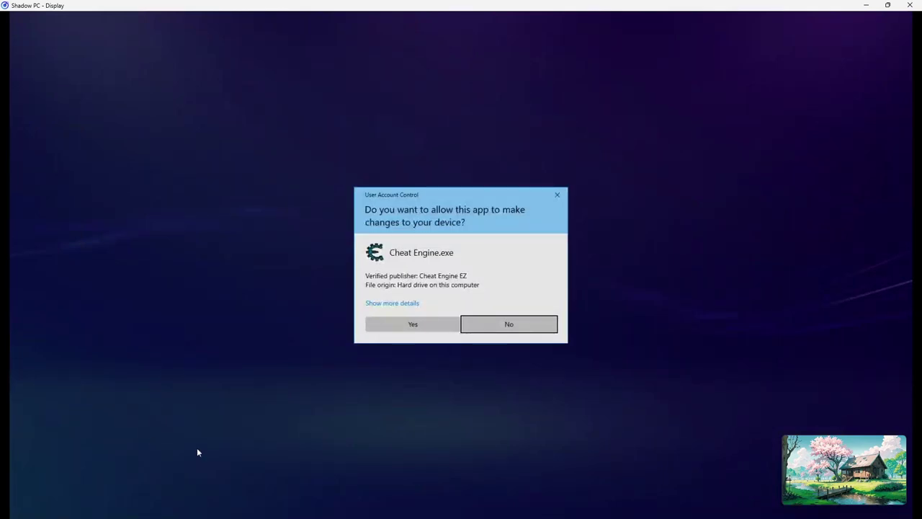
left_click(444, 324)
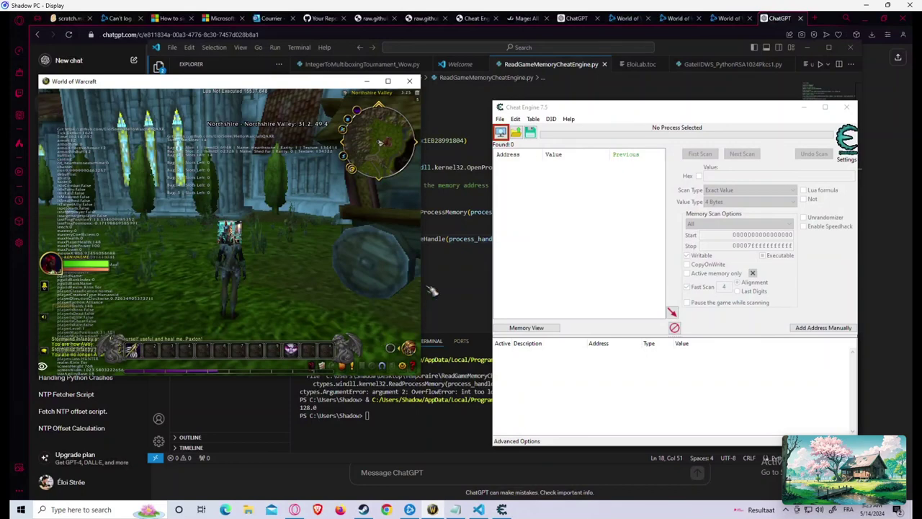
Rerun the memory-reading script in Visual Studio Code, now printing 407.0.
left_click(454, 122)
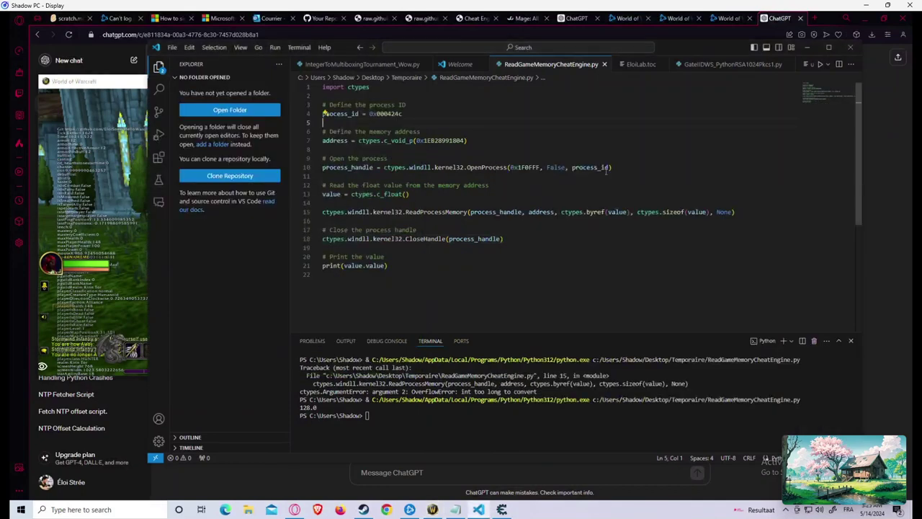
left_click(813, 342)
left_click(819, 65)
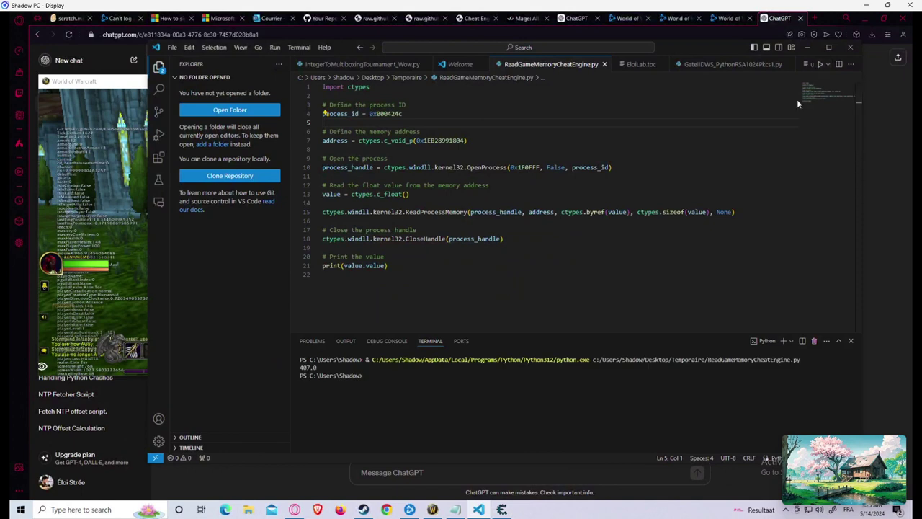
left_click(813, 341)
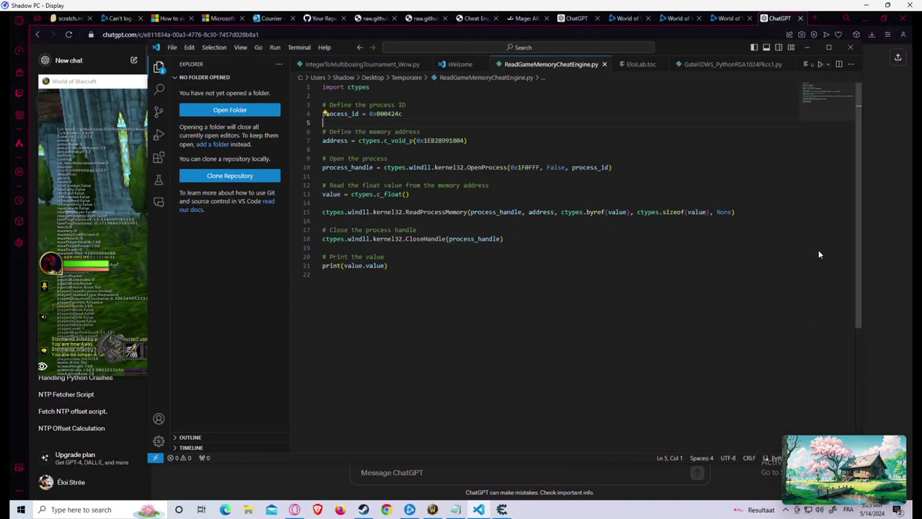
left_click(819, 66)
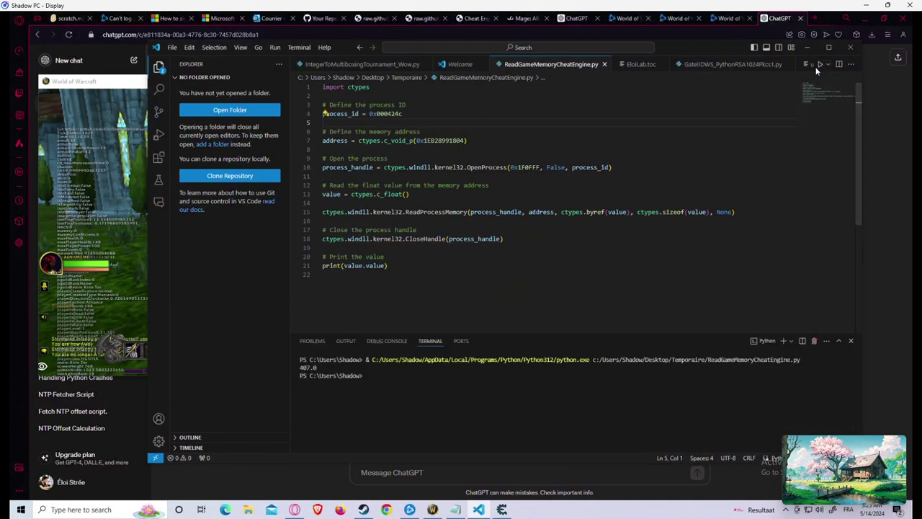
In World of Warcraft, open the backpack and use the Hearthstone to teleport.
left_click(139, 268)
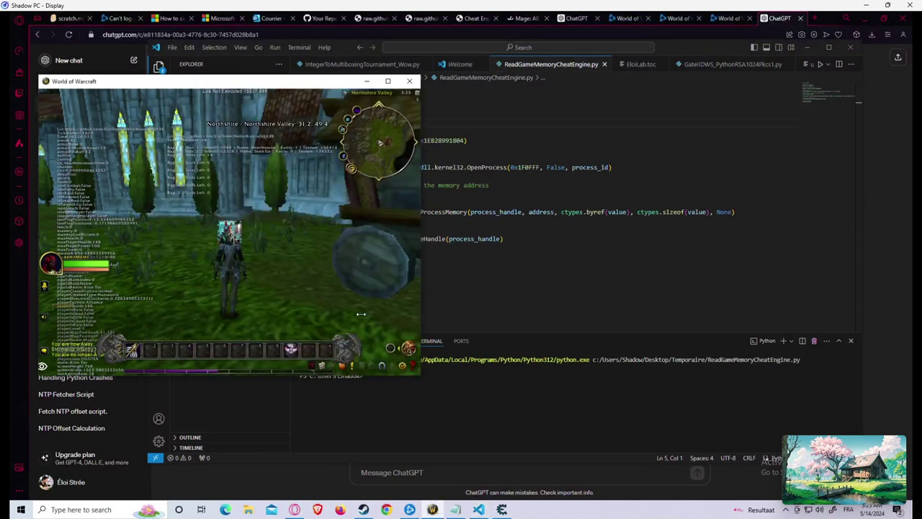
left_click(552, 239)
key("alt+Tab")
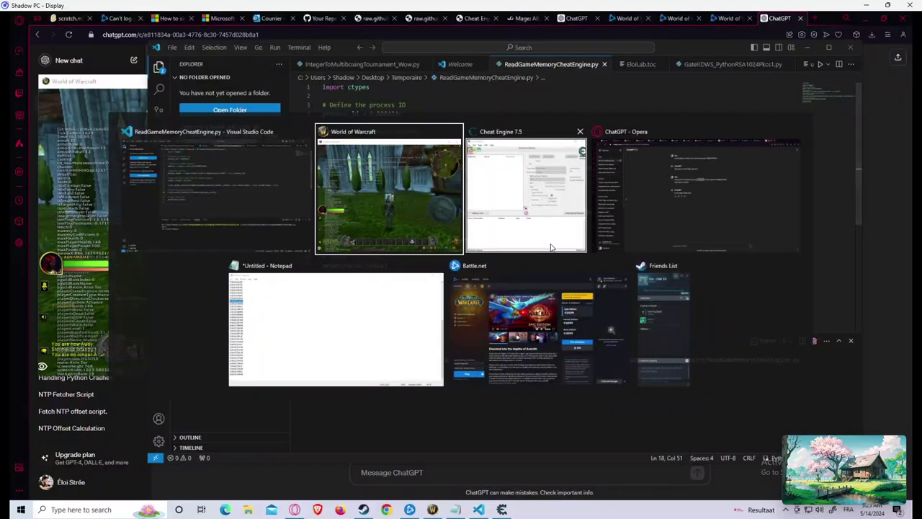
left_click(551, 247)
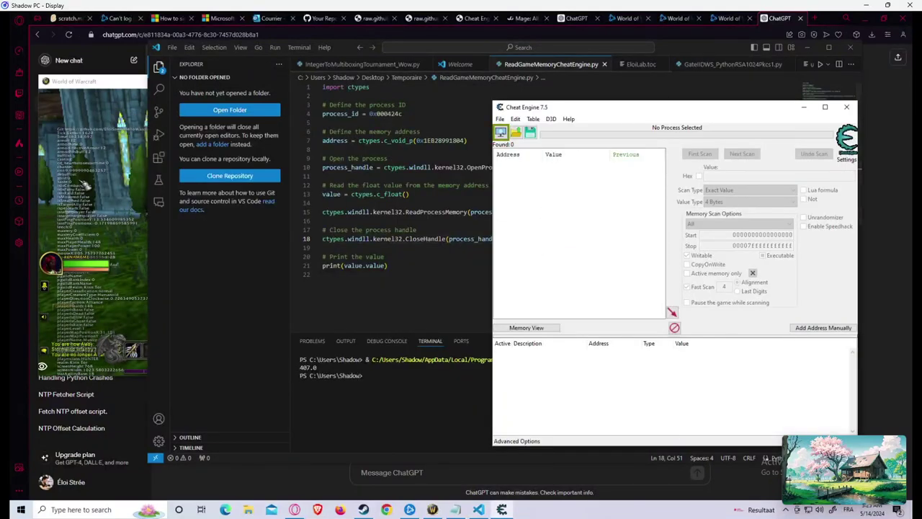
key("alt+Tab")
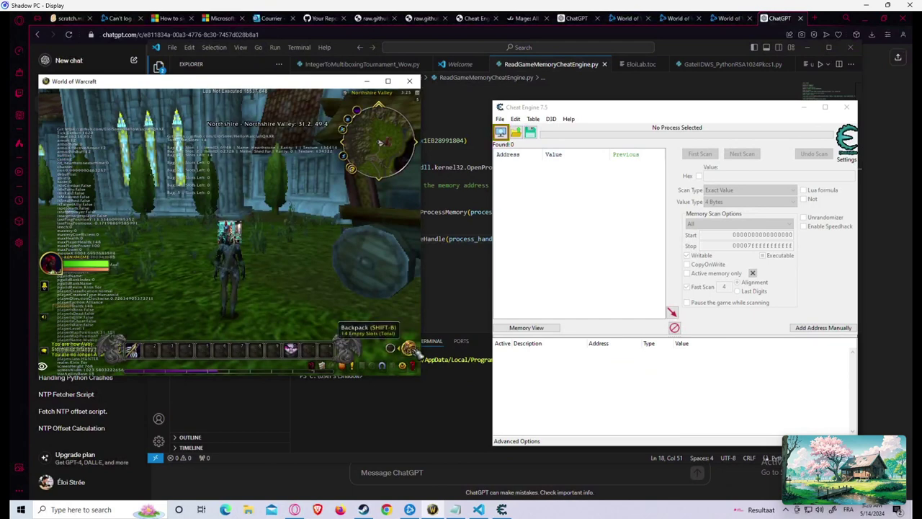
left_click(409, 350)
right_click(405, 327)
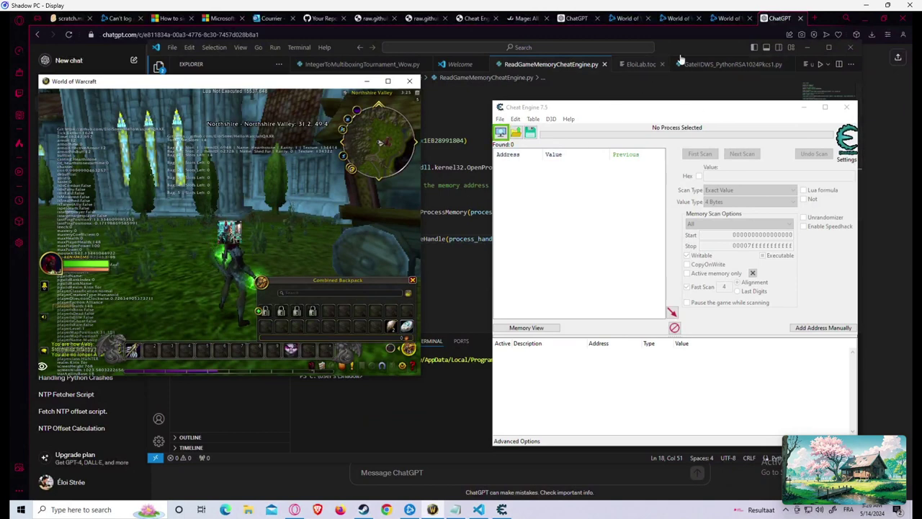
In a new tab, find the HelloWarcraftQAXR repository by filtering the owner's repositories for 'wow'.
left_click(816, 20)
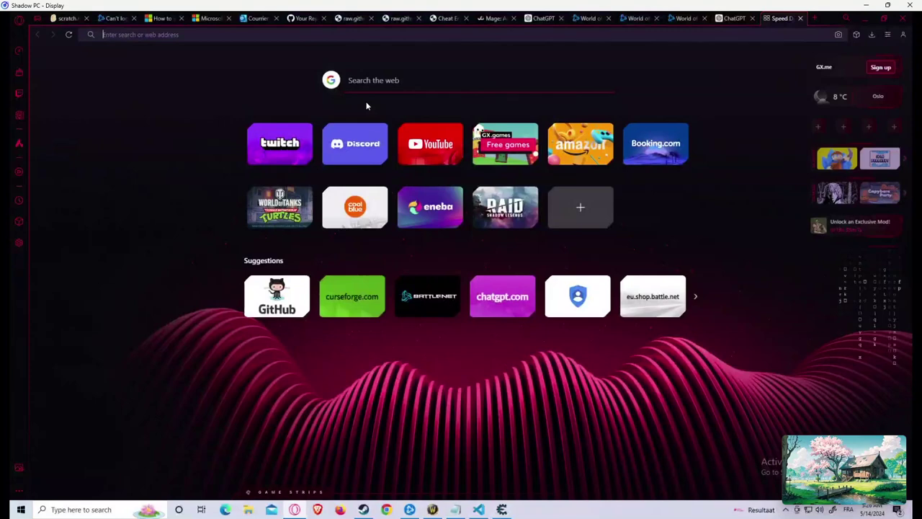
type("gith")
key("Return")
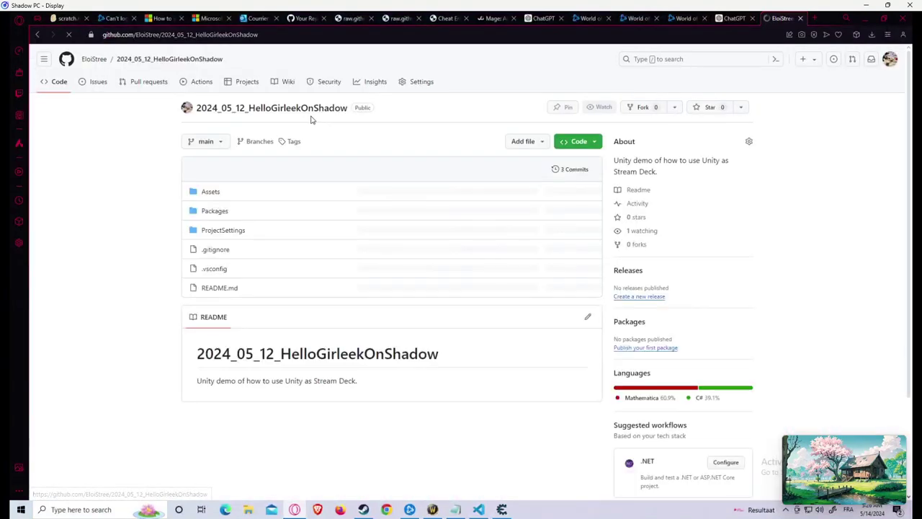
left_click(100, 62)
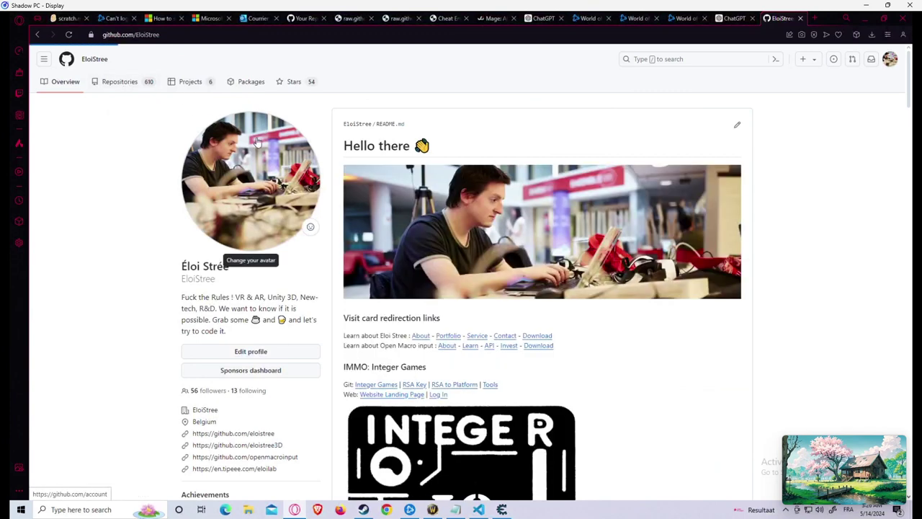
left_click(397, 111)
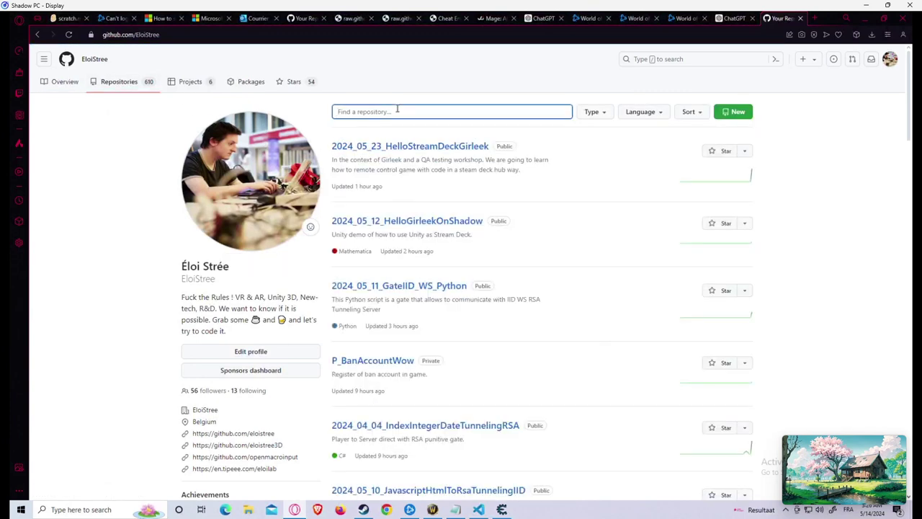
type("wow")
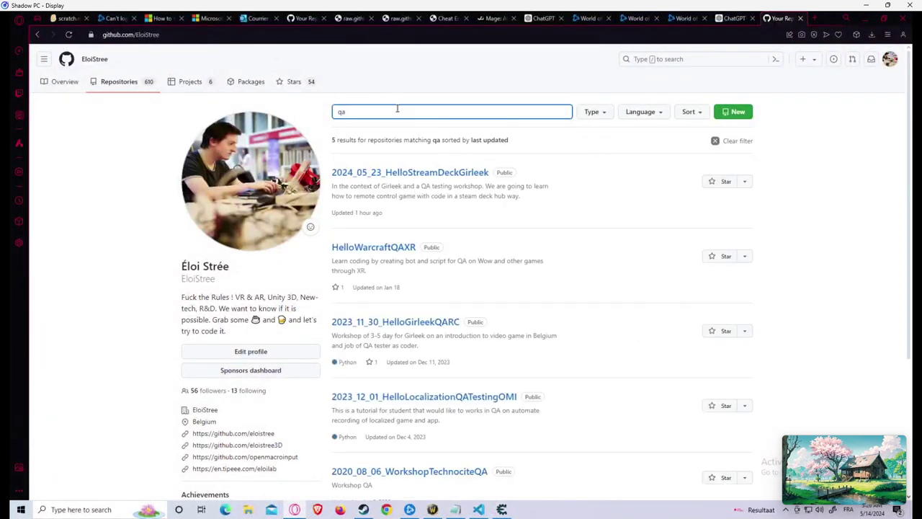
left_click(397, 247)
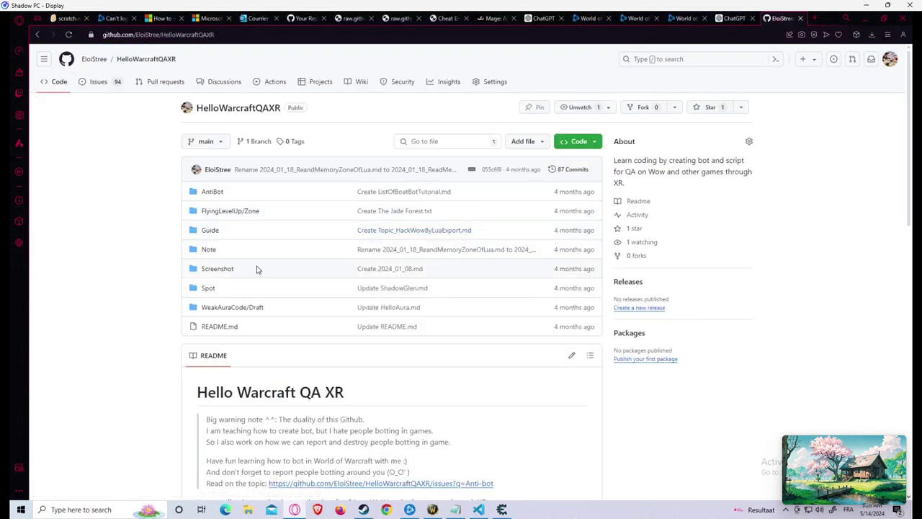
Search the repository's issues for 'st' and open issue #13 listing wow positions.
left_click(230, 212)
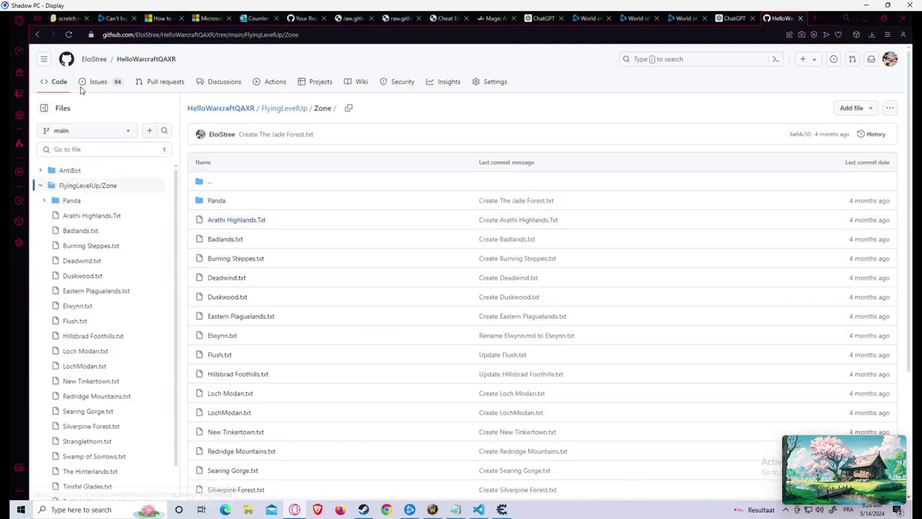
left_click(38, 36)
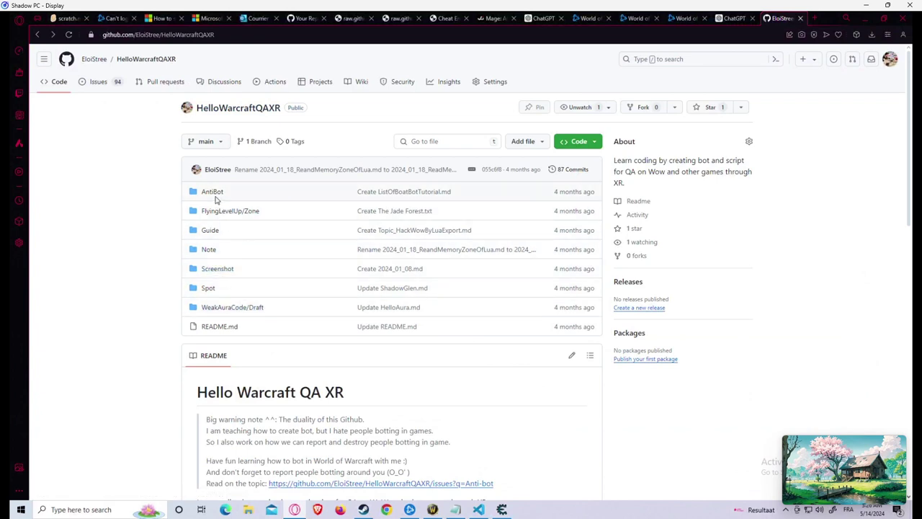
left_click(104, 81)
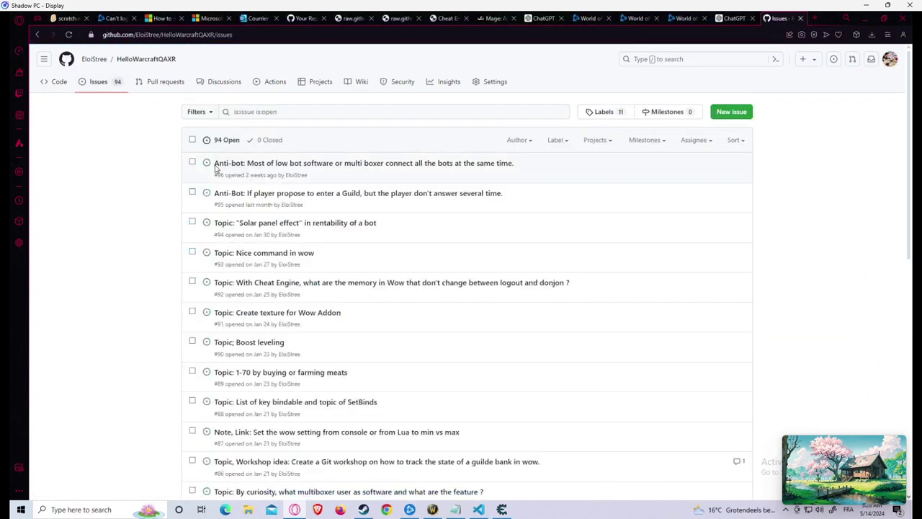
left_click(305, 113)
type("start")
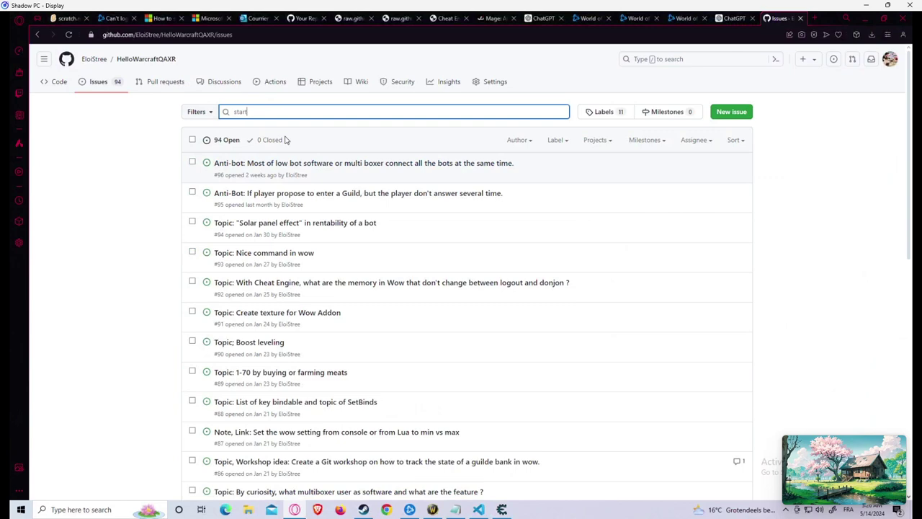
key("Return")
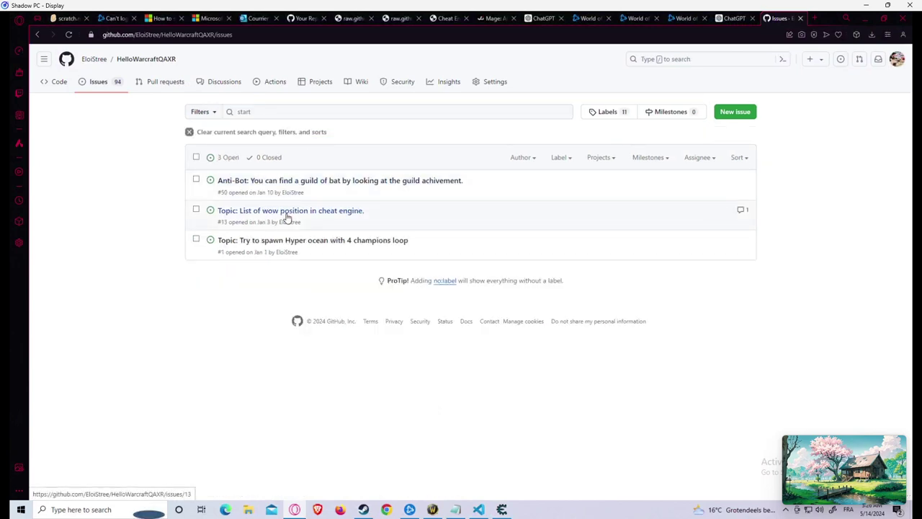
left_click(298, 219)
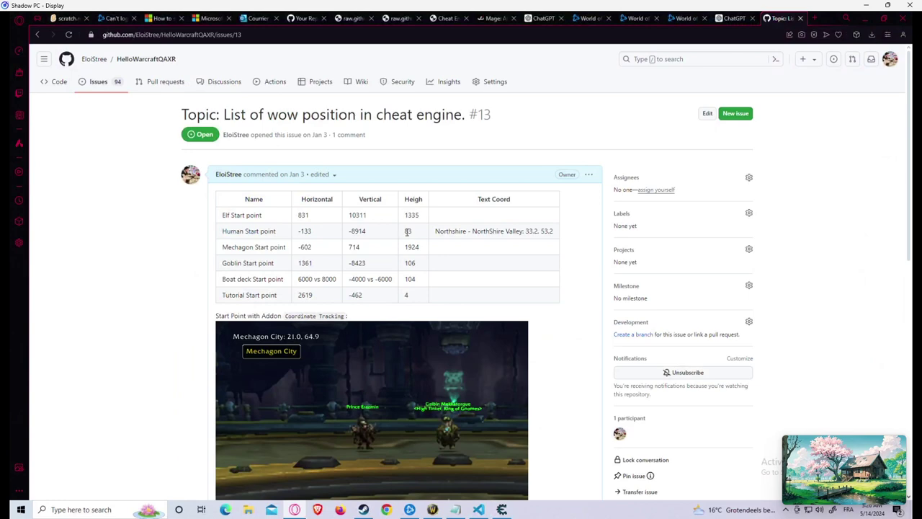
Attach Cheat Engine to the World of Warcraft process.
key("alt+Tab")
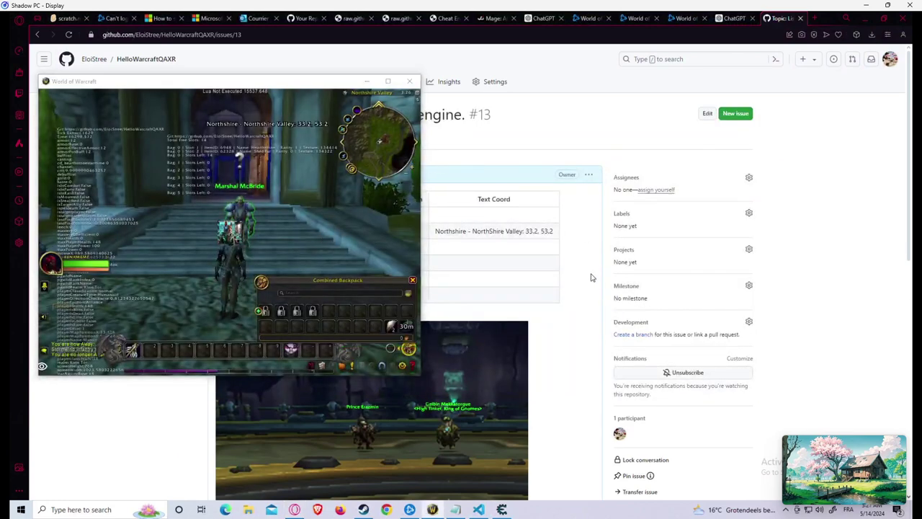
key("alt+Tab")
key("alt+Tab")
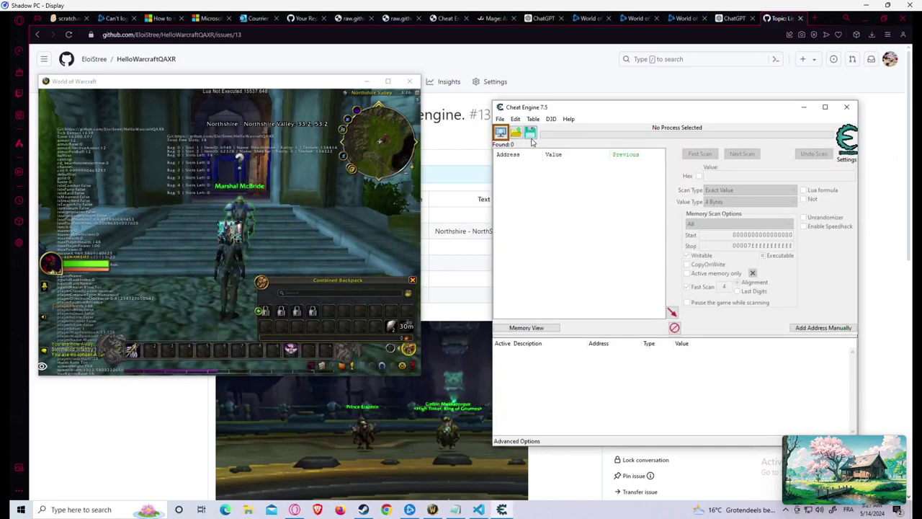
left_click(501, 133)
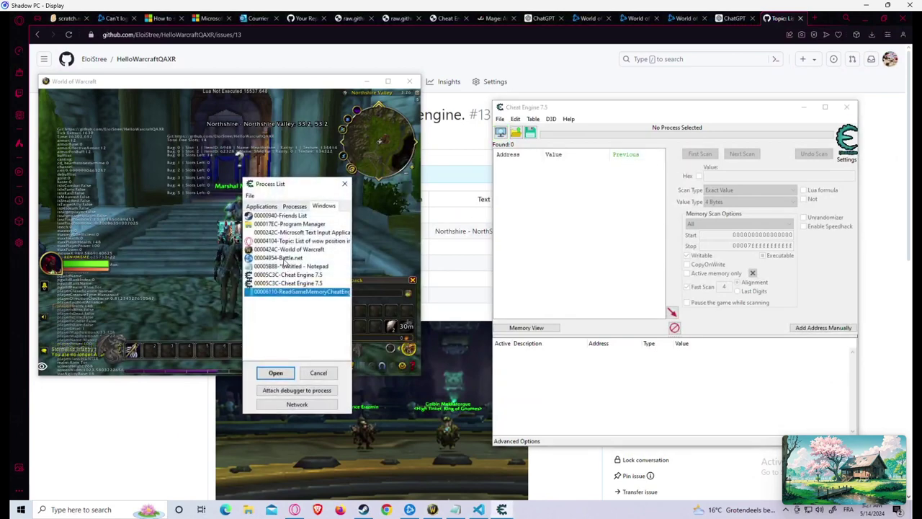
left_click(285, 250)
left_click(283, 371)
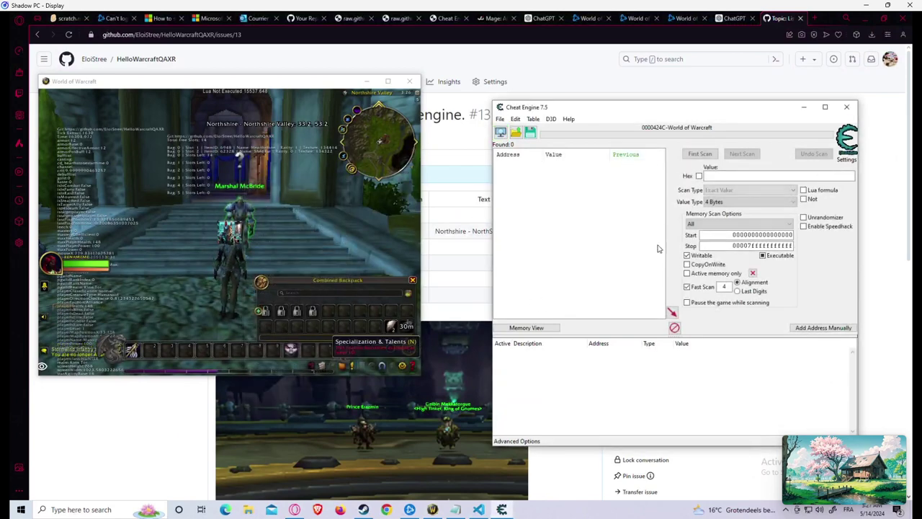
Set Value Type to Float and run a First Scan for 80.
left_click(742, 190)
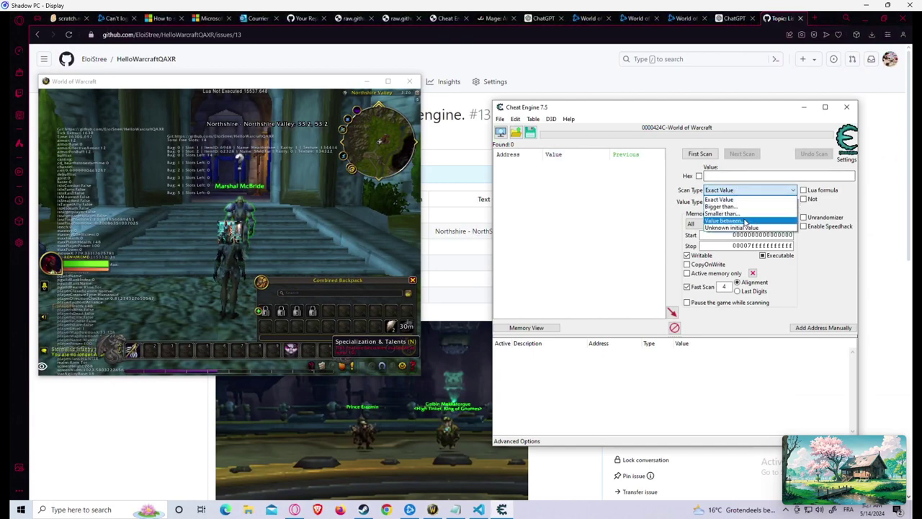
left_click(742, 220)
left_click(742, 176)
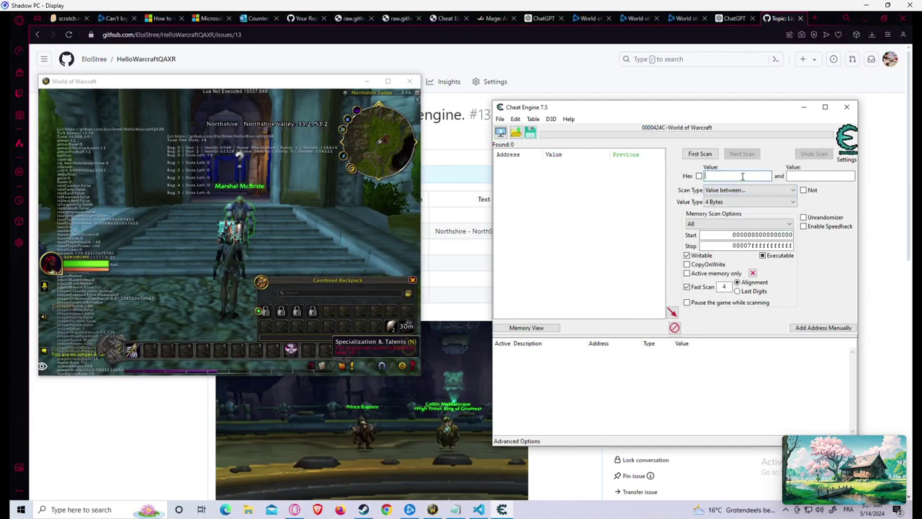
left_click(803, 177)
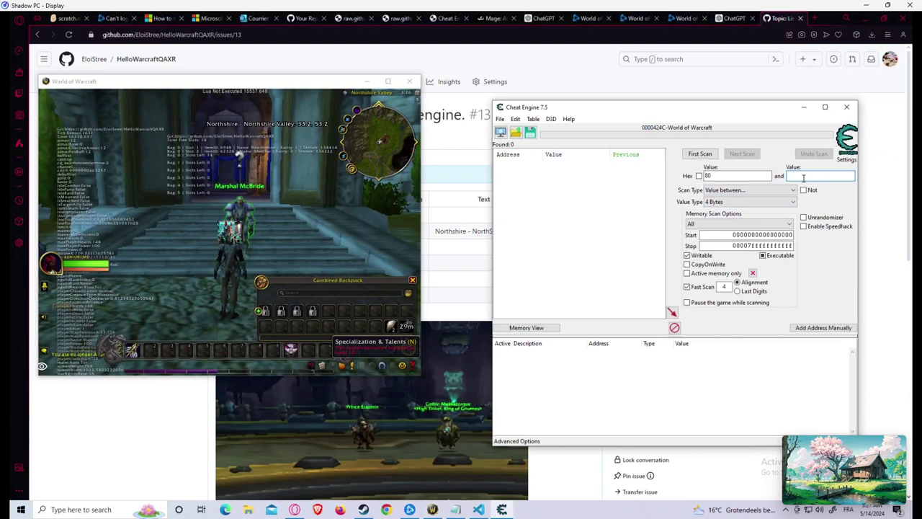
left_click(784, 201)
left_click(742, 250)
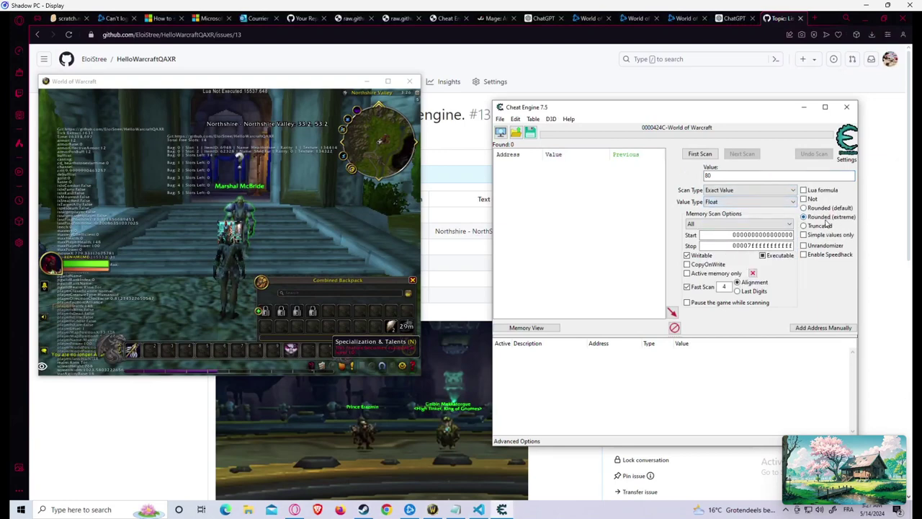
left_click(703, 155)
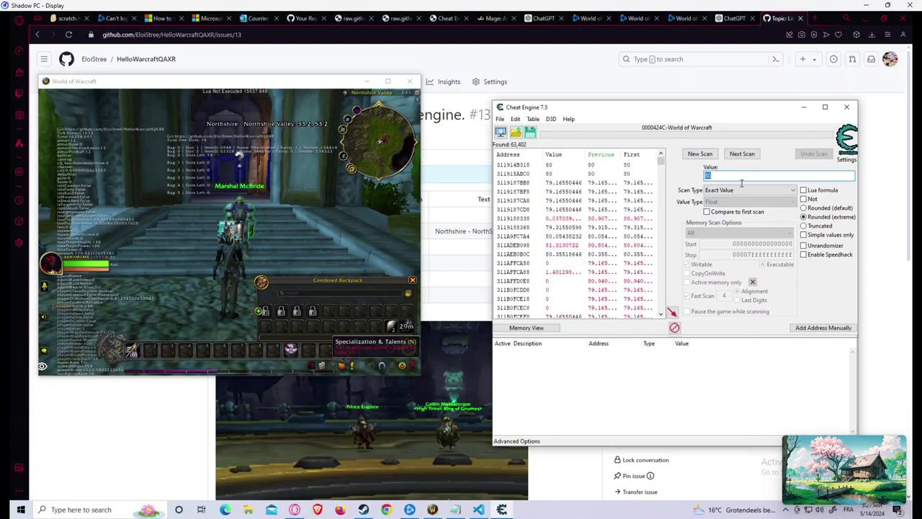
Run Next Scans keeping only float values between 80 and 90.
left_click(741, 191)
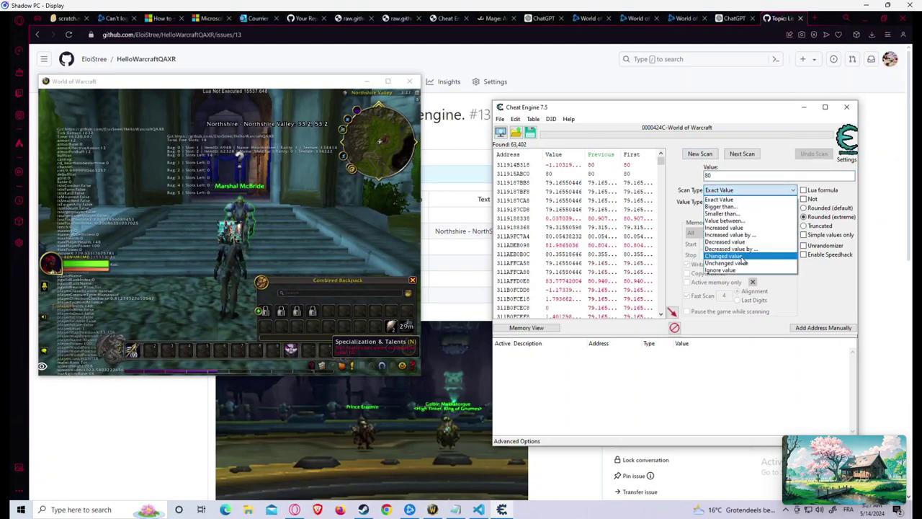
left_click(739, 222)
left_click(818, 176)
type("90")
left_click(742, 154)
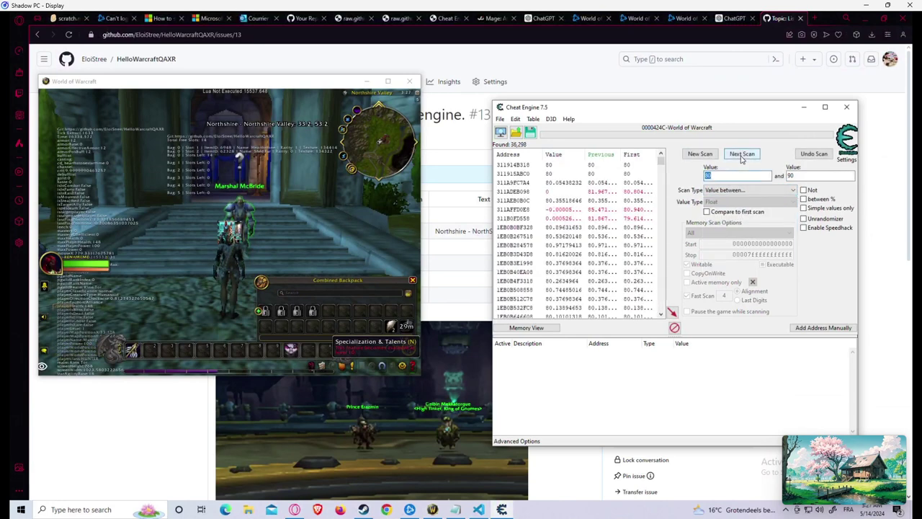
left_click(742, 155)
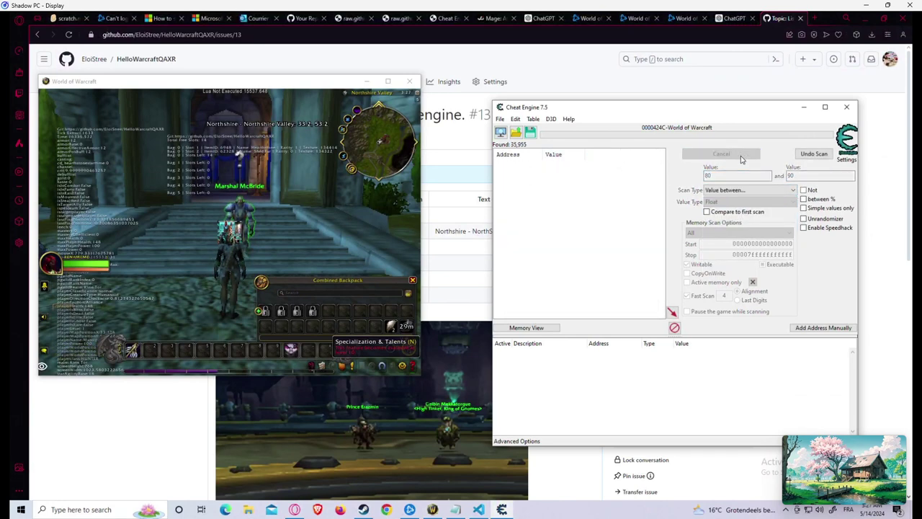
left_click(742, 154)
Walk the character forward and back, rescanning for increased and decreased values each time.
left_click(326, 260)
key("w")
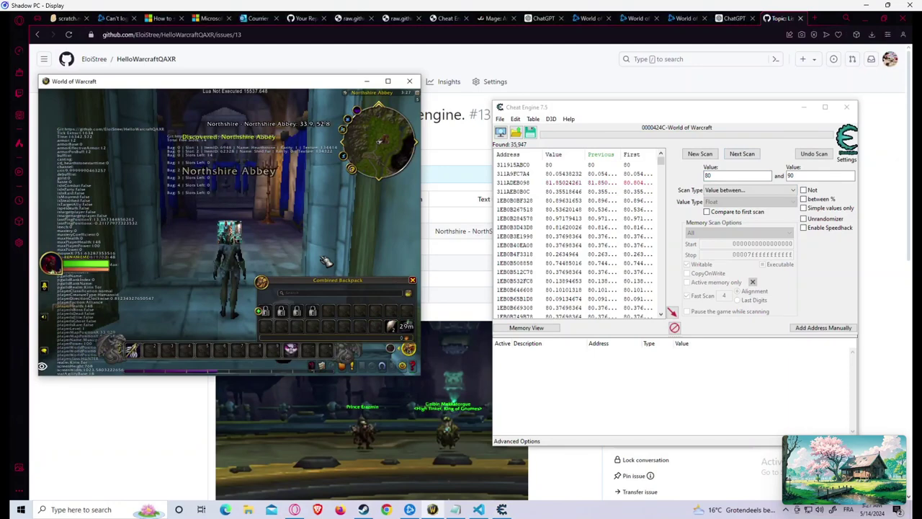
key("ctrl+alt+i")
key("a")
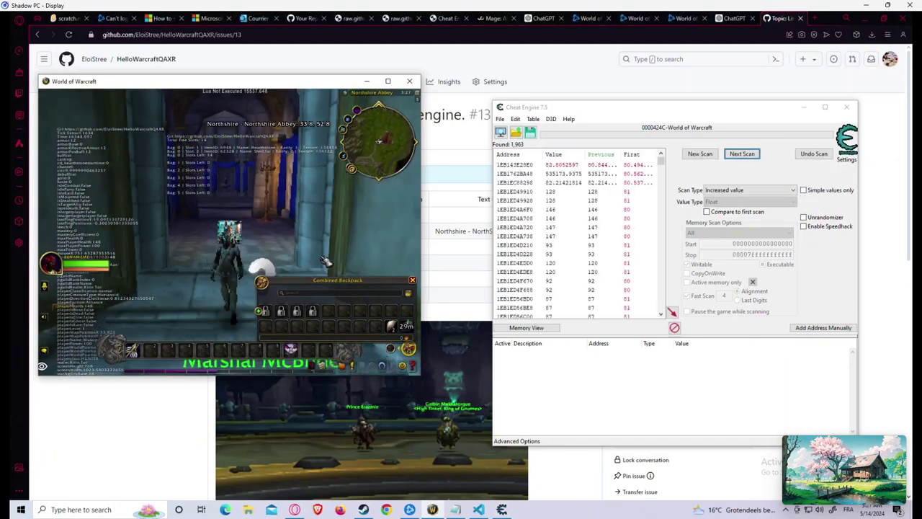
key("ctrl+alt+d")
key("ctrl+alt+i")
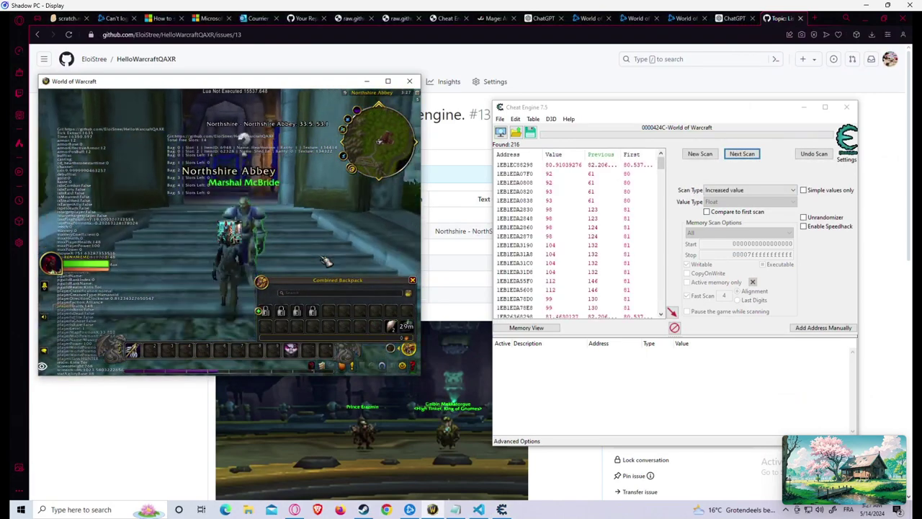
key("w")
key("ctrl+alt+i")
key("s")
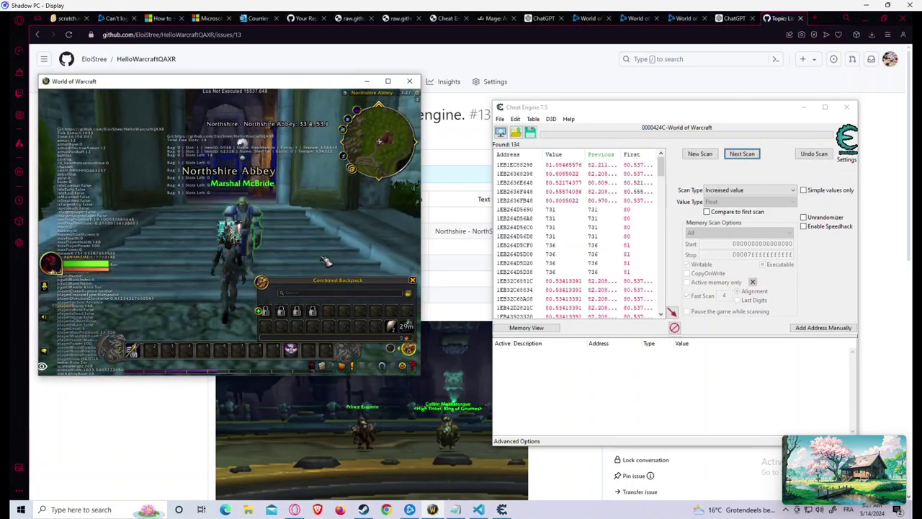
key("ctrl+alt+d")
key("w")
key("ctrl+alt+i")
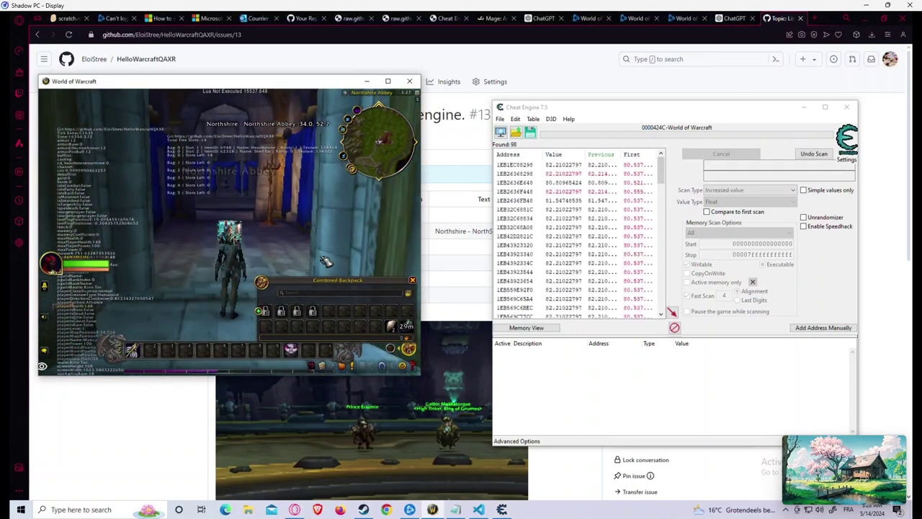
key("s")
key("ctrl+alt+d")
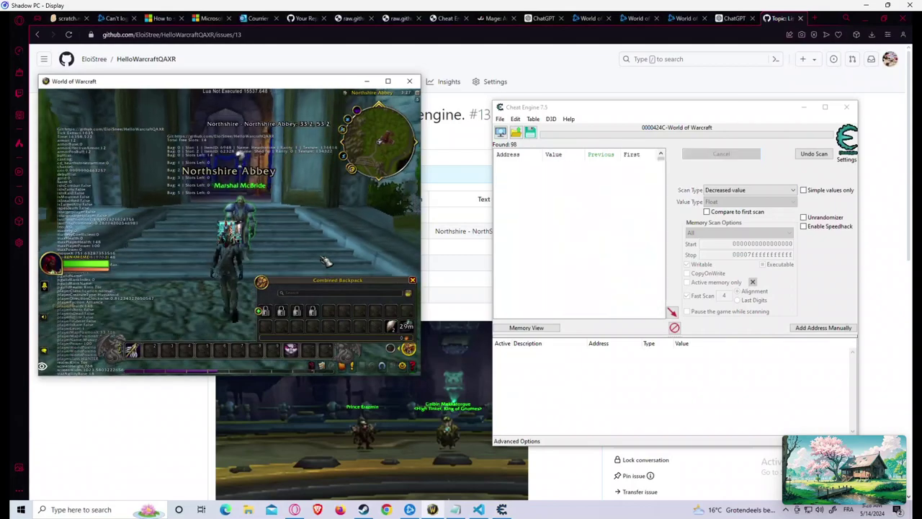
key("w")
key("ctrl+alt+i")
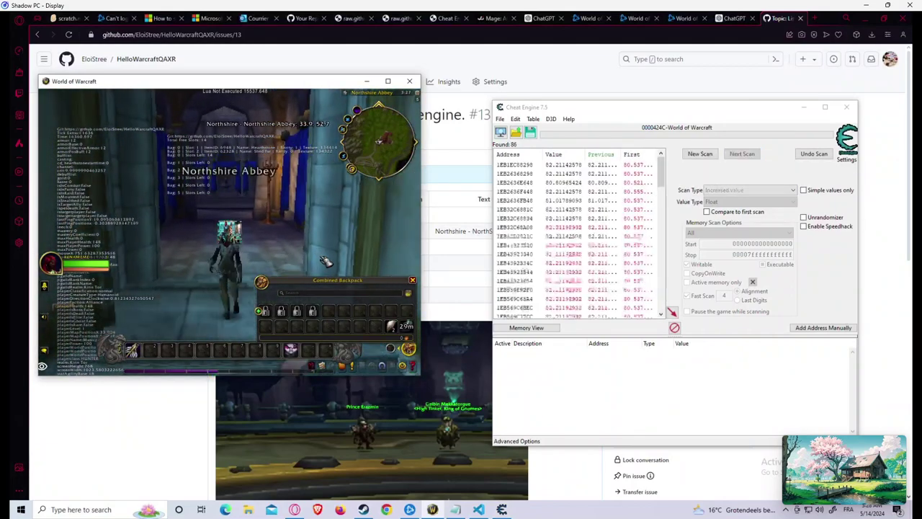
key("s")
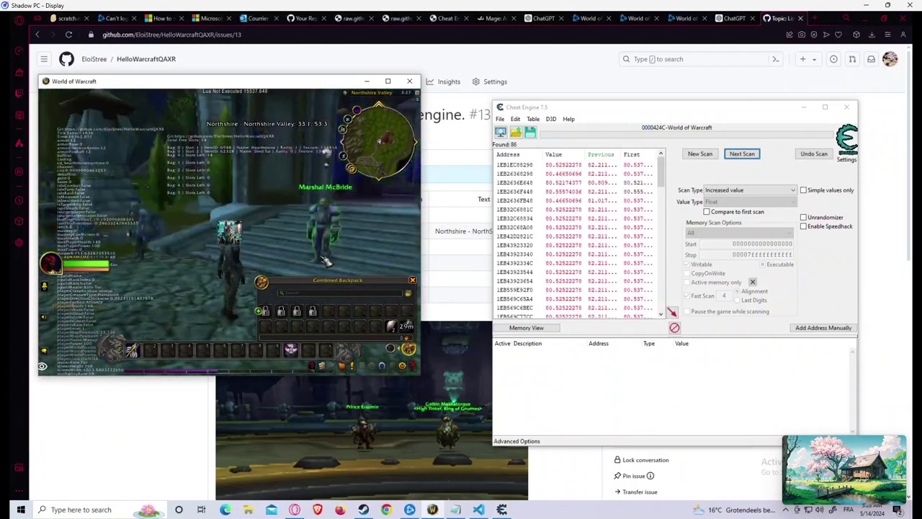
Turn the character west and walk toward and past the worg camp.
key("a")
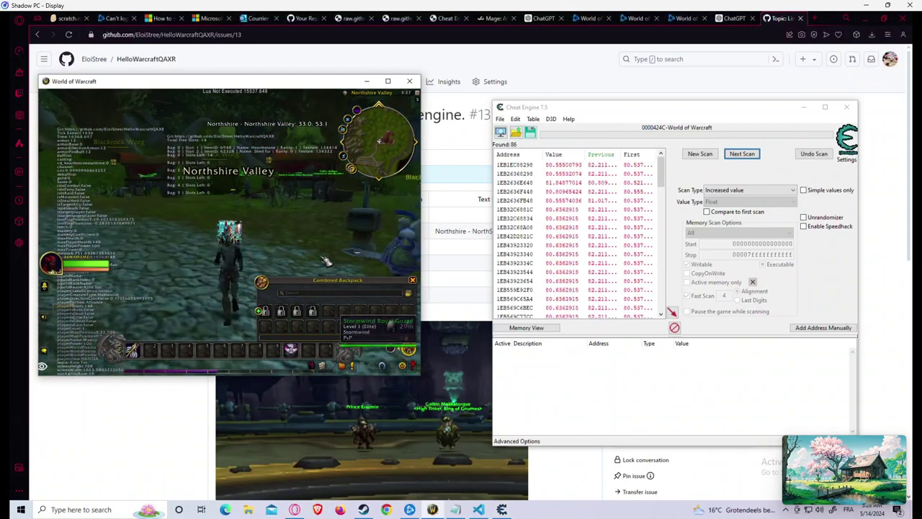
key("w")
key("w")
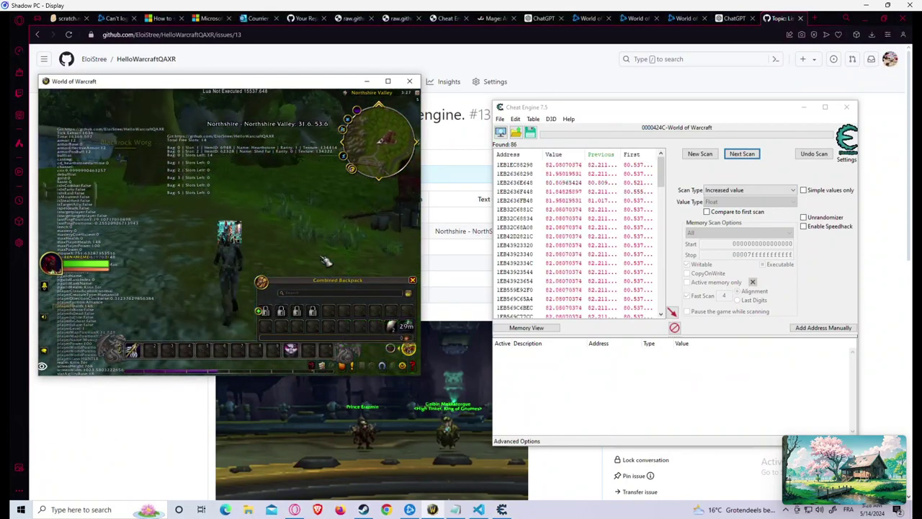
key("w")
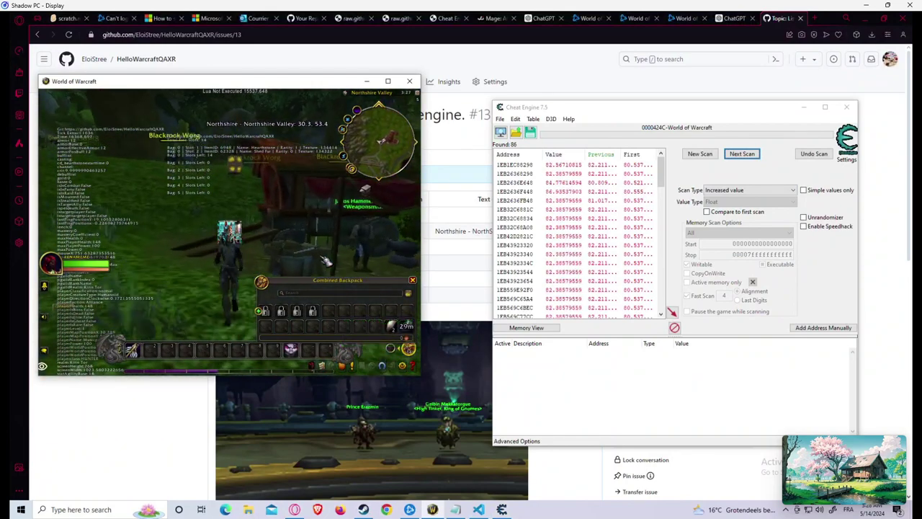
key("w")
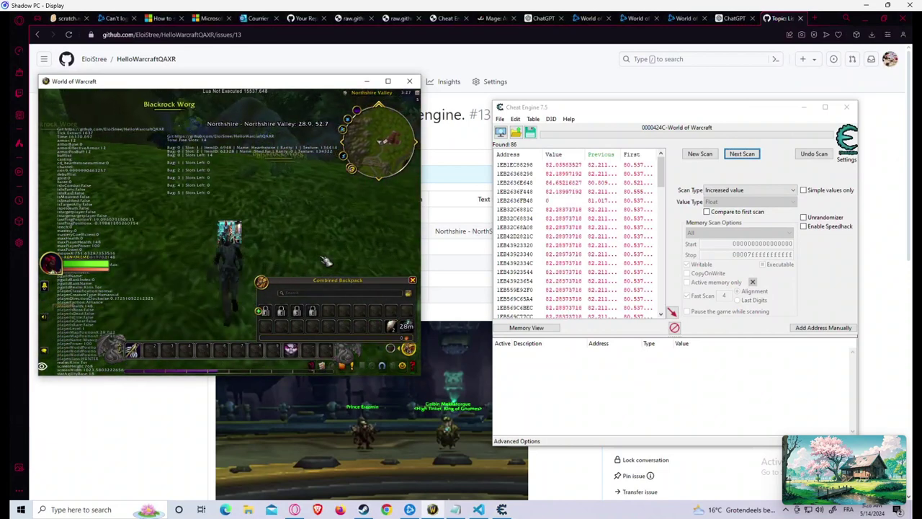
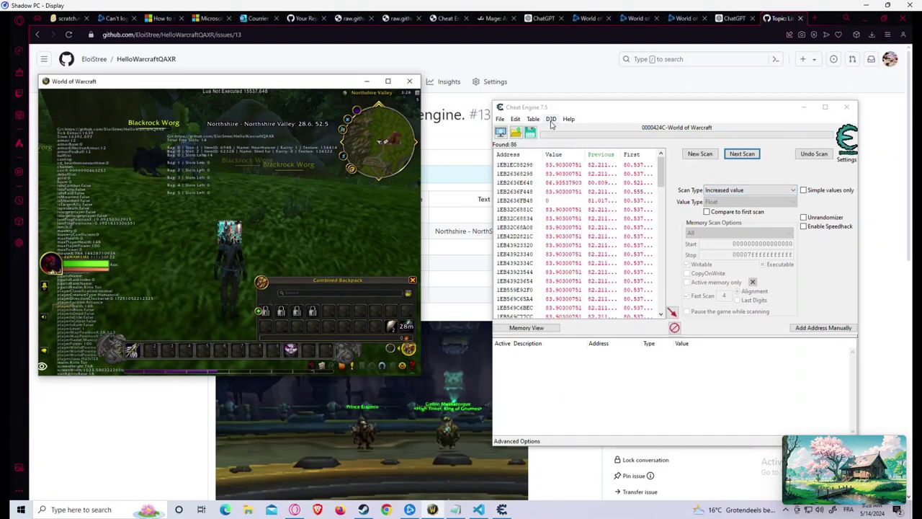
In Hotkeys settings, bind Numpad / to Next Scan-Unchanged Value, select Changed Value, and close settings.
left_click(516, 119)
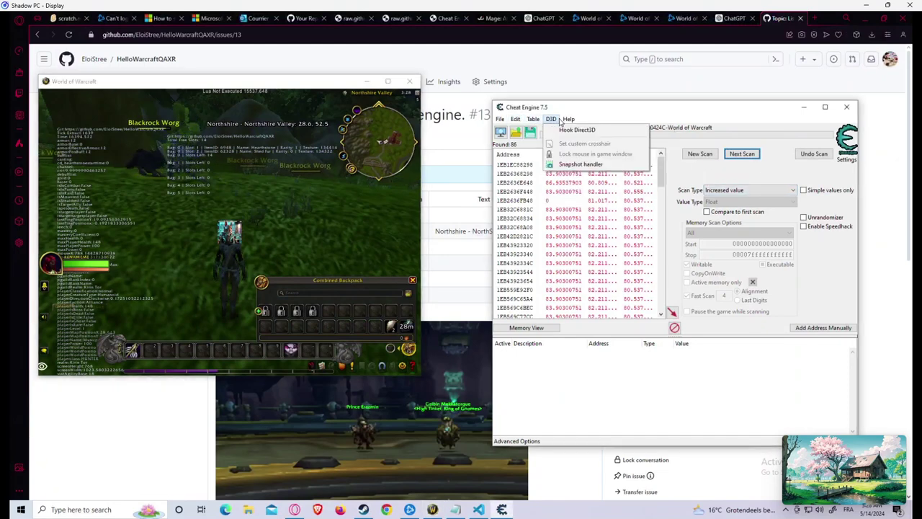
left_click(529, 129)
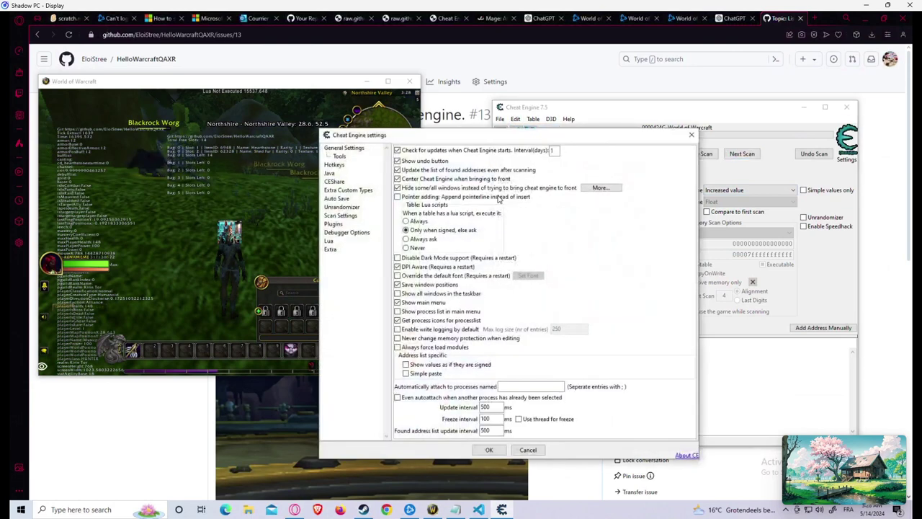
left_click(336, 165)
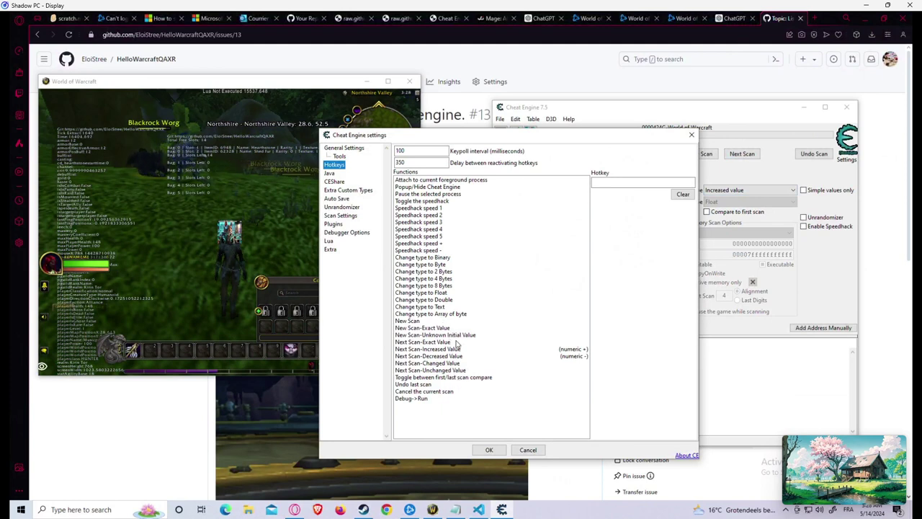
left_click(457, 371)
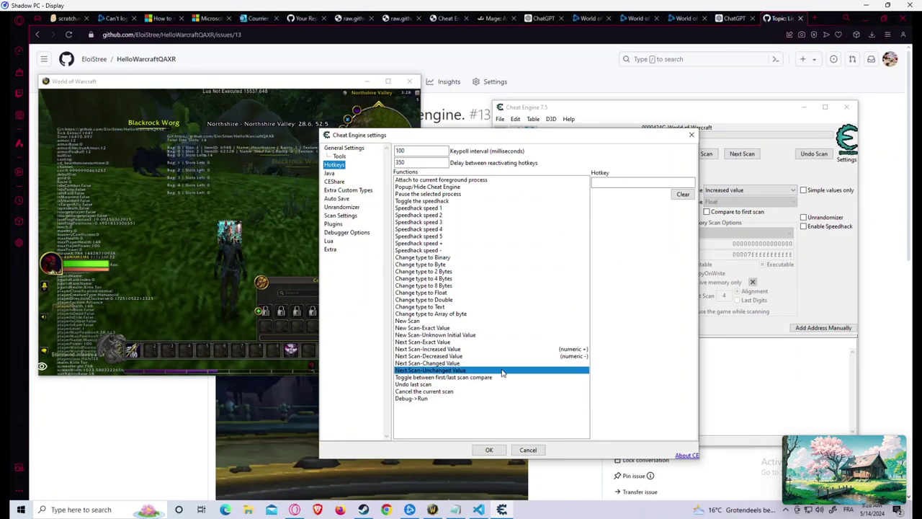
left_click(634, 183)
key("KP_Divide")
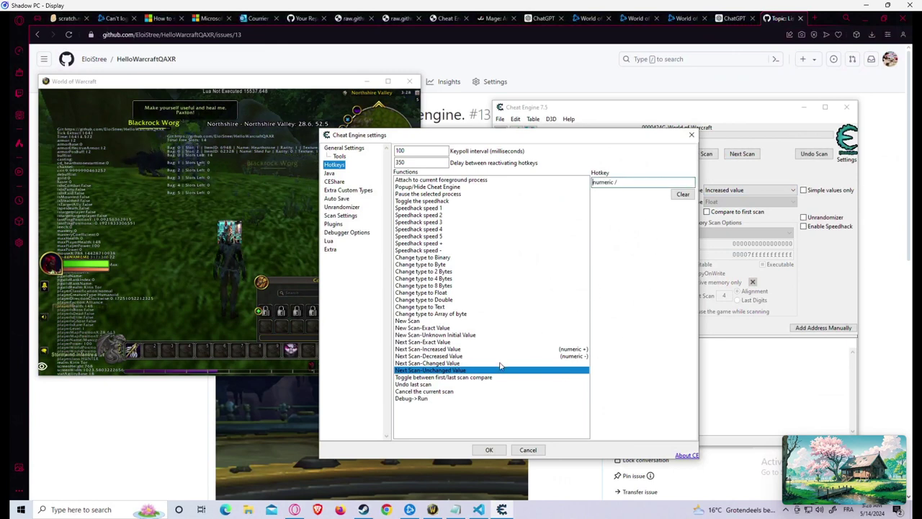
left_click(560, 363)
left_click(636, 184)
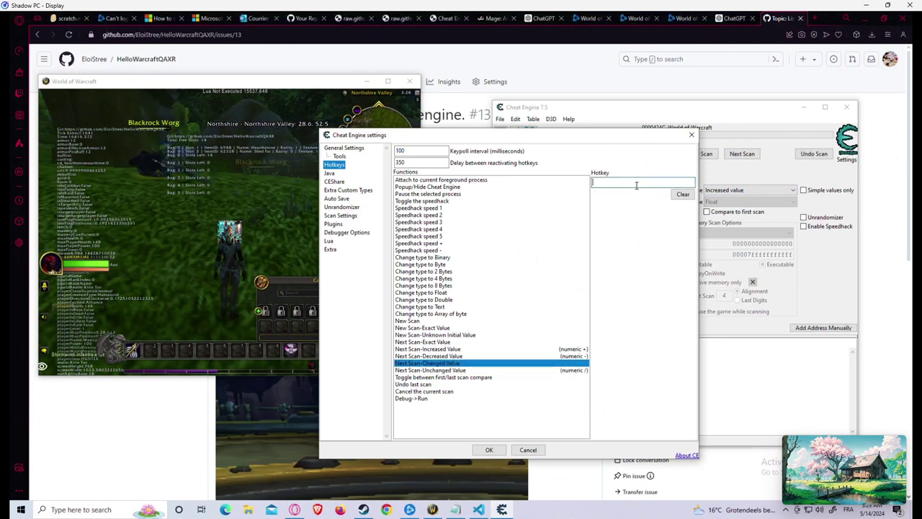
left_click(691, 135)
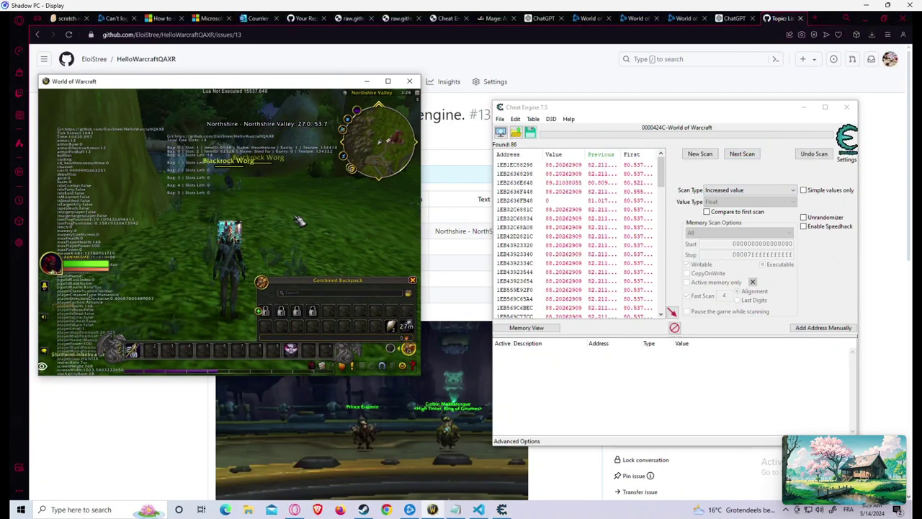
Run a Next Scan with scan type set to Changed value.
left_click(739, 188)
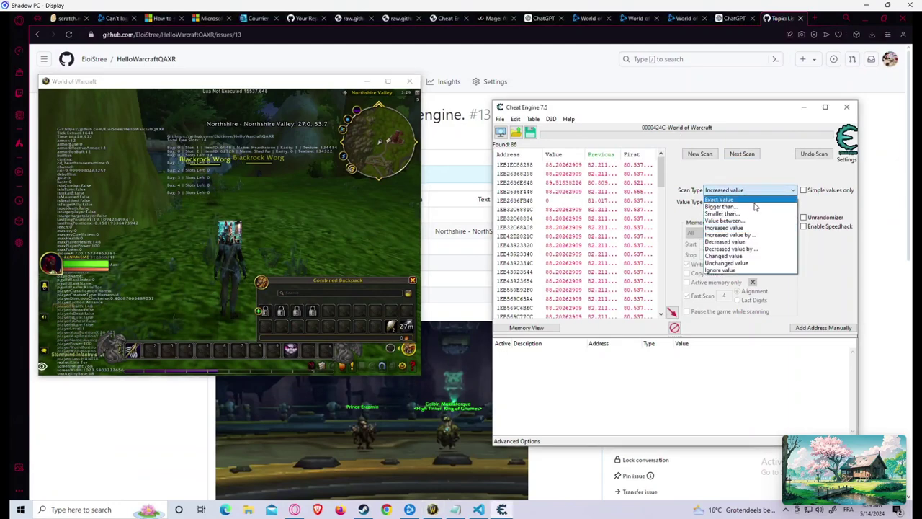
left_click(749, 256)
left_click(743, 155)
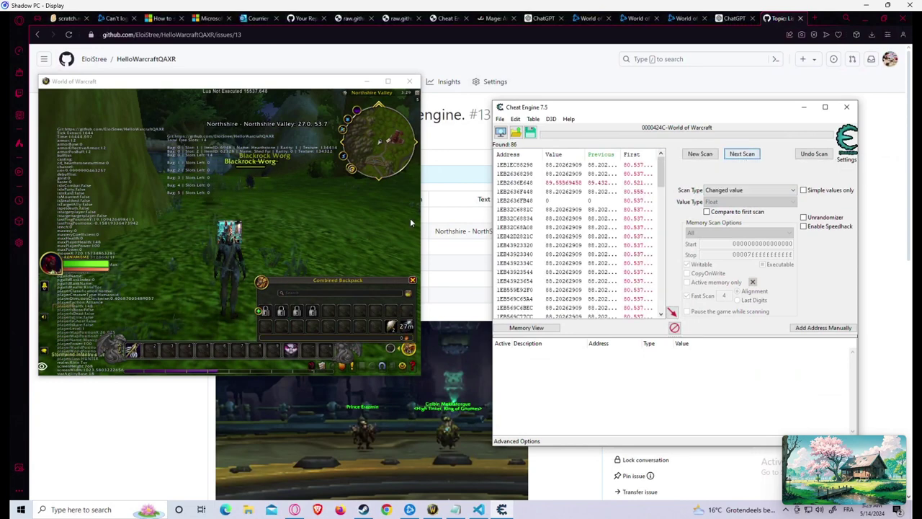
left_click(329, 217)
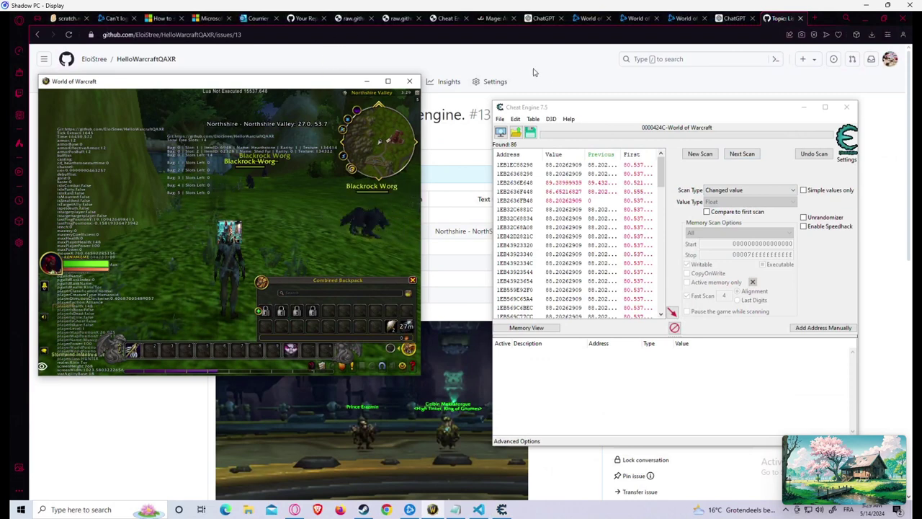
Bind Numpad * to Next Scan-Changed Value and Numpad / to Next Scan-Unchanged Value, then save settings.
left_click(515, 119)
left_click(532, 129)
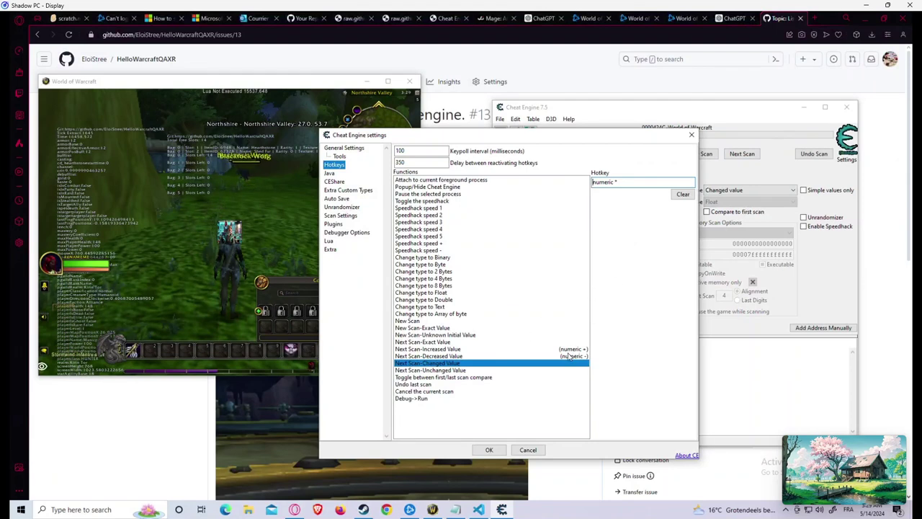
left_click(551, 370)
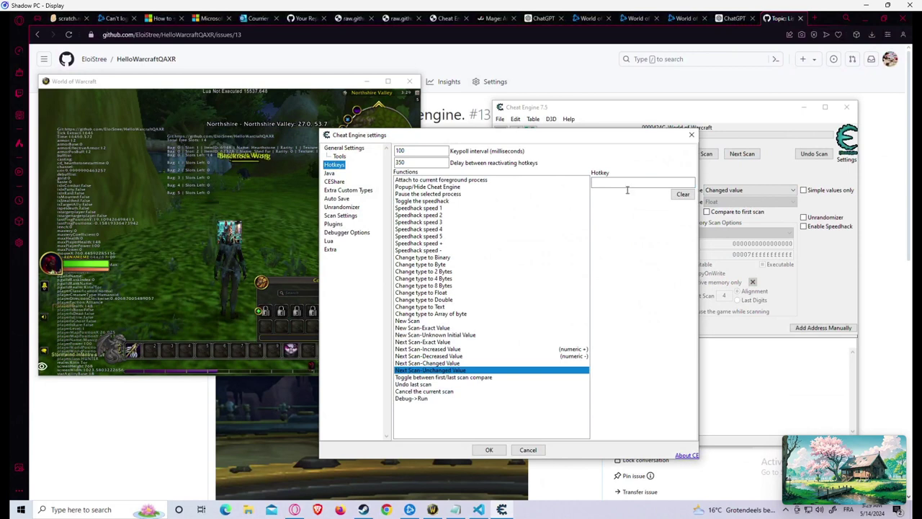
key("Up")
left_click(636, 183)
left_click(566, 369)
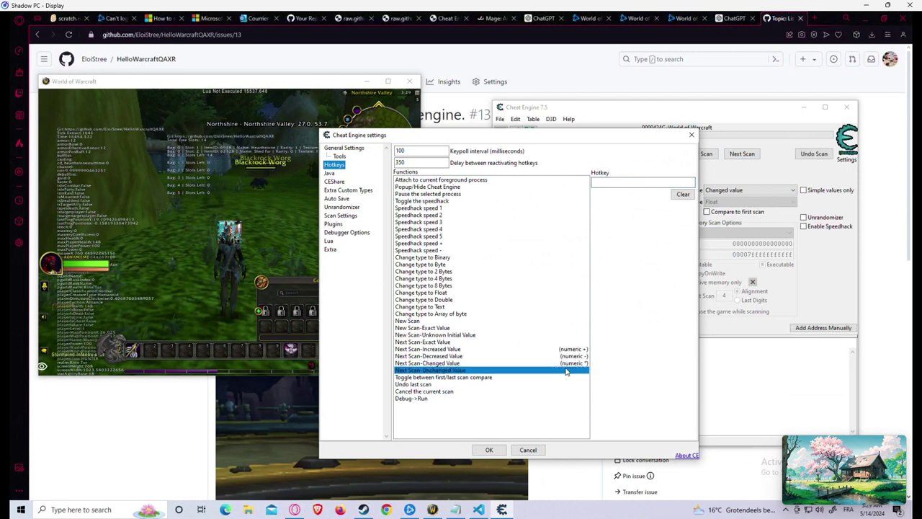
key("KP_Divide")
left_click(552, 308)
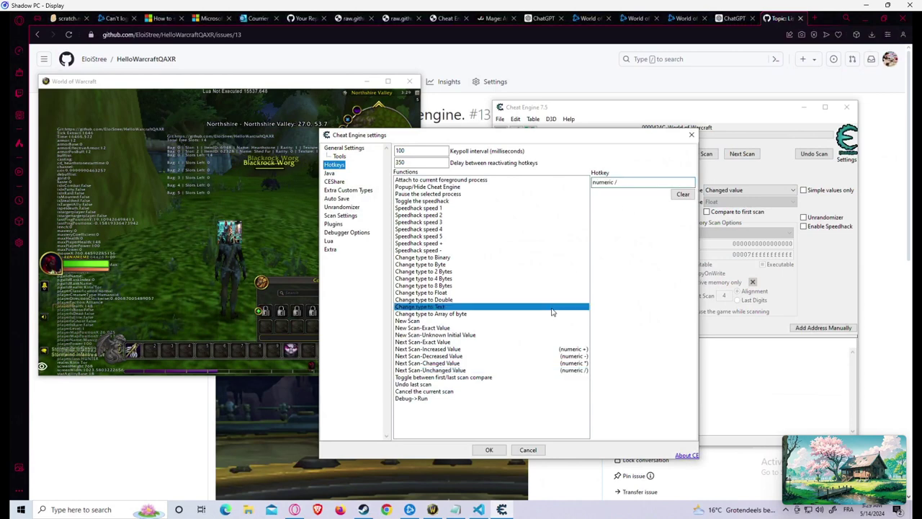
left_click(488, 450)
left_click(308, 230)
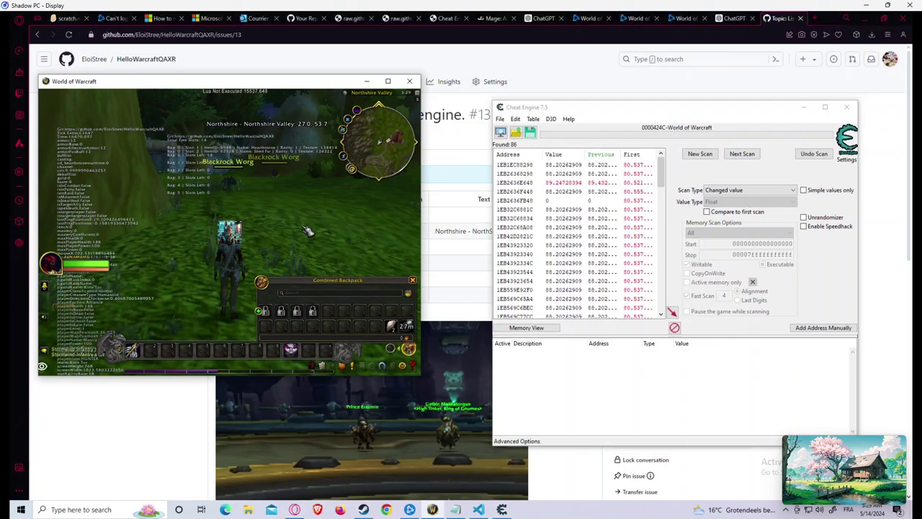
Walk the character around in-game with W, A and D so its coordinates change.
key("w")
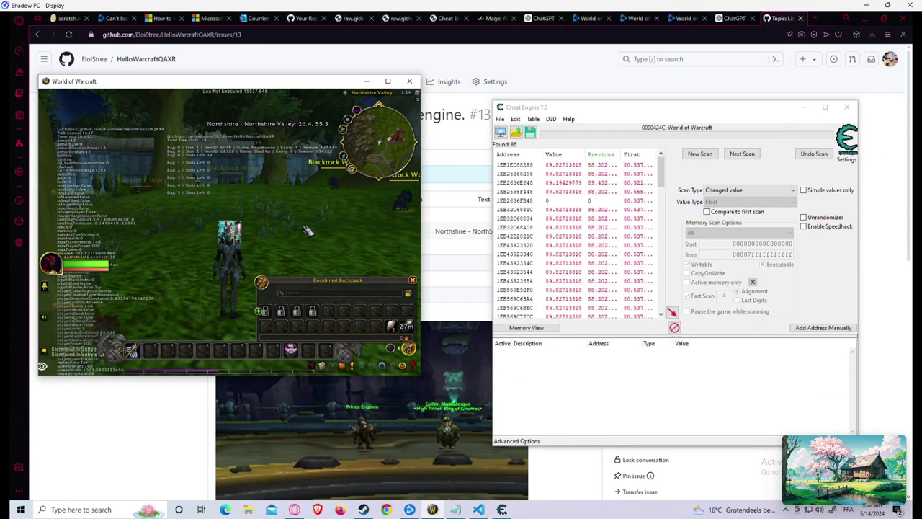
key("w")
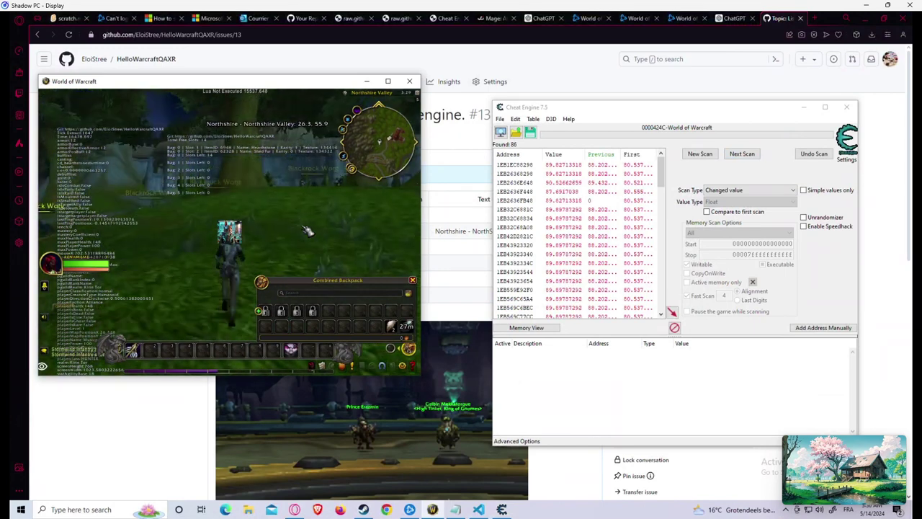
key("a")
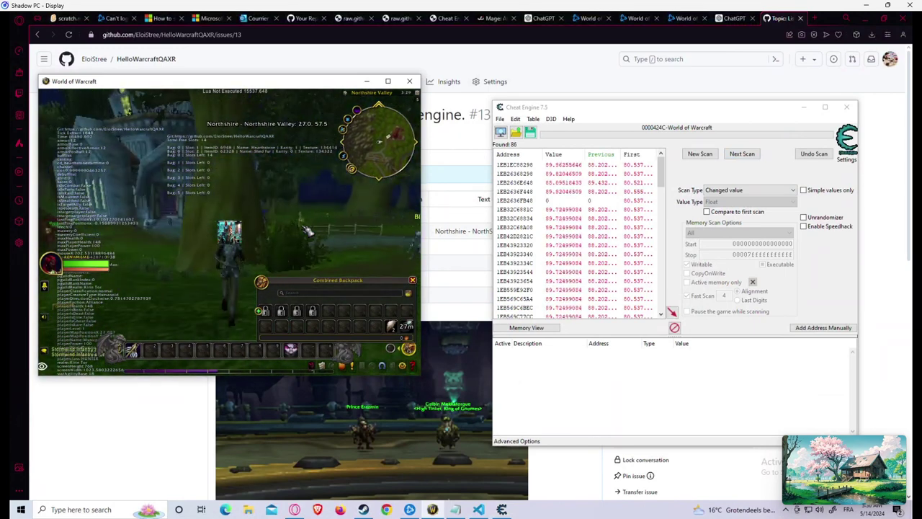
key("w")
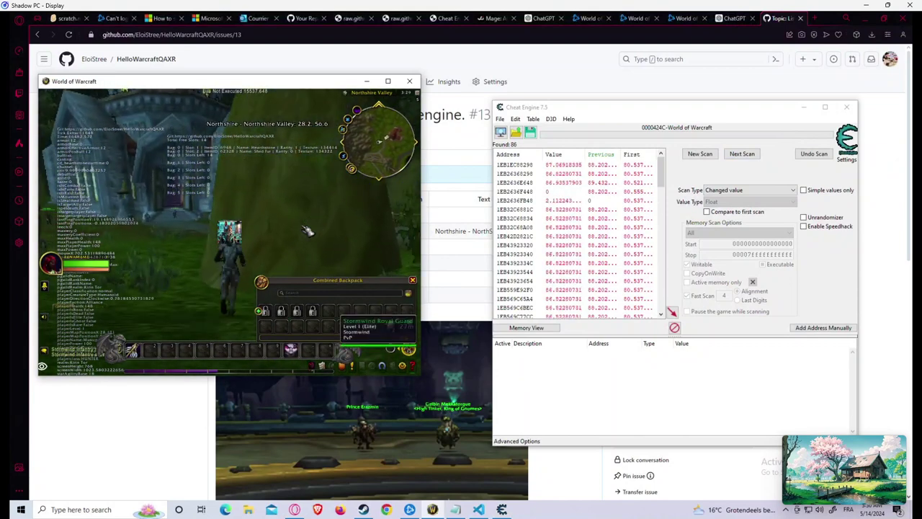
key("d")
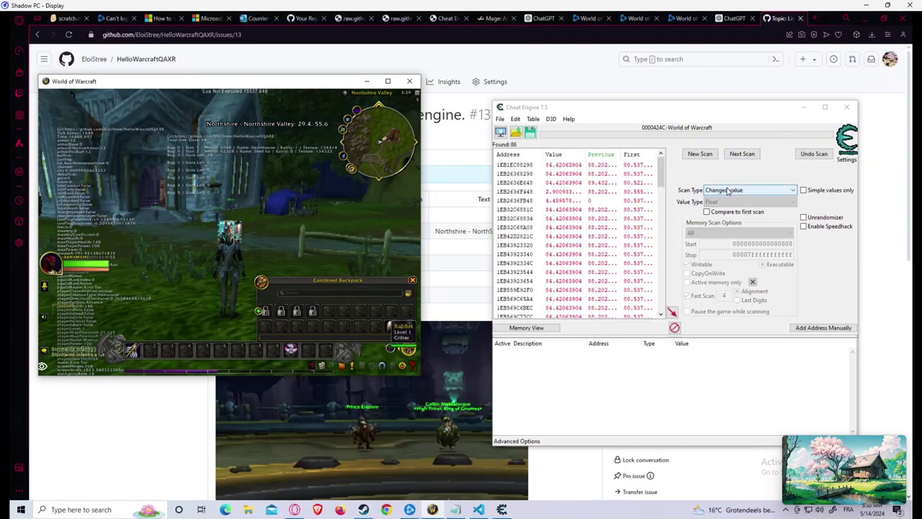
Select the remaining scan results and add them to the address list as Float entries.
scroll(579, 207, "down", 3)
scroll(580, 209, "down", 20)
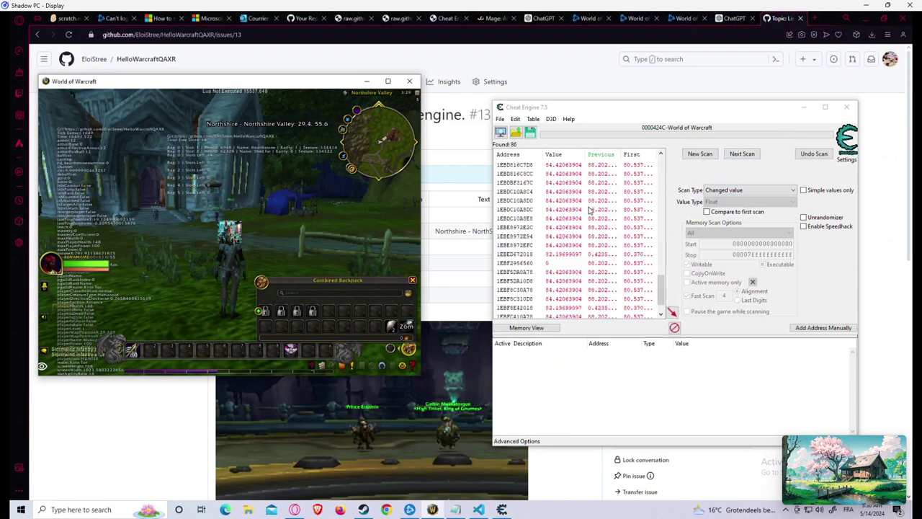
scroll(589, 210, "up", 20)
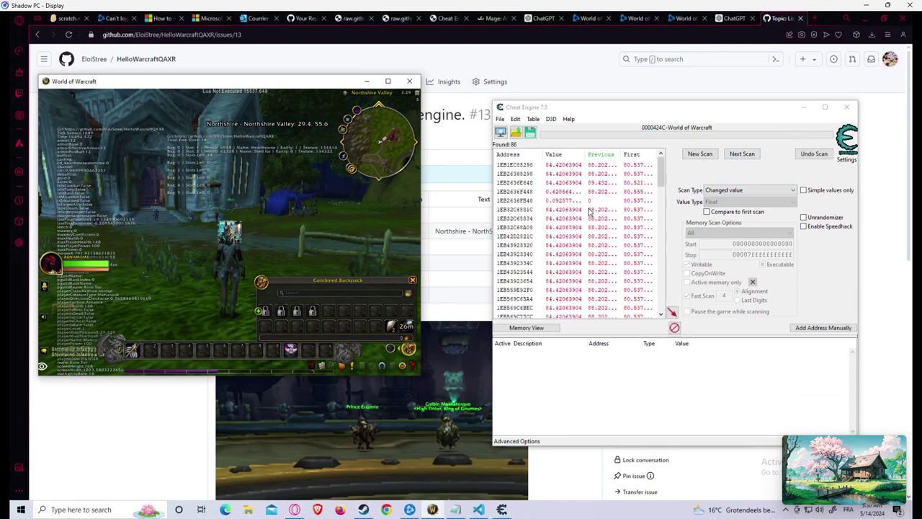
left_click(569, 175)
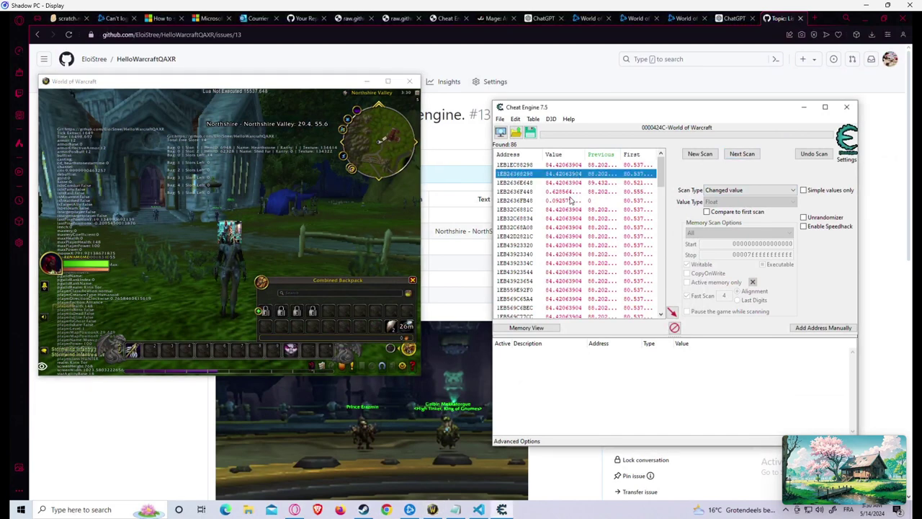
left_click(569, 219)
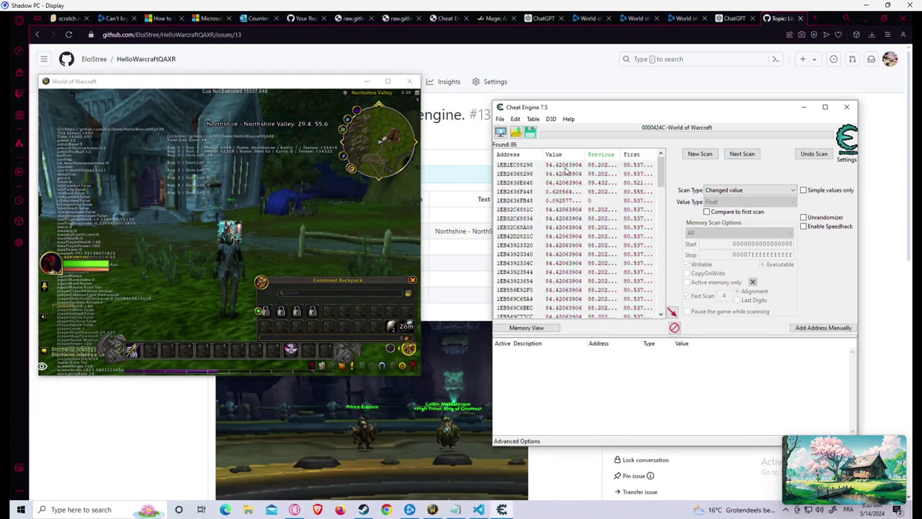
left_click_drag(588, 386, 588, 387)
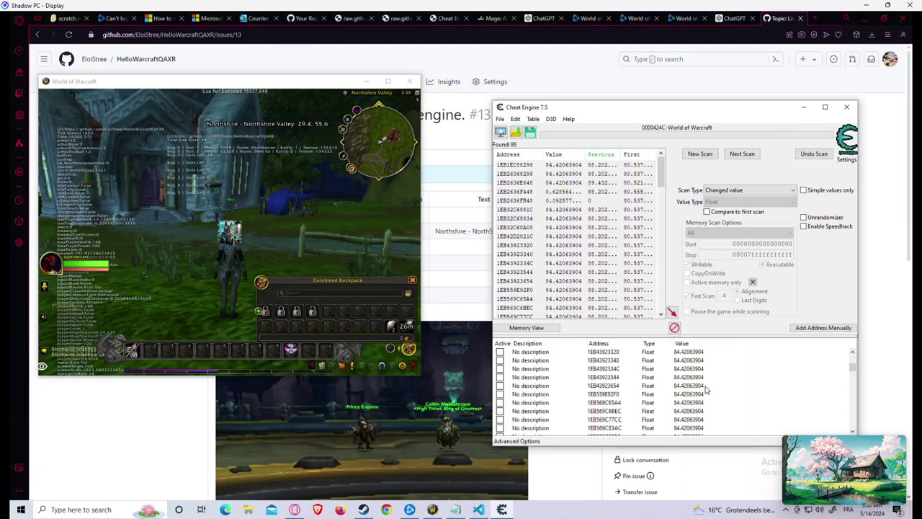
Set the first saved address's description to 'Heigh Z'.
left_click(546, 353)
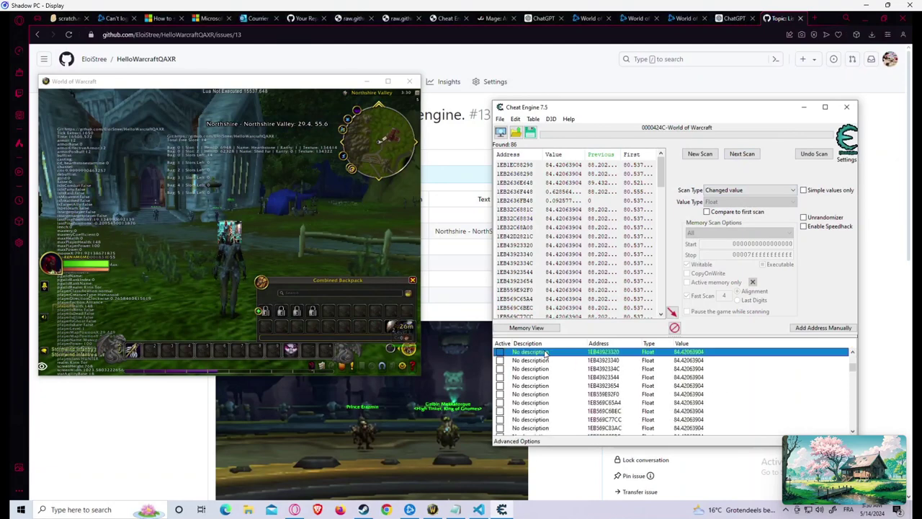
double_click(537, 353)
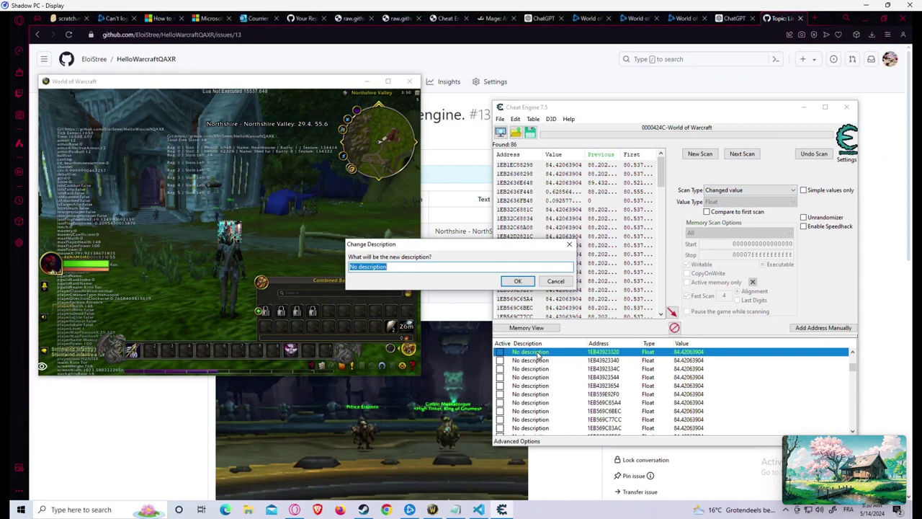
key("Return")
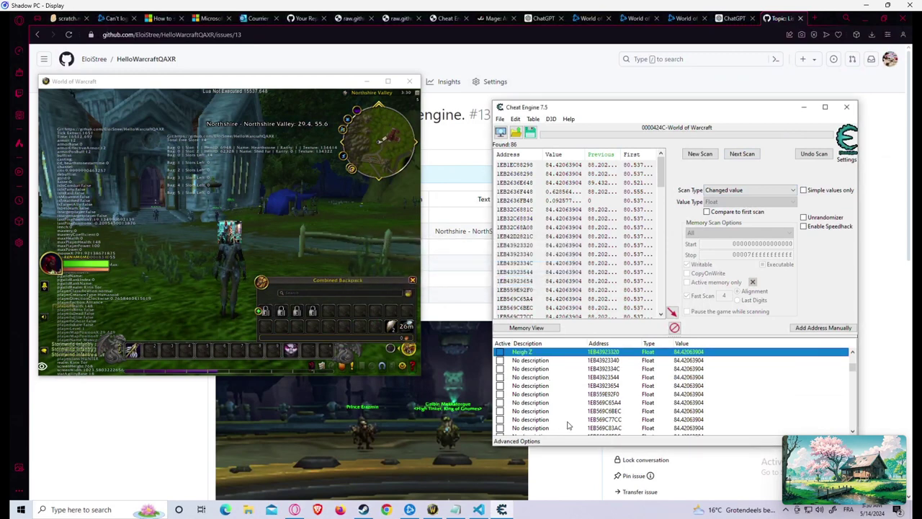
Check the Heigh Z record's details unchanged, then quit Cheat Engine without saving the table.
right_click(611, 356)
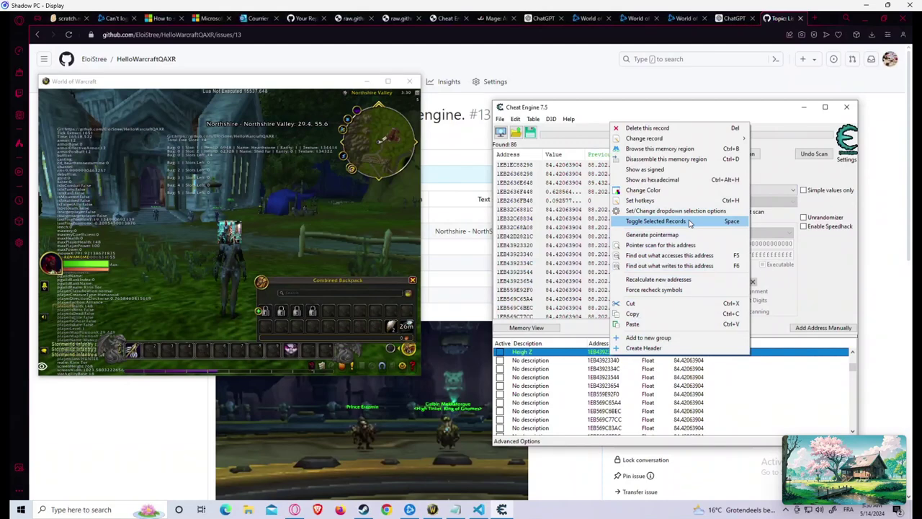
left_click(607, 356)
double_click(607, 358)
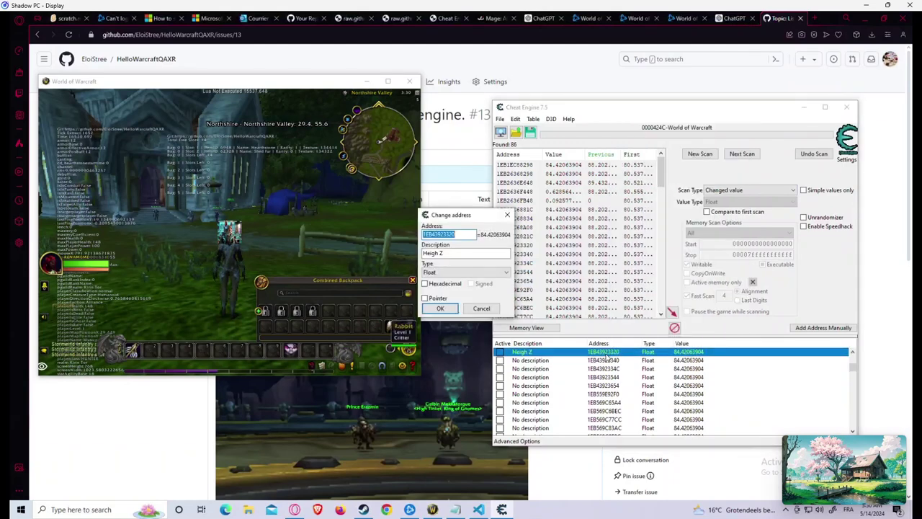
left_click(440, 309)
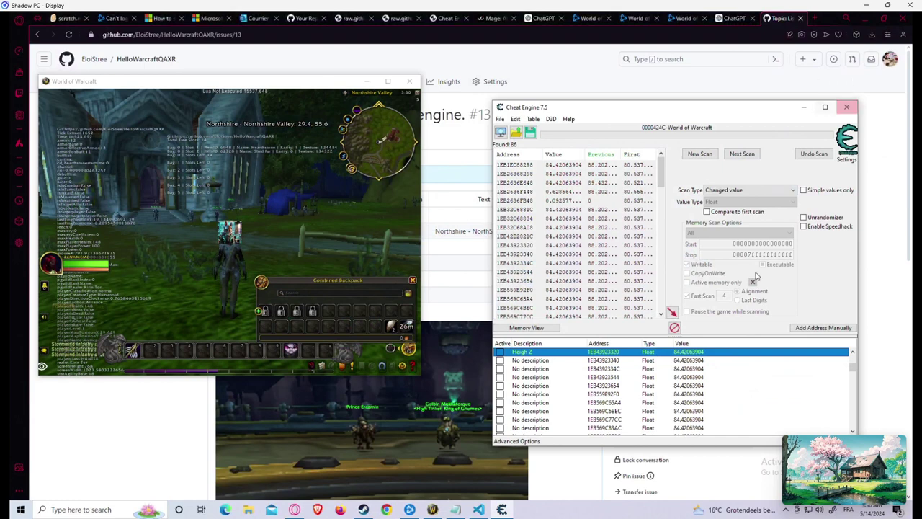
left_click(847, 108)
left_click(485, 263)
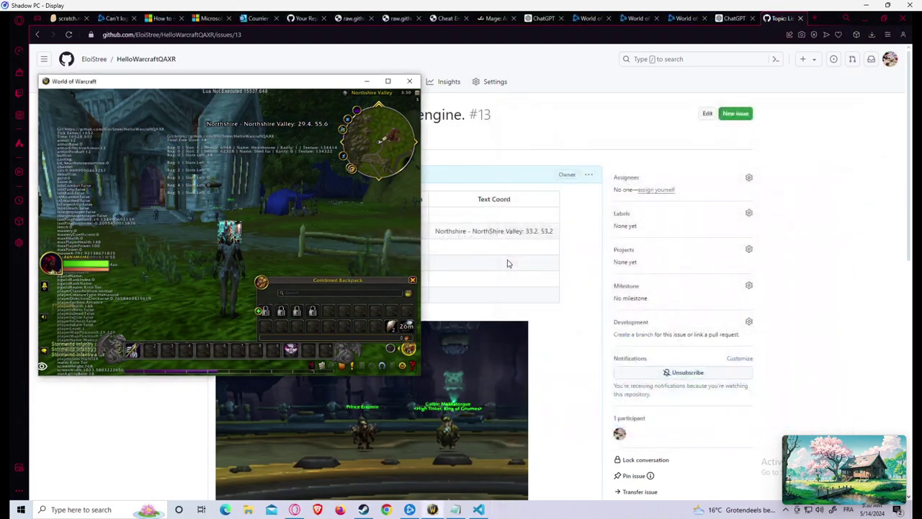
In VS Code, replace the hex address on line 7 with 1EB43923328.
key("alt+Tab")
key("alt+Tab")
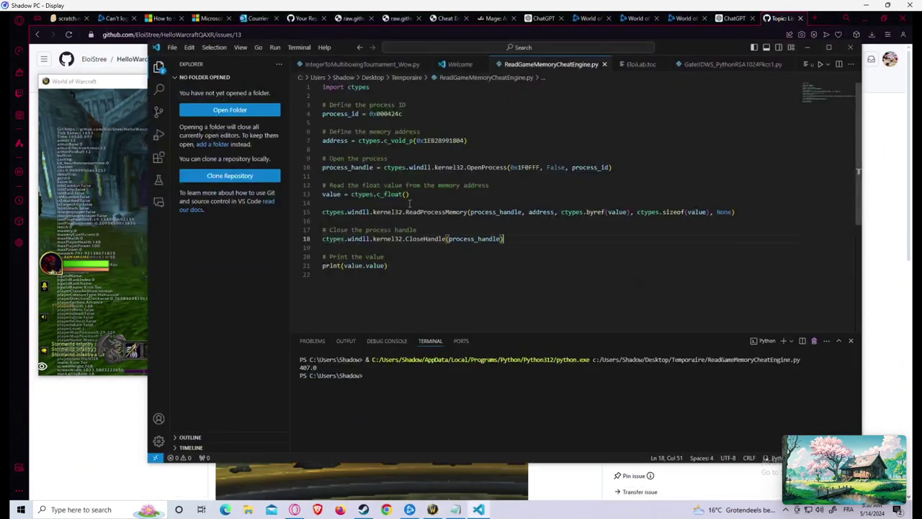
double_click(446, 142)
type("1EB43923328")
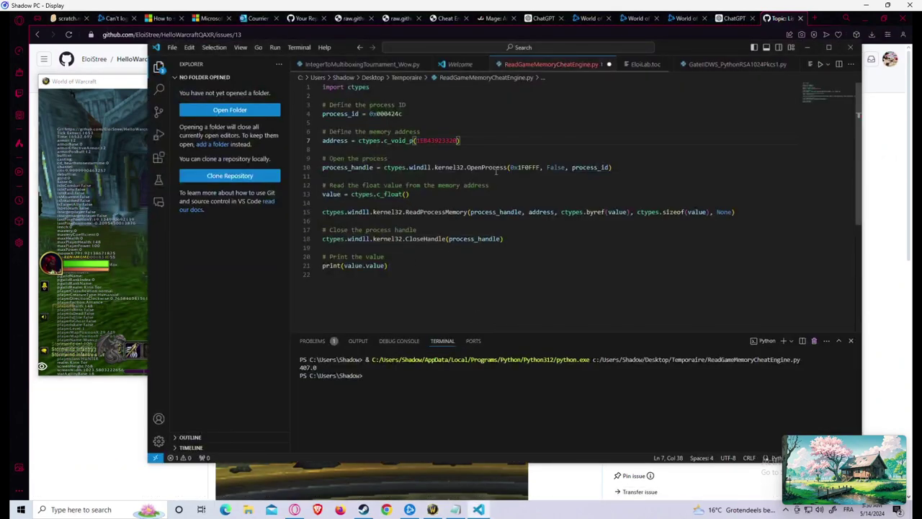
key("ctrl+z")
left_click(426, 141)
left_click_drag(425, 140, 467, 141)
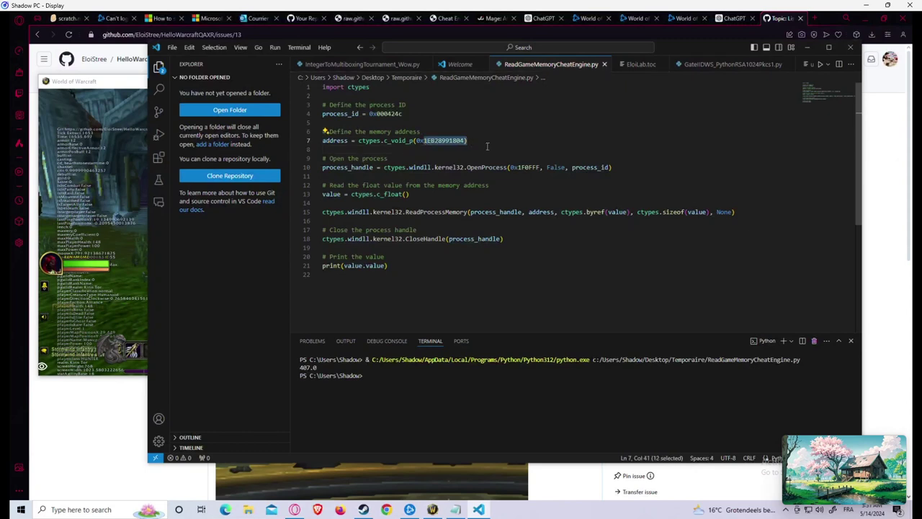
type("1EB43923328")
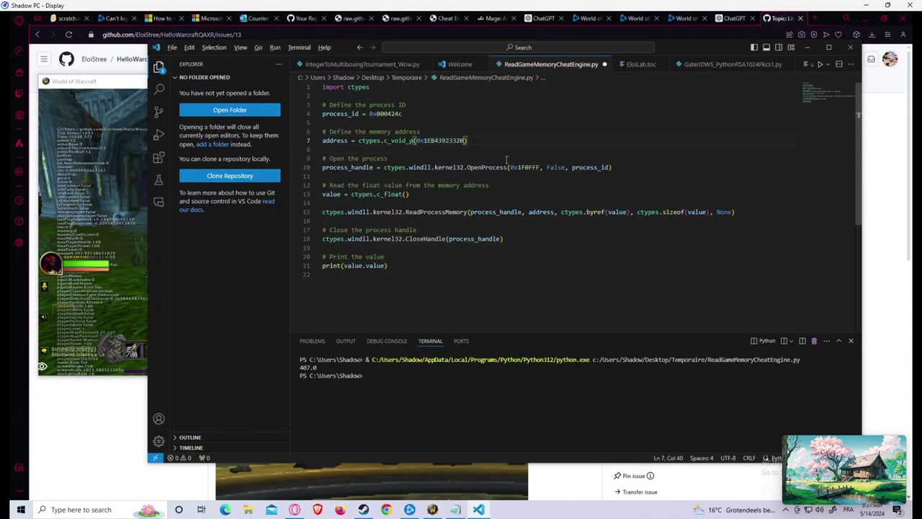
Launch Cheat Engine from the Start menu search ('ceat').
key("alt+Tab")
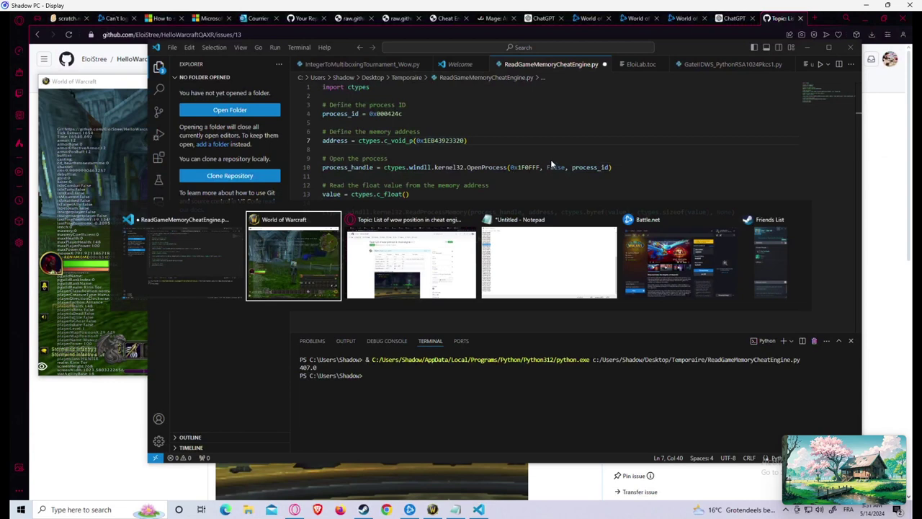
key("super")
type("ceat")
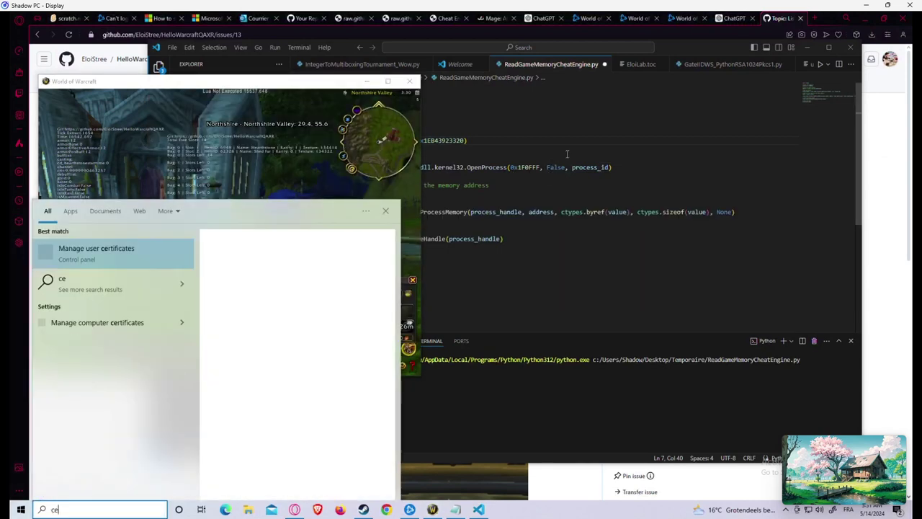
left_click(151, 253)
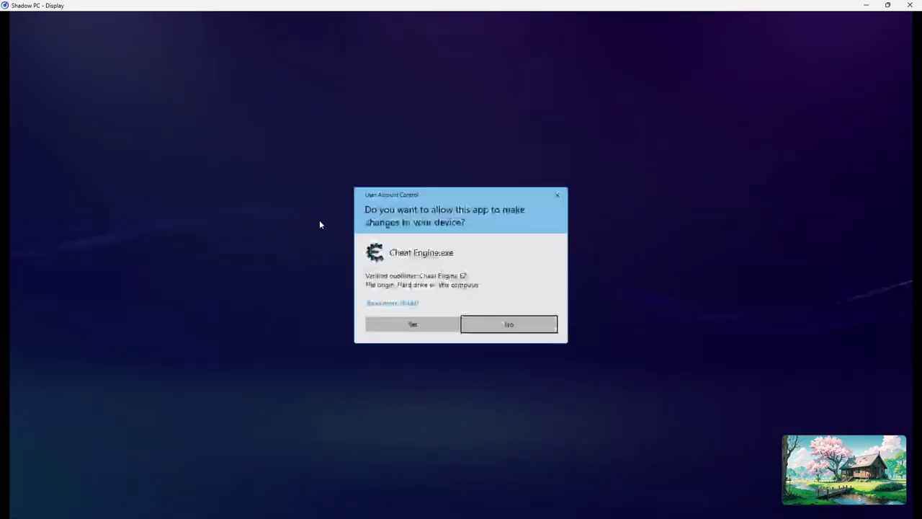
Allow the Cheat Engine UAC prompt, then close Cheat Engine without attaching a process.
left_click(435, 321)
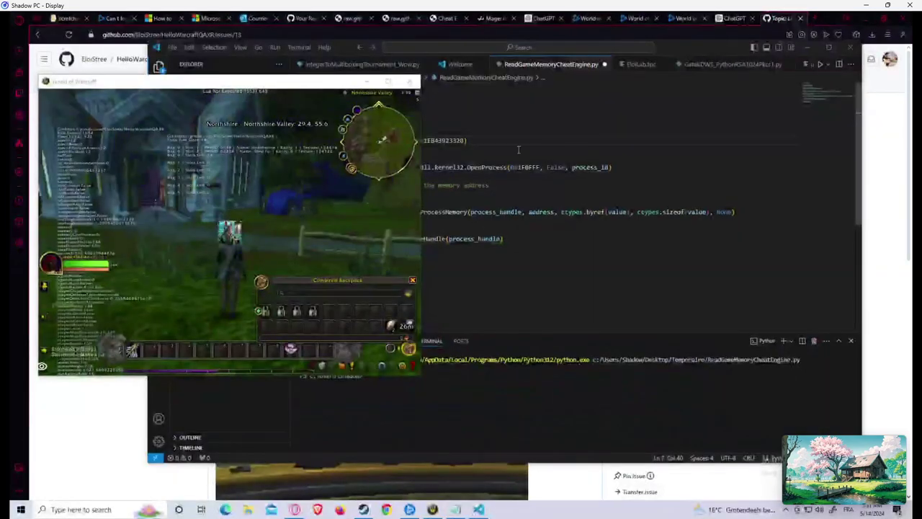
left_click(501, 132)
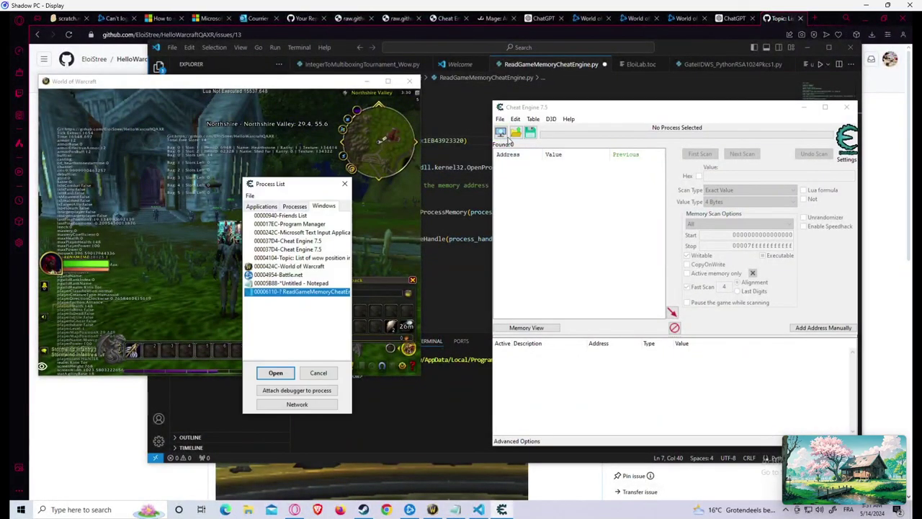
left_click(345, 184)
left_click(846, 106)
Run the memory-reading script, walk forward in the game, and run it again to read the new value.
left_click(735, 176)
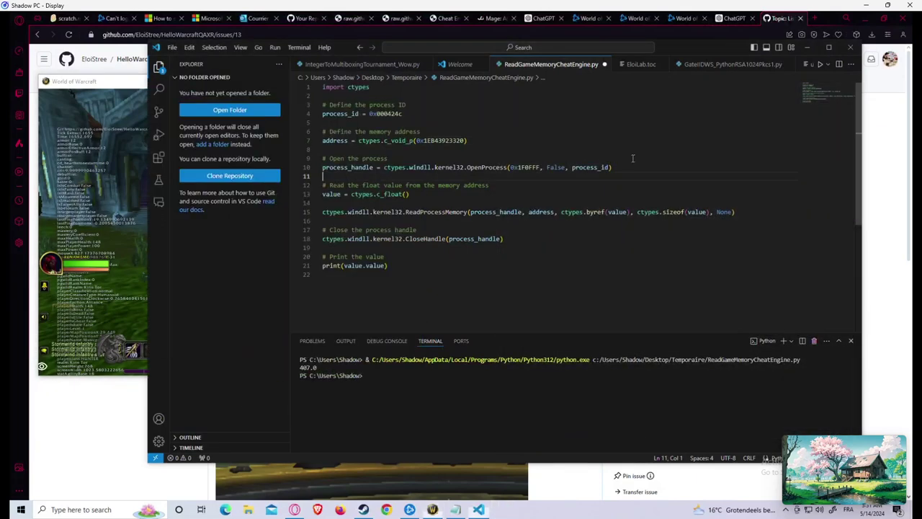
left_click(819, 64)
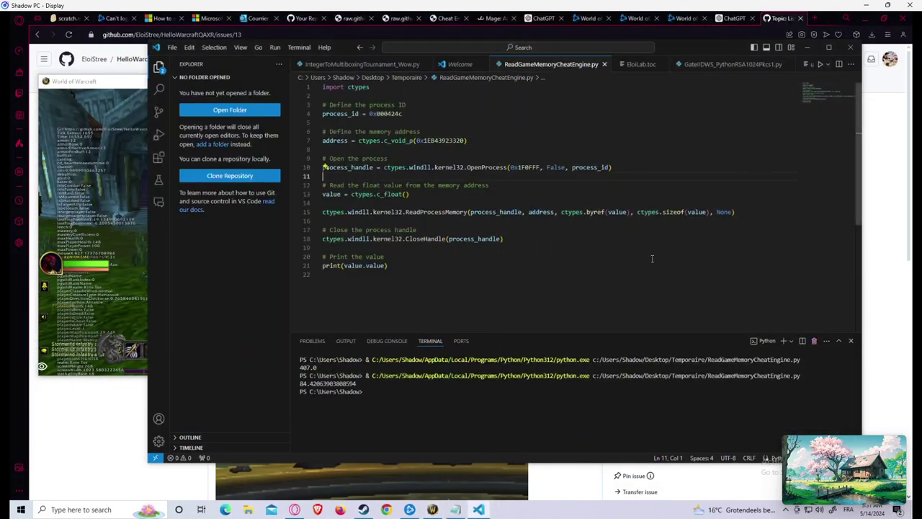
left_click(122, 245)
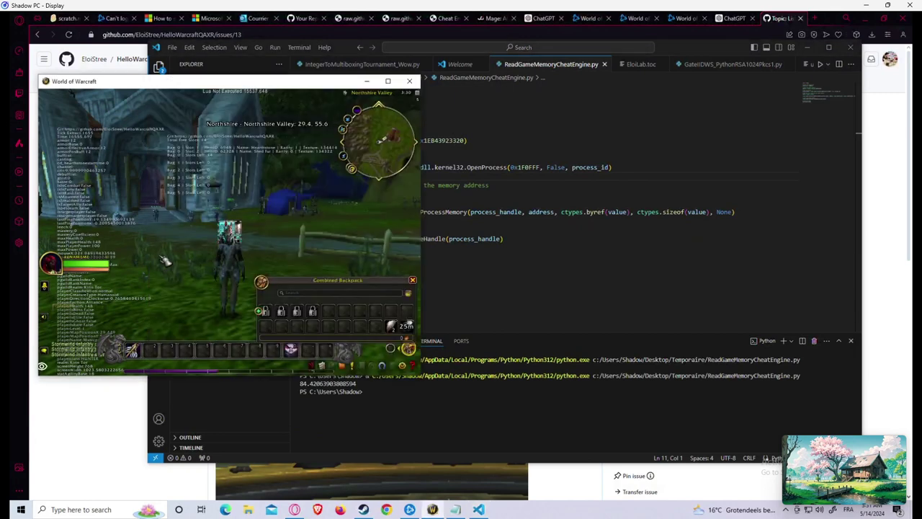
key("w")
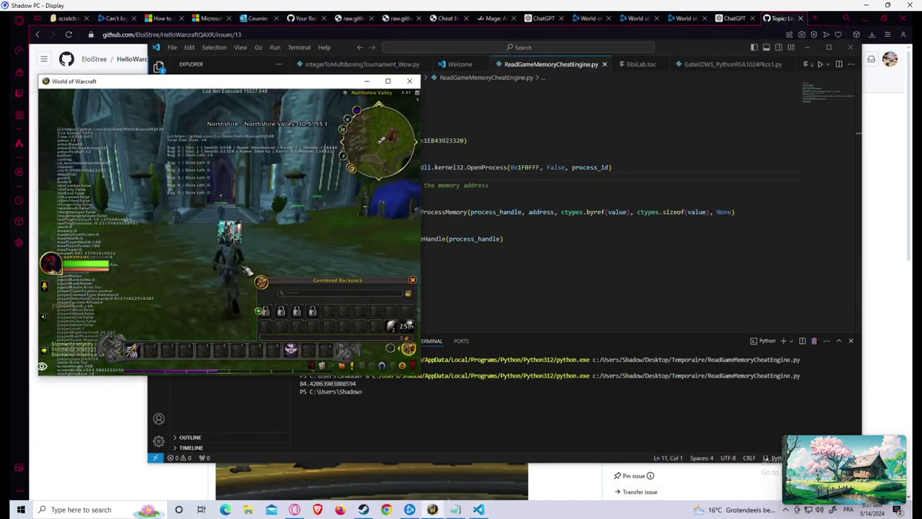
left_click(474, 252)
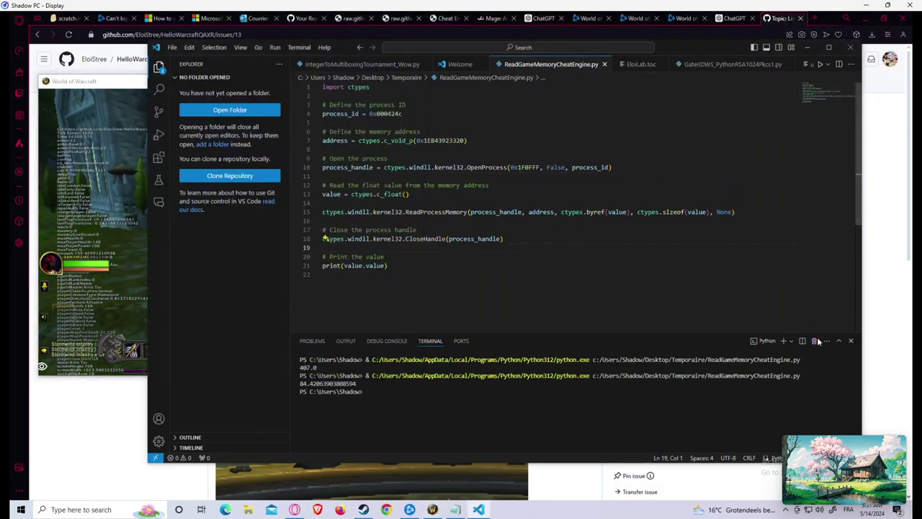
left_click(819, 65)
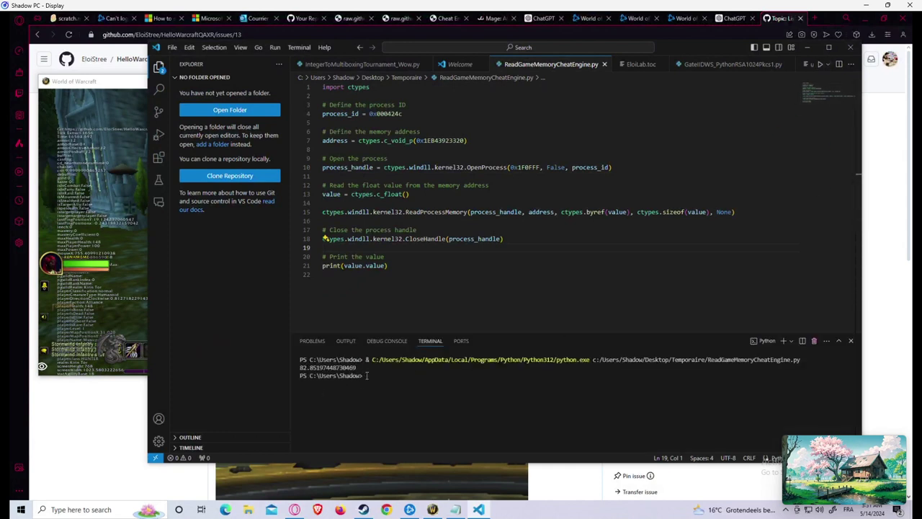
left_click(133, 240)
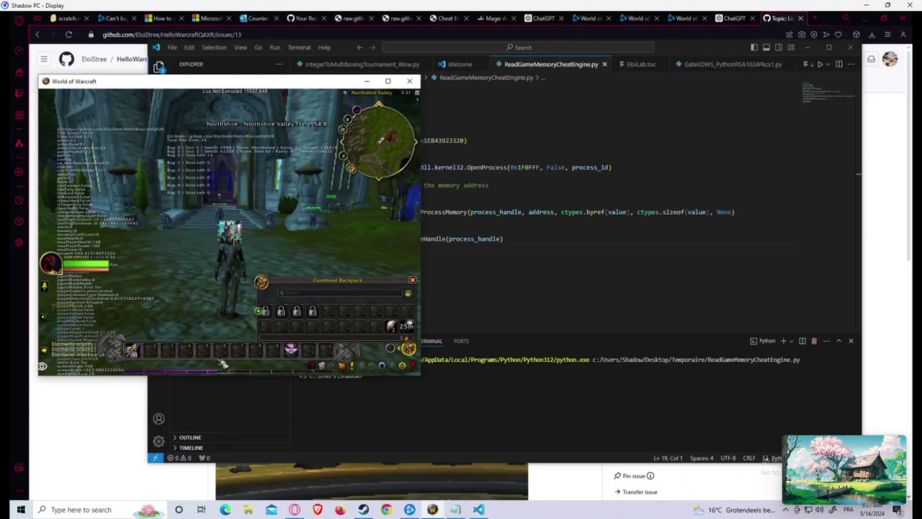
left_click(515, 247)
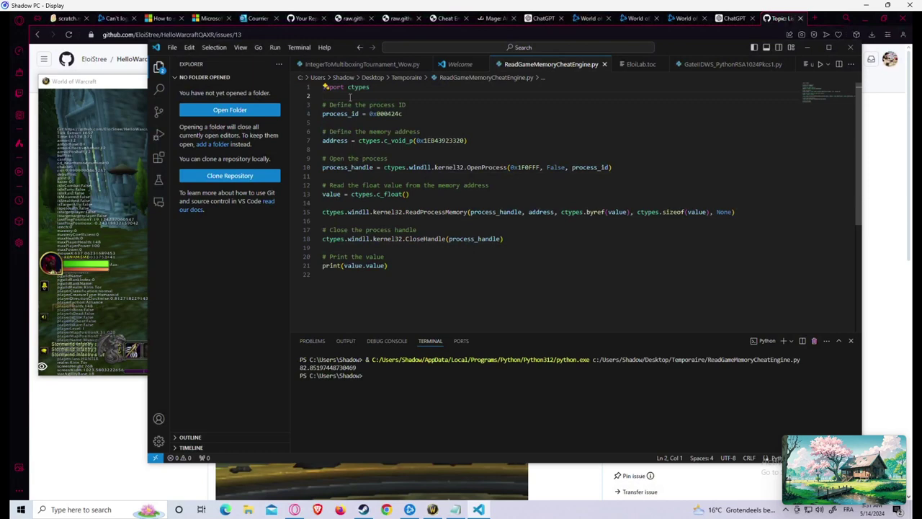
Move the character further in Northshire, then close the World of Warcraft window.
left_click(143, 262)
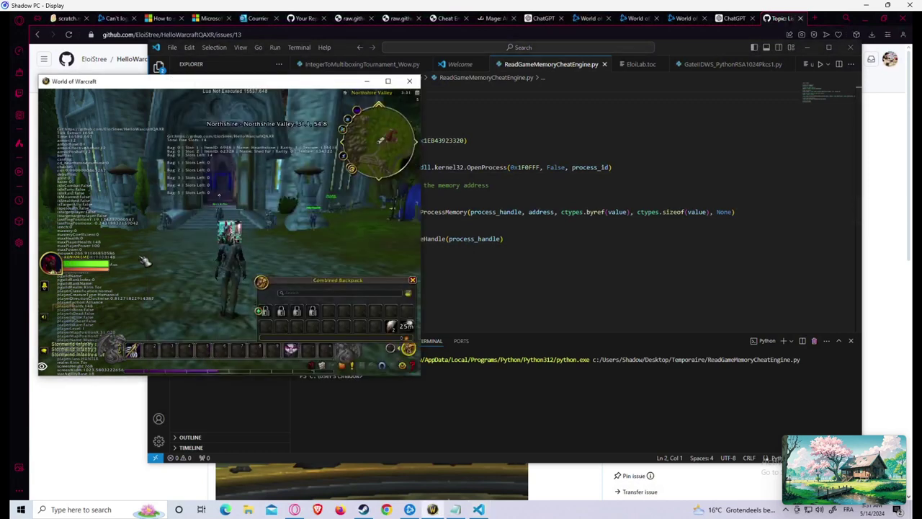
key("w")
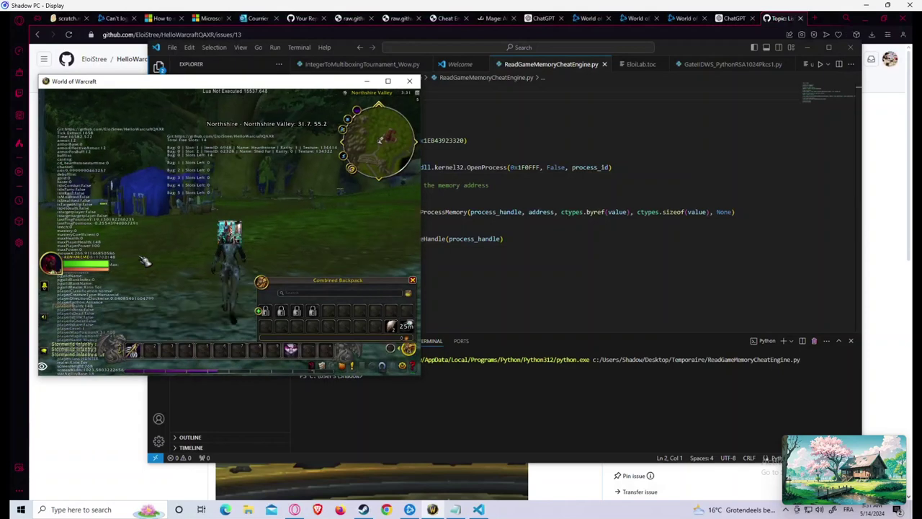
key("w")
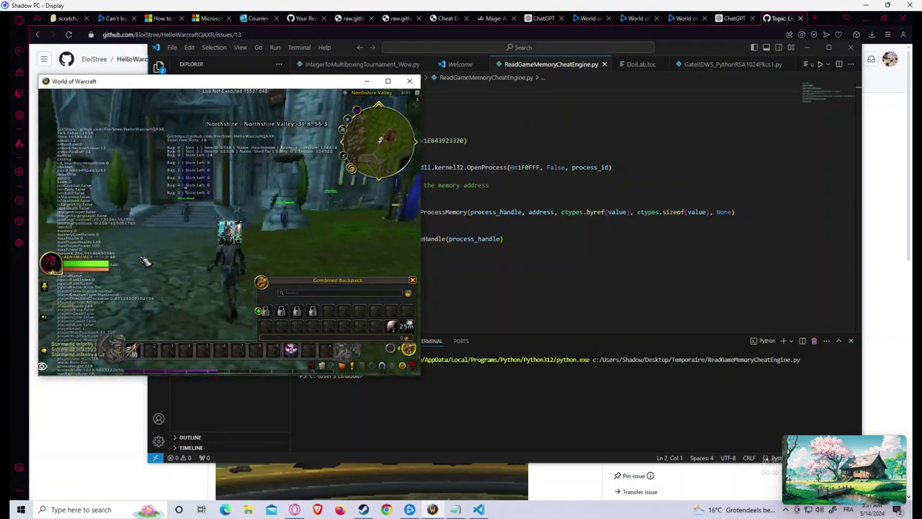
key("a")
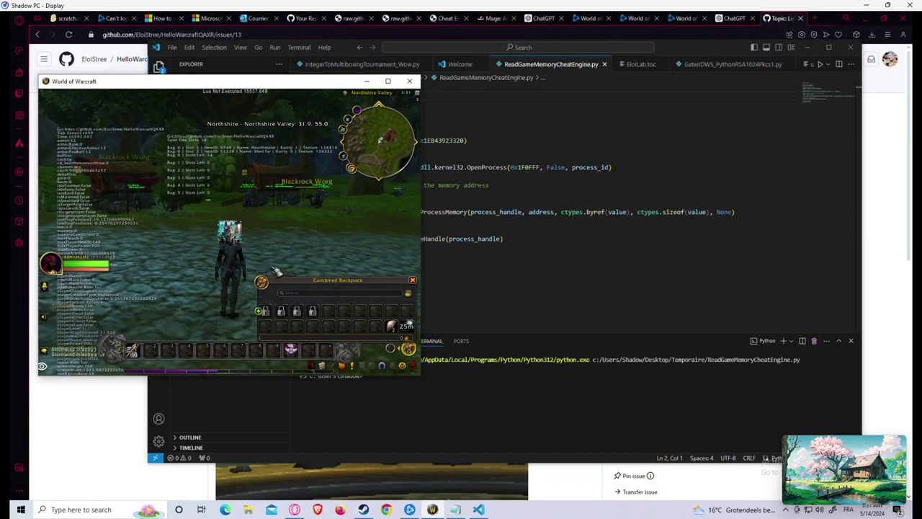
left_click(524, 212)
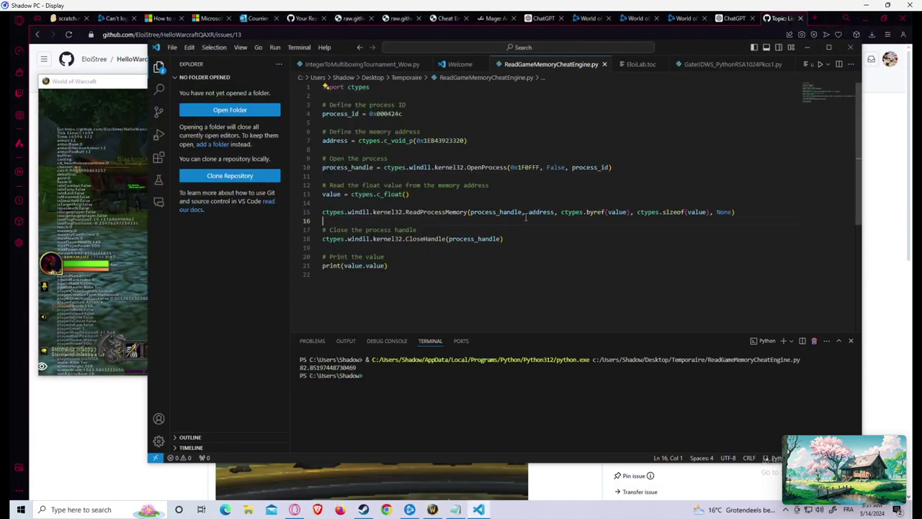
key("alt+Tab")
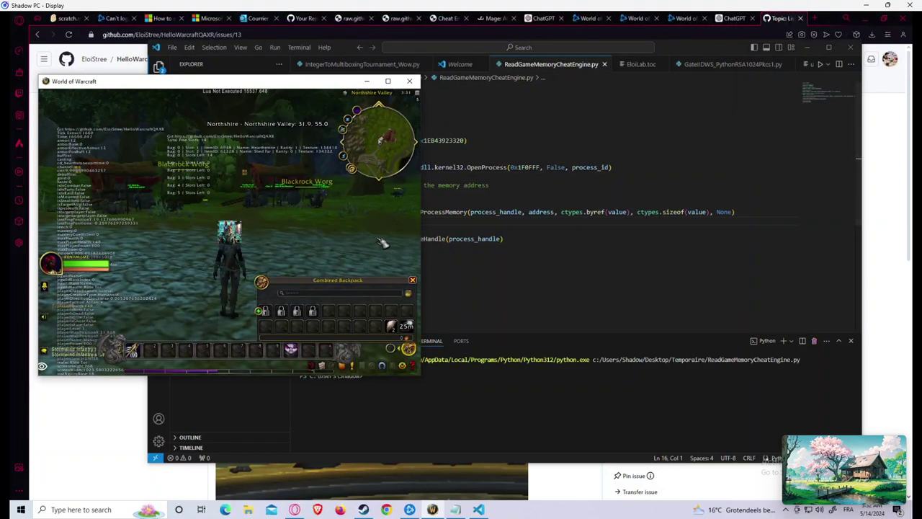
left_click(432, 256)
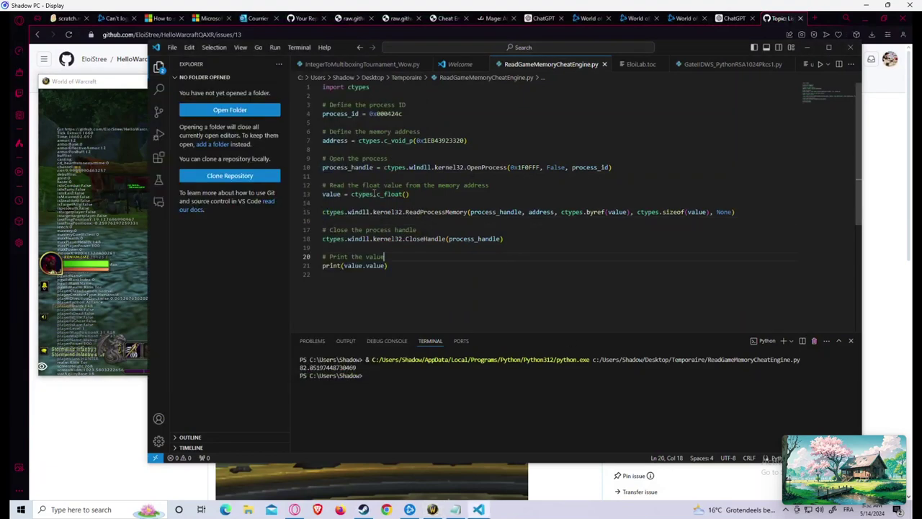
left_click(140, 248)
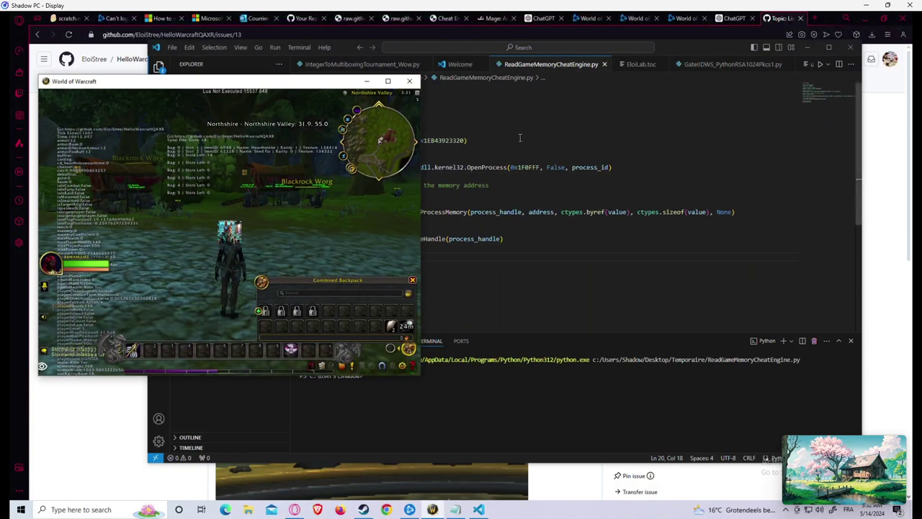
left_click(410, 80)
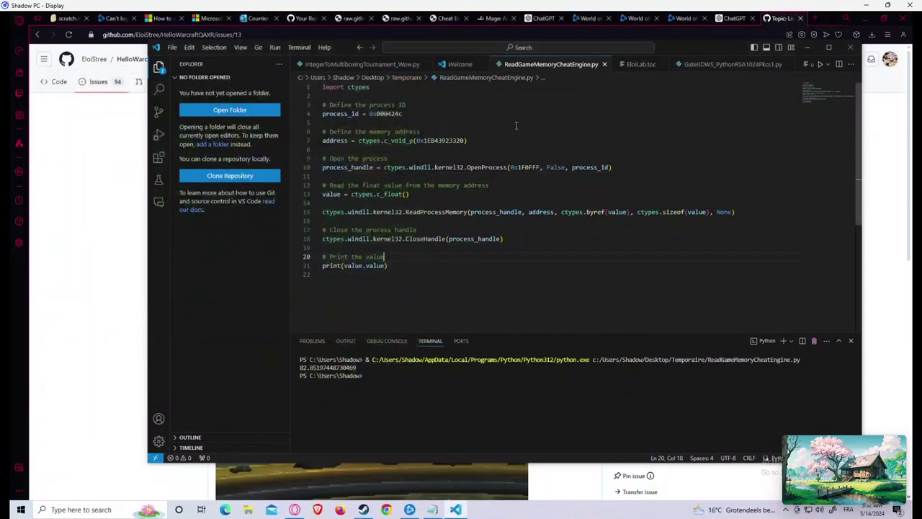
Close the script and RSA file tabs and both untitled Unity drafts, discarding their changes.
left_click(605, 64)
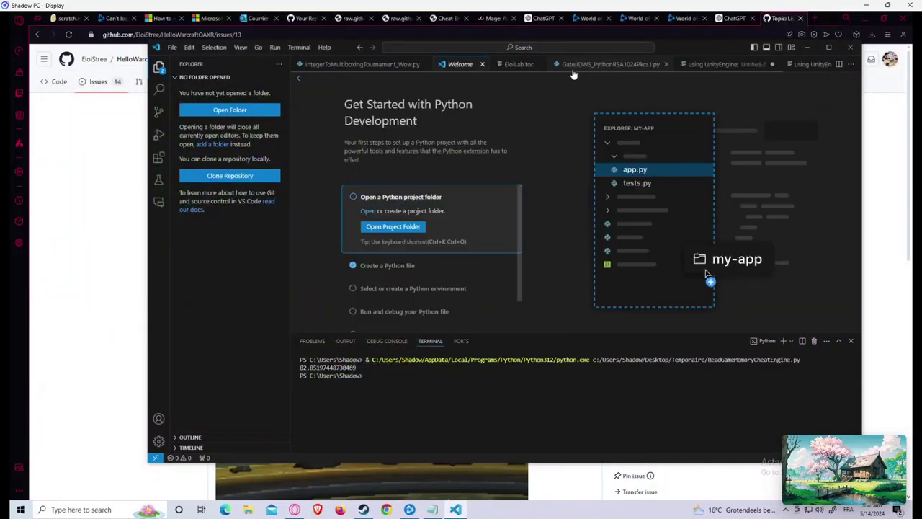
left_click(646, 65)
left_click(666, 64)
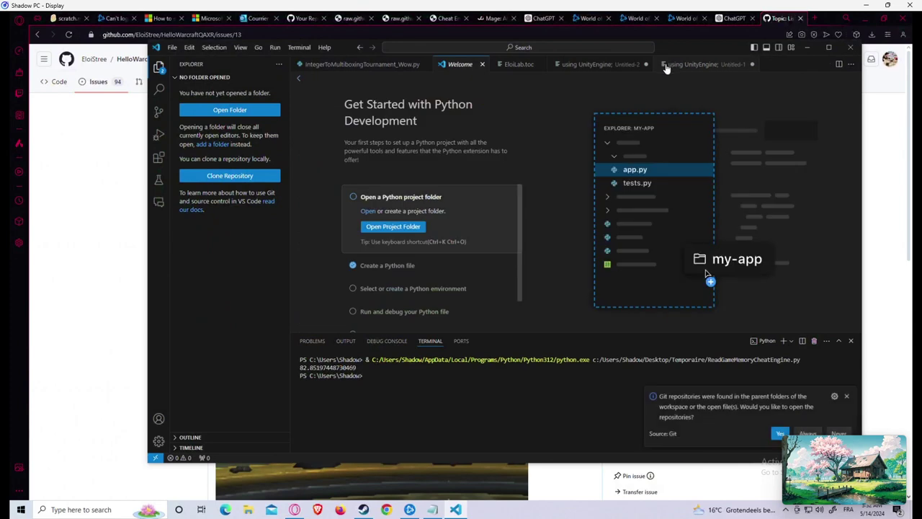
left_click(751, 65)
left_click(481, 271)
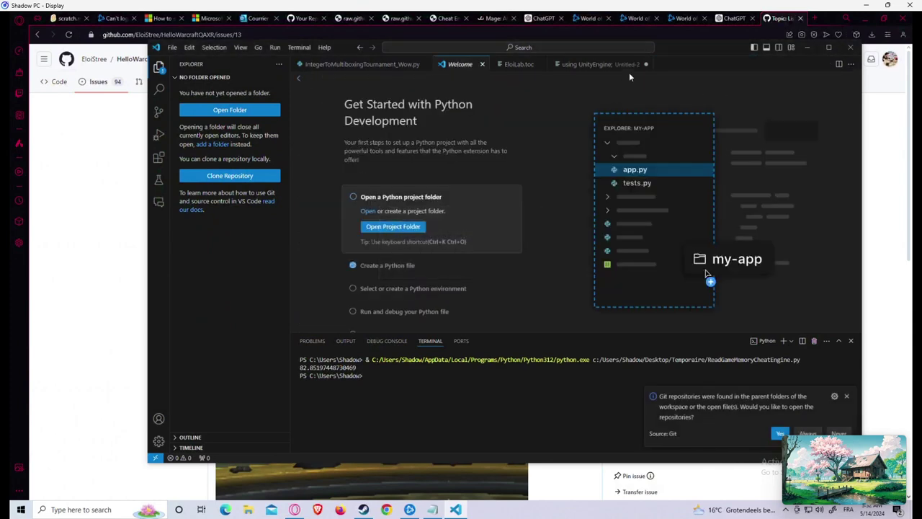
left_click(646, 65)
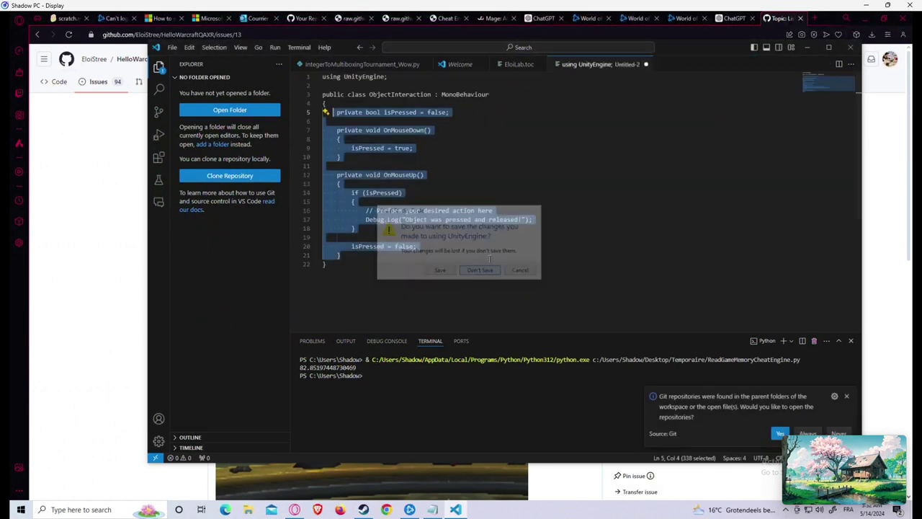
left_click(481, 272)
Close EloiLab.toc, the Welcome page and the remaining script tab, then quit Visual Studio Code.
left_click(520, 64)
left_click(541, 64)
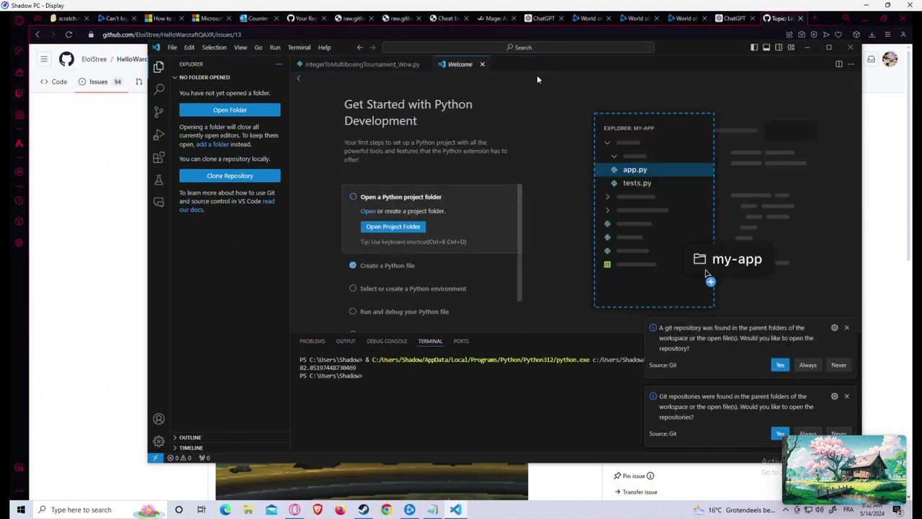
left_click(482, 64)
left_click(425, 64)
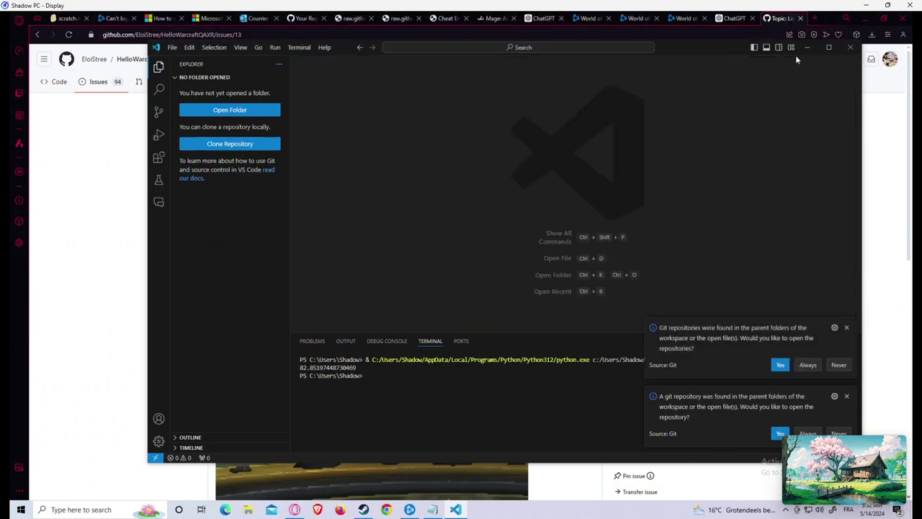
left_click(850, 47)
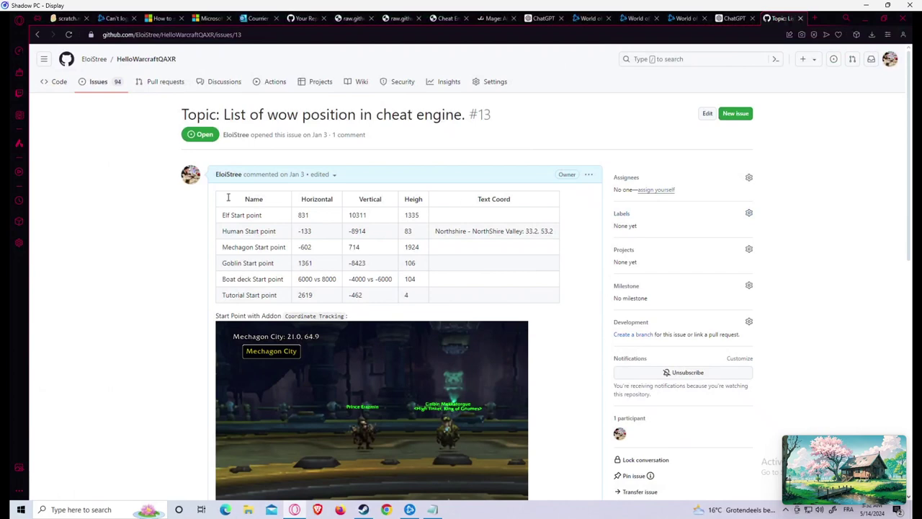
Relaunch VS Code via Start search 'co', then open the repository owner's Repositories tab on GitHub.
left_click(271, 33)
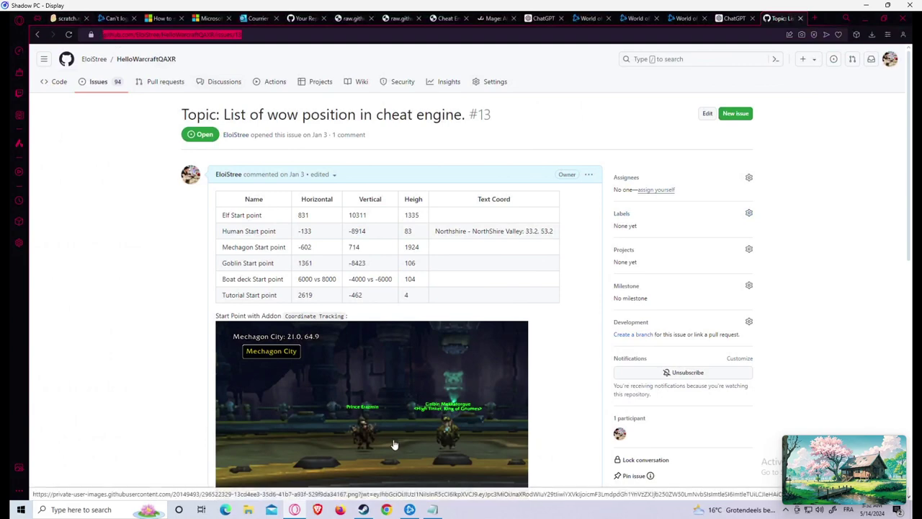
left_click(31, 509)
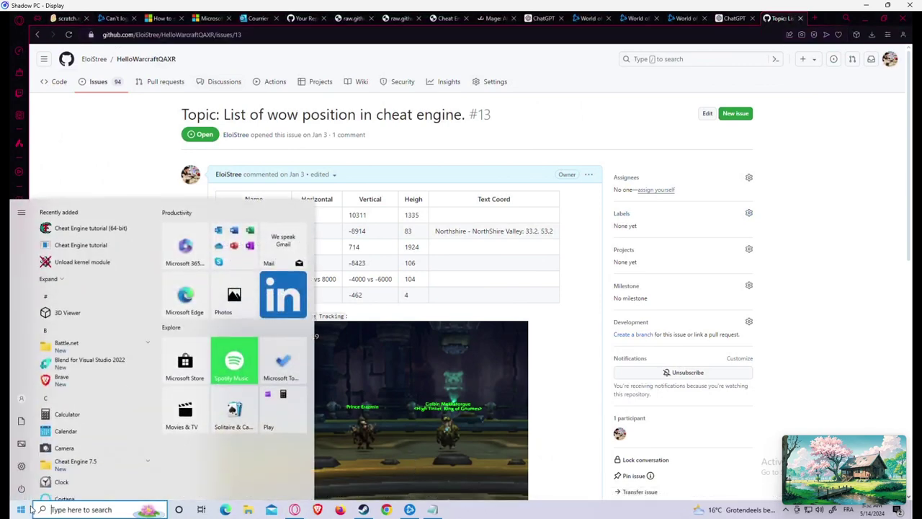
type("co")
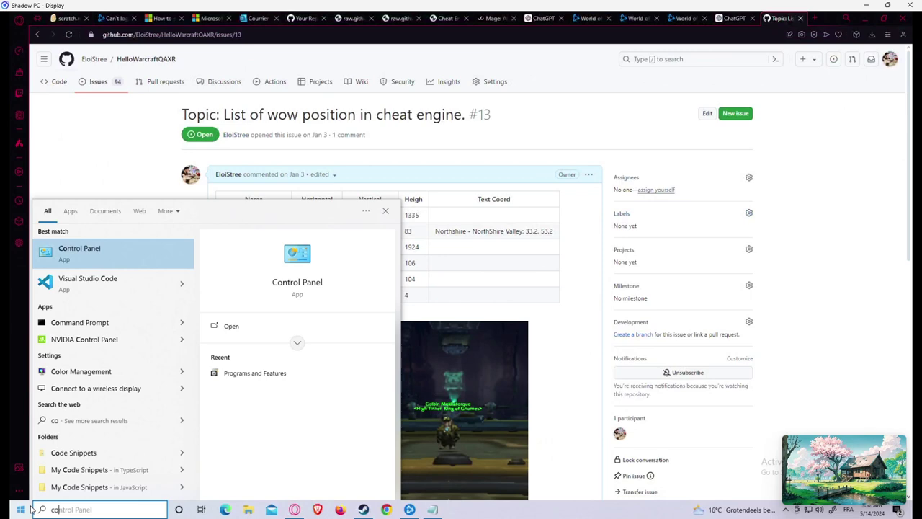
key("Down")
key("Return")
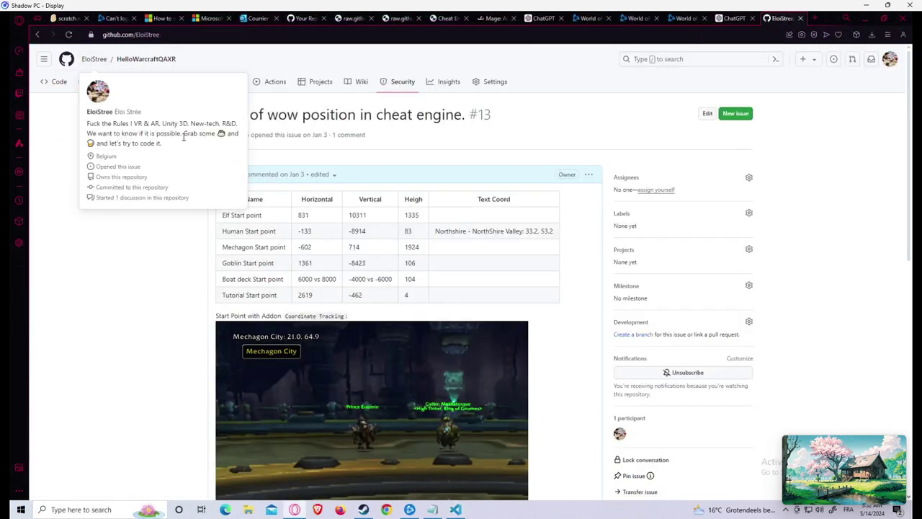
left_click(84, 62)
left_click(140, 88)
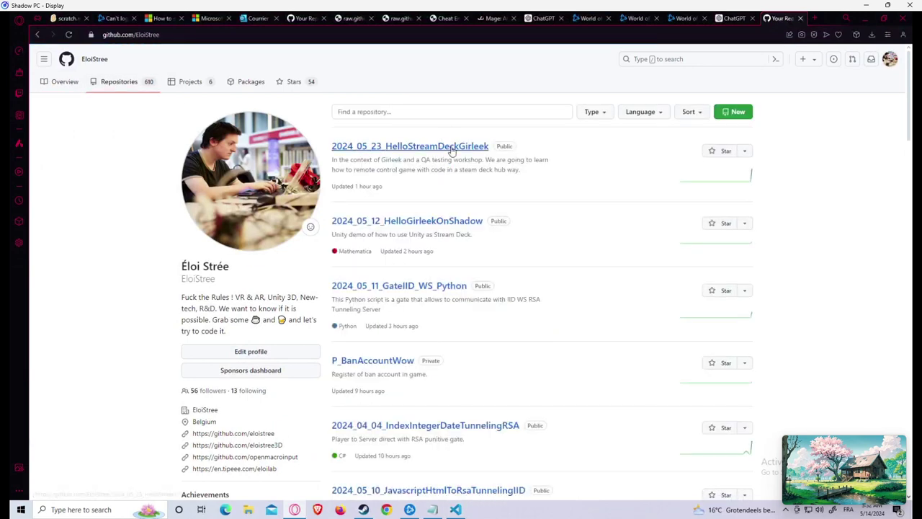
Open the 2024_05_23_HelloStreamDeckGirleek repository and browse its Day 6 issue and Issues list.
left_click(408, 222)
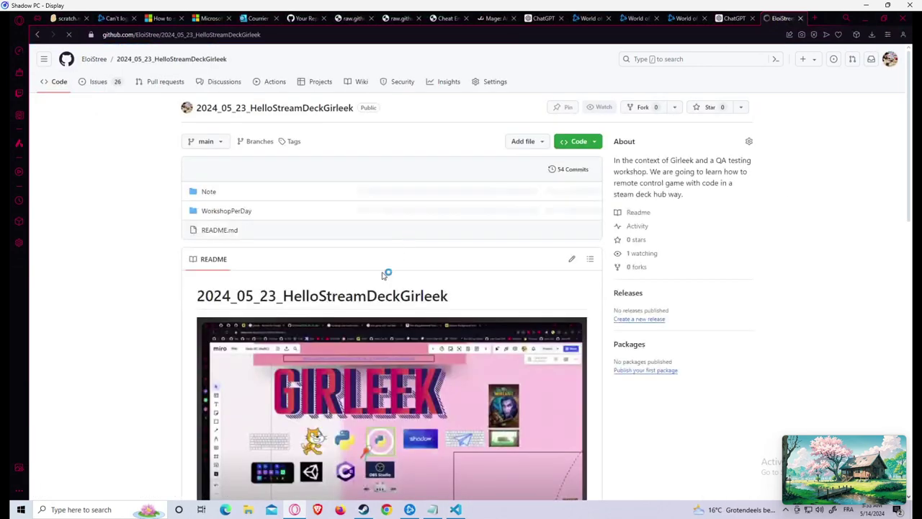
scroll(328, 308, "down", 6)
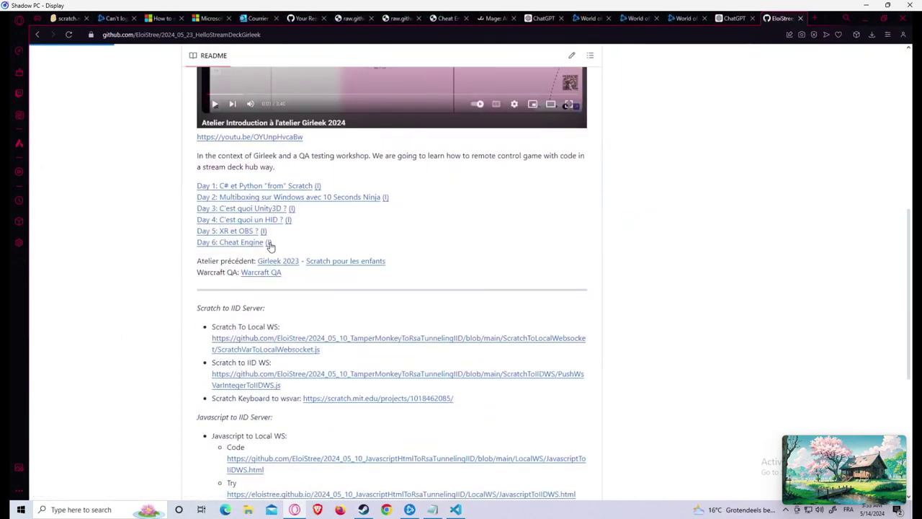
left_click(269, 243)
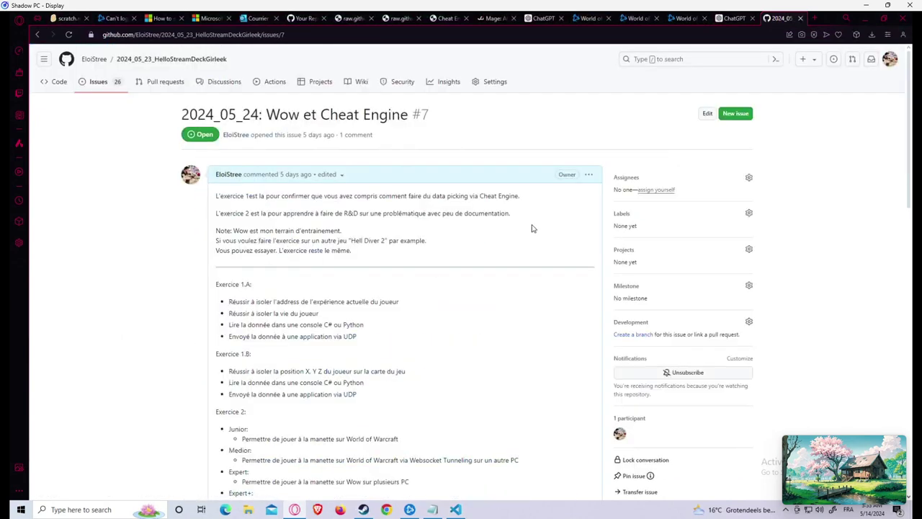
left_click(113, 91)
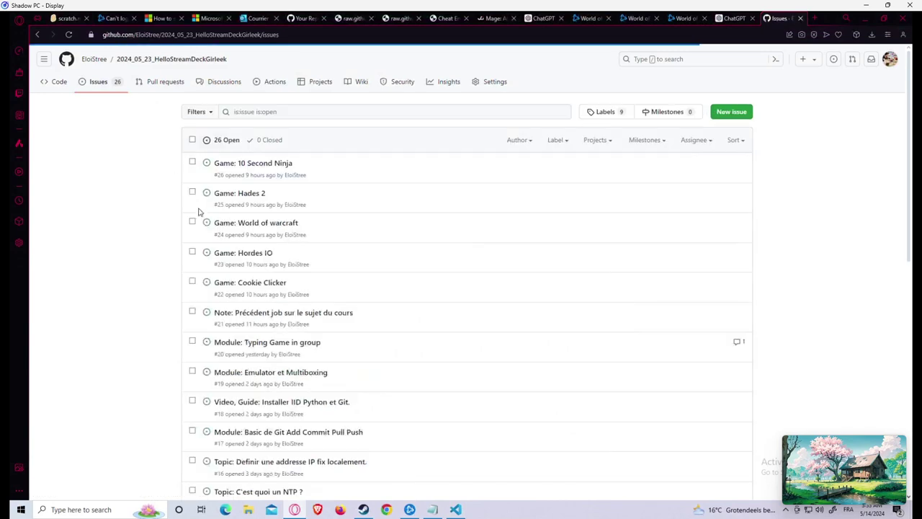
scroll(247, 257, "down", 3)
scroll(195, 171, "up", 3)
scroll(195, 172, "up", 1)
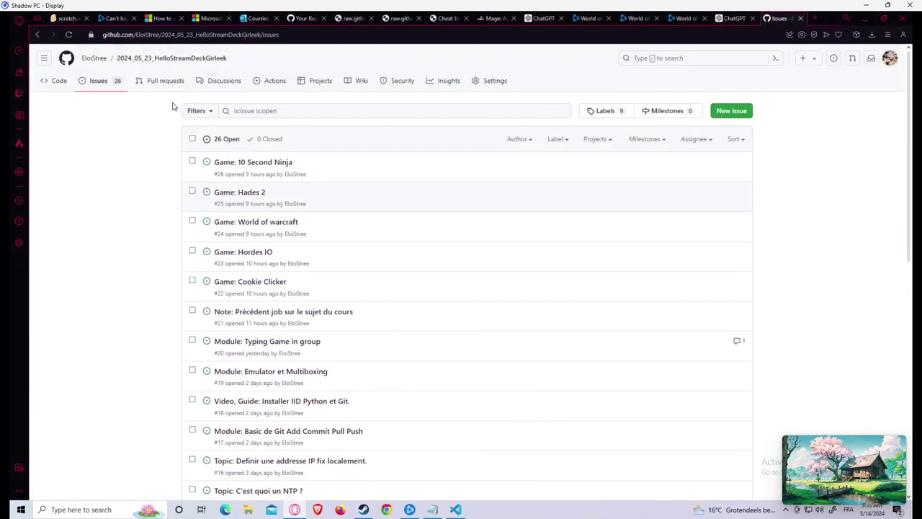
Go back and open WorkshopPerDay/2024_05_24.md in GitHub's web editor.
key("alt+Left")
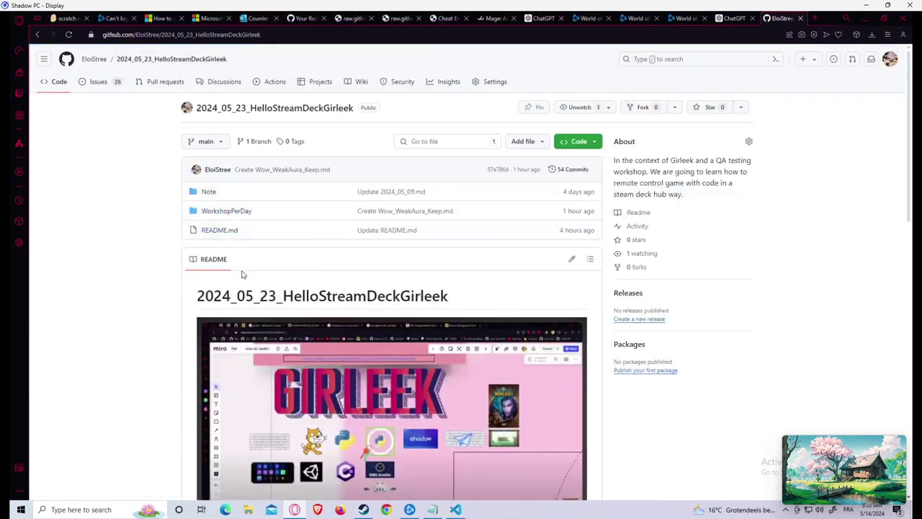
scroll(216, 264, "down", 3)
scroll(240, 469, "down", 1)
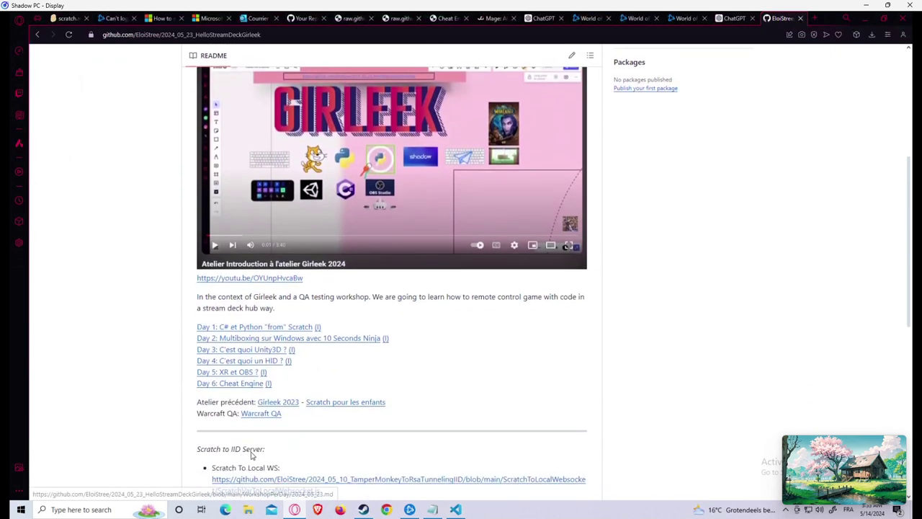
key("alt+Left")
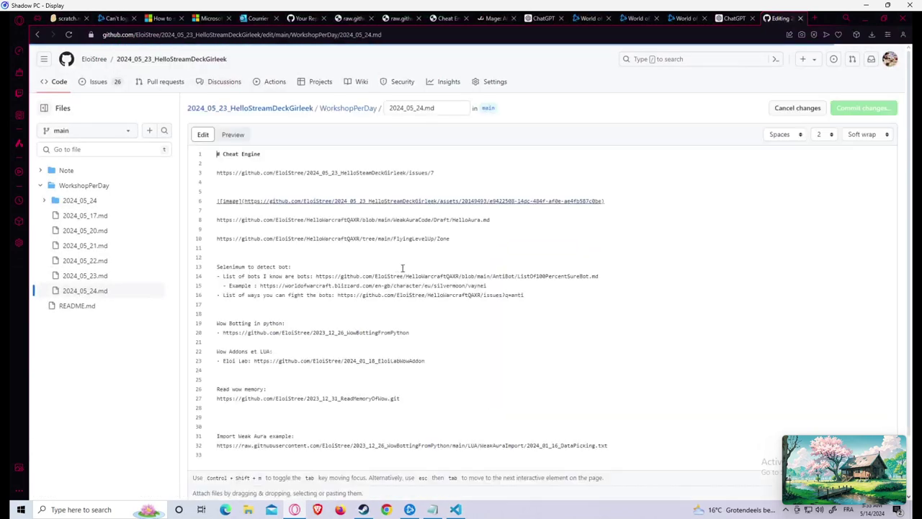
Append the HelloWarcraftQAXR issues/13 link under a 'Start position Wow Alliance:' line.
key("Return")
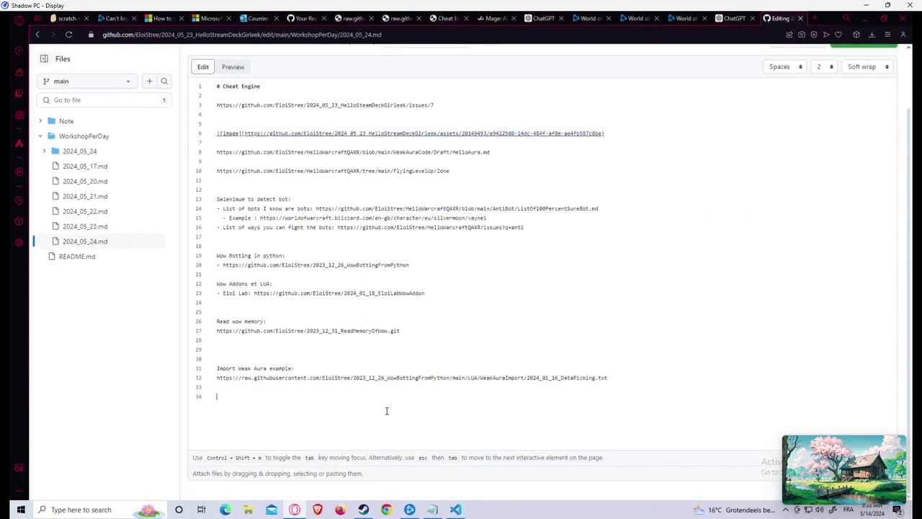
type("https://github.com/EloiStree/HelloWarcraftQAXR/issues/15")
left_click(379, 406)
key("Return")
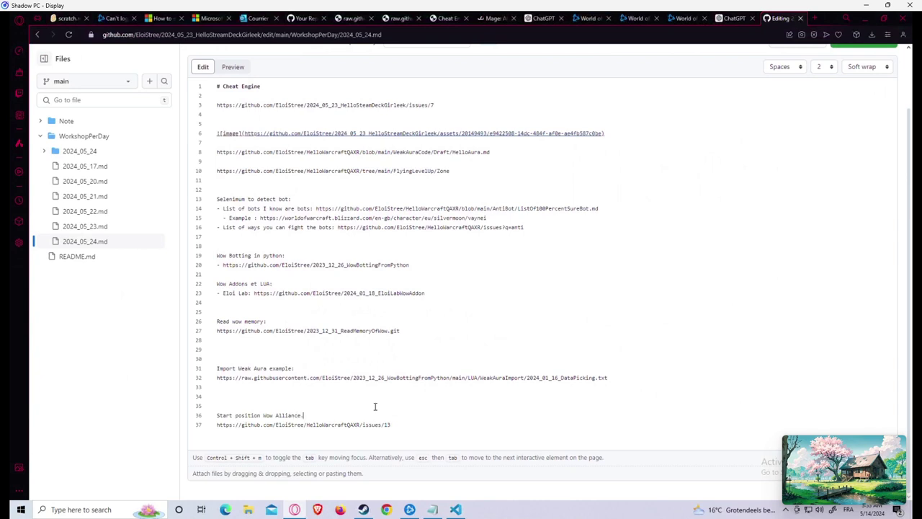
left_click(354, 417)
type(":")
left_click(428, 428)
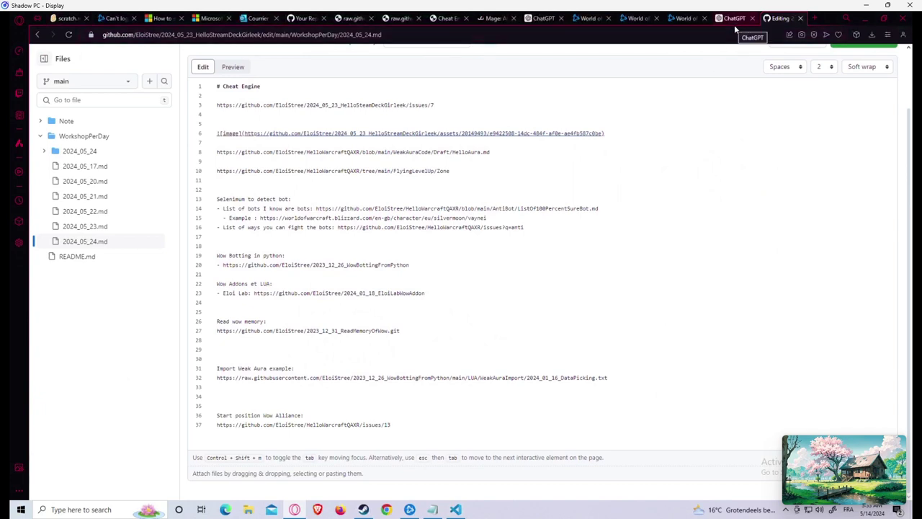
In VS Code, reopen ReadGameMemoryCheatEngine.py from recent files and select the whole script.
key("alt+Tab")
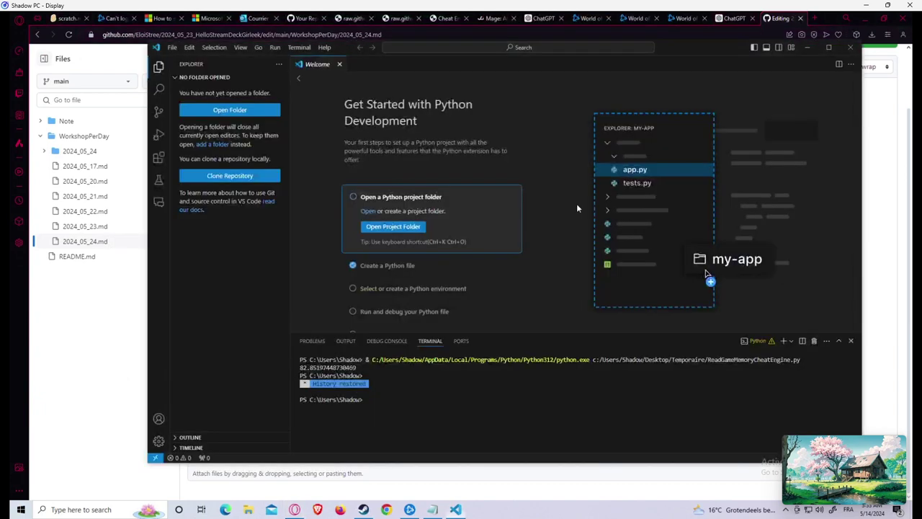
left_click(339, 64)
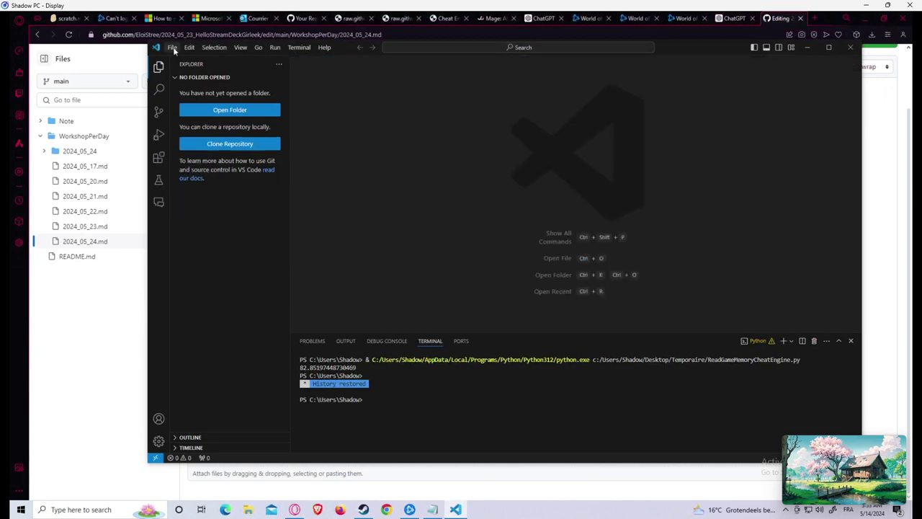
left_click(172, 47)
mouse_move(278, 141)
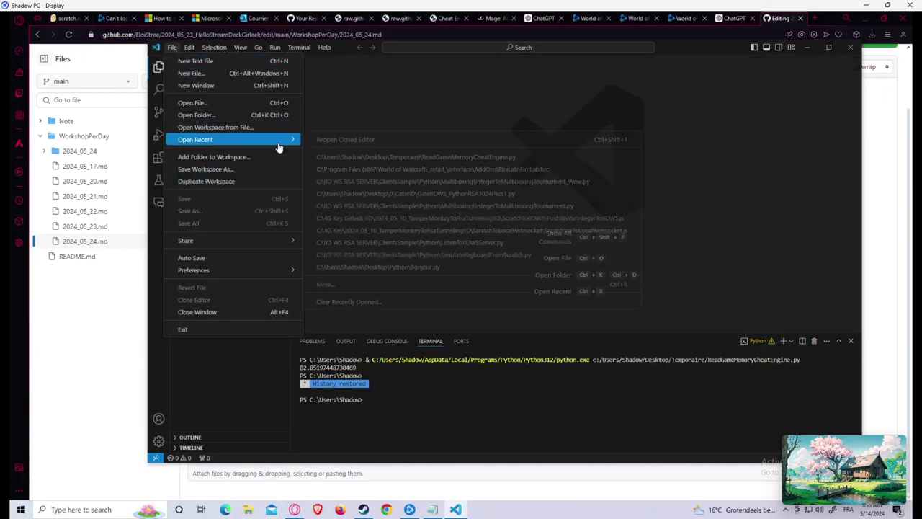
left_click(368, 161)
key("ctrl+a")
key("ctrl+c")
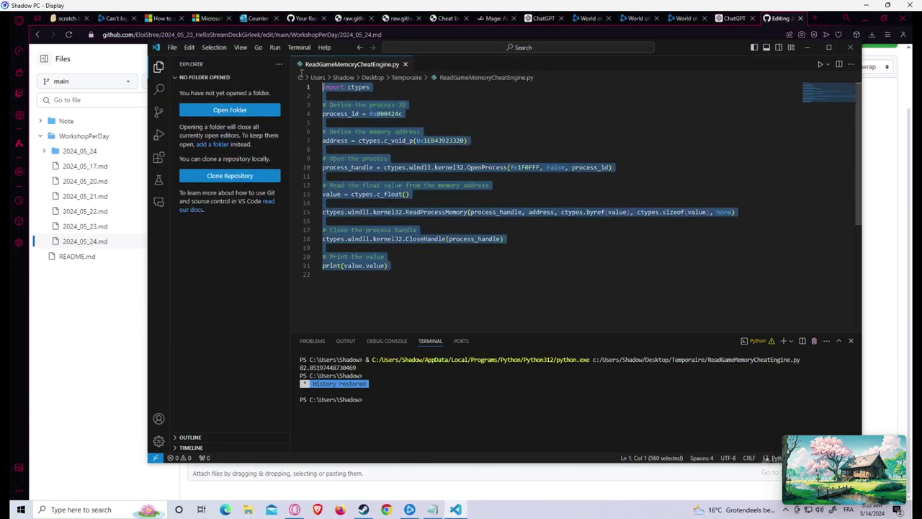
Paste the script into the GitHub notes below the issue link, fenced as a ```python code block.
left_click(132, 375)
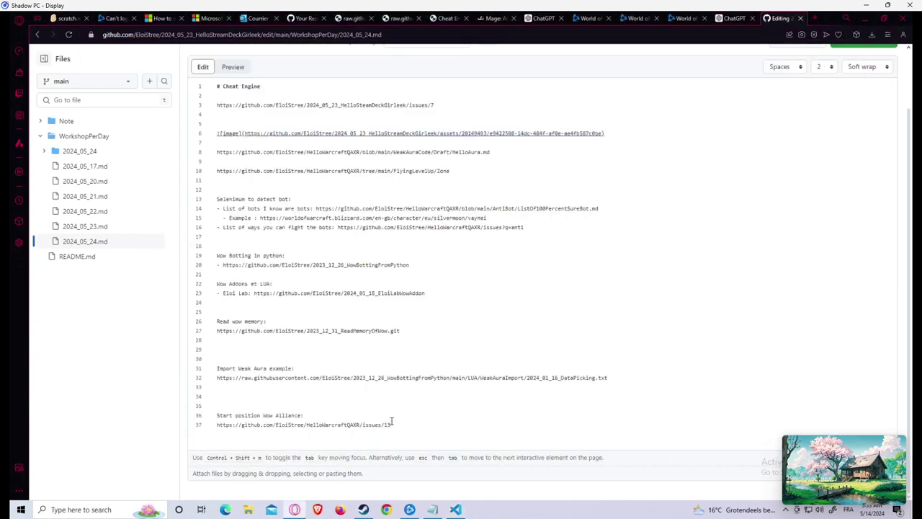
key("Return")
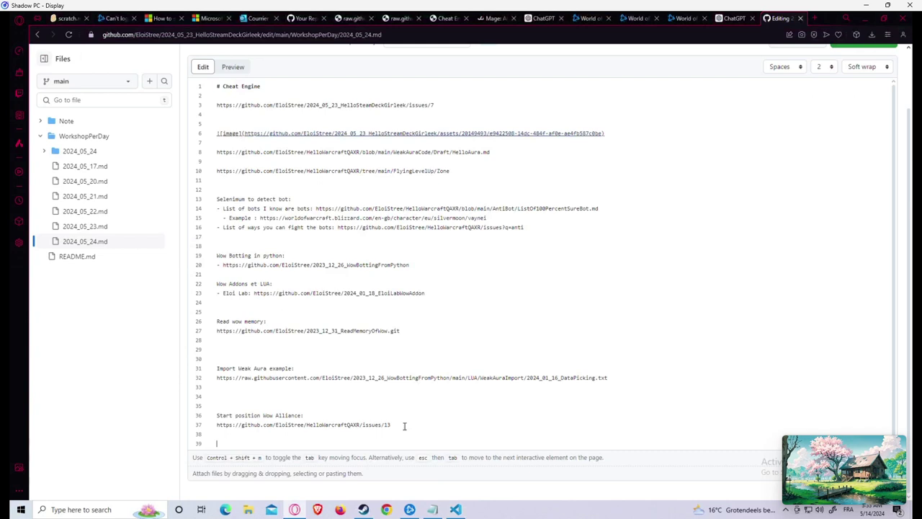
type("```")
key("ctrl+v")
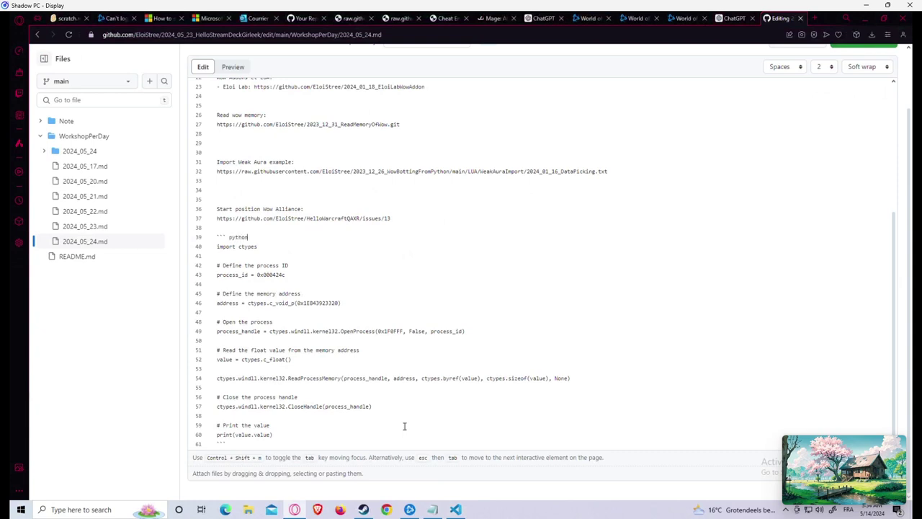
left_click(455, 287)
Commit the 2024_05_24.md changes directly to main and review the updated notes.
key("ctrl+s")
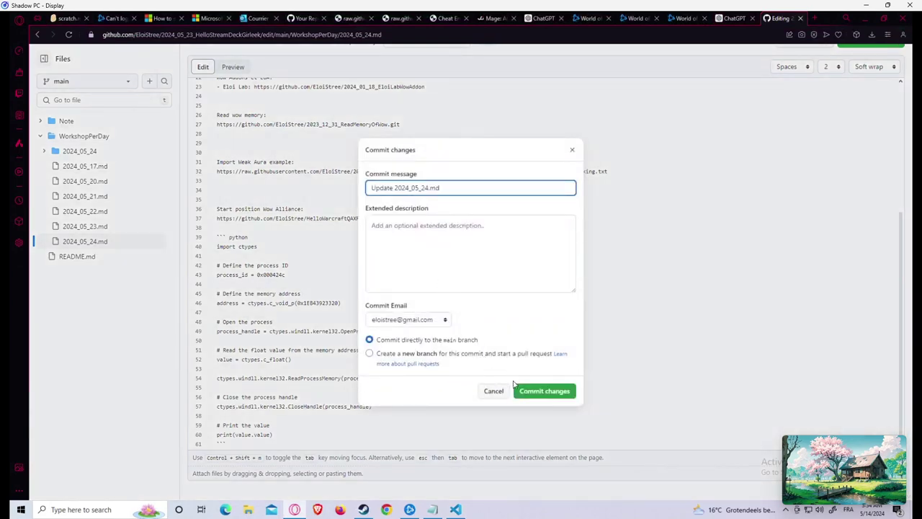
left_click(542, 390)
scroll(544, 366, "down", 4)
scroll(634, 267, "up", 4)
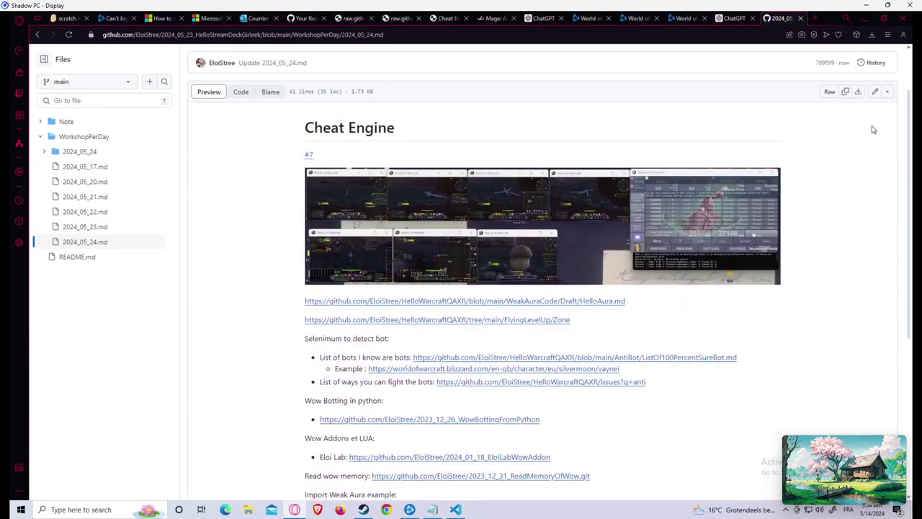
scroll(823, 185, "down", 4)
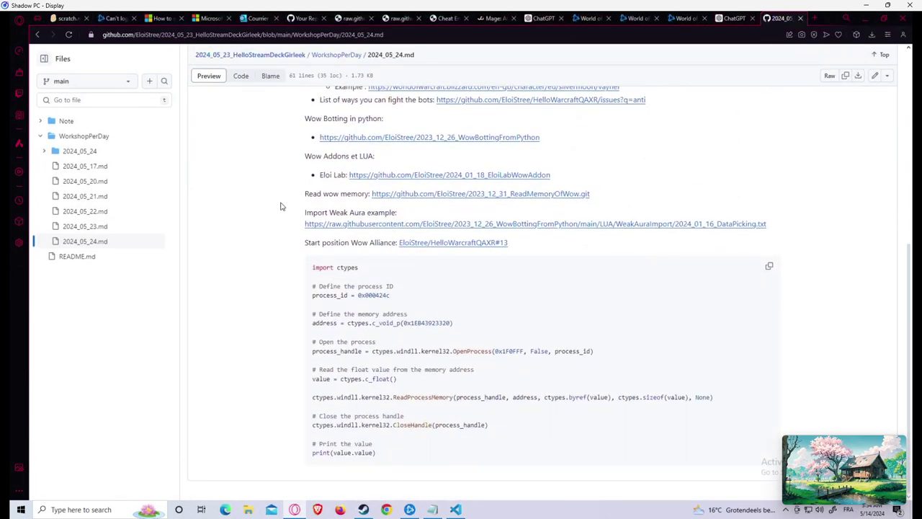
Close the GitHub, ChatGPT, World of Warcraft, wago.io and Cheat Engine tabs, then the browser window.
key("ctrl+w")
key("ctrl+w")
key("ctrl+w")
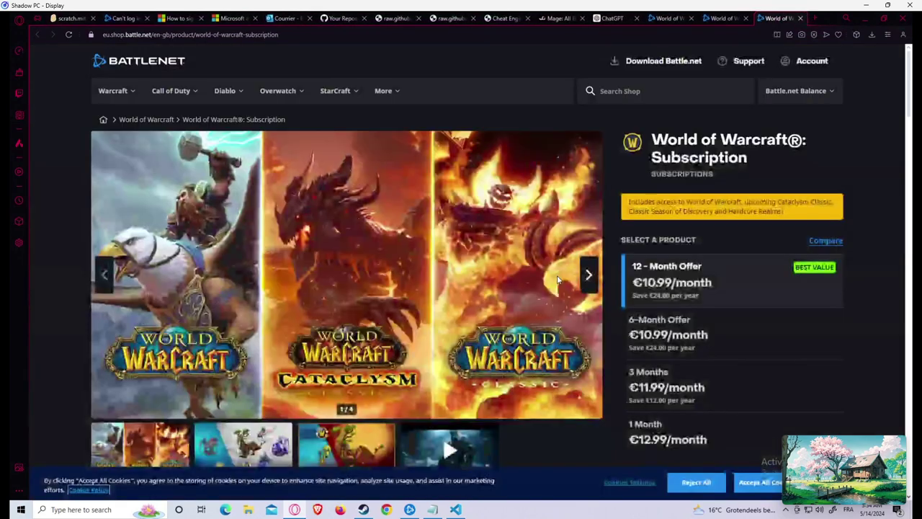
key("ctrl+w")
key("ctrl+w")
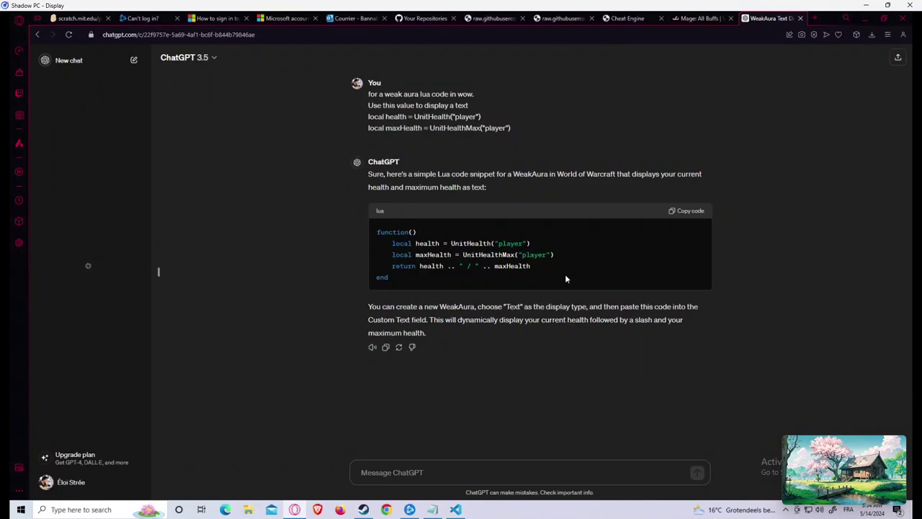
key("ctrl+w")
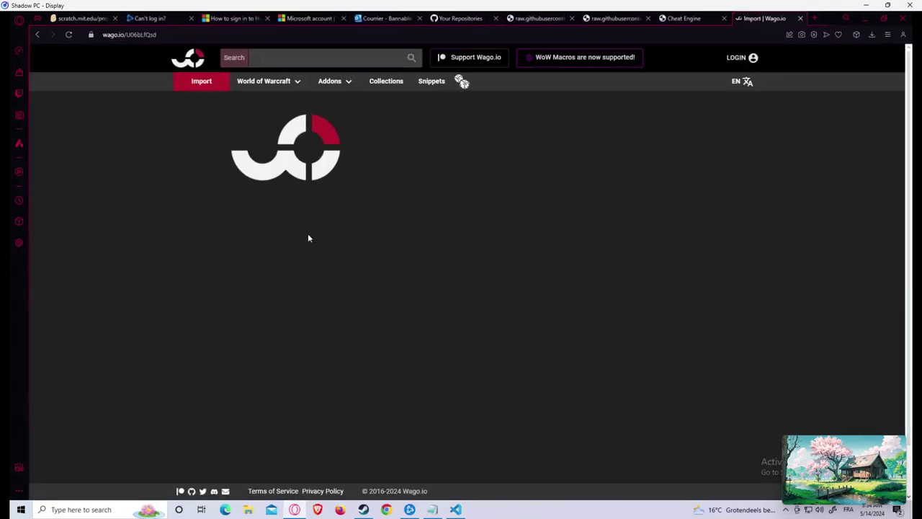
key("ctrl+w")
key("ctrl+w")
key("ctrl+w")
key("ctrl+w")
key("ctrl+w")
key("ctrl+w")
key("ctrl+w")
key("ctrl+w")
key("ctrl+w")
key("ctrl+w")
key("ctrl+w")
key("ctrl+w")
type("chat")
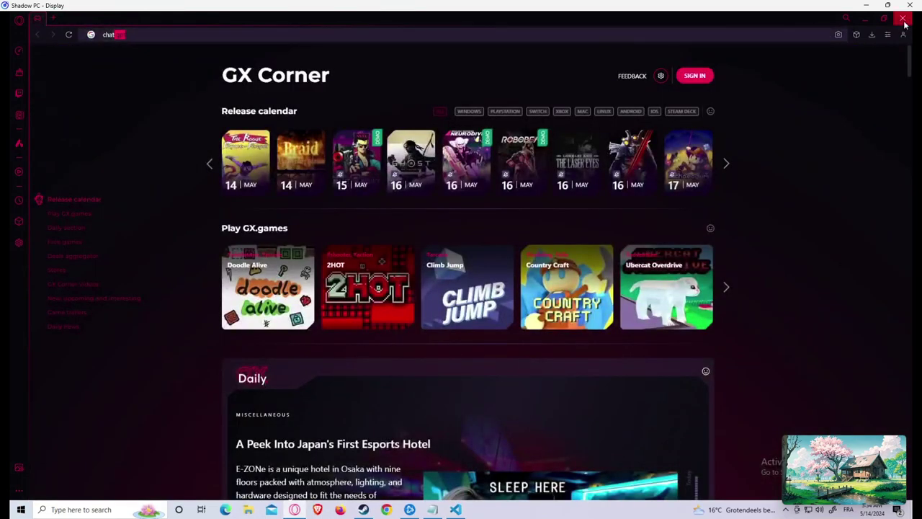
left_click(903, 21)
Close the code editor and the hex-address notes, discarding the unsaved addresses.
left_click(850, 51)
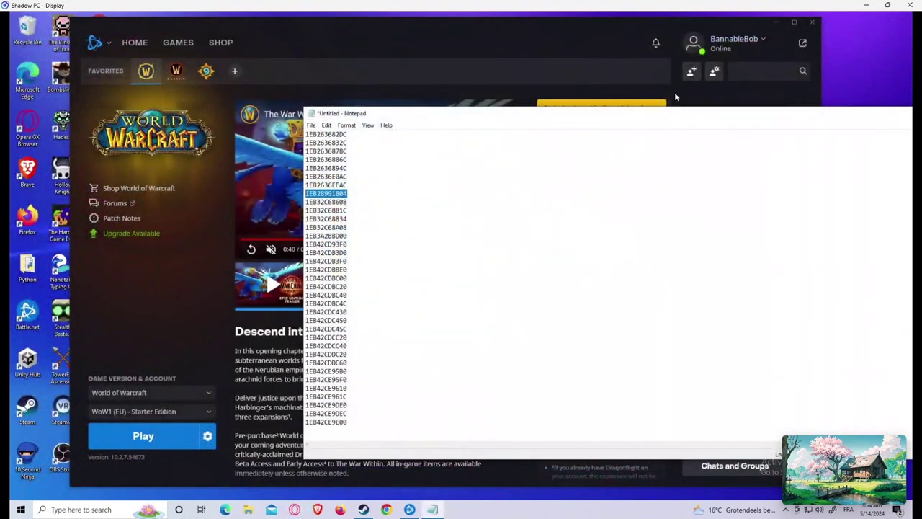
left_click_drag(752, 117, 575, 122)
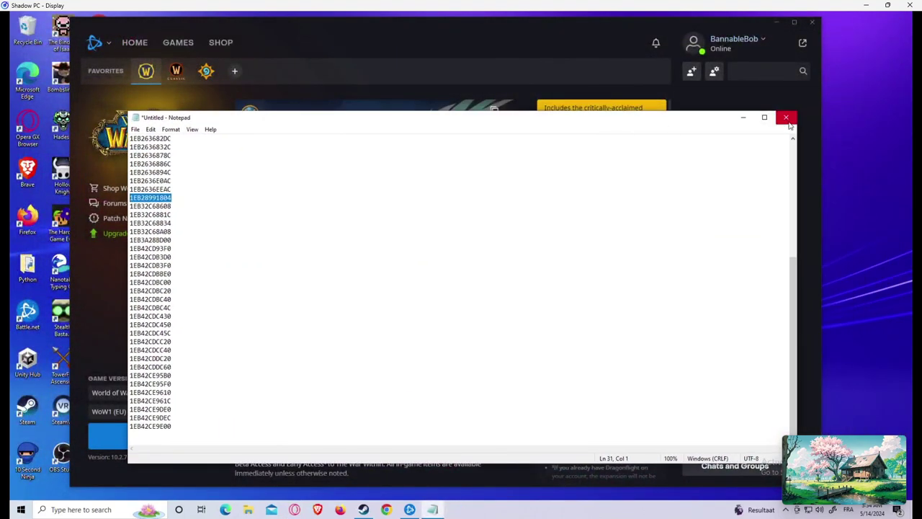
left_click(787, 118)
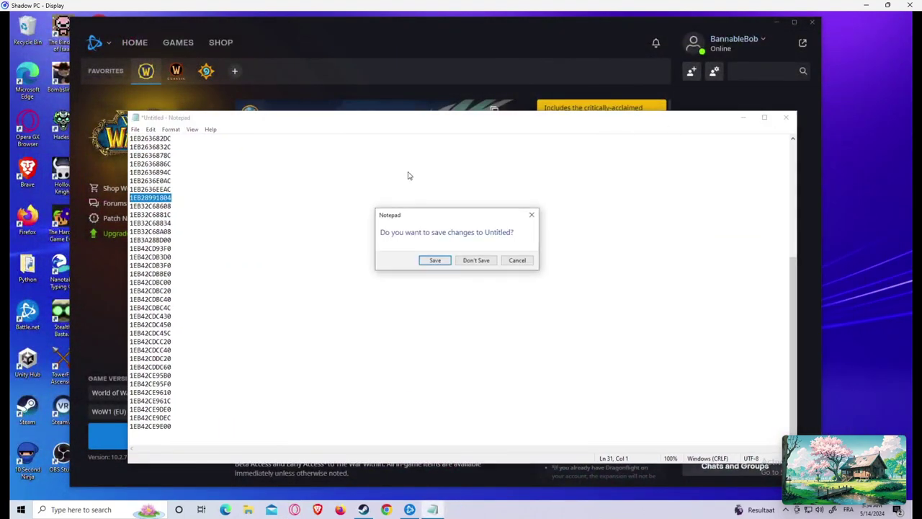
left_click(476, 261)
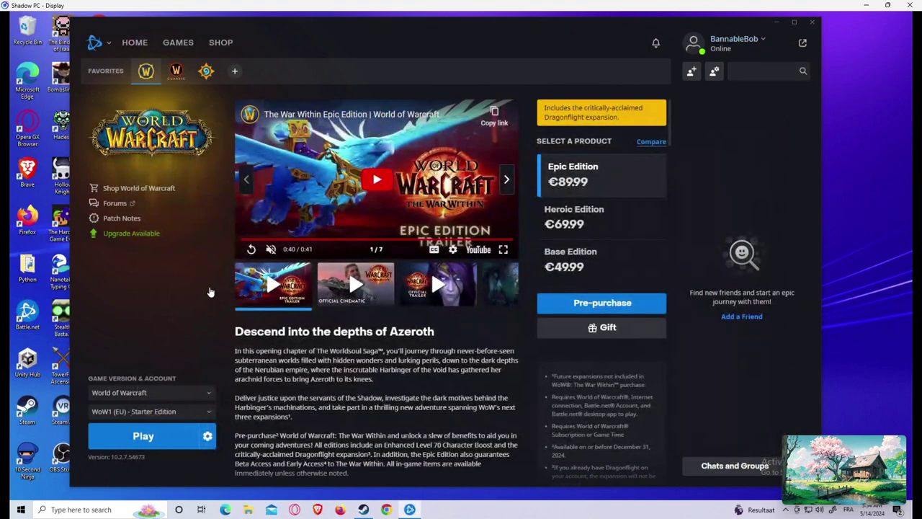
Quit Battle.net completely using the Exit application option.
left_click(794, 22)
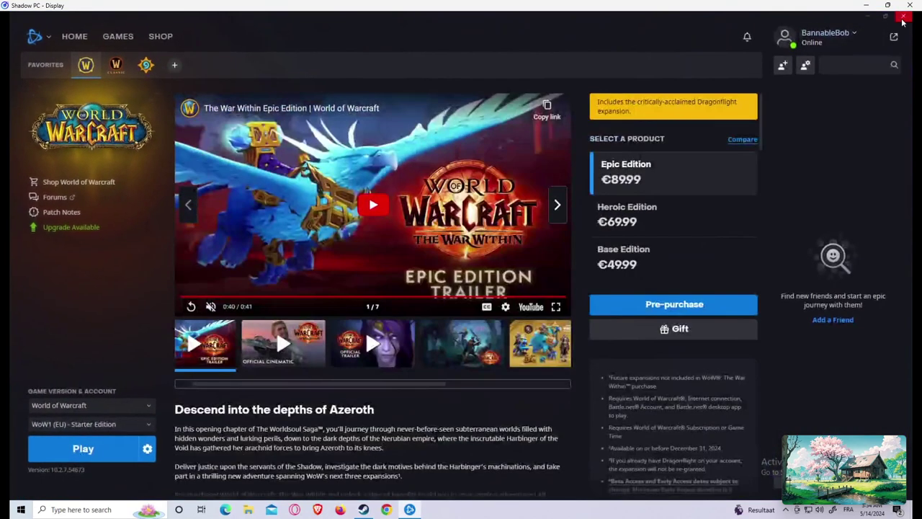
left_click(903, 16)
left_click(422, 215)
left_click(528, 243)
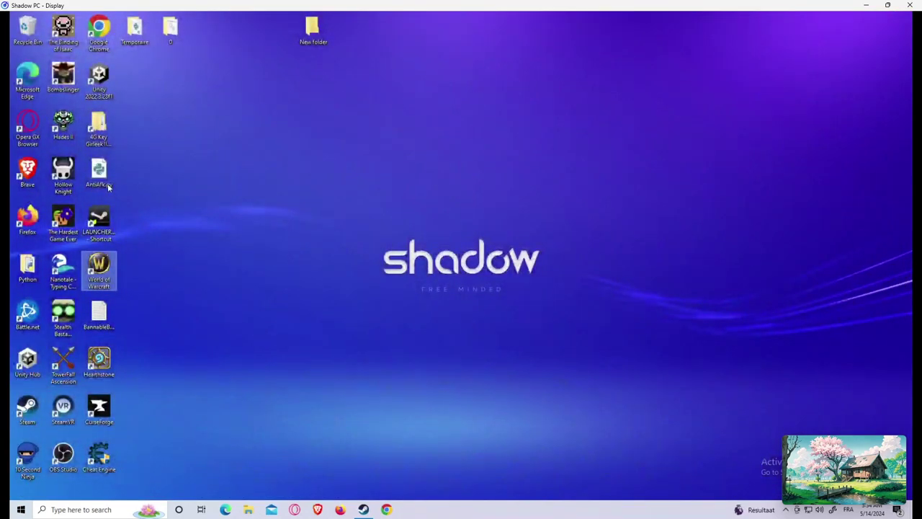
Open the 4G Key Girleek IID folder, then desktop folder 0, then GateID.
double_click(99, 126)
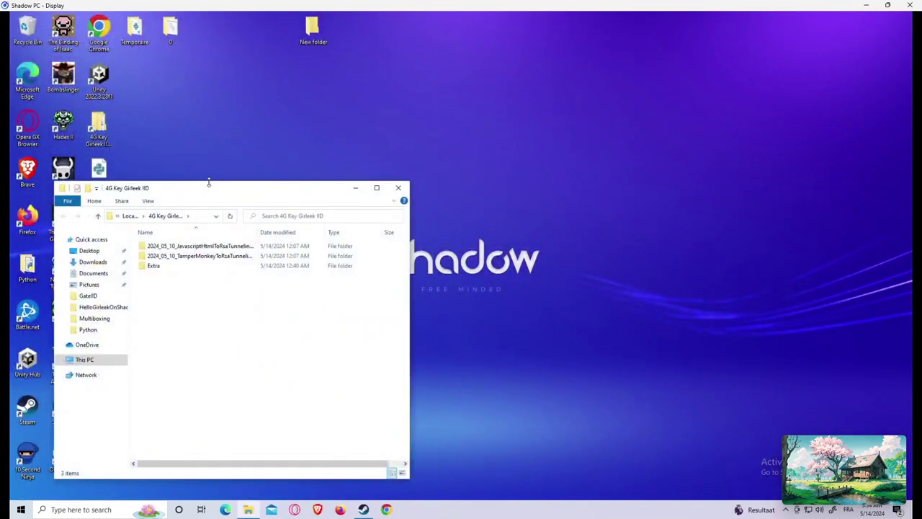
left_click_drag(265, 192, 591, 166)
double_click(170, 29)
double_click(525, 222)
Open a command prompt in GateID, check git status and stage all changes with git add.
left_click(516, 192)
type("cmd")
key("Return")
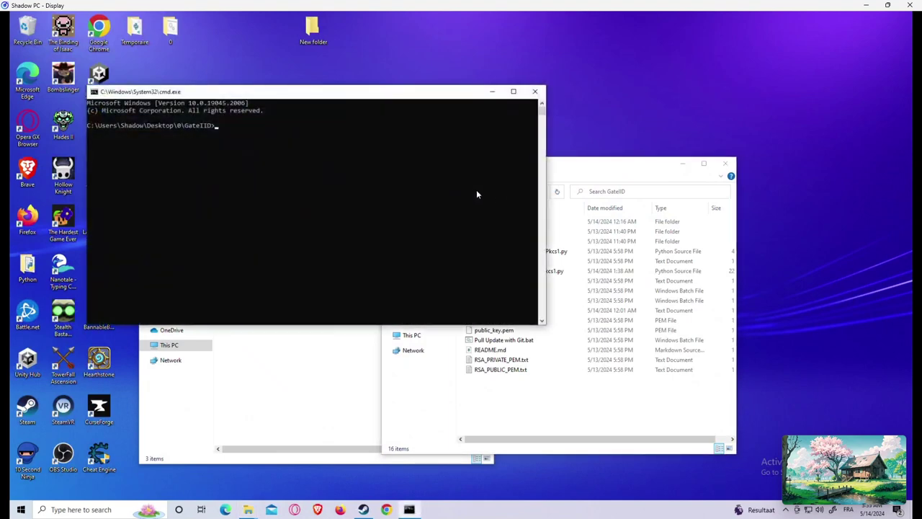
type("git status")
key("Return")
type("git add .")
key("Return")
Commit with message "save scratch local websocket (still a bug in)" and close the prompt.
type("git commi")
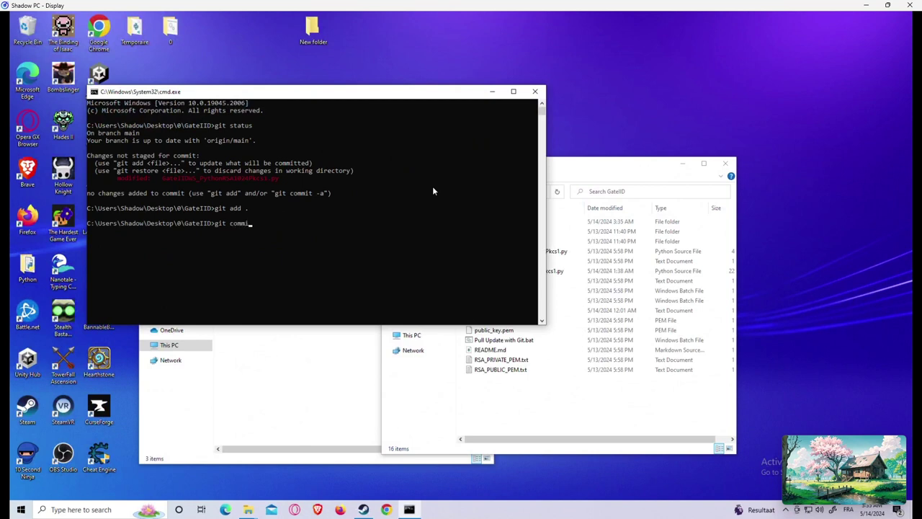
type("t -m \"save\"")
key("BackSpace")
type("scratch local \"websocket (still ab")
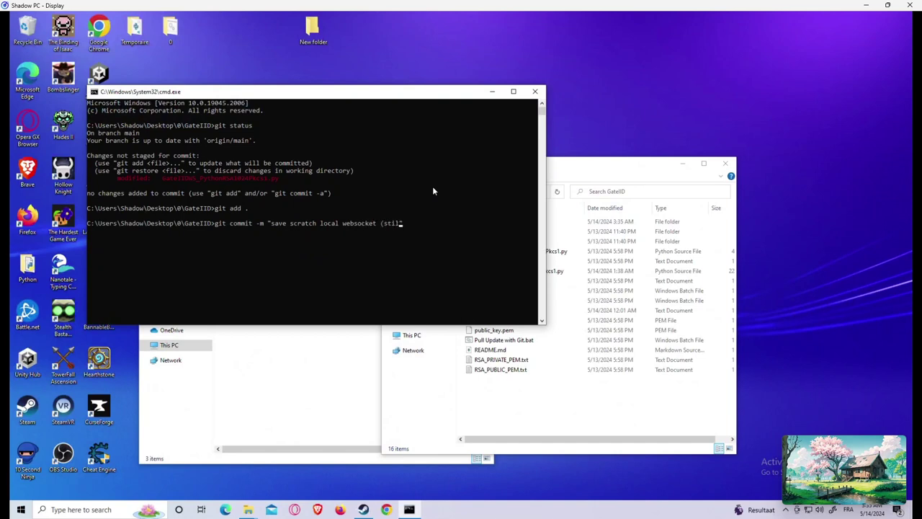
key("BackSpace")
key("BackSpace")
type("bug in)")
key("Return")
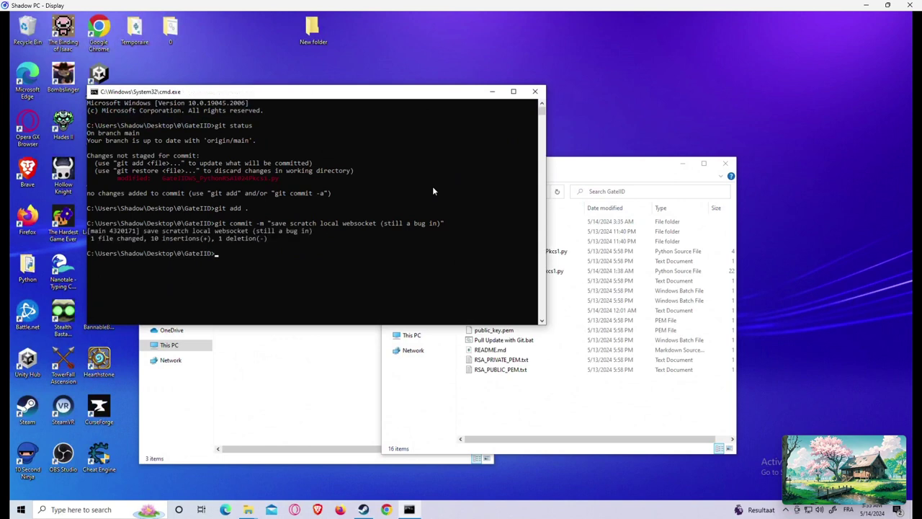
left_click(537, 92)
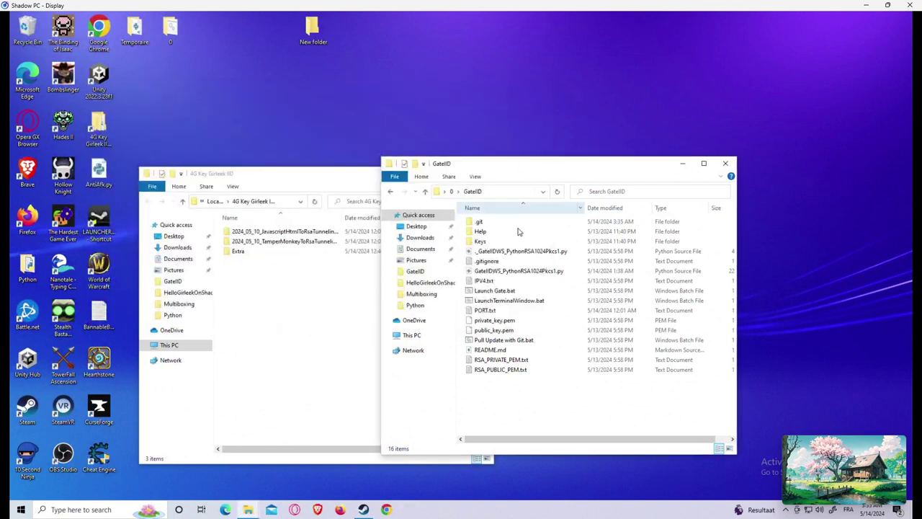
Browse Local Disk (C:) to the IID WS RSA SERVER folder and open a command prompt there.
left_click(421, 338)
double_click(520, 292)
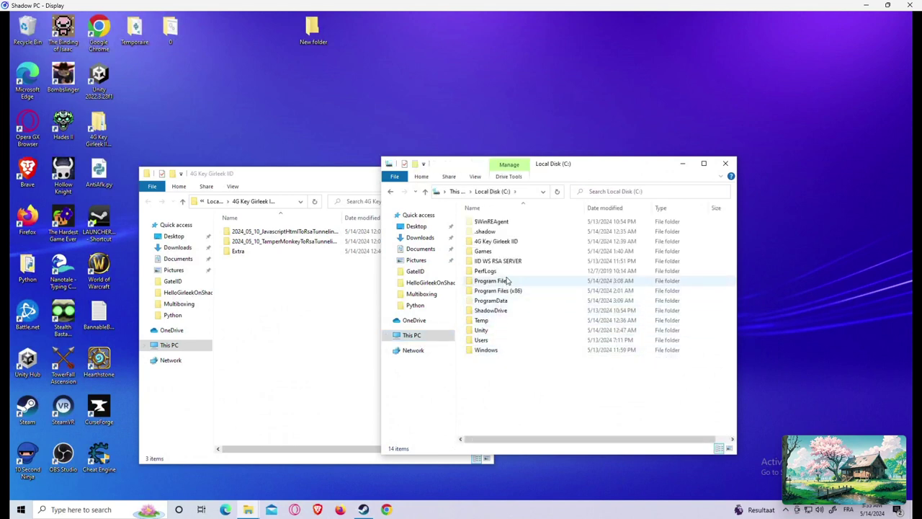
left_click(512, 250)
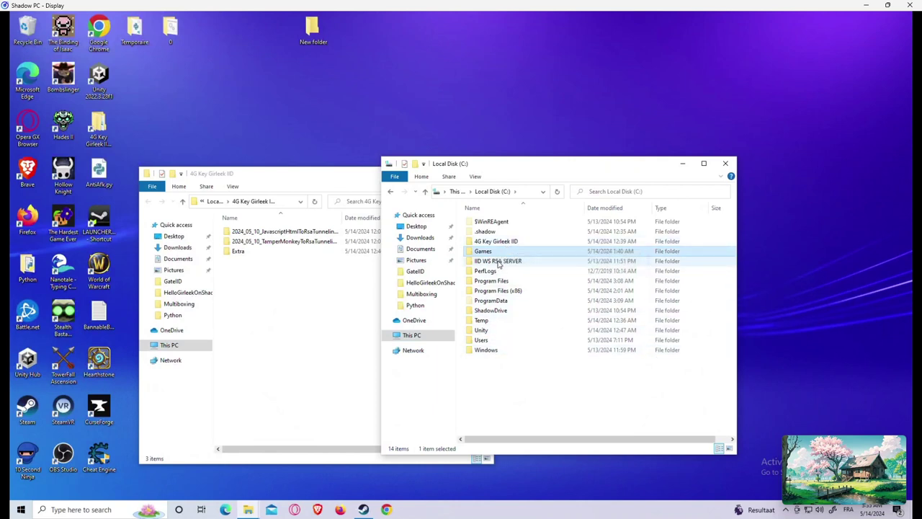
double_click(504, 261)
left_click(528, 193)
type("cmd")
key("Return")
Check git status, stage all changes, and commit them as "prepare code for ninja and wow".
type("git")
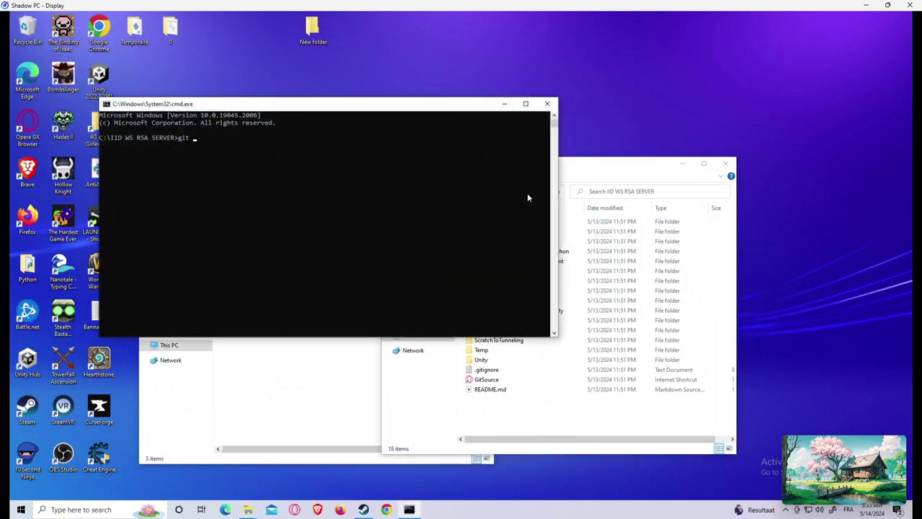
type(" status")
key("Return")
type("git add .")
key("Return")
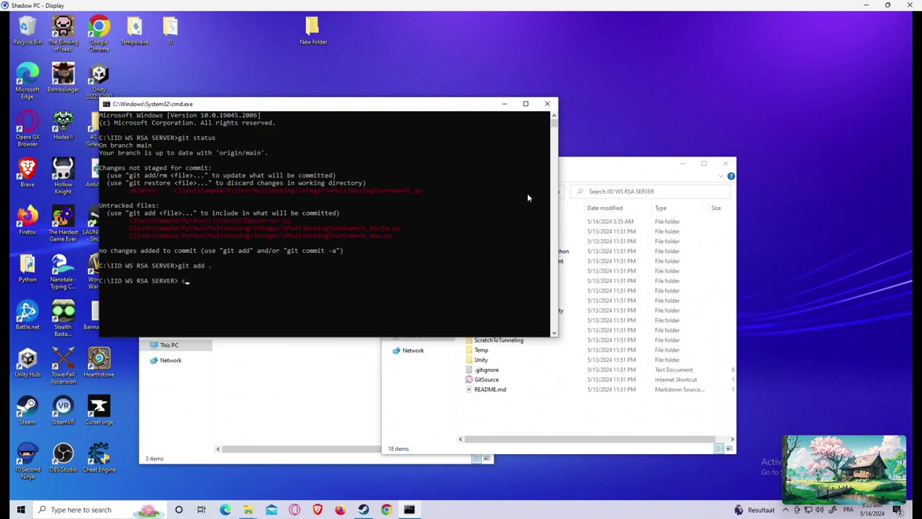
key("BackSpace")
key("BackSpace")
key("BackSpace")
type("repare code for ninja and wo")
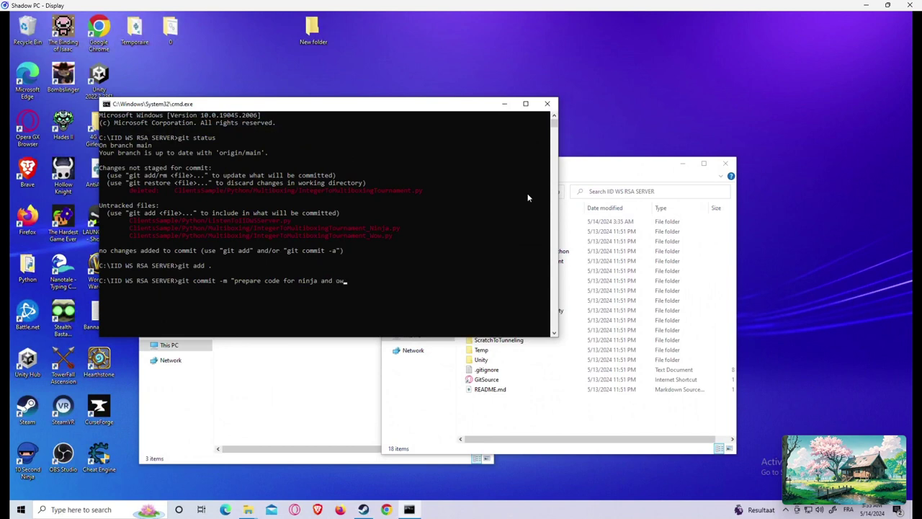
type("\"")
key("Return")
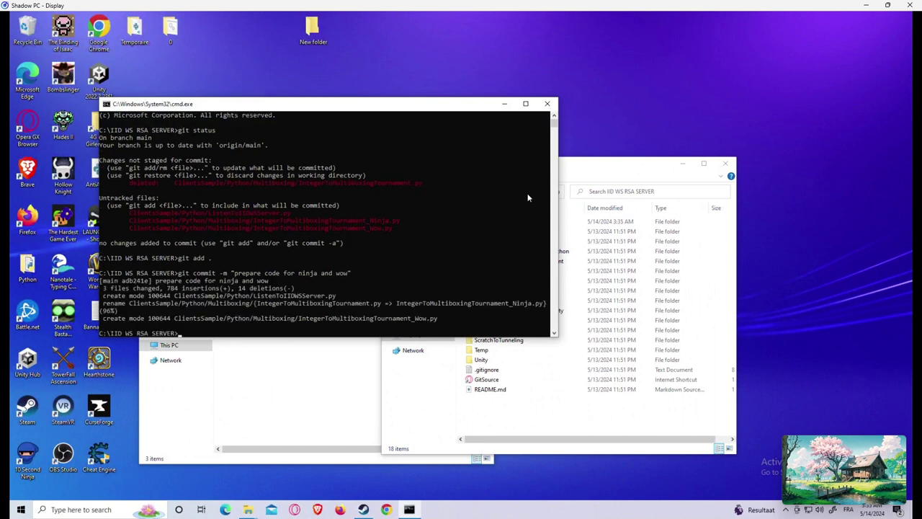
Run git pull and git push to GitHub, then close the prompt and folder window.
type("git status")
key("Return")
type("git pull")
key("Return")
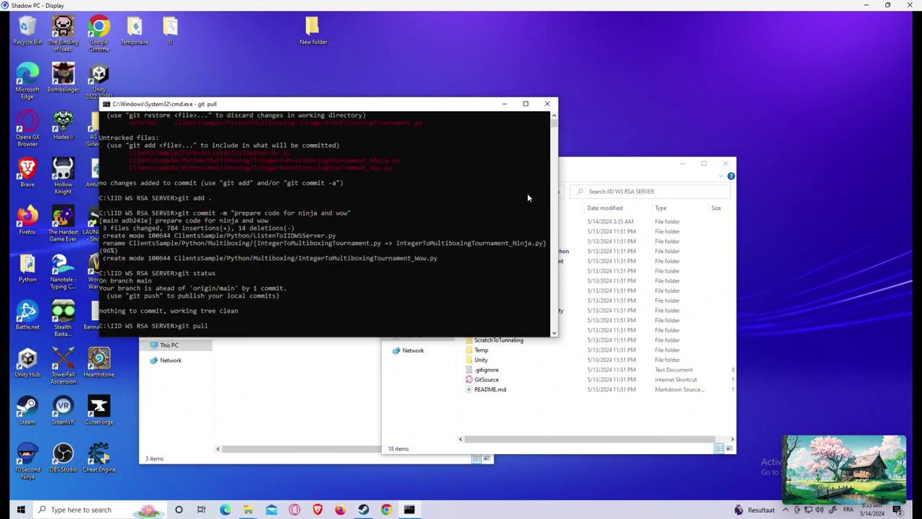
type("gti")
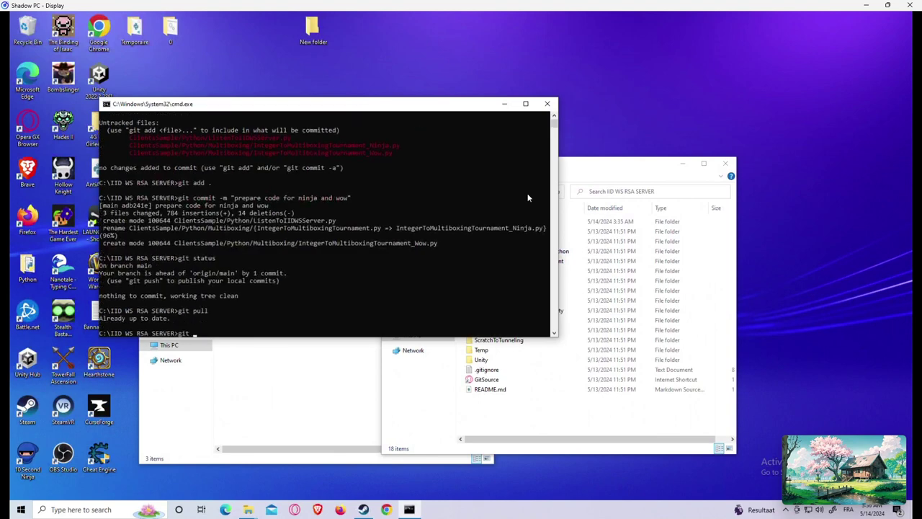
type(" push")
key("Return")
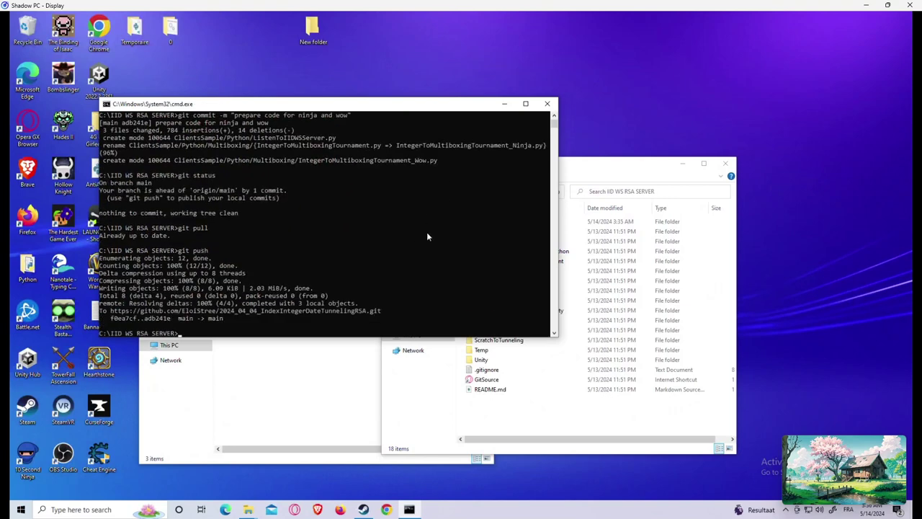
left_click(547, 103)
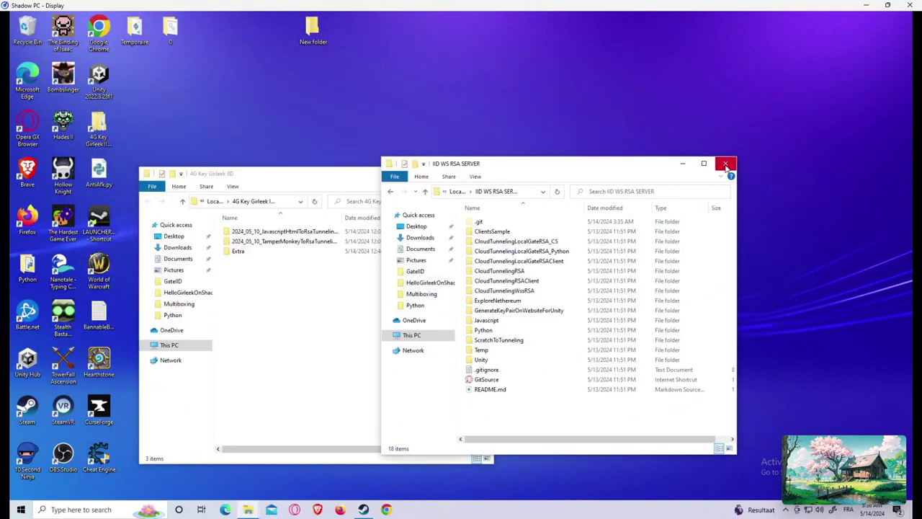
left_click(726, 164)
Close the 4G Key Girleek IID folder window and maximize the Miro browser window.
left_click(484, 174)
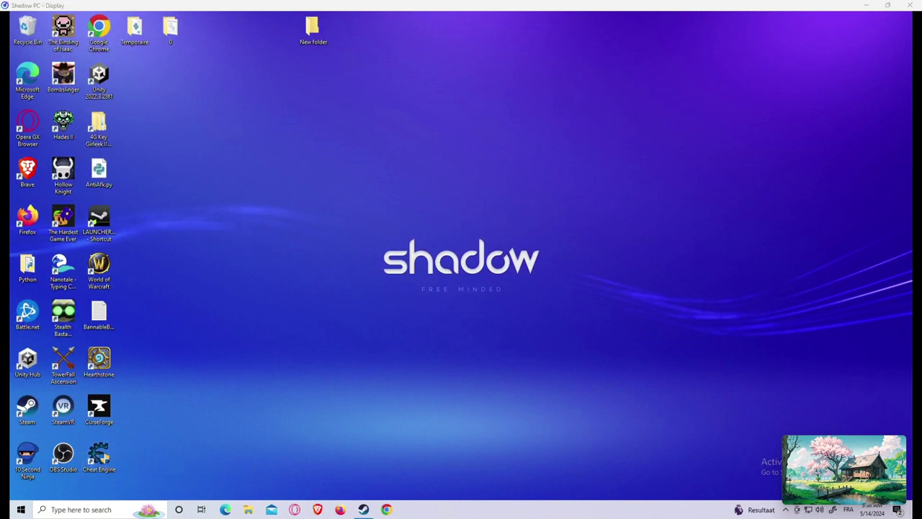
left_click_drag(243, 238, 411, 103)
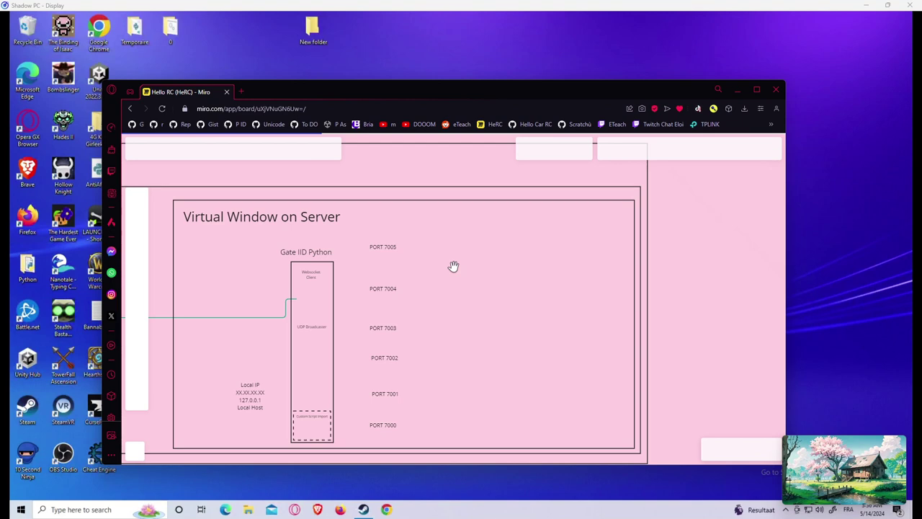
left_click(756, 89)
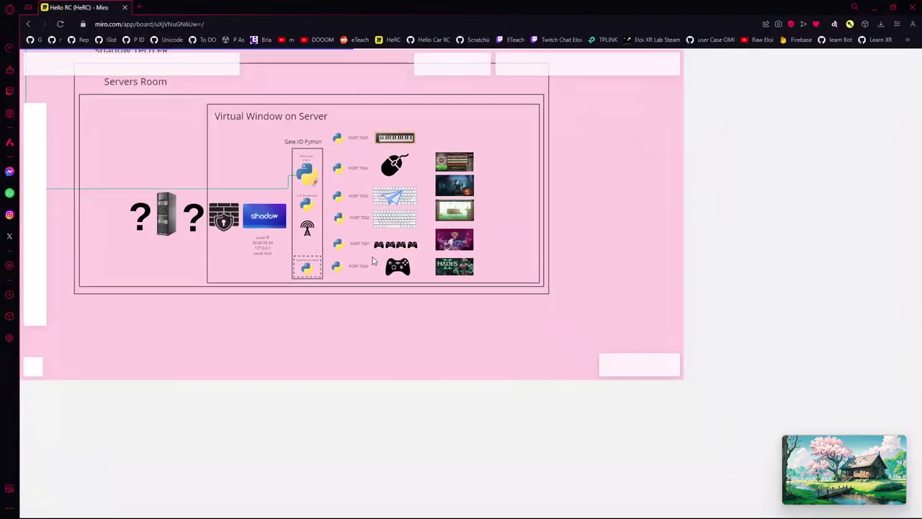
Pan and zoom the Miro board onto the OBS Studio and audio-tool images, then switch to Shadow PC.
scroll(386, 257, "down", 2)
scroll(385, 258, "down", 2)
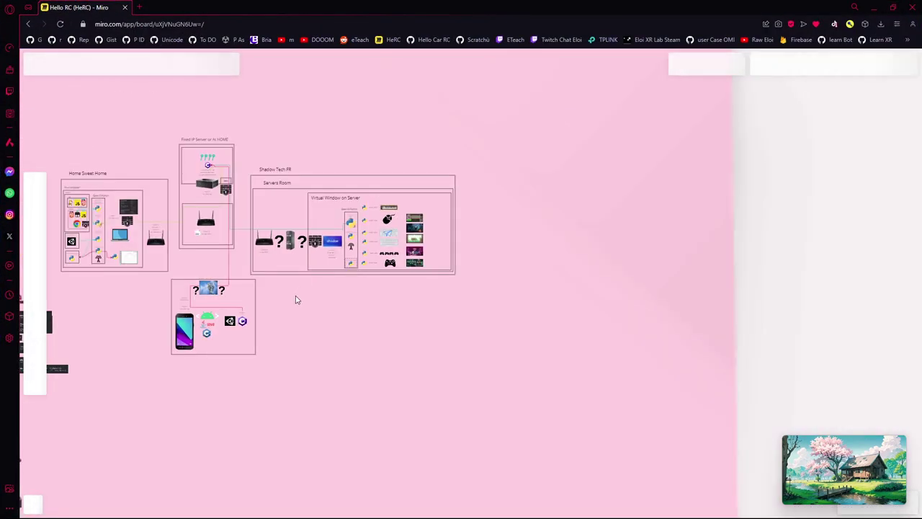
scroll(446, 326, "up", 5)
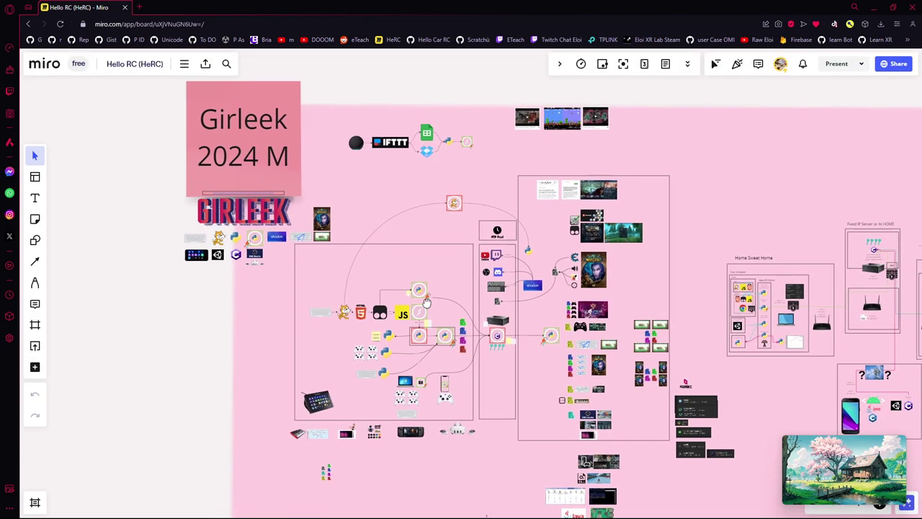
scroll(395, 335, "down", 2)
scroll(263, 250, "up", 3)
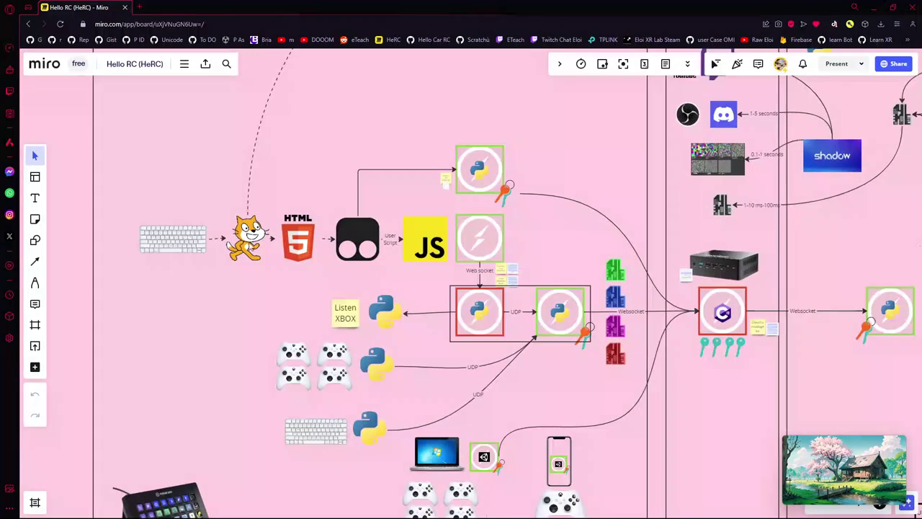
scroll(266, 227, "right", 2)
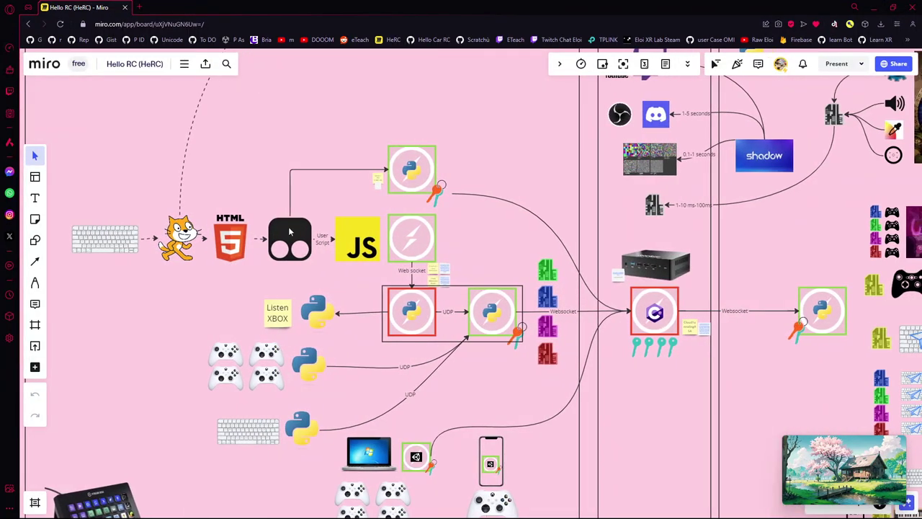
scroll(374, 248, "right", 2)
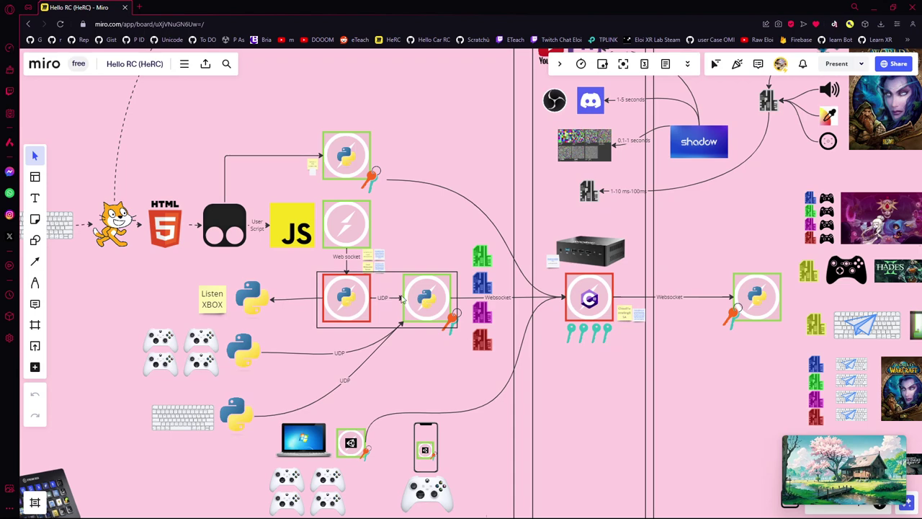
scroll(366, 296, "right", 2)
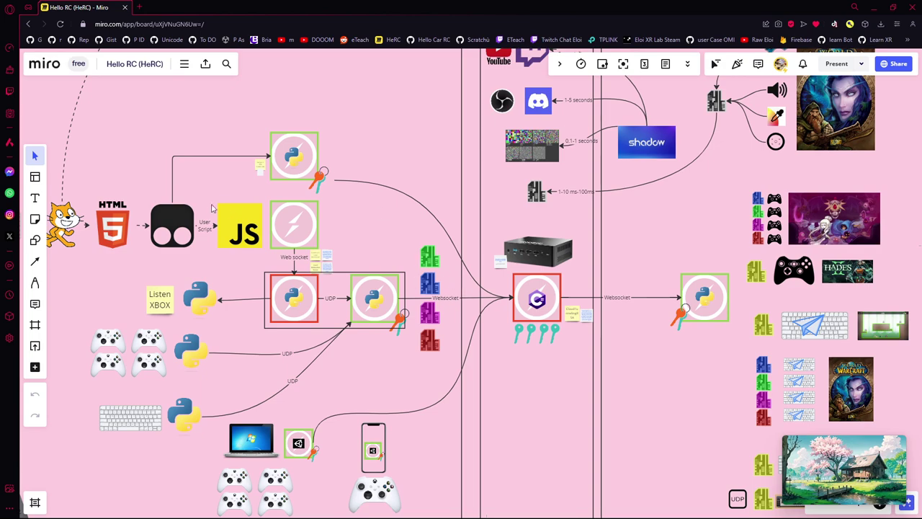
left_click_drag(418, 301, 186, 277)
left_click_drag(381, 301, 252, 251)
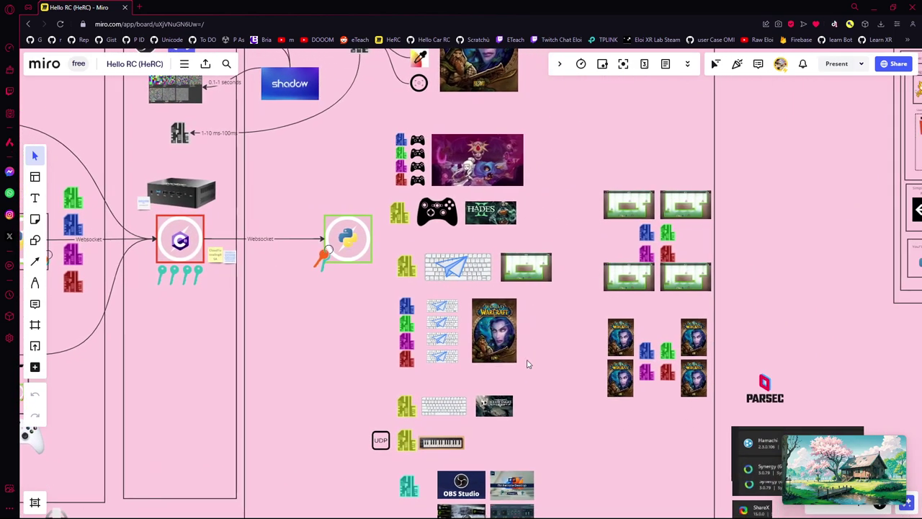
scroll(527, 364, "down", 2)
scroll(504, 295, "right", 1)
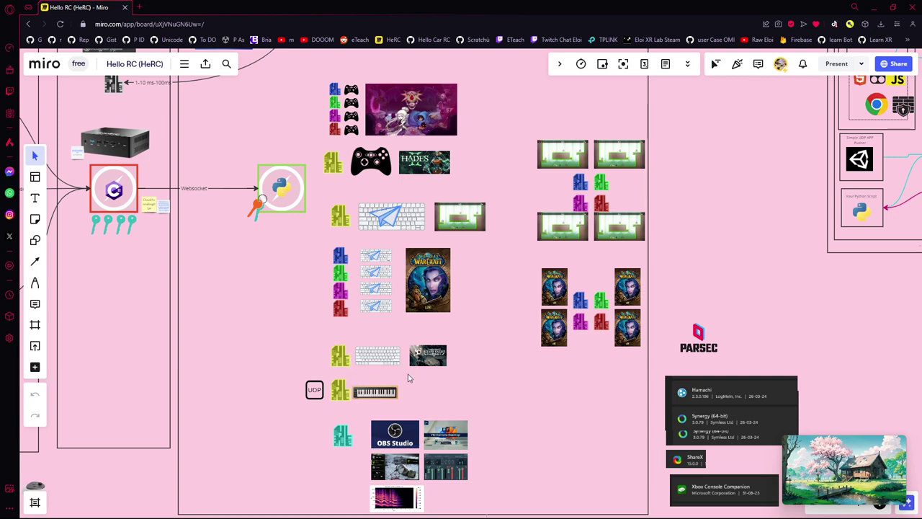
scroll(411, 444, "down", 4)
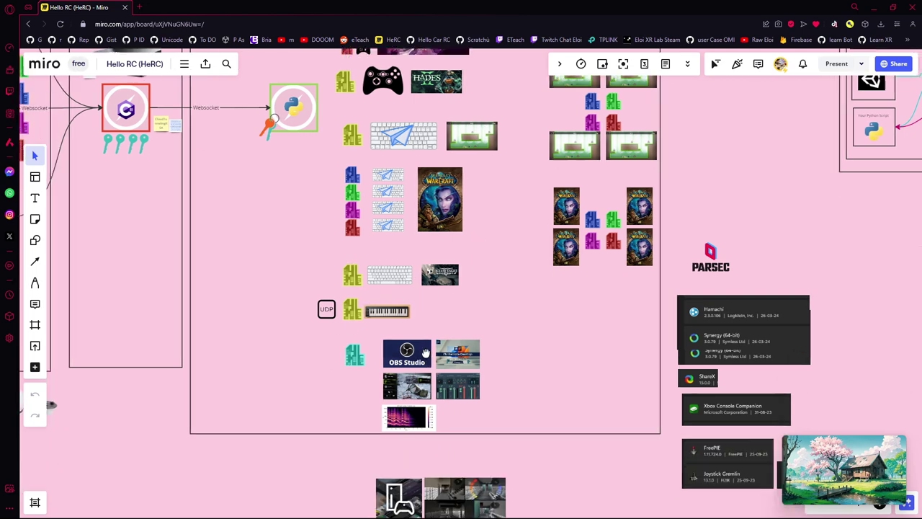
scroll(412, 372, "up", 3)
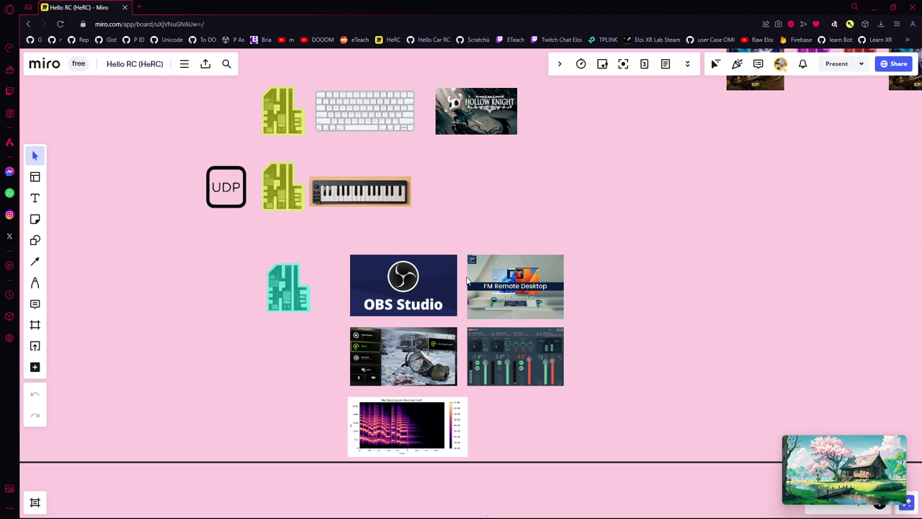
key("alt+Tab")
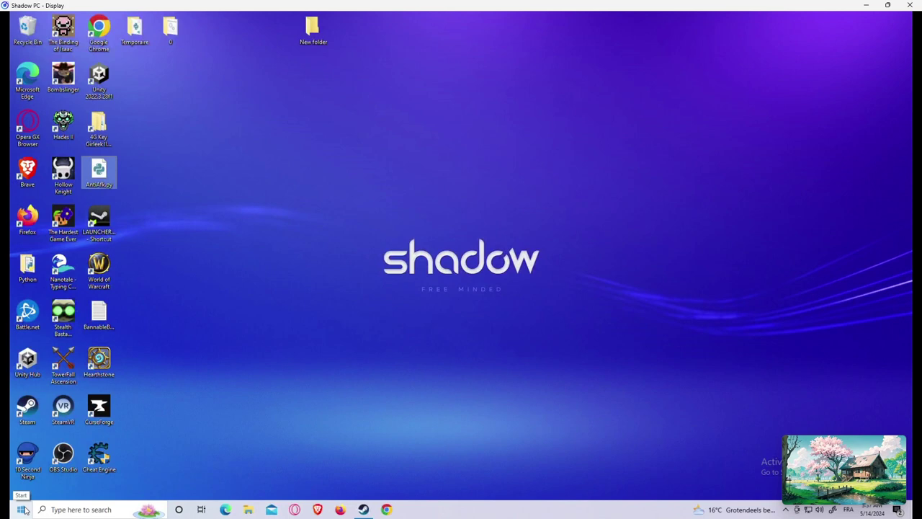
left_click(23, 510)
type("auid")
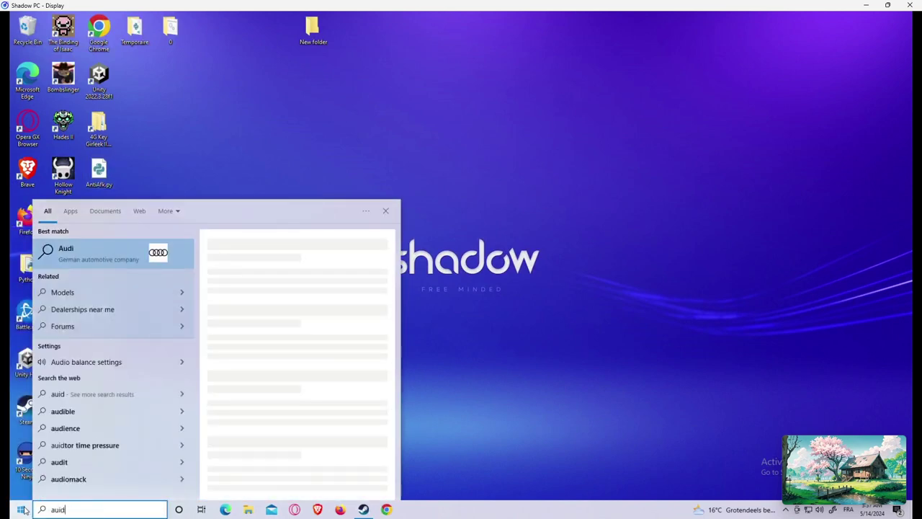
key("BackSpace")
key("BackSpace")
type("dio")
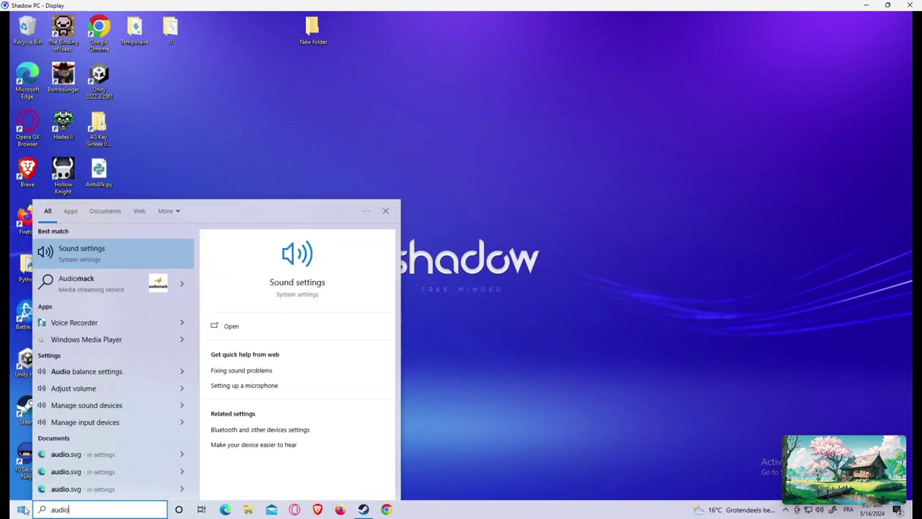
left_click(585, 328)
left_click(318, 509)
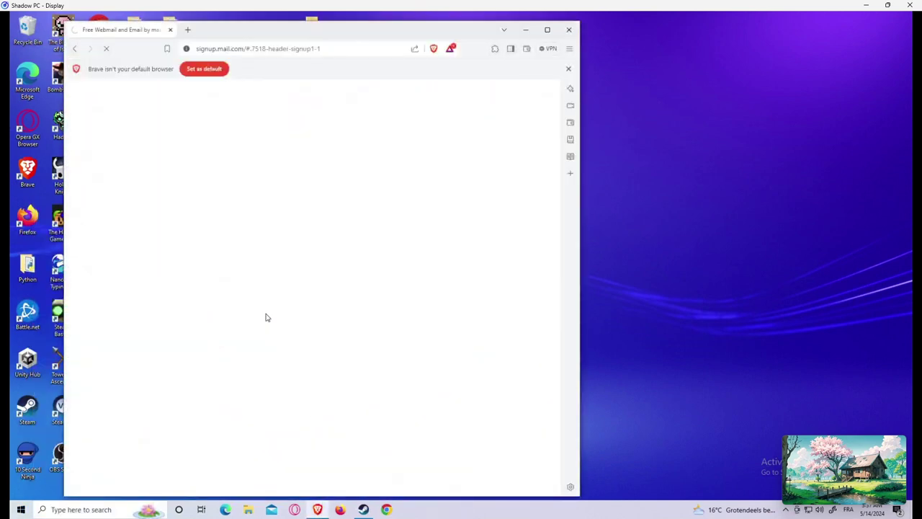
left_click(320, 49)
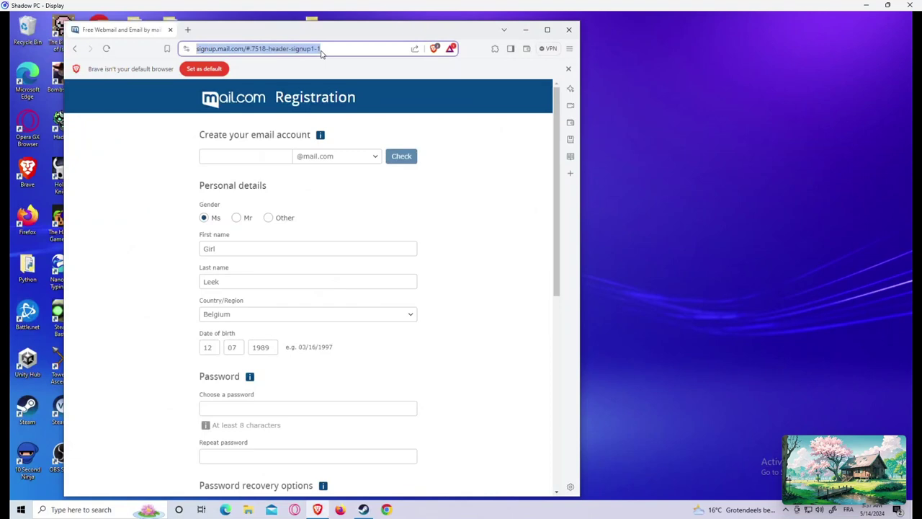
type("au")
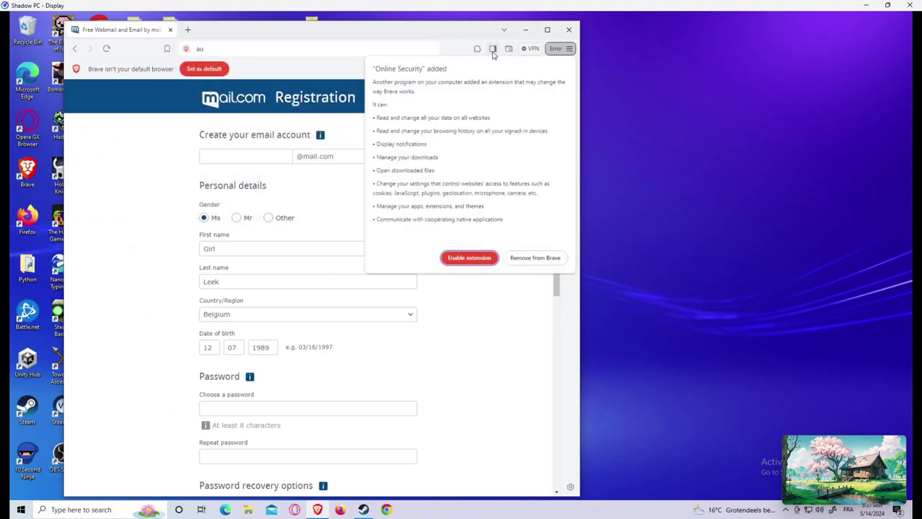
left_click(394, 50)
type("a")
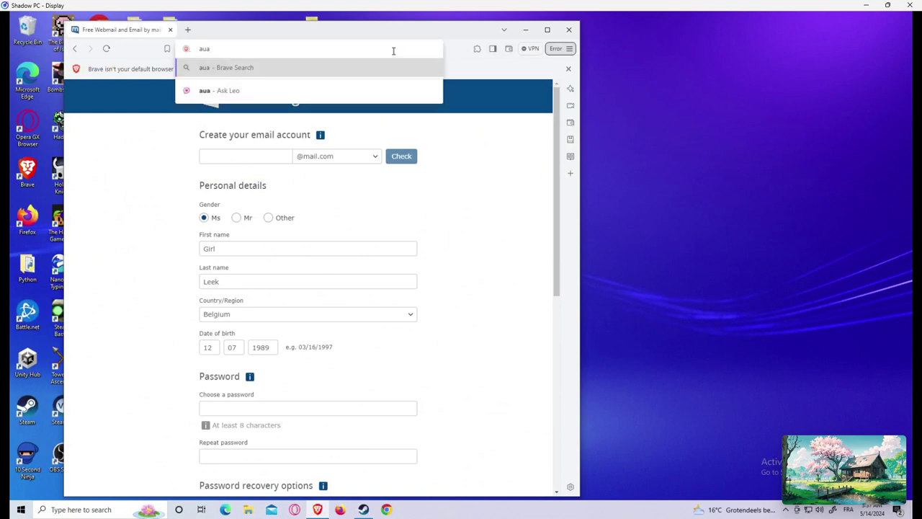
key("BackSpace")
key("BackSpace")
type("udio met")
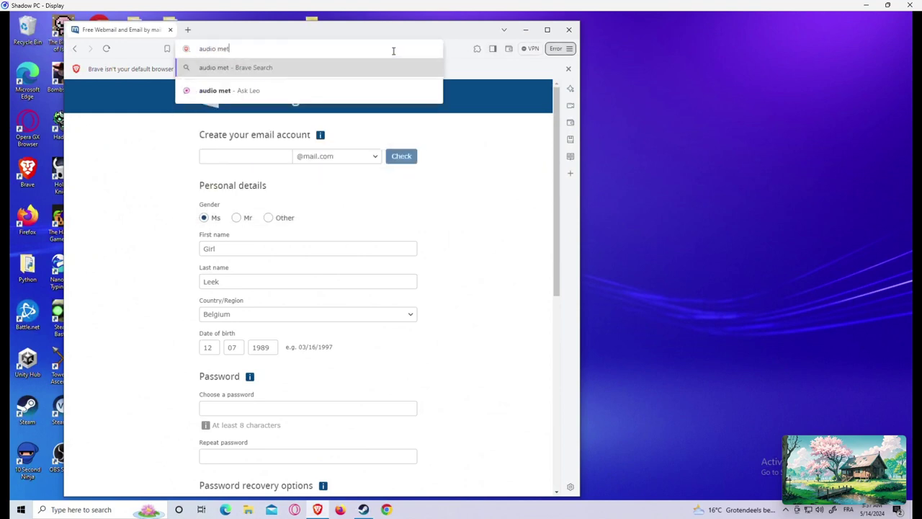
type("eer")
key("Return")
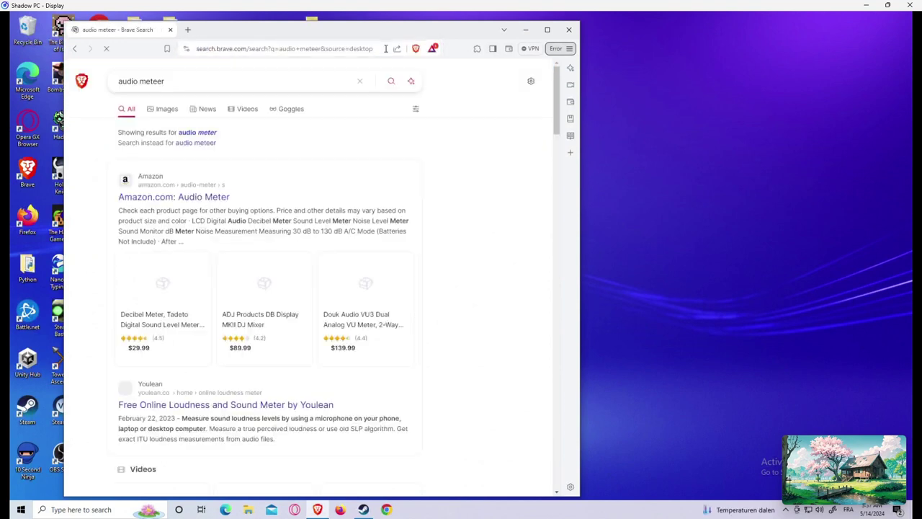
scroll(116, 200, "down", 3)
scroll(126, 180, "up", 2)
scroll(132, 170, "up", 2)
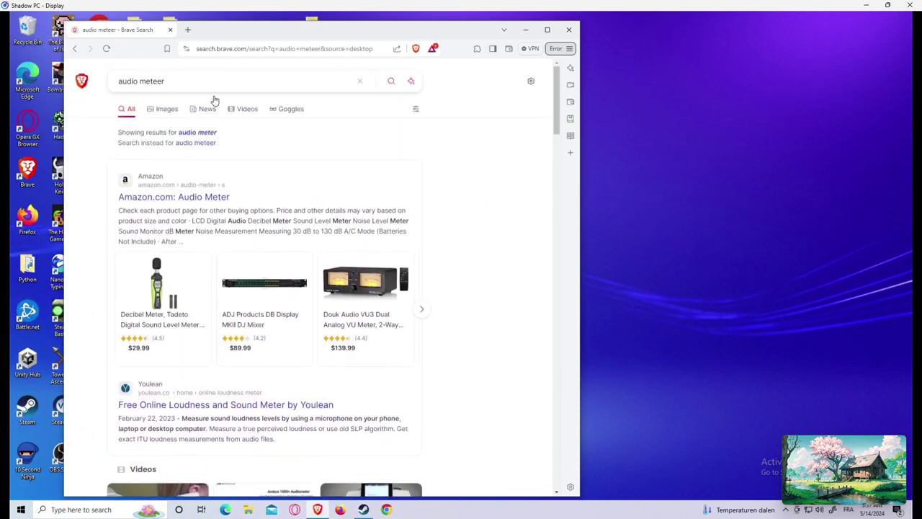
left_click(478, 49)
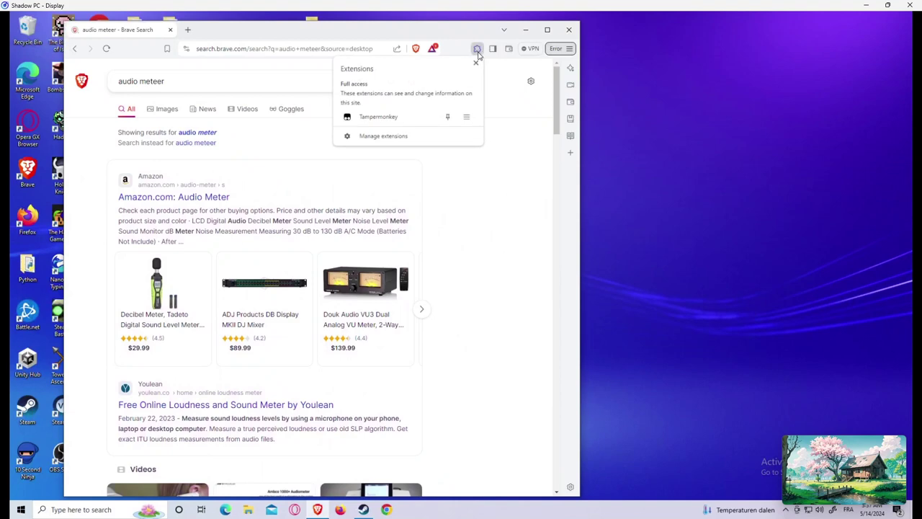
left_click(487, 80)
left_click(569, 30)
double_click(98, 128)
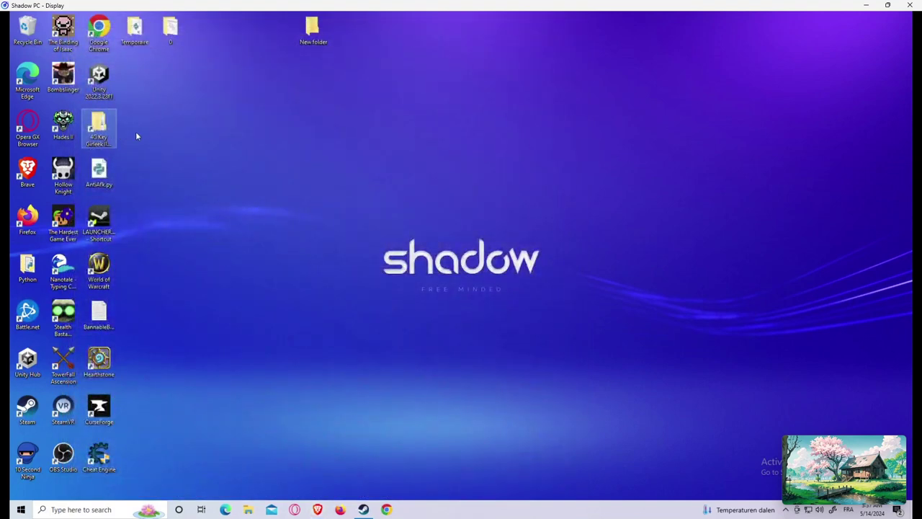
mouse_move(21, 513)
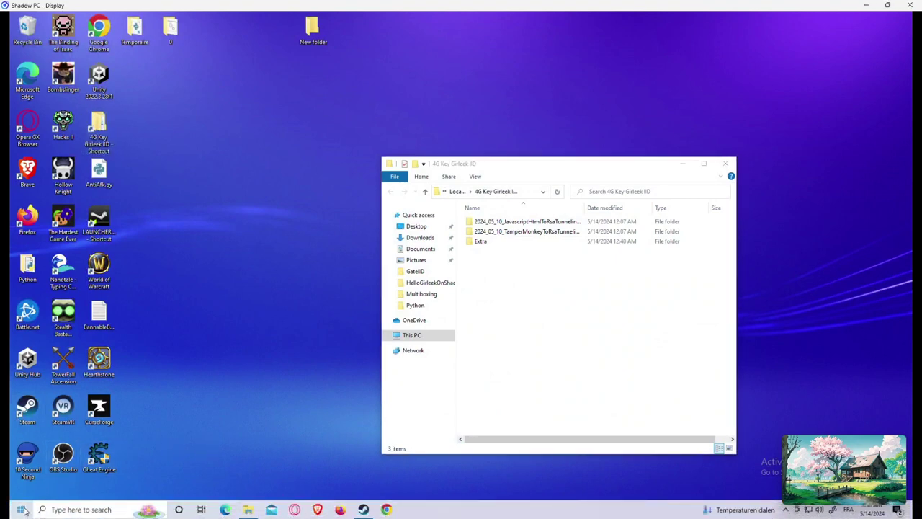
left_click(22, 509)
type("audi")
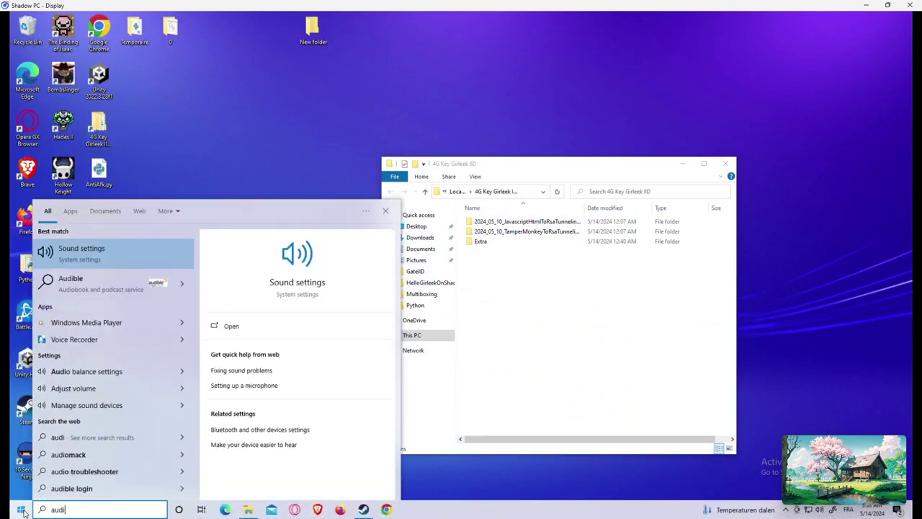
left_click(729, 162)
left_click(729, 162)
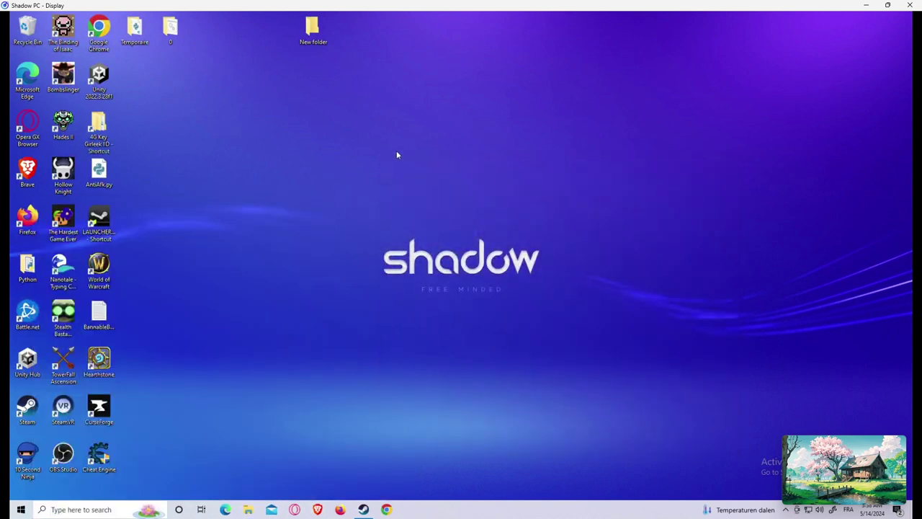
Open the Shadow quick menu and look through its display, audio, controller/USB, network and general pages.
key("ctrl+alt+m")
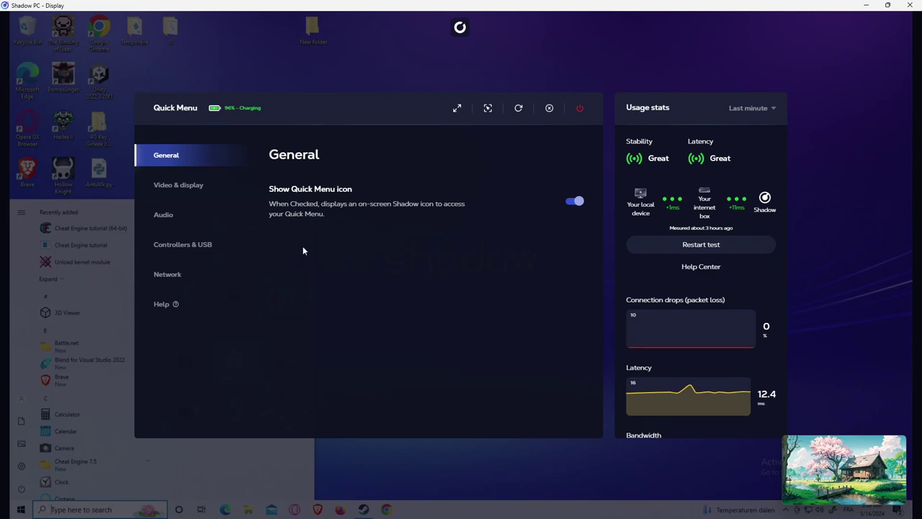
left_click(177, 187)
left_click(194, 215)
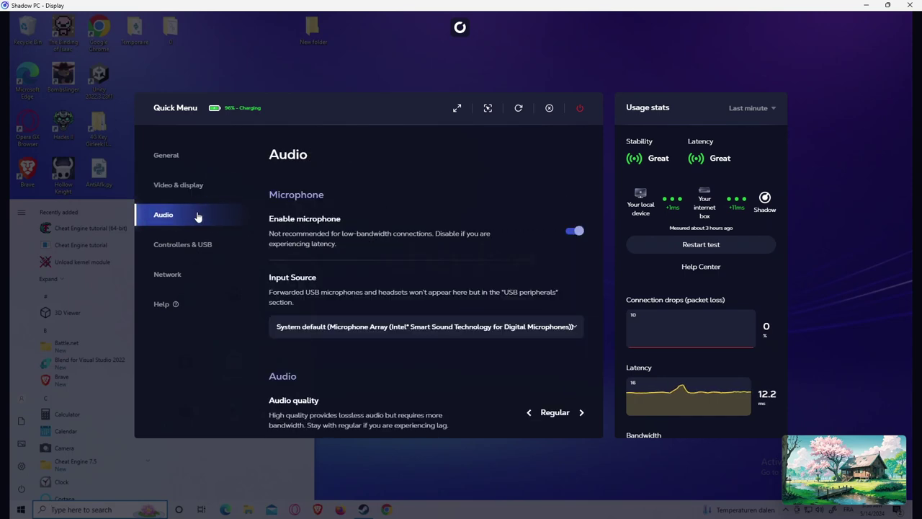
left_click(195, 245)
left_click(196, 275)
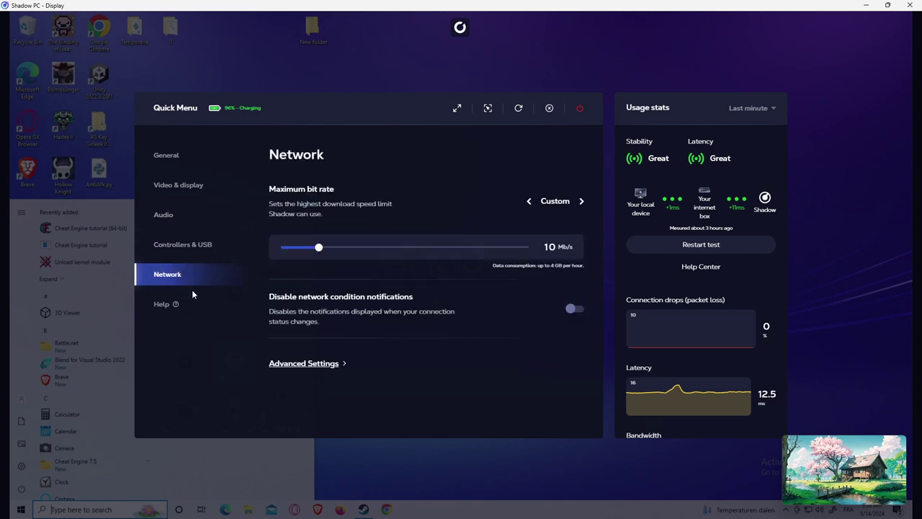
left_click(209, 164)
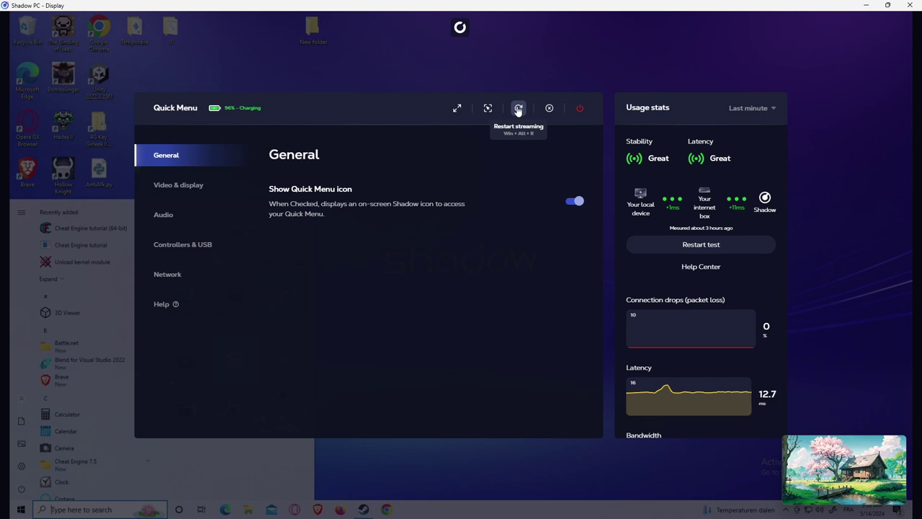
Turn off the Shadow PC immediately and close its display window.
left_click(518, 109)
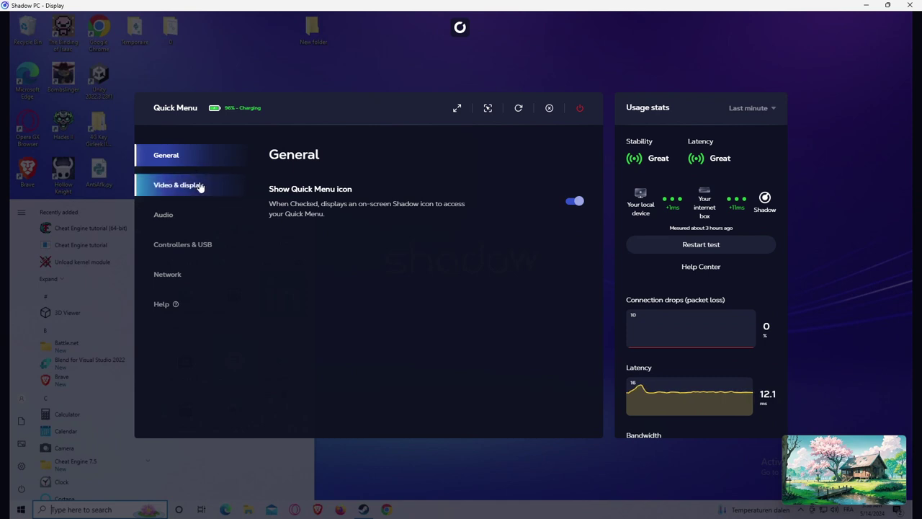
left_click(579, 108)
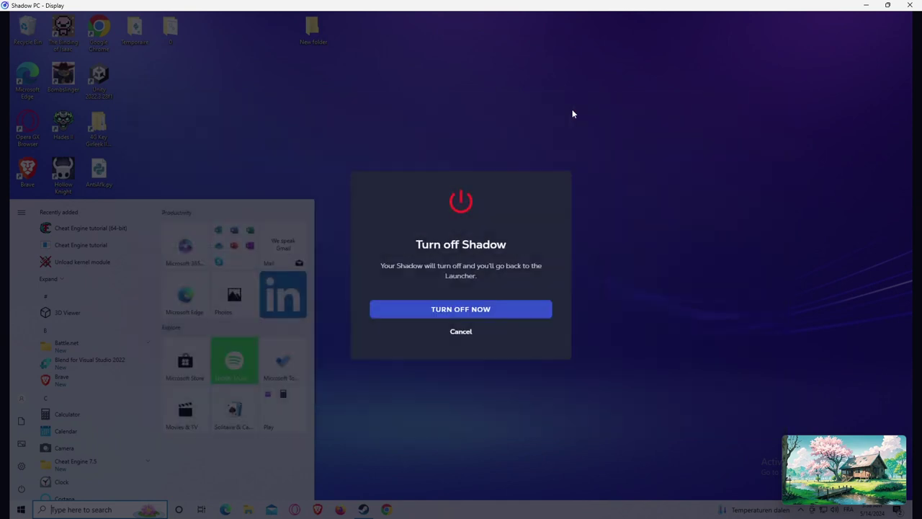
left_click(467, 310)
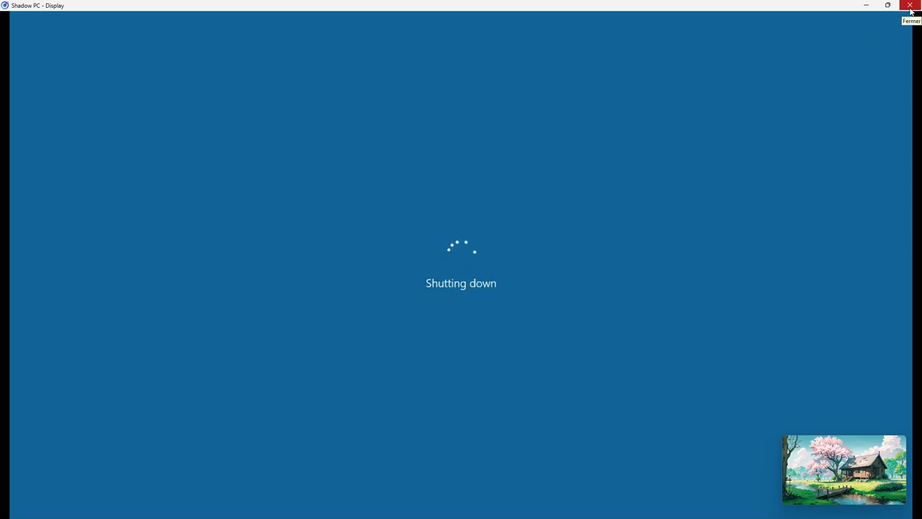
left_click(910, 6)
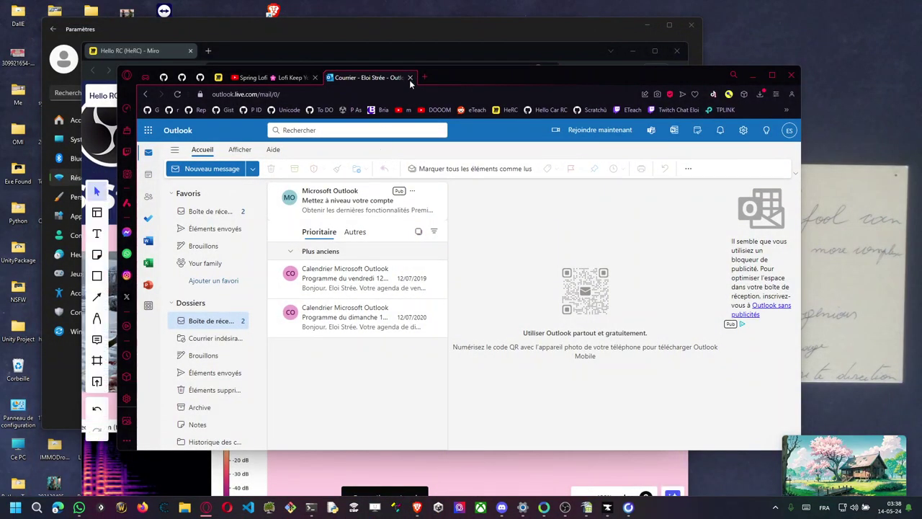
Close the Outlook tab, dismiss YouTube's paused-video prompt, return to Miro and minimize the browser.
left_click(411, 77)
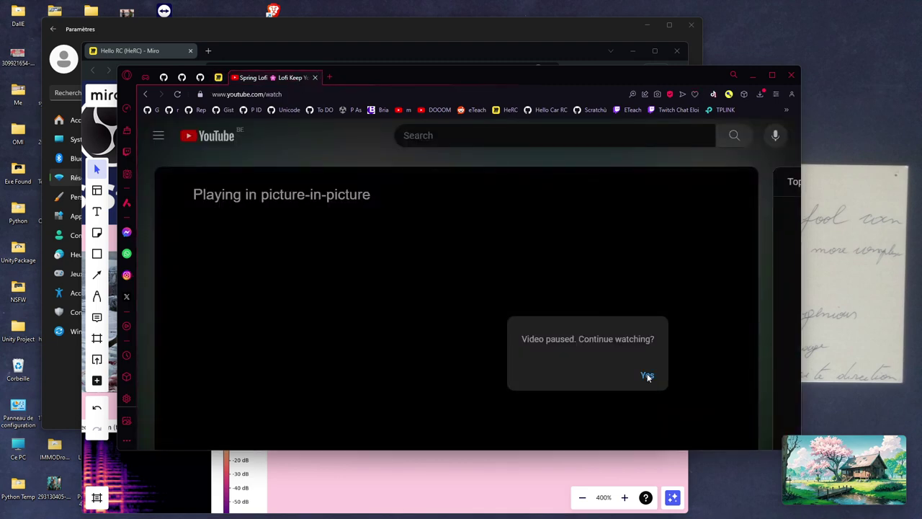
left_click(648, 376)
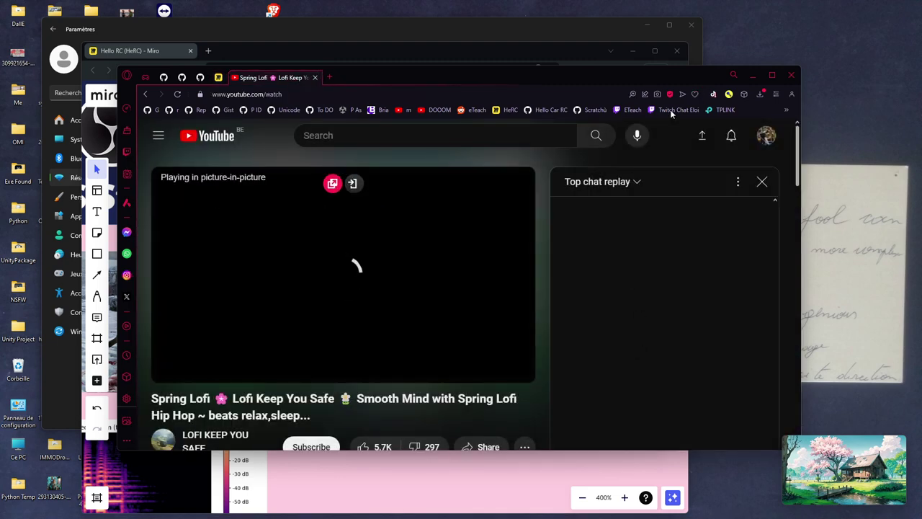
left_click(218, 77)
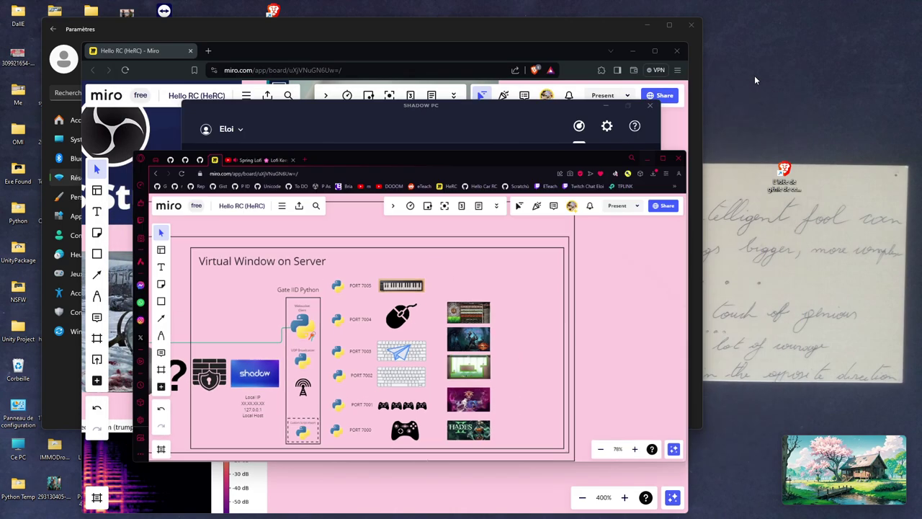
left_click(752, 76)
Close the Shadow PC, Settings and PowerShell windows.
left_click(650, 107)
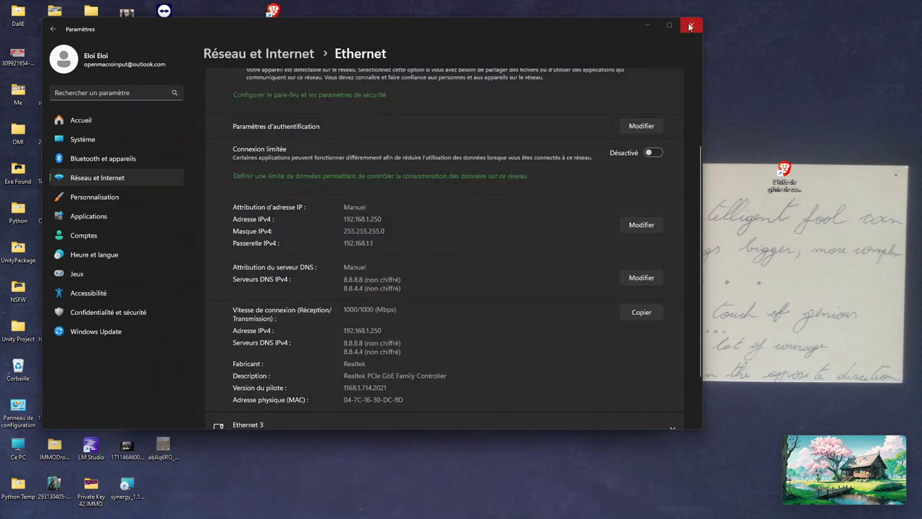
left_click(690, 27)
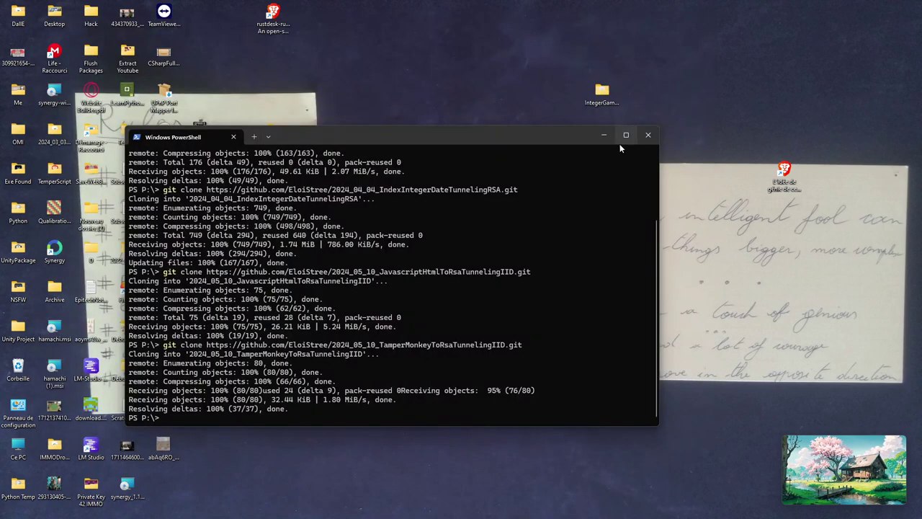
left_click(647, 135)
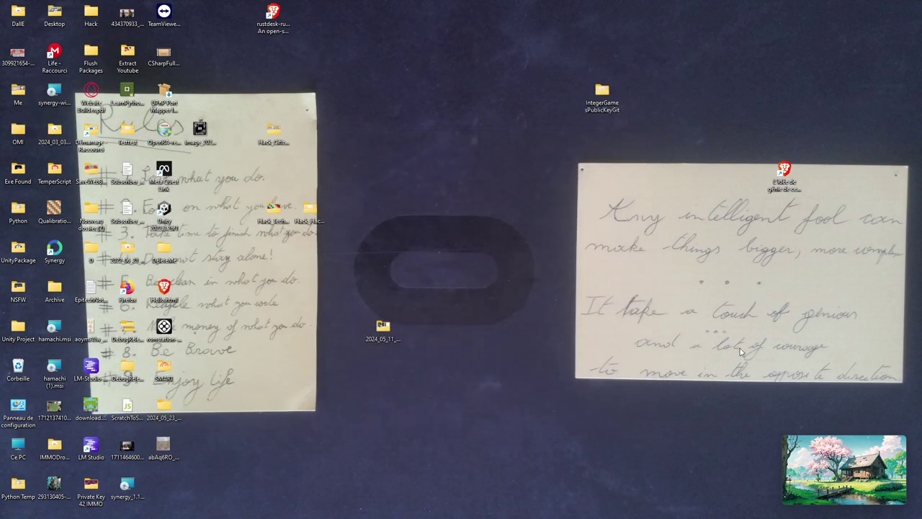